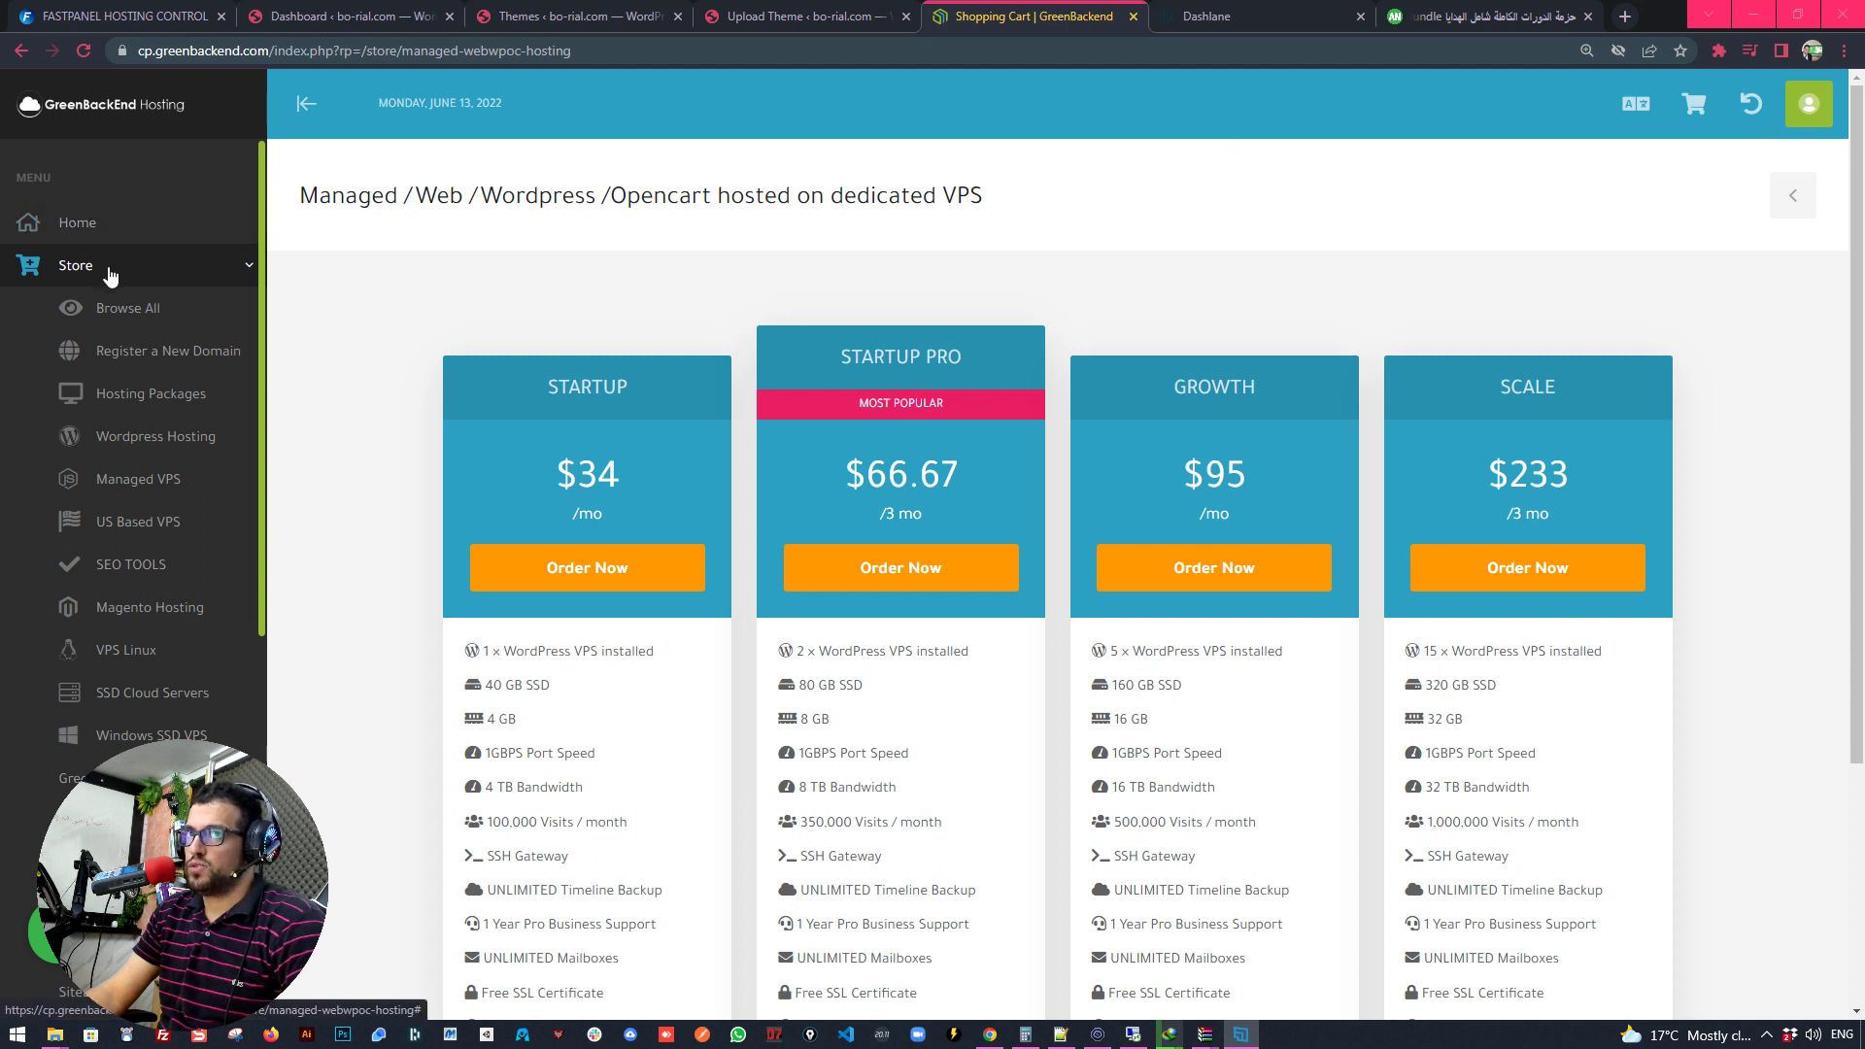
Open and close the store categories sidebar on the Martfury storefront, scrolling the page.
click(1794, 199)
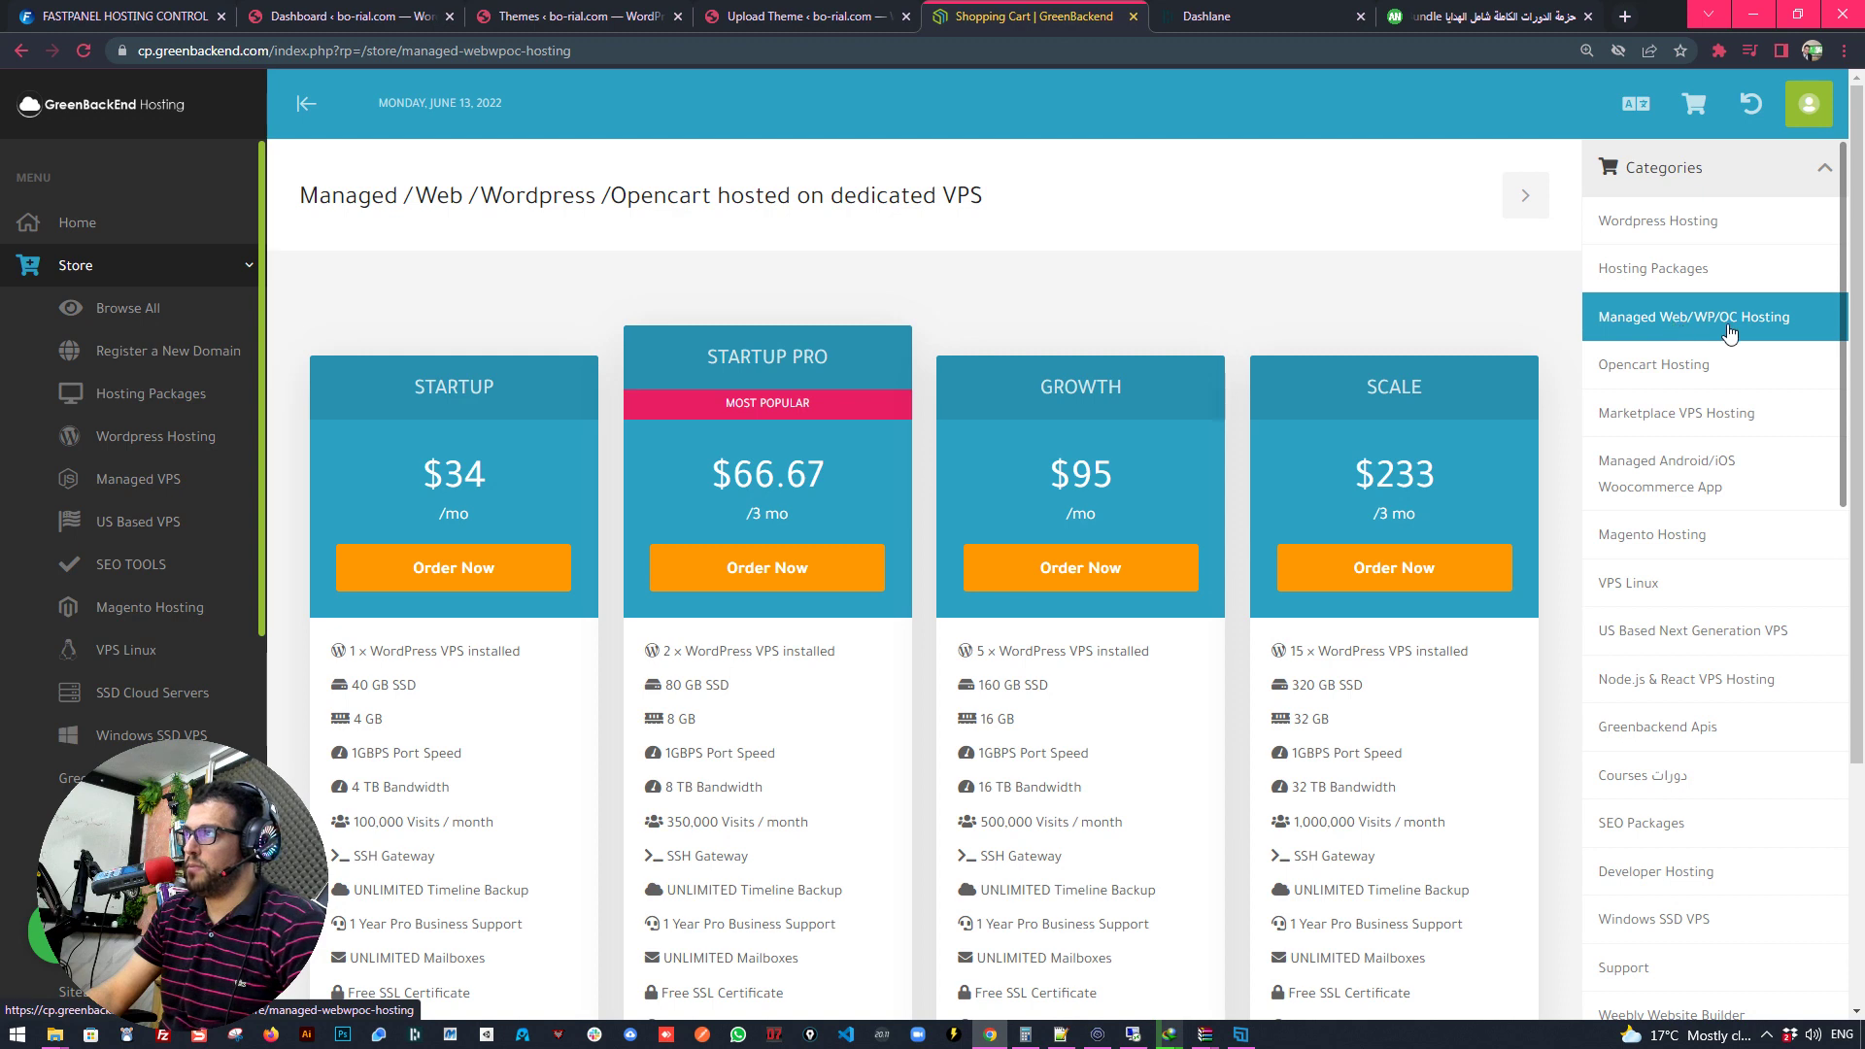
click(1525, 196)
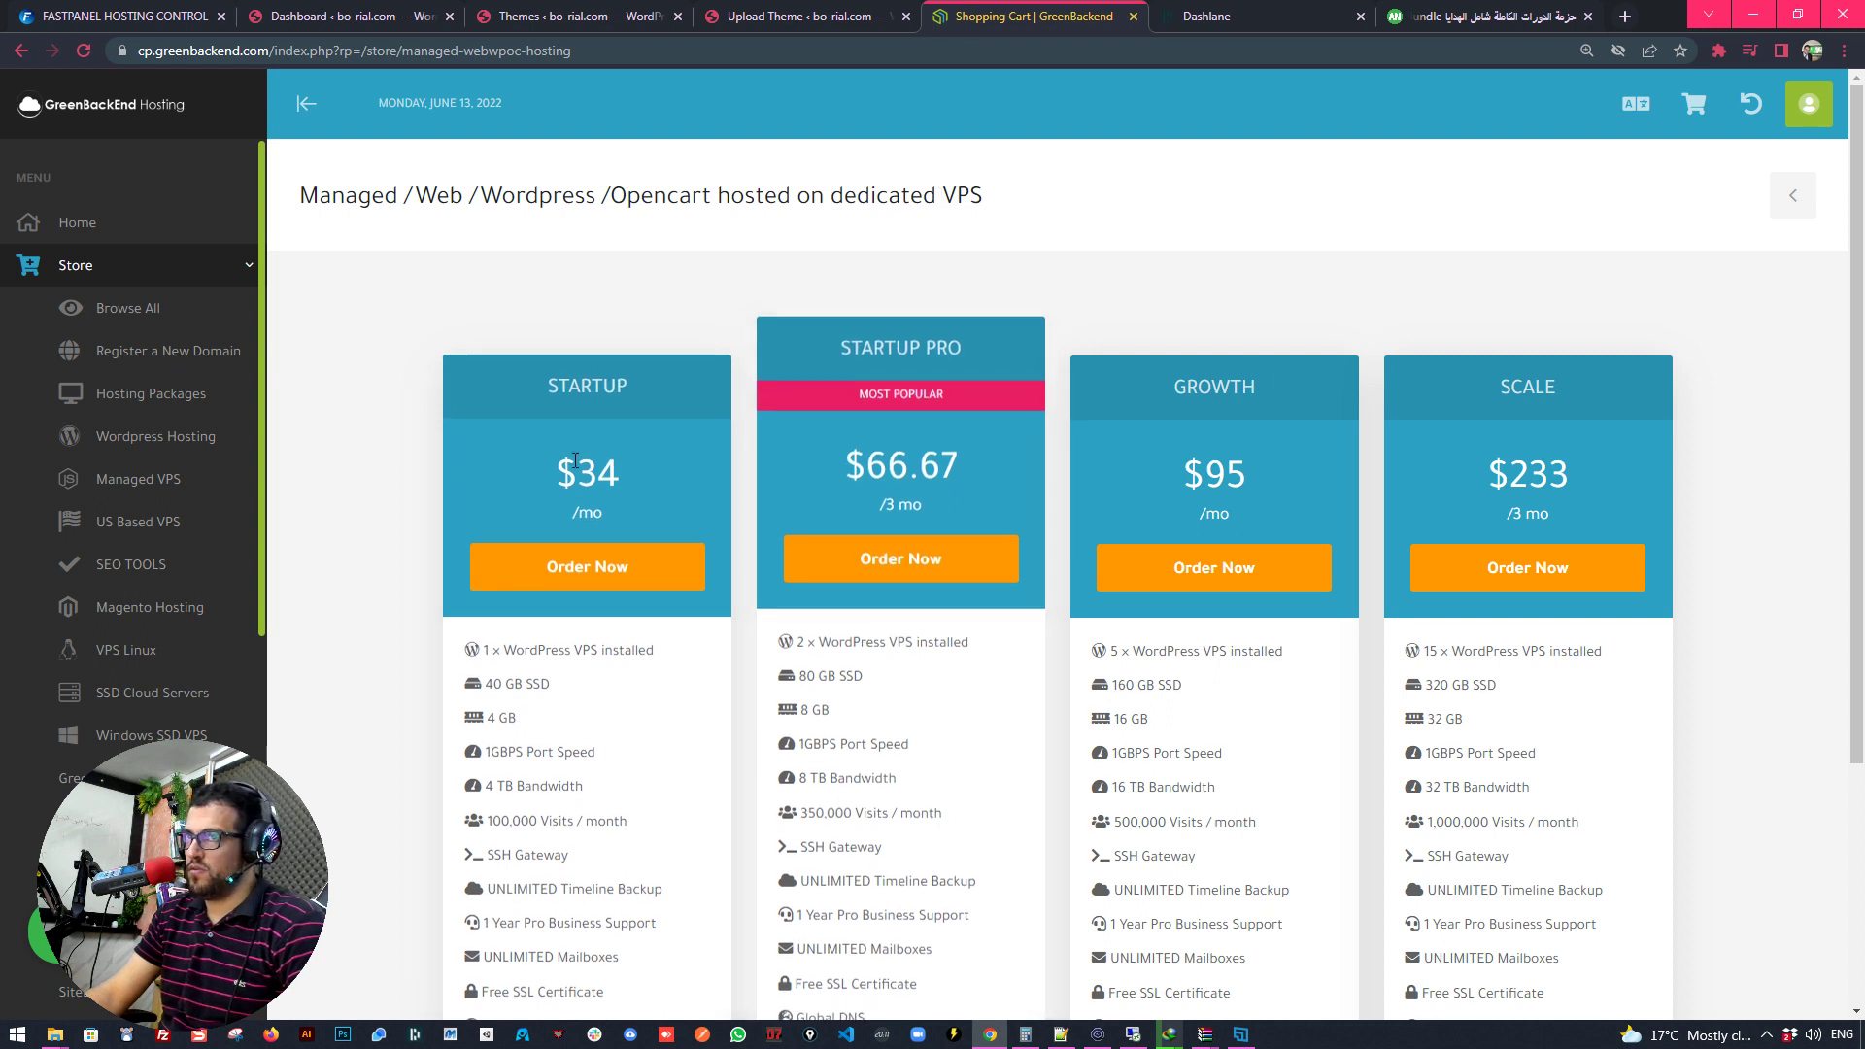
scroll(992, 388, down, 1)
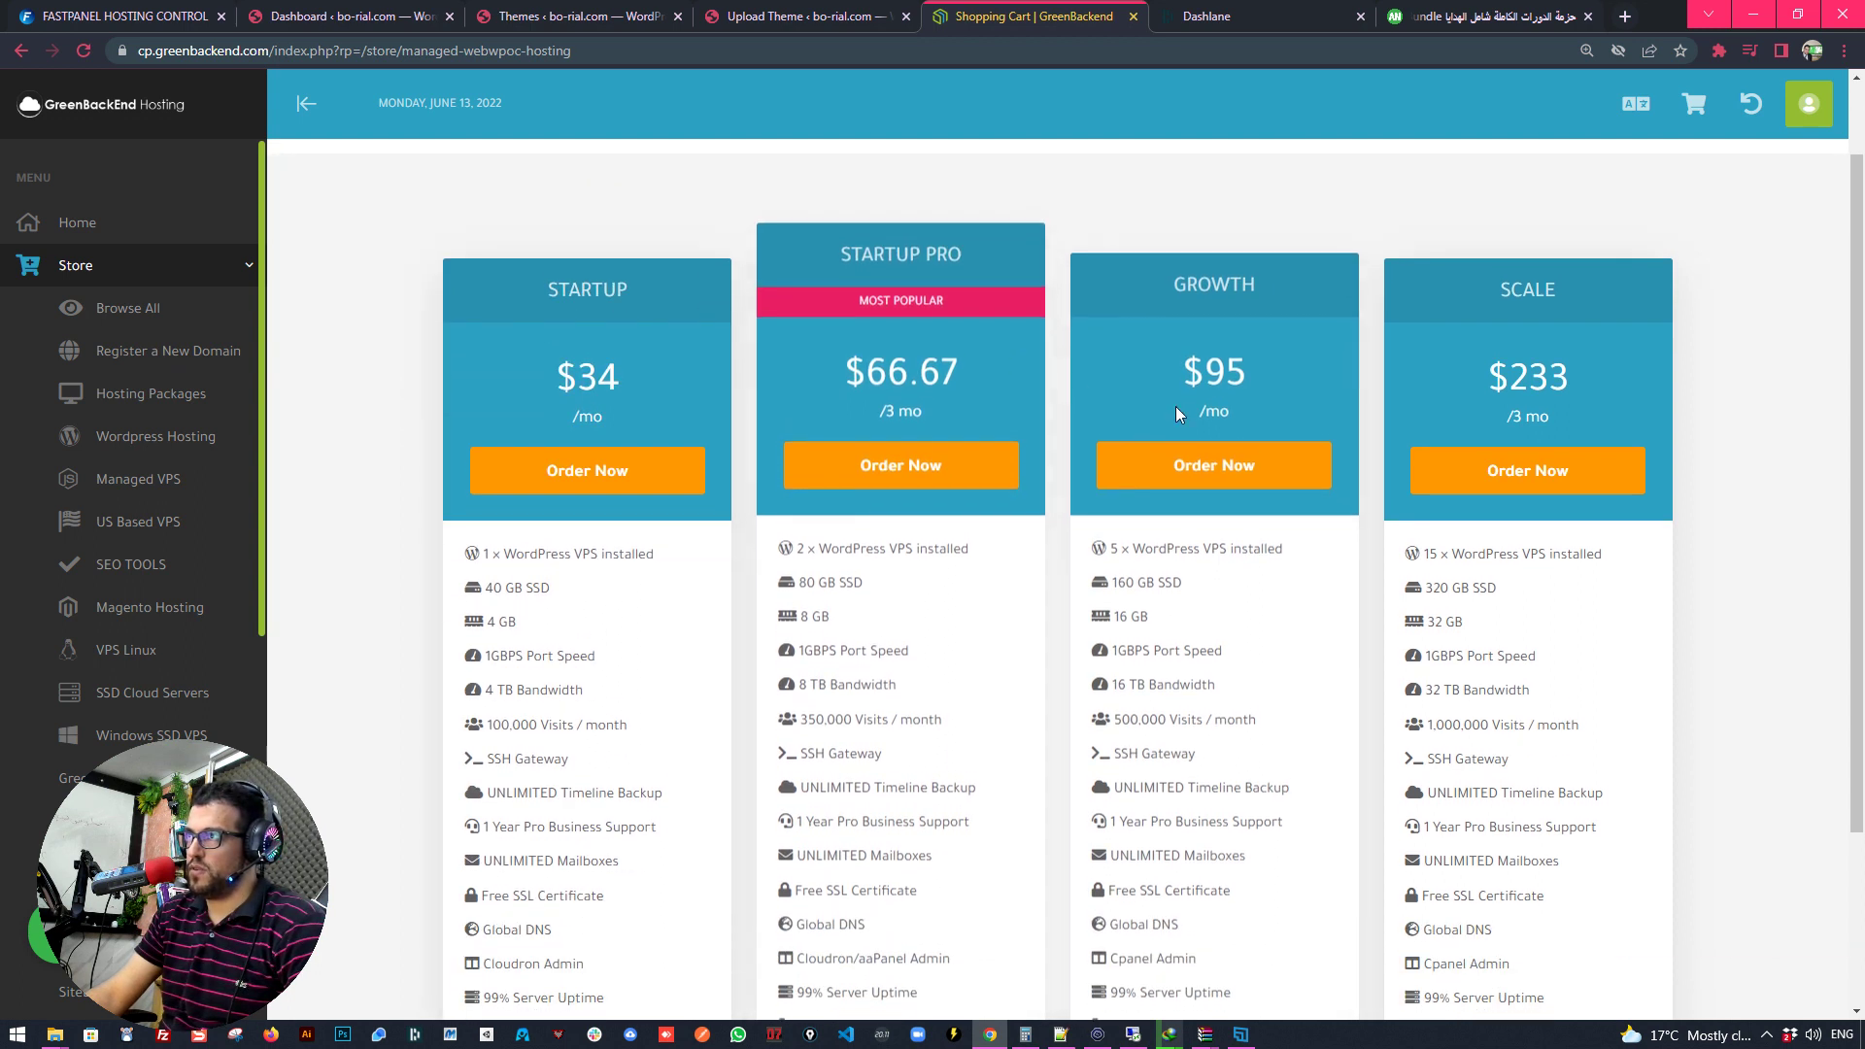
scroll(909, 397, up, 1)
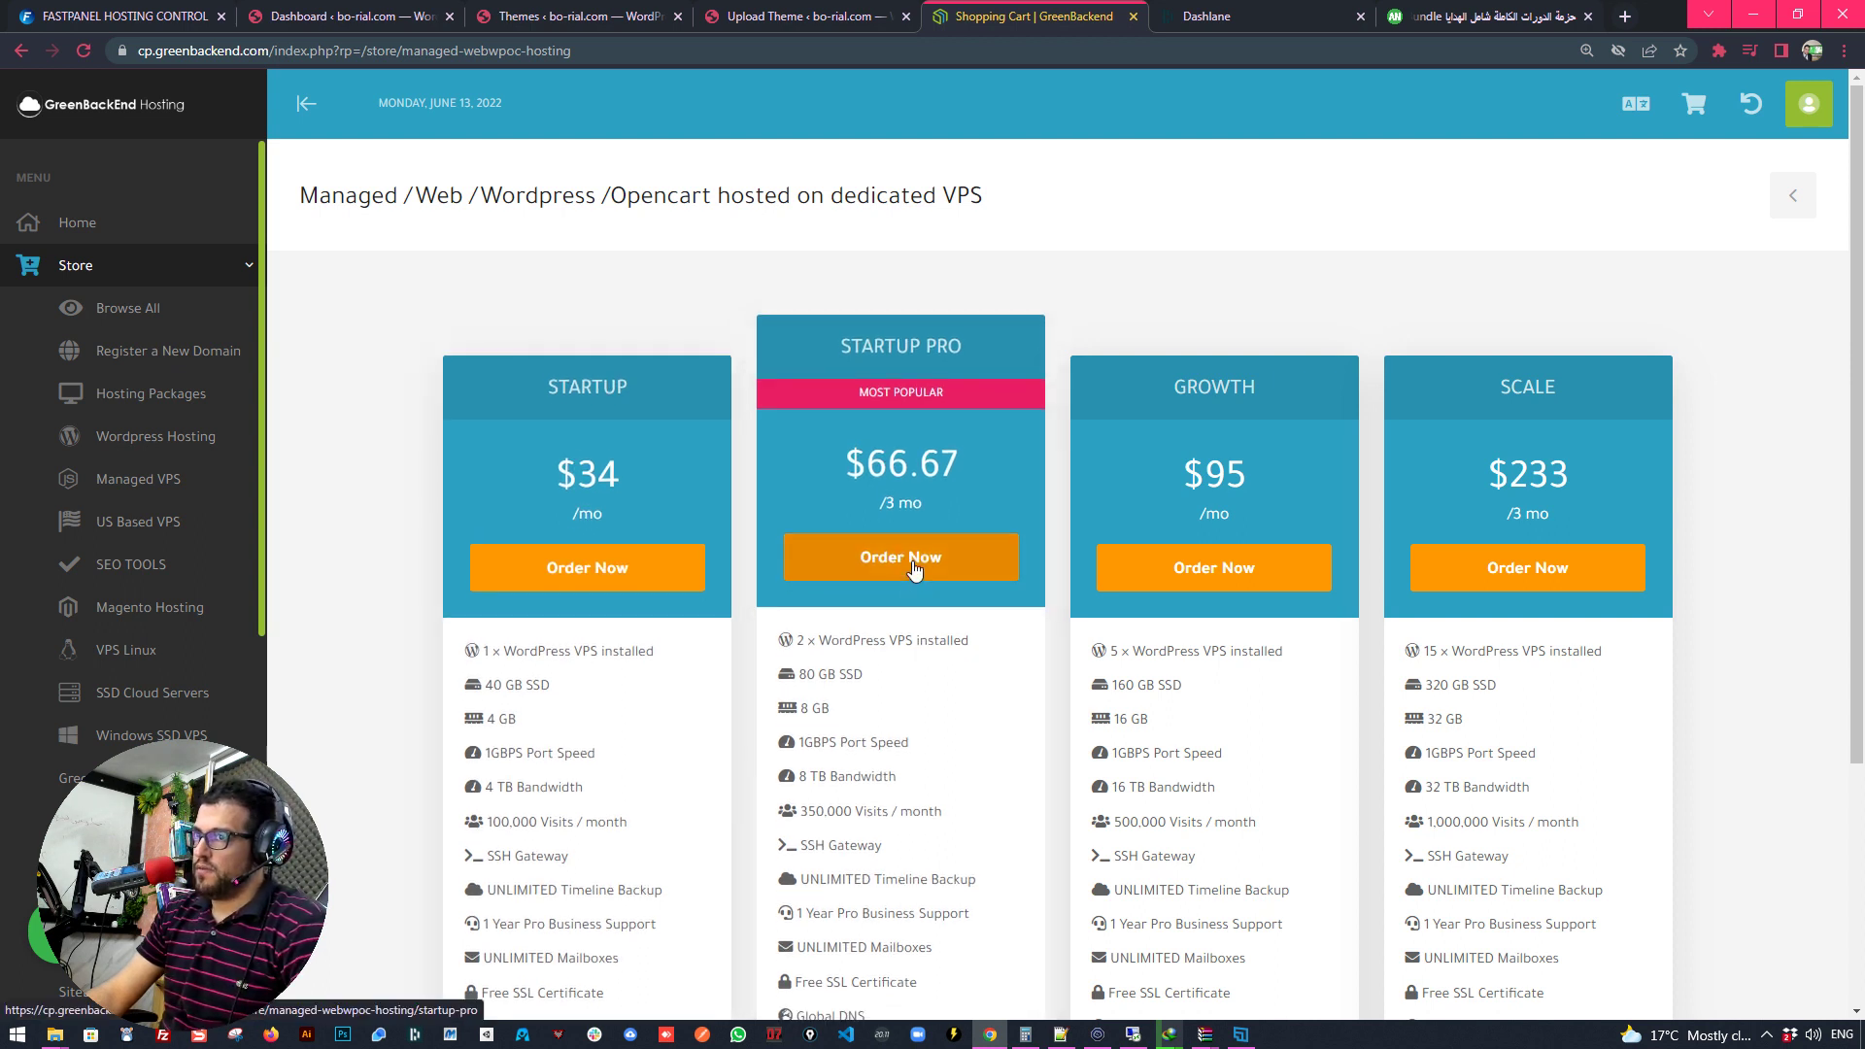
In FASTPANEL, open the file manager for bo-rial.com.
click(134, 20)
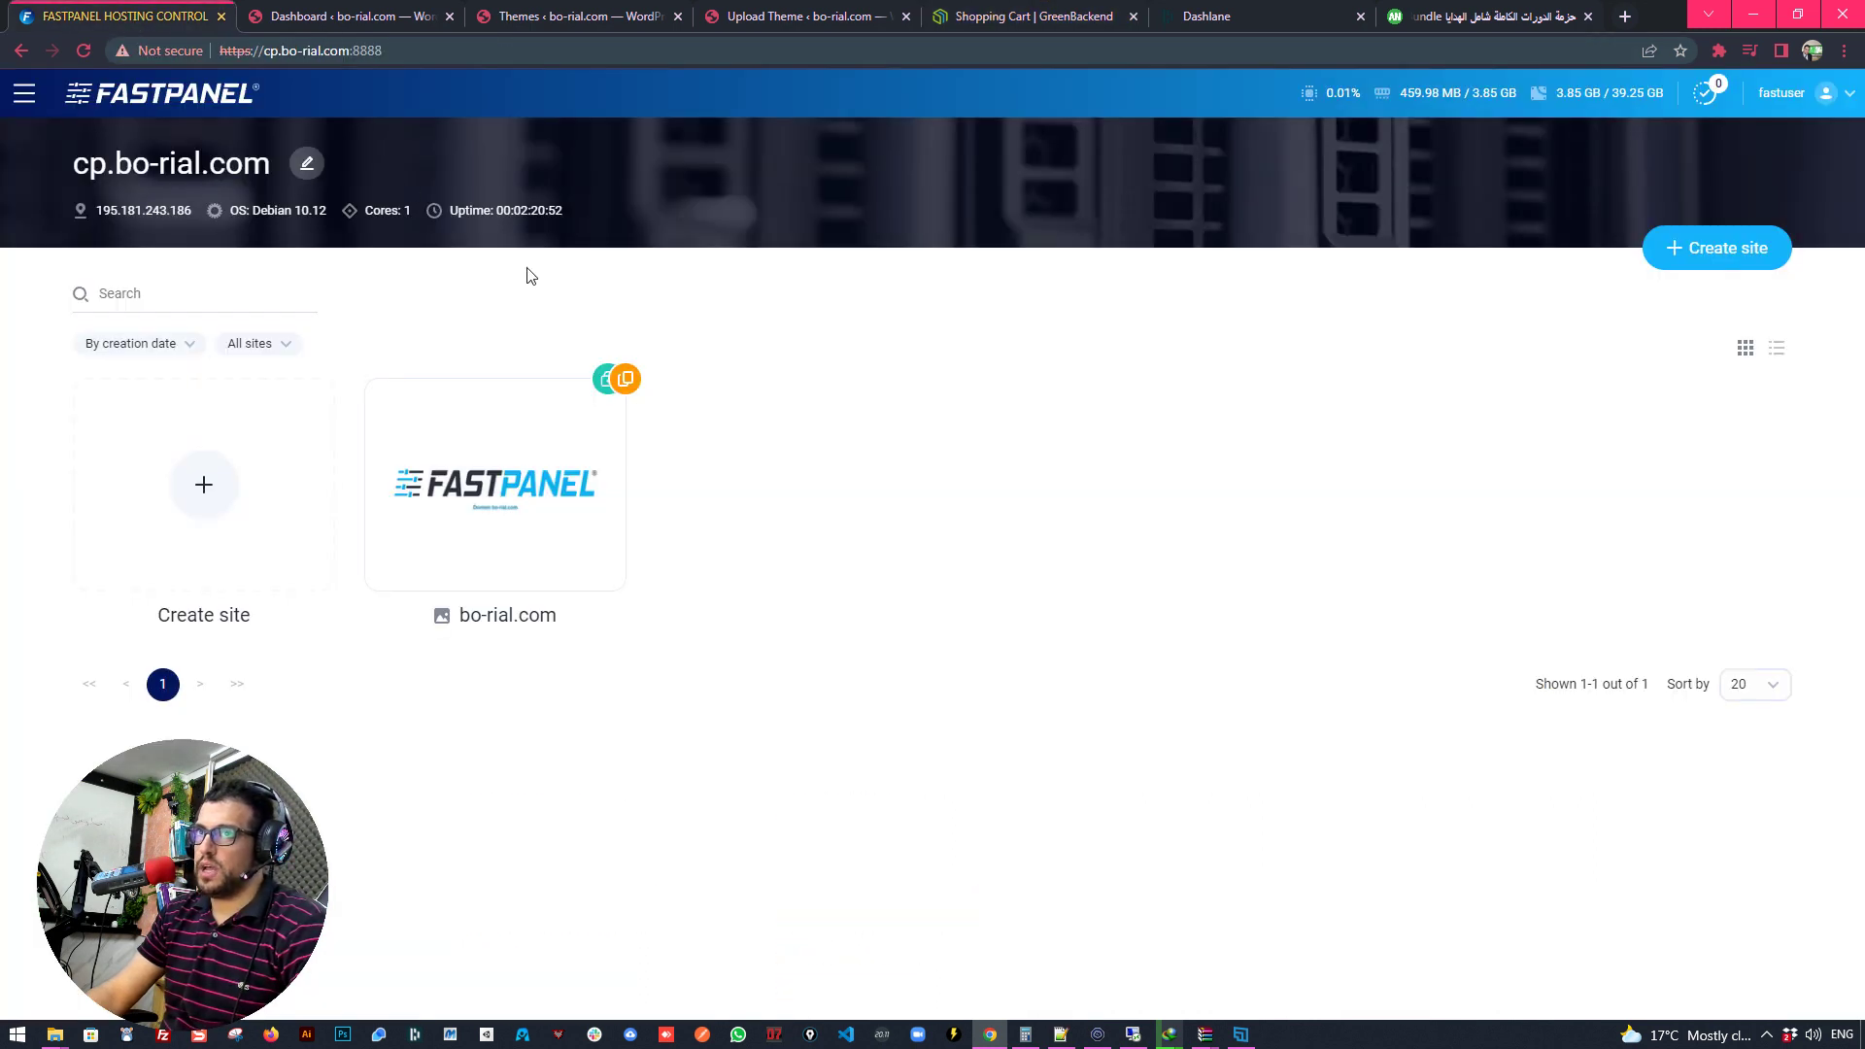
mouse_move(565, 398)
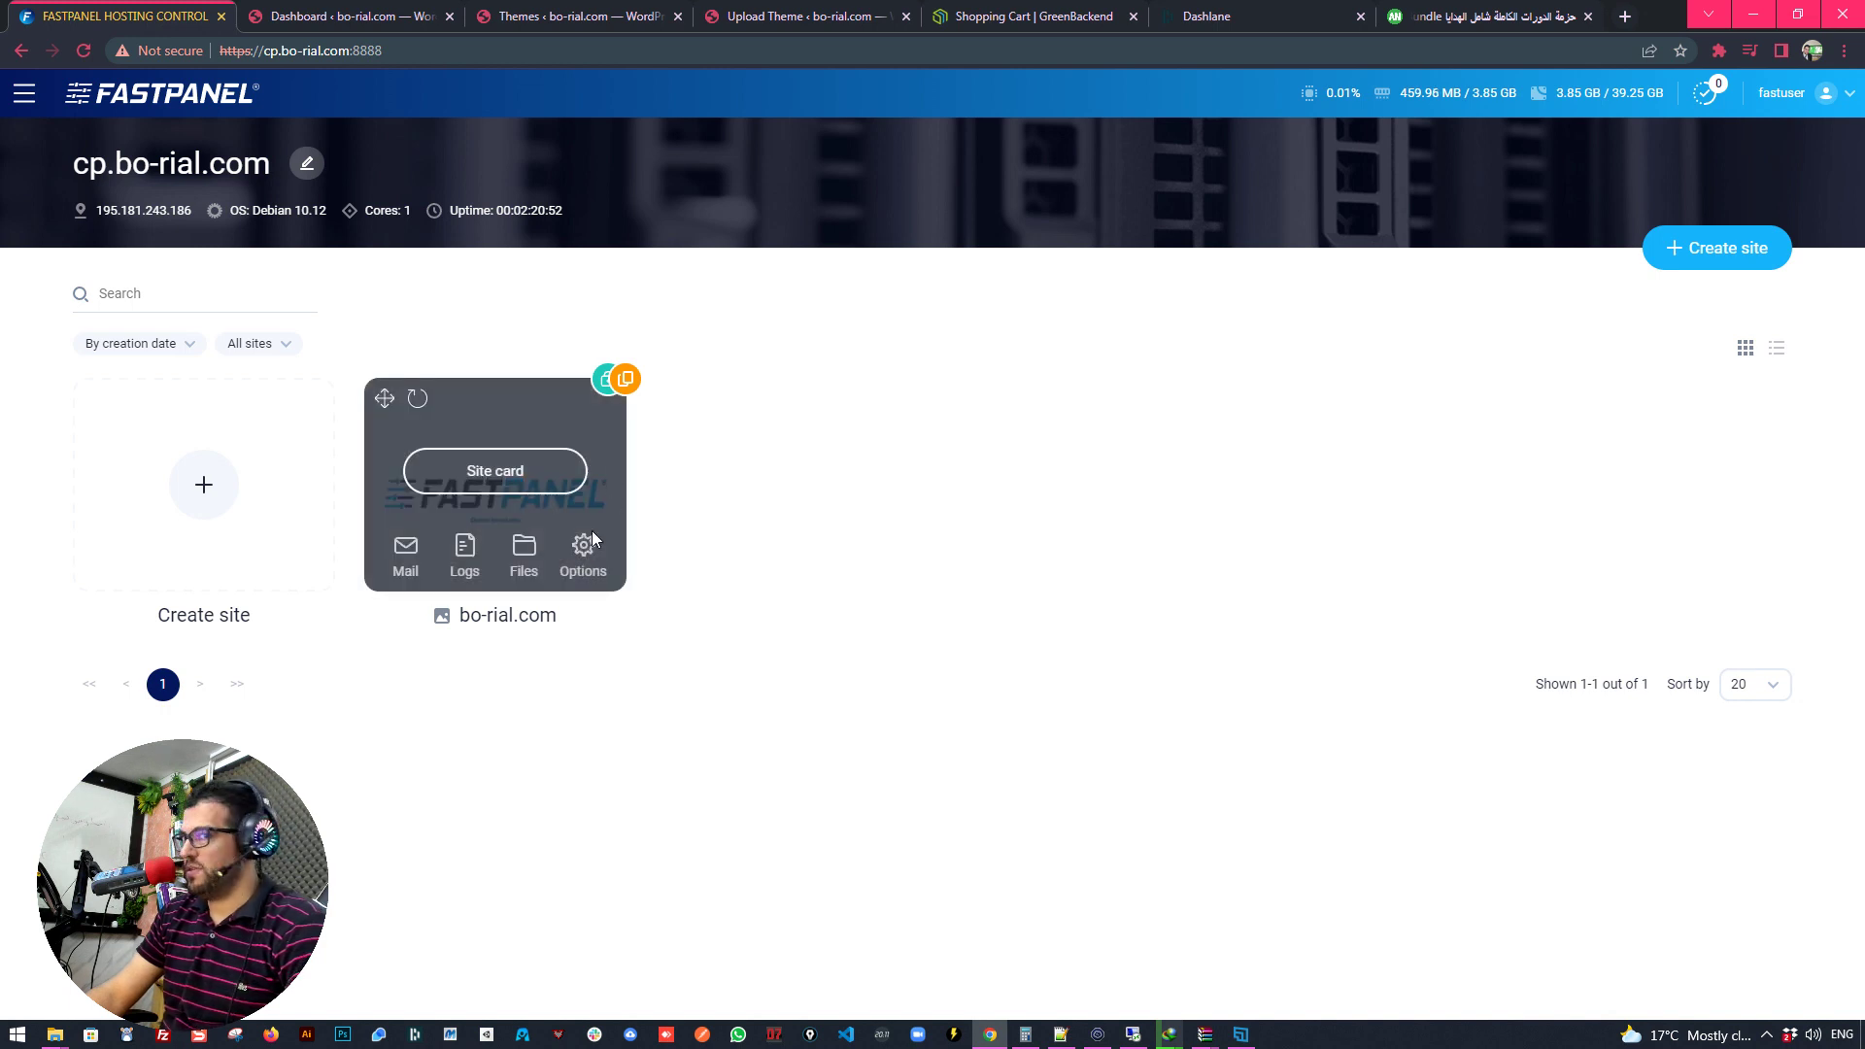
click(526, 554)
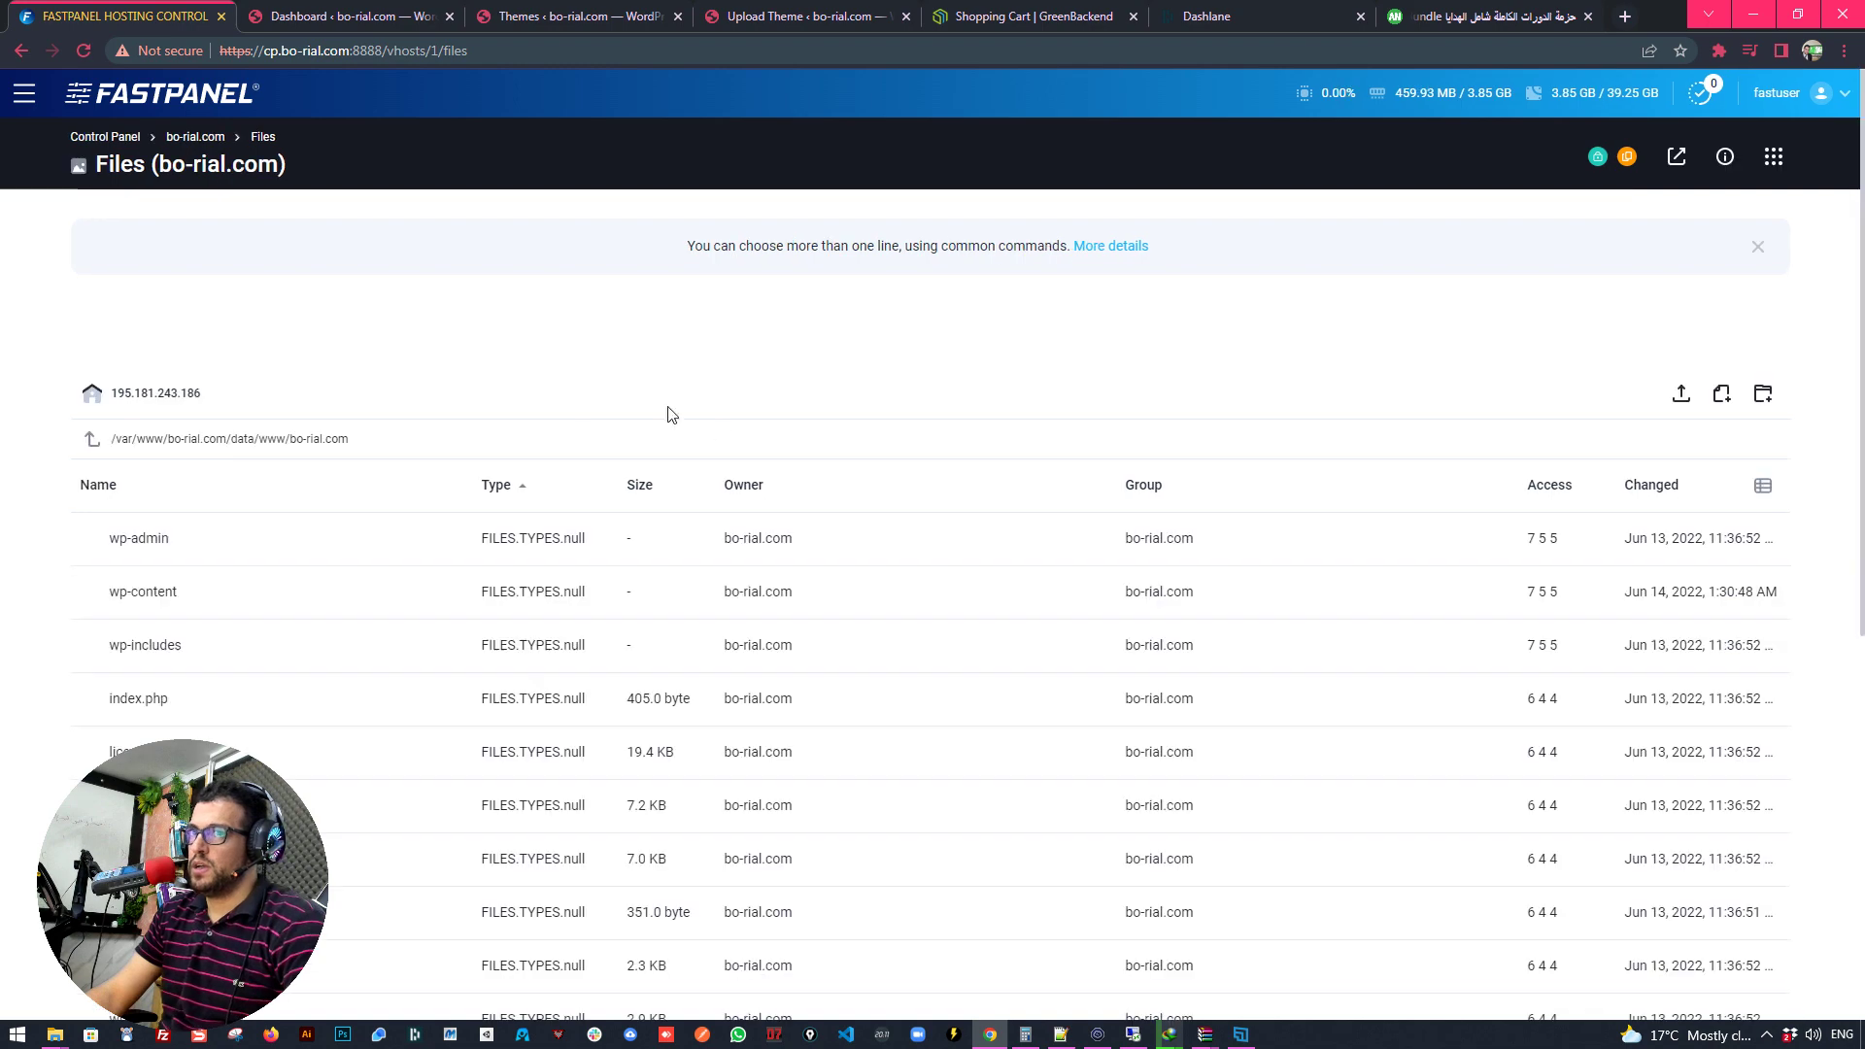
Review the bo-rial.com management overview, then go back to the WordPress dashboard.
click(194, 143)
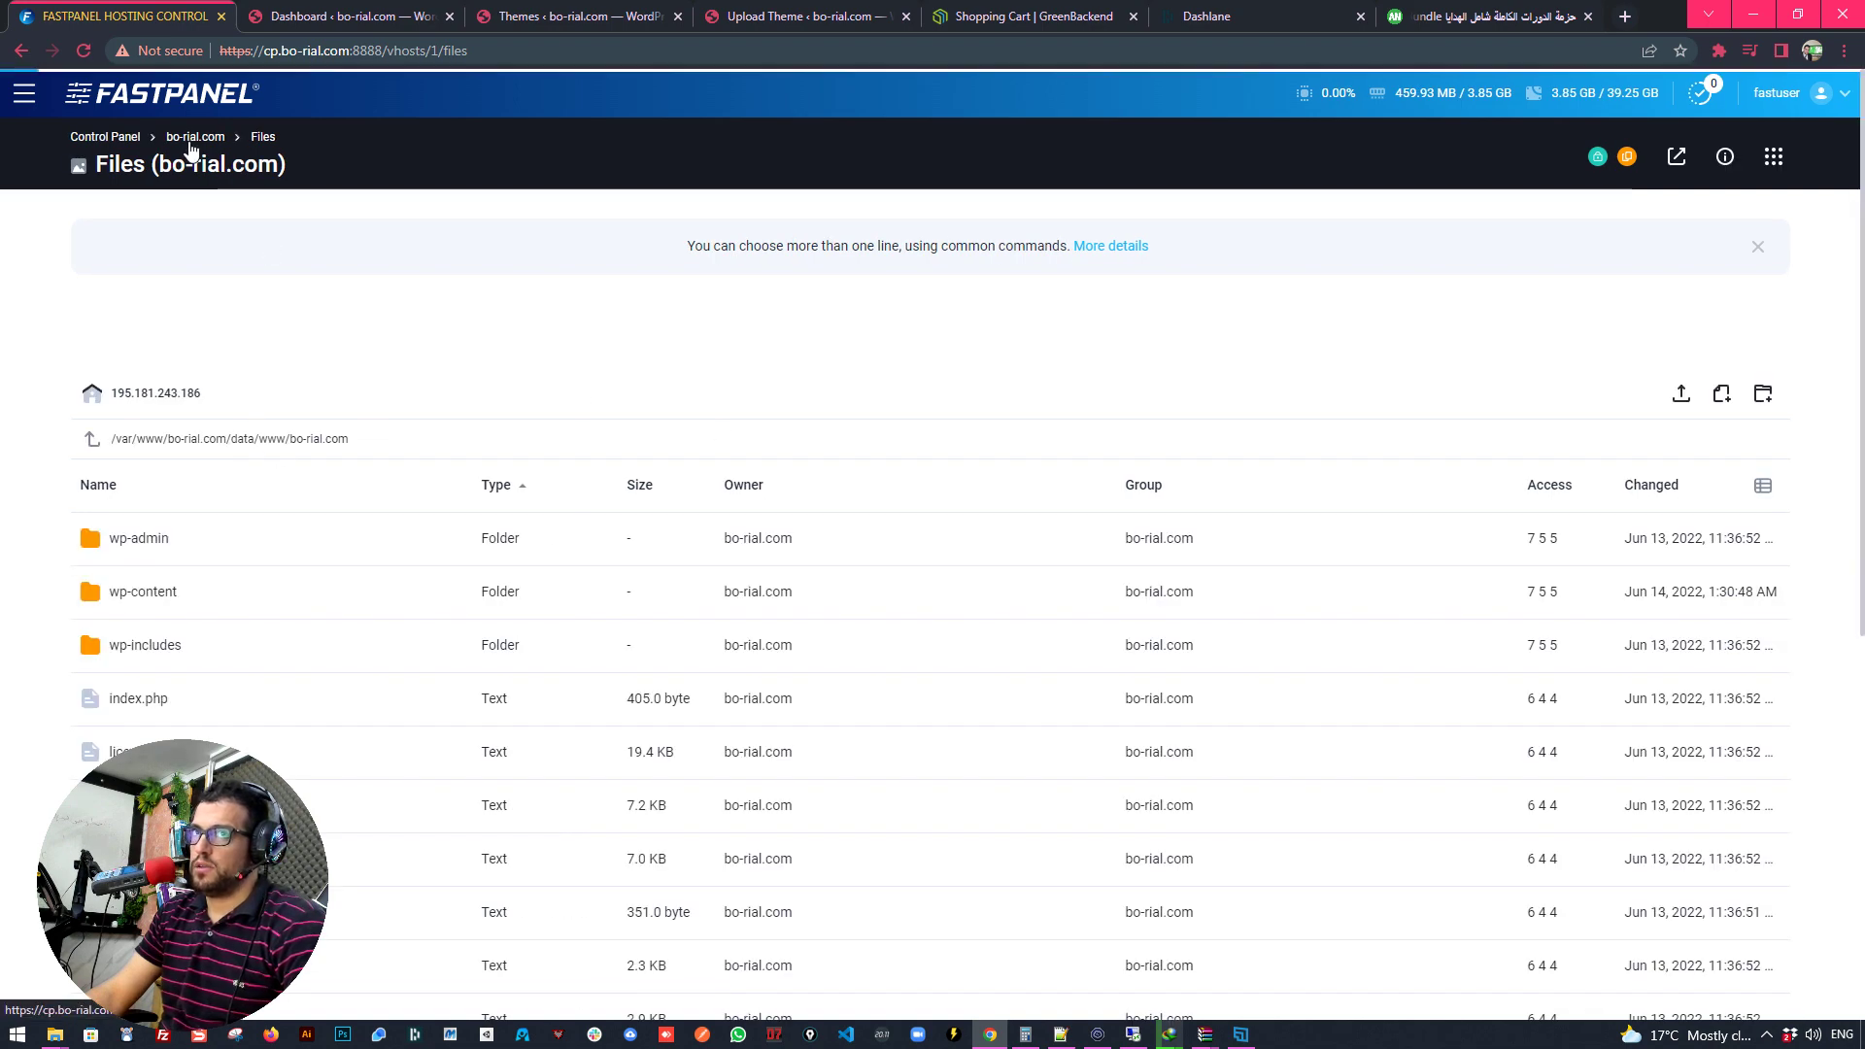
scroll(220, 233, down, 5)
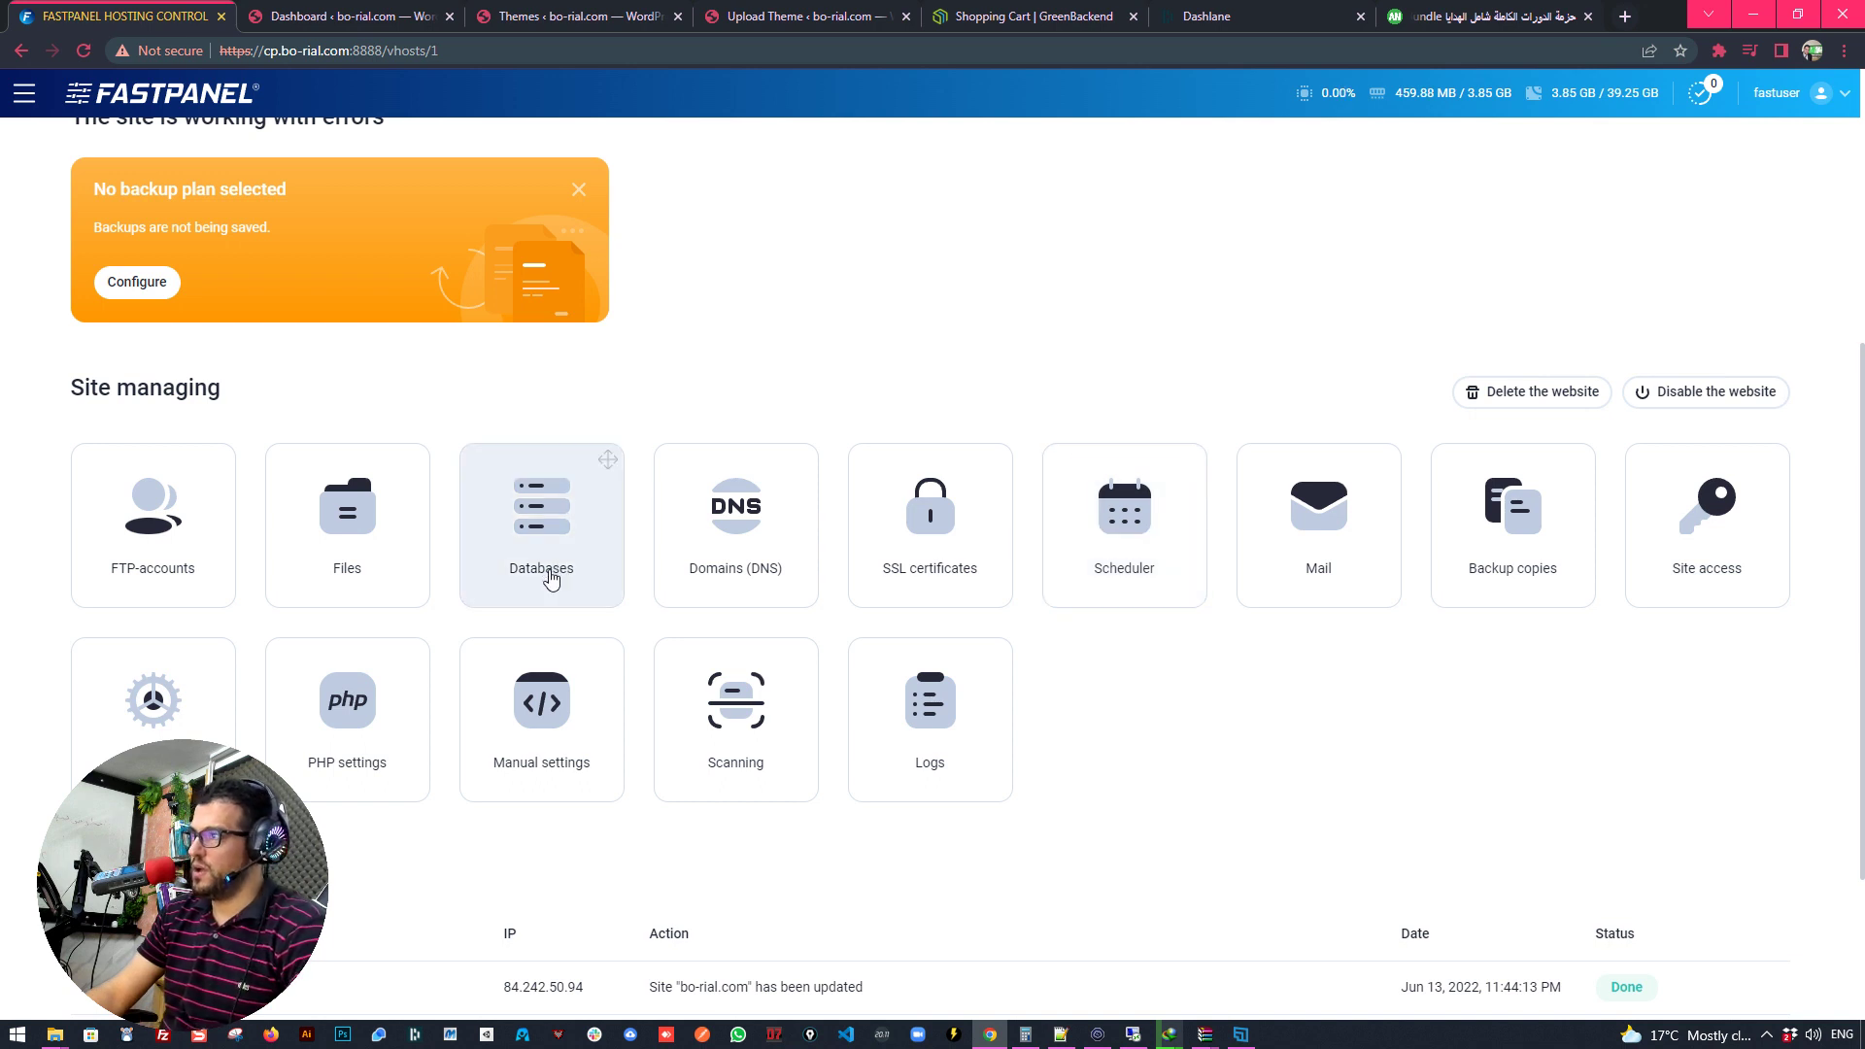
scroll(1052, 541, down, 1)
scroll(1052, 541, down, 1)
scroll(1052, 541, up, 2)
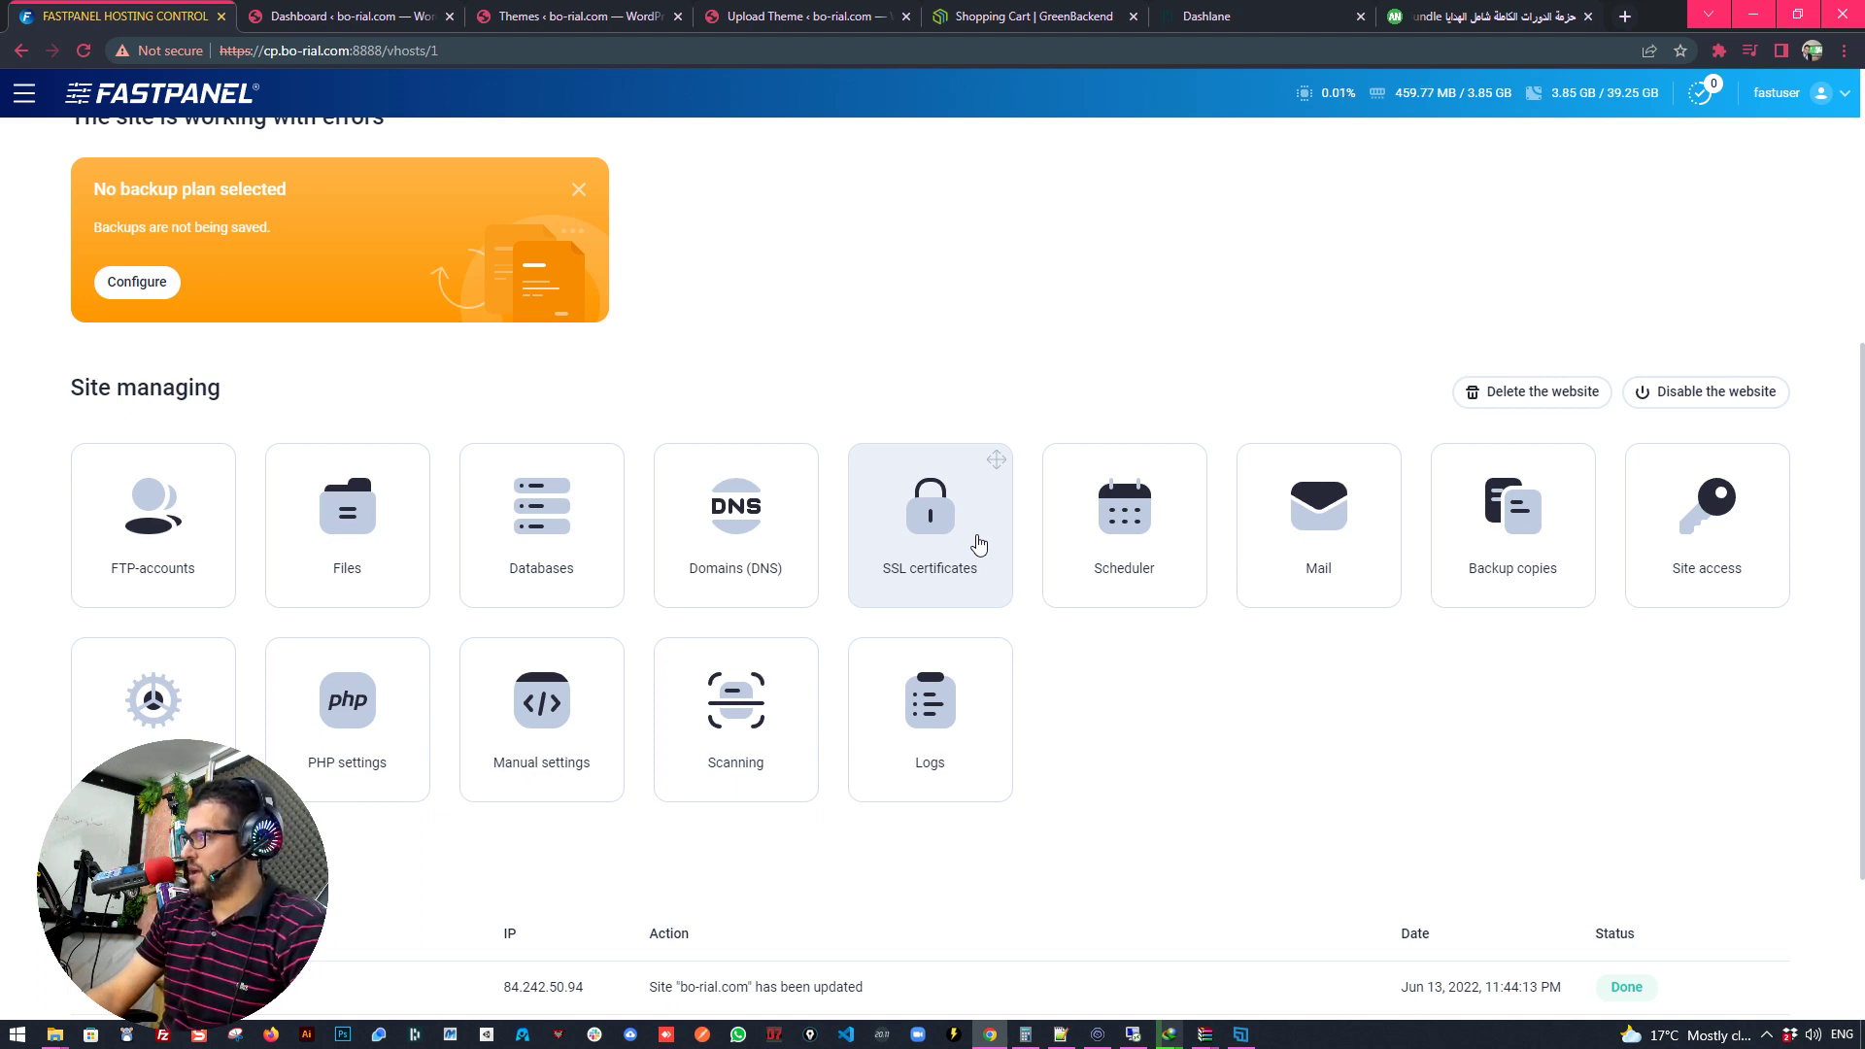
scroll(972, 540, up, 2)
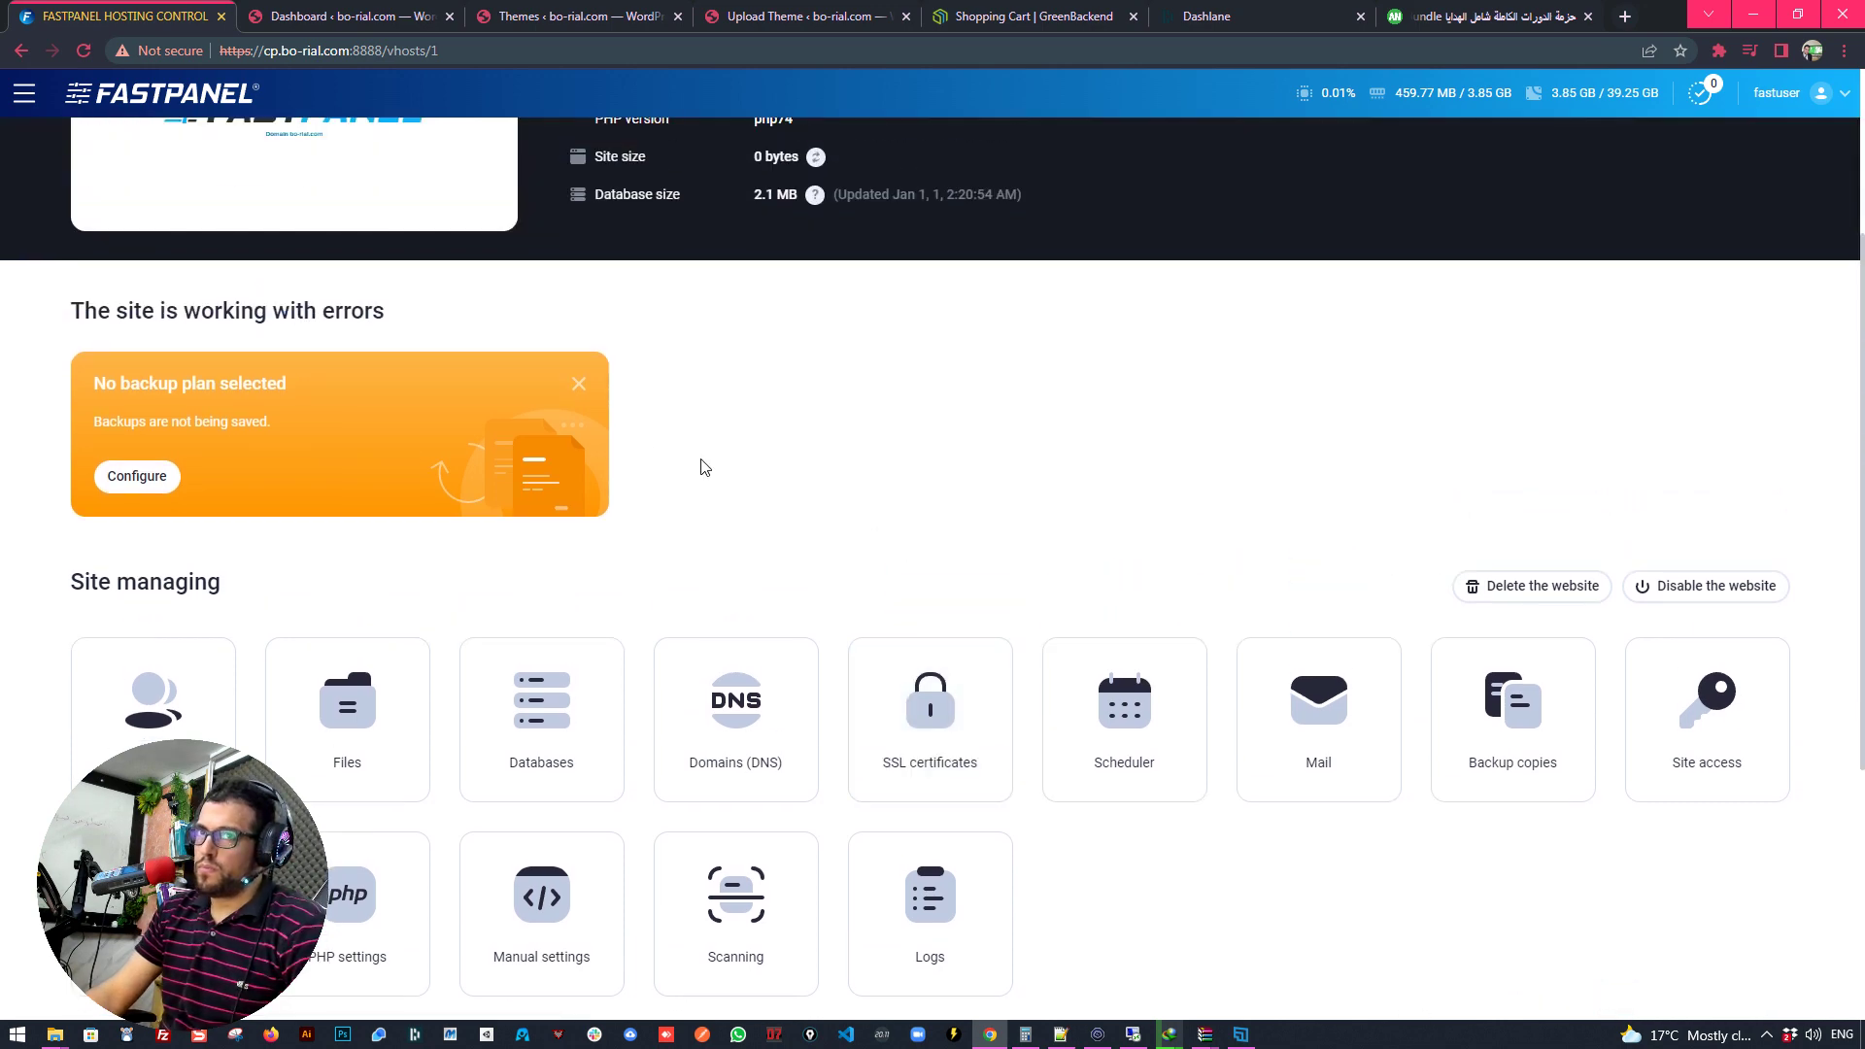
scroll(900, 679, down, 4)
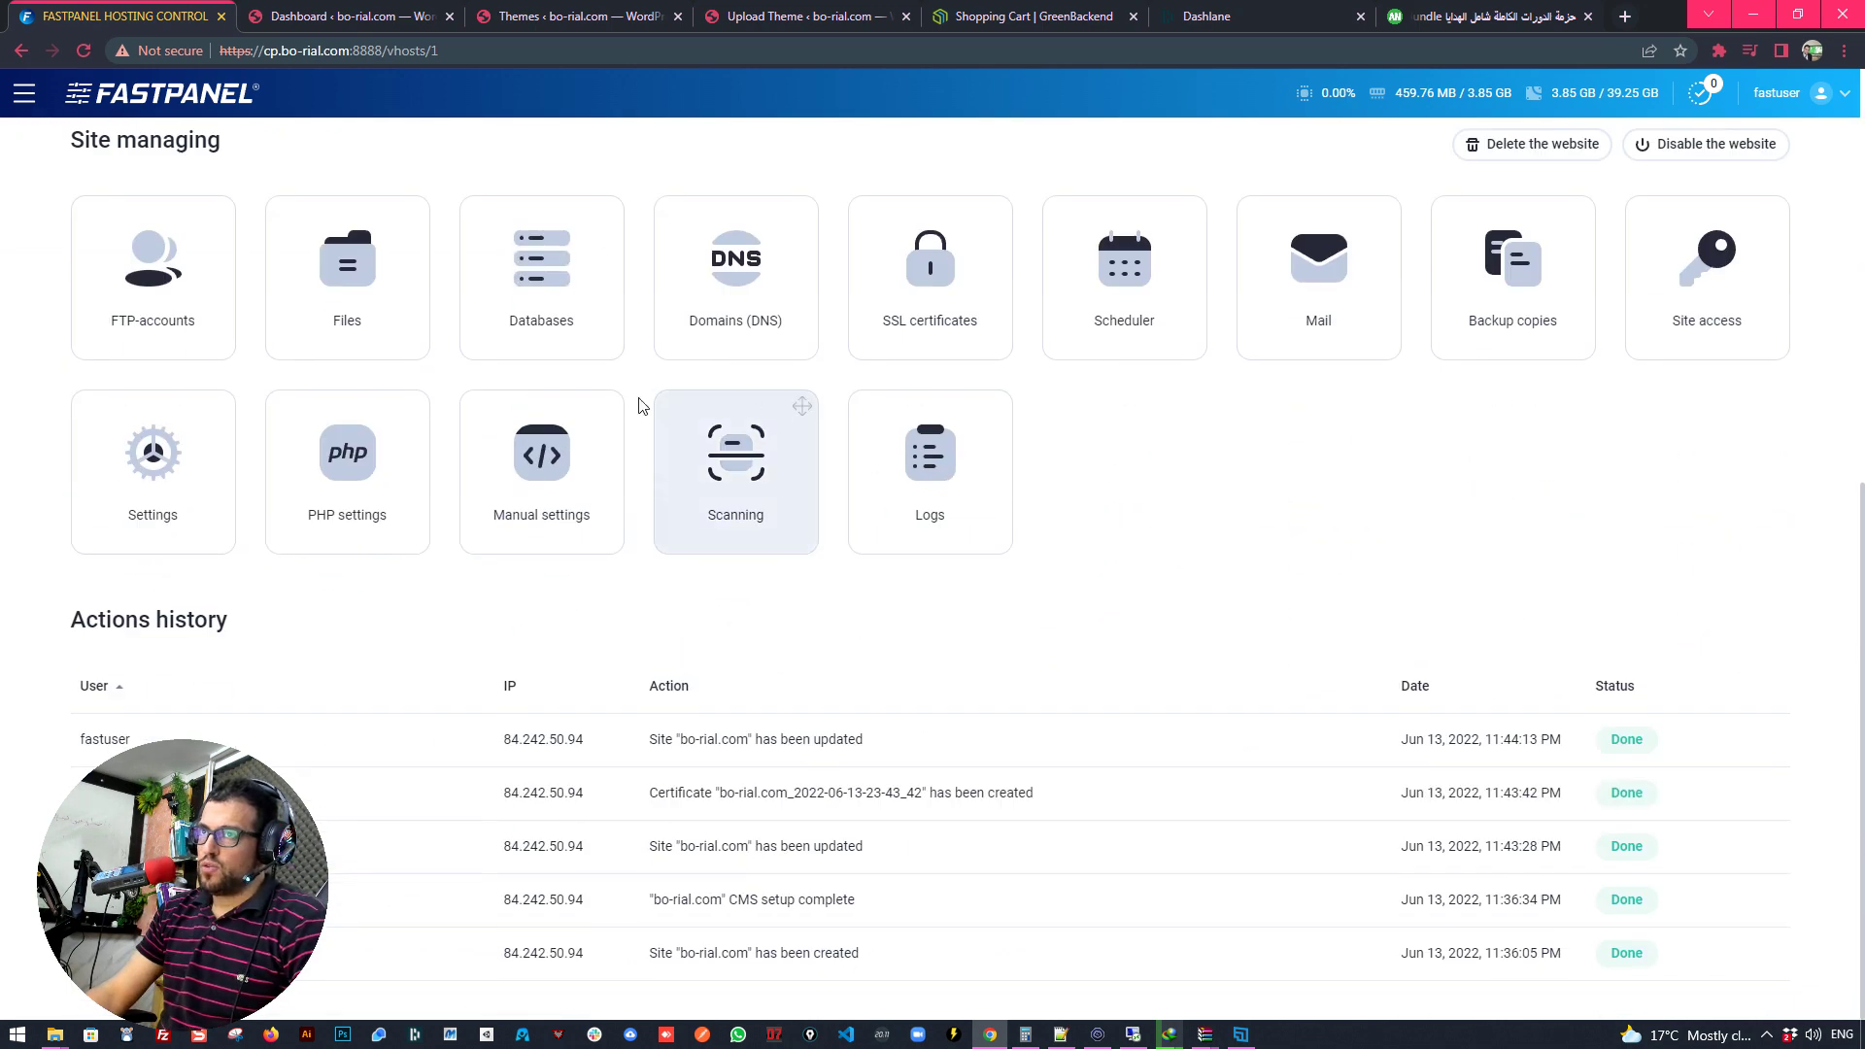
click(332, 25)
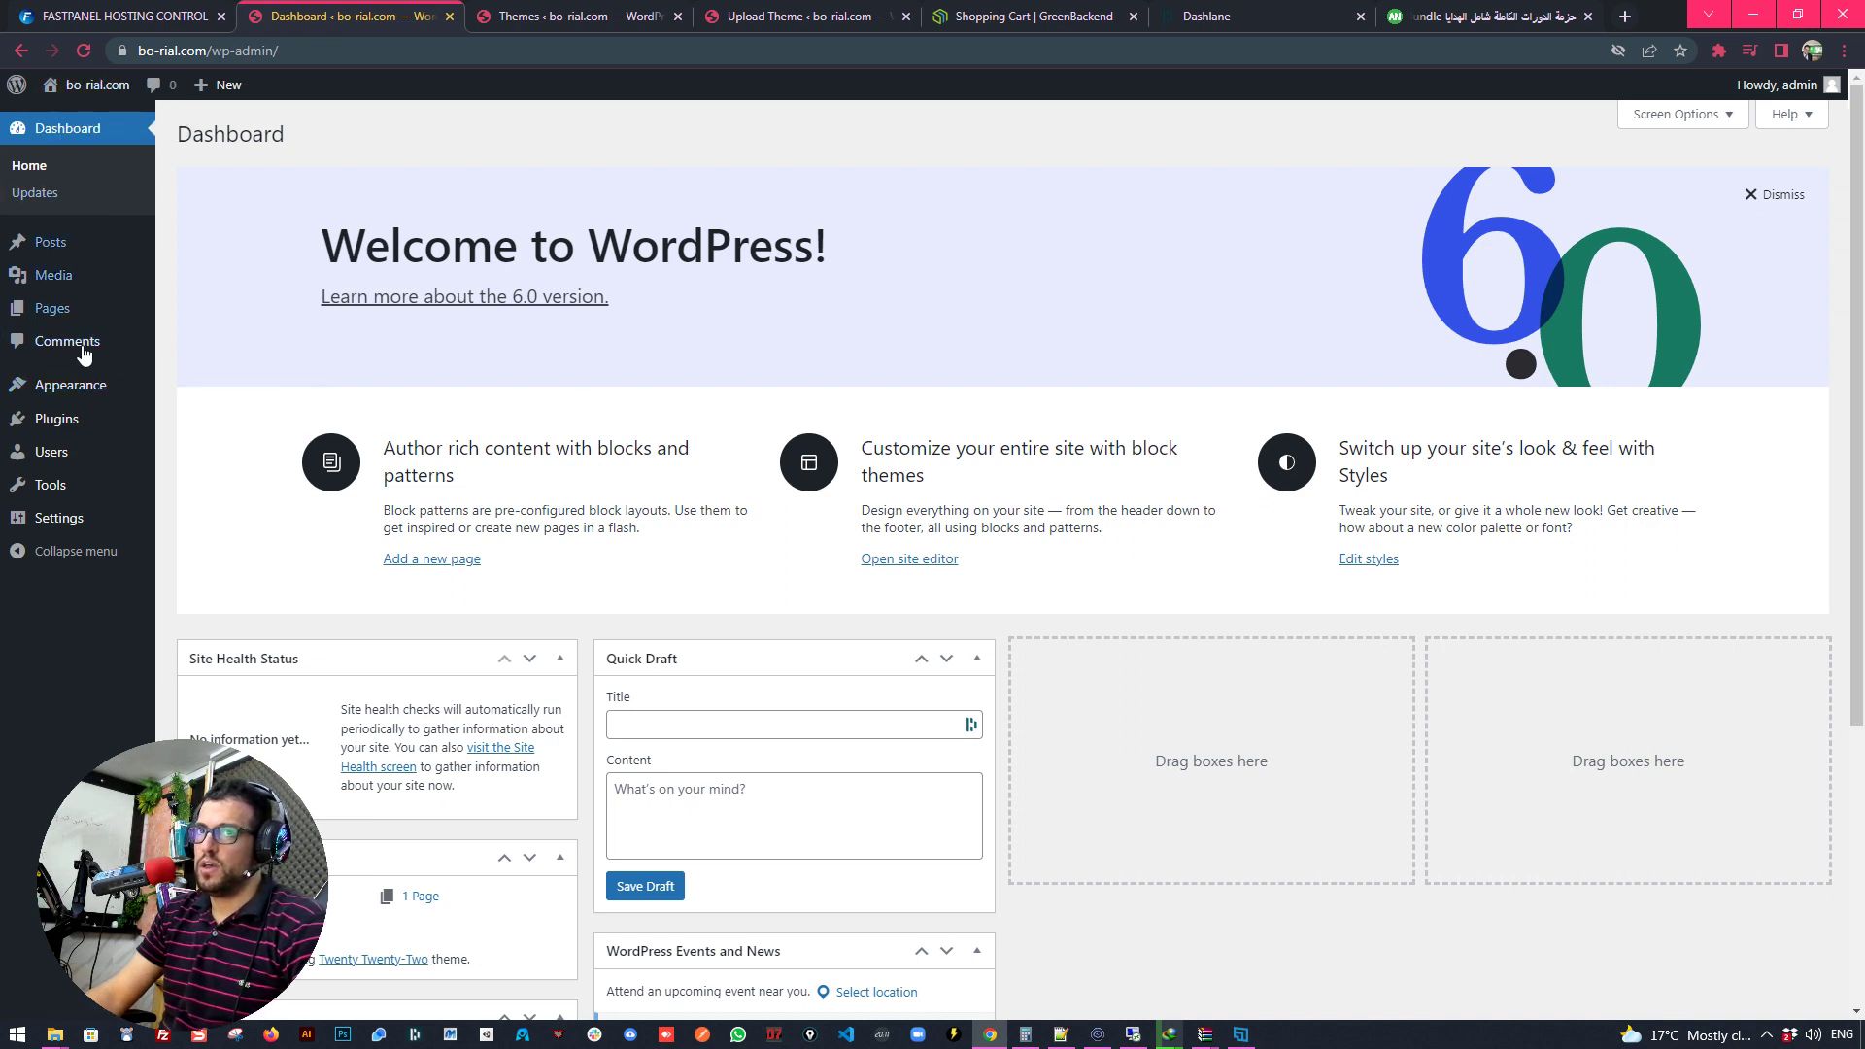
Go to Appearance > Themes and open the Add New themes page.
mouse_move(87, 391)
click(221, 391)
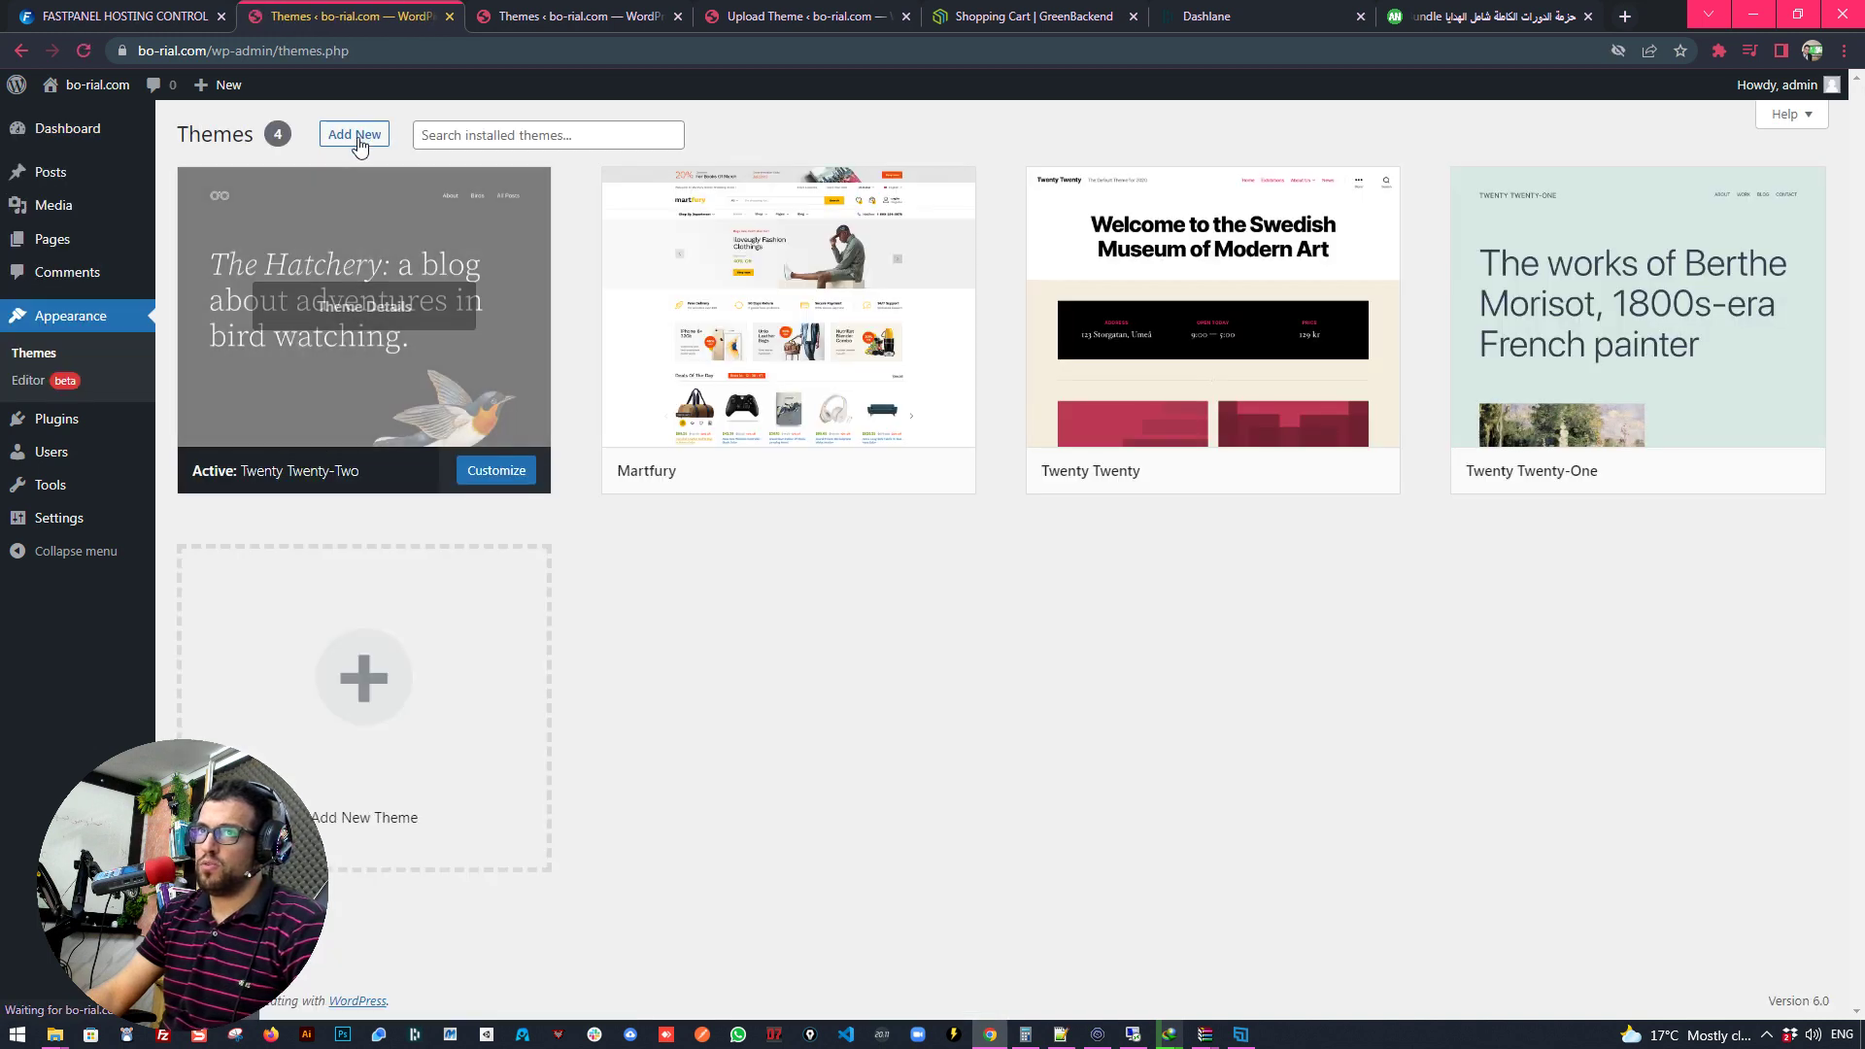
click(356, 137)
click(496, 23)
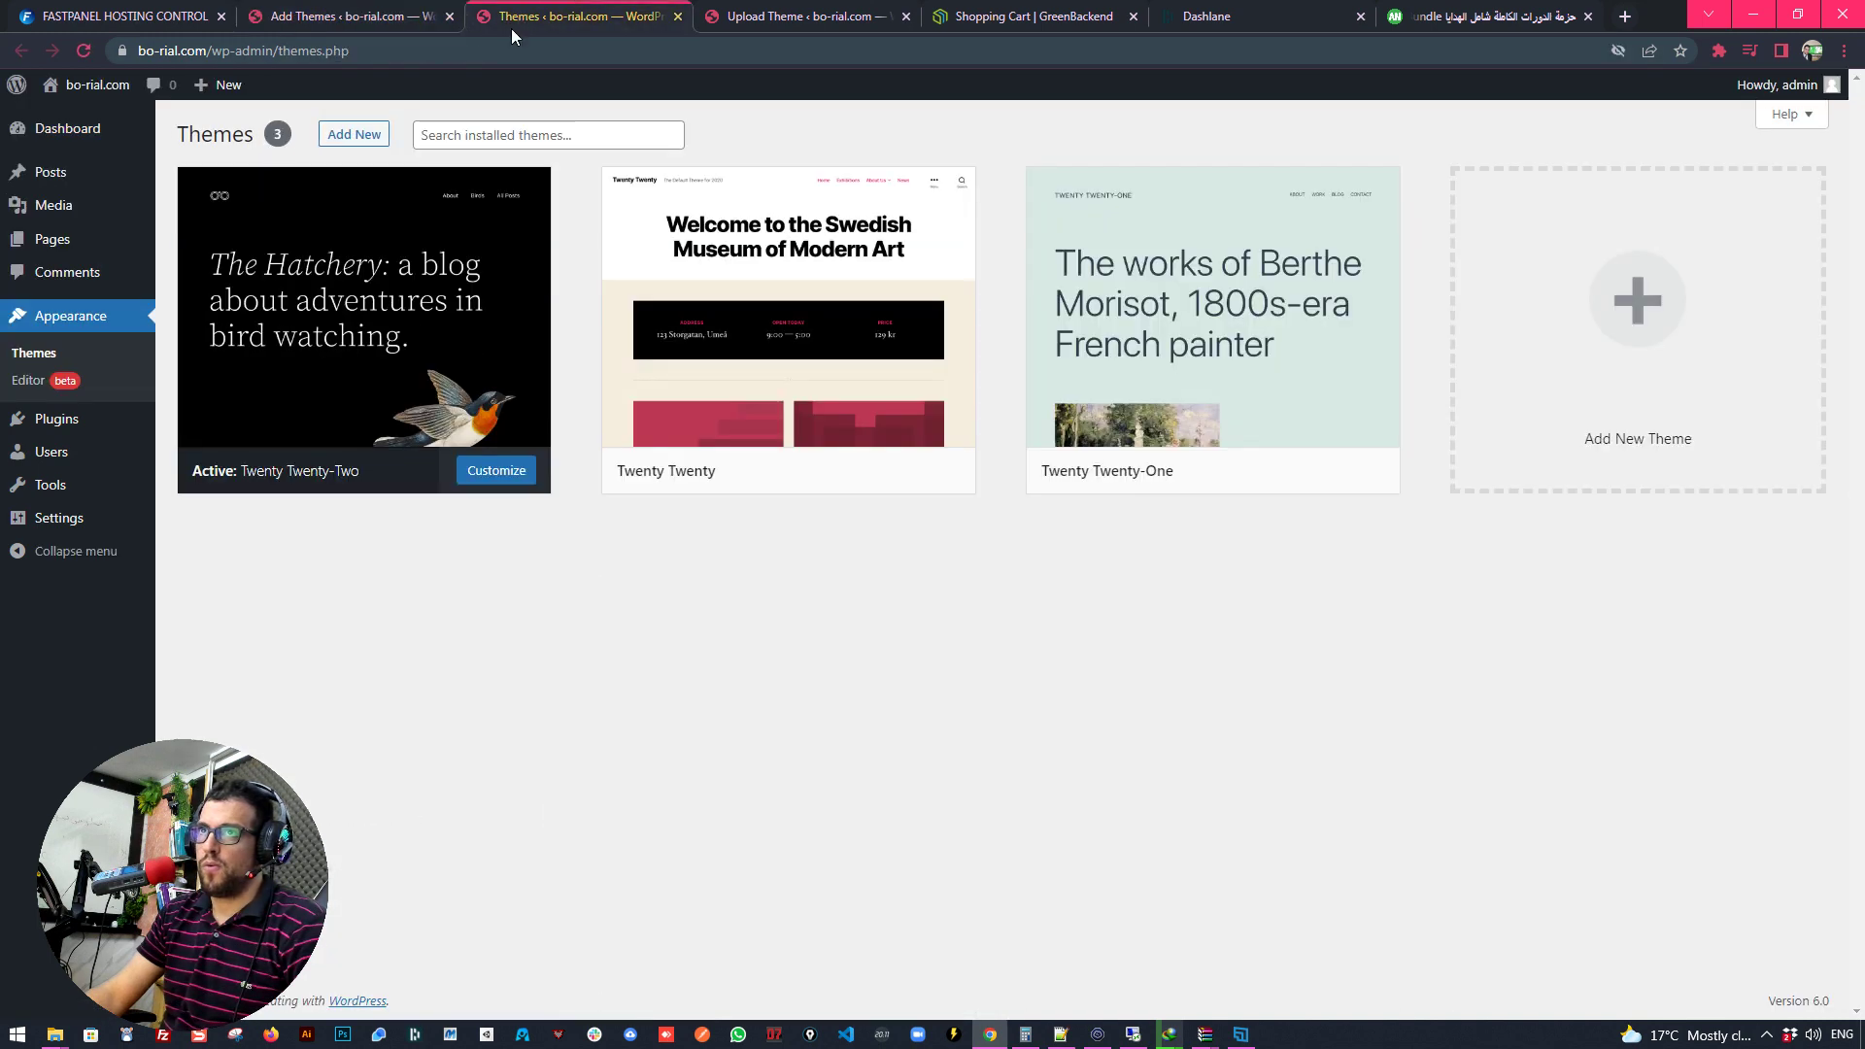
key(ctrl+shift+Tab)
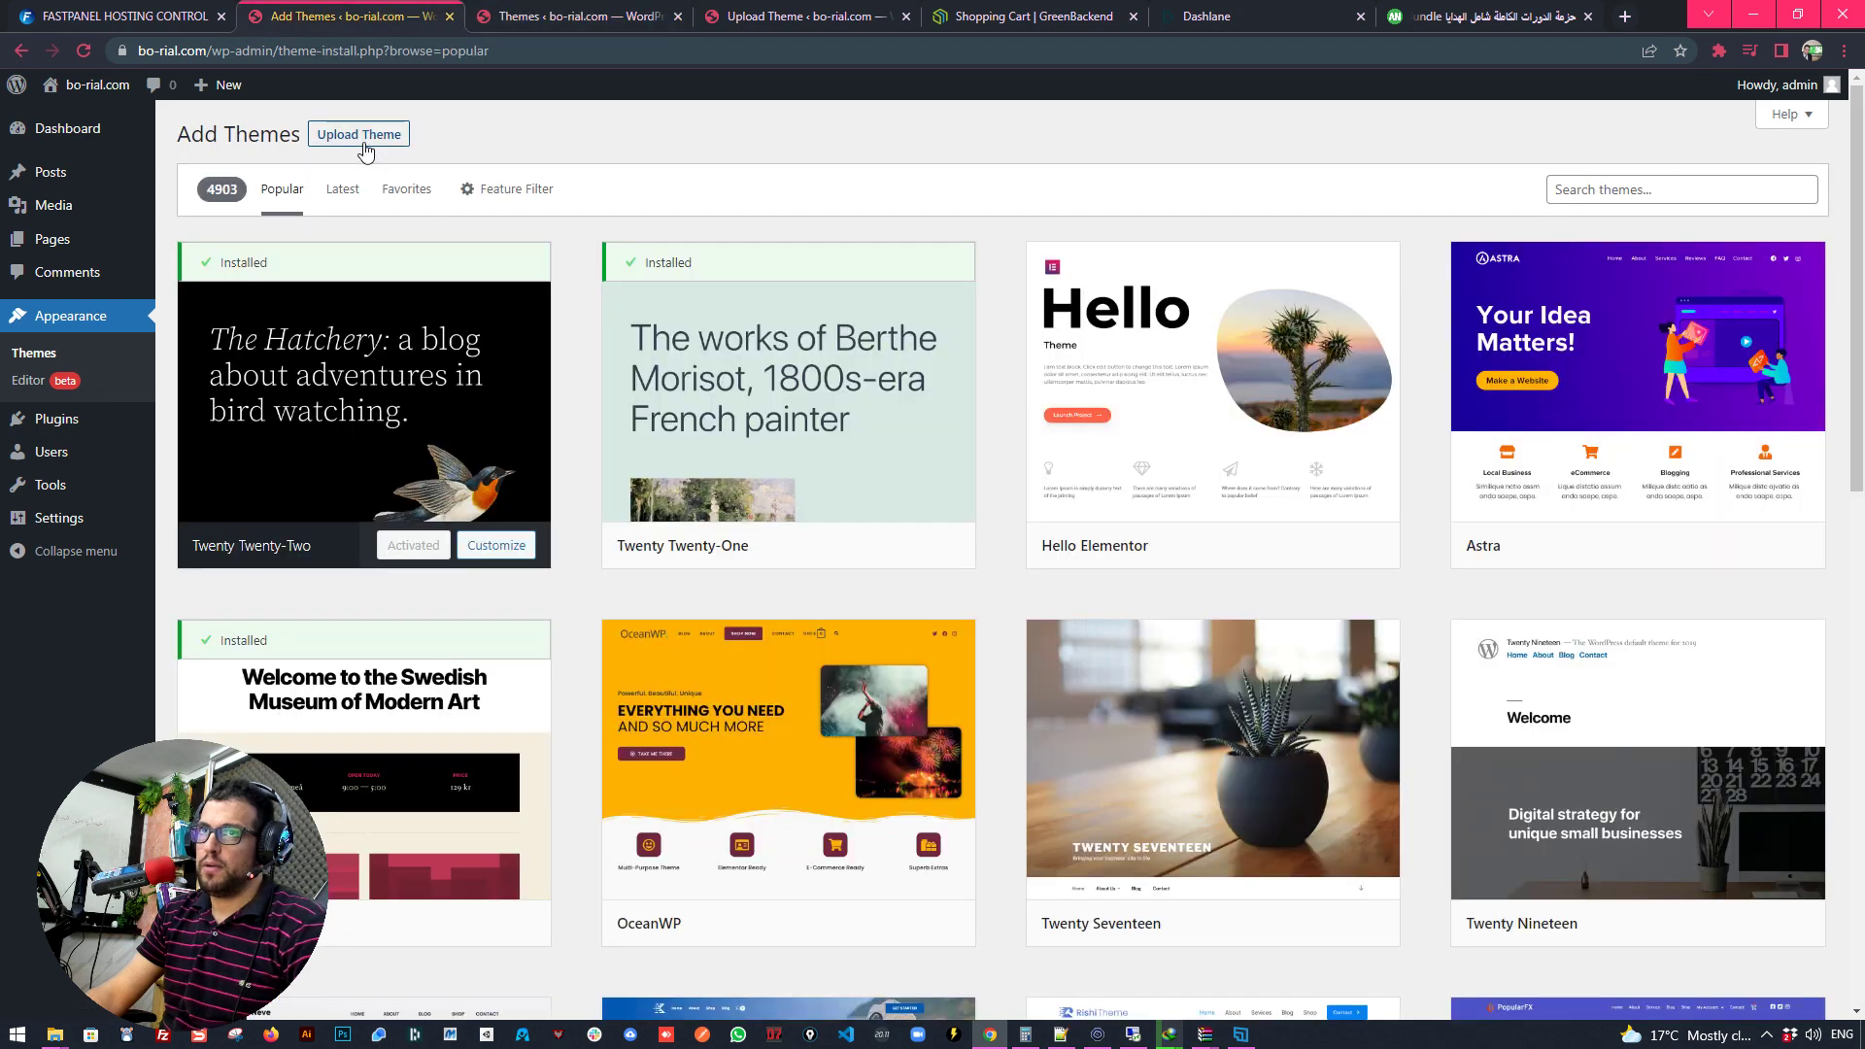
Show the theme upload form, cancel the file picker, and activate the installed martfury.zip theme.
click(360, 135)
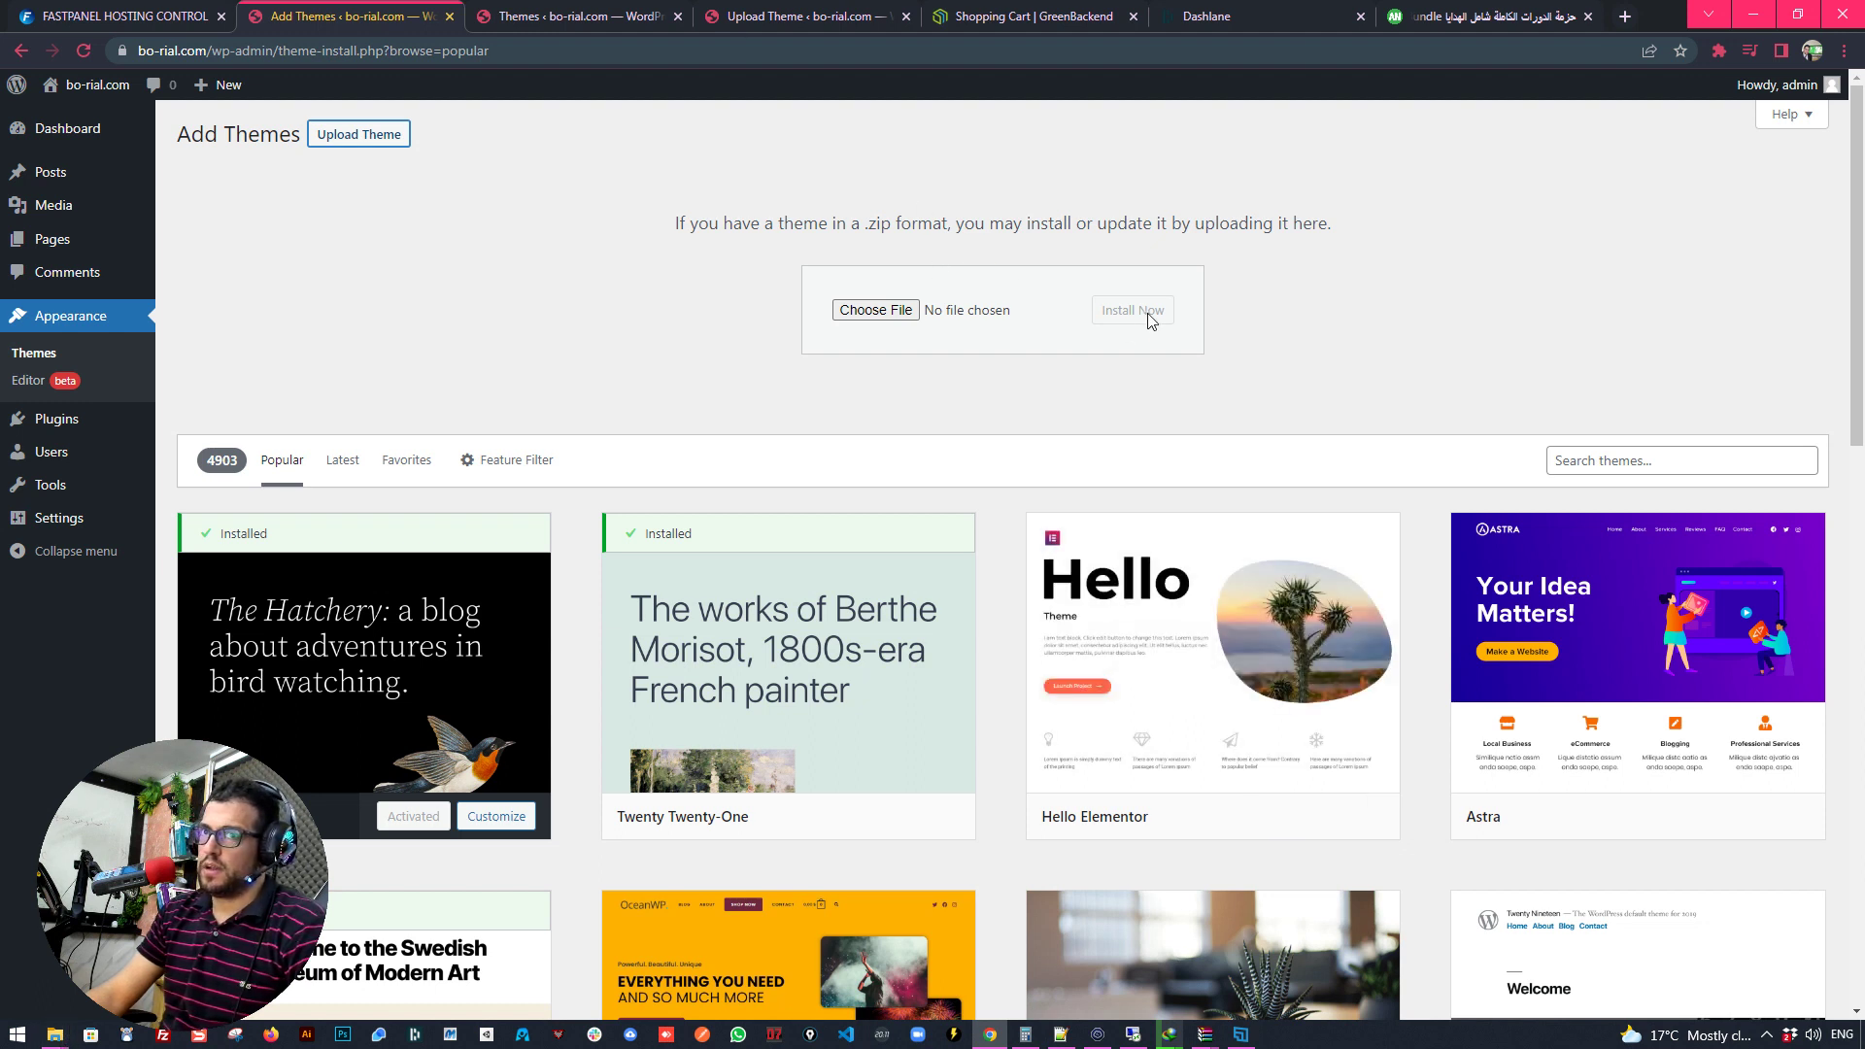
click(894, 315)
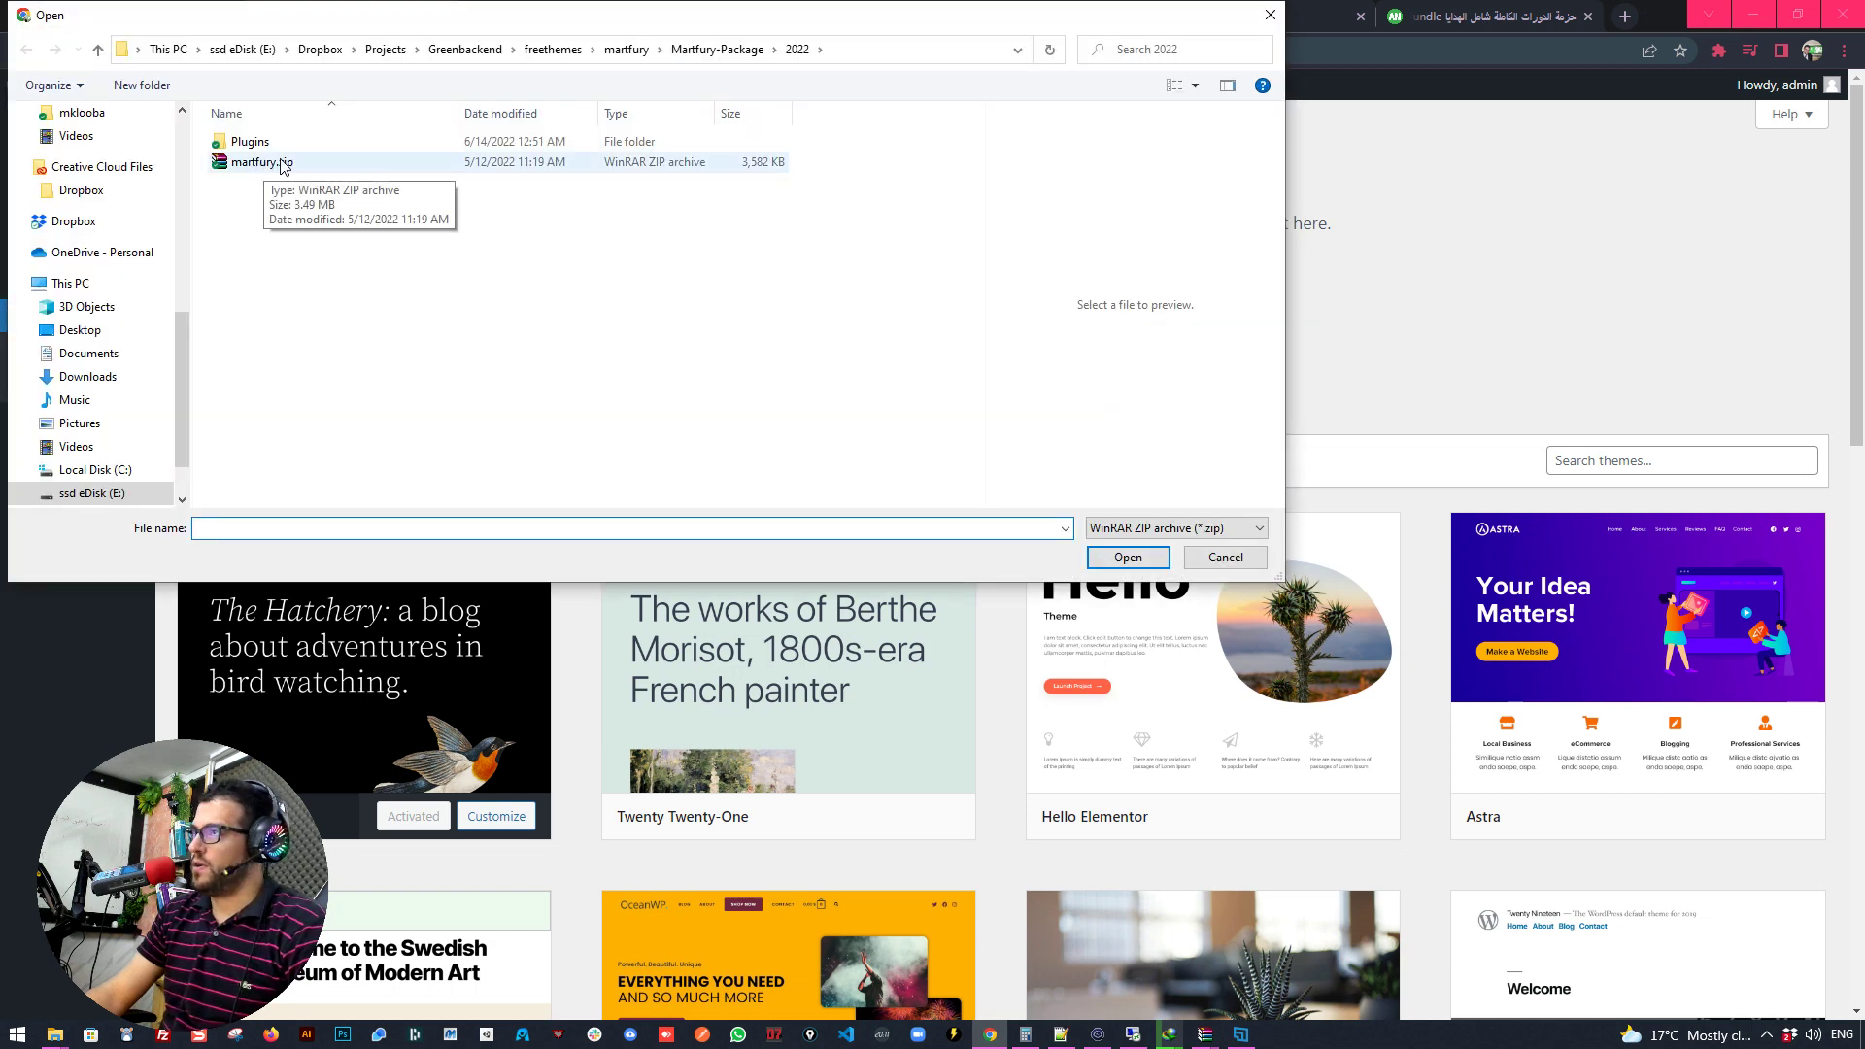
click(1218, 560)
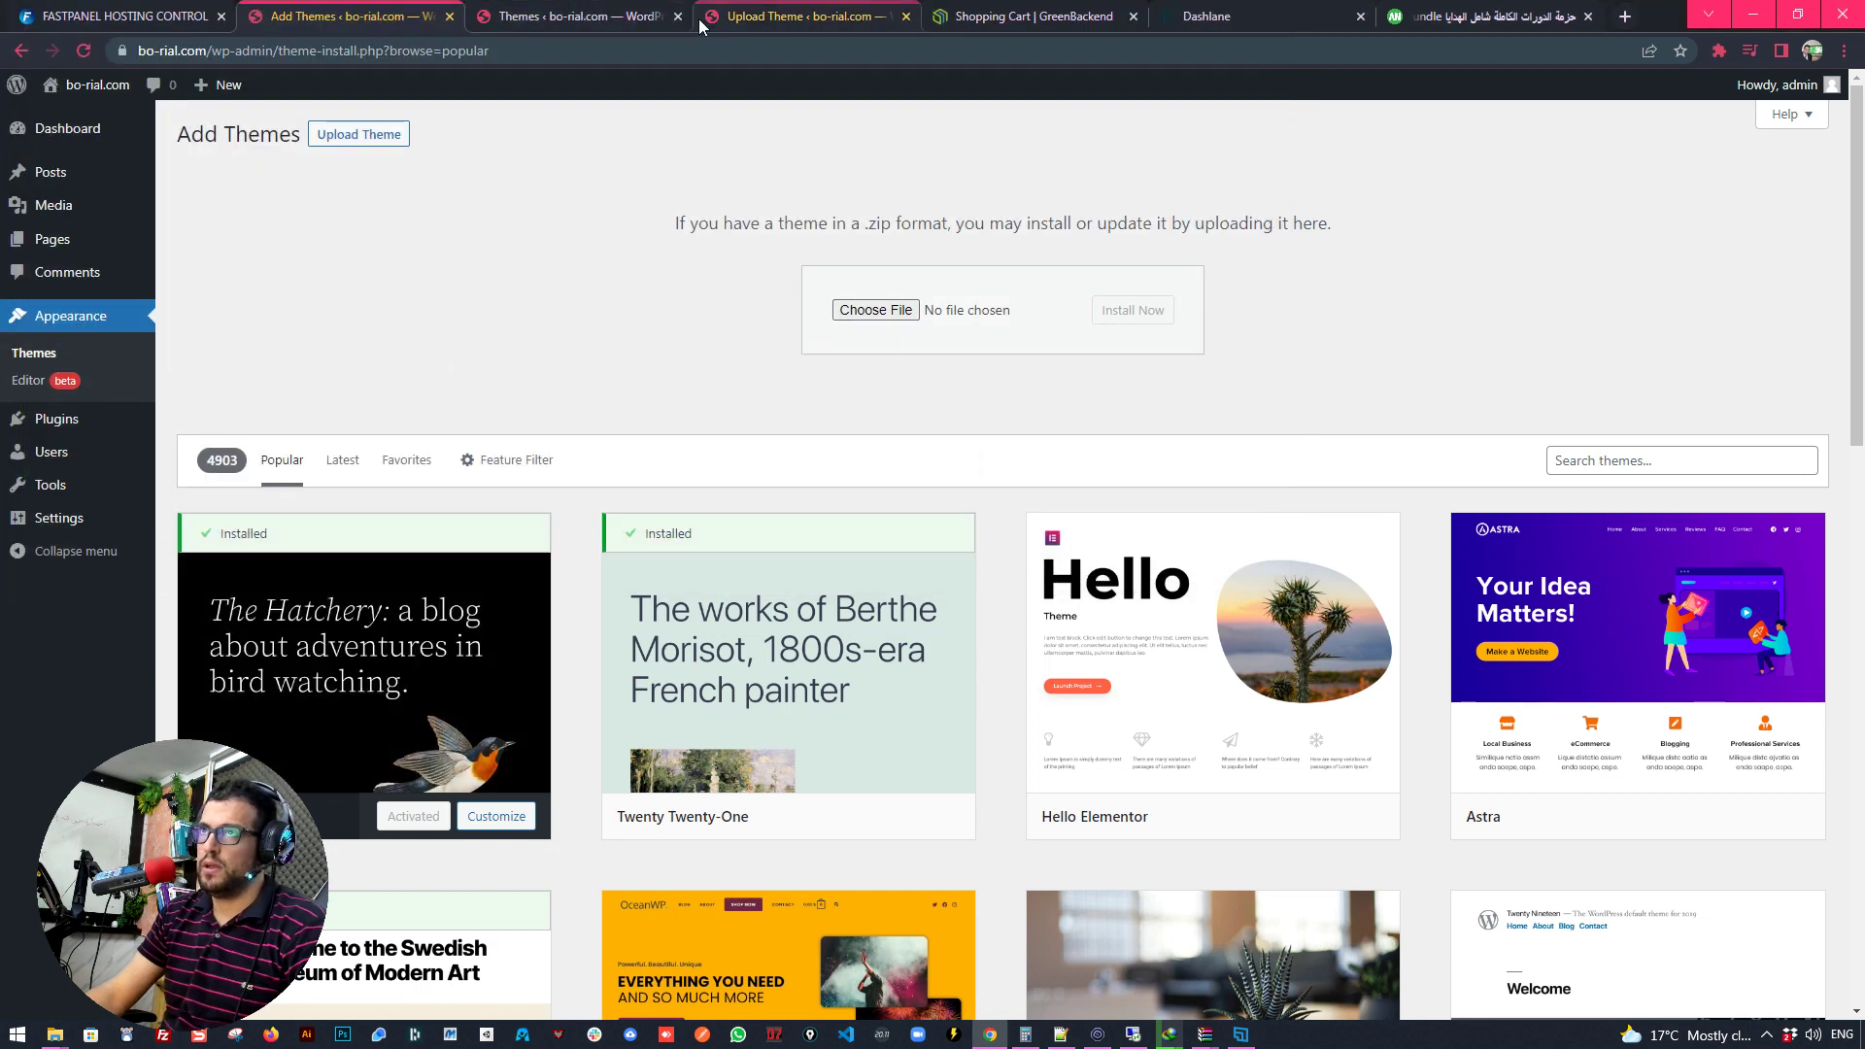
click(761, 13)
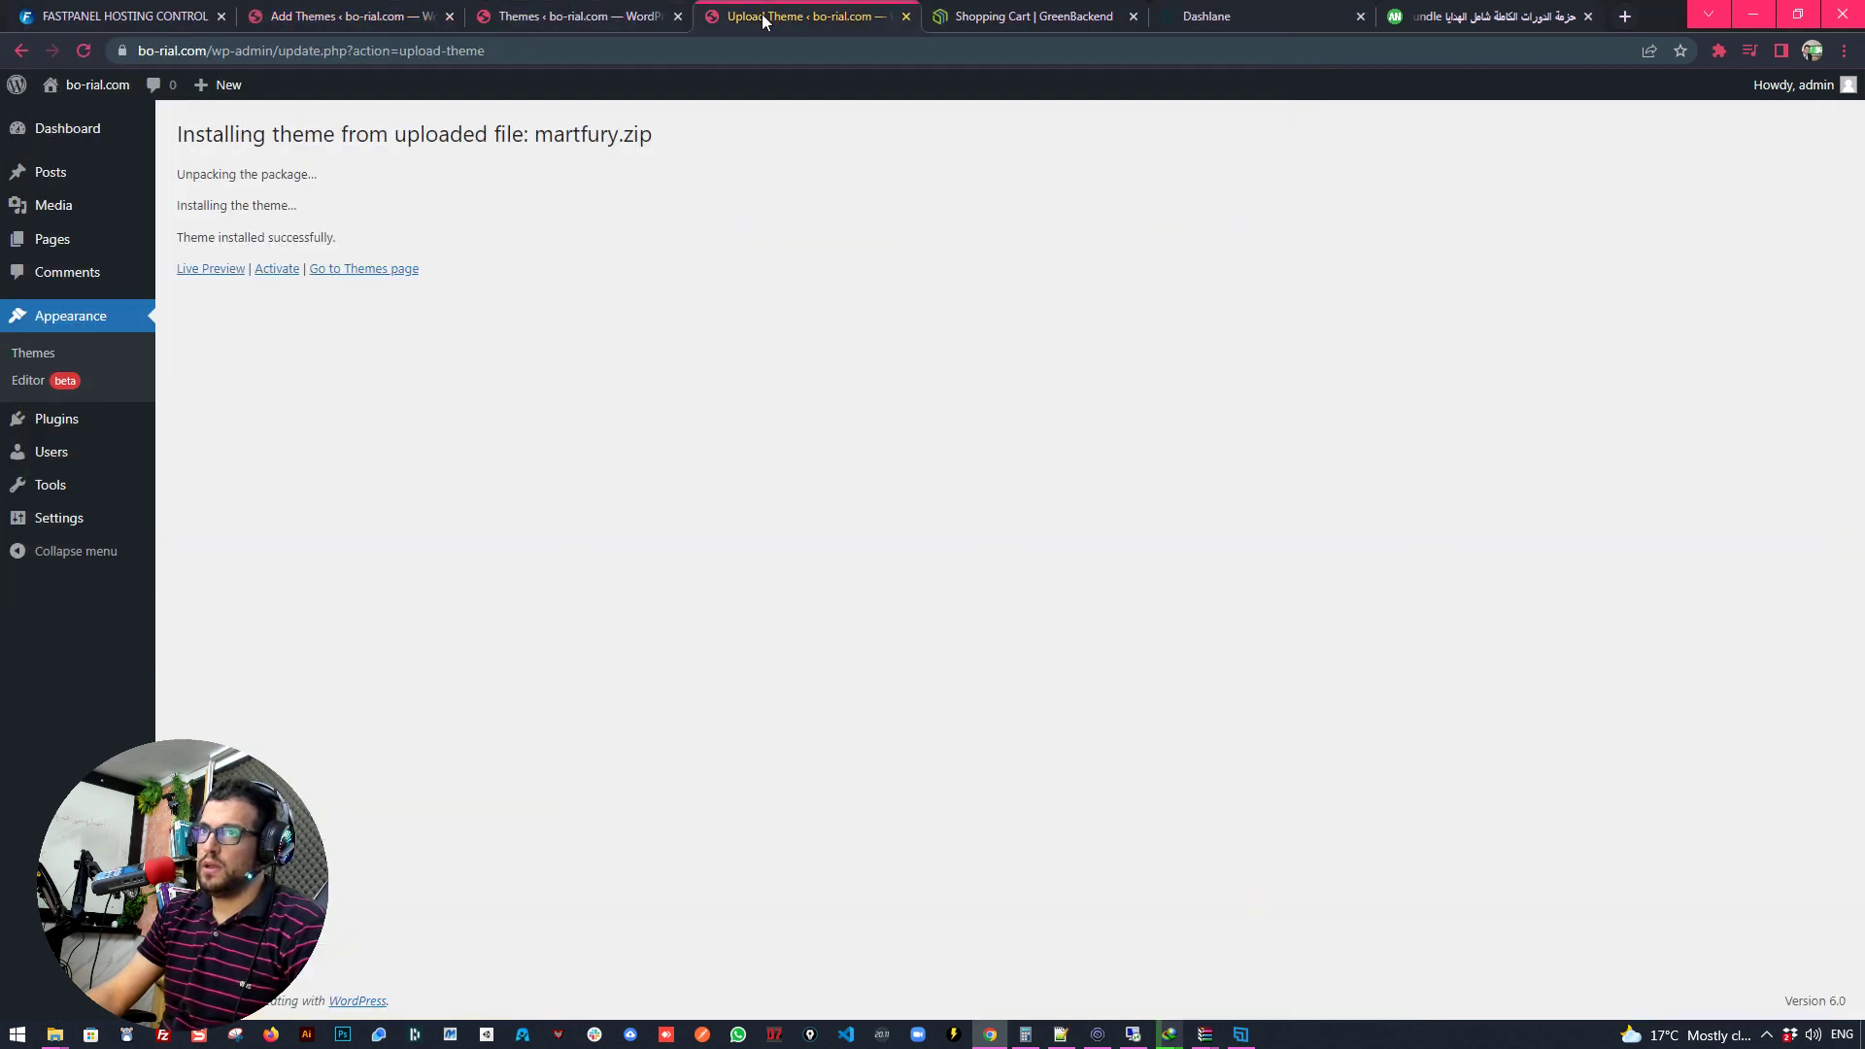
click(277, 270)
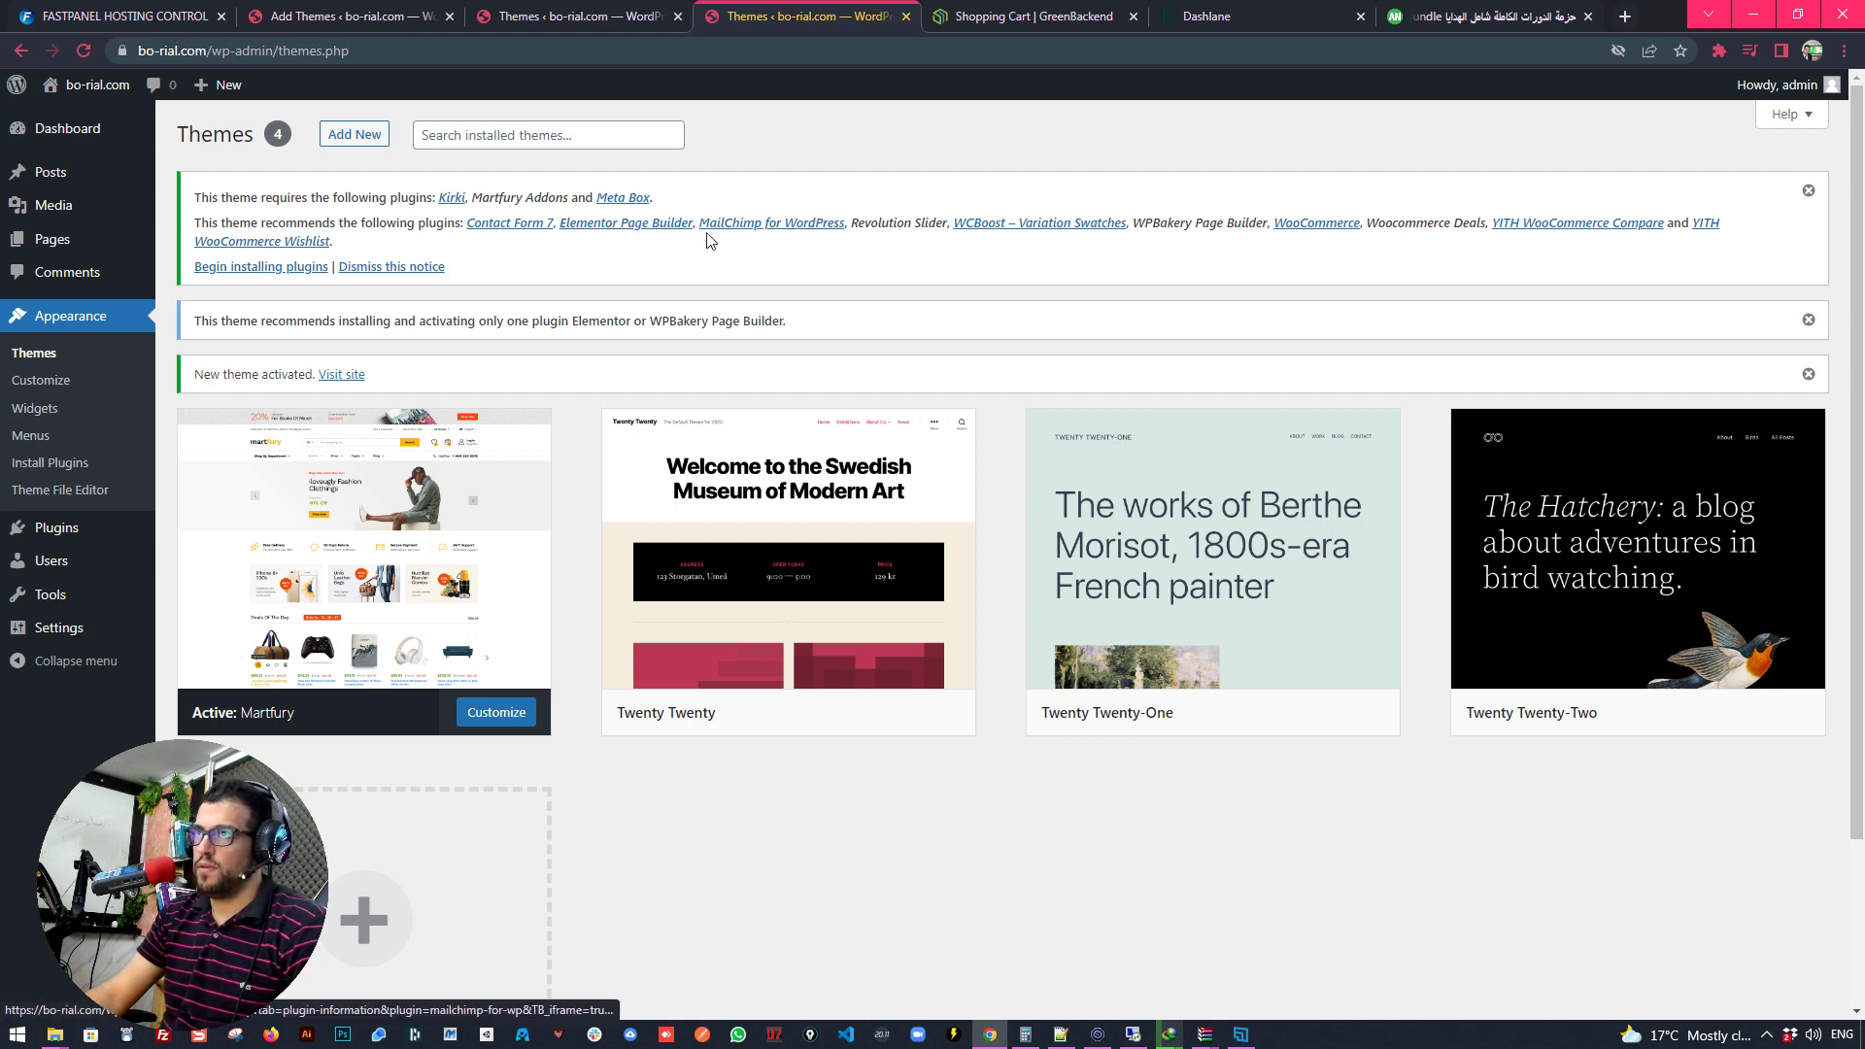
Begin installing the Martfury plugins and select all 13 listed plugins.
click(251, 267)
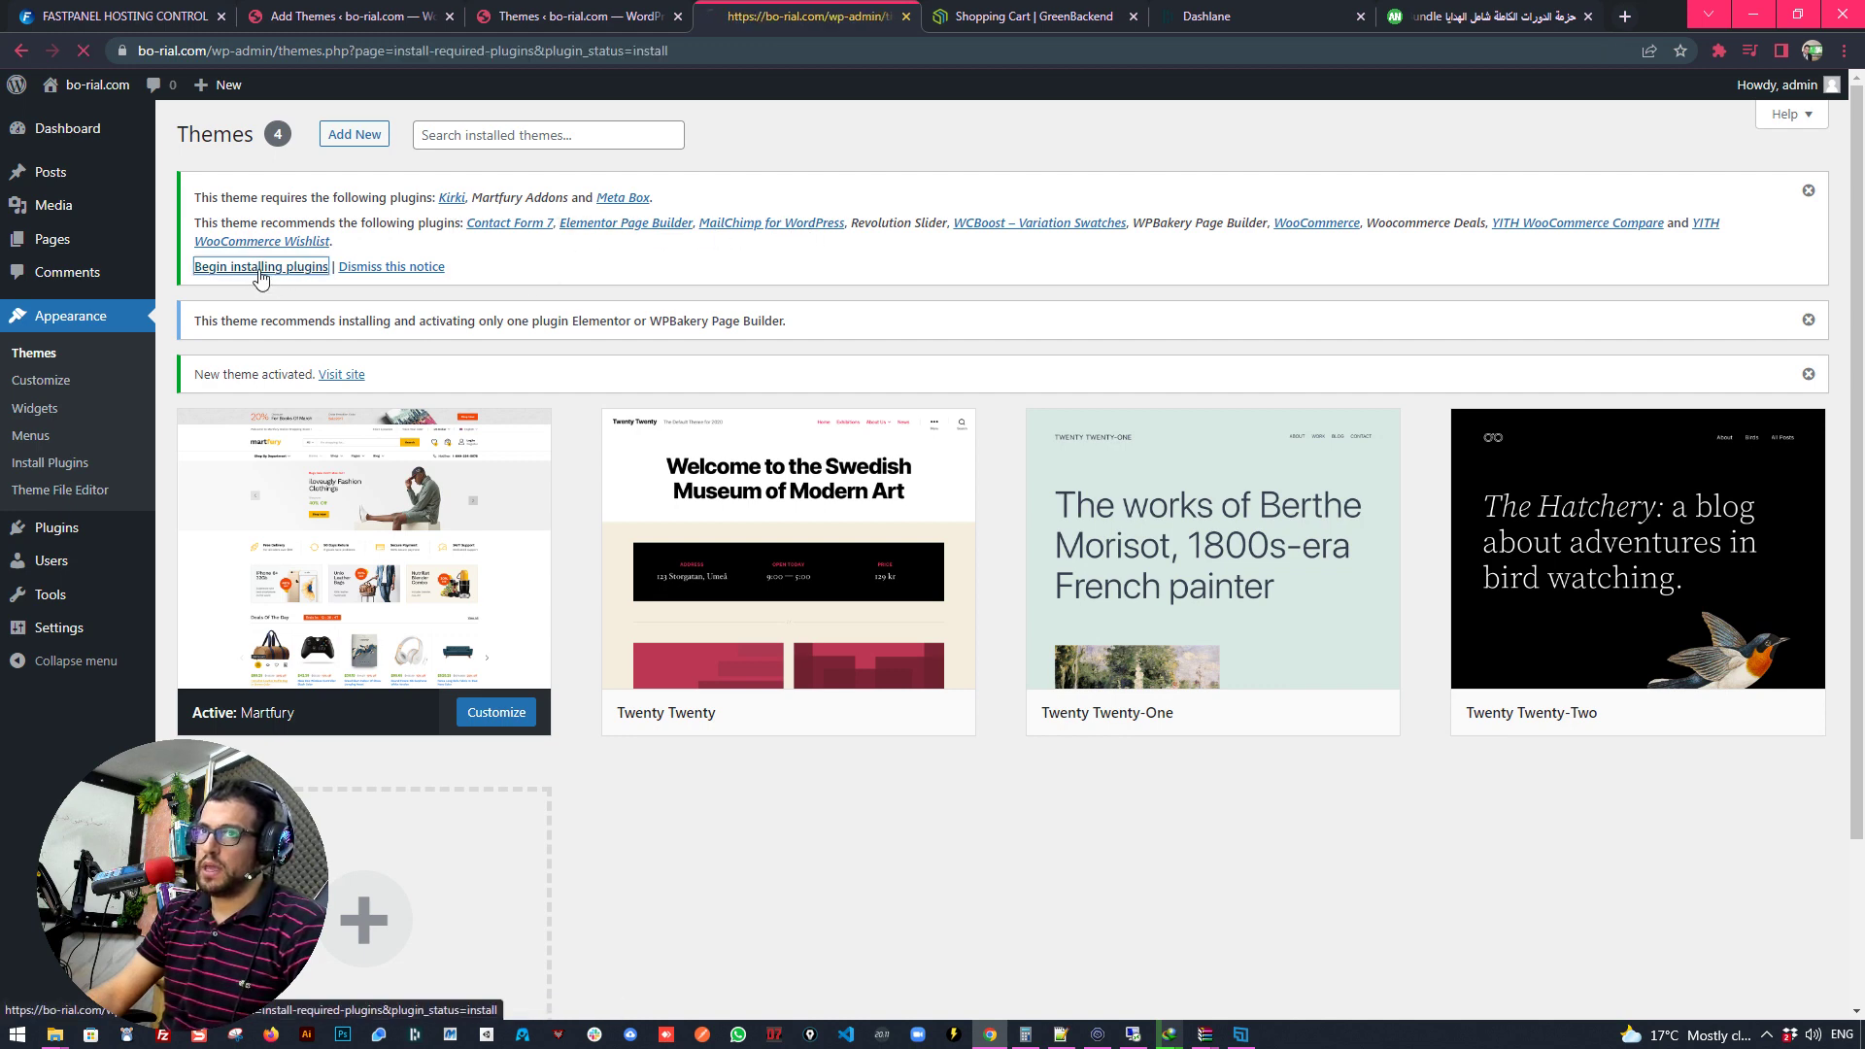
scroll(296, 375, down, 3)
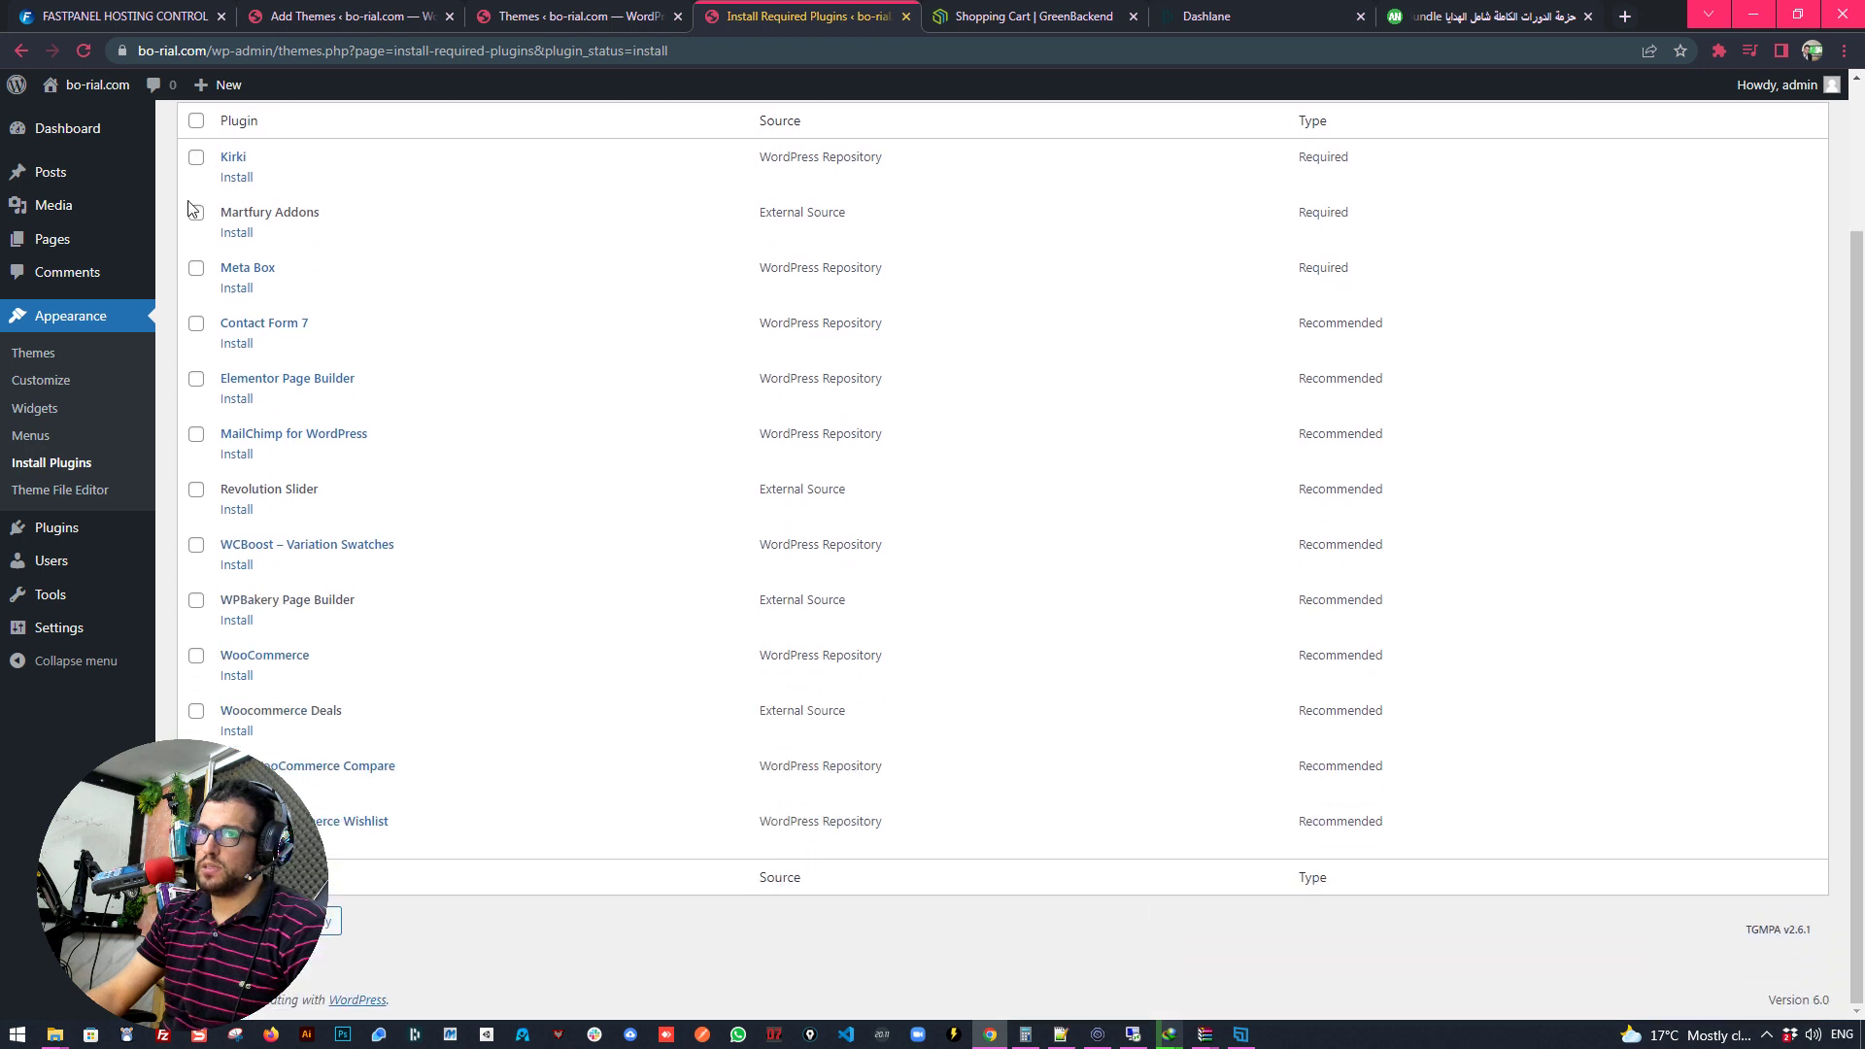
click(195, 121)
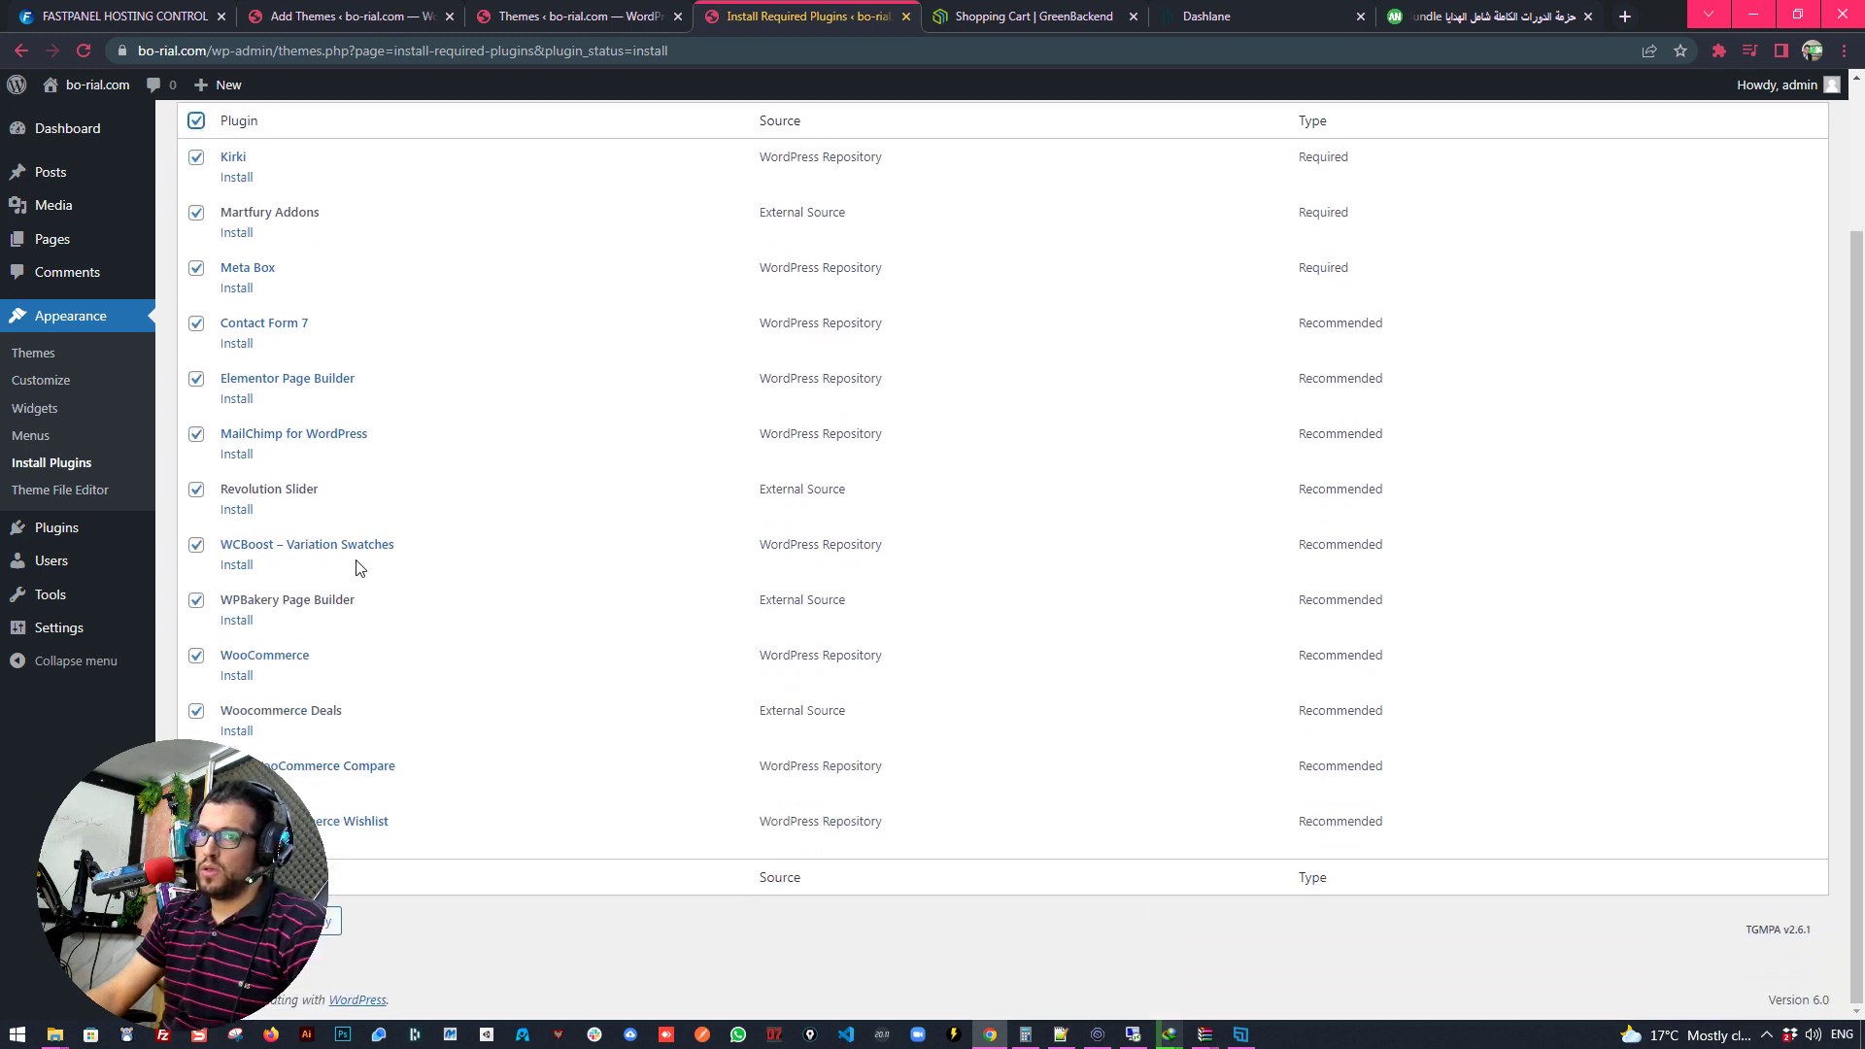
scroll(360, 575, up, 1)
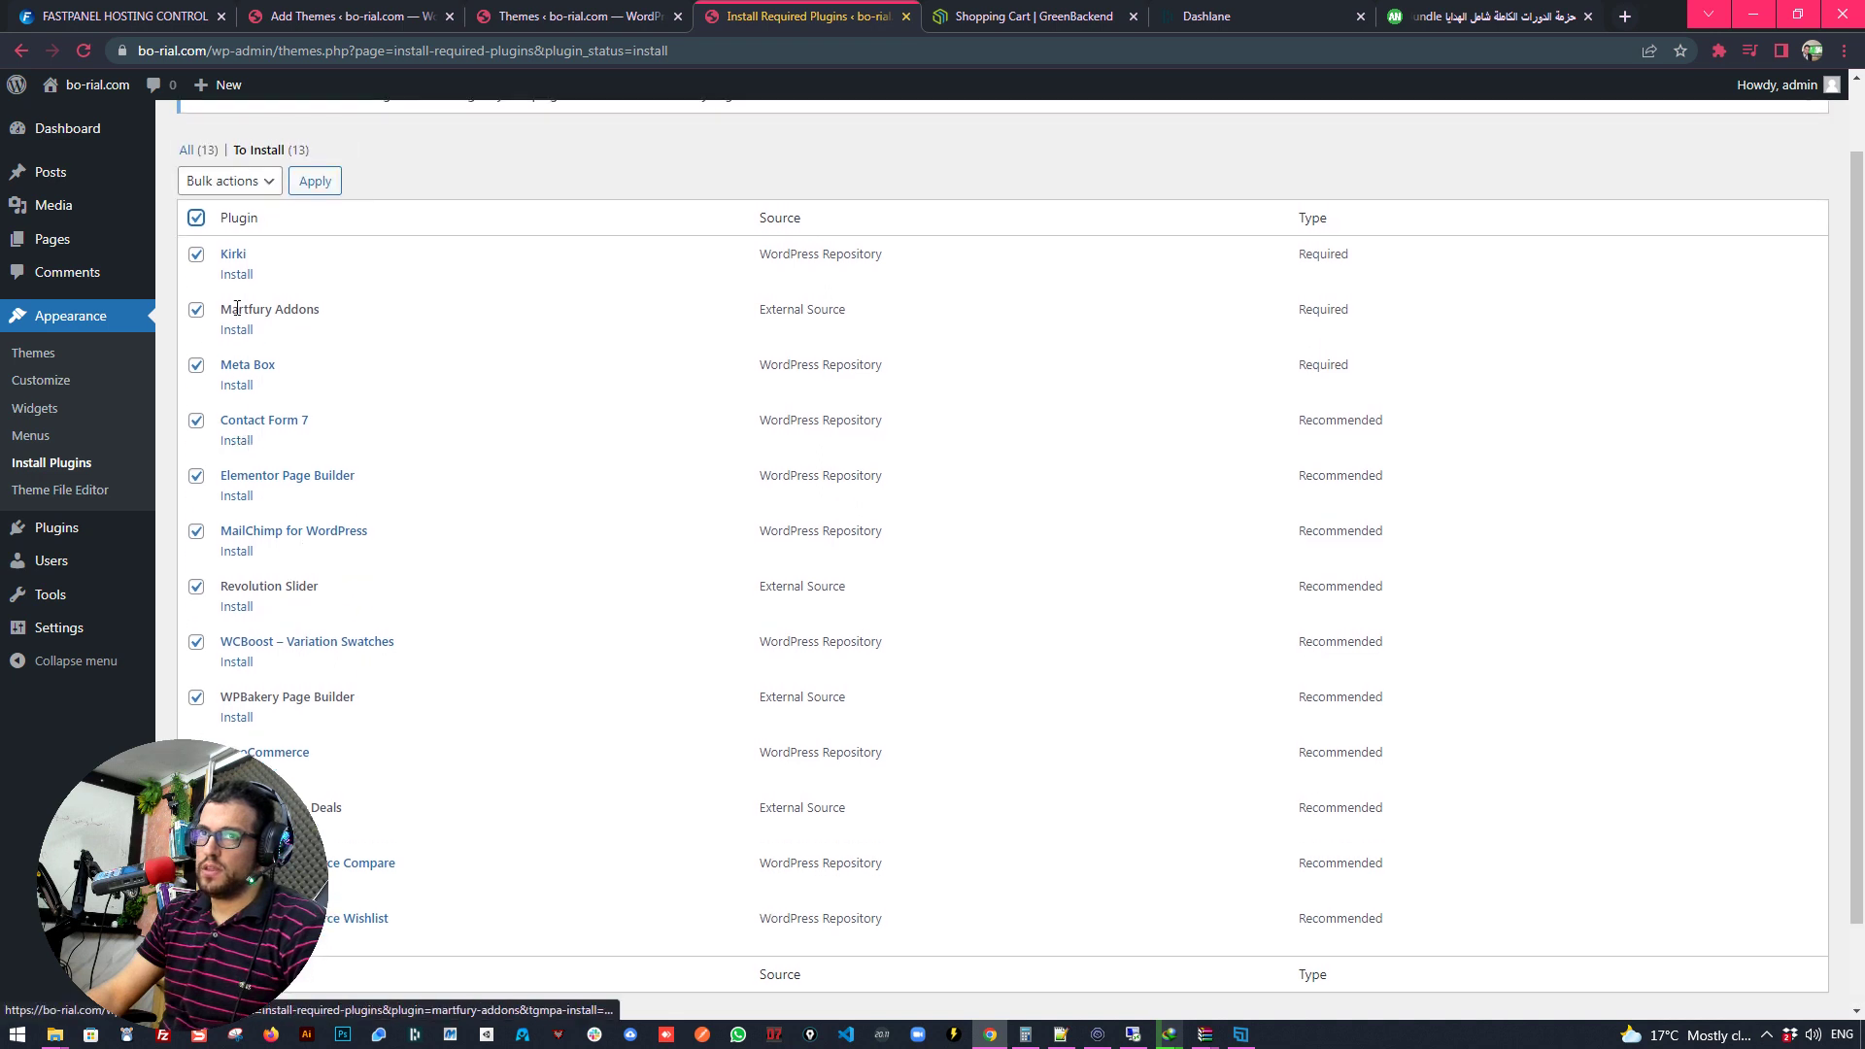
scroll(424, 671, down, 1)
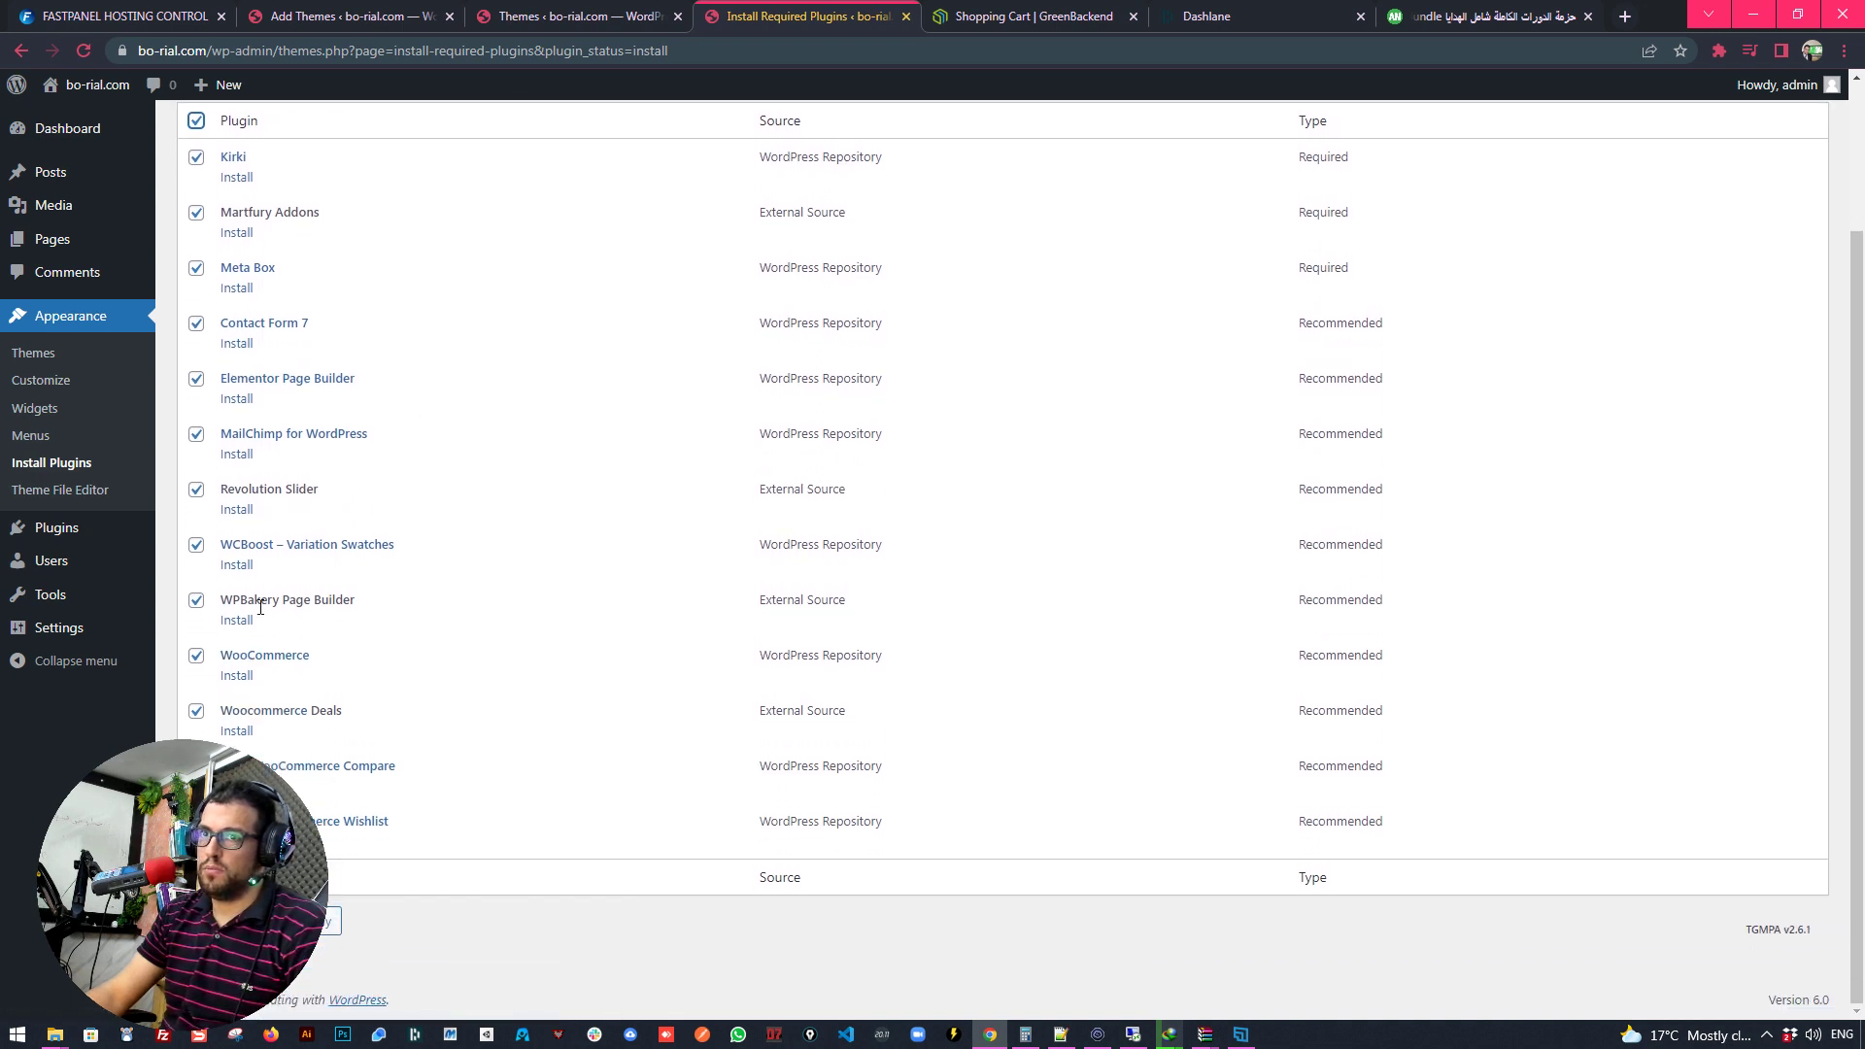
drag(248, 600, 364, 651)
click(585, 694)
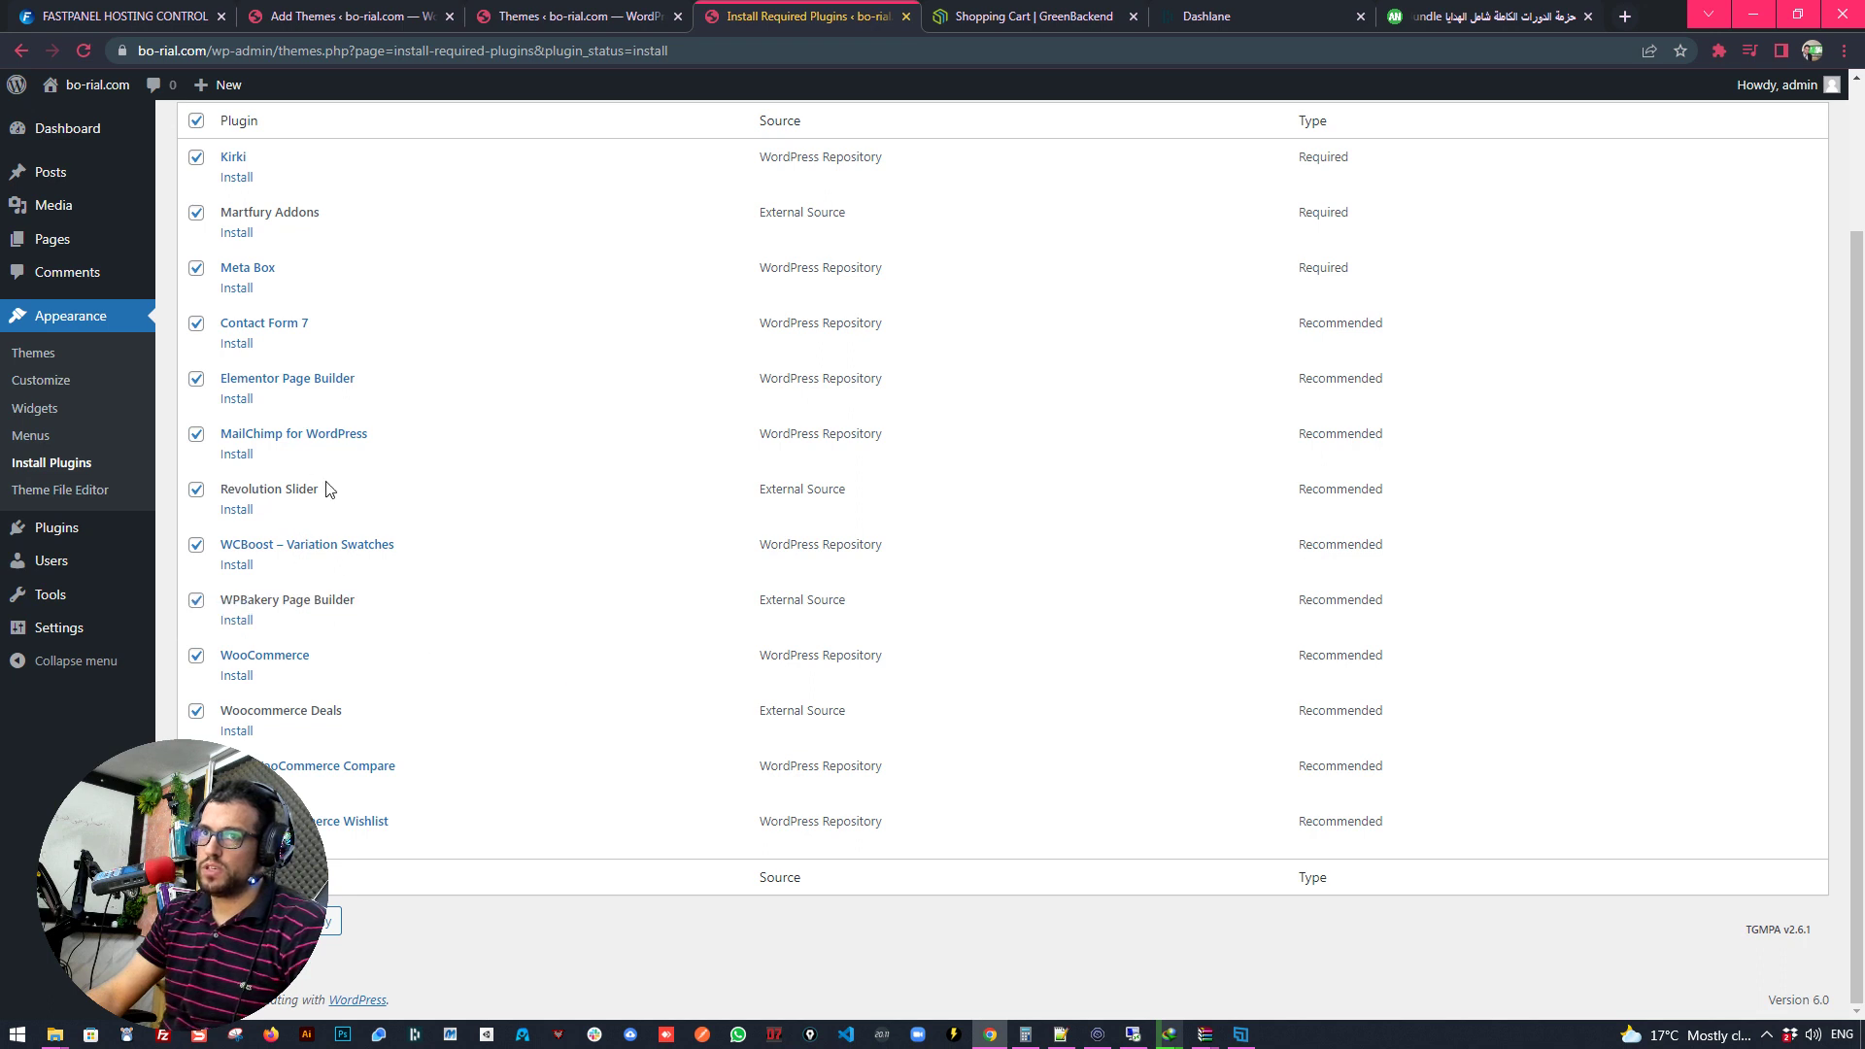
Choose Install as the bulk action for the checked plugins.
scroll(327, 481, up, 1)
scroll(282, 418, down, 1)
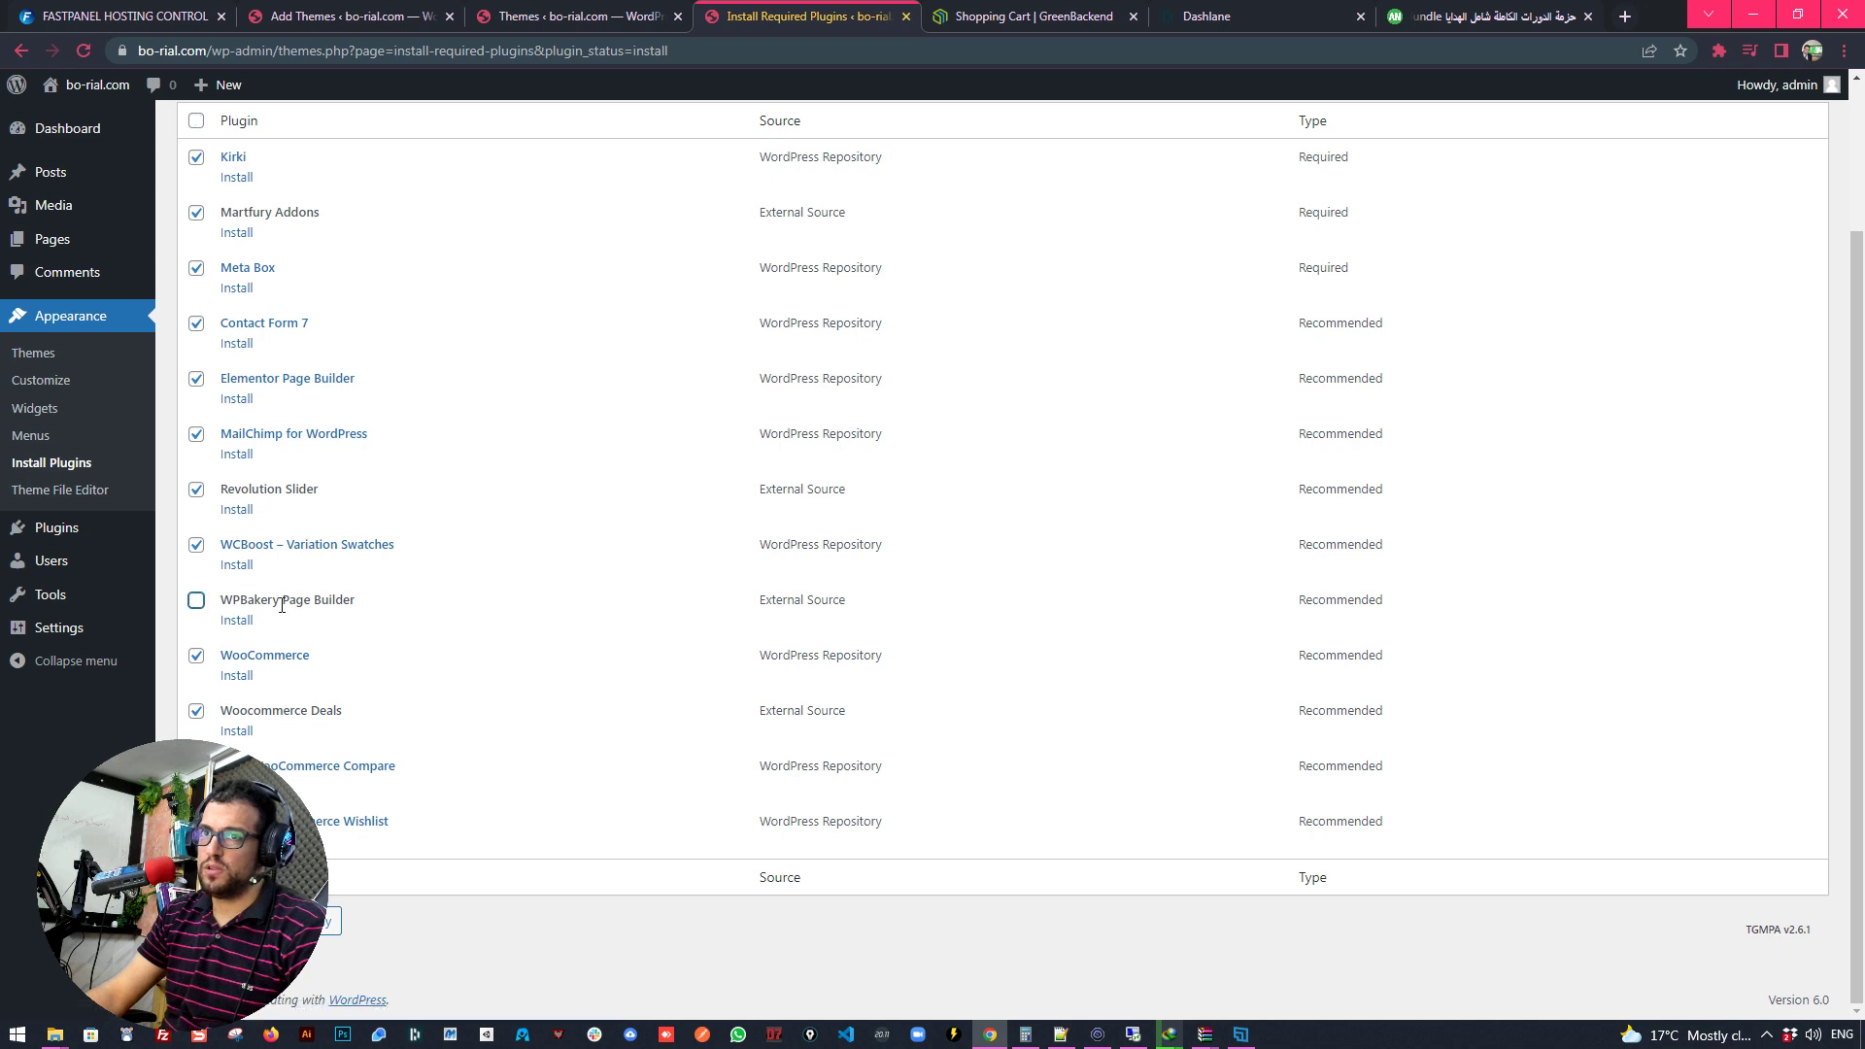
scroll(312, 529, up, 1)
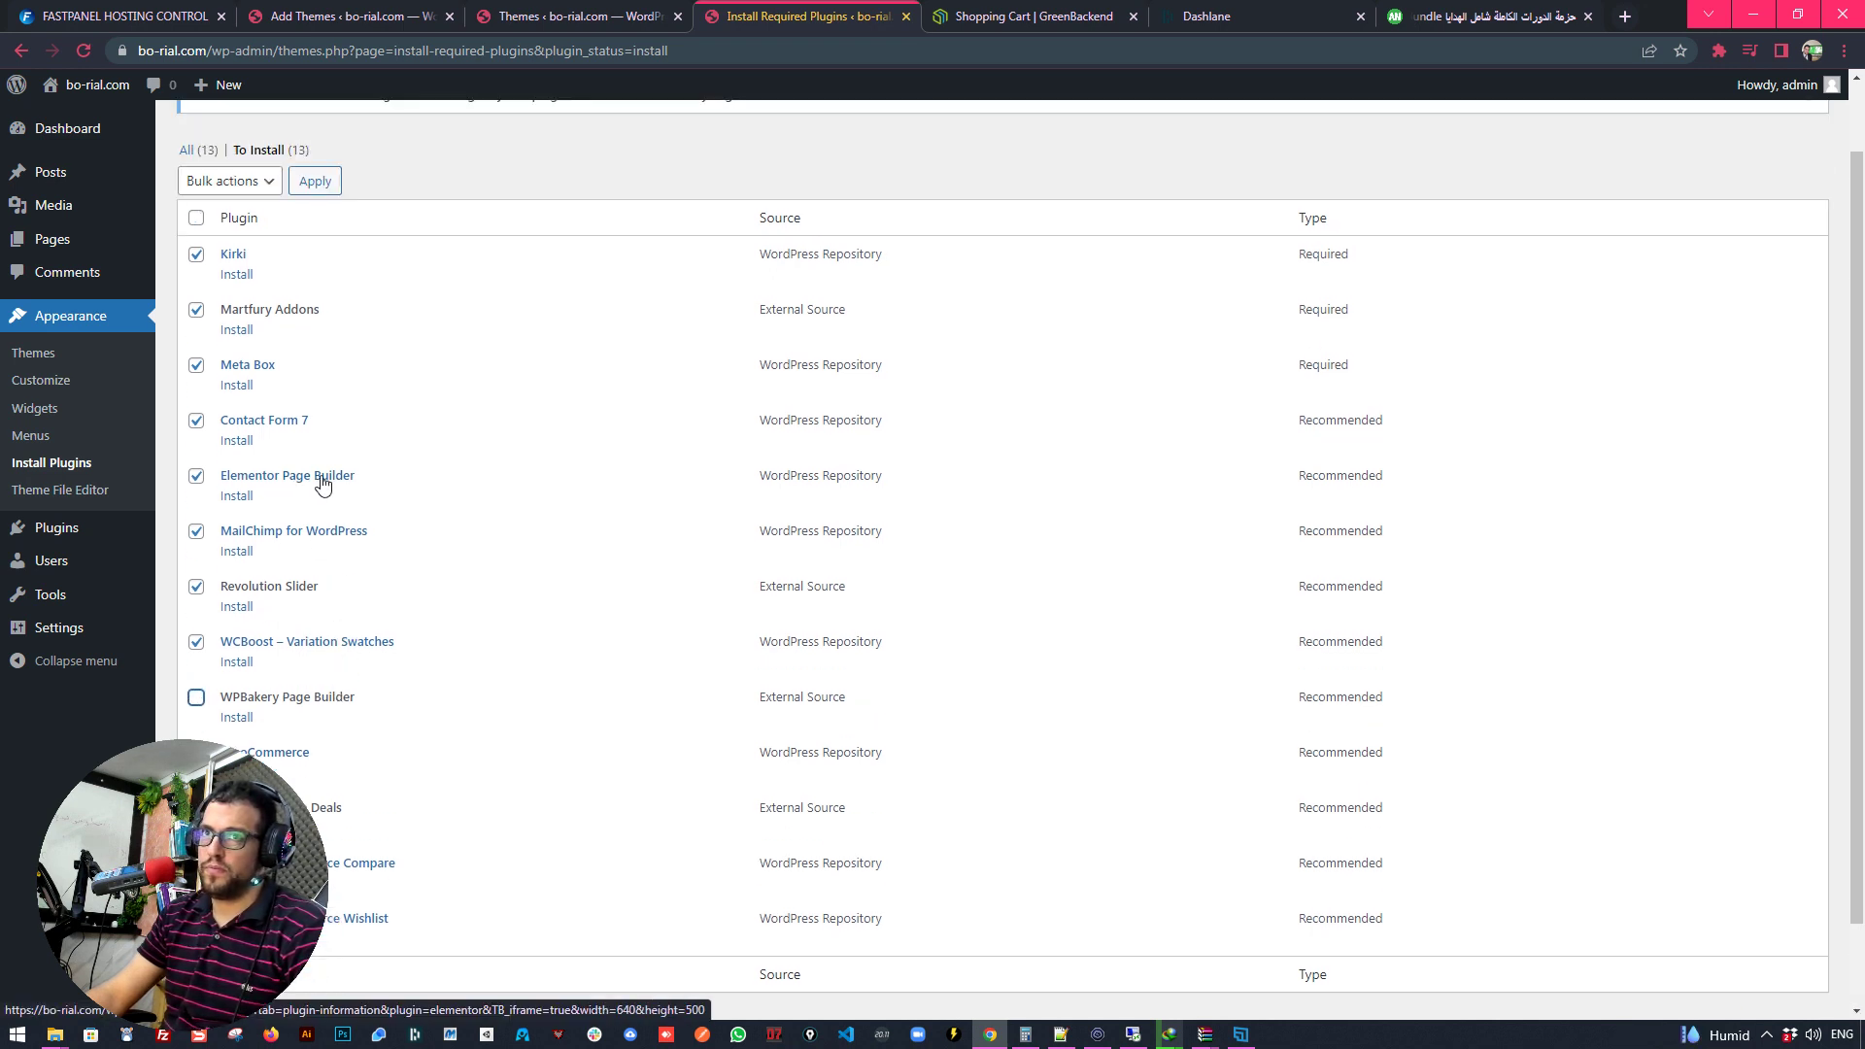
click(222, 184)
click(248, 238)
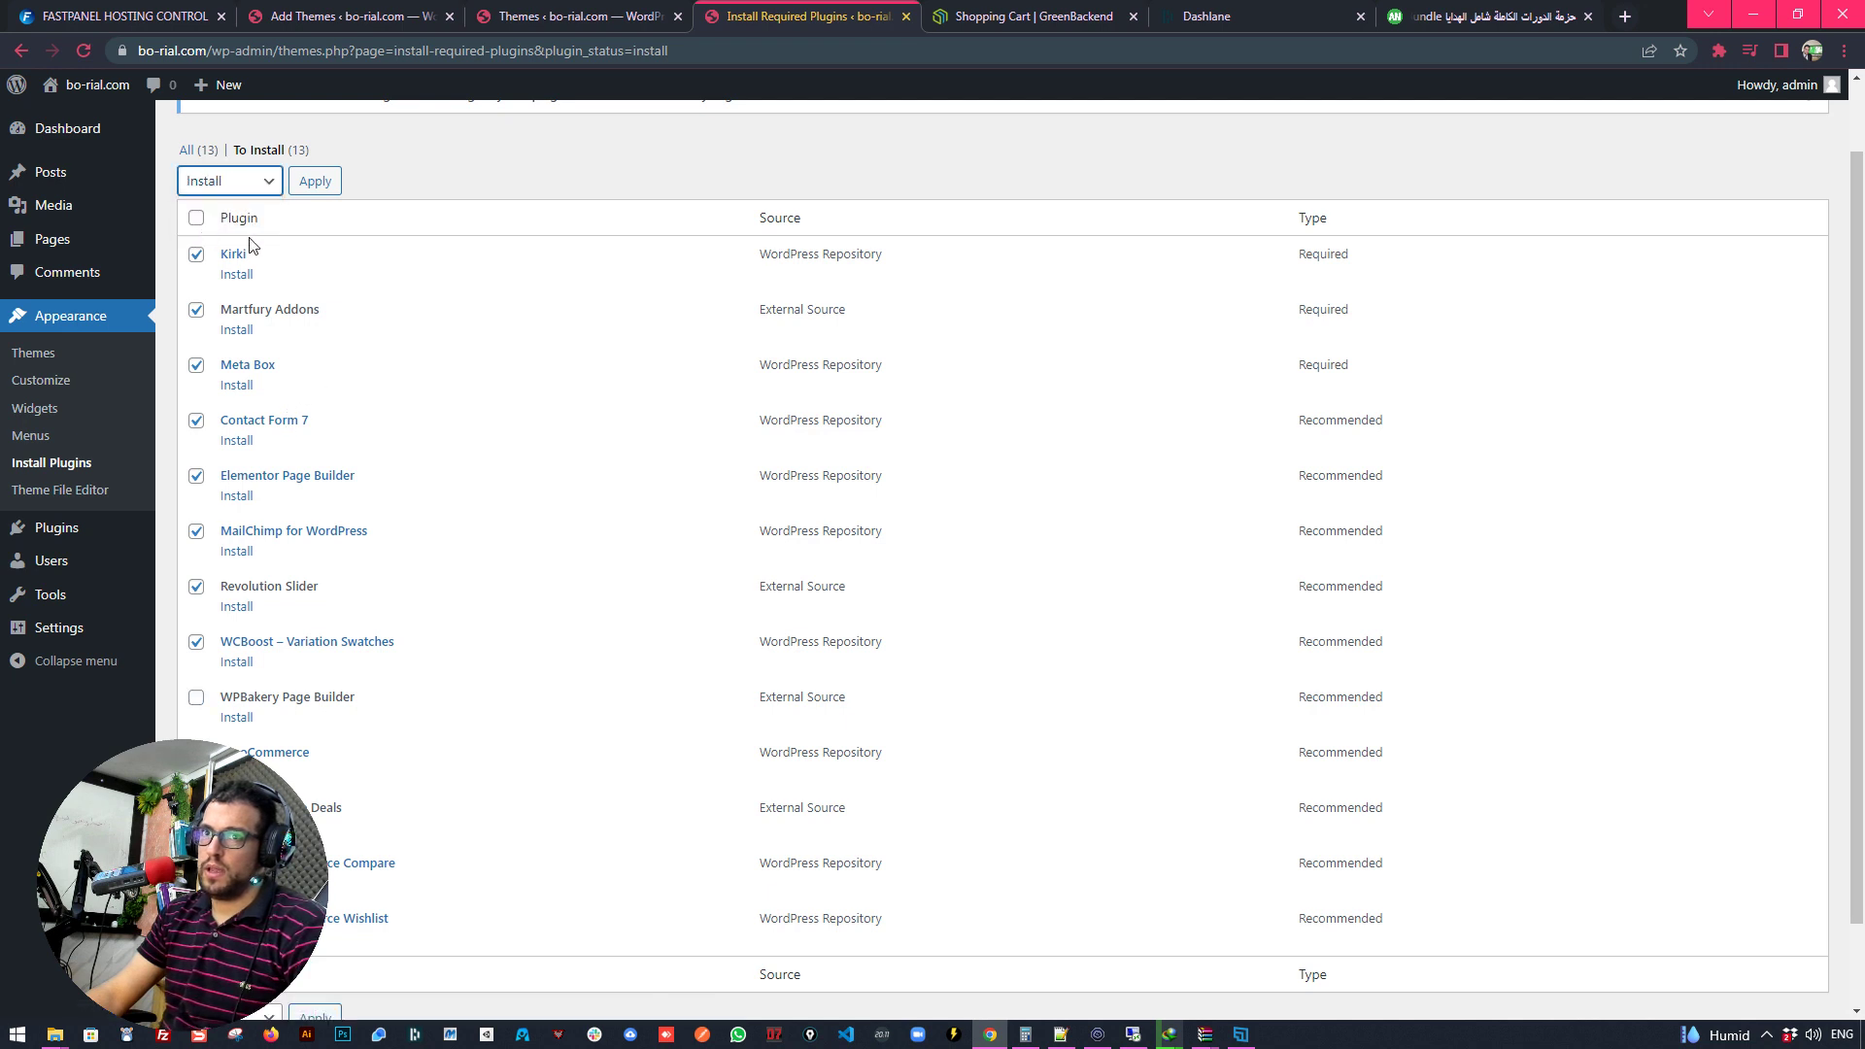
Install the 12 checked plugins, close the Dashlane tab, and return to the Required Plugins Installer.
click(313, 182)
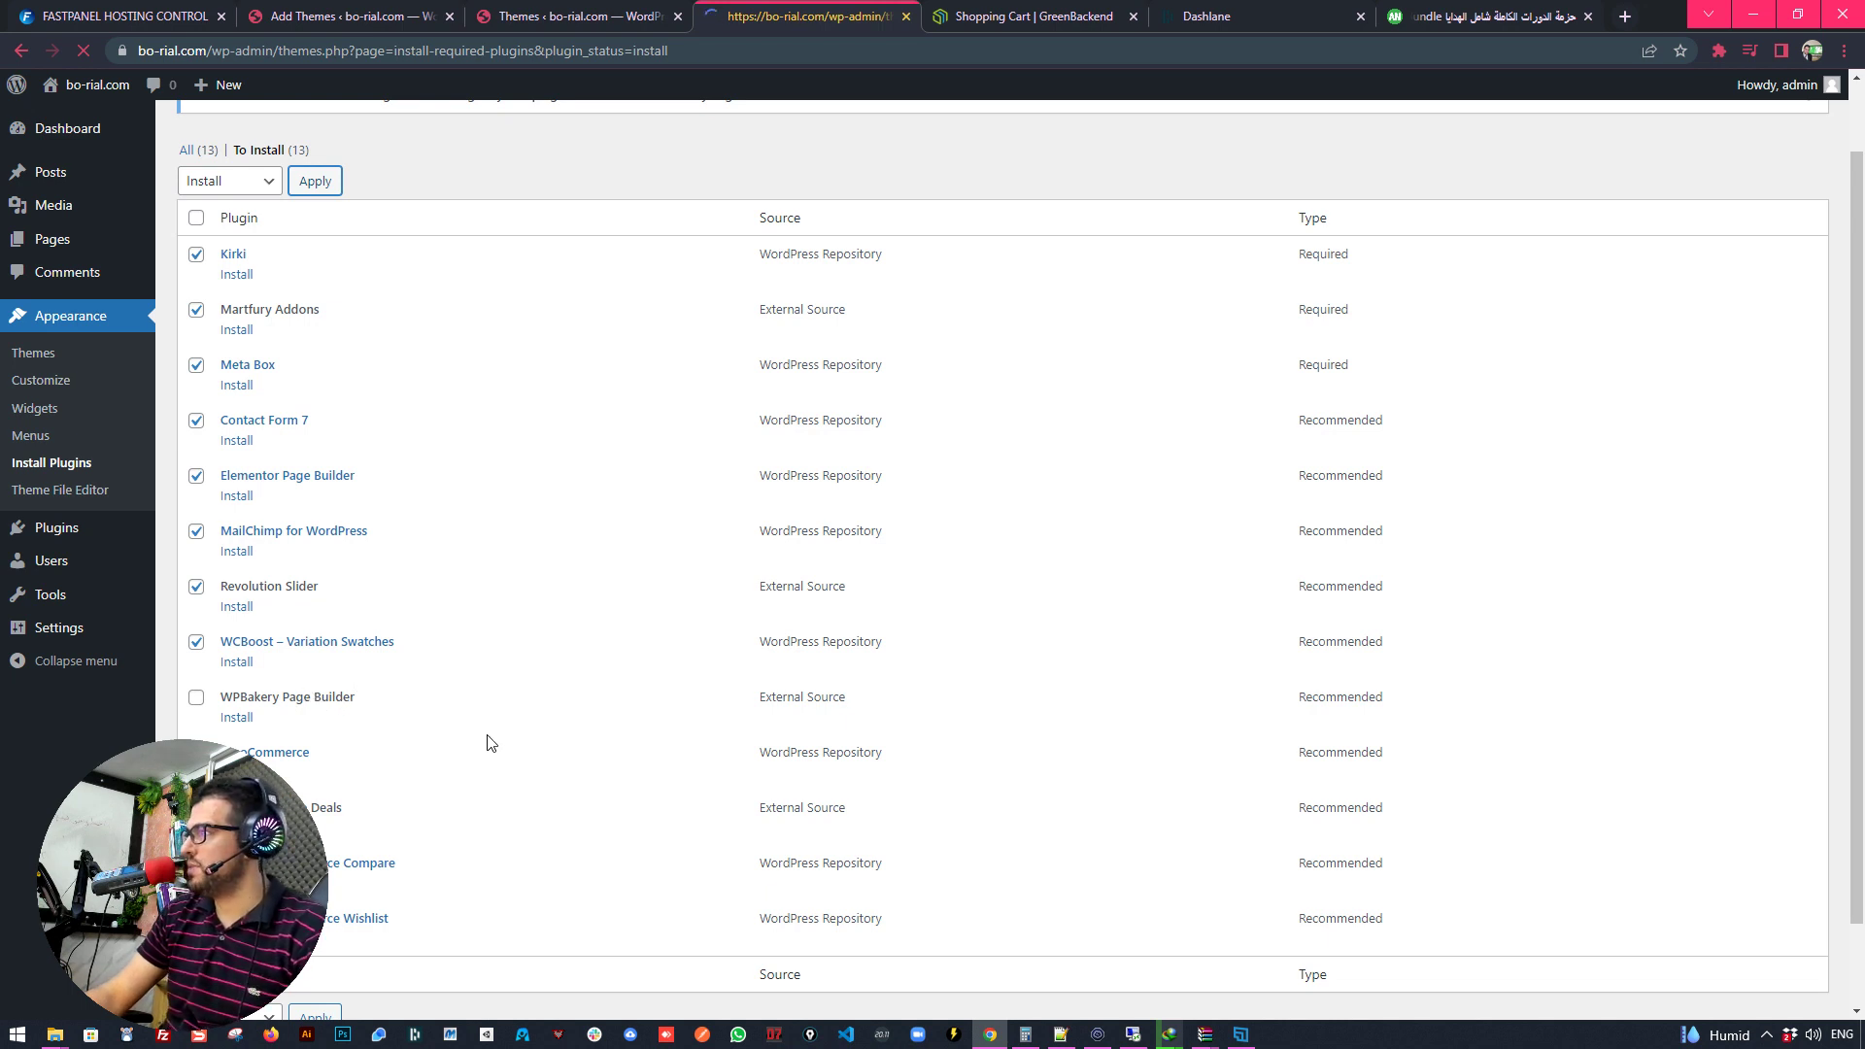
scroll(491, 743, down, 1)
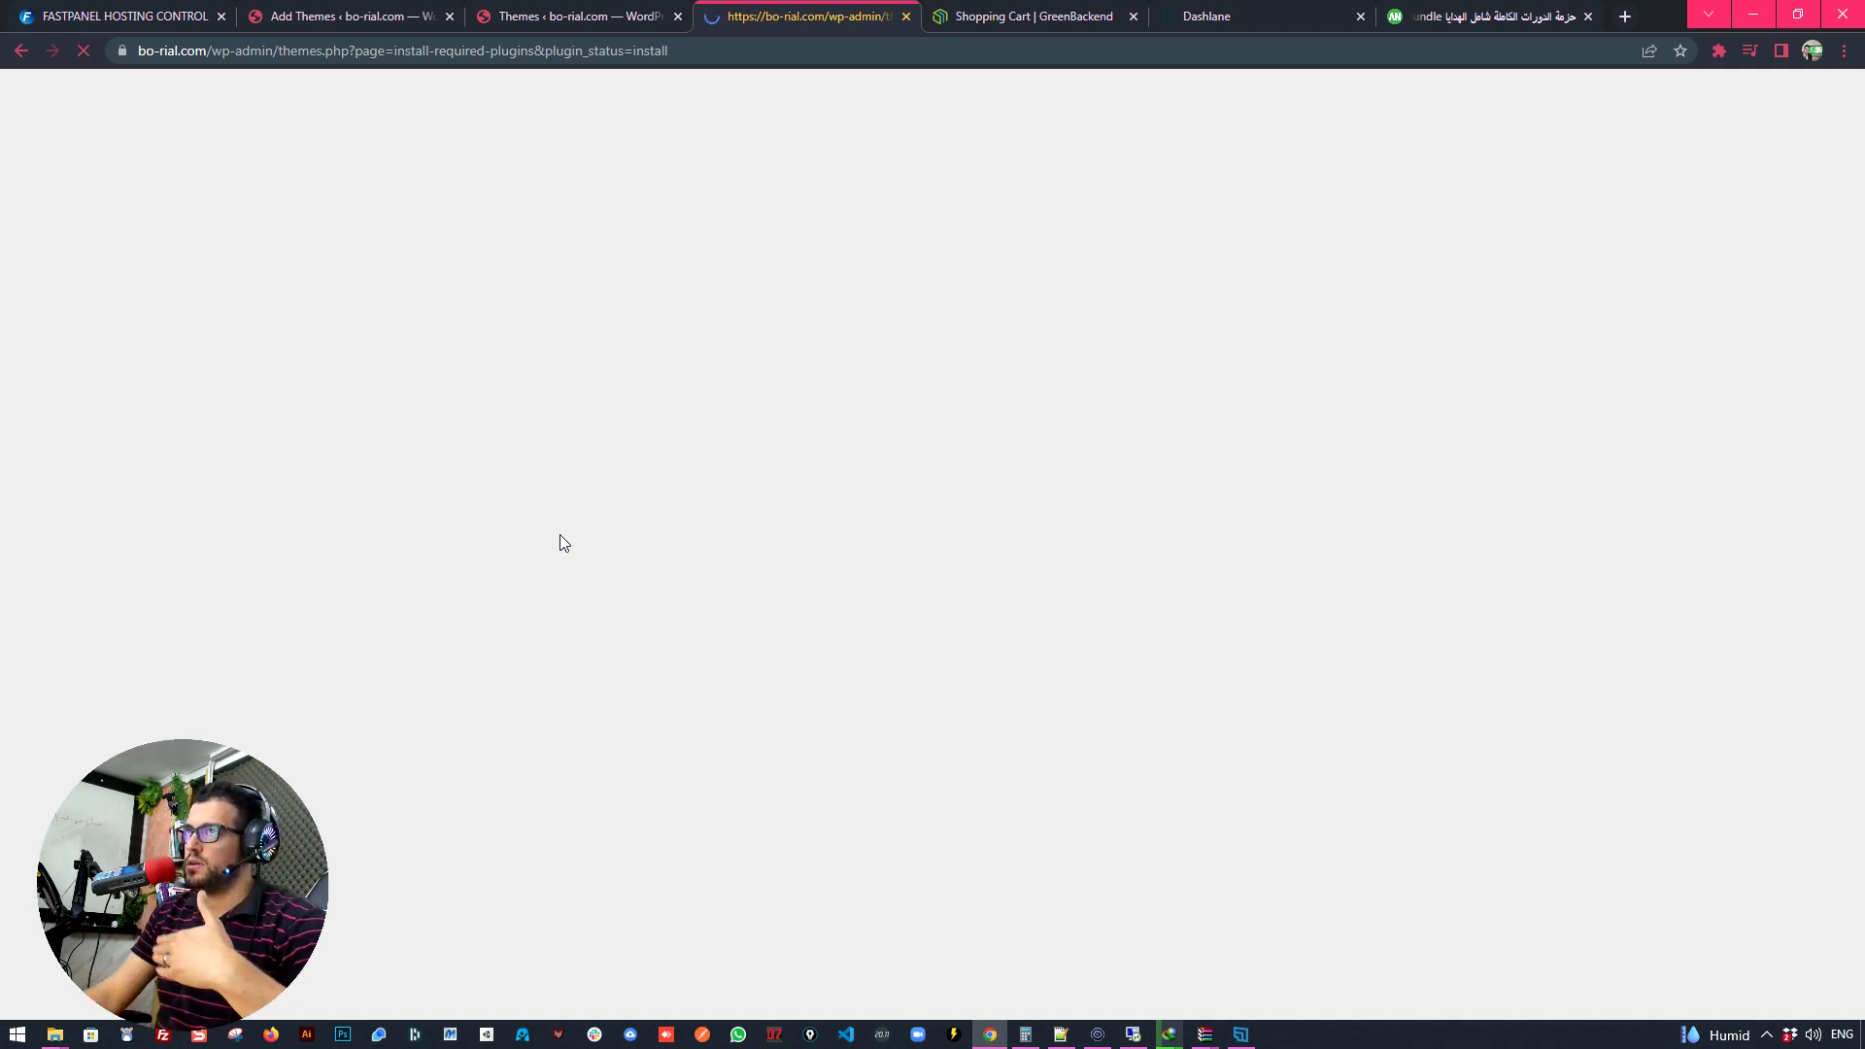
click(1361, 17)
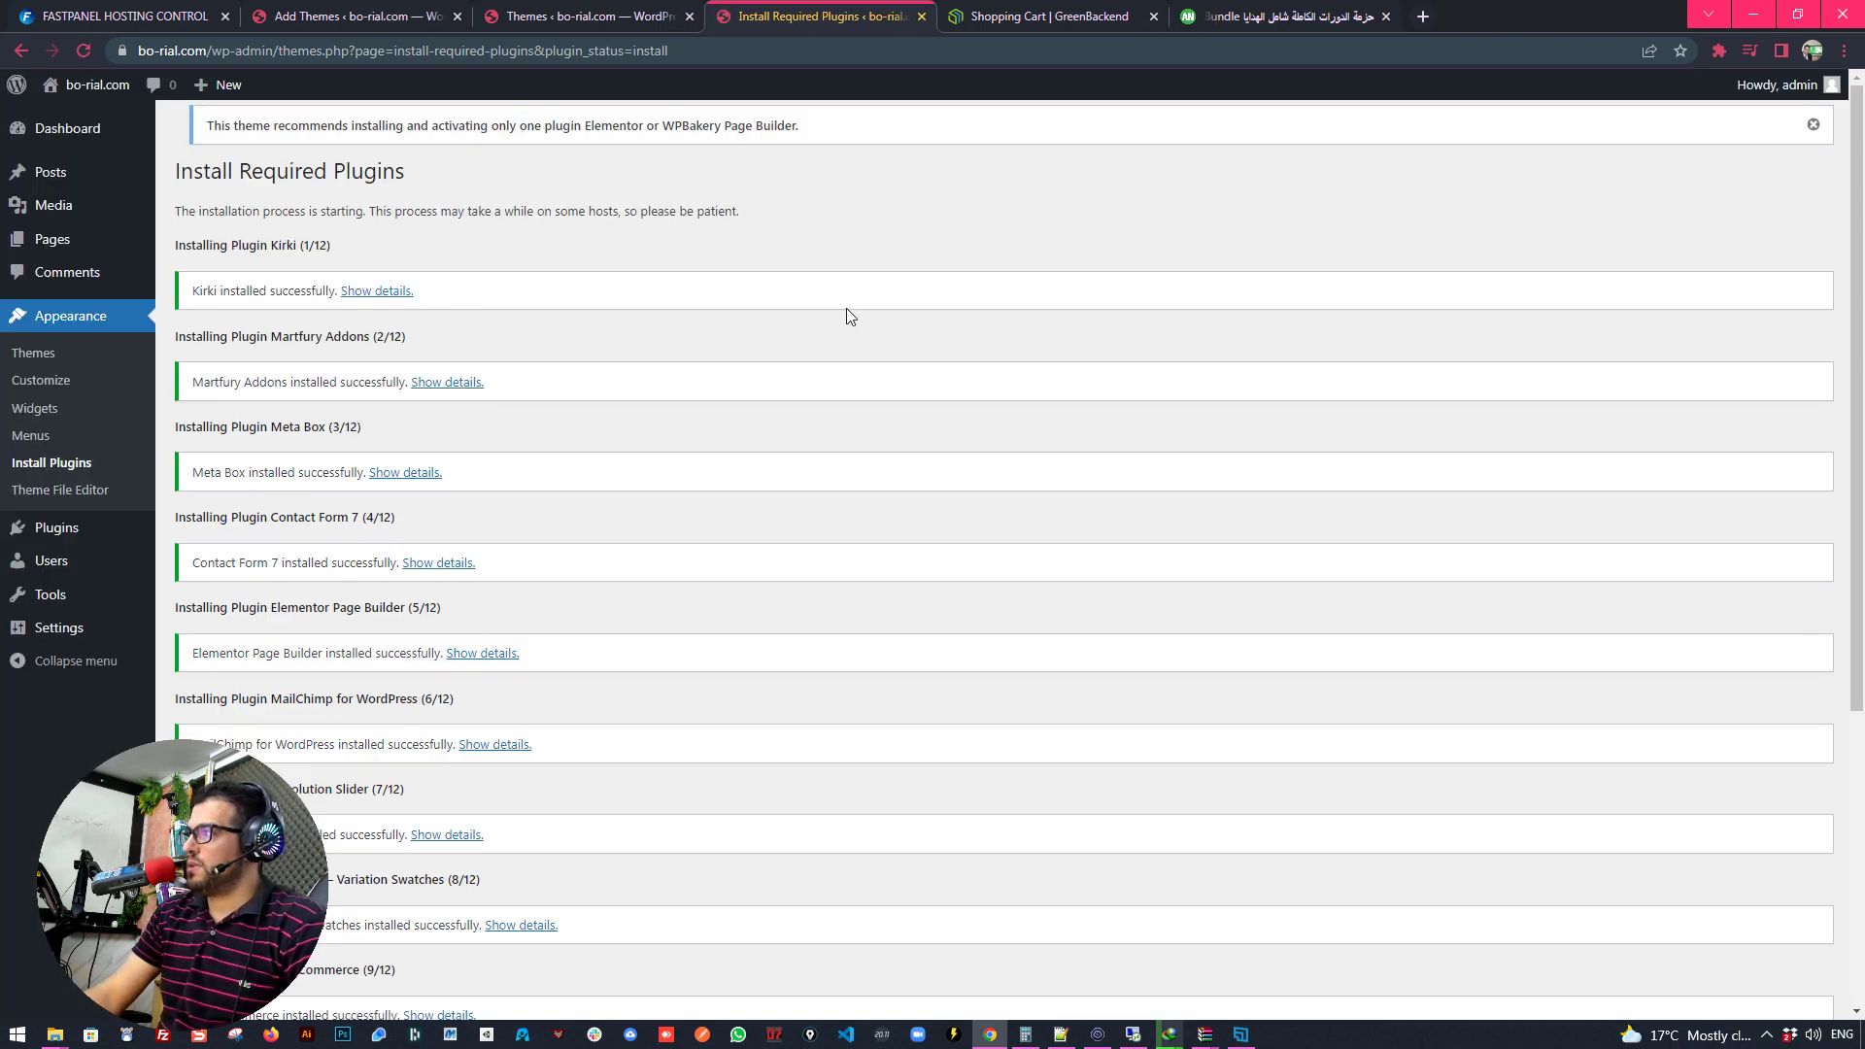
scroll(860, 392, down, 5)
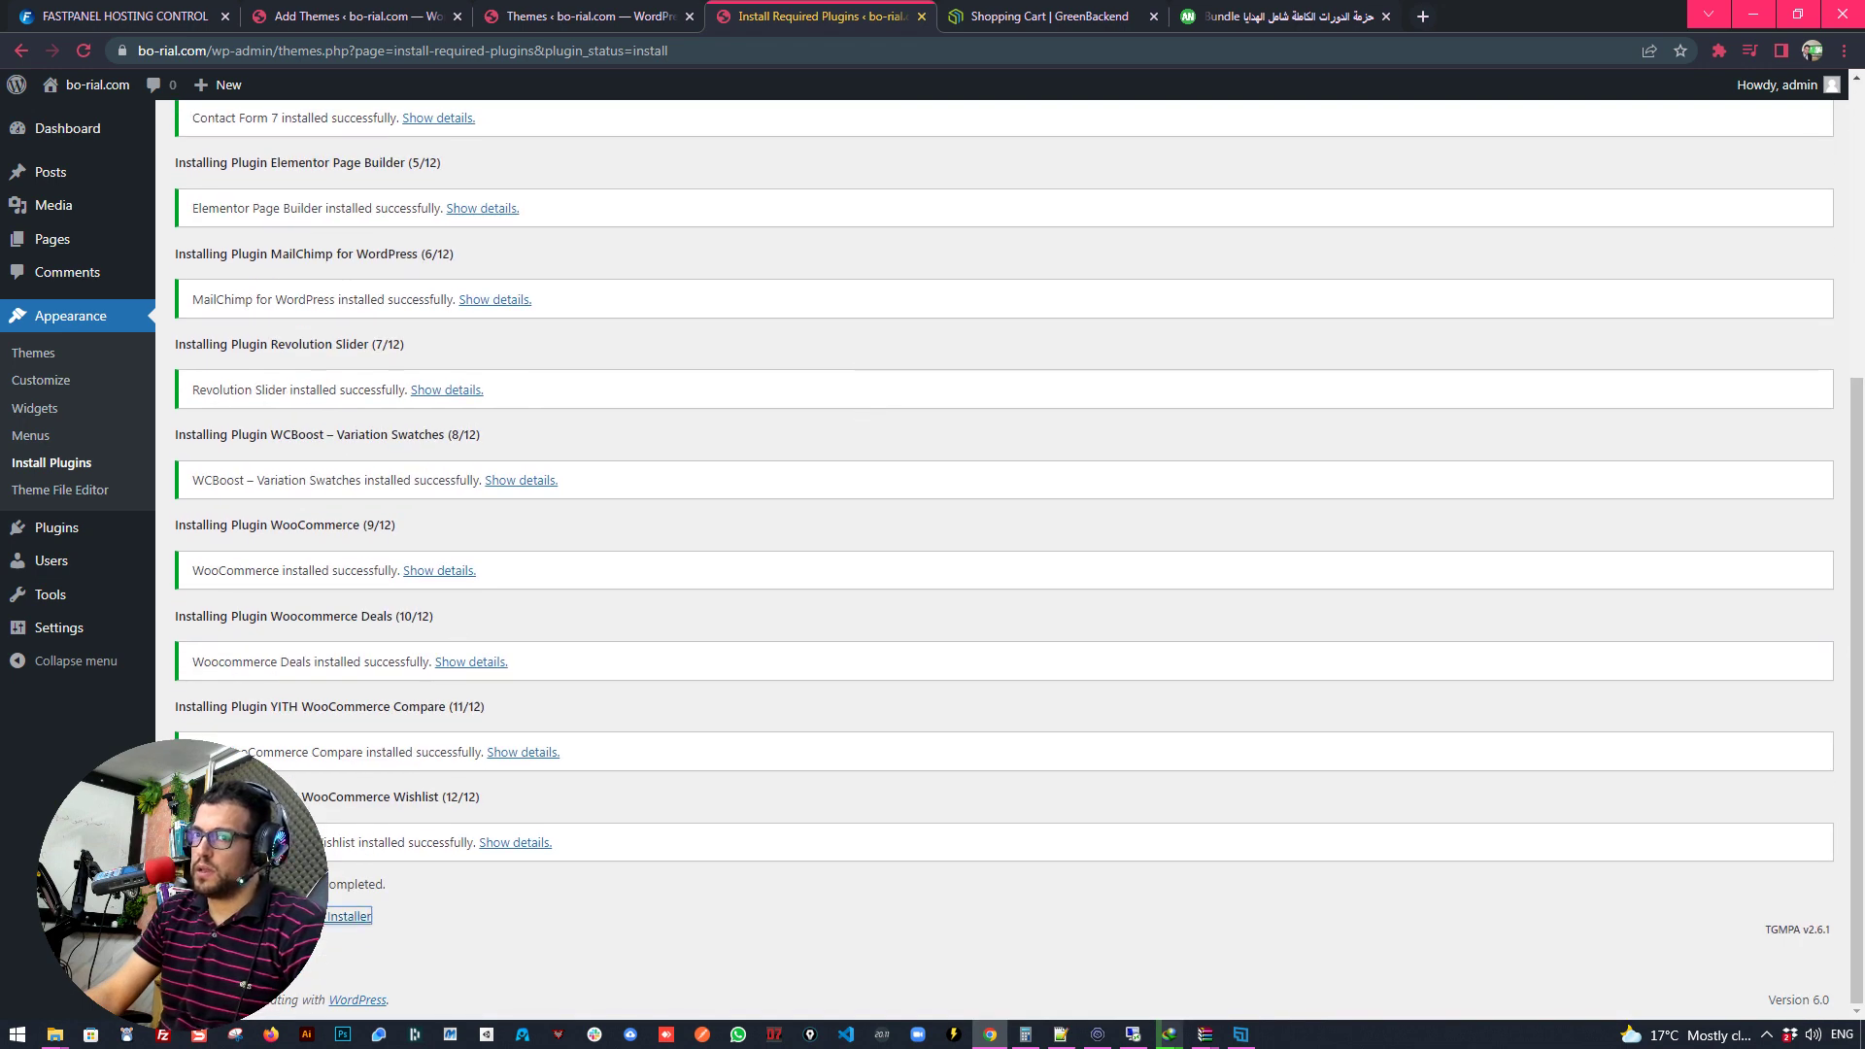
click(349, 916)
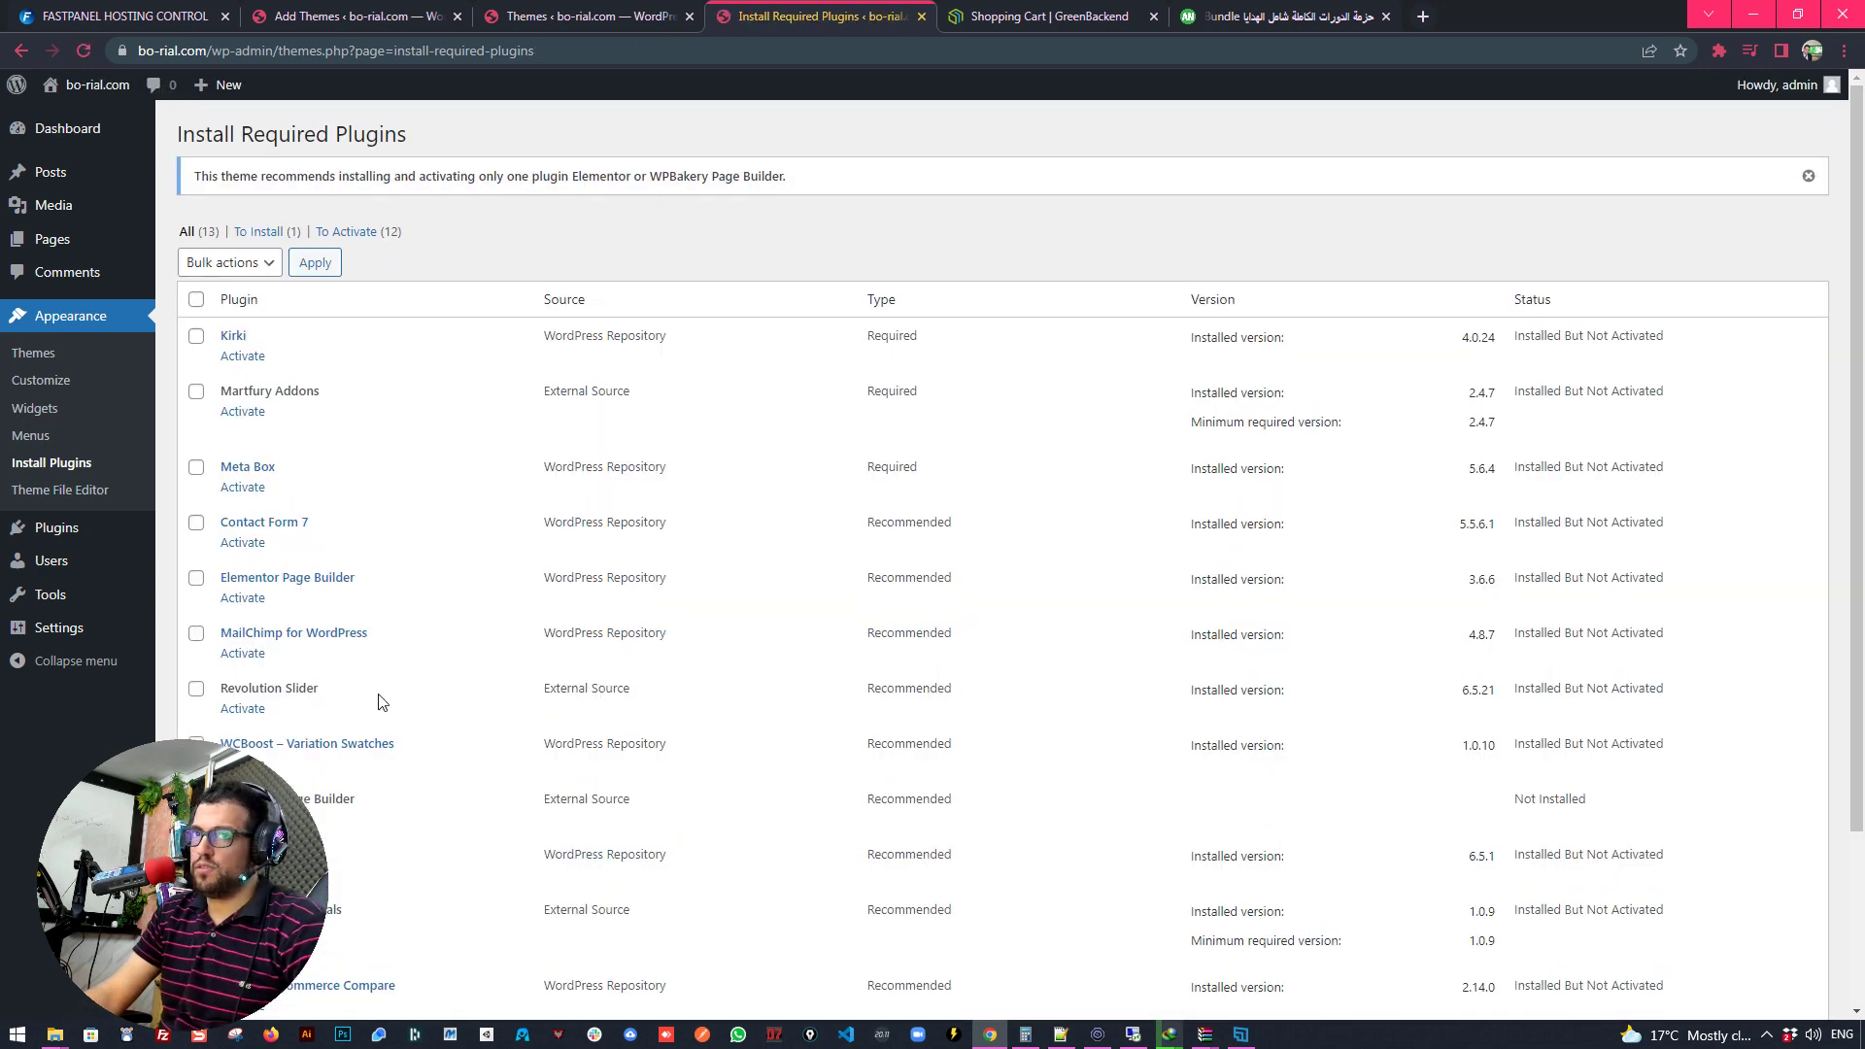
Select all installed plugins, leaving WPBakery Page Builder unticked.
click(195, 299)
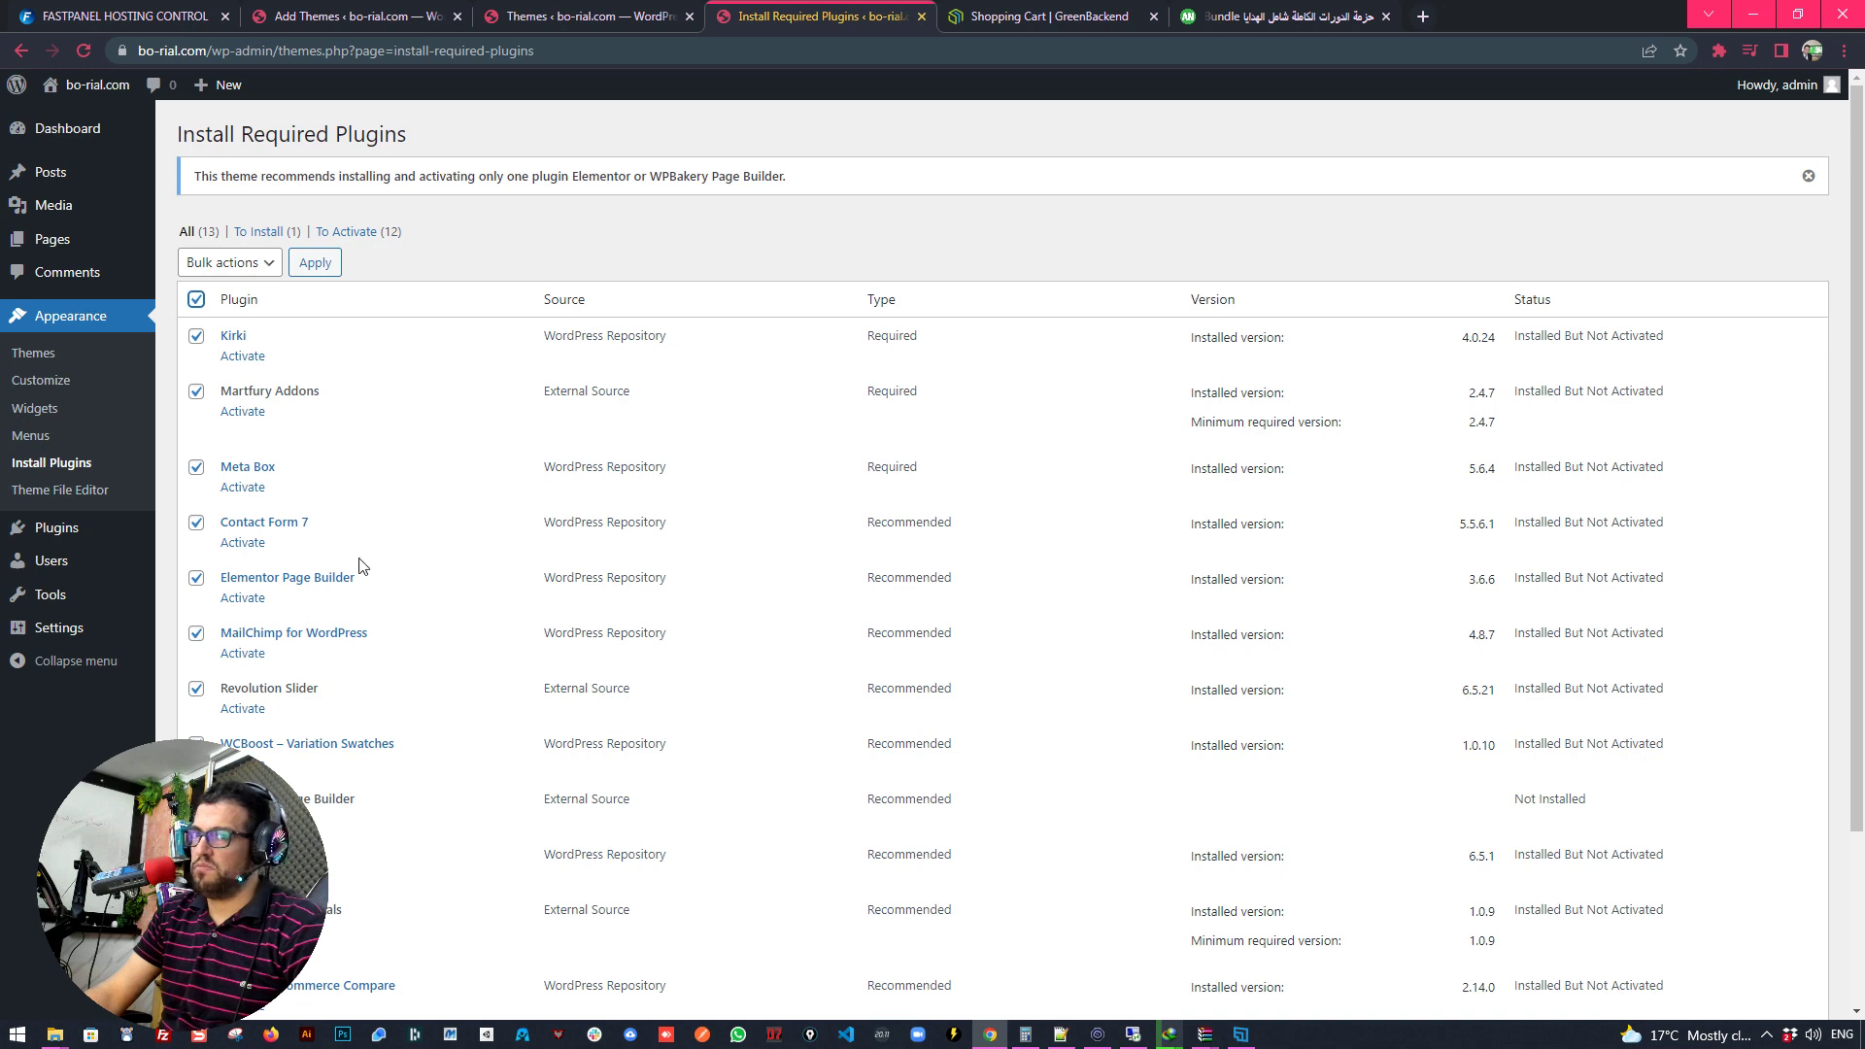
scroll(360, 566, down, 2)
scroll(340, 624, up, 3)
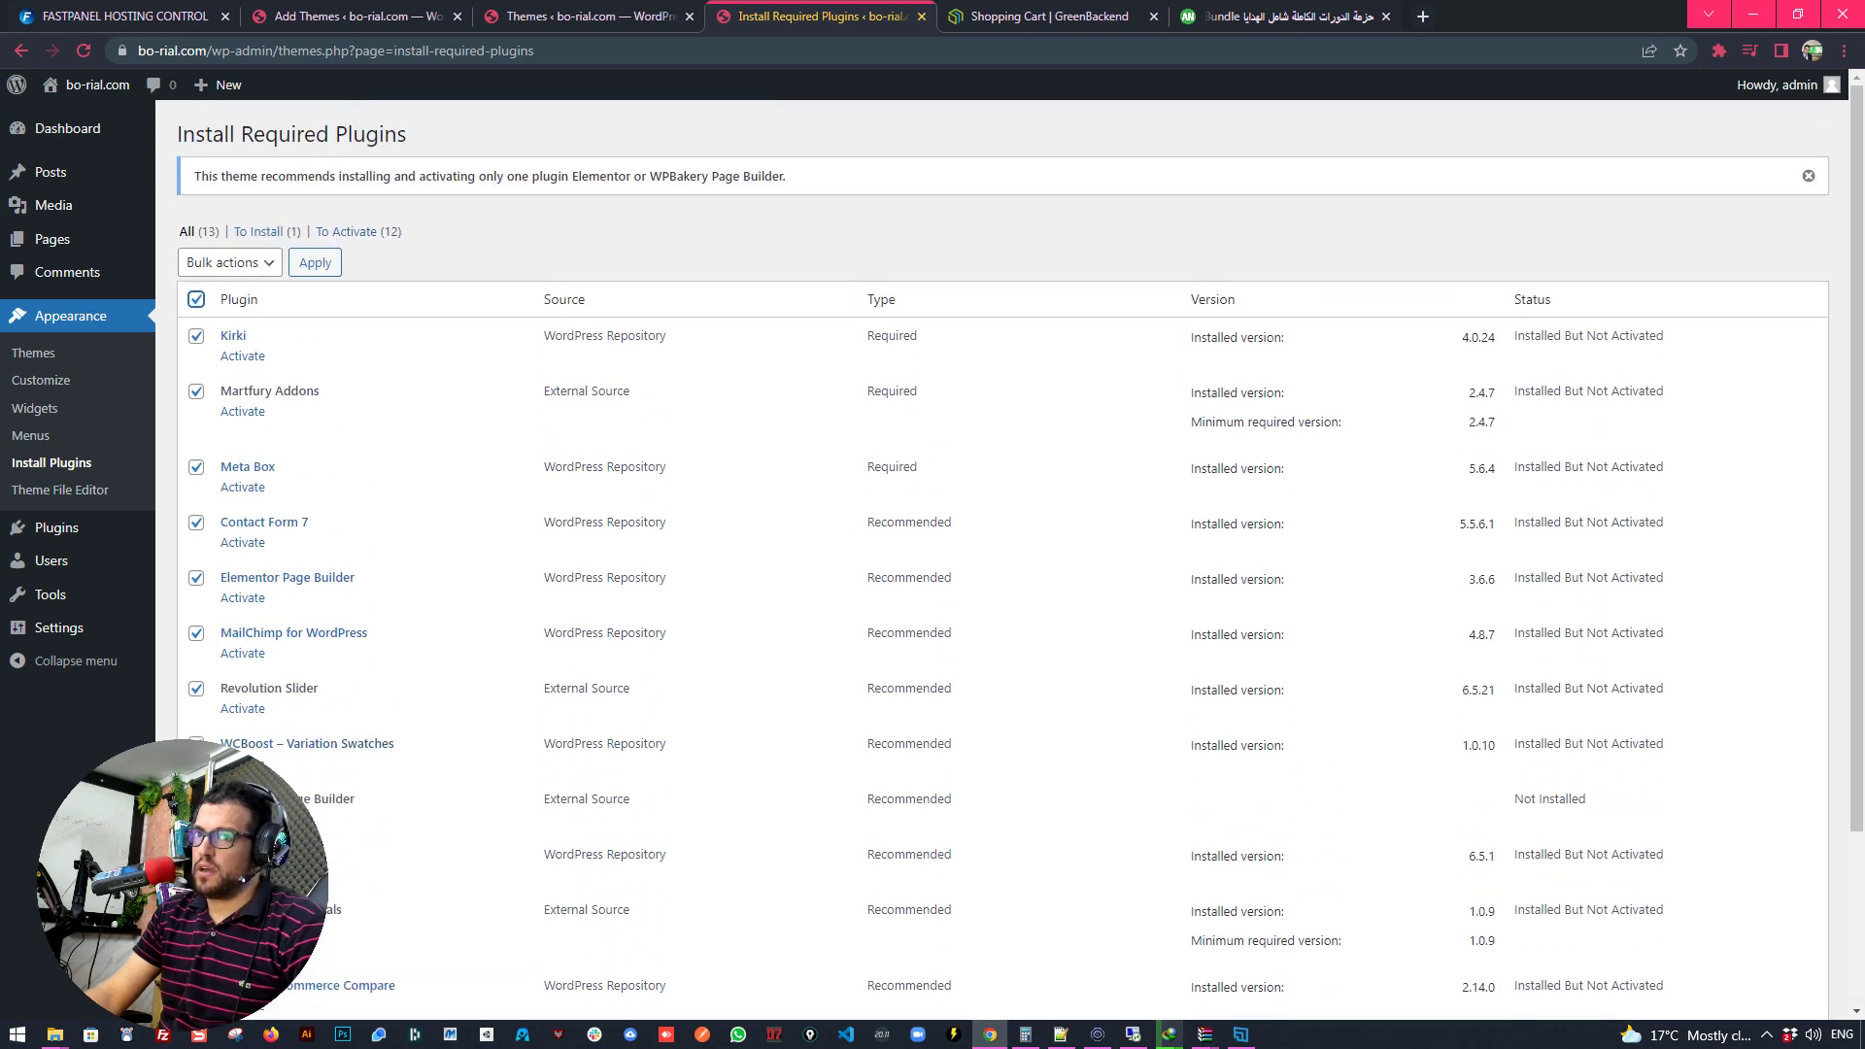
scroll(272, 340, down, 2)
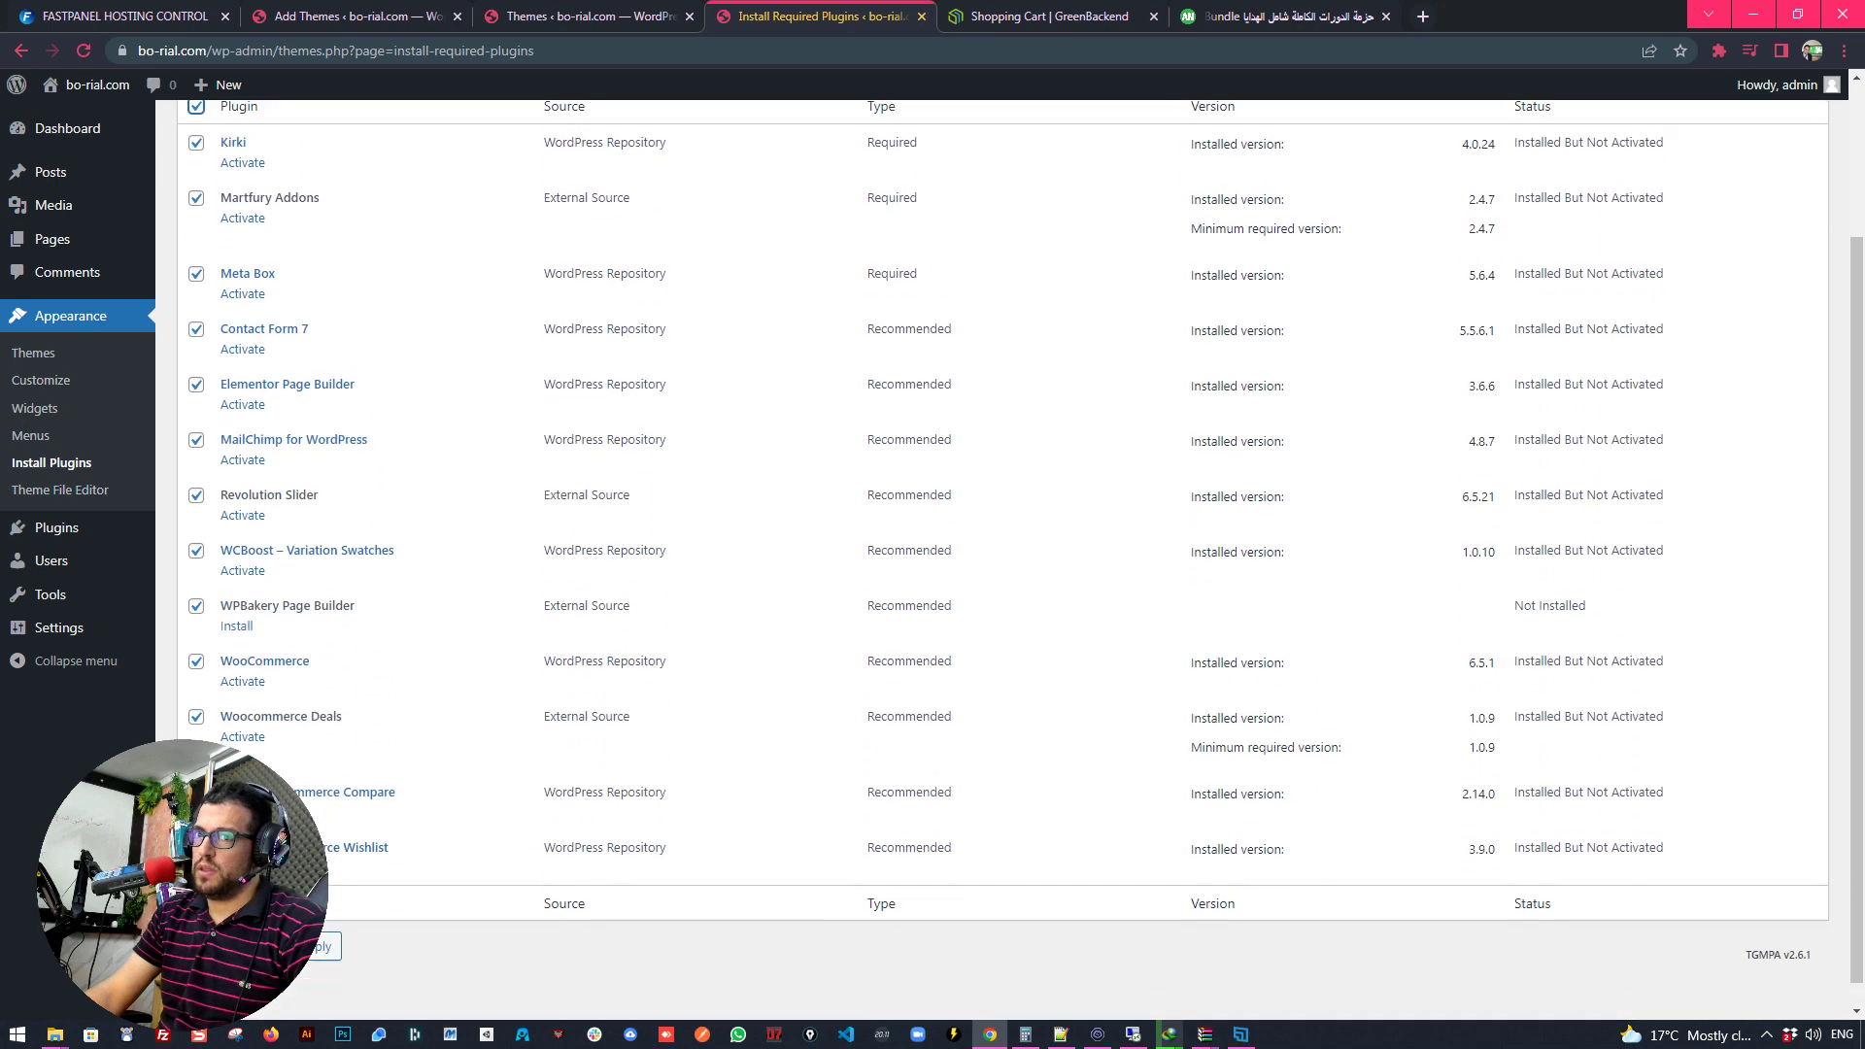
click(198, 607)
click(198, 607)
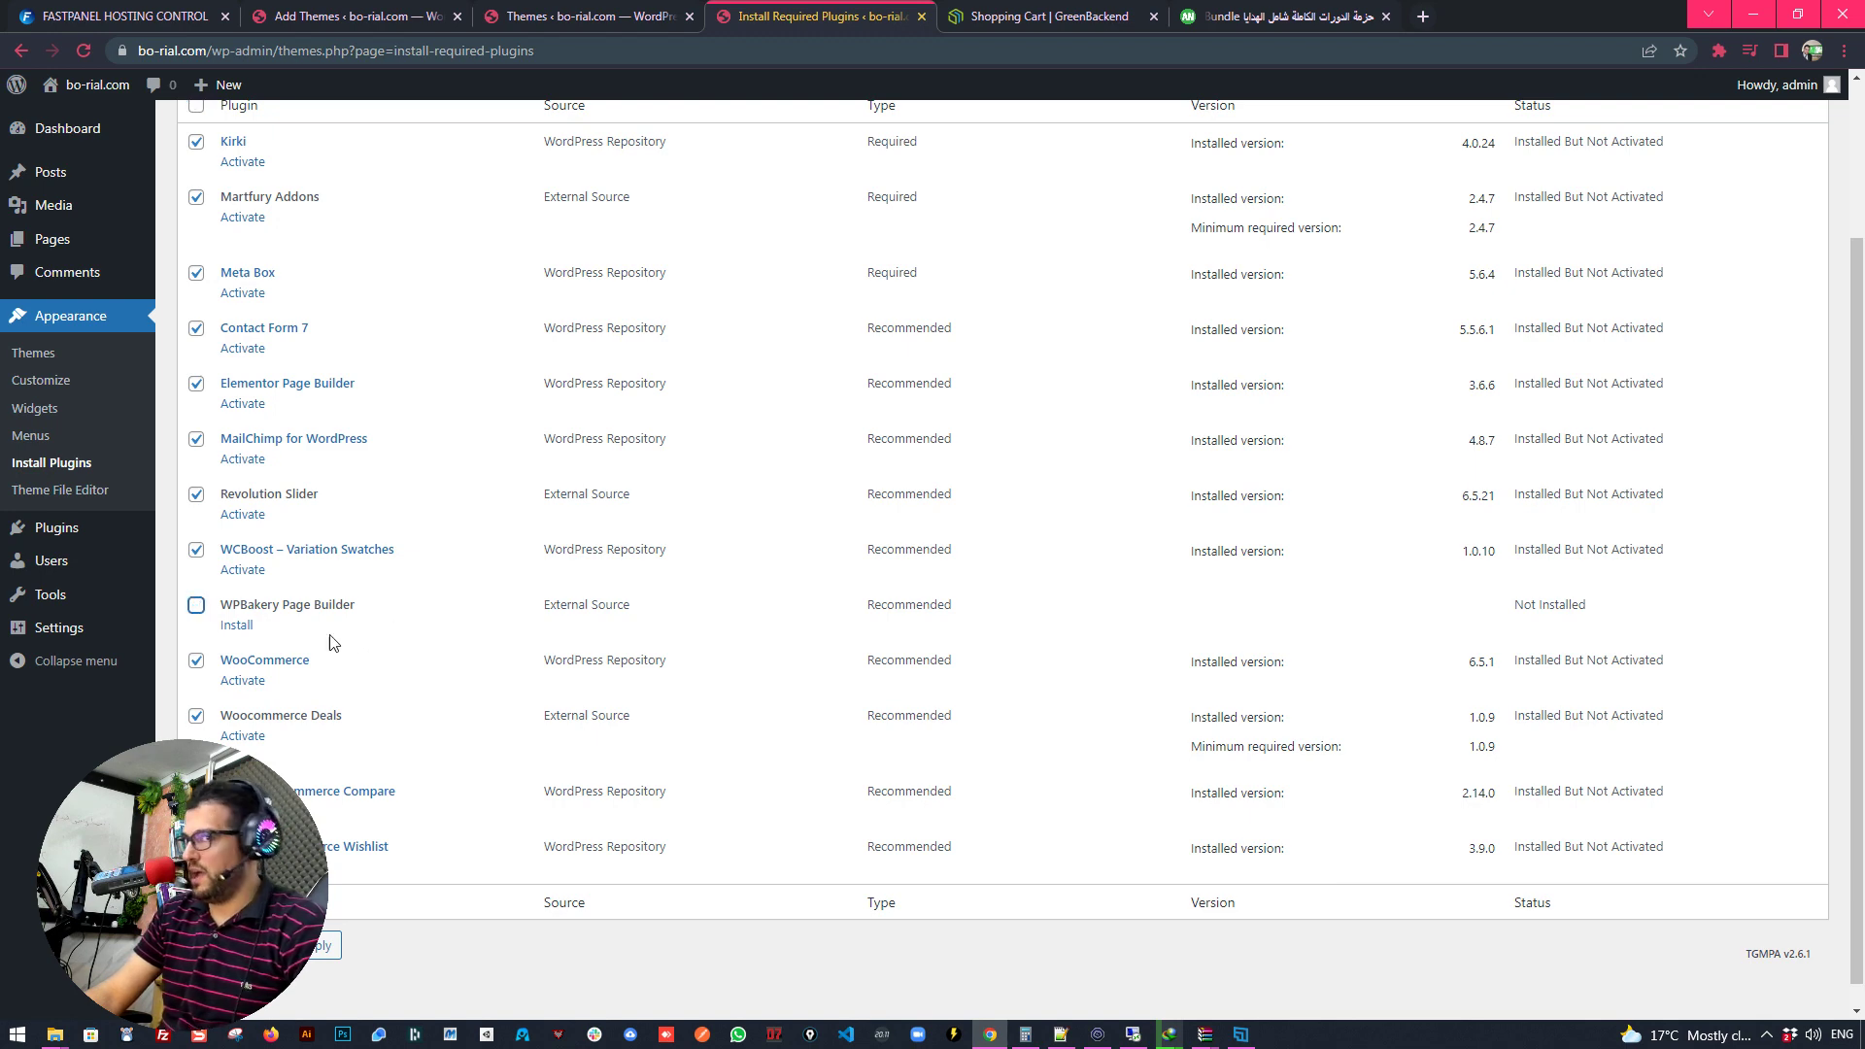
Apply the Activate bulk action to the 12 selected plugins.
scroll(291, 583, up, 2)
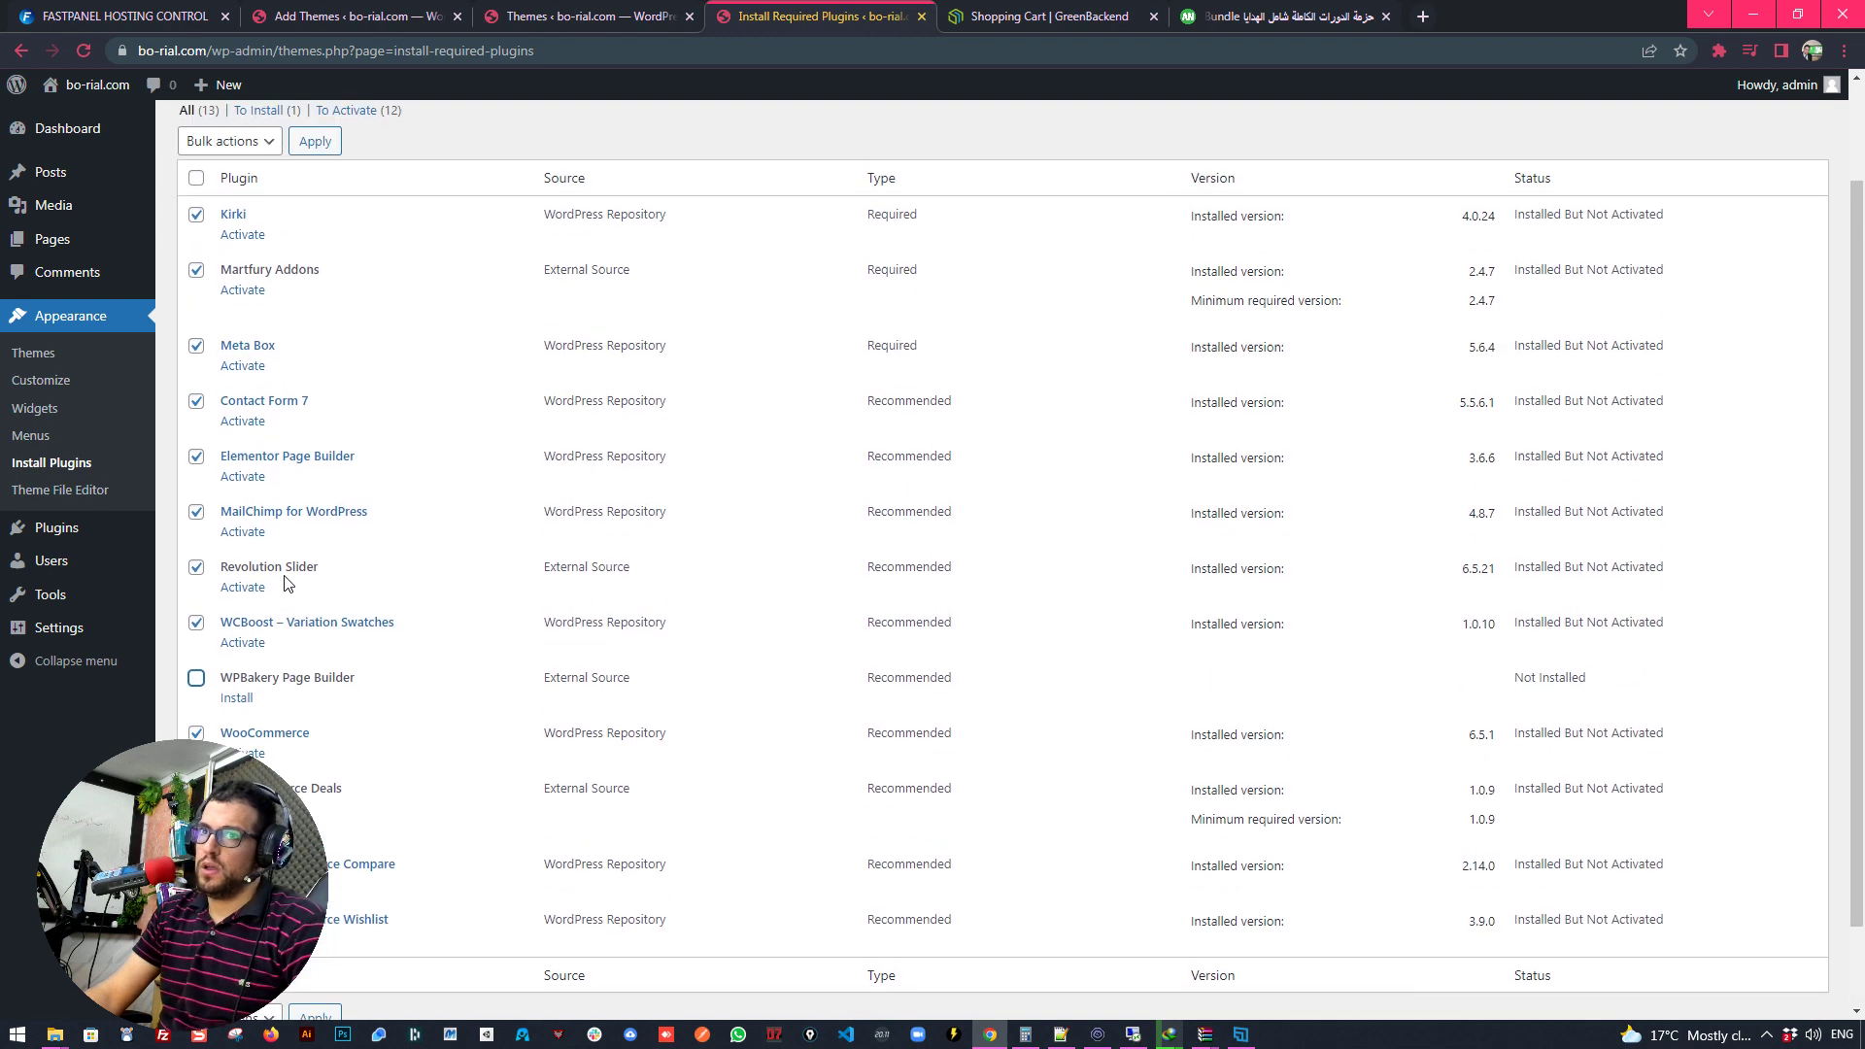
scroll(363, 646, up, 1)
scroll(238, 331, down, 1)
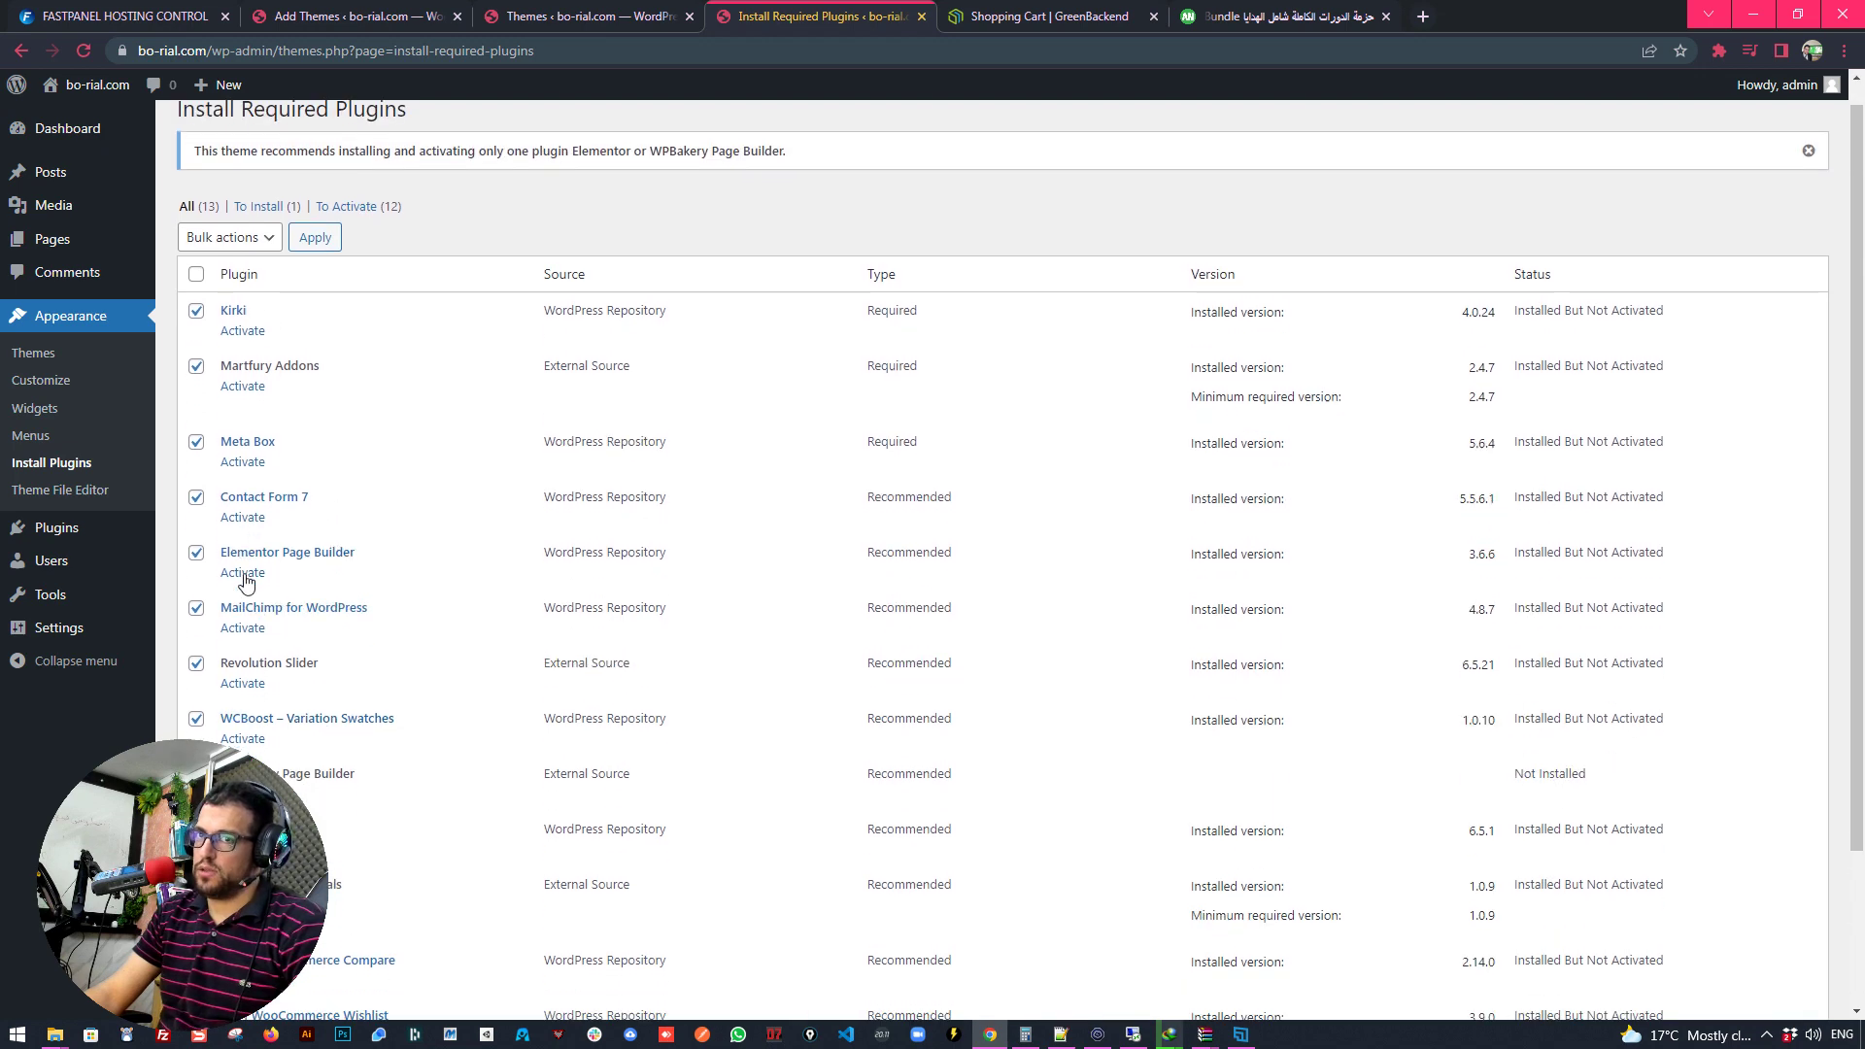
click(231, 241)
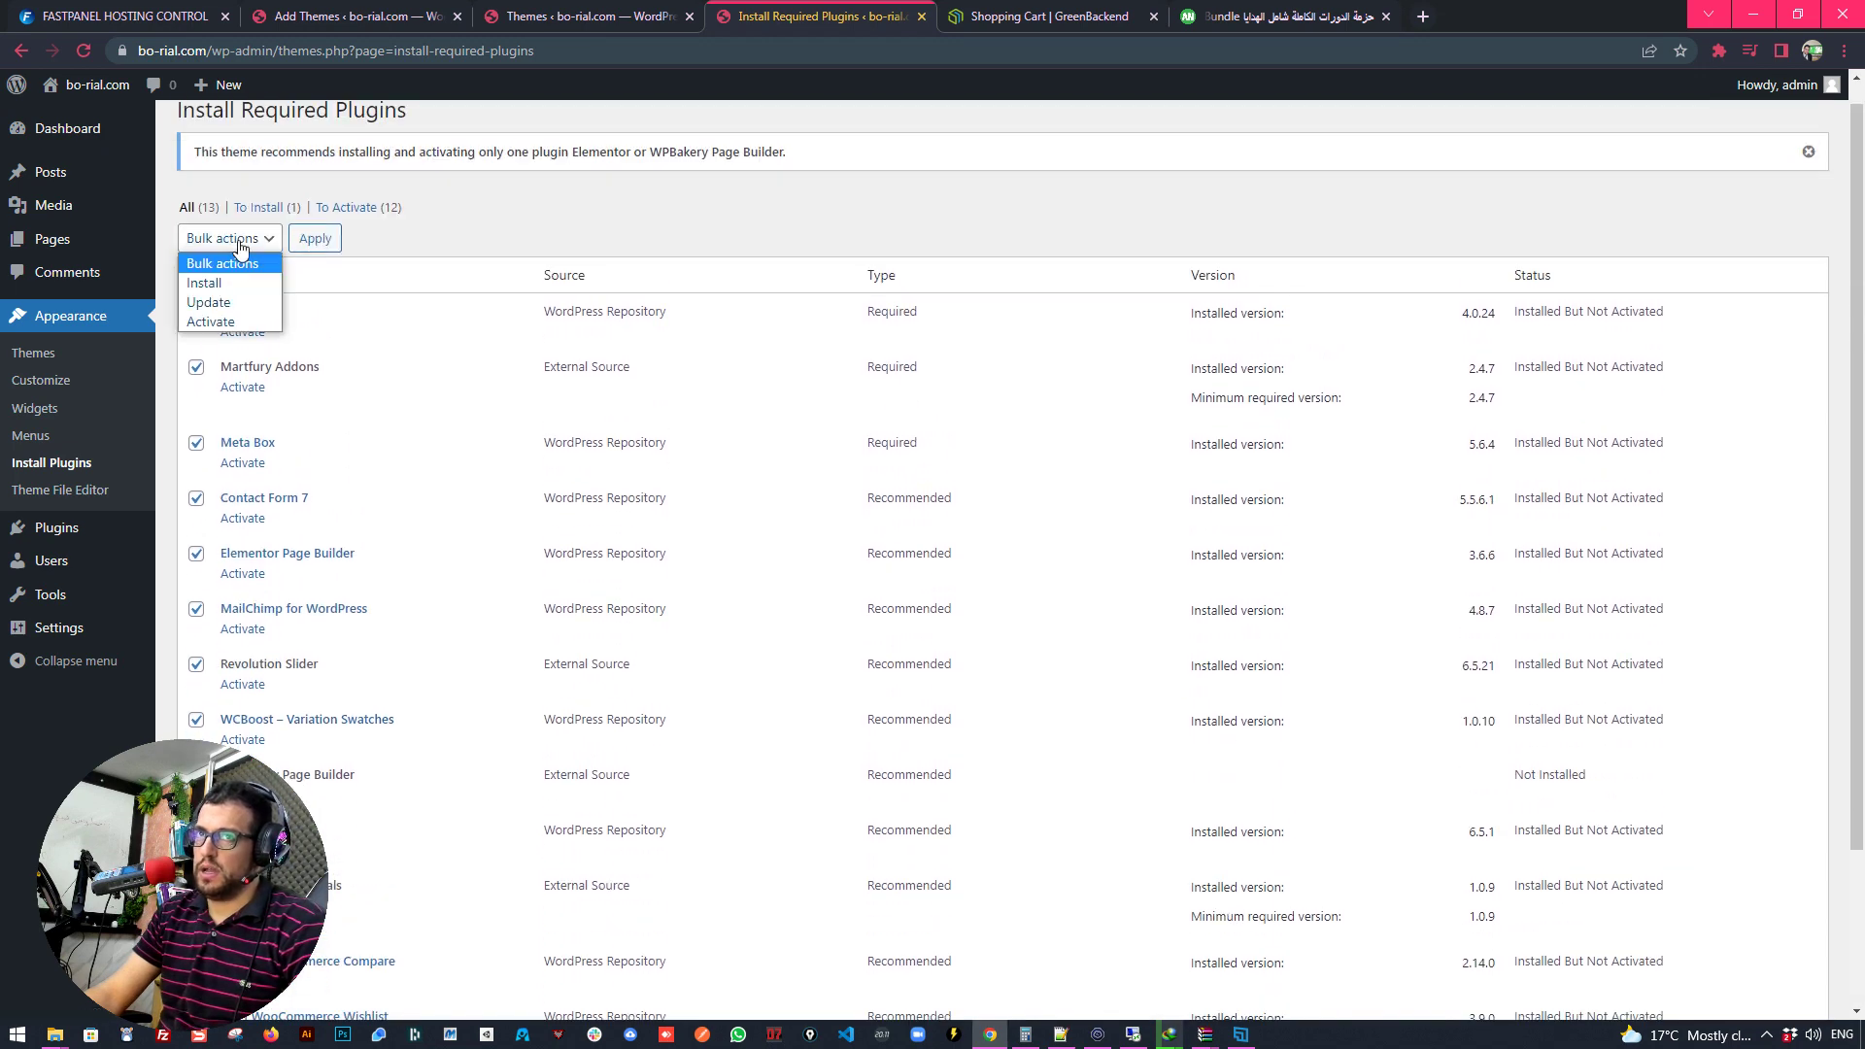
click(227, 323)
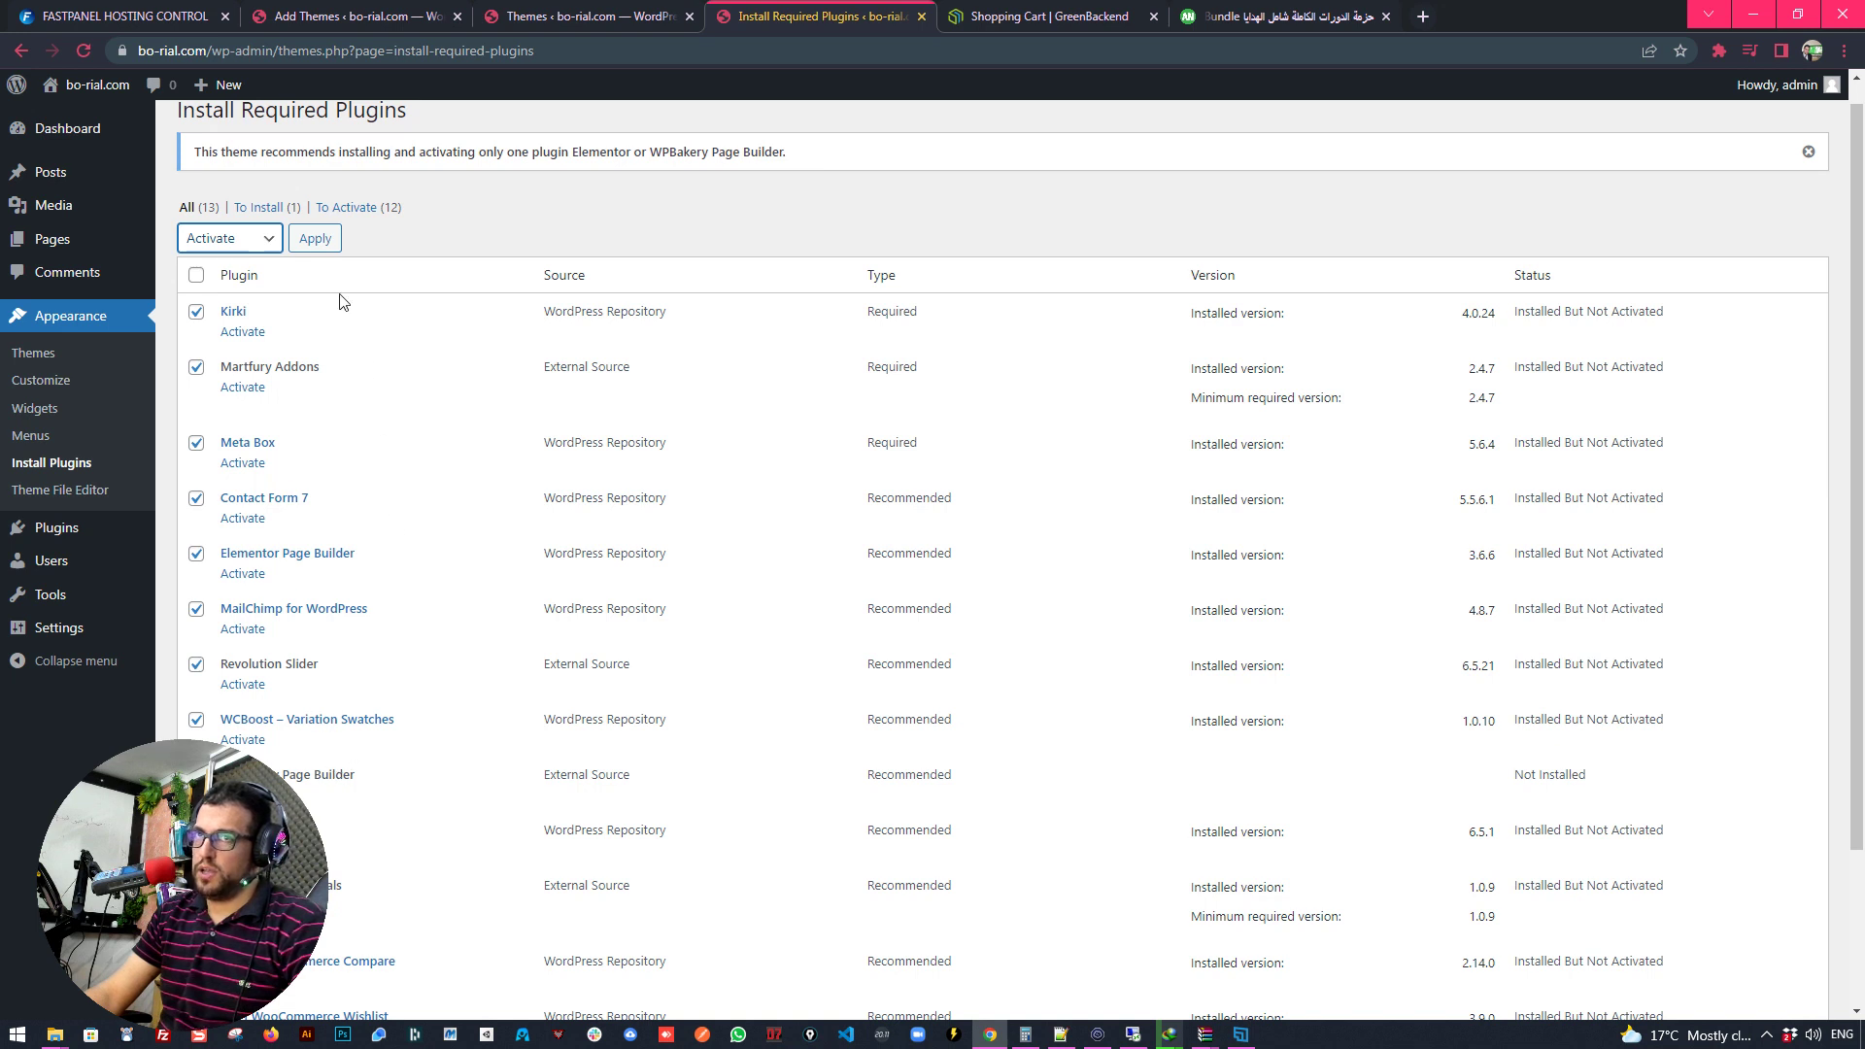
click(313, 238)
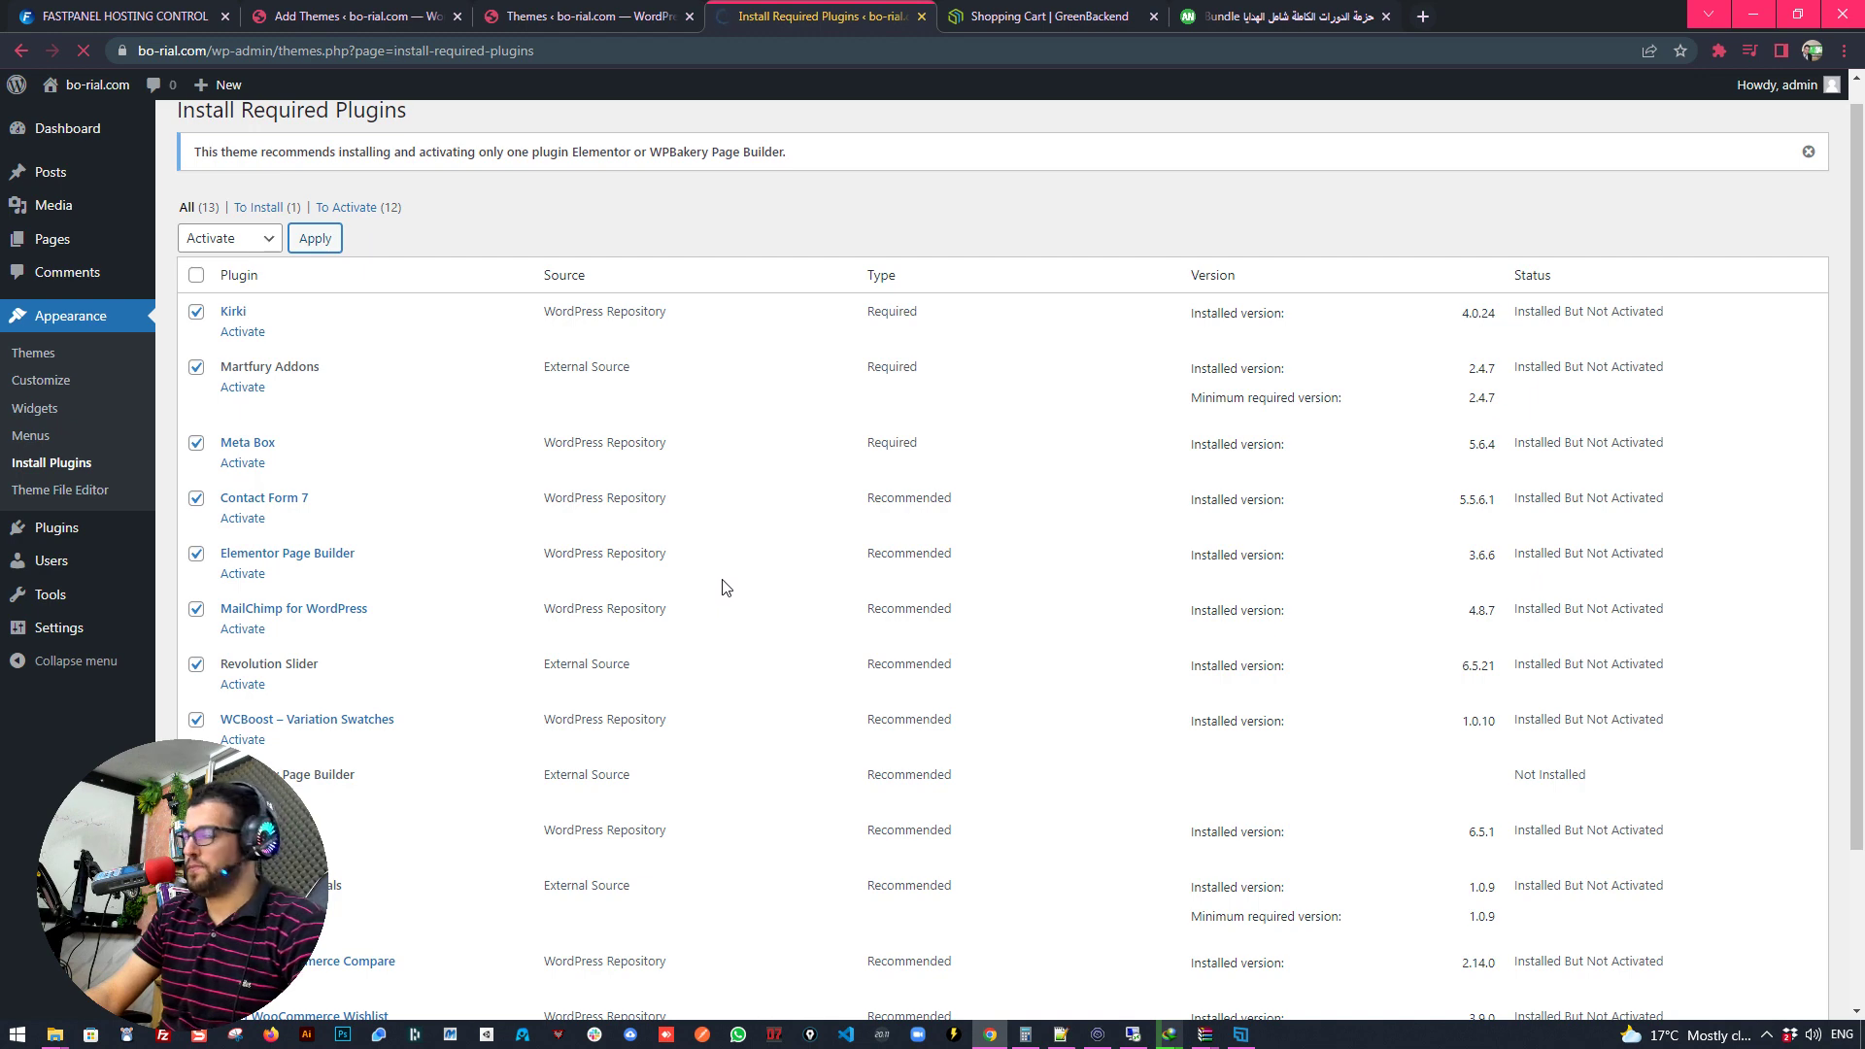
scroll(756, 586, down, 2)
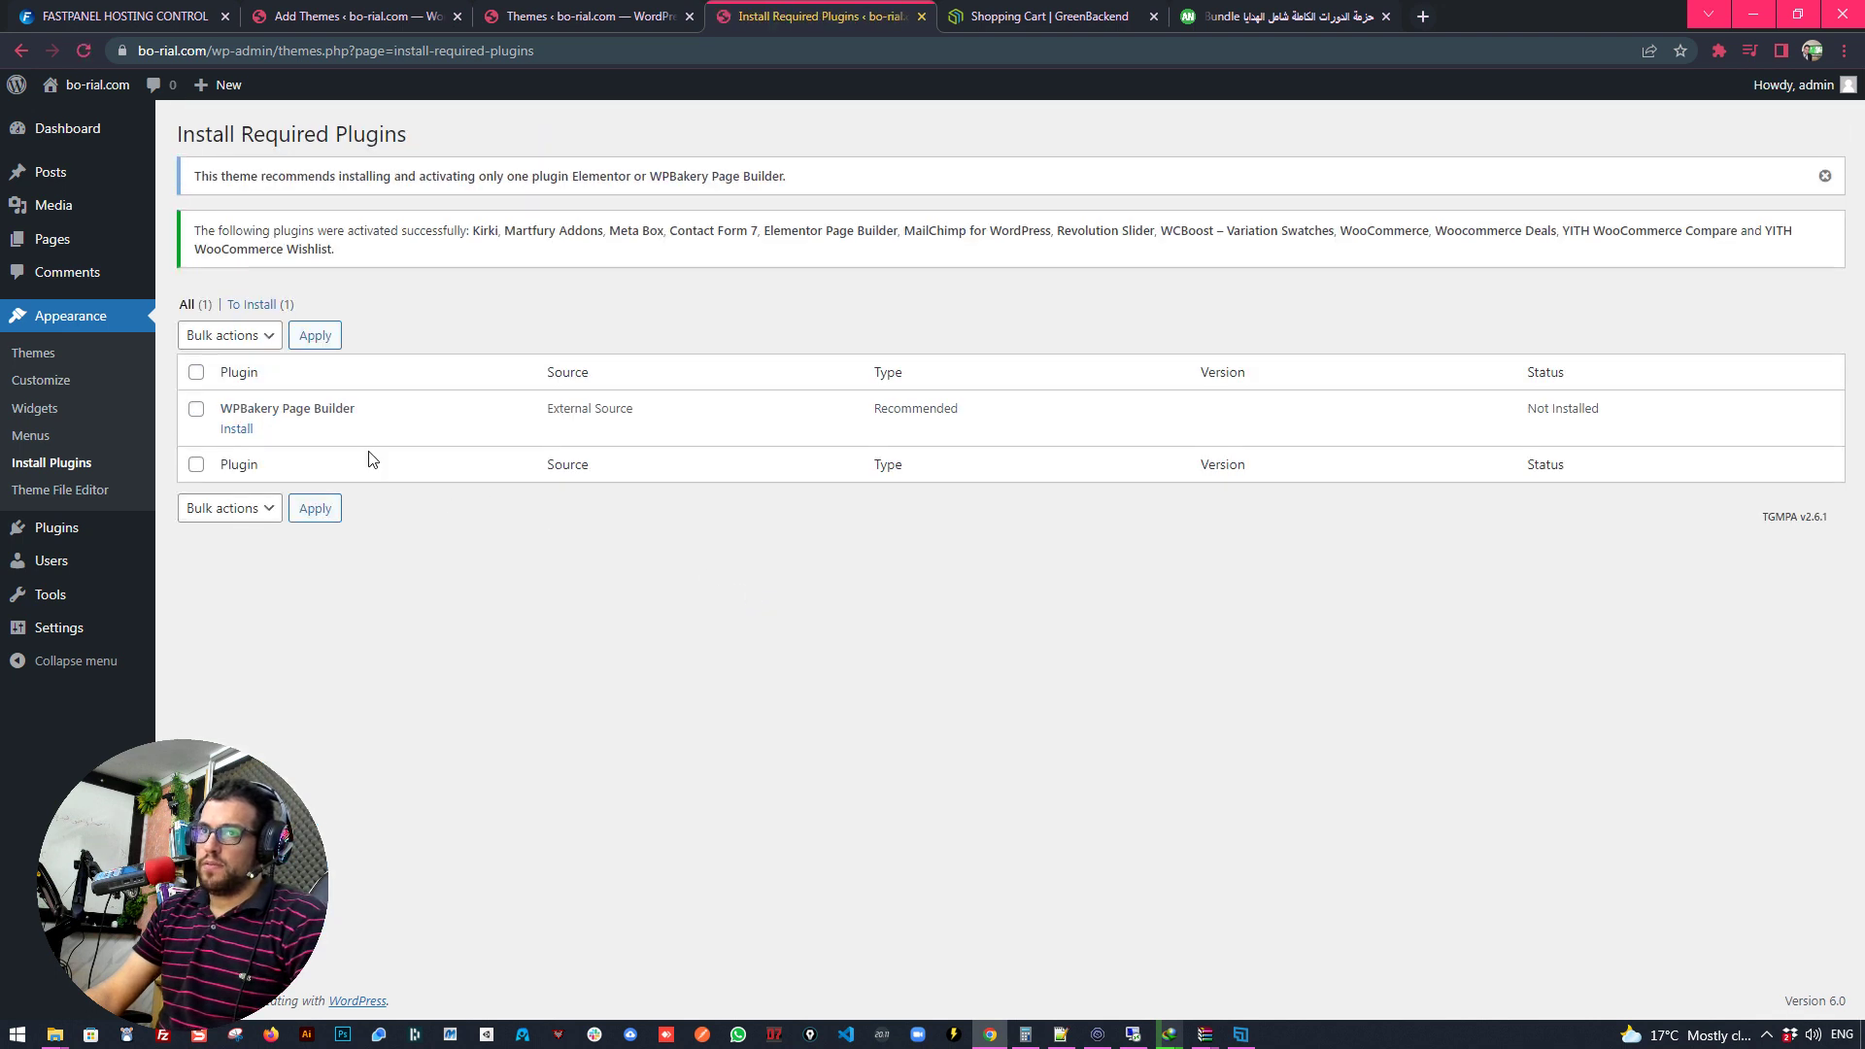
Back out of the Elementor setup page and load bo-rial.com/wp-admin/ directly.
click(94, 536)
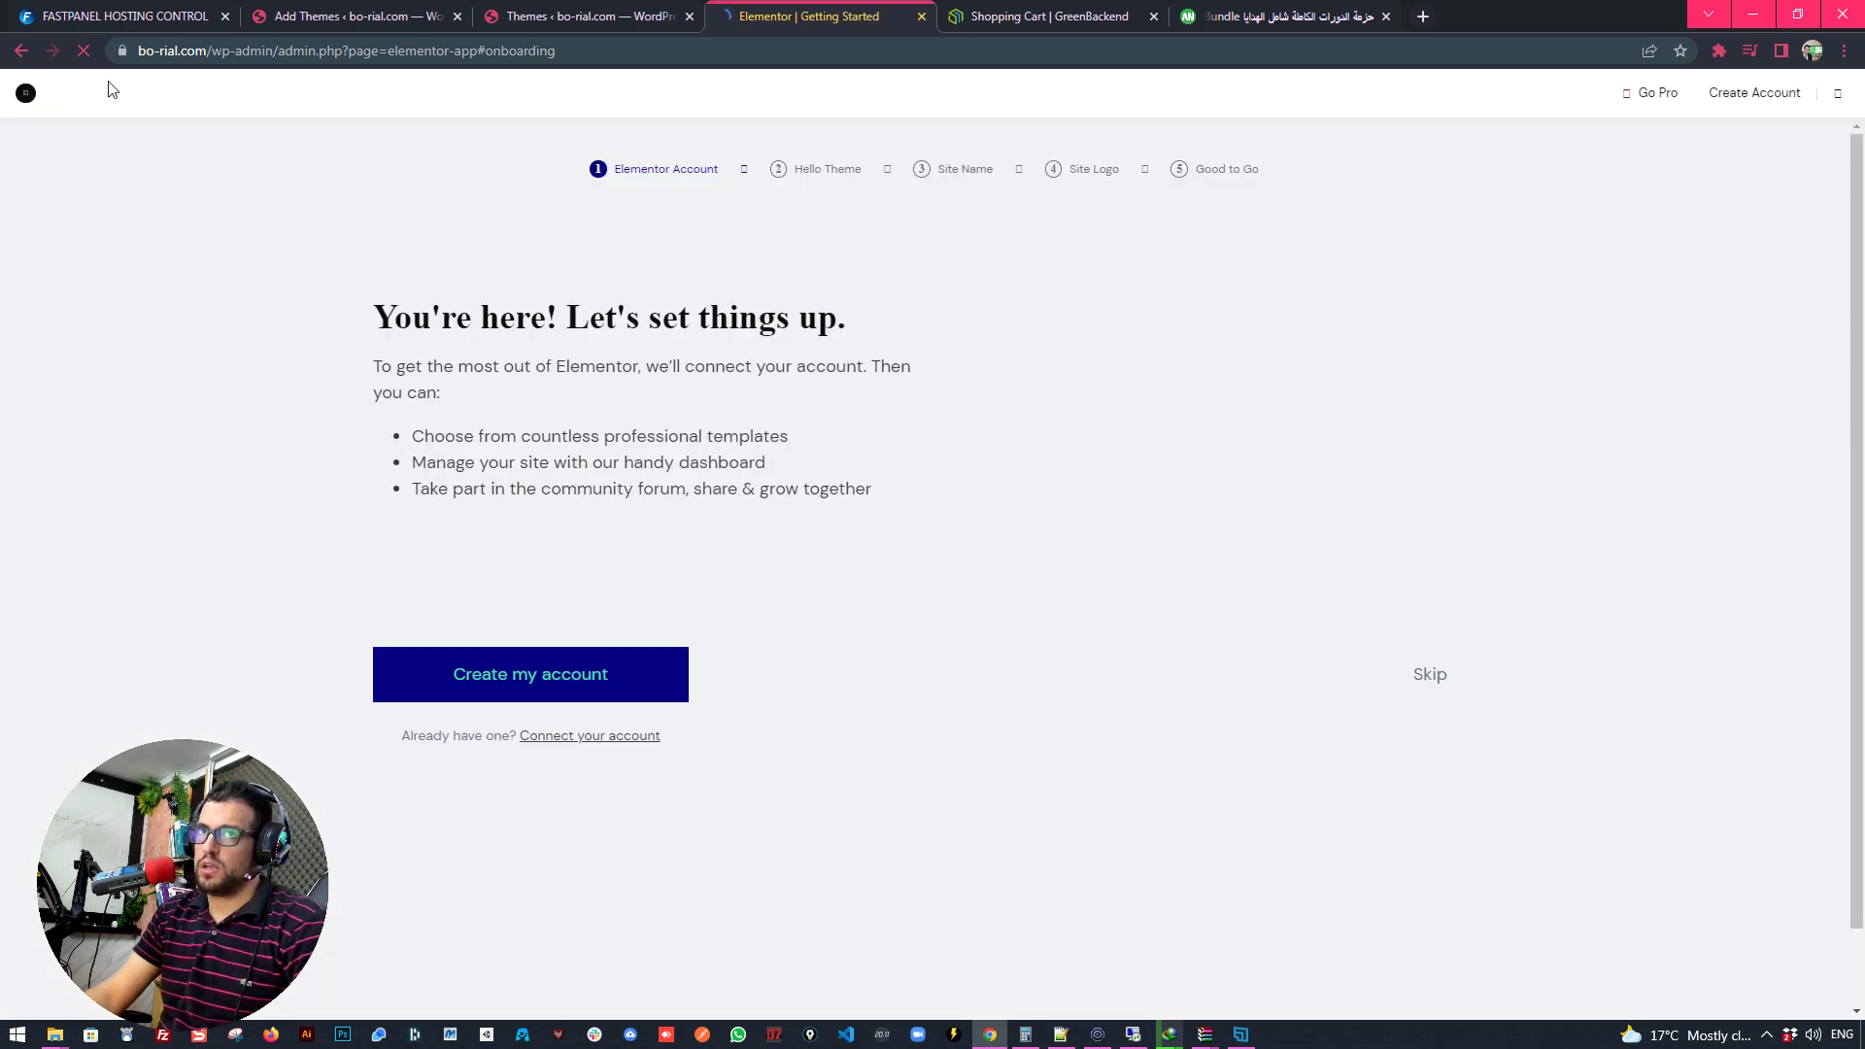
key(alt+Left)
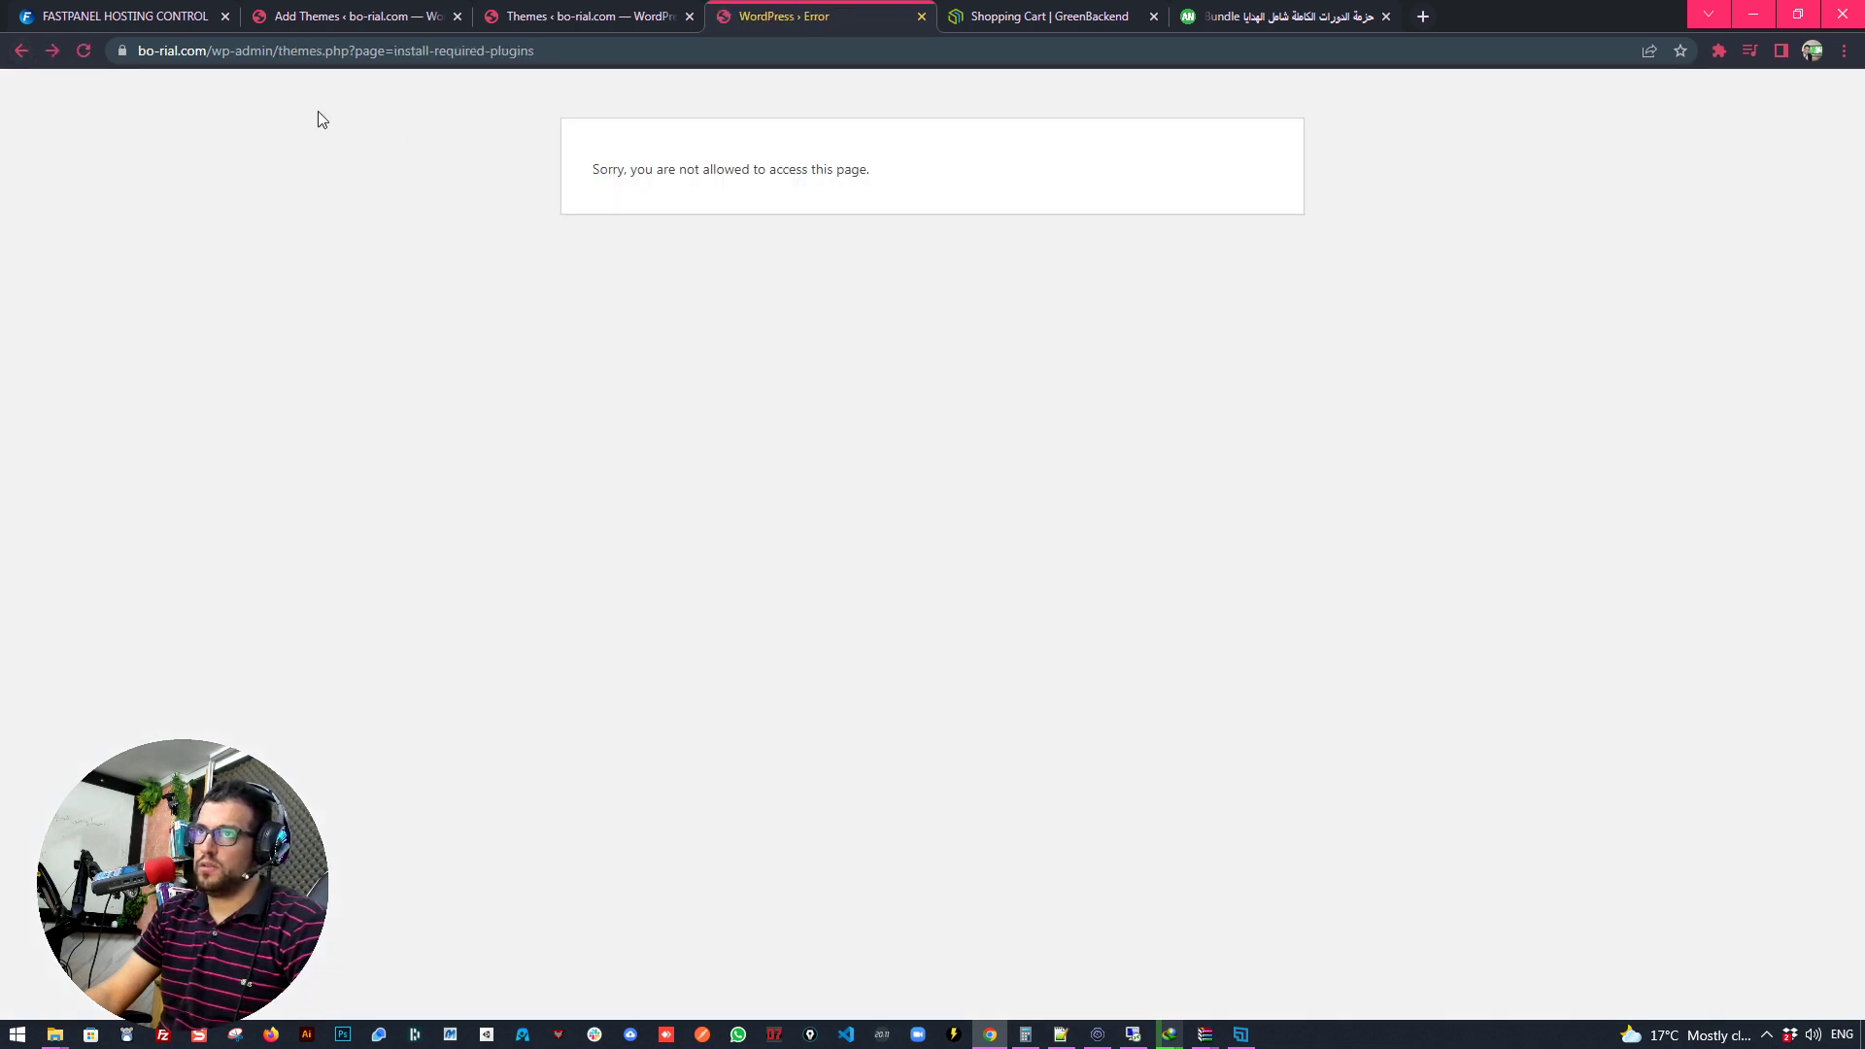
drag(280, 51, 895, 67)
key(BackSpace)
key(Return)
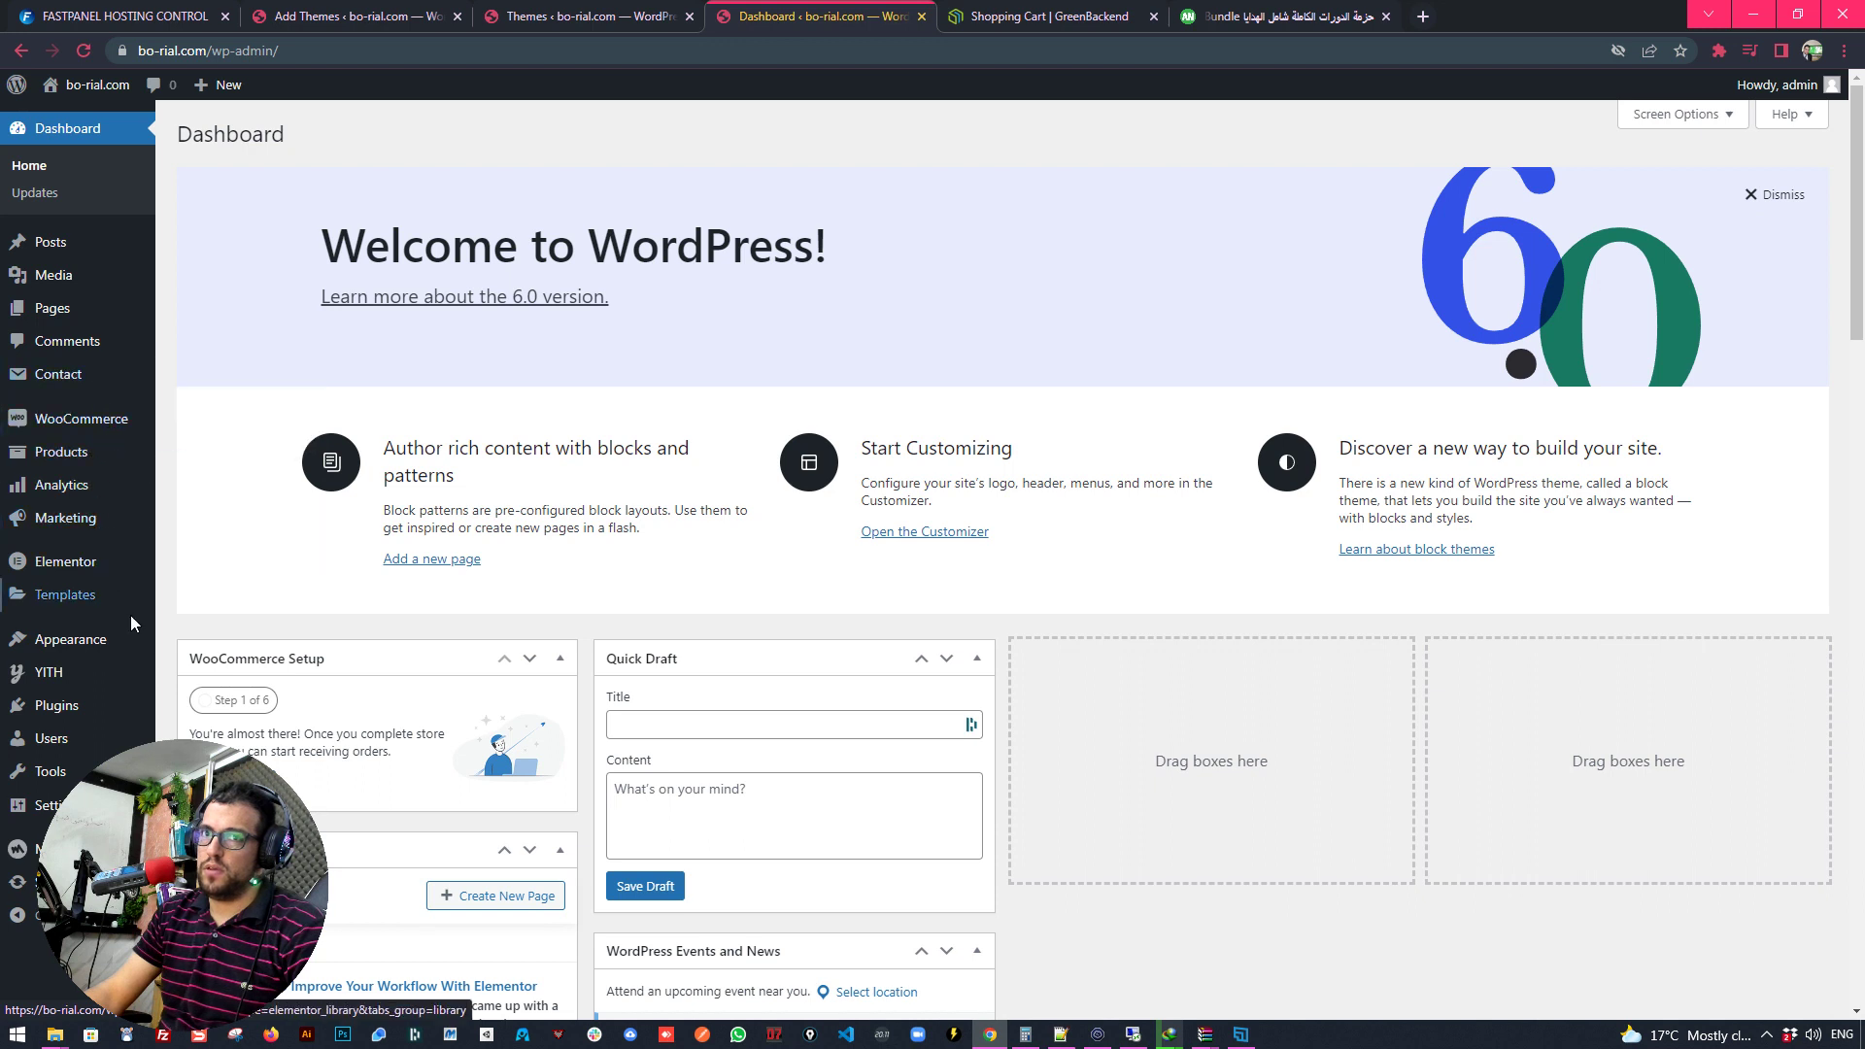
Open the Martfury theme details from Appearance > Themes.
mouse_move(70, 639)
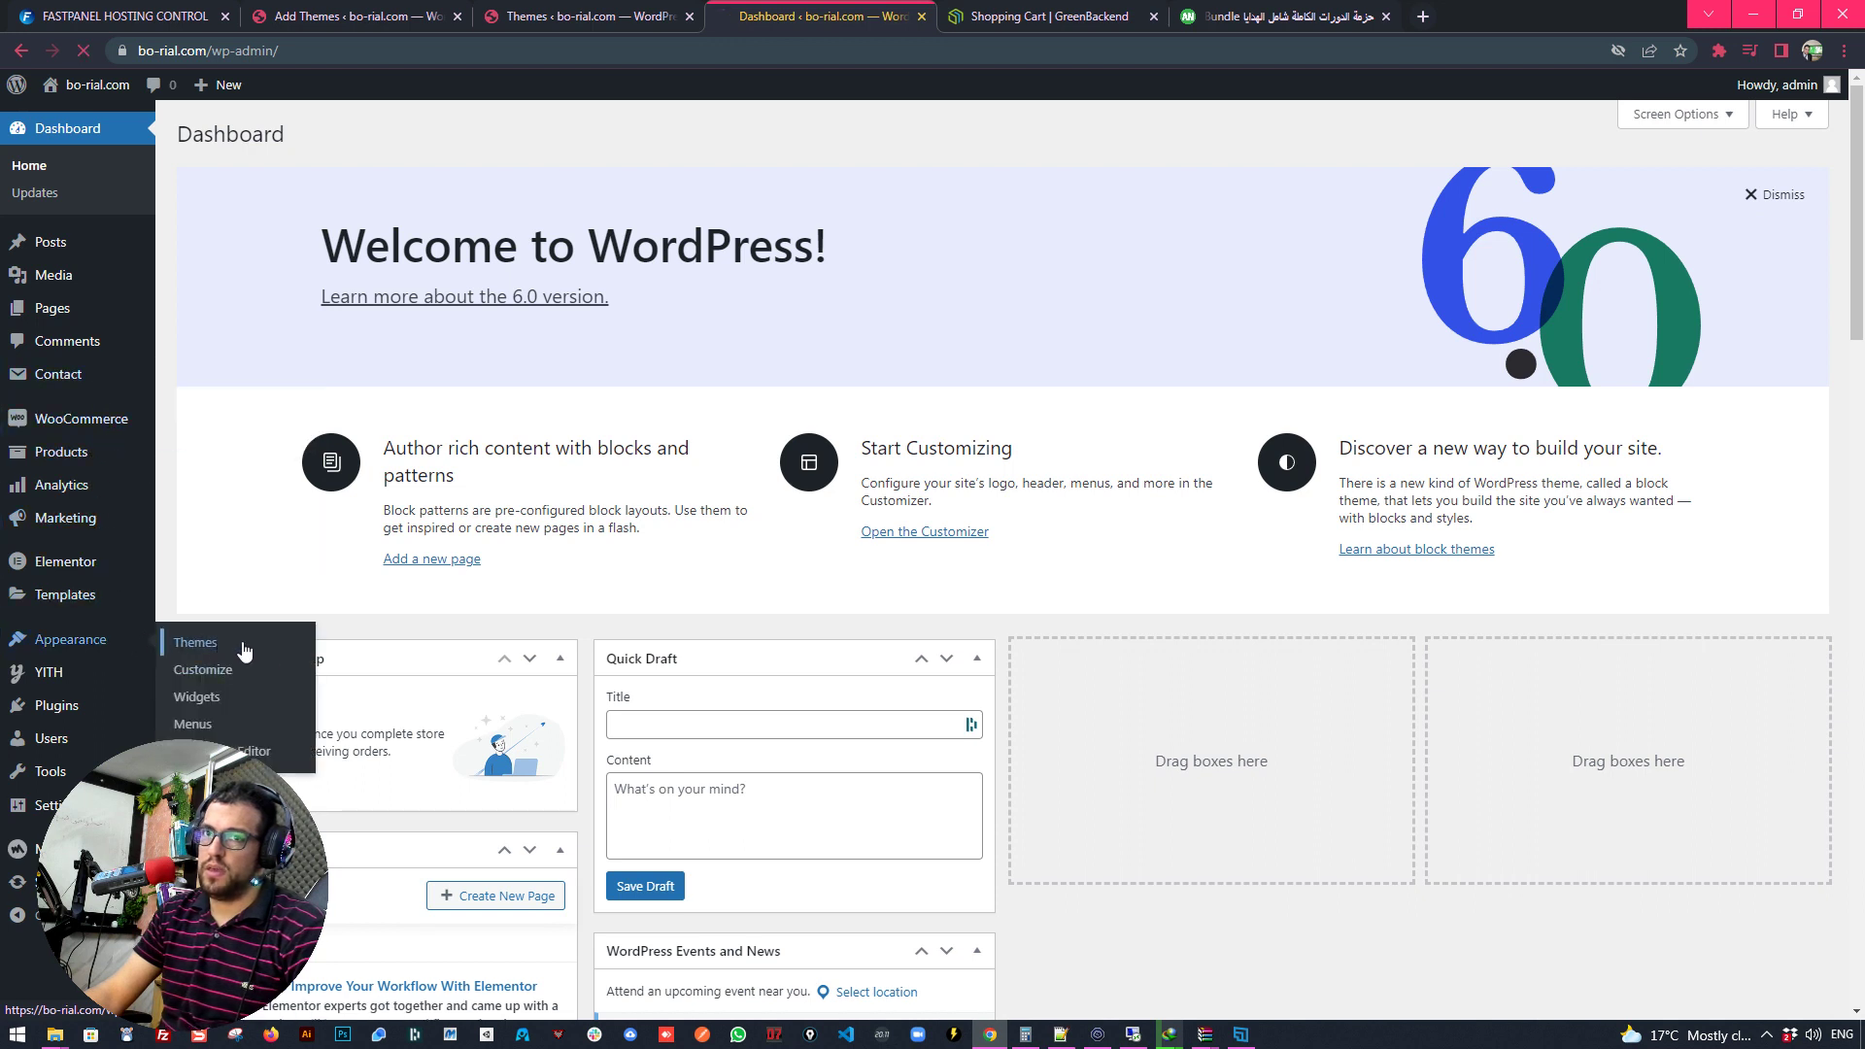
click(246, 645)
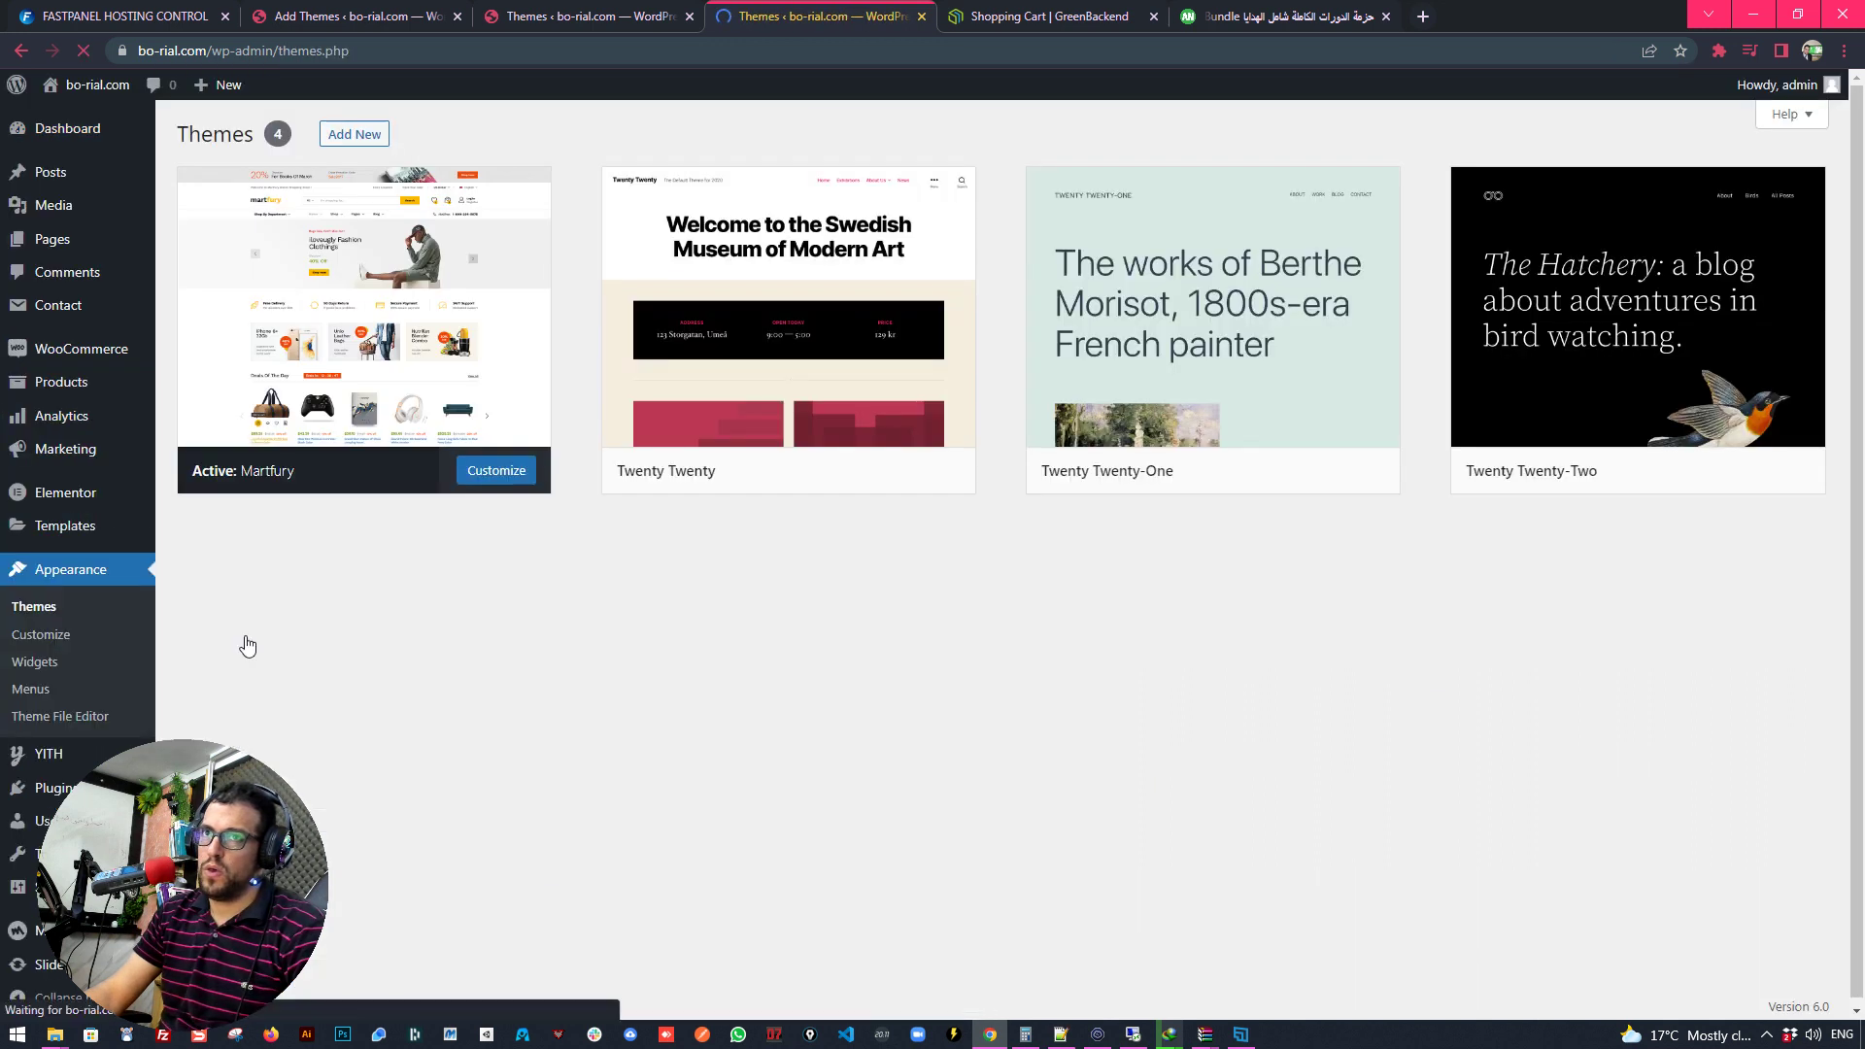
click(362, 309)
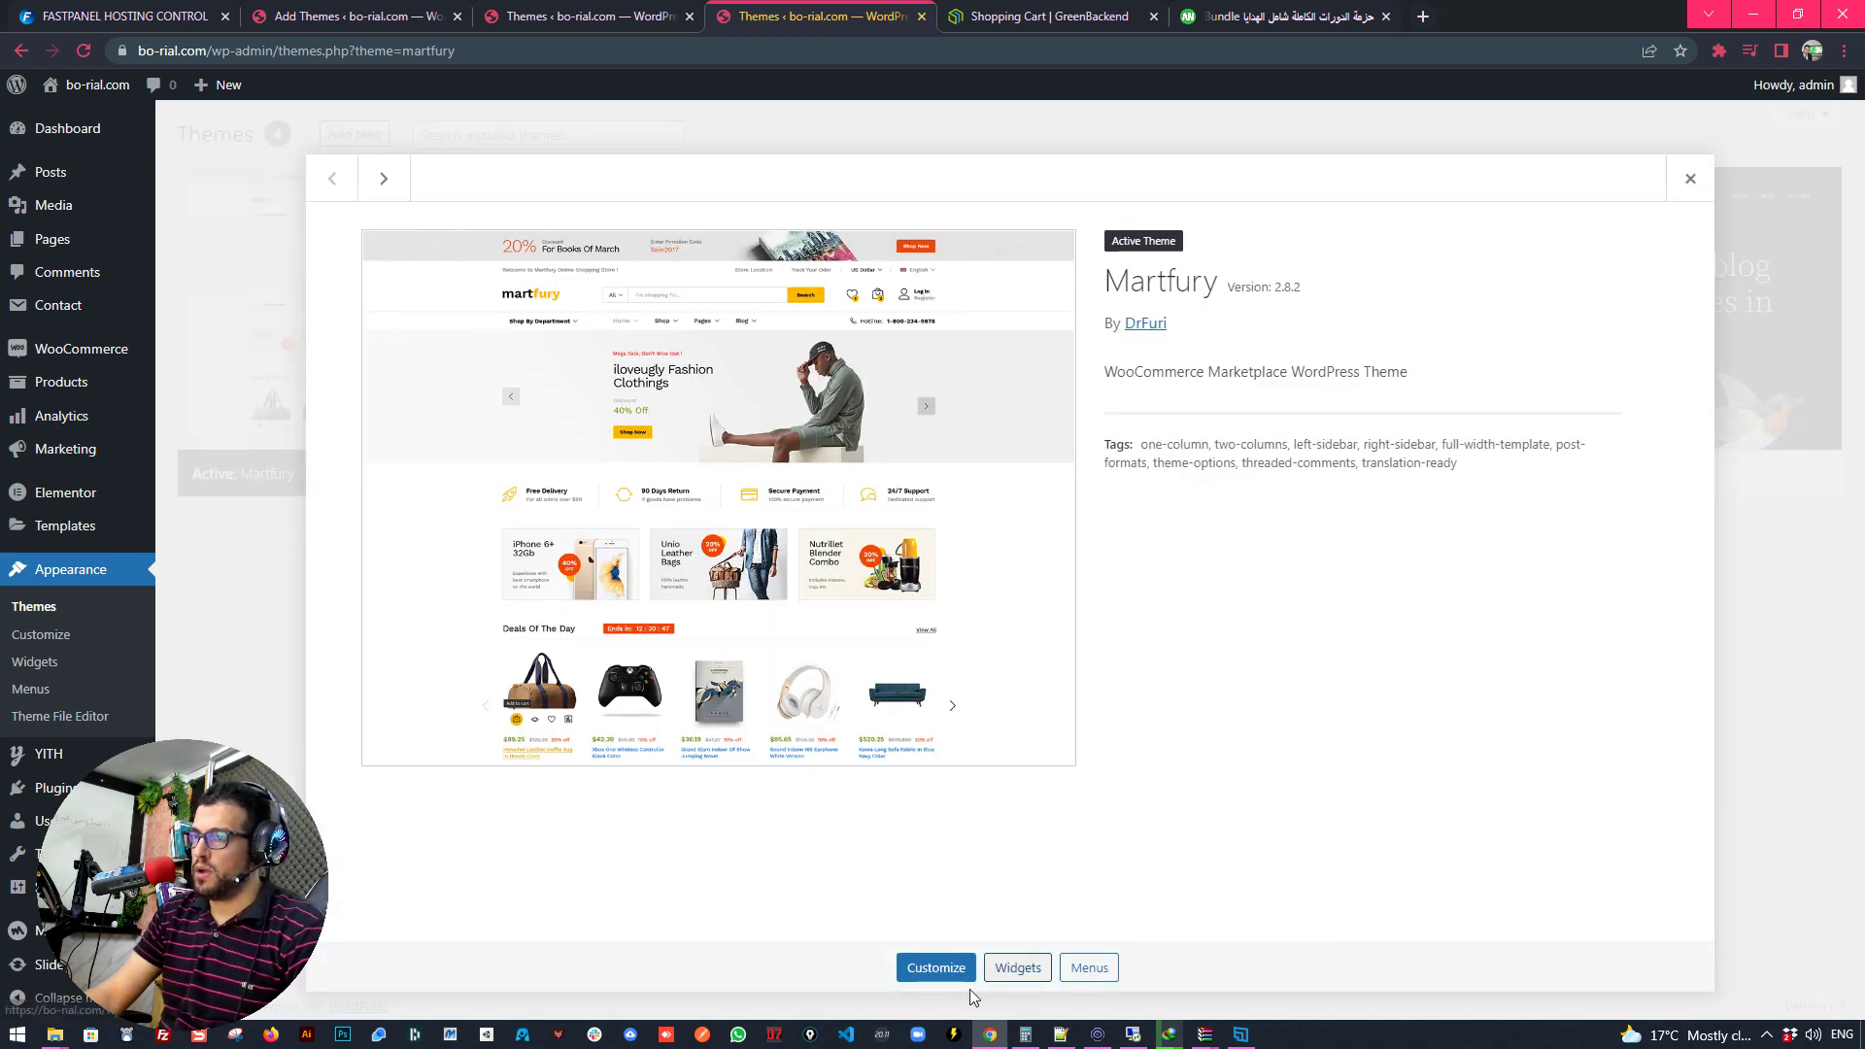
Open the Martfury customizer, look at General settings, then exit without saving.
click(938, 977)
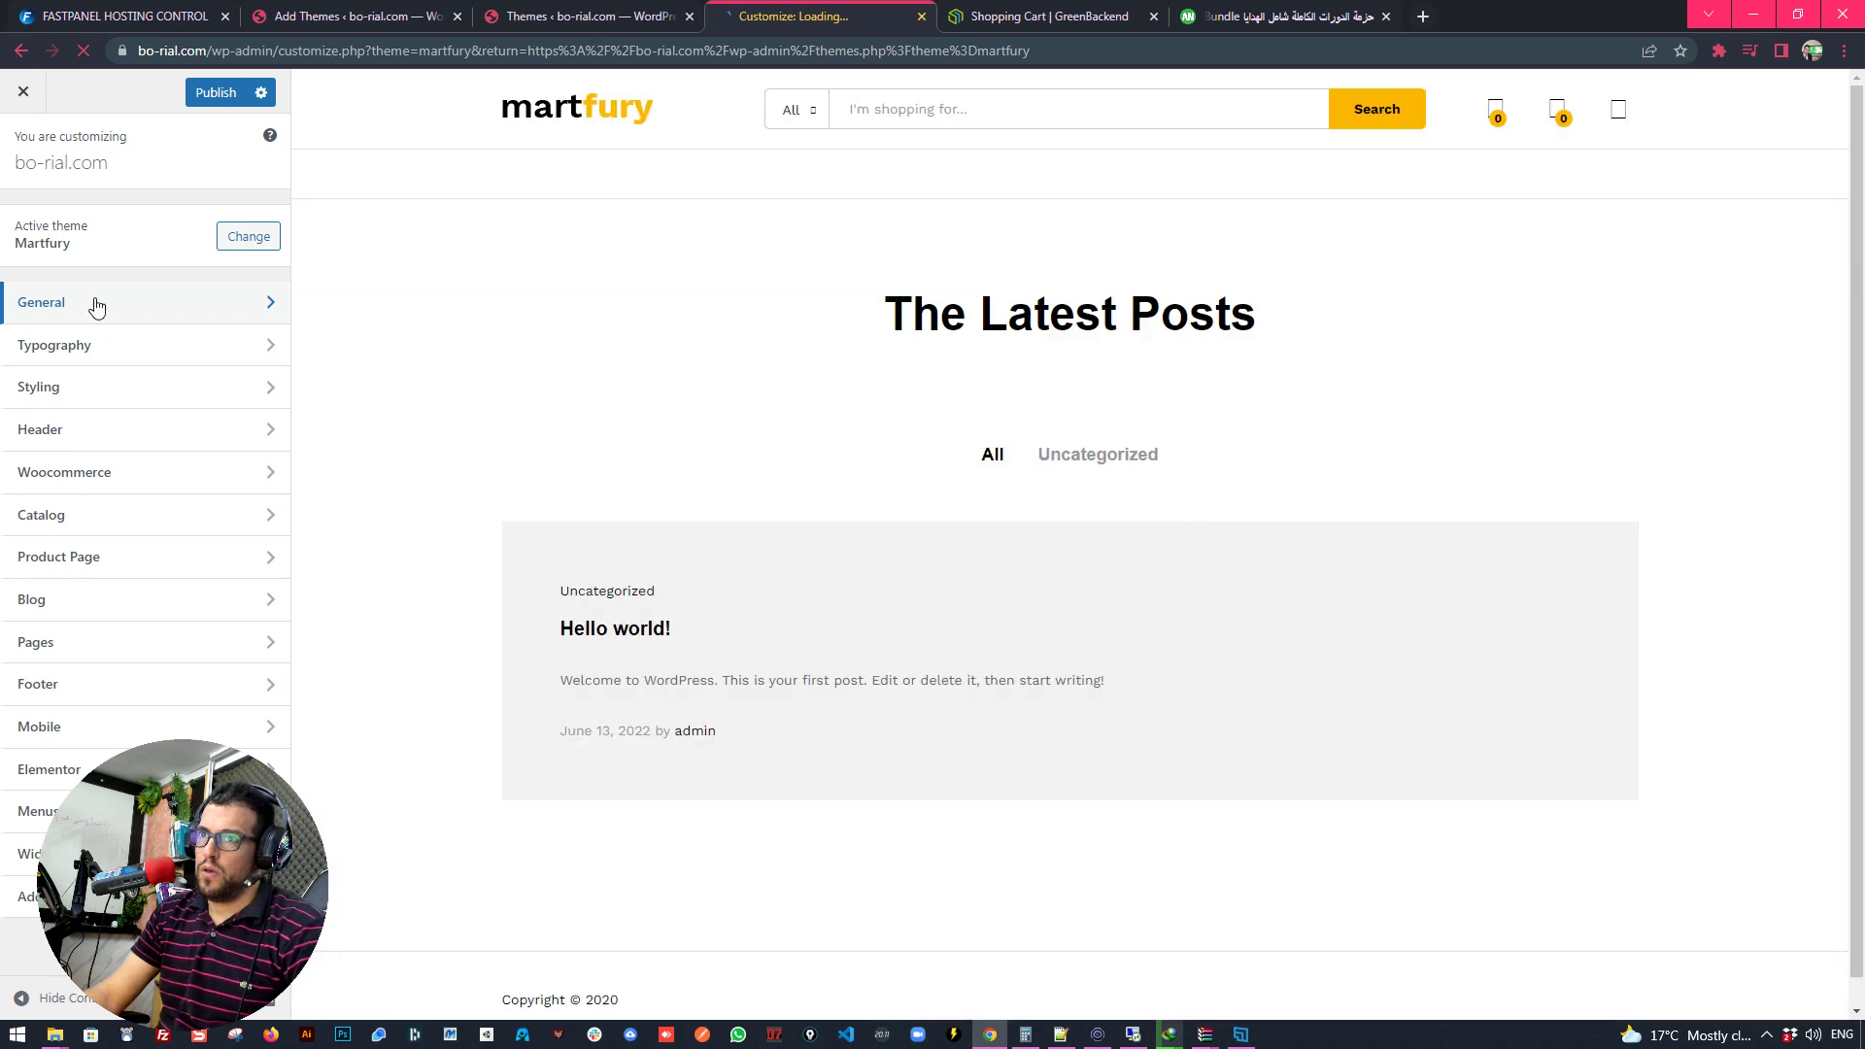
click(97, 307)
click(21, 160)
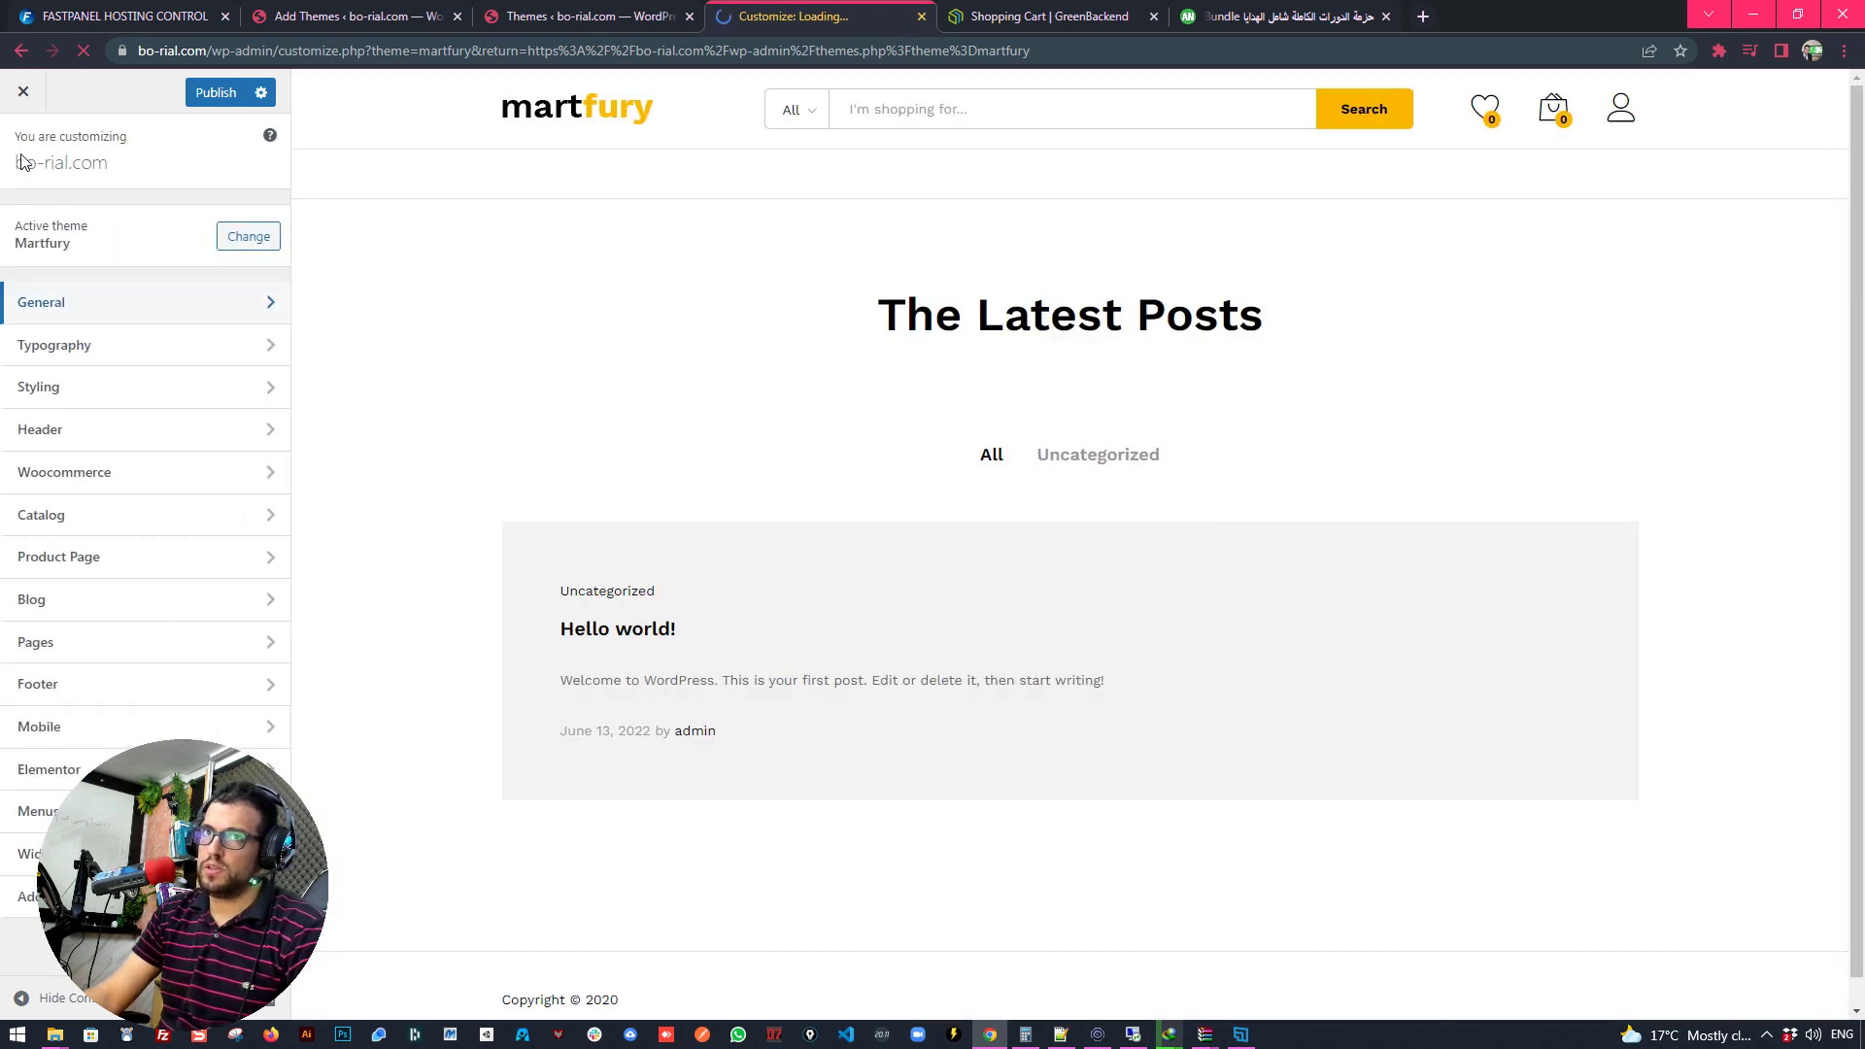
click(24, 91)
click(1026, 179)
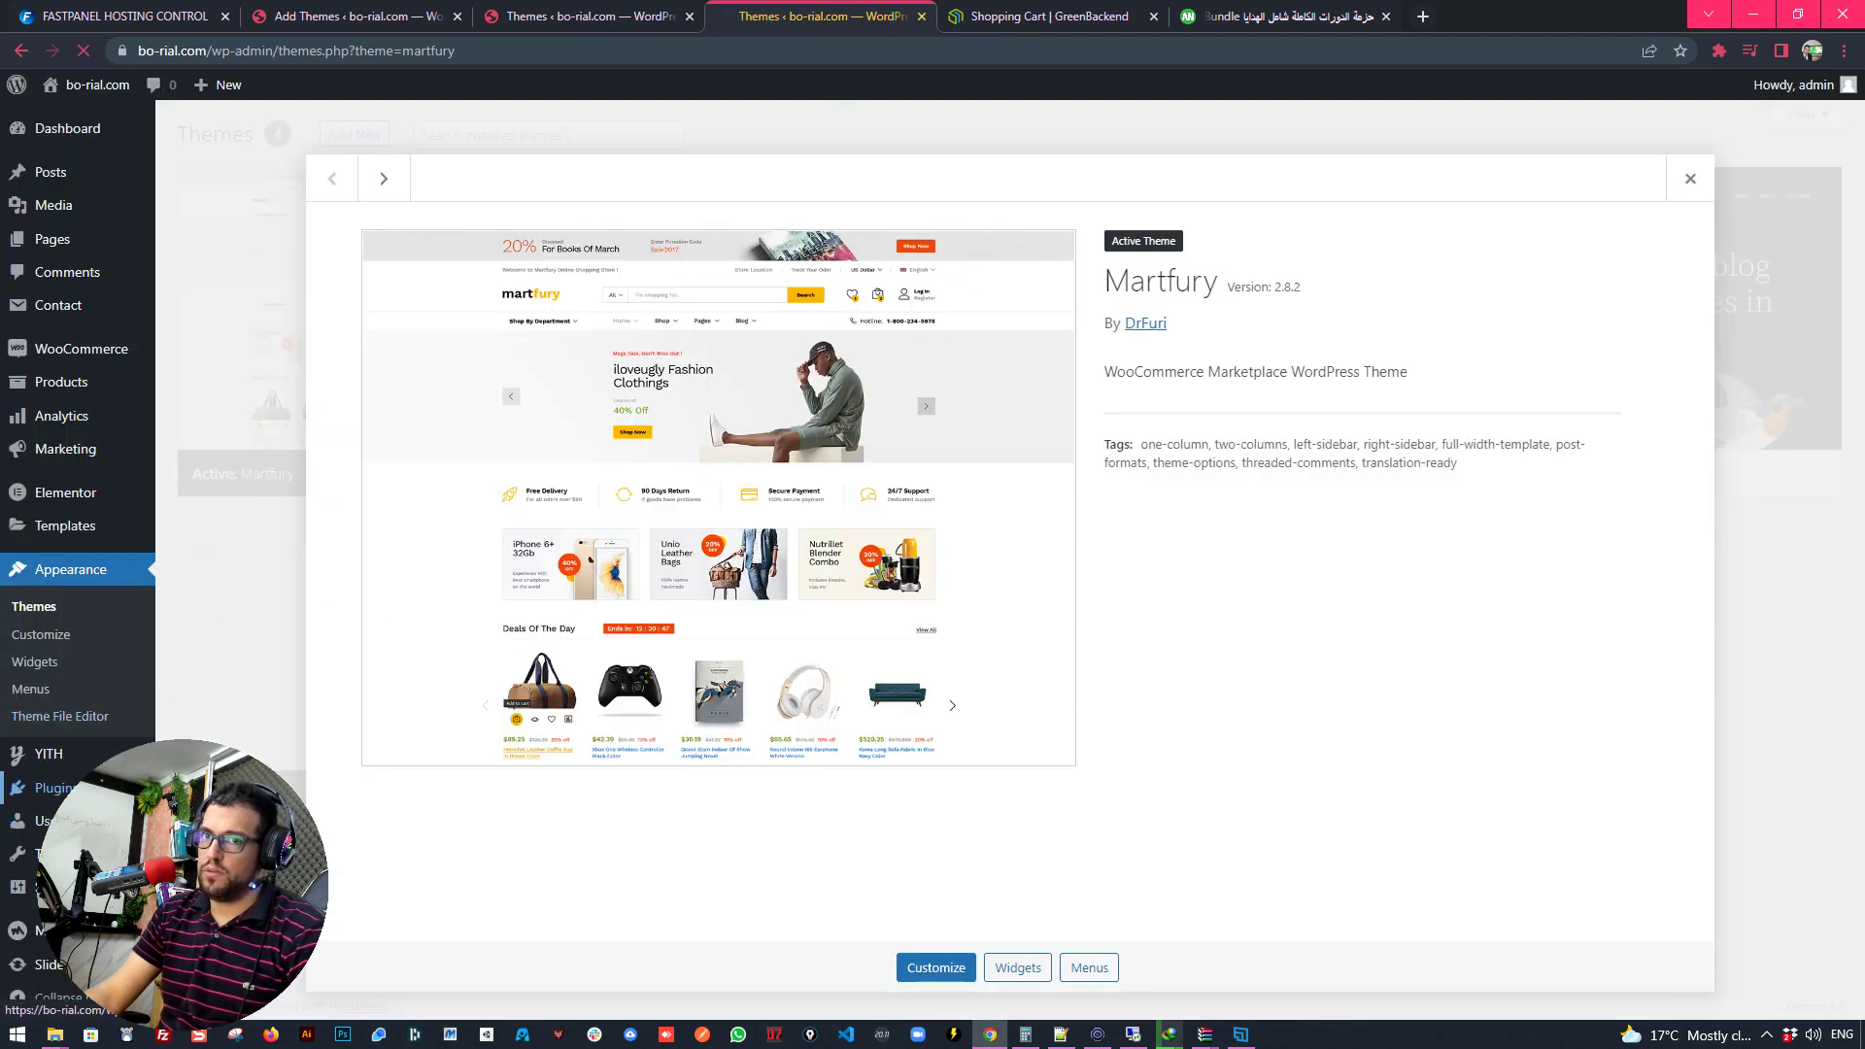
Go to Plugins, then scroll the admin sidebar to Templates > Saved Templates.
click(53, 786)
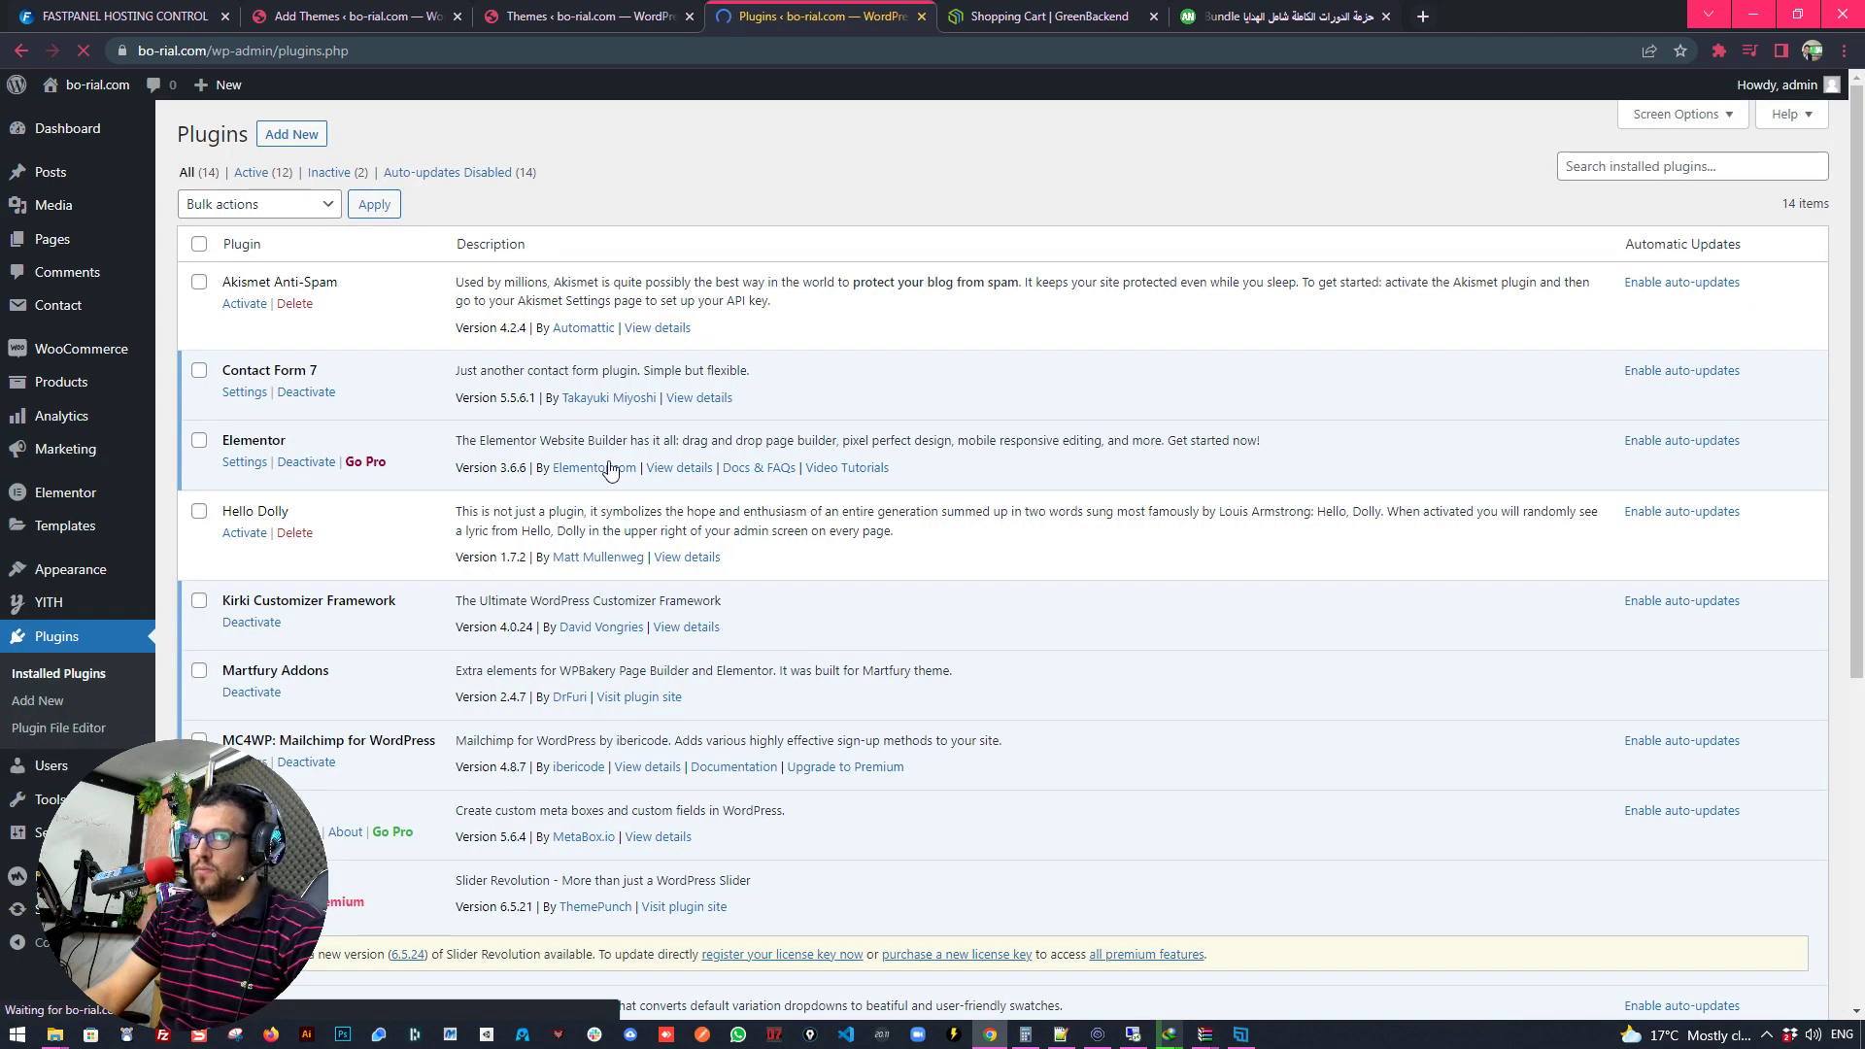
scroll(526, 440, down, 2)
scroll(568, 622, down, 3)
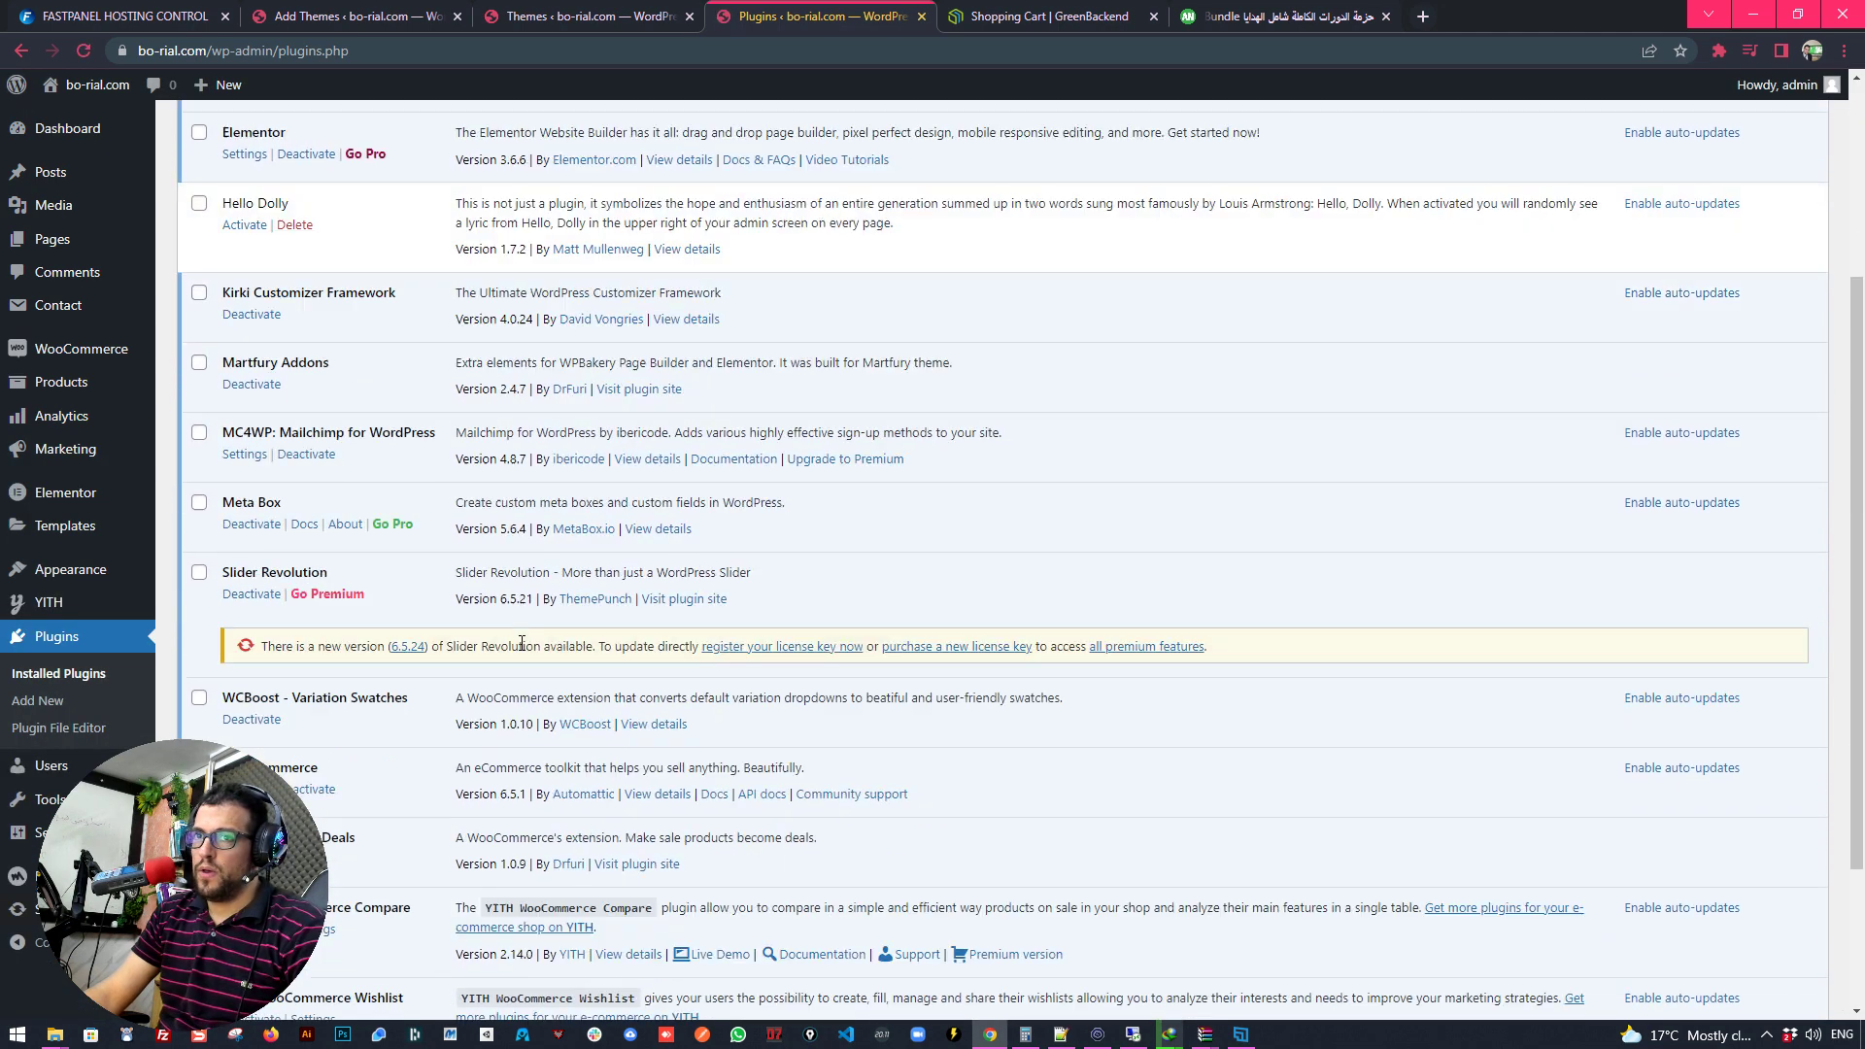
scroll(457, 729, up, 4)
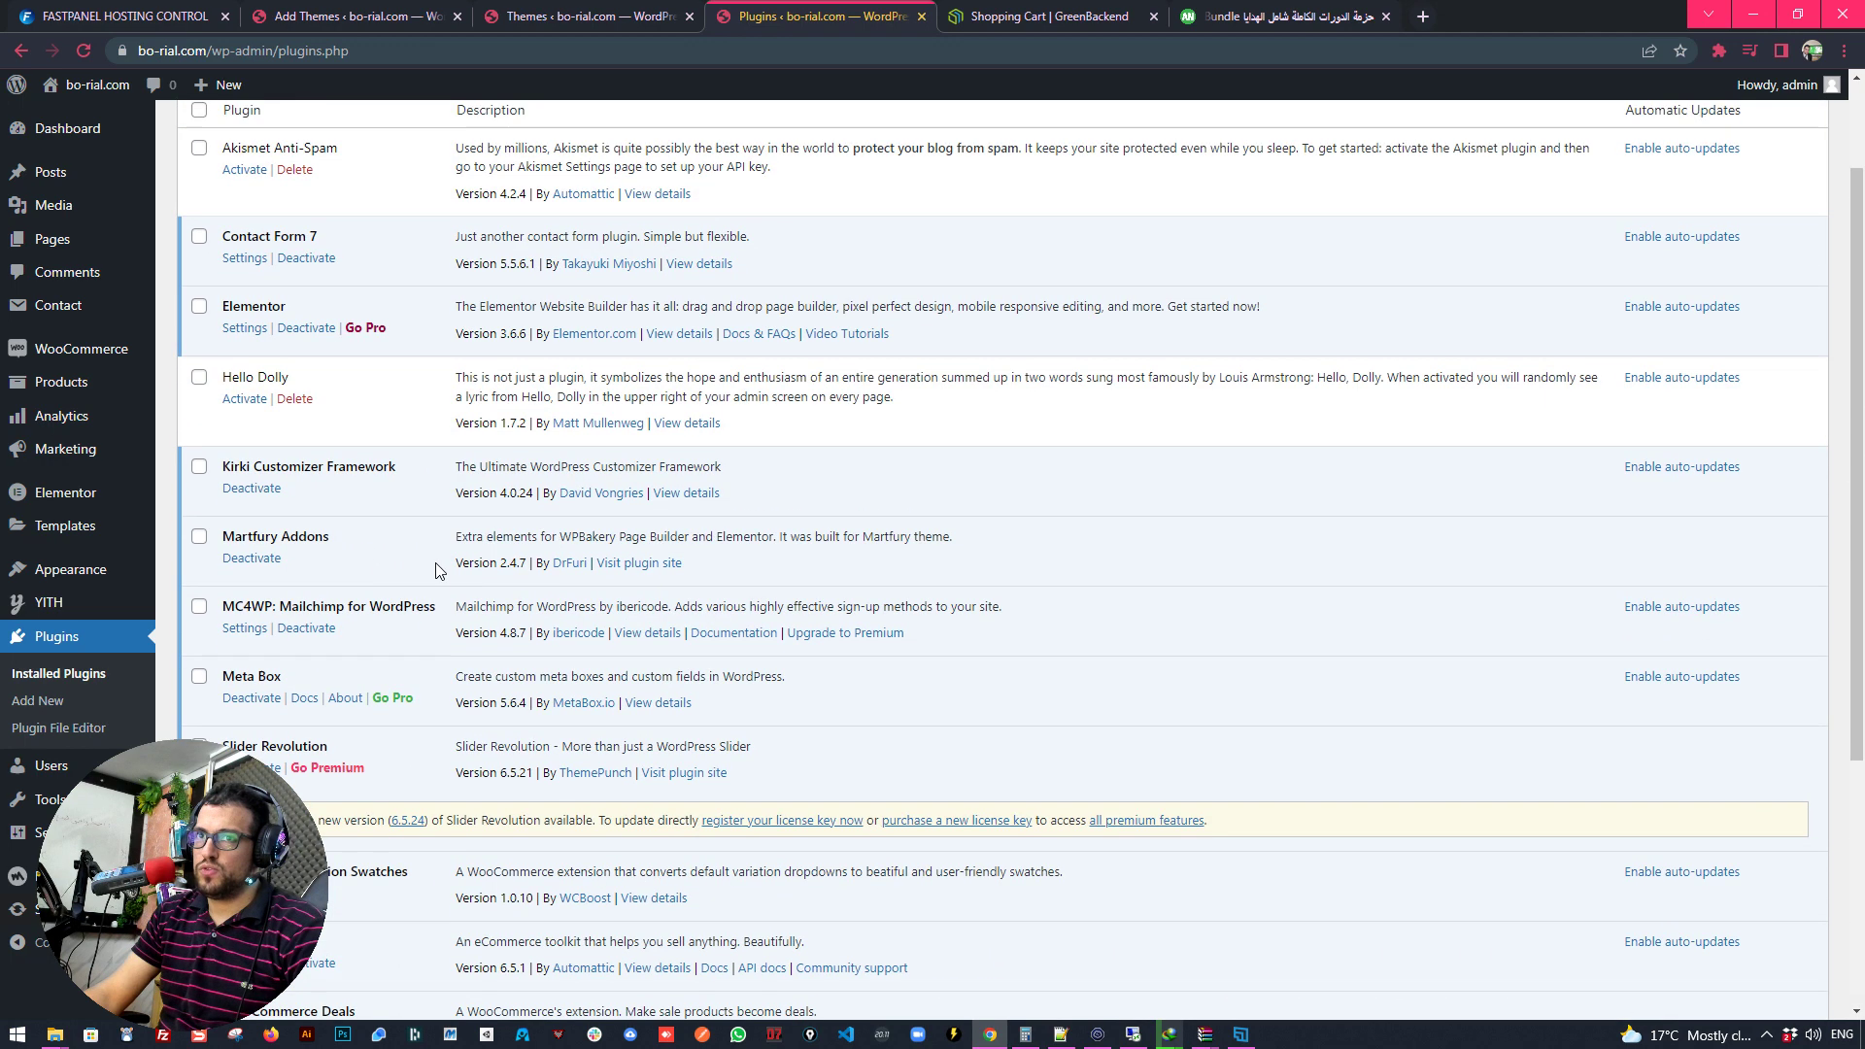
scroll(330, 505, up, 2)
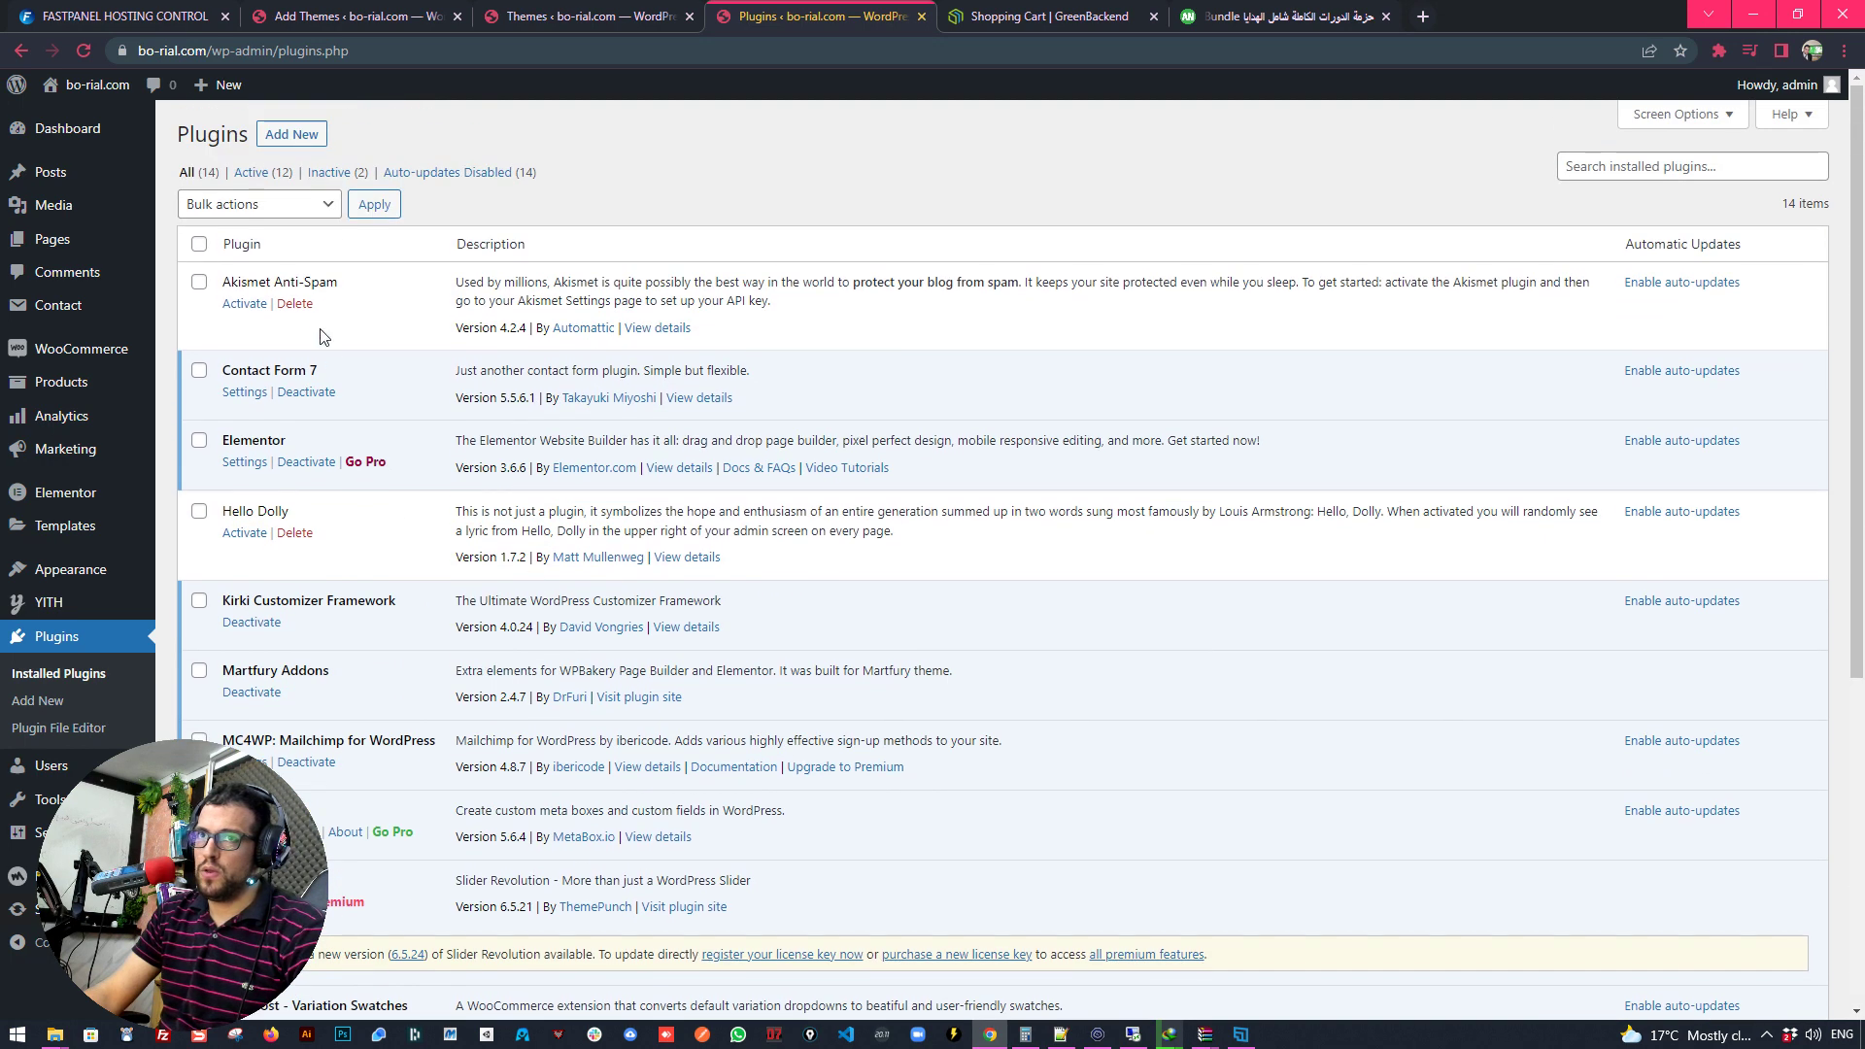
scroll(324, 335, down, 3)
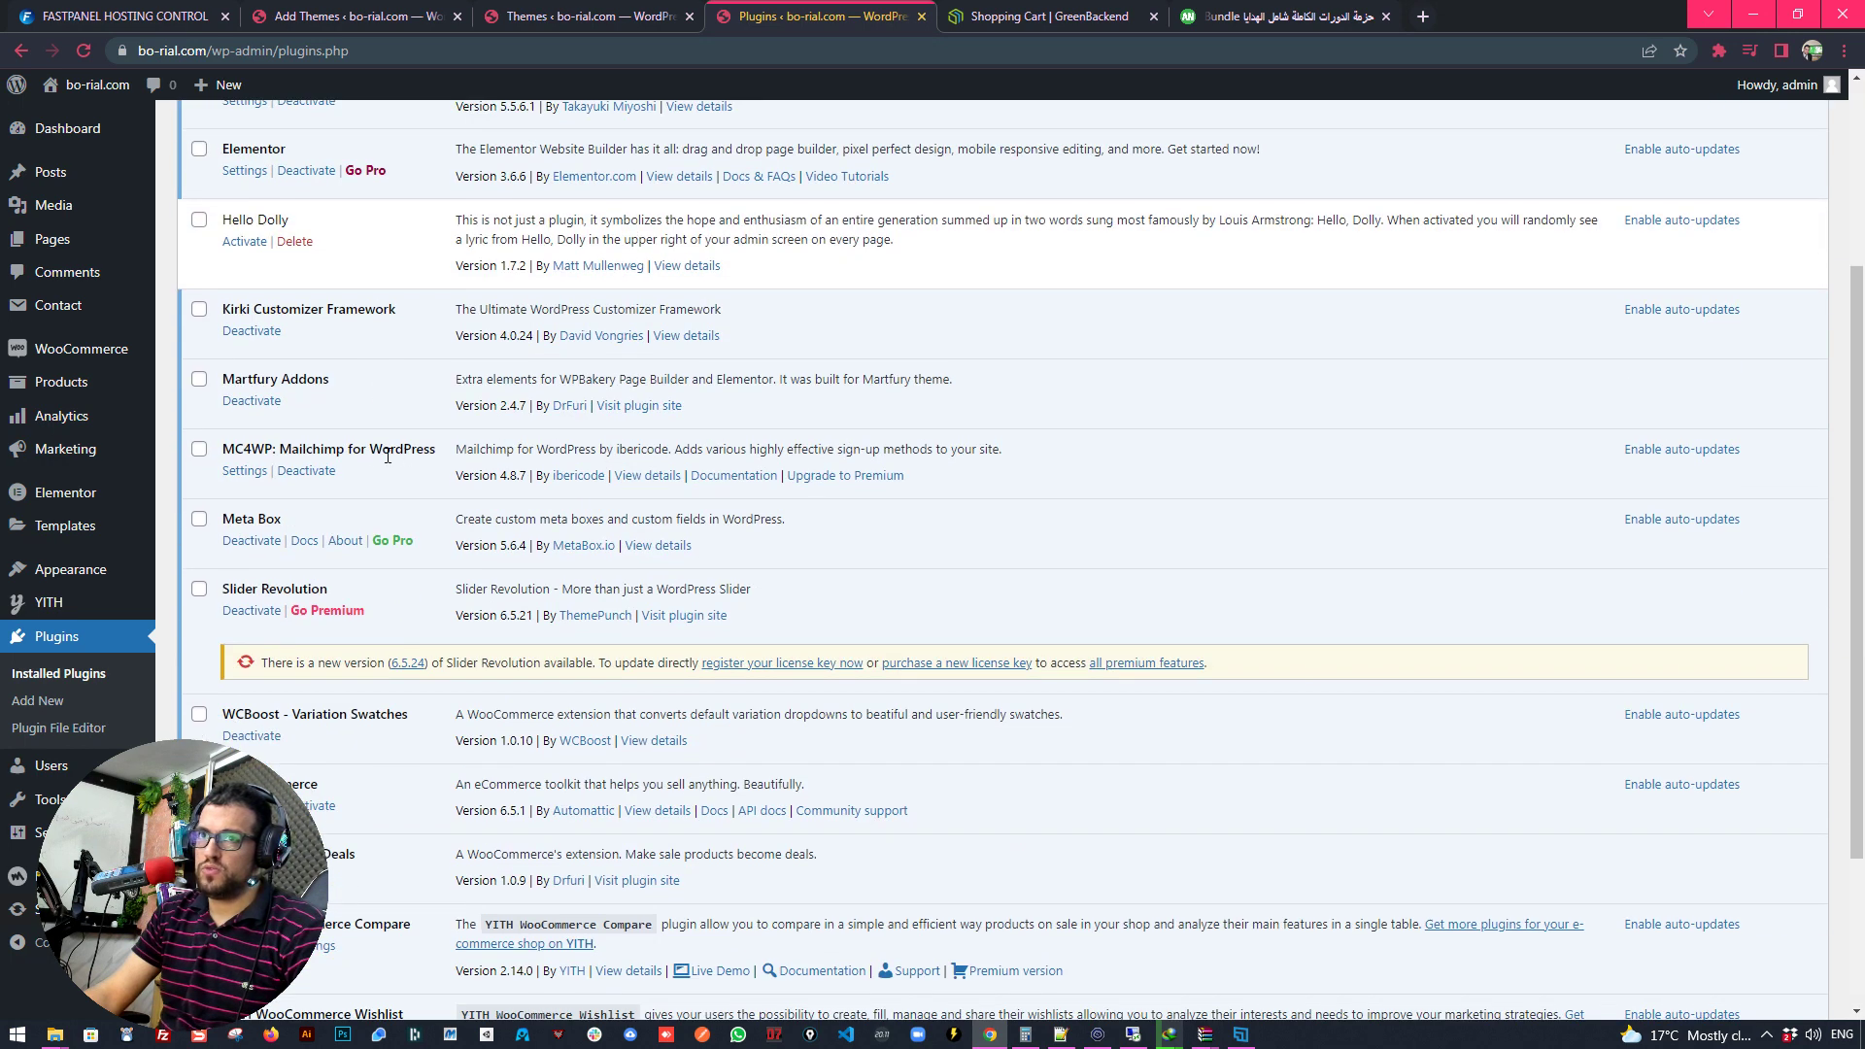
scroll(292, 408, down, 2)
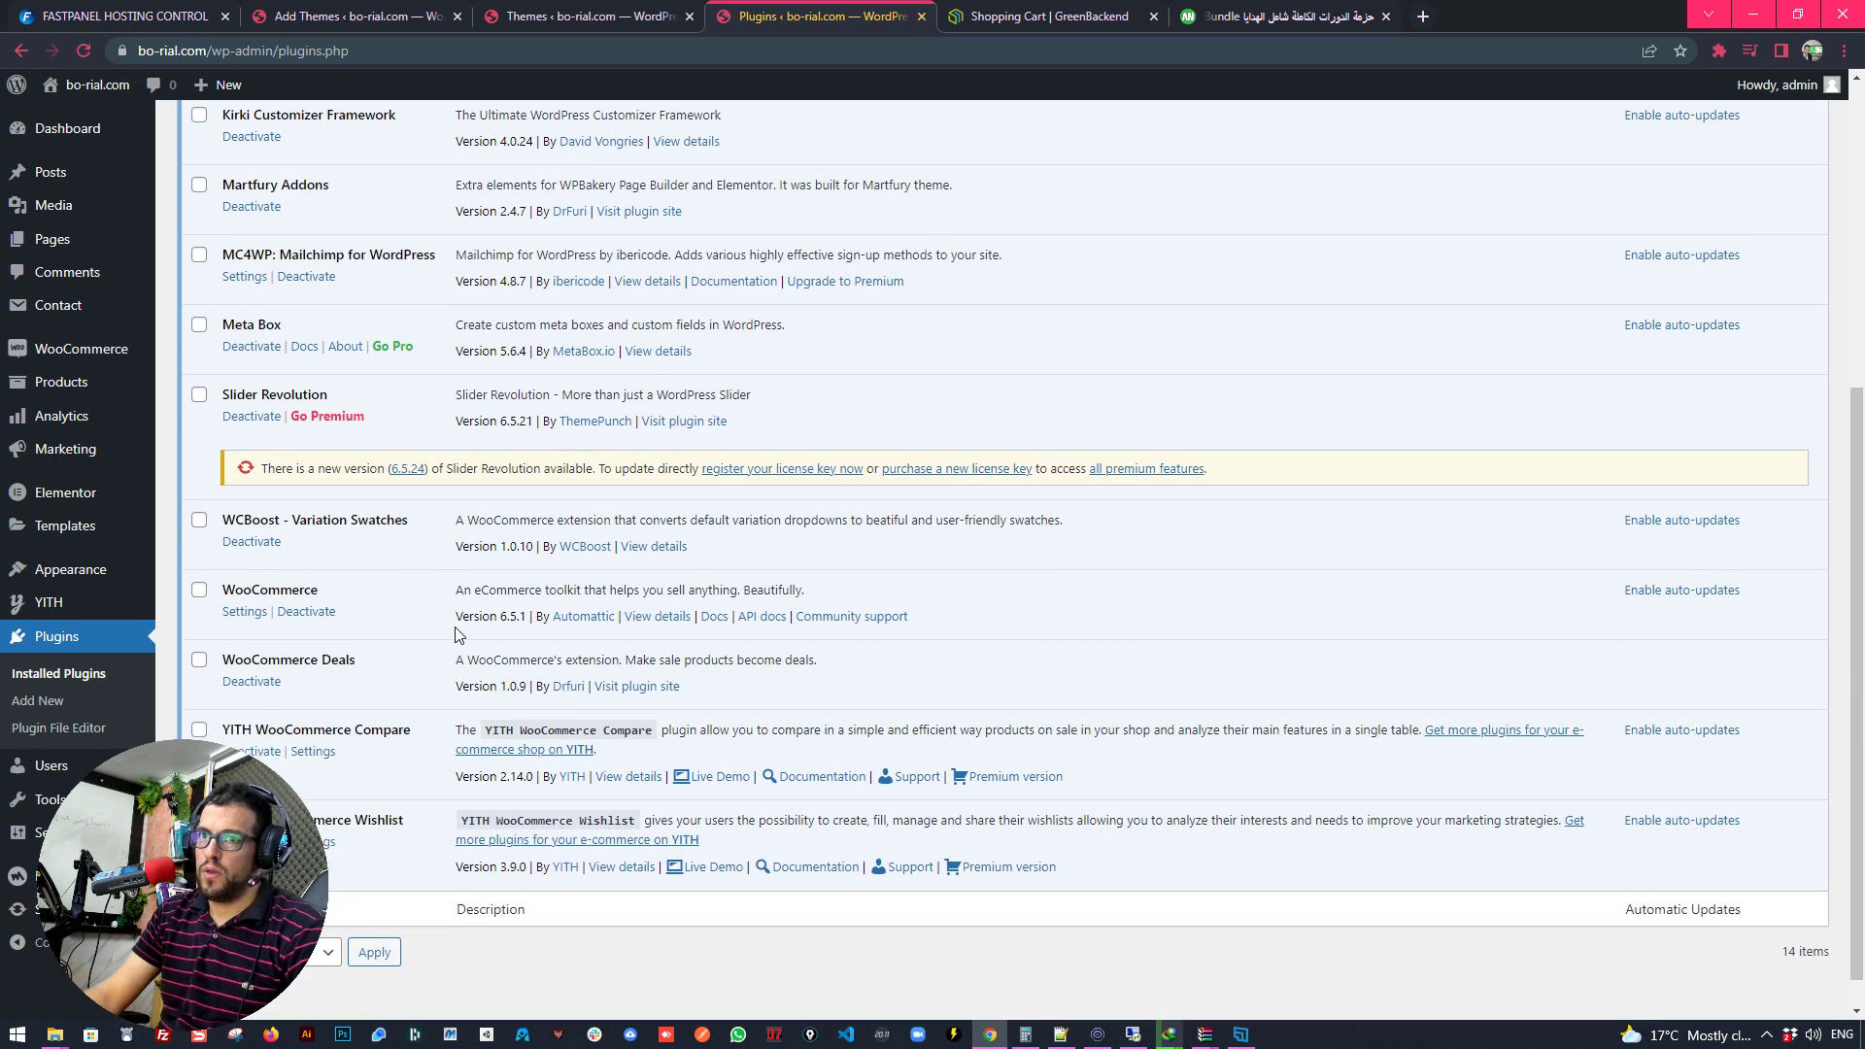
scroll(292, 660, down, 1)
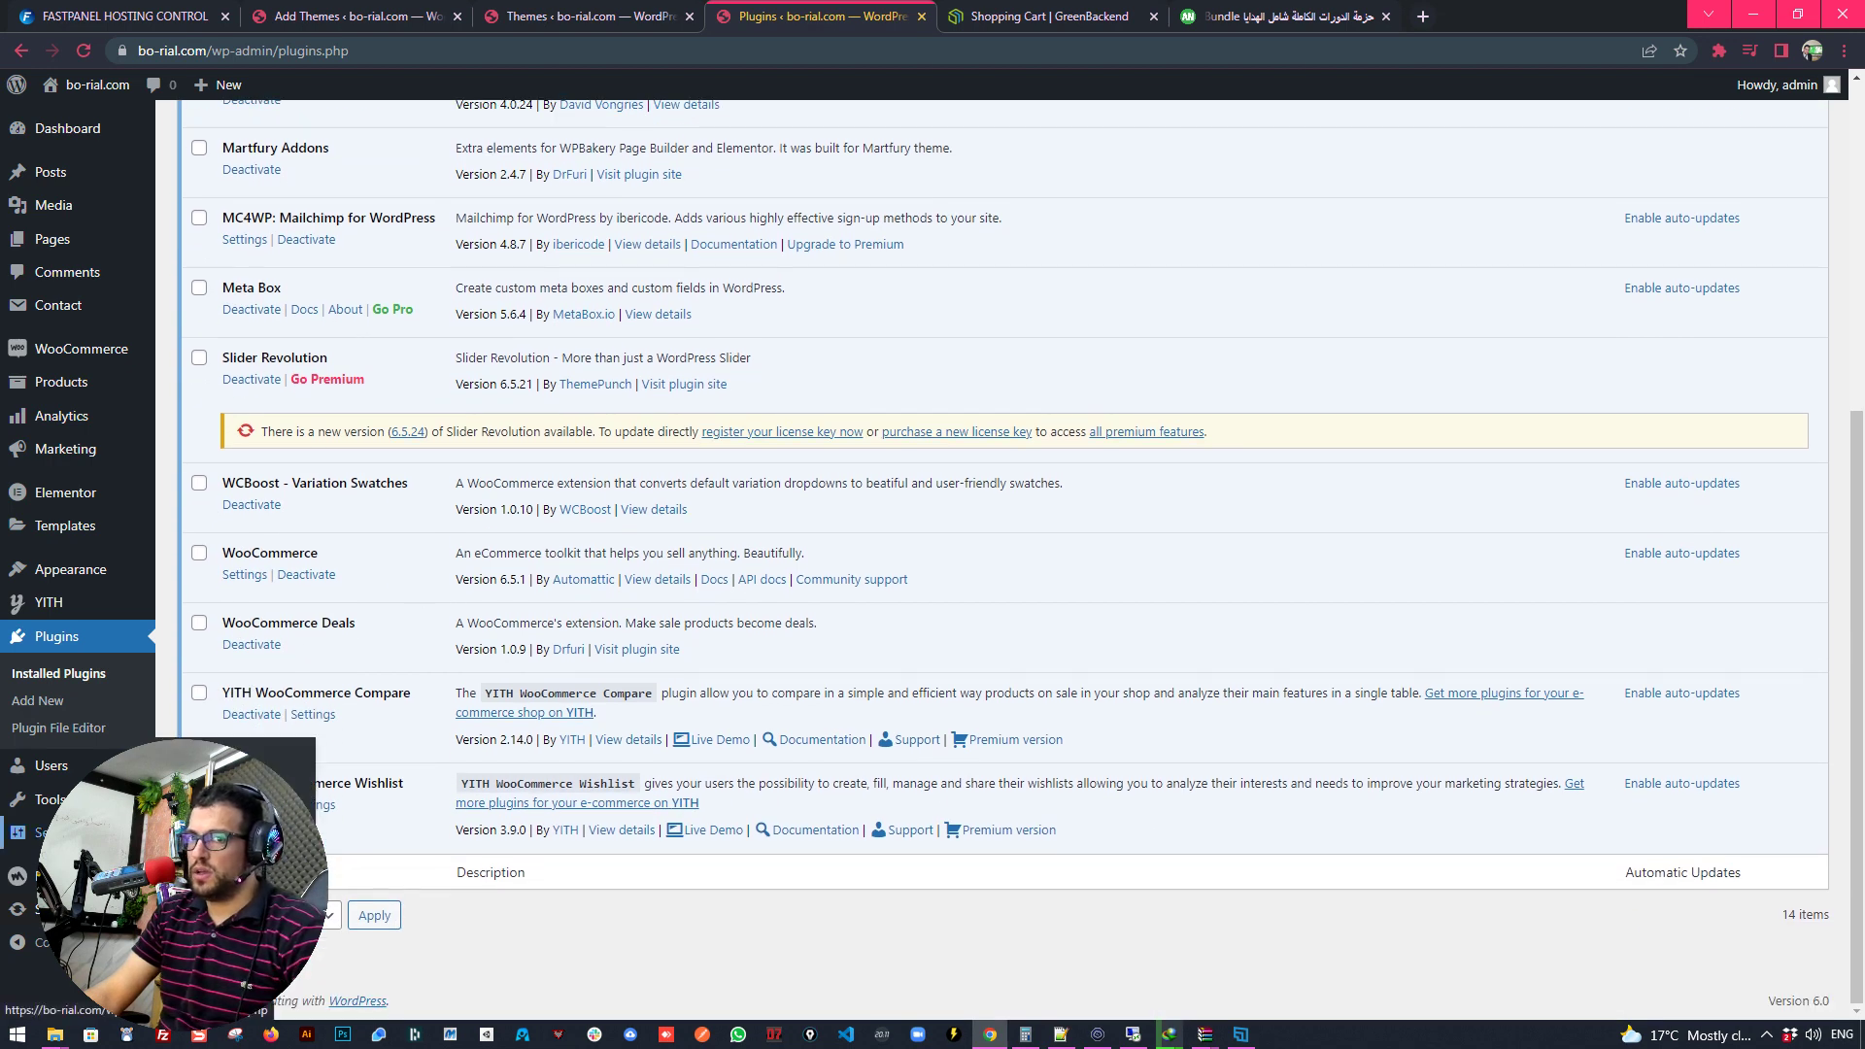
mouse_move(108, 512)
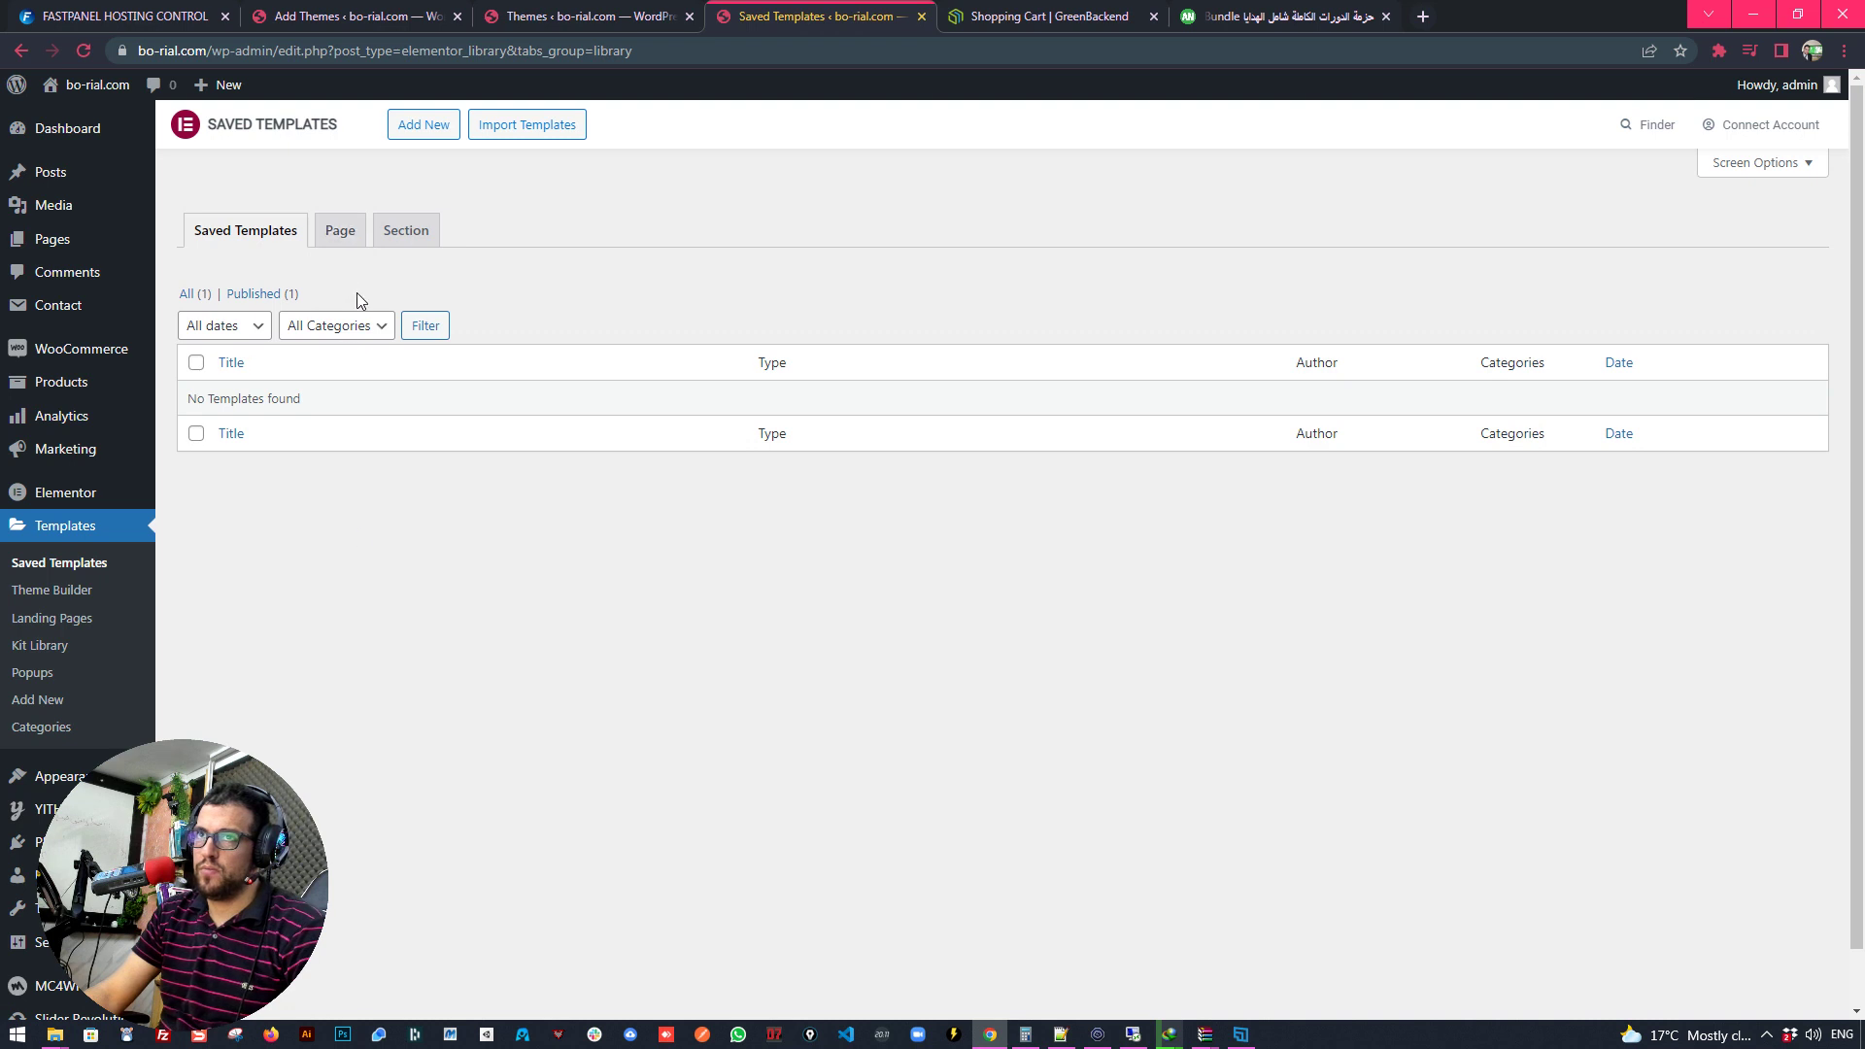
Open the Import Templates panel on the Saved Templates page.
click(542, 142)
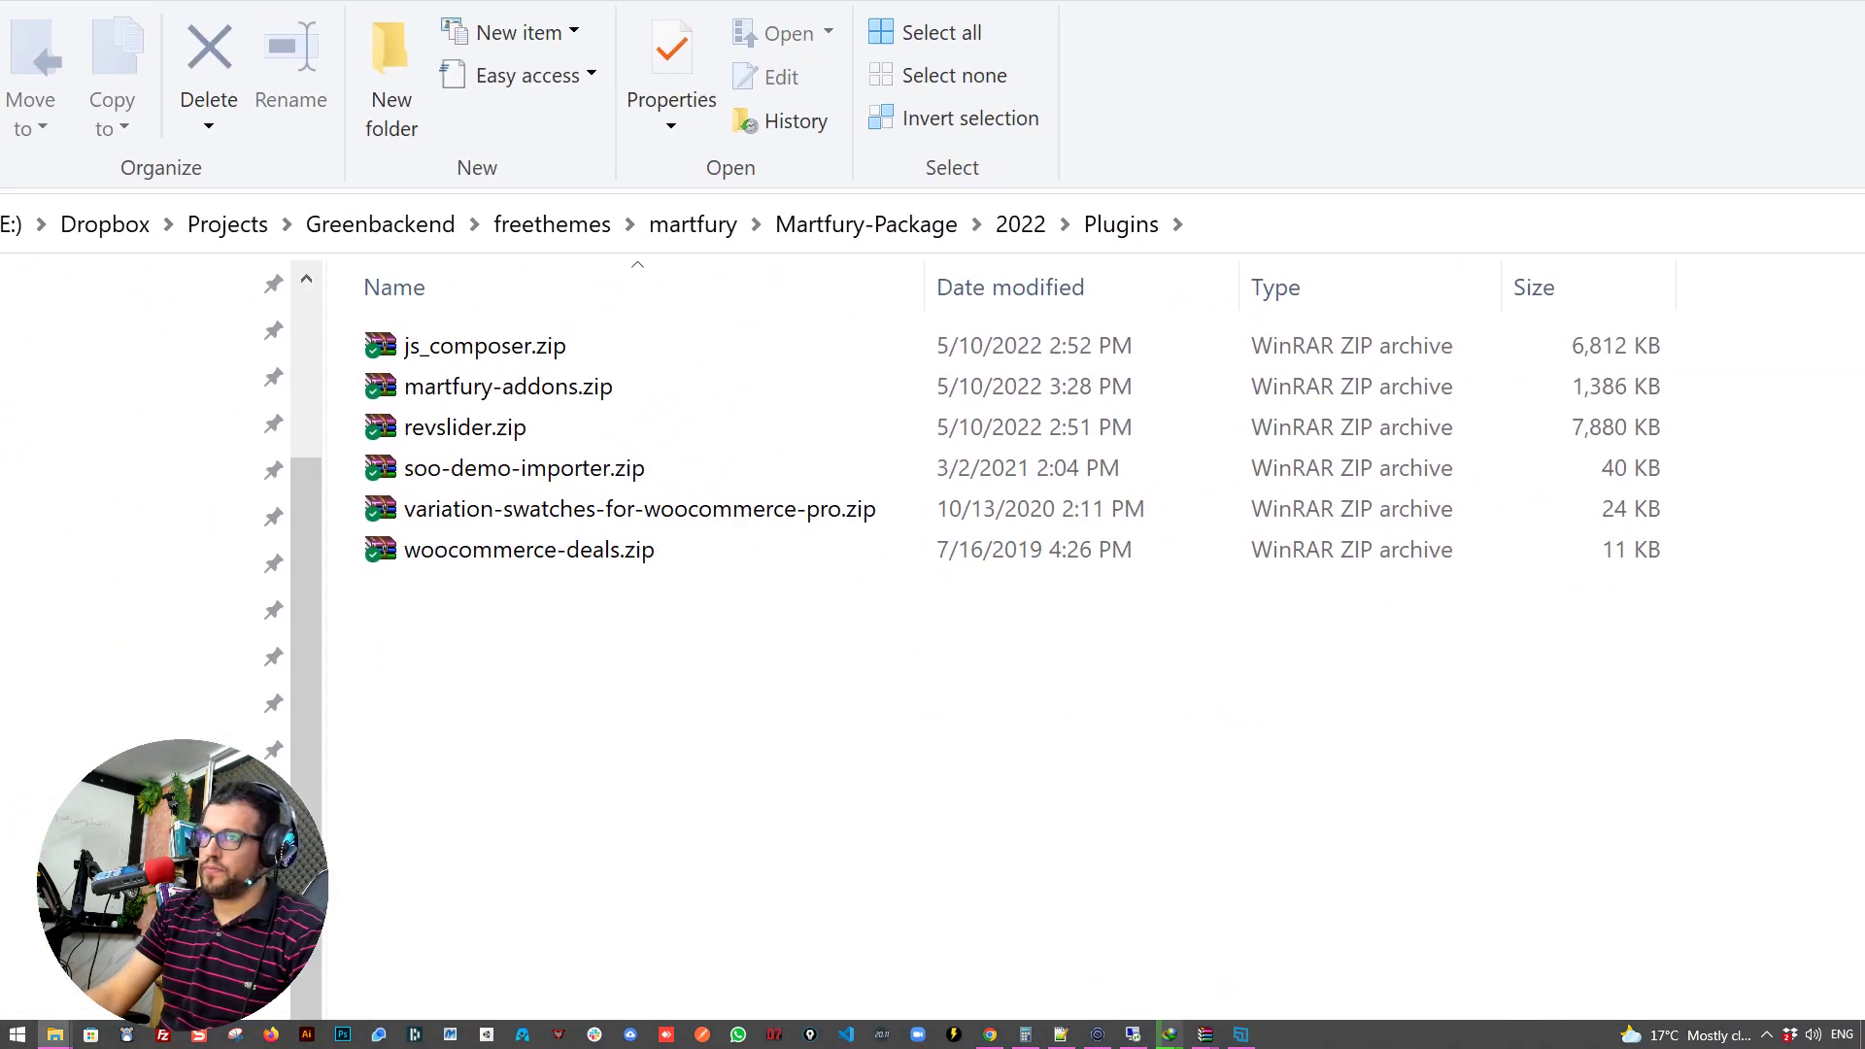
Check the Plugins folder path, select soo-demo-importer.zip, and return to the browser.
click(588, 515)
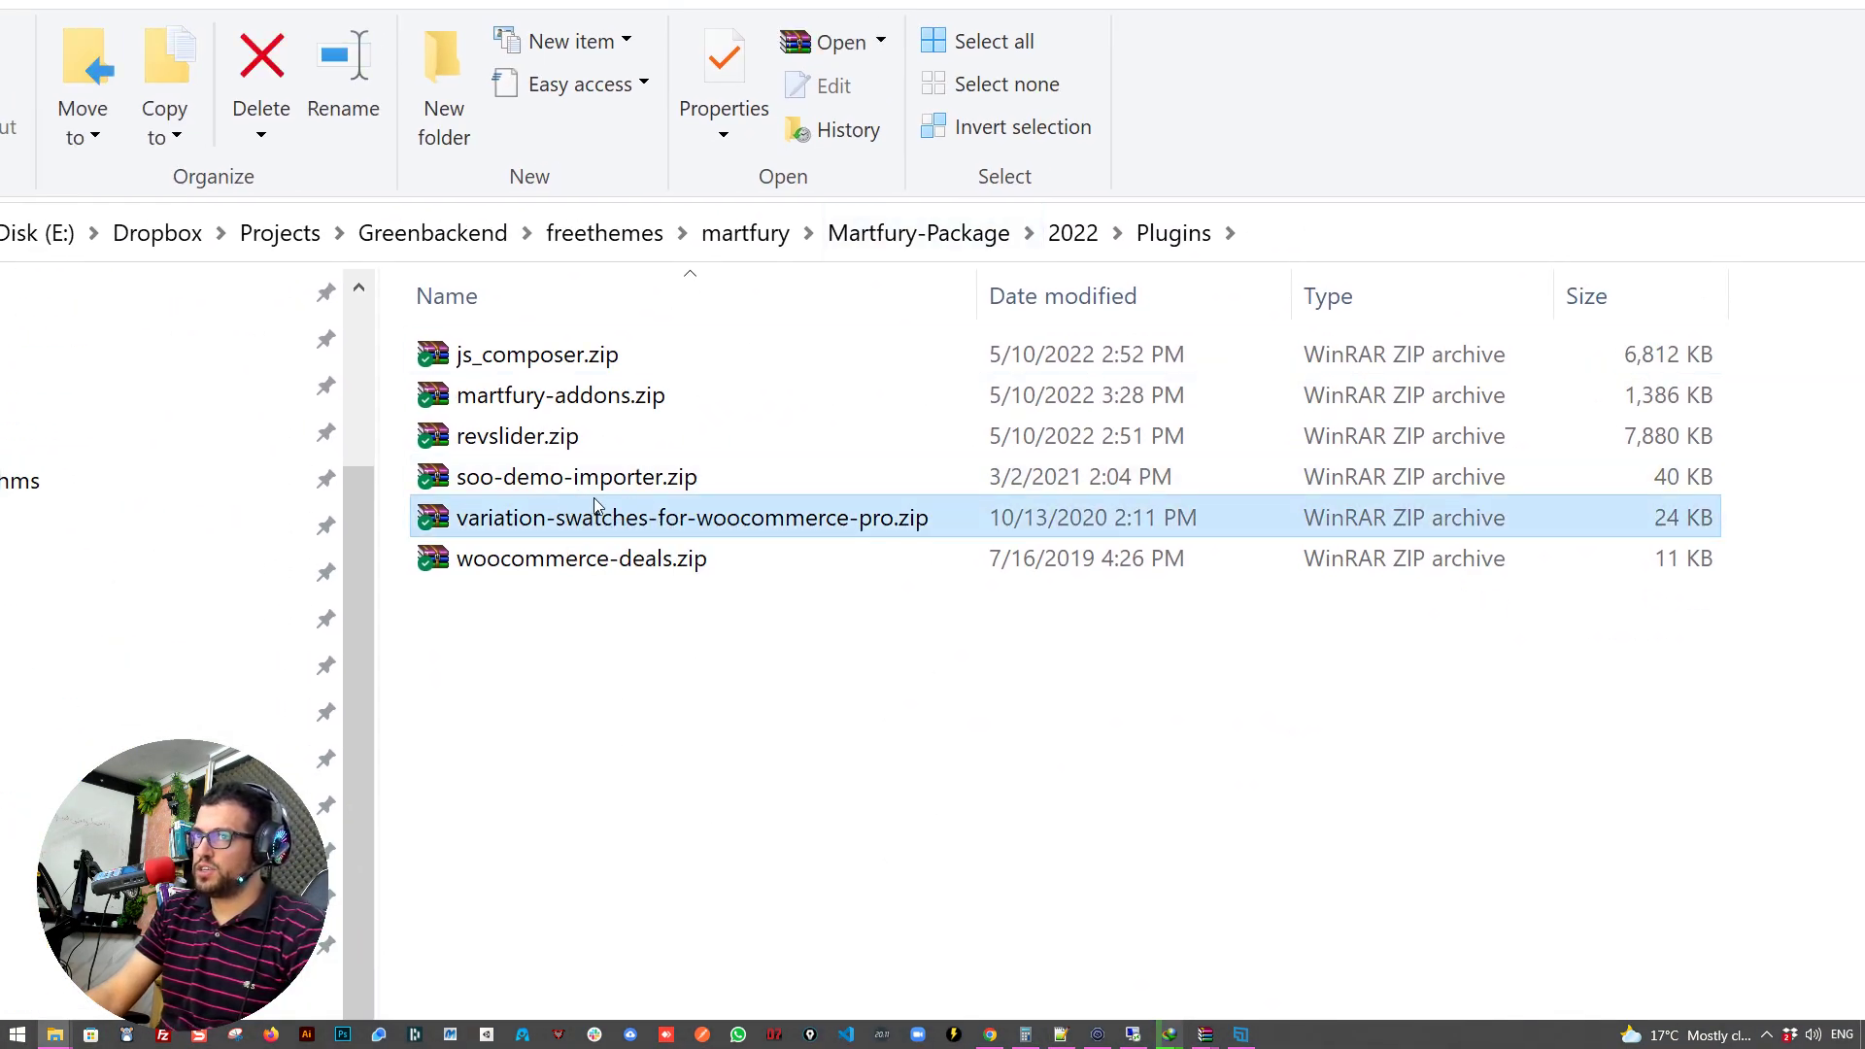
click(1328, 229)
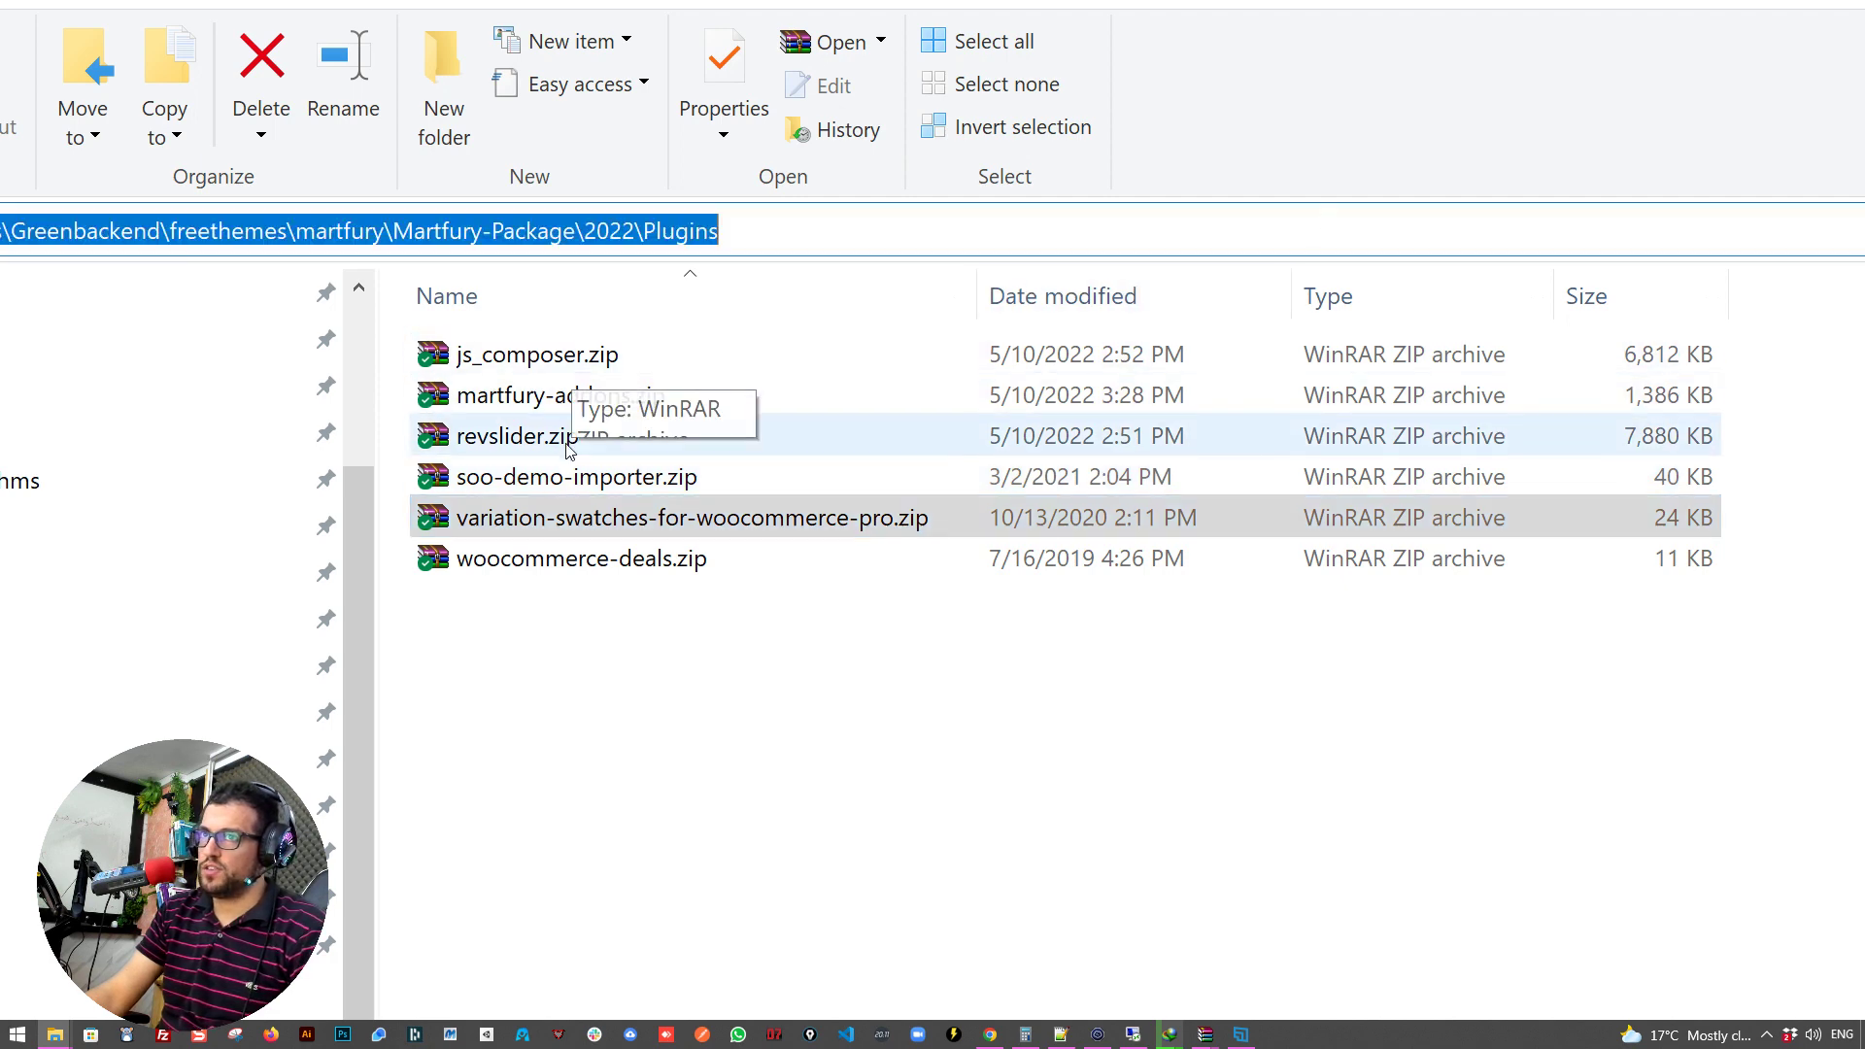
click(557, 486)
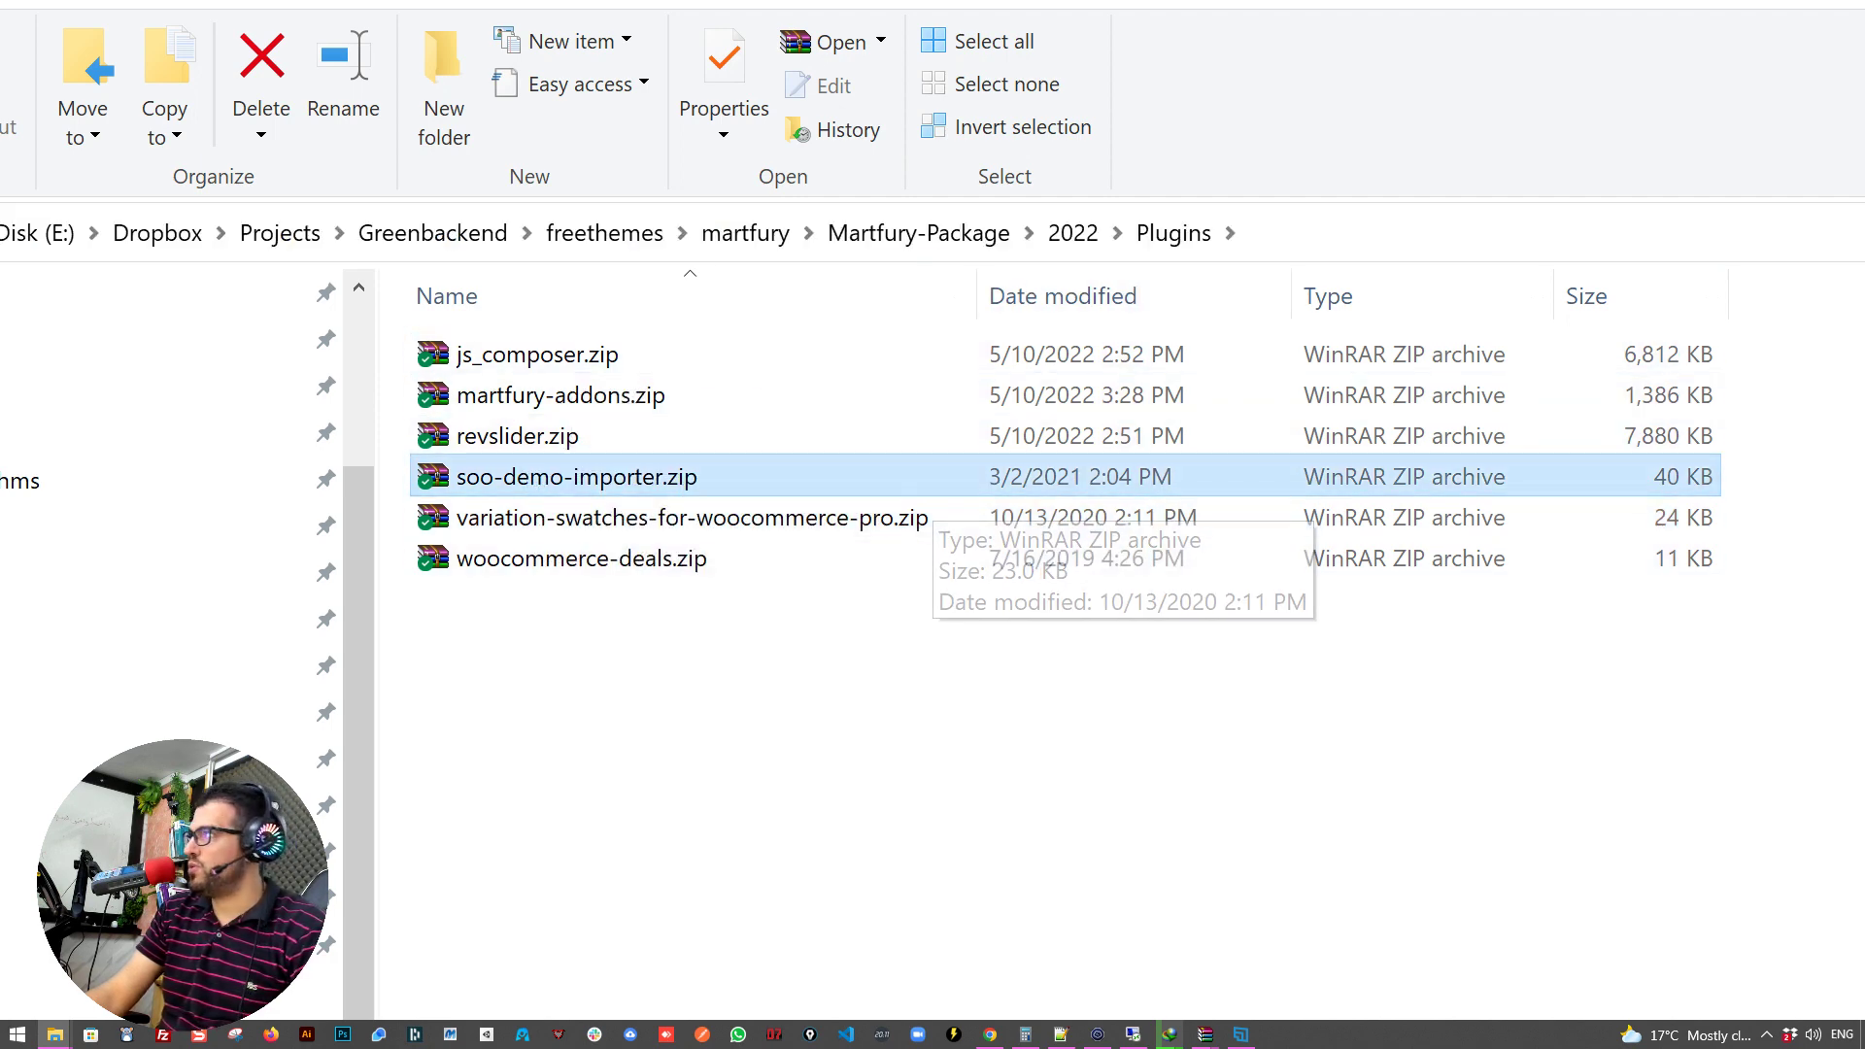
key(alt+Tab)
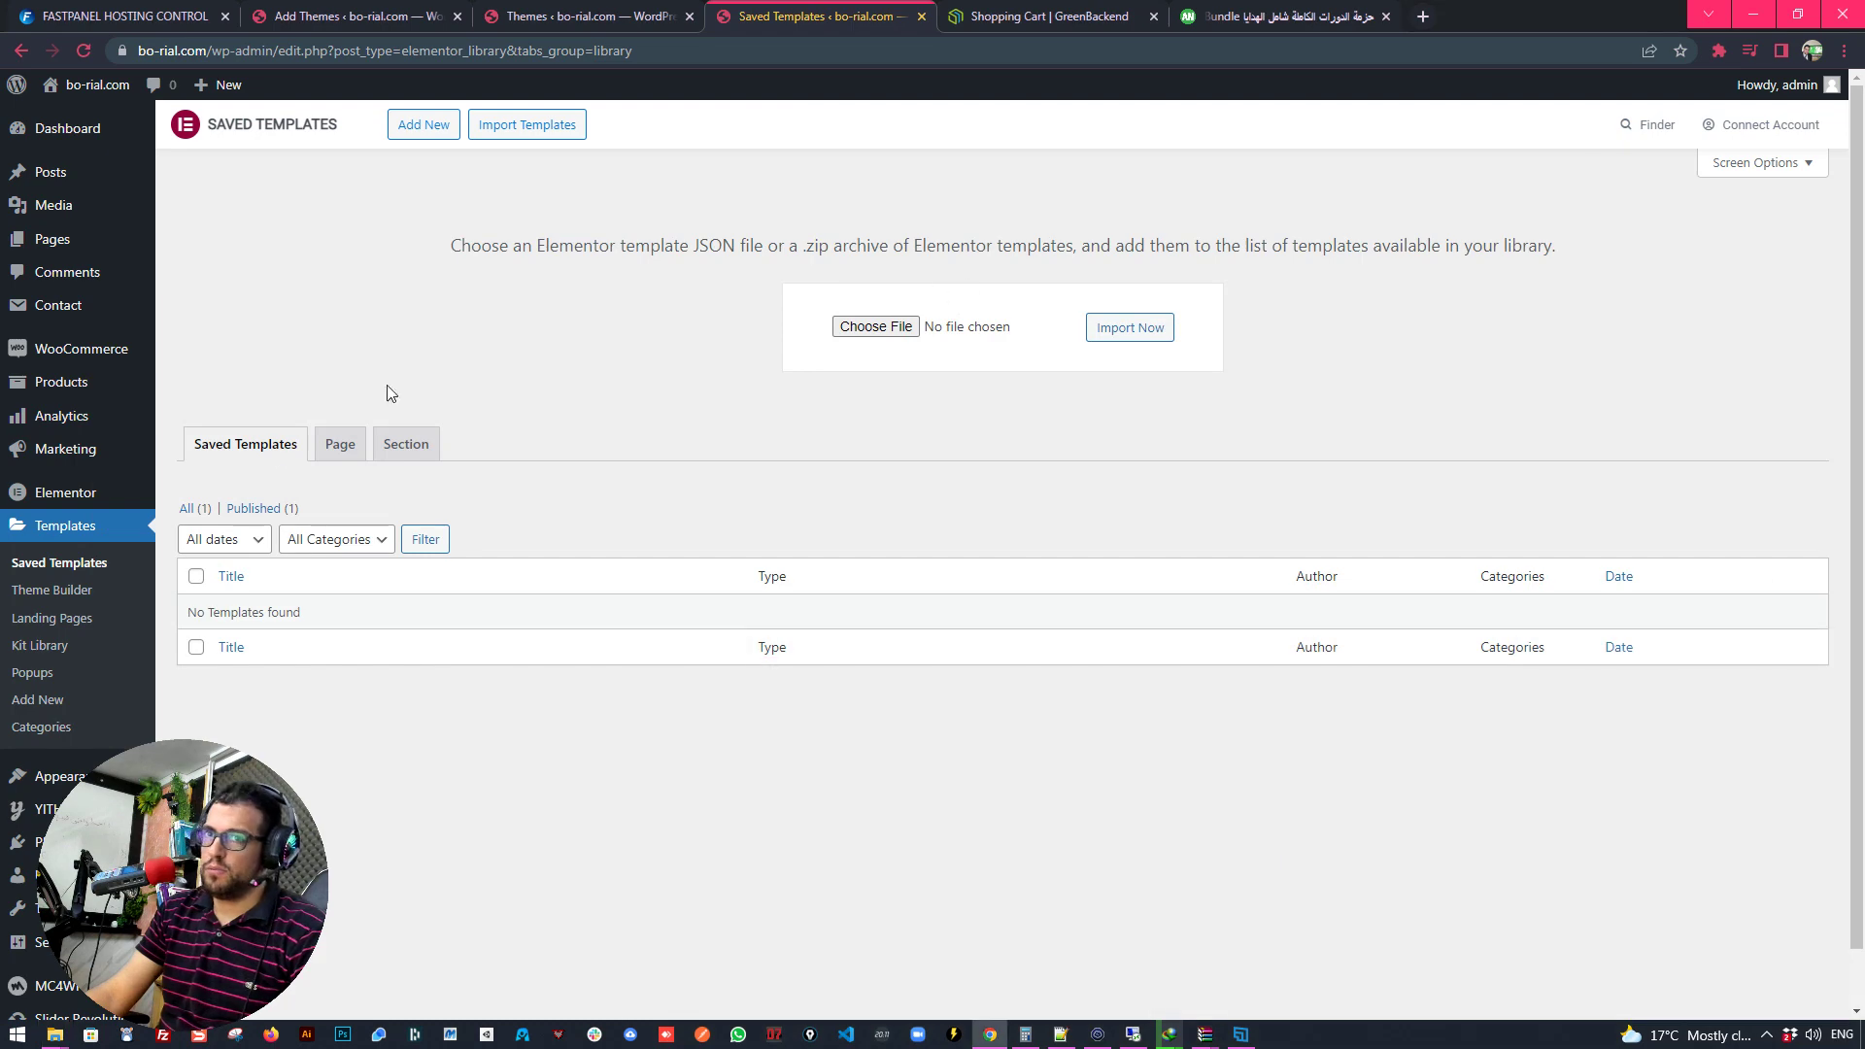
Upload soo-demo-importer.zip from the Martfury 2022\Plugins folder, install it and activate it.
mouse_move(94, 469)
scroll(94, 470, down, 1)
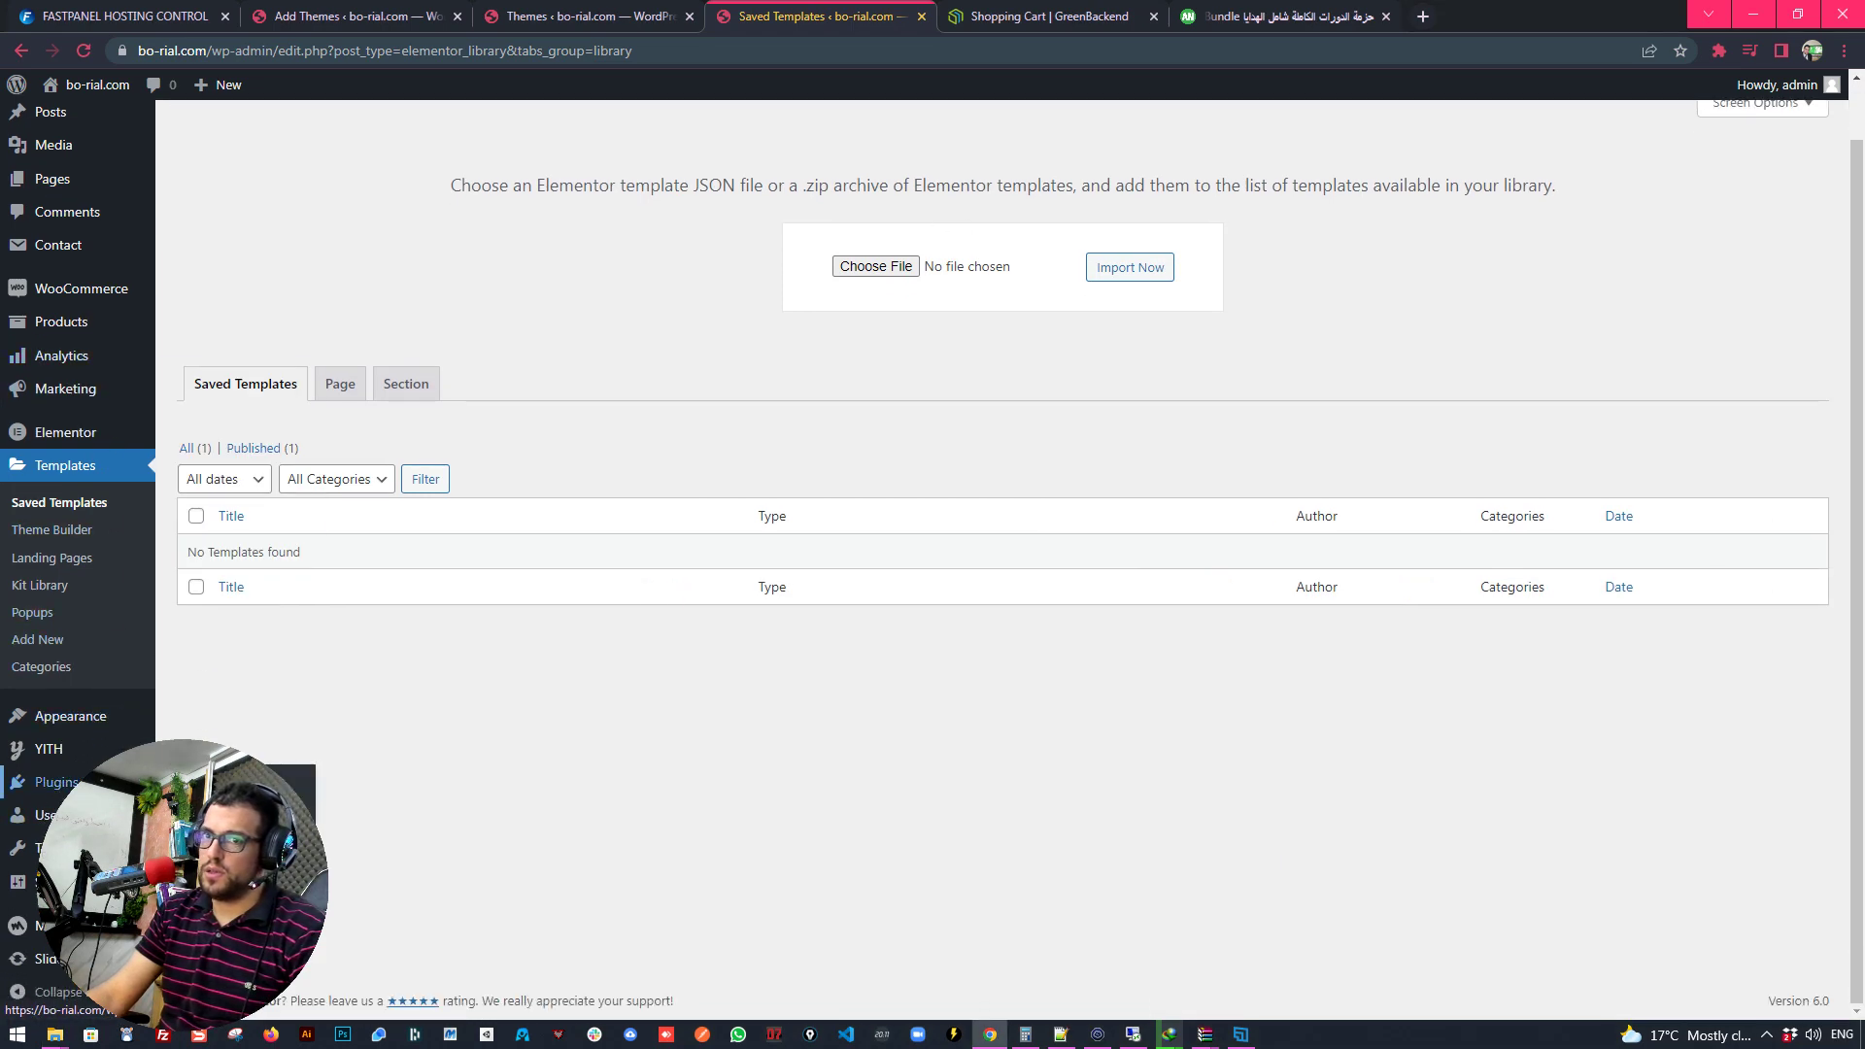
click(48, 783)
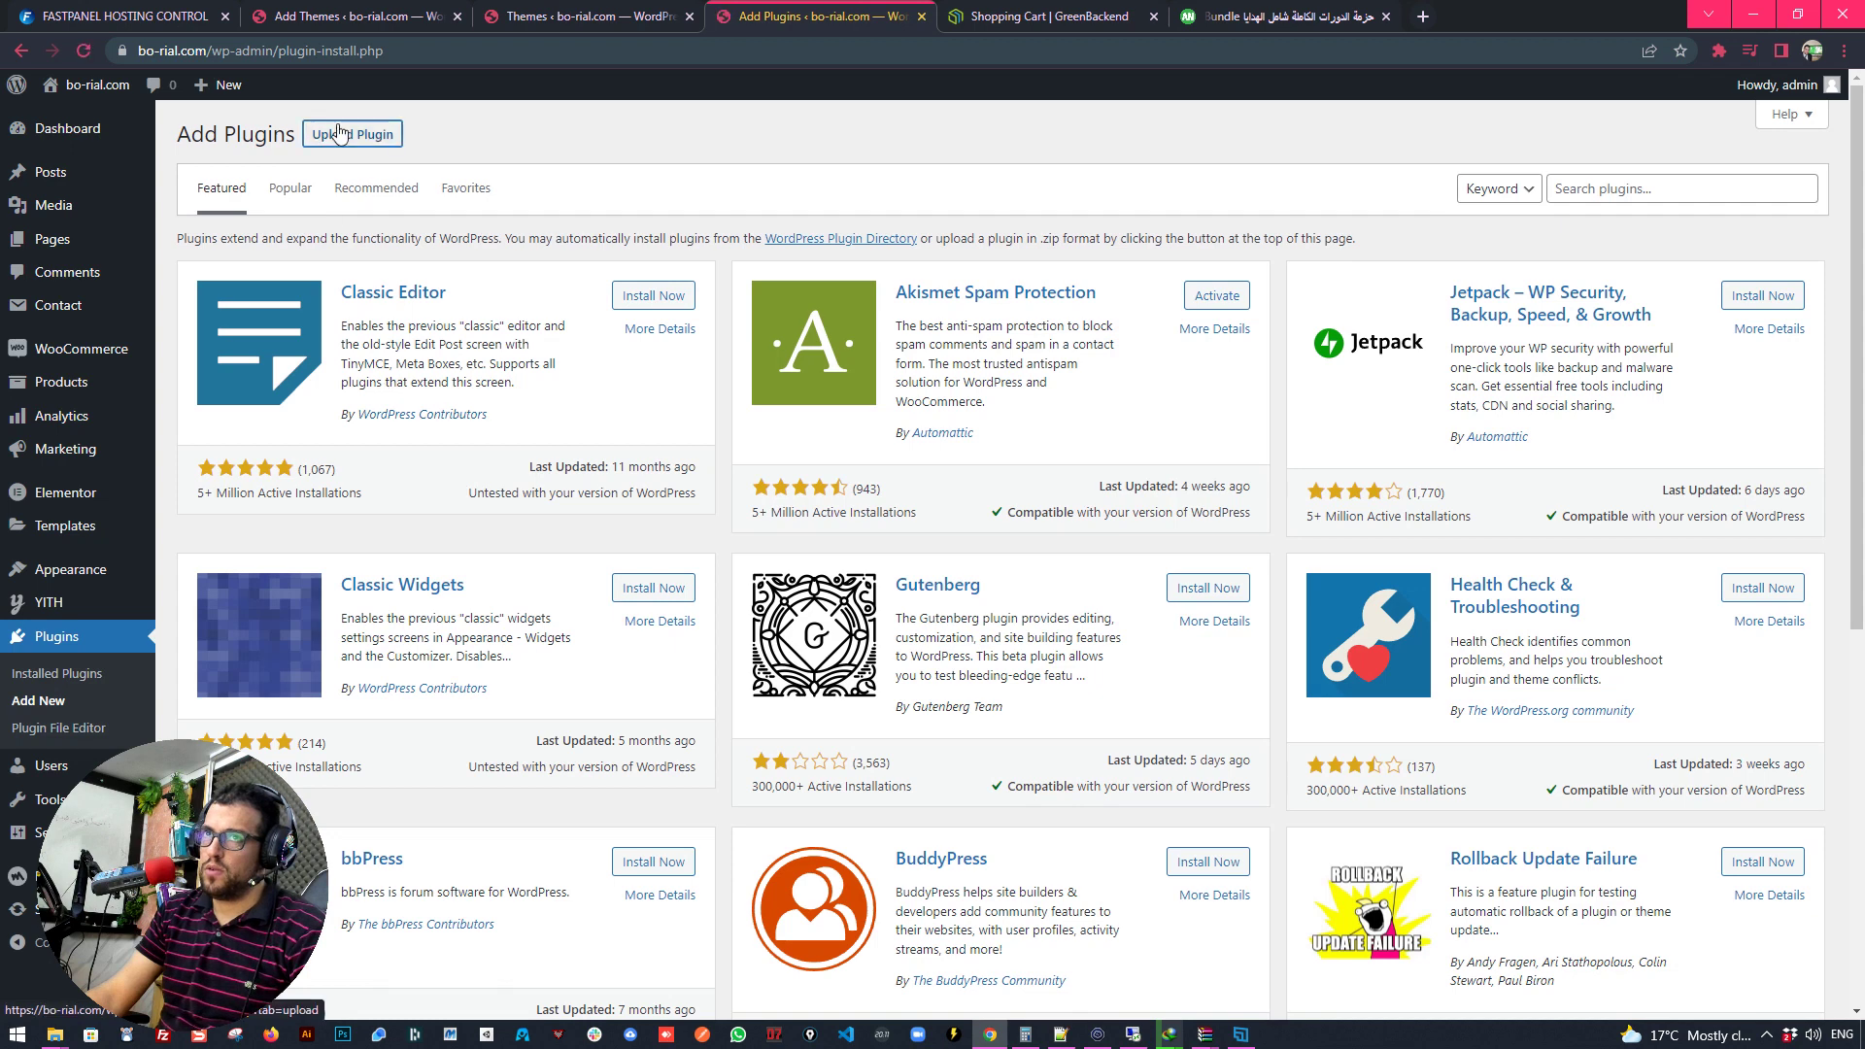
click(360, 134)
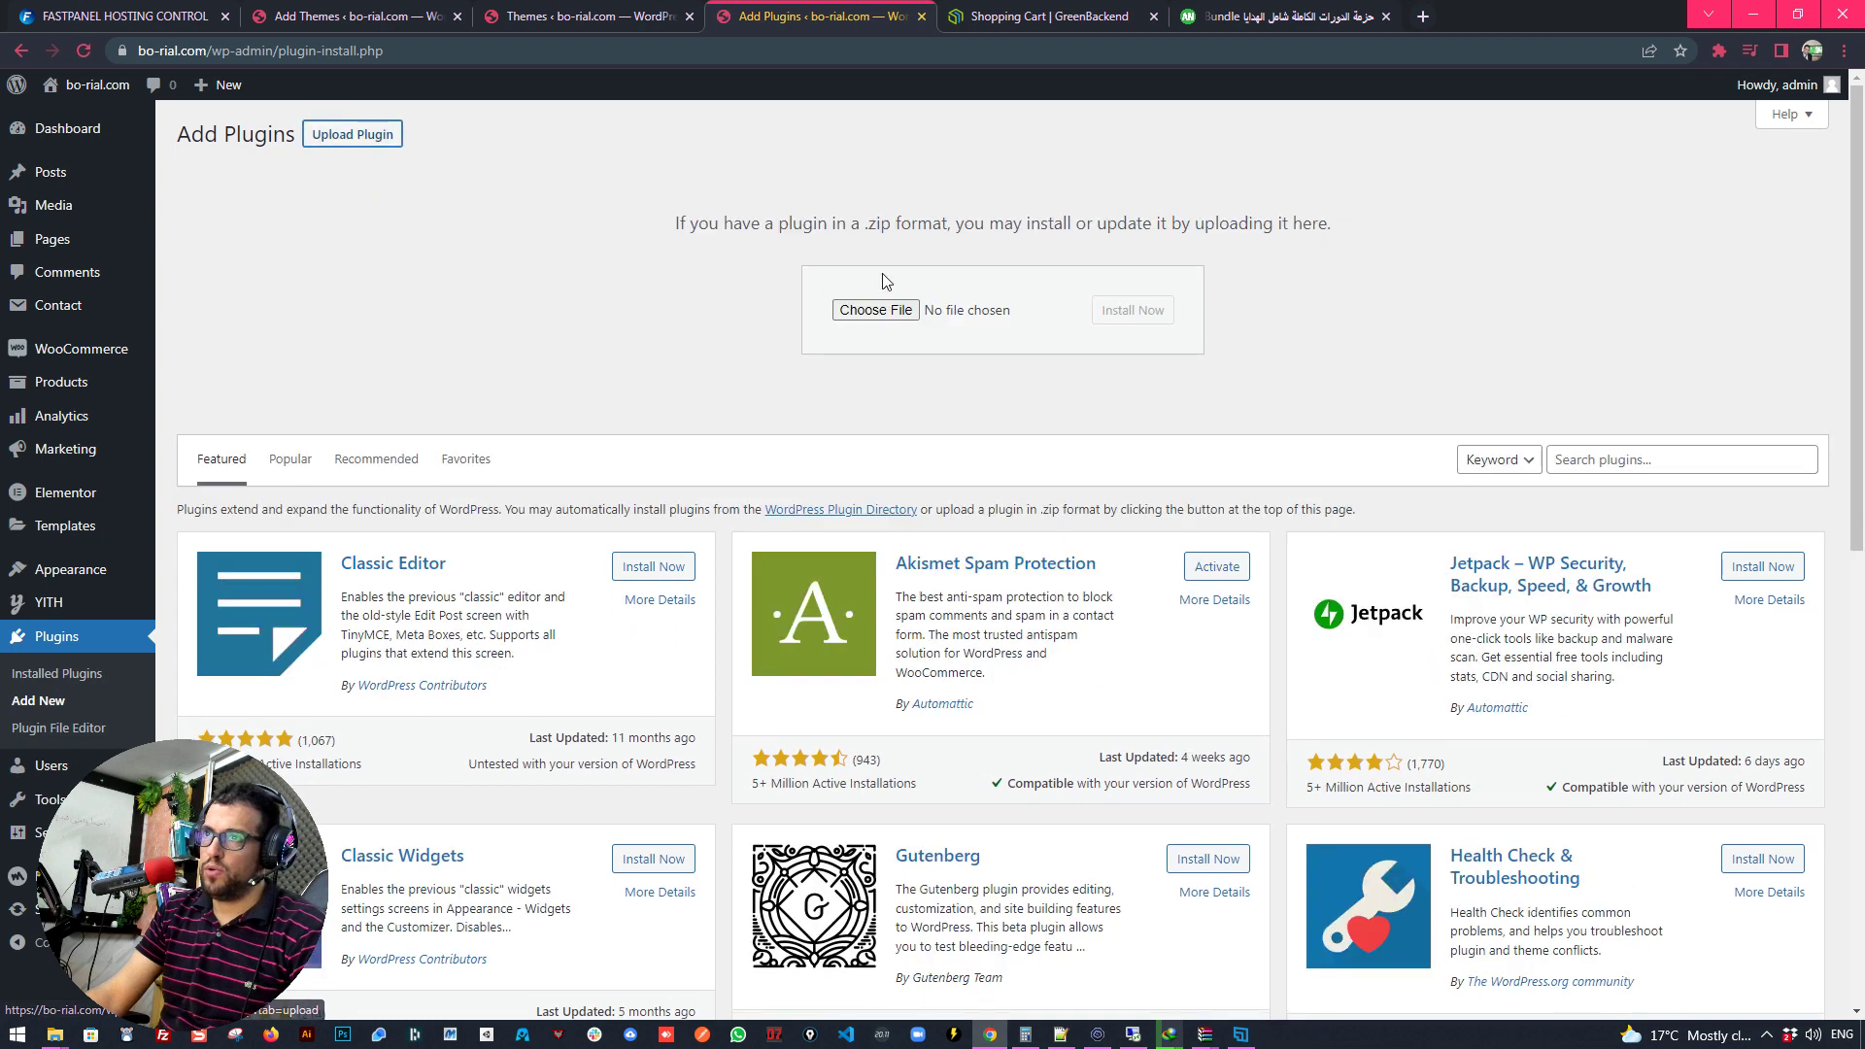
click(874, 309)
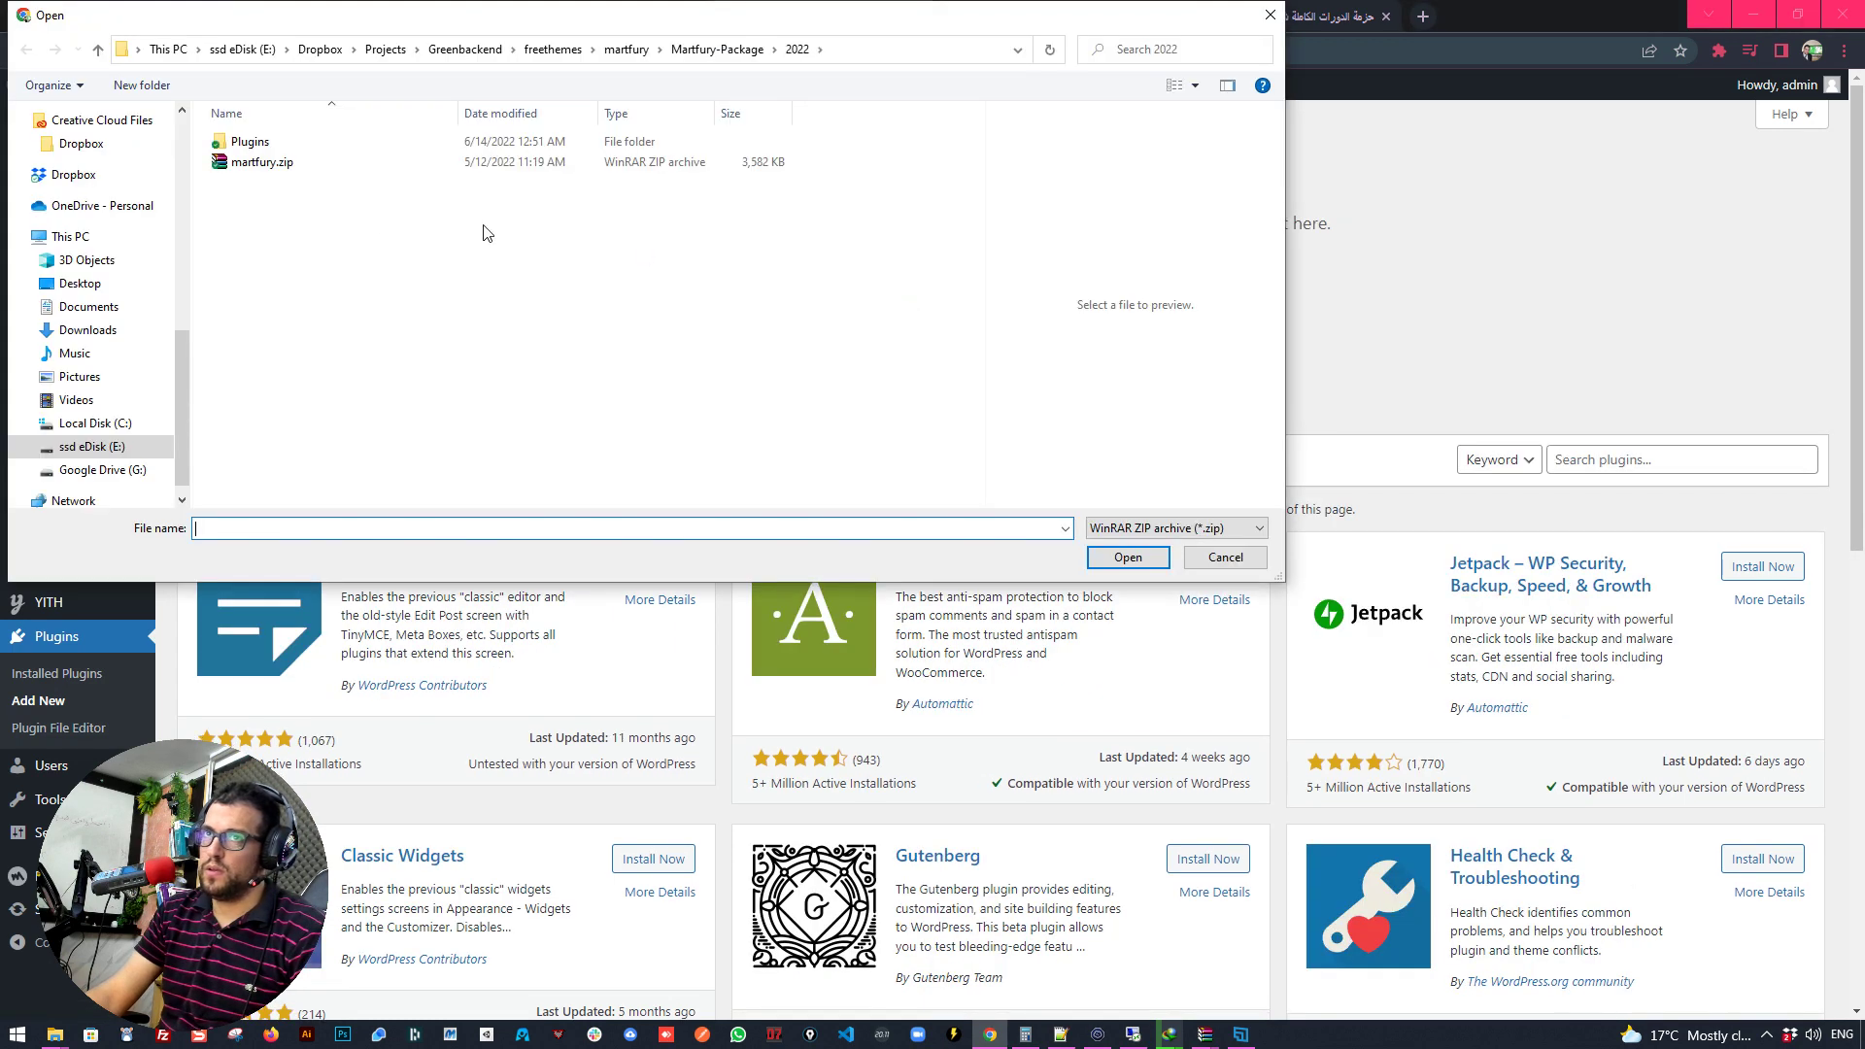
double_click(250, 142)
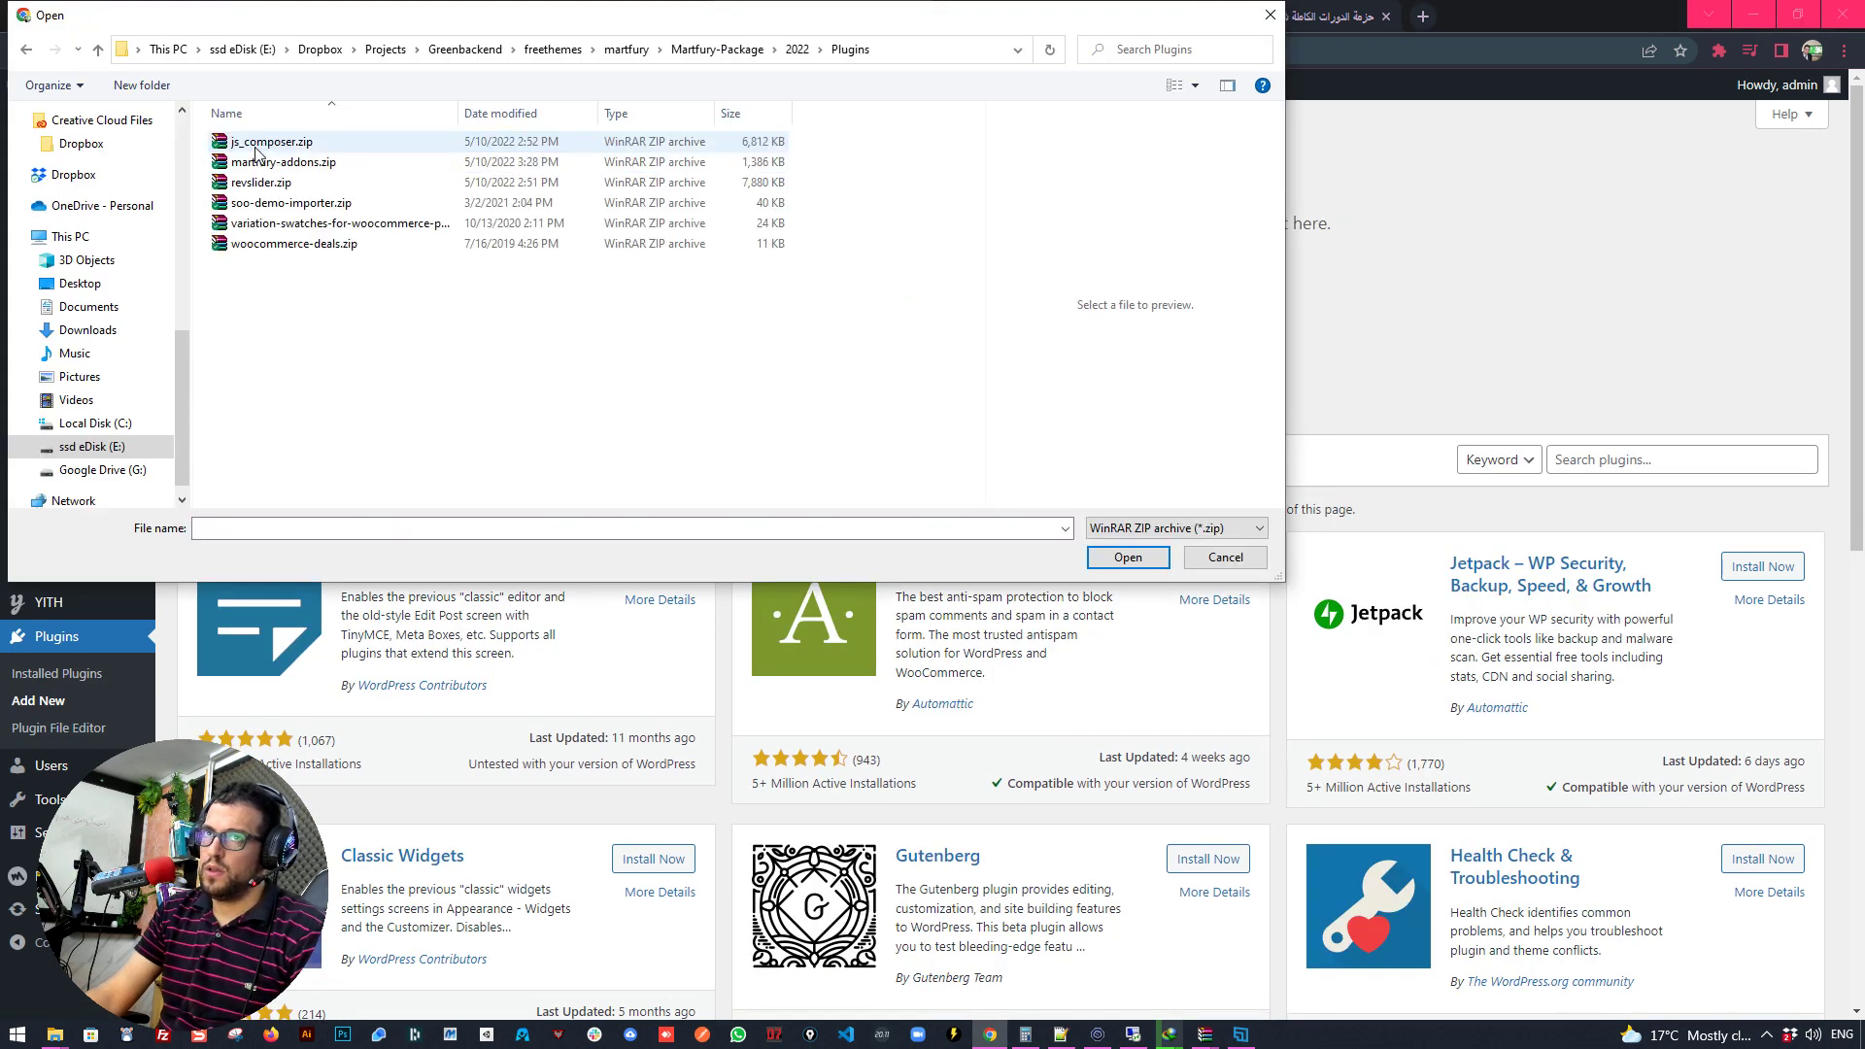
click(313, 205)
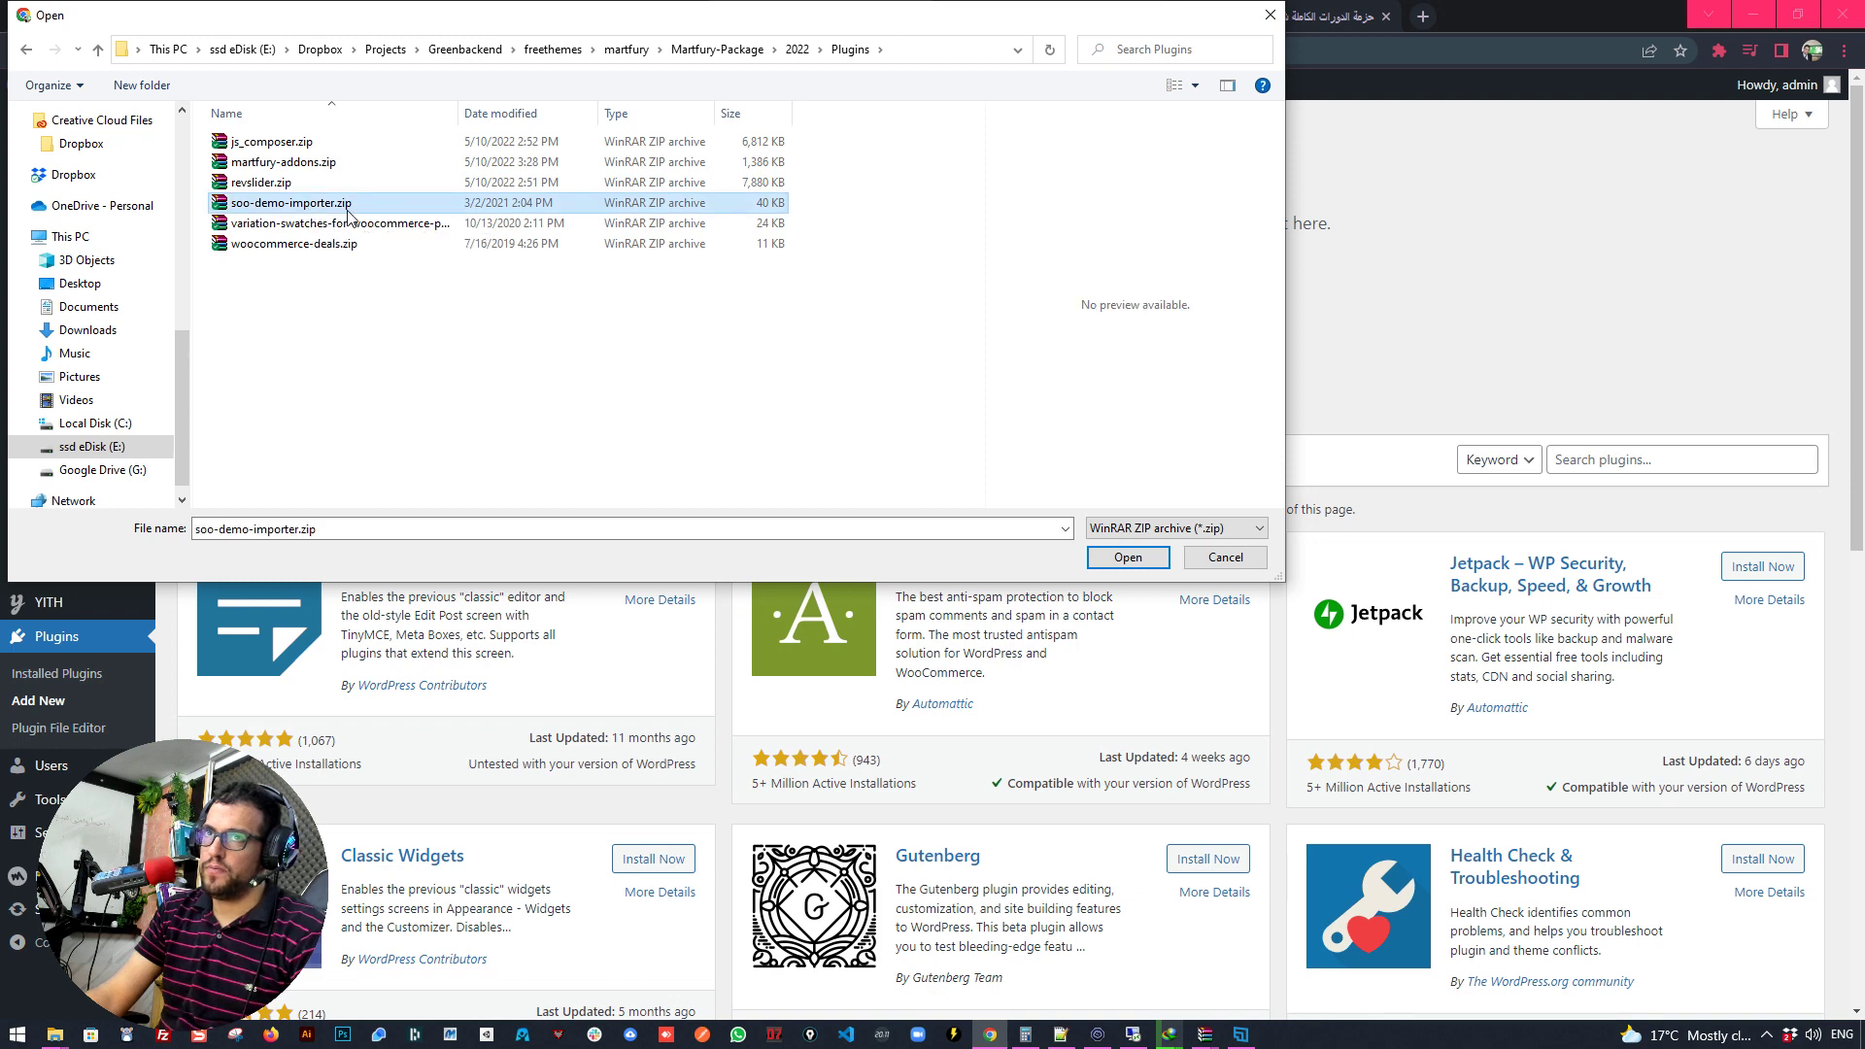
double_click(345, 216)
click(1150, 313)
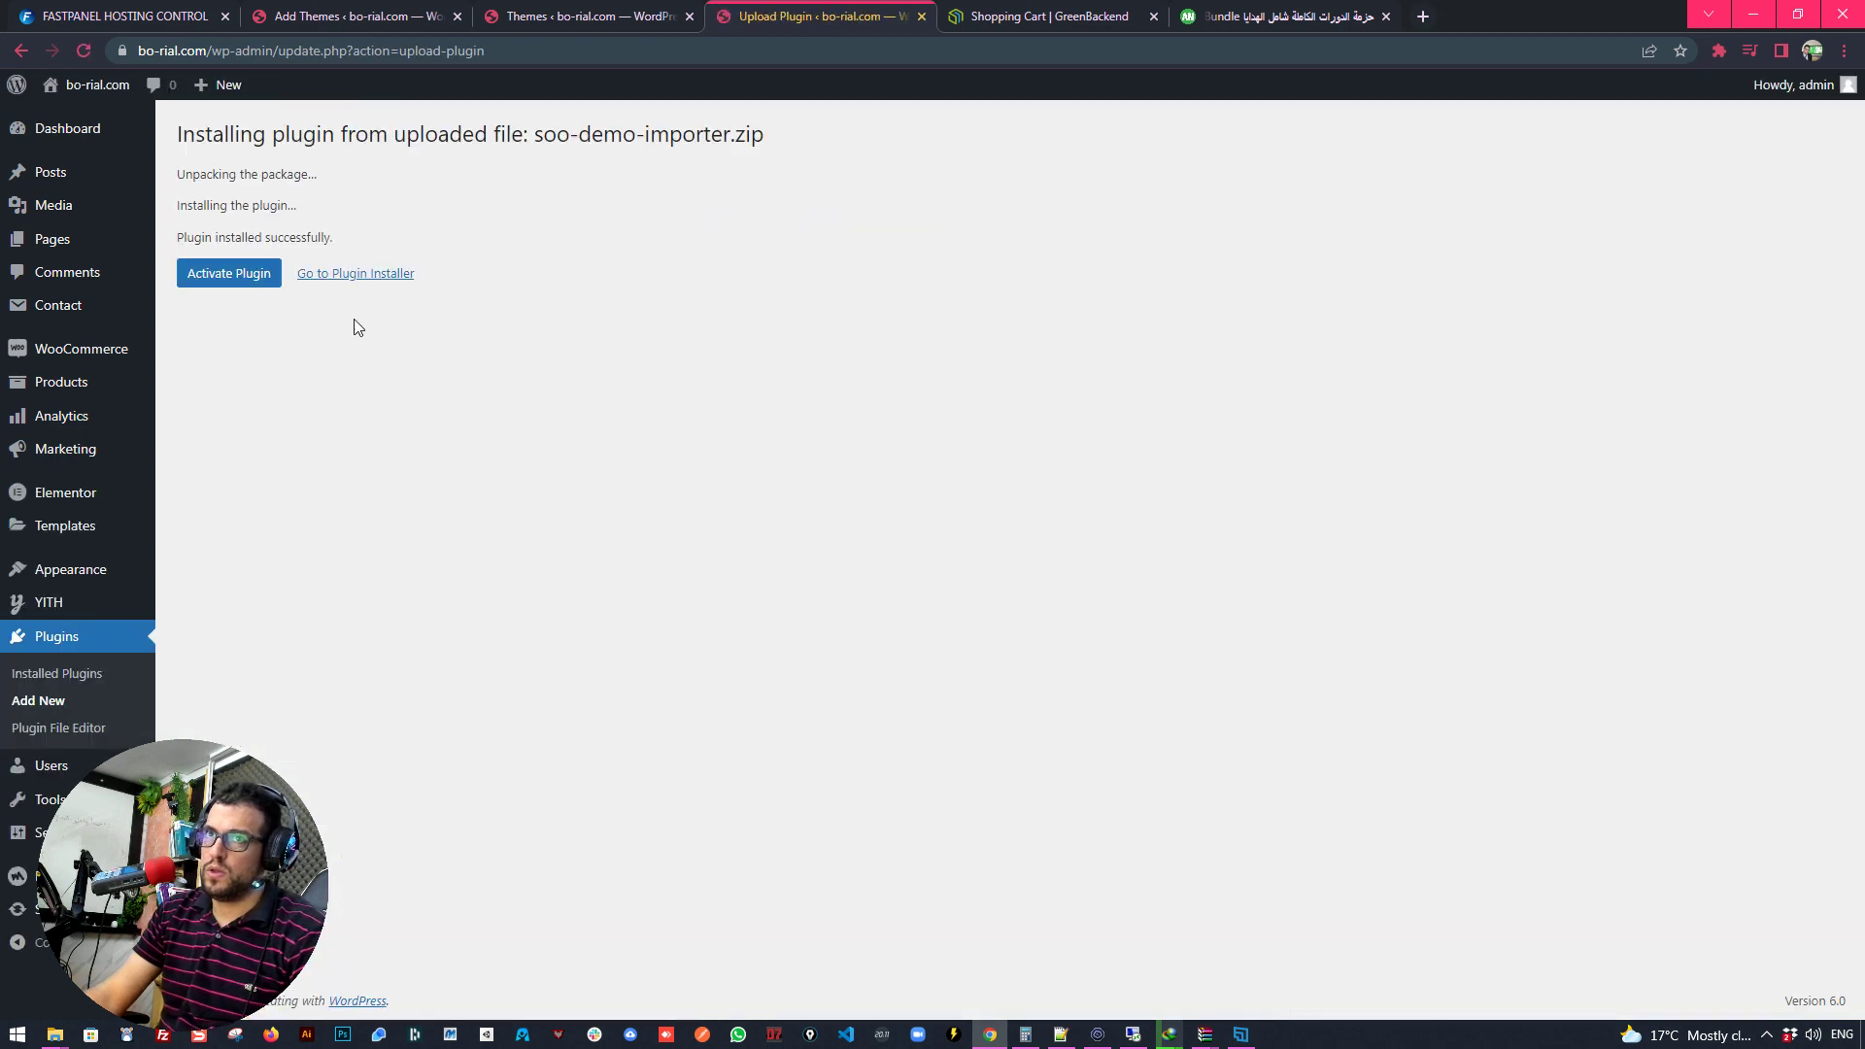
click(228, 273)
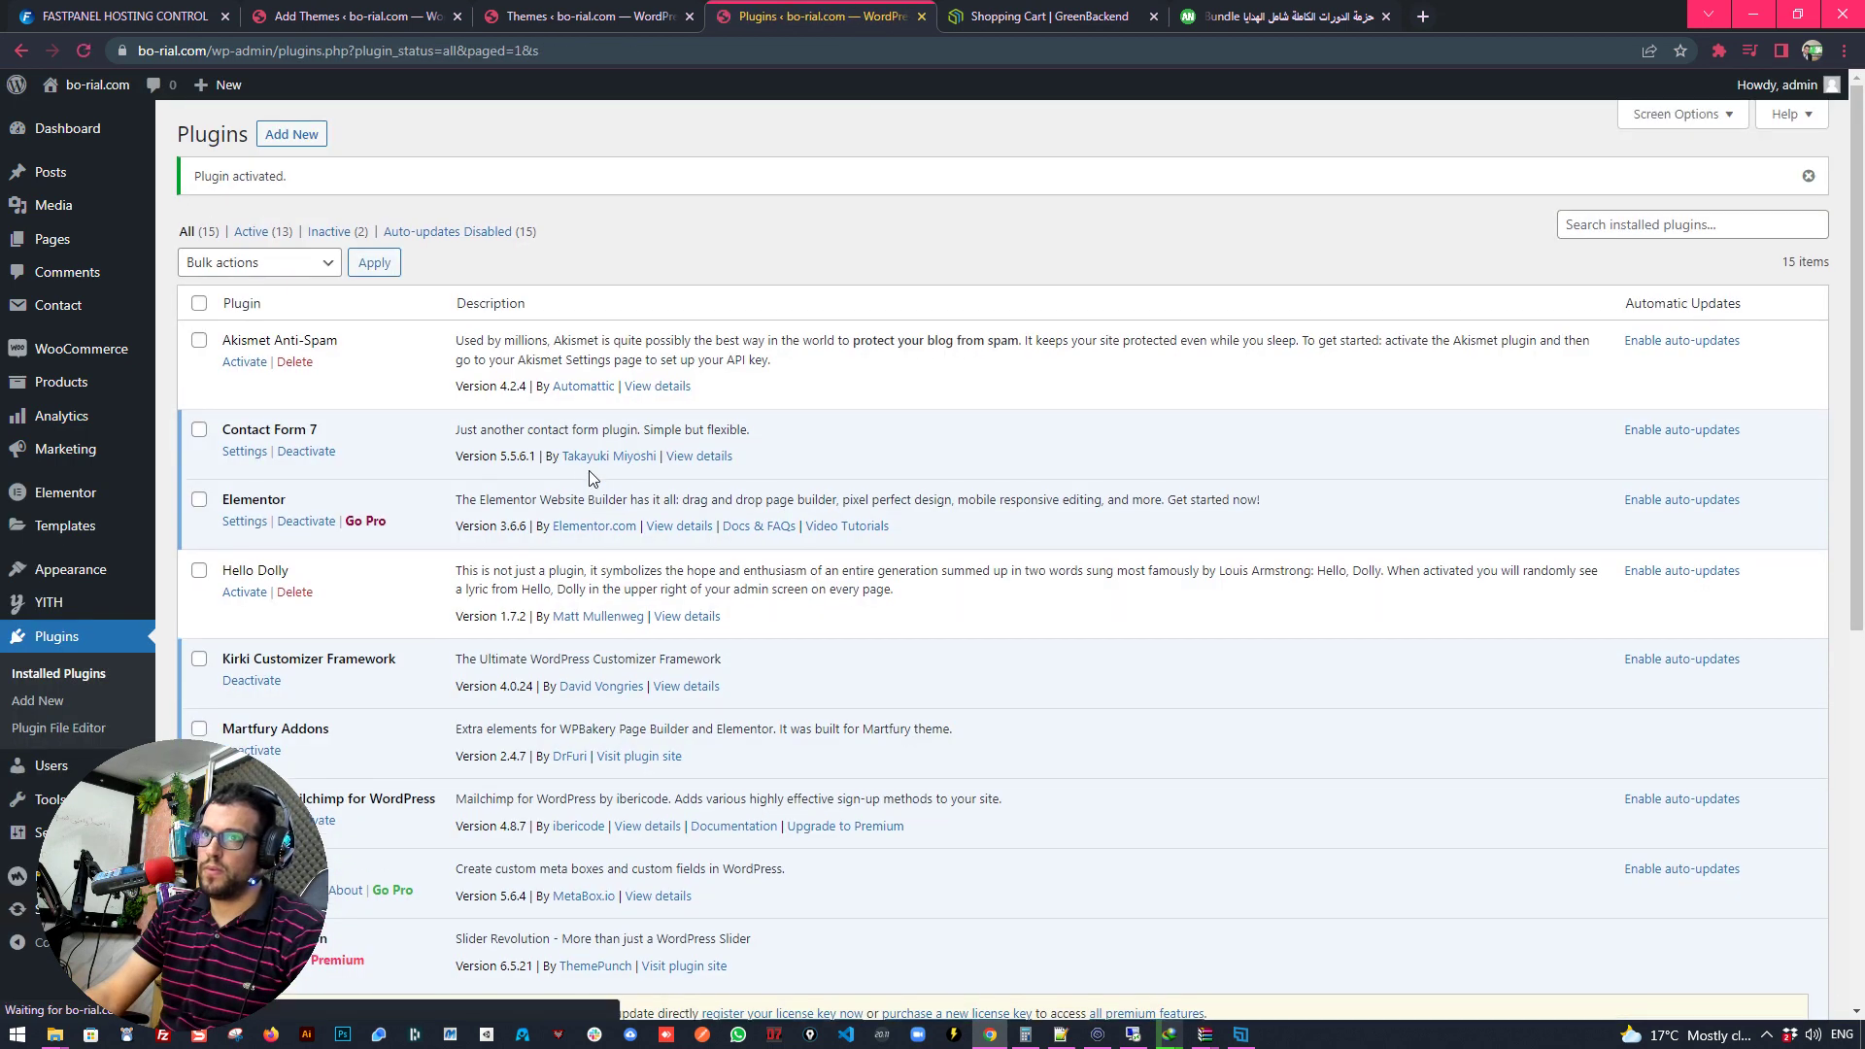
Confirm Soo Demo Importer is in the plugin list, then go to Appearance > Import Demo Data.
scroll(360, 402, down, 7)
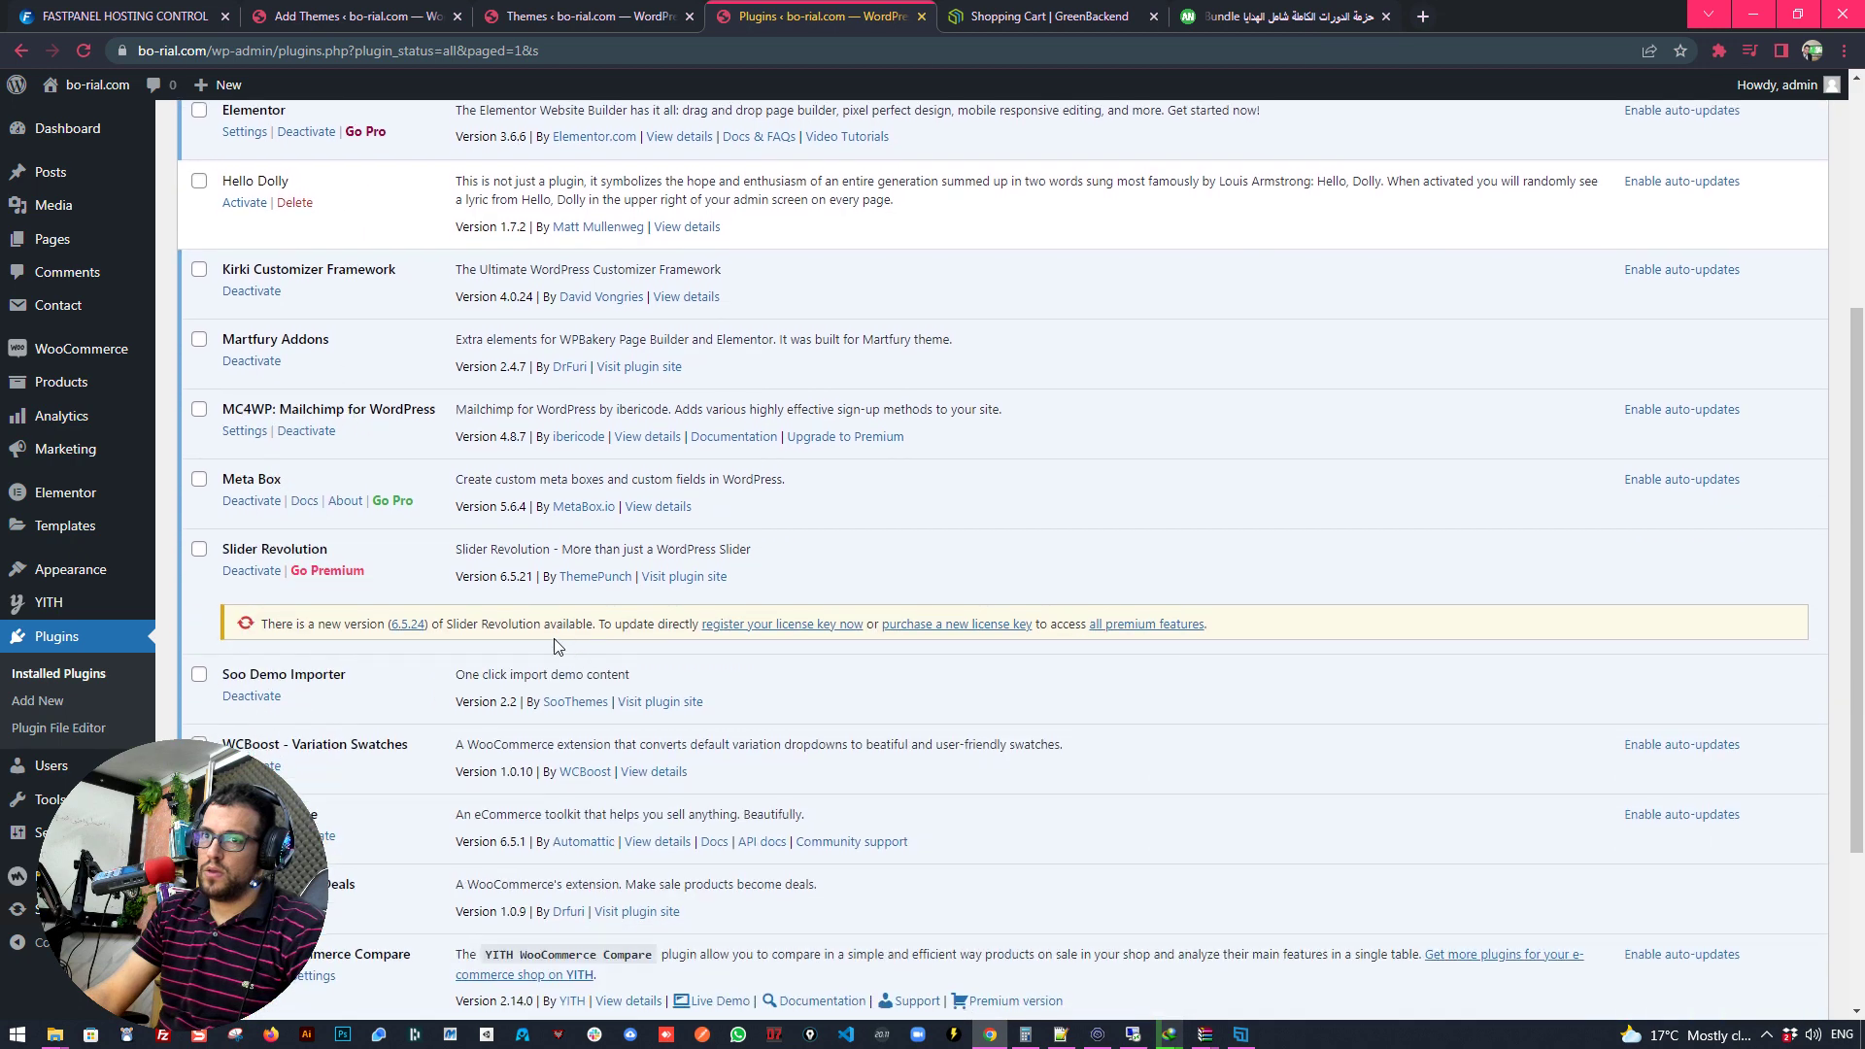
scroll(401, 650, up, 4)
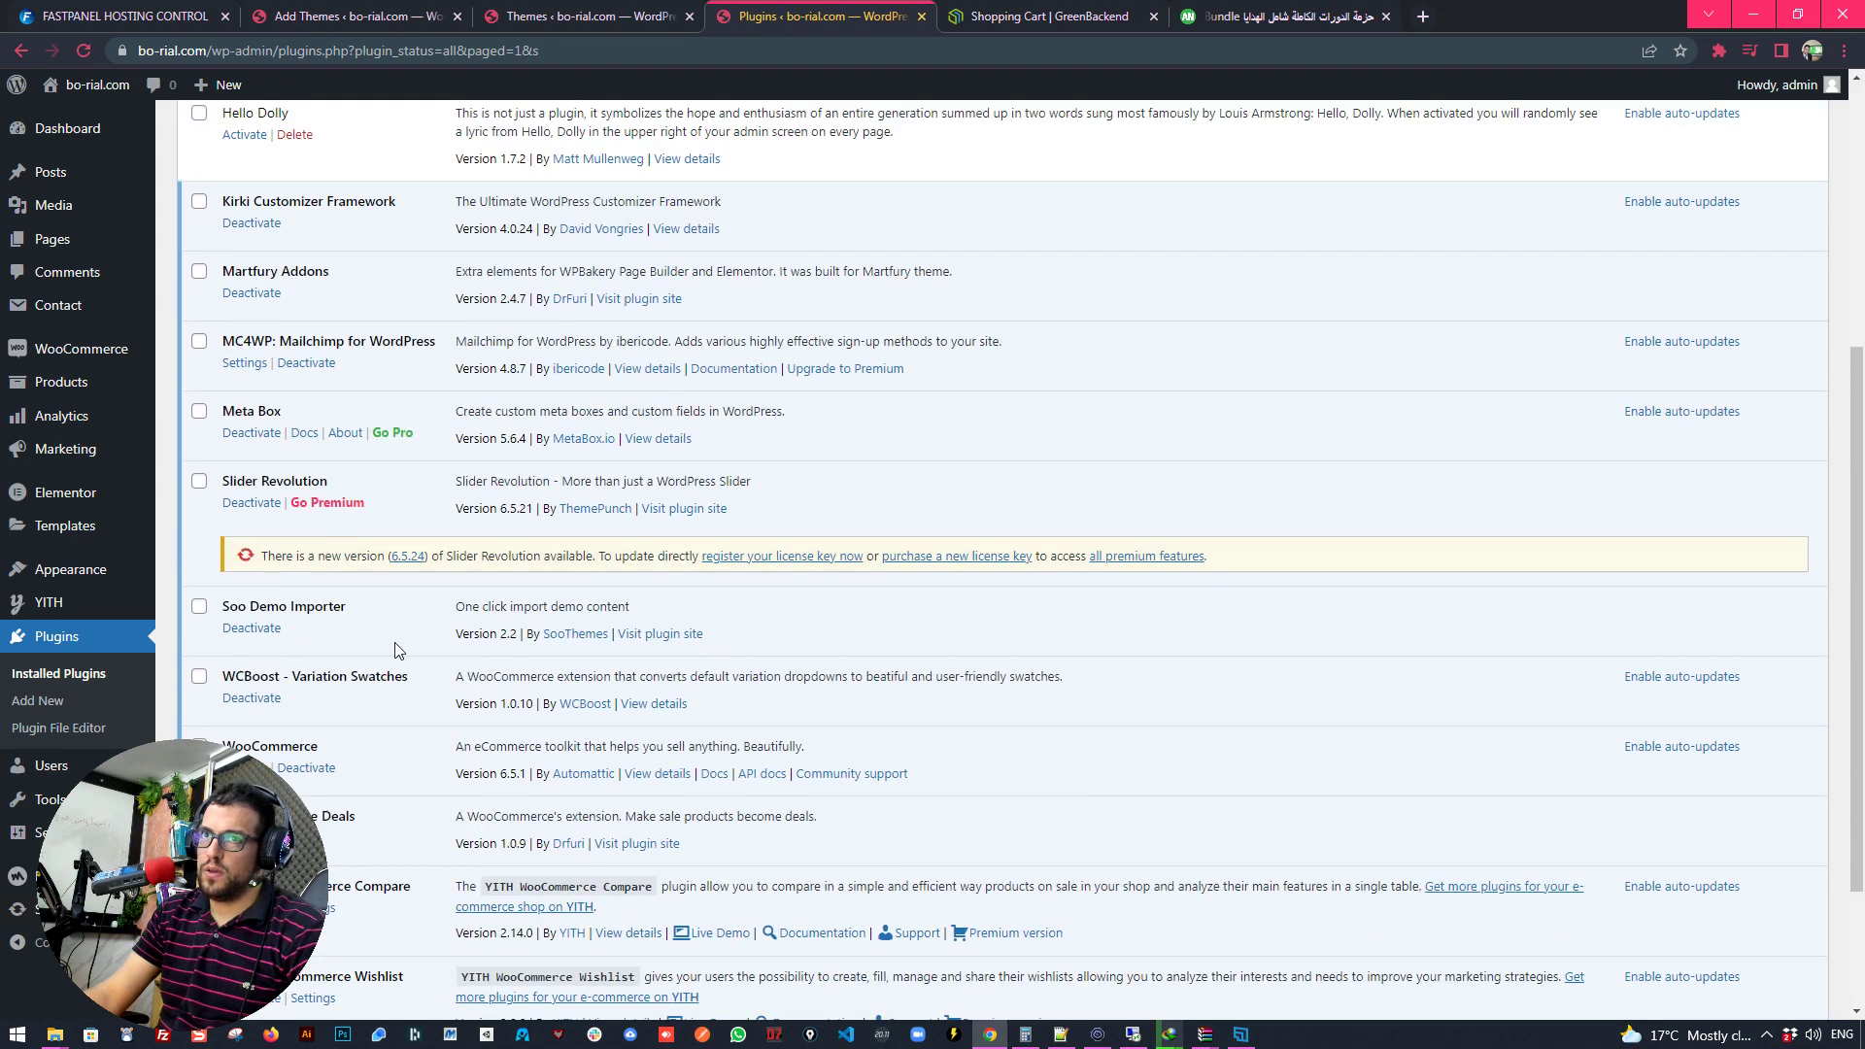
scroll(401, 650, up, 2)
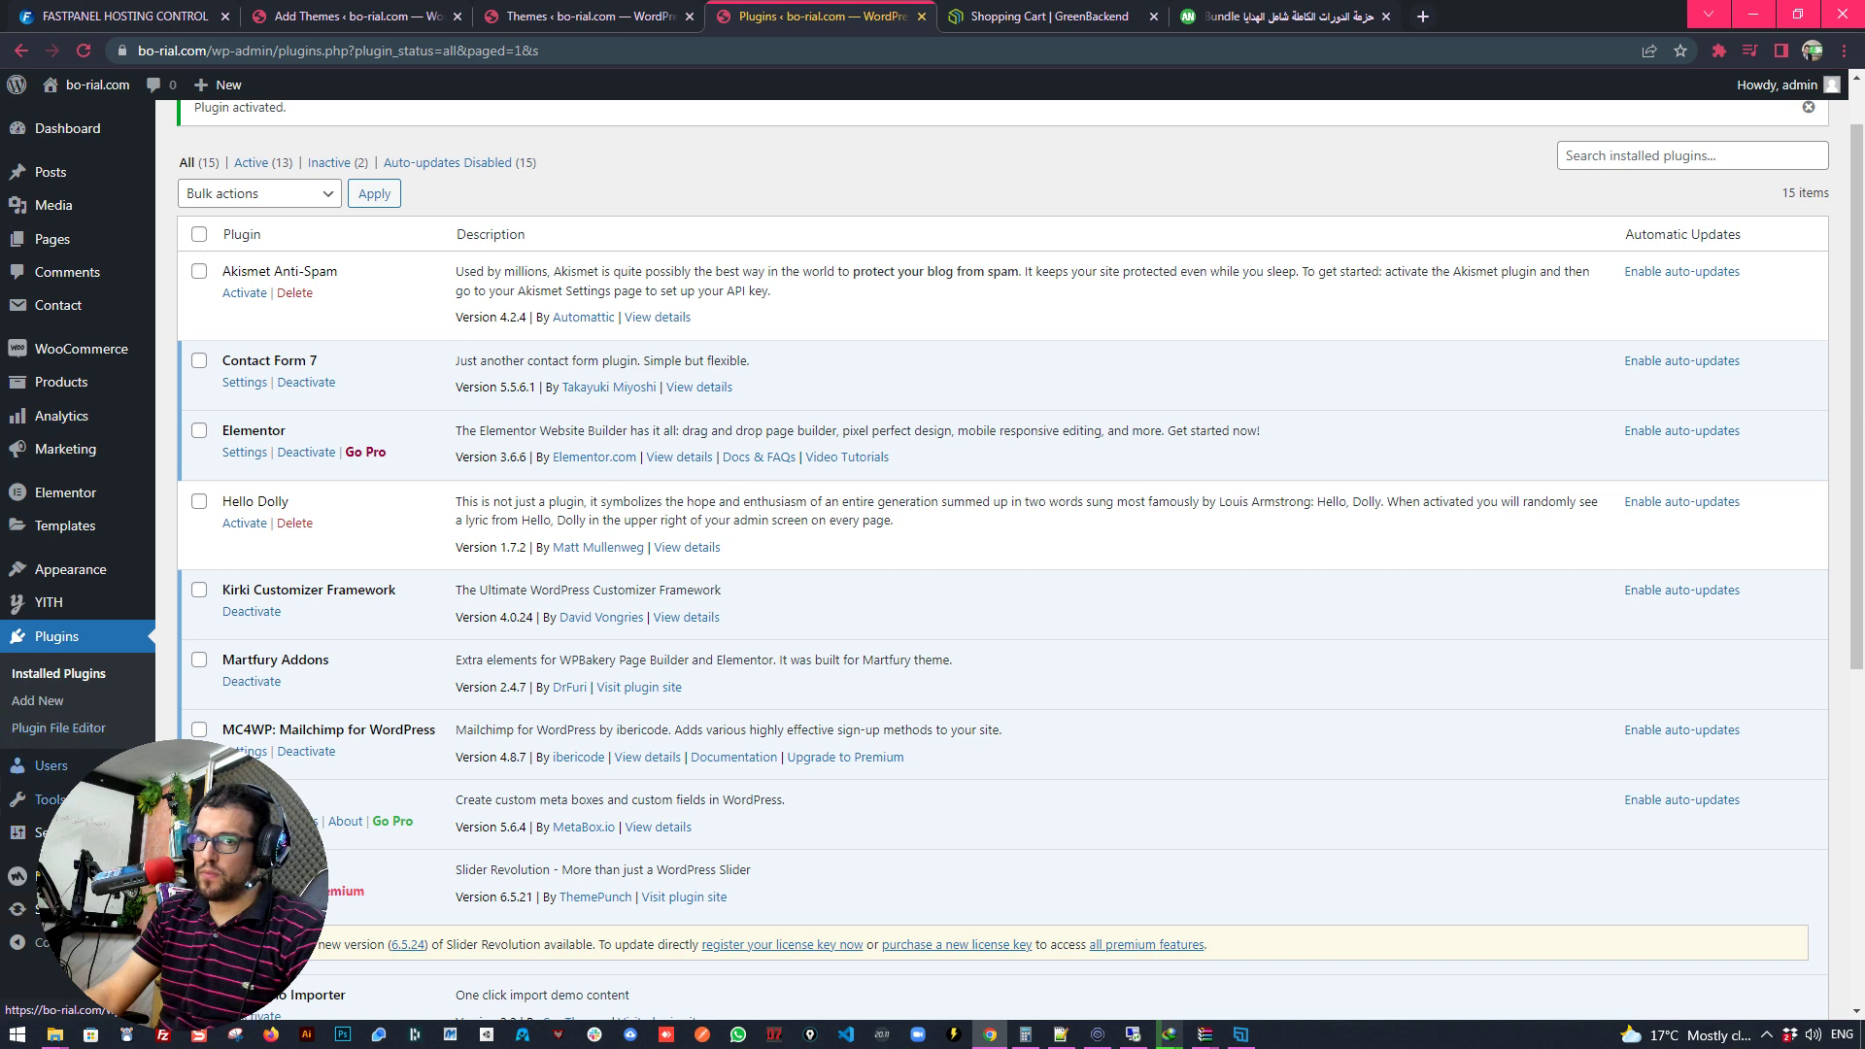
mouse_move(50, 799)
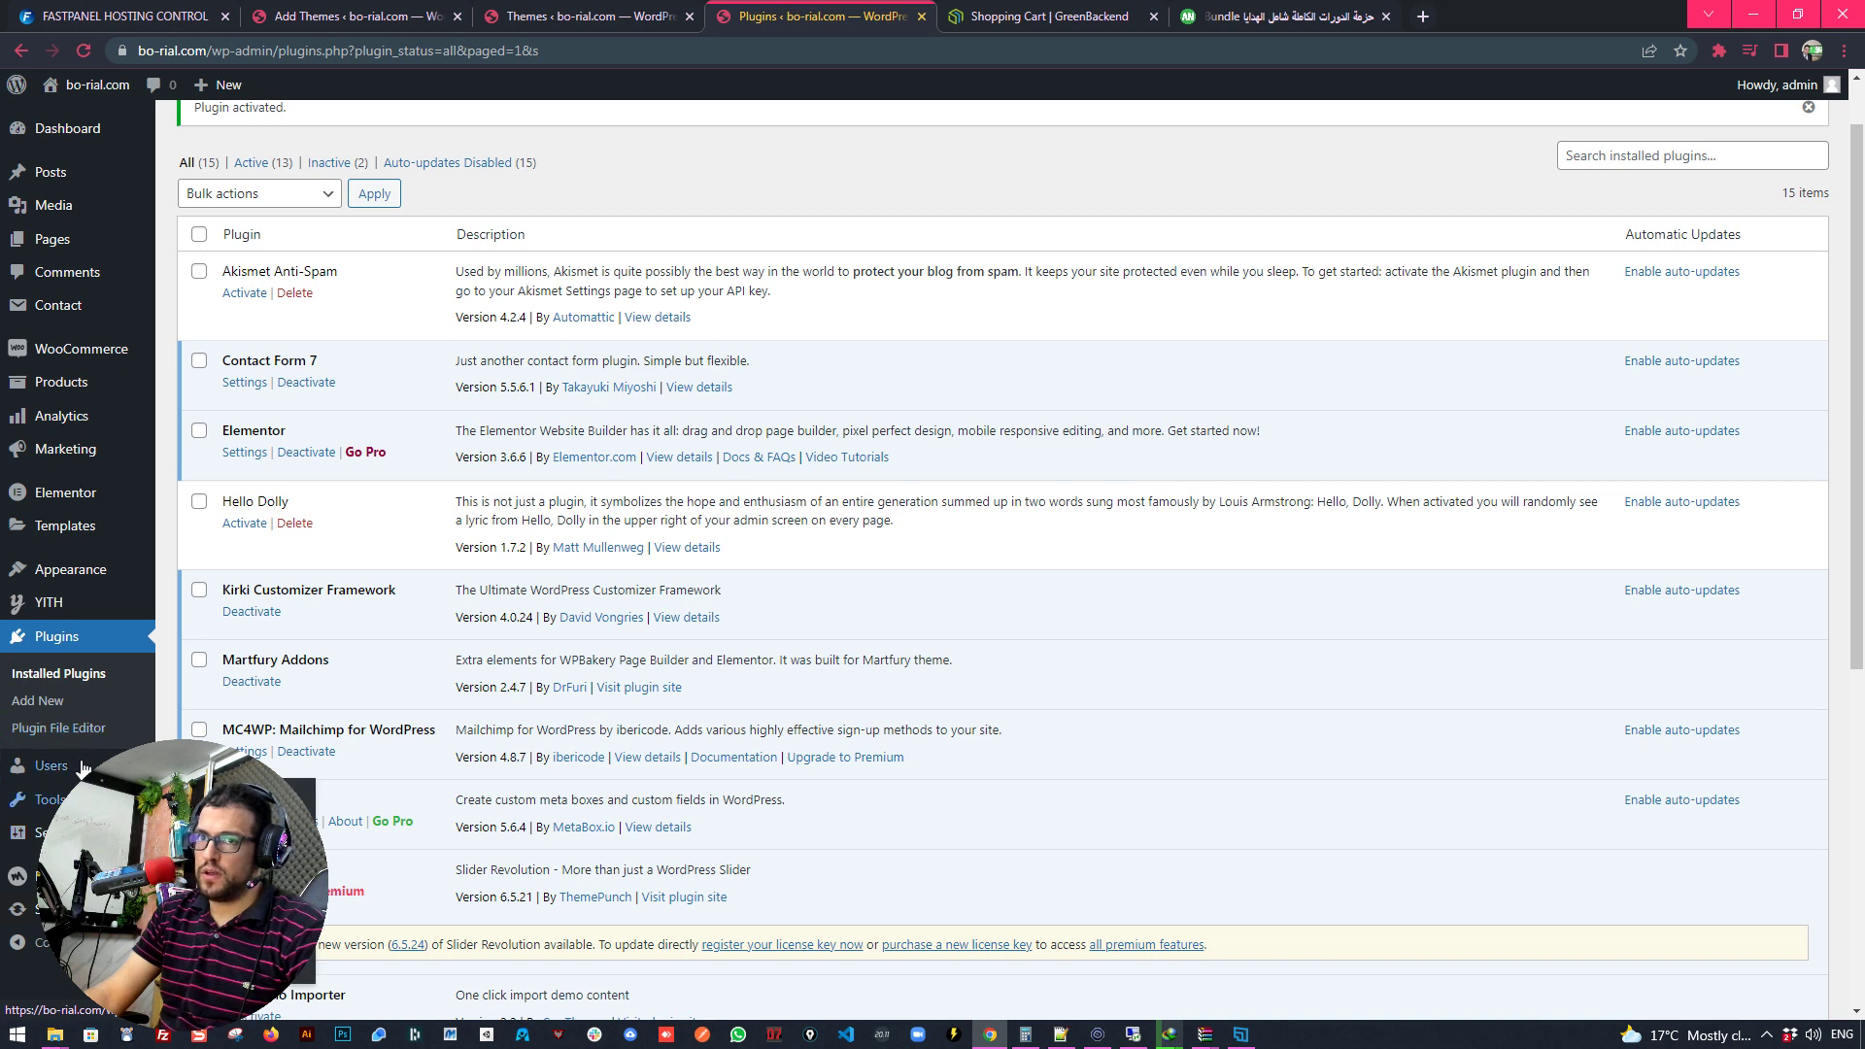
mouse_move(88, 575)
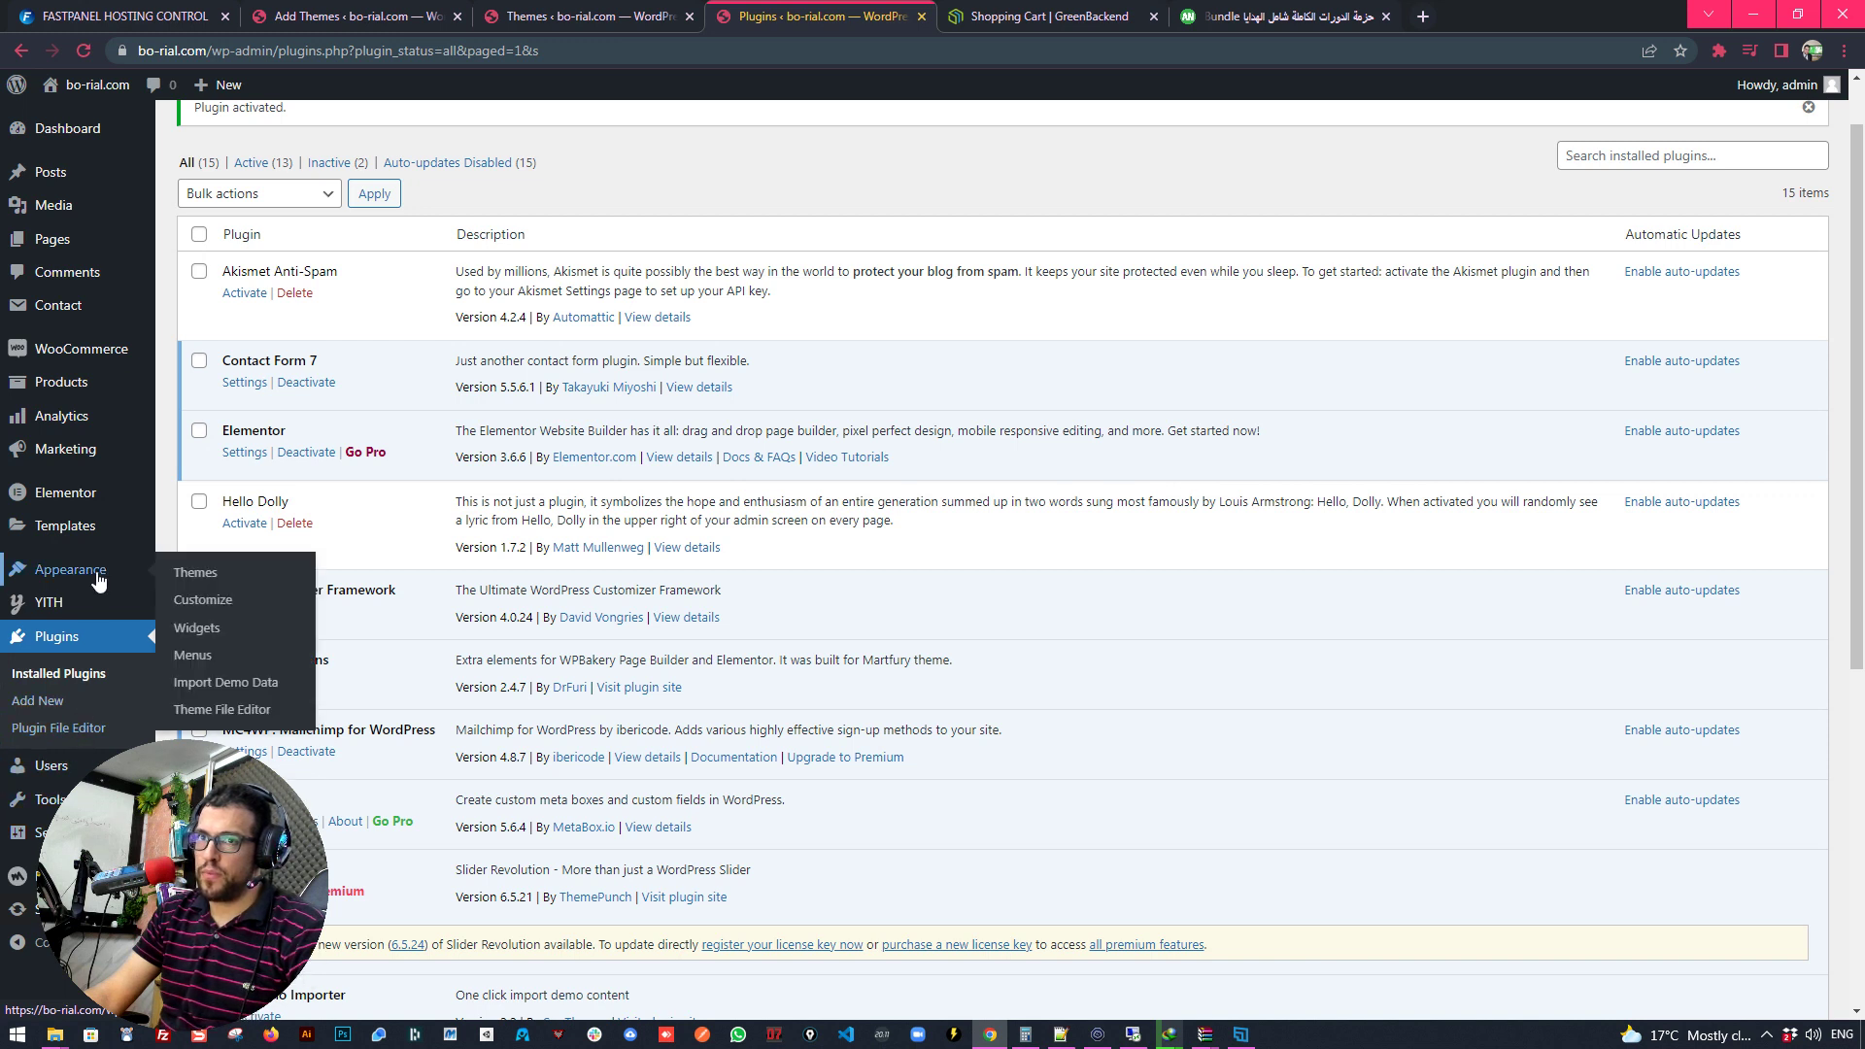
click(239, 691)
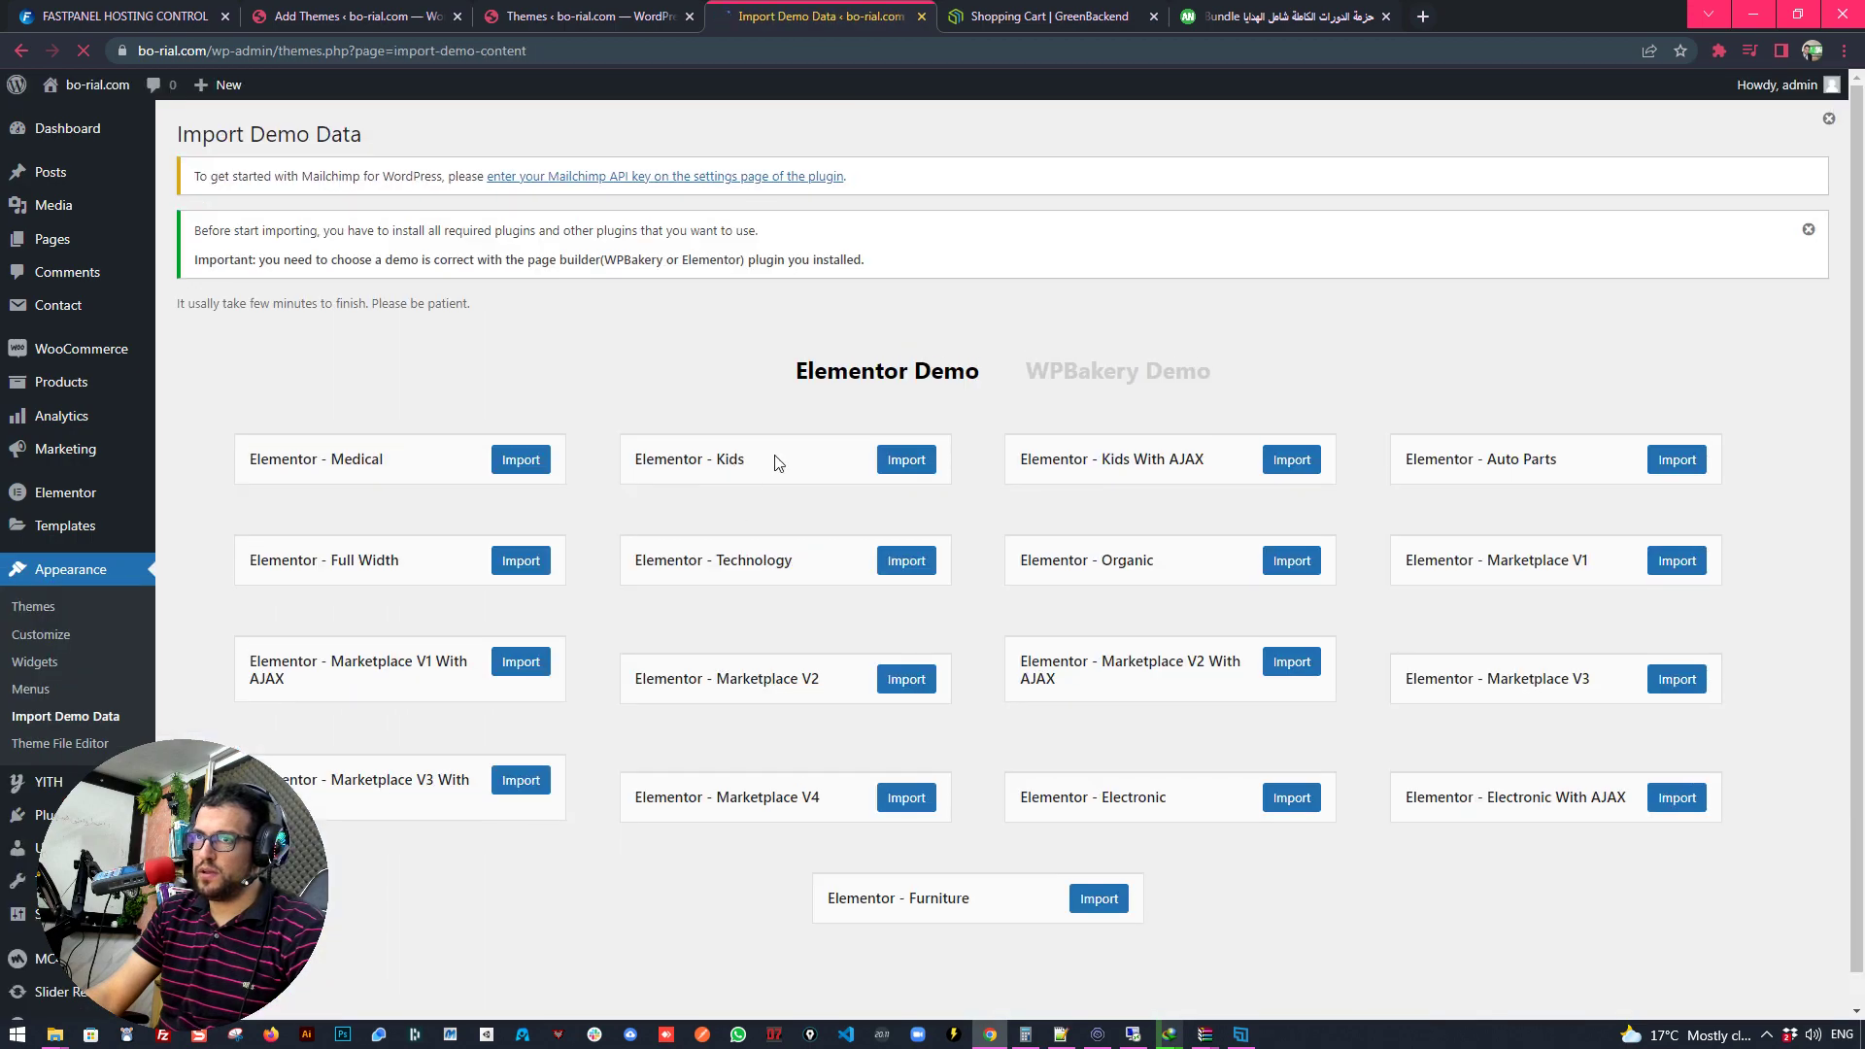
Scroll through the Elementor demo cards on the Import Demo Data page.
scroll(957, 447, down, 3)
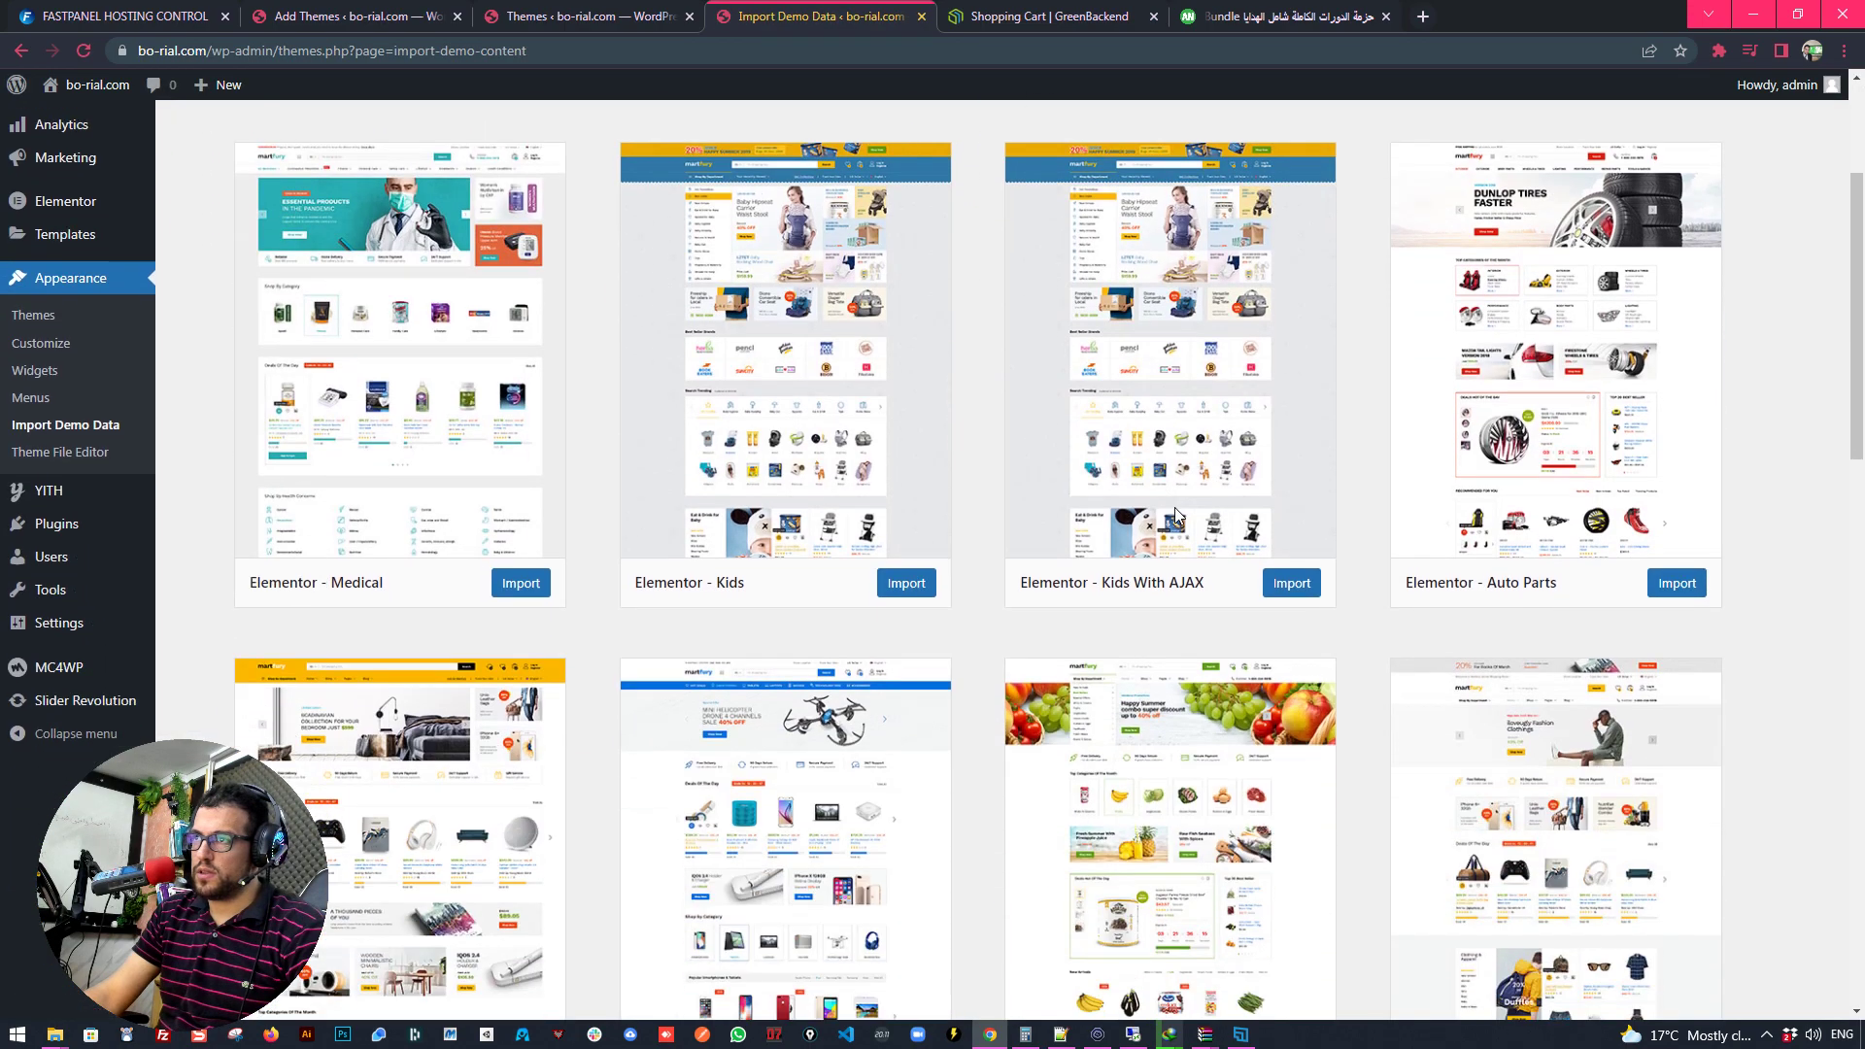
scroll(1348, 445, down, 20)
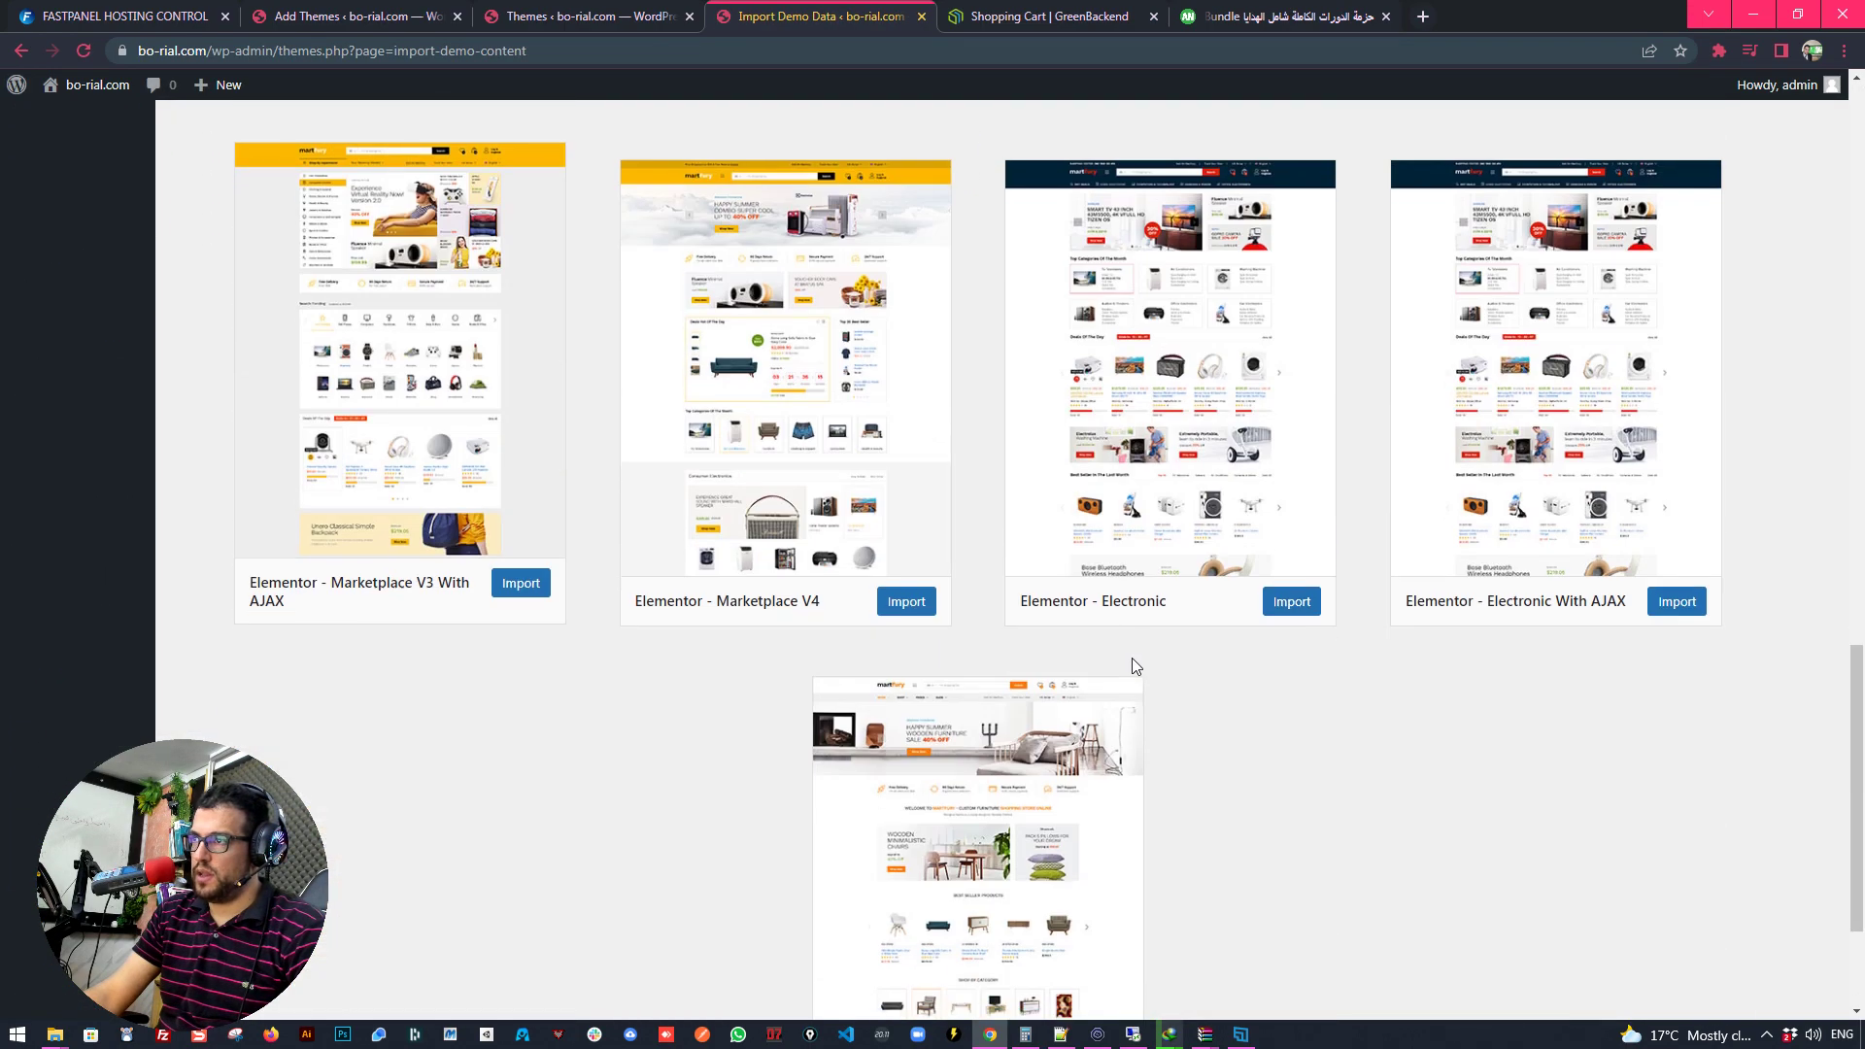
scroll(1136, 668, up, 18)
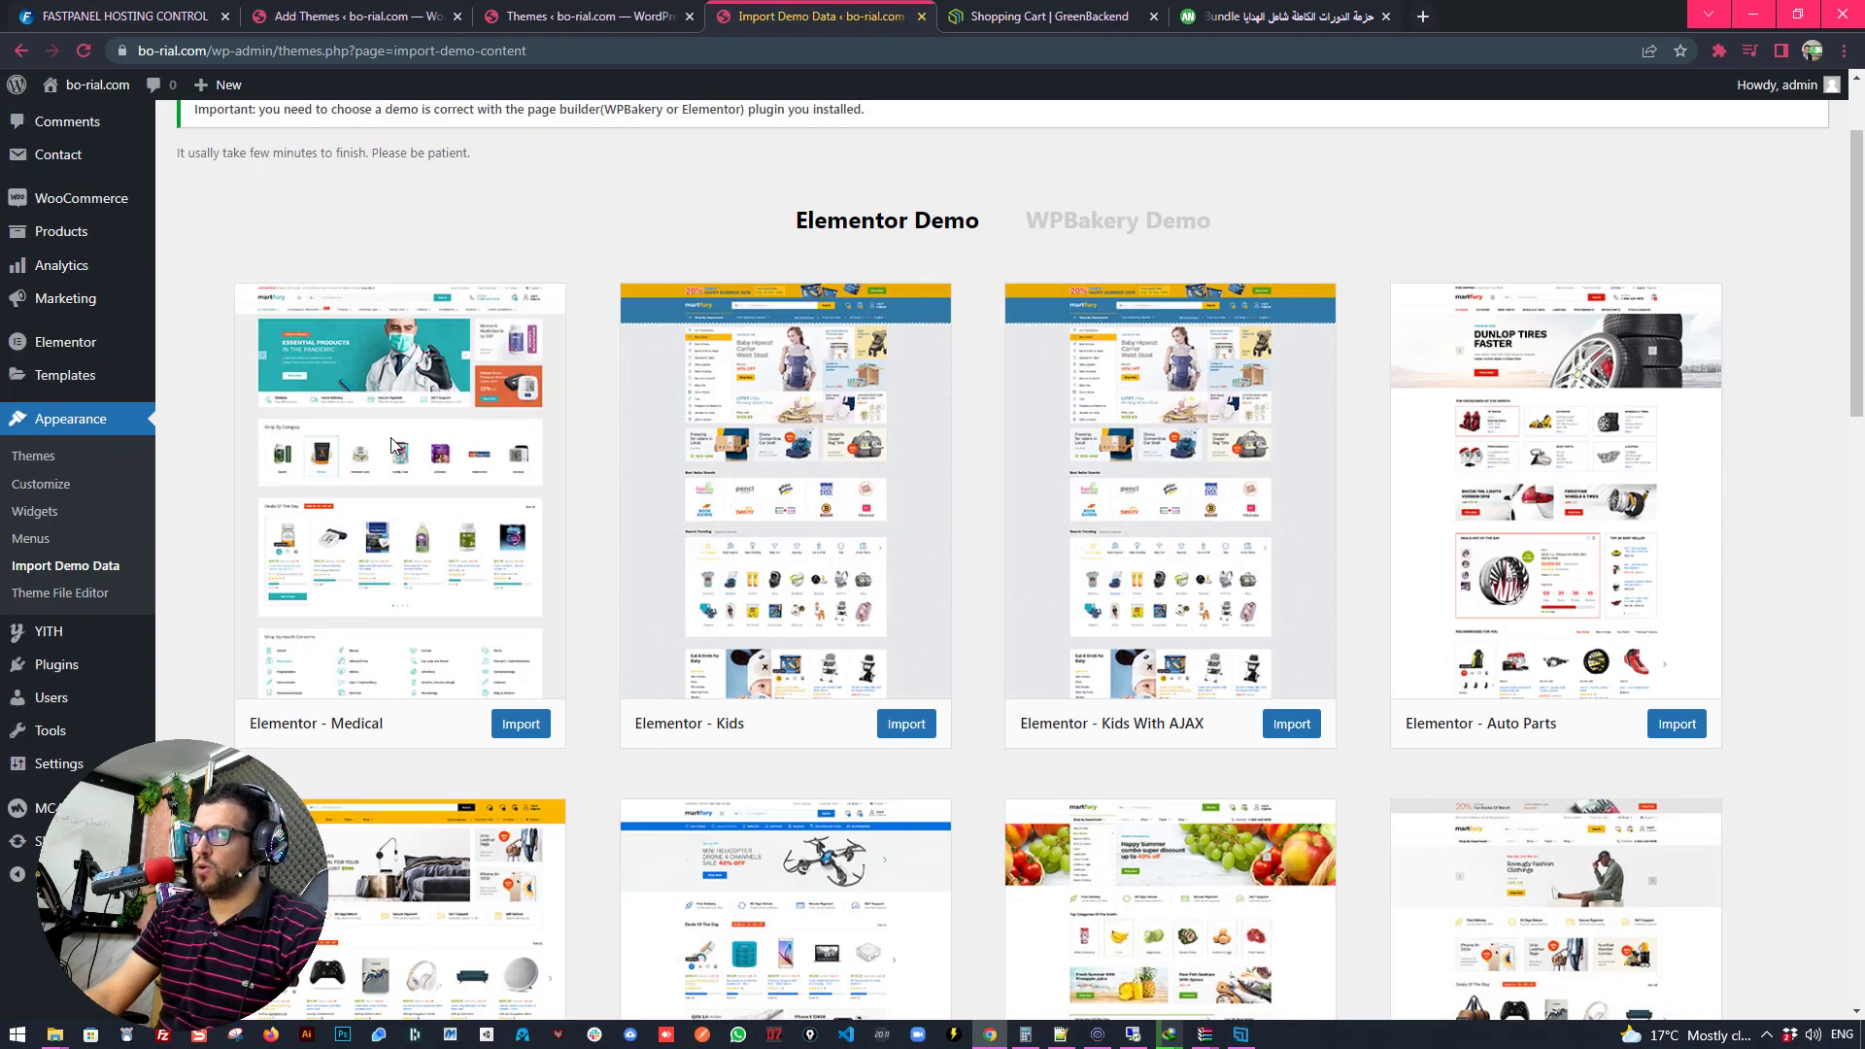
scroll(245, 491, up, 2)
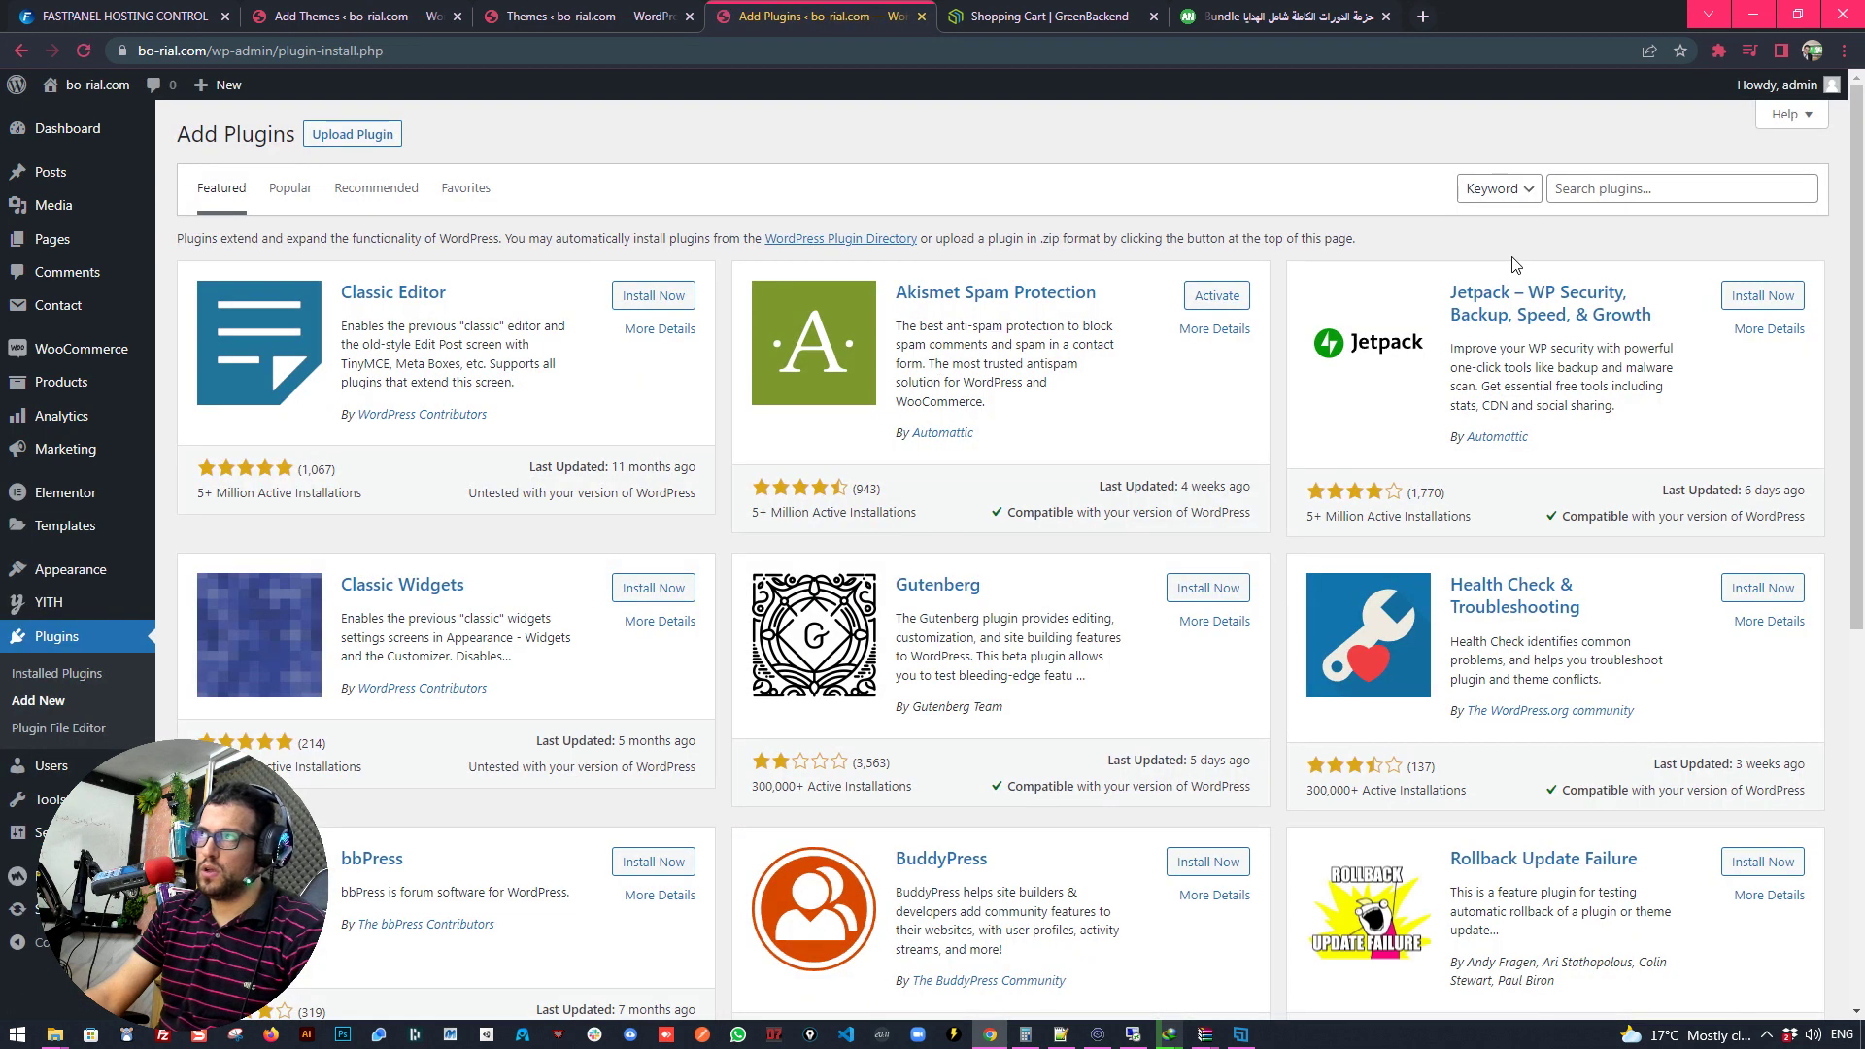
Search the plugin directory for 'dokan', then install and activate the Dokan plugin.
click(1632, 188)
text(dokan)
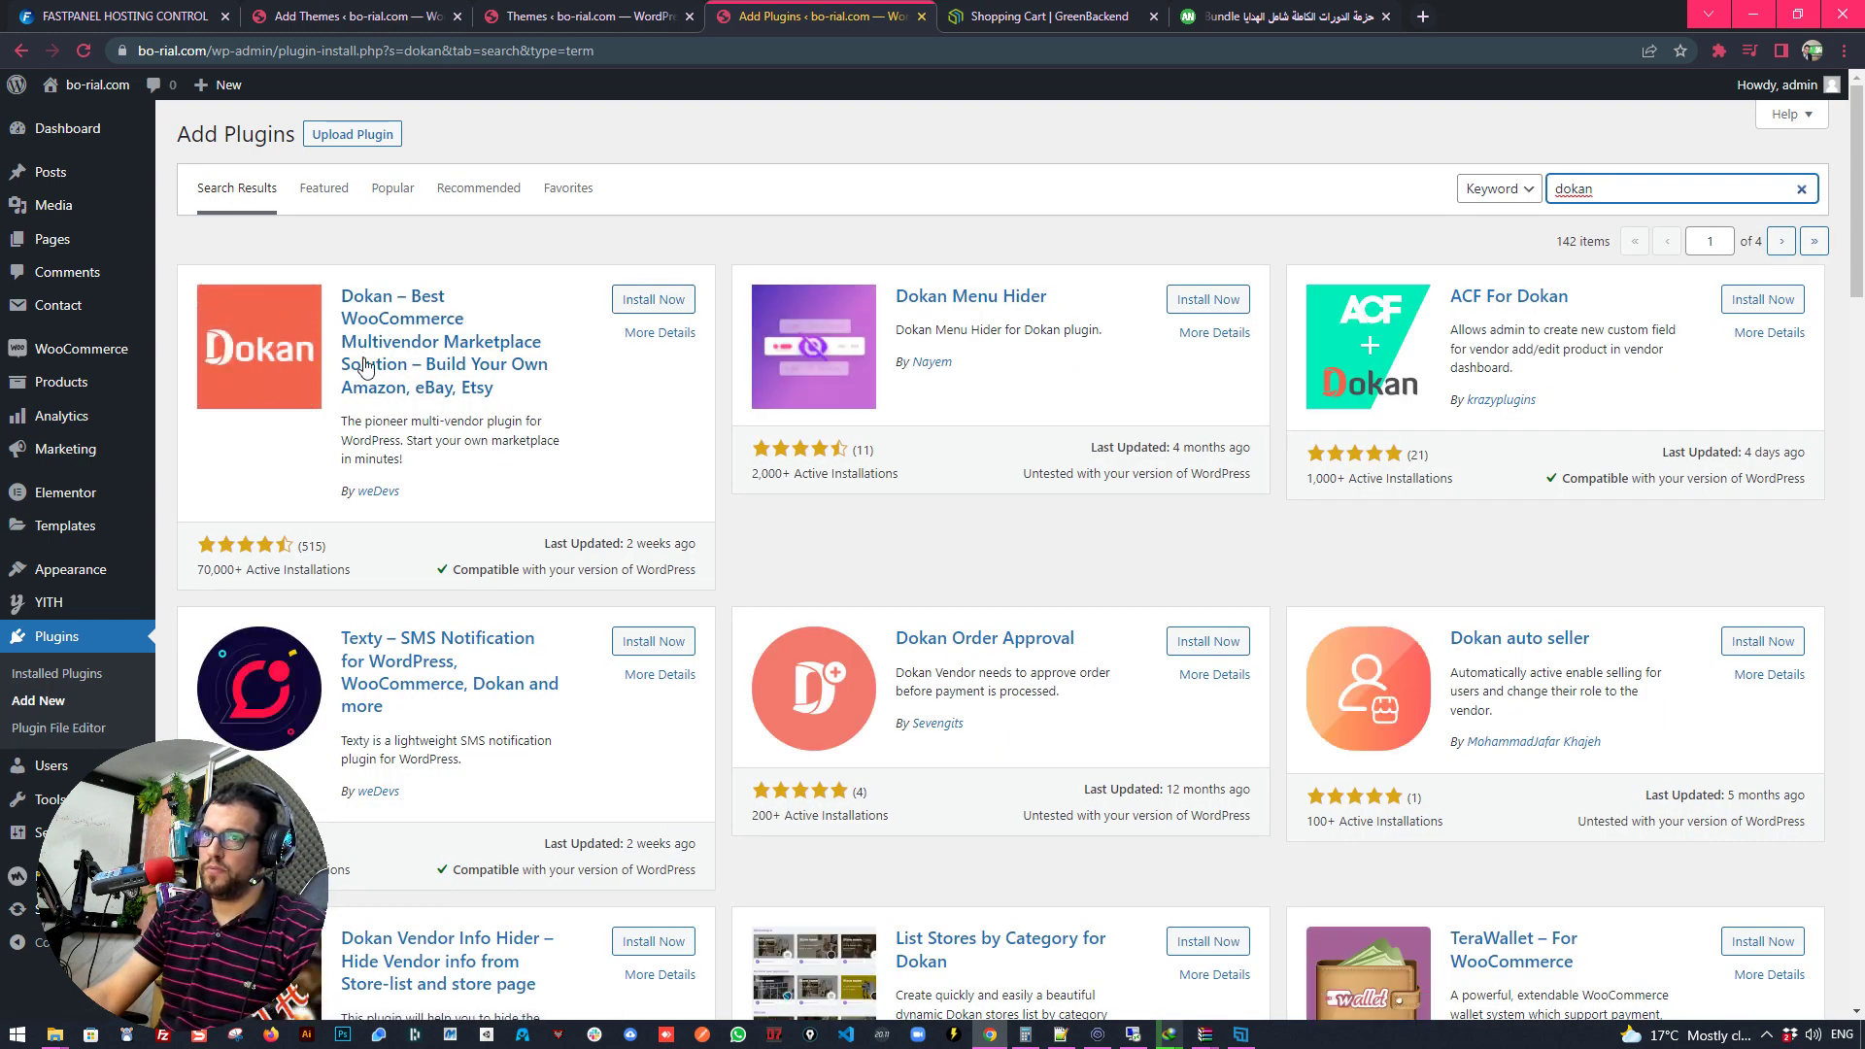
click(644, 305)
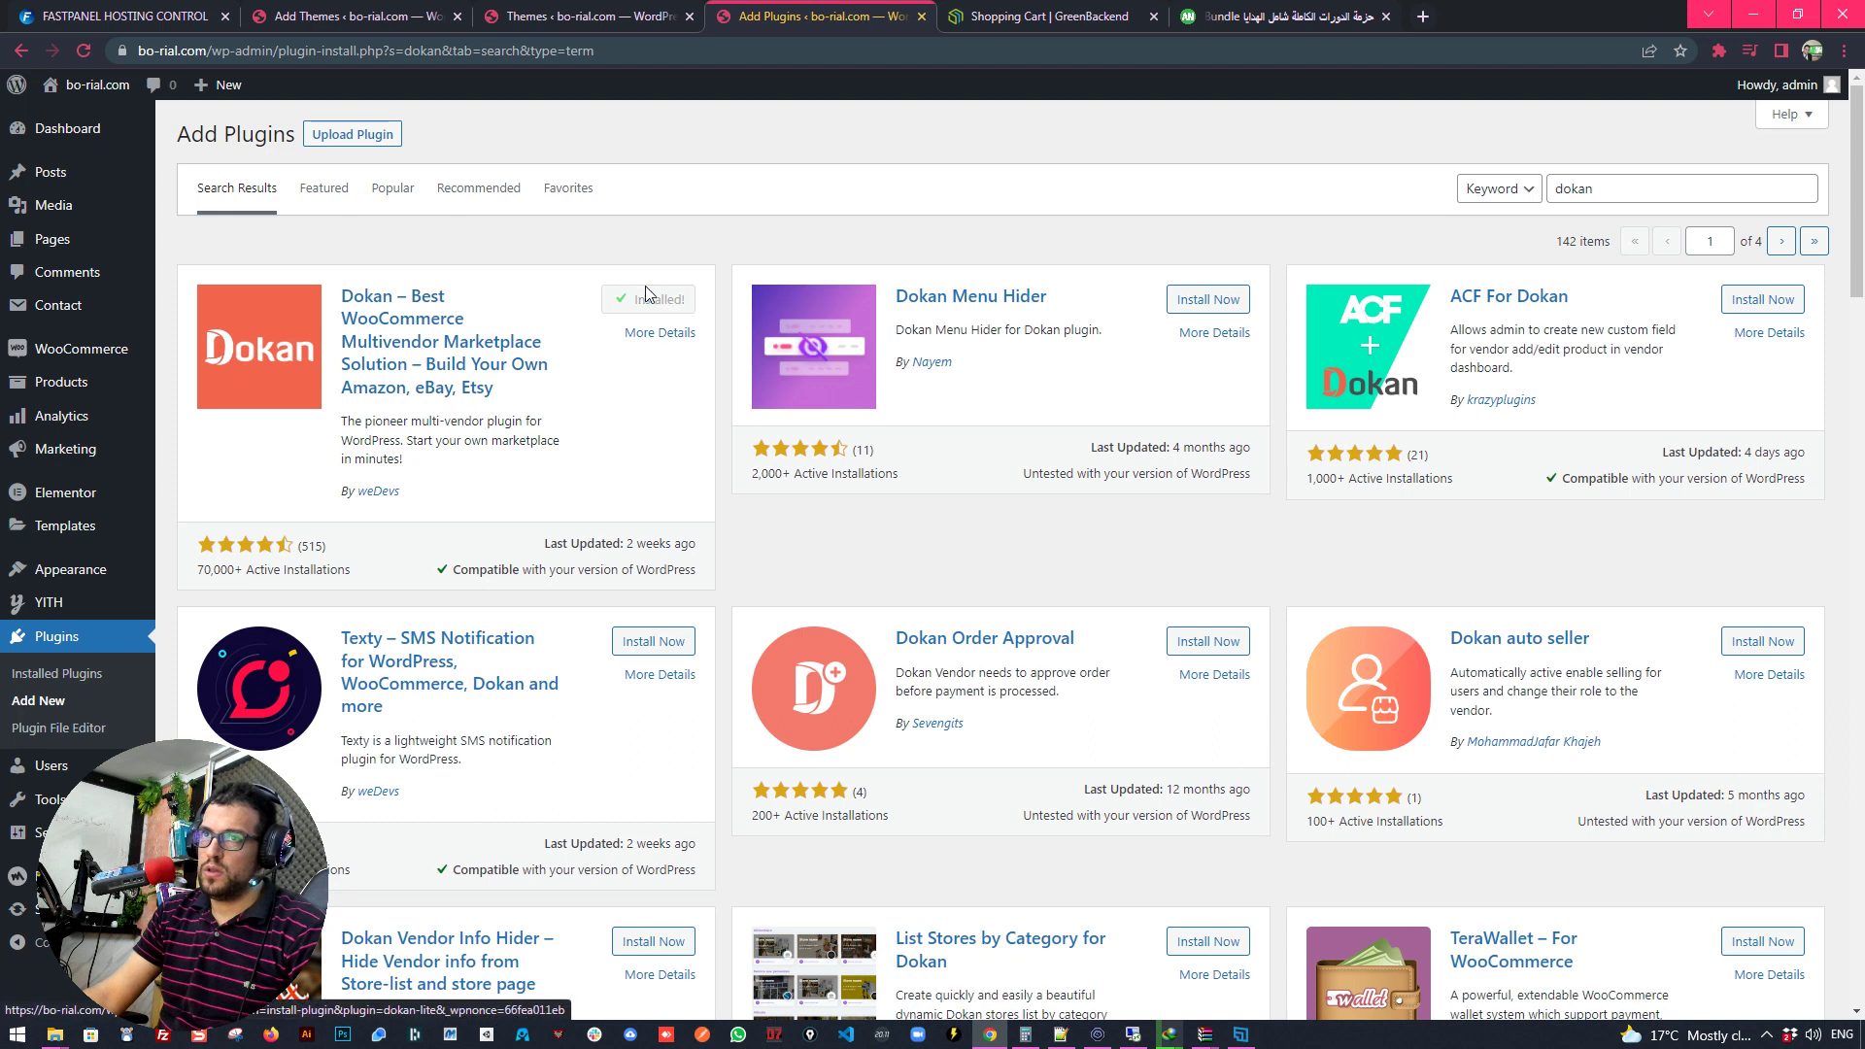
click(661, 299)
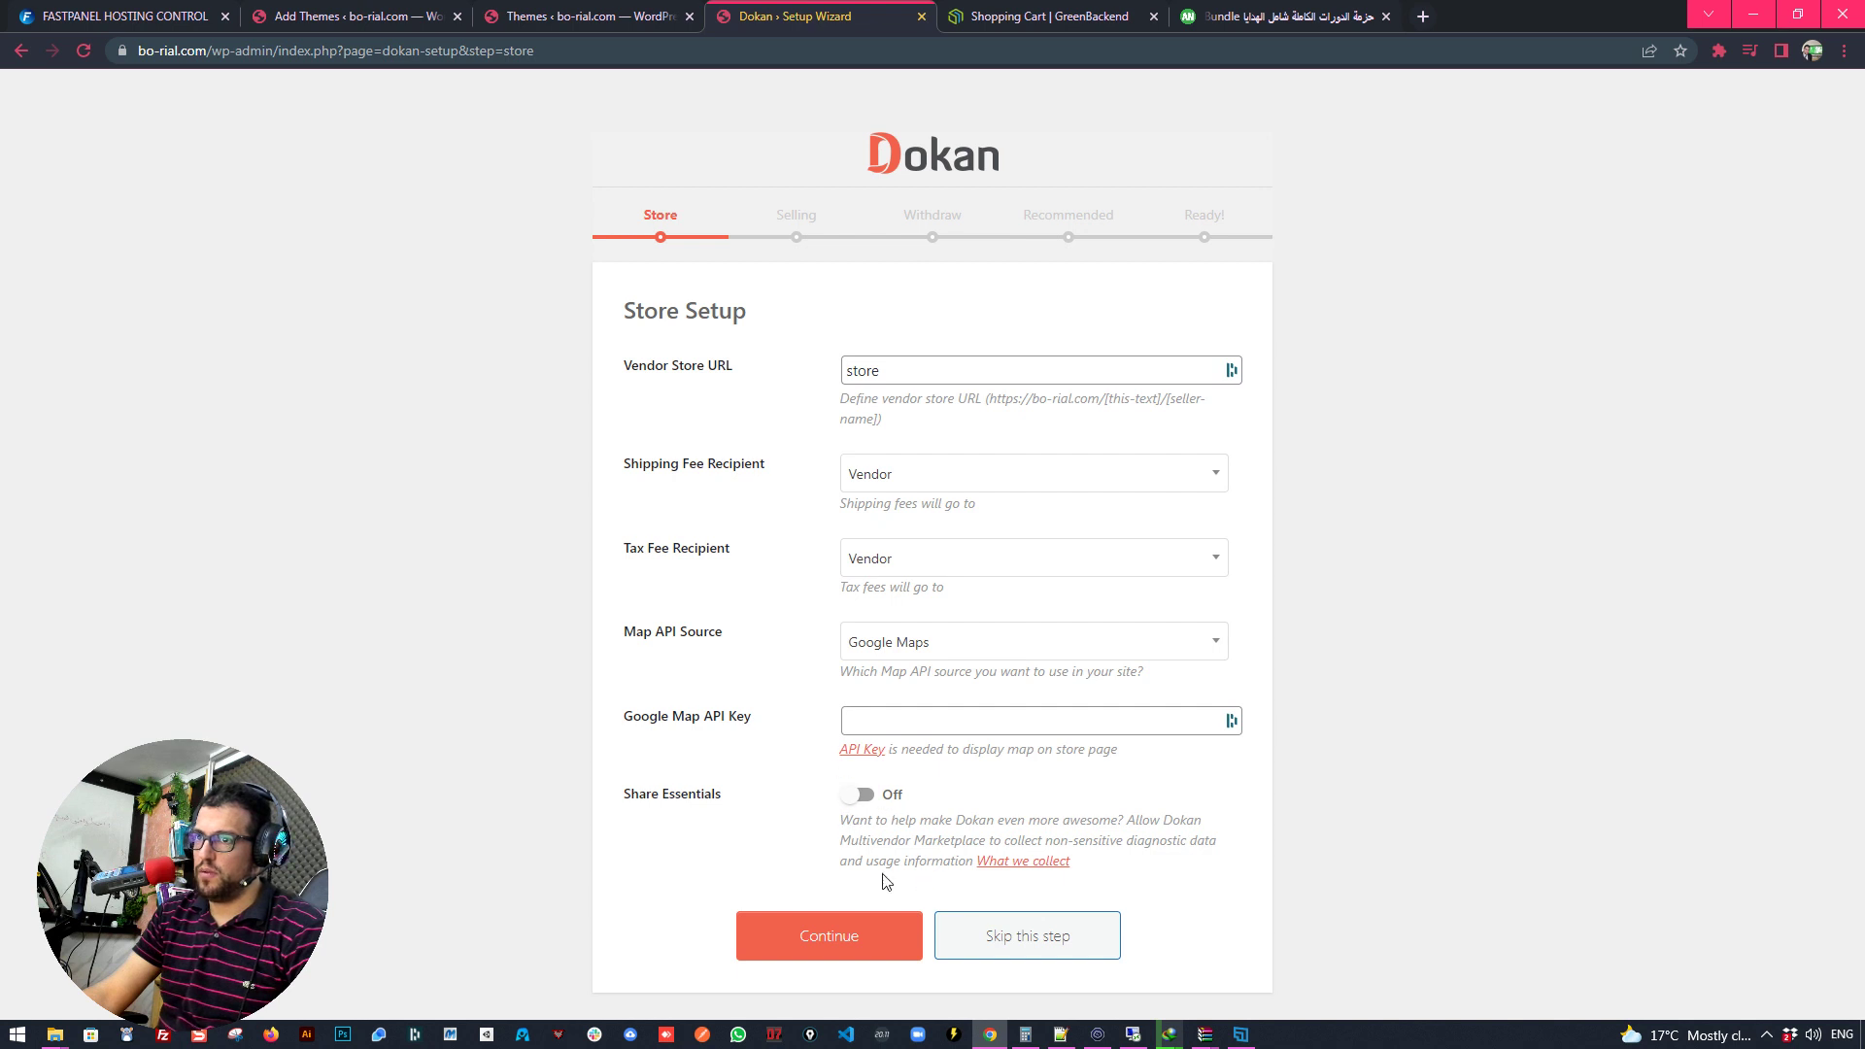
Accept the Dokan wizard defaults (10% commission, PayPal withdraw, recommended plugins) and finish.
click(854, 933)
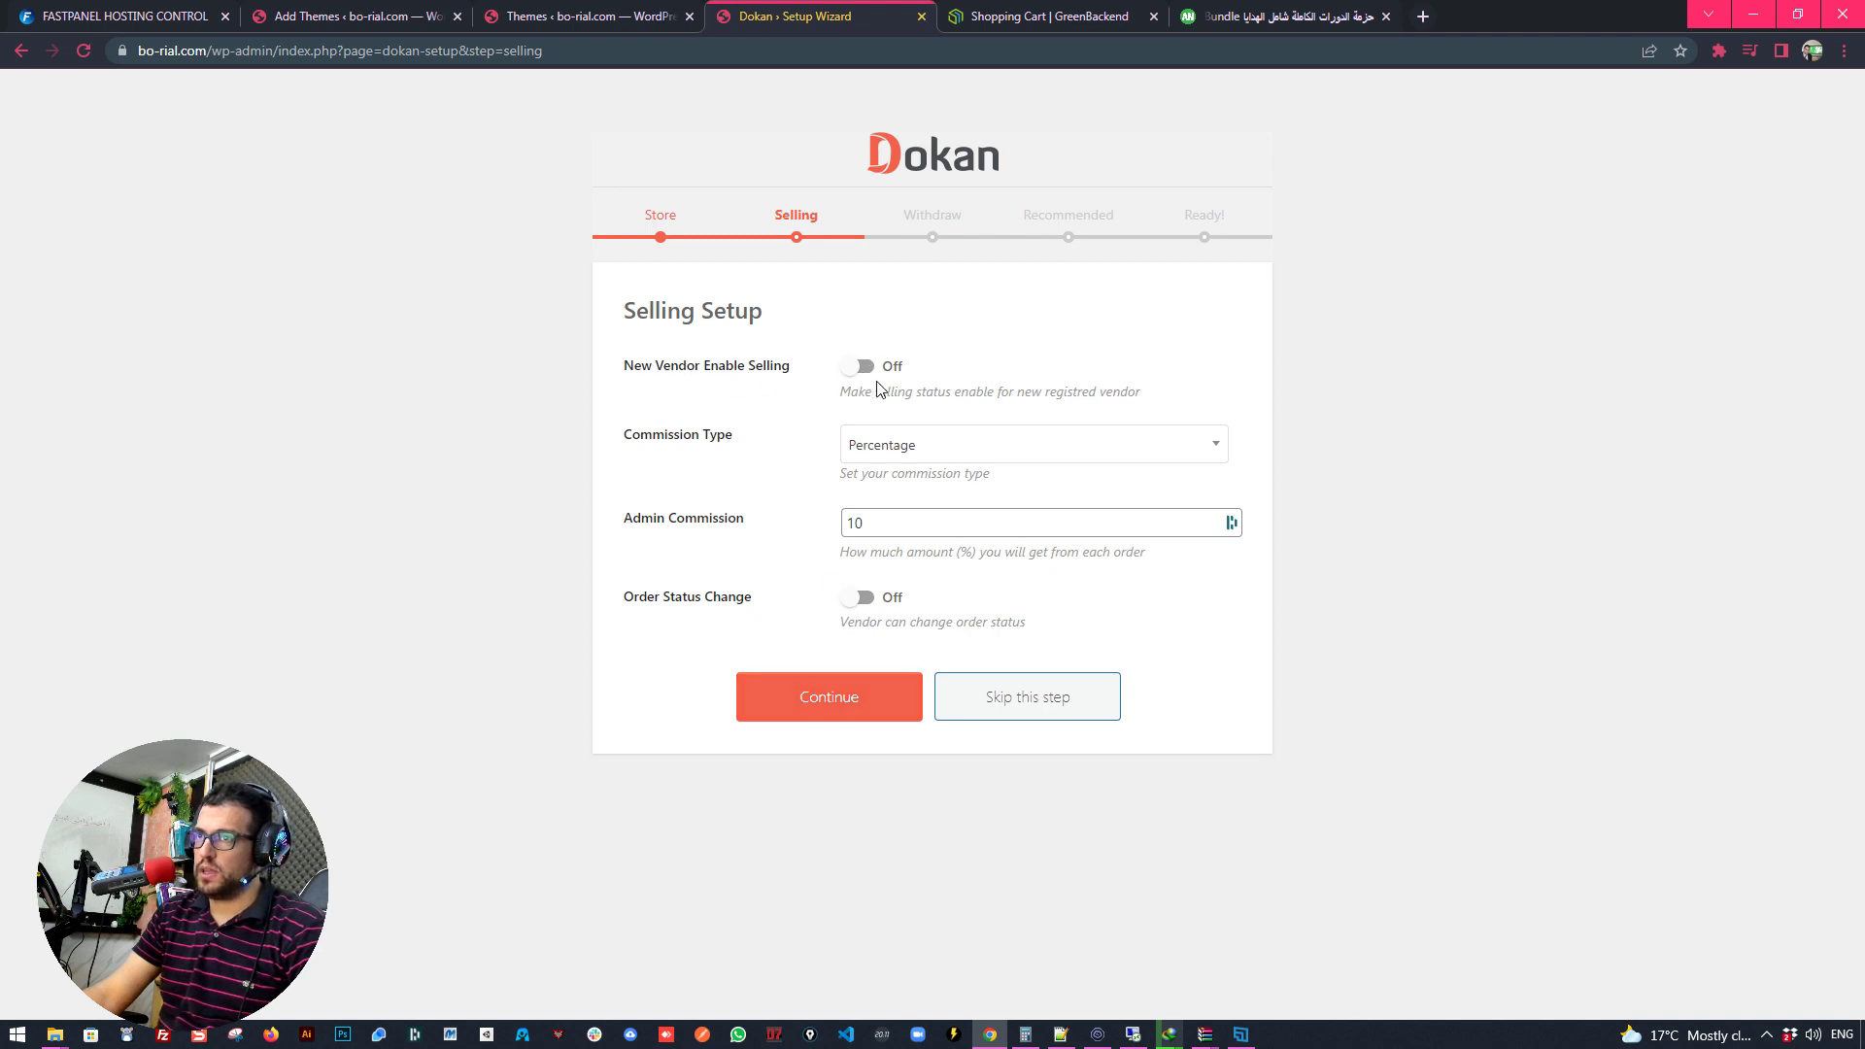
click(824, 702)
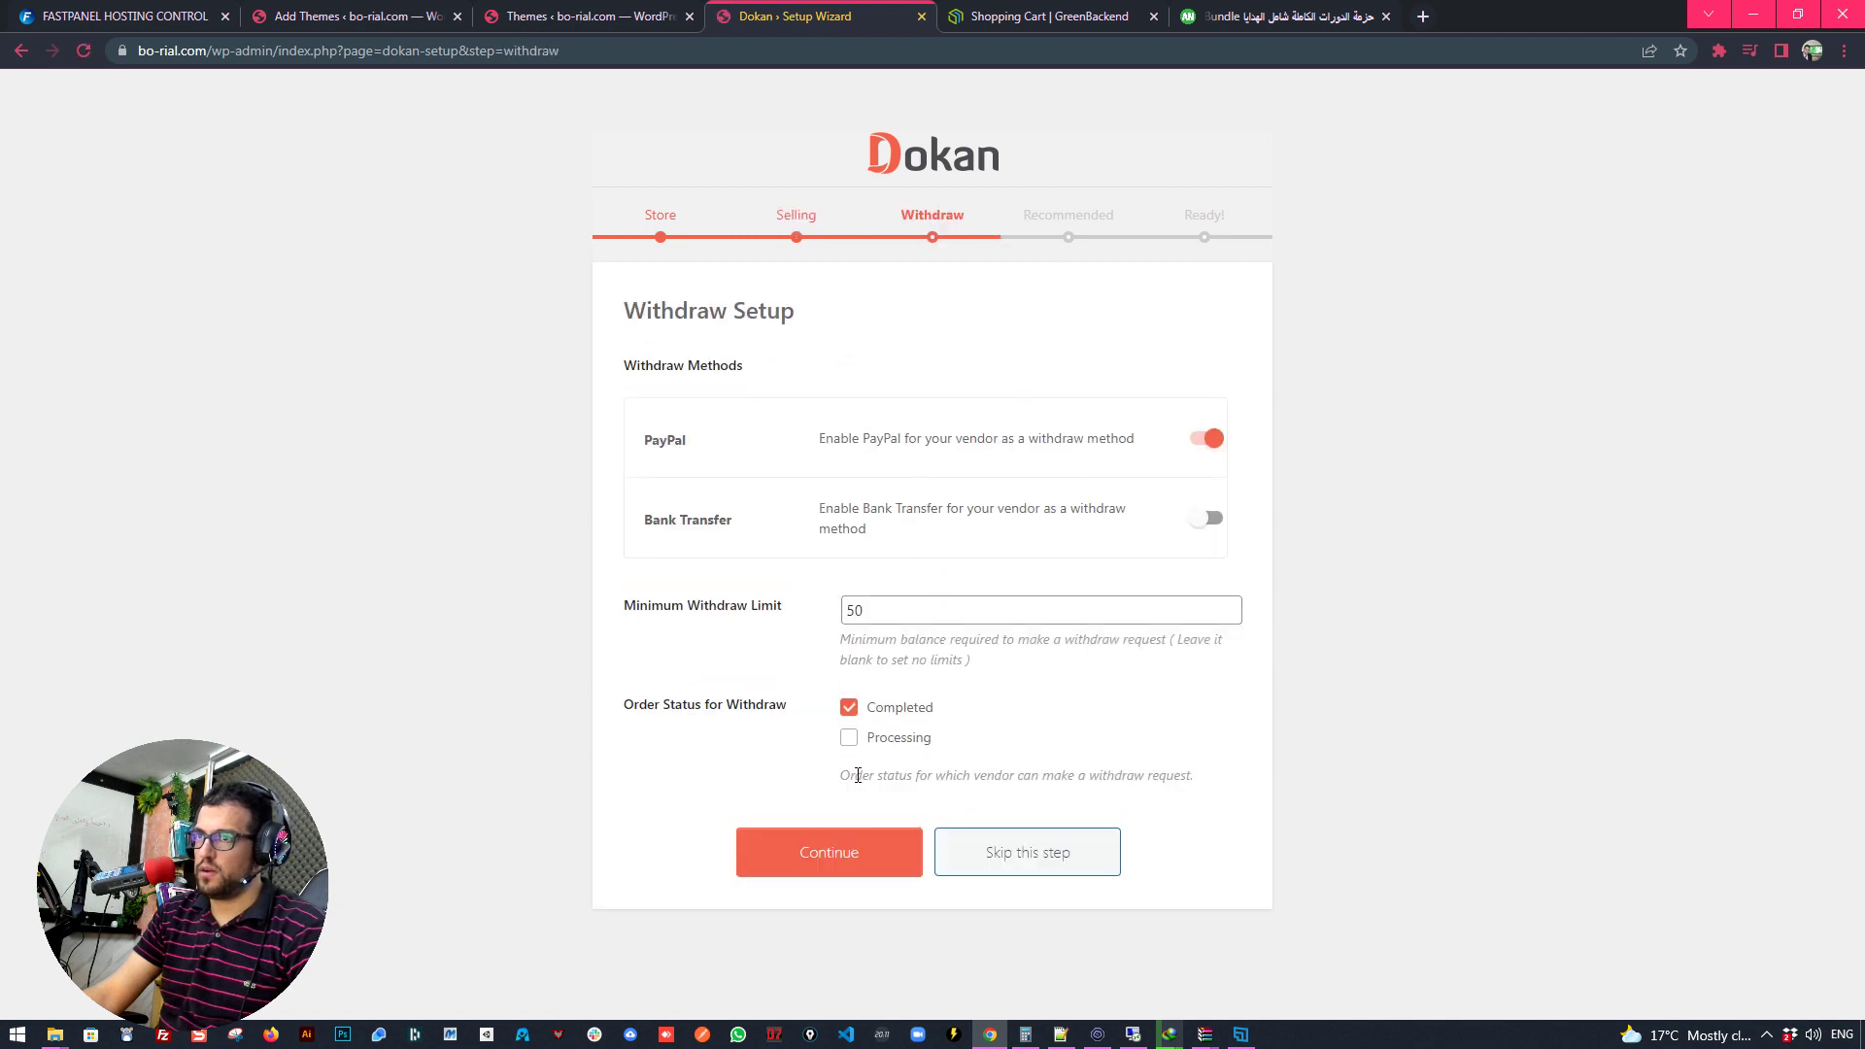
click(835, 861)
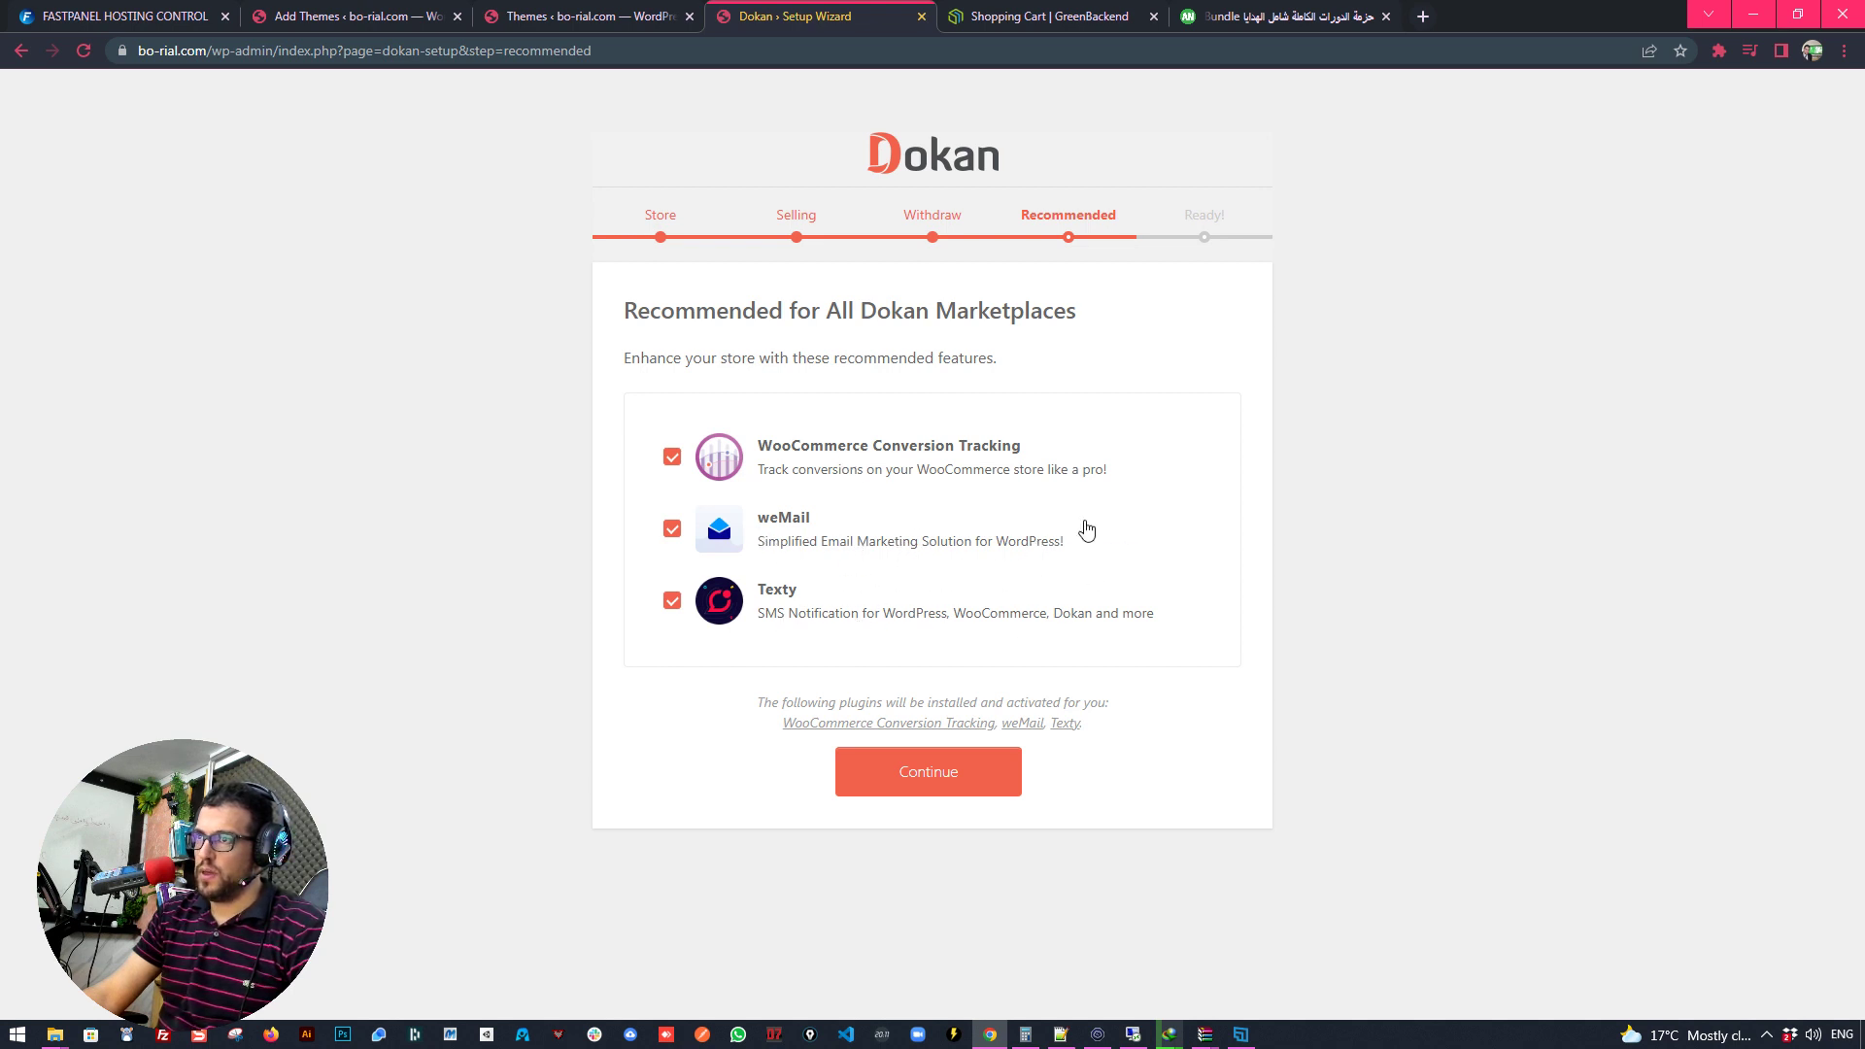
click(960, 787)
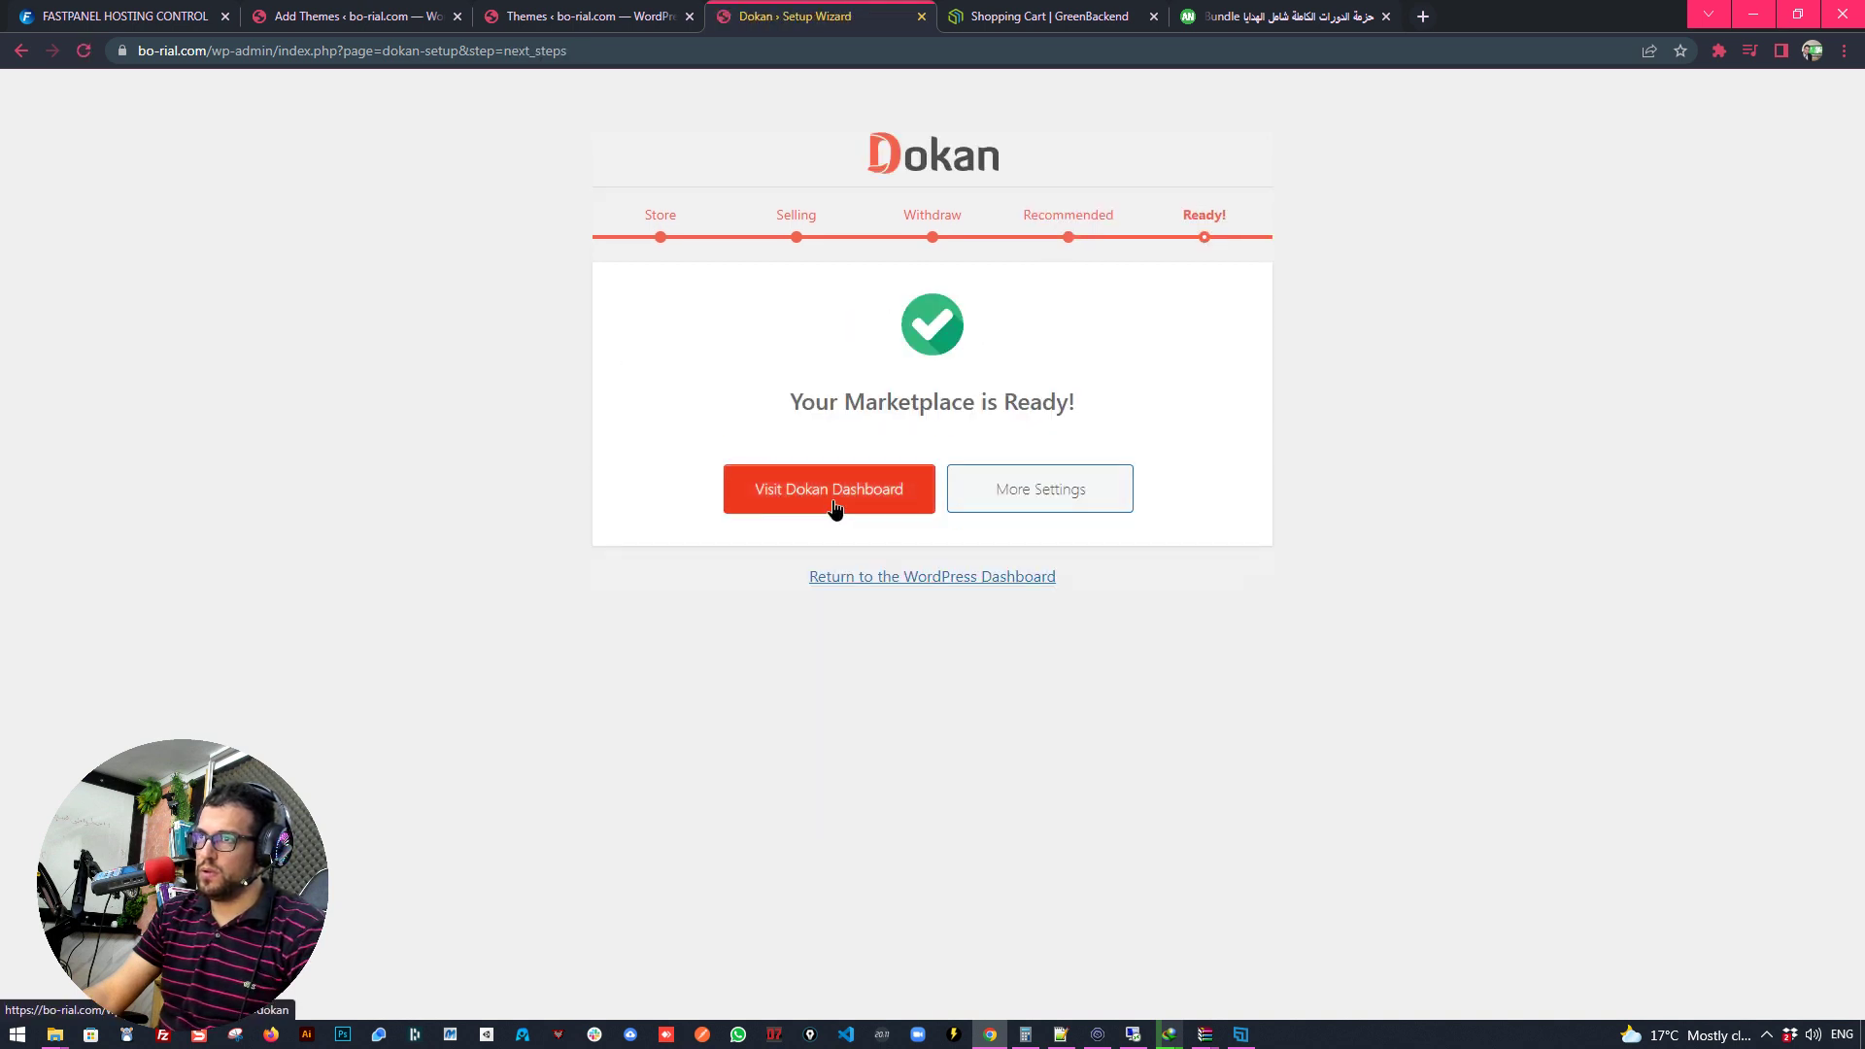
click(831, 502)
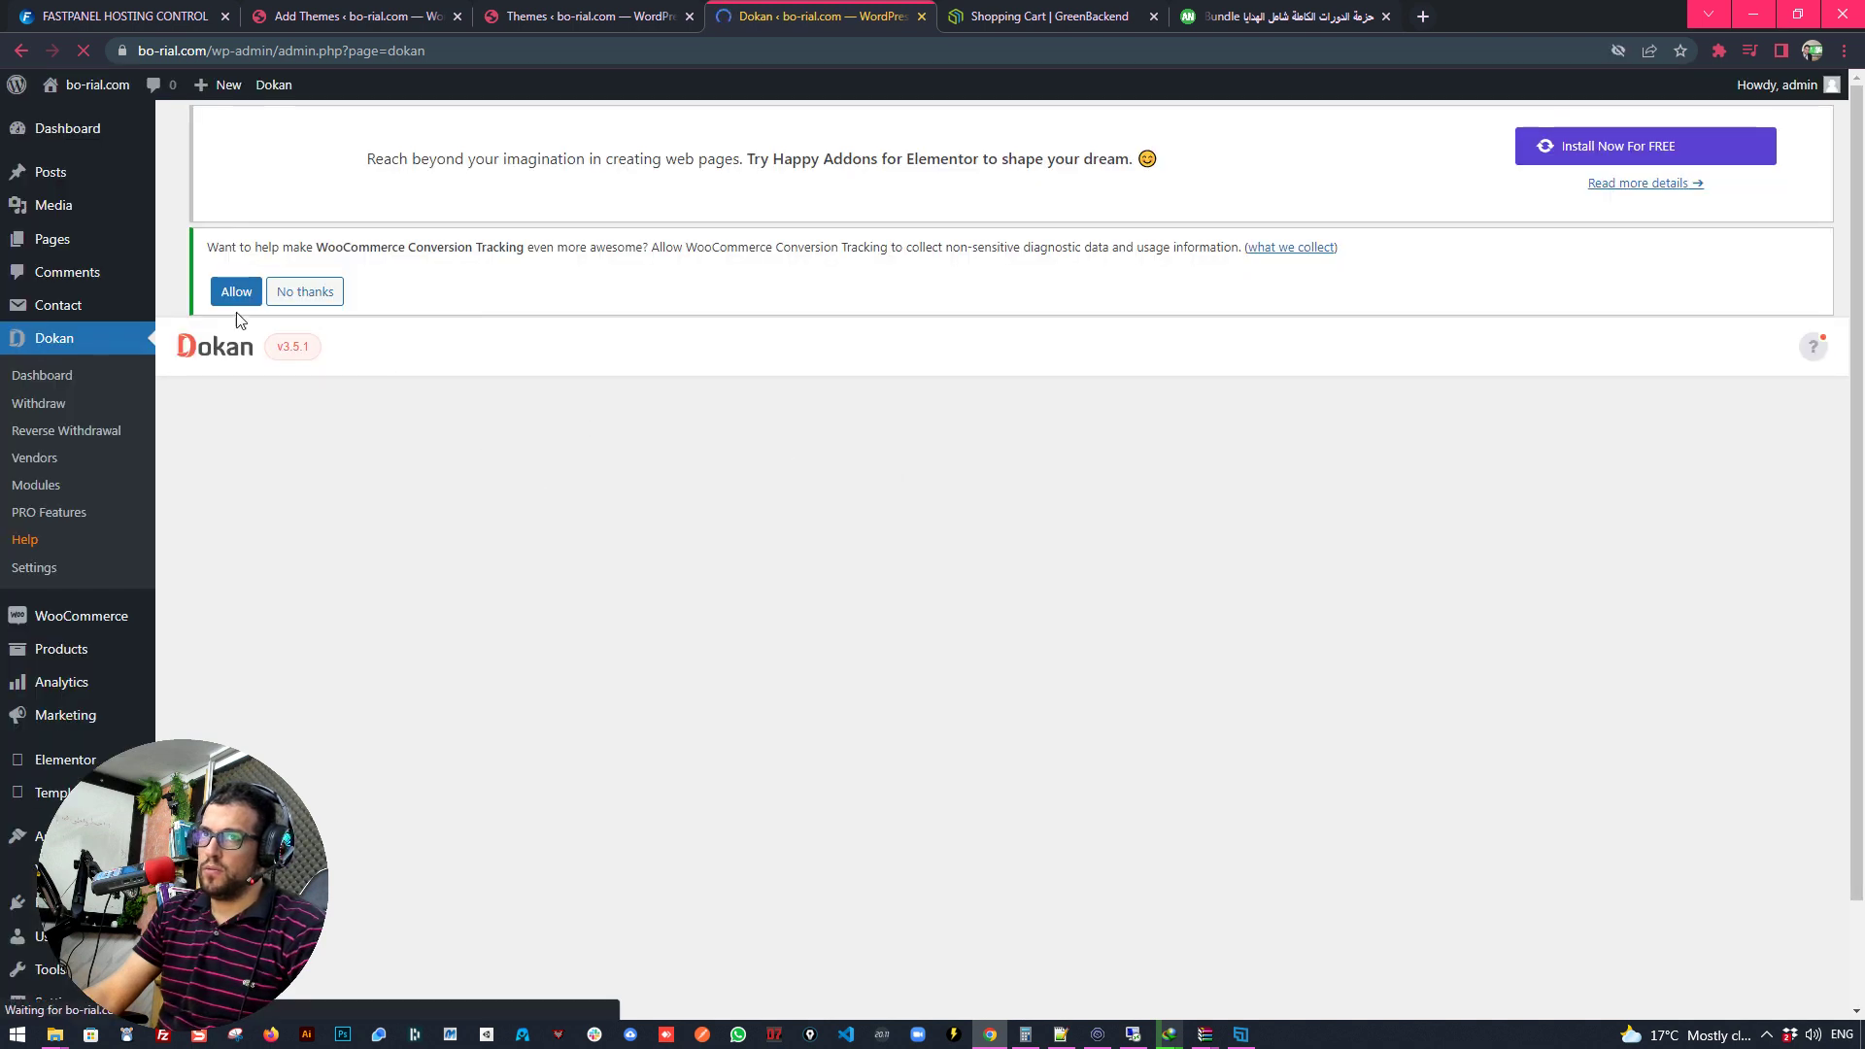
click(297, 292)
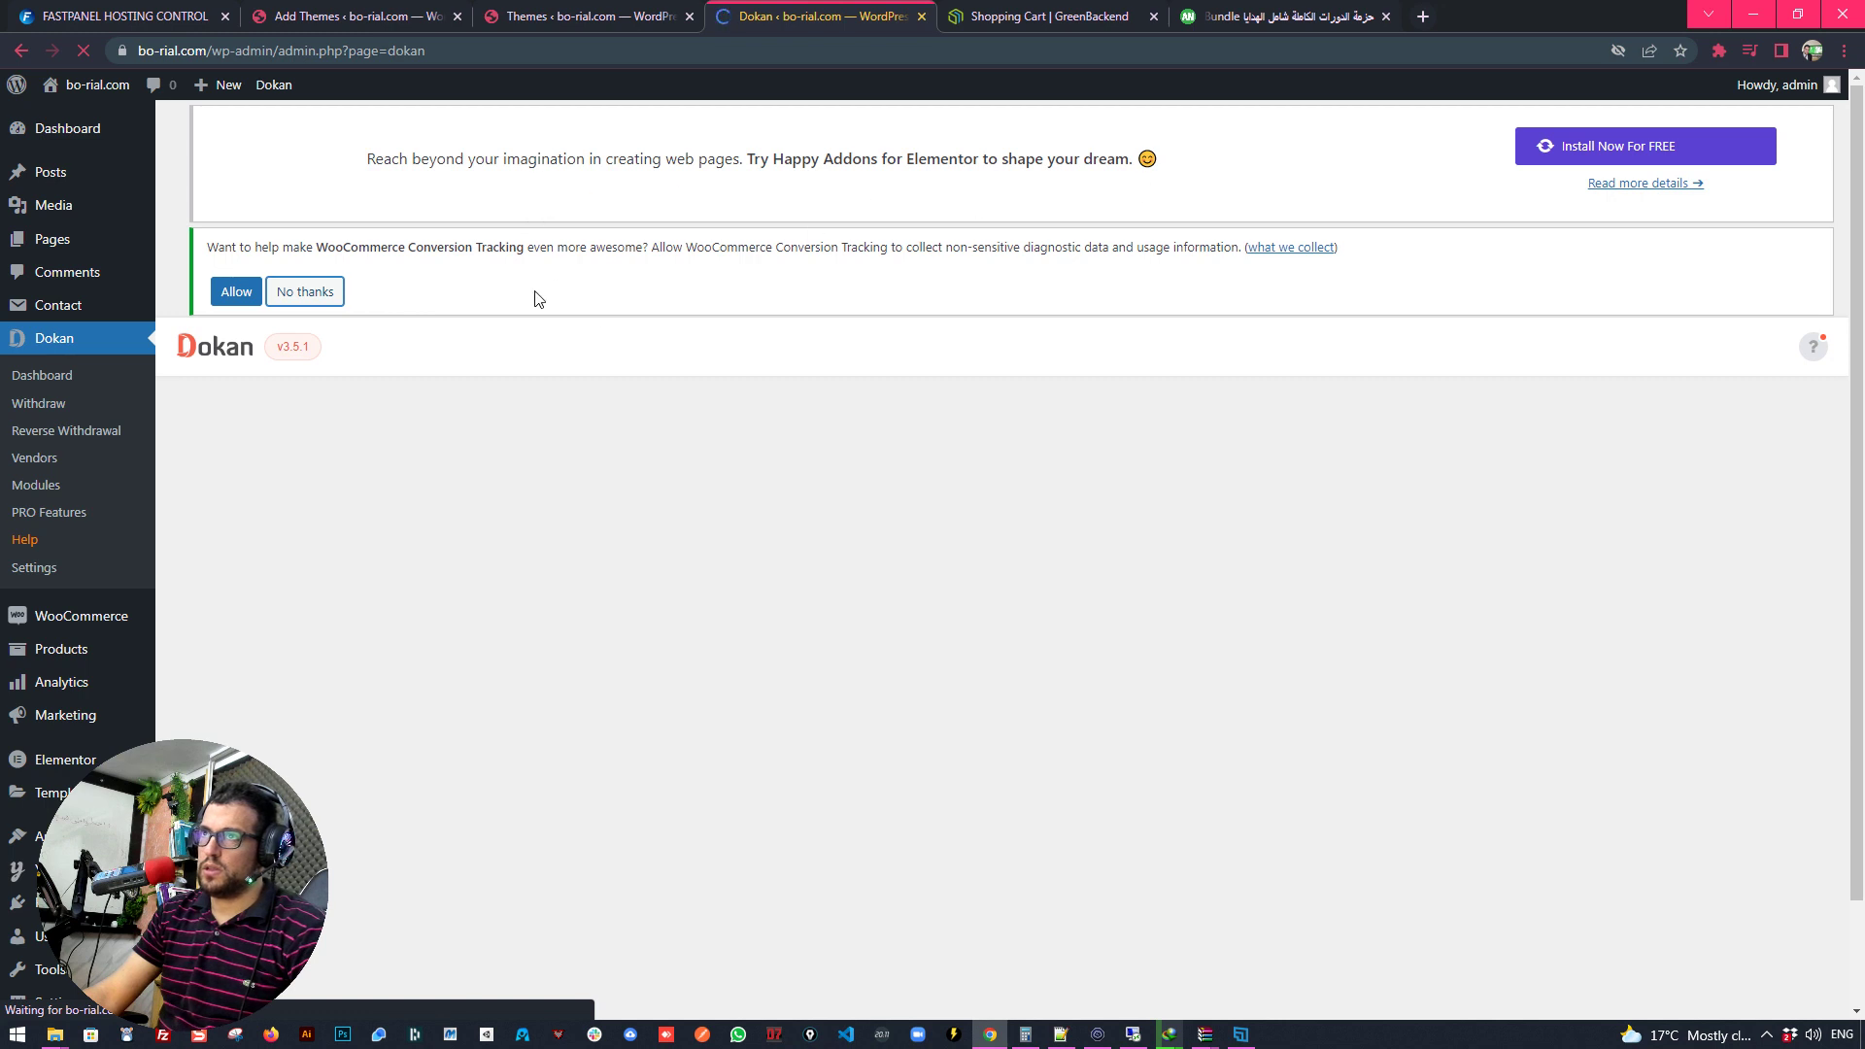
scroll(326, 379, down, 1)
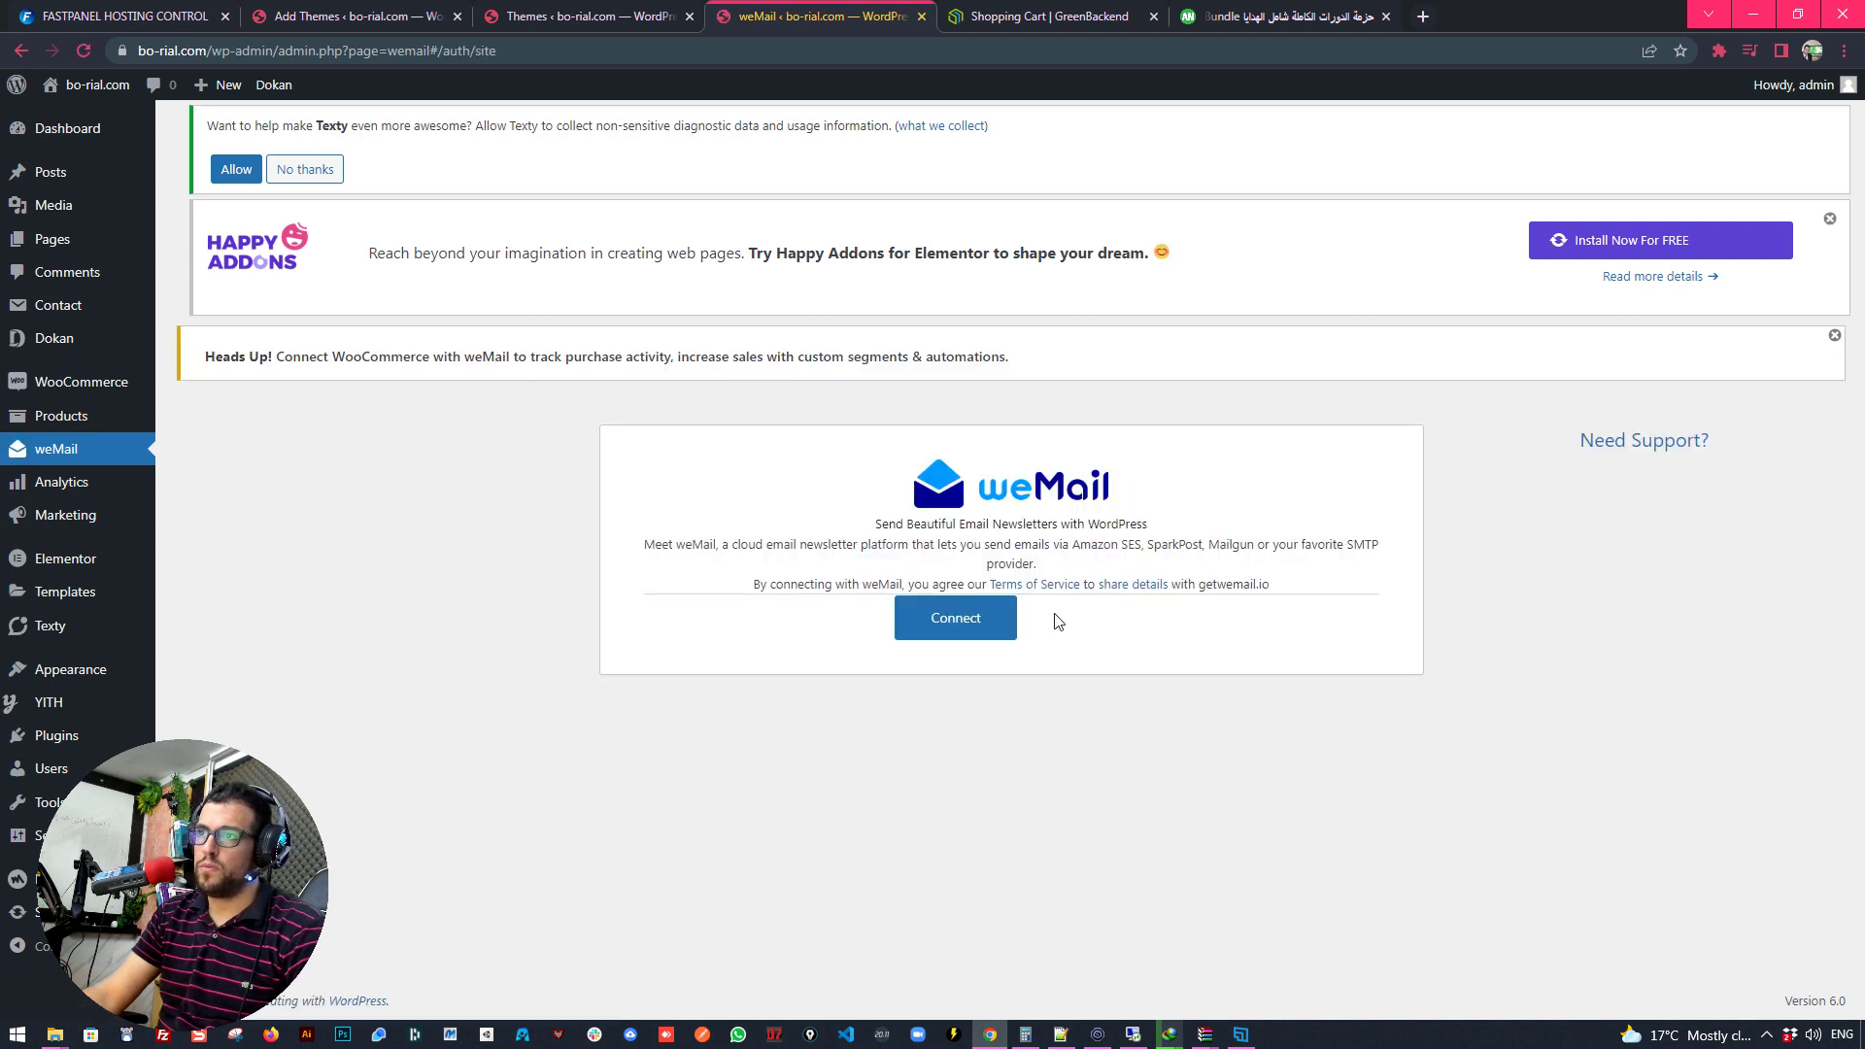
click(947, 631)
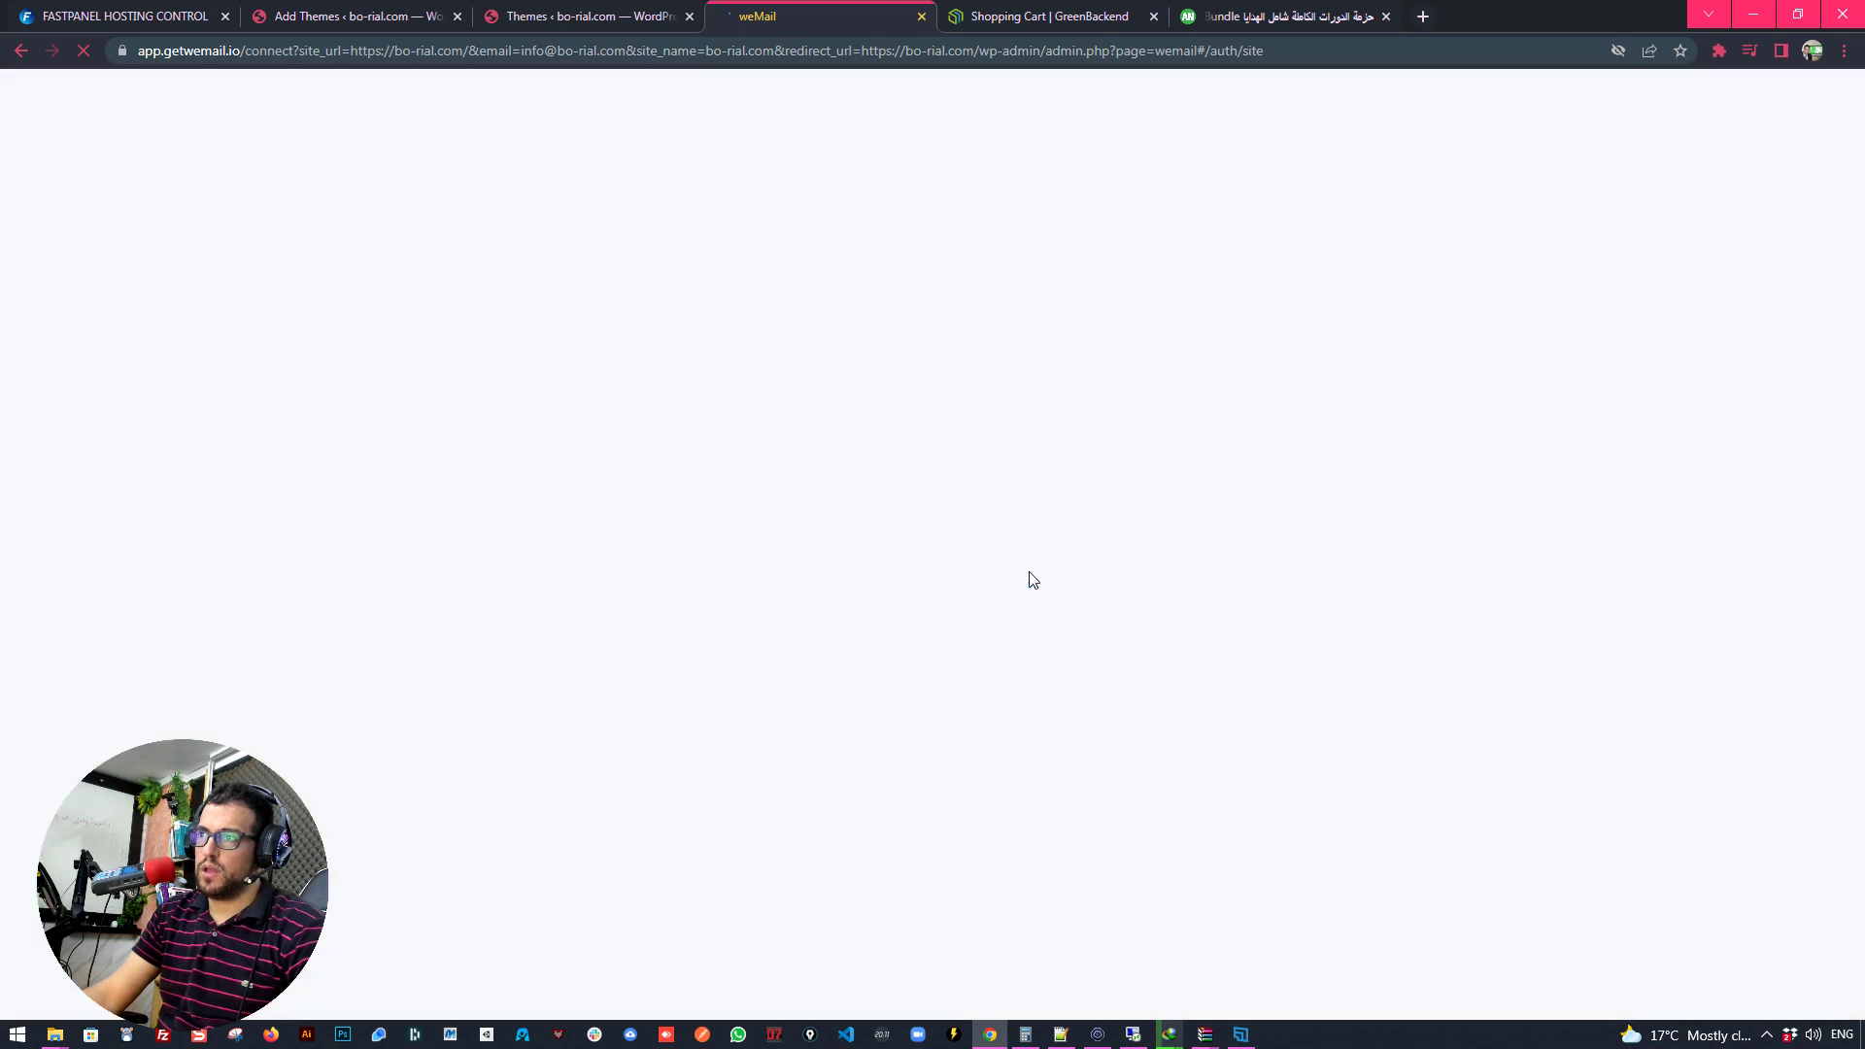
click(21, 50)
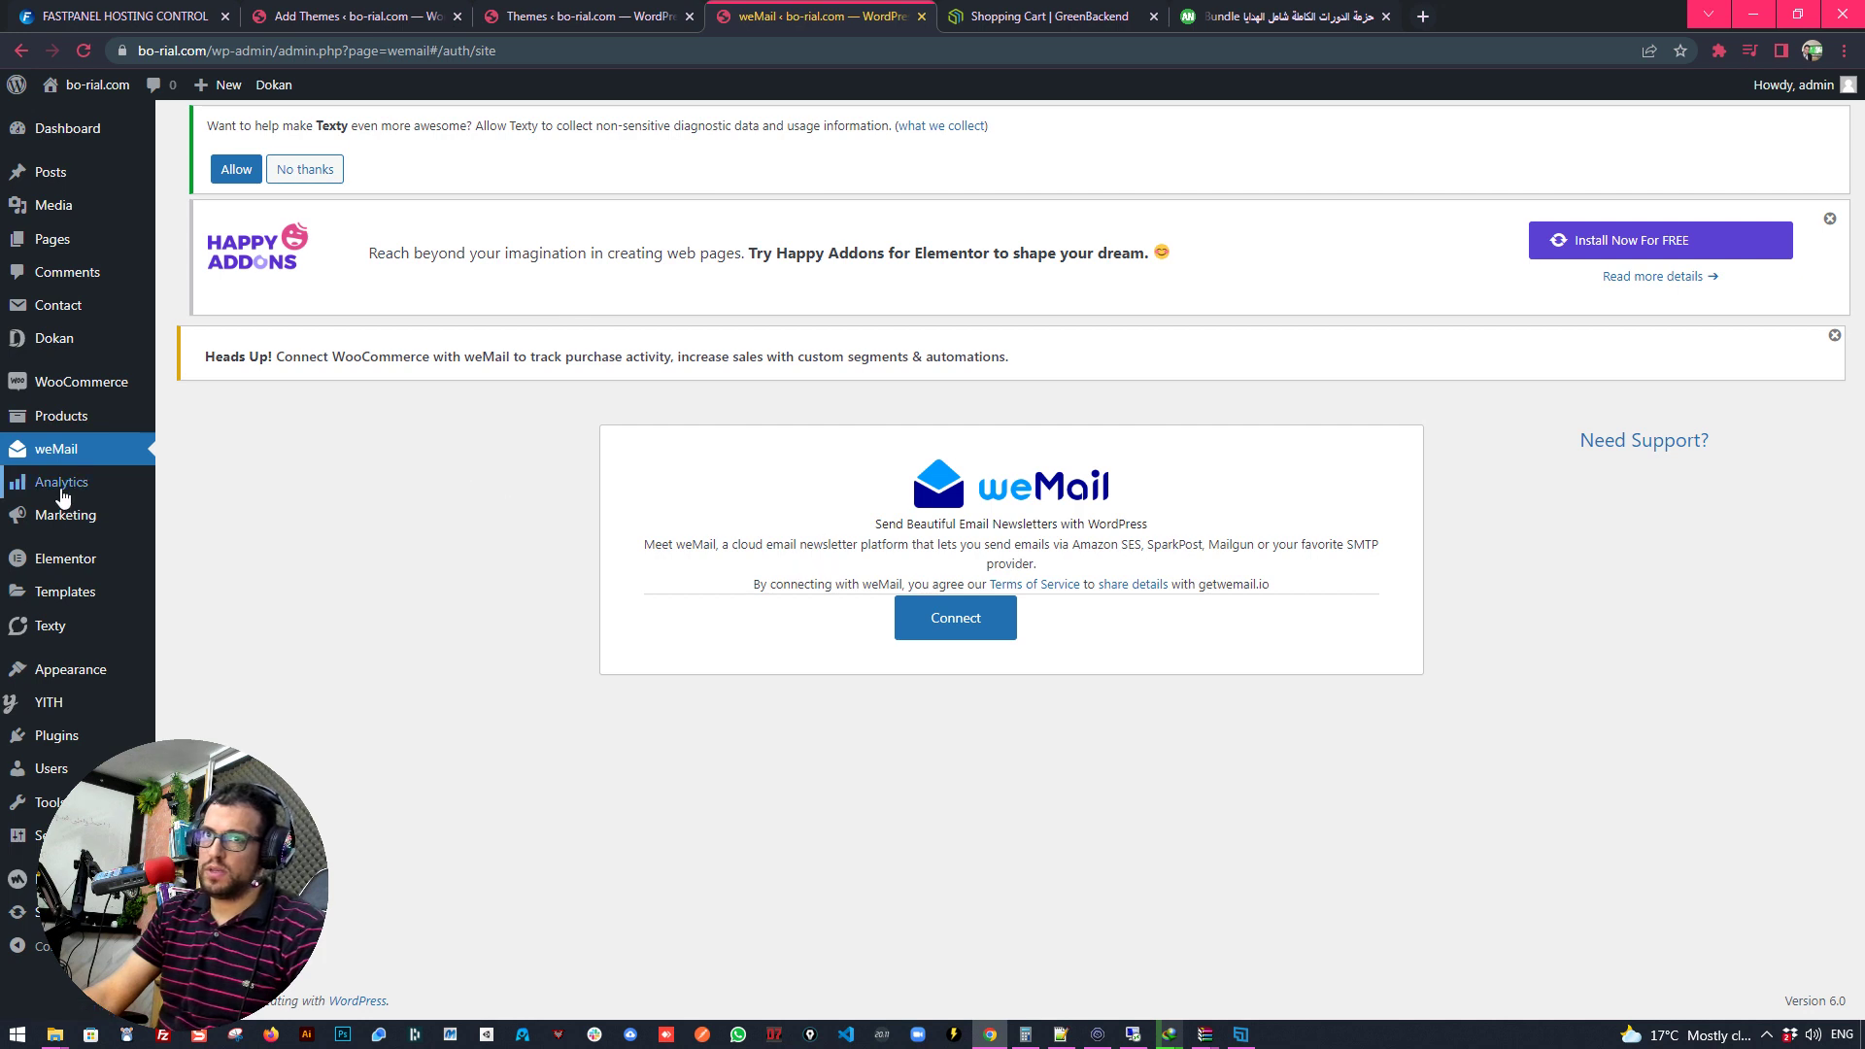
click(66, 340)
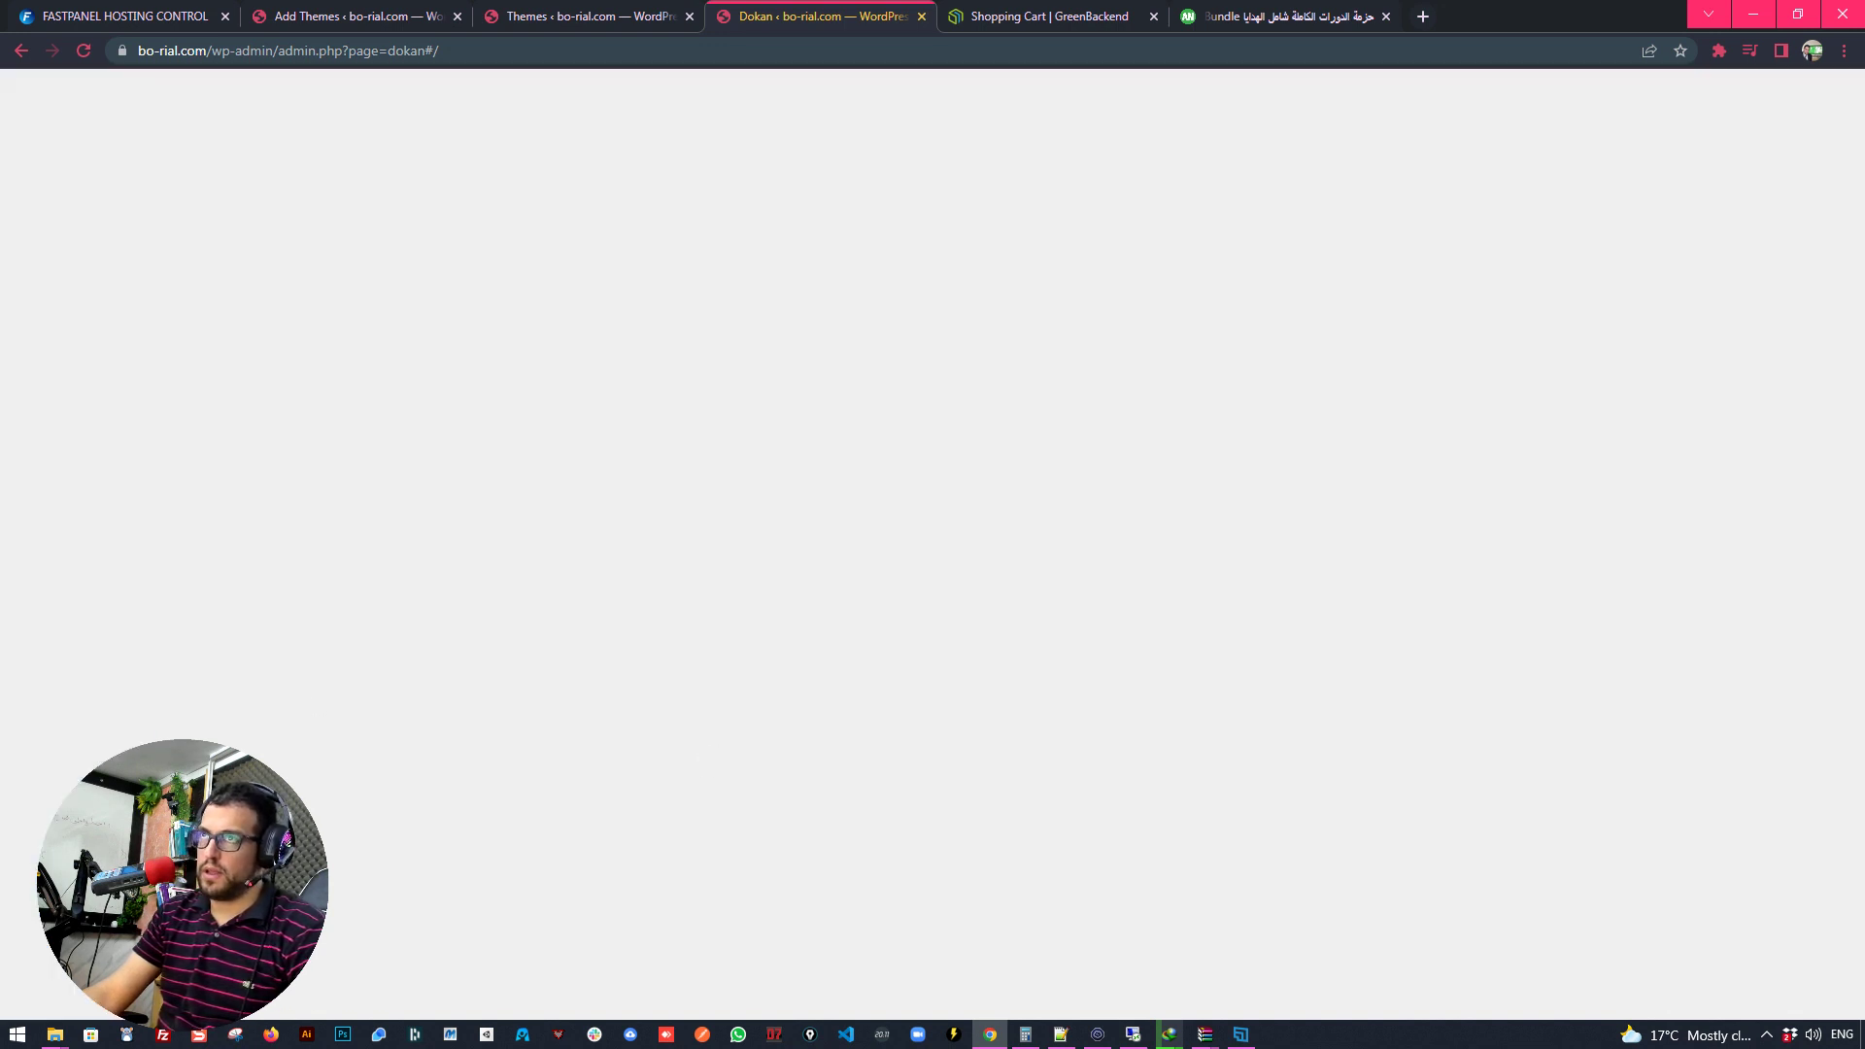
mouse_move(55, 1033)
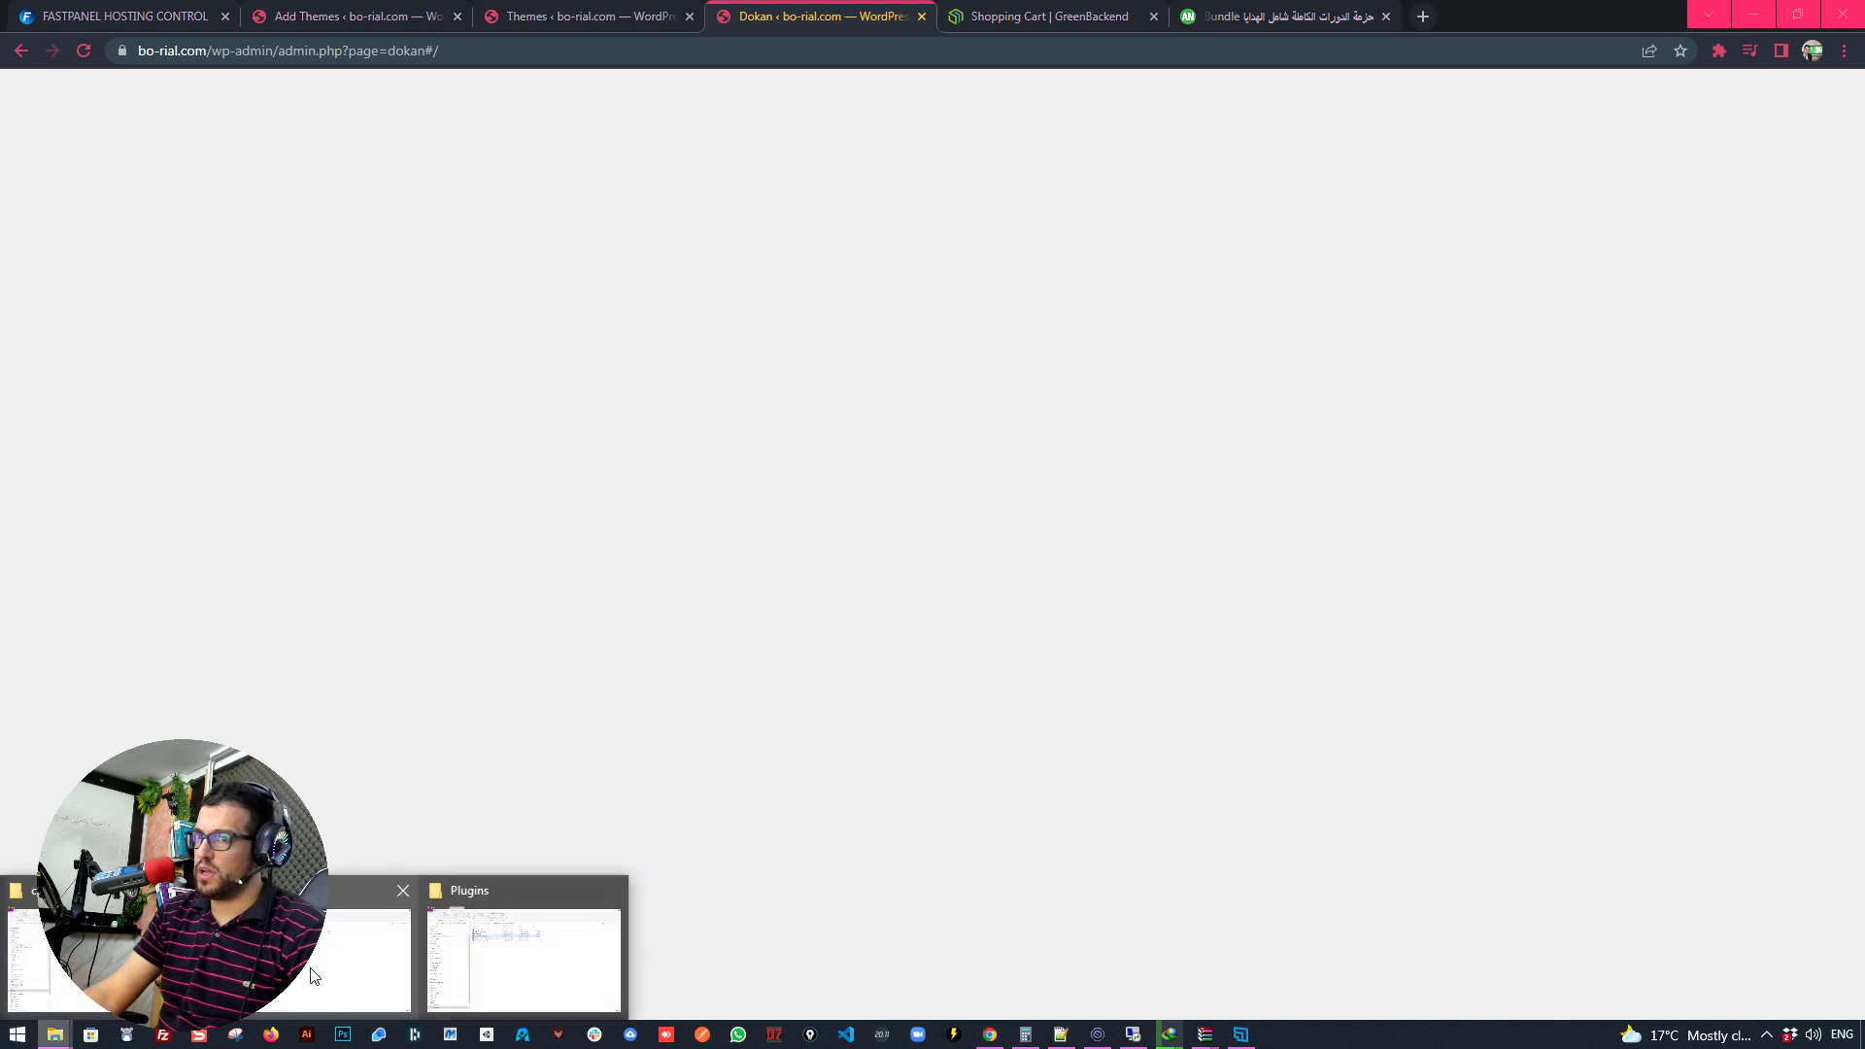
click(520, 952)
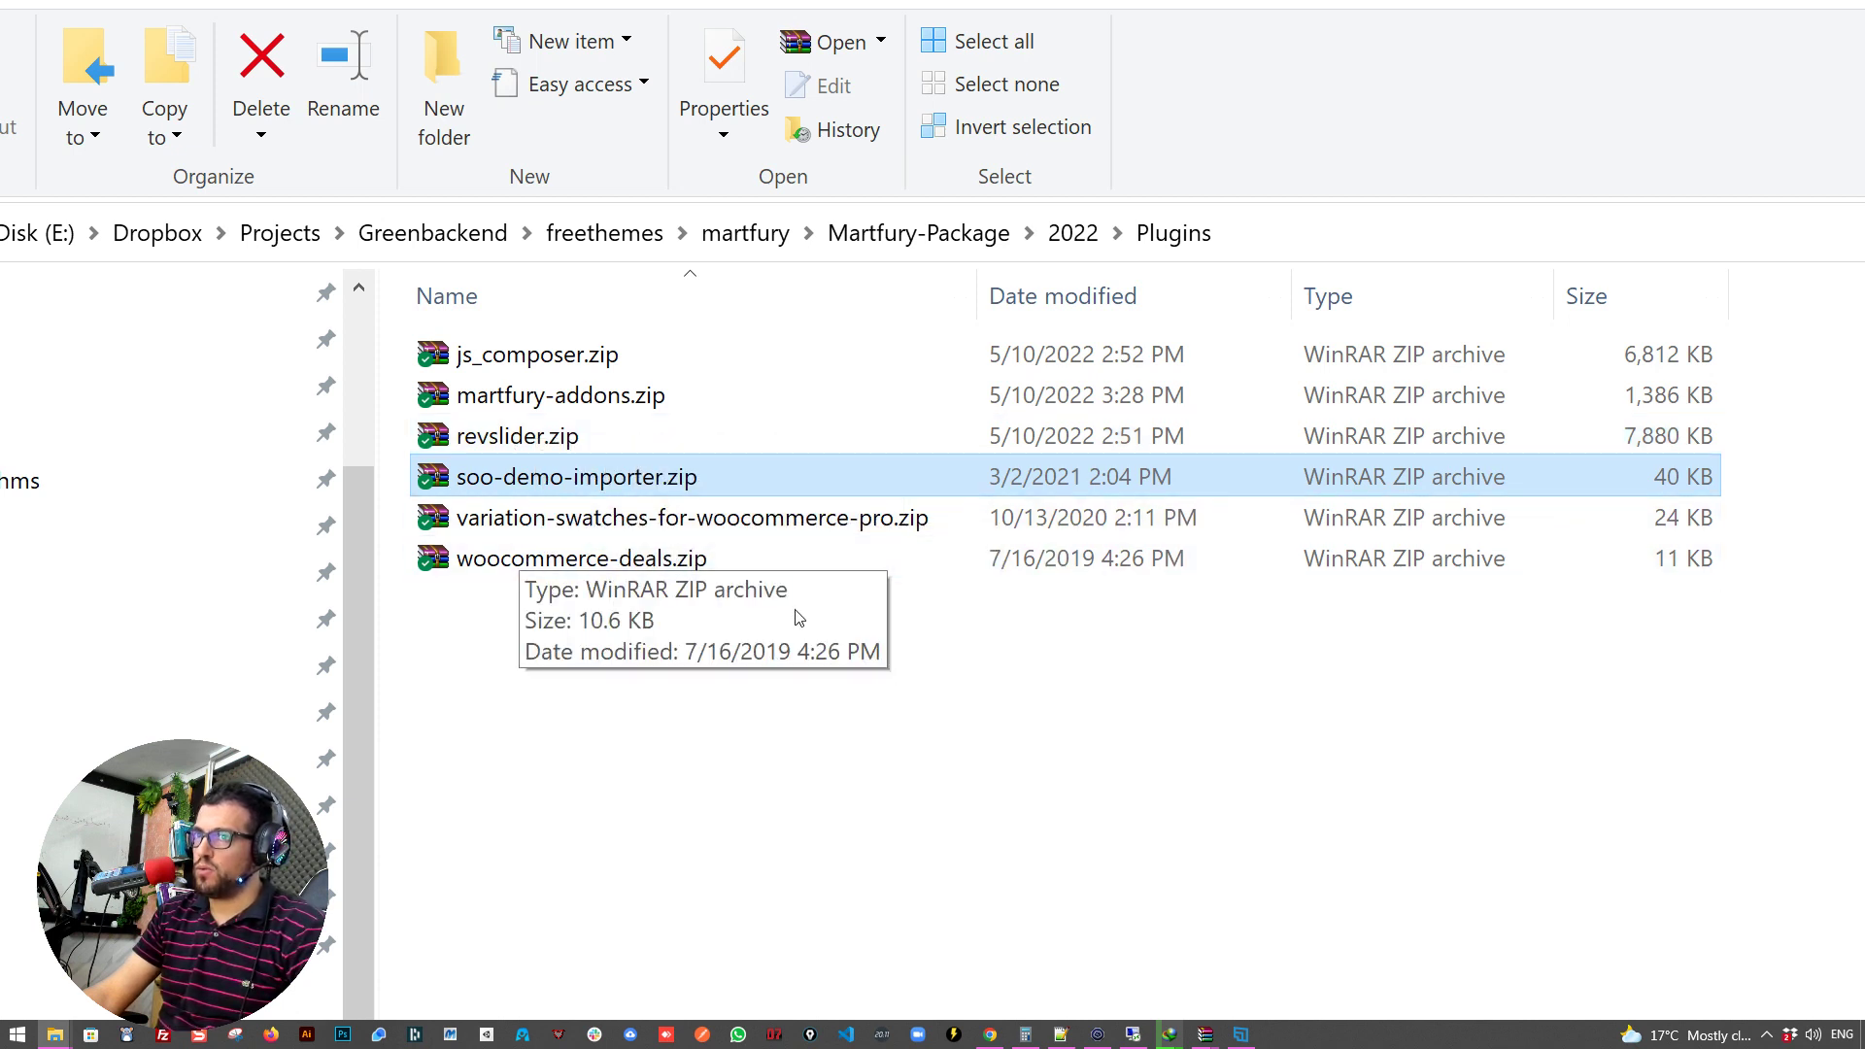
click(990, 1034)
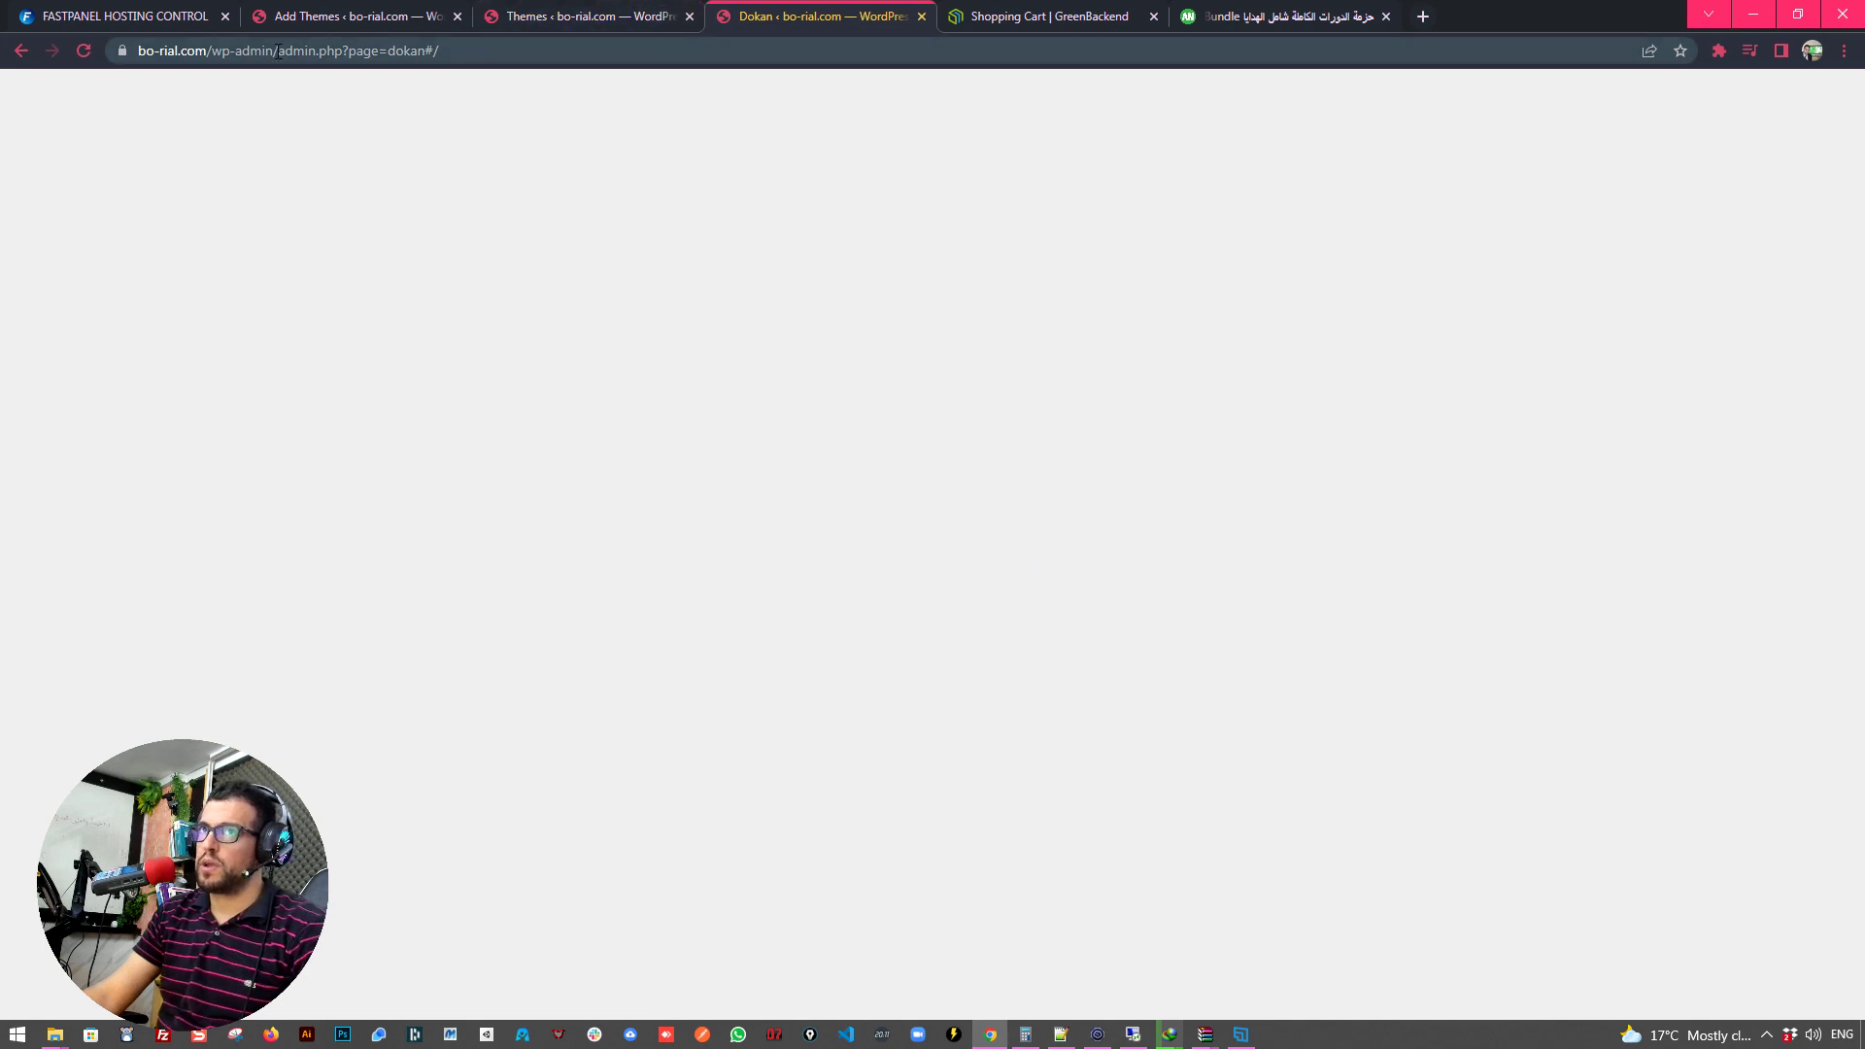
drag(279, 50, 485, 50)
key(BackSpace)
Load wp-admin and review the installed plugins, including WCBoost Variation Swatches.
key(Return)
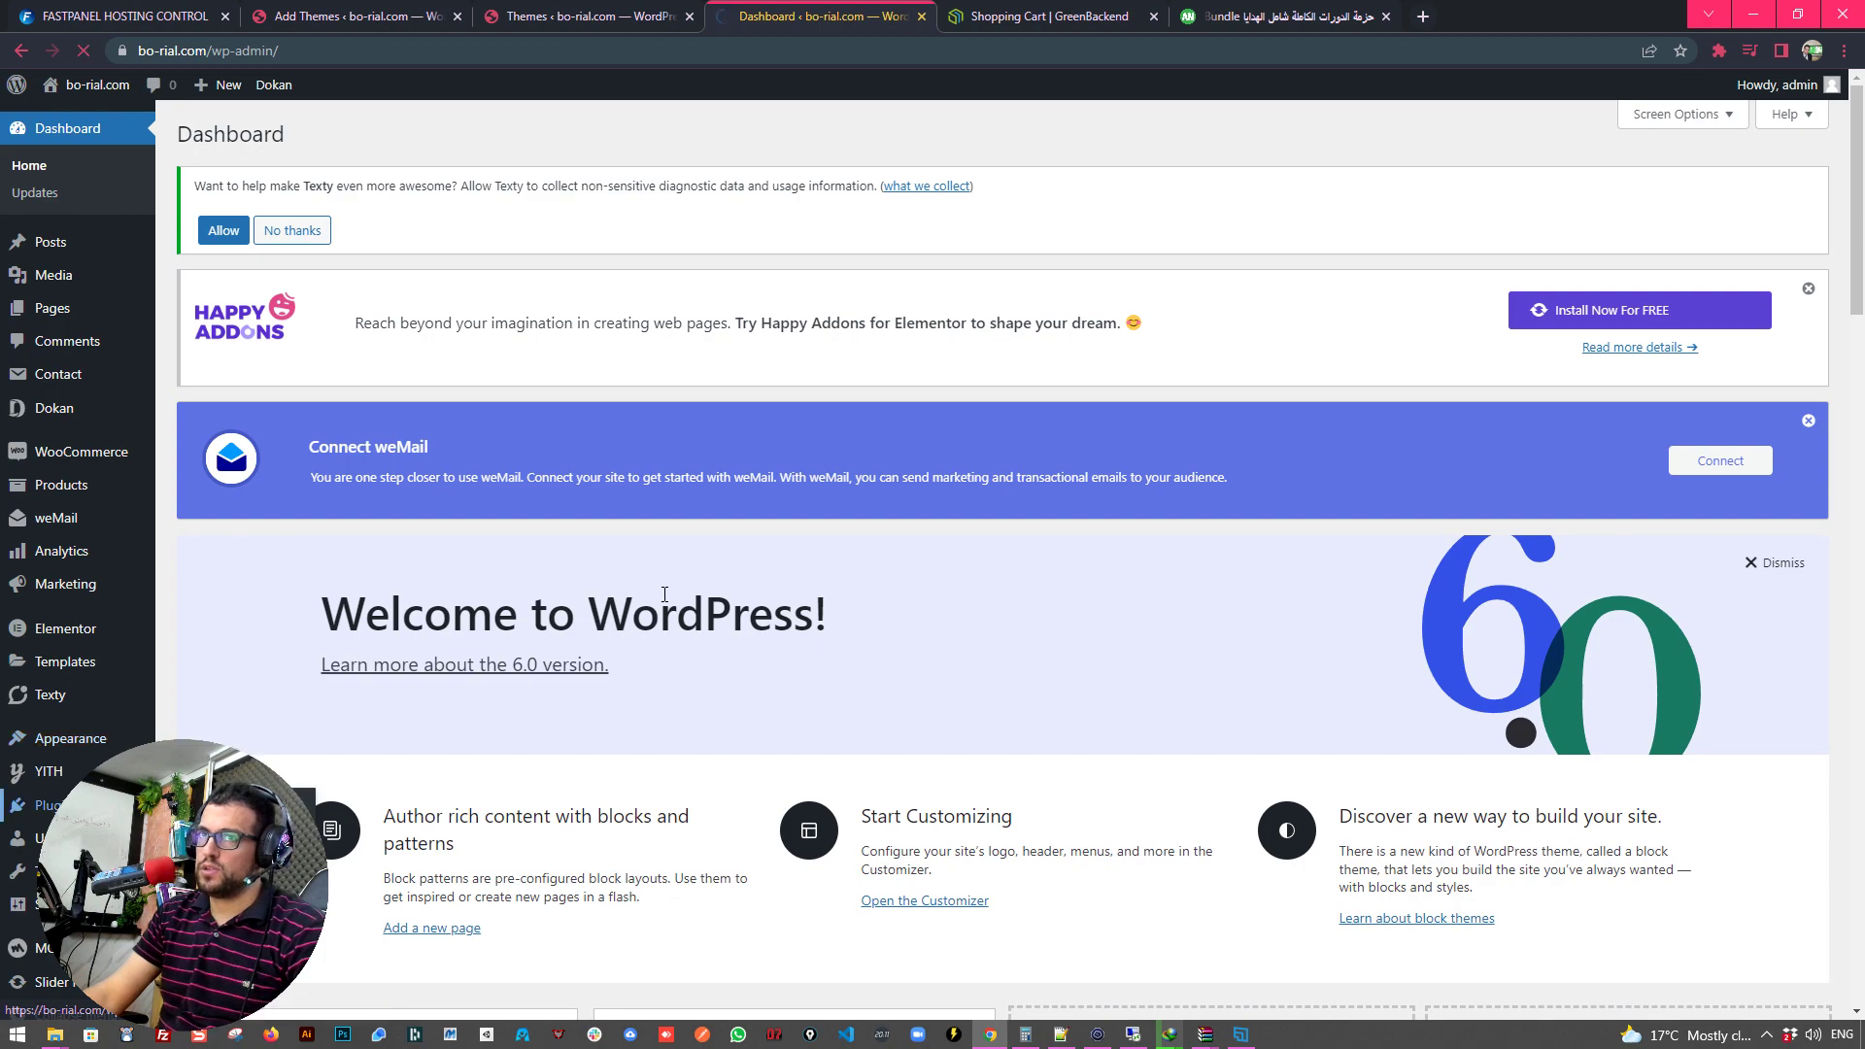
scroll(631, 594, down, 4)
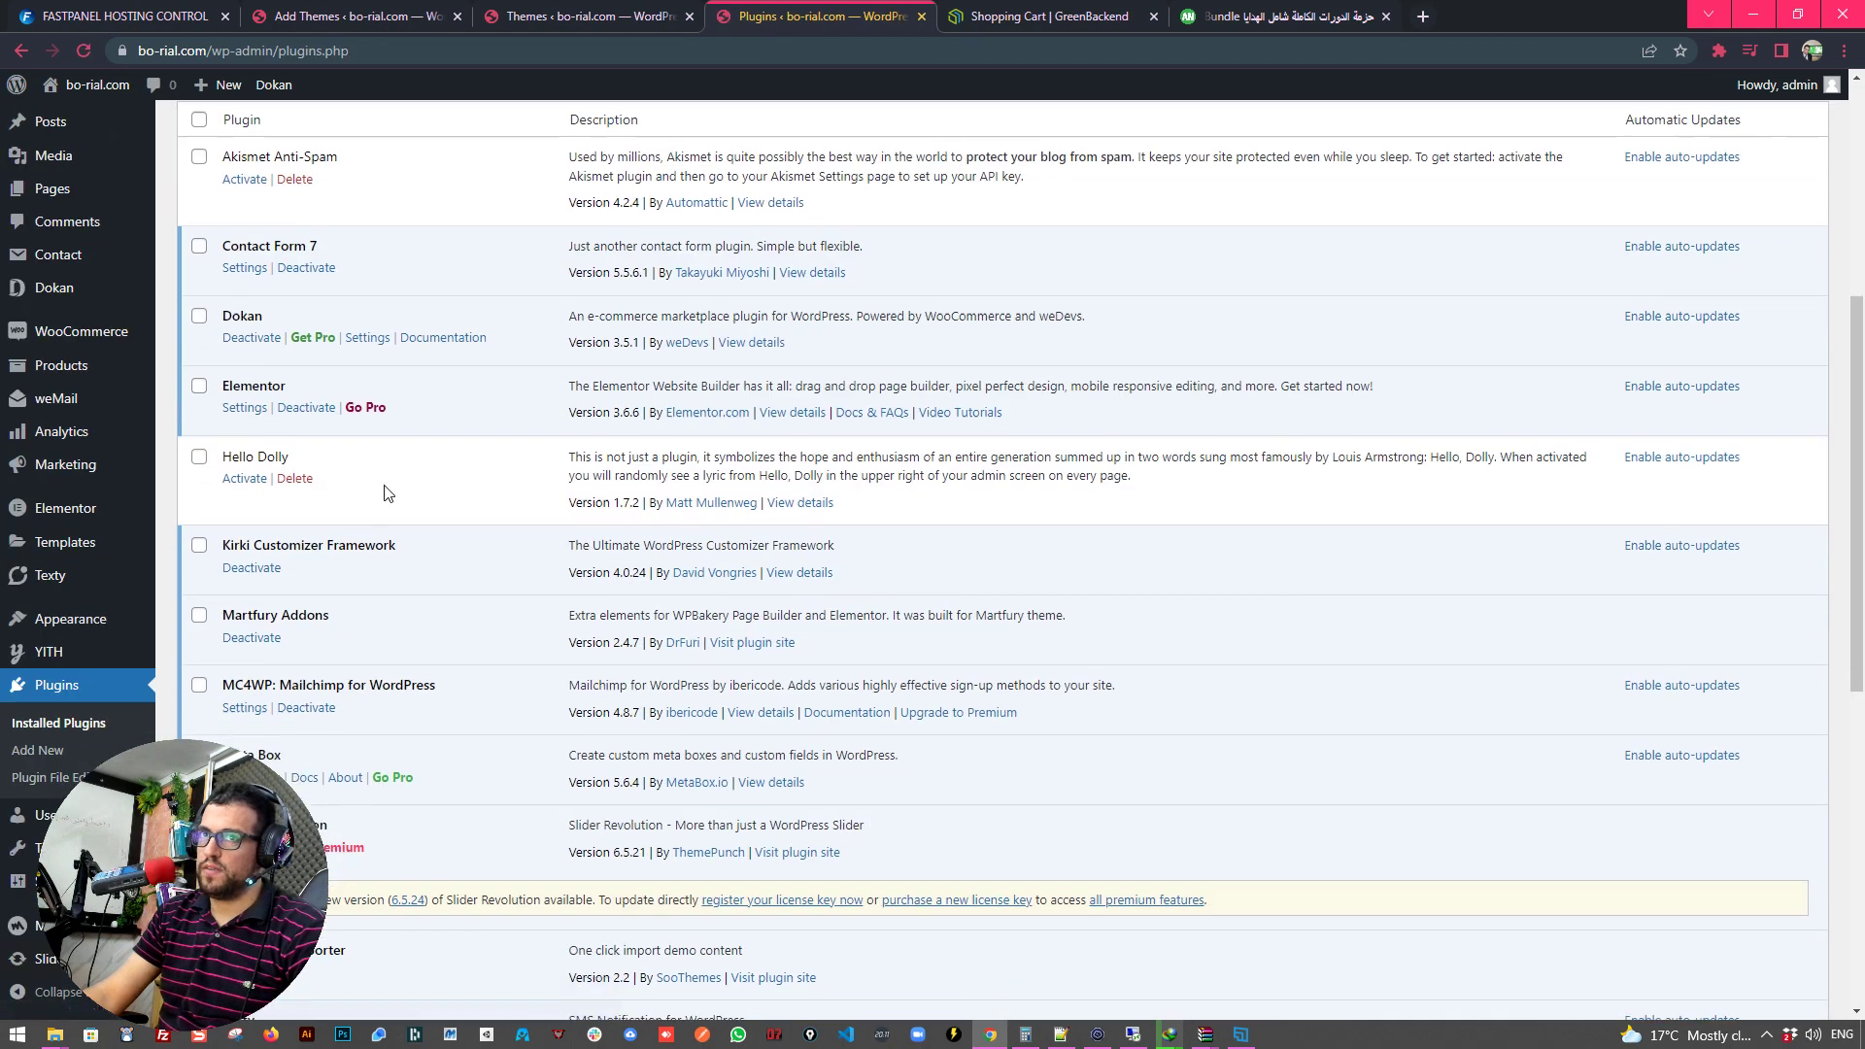
scroll(387, 494, down, 3)
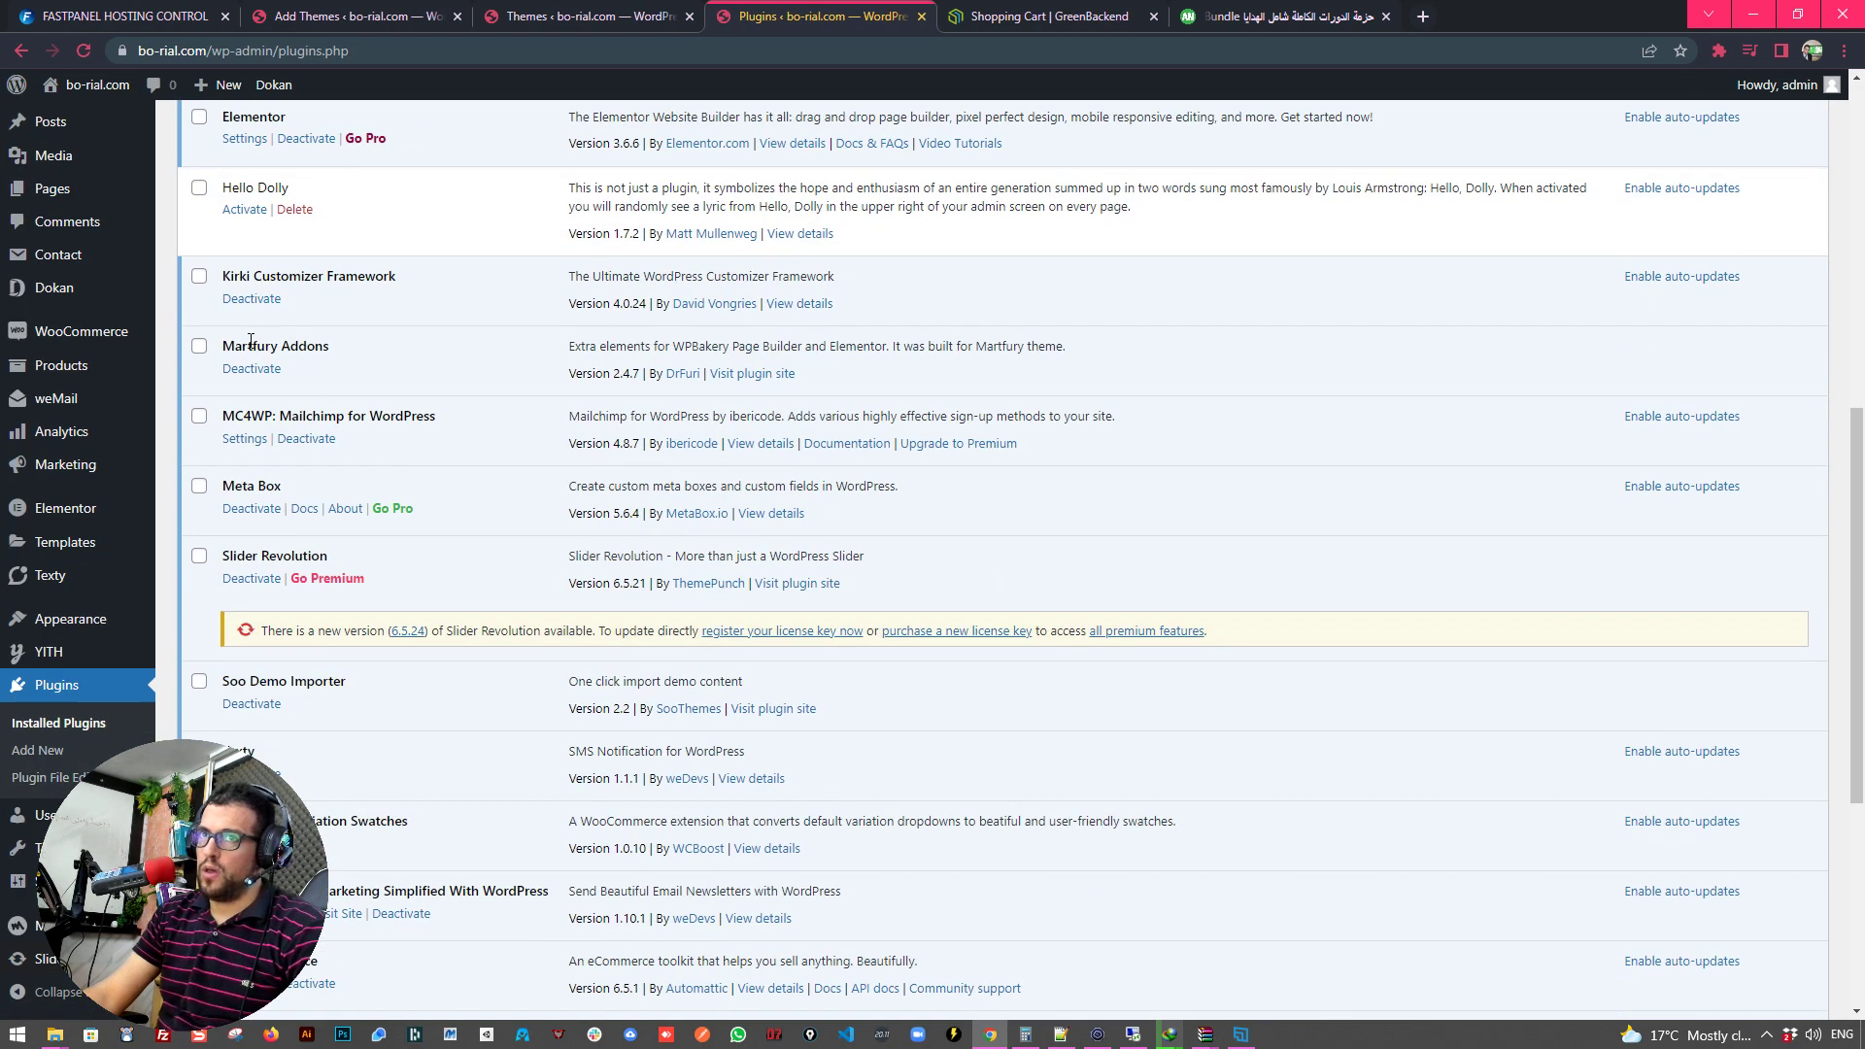
drag(251, 342, 330, 348)
scroll(302, 421, down, 5)
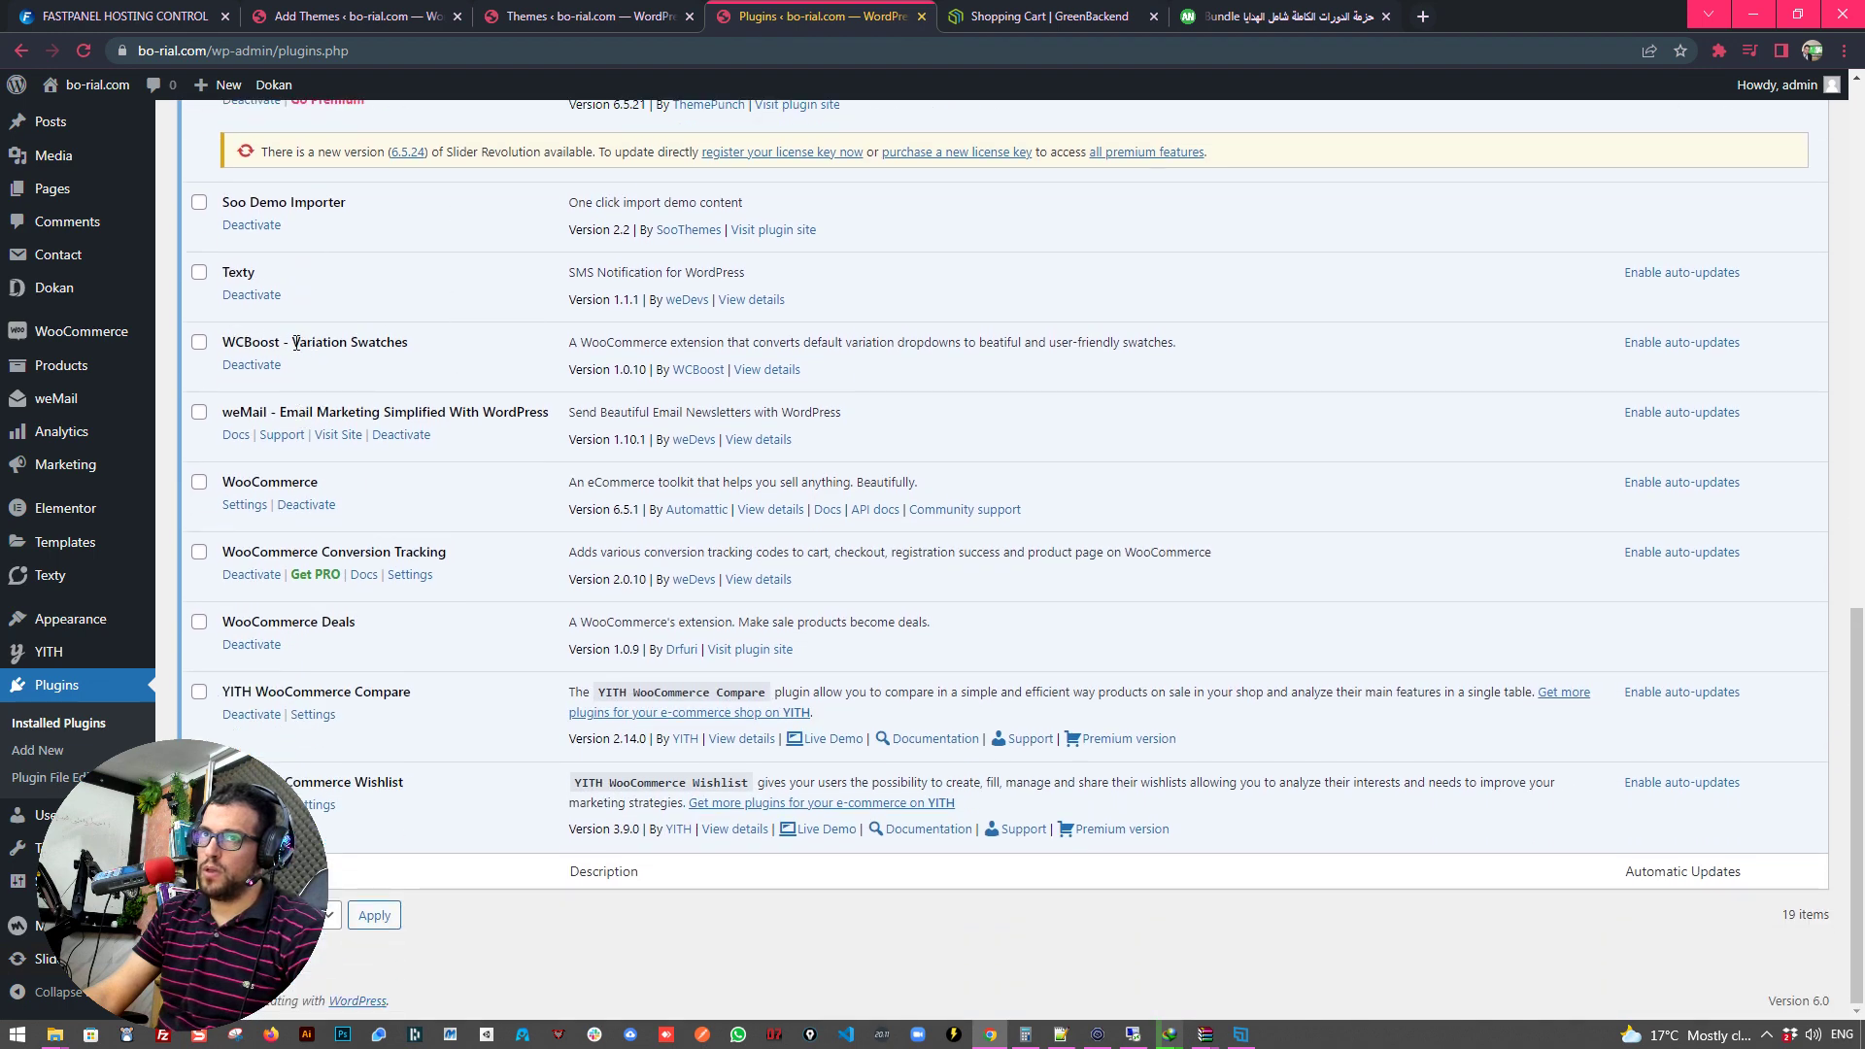
drag(293, 344, 407, 343)
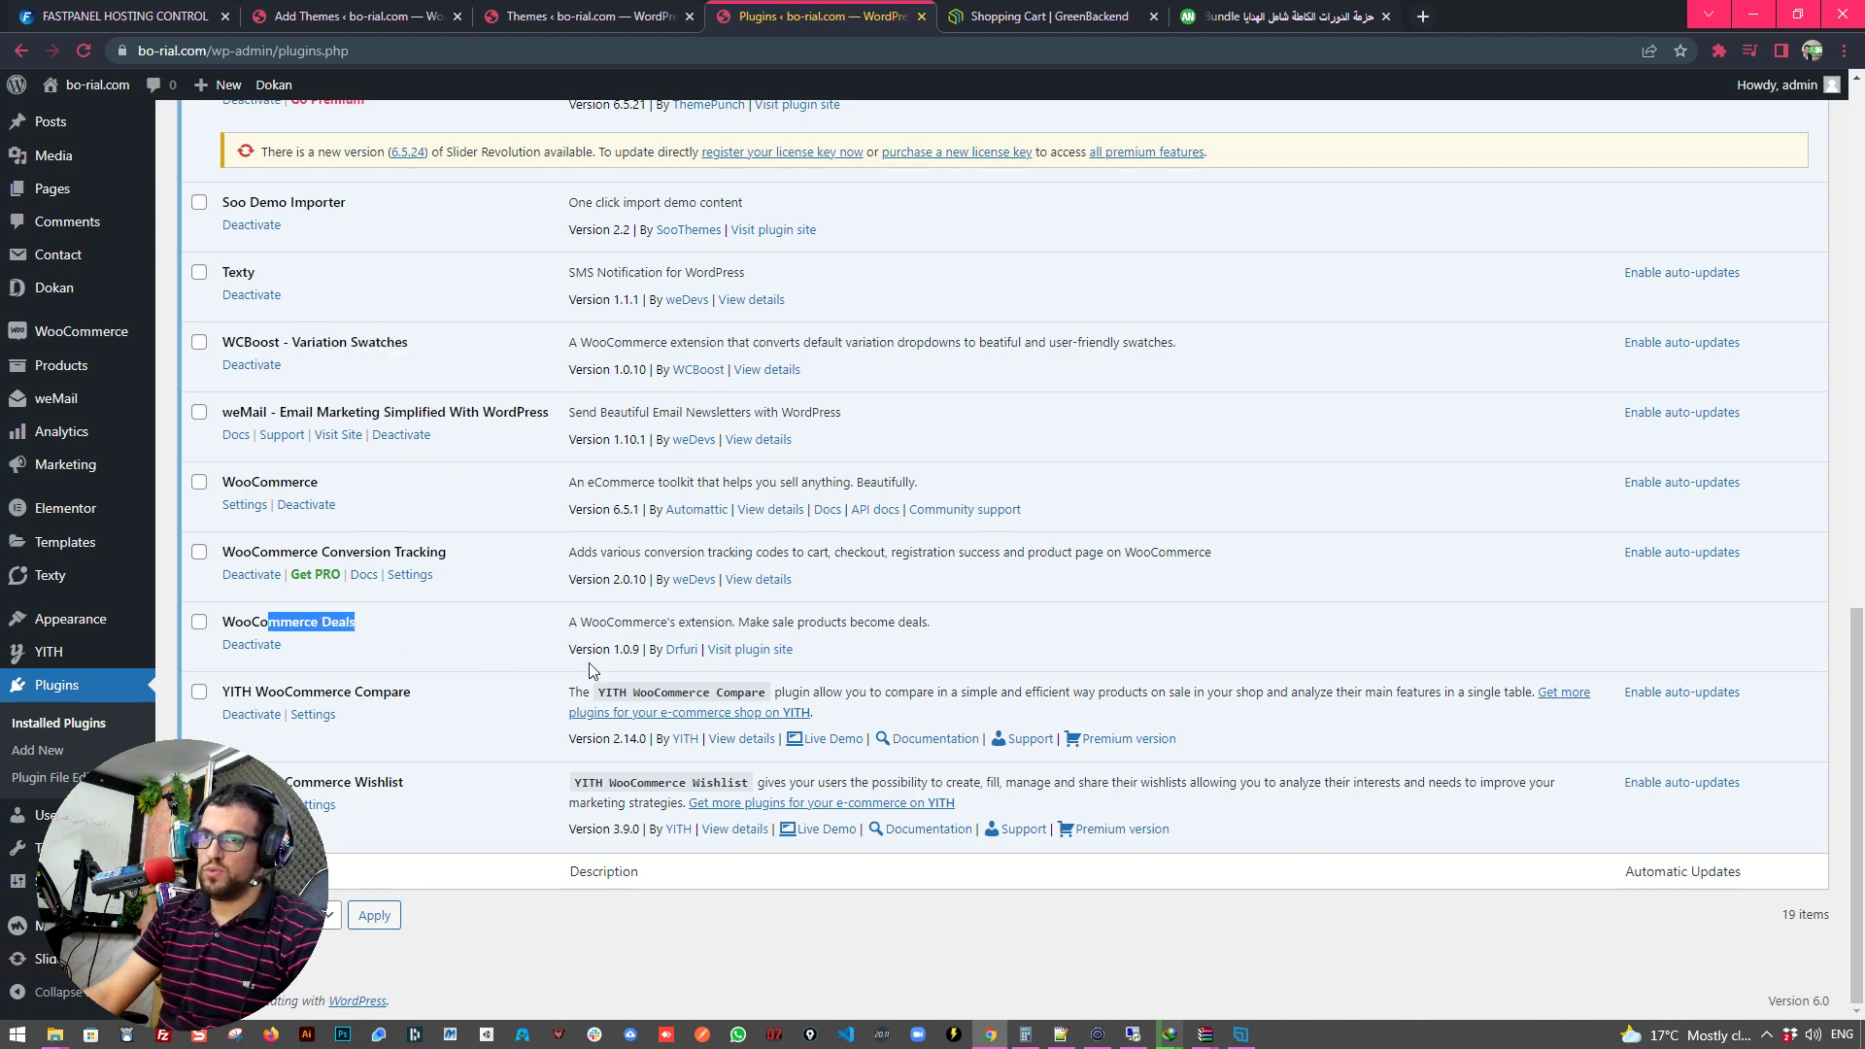
scroll(586, 670, up, 10)
scroll(586, 670, up, 1)
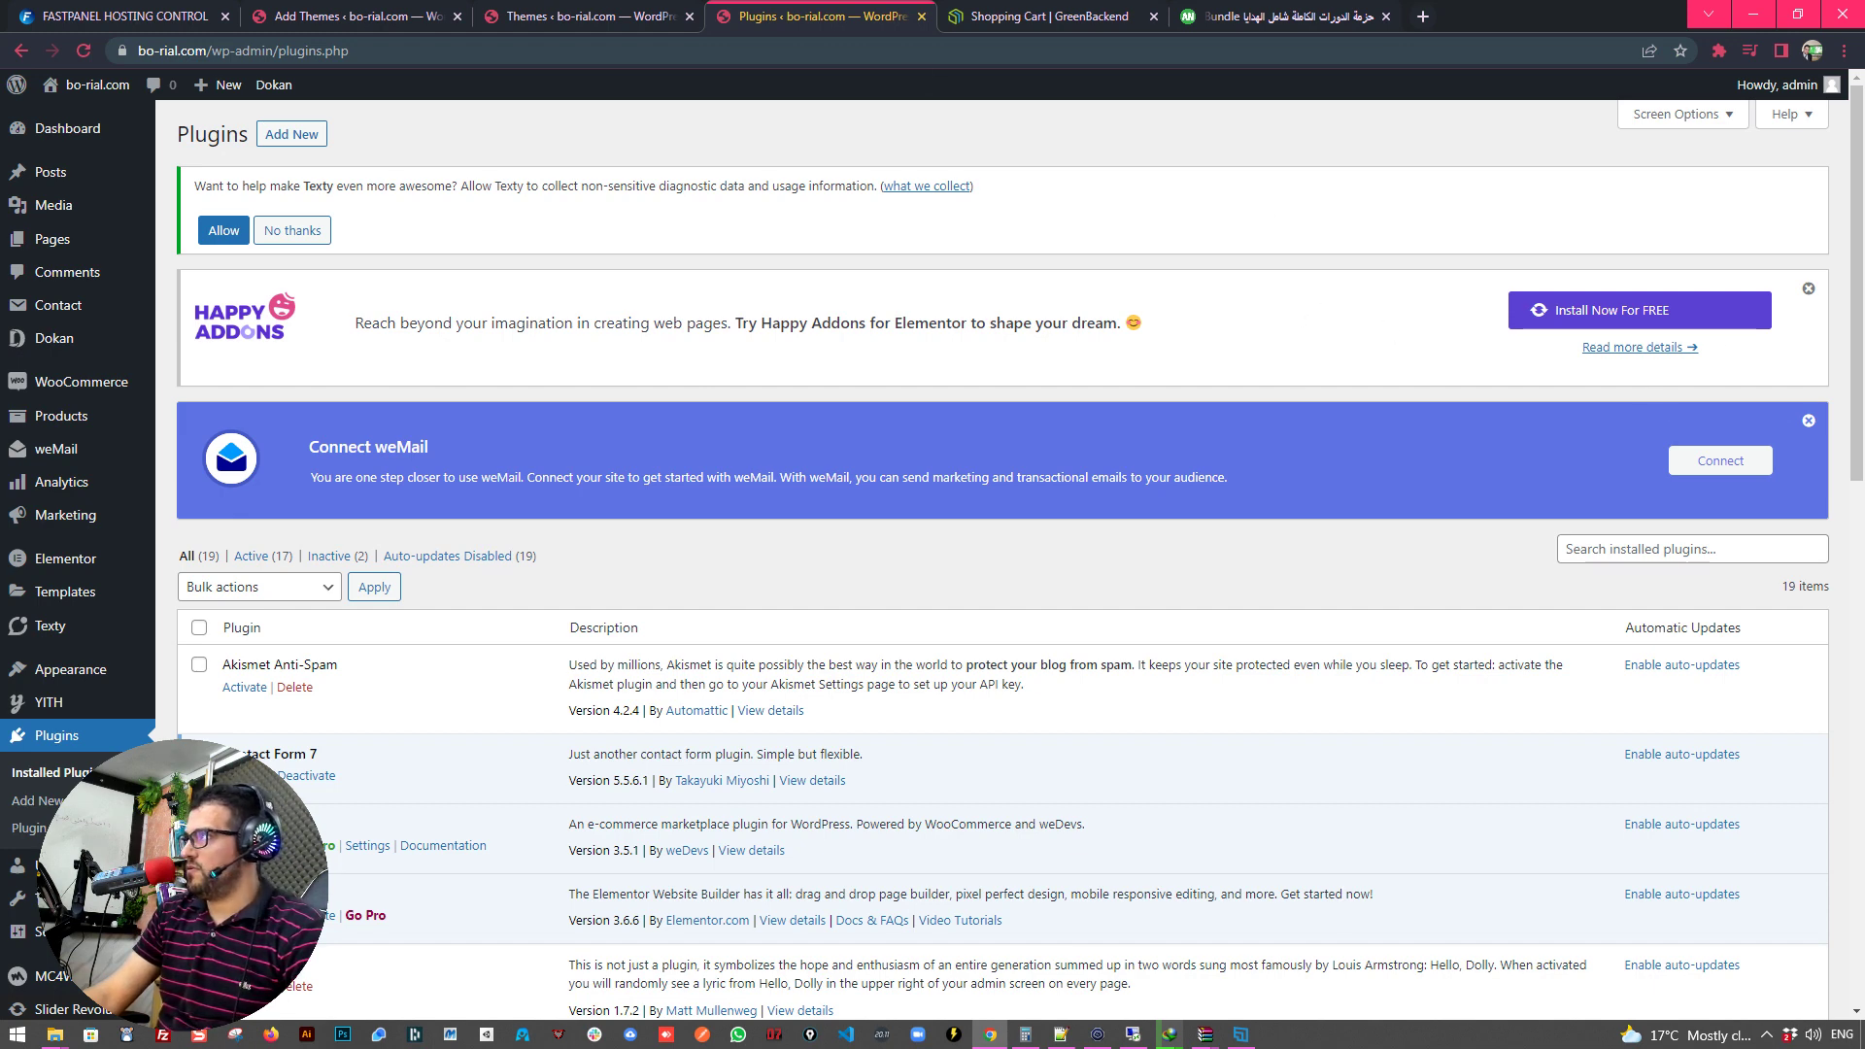
Close the Dokan Pro tab and confirm Dokan Pro 3.6.2 is active beside Dokan 3.5.1.
key(alt+Tab)
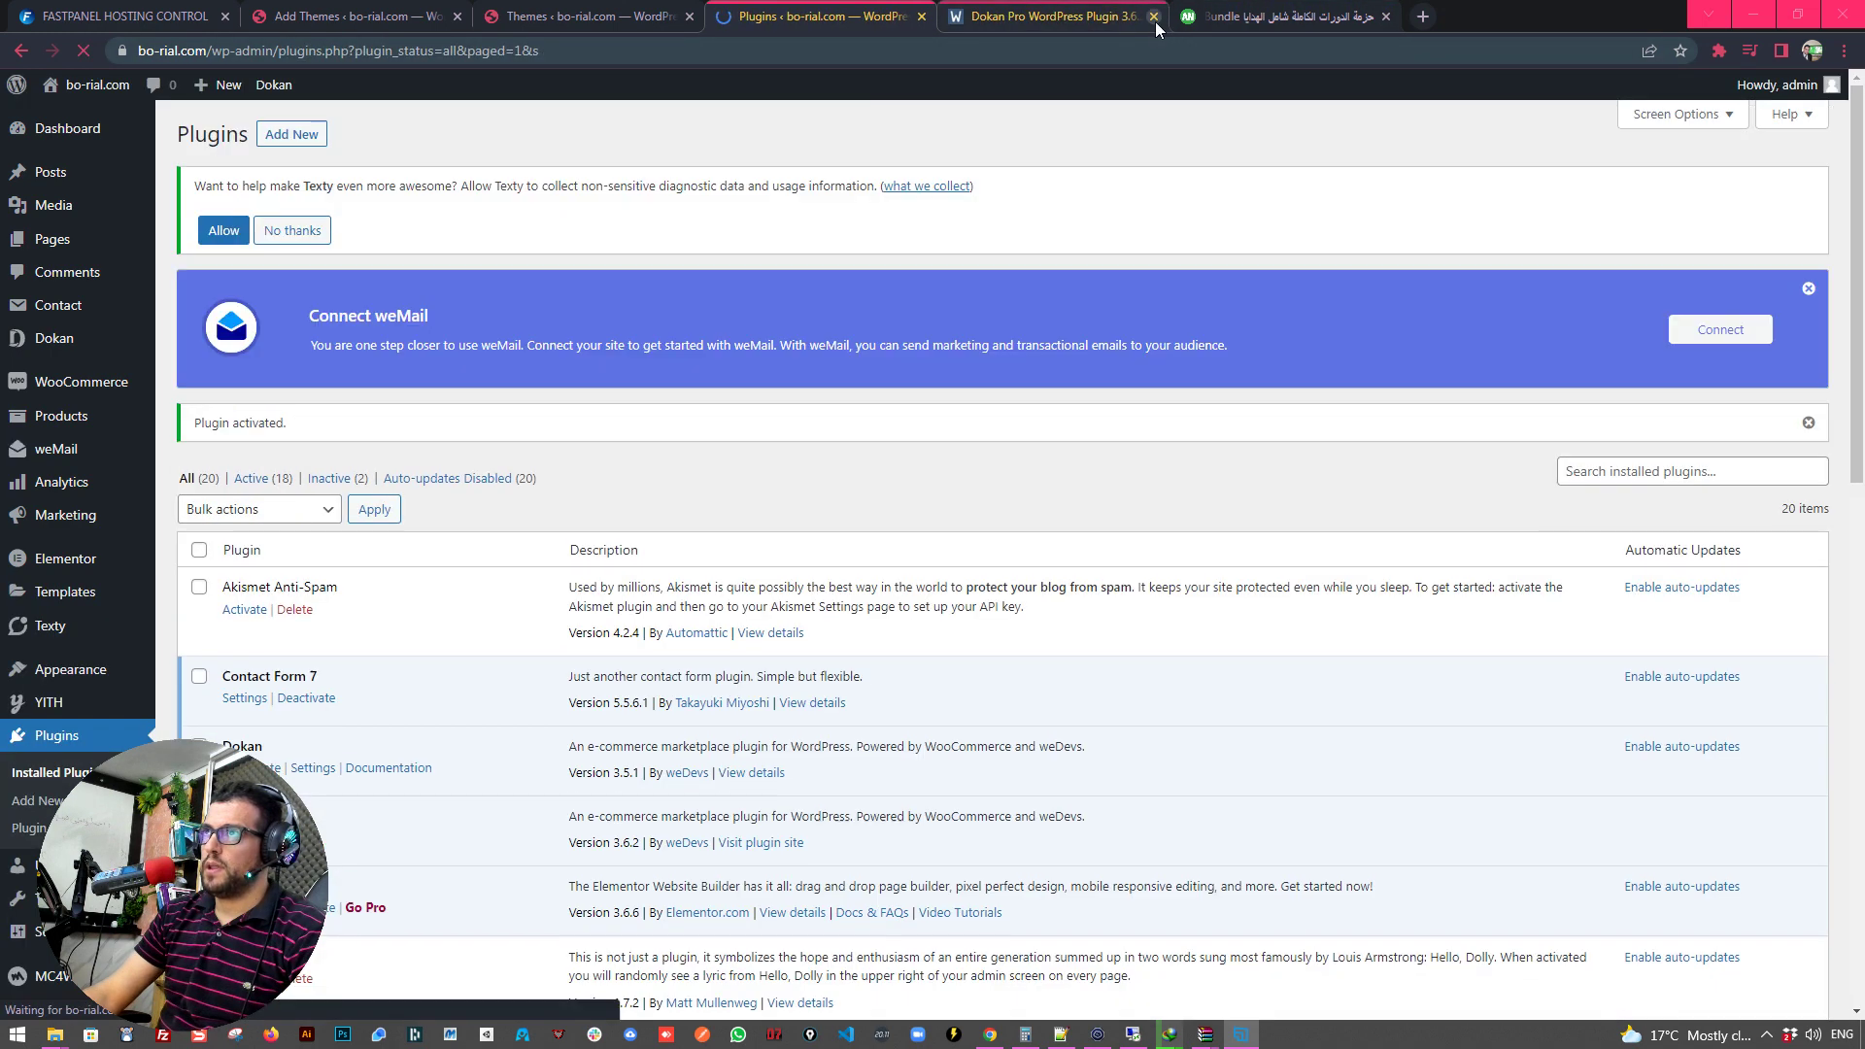
click(1156, 22)
scroll(925, 433, down, 3)
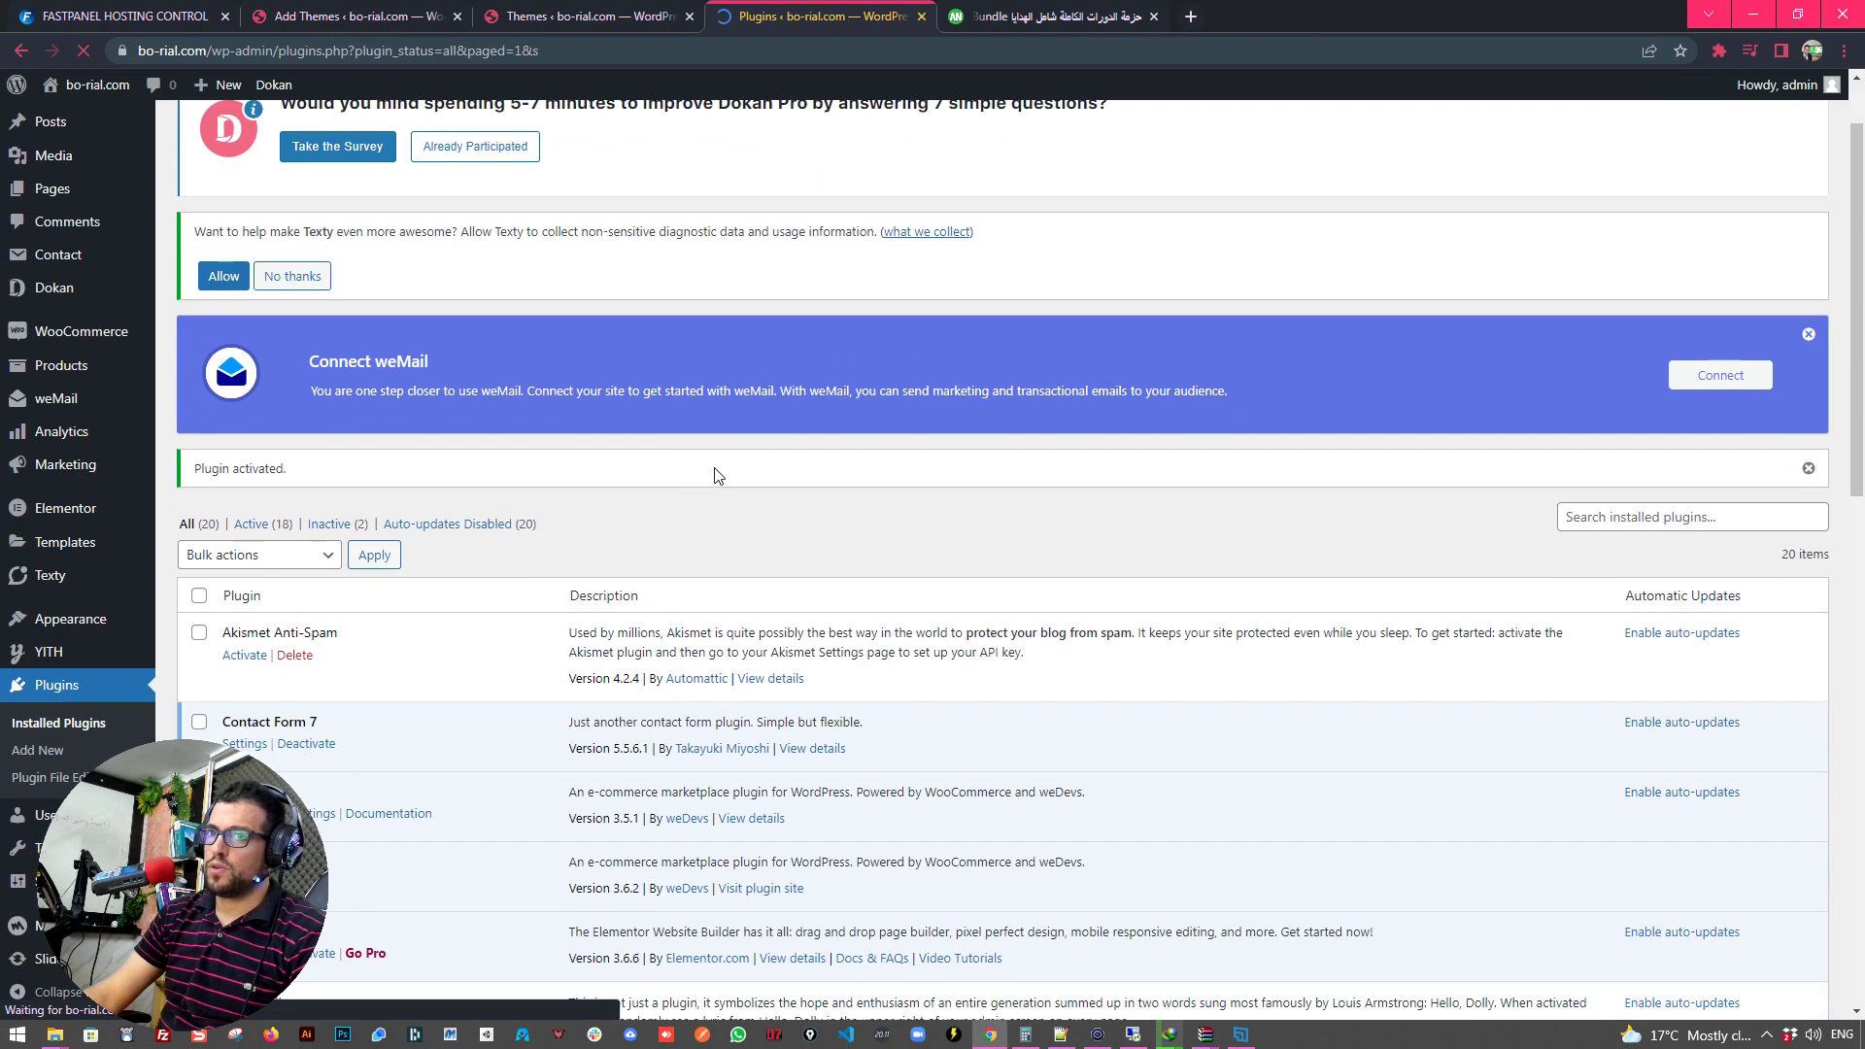
scroll(416, 613, down, 3)
drag(225, 368, 289, 368)
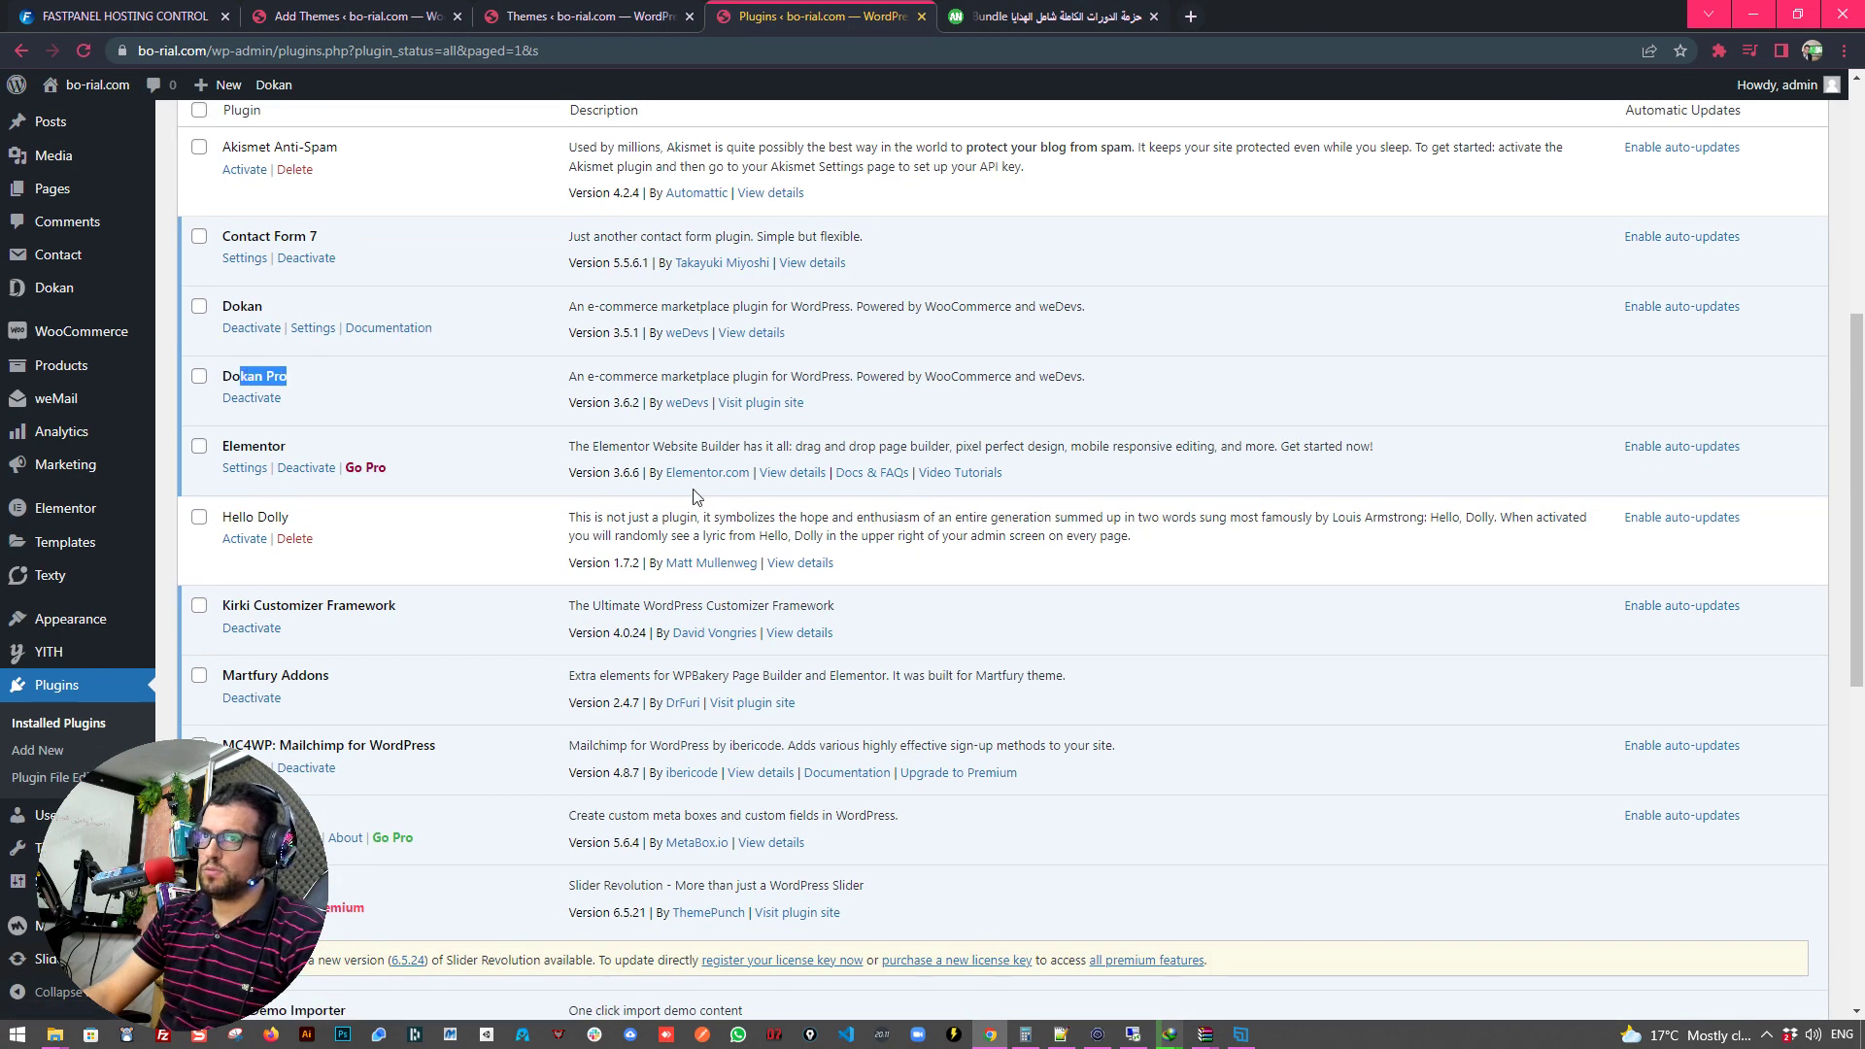
scroll(691, 497, up, 4)
scroll(691, 498, up, 2)
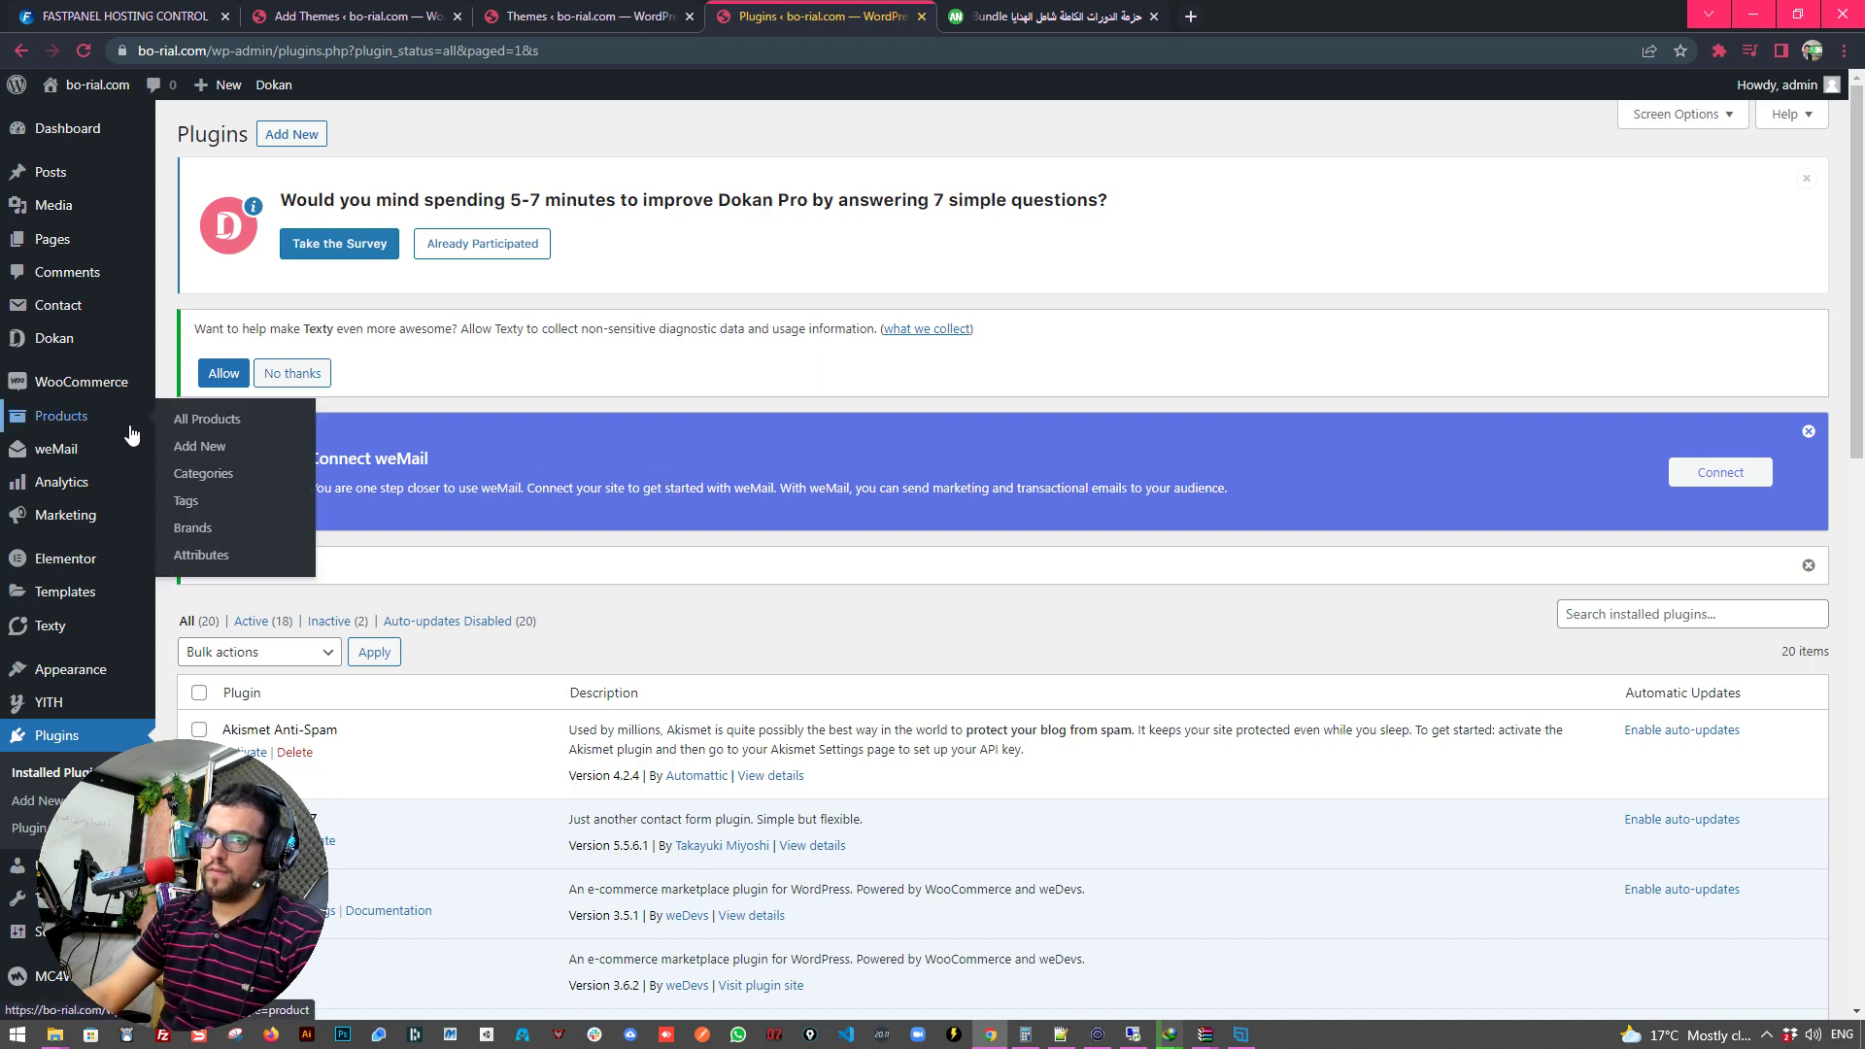
scroll(372, 622, down, 3)
scroll(367, 620, up, 3)
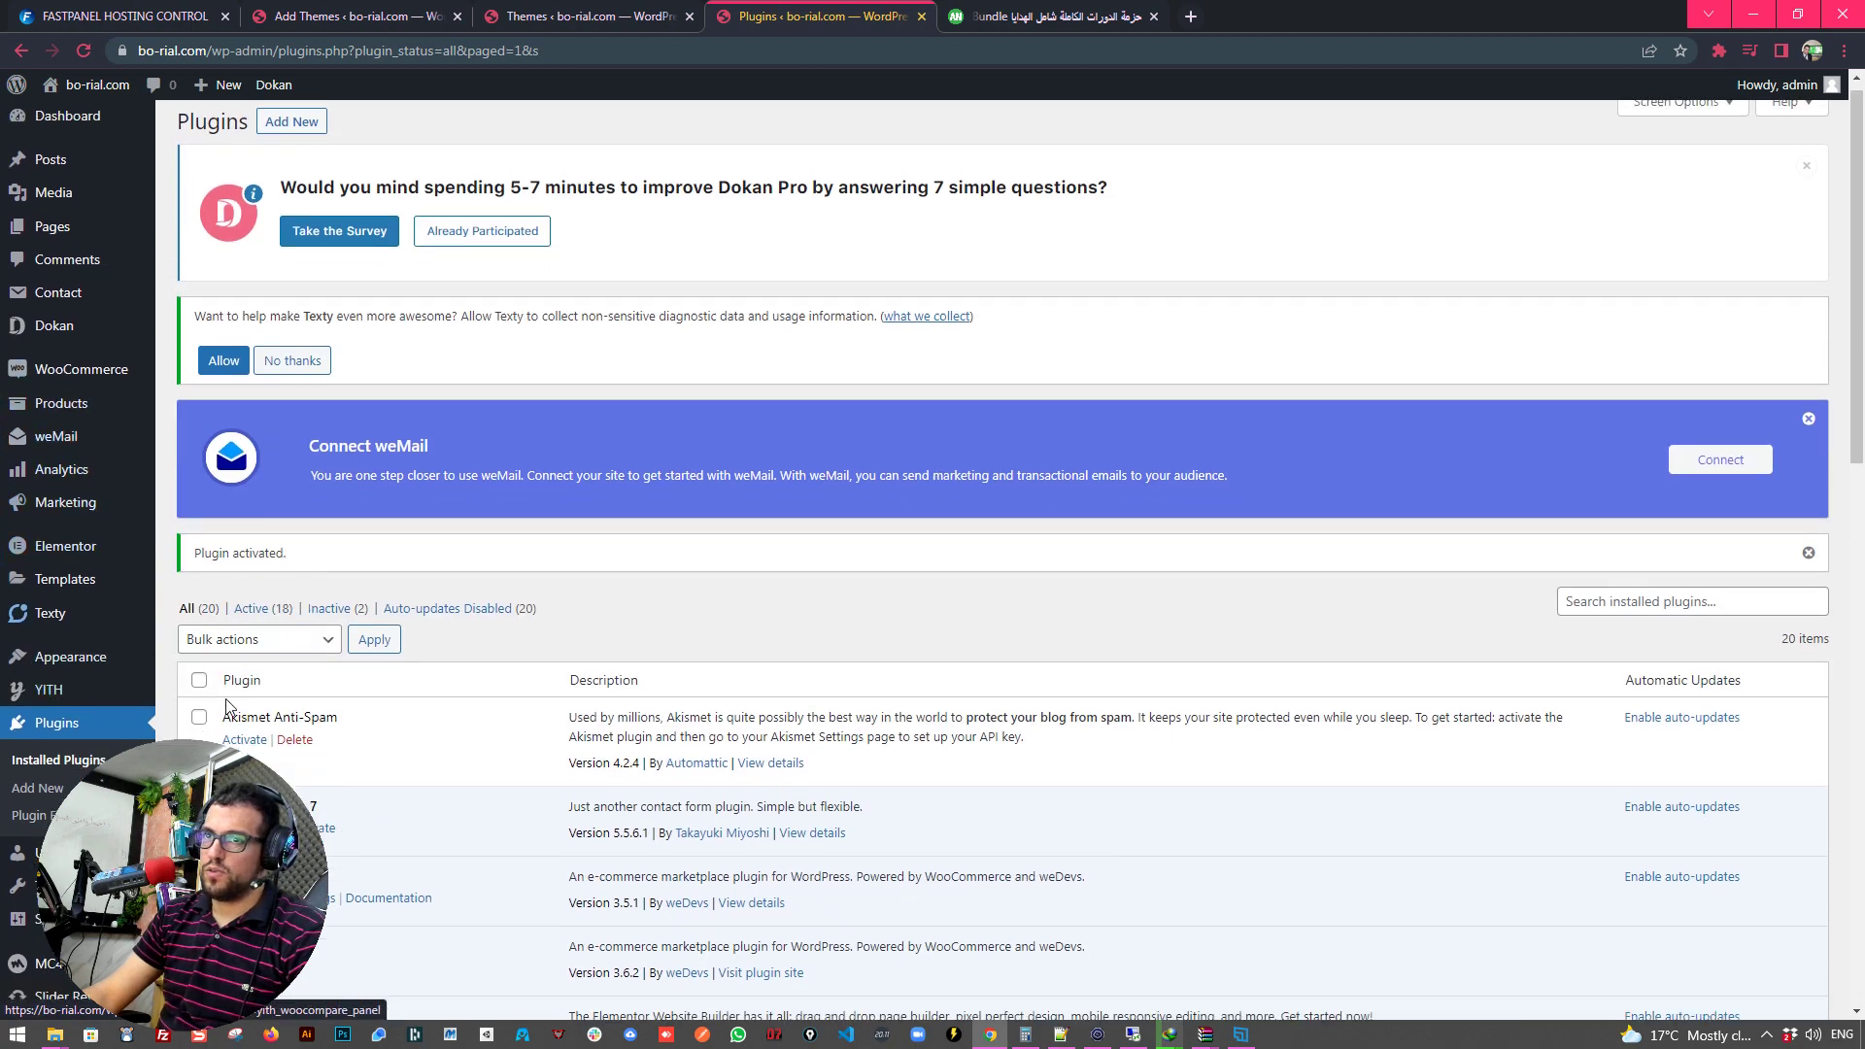
scroll(359, 616, down, 4)
scroll(359, 617, down, 2)
scroll(247, 408, down, 2)
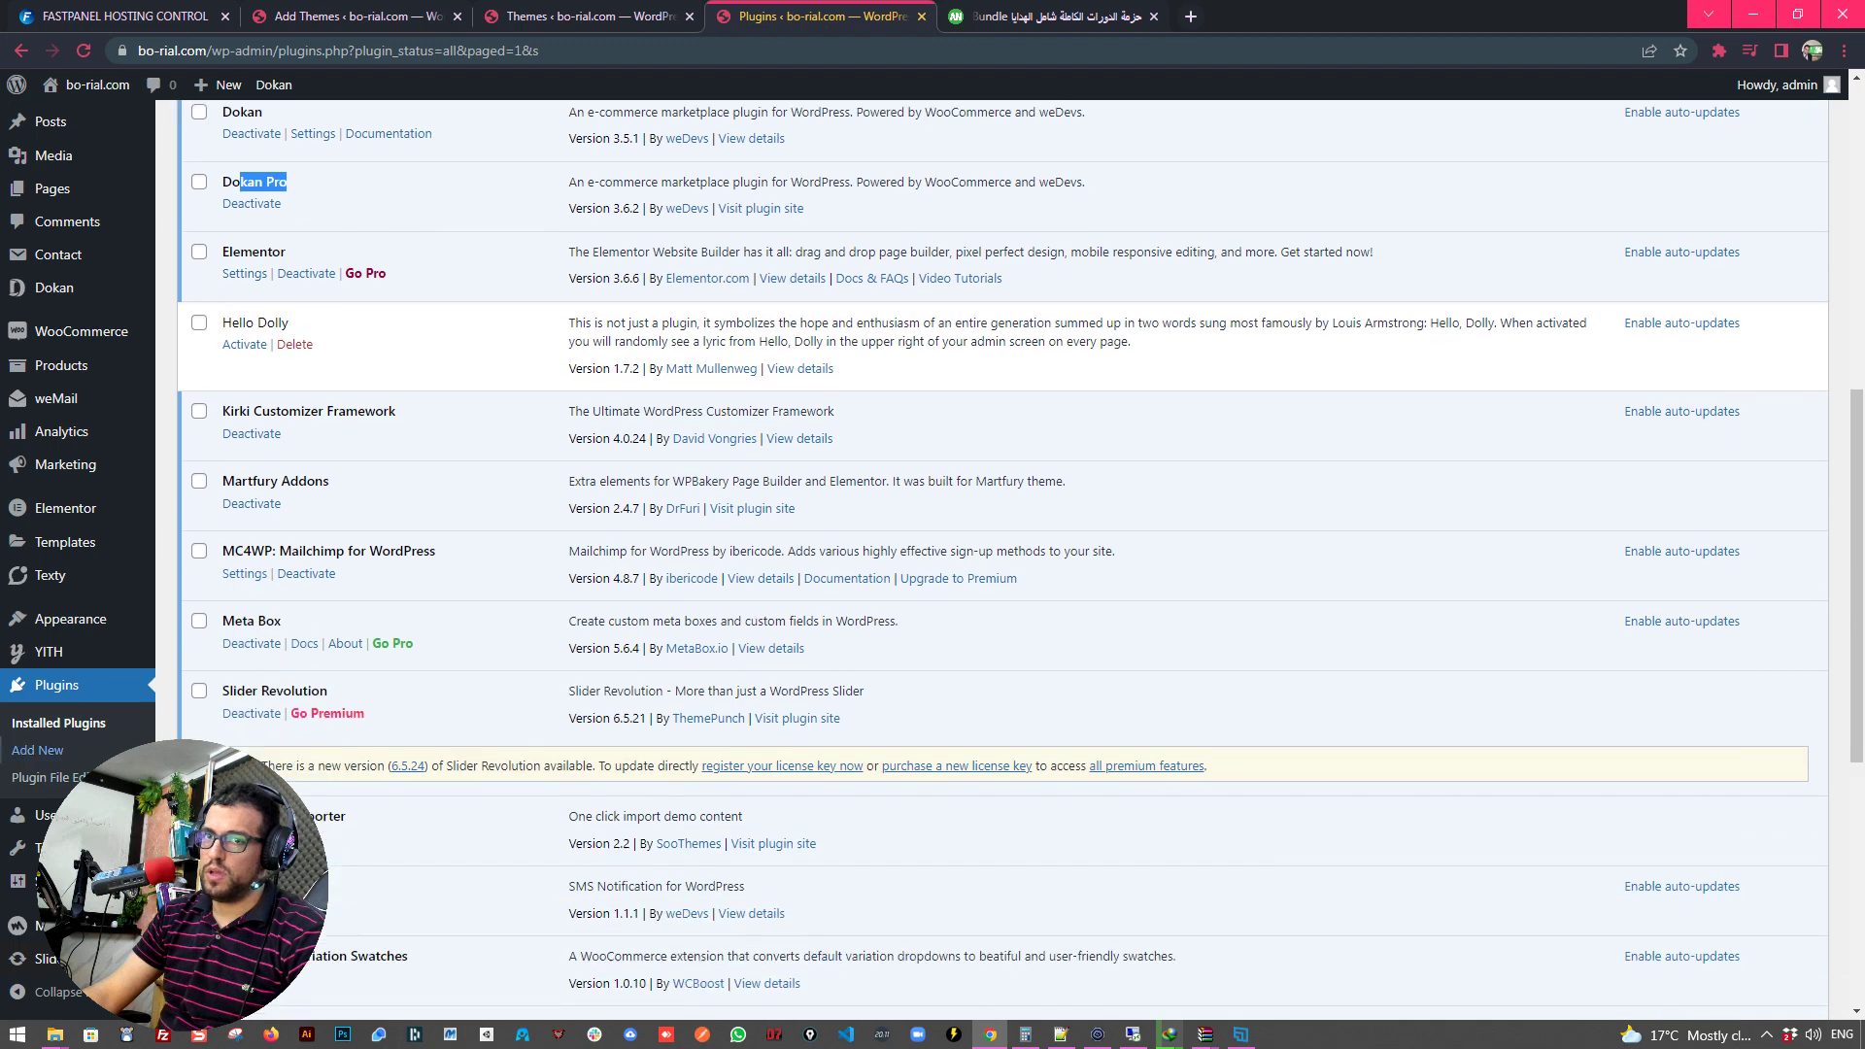
mouse_move(77, 622)
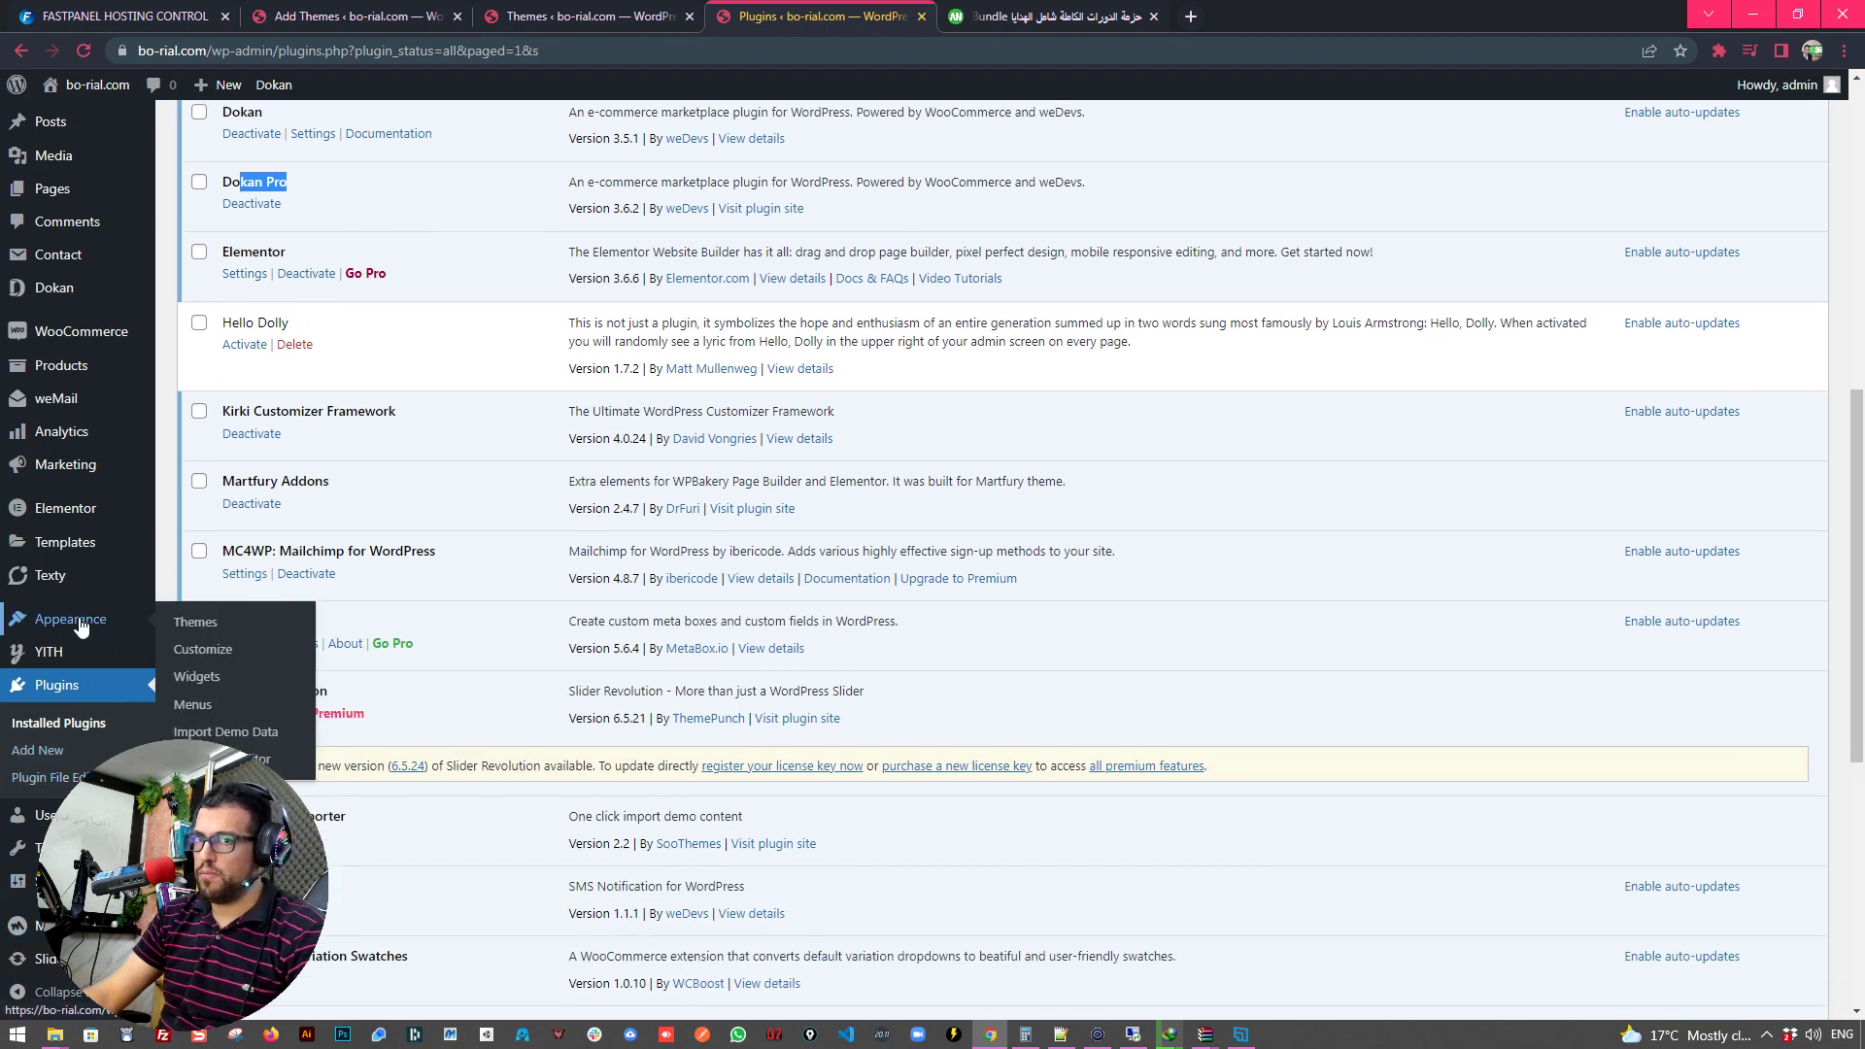
click(241, 731)
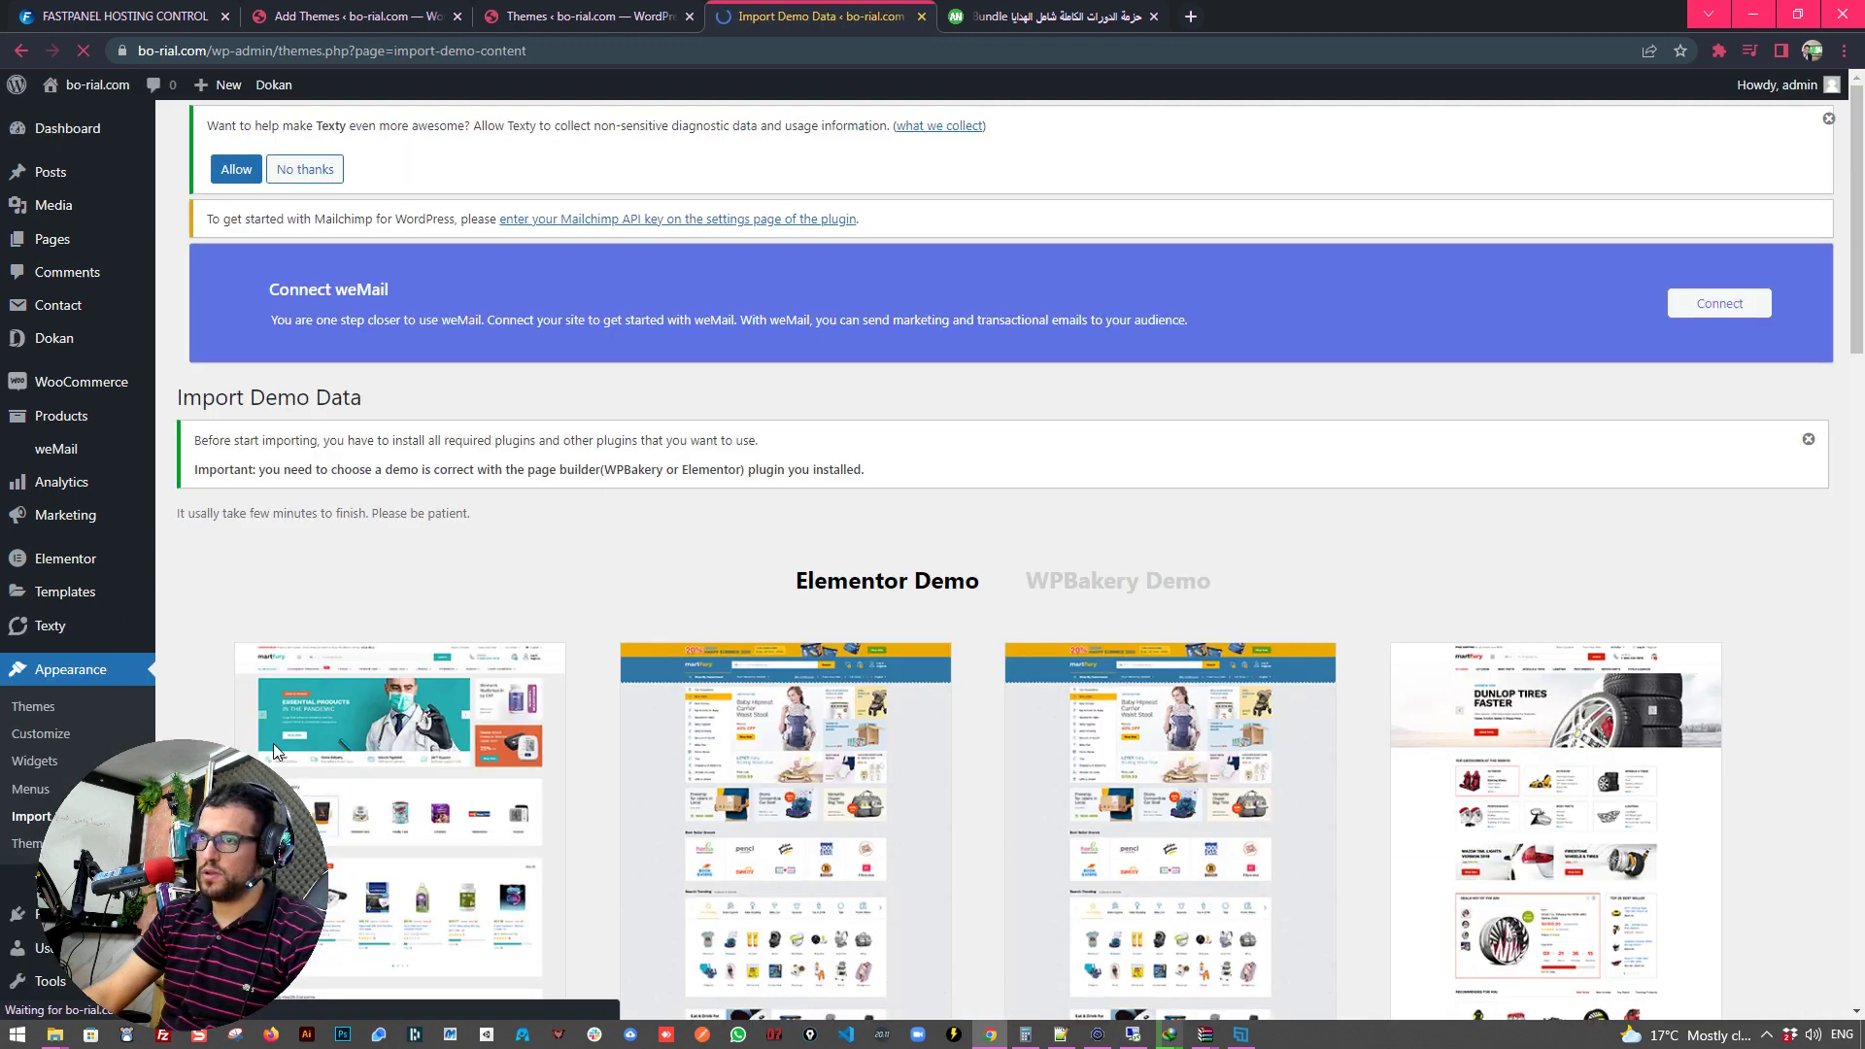
scroll(1074, 593, down, 6)
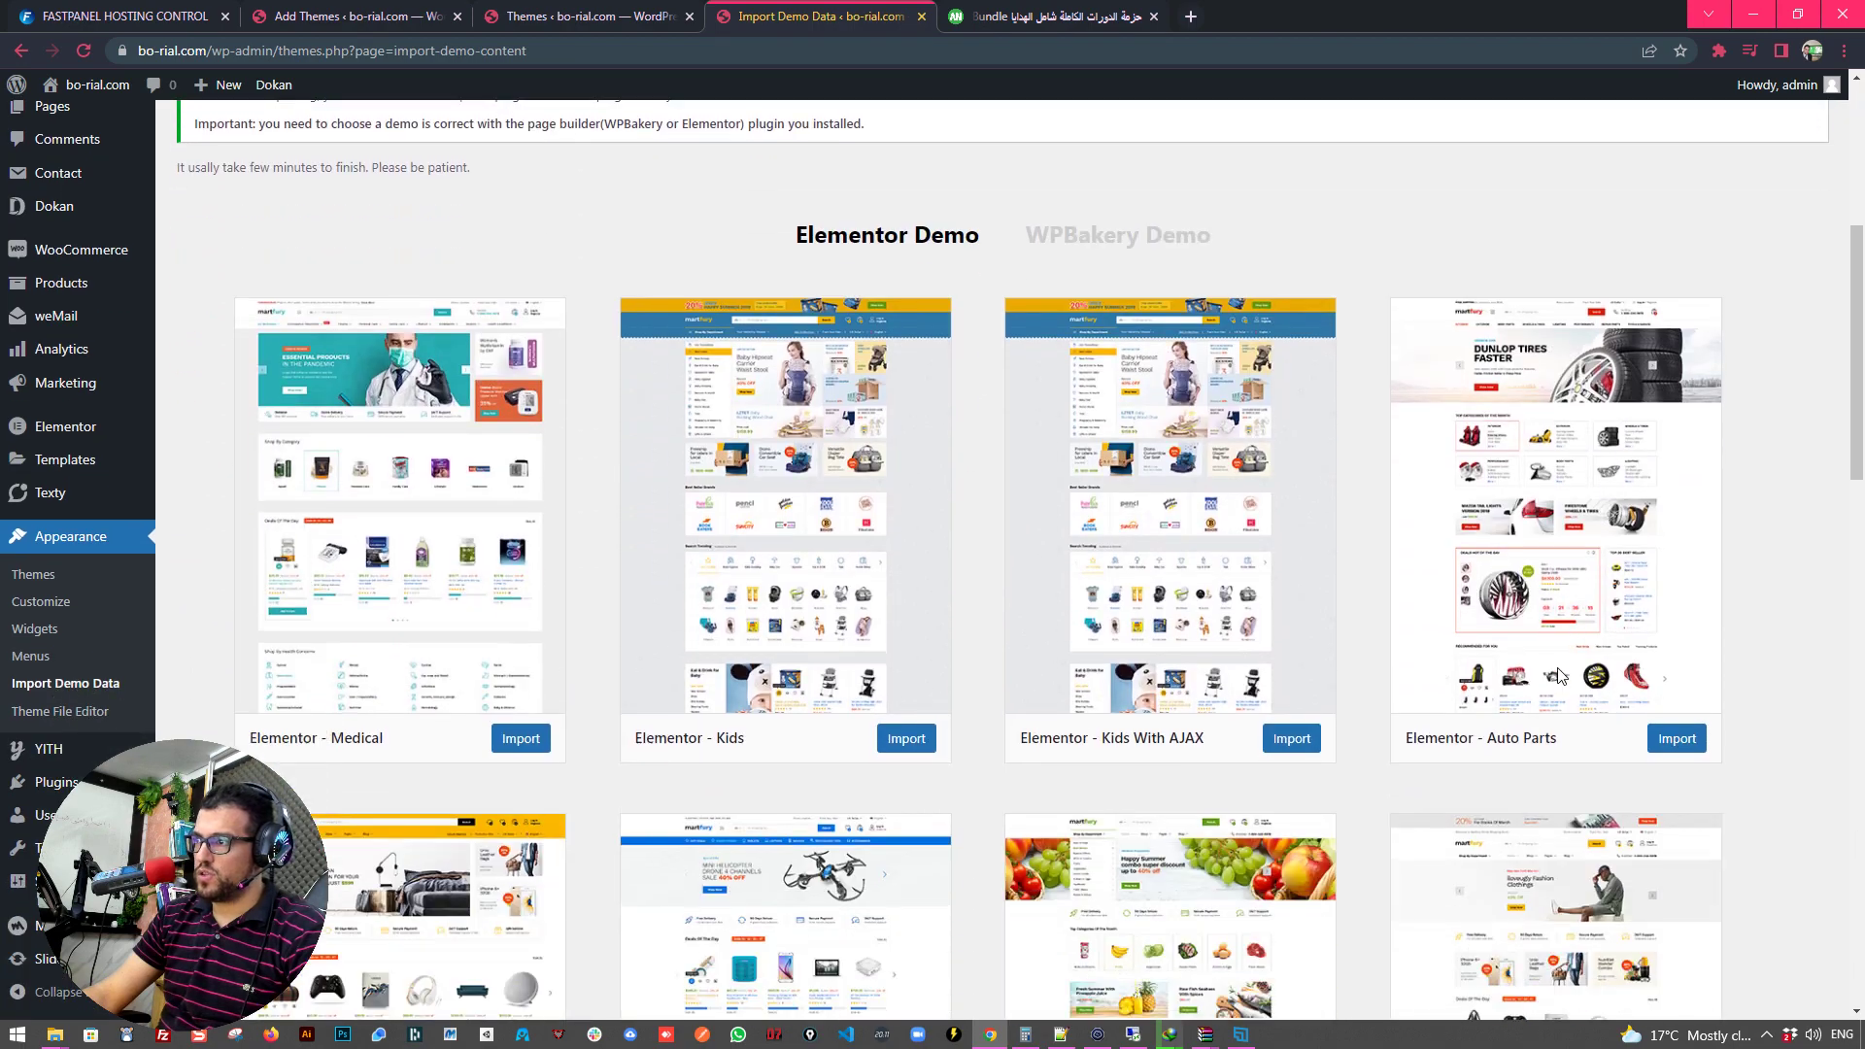
scroll(887, 632, down, 19)
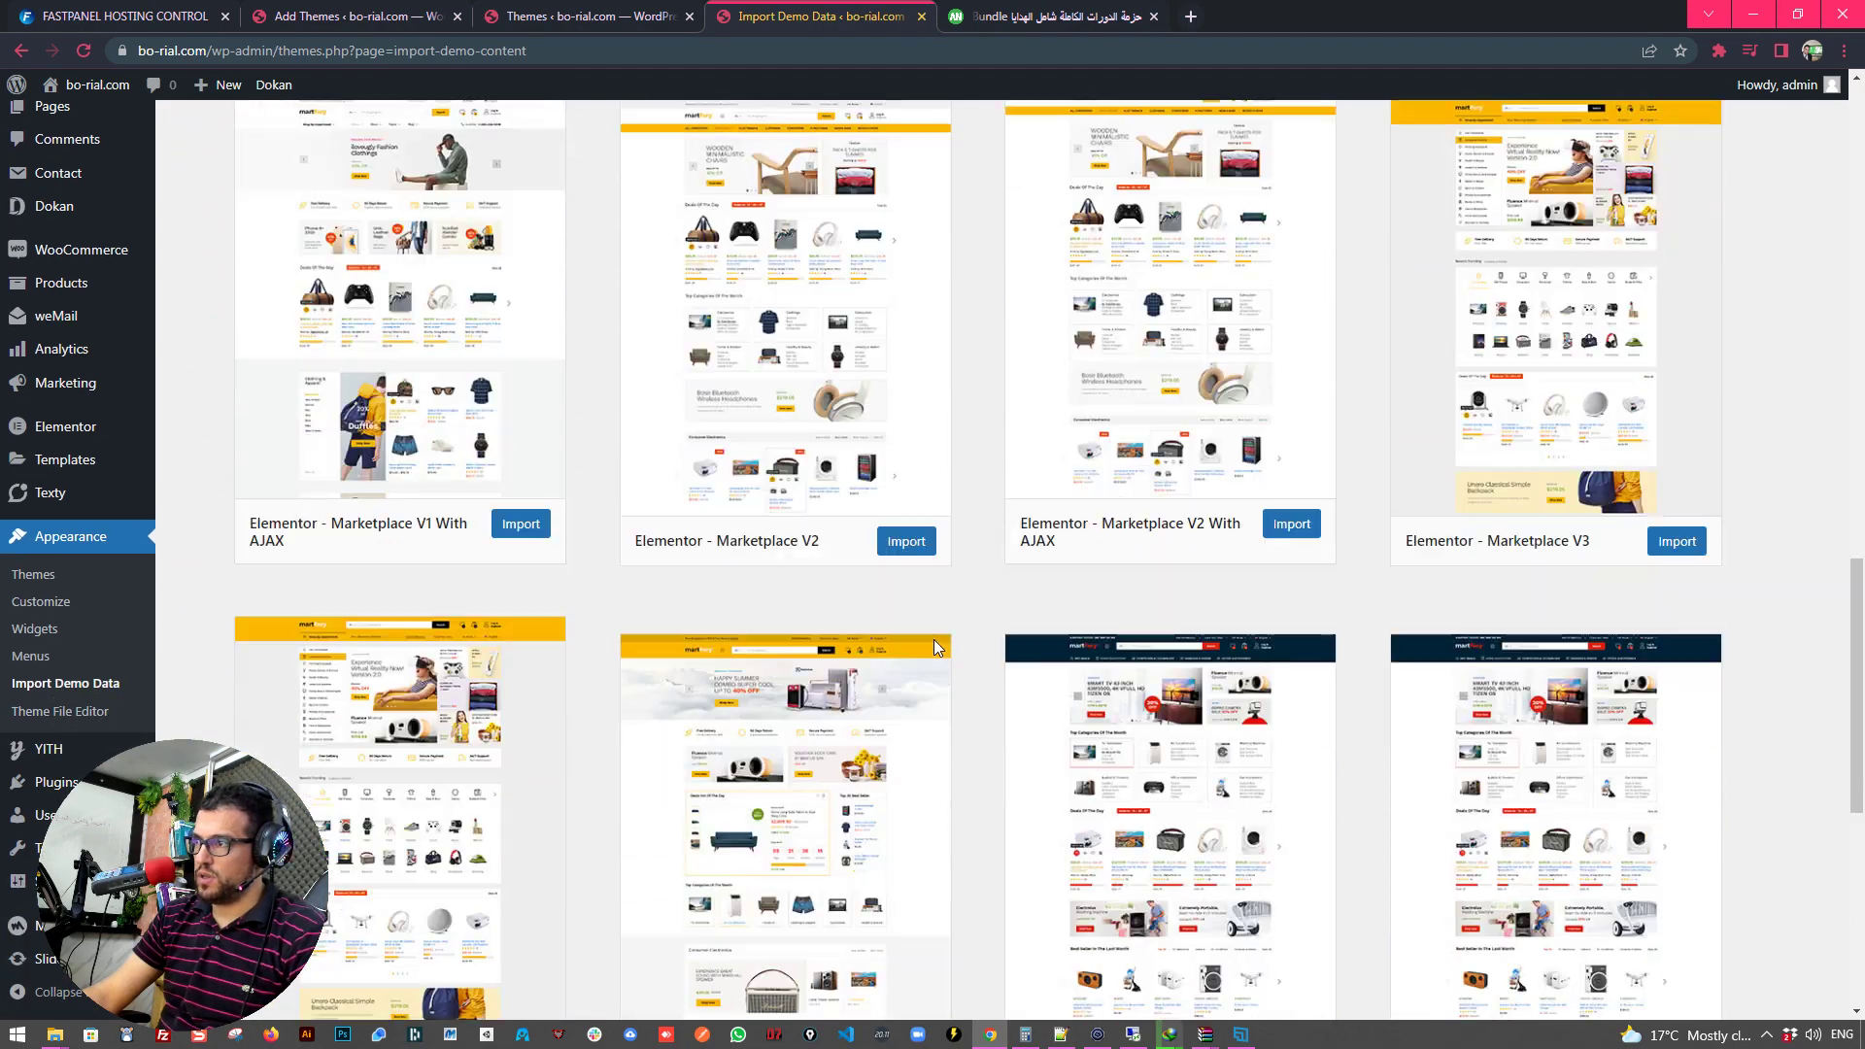
scroll(1124, 674, up, 3)
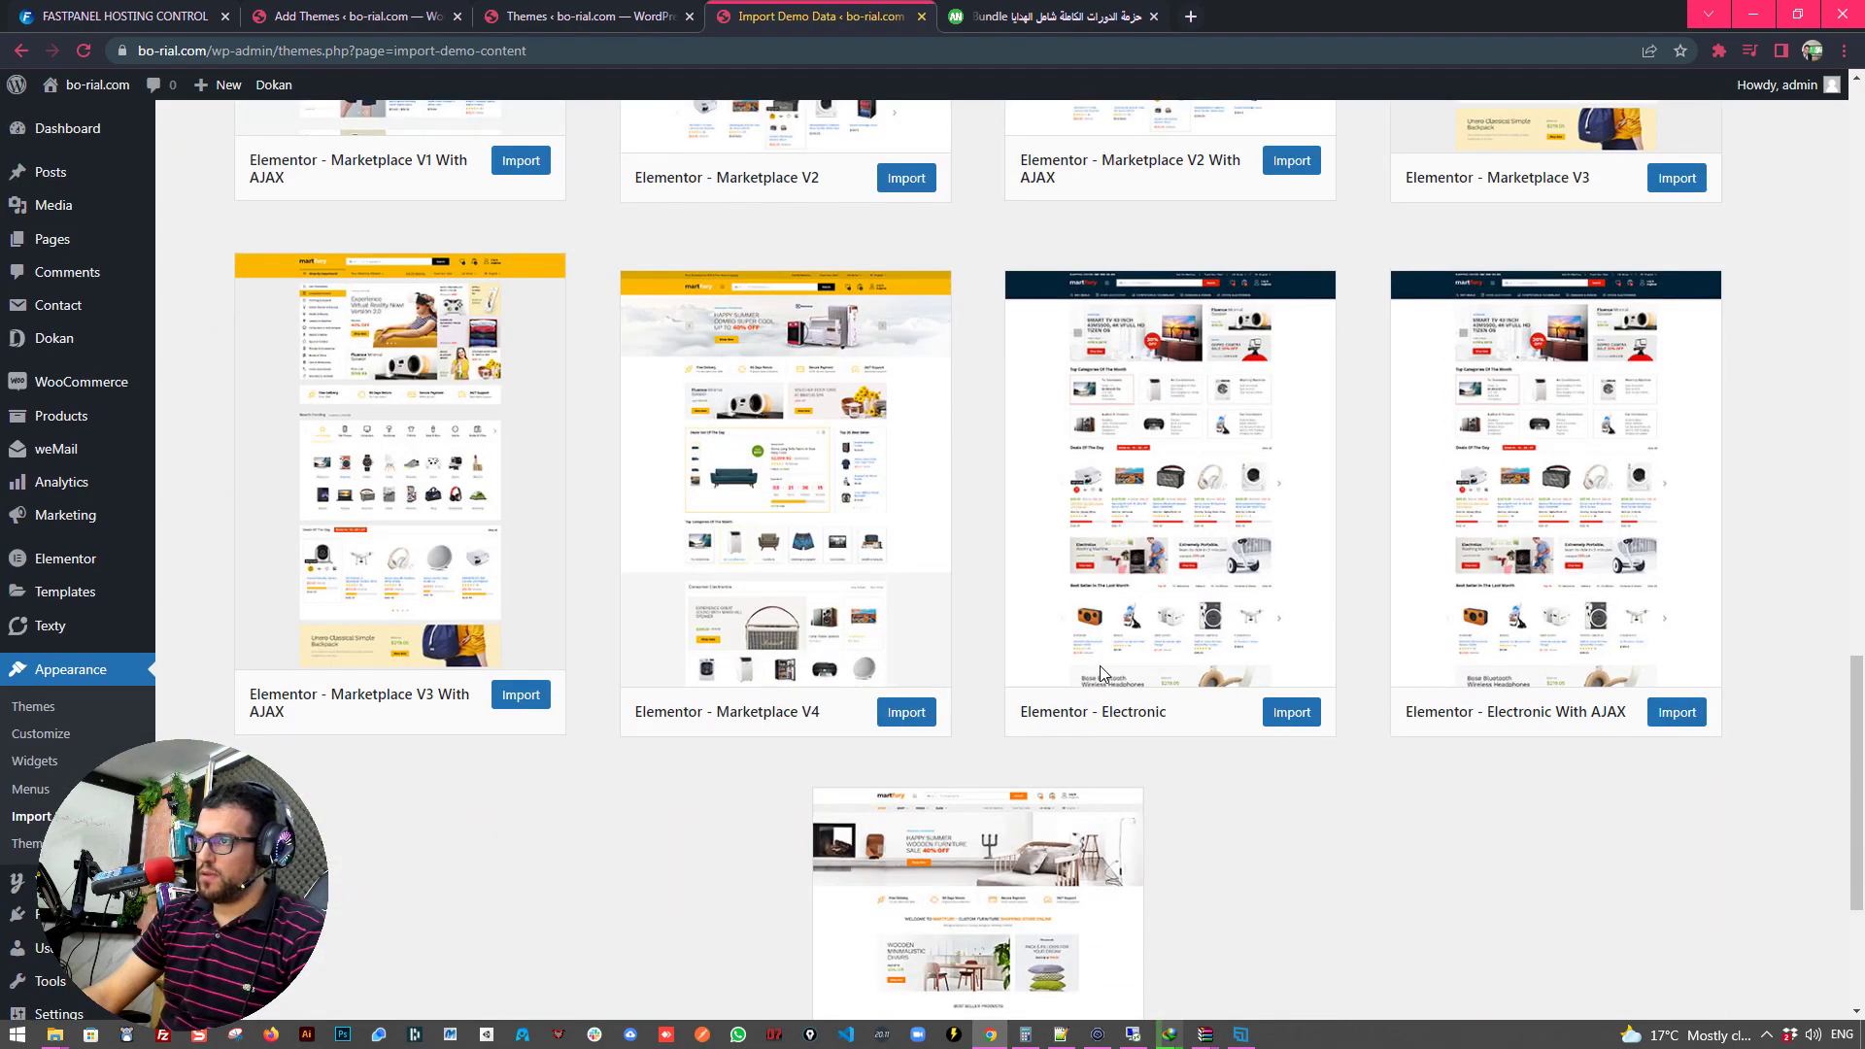
scroll(1068, 787, down, 3)
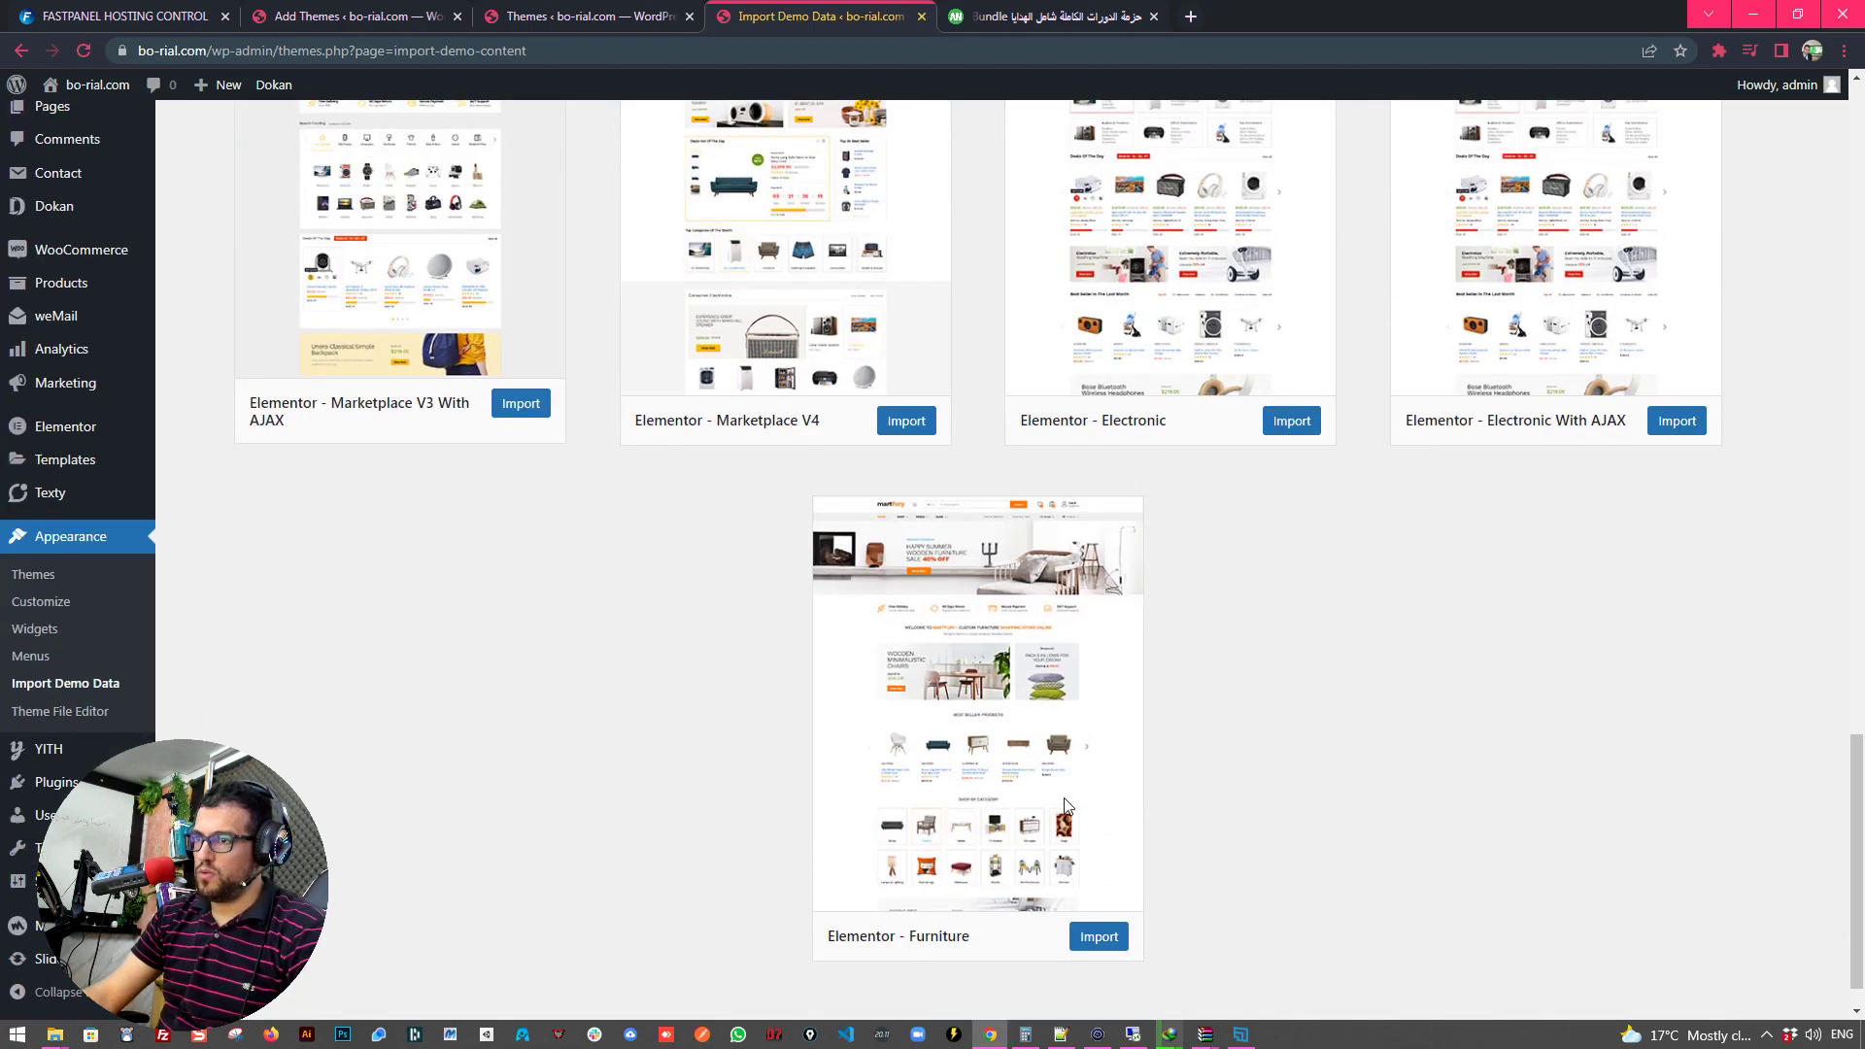
scroll(1069, 797, up, 8)
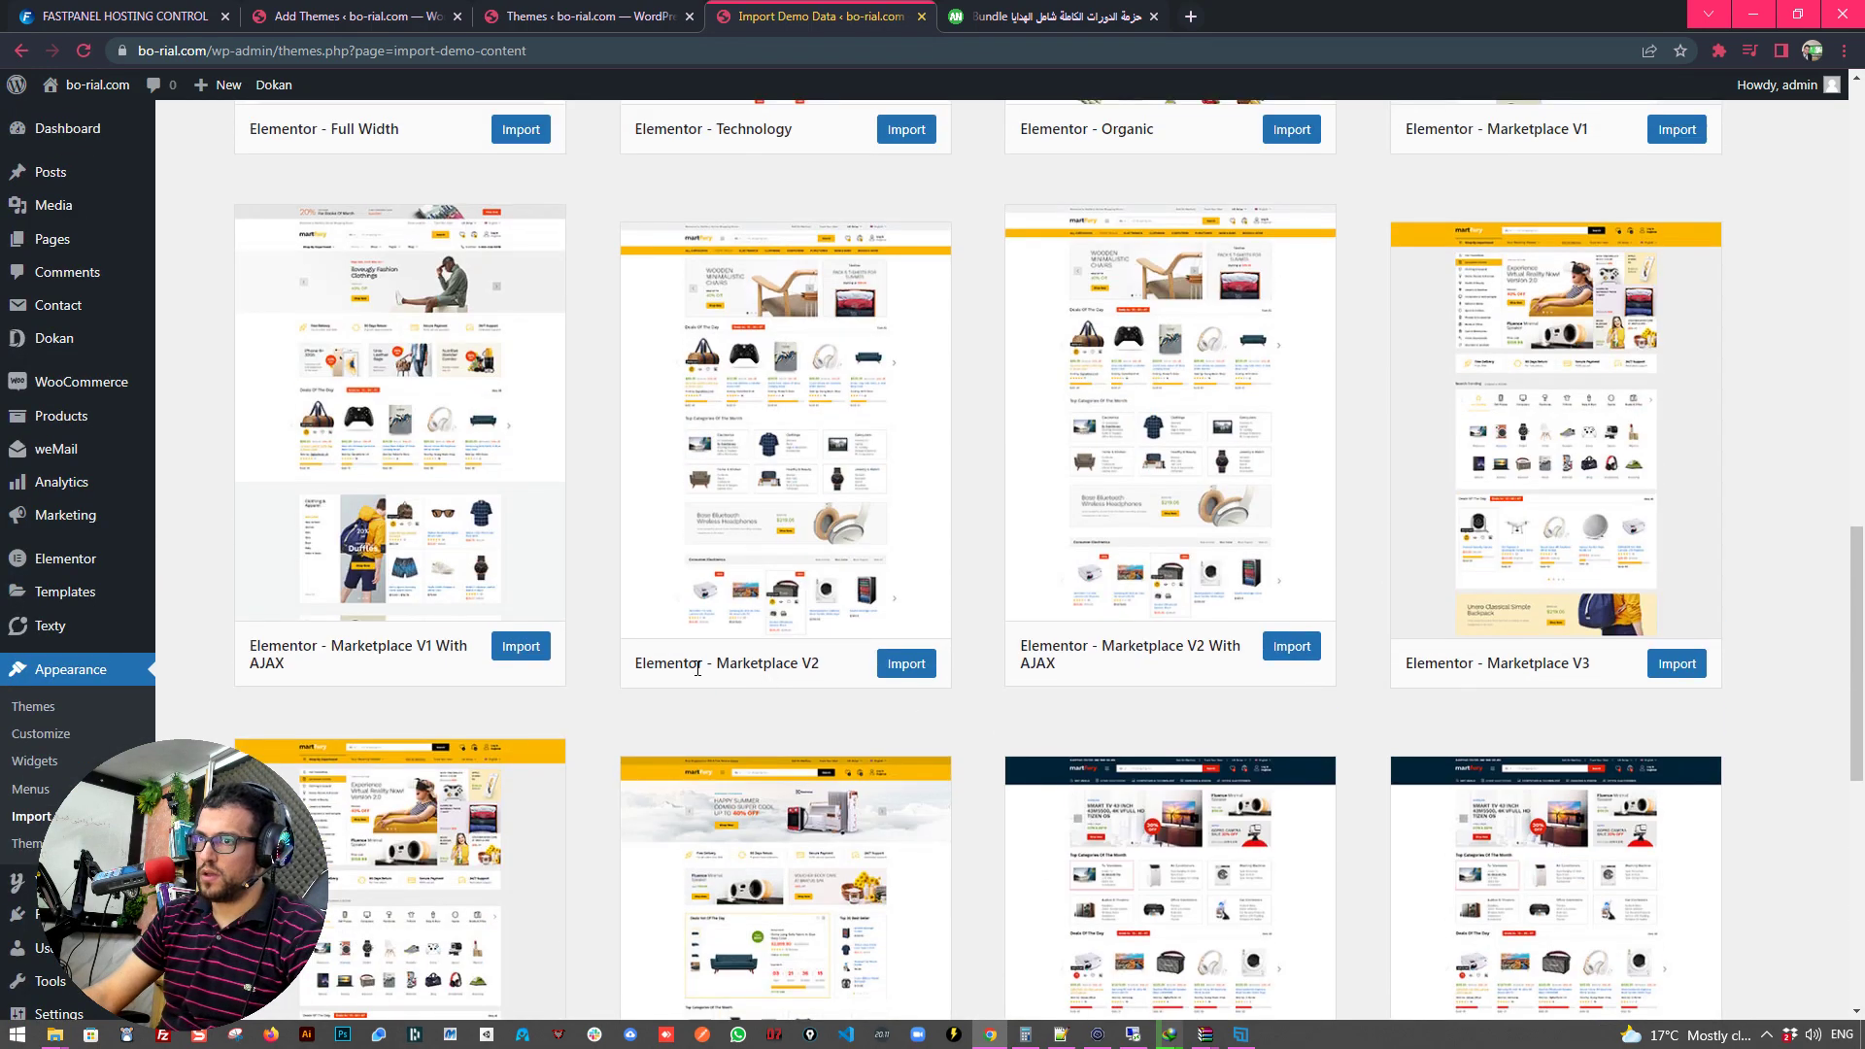
scroll(657, 685, up, 2)
scroll(656, 684, up, 5)
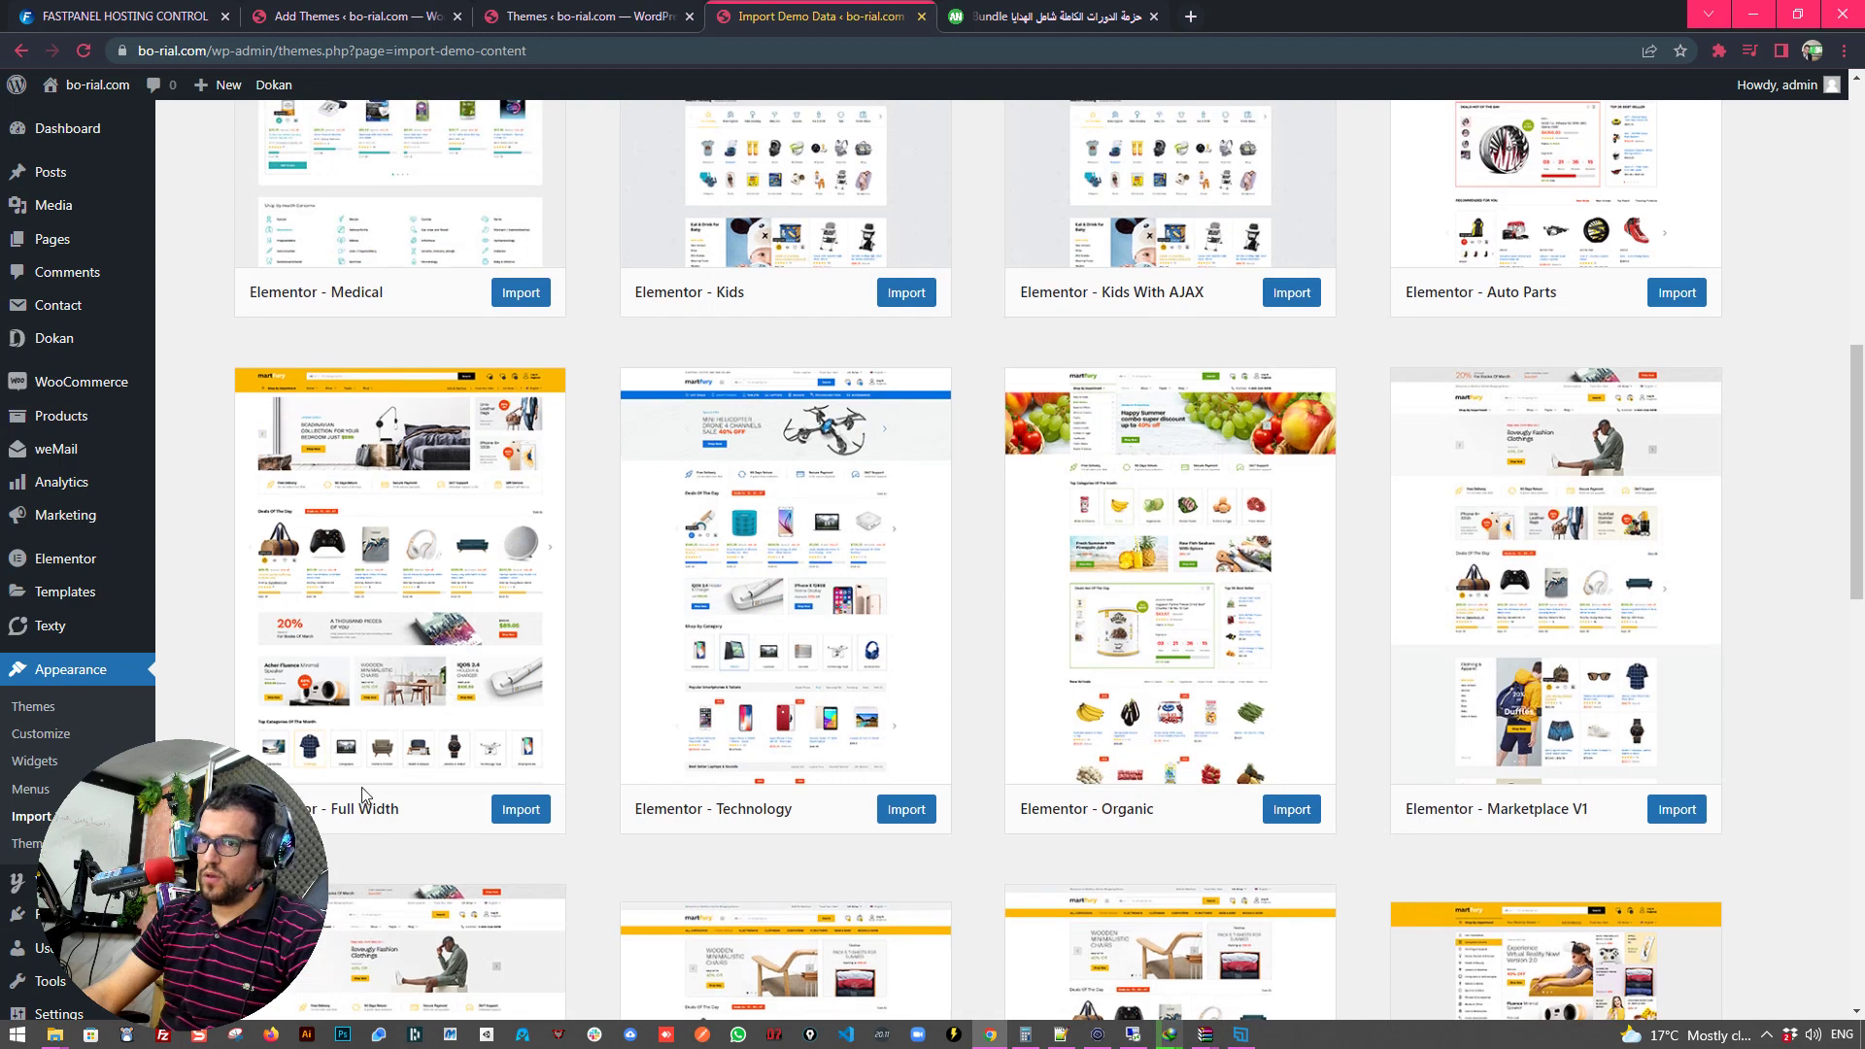
scroll(398, 700, up, 5)
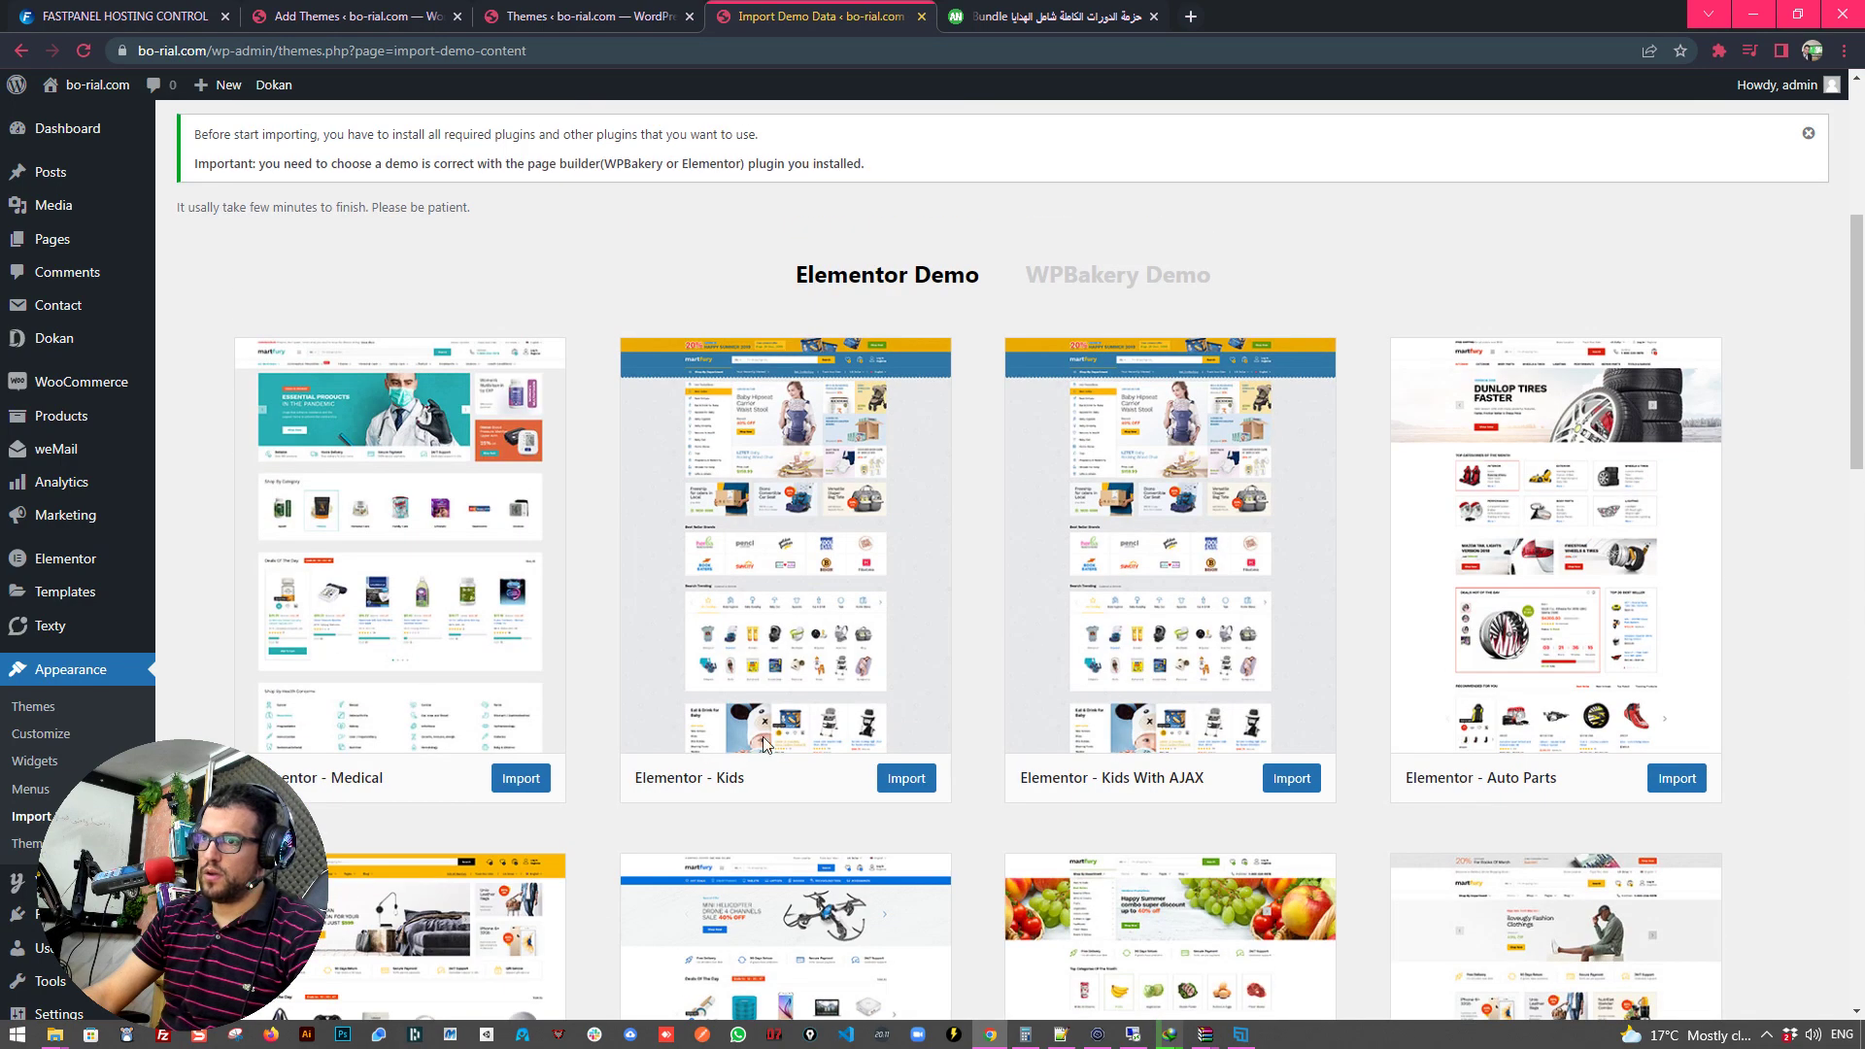
scroll(738, 641, up, 1)
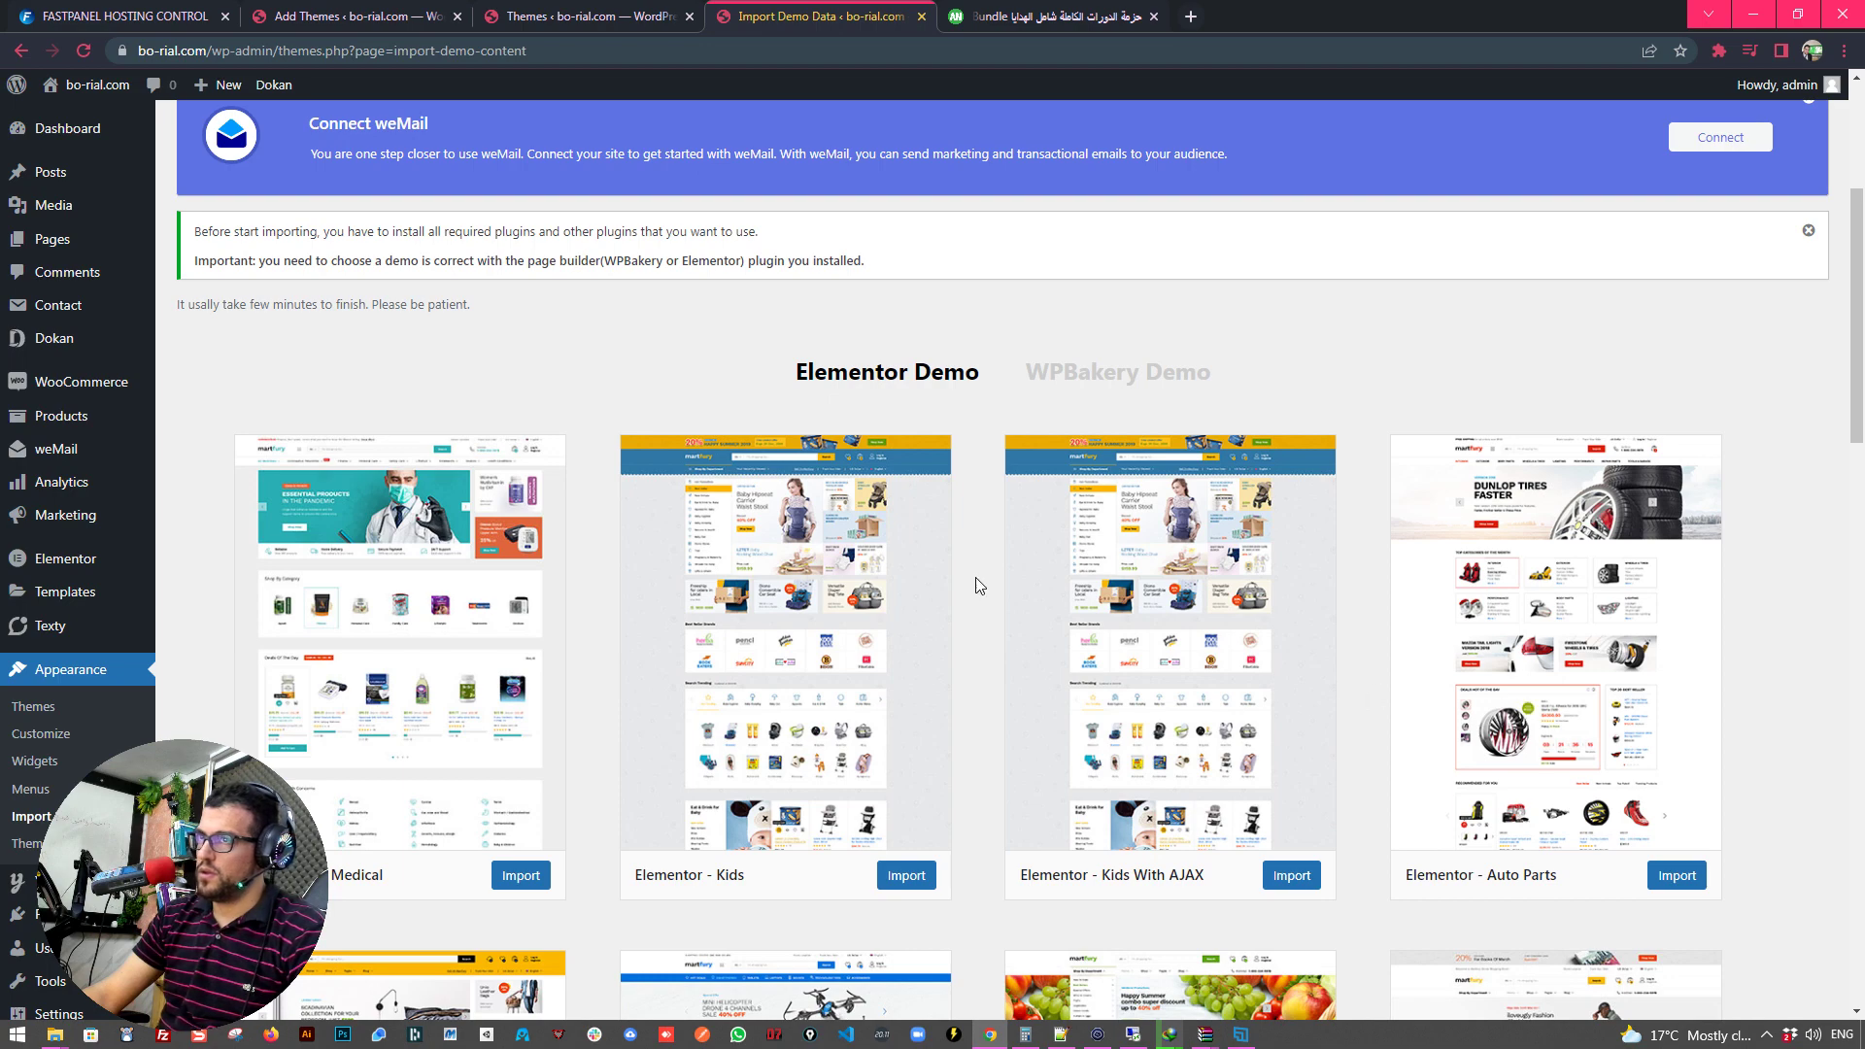
scroll(703, 549, down, 8)
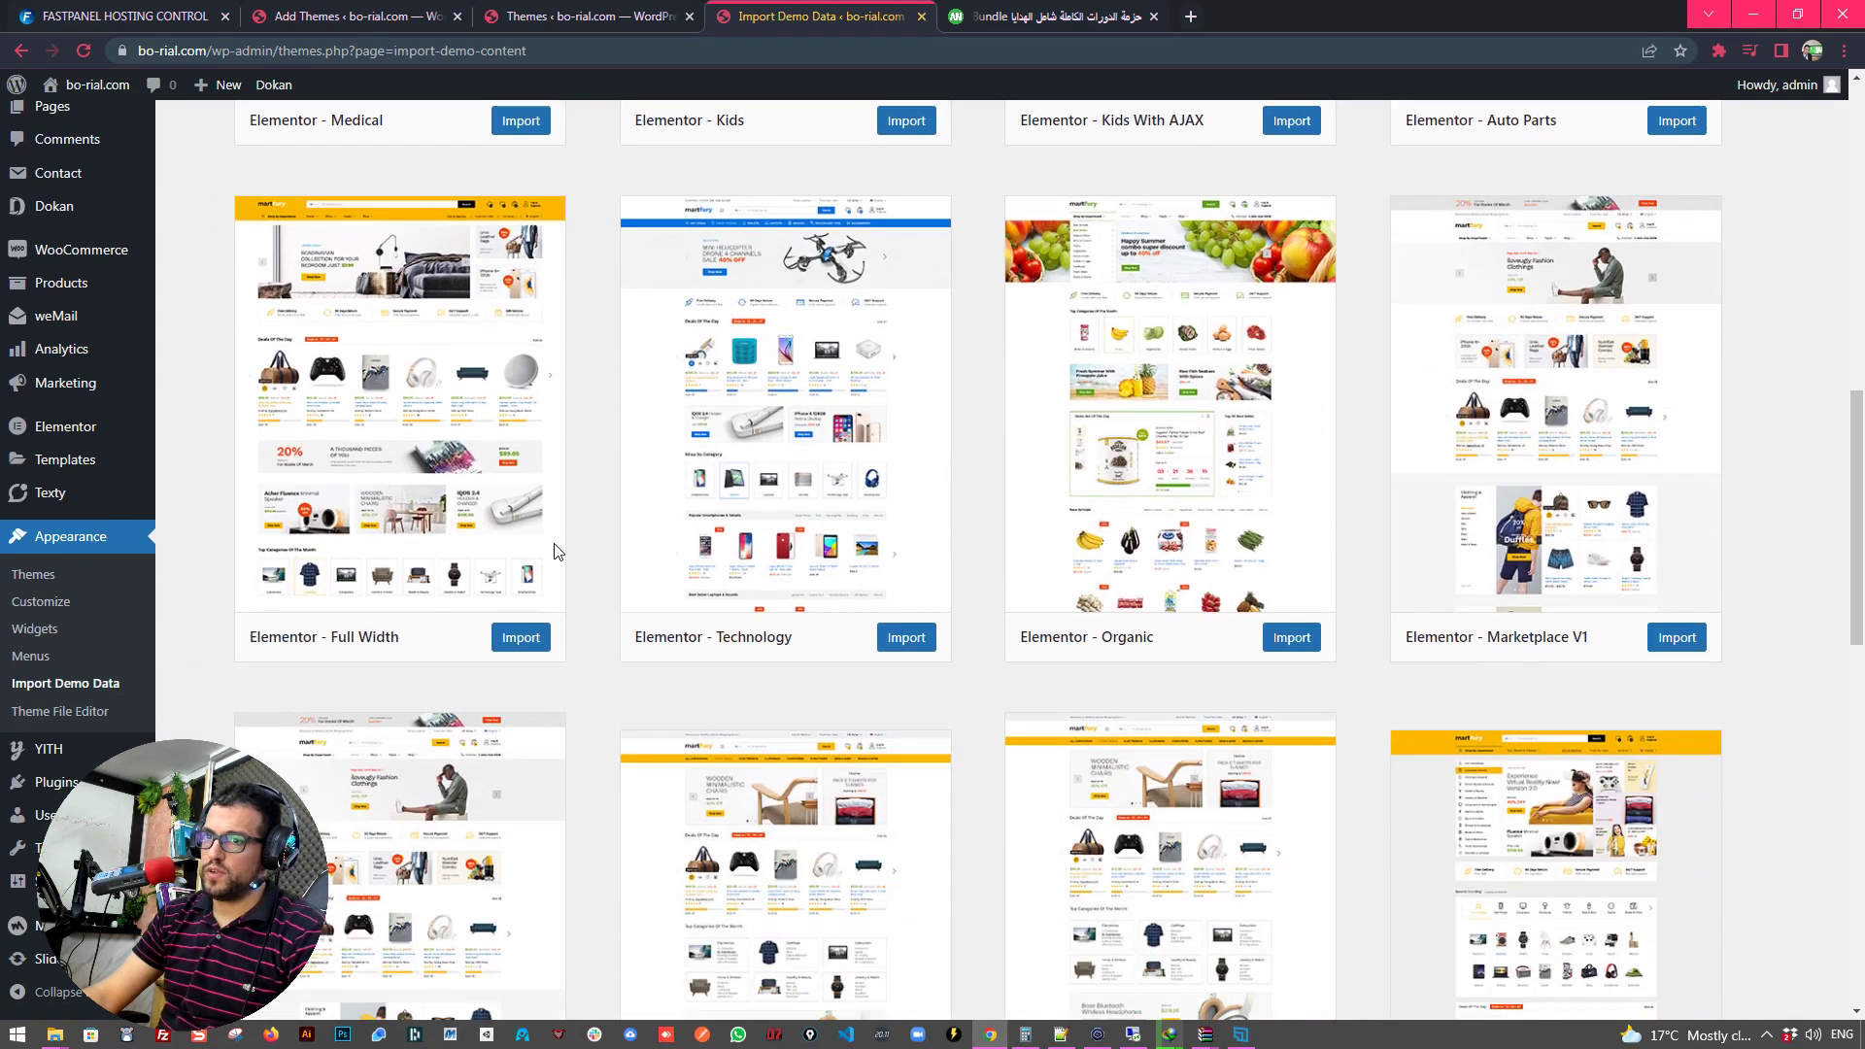
scroll(934, 559, down, 2)
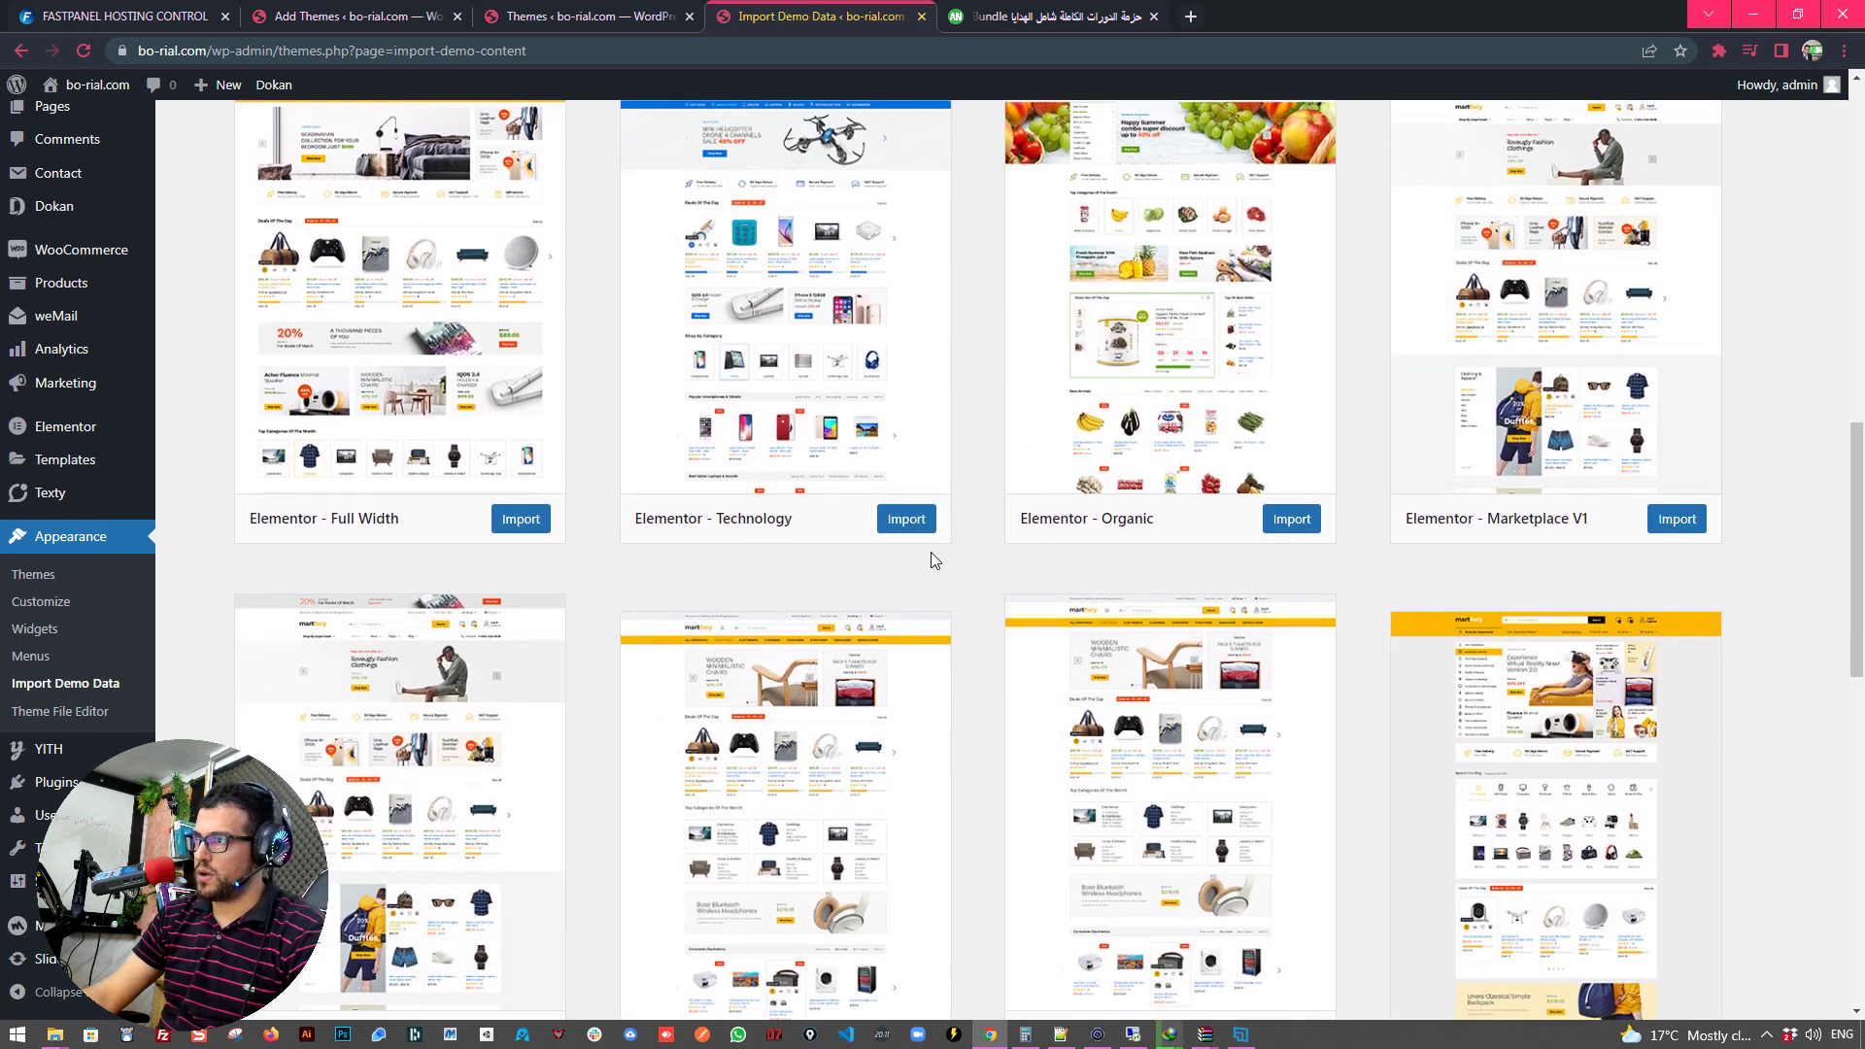
scroll(1601, 508, up, 2)
scroll(1549, 497, down, 5)
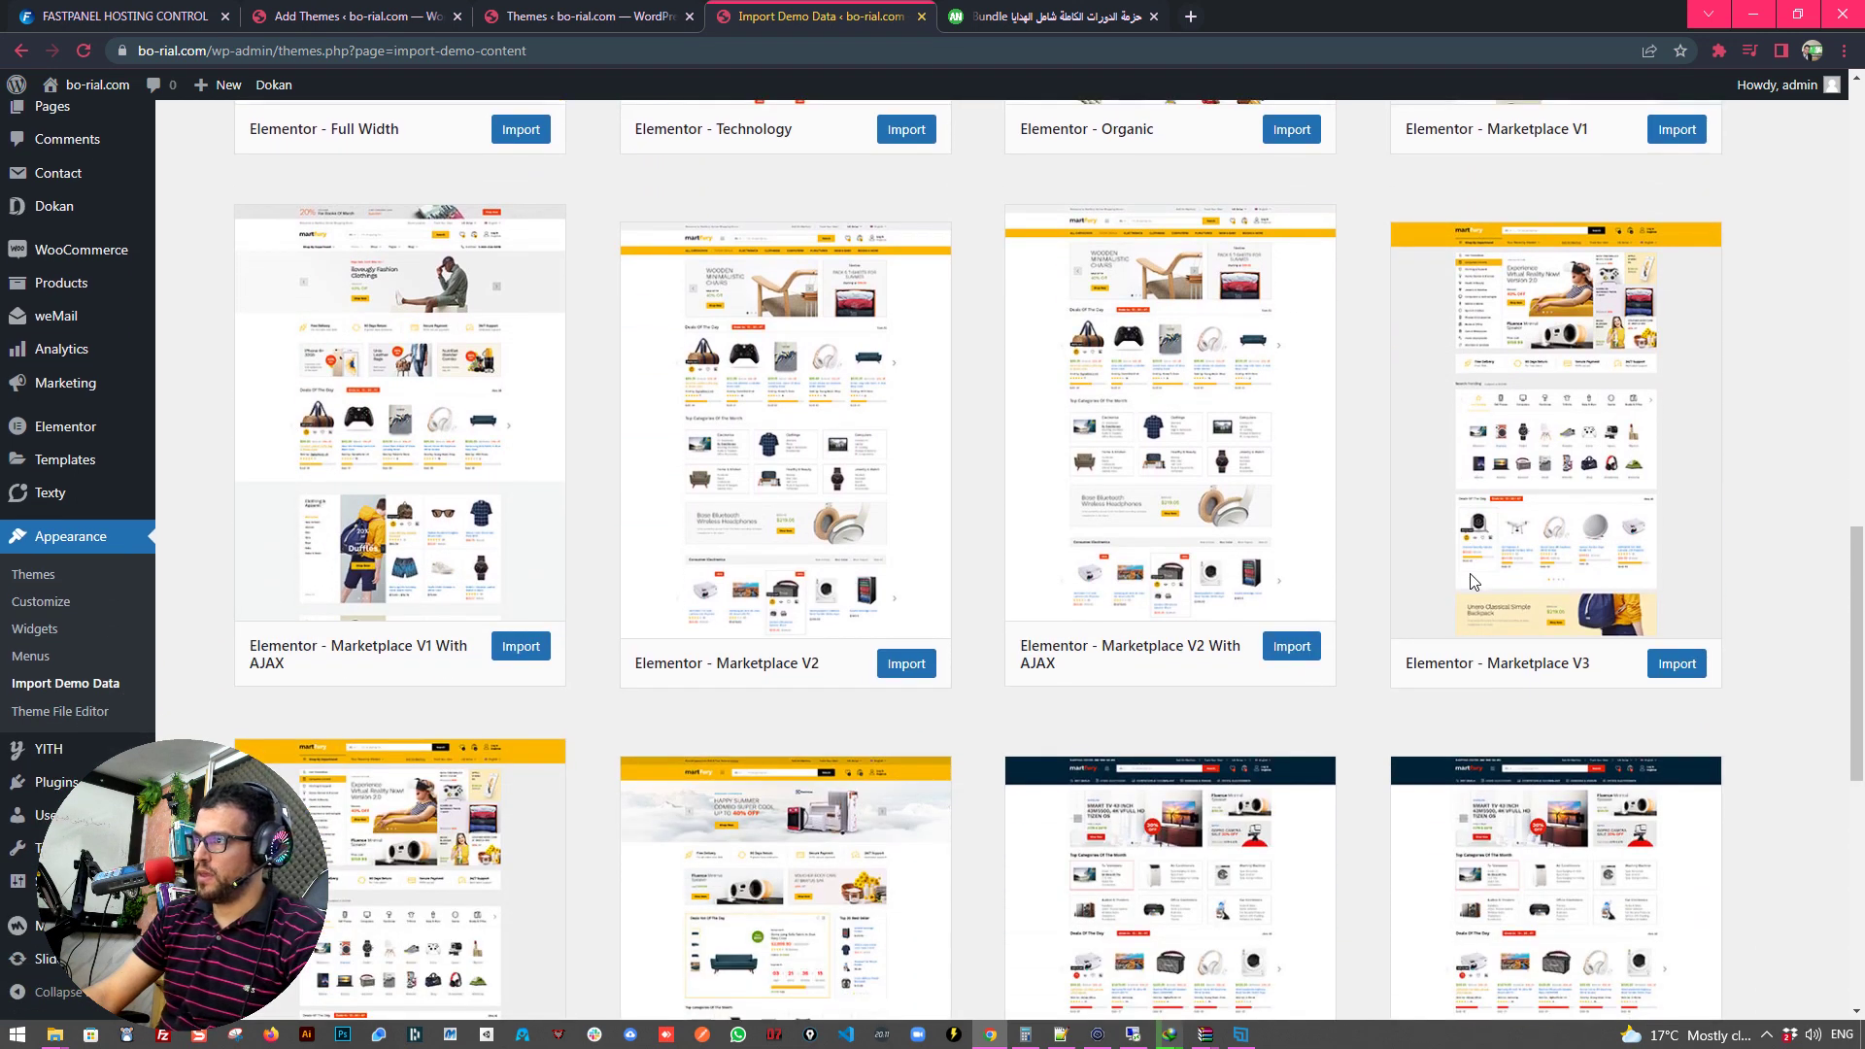
scroll(1321, 510, down, 1)
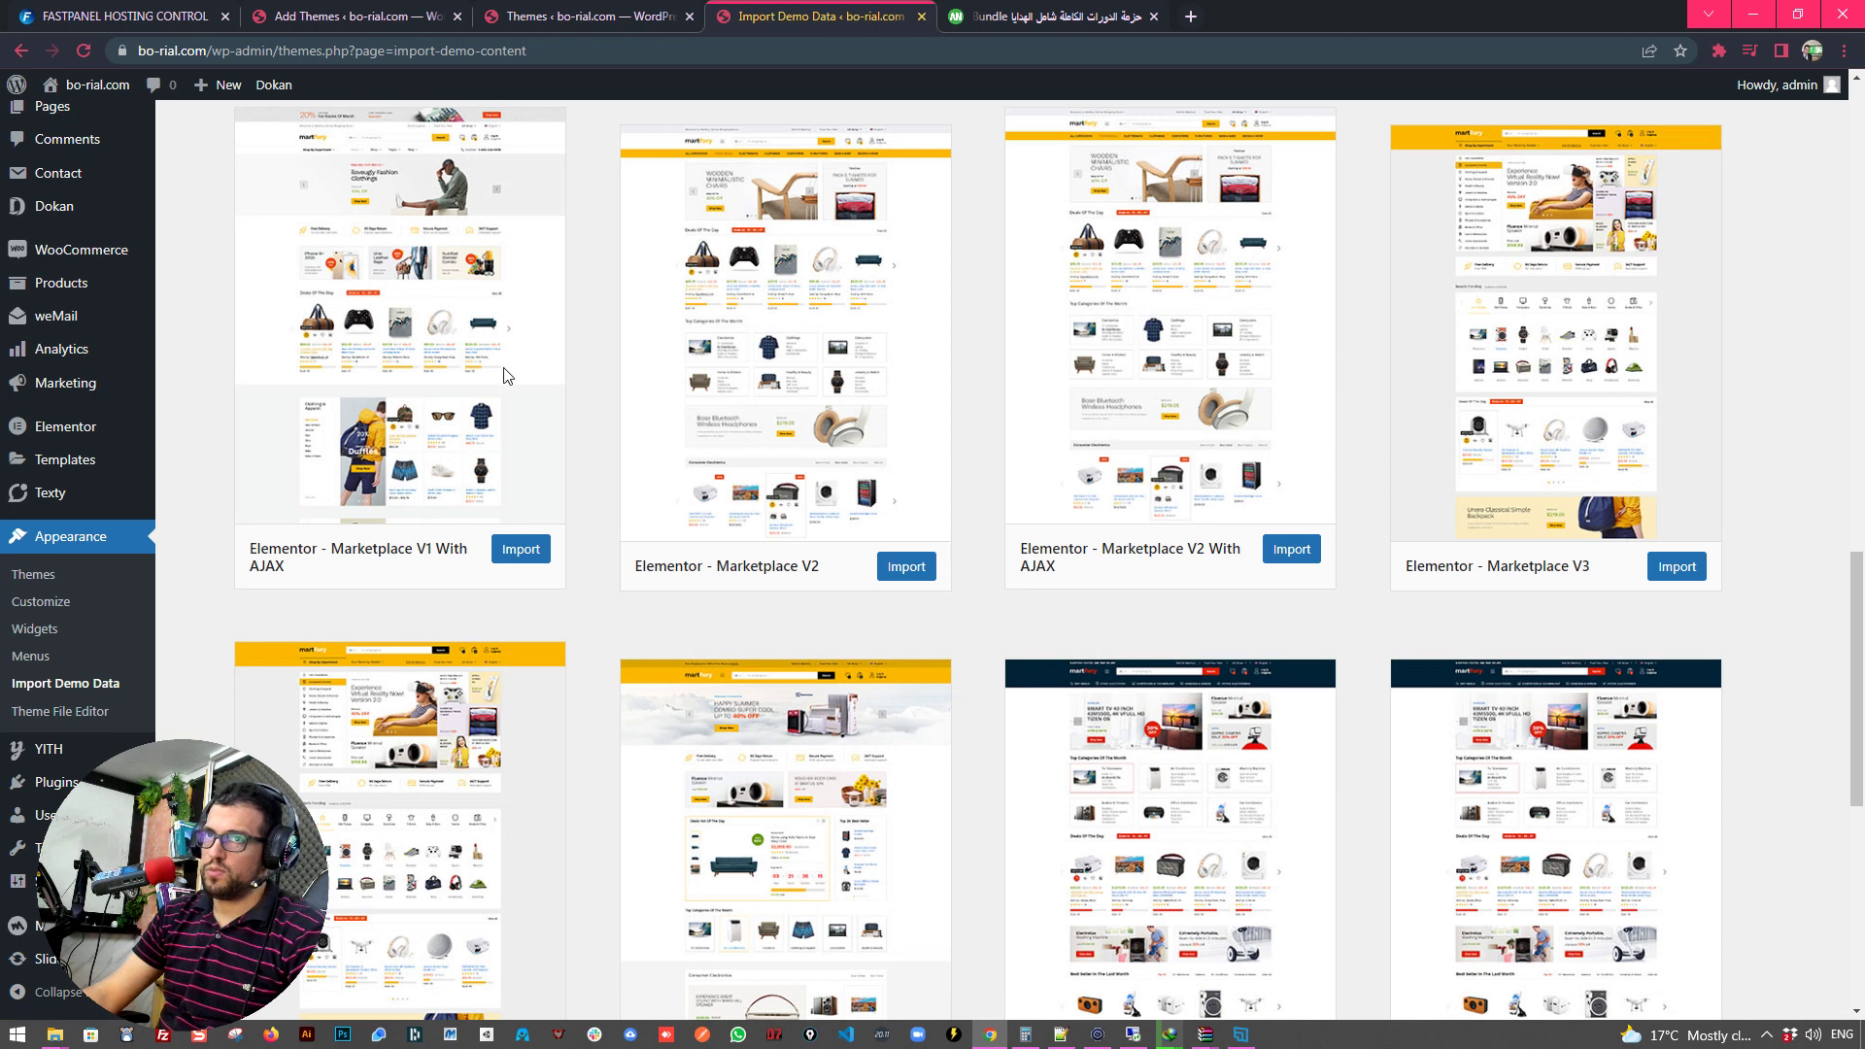
scroll(622, 466, down, 3)
scroll(1358, 658, down, 5)
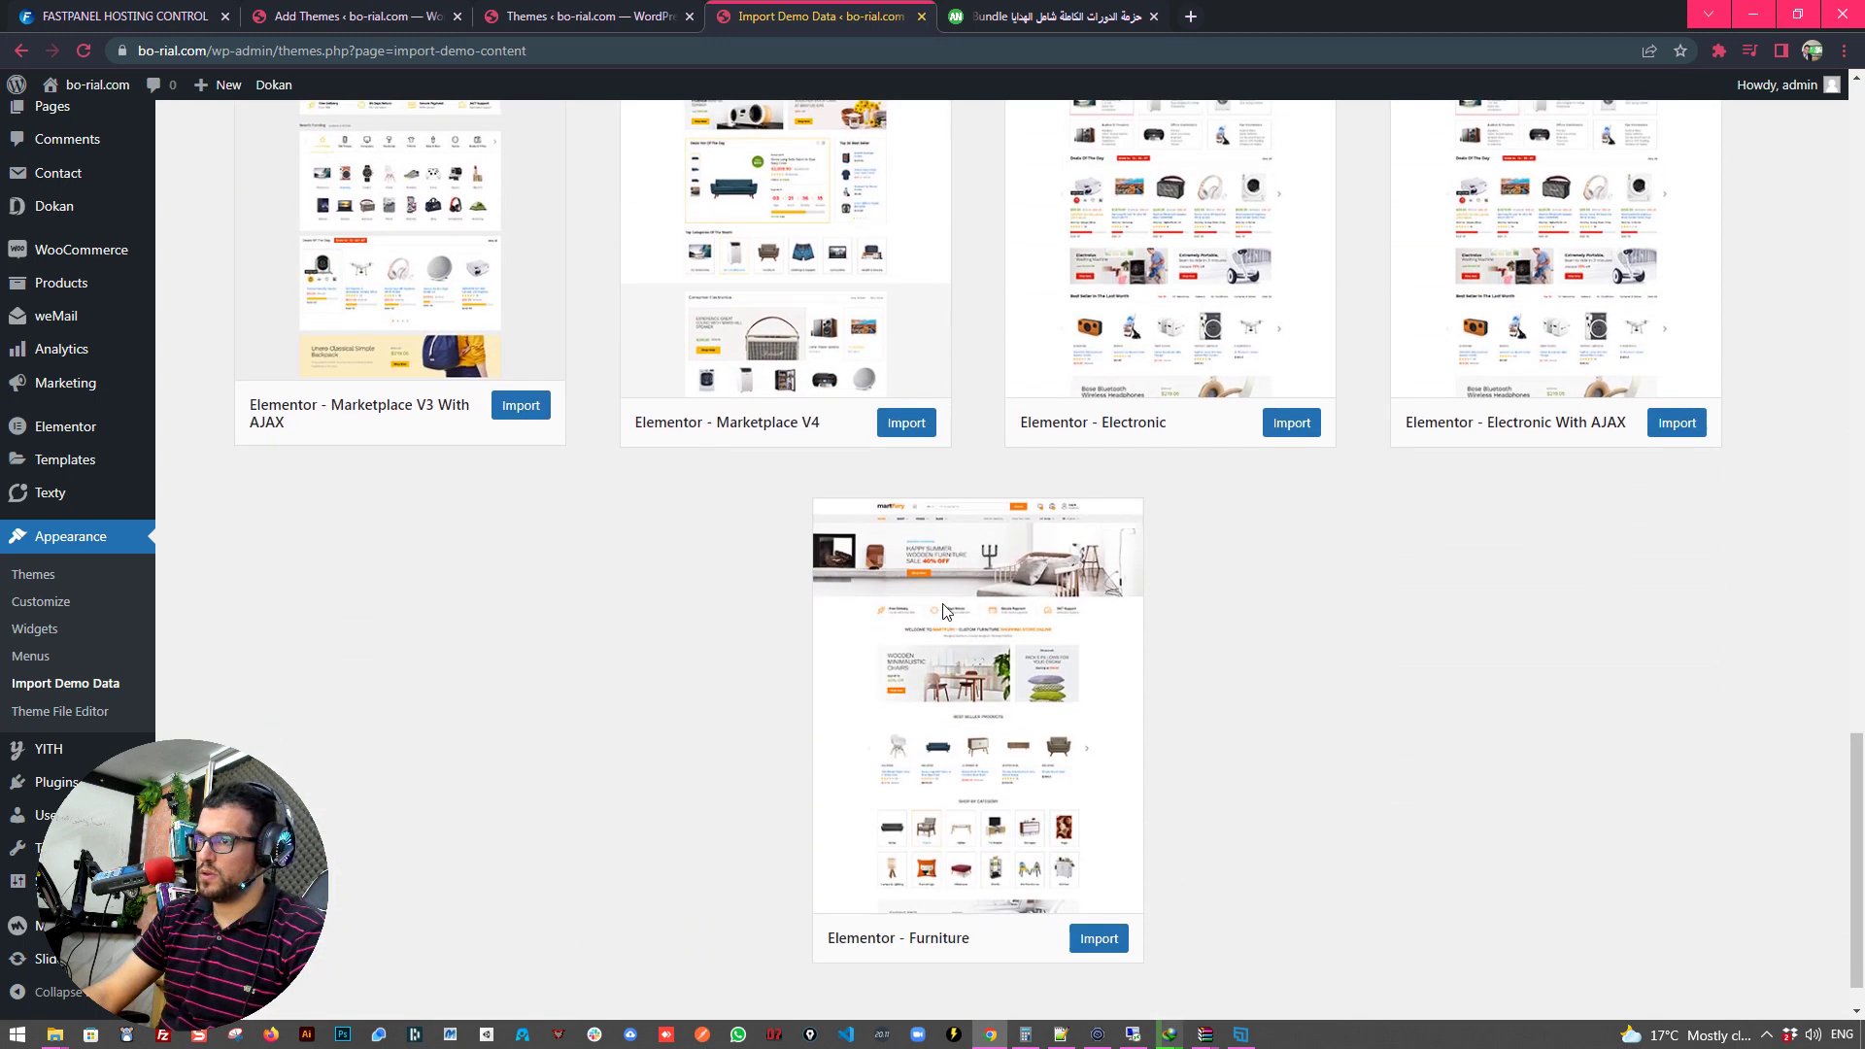
scroll(1026, 797, up, 5)
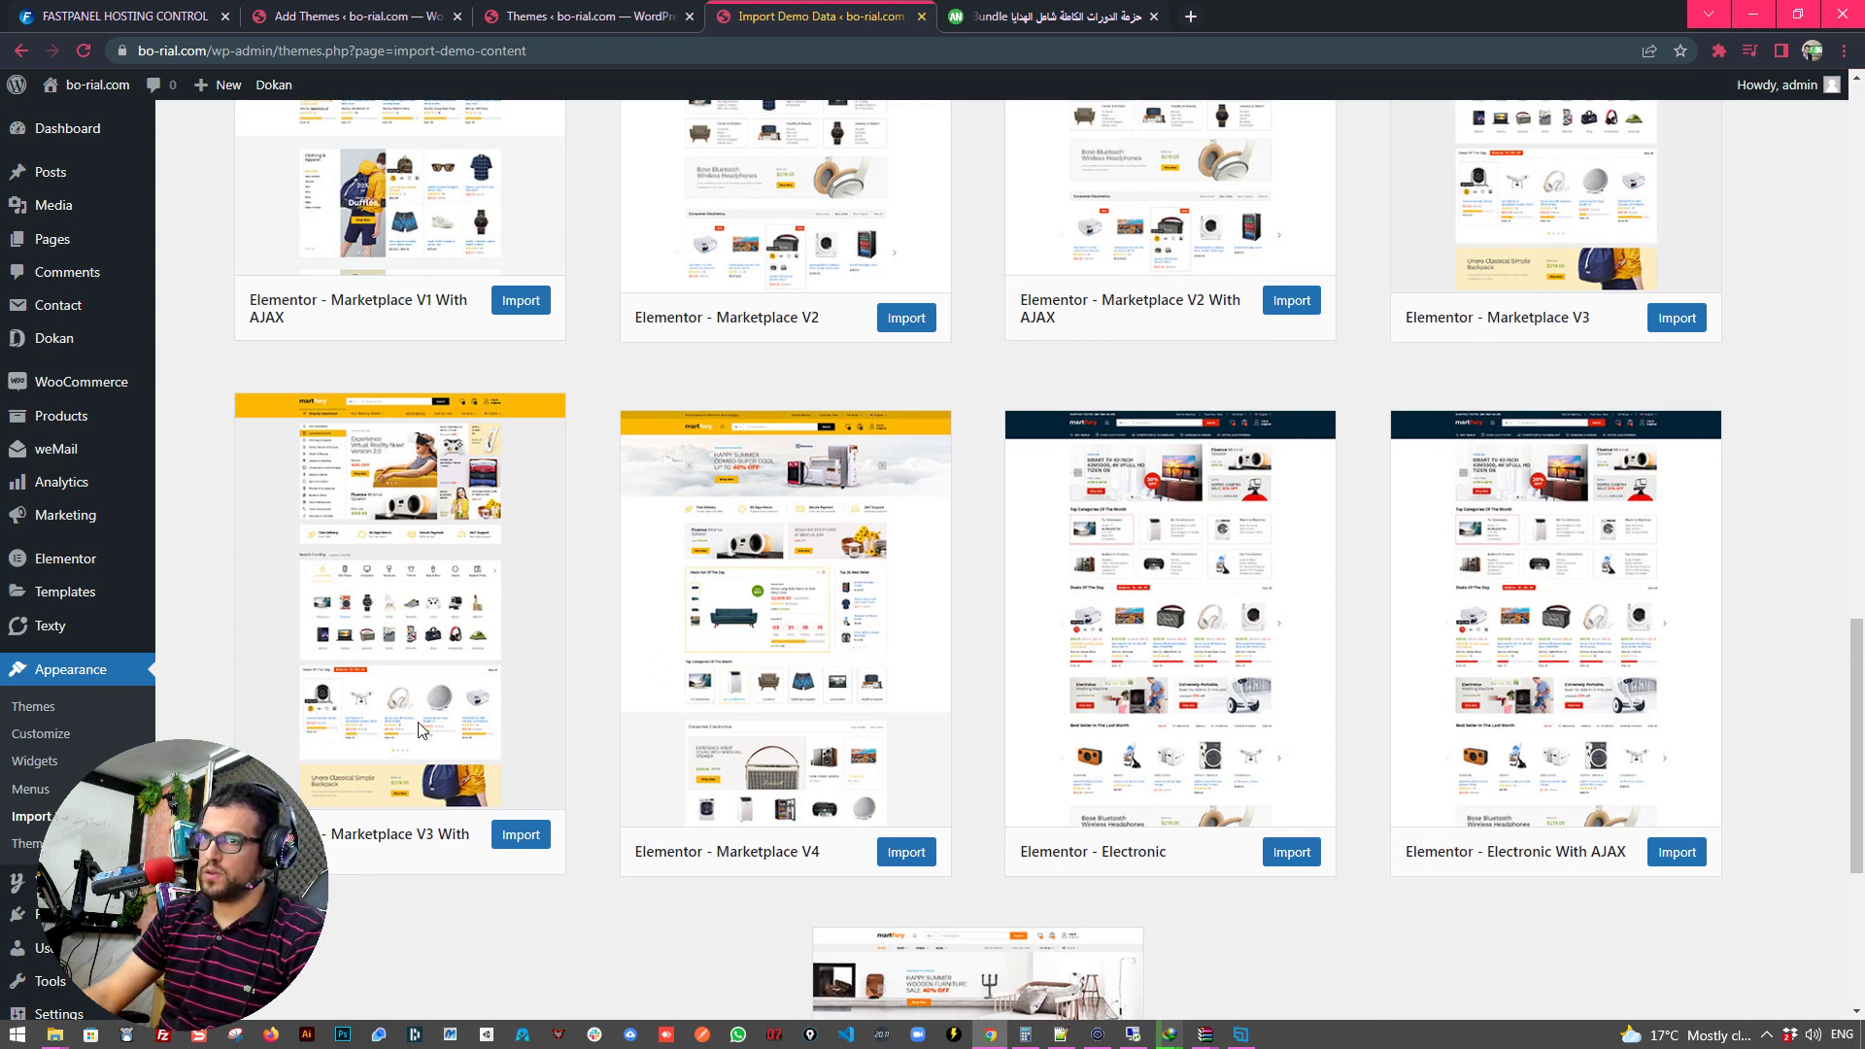
scroll(432, 728, up, 3)
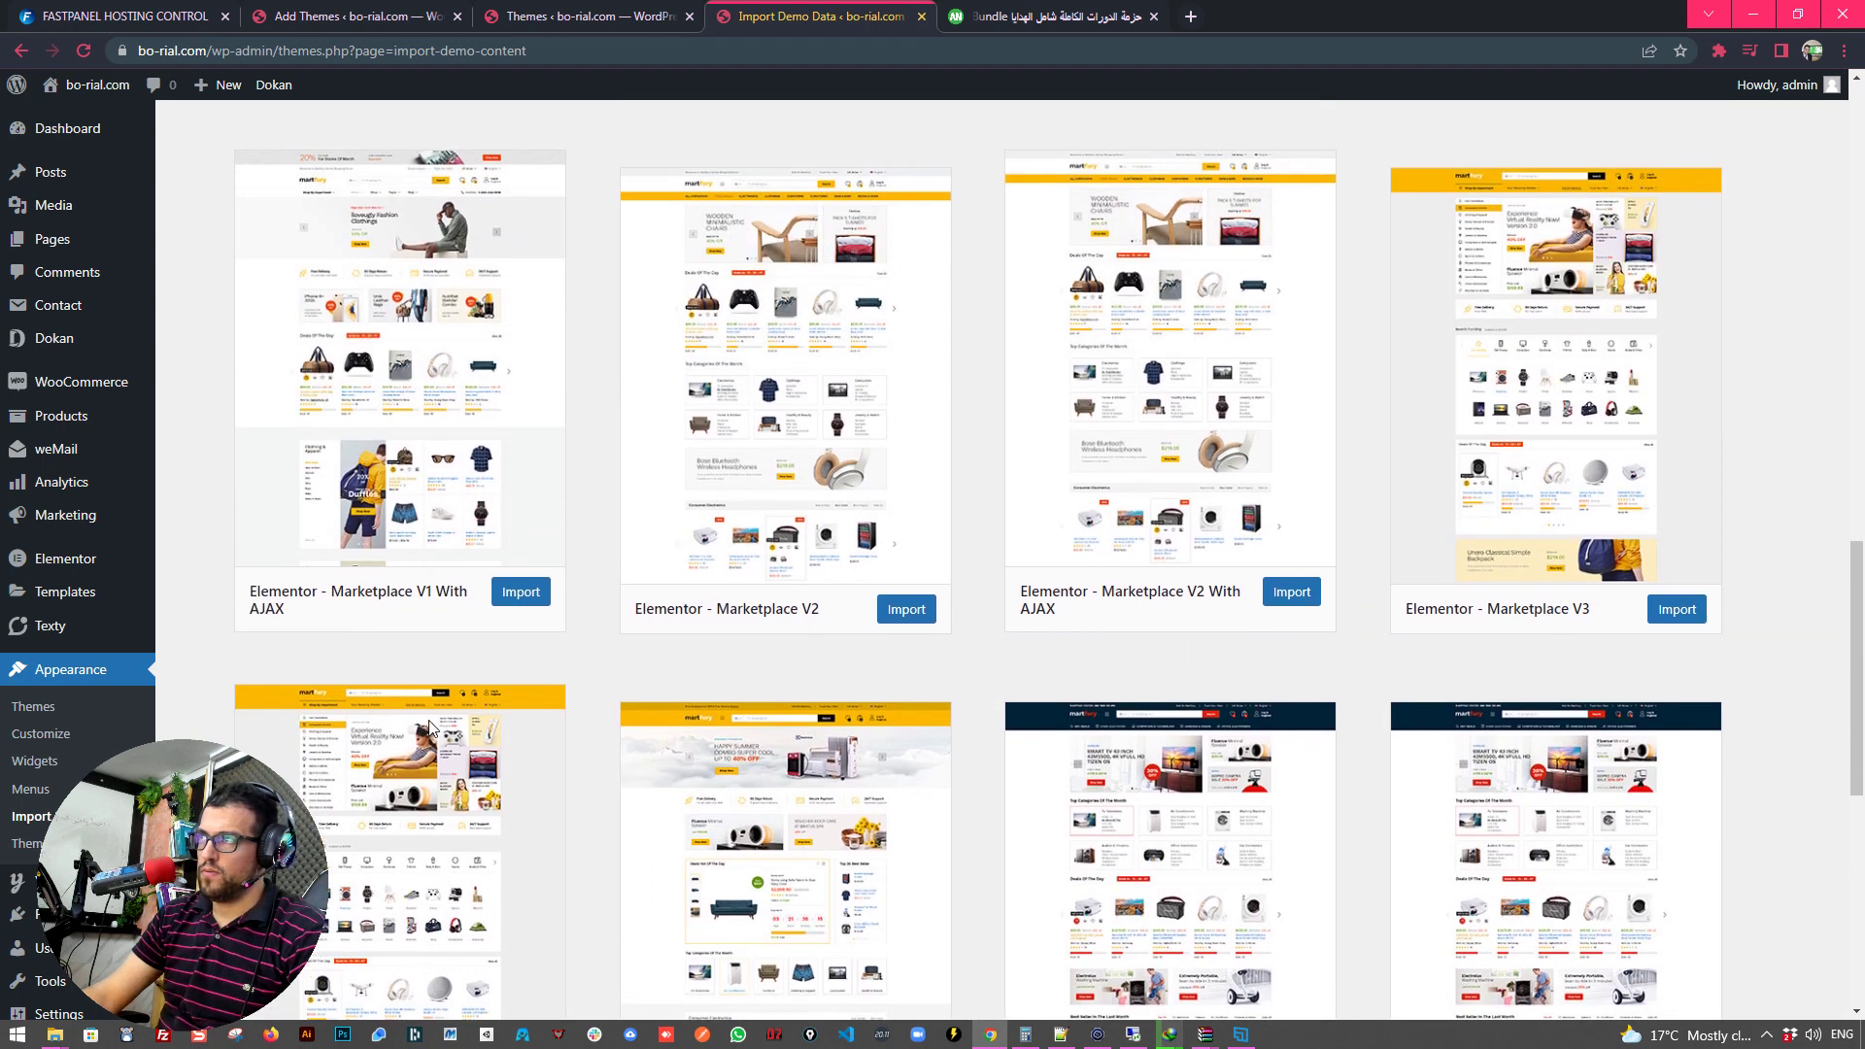
scroll(1547, 640, down, 3)
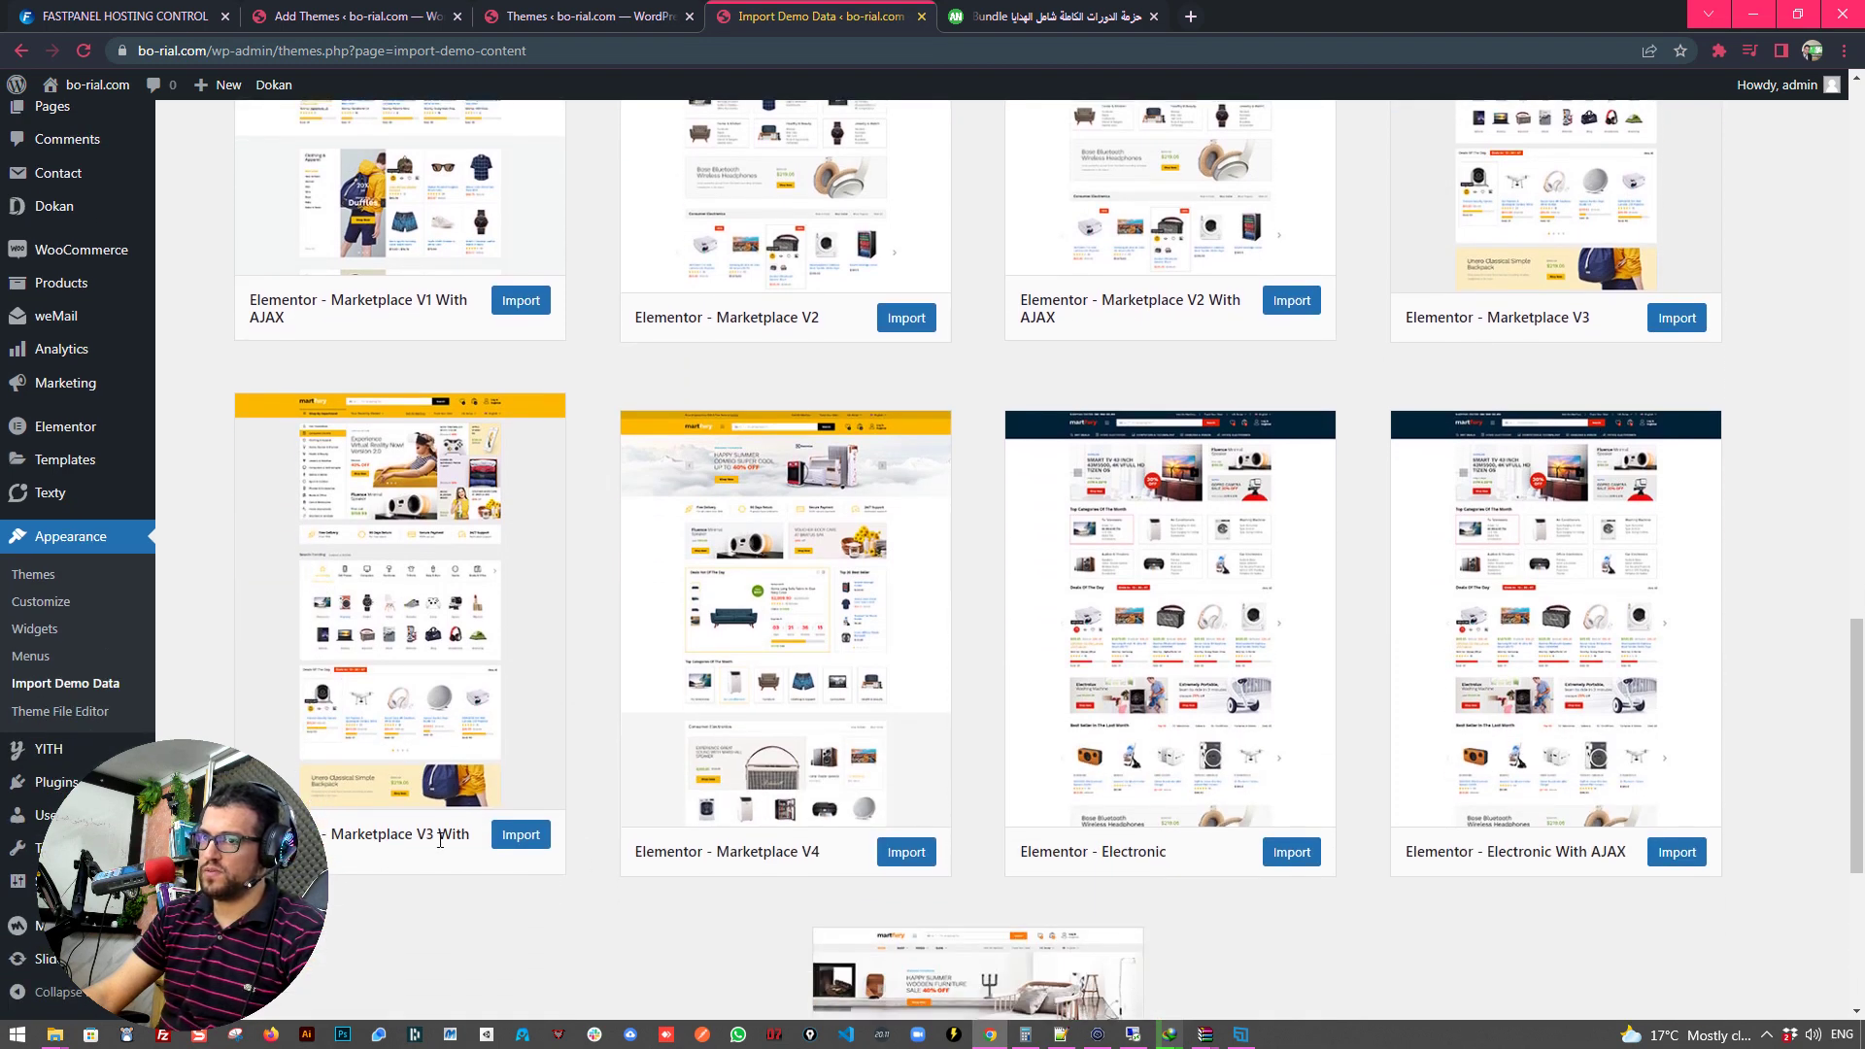
scroll(448, 837, up, 4)
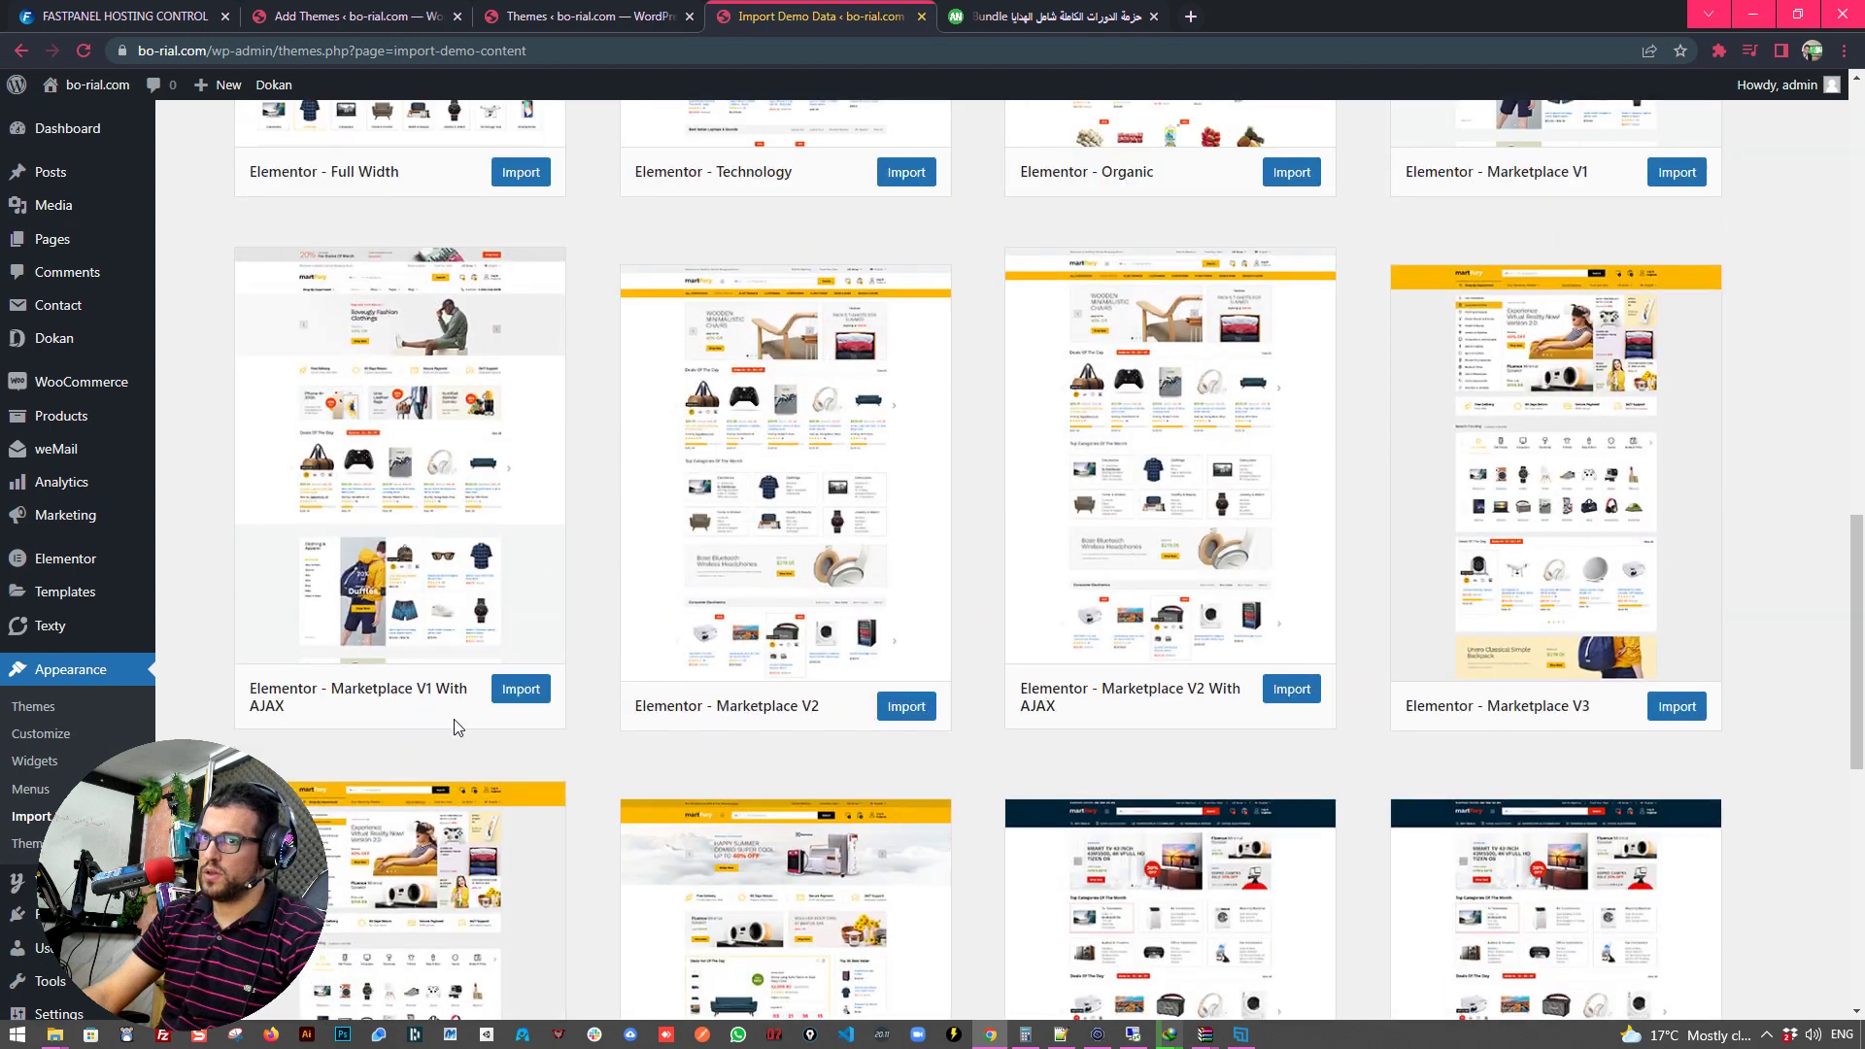
scroll(456, 726, up, 2)
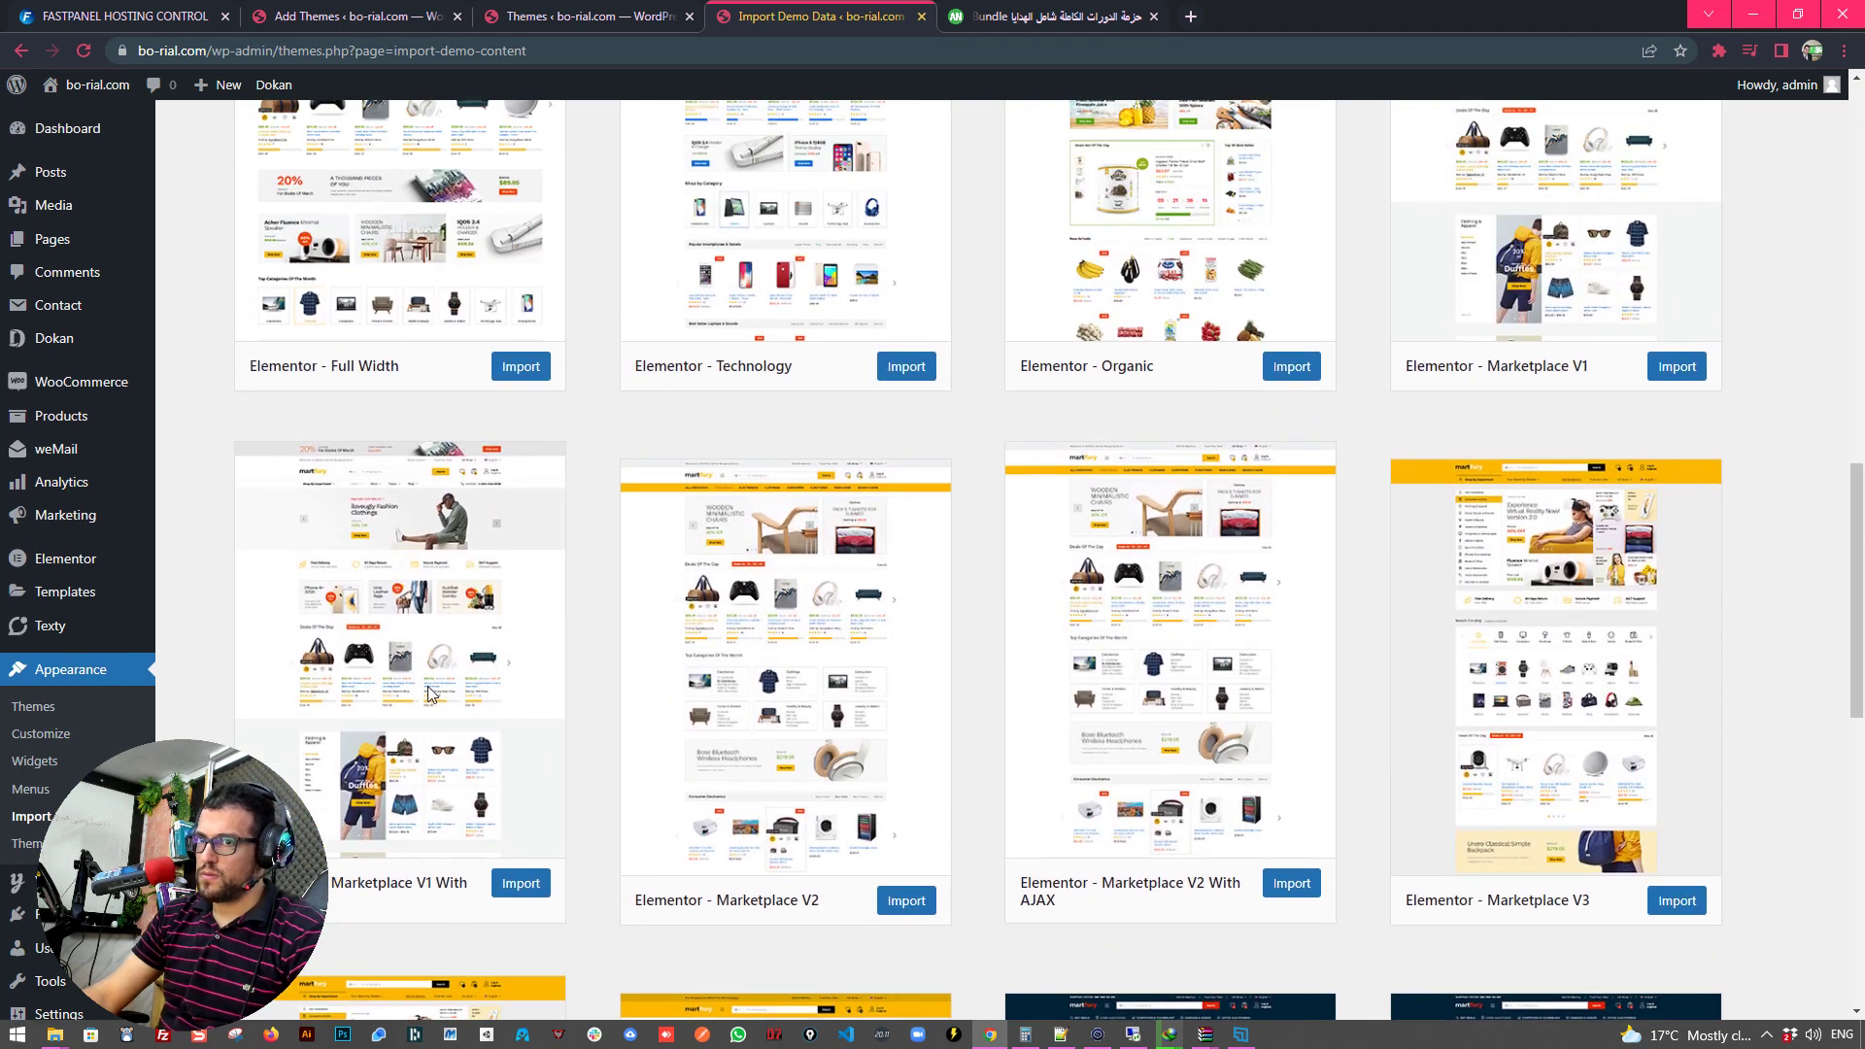
scroll(430, 692, up, 4)
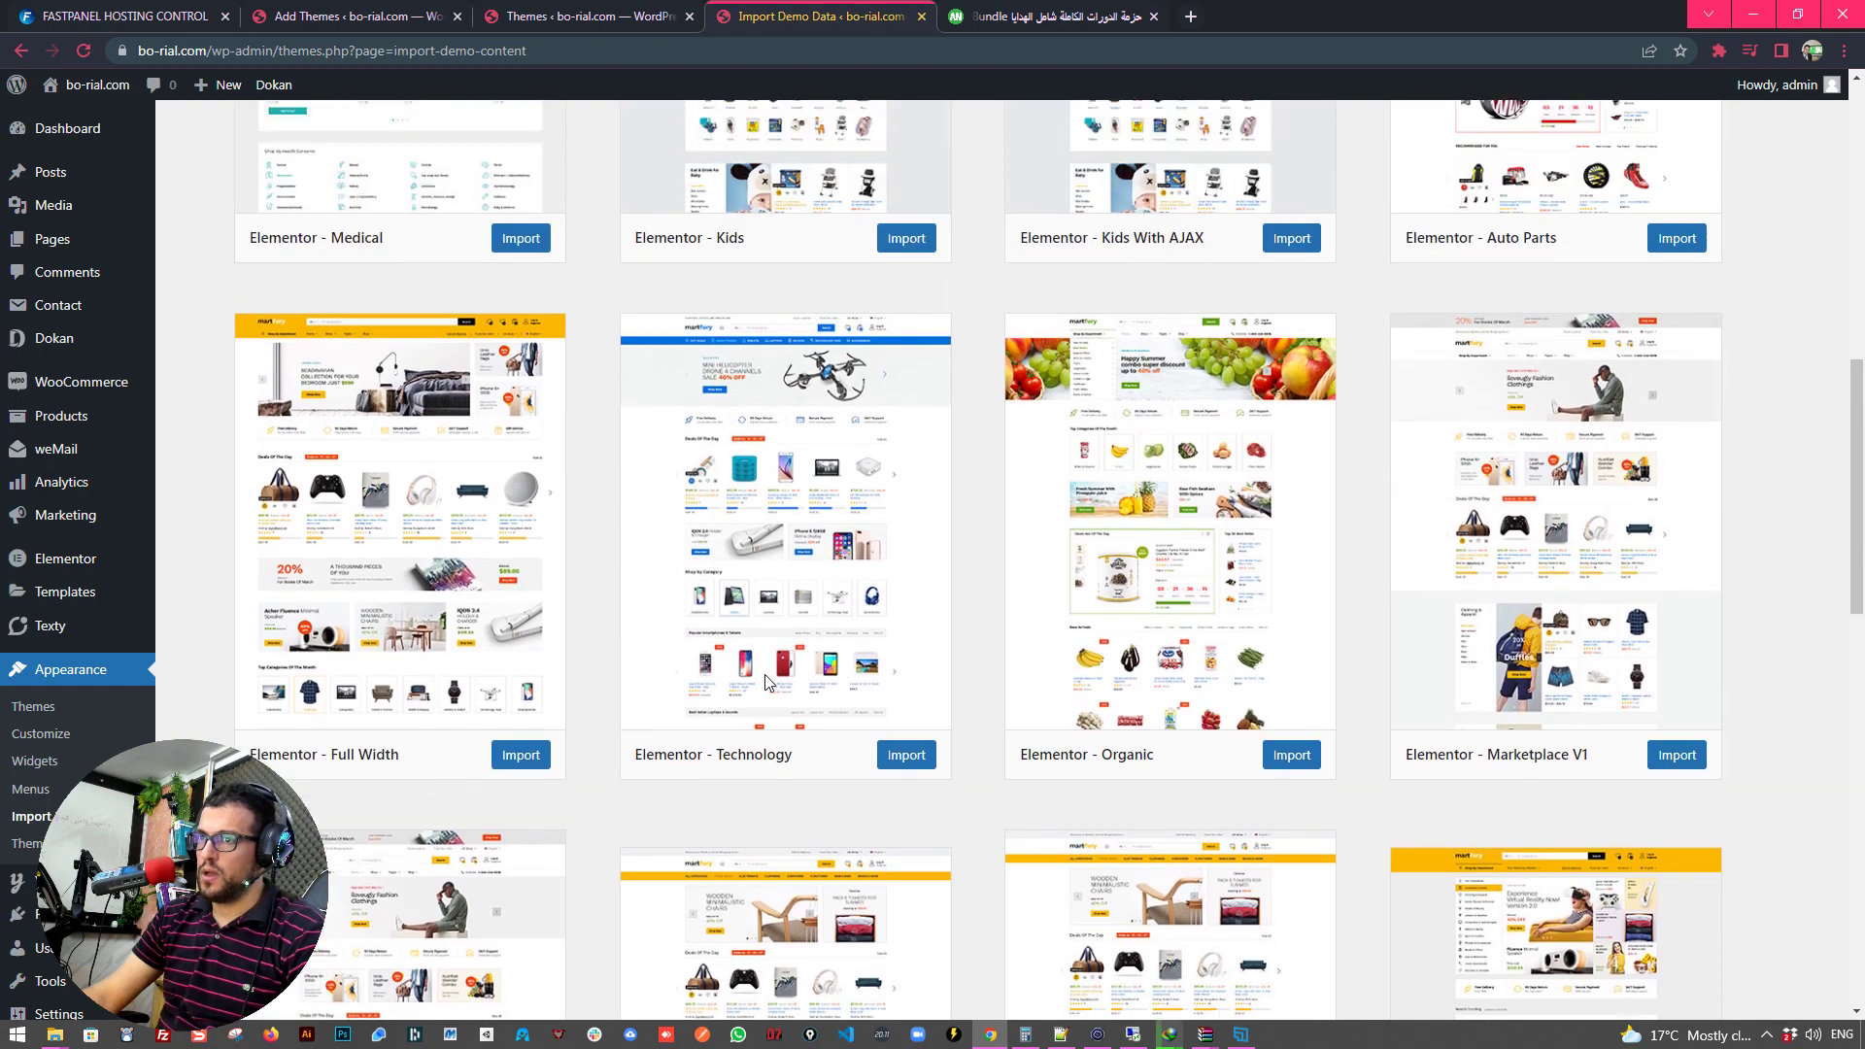
scroll(850, 682, up, 3)
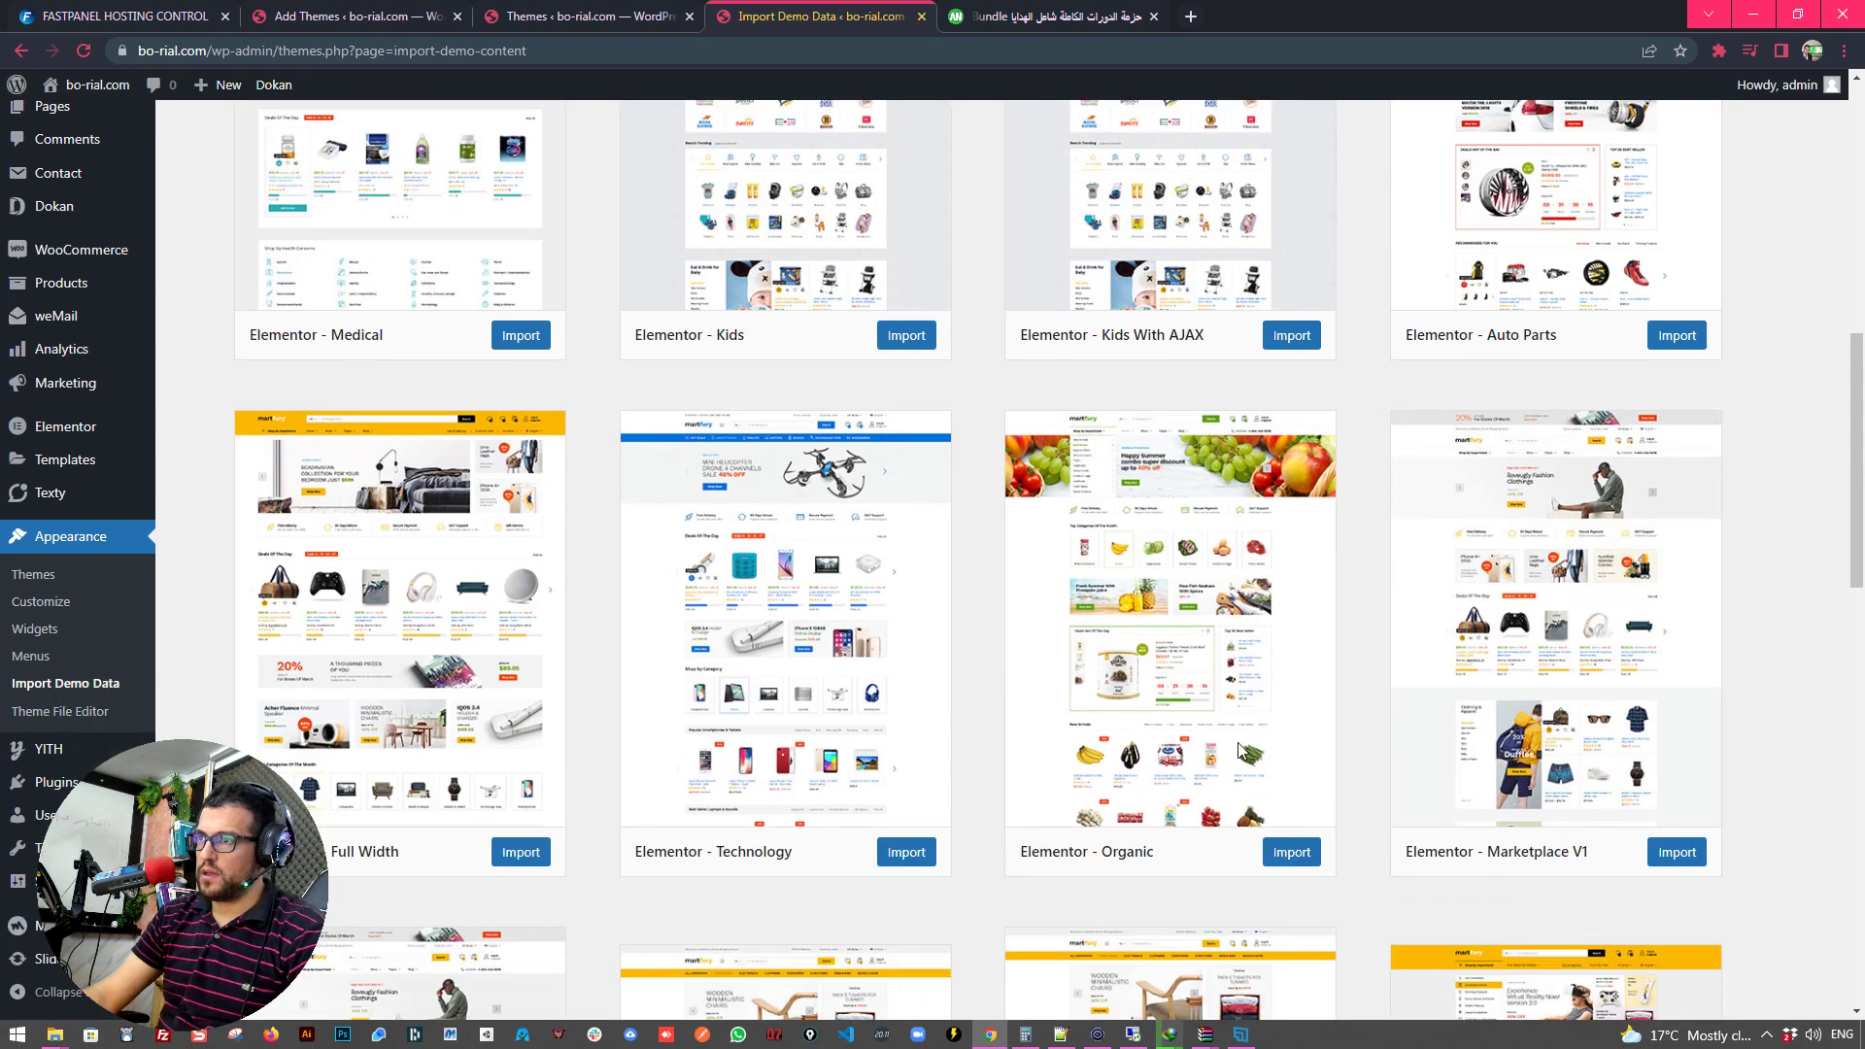
scroll(1193, 656, up, 2)
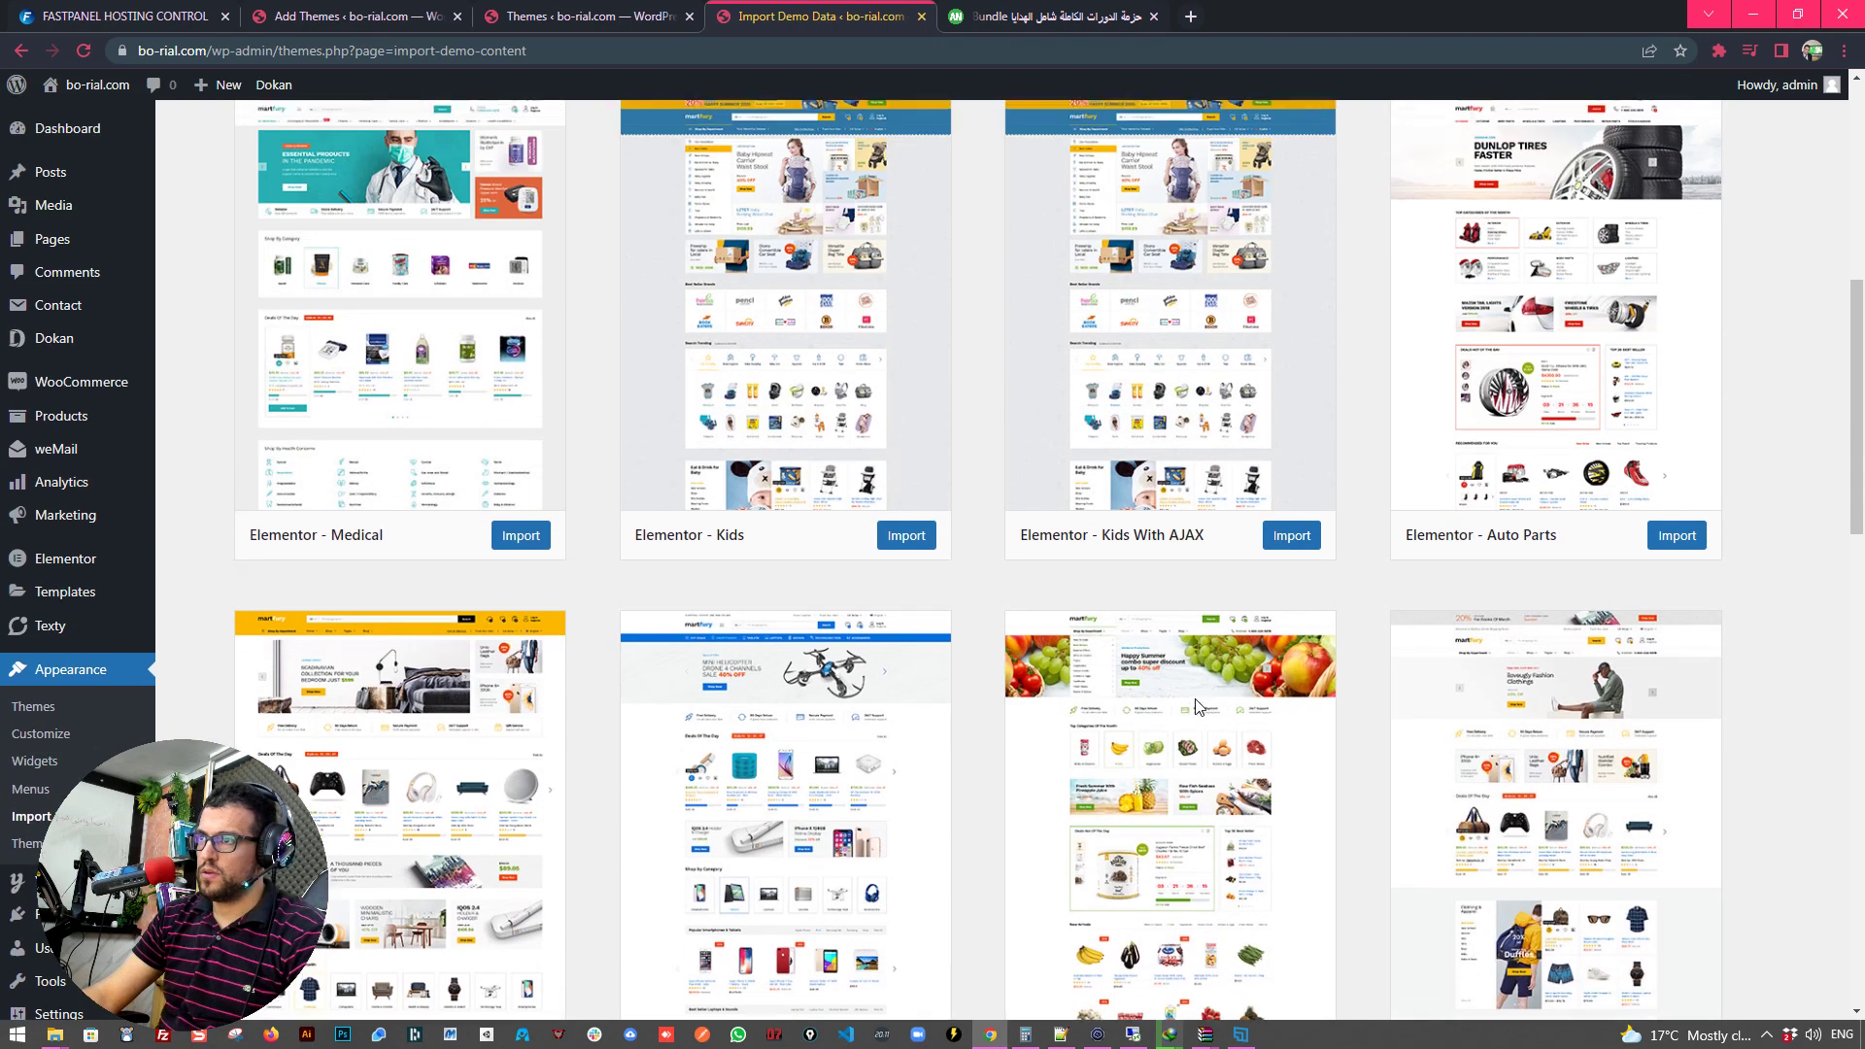
scroll(1198, 706, up, 2)
scroll(1117, 670, down, 2)
scroll(1032, 622, up, 2)
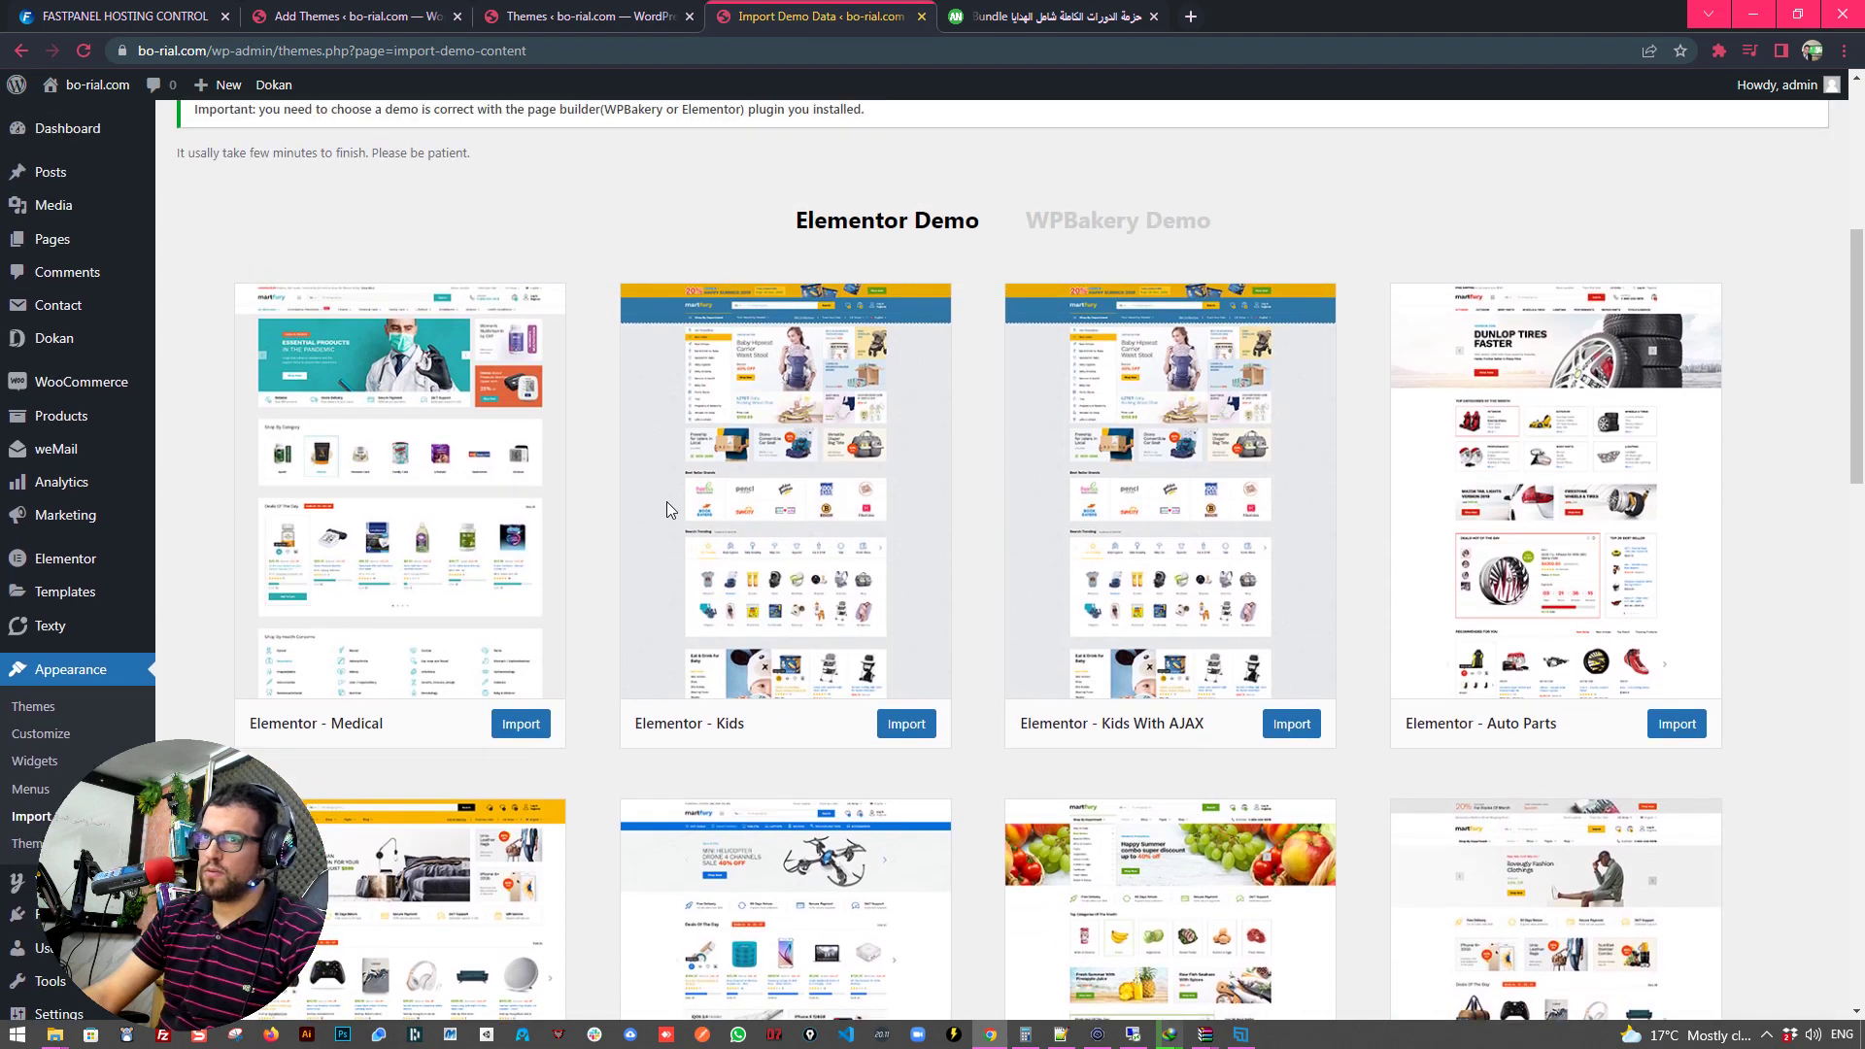
scroll(362, 513, up, 1)
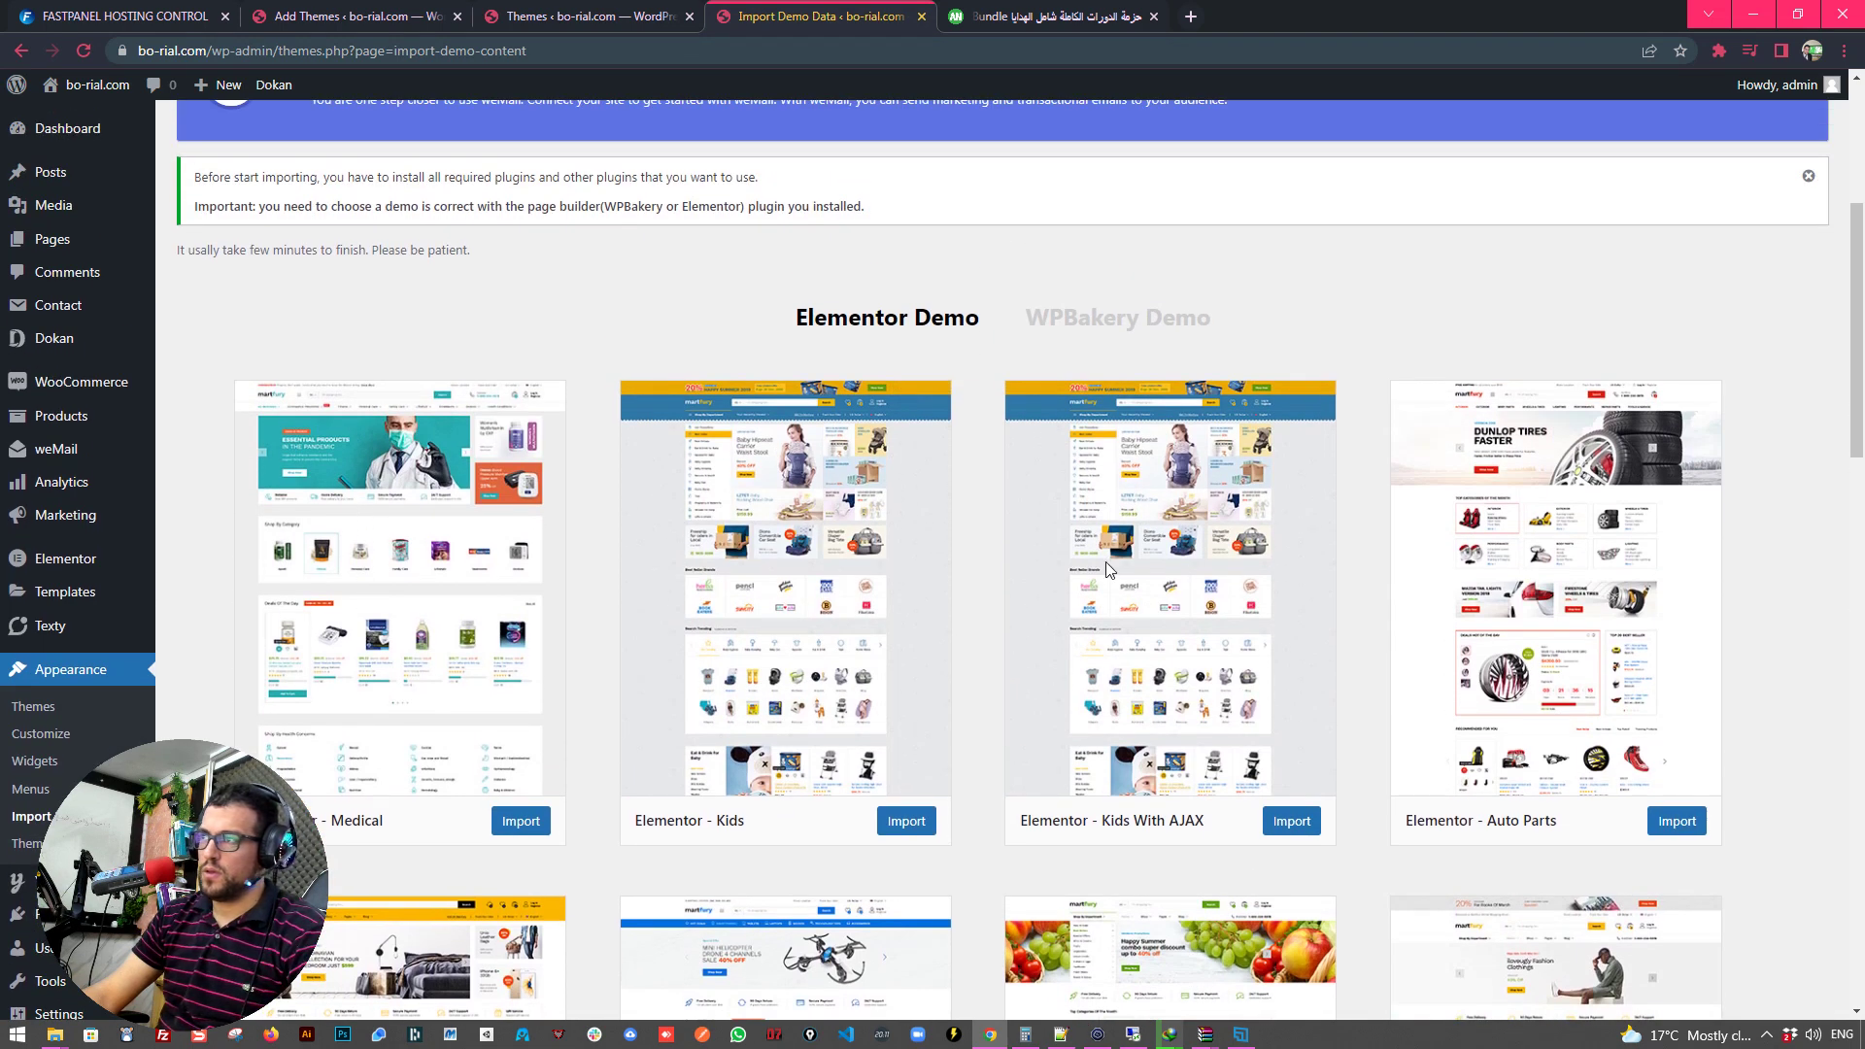
scroll(1467, 595, up, 1)
scroll(637, 488, down, 3)
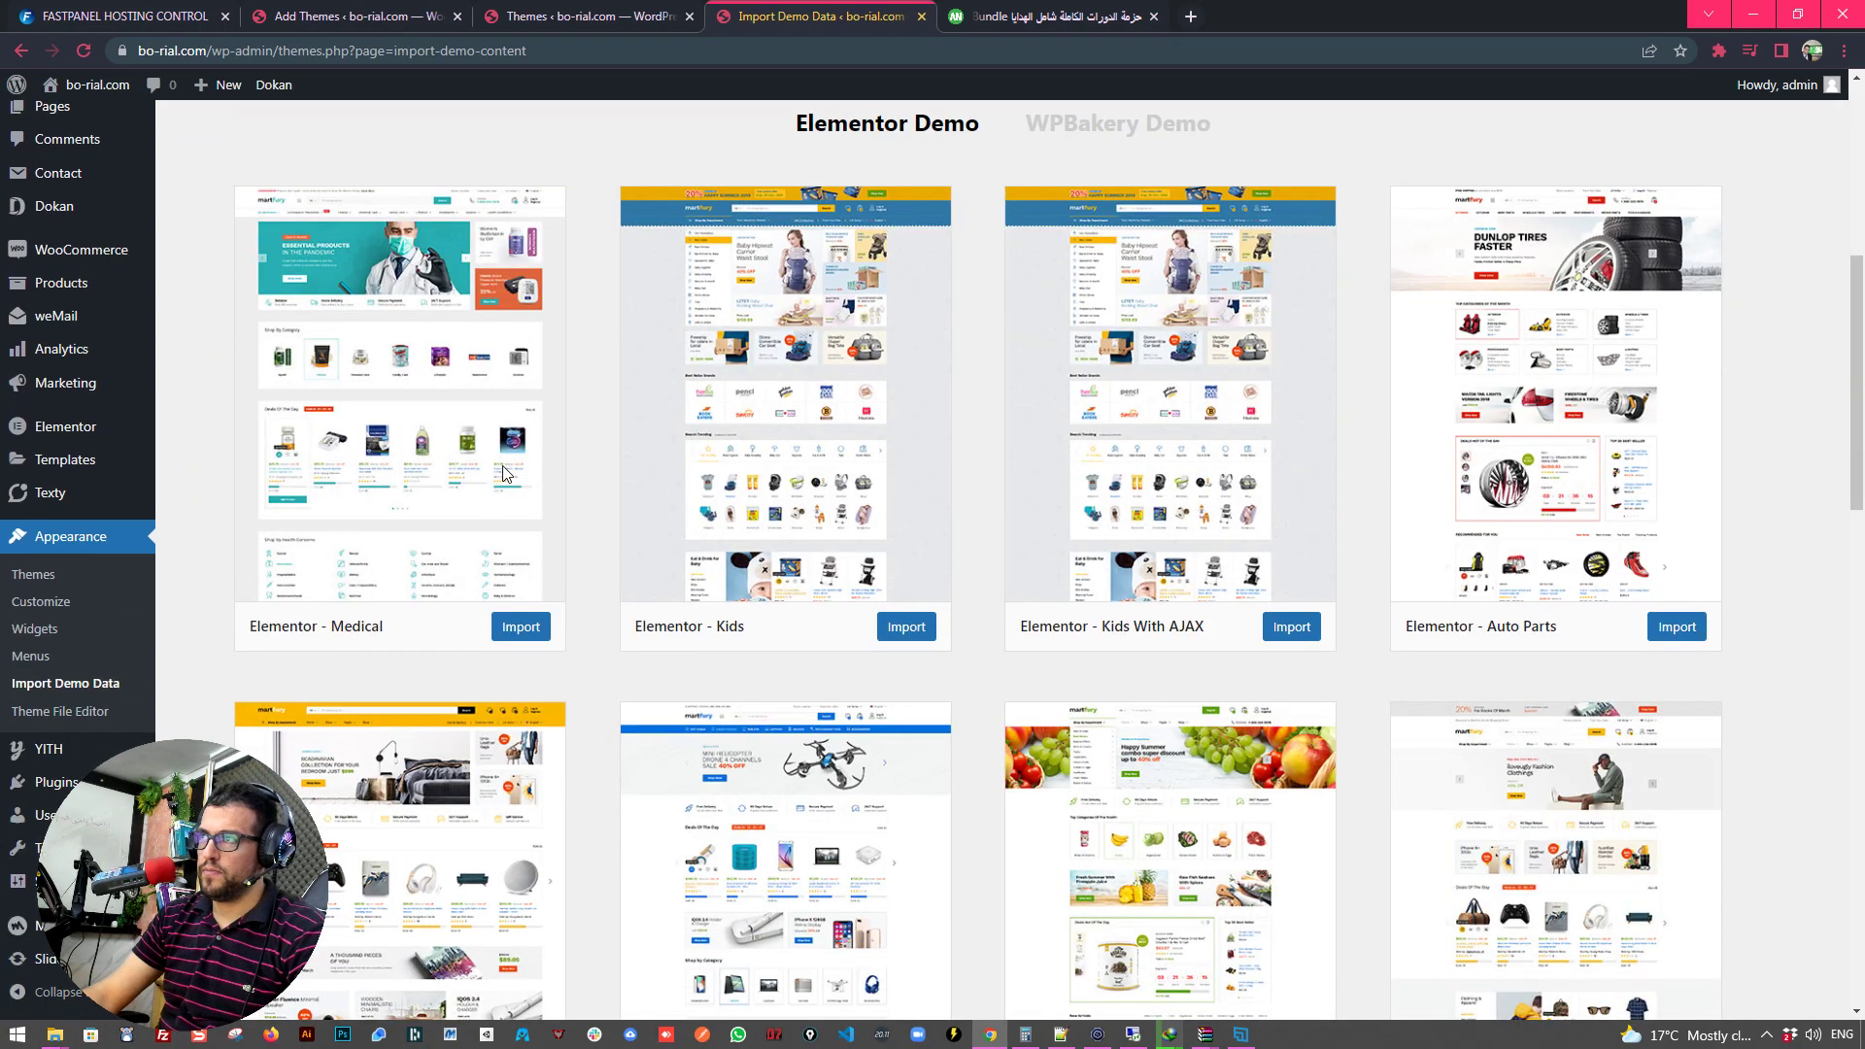
scroll(505, 473, down, 10)
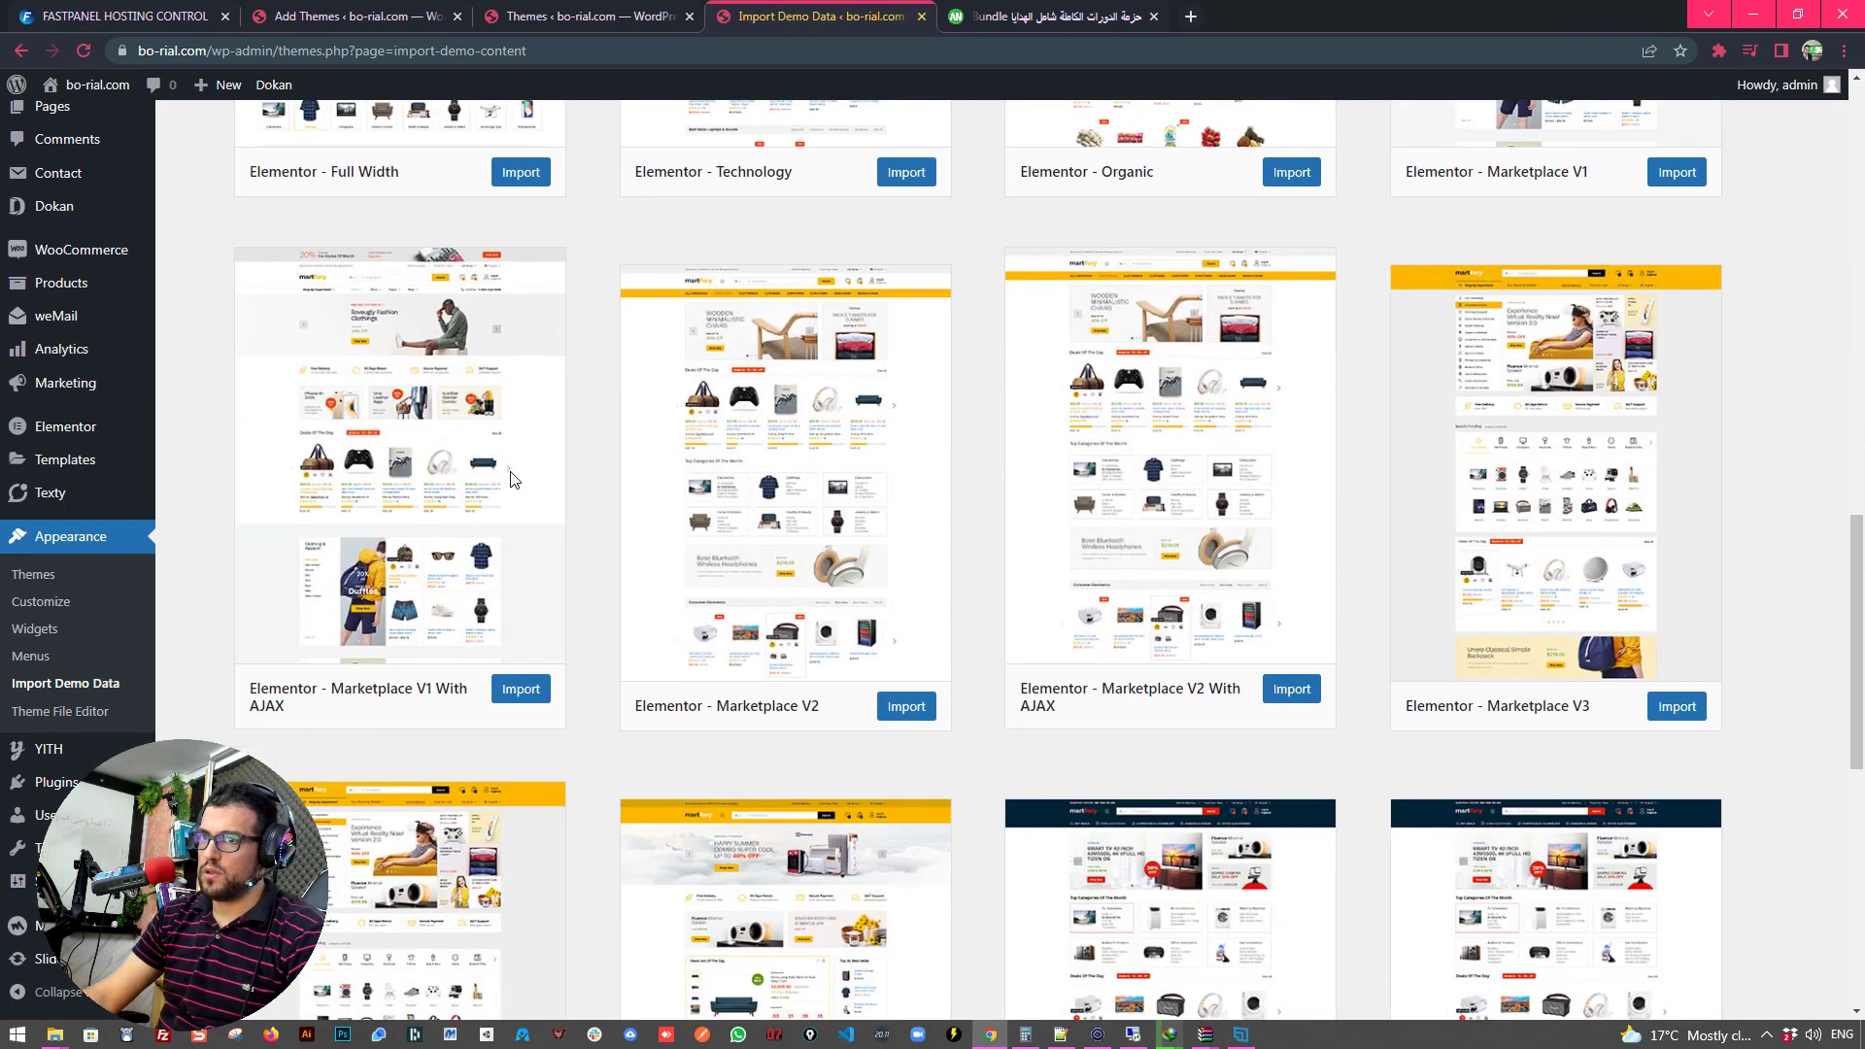
scroll(443, 513, down, 4)
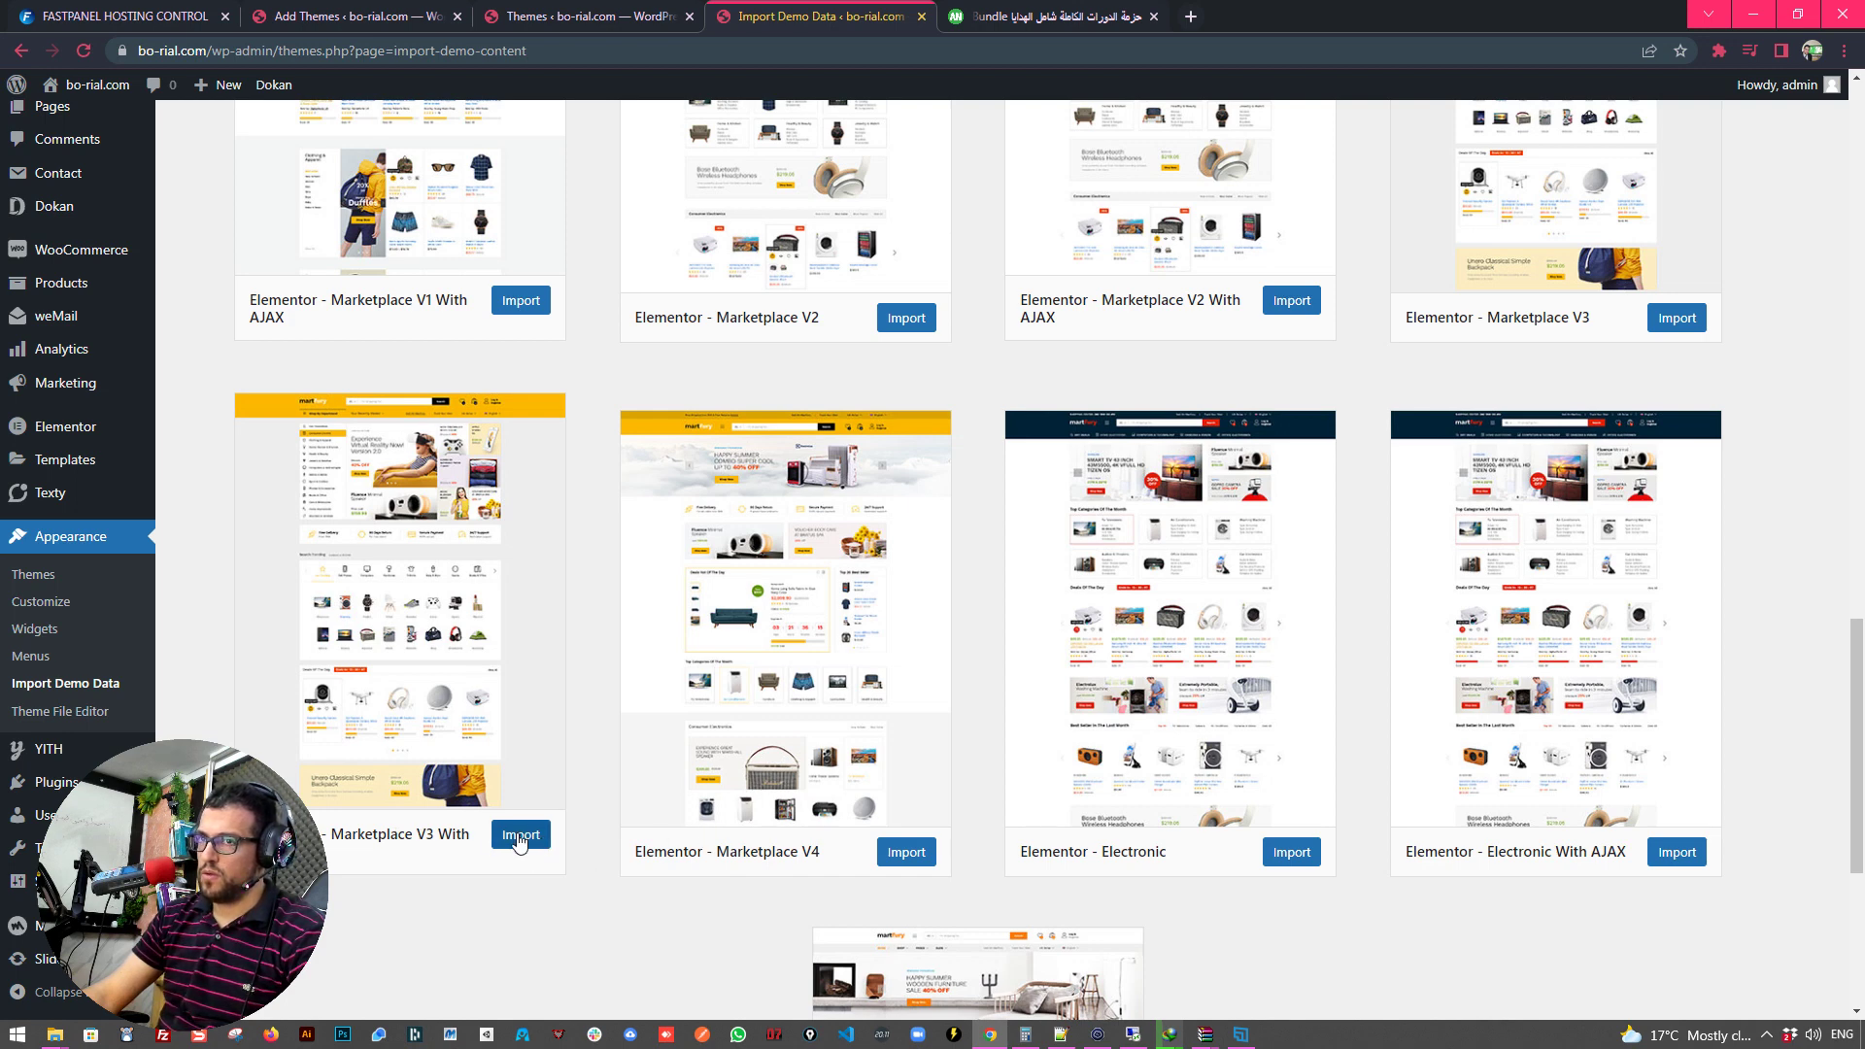
Import the Elementor - Marketplace V3 With AJAX demo and wait for 'Import completed!'.
click(520, 840)
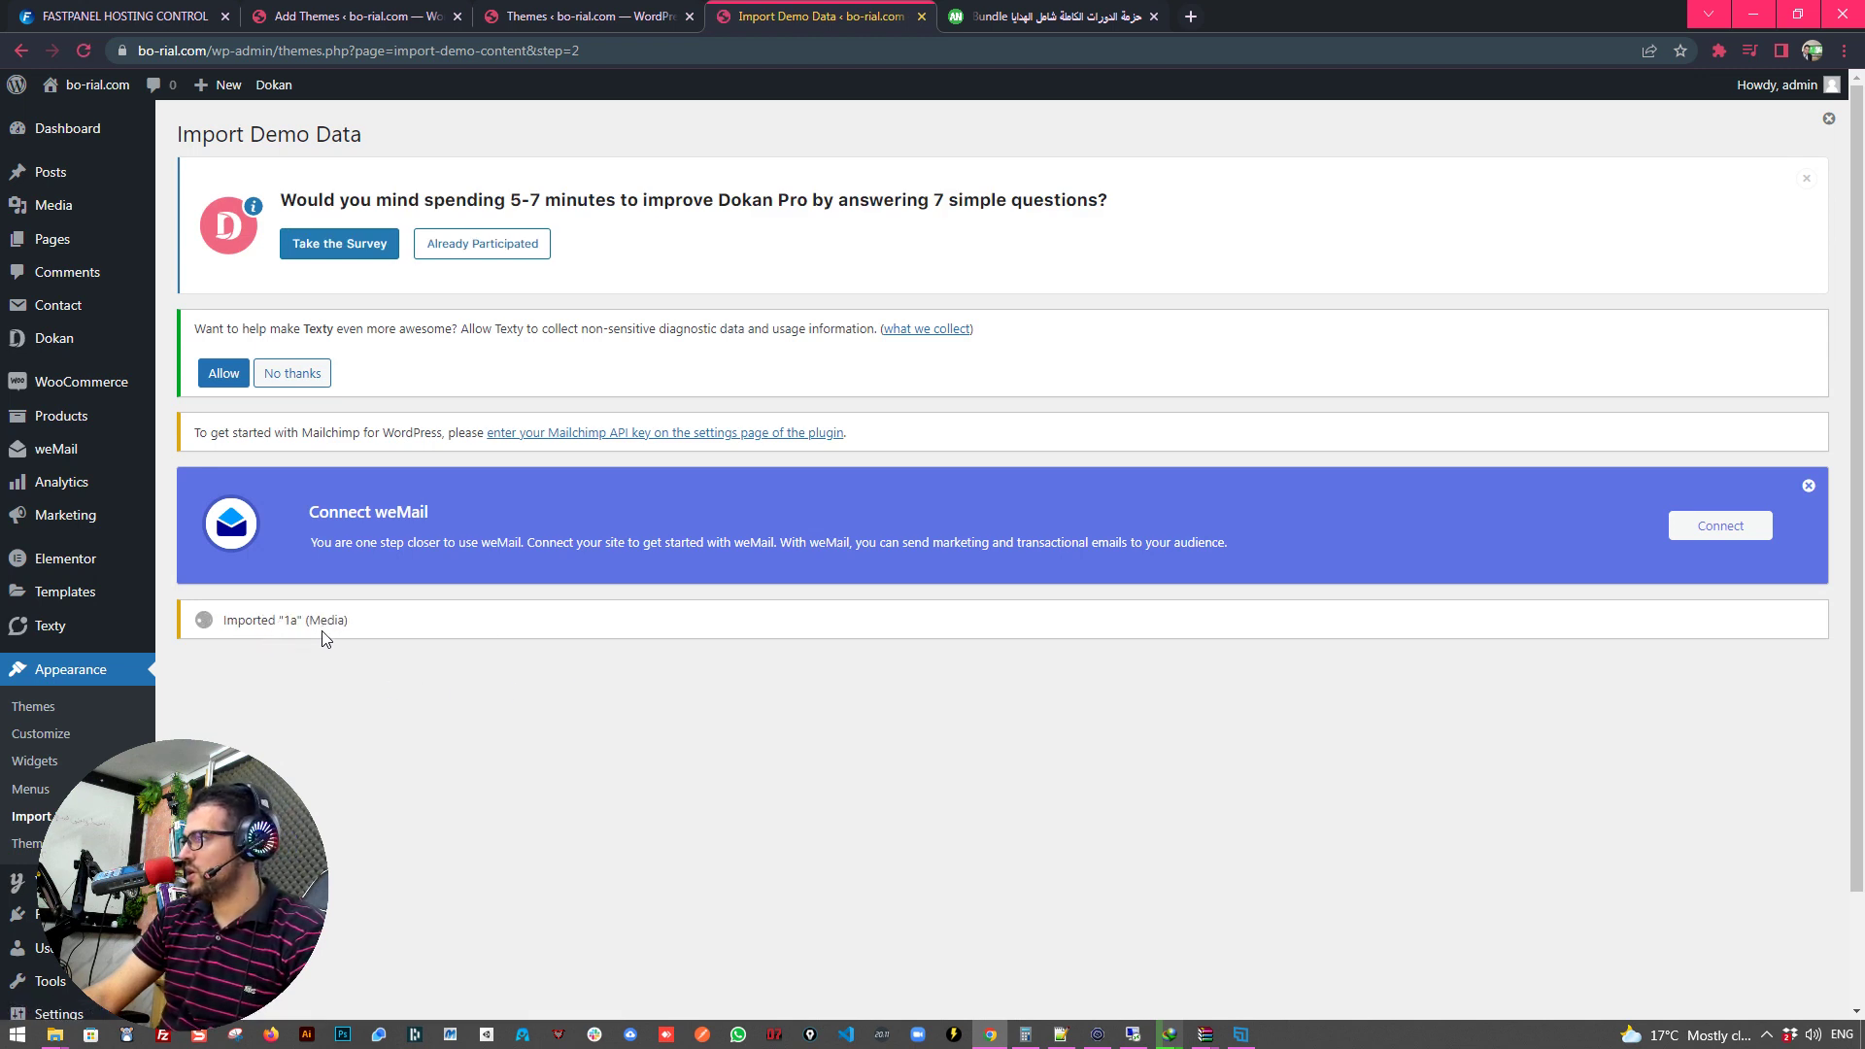
scroll(323, 638, down, 2)
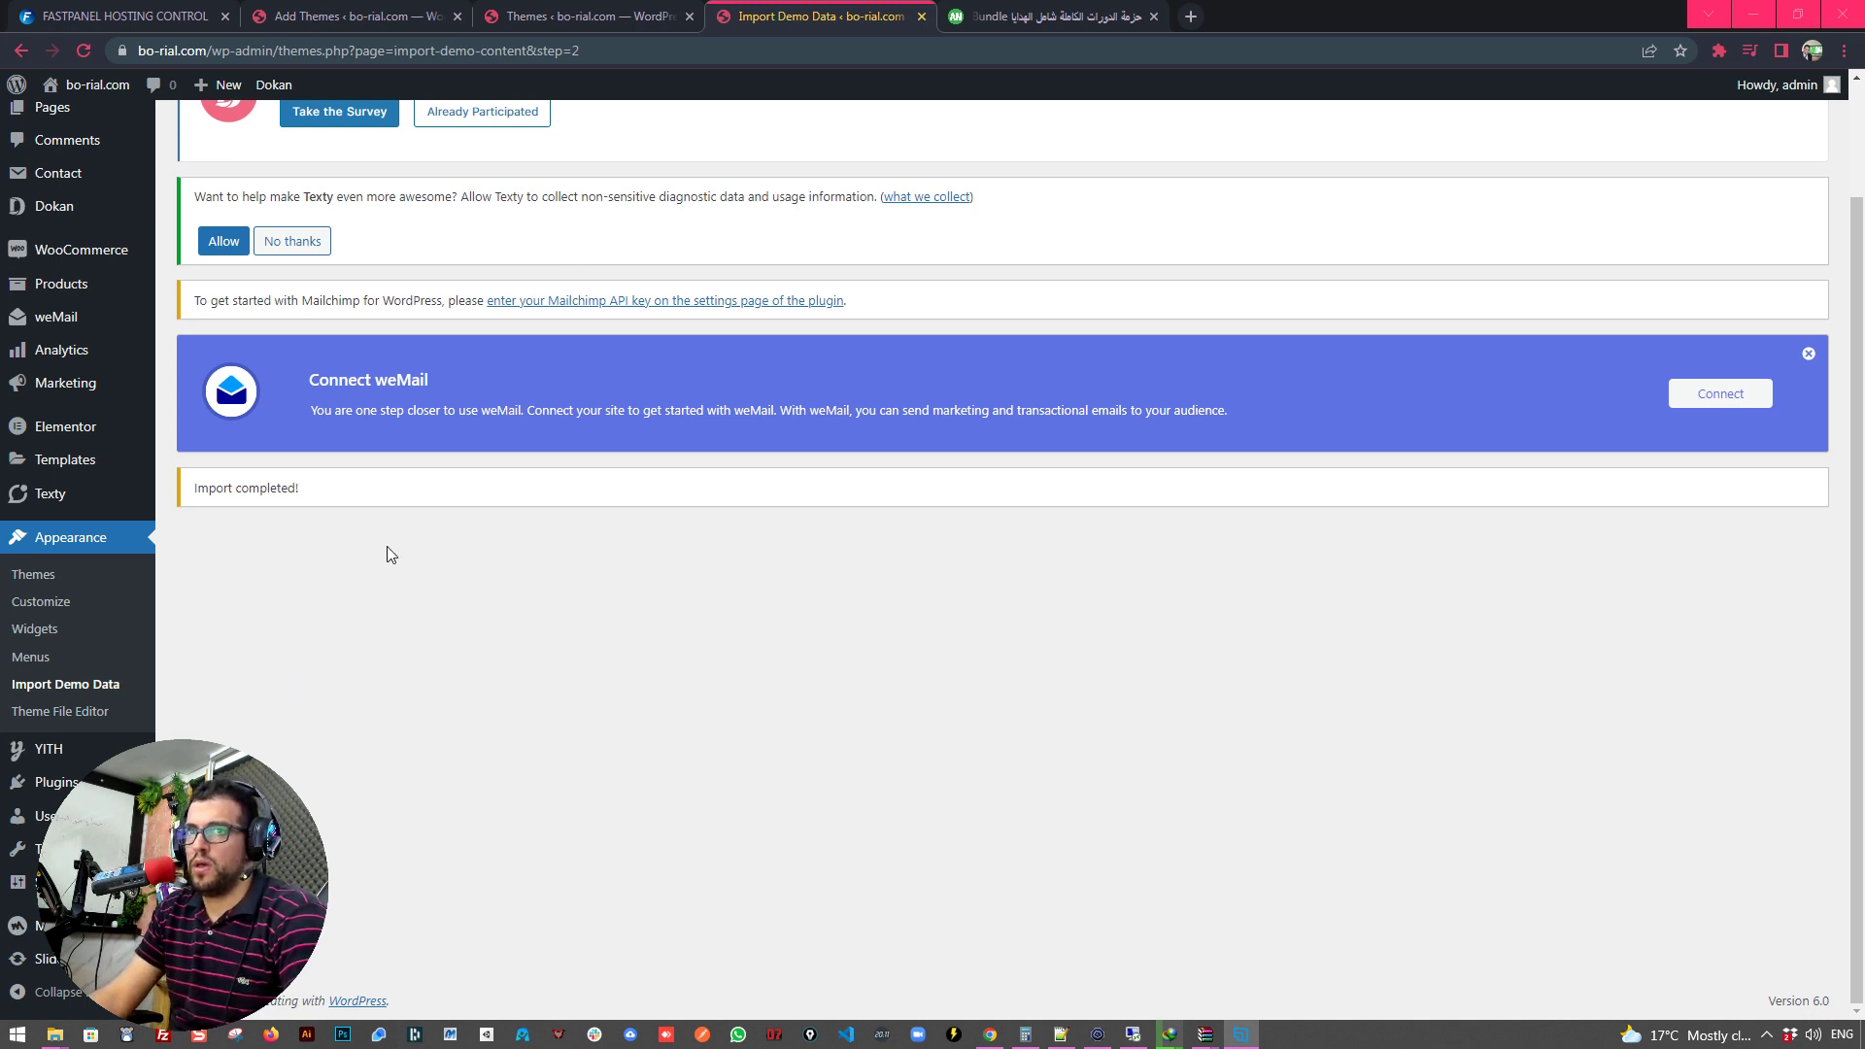
scroll(107, 112, up, 2)
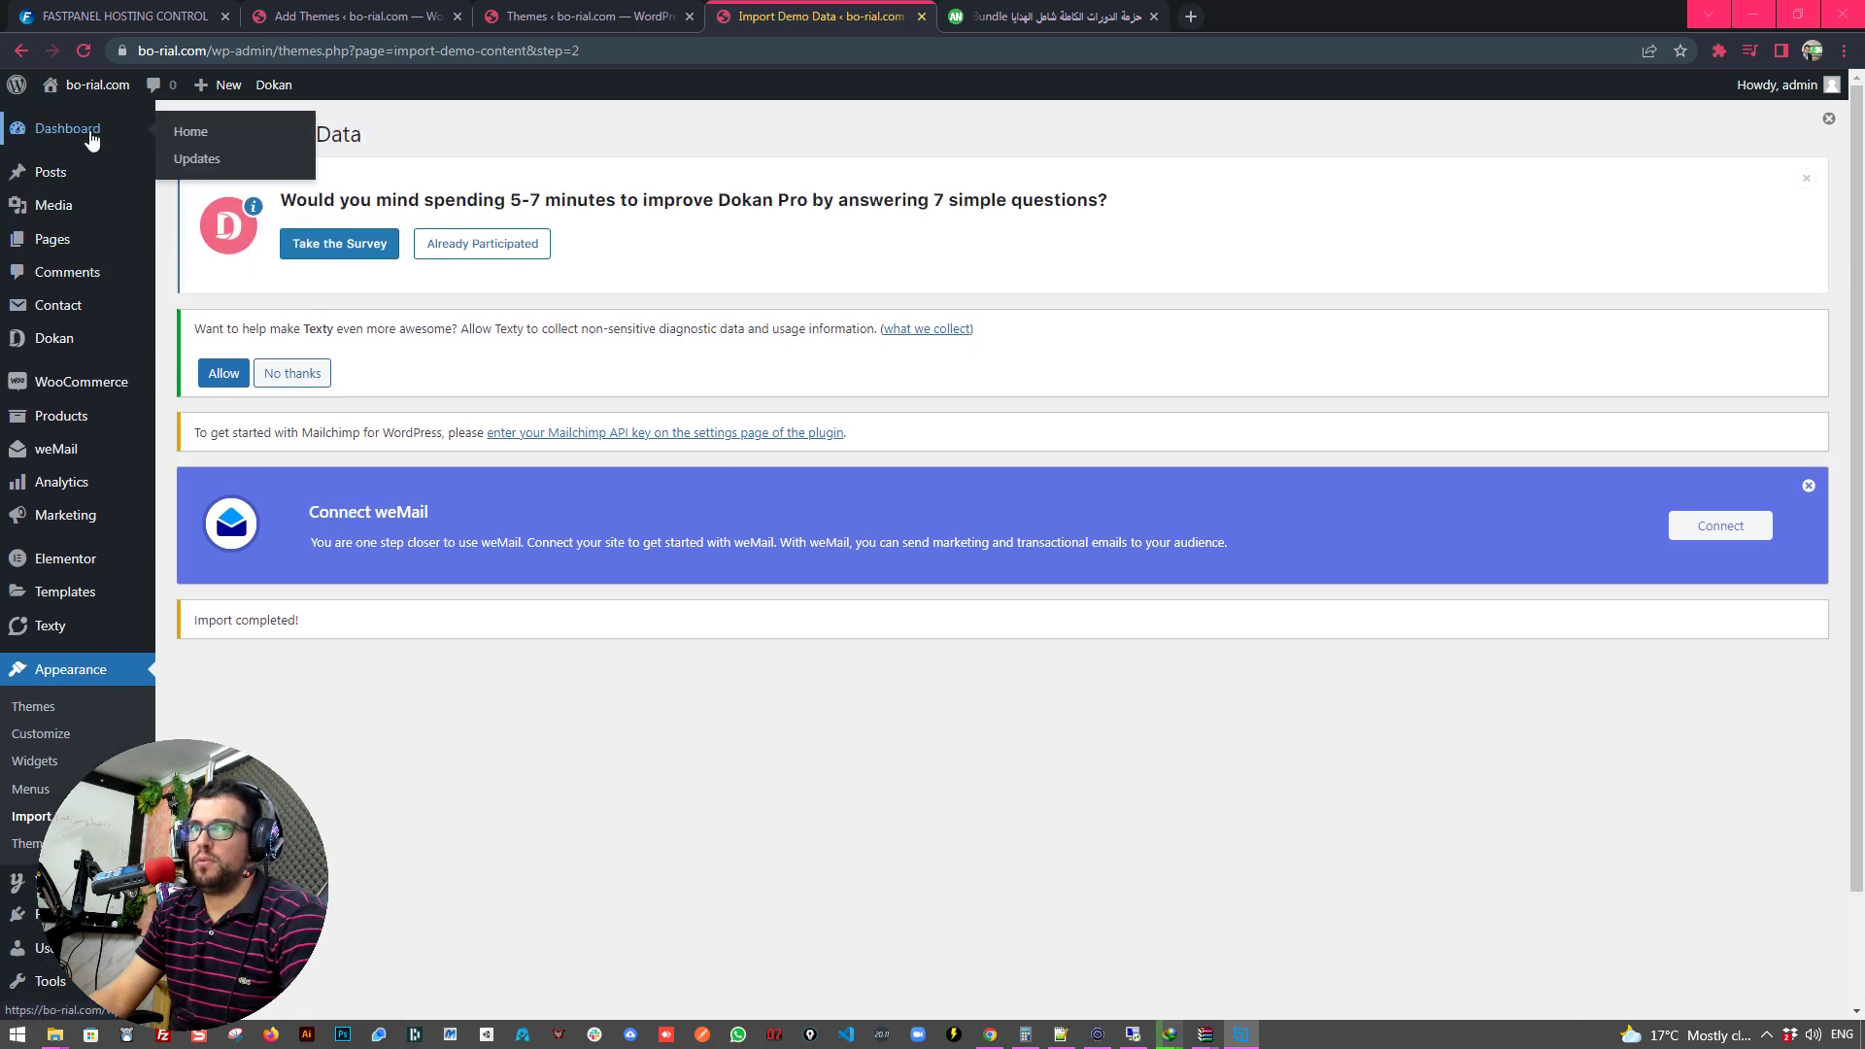
scroll(68, 622, down, 2)
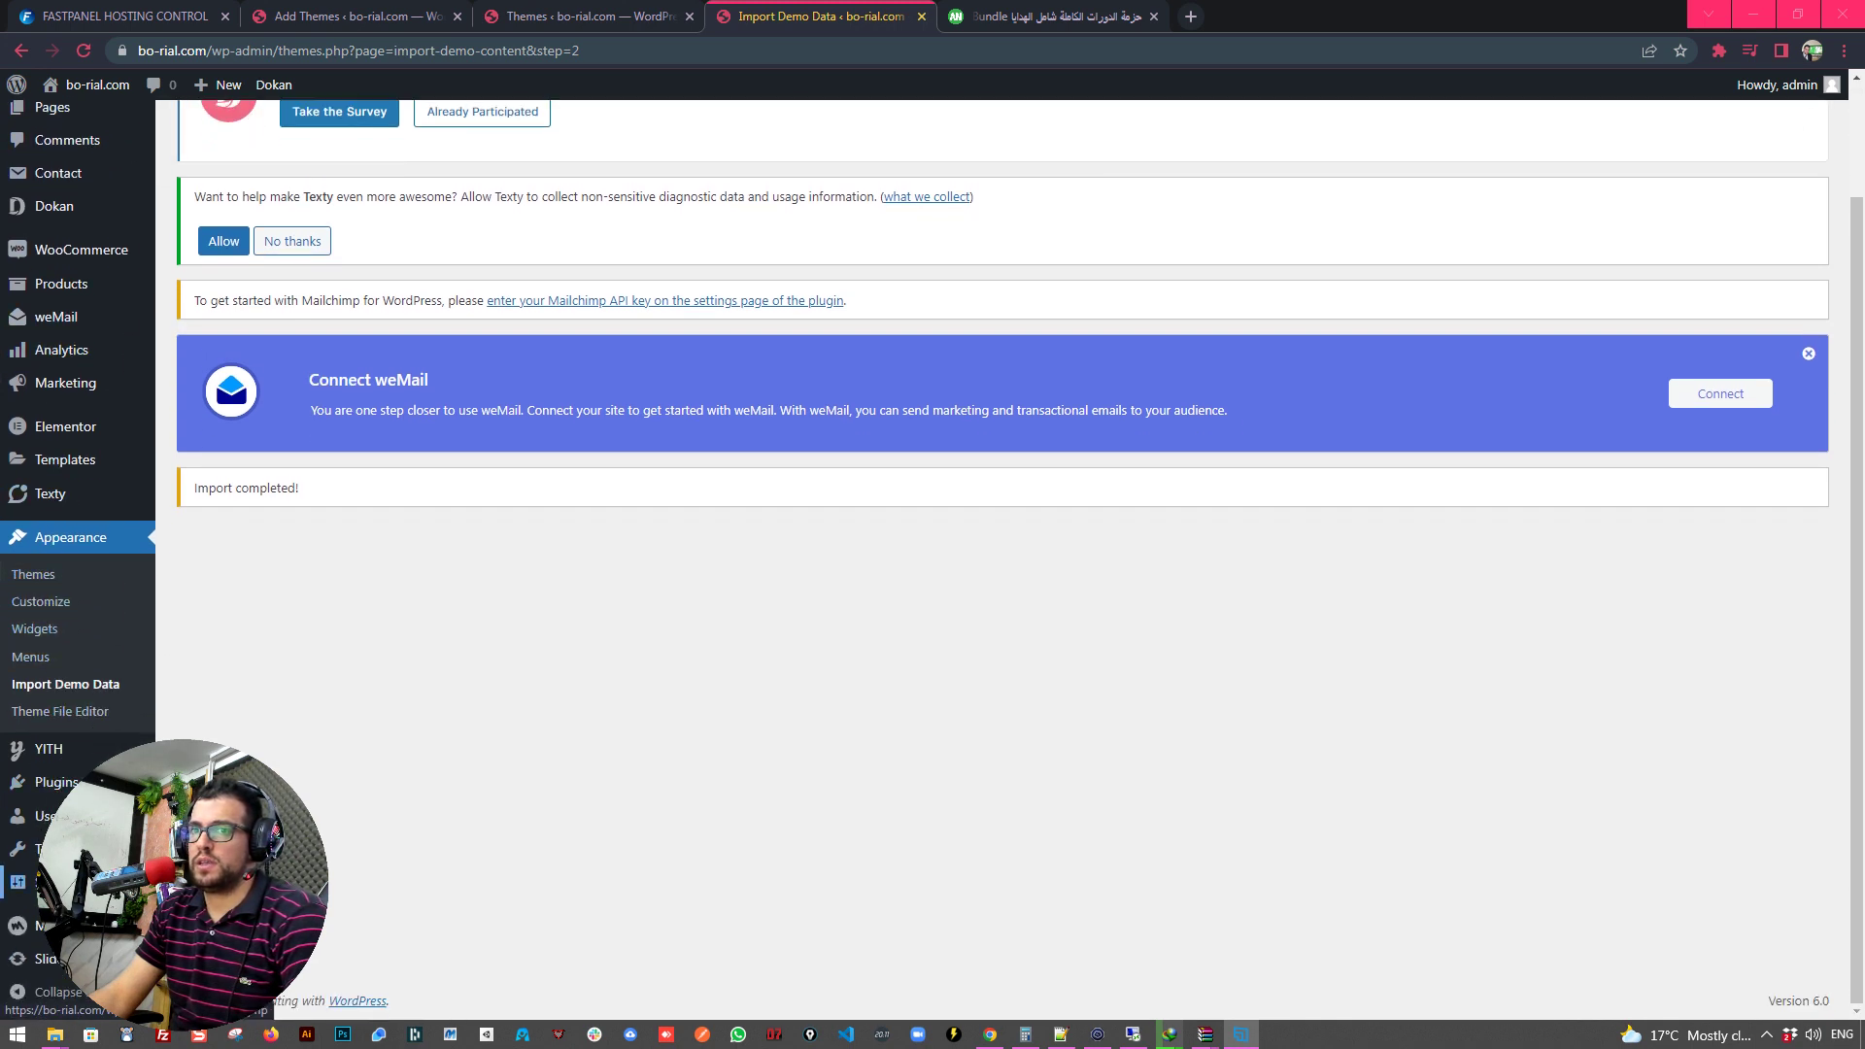
Look over the General and Reading settings pages.
click(39, 883)
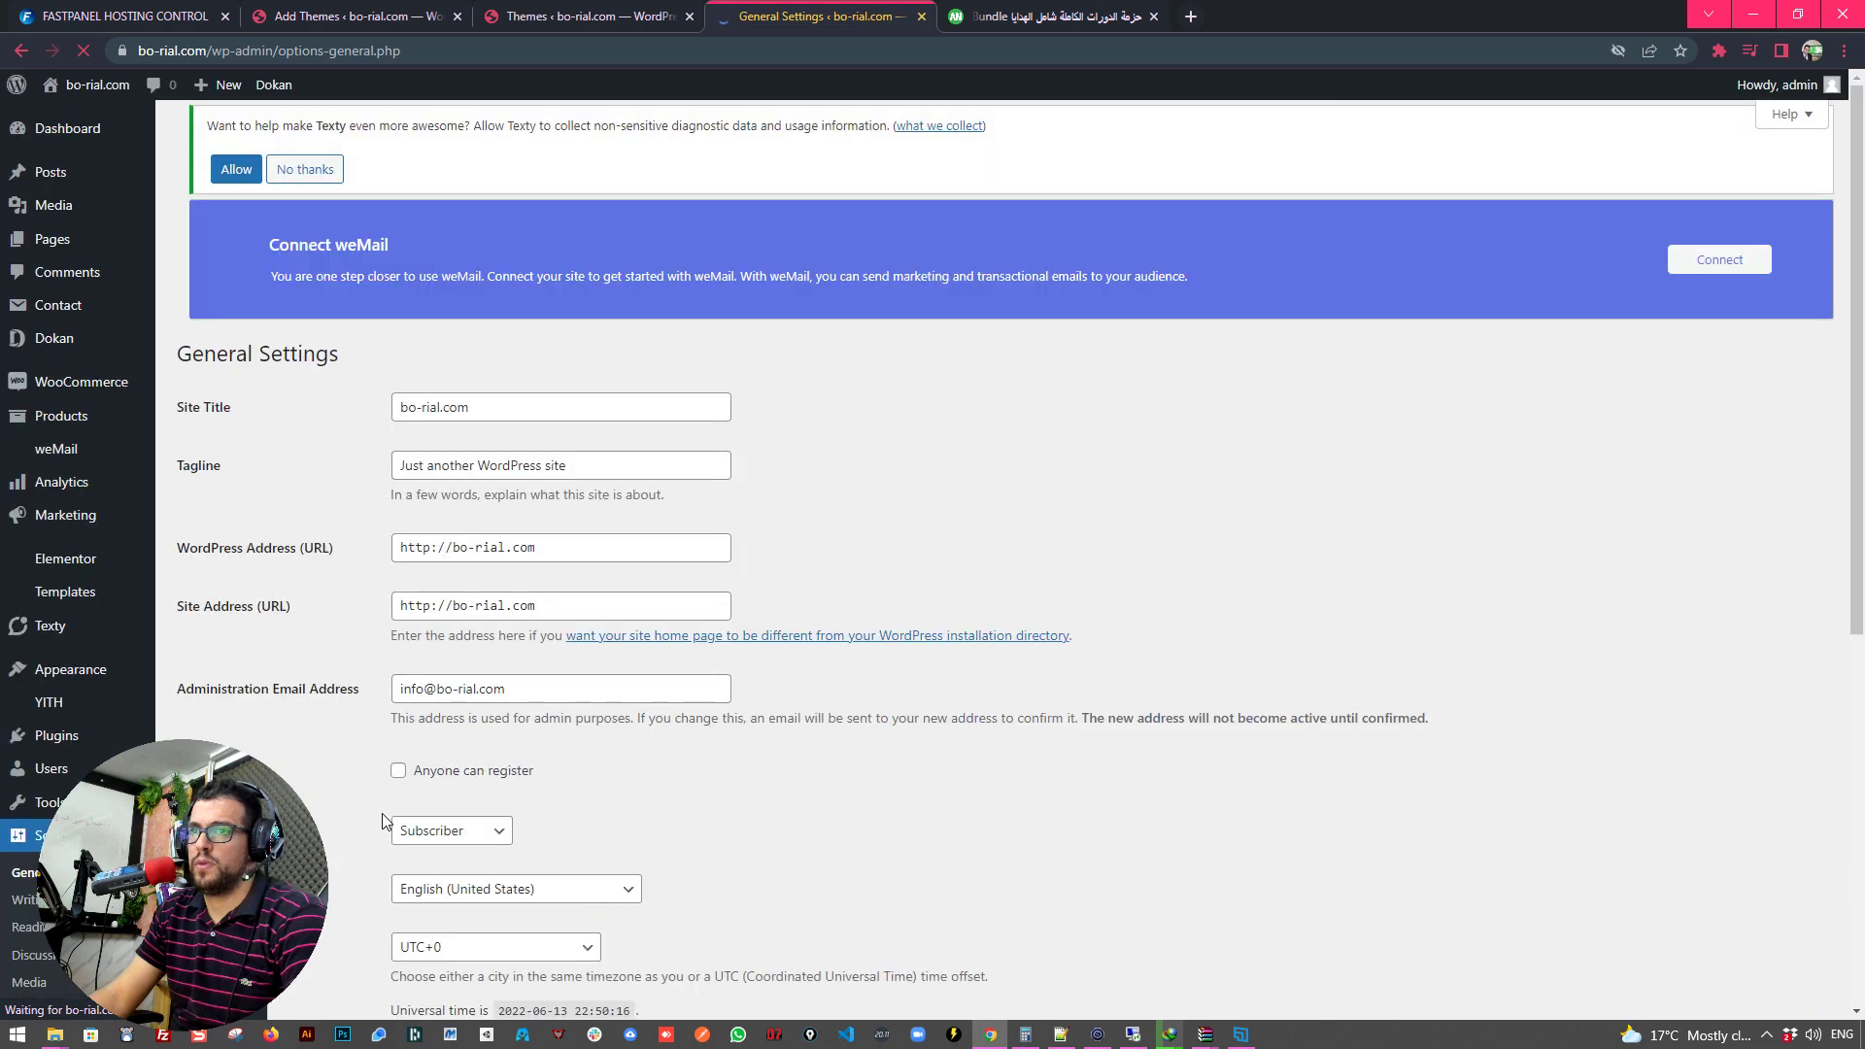
scroll(59, 787, down, 3)
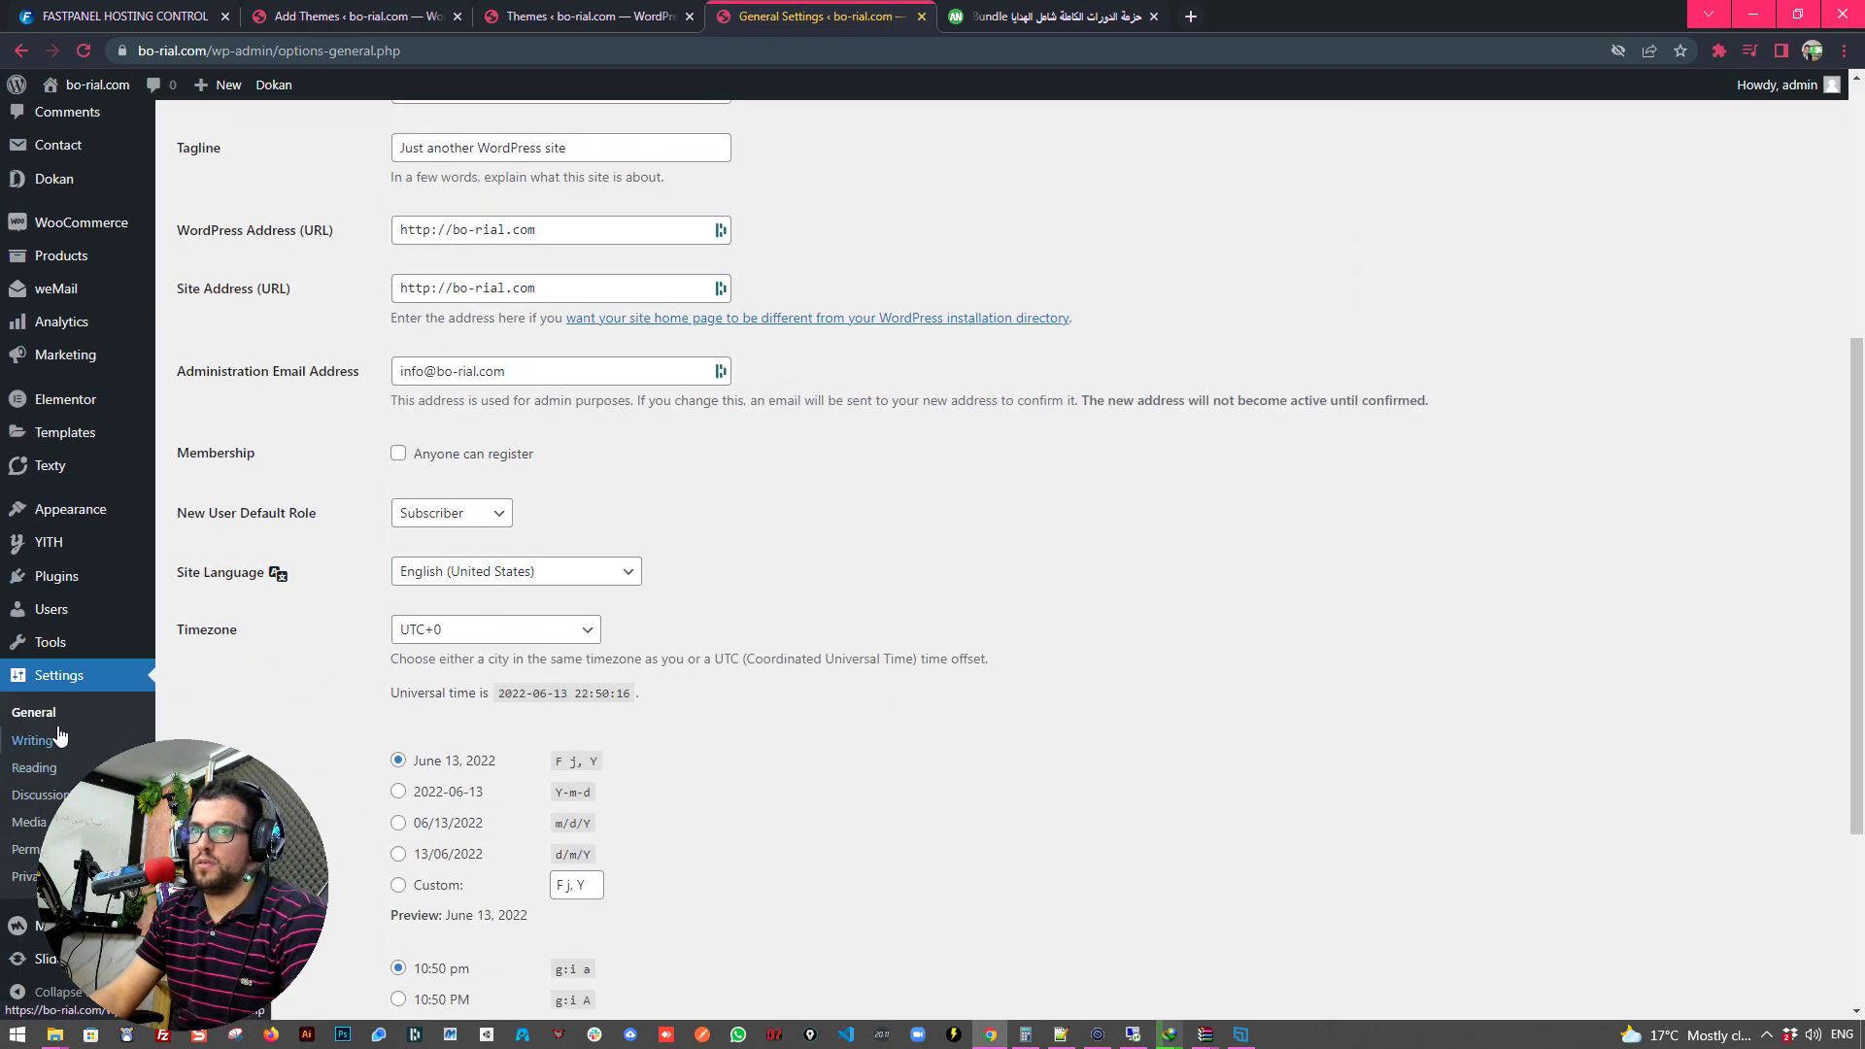
click(50, 774)
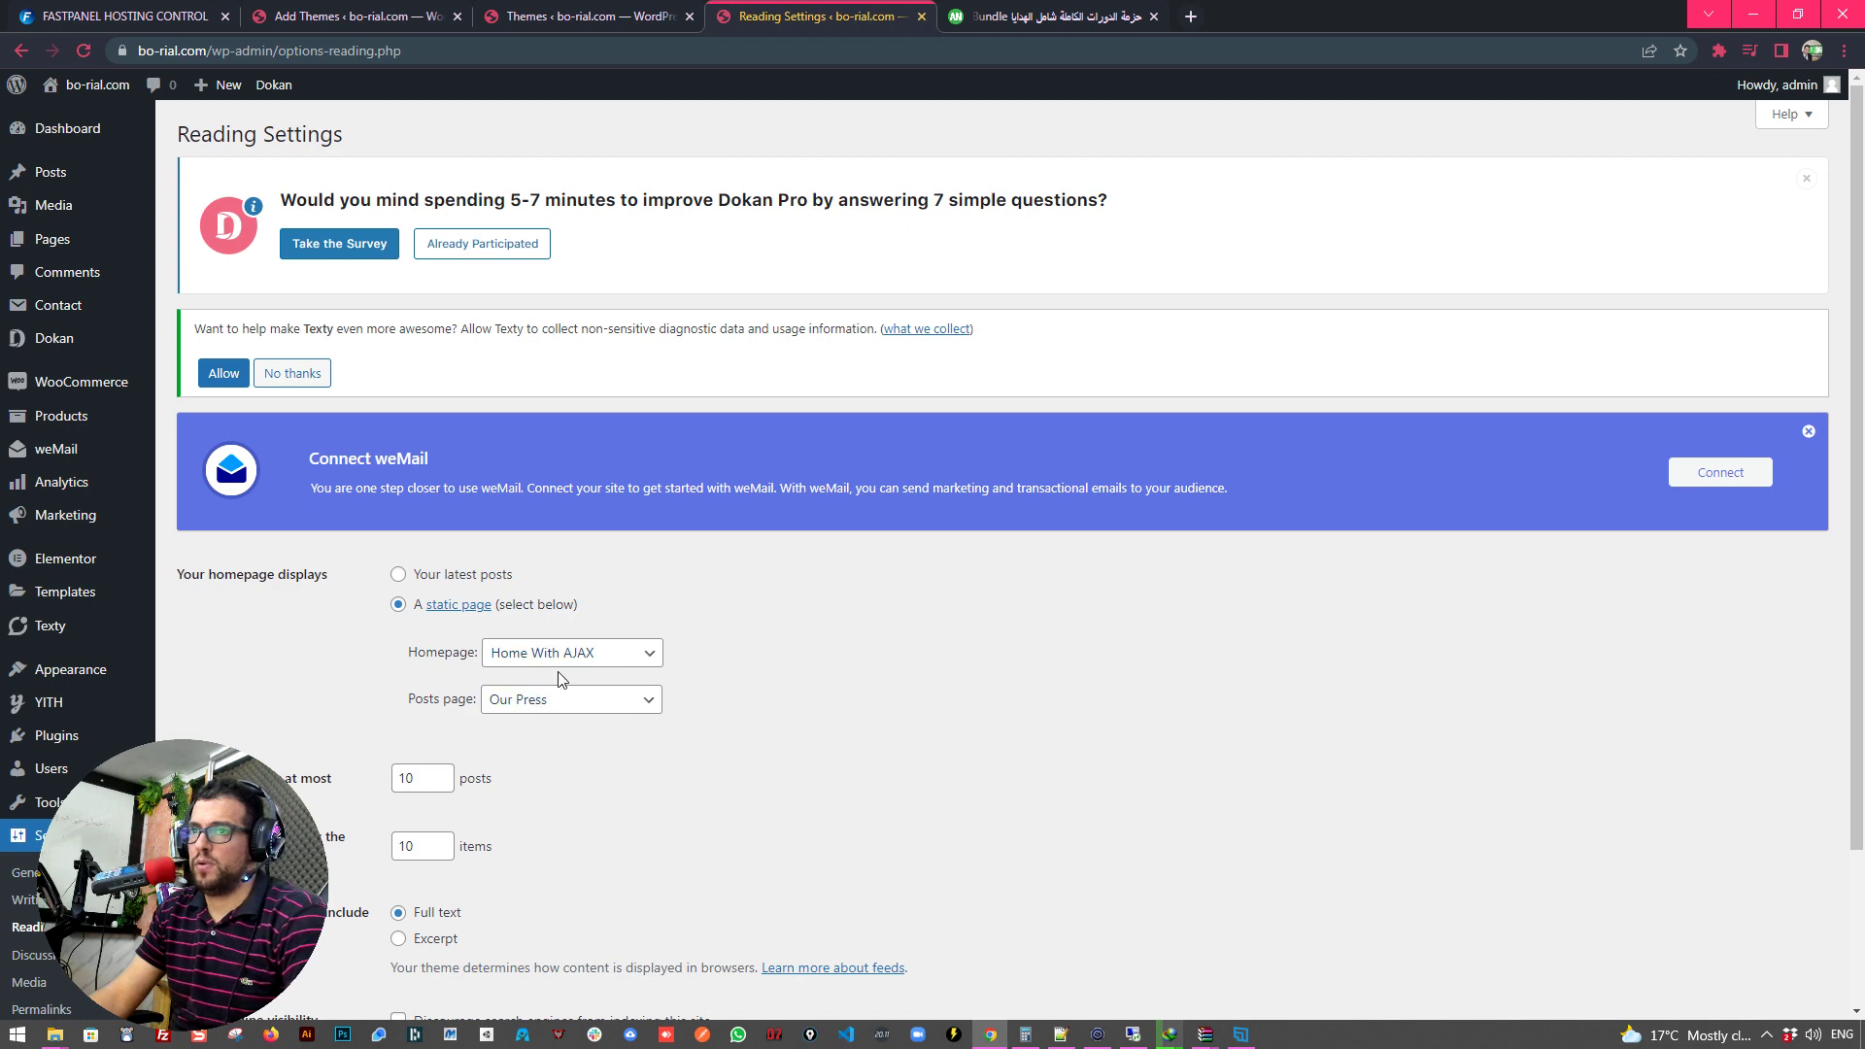
scroll(566, 667, down, 3)
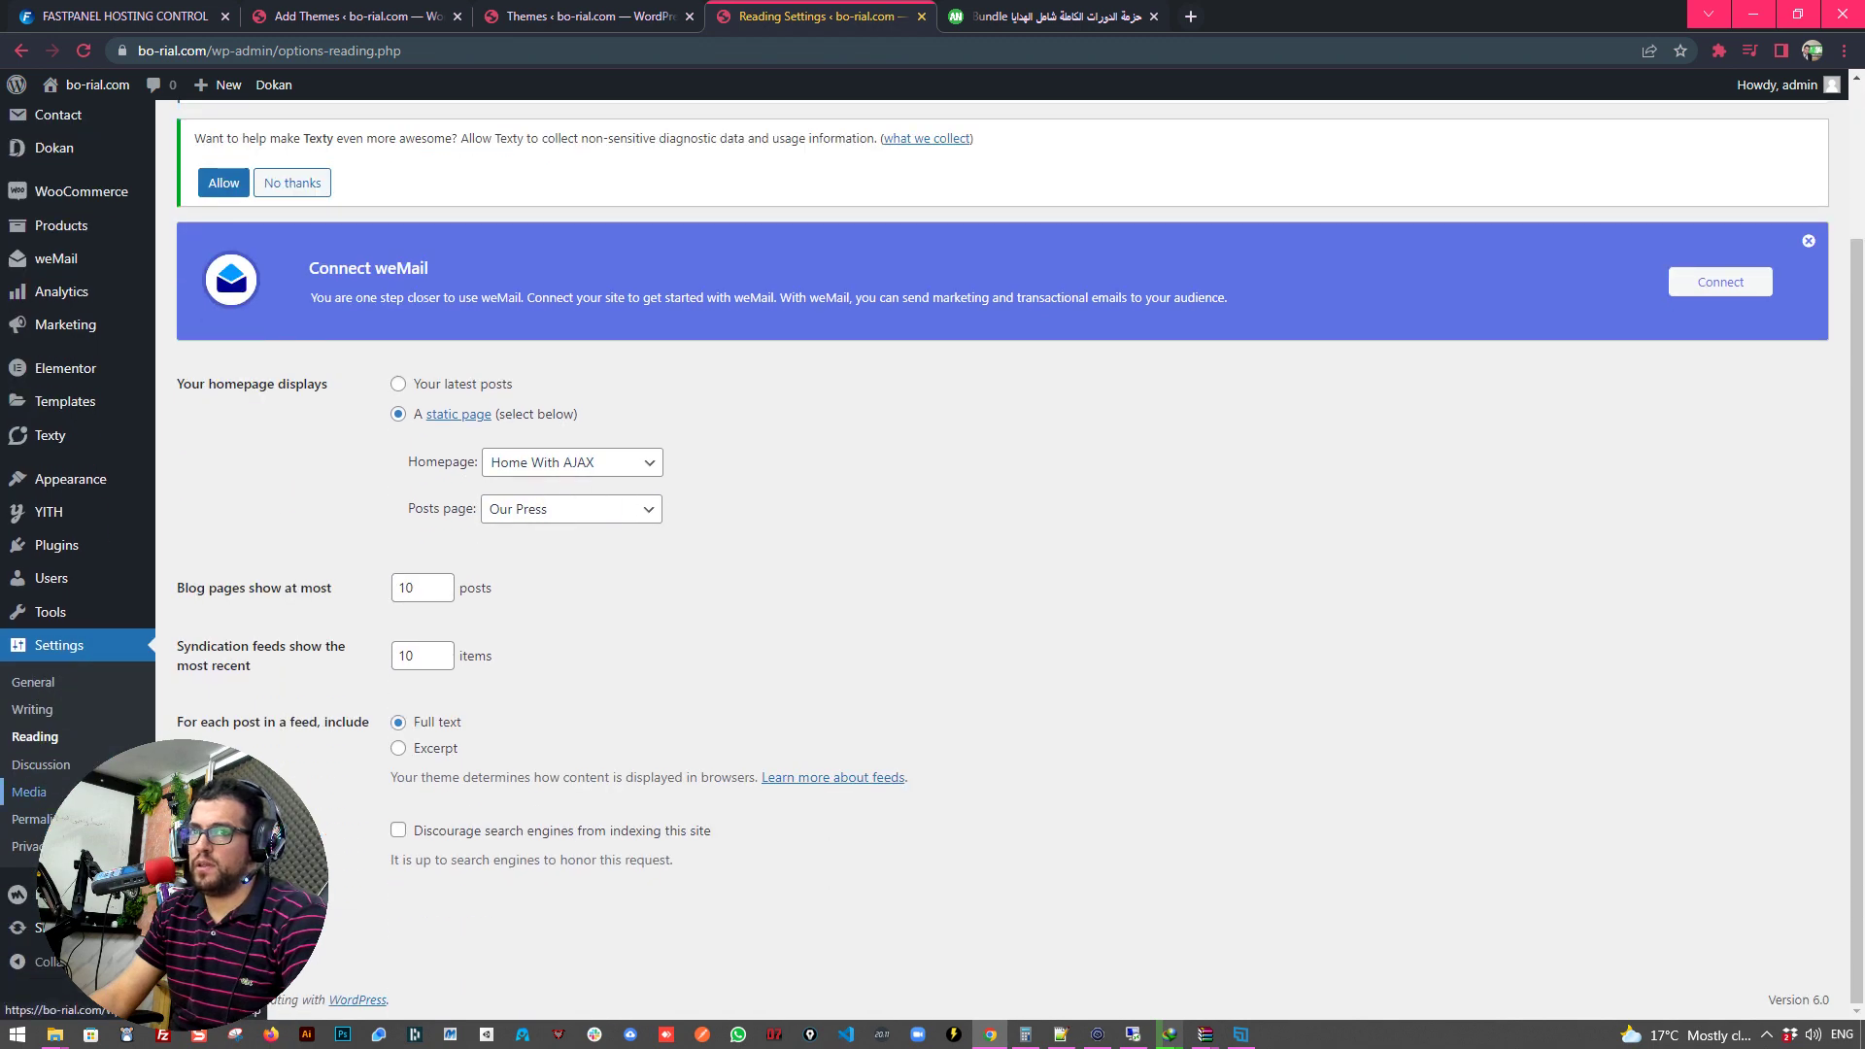
Set the permalink structure to Post name (/%postname%/) and save the changes.
click(29, 819)
scroll(398, 696, down, 3)
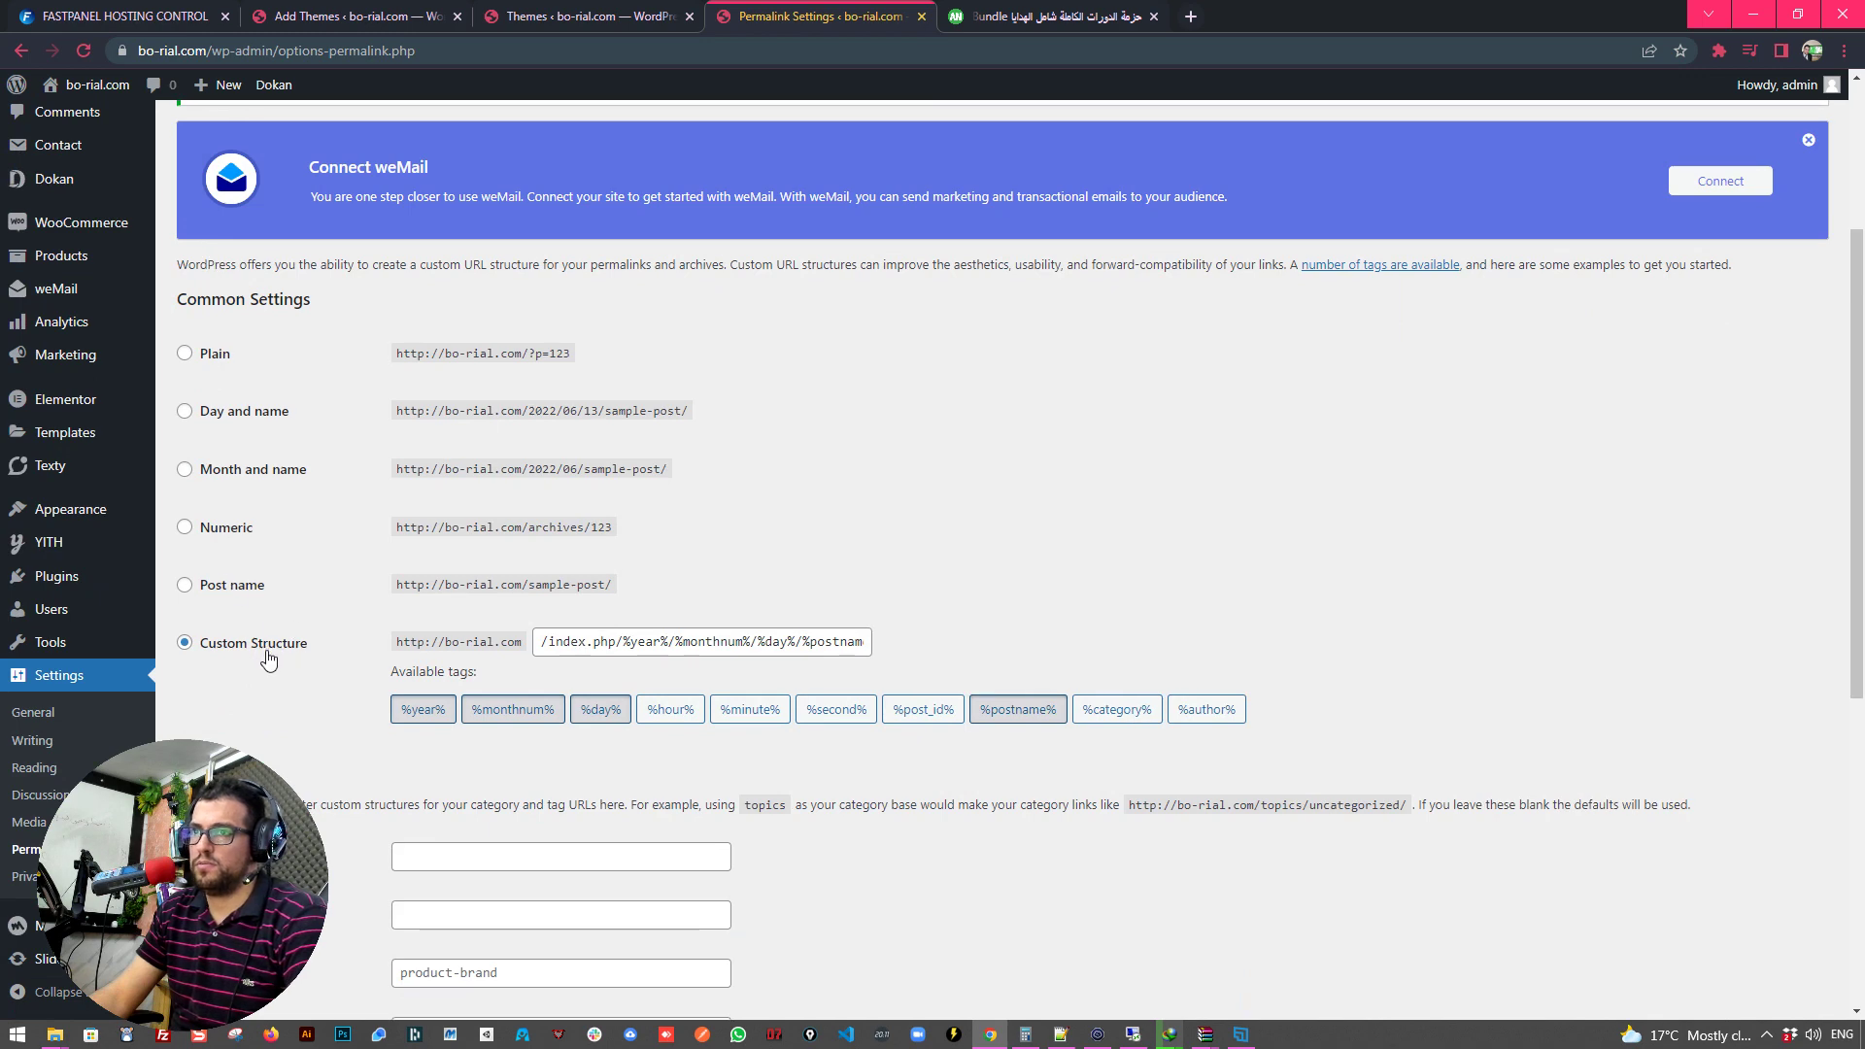
click(185, 585)
scroll(219, 602, down, 6)
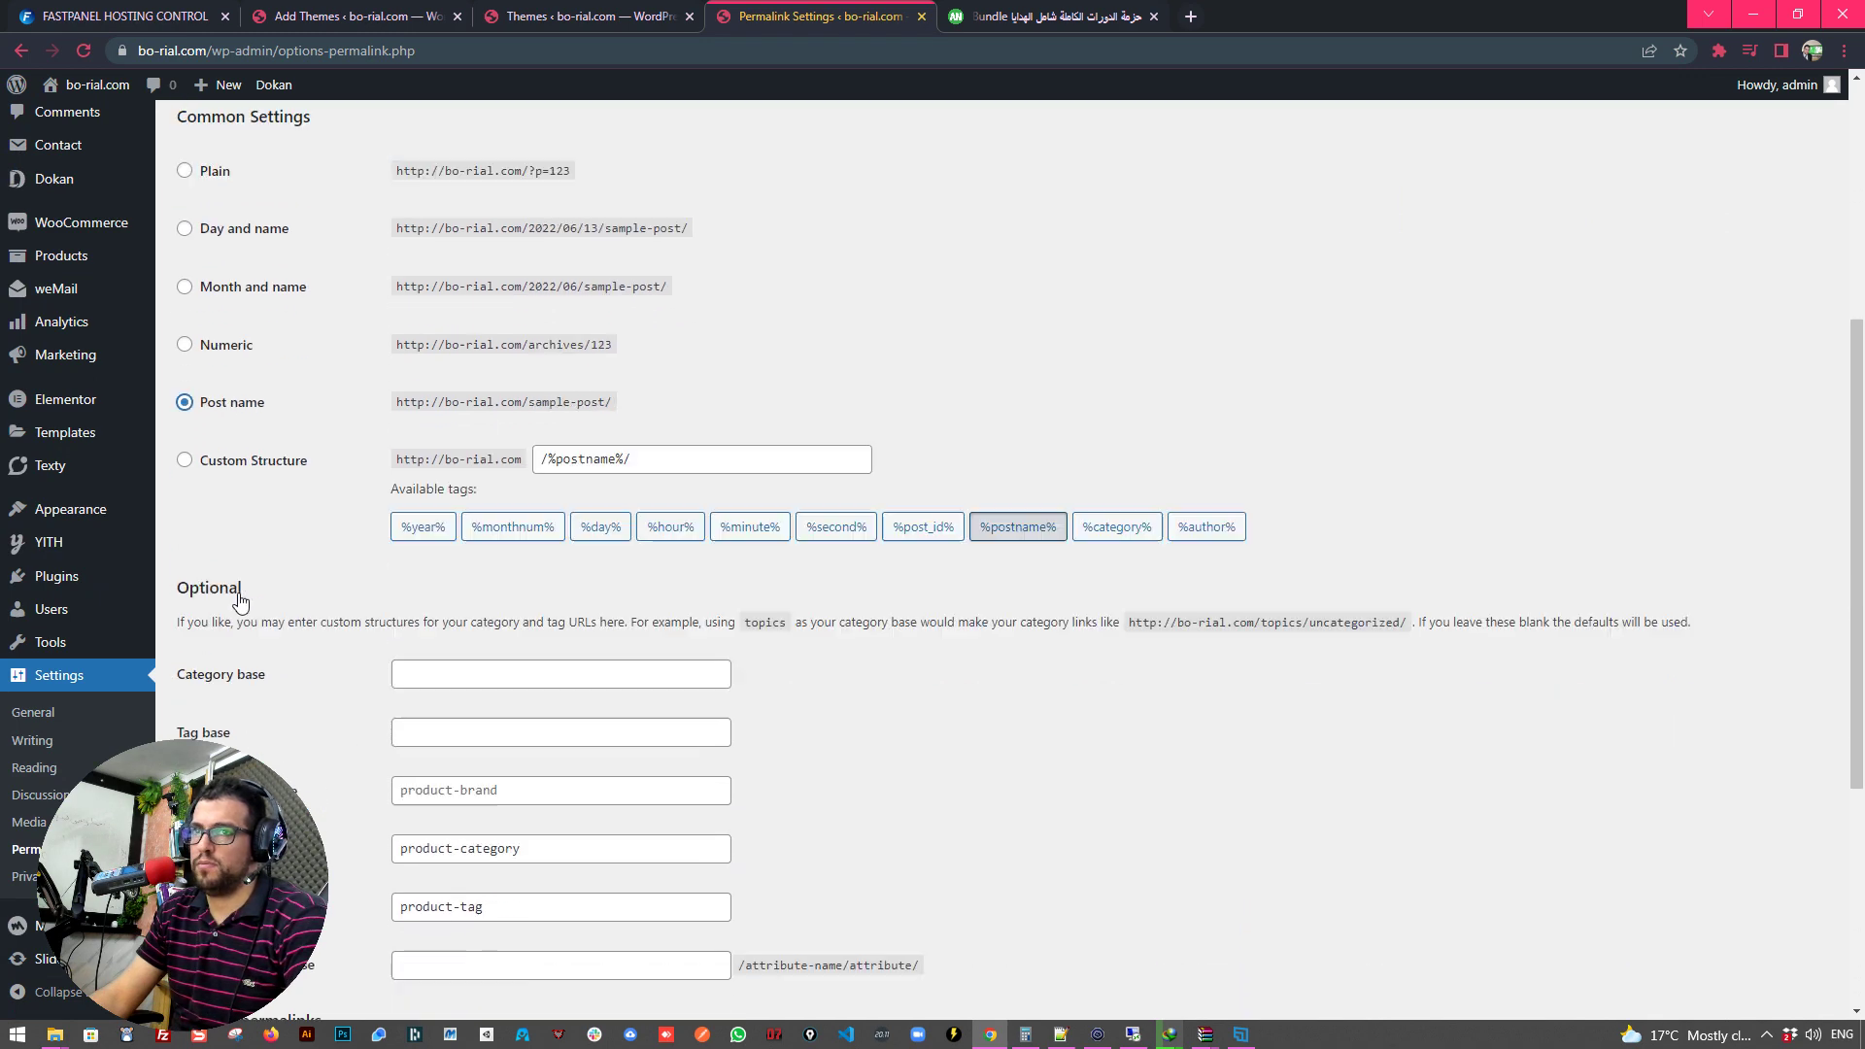
click(219, 904)
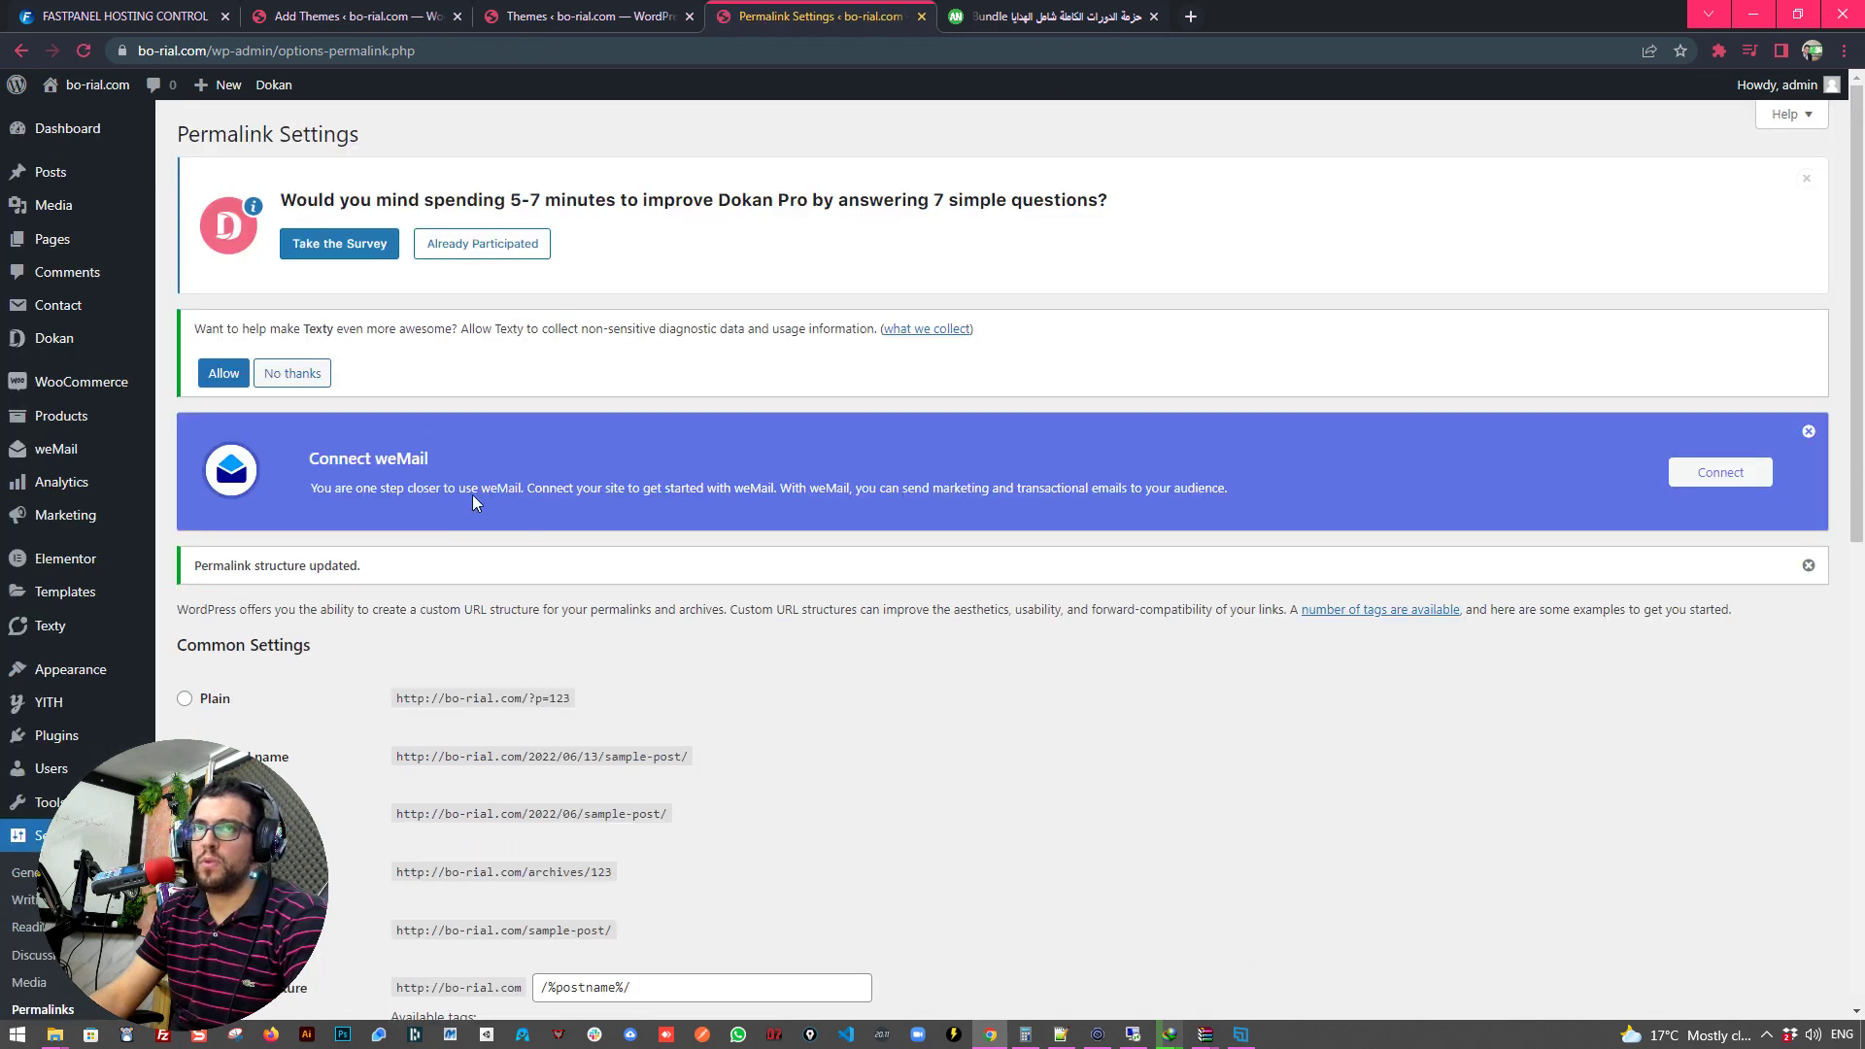
mouse_move(93, 84)
right_click(123, 129)
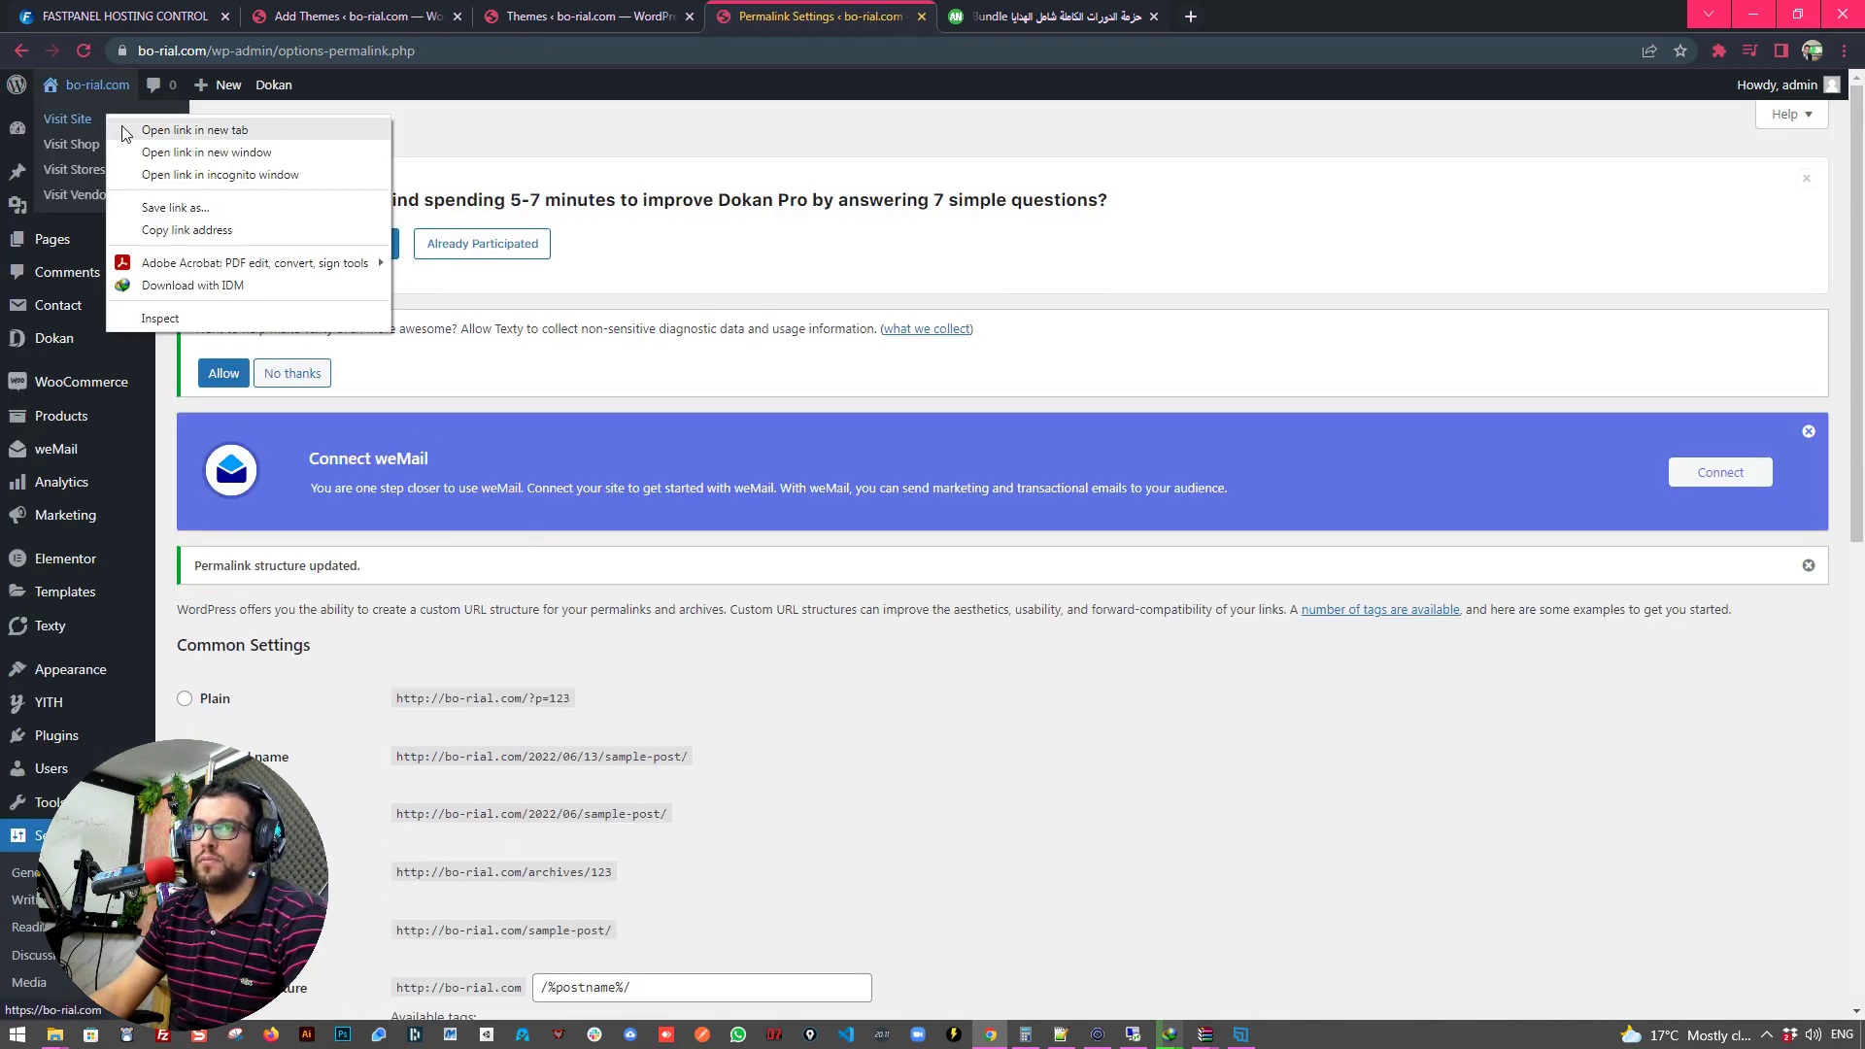
Open the Martfury storefront in a new tab, dismiss the discount popup, and browse the homepage.
click(175, 130)
click(1014, 18)
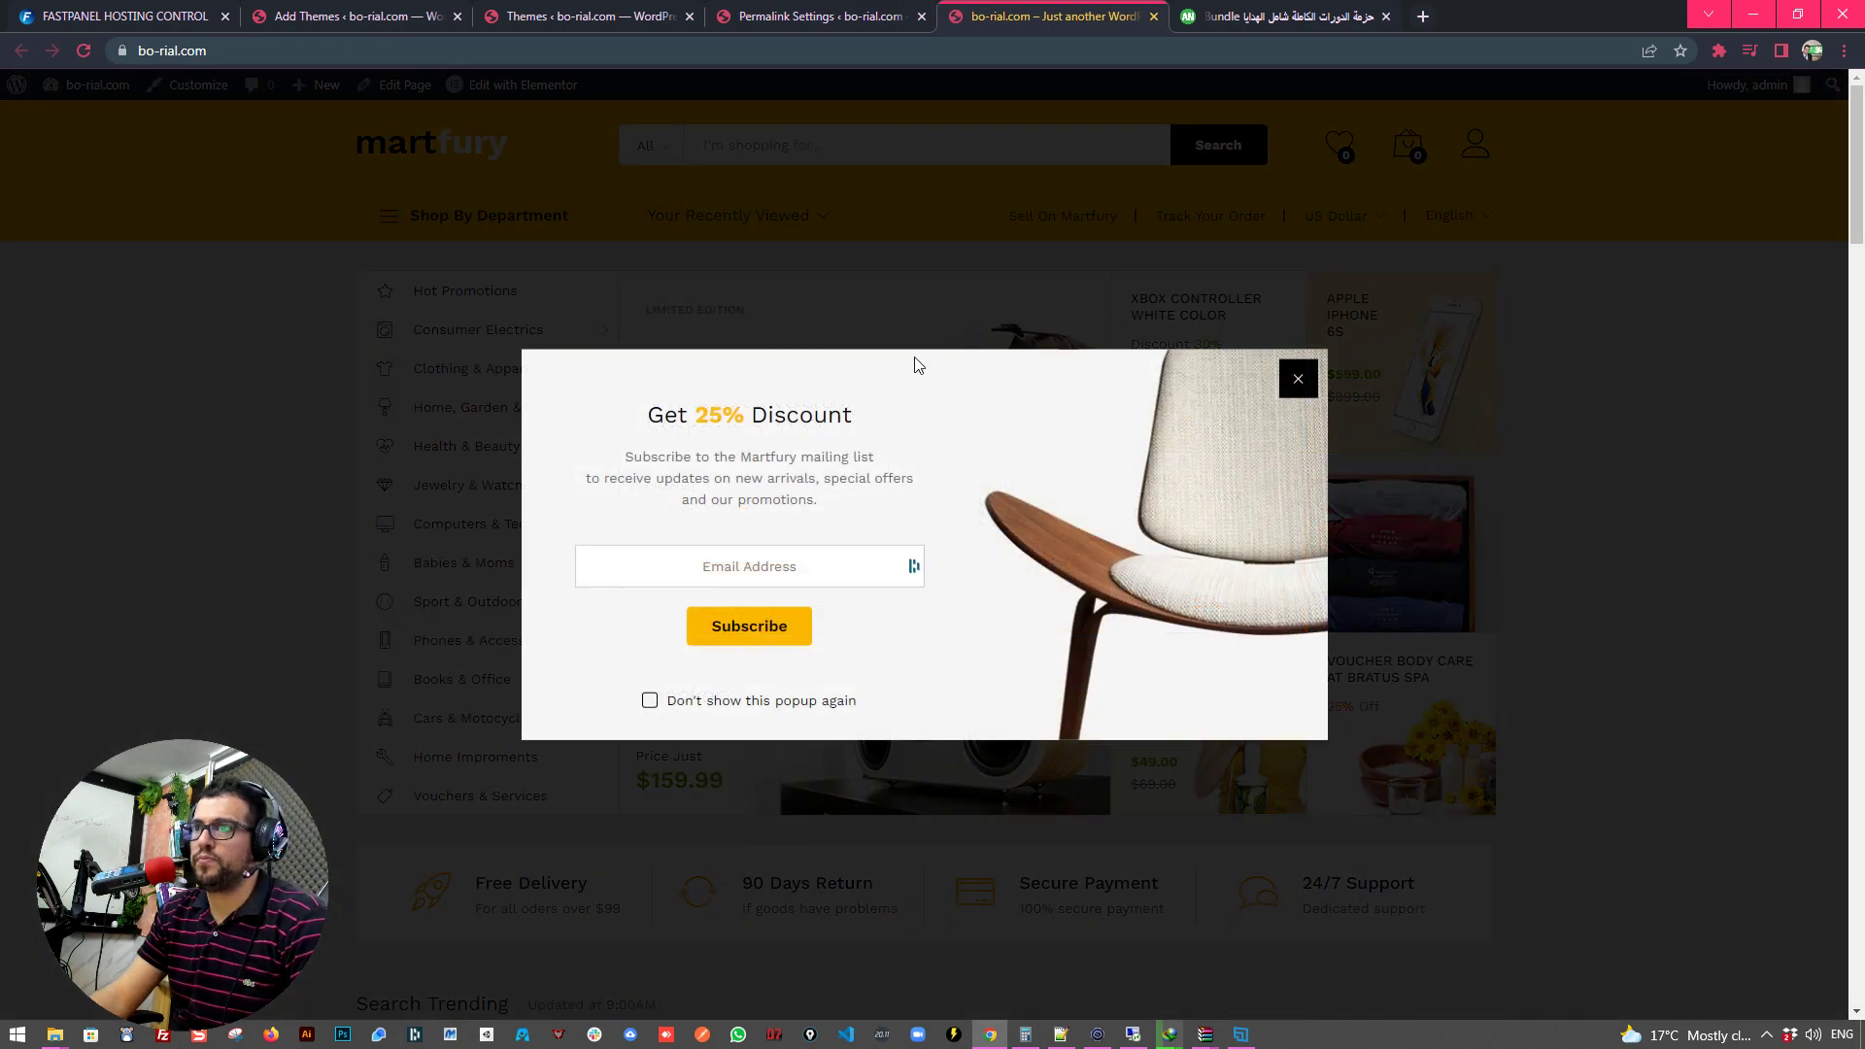
click(1298, 381)
scroll(1055, 457, down, 15)
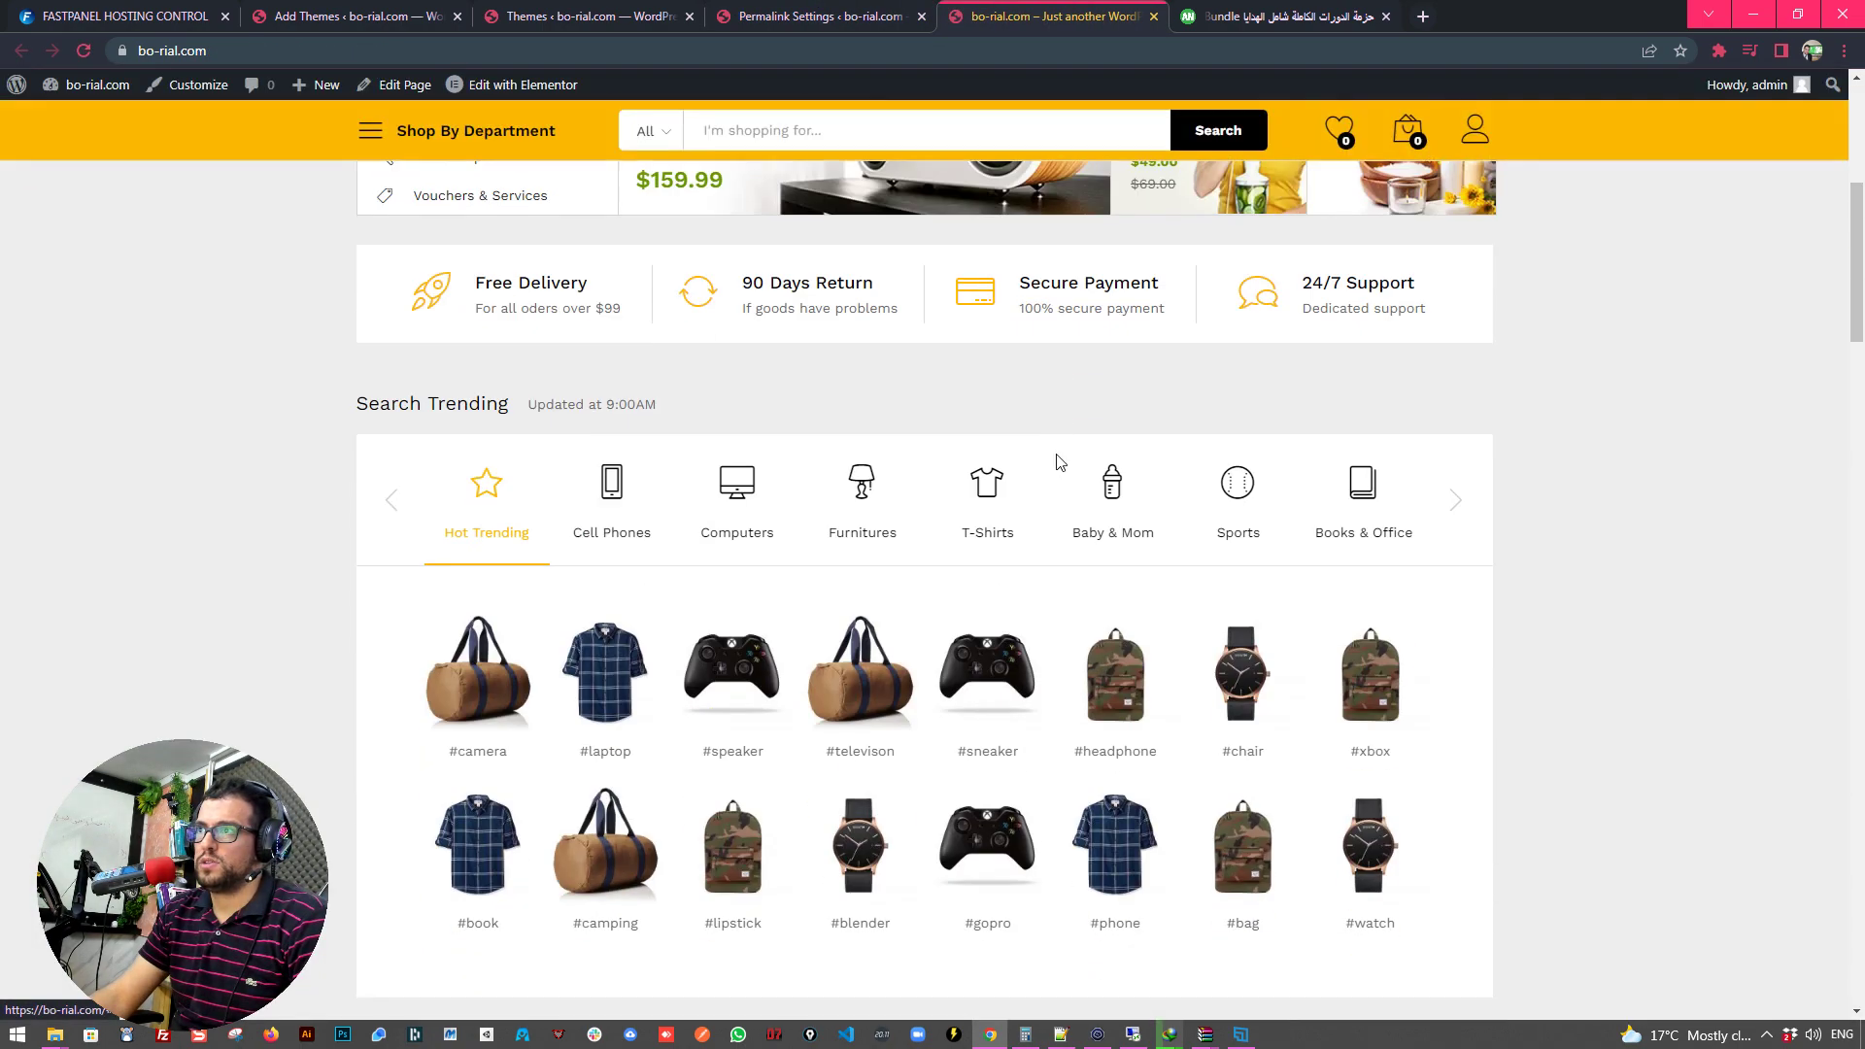
scroll(995, 553, down, 10)
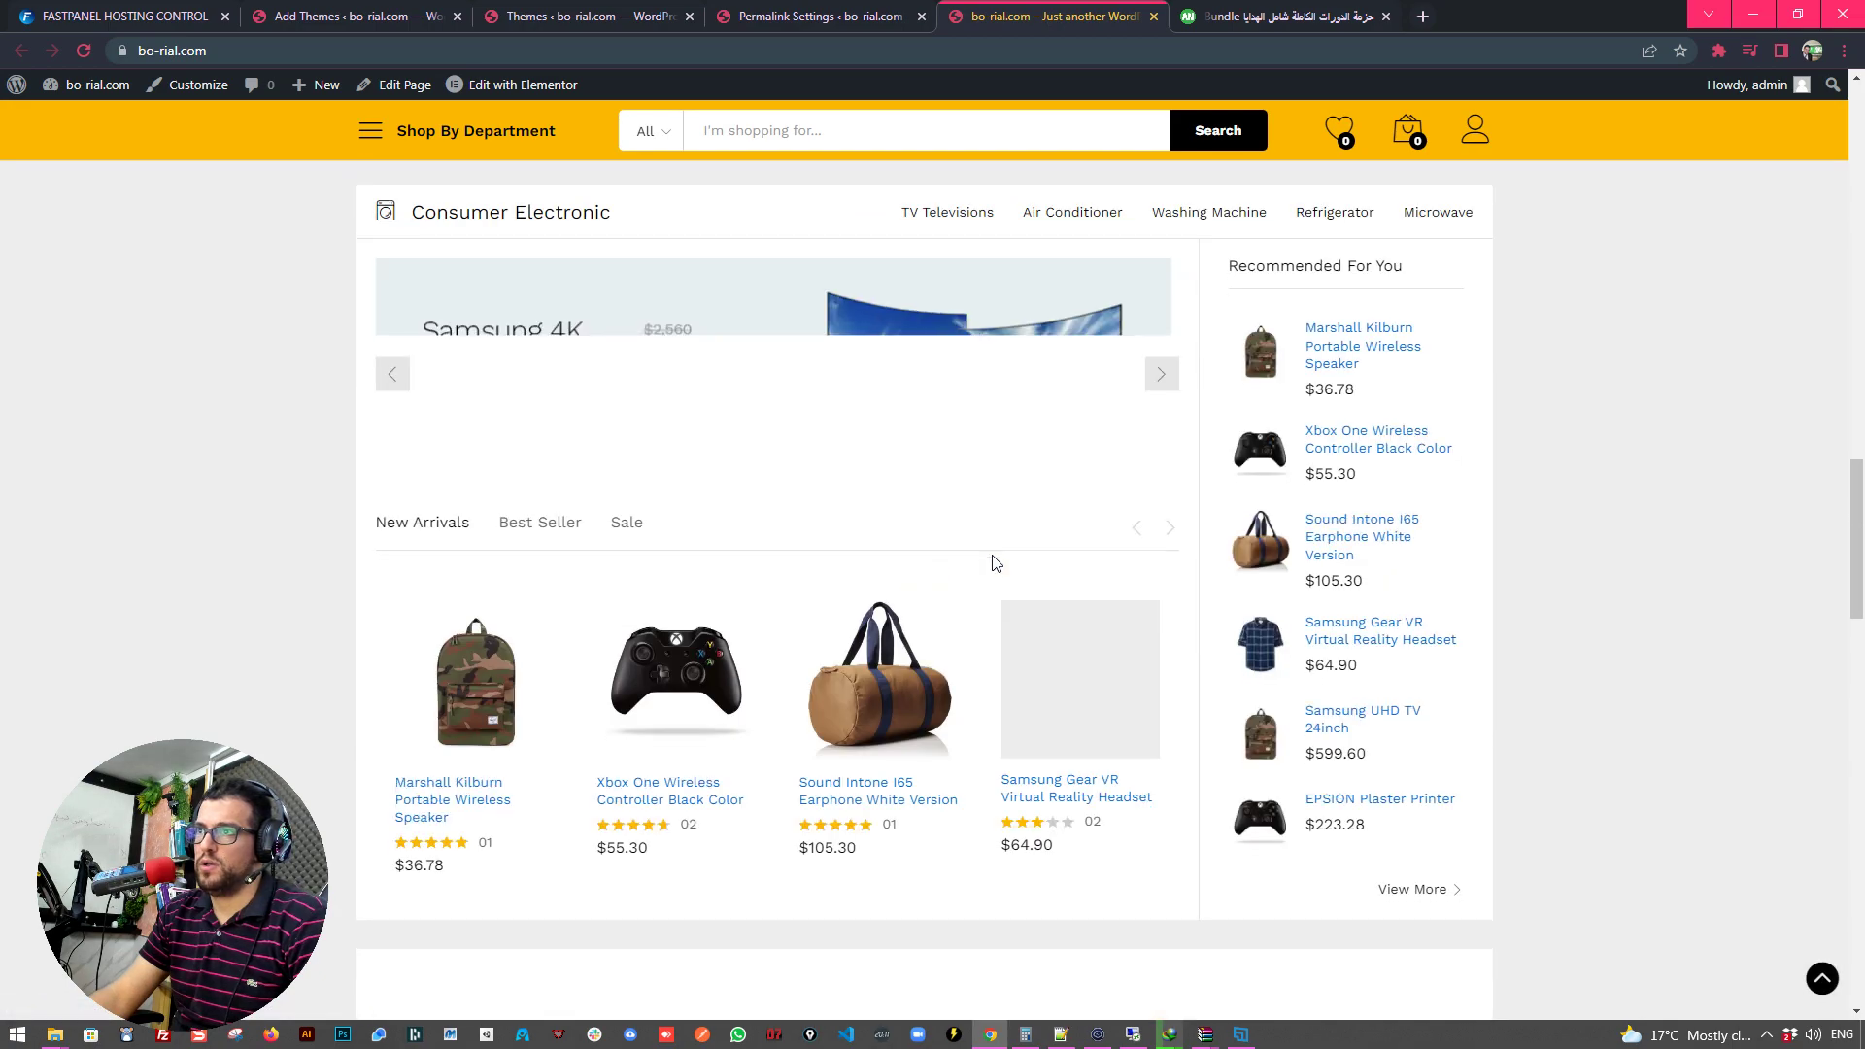
scroll(971, 583, down, 10)
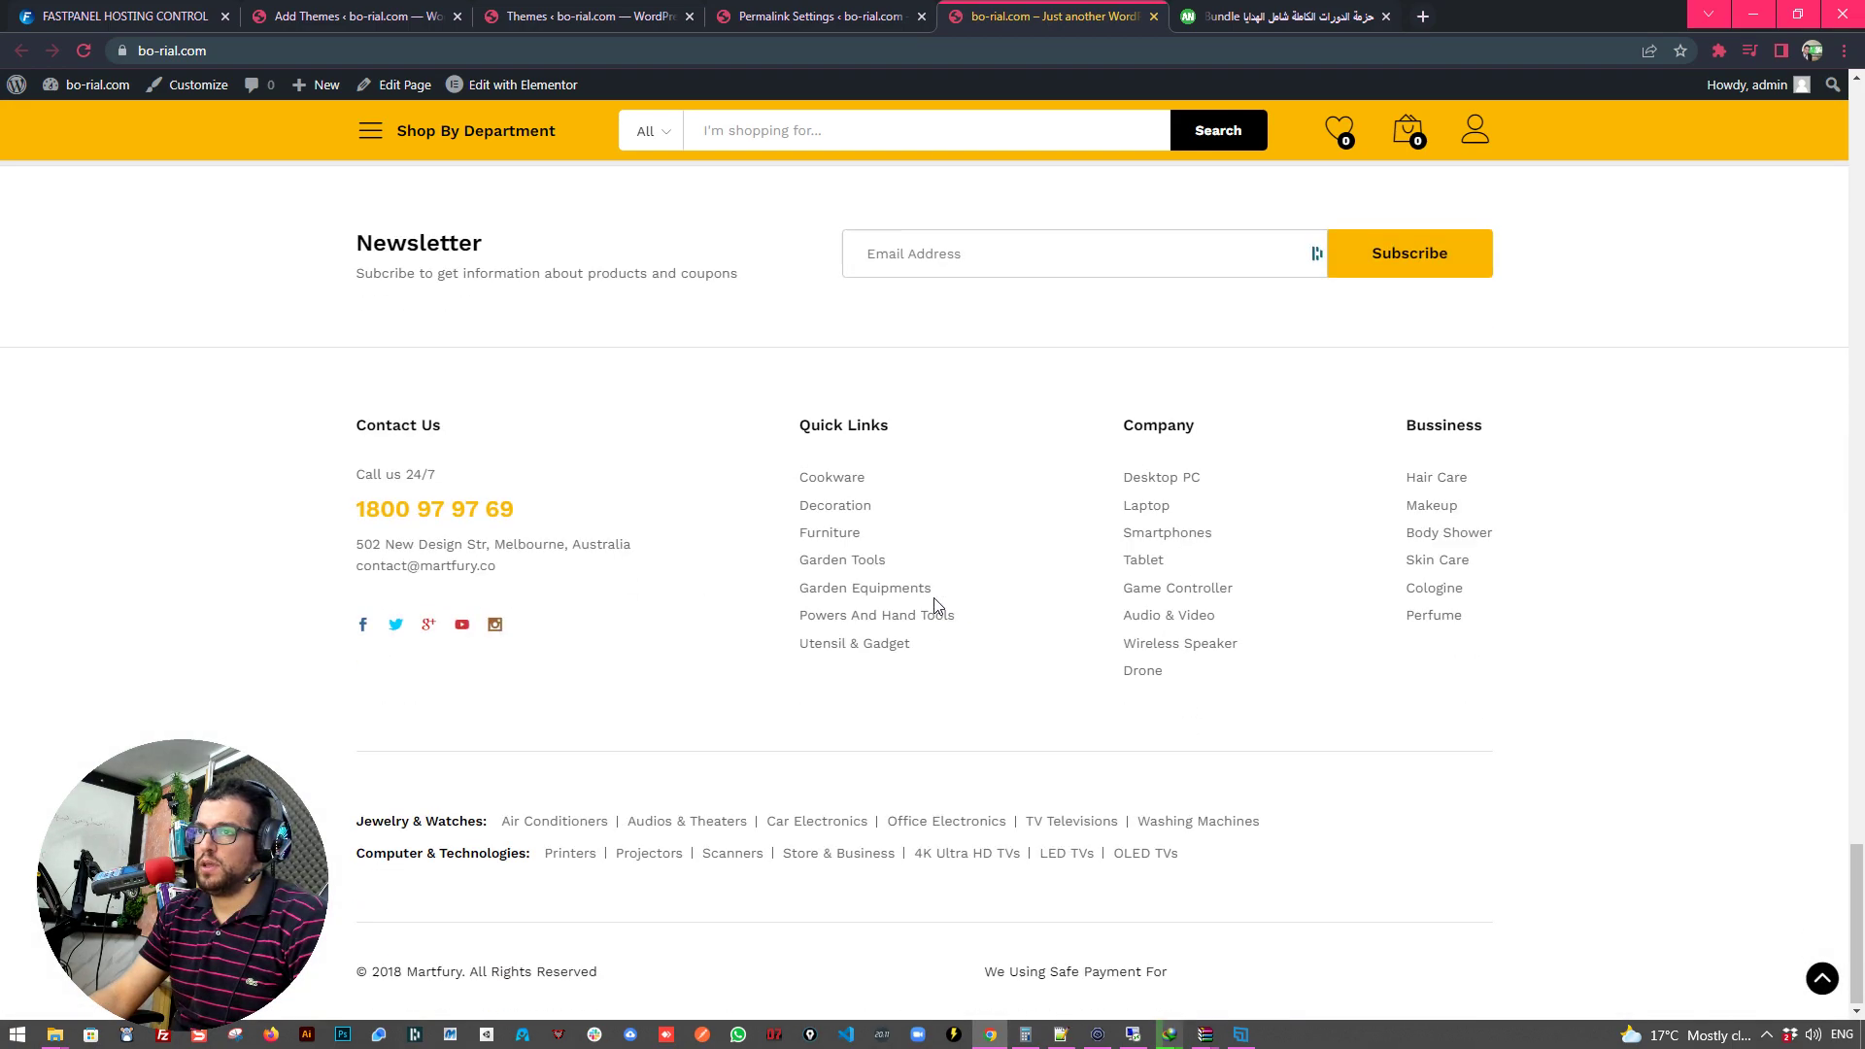
scroll(936, 607, up, 20)
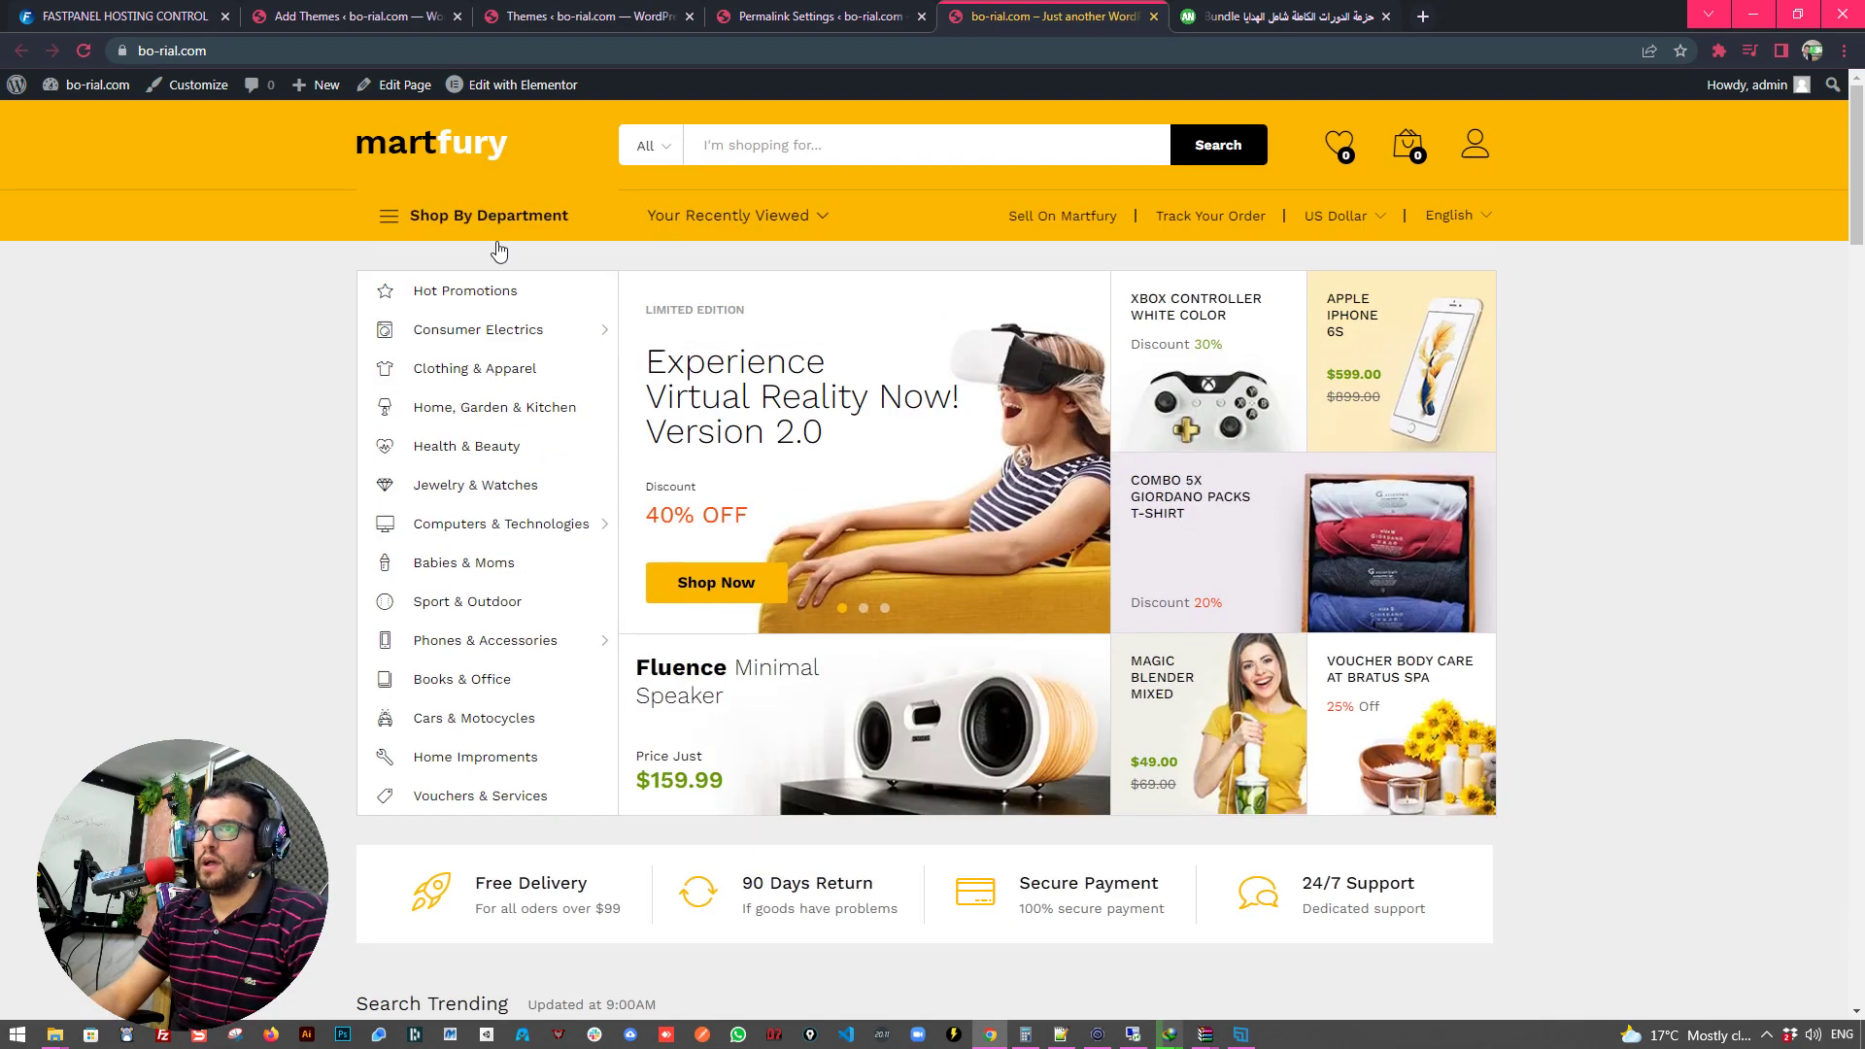
mouse_move(1382, 227)
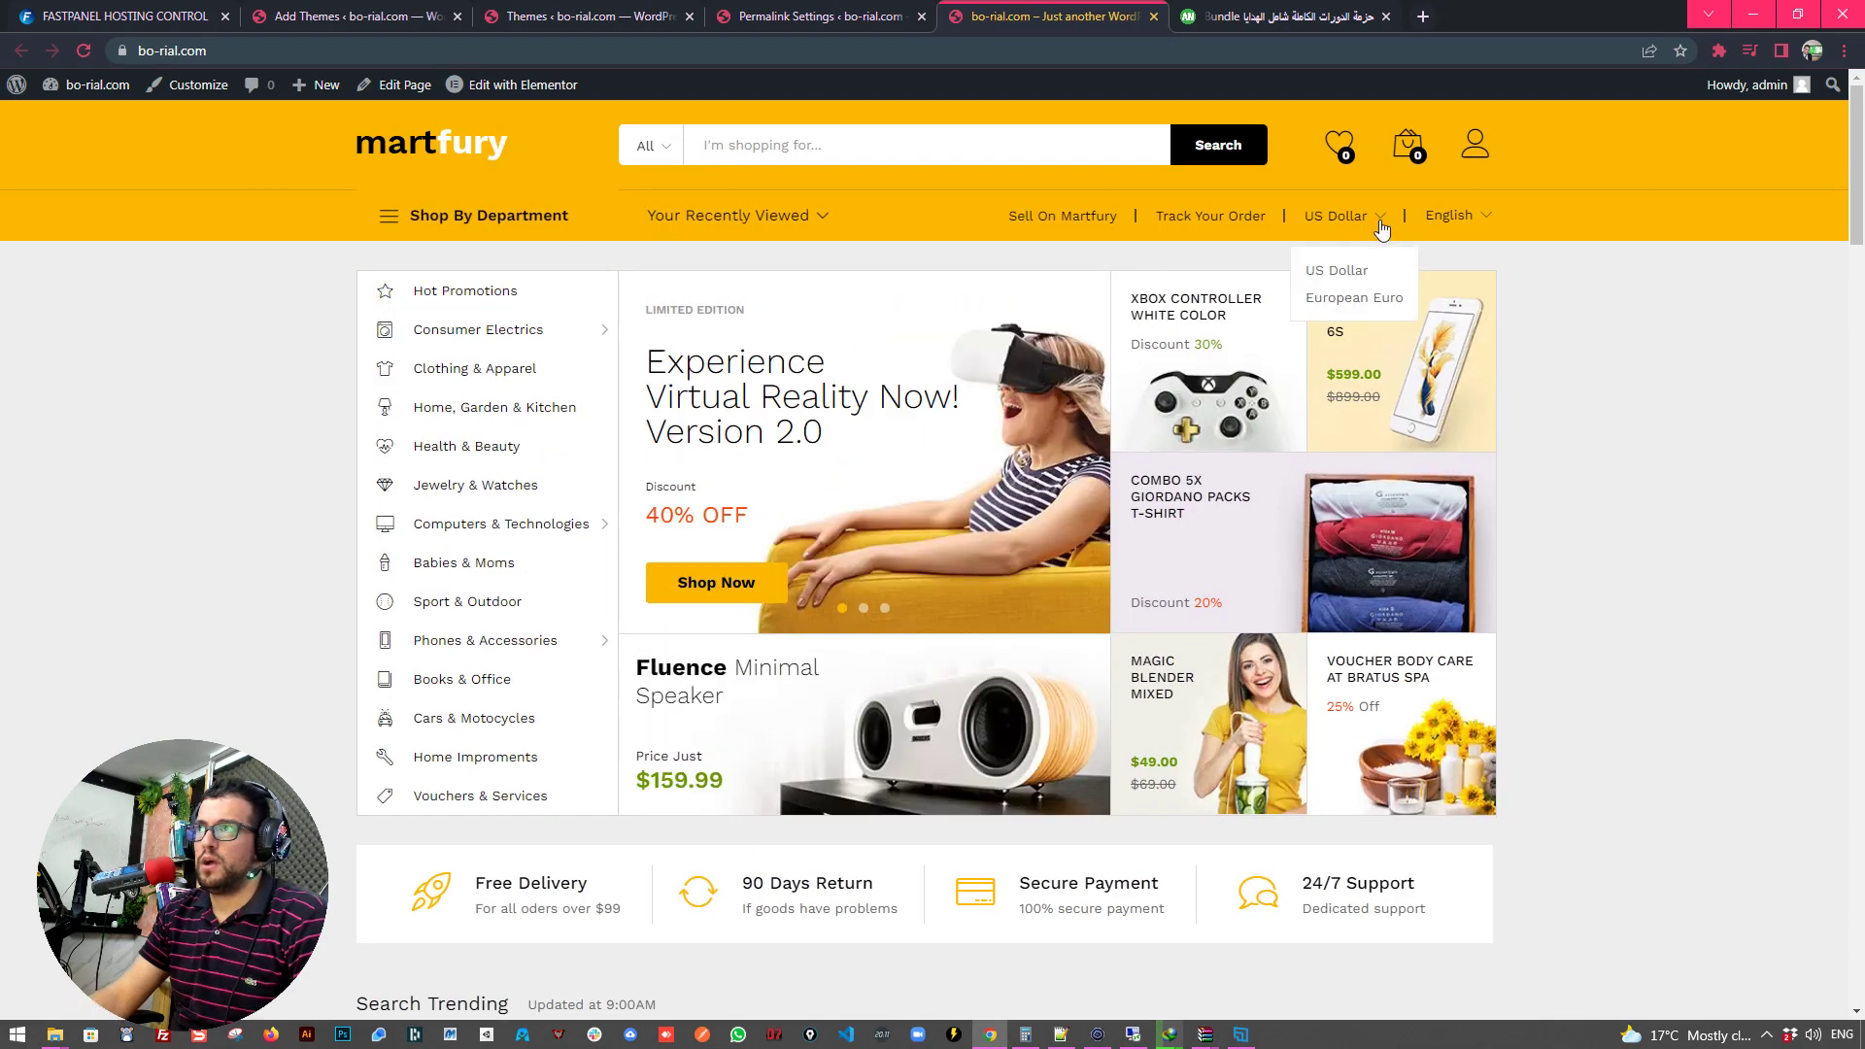
click(820, 23)
Review the saved Permalink Settings page and the Templates and Plugins sidebar menus.
scroll(137, 696, down, 2)
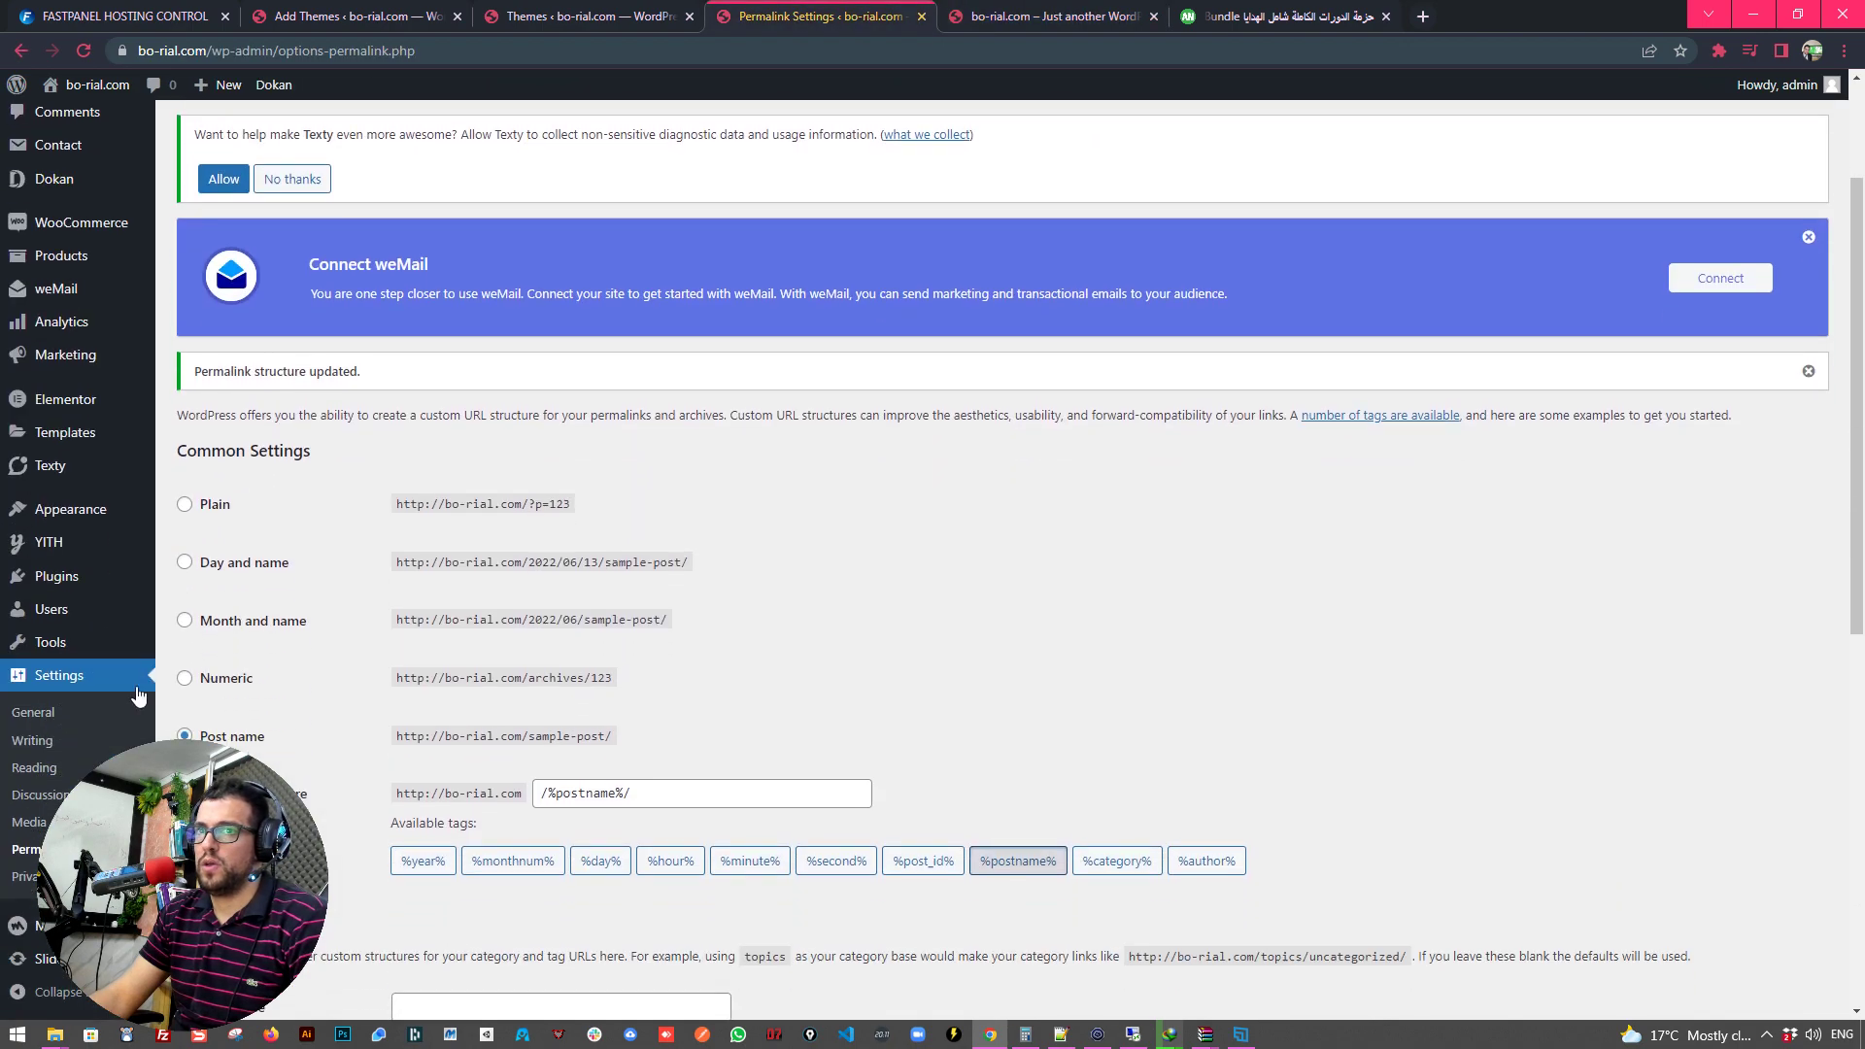
scroll(88, 709, down, 5)
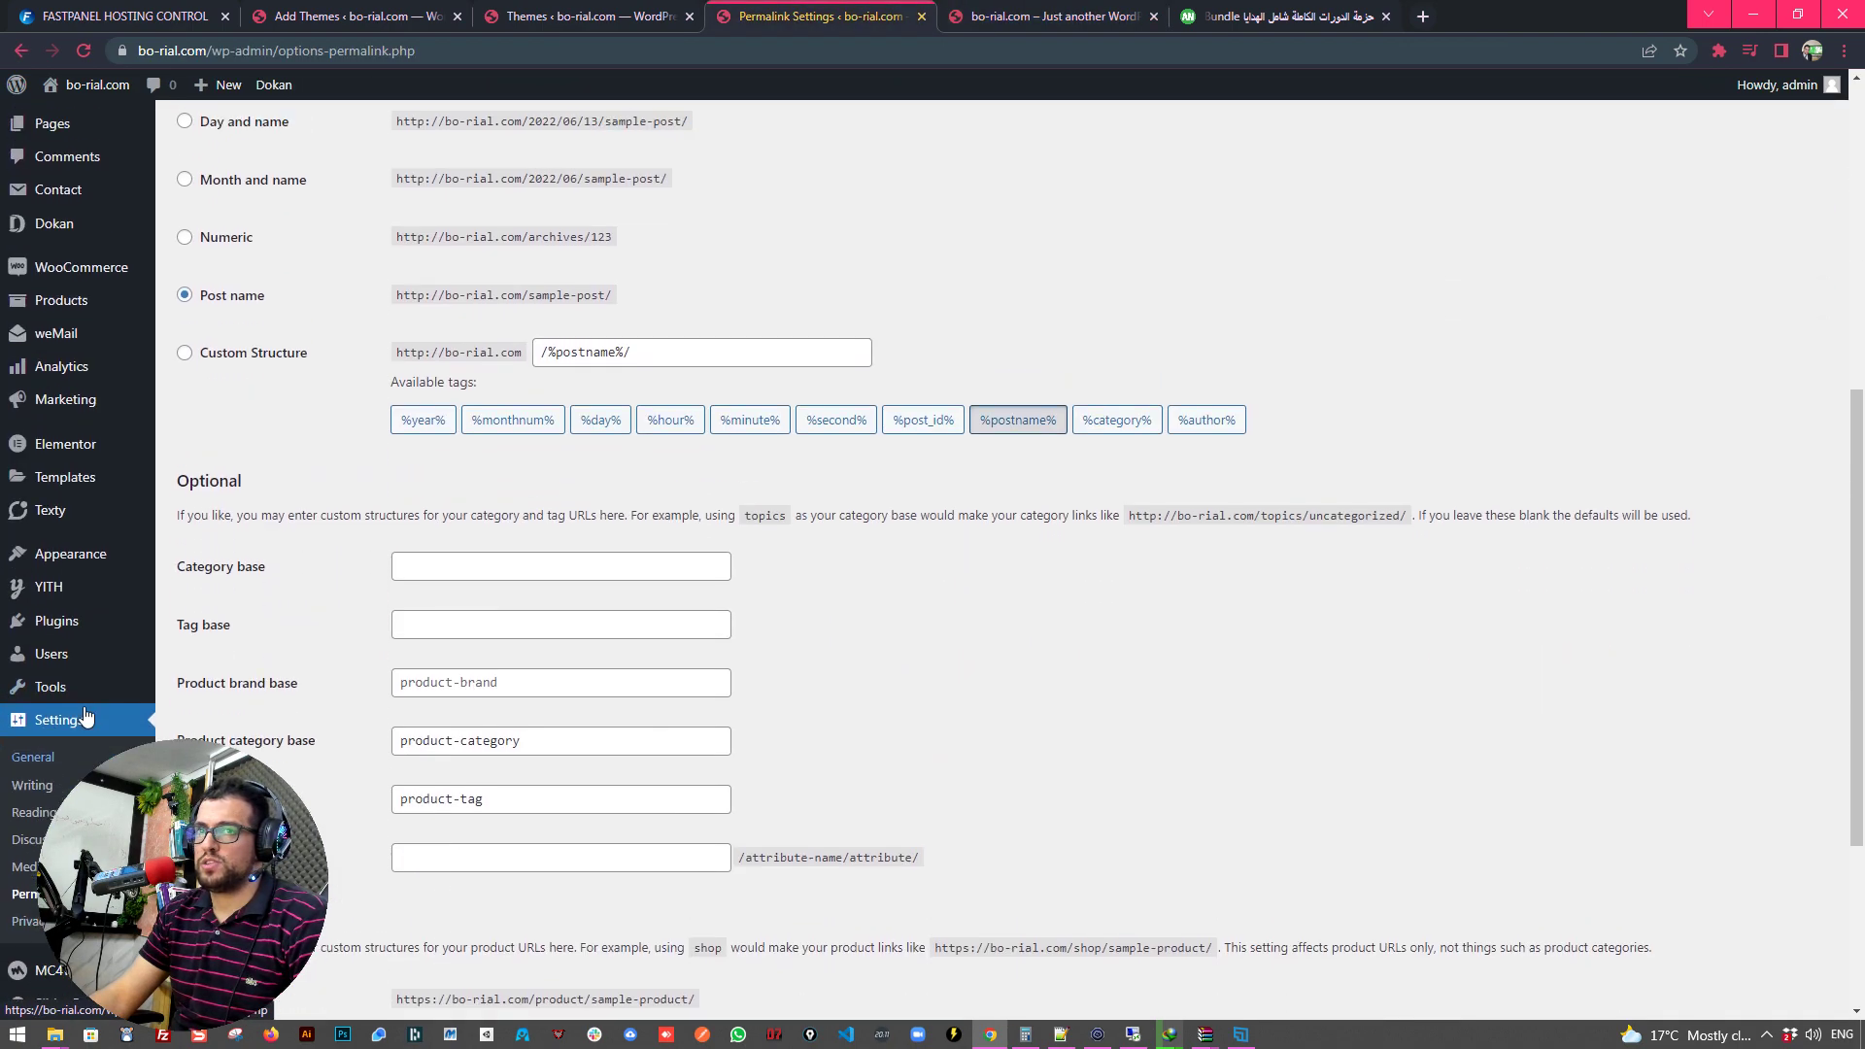
scroll(85, 716, up, 3)
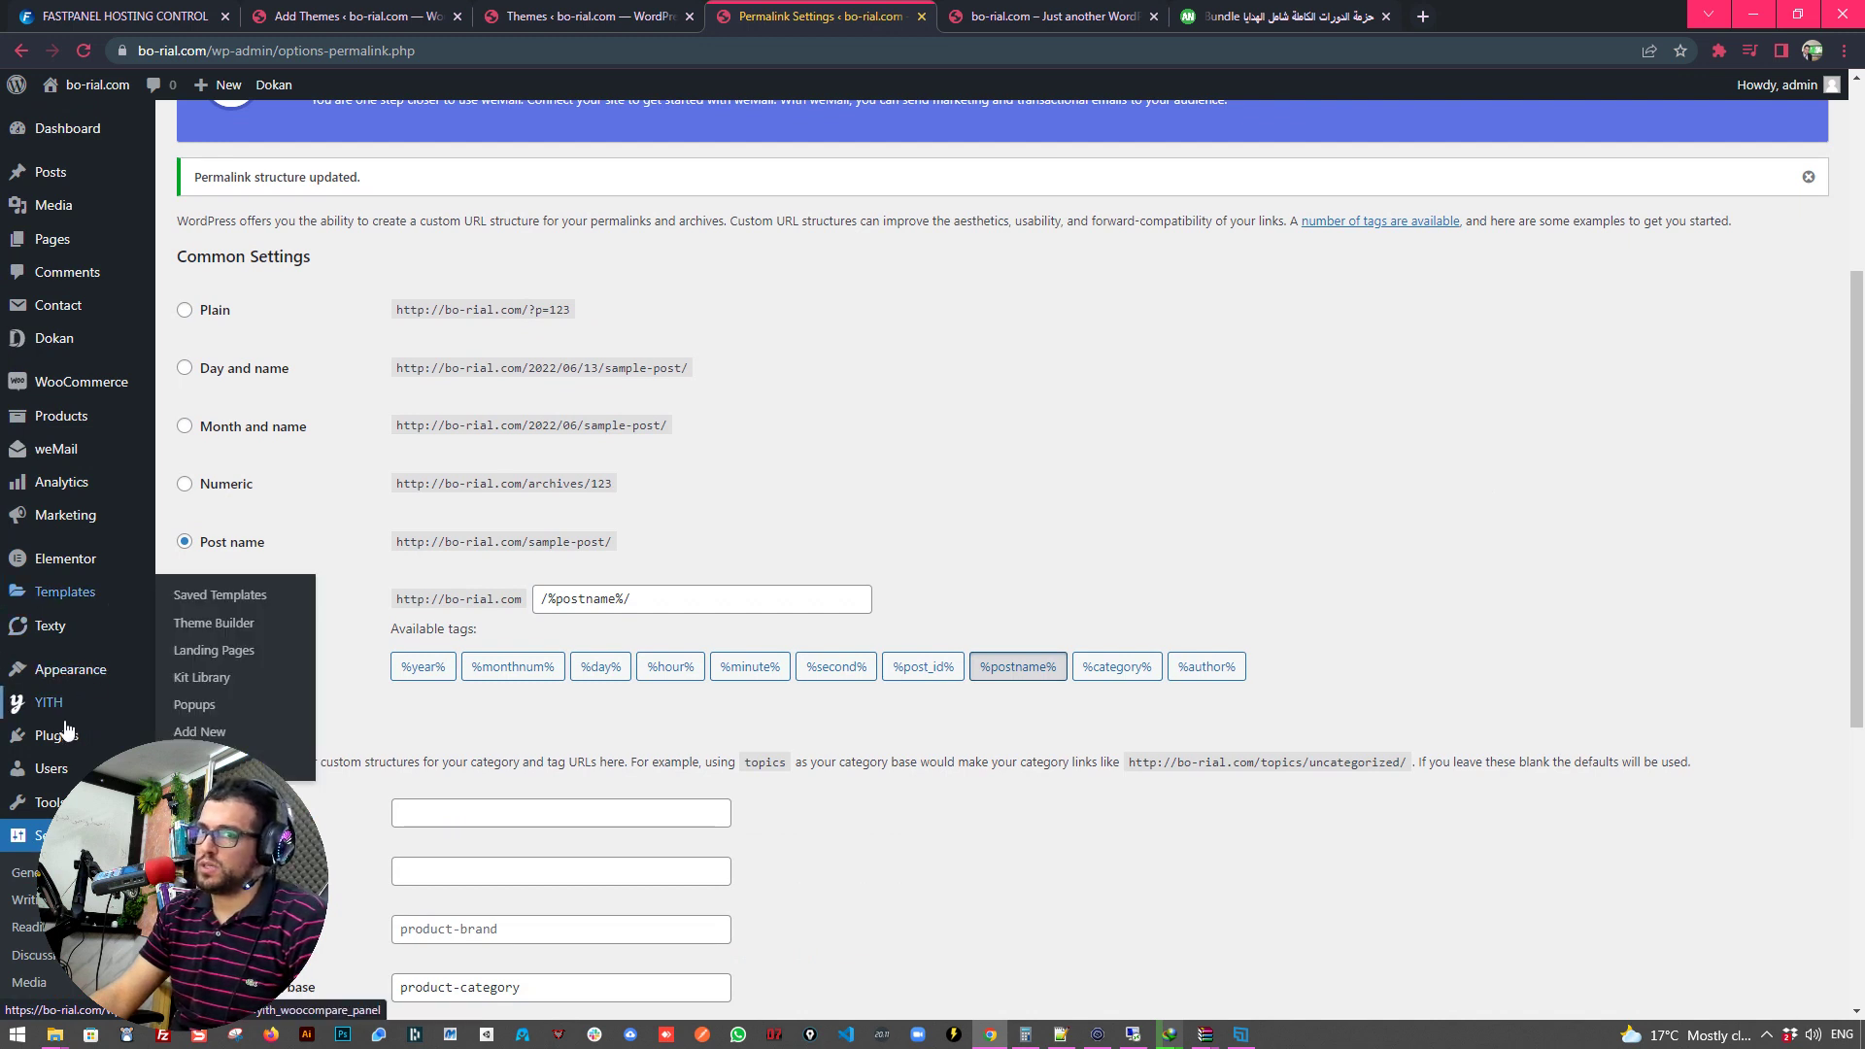
mouse_move(95, 739)
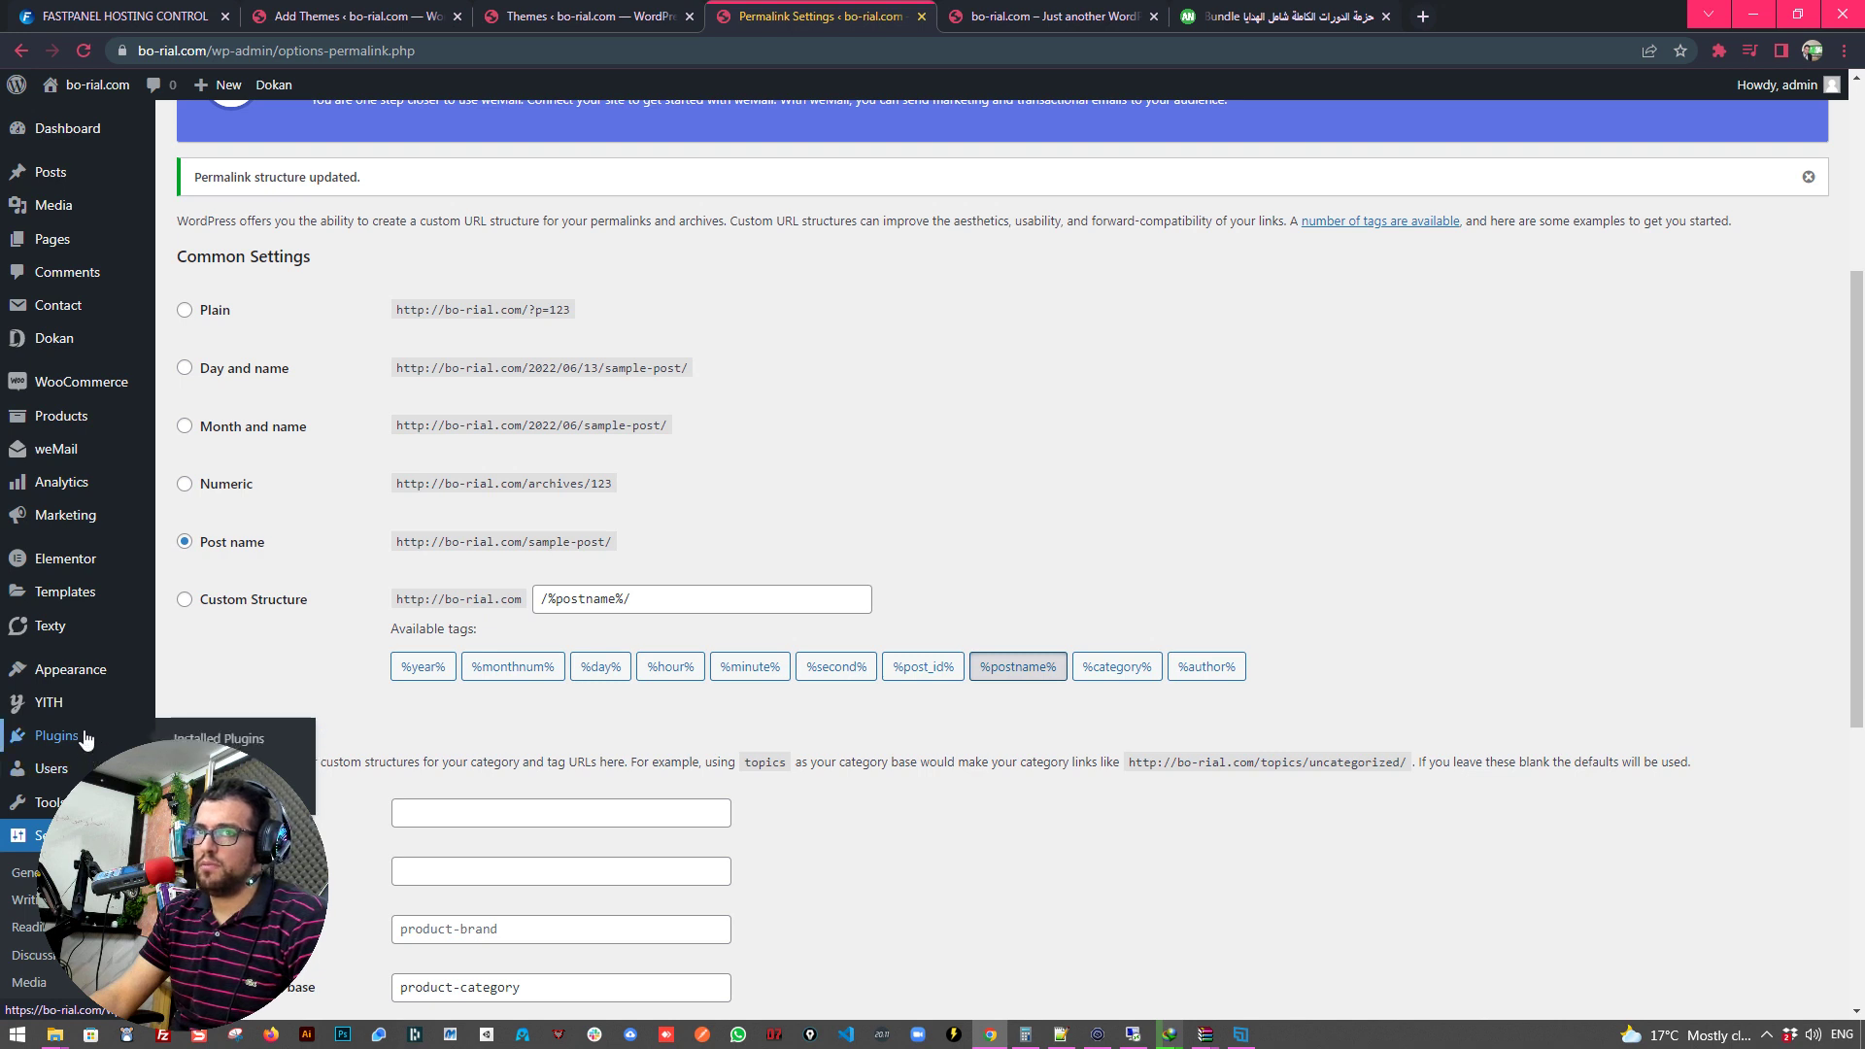
mouse_move(75, 685)
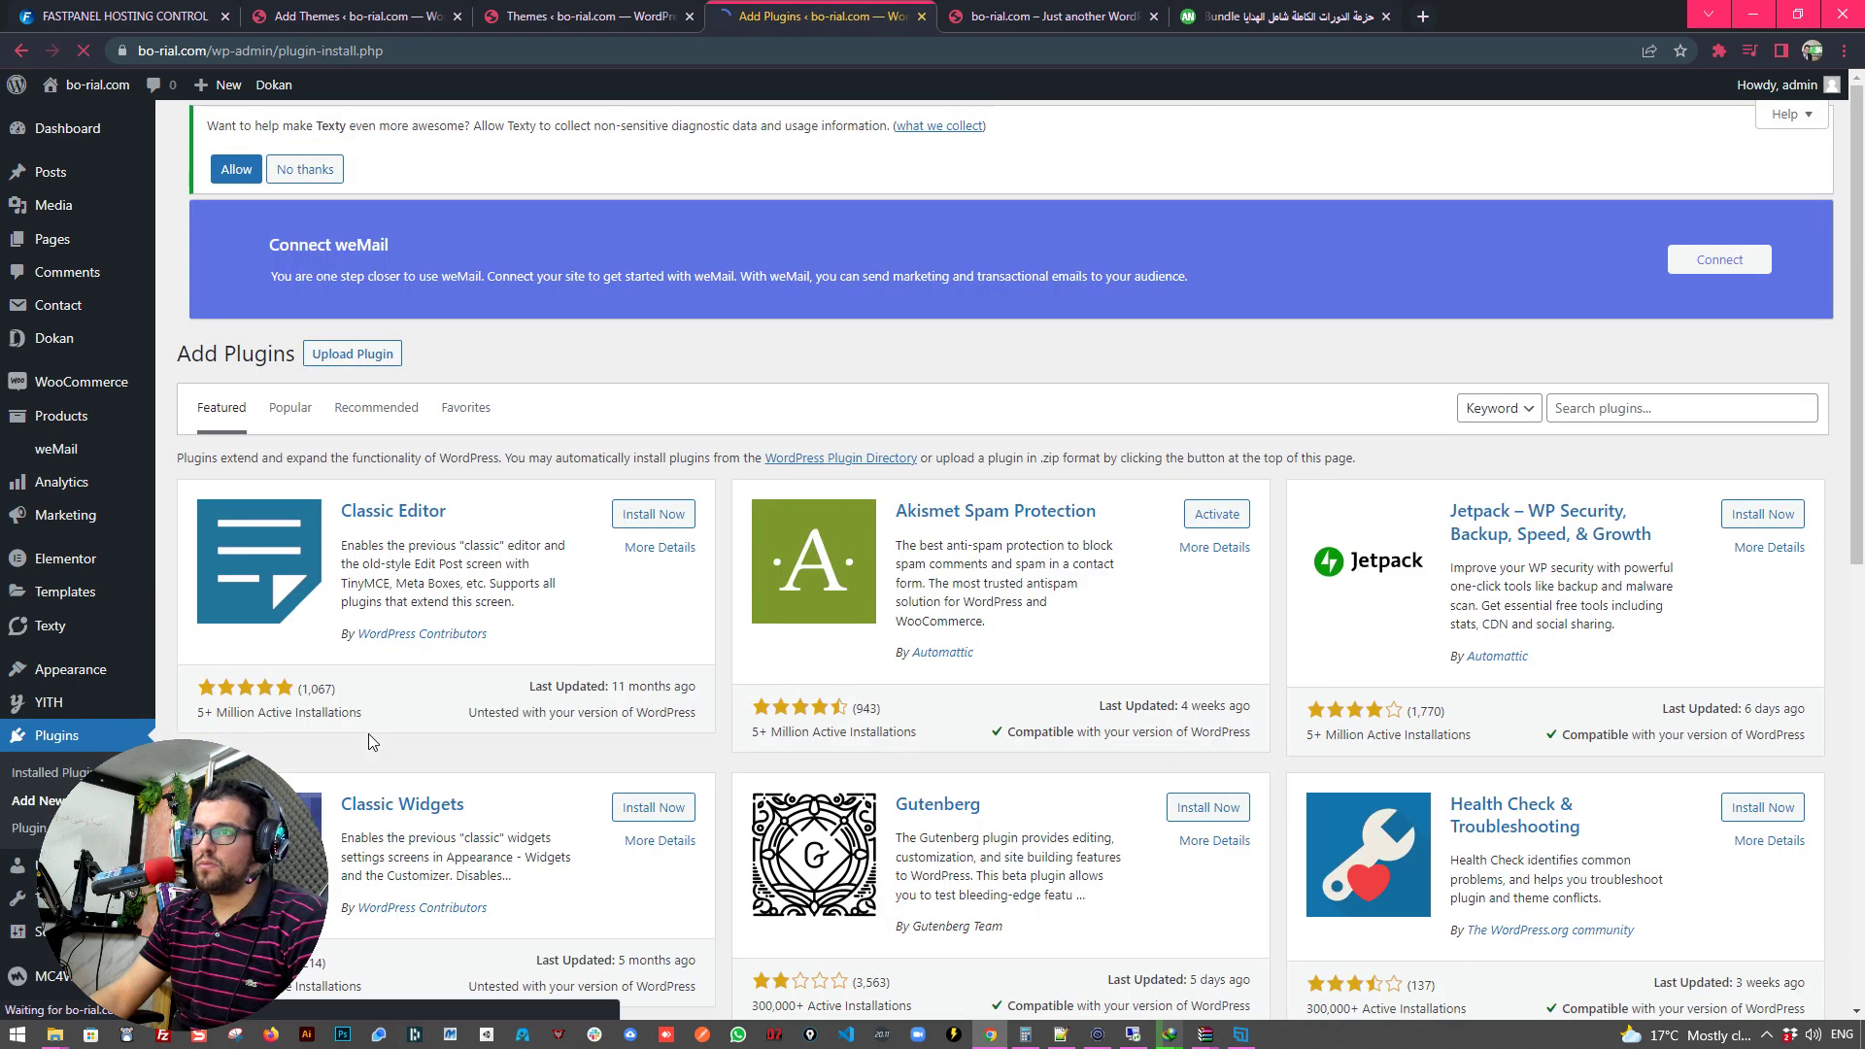
Search the plugin directory for 'translate', then install and activate Loco Translate.
click(1615, 569)
text(t)
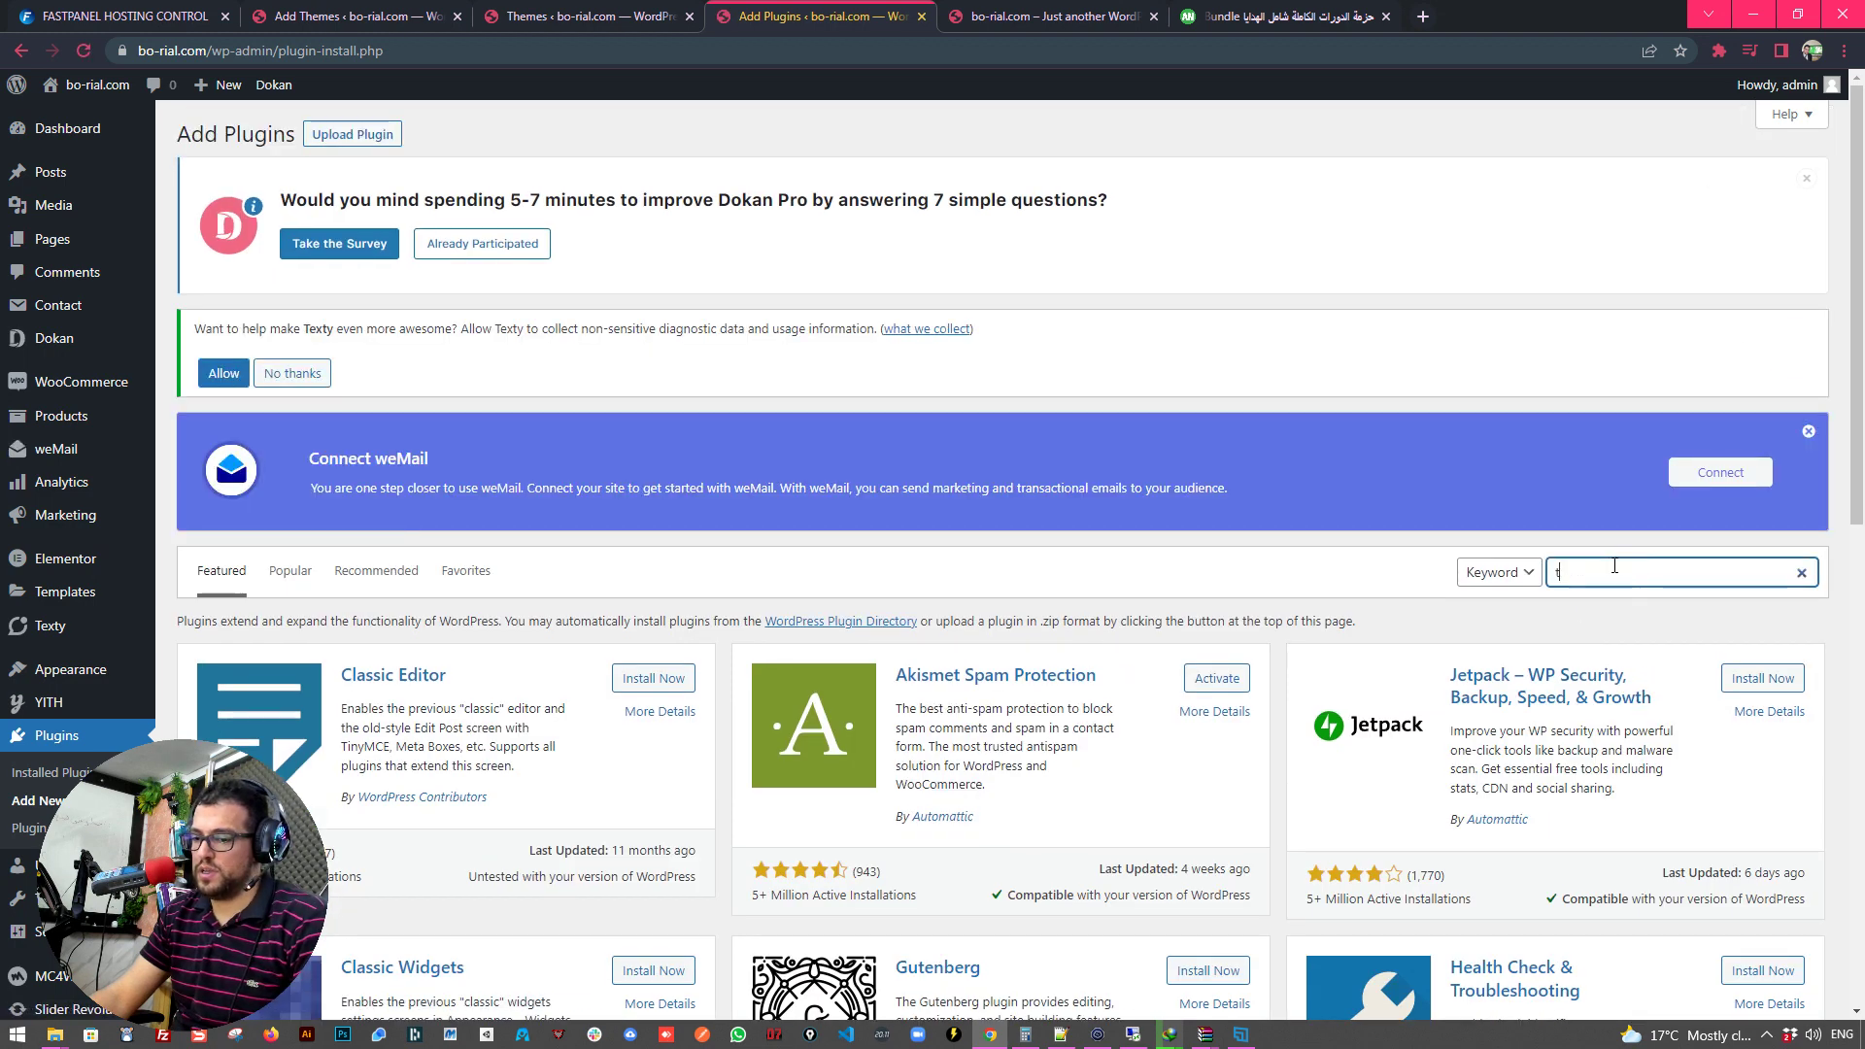
text(ranslate)
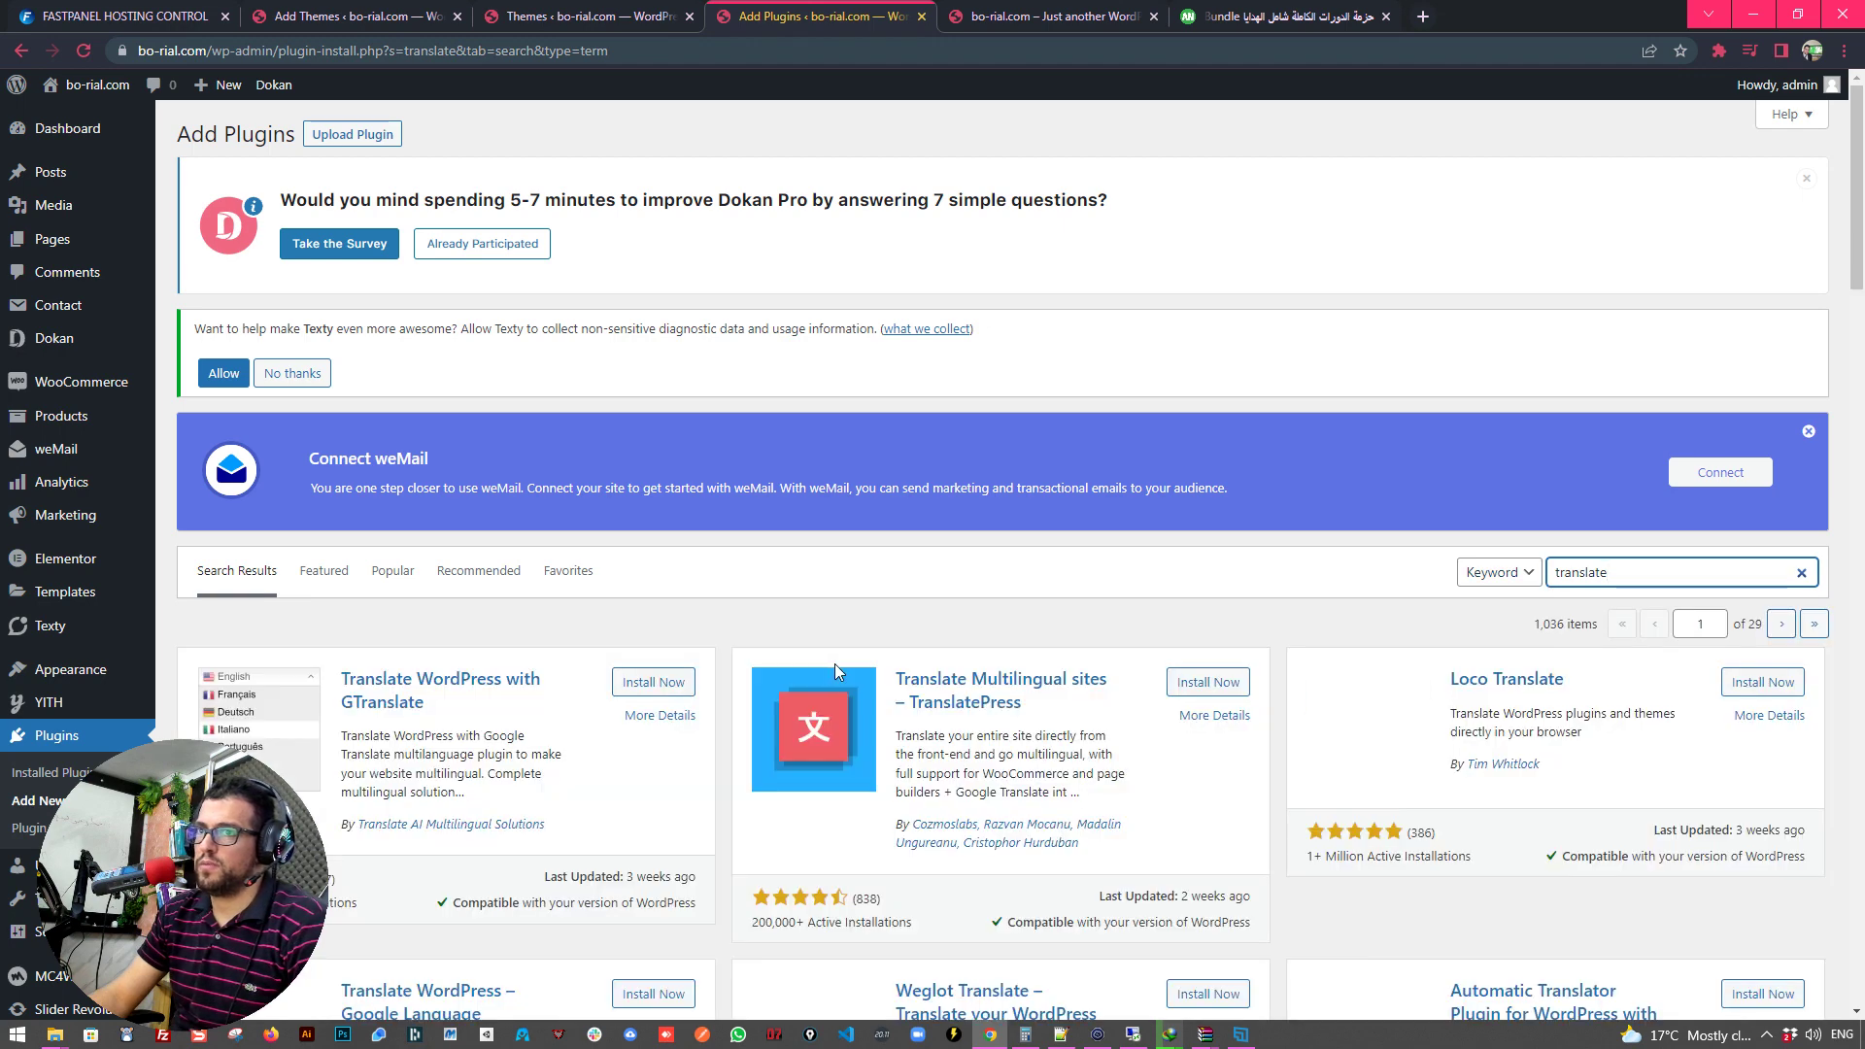
scroll(460, 593, down, 1)
scroll(459, 593, down, 2)
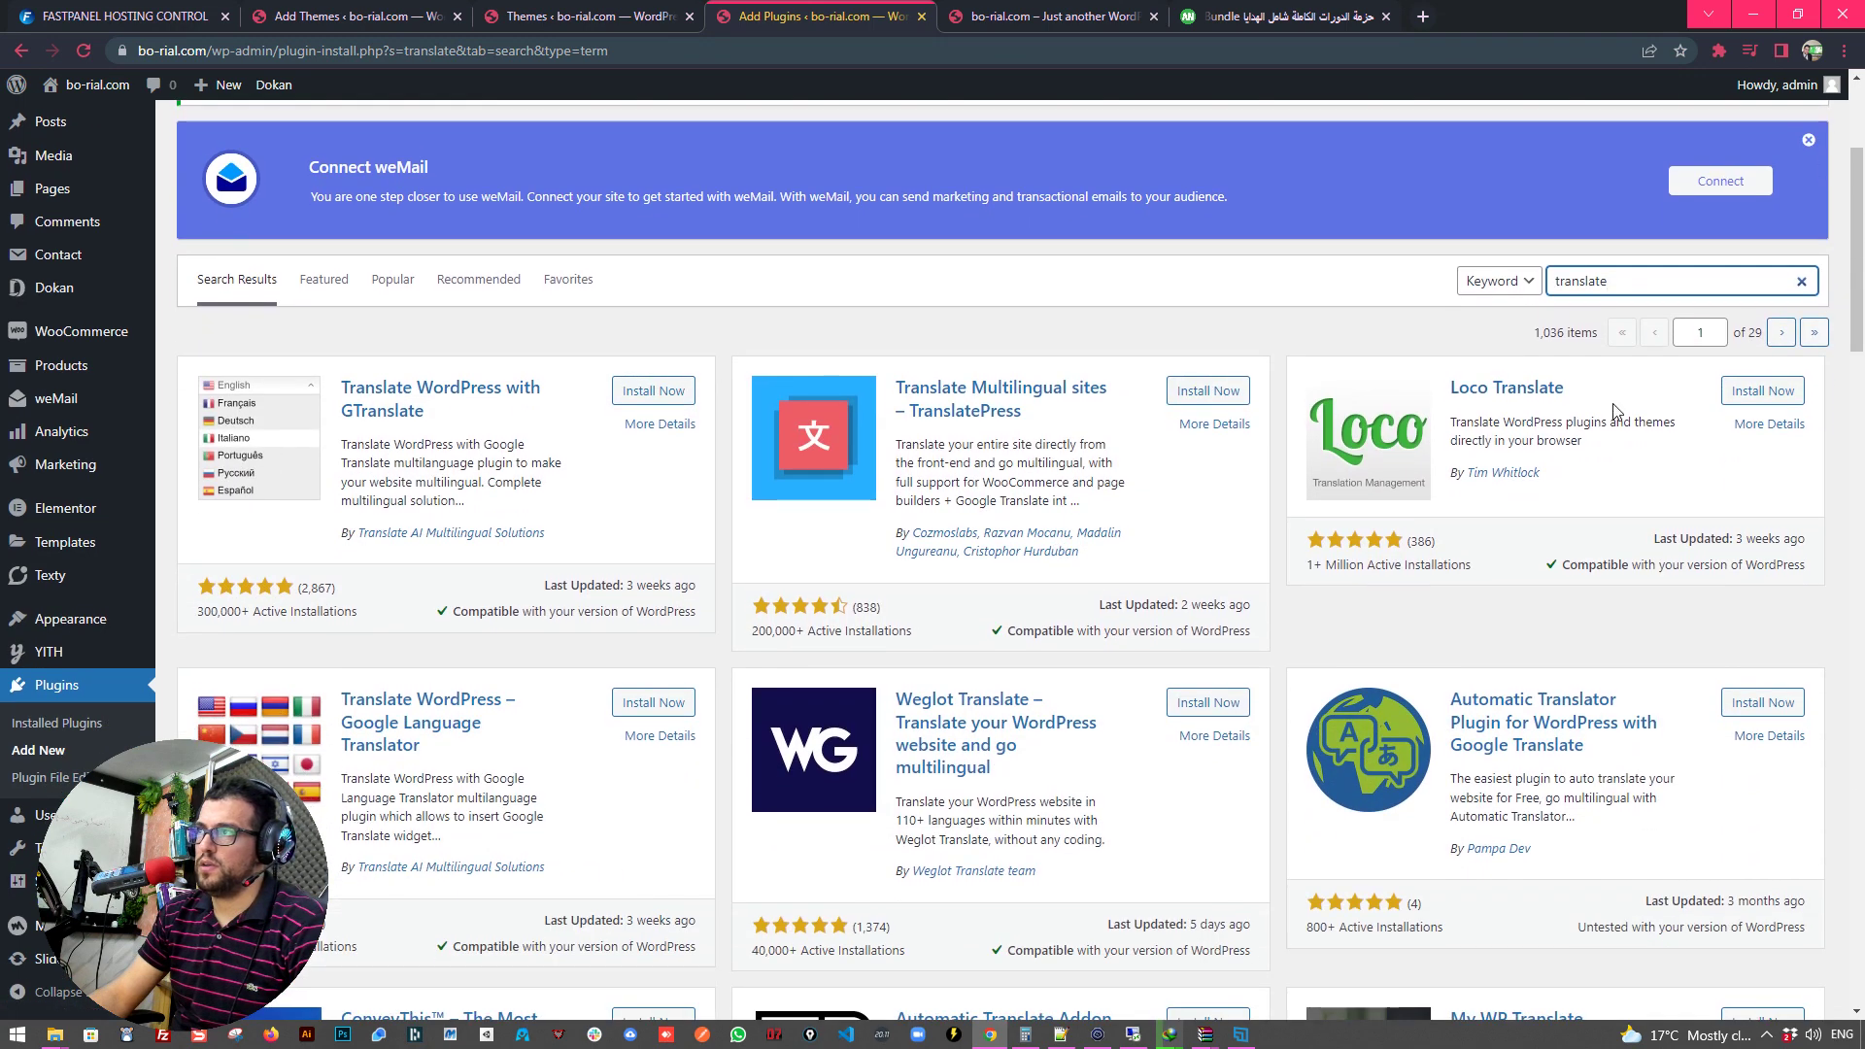
click(1744, 392)
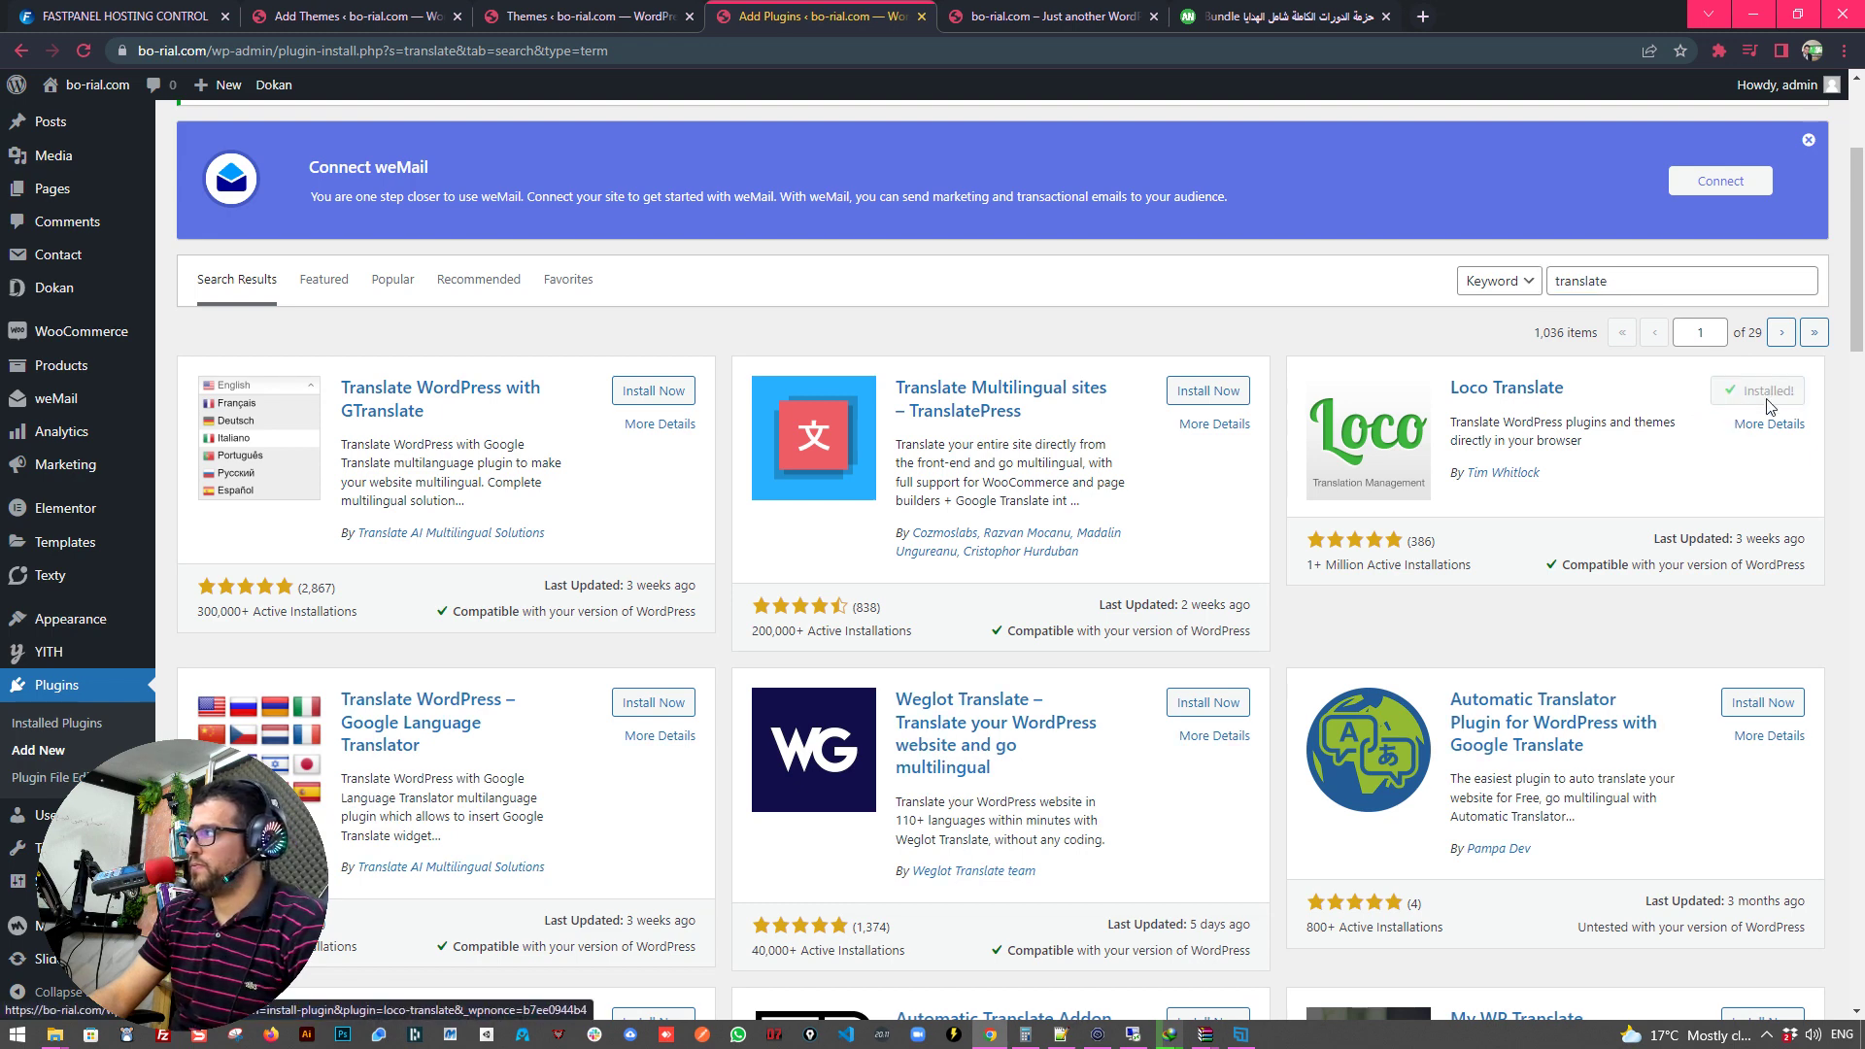
click(1769, 394)
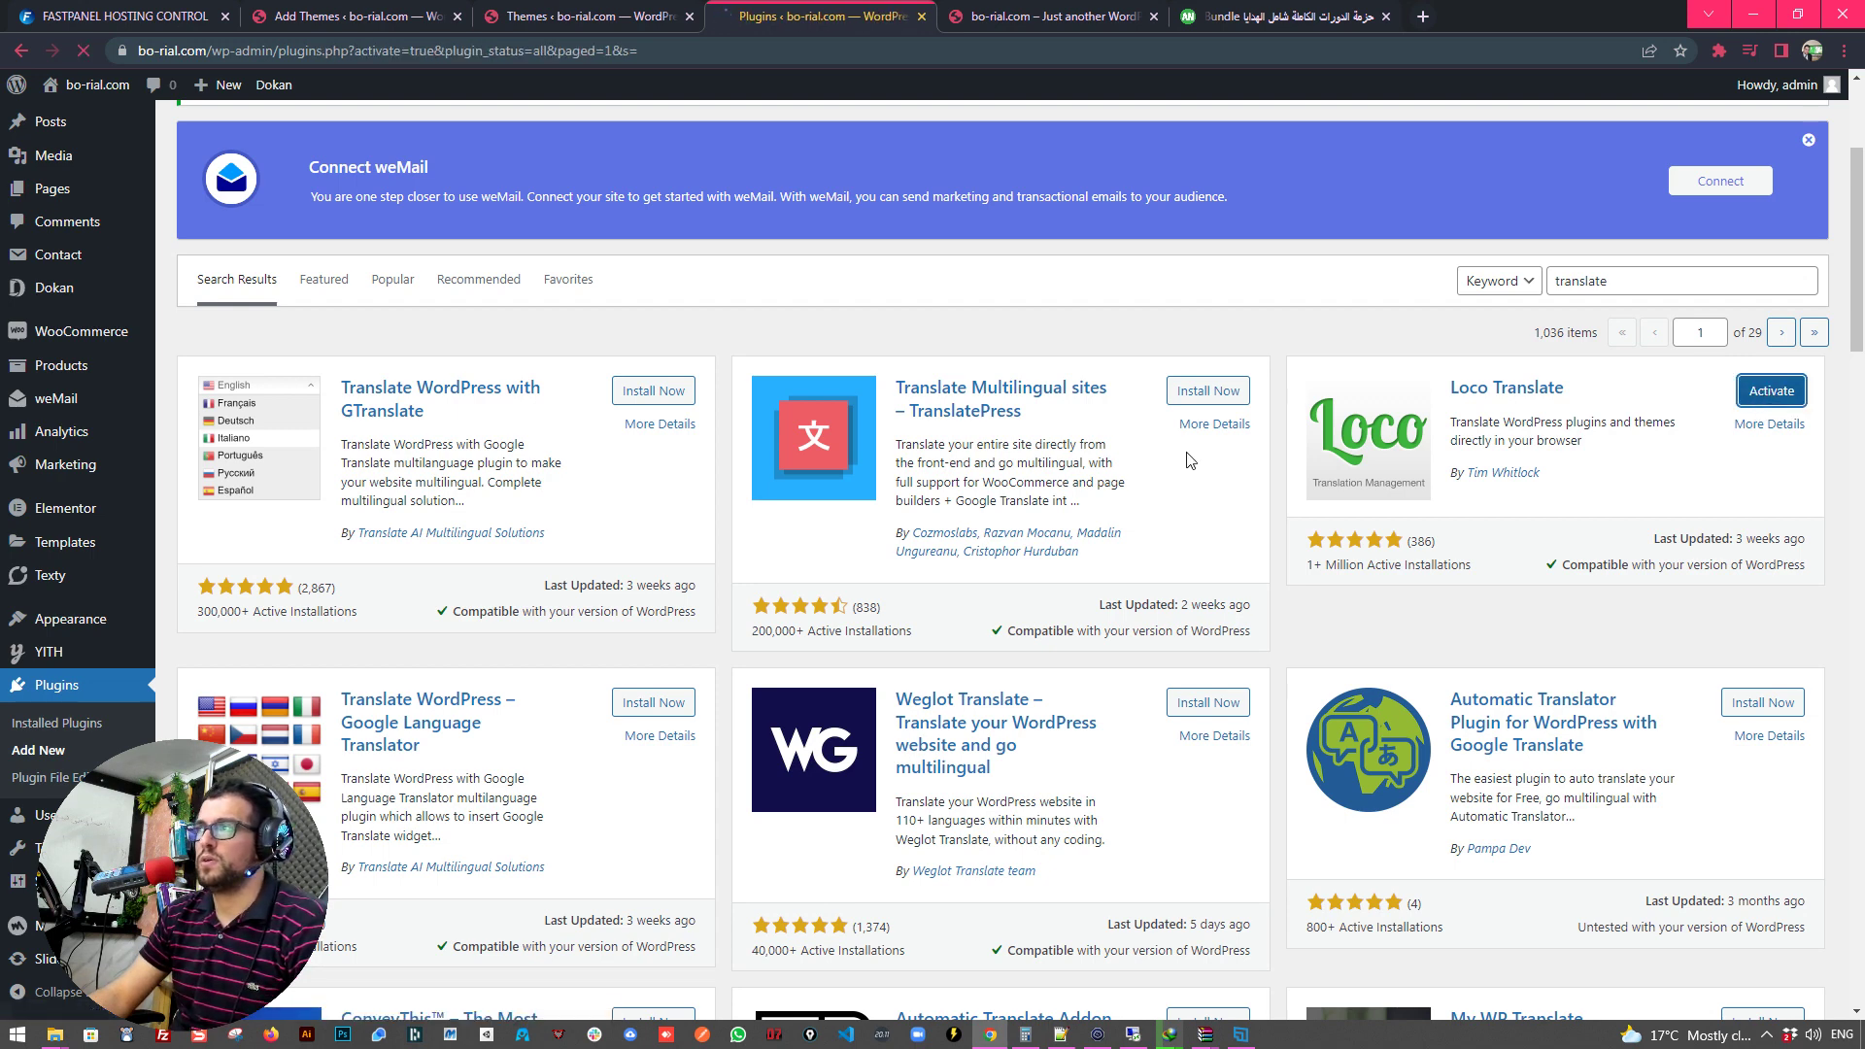
scroll(878, 660, down, 2)
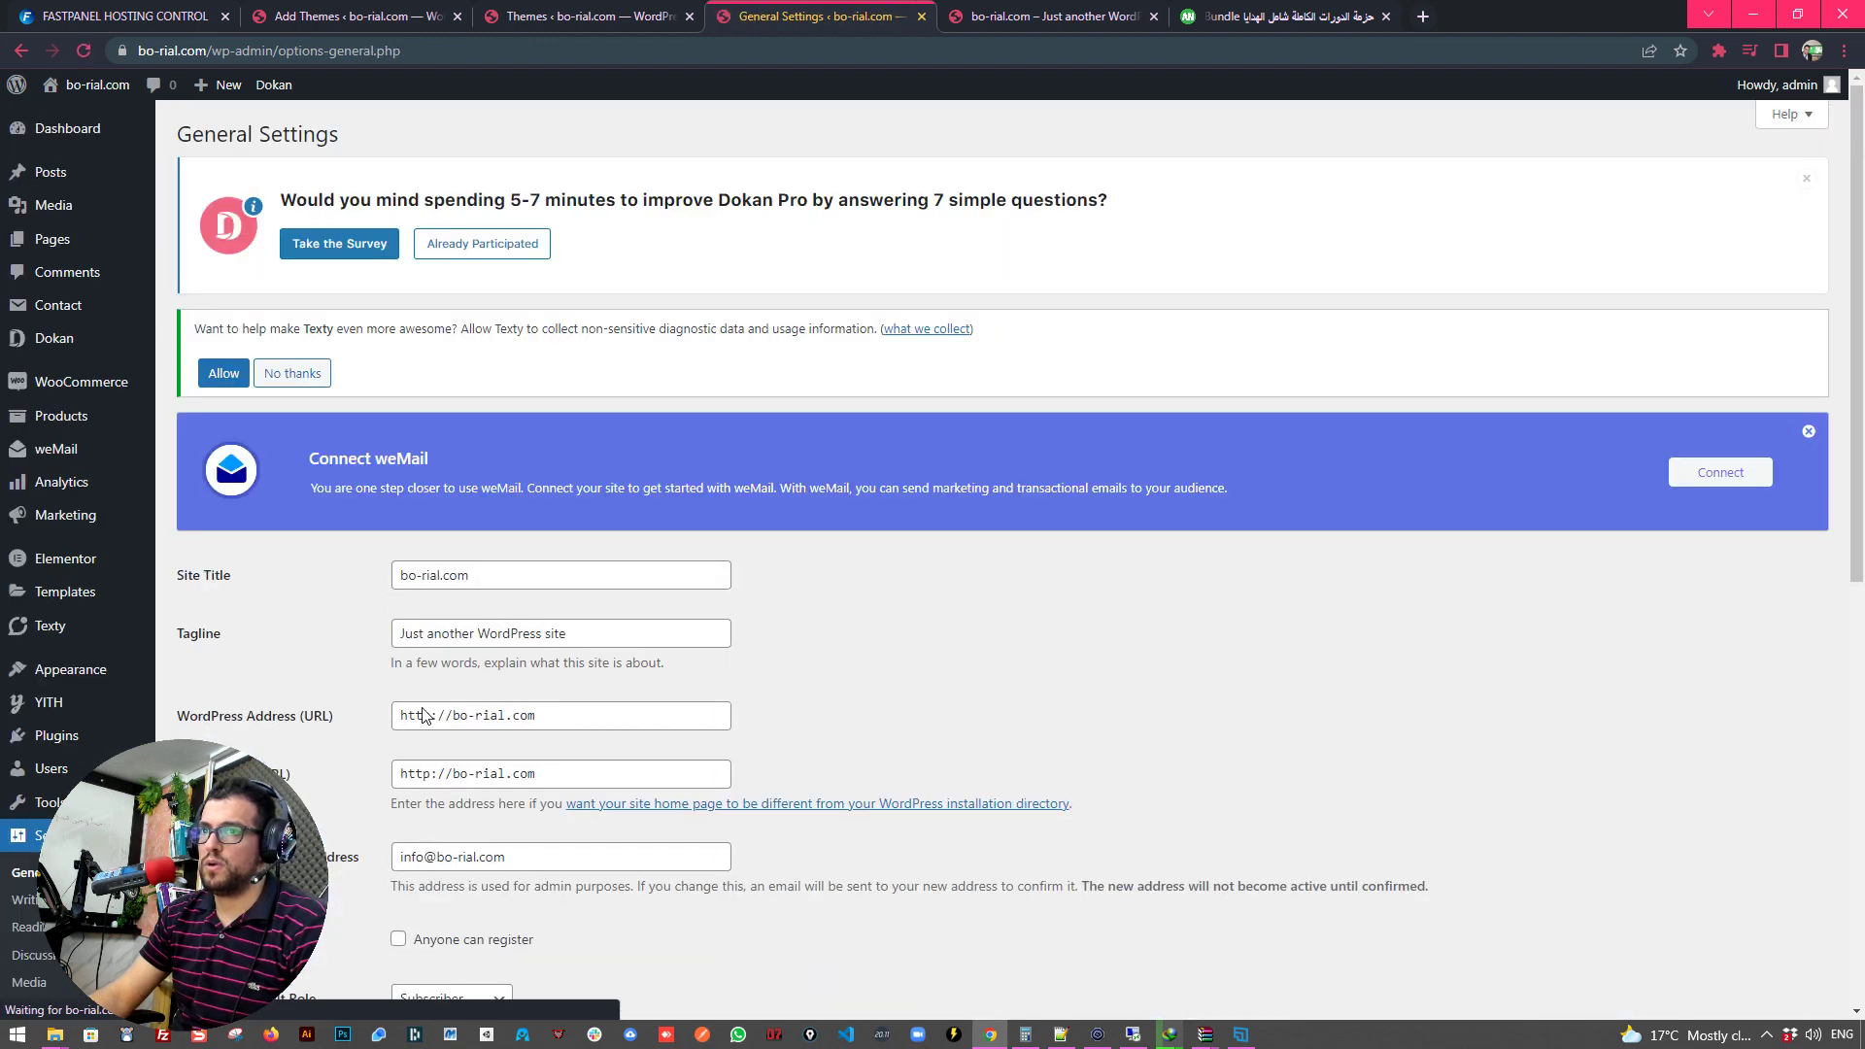
Set Site Language to العربية (Arabic) in General Settings and save.
scroll(592, 615, down, 3)
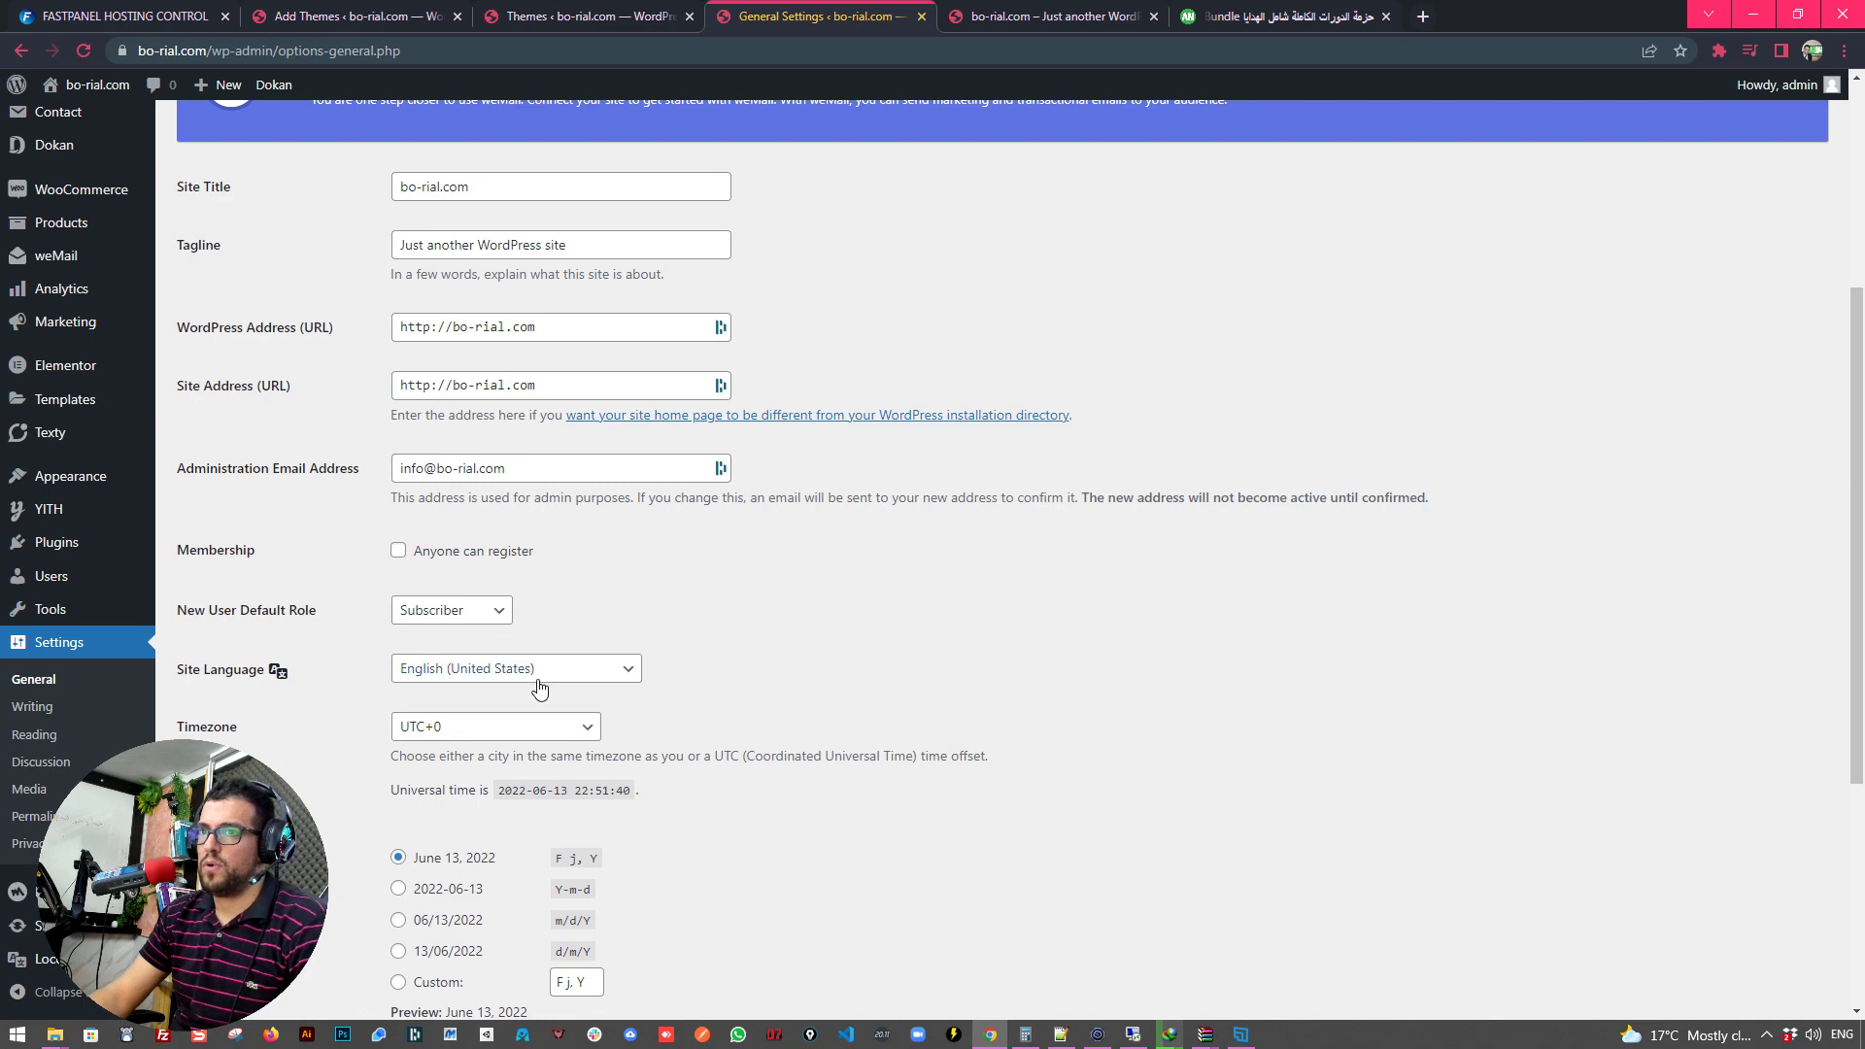
click(530, 679)
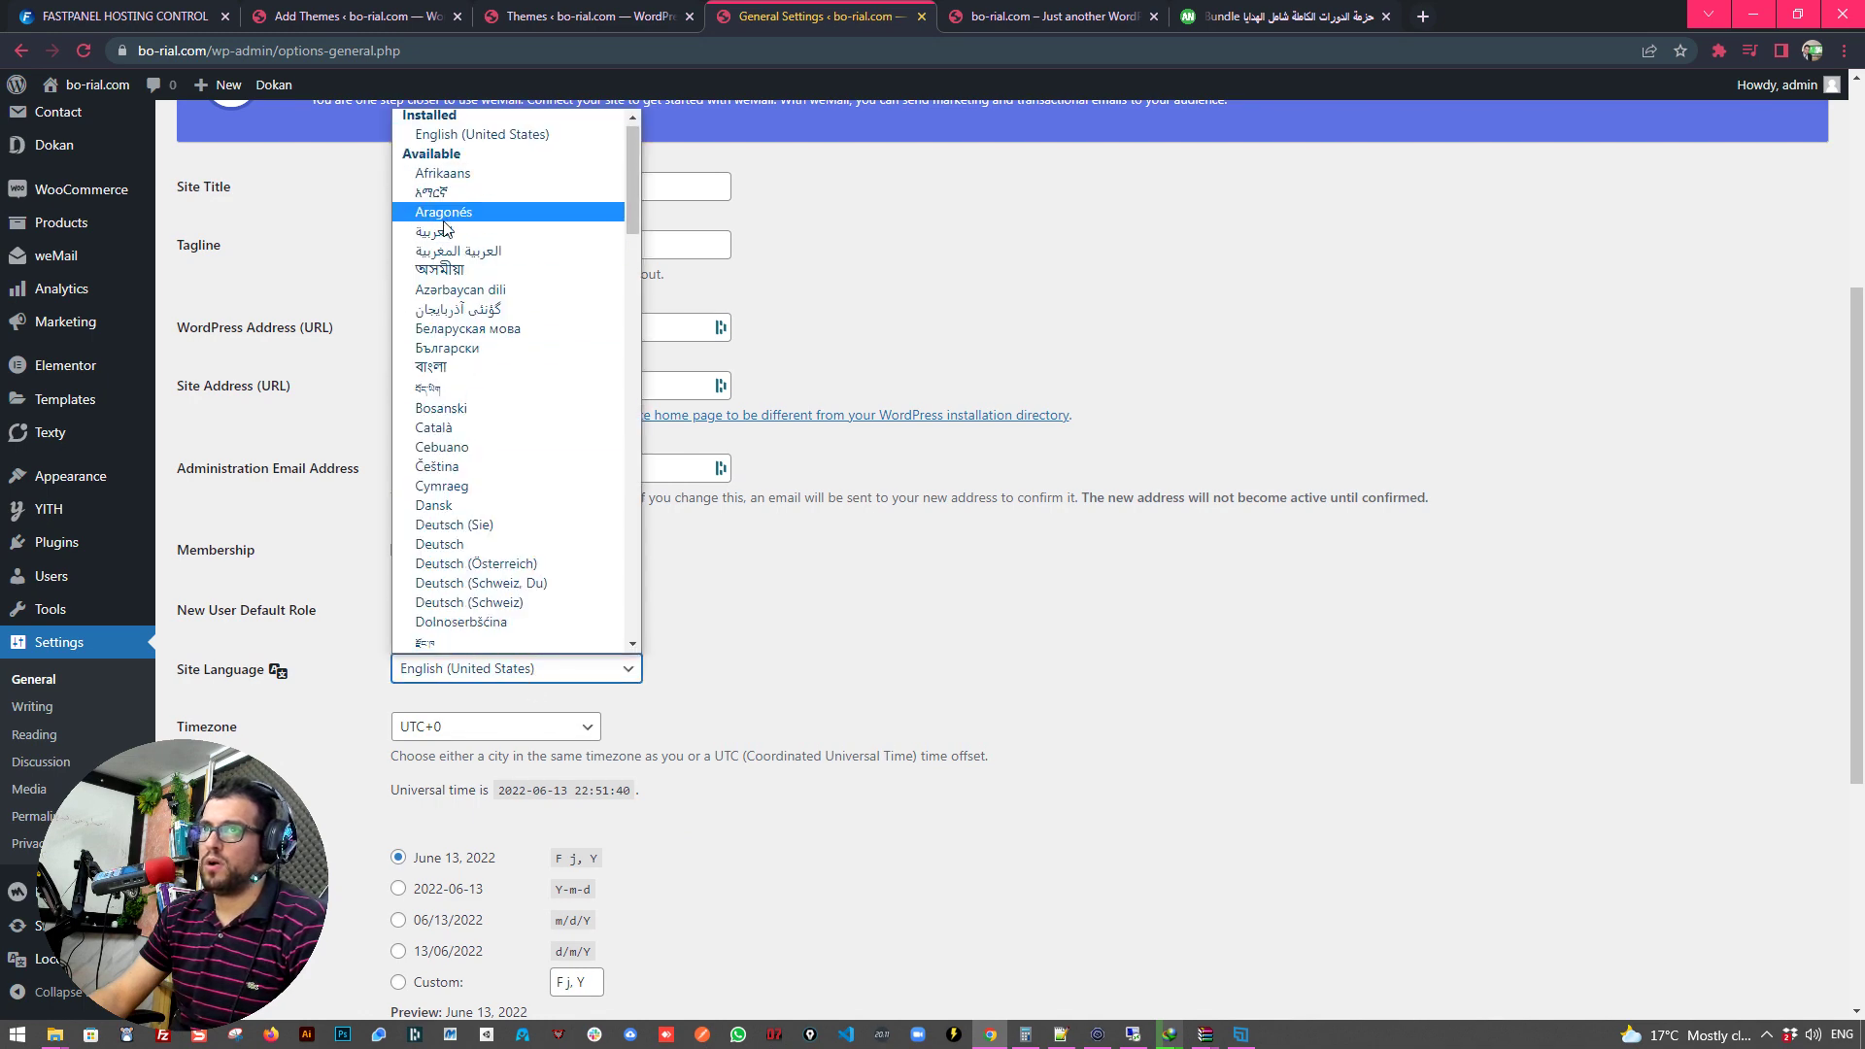
click(449, 234)
scroll(486, 743, down, 4)
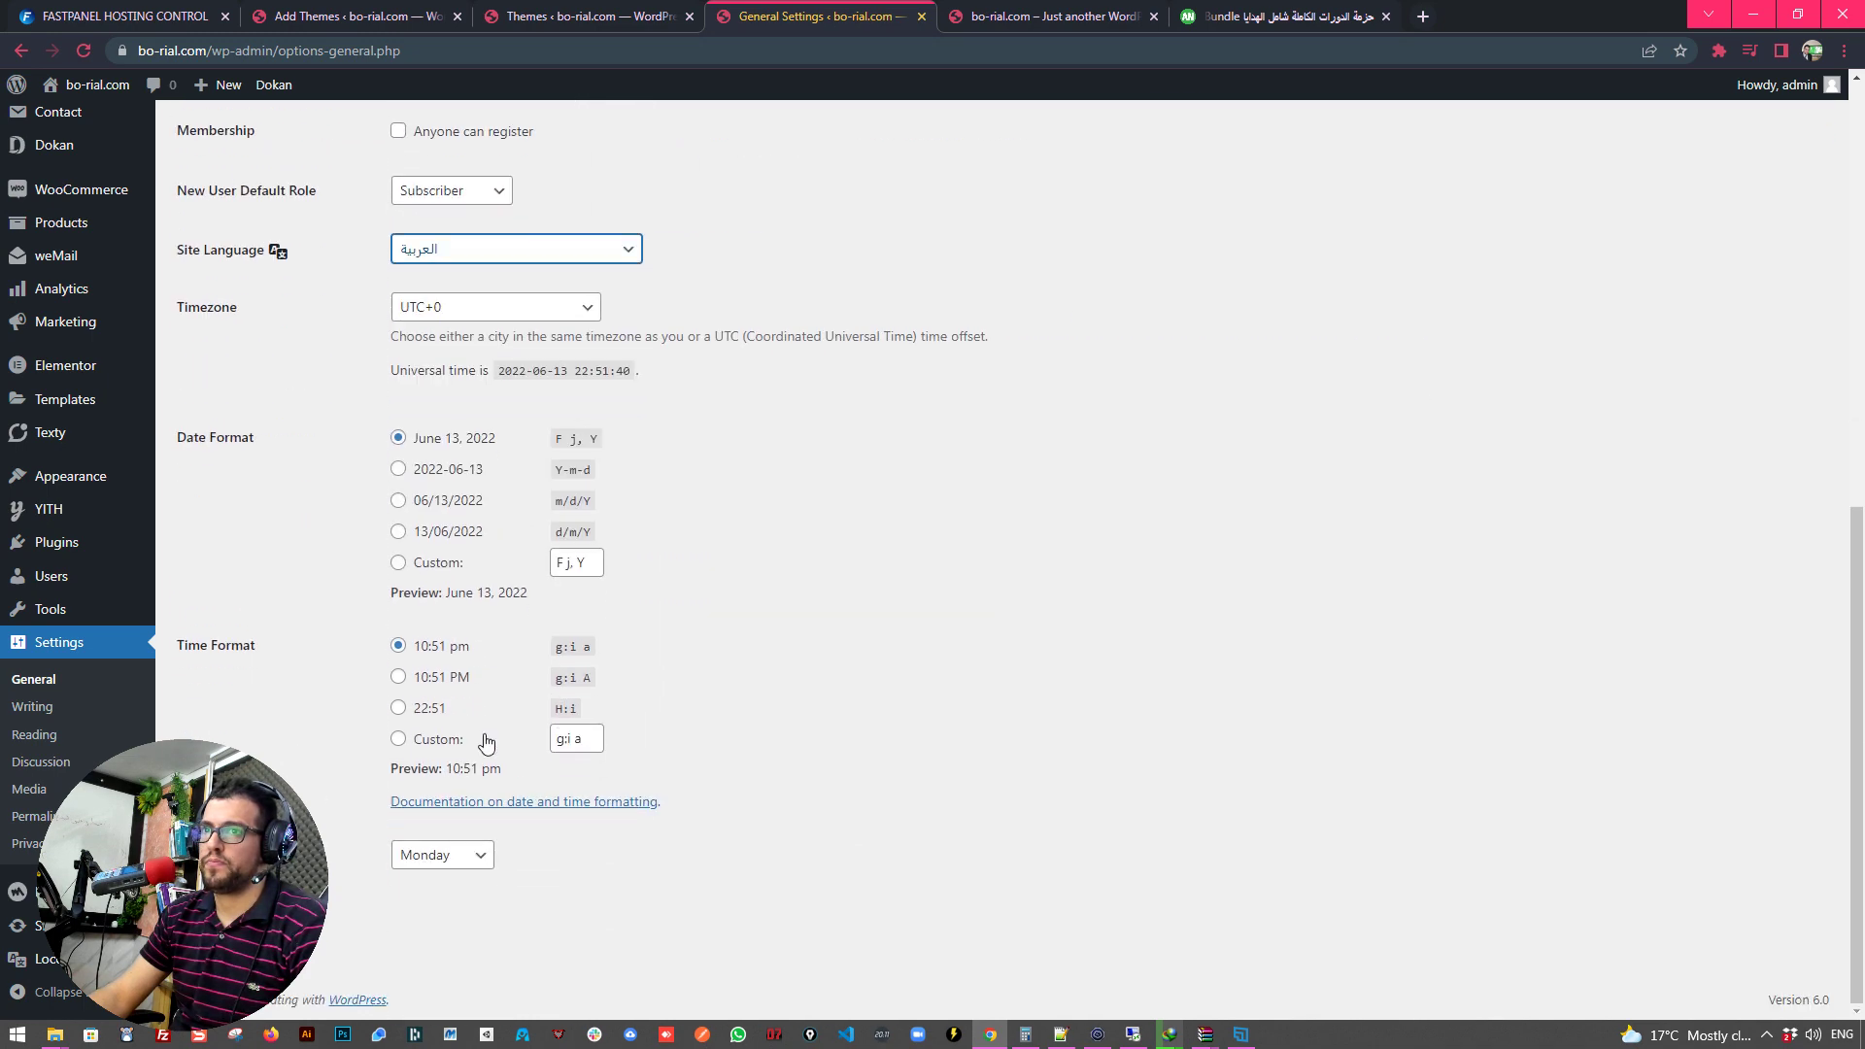
click(511, 746)
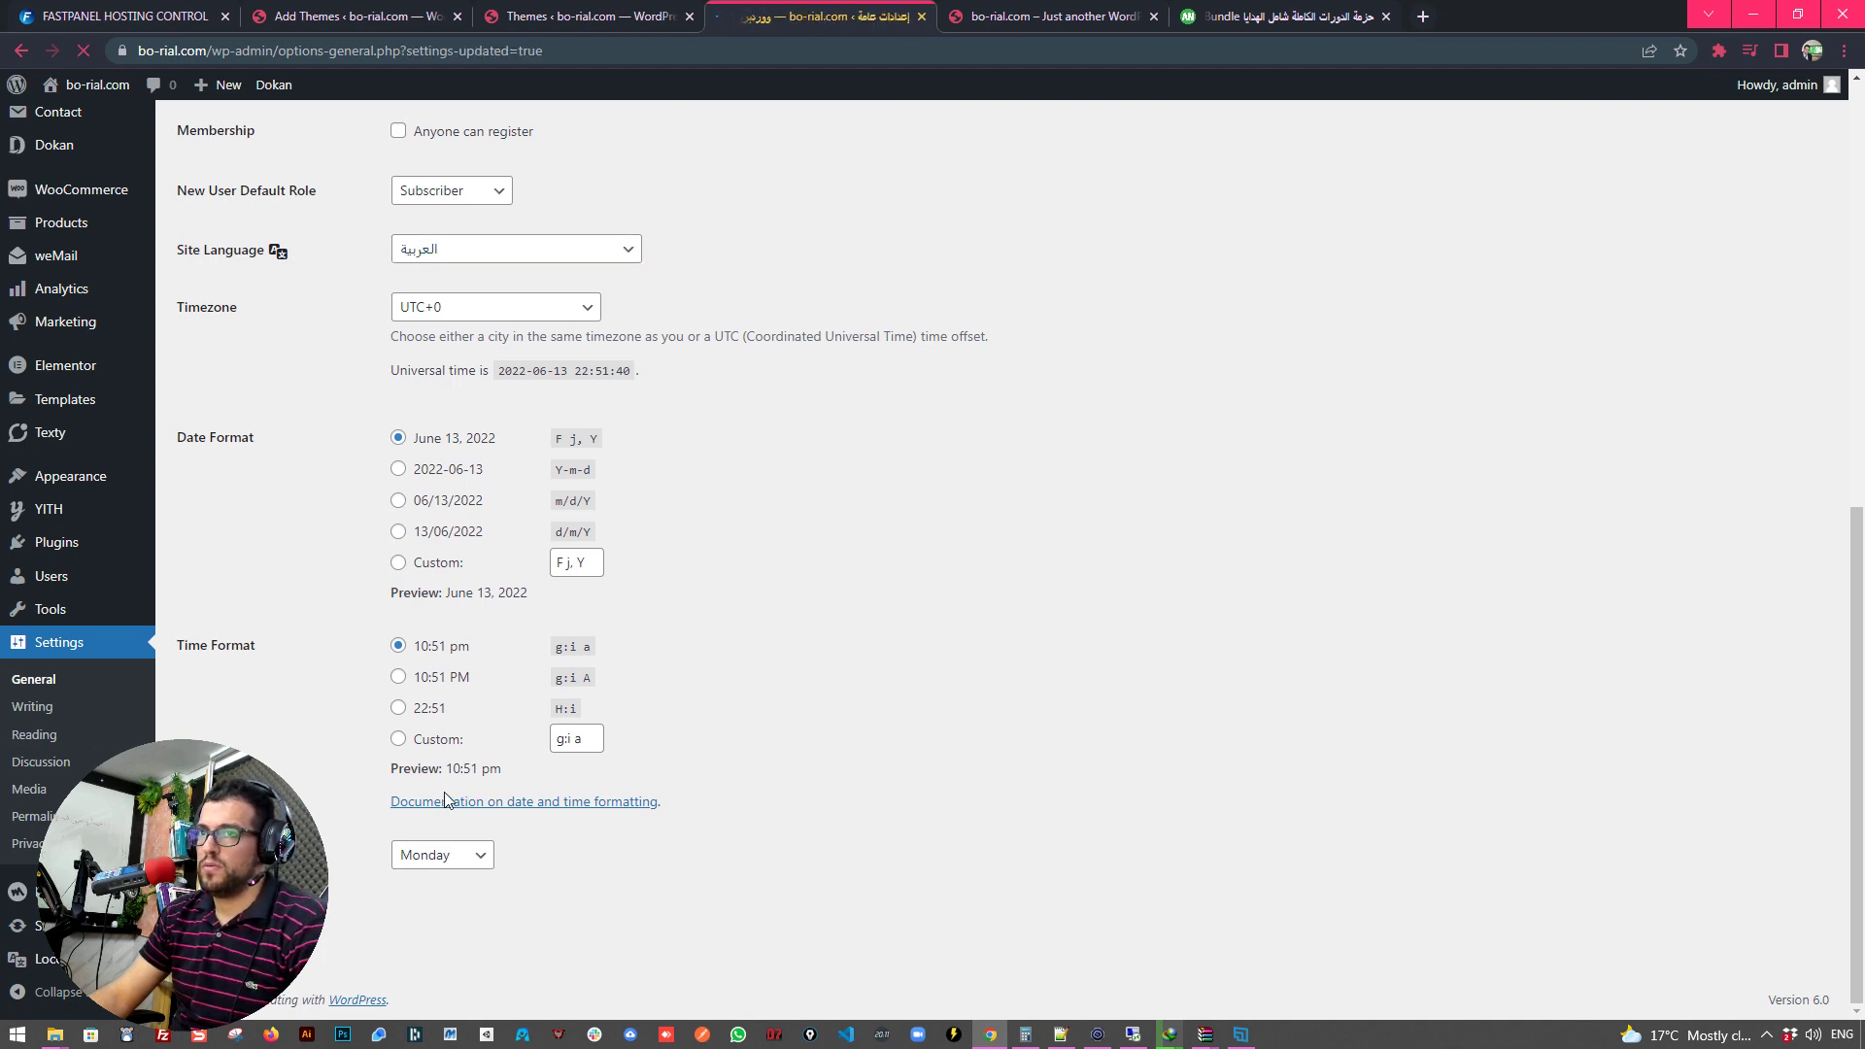
scroll(1785, 956, down, 8)
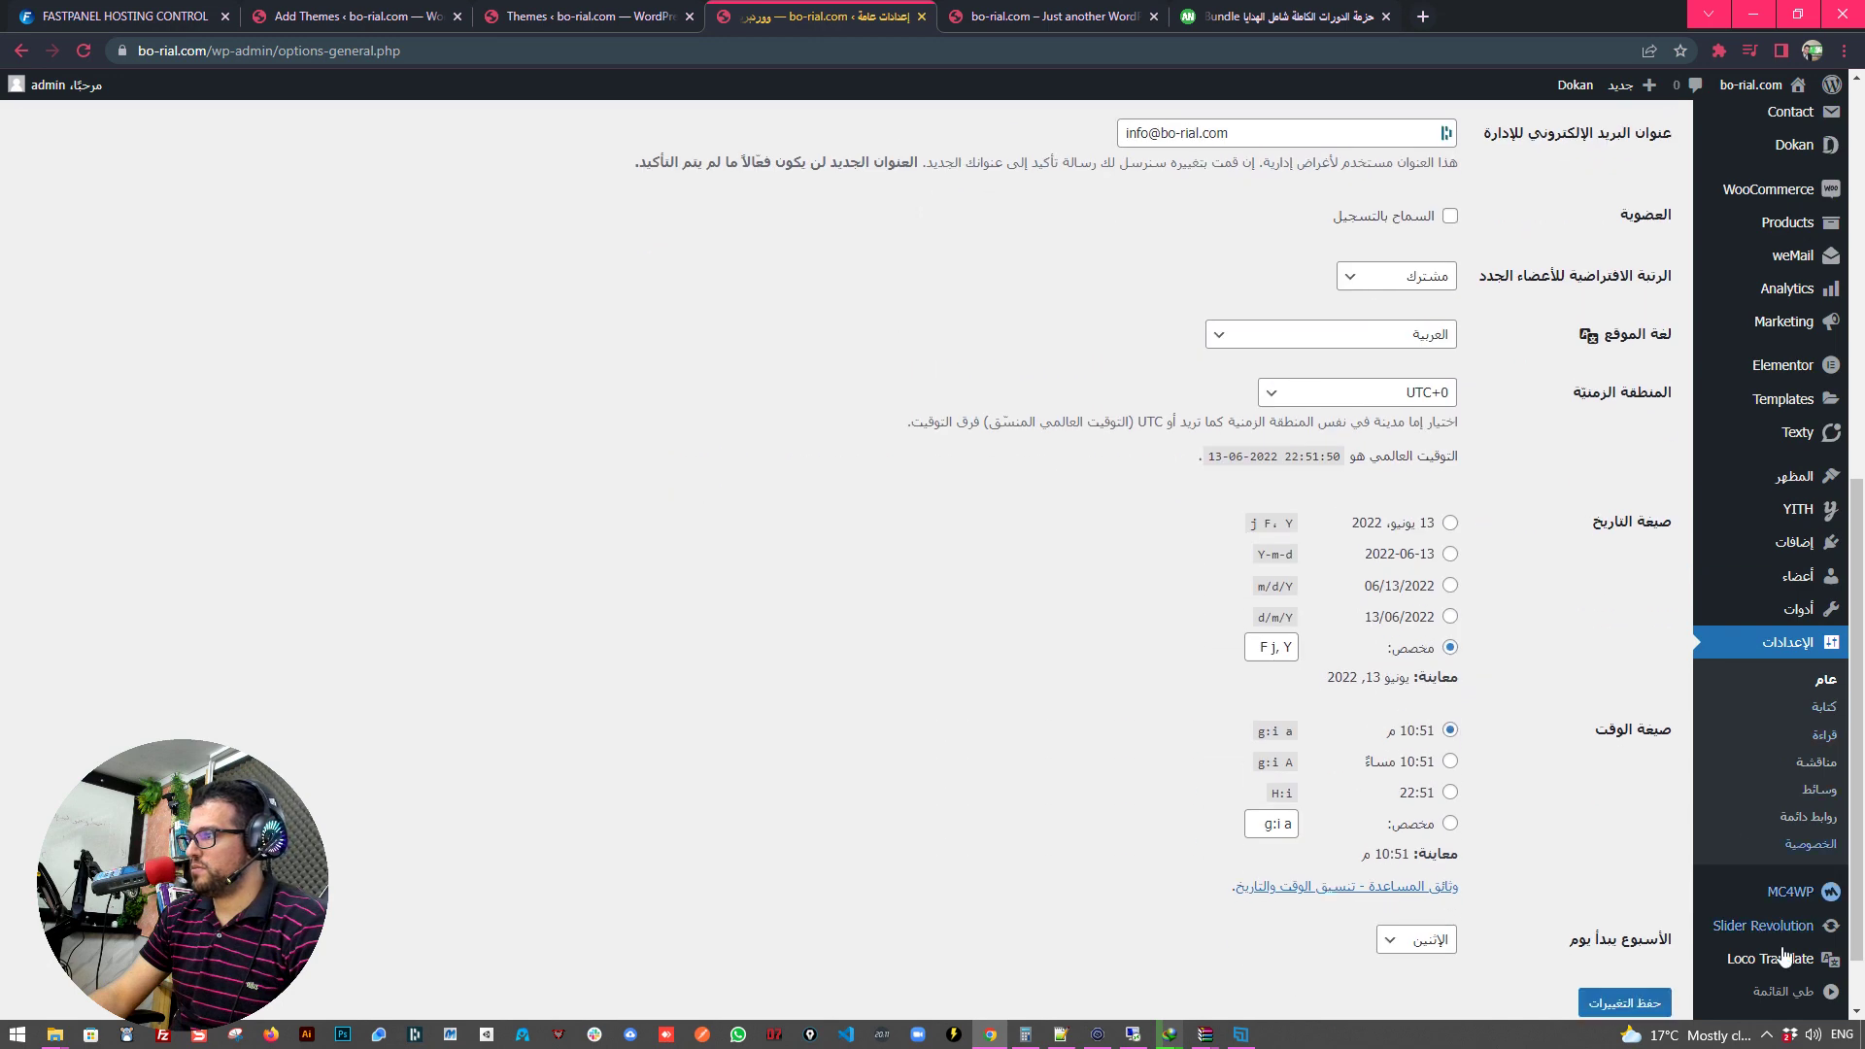
click(1784, 958)
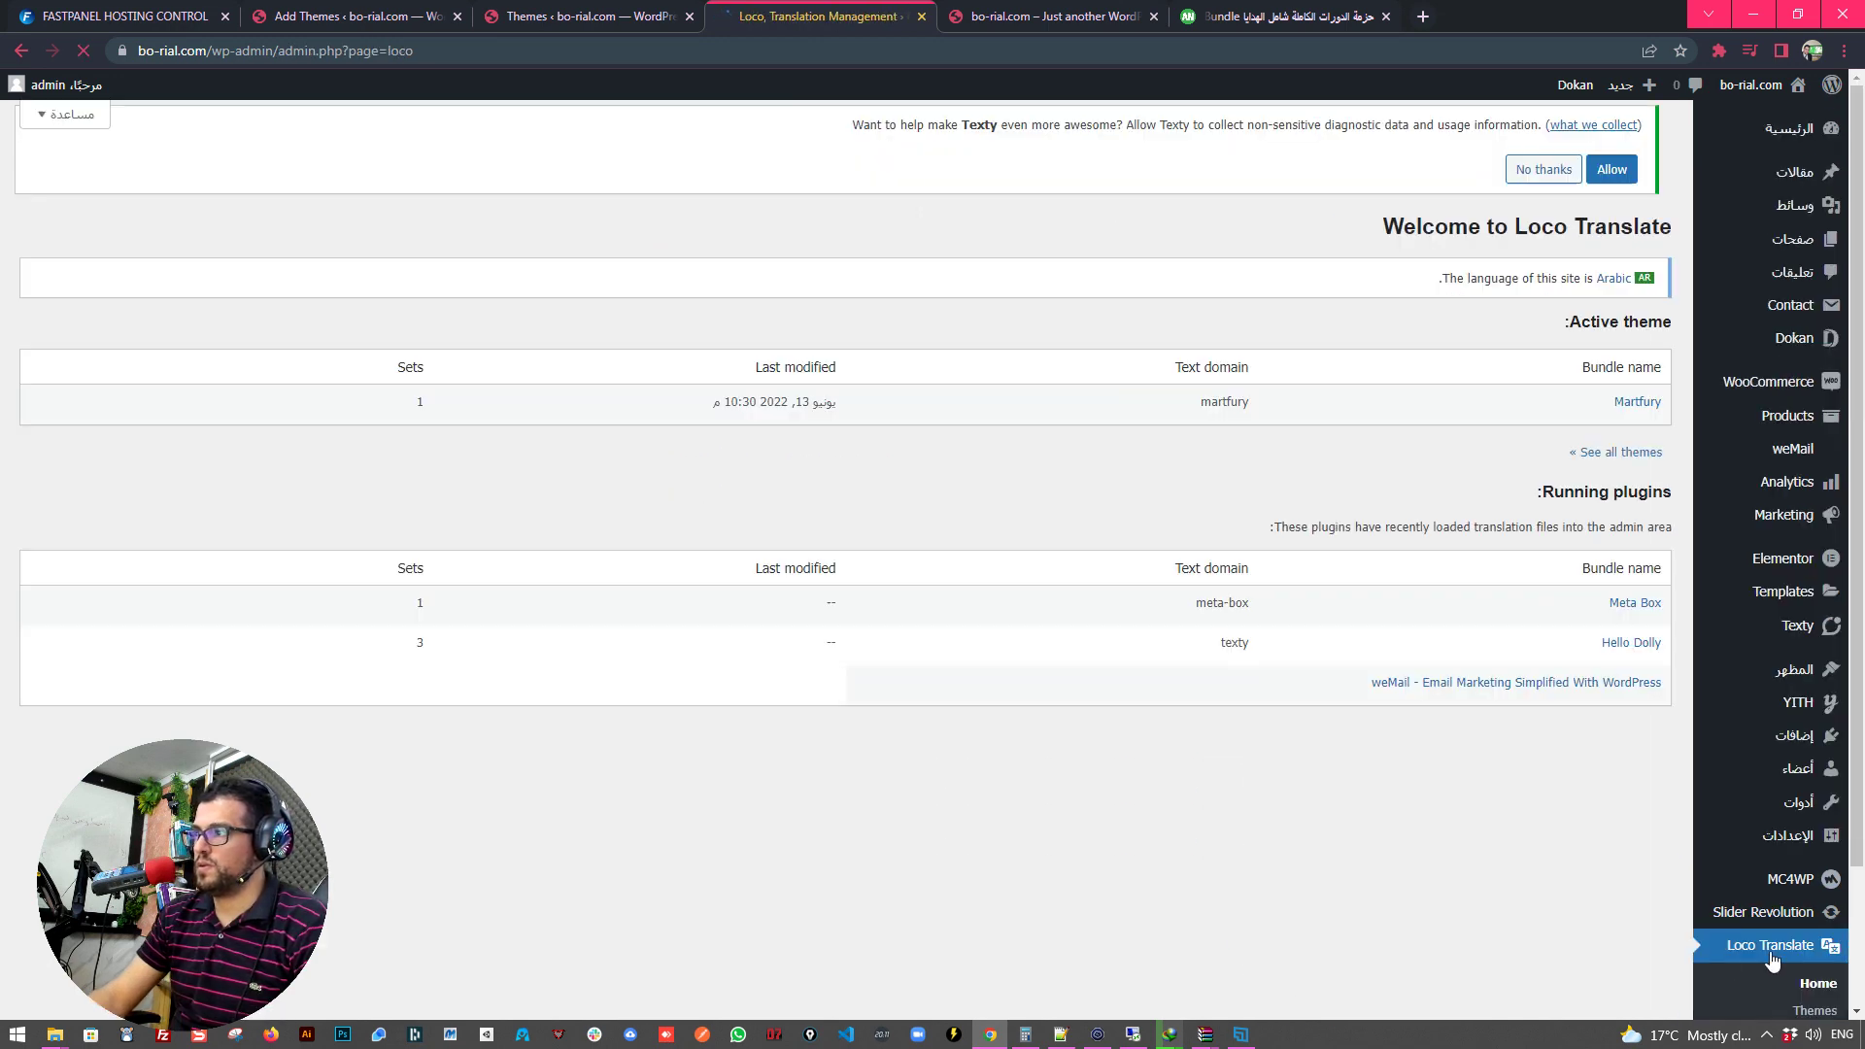
Open the Martfury theme in Loco Translate and go to its Upload PO page.
scroll(1379, 512, down, 2)
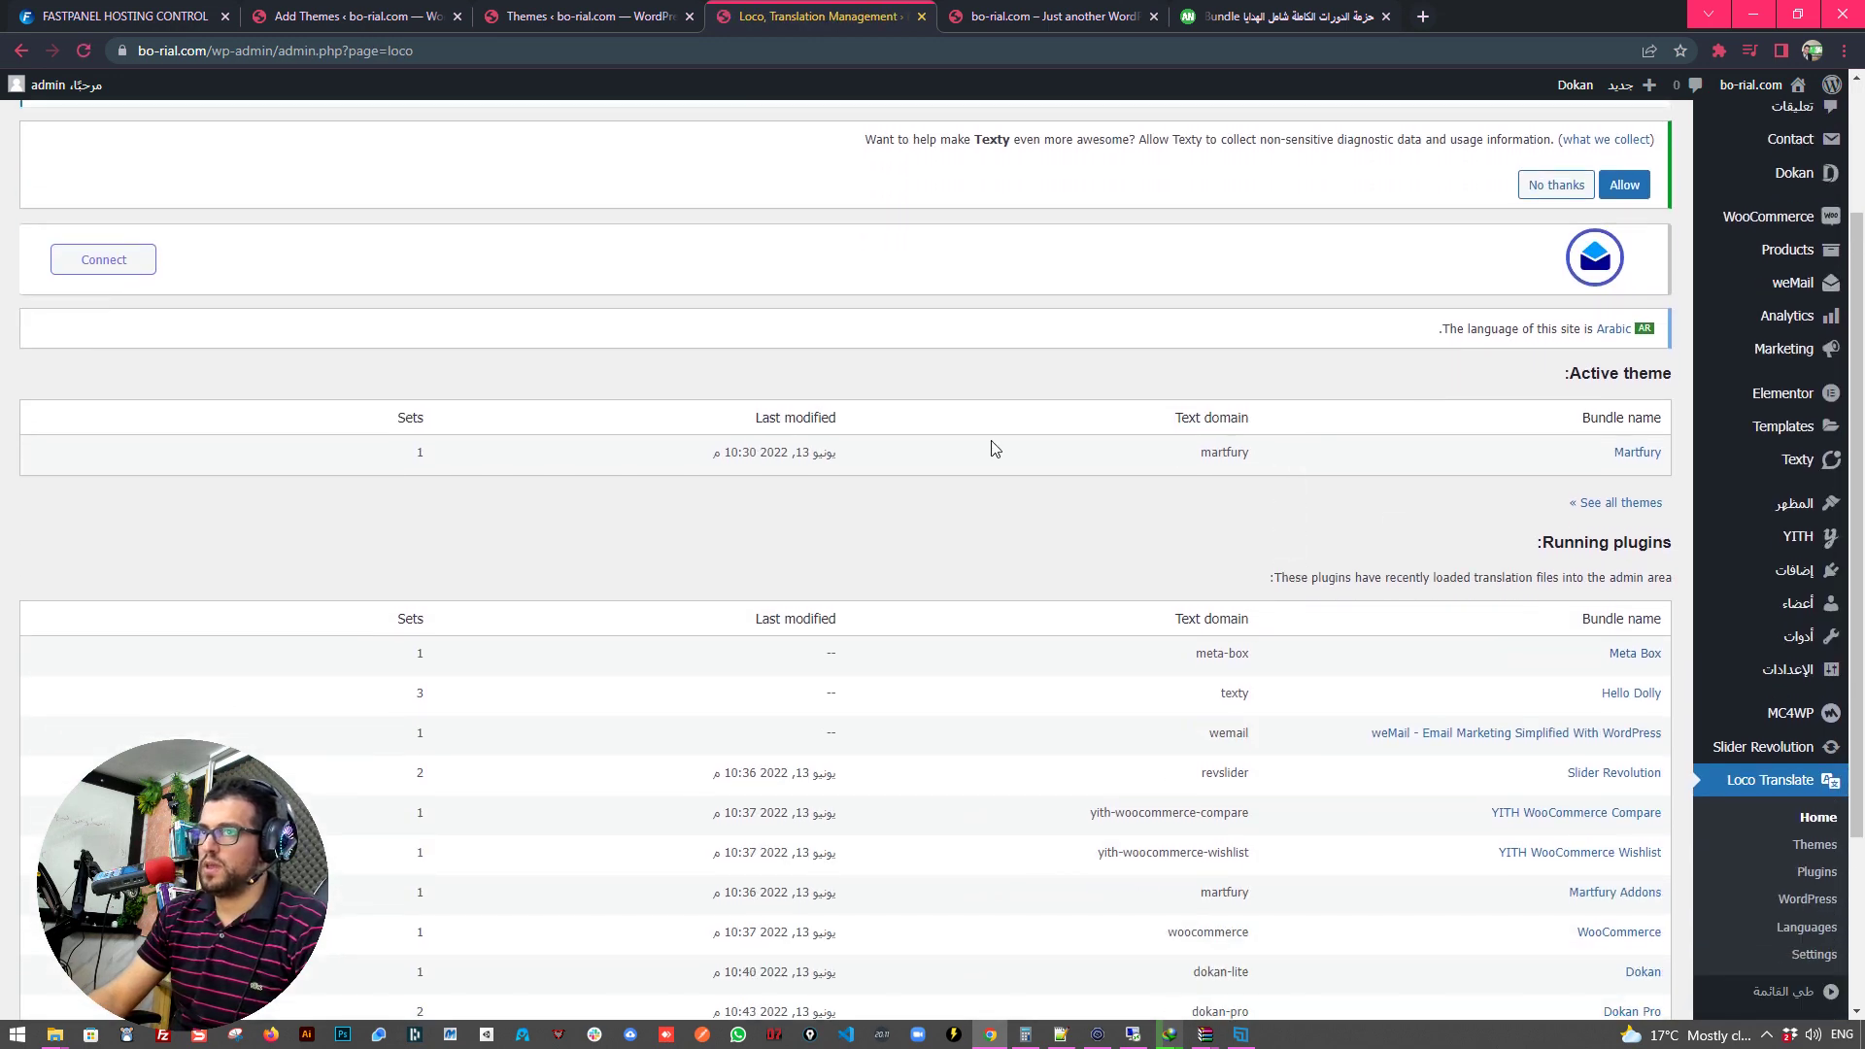
click(1636, 456)
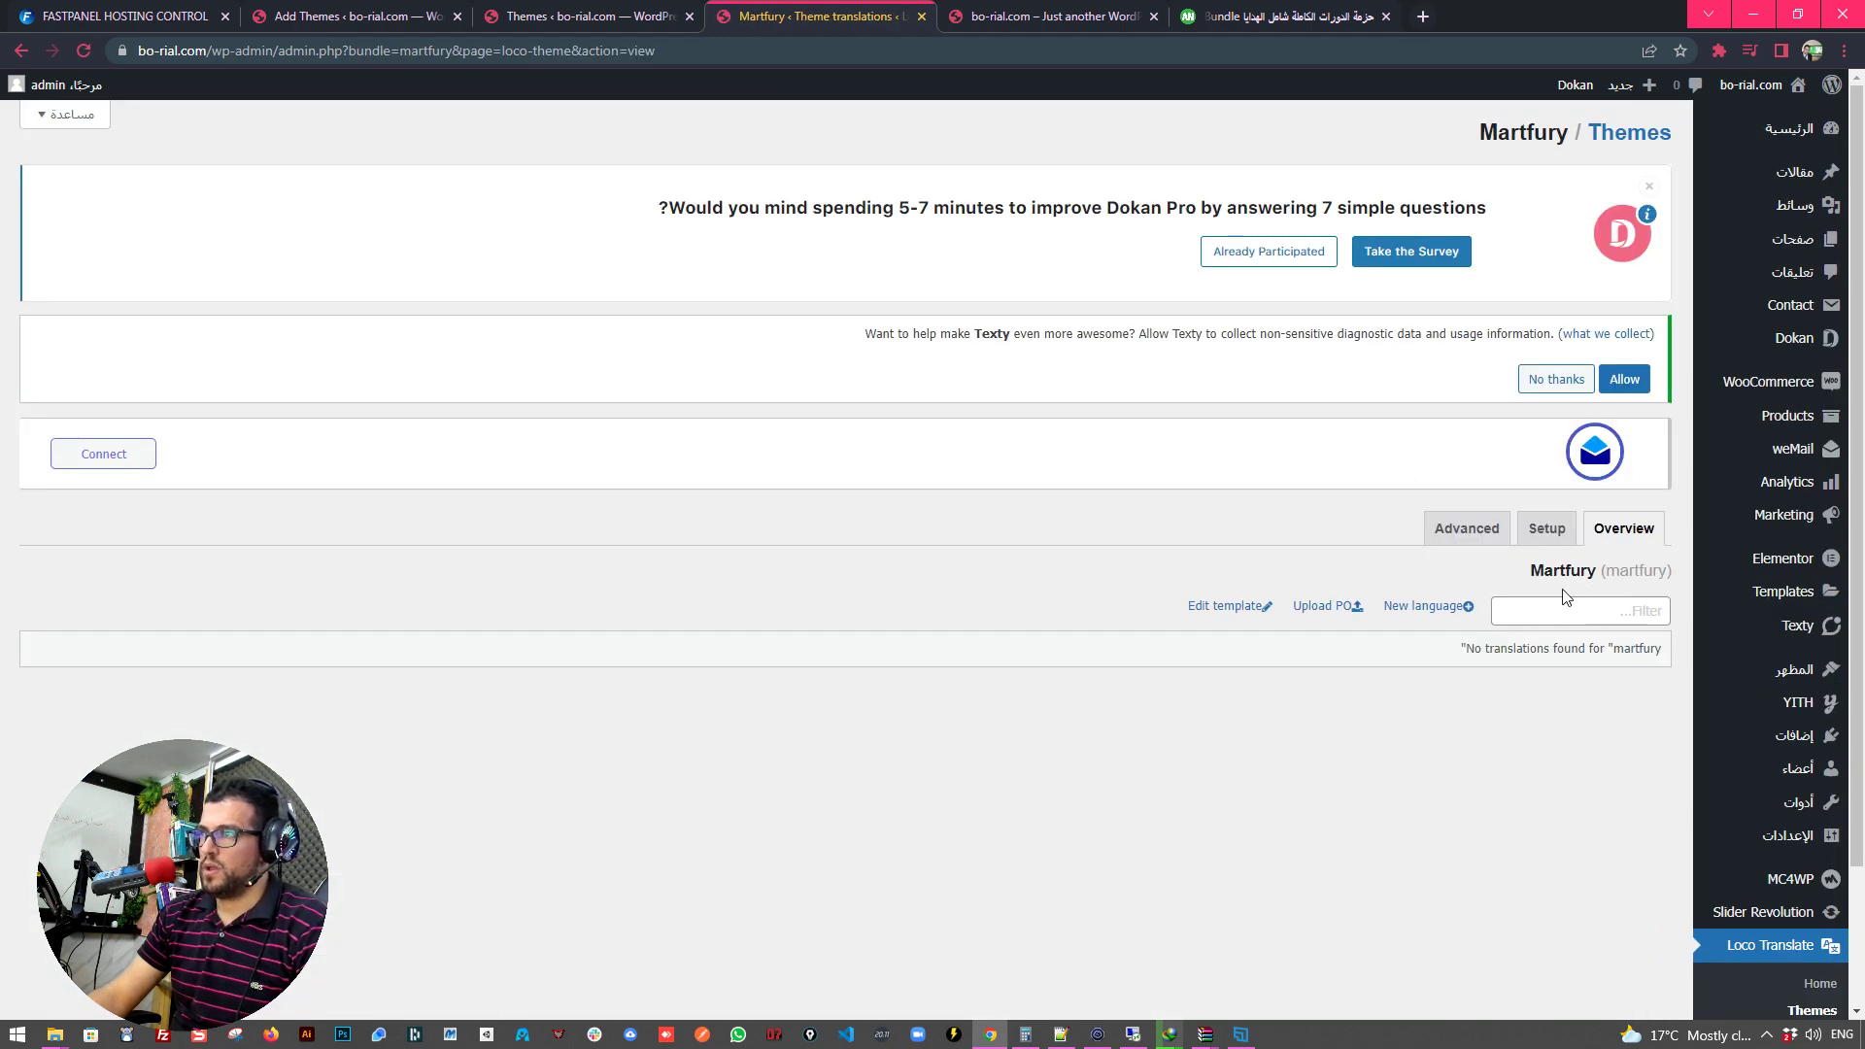
click(1426, 606)
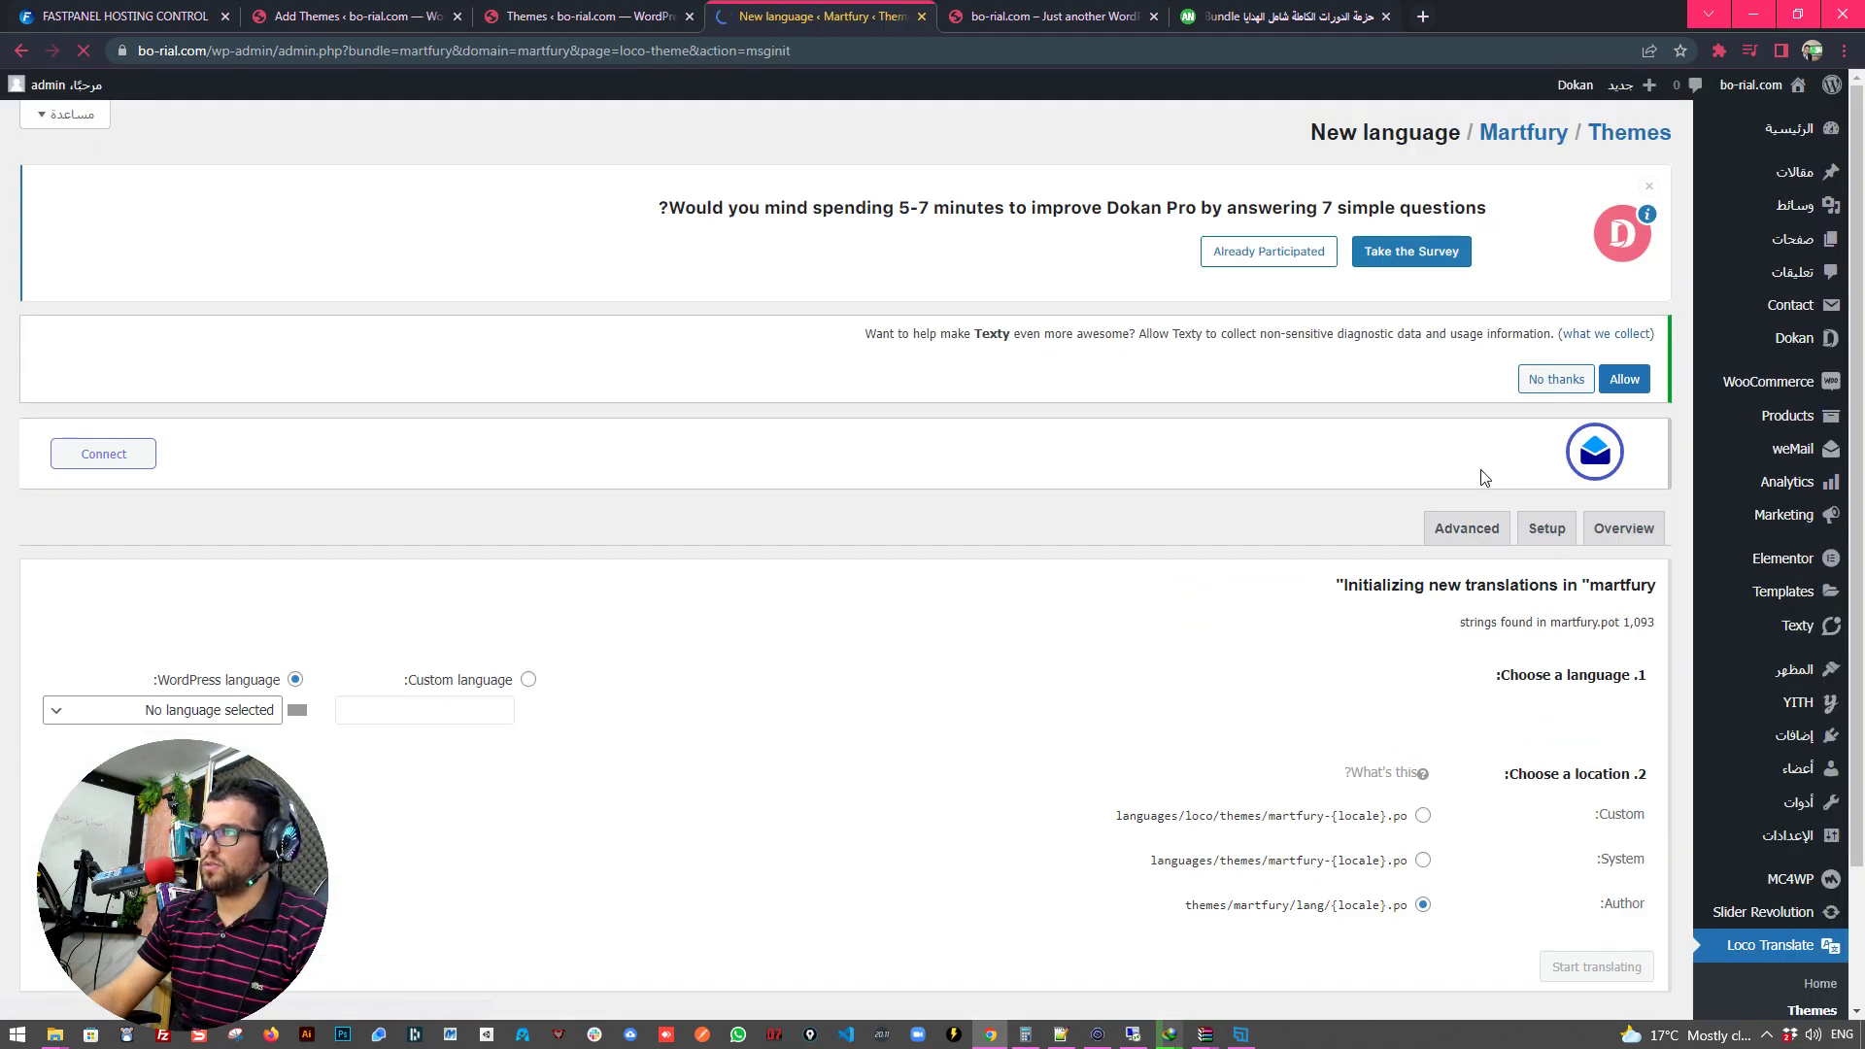
click(20, 50)
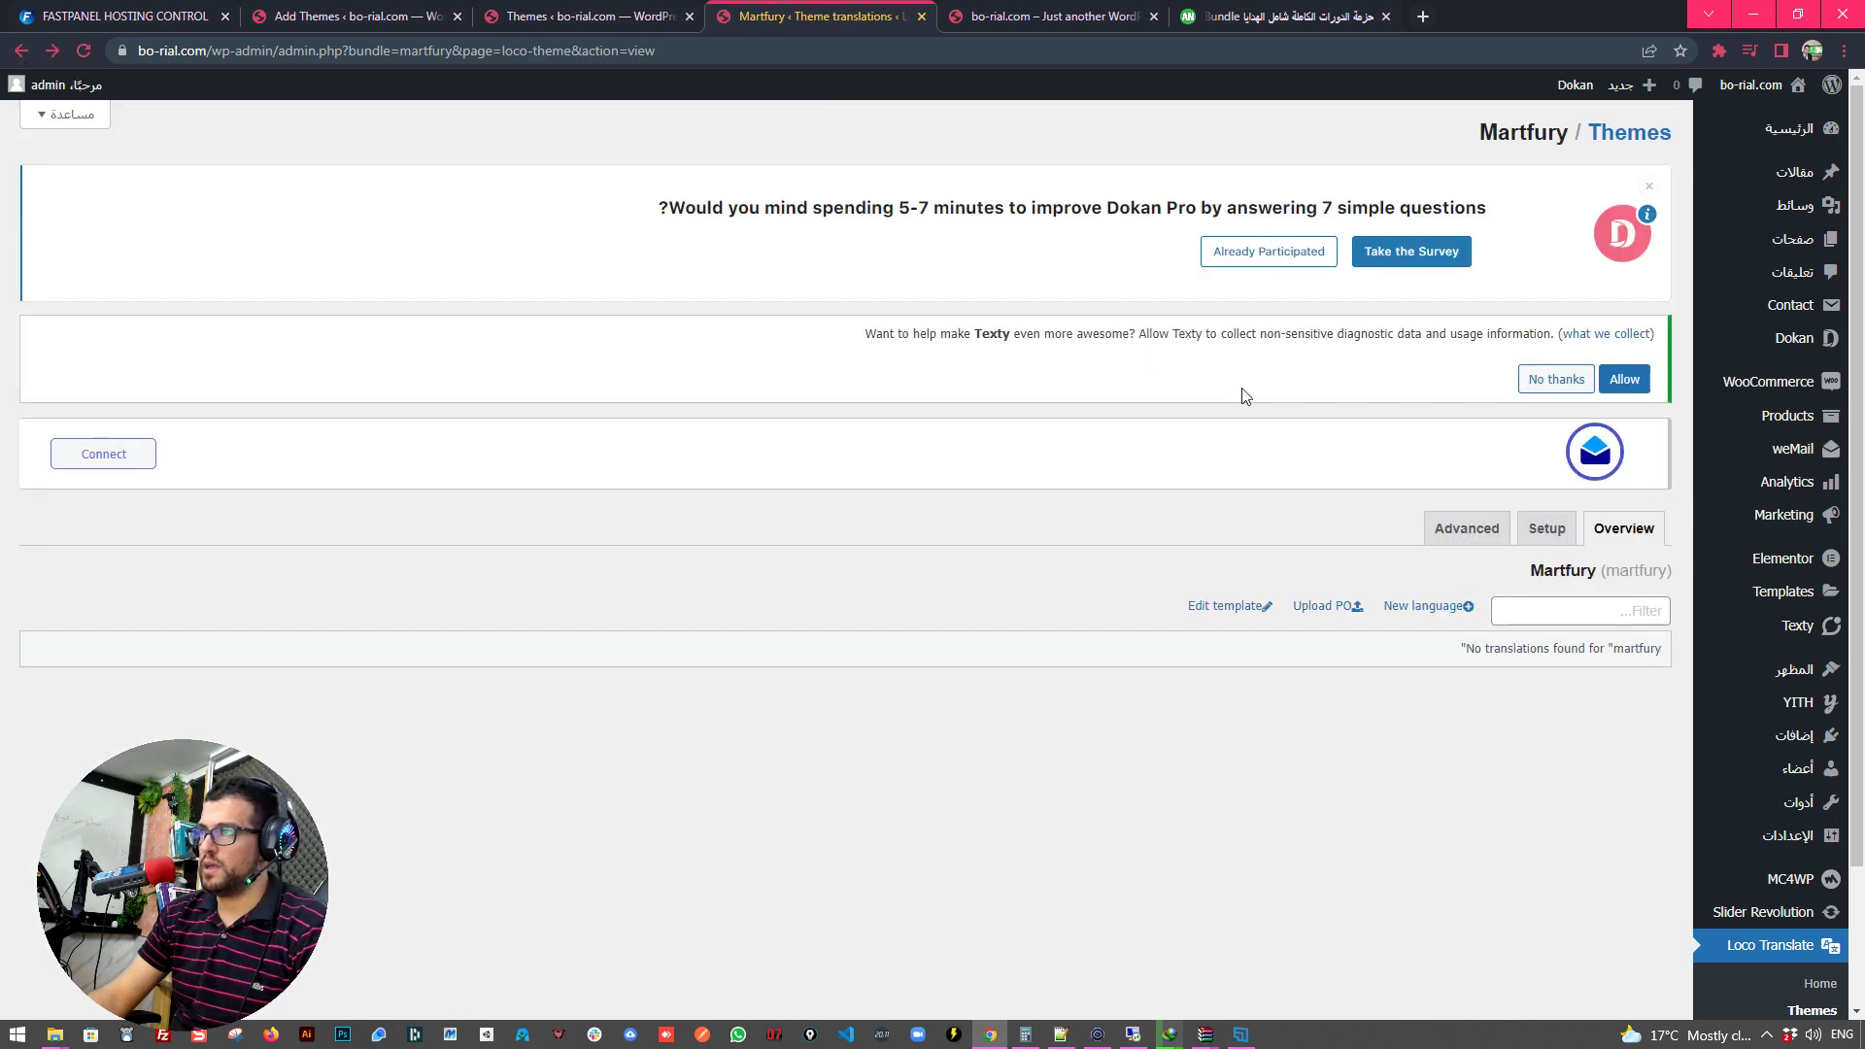
click(1432, 608)
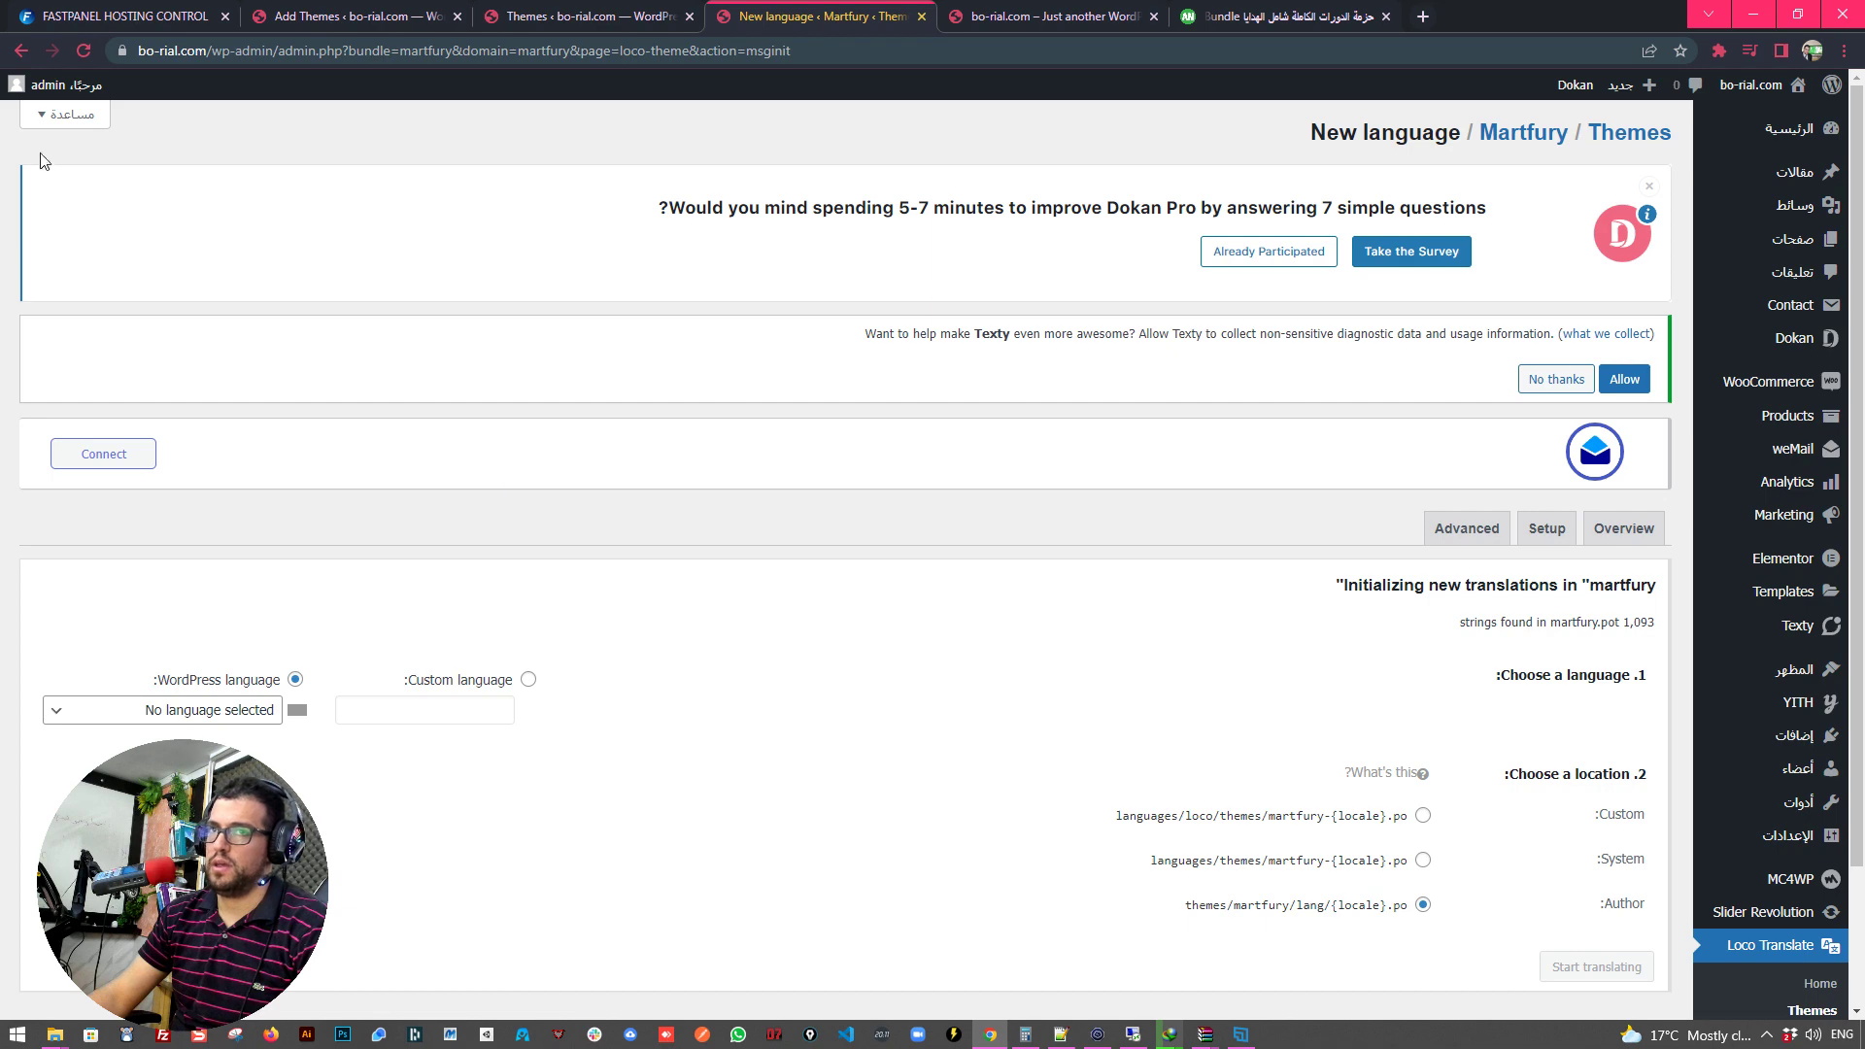
click(21, 51)
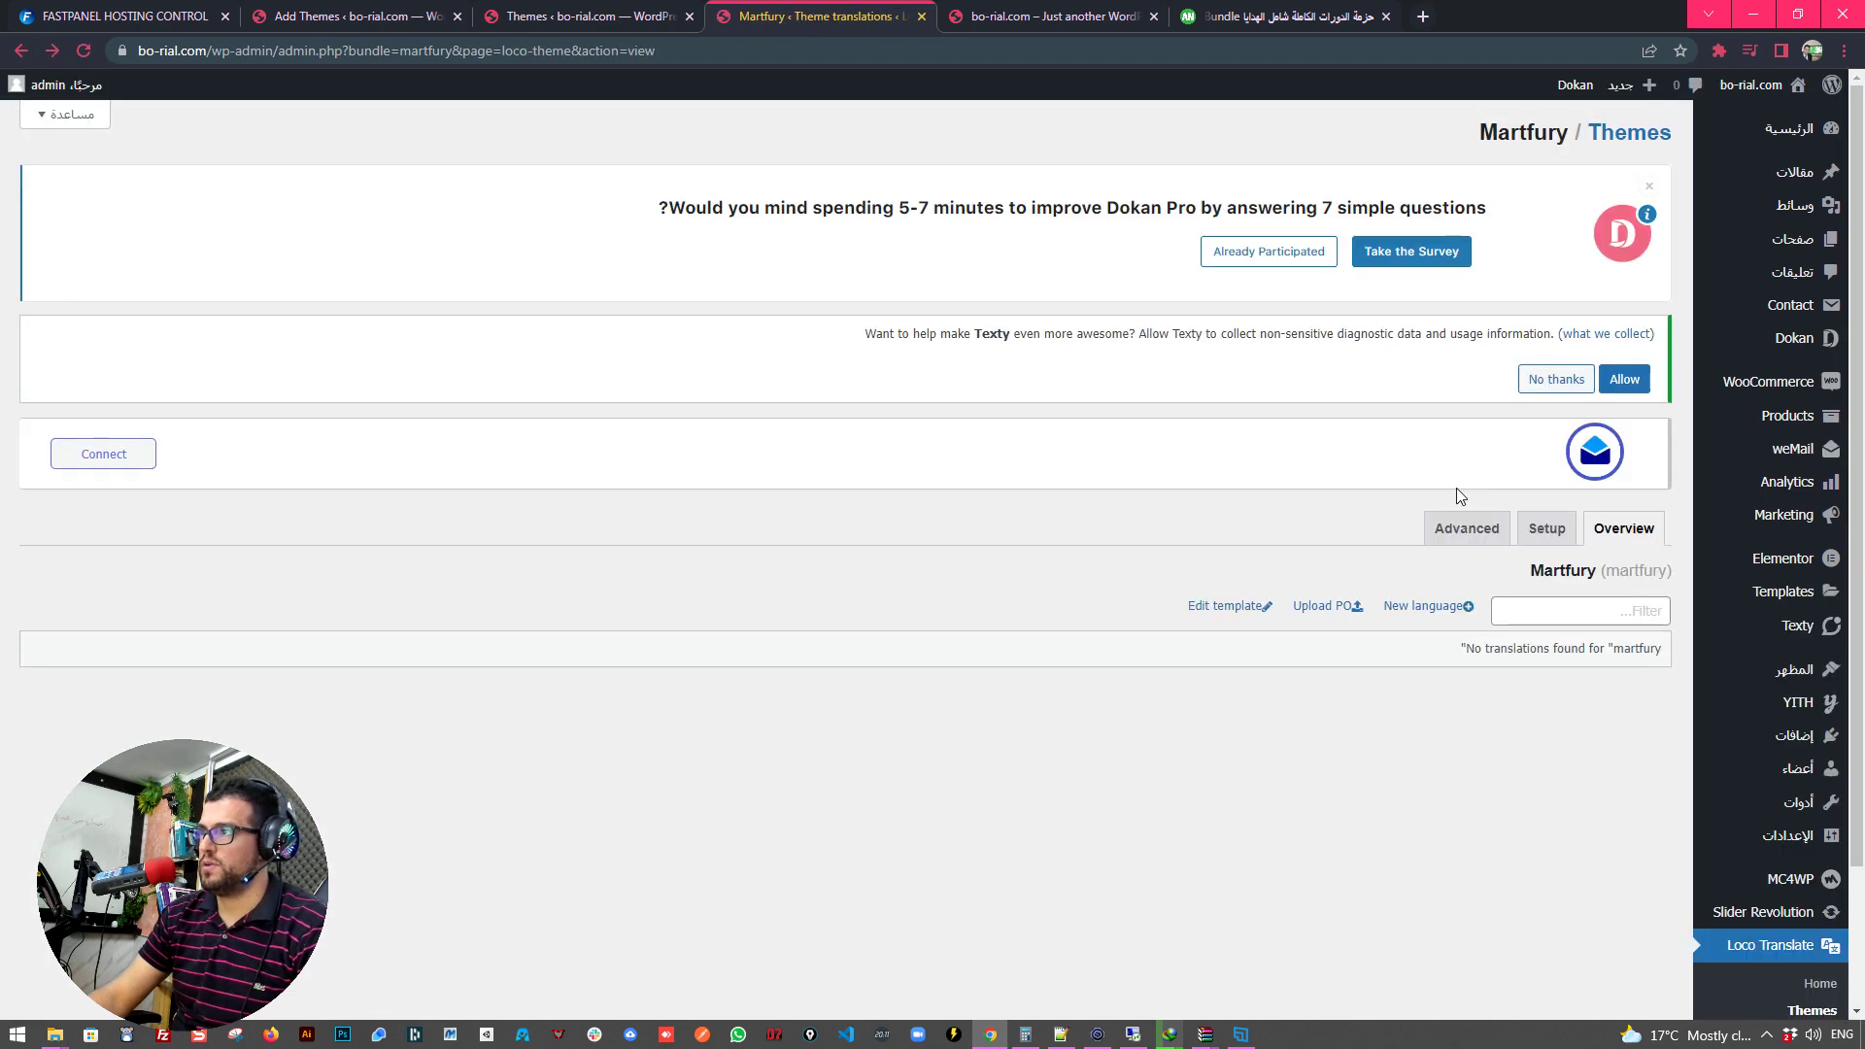
click(1321, 606)
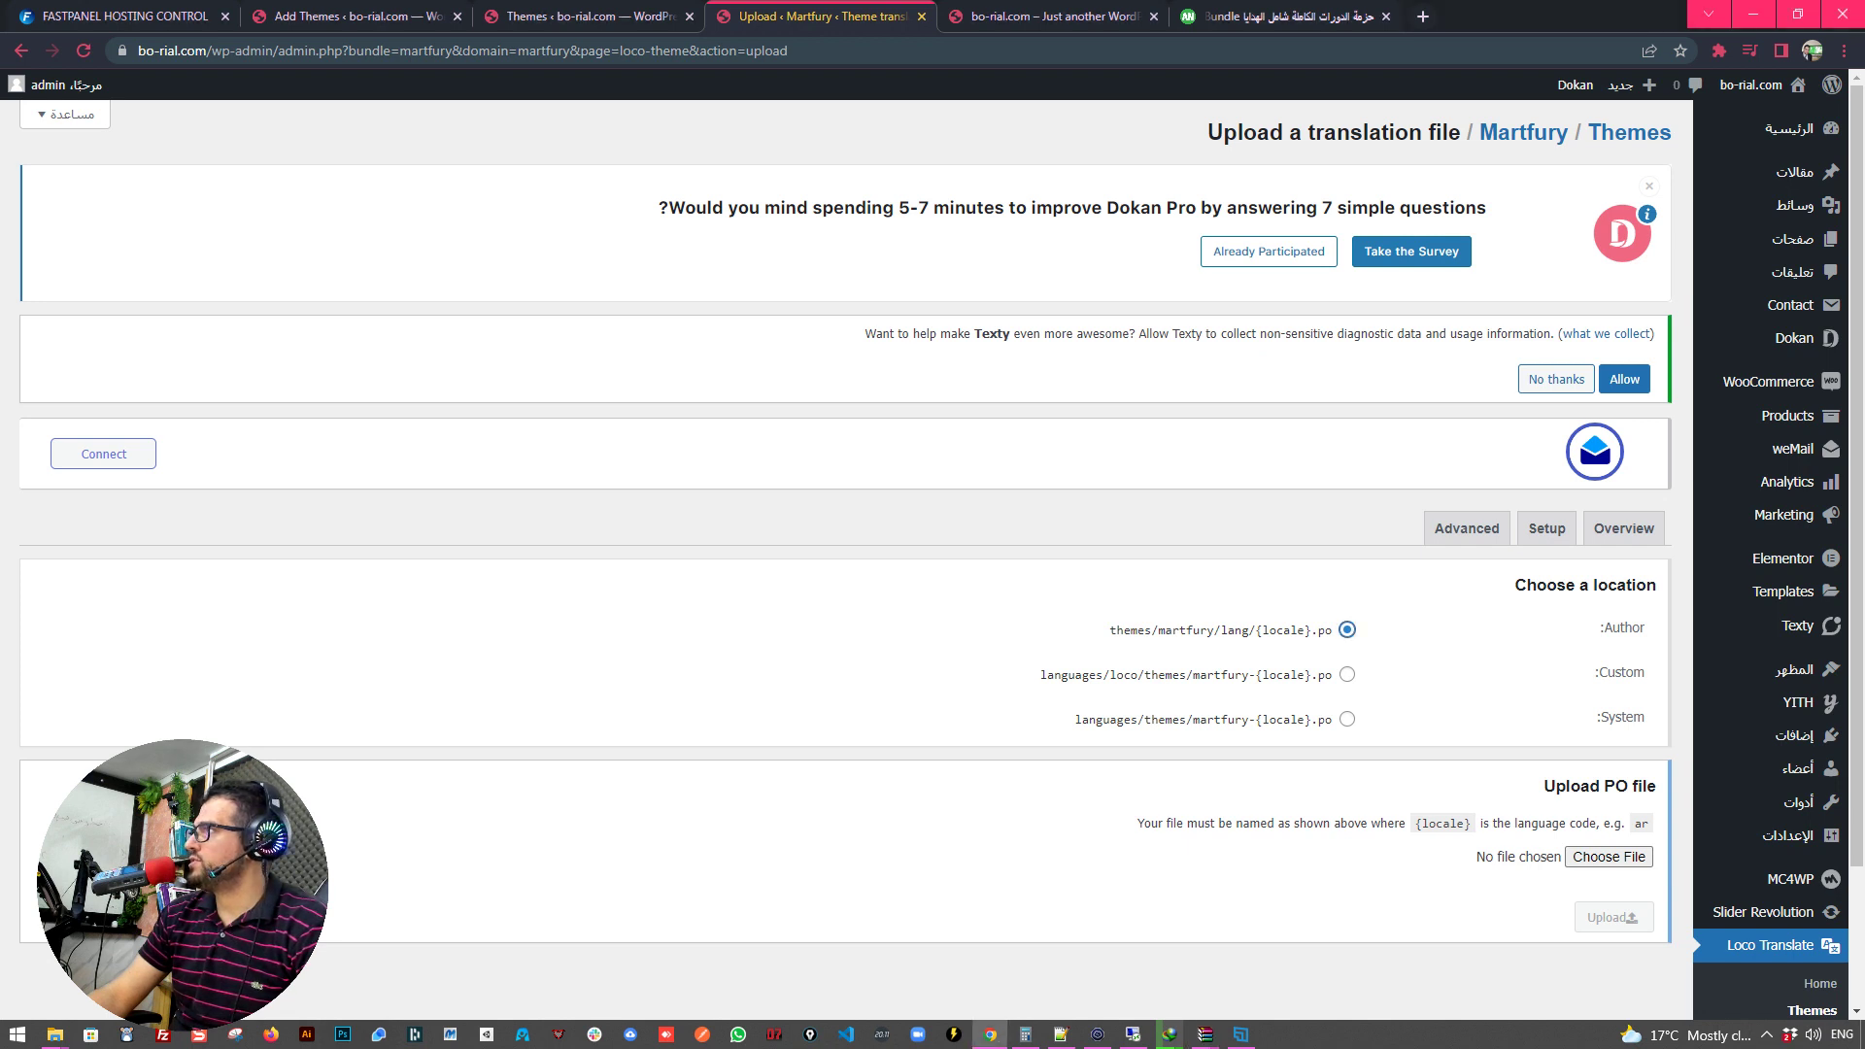
Pick ar.po from the Martufy translations folder as the PO file to upload.
key(super+e)
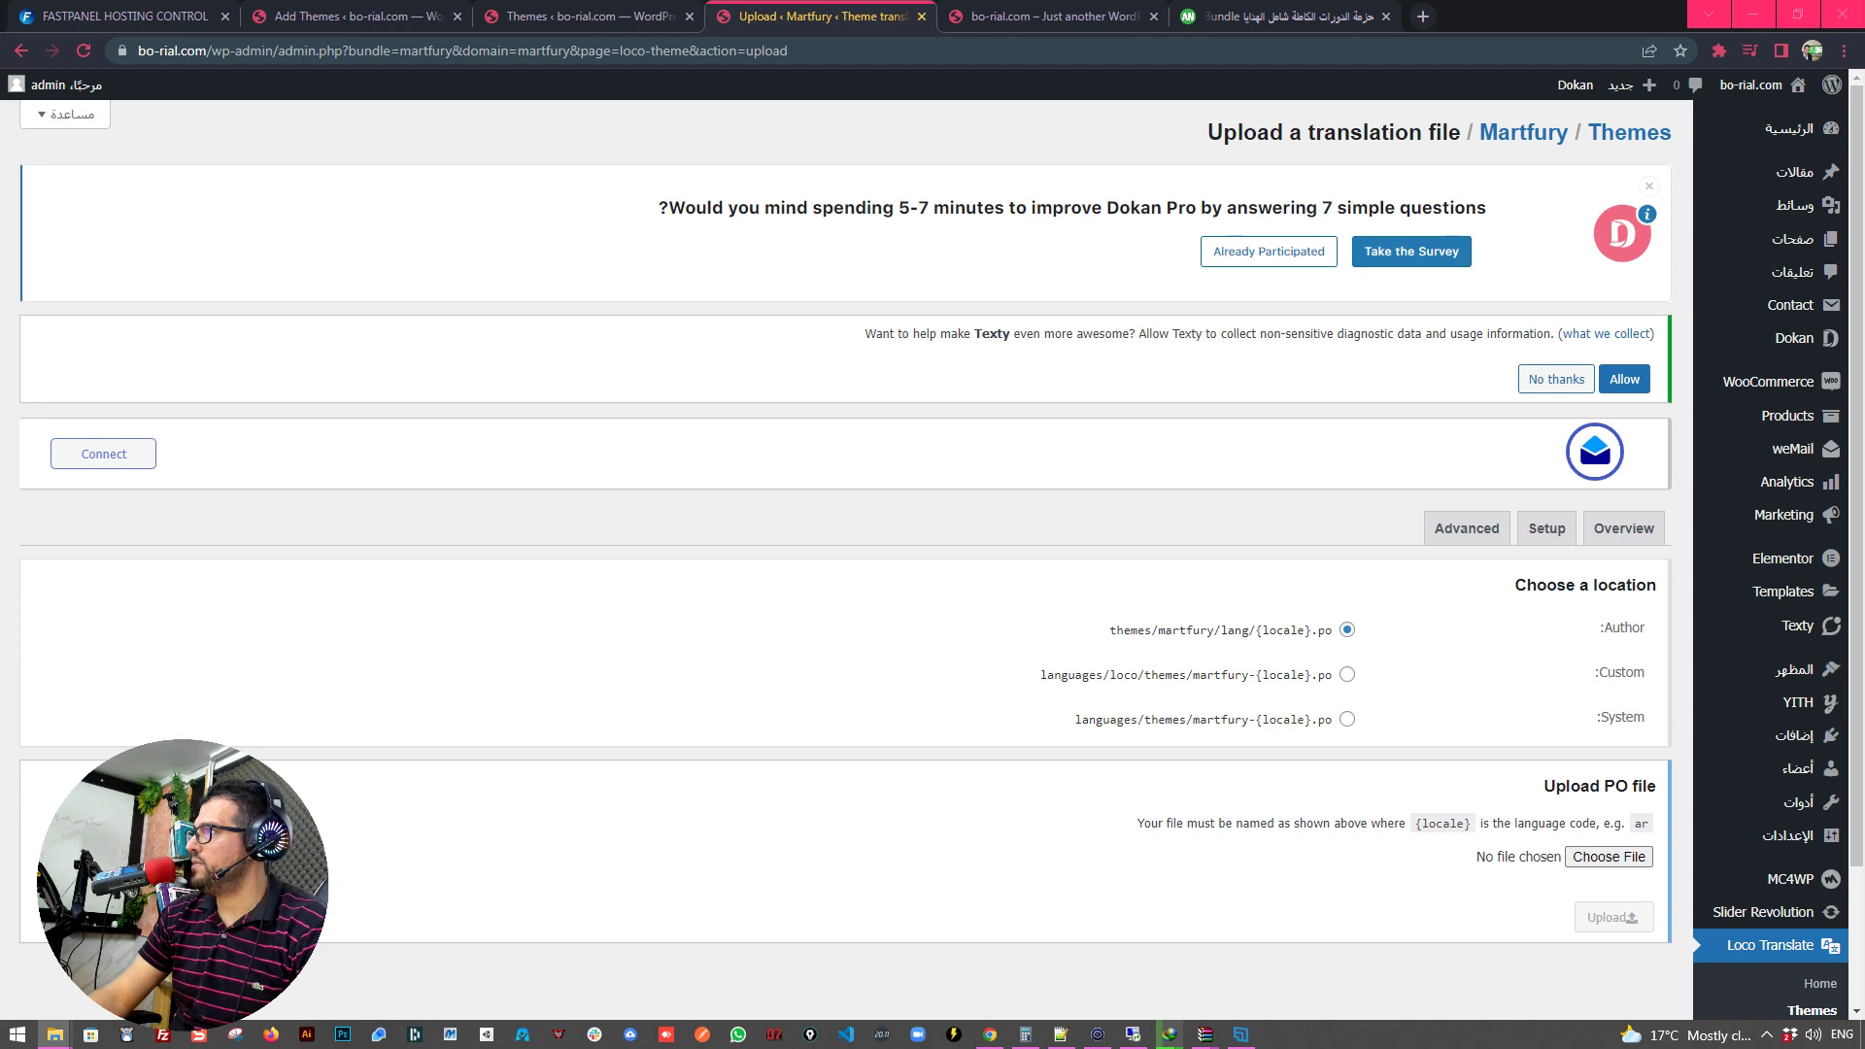
key(alt+Tab)
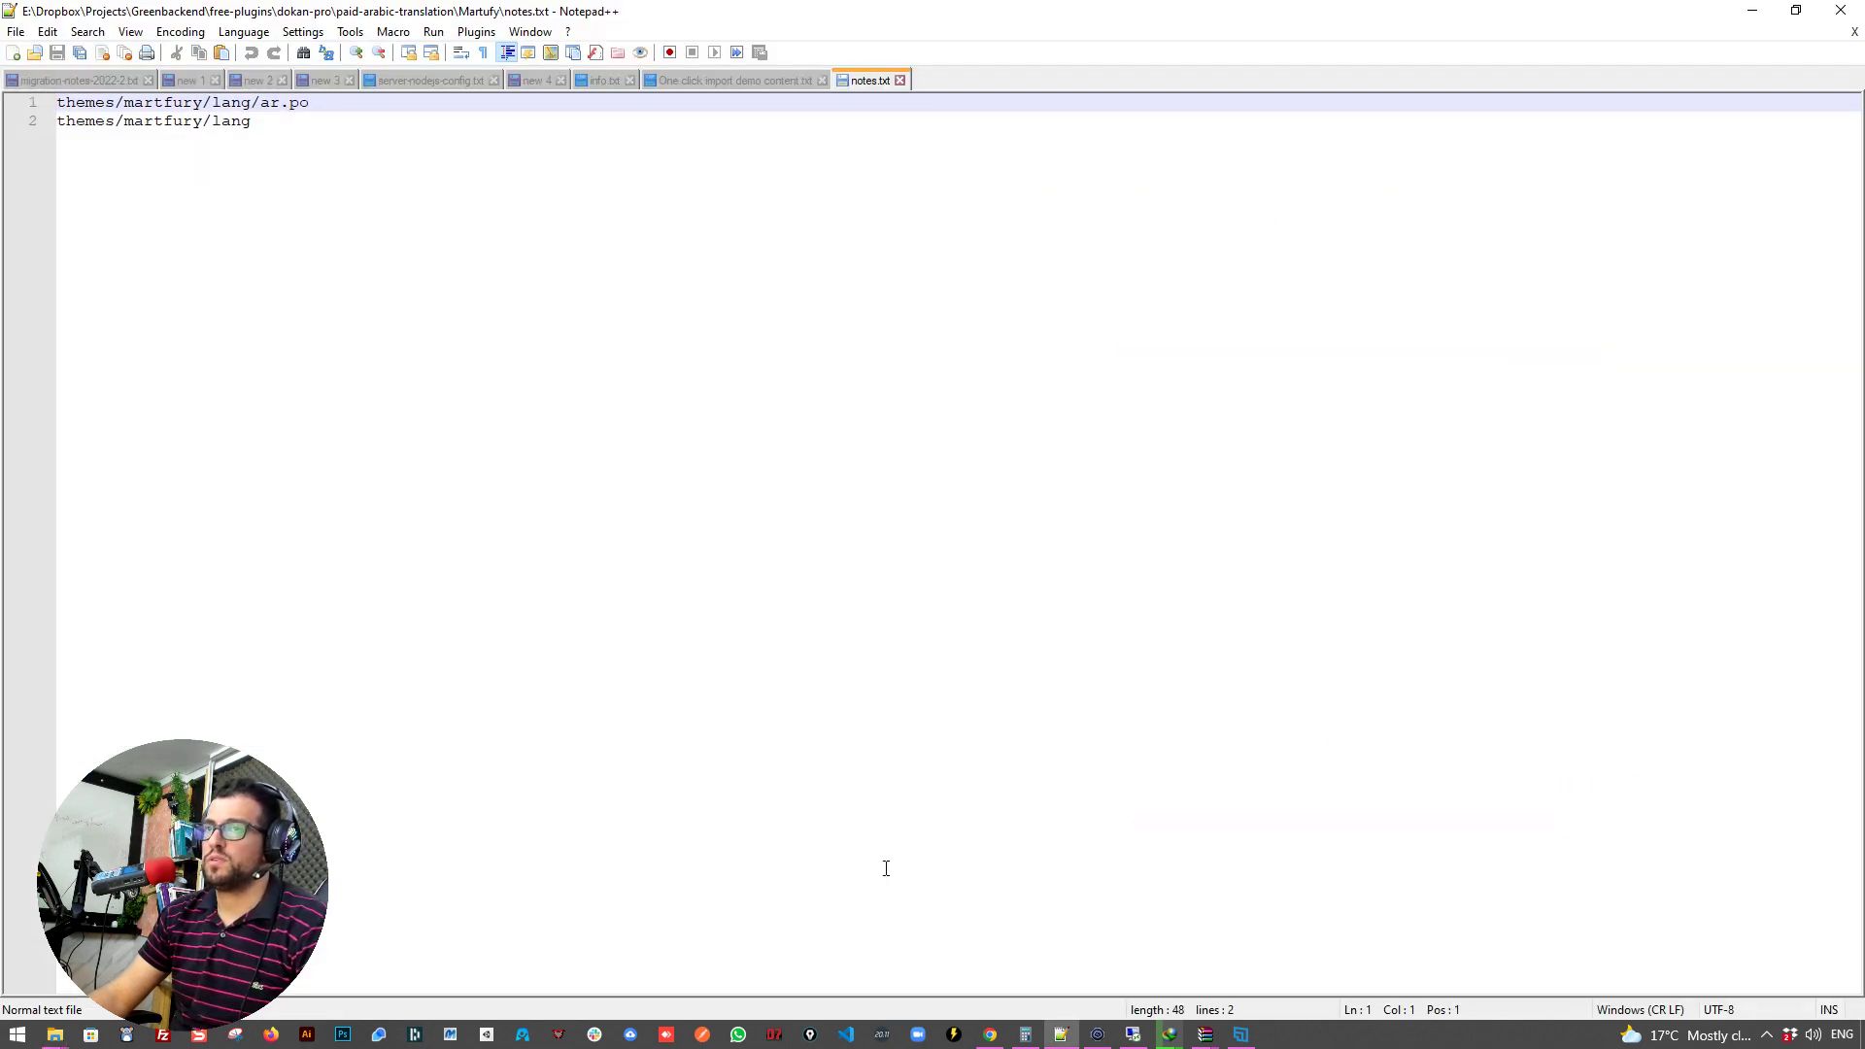
key(alt+Tab)
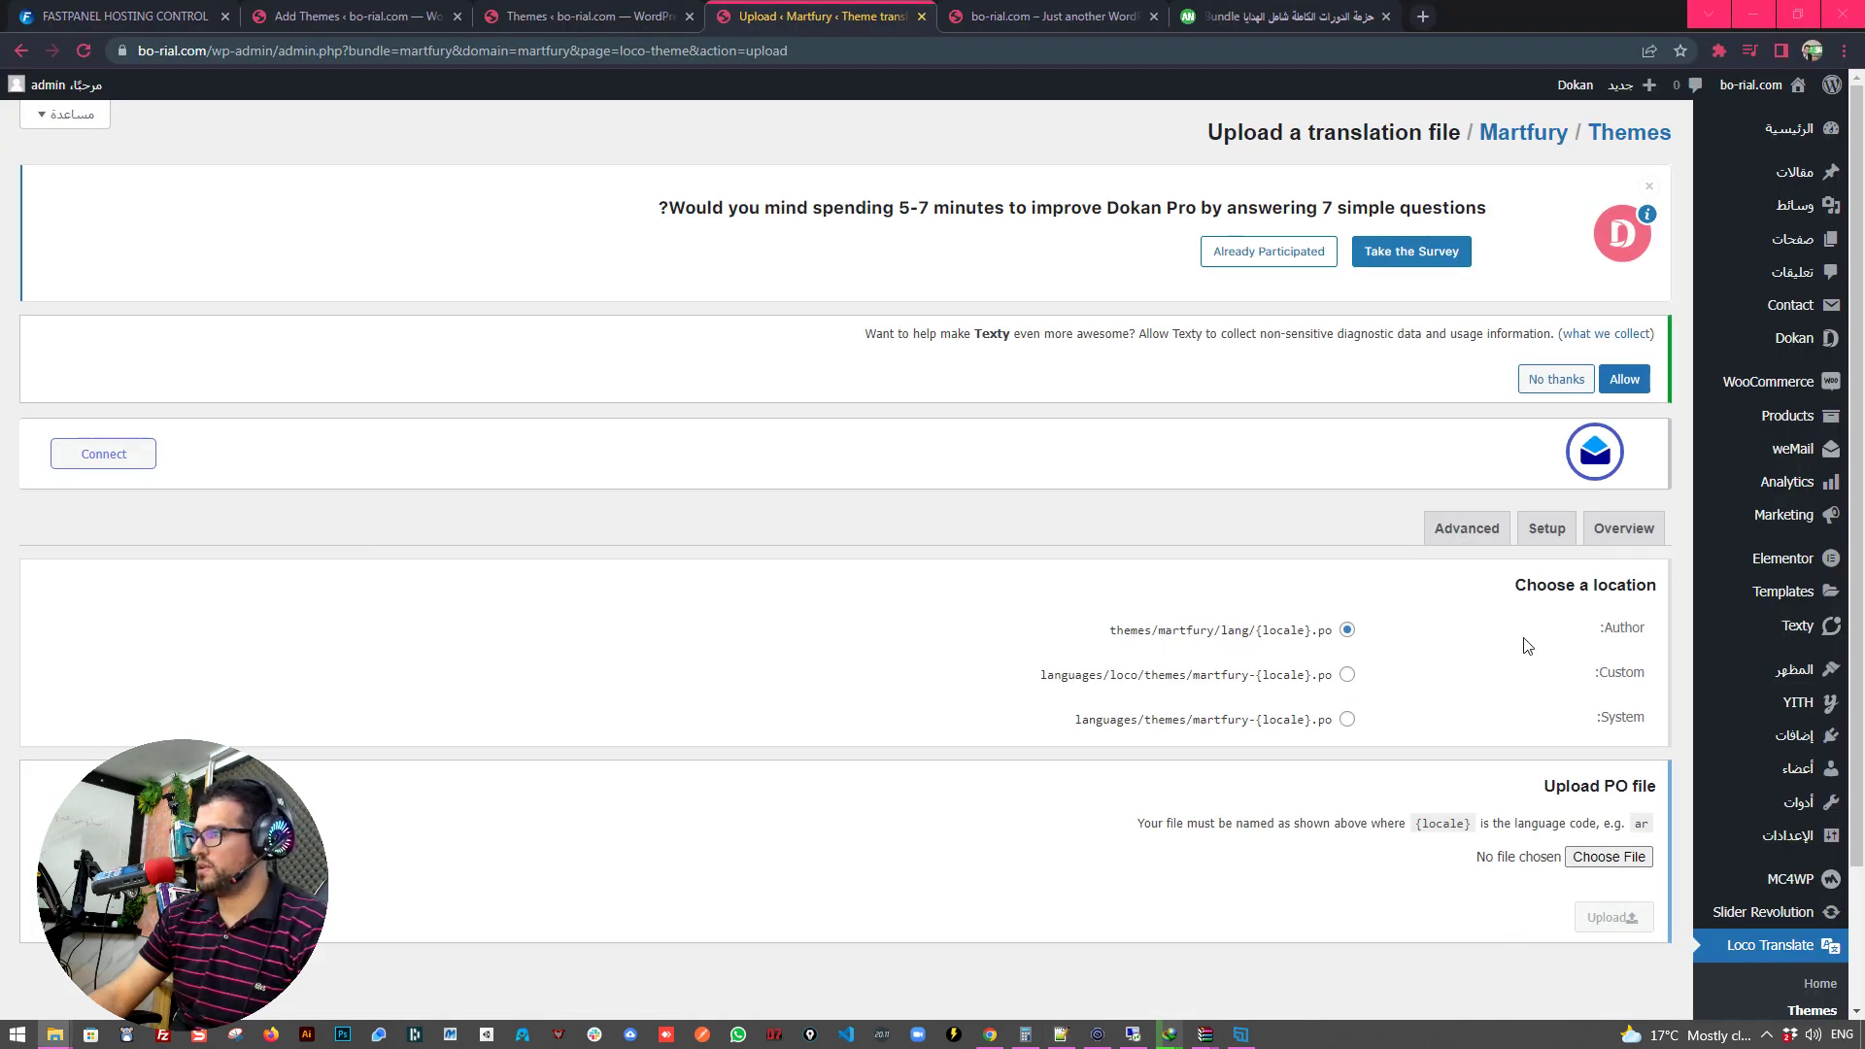
click(1608, 859)
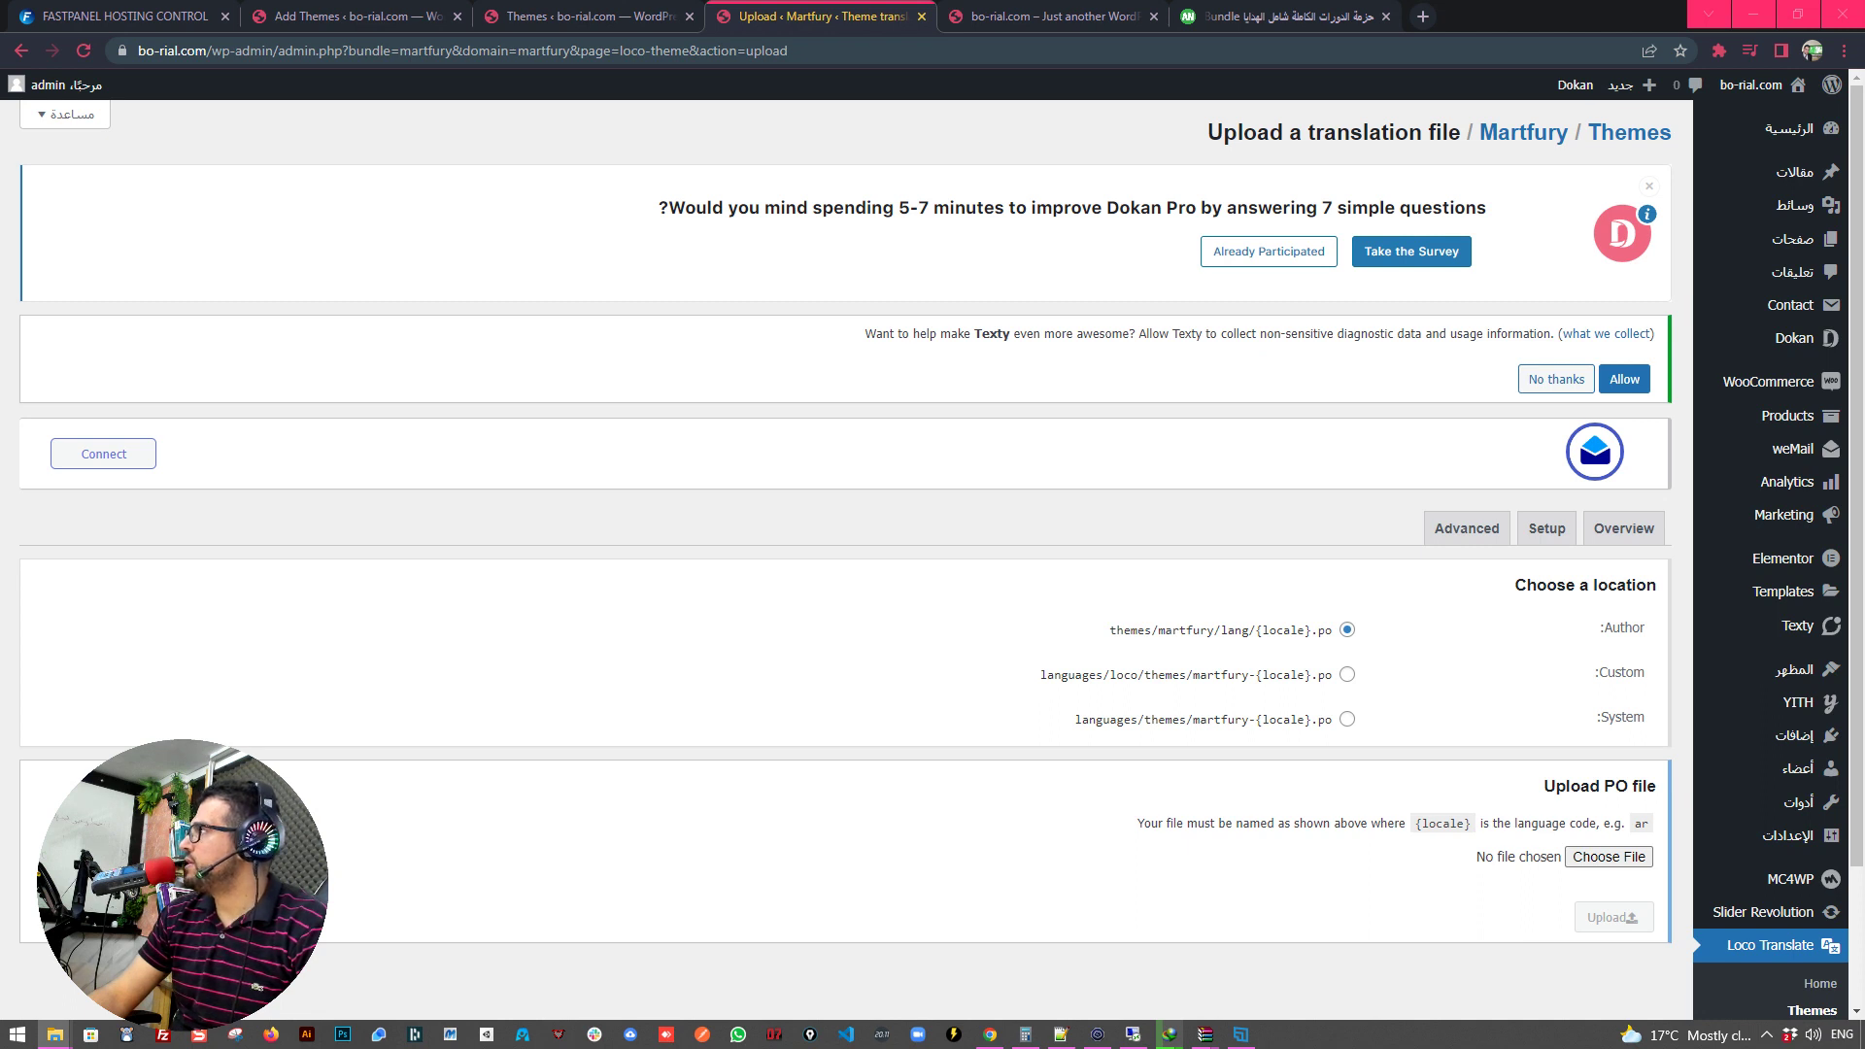
click(1607, 857)
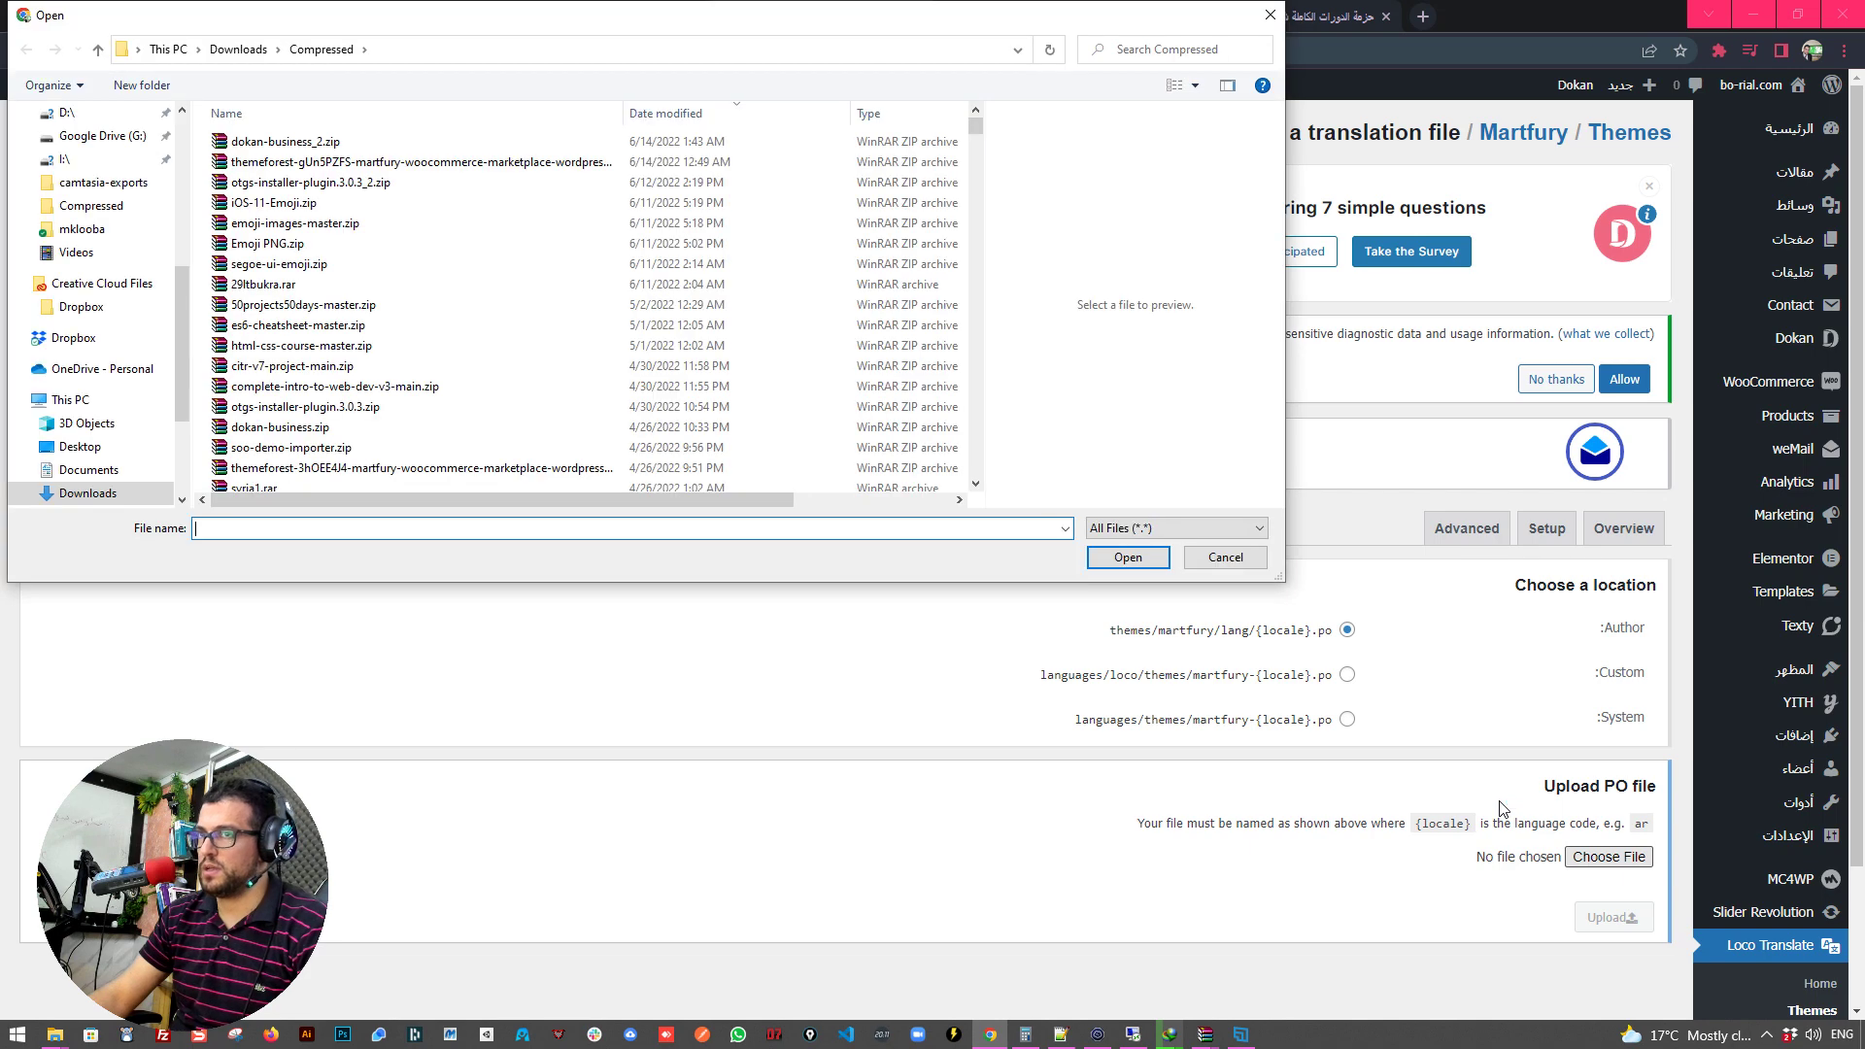
text(E:\Dropbox\Projects\Greenbackend\free-plugins\dokan-pro\paid-arabic-translation\Martufy)
key(Return)
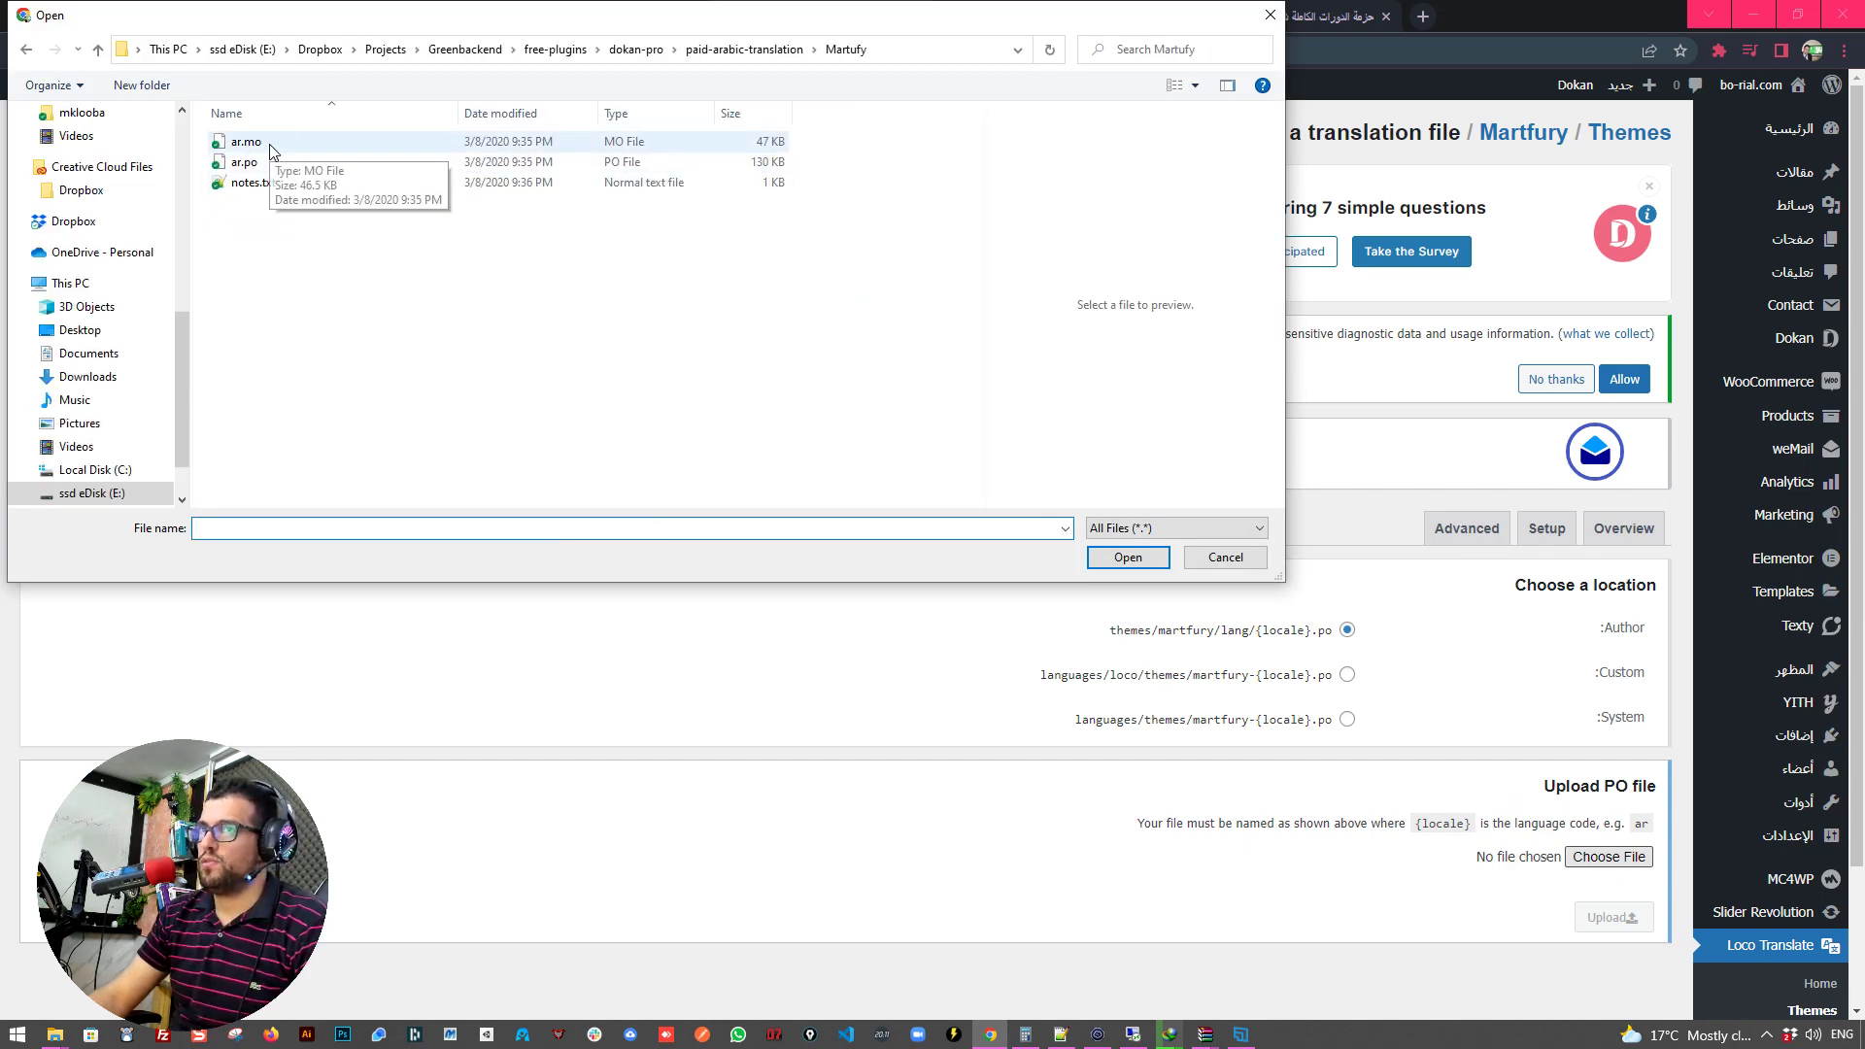
double_click(244, 162)
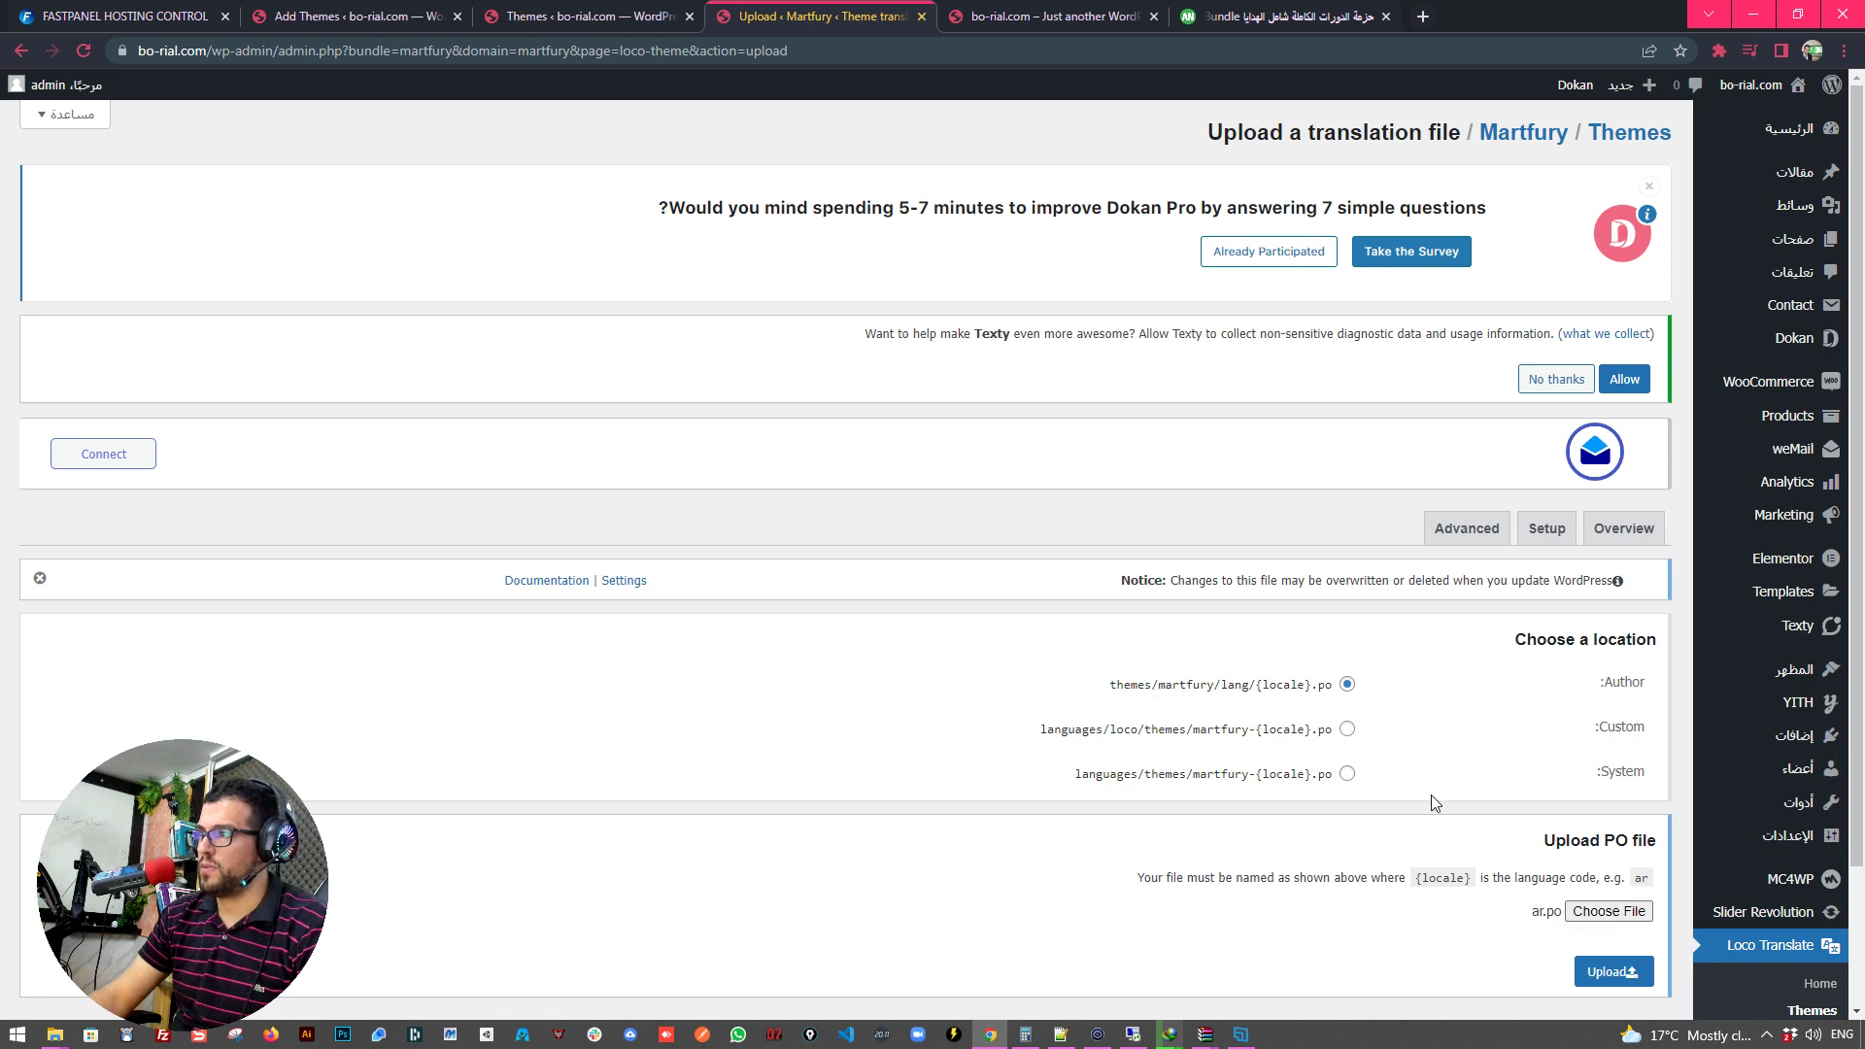
scroll(1431, 795, down, 1)
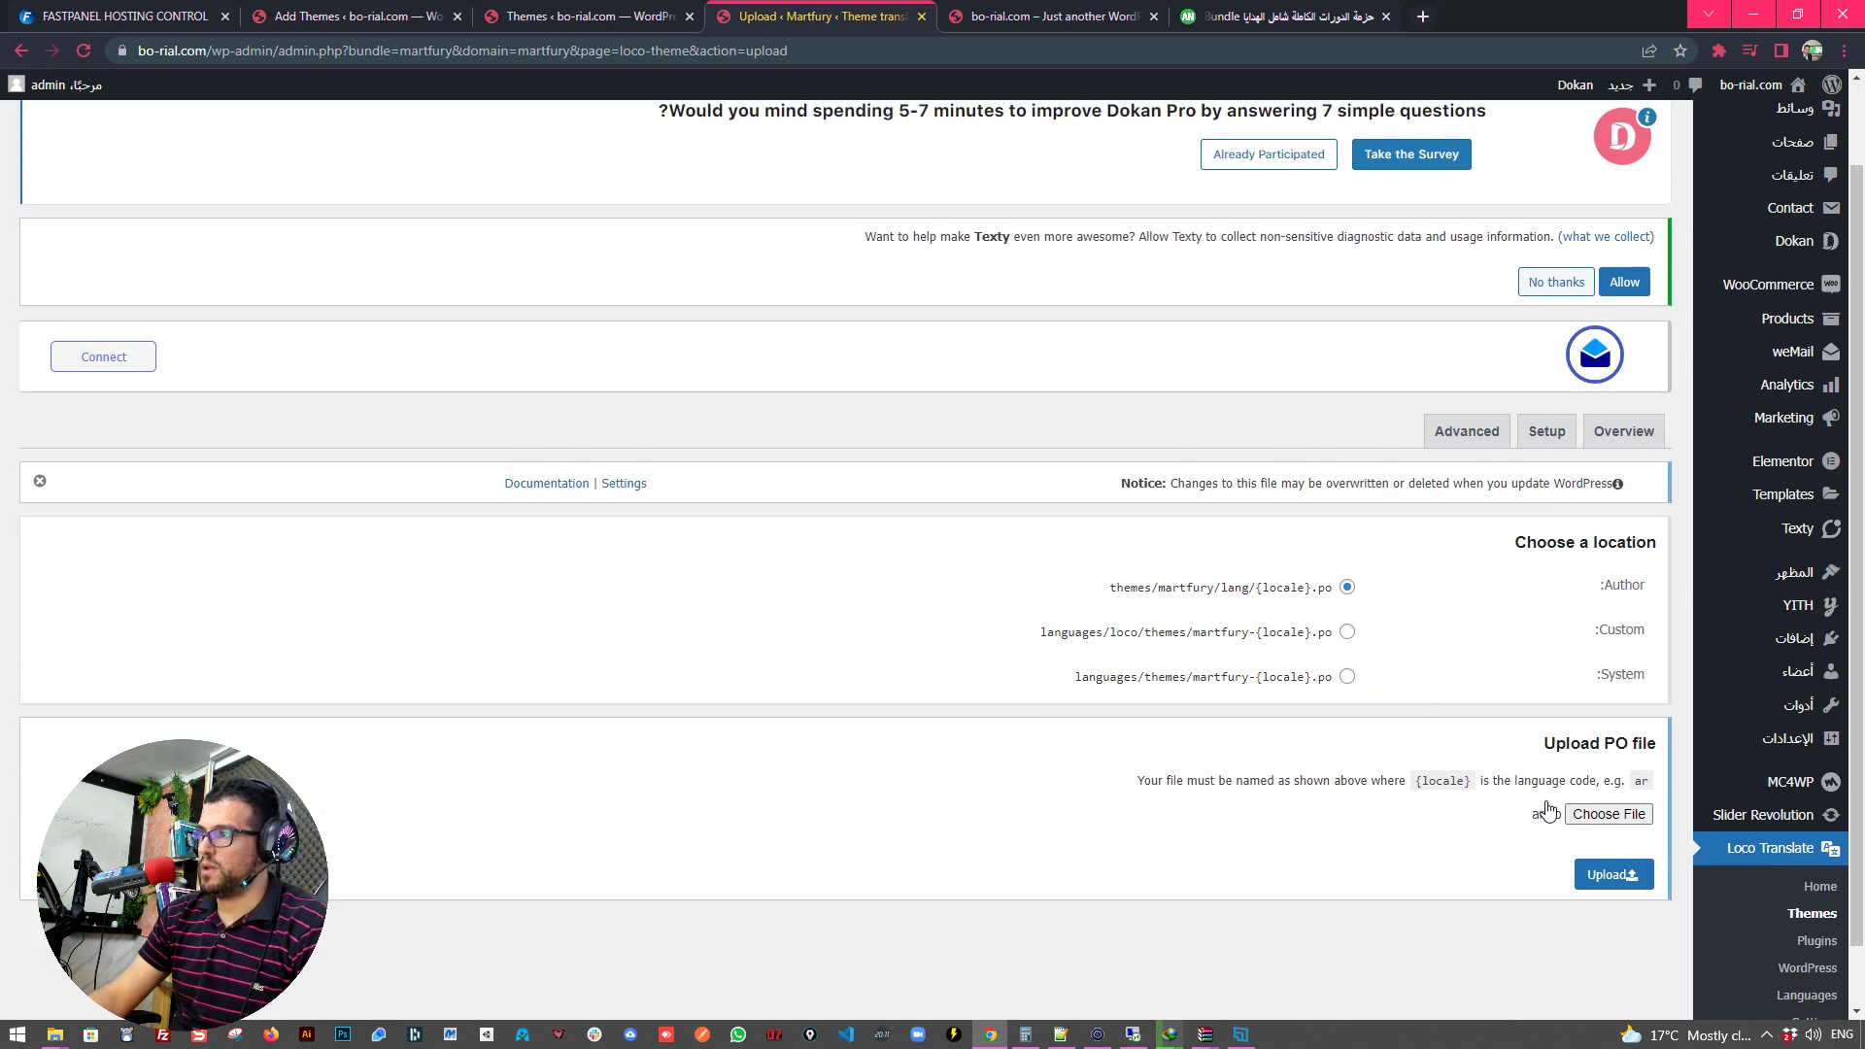
Upload ar.po and inspect the plugin activate and install strings in the editor.
click(1612, 875)
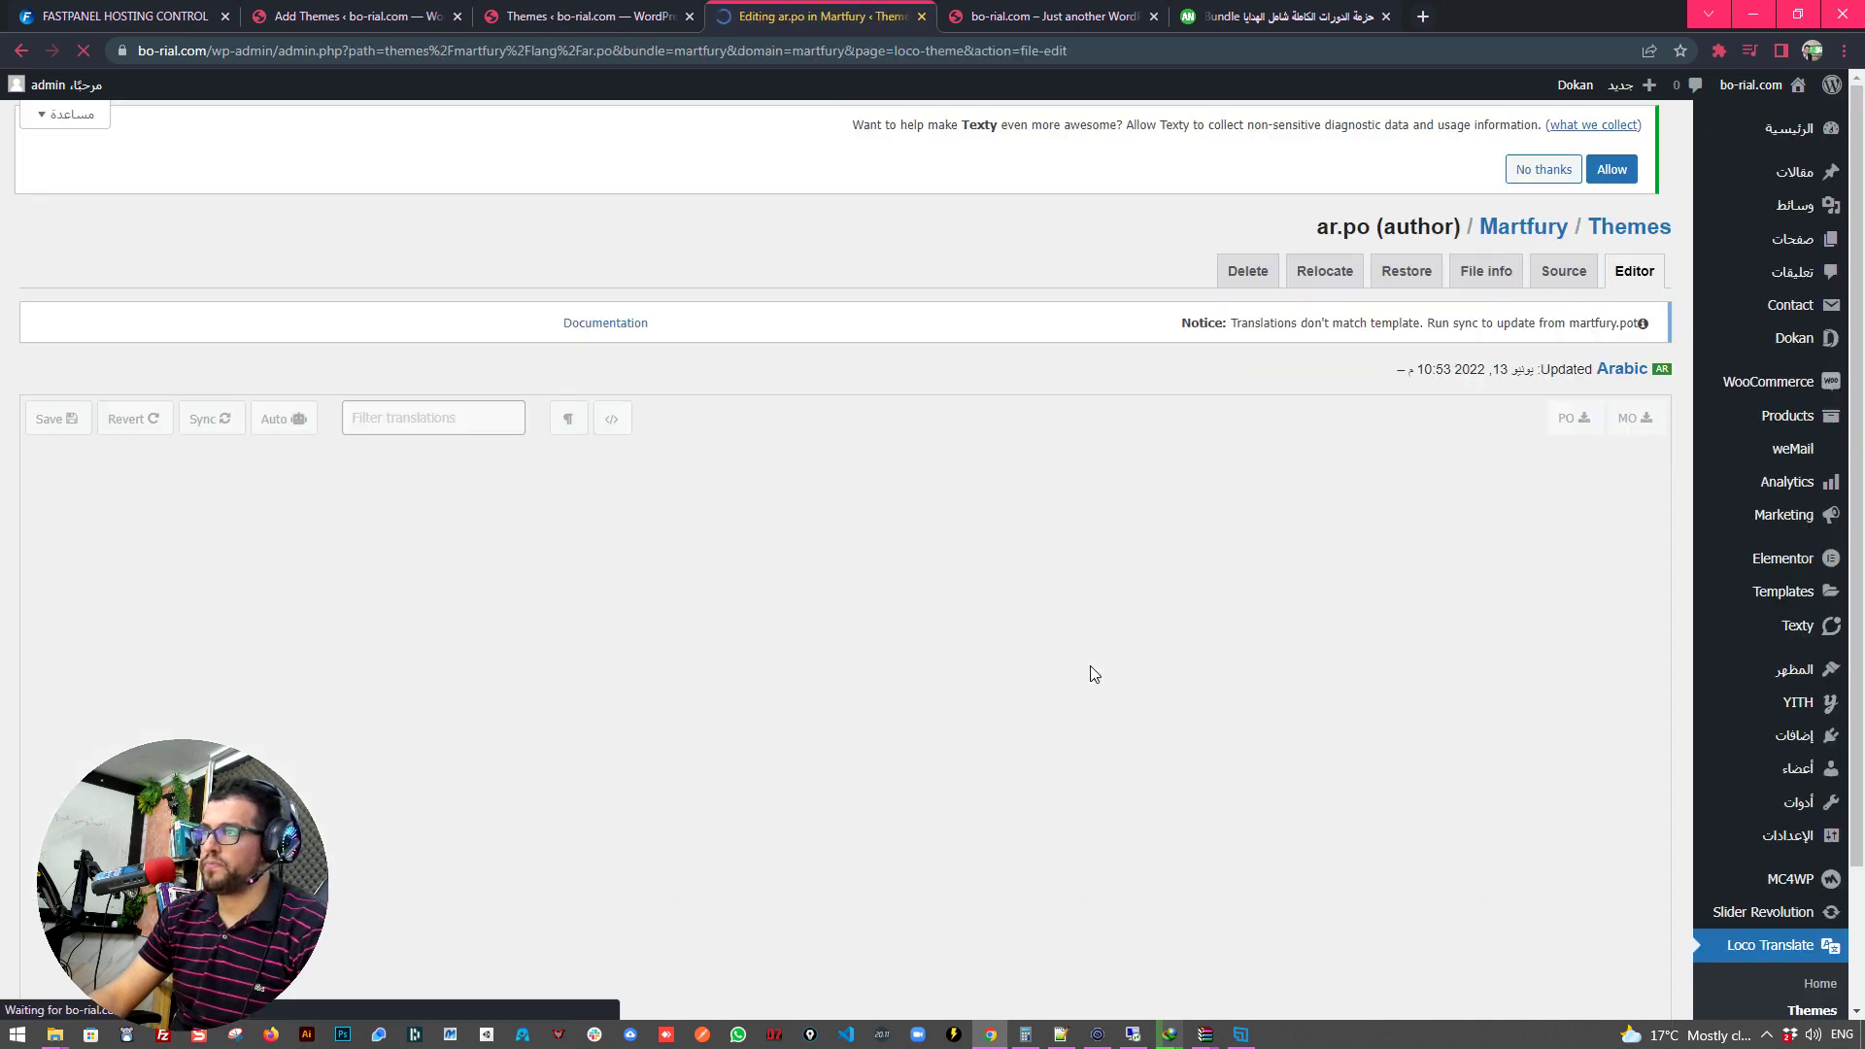
scroll(1045, 651, down, 4)
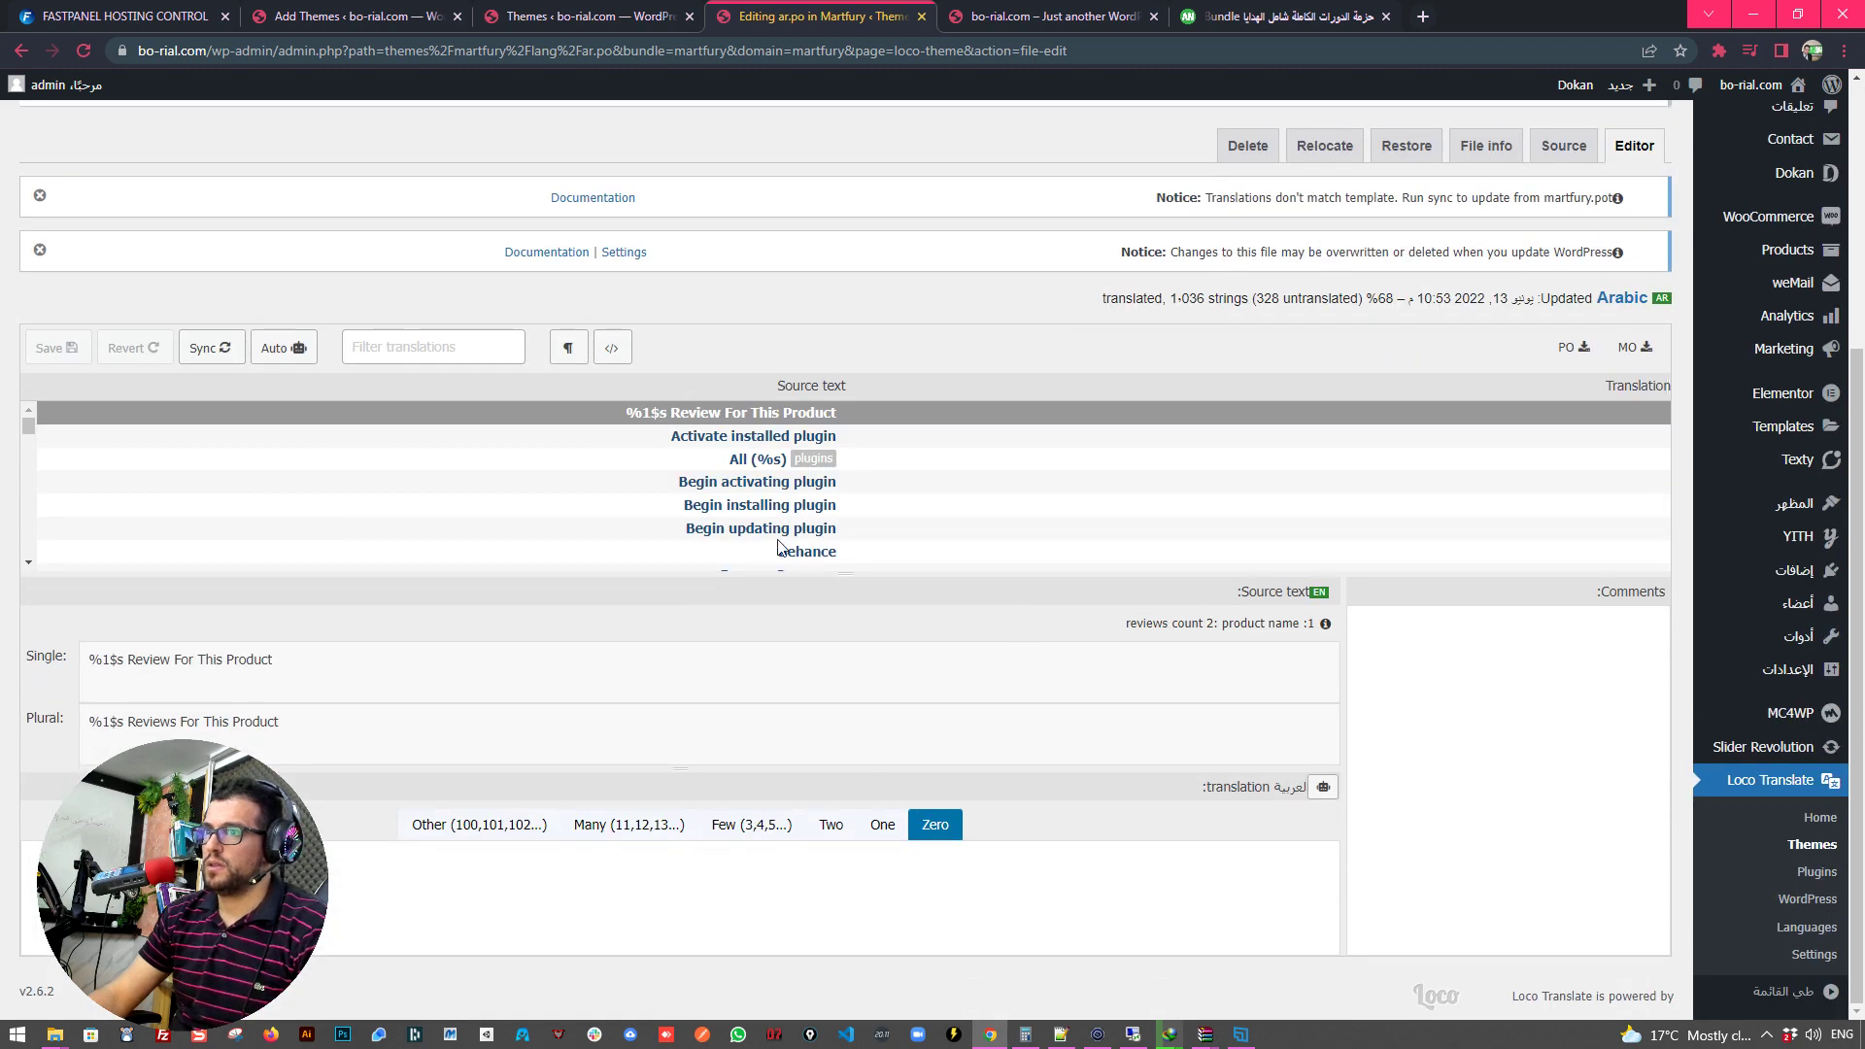
click(773, 440)
click(779, 483)
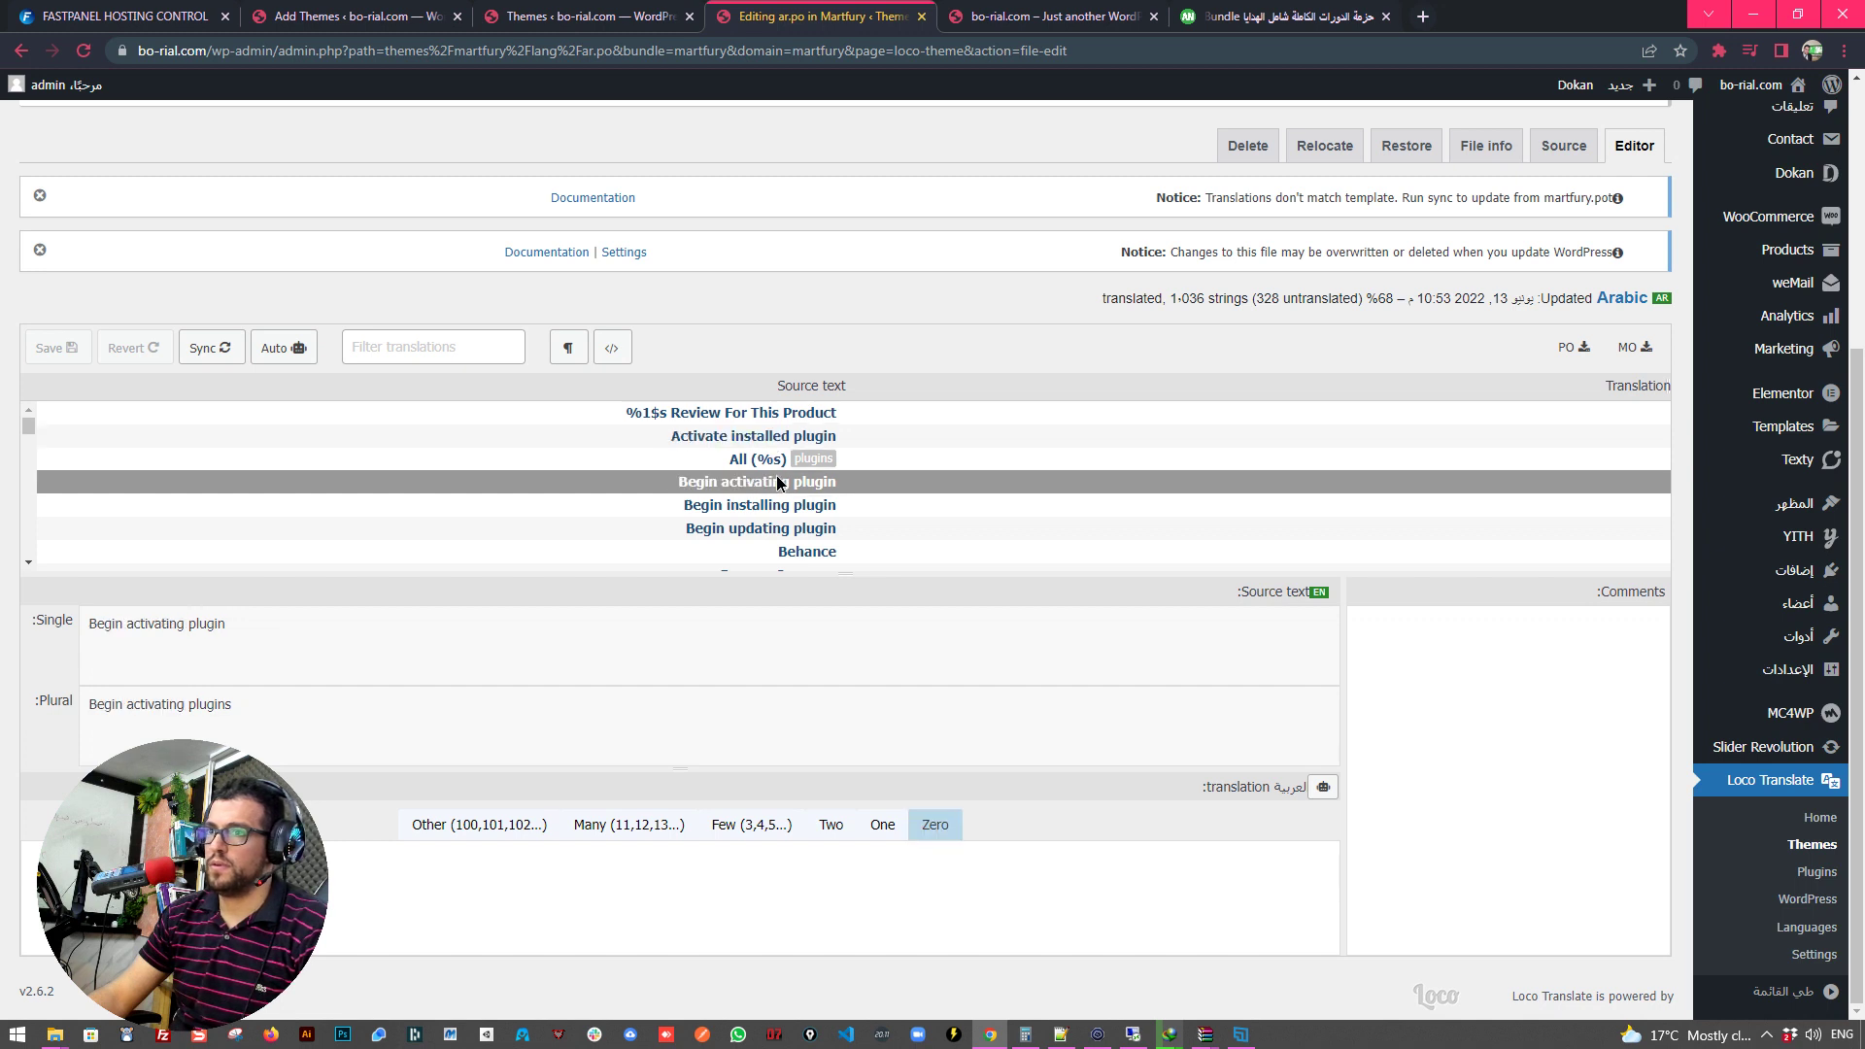
click(783, 507)
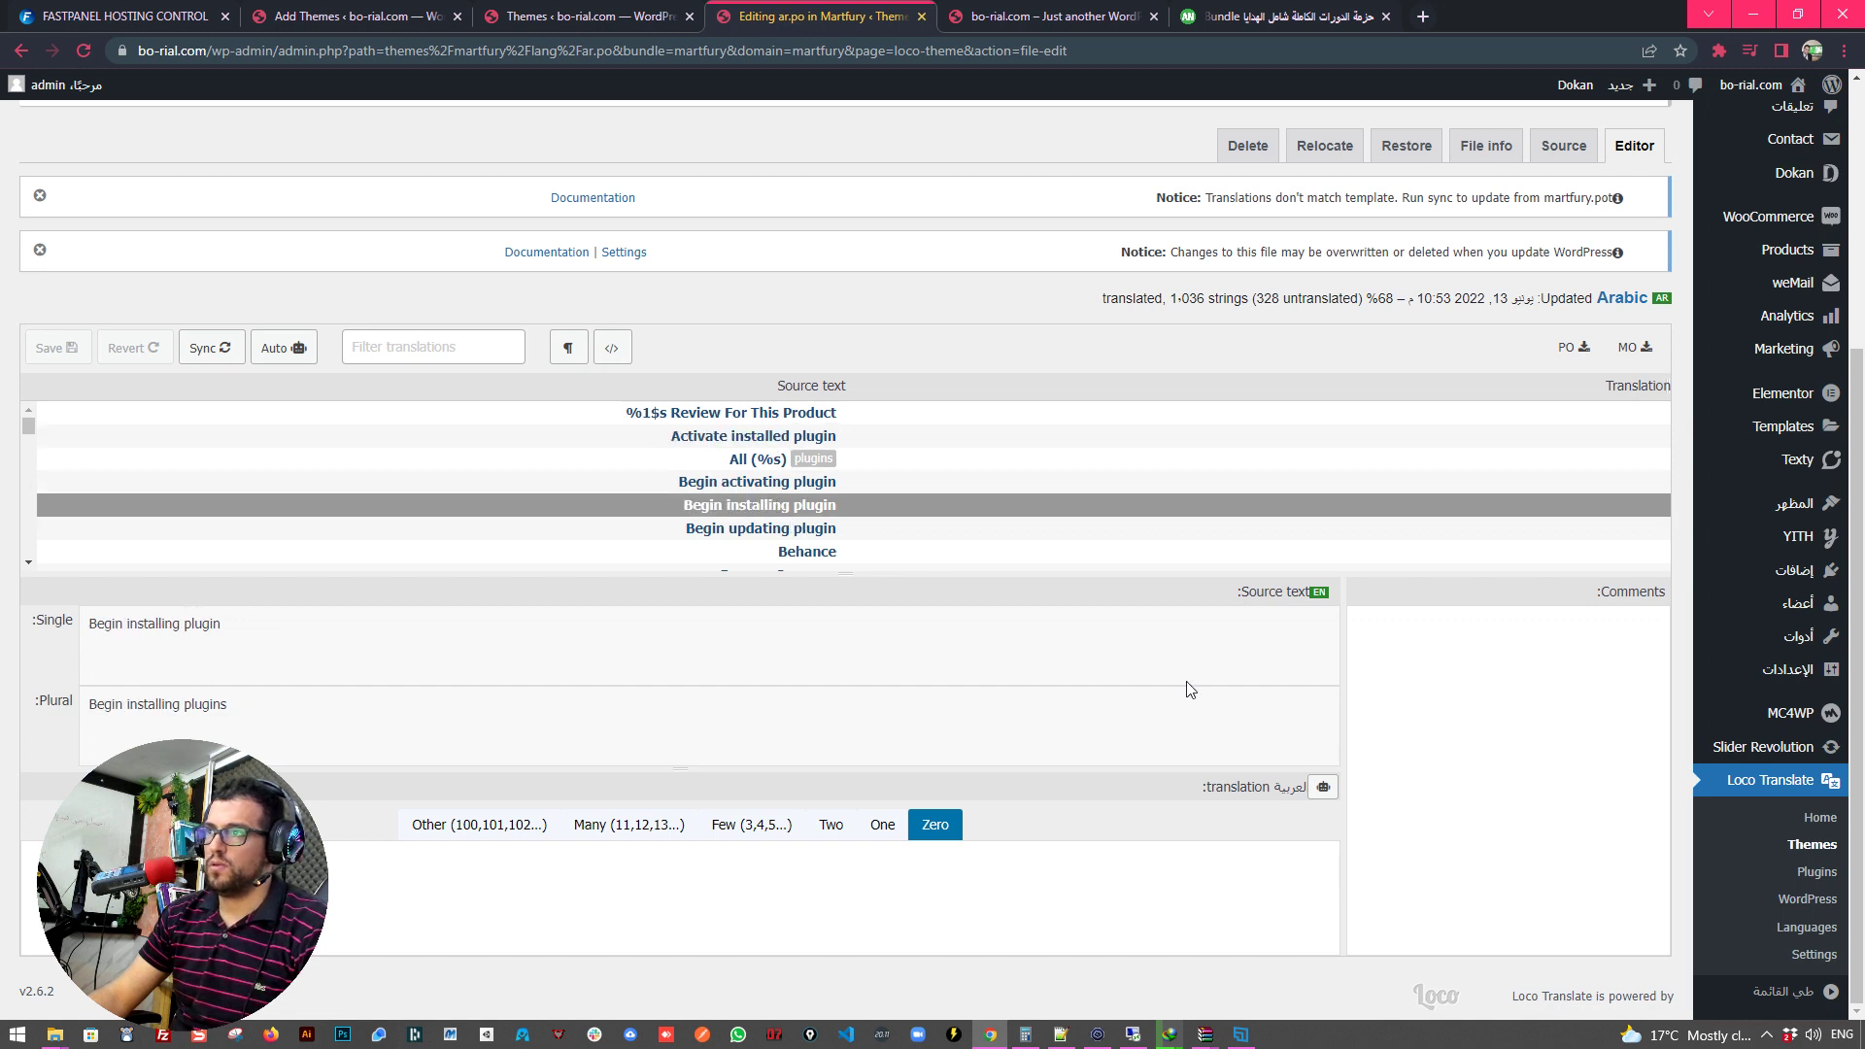
Check the page header, Filter Collapse and badges strings' Arabic translations.
scroll(802, 513, down, 5)
scroll(803, 513, up, 5)
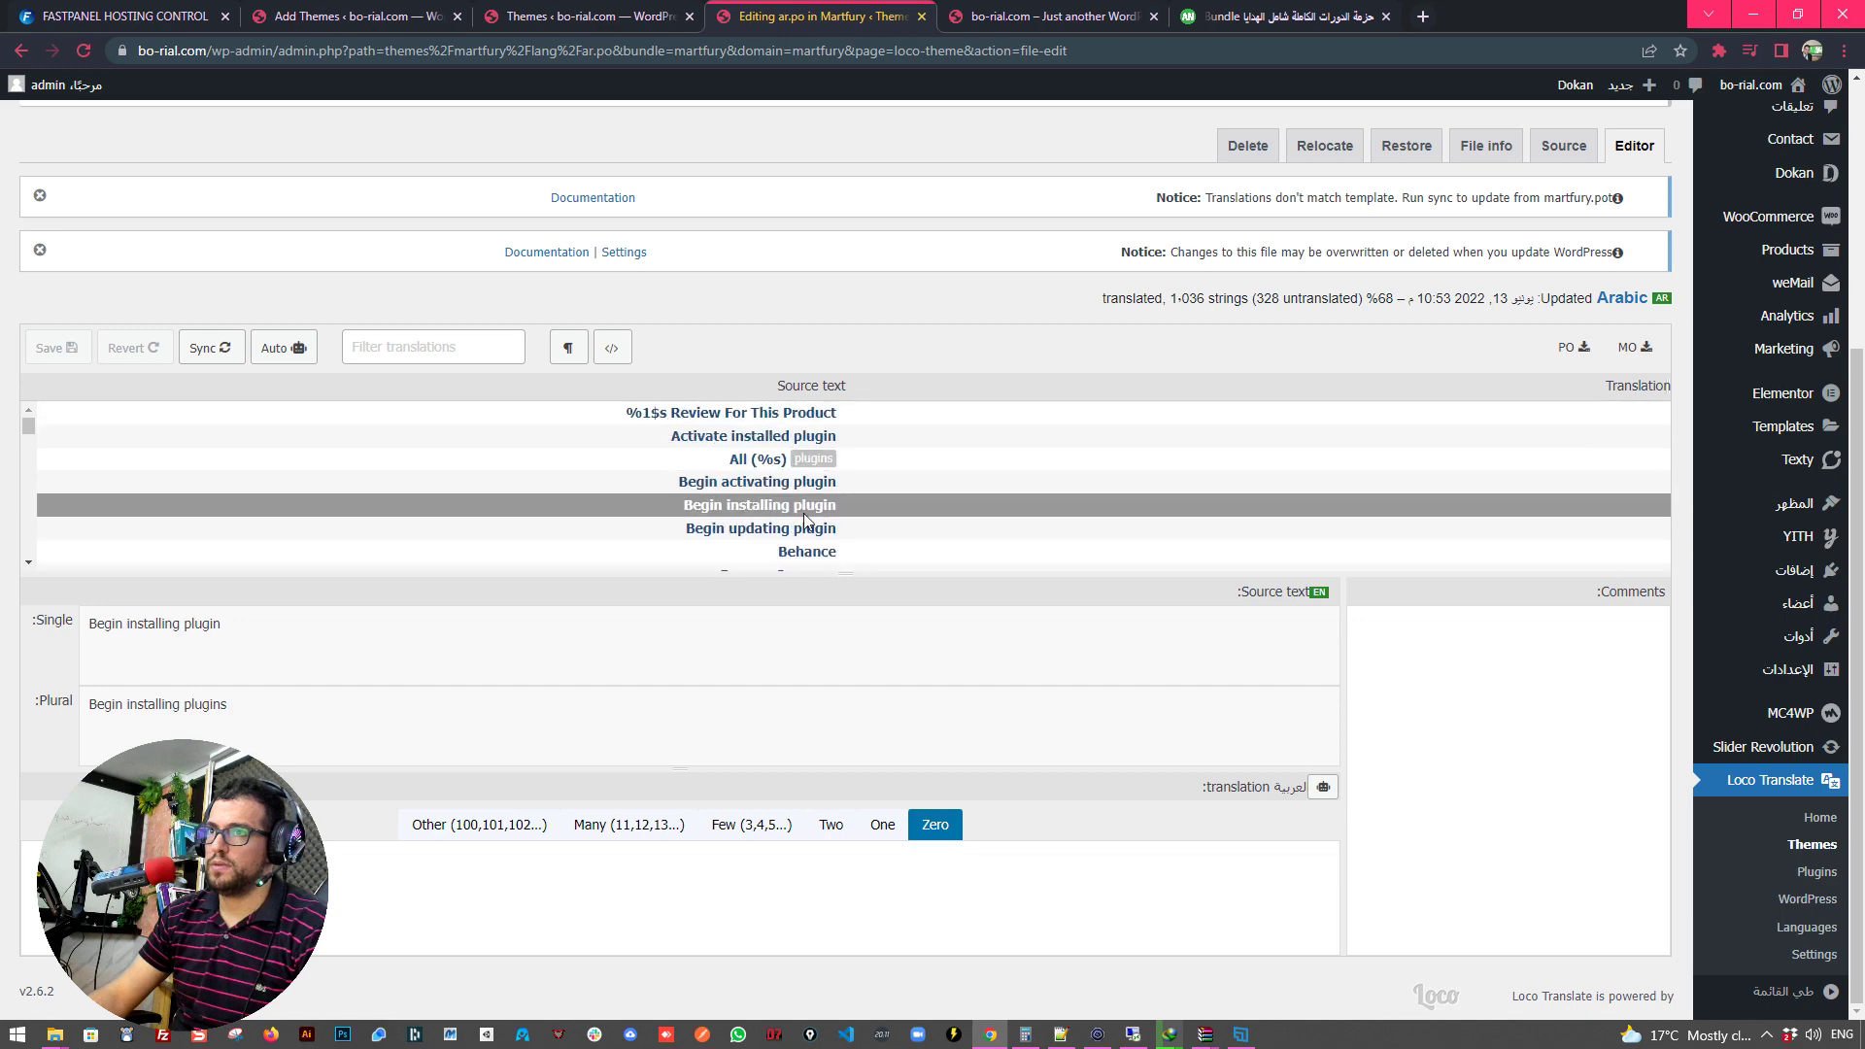
scroll(806, 536, down, 1)
scroll(806, 524, down, 10)
click(799, 500)
scroll(798, 500, down, 2)
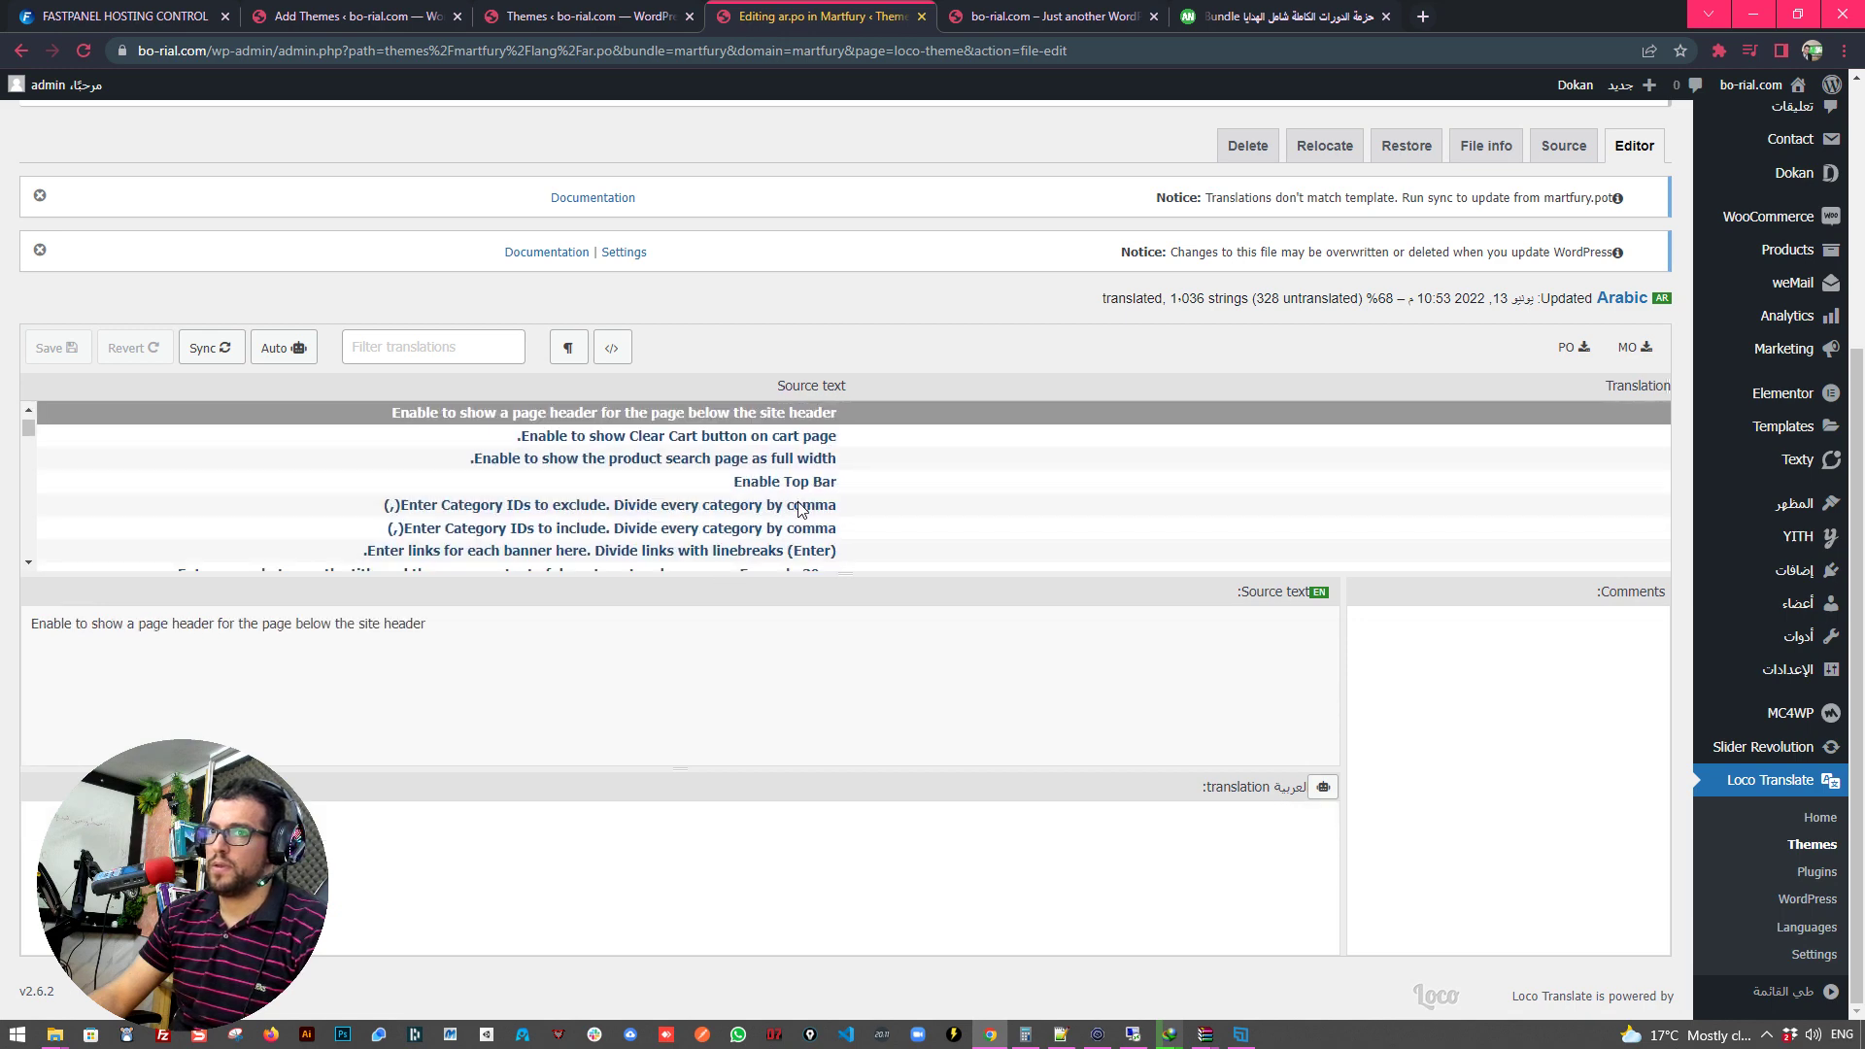
scroll(792, 495, down, 3)
click(789, 488)
scroll(792, 518, down, 10)
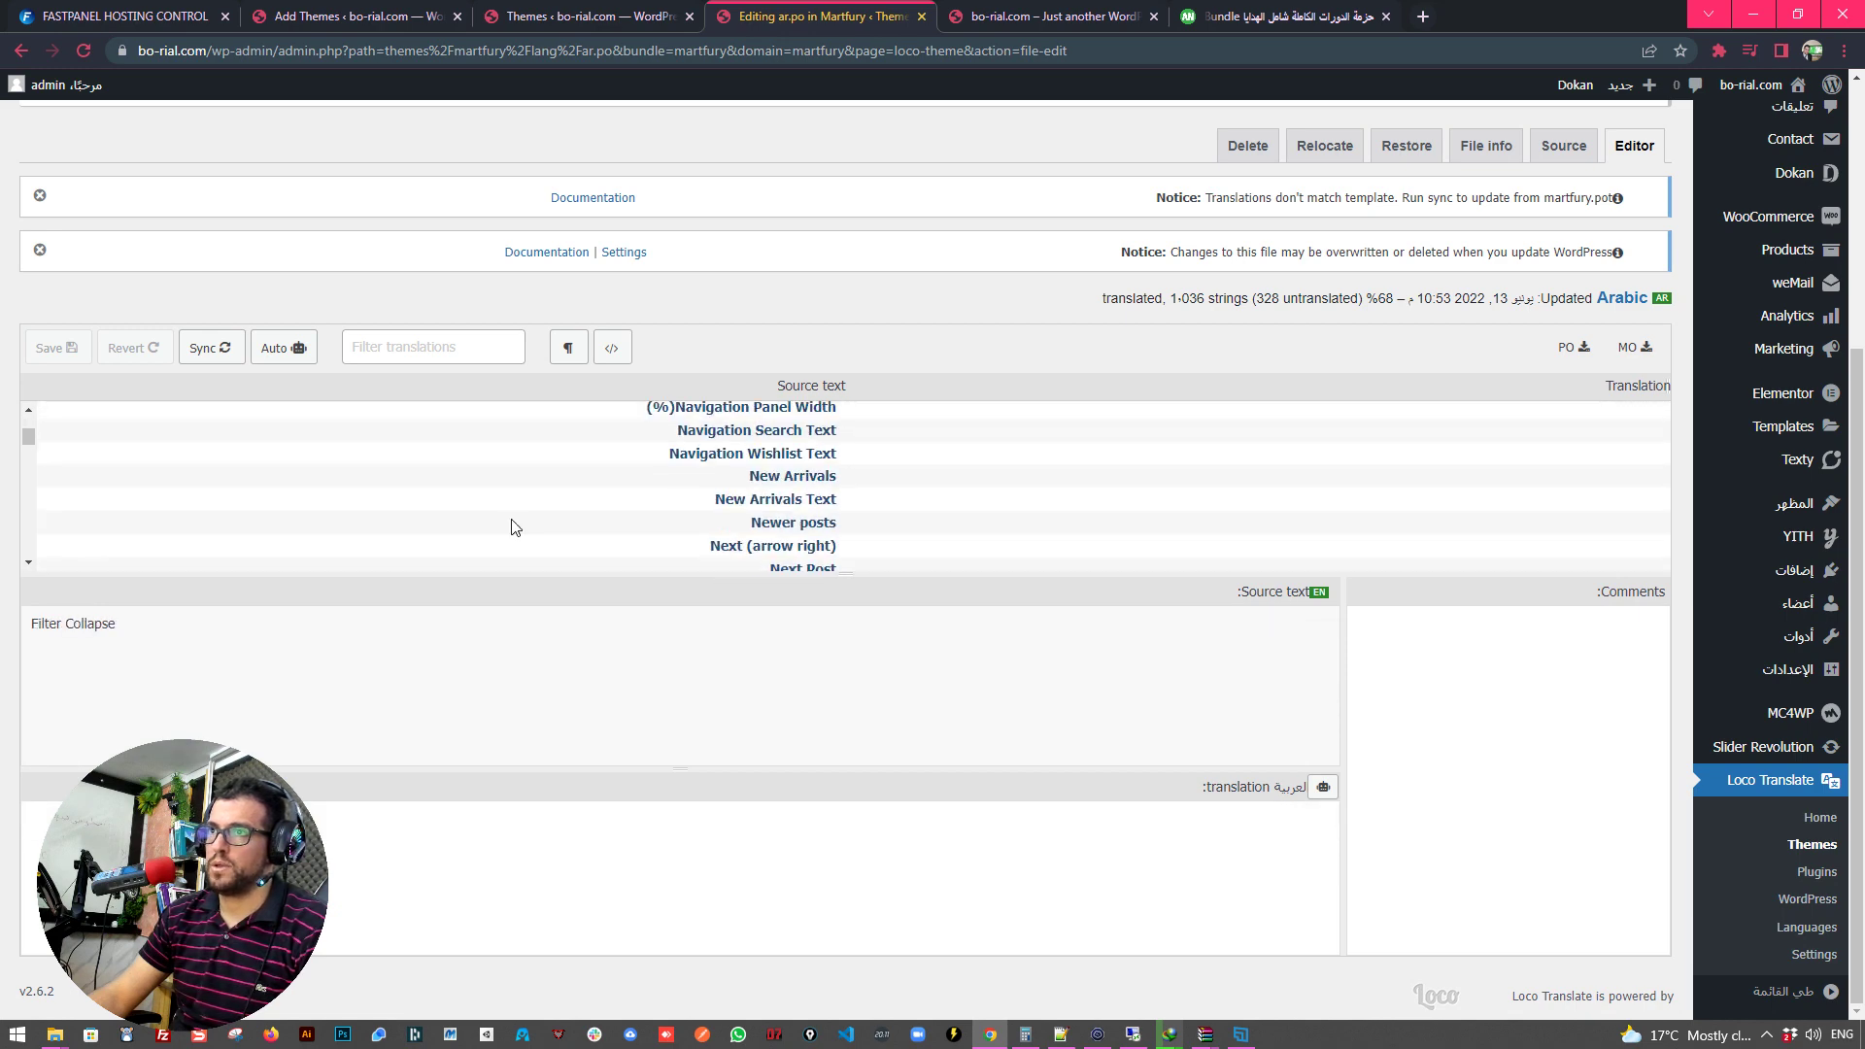
drag(28, 437, 28, 488)
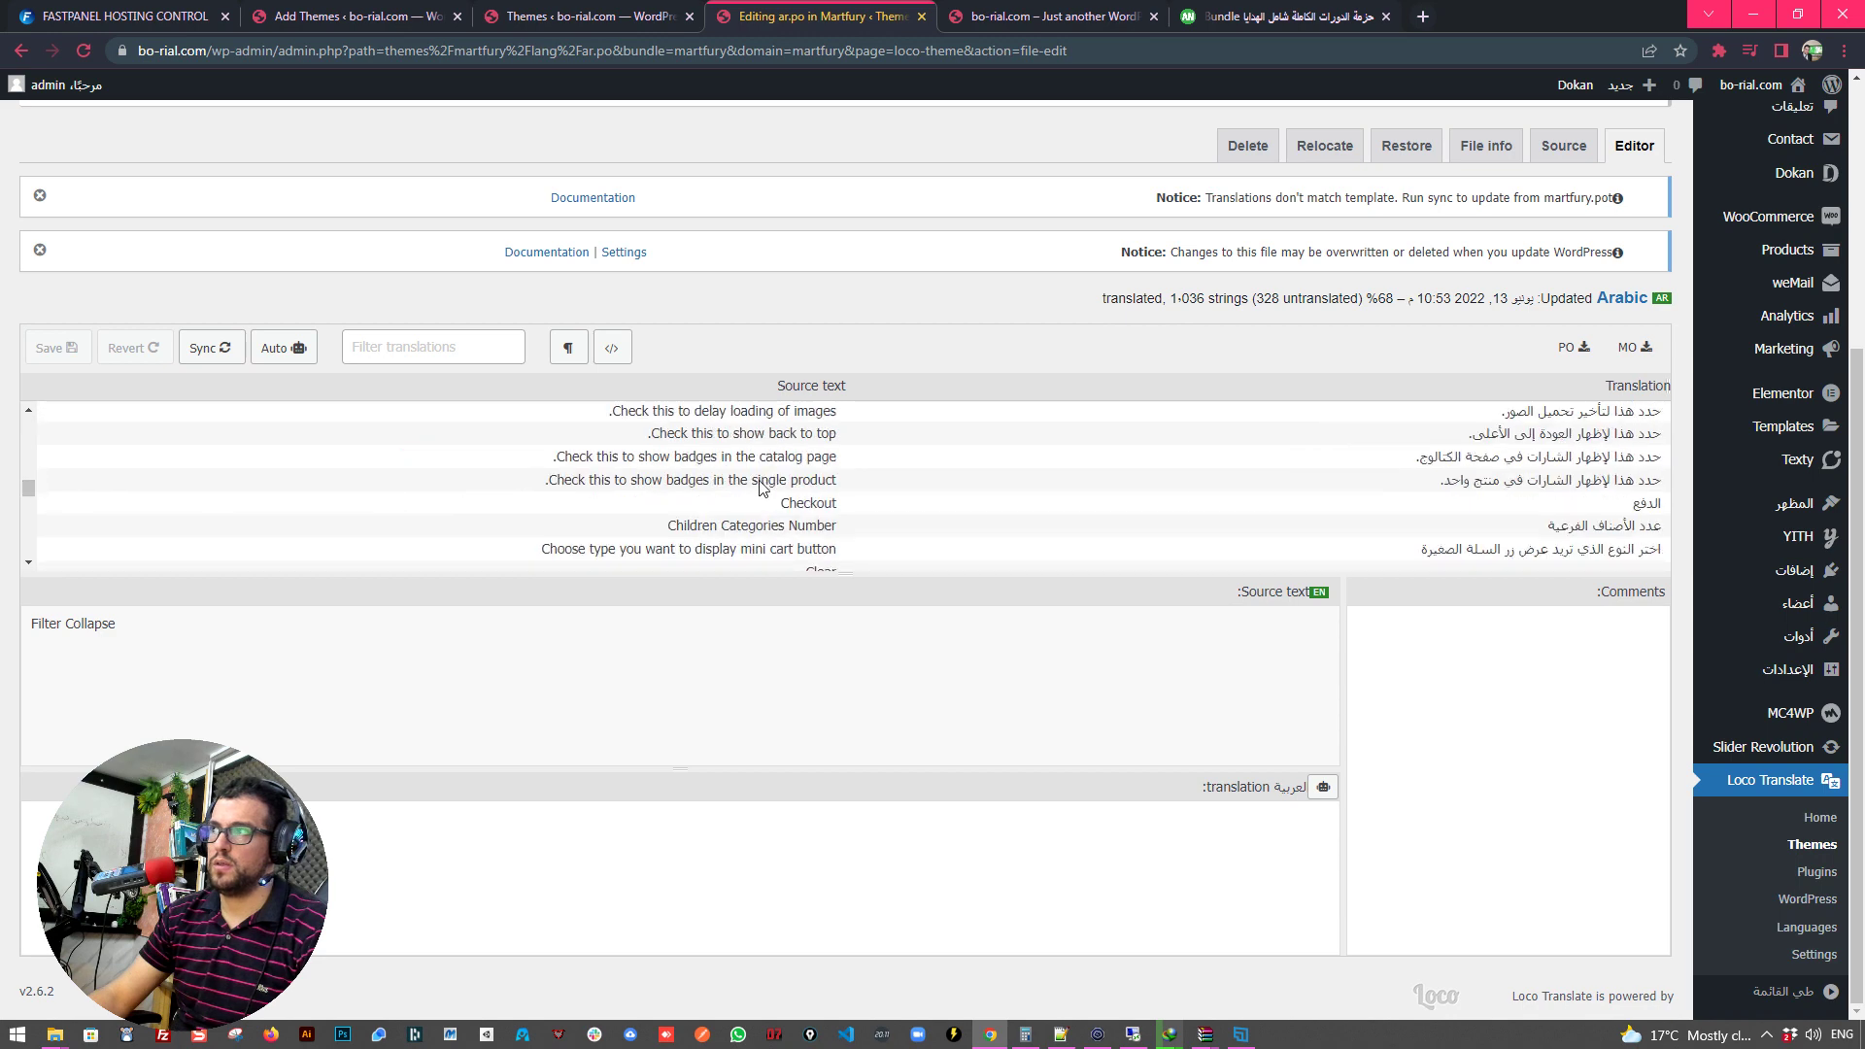
click(888, 482)
Open the live site in a new tab from the admin bar.
scroll(797, 548, up, 10)
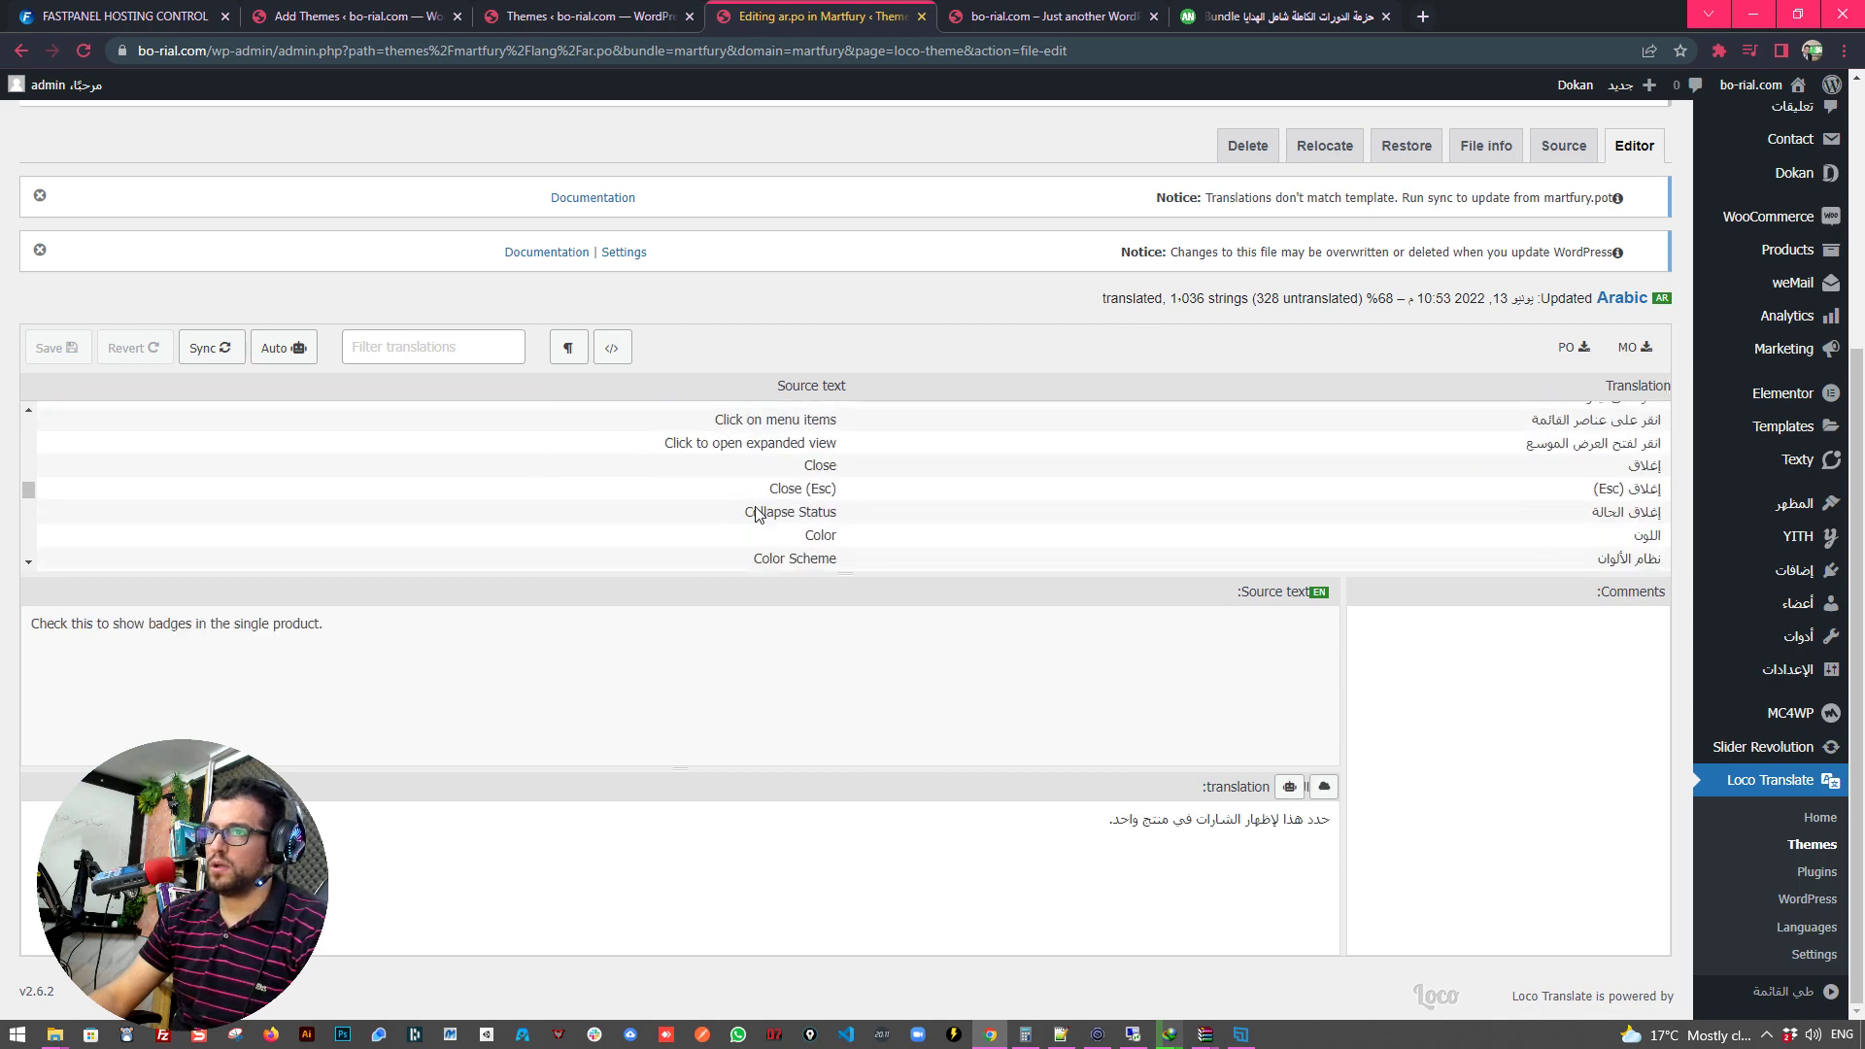
scroll(751, 544, up, 5)
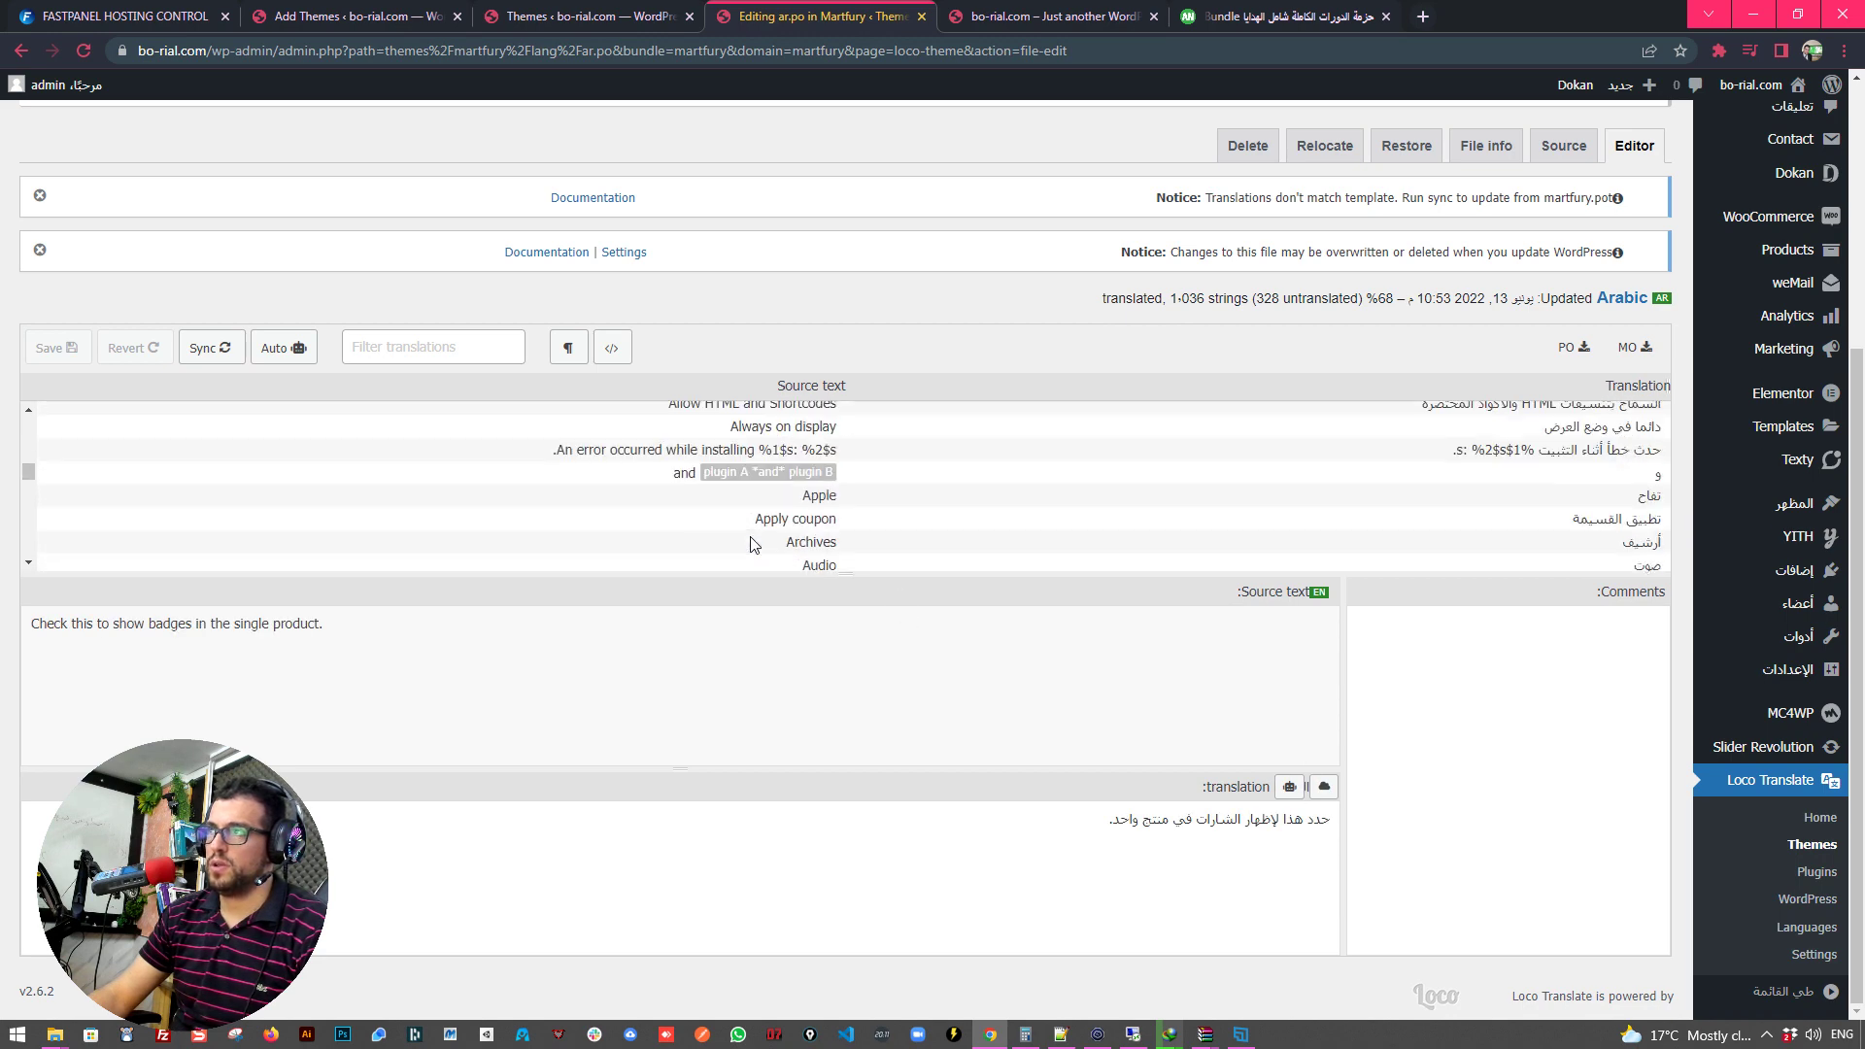
scroll(1493, 408, up, 10)
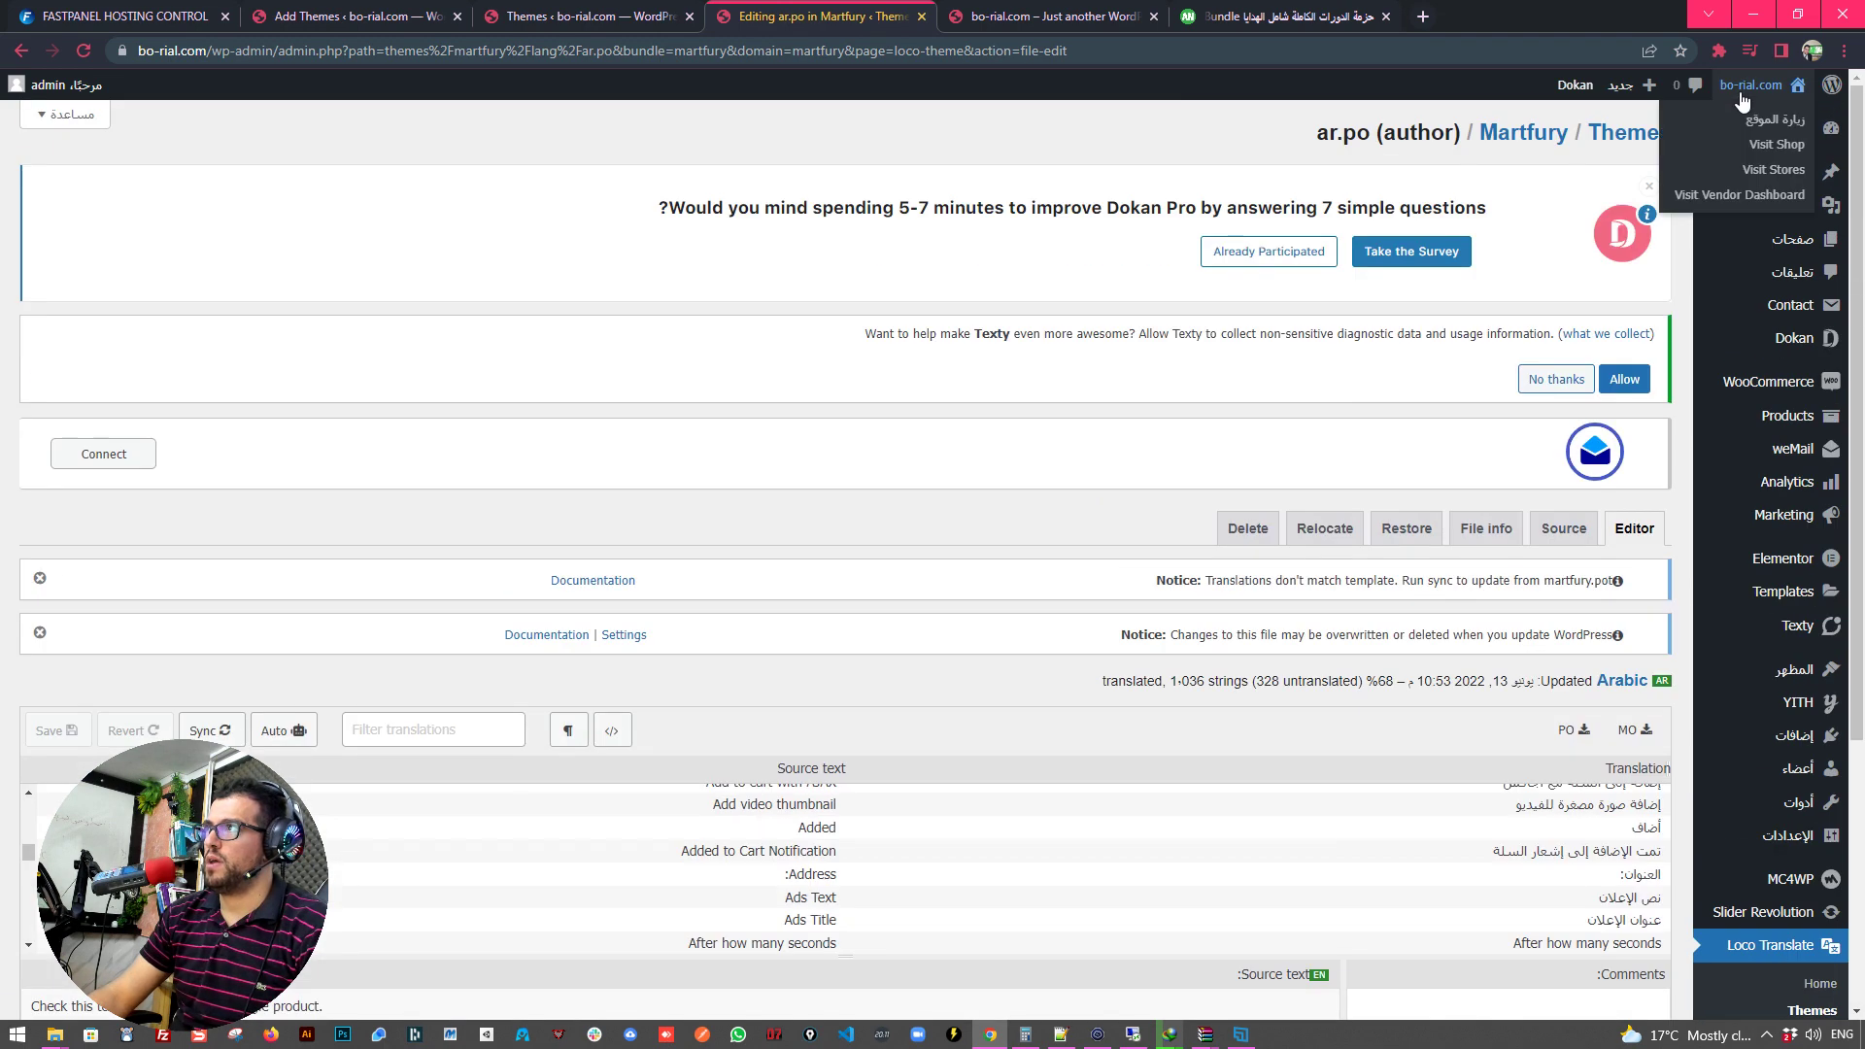
middle_click(1744, 97)
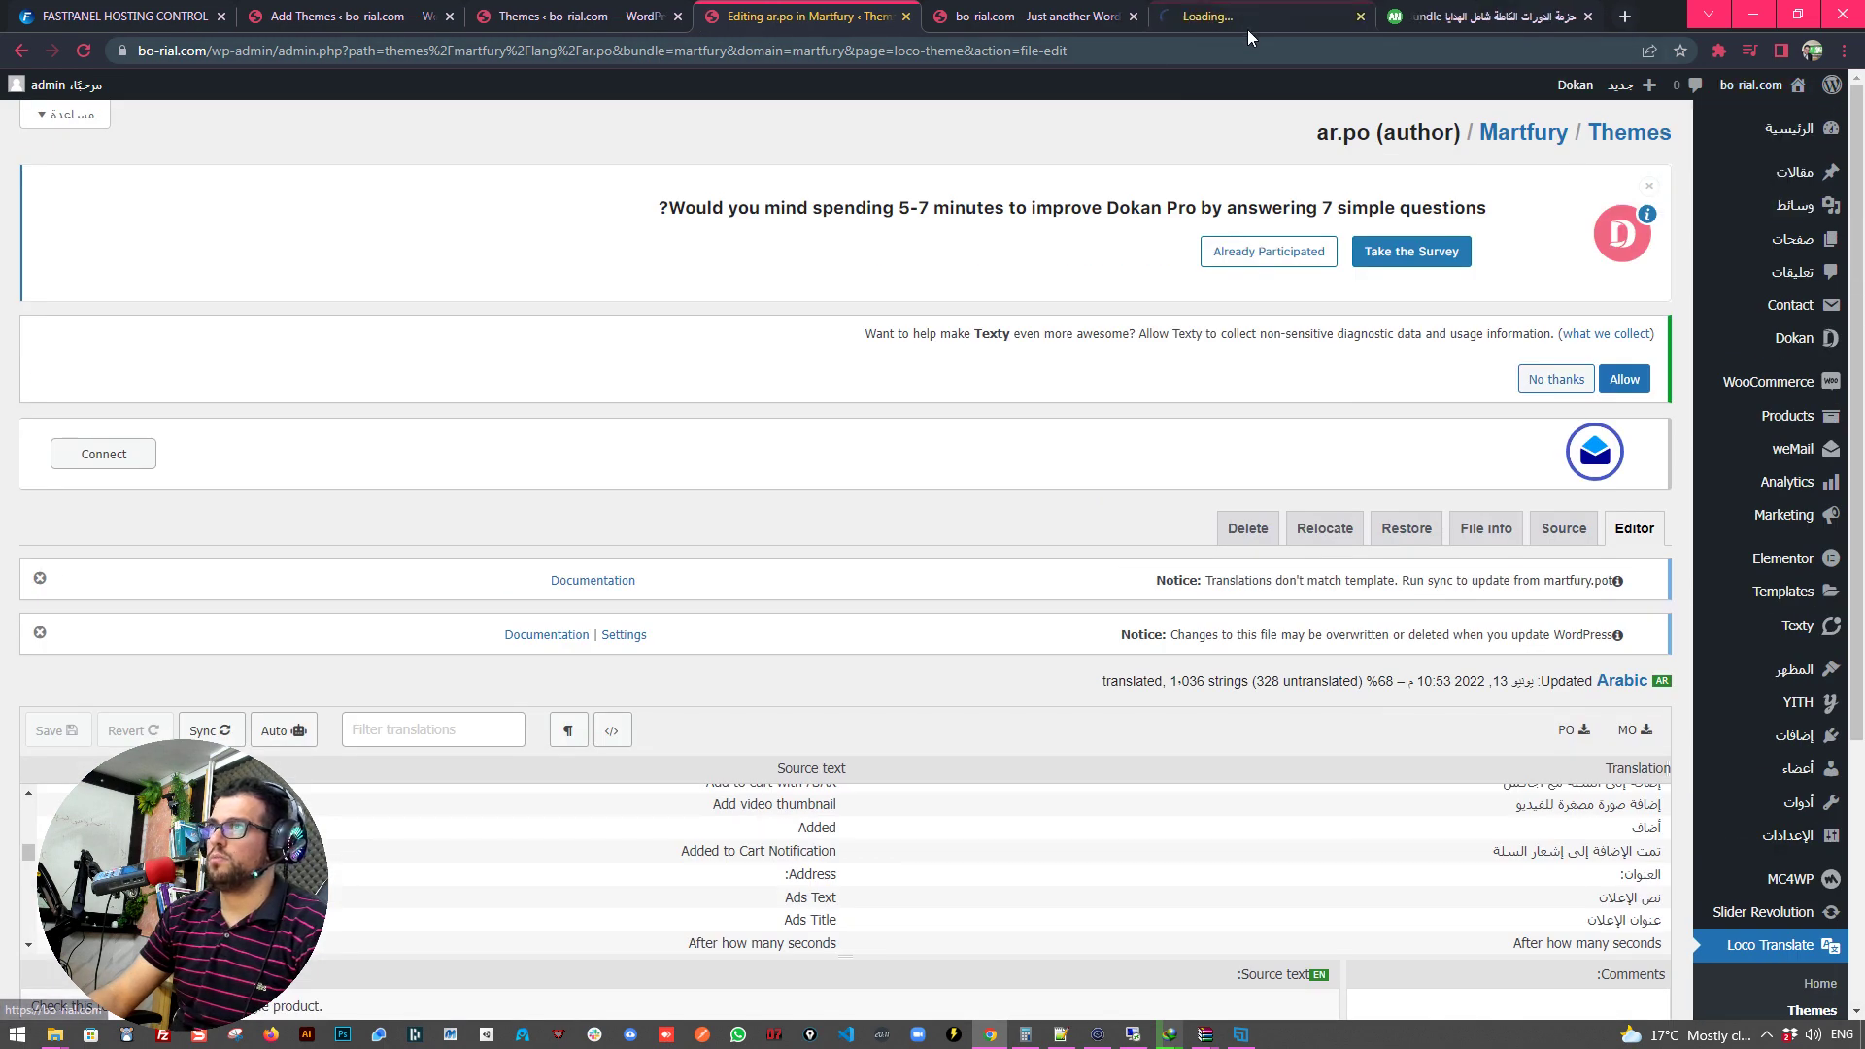
Browse the storefront homepage and open the Marshall Kilburn Portable Wireless Speaker from Deals Of The Day.
click(1248, 22)
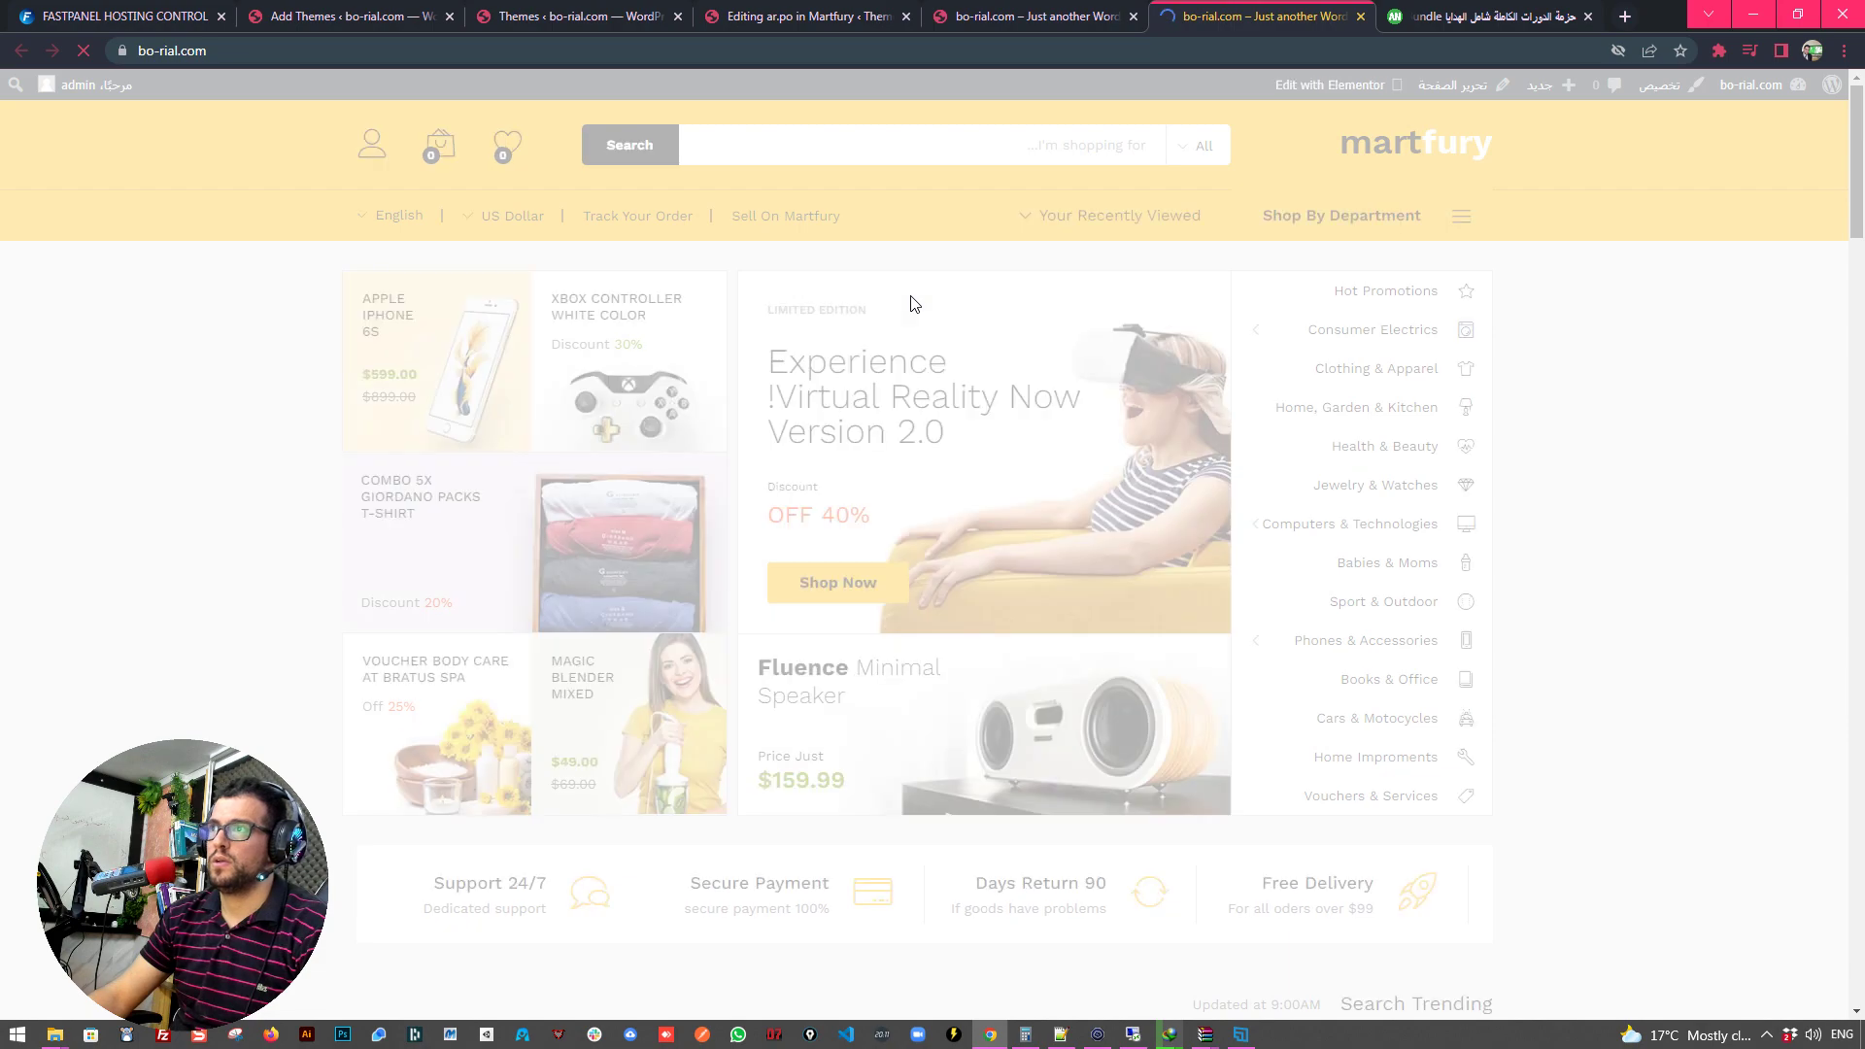
scroll(1589, 518, down, 10)
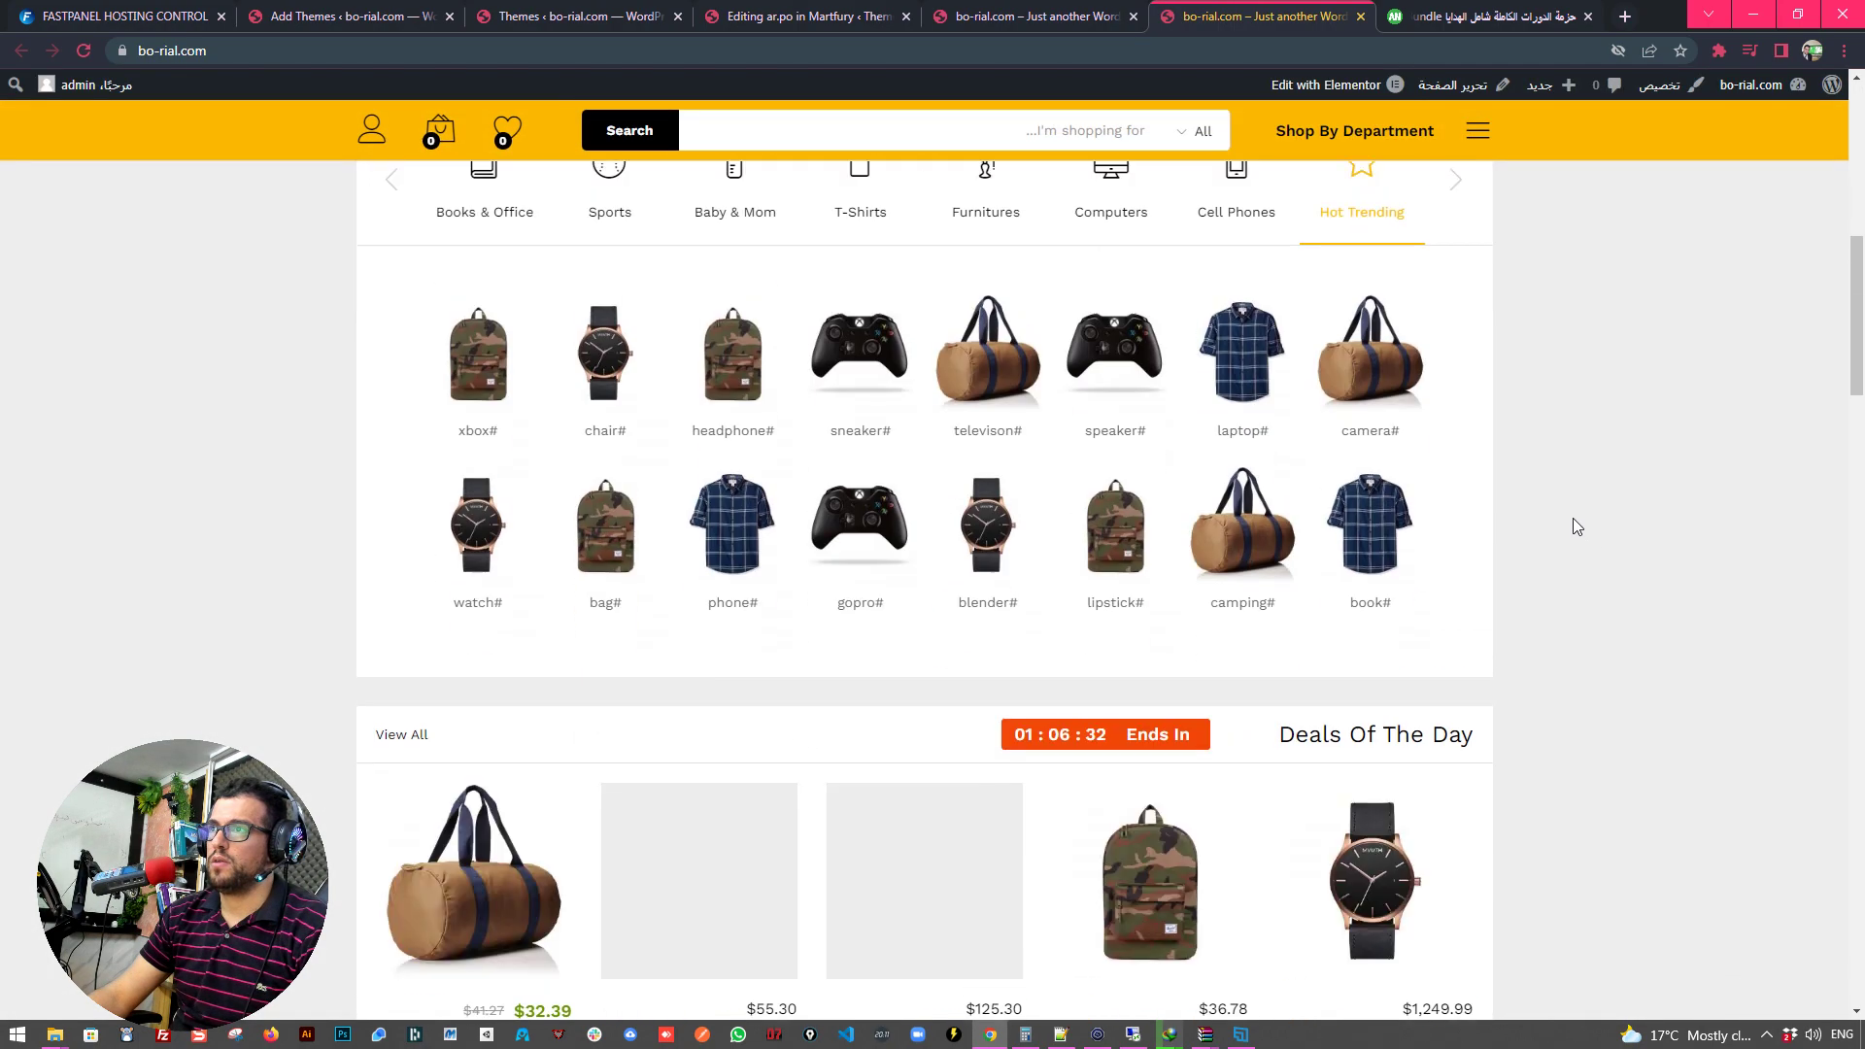
scroll(1554, 505, up, 10)
mouse_move(1315, 326)
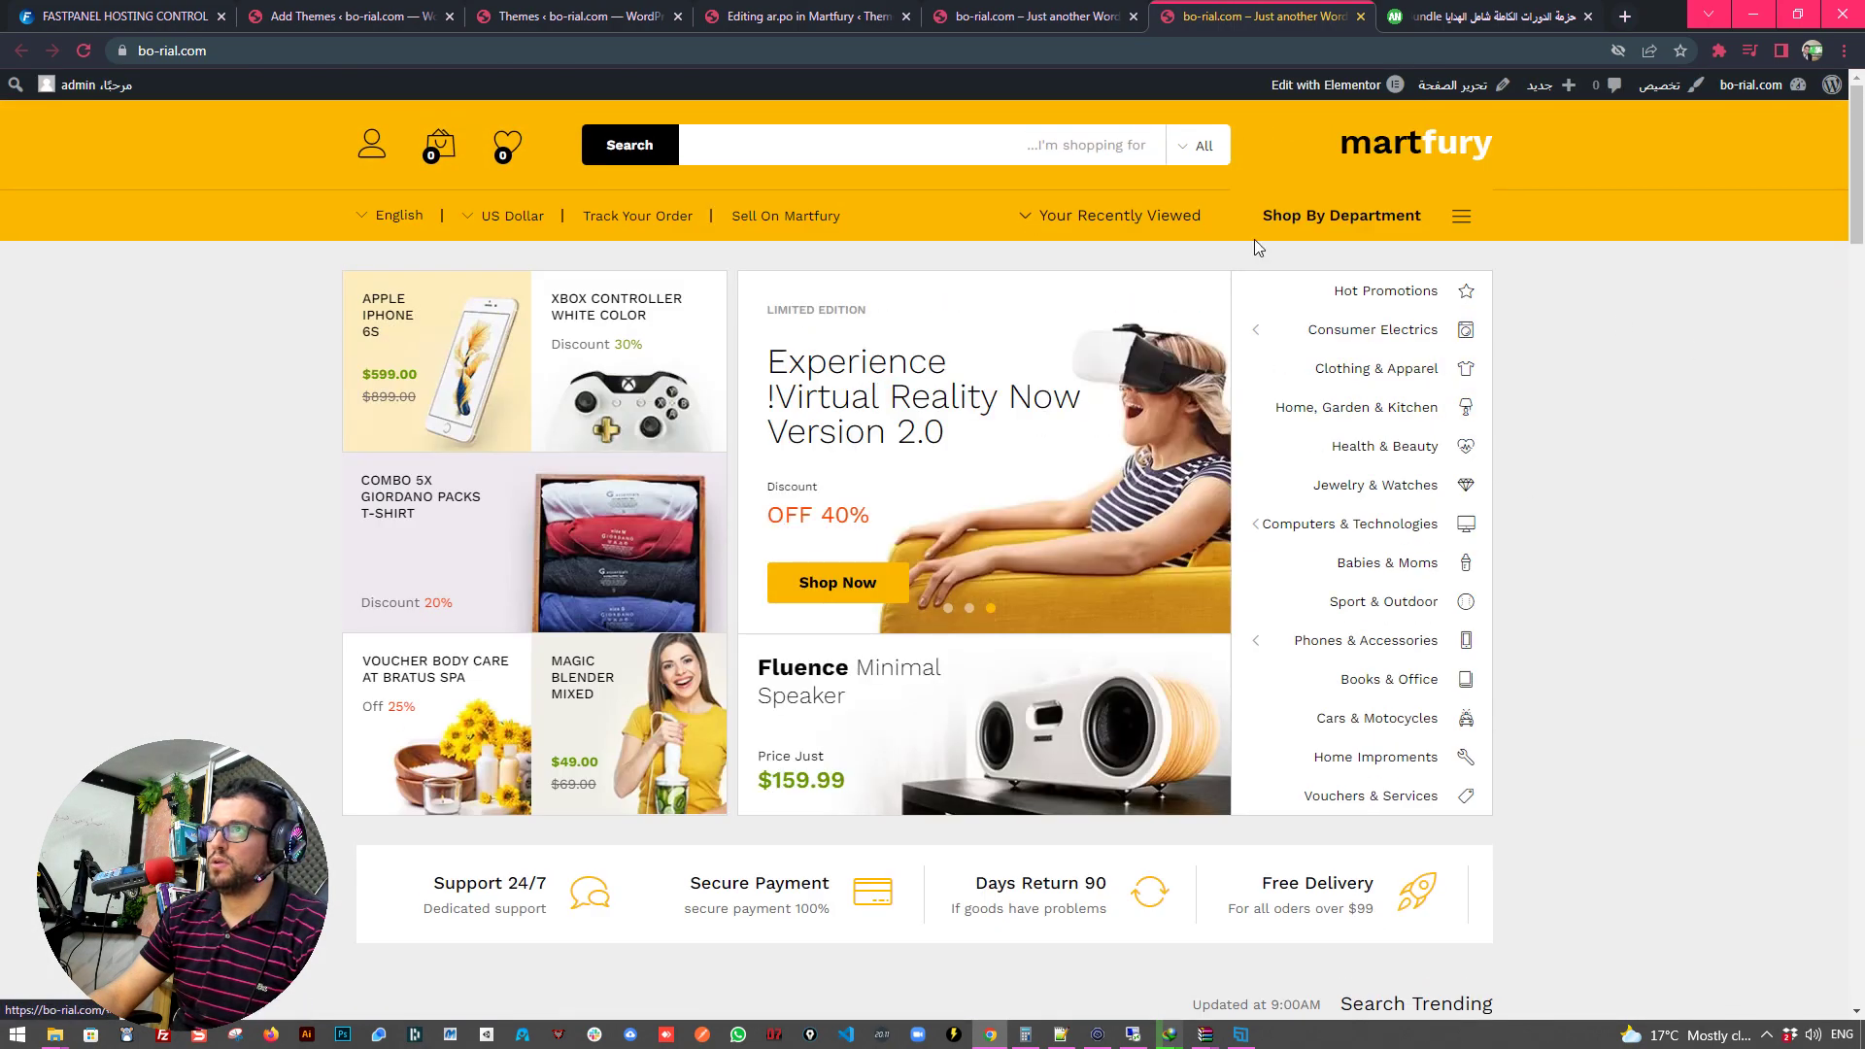
scroll(1321, 253, down, 8)
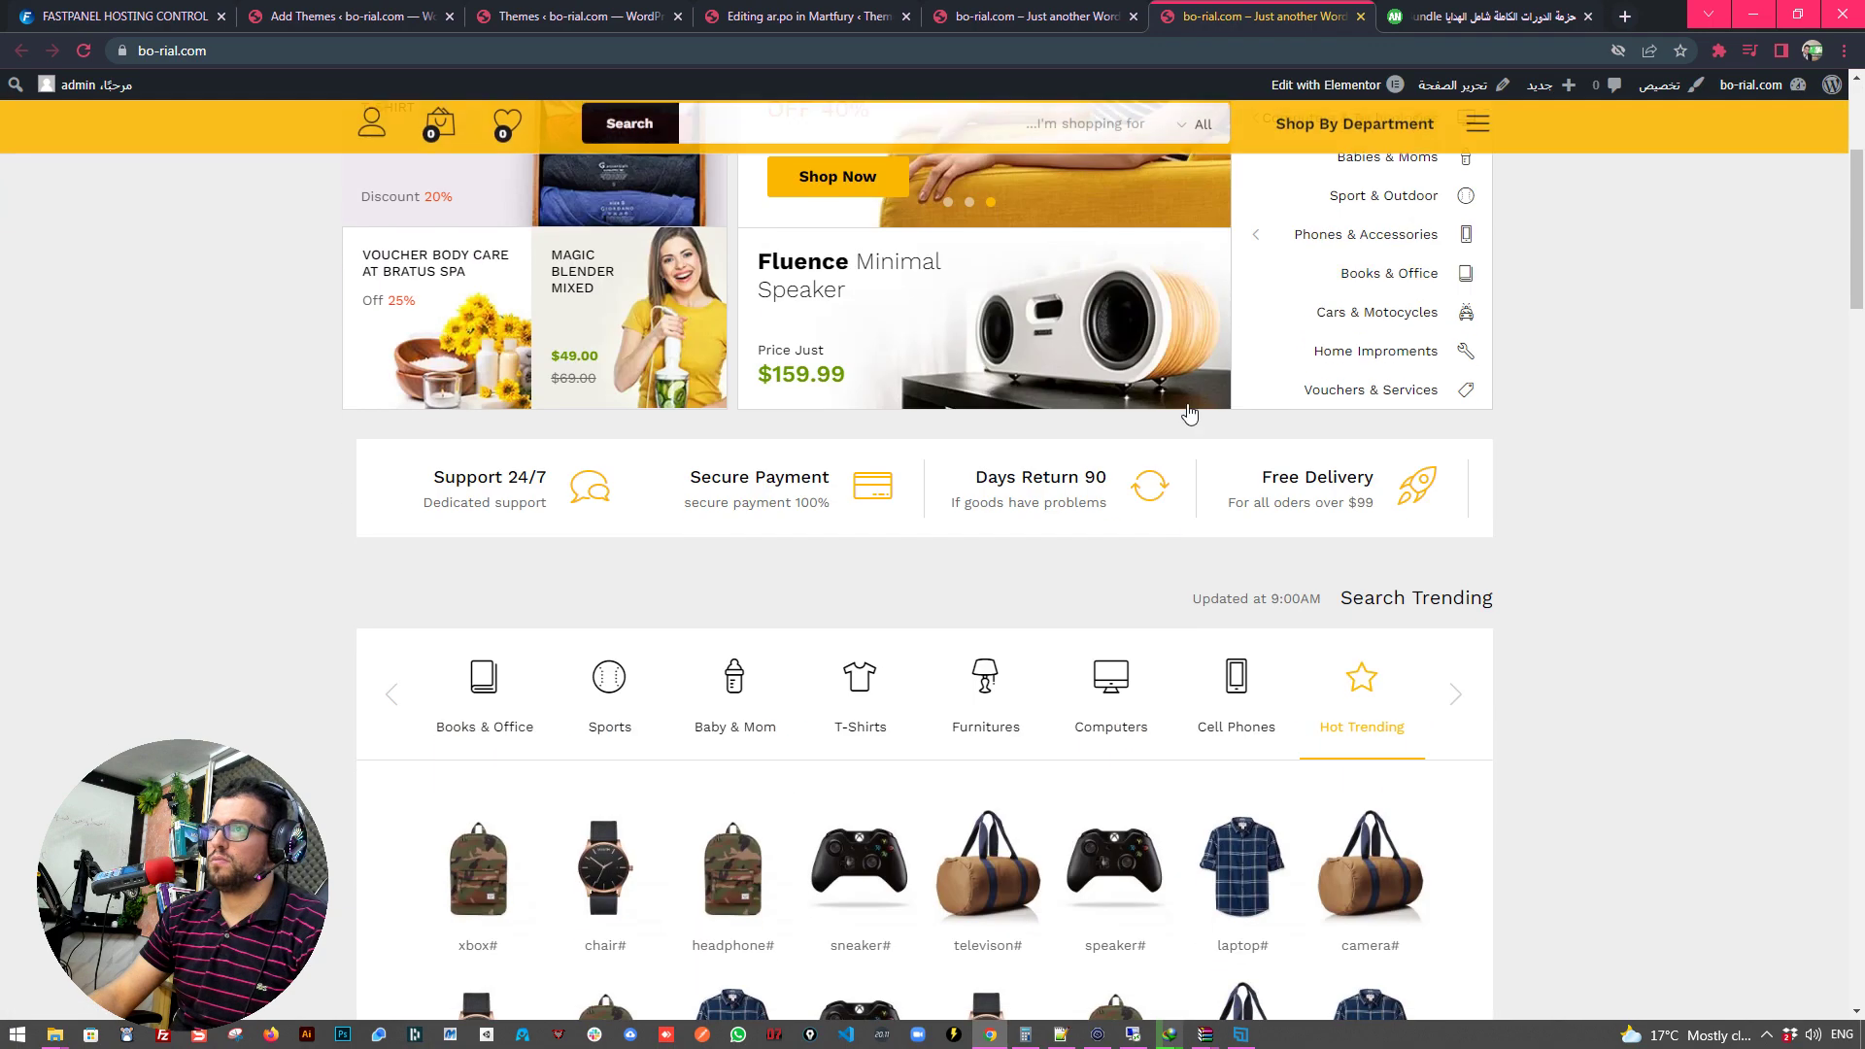
click(1123, 506)
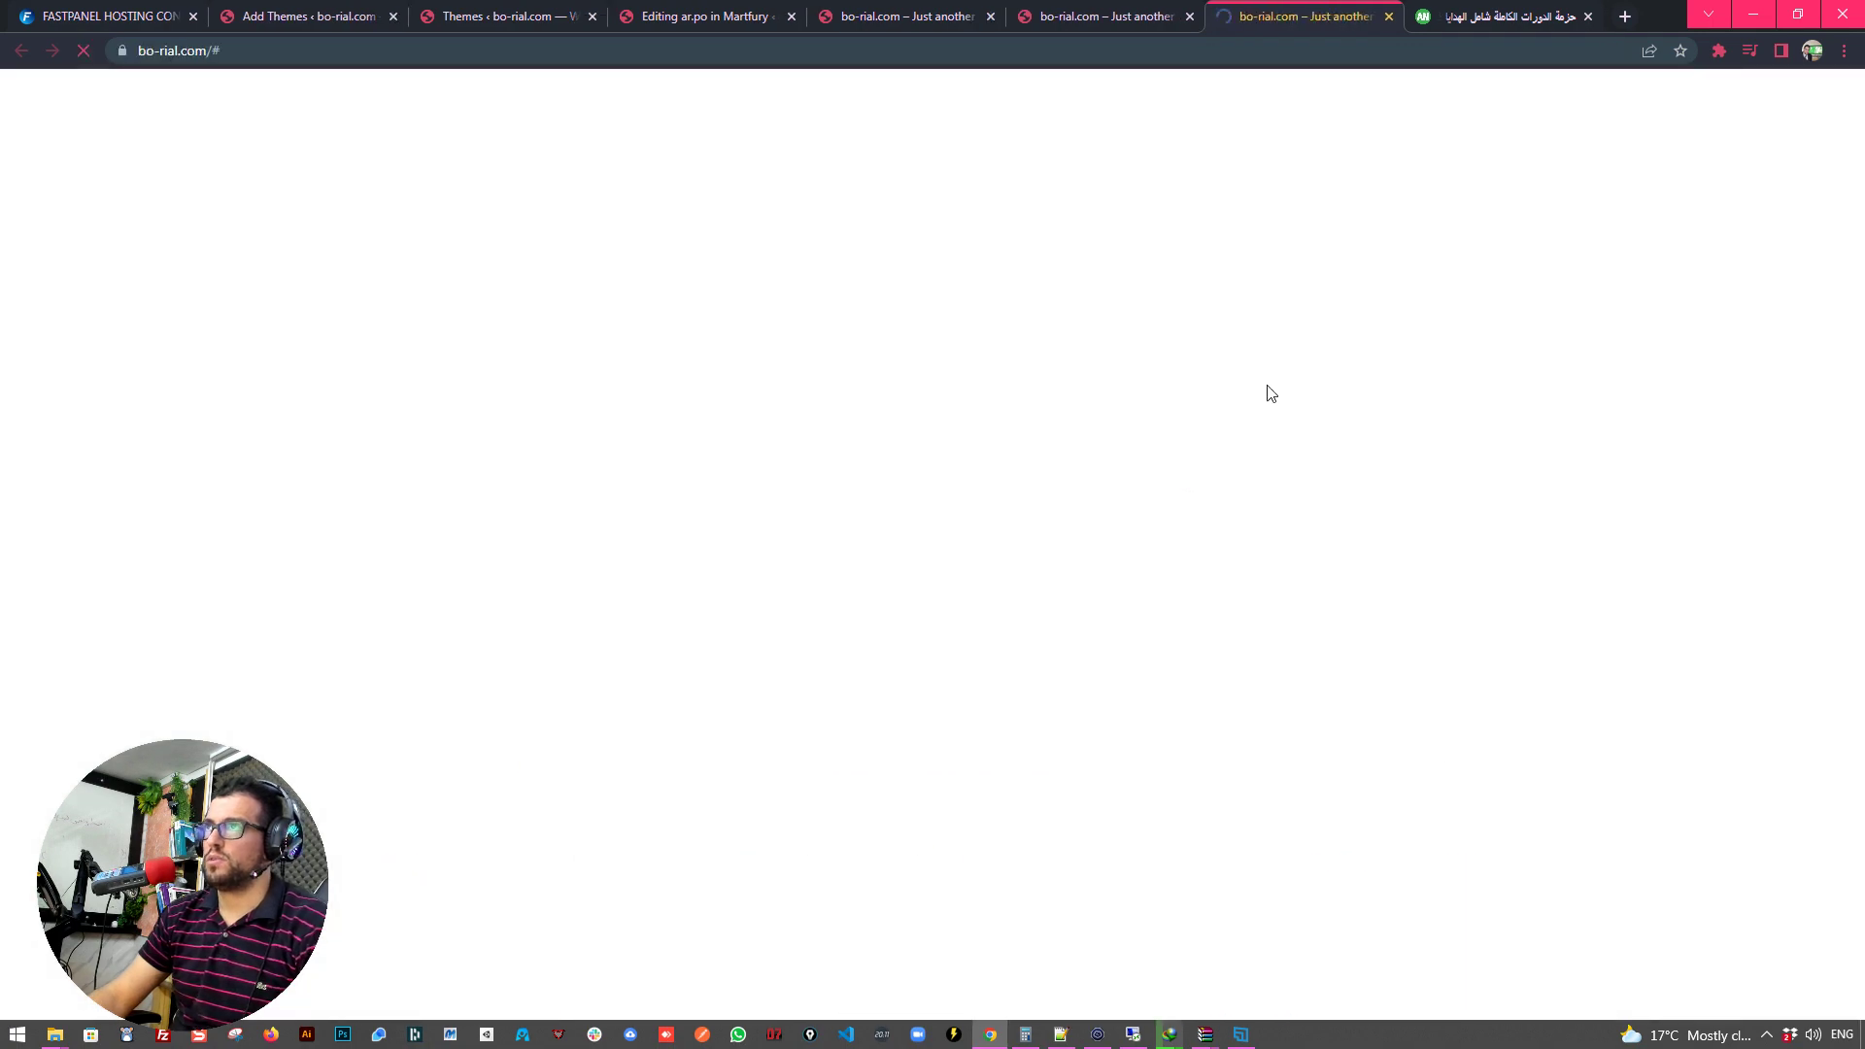
scroll(1037, 554, down, 15)
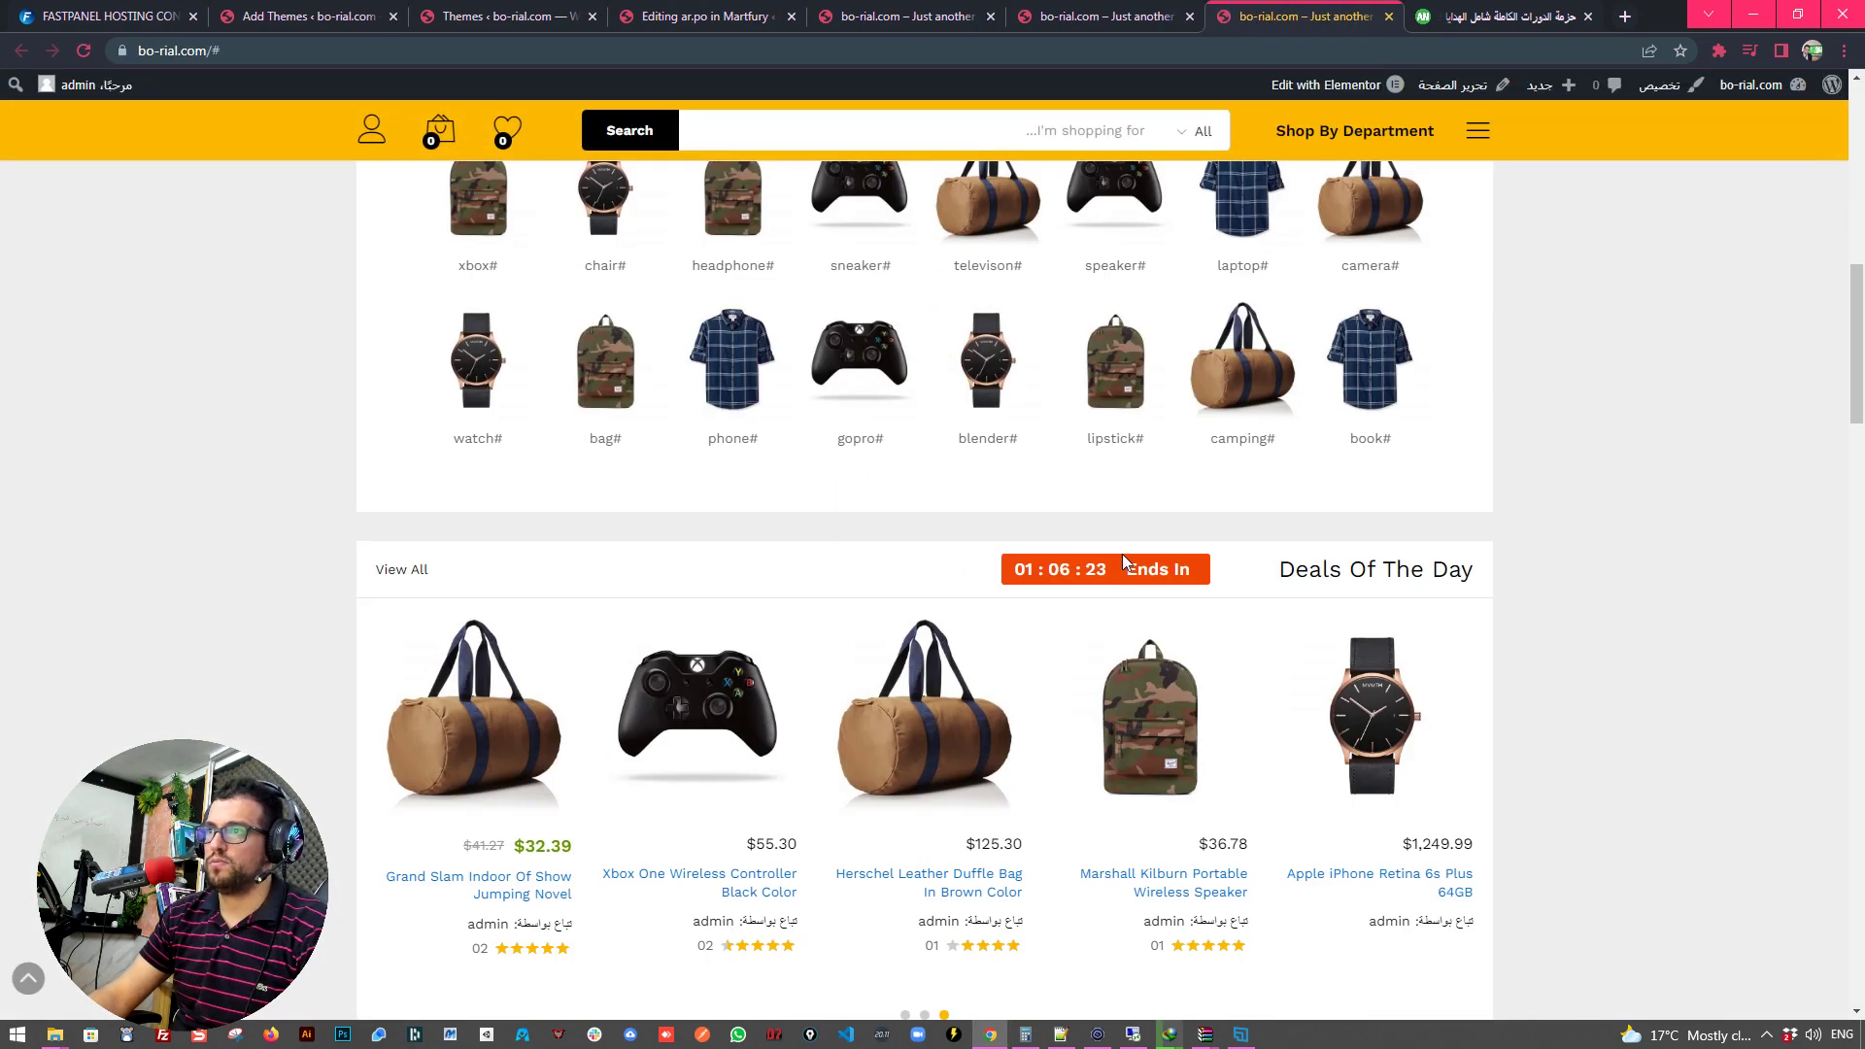
scroll(1154, 301, up, 2)
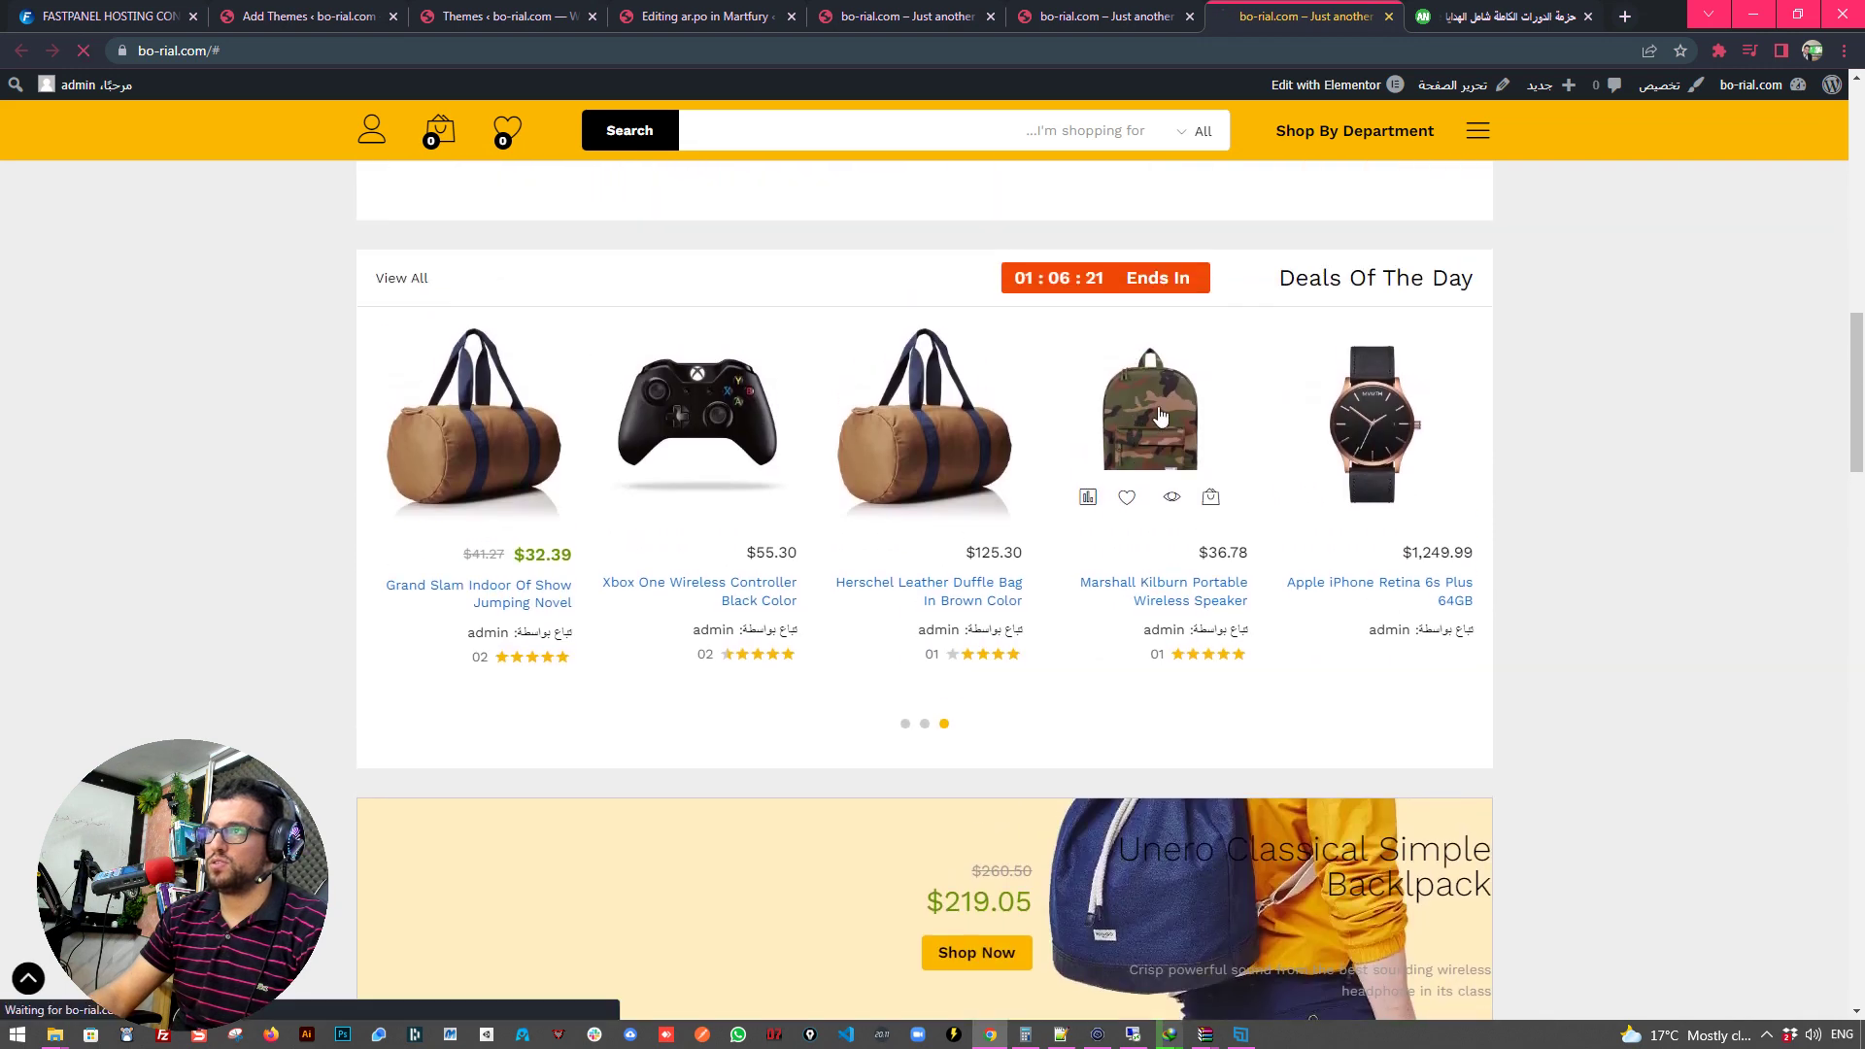
click(1184, 400)
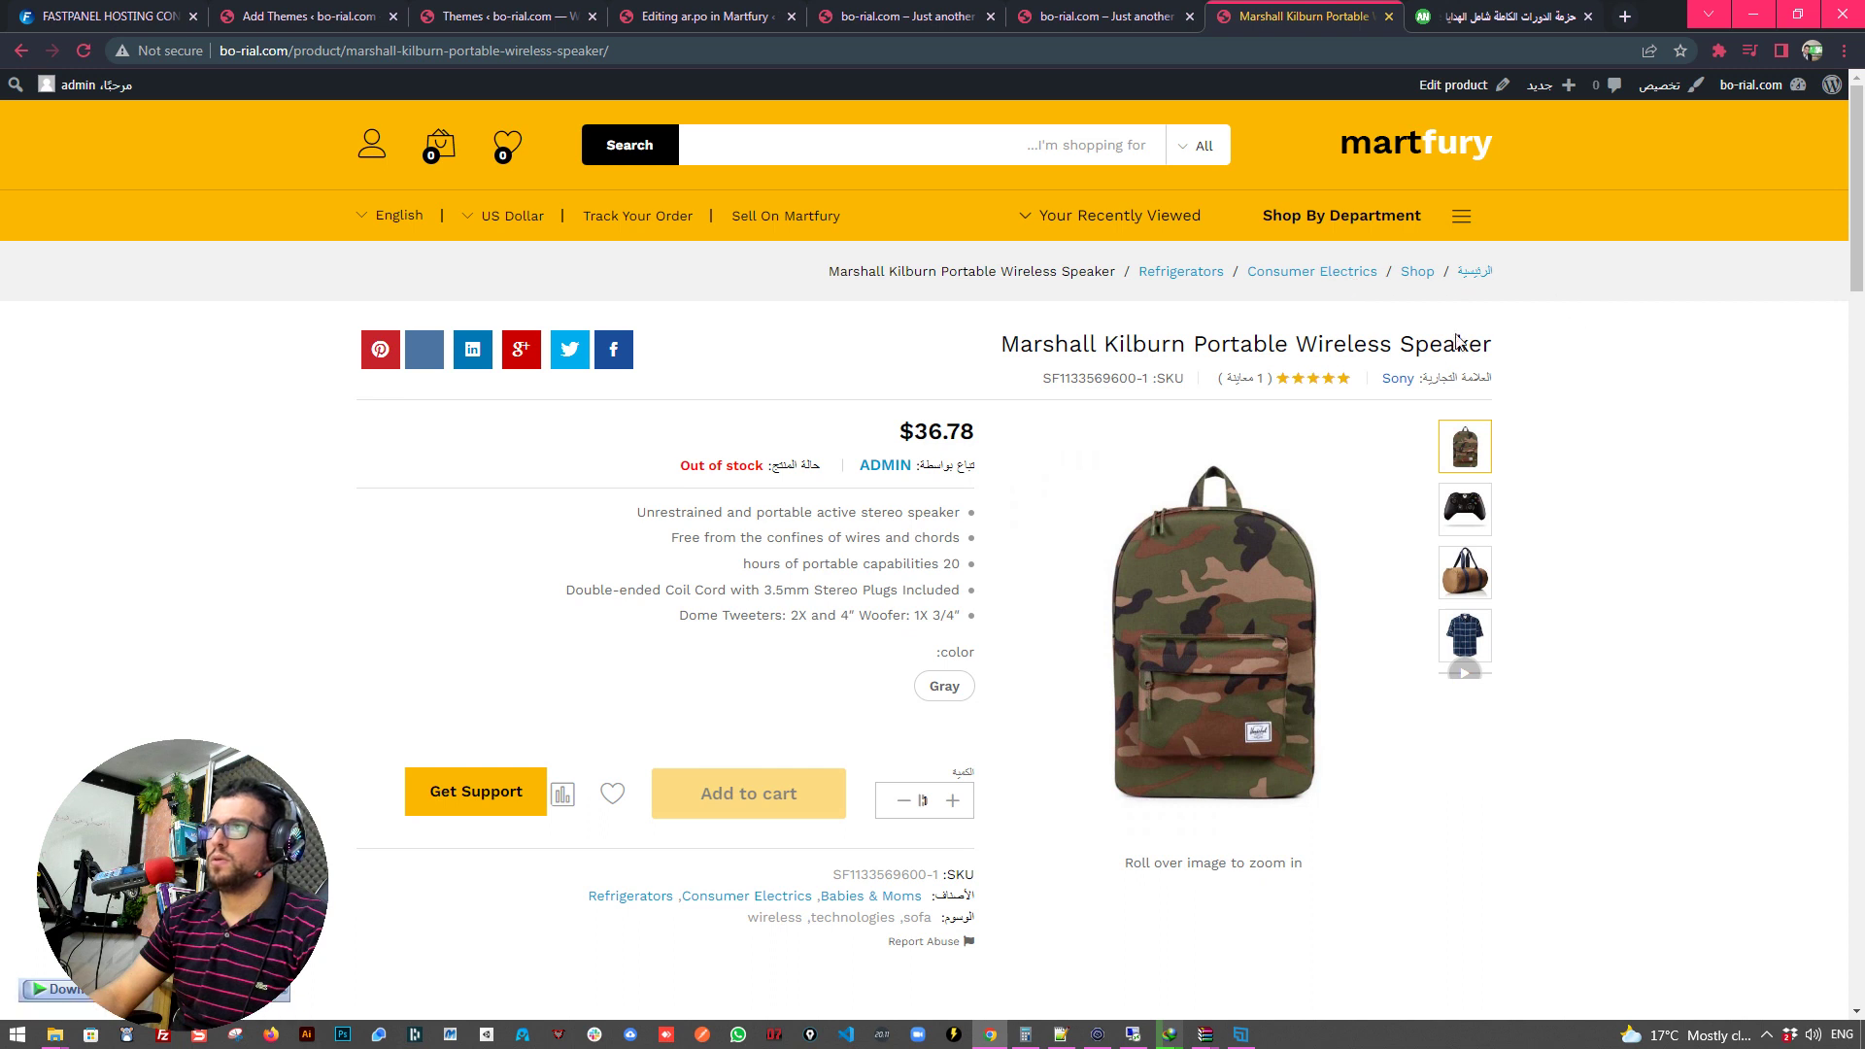
Add the Marshall Kilburn speaker in Gray to the cart and open the cart.
scroll(783, 789, down, 2)
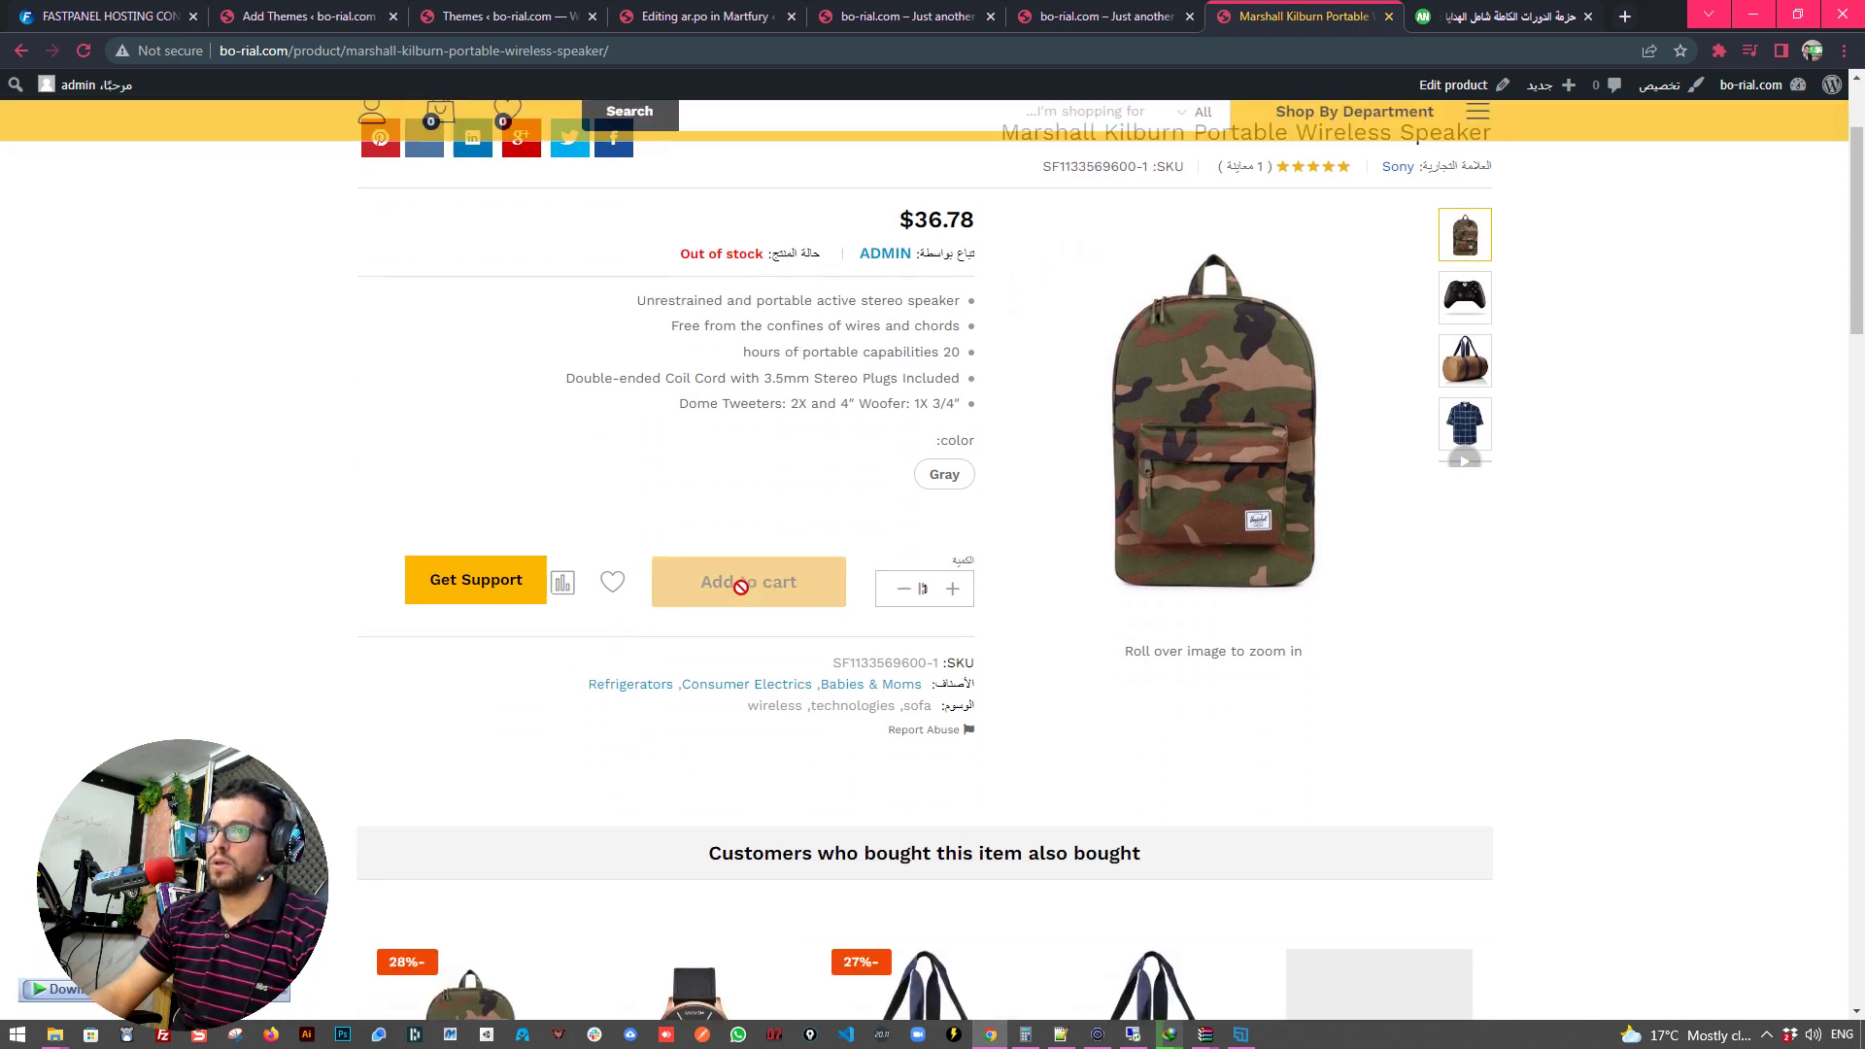
click(944, 476)
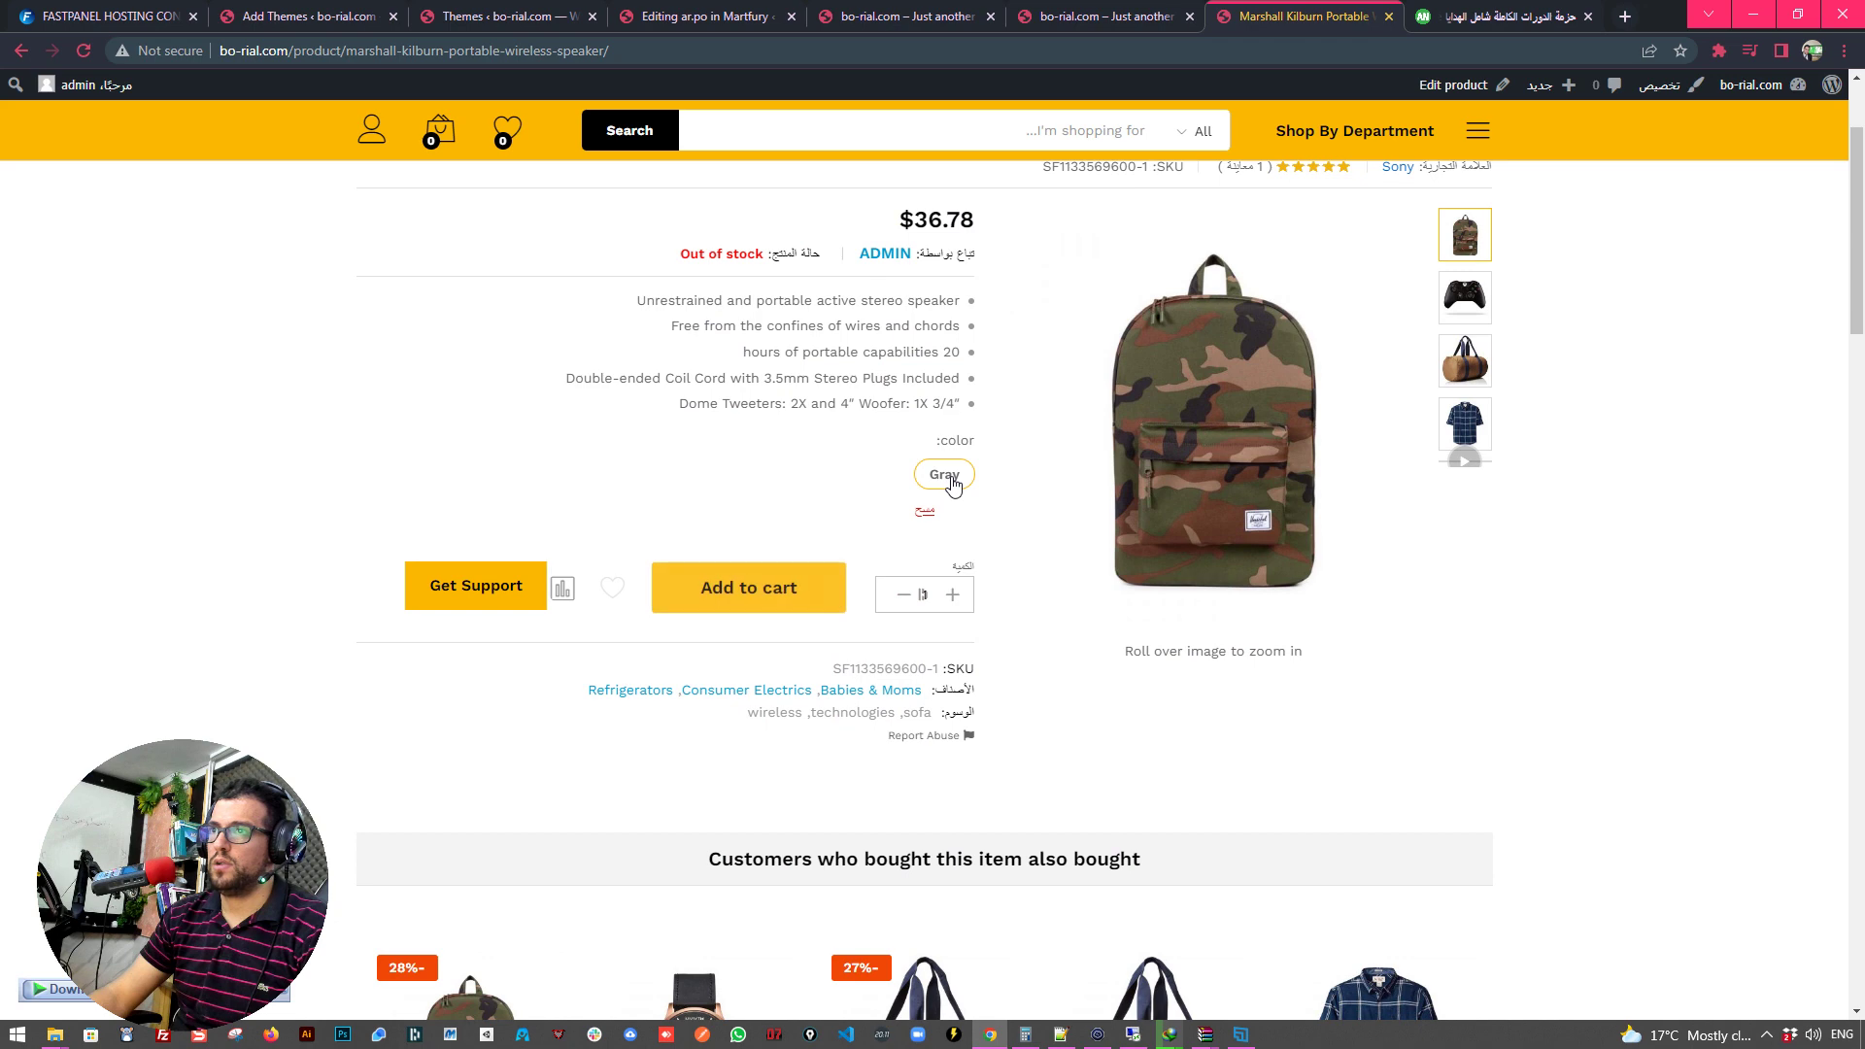
click(770, 595)
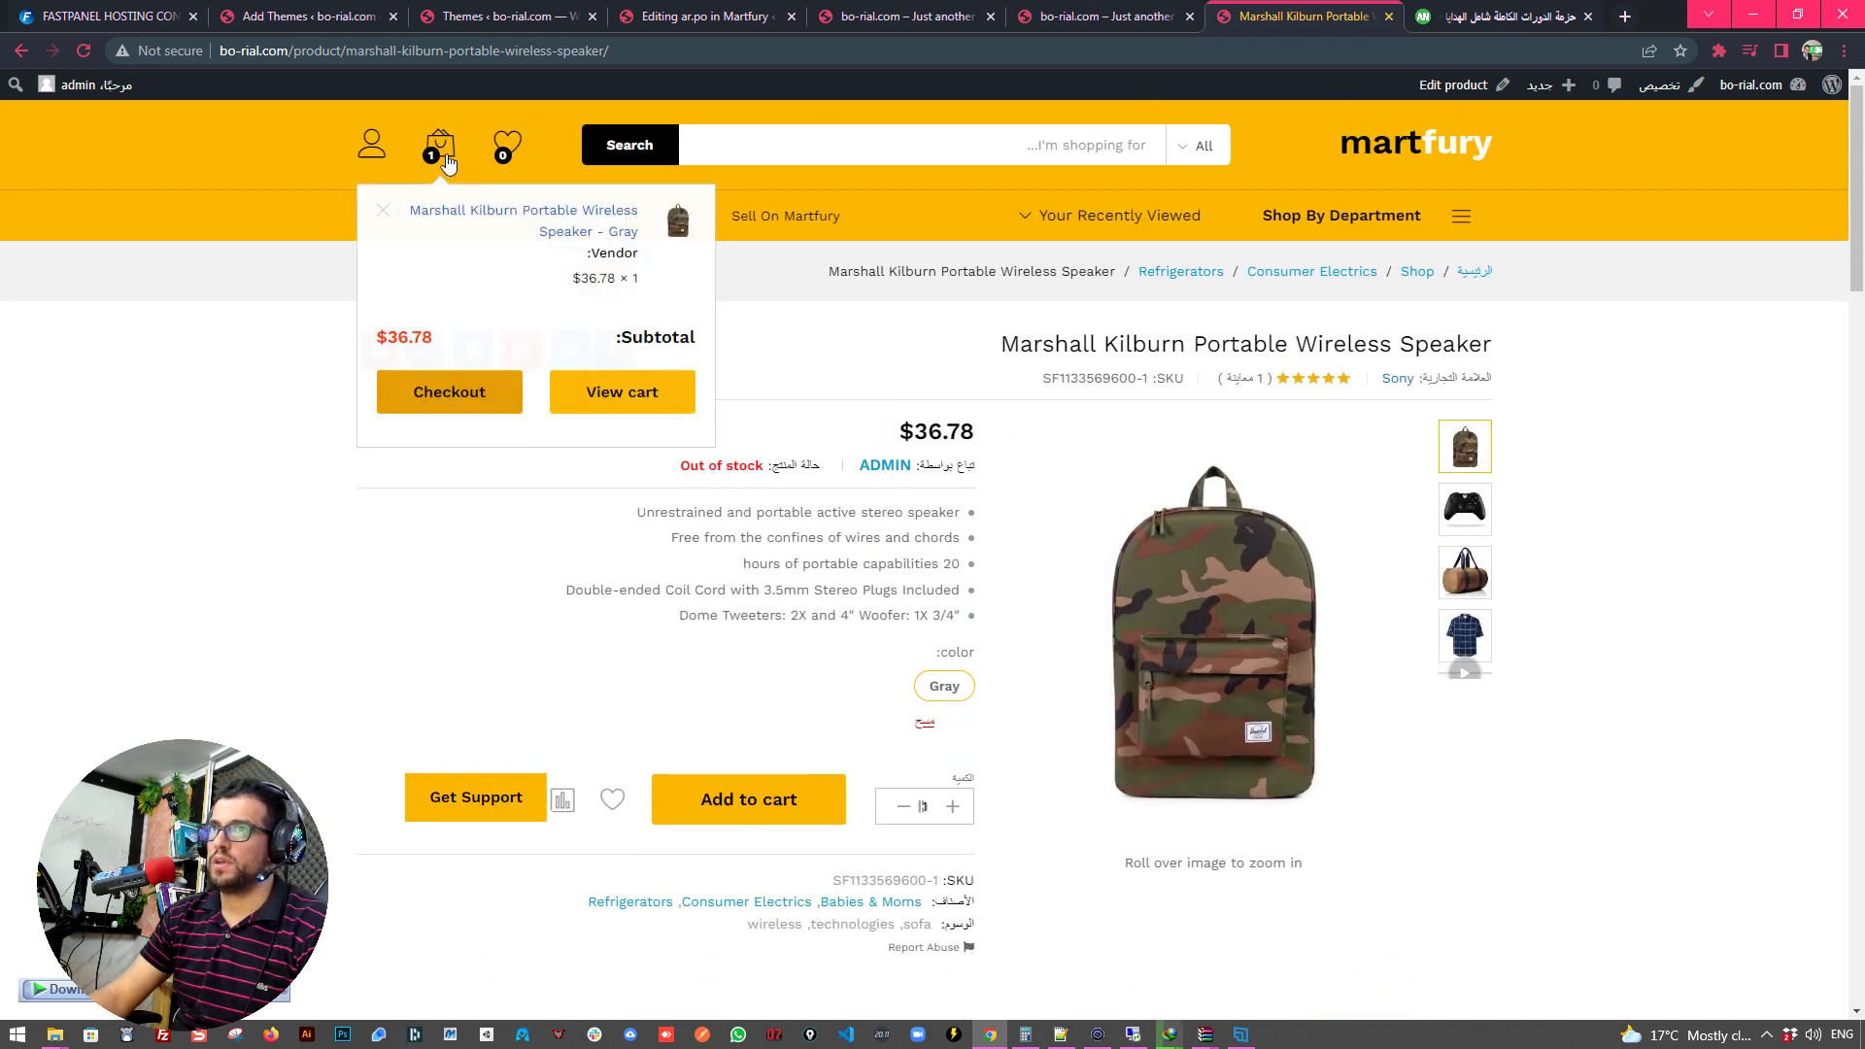
click(644, 391)
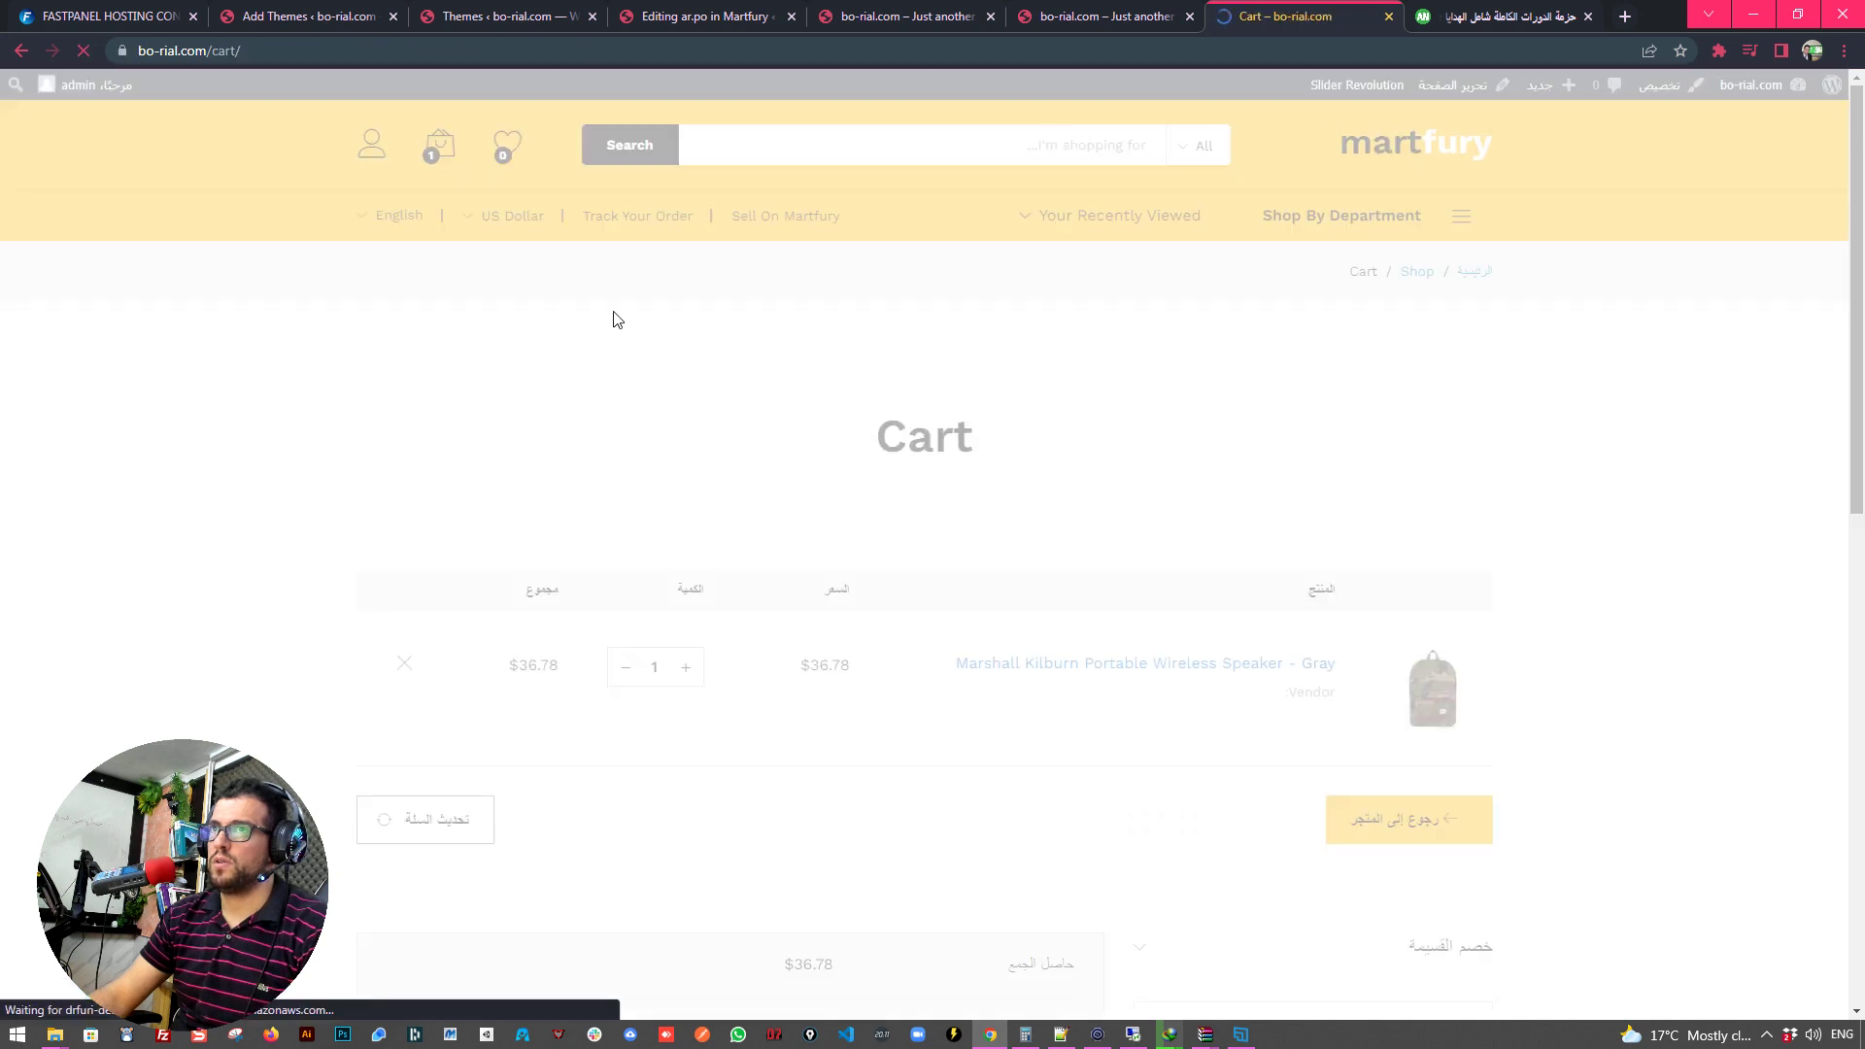
Proceed from the cart to the Checkout page and review billing and order summary.
scroll(473, 610, down, 3)
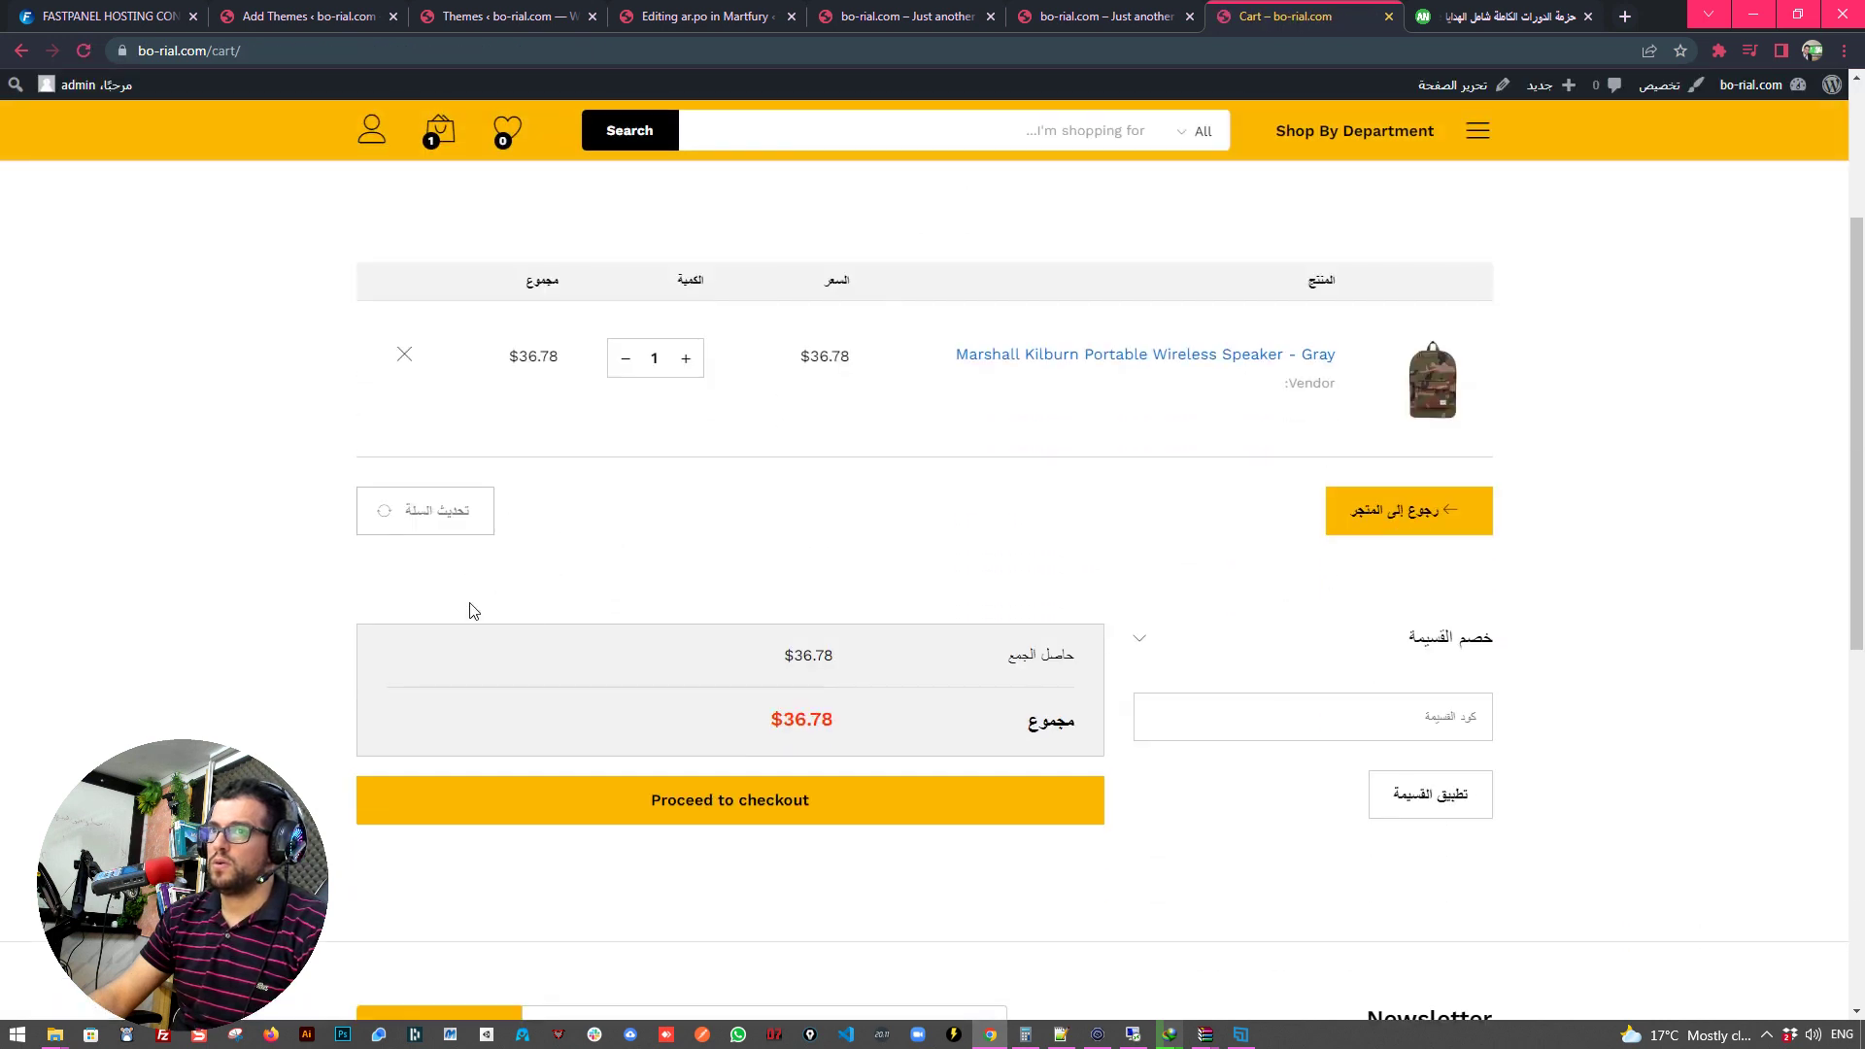
click(878, 807)
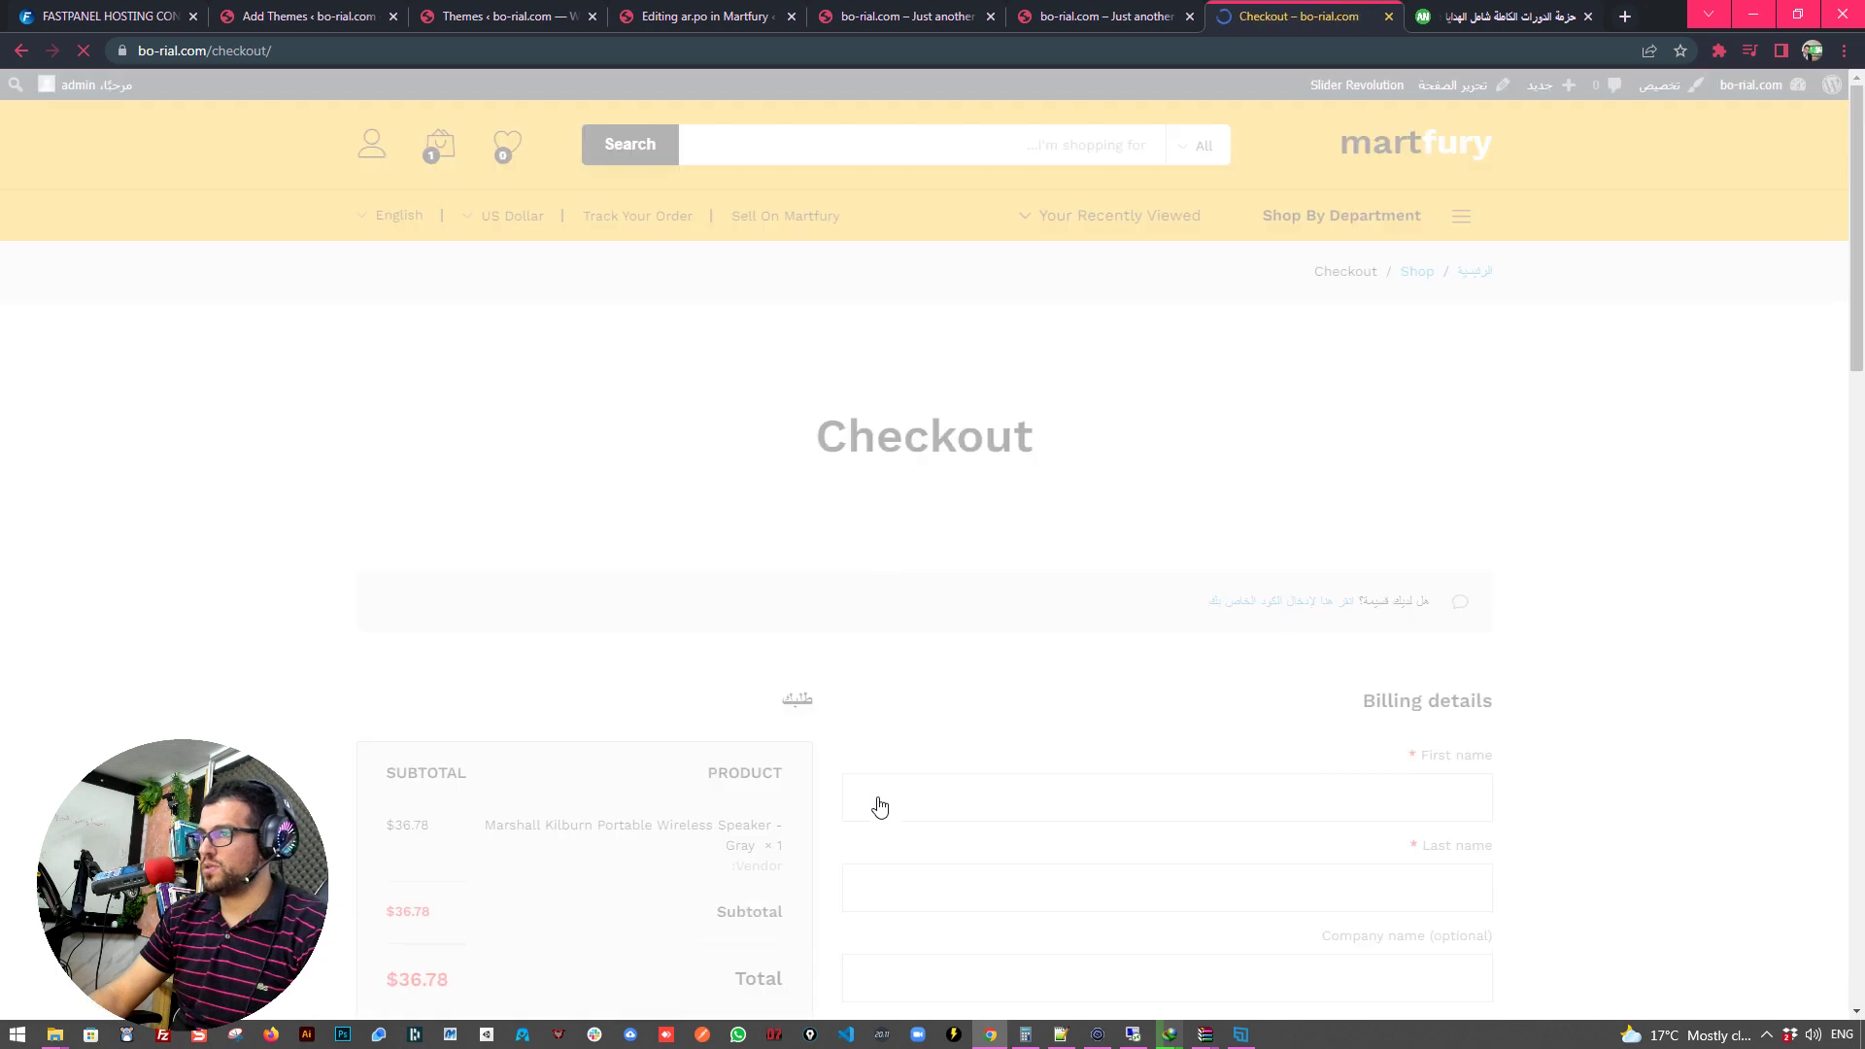
scroll(709, 646, down, 6)
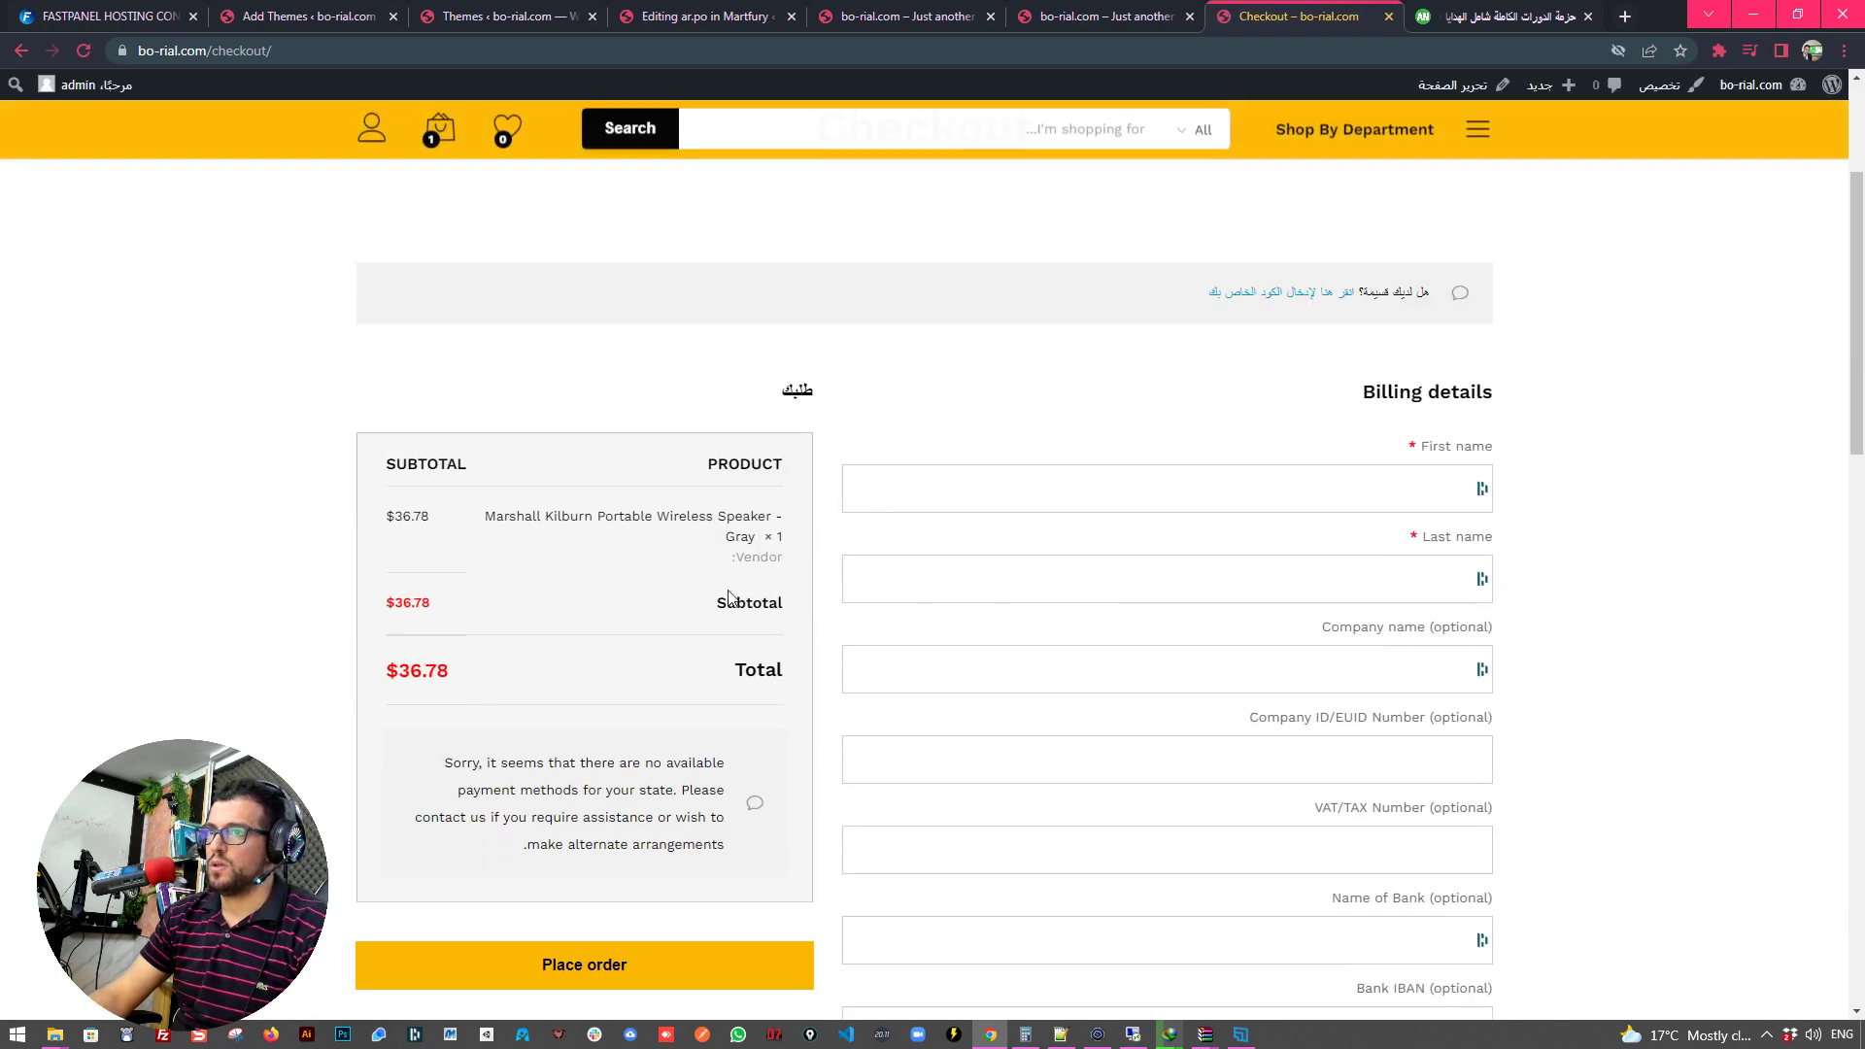
scroll(709, 639, up, 6)
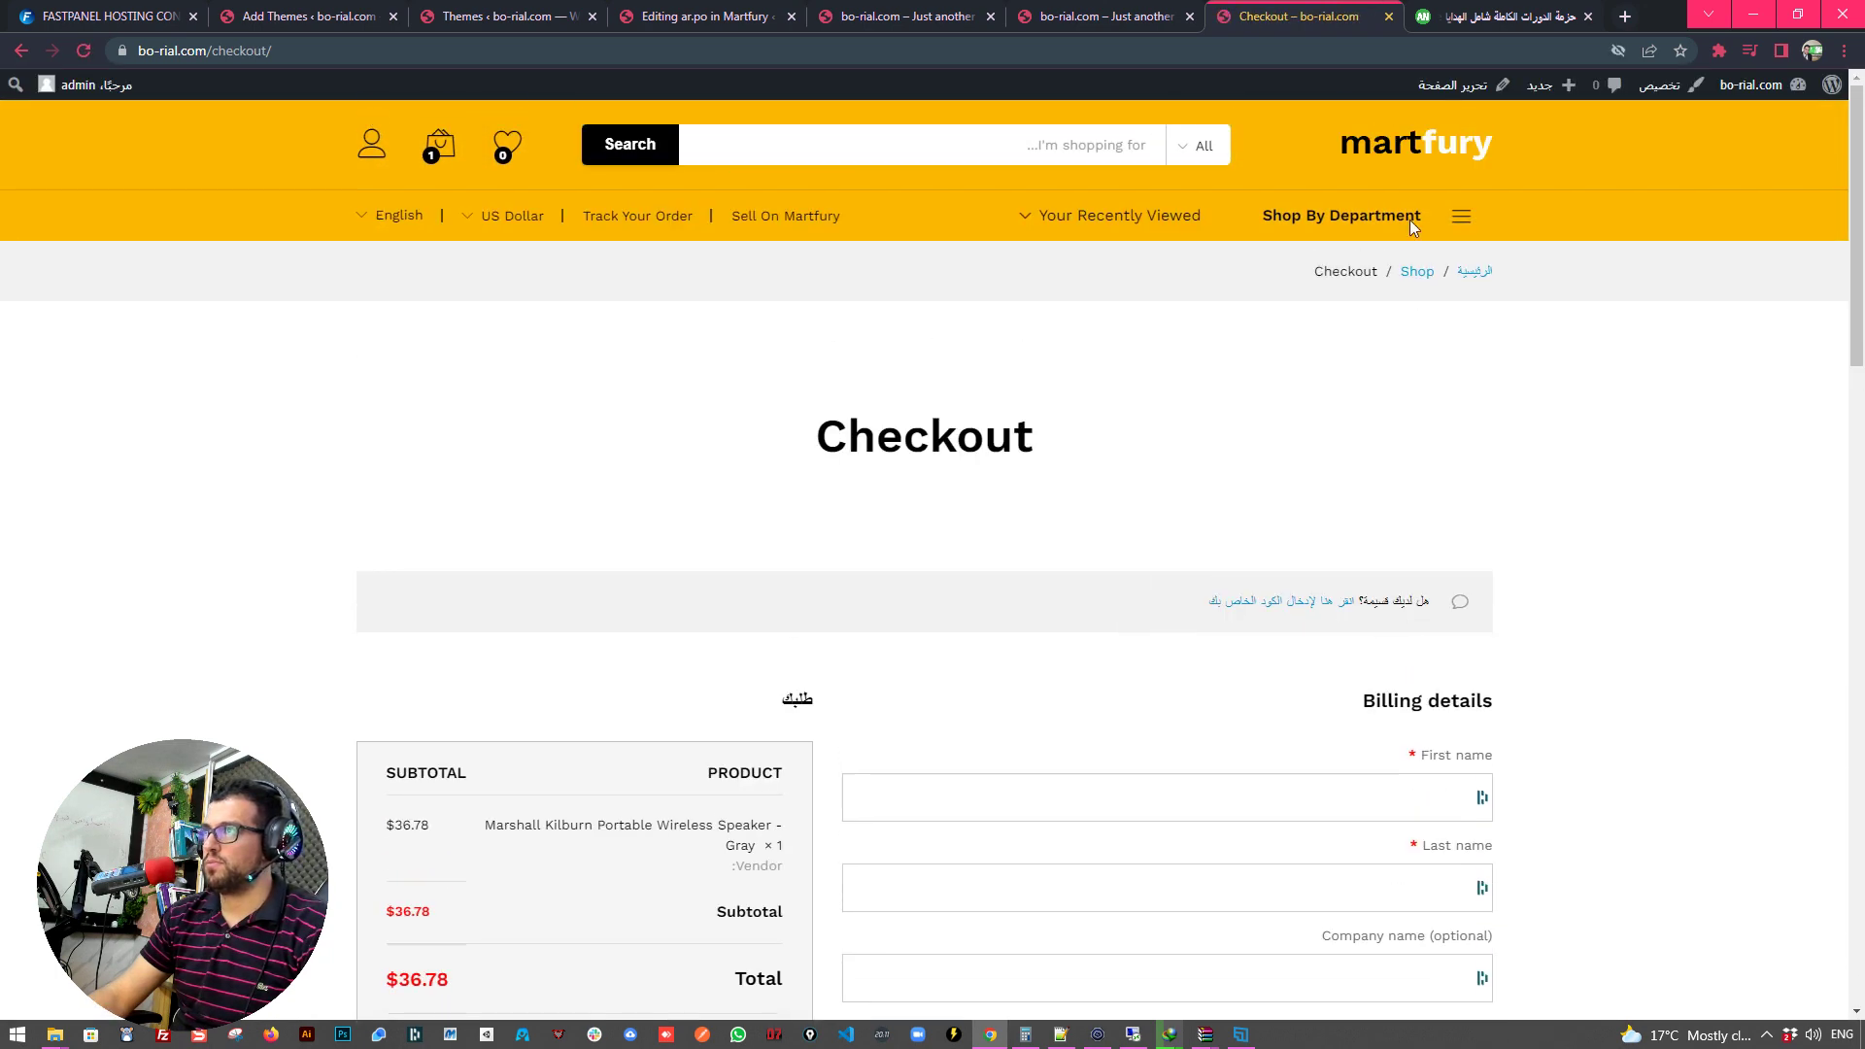
Go from the store home page to the site's admin dashboard.
click(1105, 17)
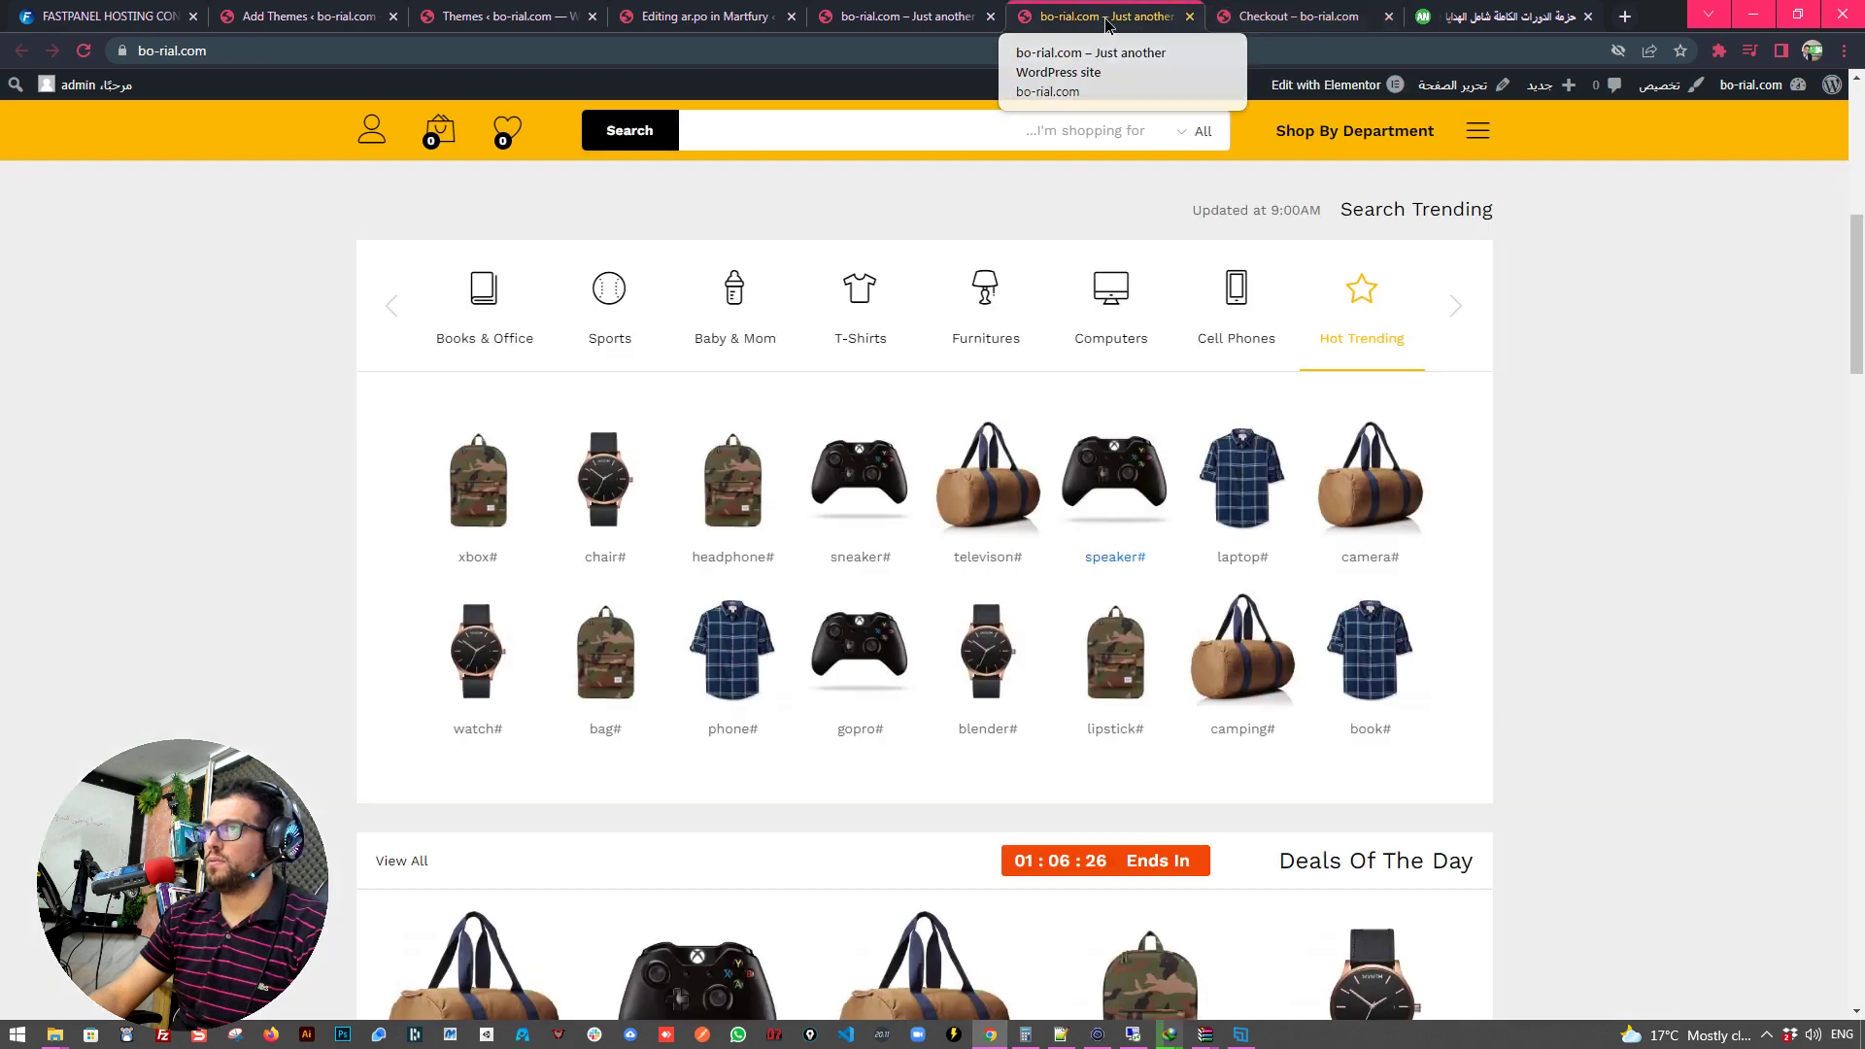
mouse_move(1786, 90)
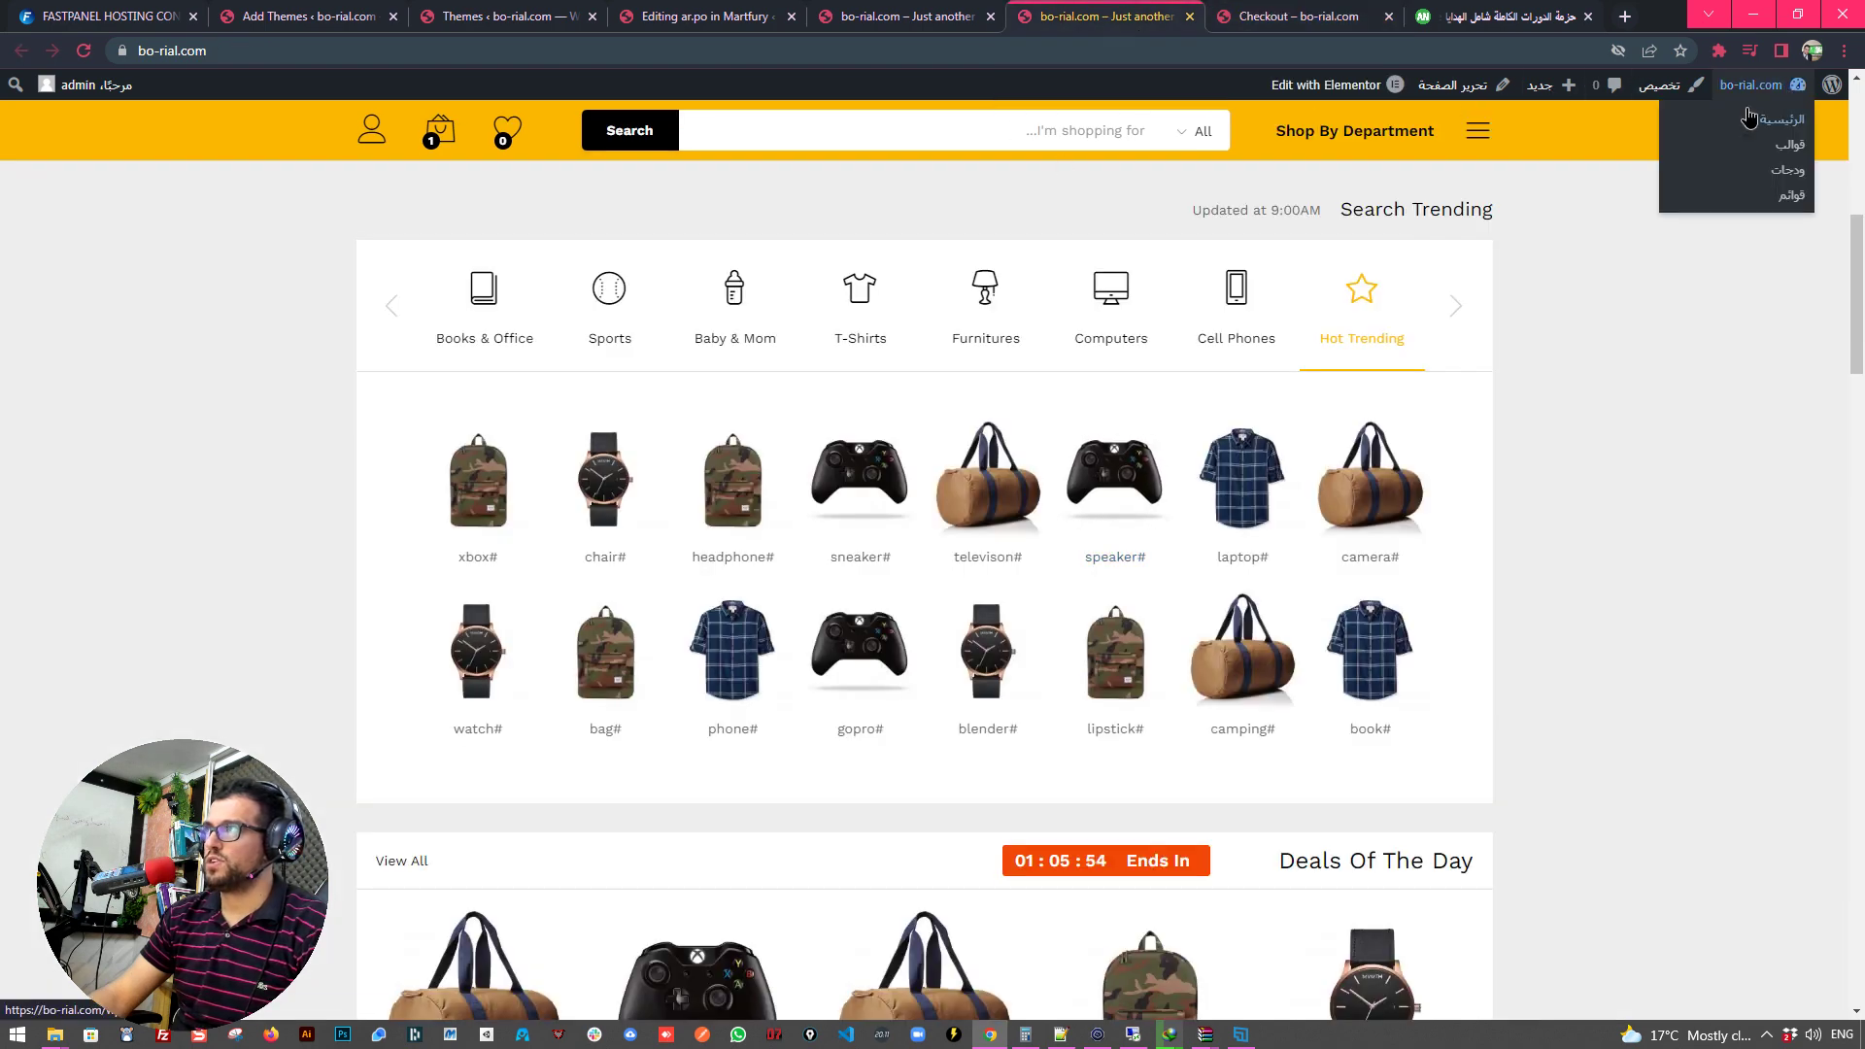
click(1744, 114)
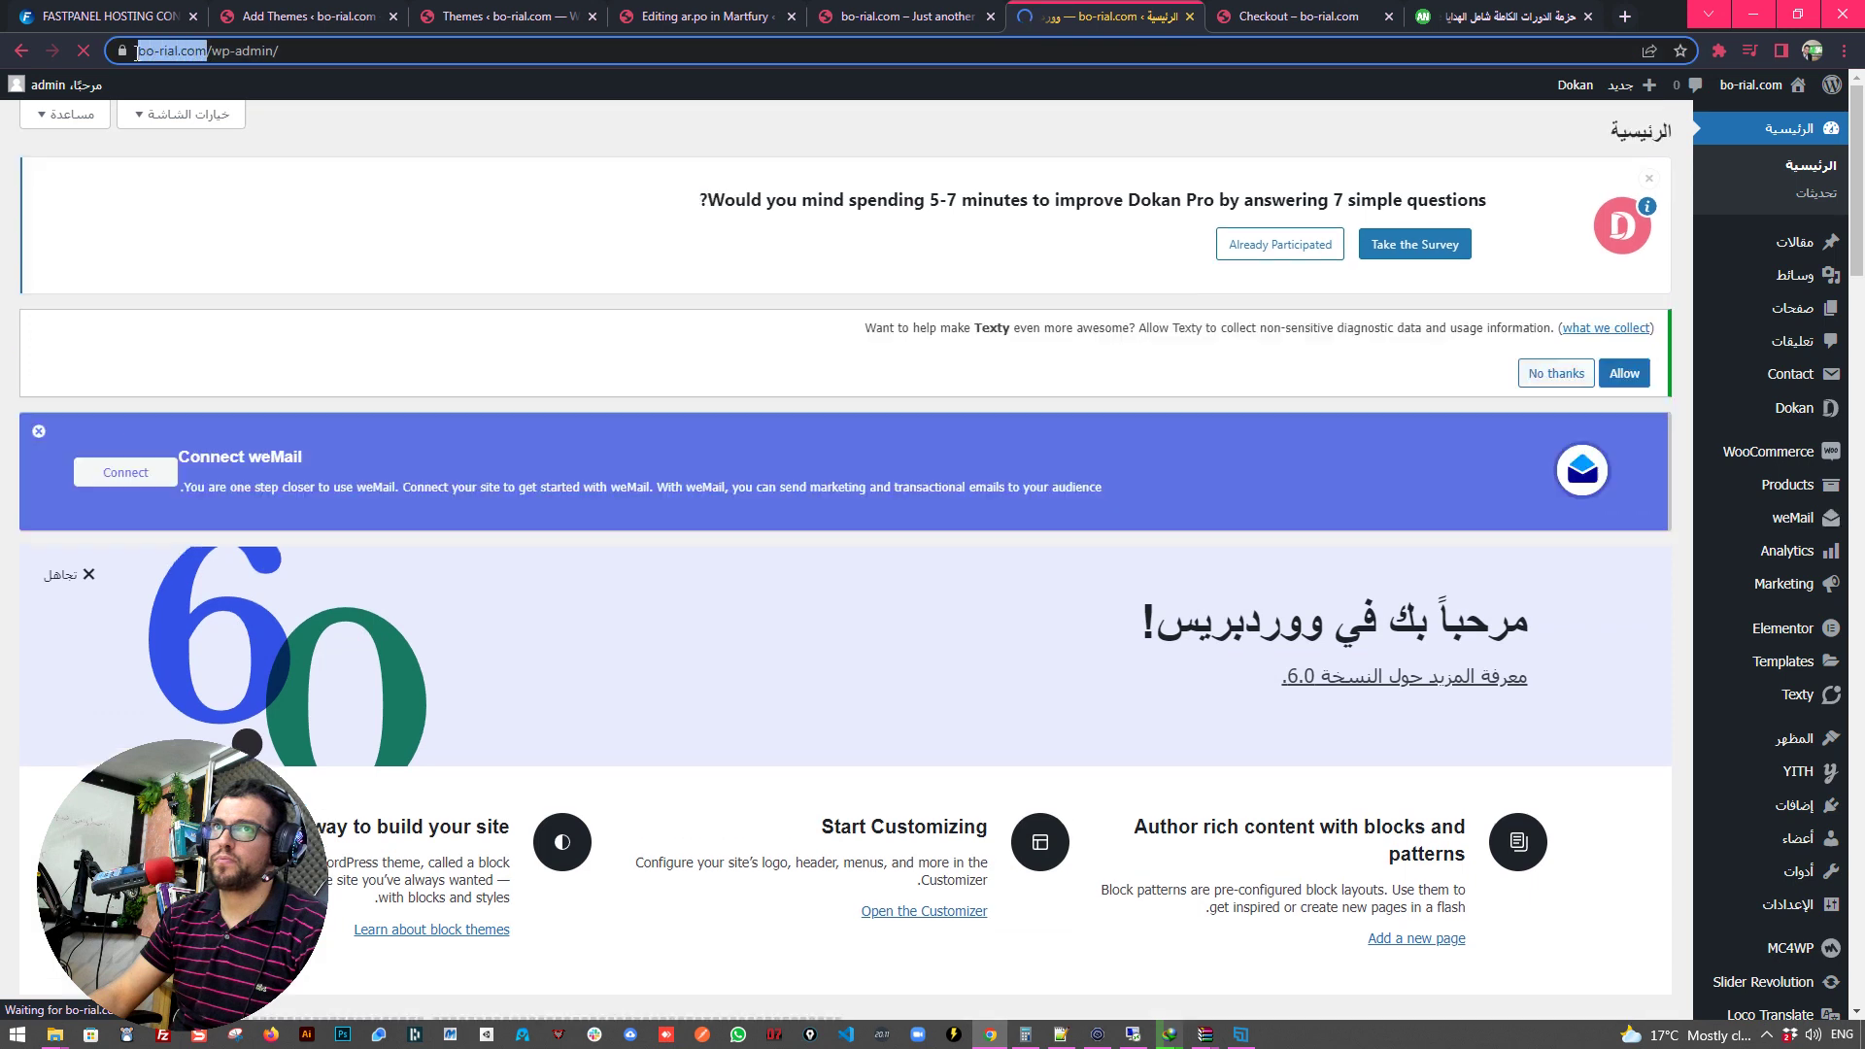
drag(140, 51, 243, 51)
click(183, 50)
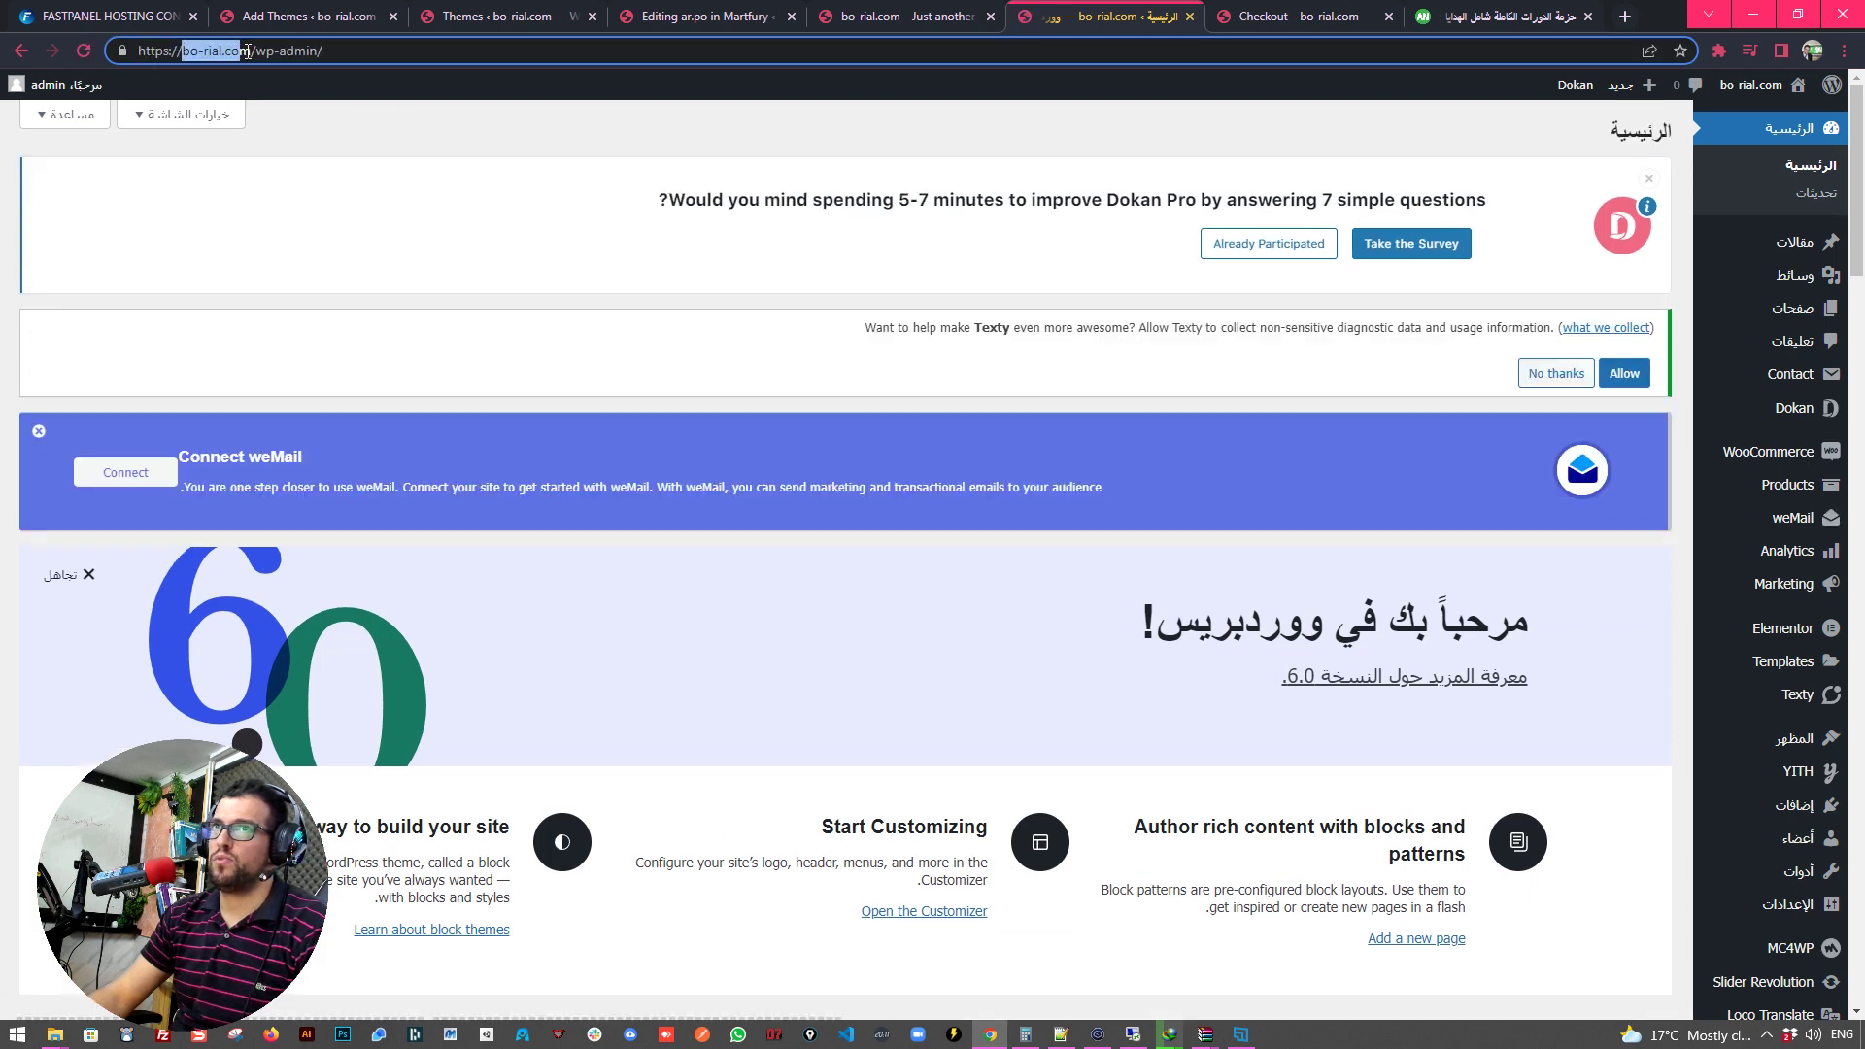
click(714, 265)
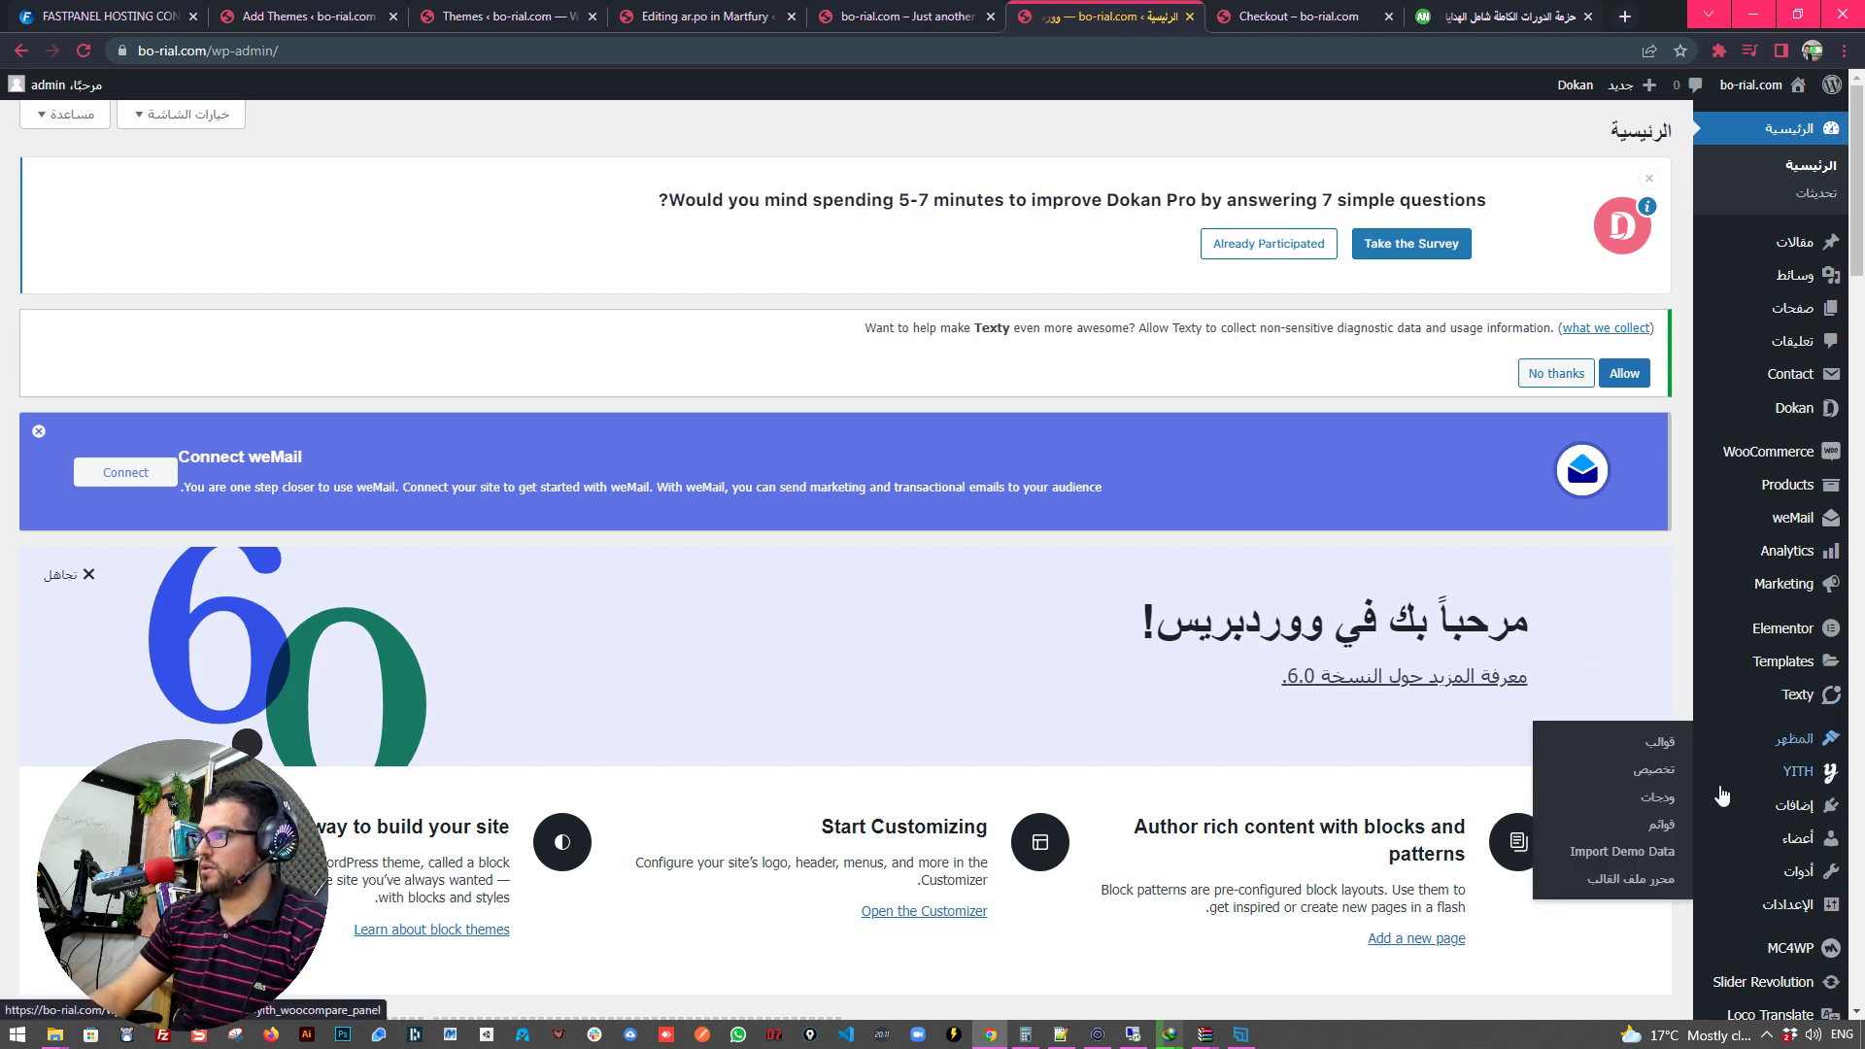
Set Site Language to English (United States) and save the general settings.
mouse_move(1766, 918)
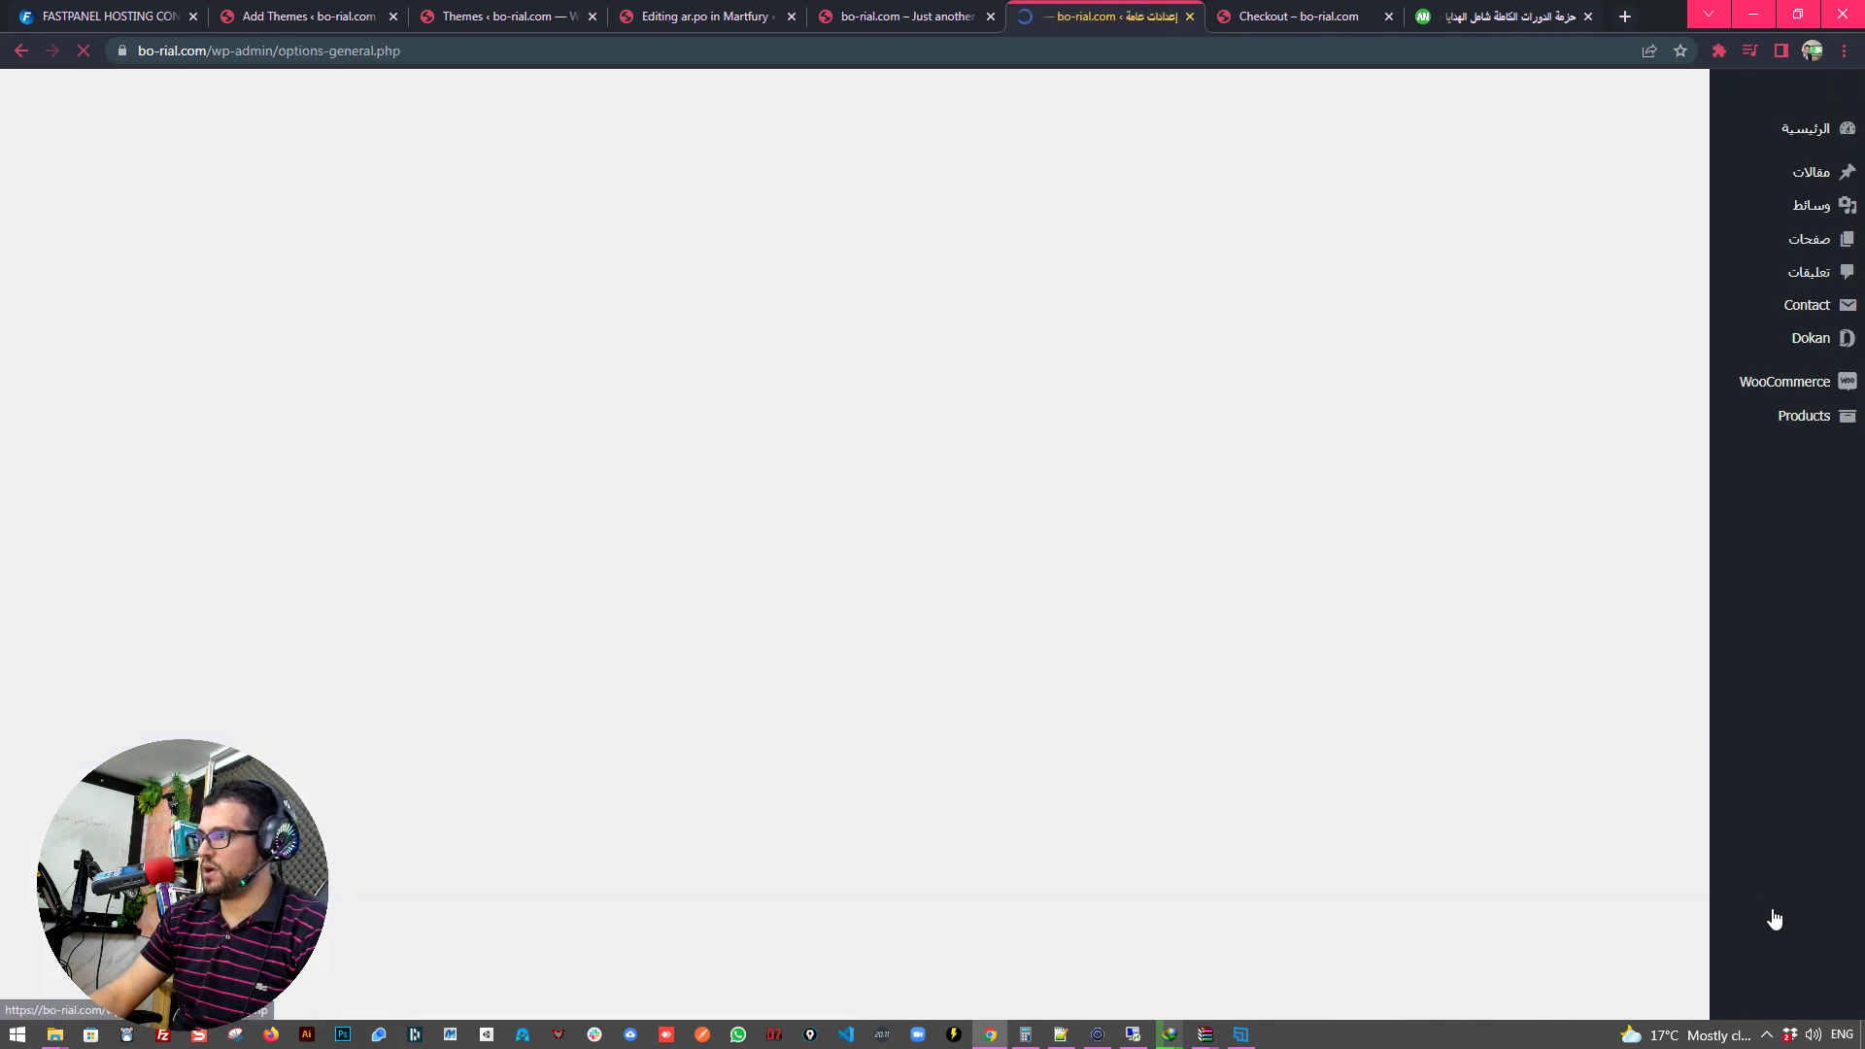
scroll(1447, 707, down, 3)
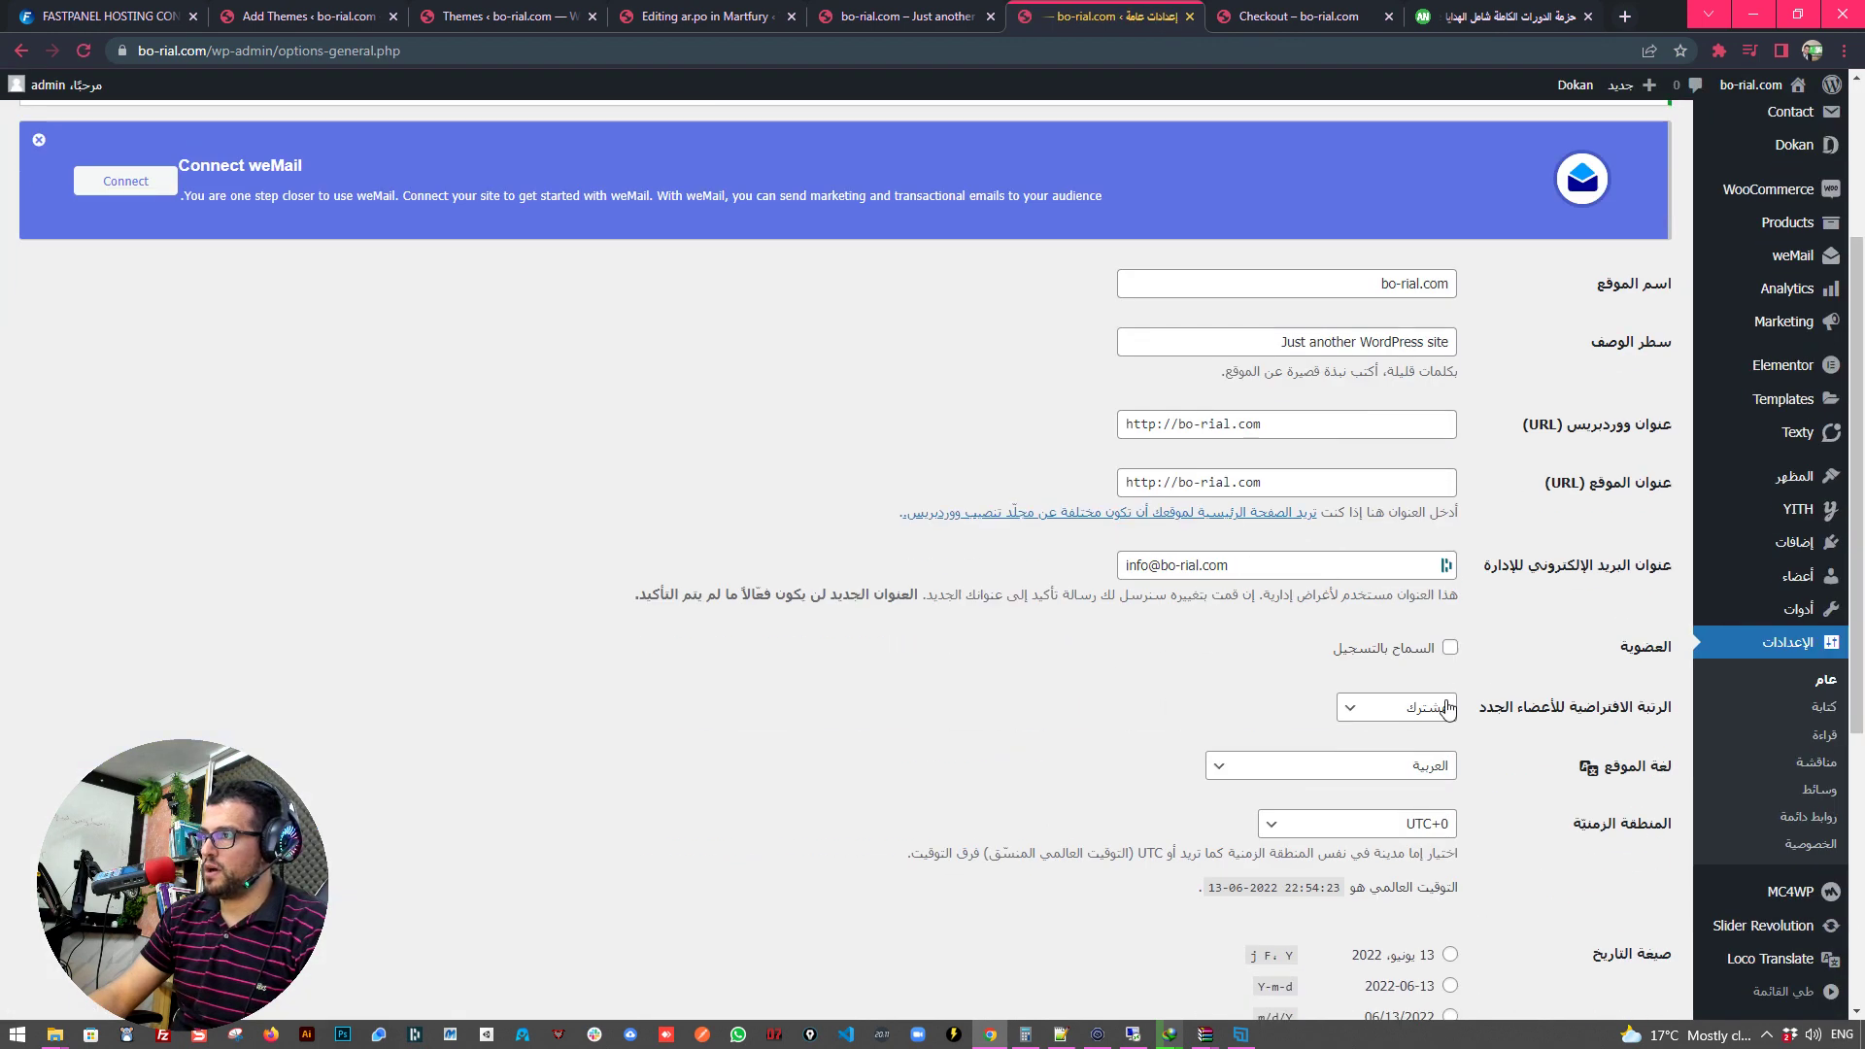
click(1420, 769)
click(1341, 225)
scroll(1486, 808, down, 1)
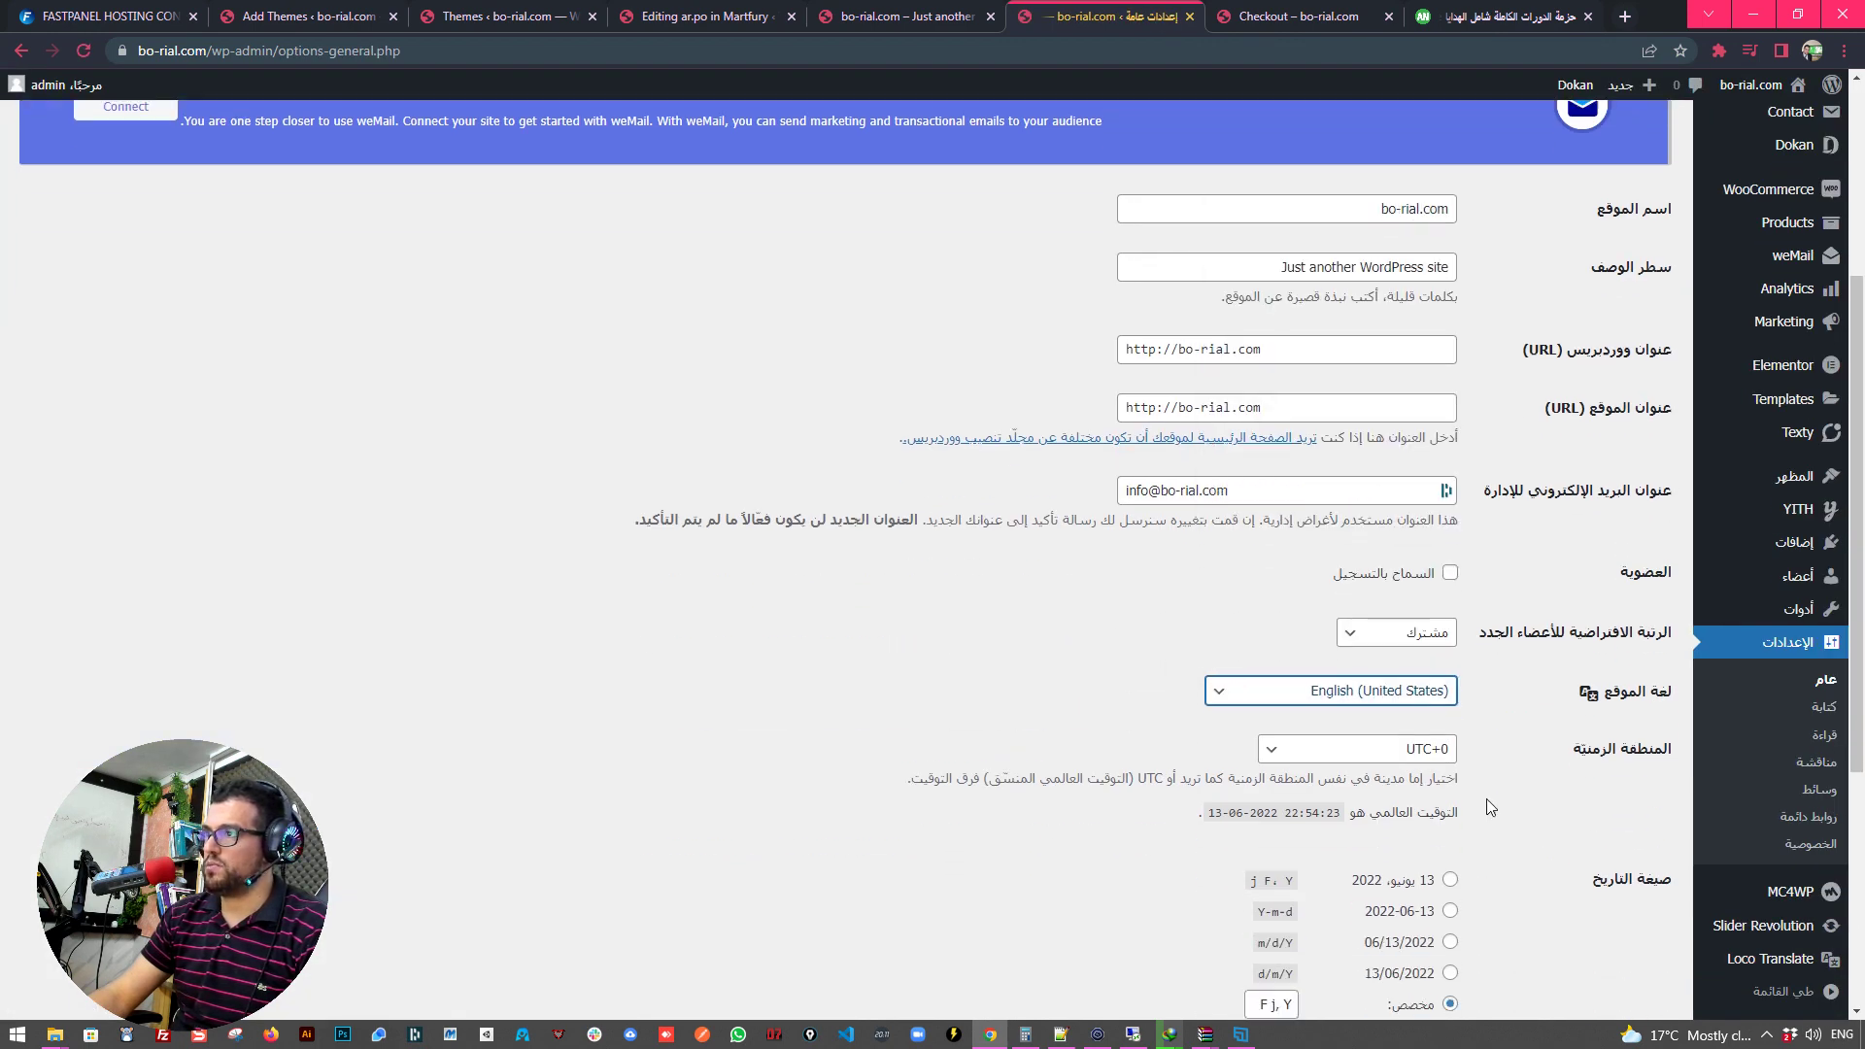
scroll(1486, 808, down, 5)
click(1628, 918)
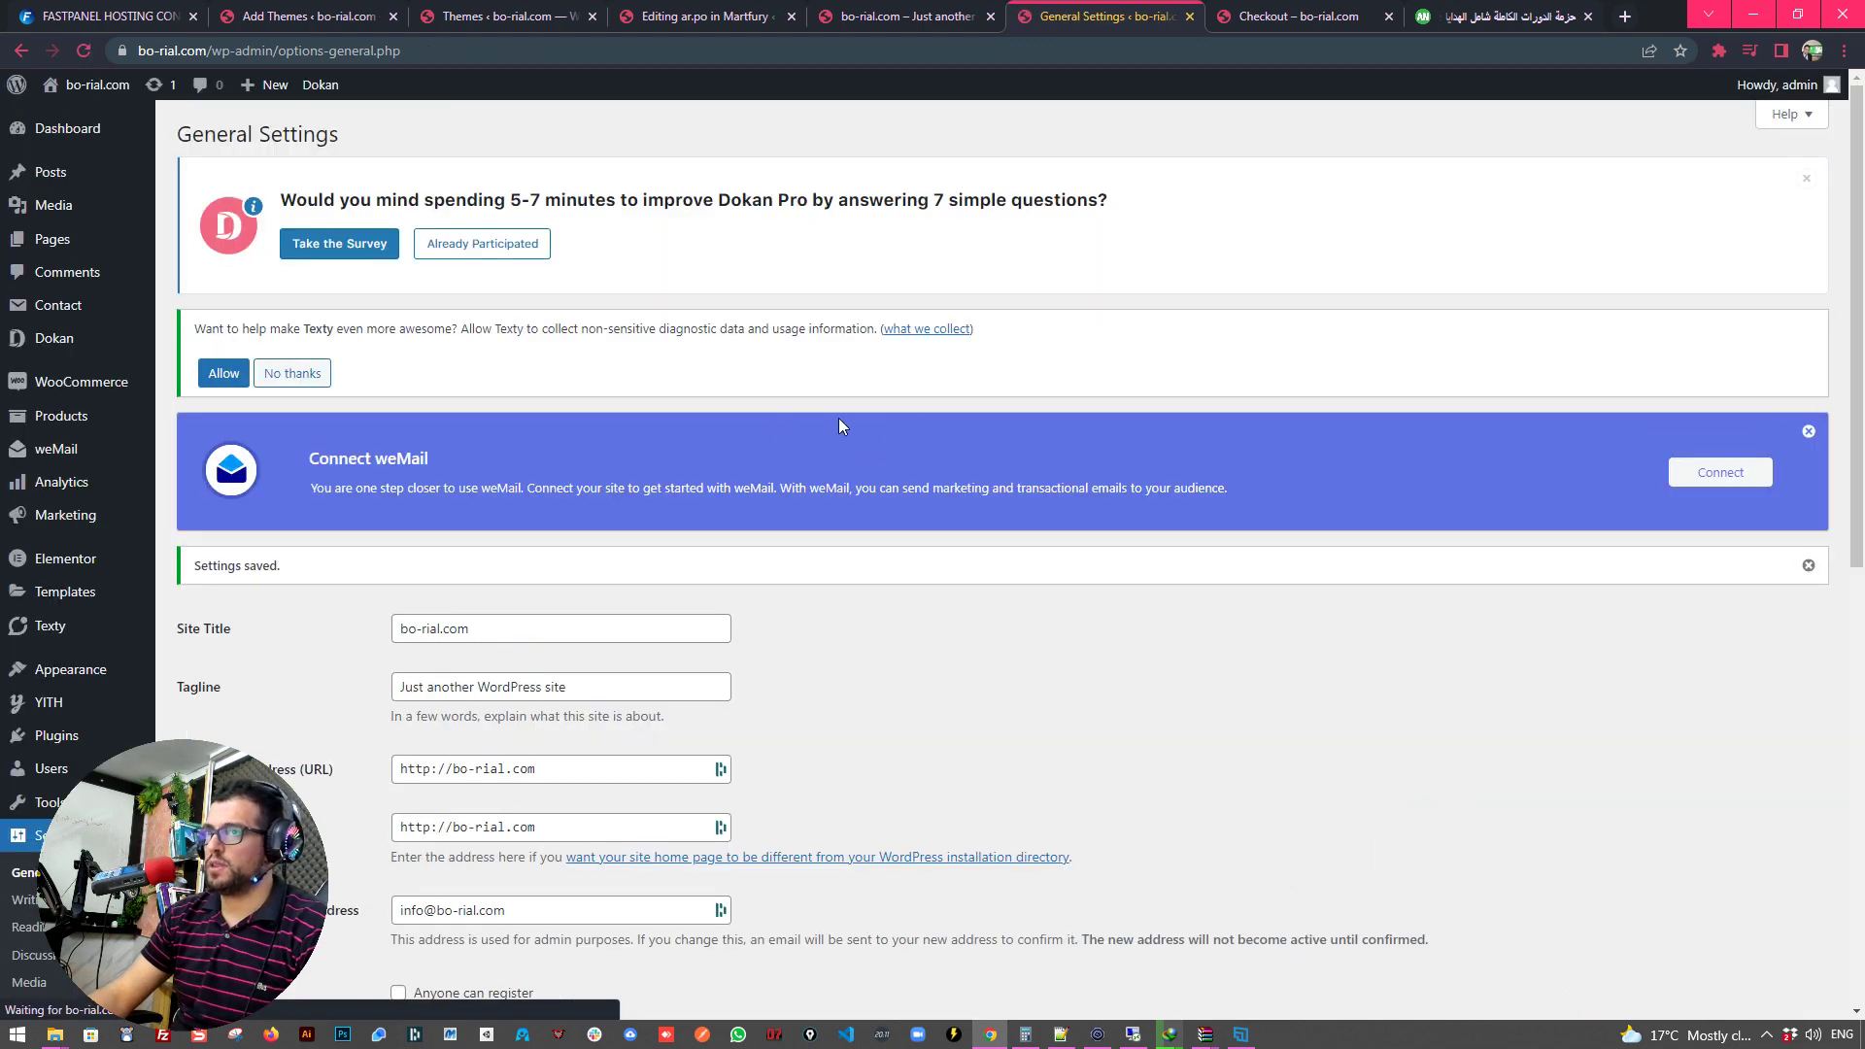
Review the reloaded General Settings page showing the Settings saved notice in English.
scroll(772, 533, down, 10)
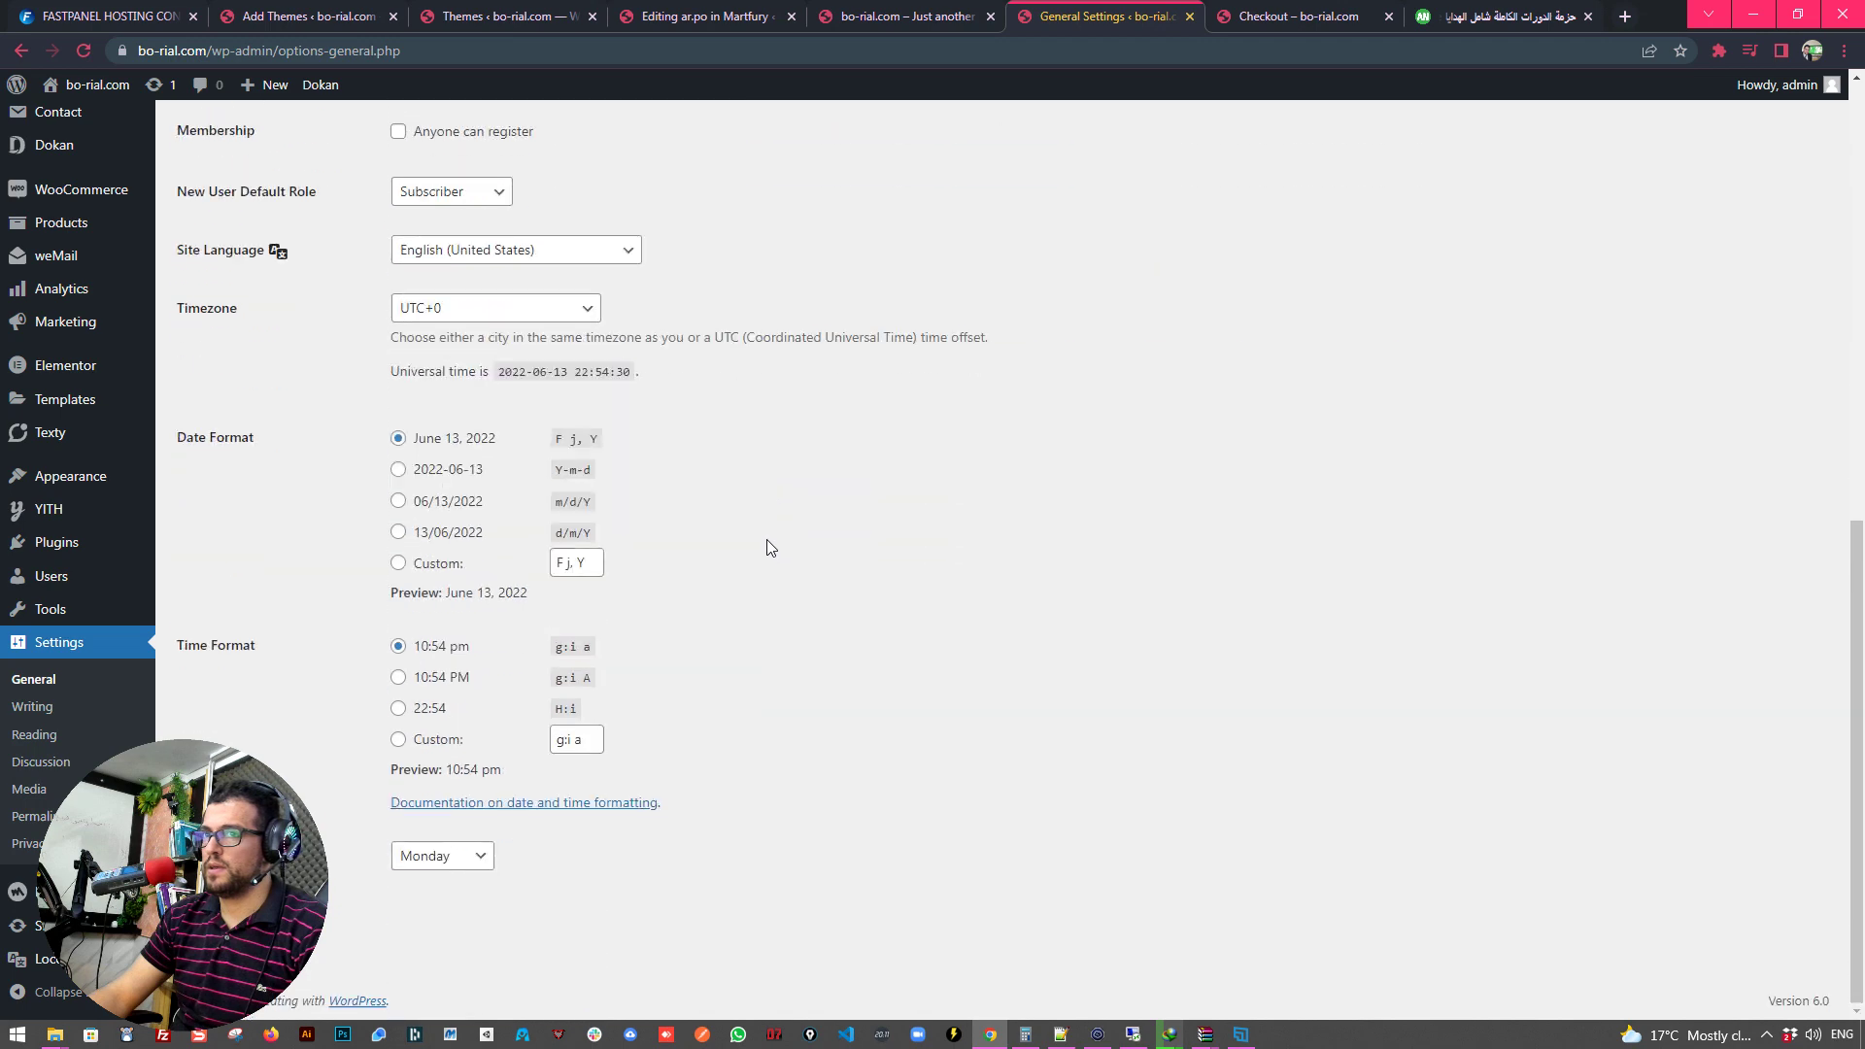
scroll(767, 539, up, 7)
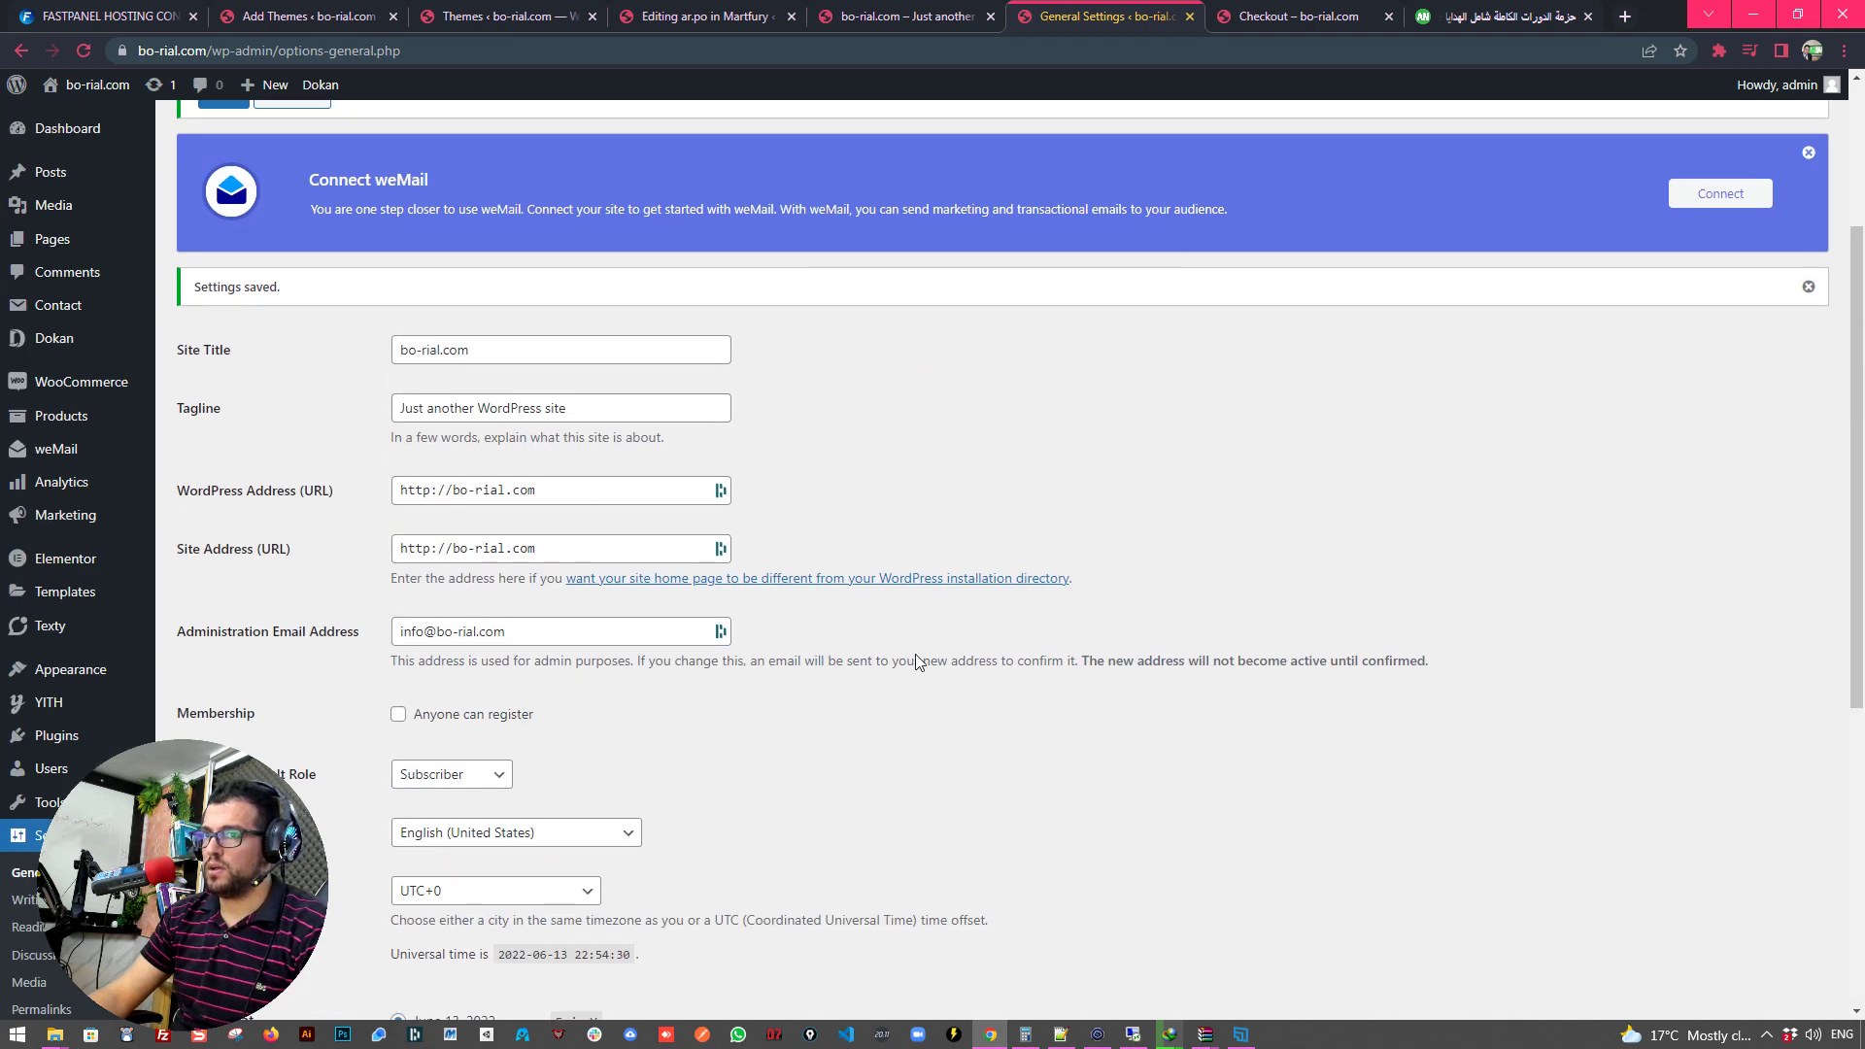
scroll(572, 660, down, 2)
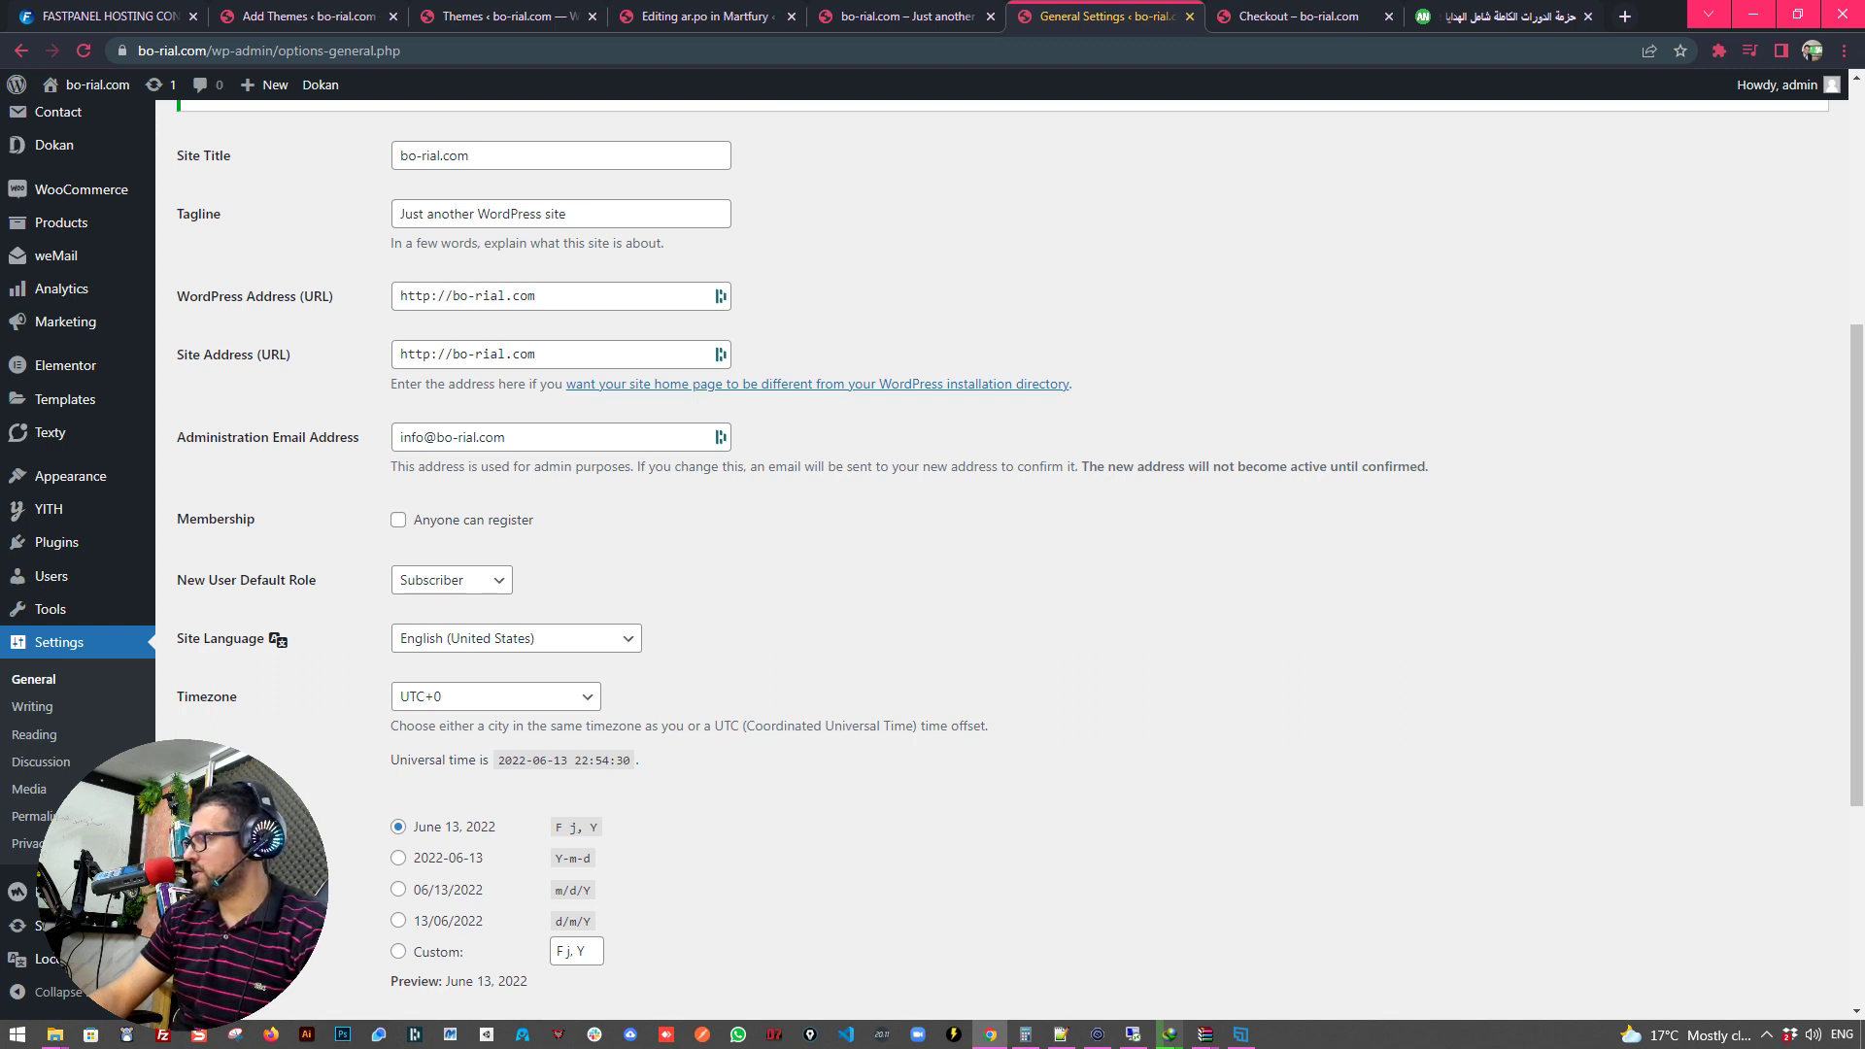
key(alt+Tab)
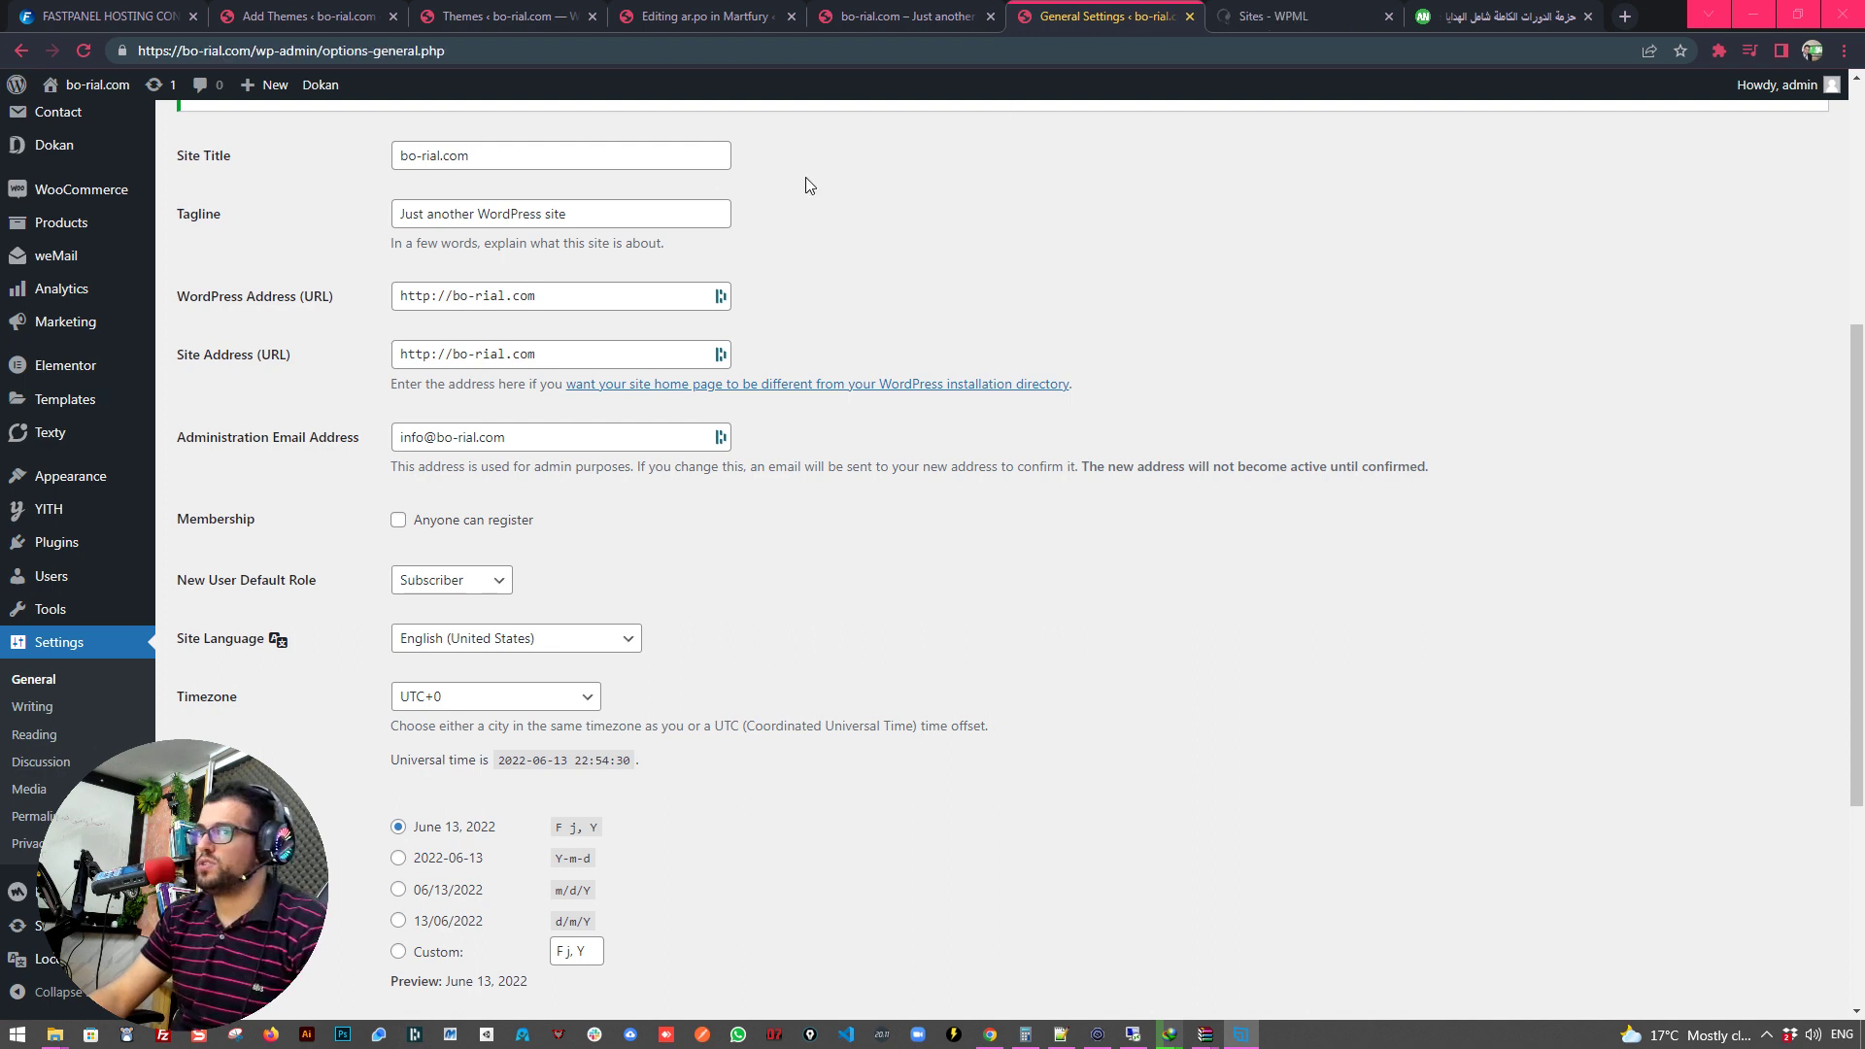
scroll(428, 596, down, 2)
Upload otgs-installer-plugin.3.0.3_2.zip from Downloads\Compressed, install it, and activate it.
mouse_move(98, 542)
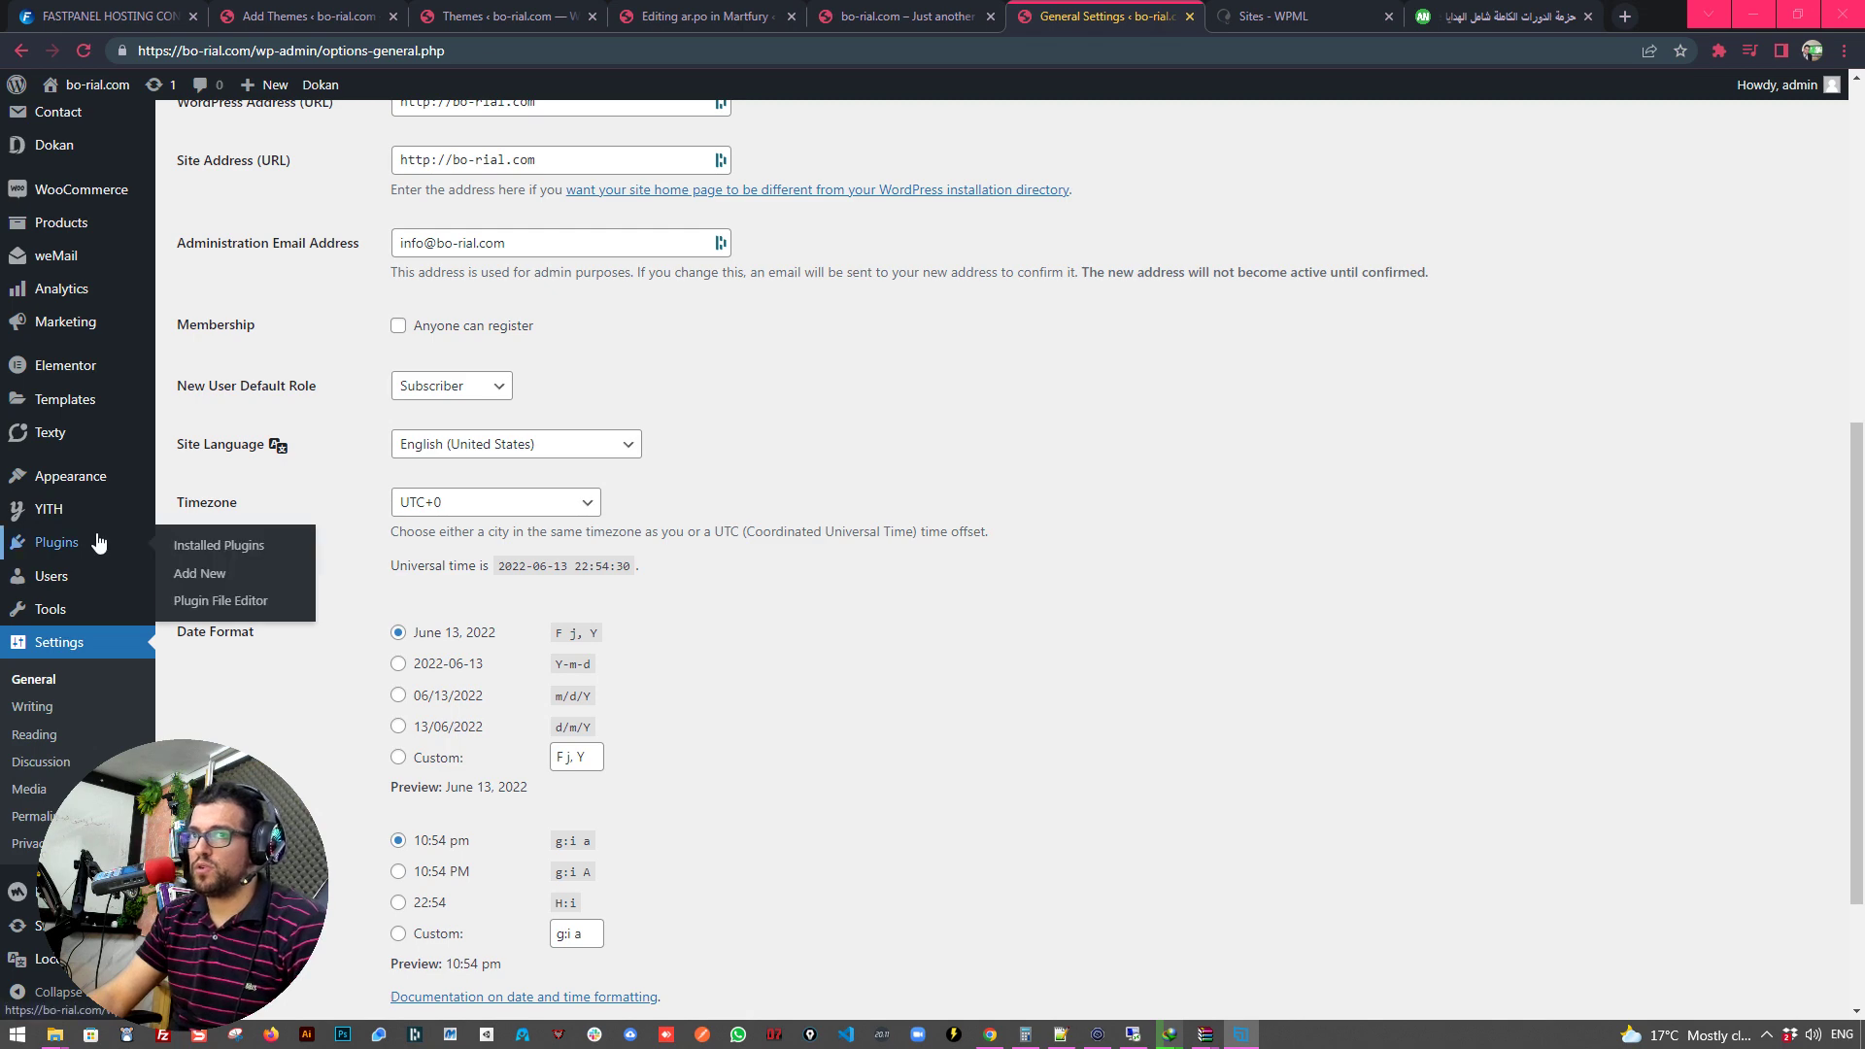
click(247, 575)
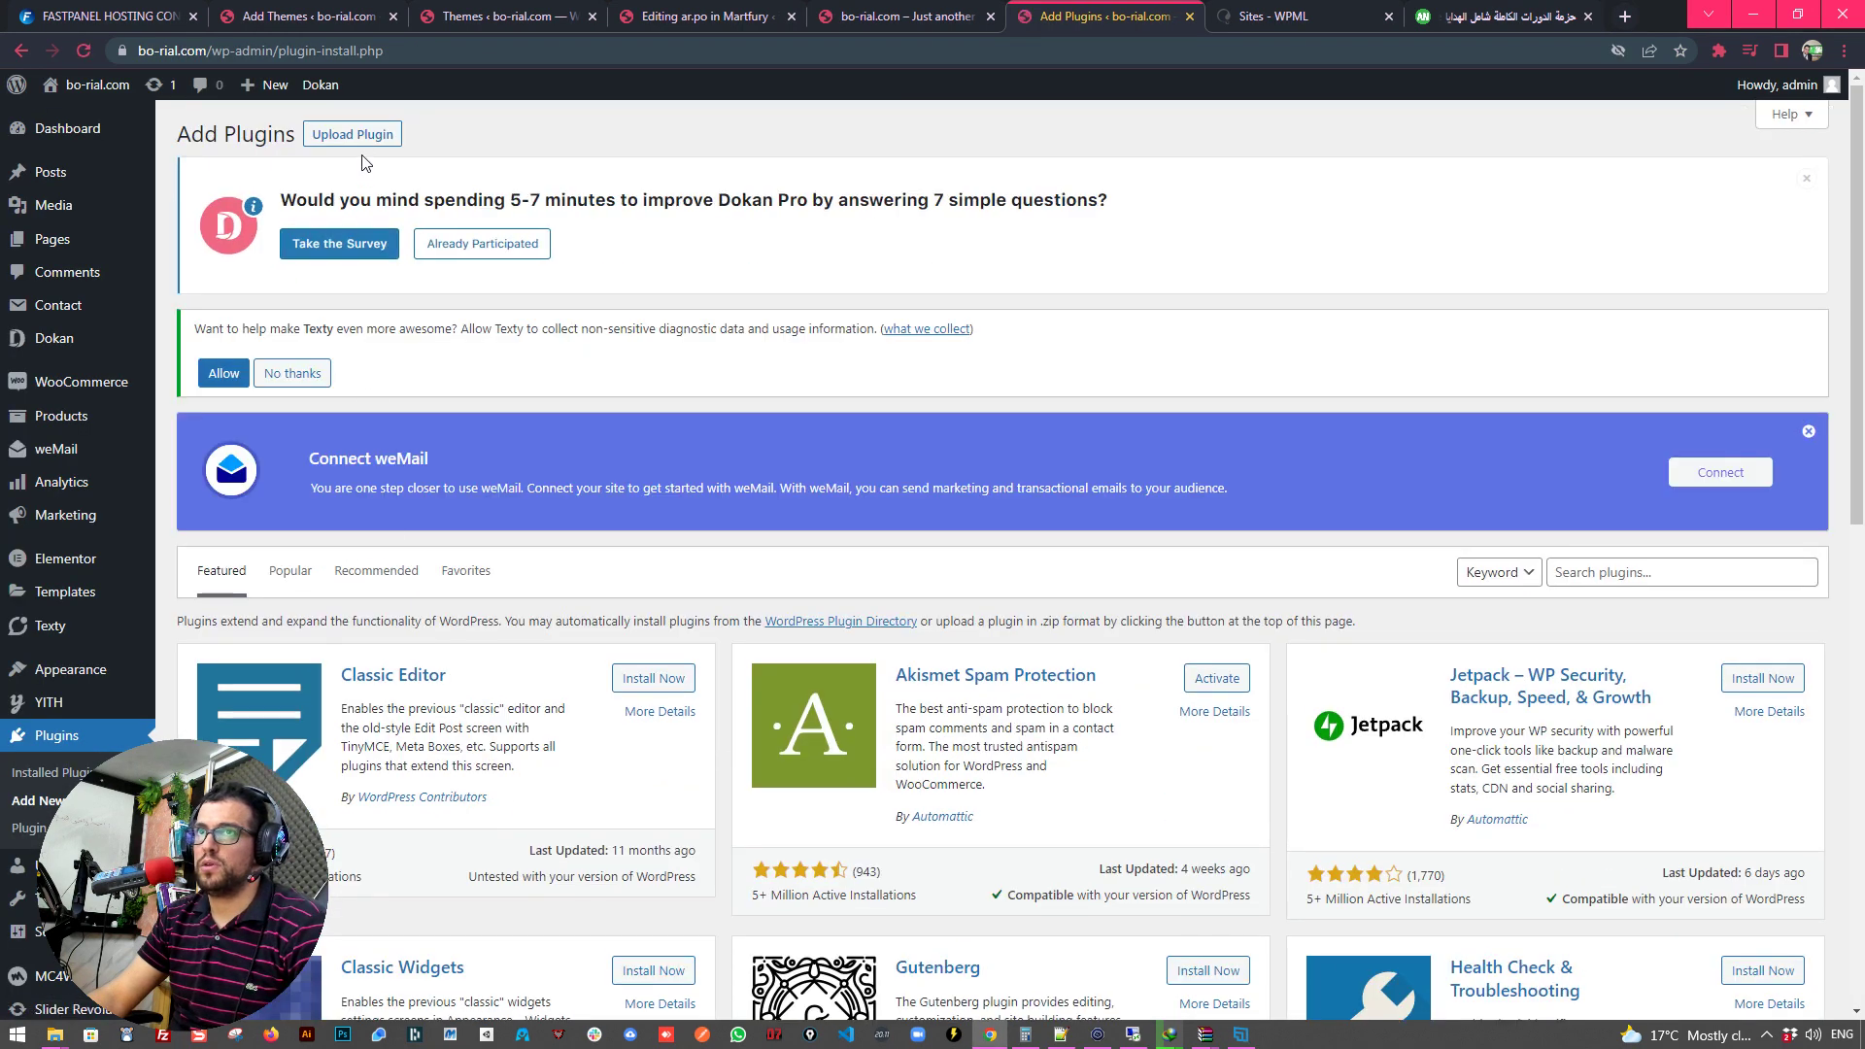
click(353, 135)
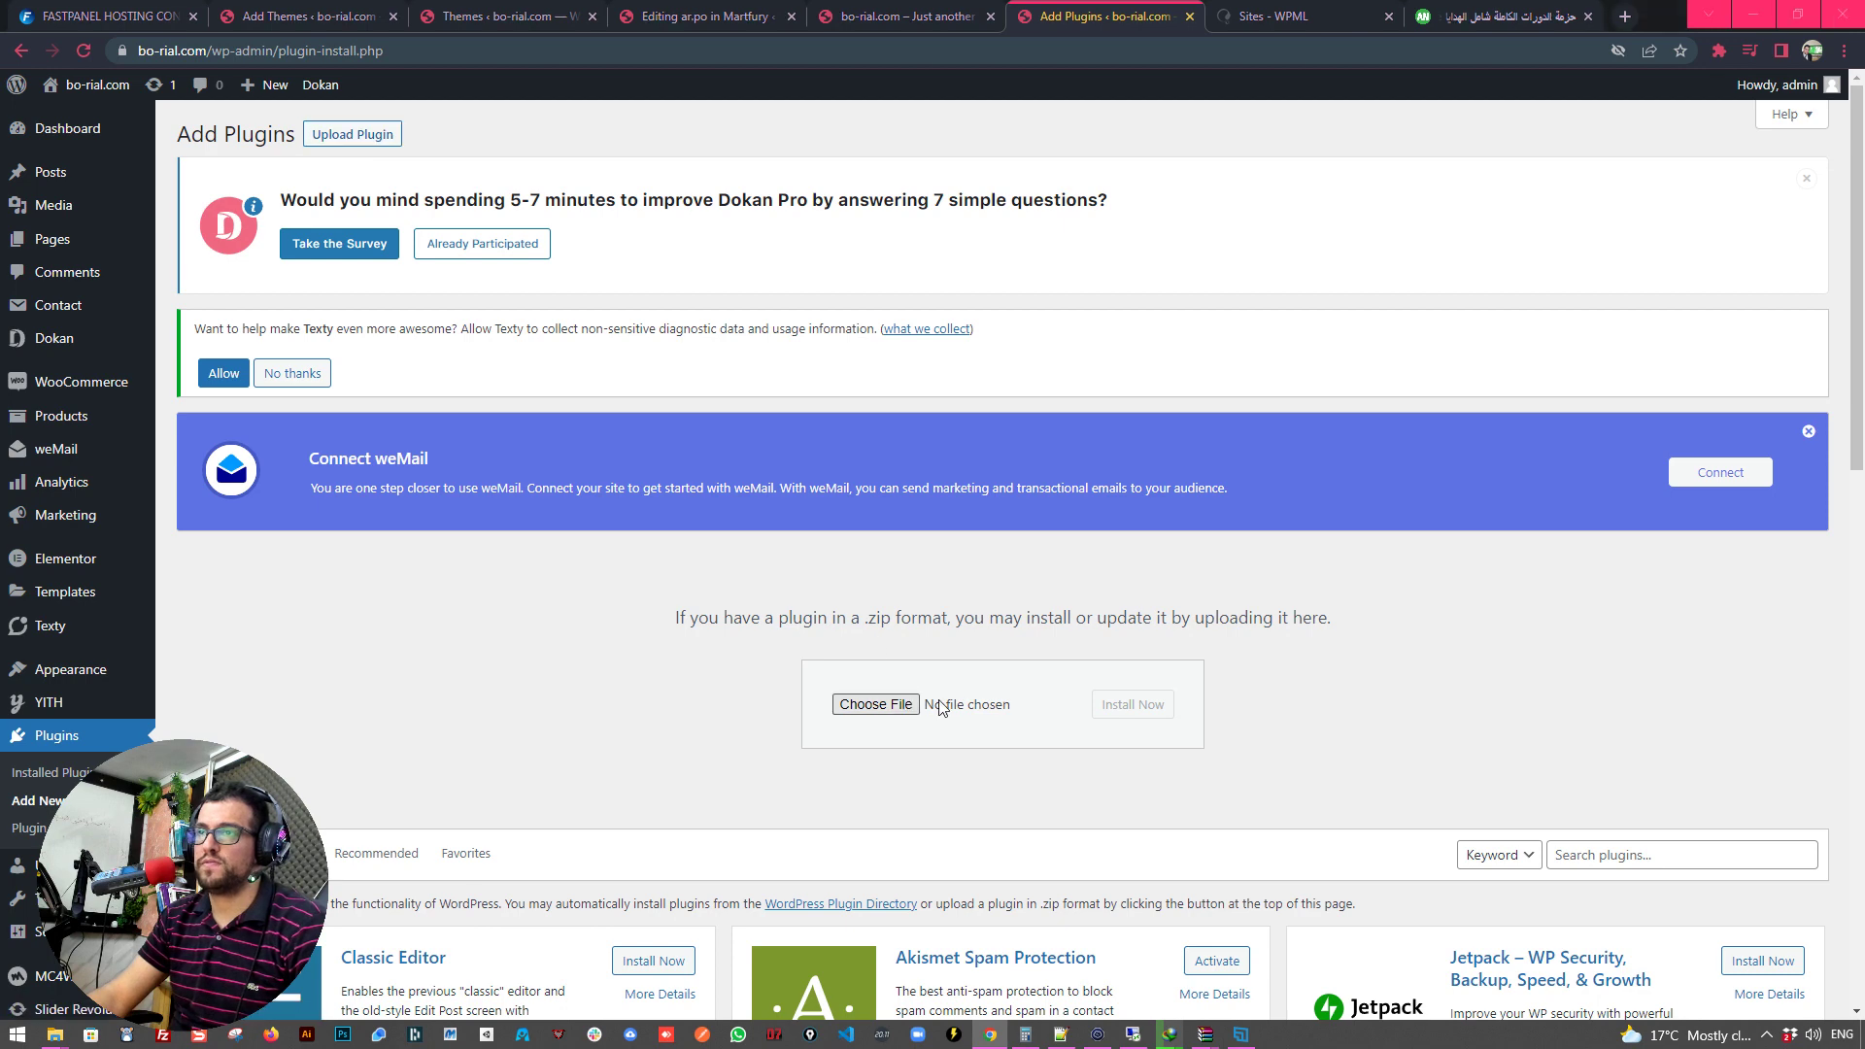
click(875, 704)
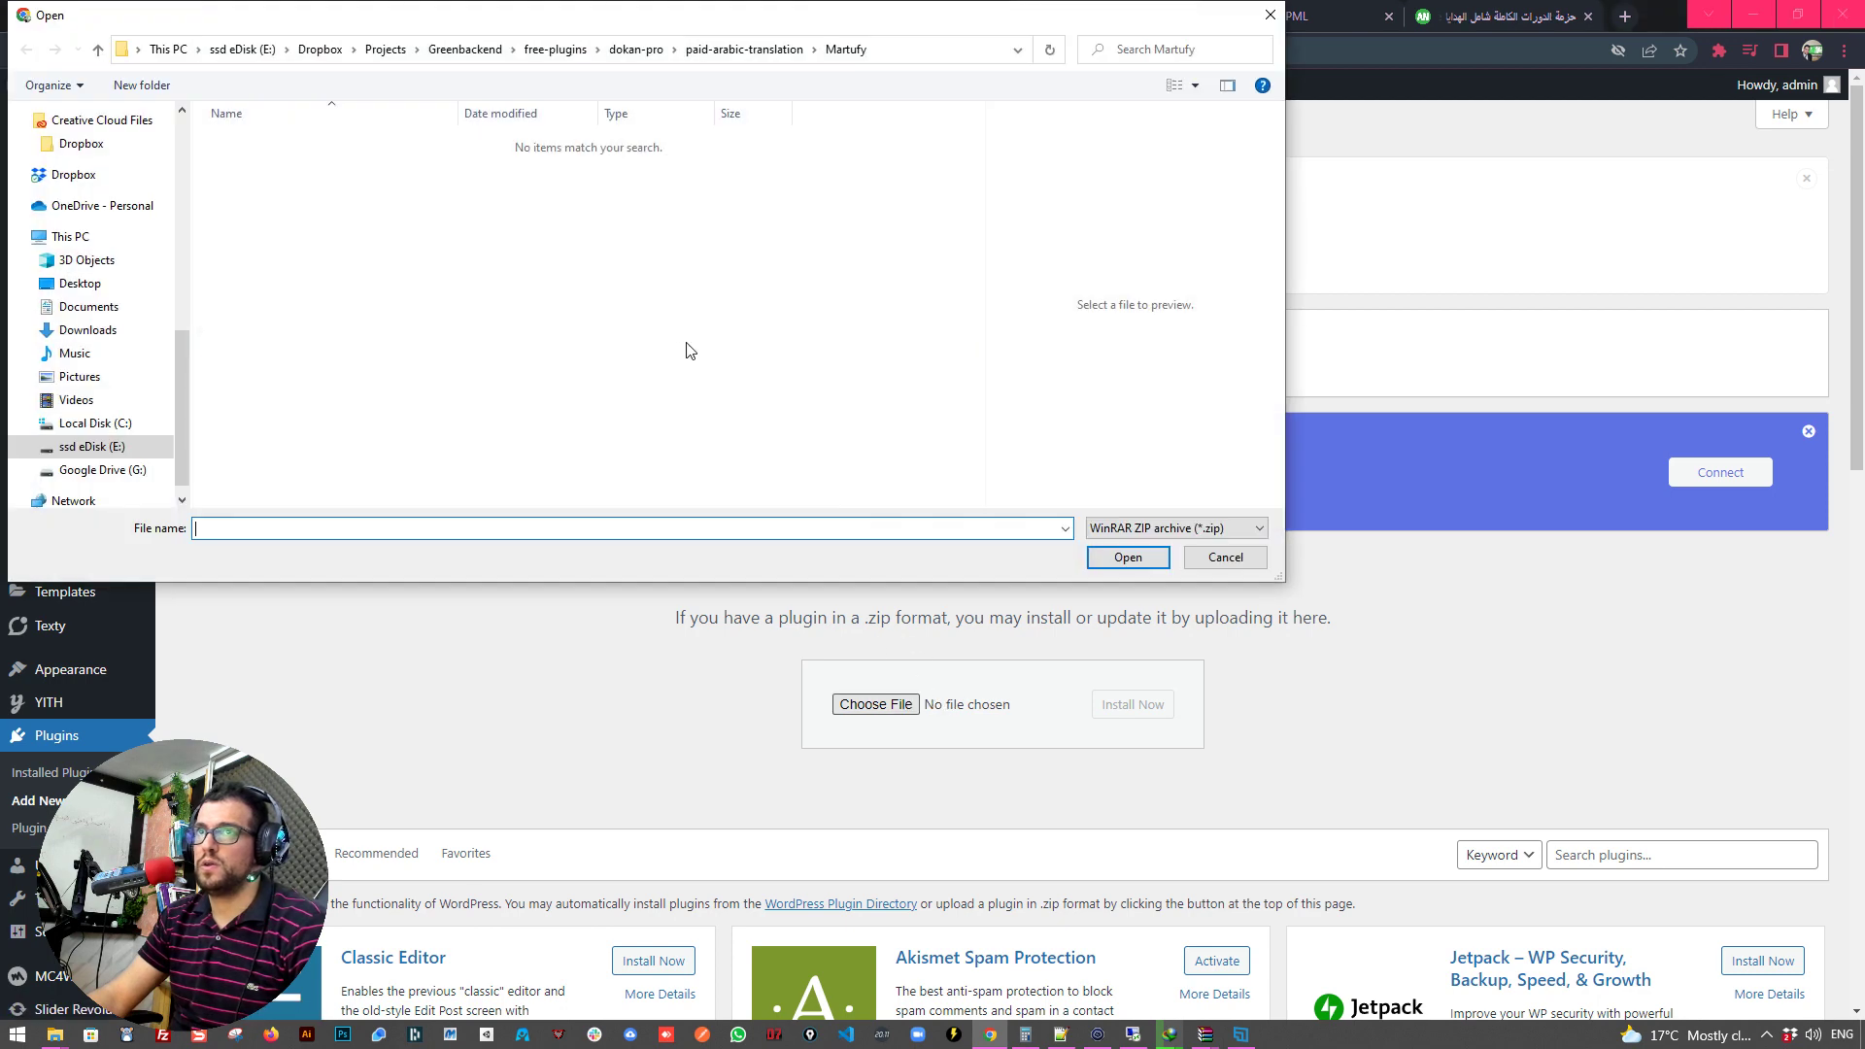
click(88, 330)
click(267, 169)
double_click(267, 169)
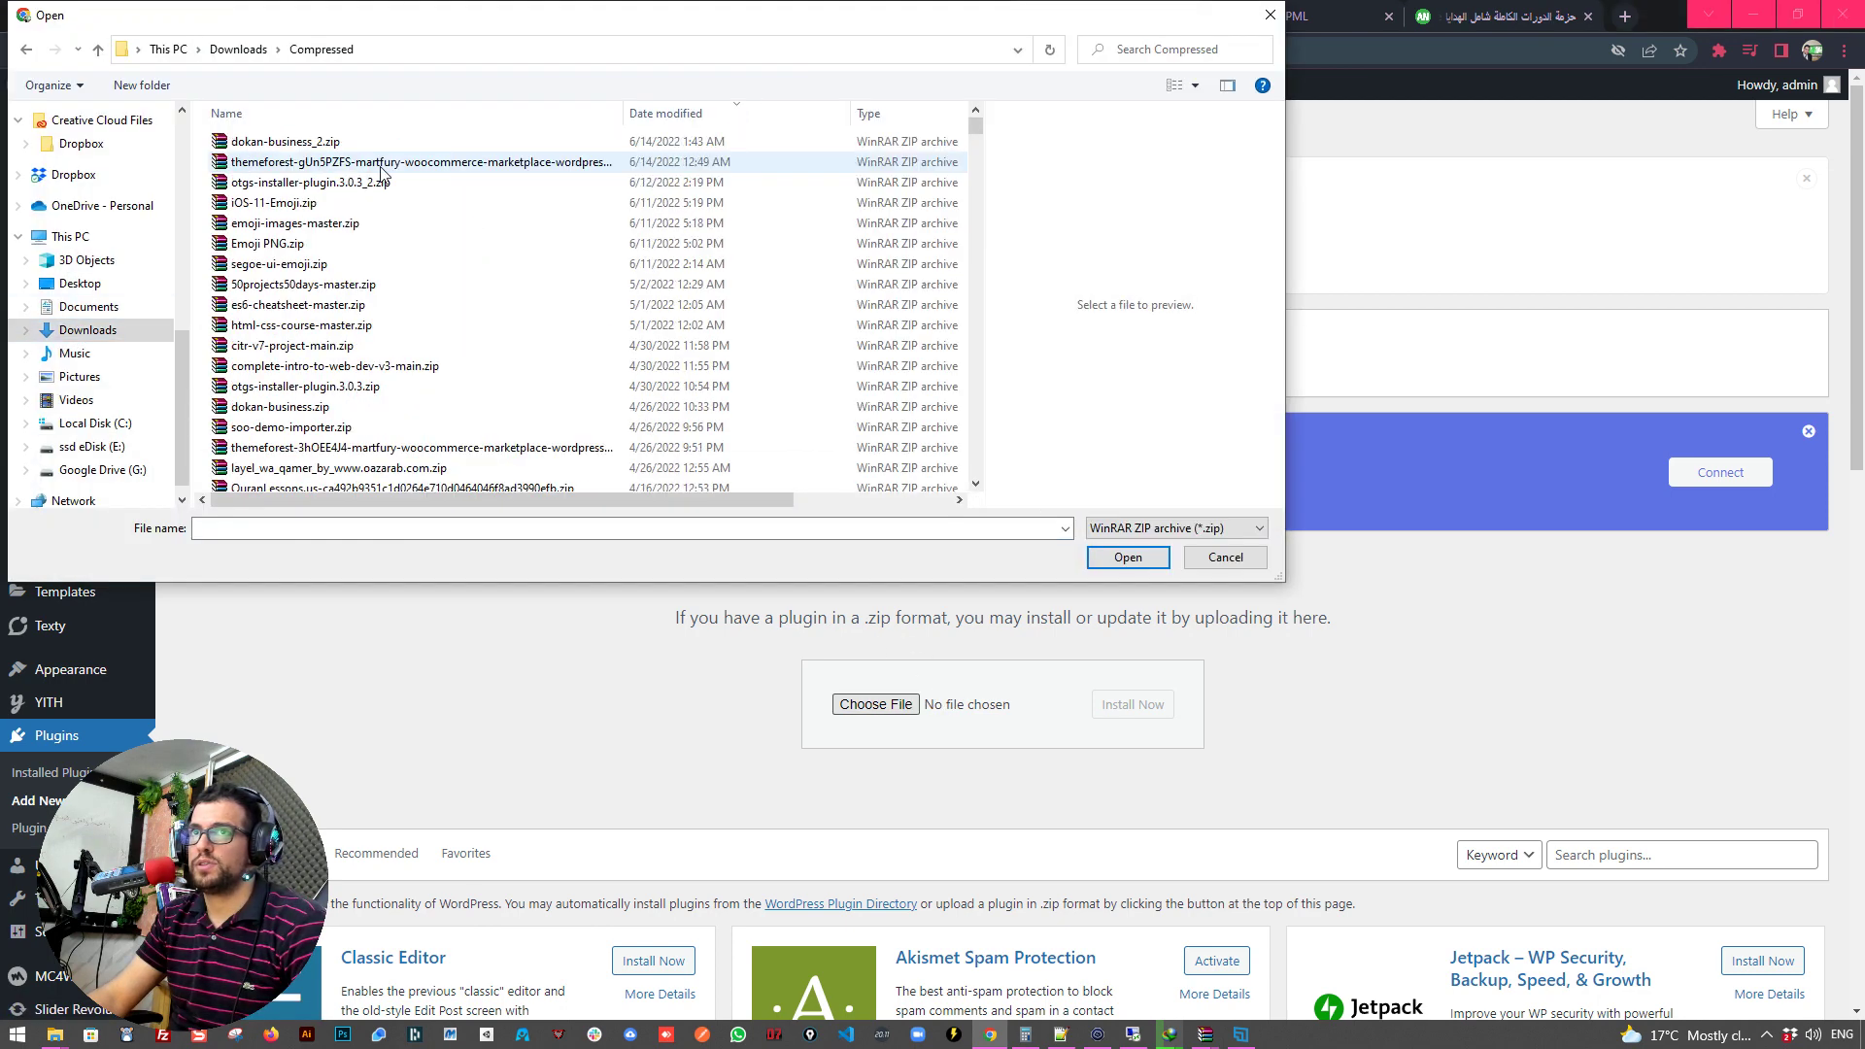
double_click(311, 182)
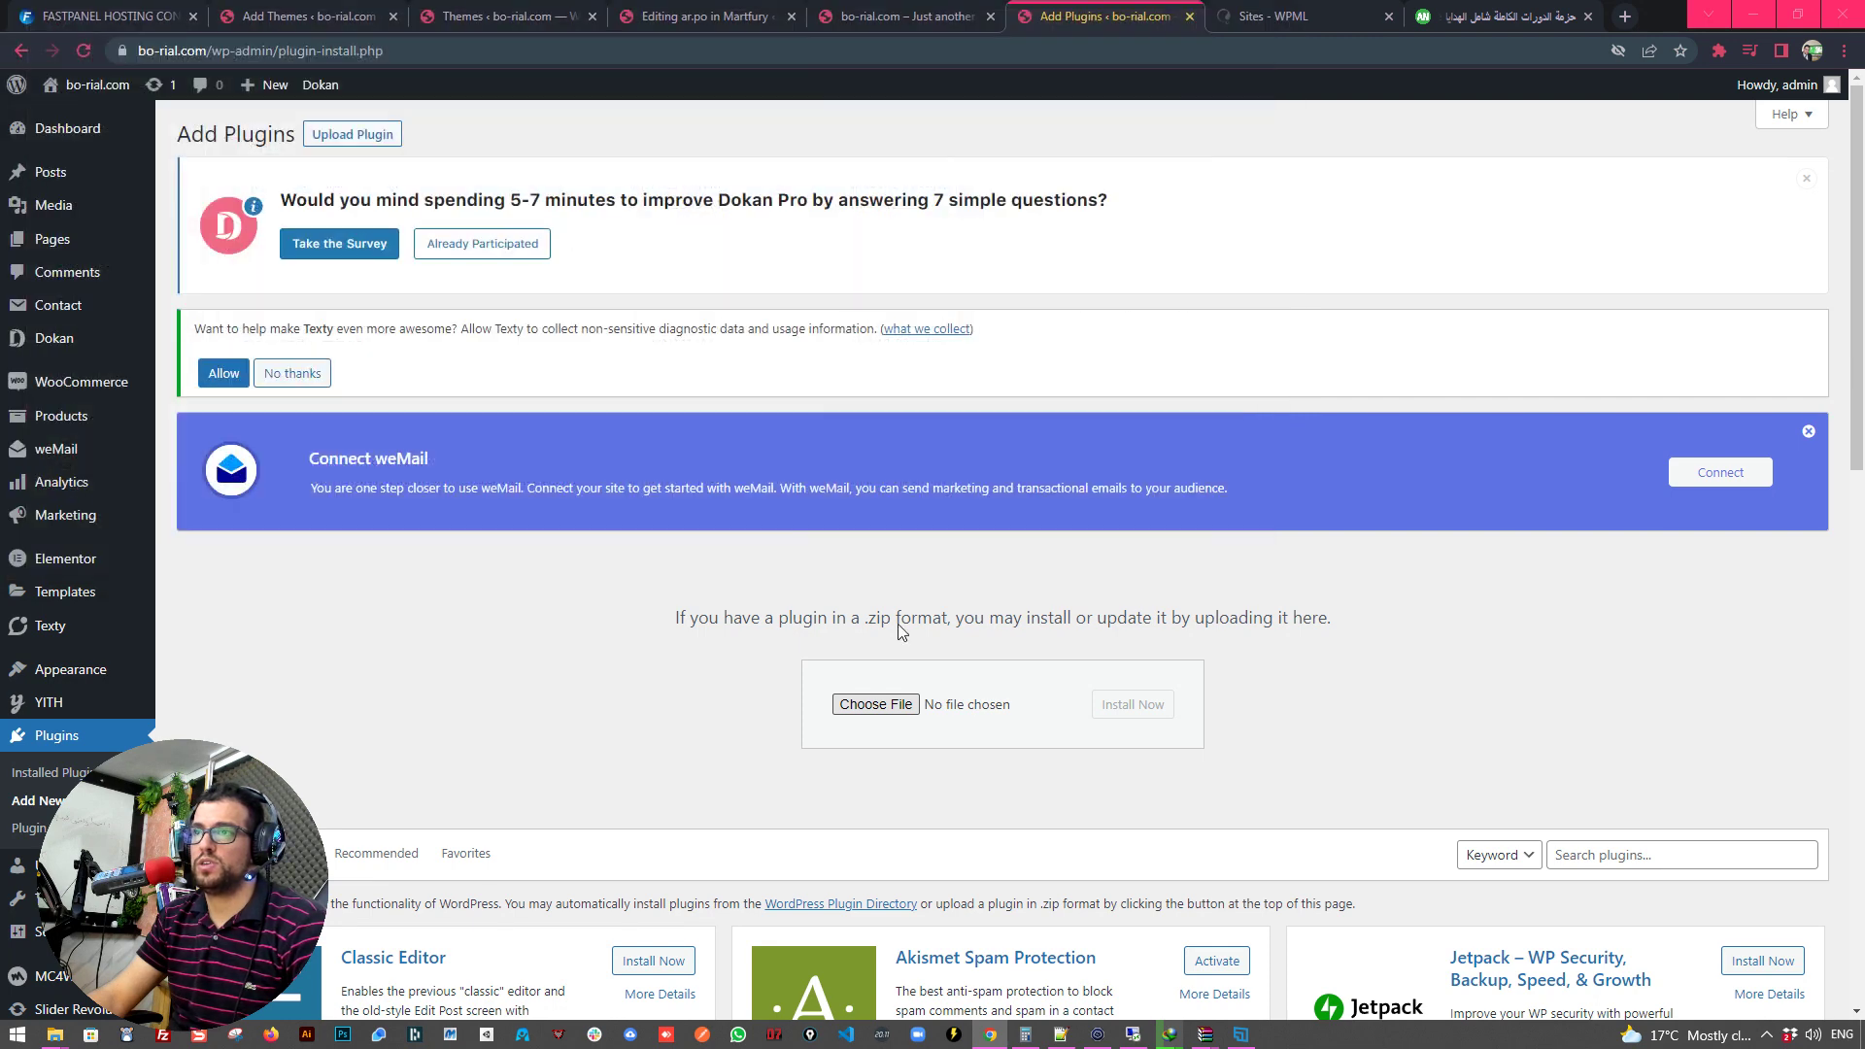
click(1151, 706)
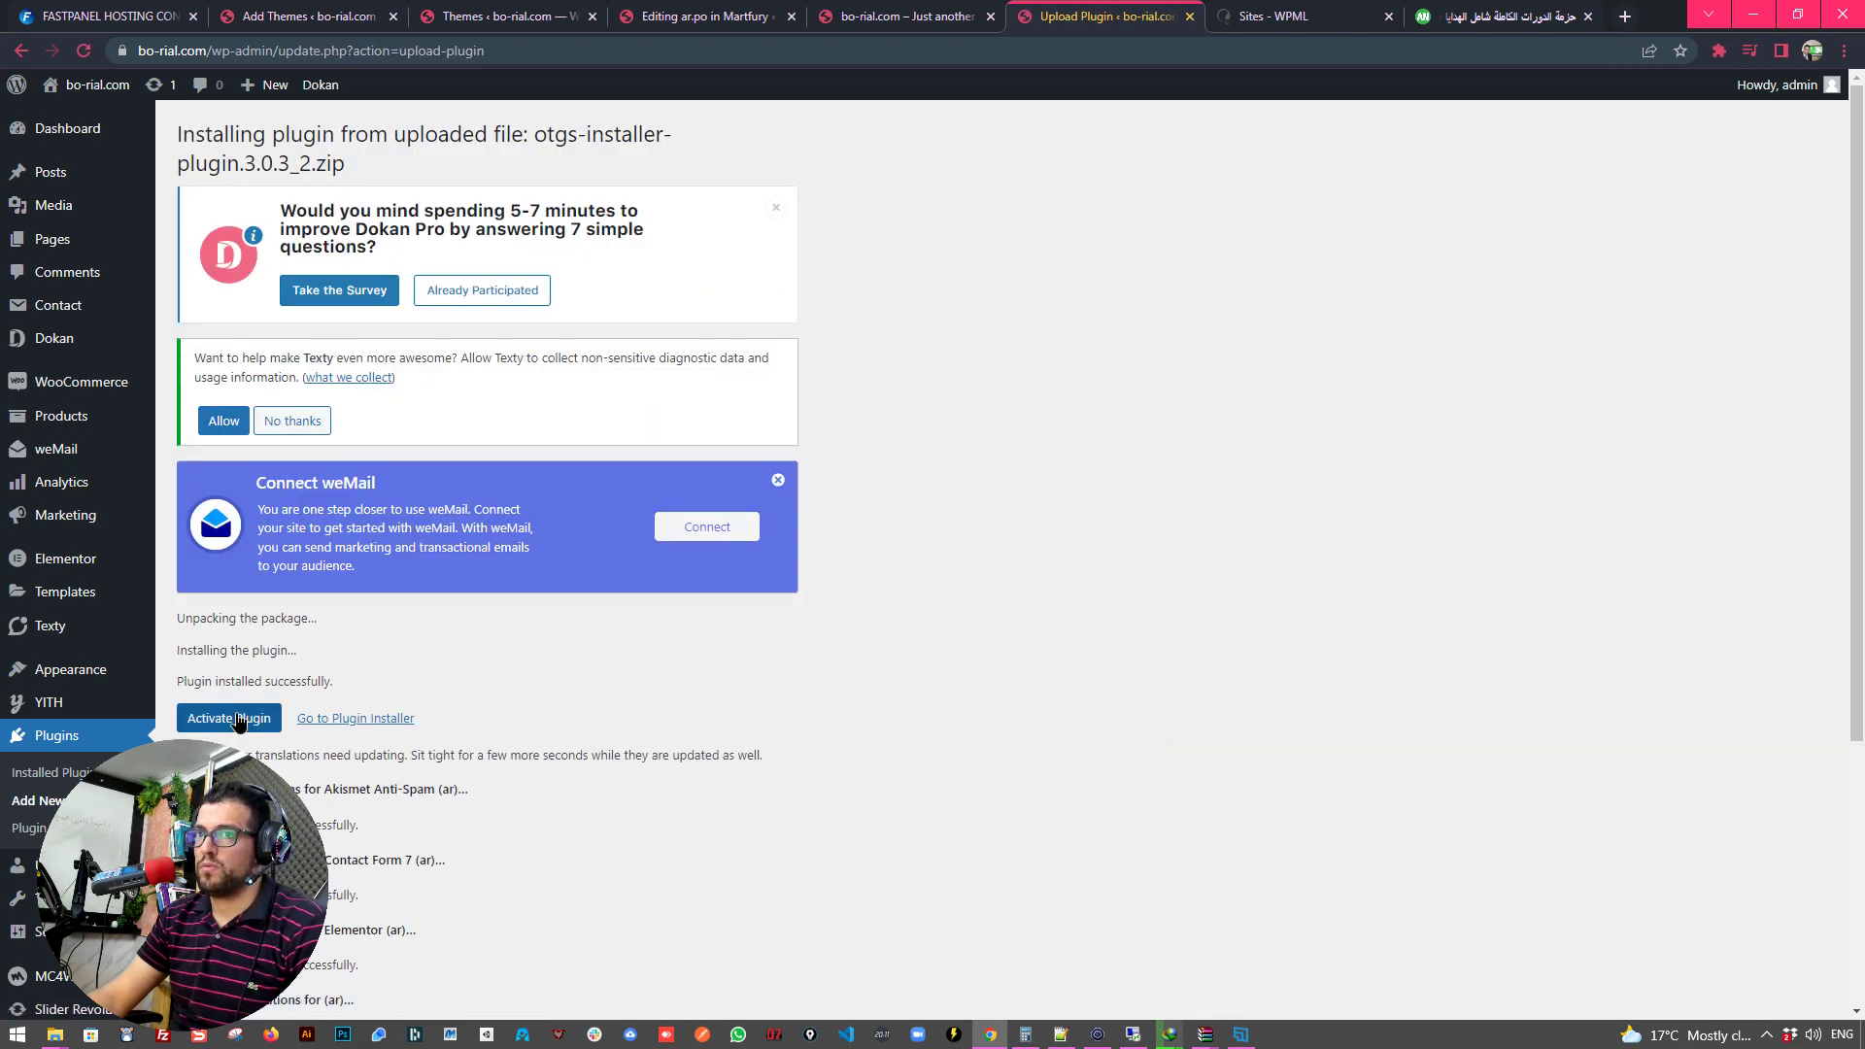
click(239, 719)
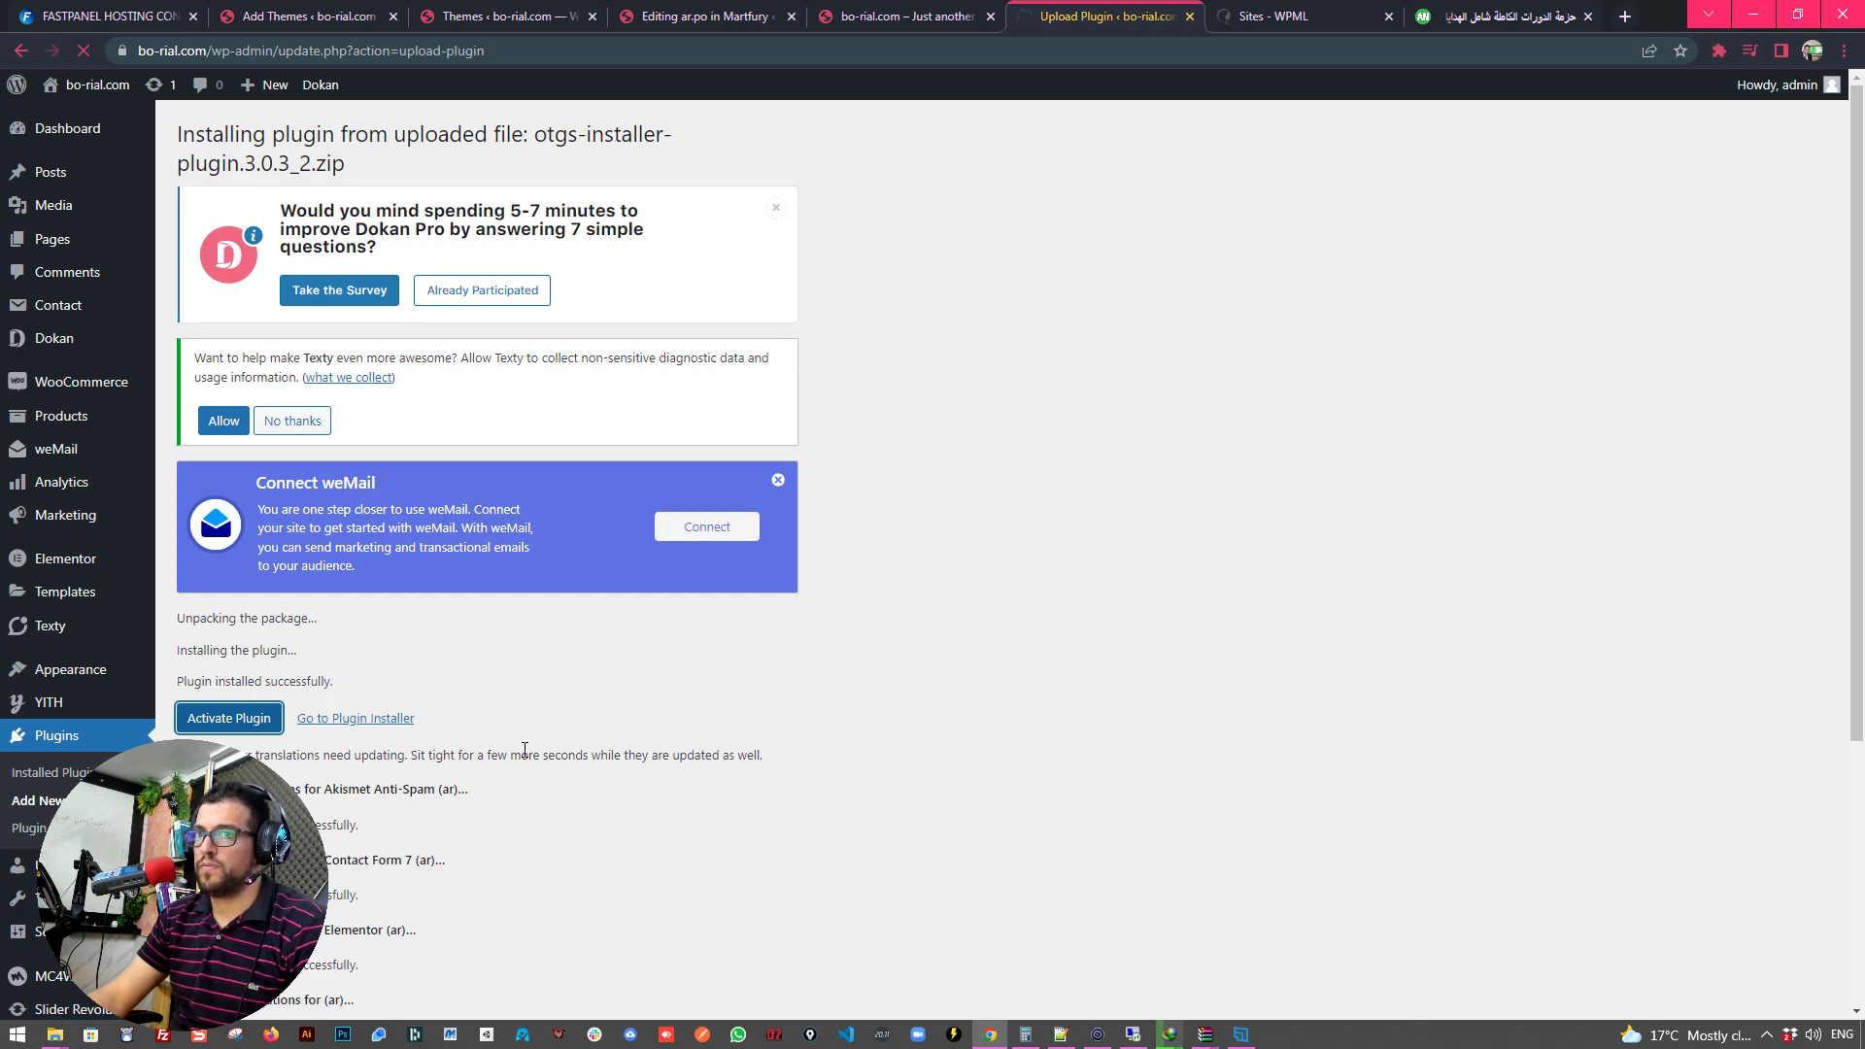
Register WPML on the Commercial tab with the pasted site key, then download and activate WPML Multilingual CMS.
scroll(795, 641, down, 2)
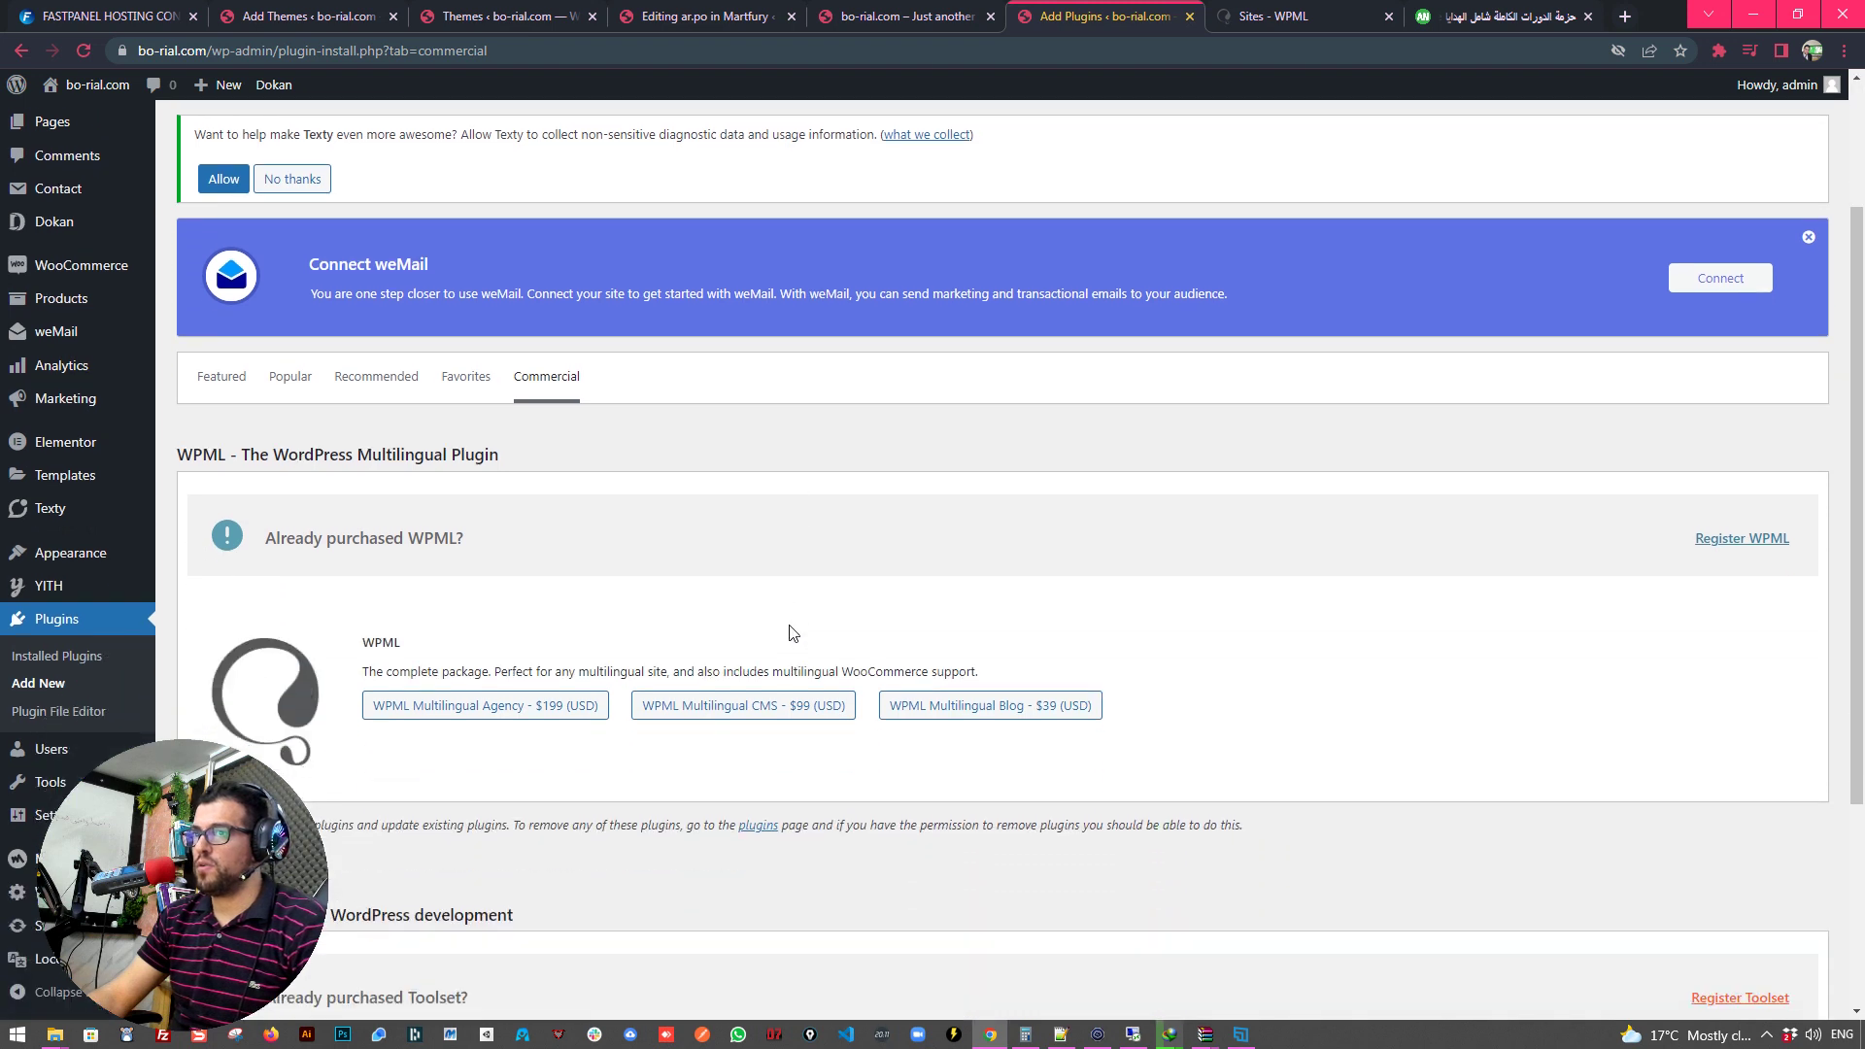
click(1725, 540)
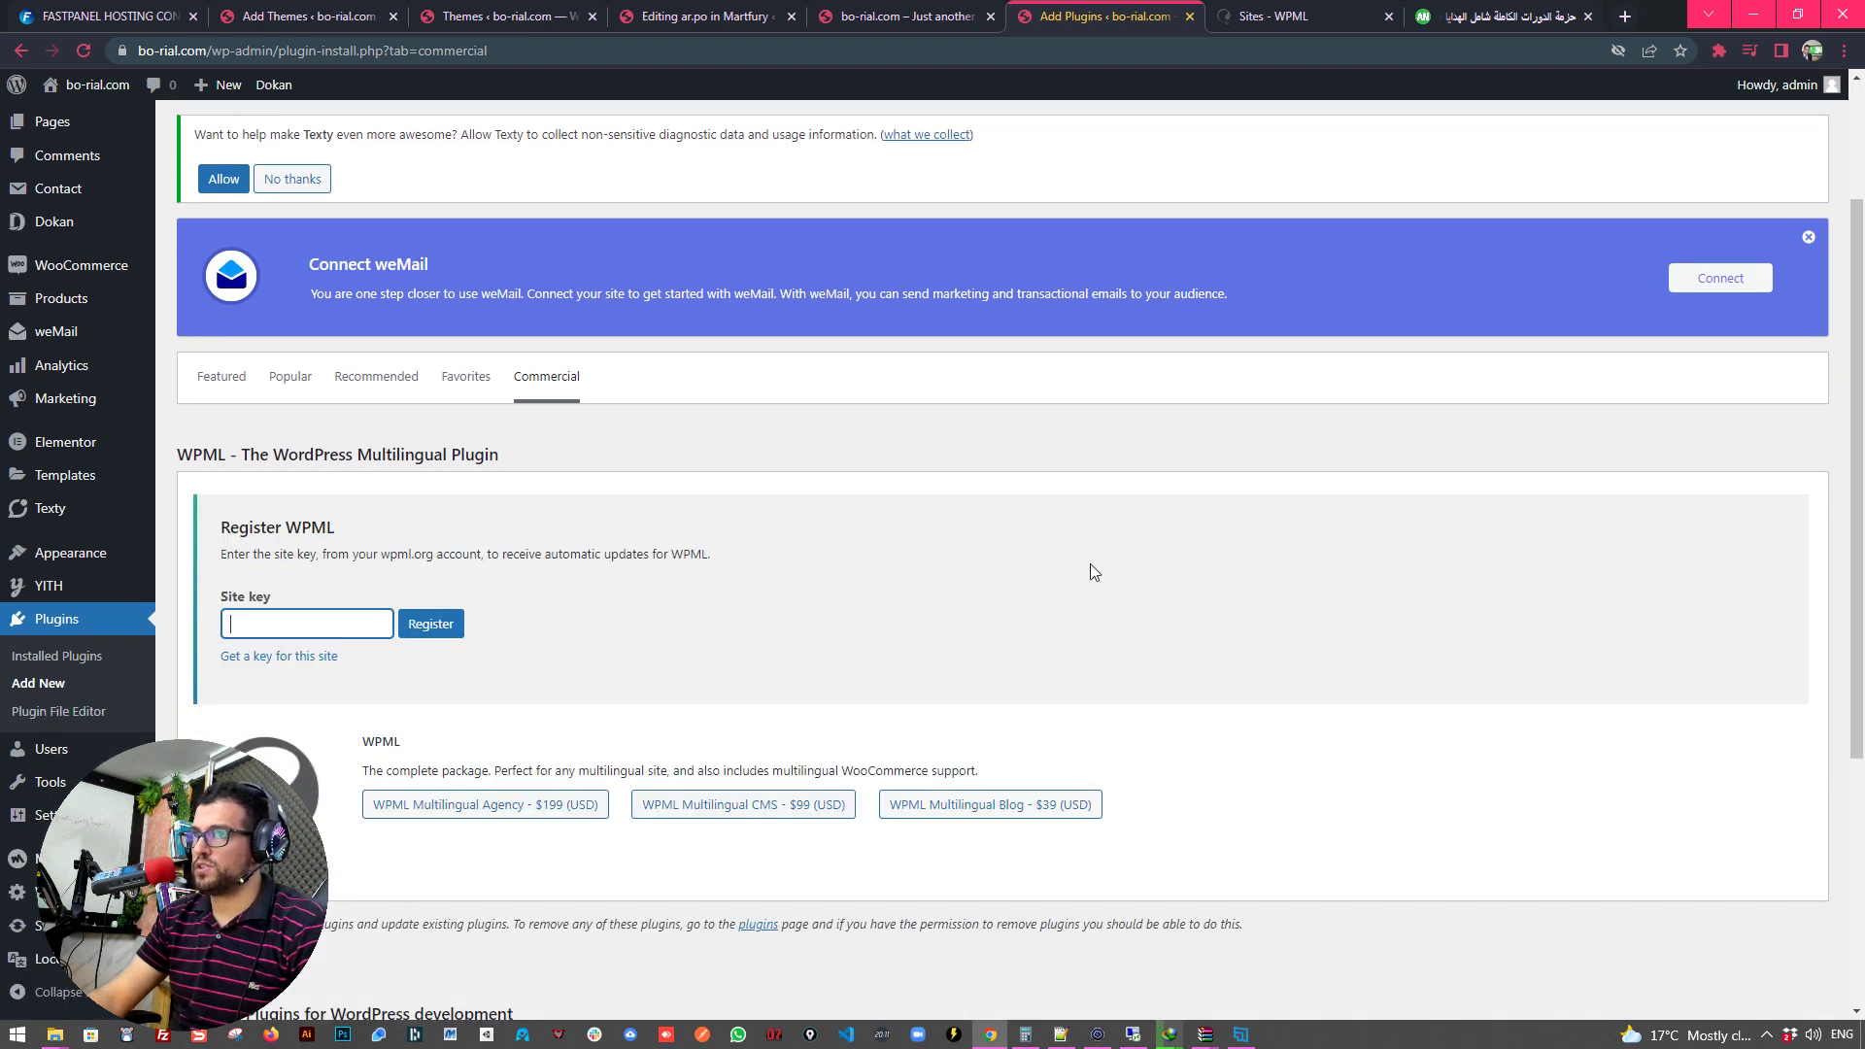
click(417, 630)
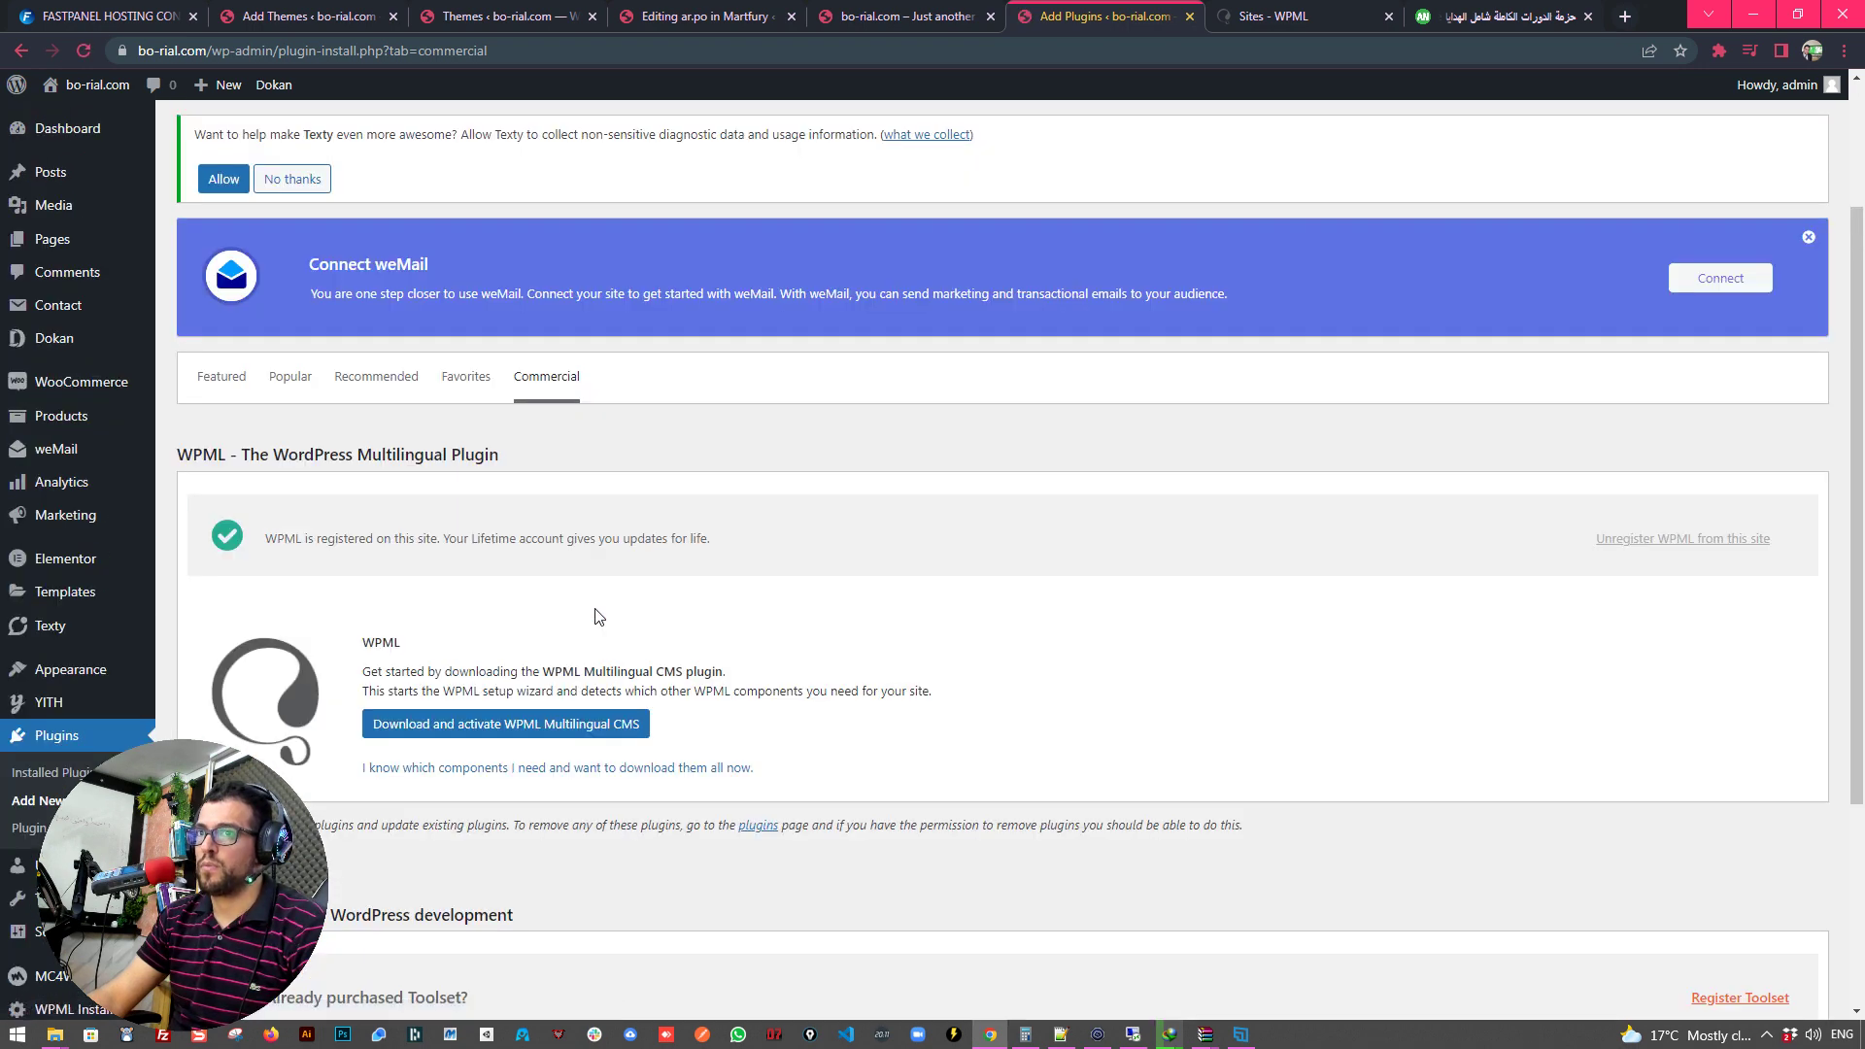
click(523, 725)
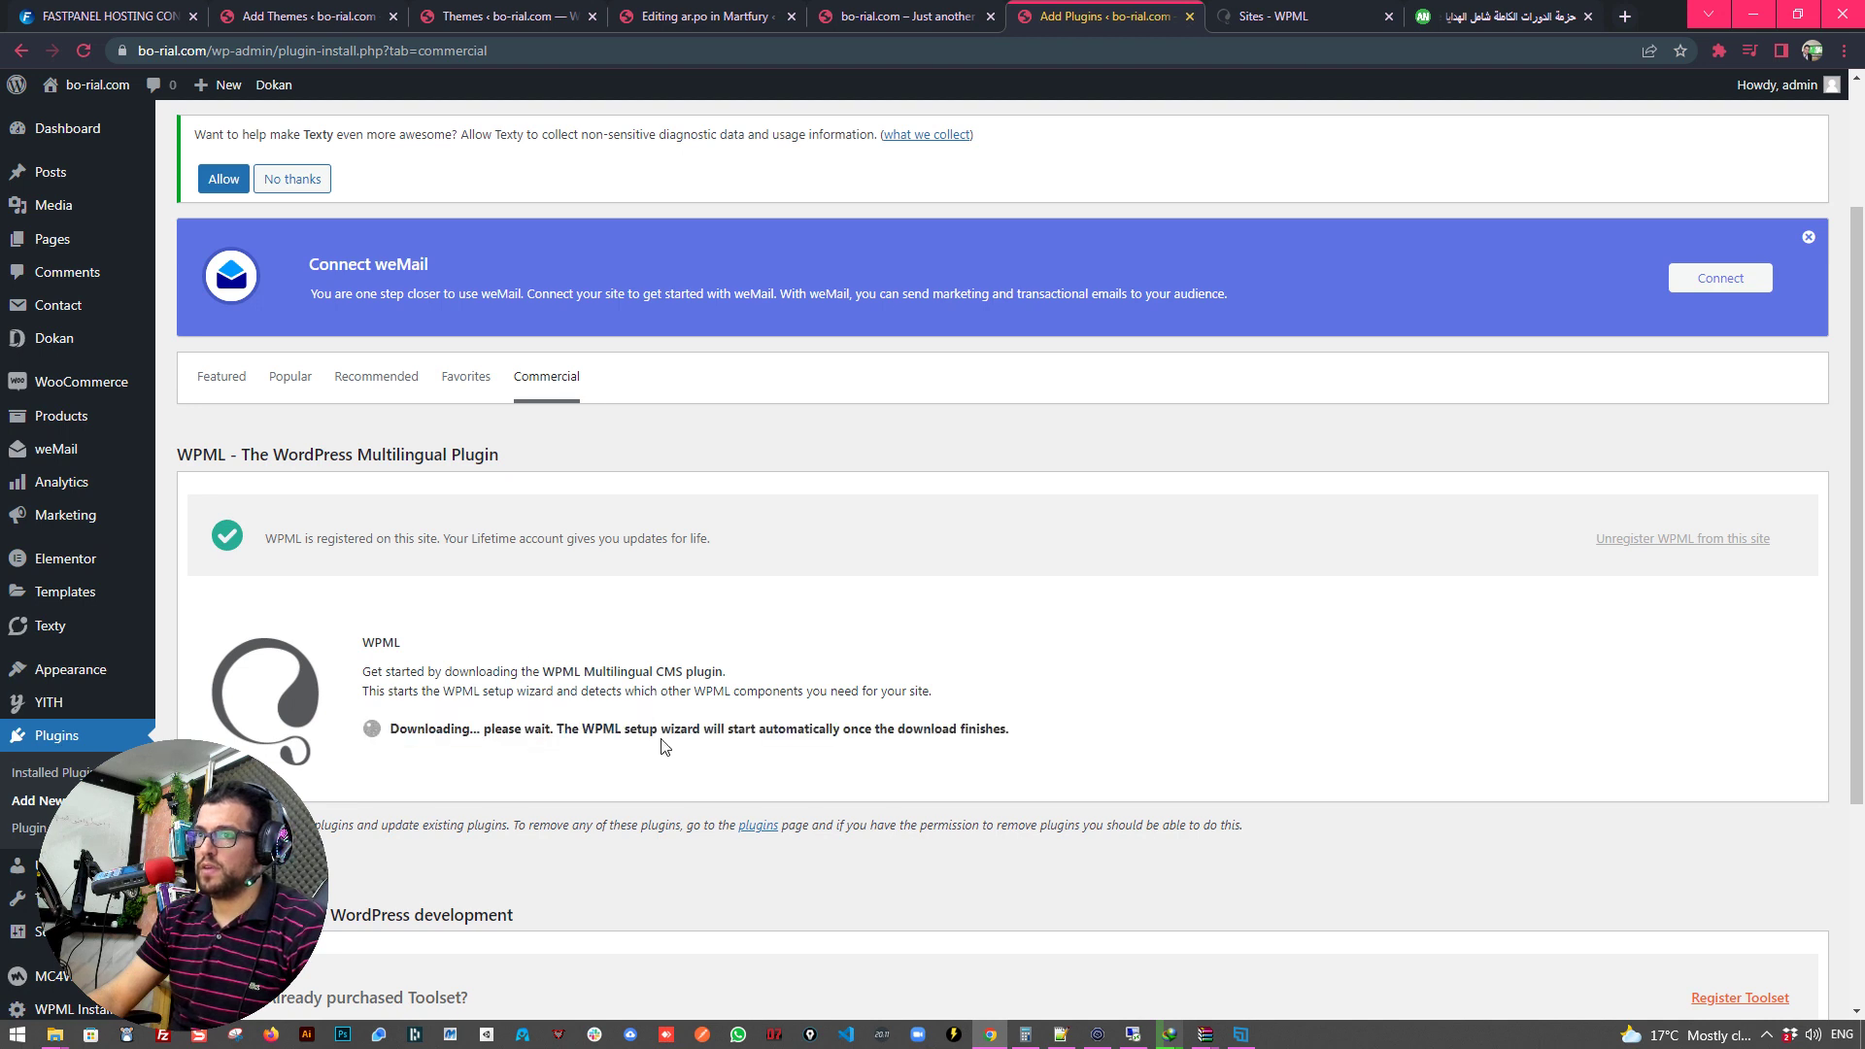
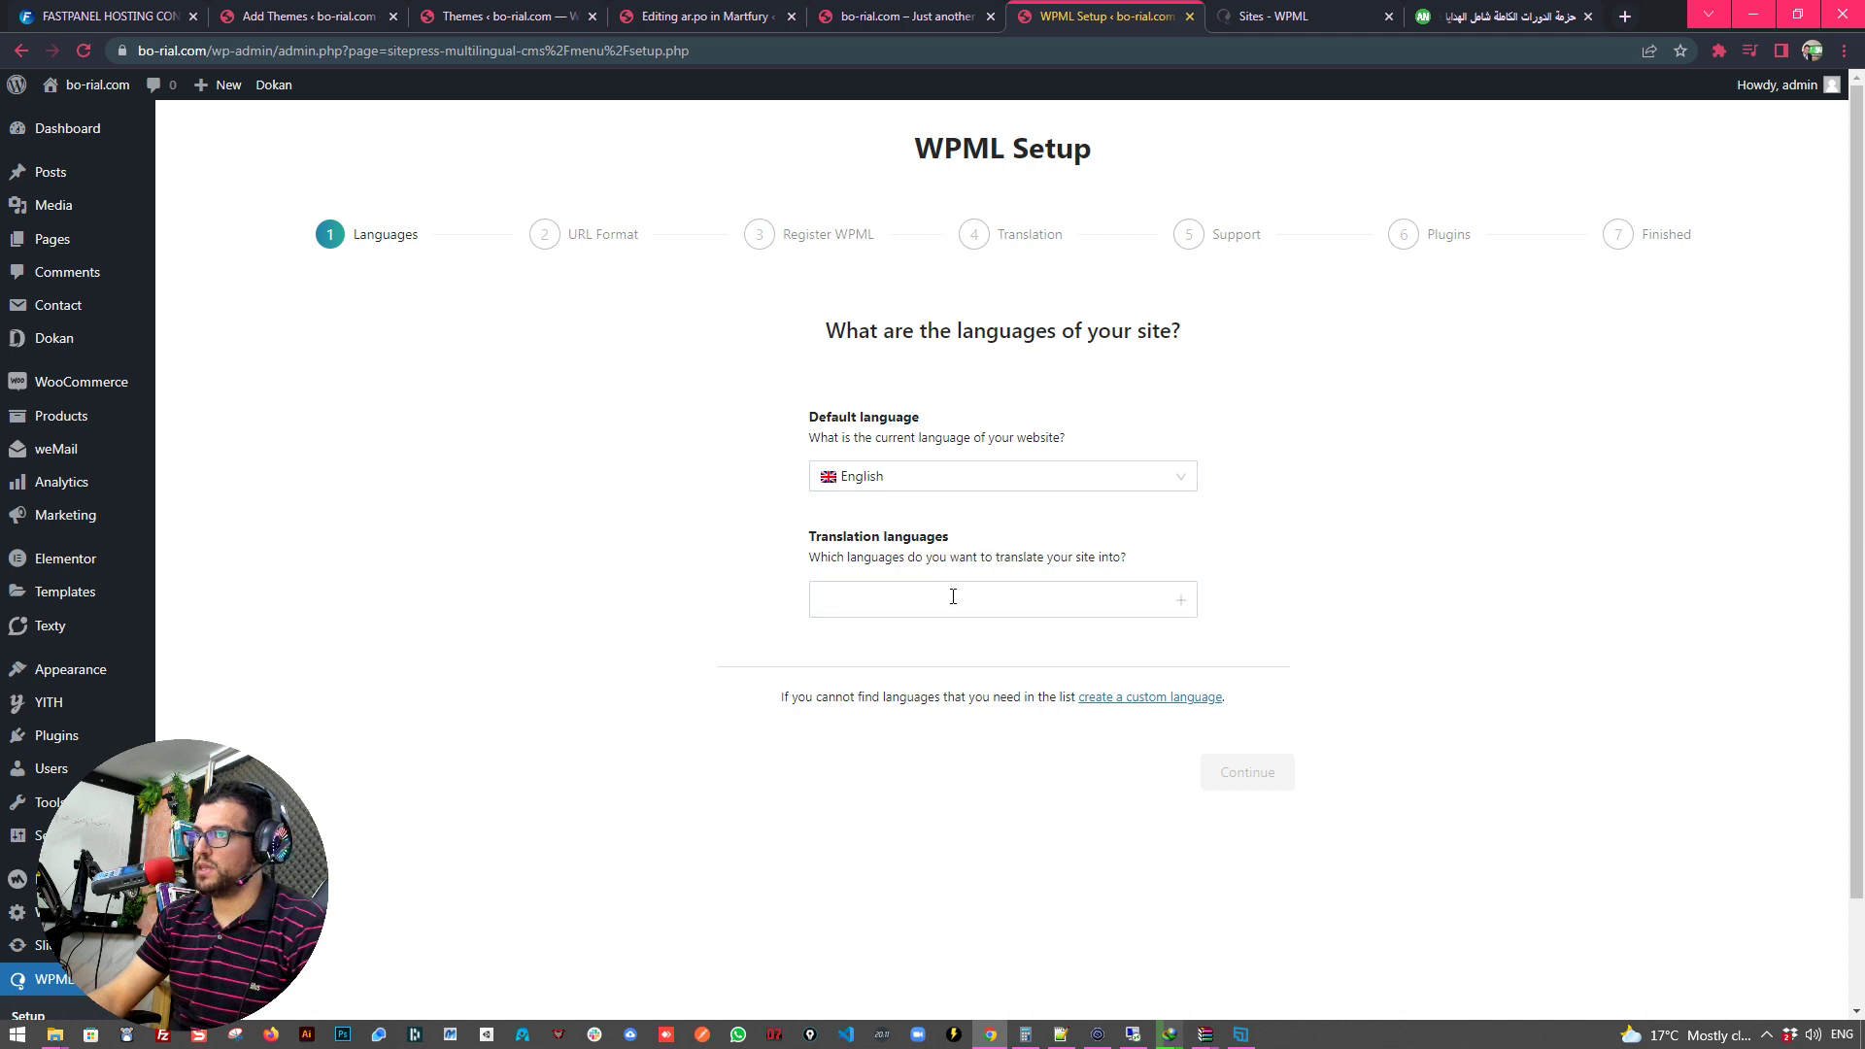
Add Arabic as the translation language in the WPML setup wizard.
click(912, 603)
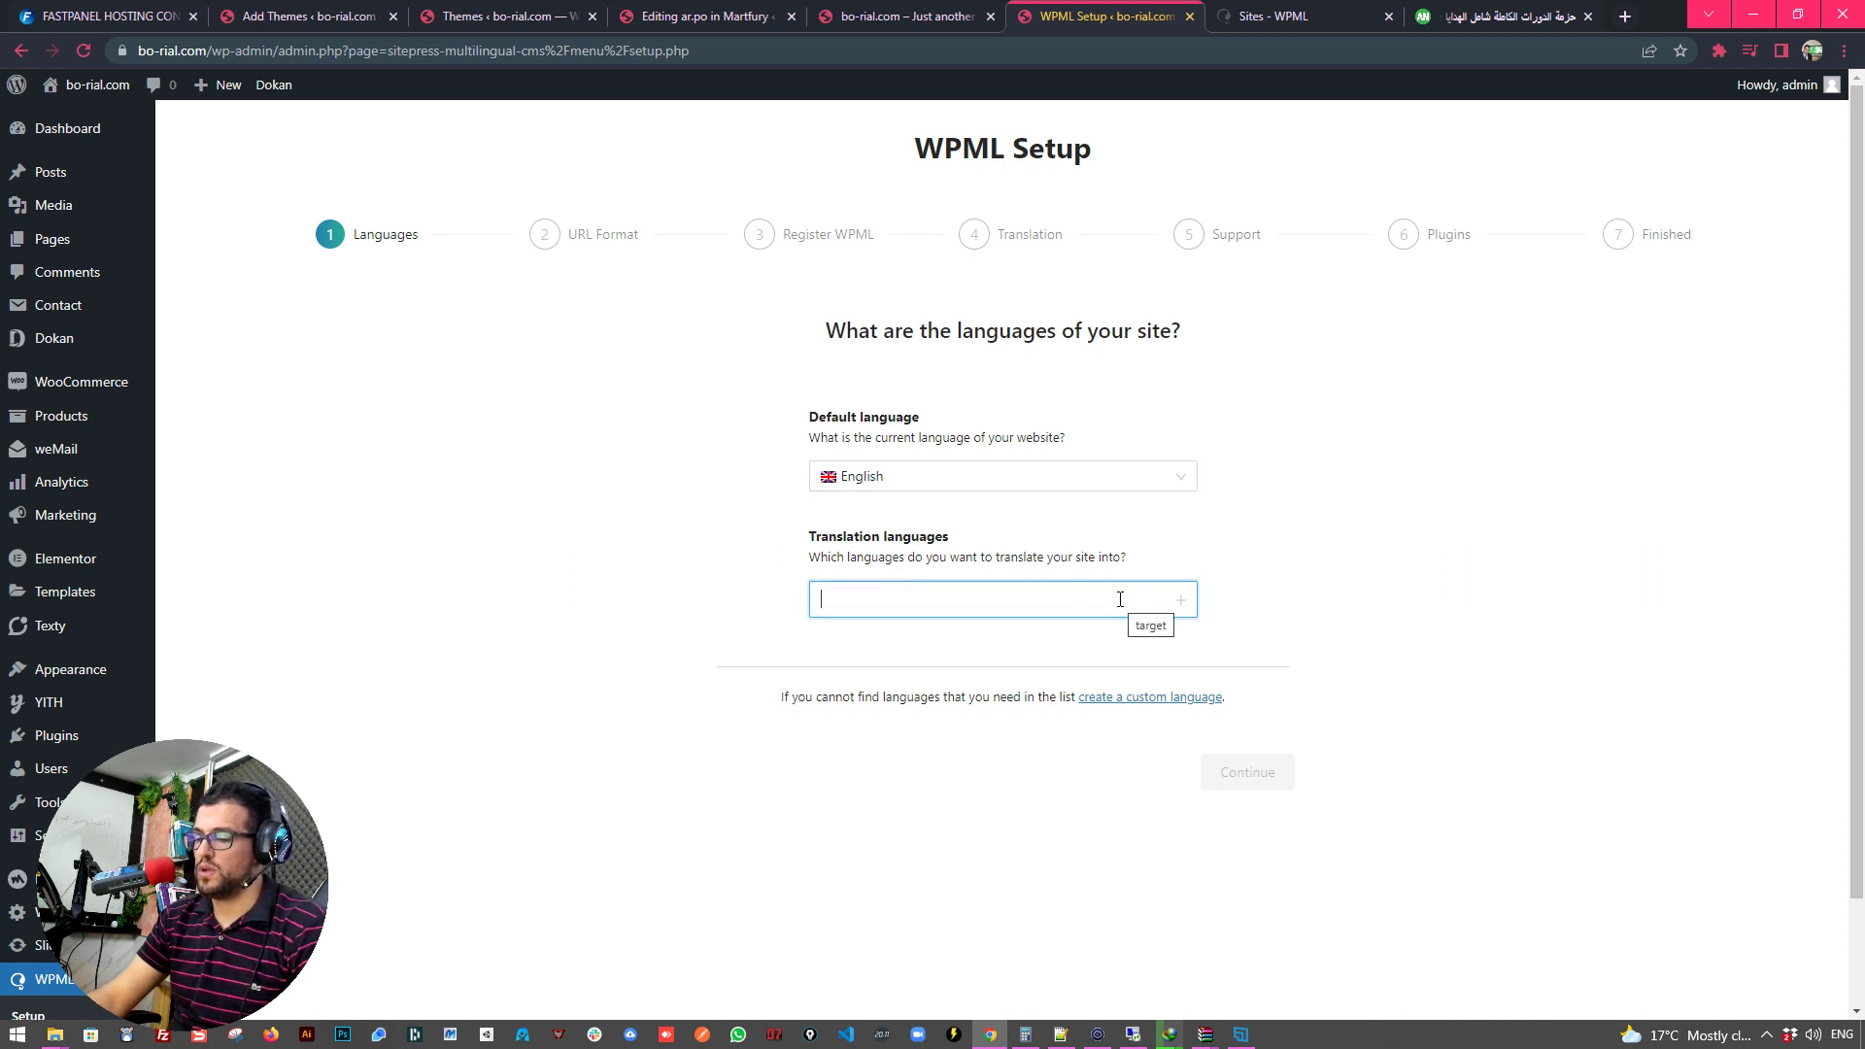
text(a)
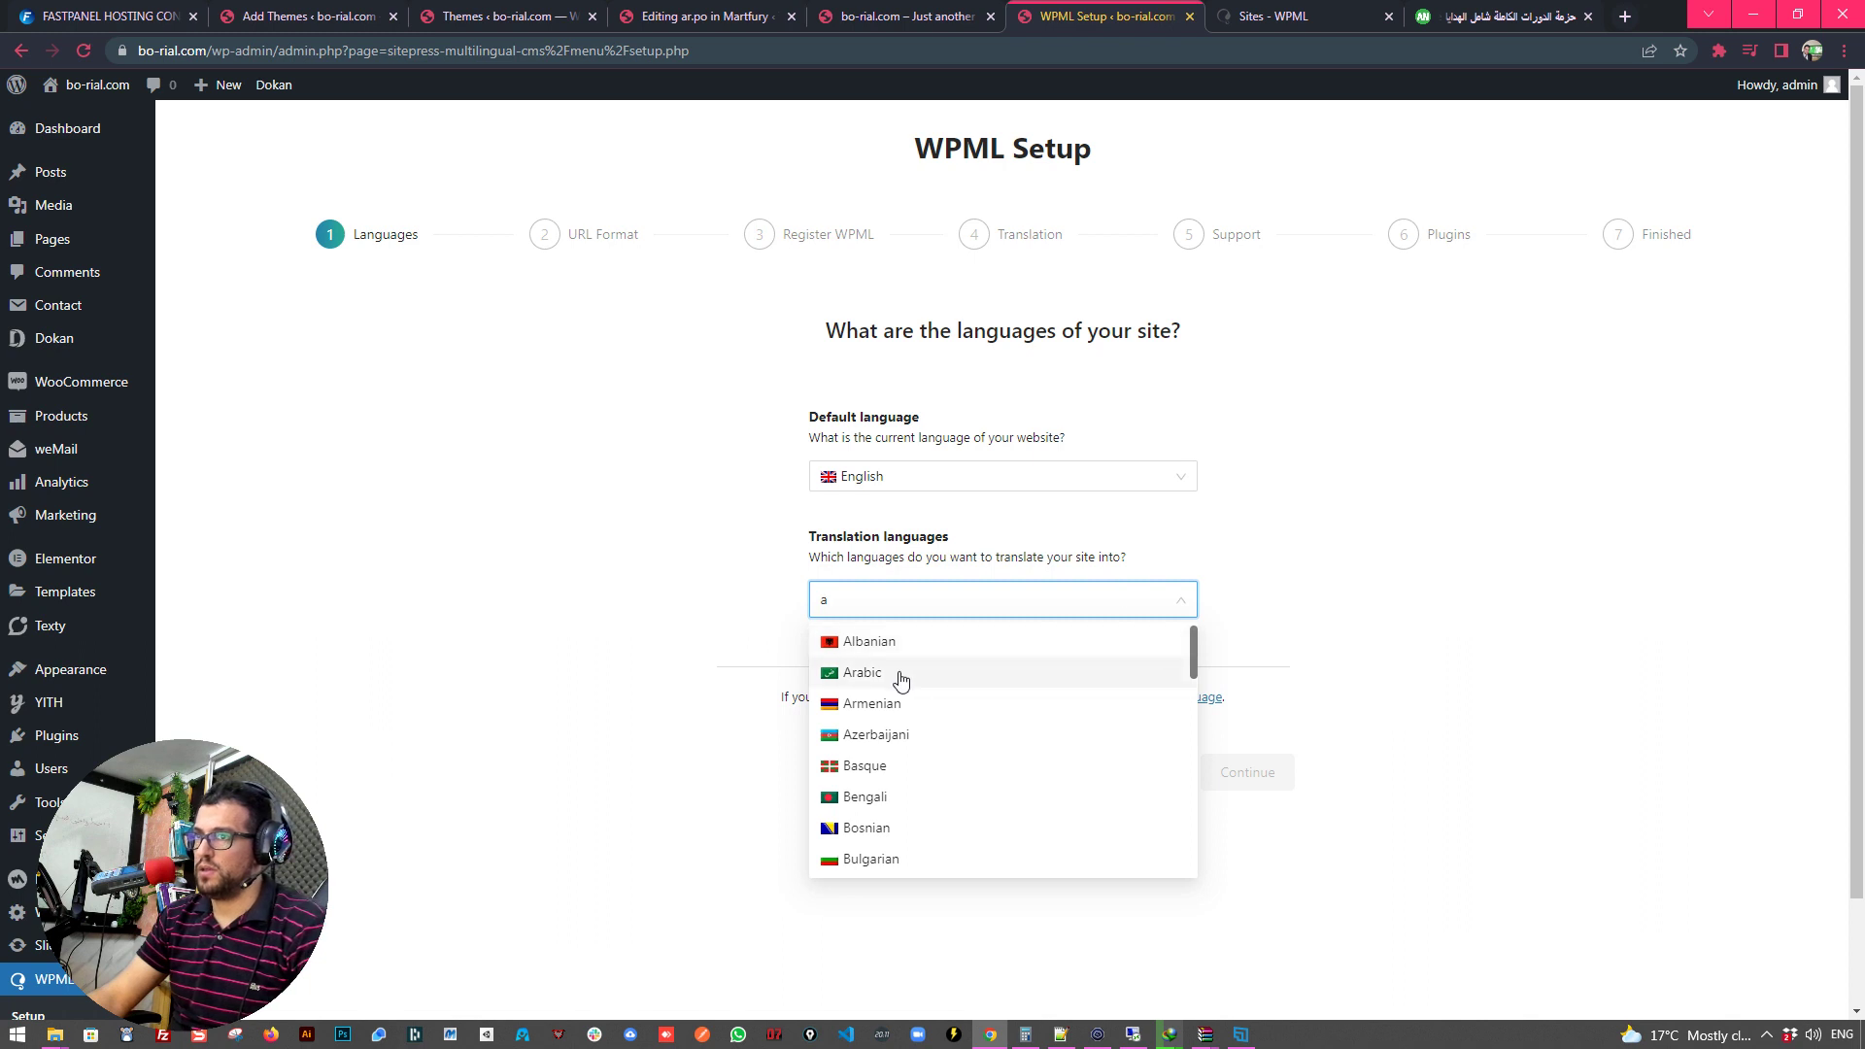
click(971, 670)
click(1376, 617)
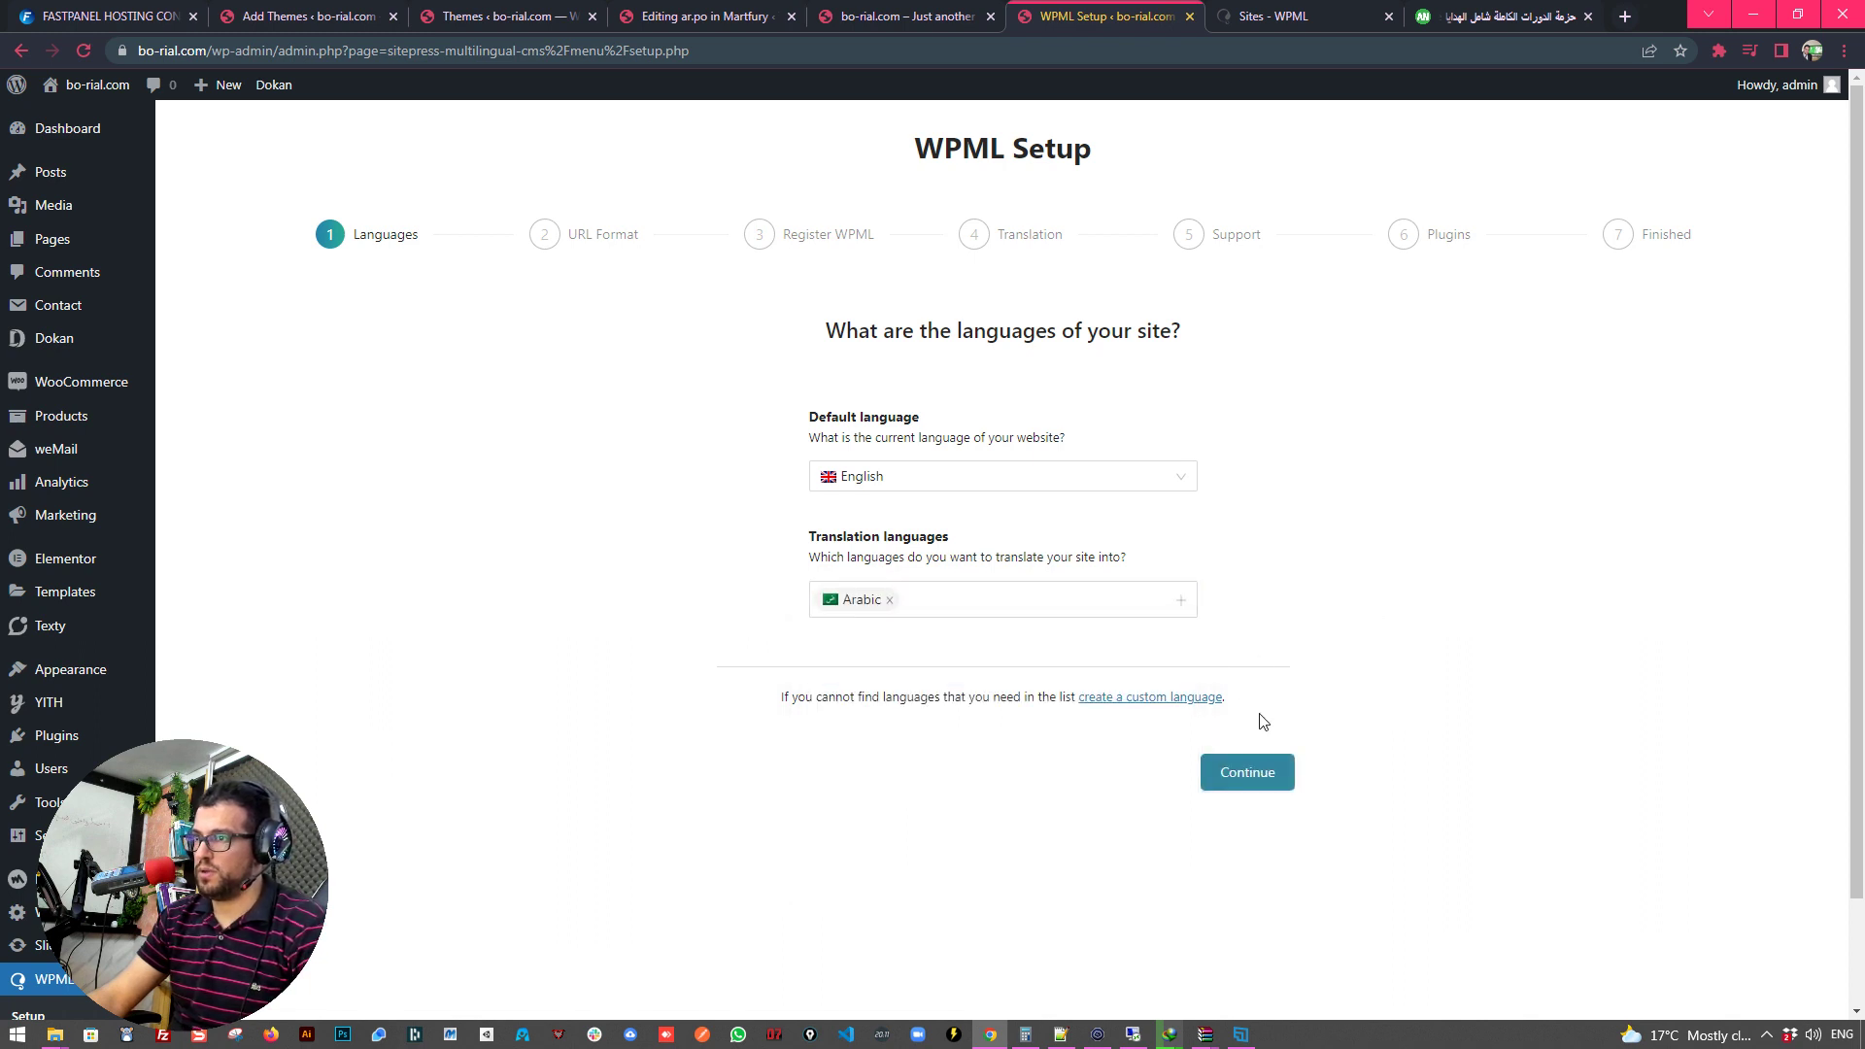
click(1249, 777)
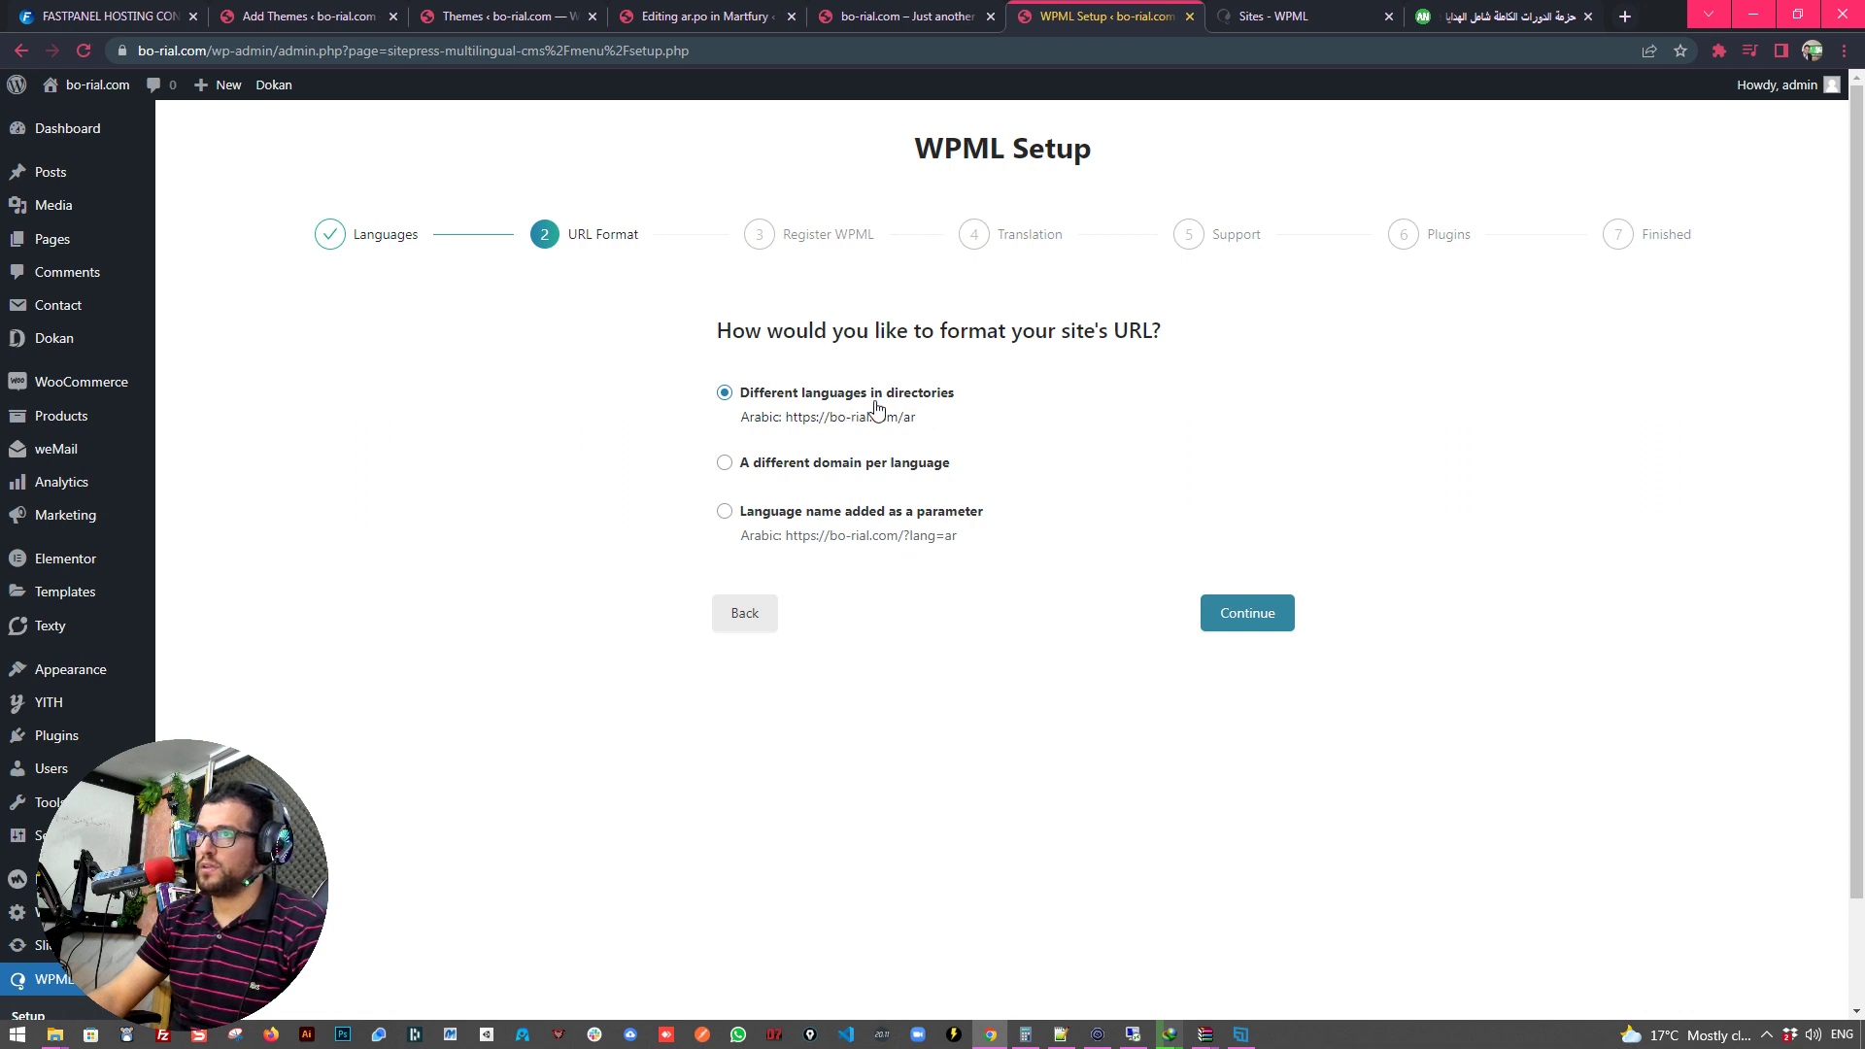
Keep directory URLs, the site key and admin-only translation, and decline sending support data.
click(1211, 615)
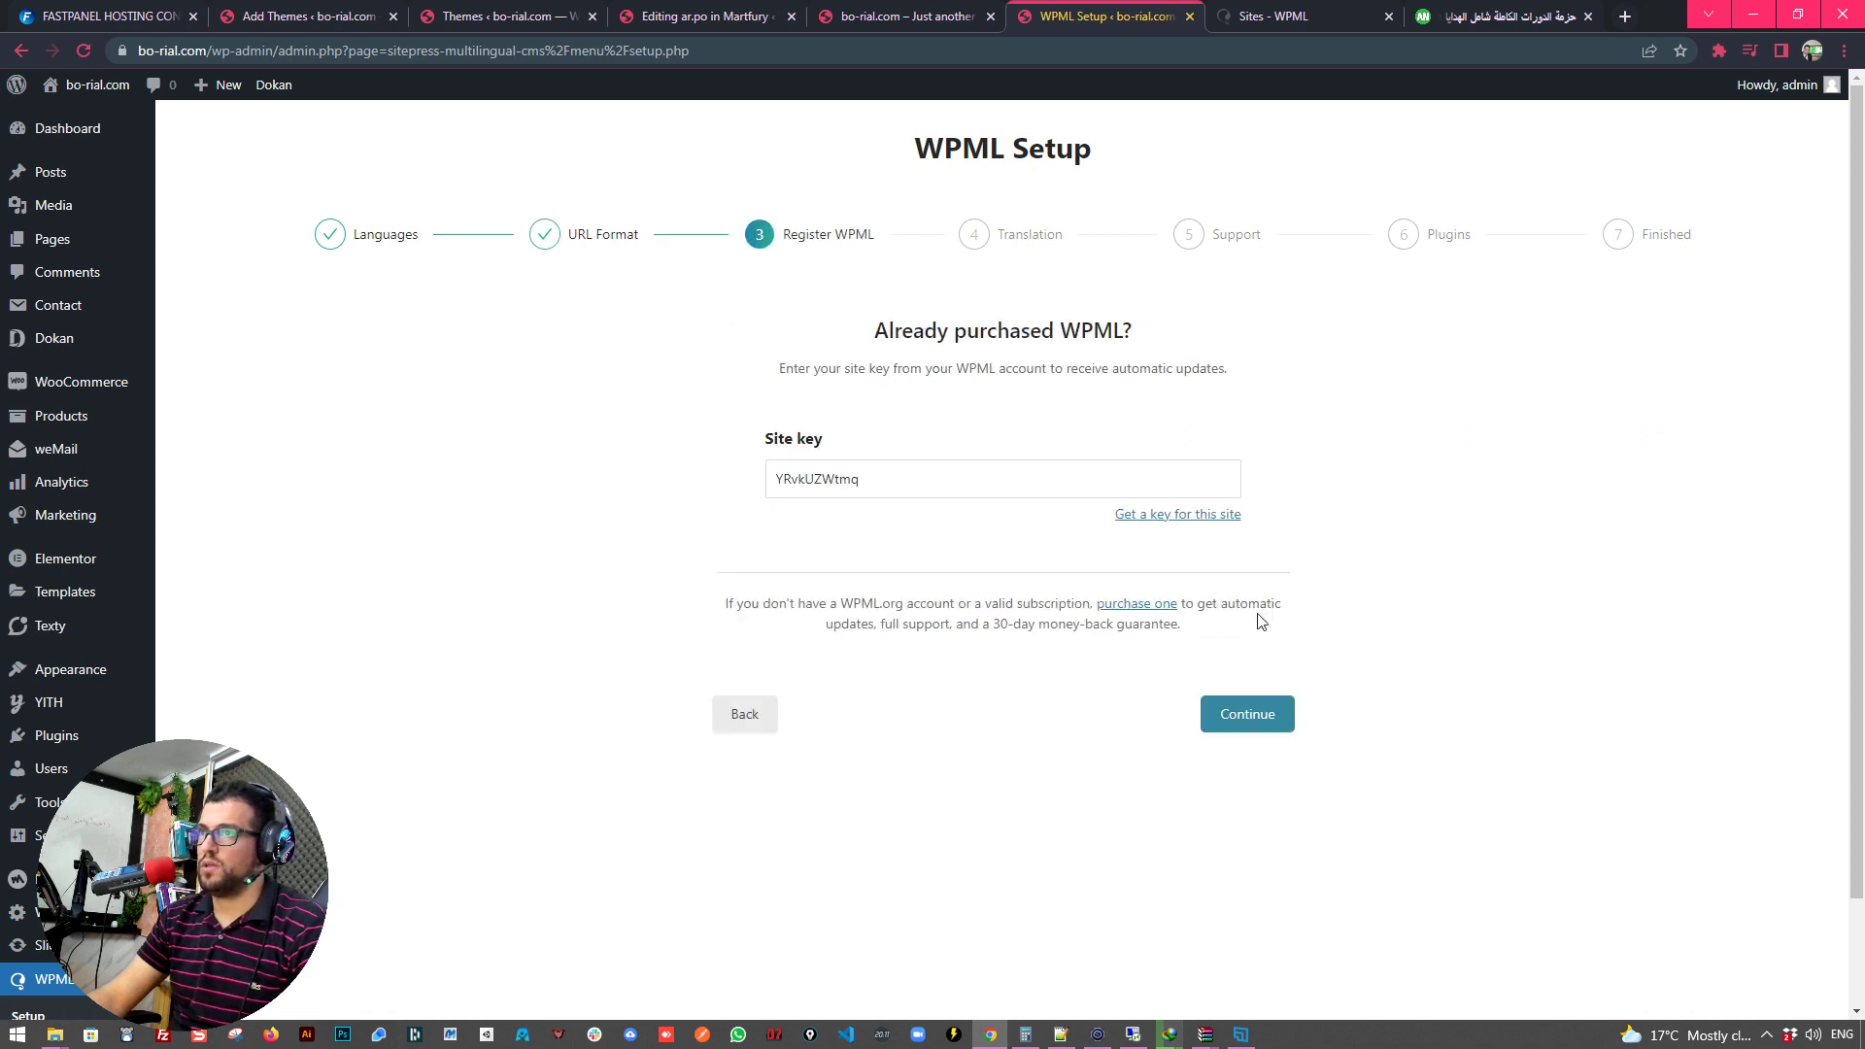
click(1247, 714)
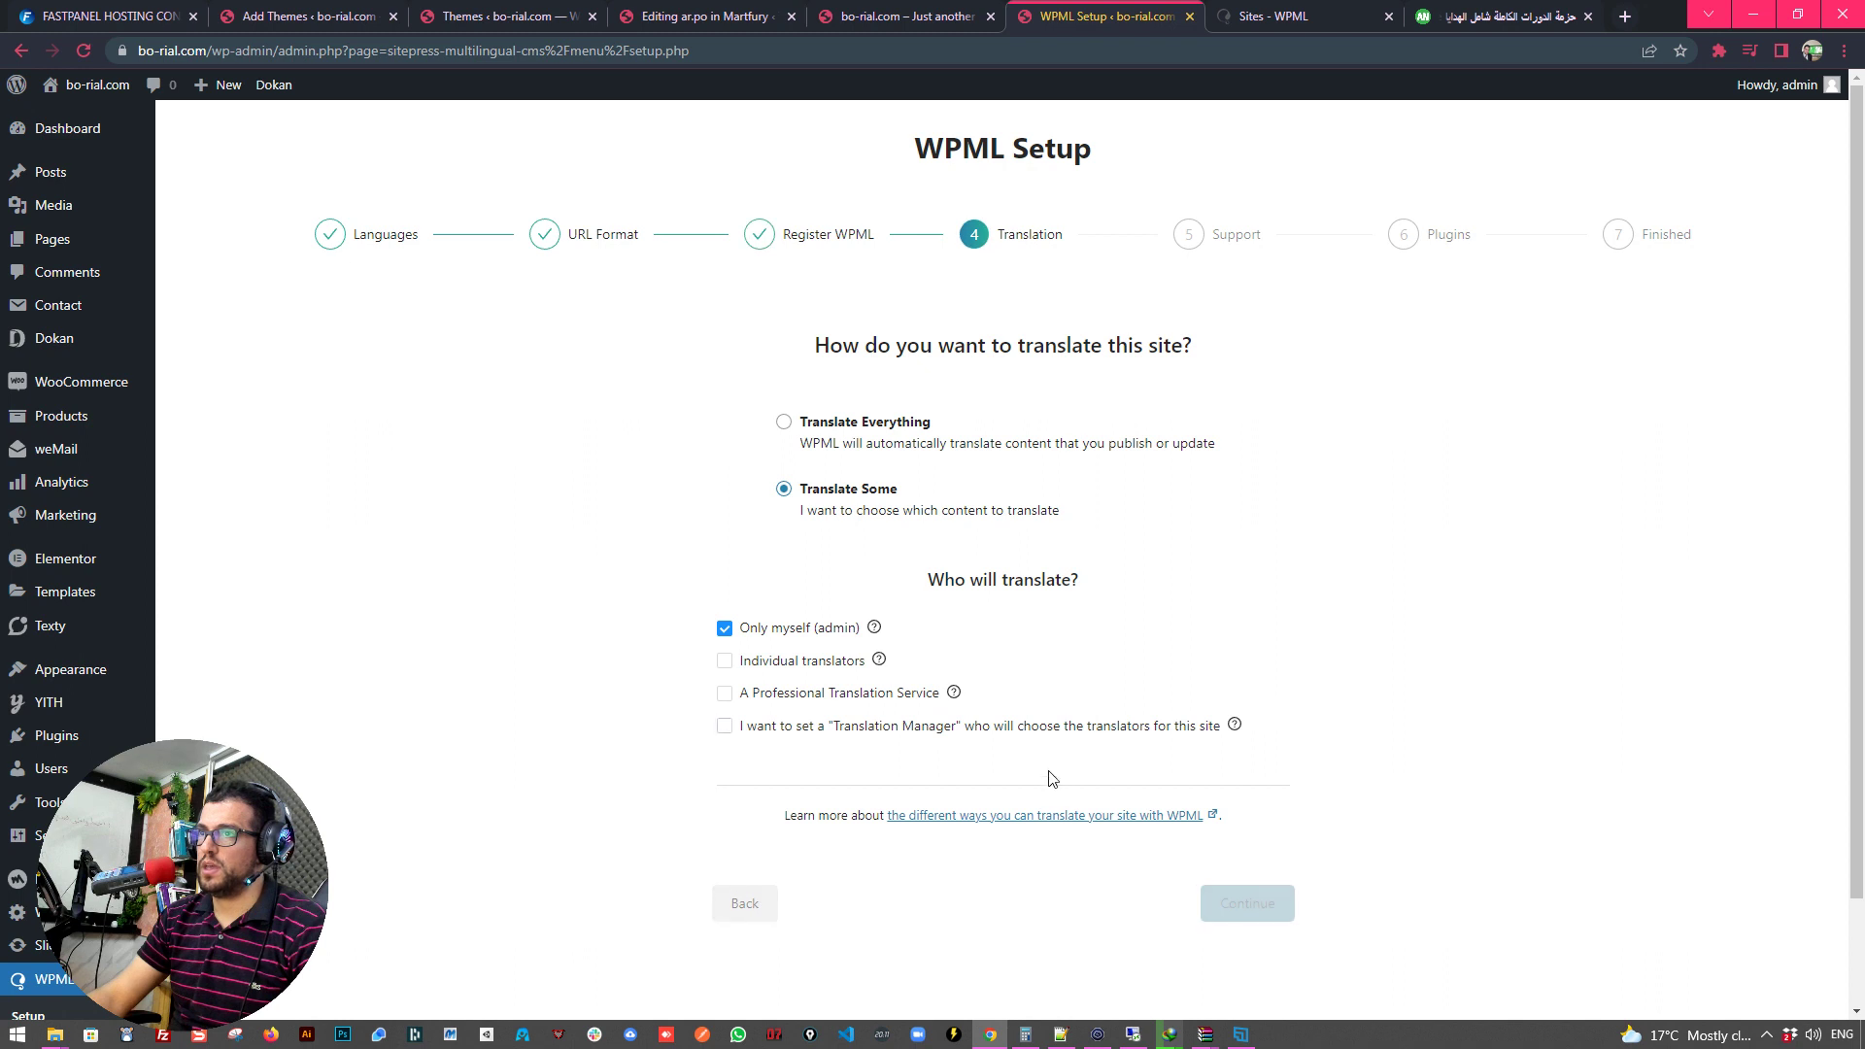
click(1254, 905)
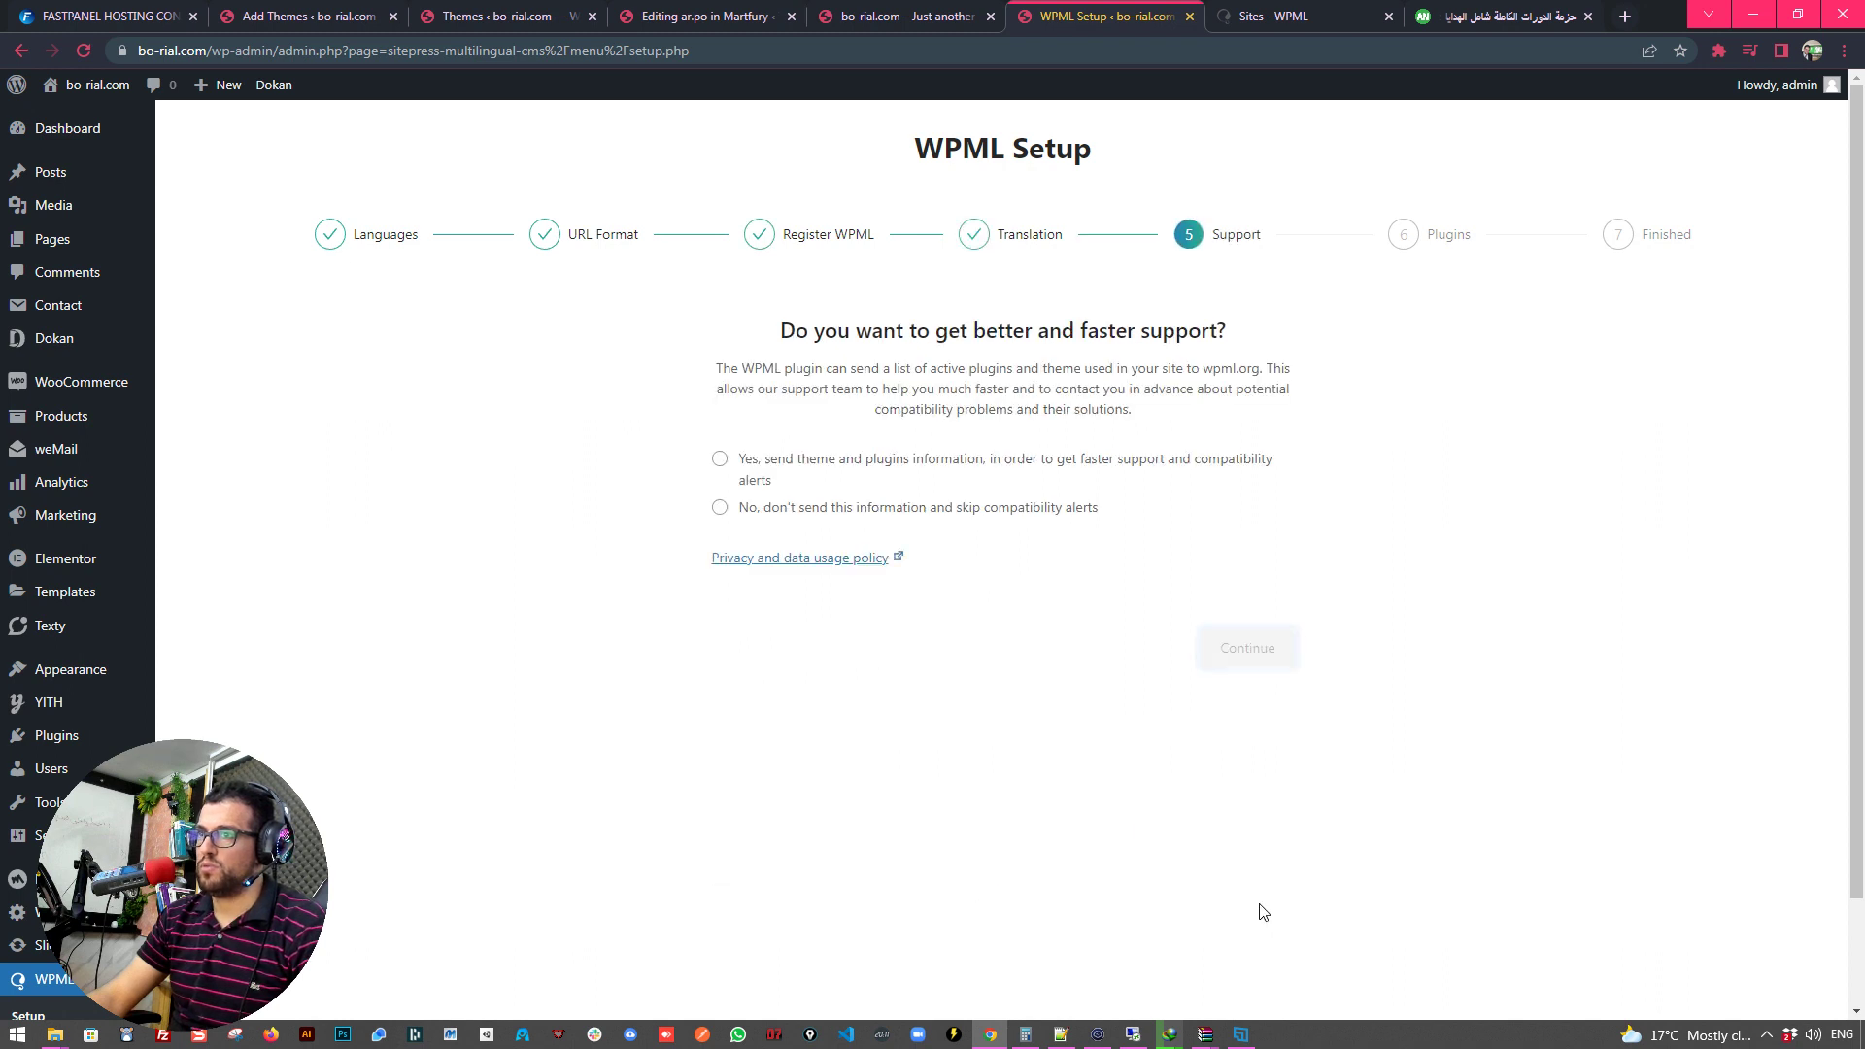
click(940, 513)
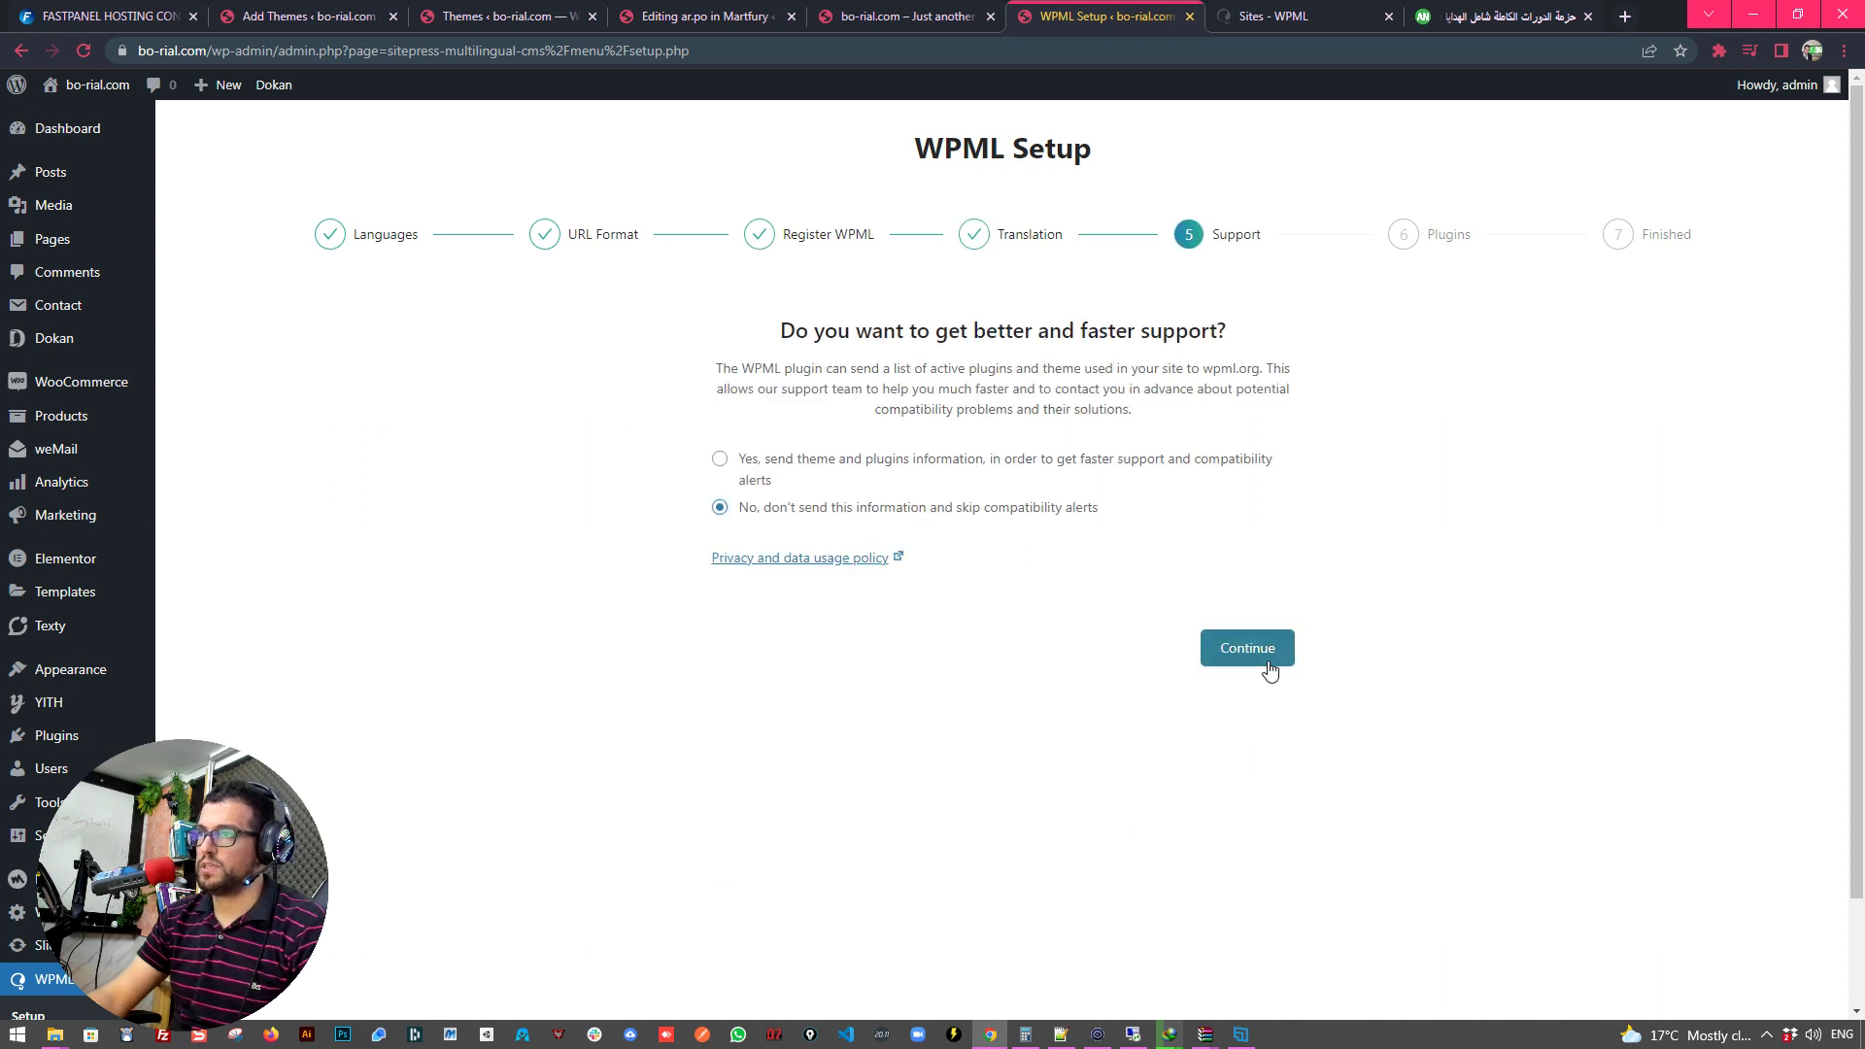
click(1263, 662)
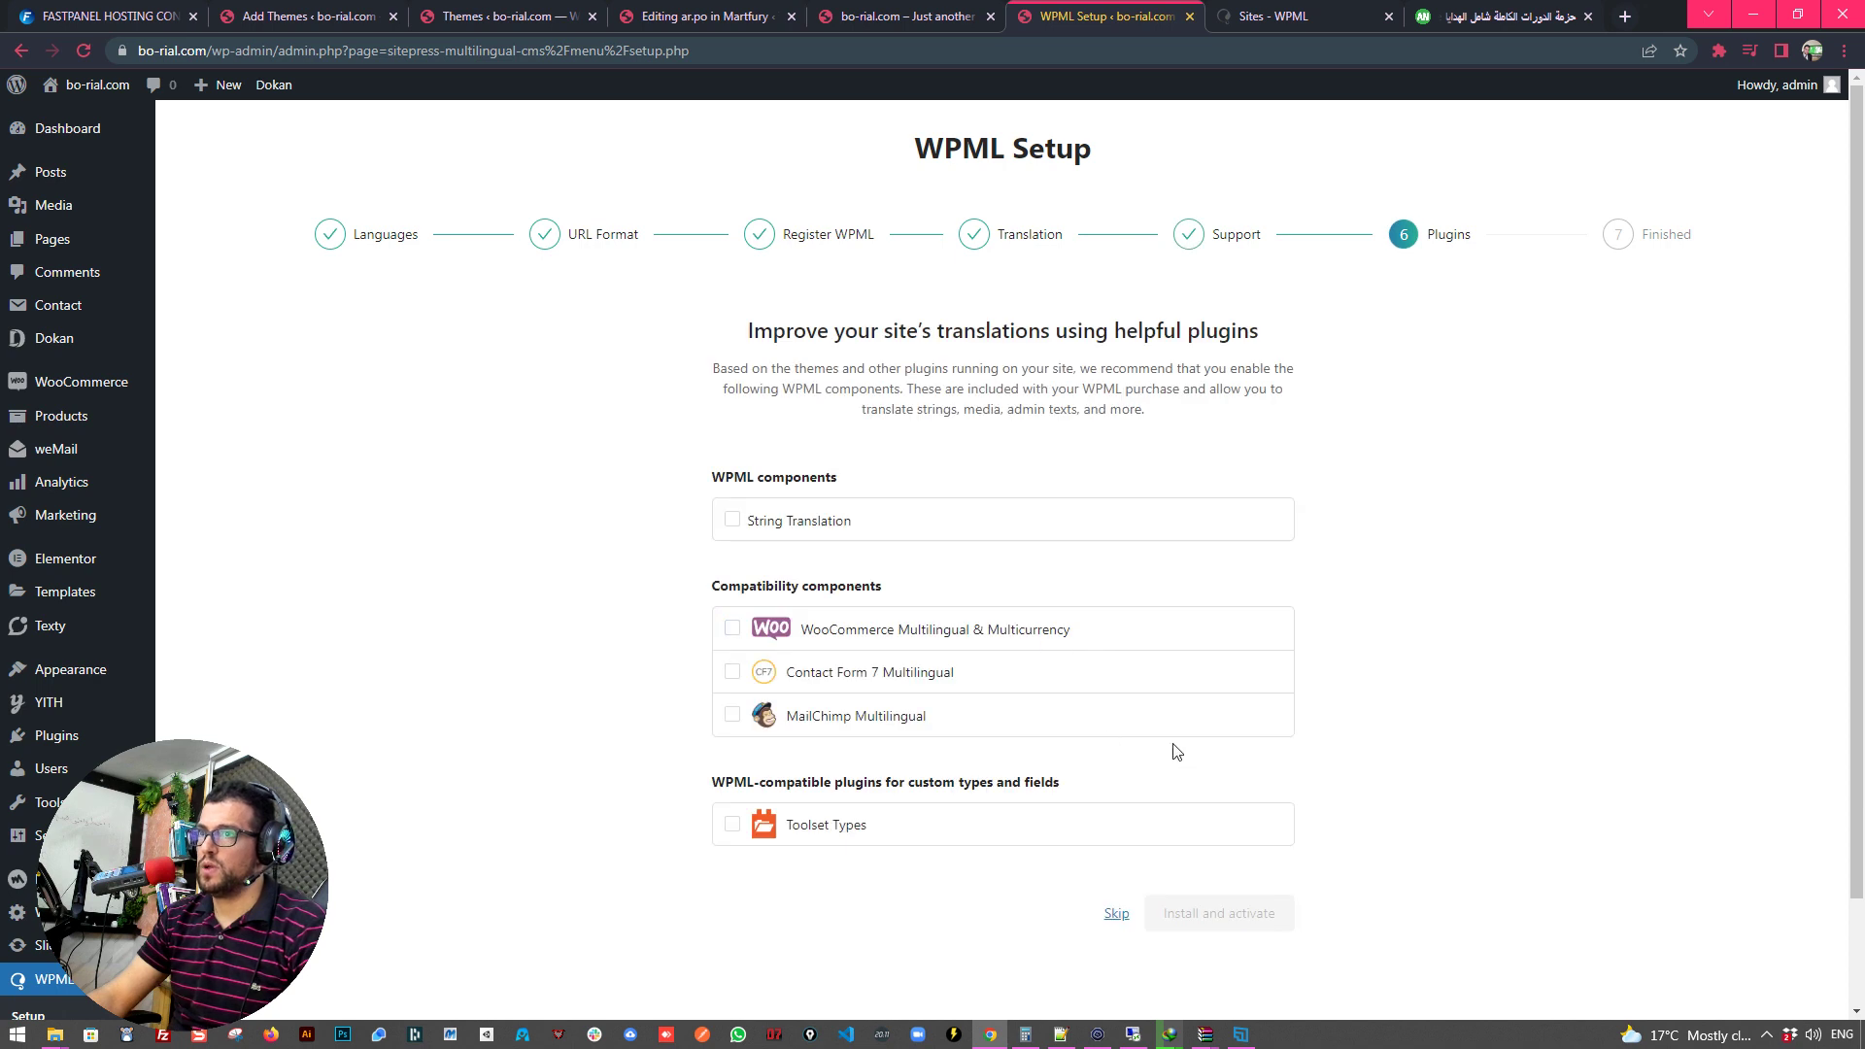
Install and activate String Translation, WooCommerce, Contact Form 7 and MailChimp Multilingual, then finish WPML setup.
click(841, 532)
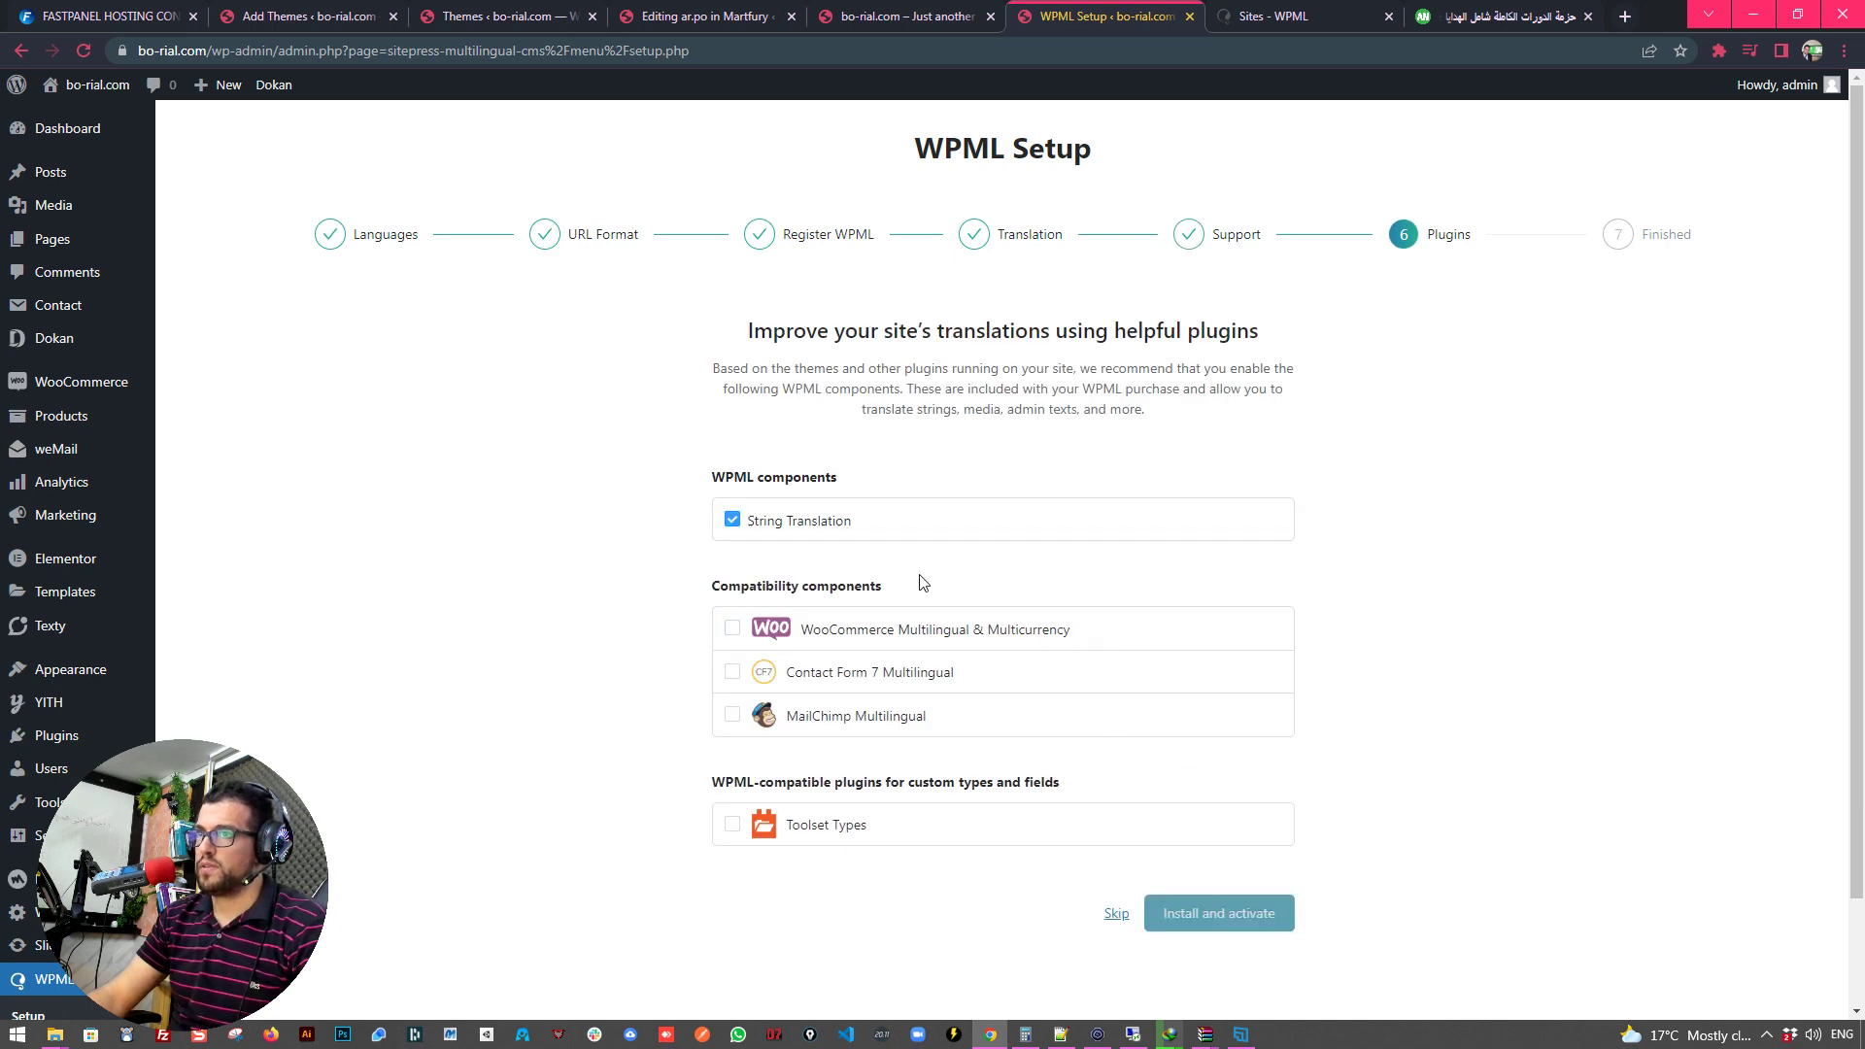
click(1004, 646)
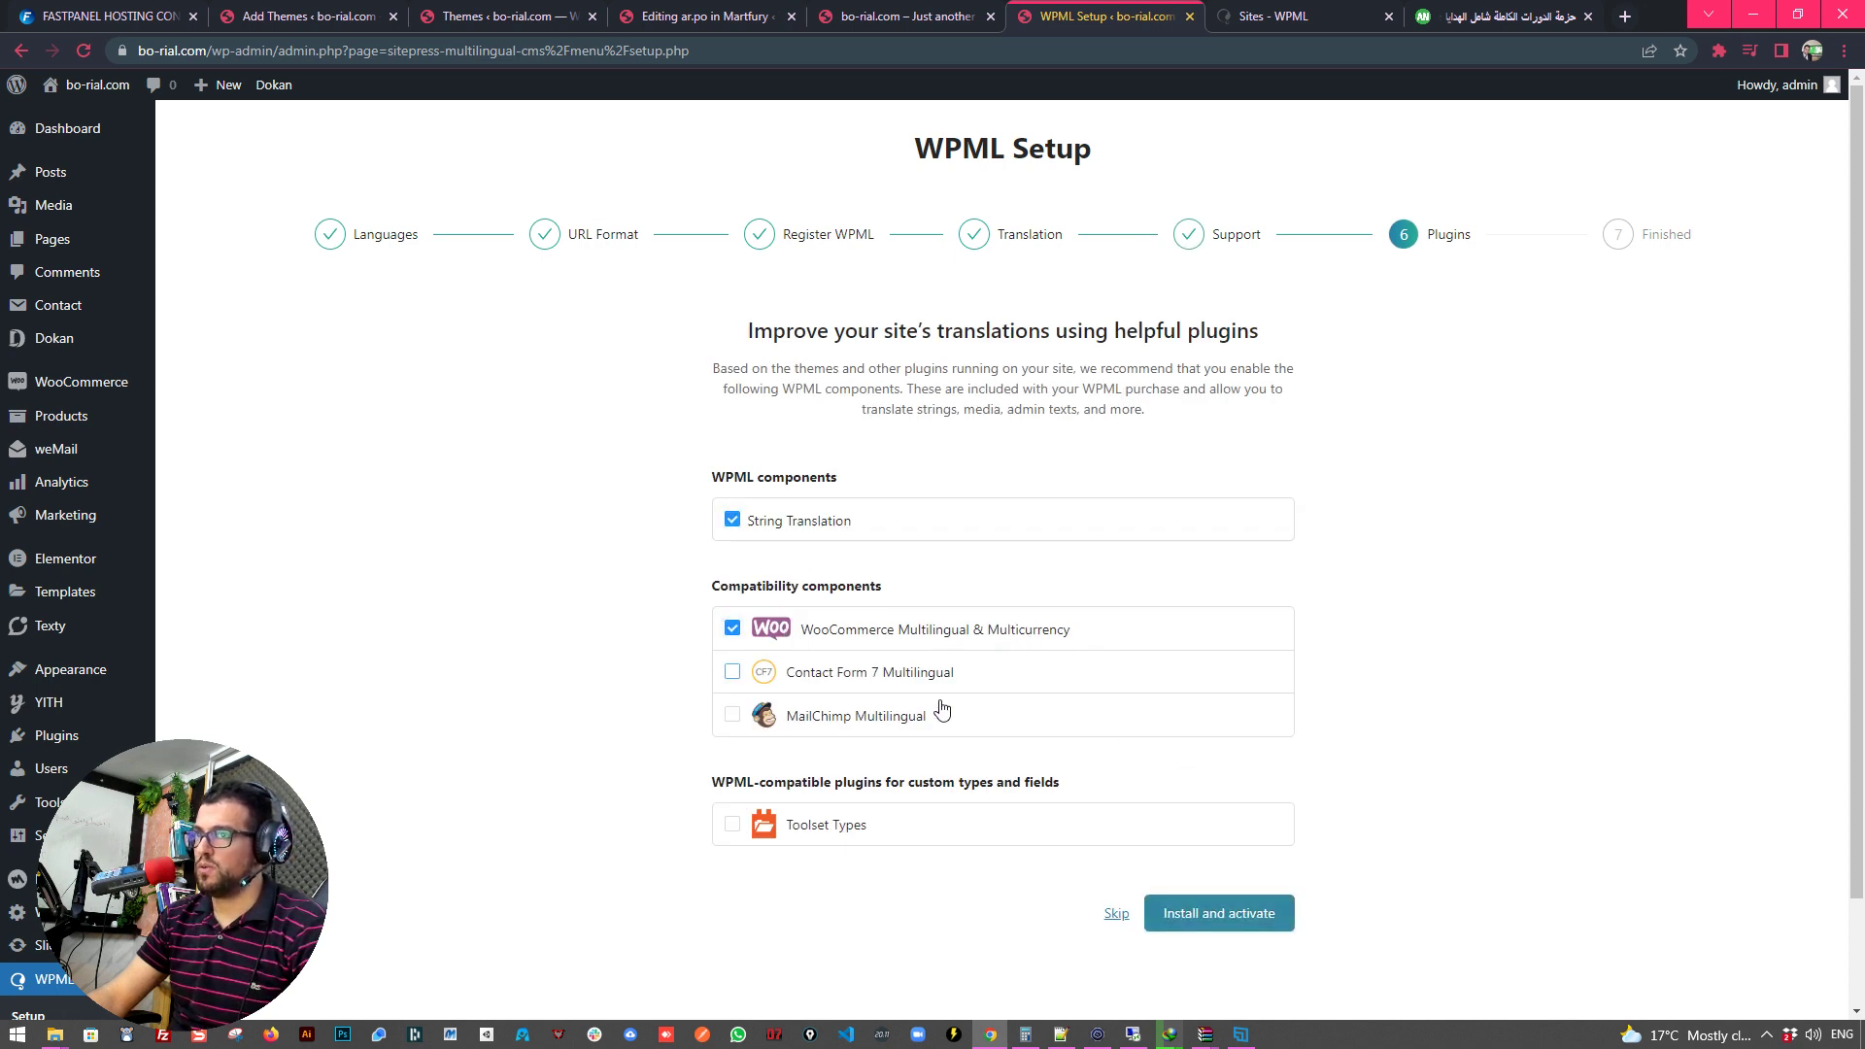
click(887, 682)
click(888, 715)
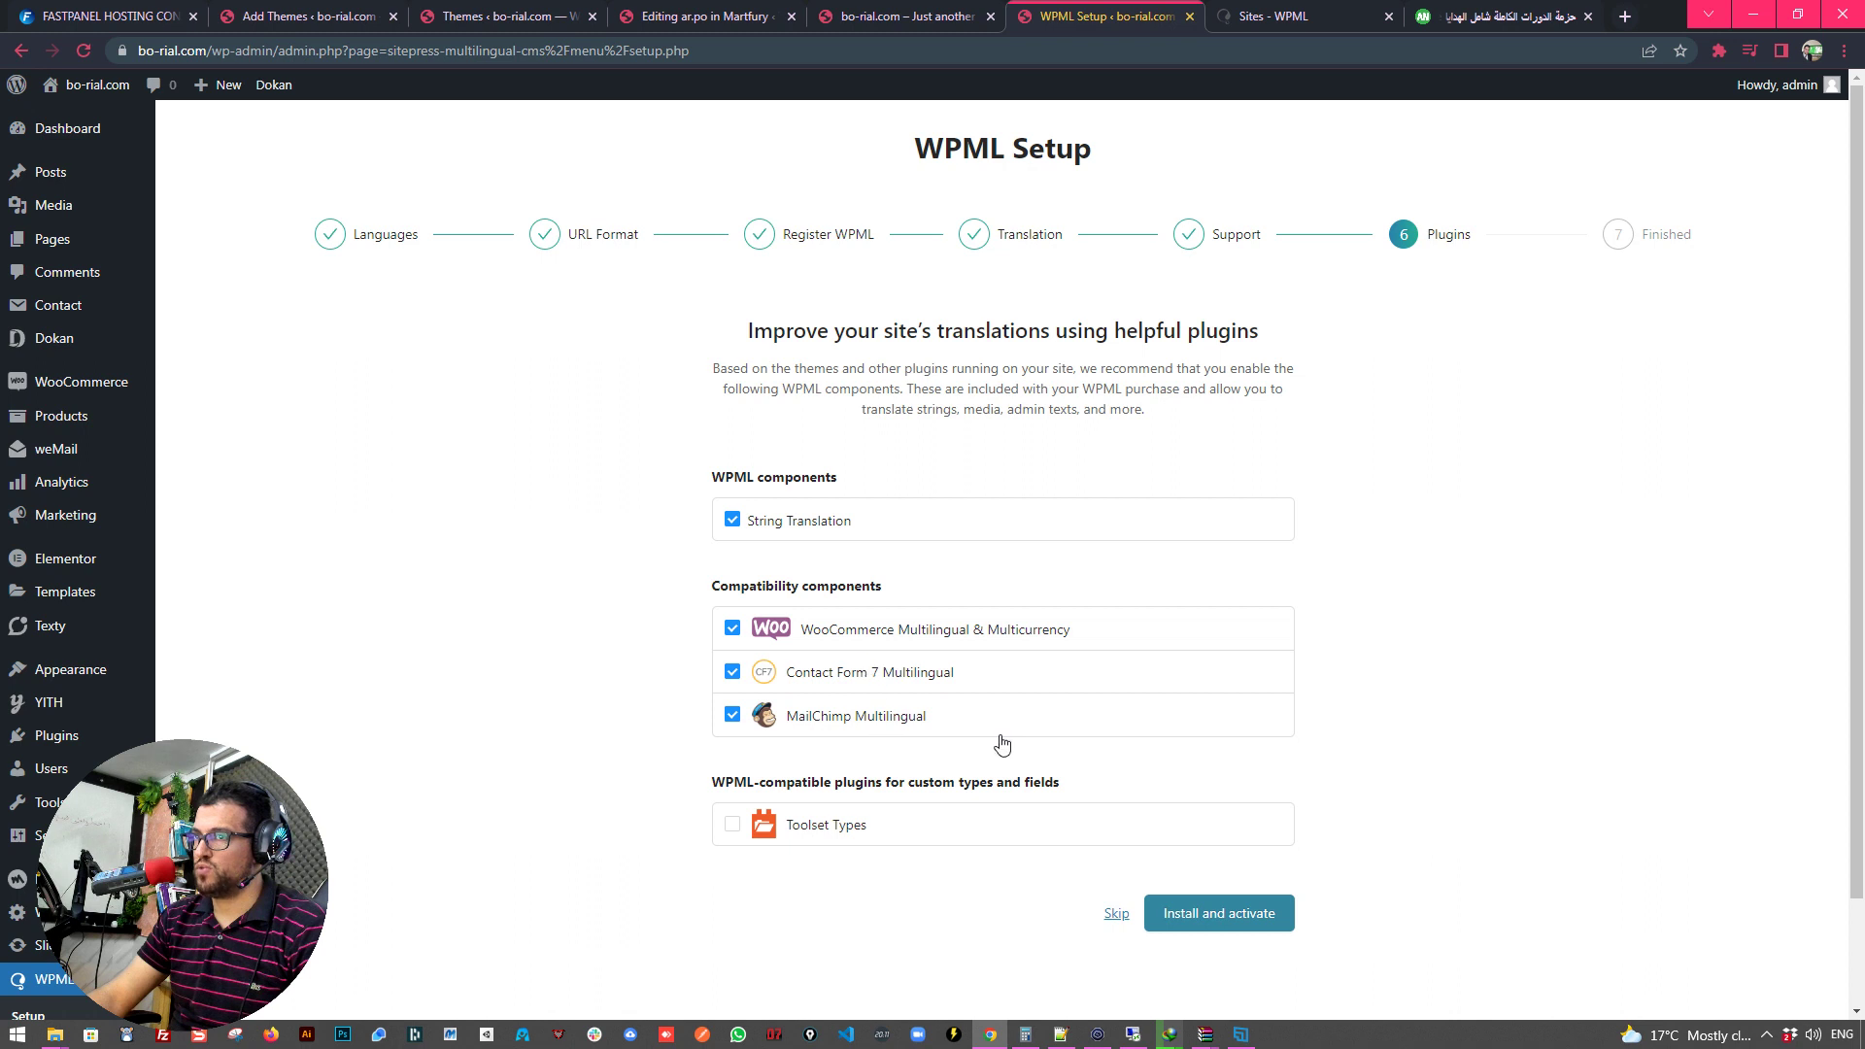
click(1250, 912)
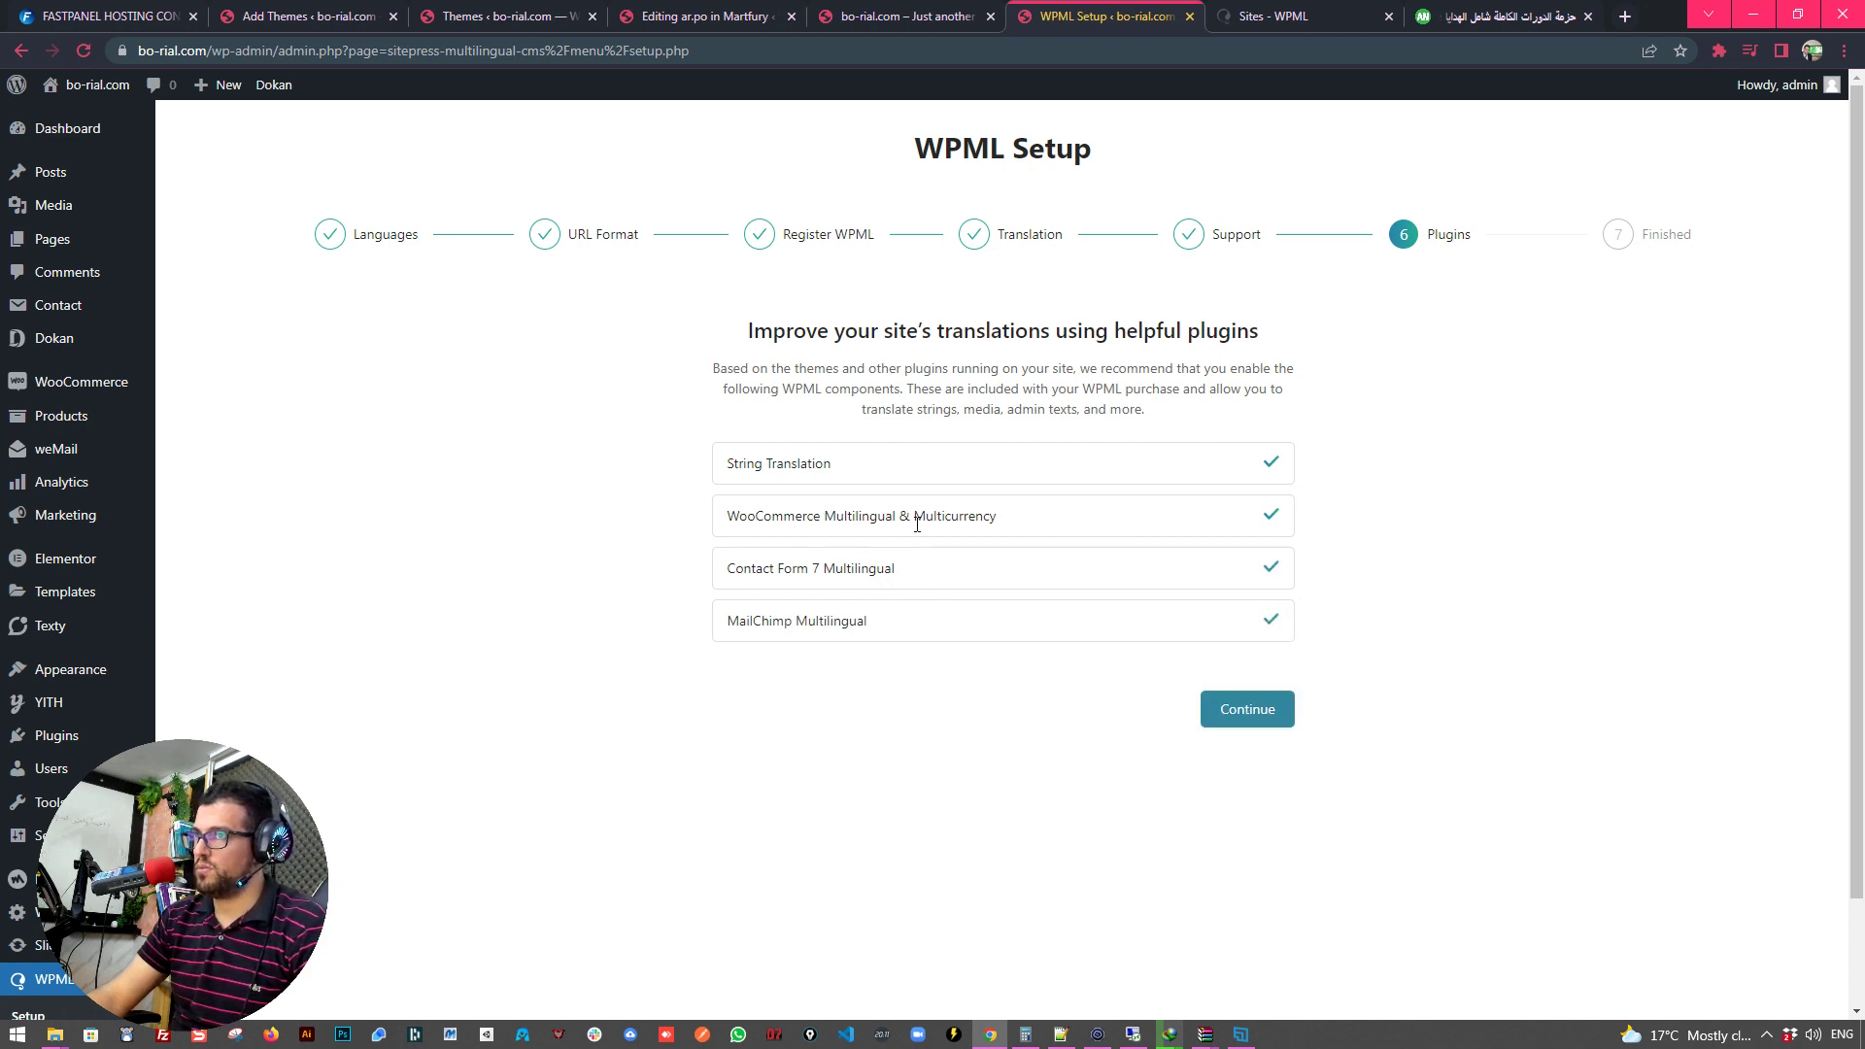
click(1236, 711)
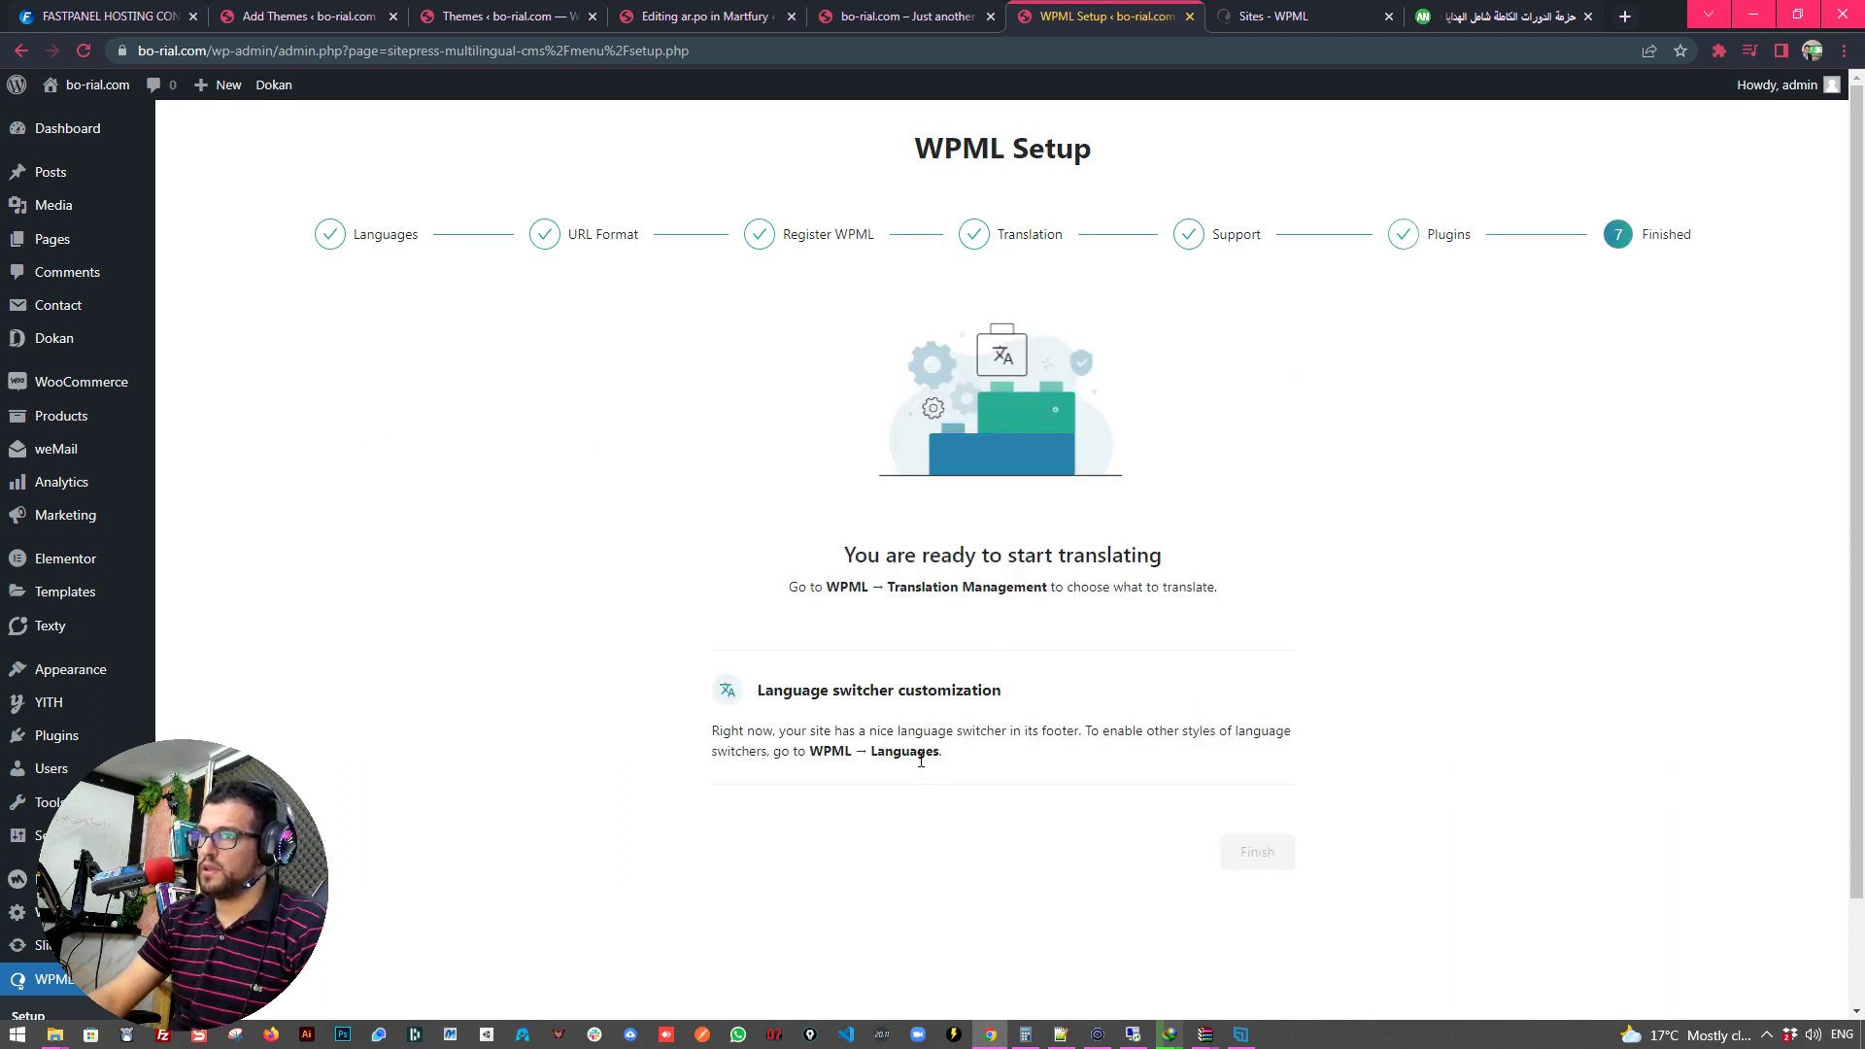
click(1264, 872)
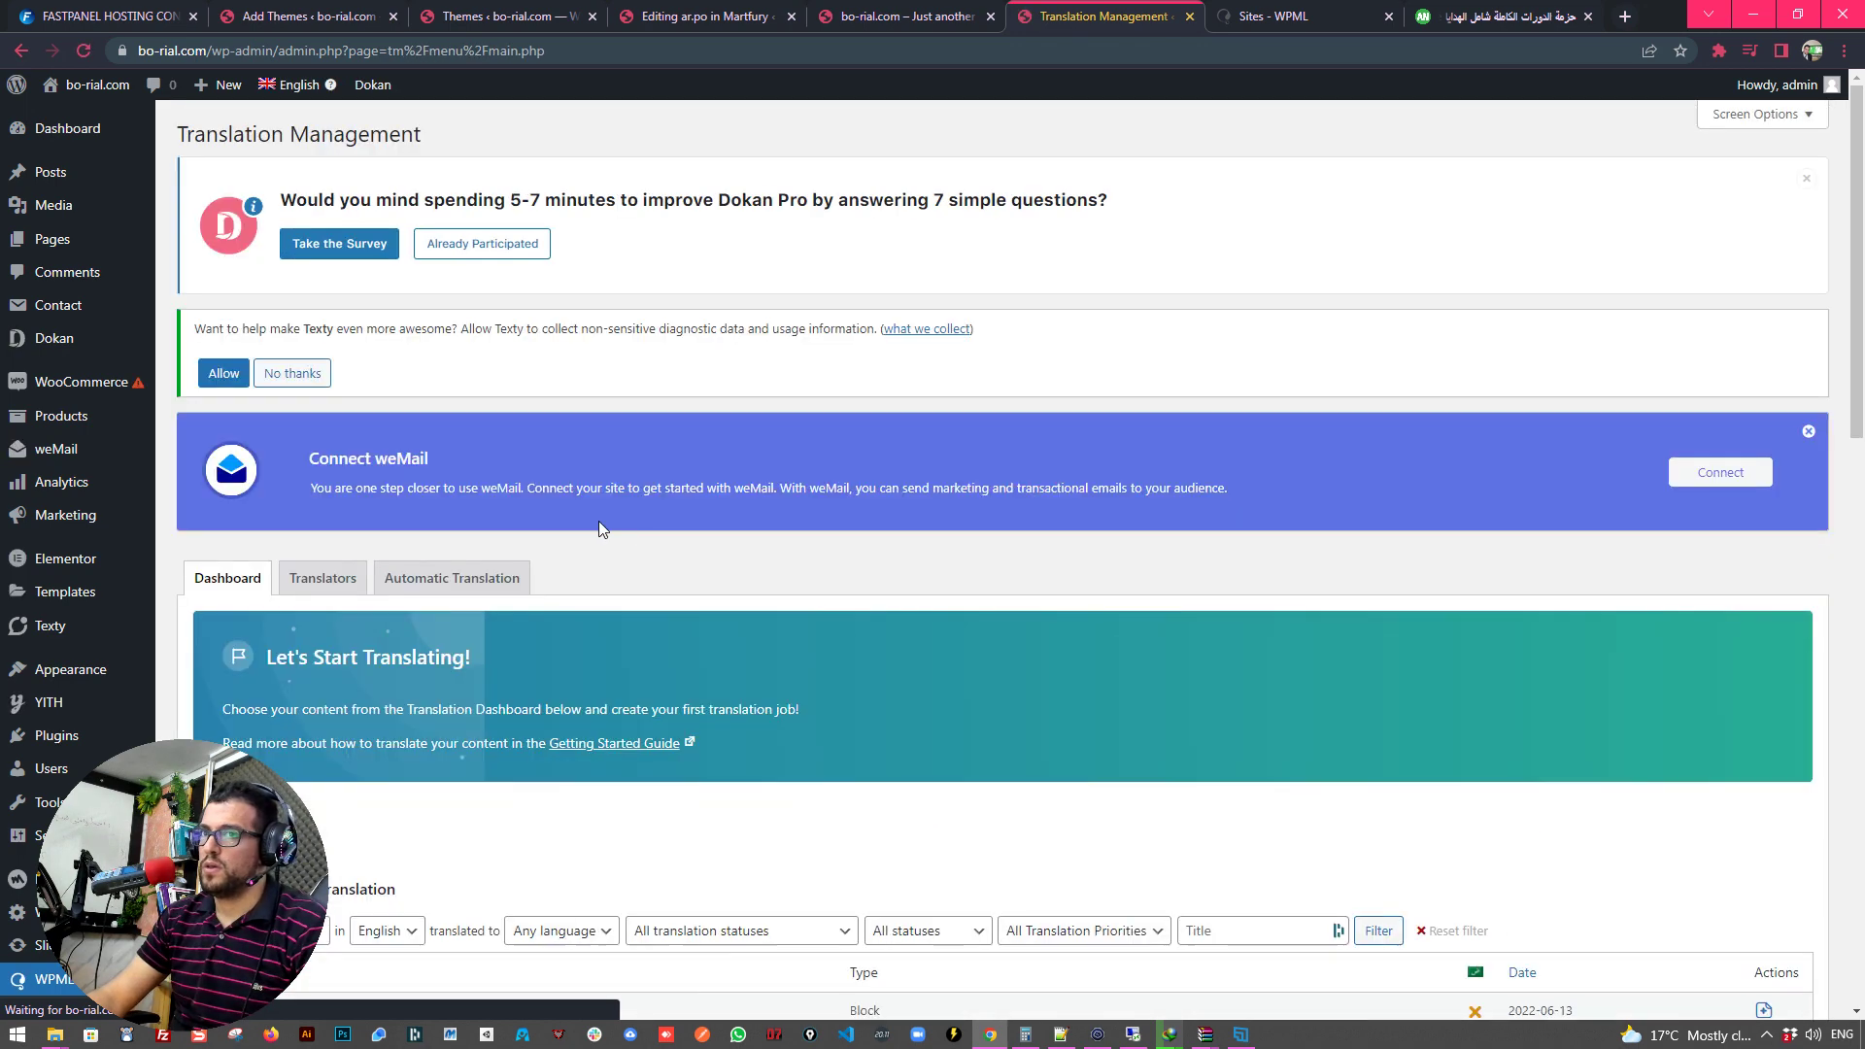
Scroll through Translation Management to review the pages awaiting translation.
scroll(598, 522, down, 3)
scroll(564, 535, down, 3)
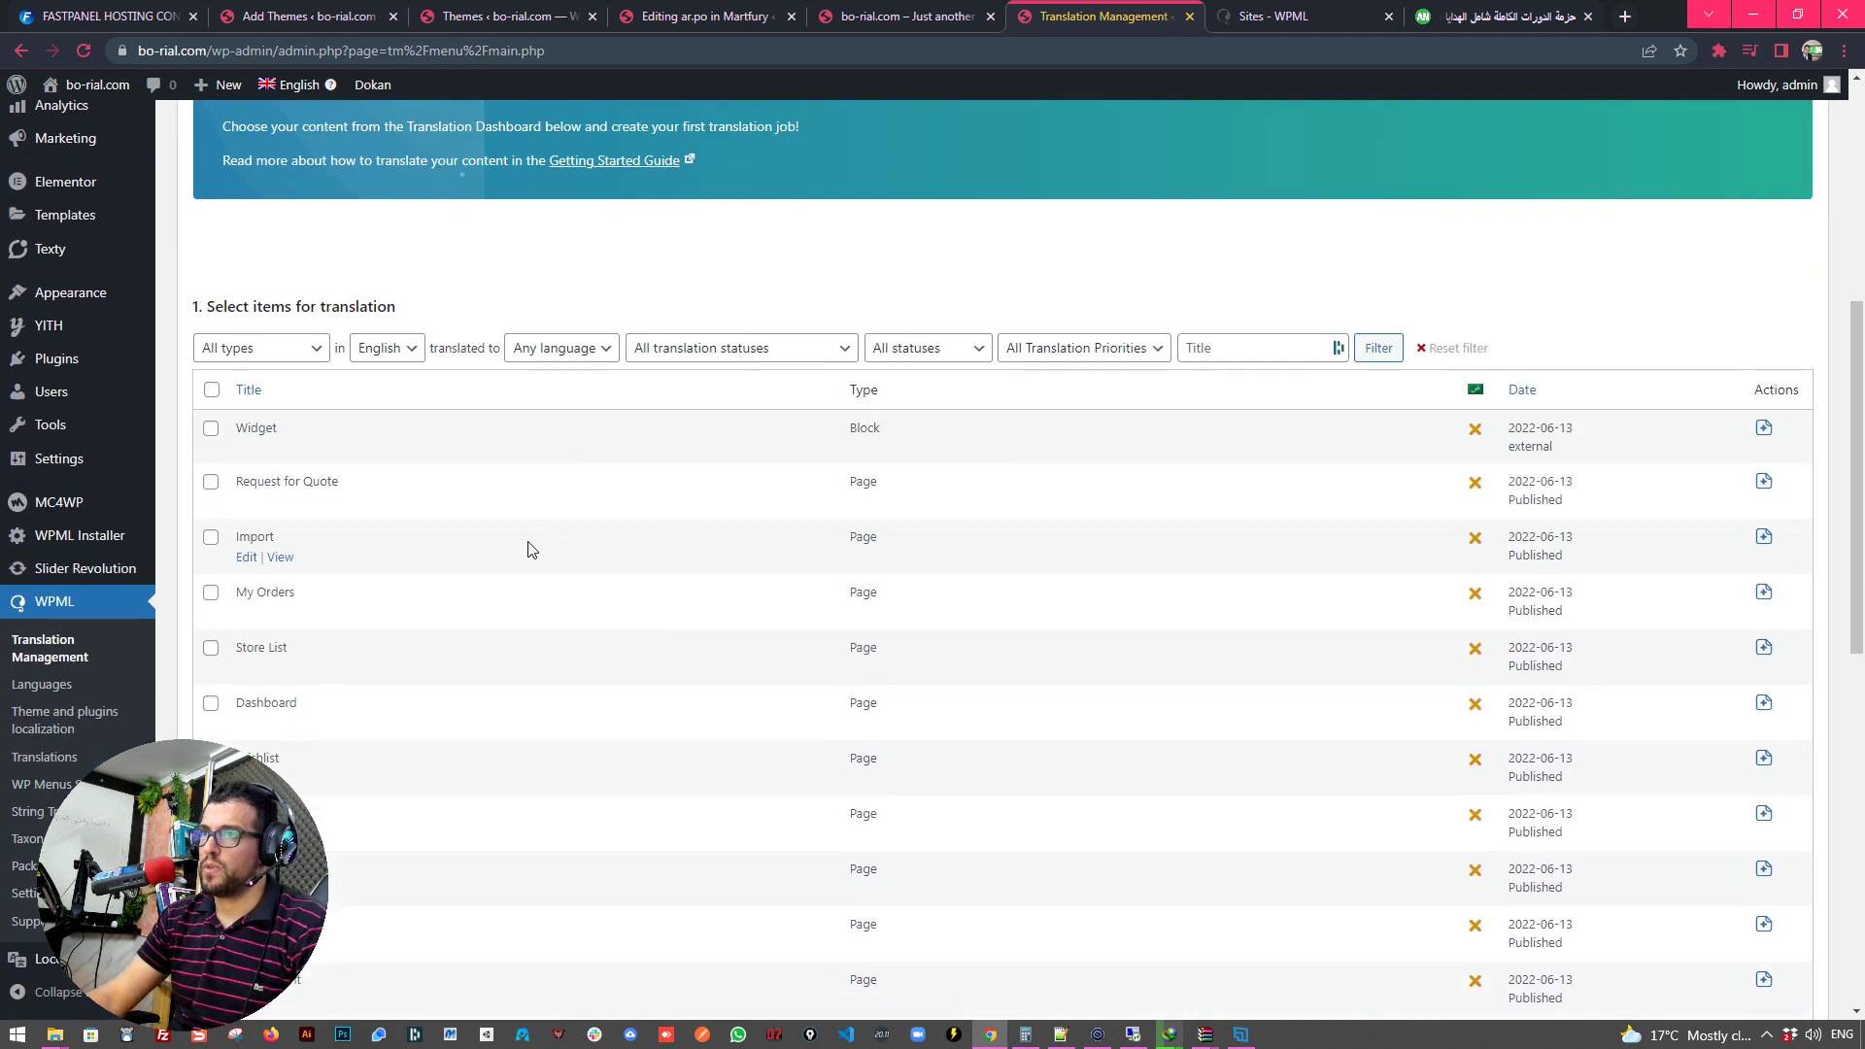
scroll(432, 653, down, 7)
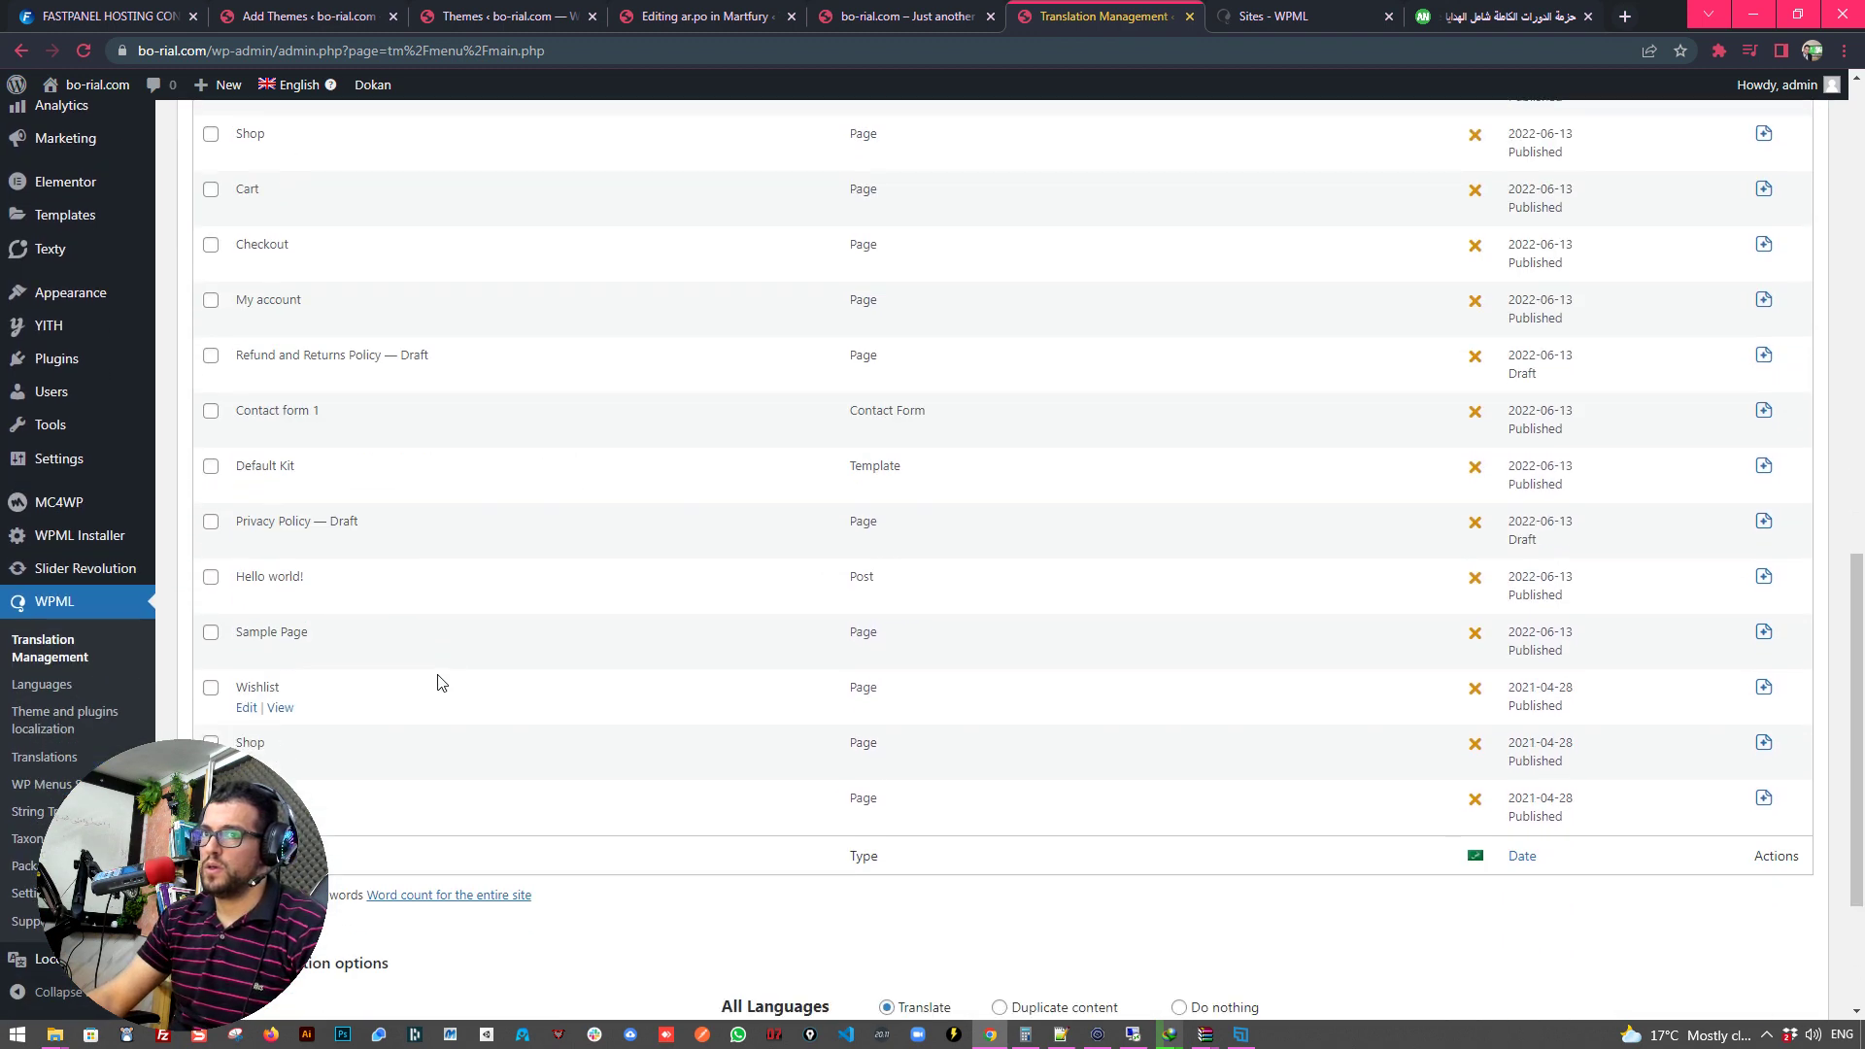
scroll(437, 678, up, 12)
scroll(612, 651, down, 4)
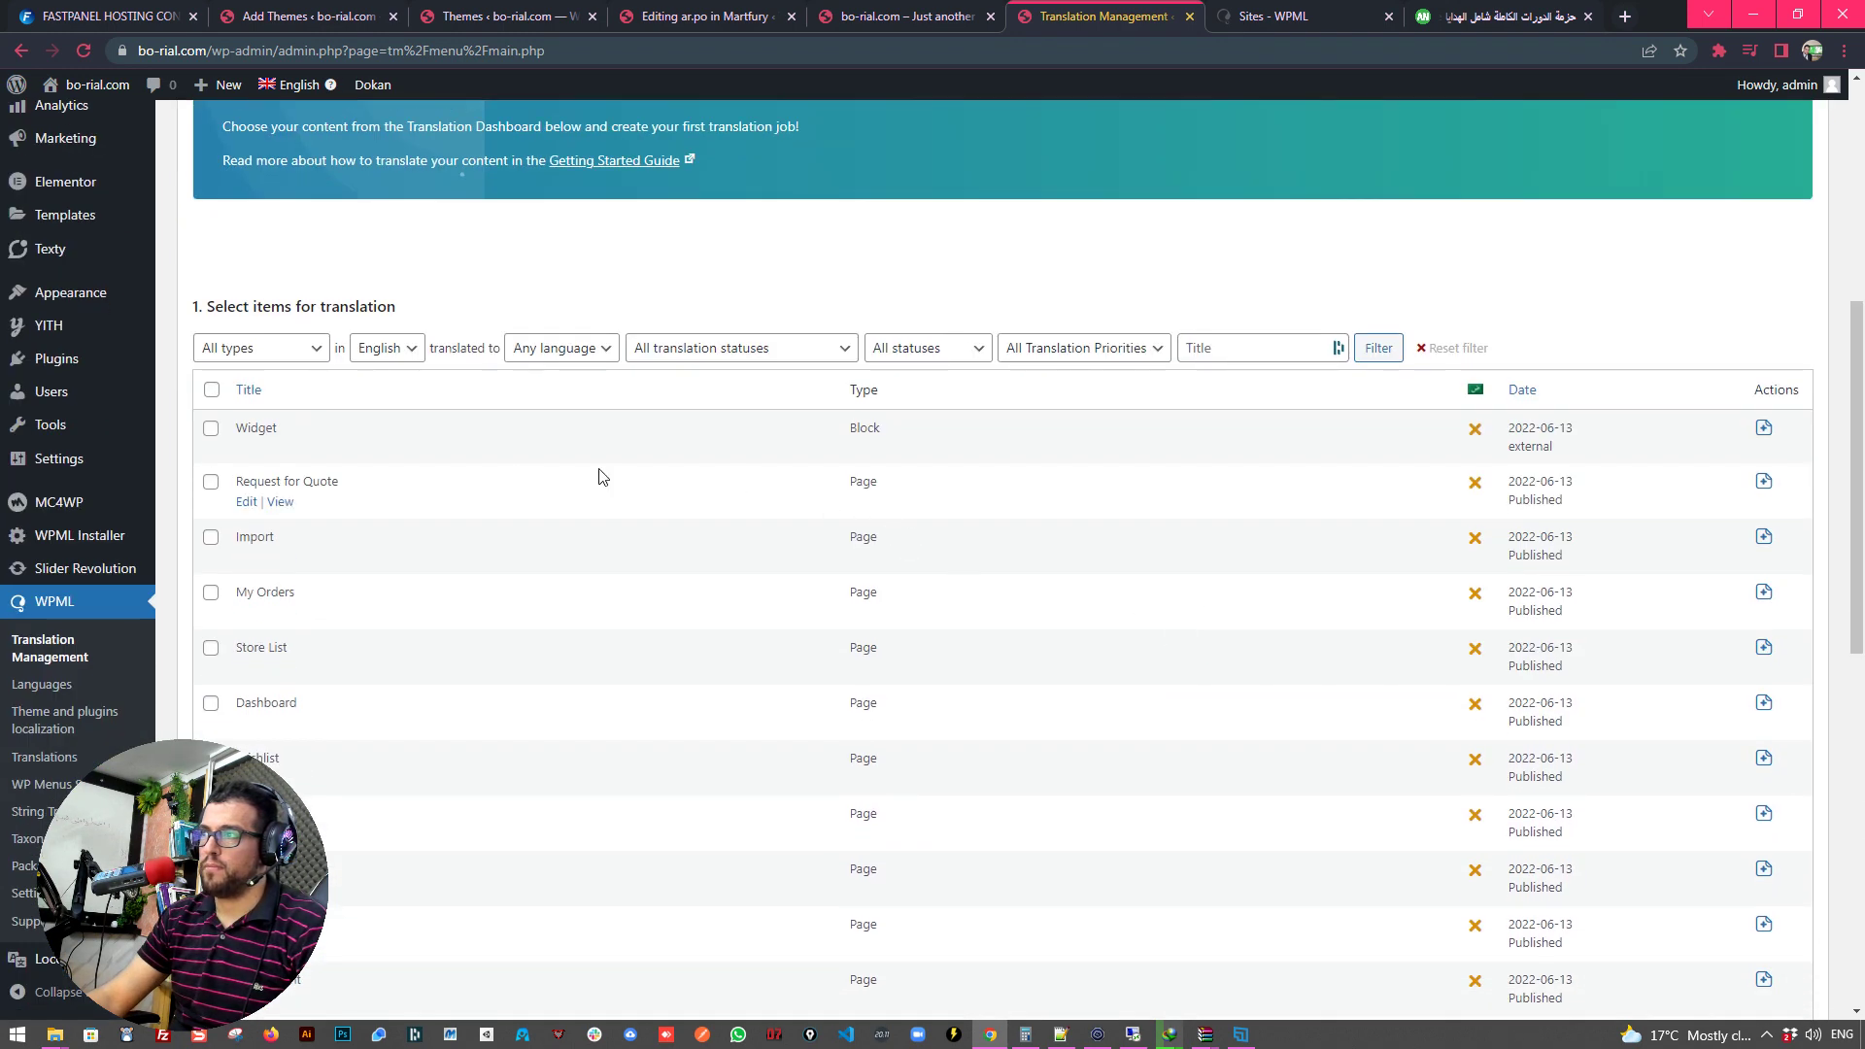
scroll(312, 680, down, 6)
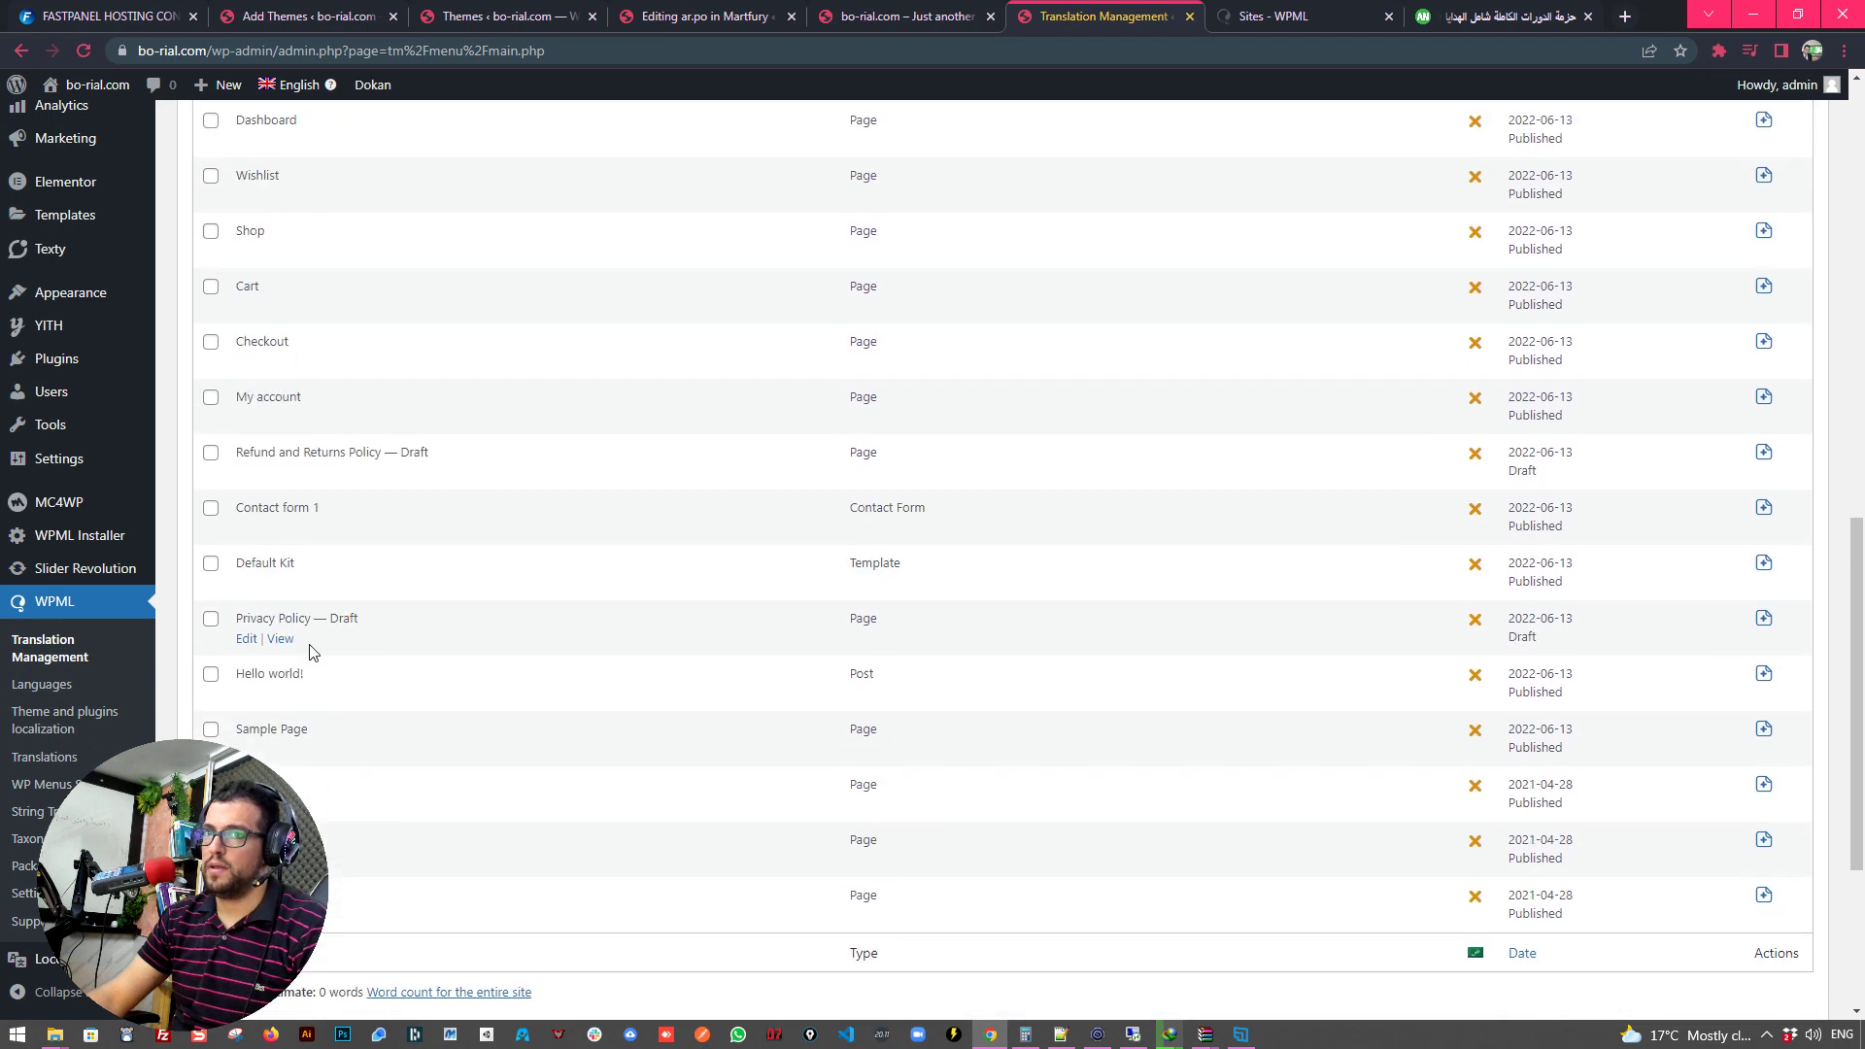
scroll(68, 603, up, 2)
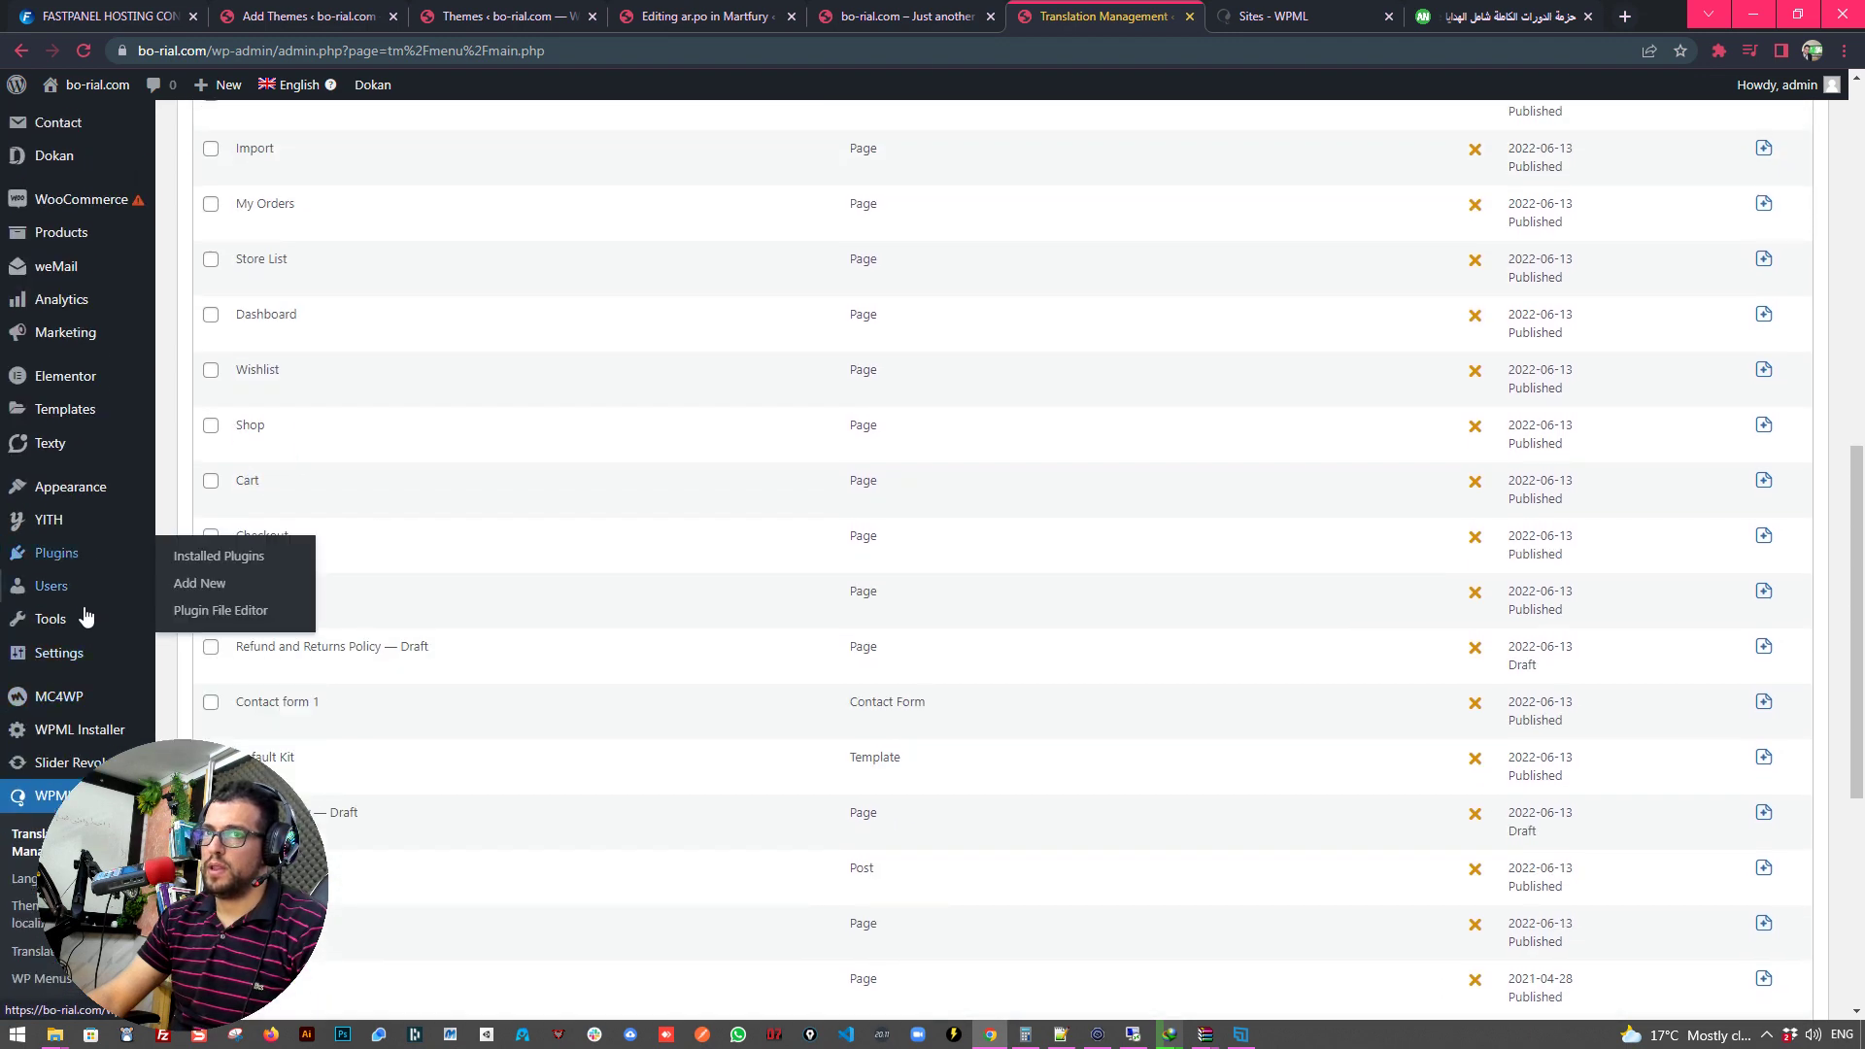
scroll(87, 622, up, 5)
Open WooCommerce Multilingual & Multicurrency from the WooCommerce menu.
mouse_move(121, 387)
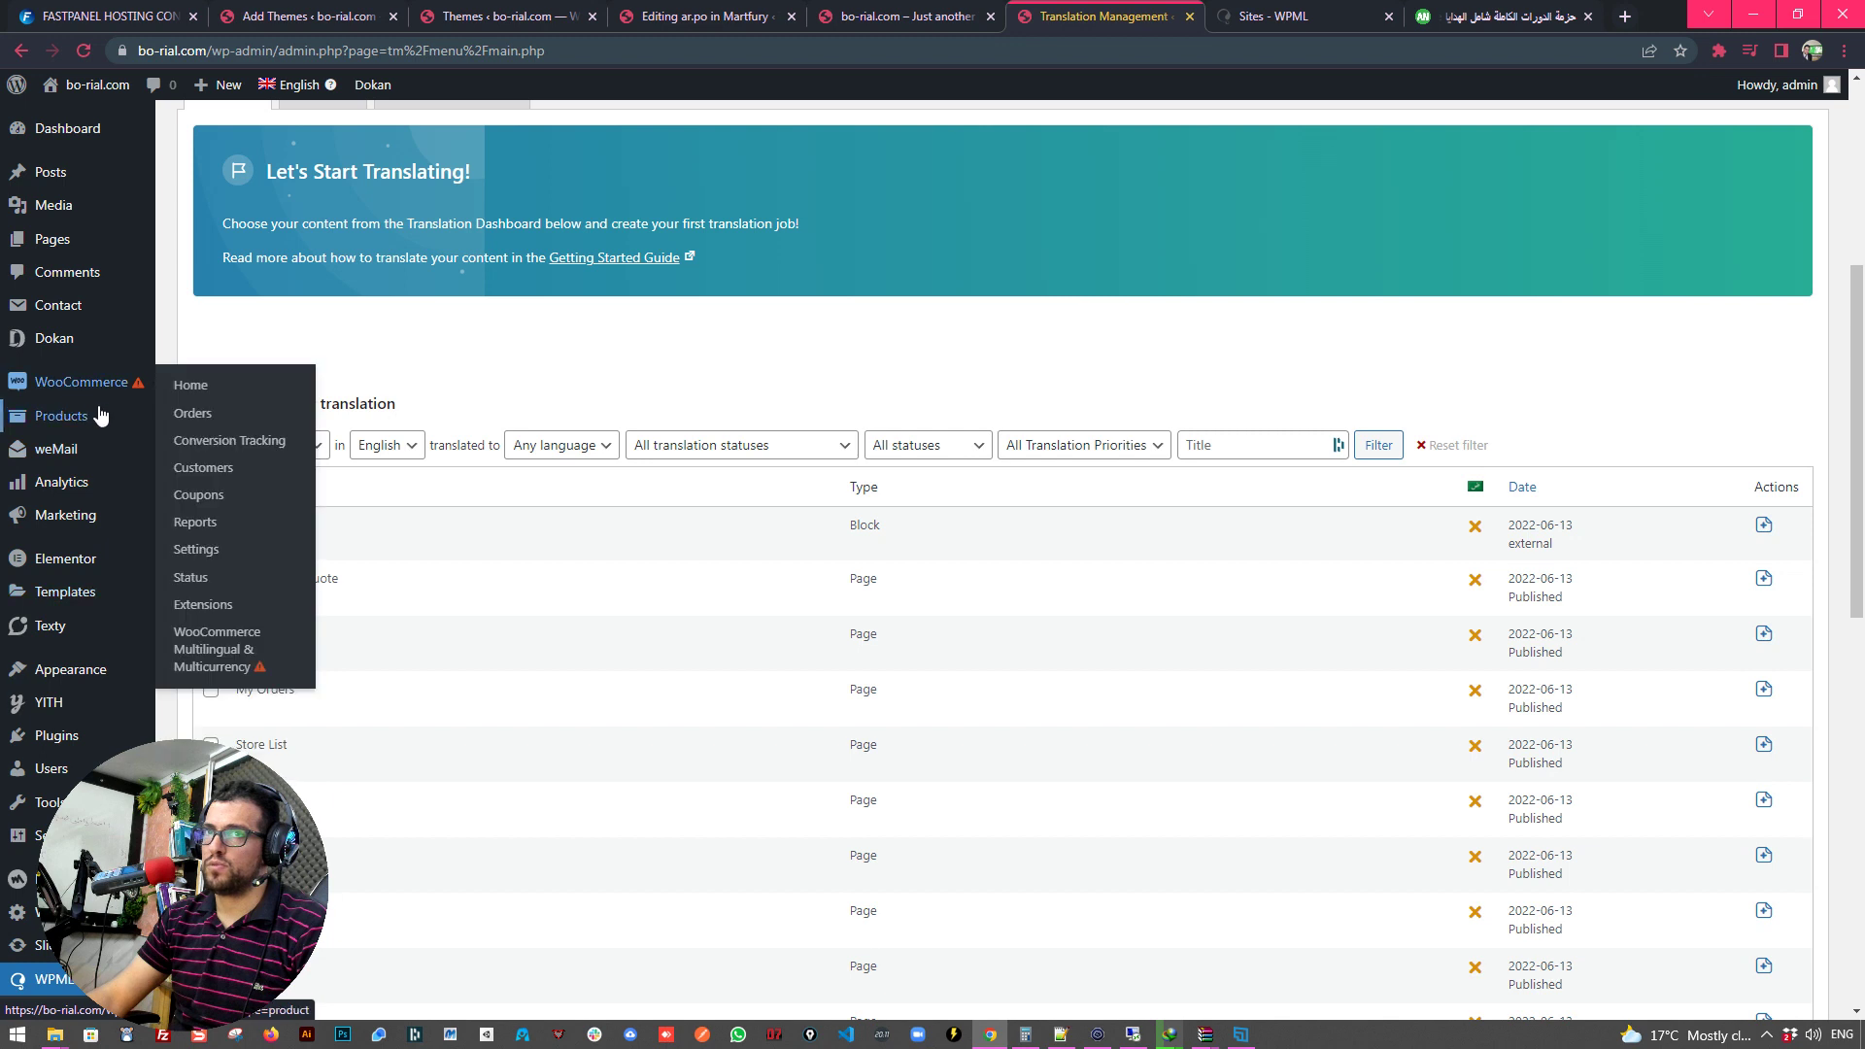
click(238, 658)
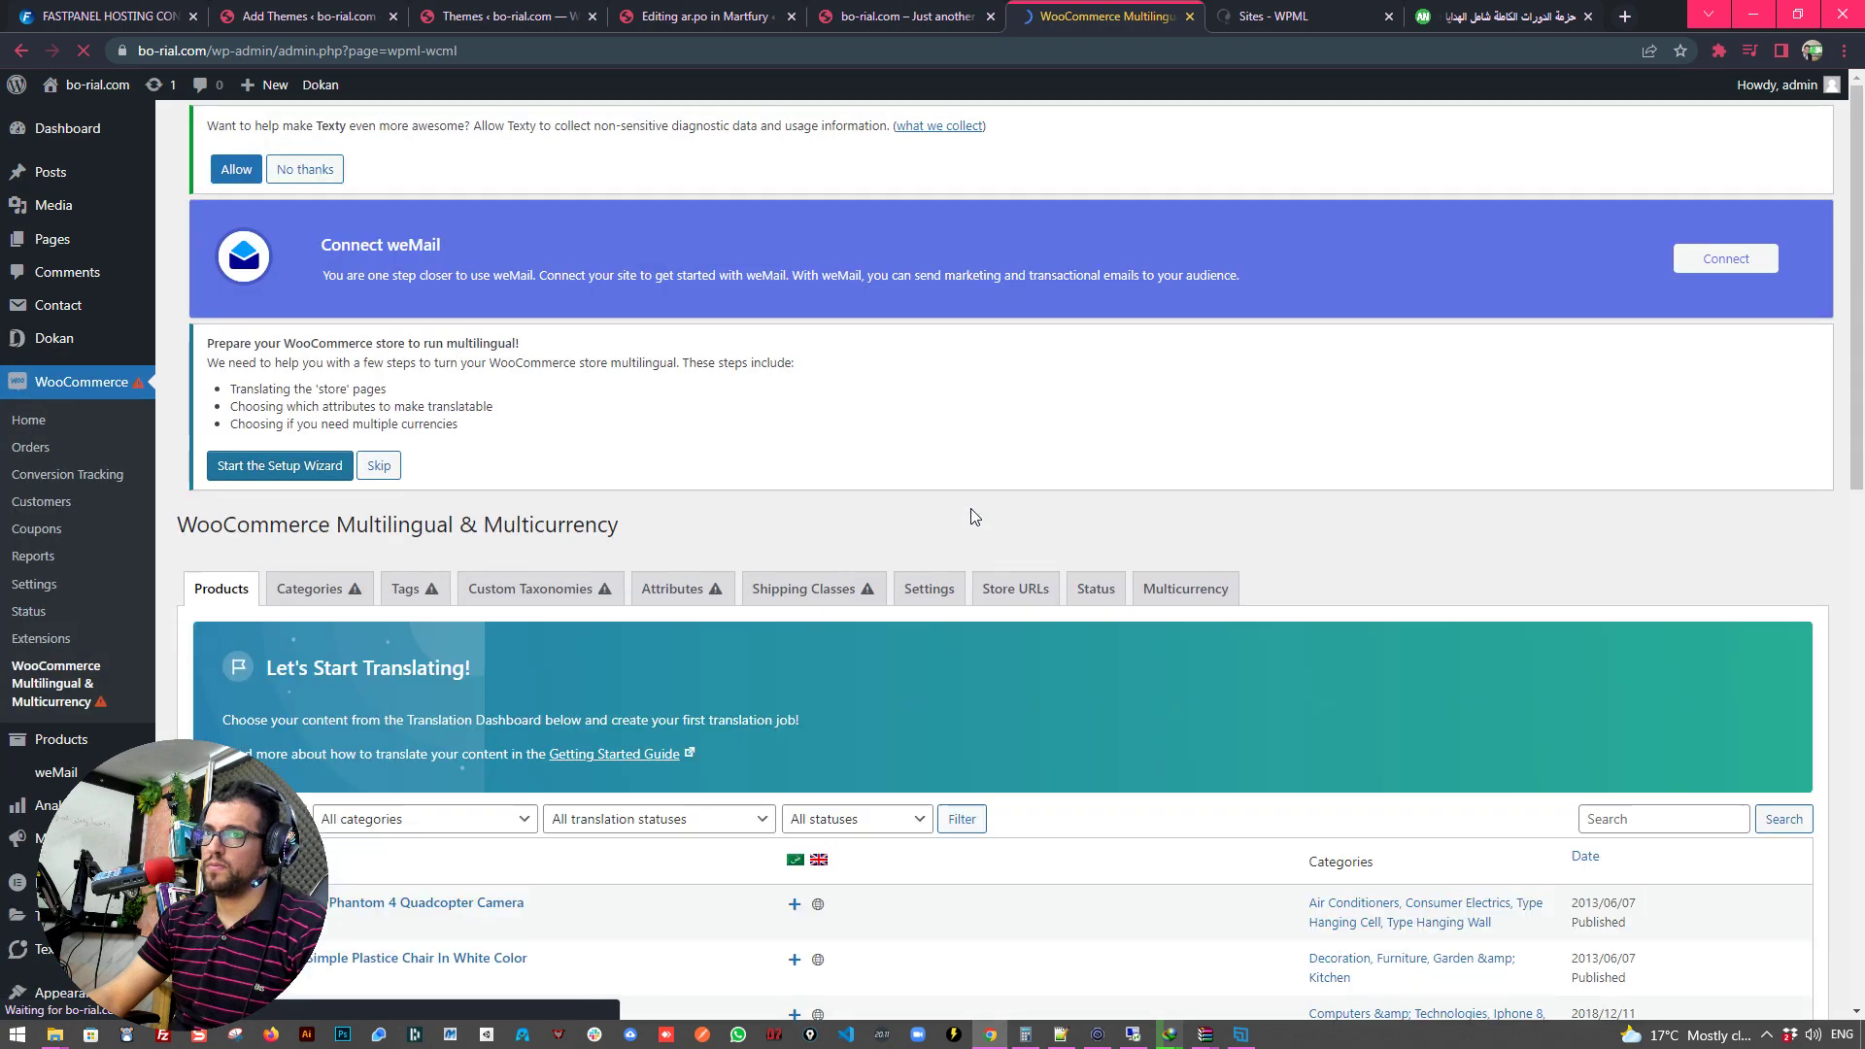
scroll(805, 595, down, 5)
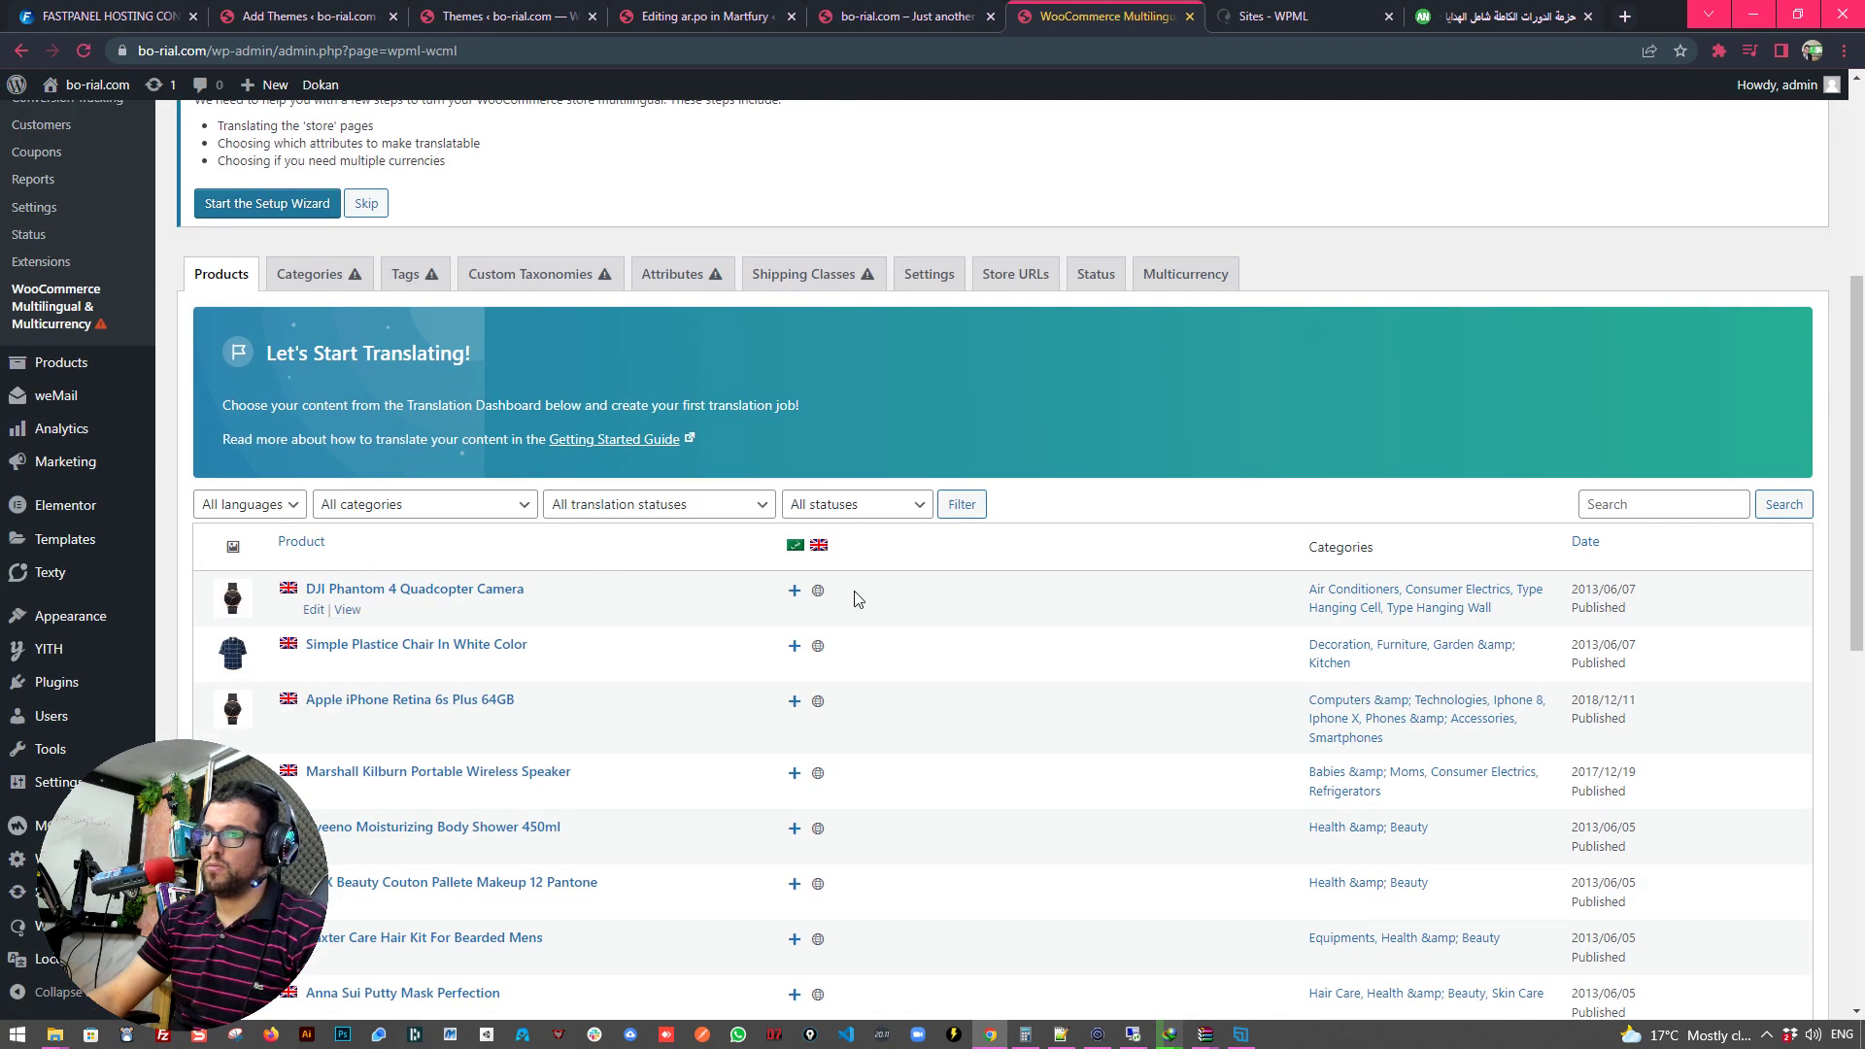
scroll(851, 602, up, 5)
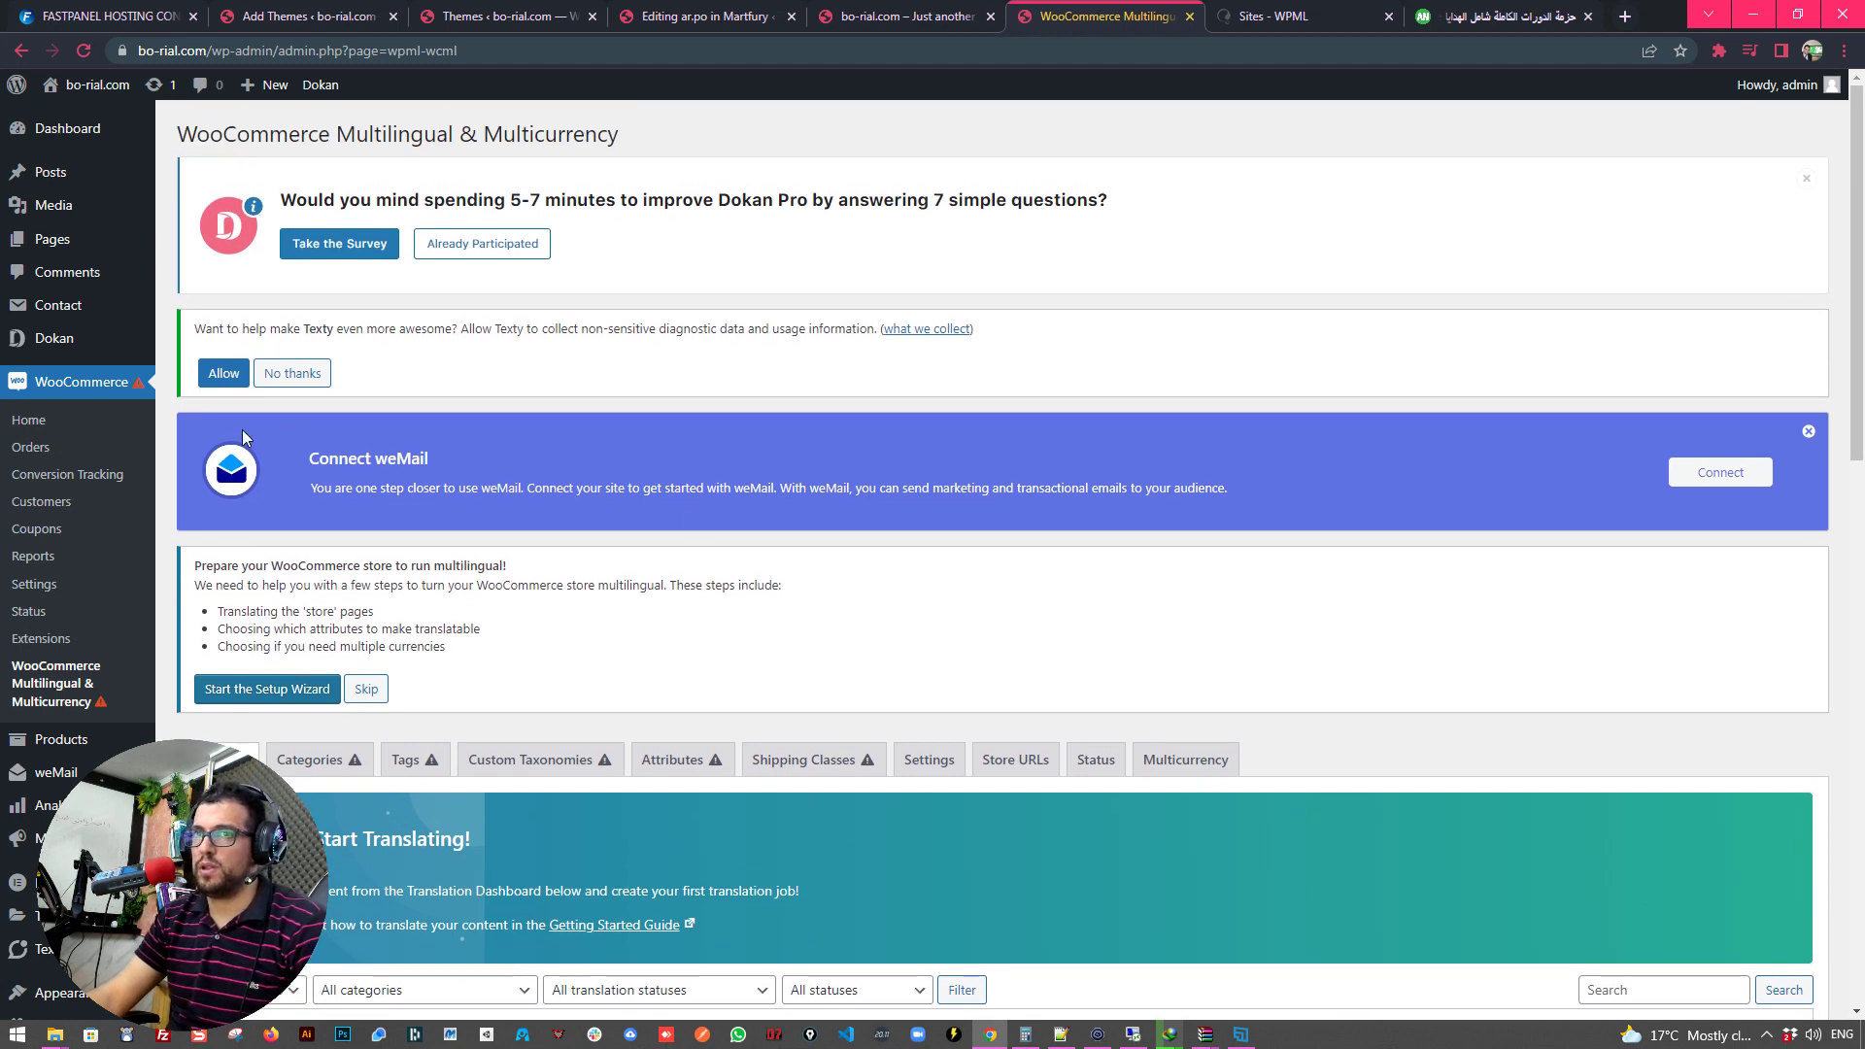
Open the storefront in a new tab from the admin bar's Visit Site link.
mouse_move(93, 86)
right_click(103, 116)
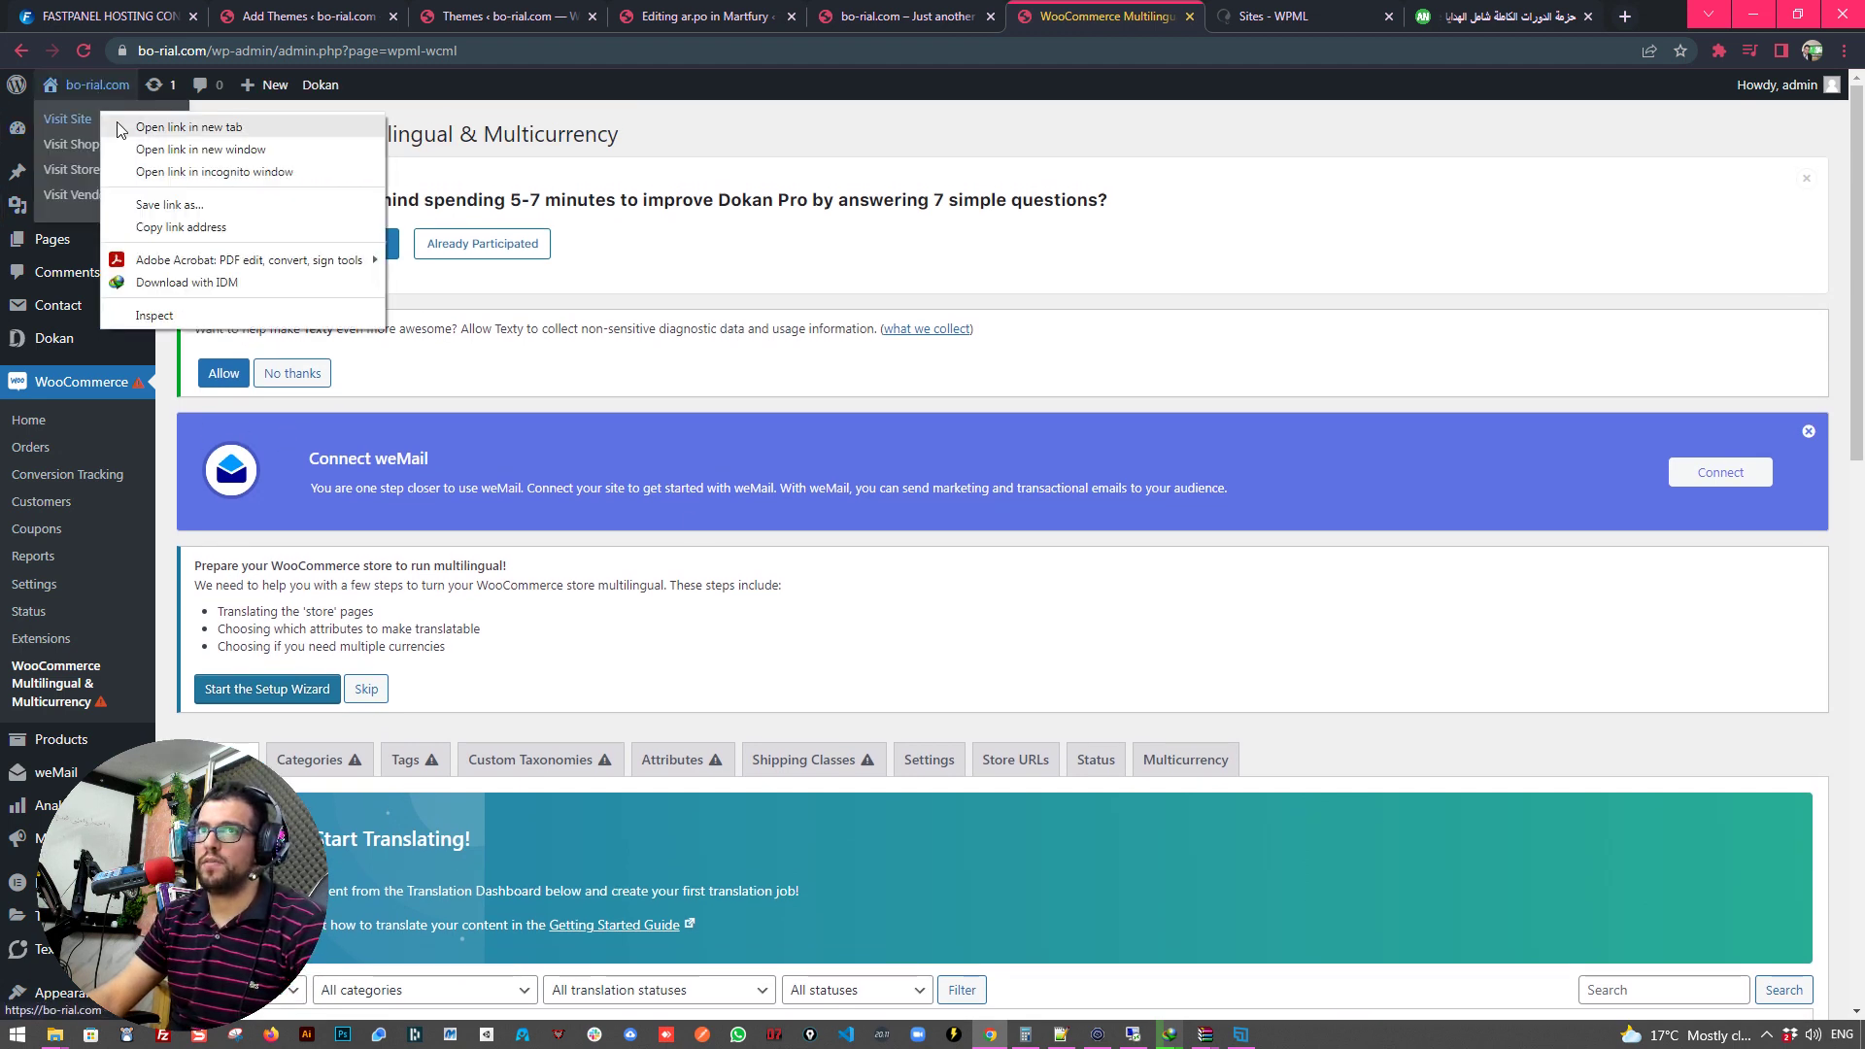
click(121, 129)
Open the homepage in the page editor and duplicate it into Arabic.
click(1156, 17)
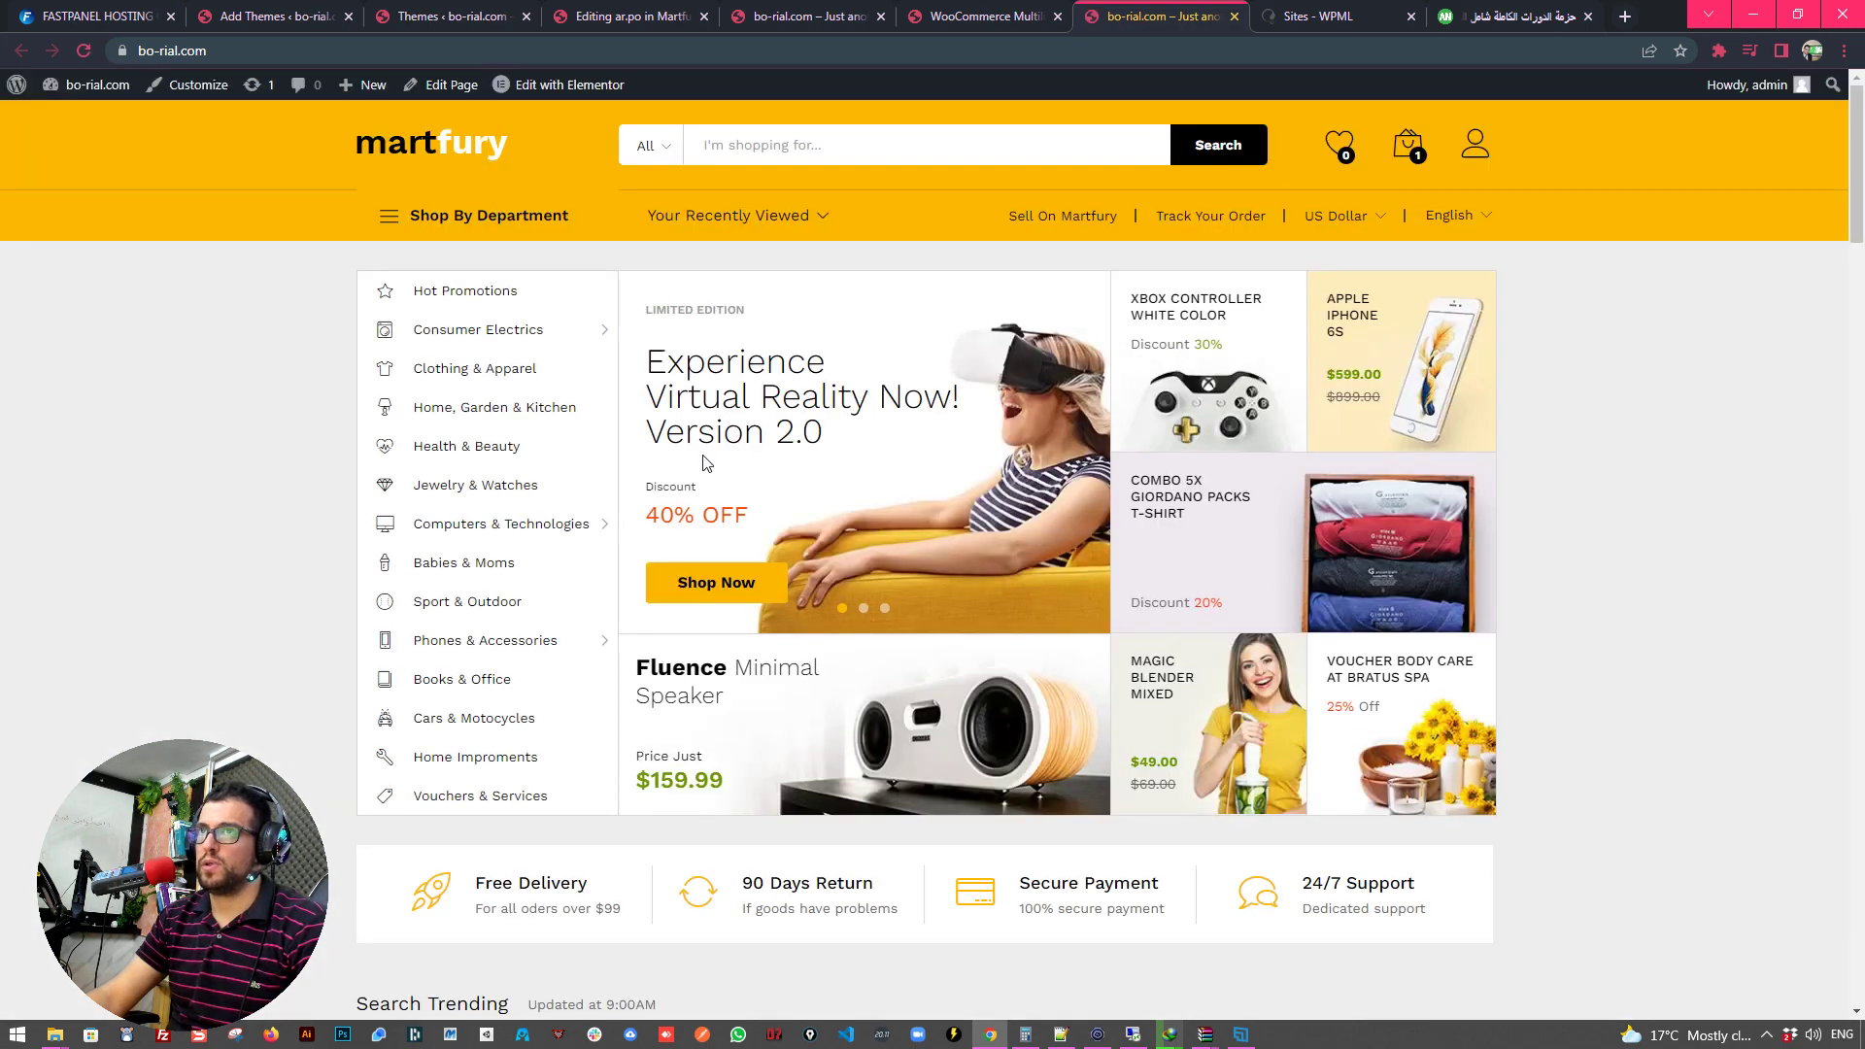
click(442, 85)
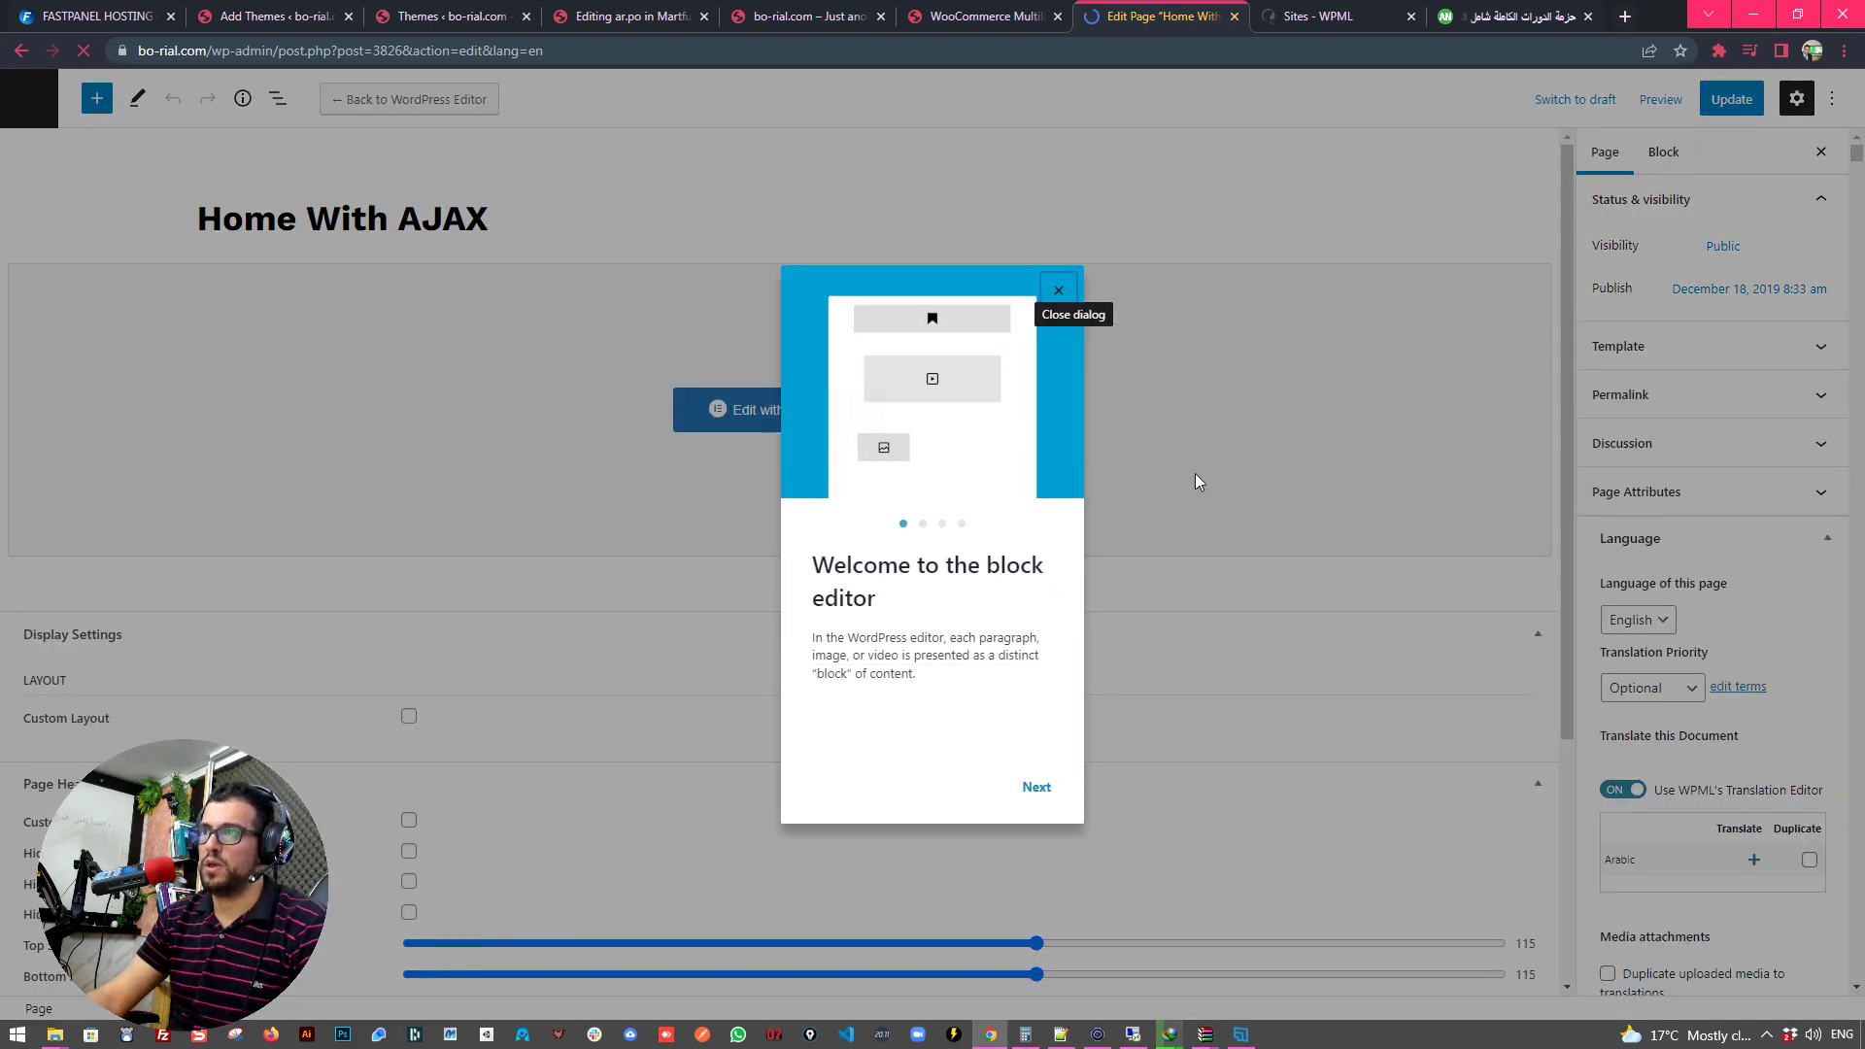
click(1061, 282)
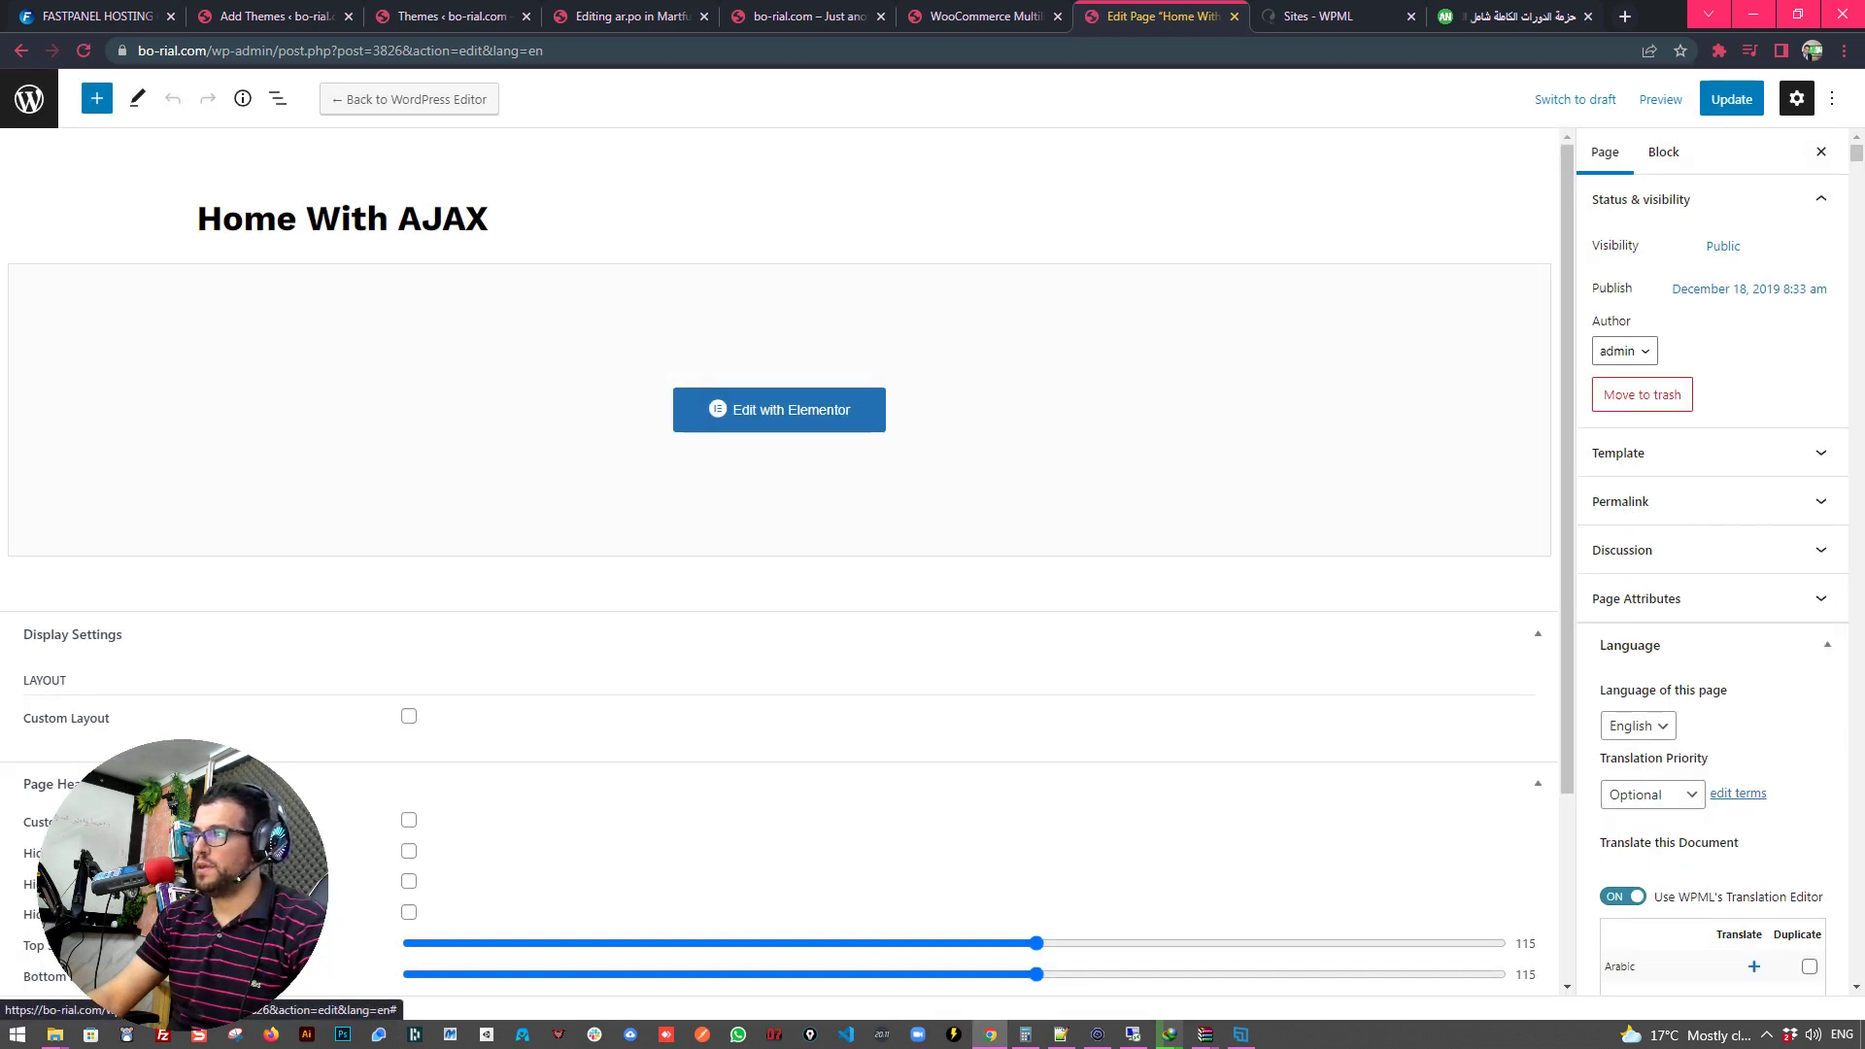
scroll(1710, 700, down, 2)
click(1809, 821)
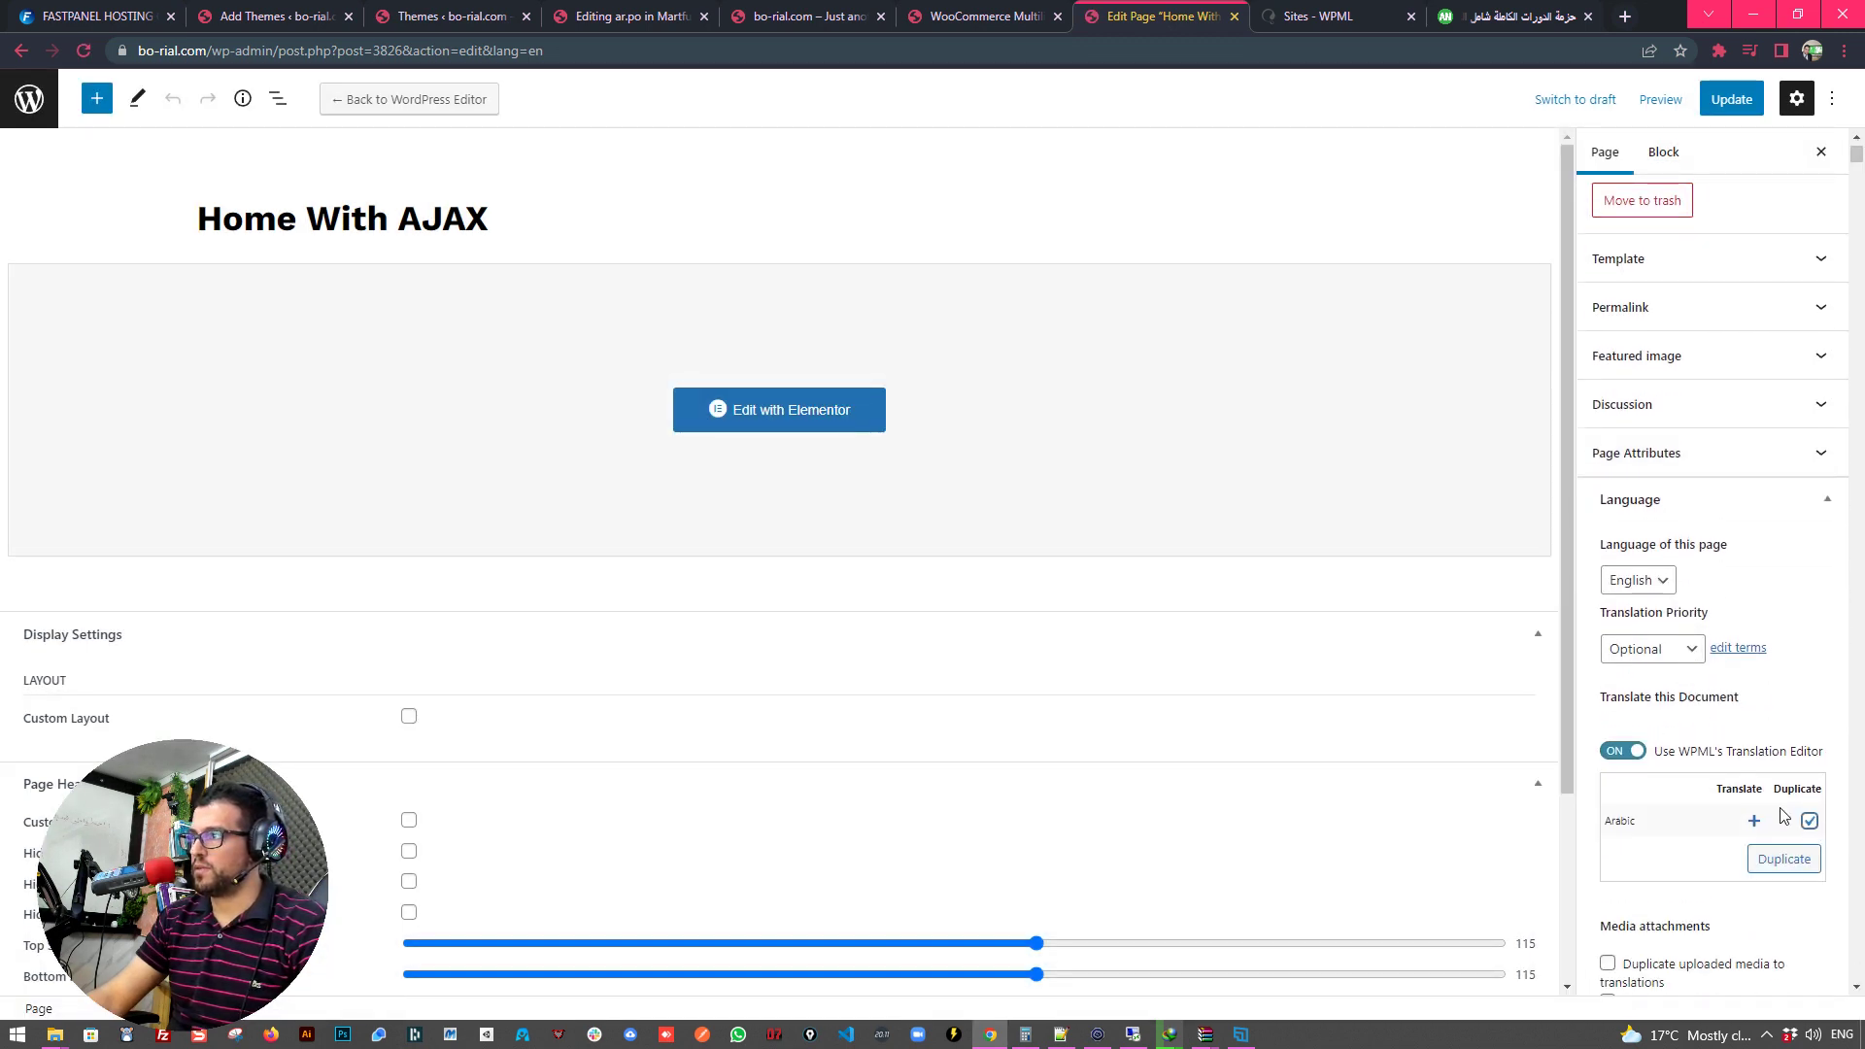
click(1768, 865)
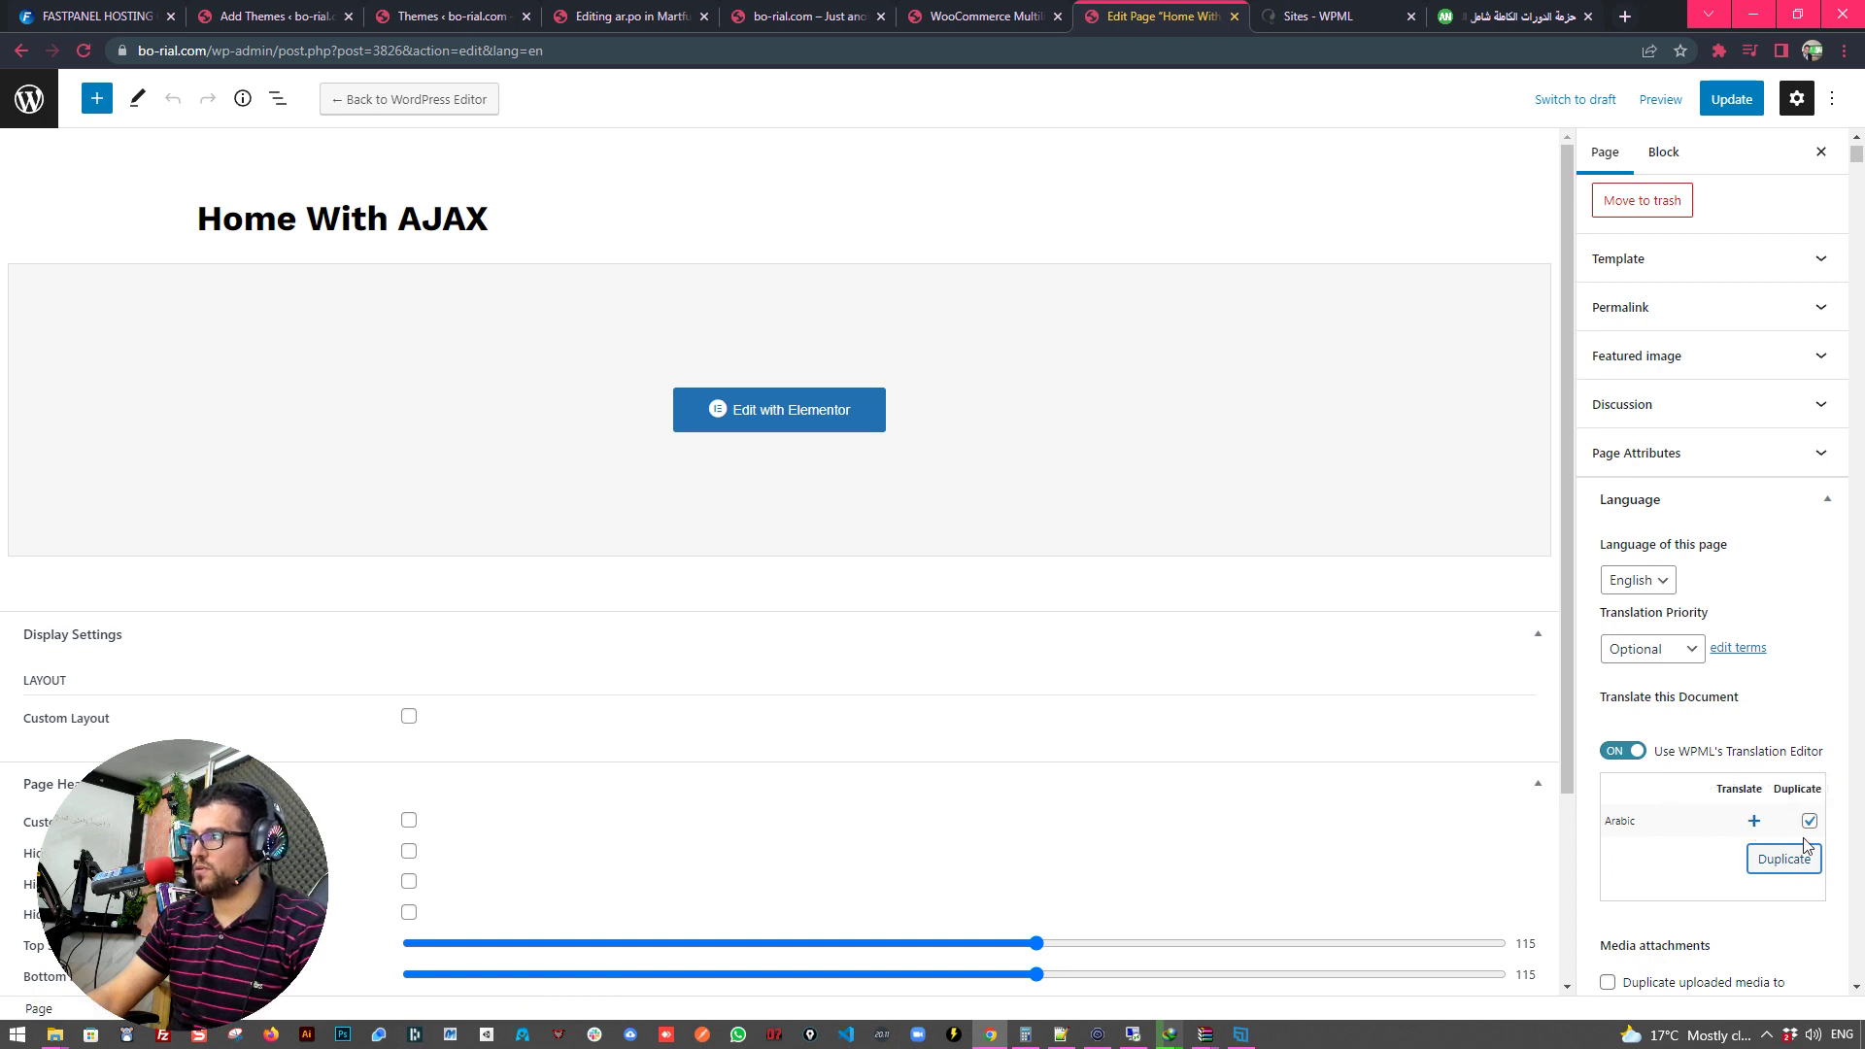
Show the page's translations and open the Arabic duplicate for editing.
scroll(1748, 758, down, 1)
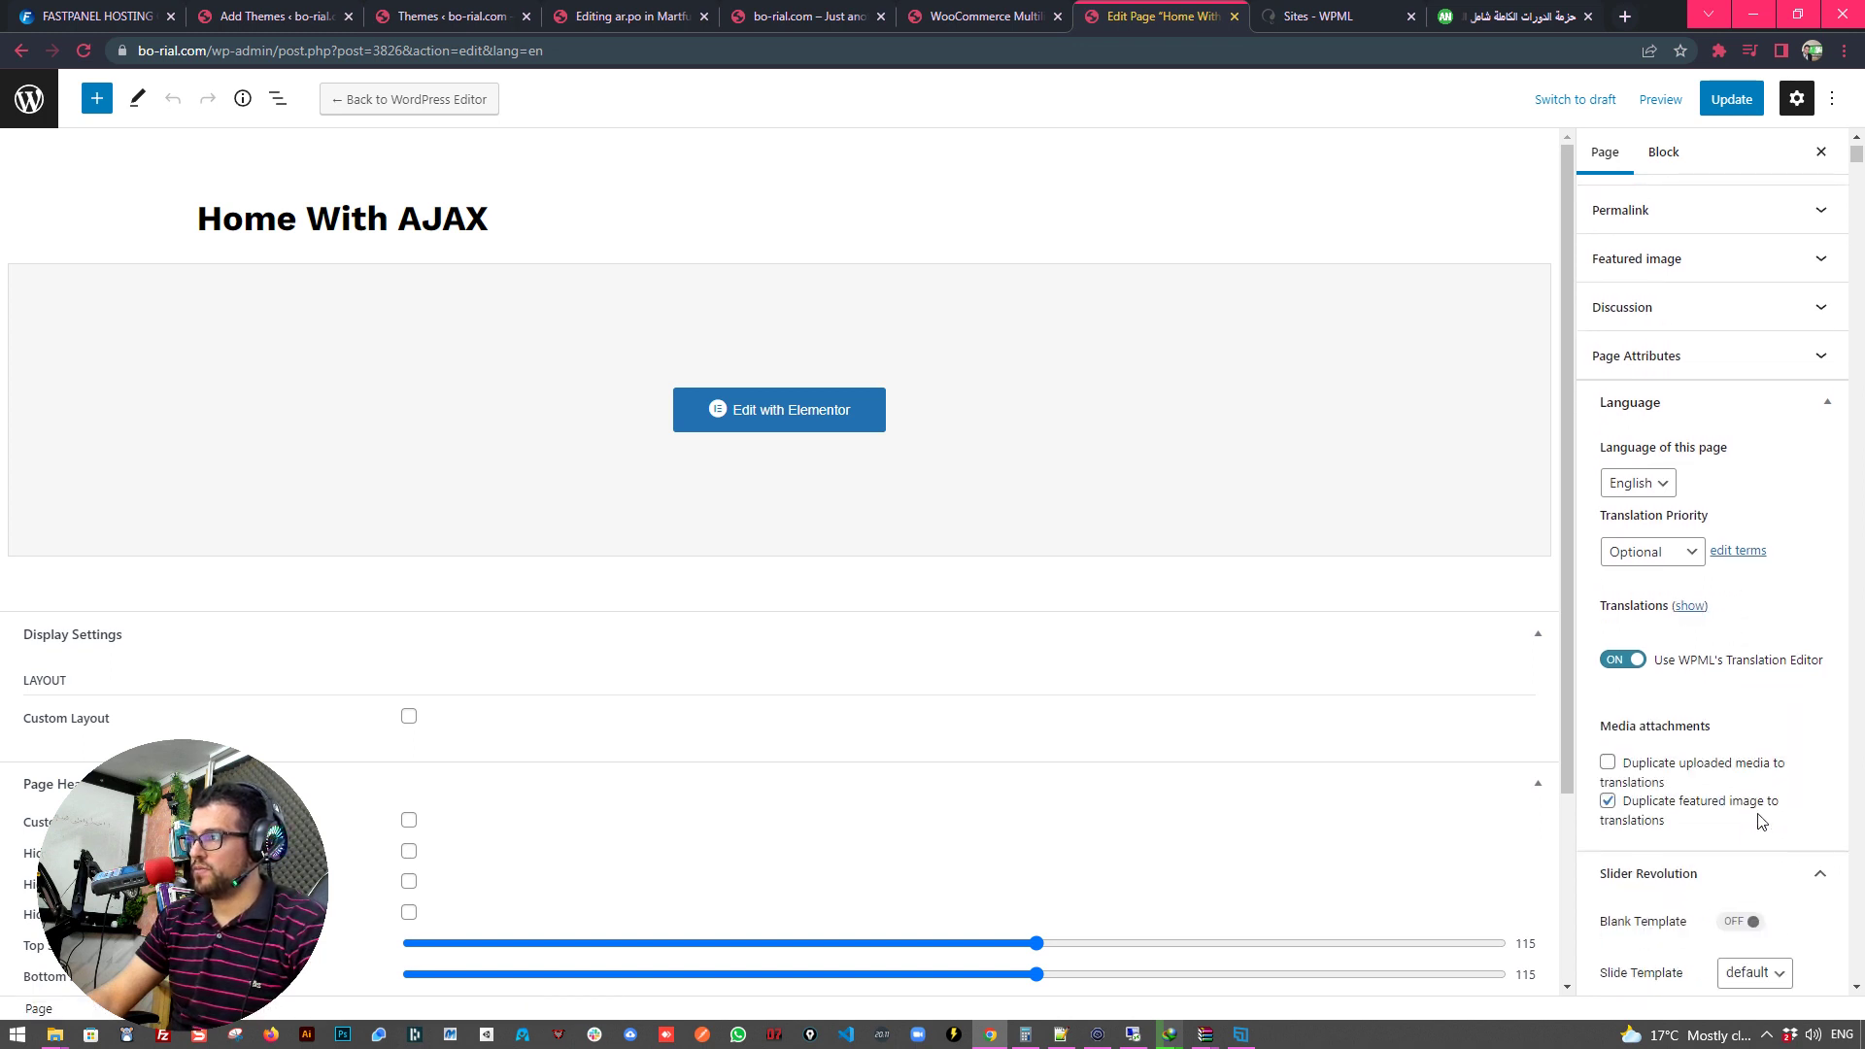
click(1689, 607)
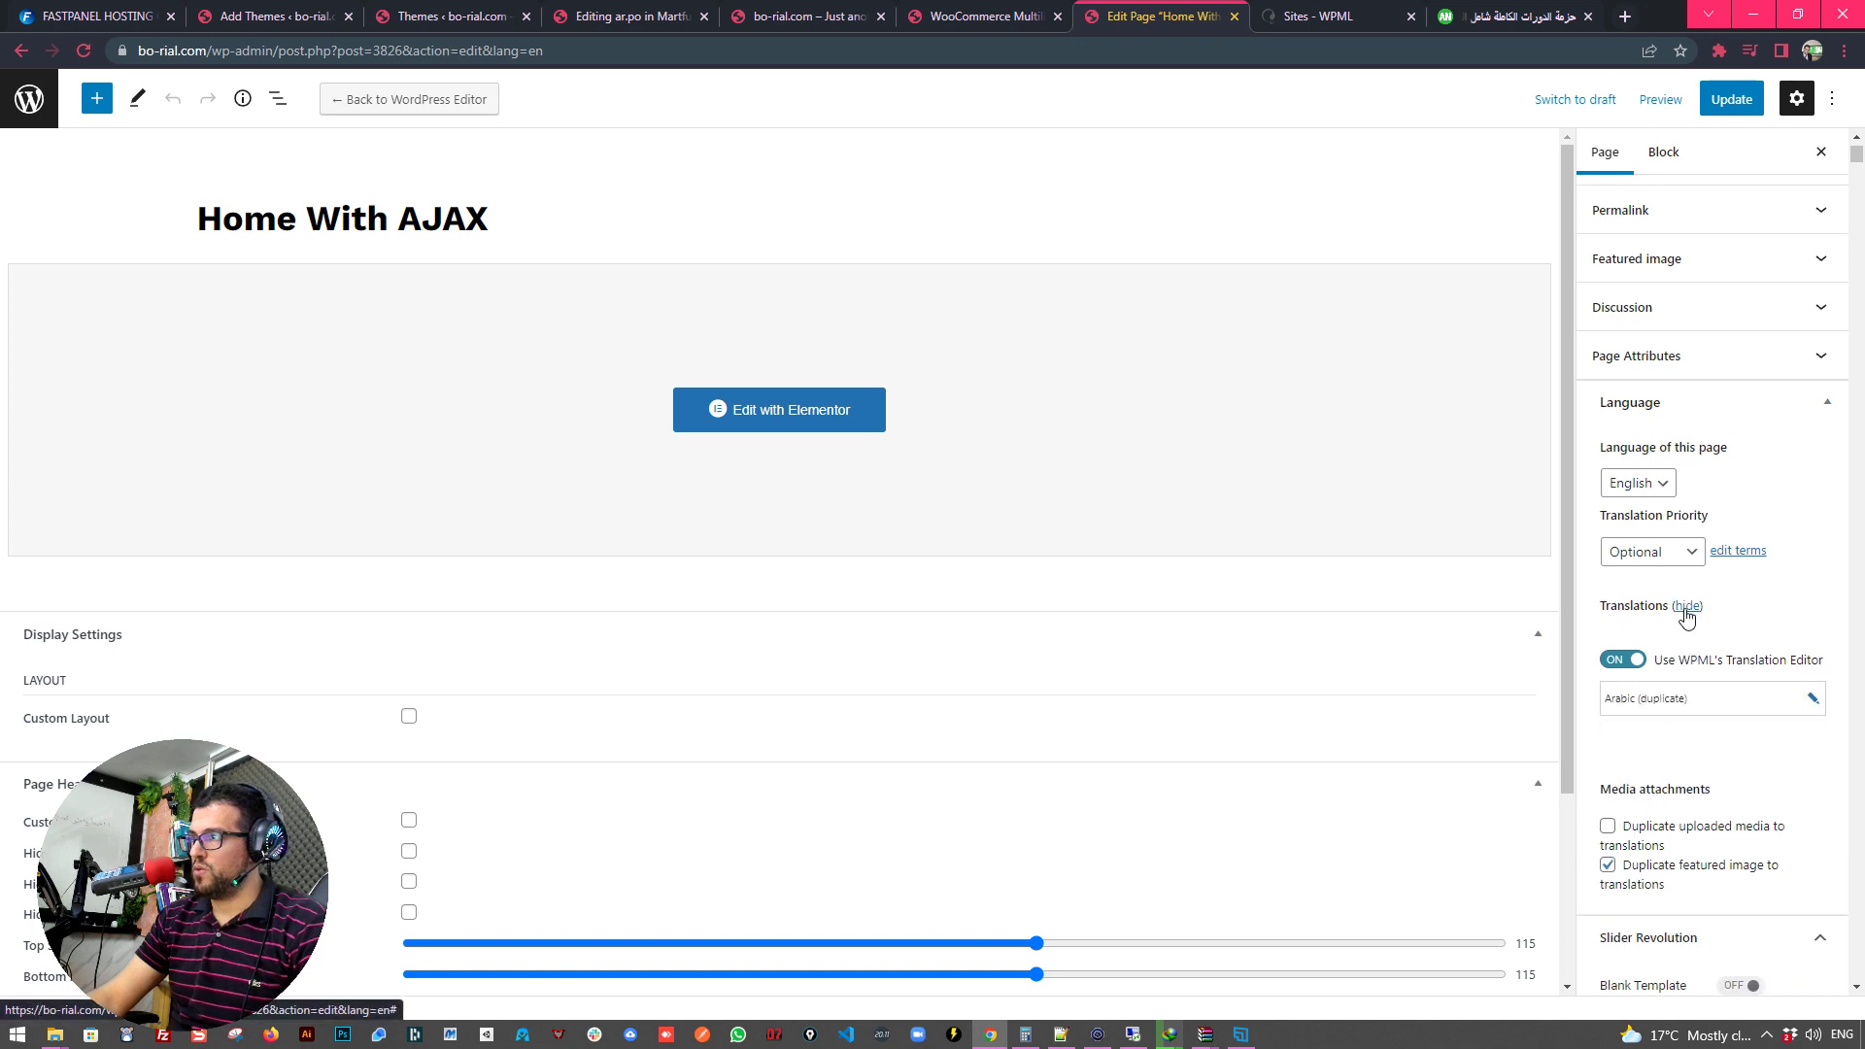
click(1809, 700)
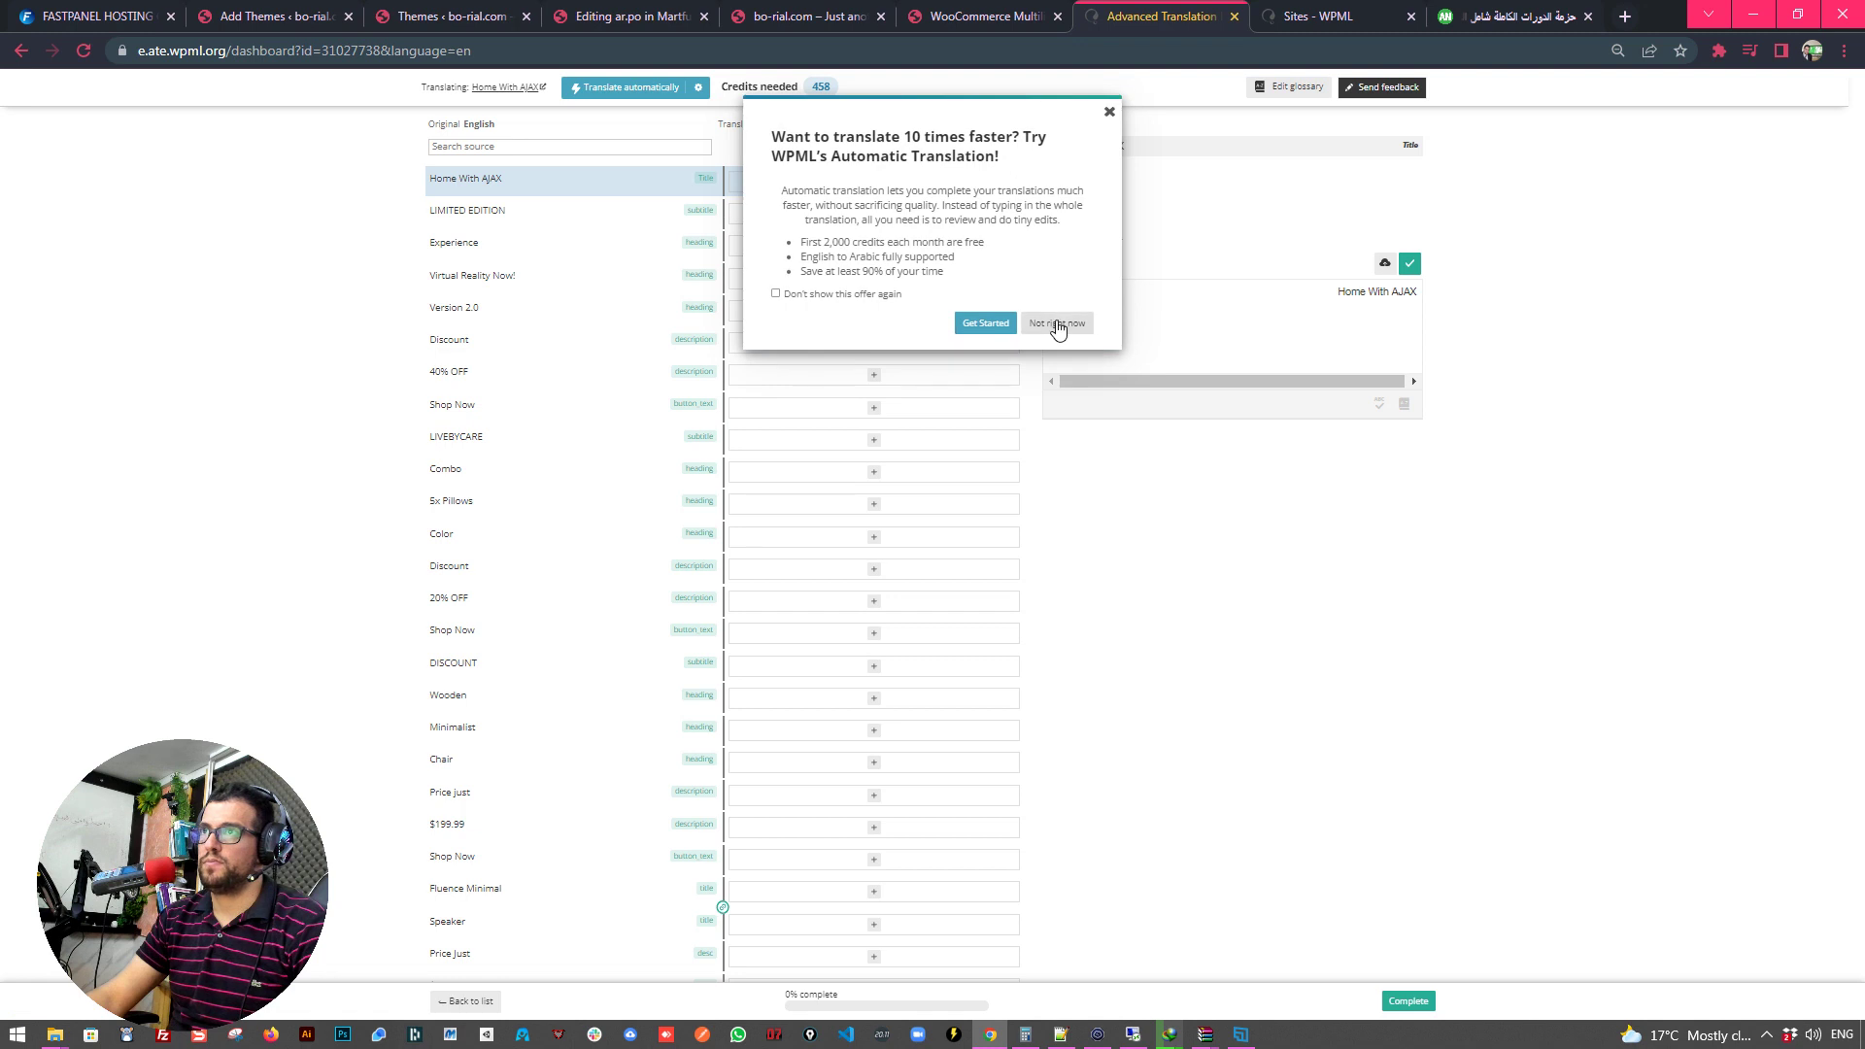
Decline WPML's automatic translation offer.
click(989, 329)
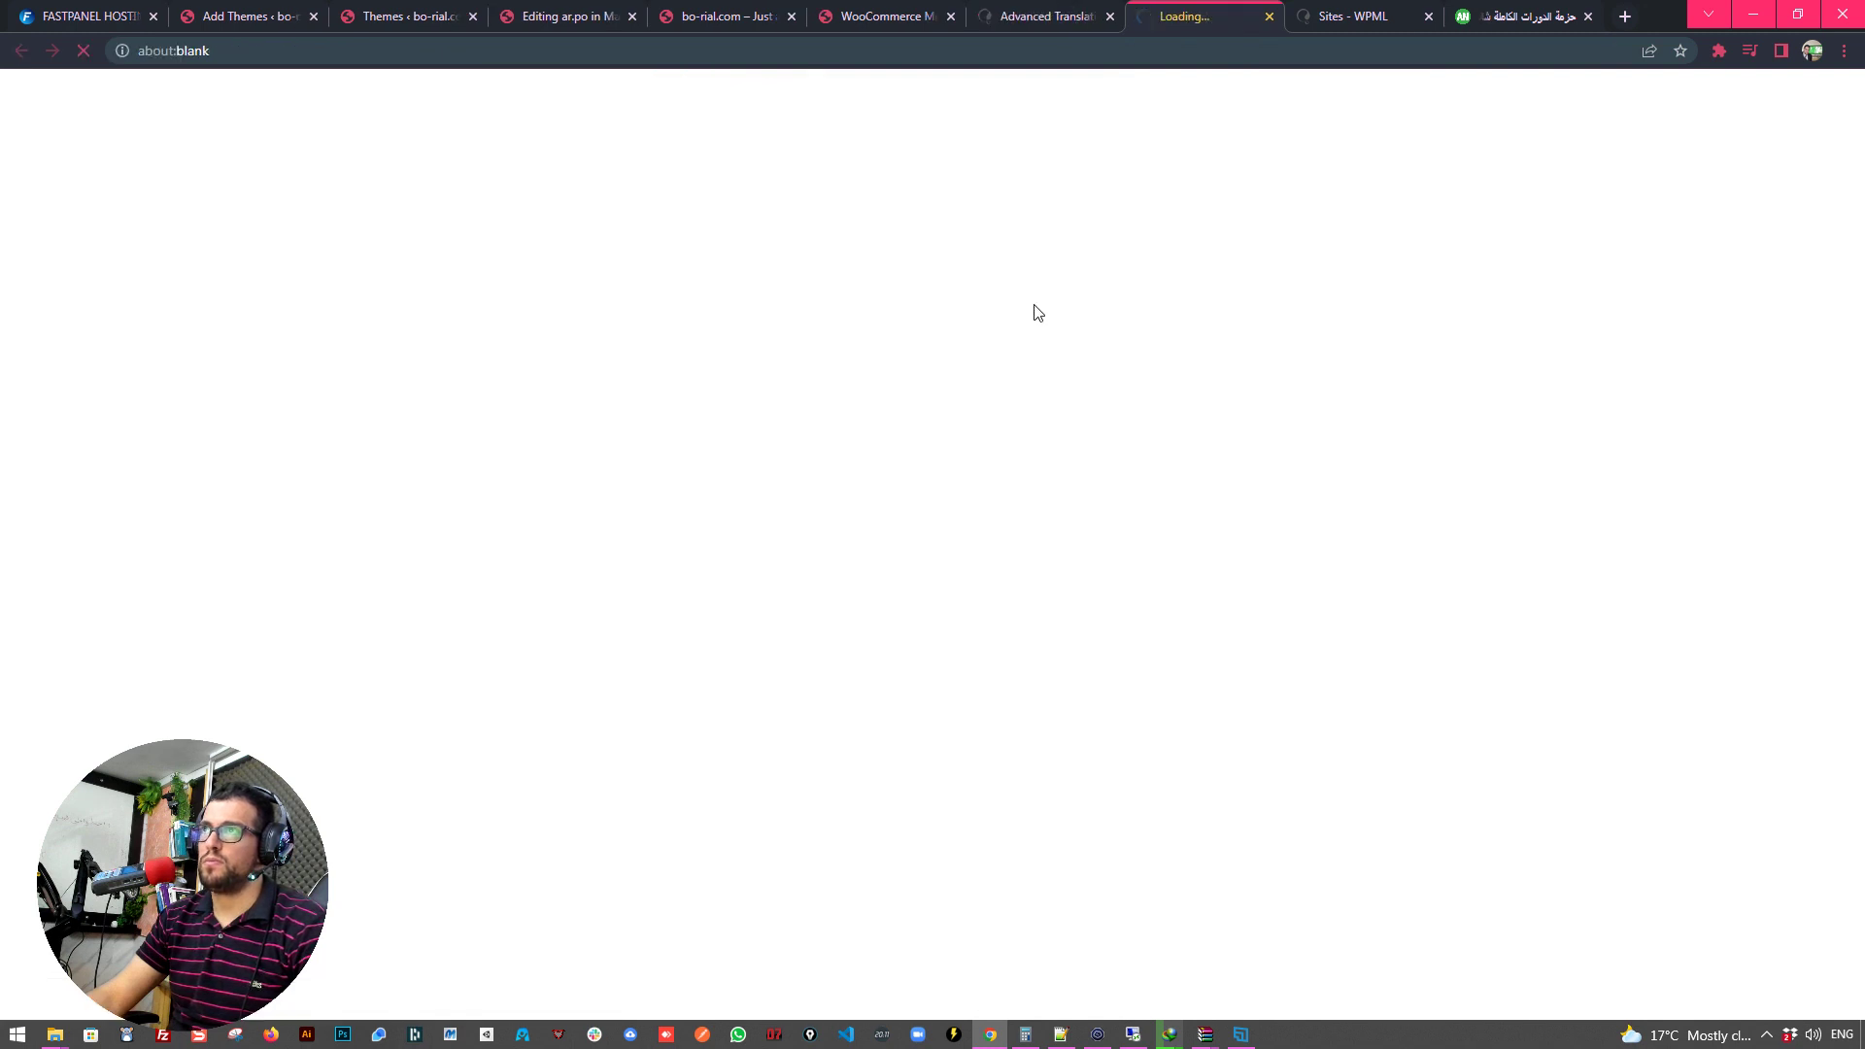
click(1047, 27)
click(1110, 115)
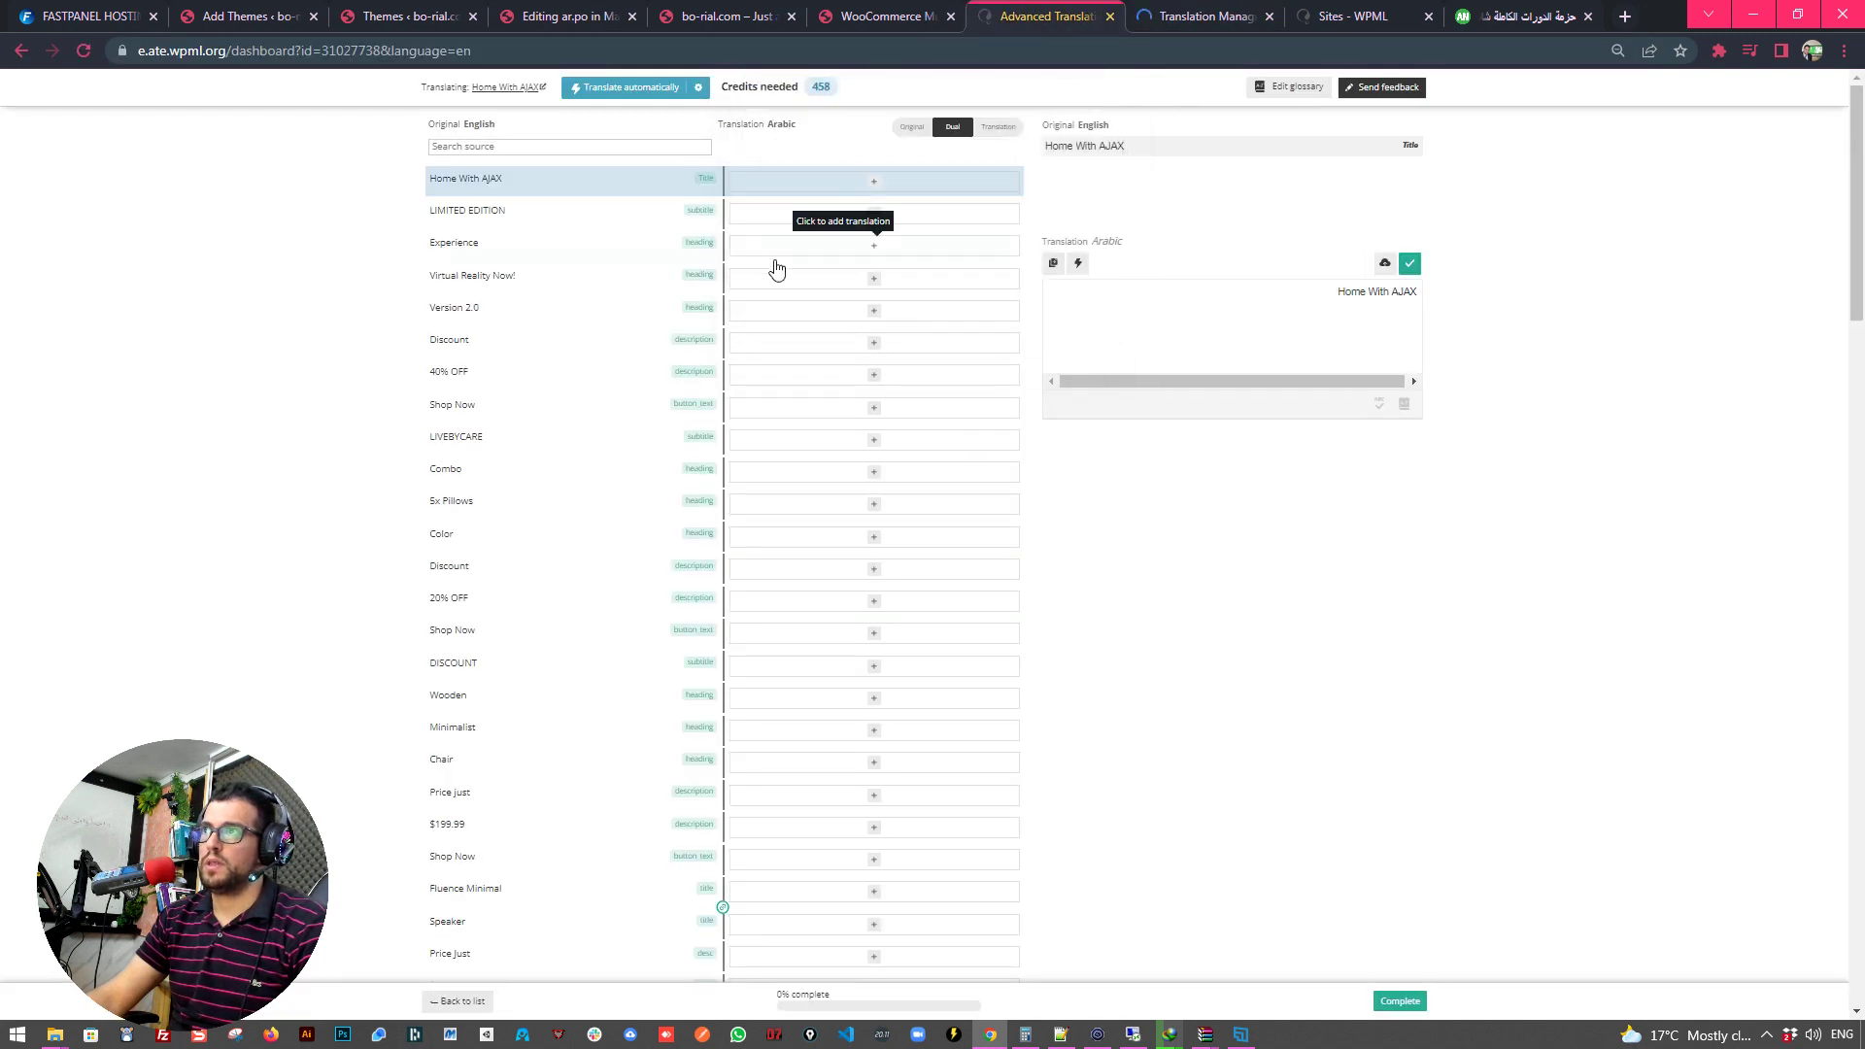
Browse the LIMITED EDITION, Experience, Virtual Reality Now! and Version 2.0 strings.
click(511, 214)
click(501, 245)
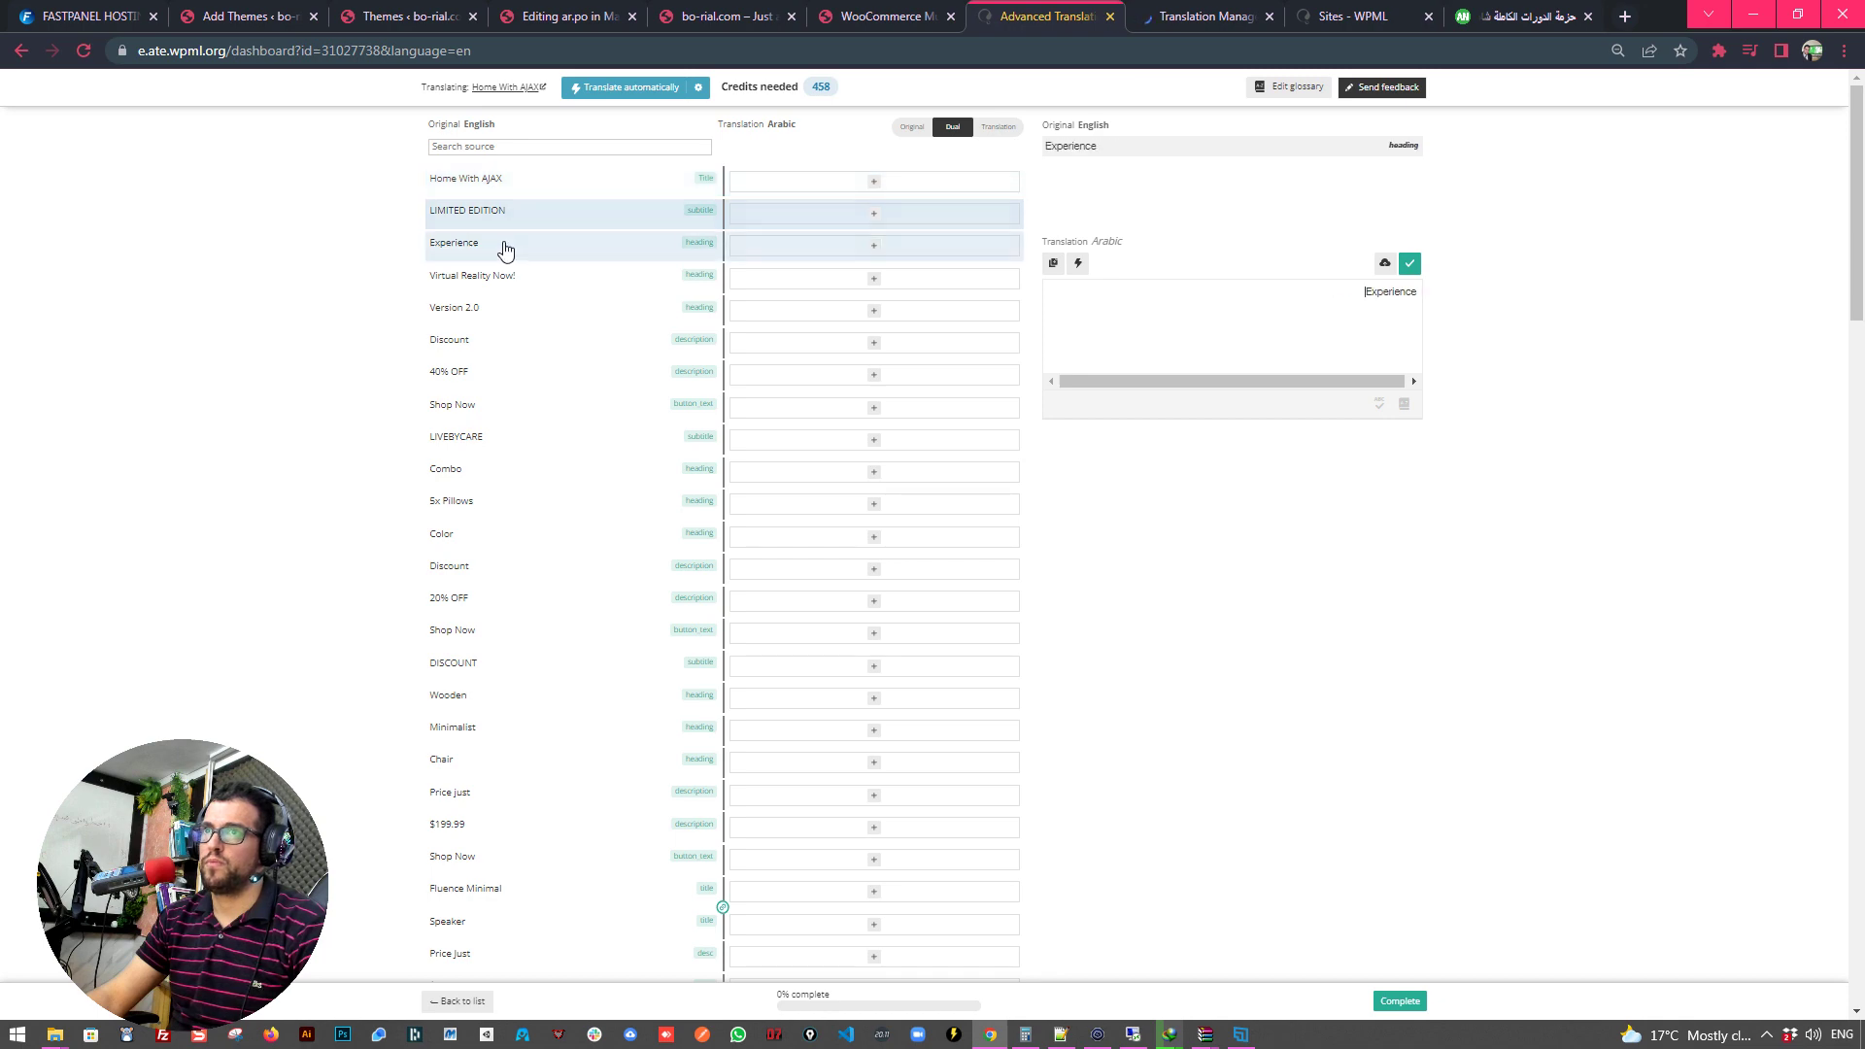
scroll(546, 412, down, 5)
scroll(561, 506, down, 15)
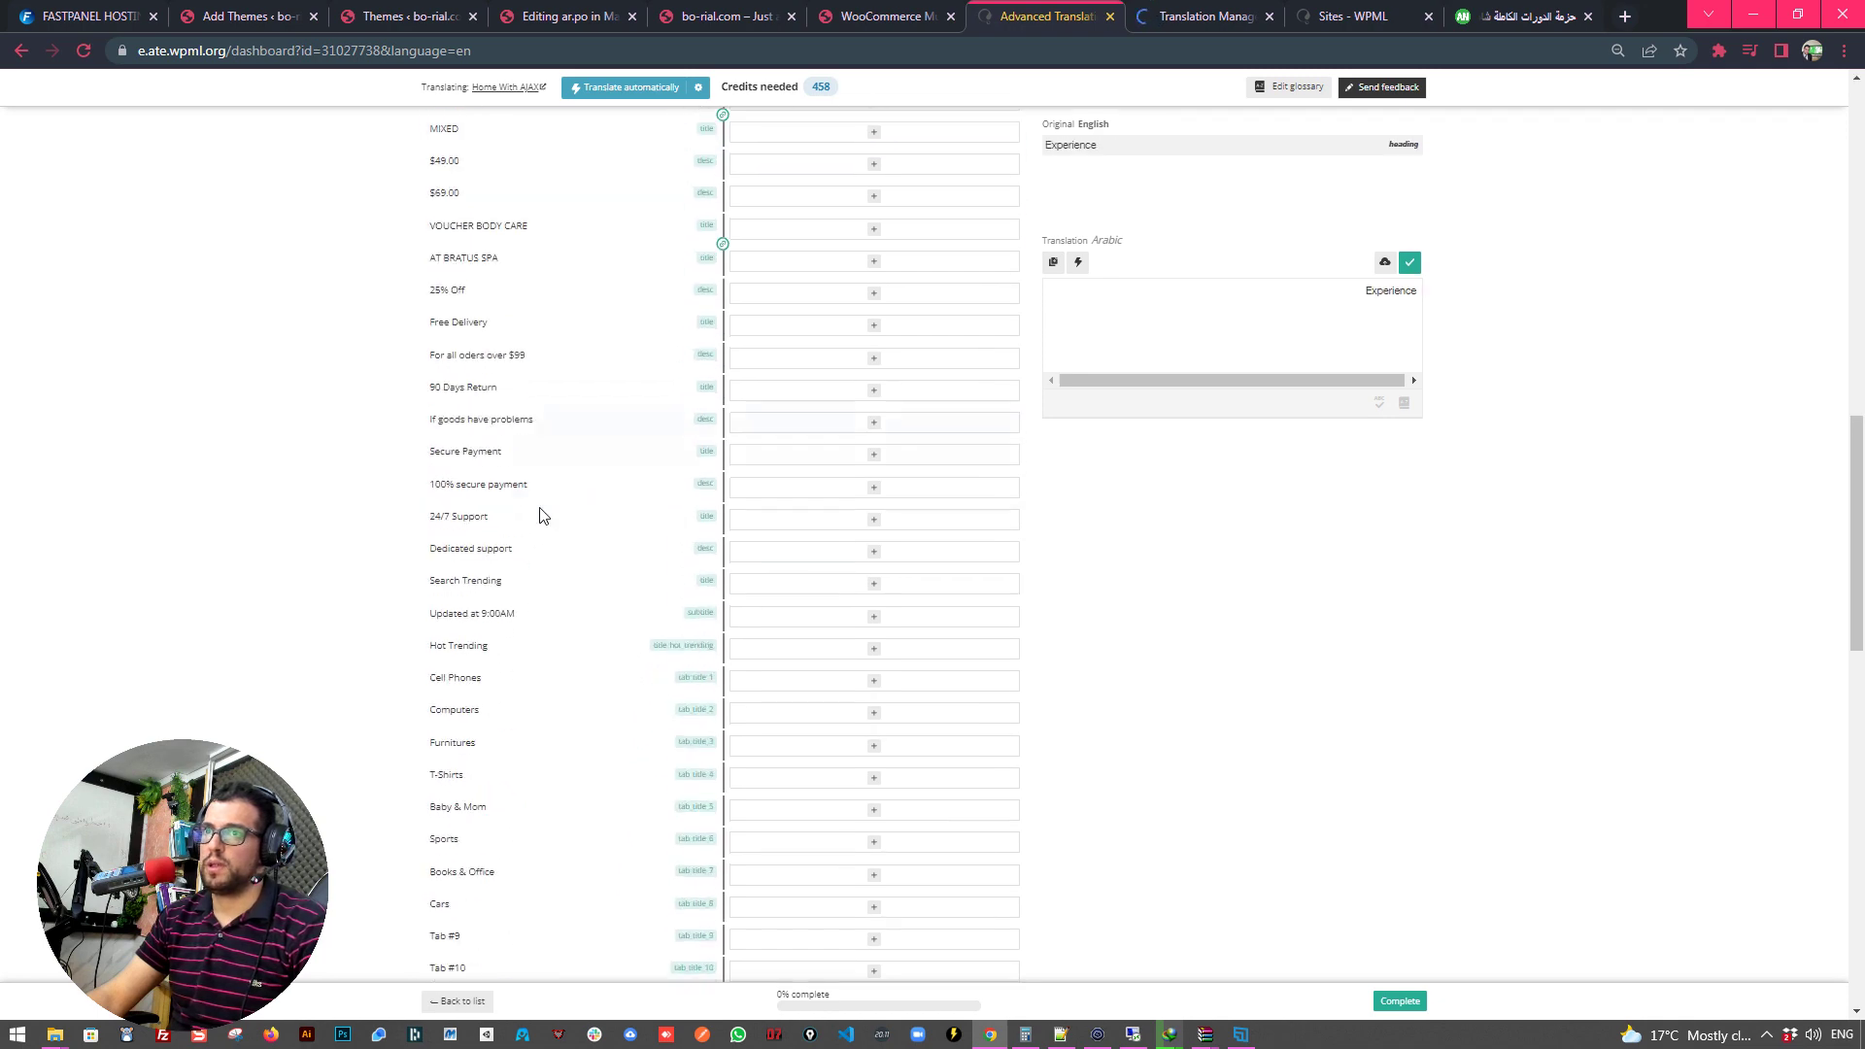
scroll(479, 532, up, 20)
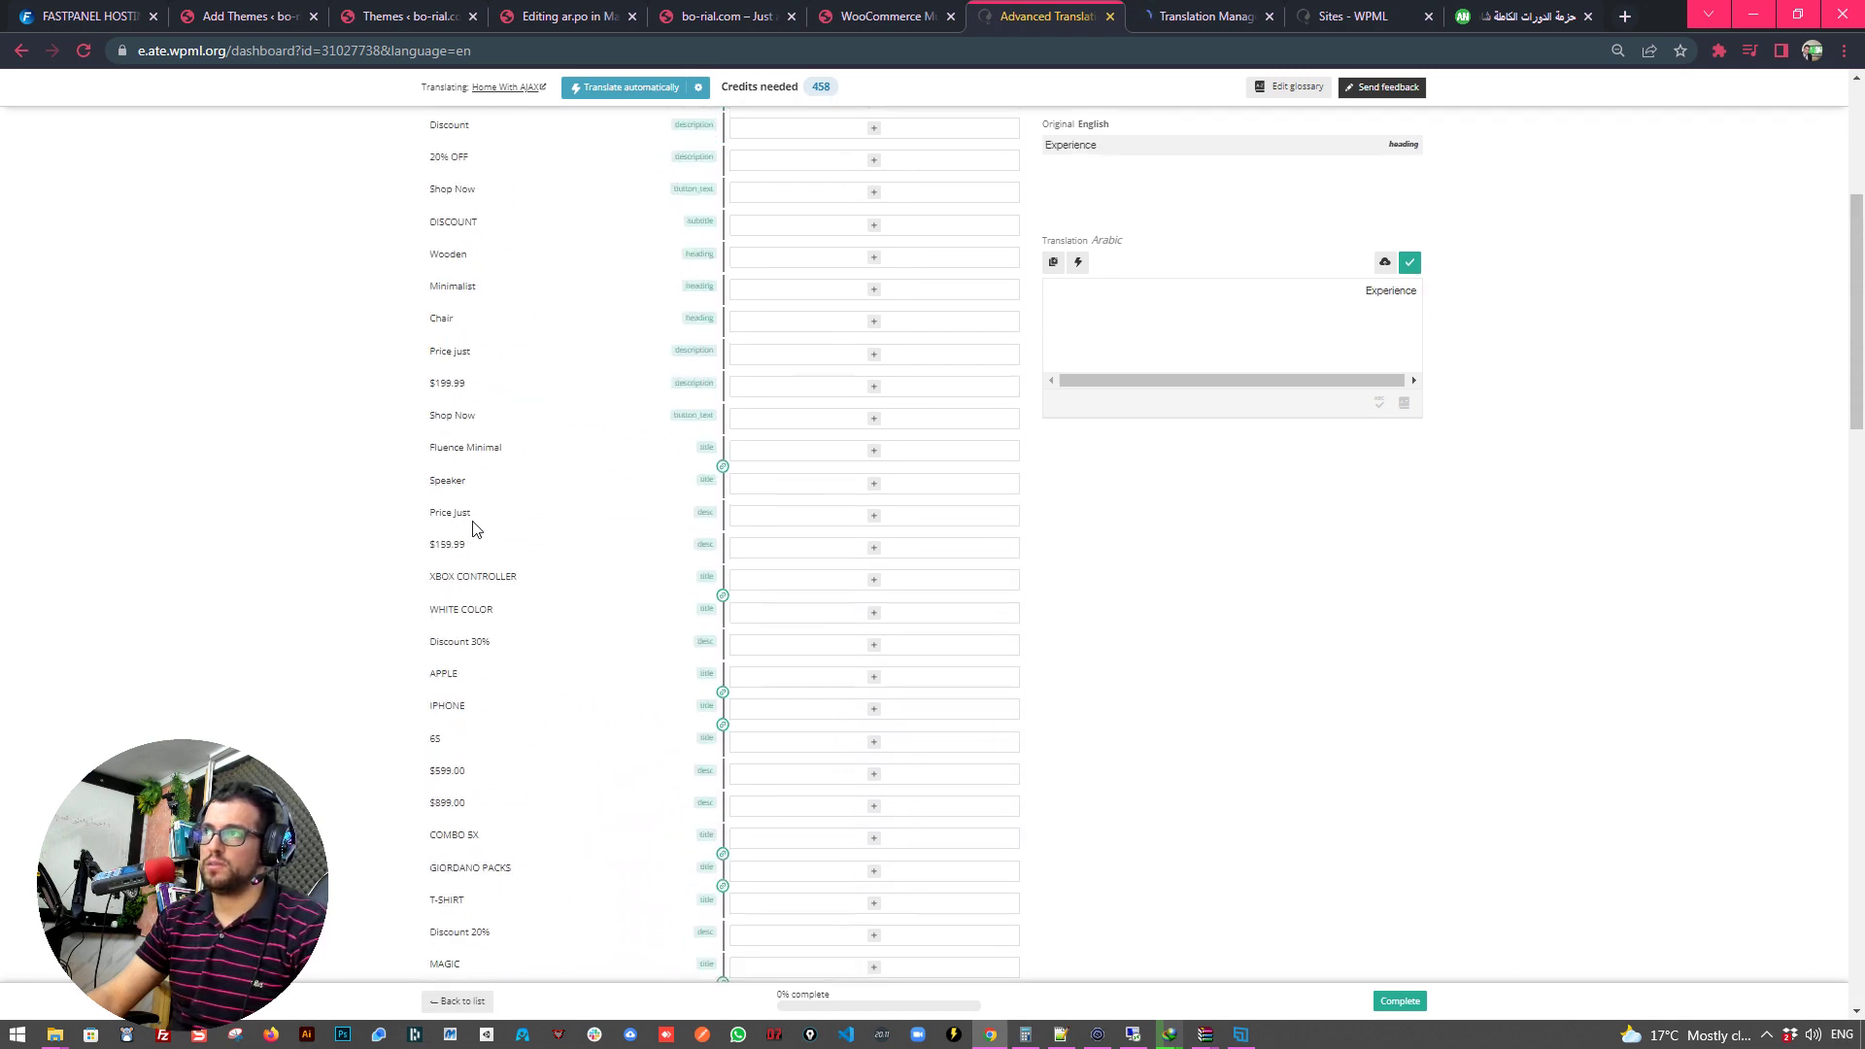
click(476, 233)
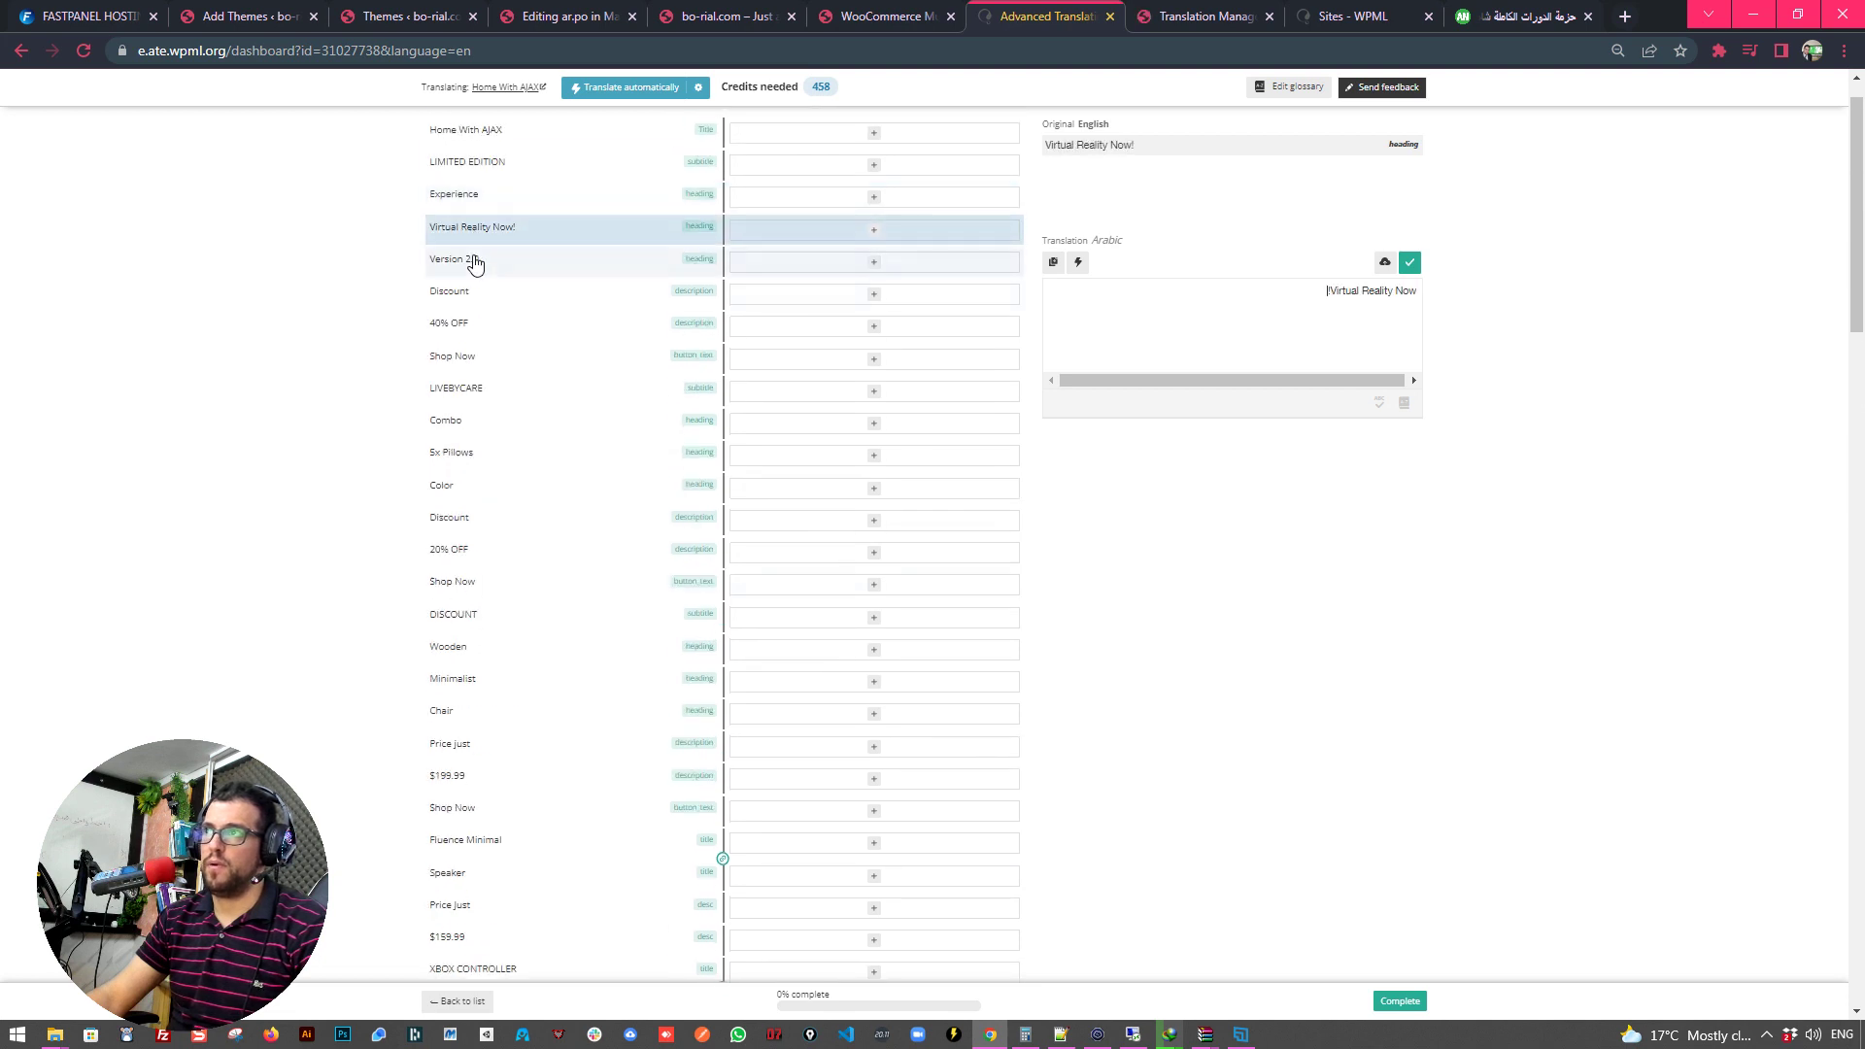
click(472, 258)
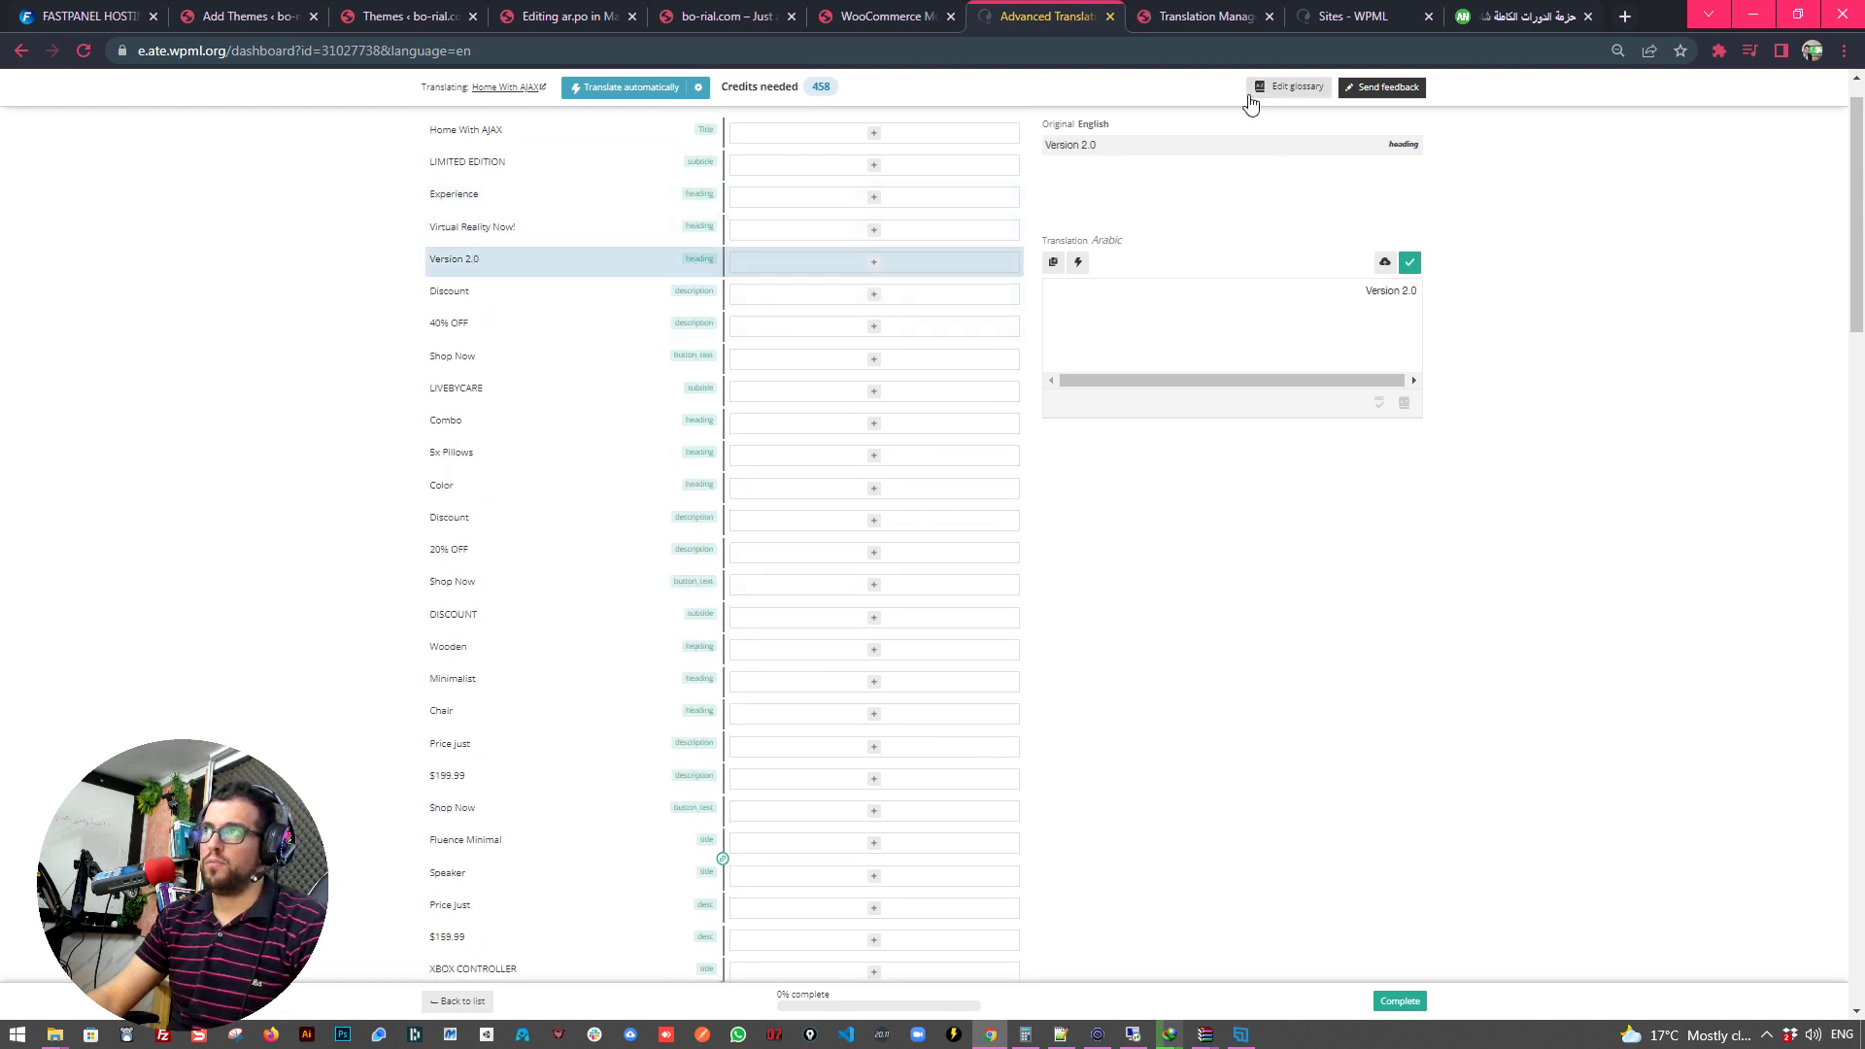
Attempt to complete the job, reselect the Experience heading, and show WooCommerce Multilingual.
click(1400, 1004)
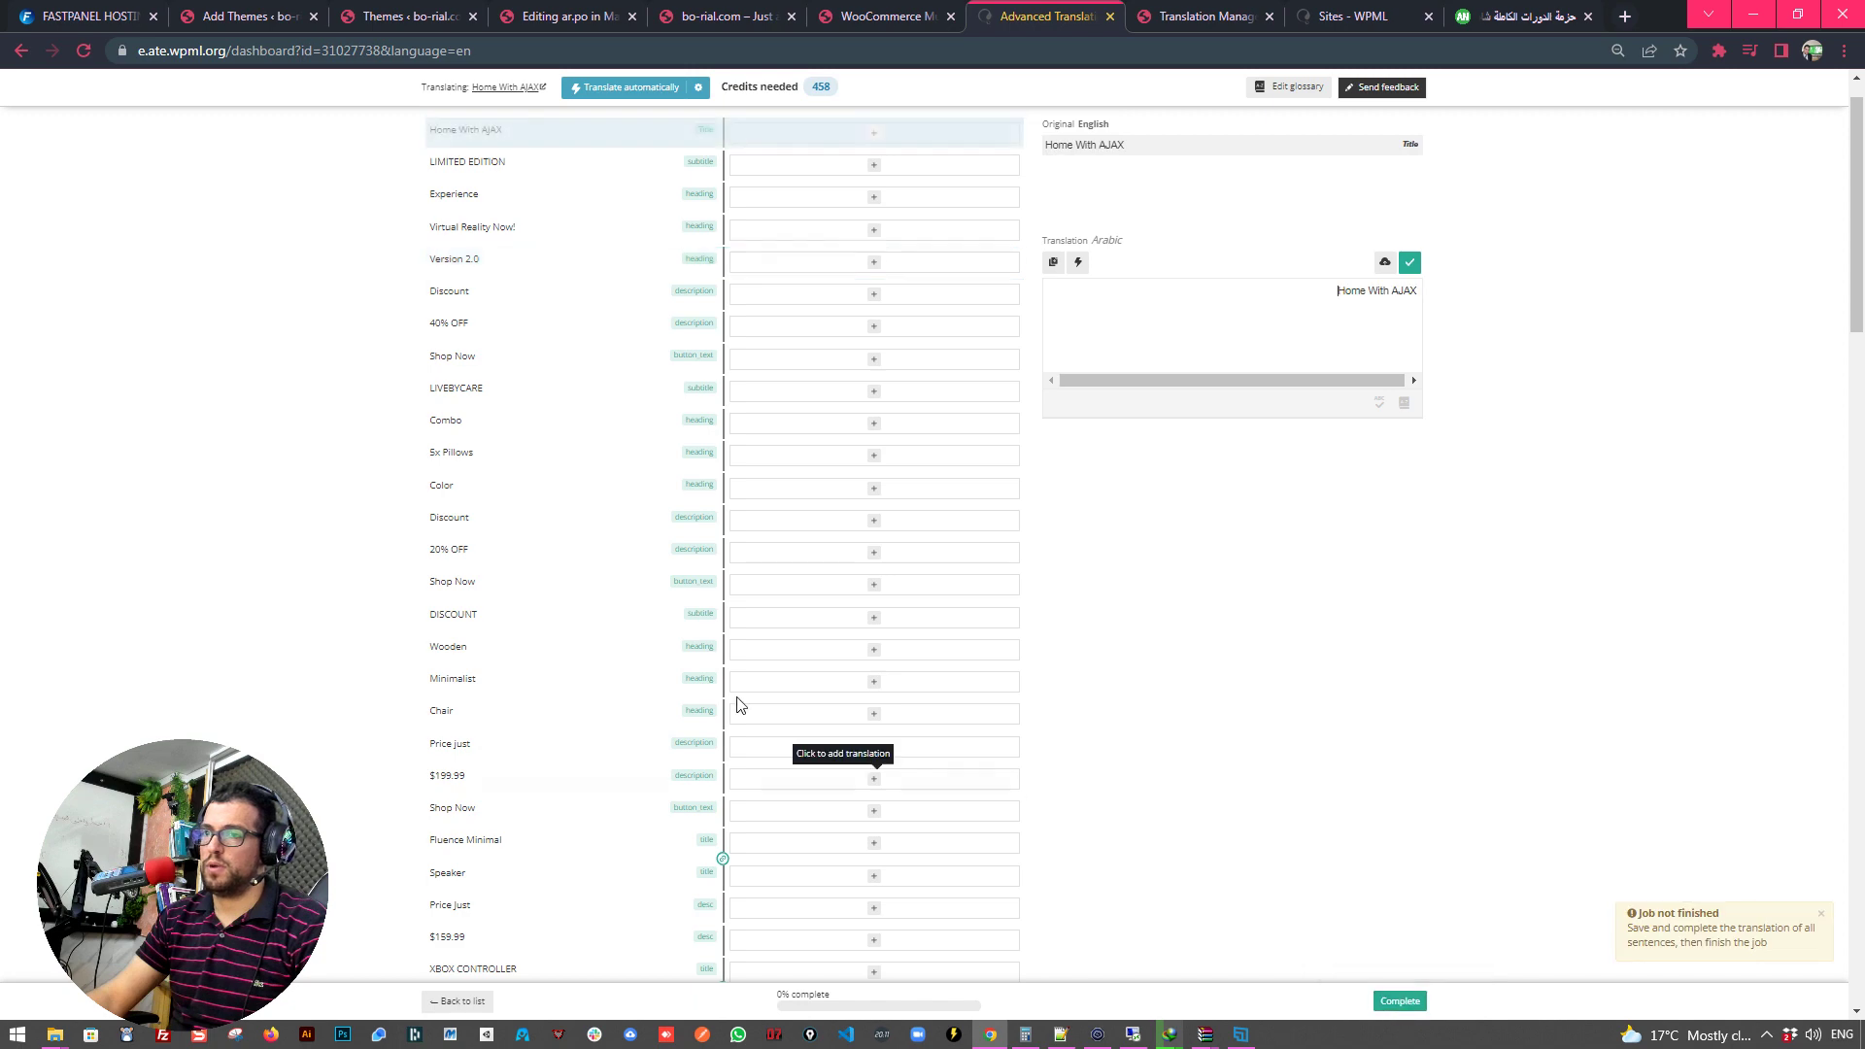
scroll(587, 791, down, 3)
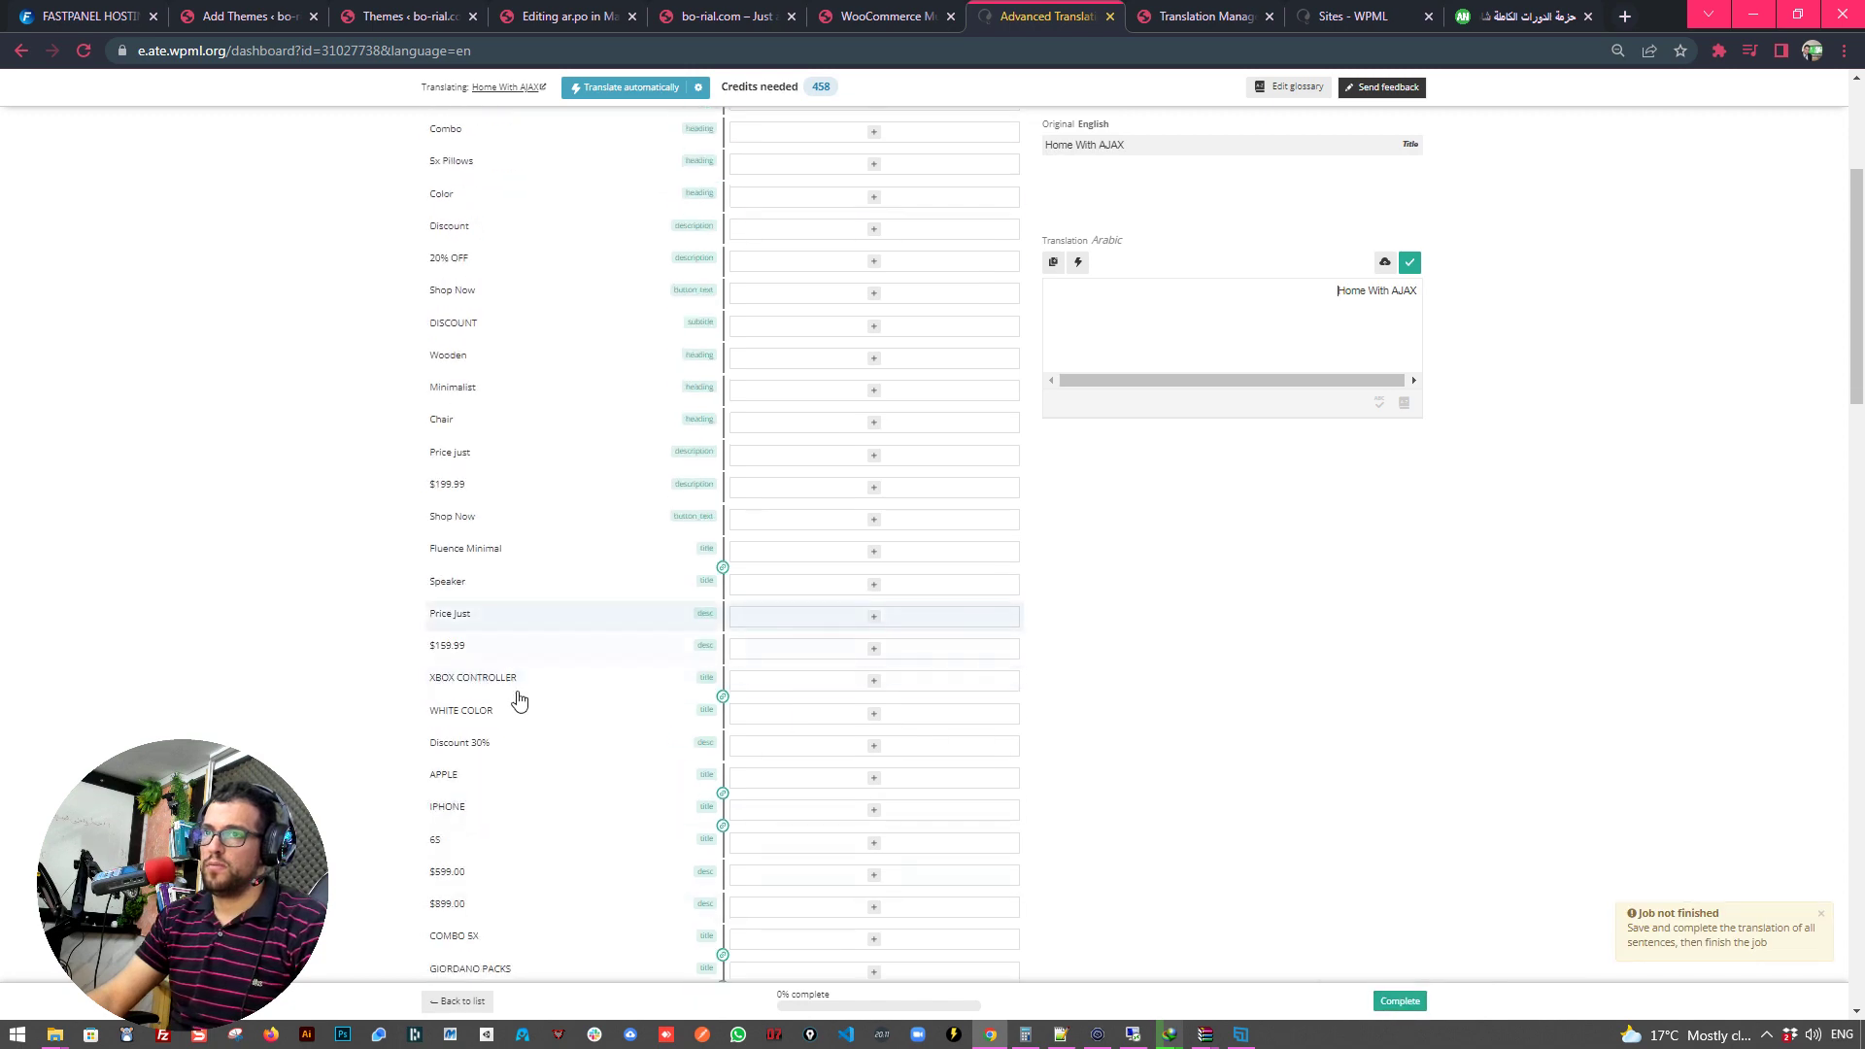
scroll(503, 724, down, 10)
scroll(512, 755, down, 15)
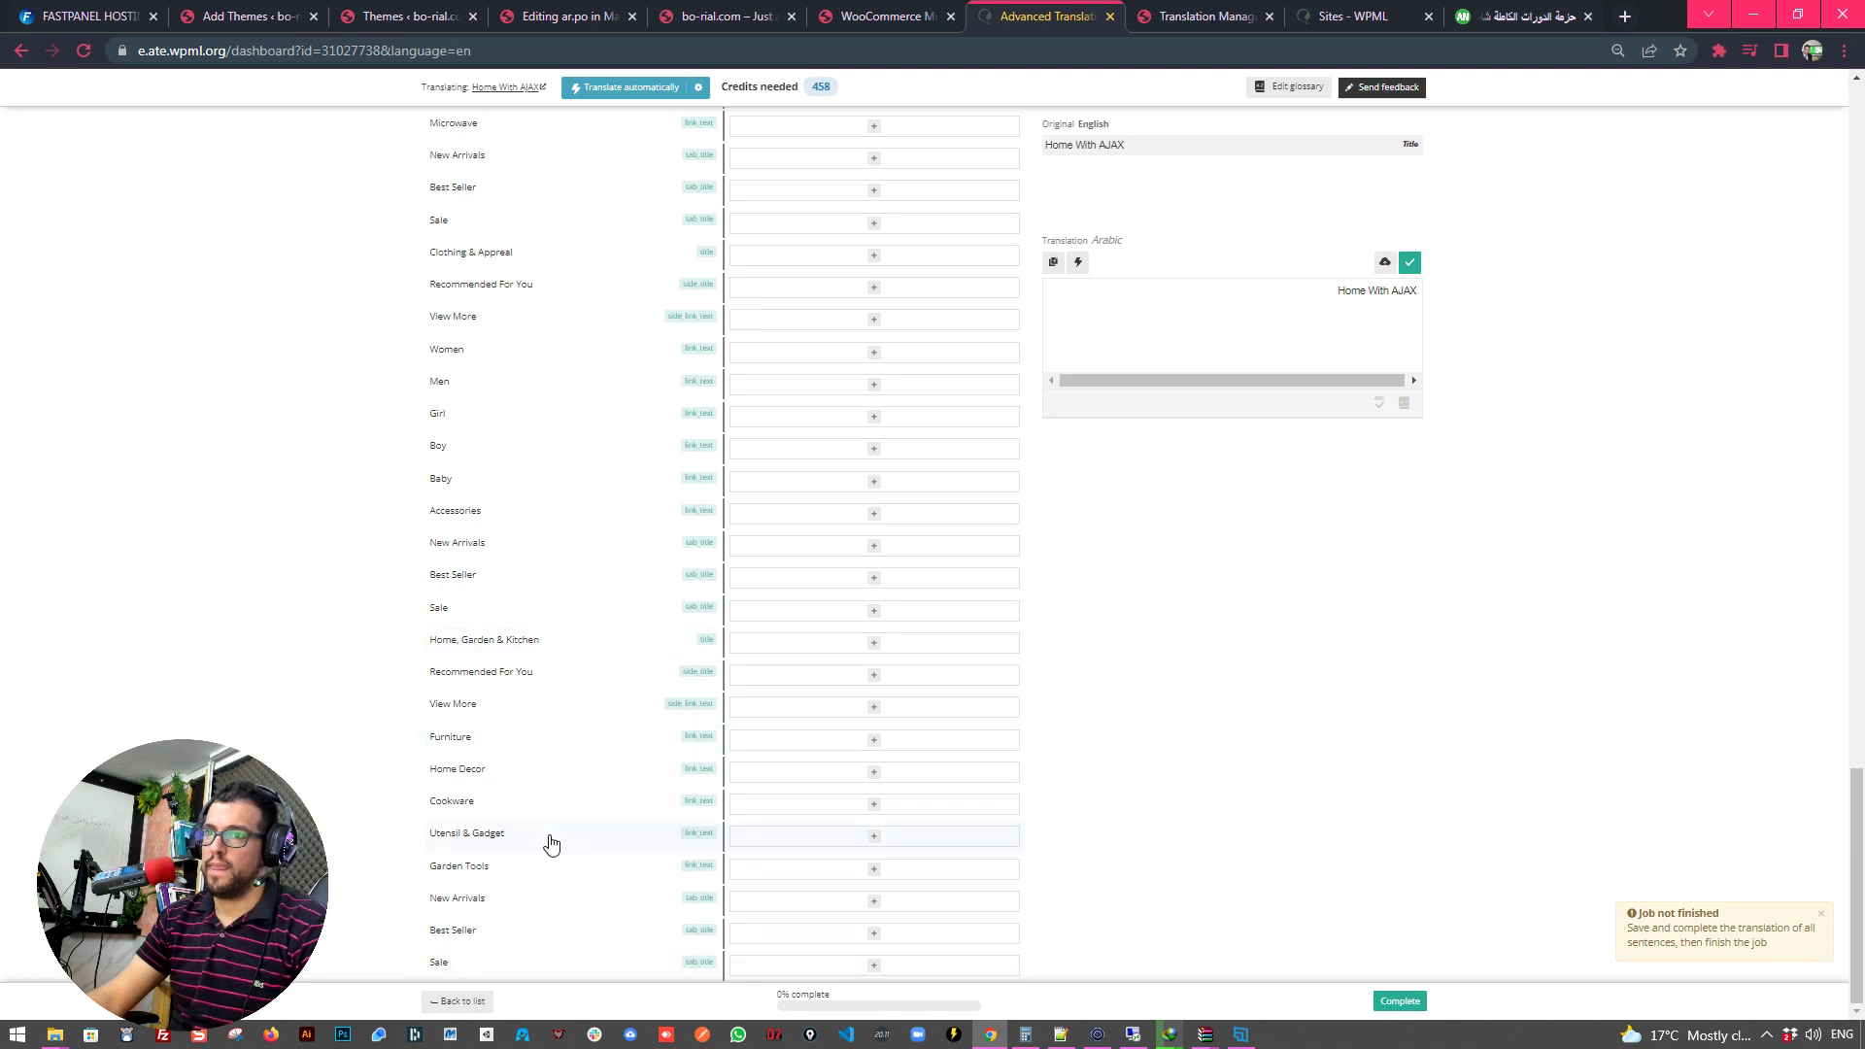
scroll(546, 845, up, 20)
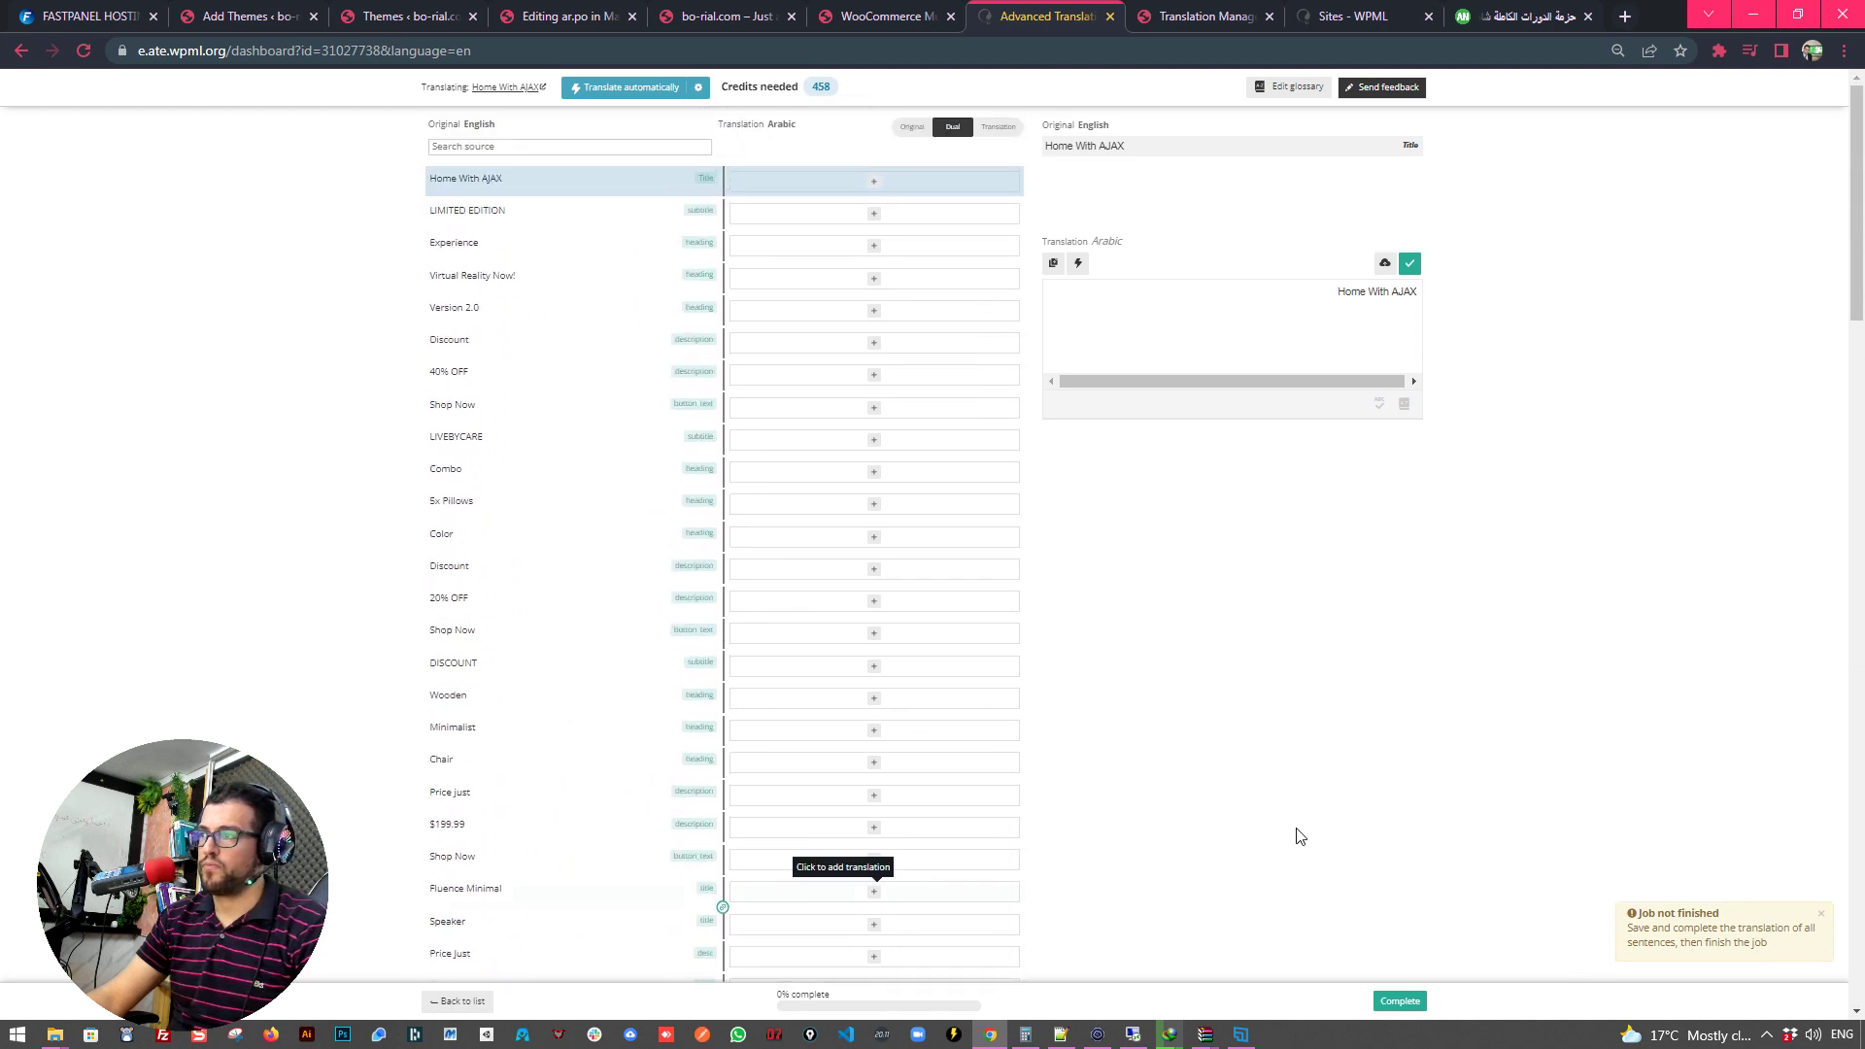
click(461, 252)
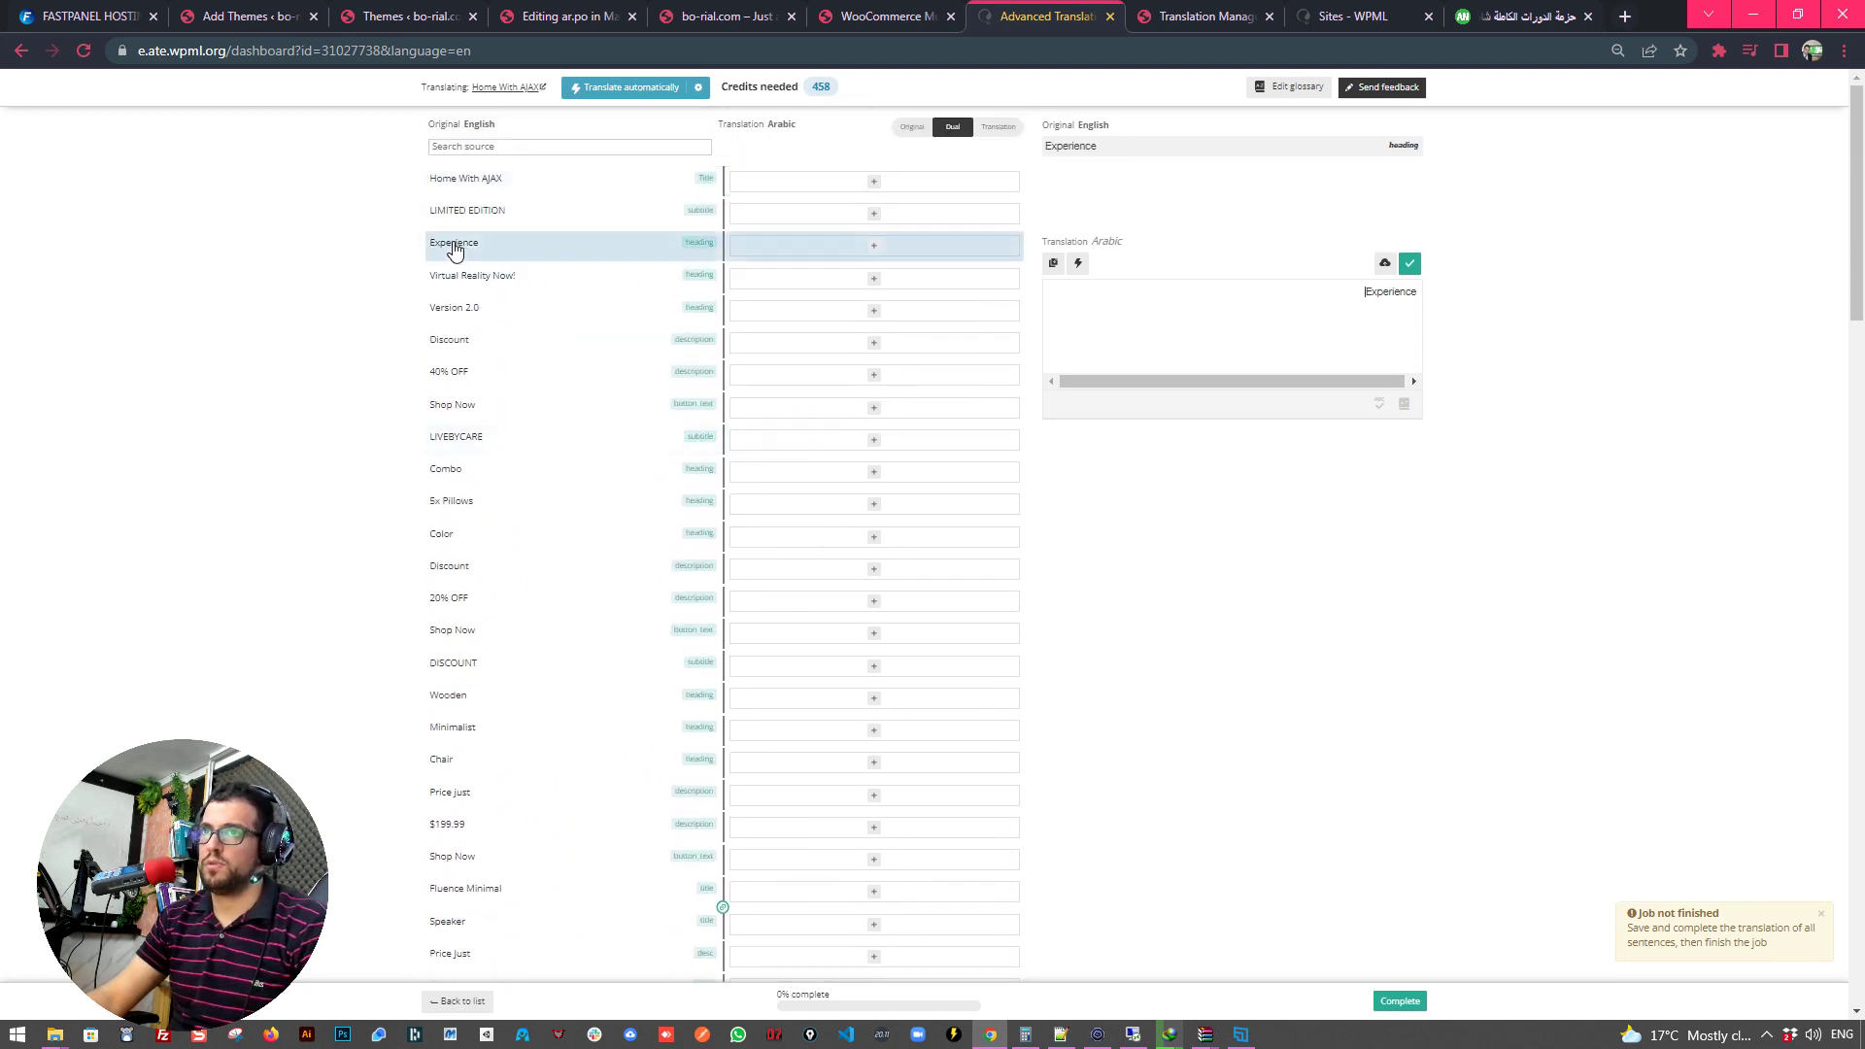
click(862, 19)
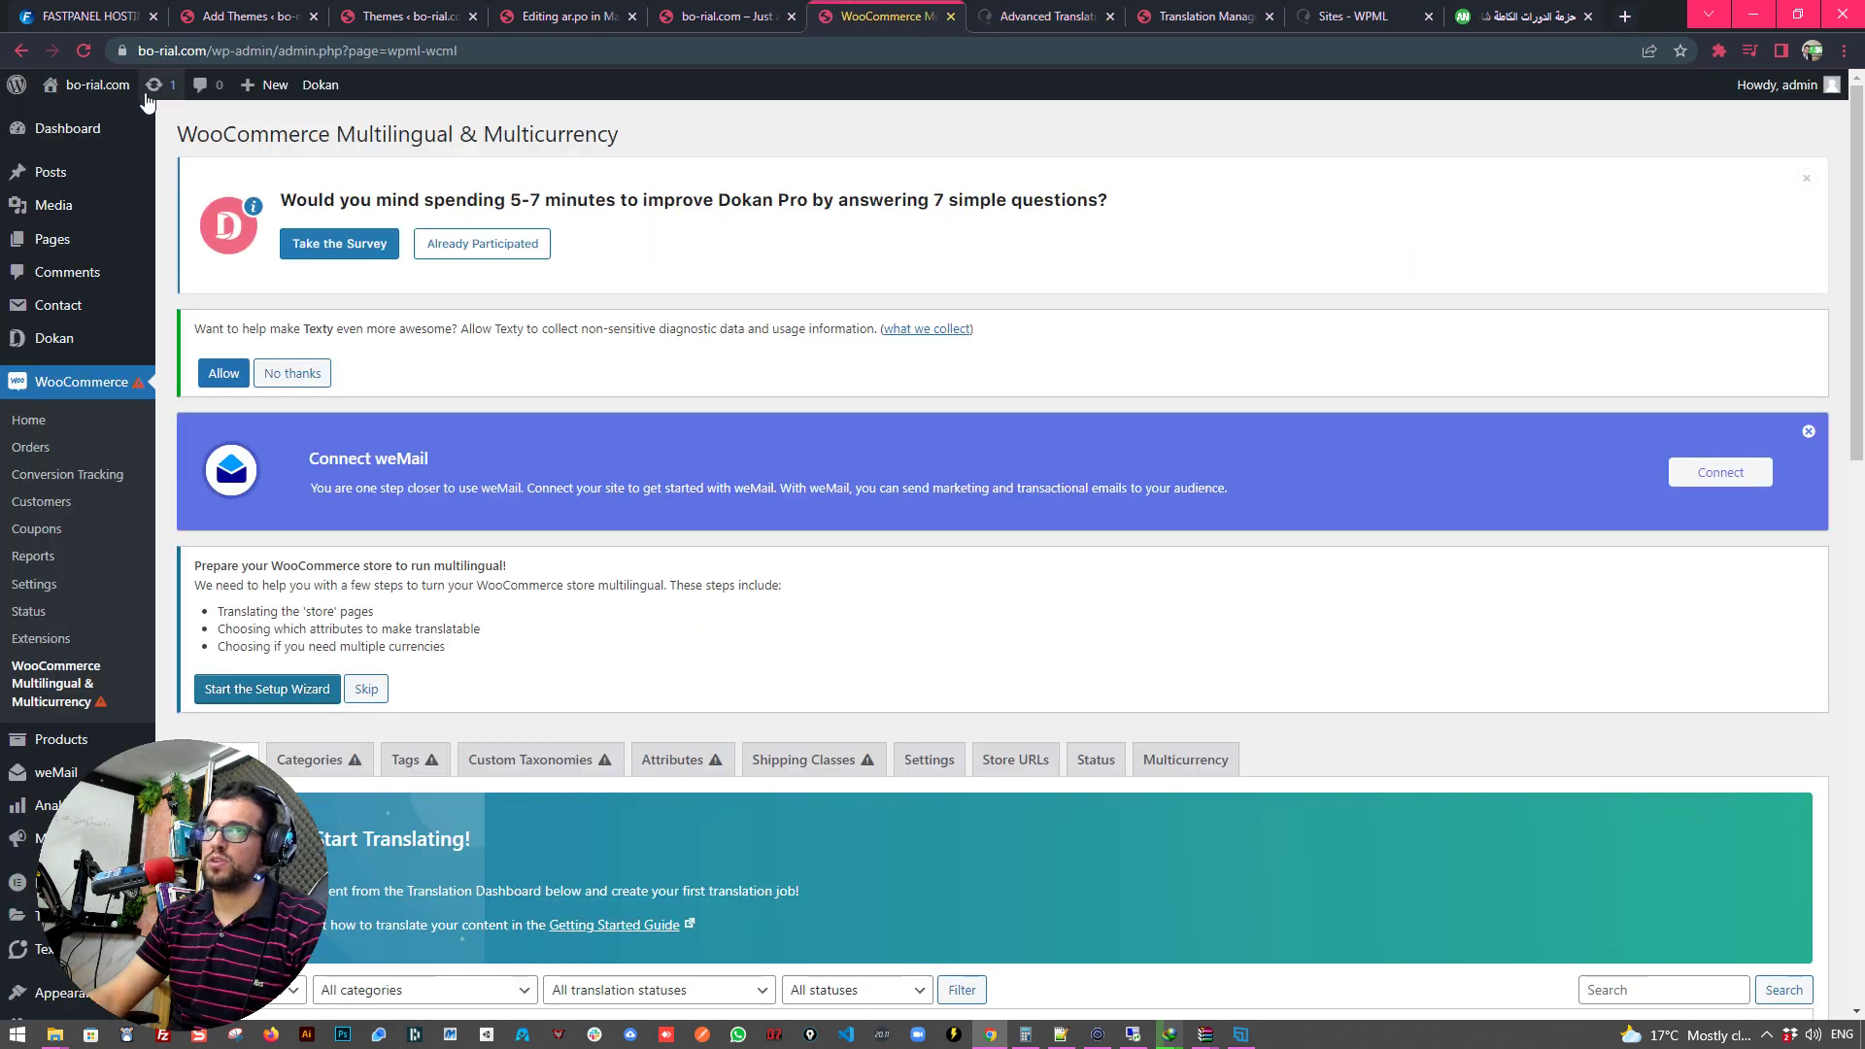
View the storefront homepage slider, then return to the Advanced Translation Editor.
click(99, 118)
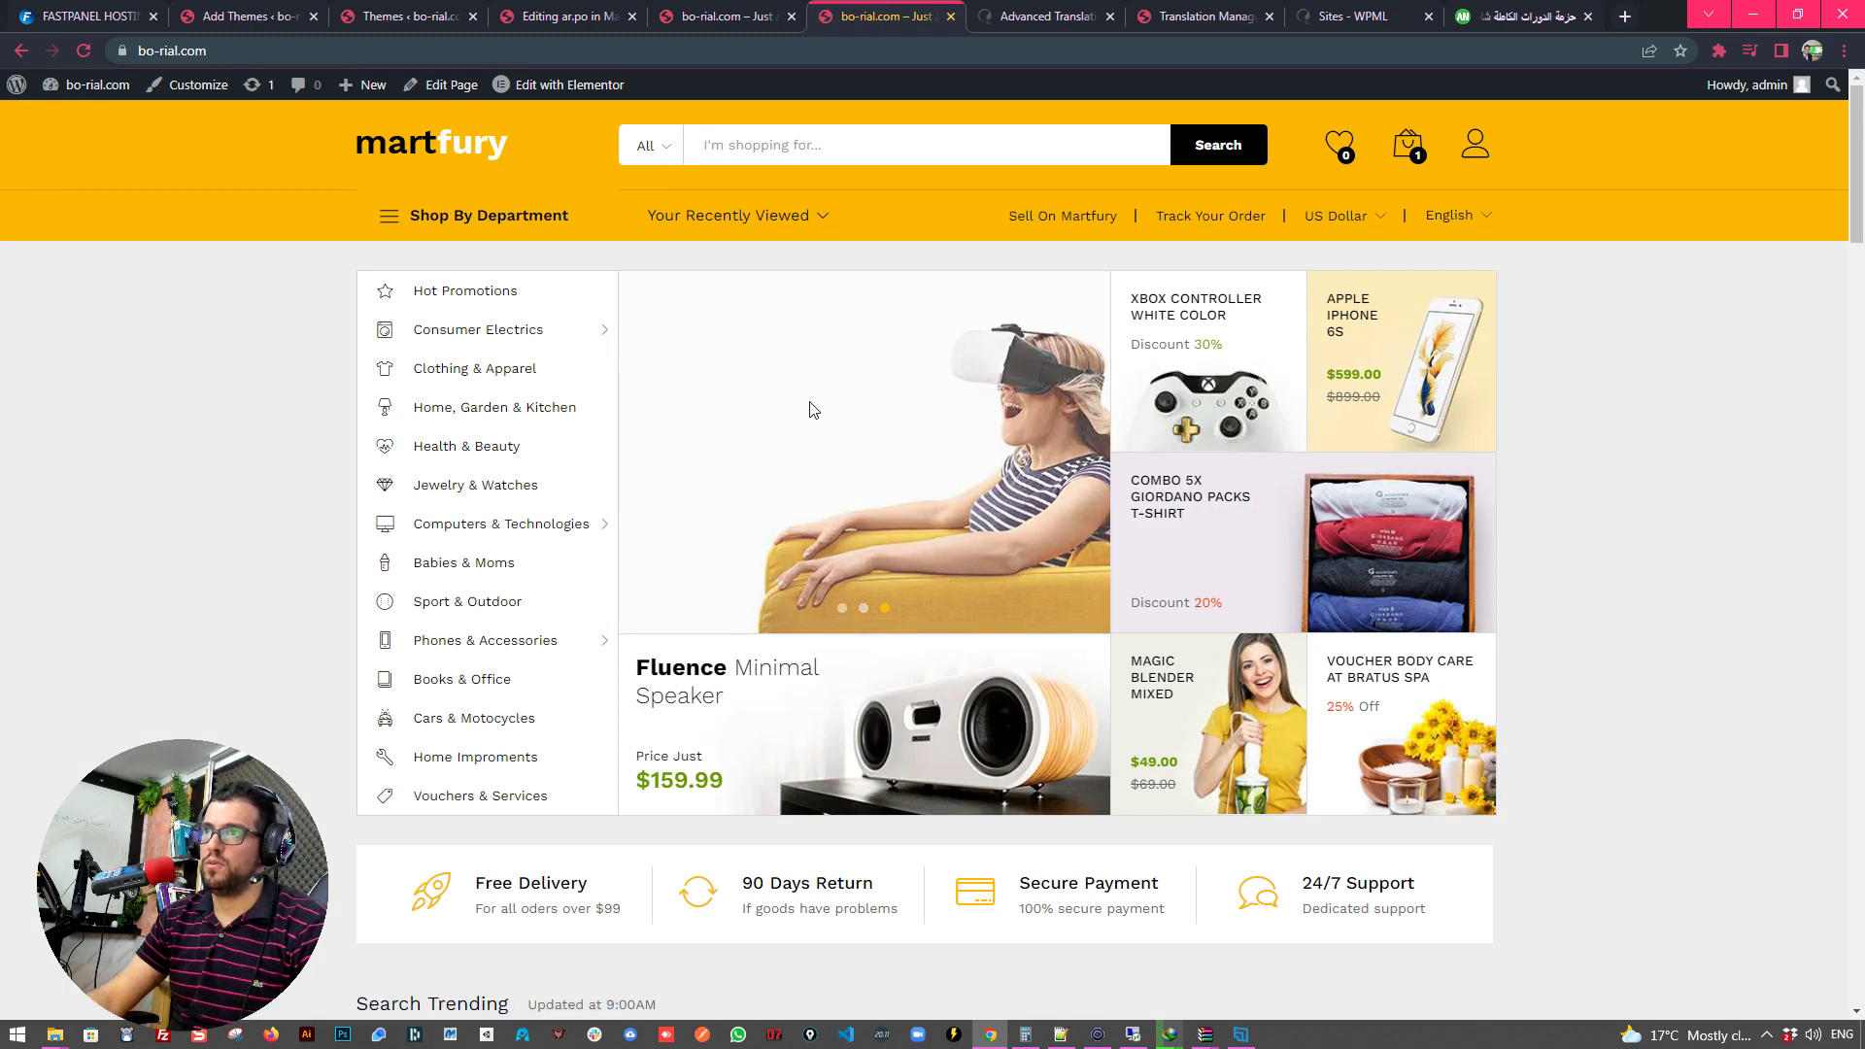
click(1053, 15)
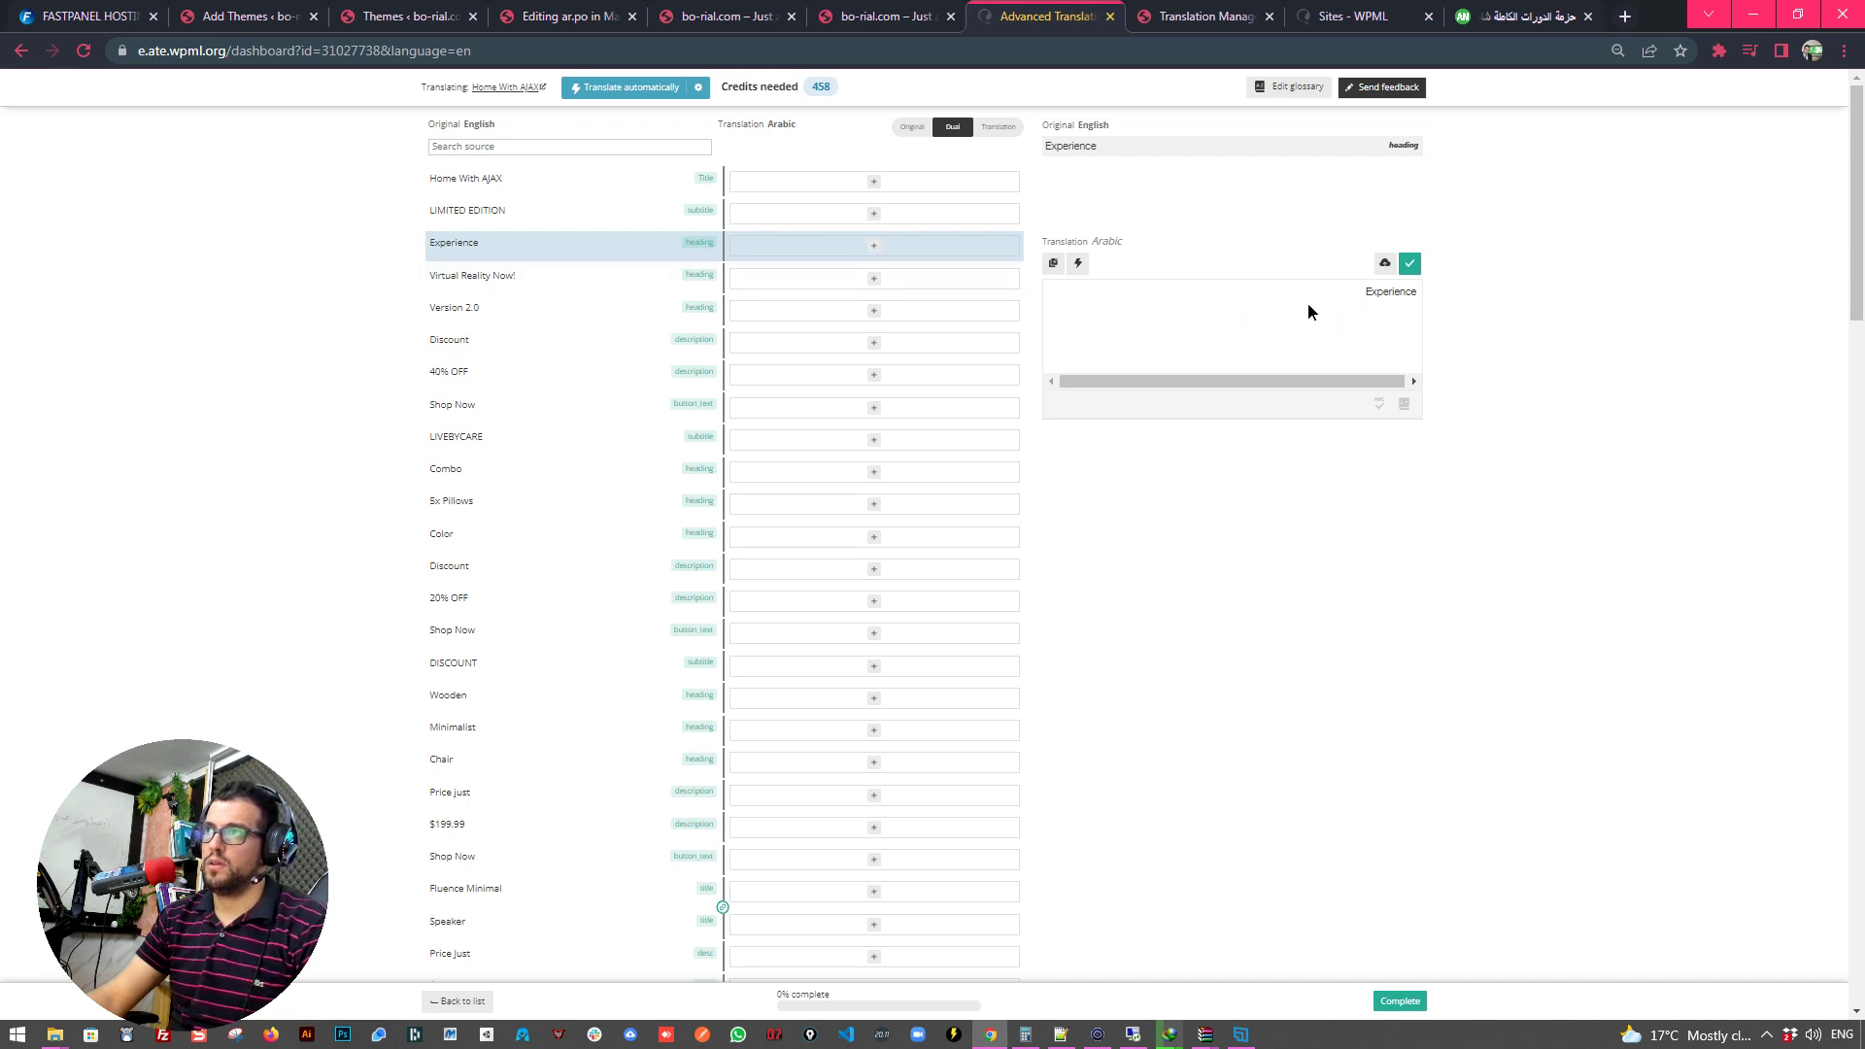
Replace the Experience heading's English text with Arabic and save it.
key(ctrl+a)
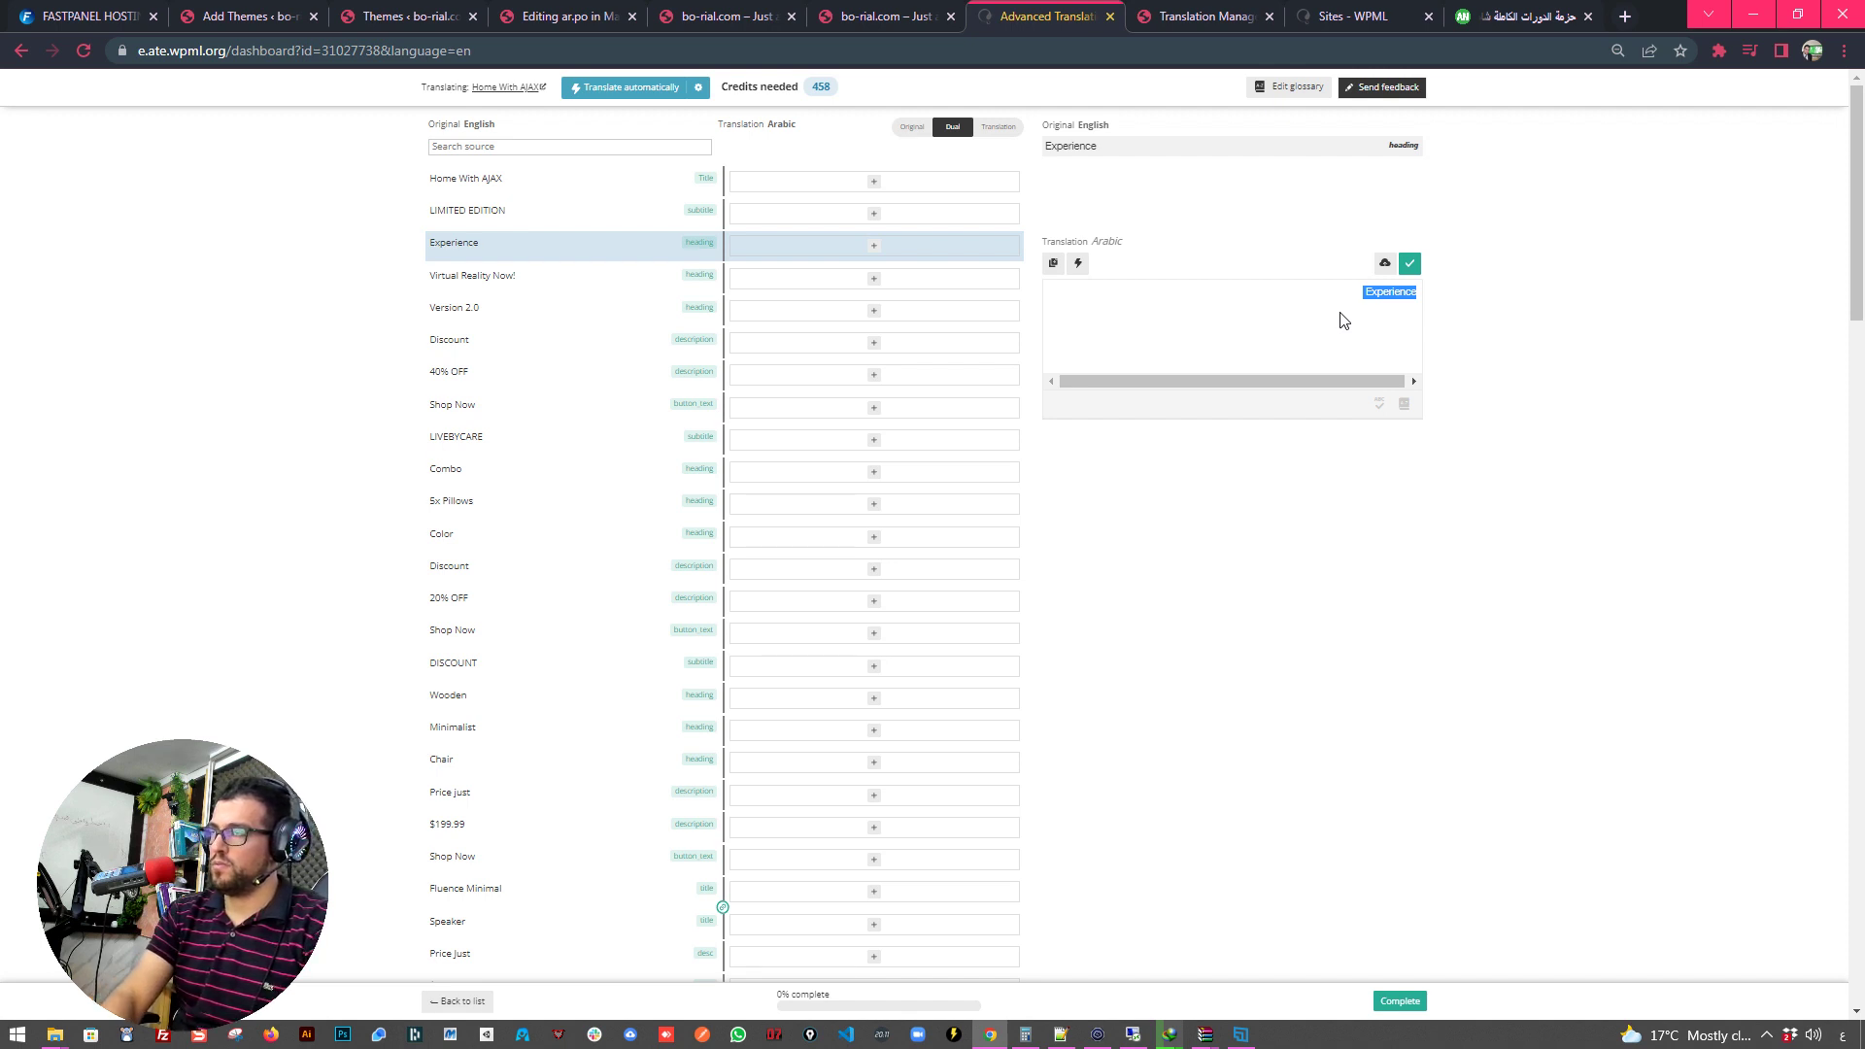
key(Delete)
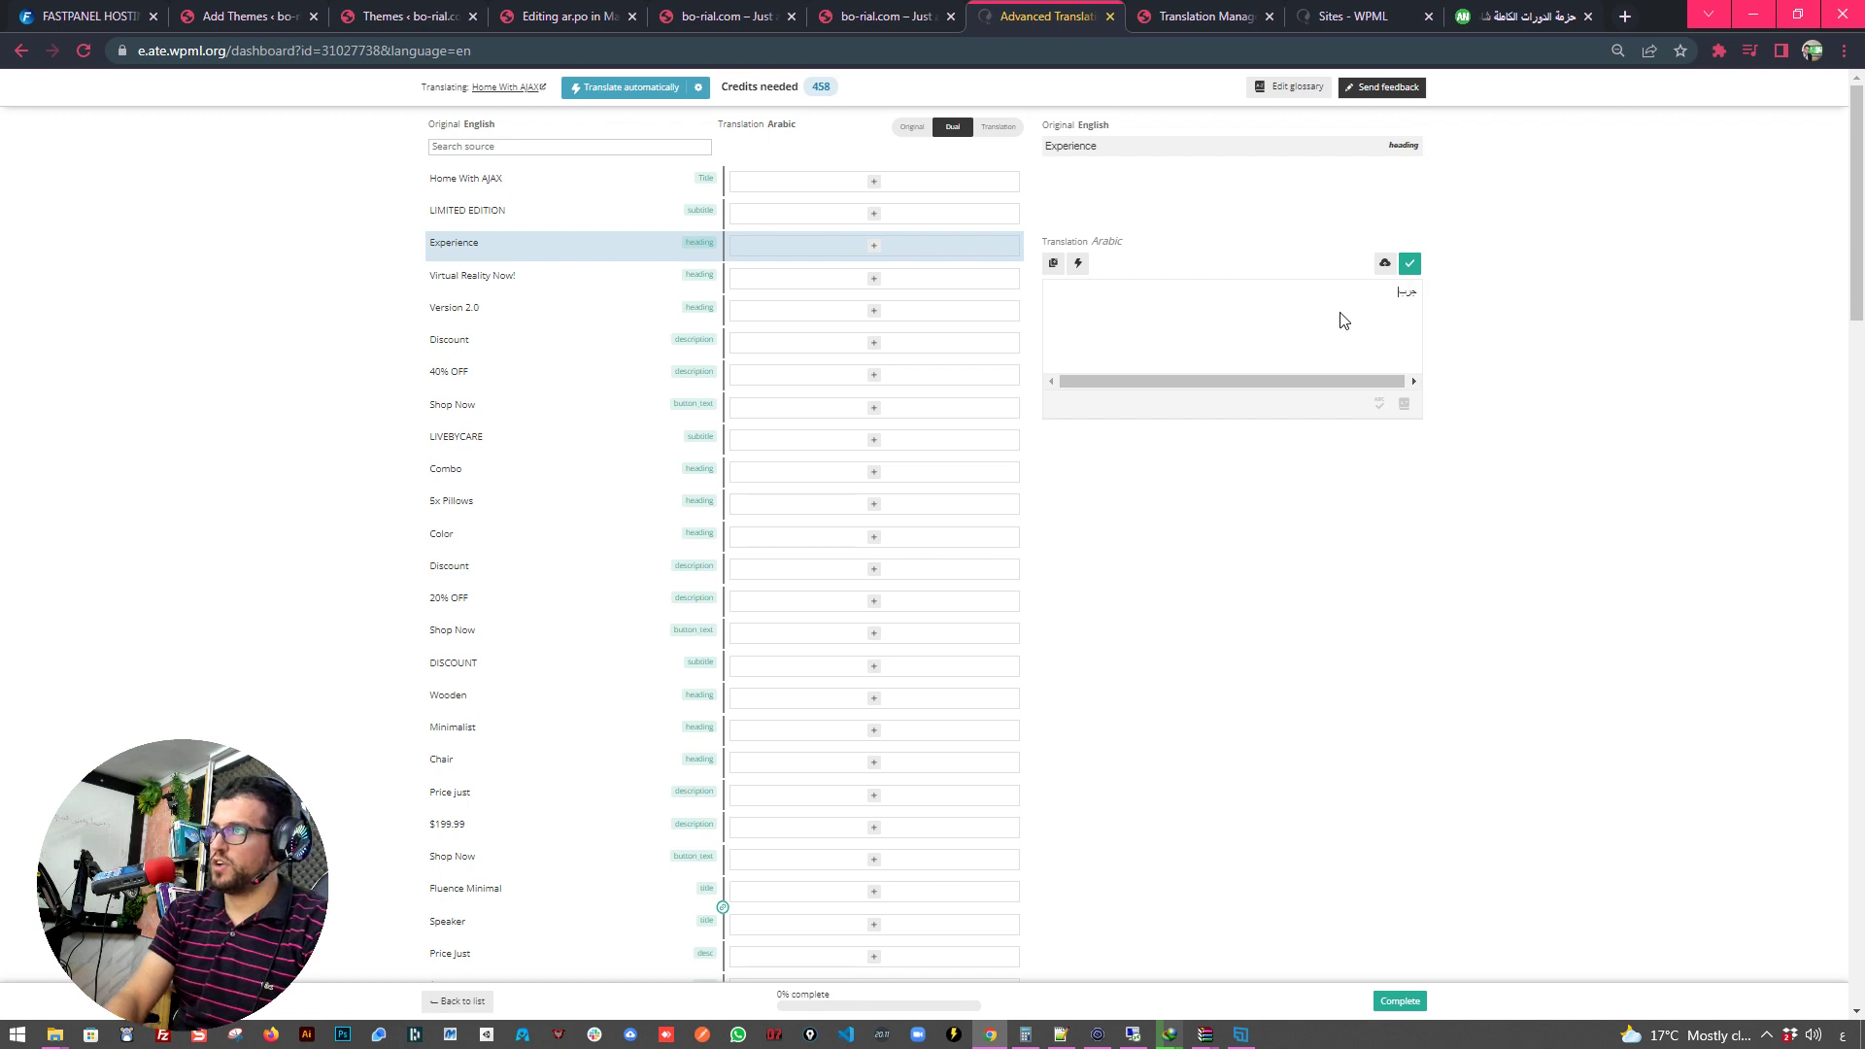
click(1409, 262)
Translate Virtual Reality Now! into Arabic, save it, and try completing the job.
click(533, 165)
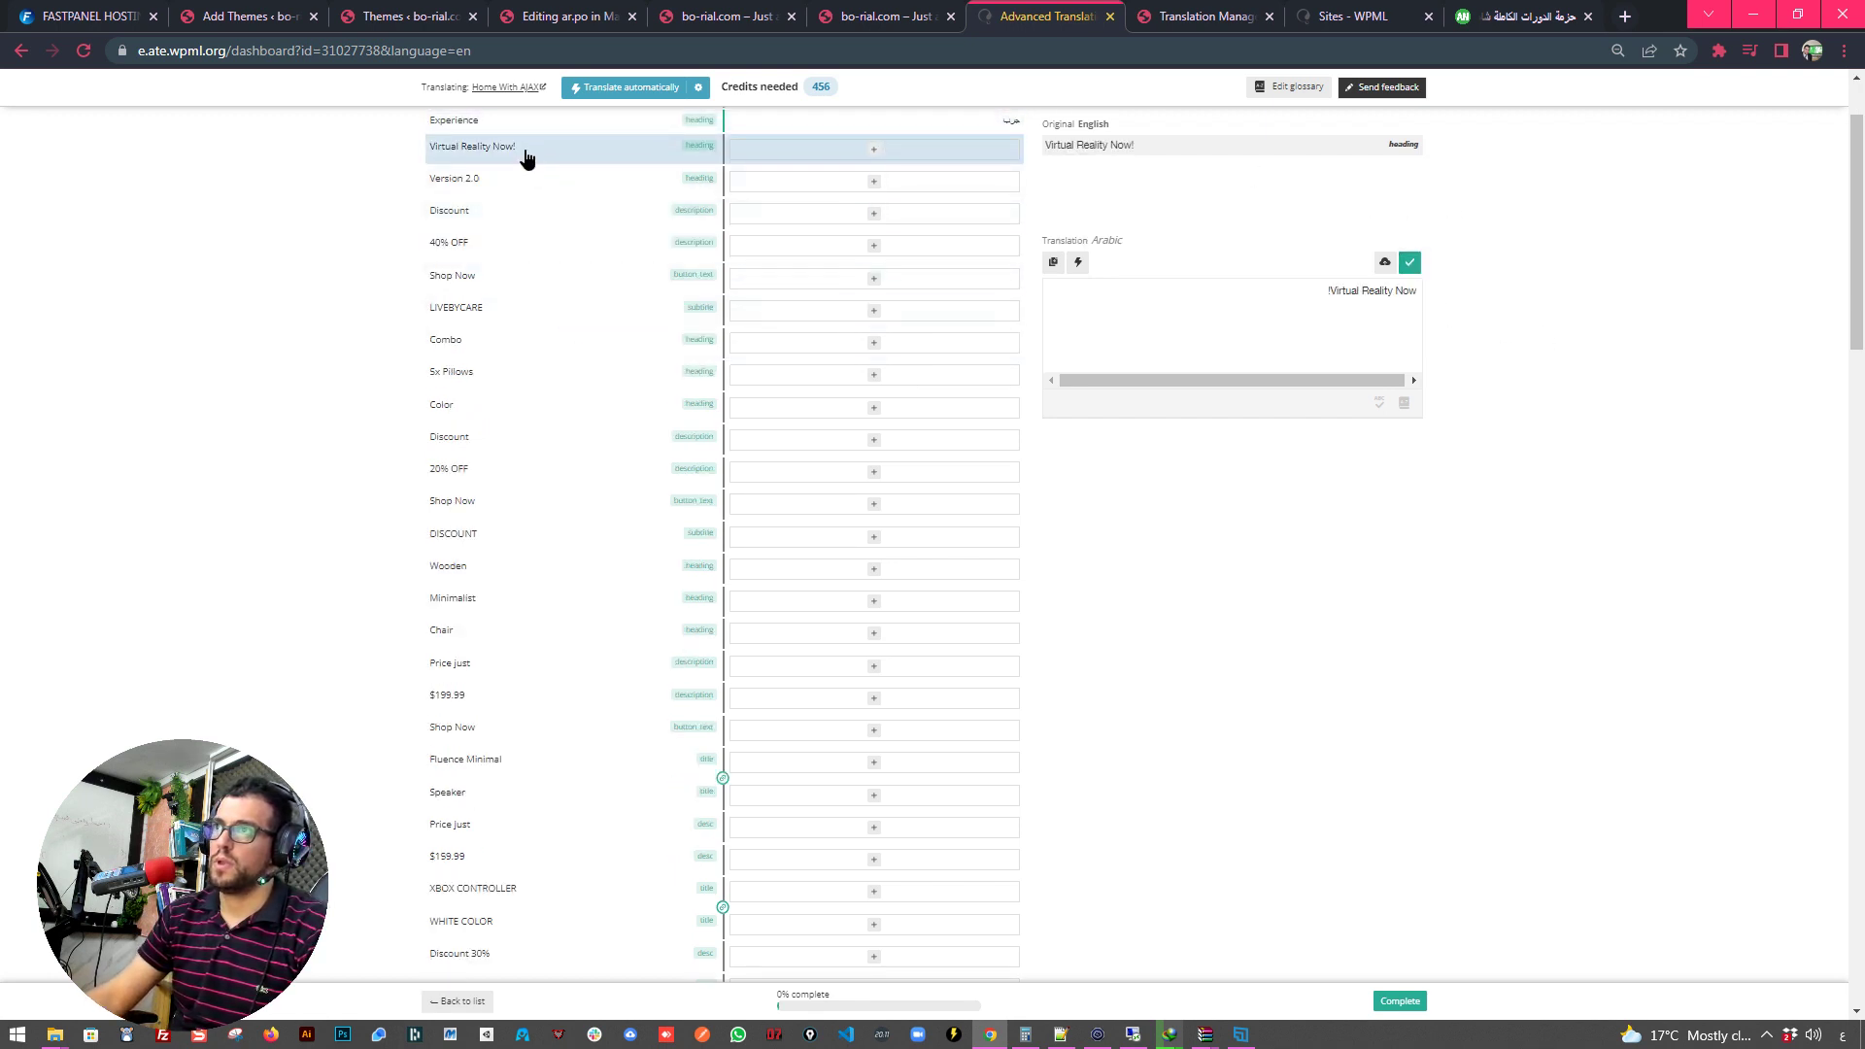
key(ctrl+a)
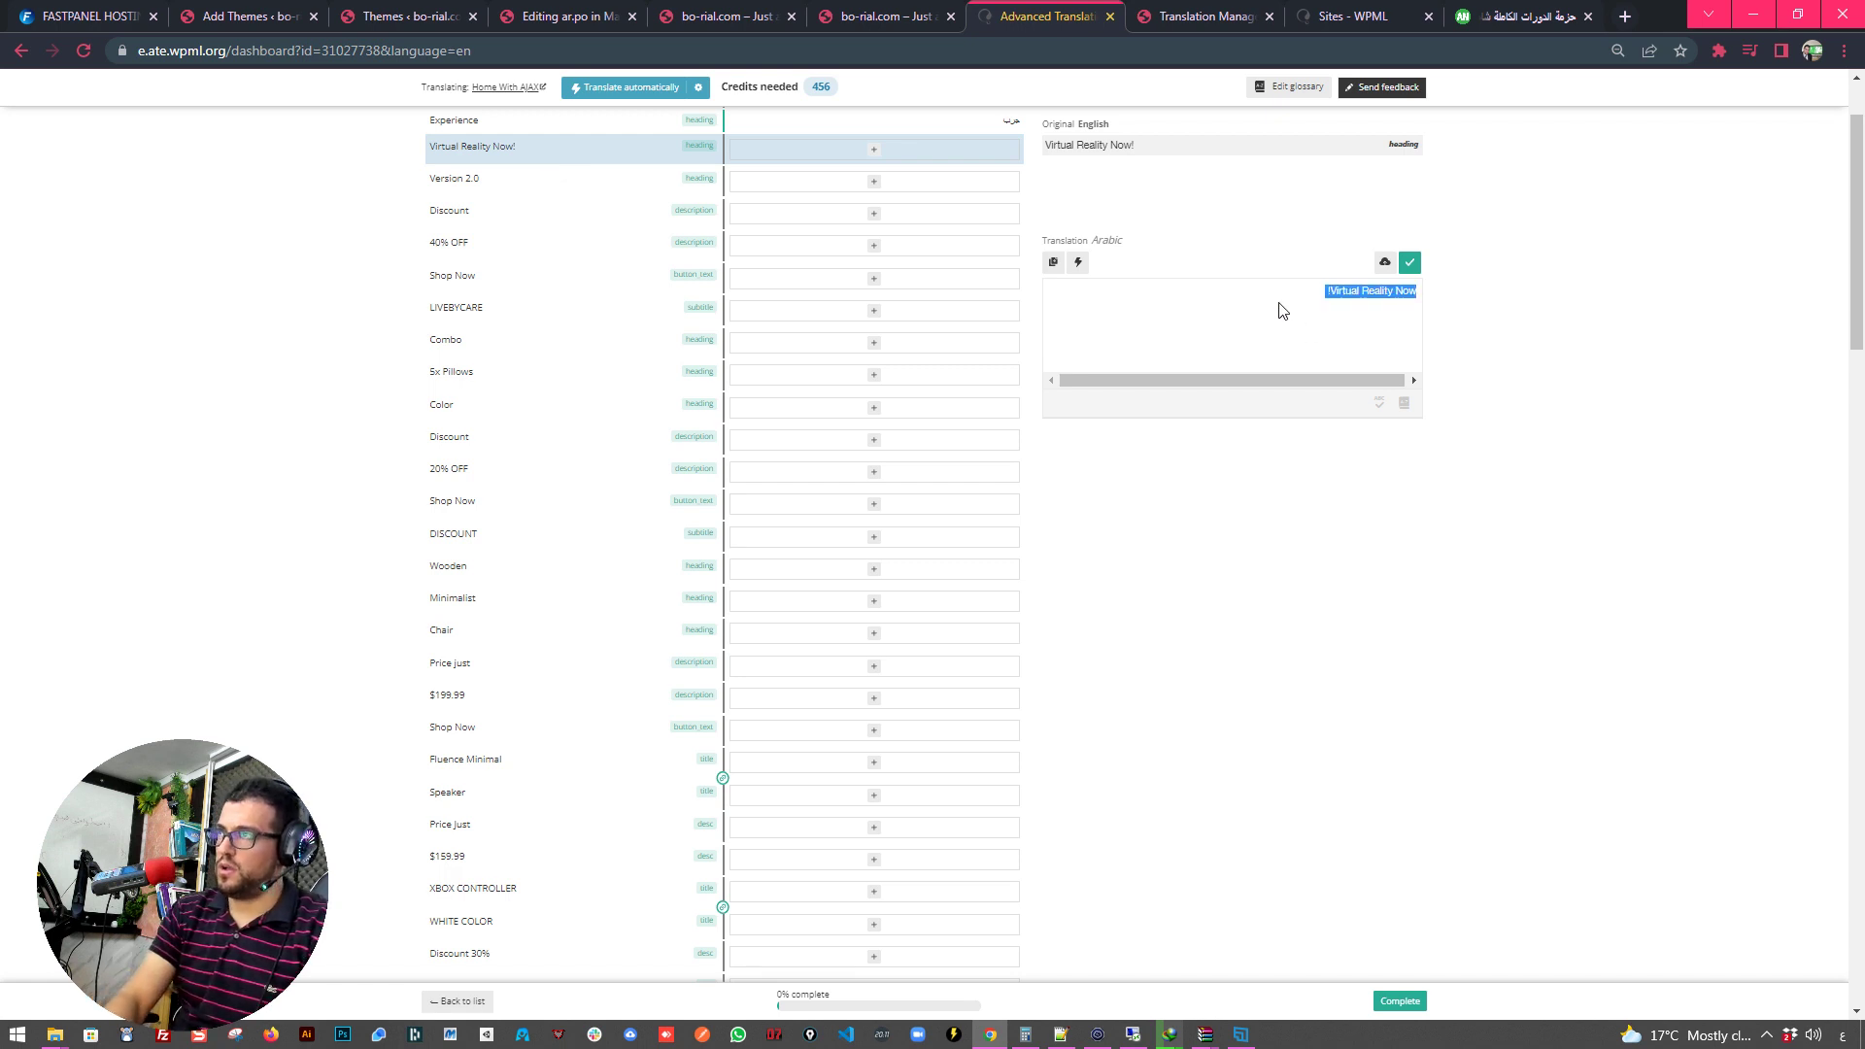
key(Delete)
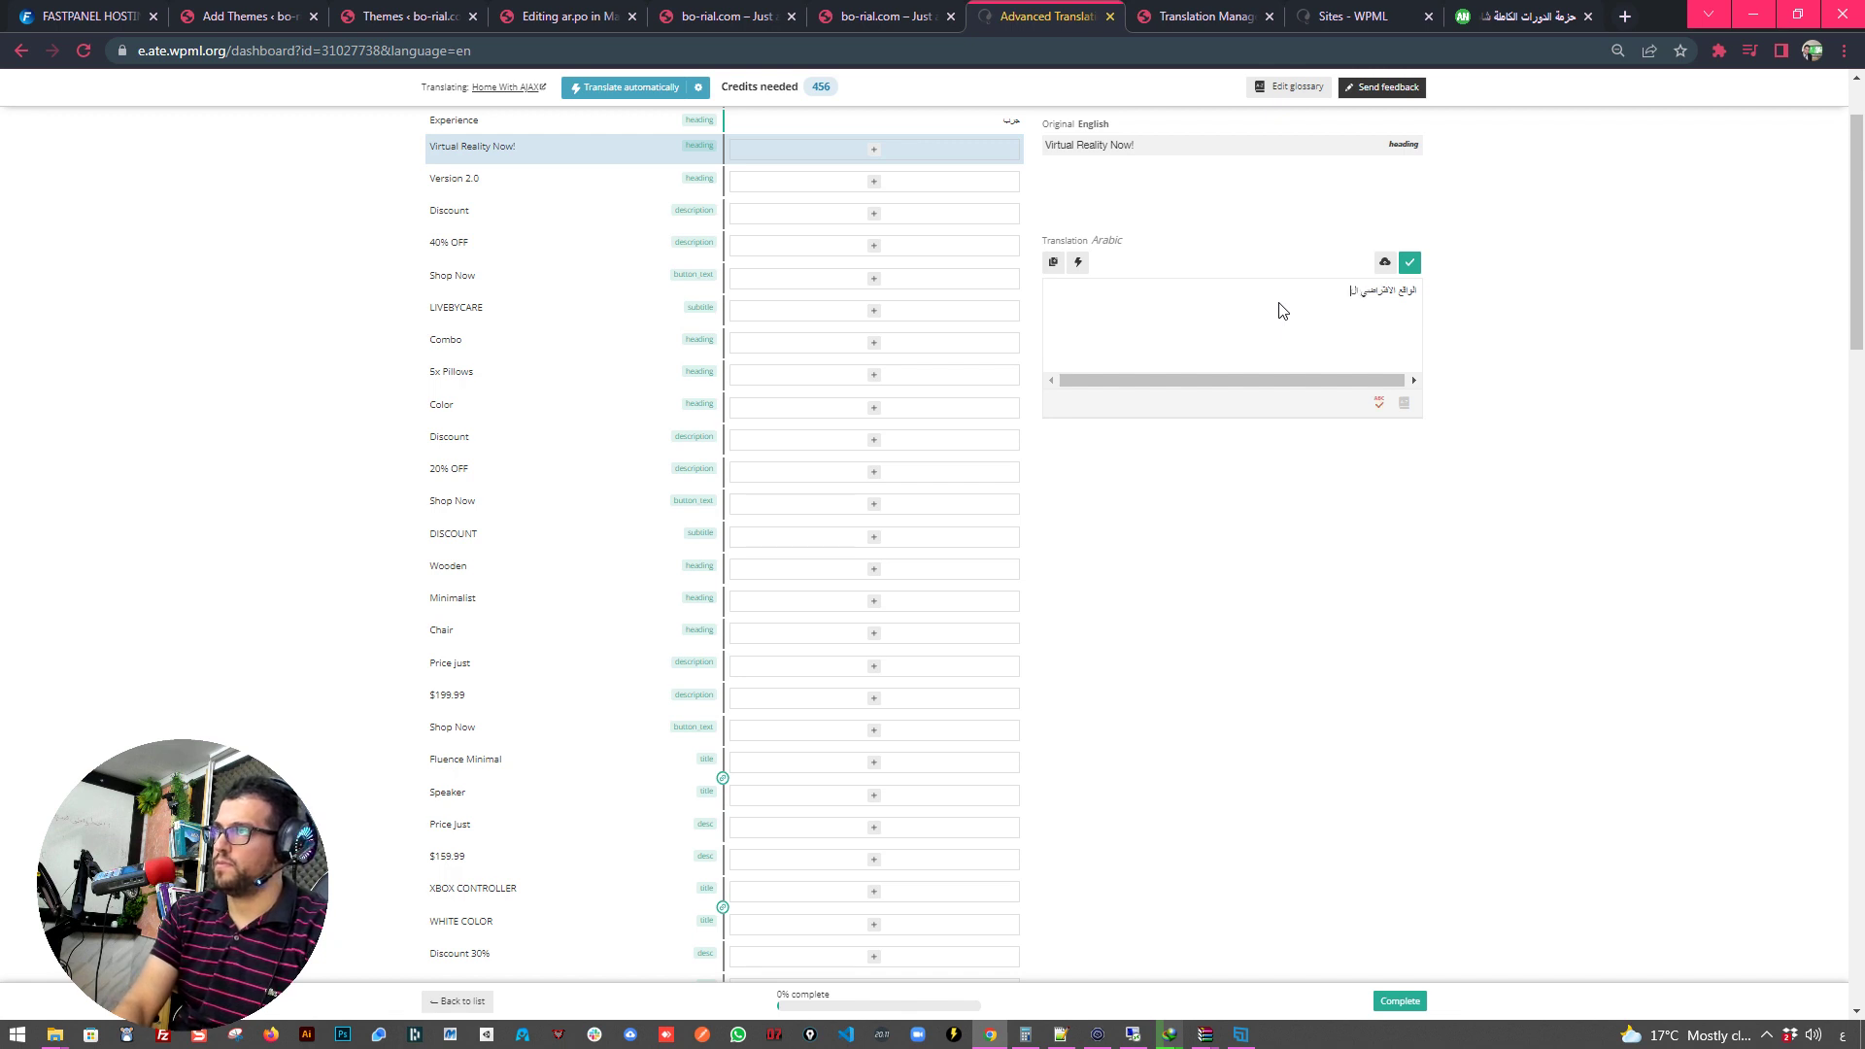
click(1409, 262)
click(1398, 1002)
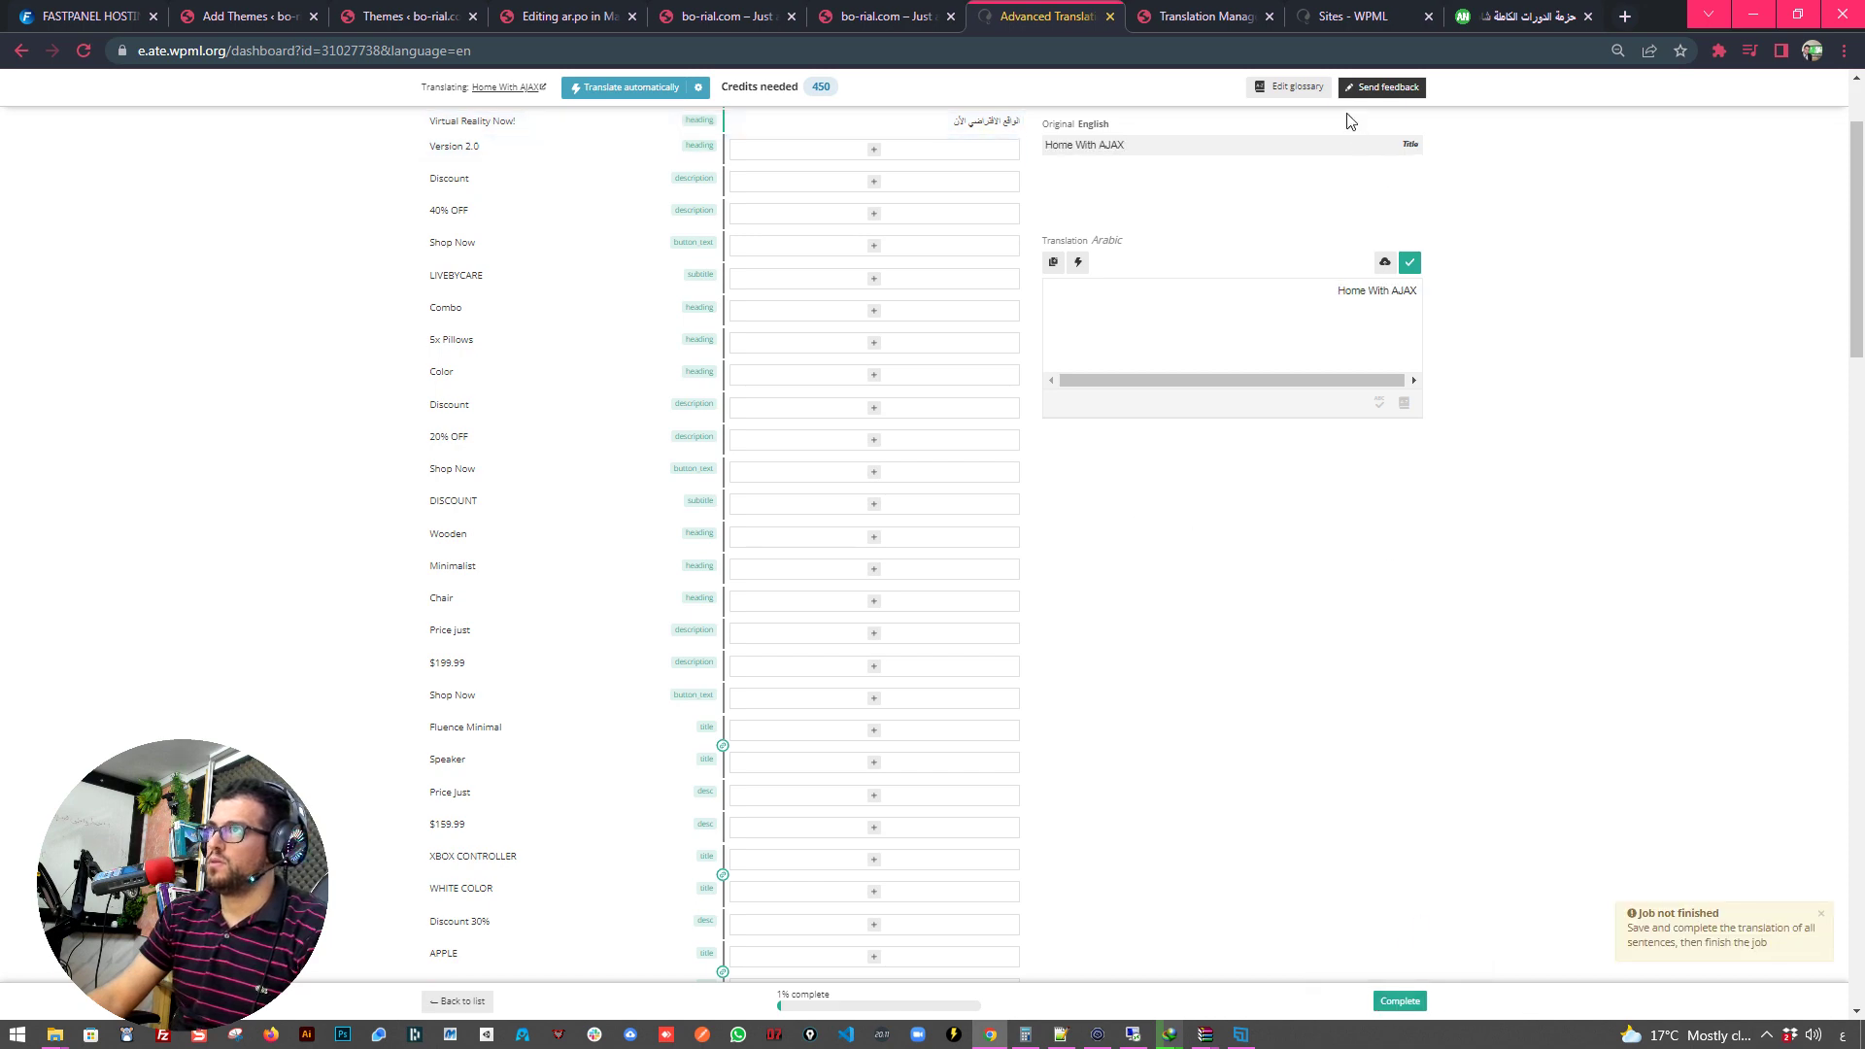
Reload the storefront page to pick up the translation changes.
click(855, 17)
right_click(273, 375)
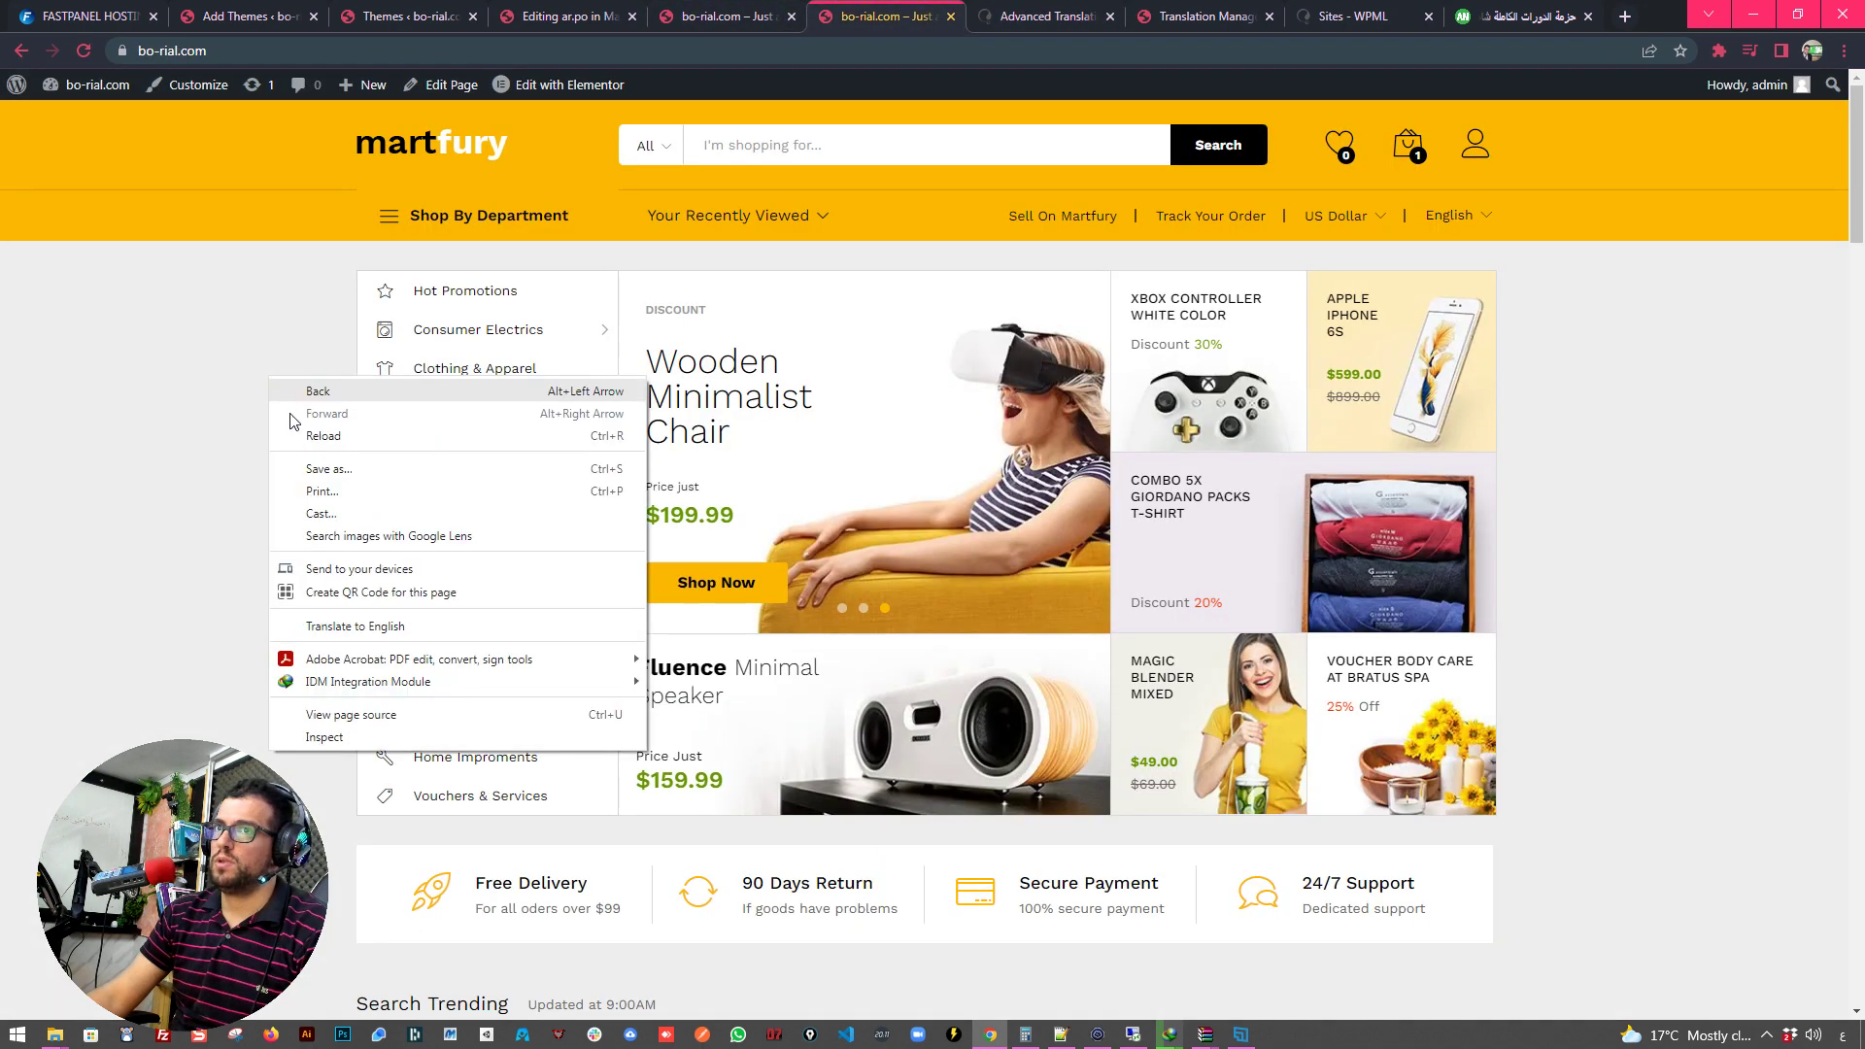
click(277, 432)
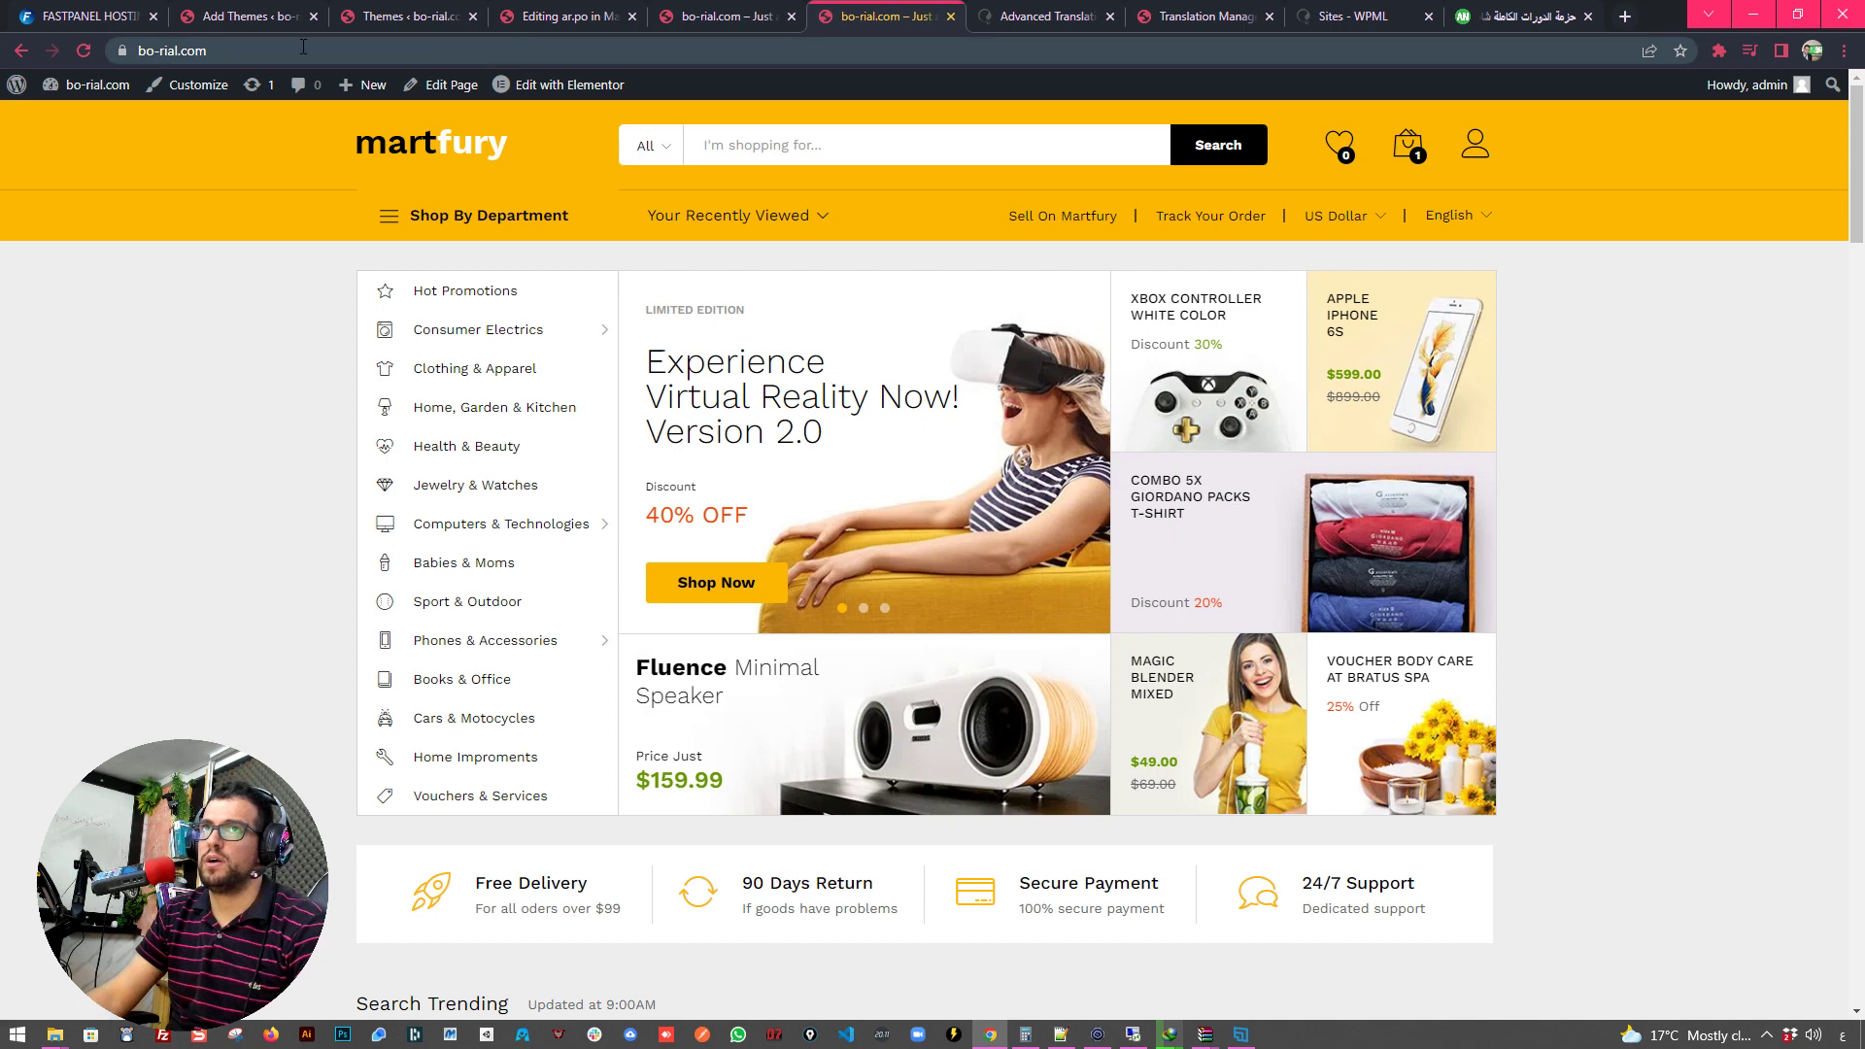
Load the Arabic /ar homepage and check the VR slider headings.
click(332, 49)
text(/ar)
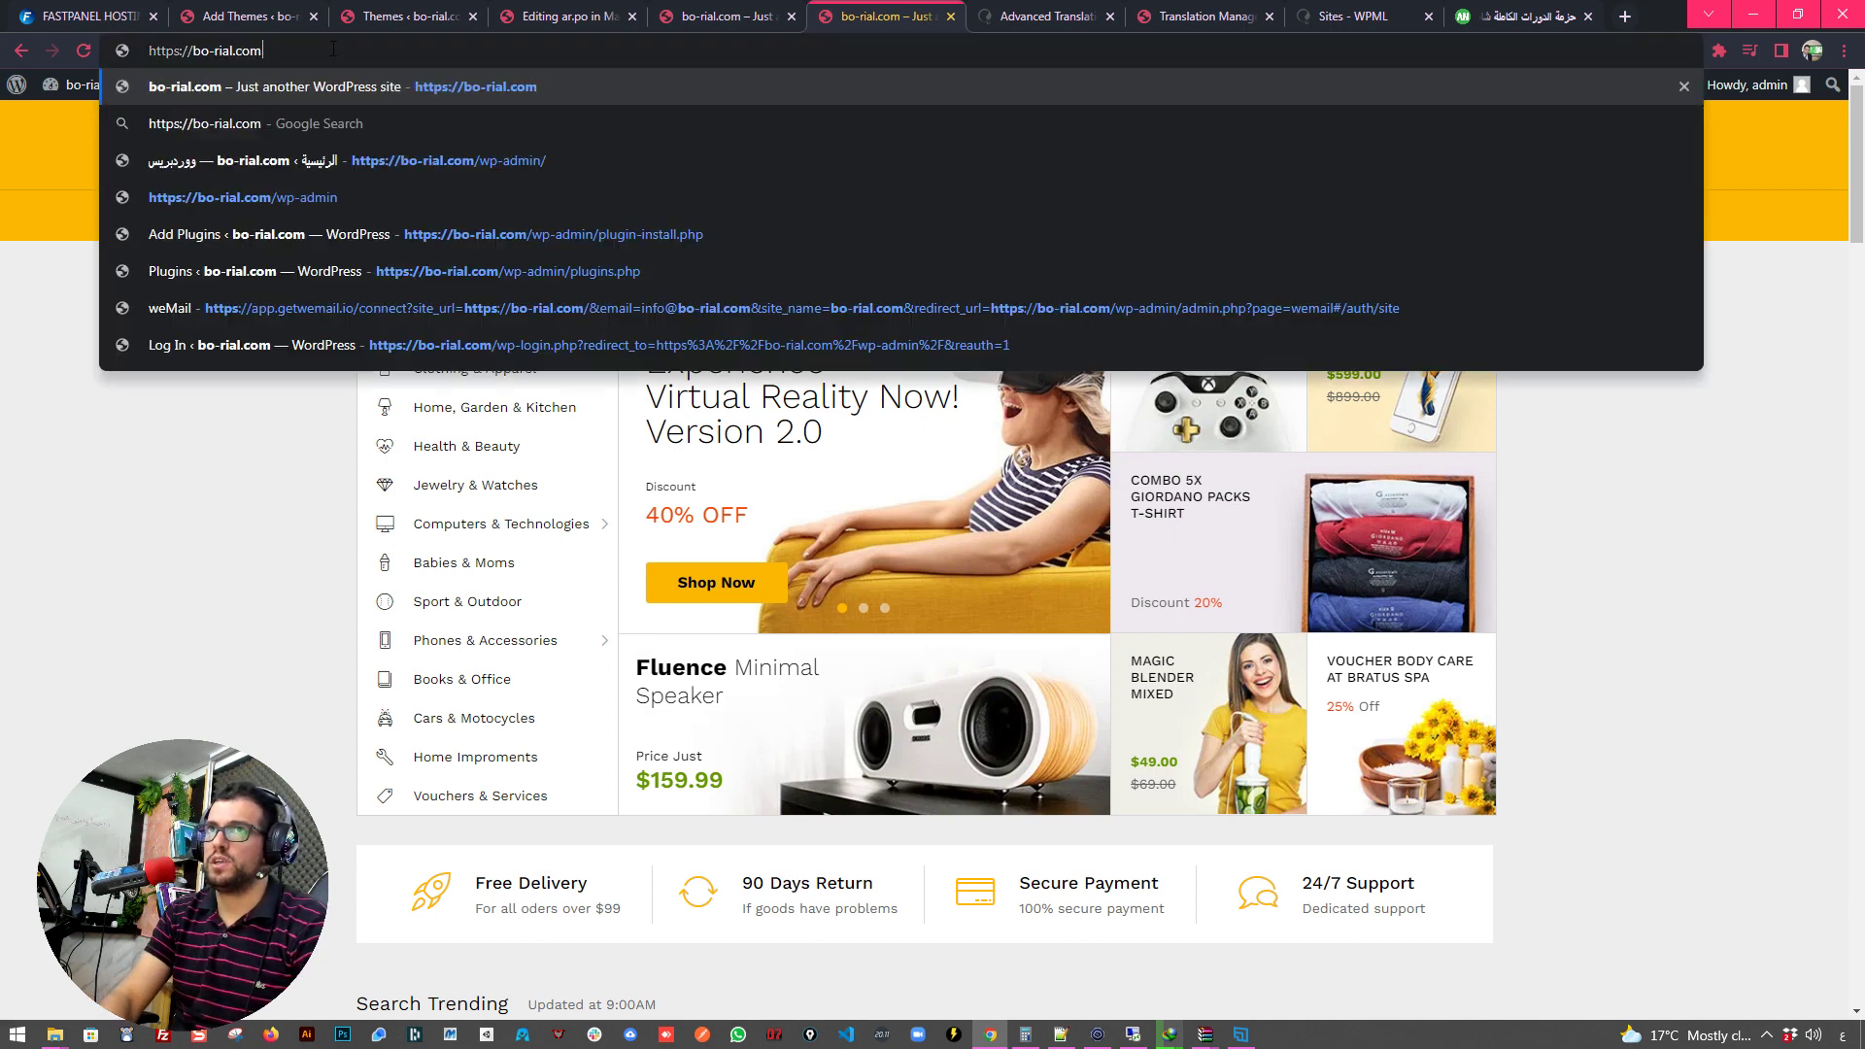
key(Return)
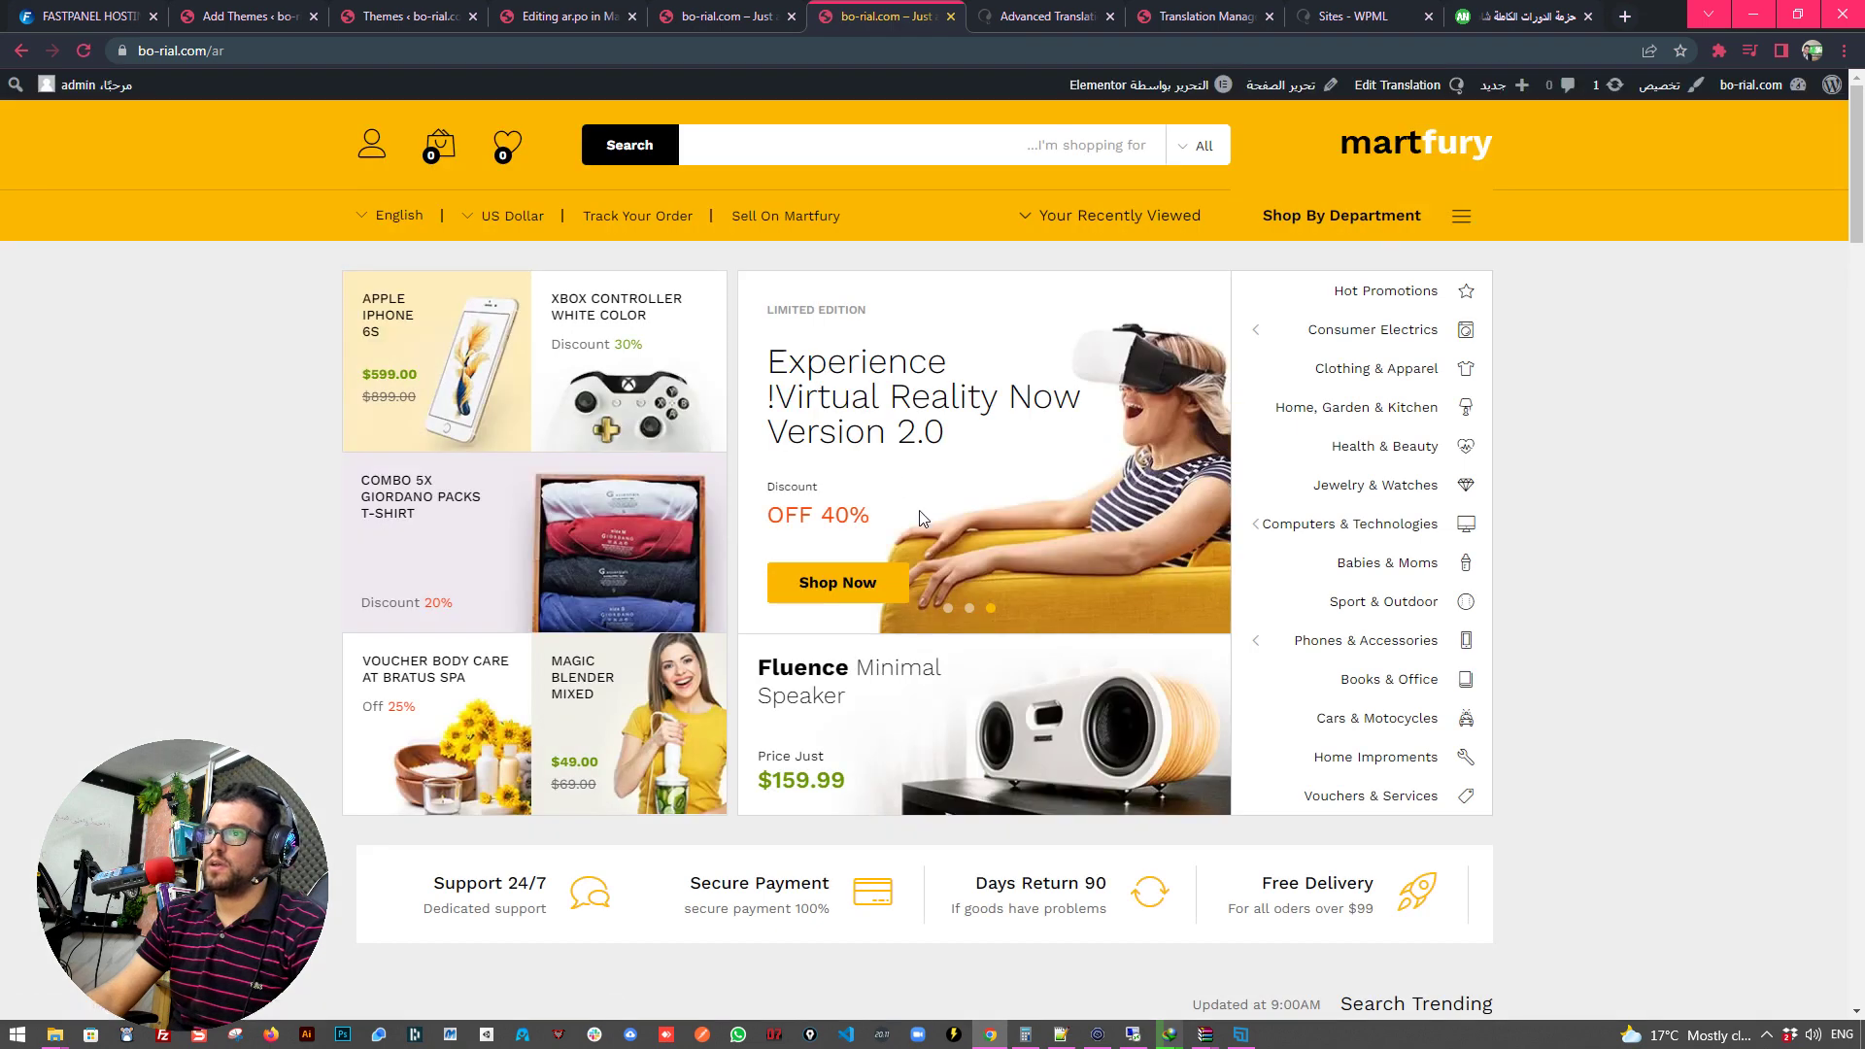
click(946, 610)
click(989, 609)
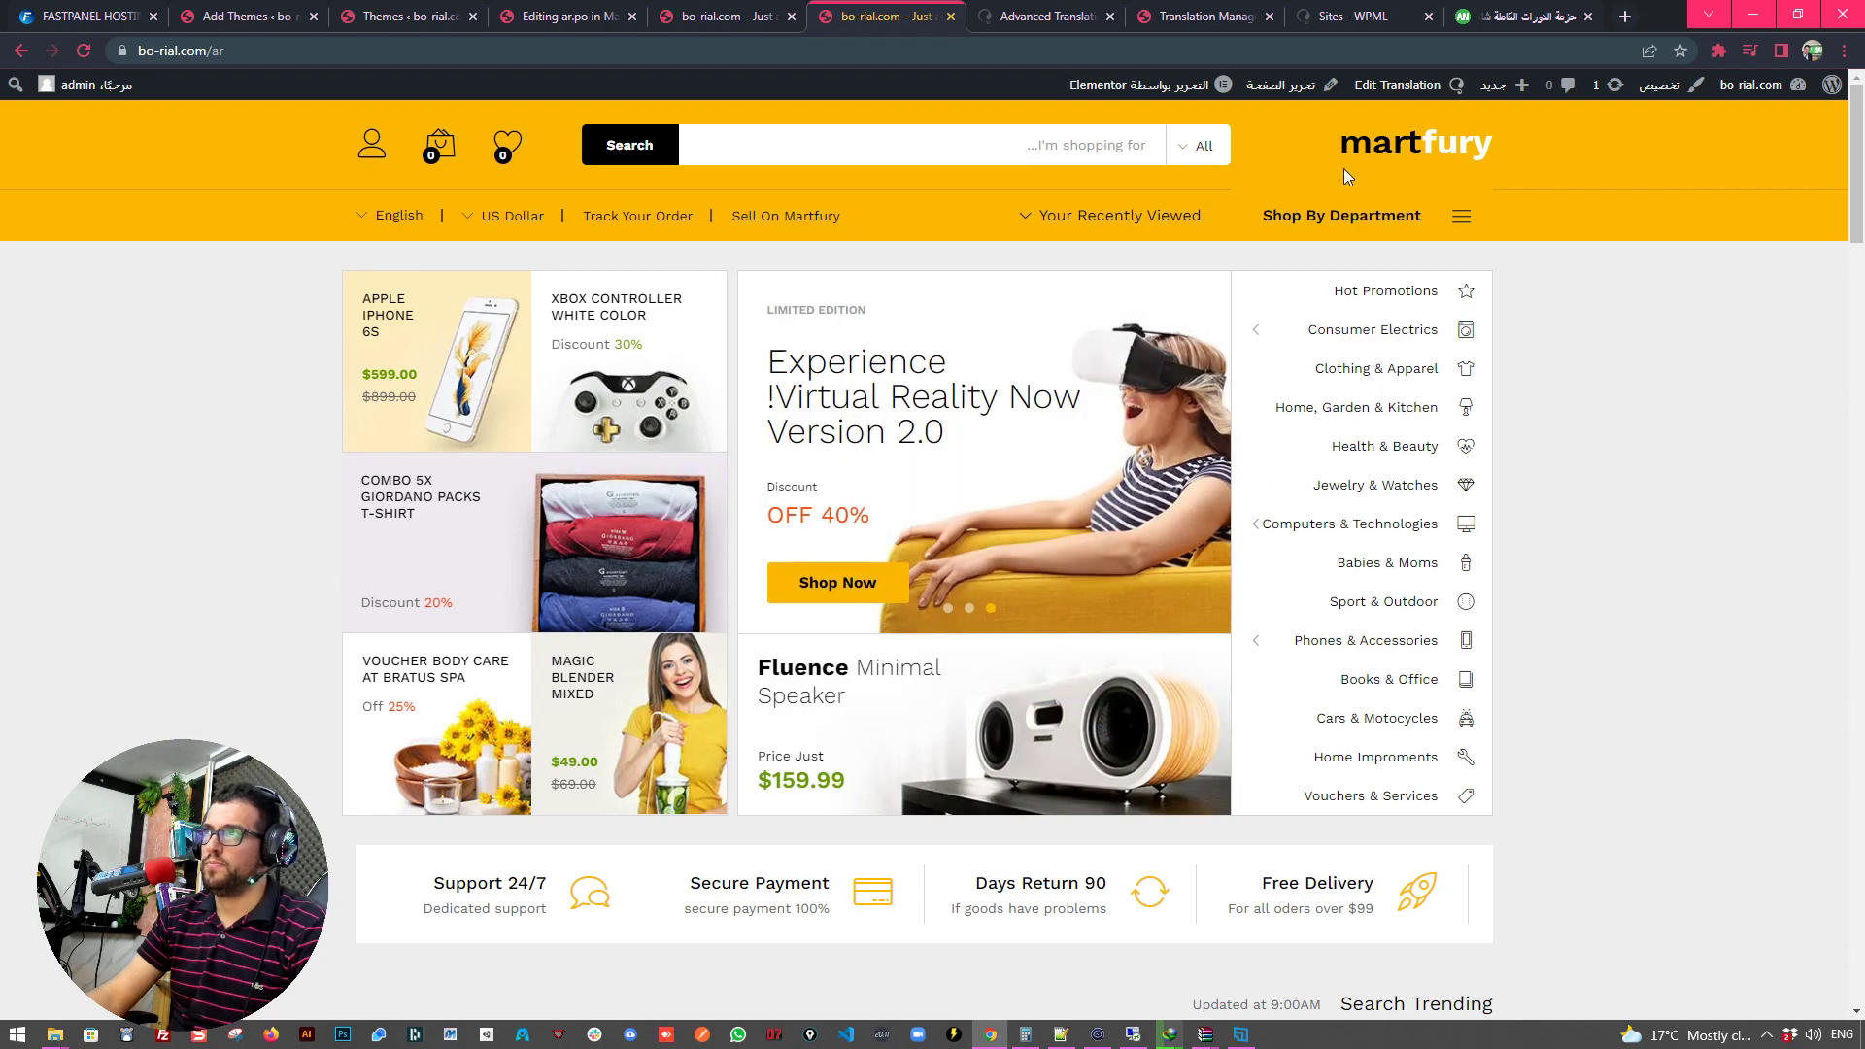
mouse_move(1377, 342)
scroll(680, 311, down, 5)
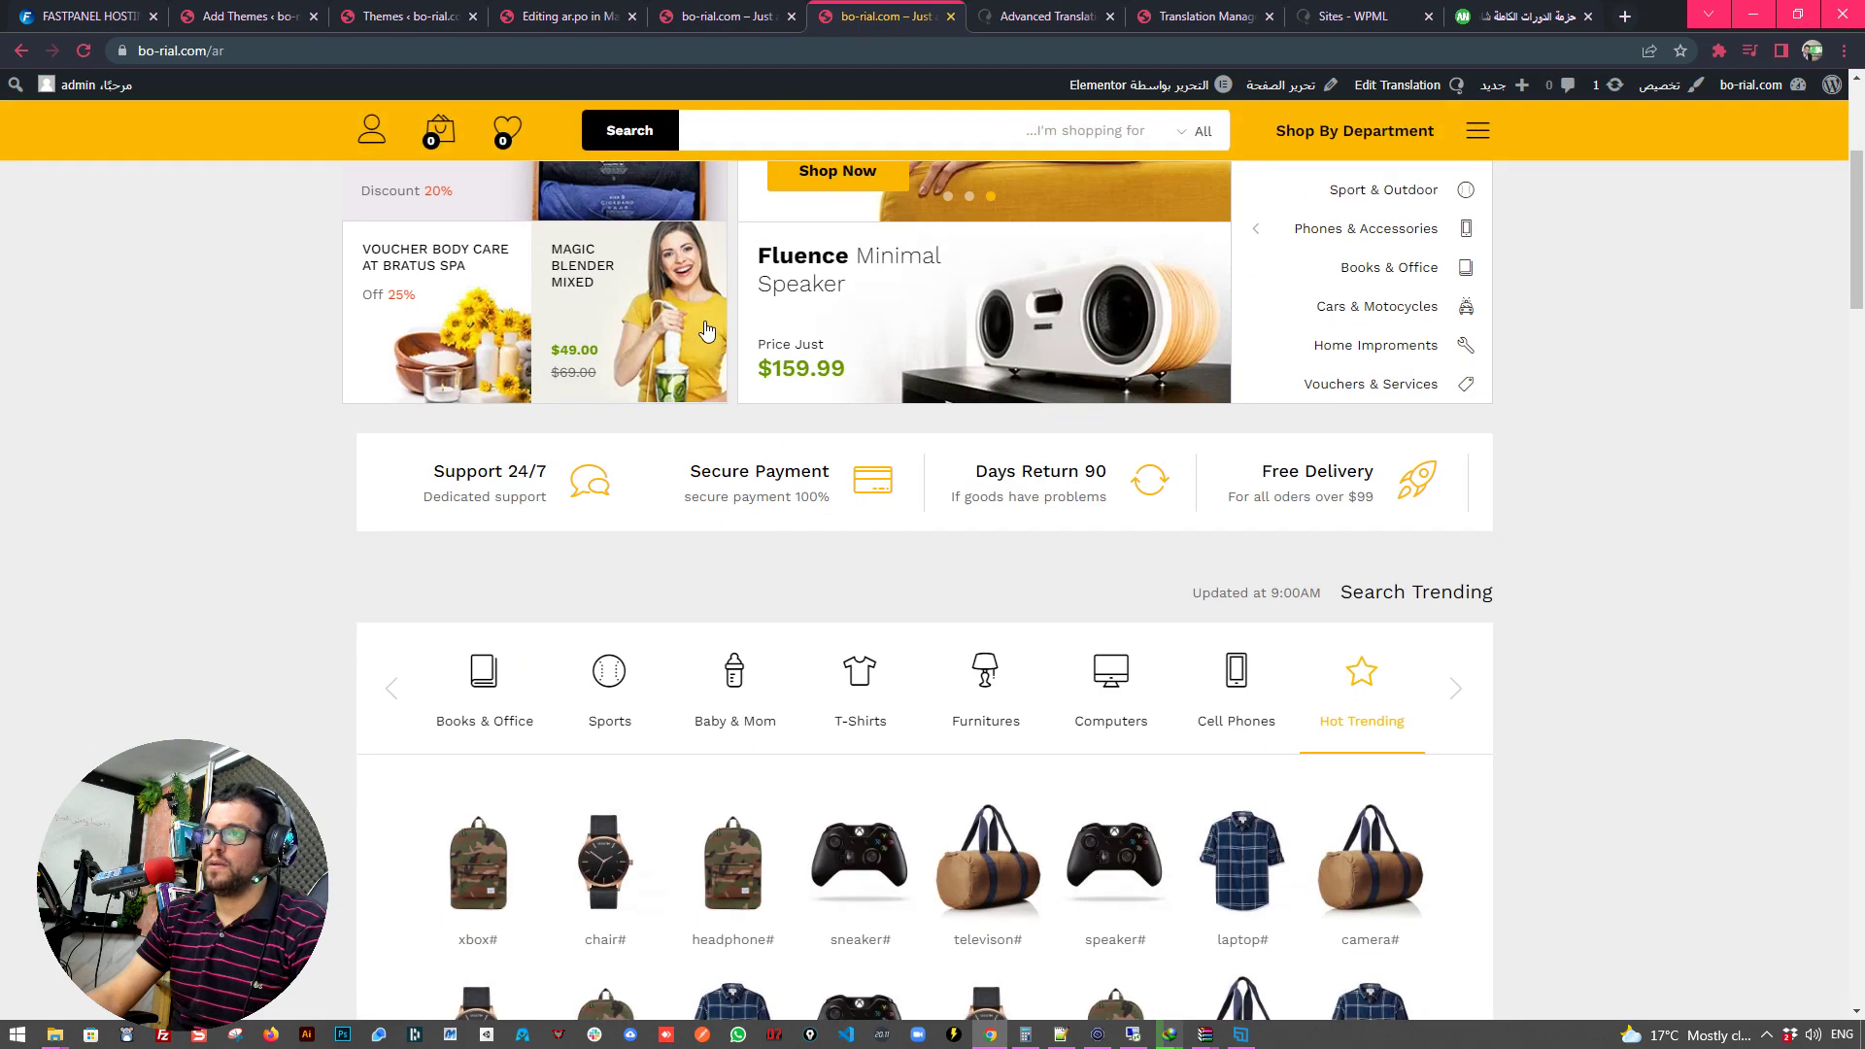
scroll(736, 330, up, 5)
Change the URL's language part to en and load the English homepage.
double_click(215, 51)
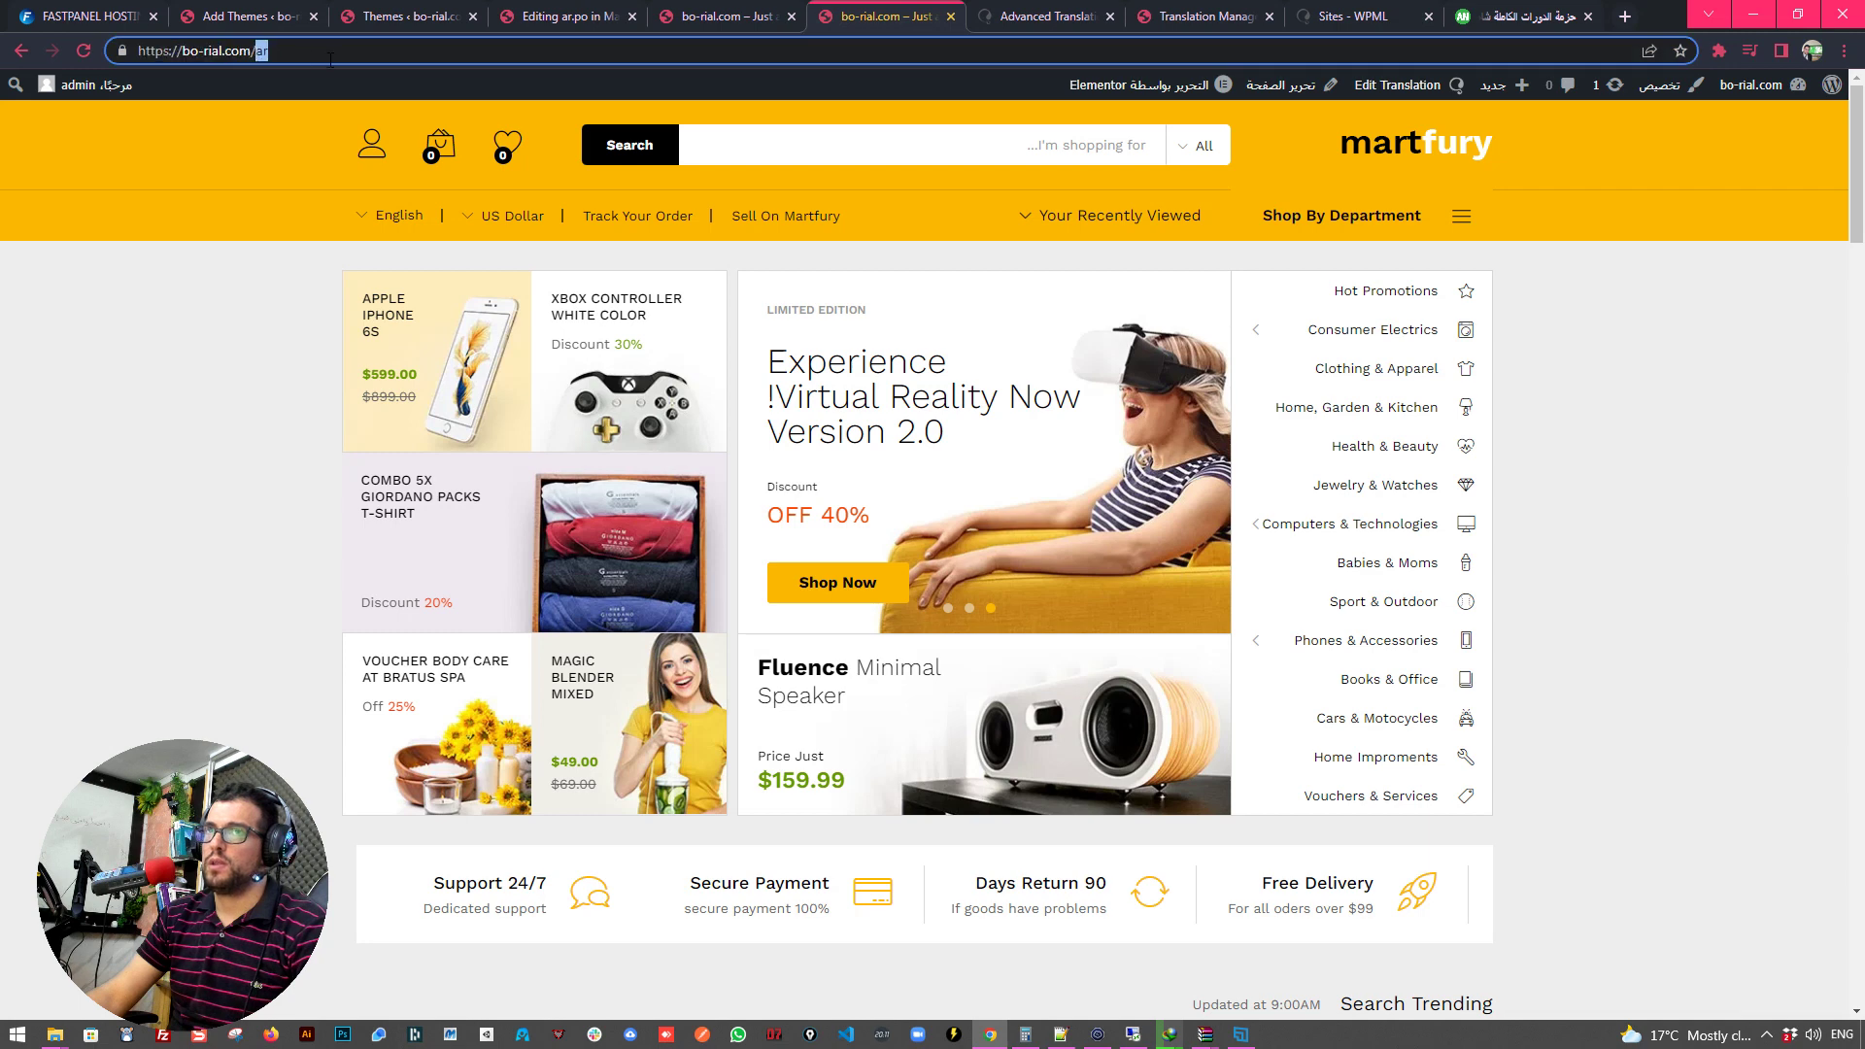
text(e)
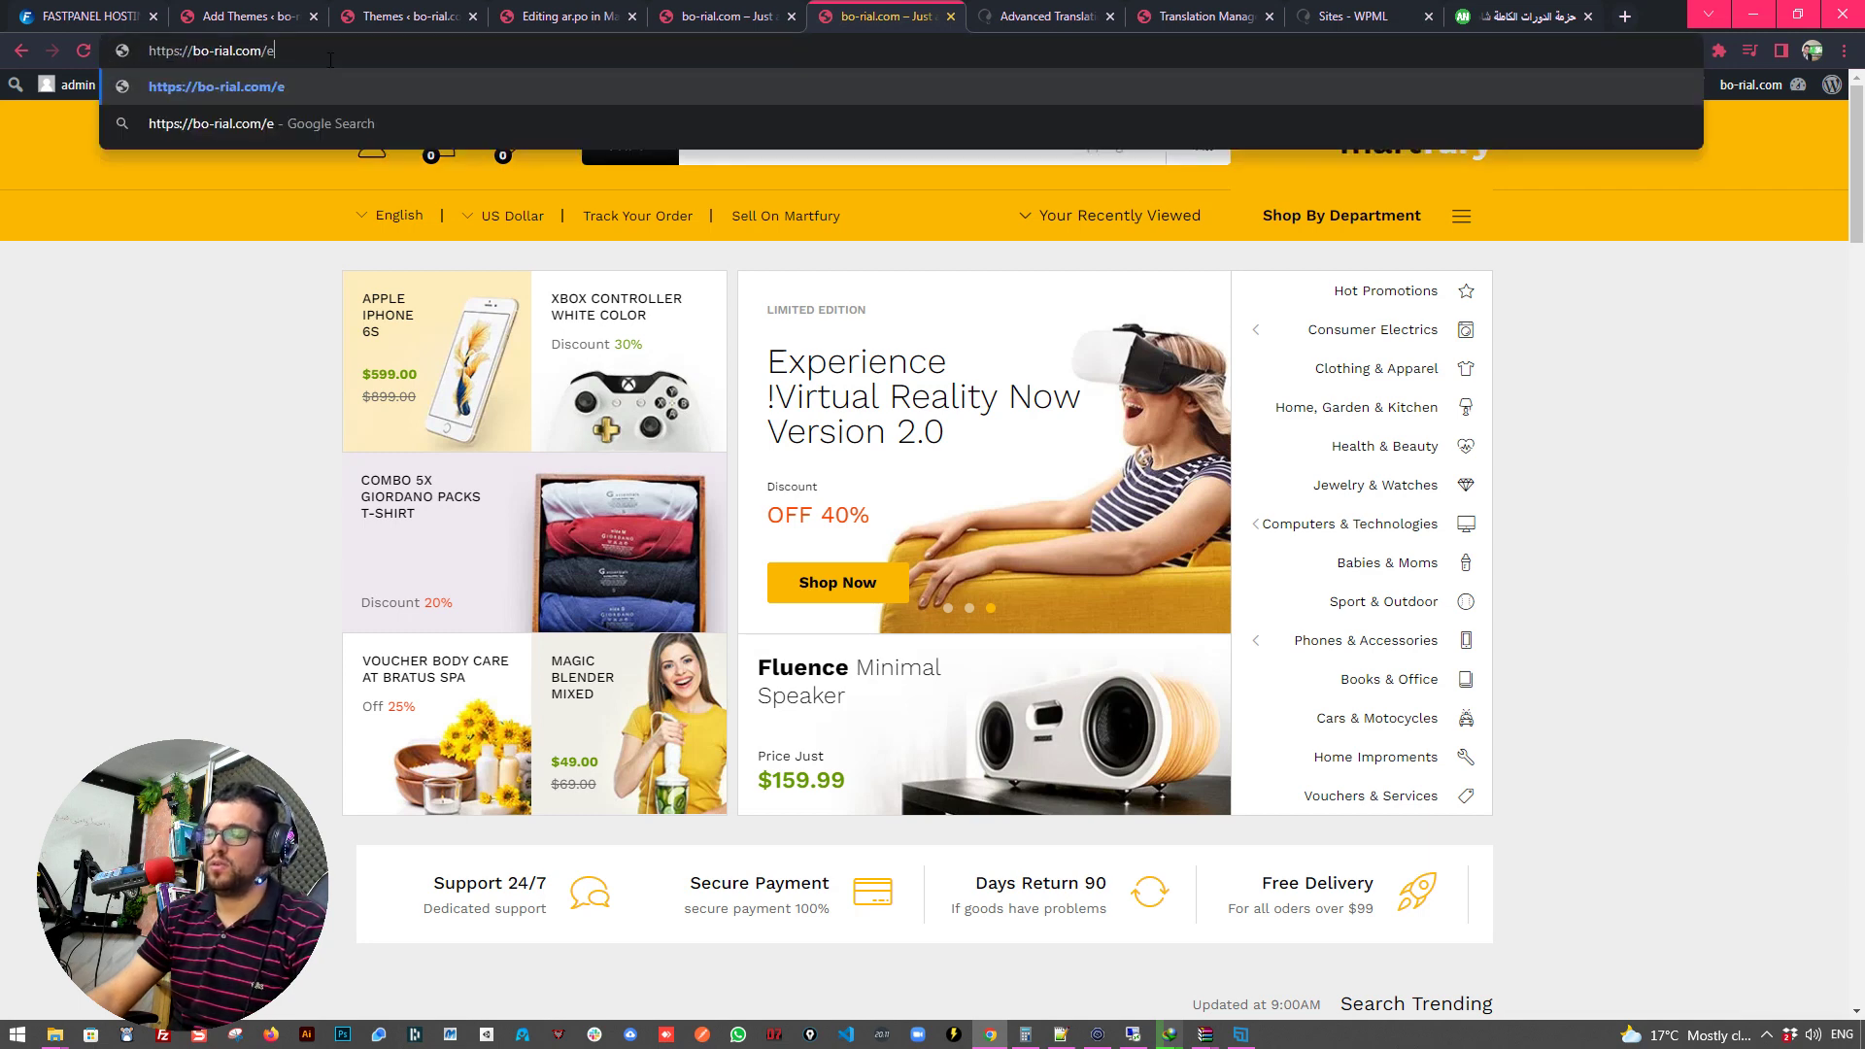
text(n)
key(Return)
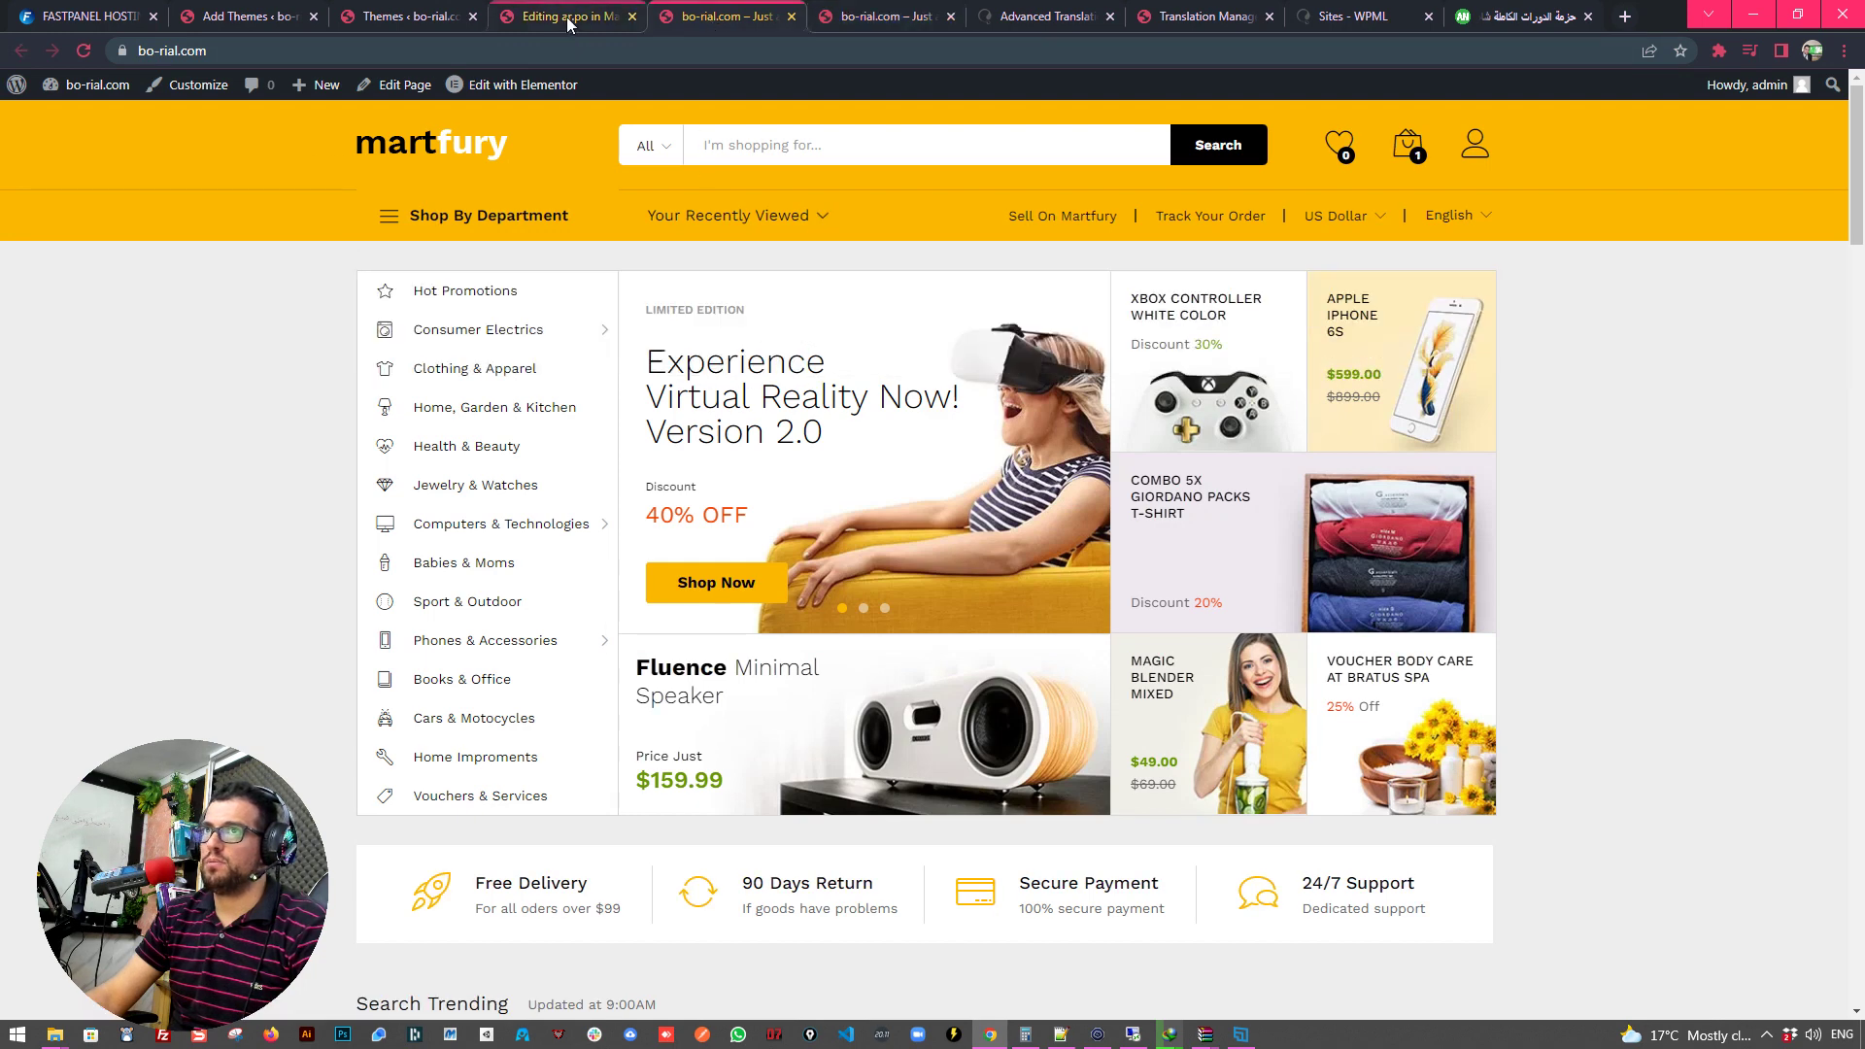
Go from Settings > General to WPML's Site Languages settings.
click(568, 15)
scroll(1604, 608, down, 3)
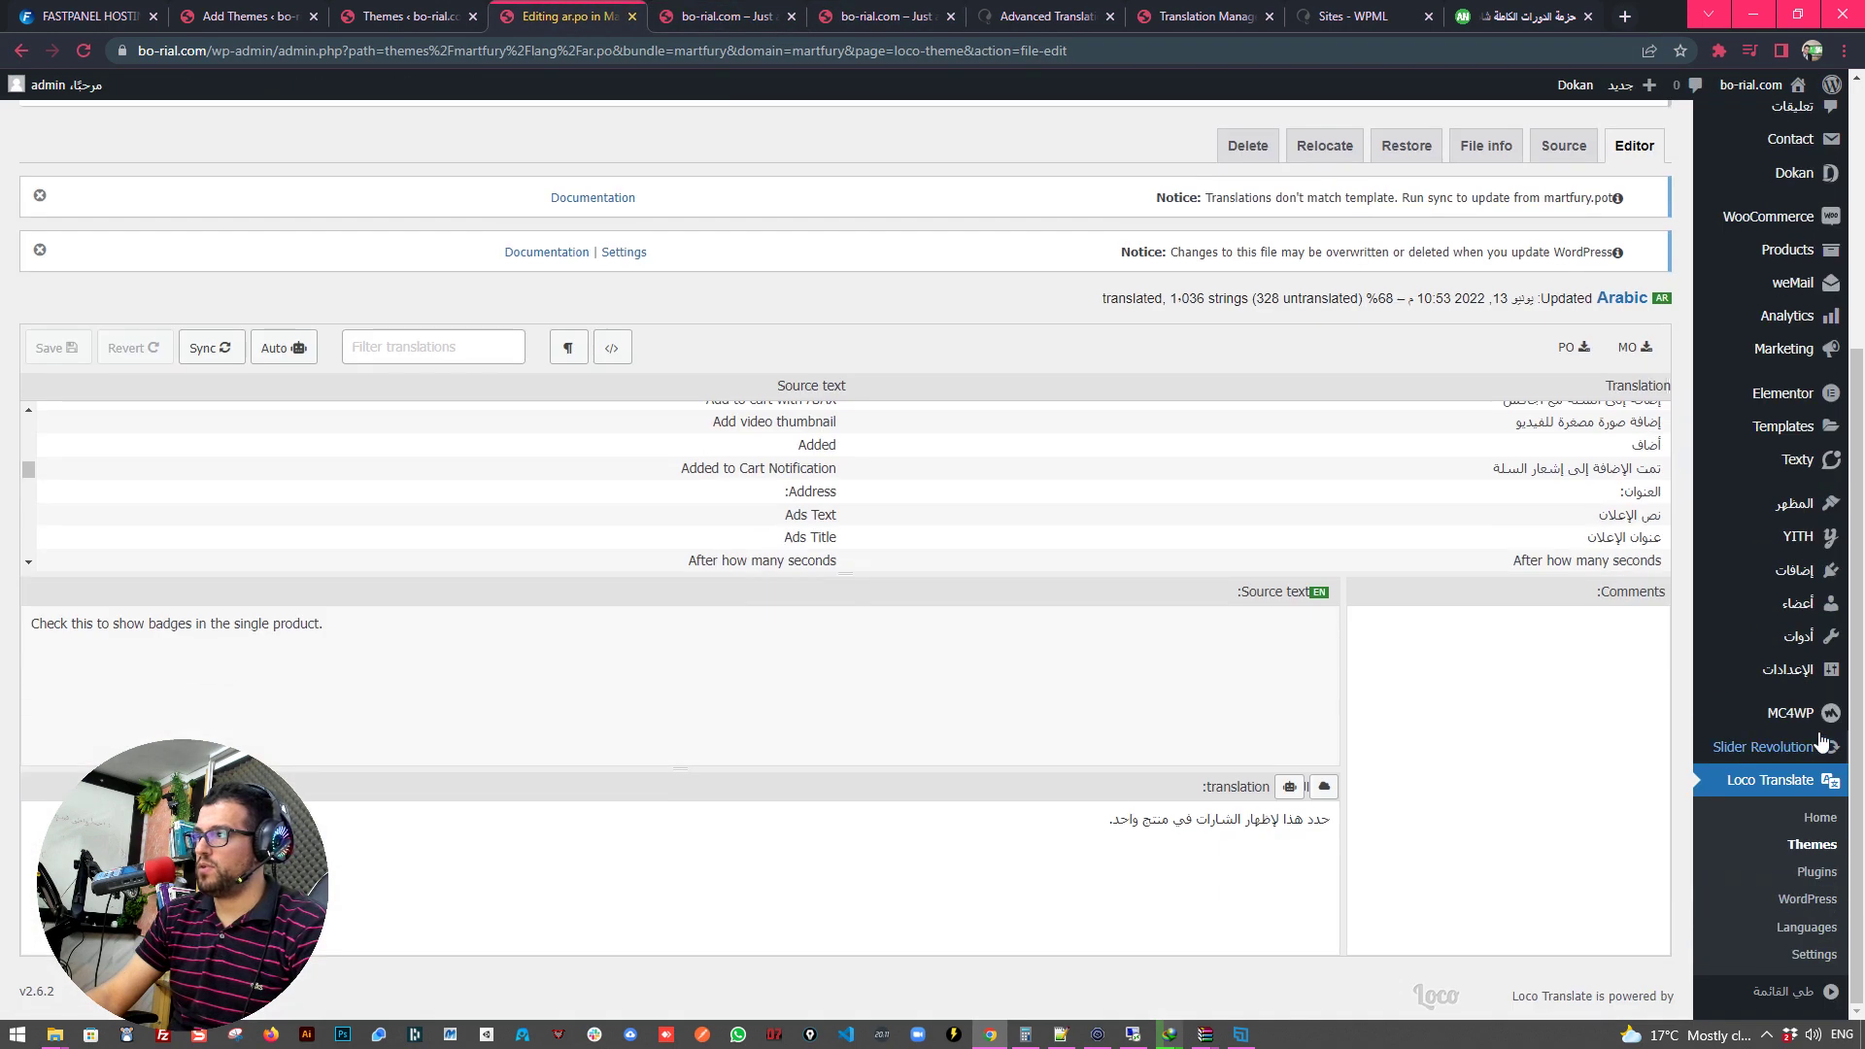
click(1796, 675)
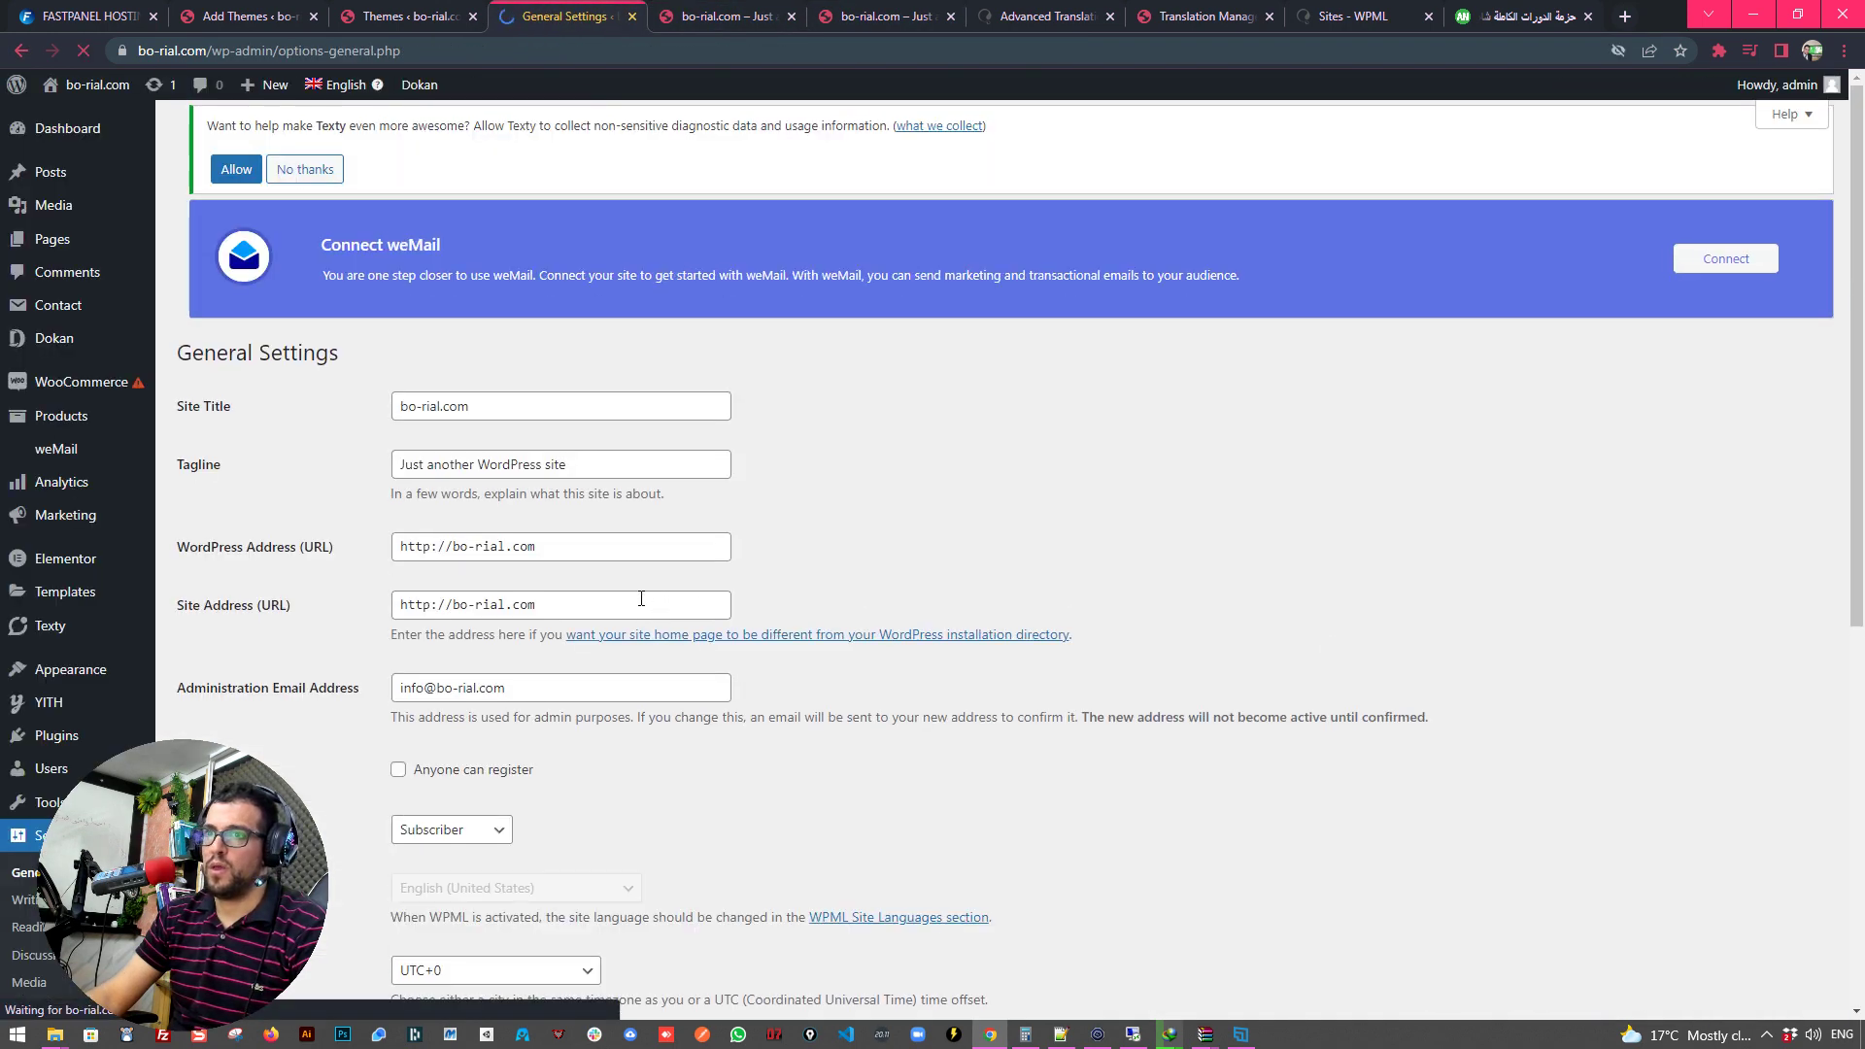
scroll(544, 641, down, 3)
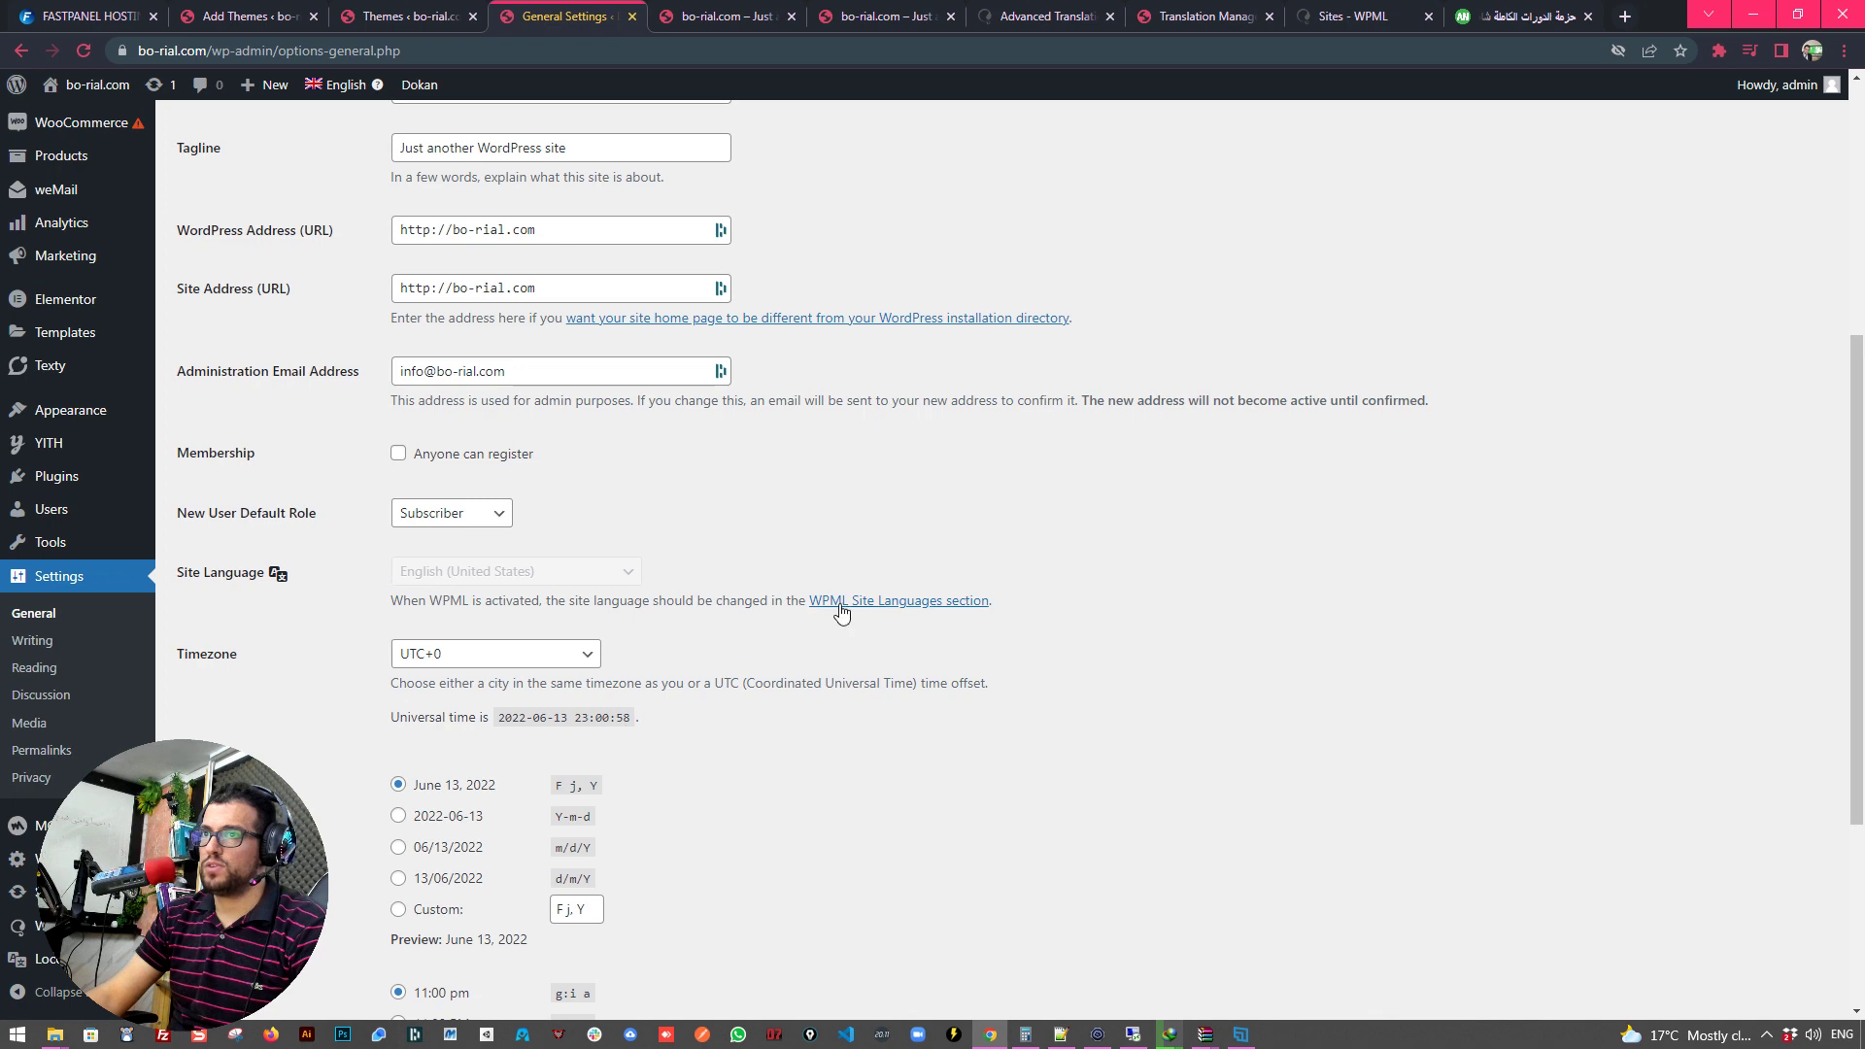
click(942, 619)
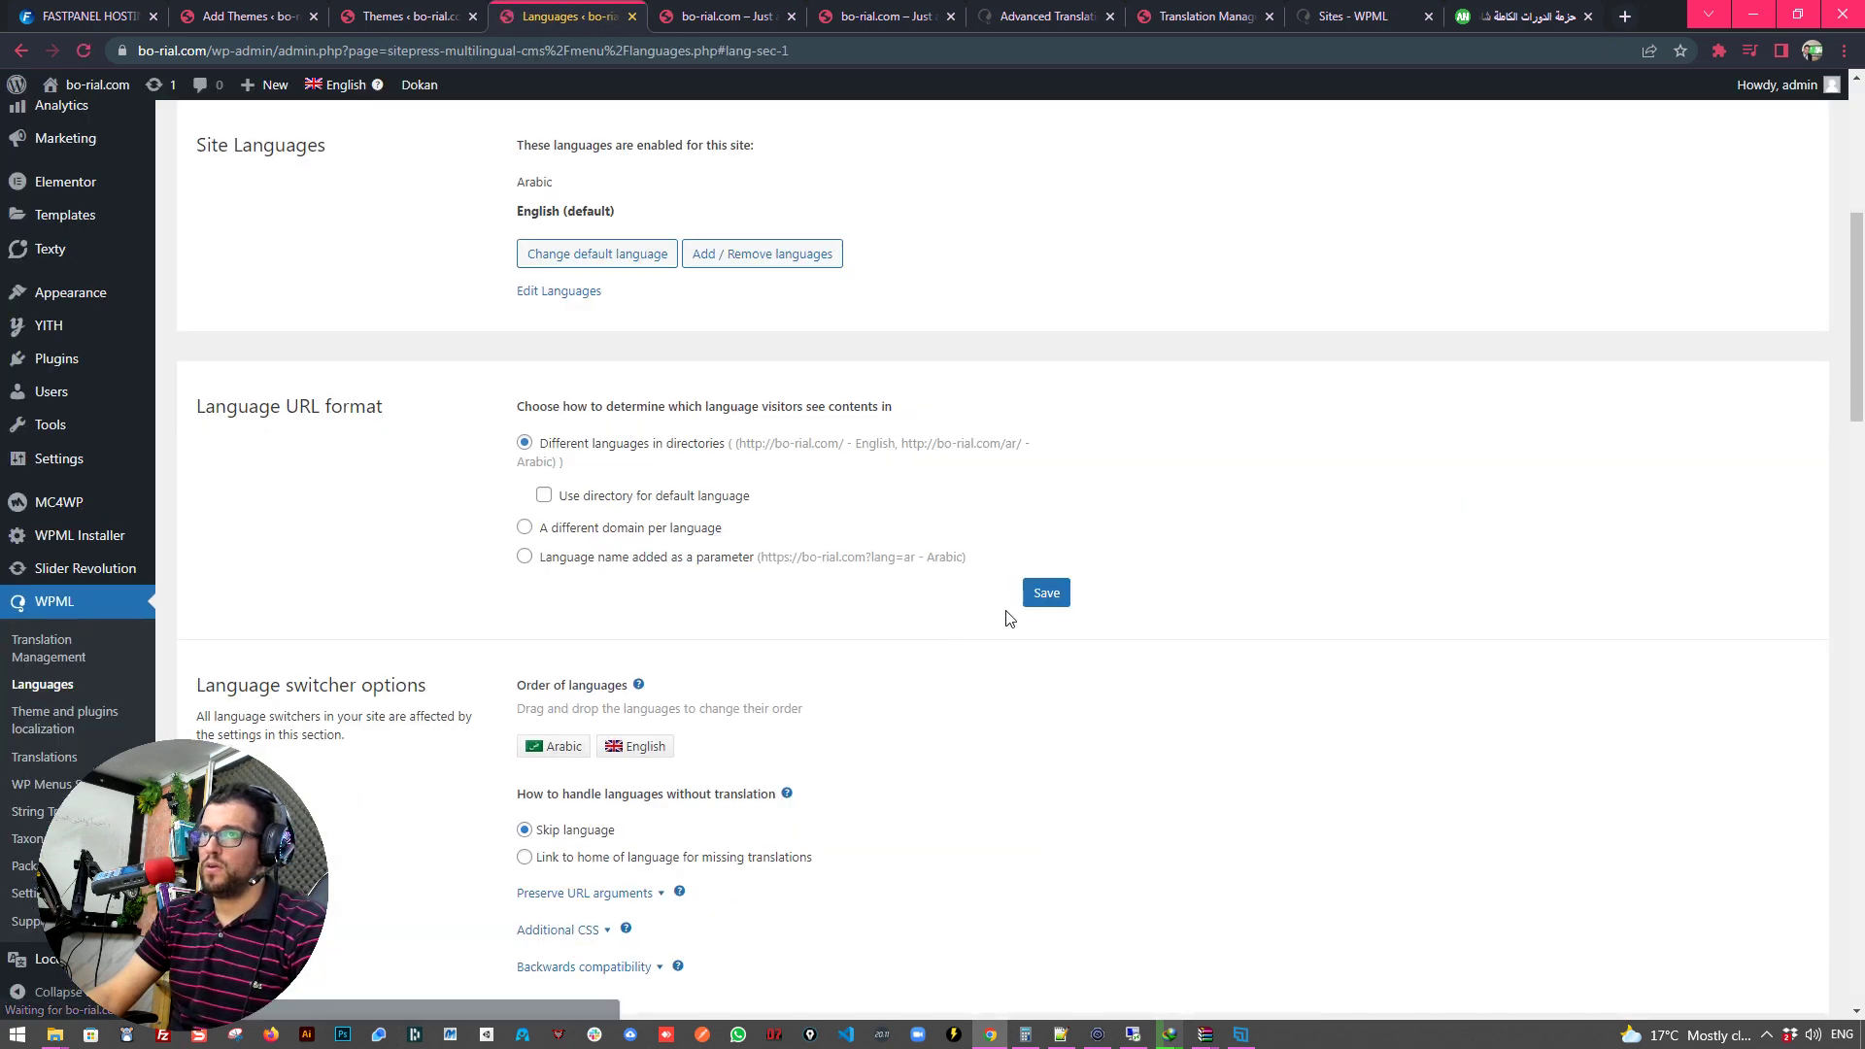
Change the default language to Arabic, acknowledge the warning, and save.
scroll(667, 497, up, 2)
click(612, 455)
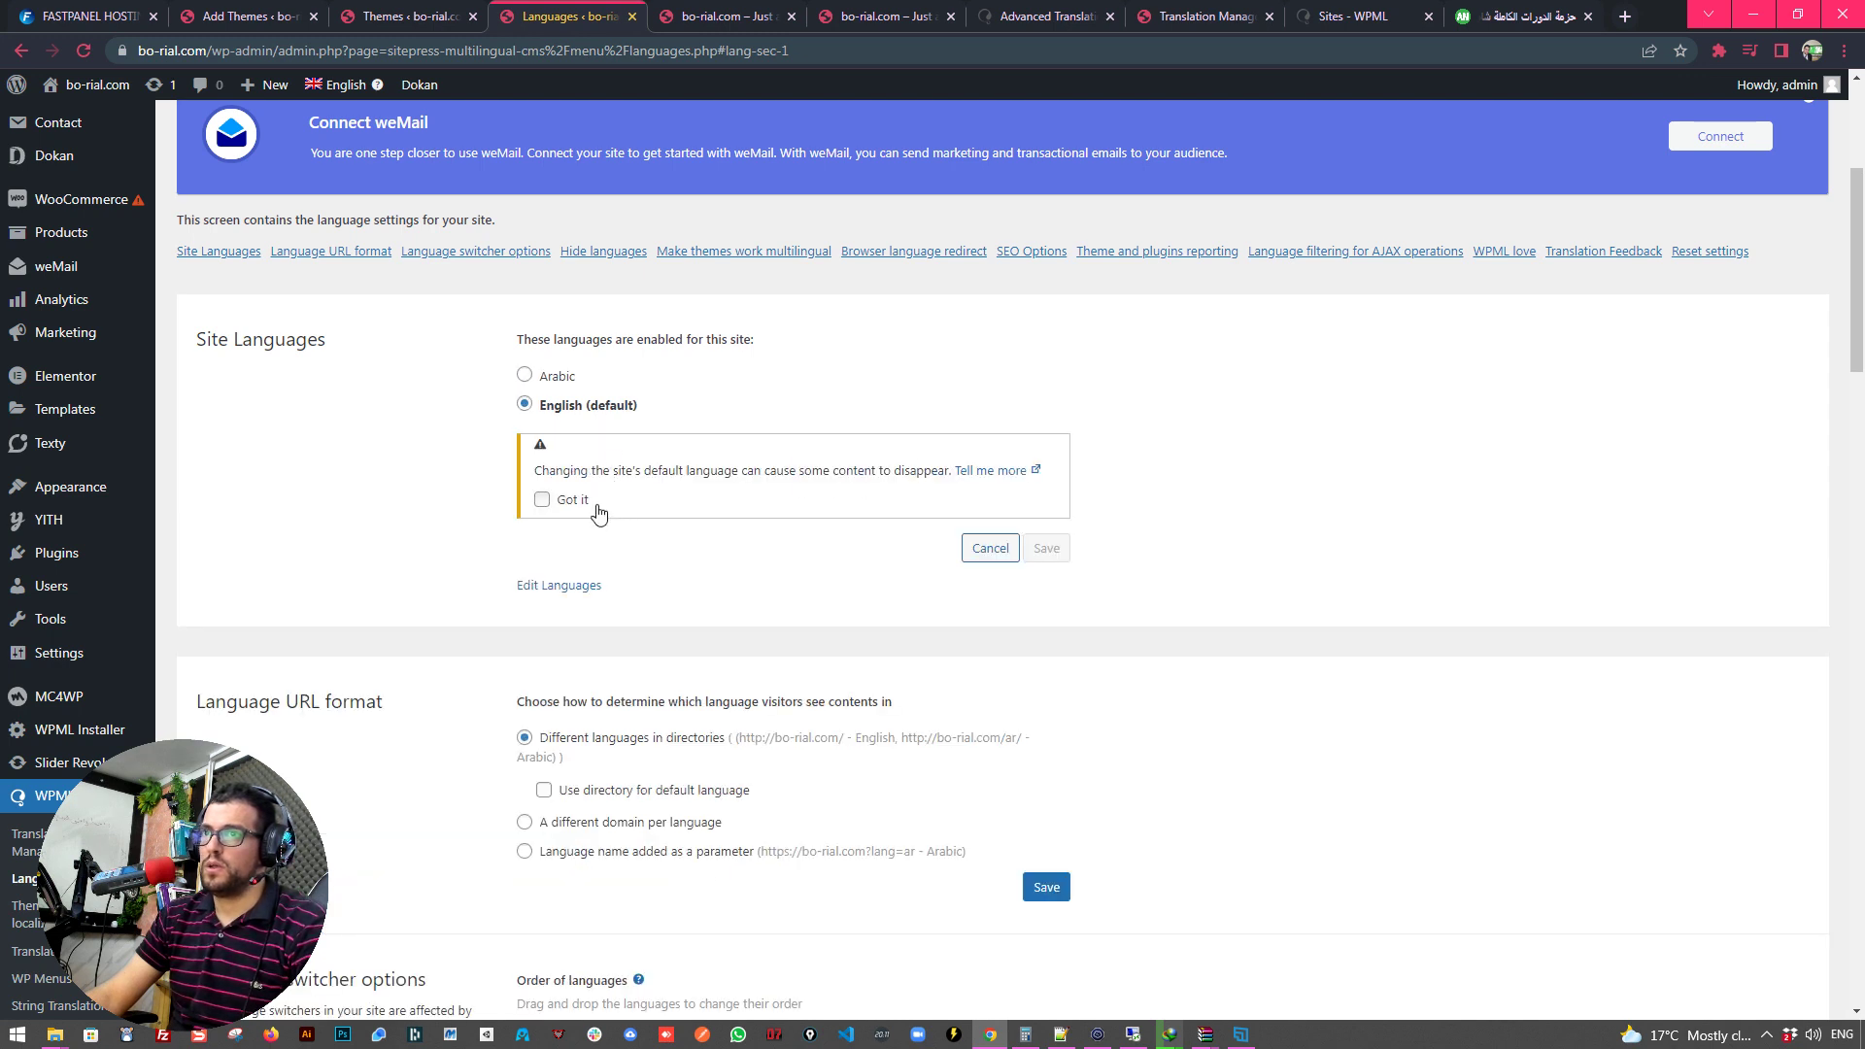
click(542, 499)
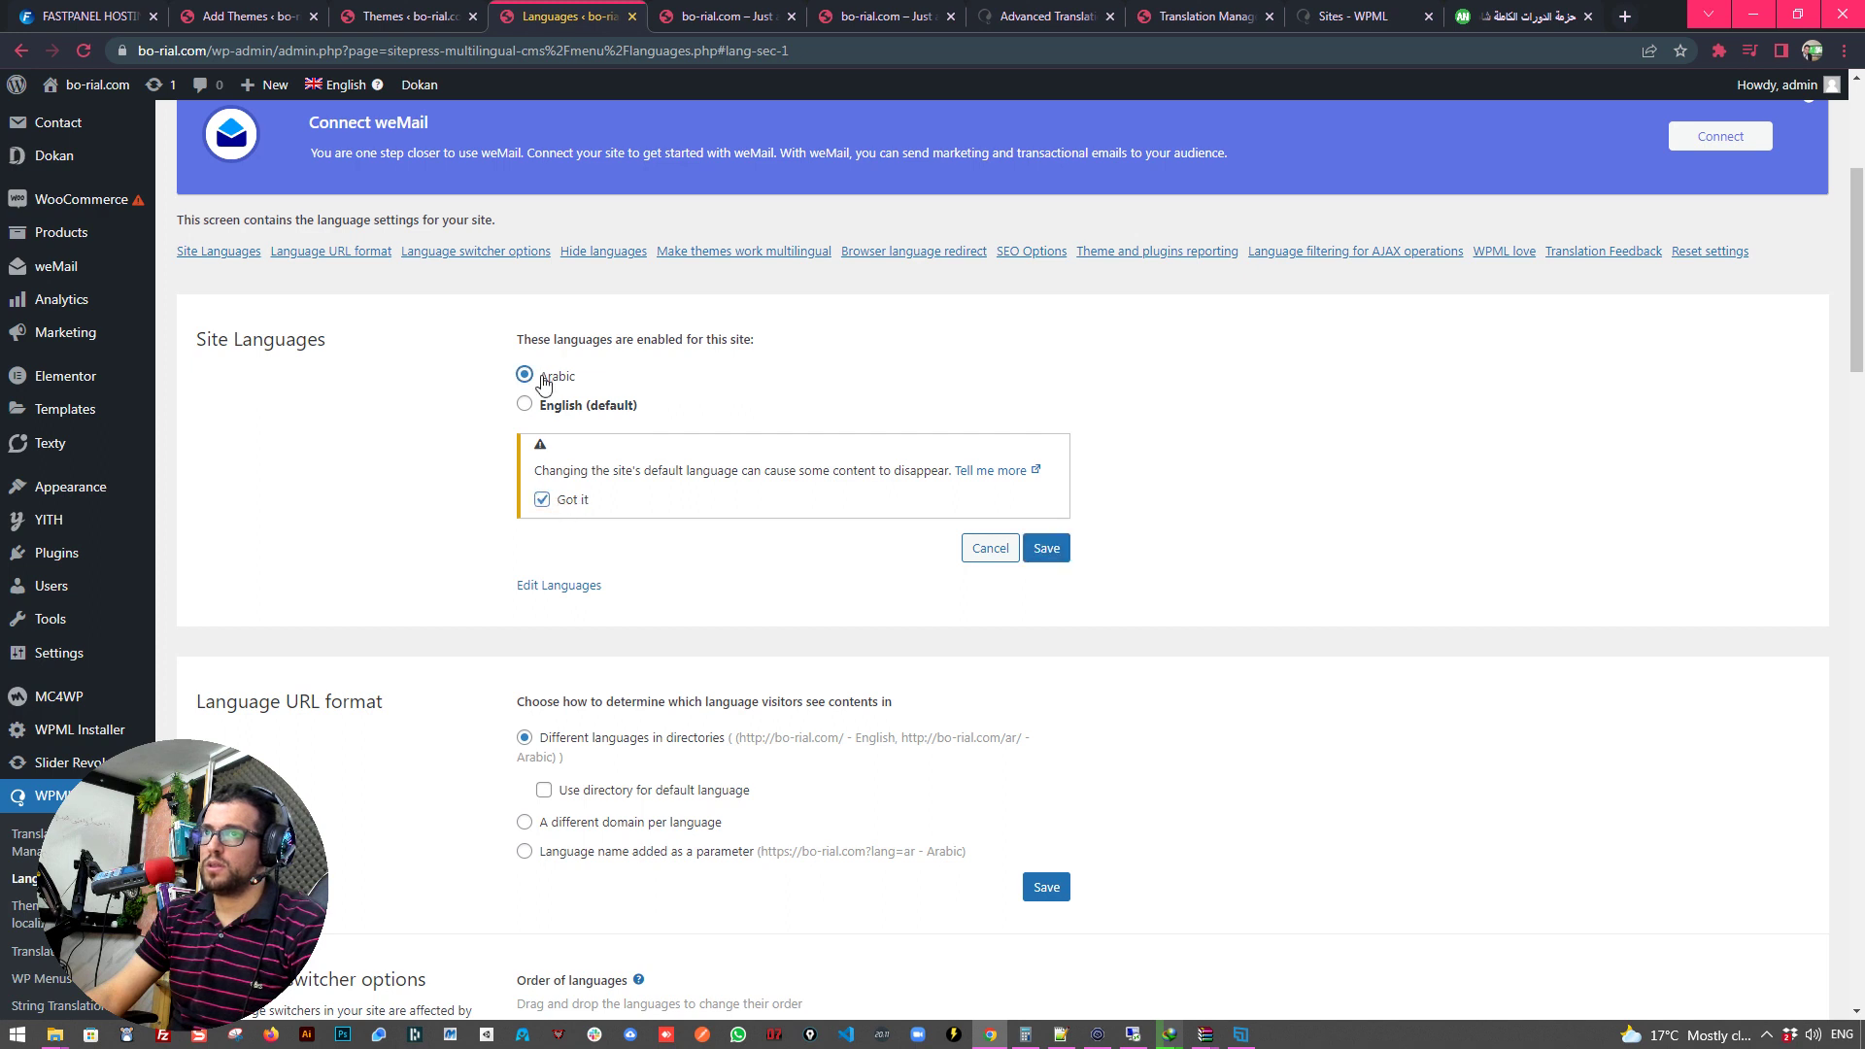
click(1047, 549)
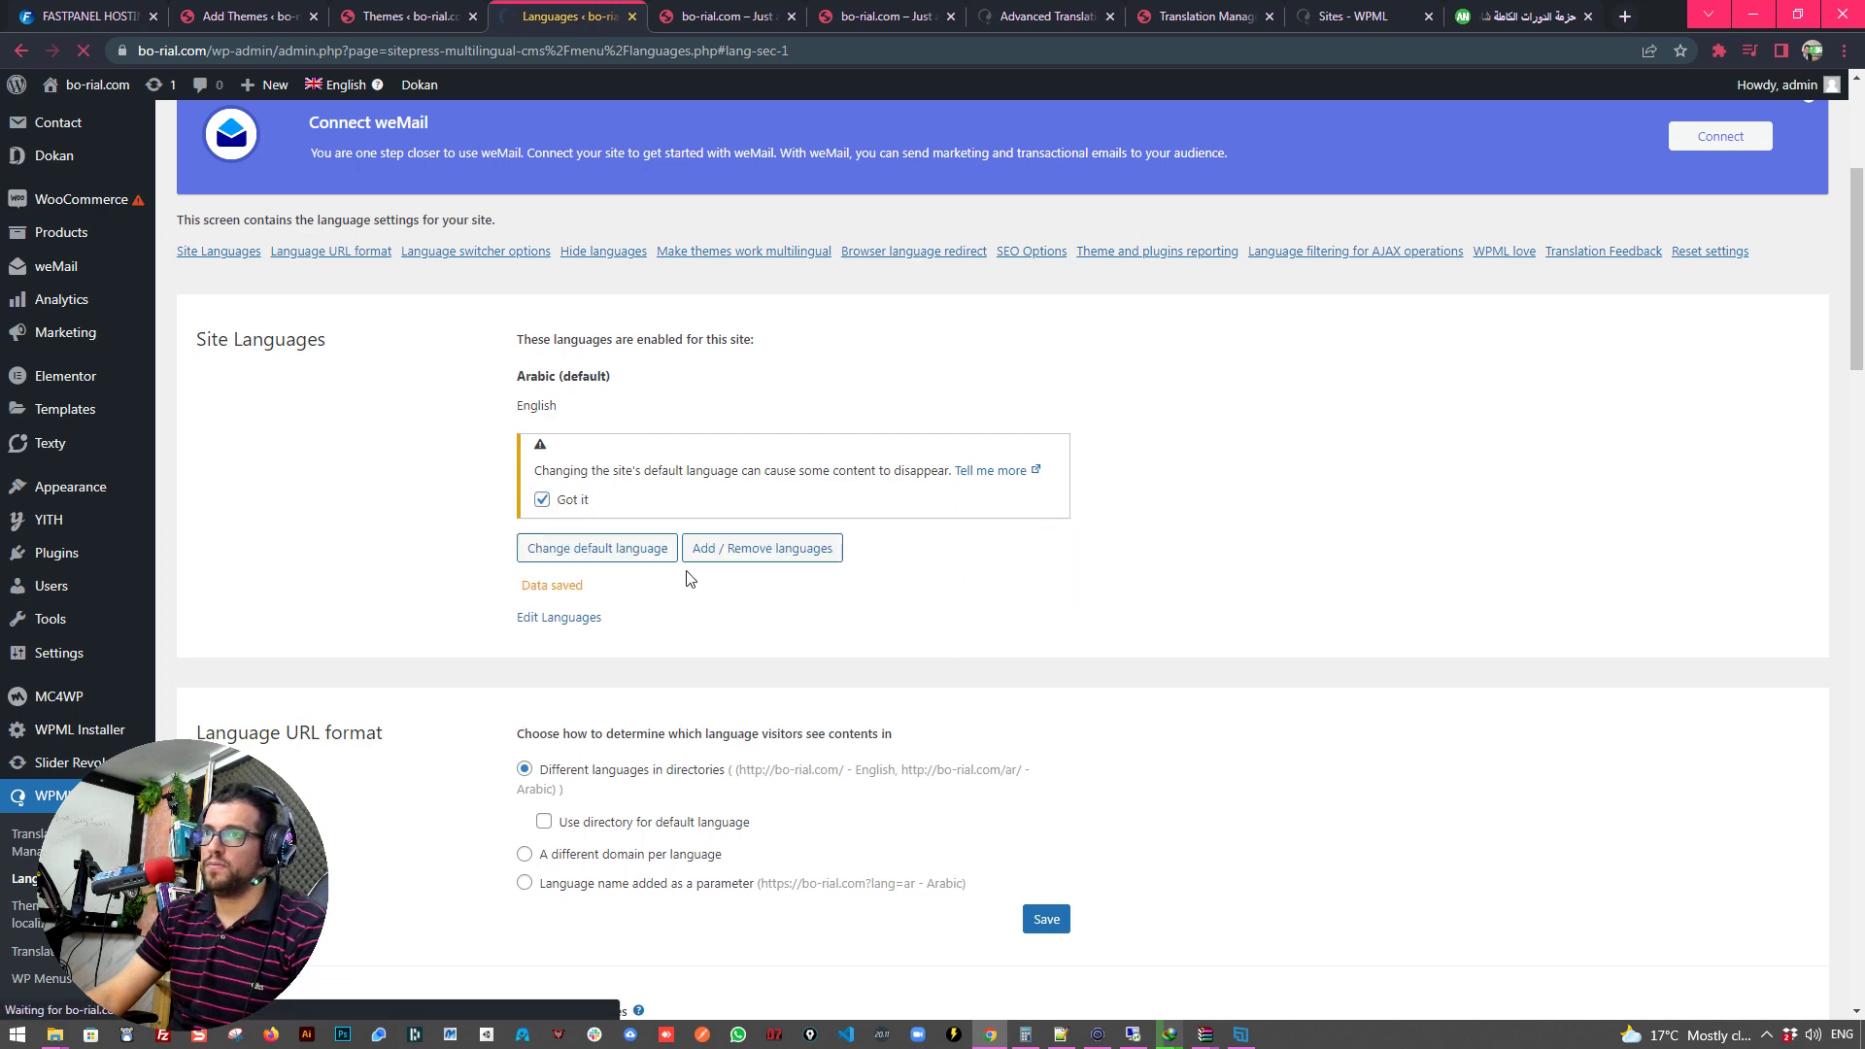
click(728, 552)
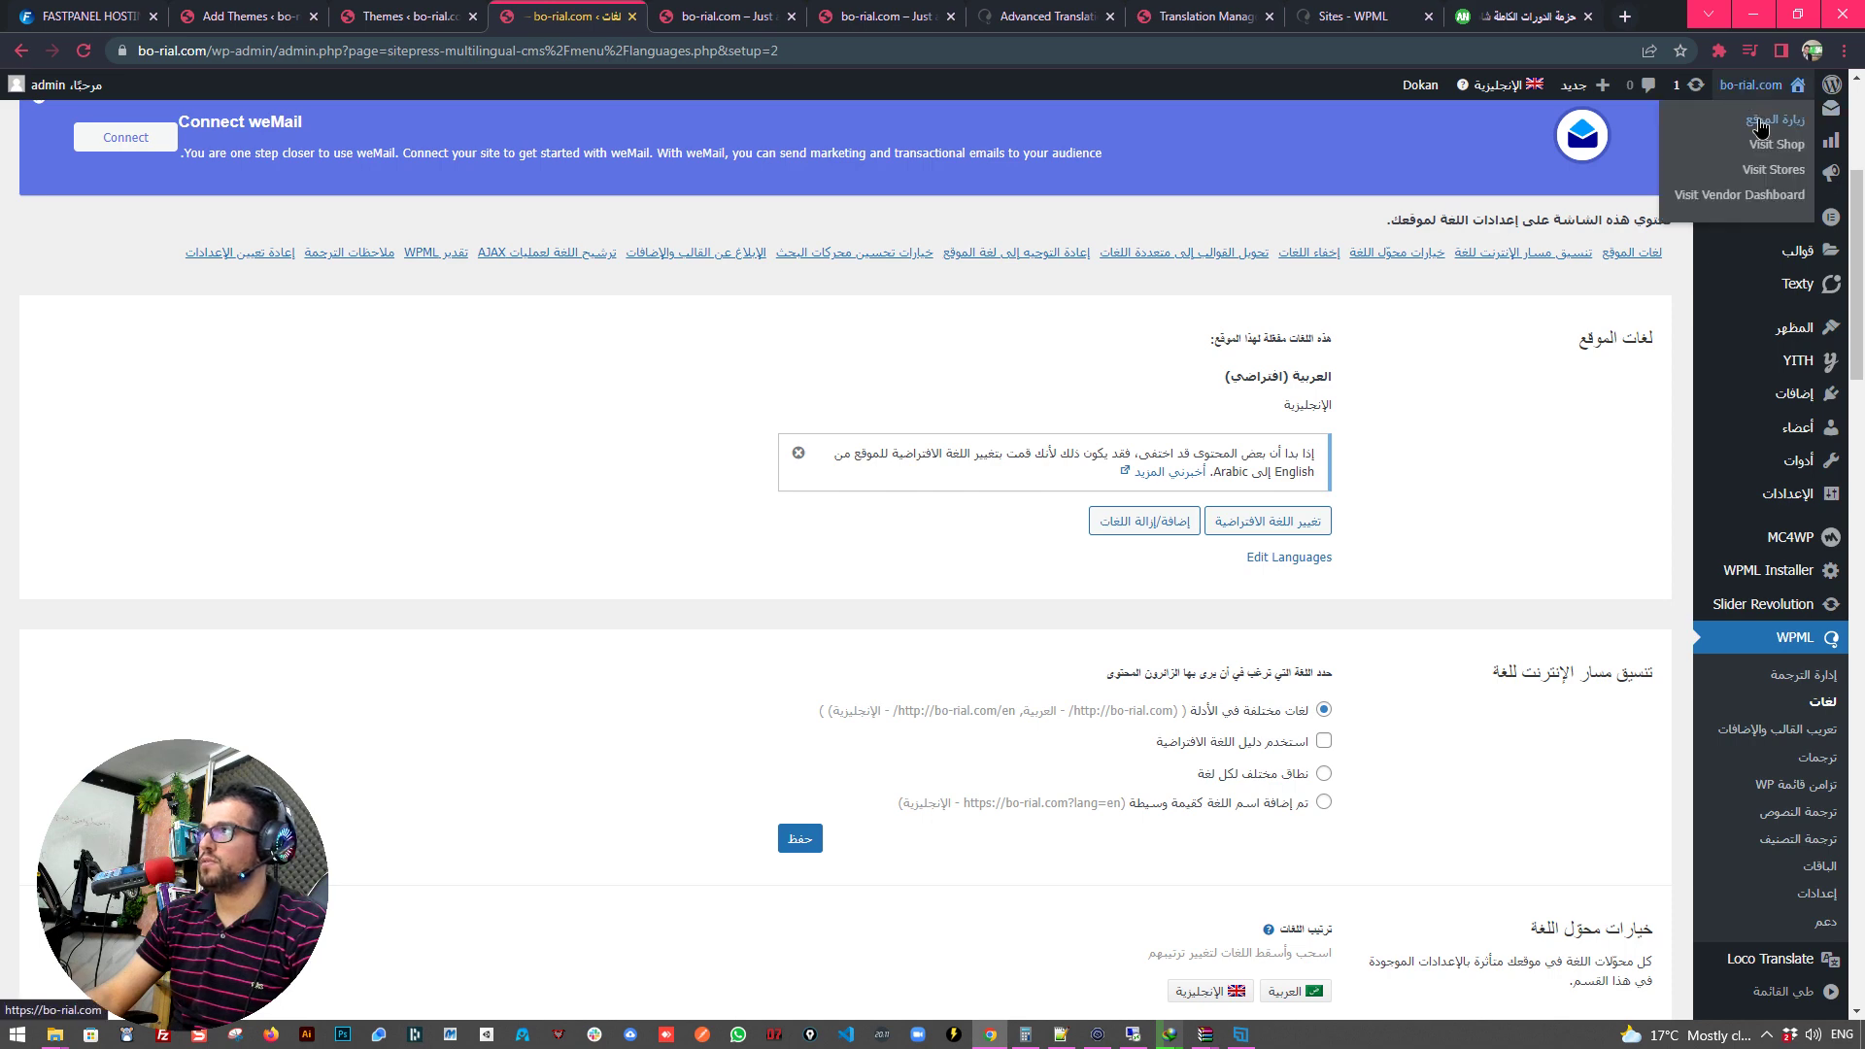
Visit the storefront homepage and briefly open a trending camera item.
click(1773, 119)
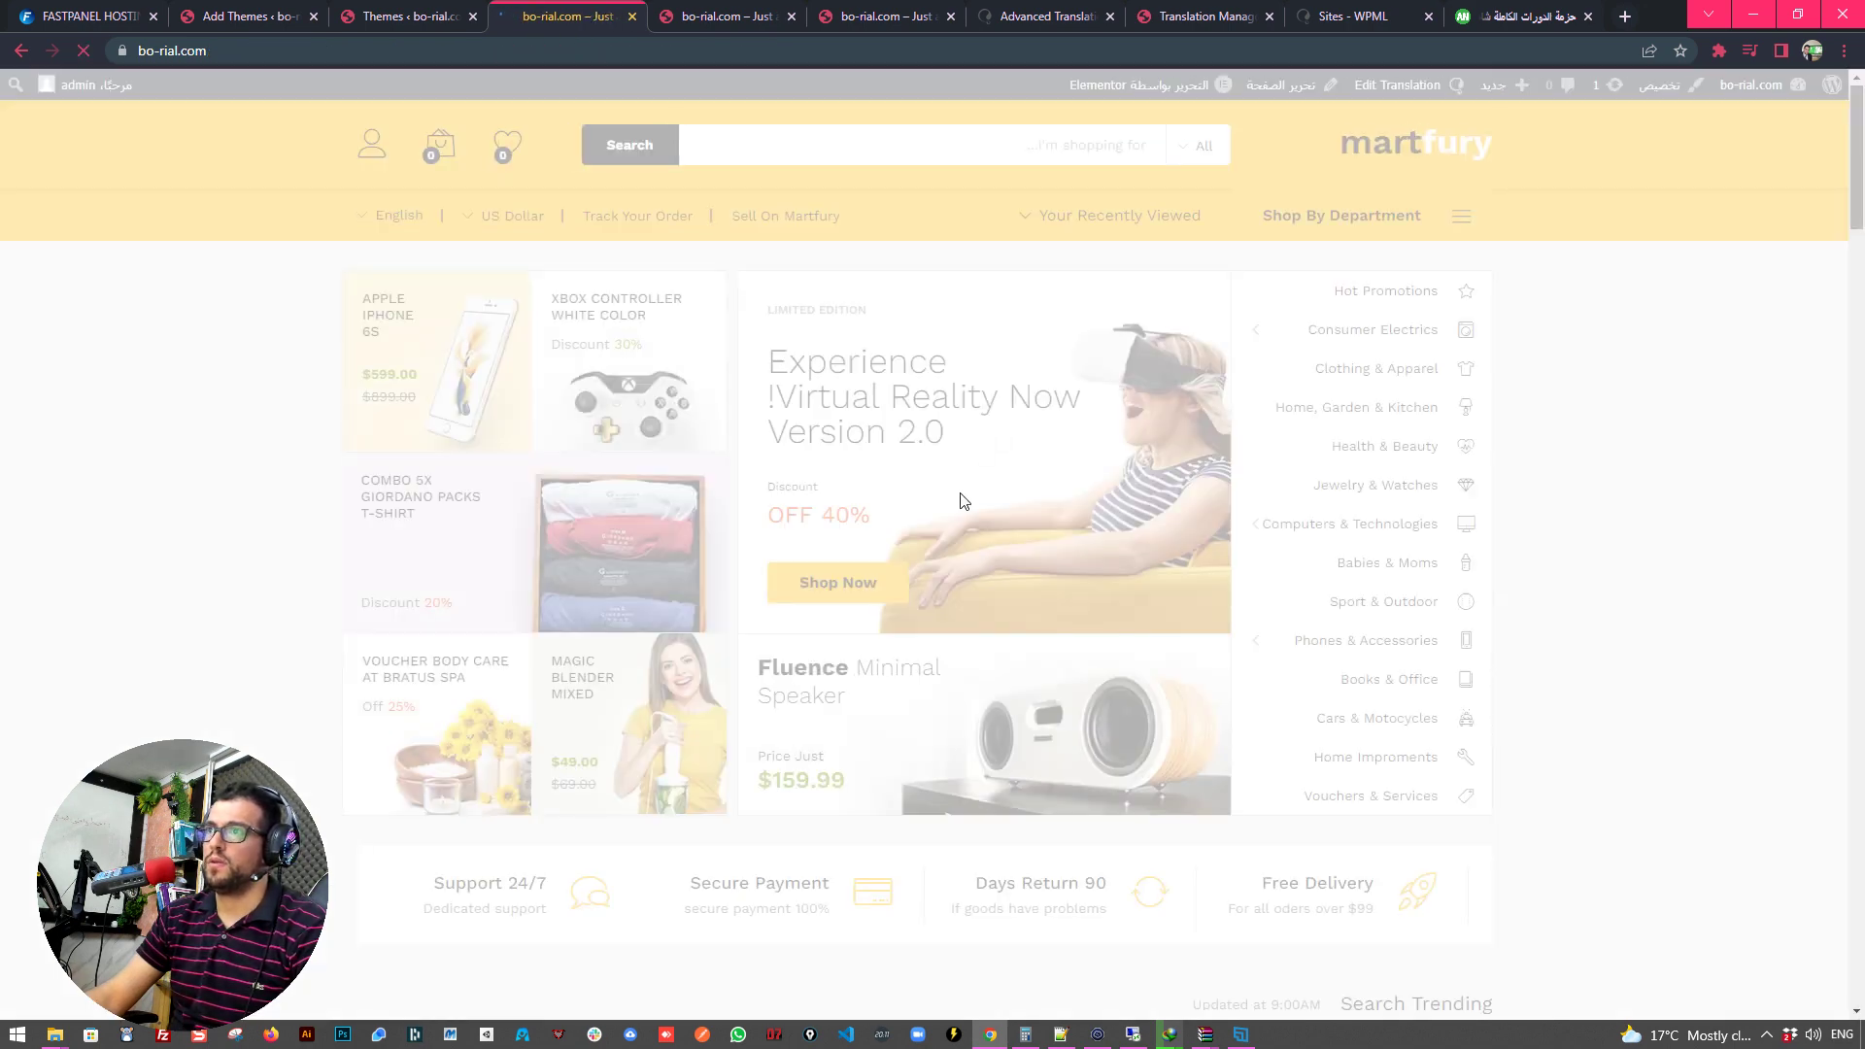
scroll(888, 542, down, 12)
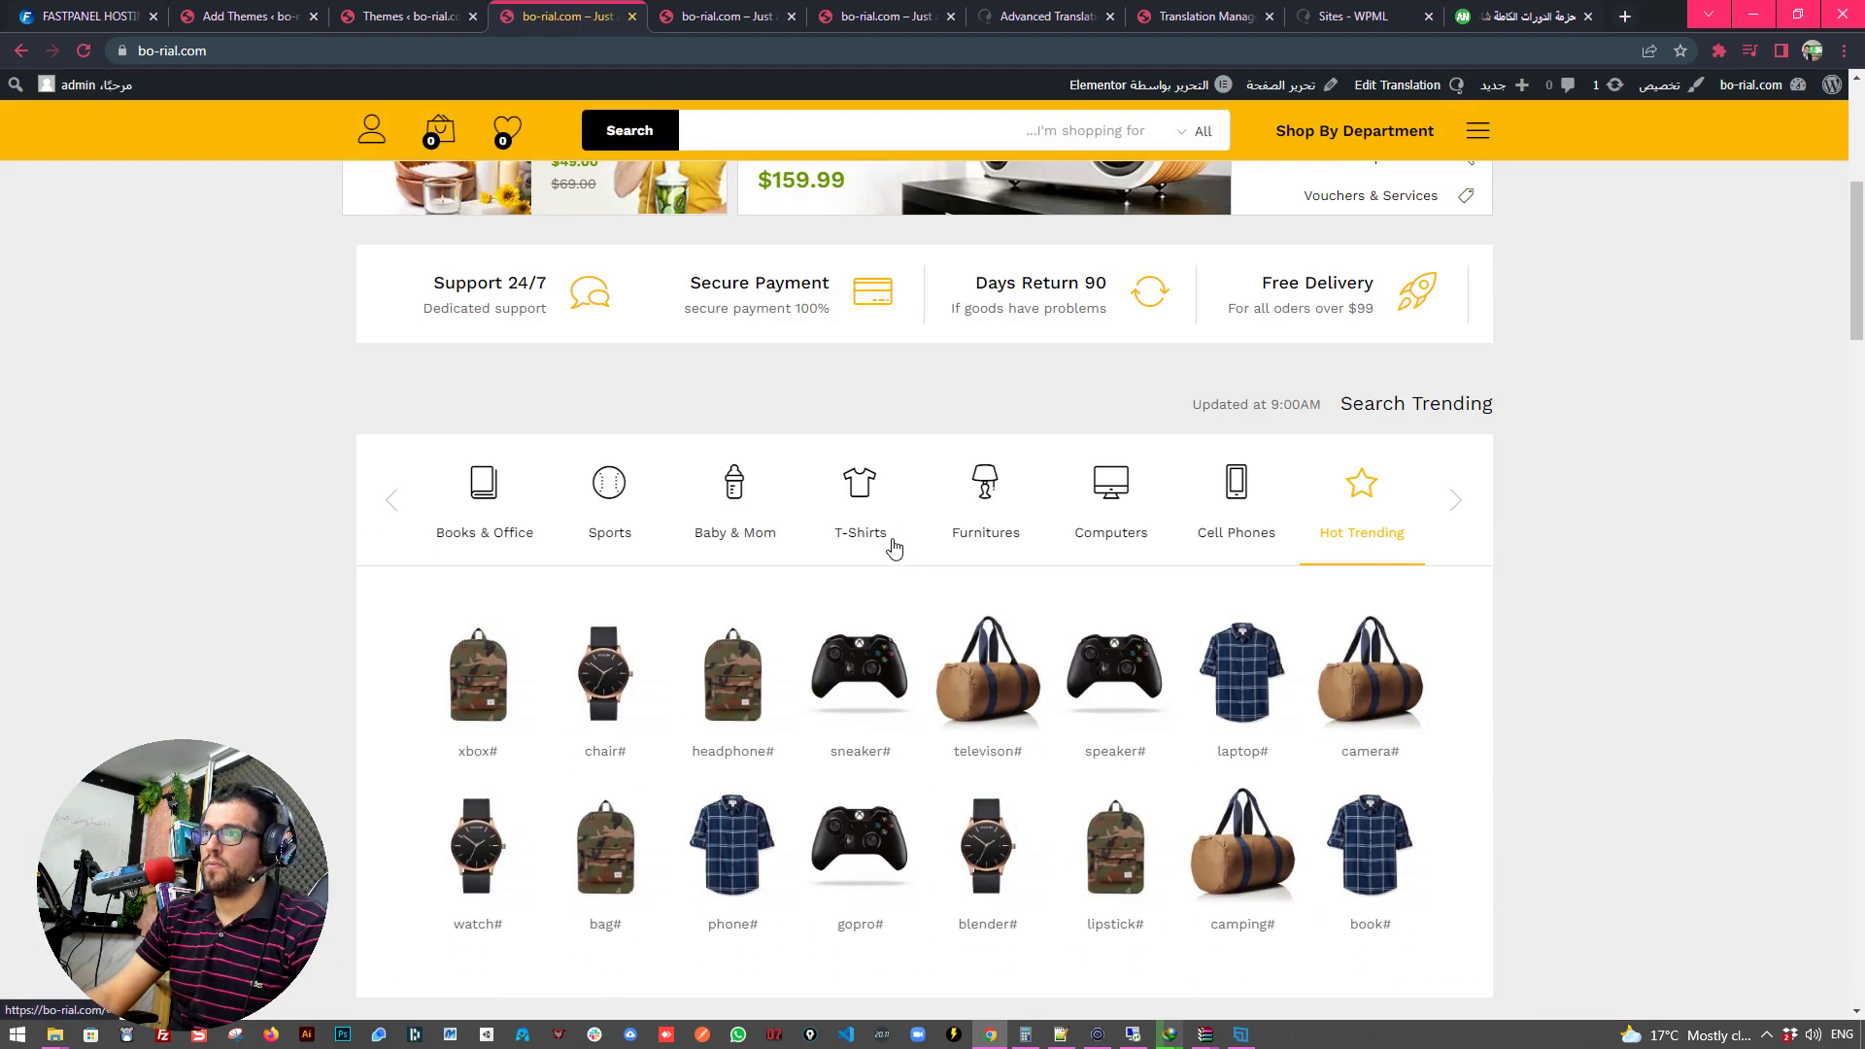
scroll(896, 544, up, 6)
scroll(900, 549, up, 6)
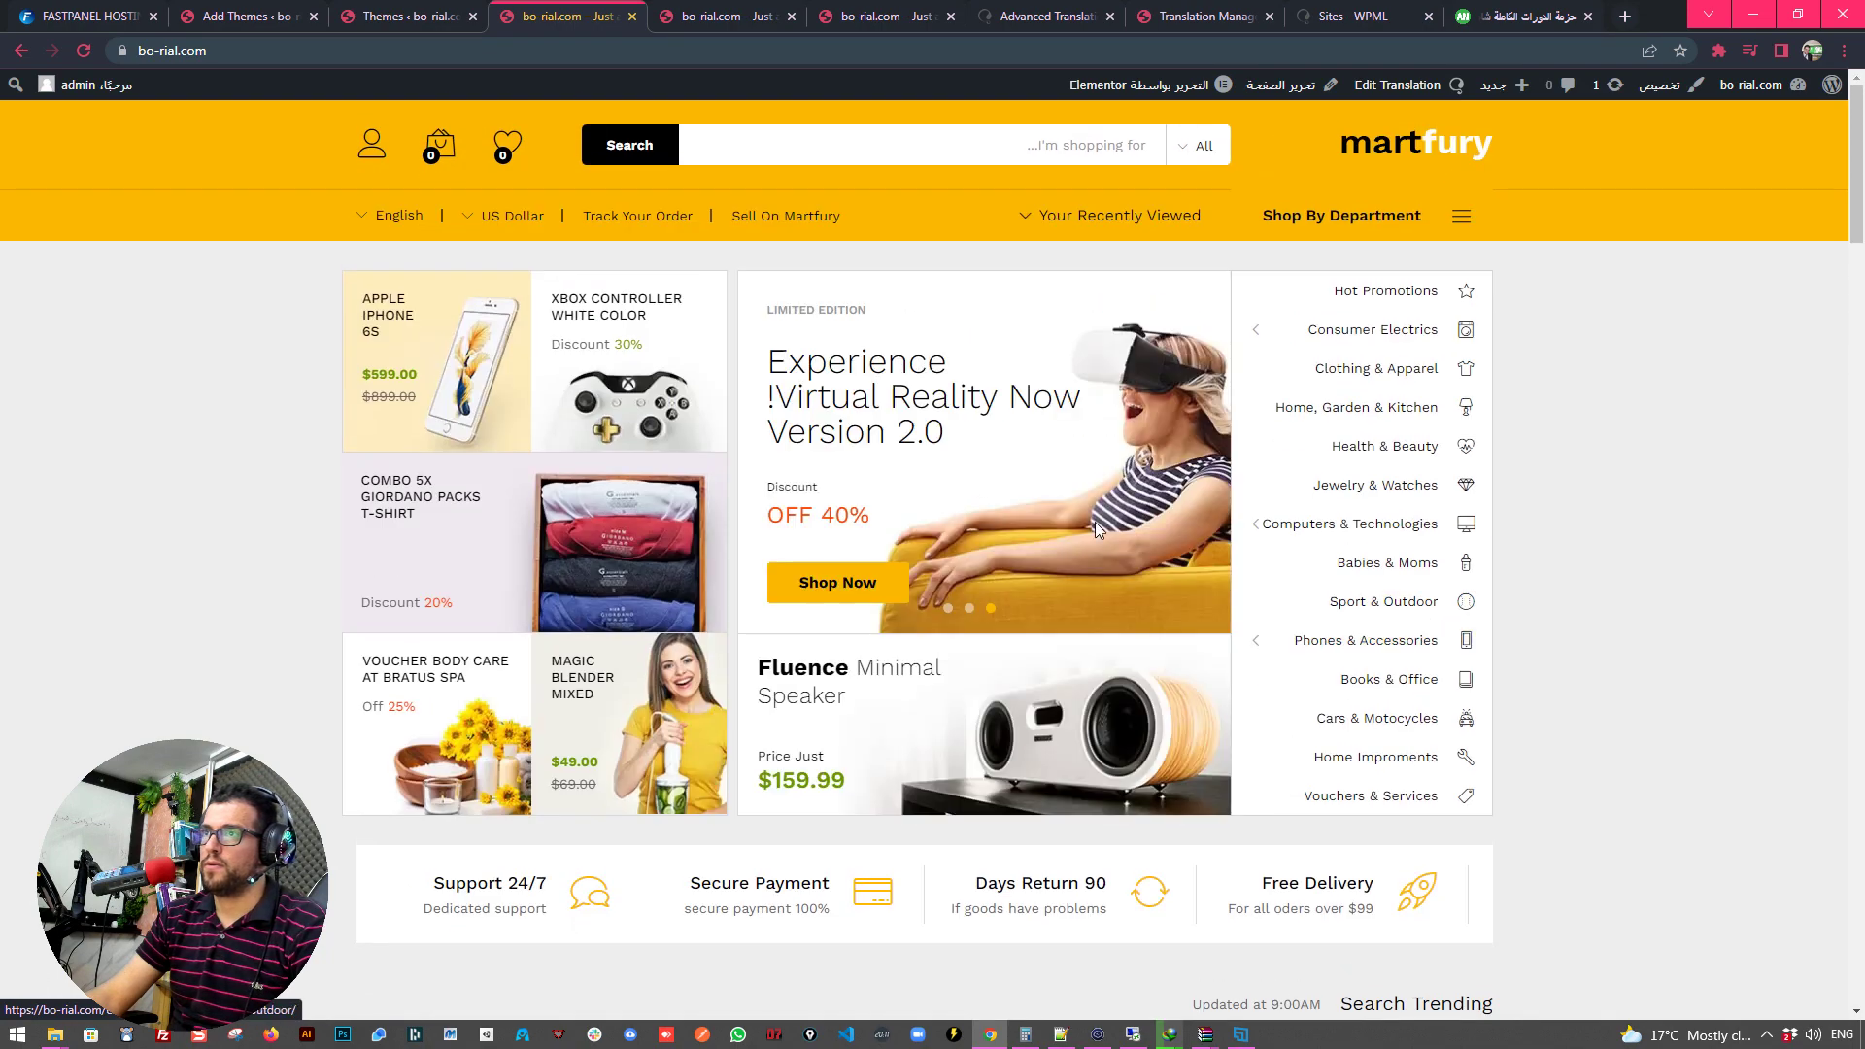
scroll(820, 394, down, 5)
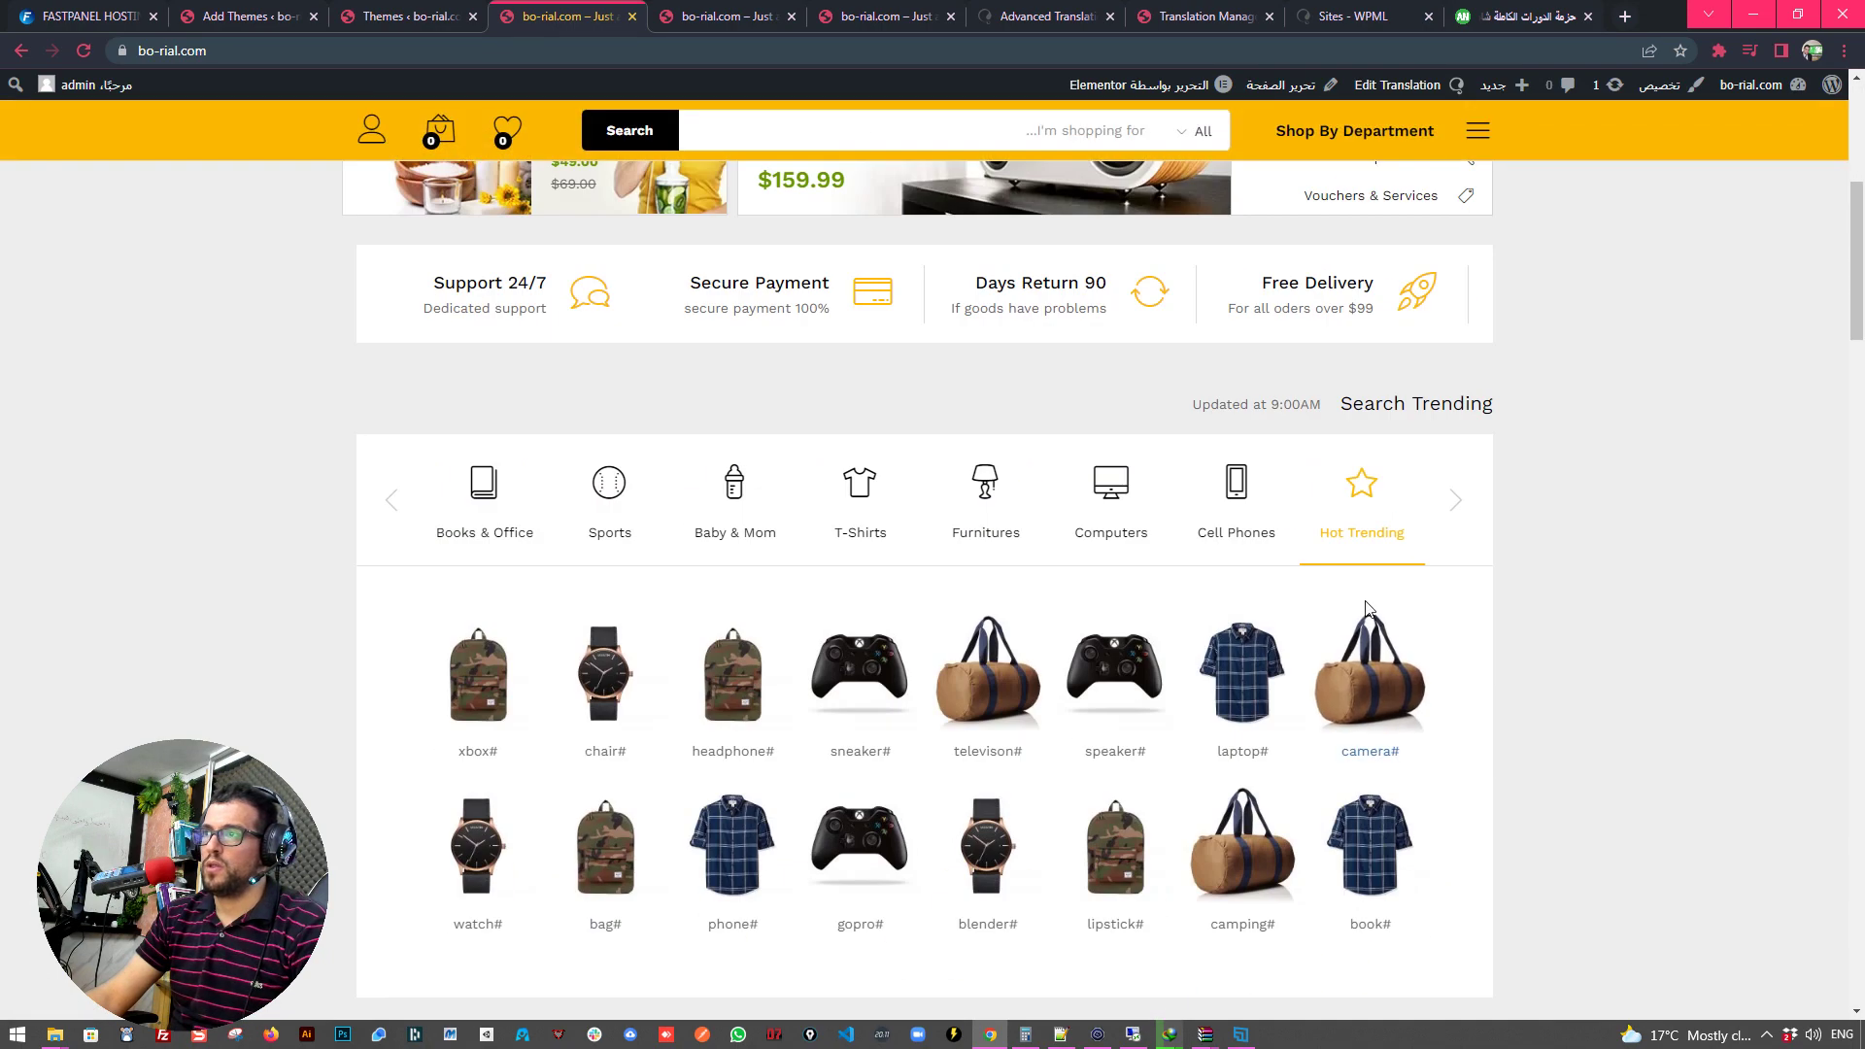
click(1377, 670)
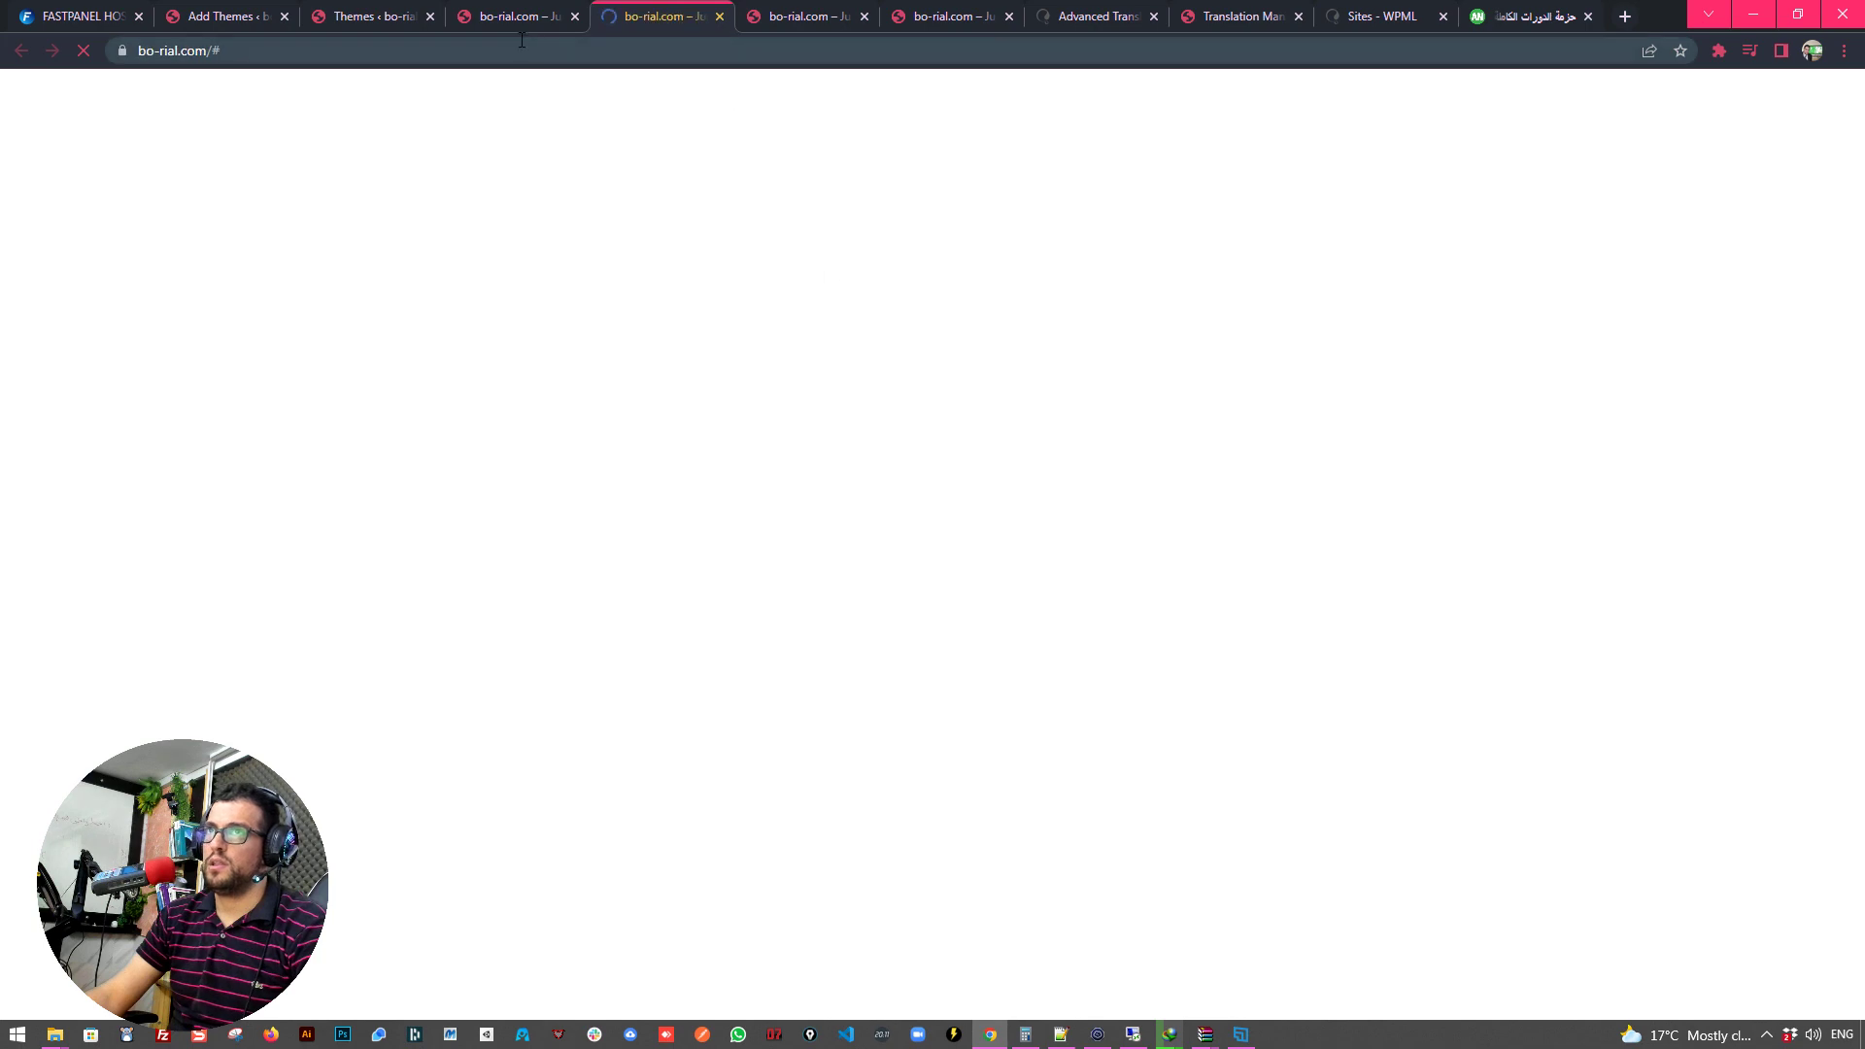
key(ctrl+Page_Up)
Open the Apple iPhone Retina 6s Plus 64GB product from Deals Of The Day.
scroll(1061, 595, down, 5)
scroll(1062, 595, down, 4)
scroll(1098, 616, up, 4)
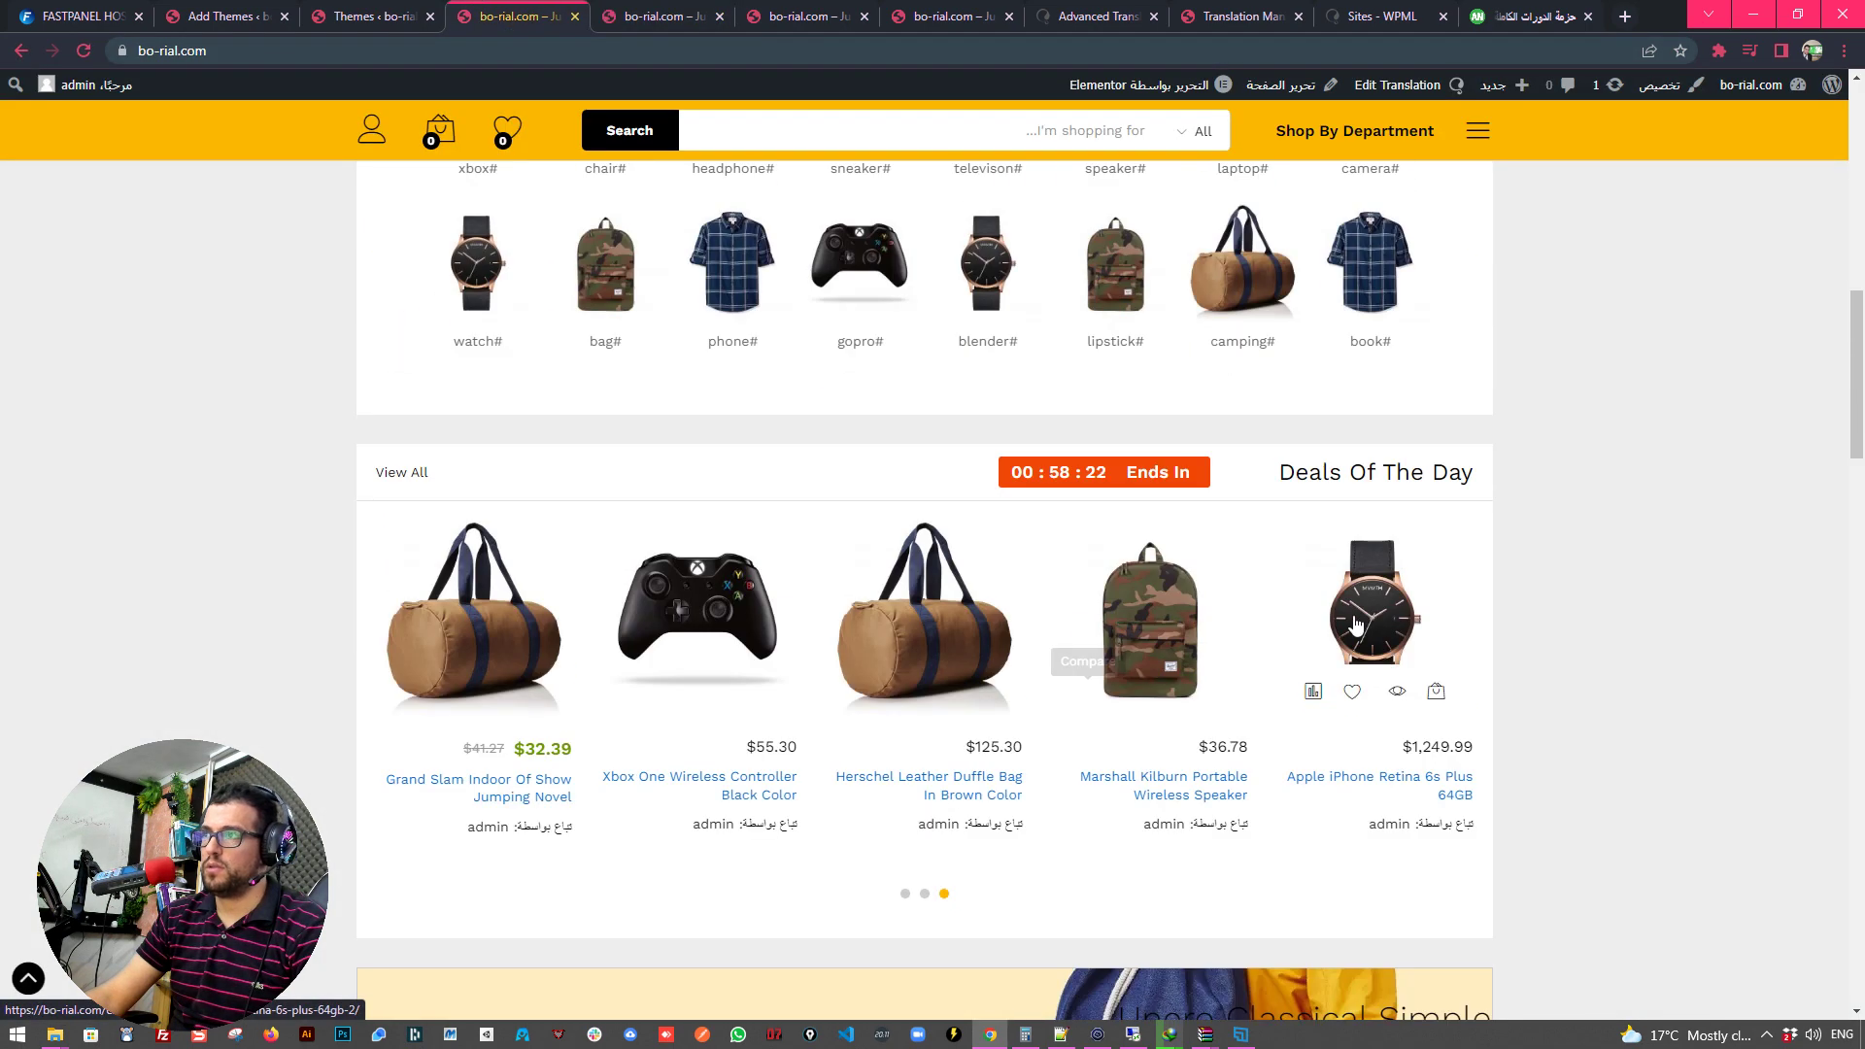
click(1376, 610)
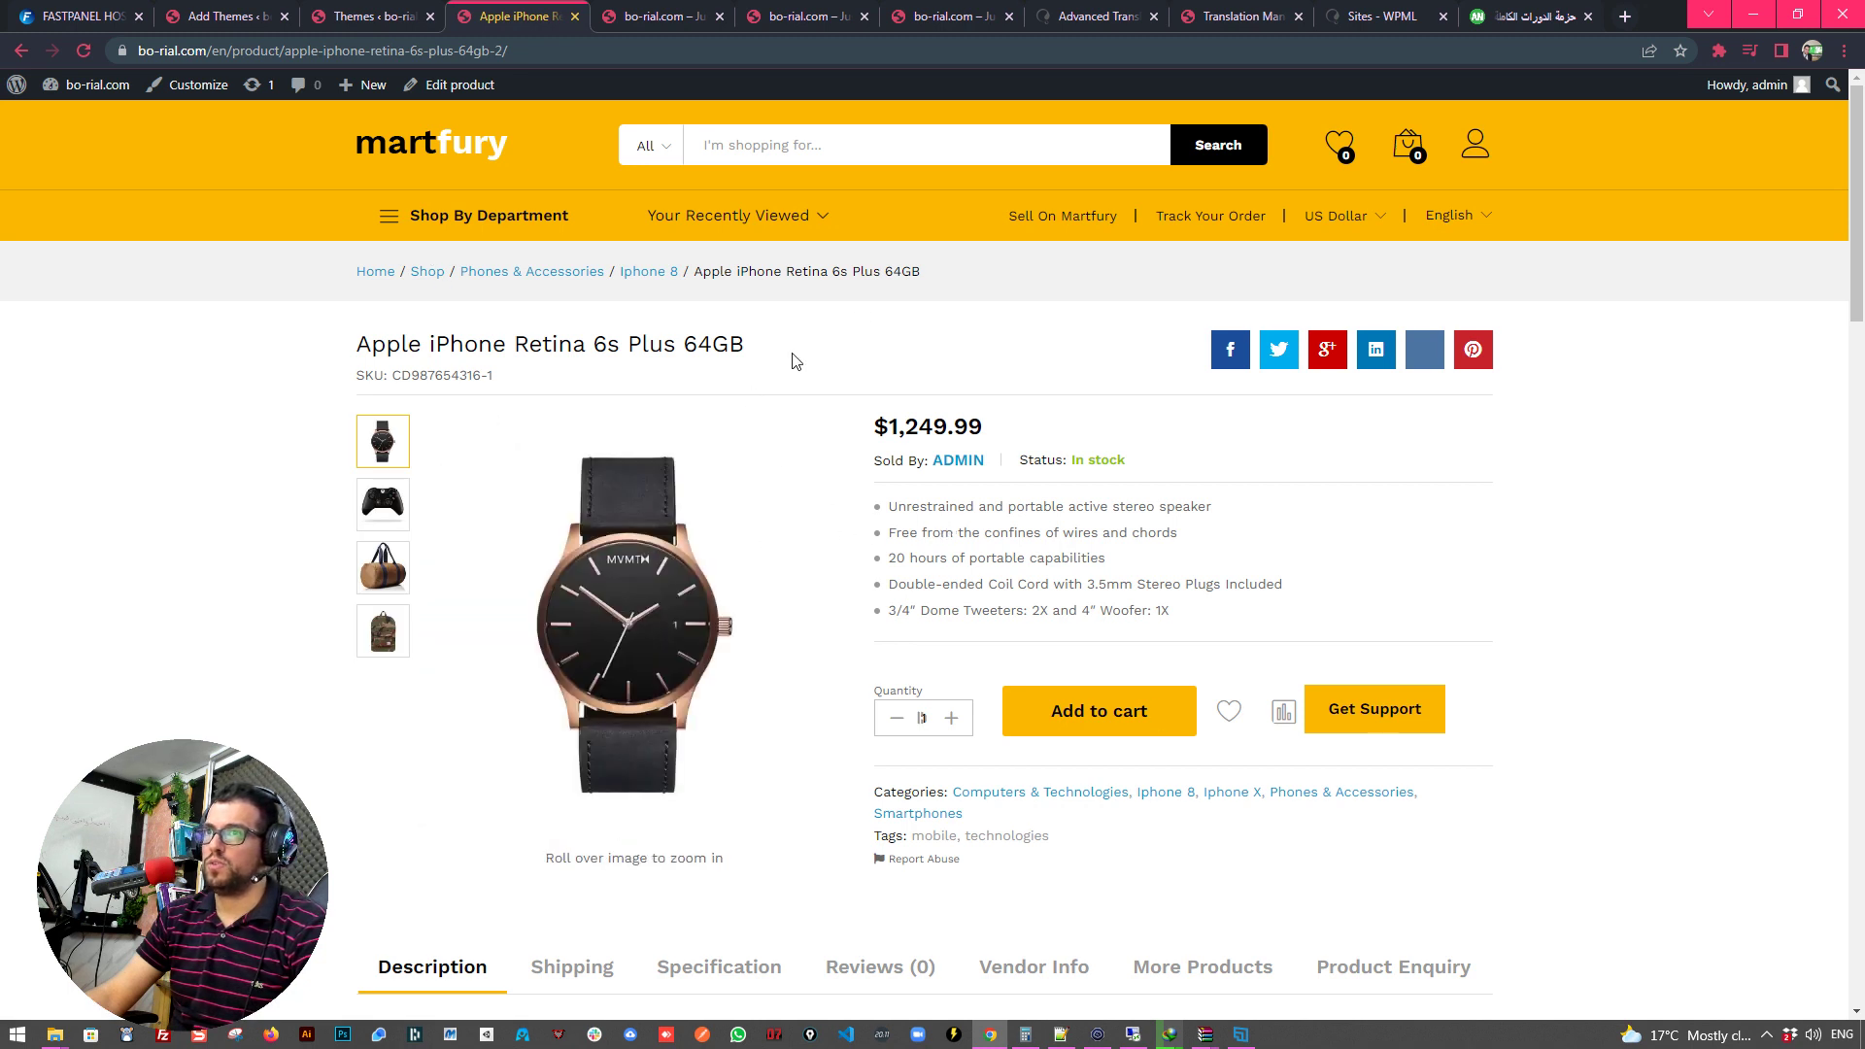
Review the Apple iPhone Retina 6s Plus 64GB product editor, then list all 37 products.
click(455, 93)
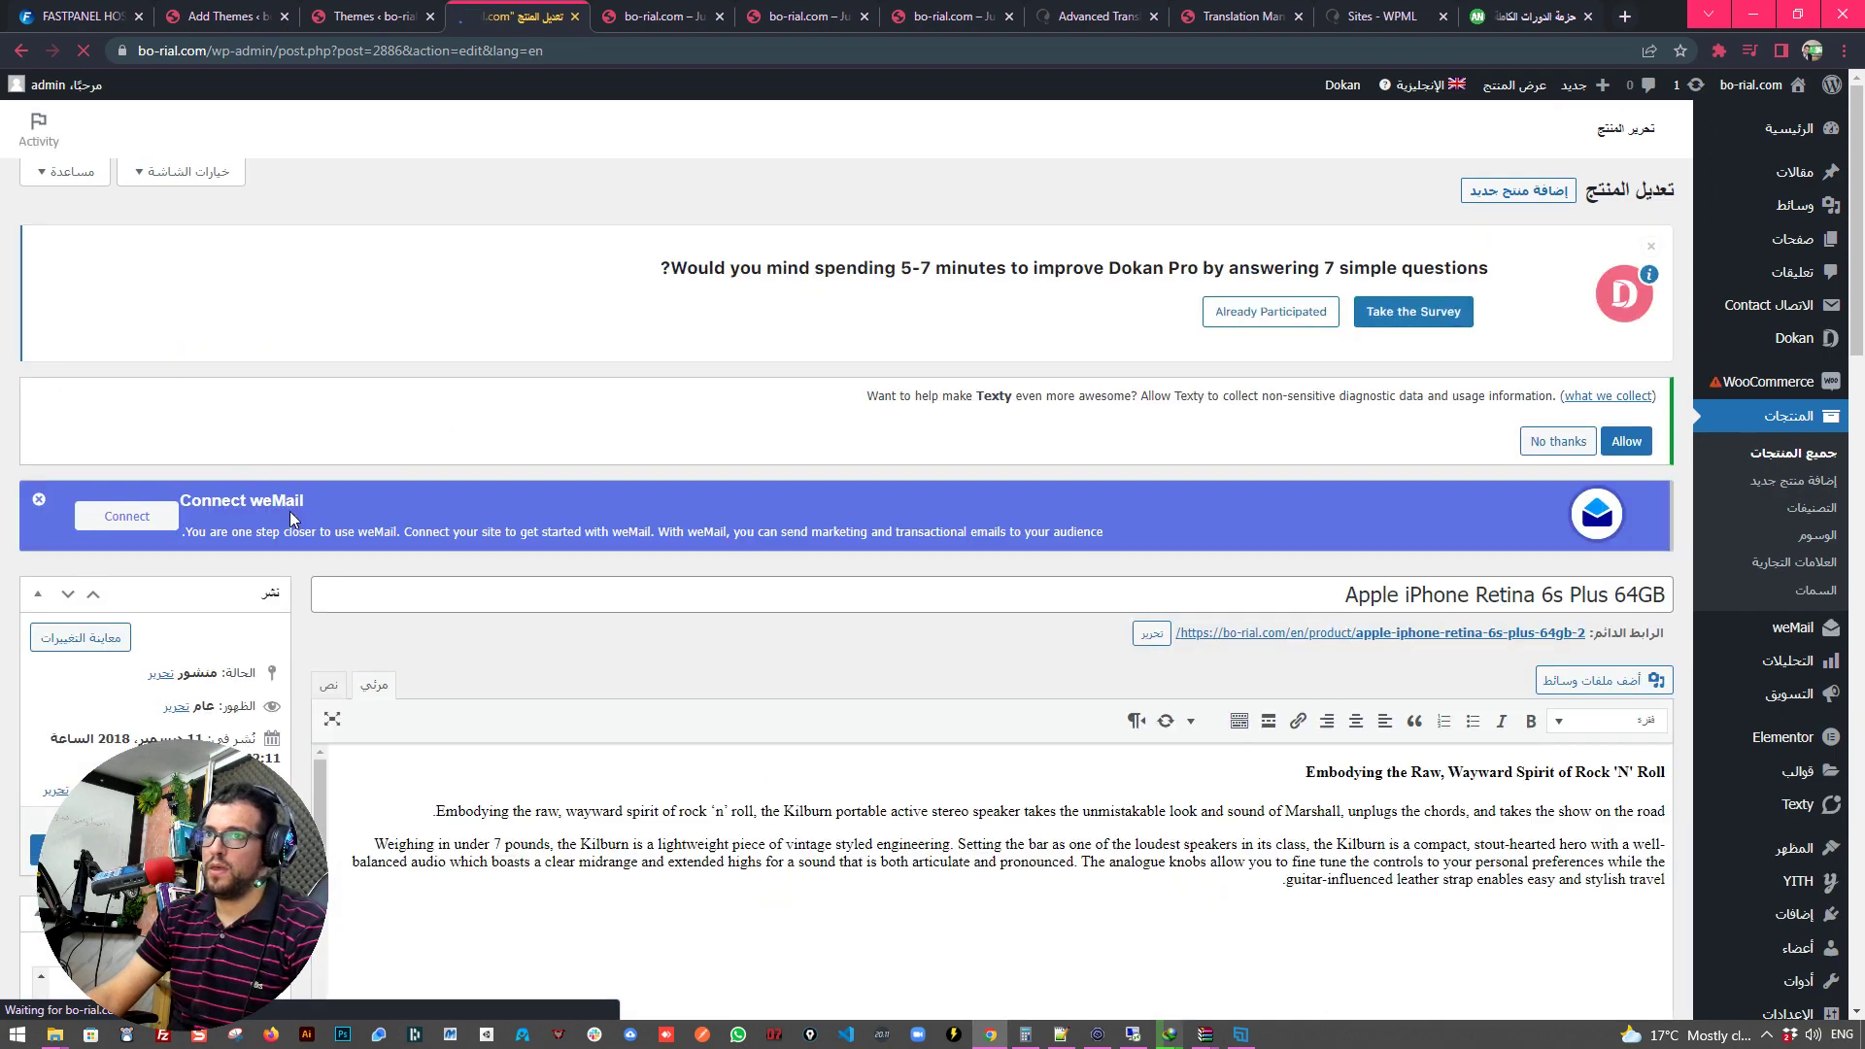
scroll(292, 486, down, 5)
scroll(224, 583, down, 15)
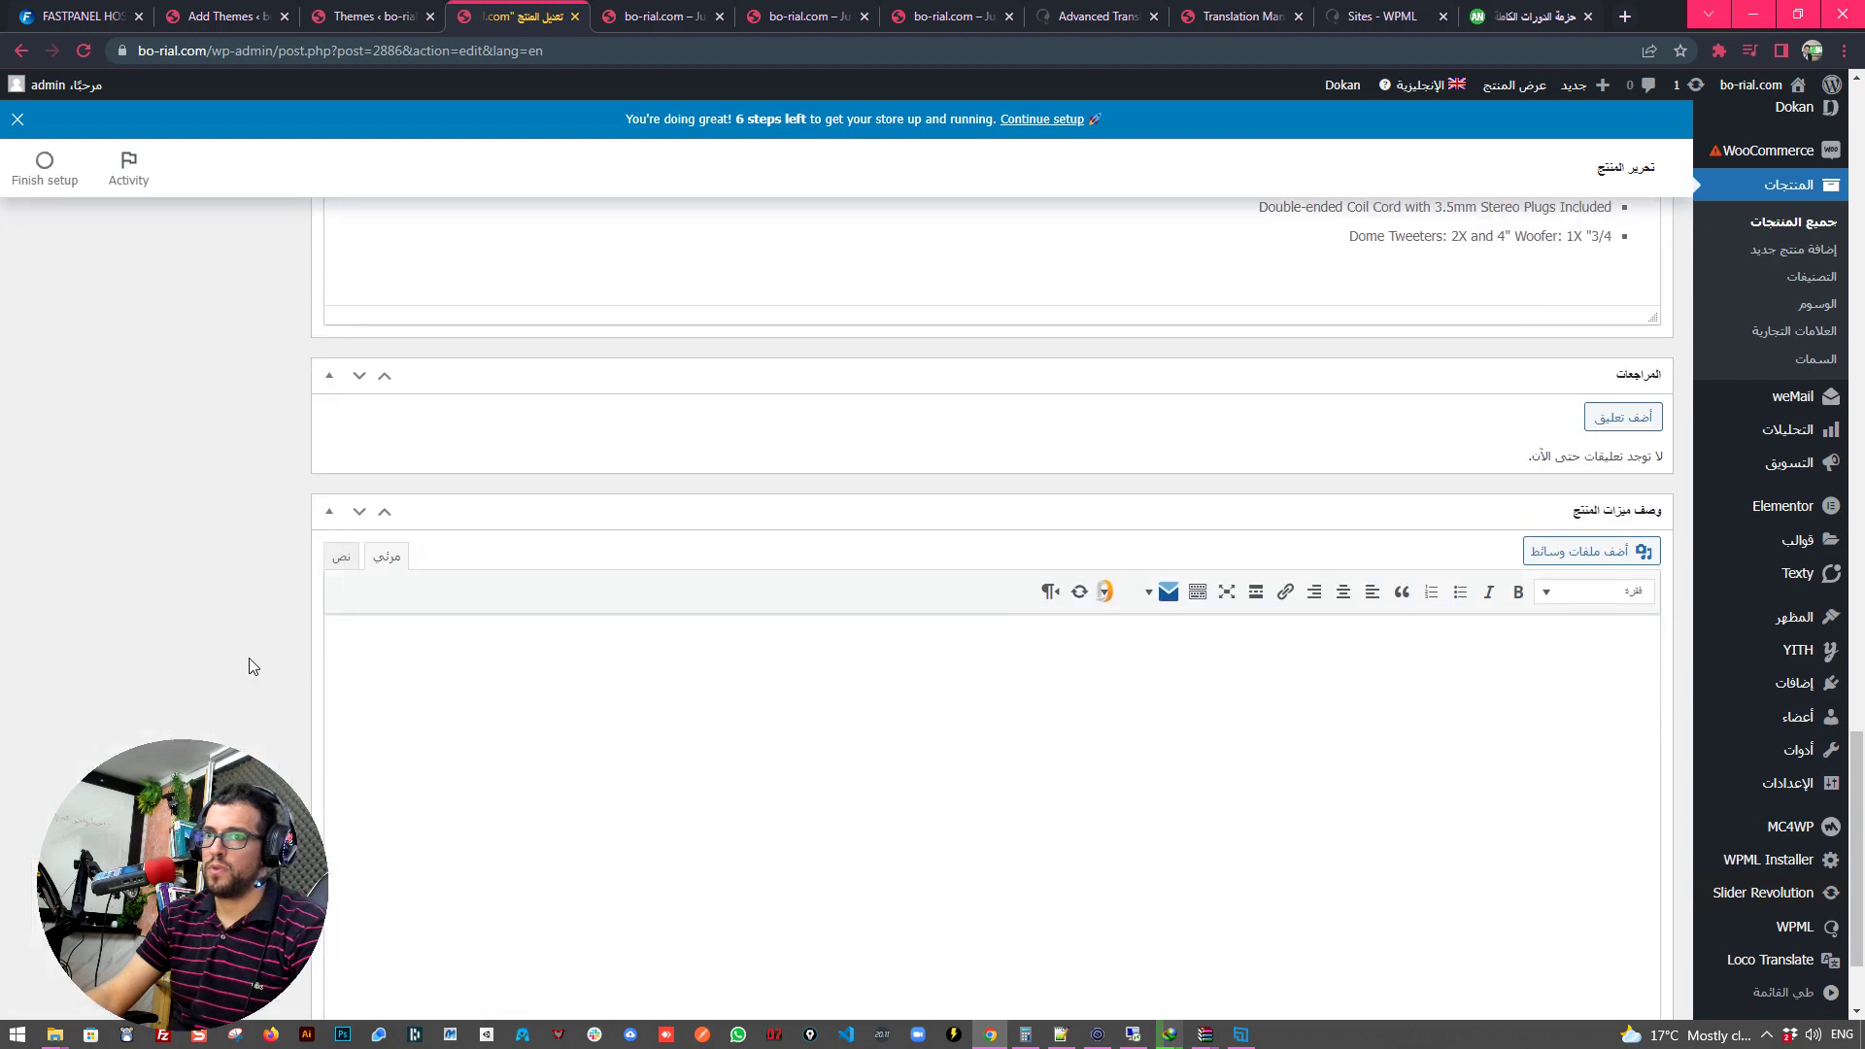
scroll(251, 666, up, 10)
scroll(250, 659, up, 10)
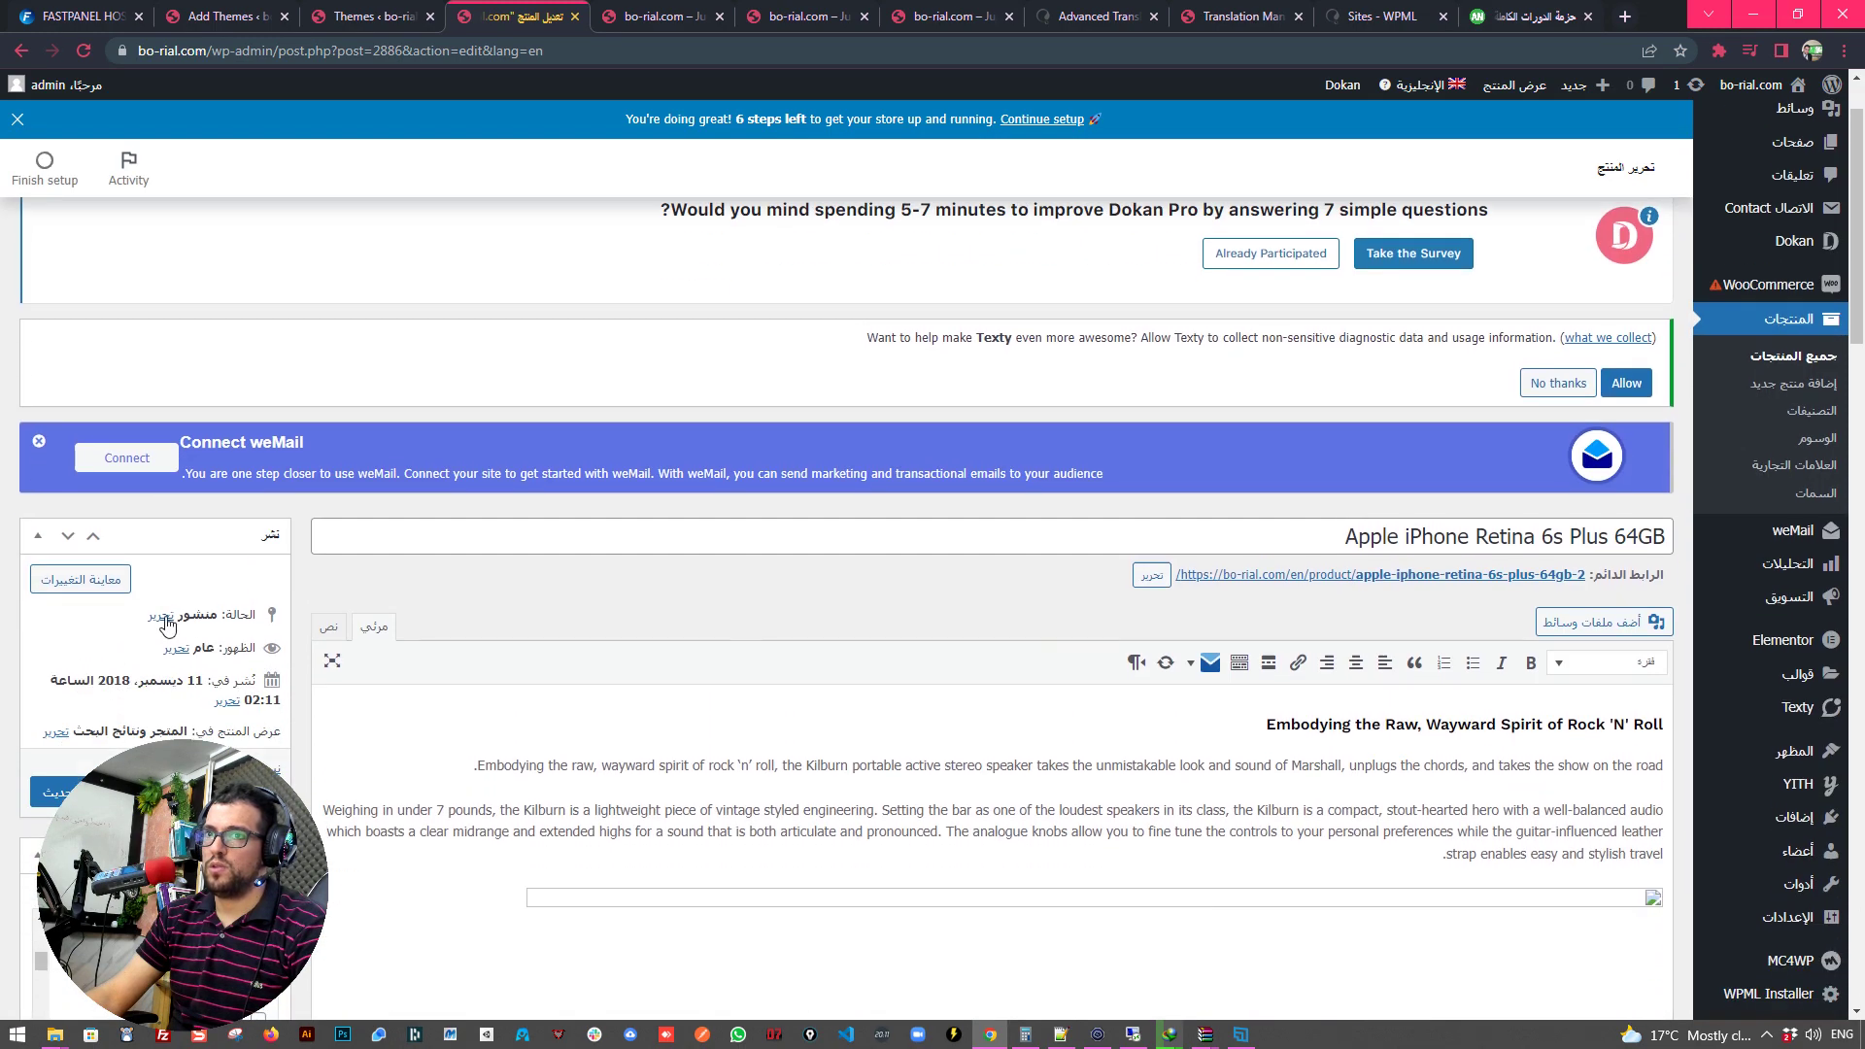
scroll(255, 700, down, 3)
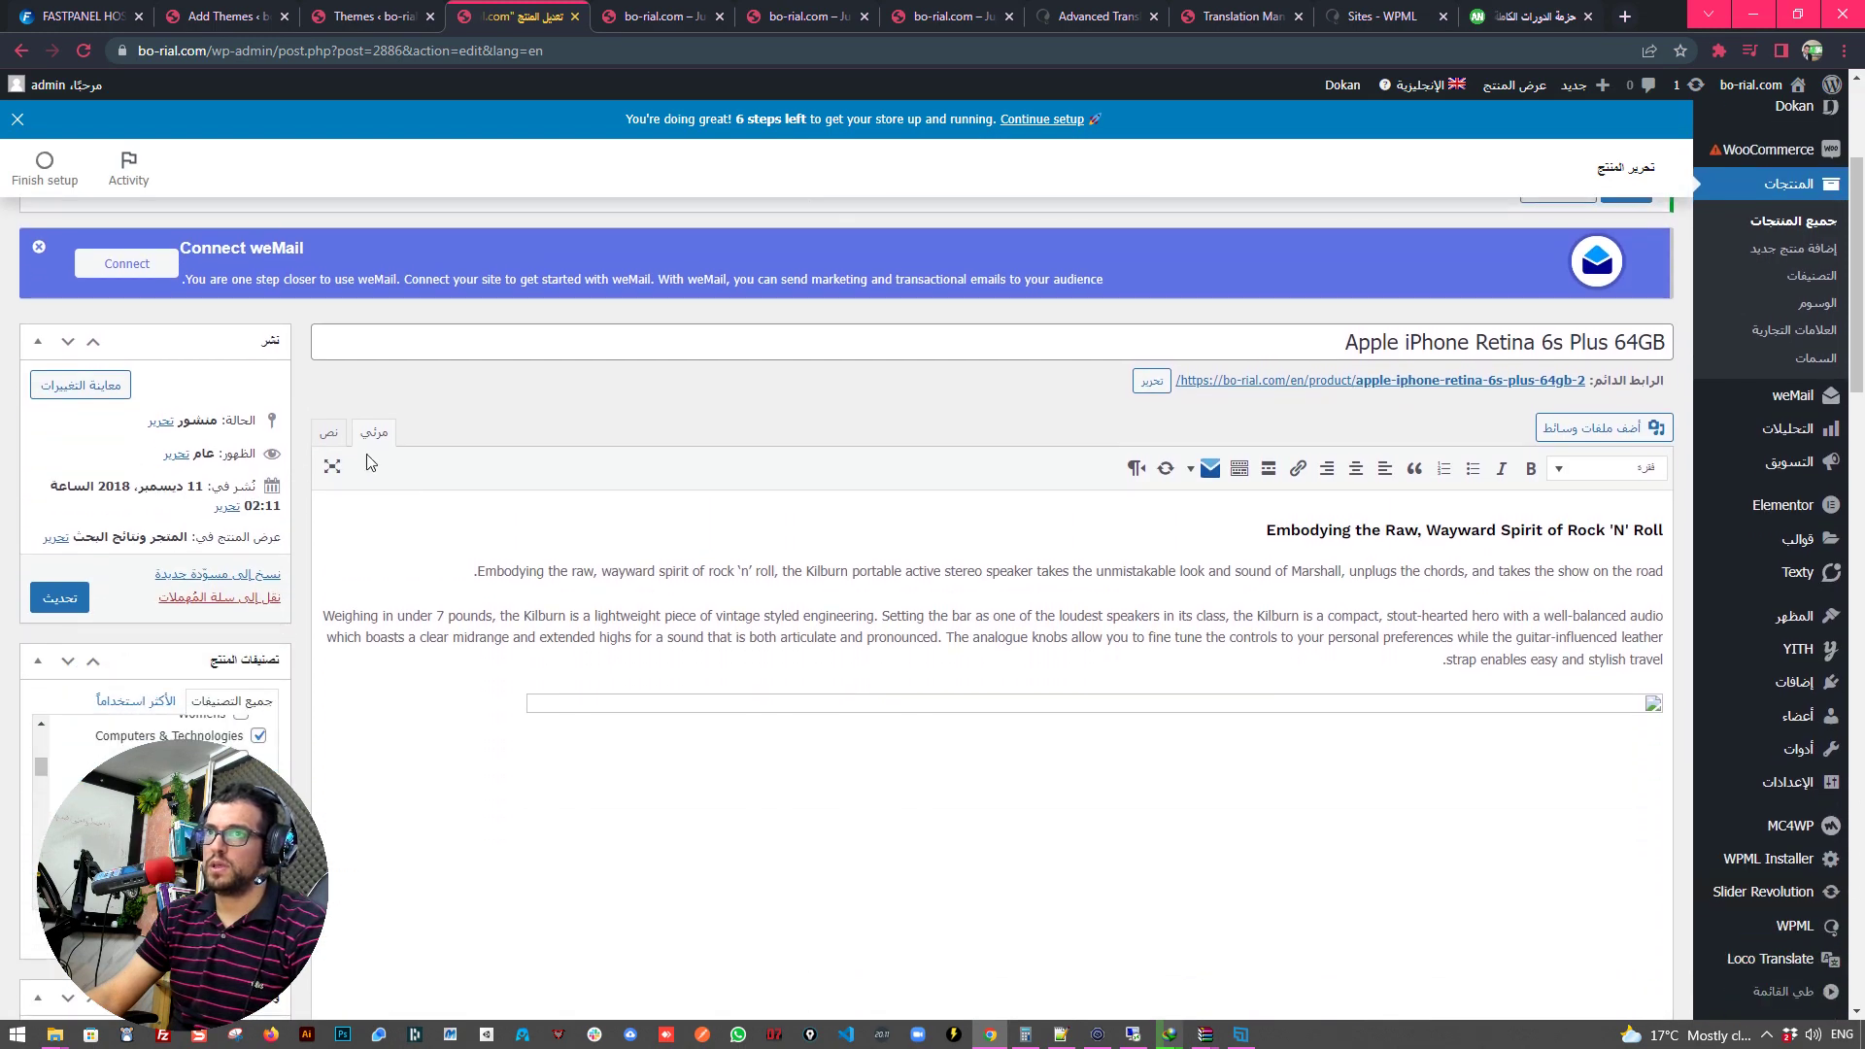
scroll(185, 437, down, 4)
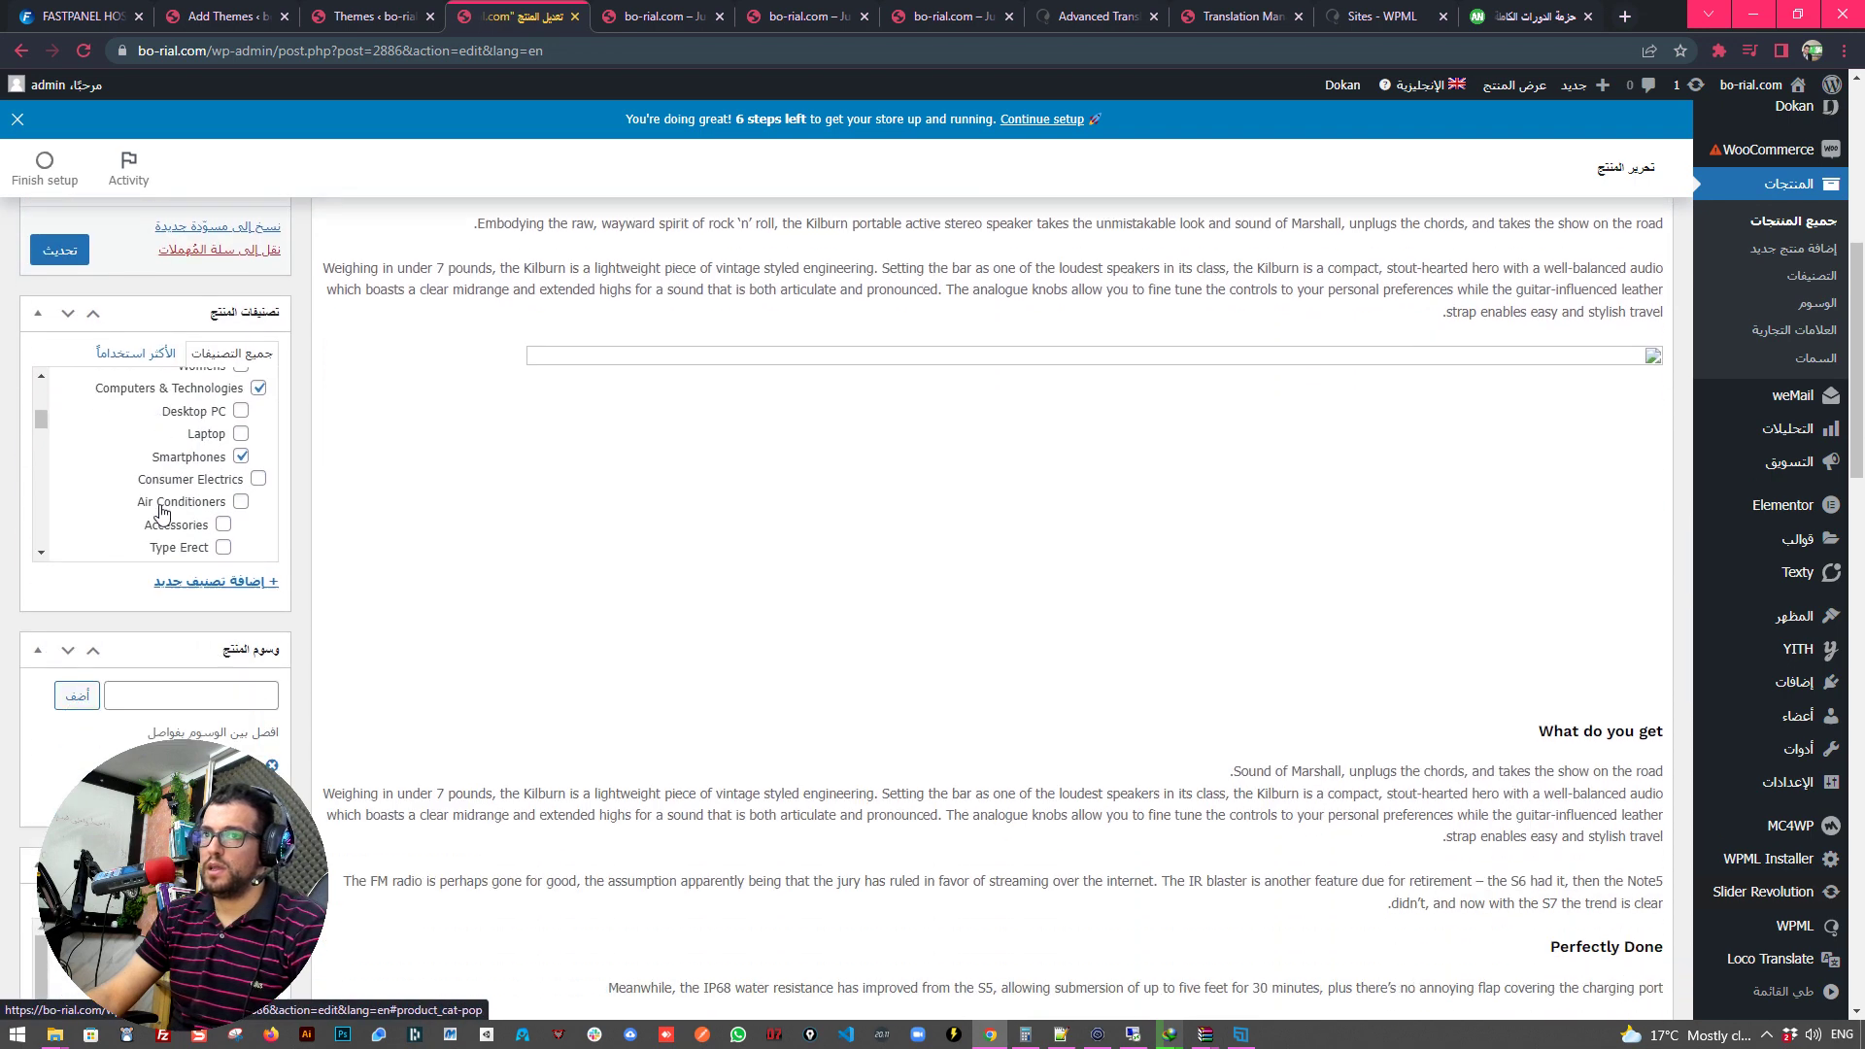
scroll(162, 512, down, 4)
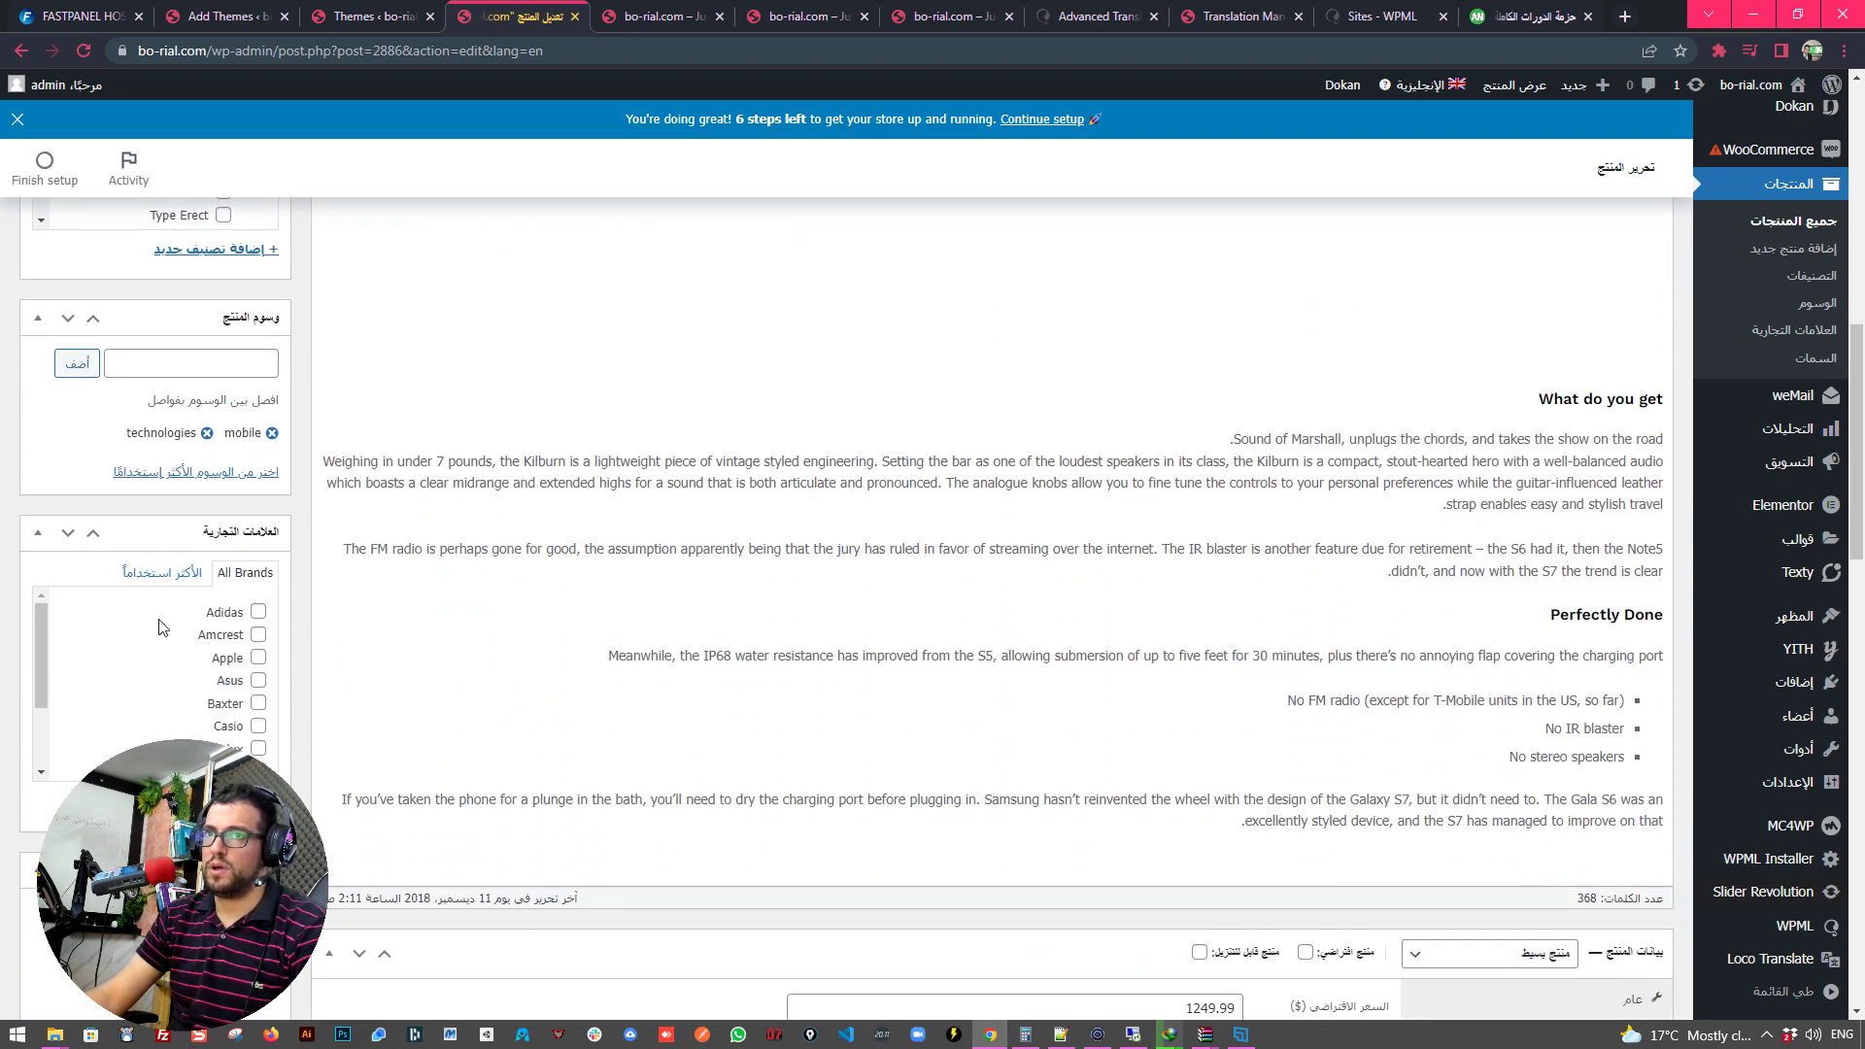
scroll(155, 624, down, 2)
scroll(990, 583, down, 15)
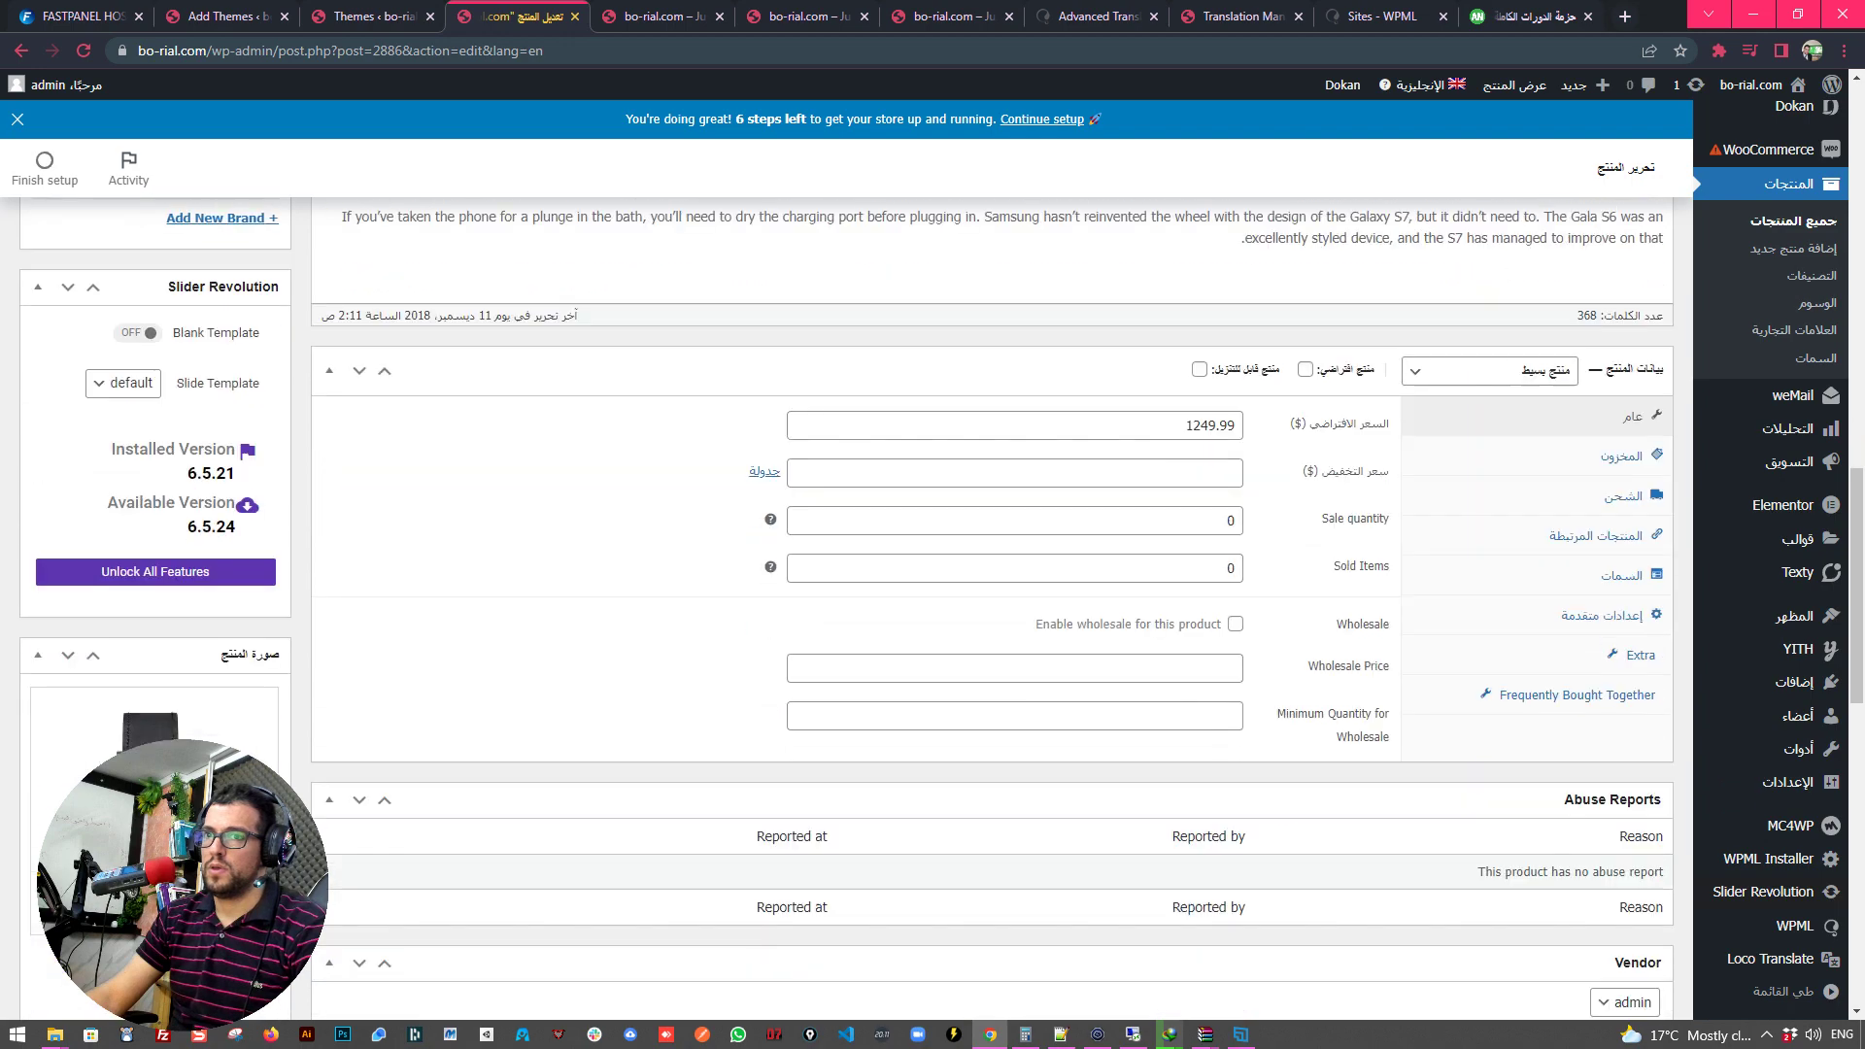
scroll(1094, 833, down, 5)
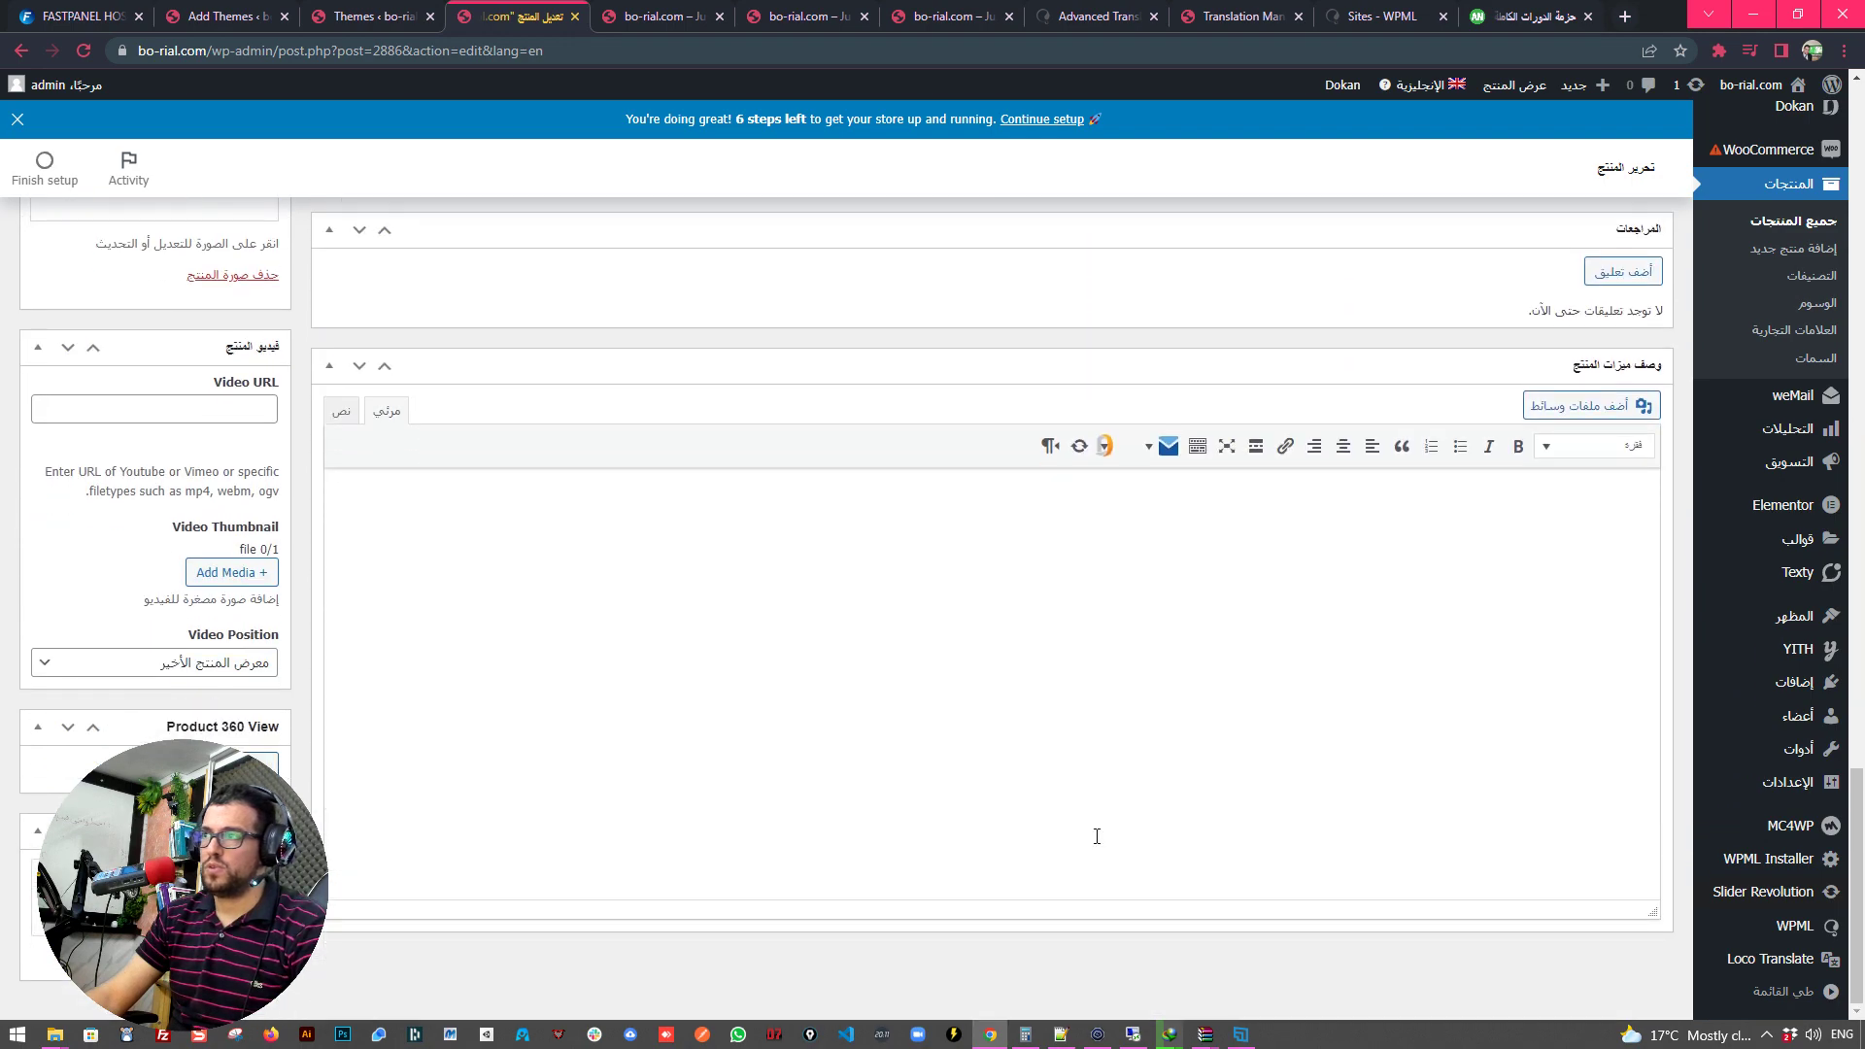
scroll(756, 815, up, 1)
scroll(732, 785, down, 1)
scroll(1309, 795, up, 15)
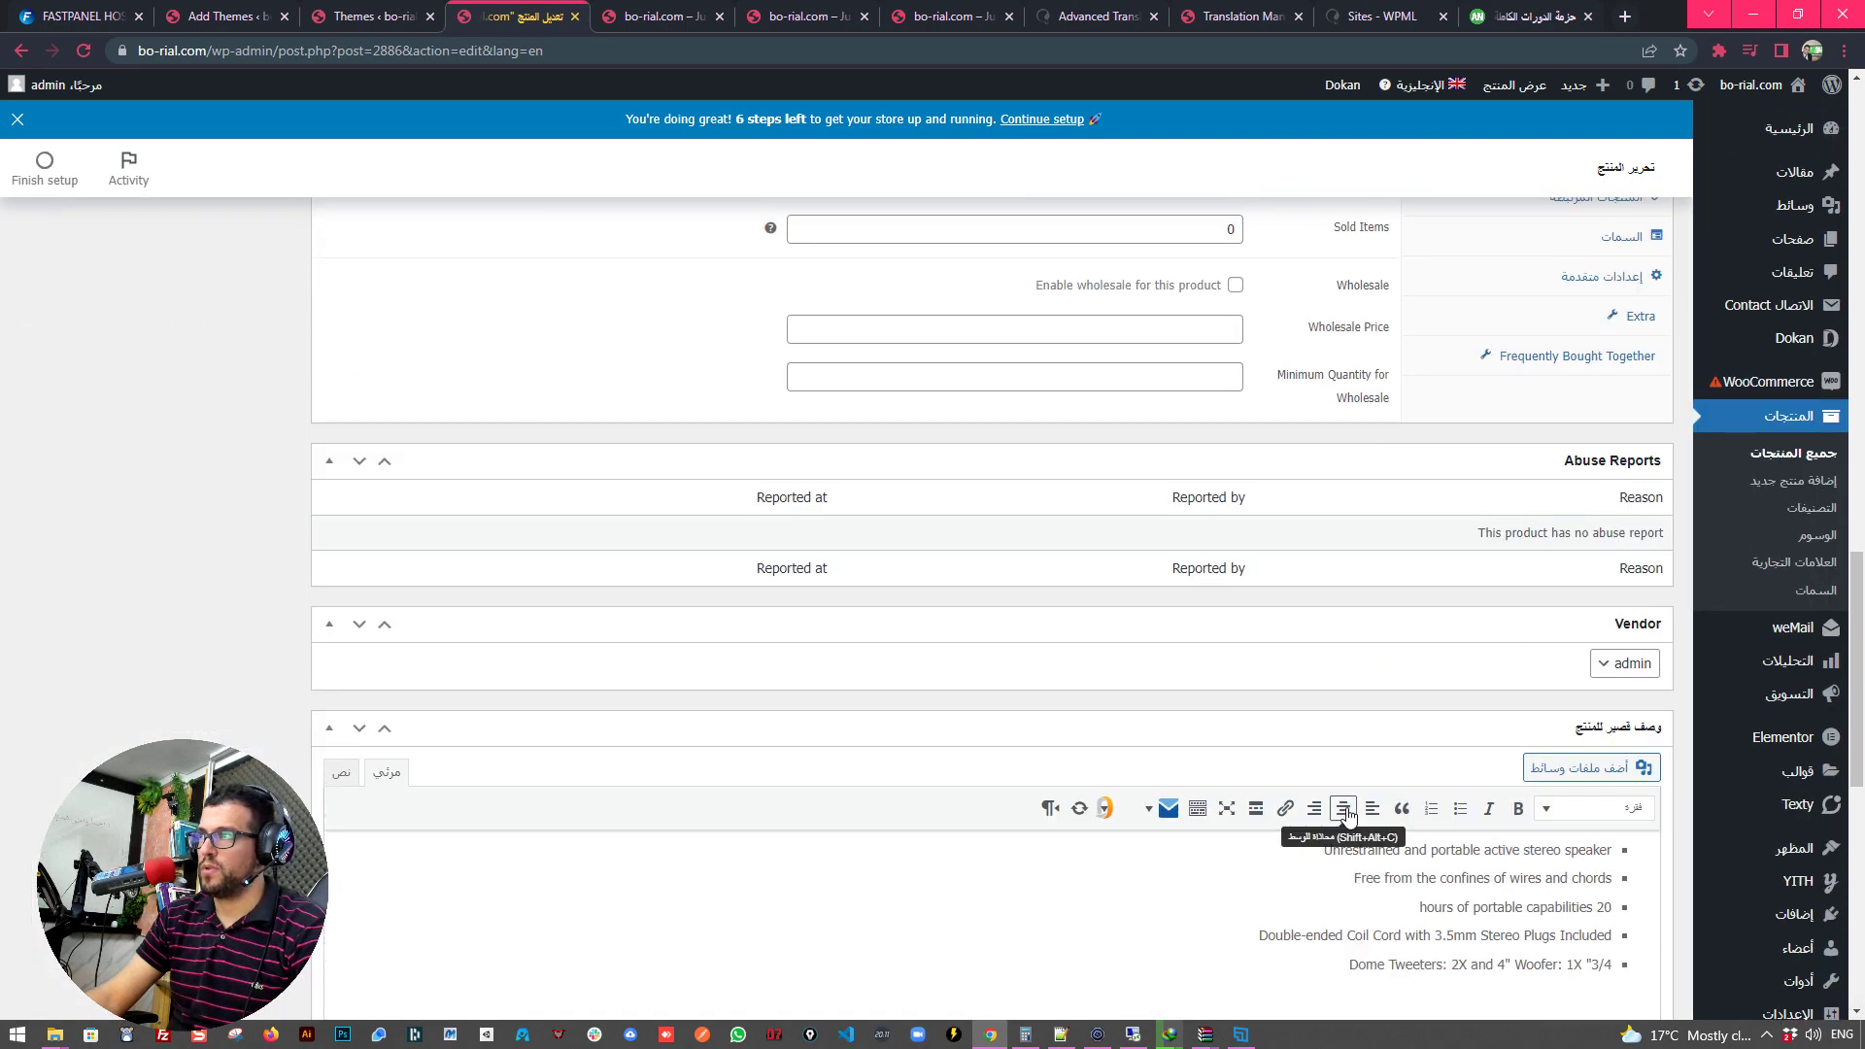
click(1793, 479)
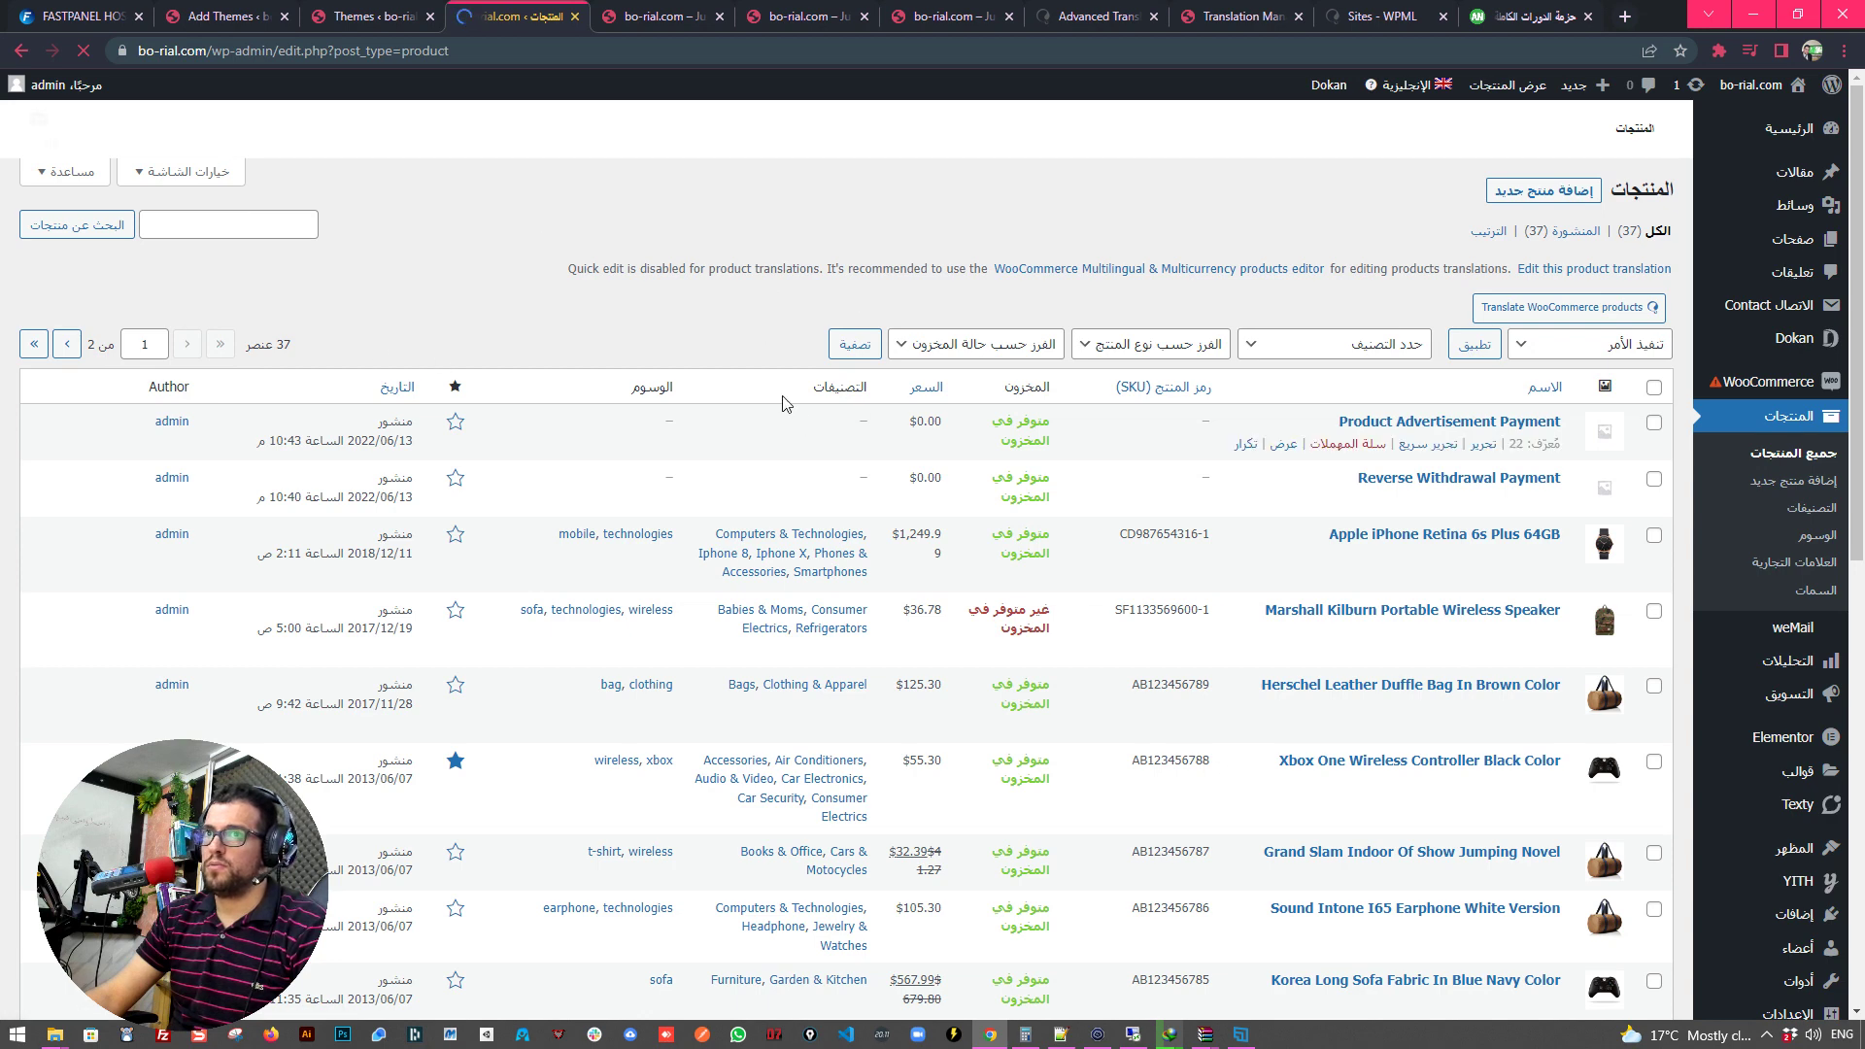
Go to the WooCommerce Multilingual product translation list and edit DJI Phantom 4 Quadcopter Camera.
scroll(1316, 621, down, 3)
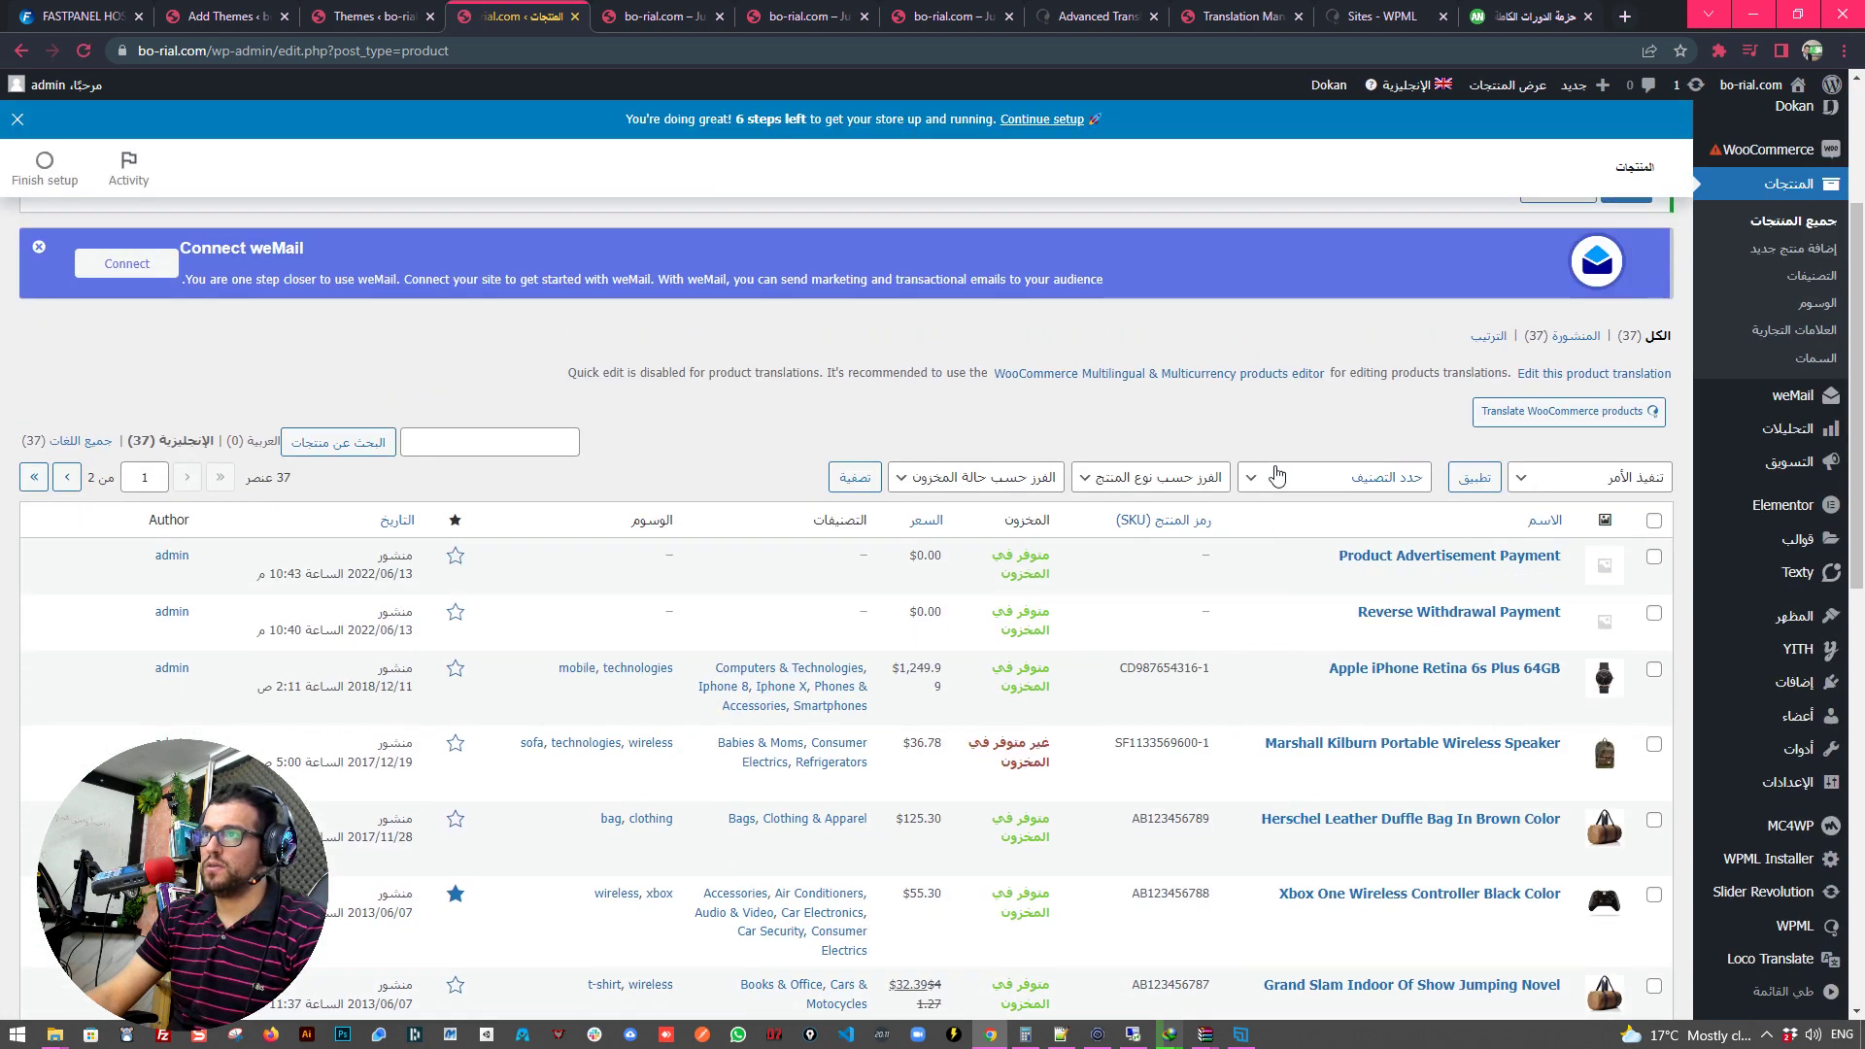
scroll(1603, 476, up, 2)
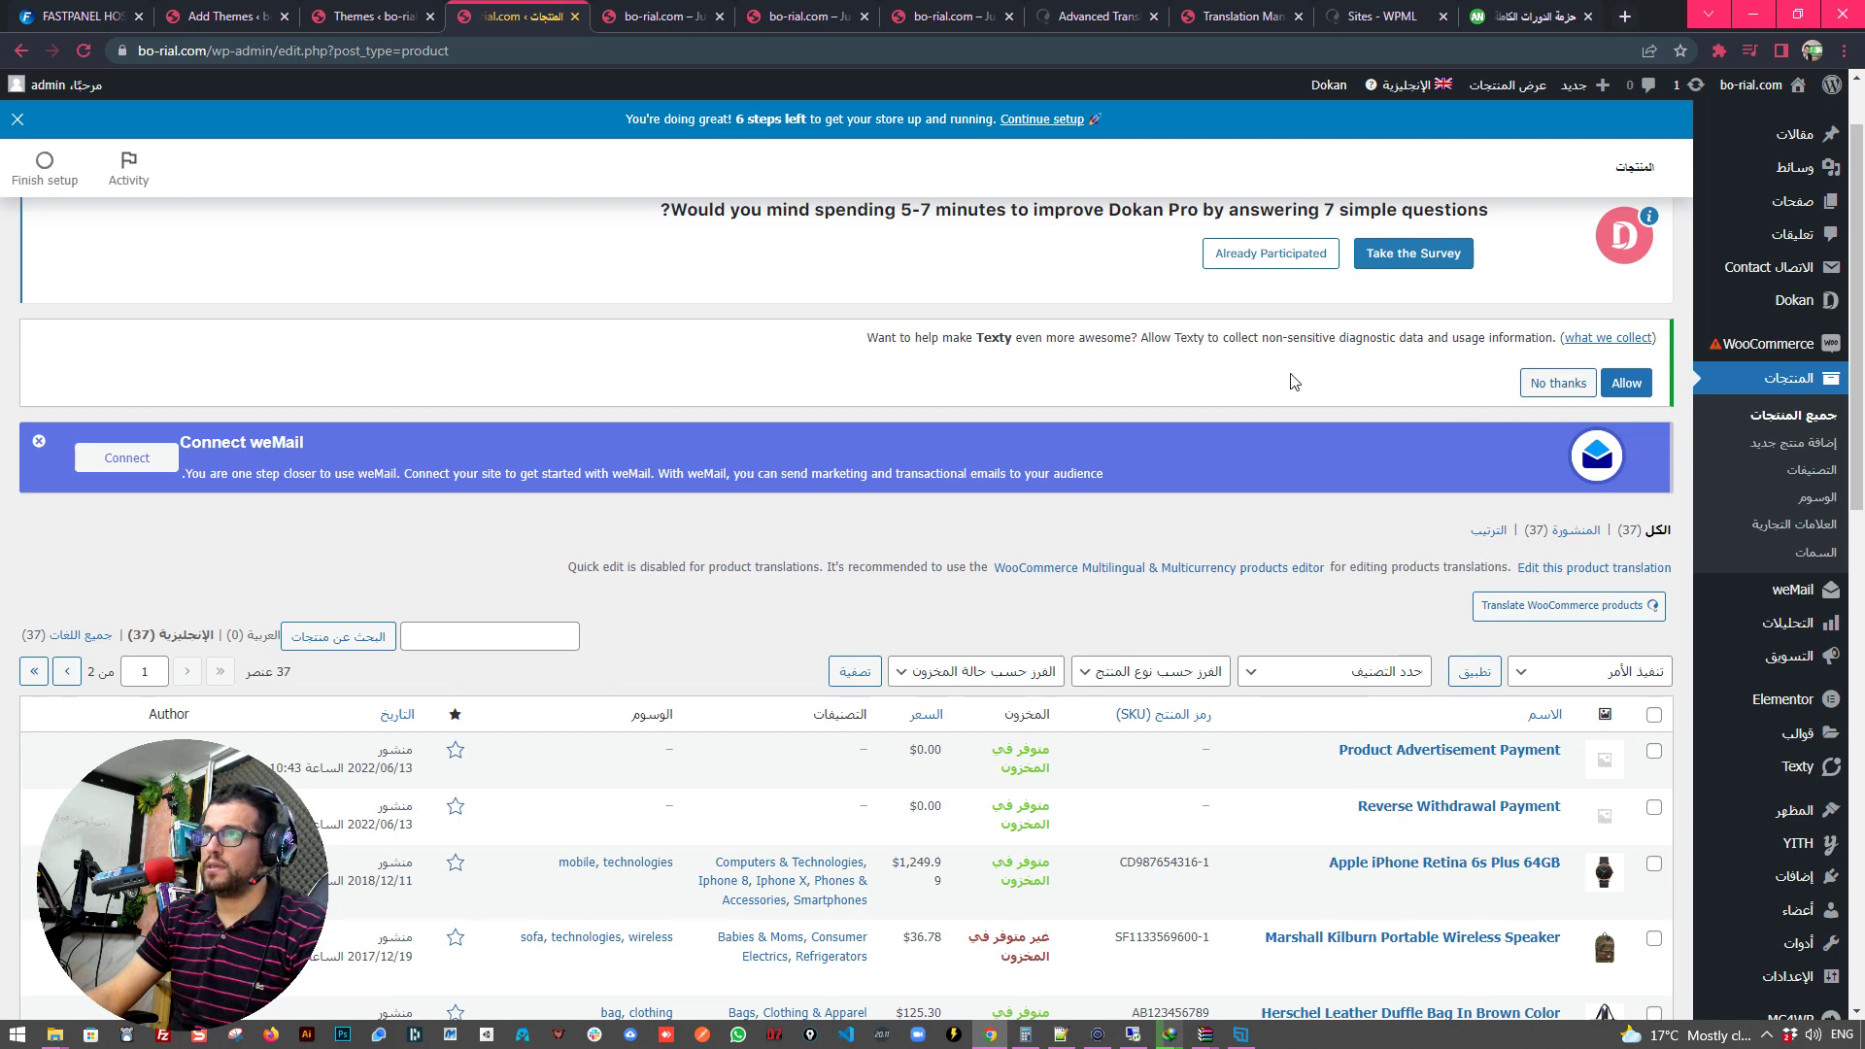
scroll(1294, 381, up, 1)
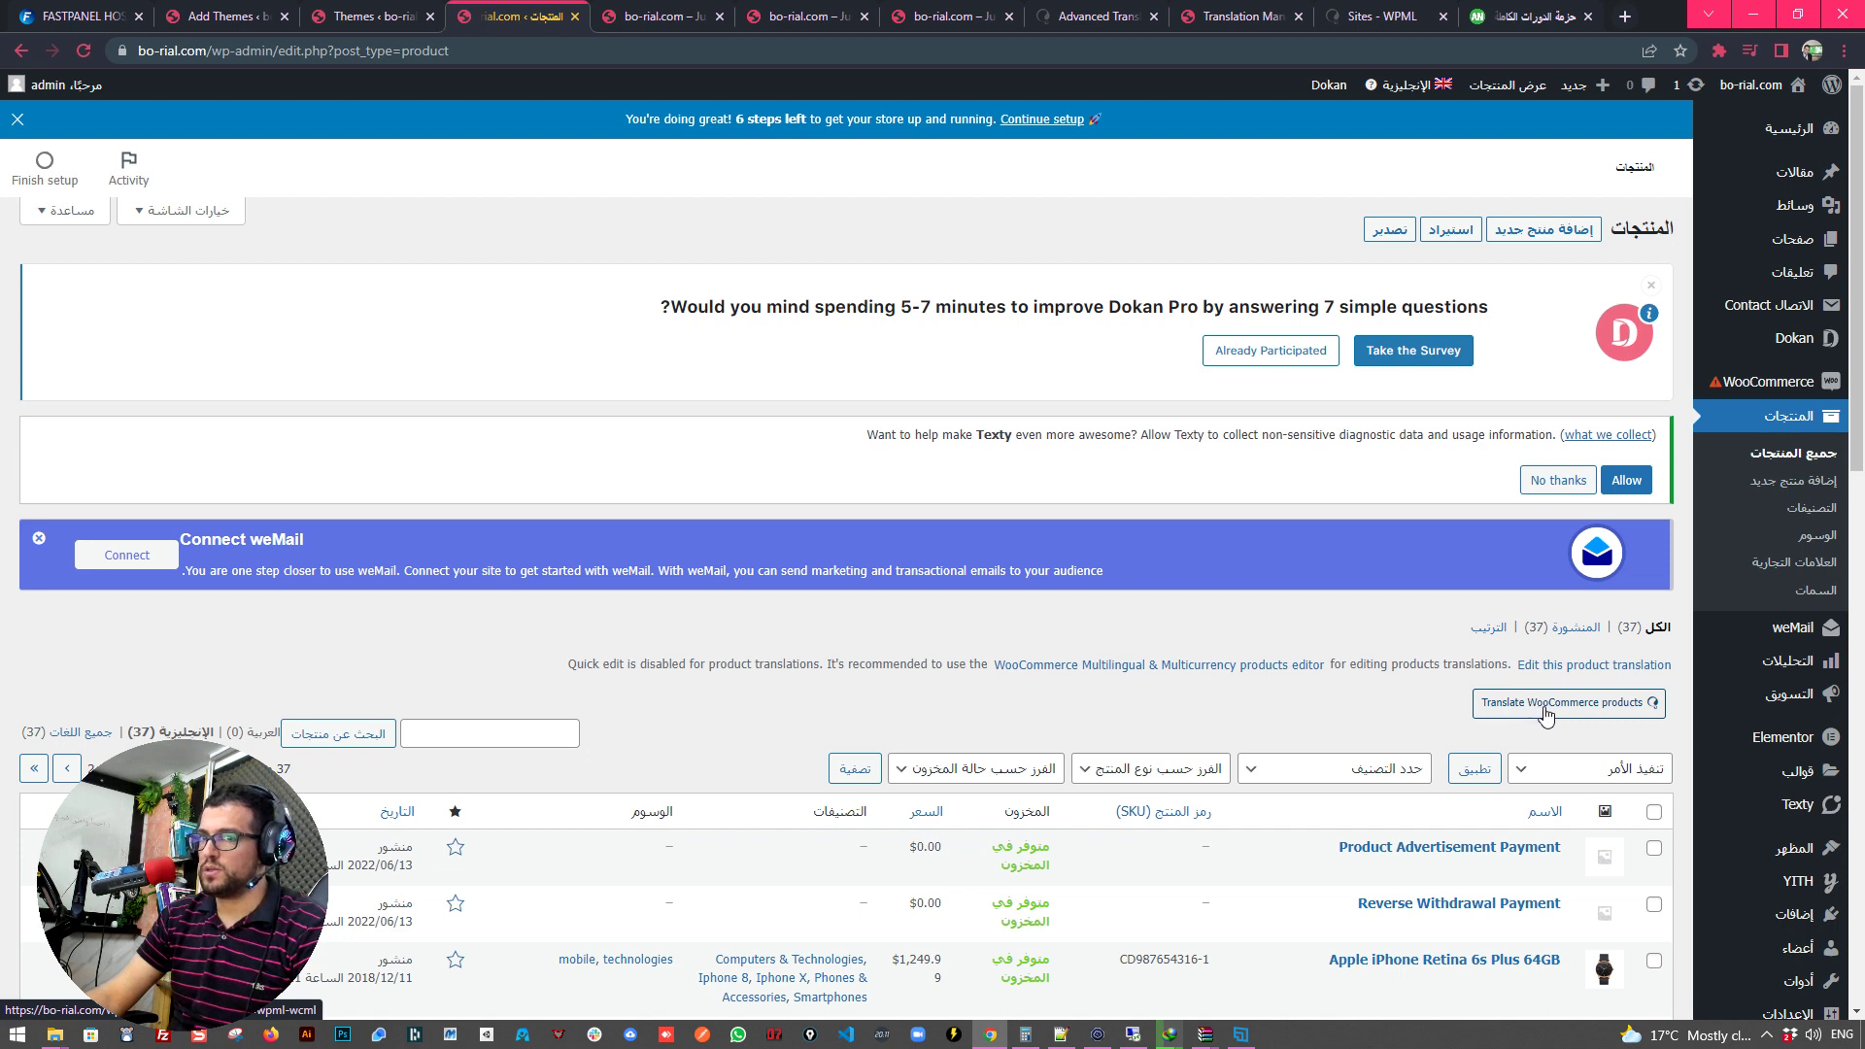
click(1547, 714)
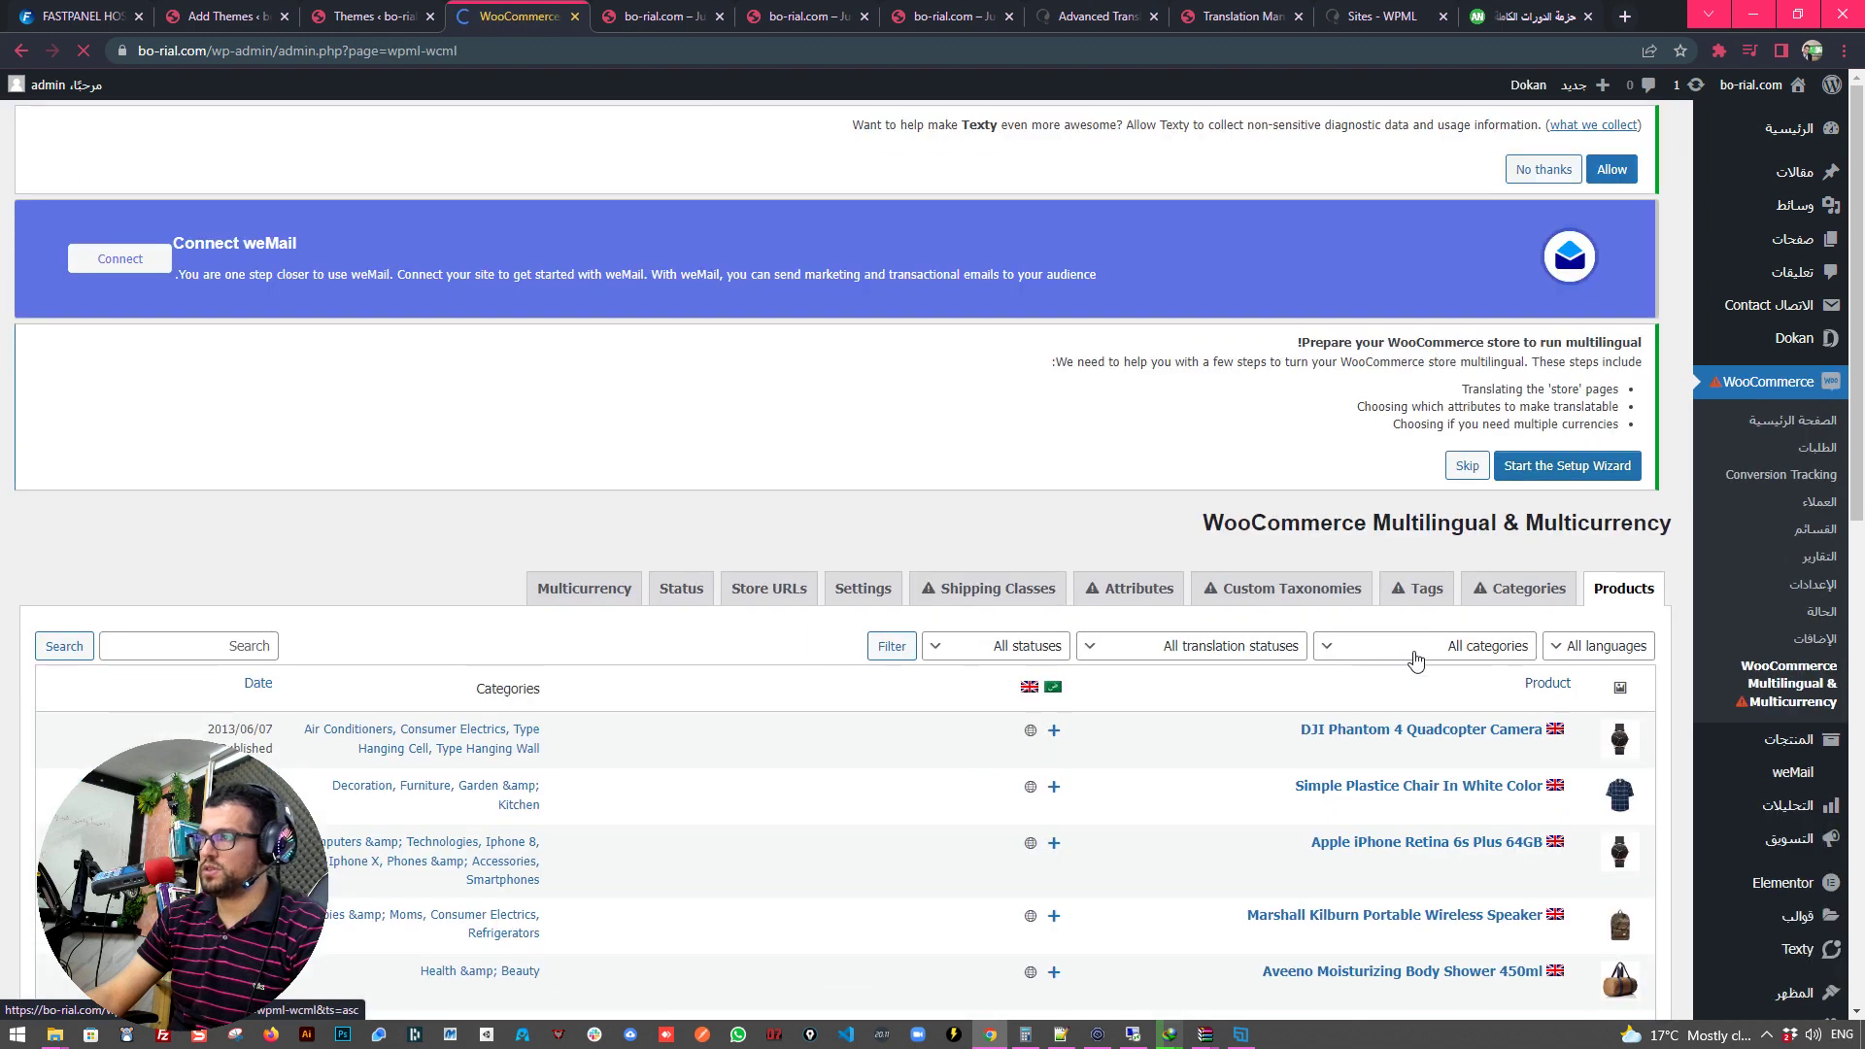
scroll(1185, 604, down, 1)
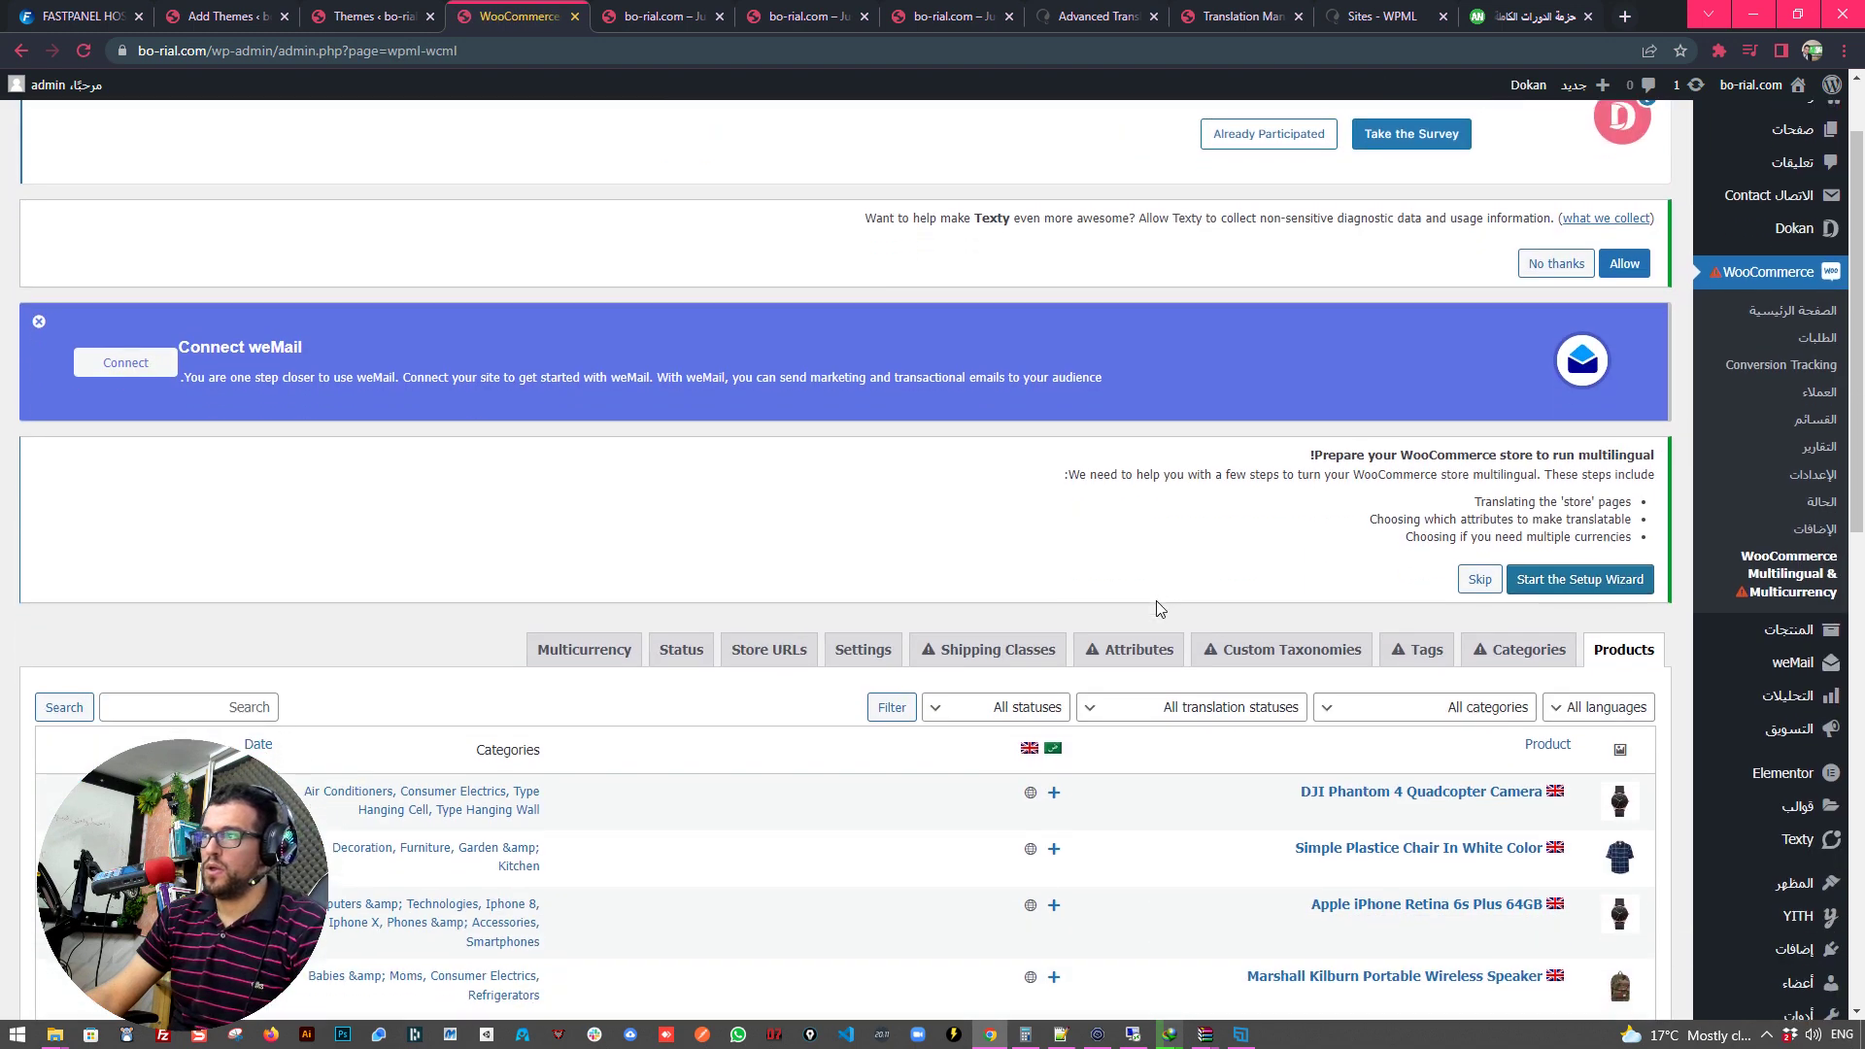
scroll(1156, 608, down, 3)
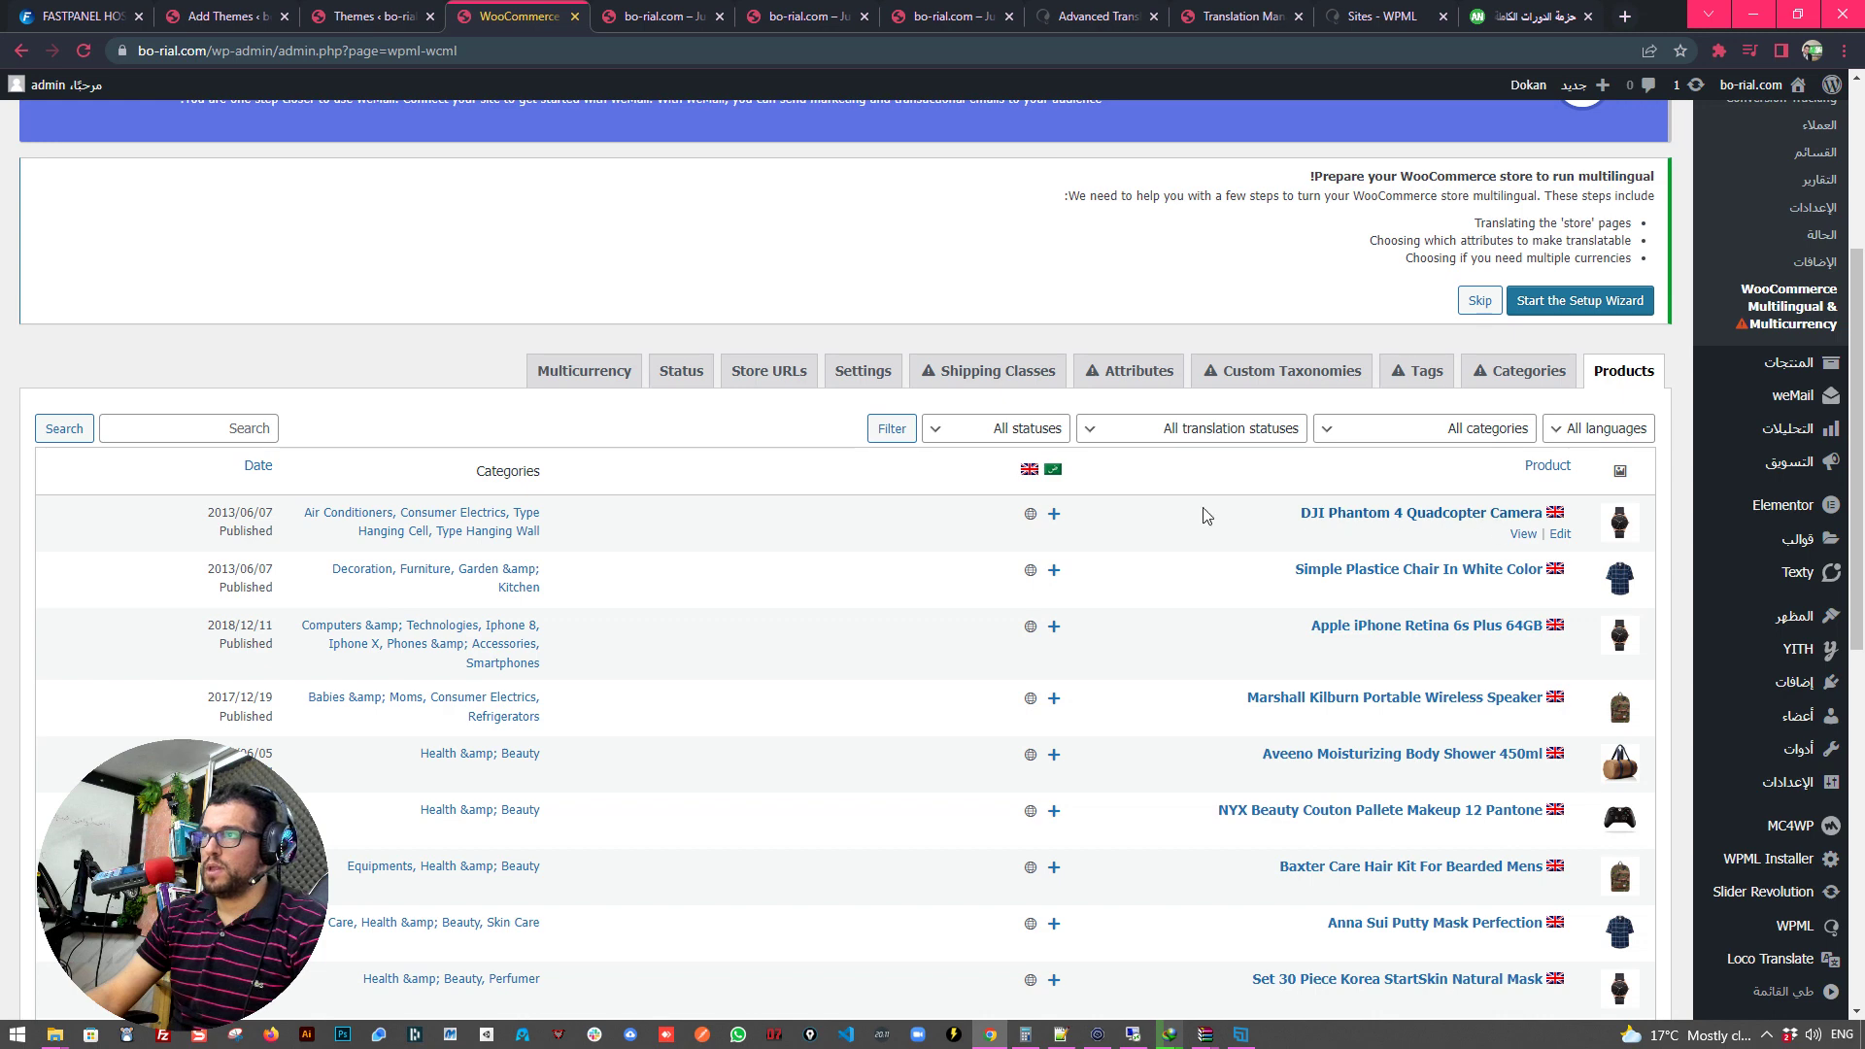
scroll(1059, 522, up, 1)
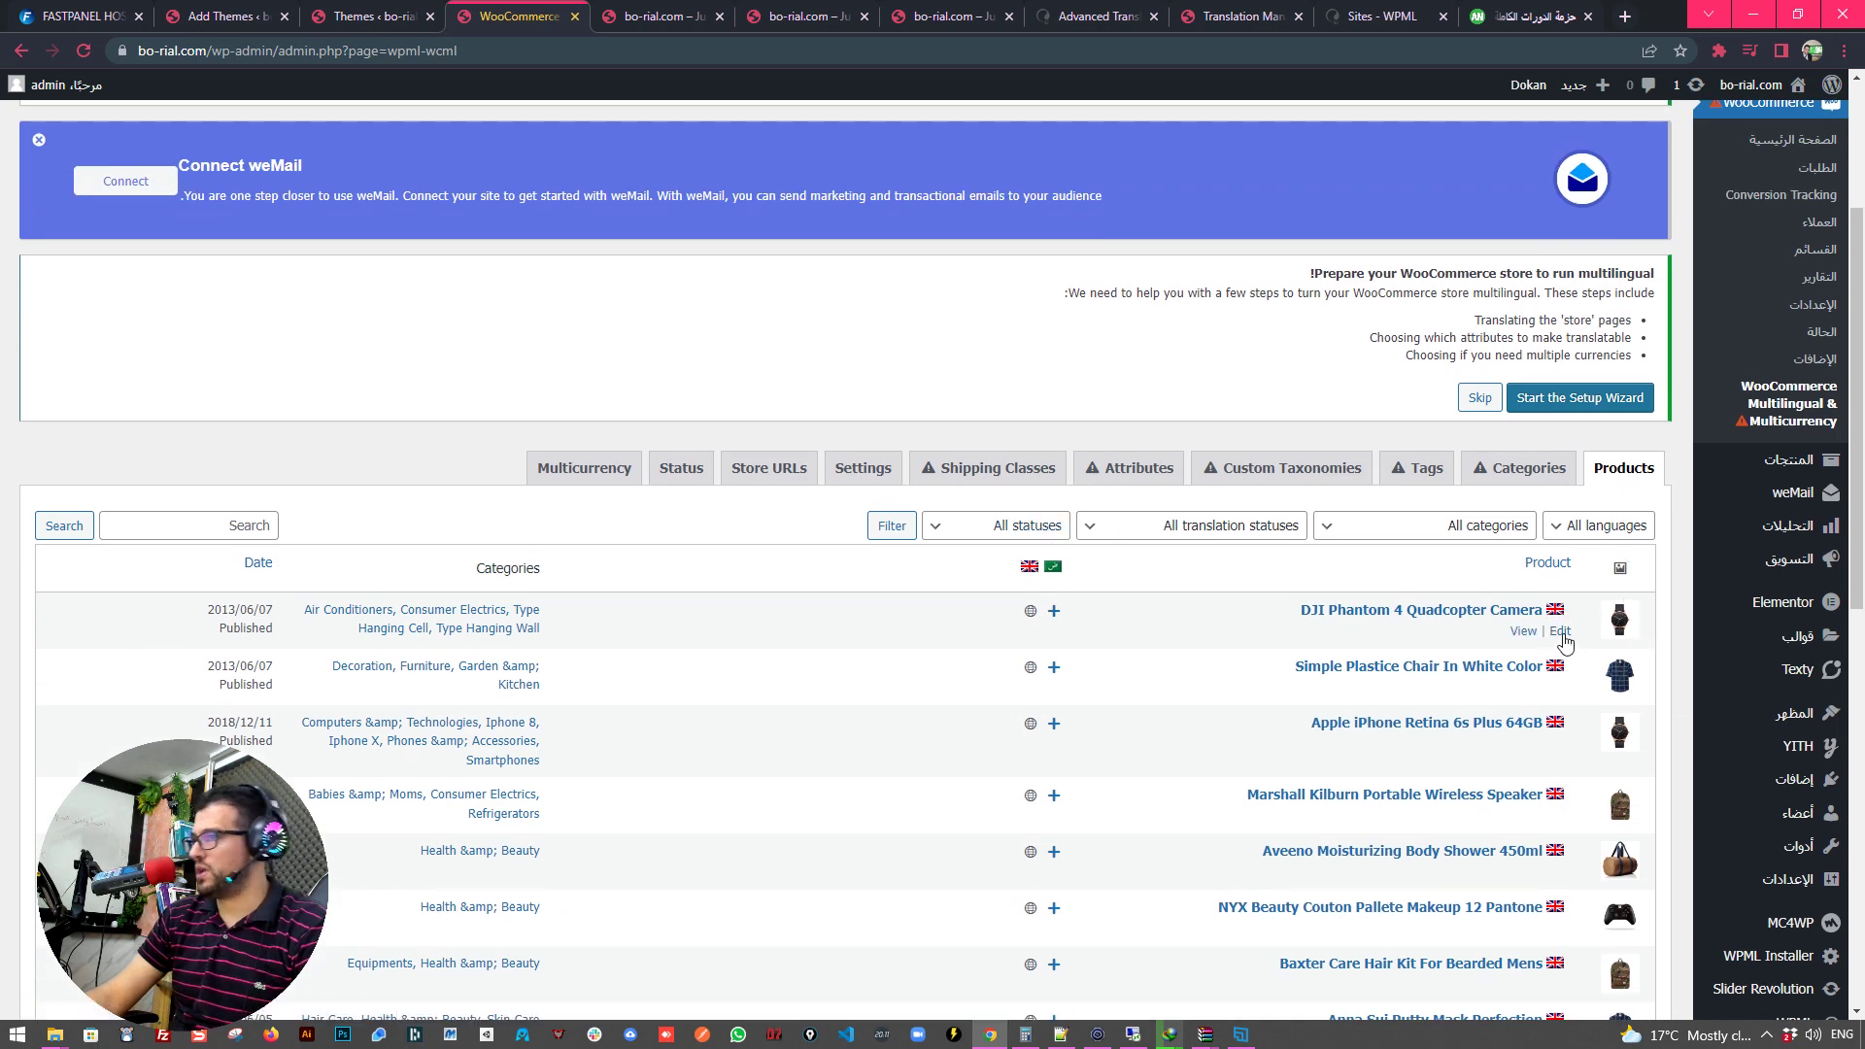
scroll(1564, 643, down, 4)
scroll(1564, 643, up, 2)
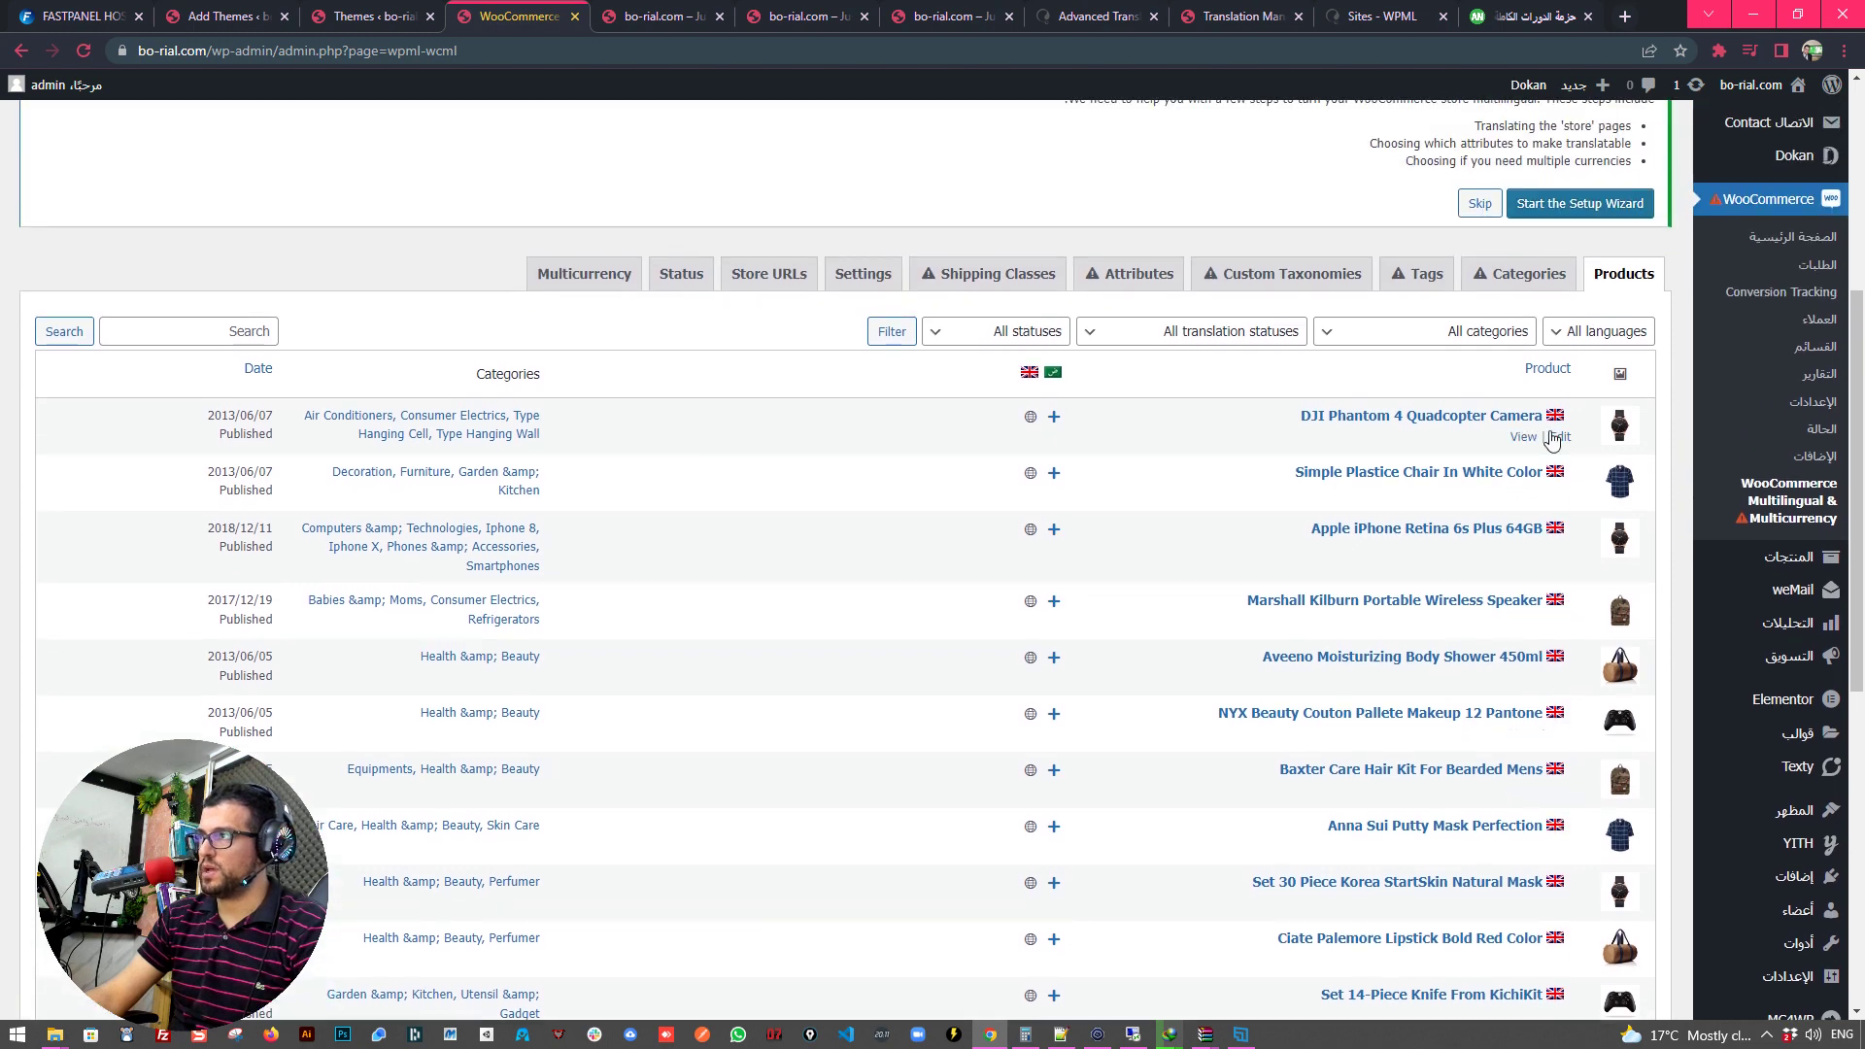
click(1557, 439)
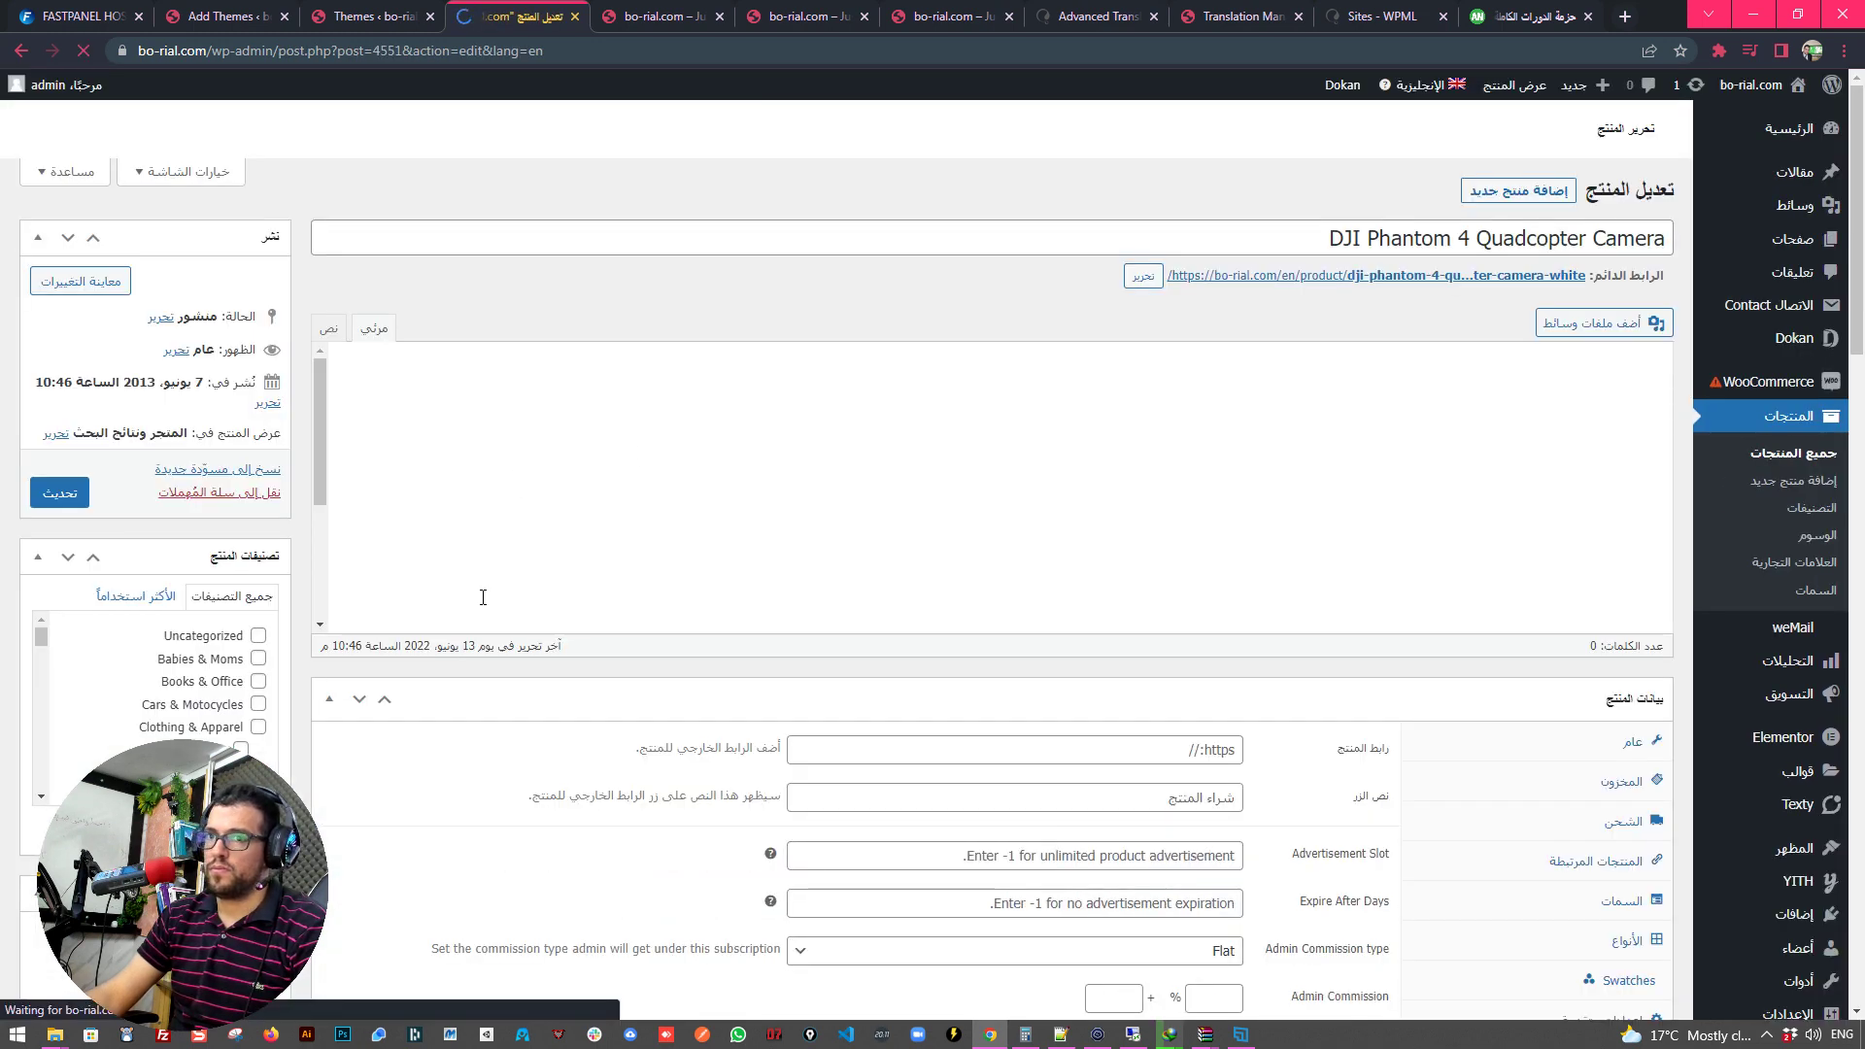
scroll(483, 597, down, 1)
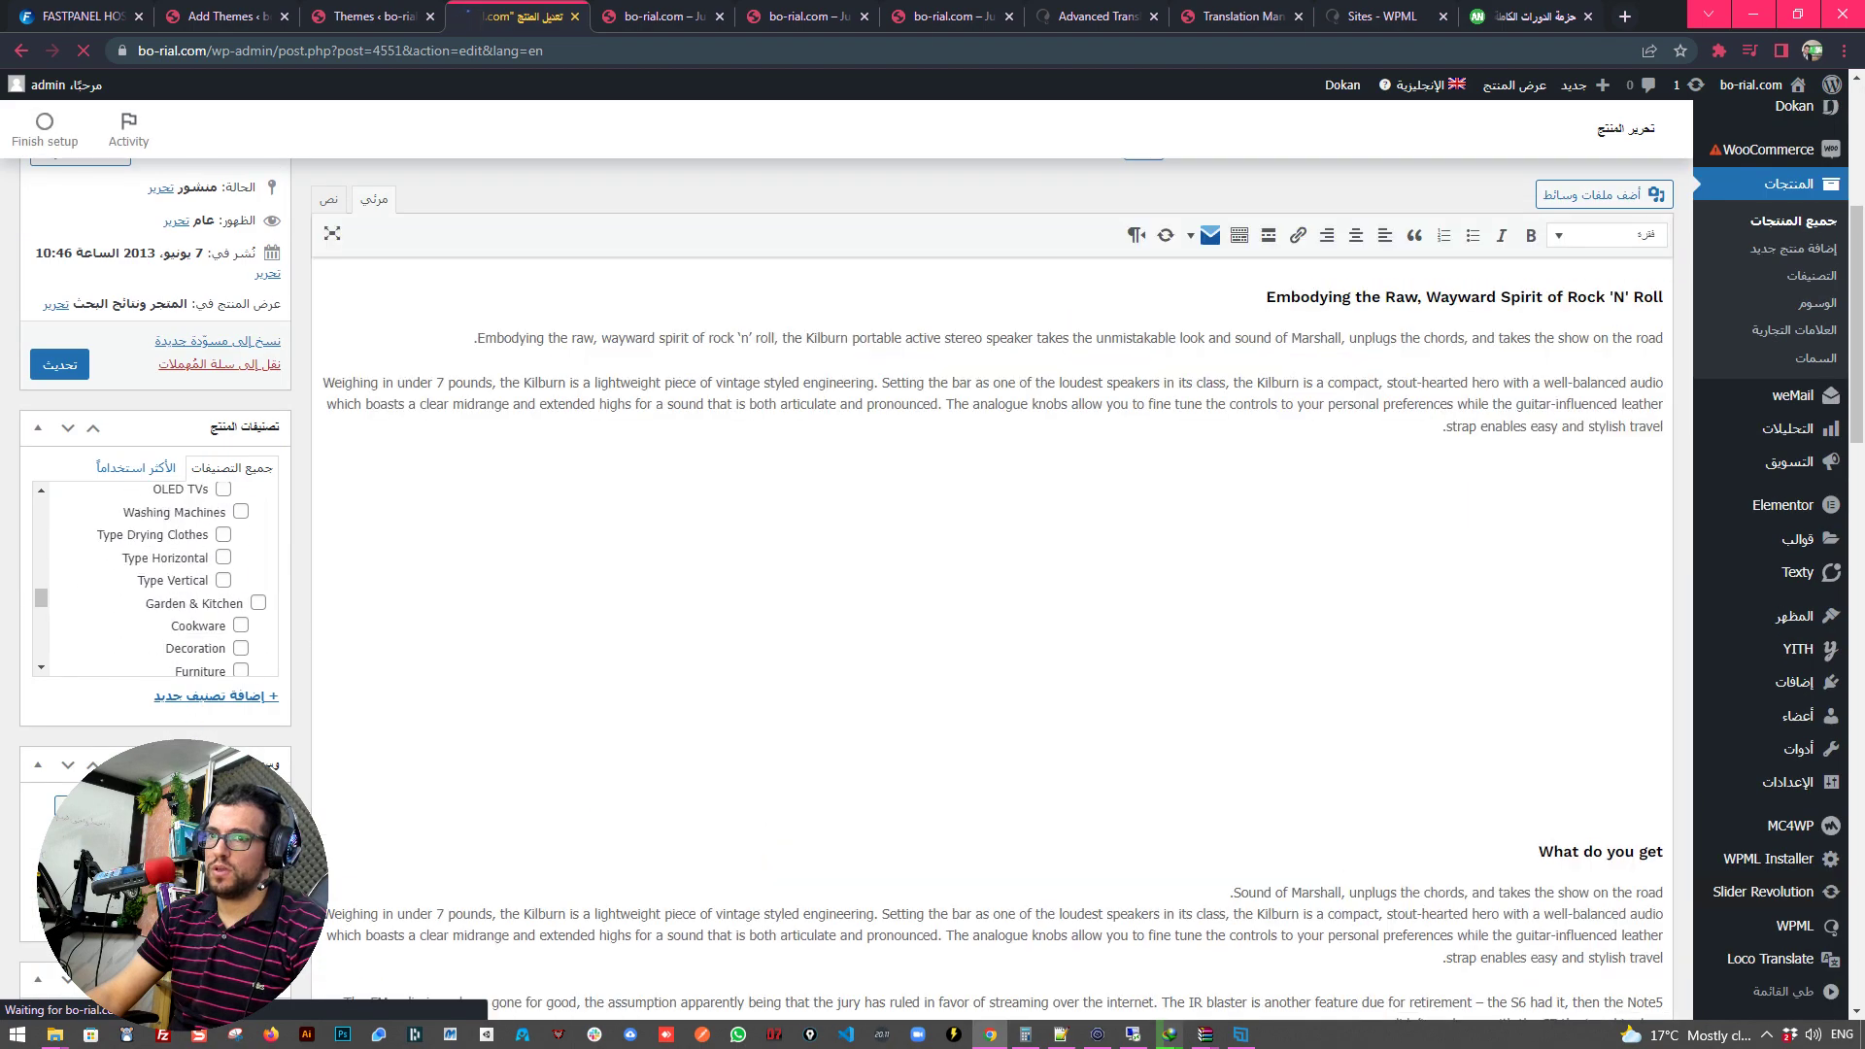
scroll(991, 583, down, 15)
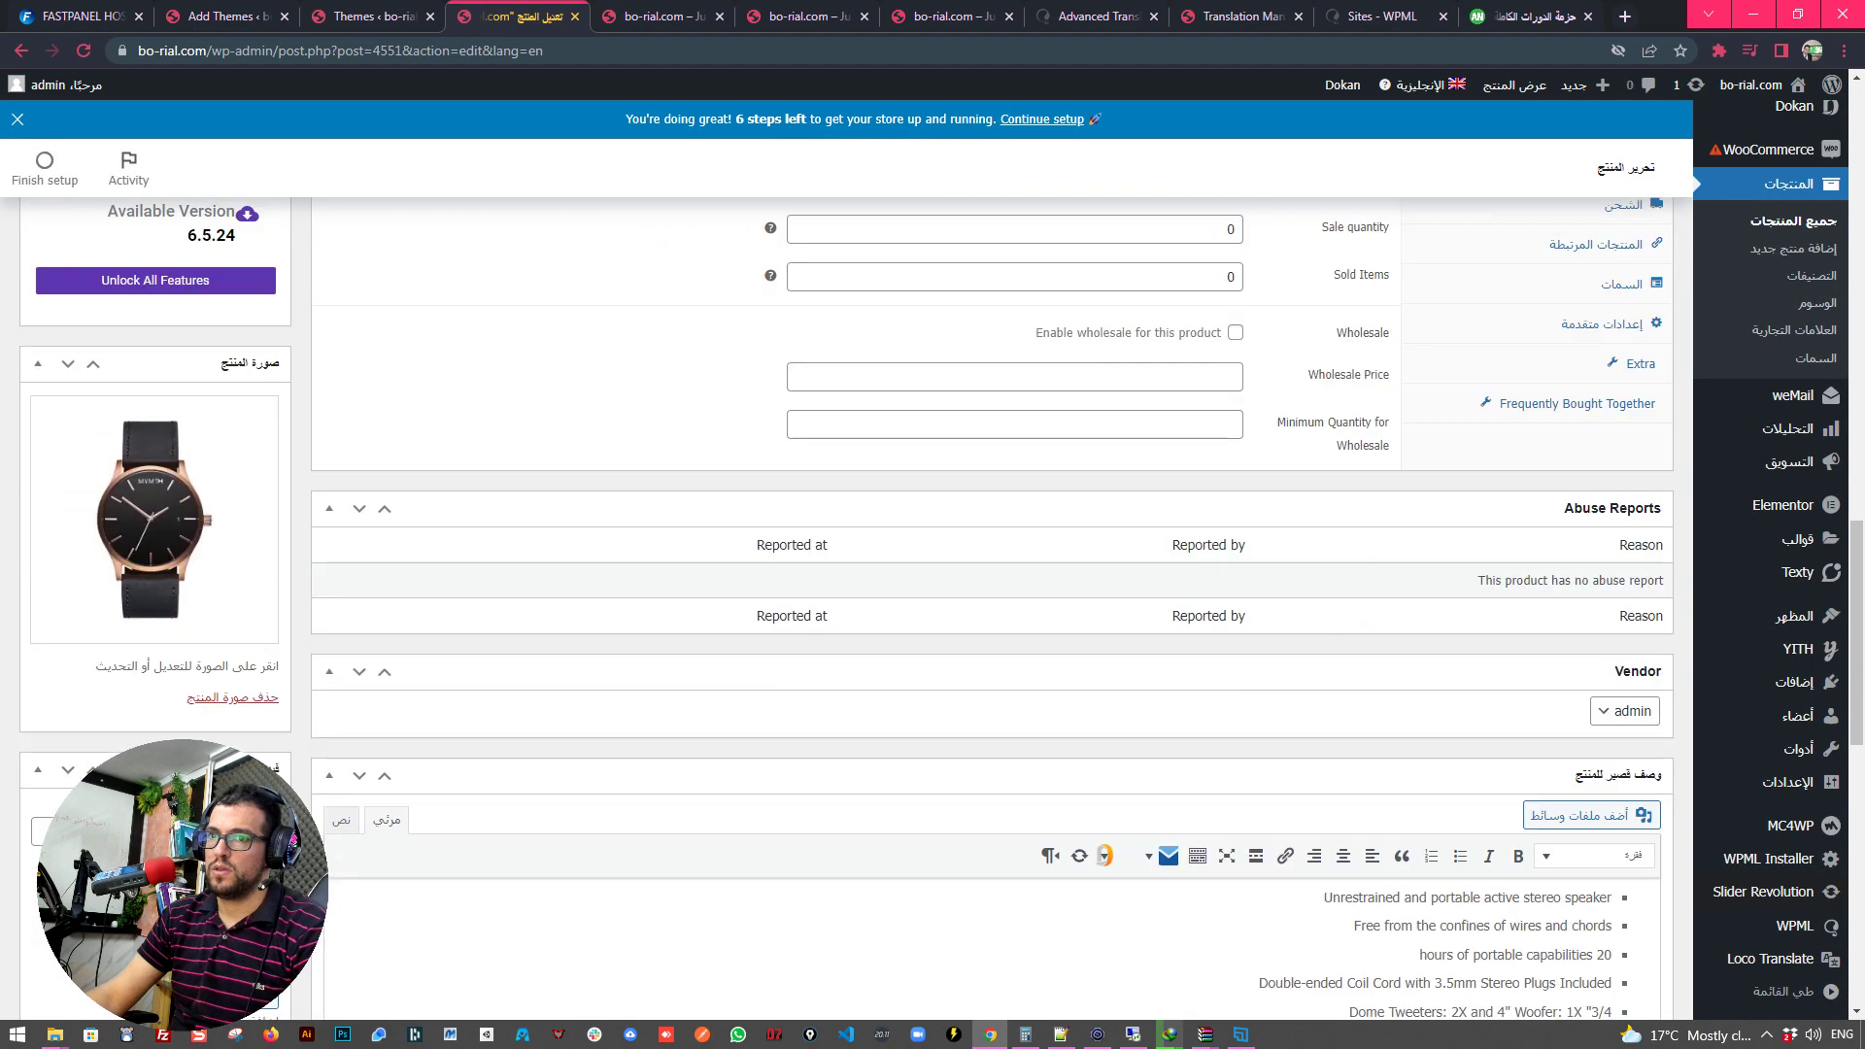
scroll(991, 583, down, 9)
scroll(991, 583, up, 11)
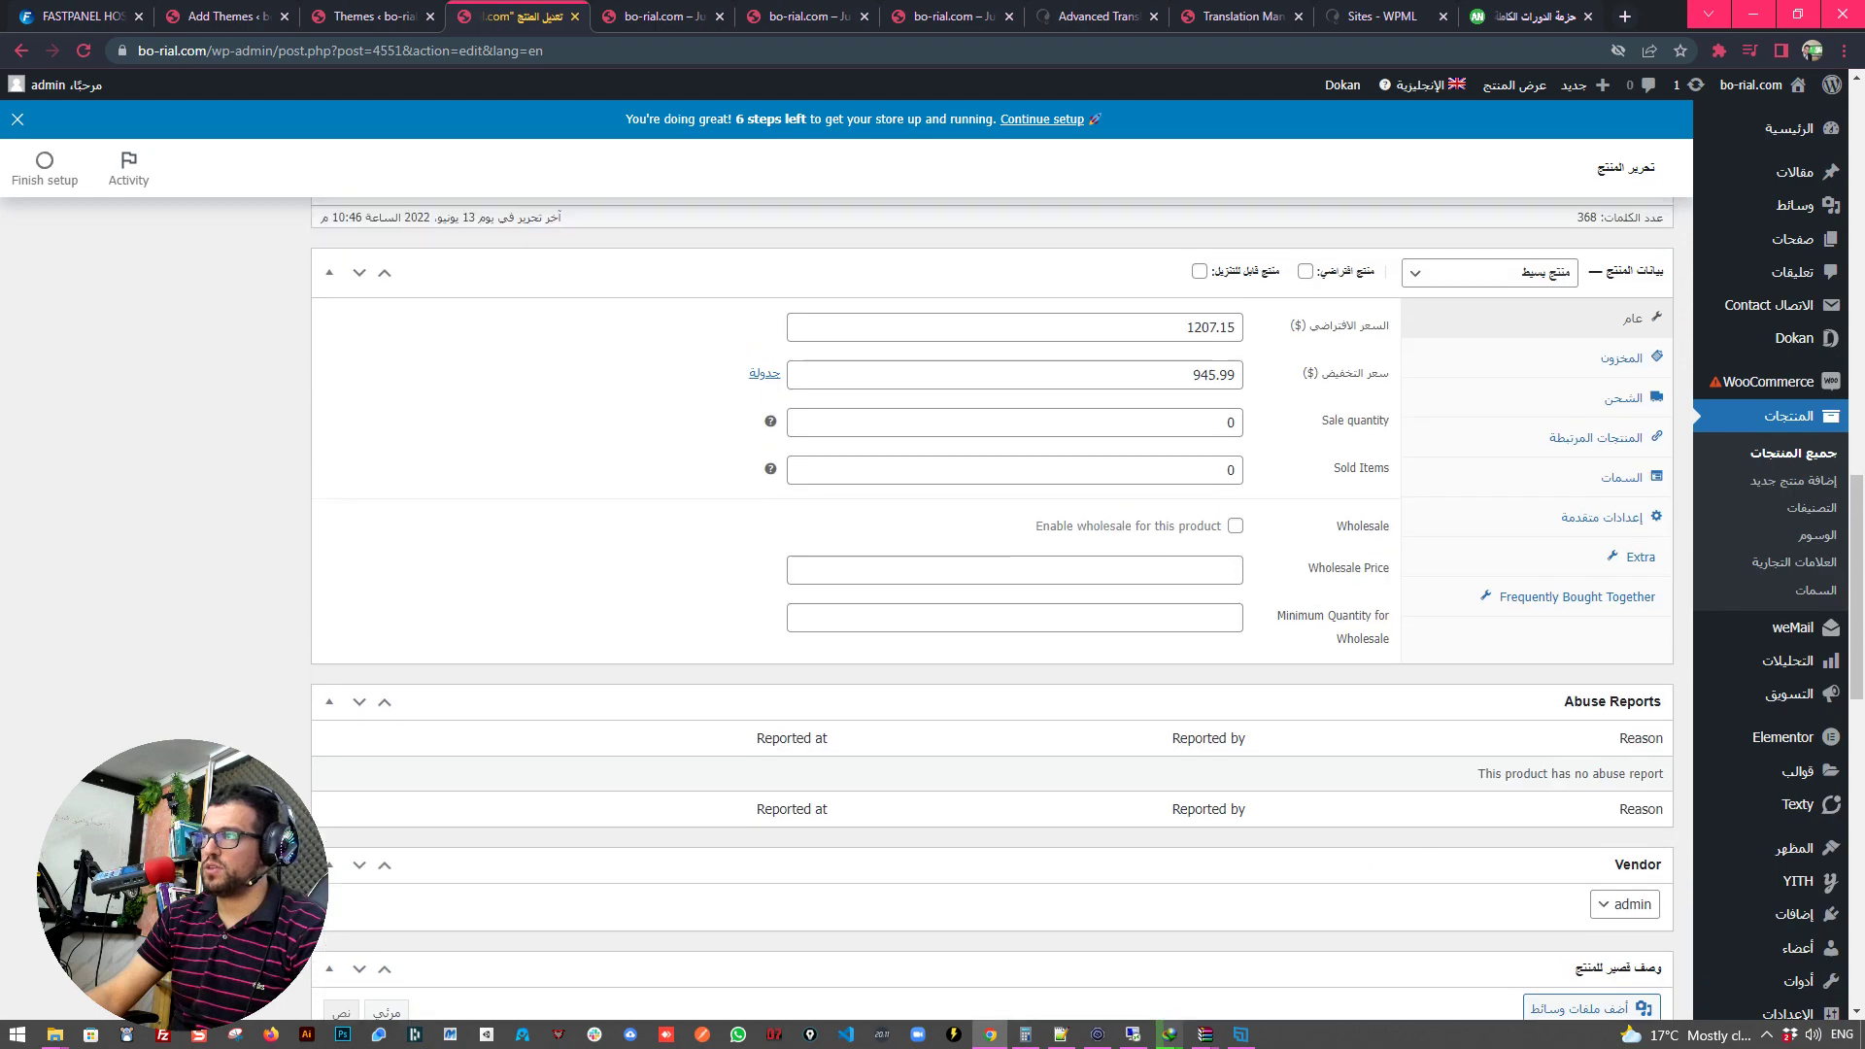
scroll(588, 777, up, 15)
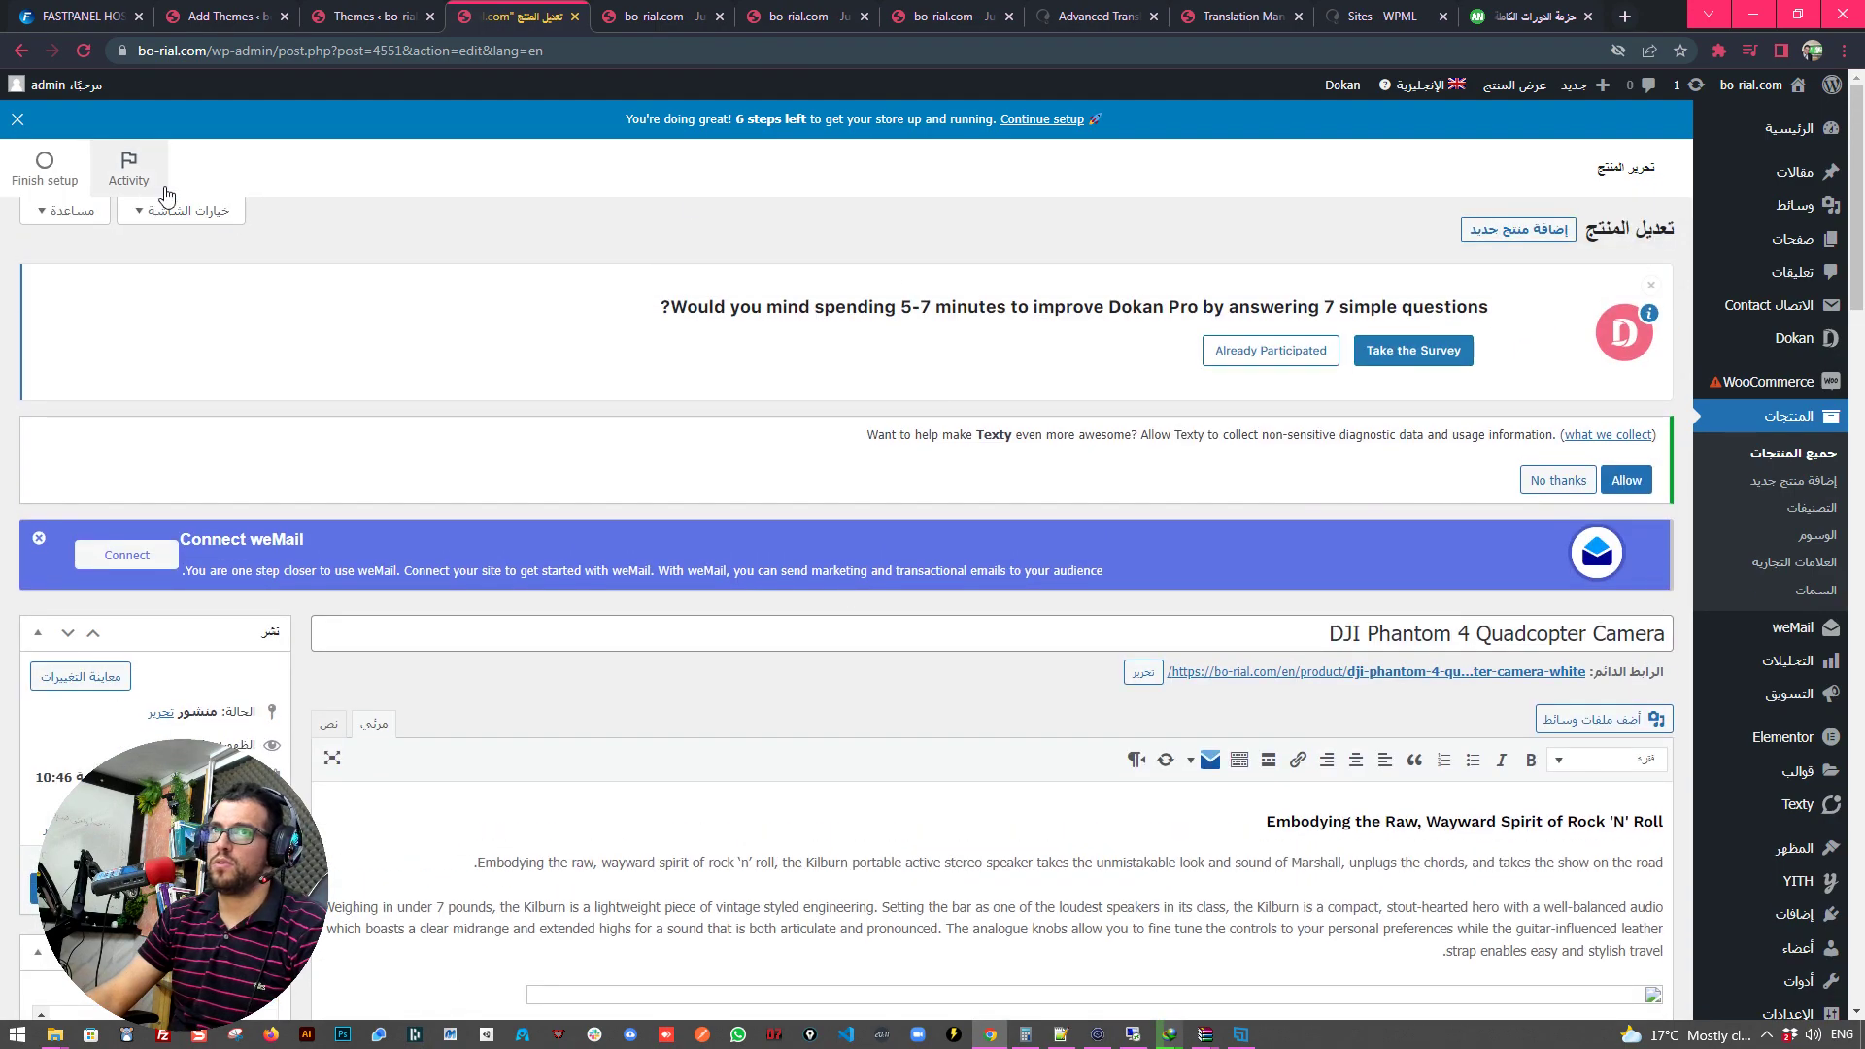
click(151, 211)
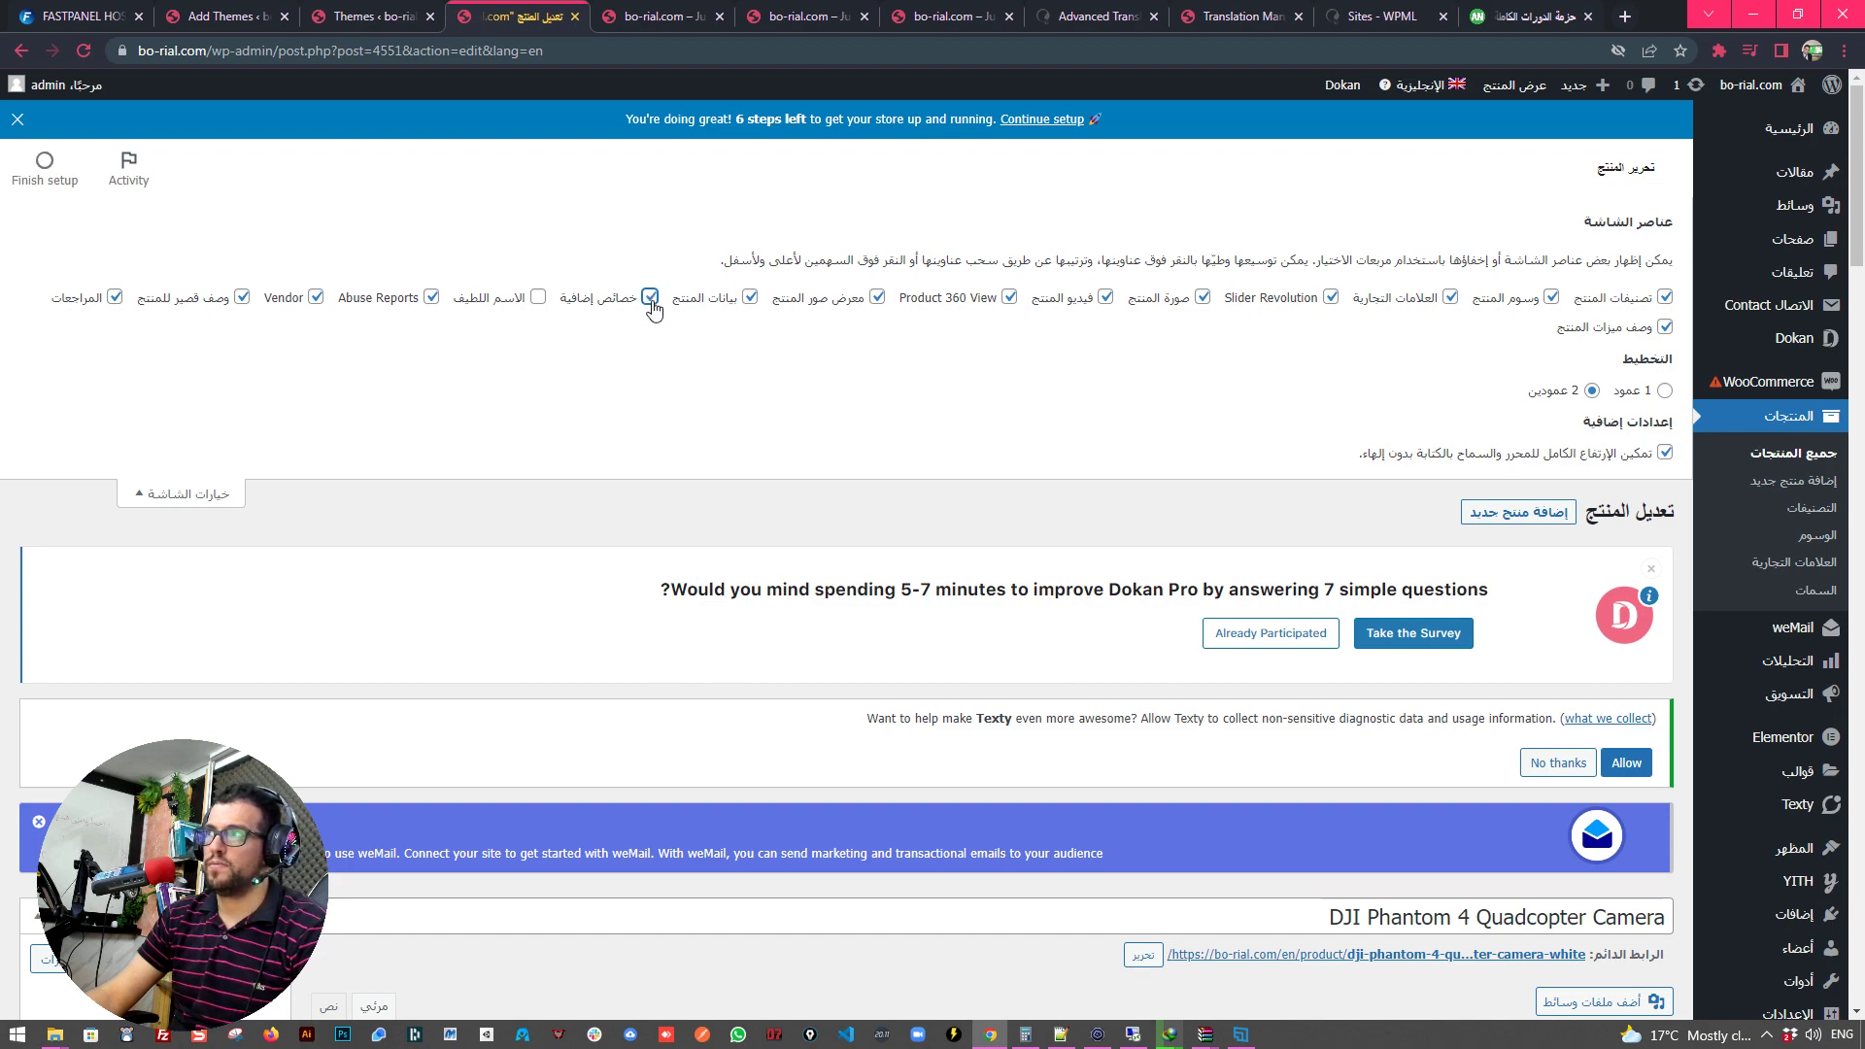
scroll(749, 445, down, 15)
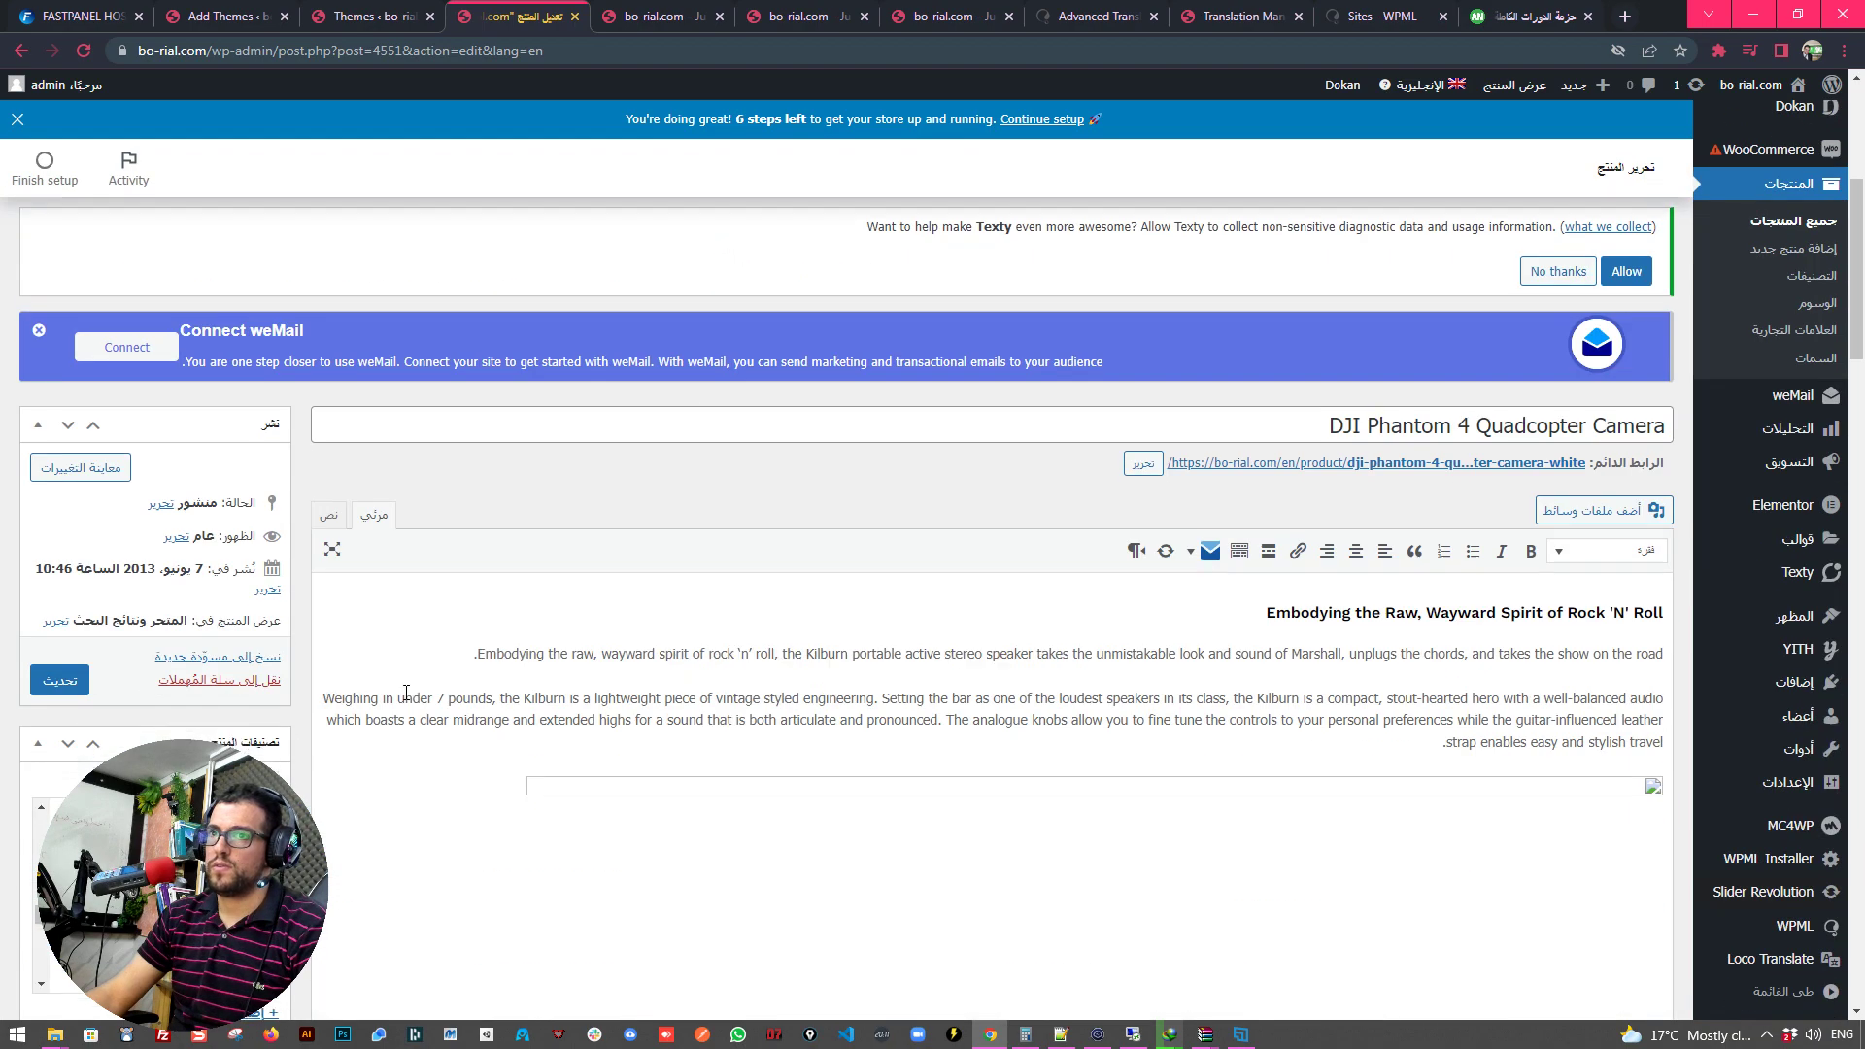
scroll(378, 706, down, 9)
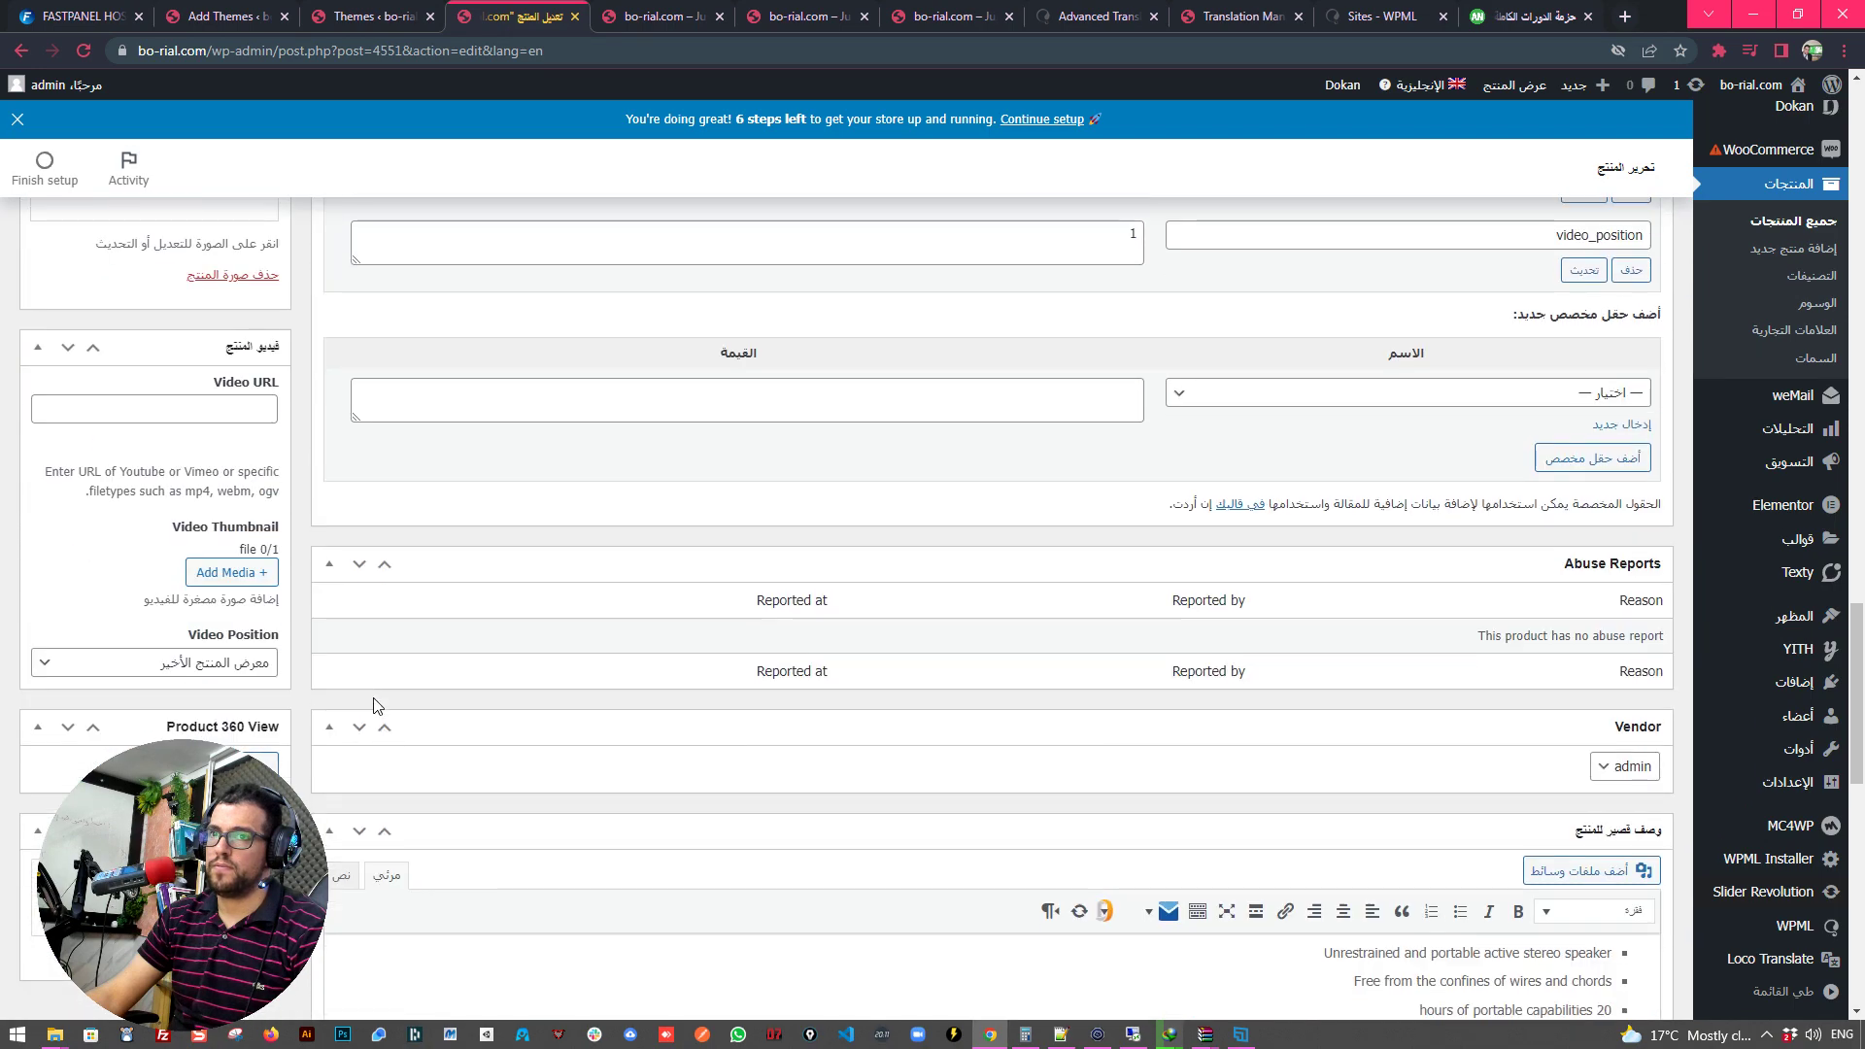
scroll(990, 563, up, 2)
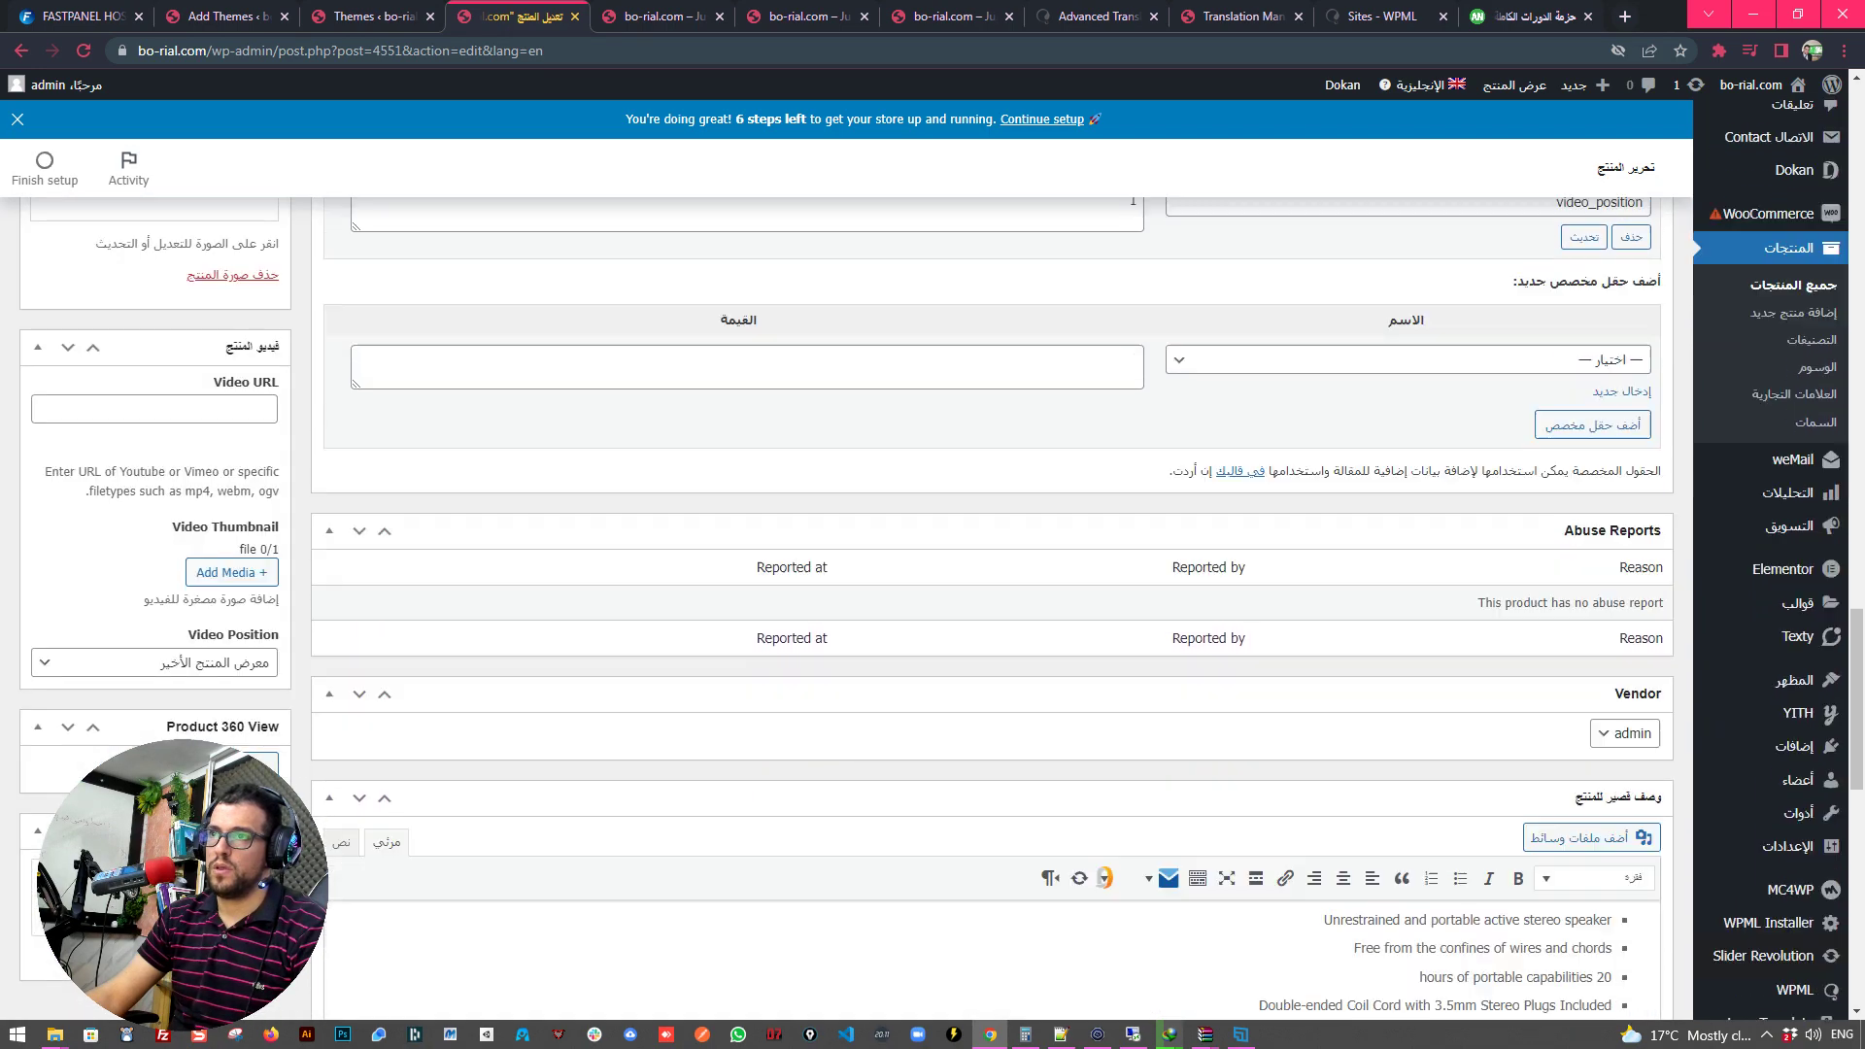
scroll(991, 564, down, 5)
right_click(242, 395)
middle_click(968, 790)
scroll(1001, 801, down, 8)
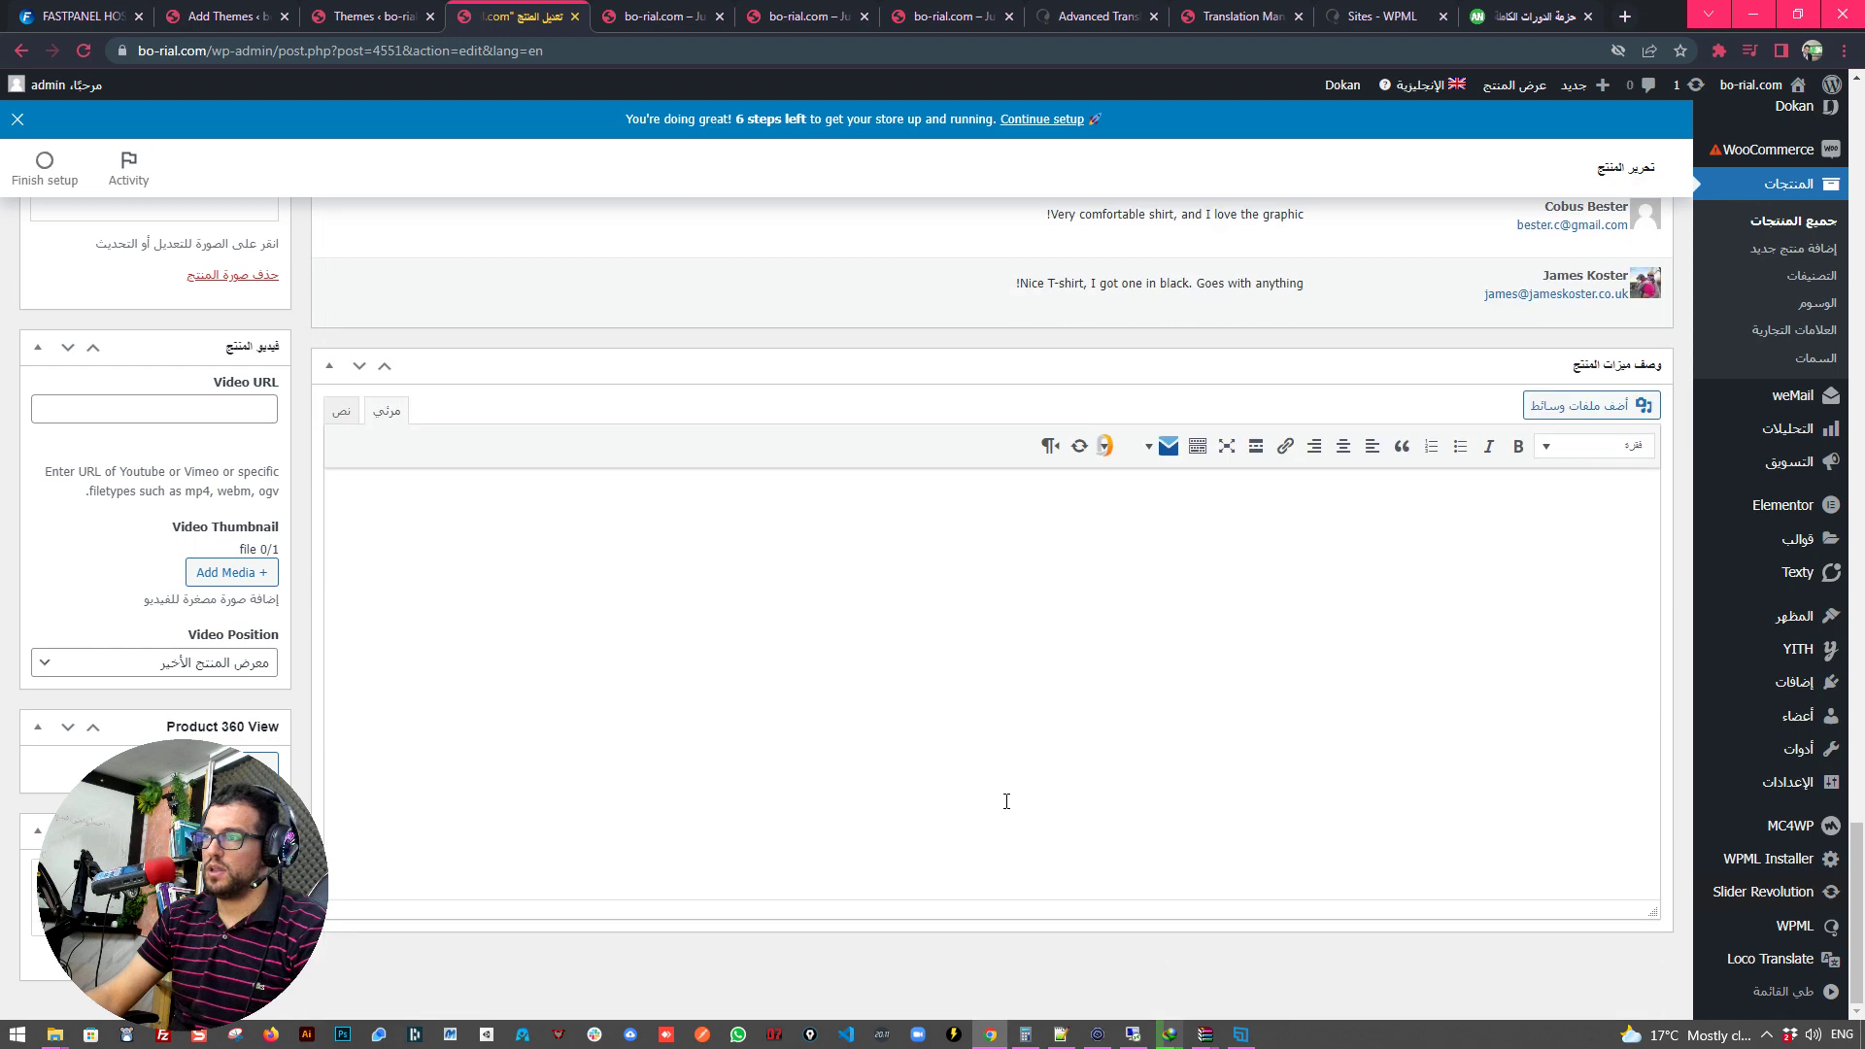
scroll(1003, 802, up, 17)
scroll(1003, 802, up, 5)
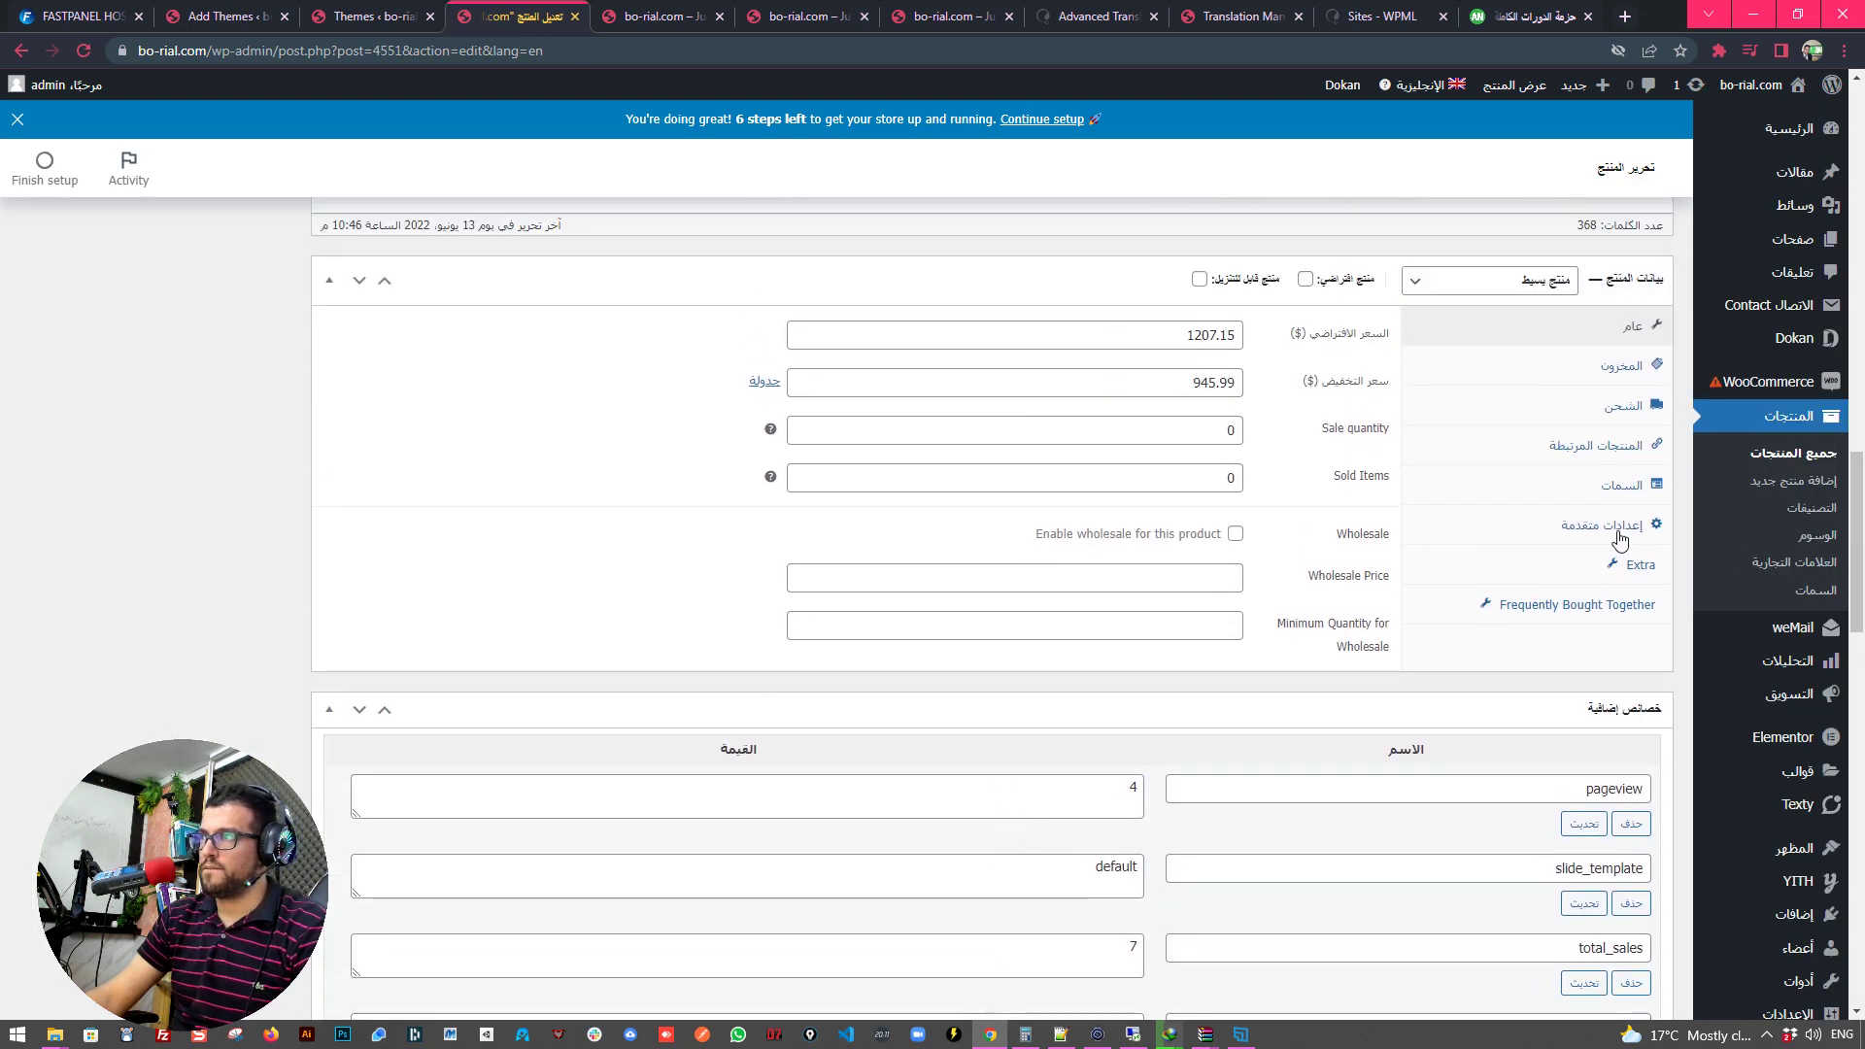
scroll(1618, 539, up, 12)
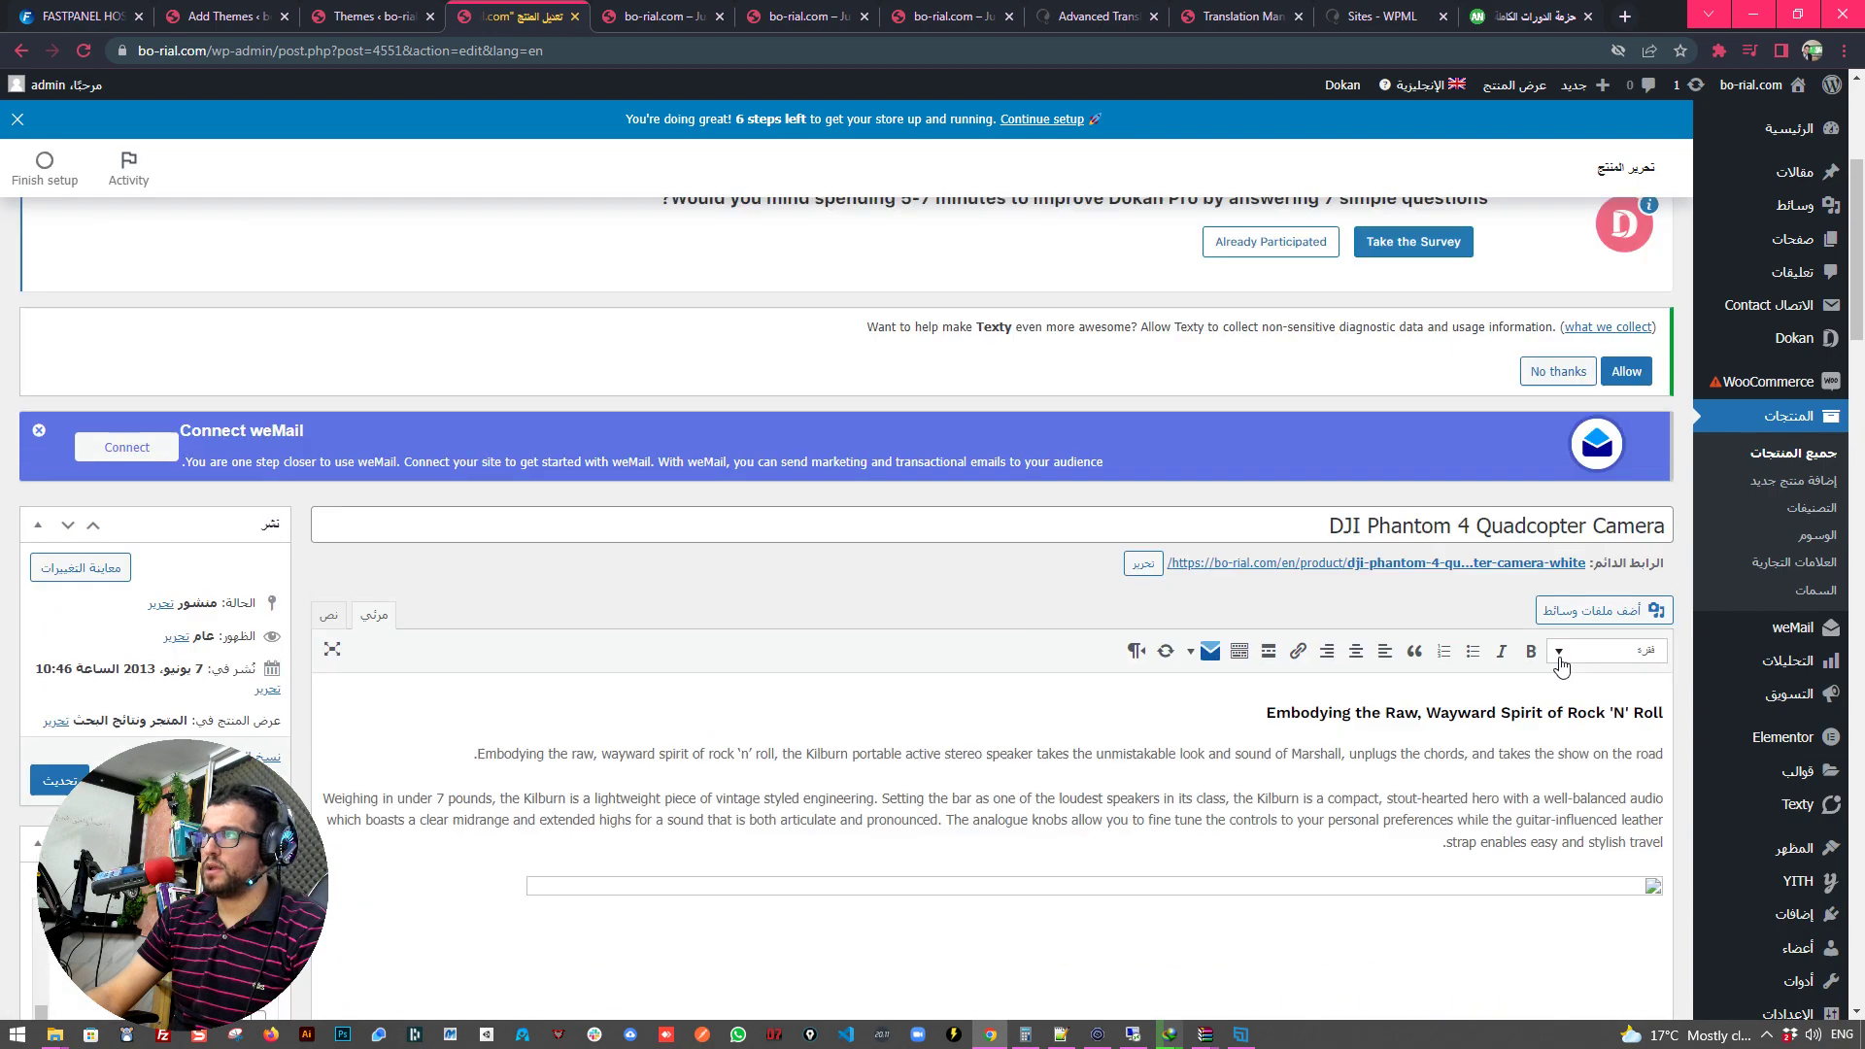
scroll(1562, 663, up, 3)
click(182, 406)
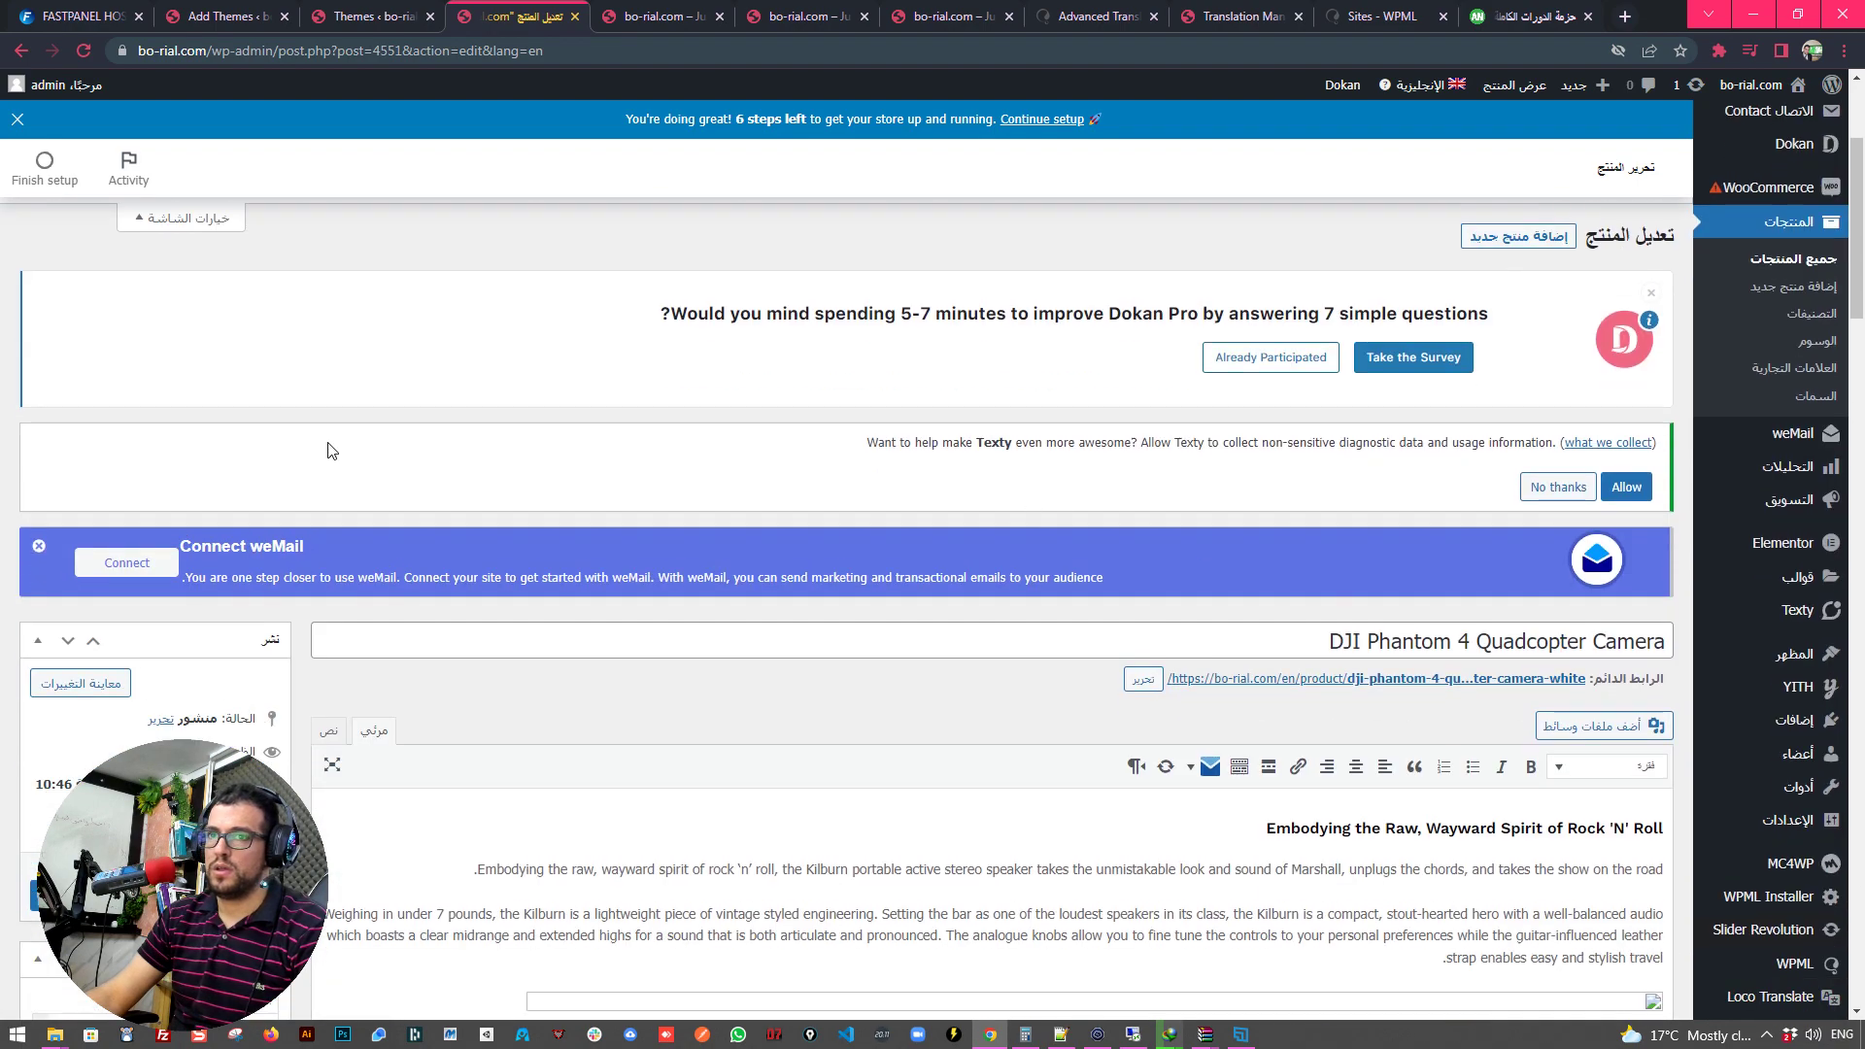
click(21, 51)
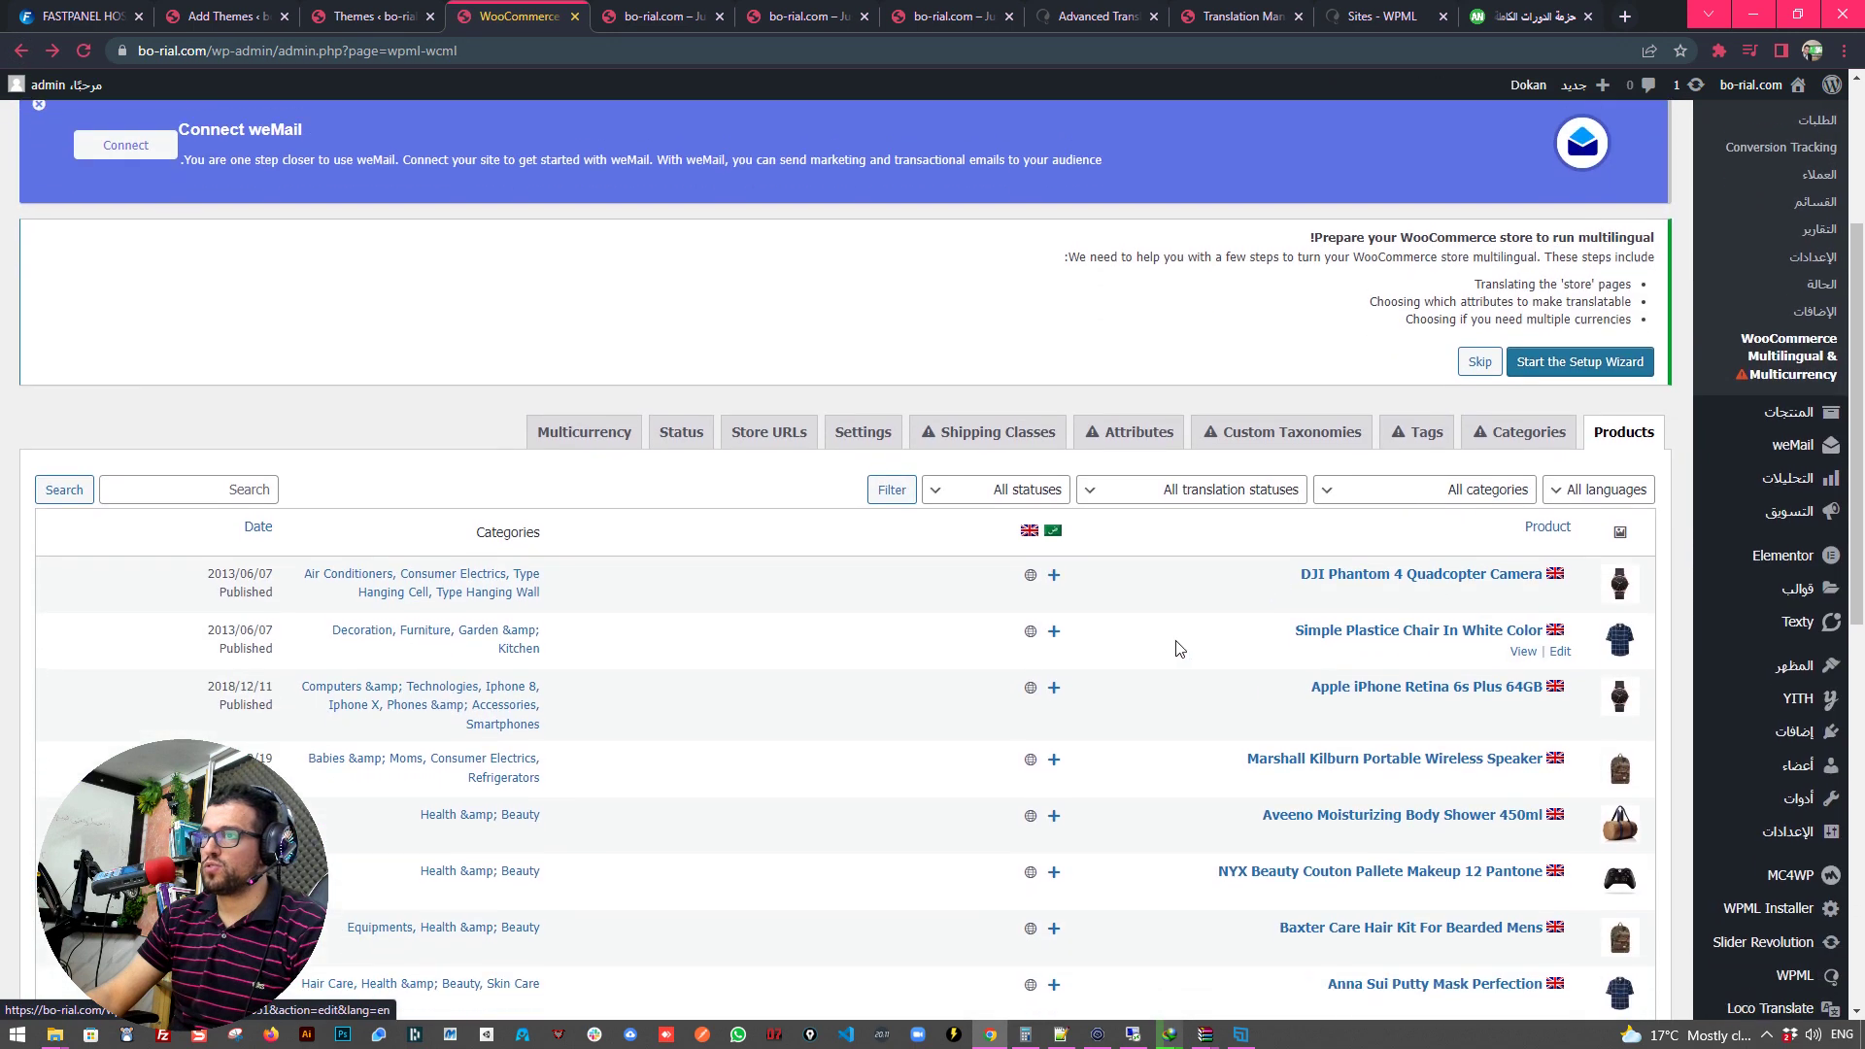
Attempt DJI Phantom's Arabic translation, reload the critical-error page, and return to the products list.
click(1055, 565)
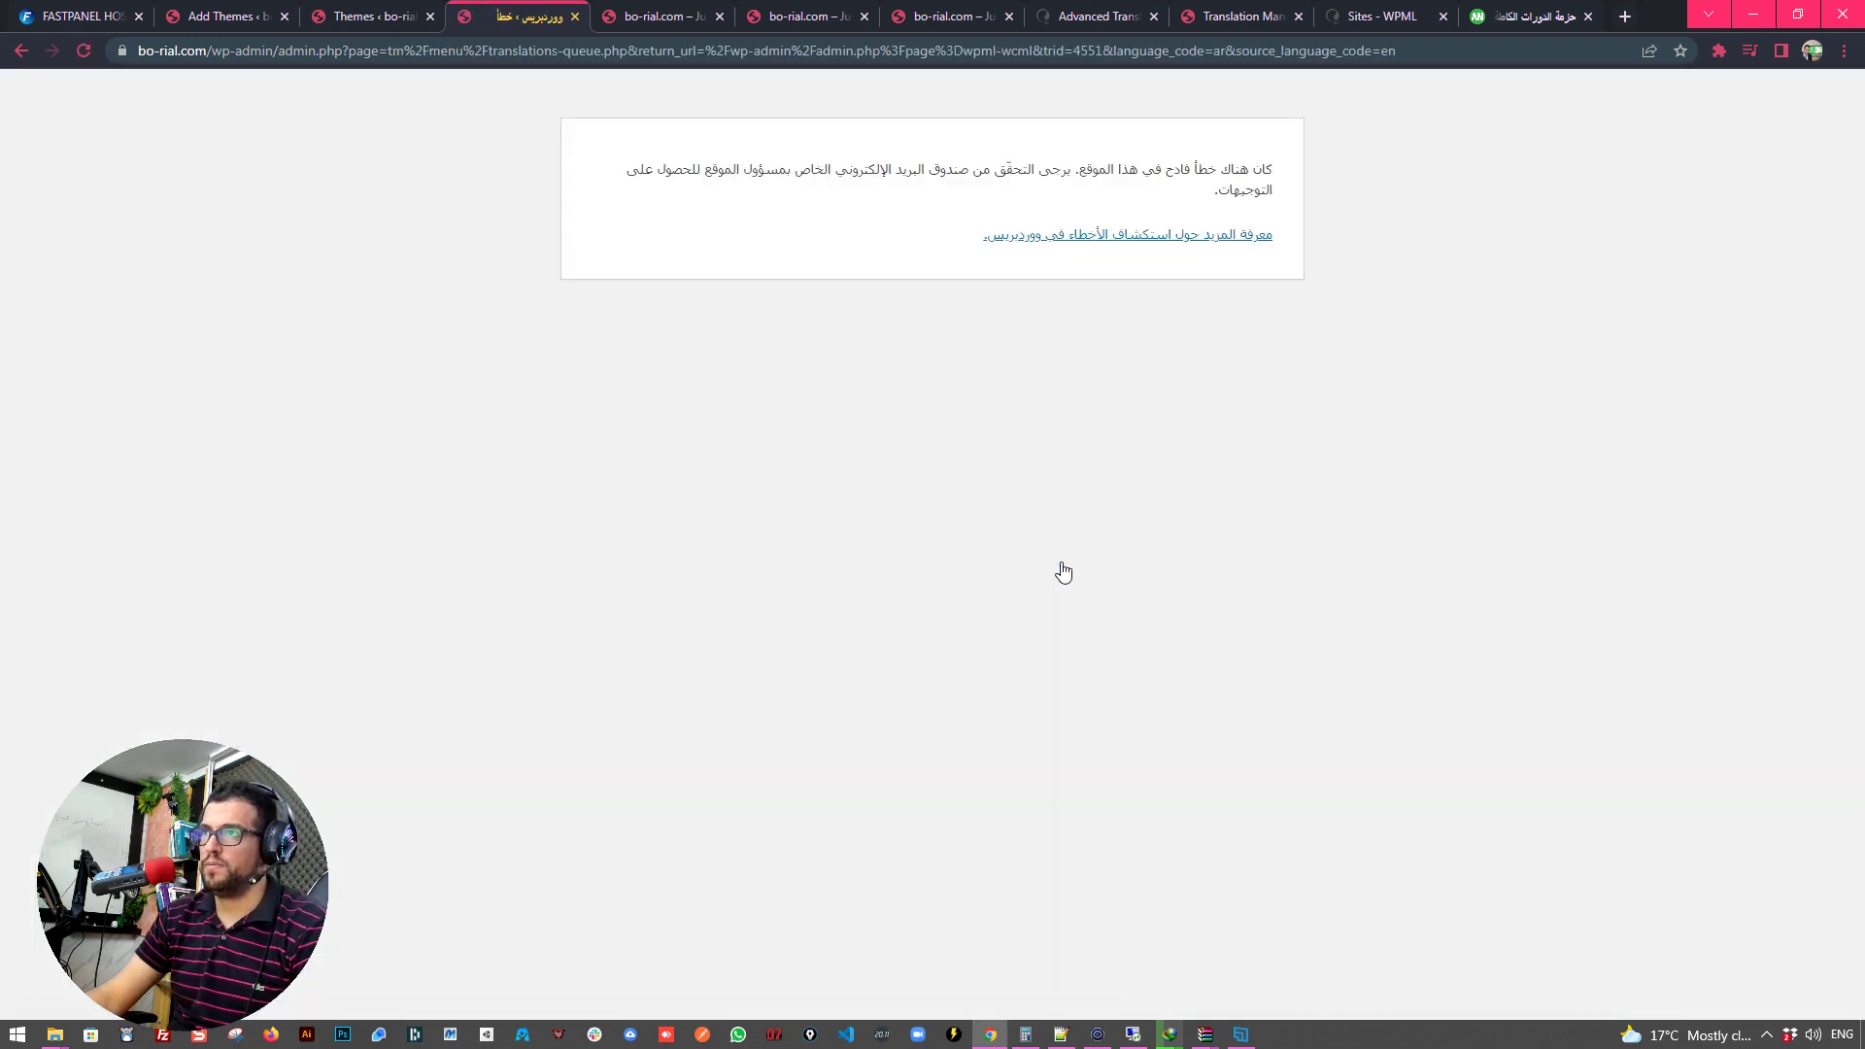
key(F5)
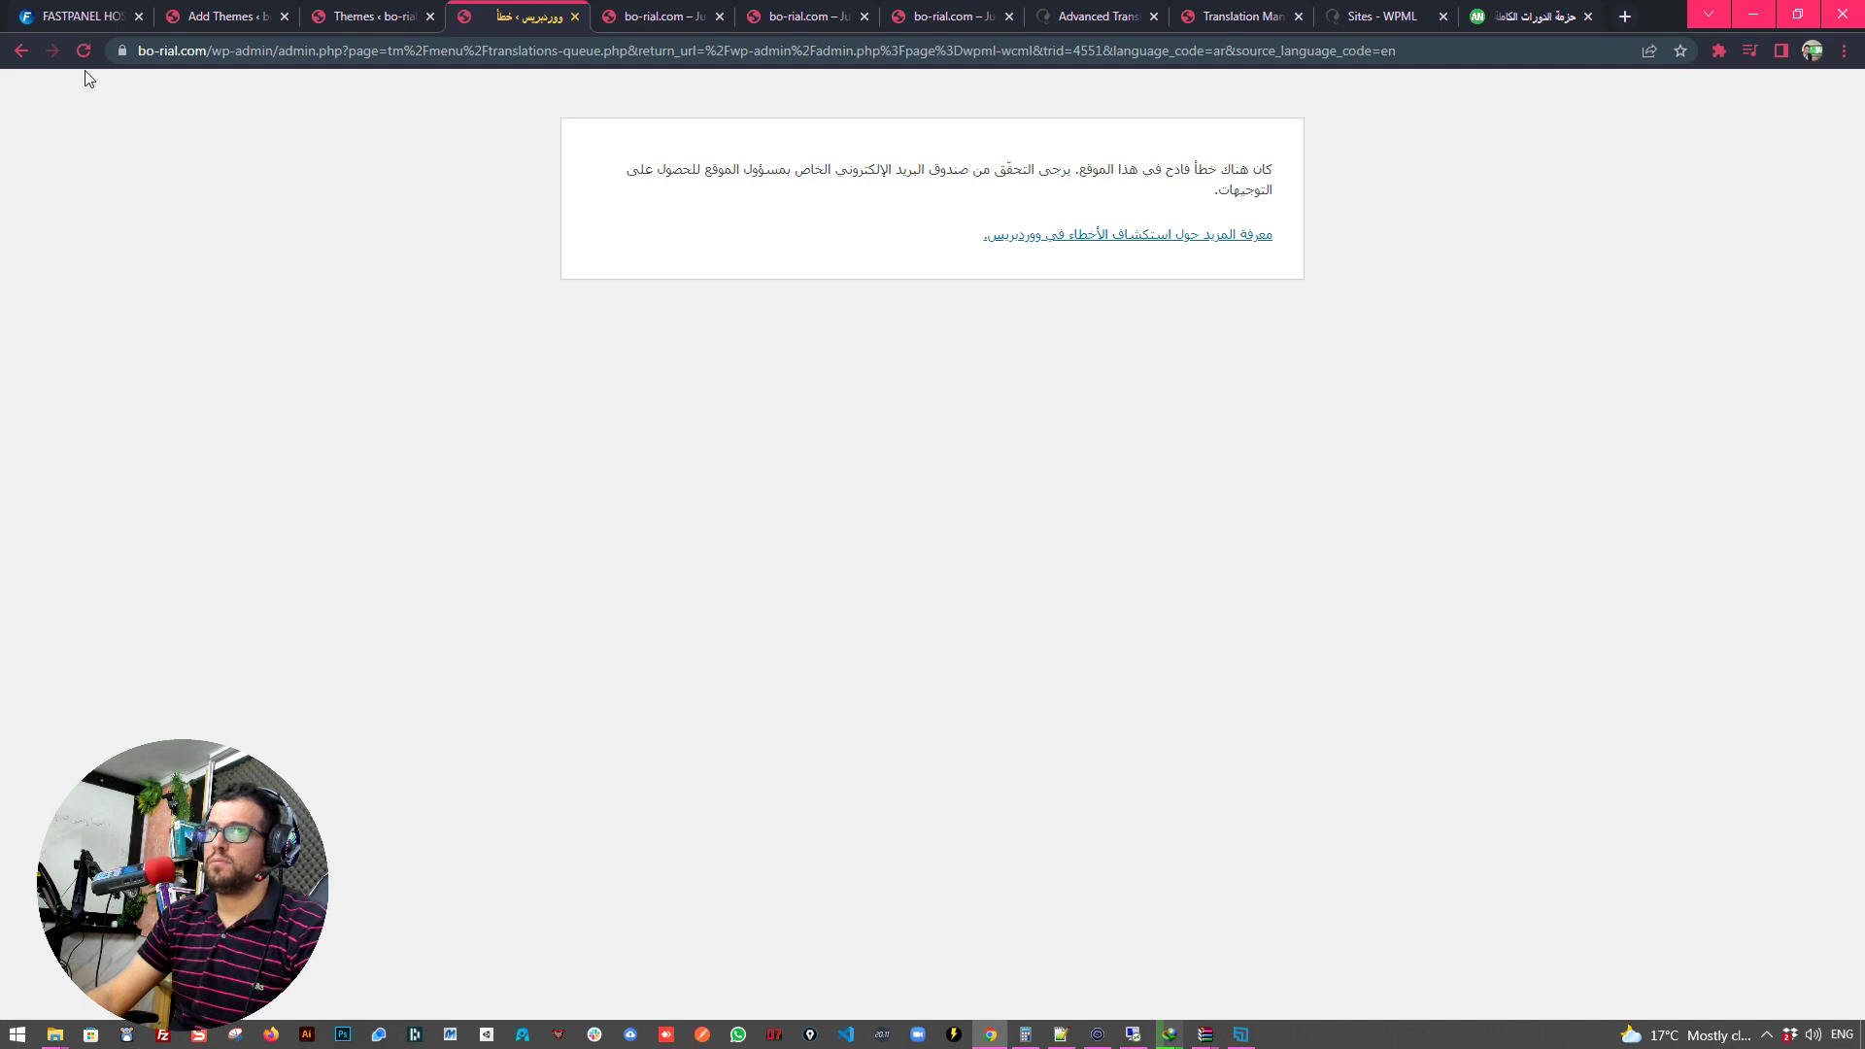
click(21, 50)
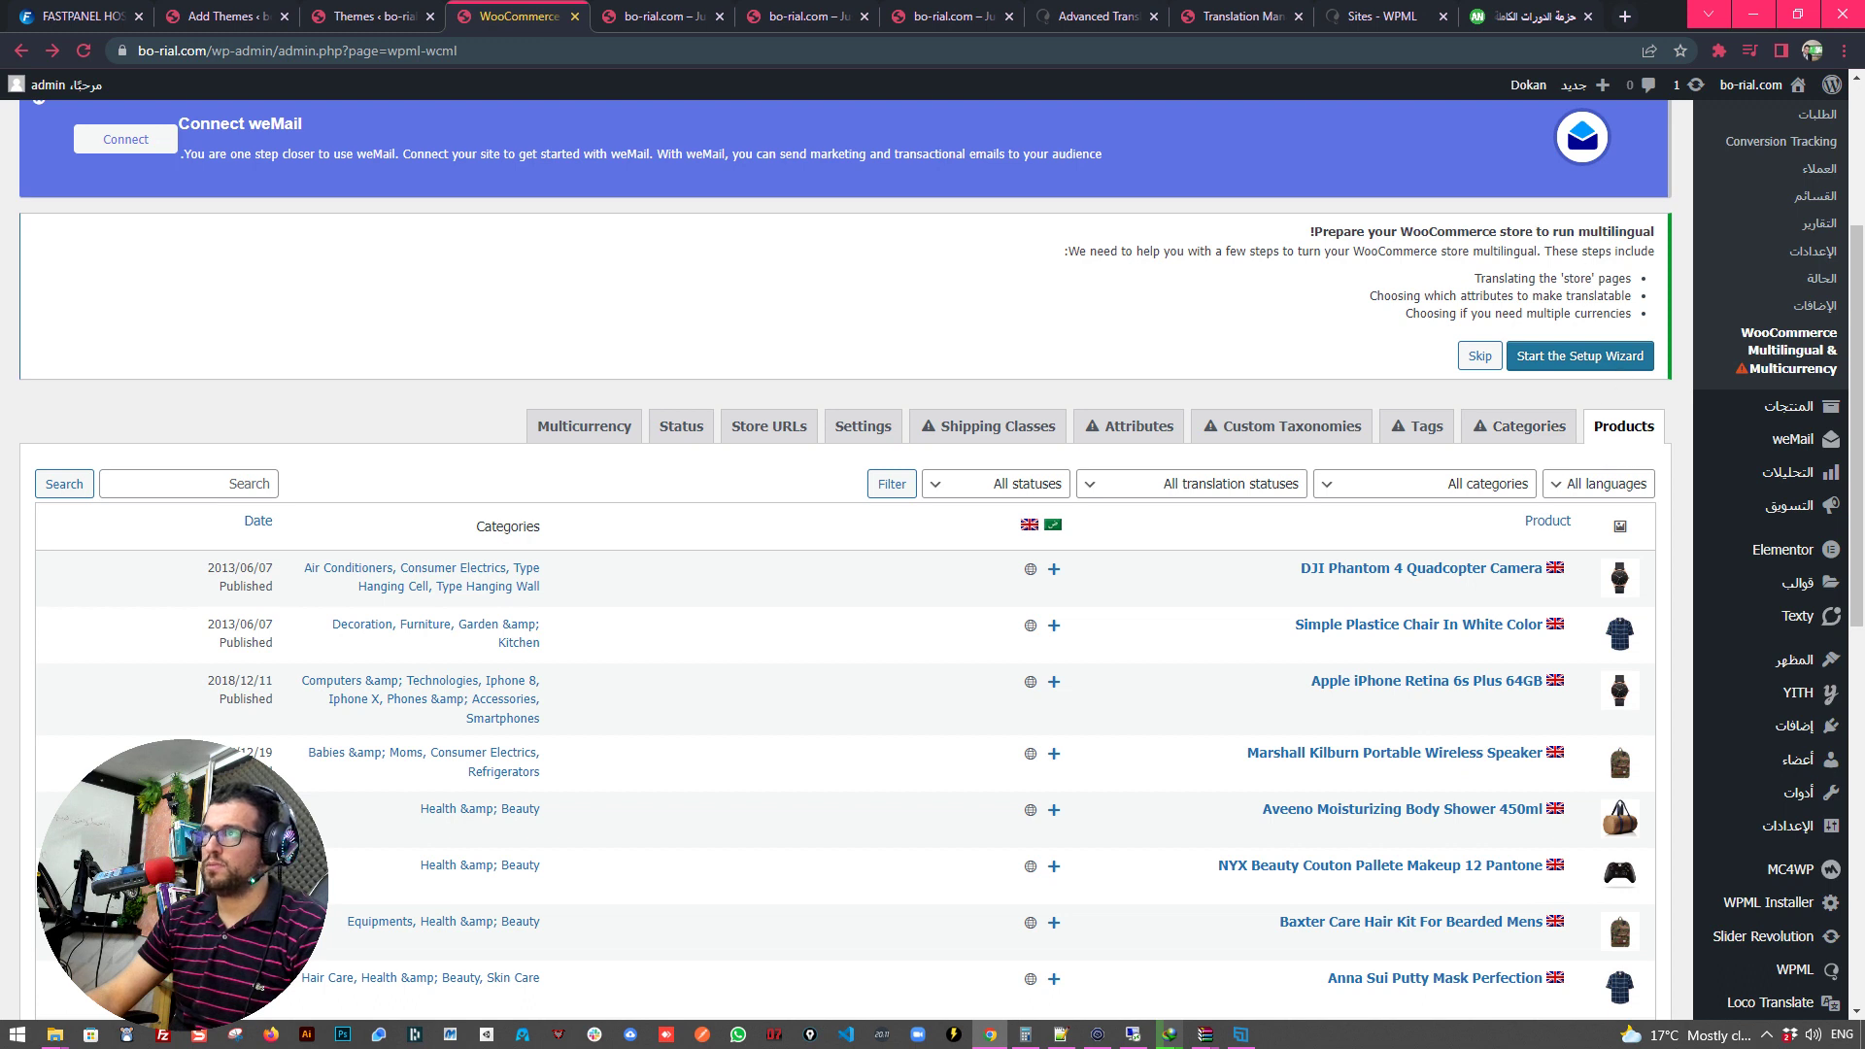
drag(1533, 232, 1374, 231)
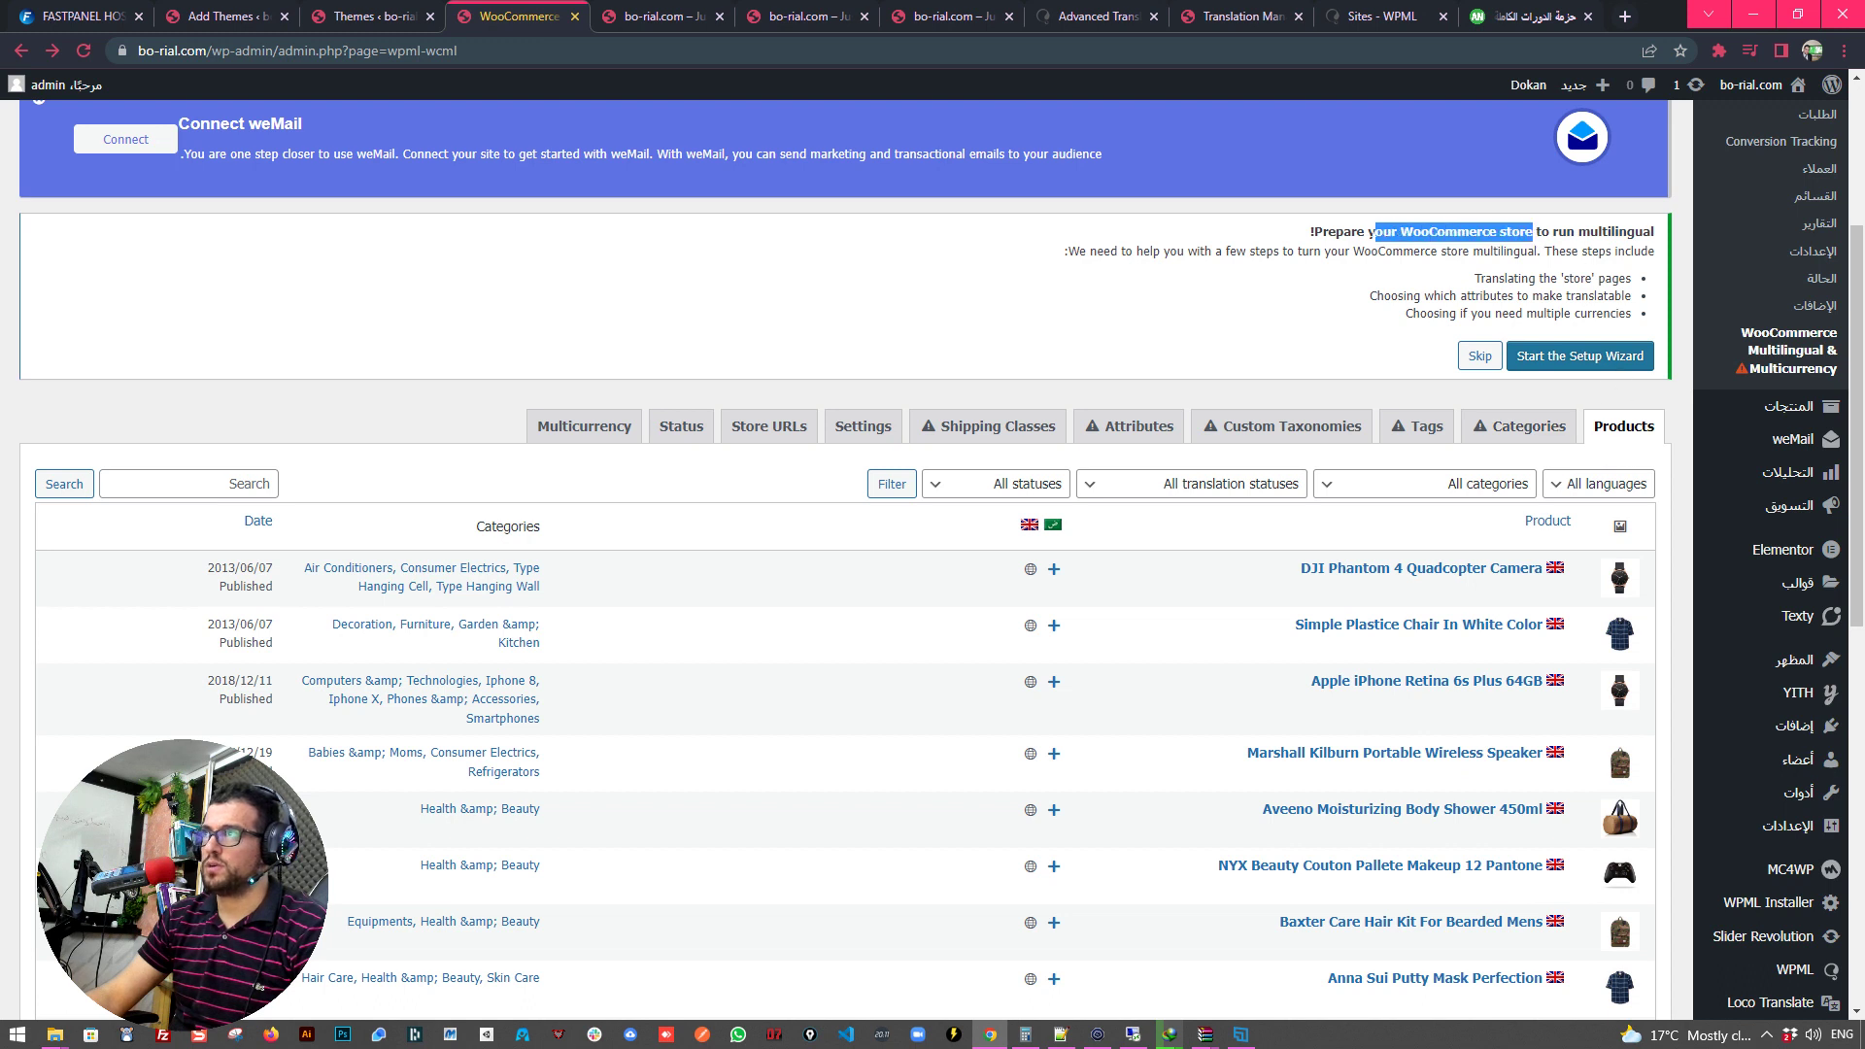
Run the setup wizard: all attributes translatable, multicurrency disabled, untranslated products displayed as untranslated.
click(1568, 366)
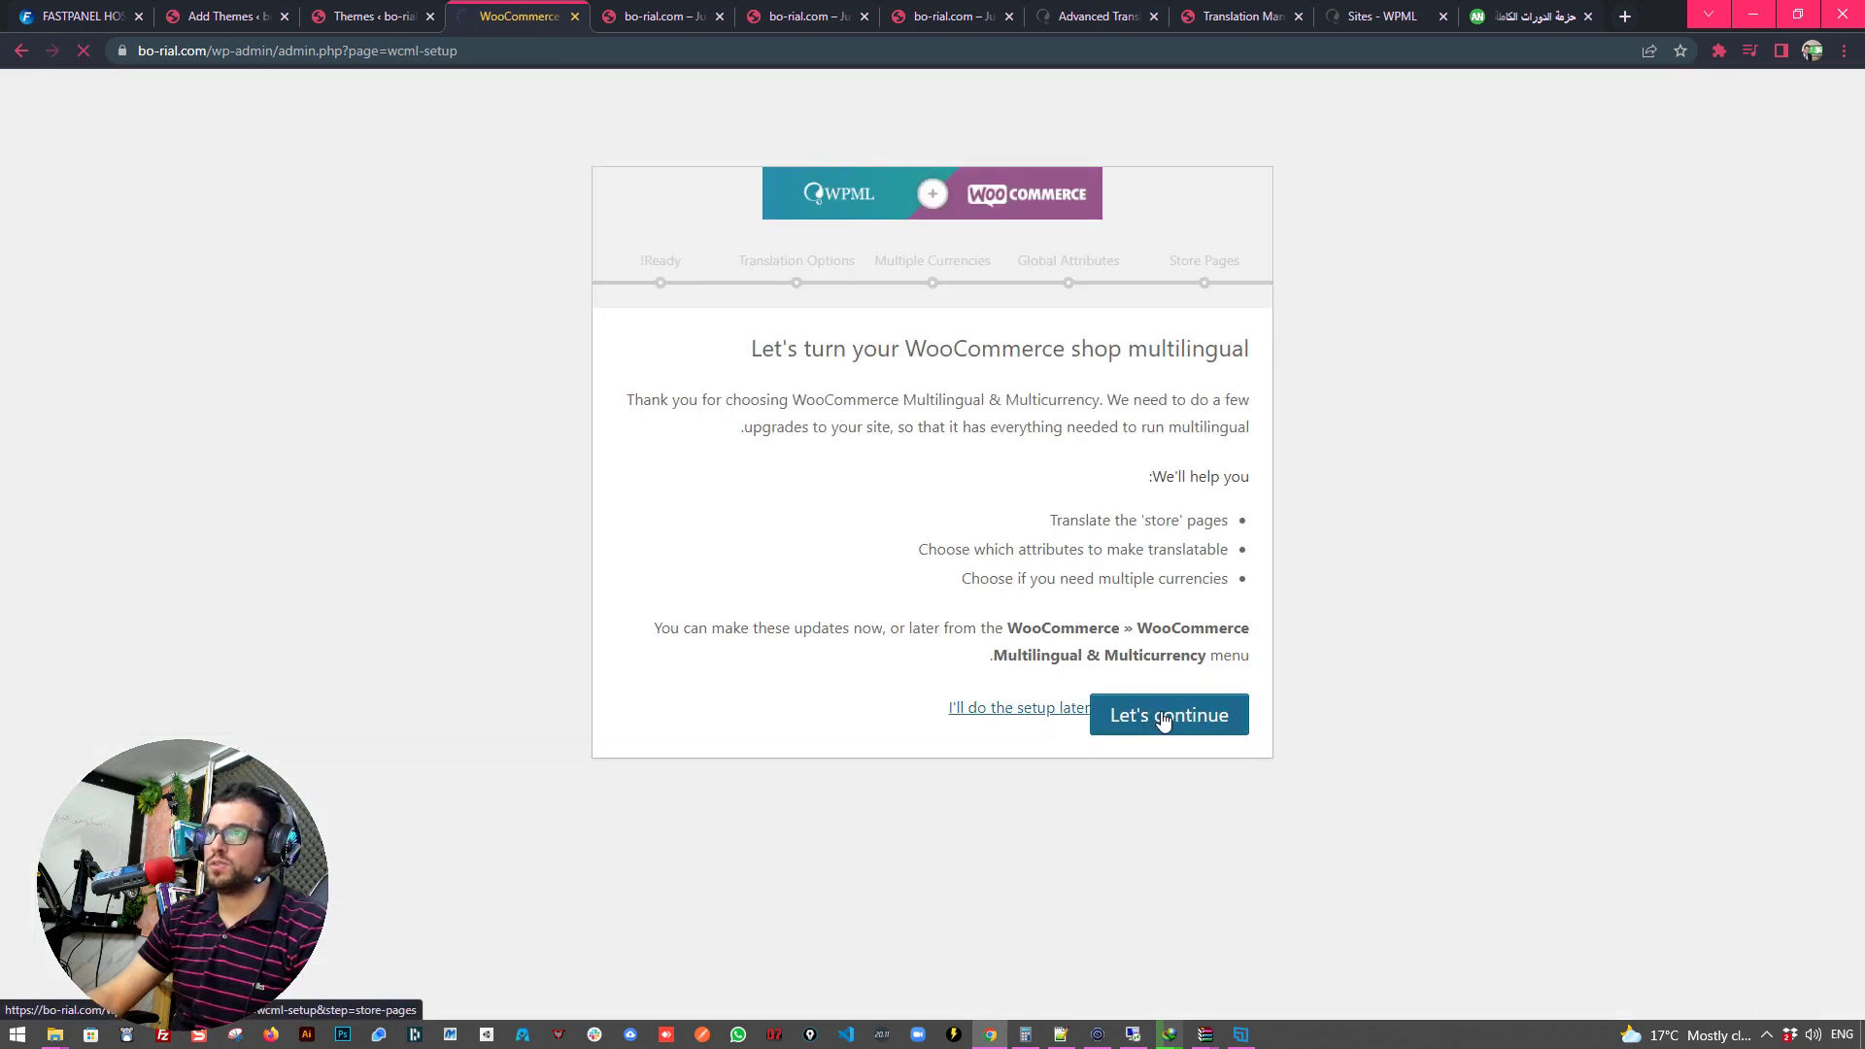
click(1164, 720)
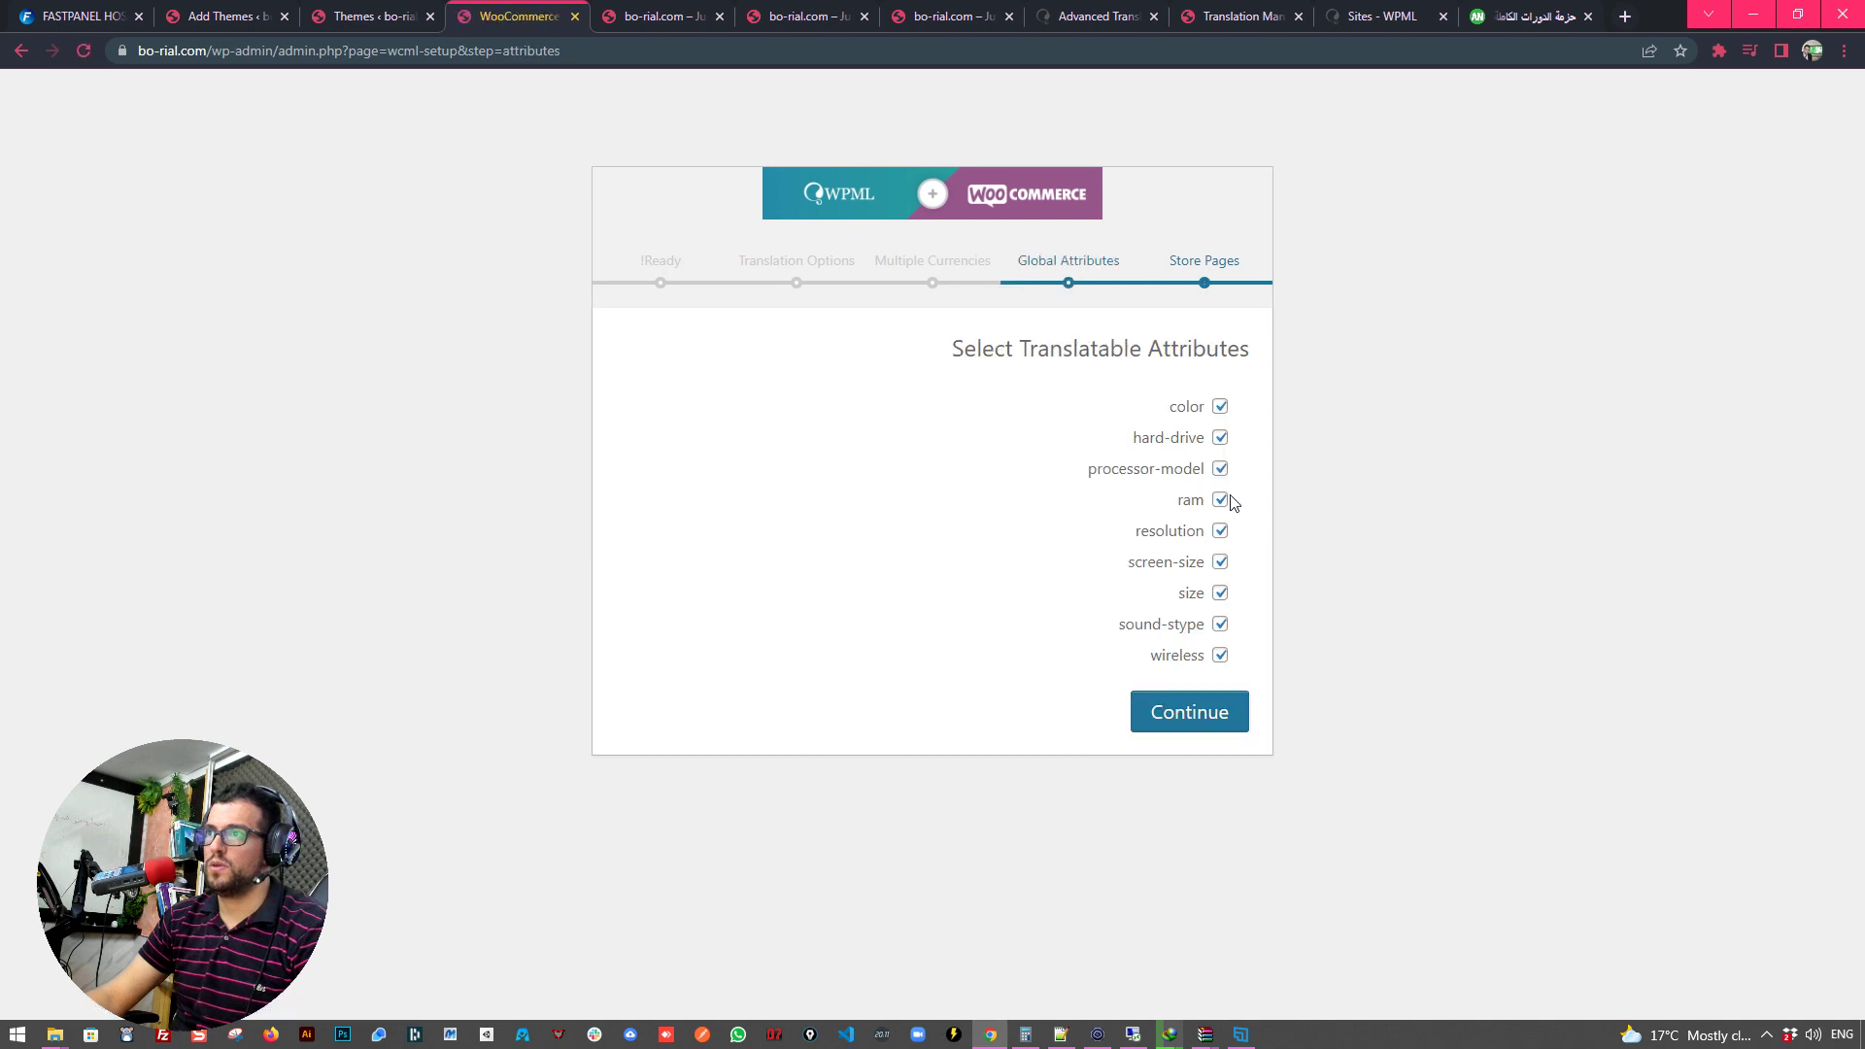
click(1199, 716)
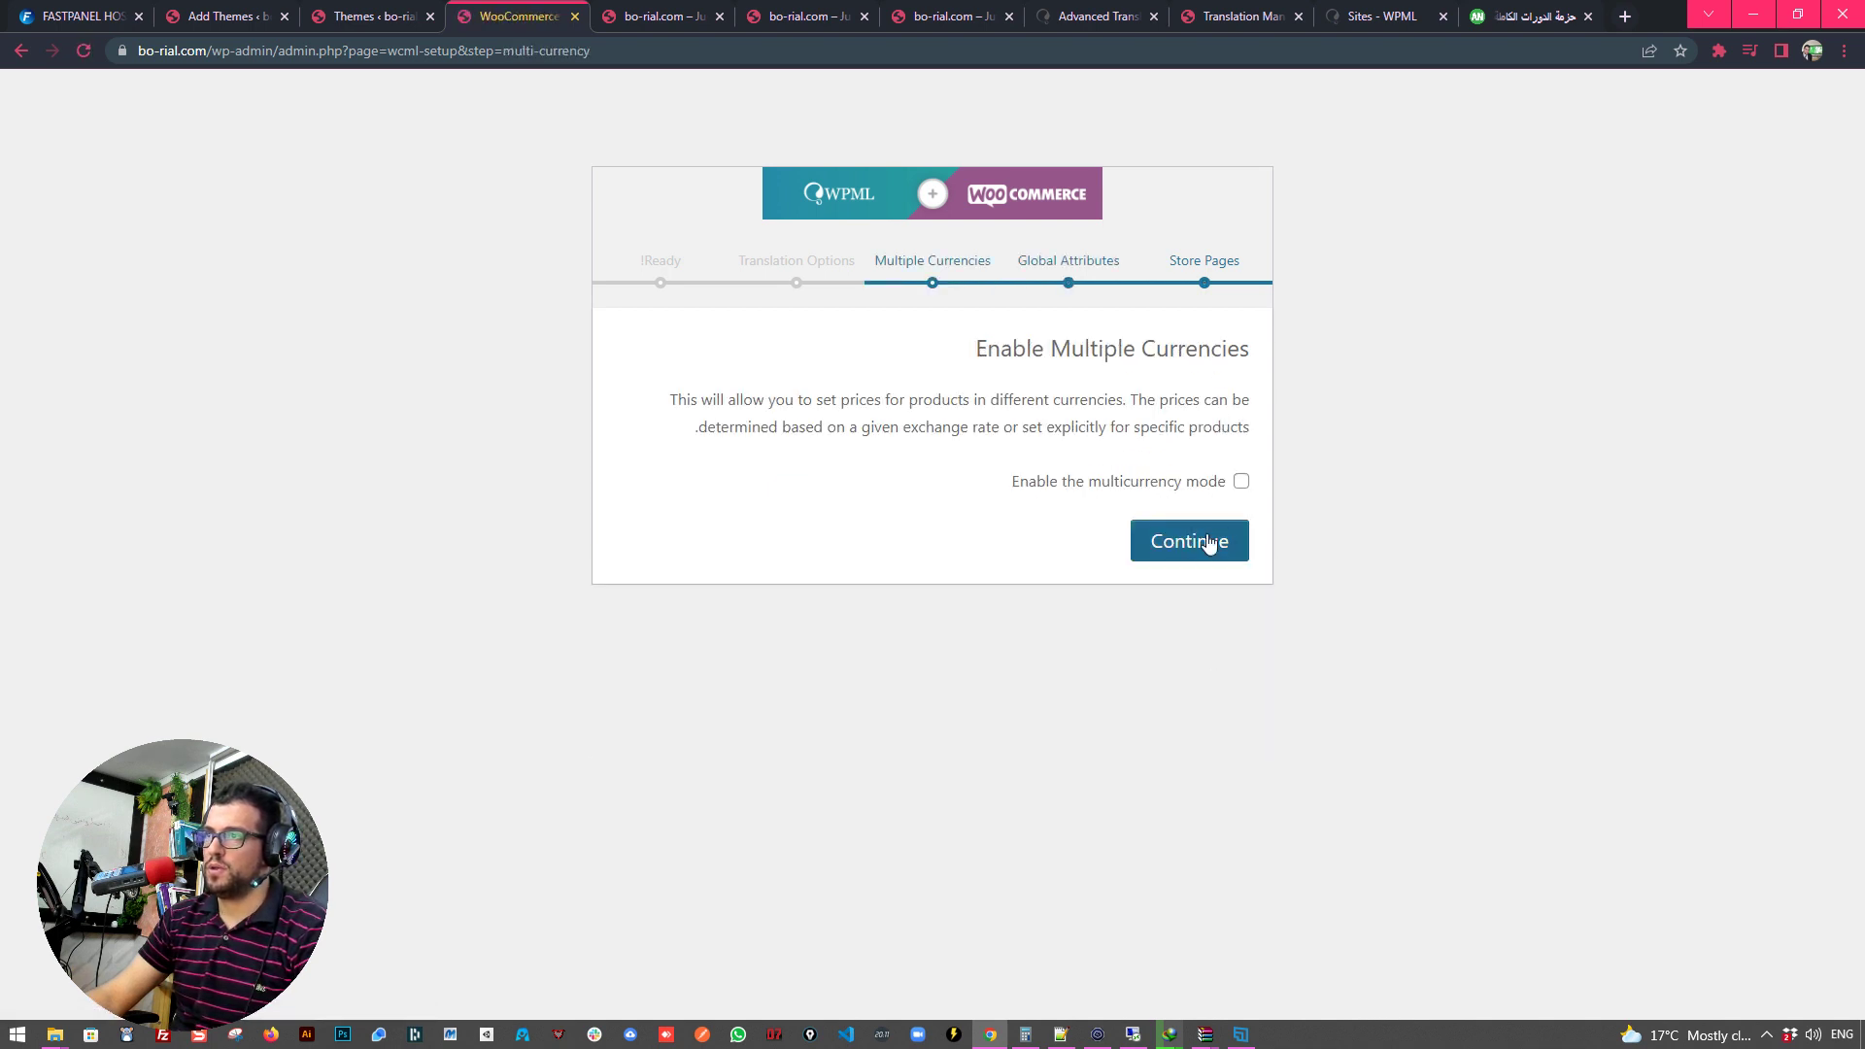
click(1194, 558)
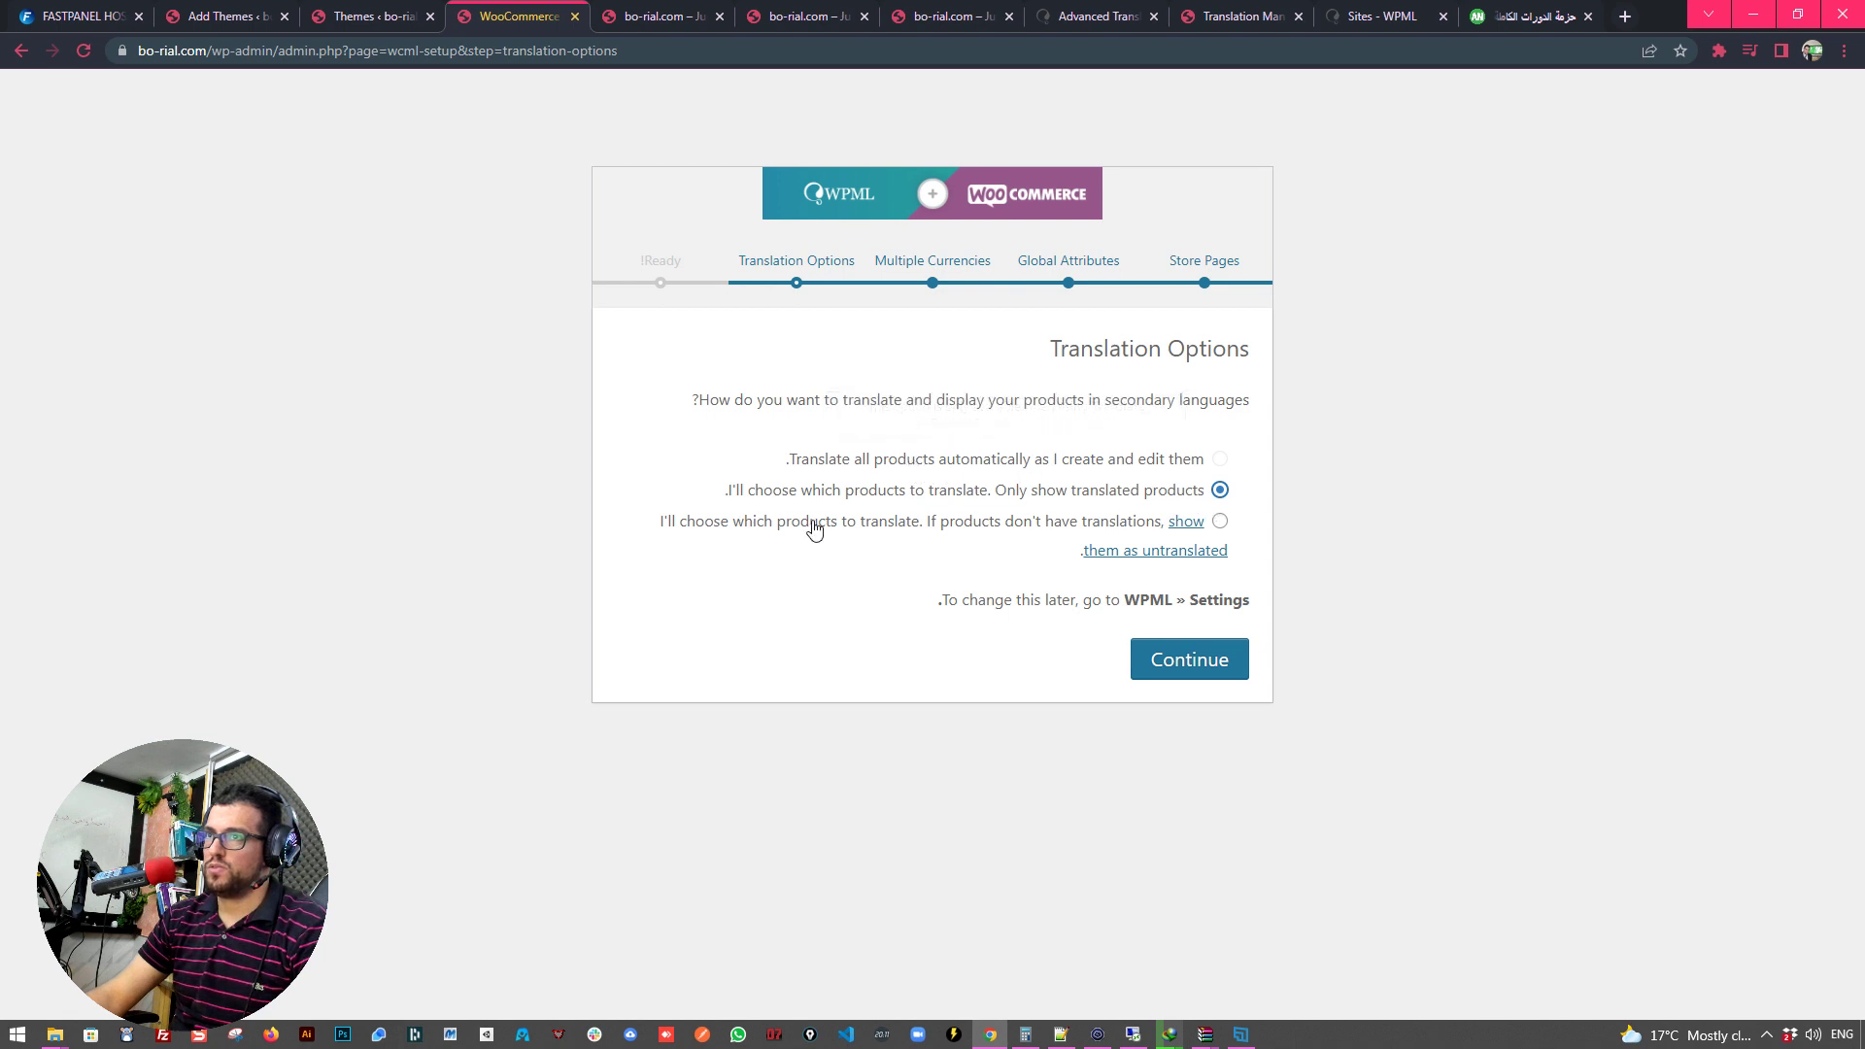
click(1020, 527)
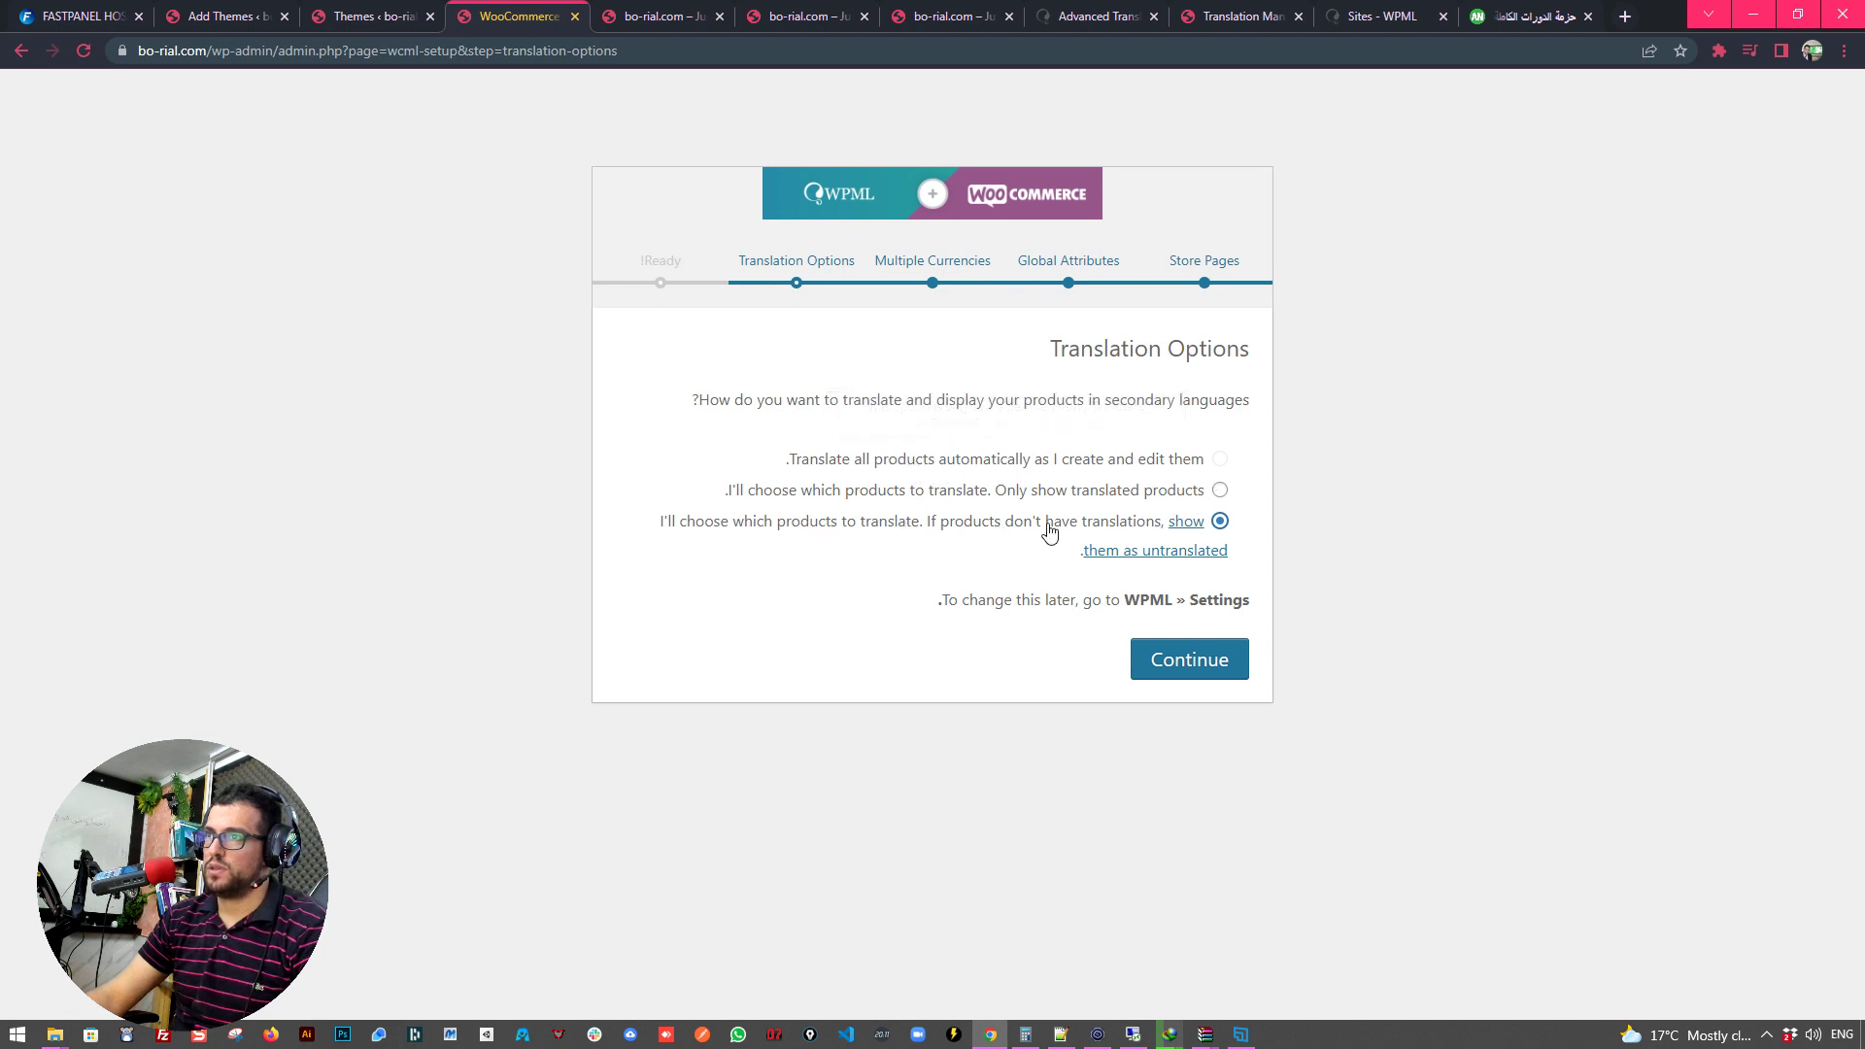
click(1187, 671)
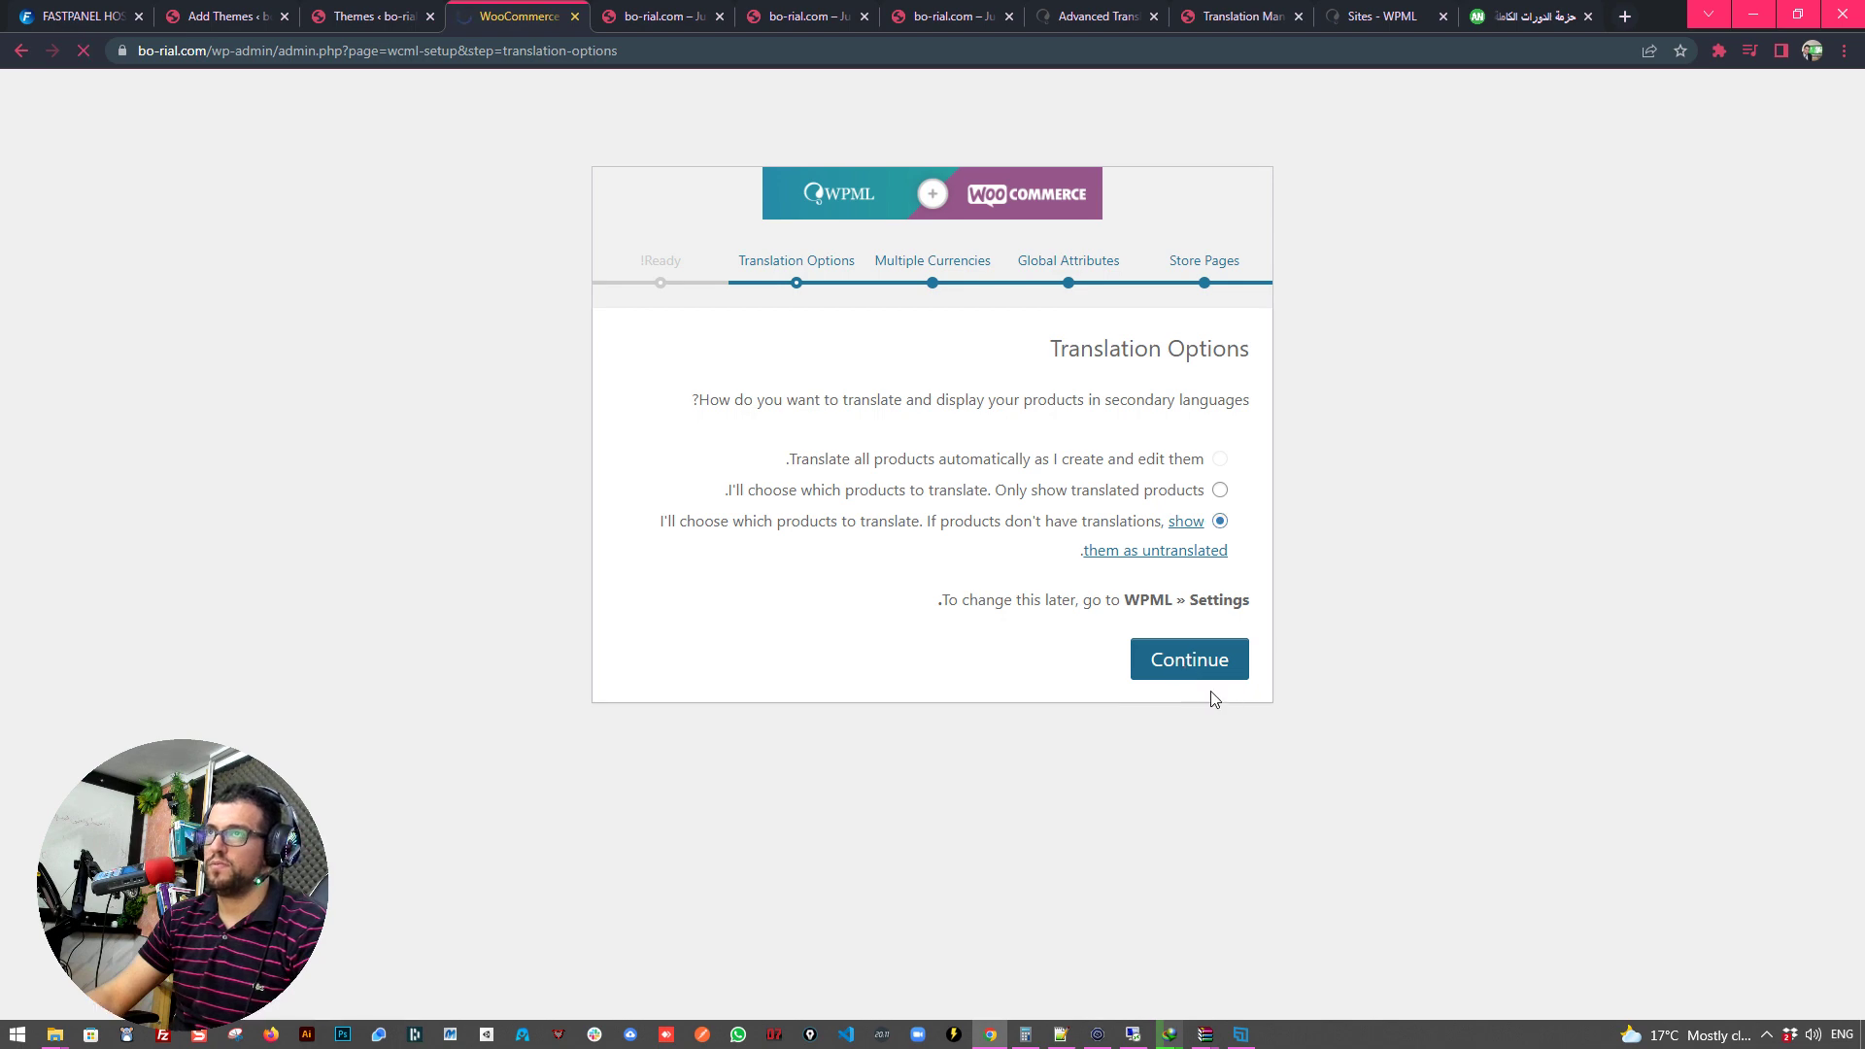
click(1180, 616)
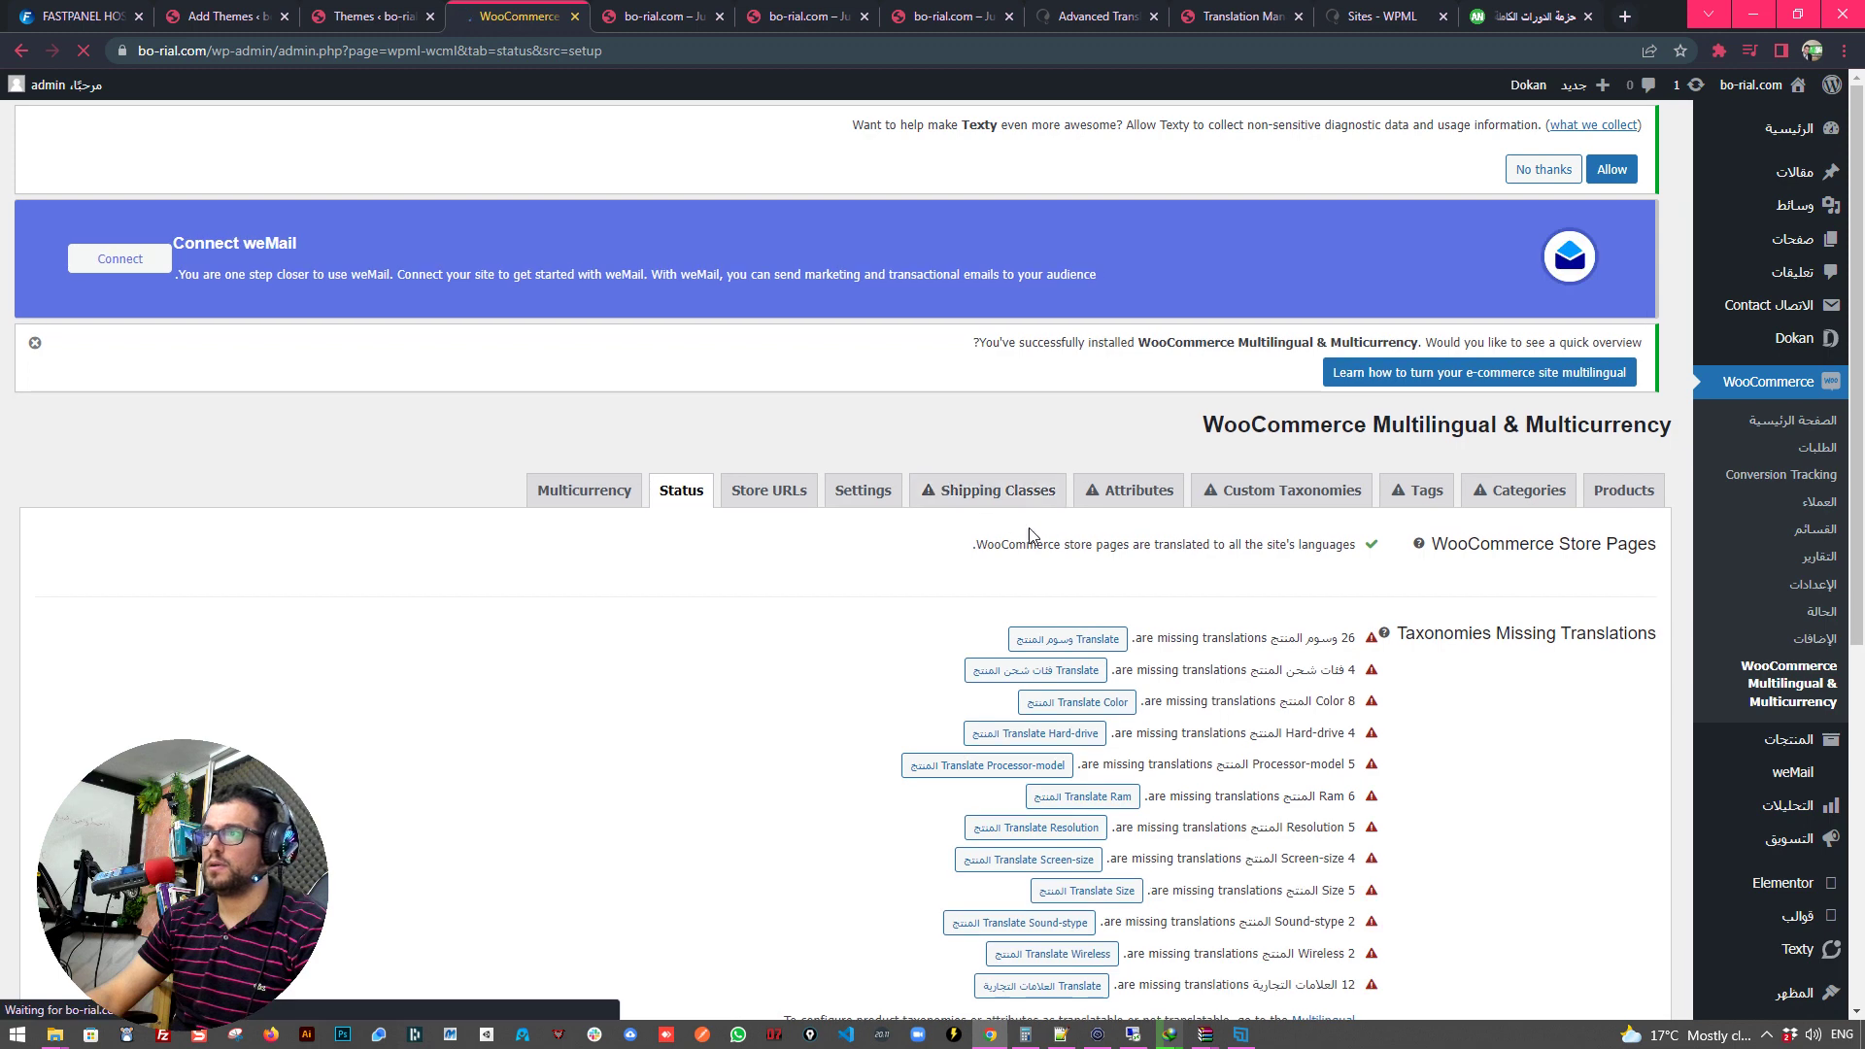
Review the Status tab's taxonomies missing translations, then show products with their translation statuses.
scroll(1248, 552, down, 5)
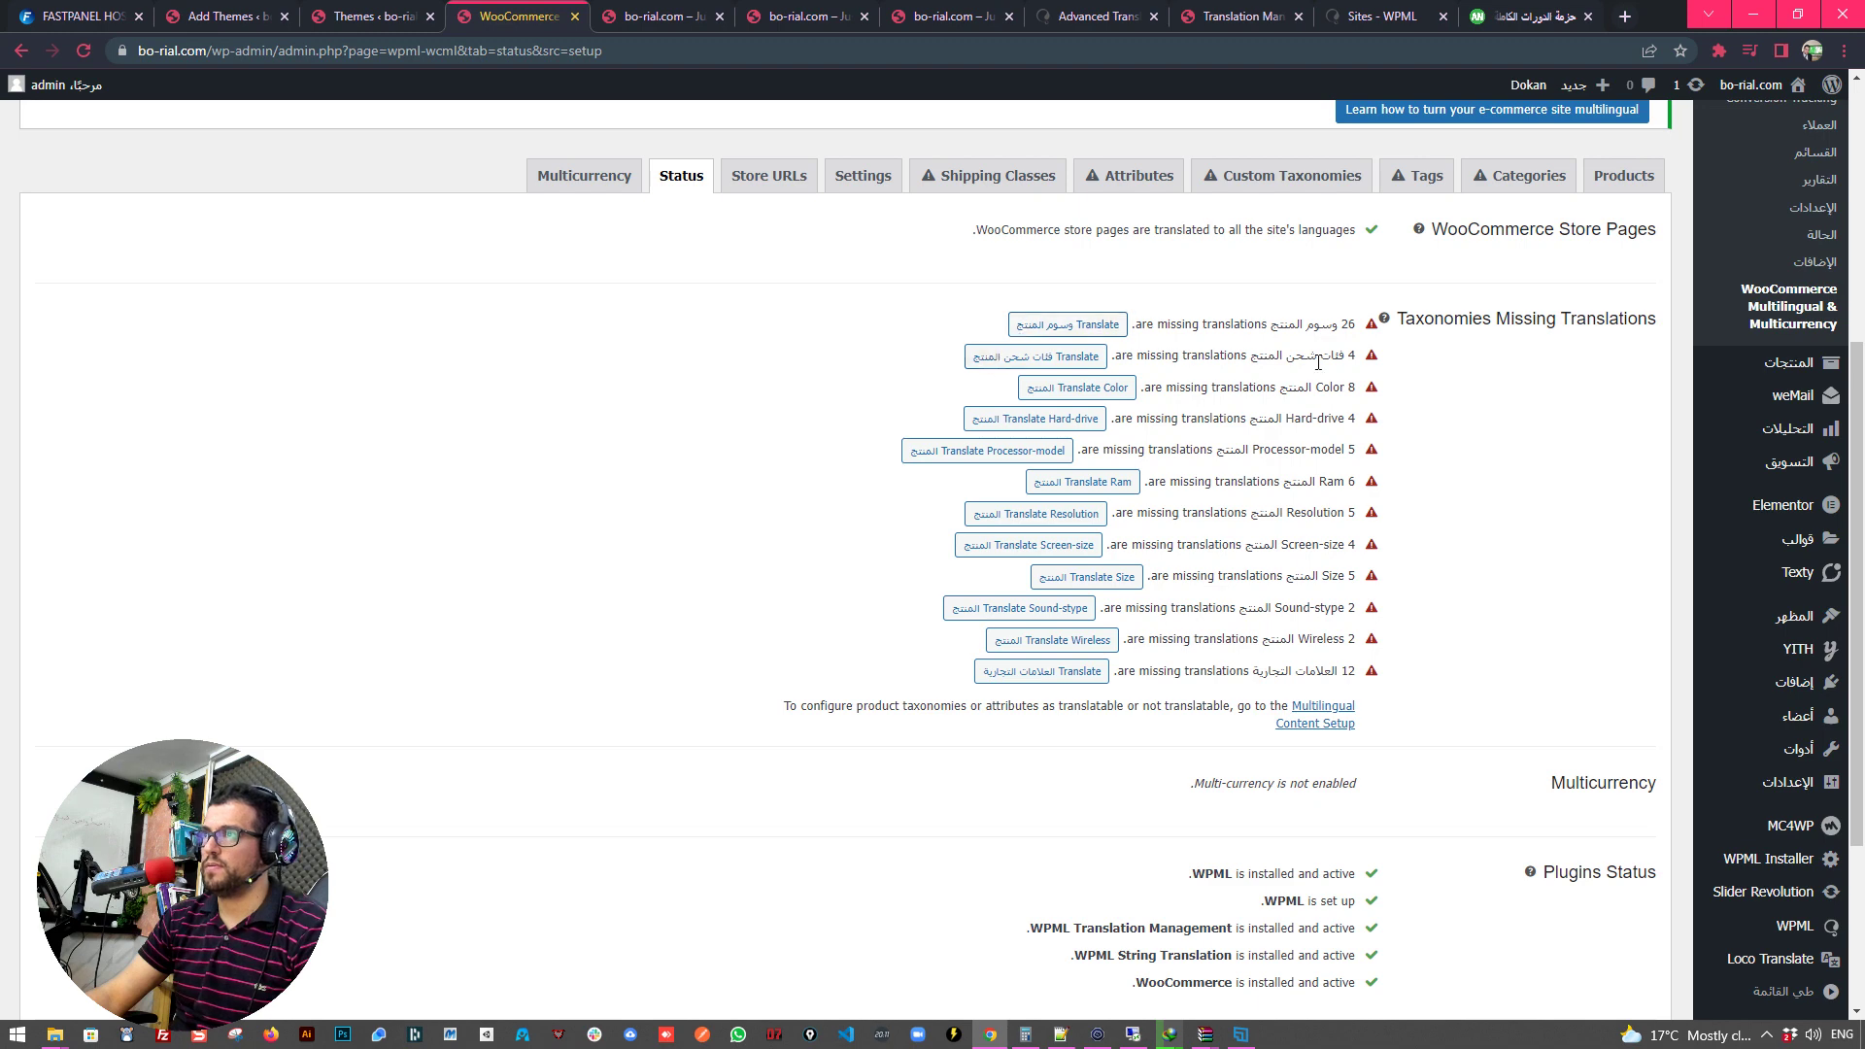
scroll(1166, 408, down, 2)
scroll(1144, 418, up, 2)
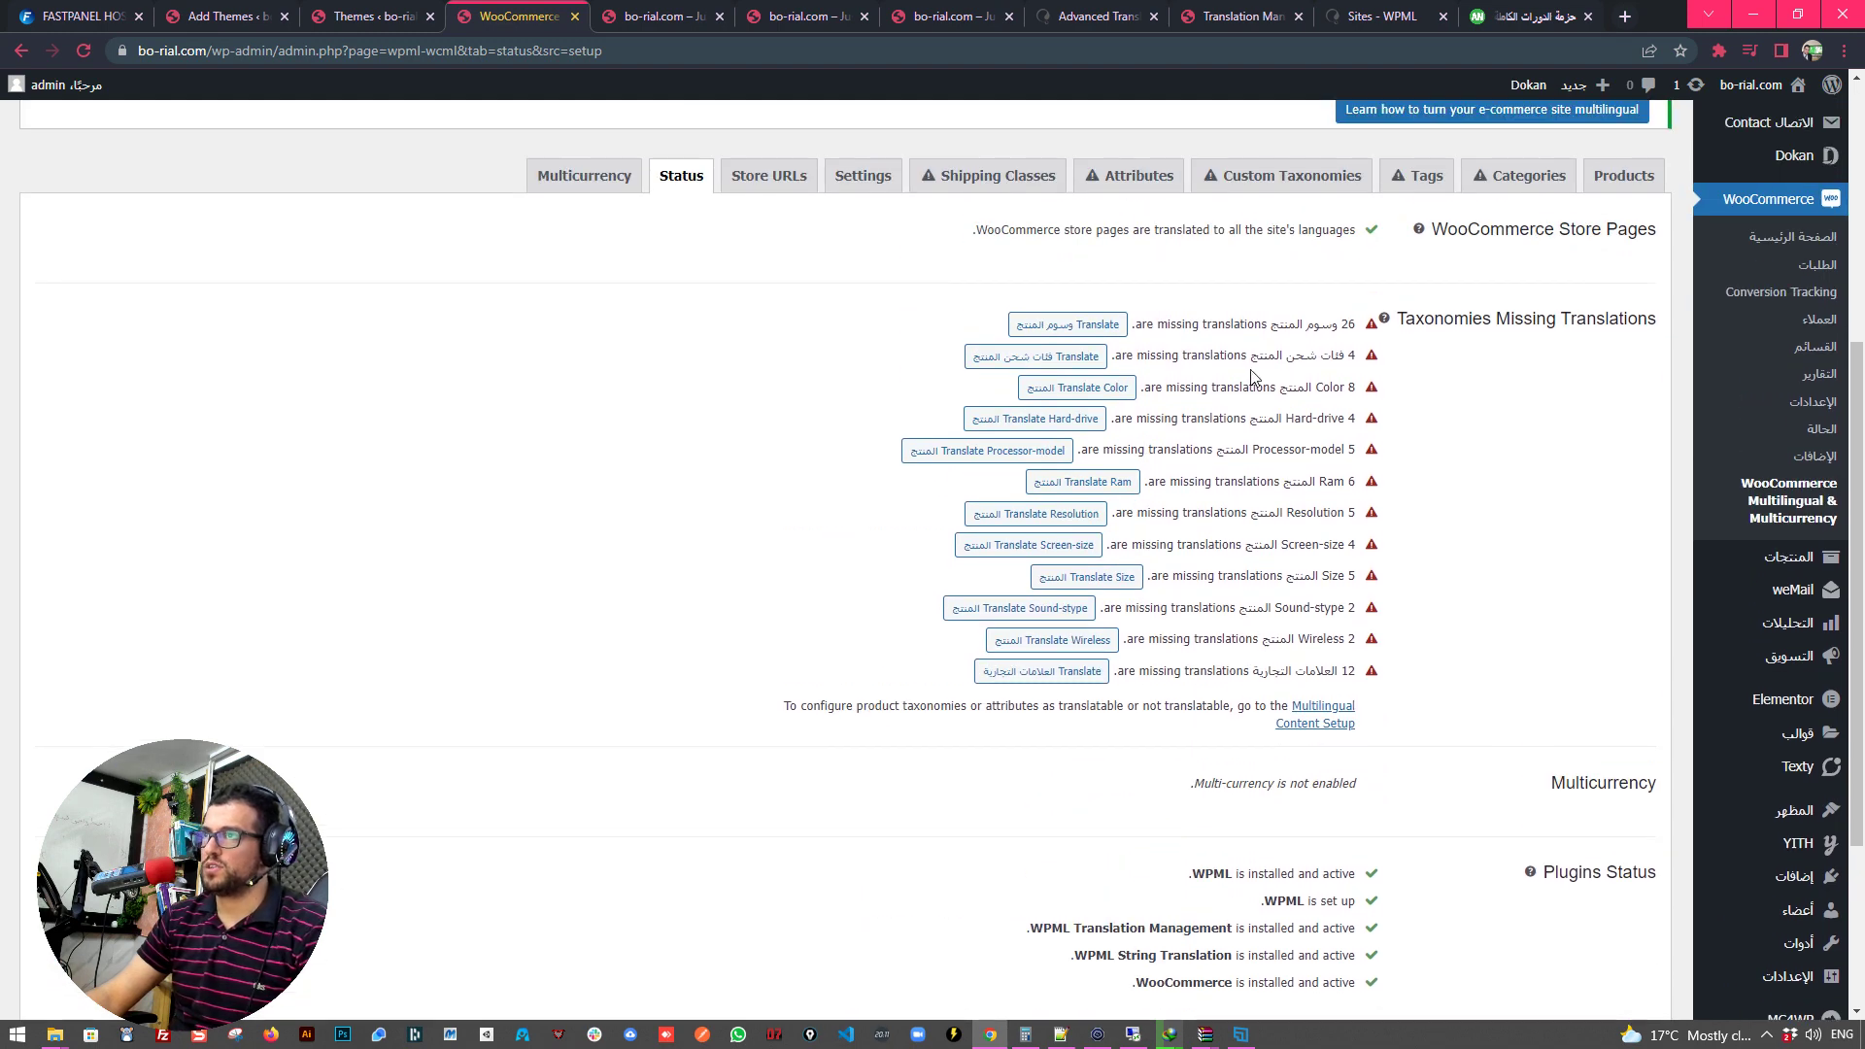
scroll(1249, 377, down, 2)
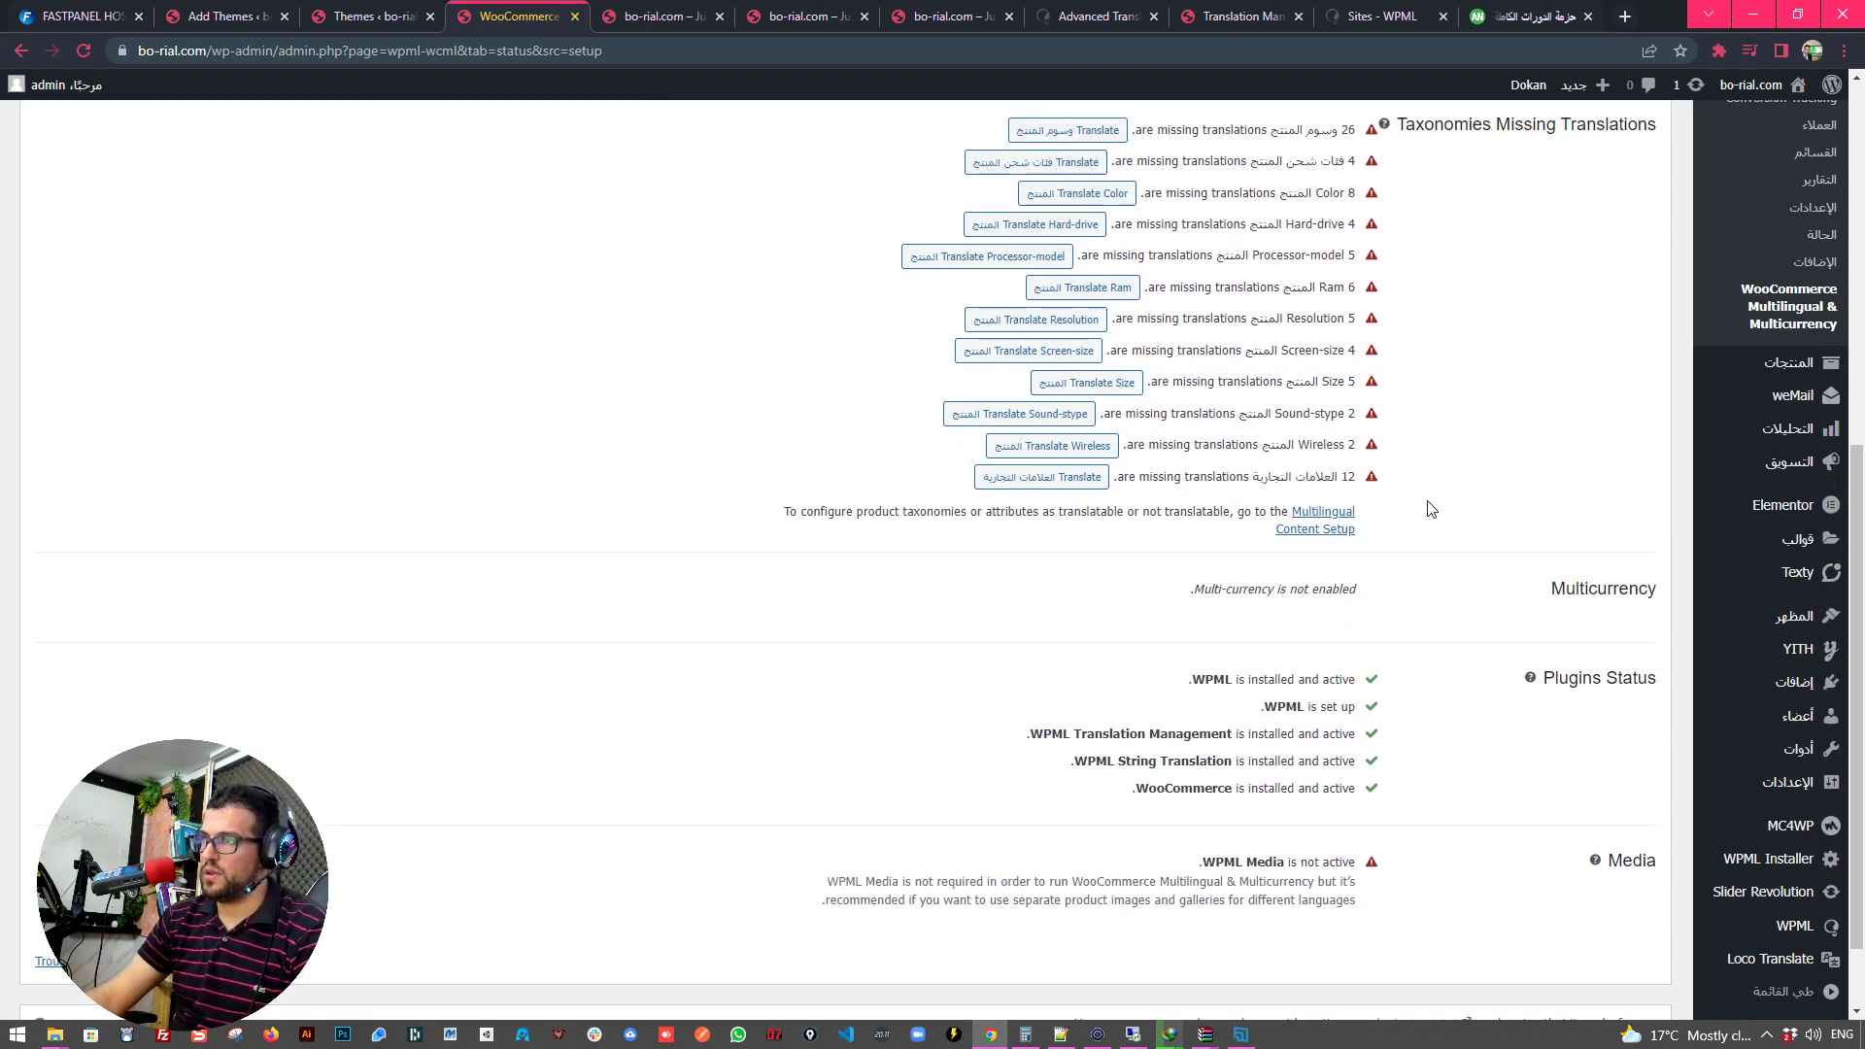
scroll(1399, 501, down, 1)
scroll(1360, 505, up, 4)
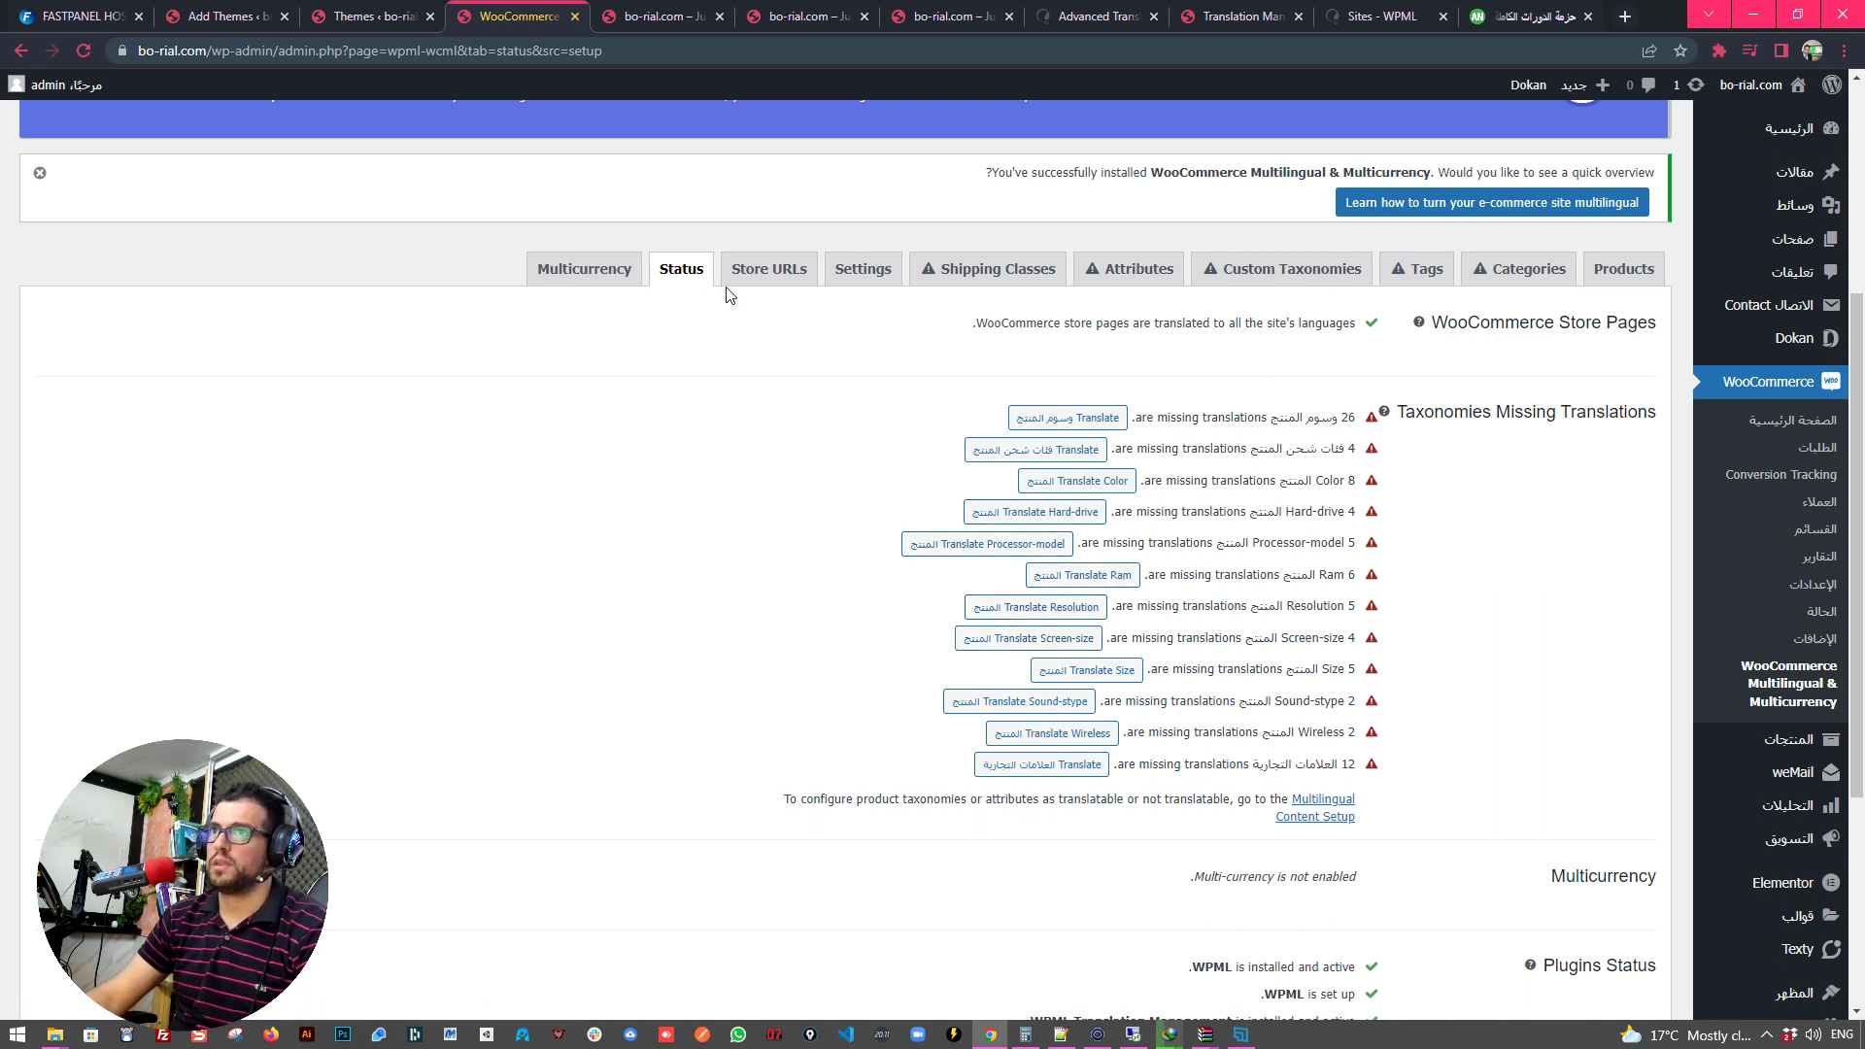
scroll(728, 290, up, 2)
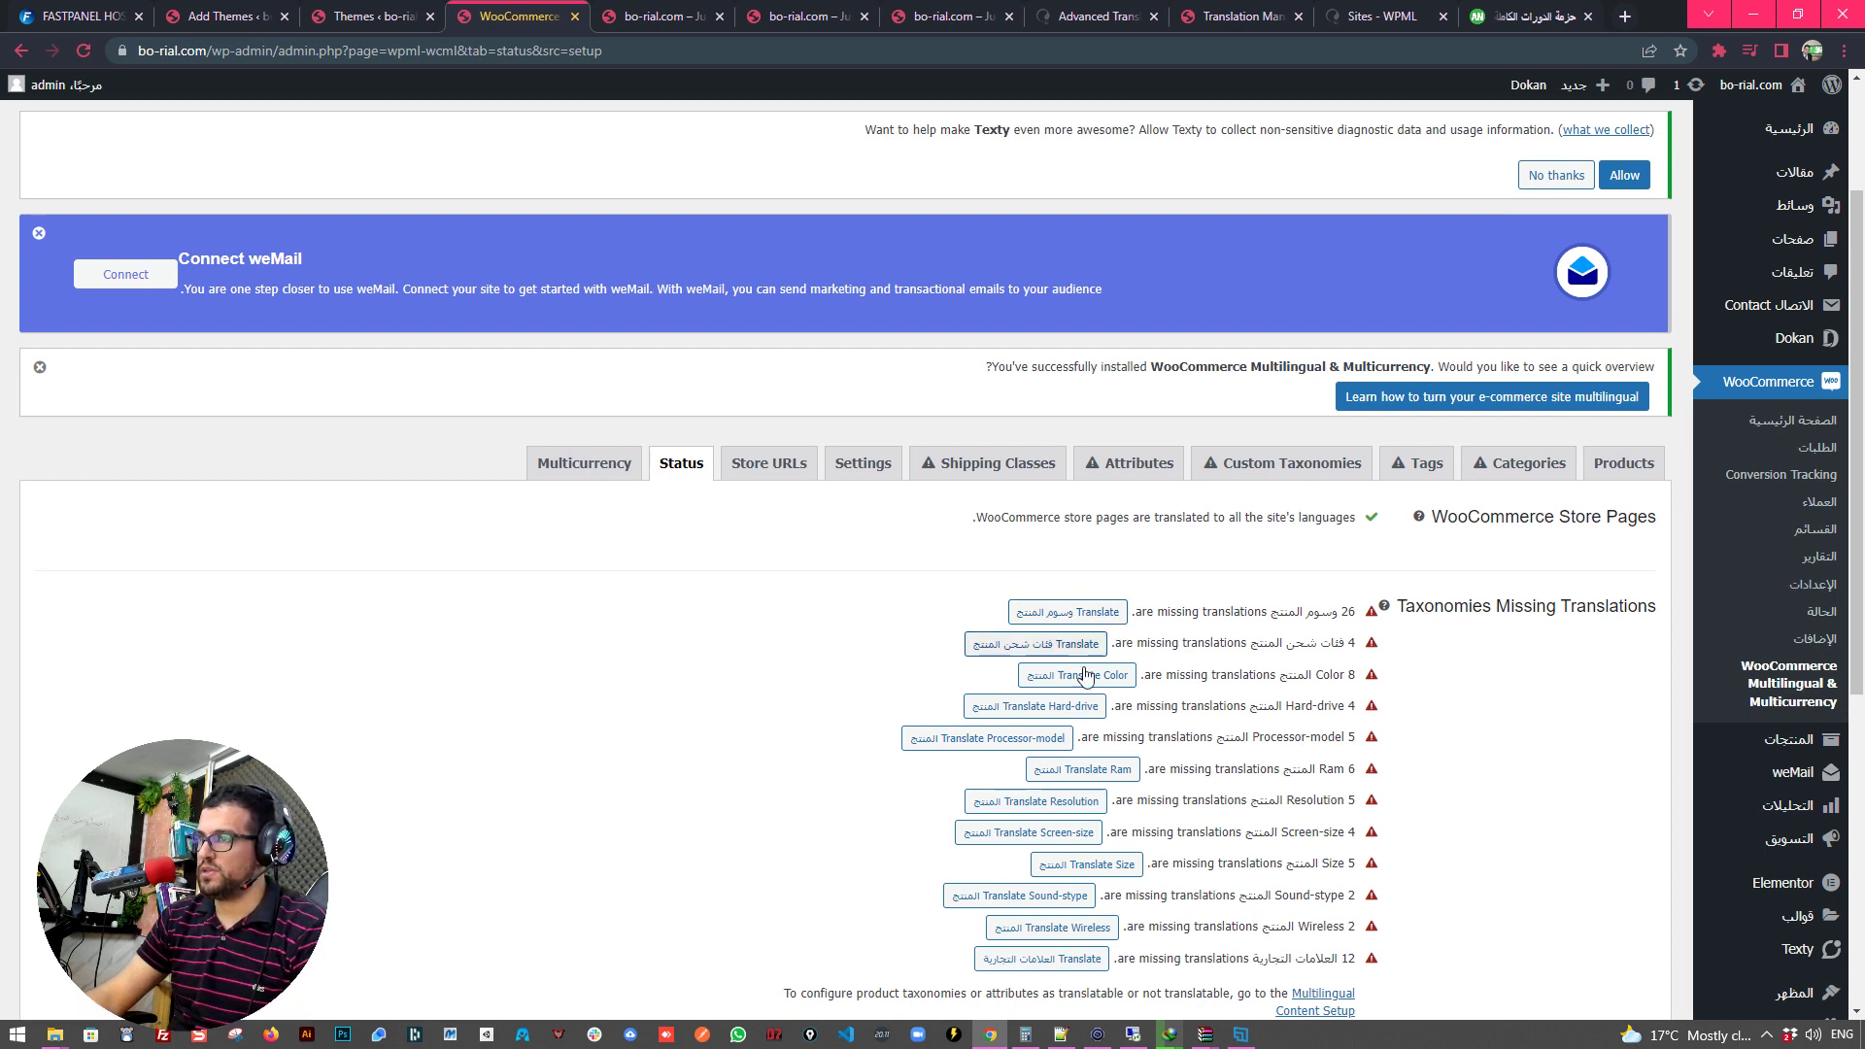
click(1606, 472)
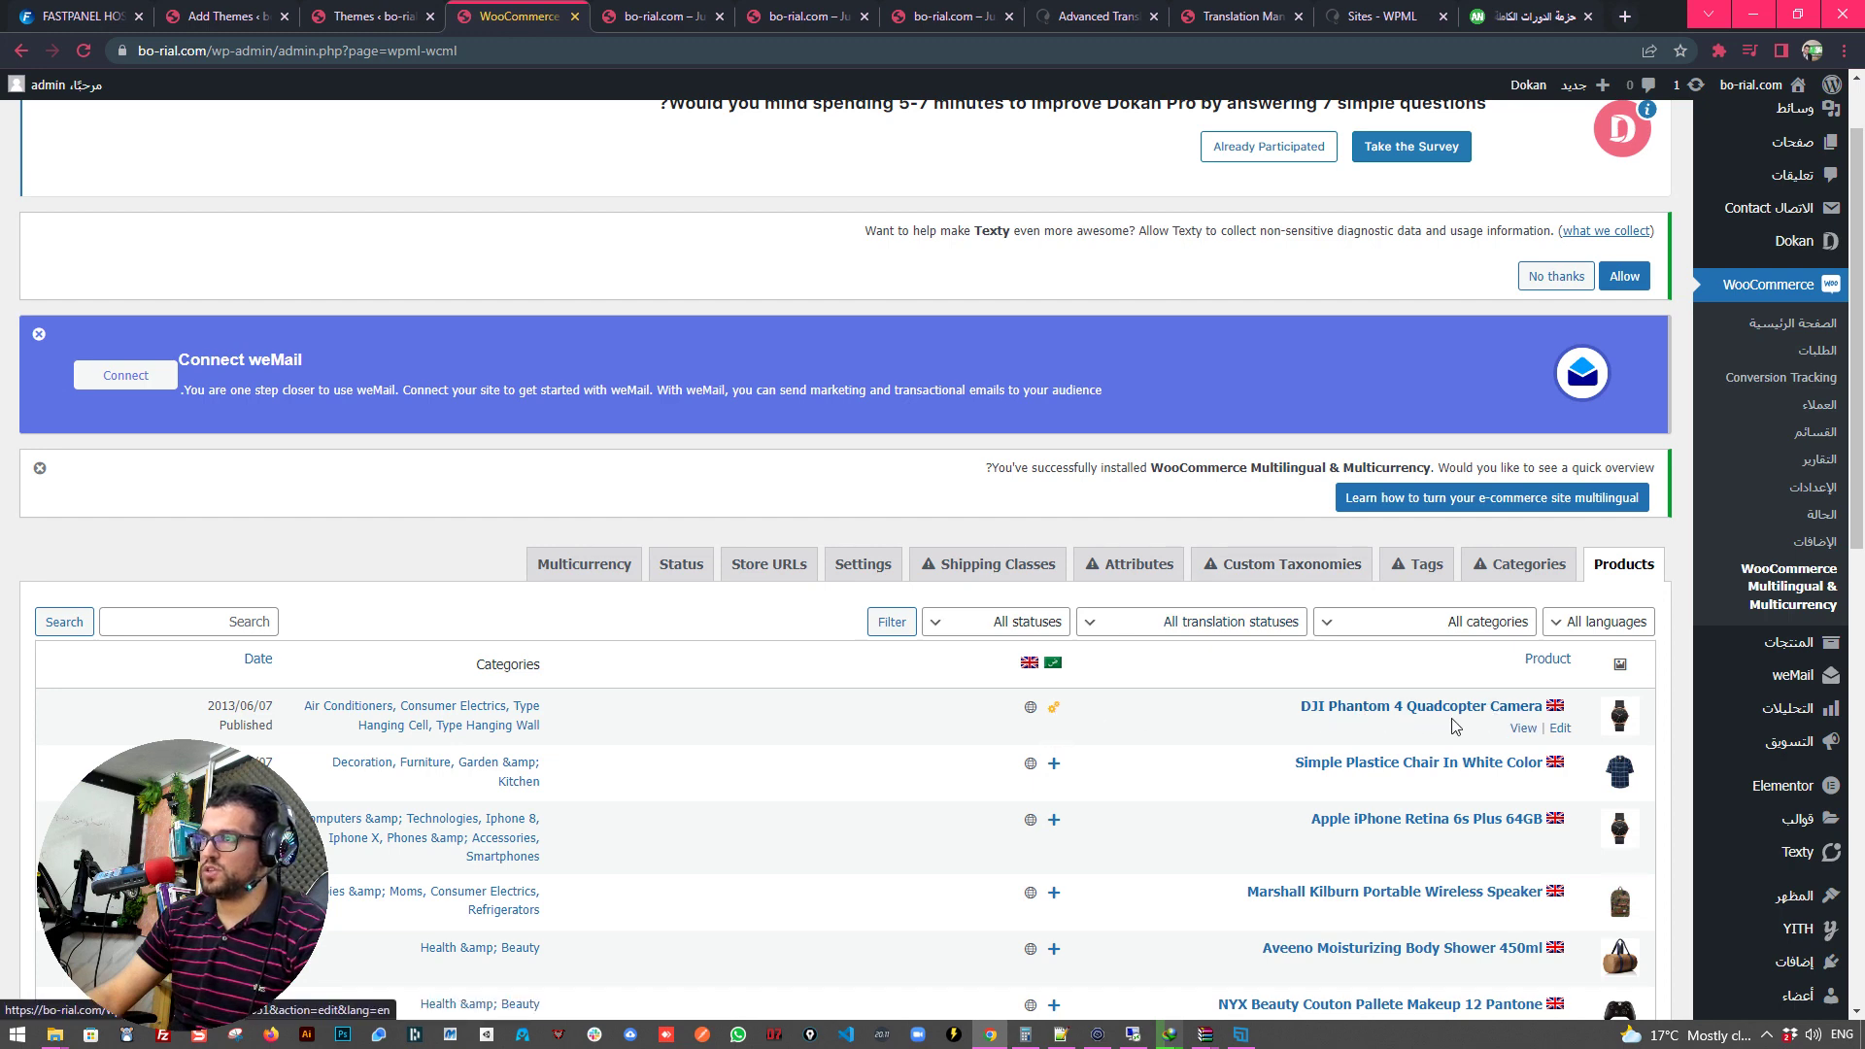
Duplicate Simple Plastice Chair In White Color into Arabic and open the Arabic copy for translation.
click(1559, 785)
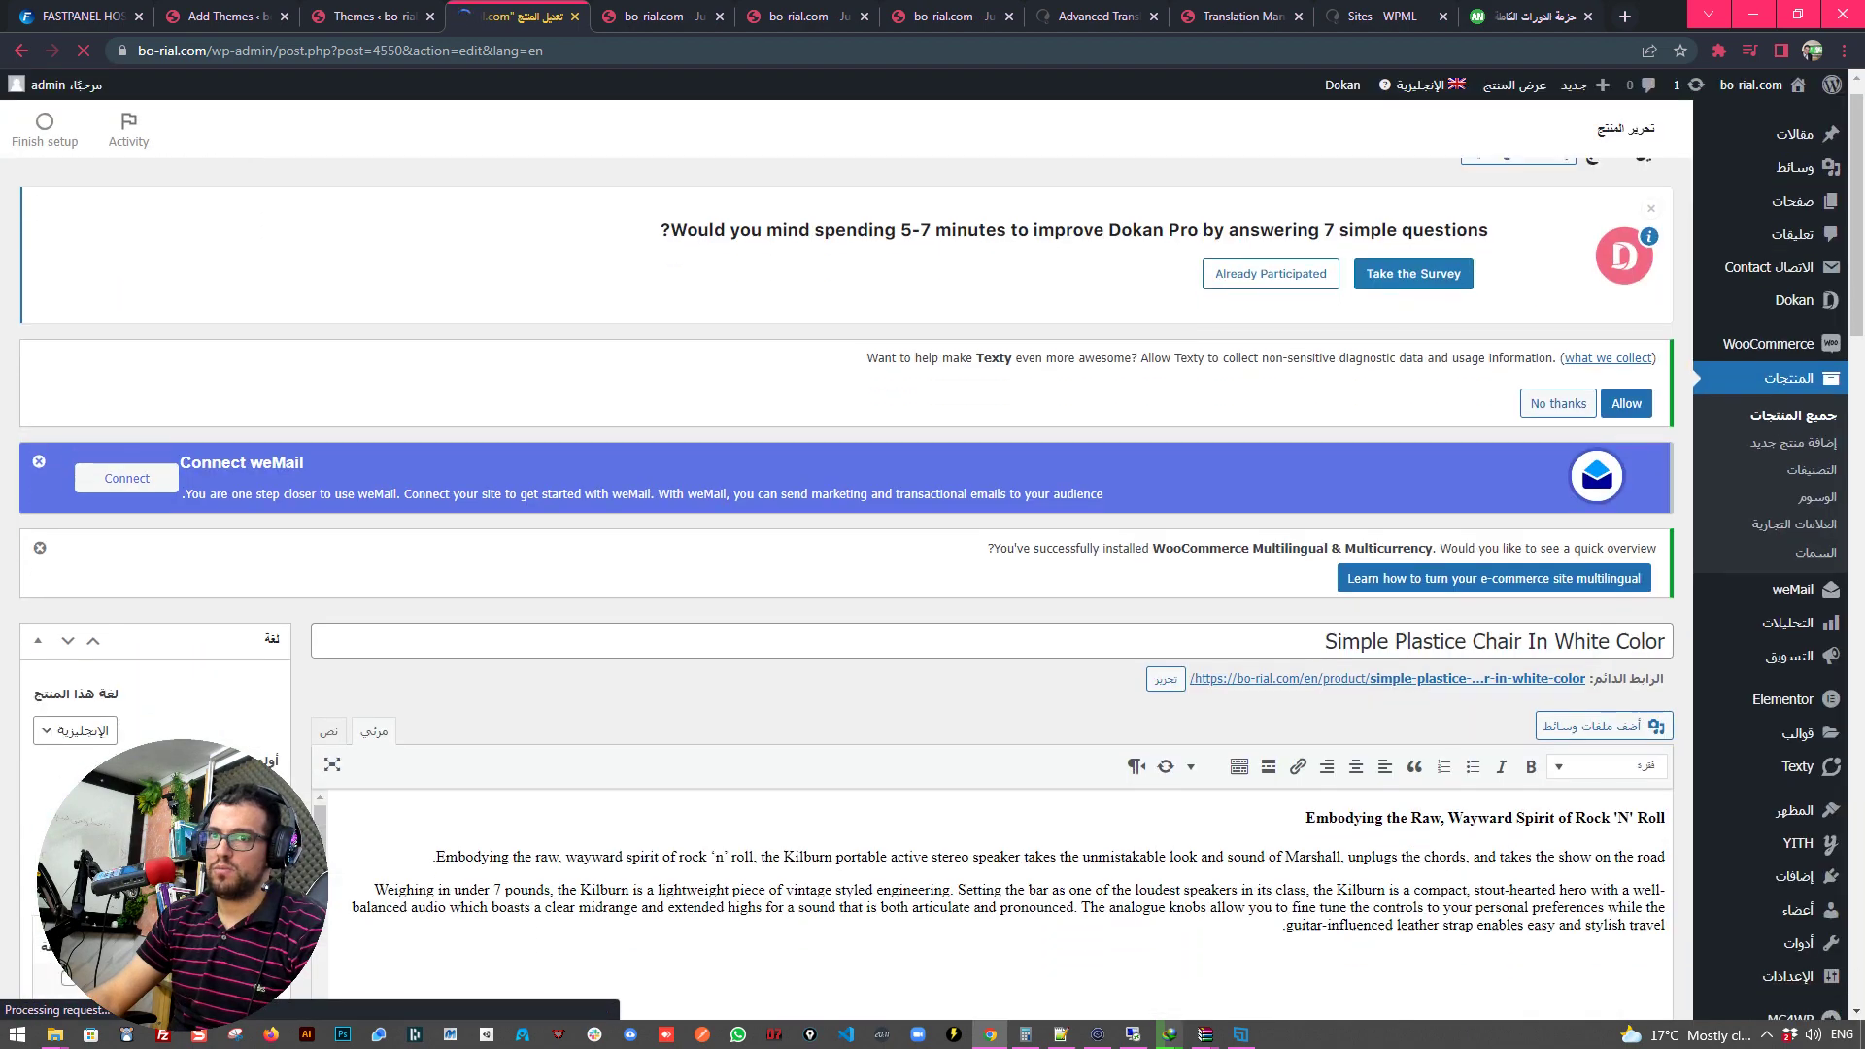
scroll(121, 466, down, 3)
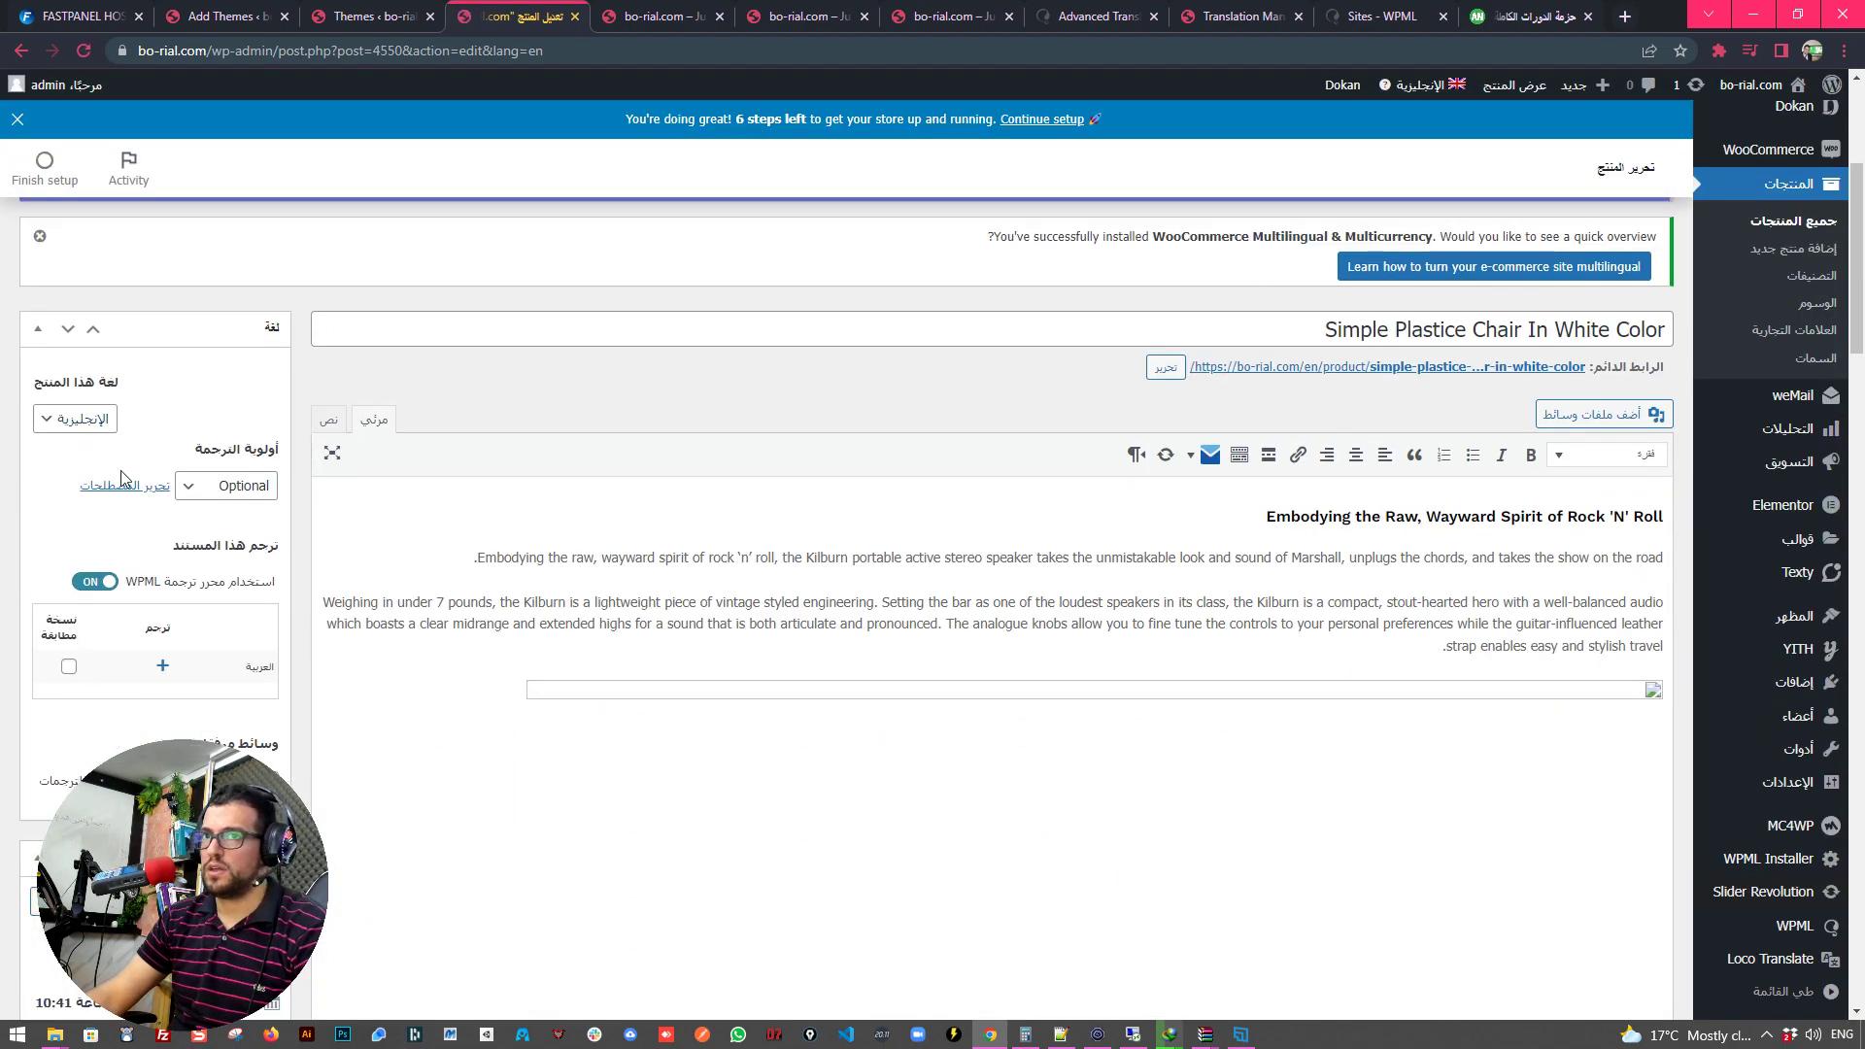
click(68, 667)
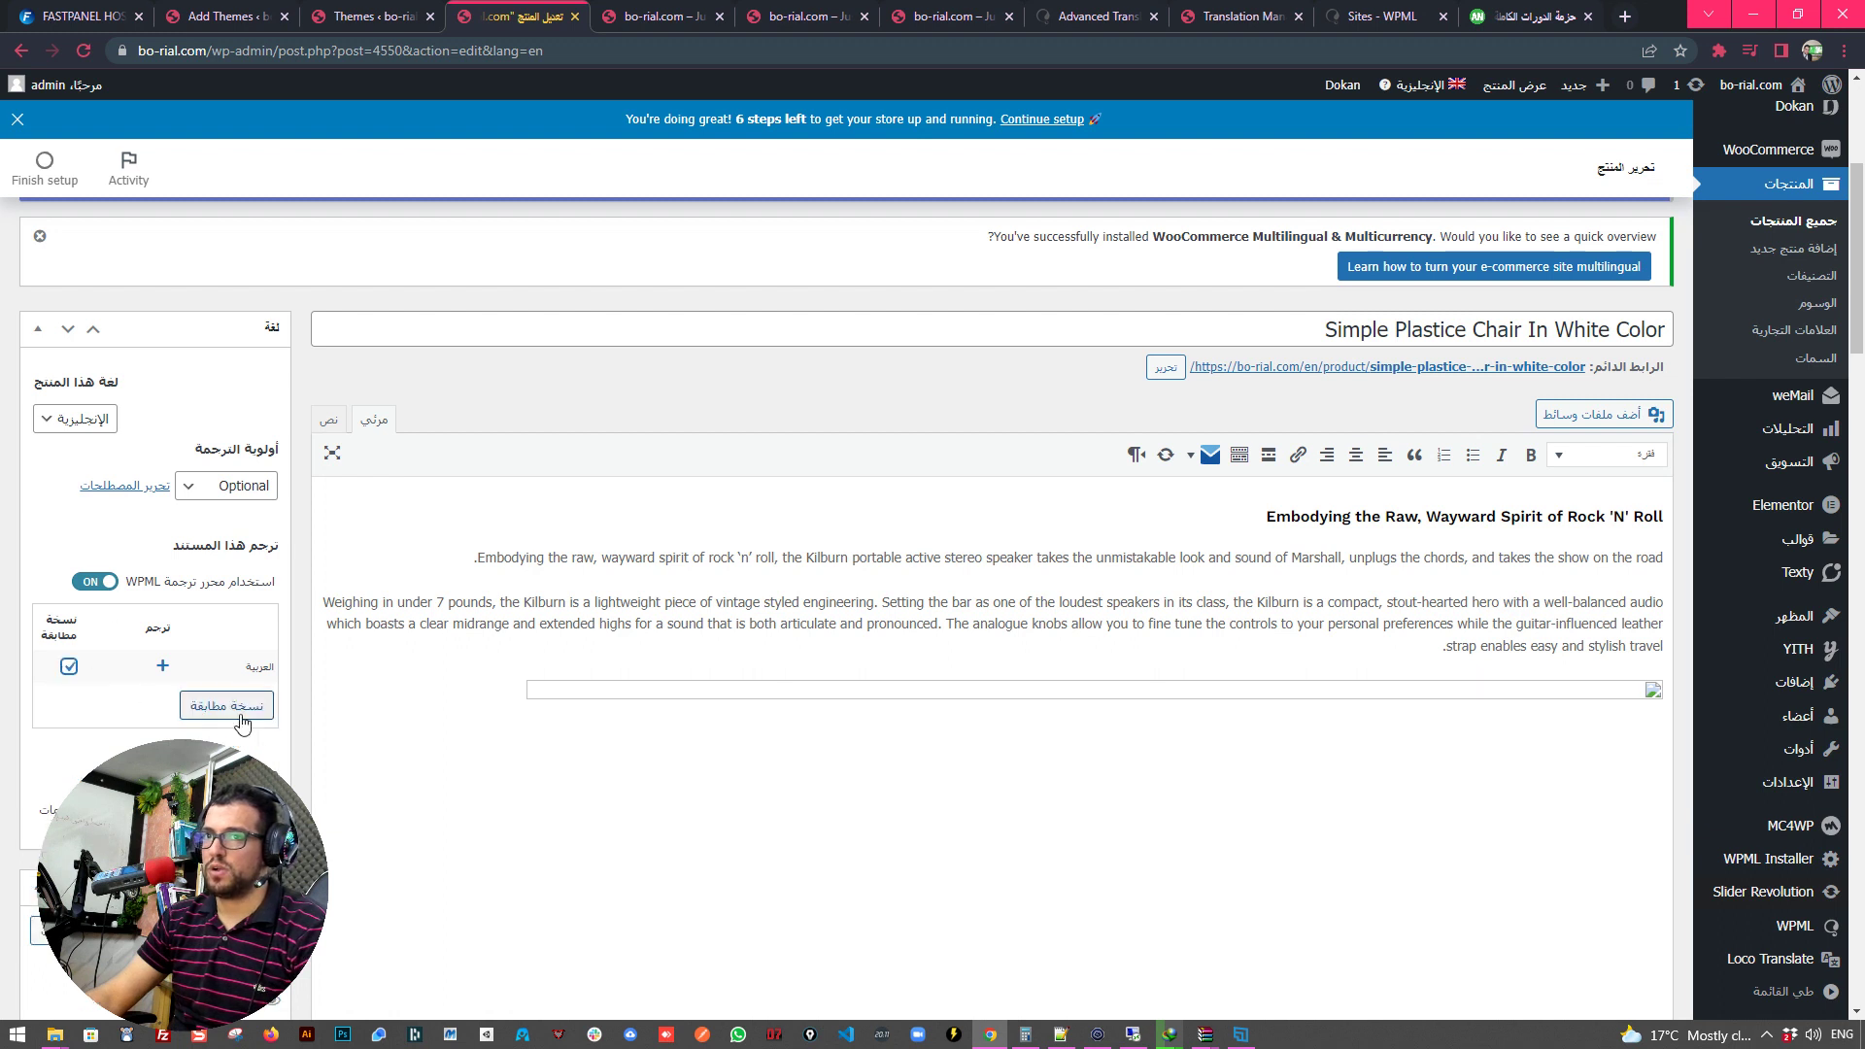
click(201, 701)
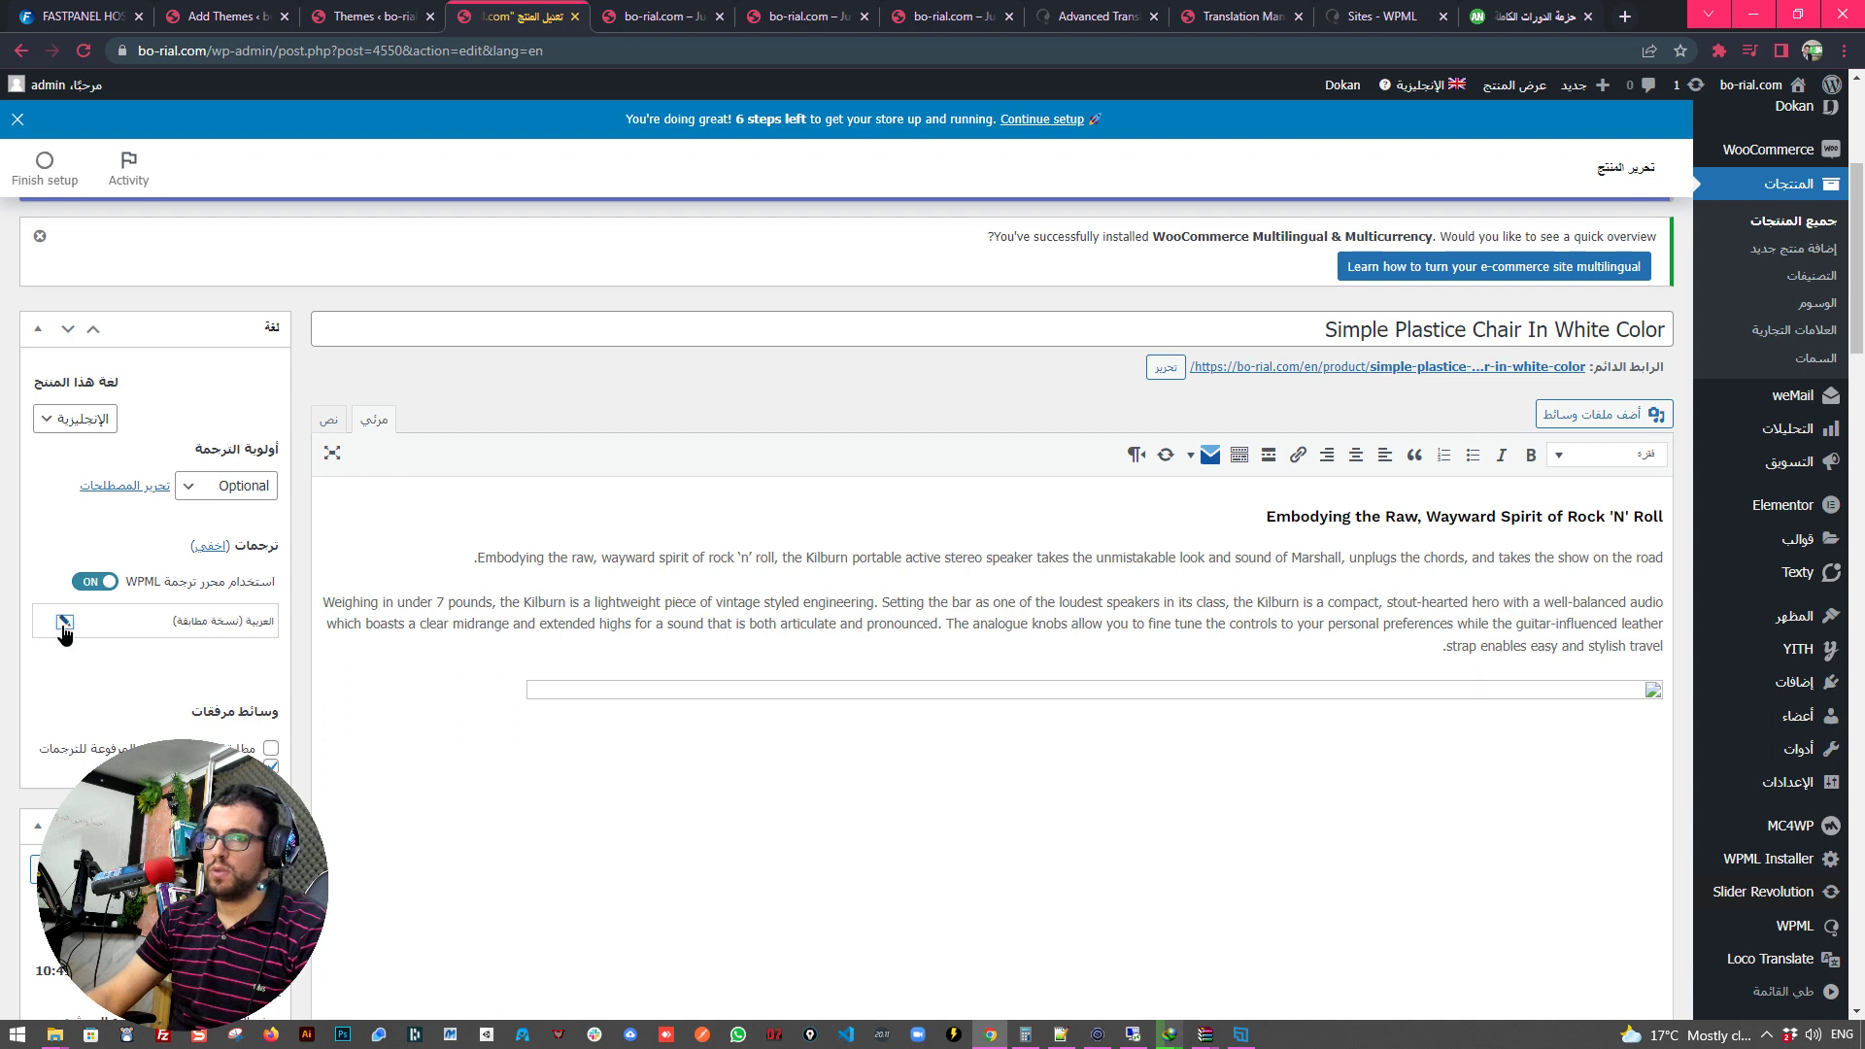
click(64, 623)
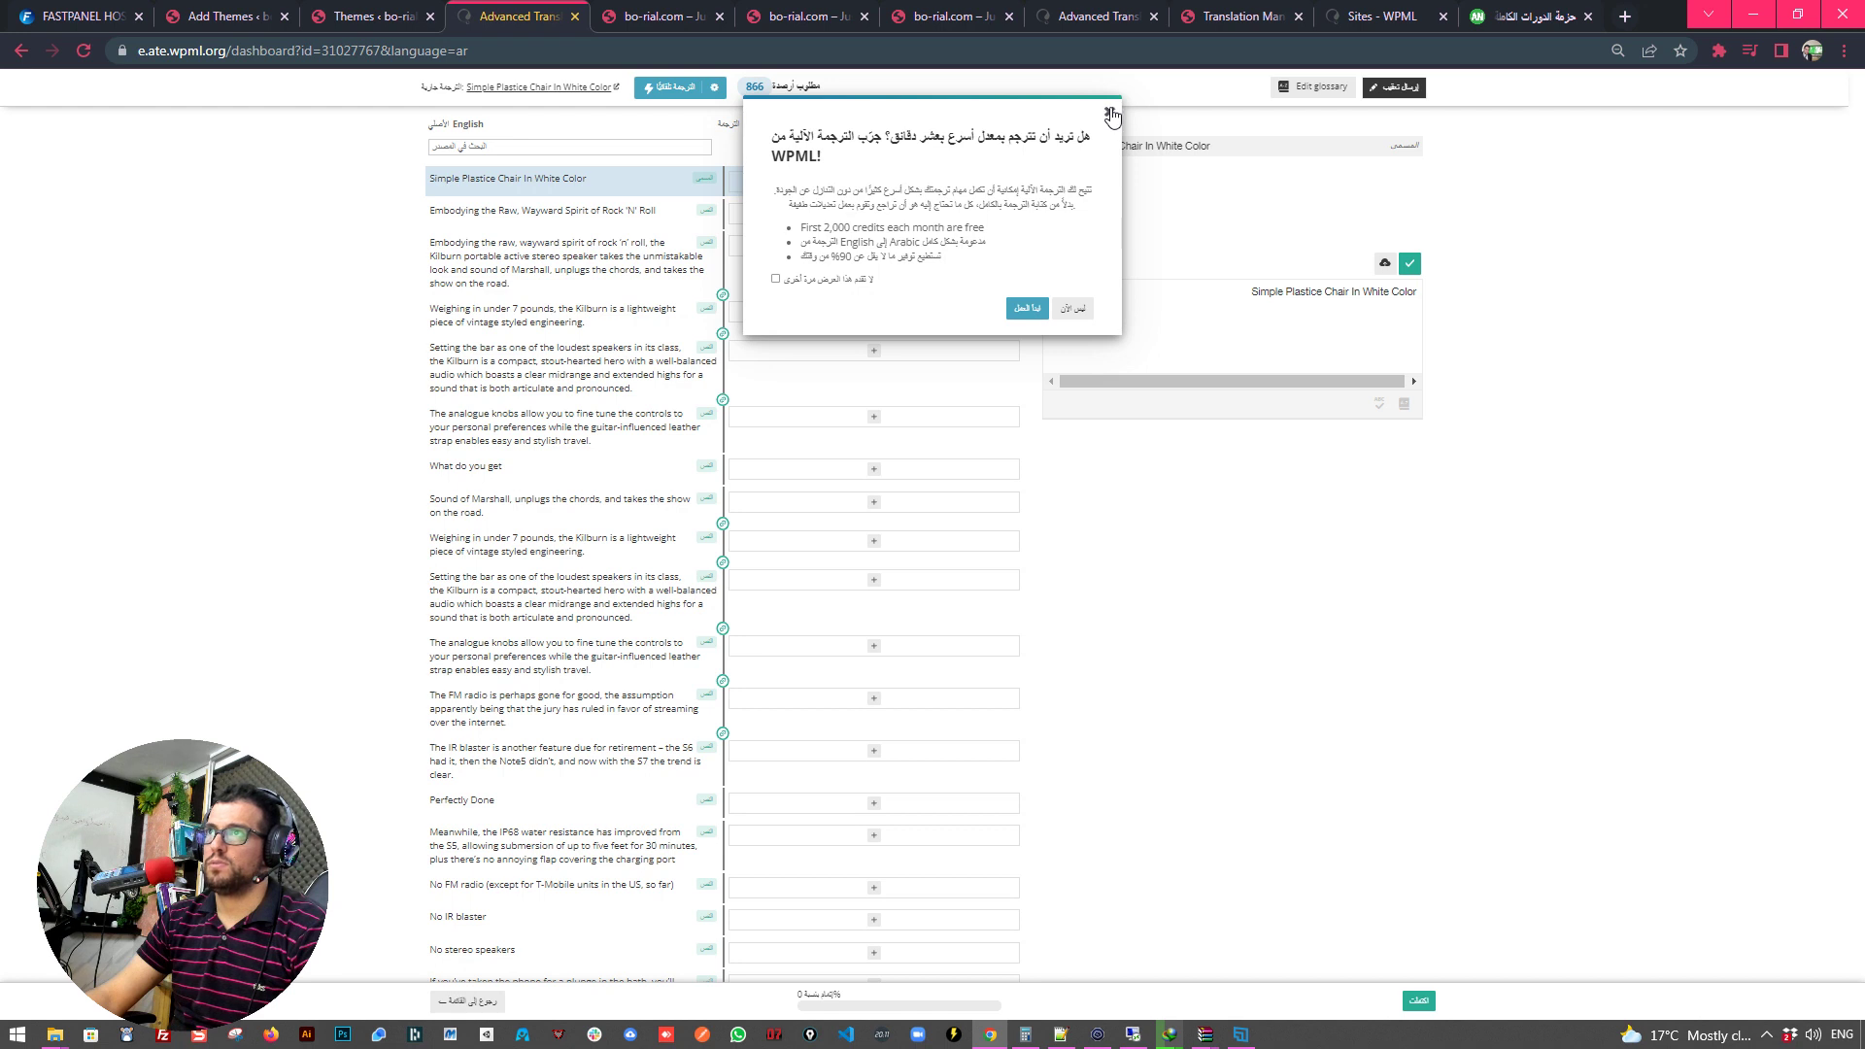
Dismiss the machine-translation offer and try auto-translating the chair title, which needs more credits.
click(1110, 113)
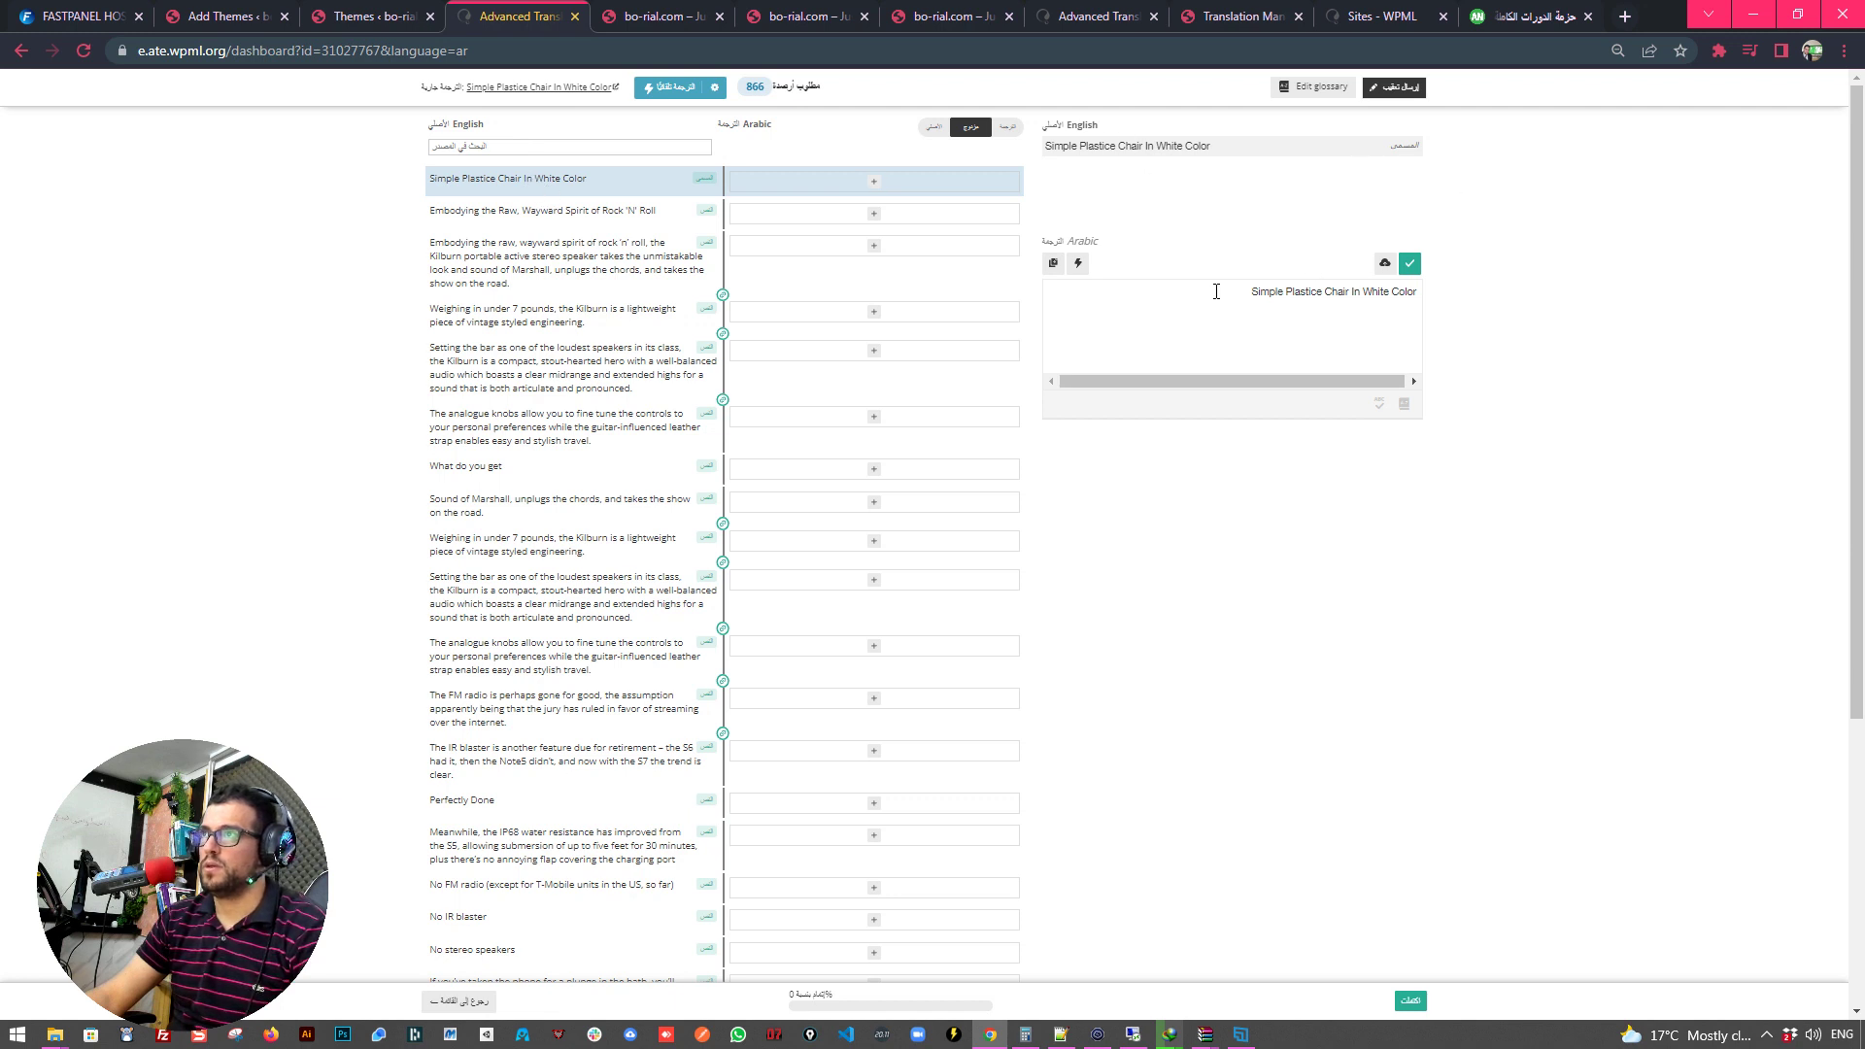
drag(1215, 292, 1443, 302)
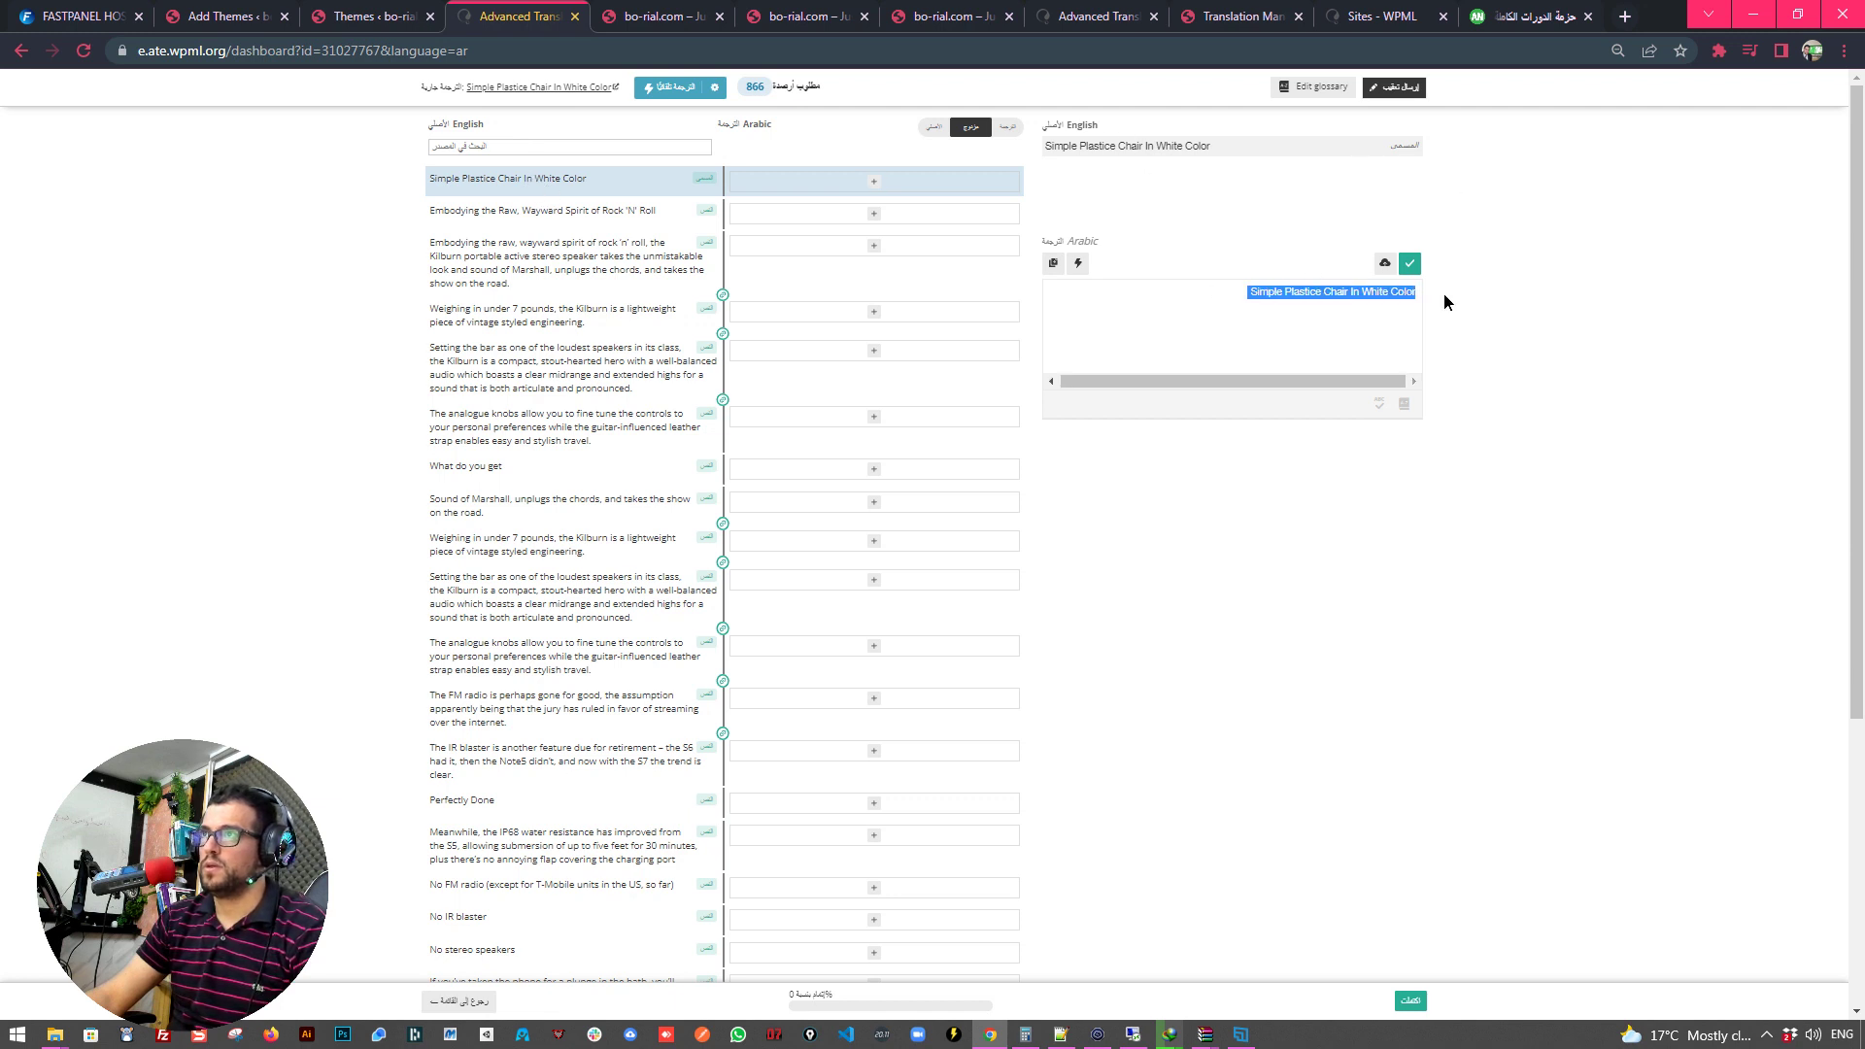
click(1078, 265)
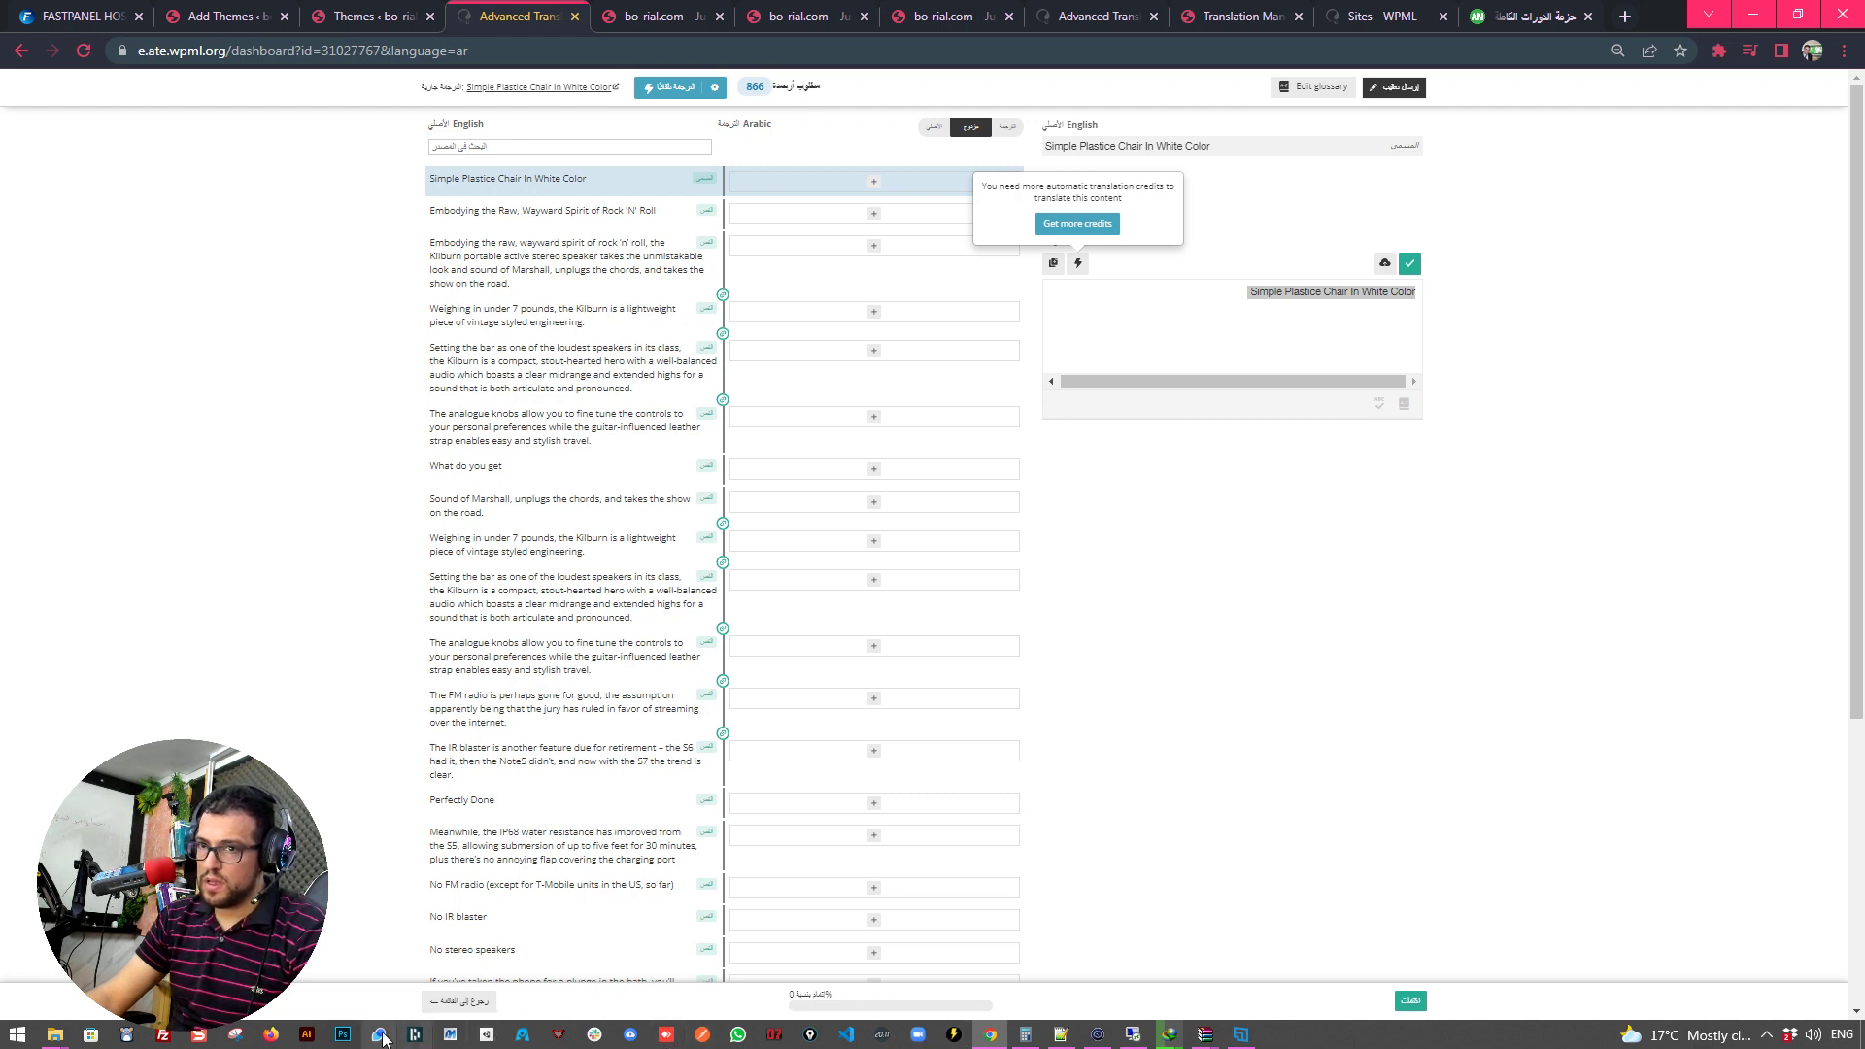
Search Windows for 'translate' and 'language', then return to the storefront tab's address bar.
click(16, 1035)
text(trans)
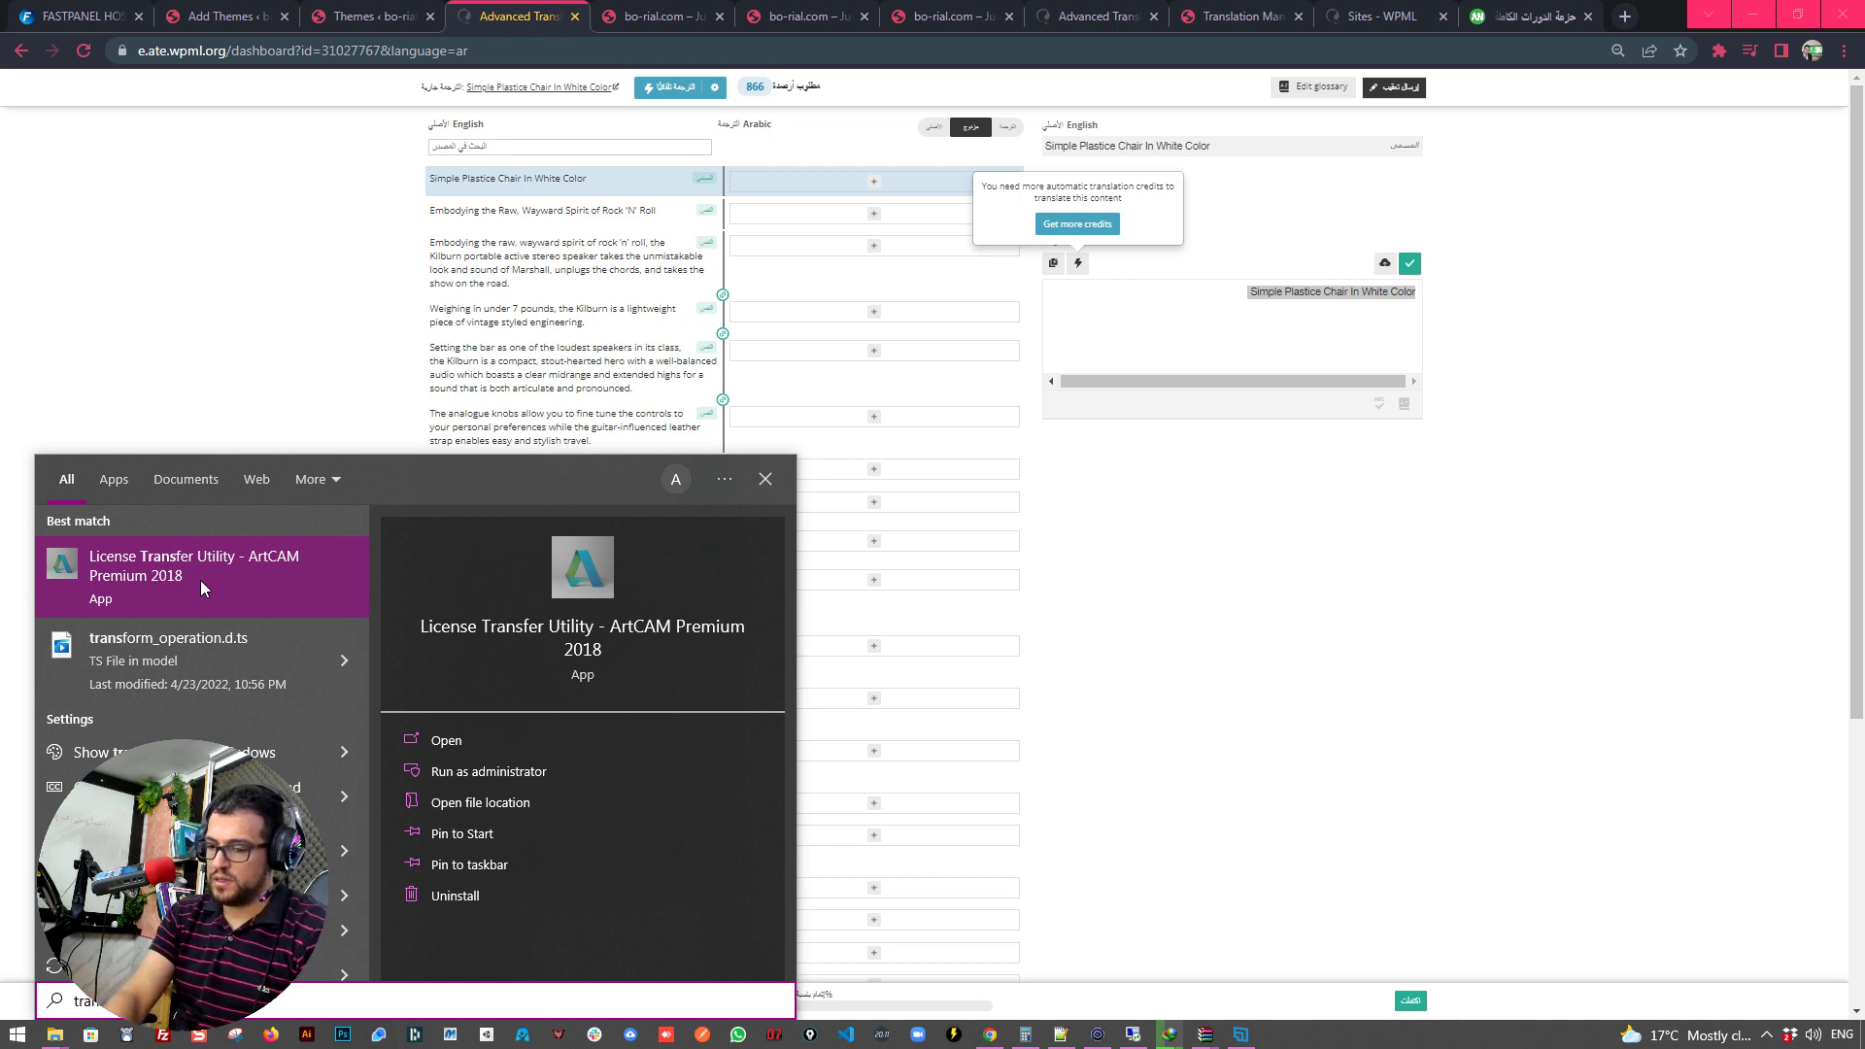
text(late)
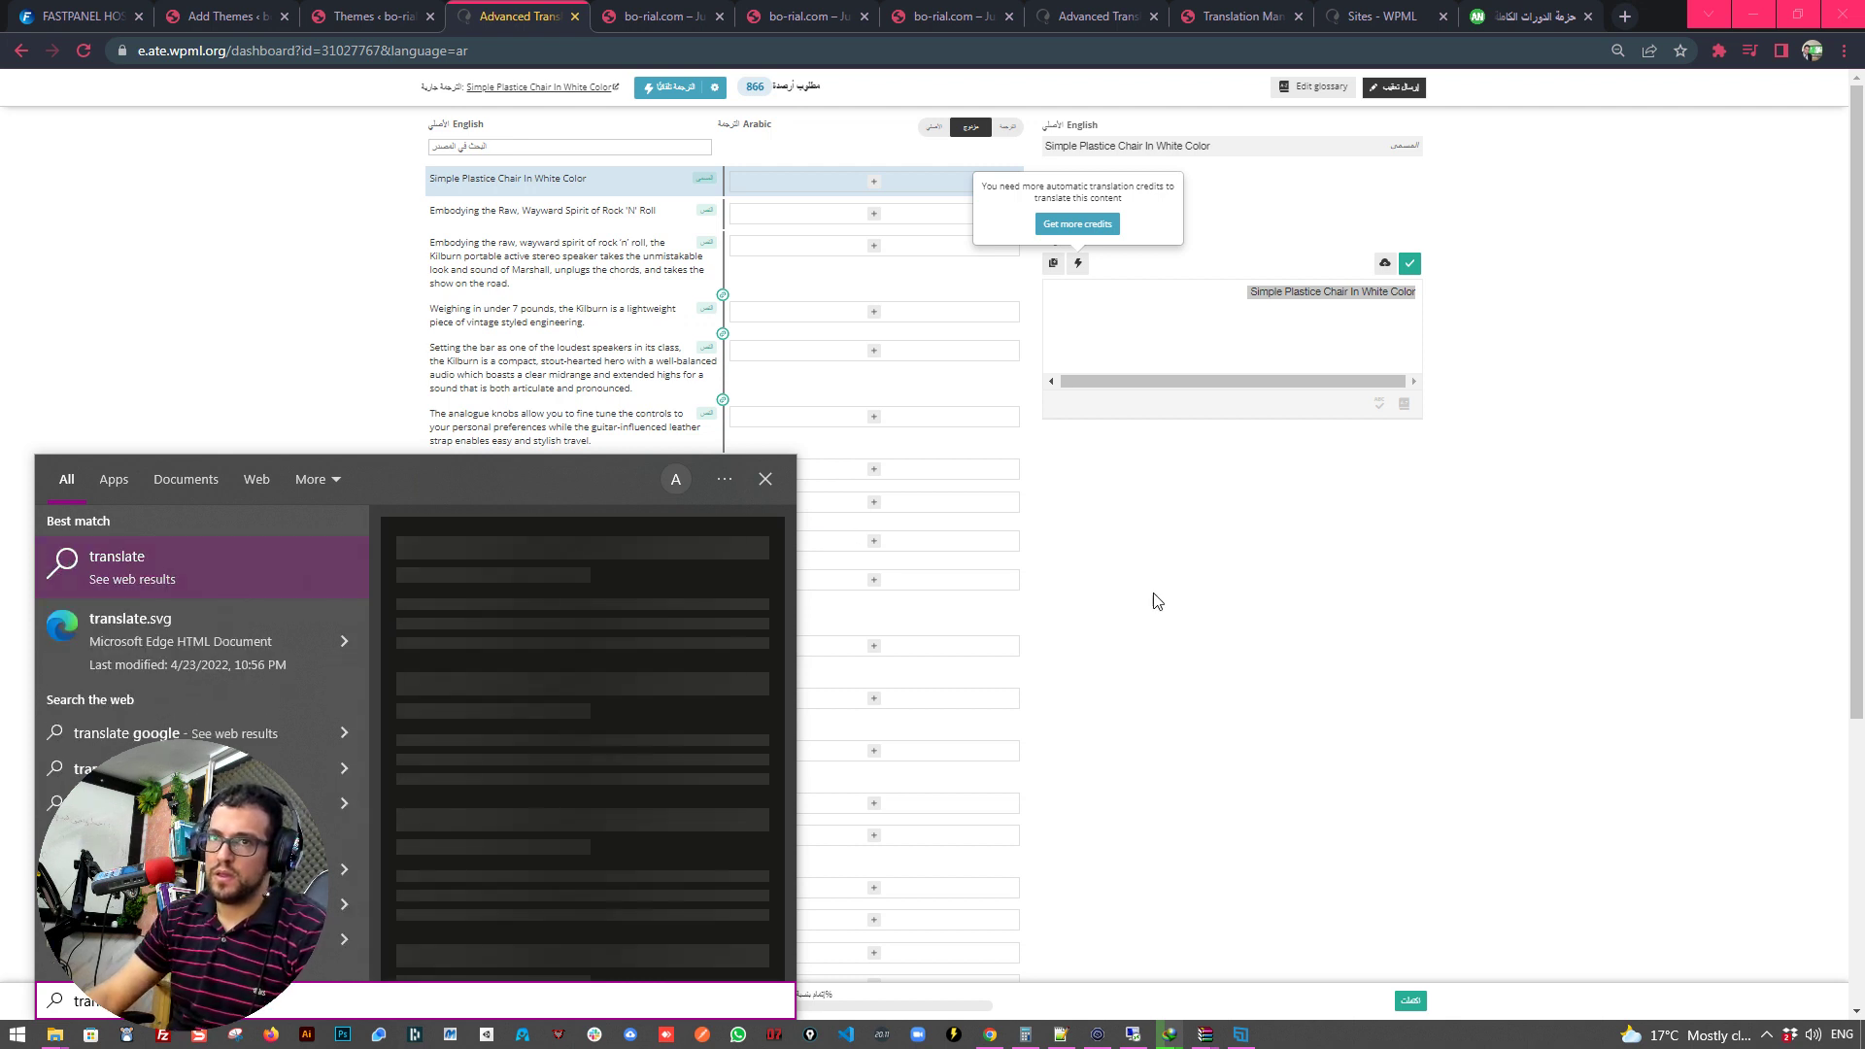
key(ctrl+a)
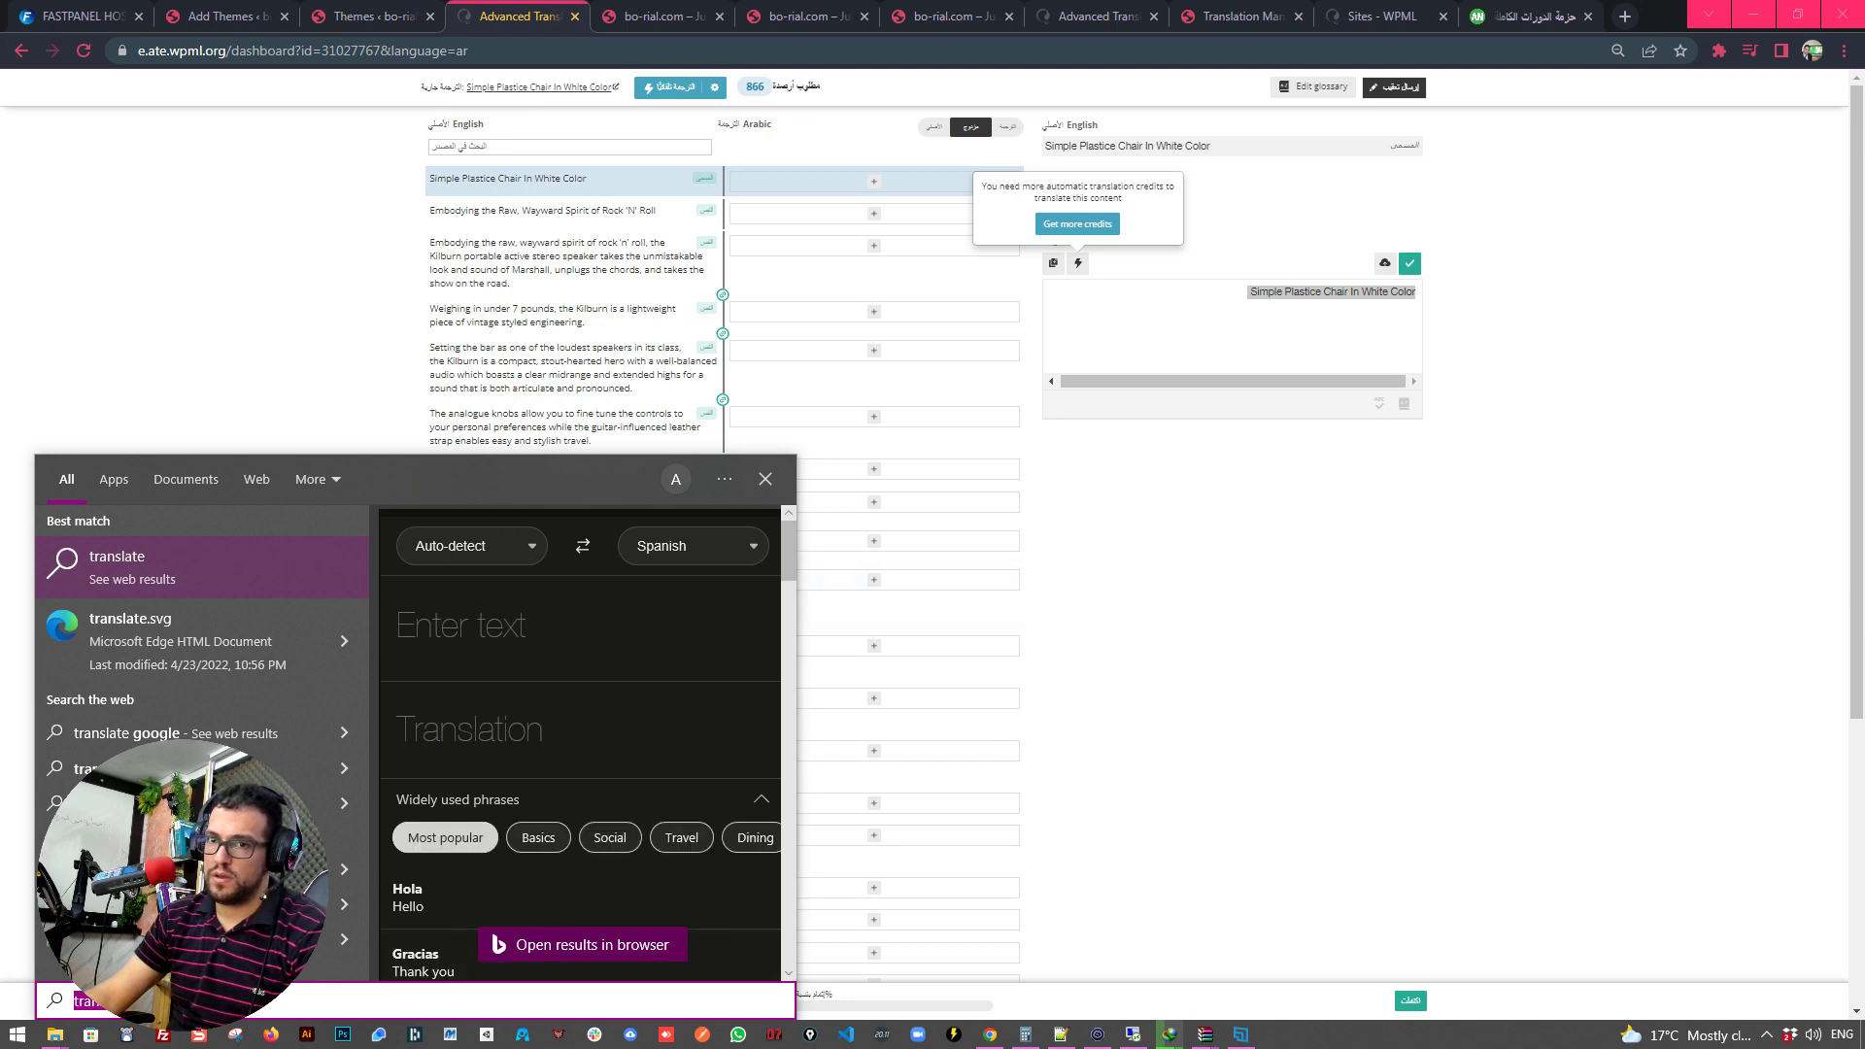
key(BackSpace)
text(language)
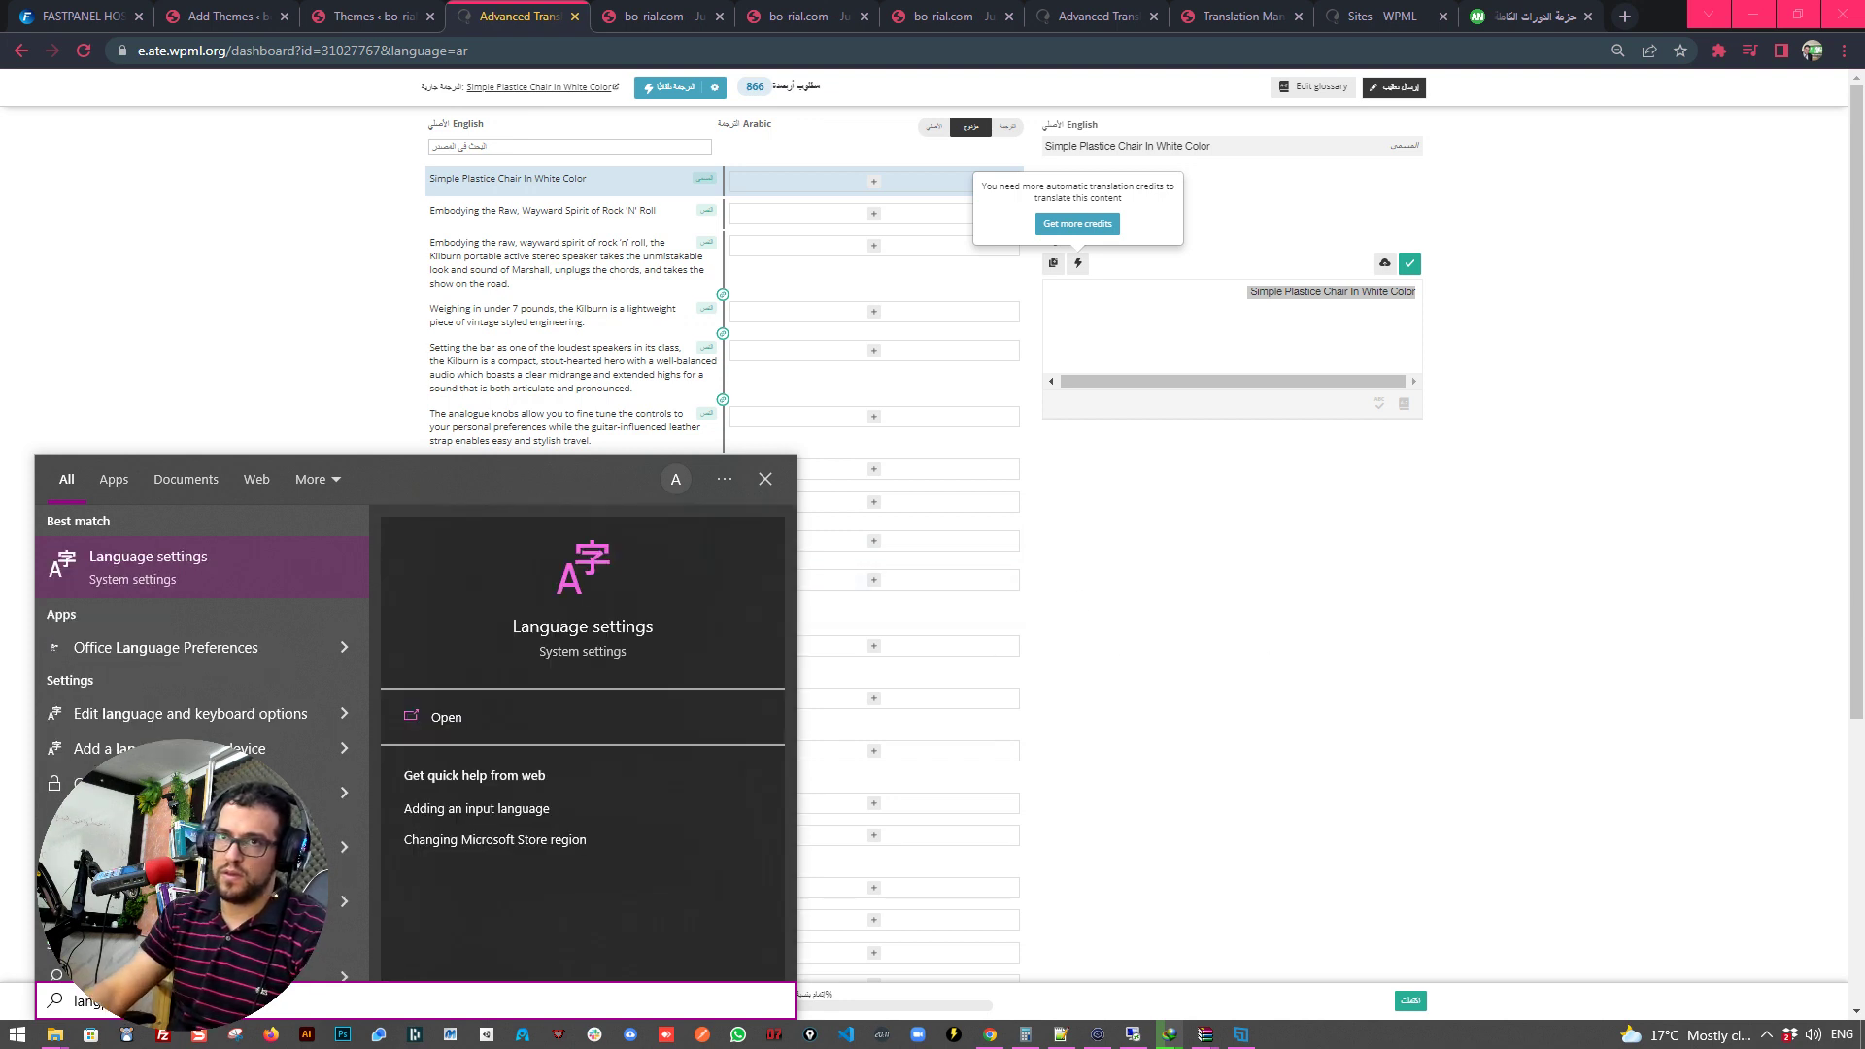
click(1324, 637)
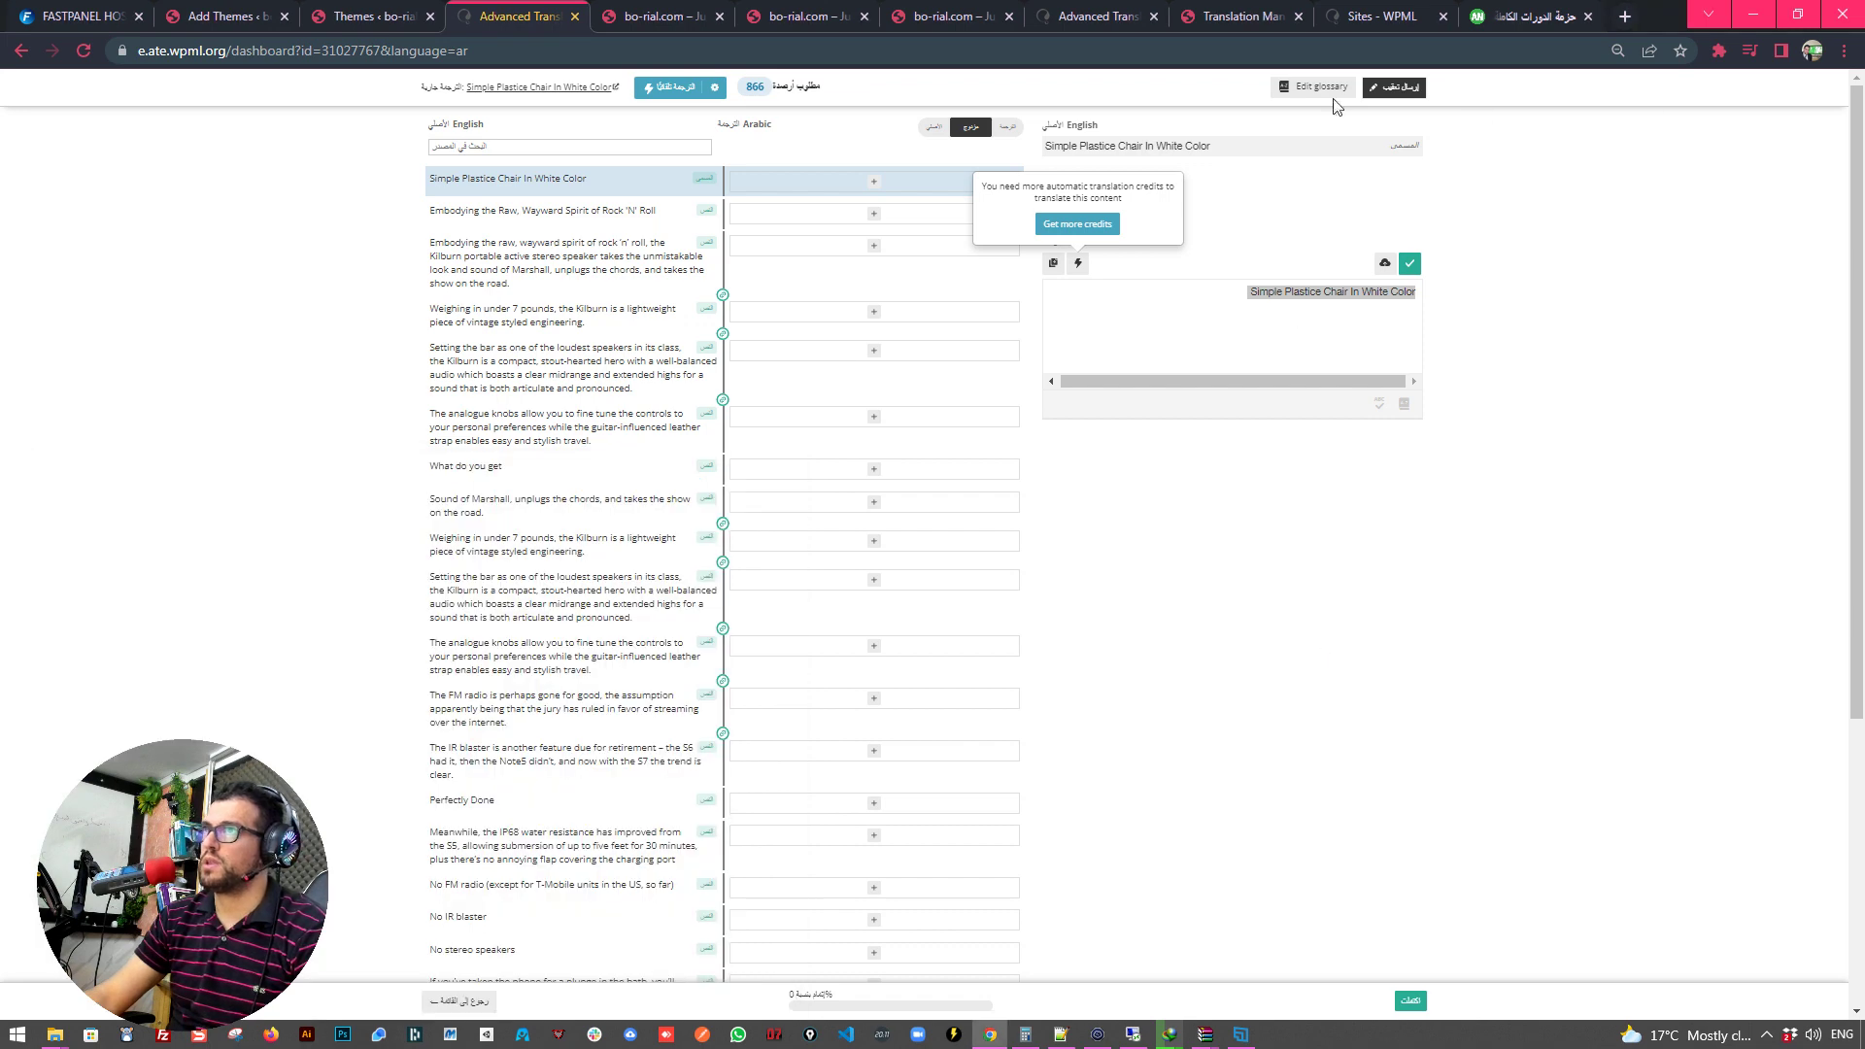
click(623, 28)
click(638, 56)
Translate the chair's English title into Arabic on Google Translate and copy the result.
text(yt)
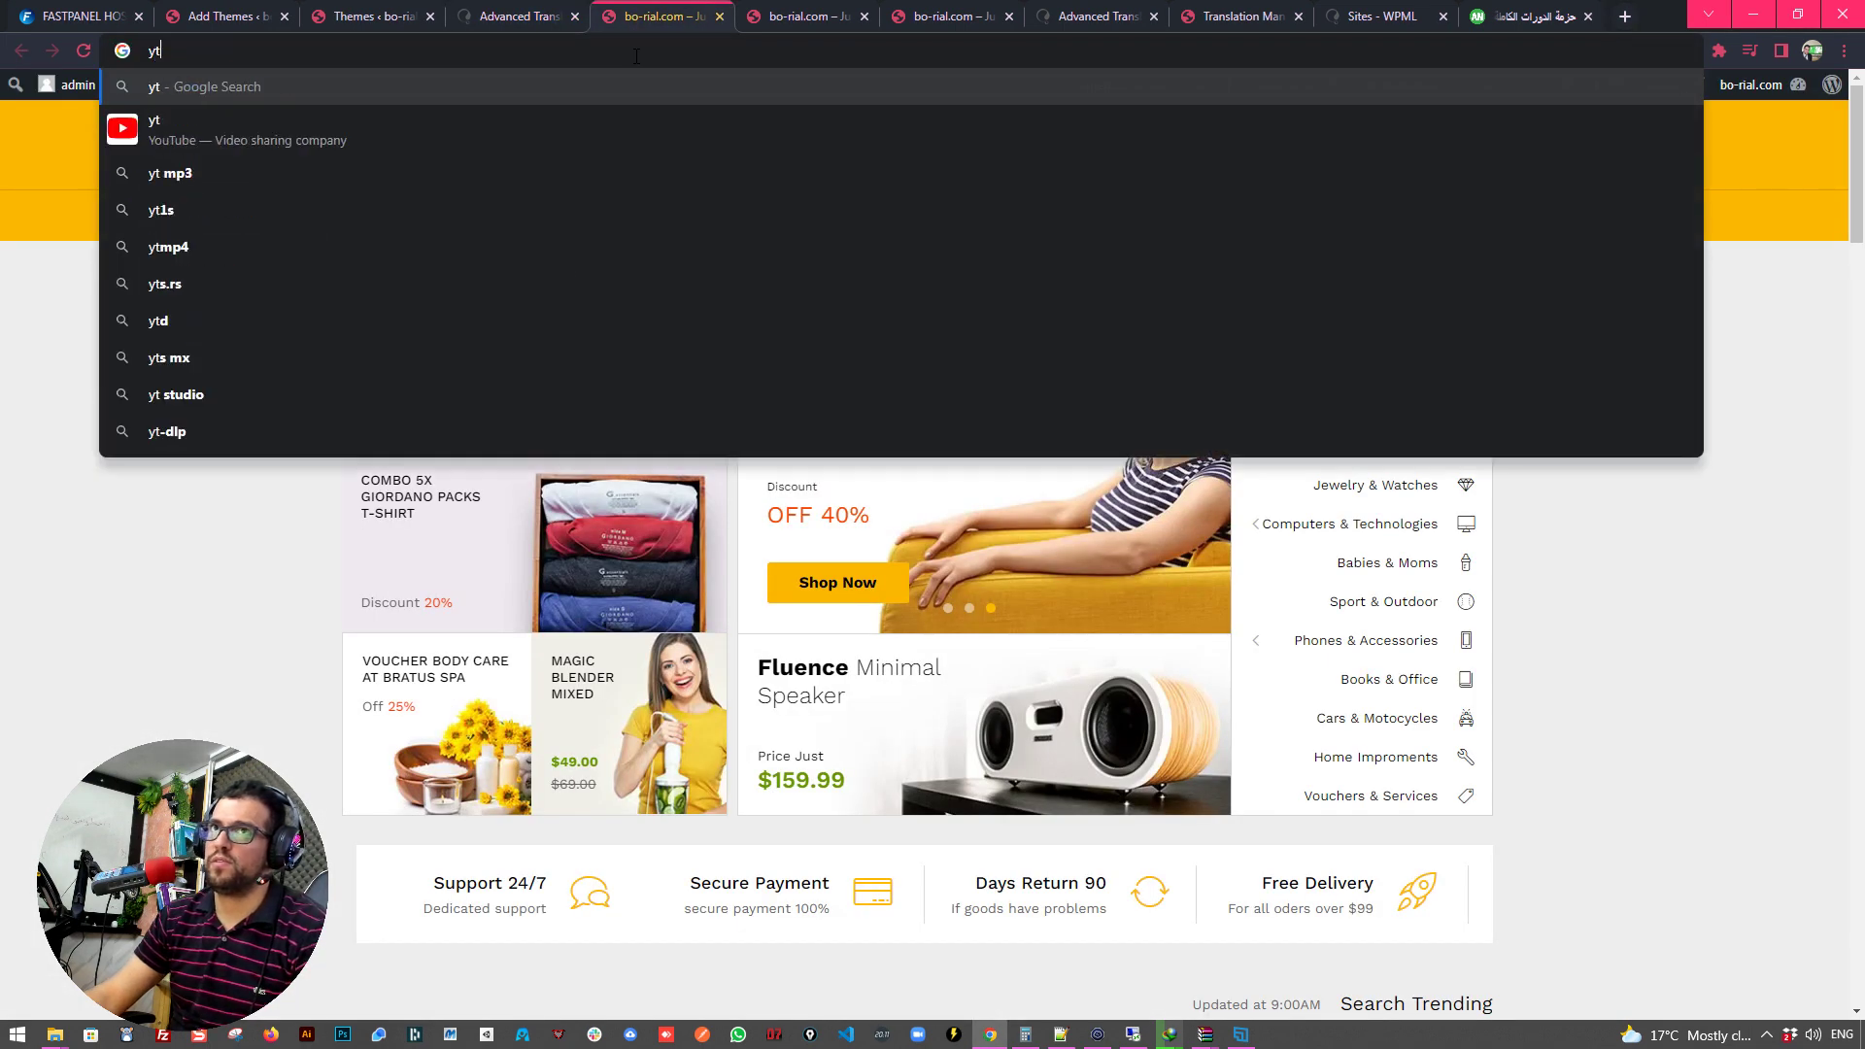
text(translate)
key(Return)
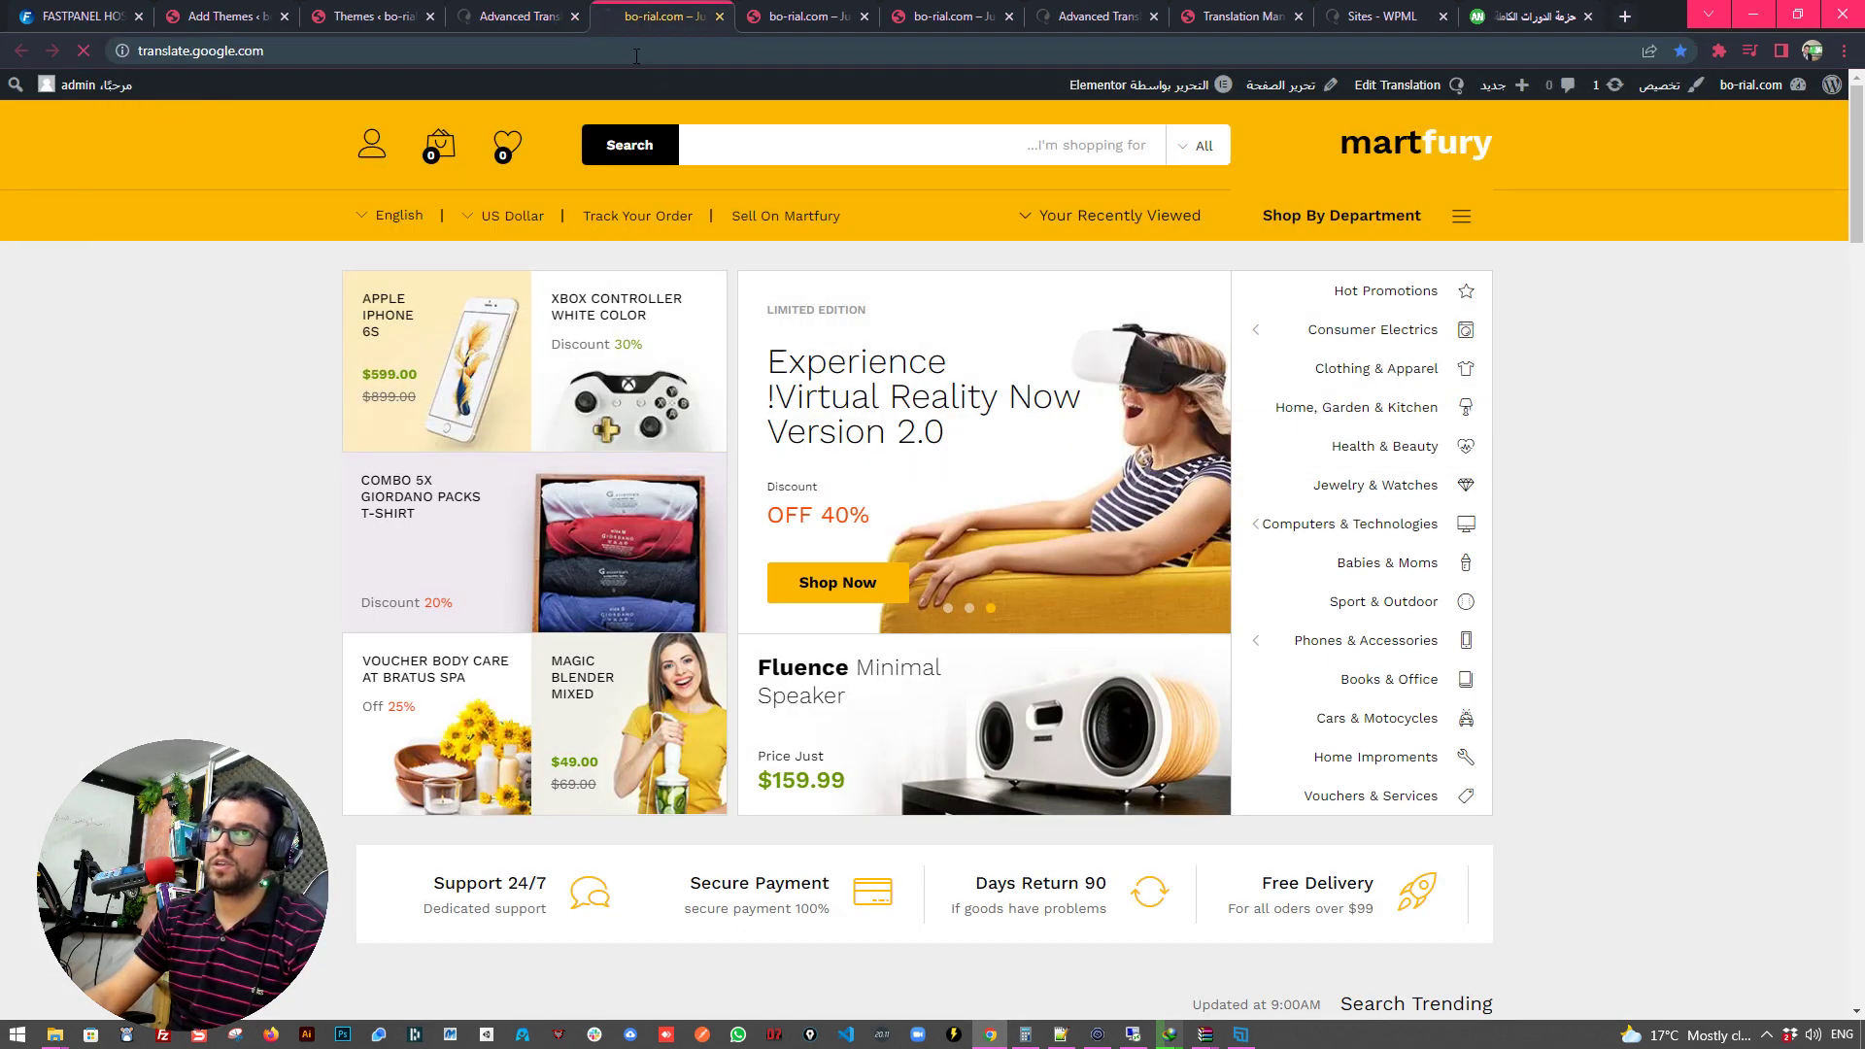
click(530, 25)
triple_click(1362, 292)
key(ctrl+c)
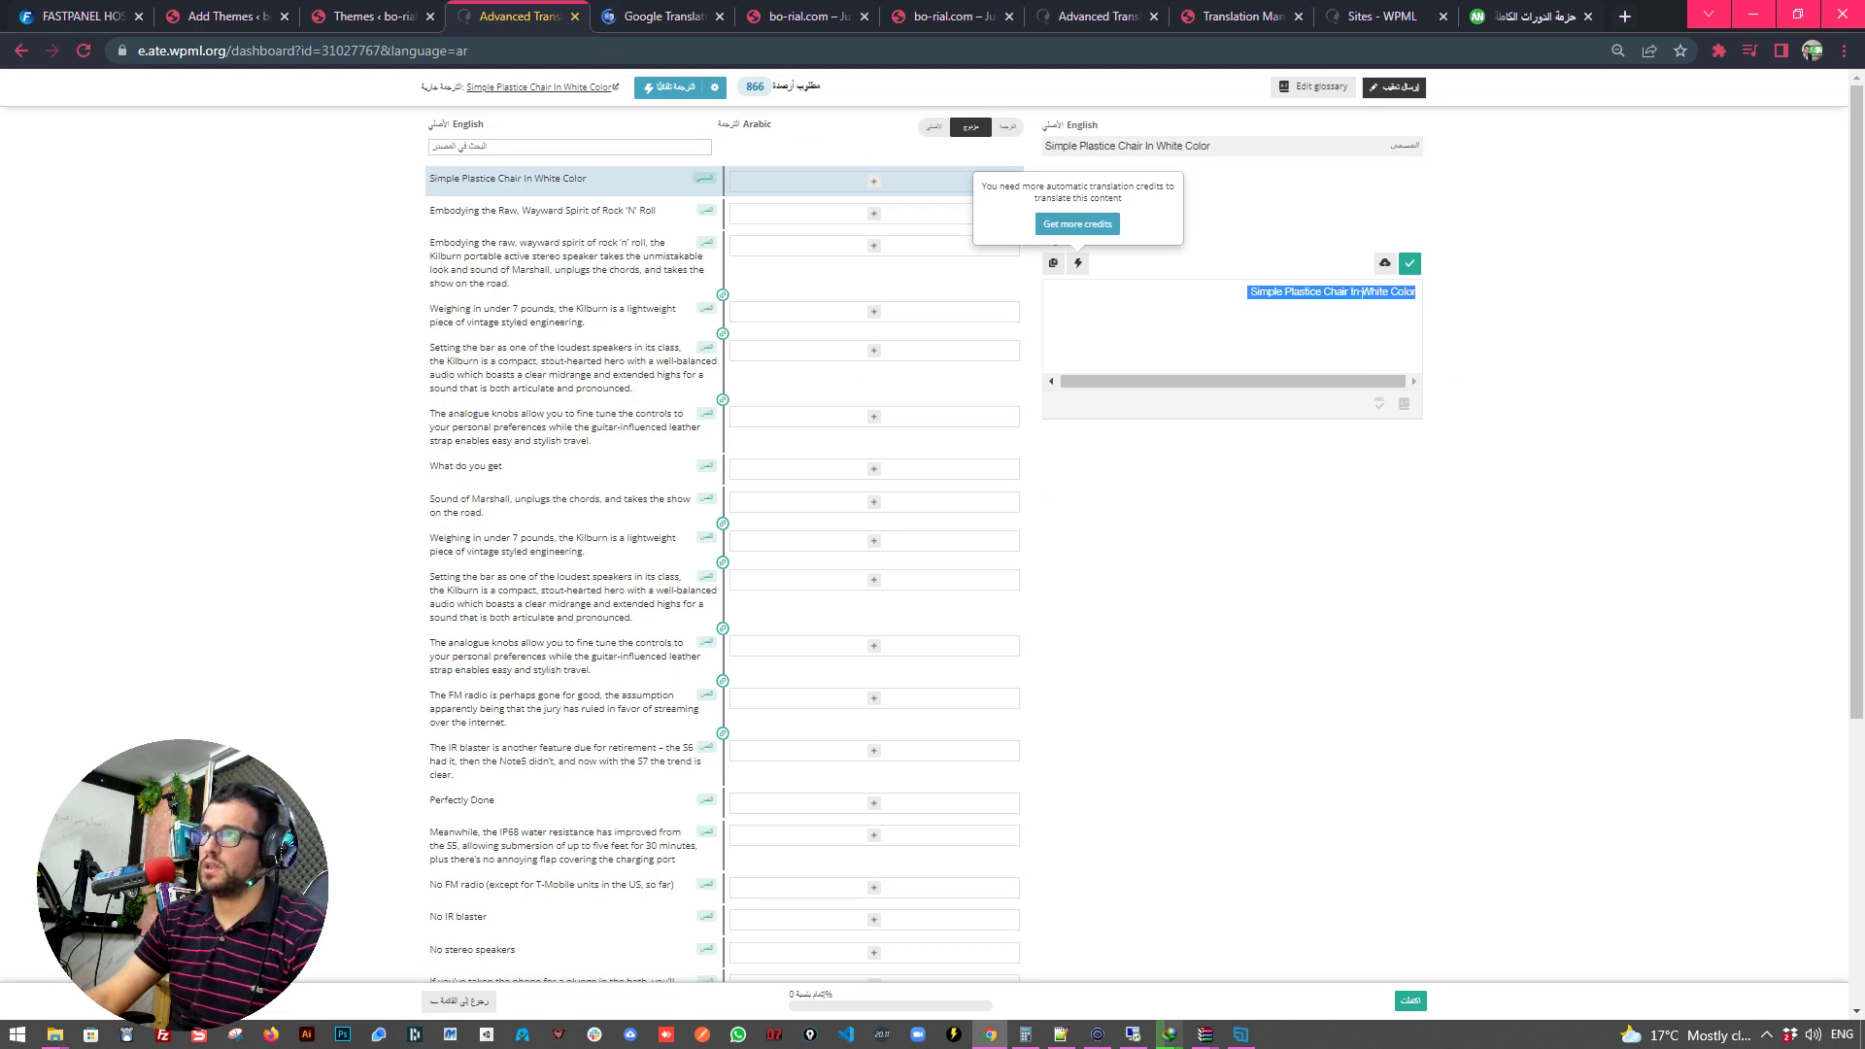
click(665, 17)
key(ctrl+v)
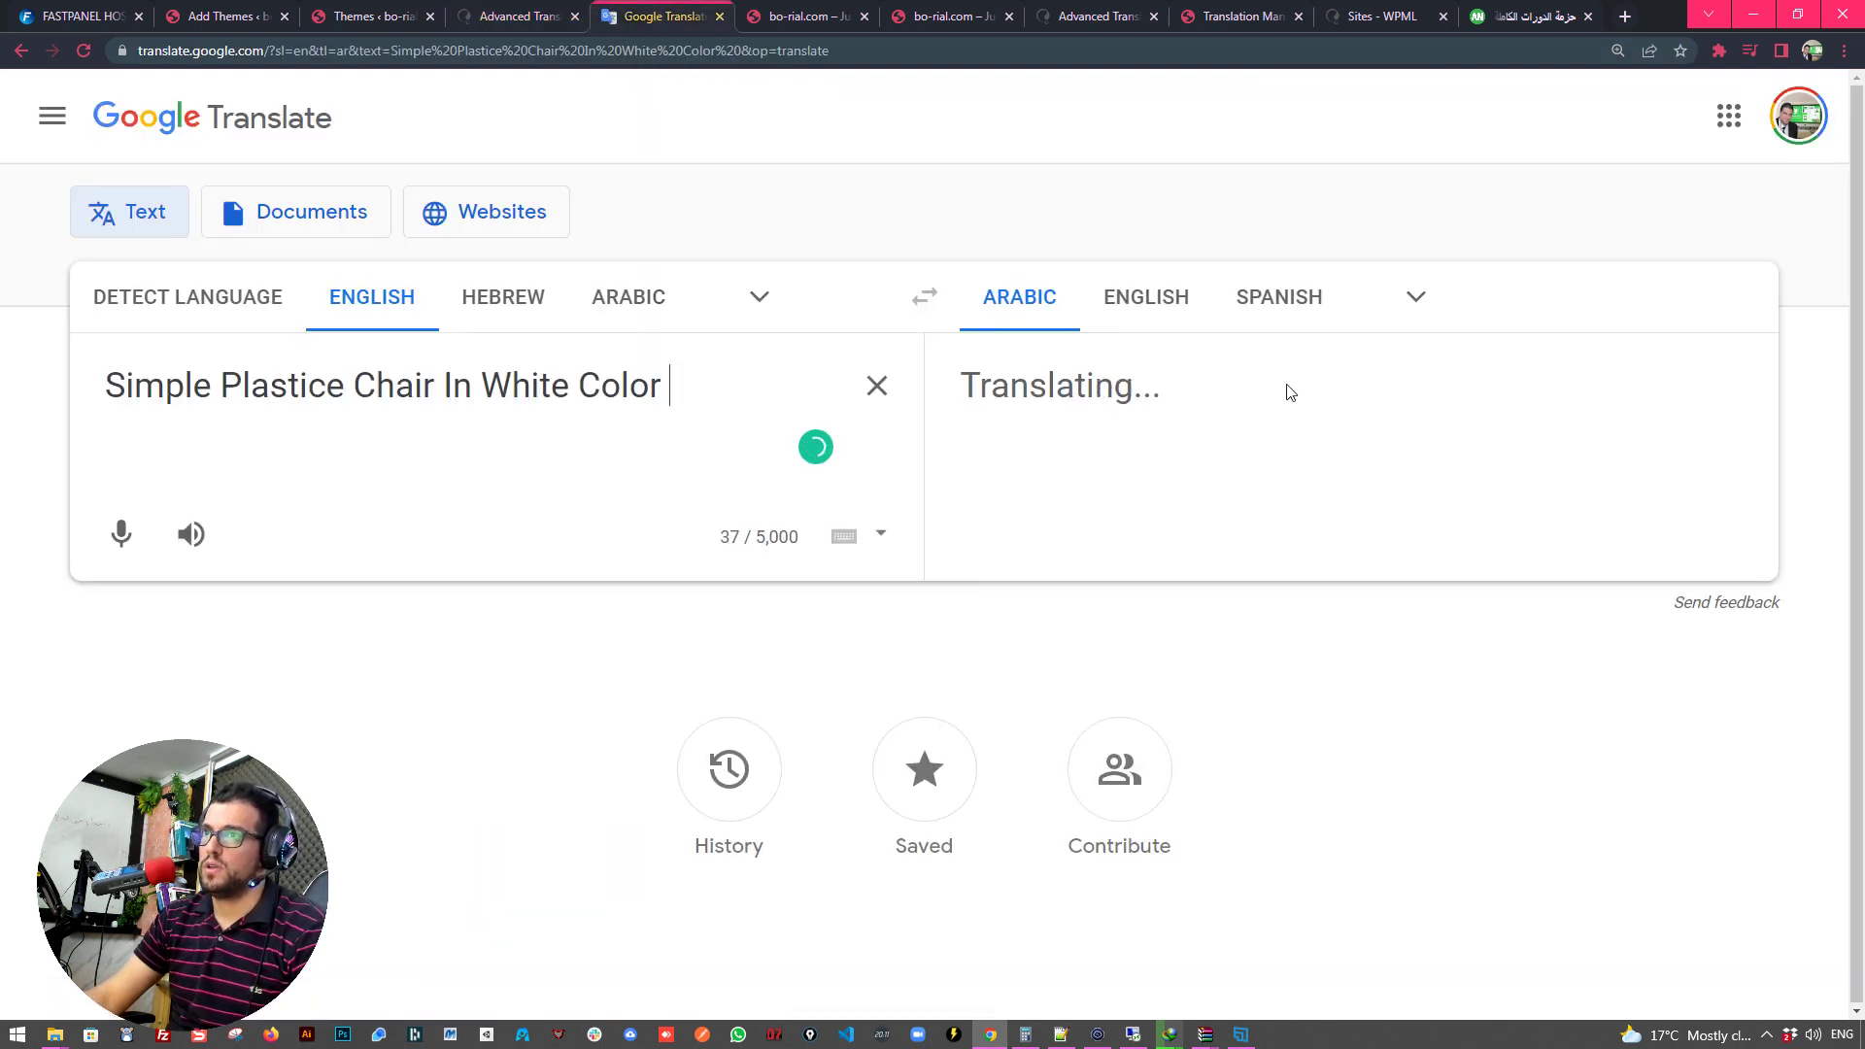
click(1585, 626)
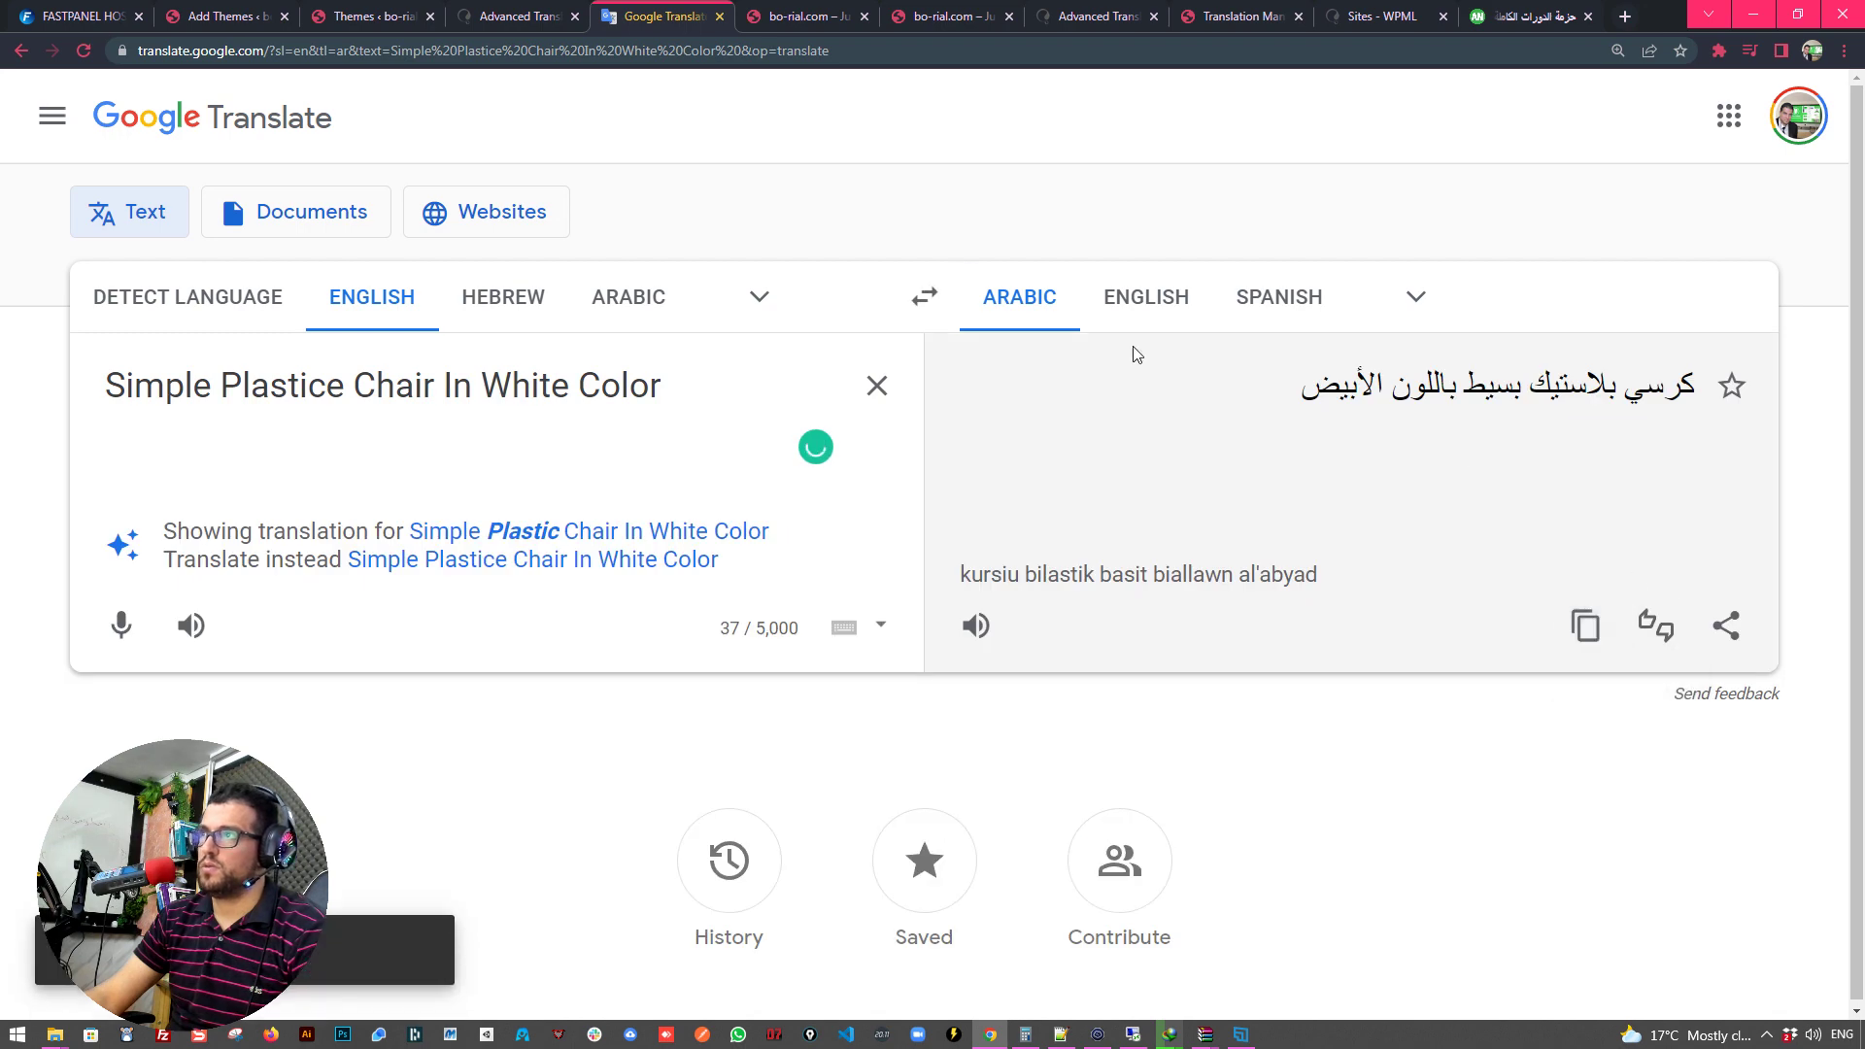
Replace the title in the WPML translation box with the Arabic text and save it.
click(521, 16)
click(1142, 312)
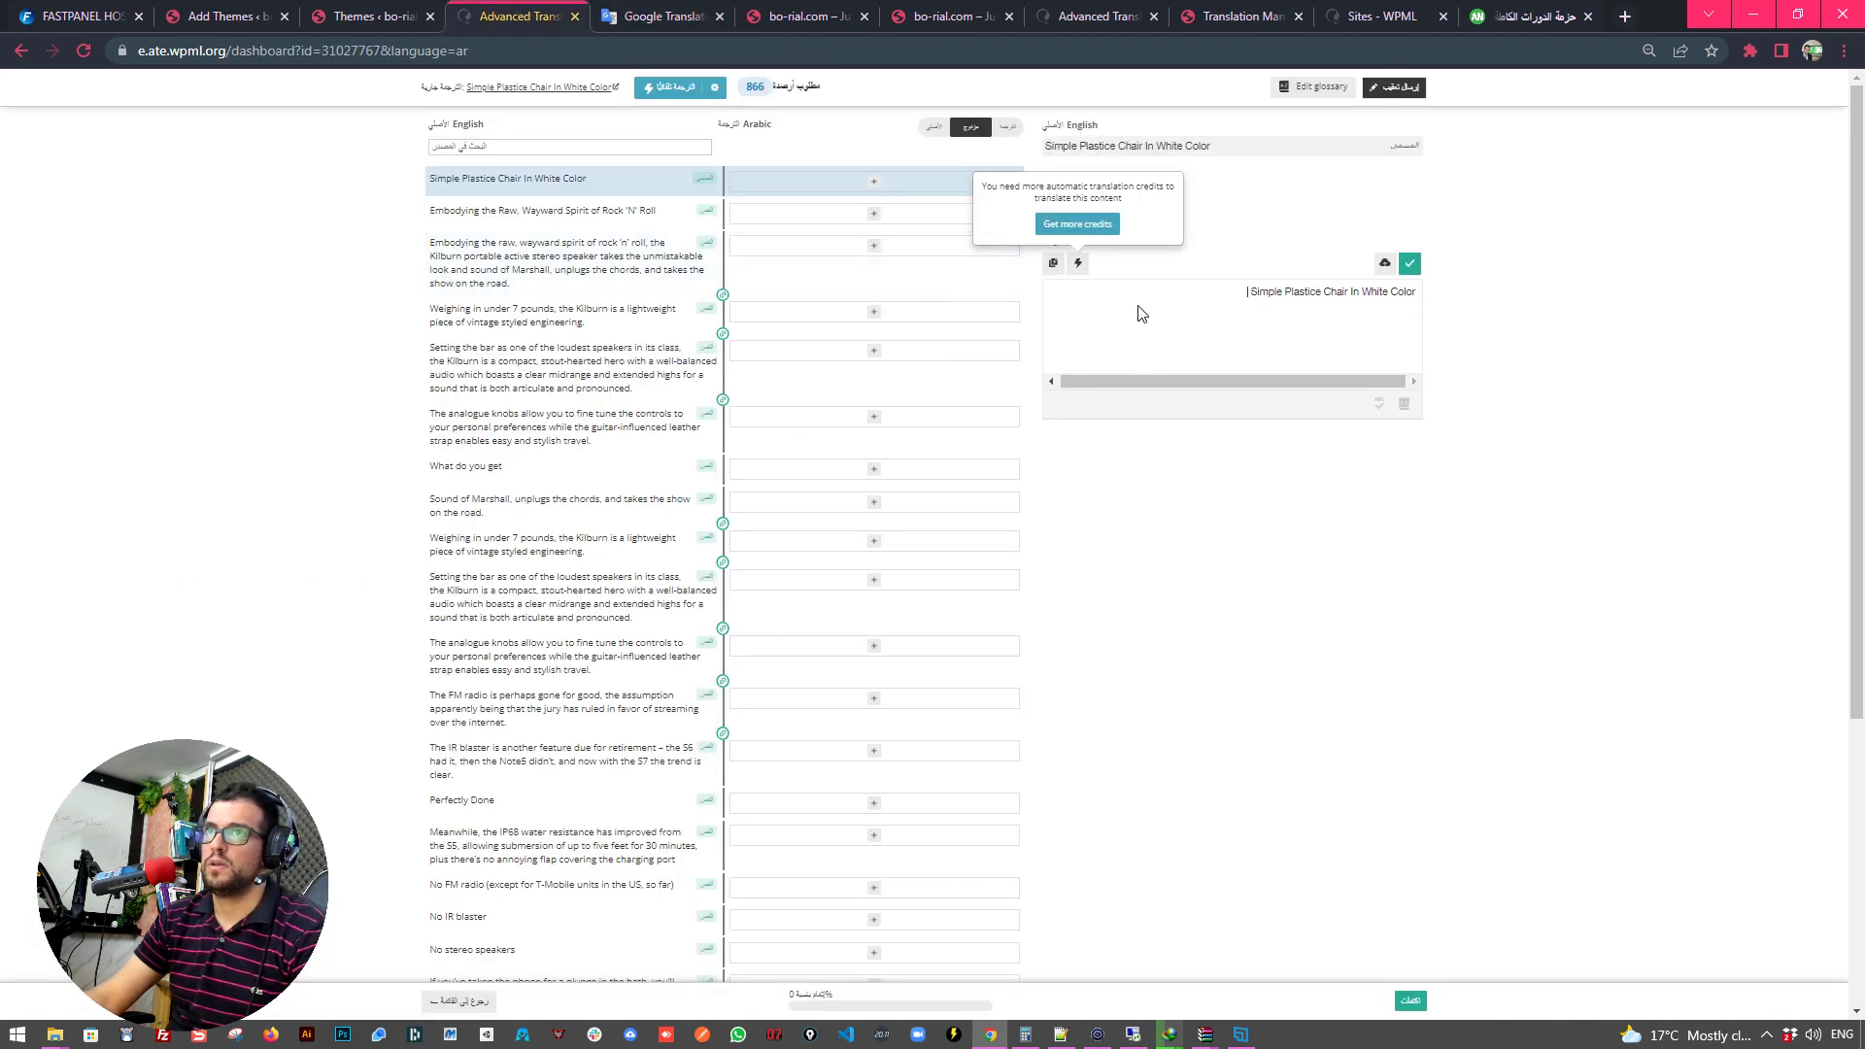
key(ctrl+a)
key(ctrl+v)
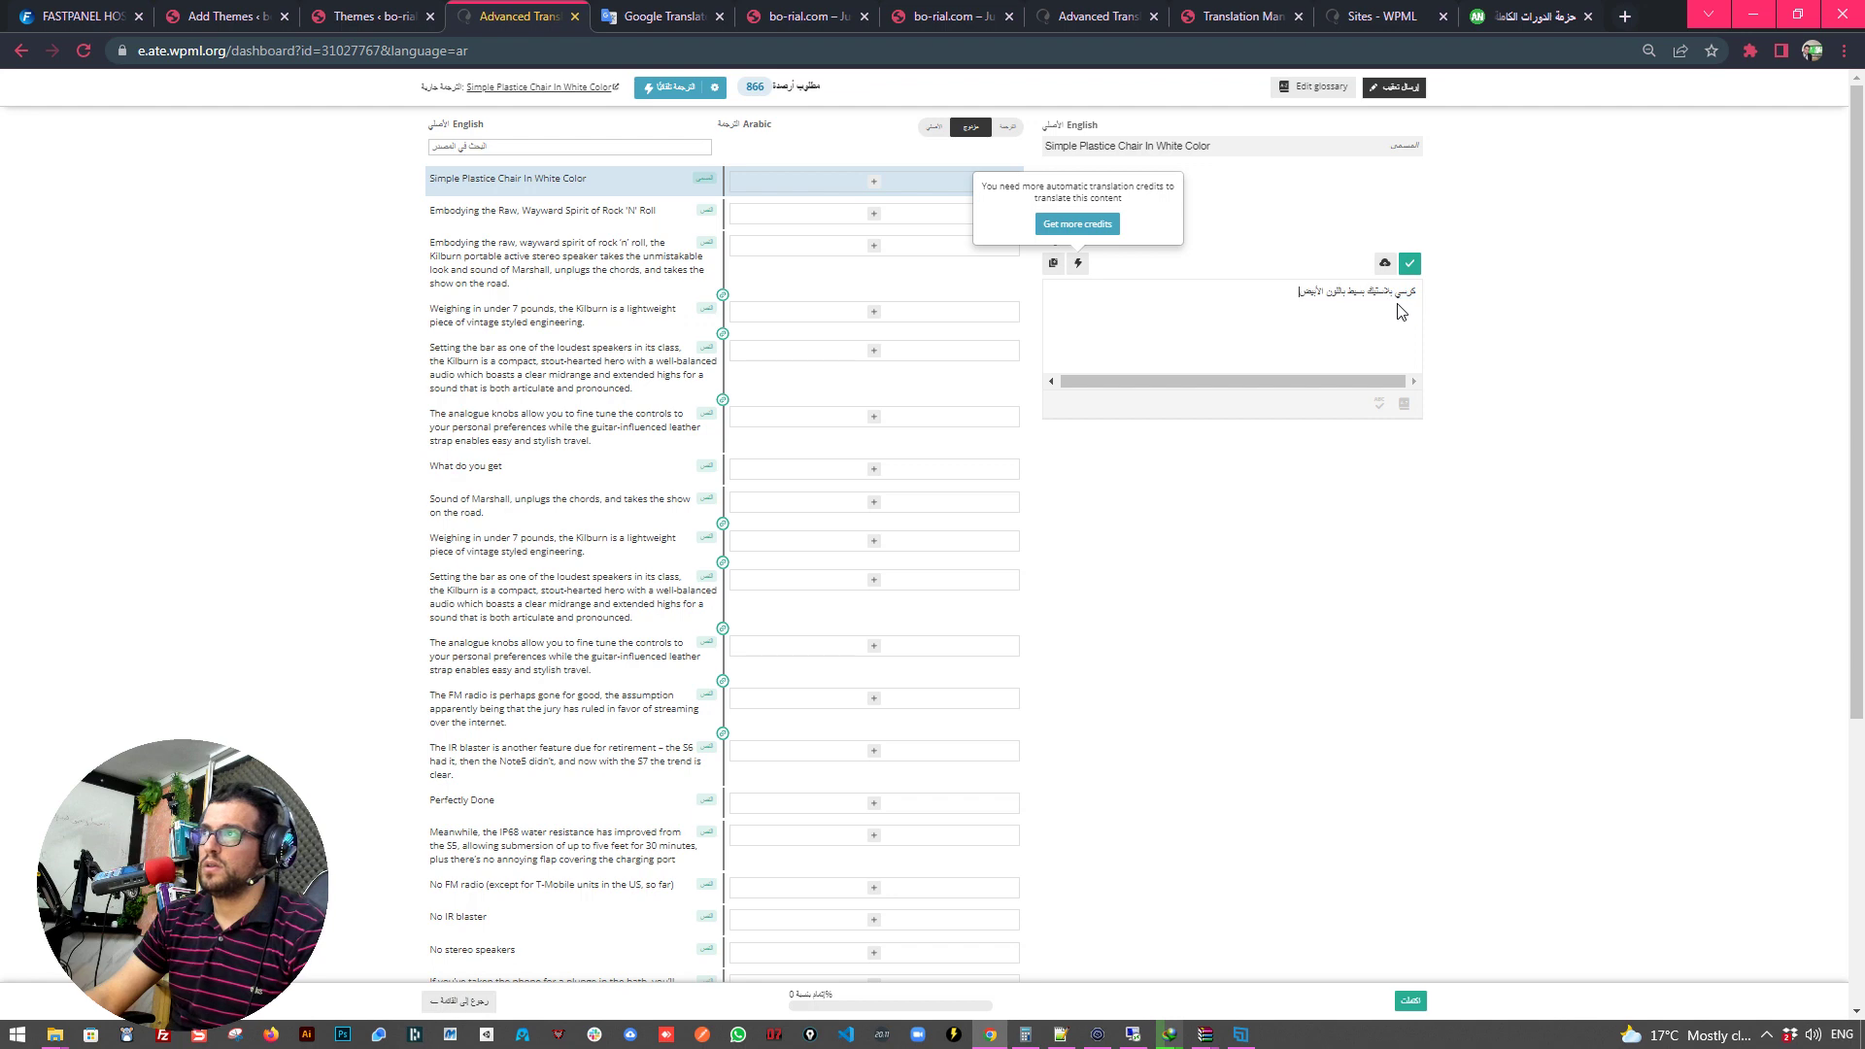
key(BackSpace)
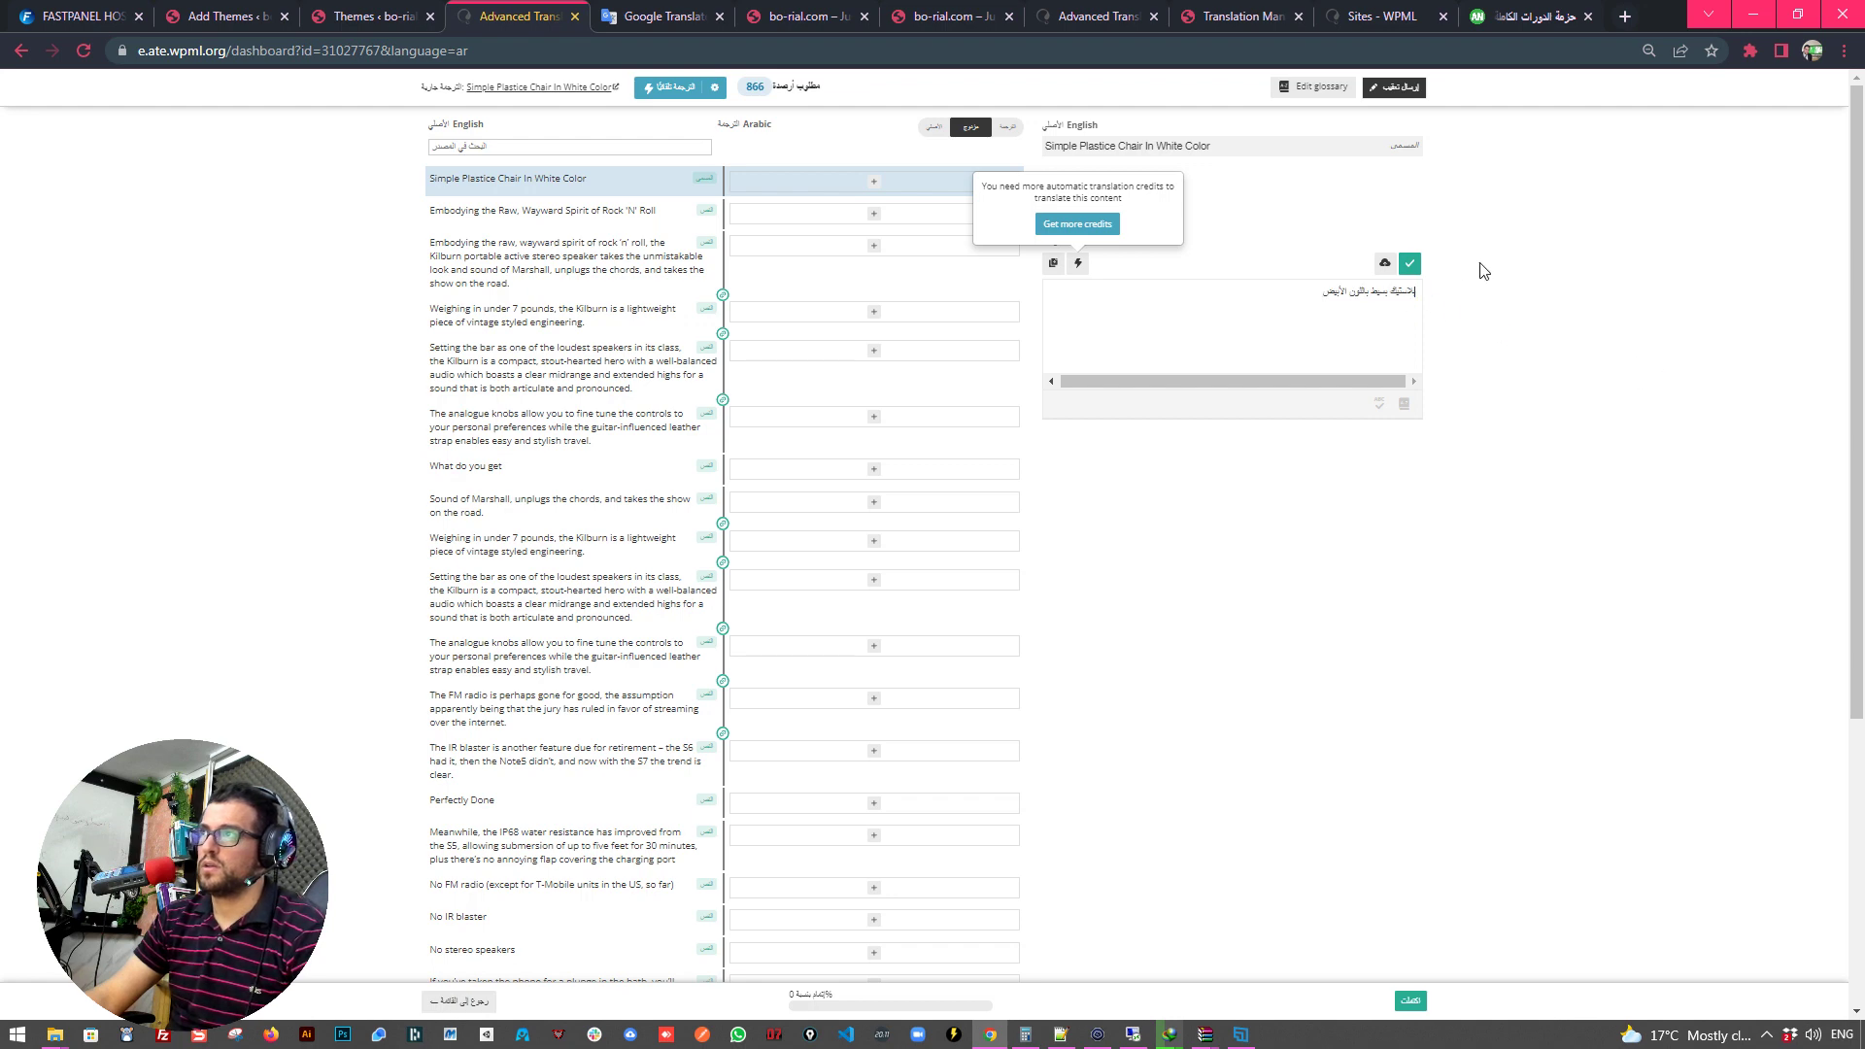
click(1409, 264)
click(753, 208)
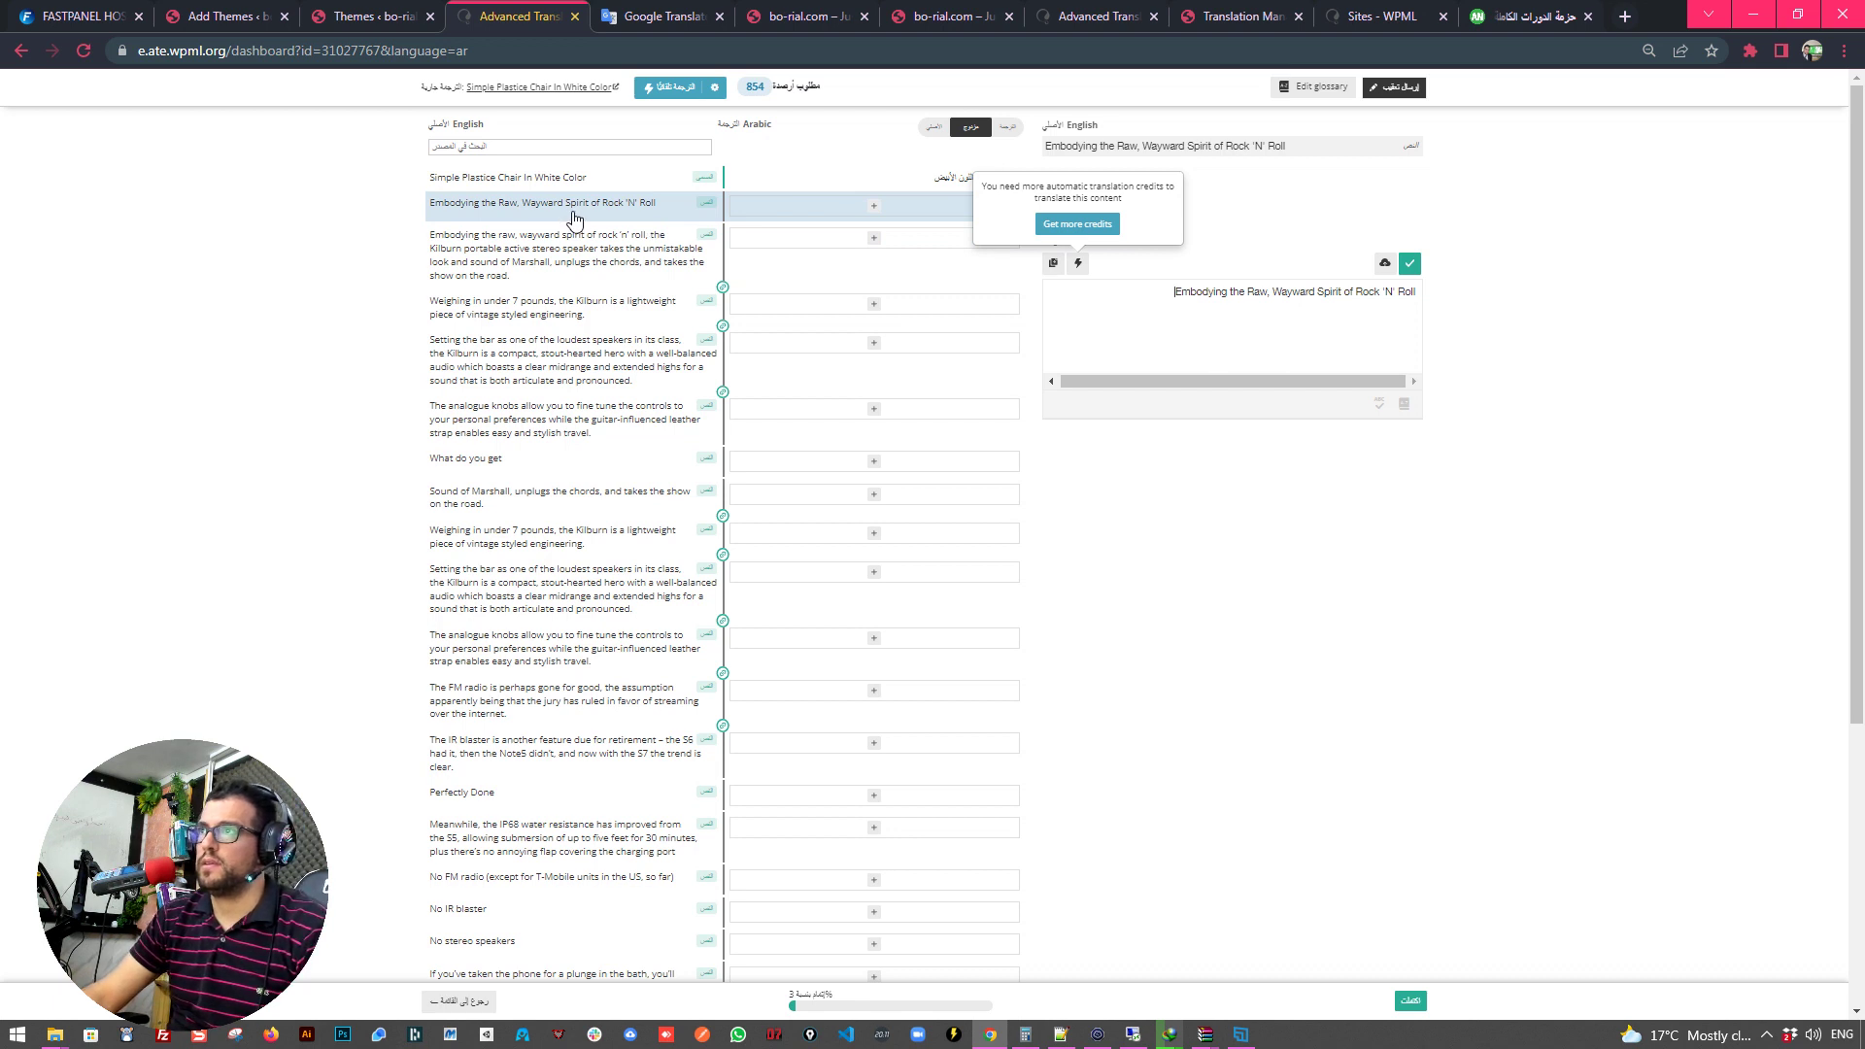
Revisit the title row, try Finish, open the English chair page in a new tab, then exit the editor.
click(575, 180)
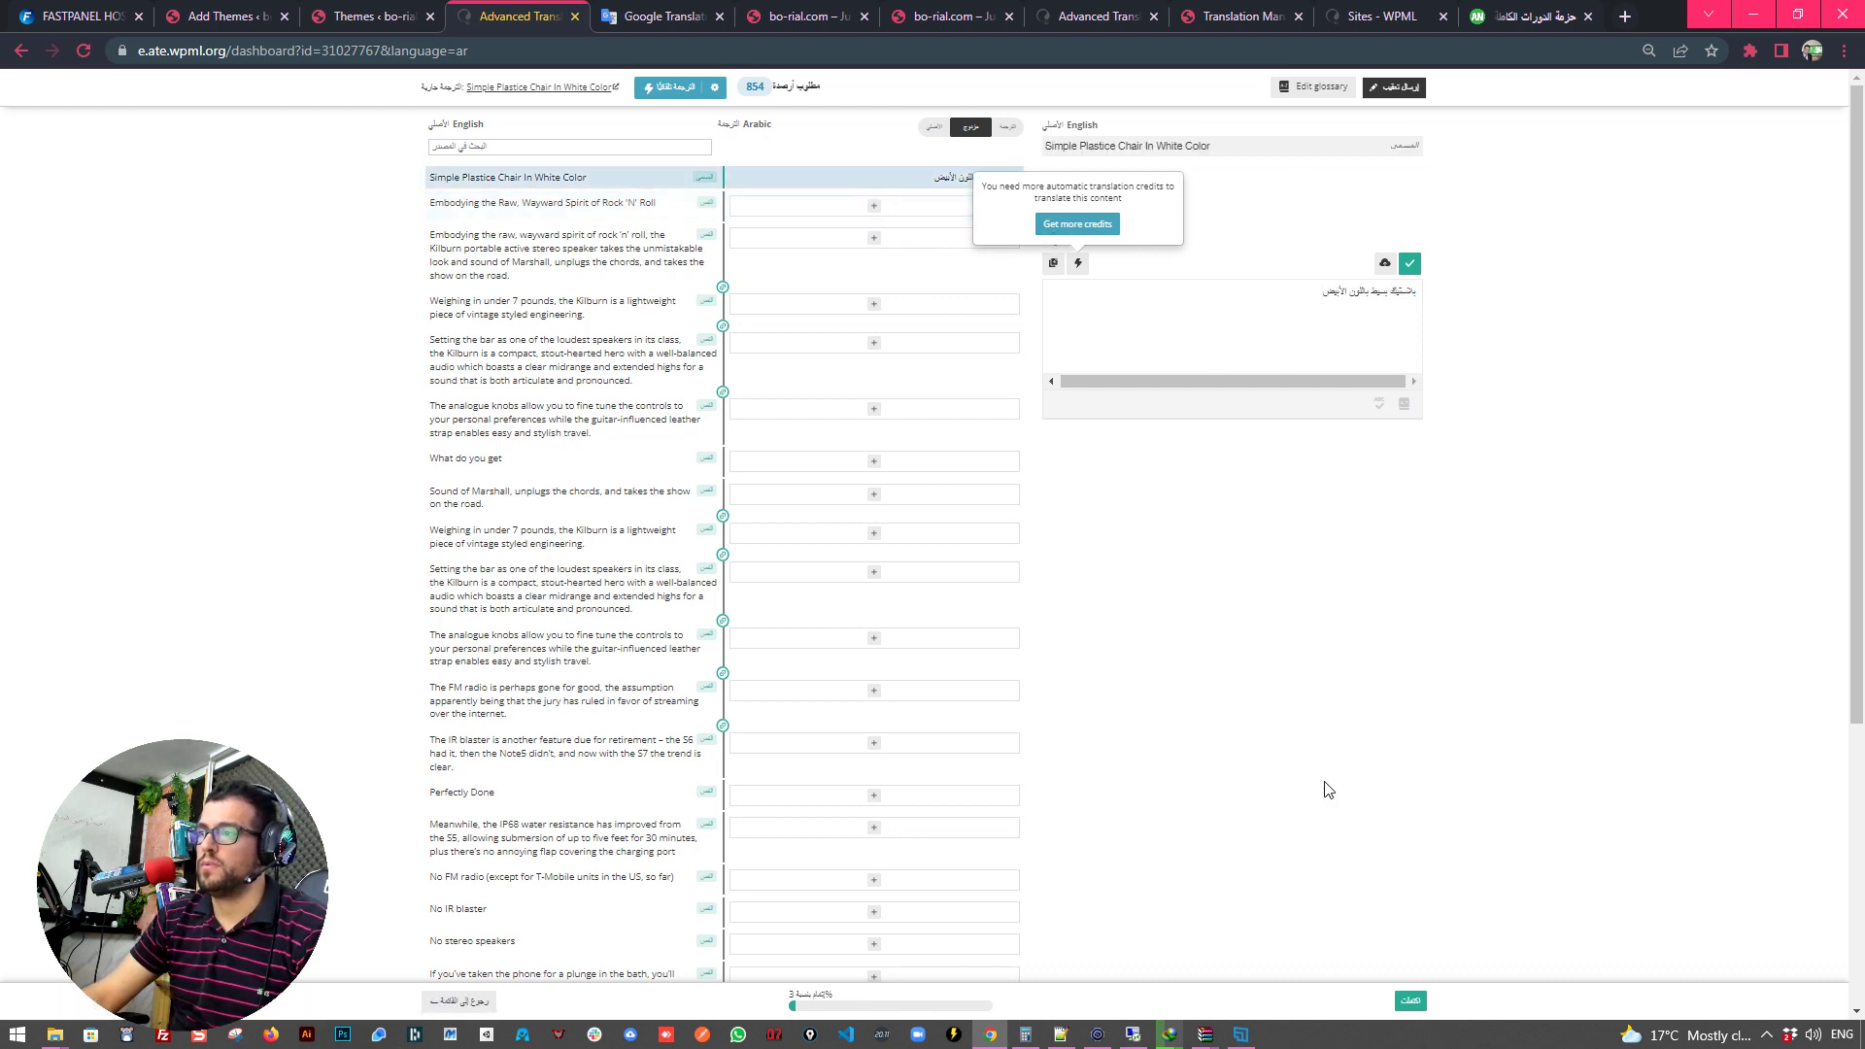
click(1414, 1007)
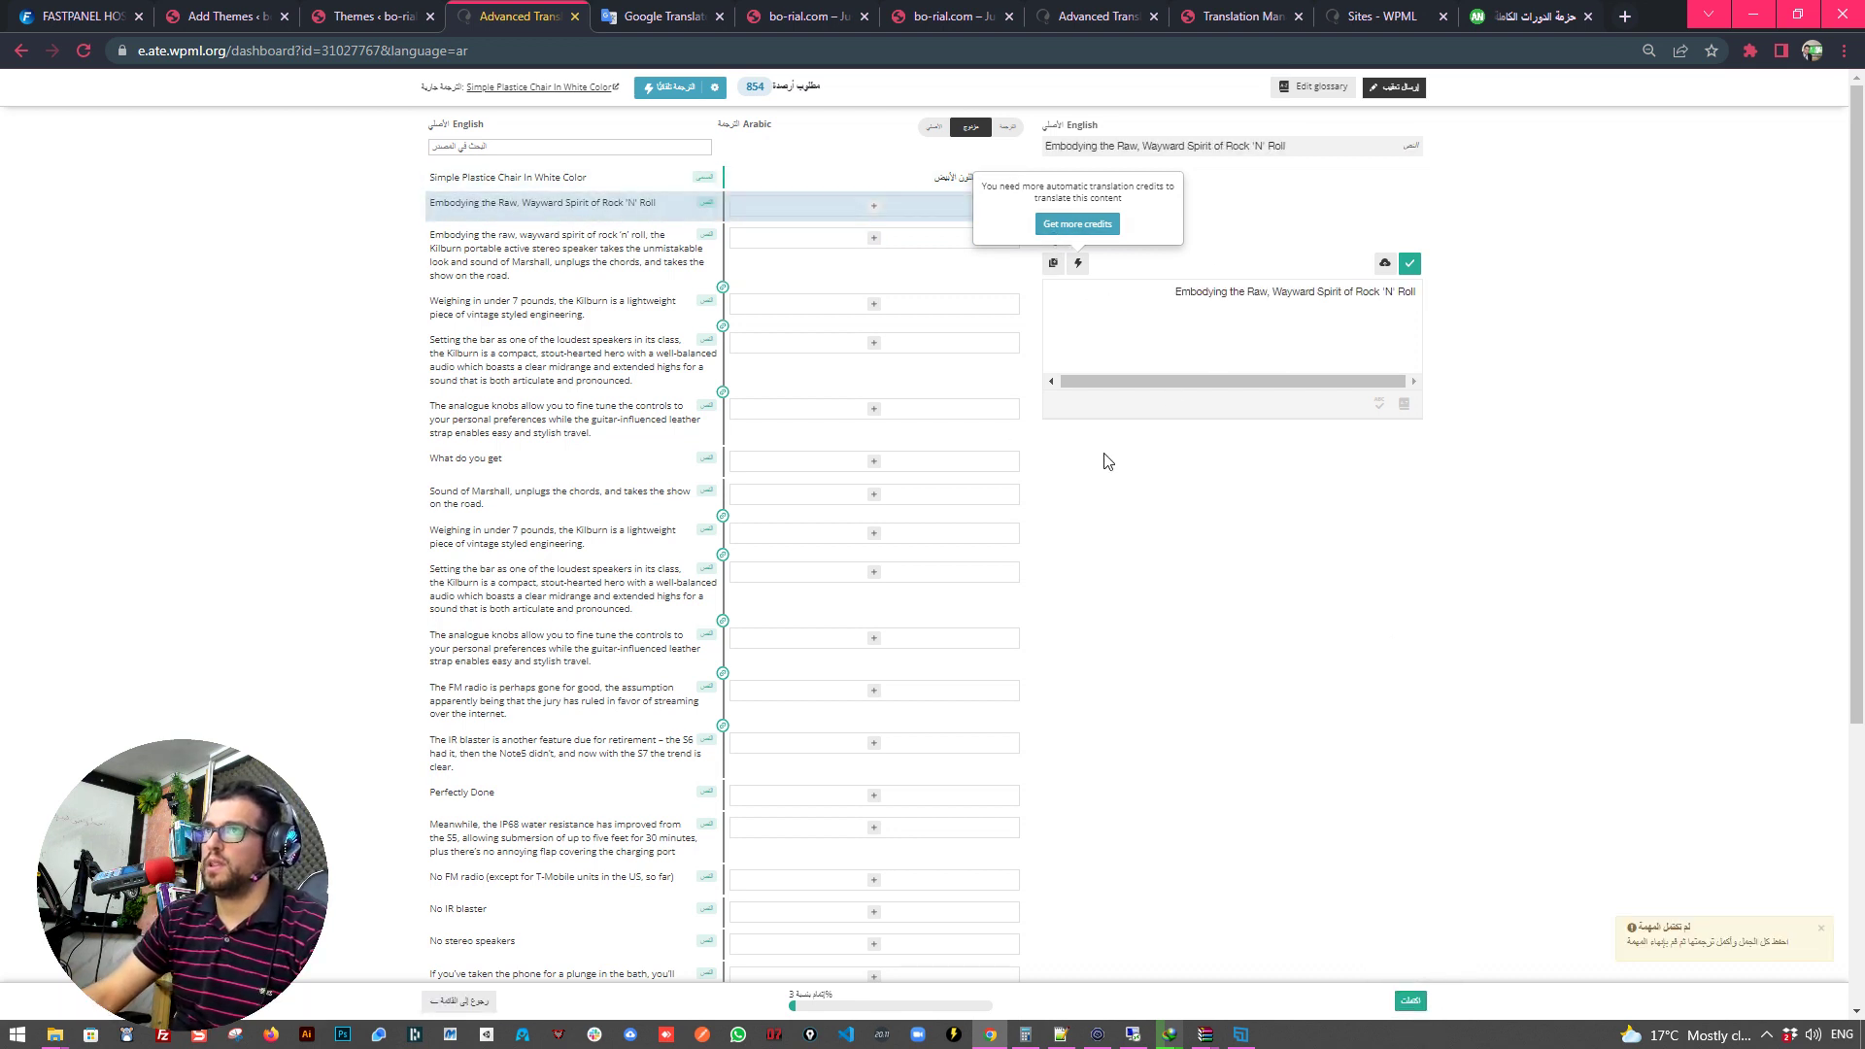
click(512, 88)
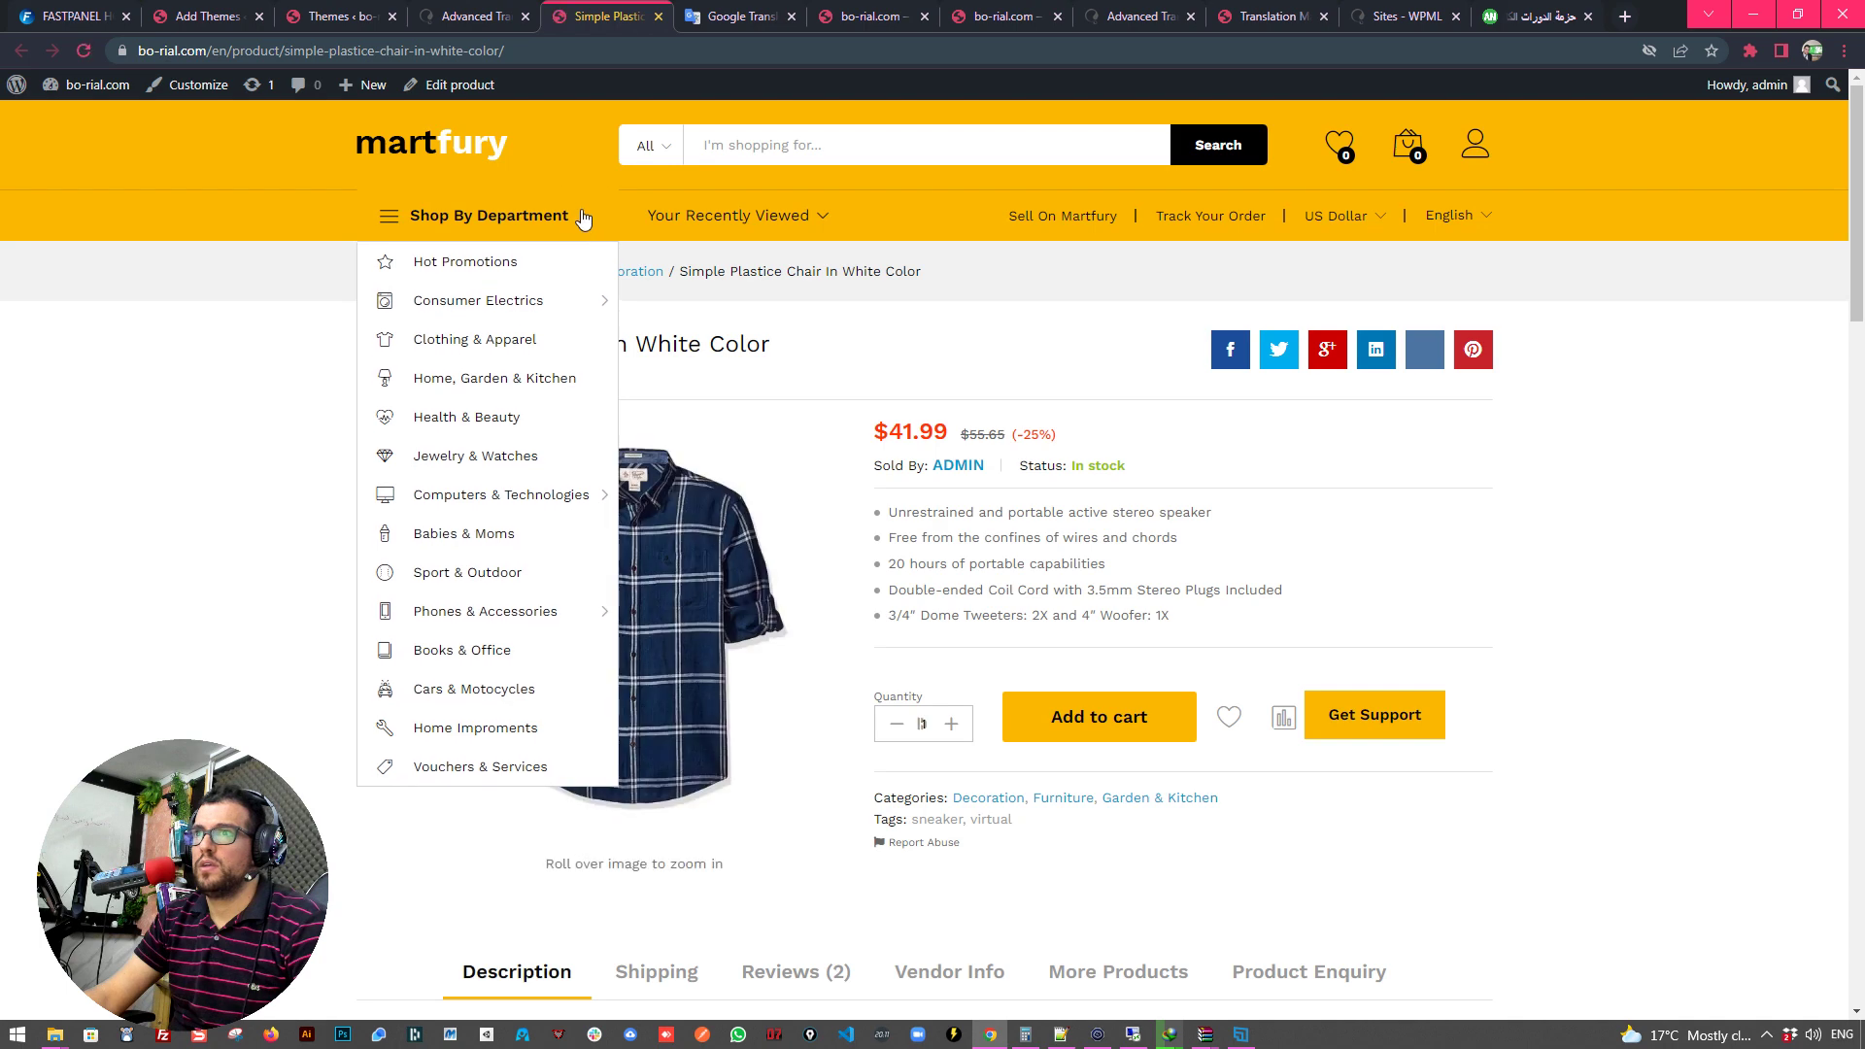
click(457, 18)
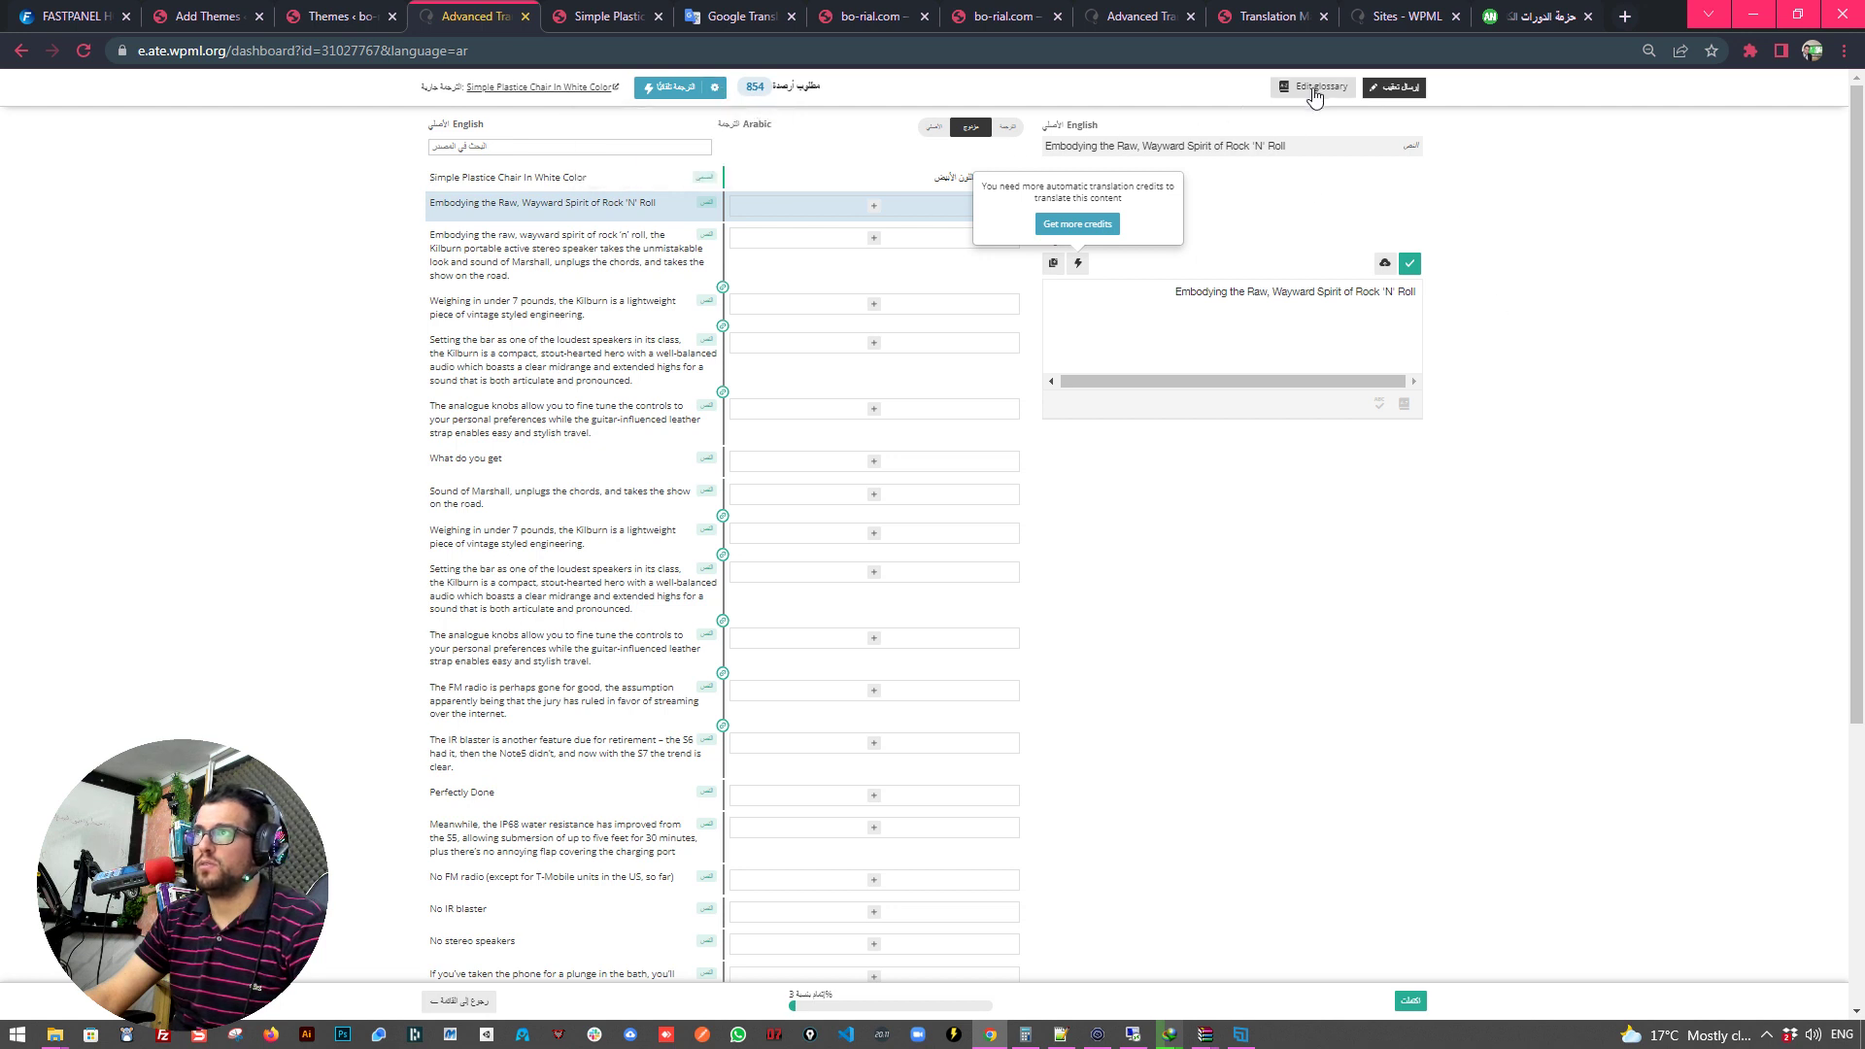
click(470, 1006)
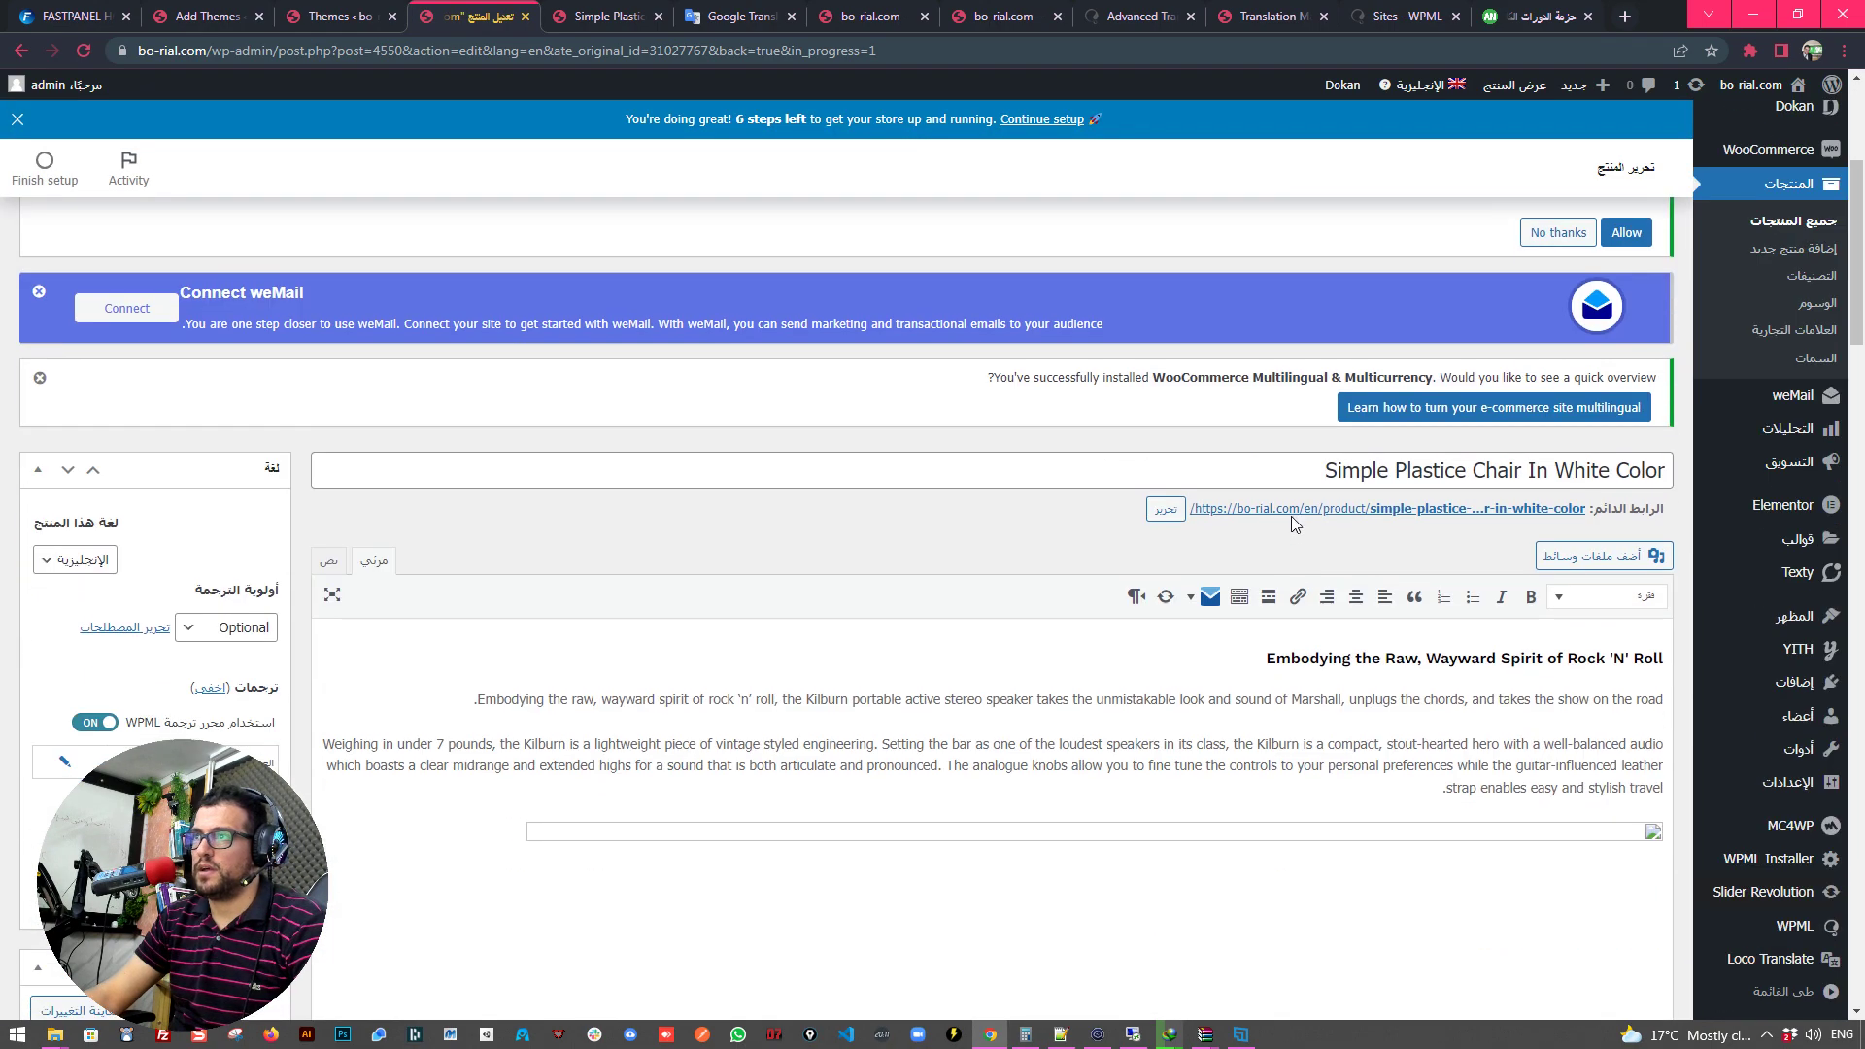
Open the chair's permalink in a new tab and try replacing 'en' with 'ar' in its address.
right_click(1291, 516)
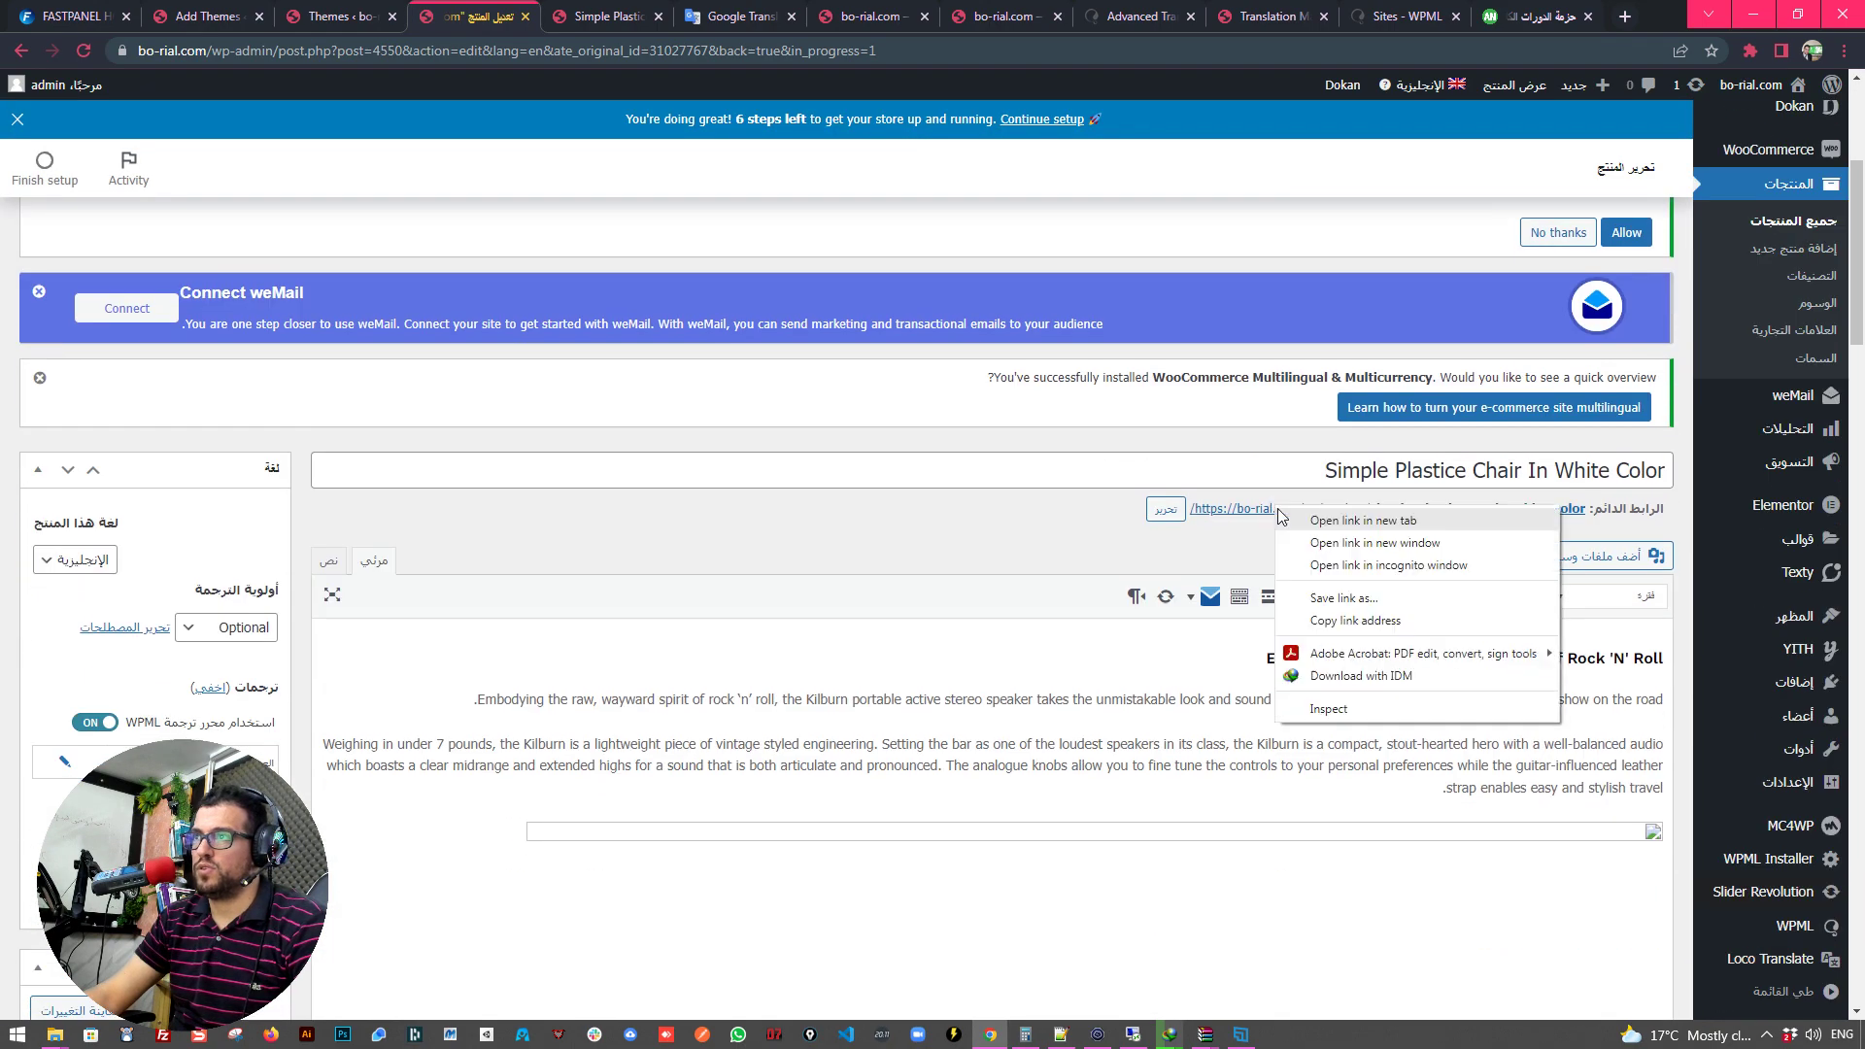
click(1282, 519)
click(664, 21)
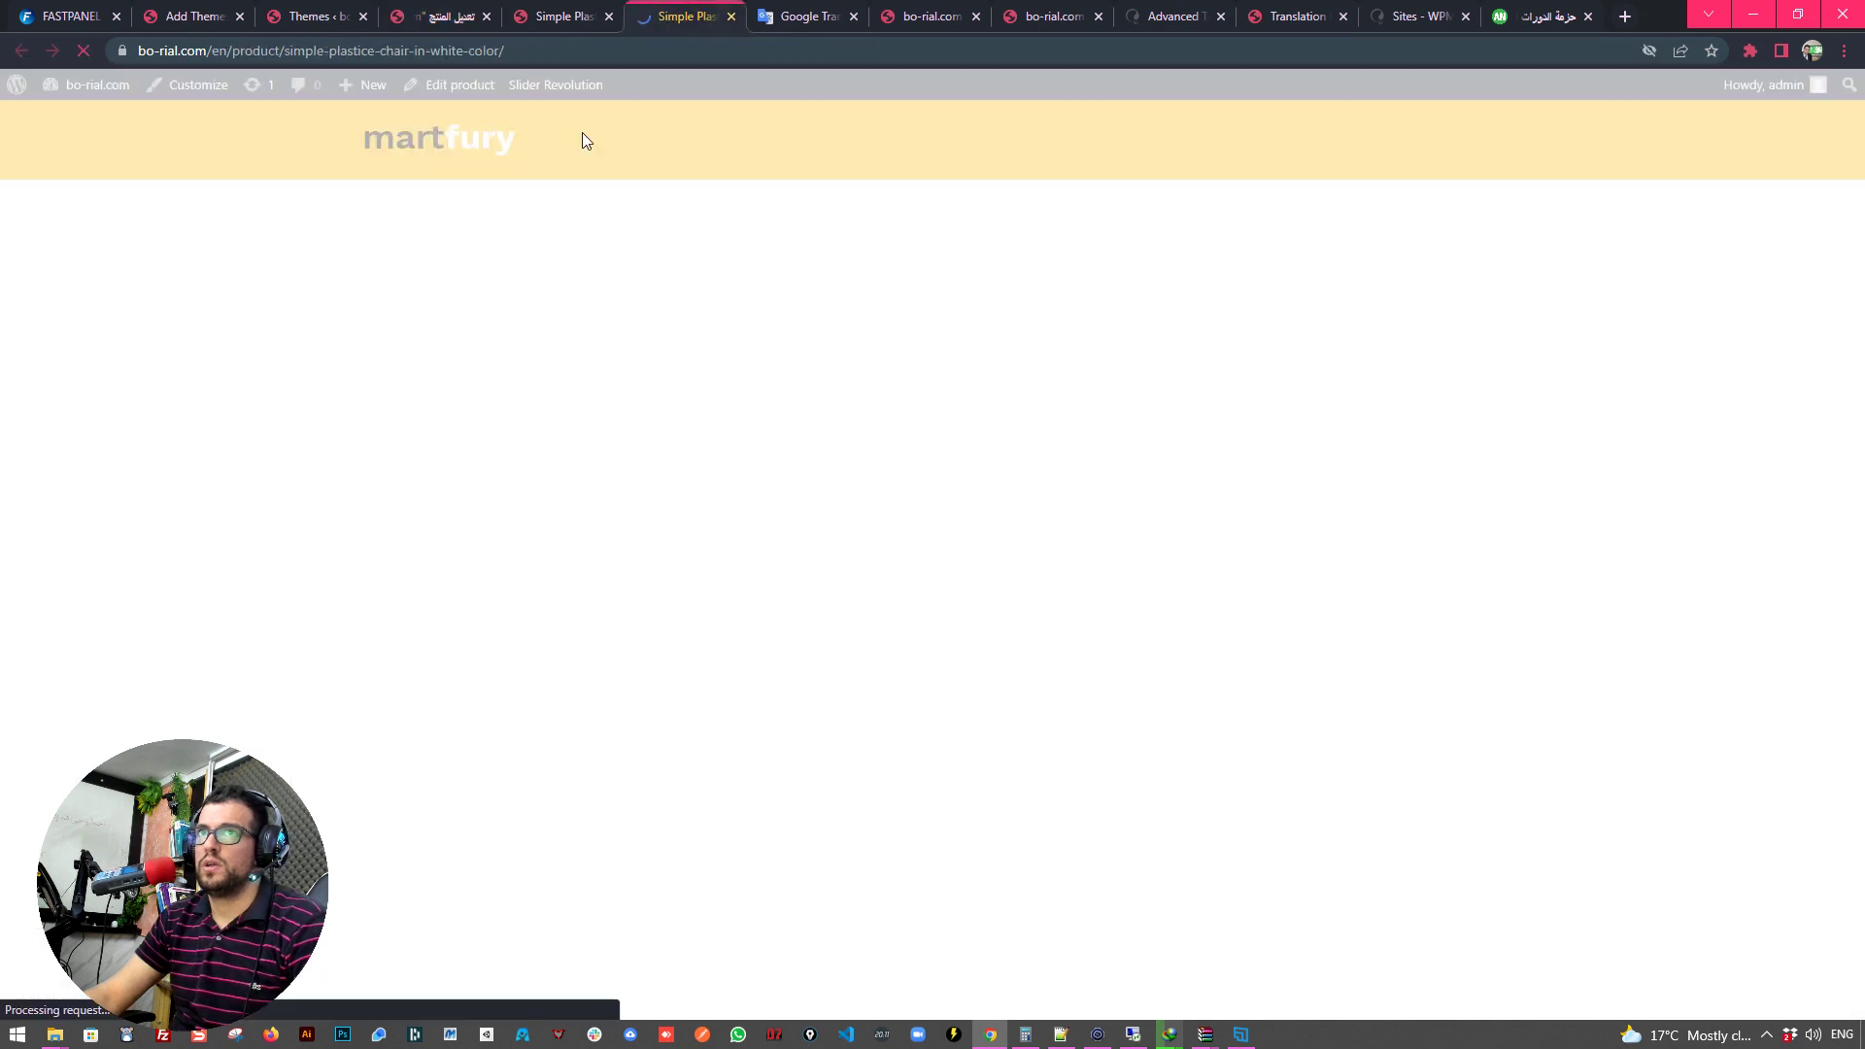
double_click(225, 51)
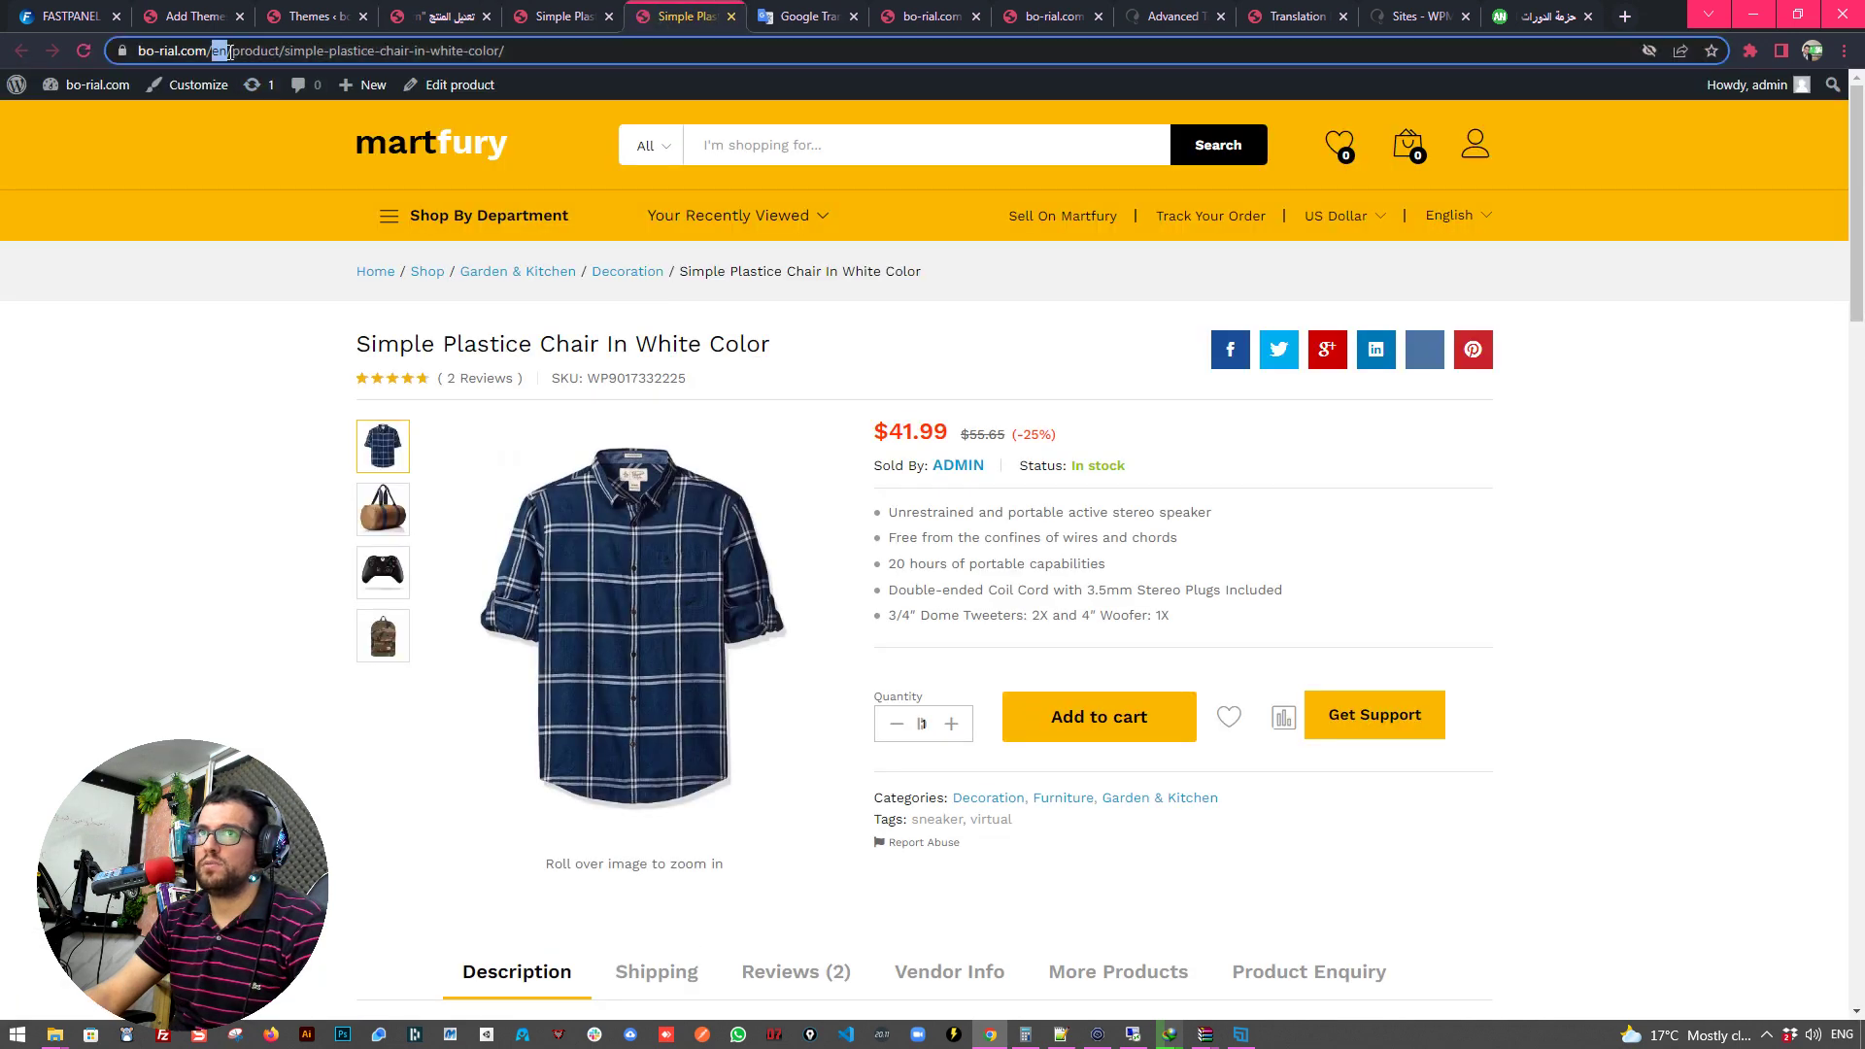
text(ar)
key(Return)
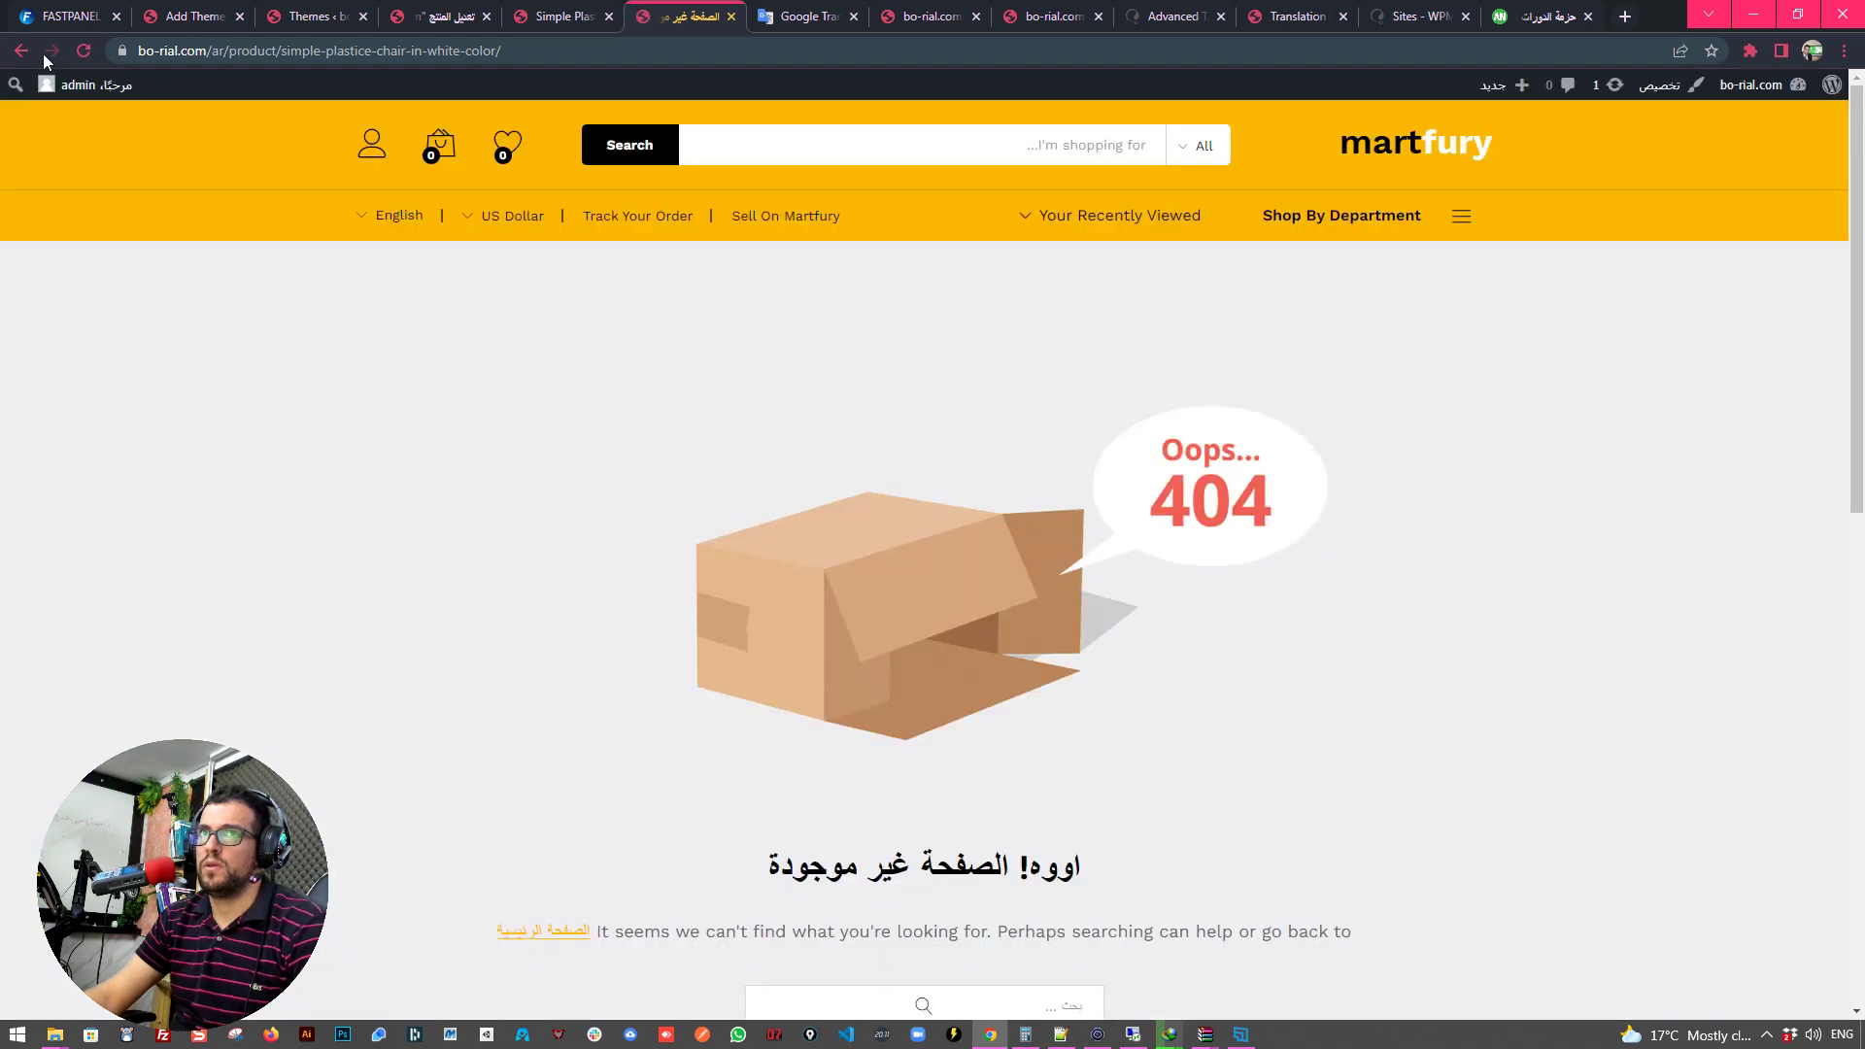
click(21, 53)
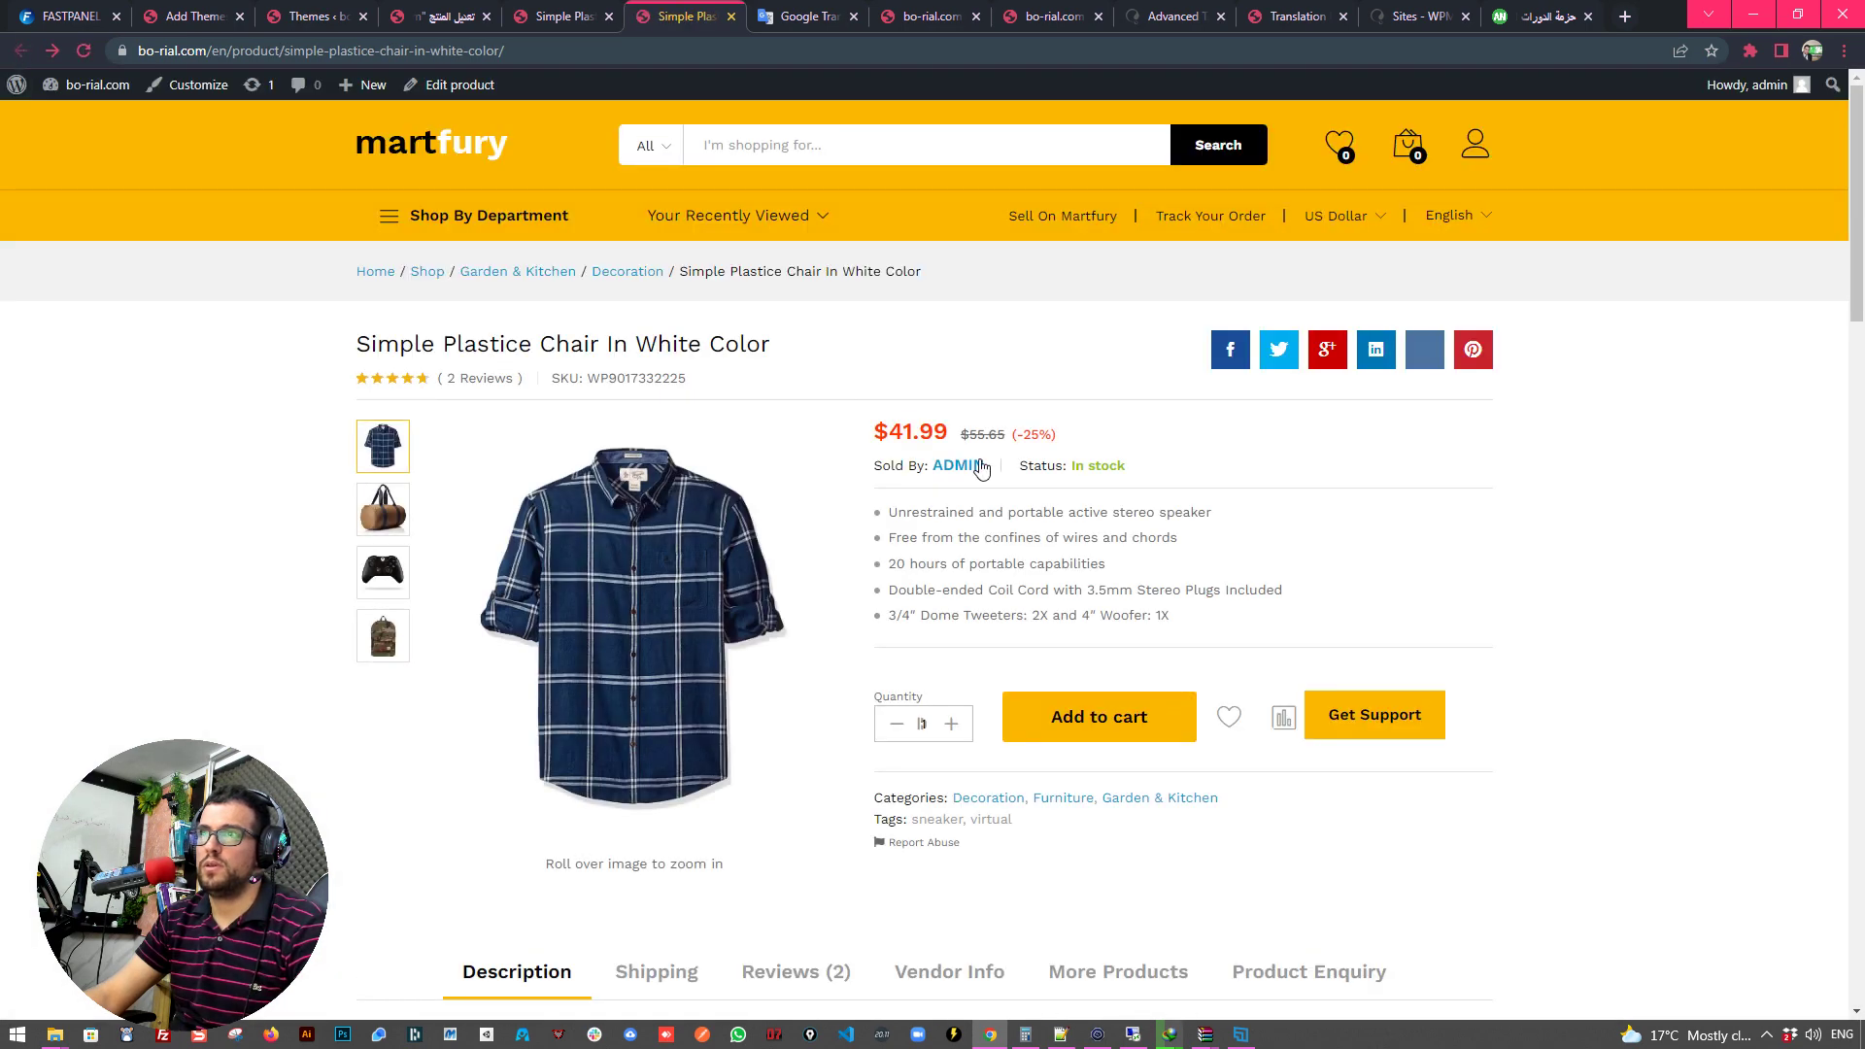
Switch the storefront to العربية, add the chair to the cart at $41.99, and view the cart.
mouse_move(1487, 224)
scroll(1324, 753, down, 20)
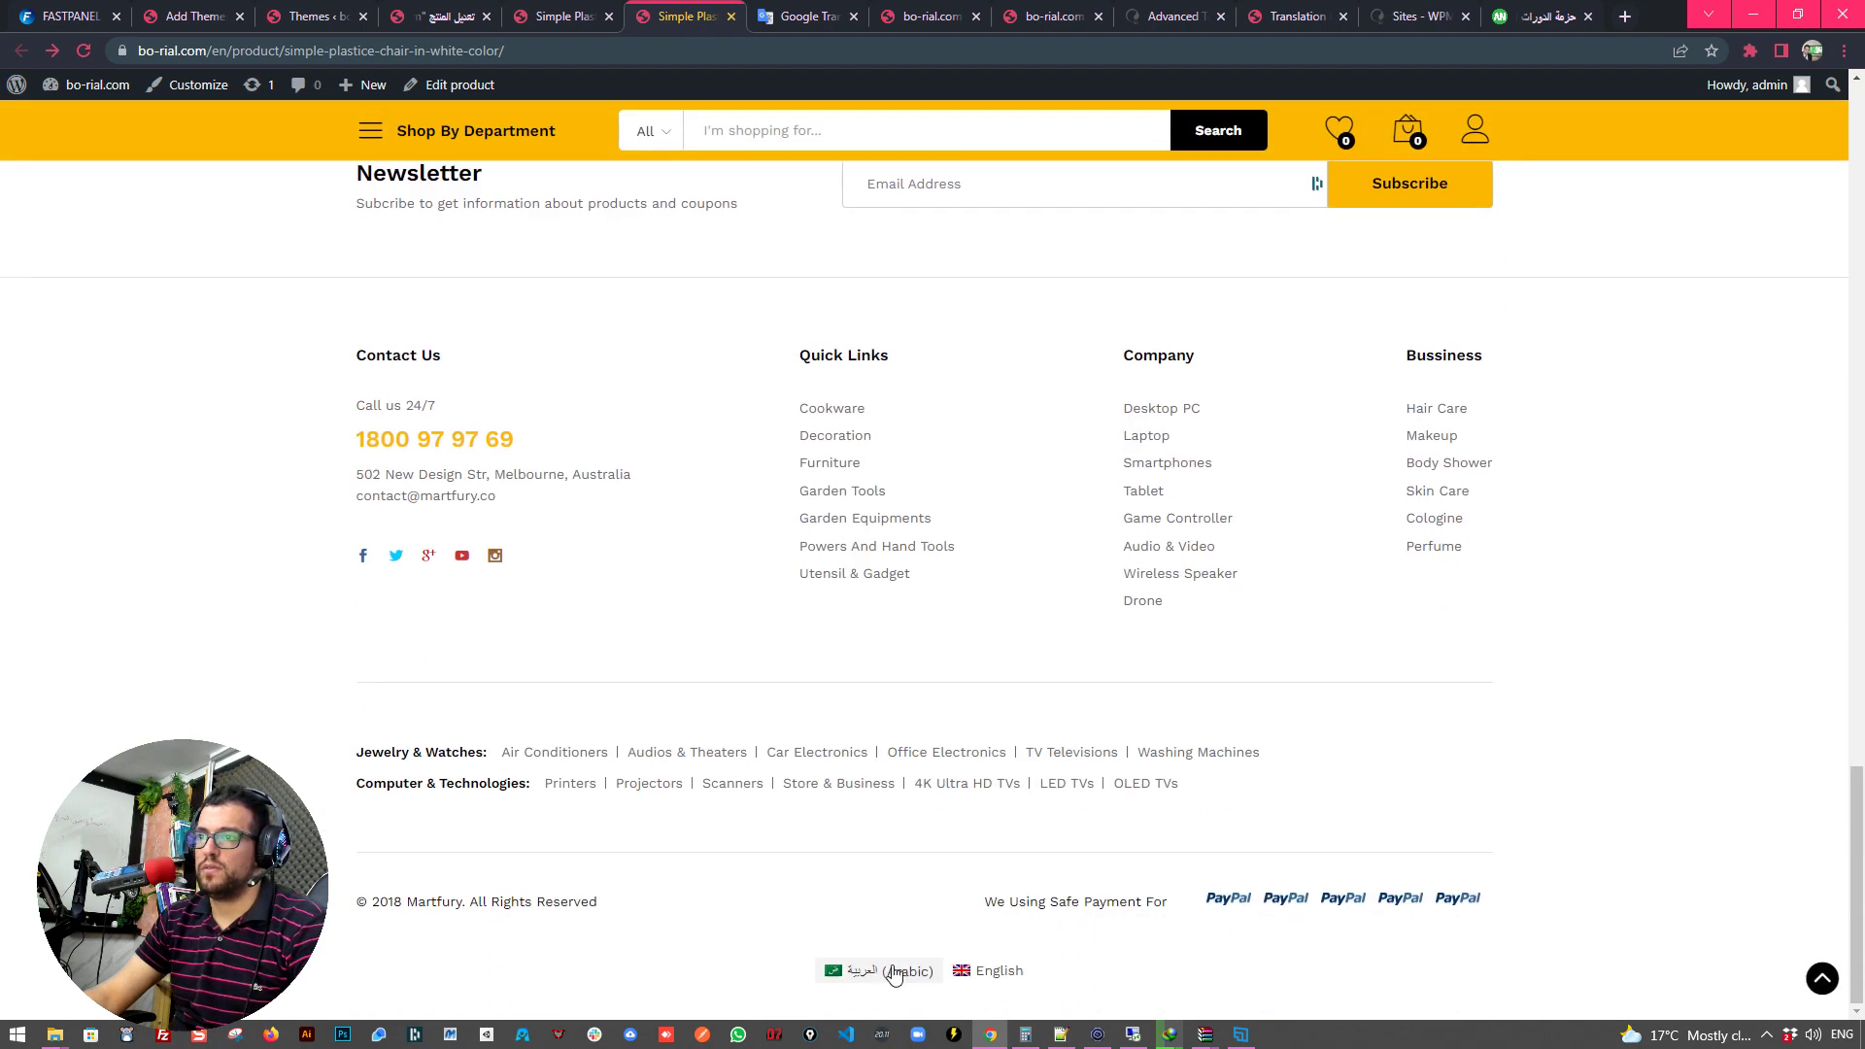
click(886, 974)
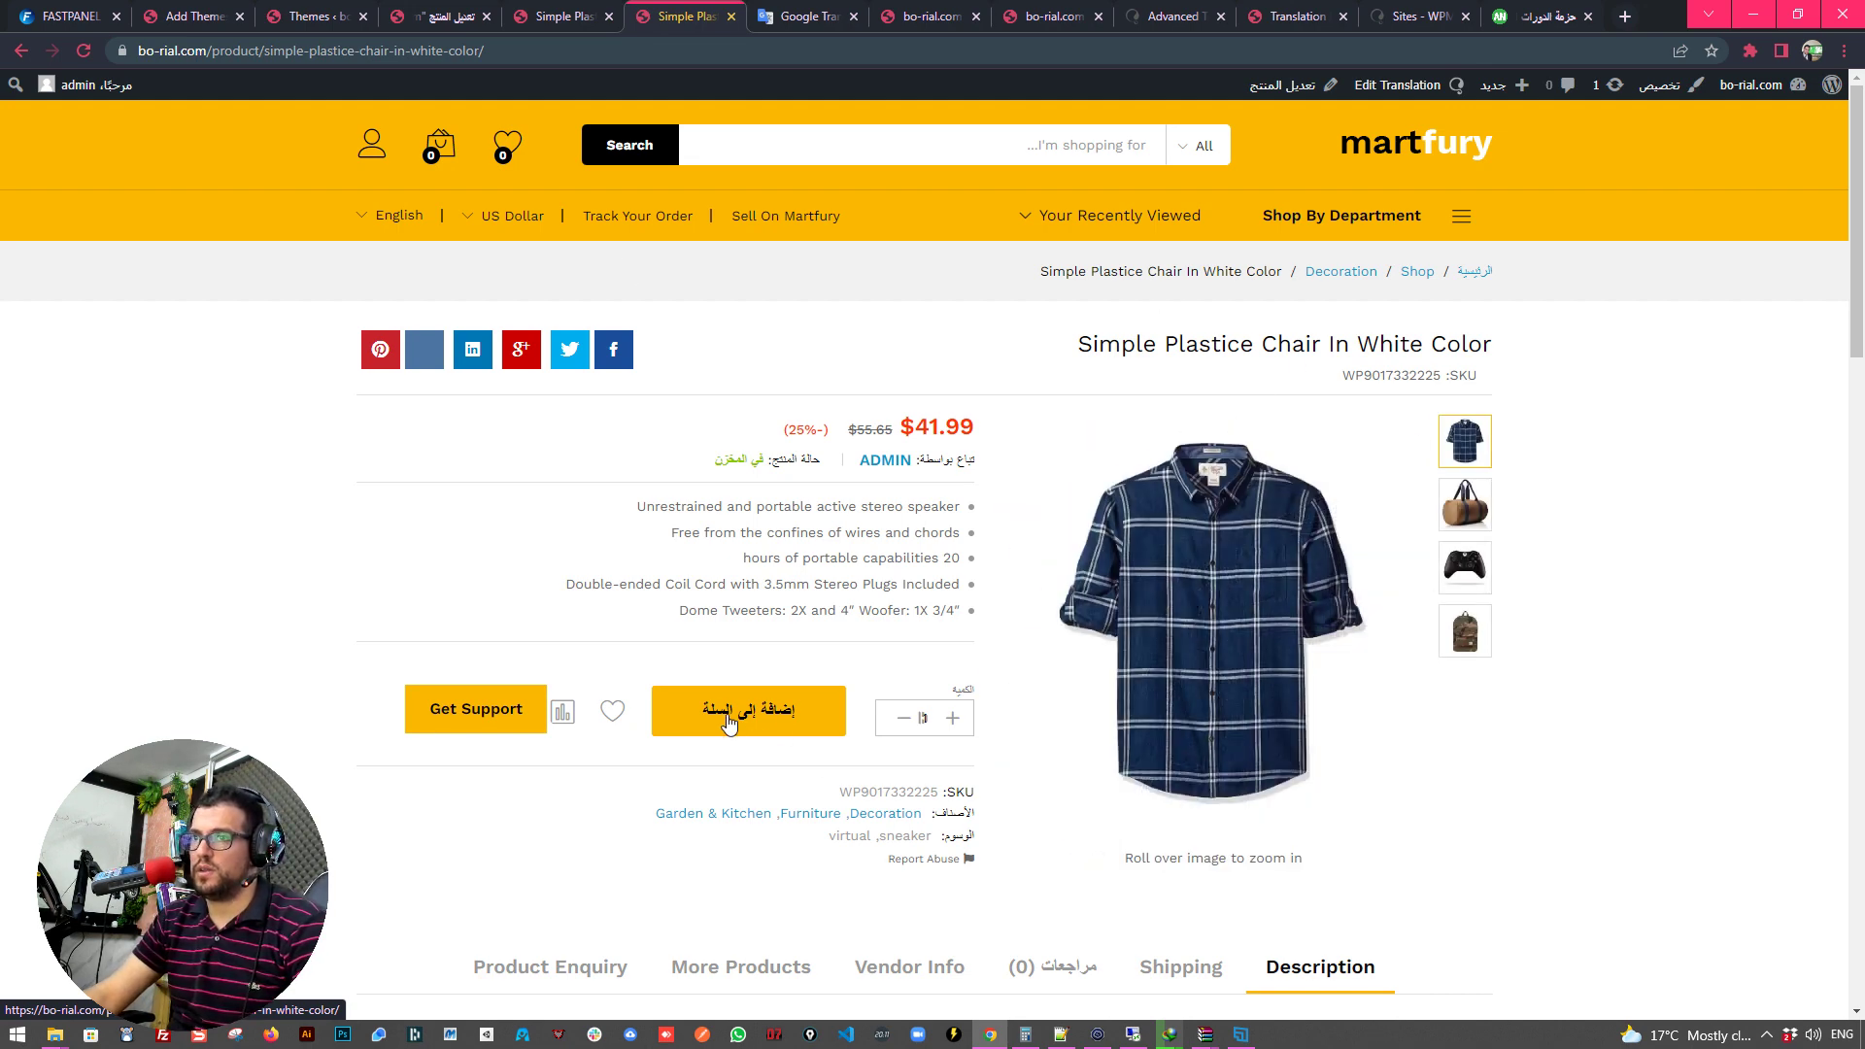
click(758, 729)
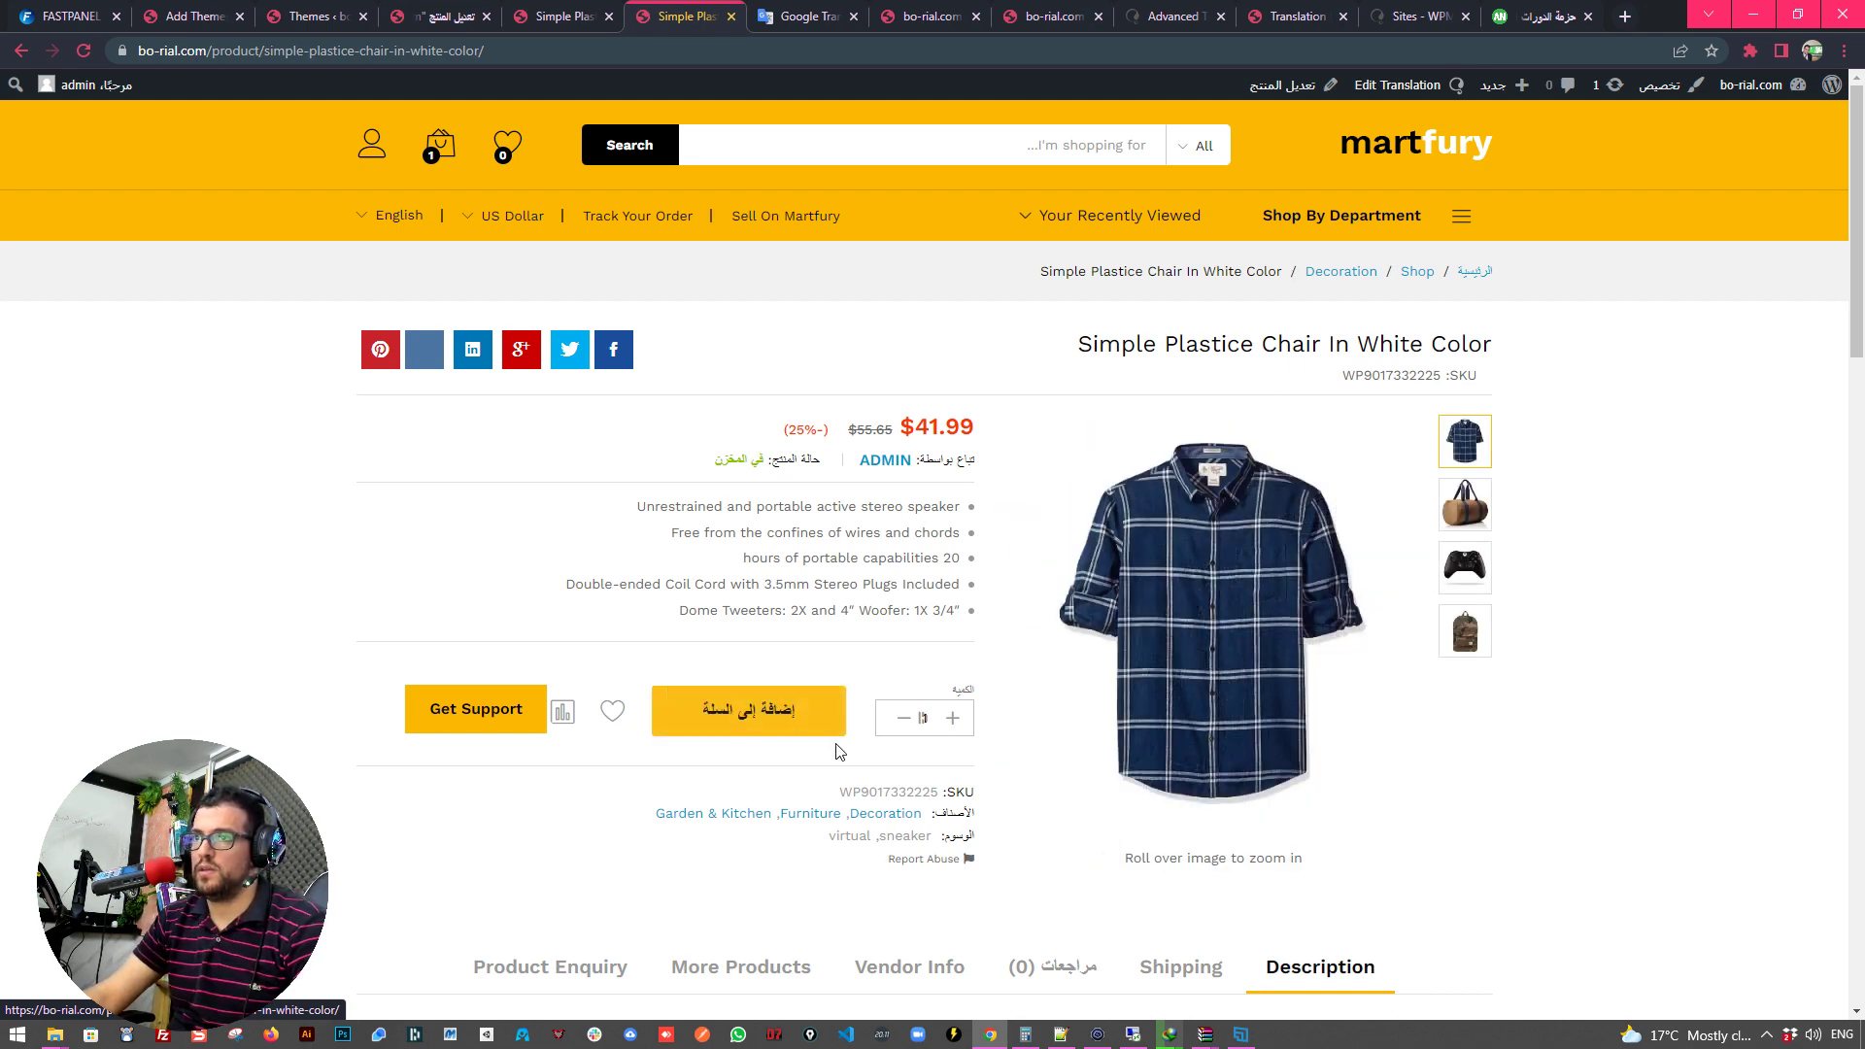
mouse_move(440, 145)
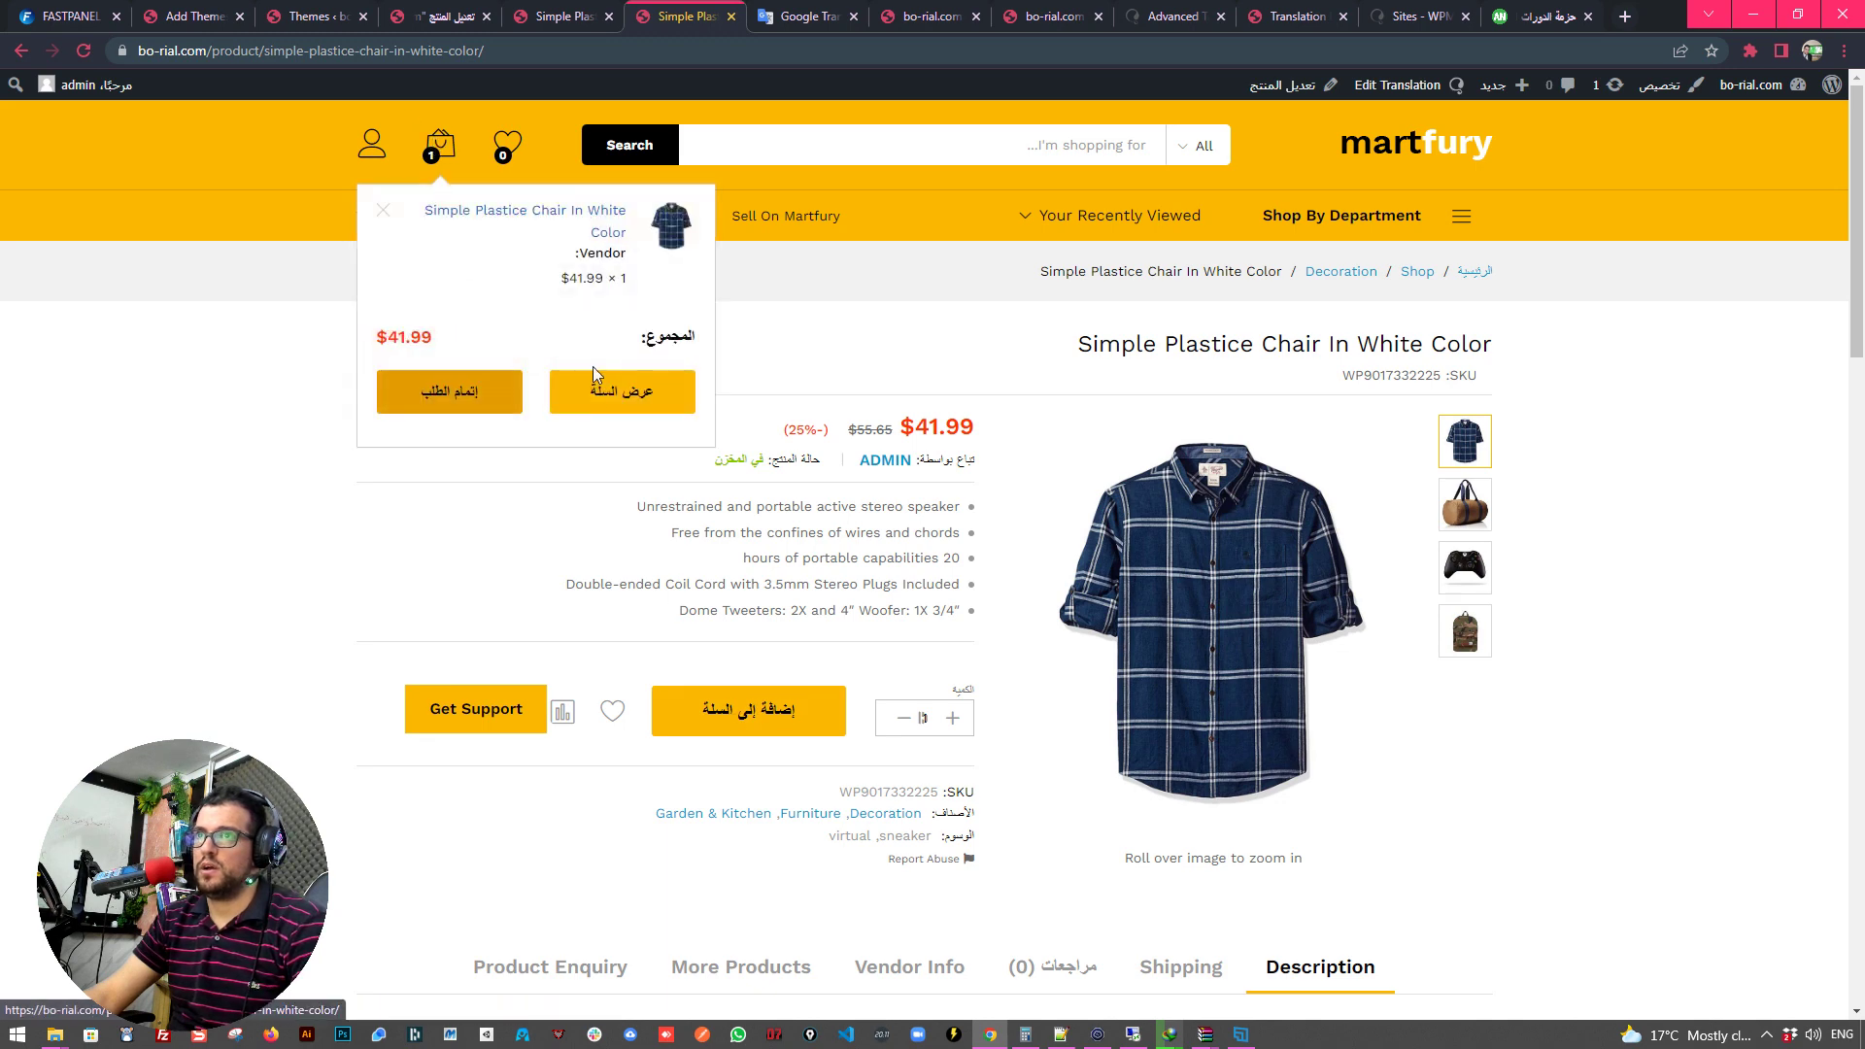
click(621, 397)
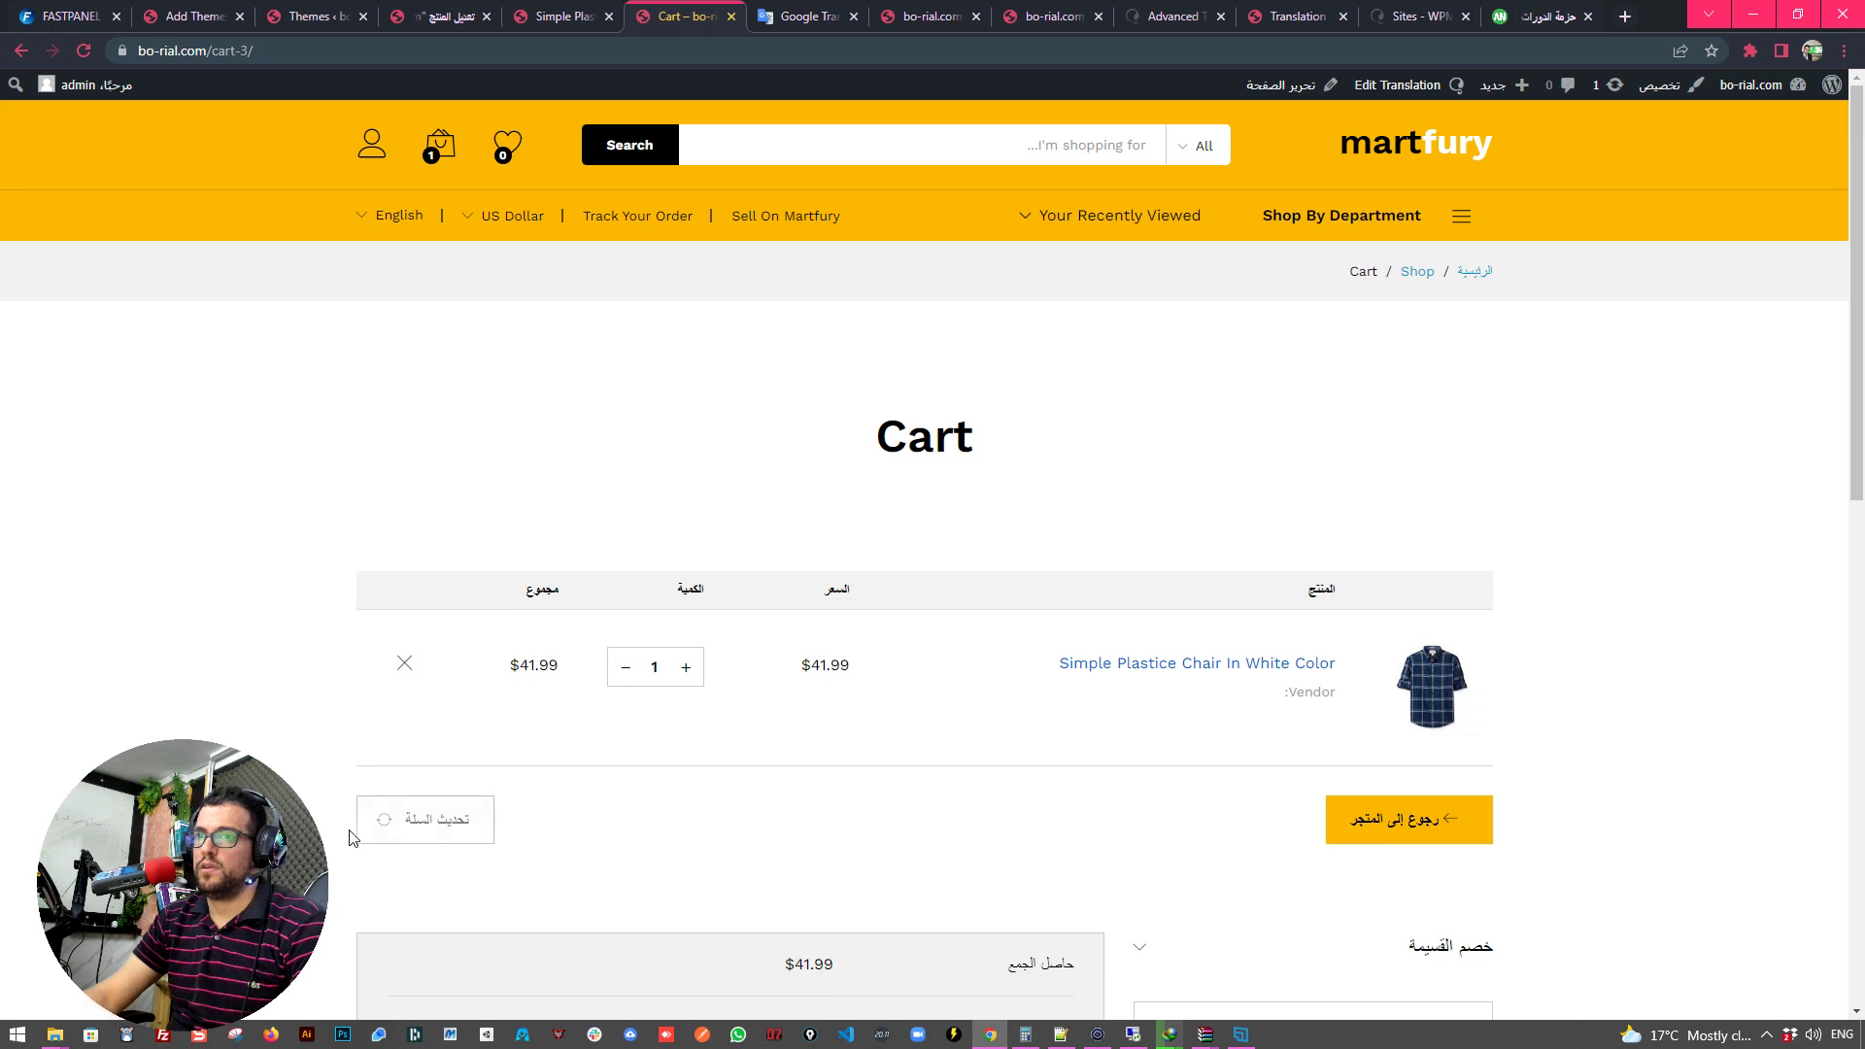
Scroll the checkout page, then open the Arabic Checkout page for editing to bring up WPML's warning.
scroll(1178, 679, down, 4)
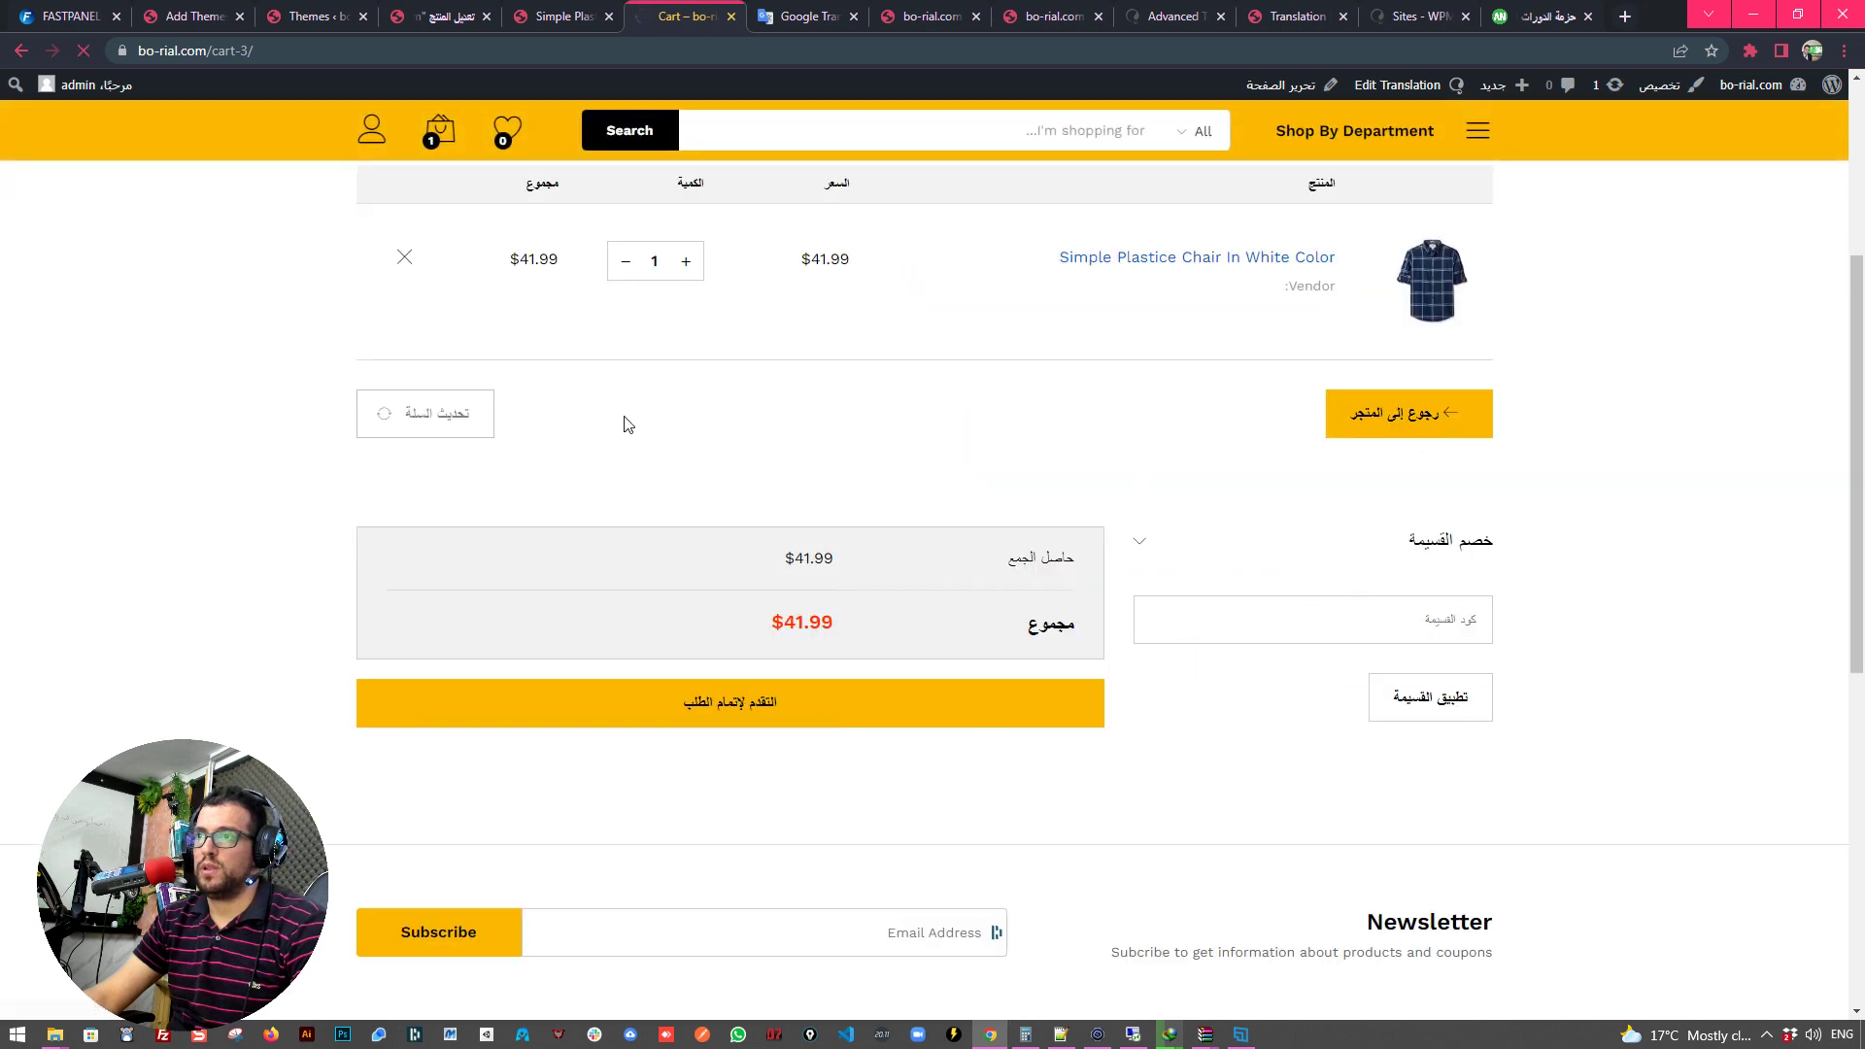
scroll(941, 466, down, 15)
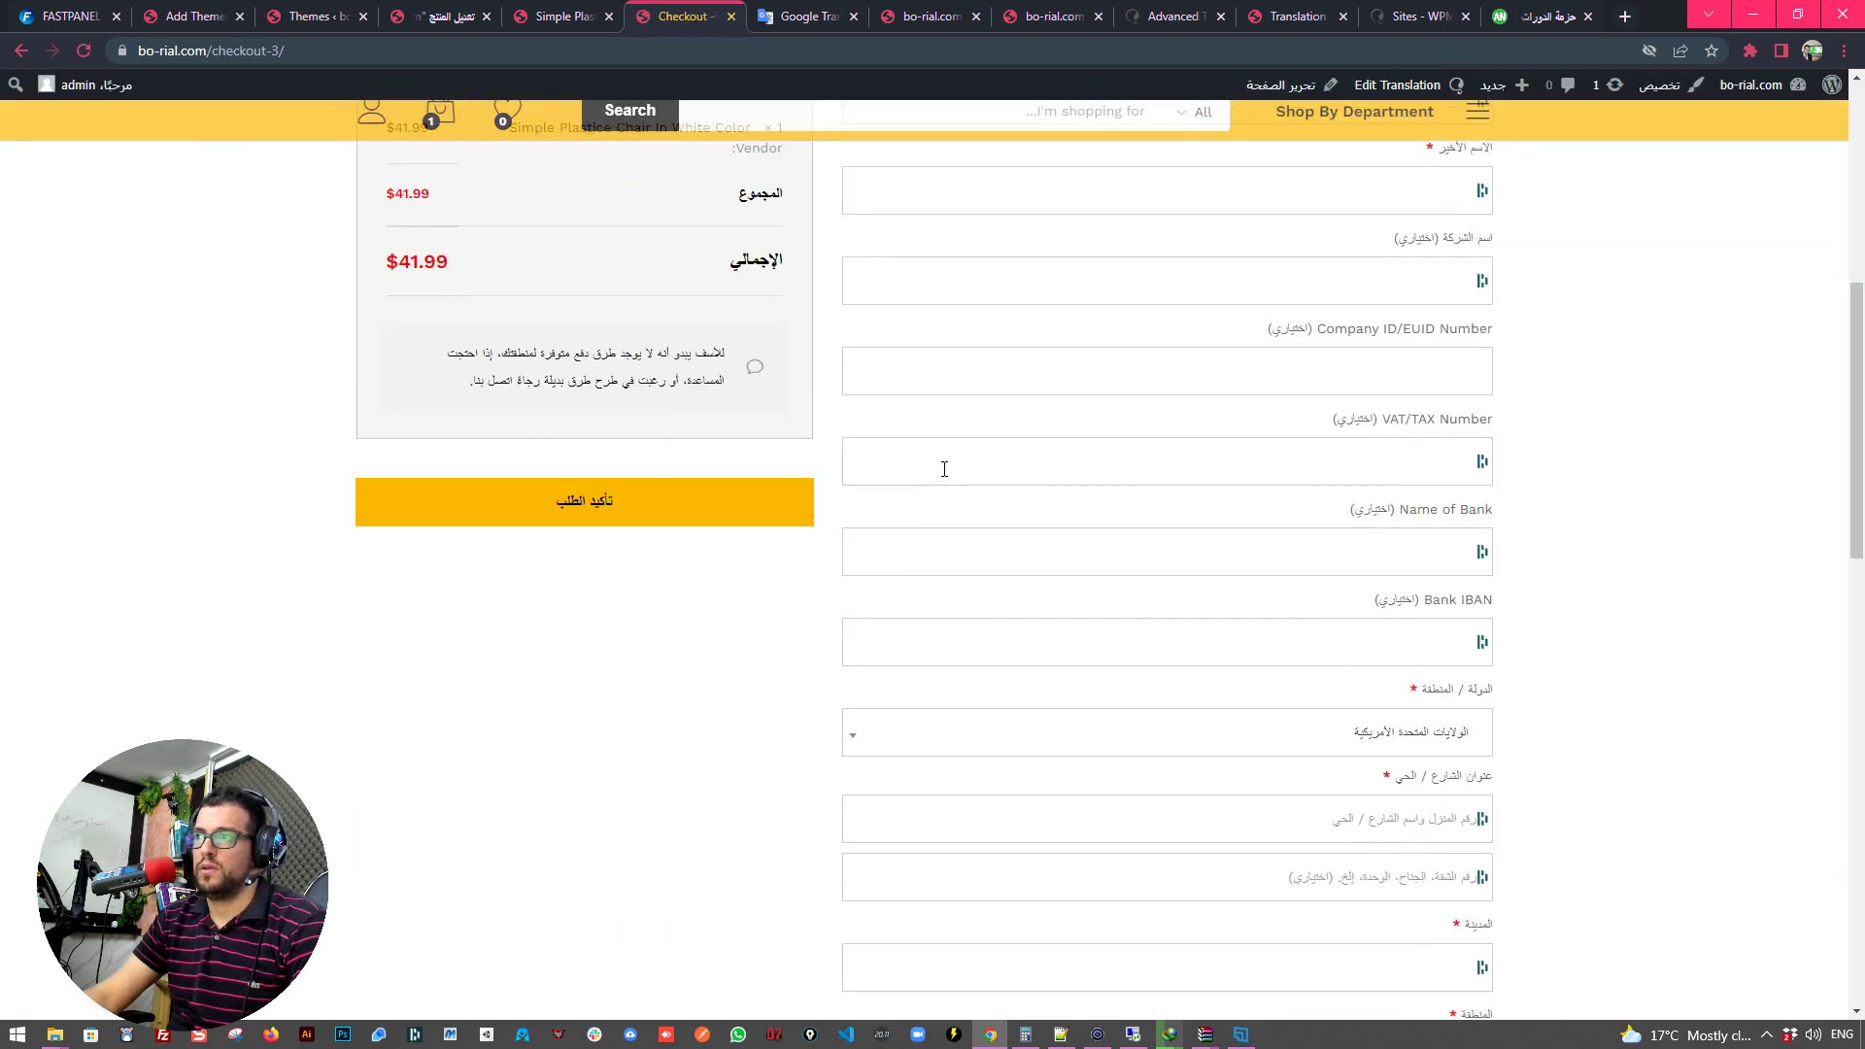
scroll(953, 486, up, 15)
drag(836, 432, 1037, 437)
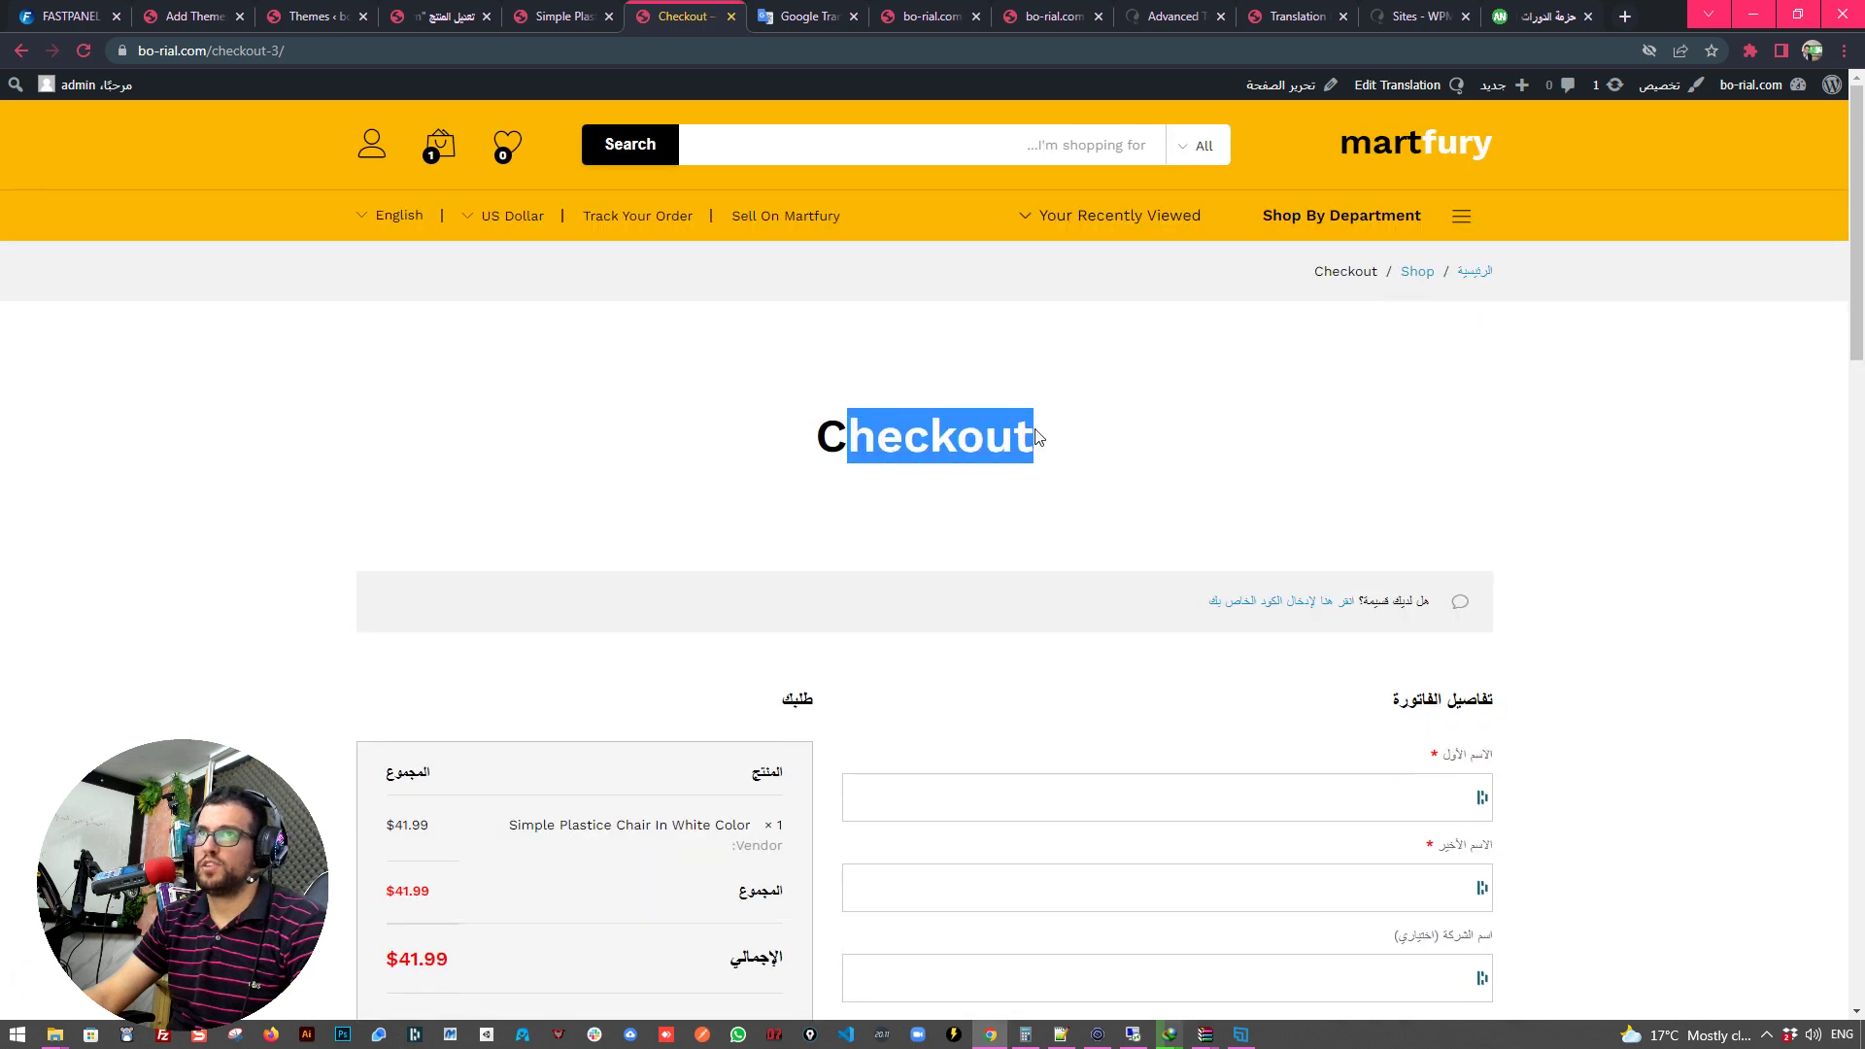
click(1296, 85)
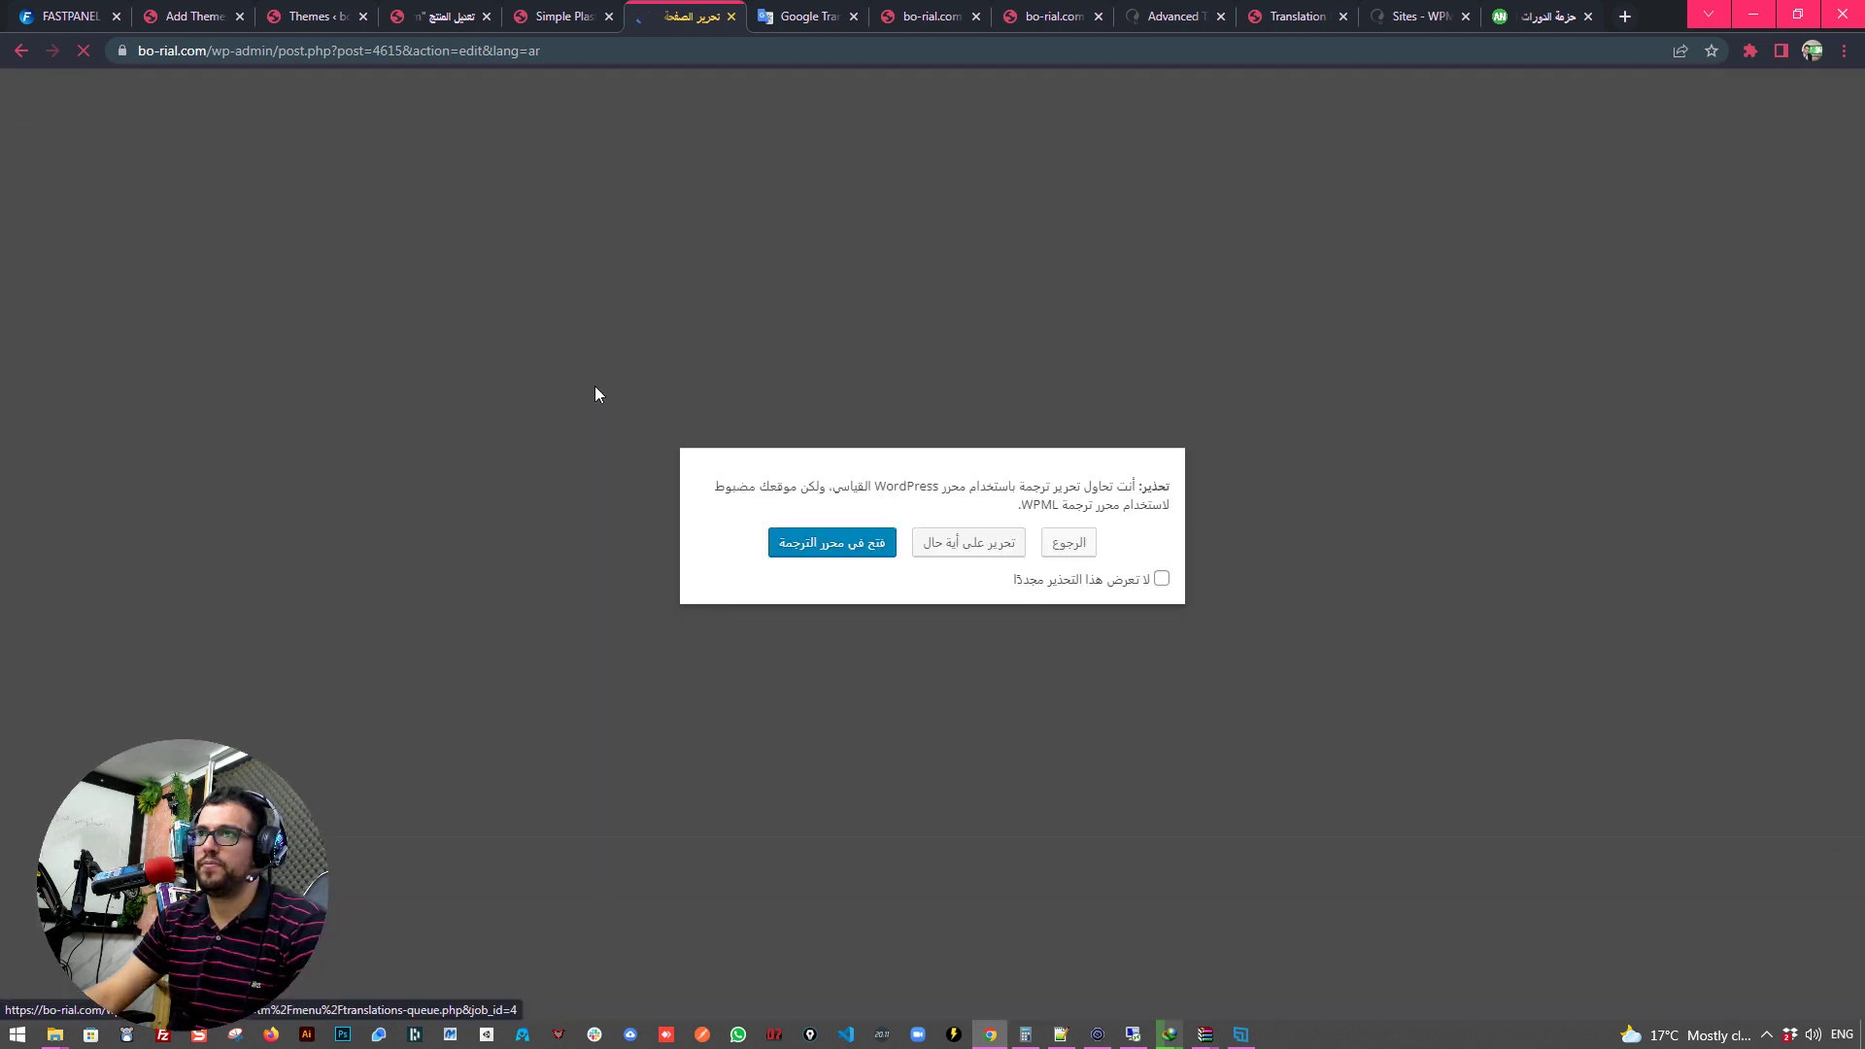
Edit the Arabic Checkout page anyway past WPML's warning, then go back to the bo-rial.com storefront tab.
click(846, 550)
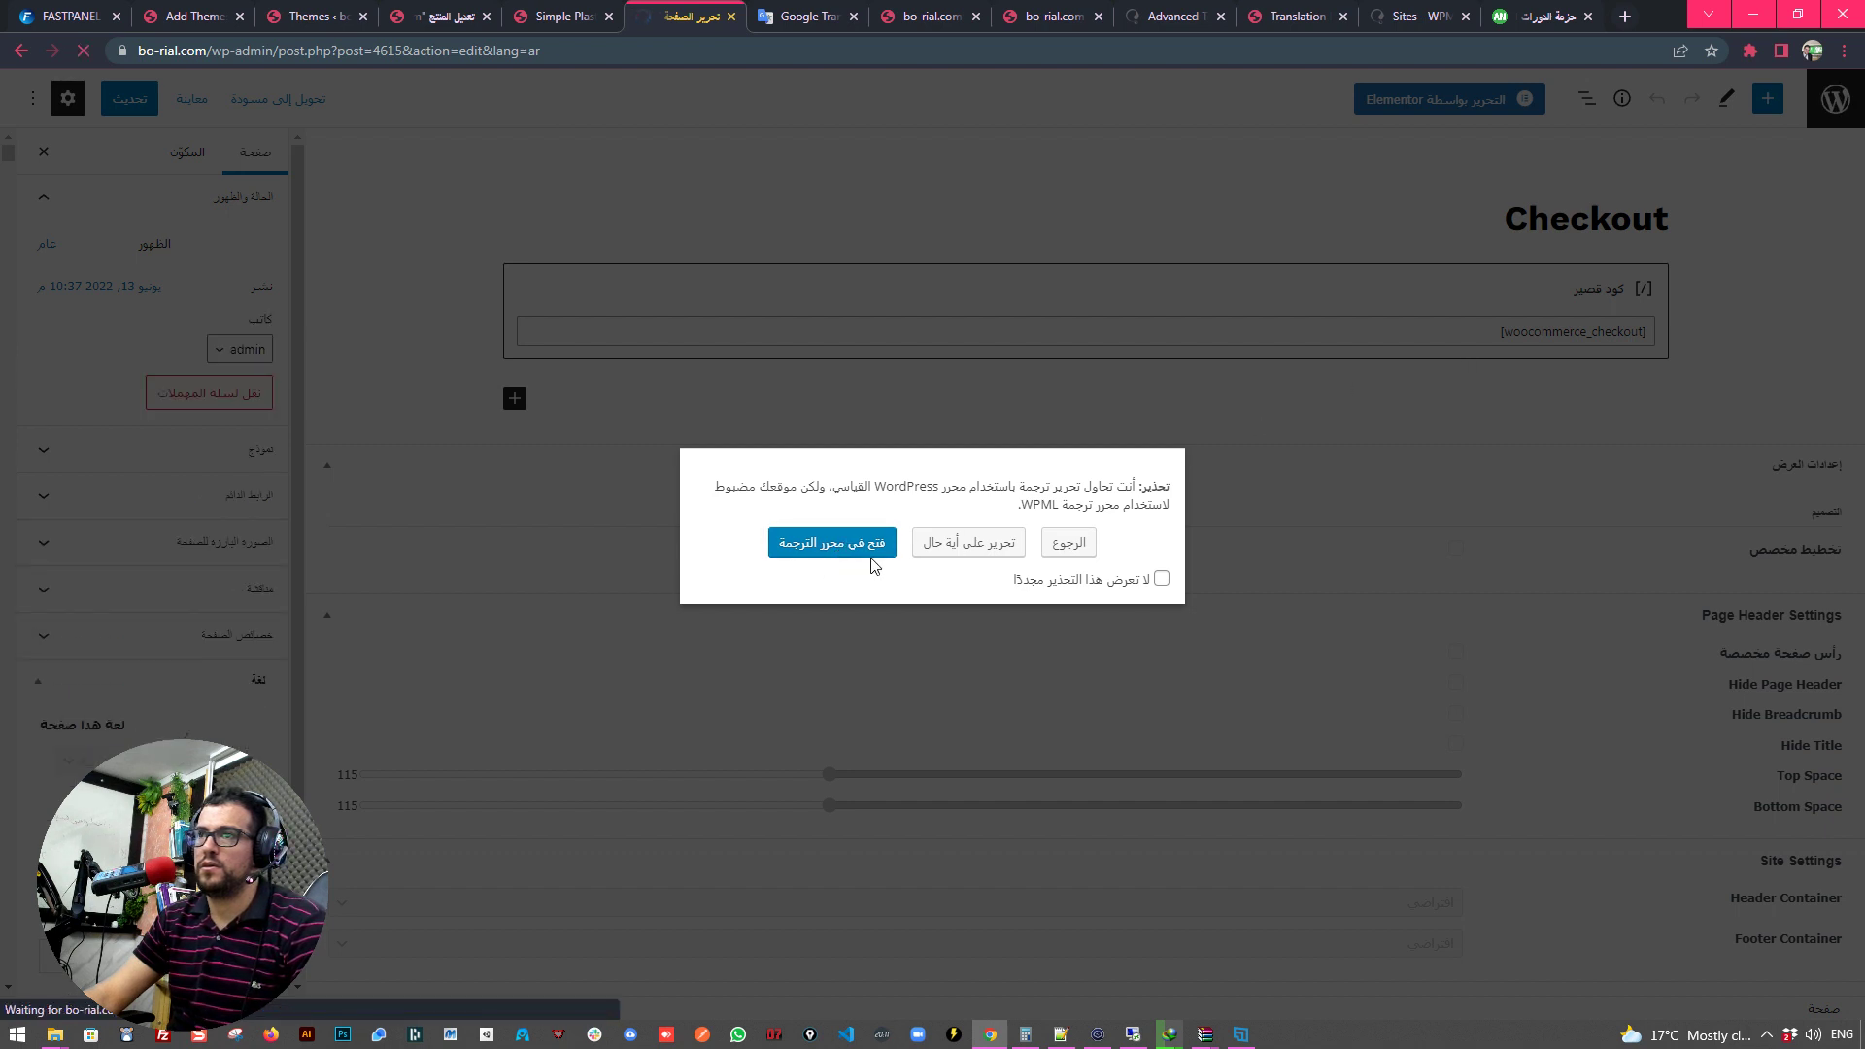
click(983, 551)
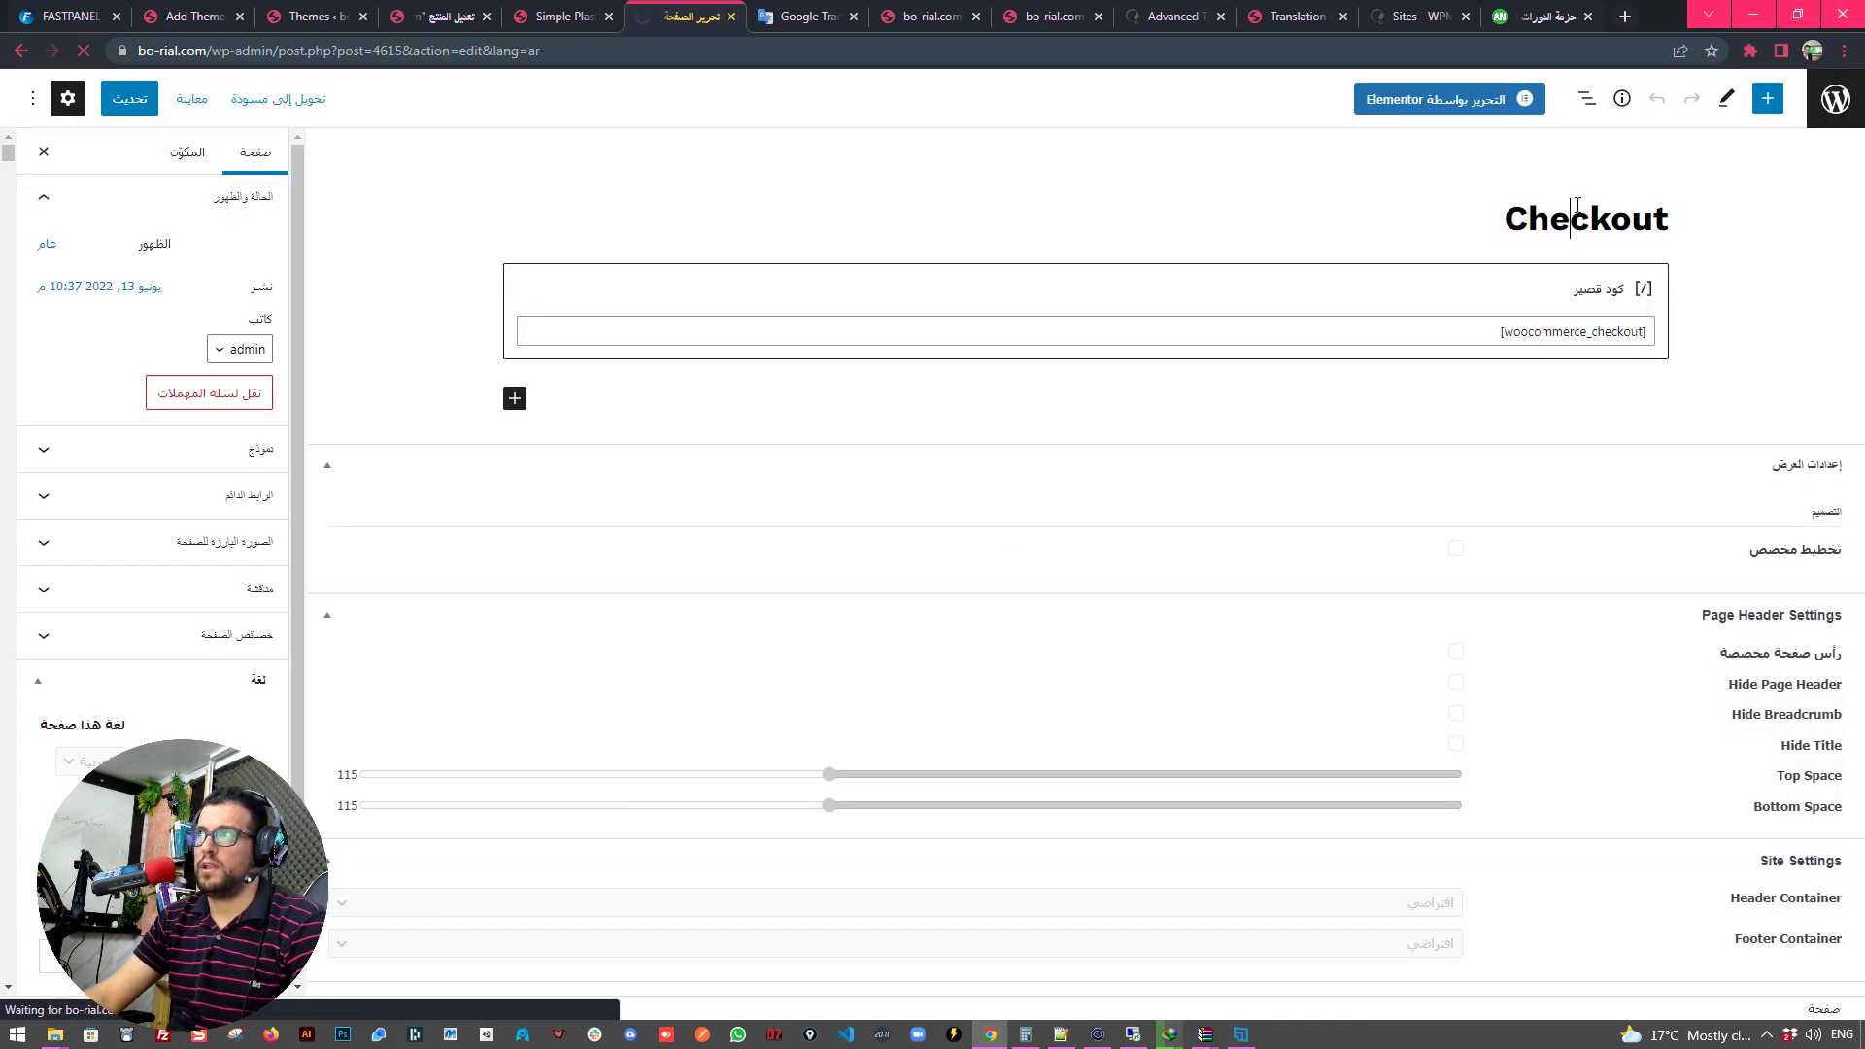
key(ctrl+a)
text(w)
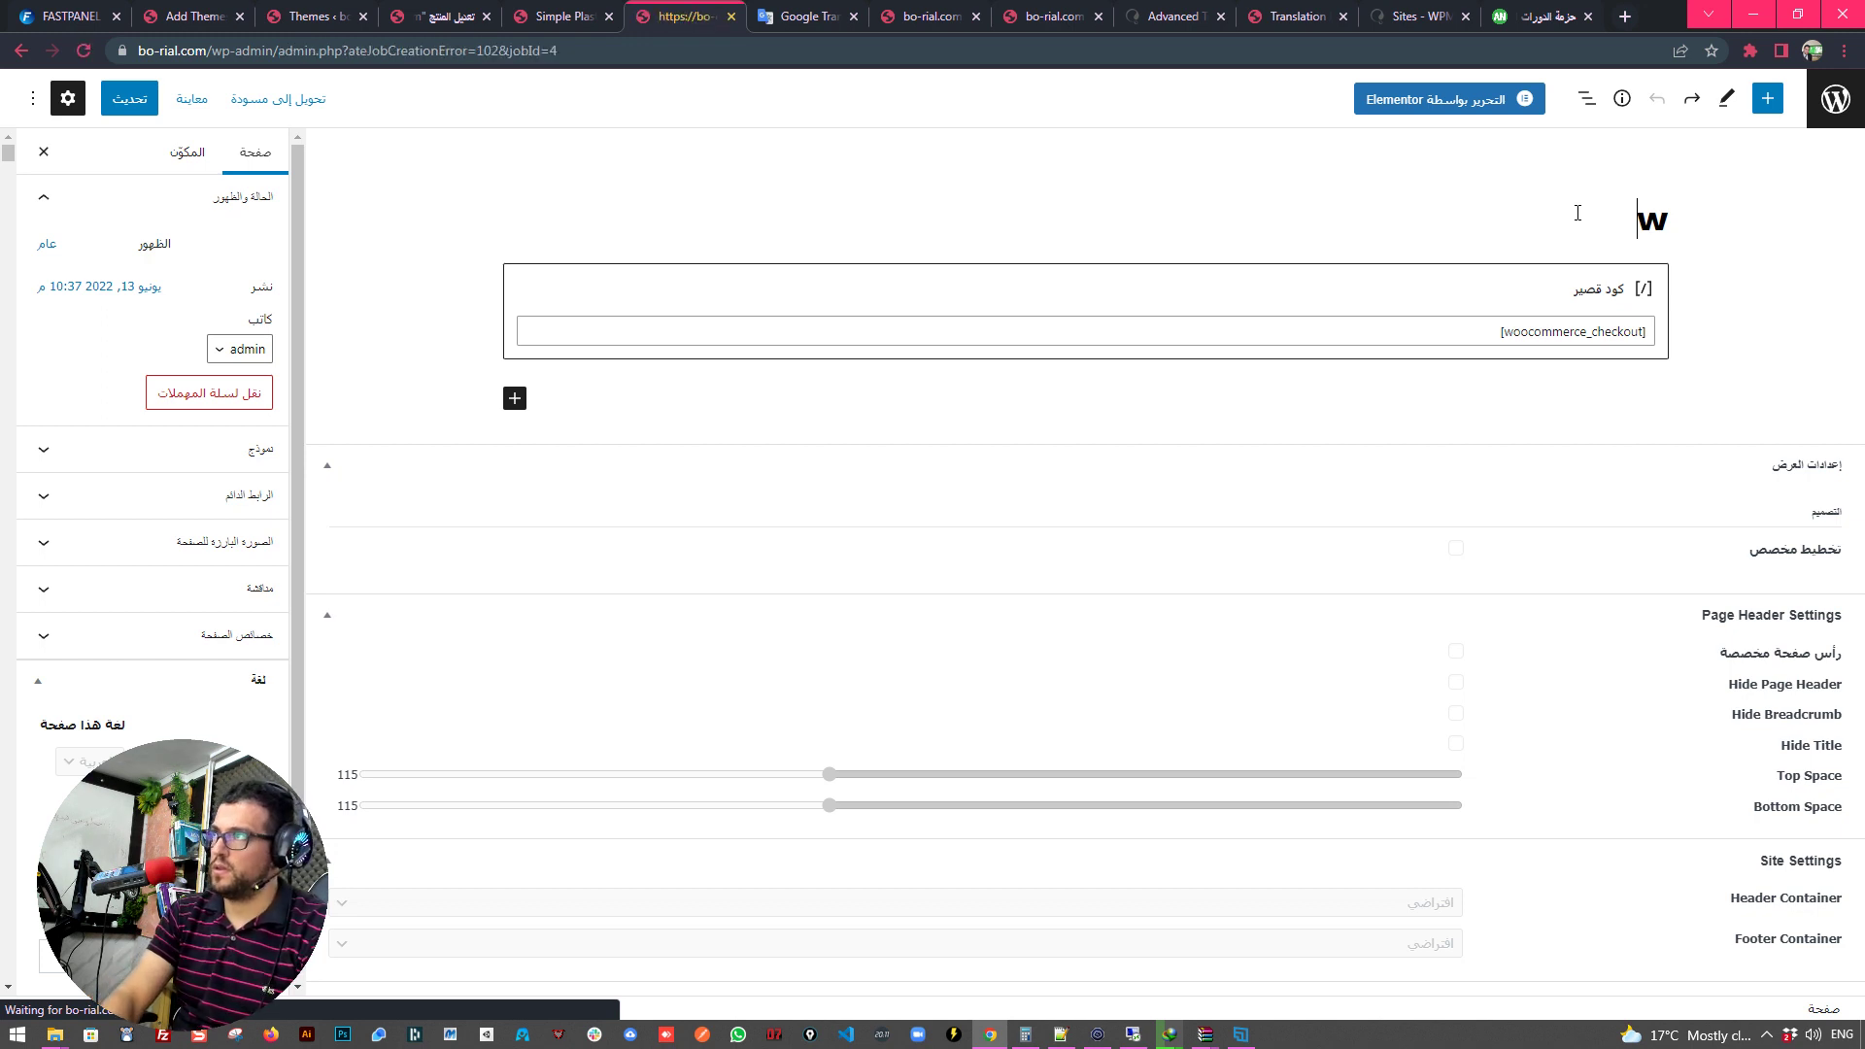
key(alt+shift)
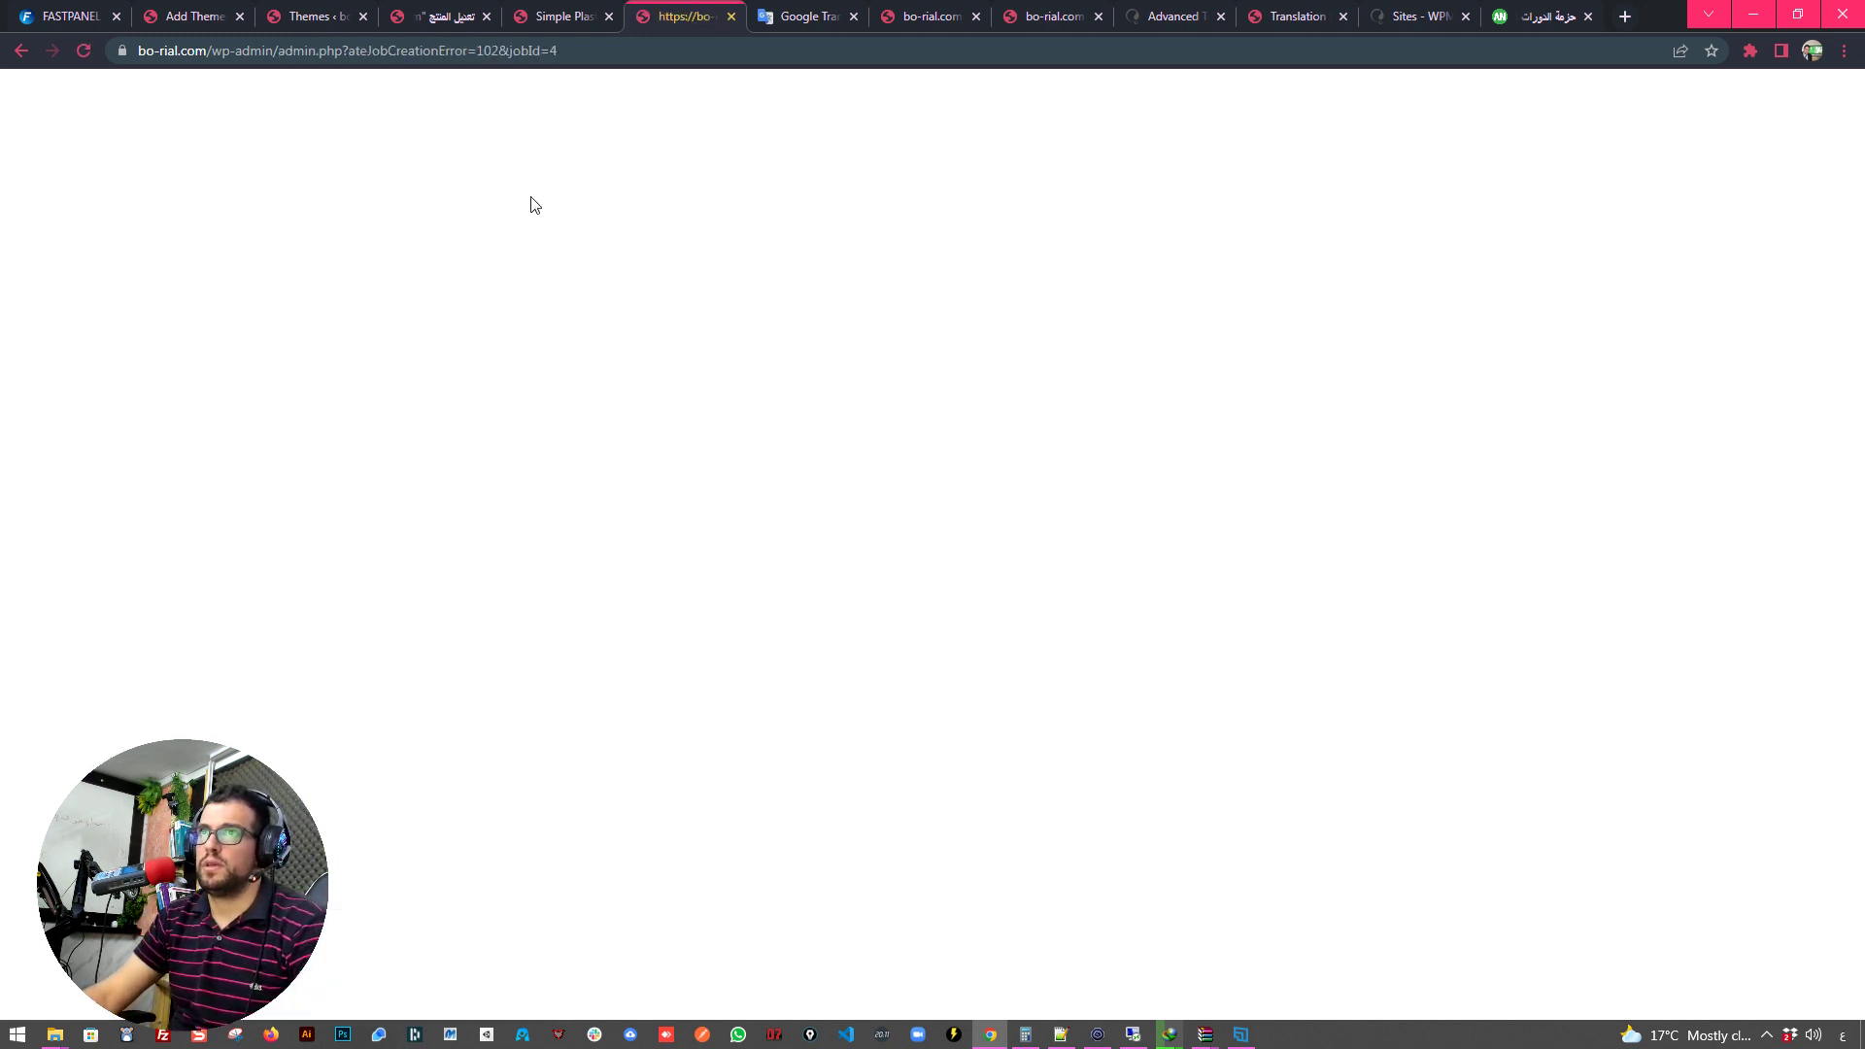
click(21, 51)
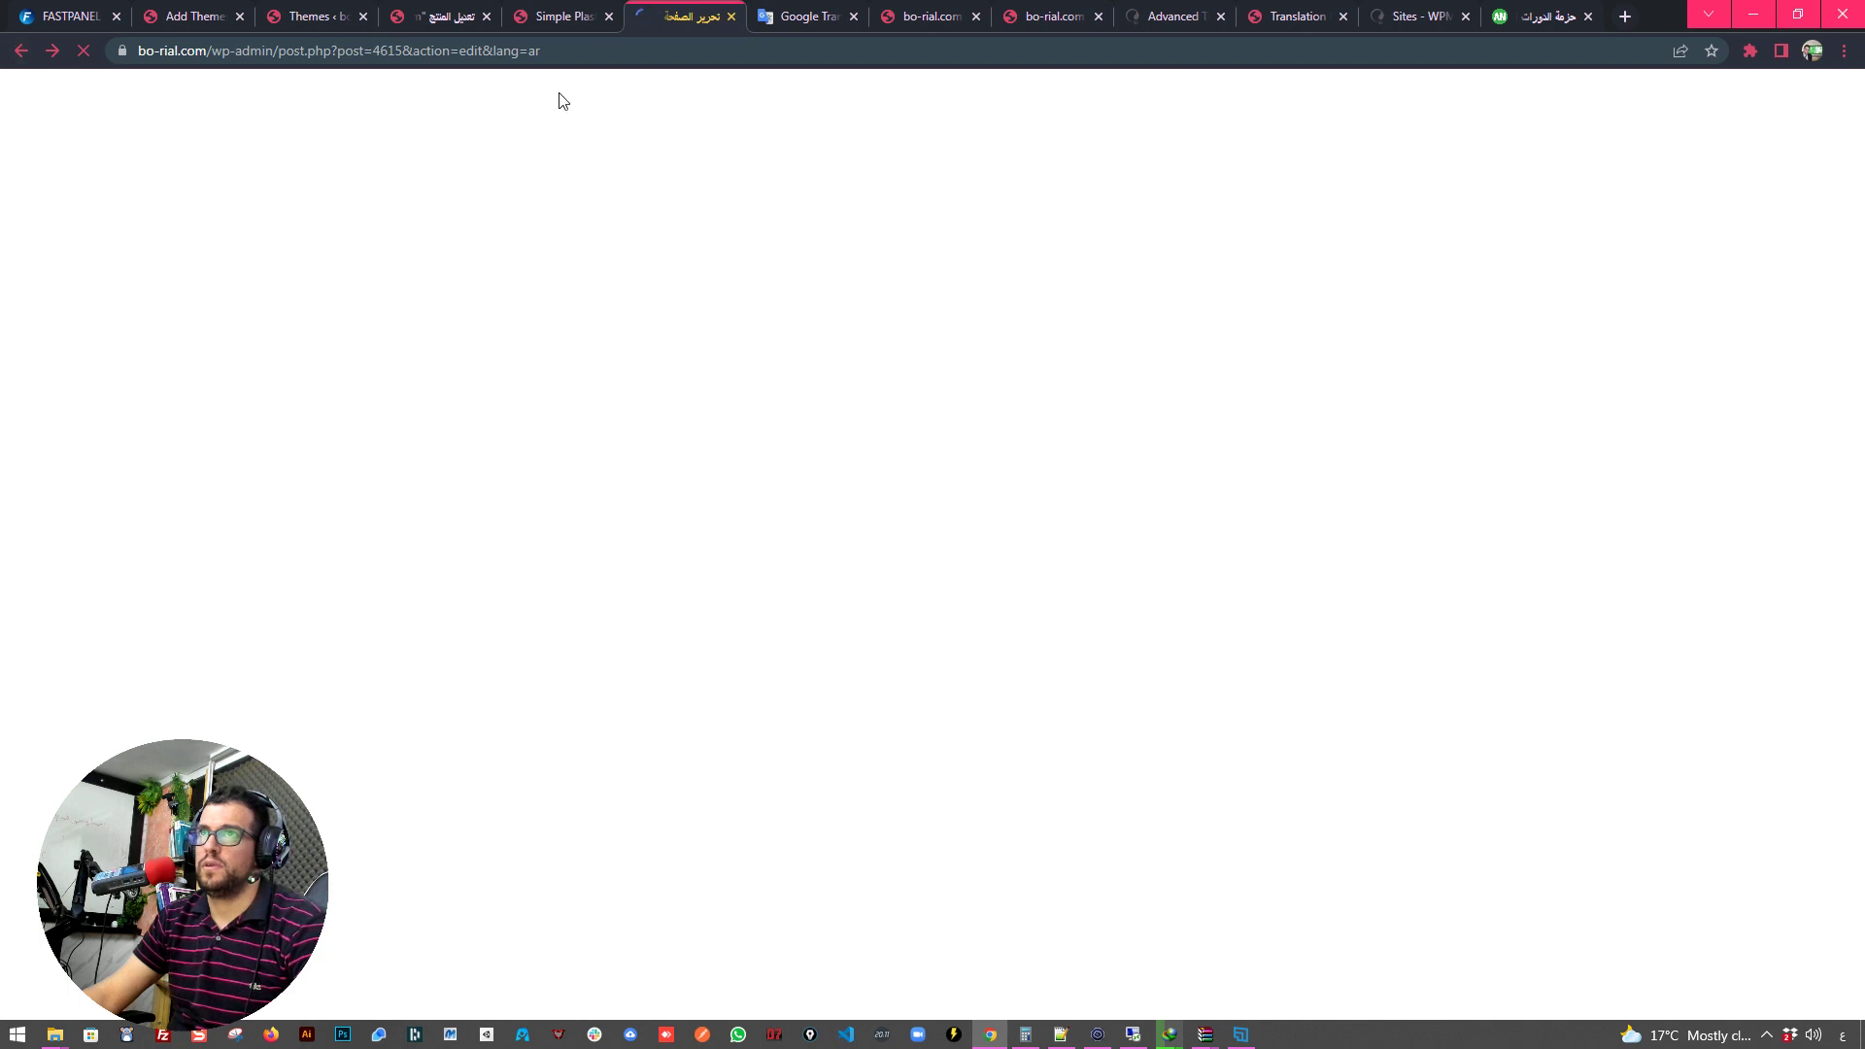
click(314, 18)
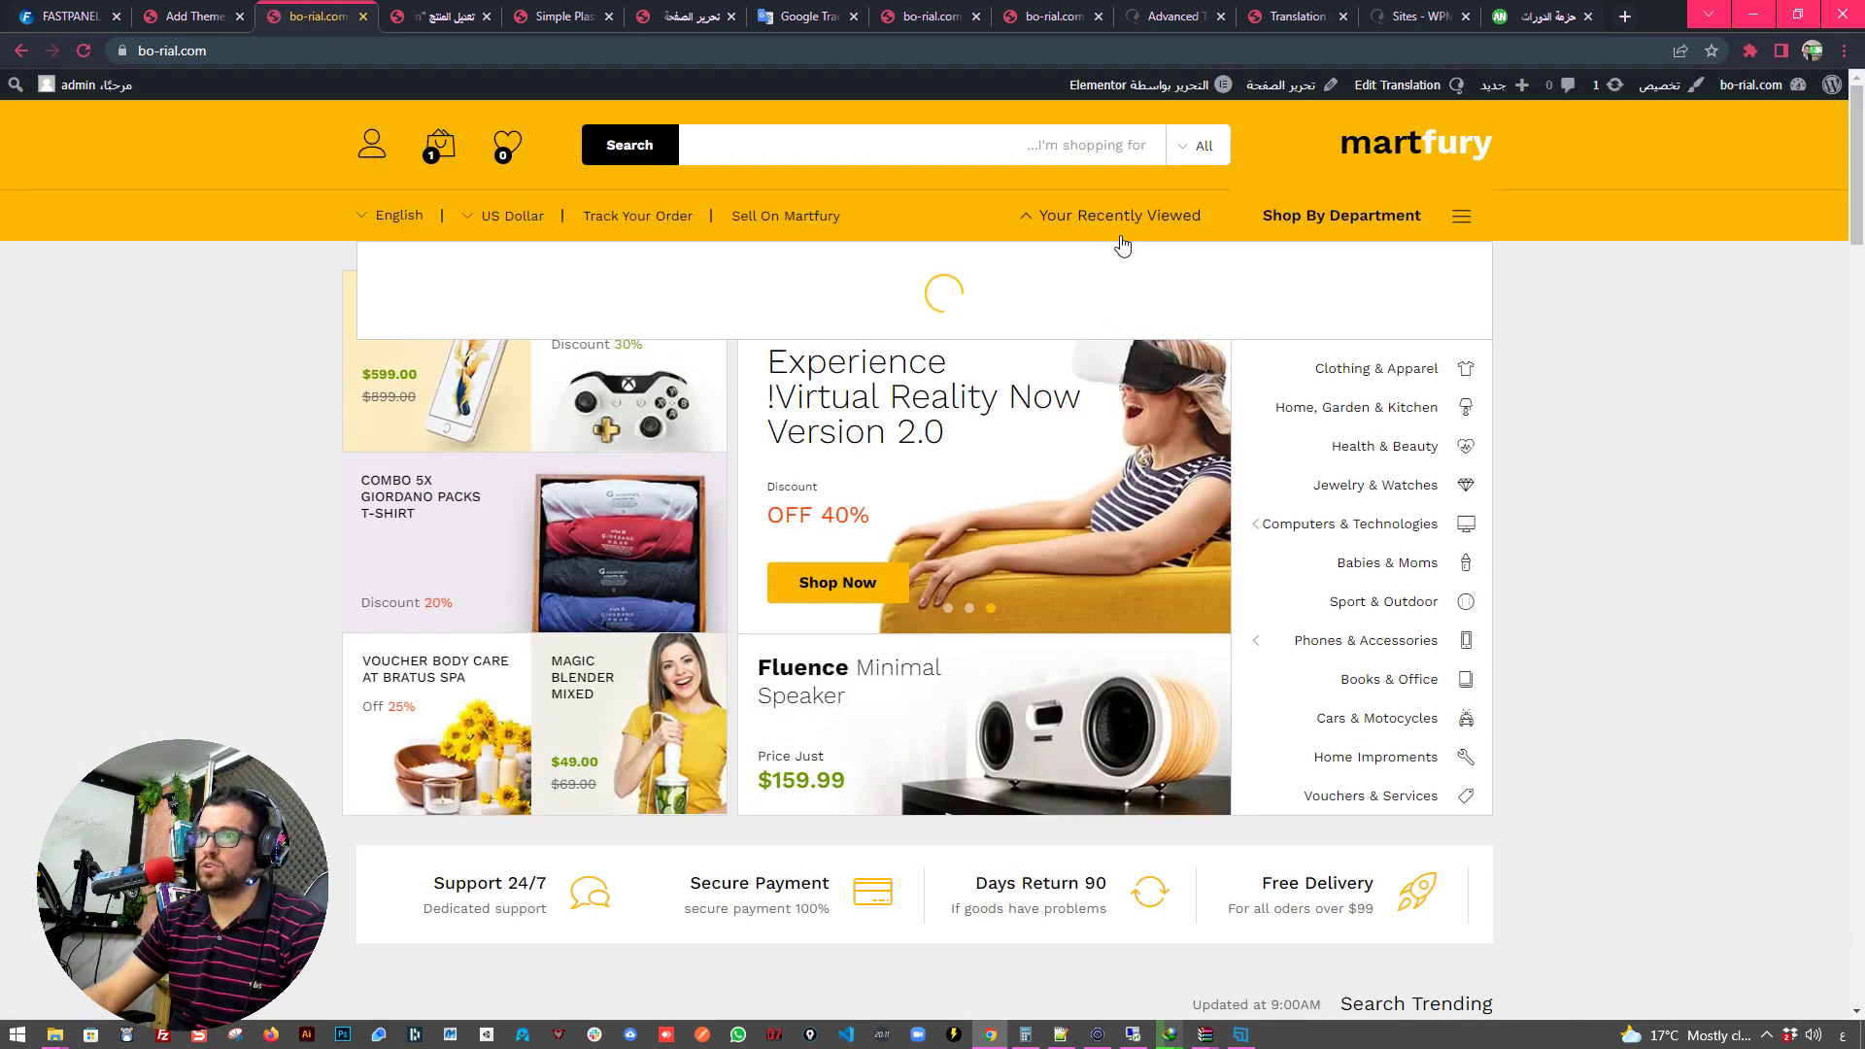
Scroll through the Arabic homepage and start adding a new product from the admin bar.
mouse_move(424, 130)
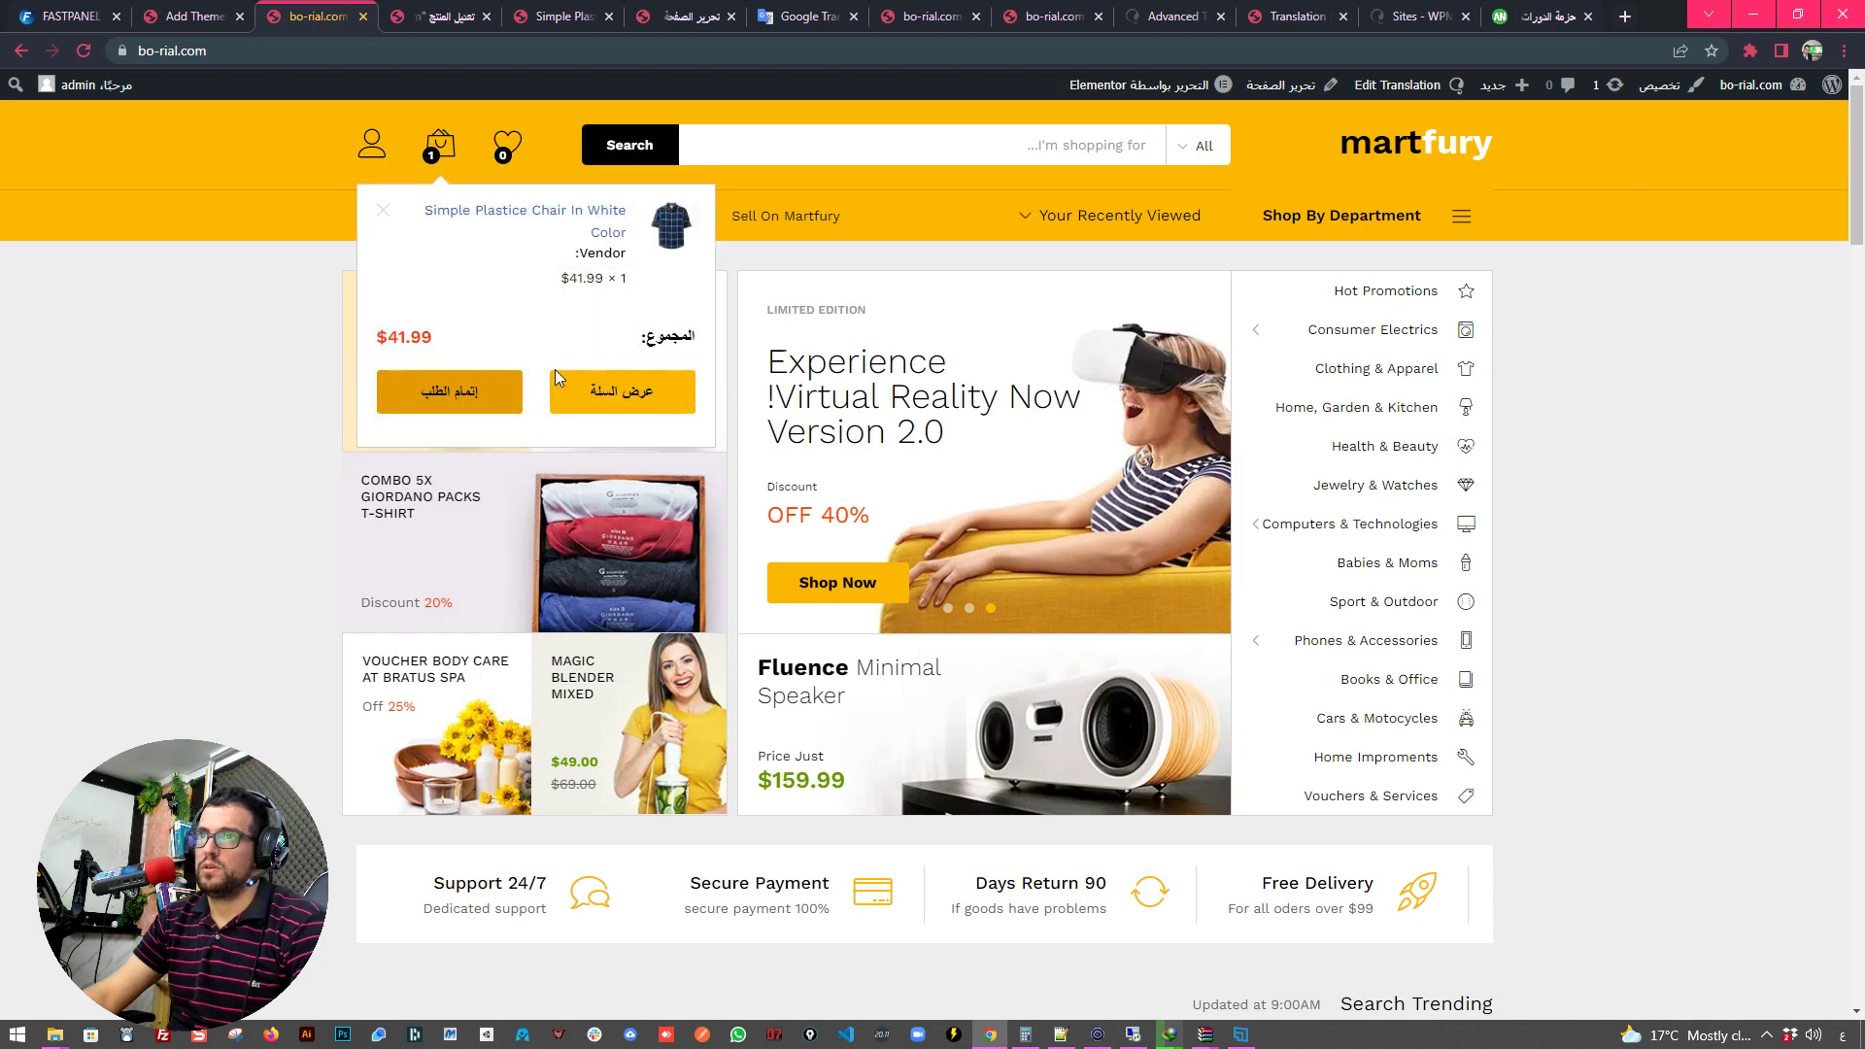
scroll(733, 425, down, 15)
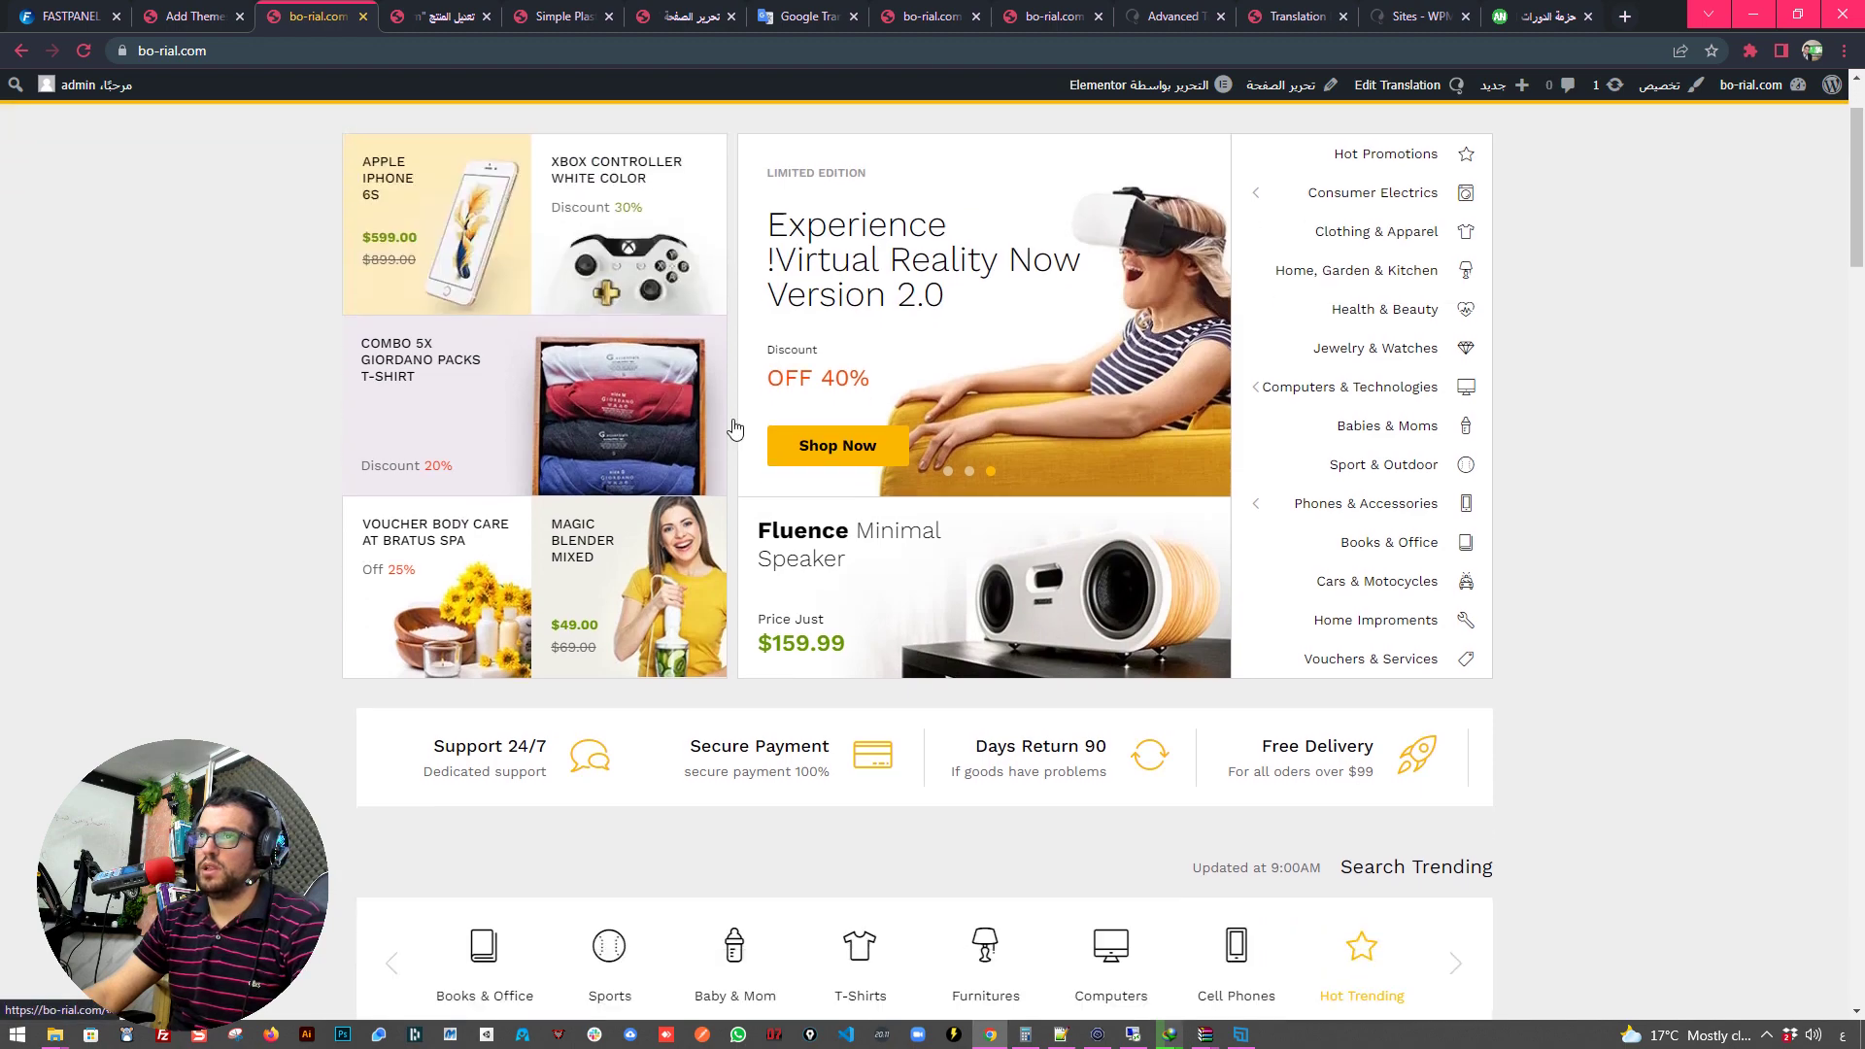
scroll(1474, 610, up, 5)
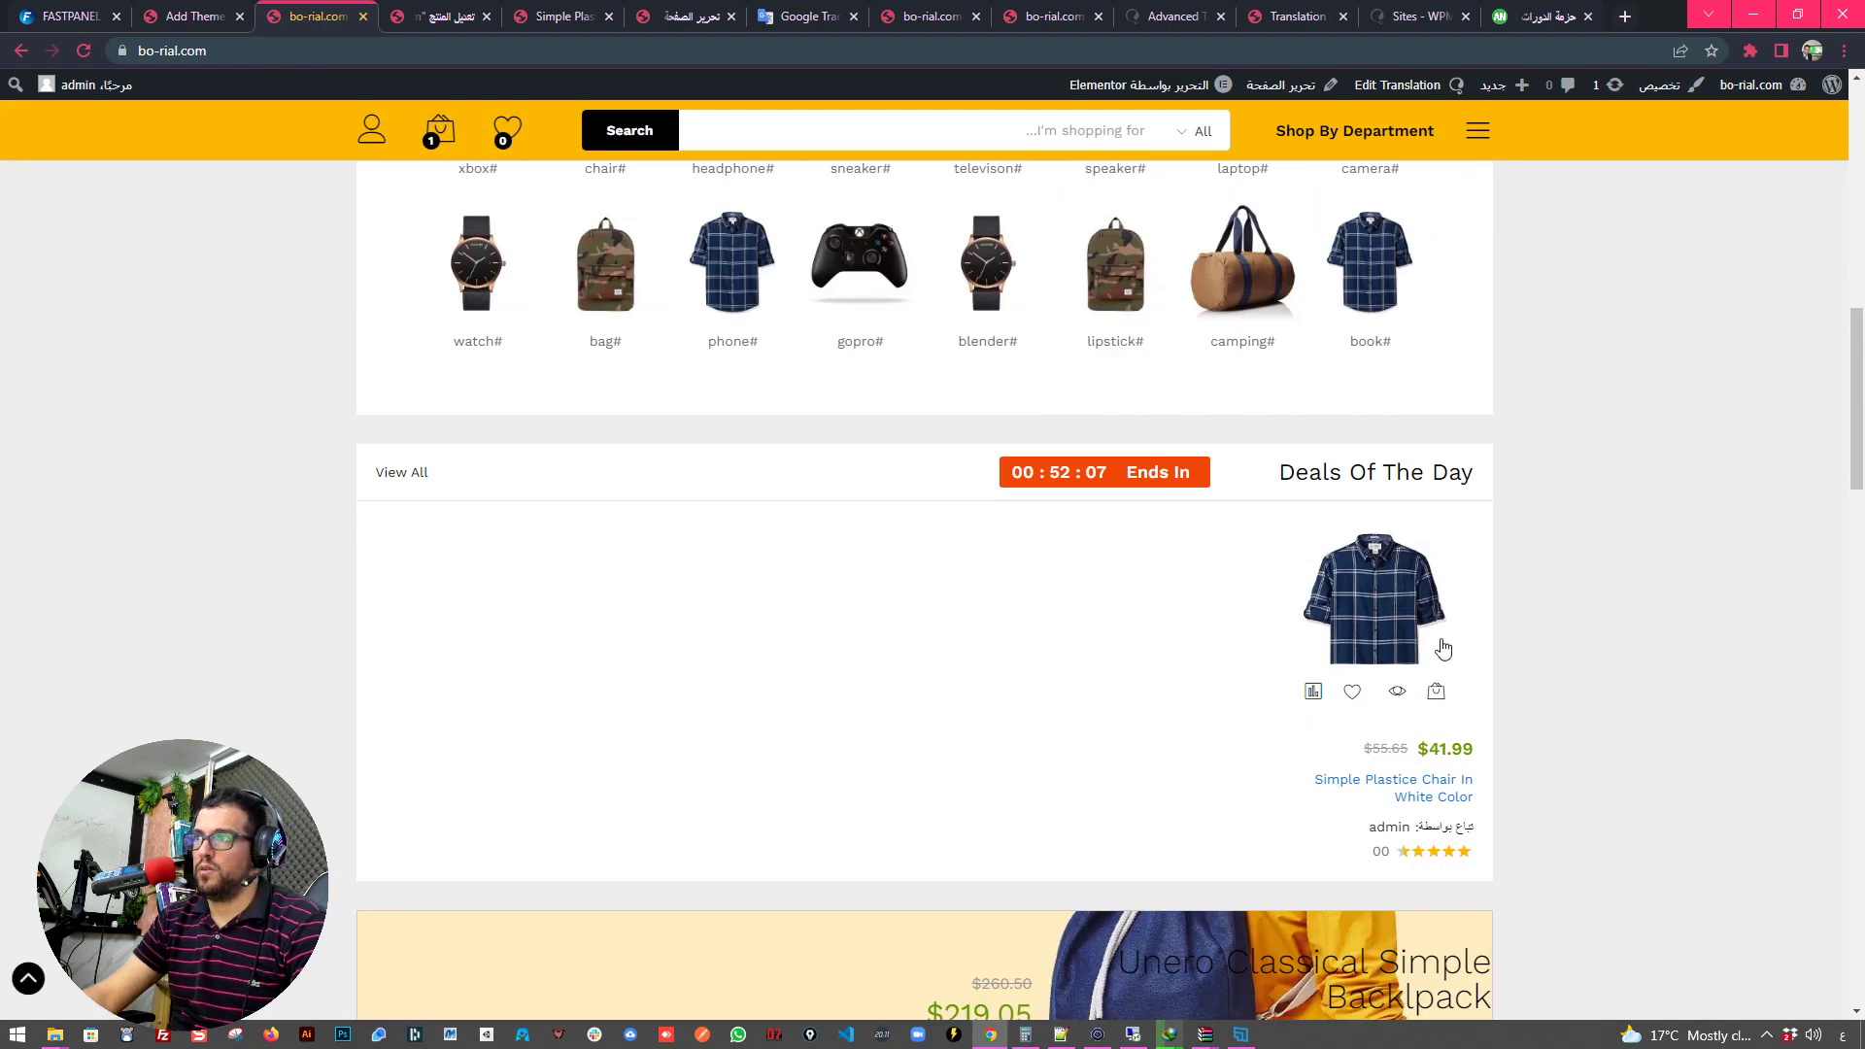
scroll(1375, 577, down, 15)
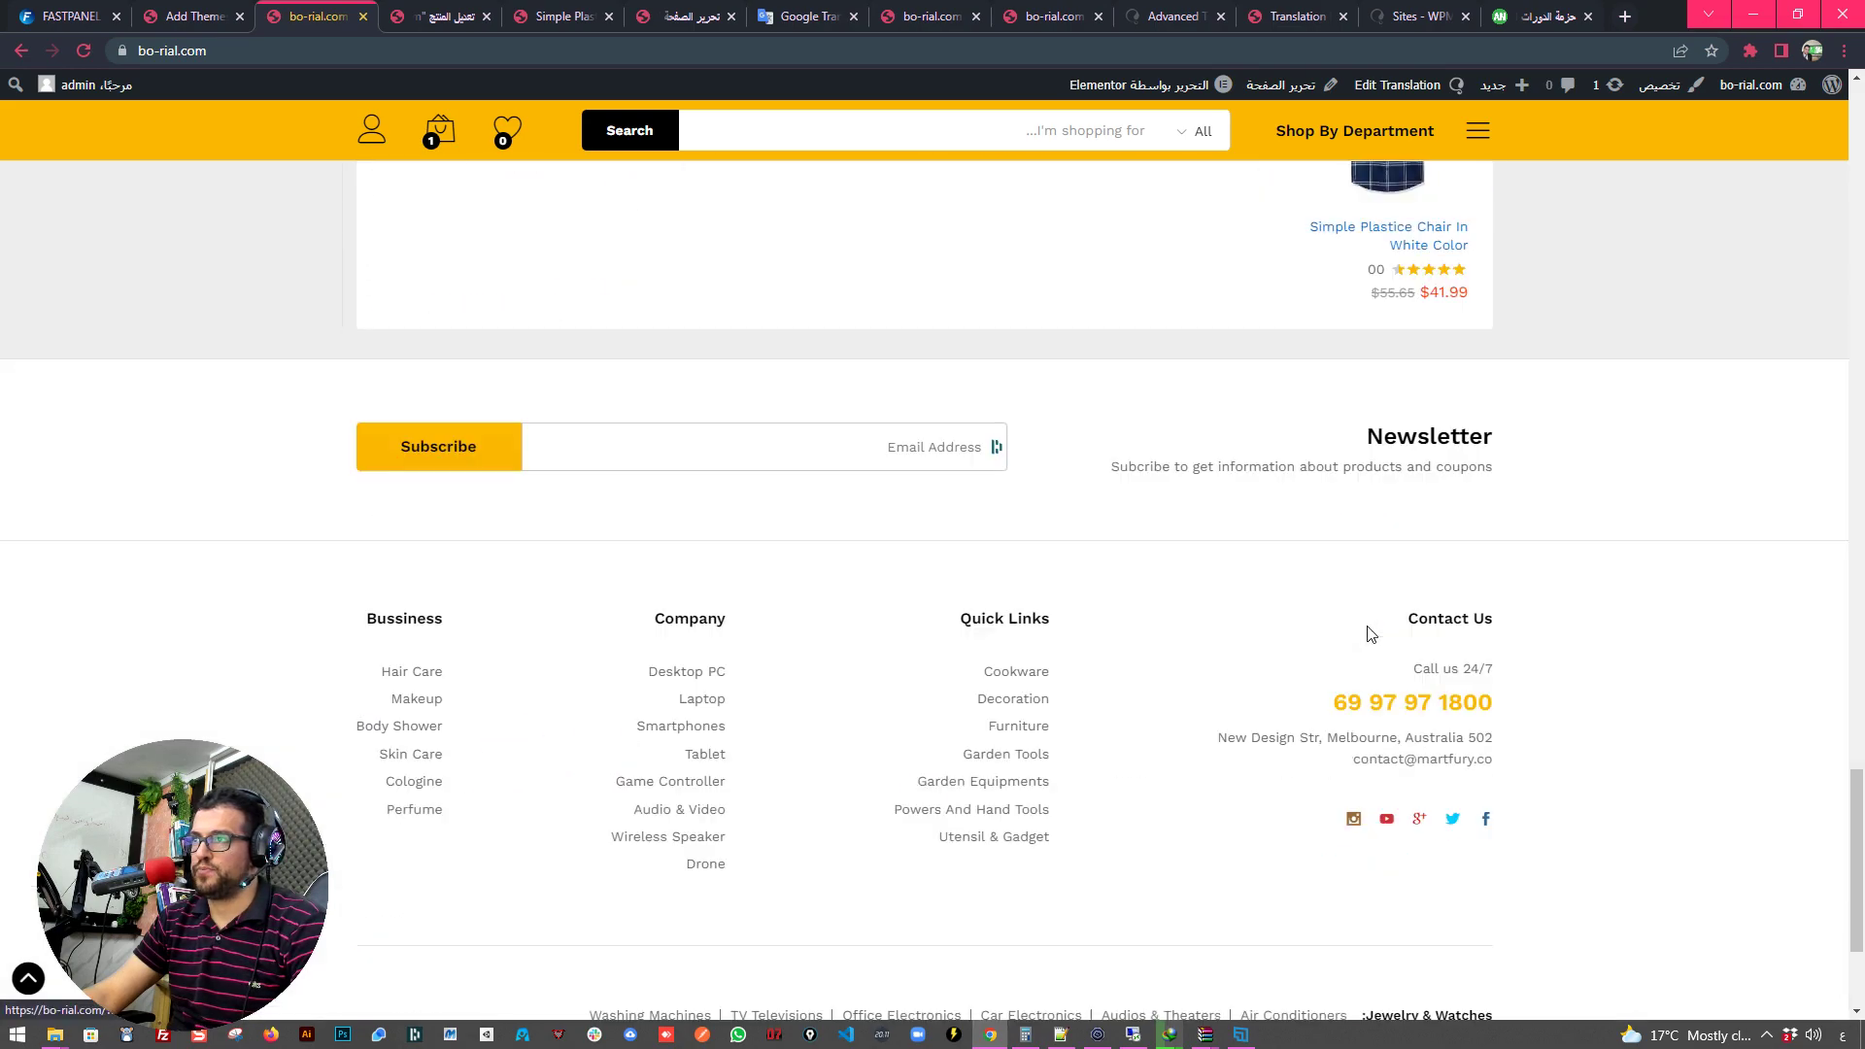
scroll(1360, 636, up, 20)
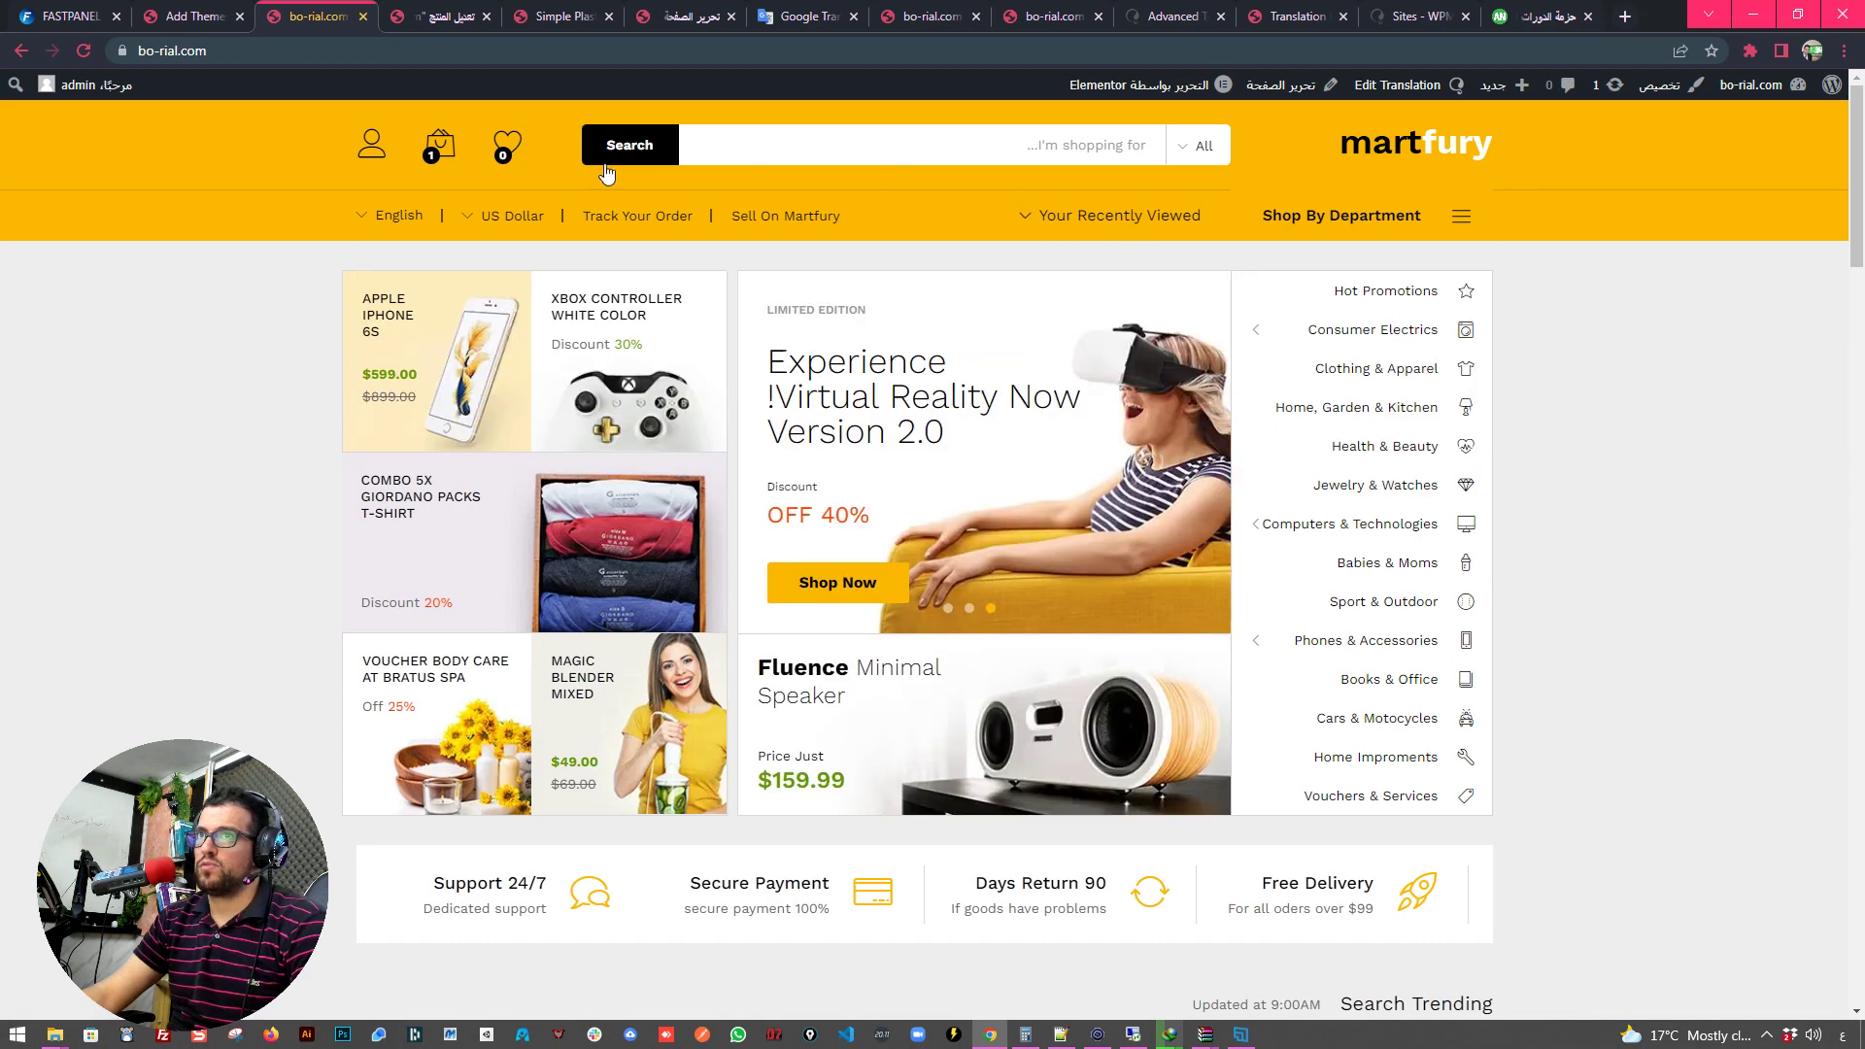
scroll(1095, 679, down, 5)
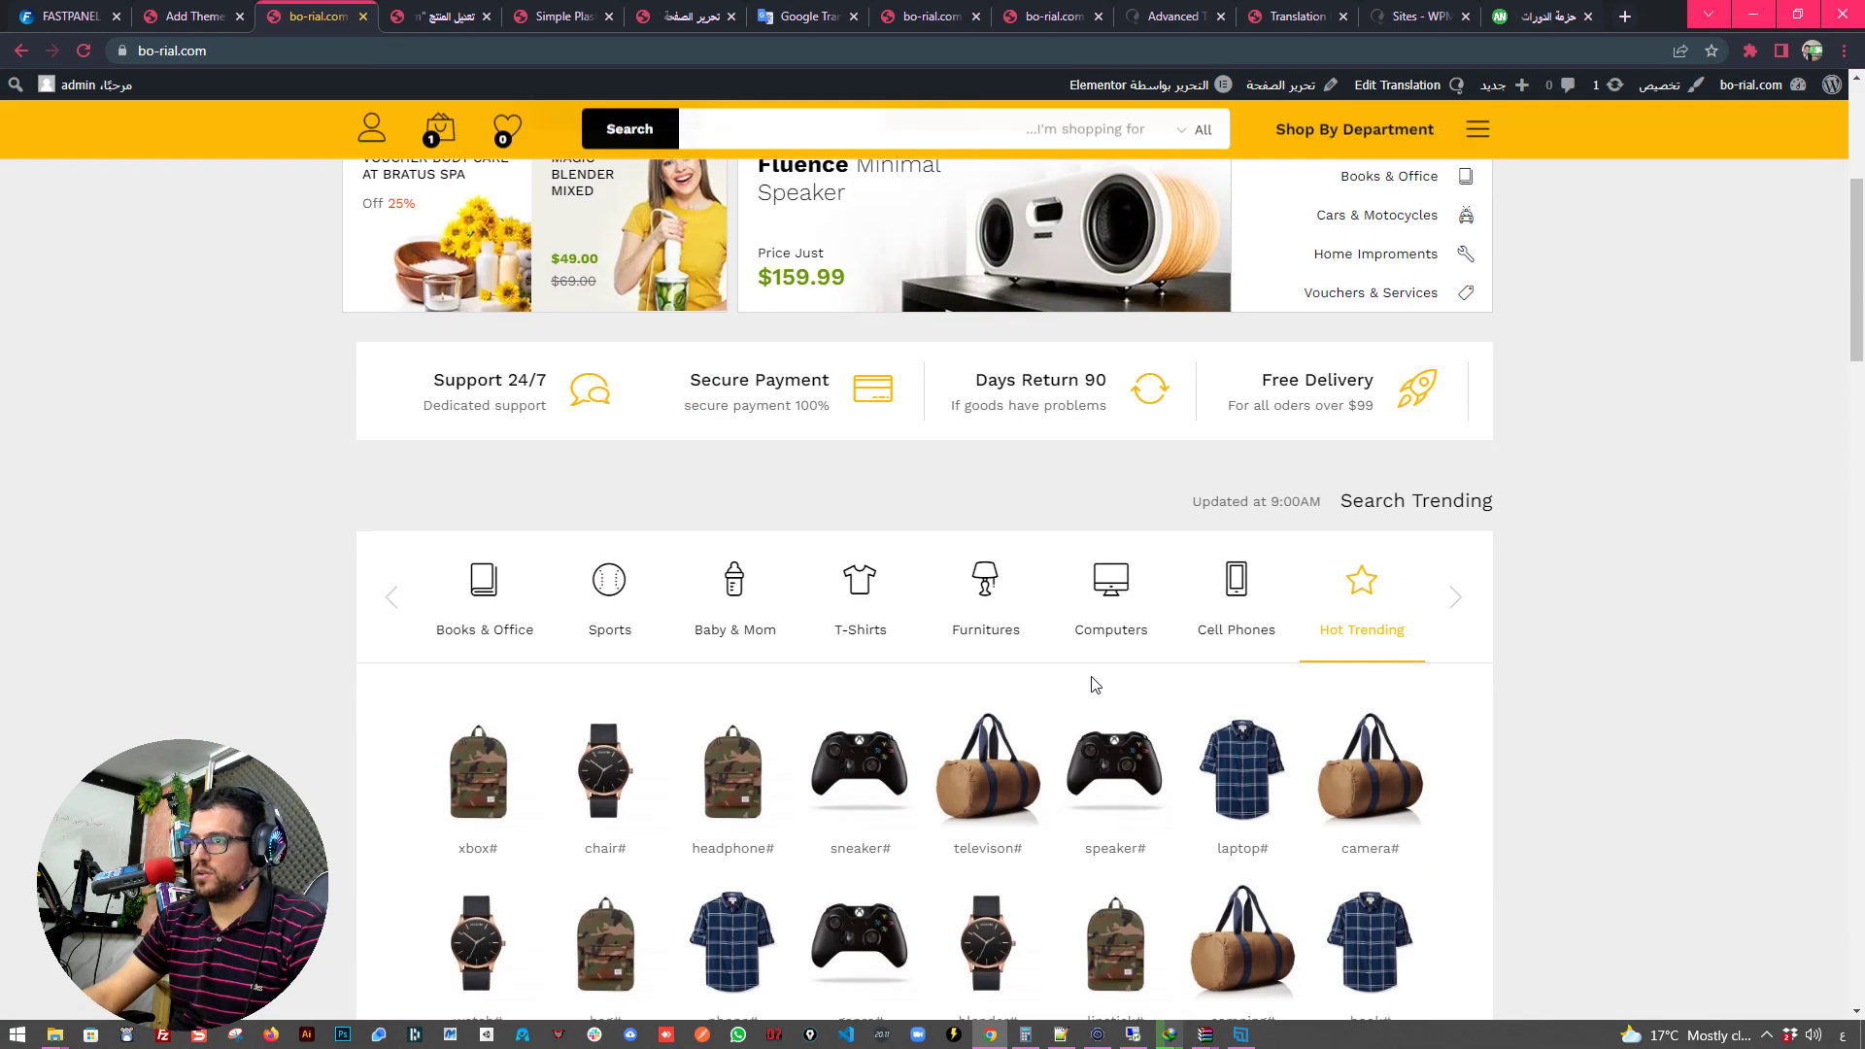
scroll(1260, 620, up, 5)
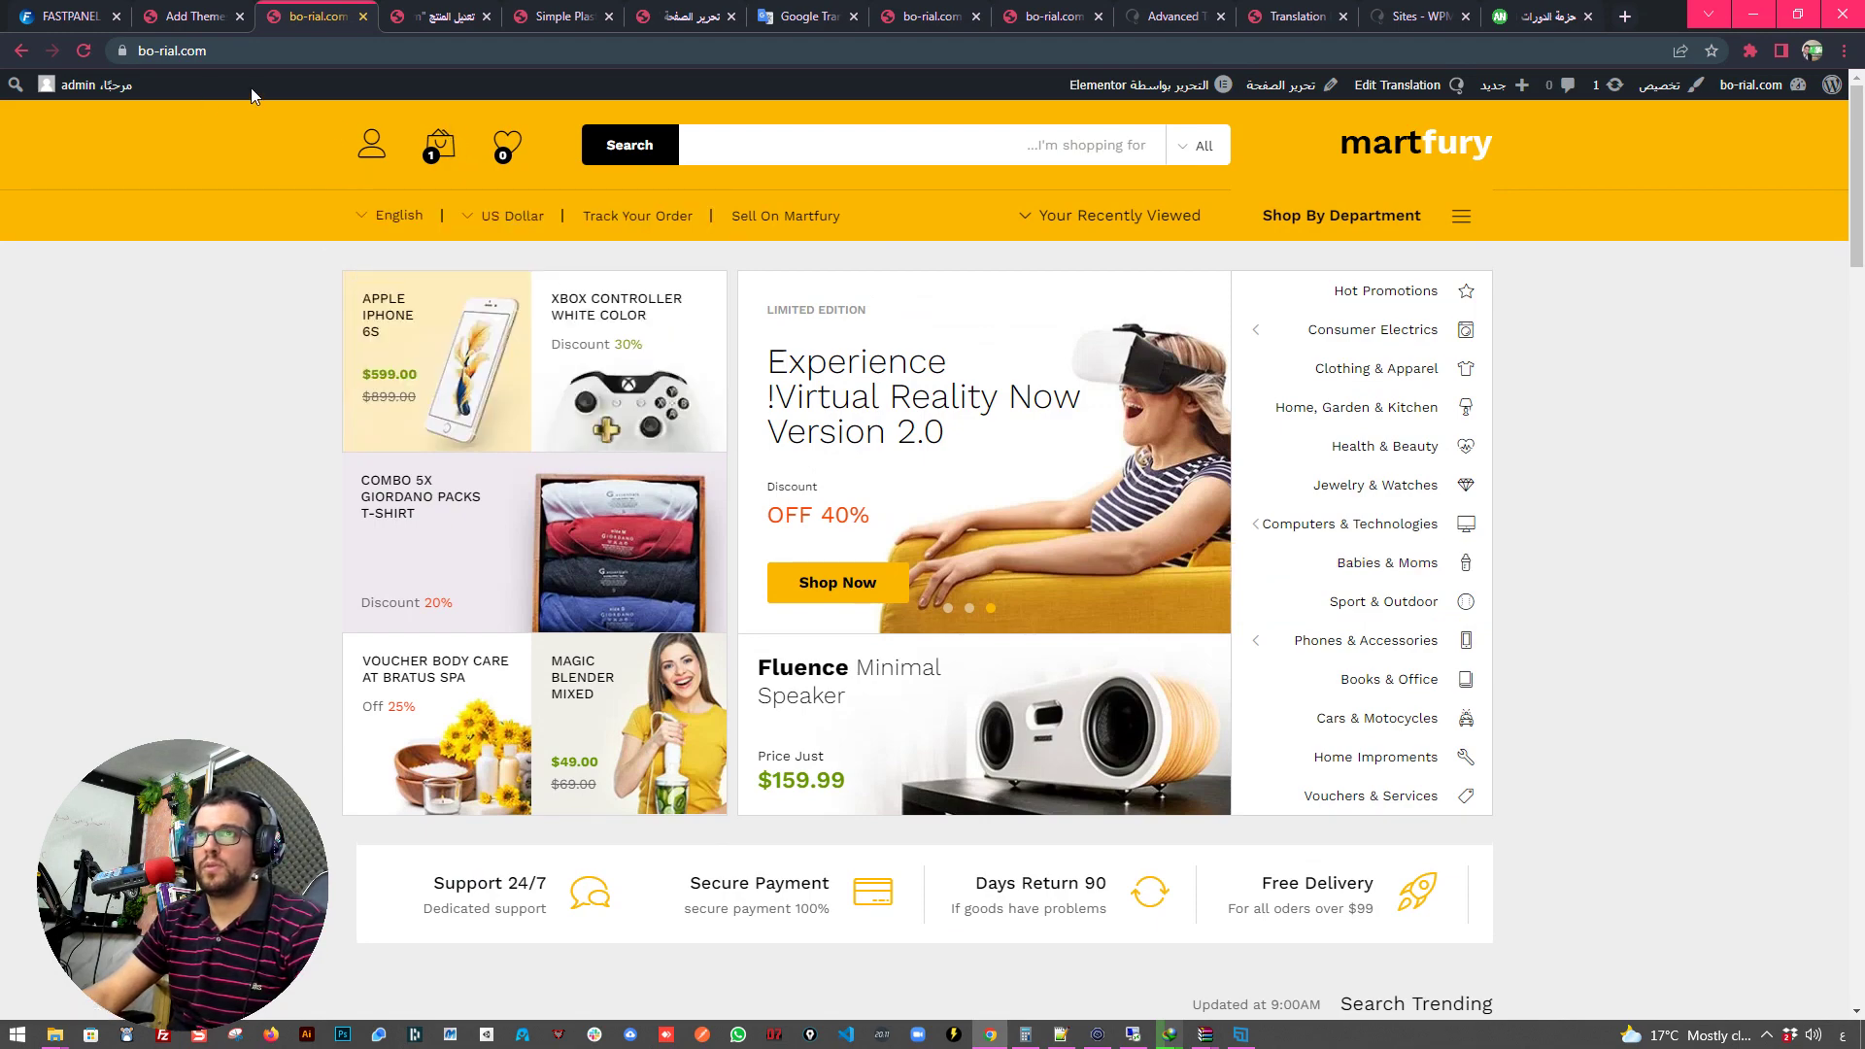
scroll(1085, 553, down, 20)
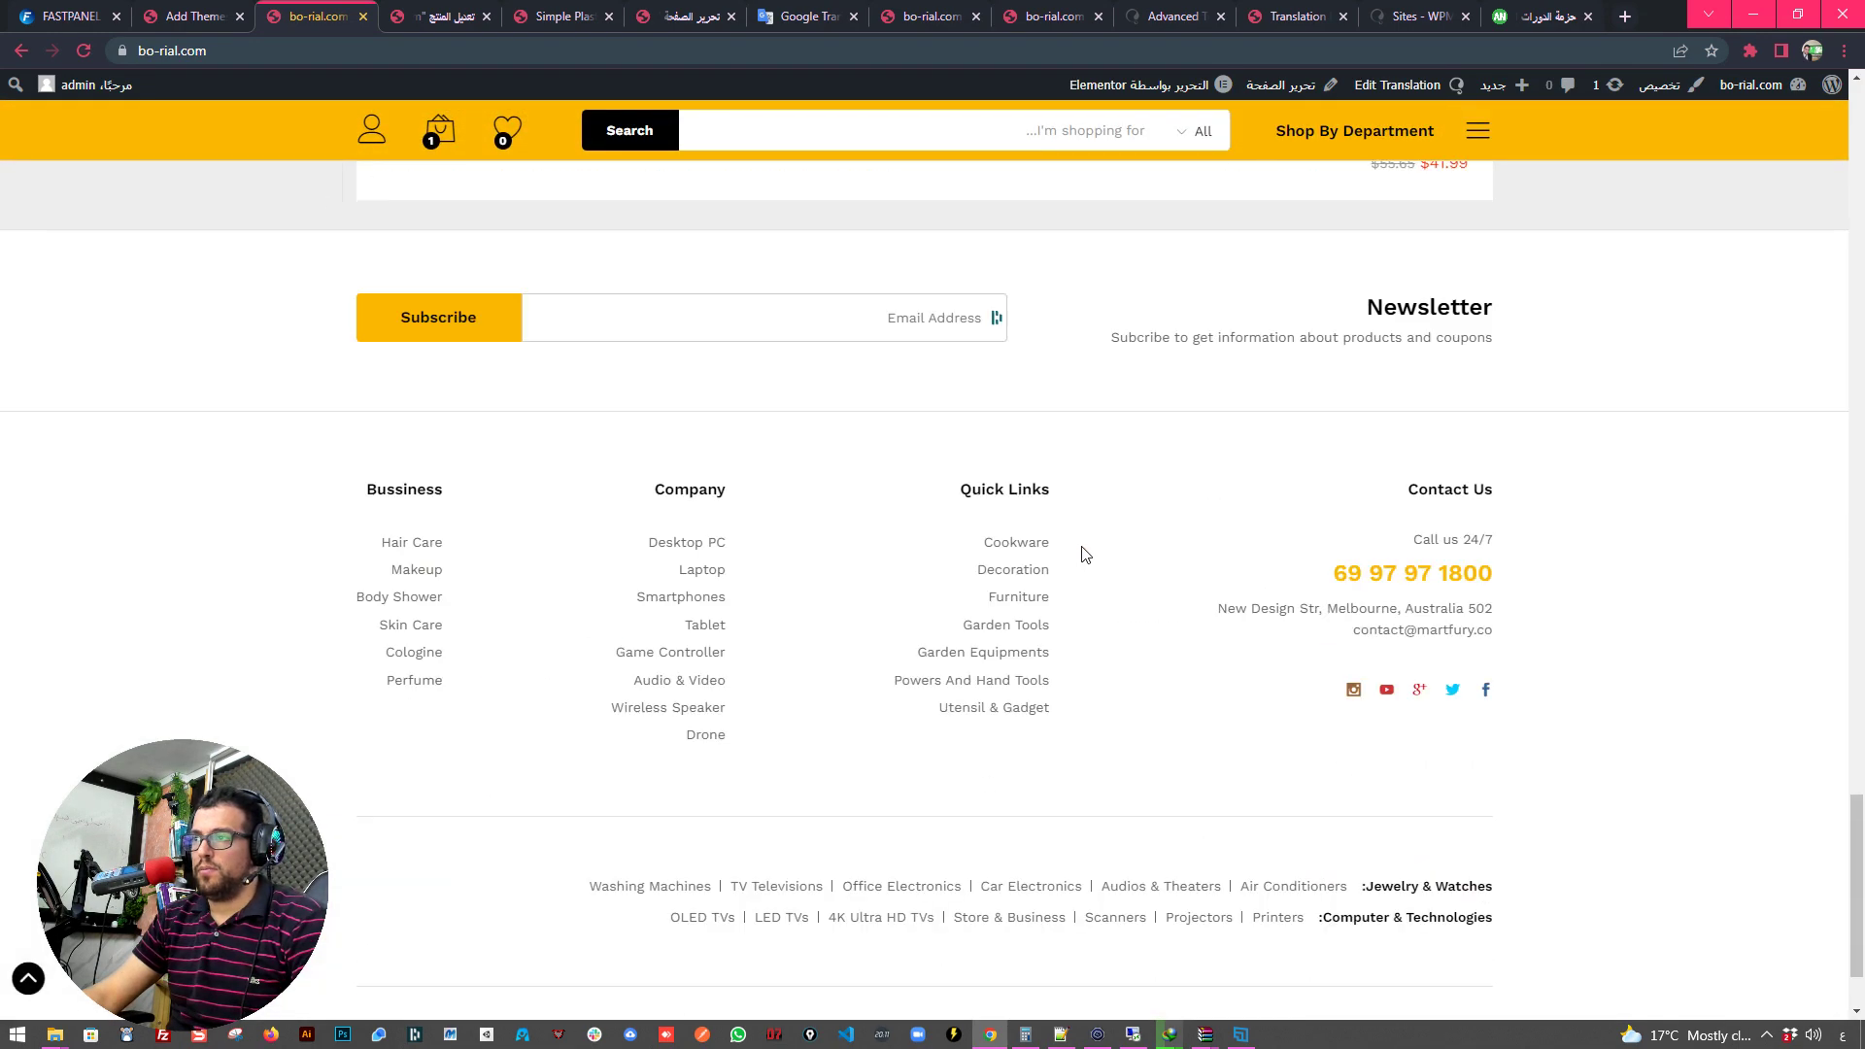
scroll(1085, 553, up, 15)
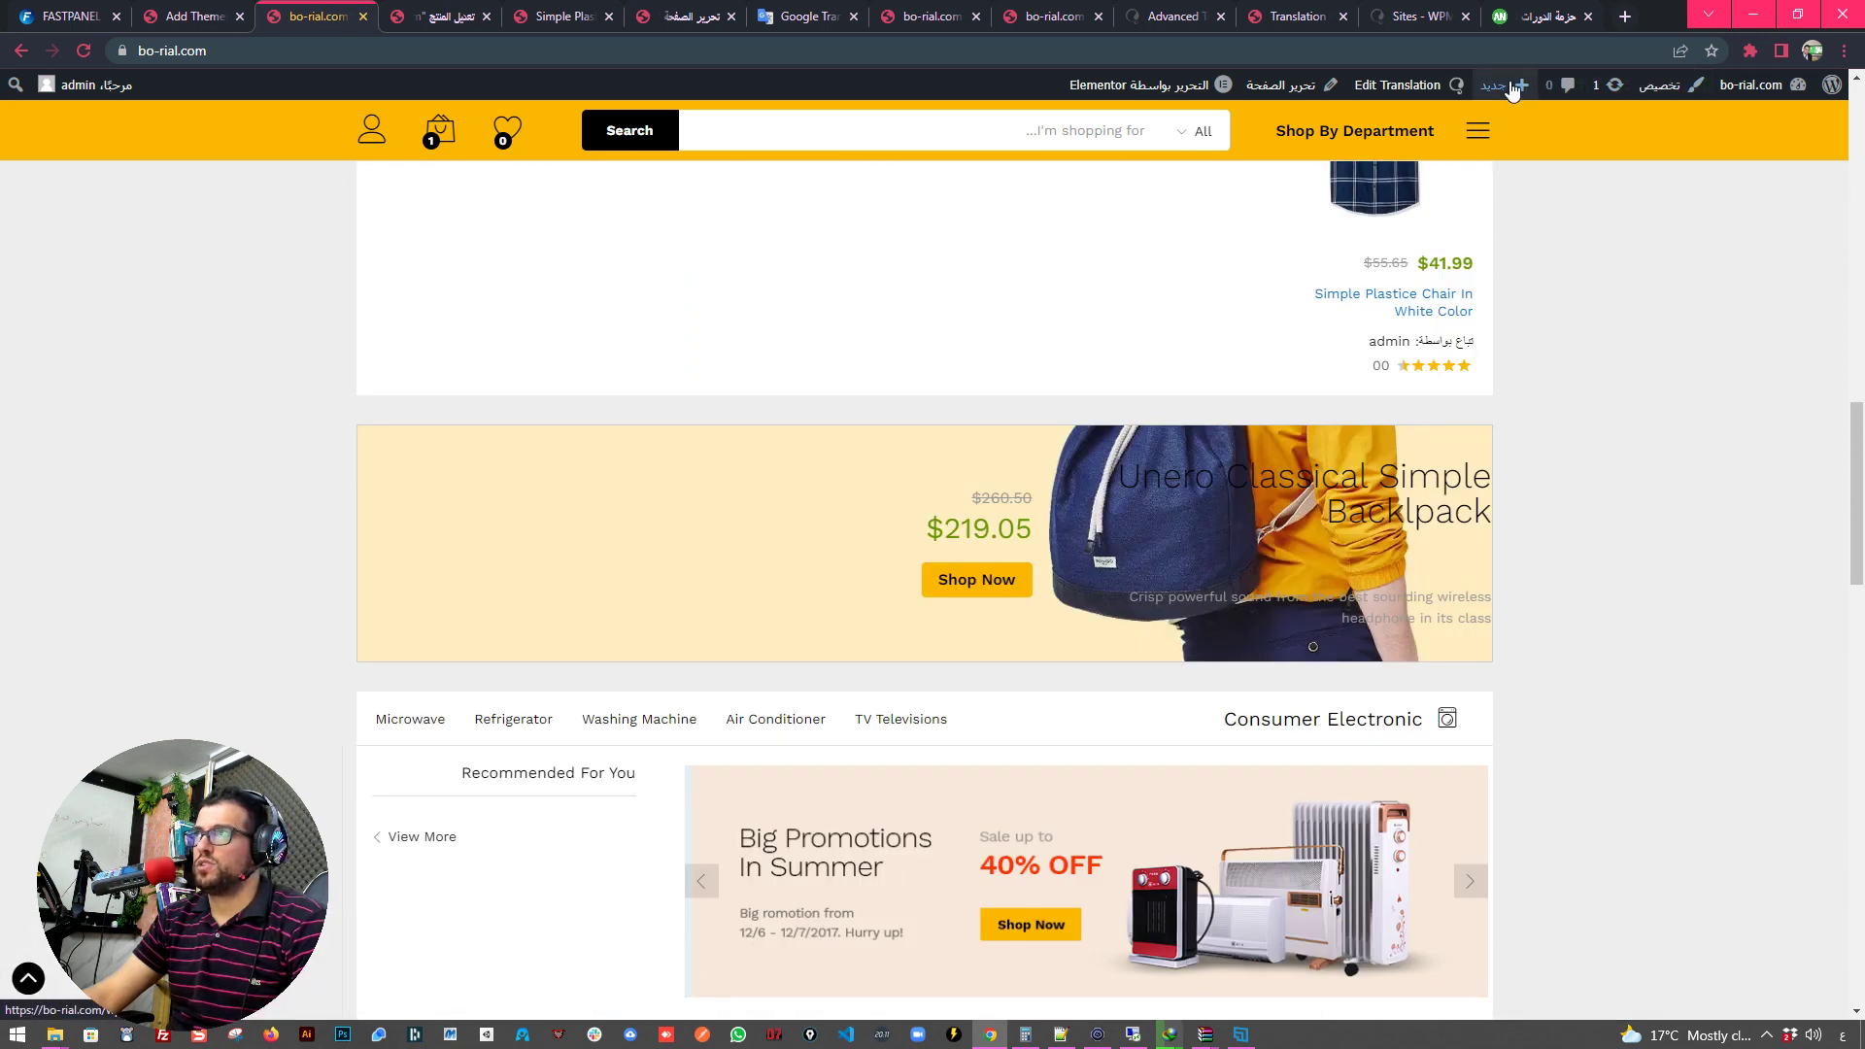
mouse_move(1505, 85)
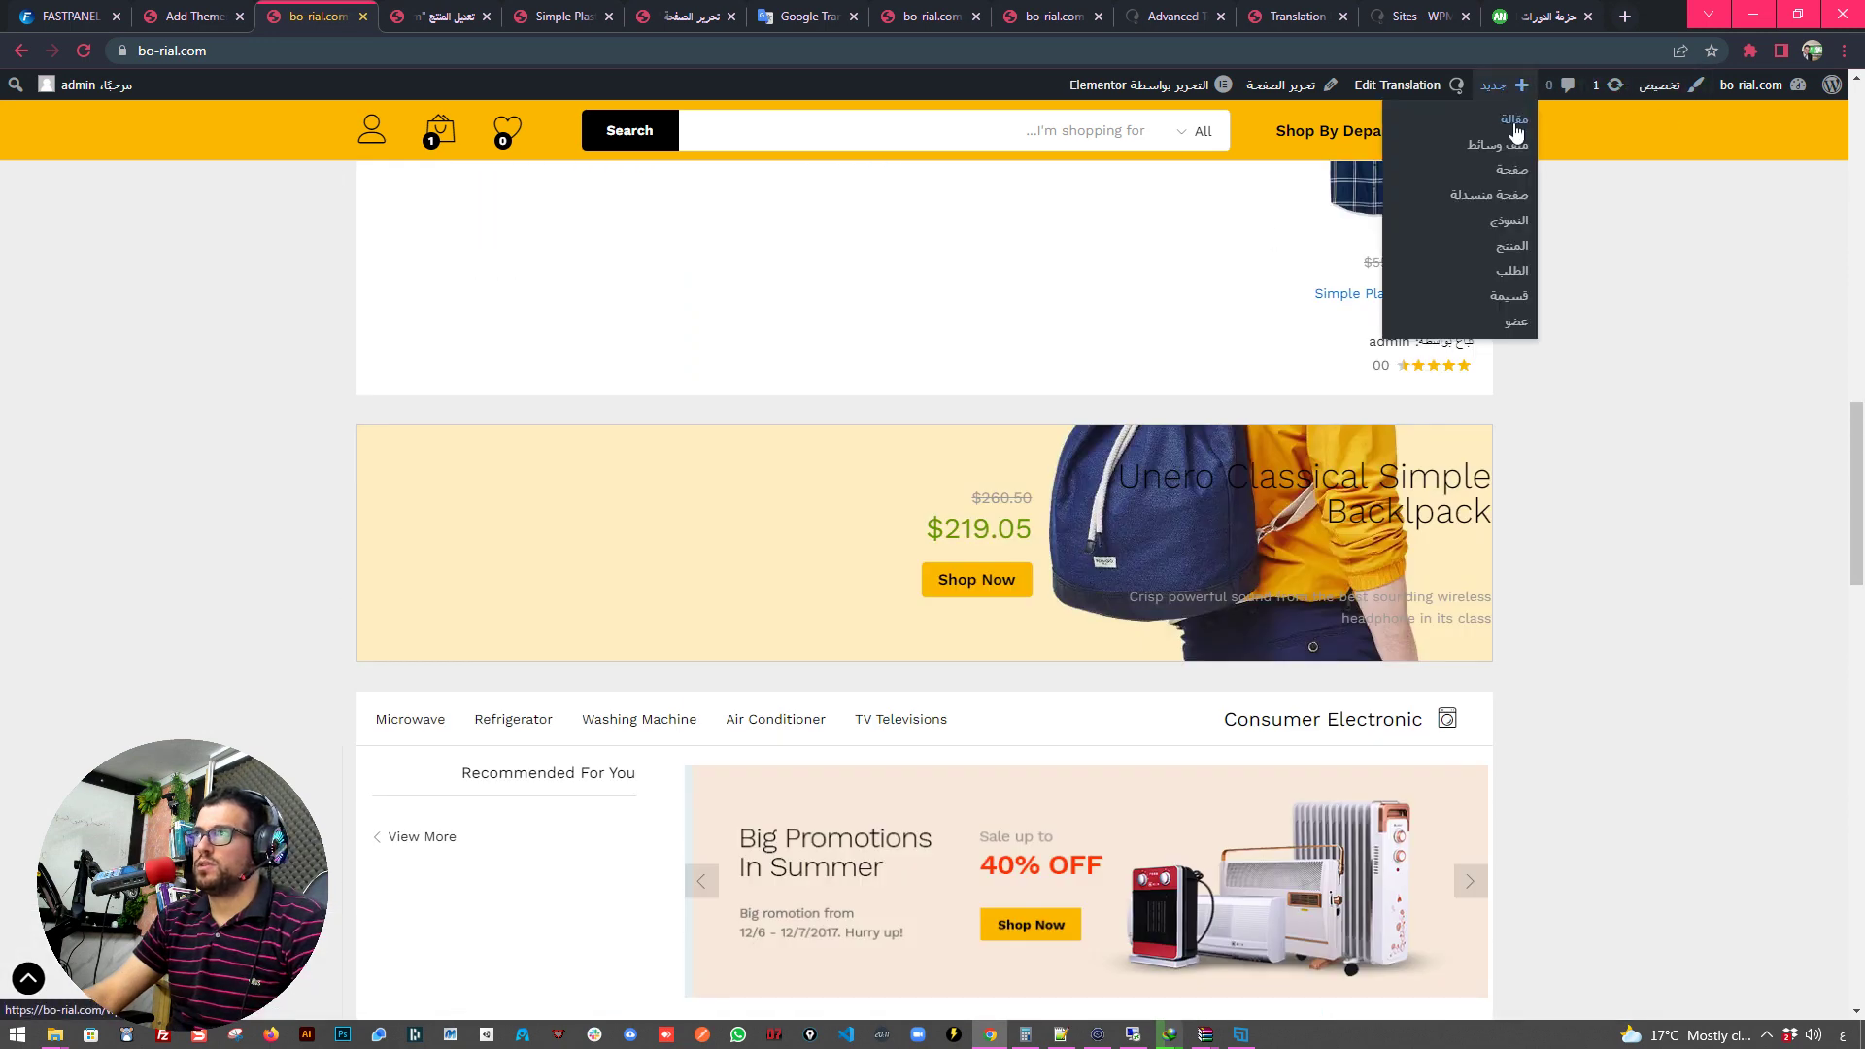
click(1509, 255)
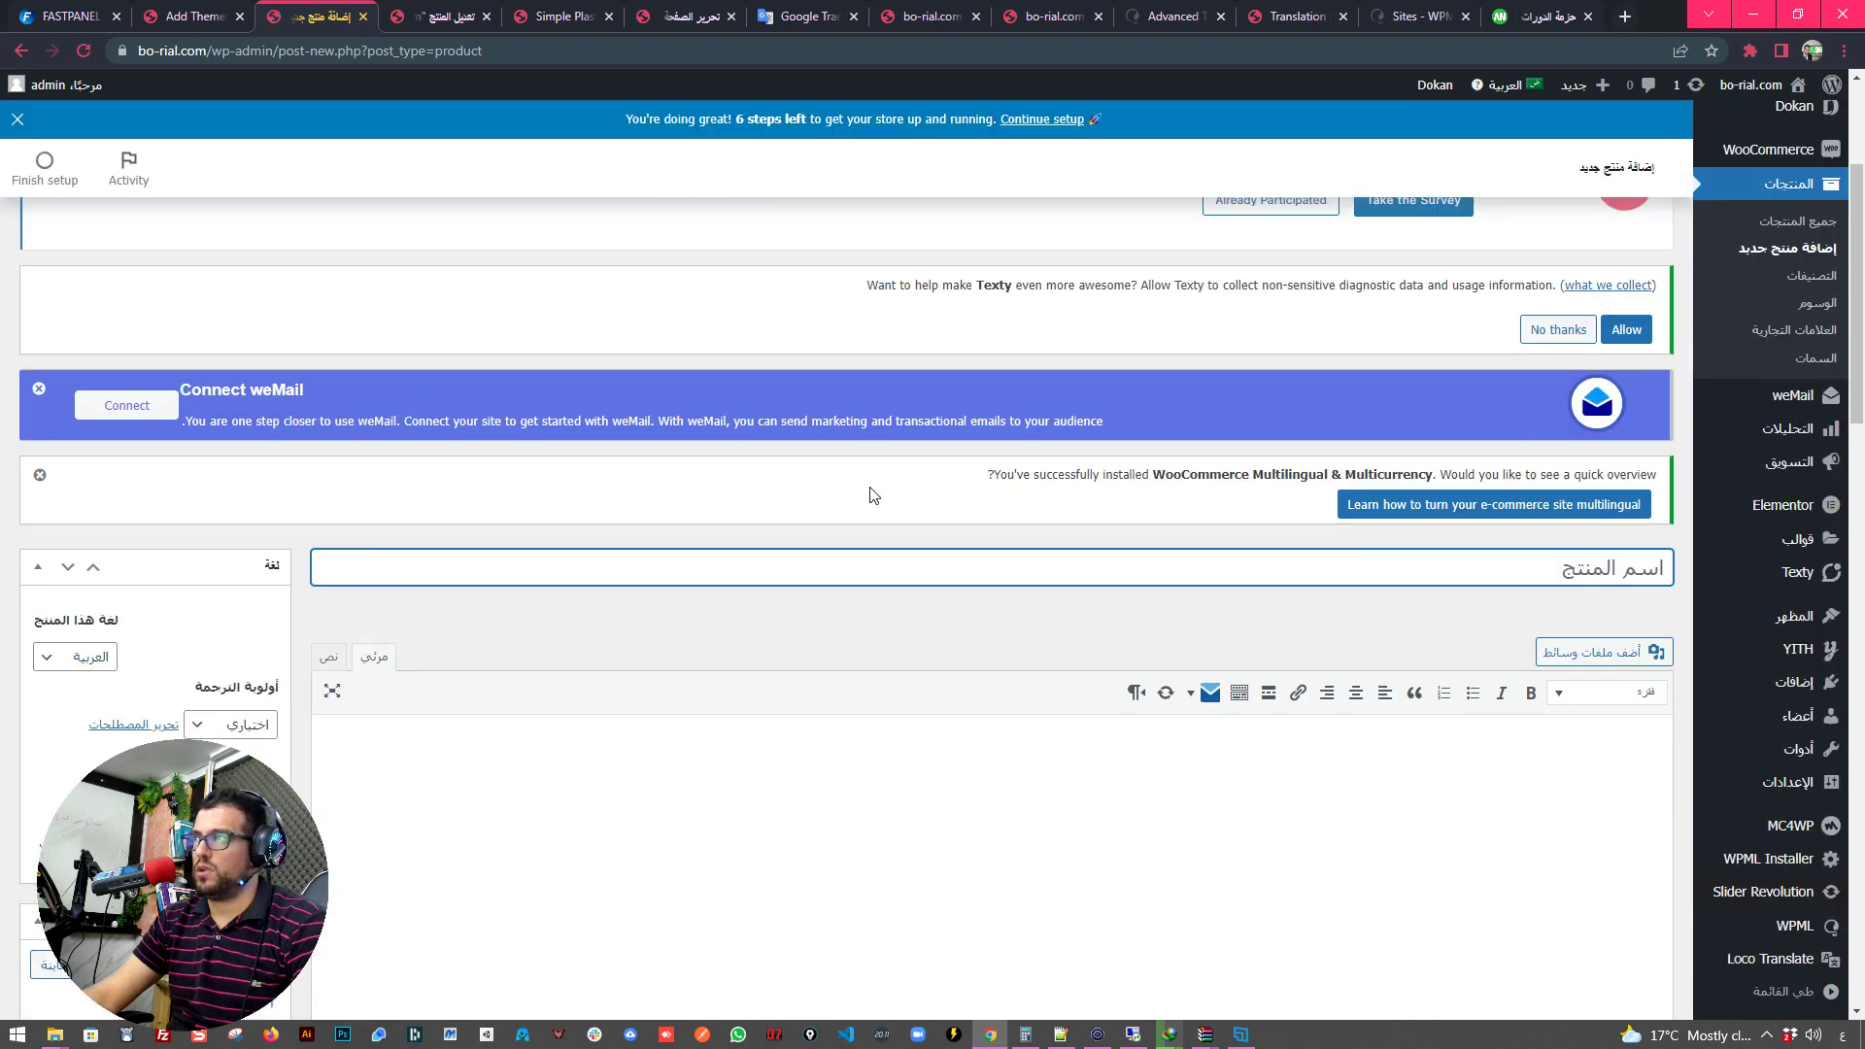
Return to the front page, open Your Recently Viewed, and follow the chair's 'admin' sold-by link.
click(1770, 120)
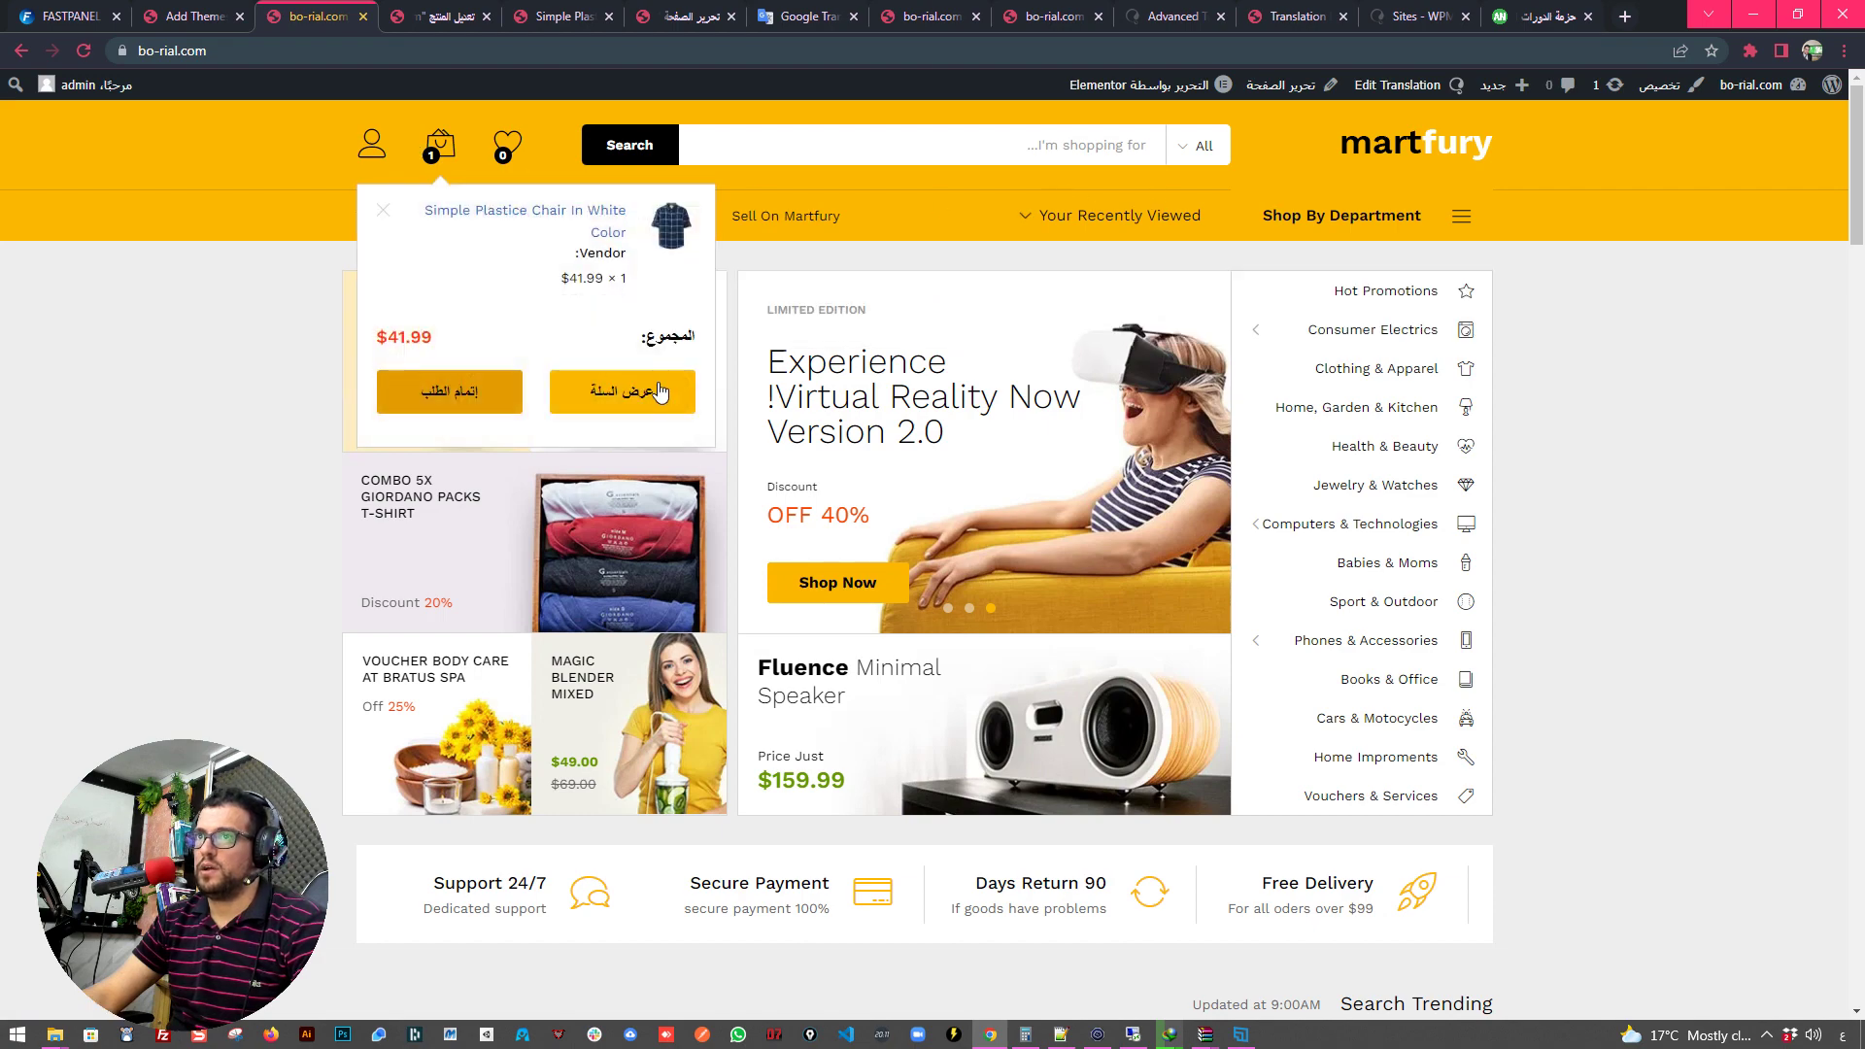
scroll(879, 374, down, 20)
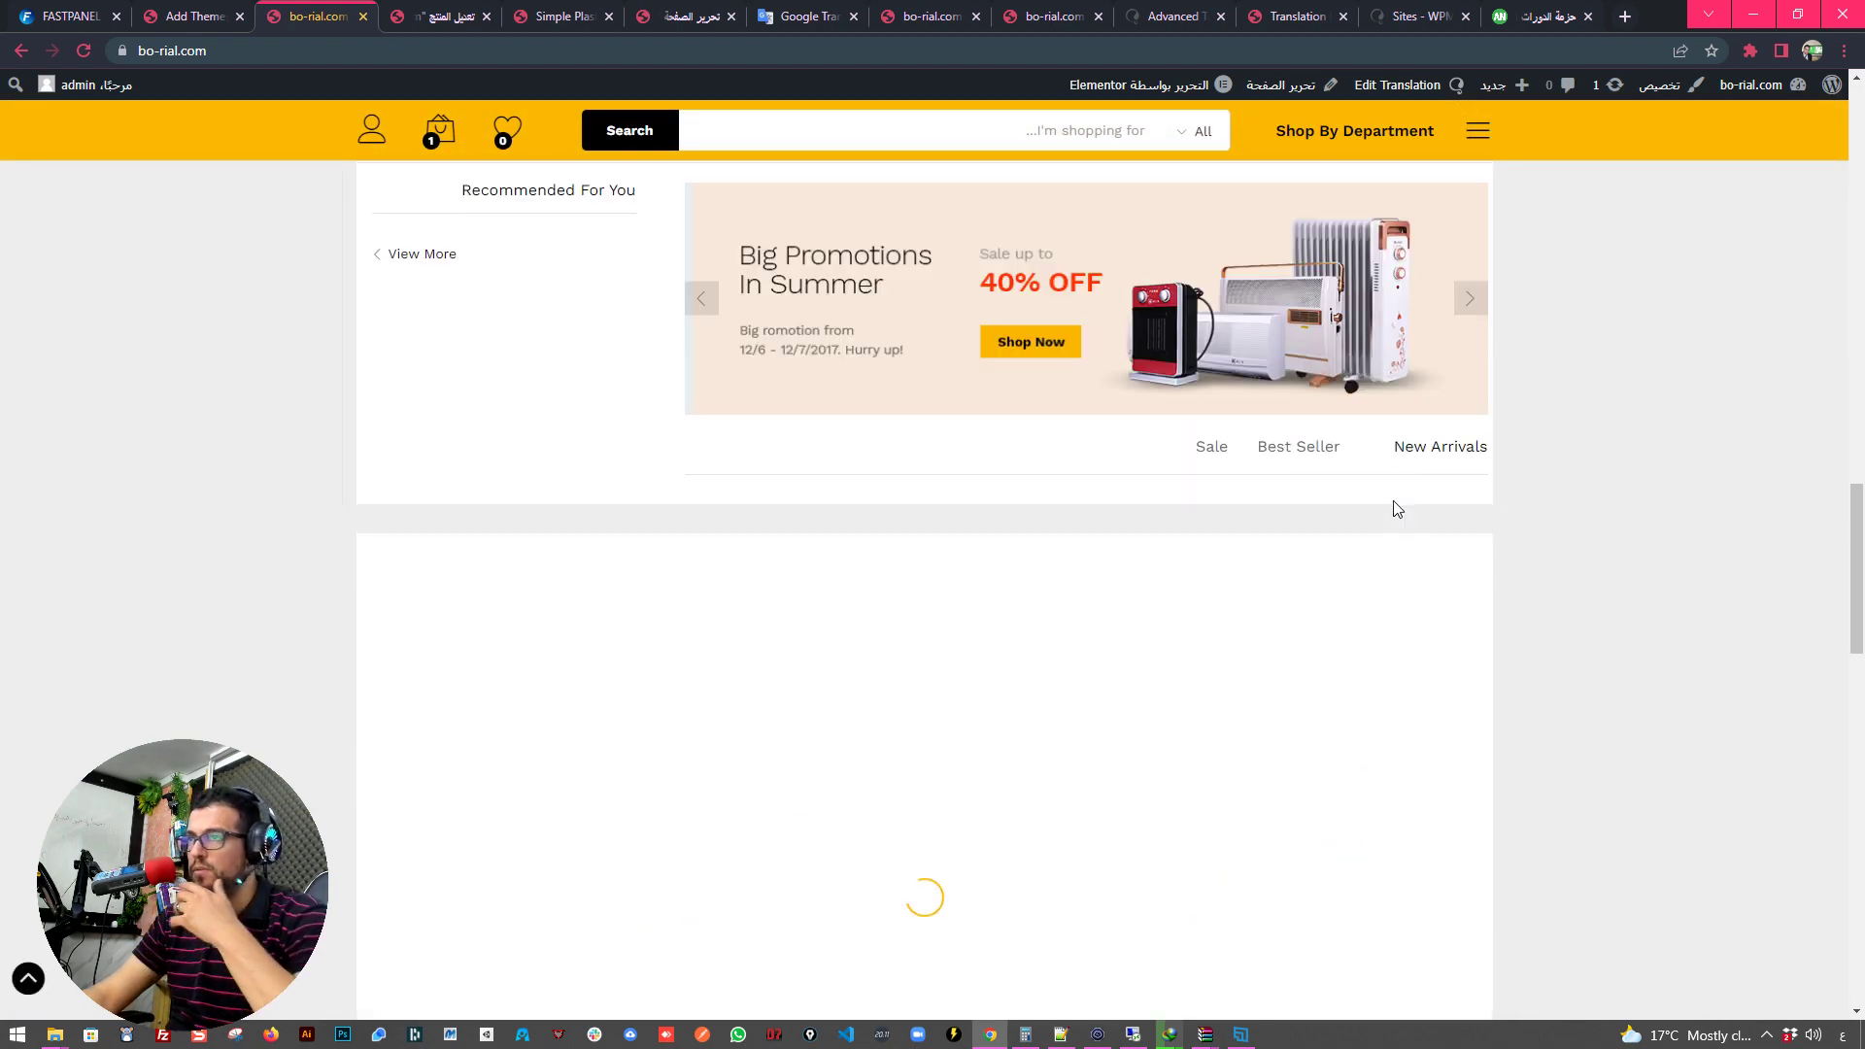
scroll(1345, 497, down, 7)
scroll(1332, 501, up, 20)
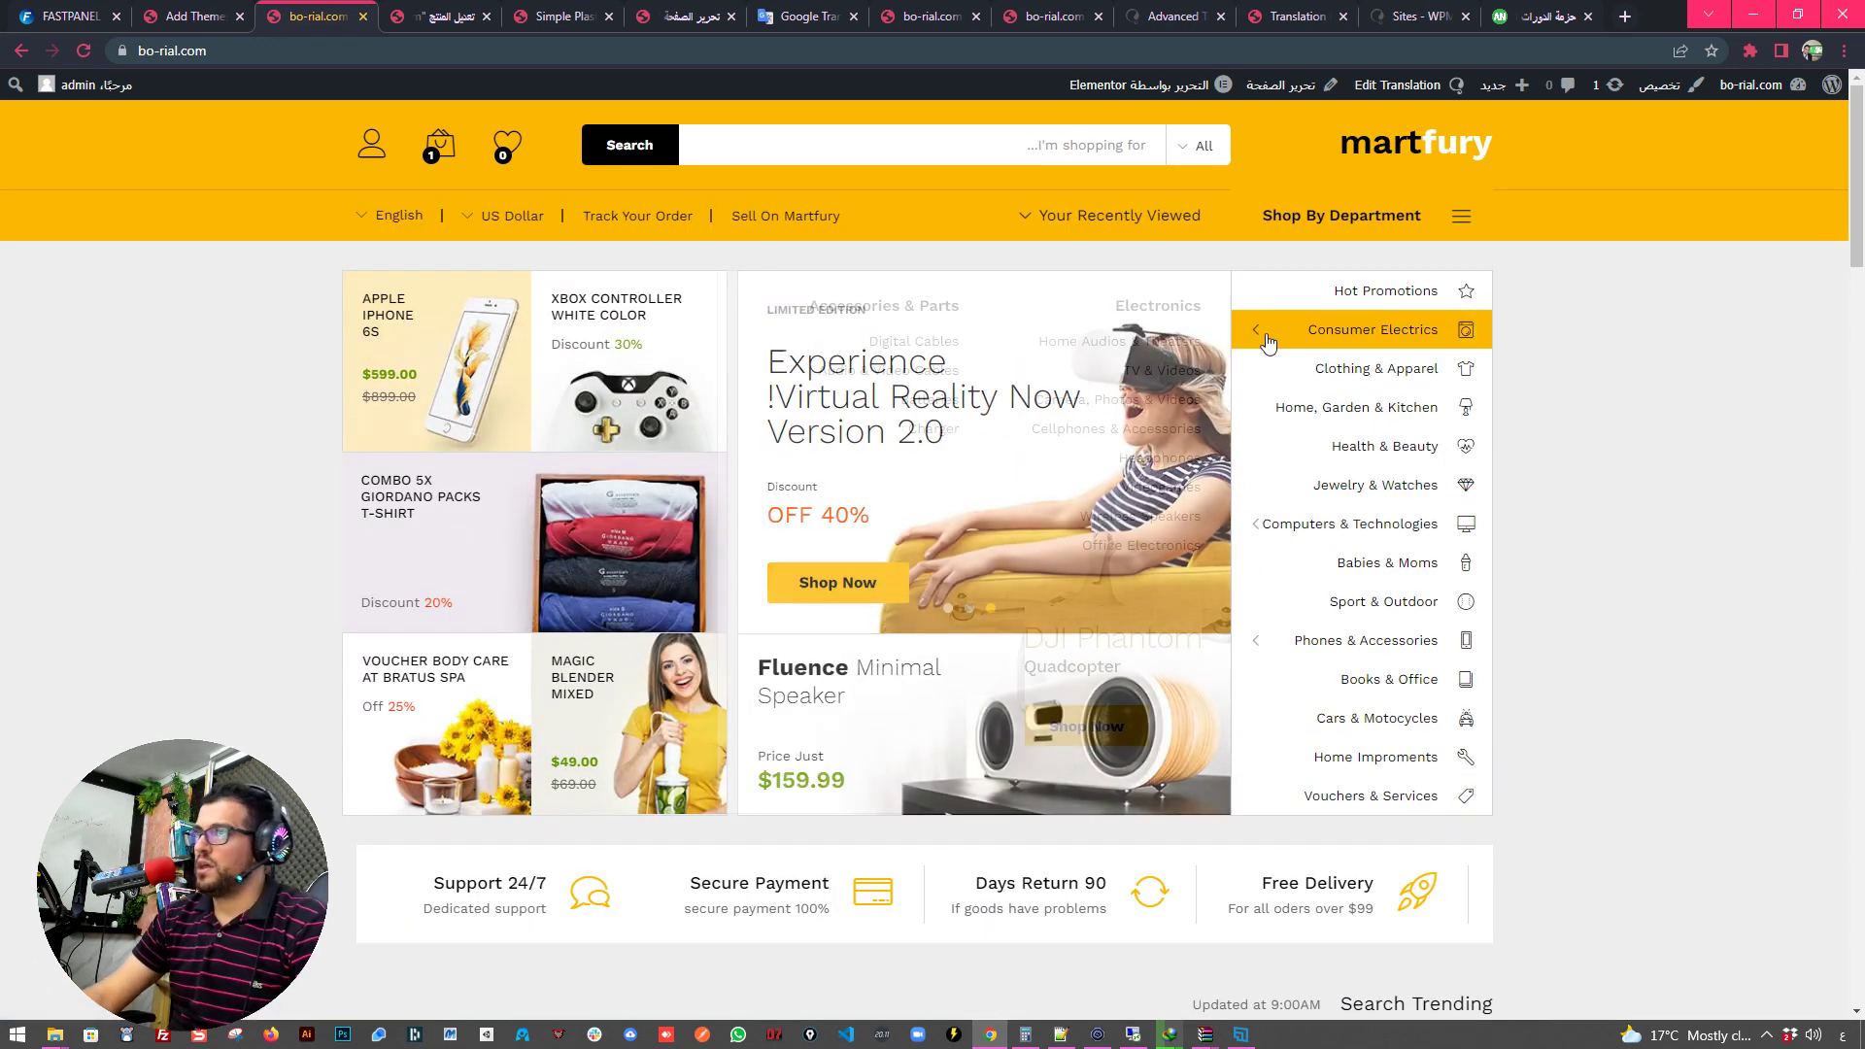
mouse_move(458, 216)
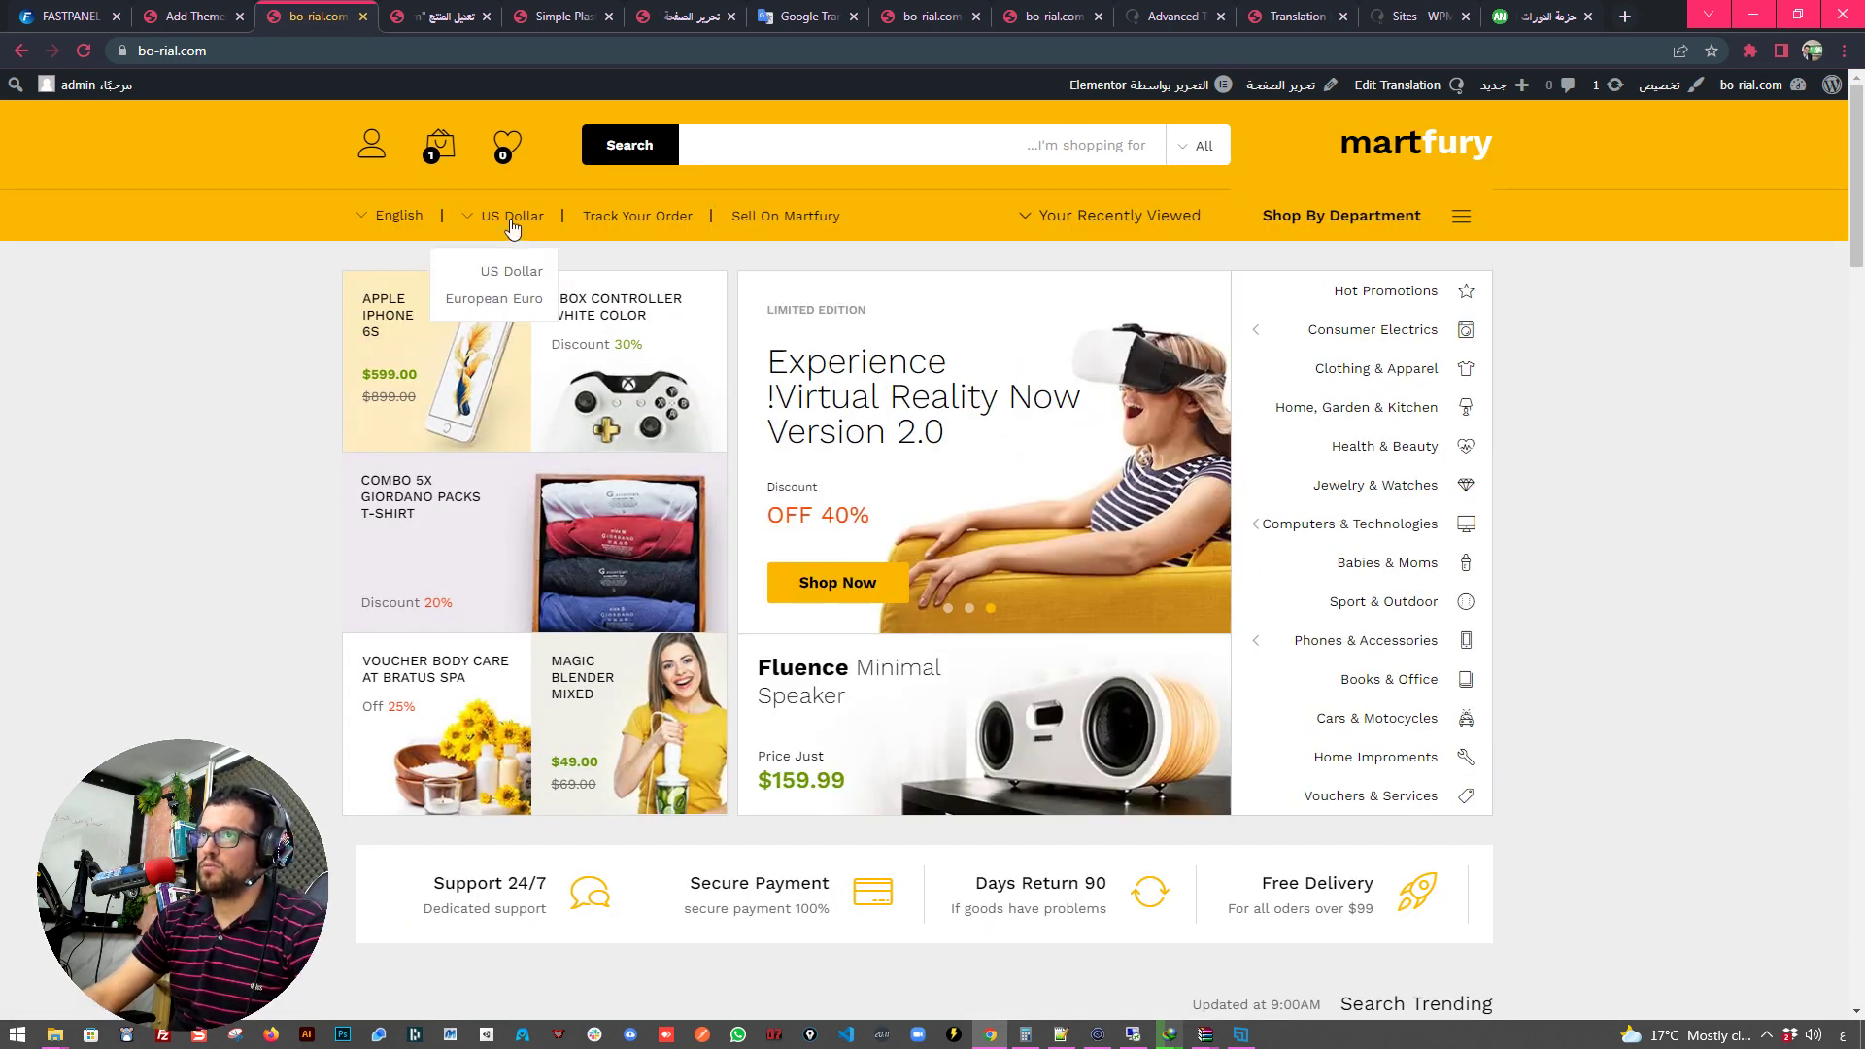
click(1170, 215)
scroll(1490, 612, down, 15)
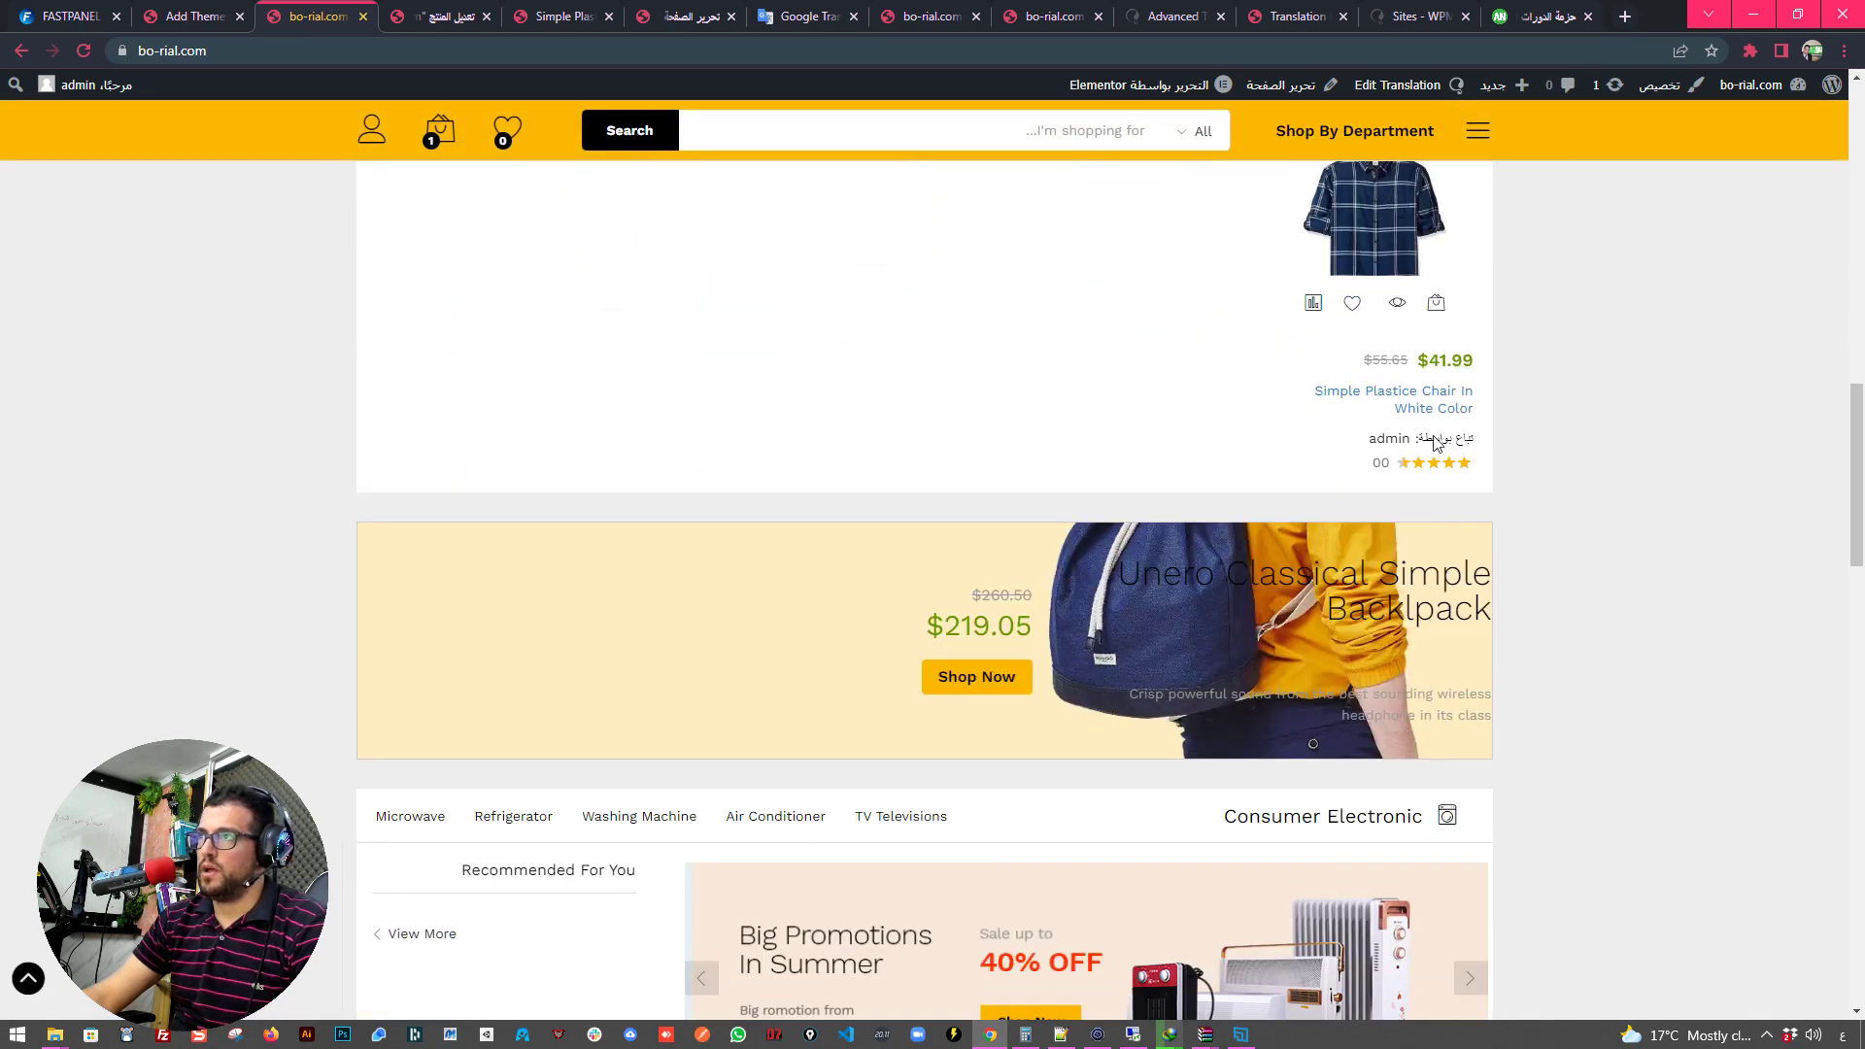
click(1385, 445)
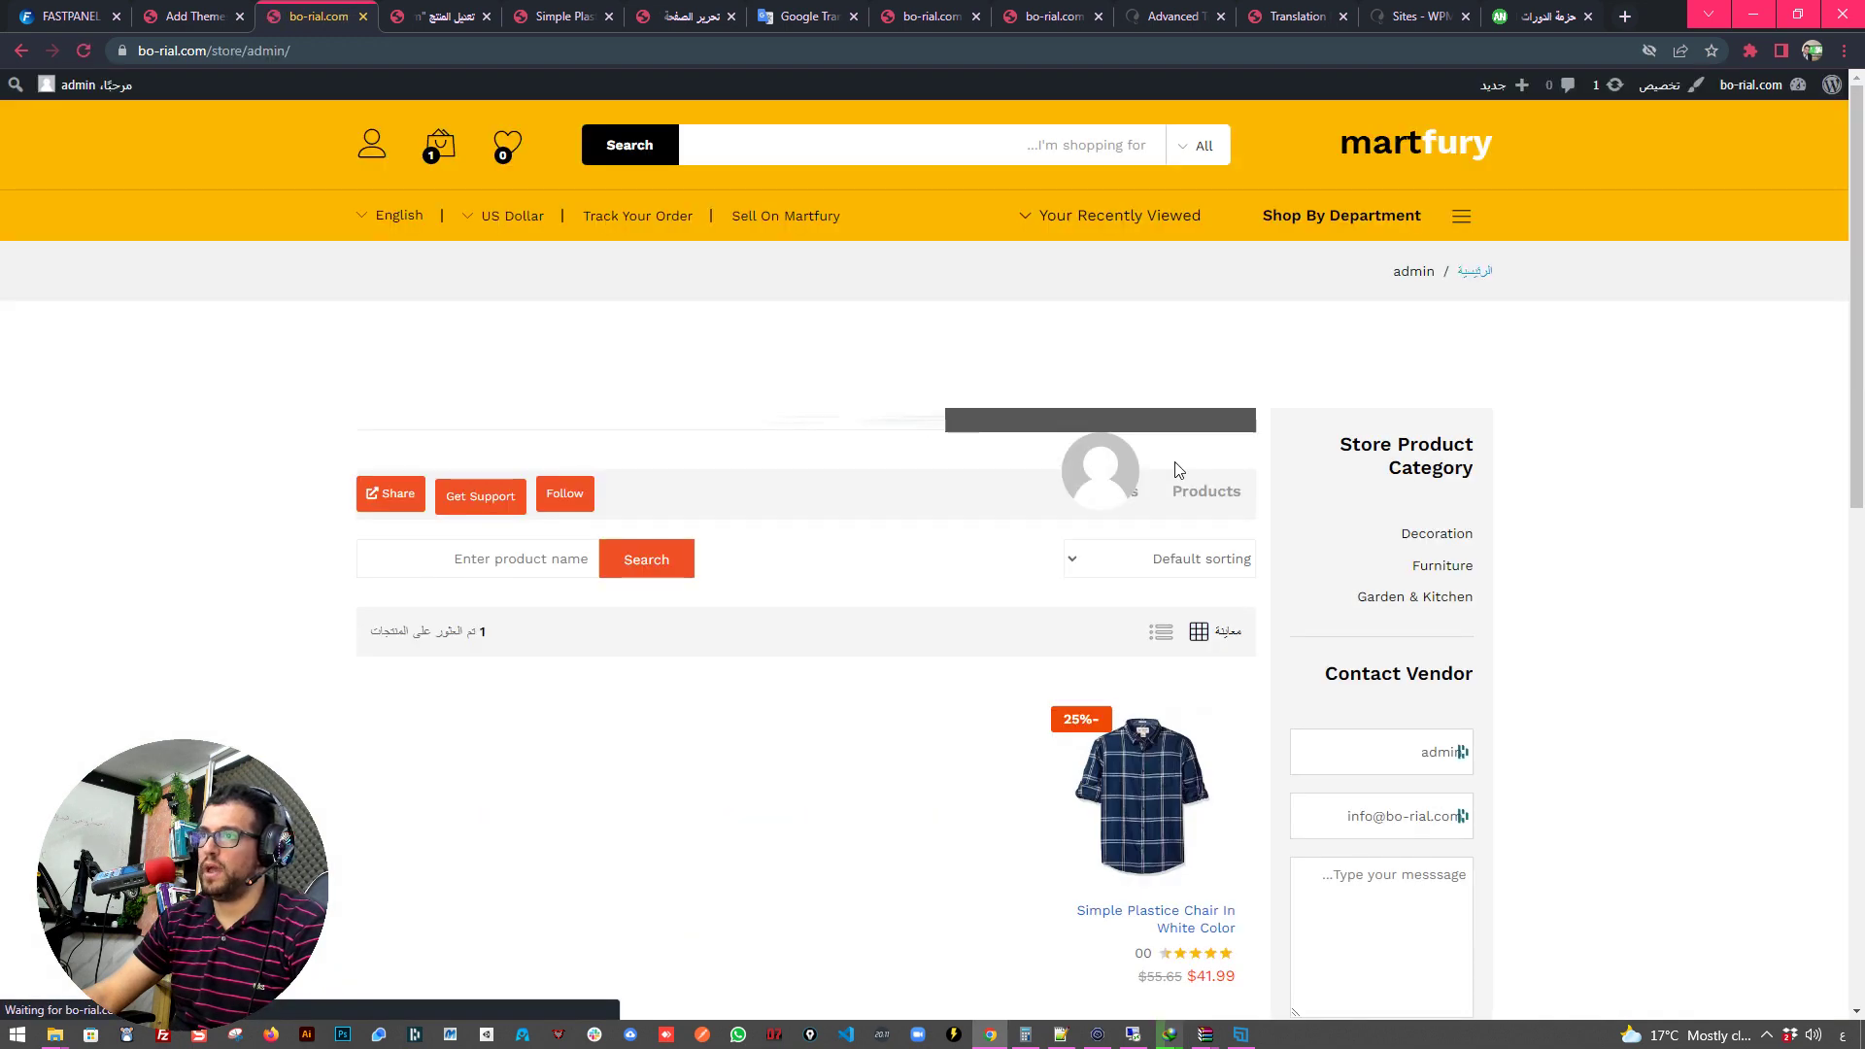
Scroll the /store/admin/ page with its single chair product, zooming to 90% and back to 100%.
scroll(1137, 475, down, 2)
scroll(1166, 500, down, 2)
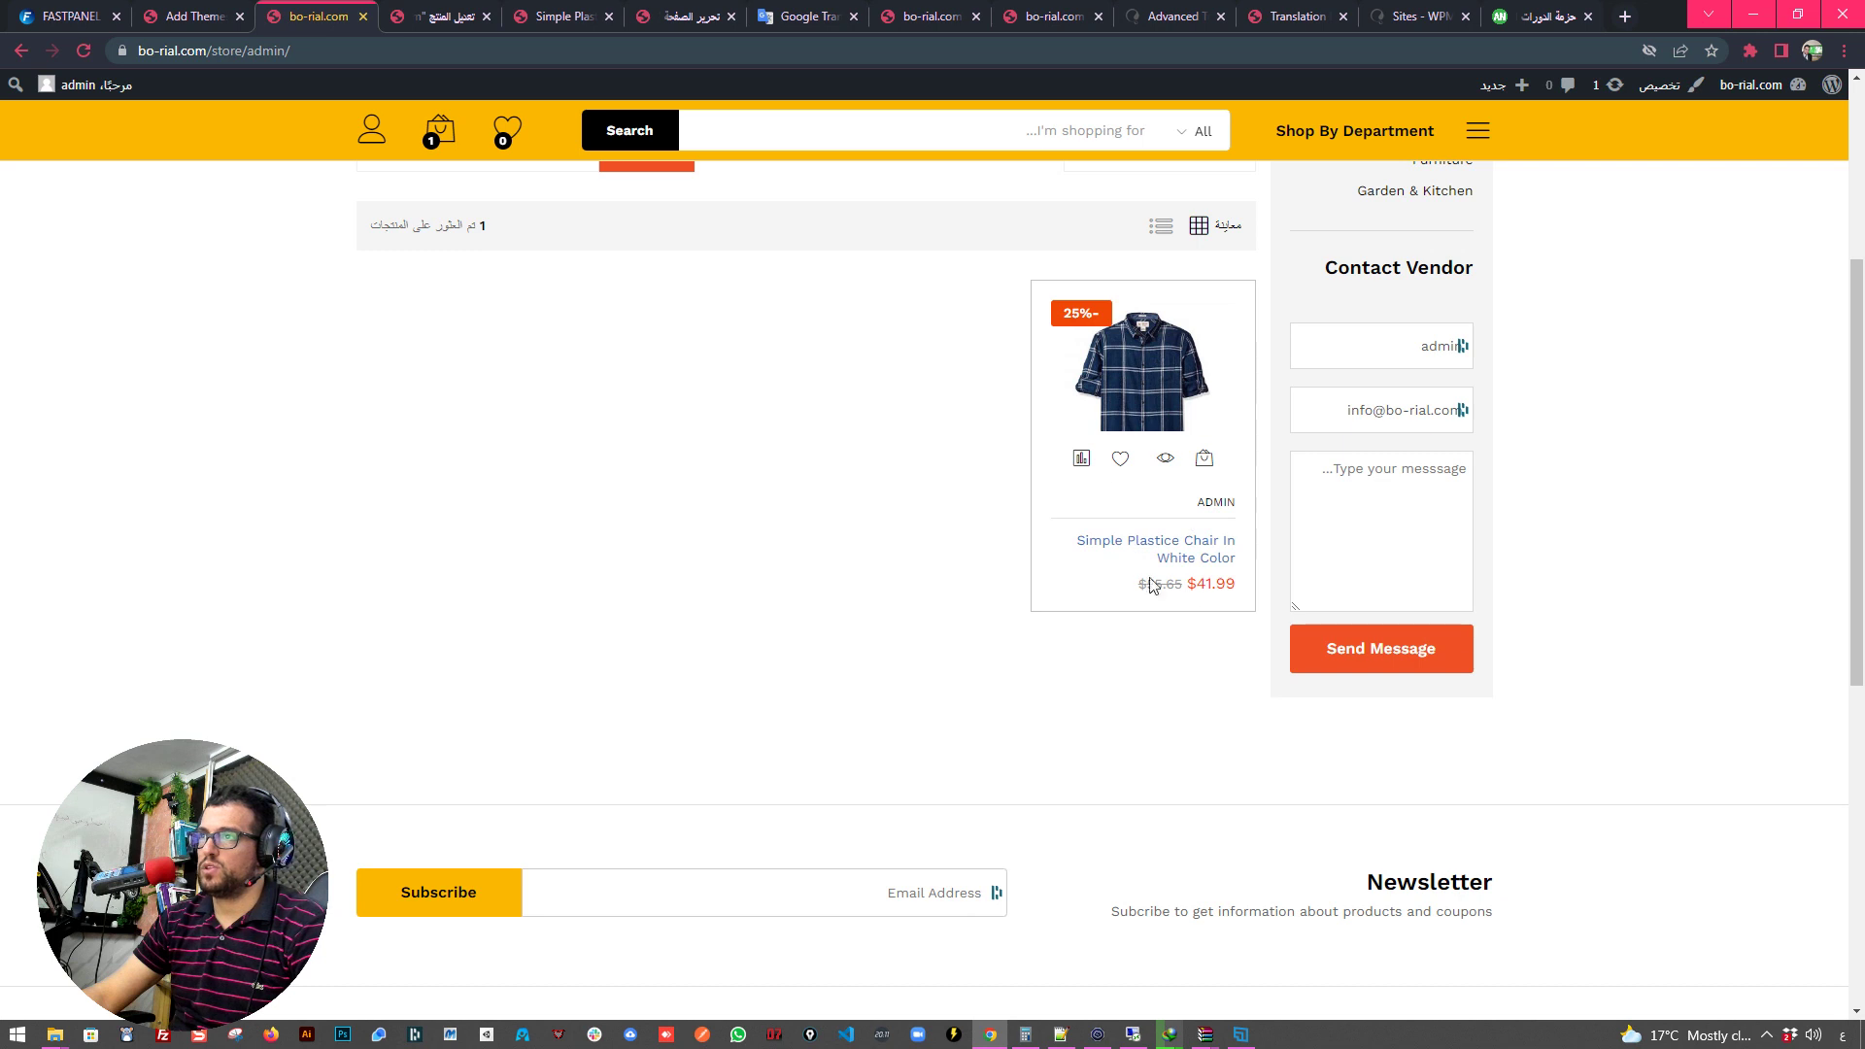
scroll(1153, 585, up, 2)
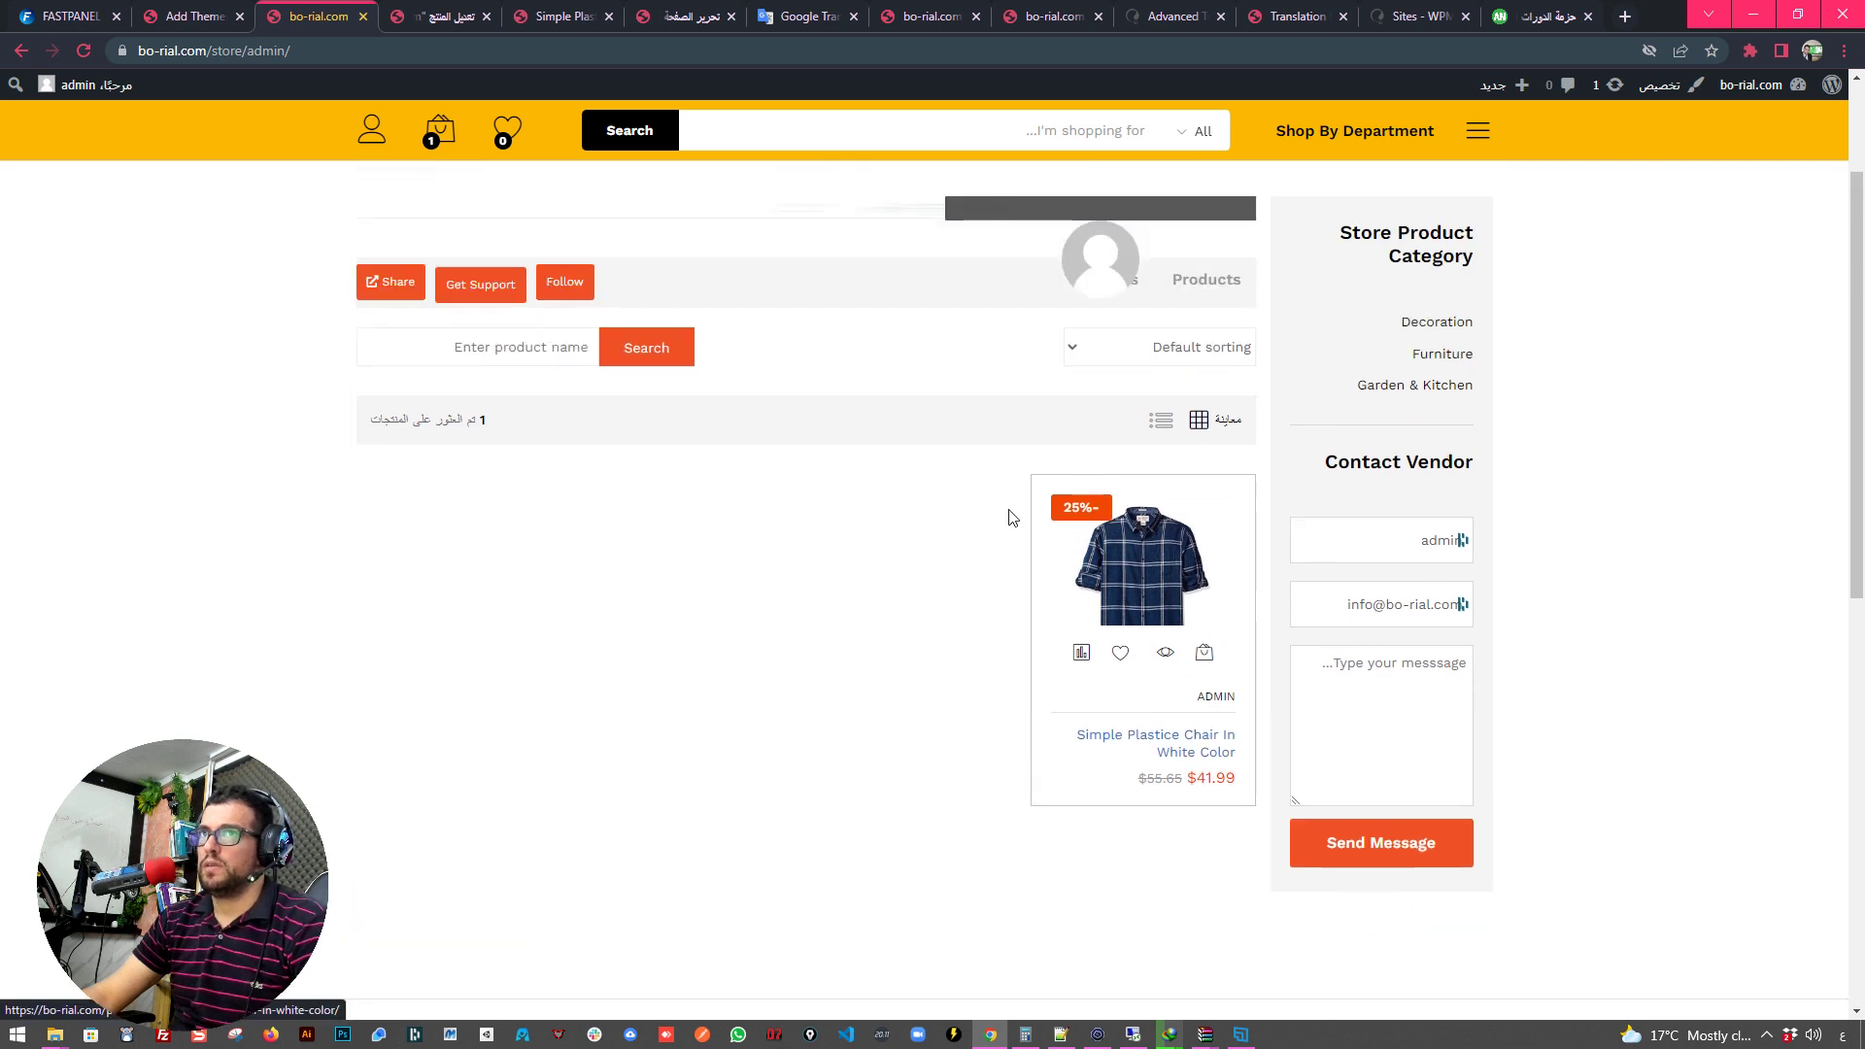
scroll(1308, 616, up, 2)
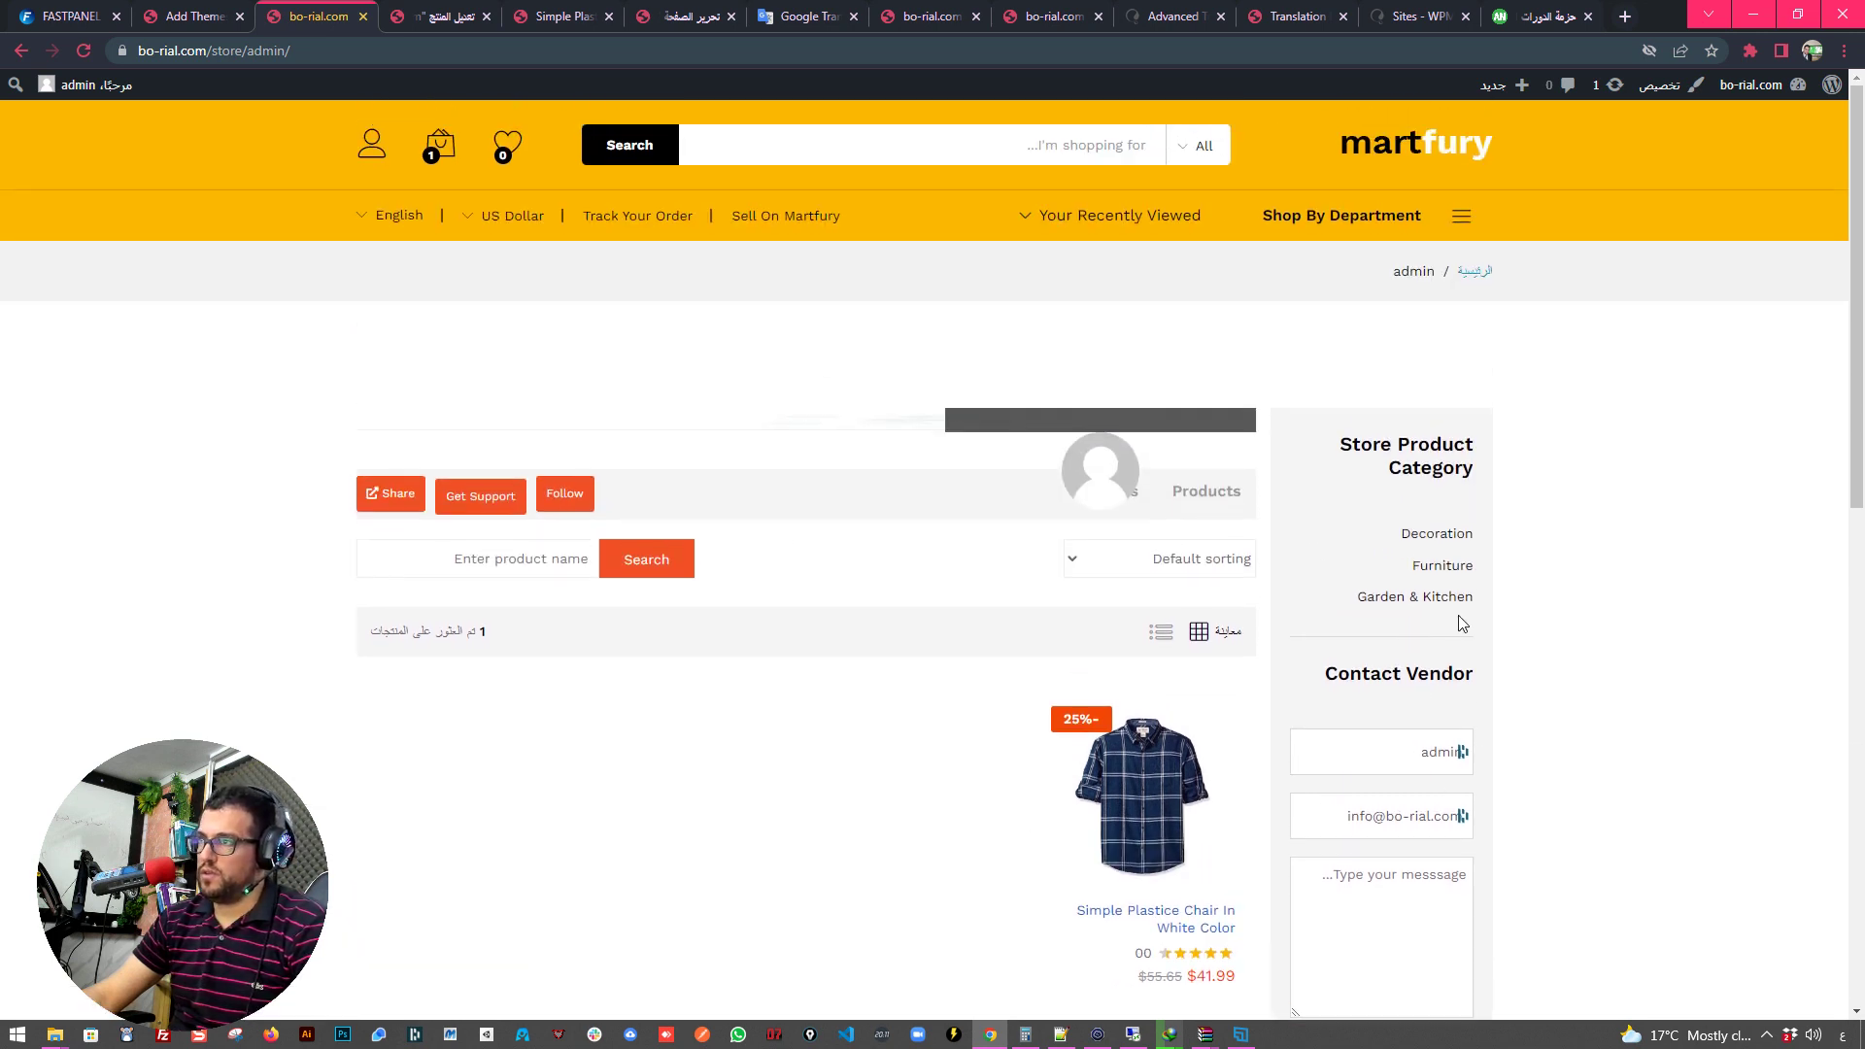
scroll(562, 524, down, 7)
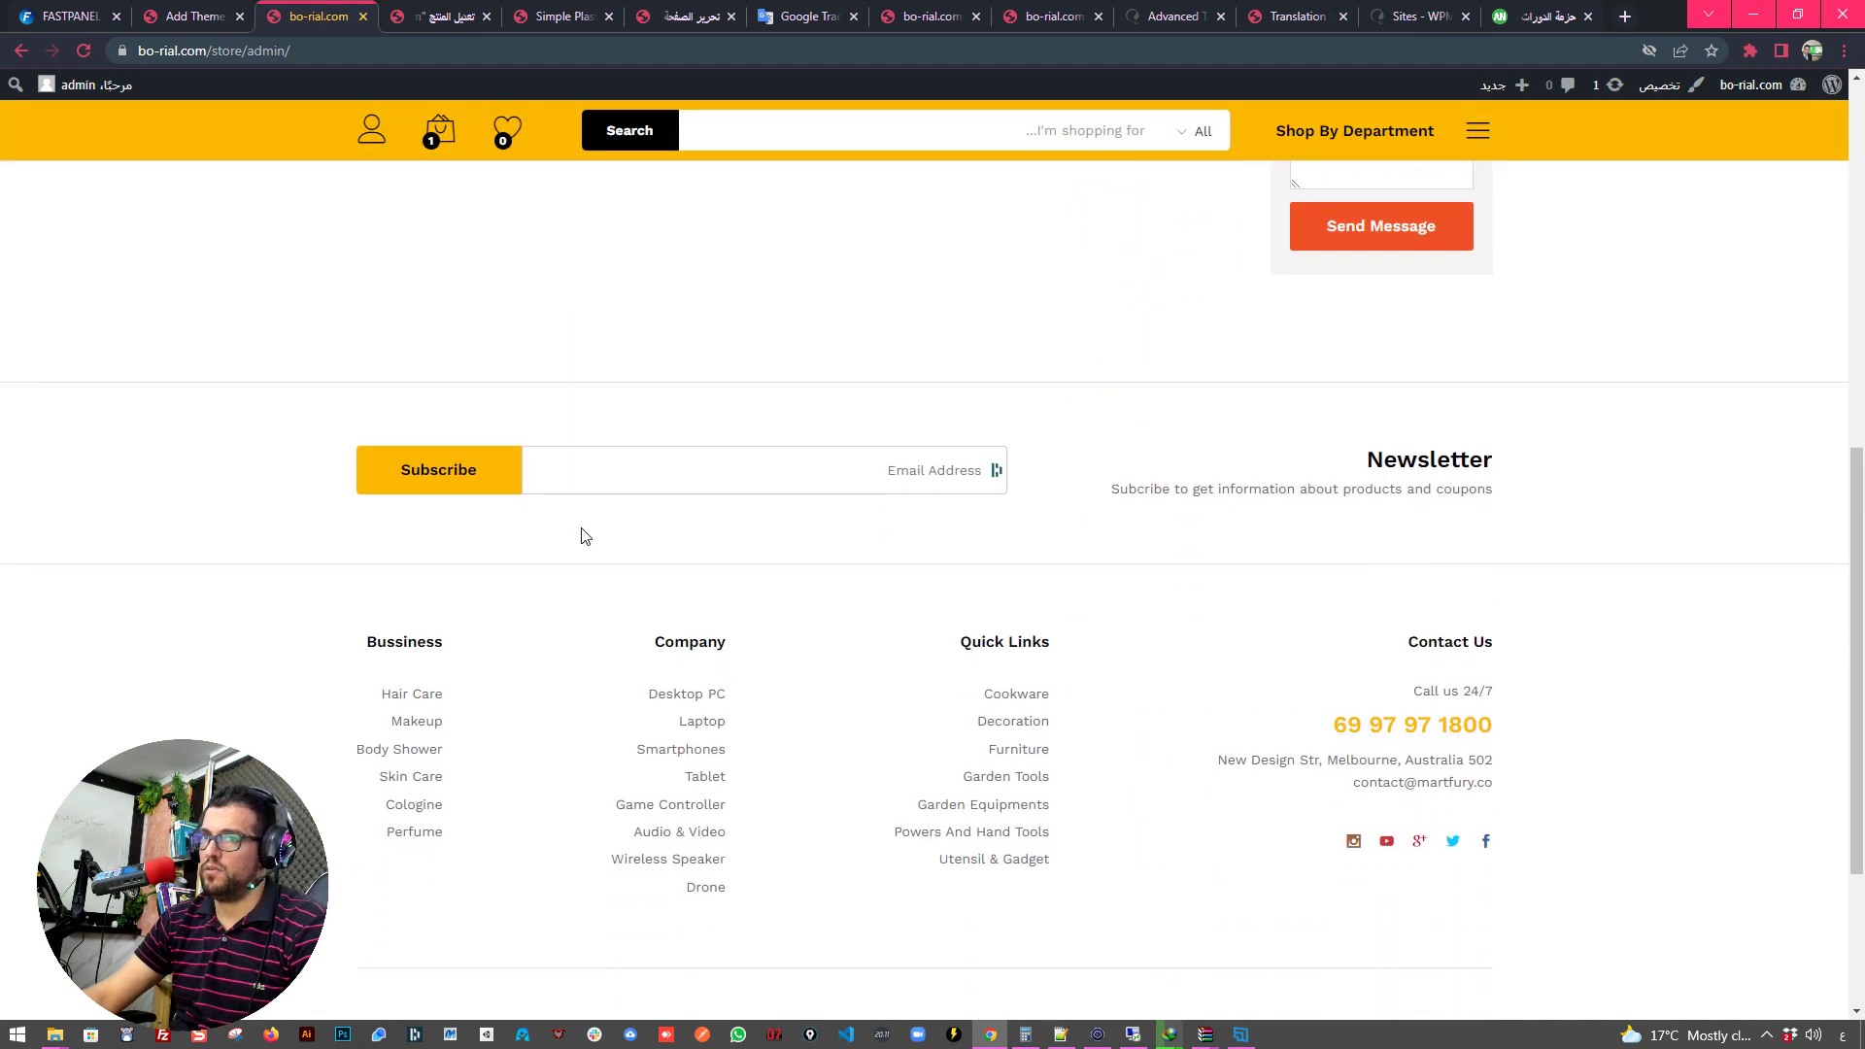
scroll(561, 524, up, 7)
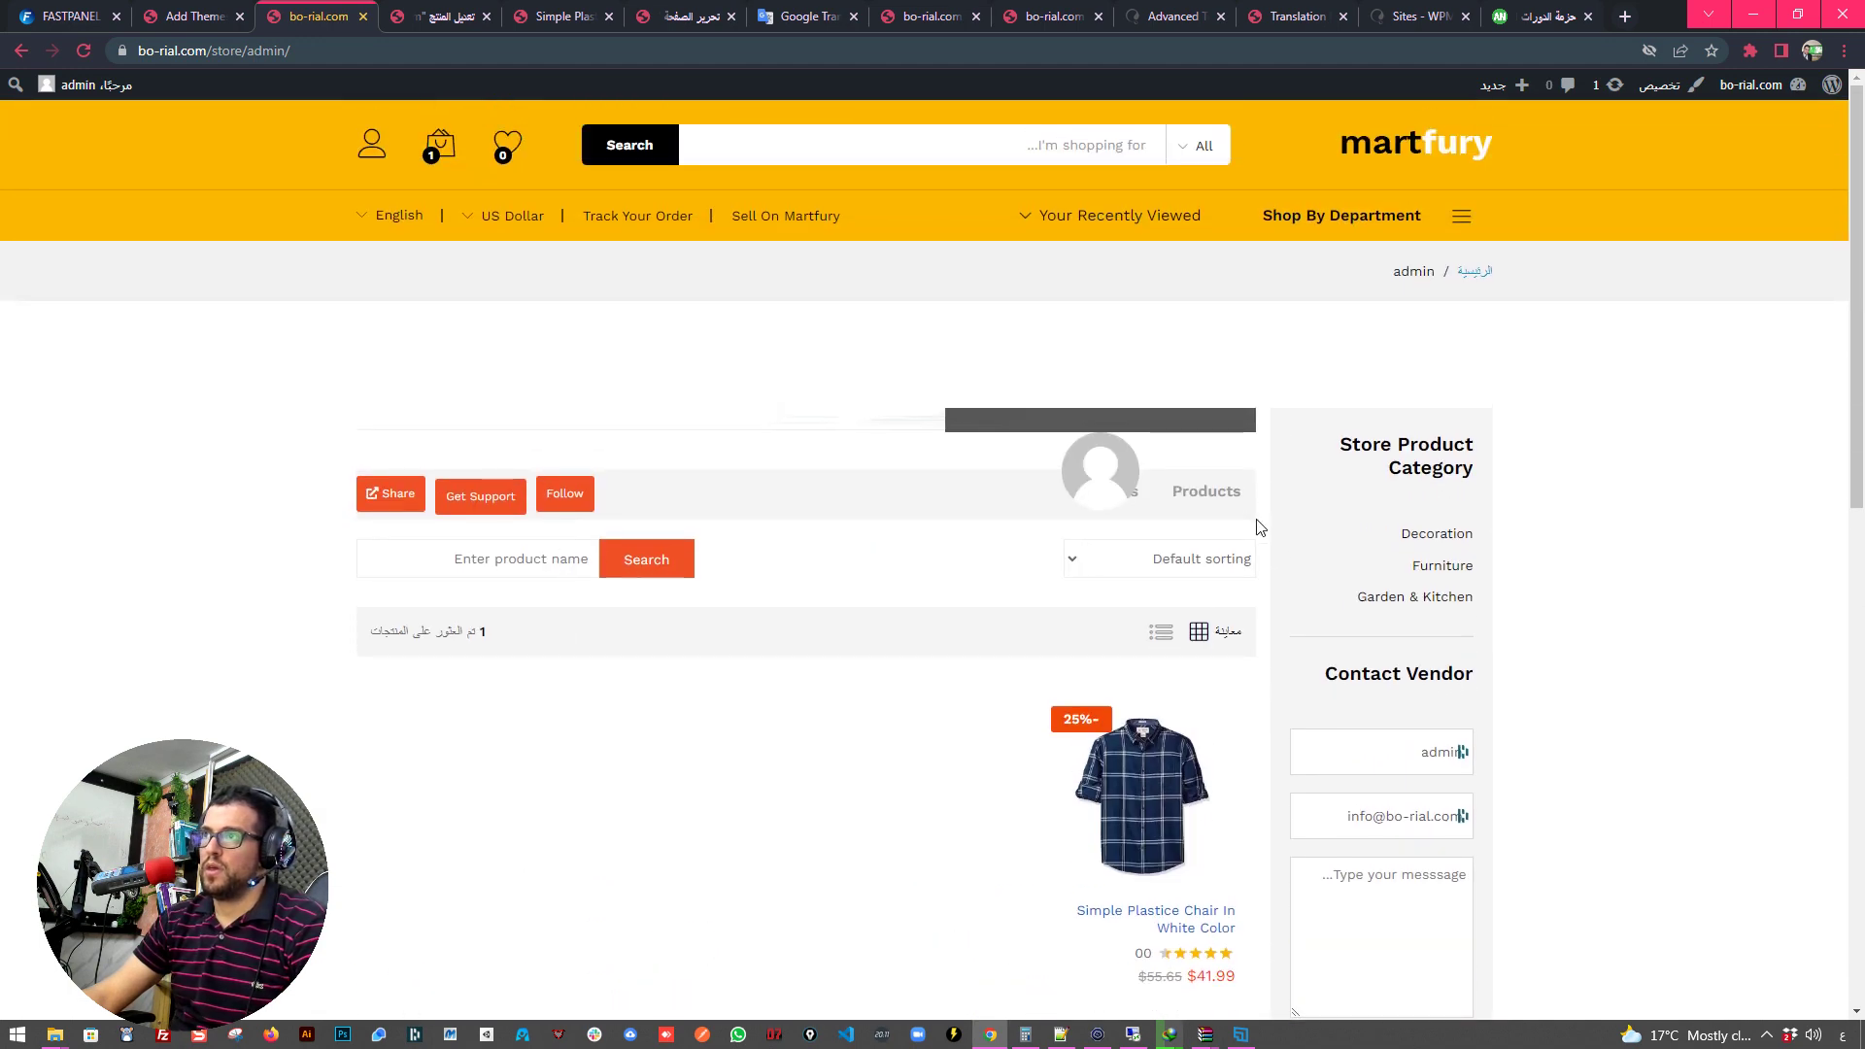
scroll(1117, 486, down, 1)
key(ctrl+minus)
key(ctrl+minus)
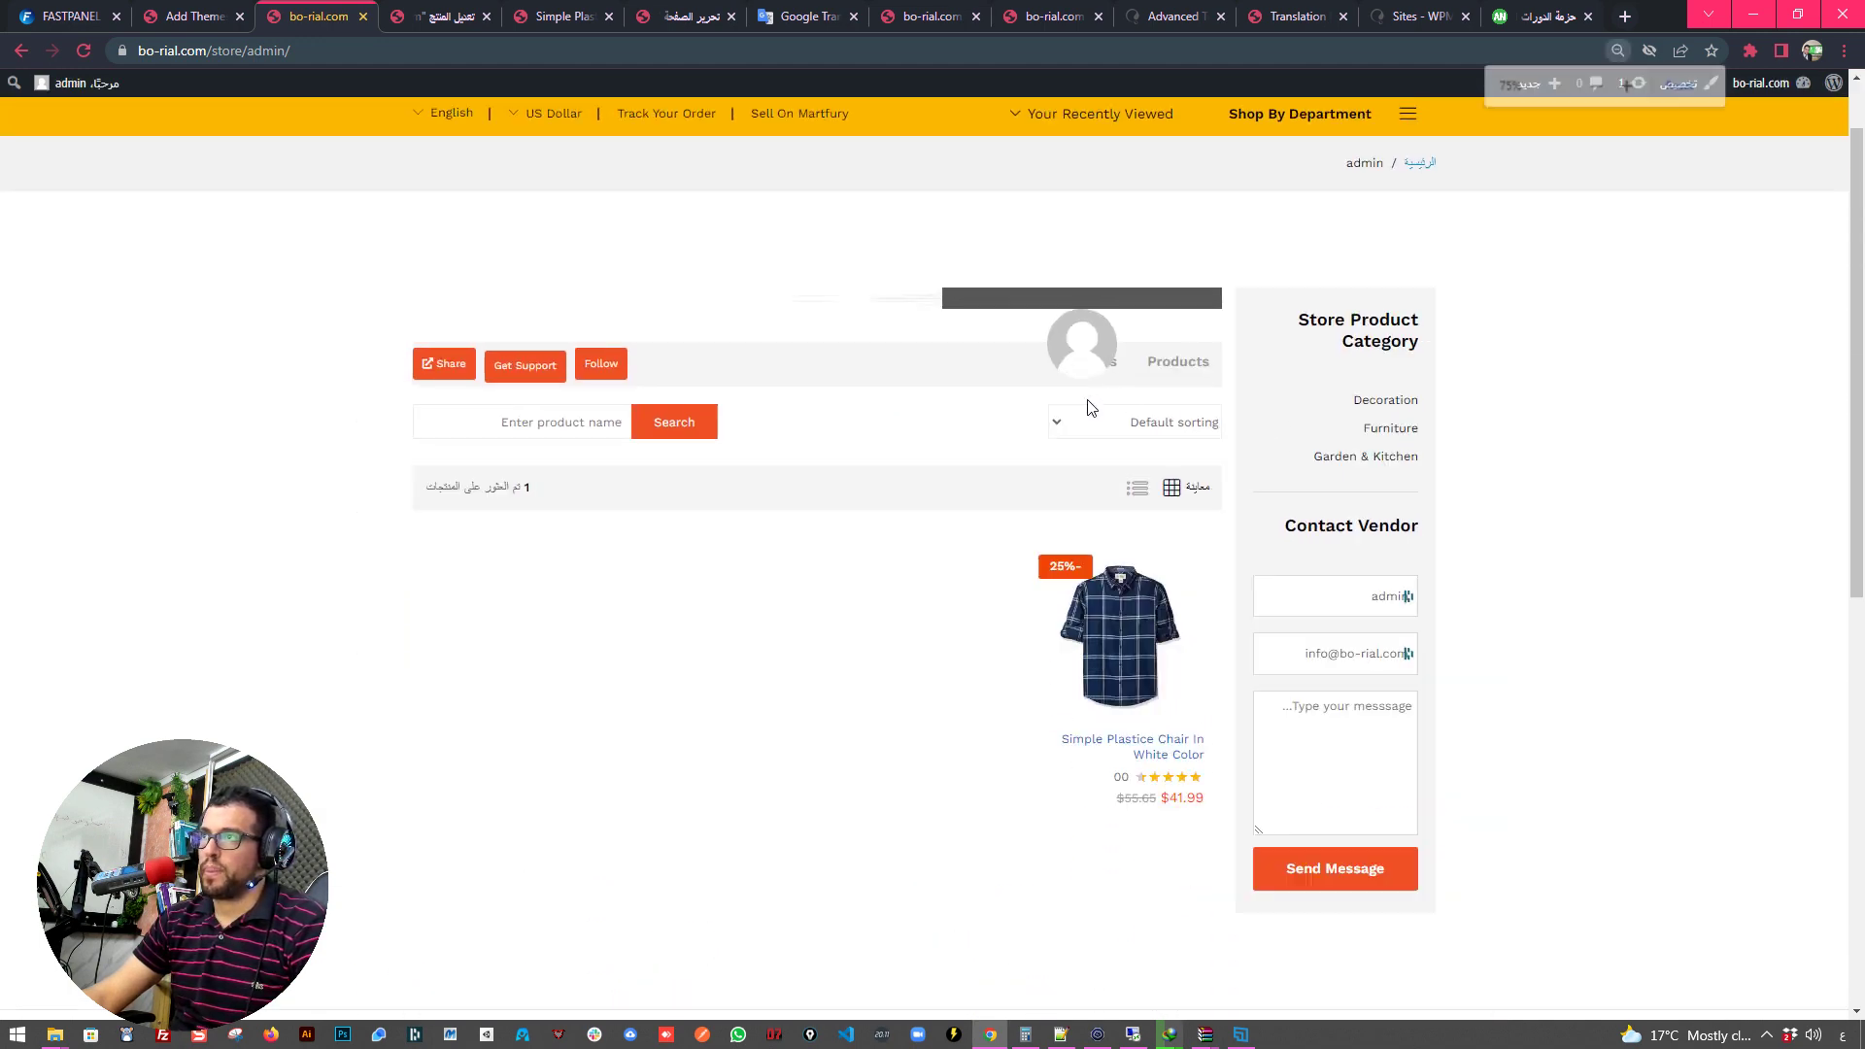
scroll(1186, 404, down, 5)
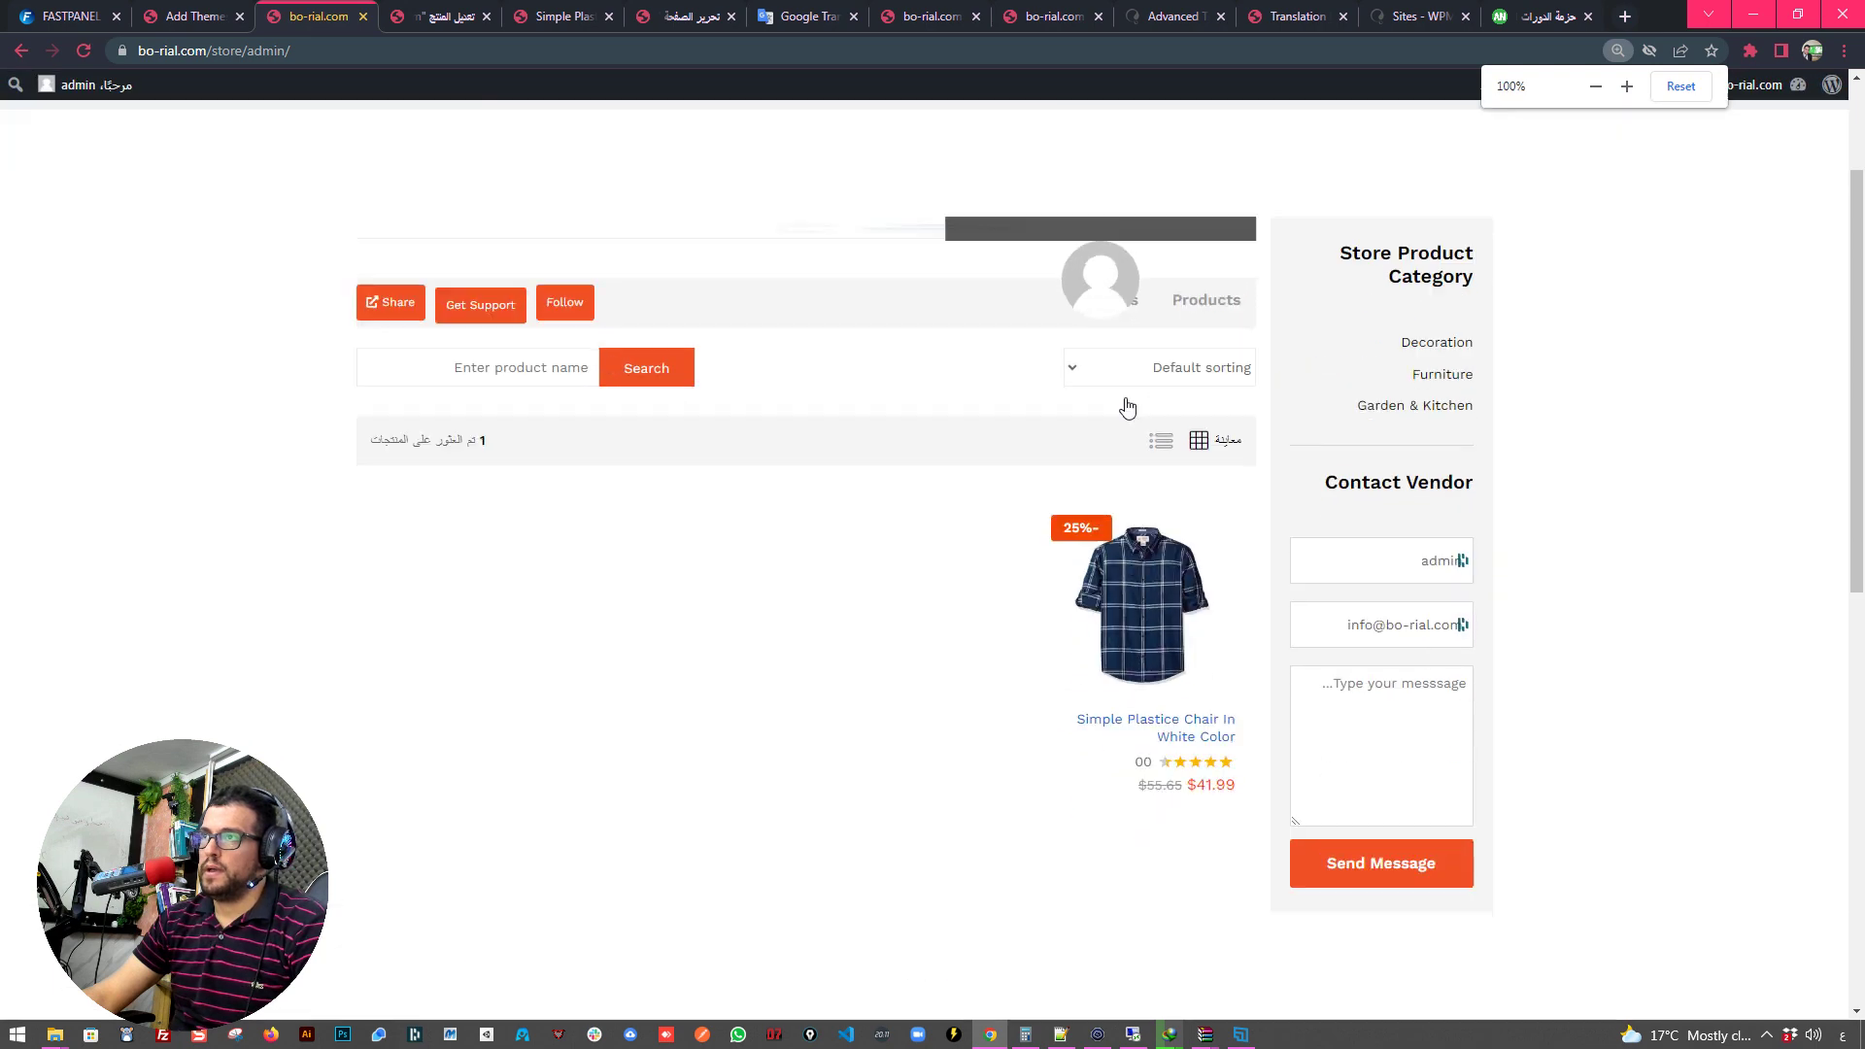
scroll(1195, 446, up, 3)
key(ctrl+plus)
scroll(1173, 440, up, 3)
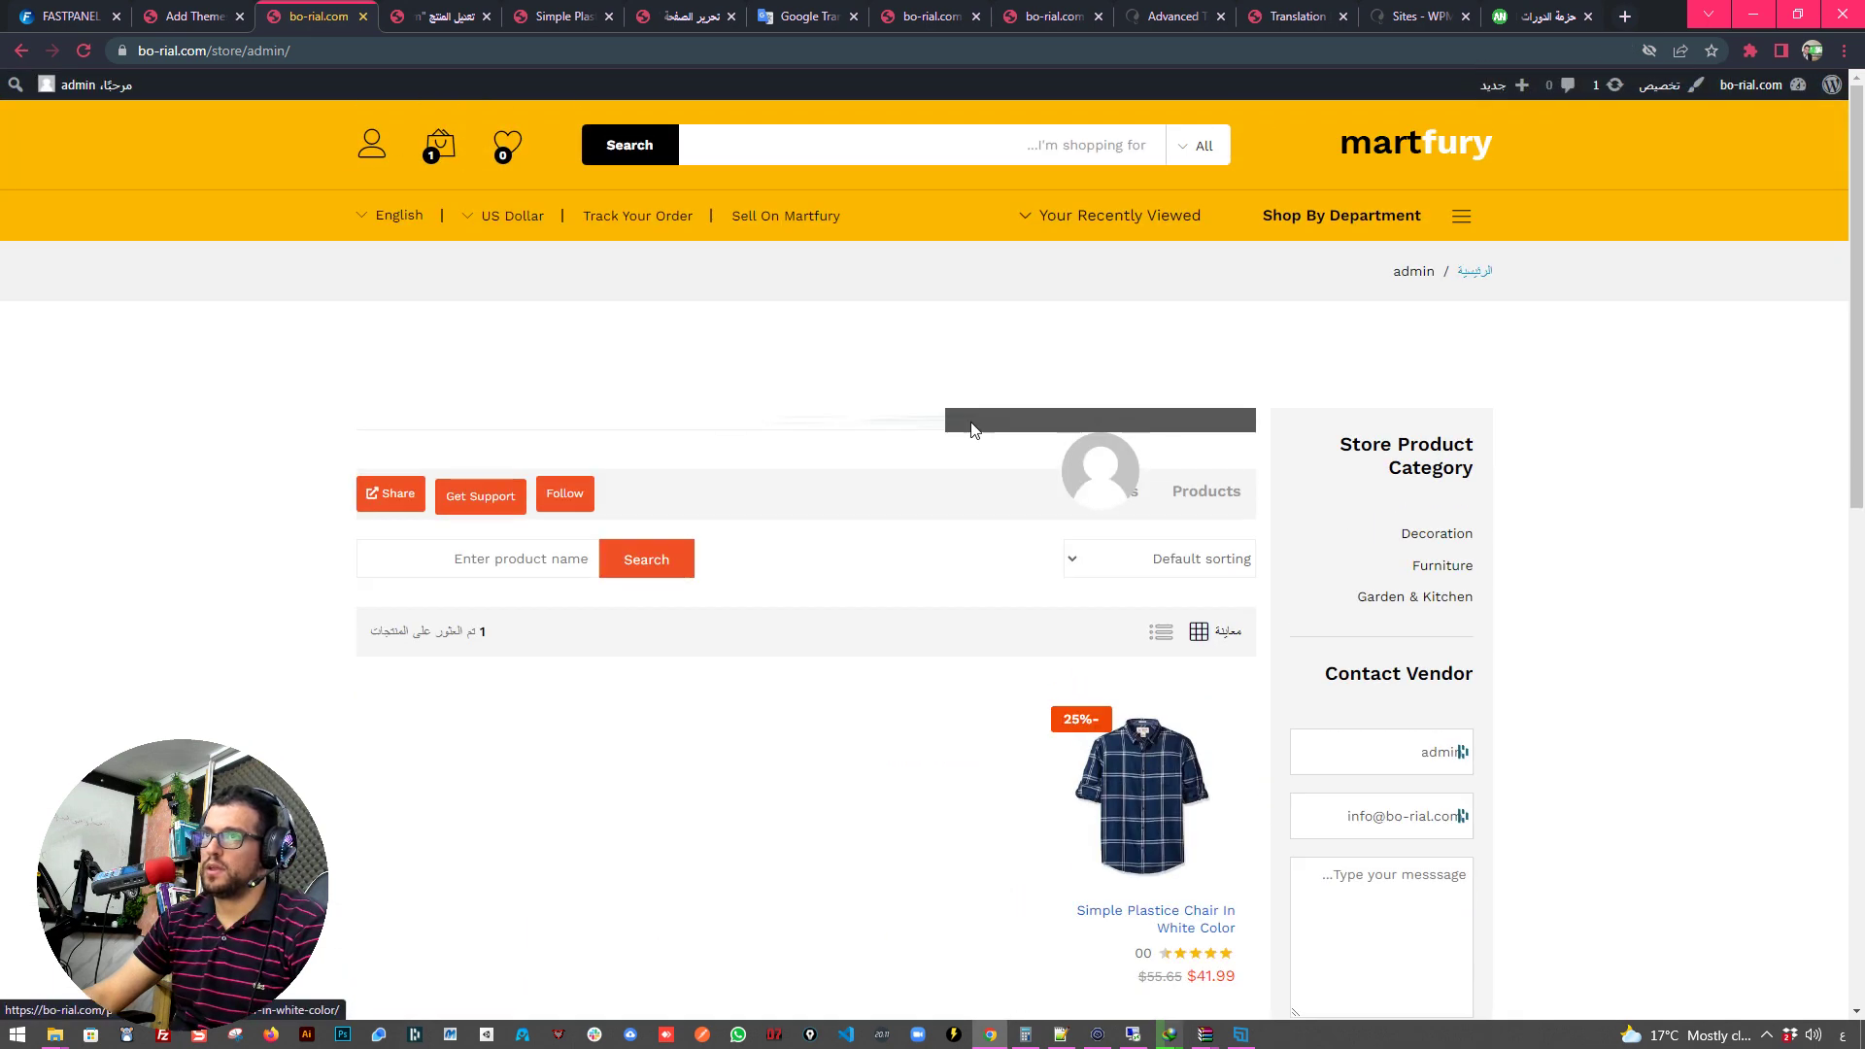
scroll(916, 645, down, 11)
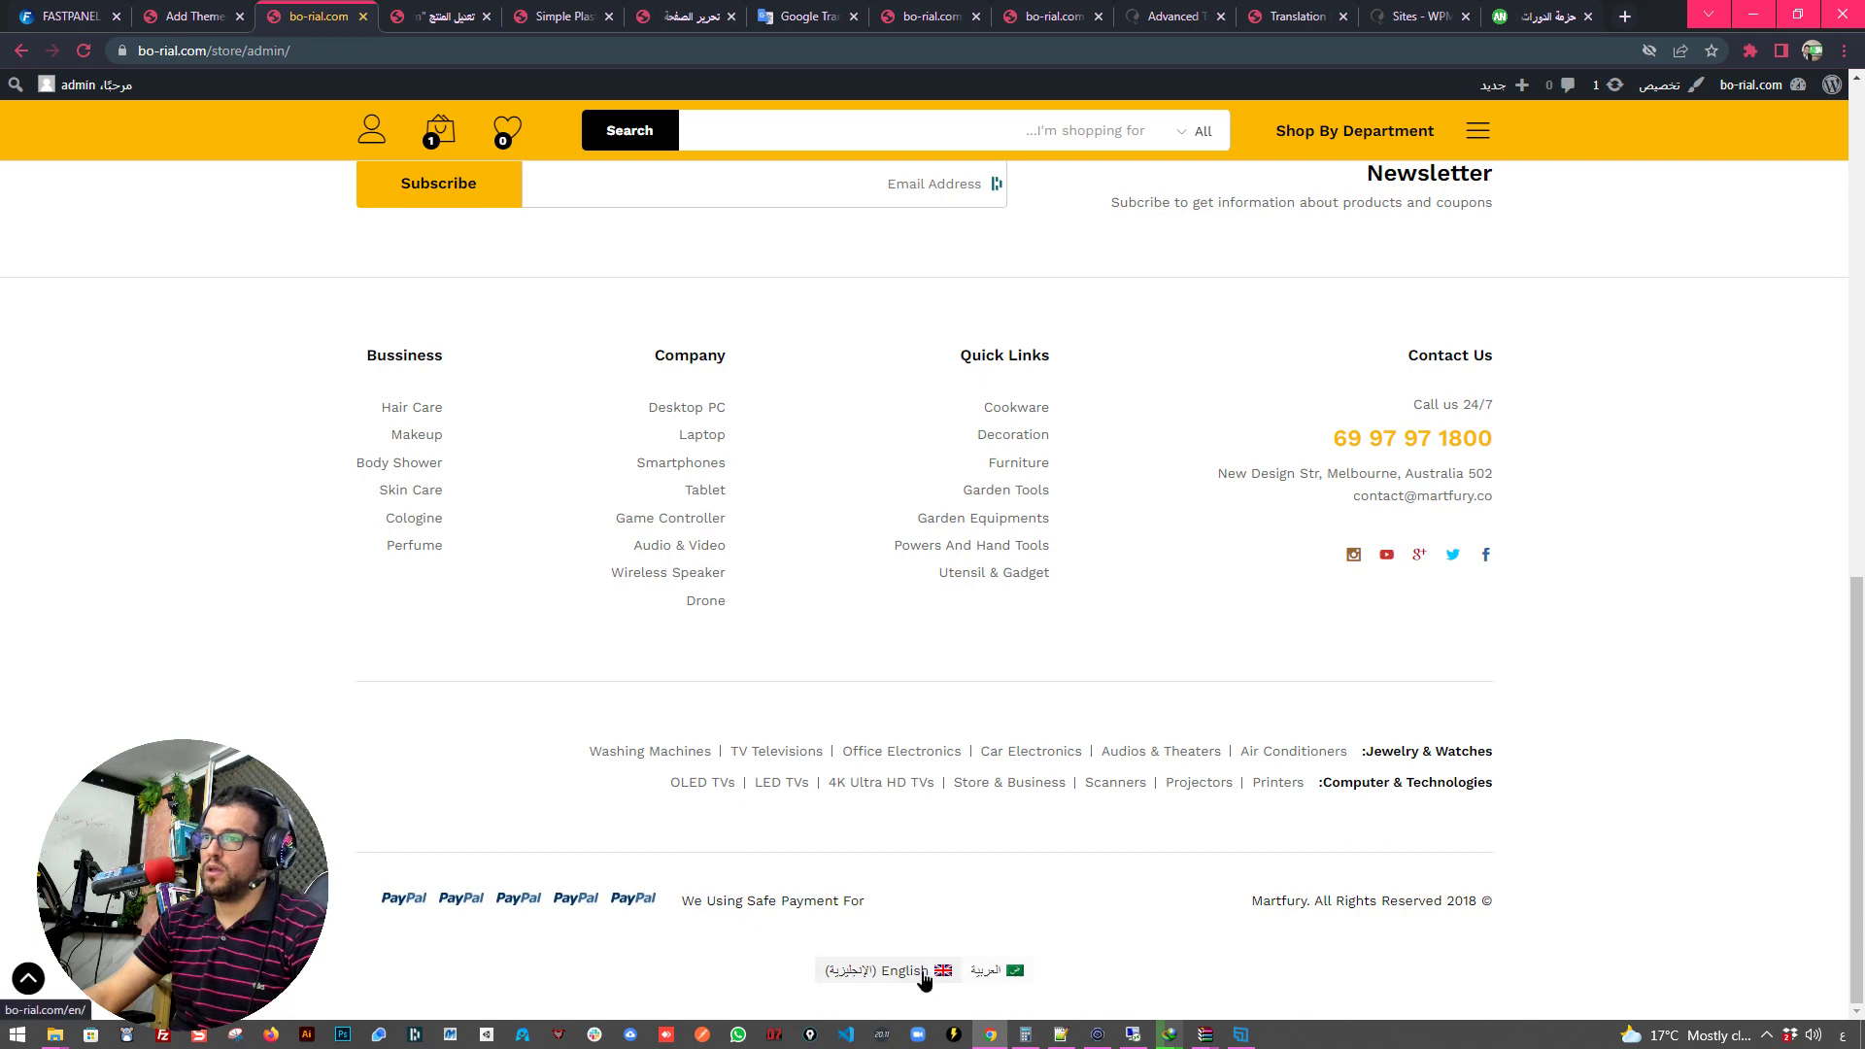
Switch the site to English and open the chair product's Sold By ADMIN store.
click(913, 972)
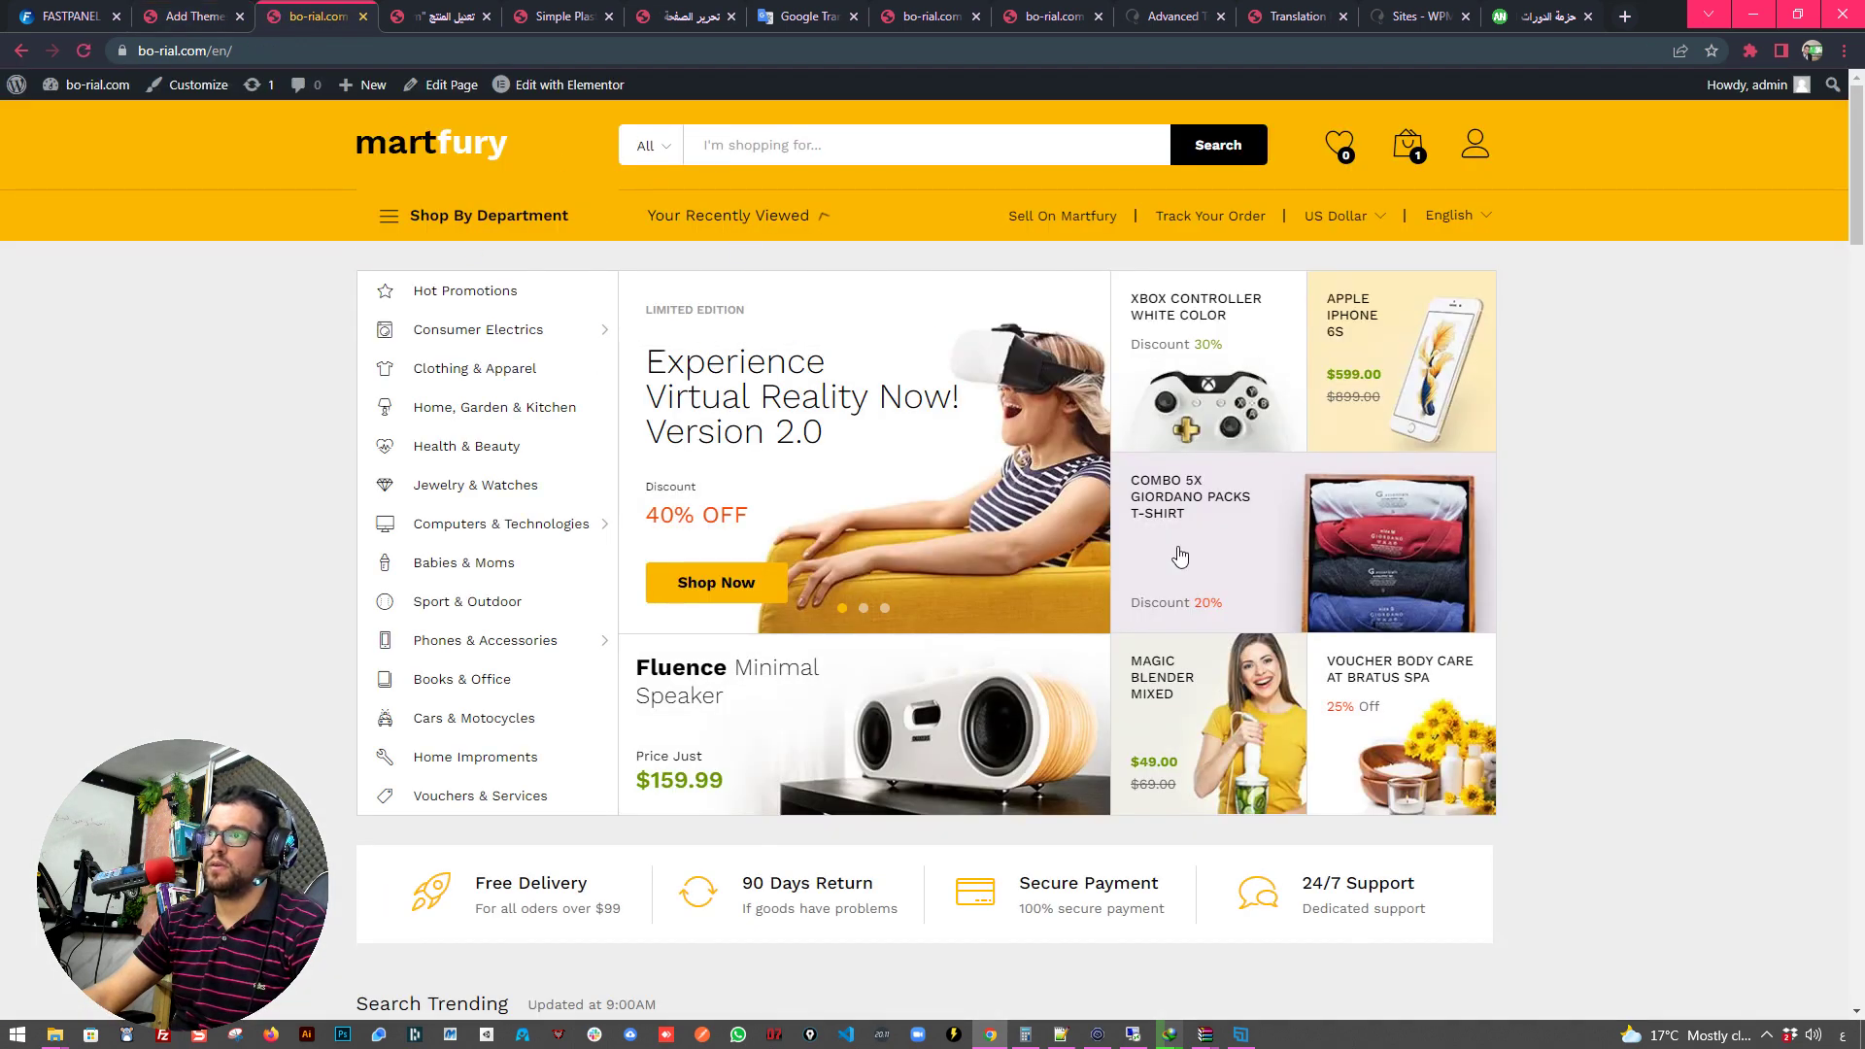
scroll(1180, 556, down, 5)
scroll(1199, 645, down, 12)
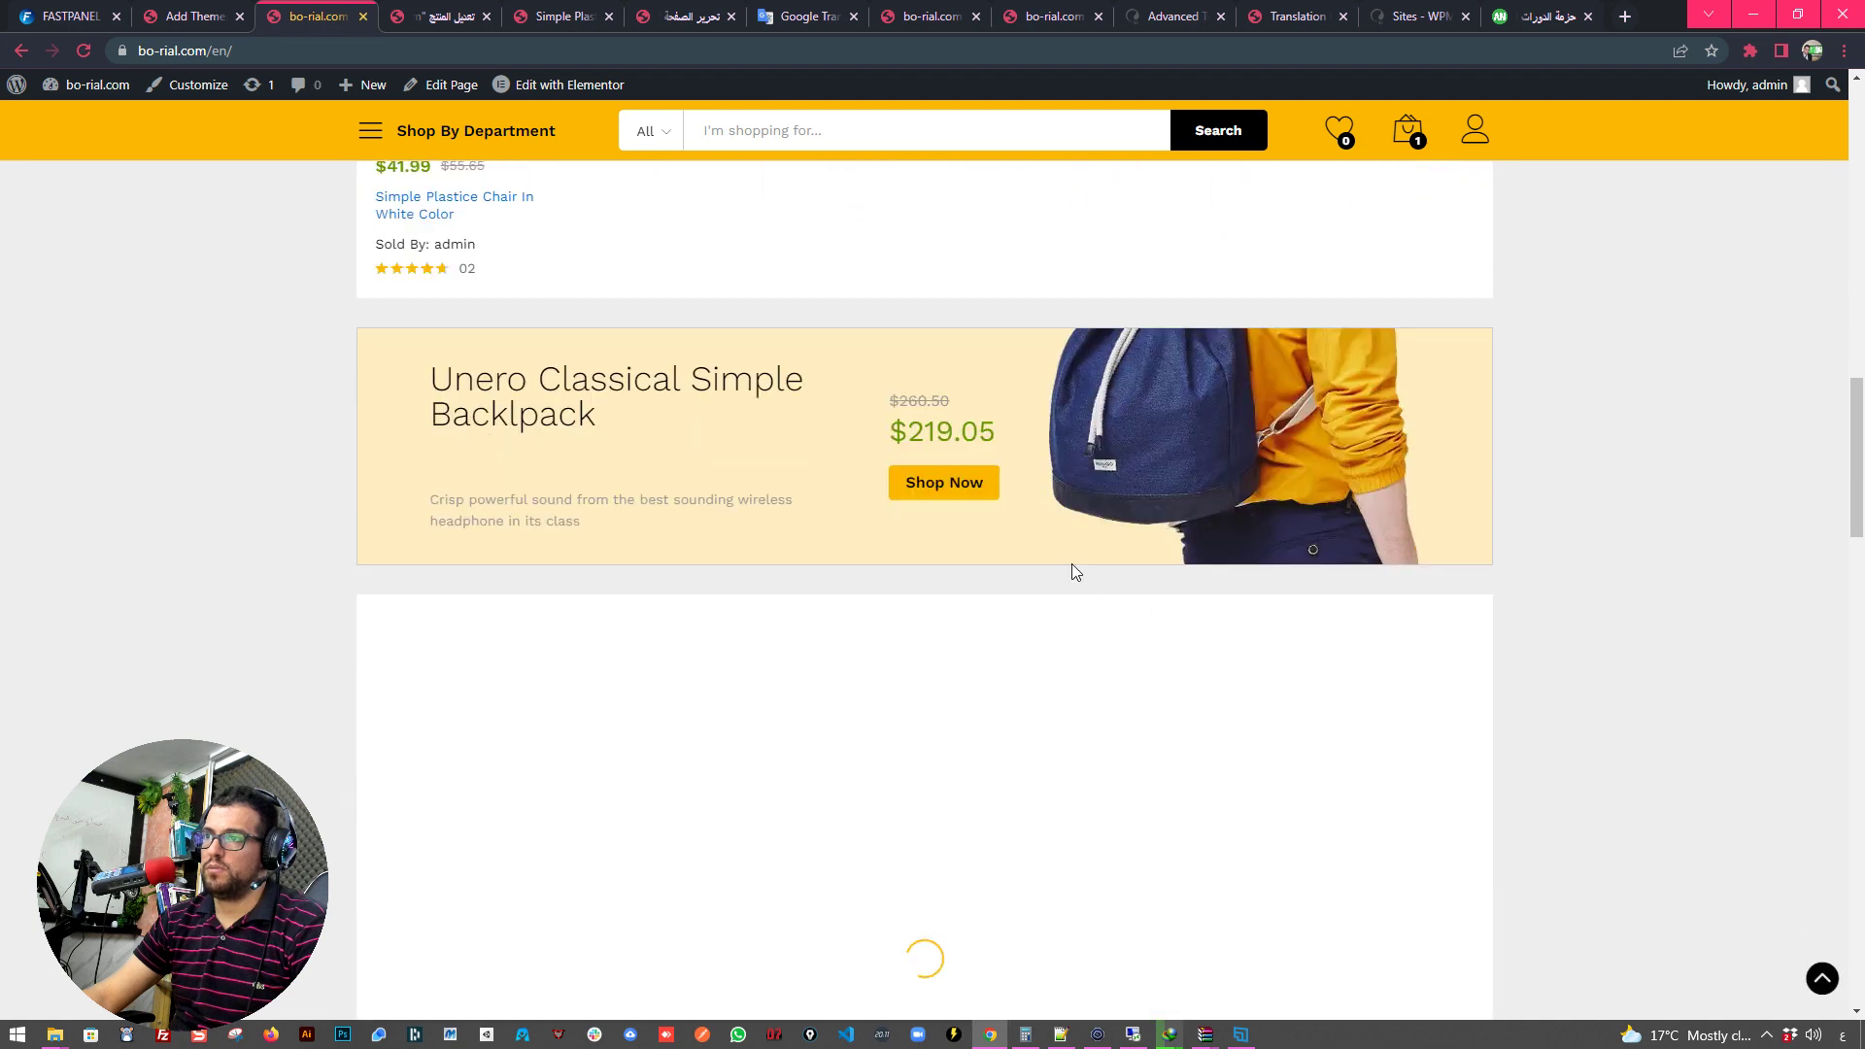
scroll(1074, 571, up, 4)
click(429, 600)
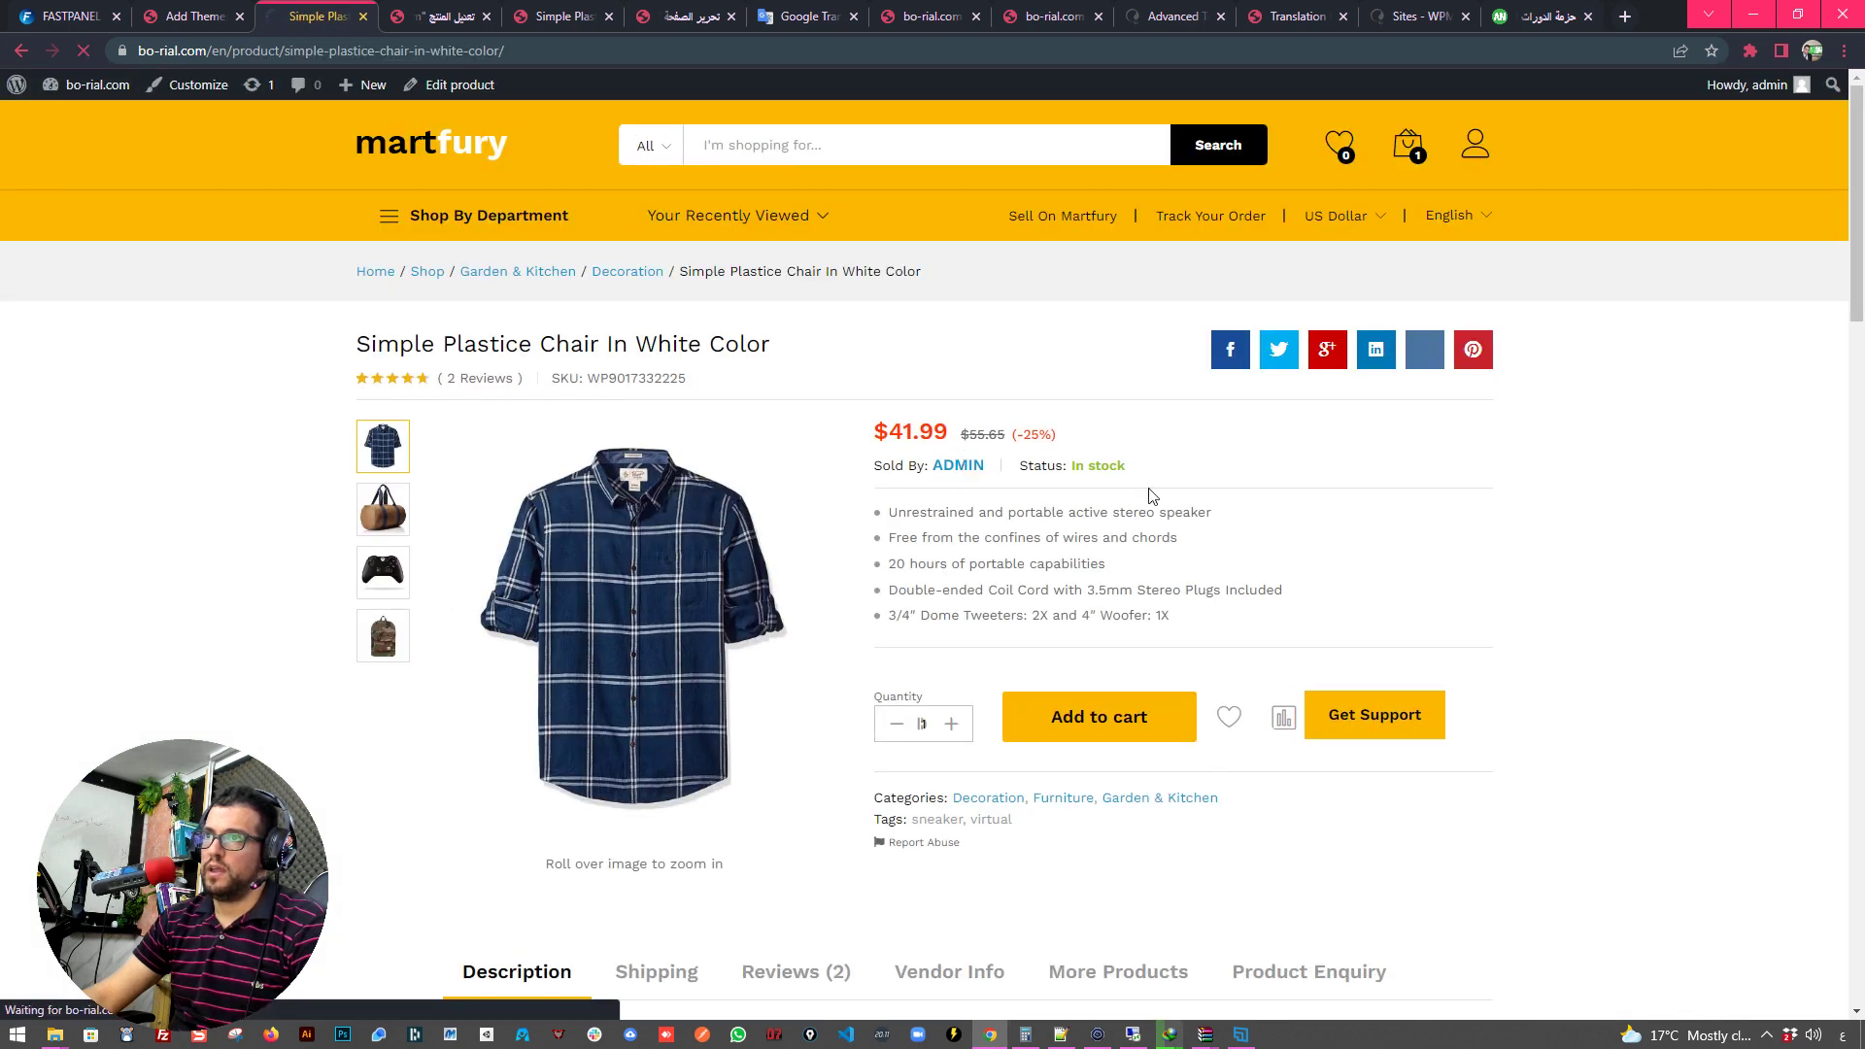
click(958, 465)
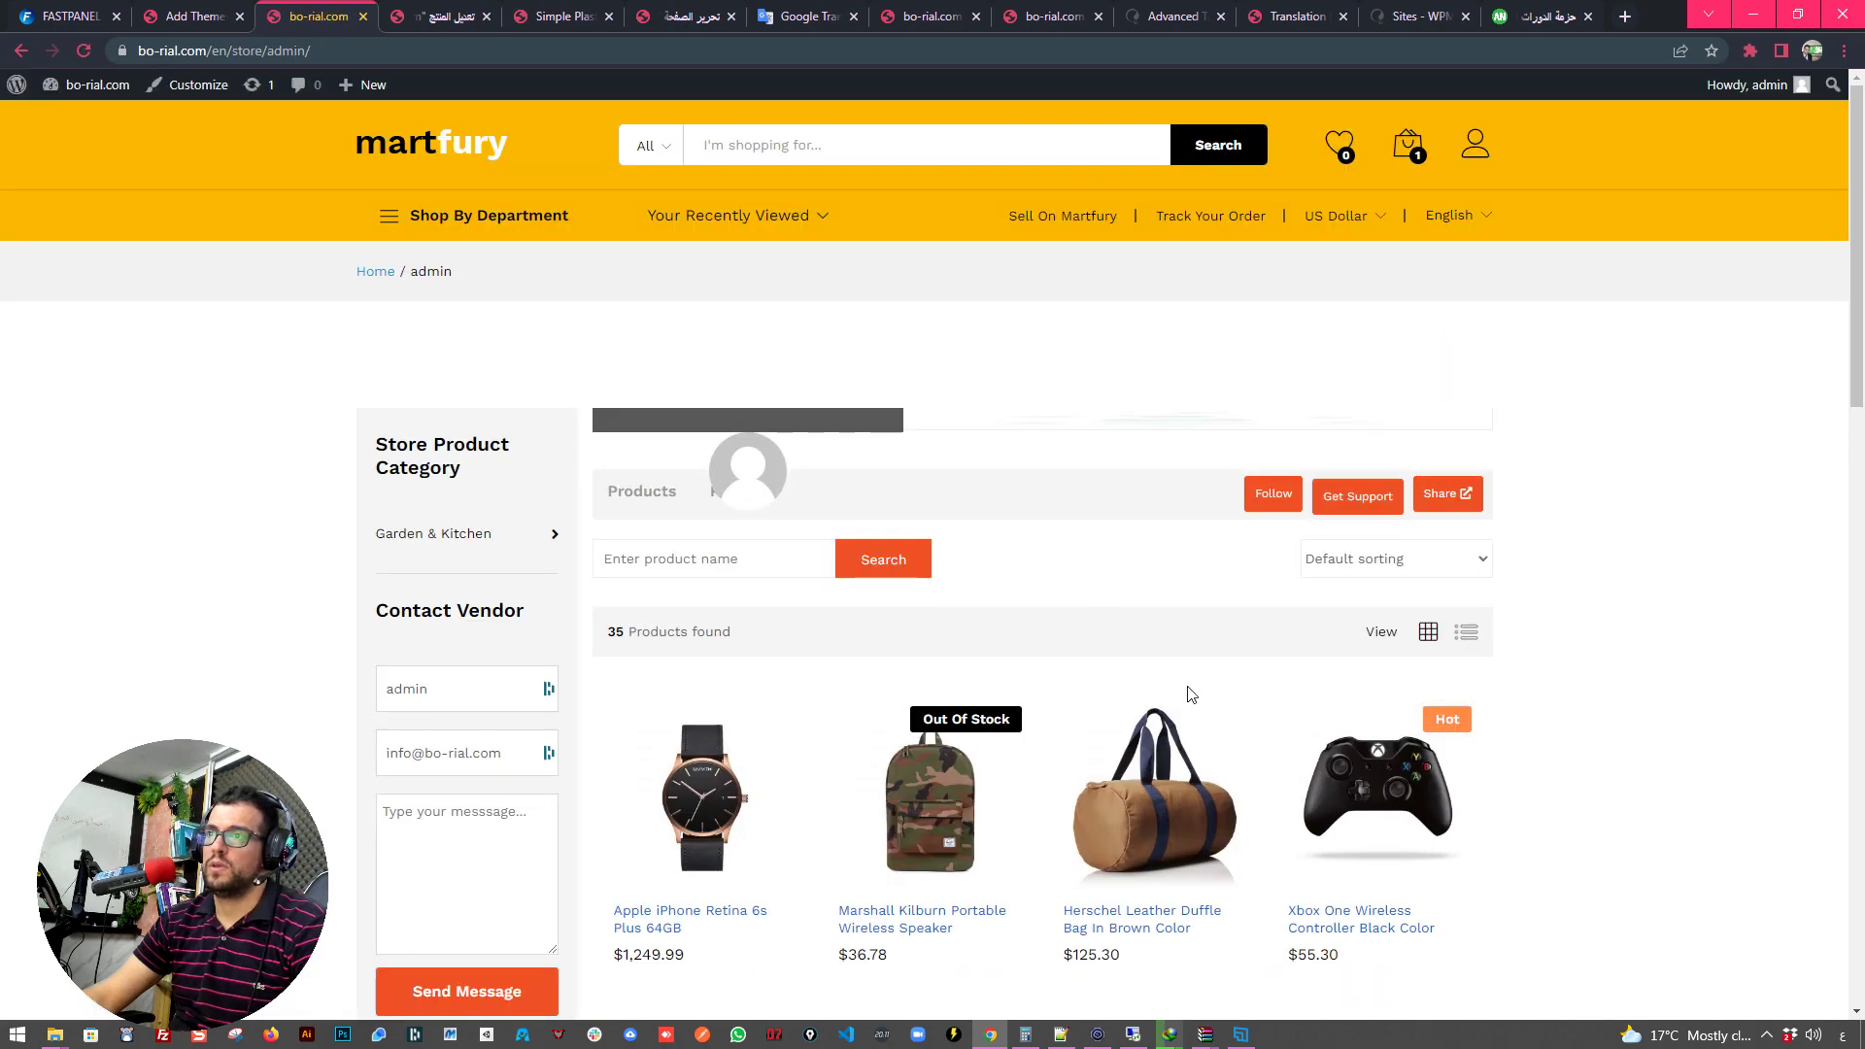
Scroll the English admin store's 35 products, then switch the site back to Arabic.
scroll(1191, 693, down, 13)
scroll(1236, 716, up, 13)
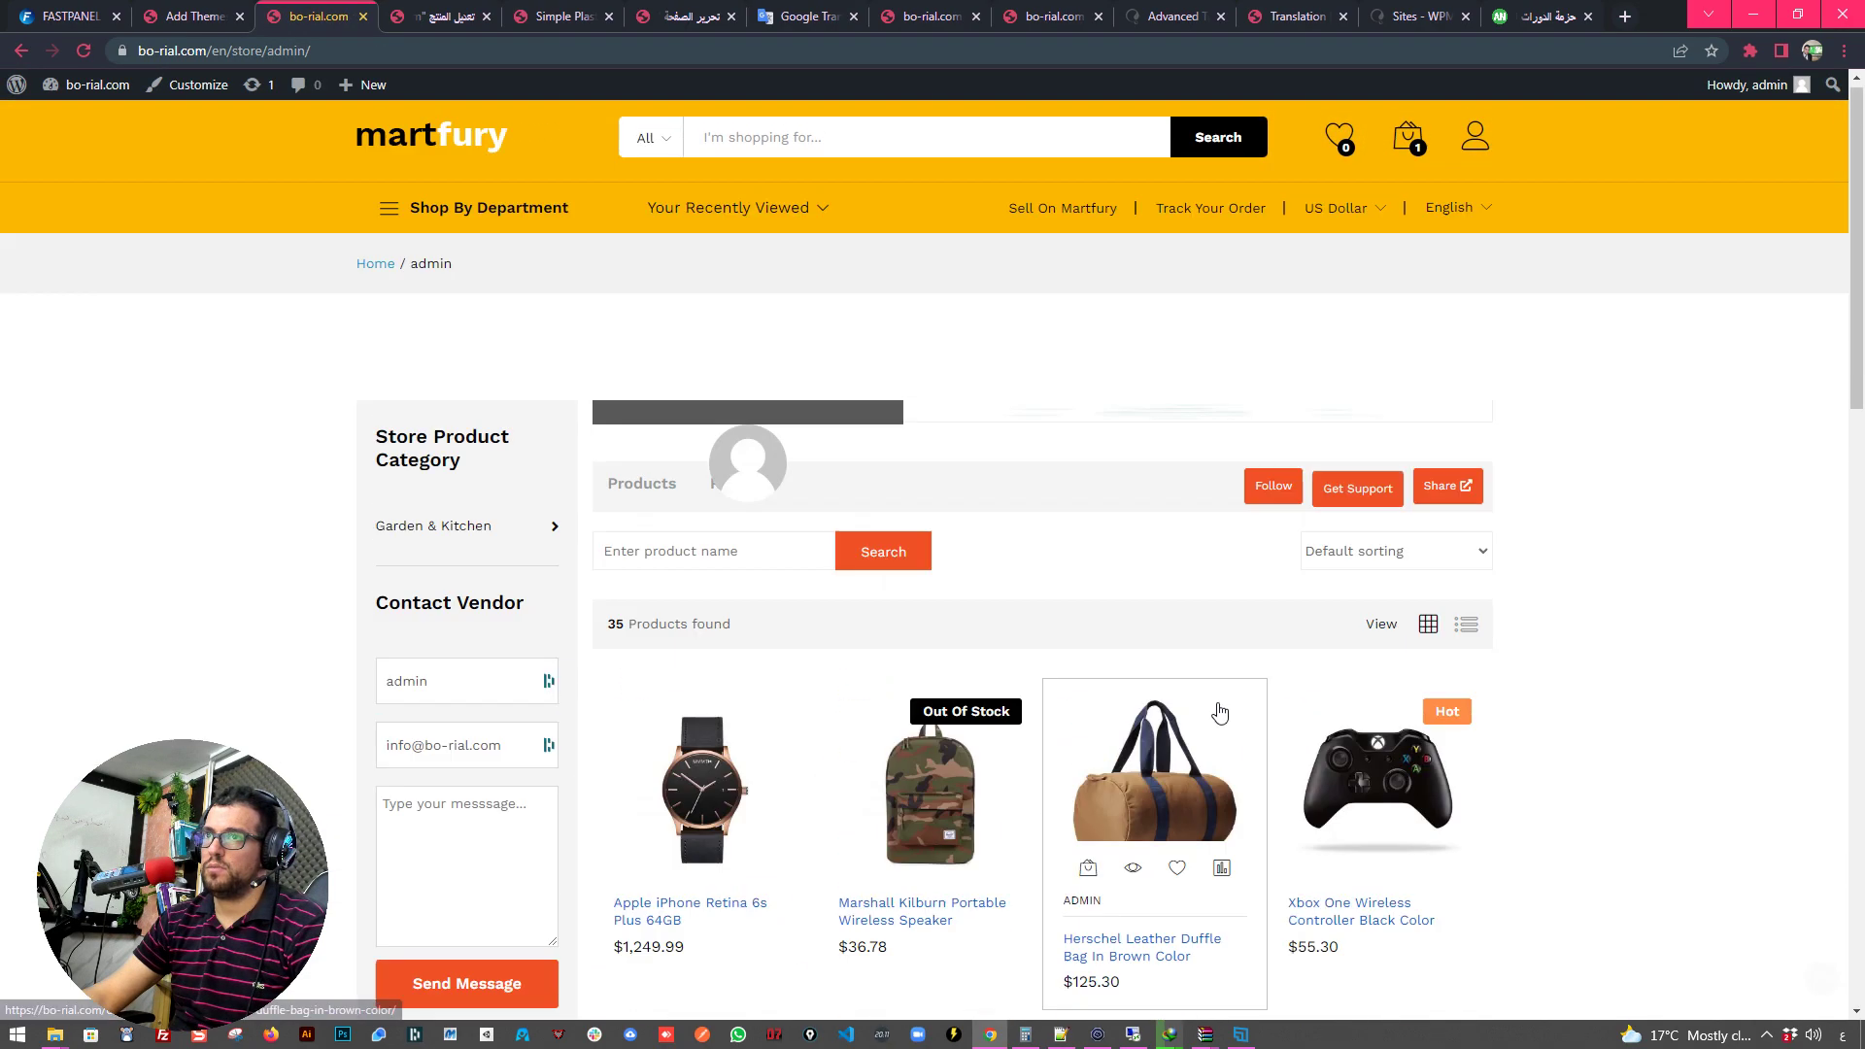
scroll(1220, 714, down, 11)
scroll(955, 539, up, 2)
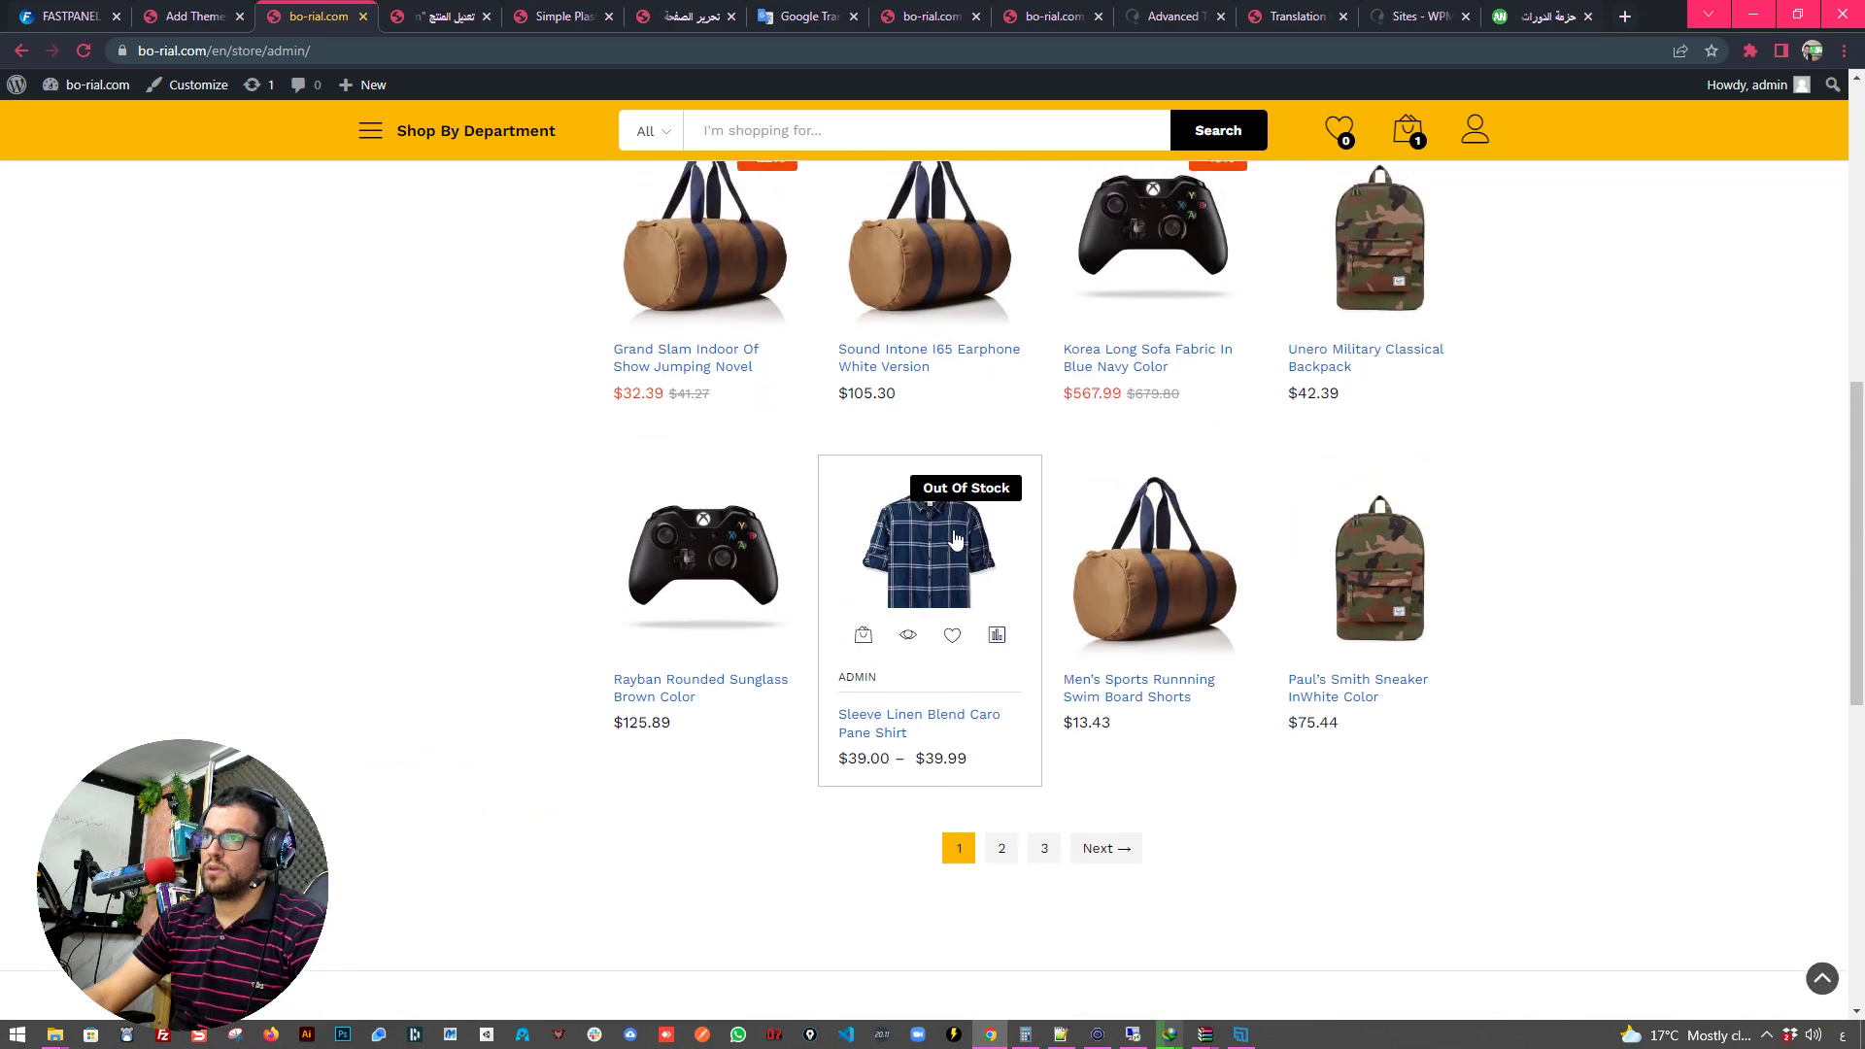
scroll(954, 539, up, 6)
scroll(1119, 724, down, 15)
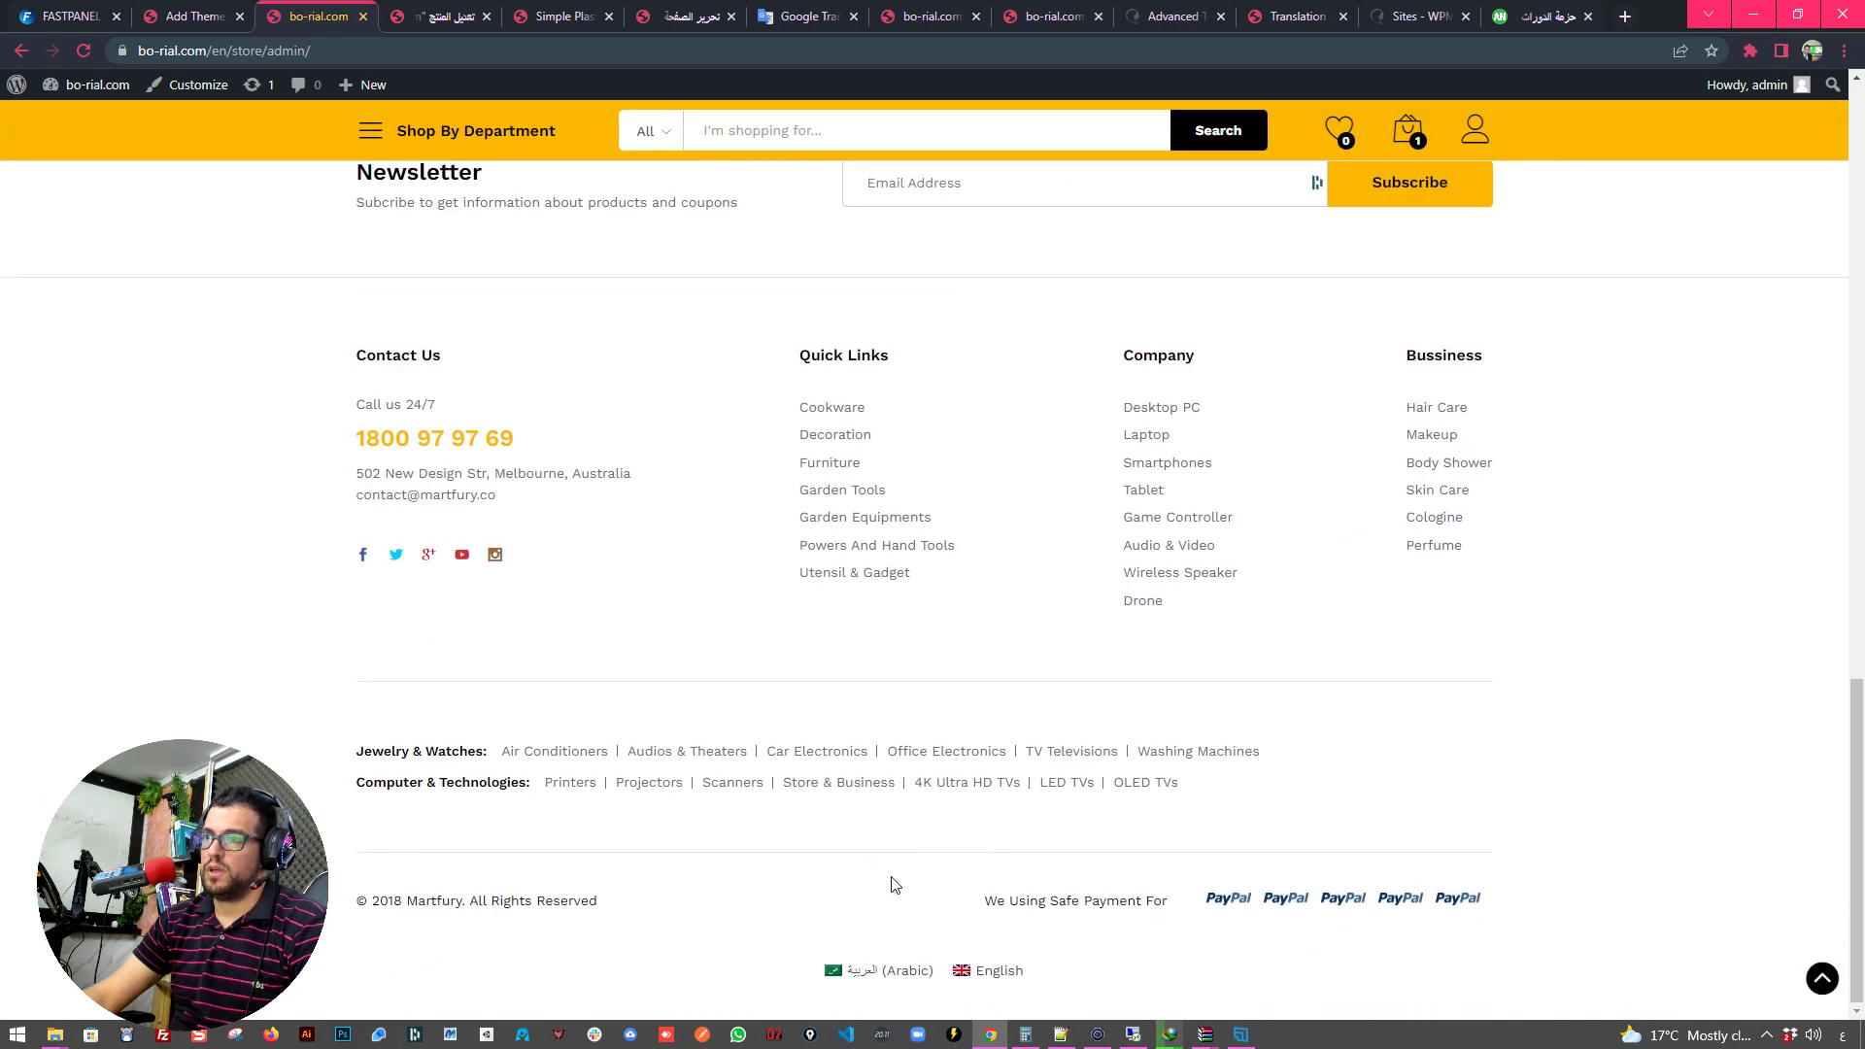
click(870, 971)
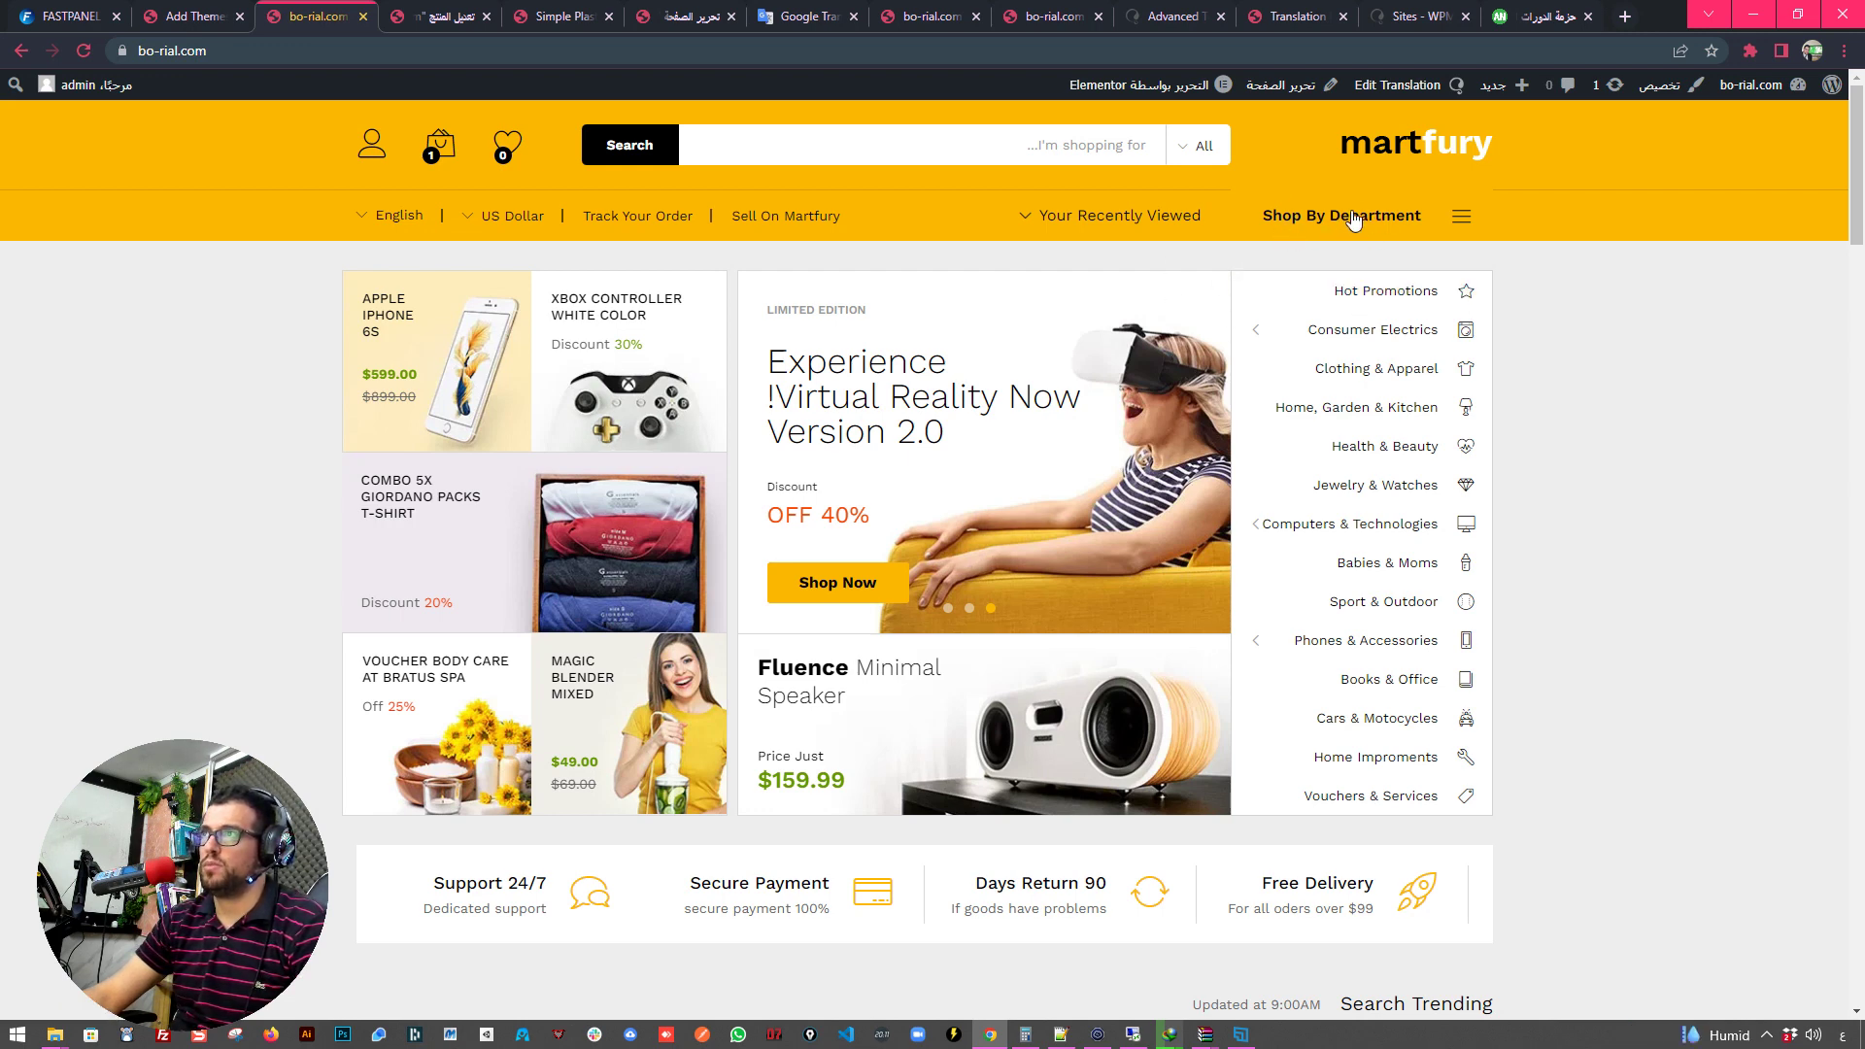
Open the Arabic homepage in Elementor from the admin bar's Edit with Elementor item.
mouse_move(1133, 94)
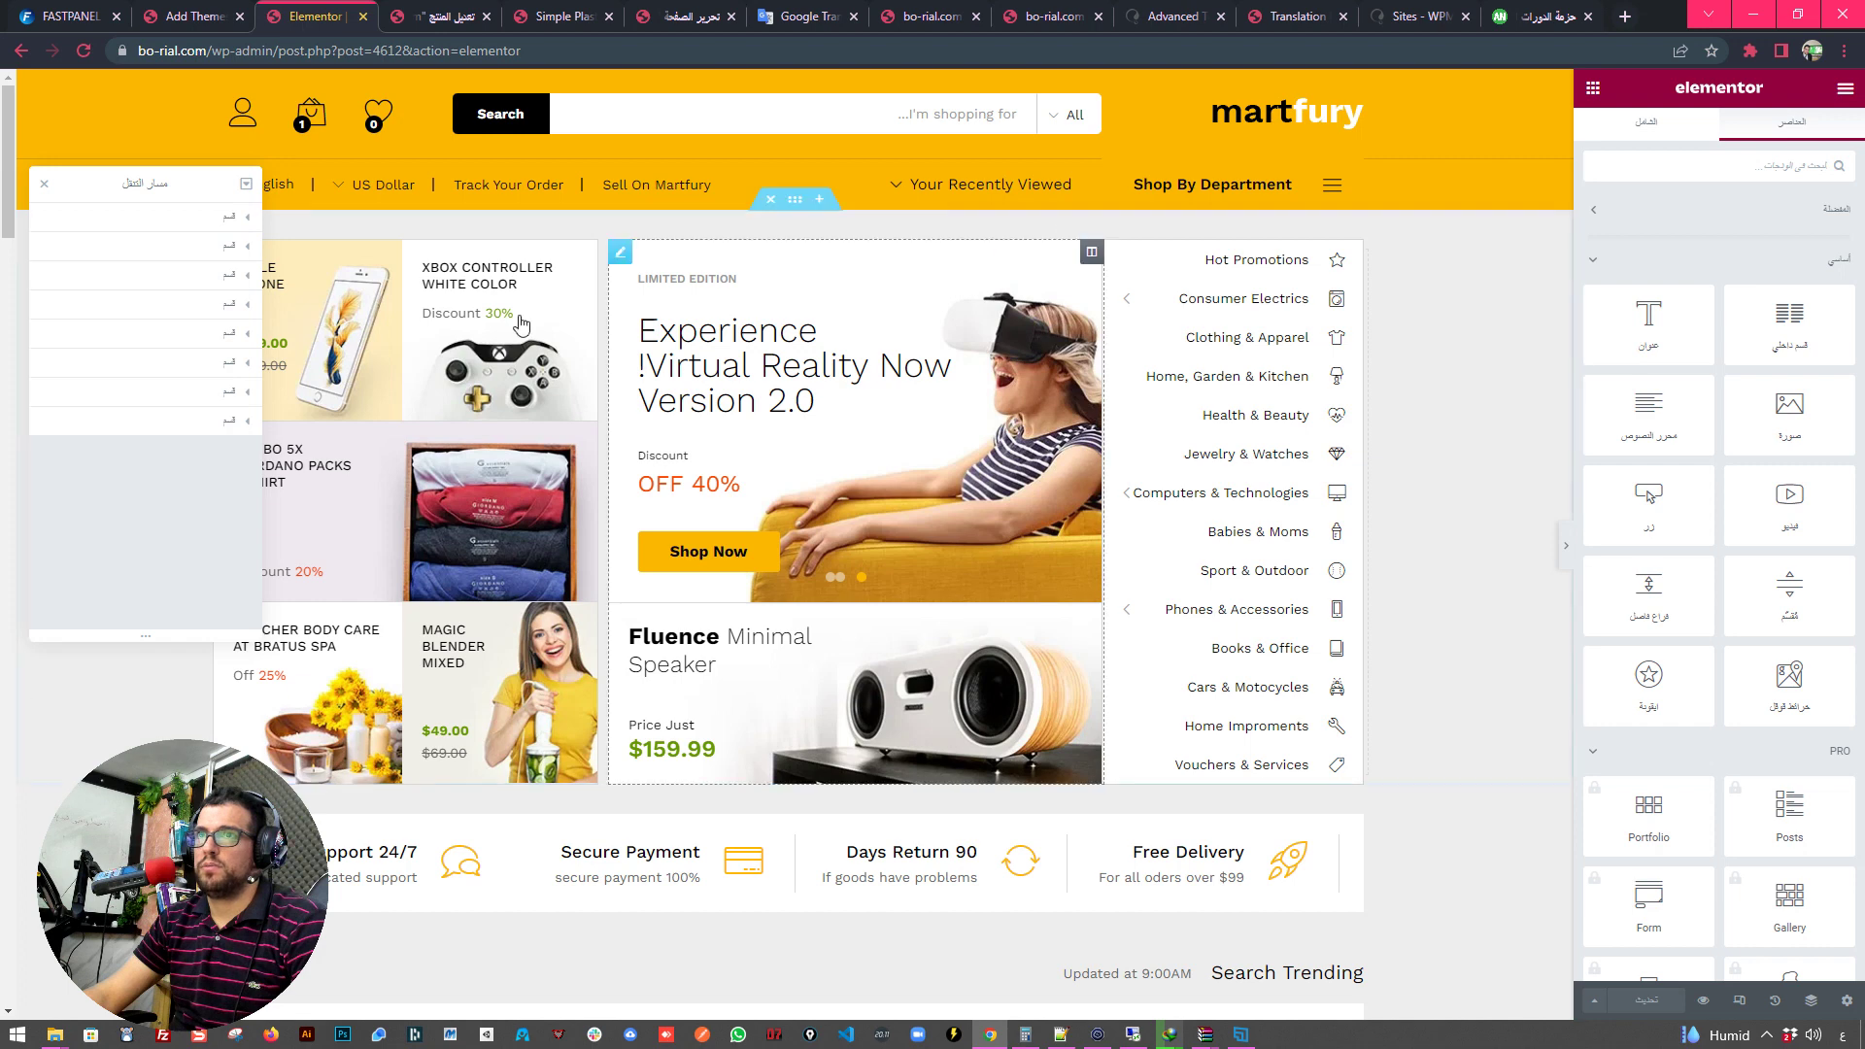
Expand the hero section in the Navigator and inspect its department menu column's style settings.
click(231, 220)
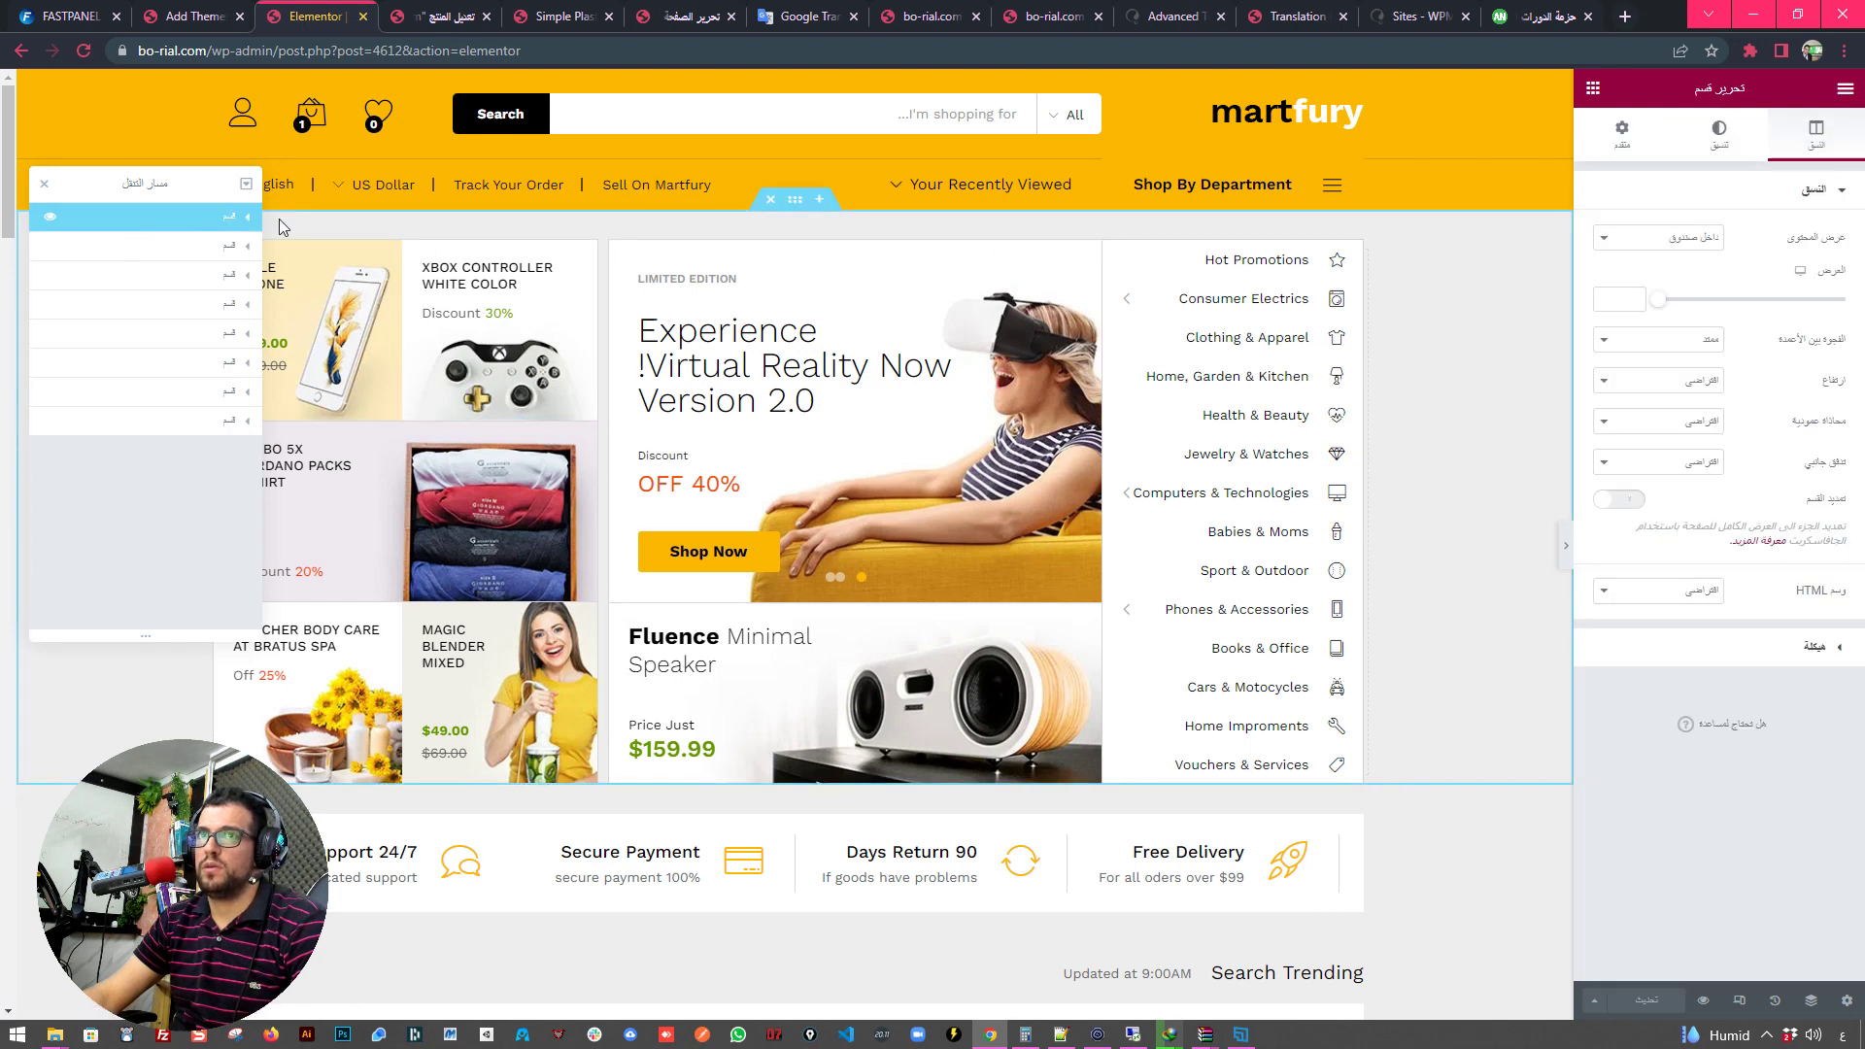
click(248, 217)
click(207, 254)
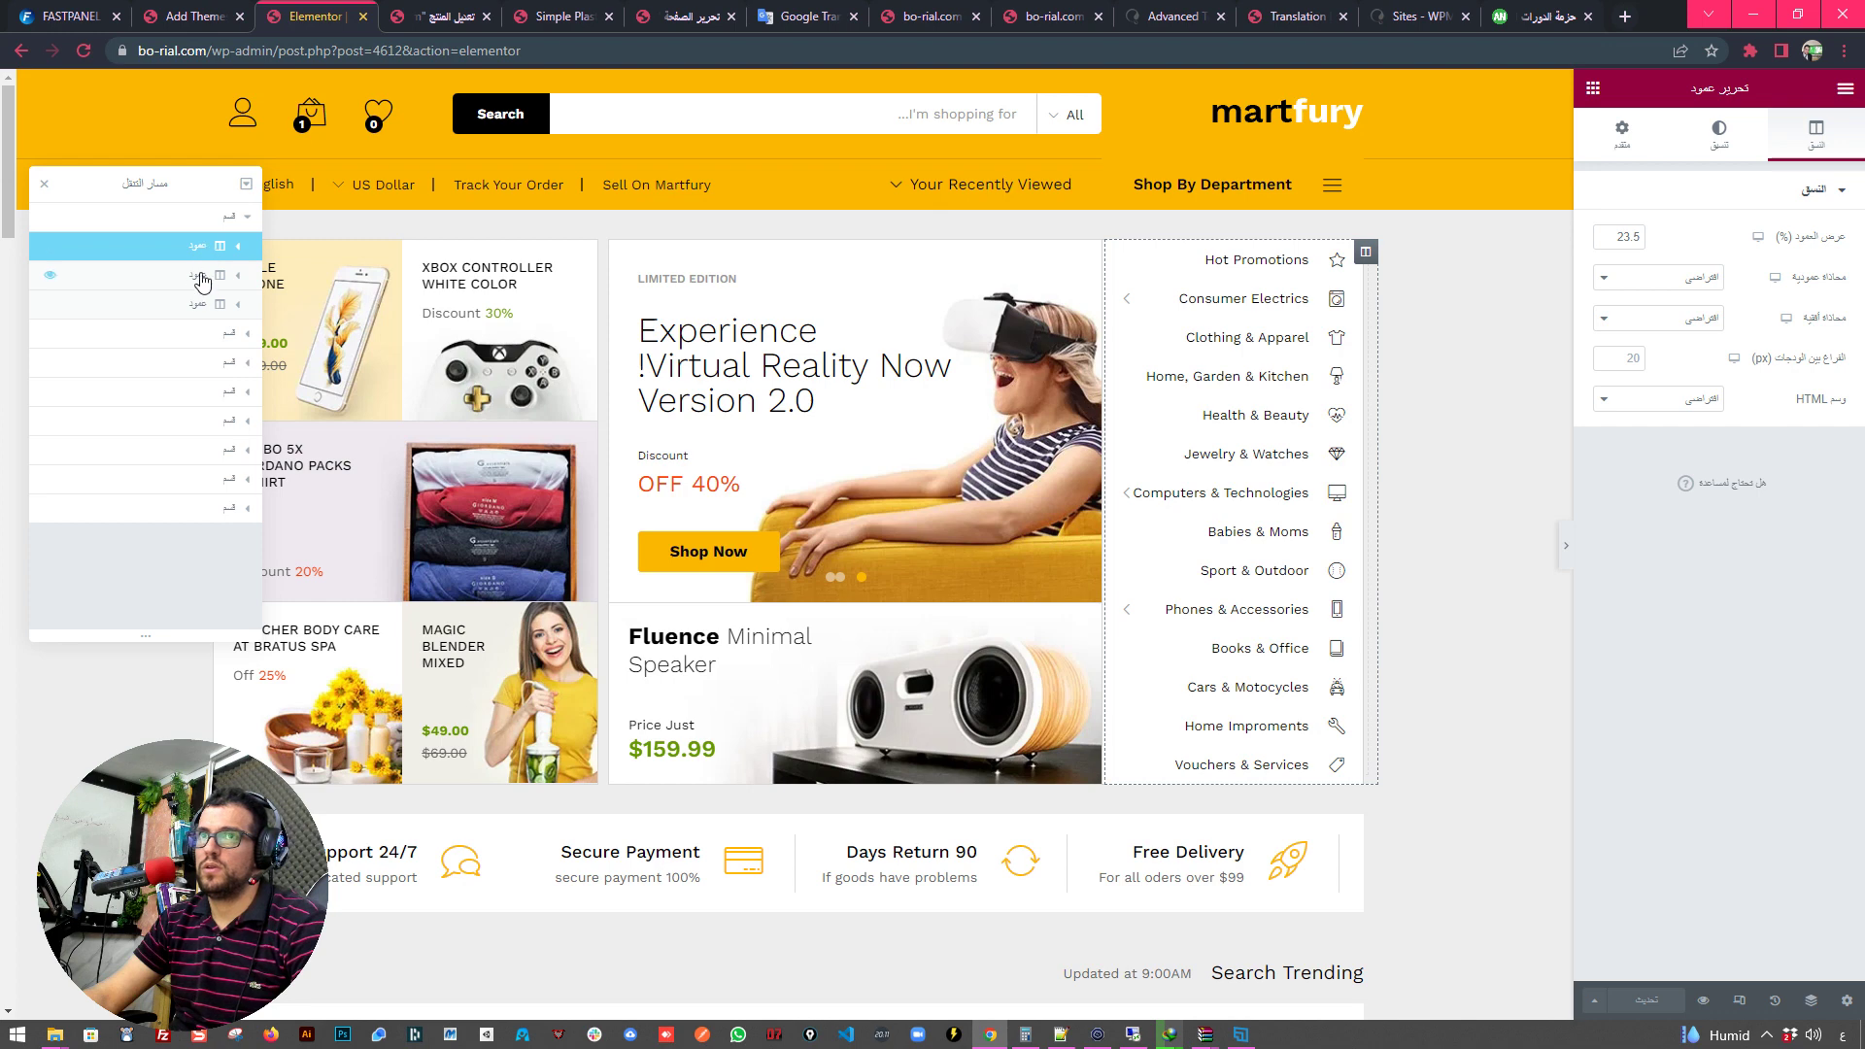
click(242, 250)
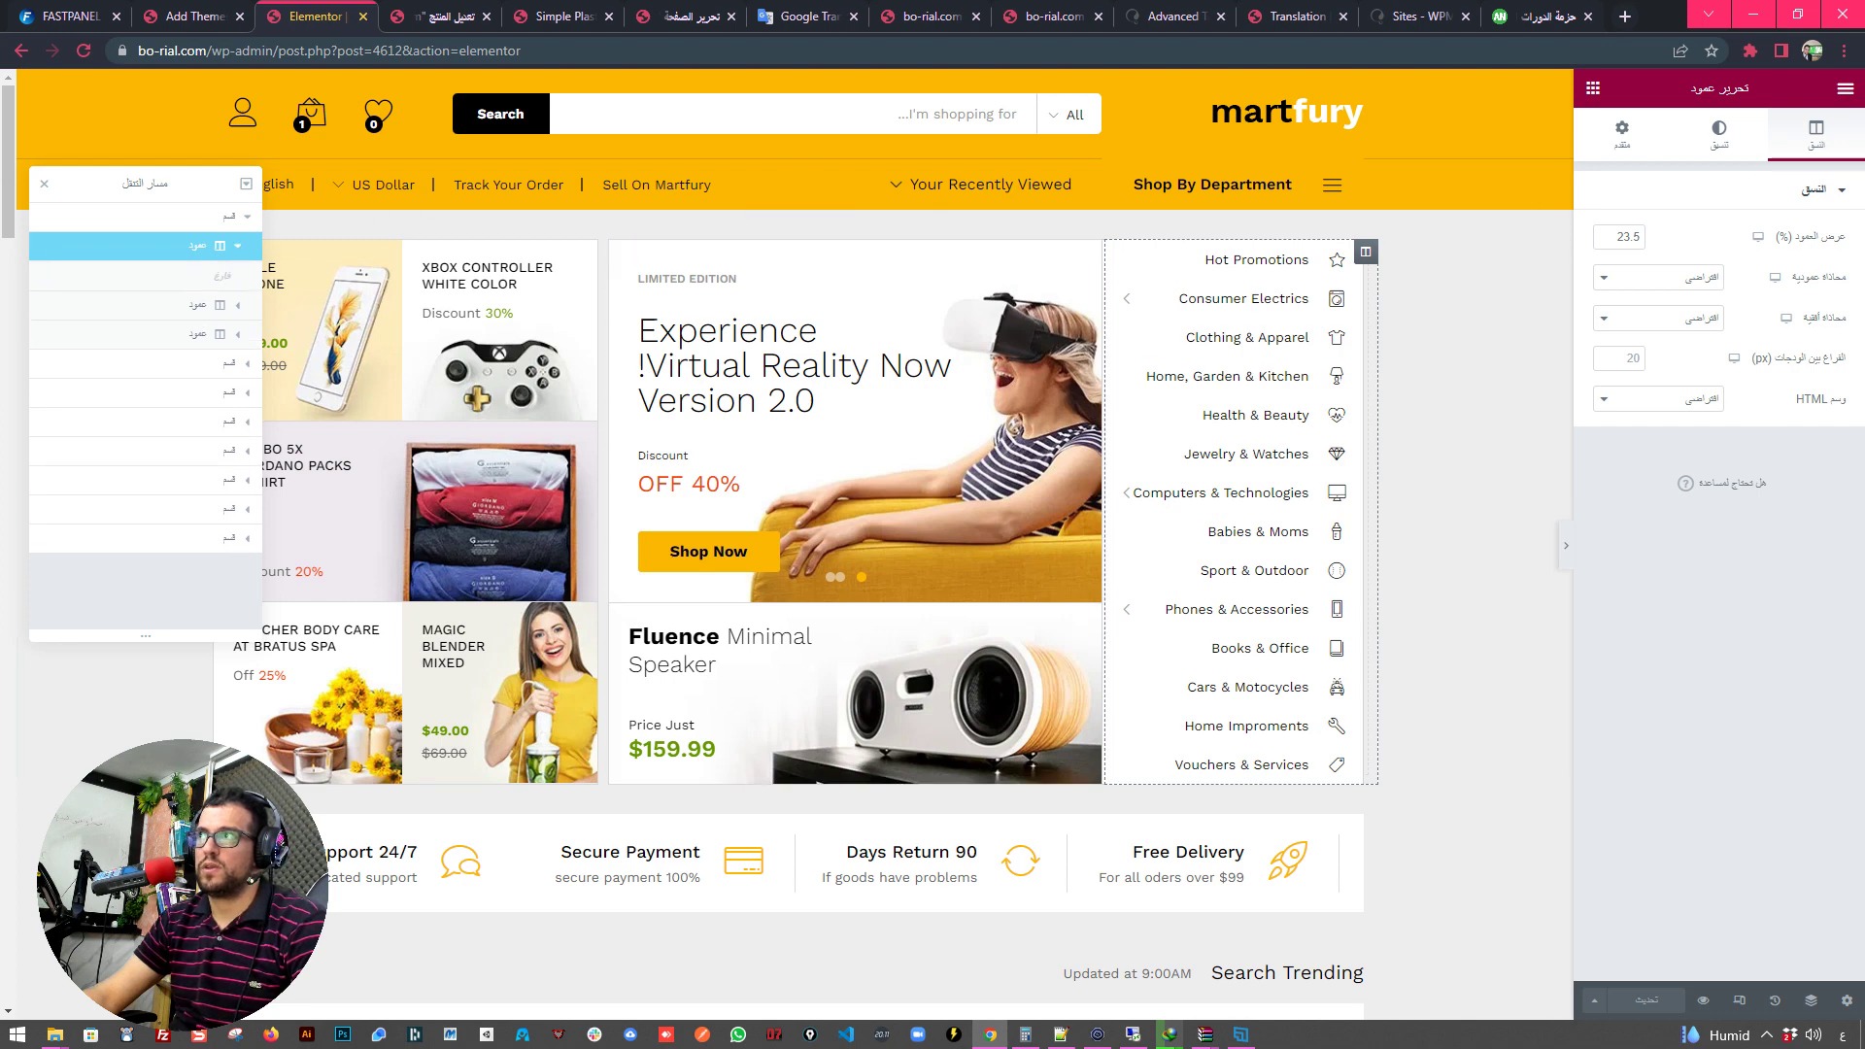
click(1739, 140)
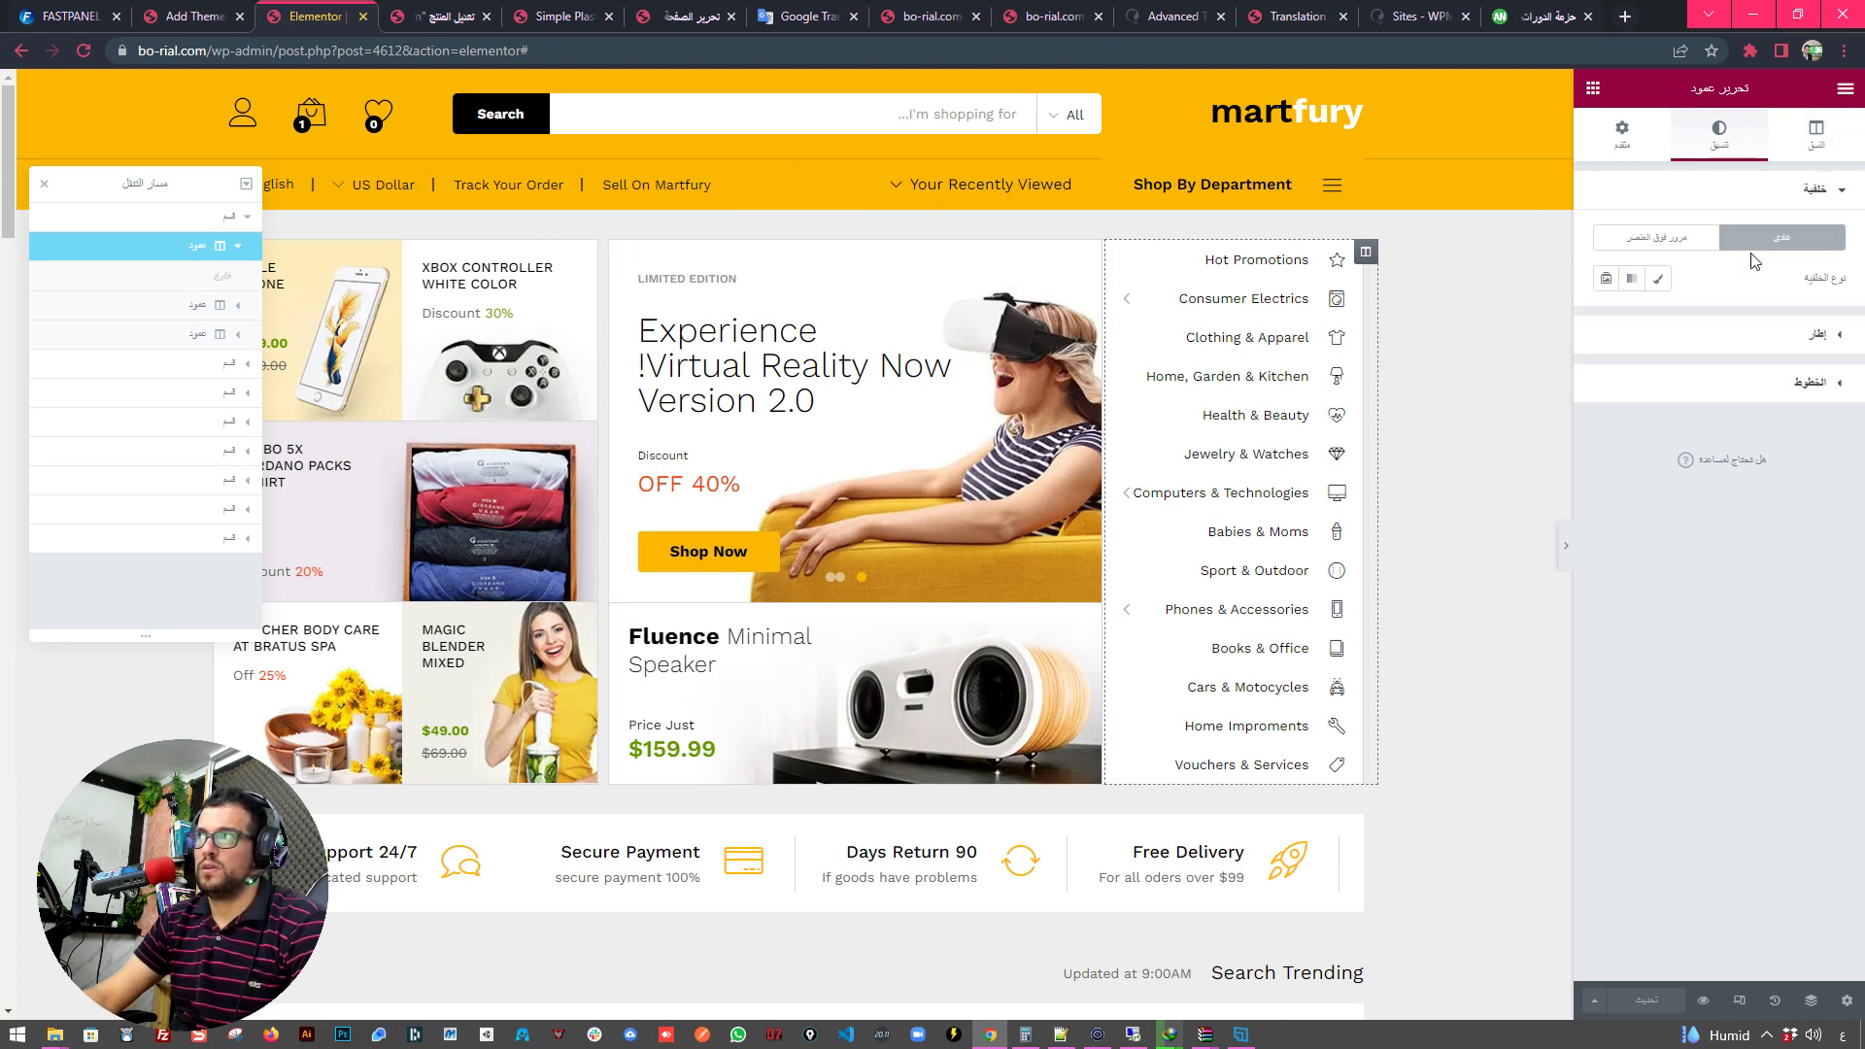
click(1200, 269)
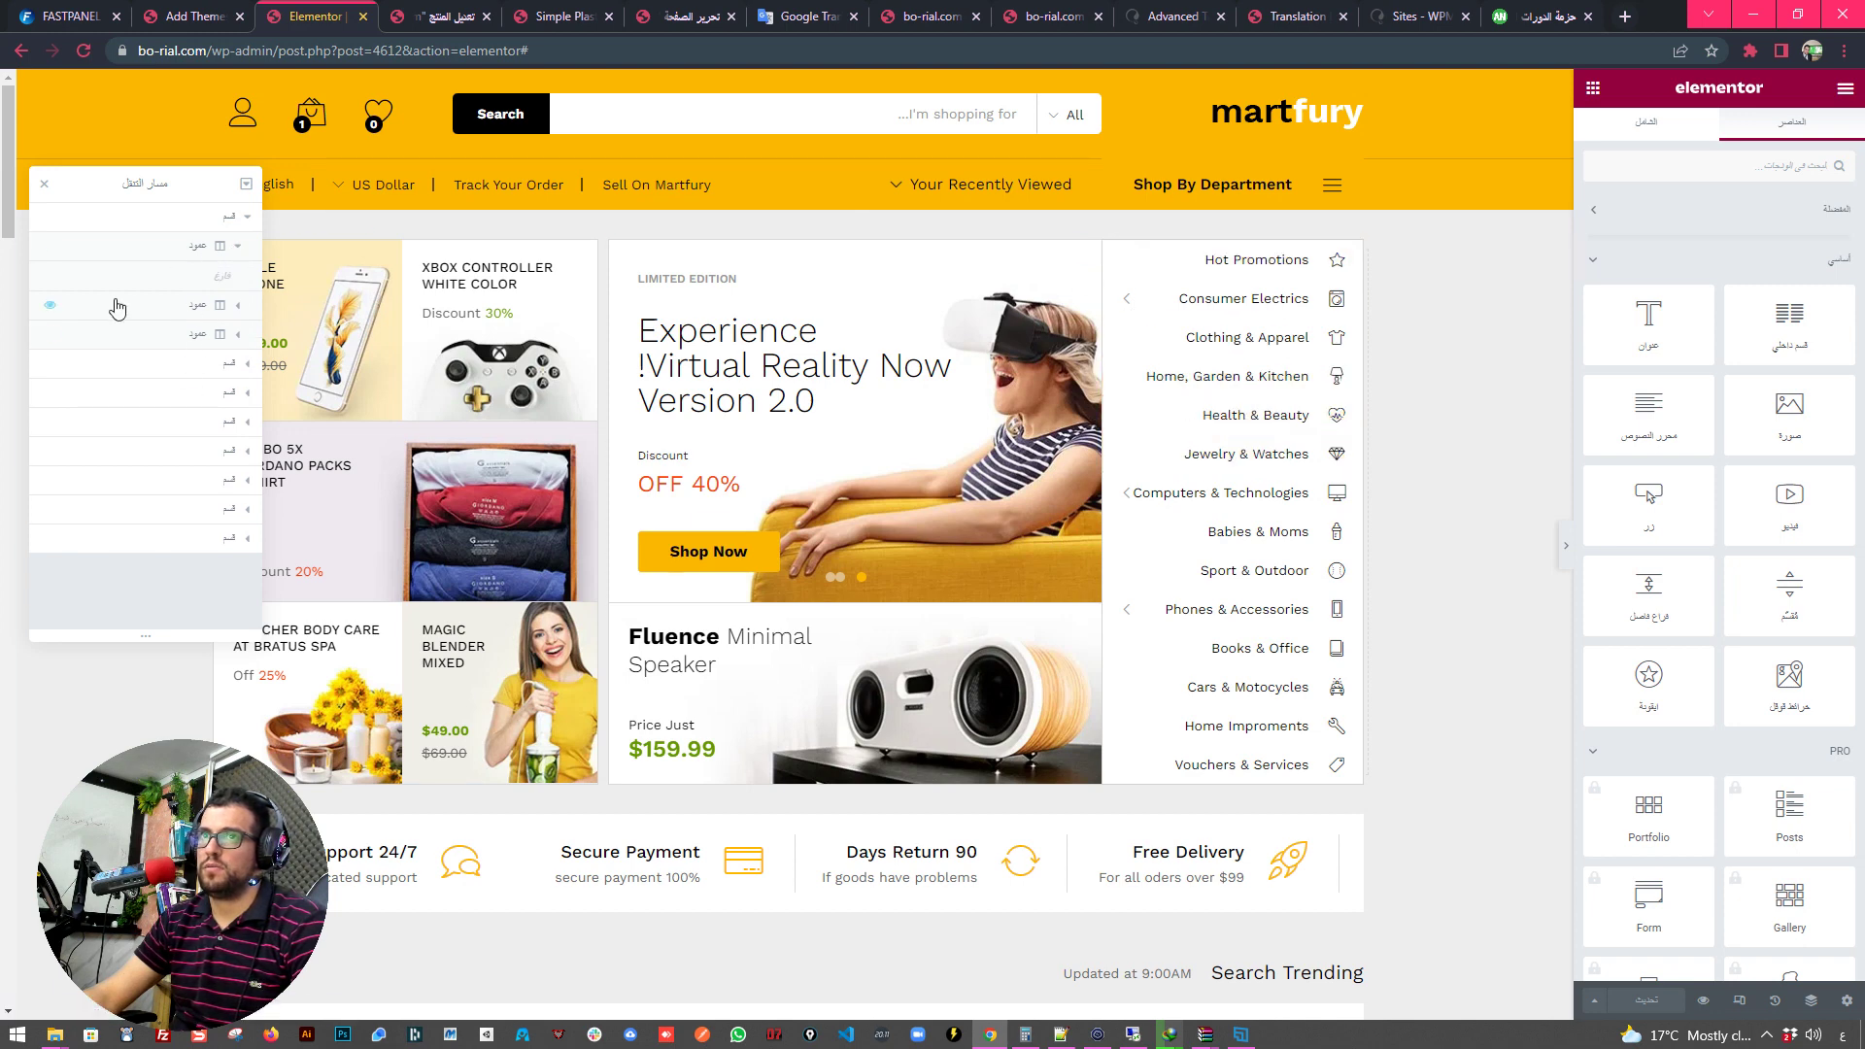
Toggle the hero and services sections' visibility, then open the services section's column settings.
click(222, 225)
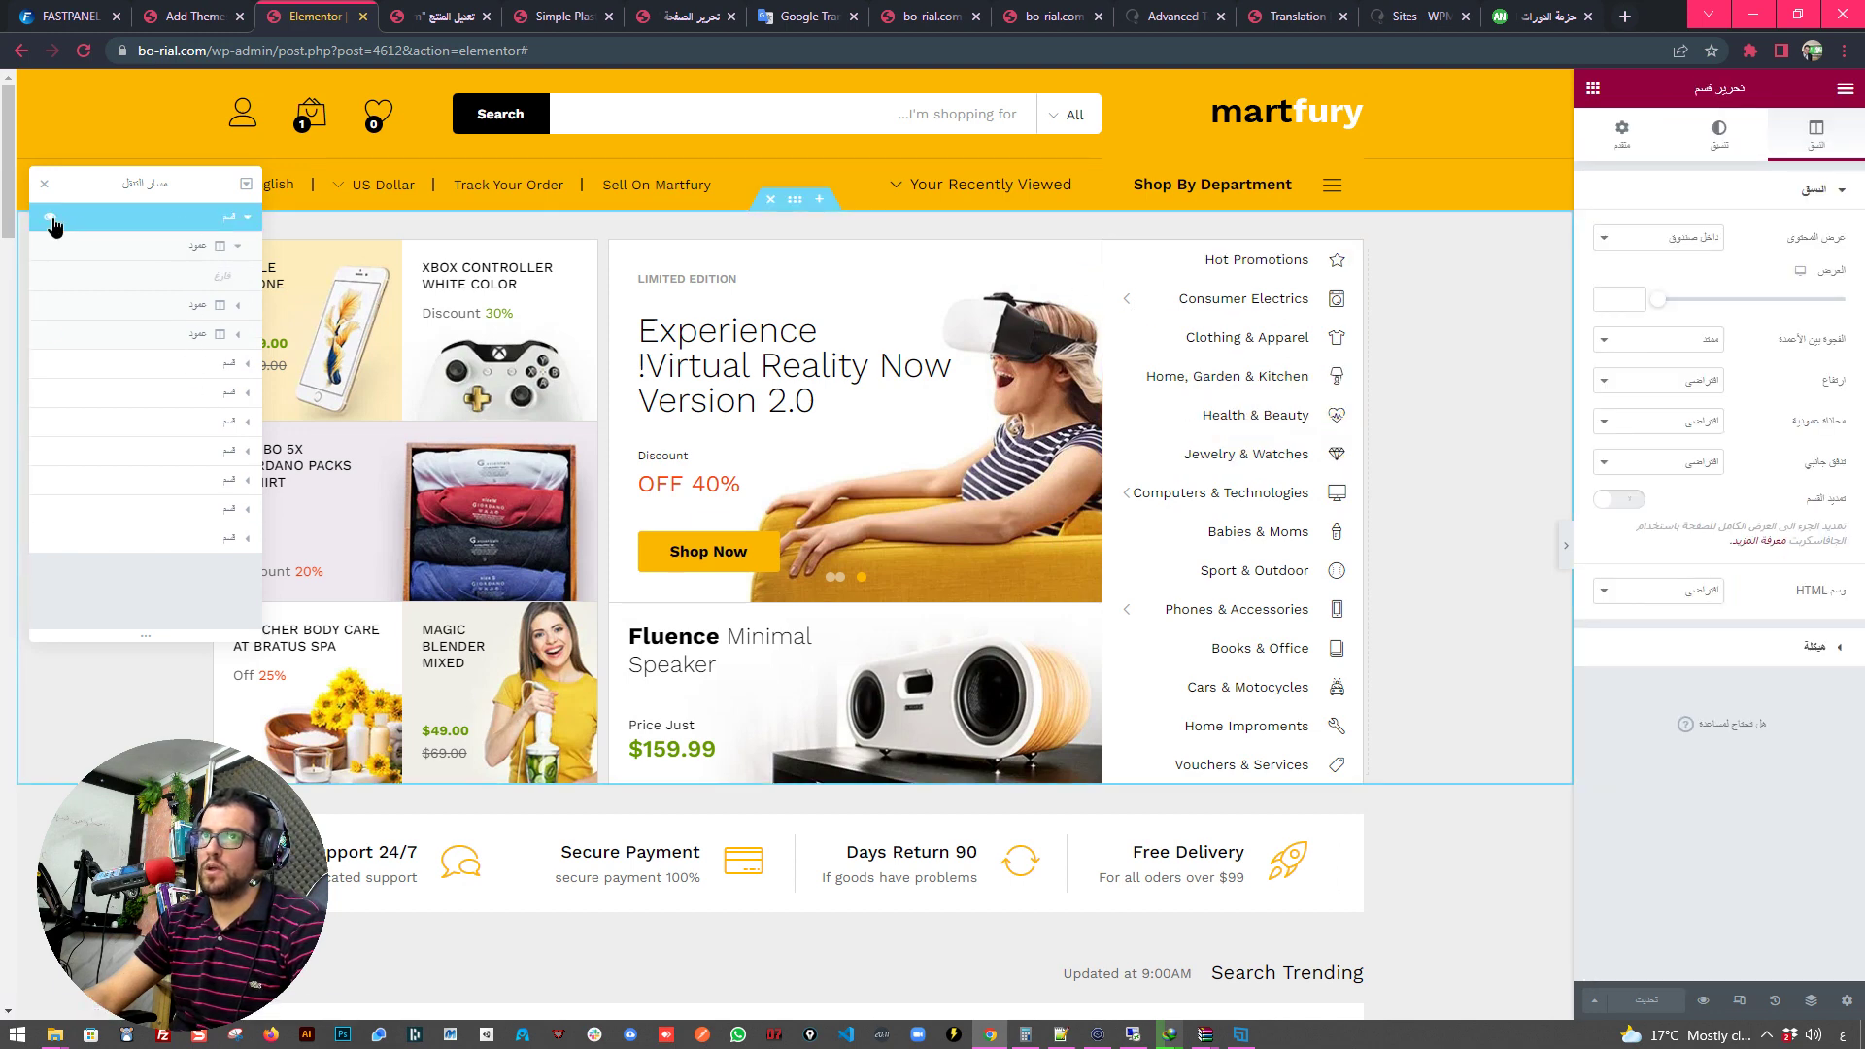
click(53, 221)
click(53, 221)
click(242, 374)
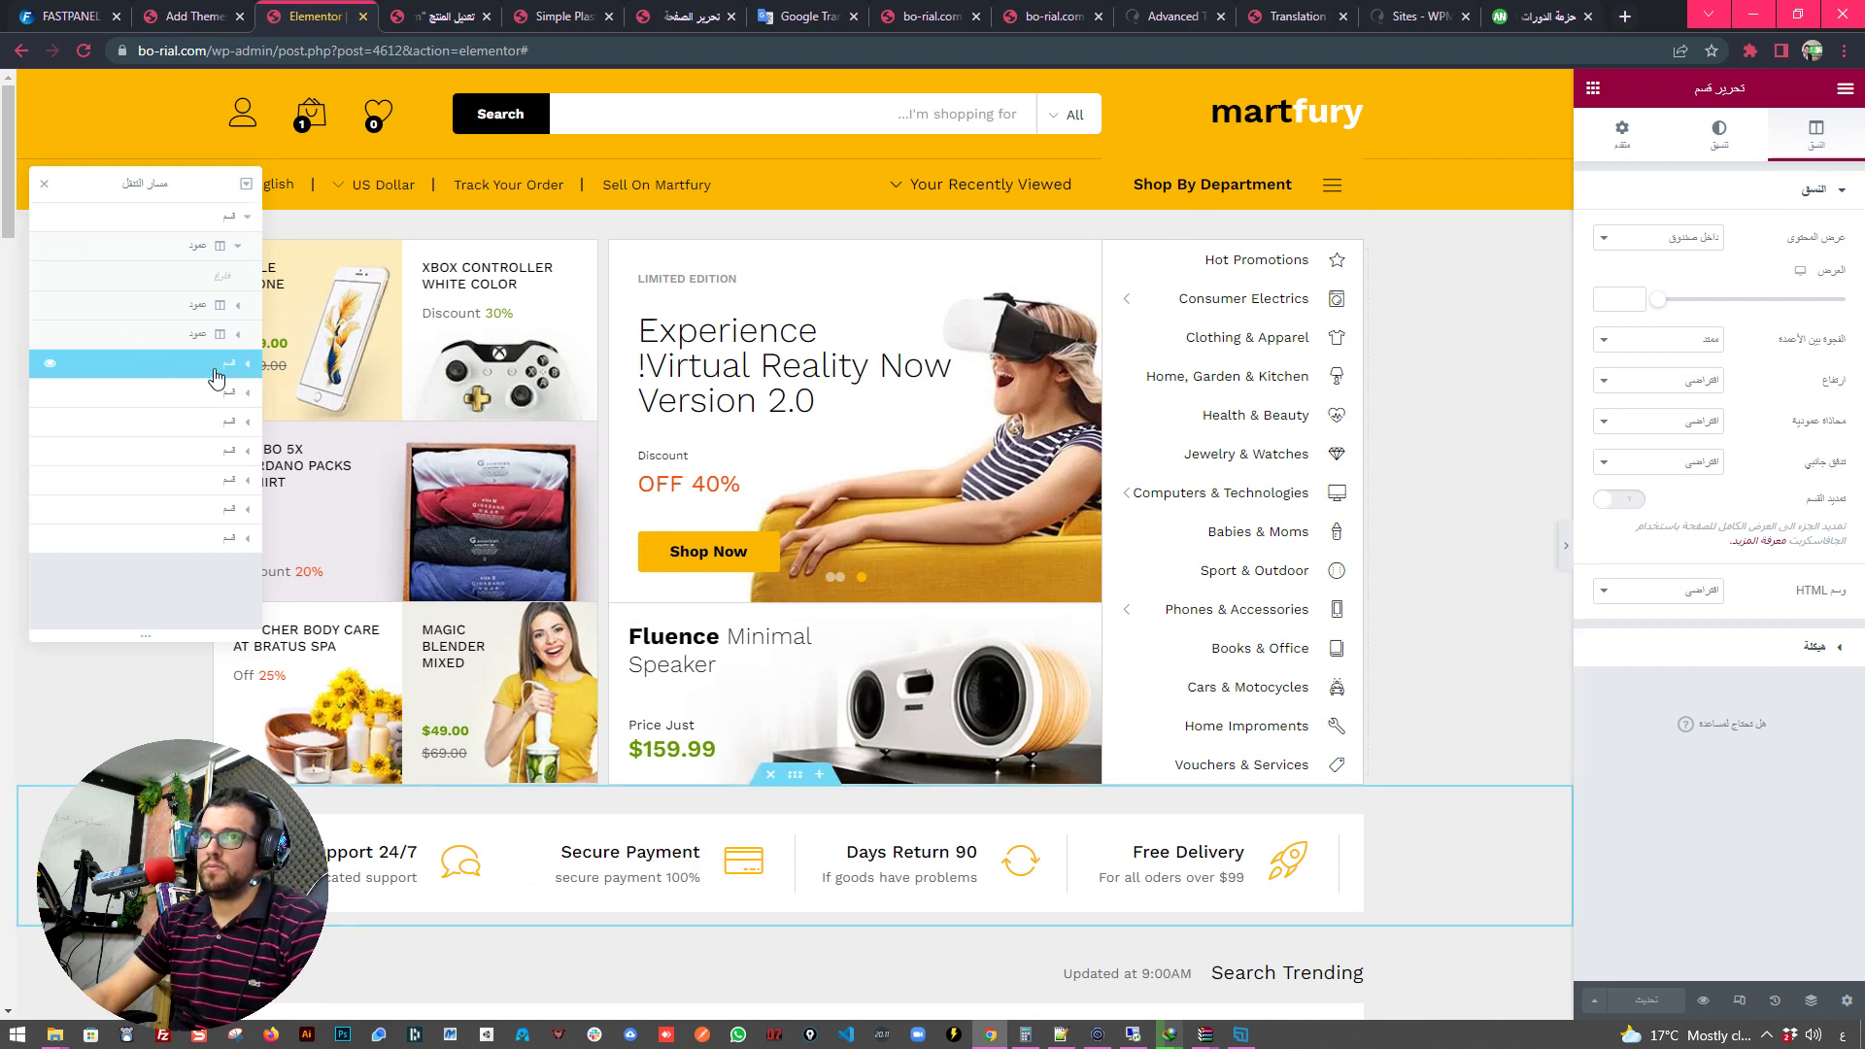
click(50, 367)
click(49, 366)
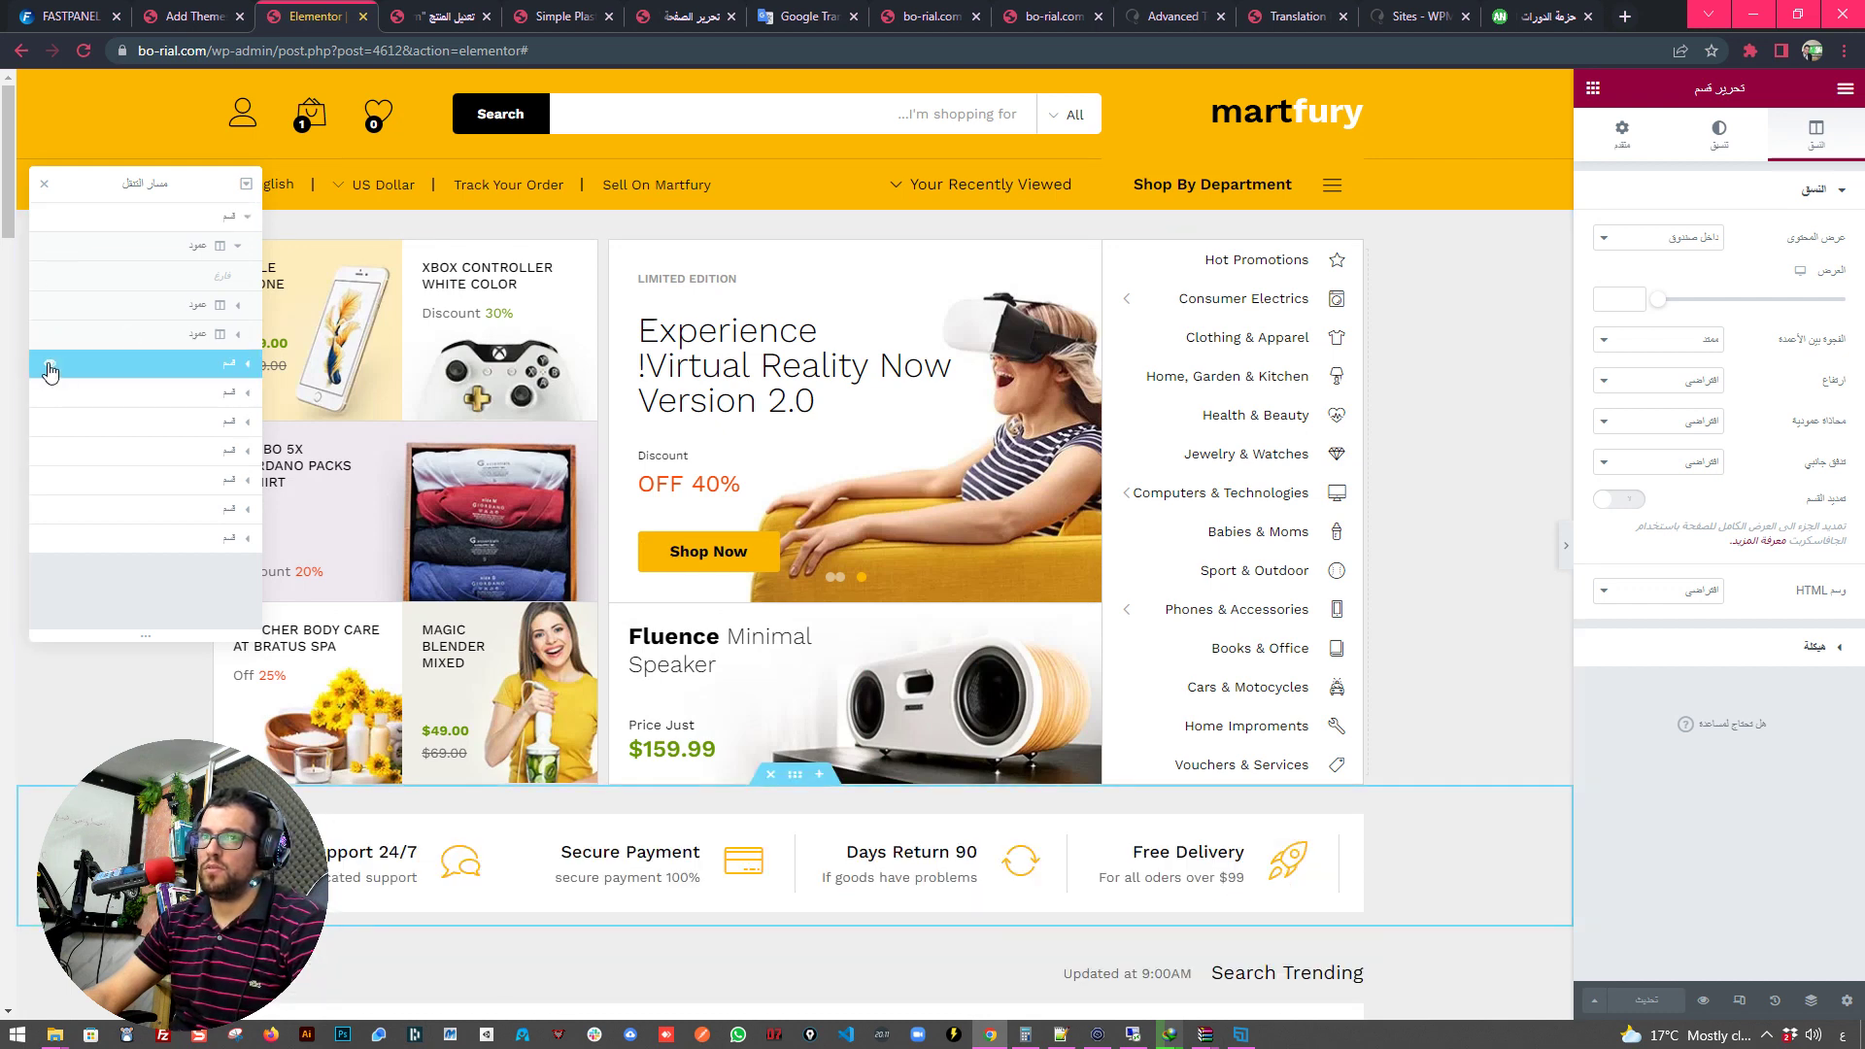
click(247, 365)
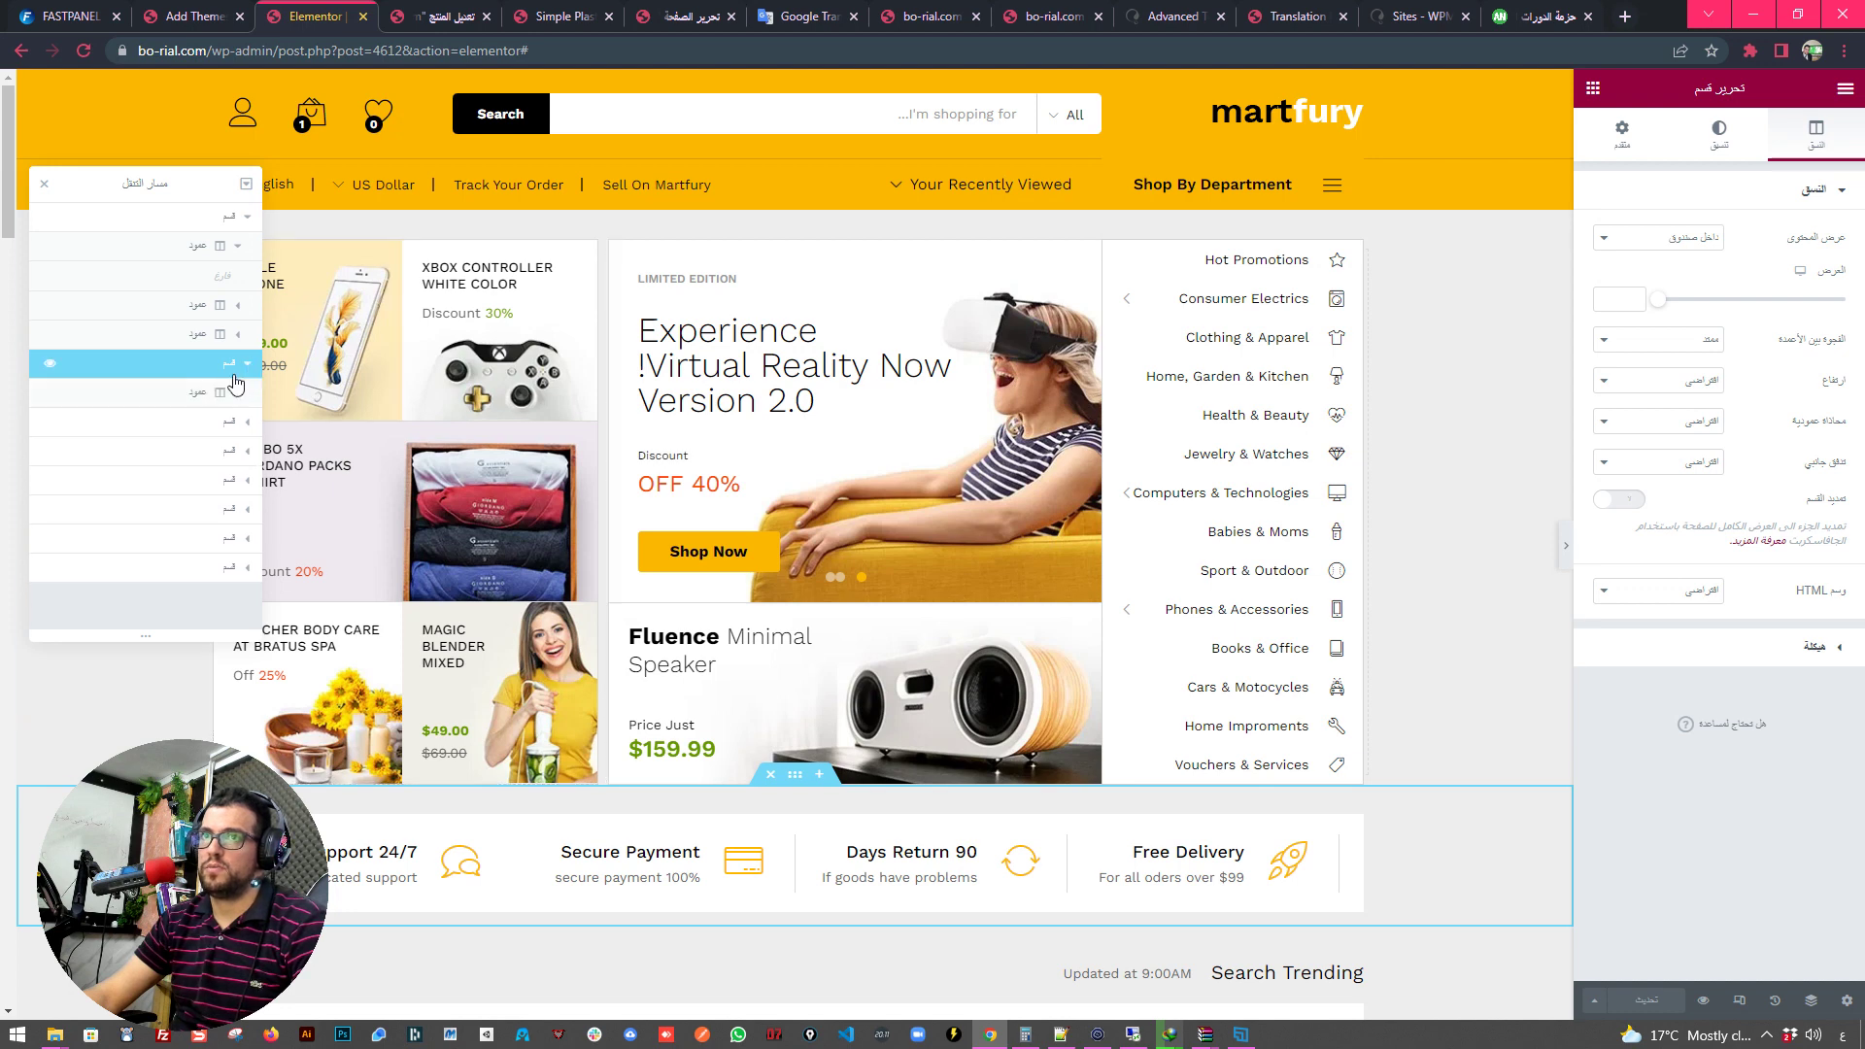
click(243, 393)
click(238, 393)
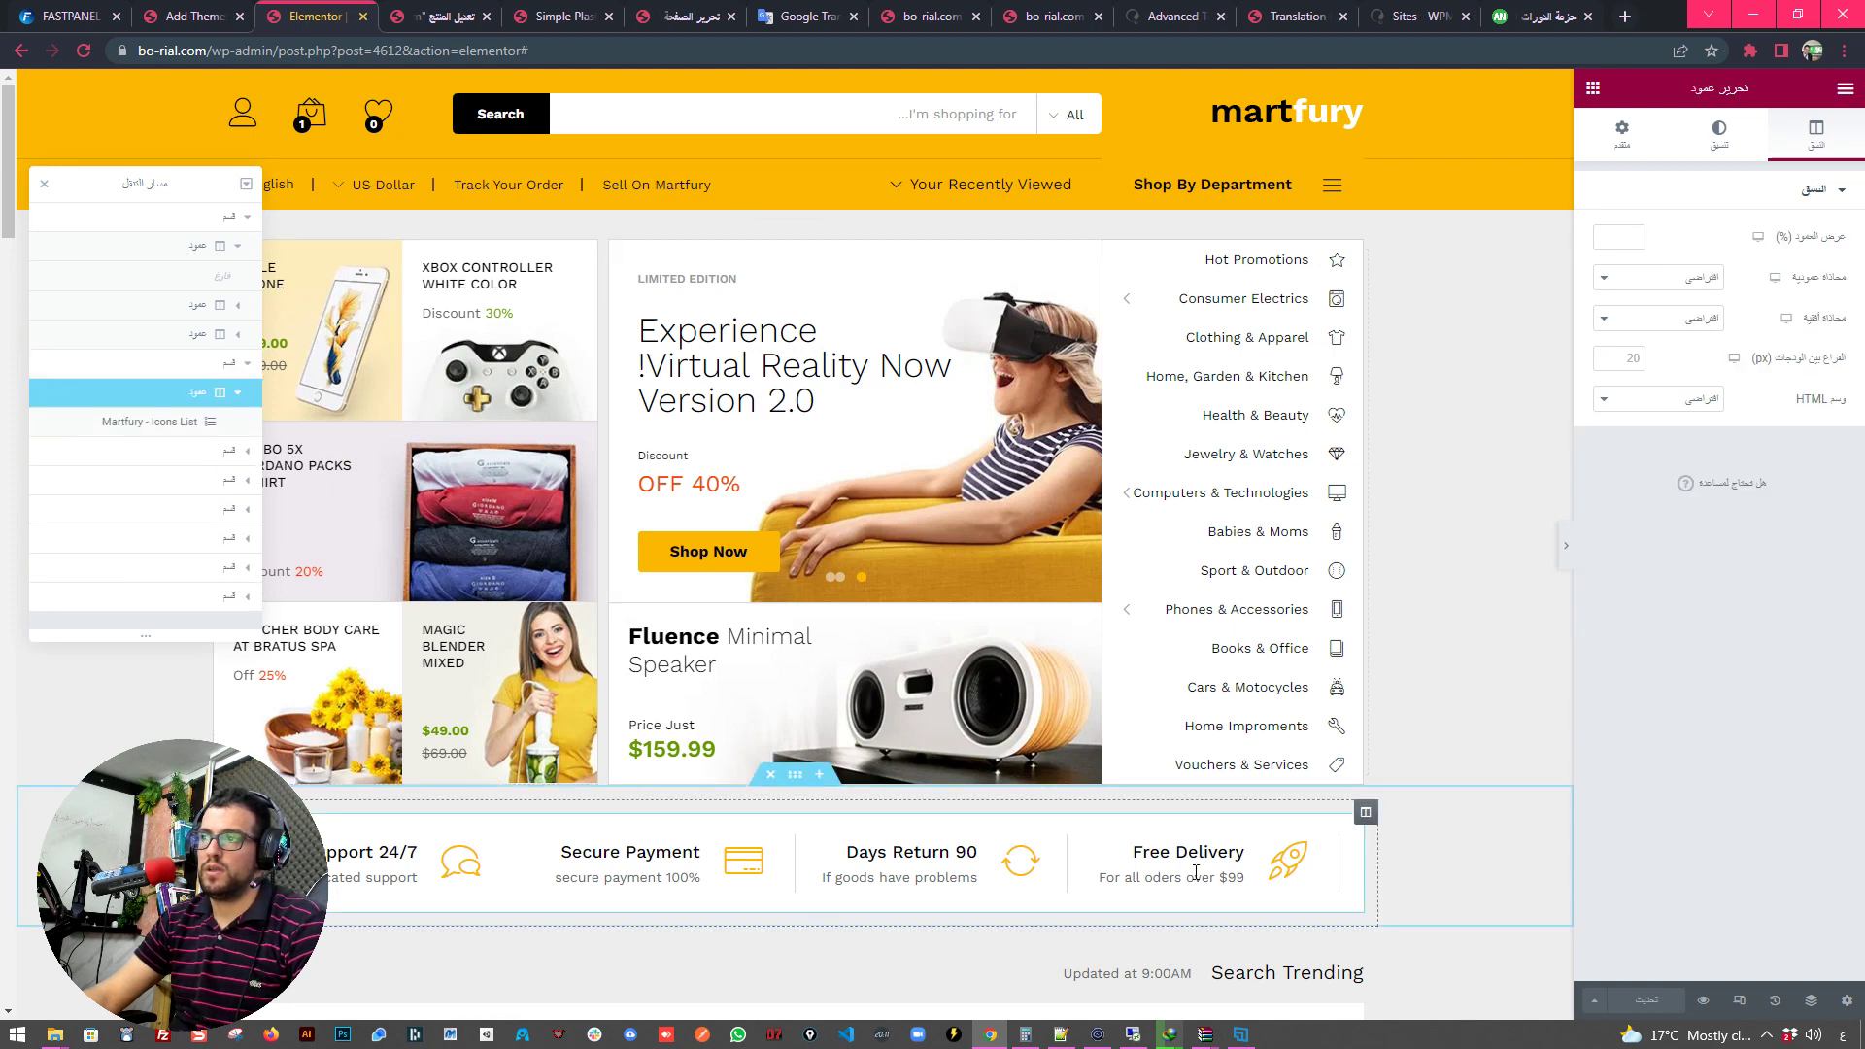
Replace the Martfury - Icons List's Free Delivery title with the Arabic text توصيل مجاني.
click(145, 422)
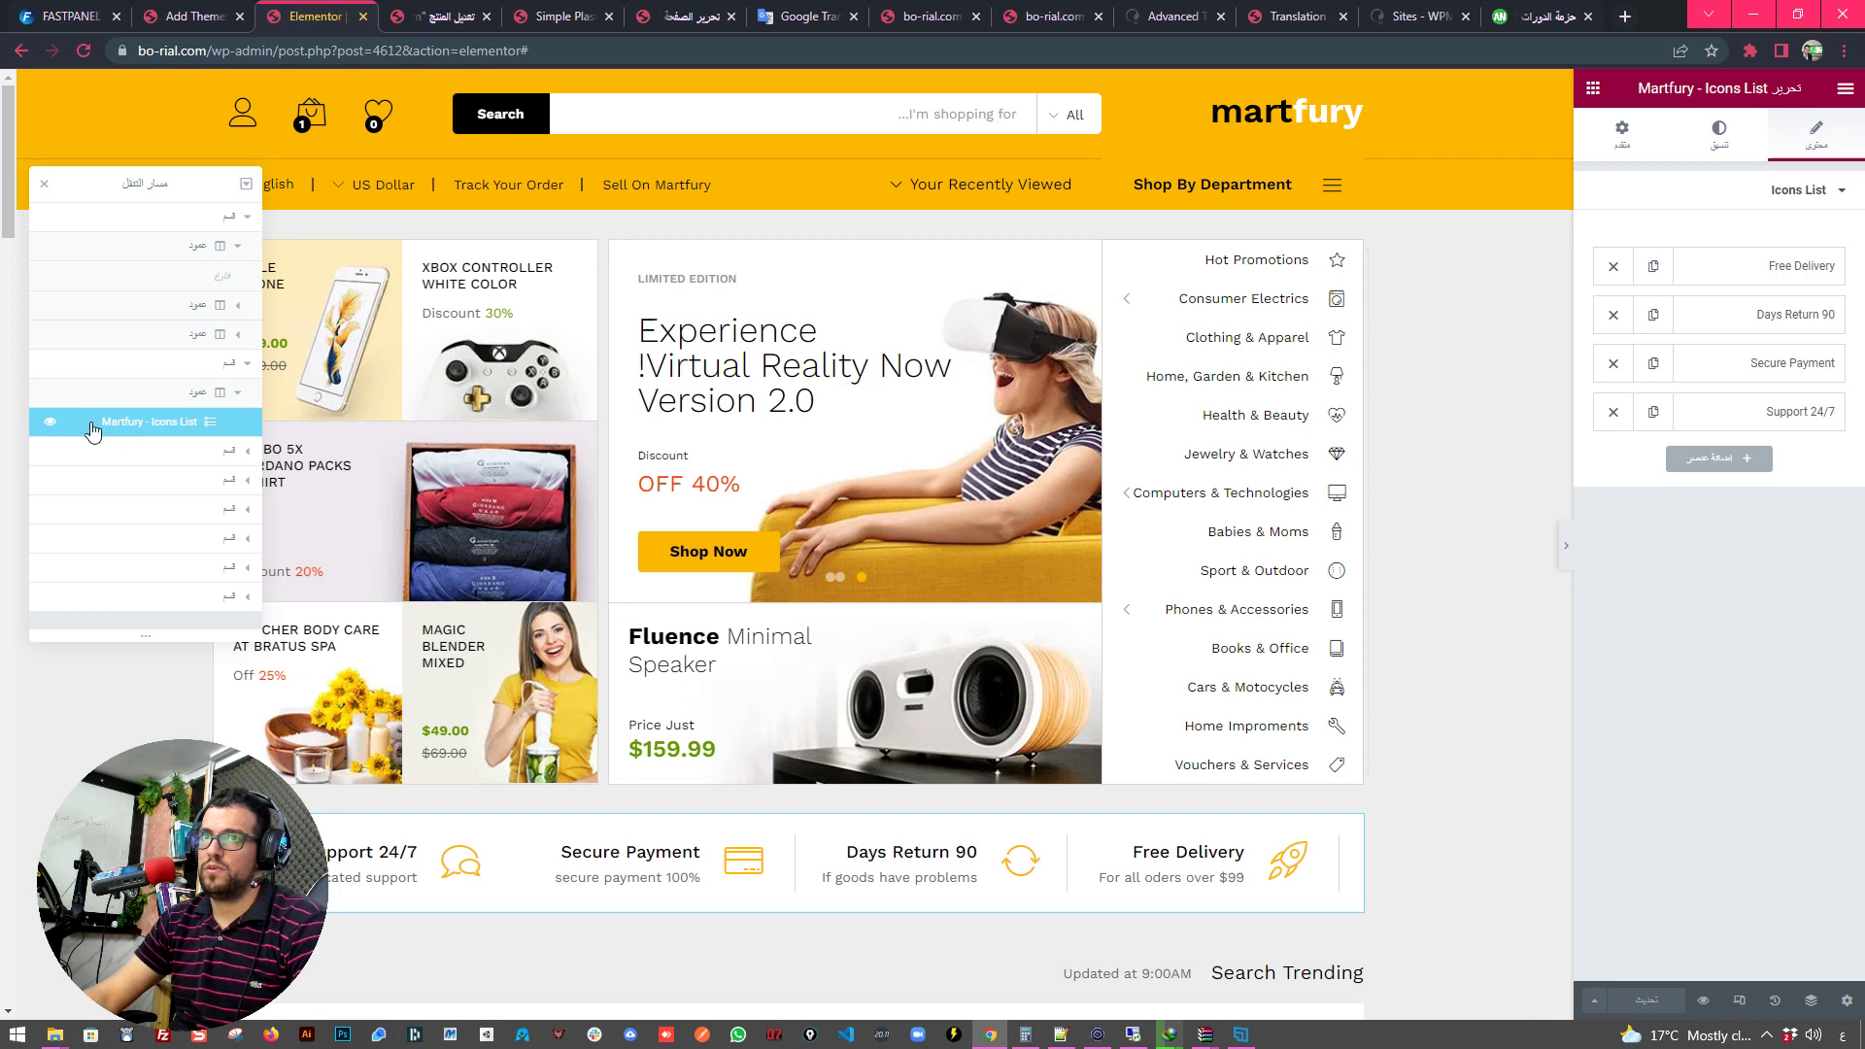
click(50, 425)
click(50, 425)
click(1793, 272)
drag(1760, 406, 1844, 416)
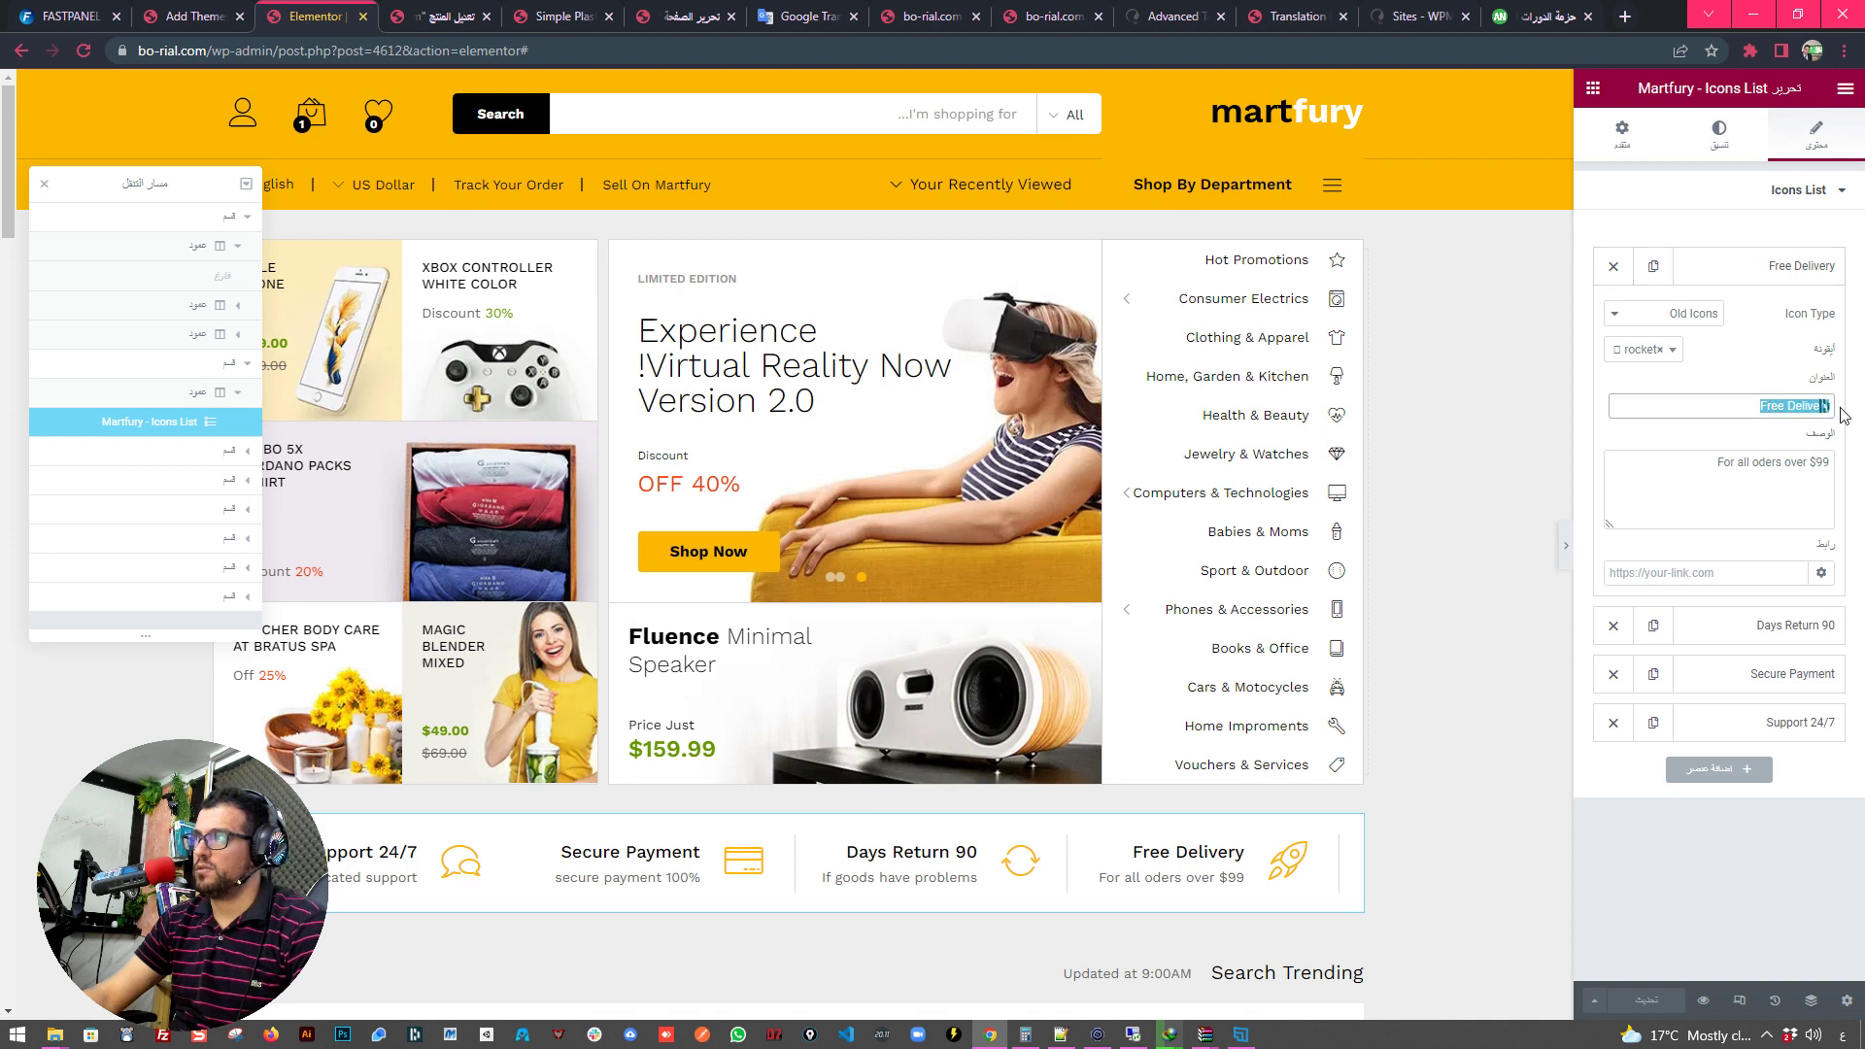
key(alt+shift)
text(j,wdg)
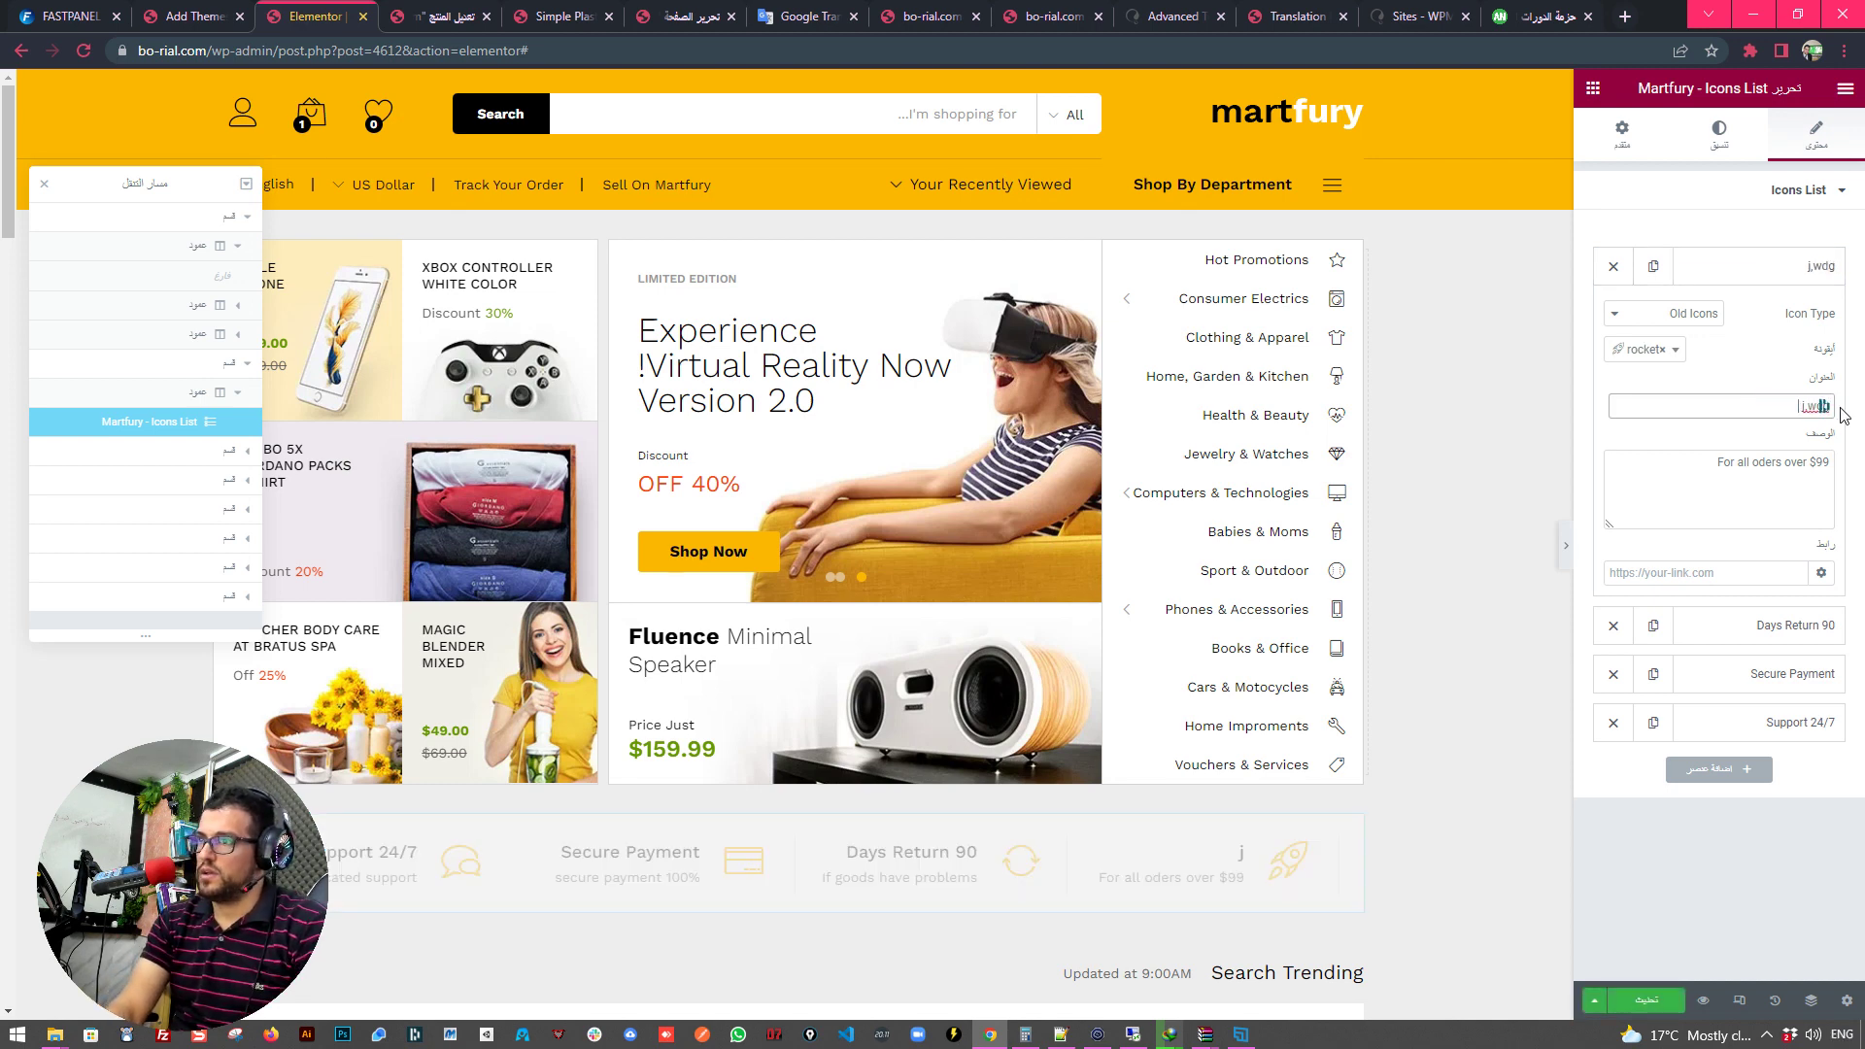
key(alt+shift)
key(ctrl+a)
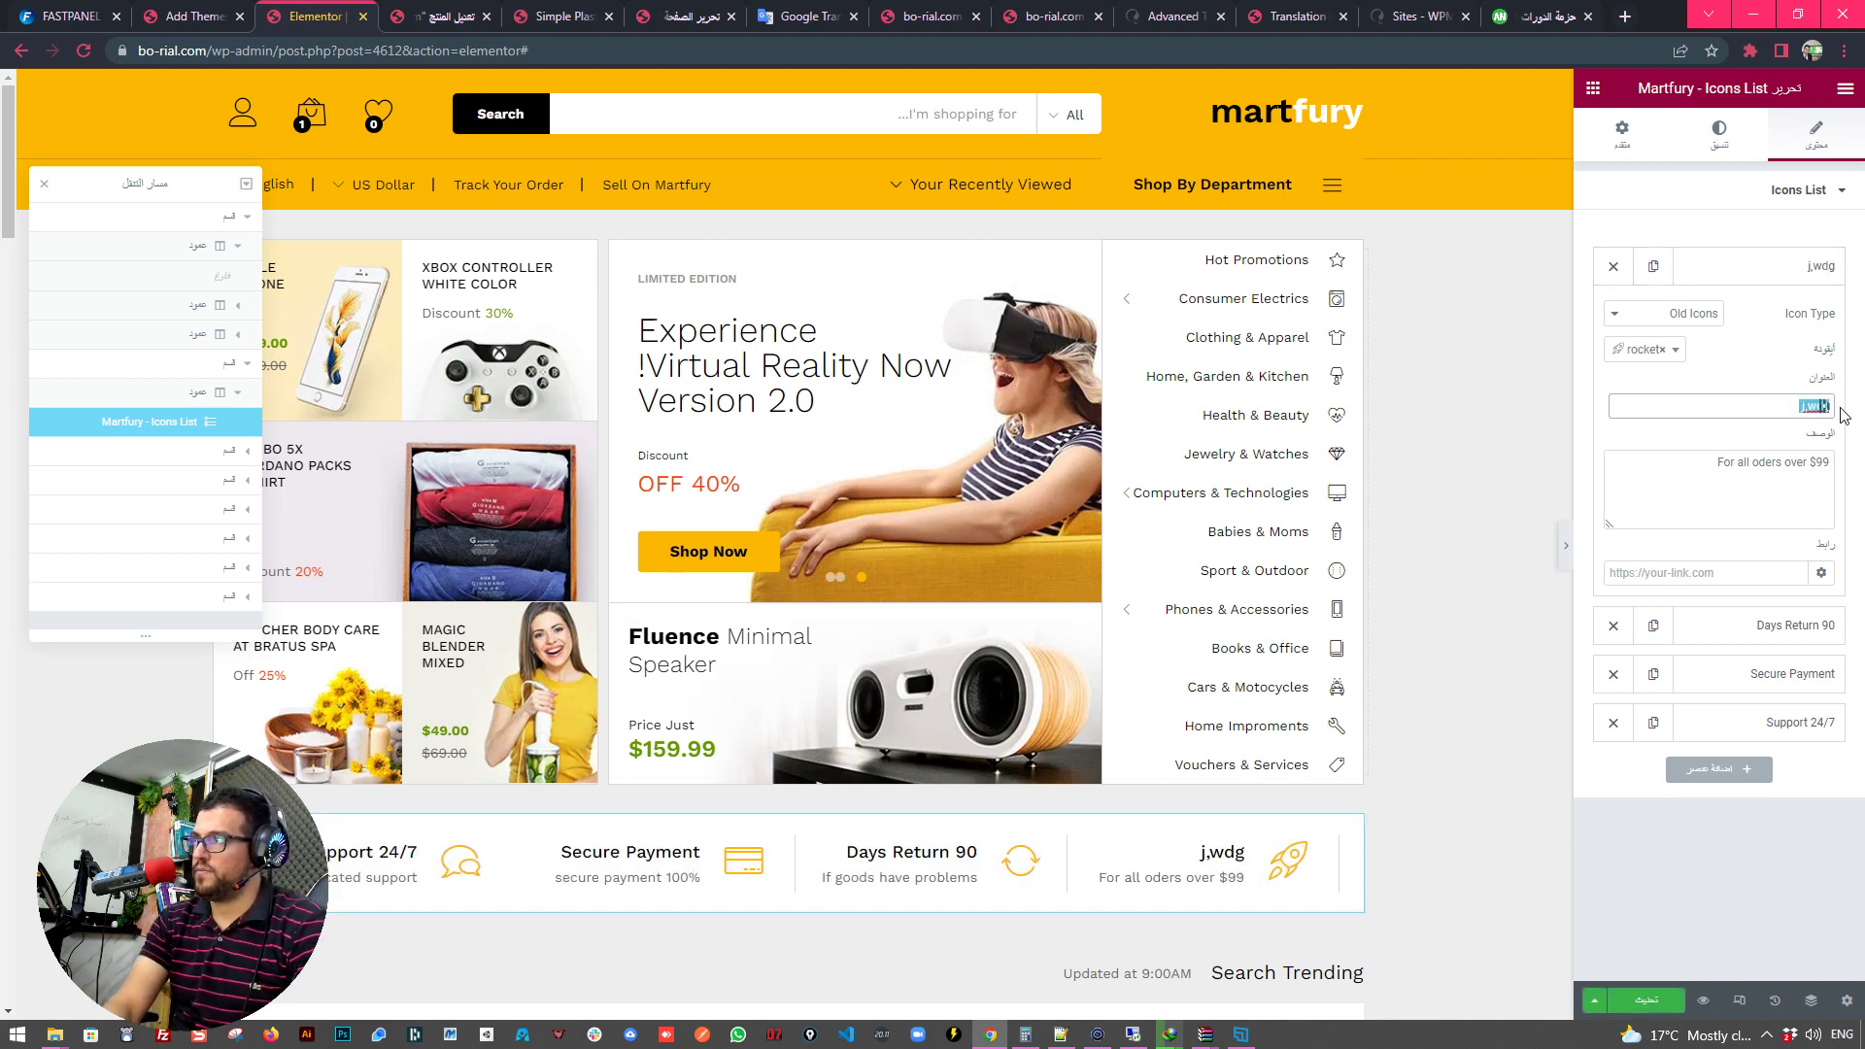
text(توصيل م)
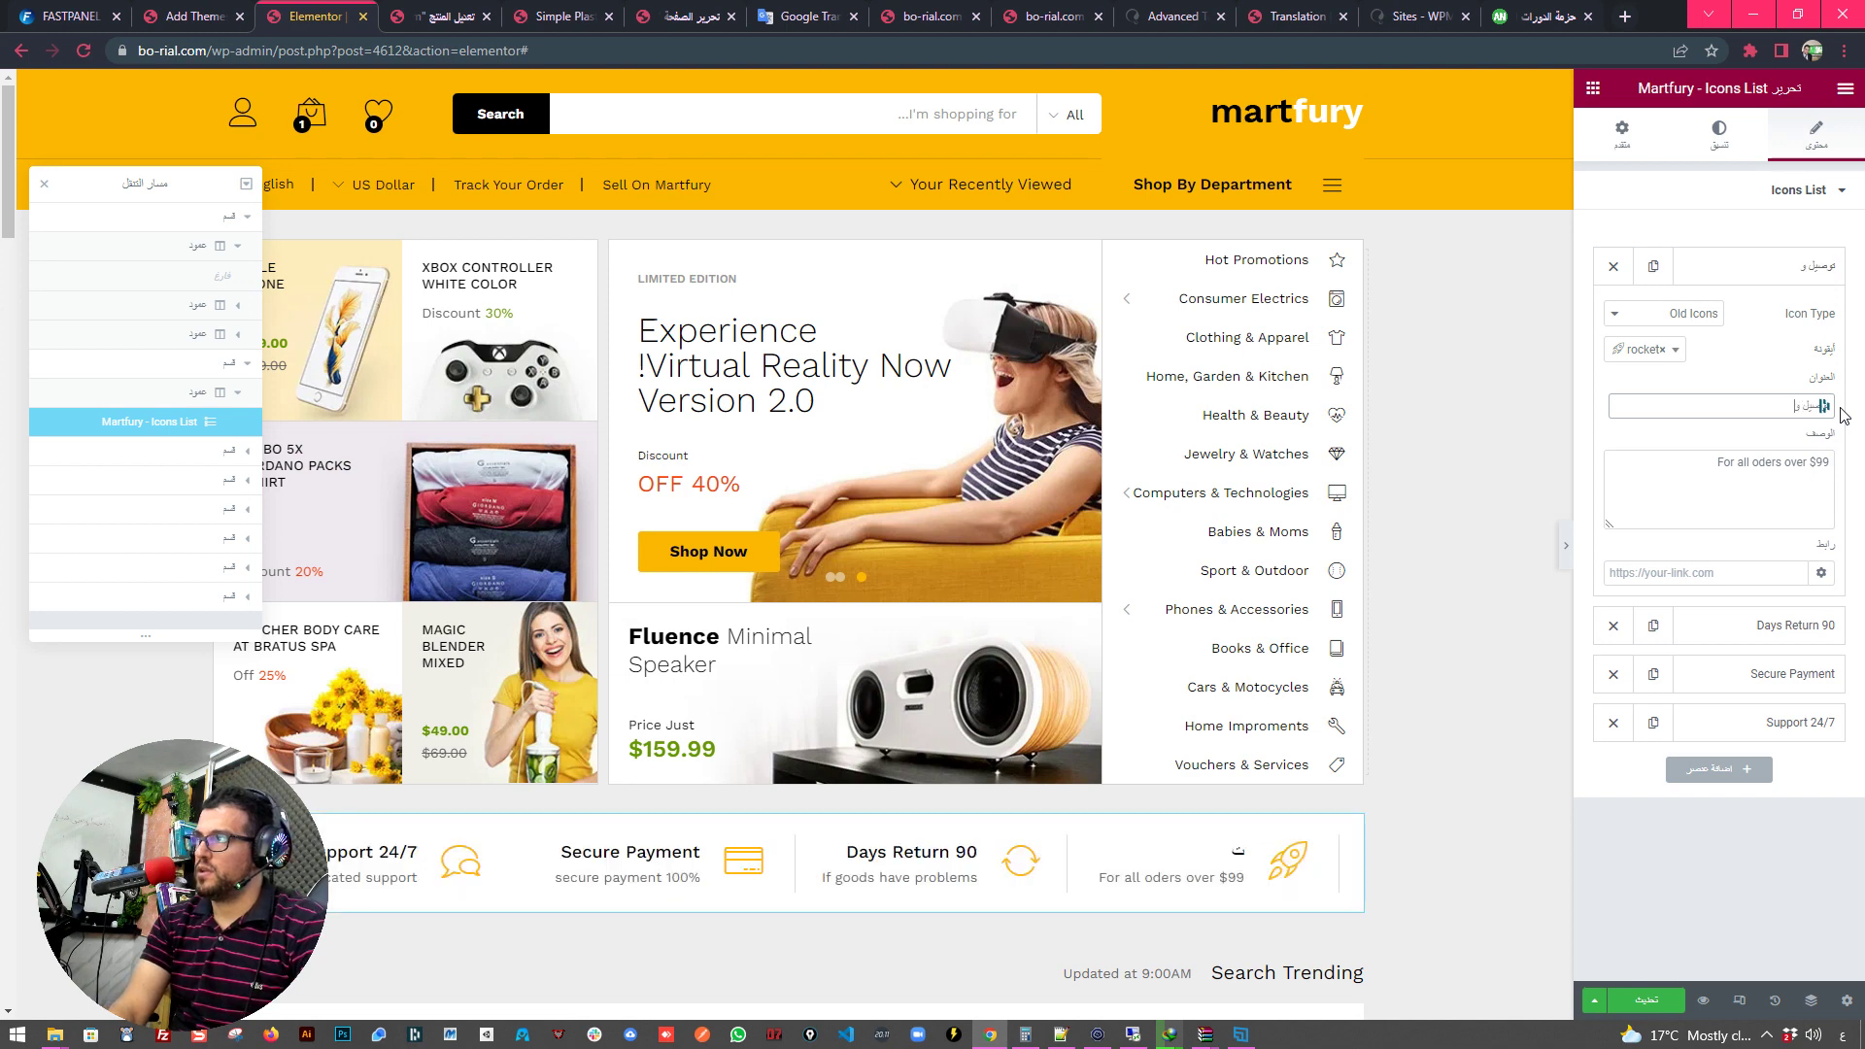
text(جاني)
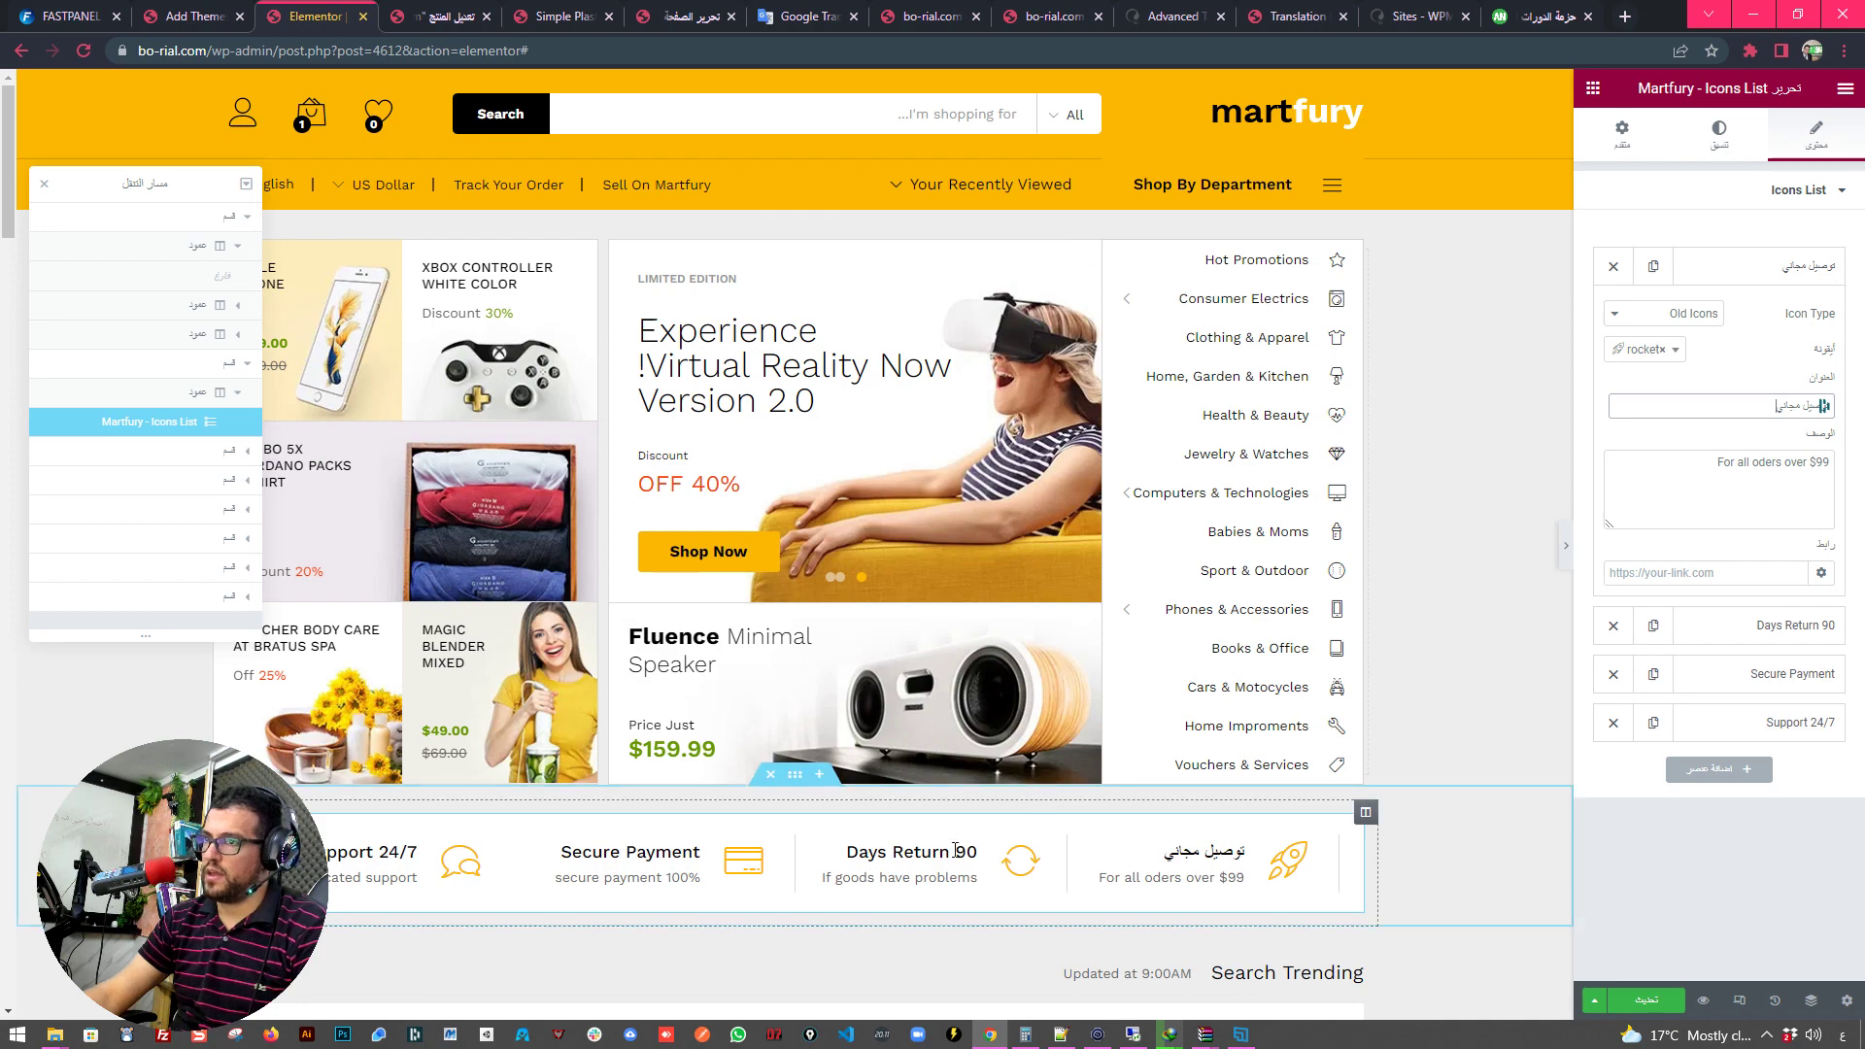
Identify the top hero section by toggling its visibility, then open the Martfury - Slides widget settings.
scroll(1454, 806, down, 1)
scroll(1454, 806, down, 3)
scroll(1022, 597, up, 4)
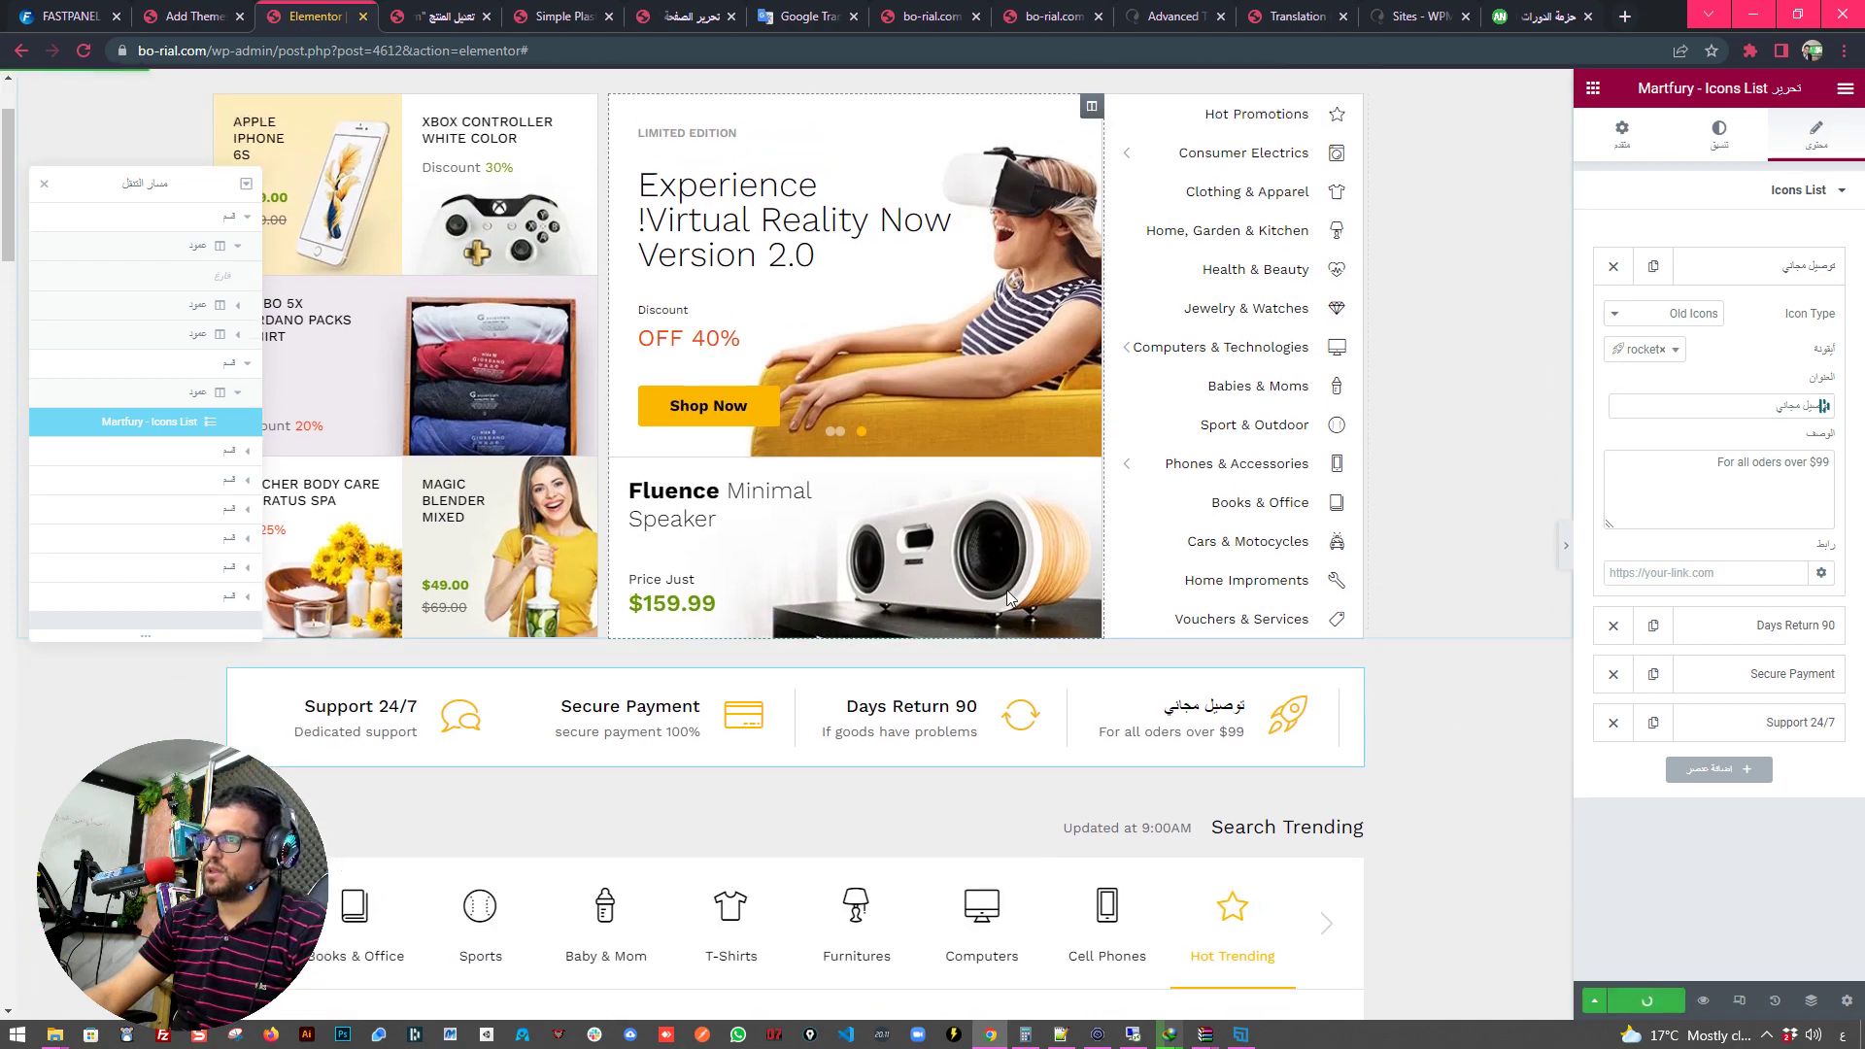
scroll(1022, 597, down, 2)
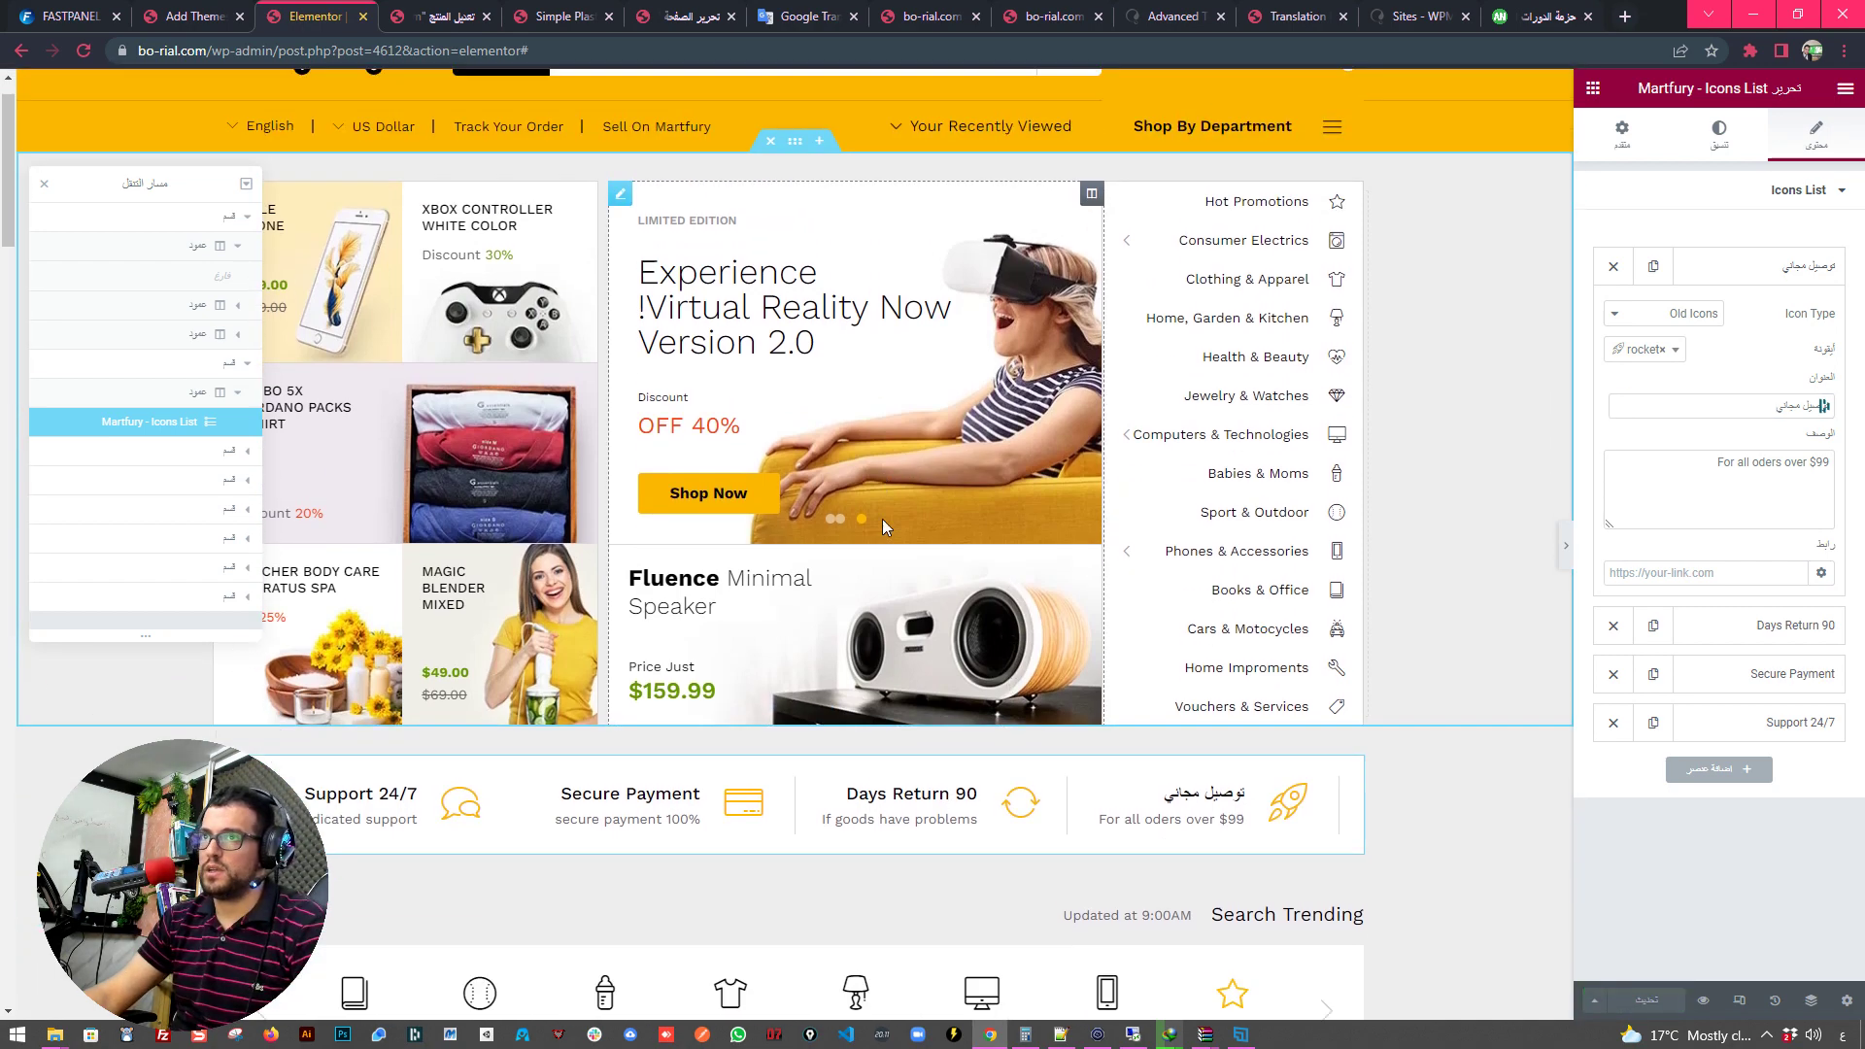
scroll(879, 518, up, 2)
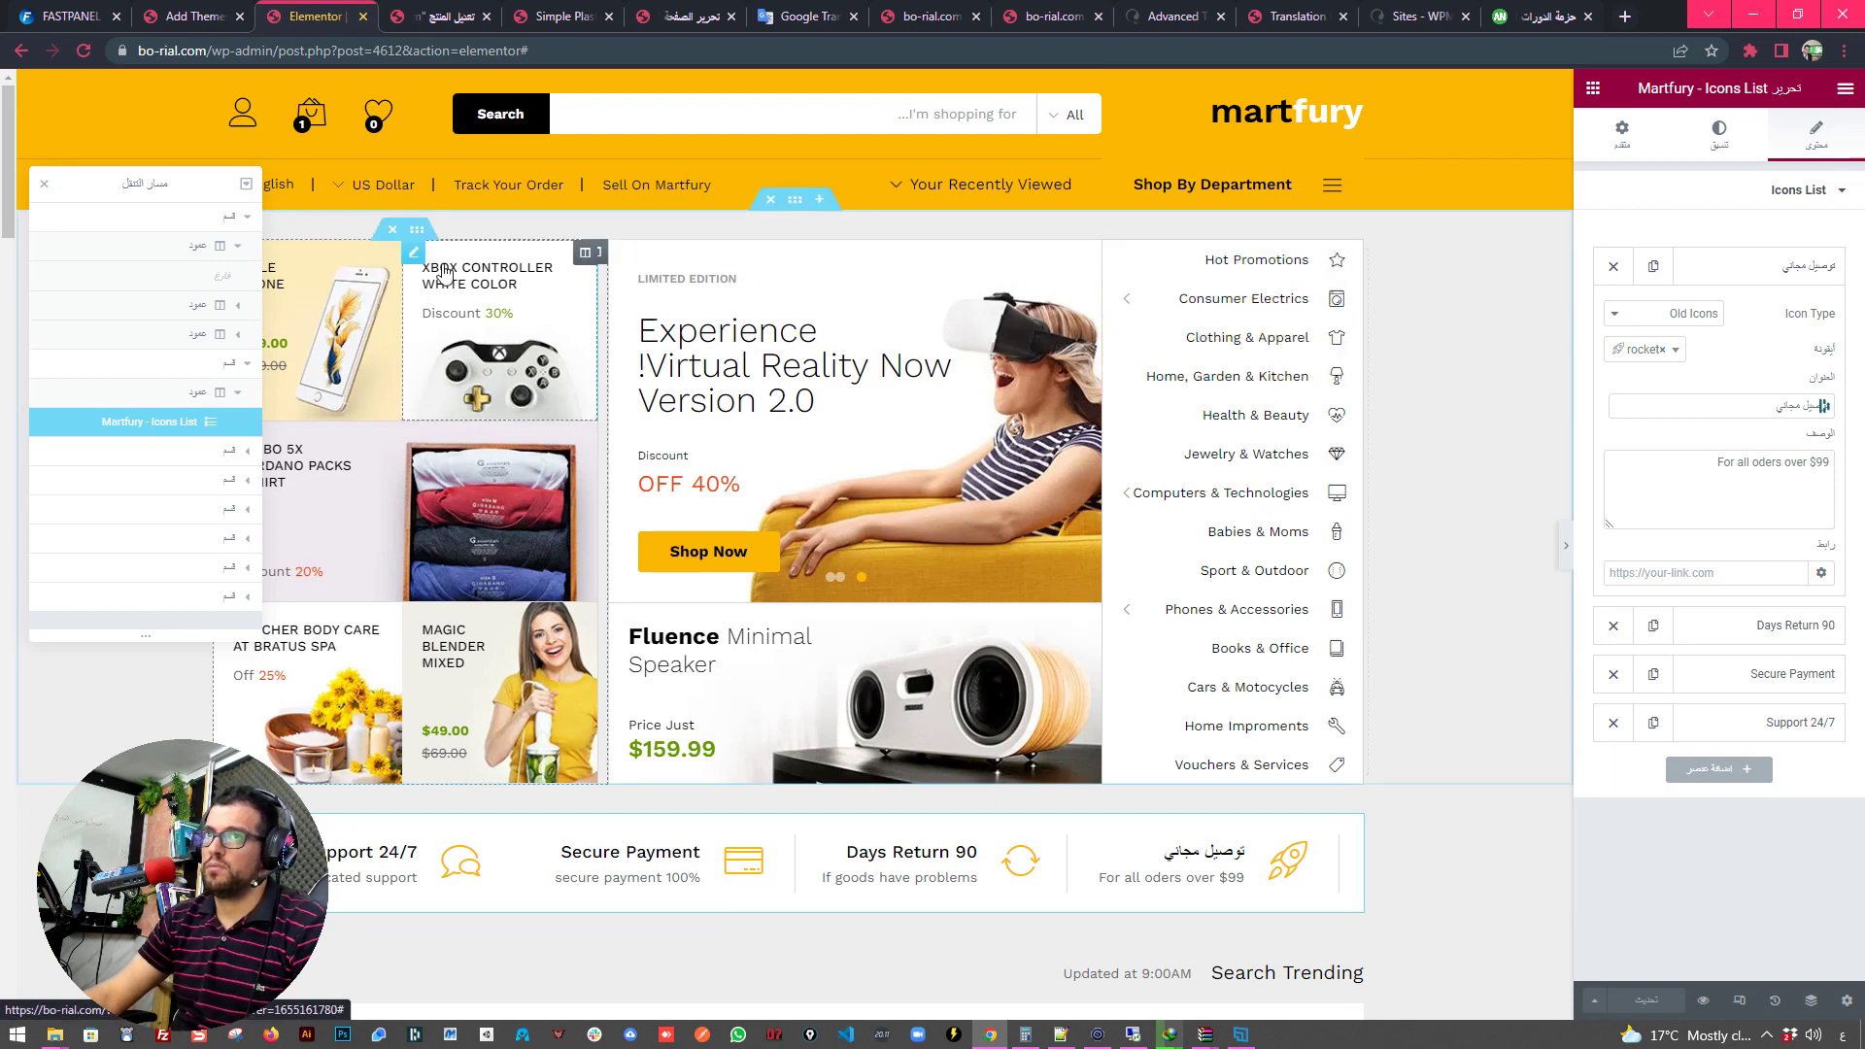
click(224, 223)
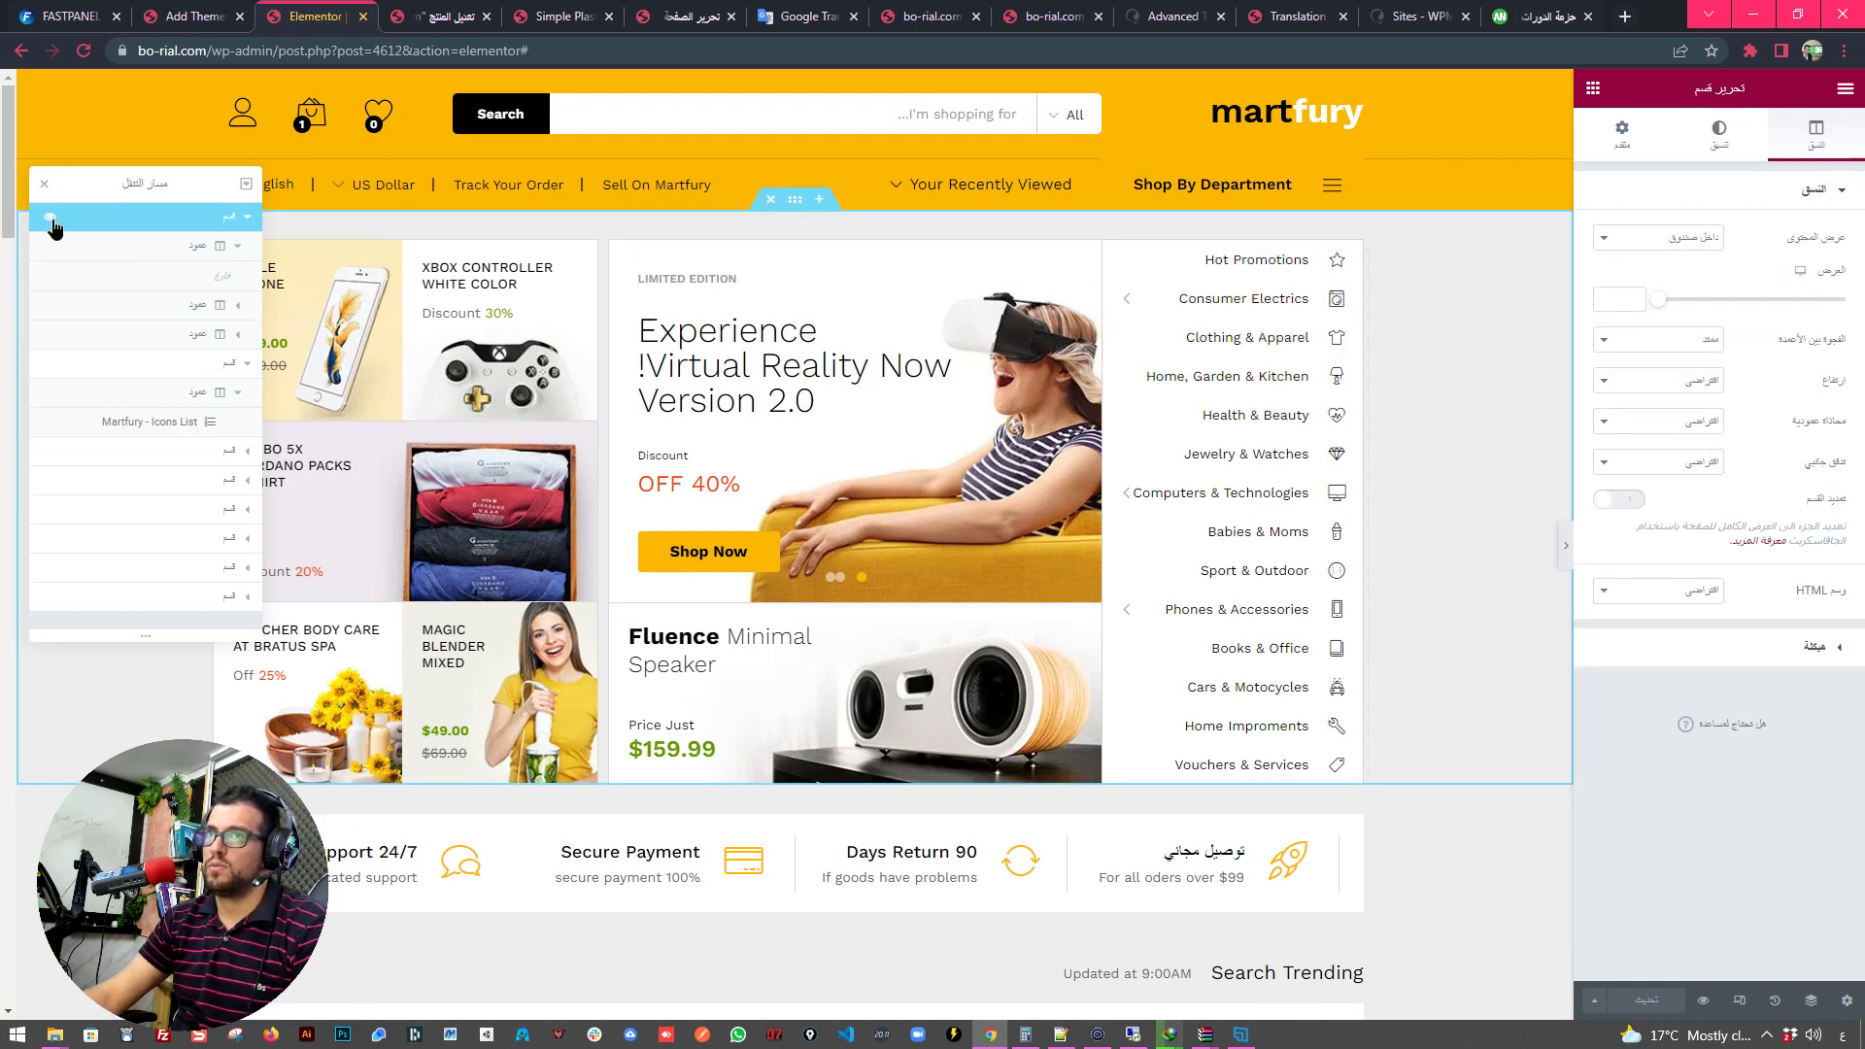
click(50, 218)
click(52, 219)
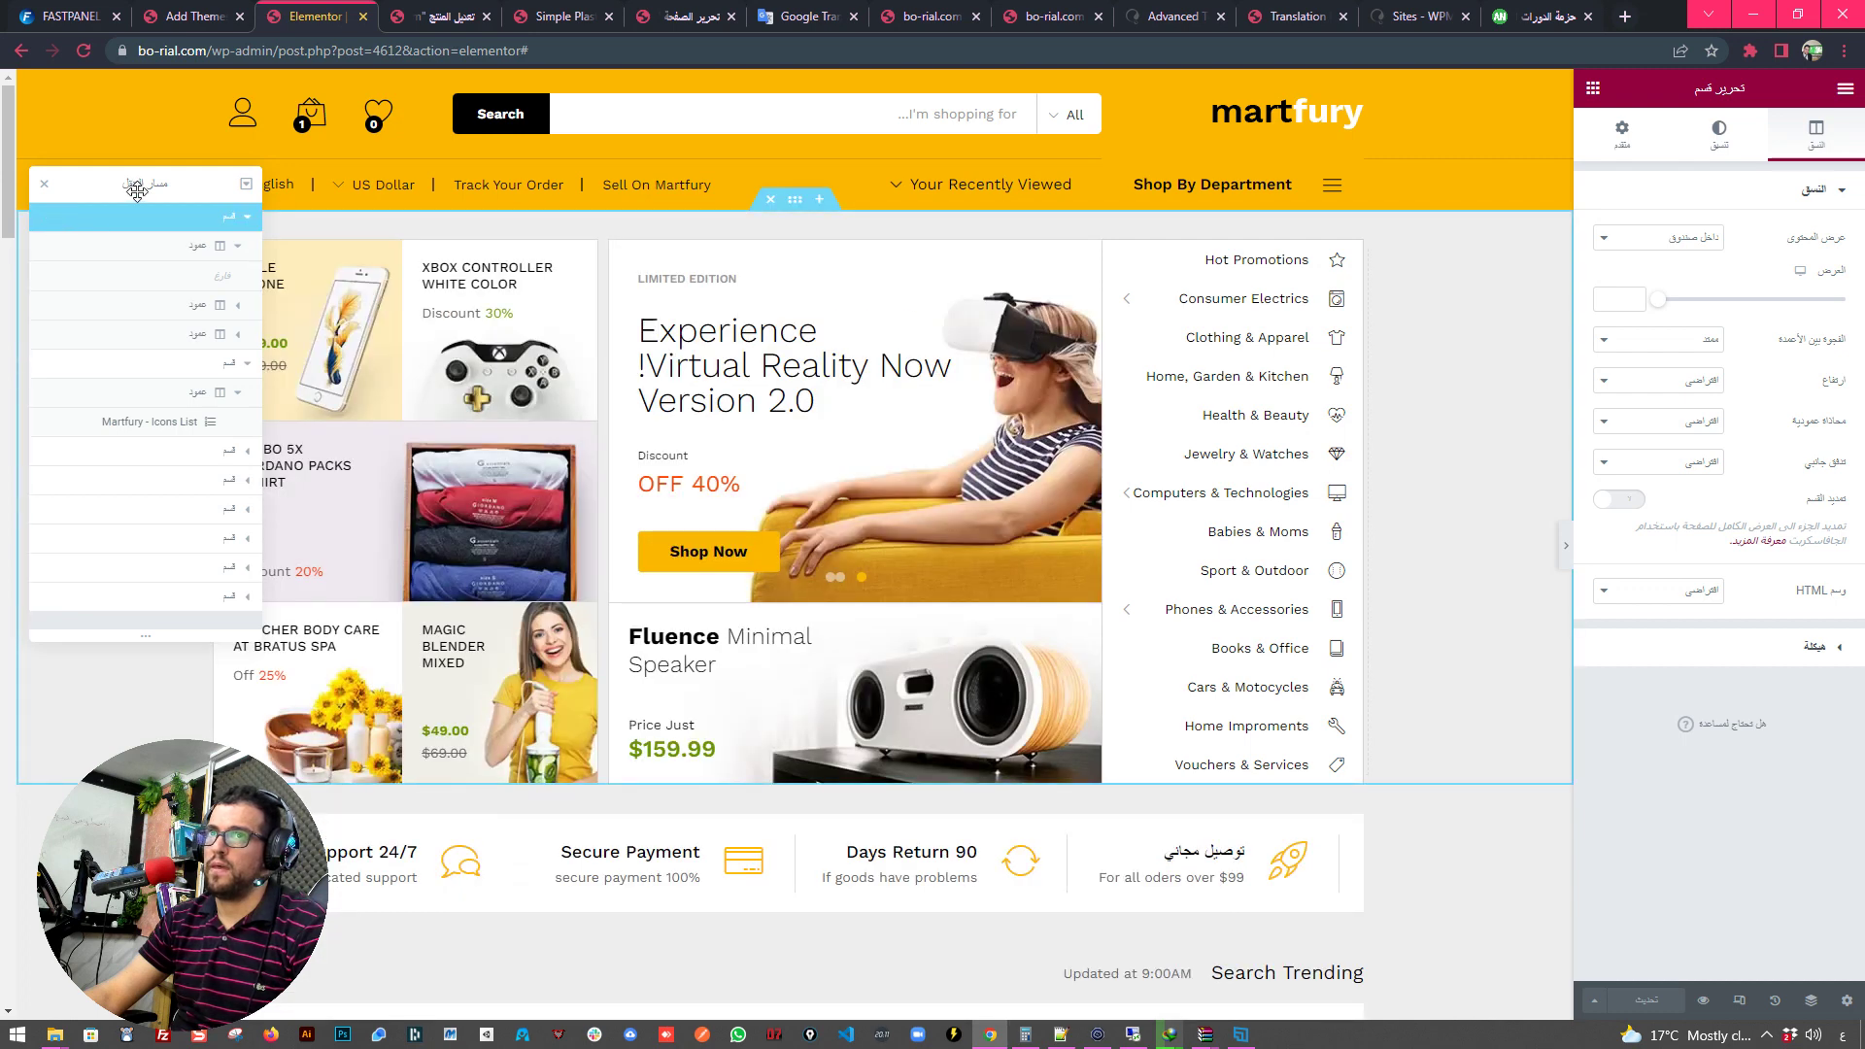
click(51, 219)
click(51, 220)
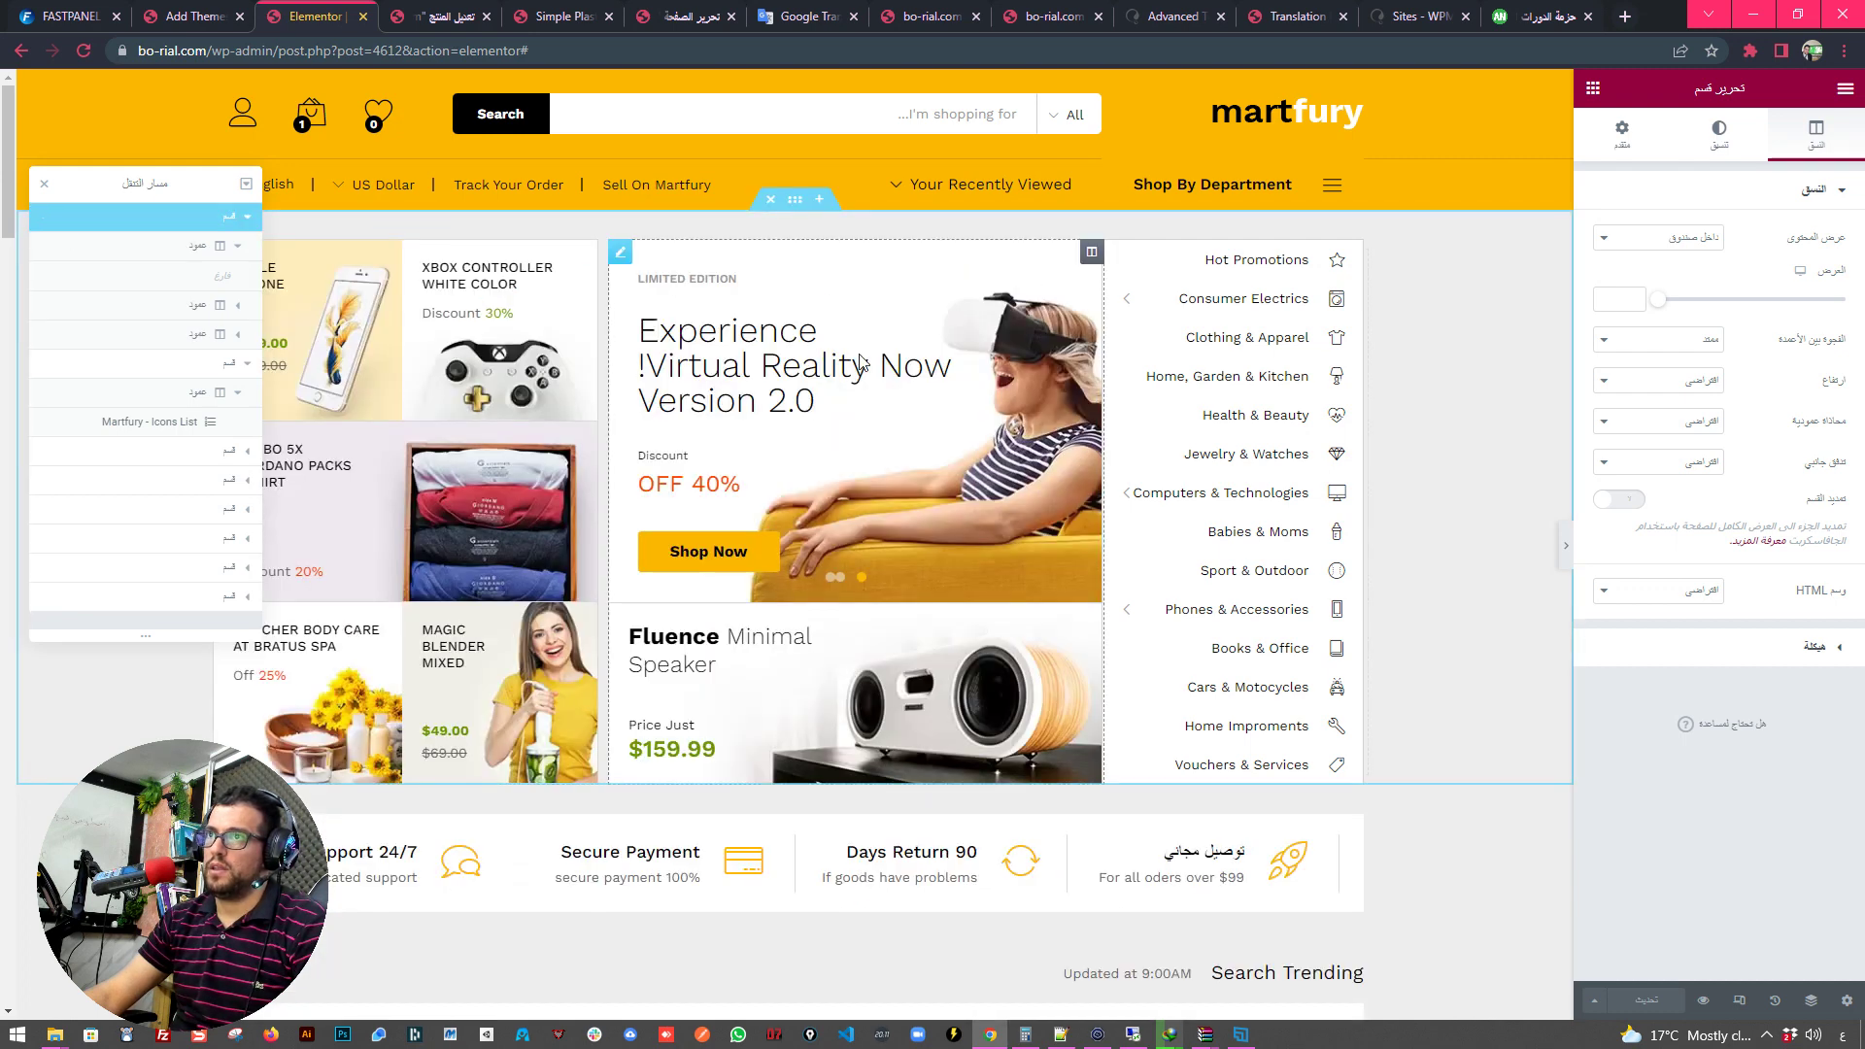
click(699, 337)
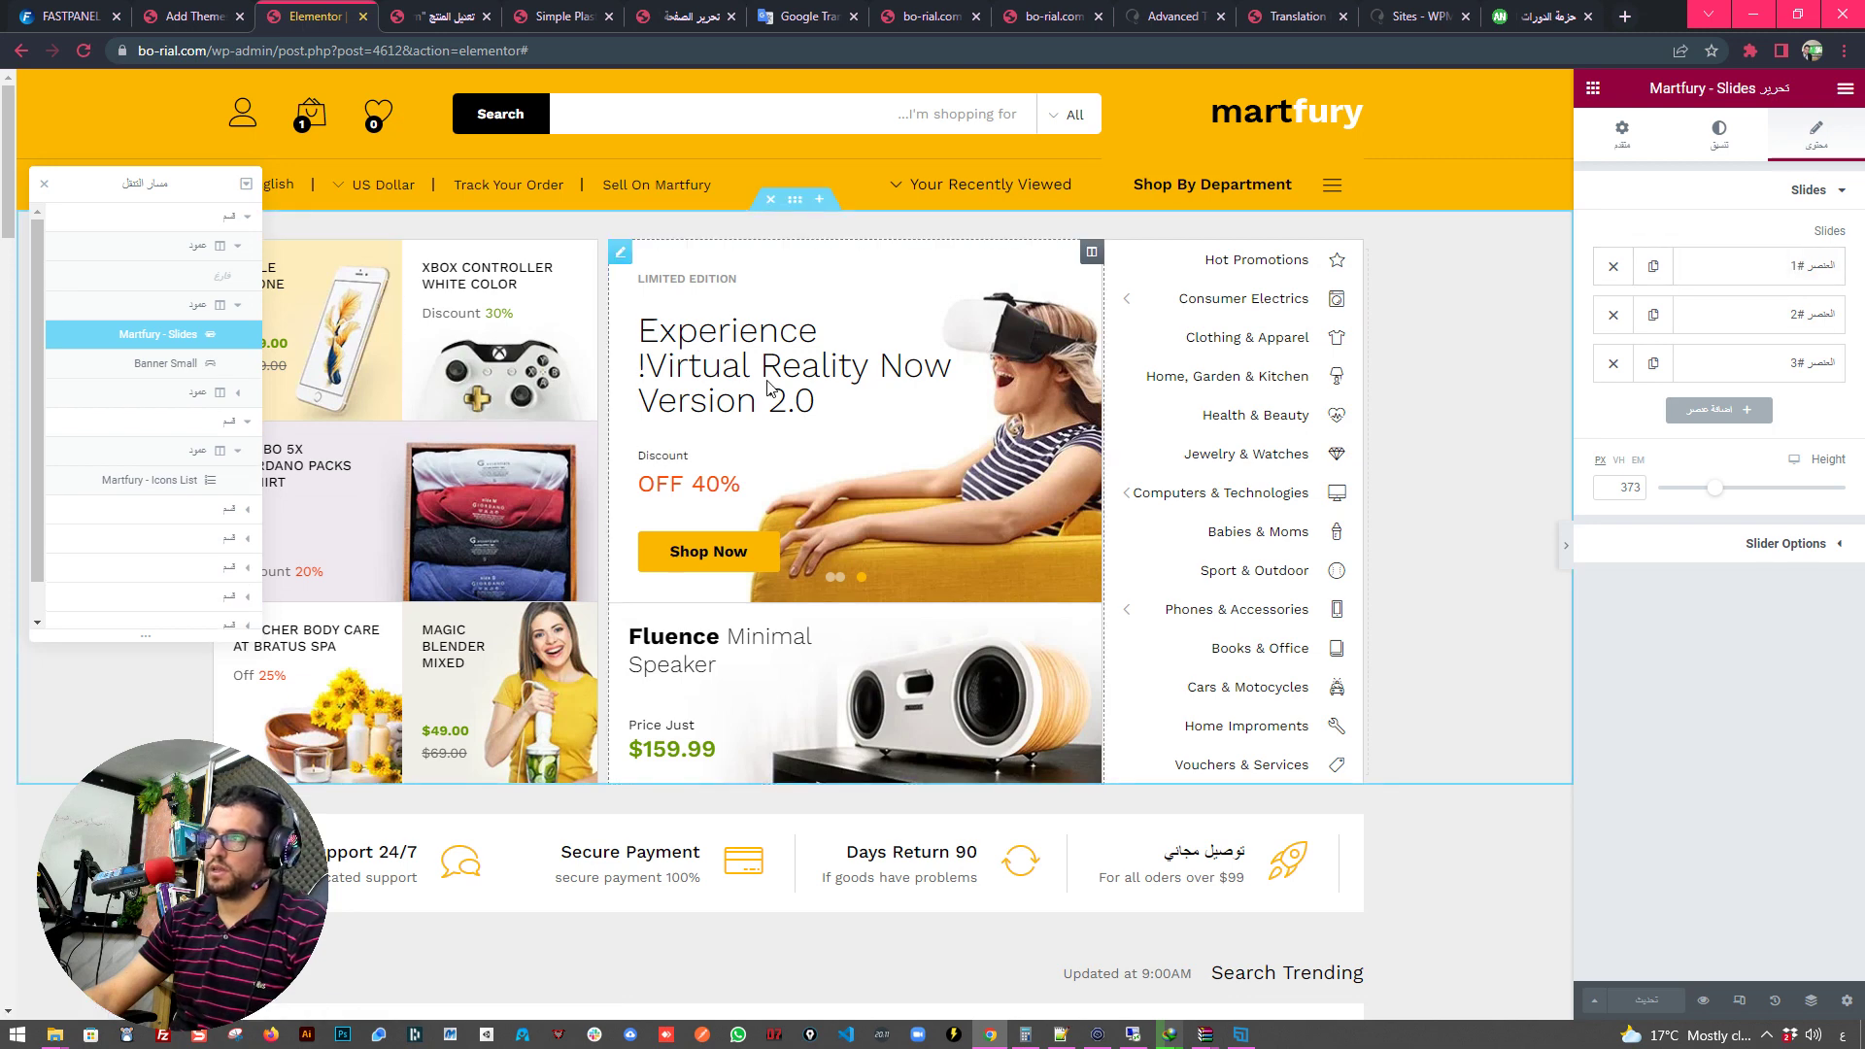
Review the slider's Style, Advanced and slide #1 Content/Background settings, then return to the widgets panel.
click(1719, 131)
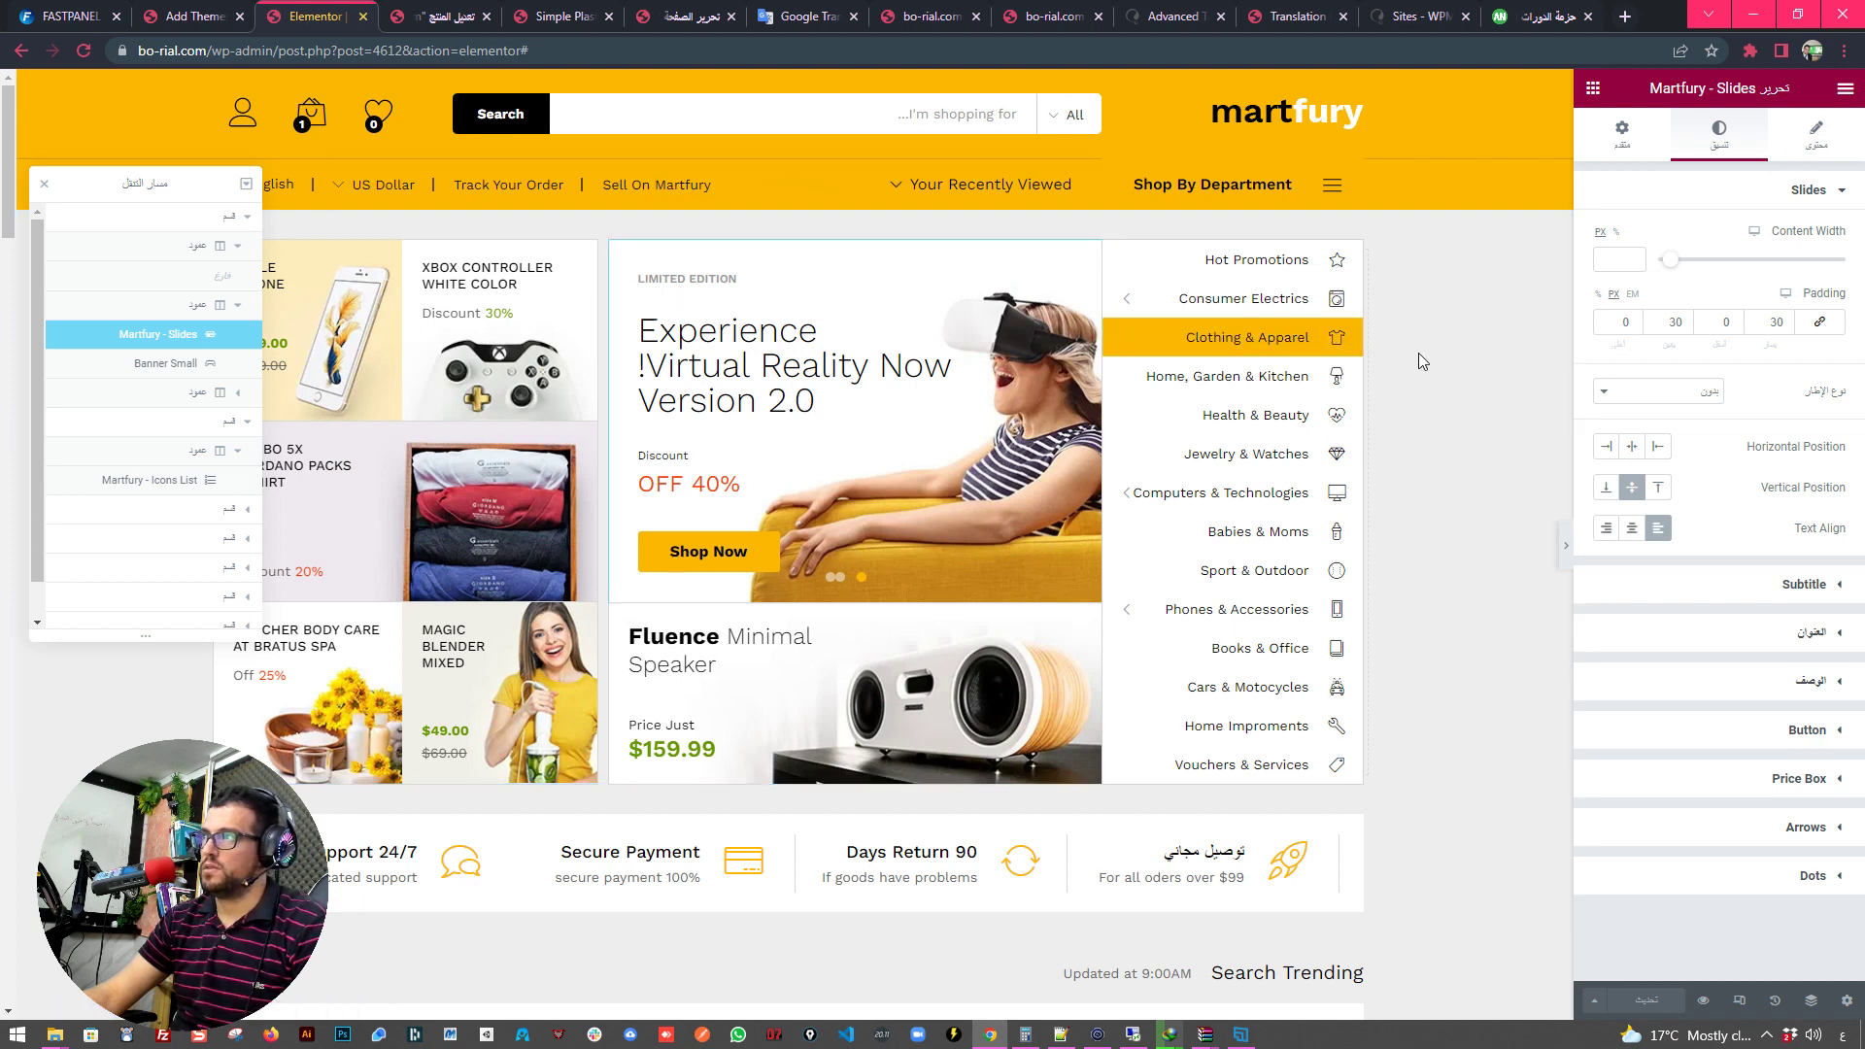
click(1641, 135)
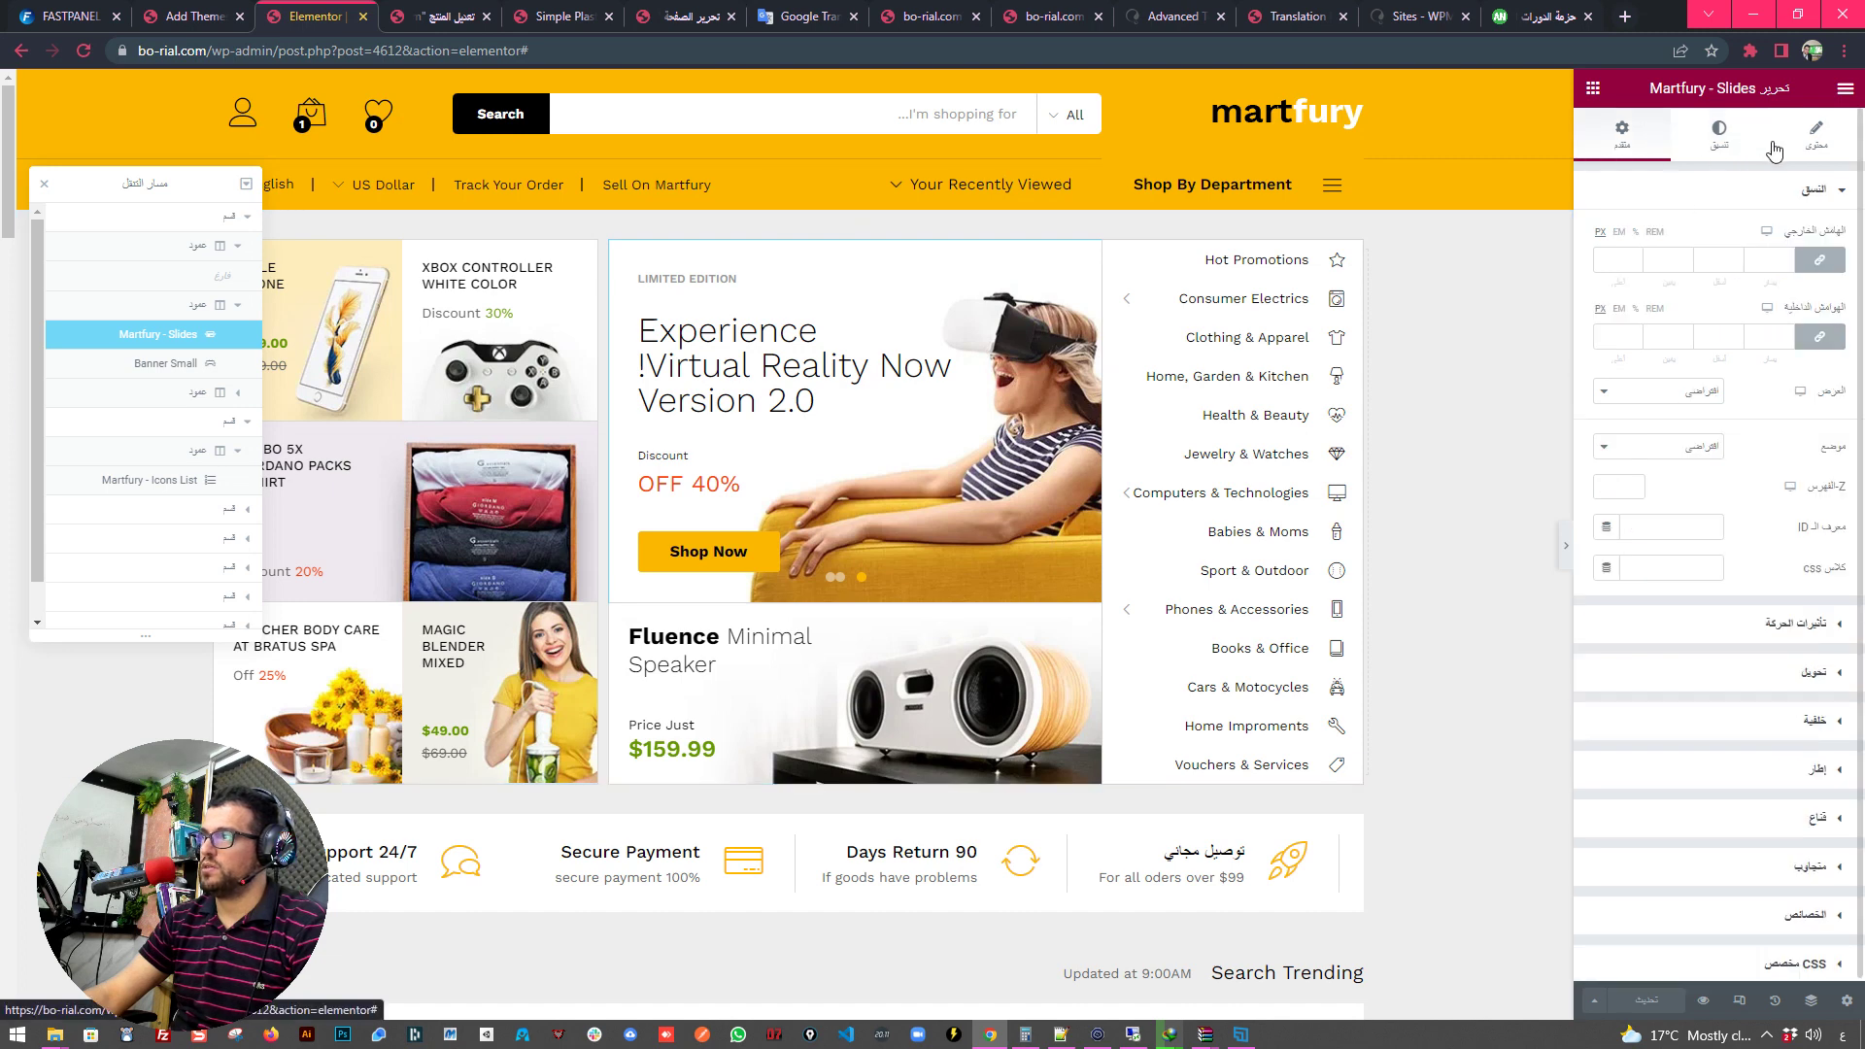
click(1809, 143)
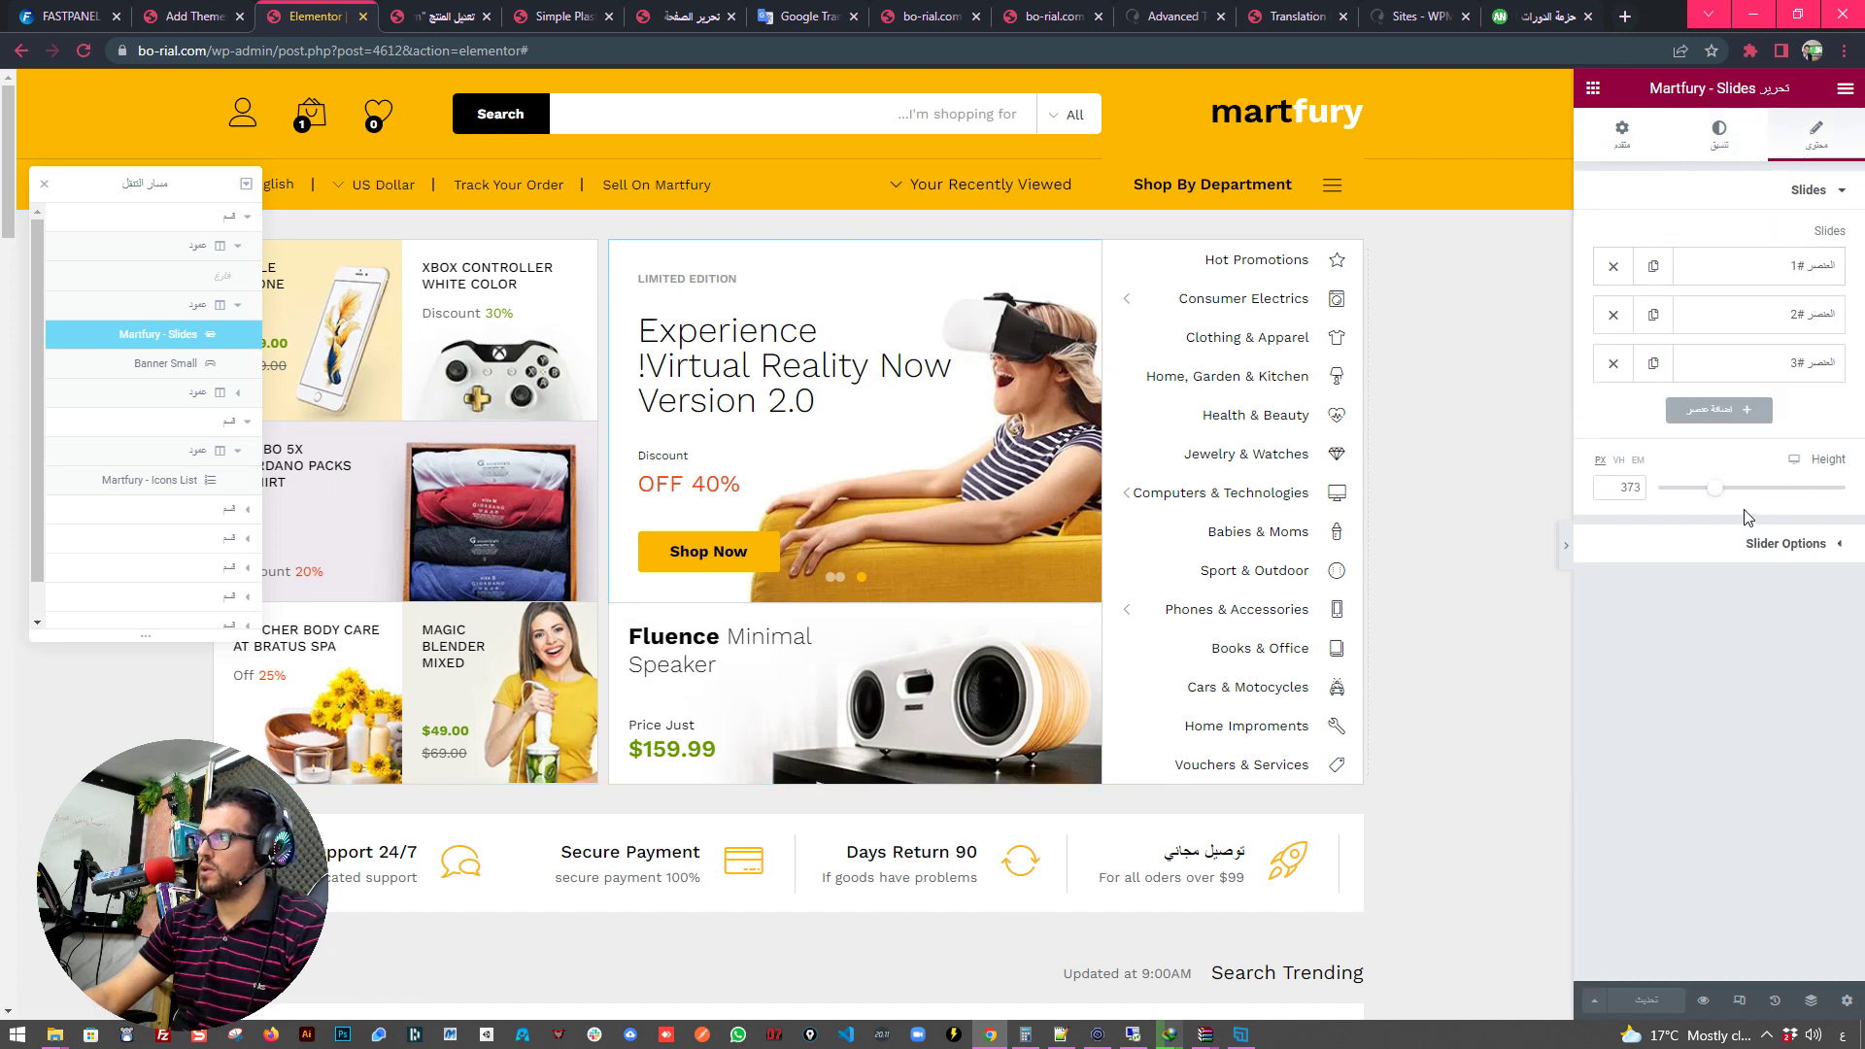
click(1768, 272)
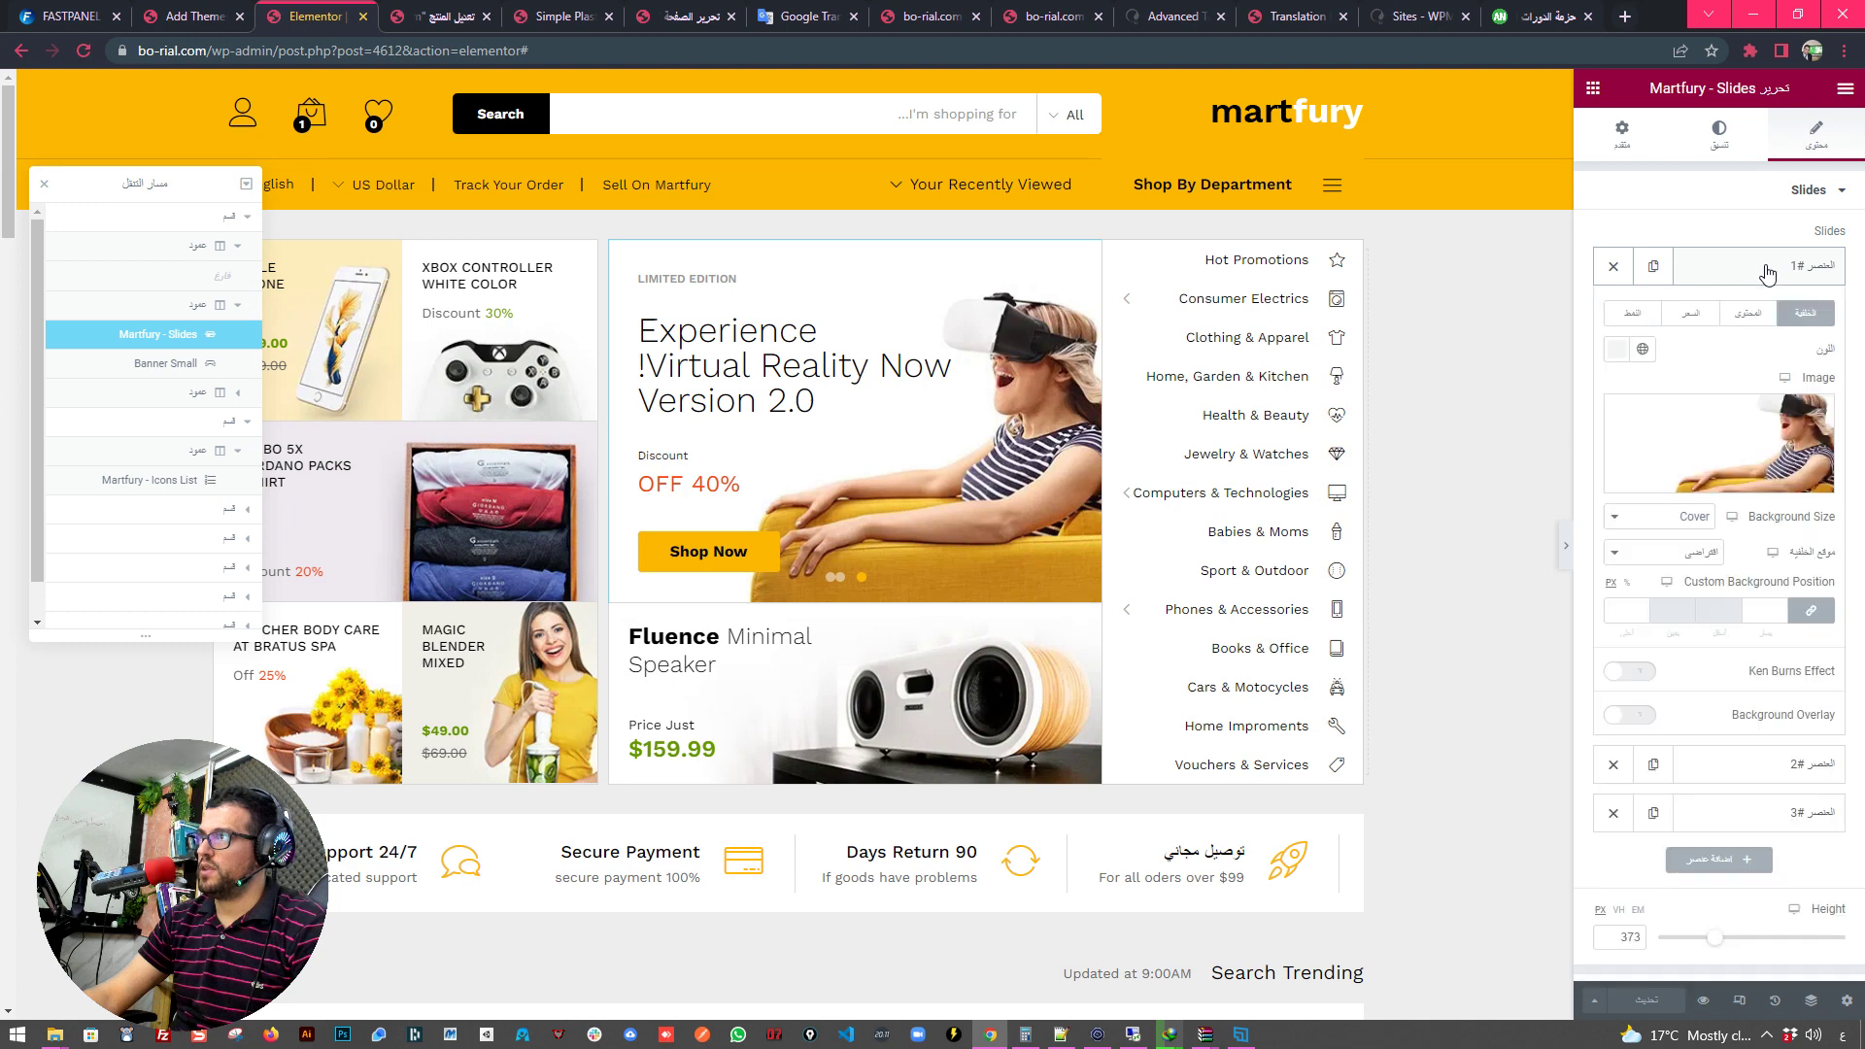
scroll(1748, 452, down, 1)
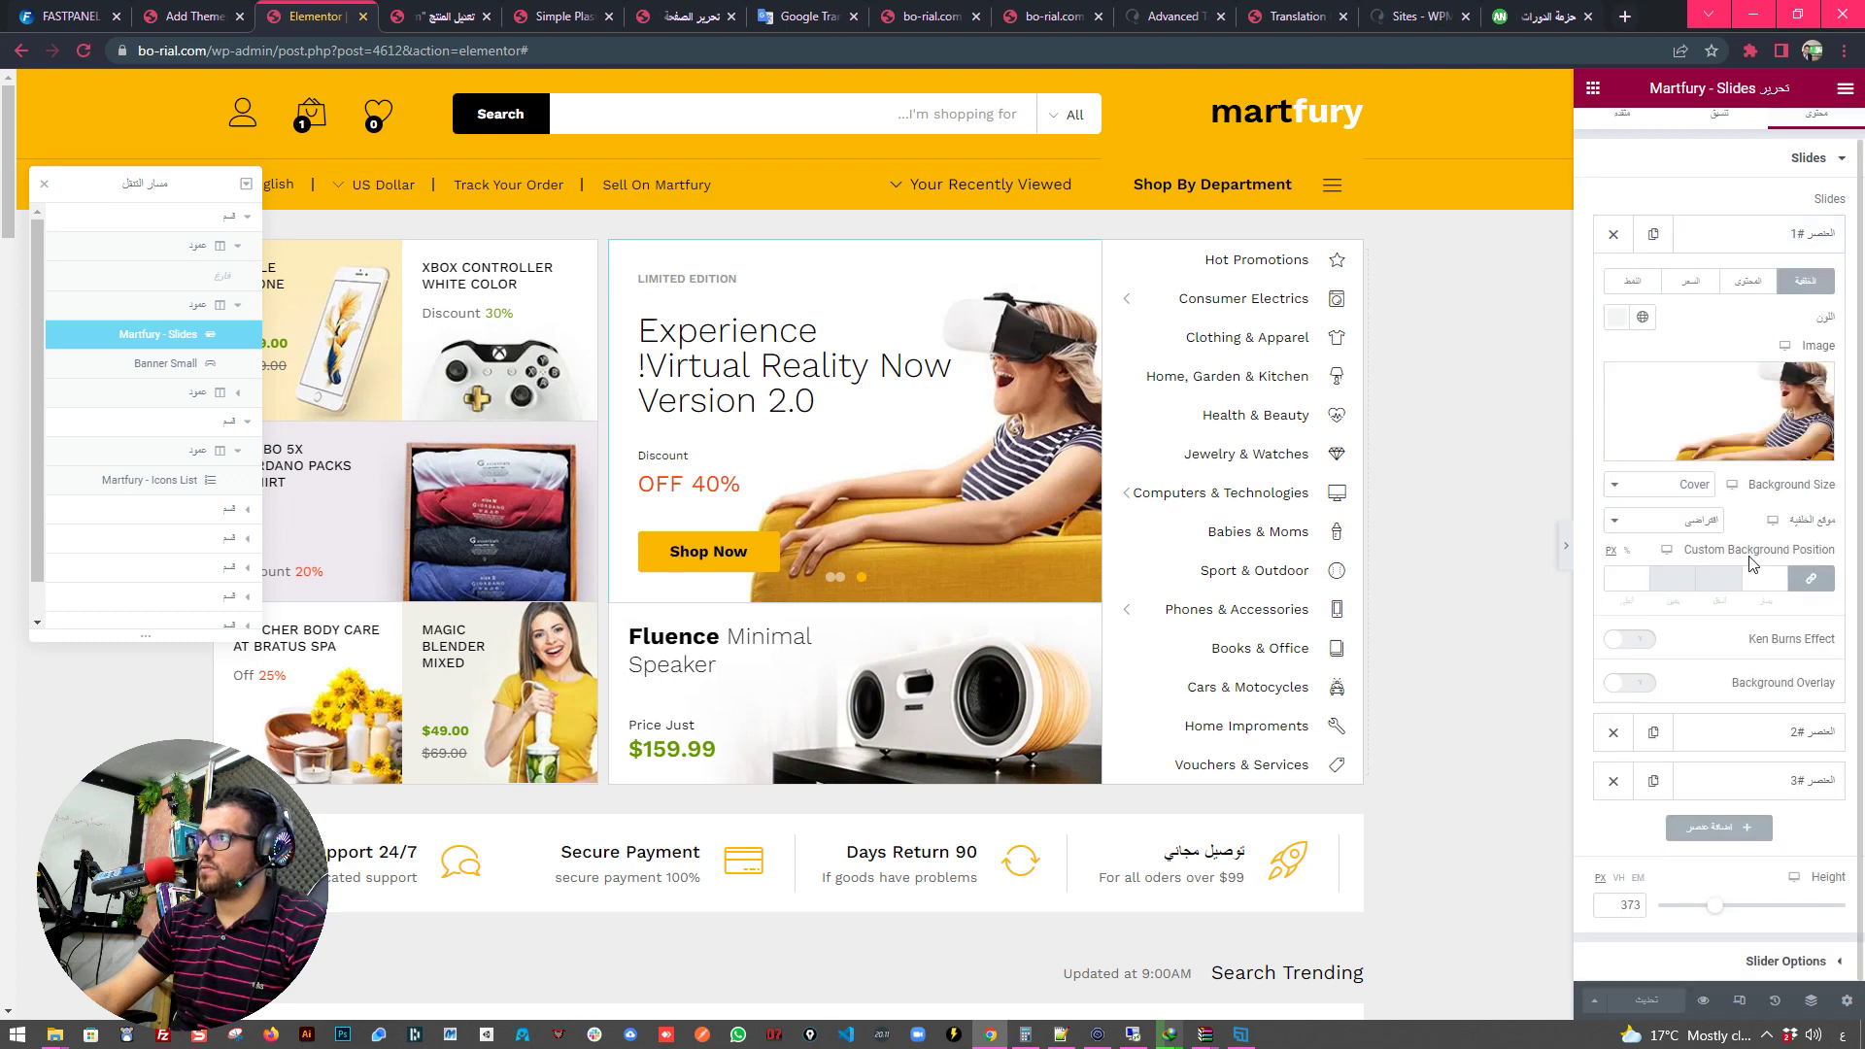
click(1746, 282)
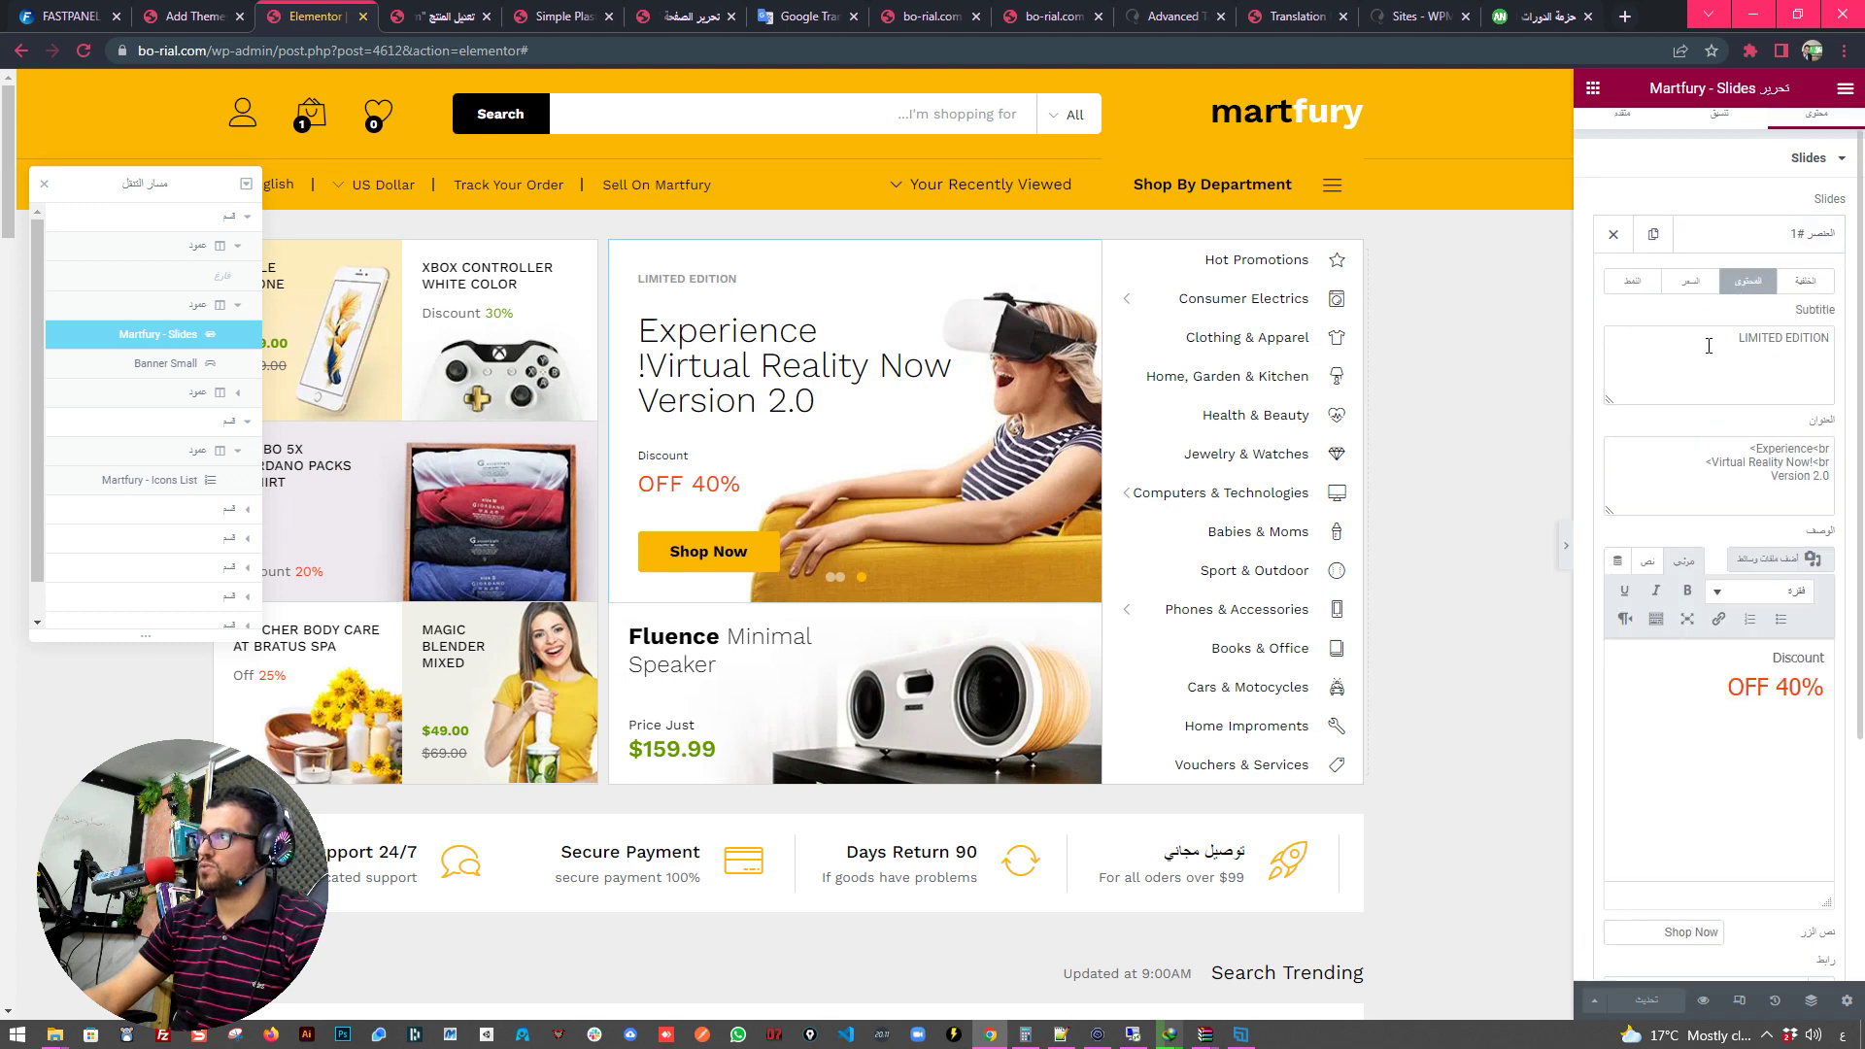
click(1803, 316)
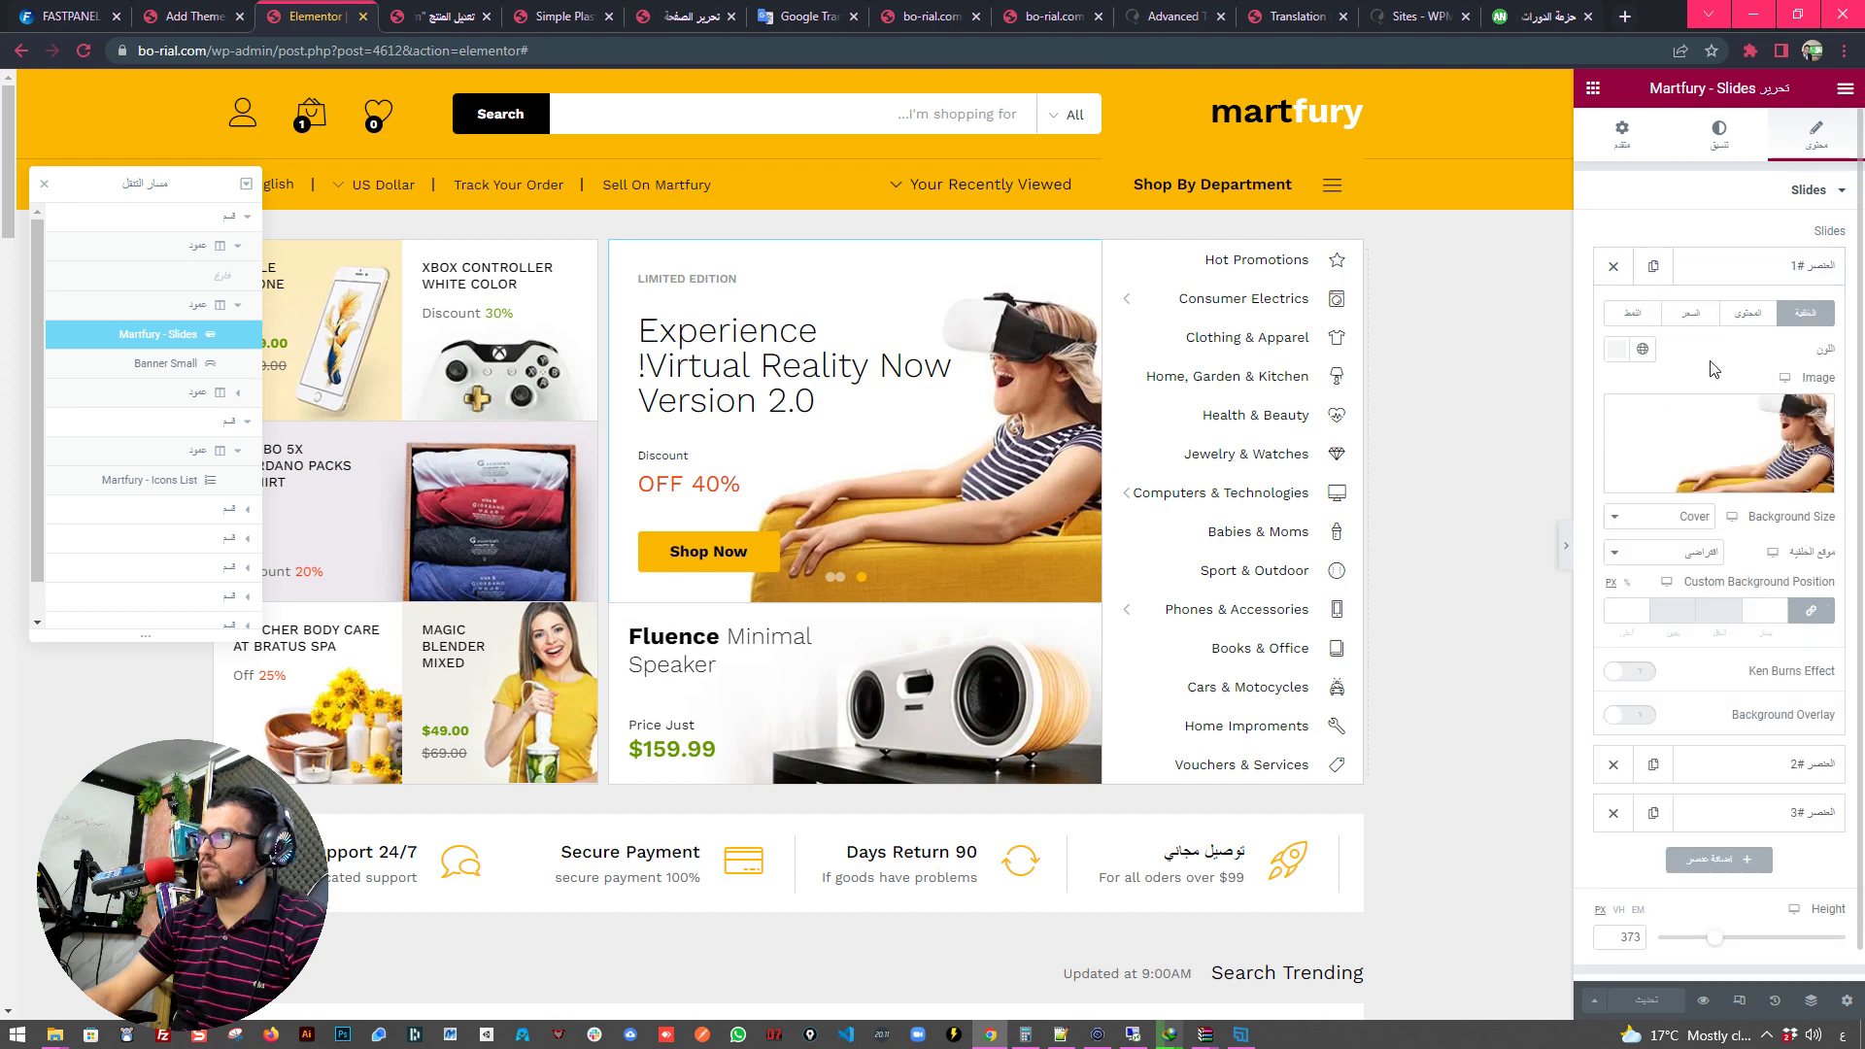
scroll(1728, 717, down, 1)
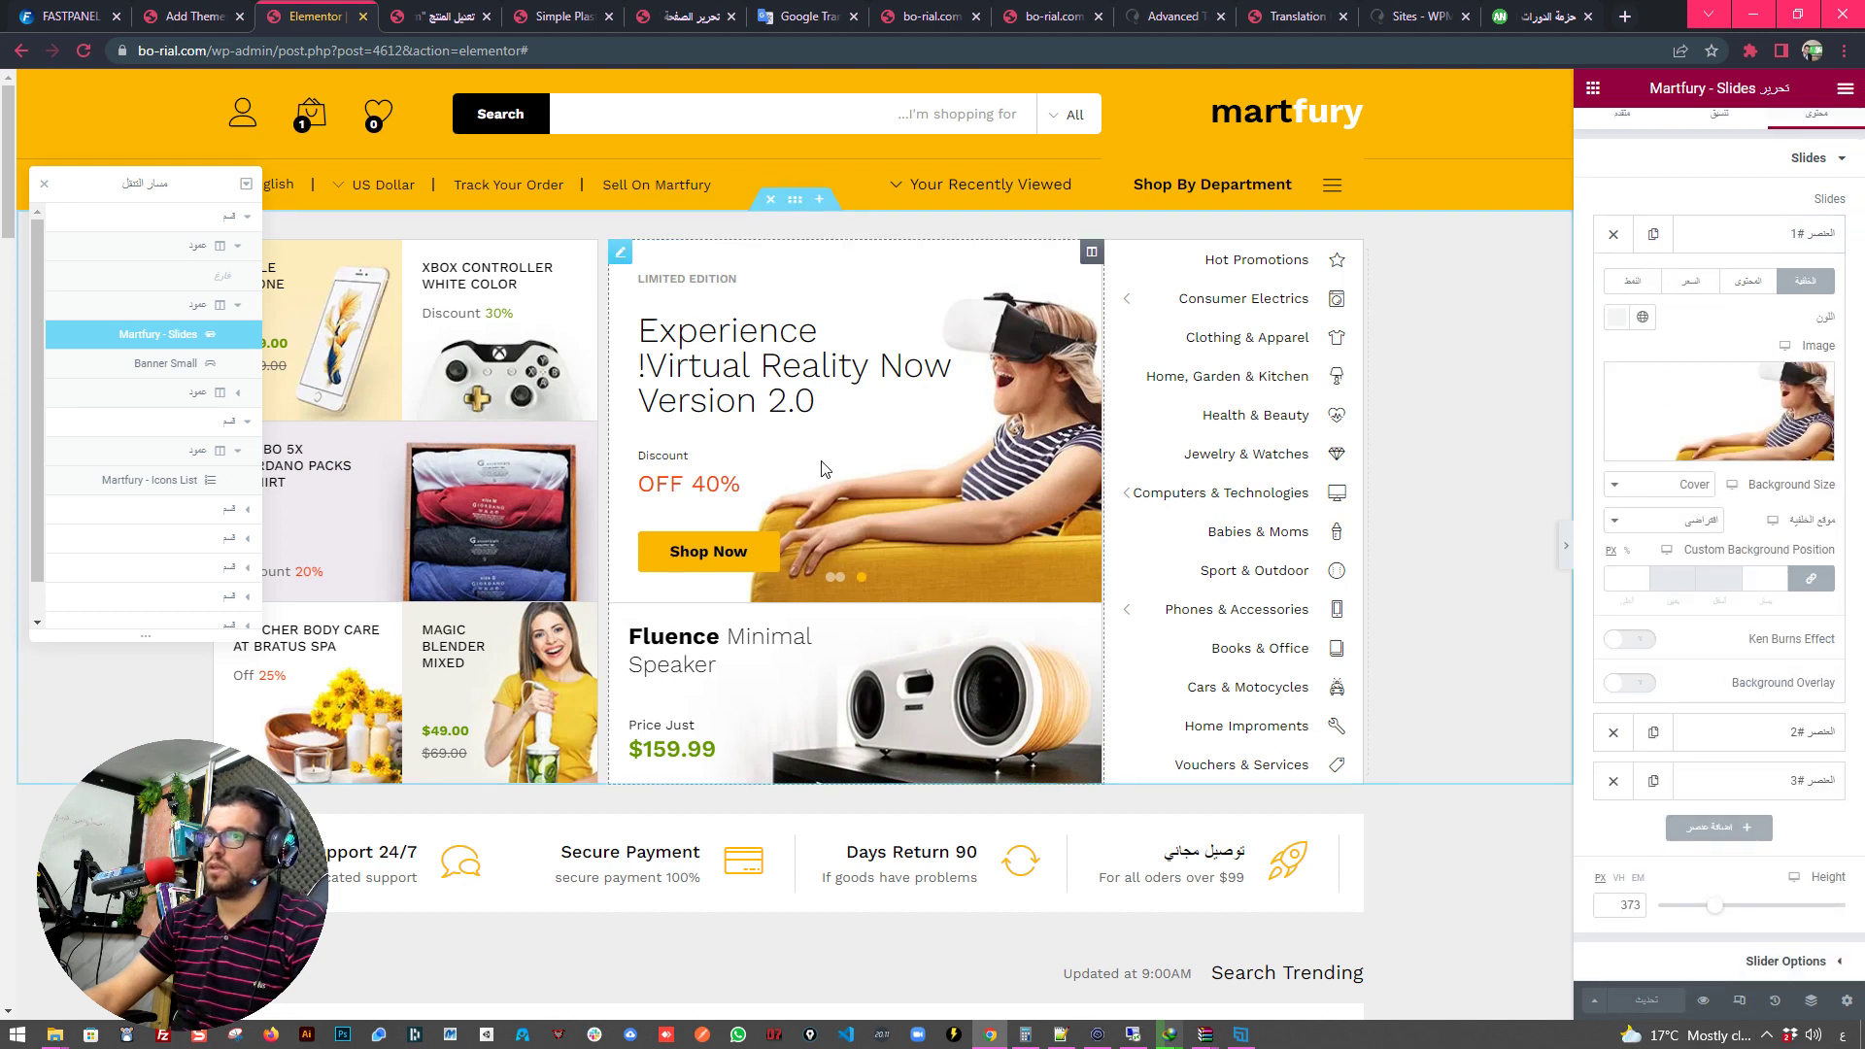
click(1253, 260)
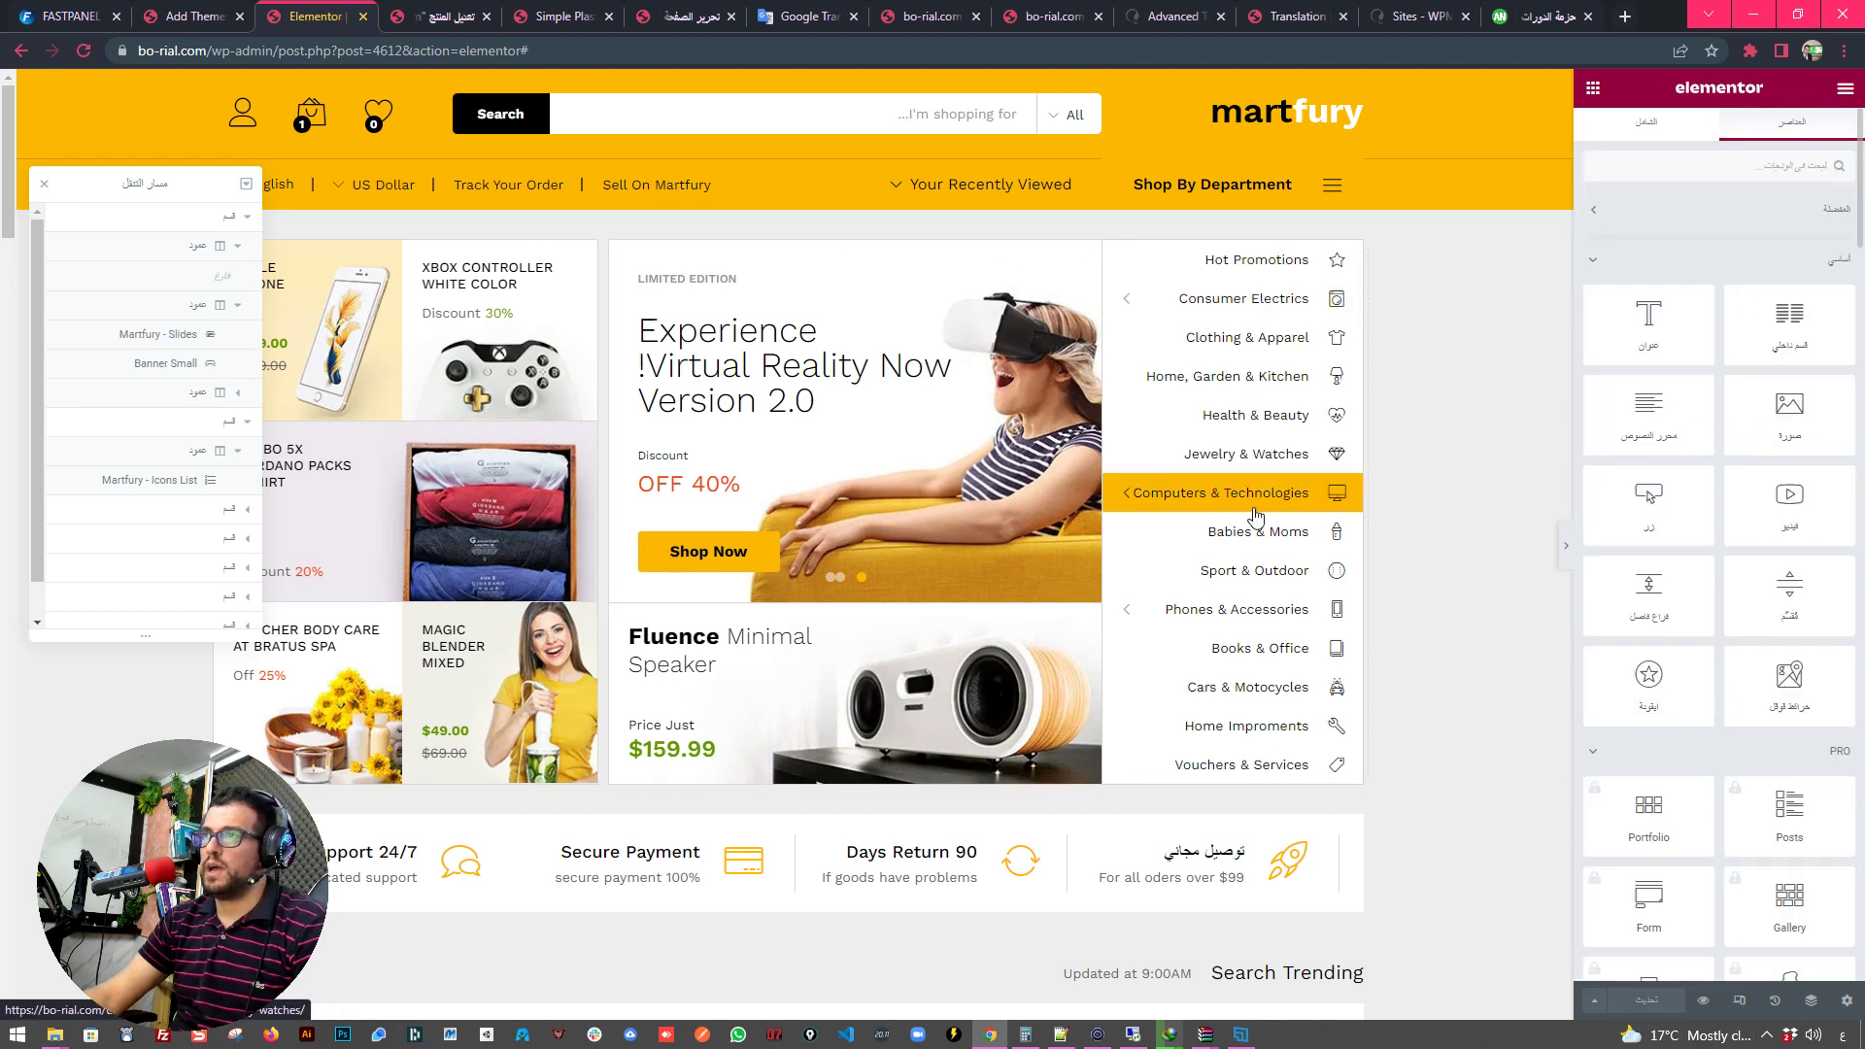
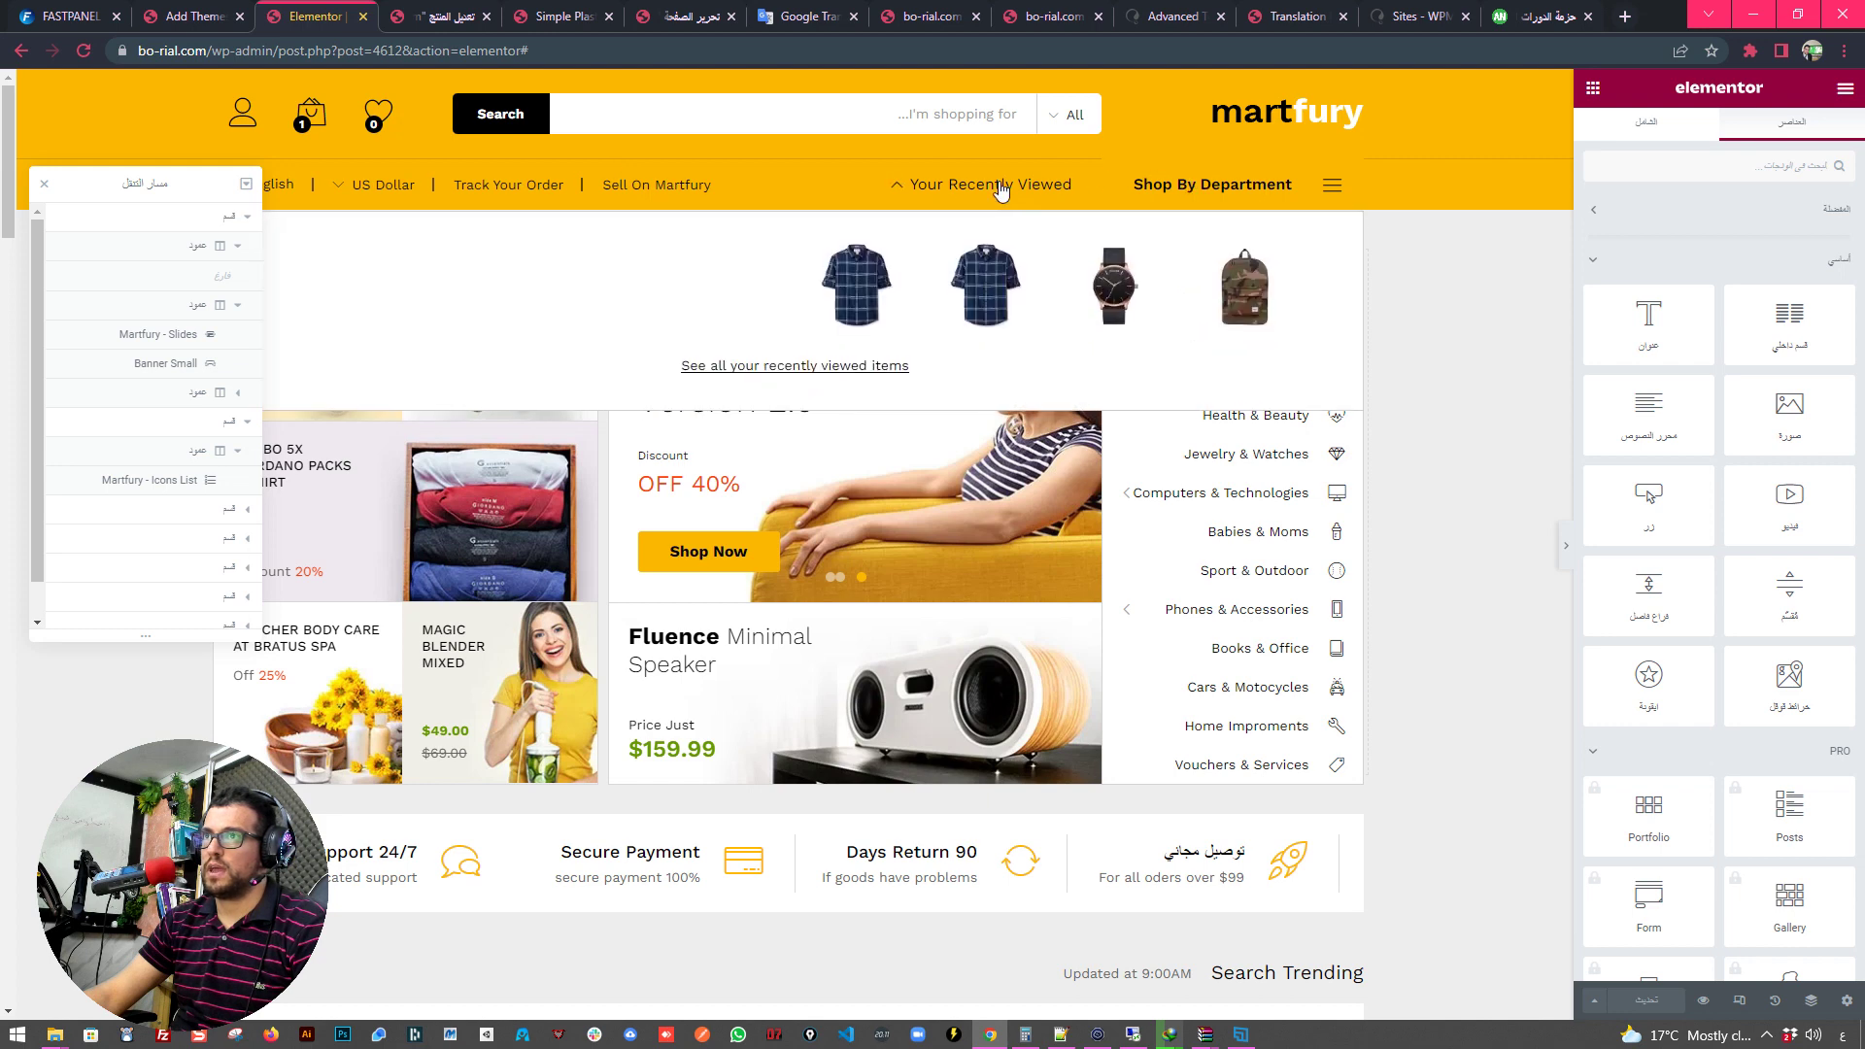
Close the Elementor Navigator and switch to the WordPress Add Themes tab.
click(44, 184)
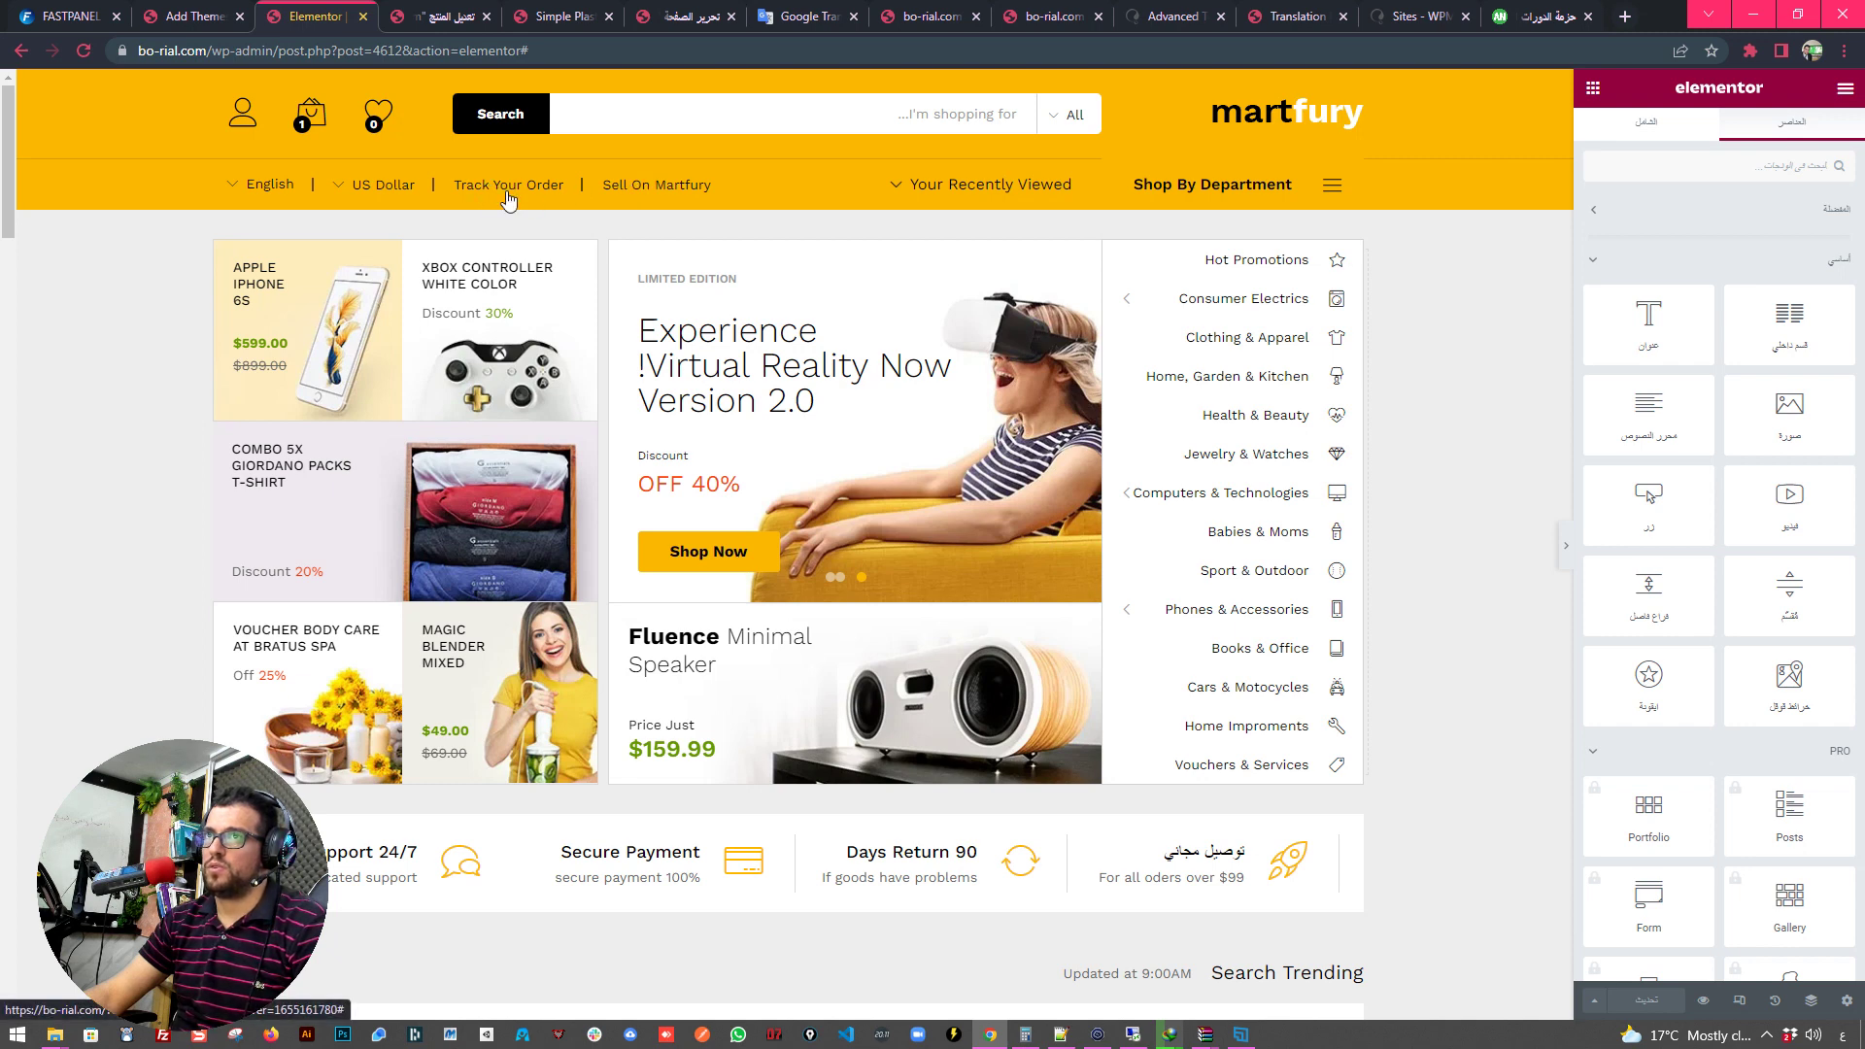
mouse_move(385, 199)
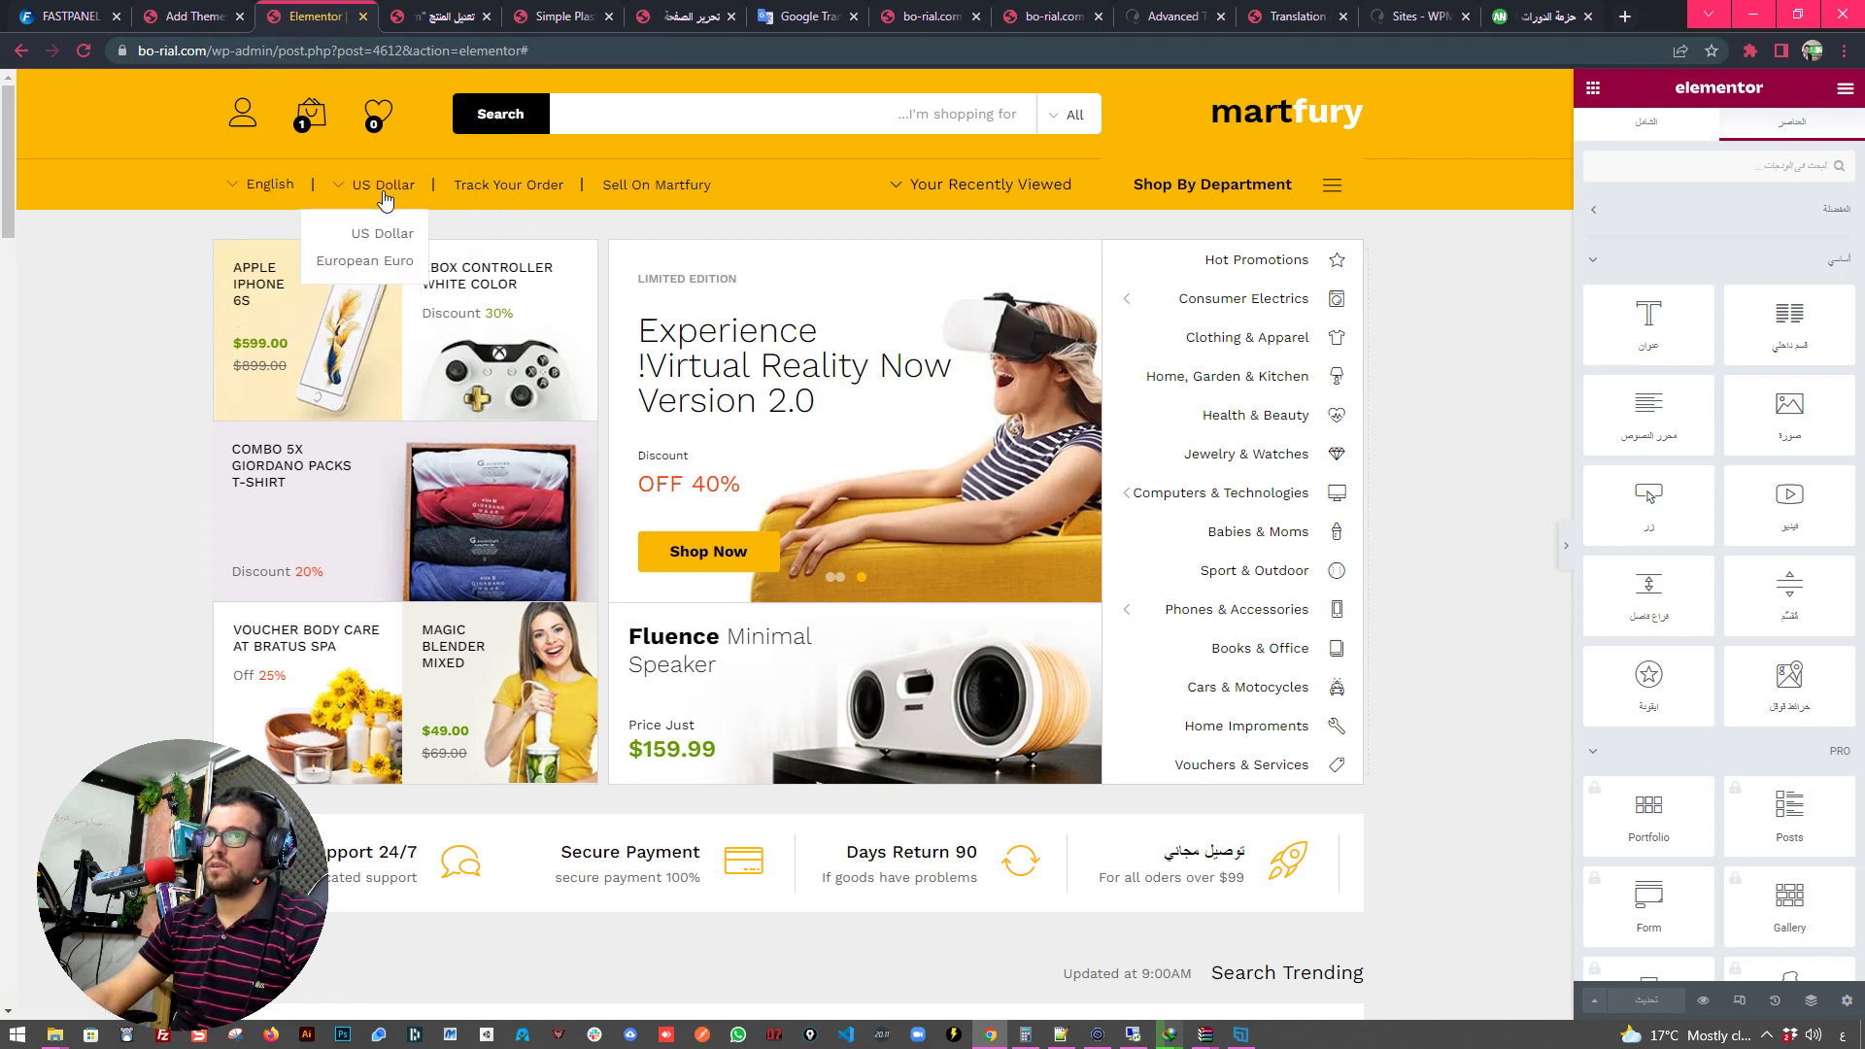
click(181, 19)
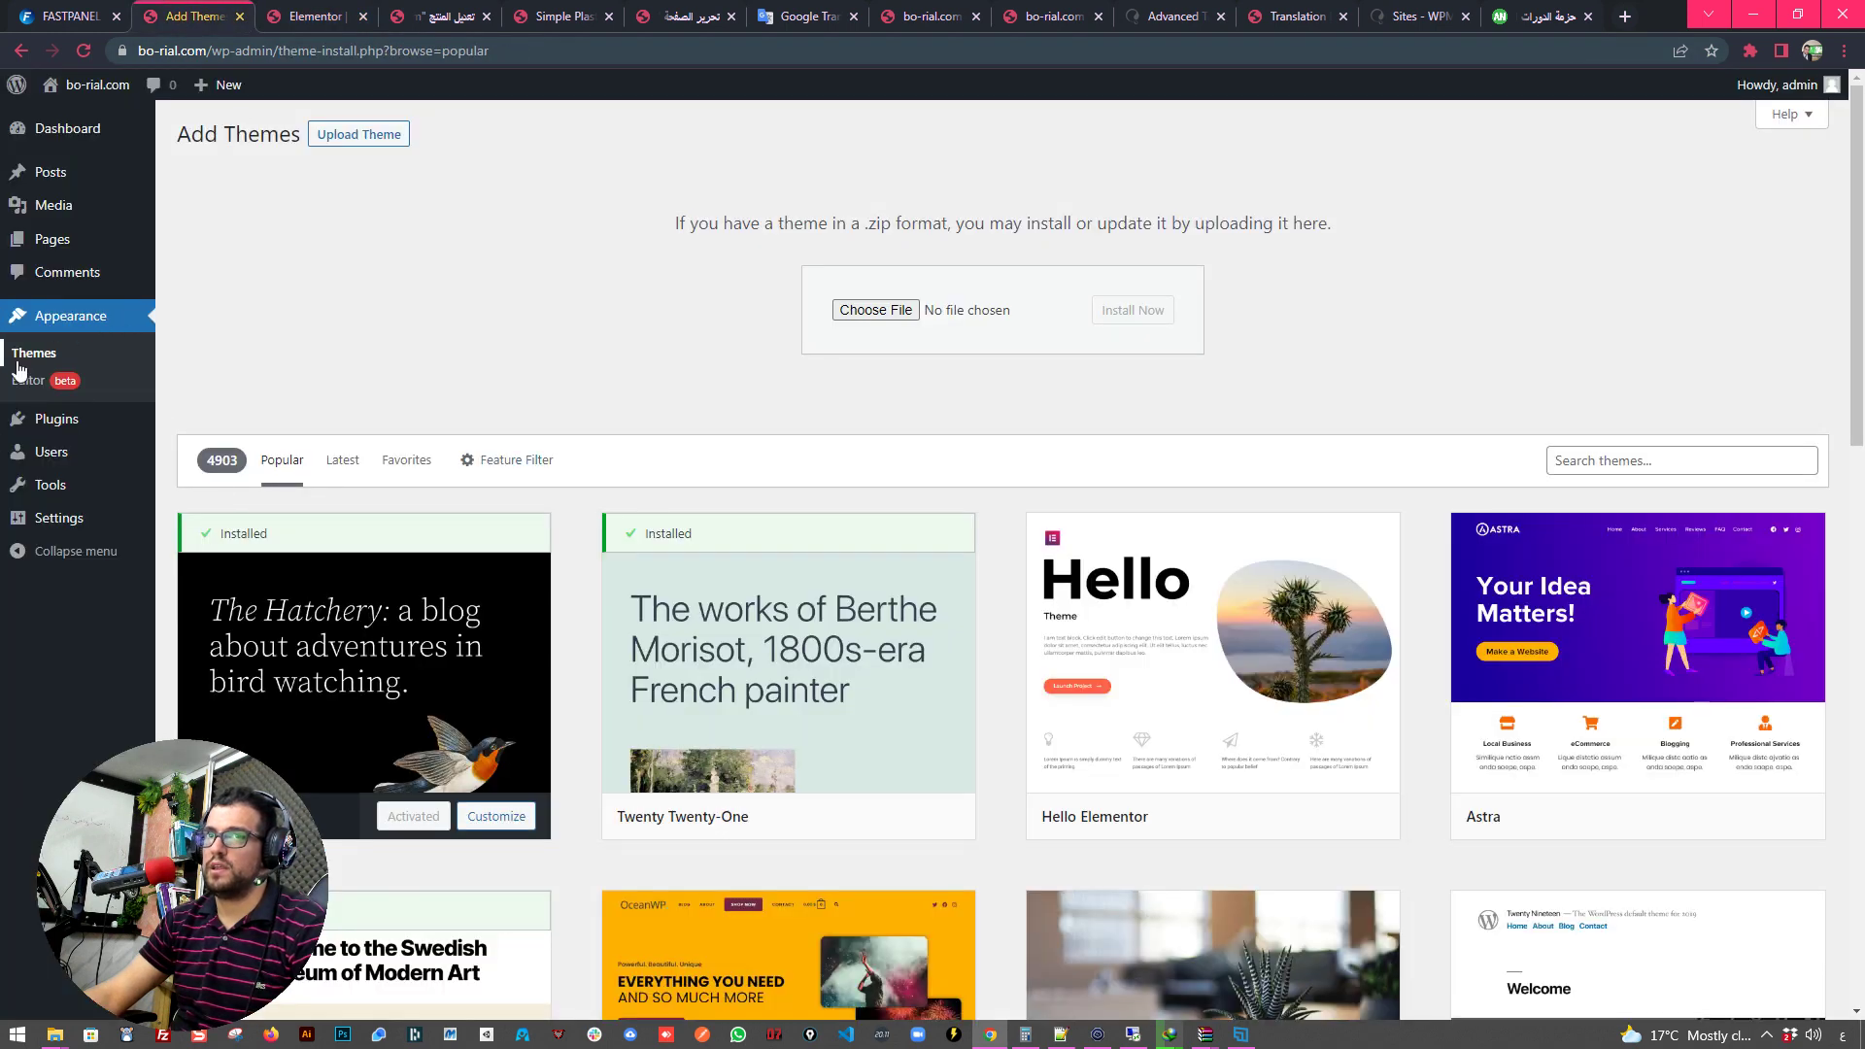
Go to the installed themes list and customize the active Martfury theme.
click(24, 357)
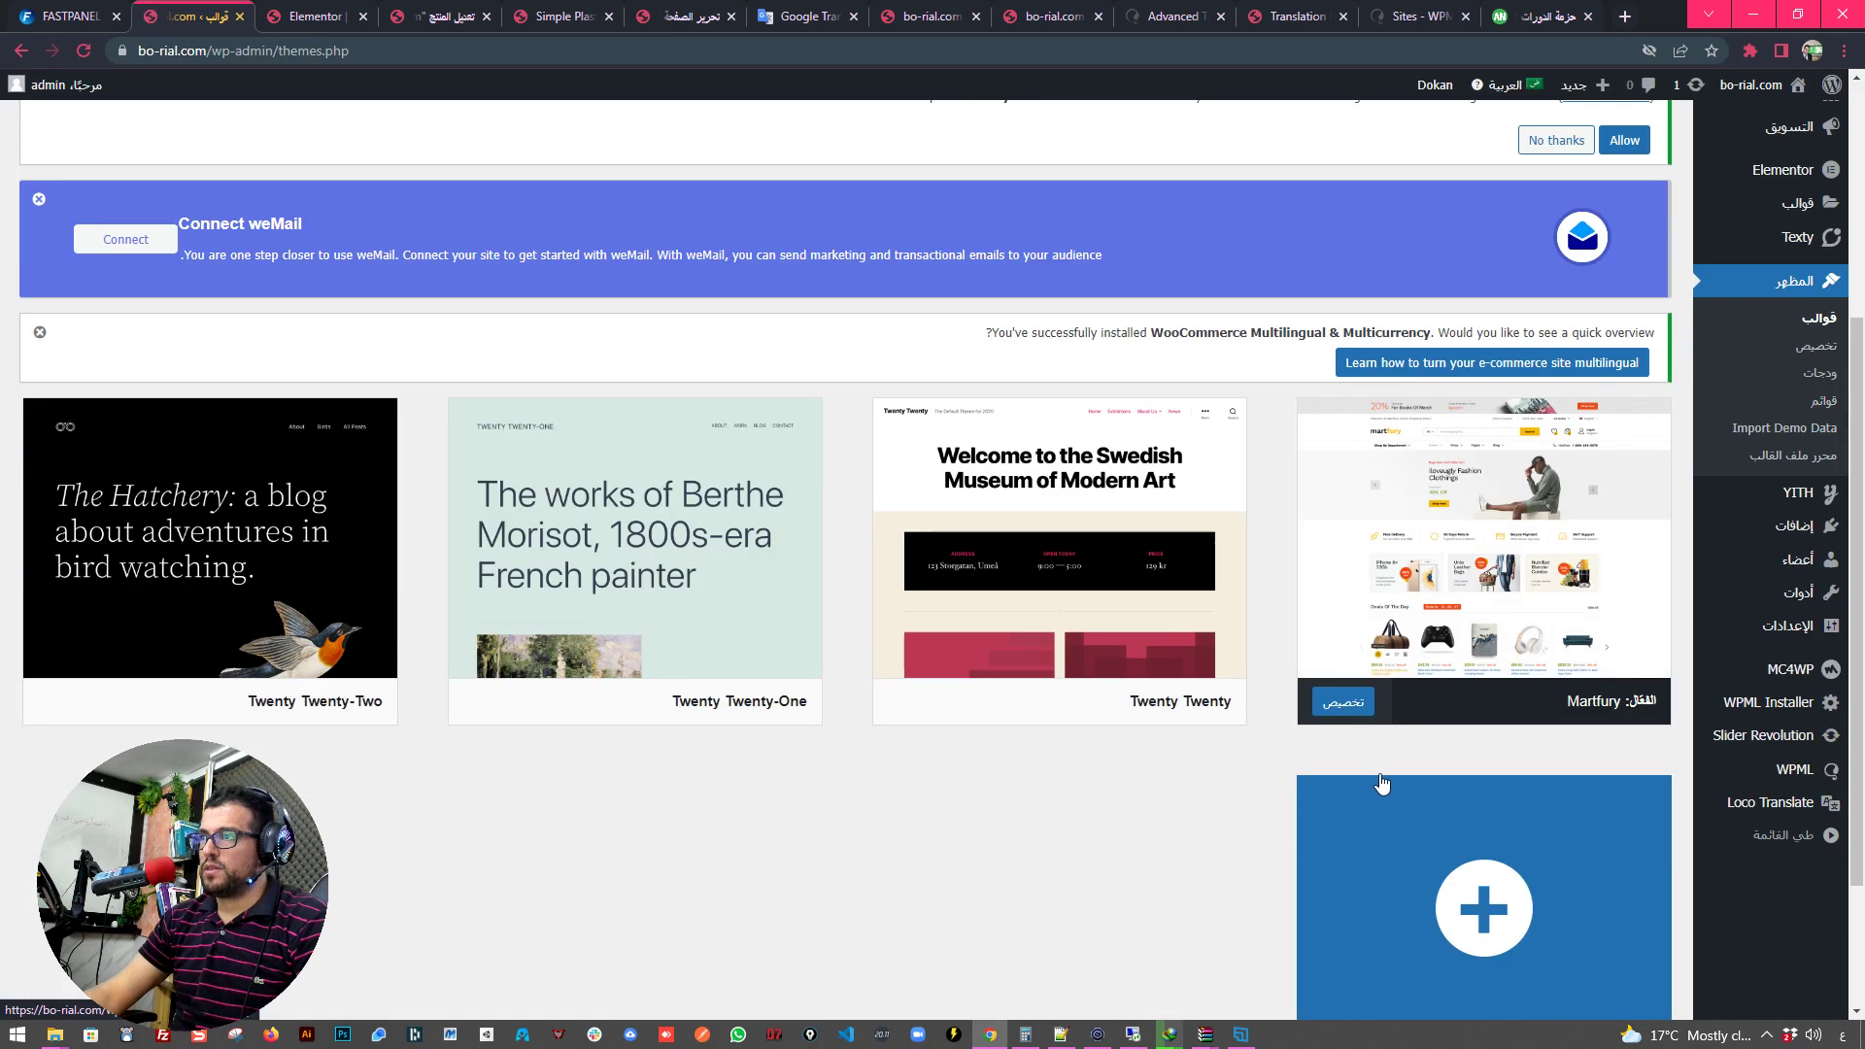
click(1342, 701)
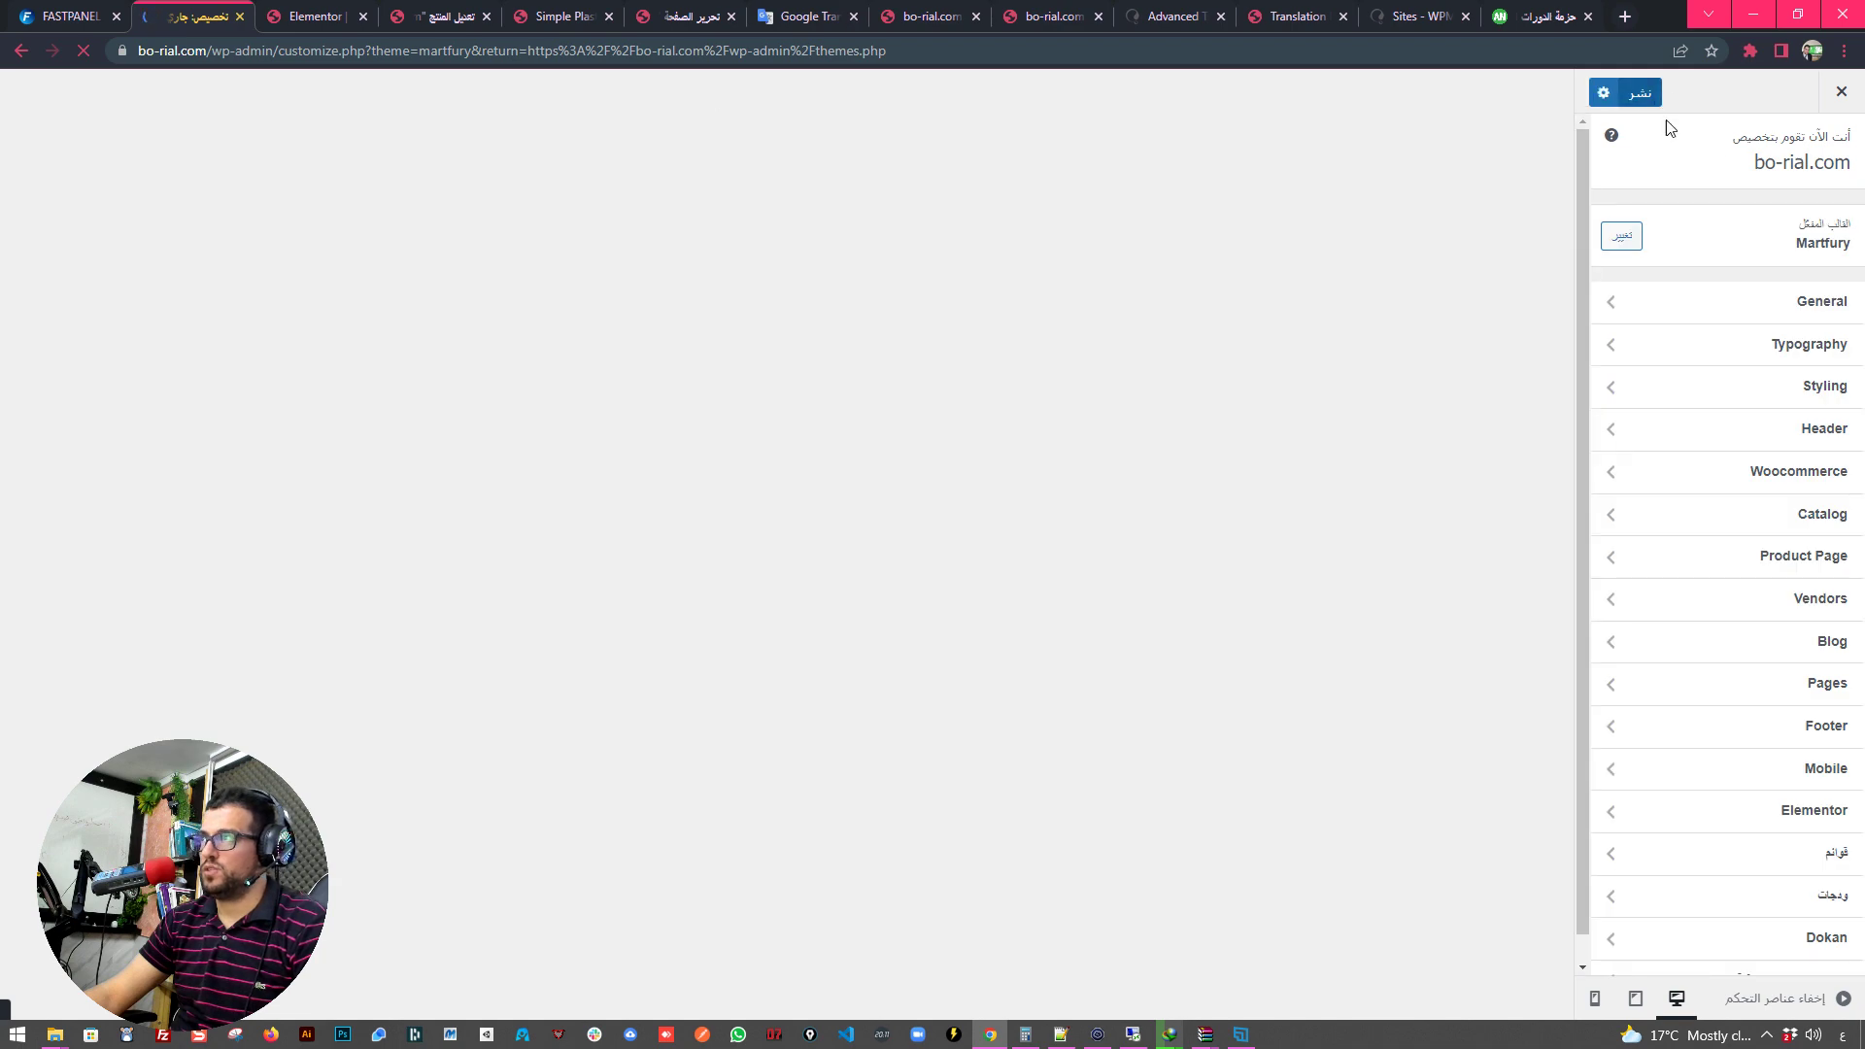
In Header settings, switch the promotion bar on and back off.
click(1781, 435)
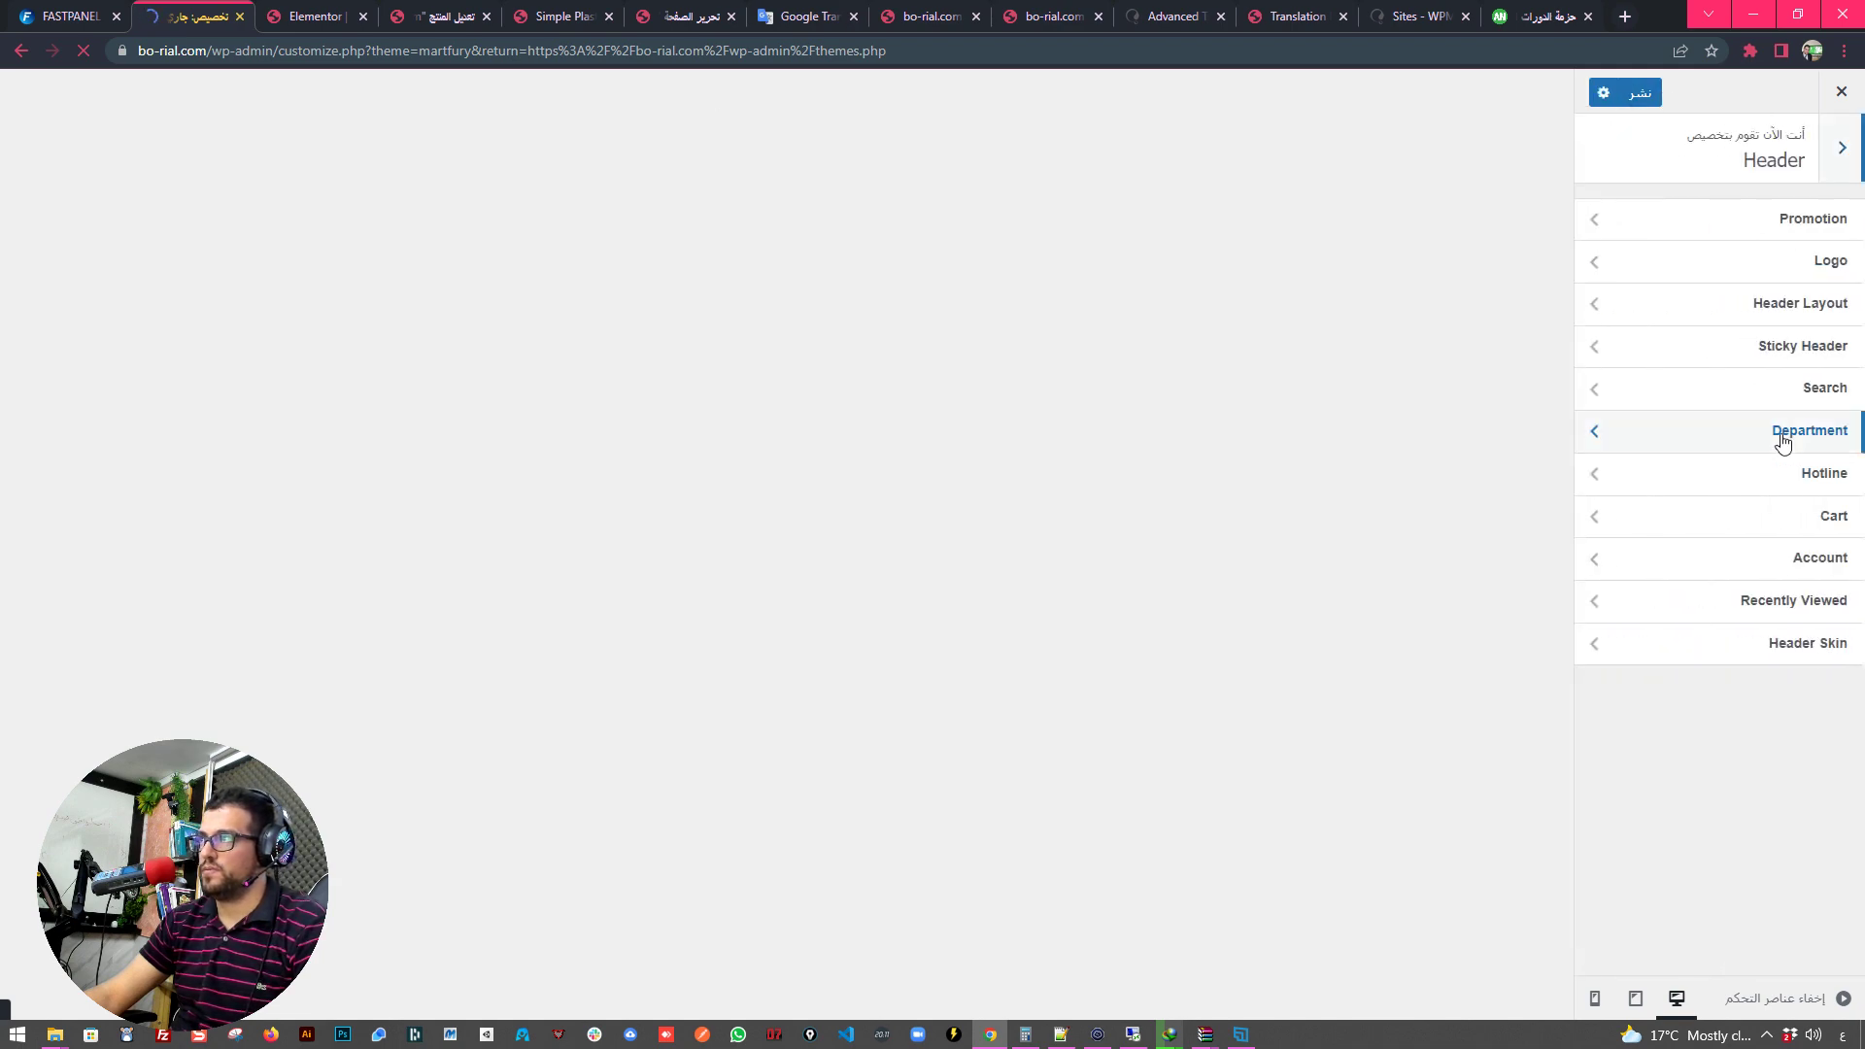
click(1767, 226)
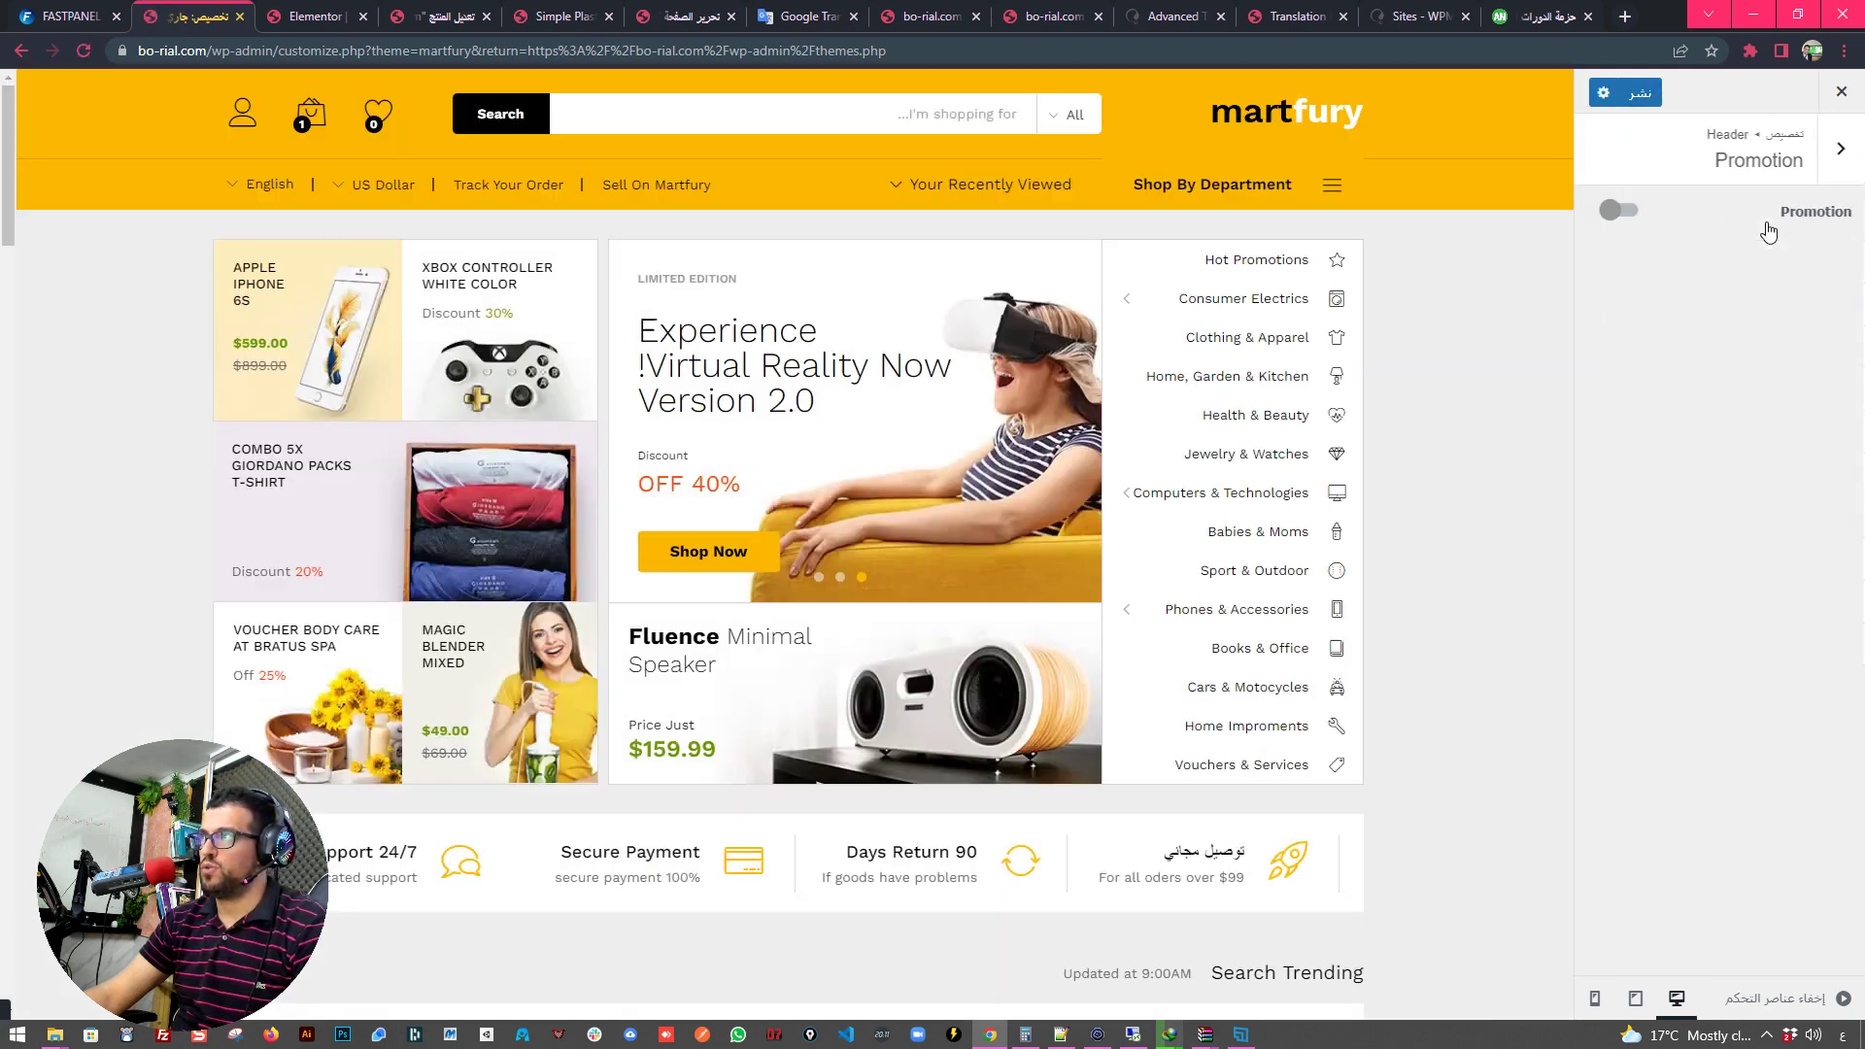
click(1642, 214)
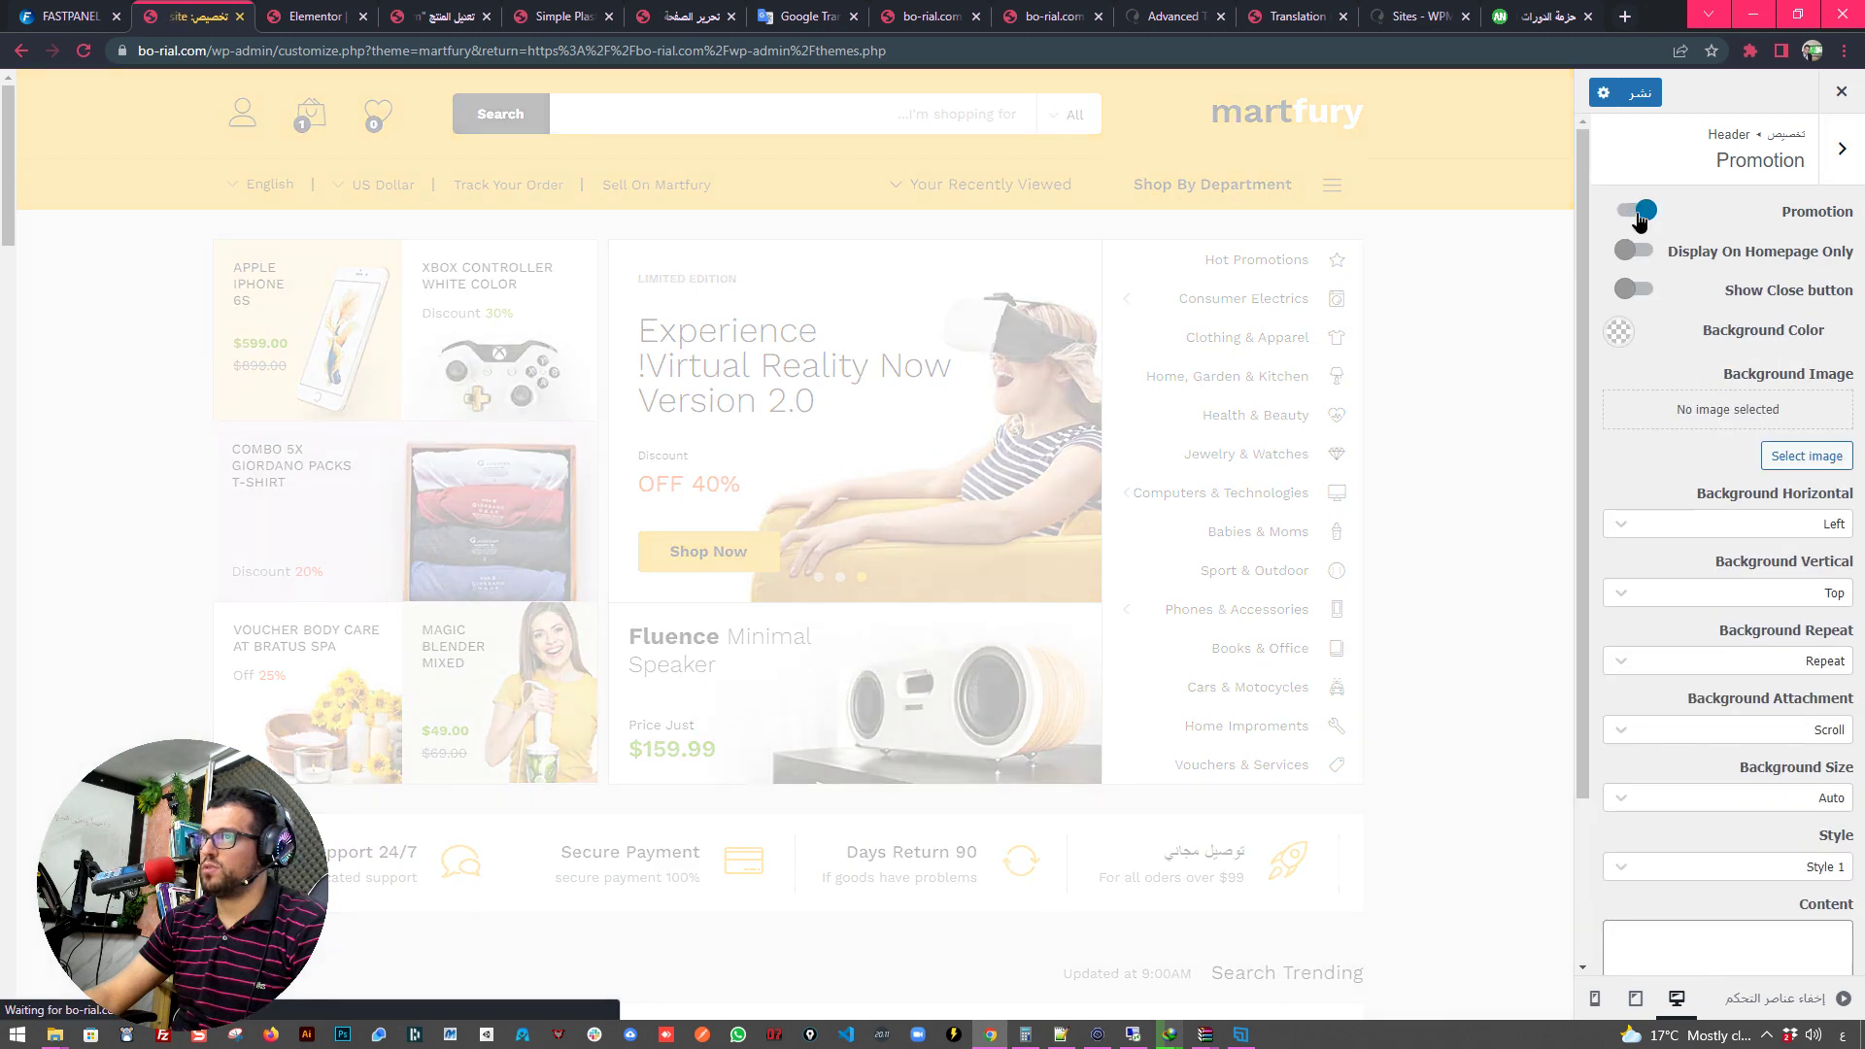
click(1637, 214)
click(1842, 147)
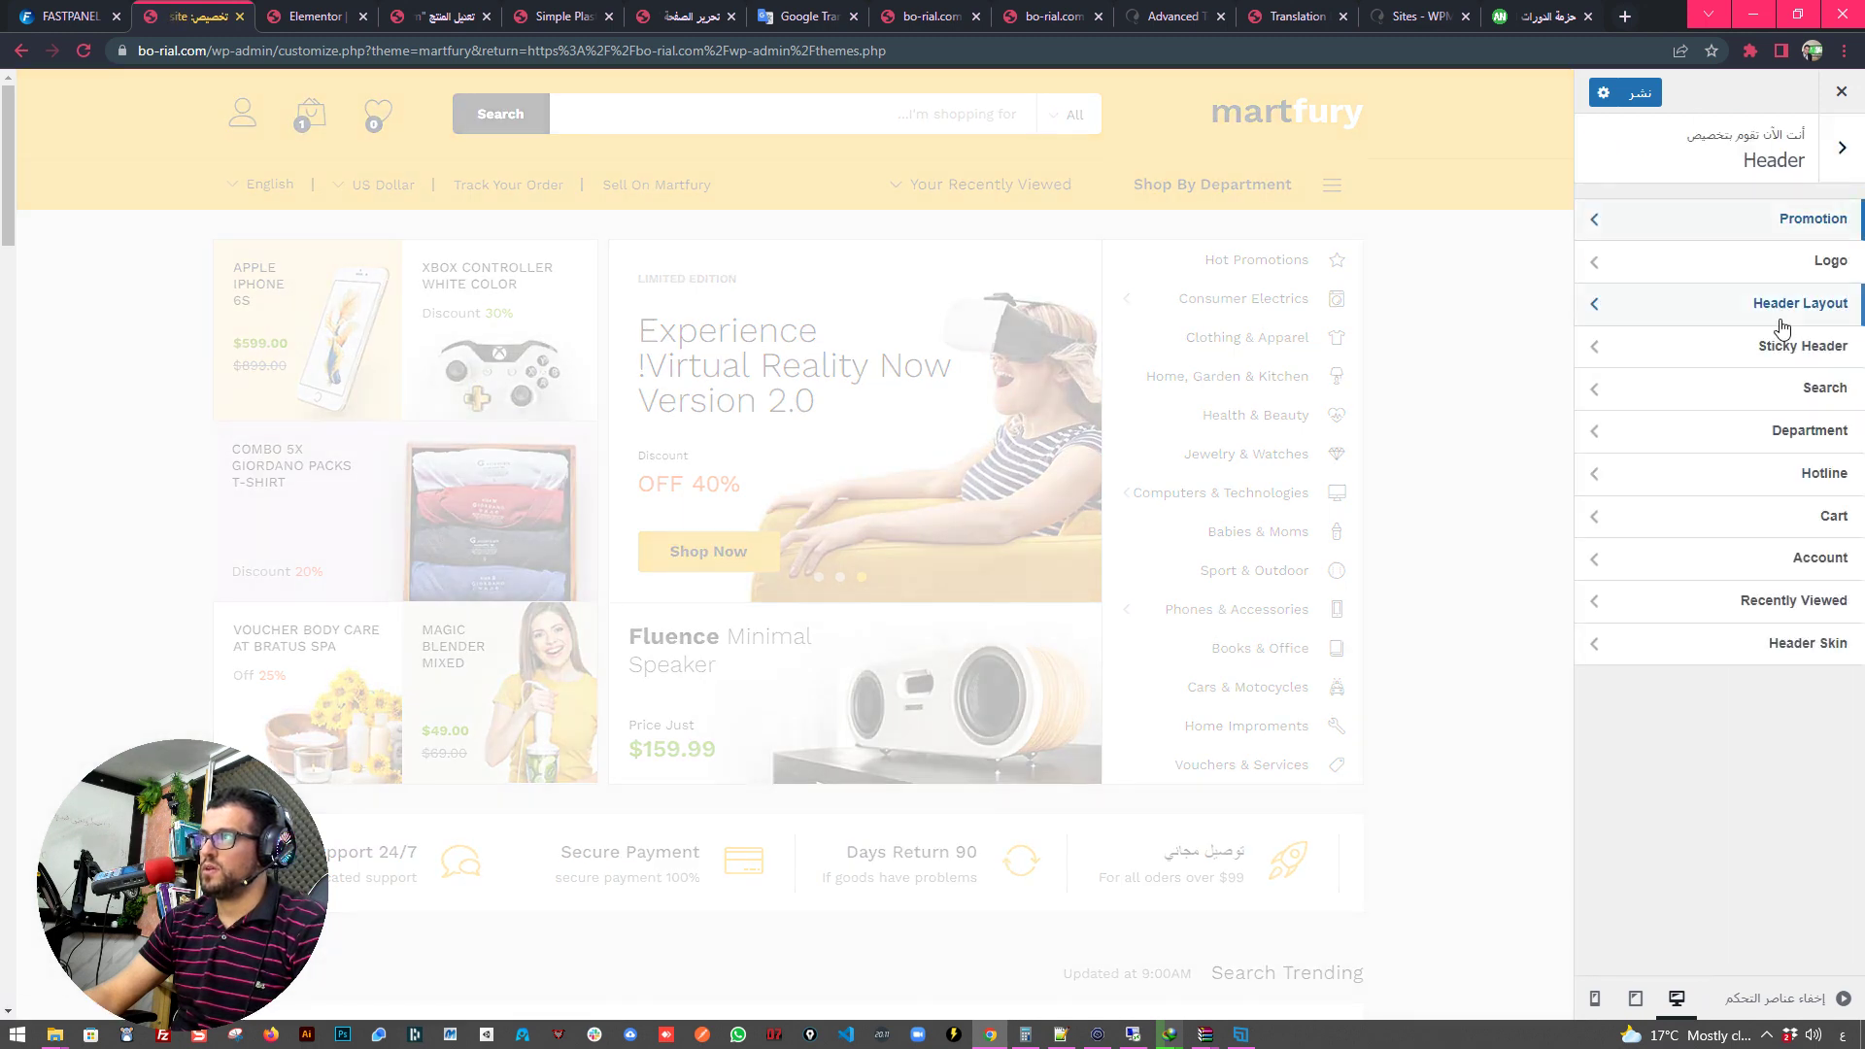
Review the Logo, Header Layout and Sticky Header settings, then bring up Department.
click(1777, 268)
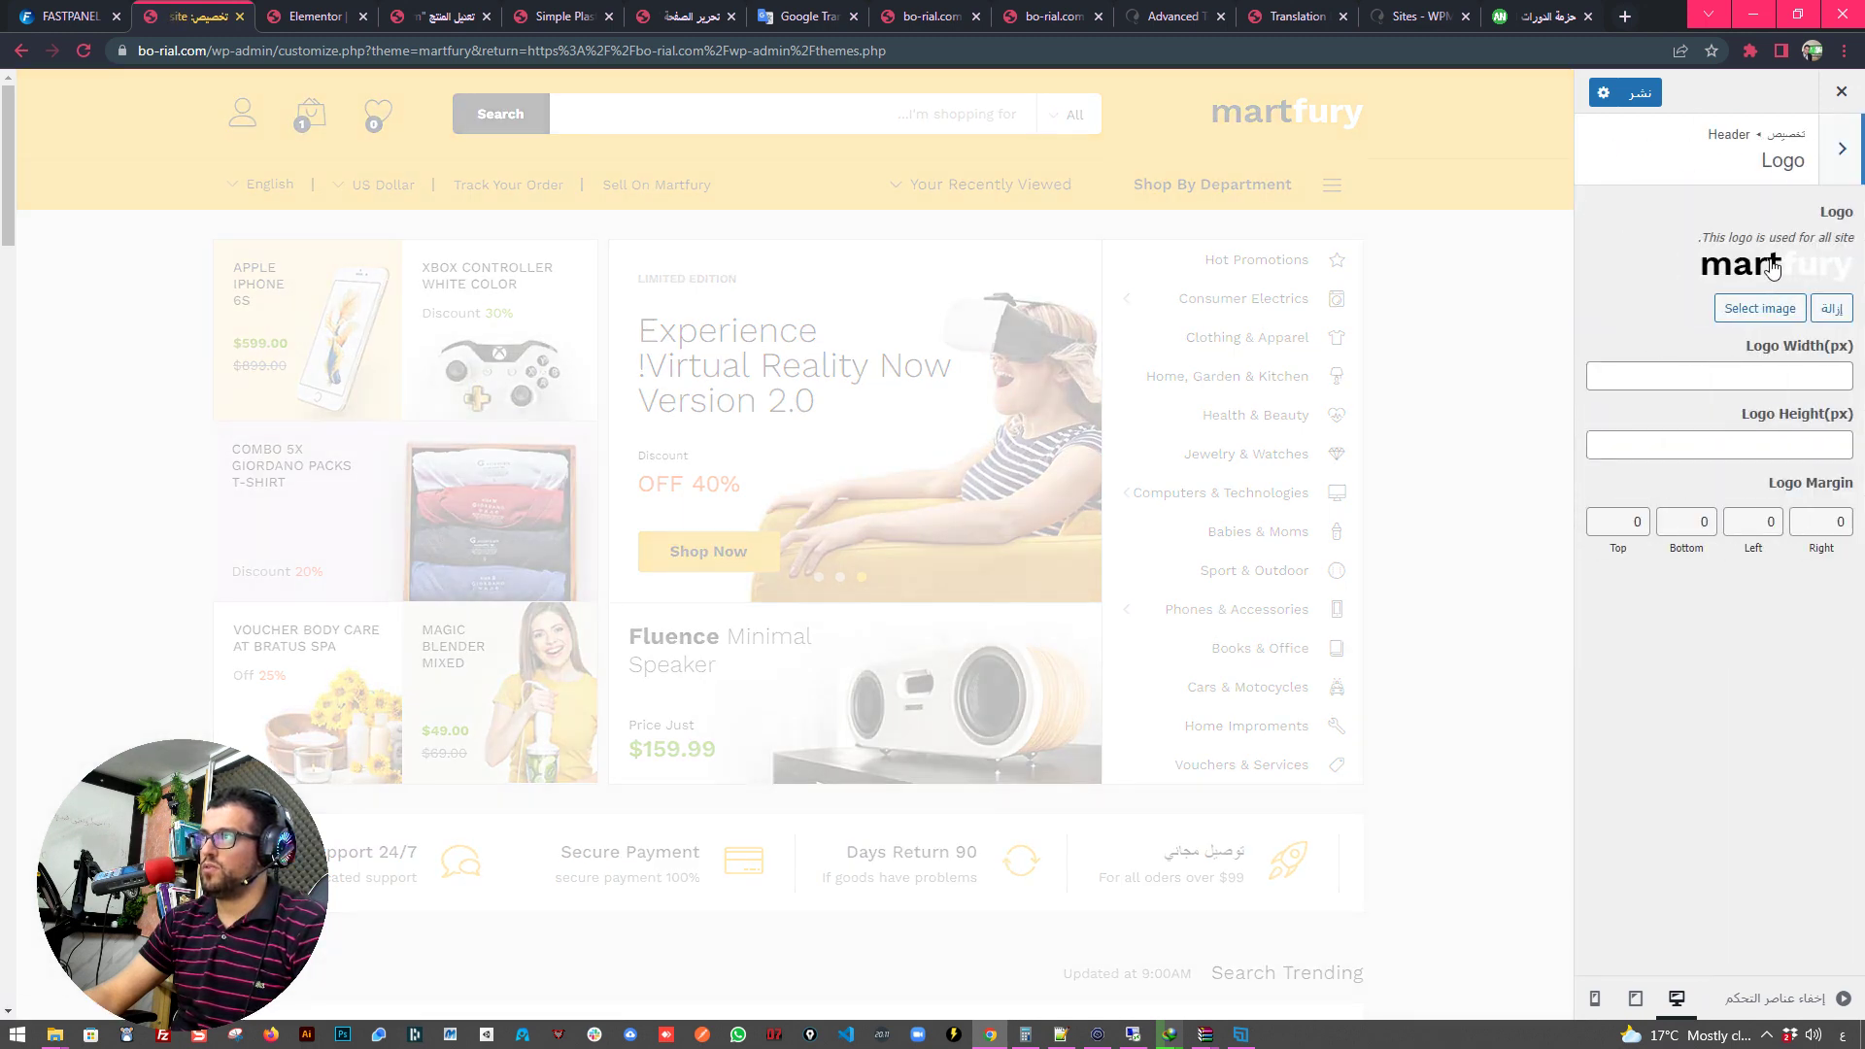
click(1840, 153)
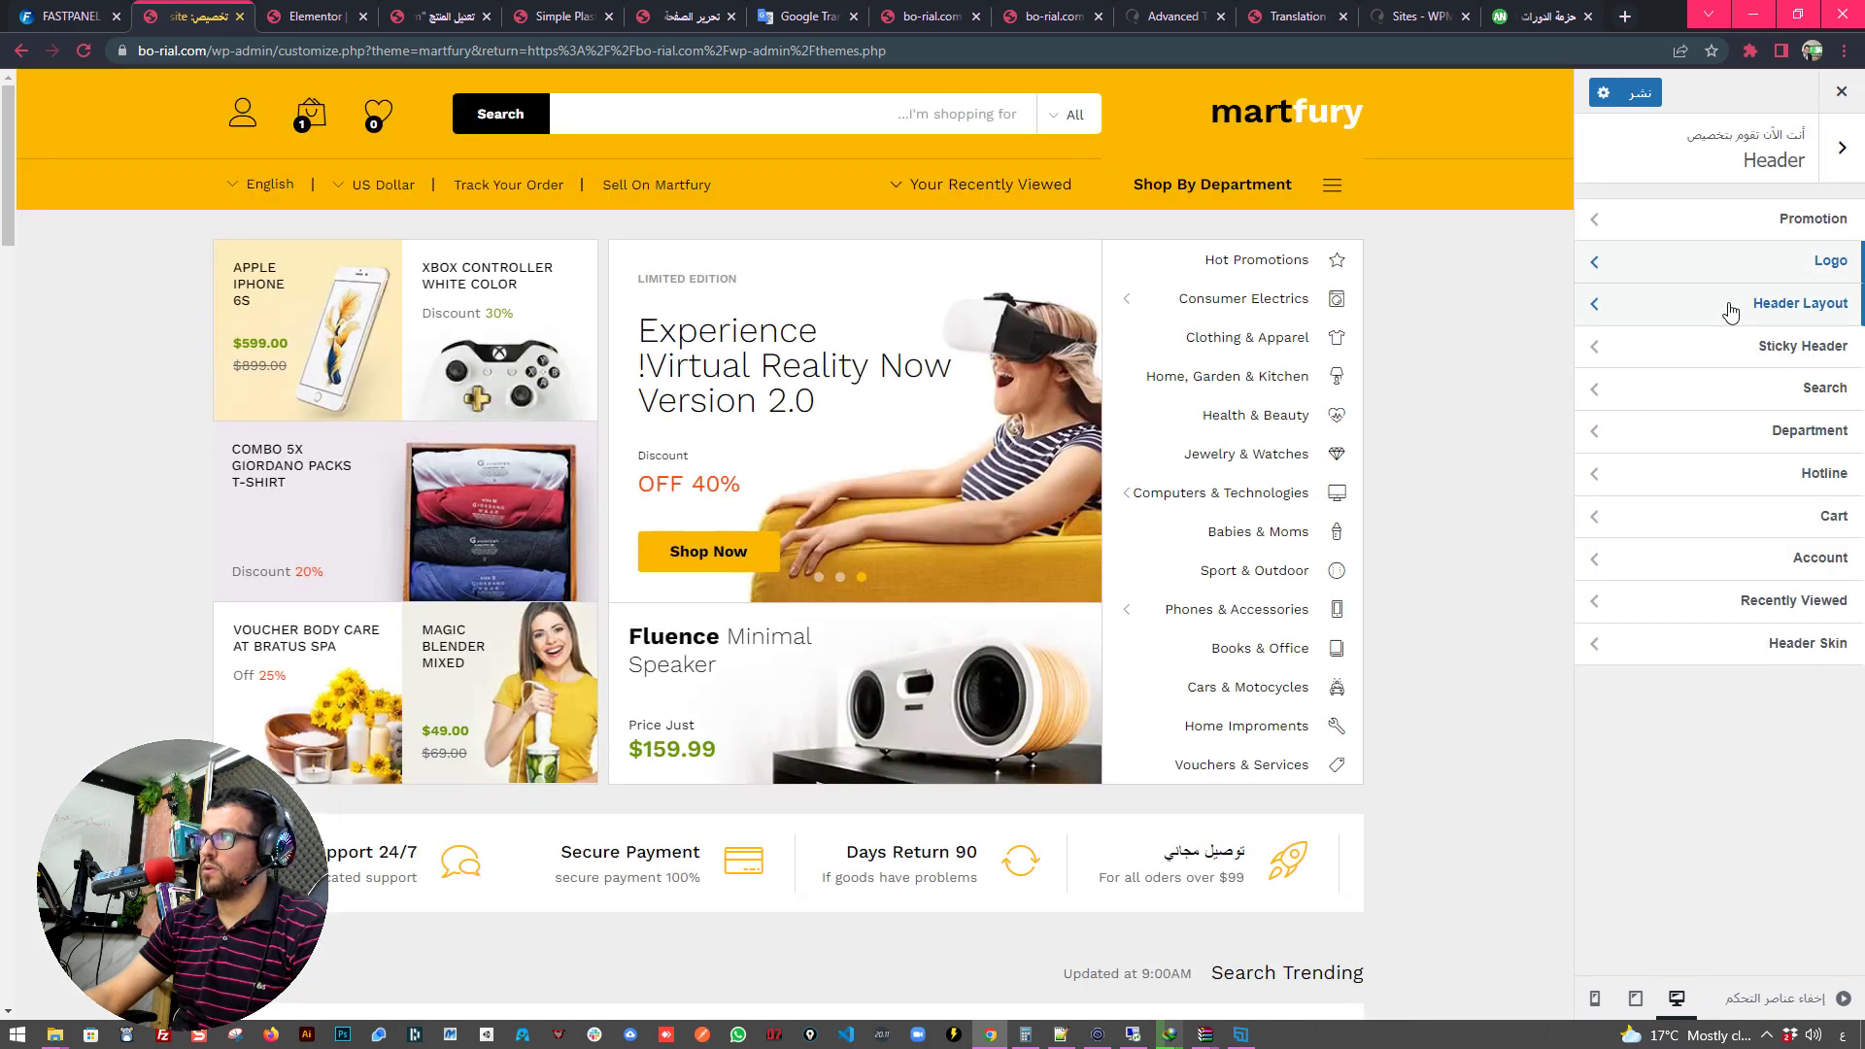
click(1728, 303)
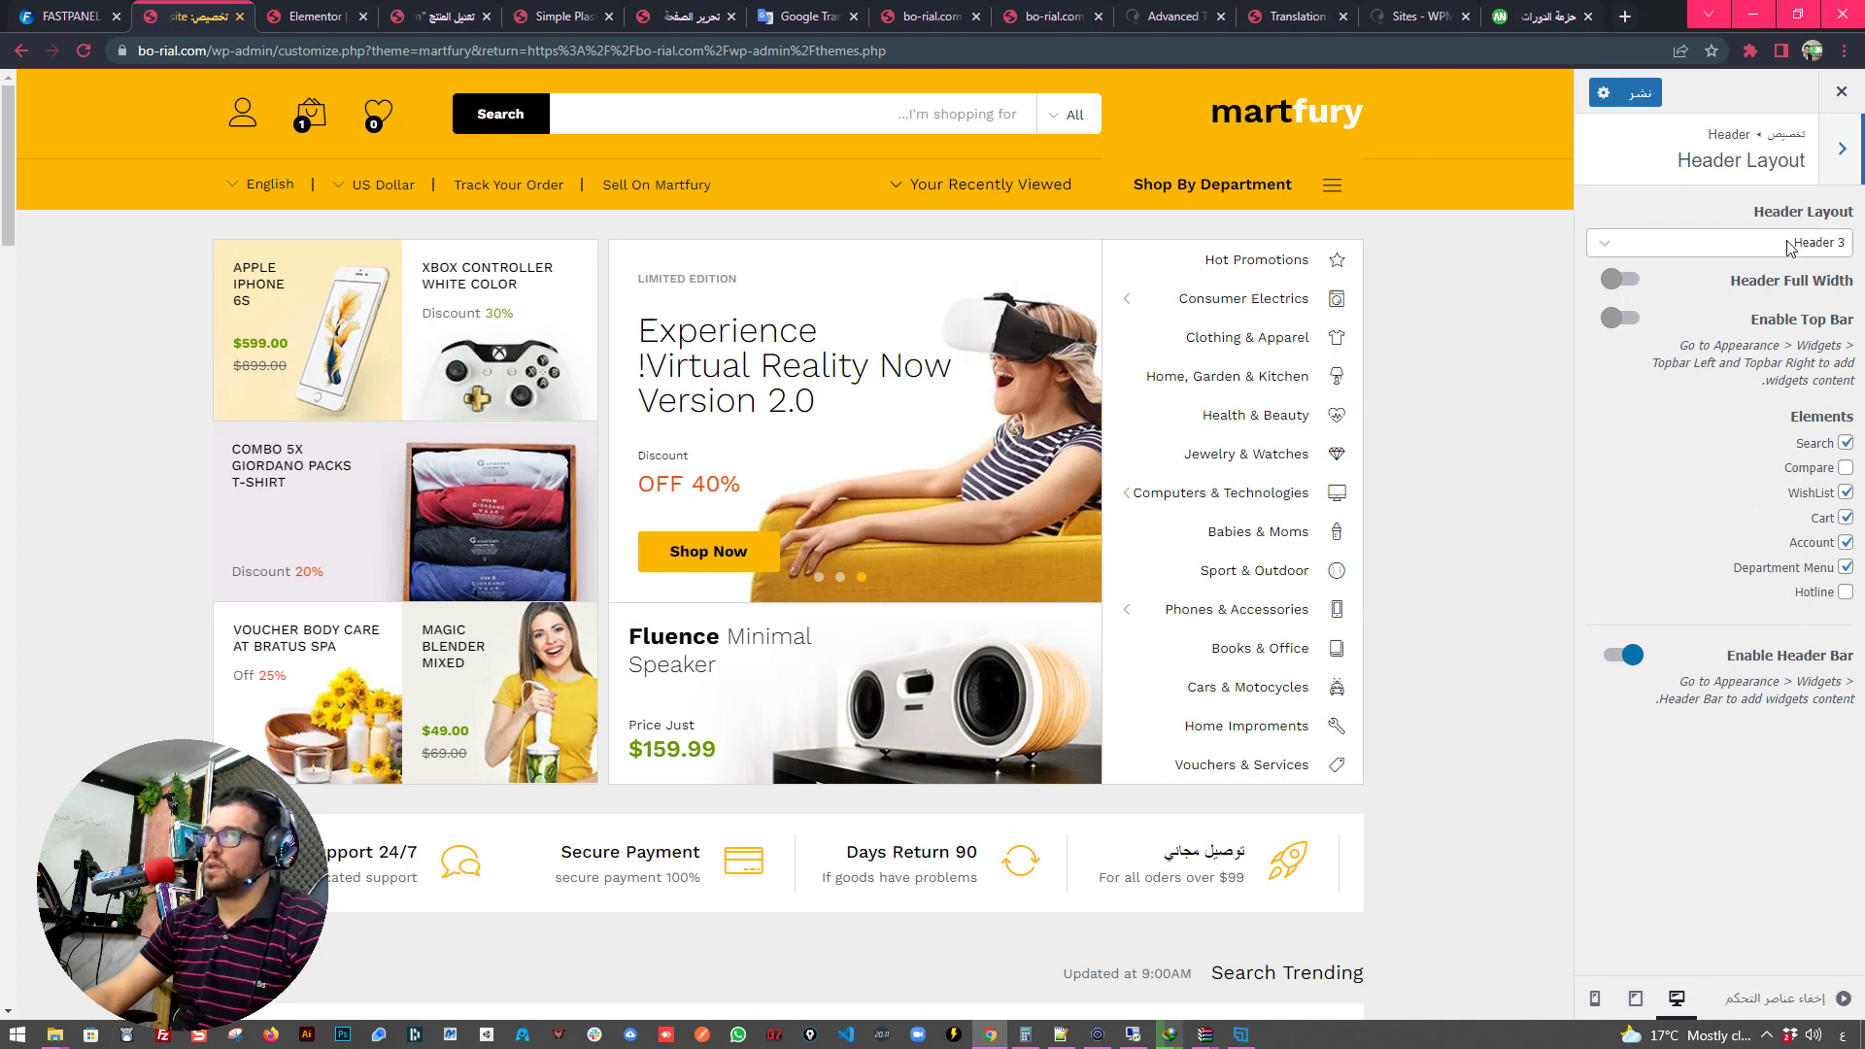
click(1827, 155)
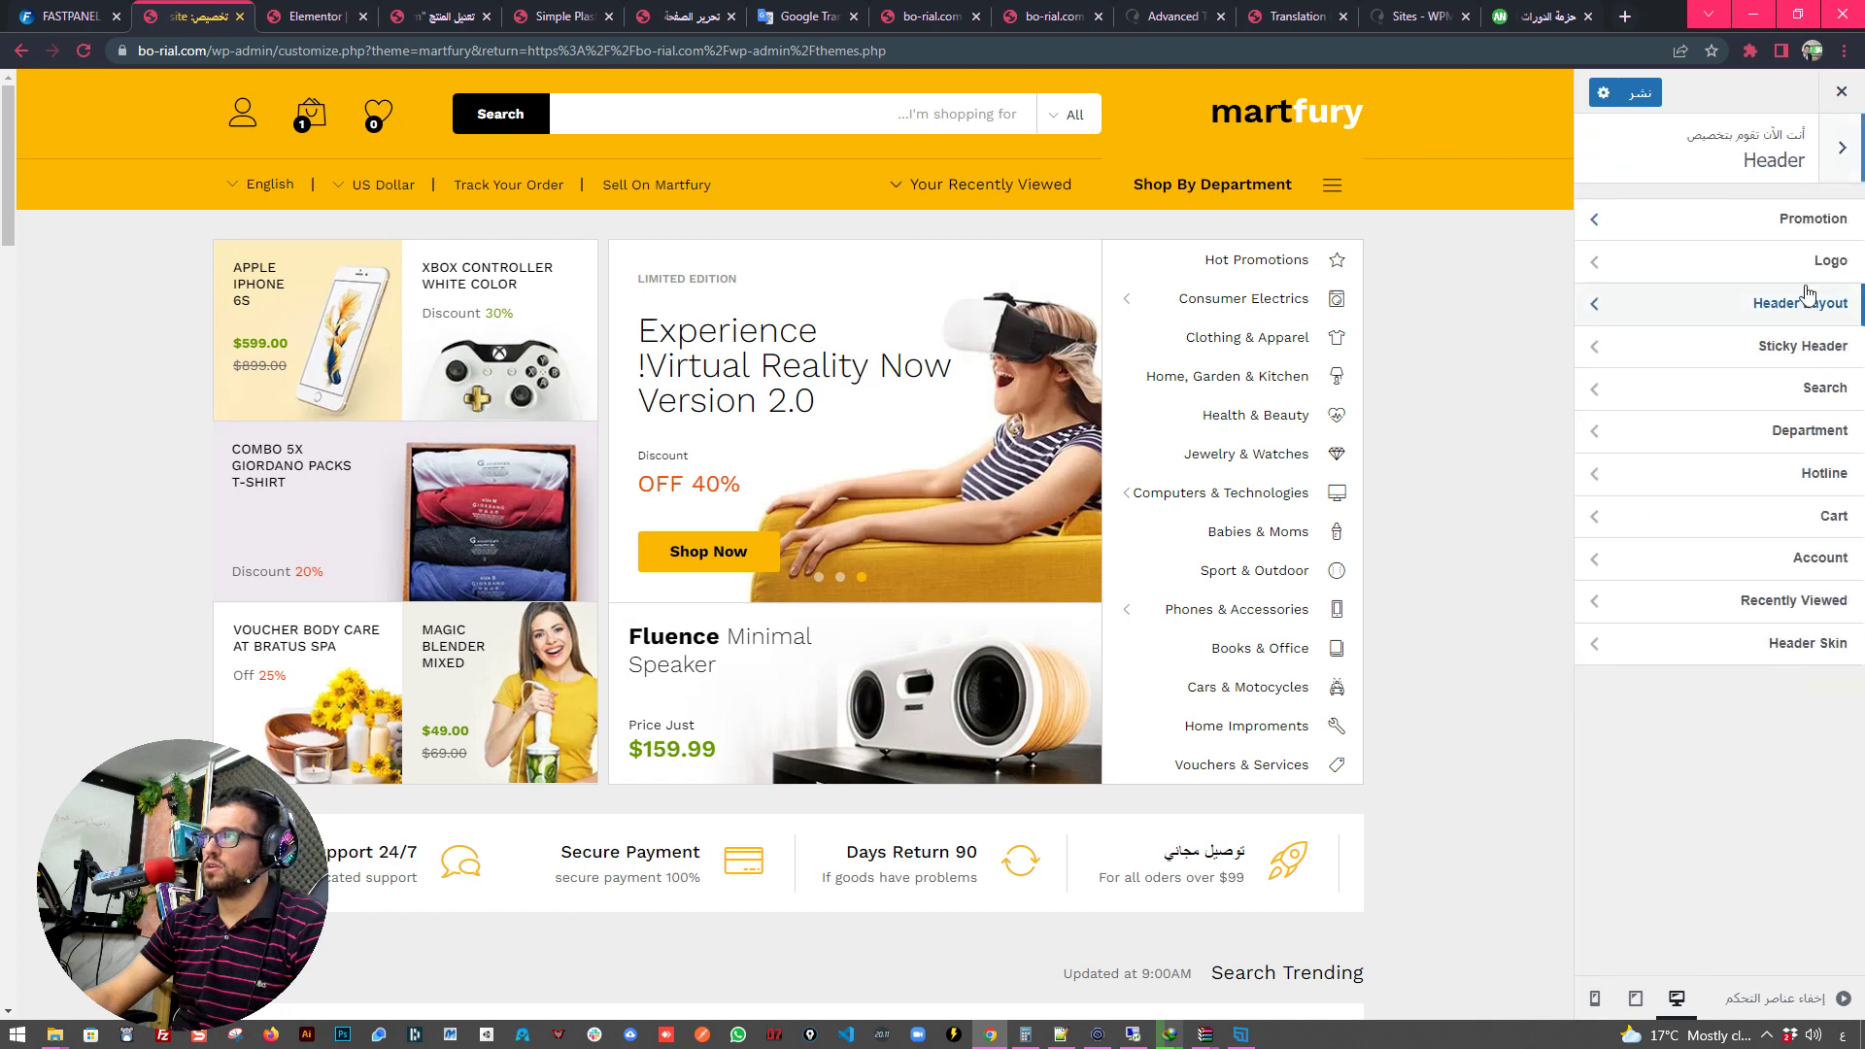
click(1810, 359)
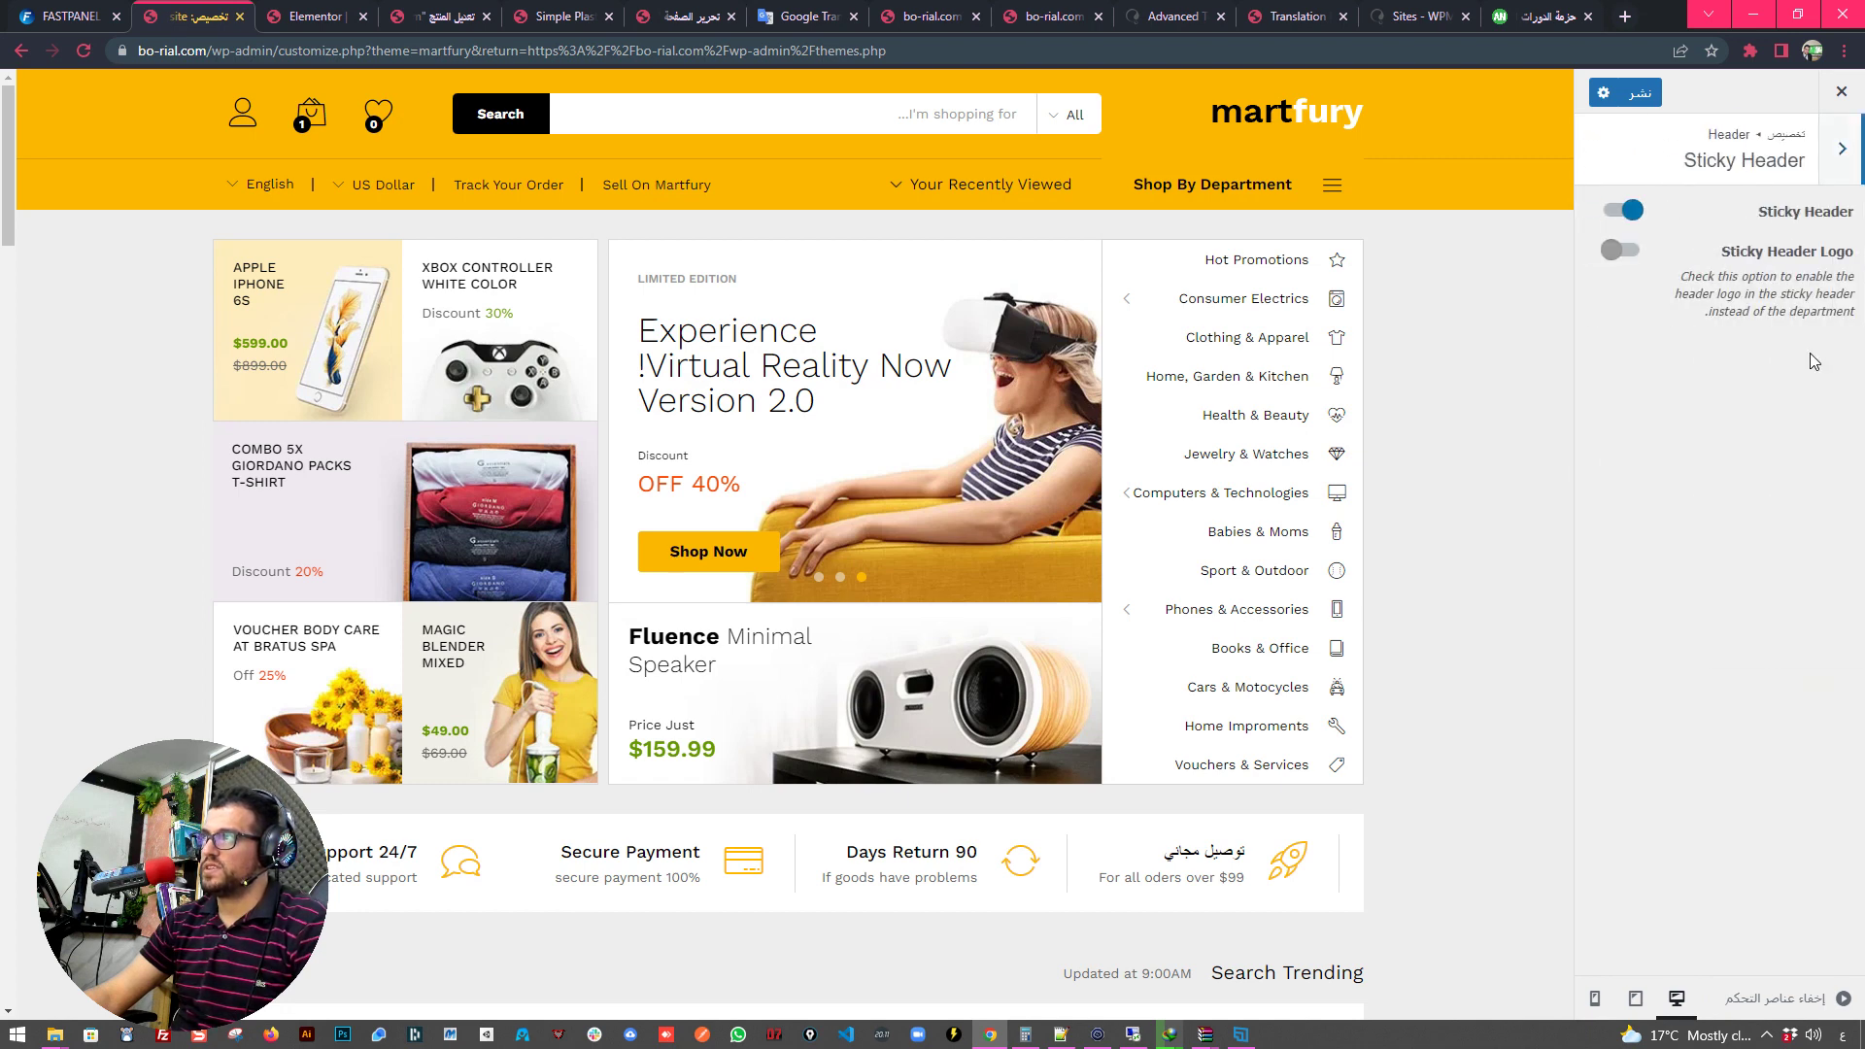
click(1826, 159)
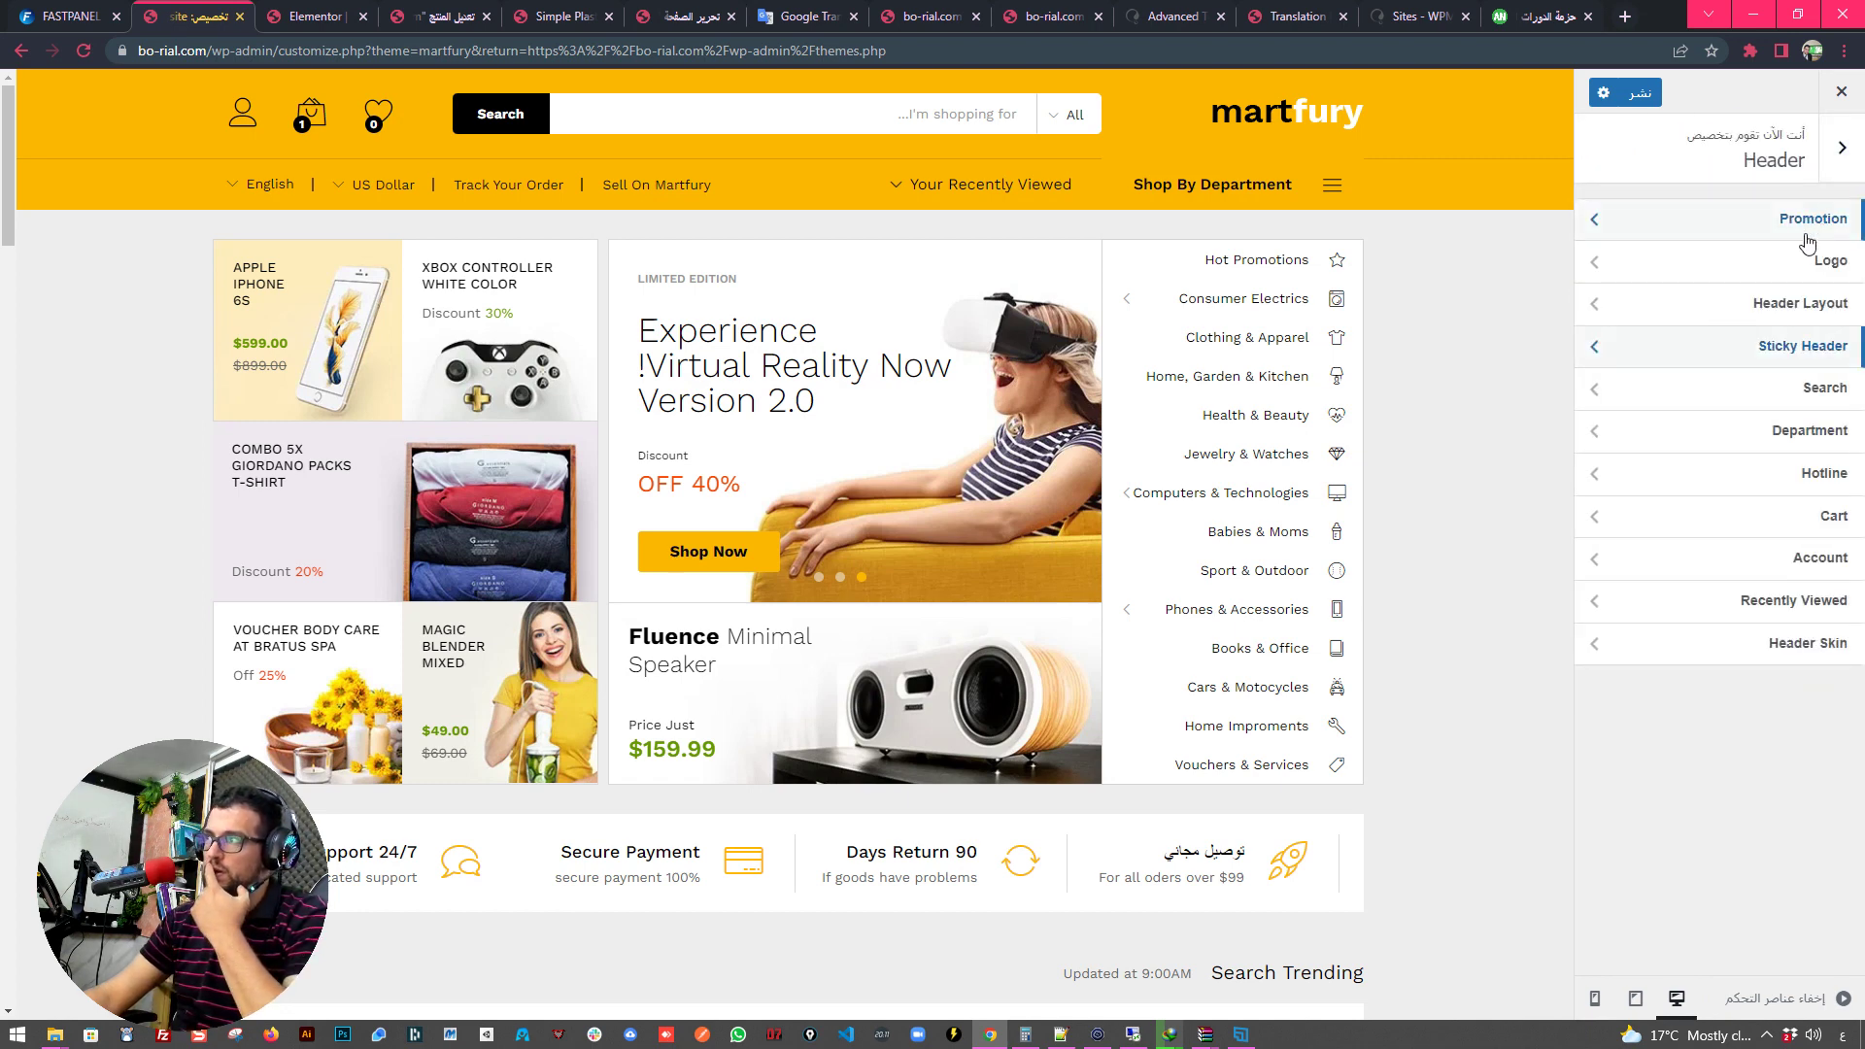
click(1768, 433)
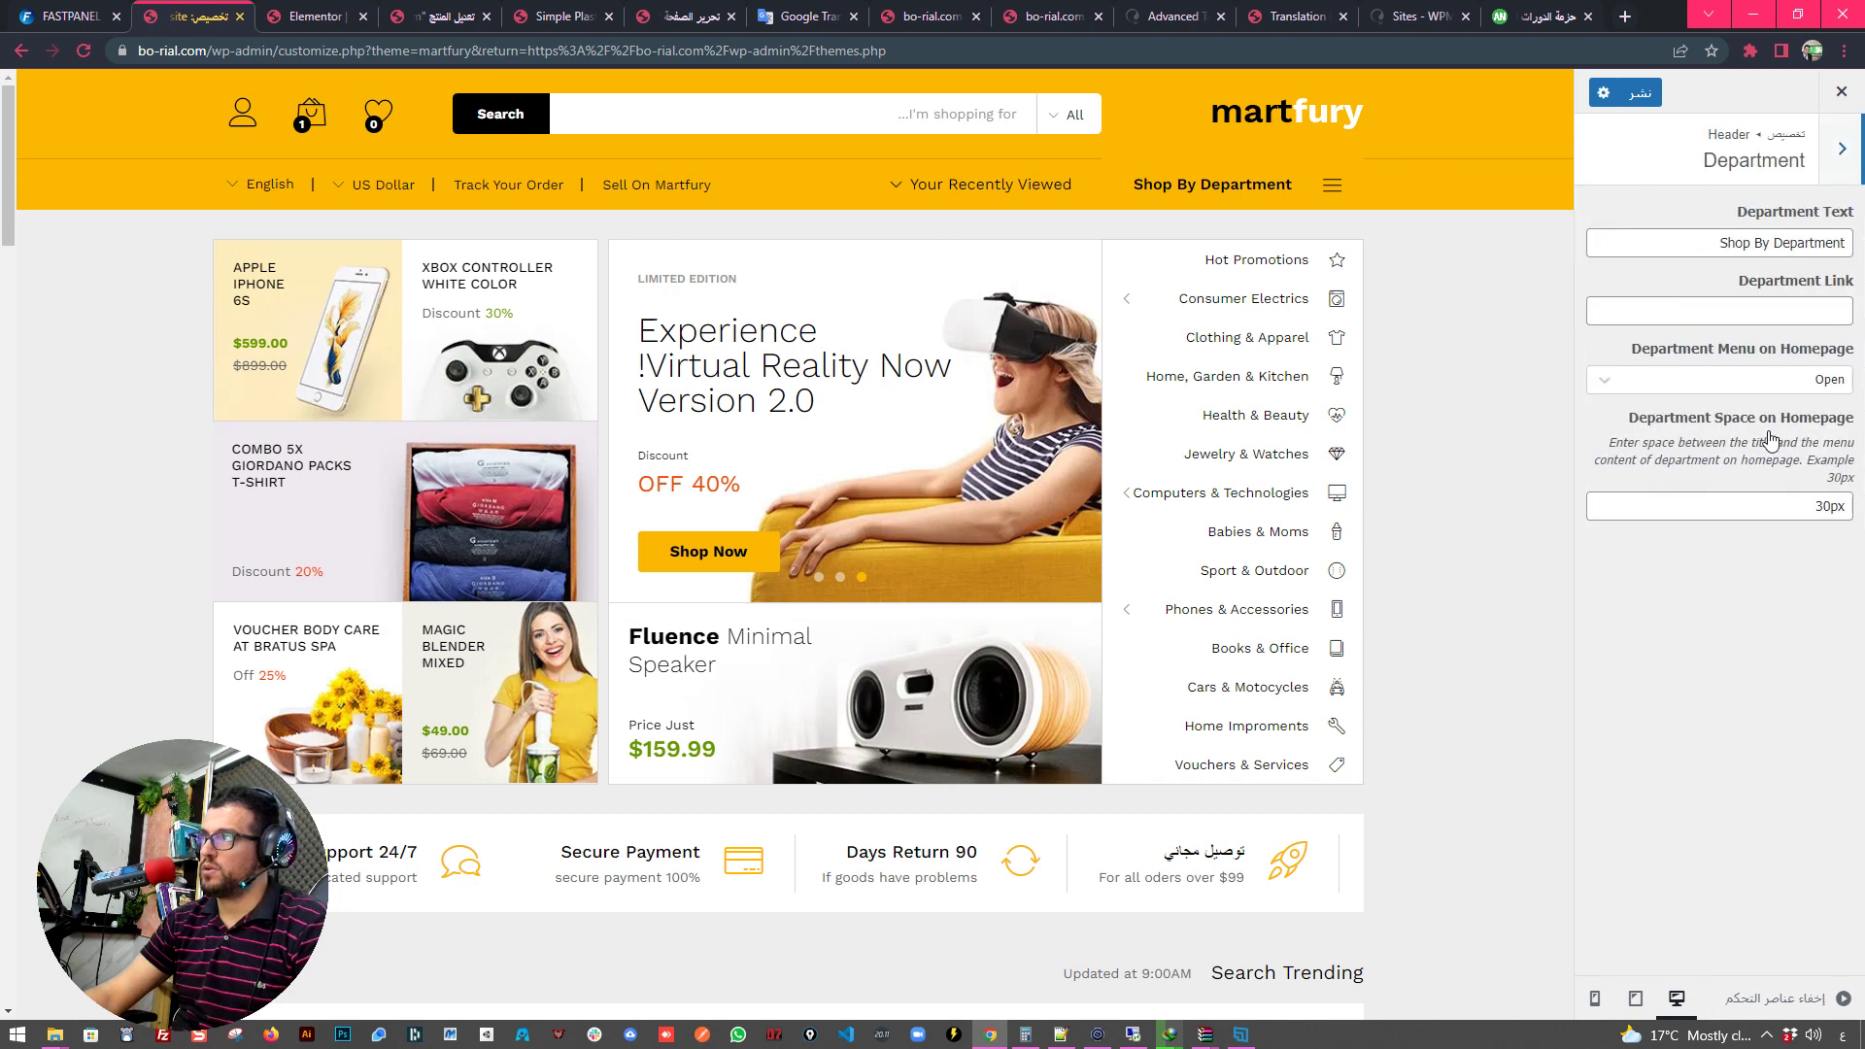
Replace the Department Text 'Shop By Department' with 'الأصناف المتاحة' and publish the change.
drag(1694, 234, 1842, 242)
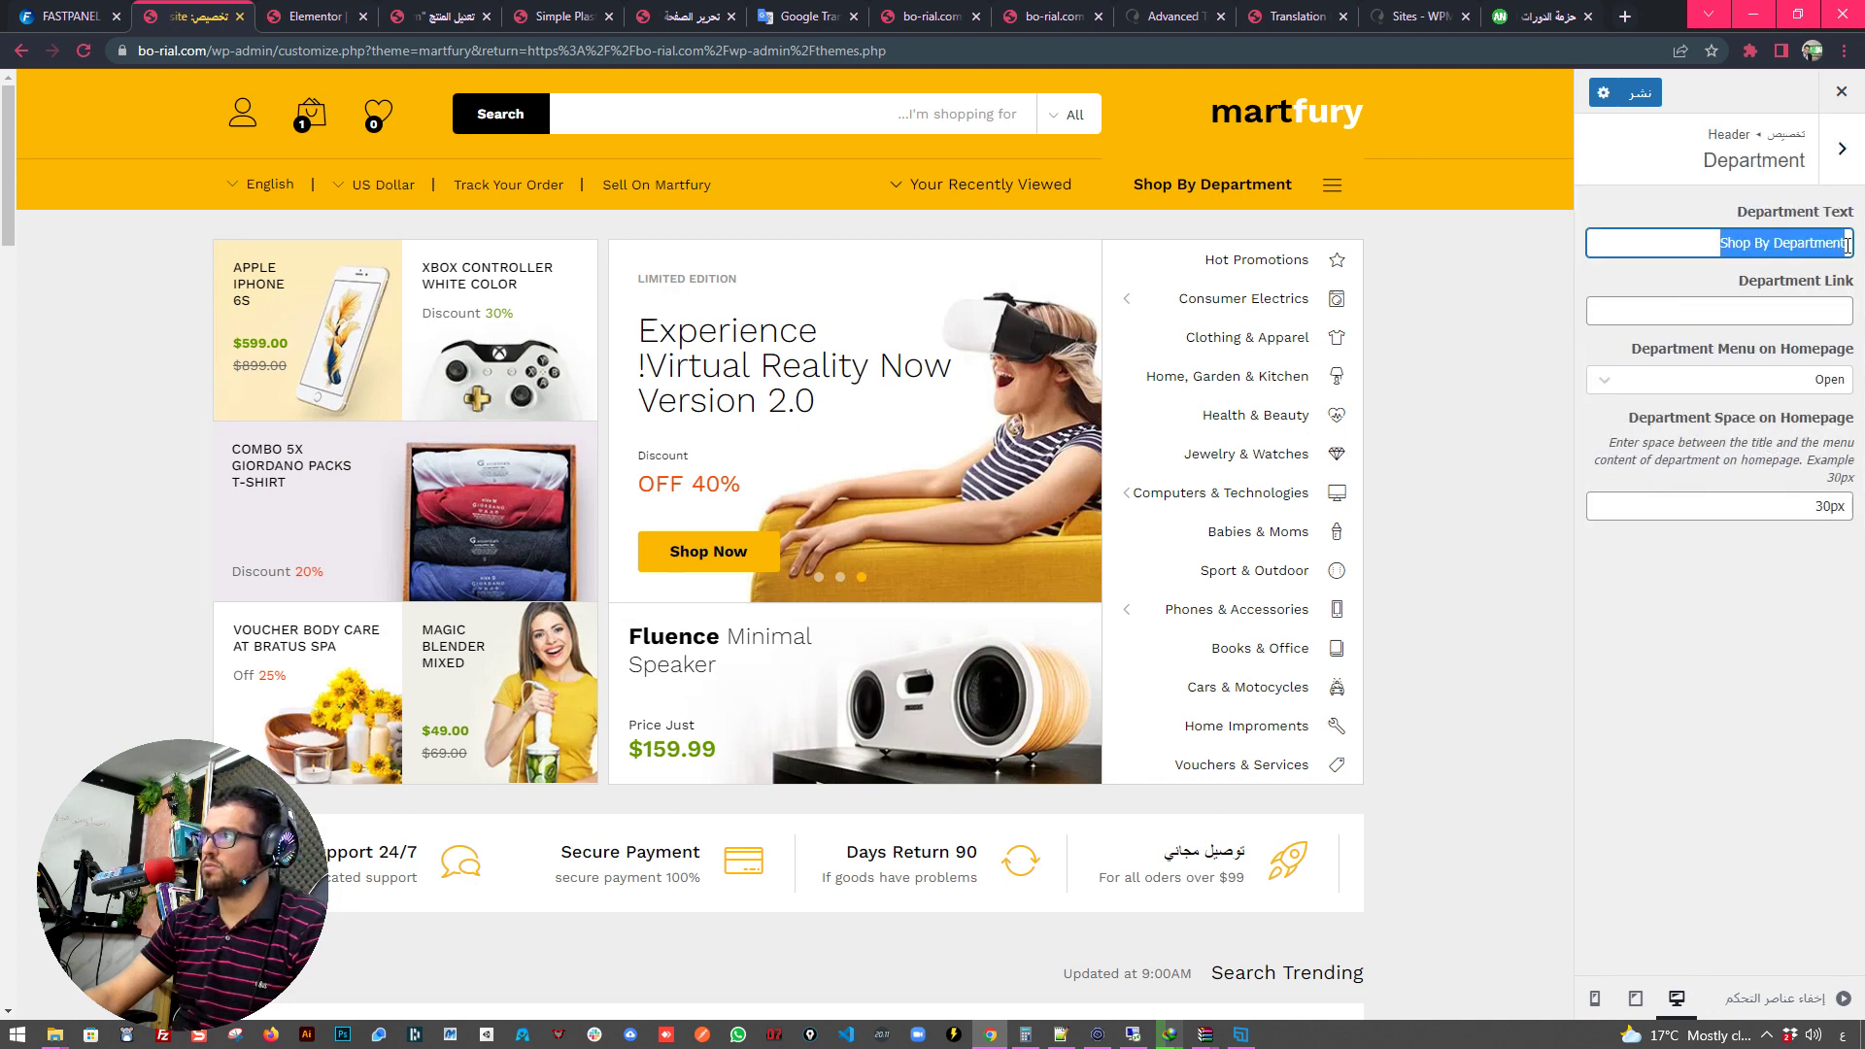
key(BackSpace)
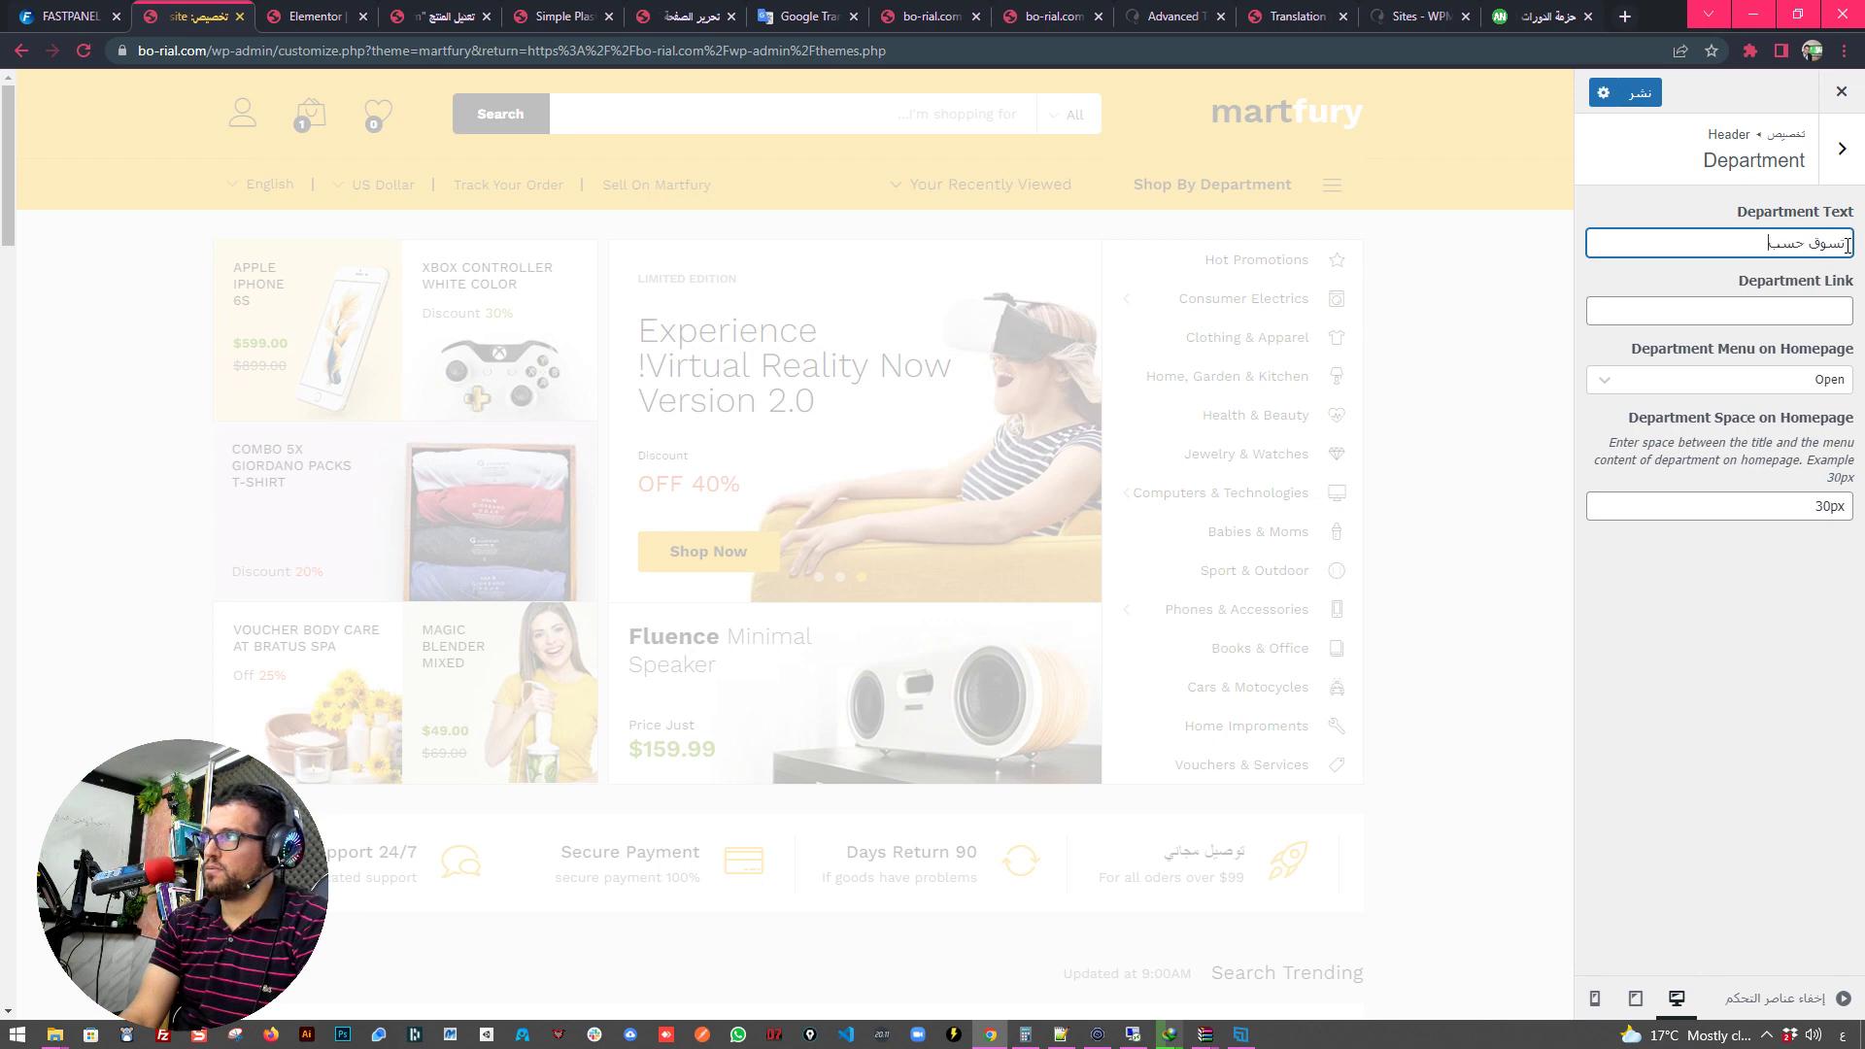
key(ctrl+a)
text(ال)
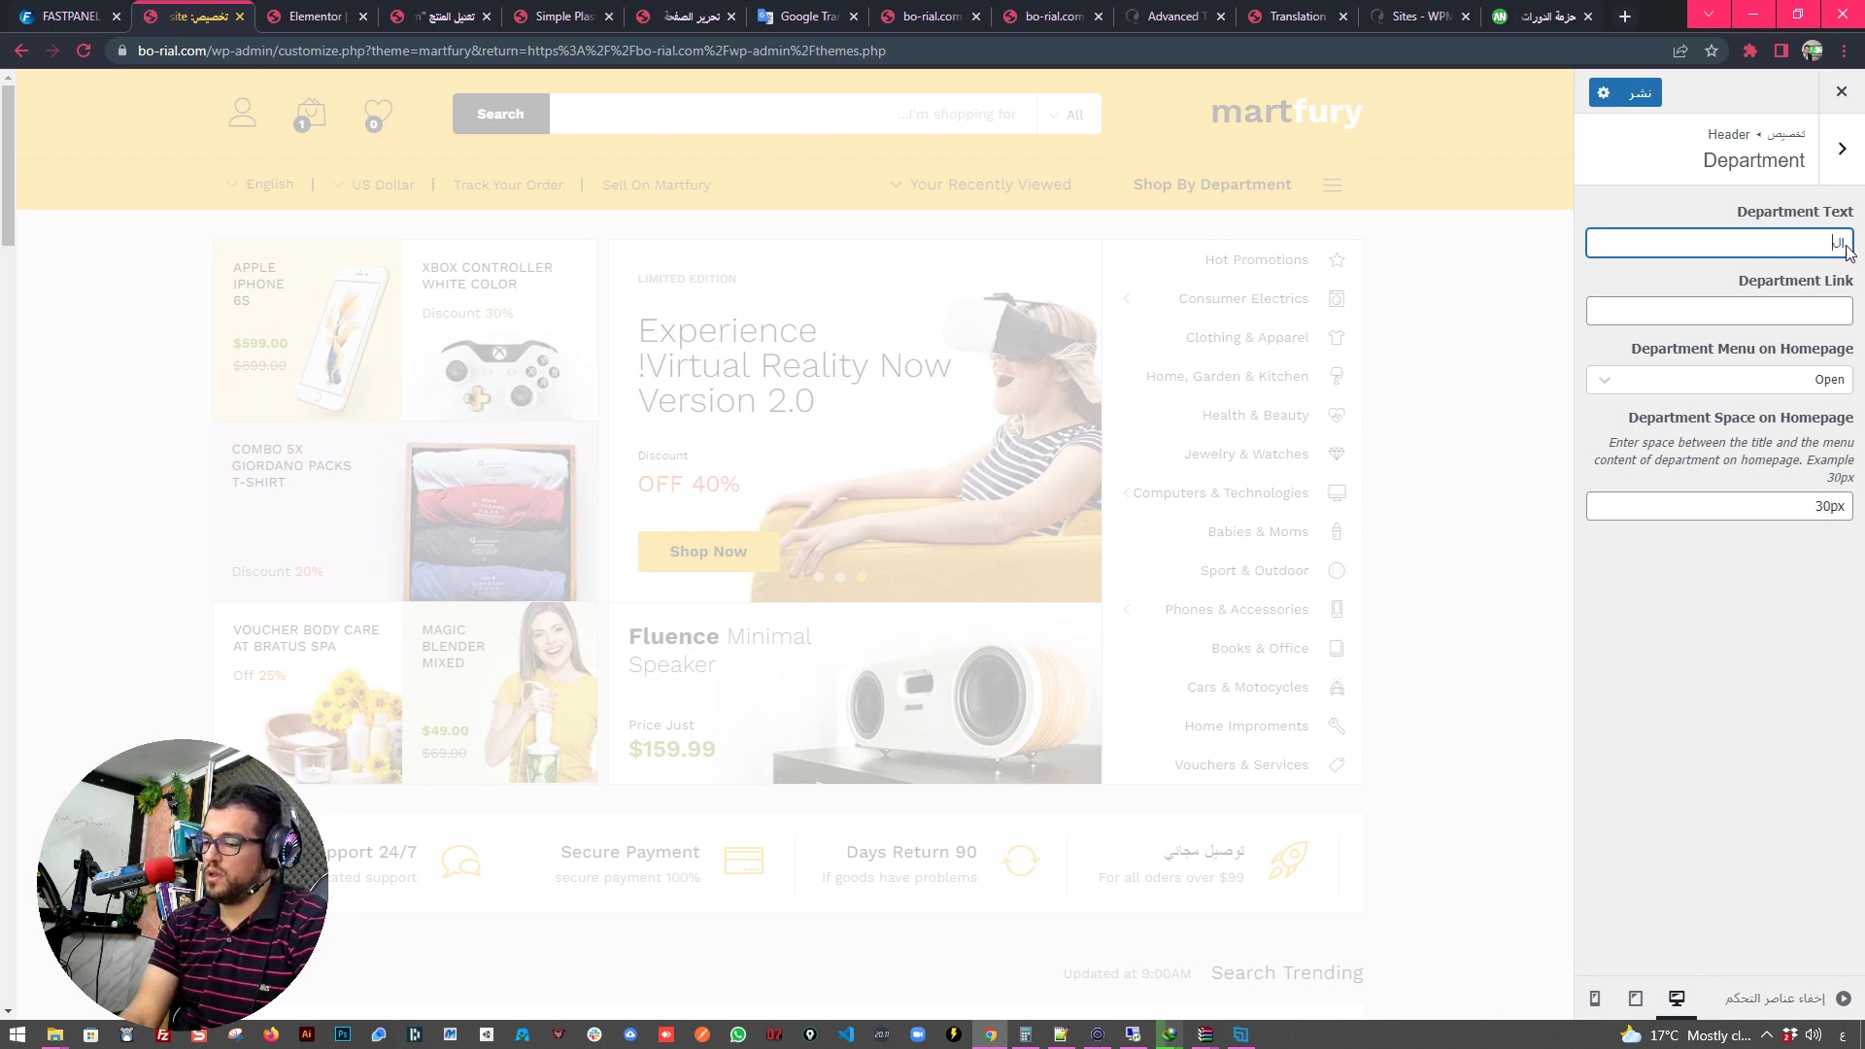
text(تصنيفا)
key(ctrl+a)
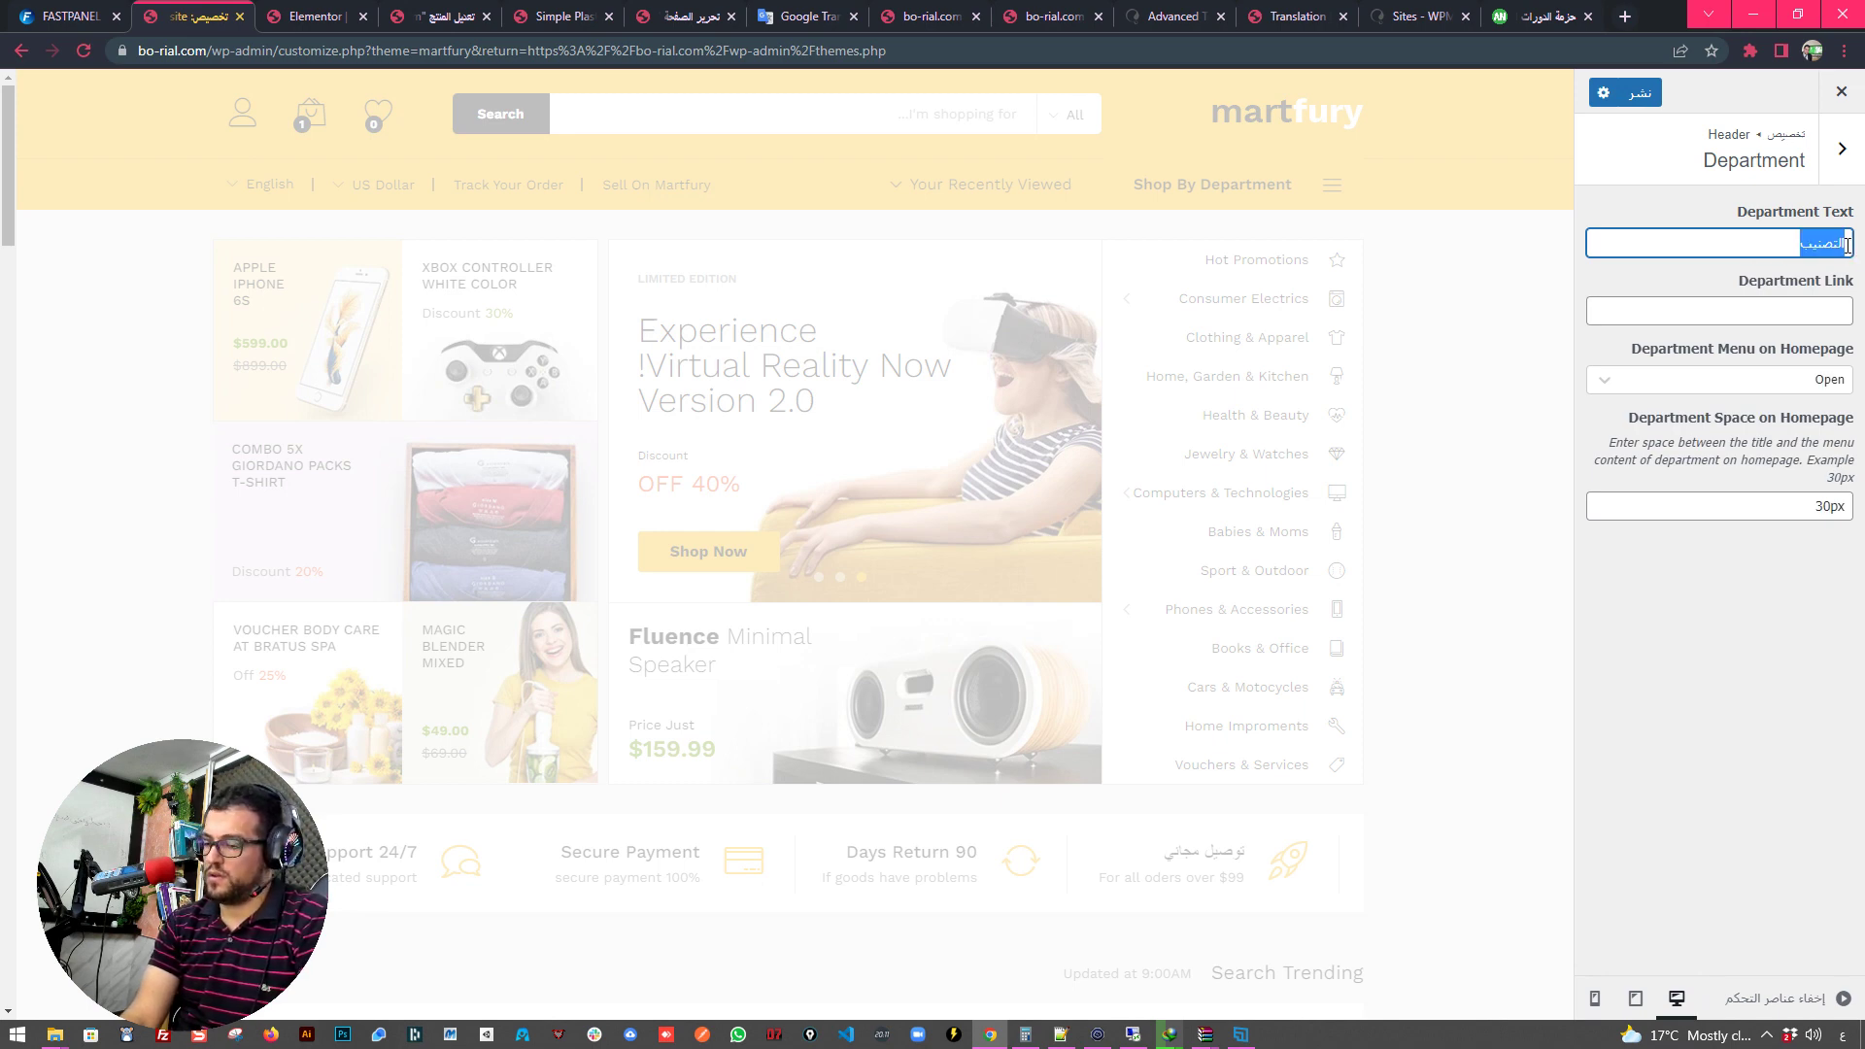
text(الأصاف المتاحة)
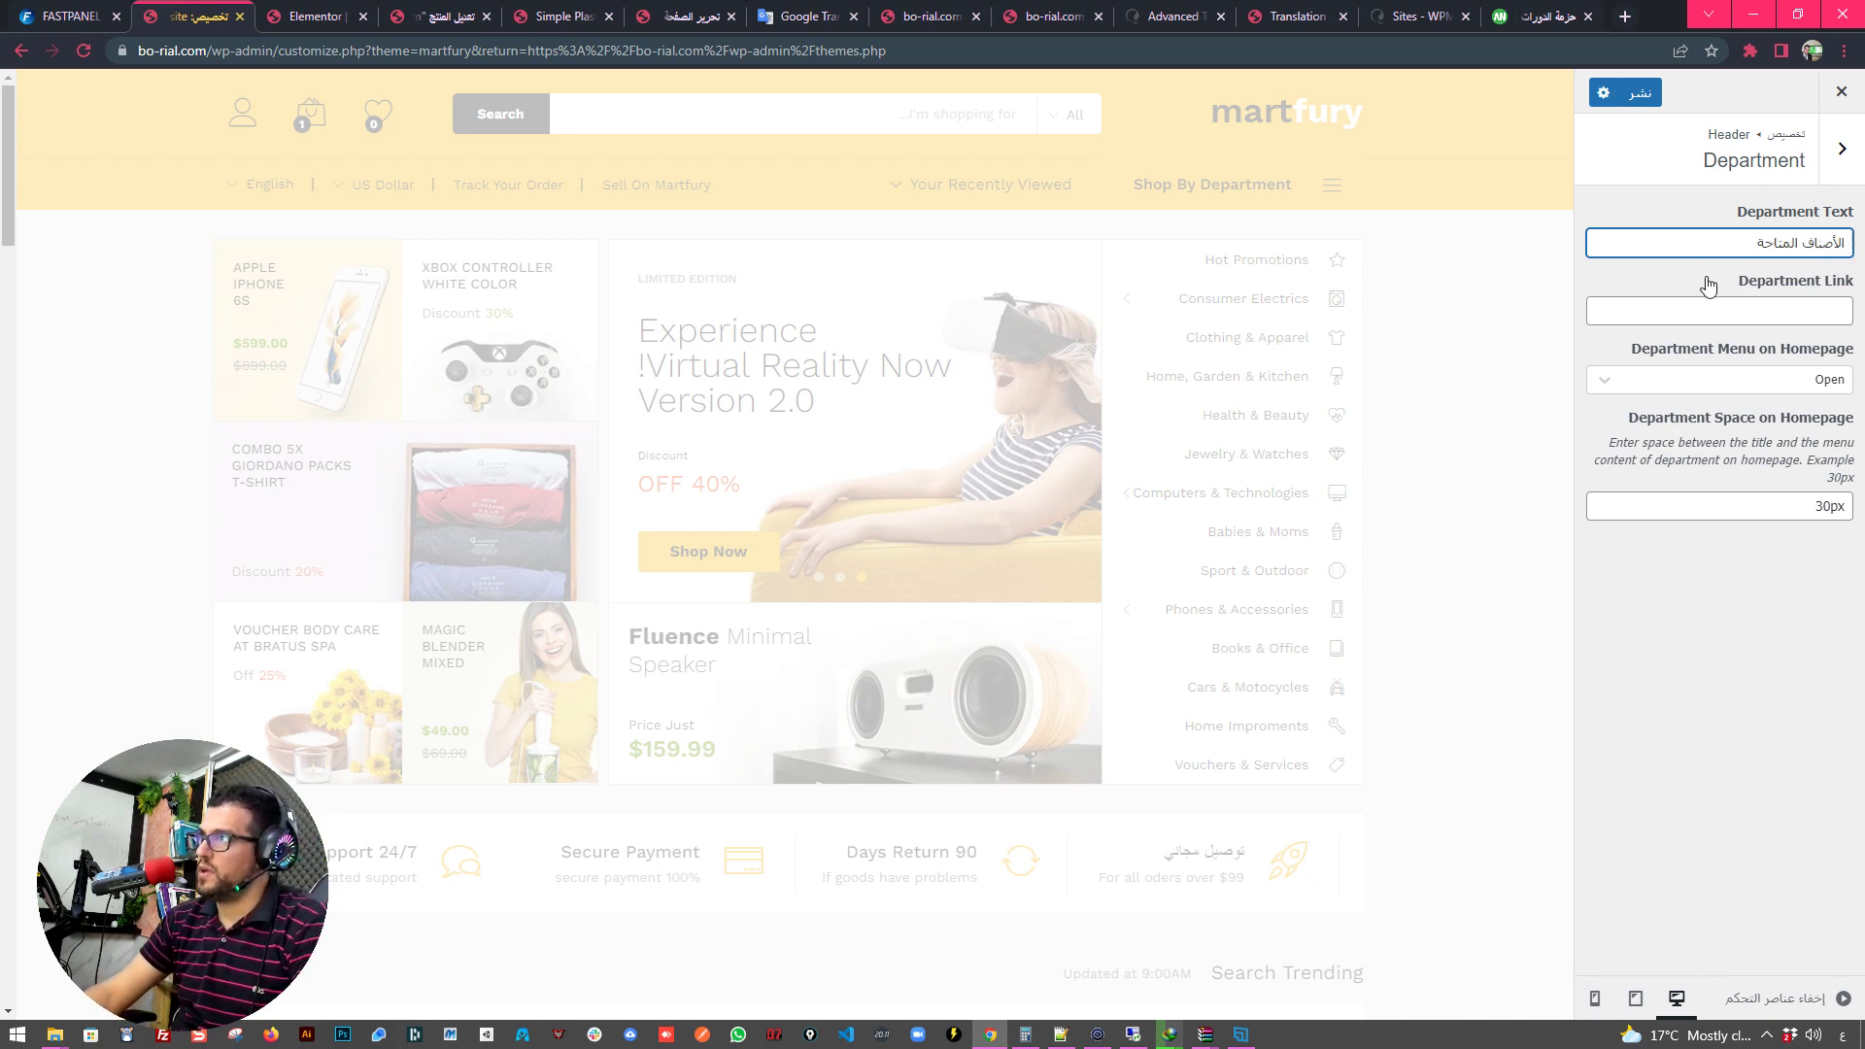
click(1711, 311)
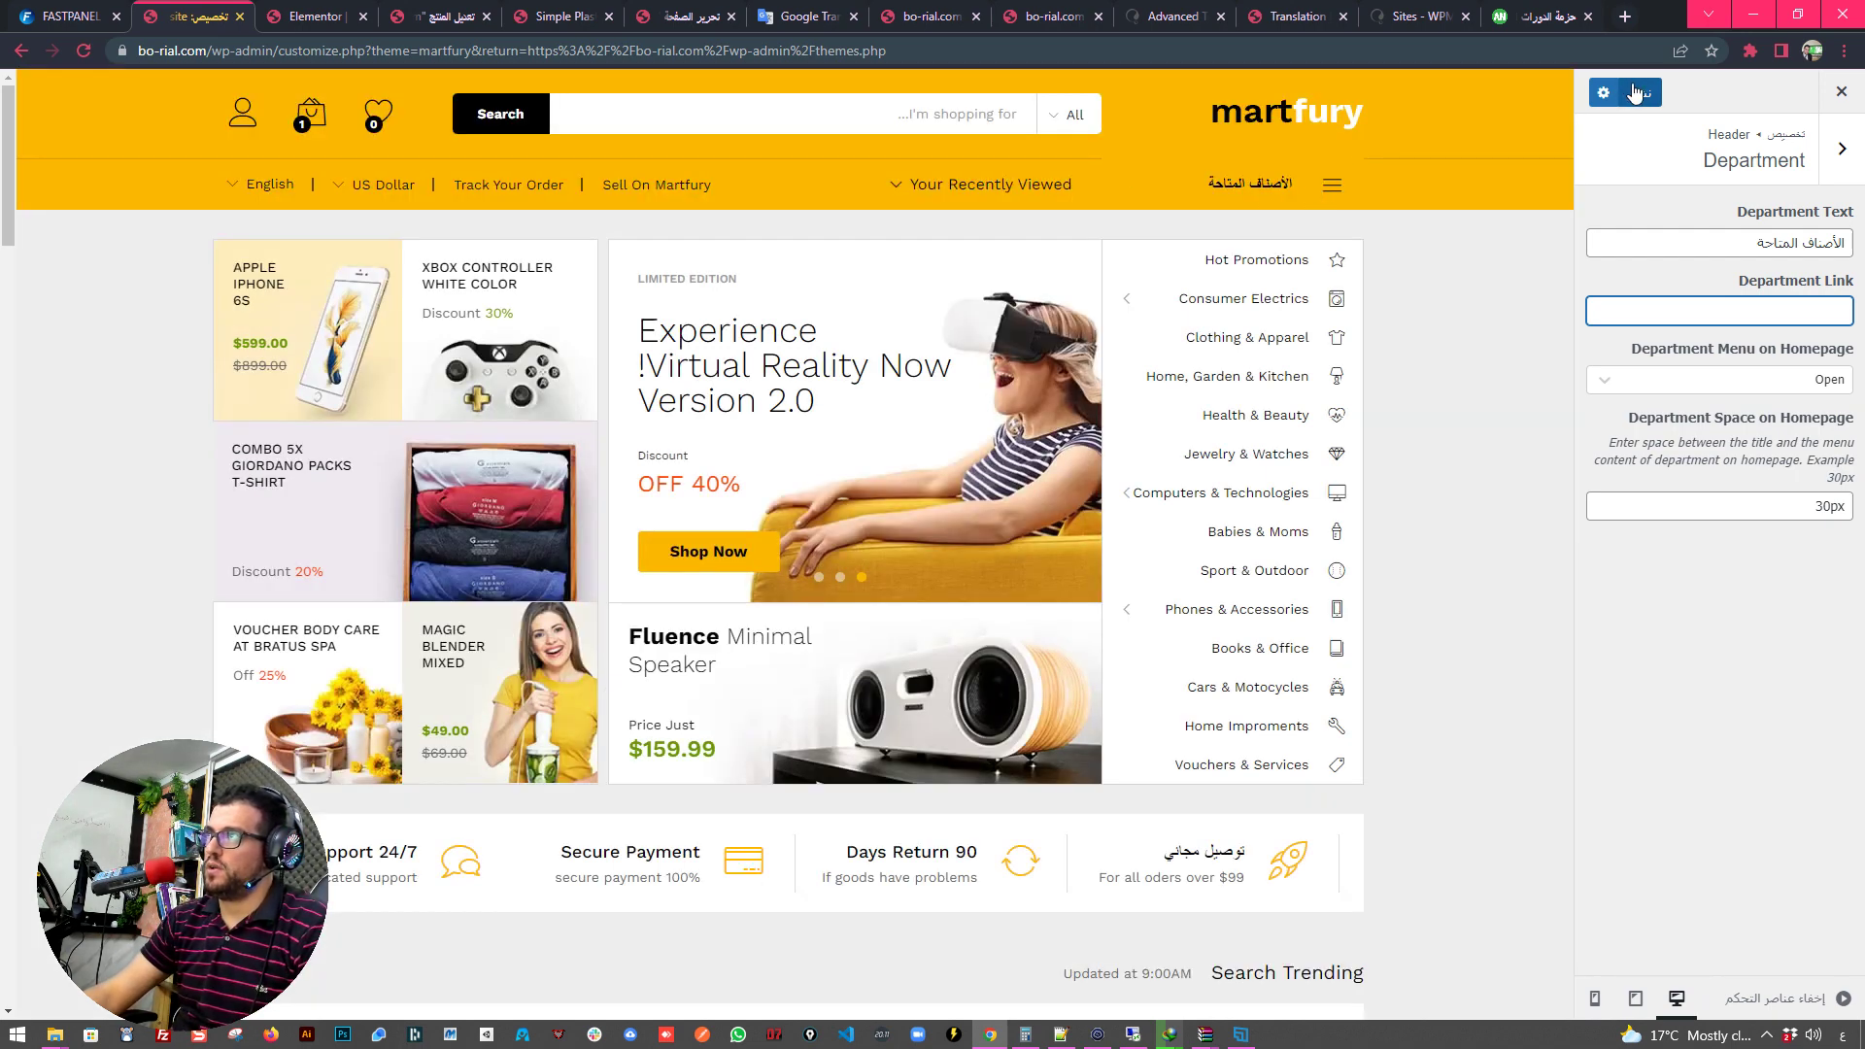
click(1642, 94)
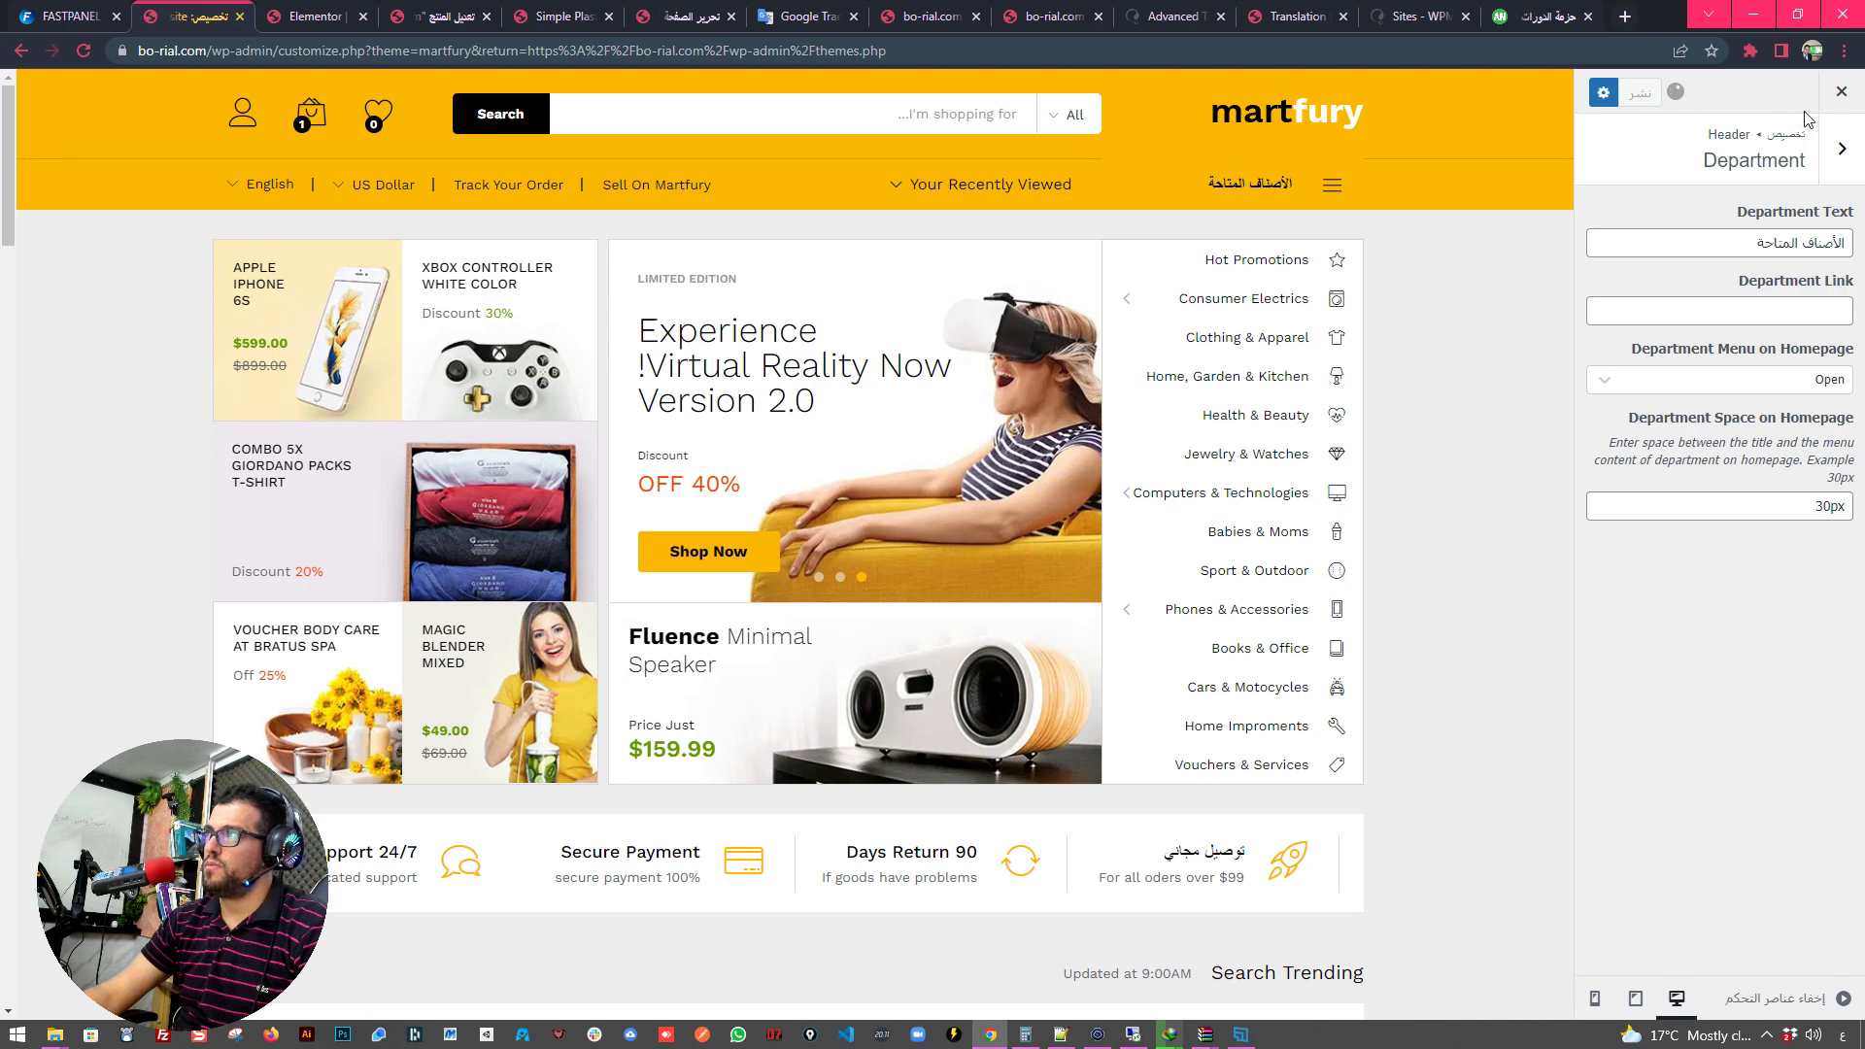
click(1838, 150)
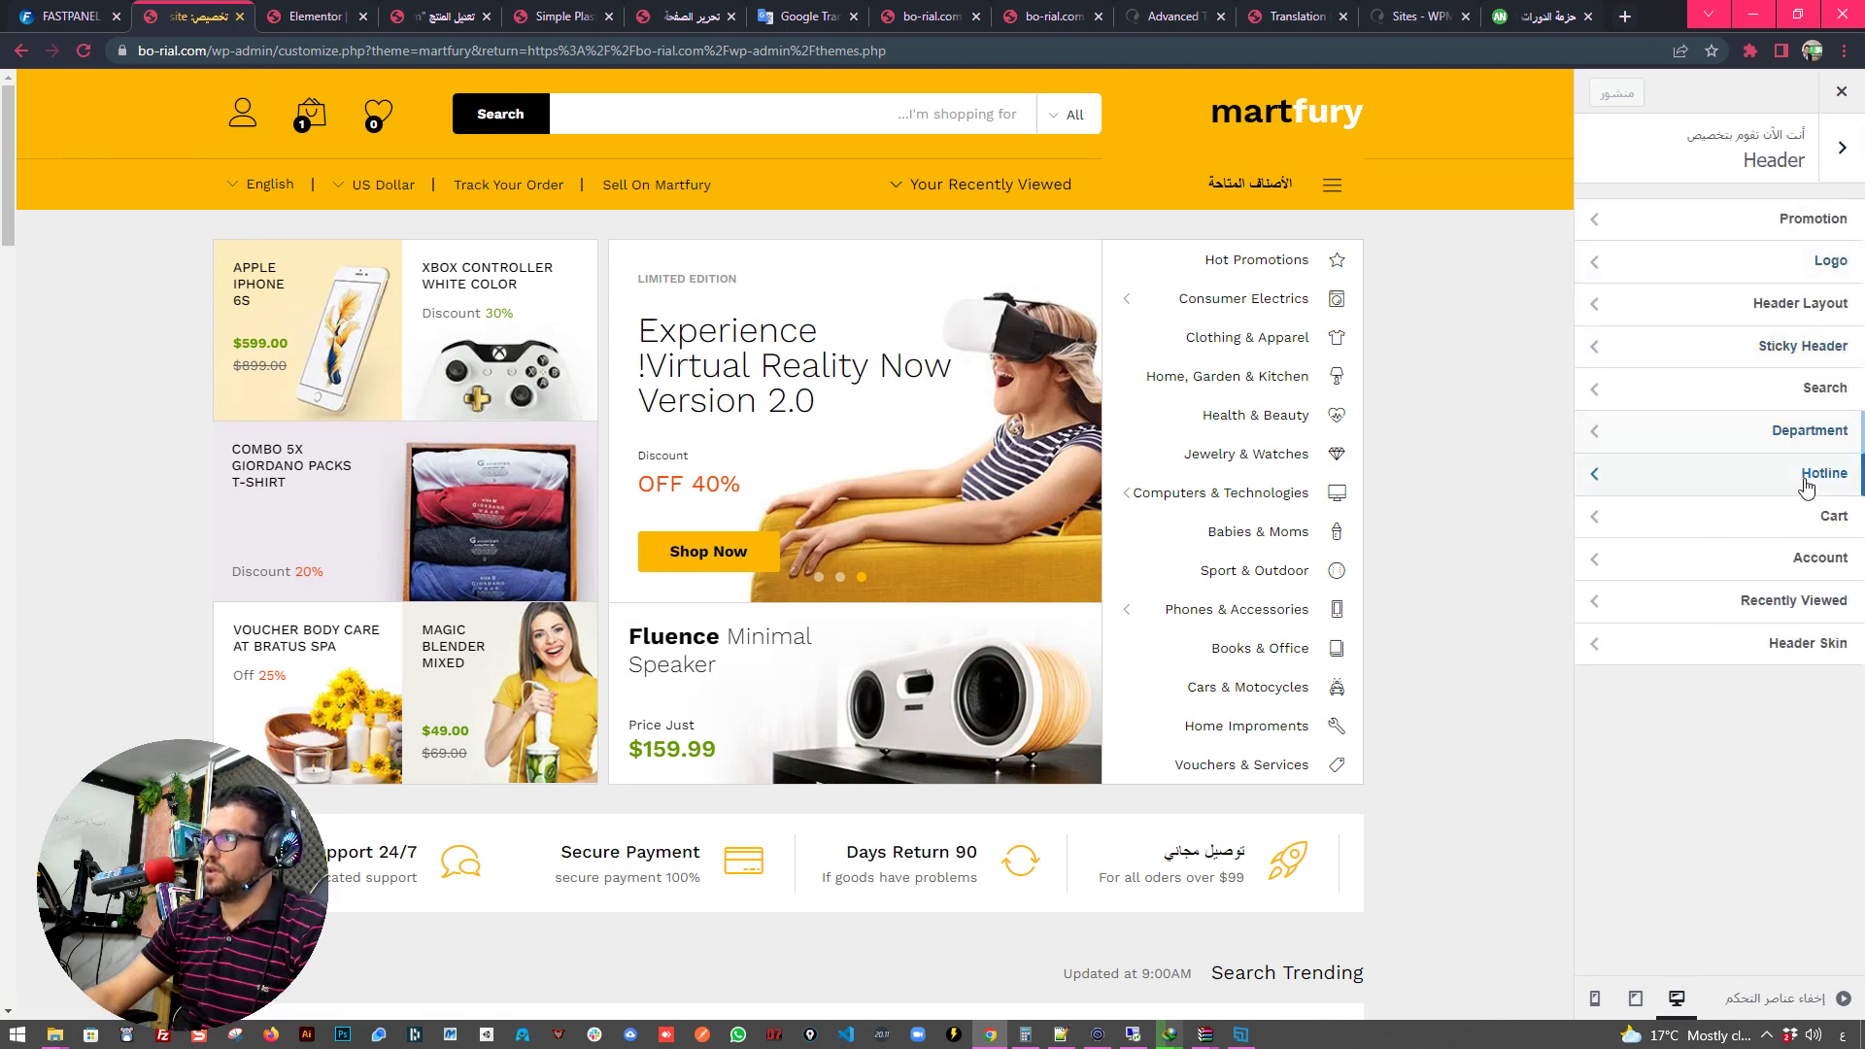
Look through the Hotline, Cart, Account and Recently Viewed header settings.
click(1805, 478)
click(1840, 155)
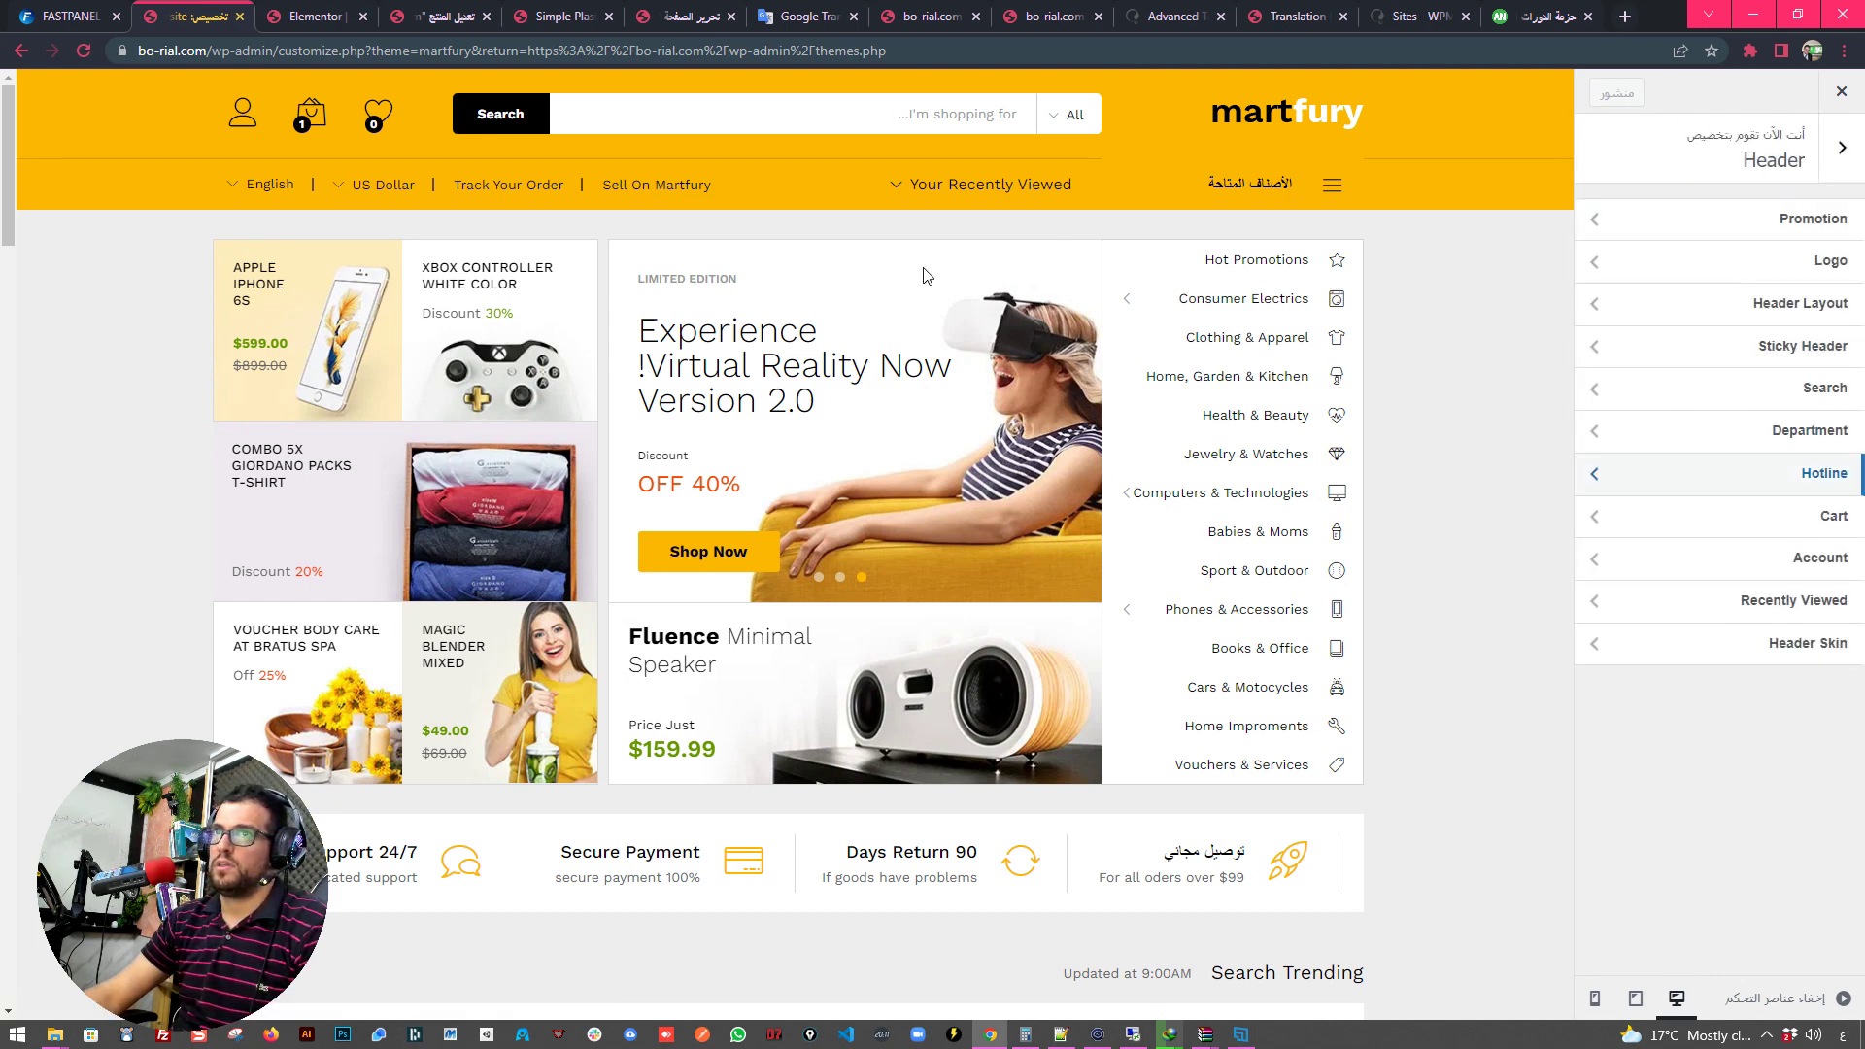
click(1813, 516)
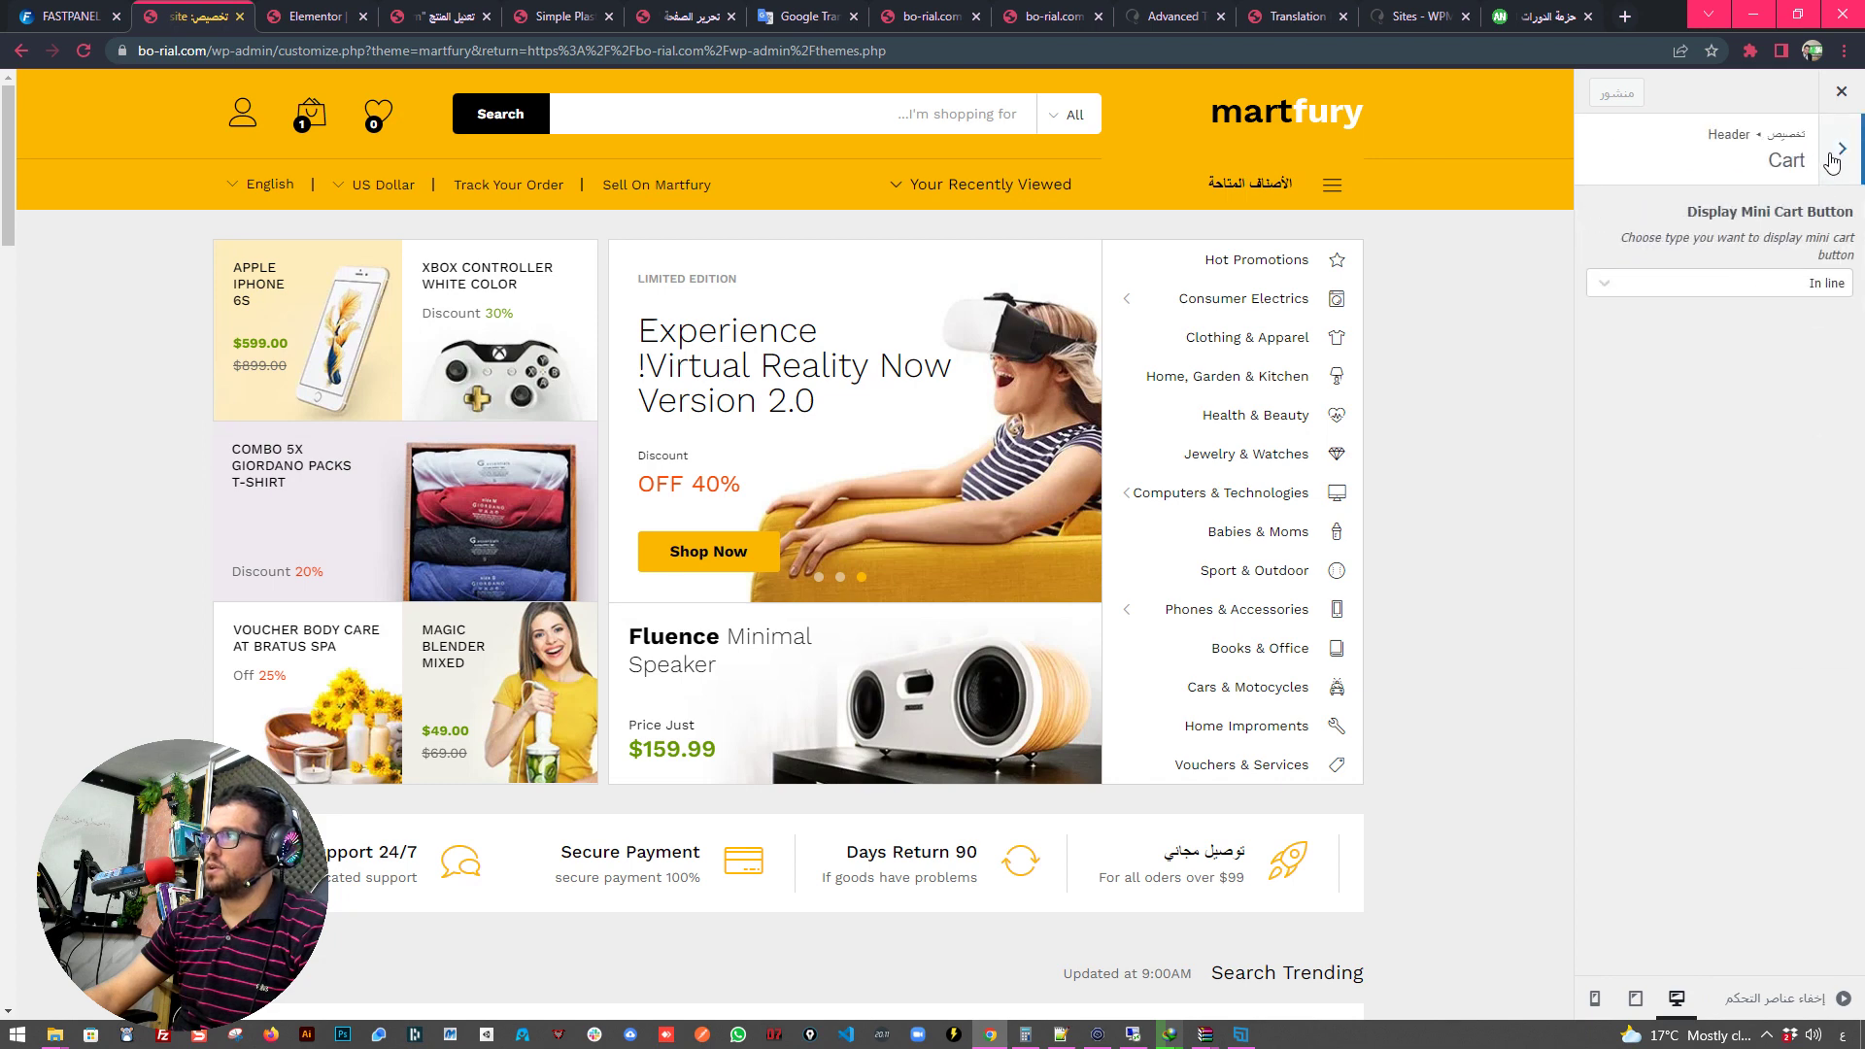
click(1839, 148)
click(1798, 553)
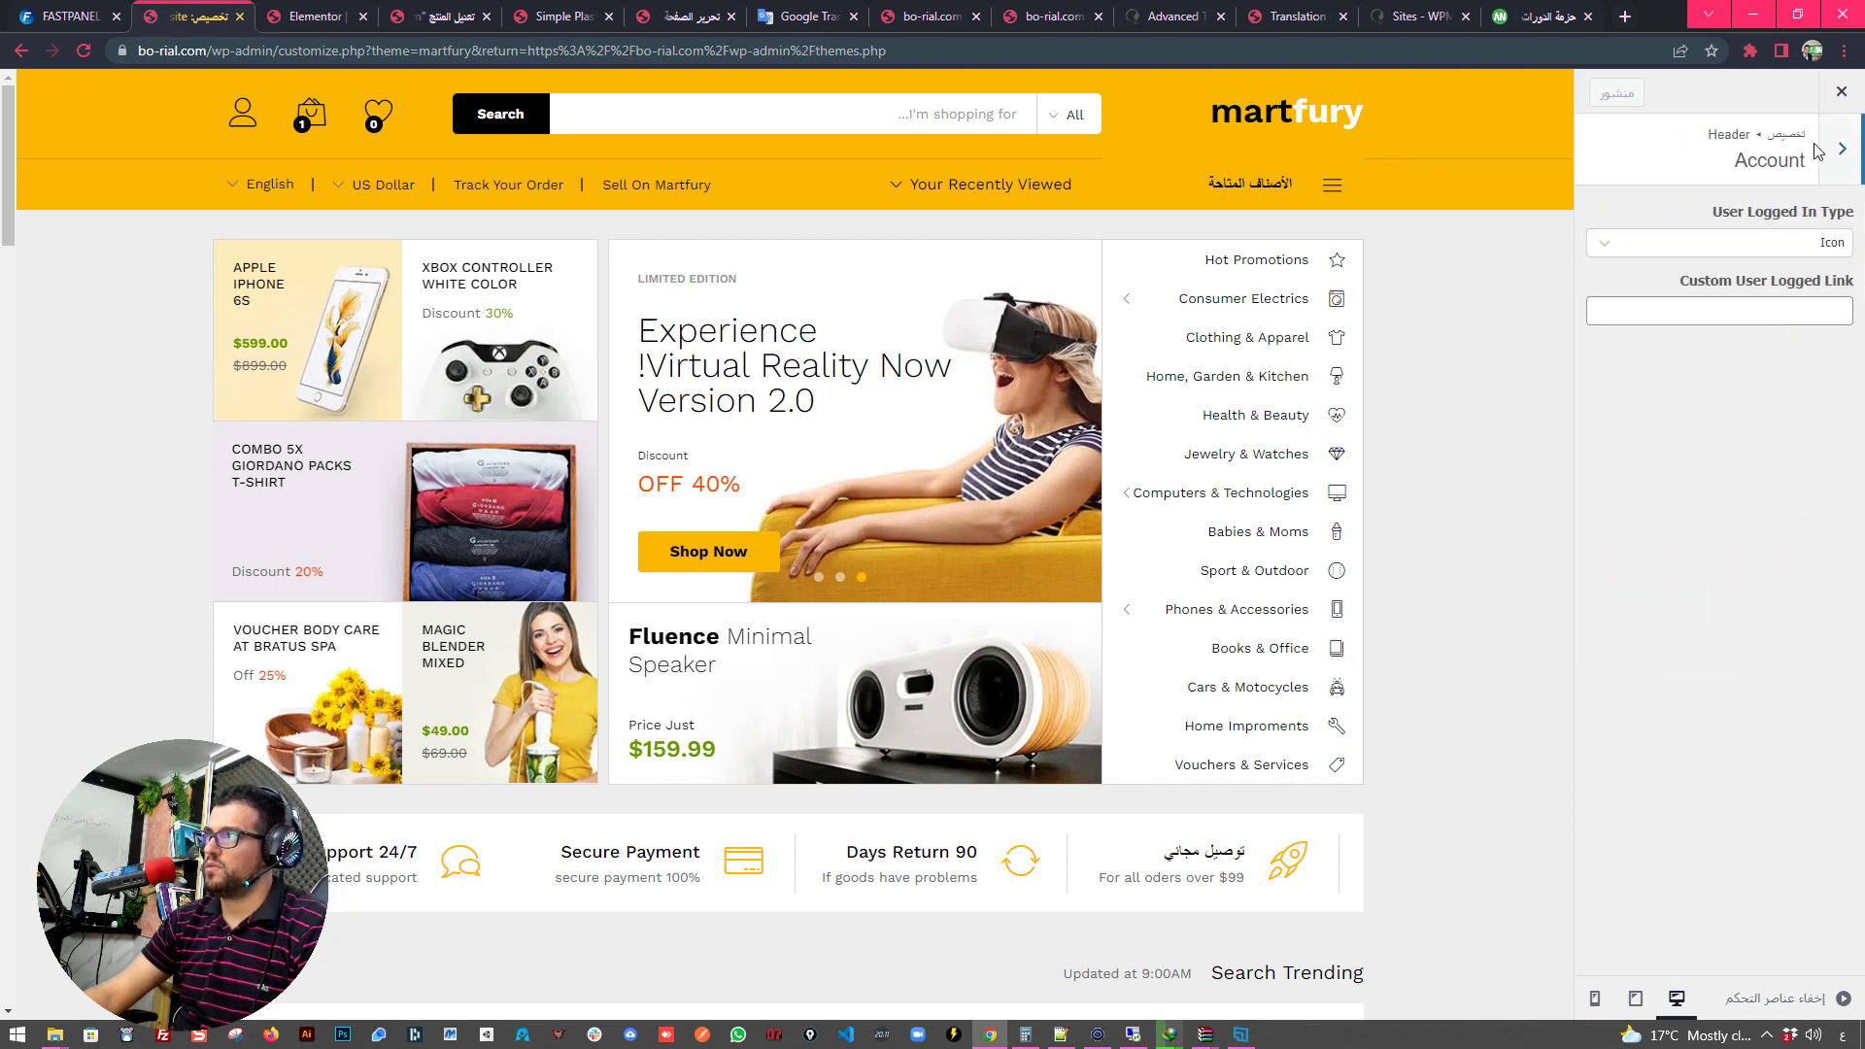
click(1816, 601)
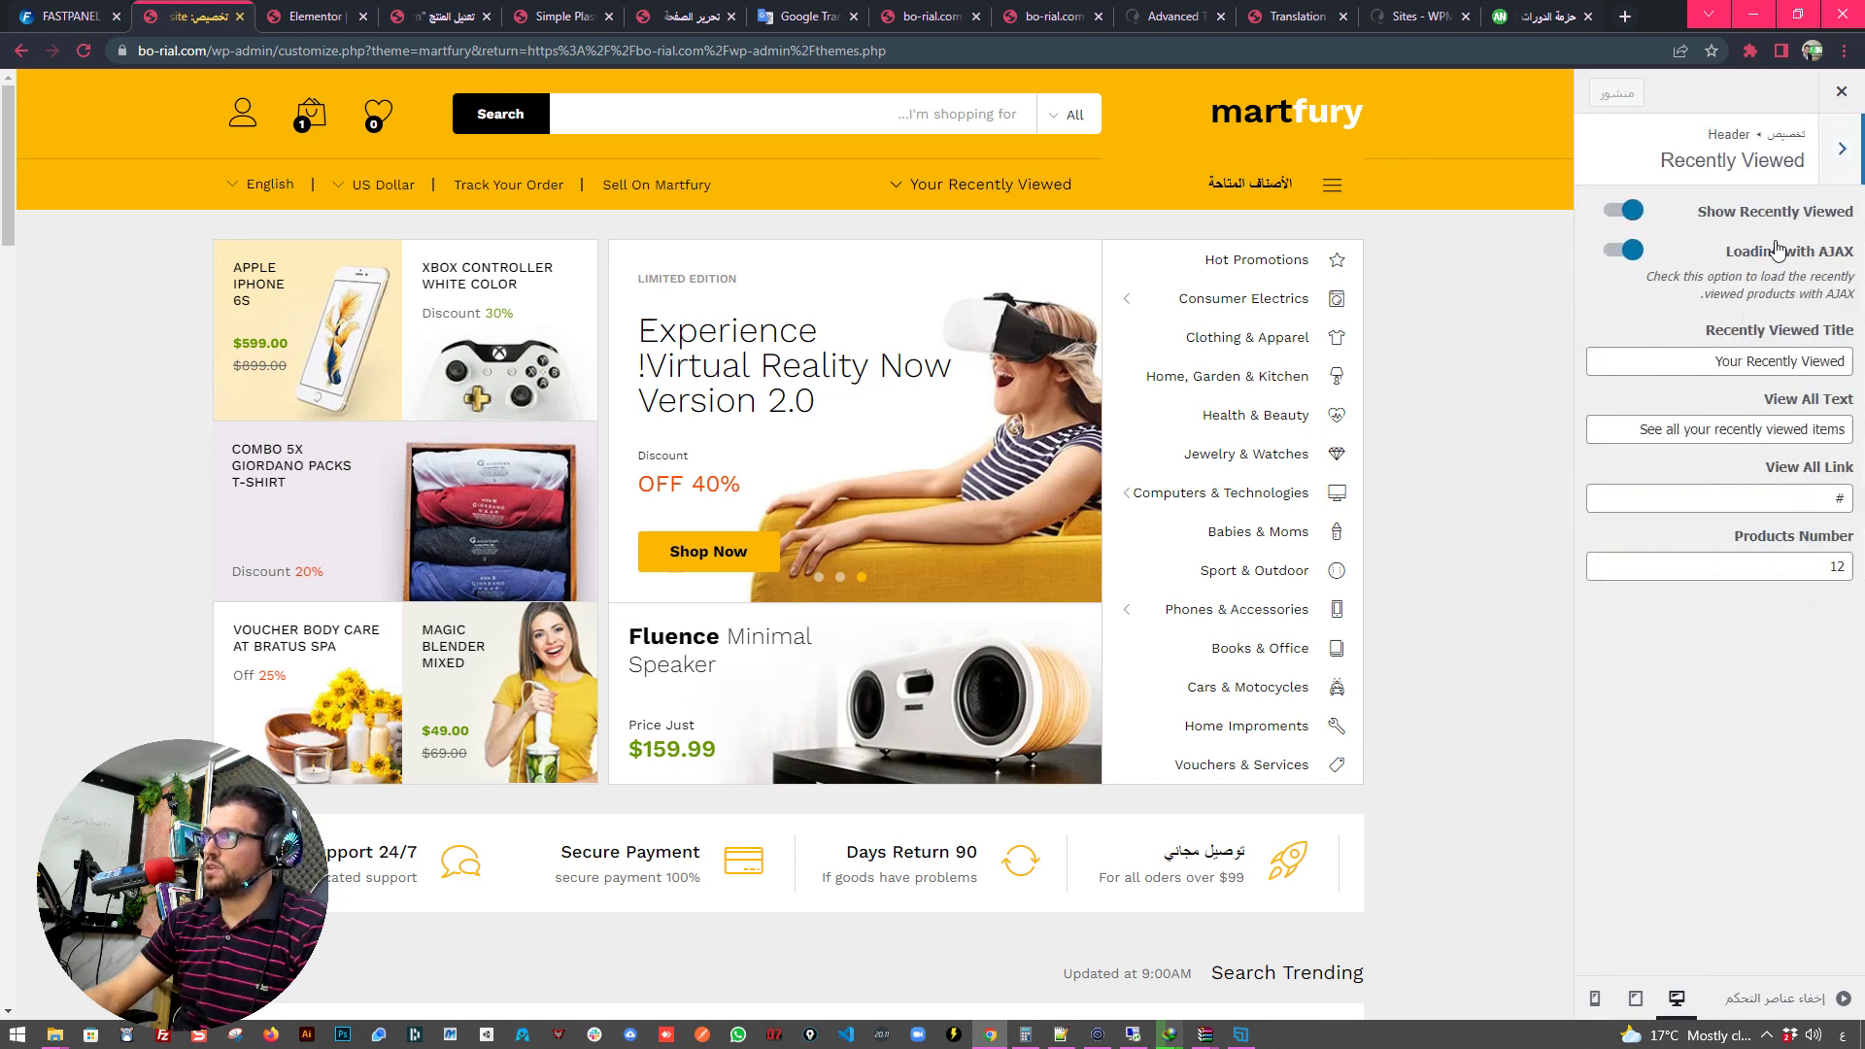
drag(1687, 354, 1830, 361)
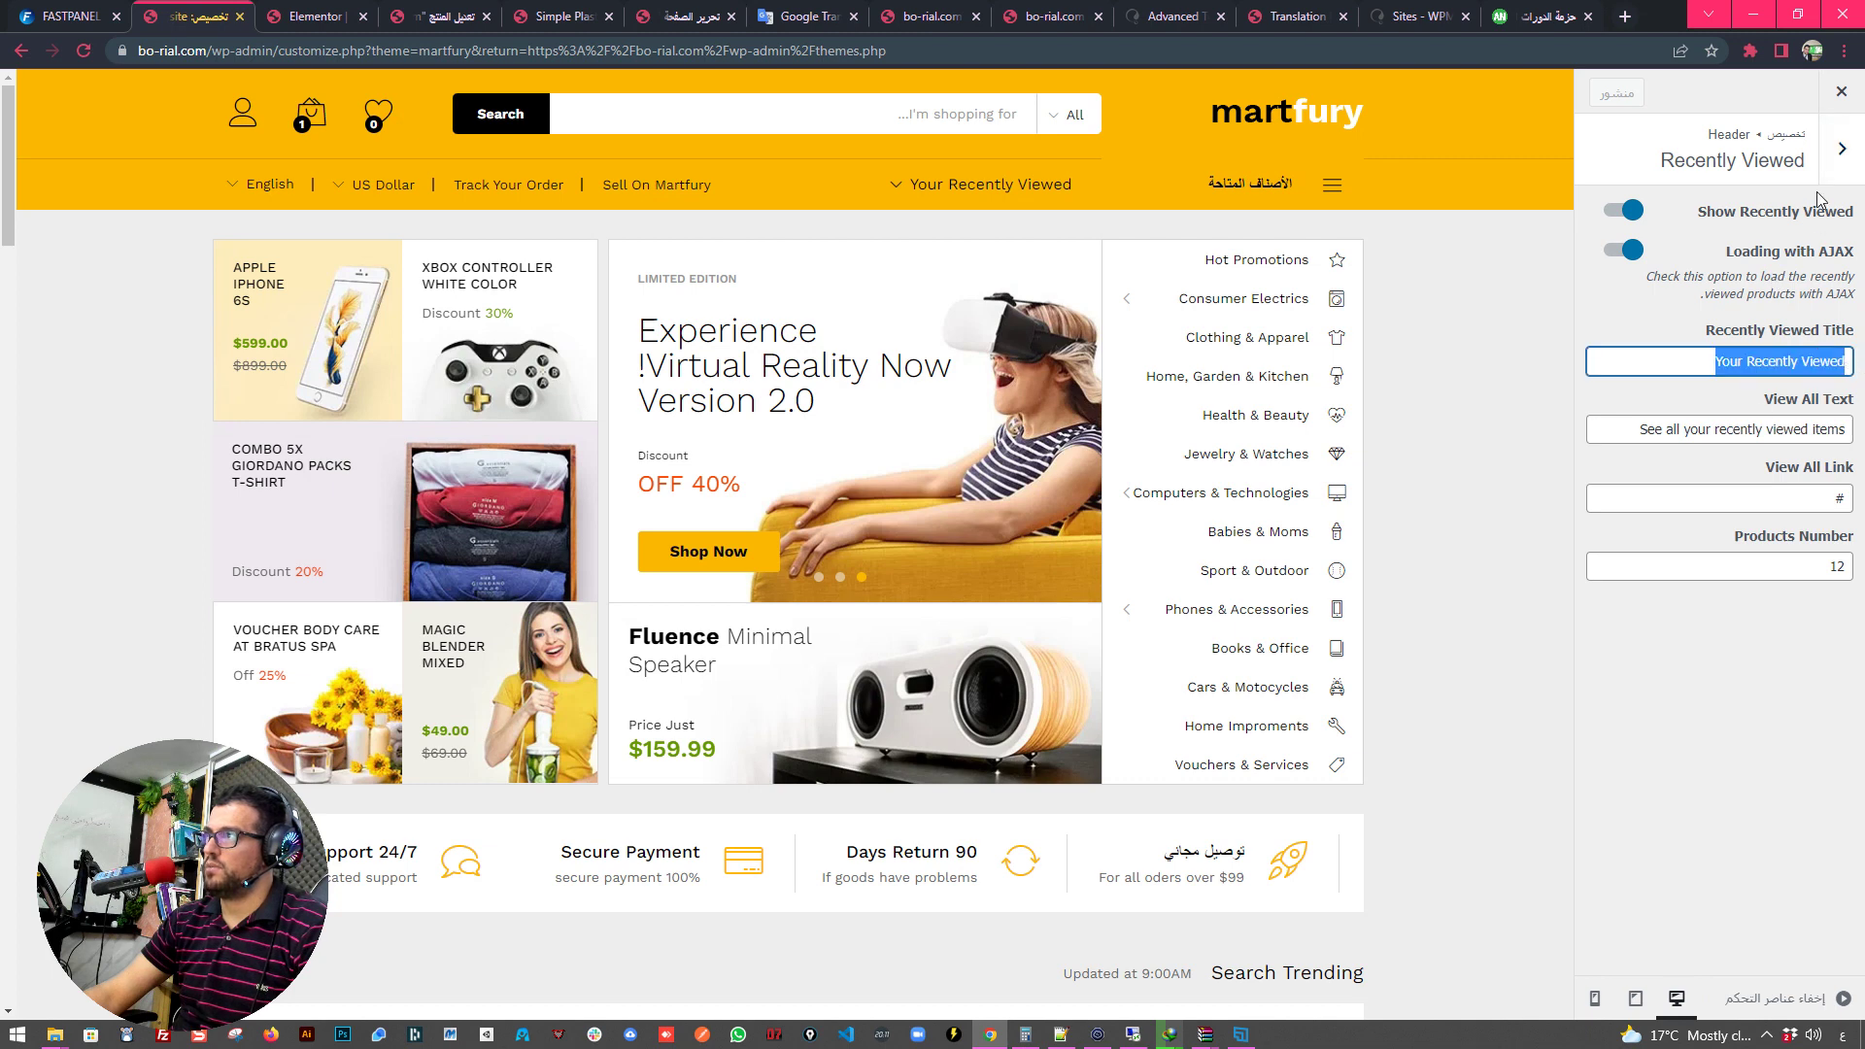
click(1838, 148)
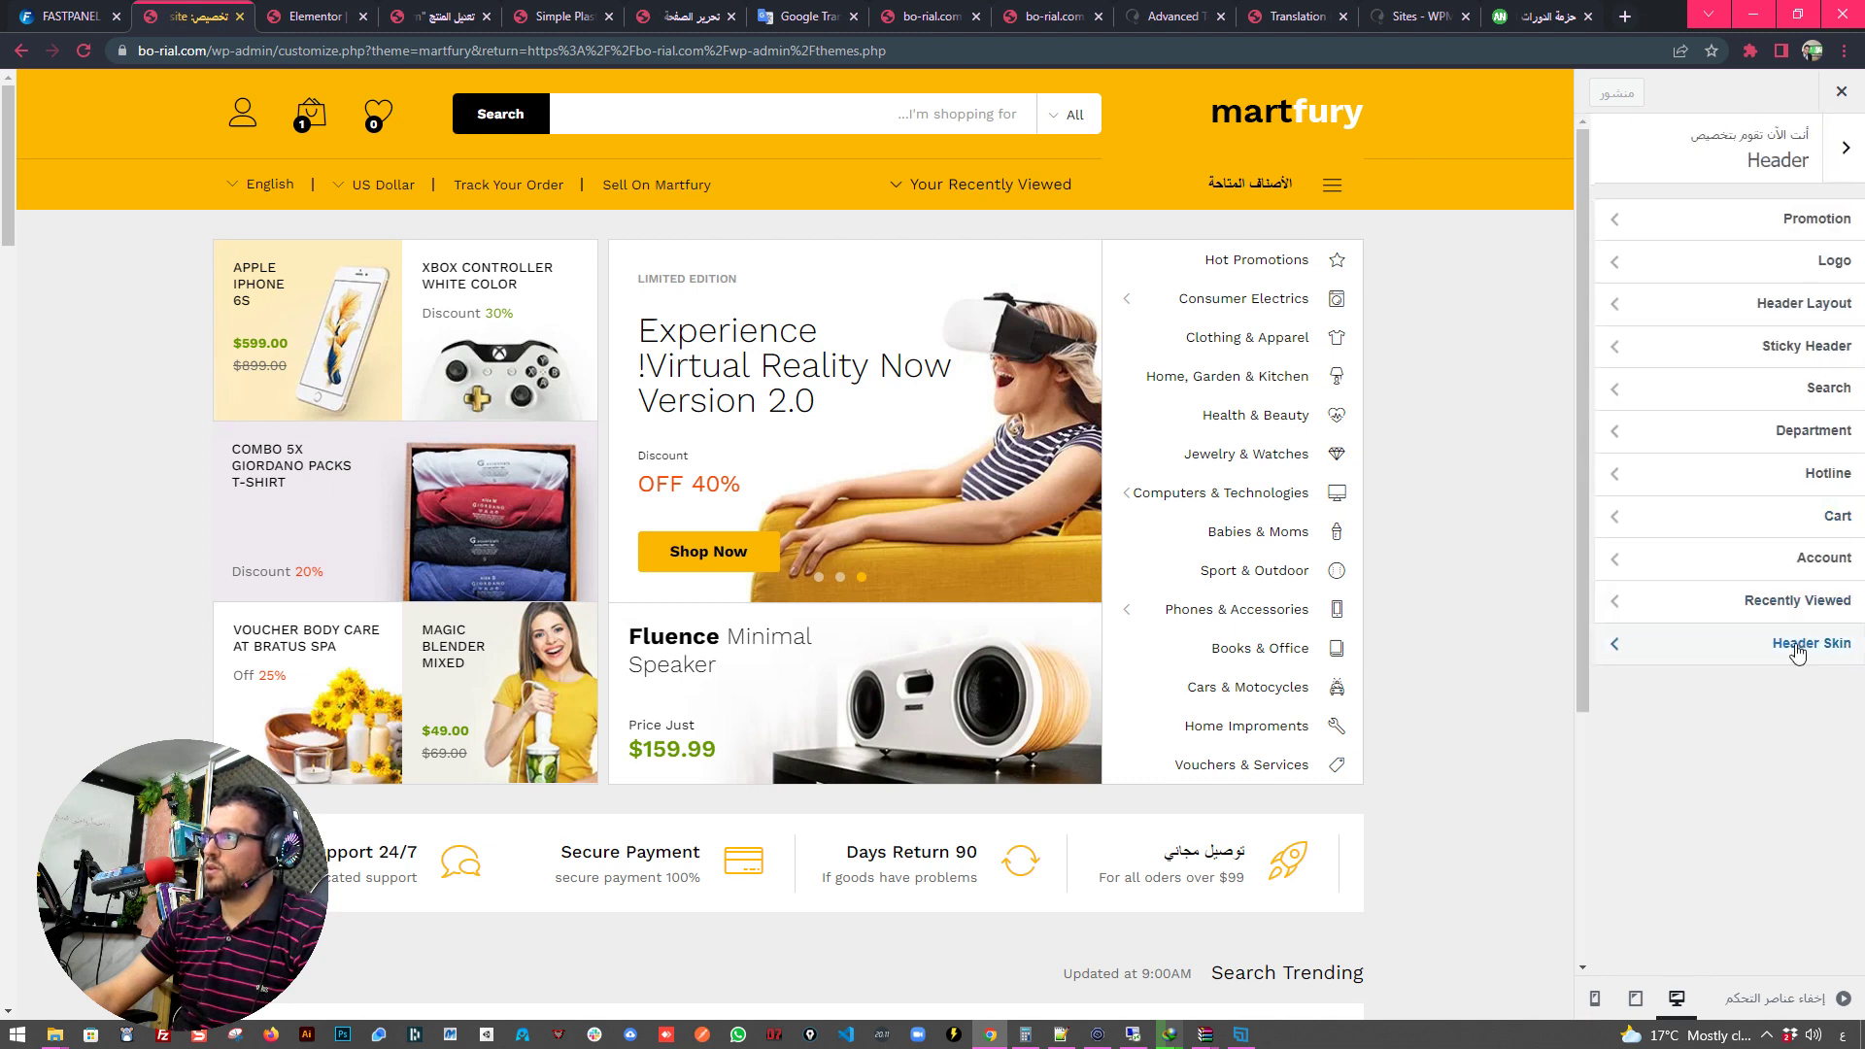
Check the header colour skin and promotion settings, then show the Recently Viewed list in the preview.
click(1797, 645)
scroll(1786, 389, down, 4)
scroll(1786, 212, up, 4)
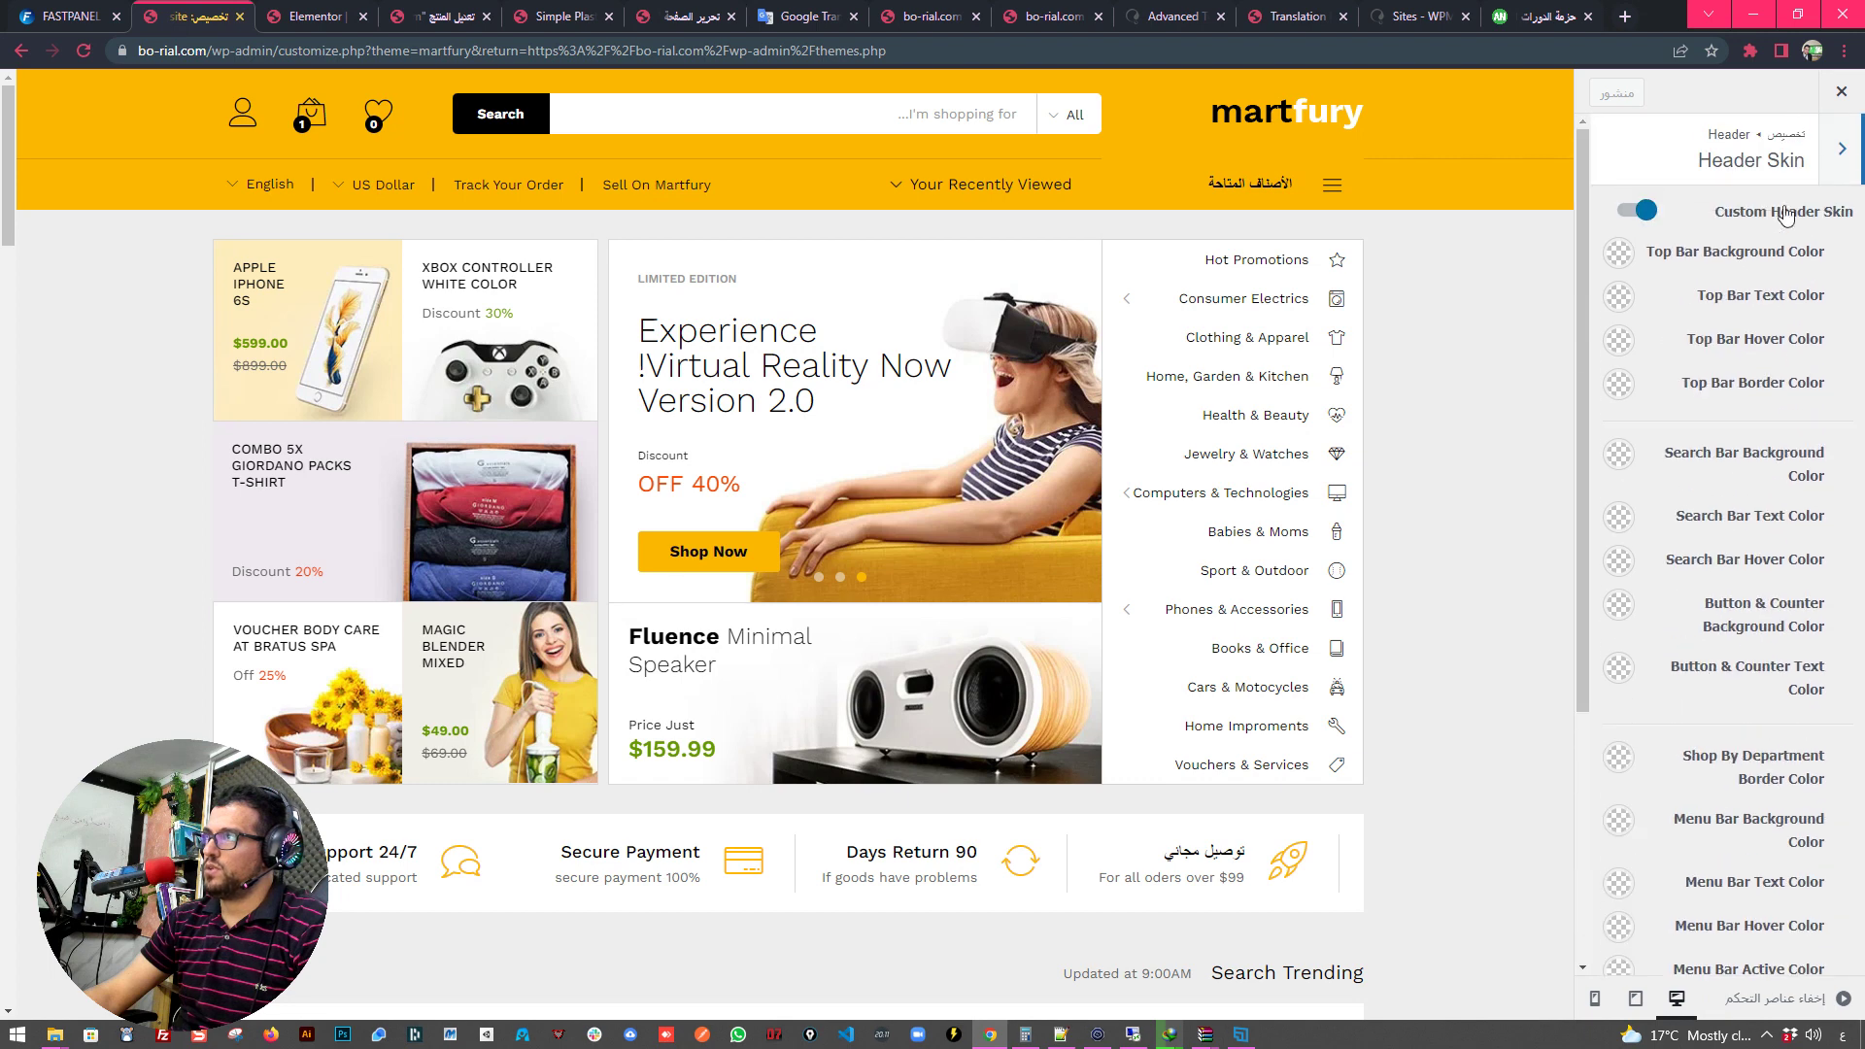
click(1831, 151)
click(1802, 215)
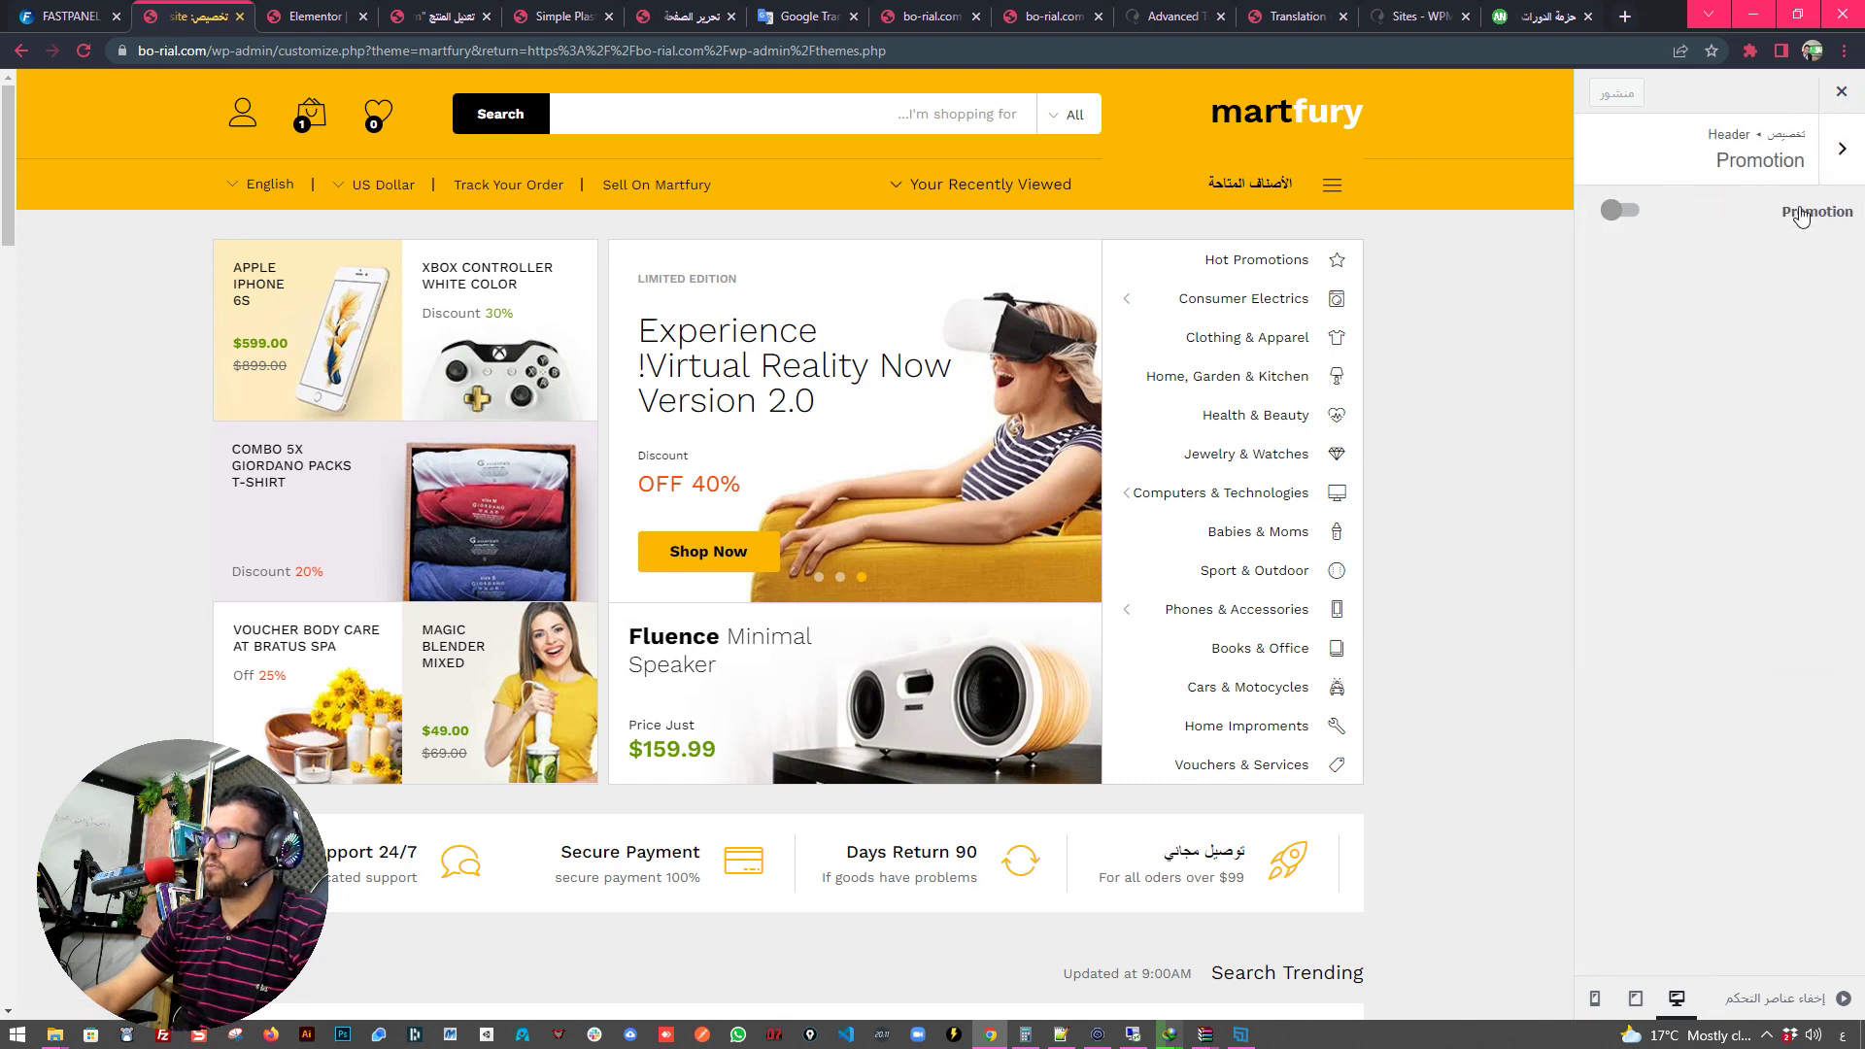
click(1841, 148)
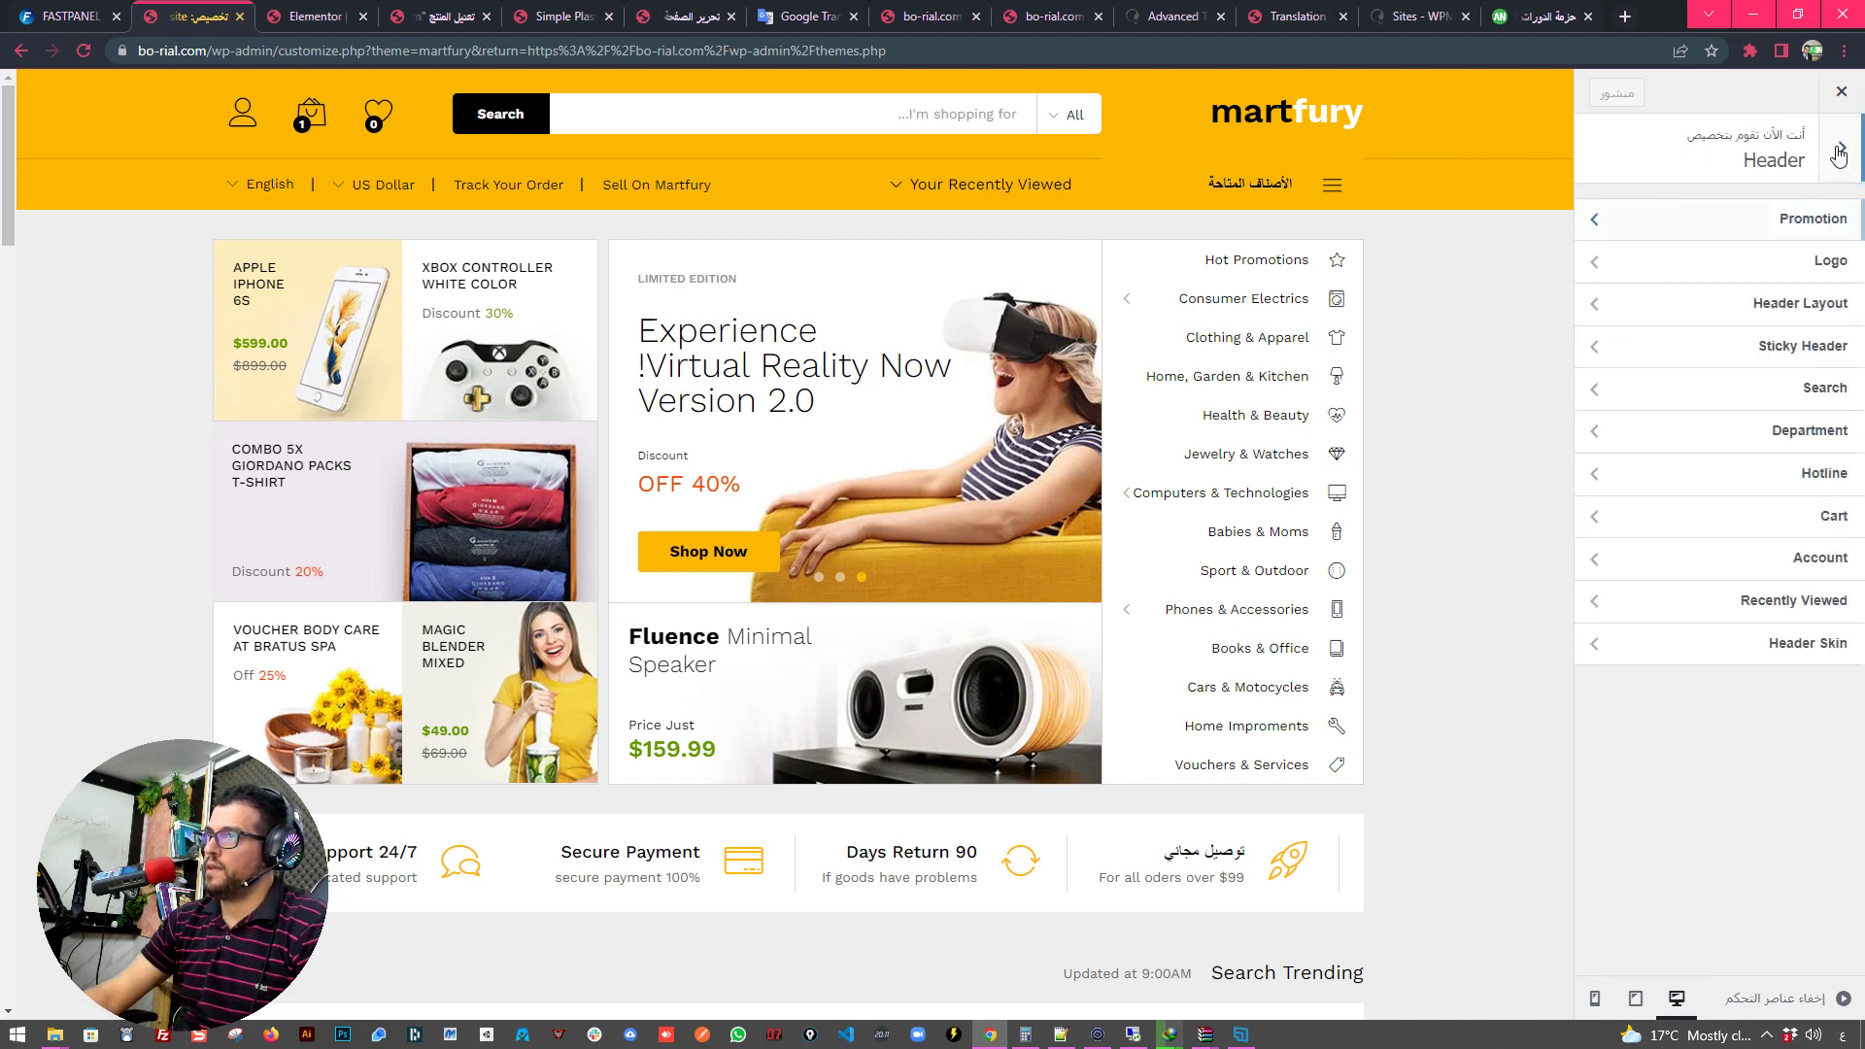
click(1234, 211)
click(1008, 184)
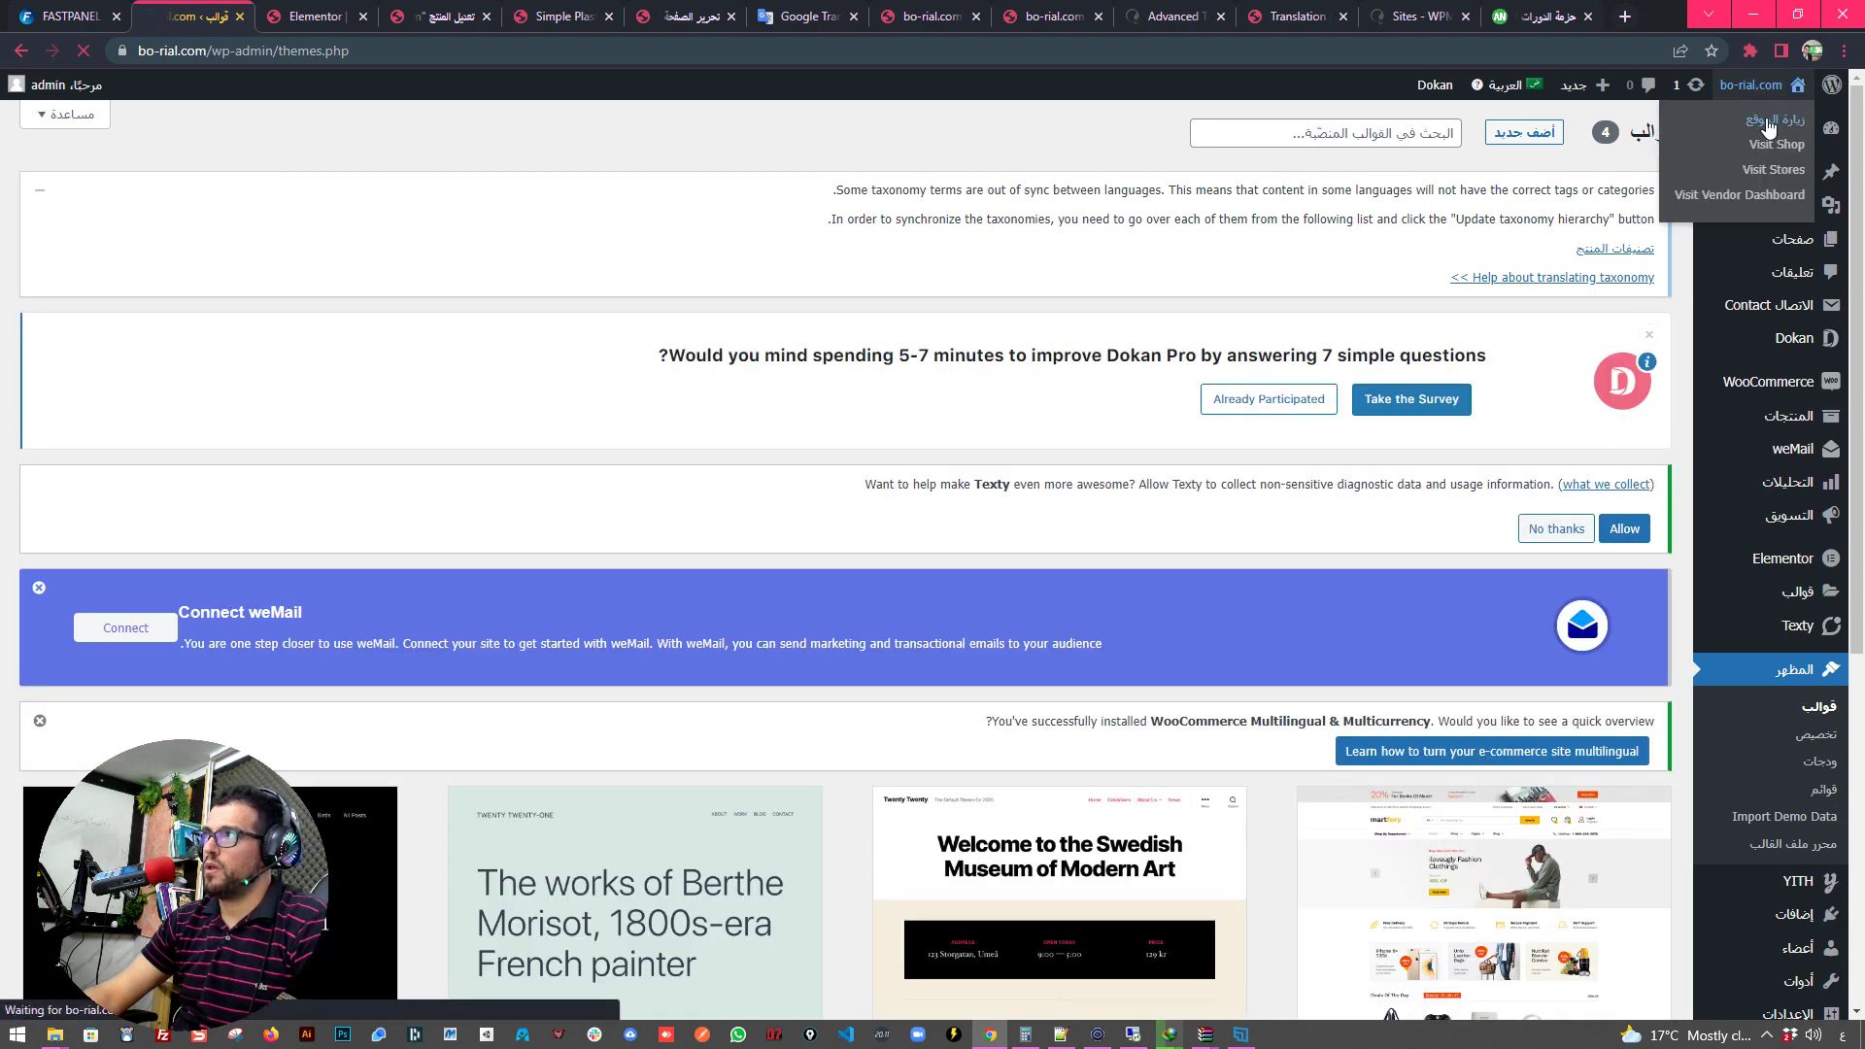
Open the live site and switch among the Elementor, product and product-editing tabs.
click(1768, 127)
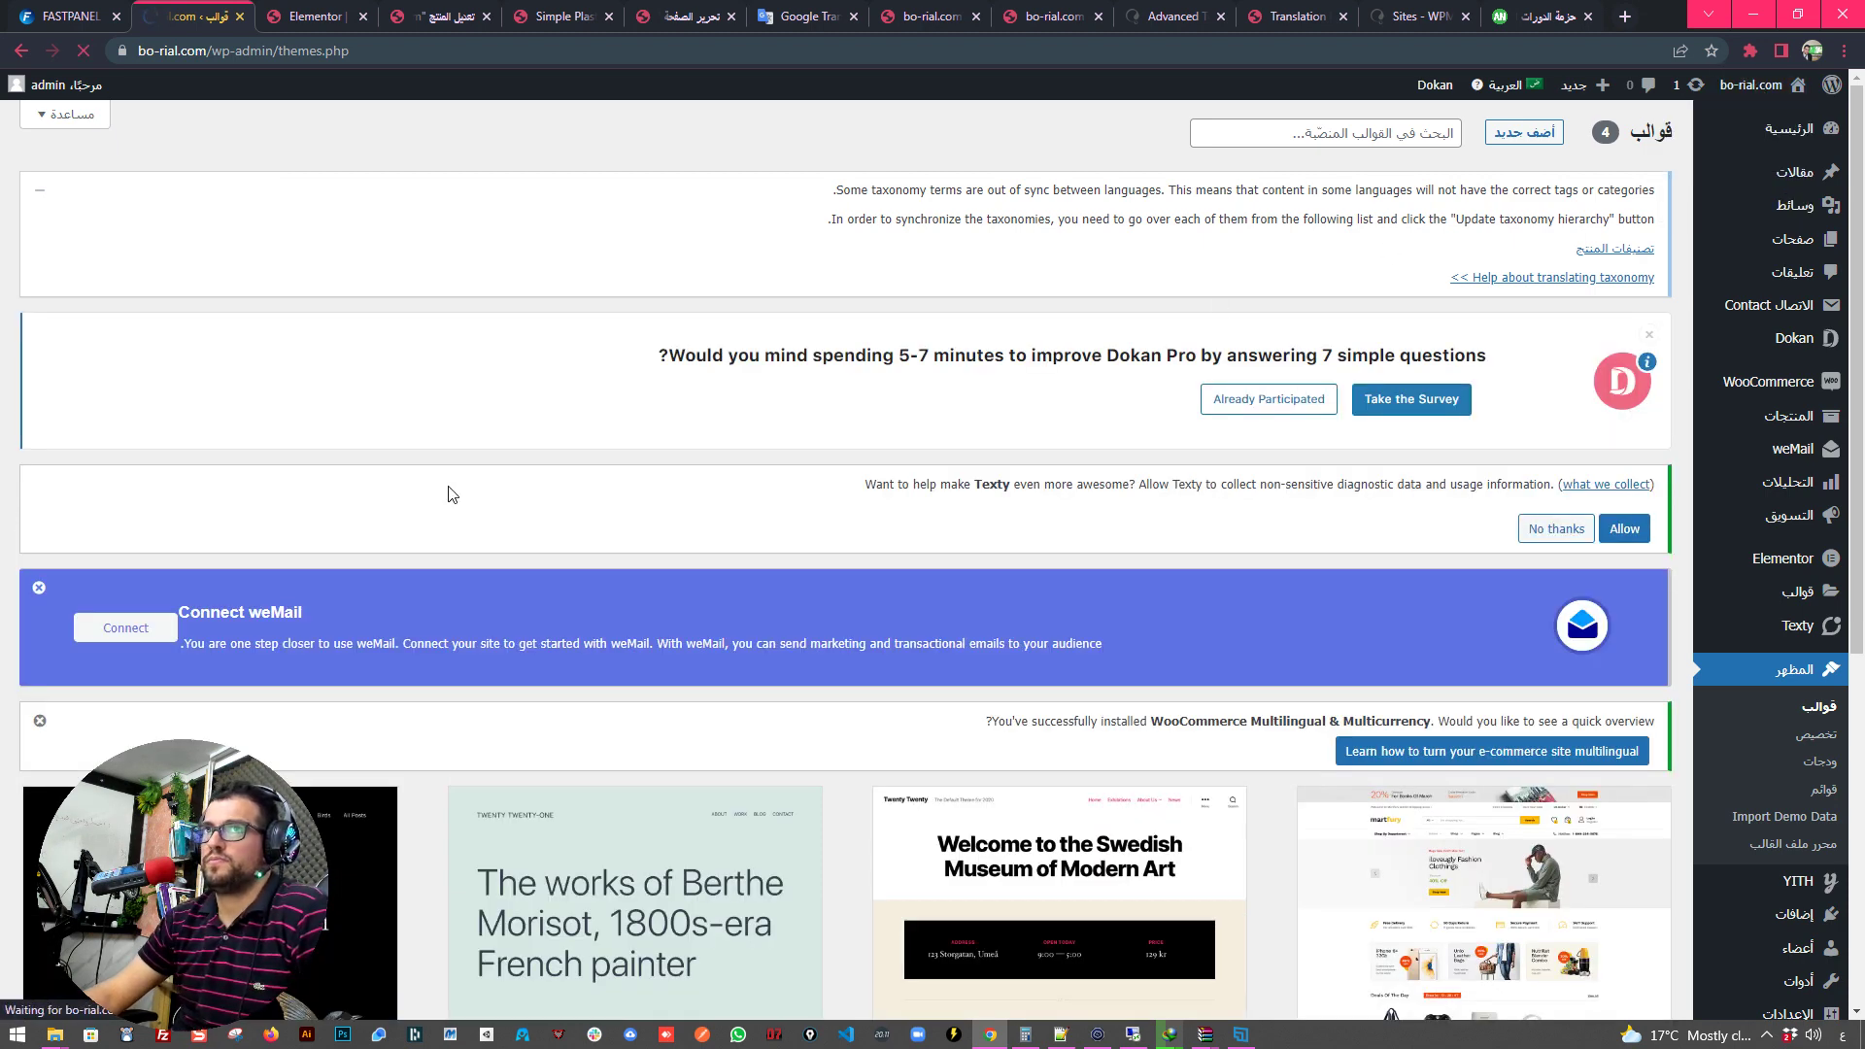
click(309, 18)
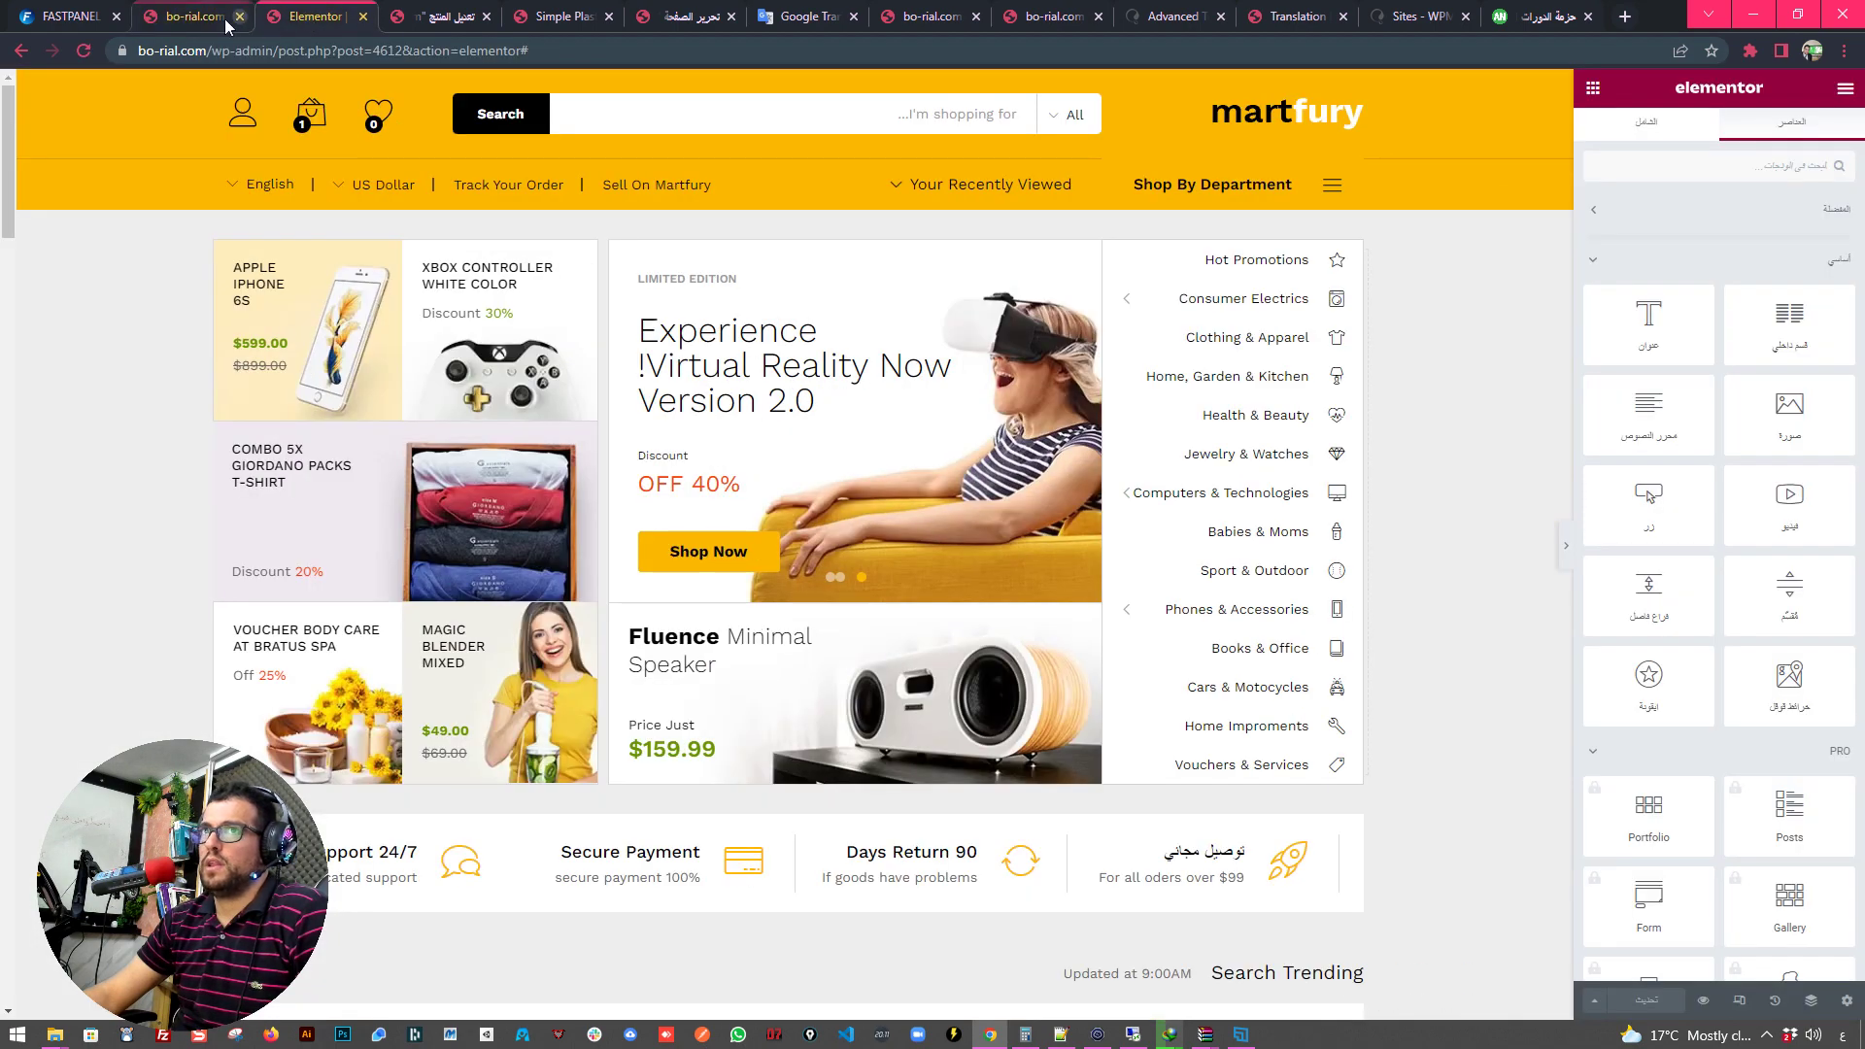
click(224, 19)
click(532, 14)
click(439, 16)
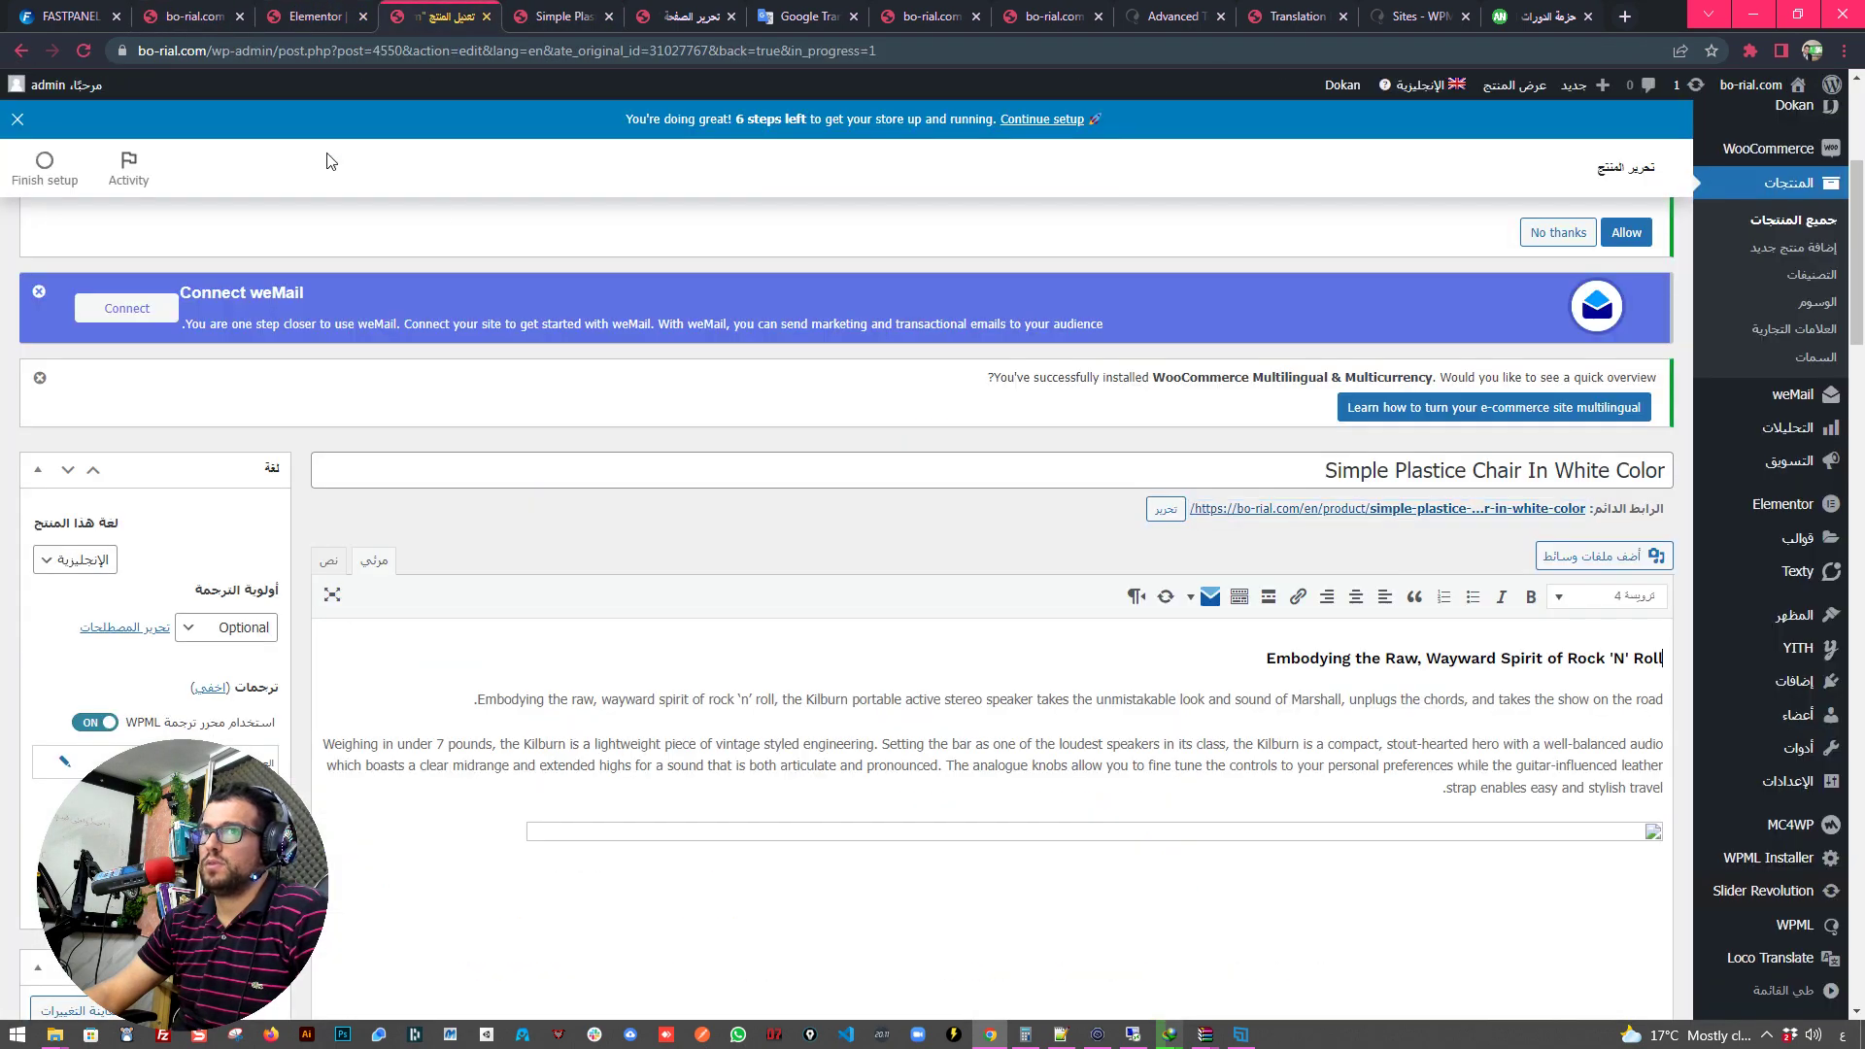
Go to Appearance > Widgets in the admin sidebar.
scroll(1807, 467, up, 6)
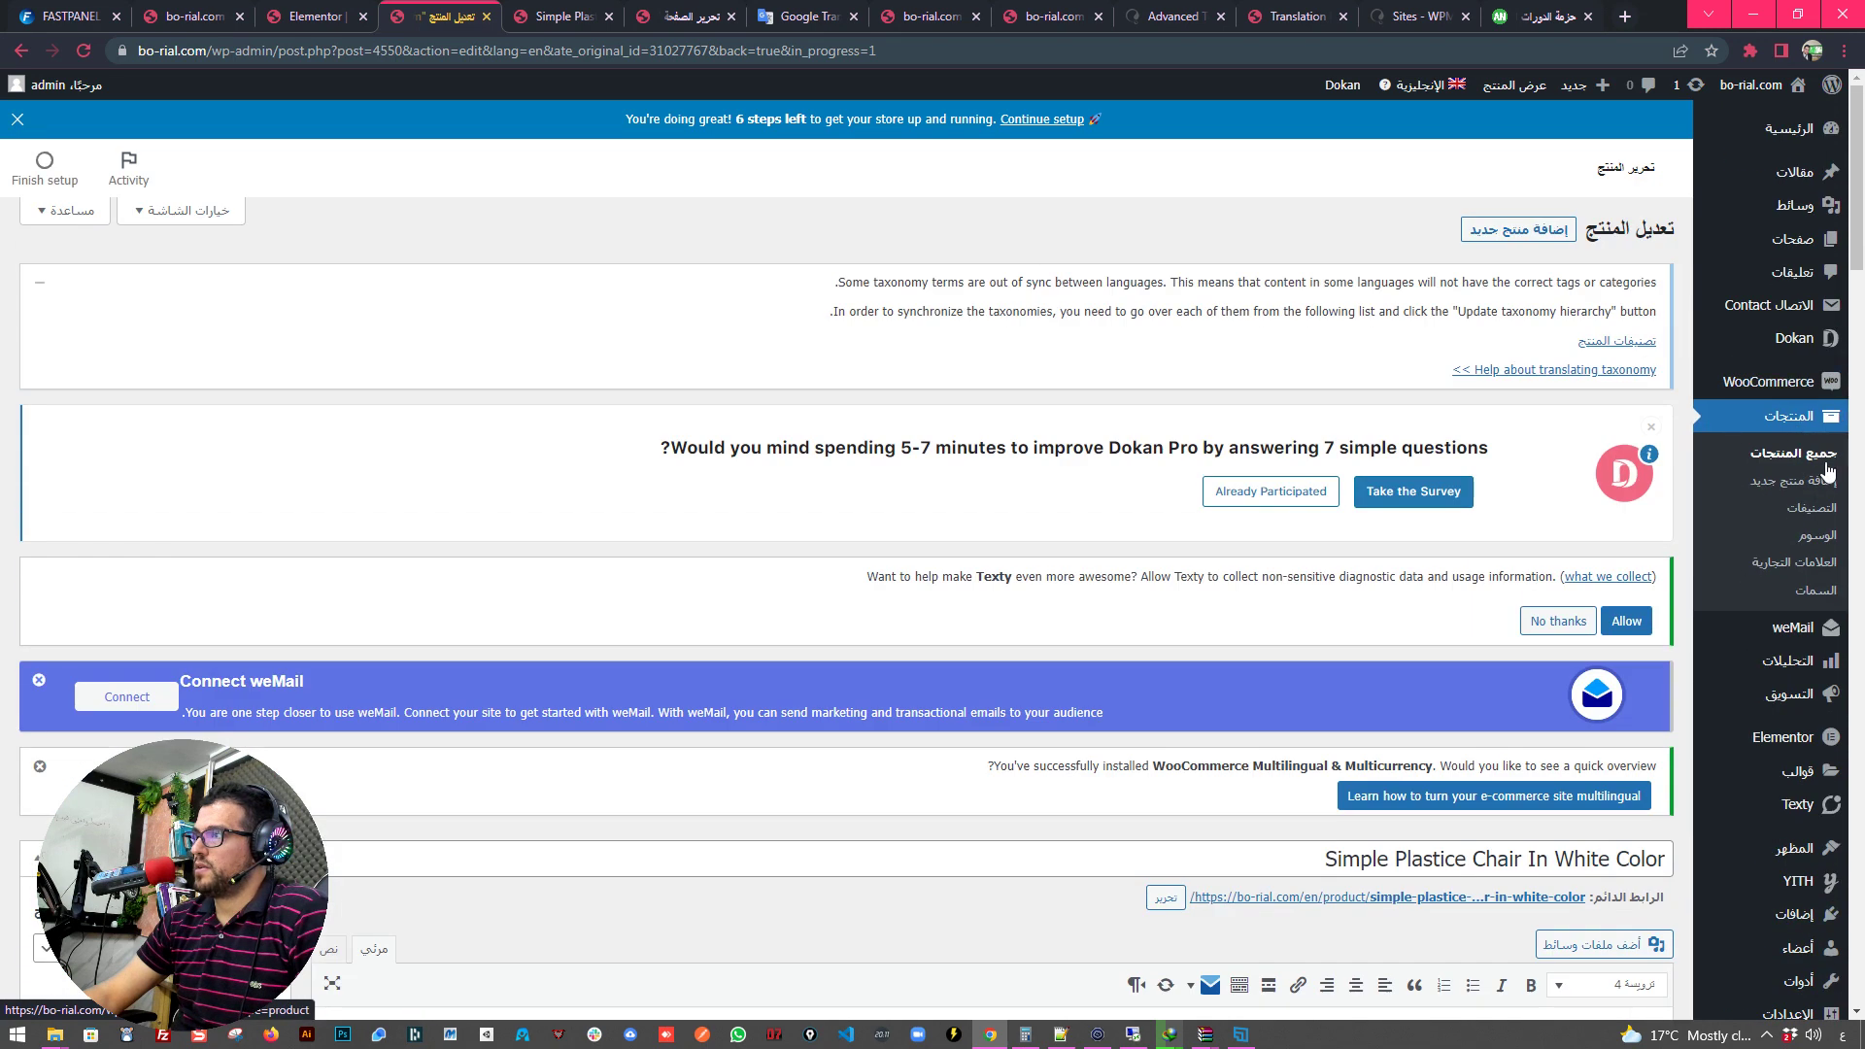
mouse_move(1786, 738)
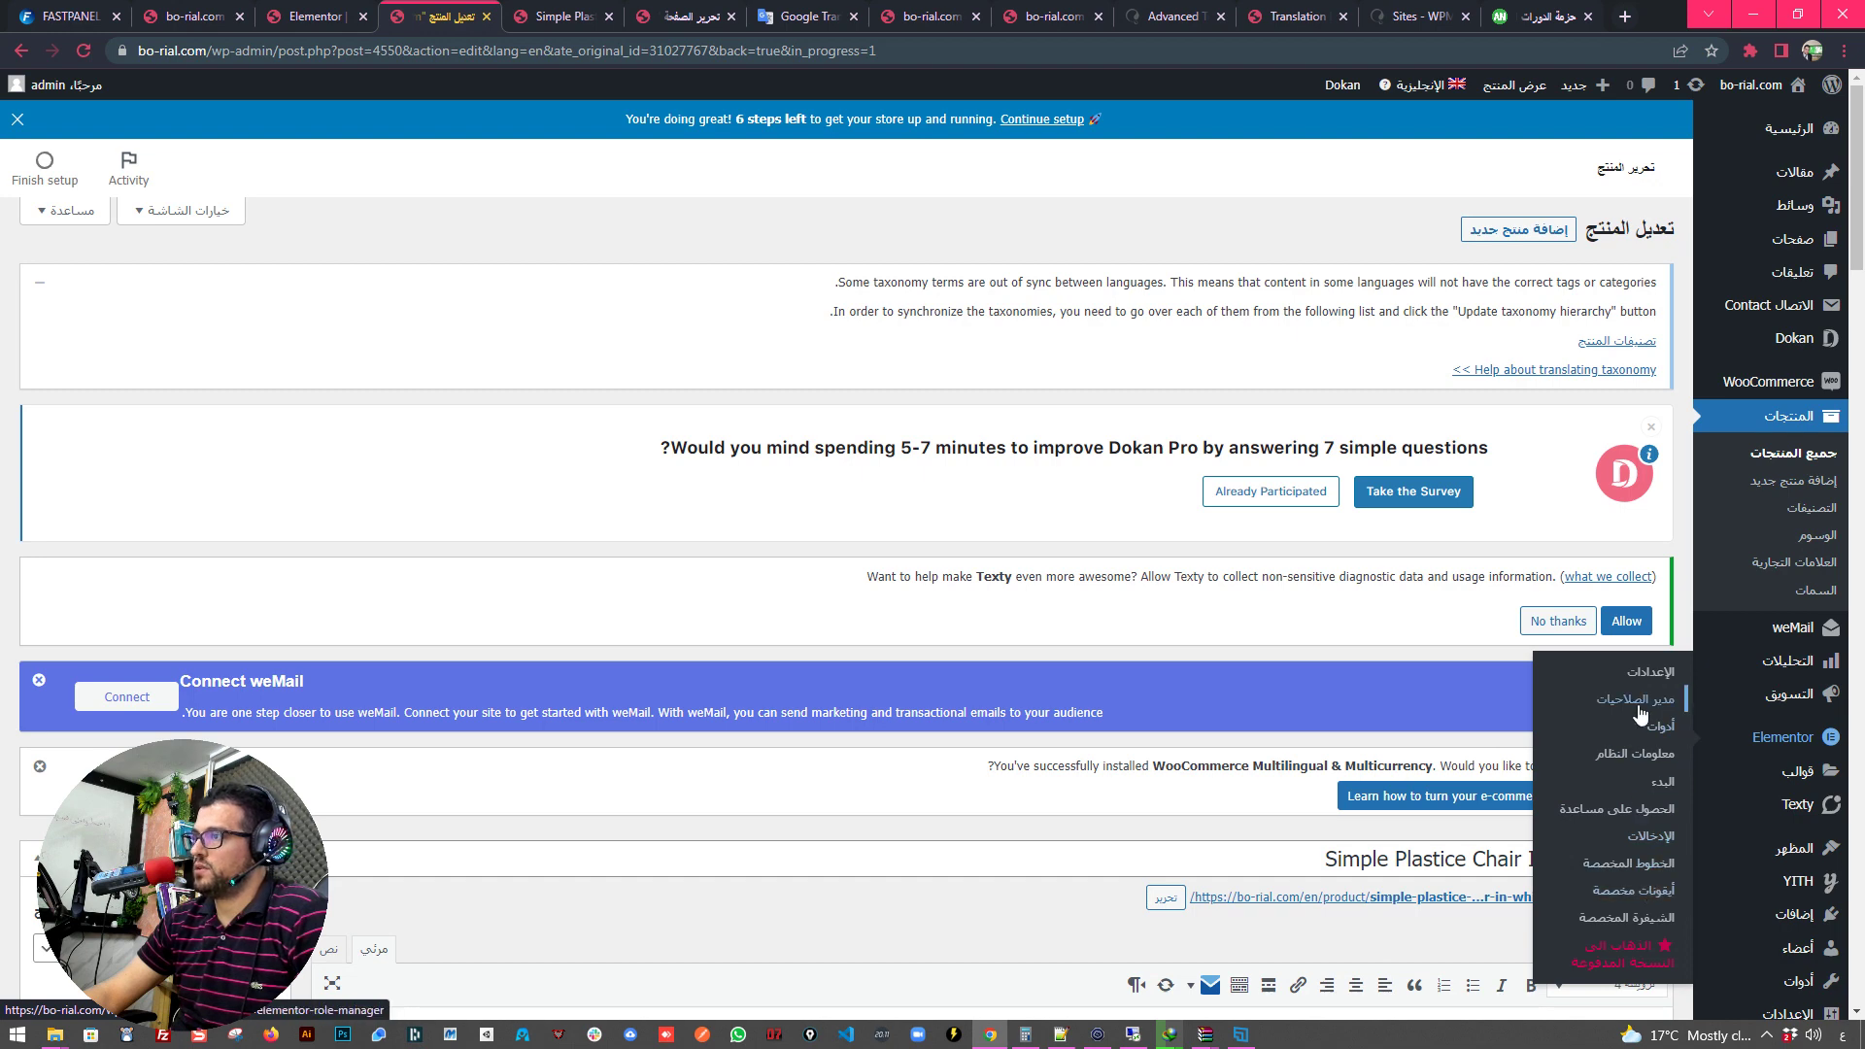
scroll(1740, 778, down, 3)
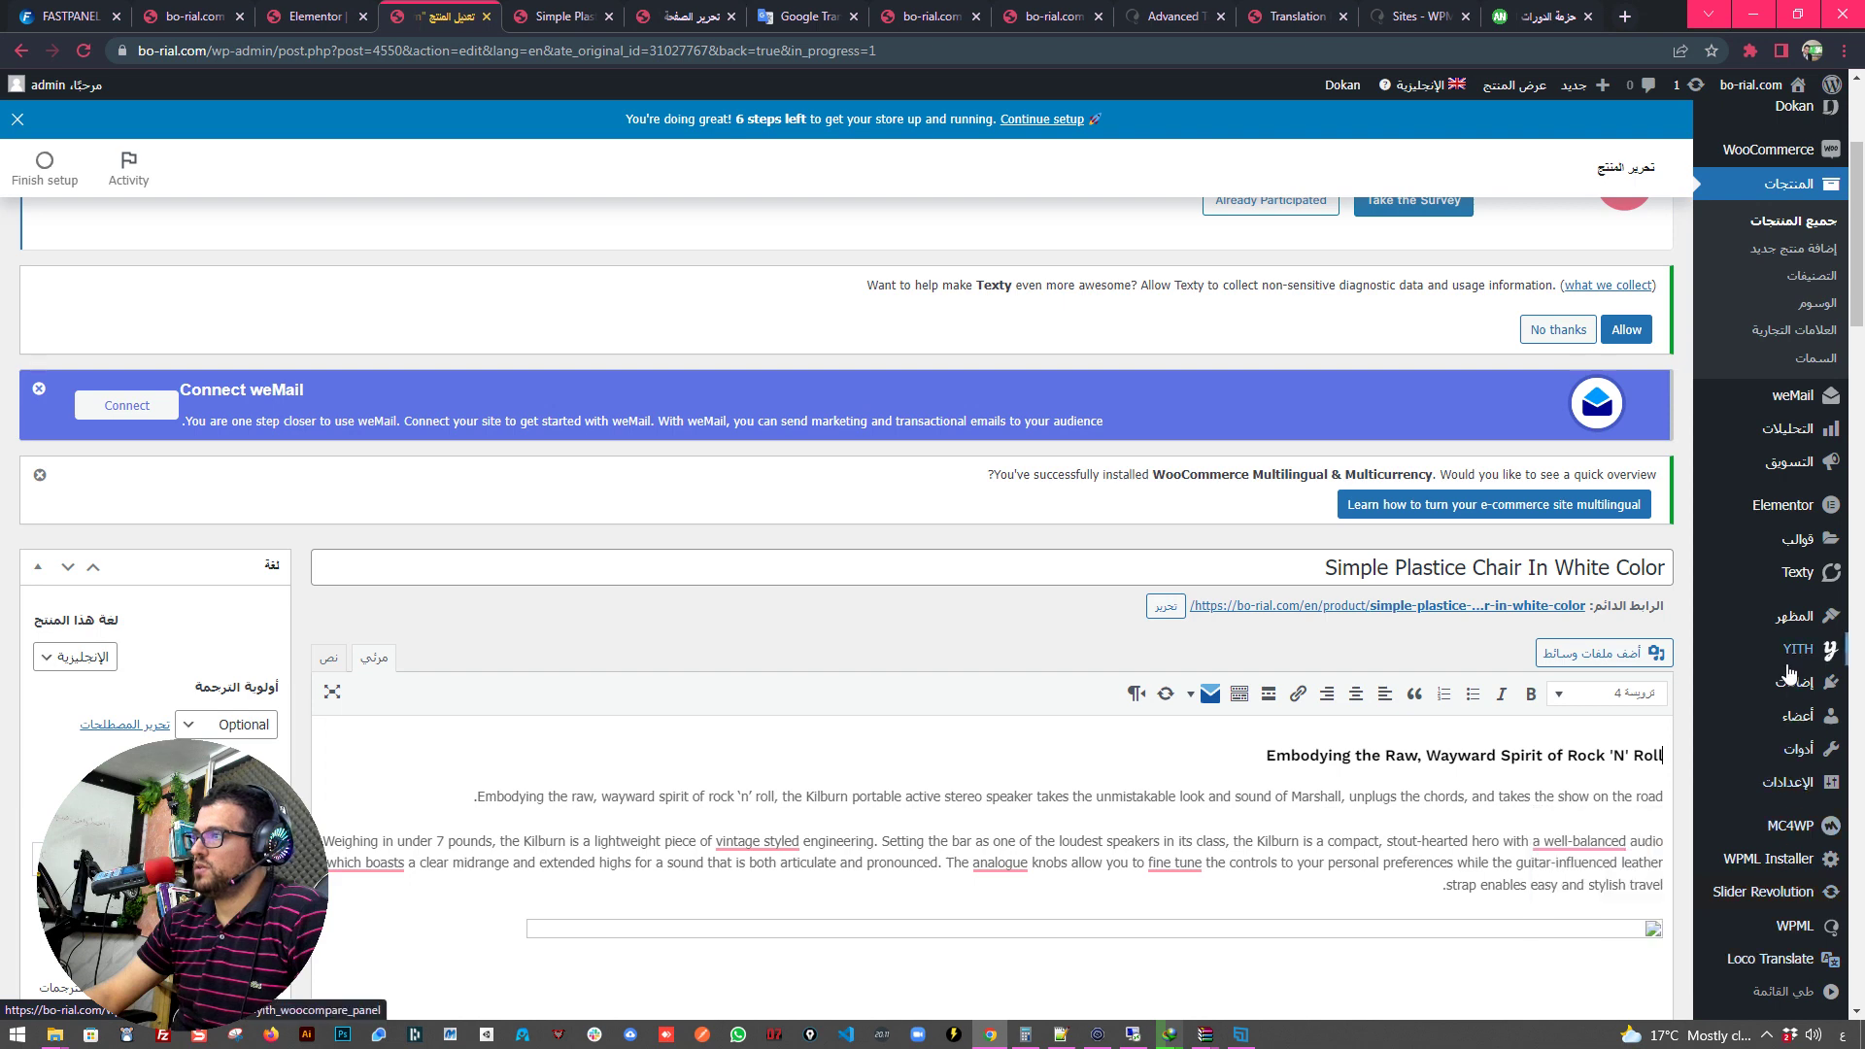
mouse_move(1793, 619)
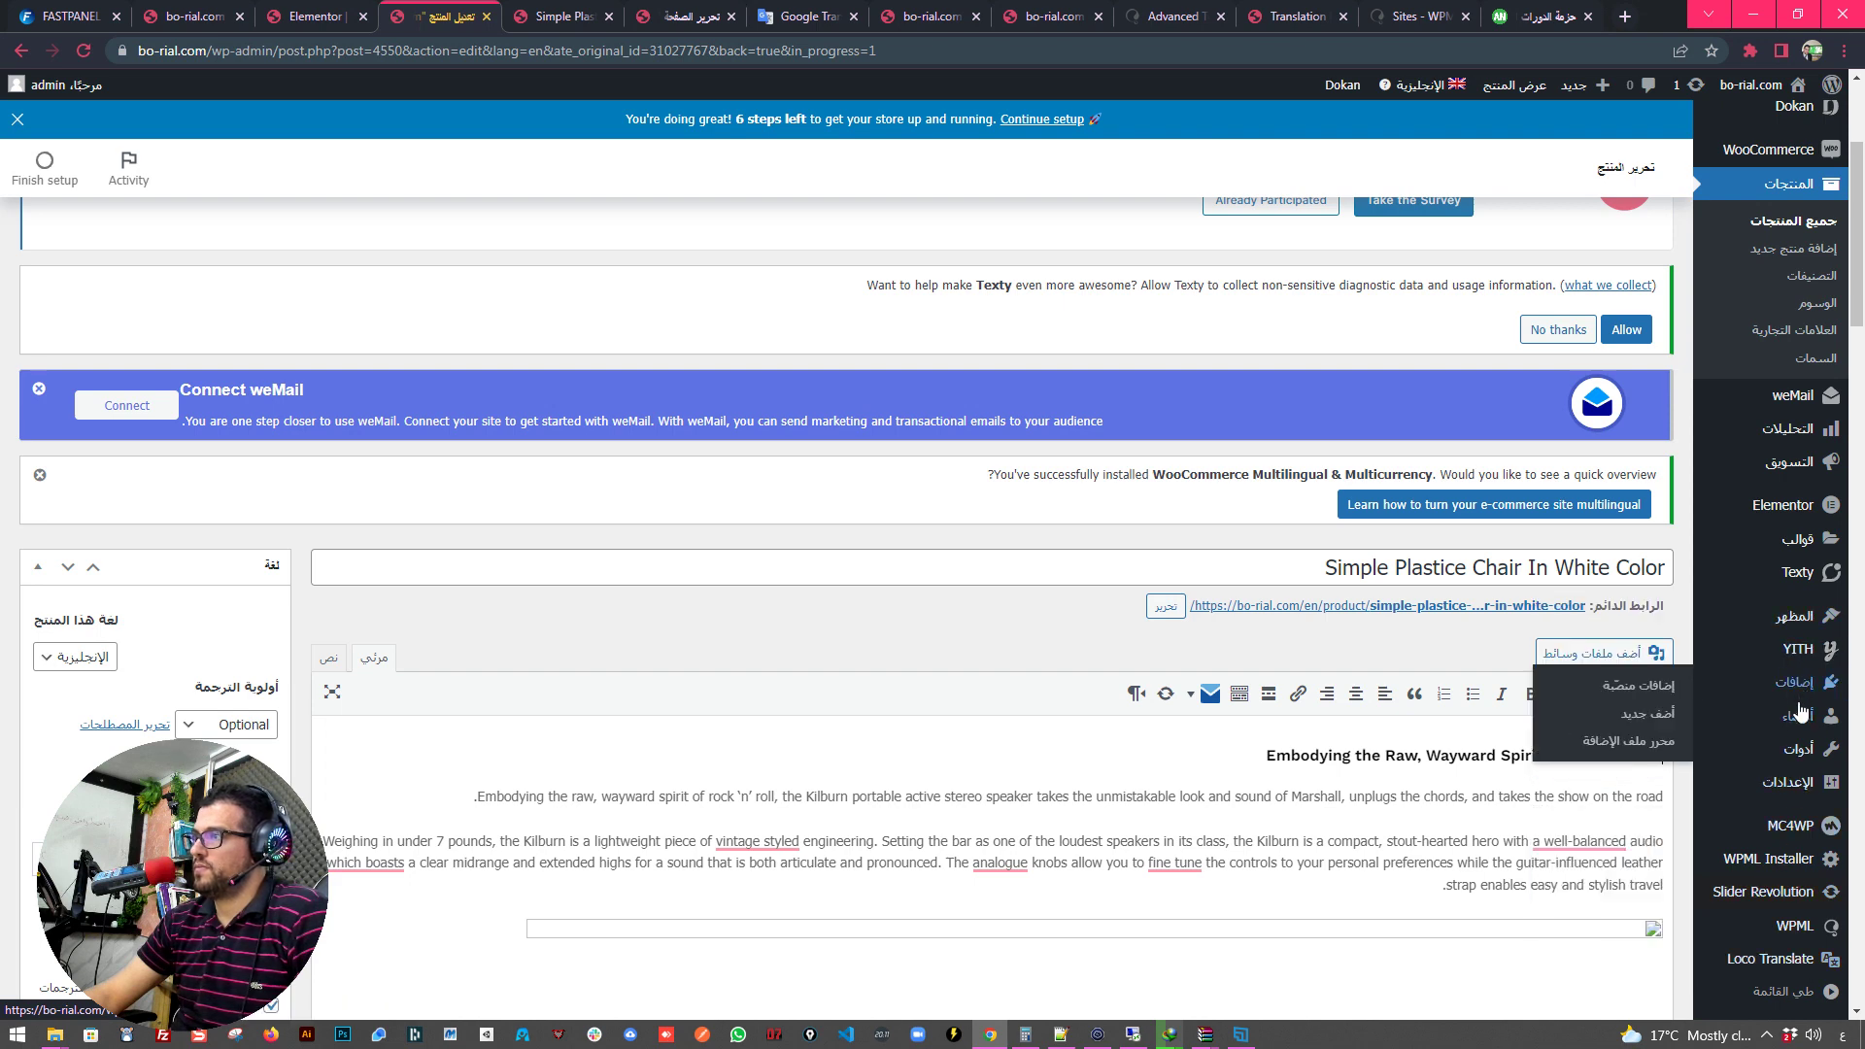
scroll(1782, 787, up, 1)
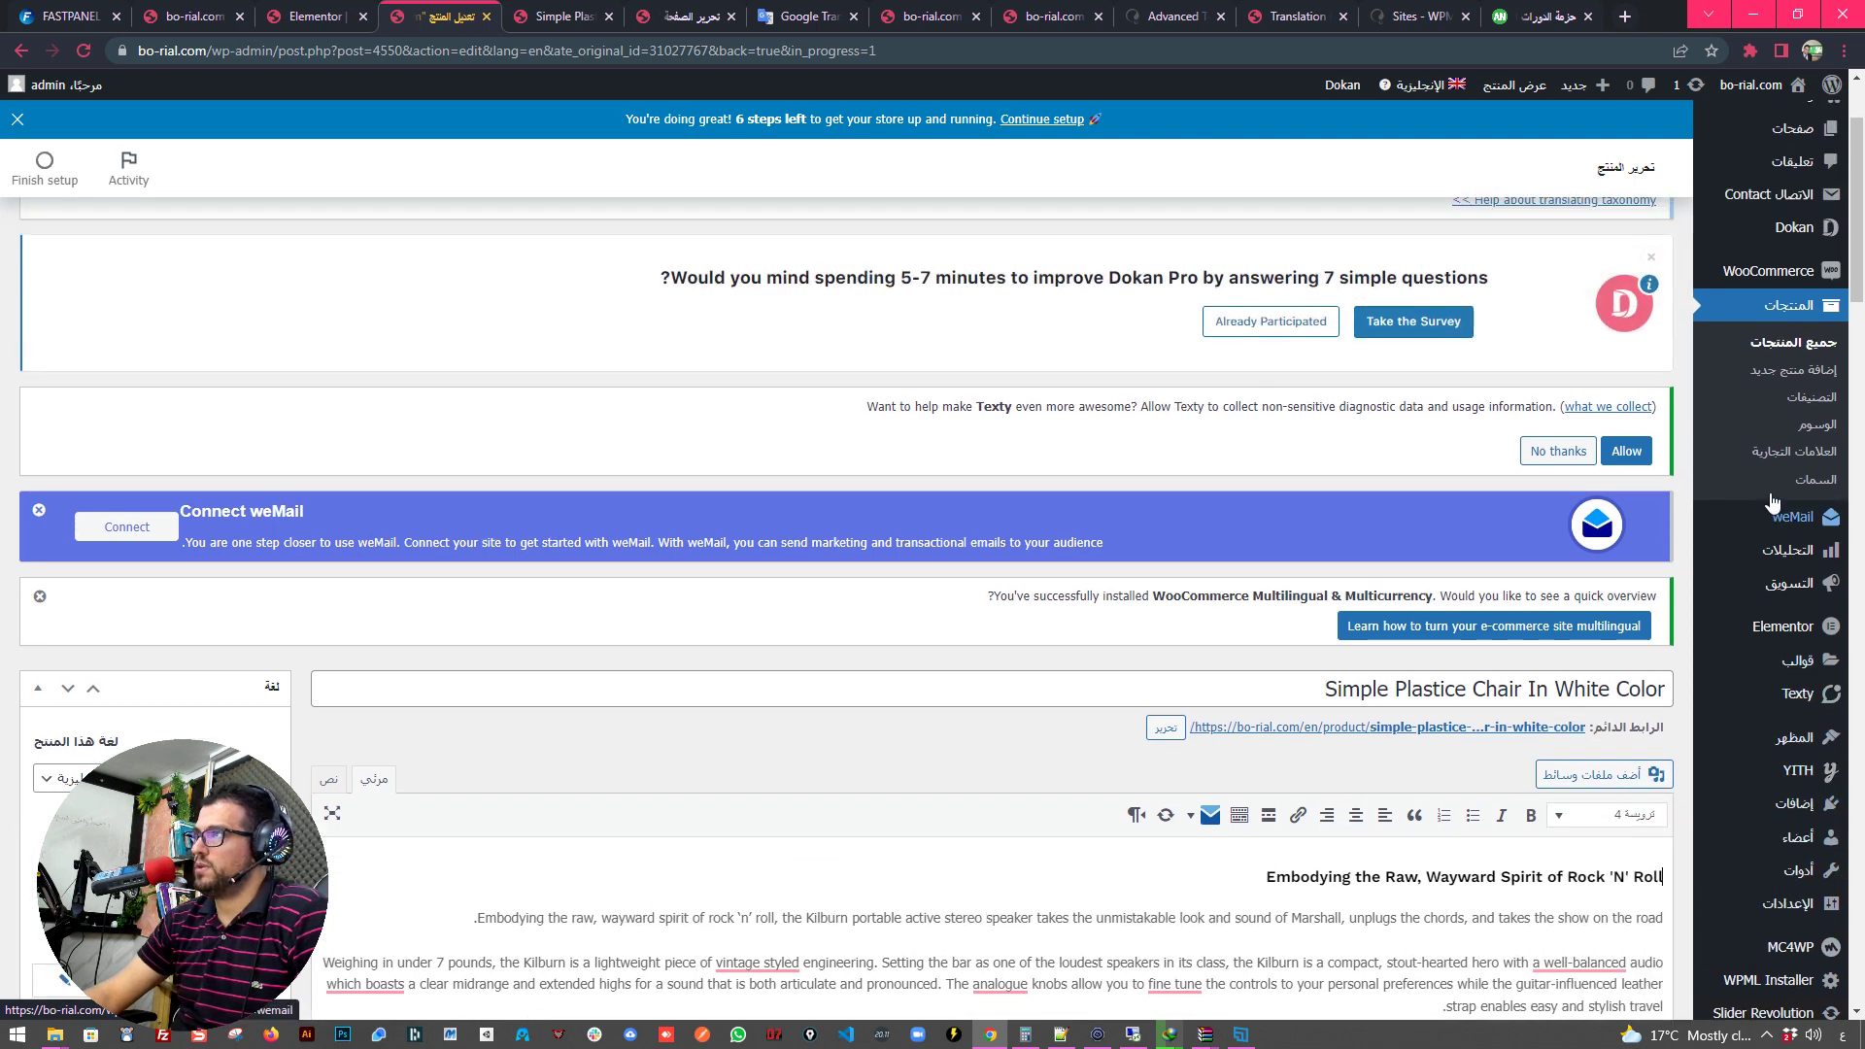
scroll(1768, 599, down, 1)
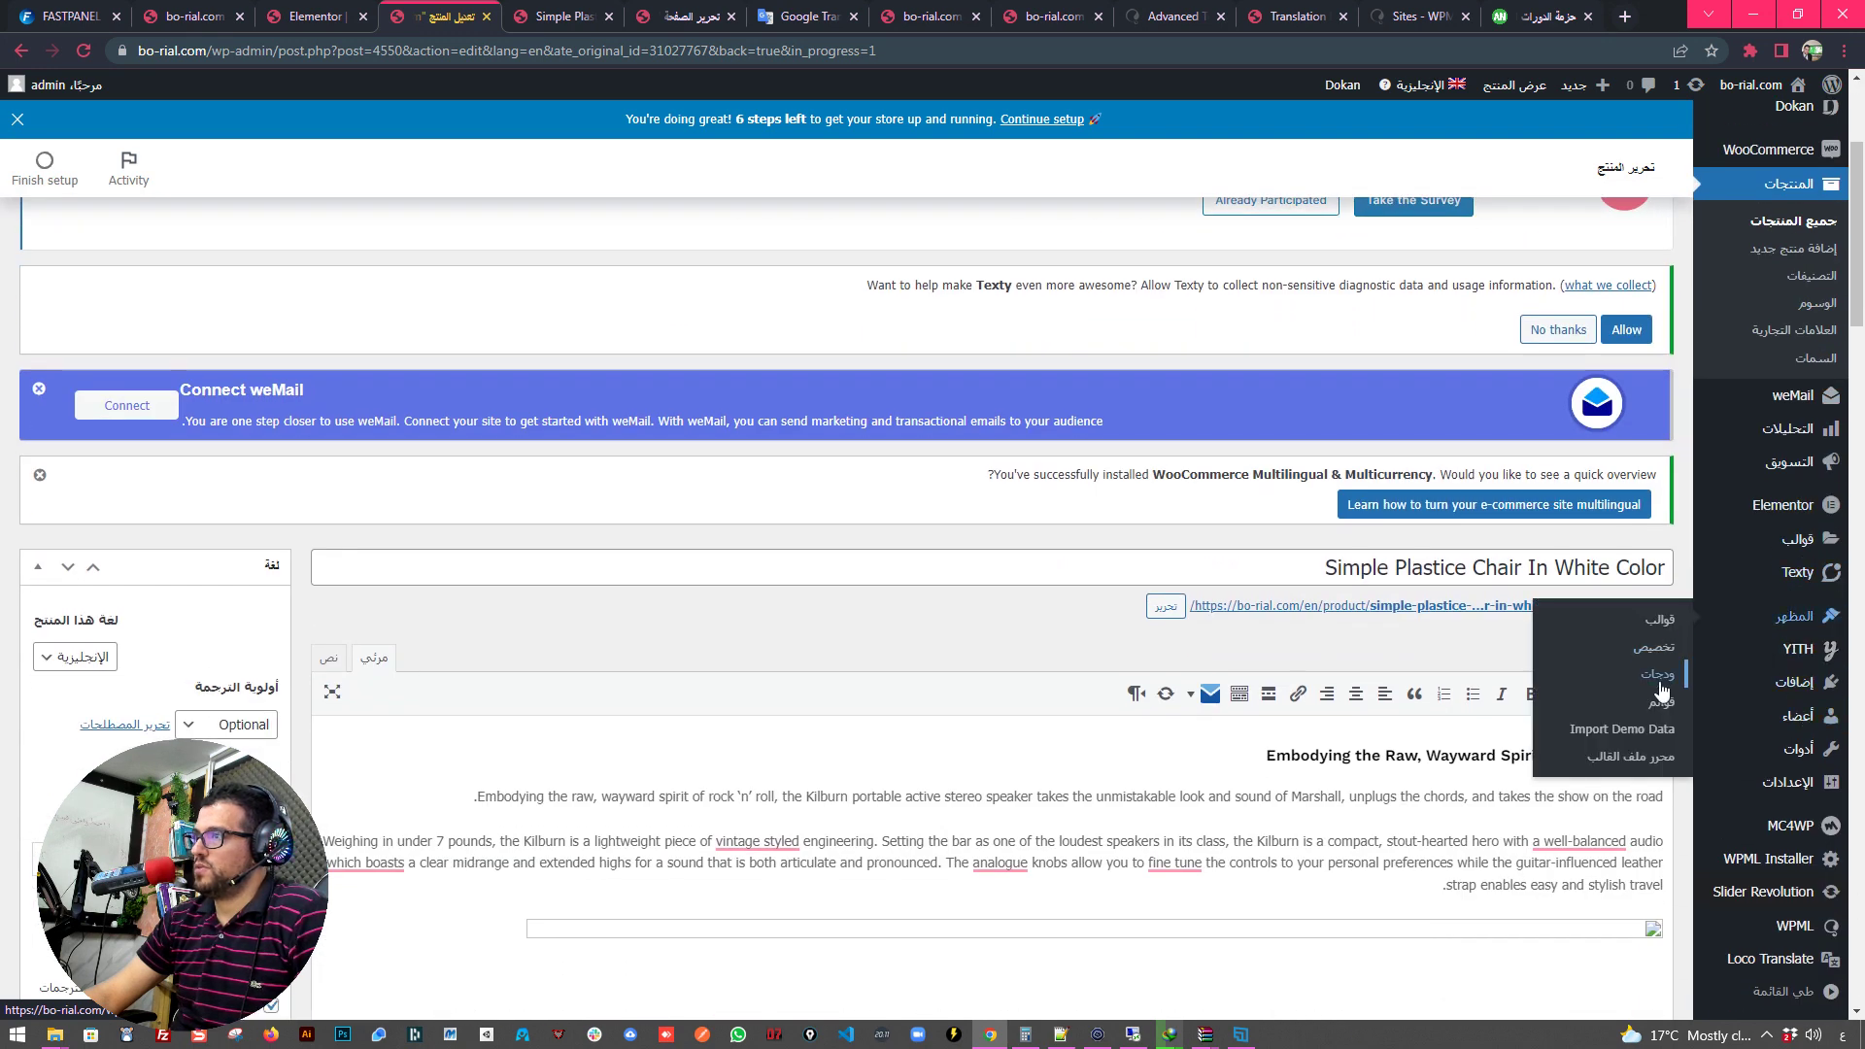
click(1654, 684)
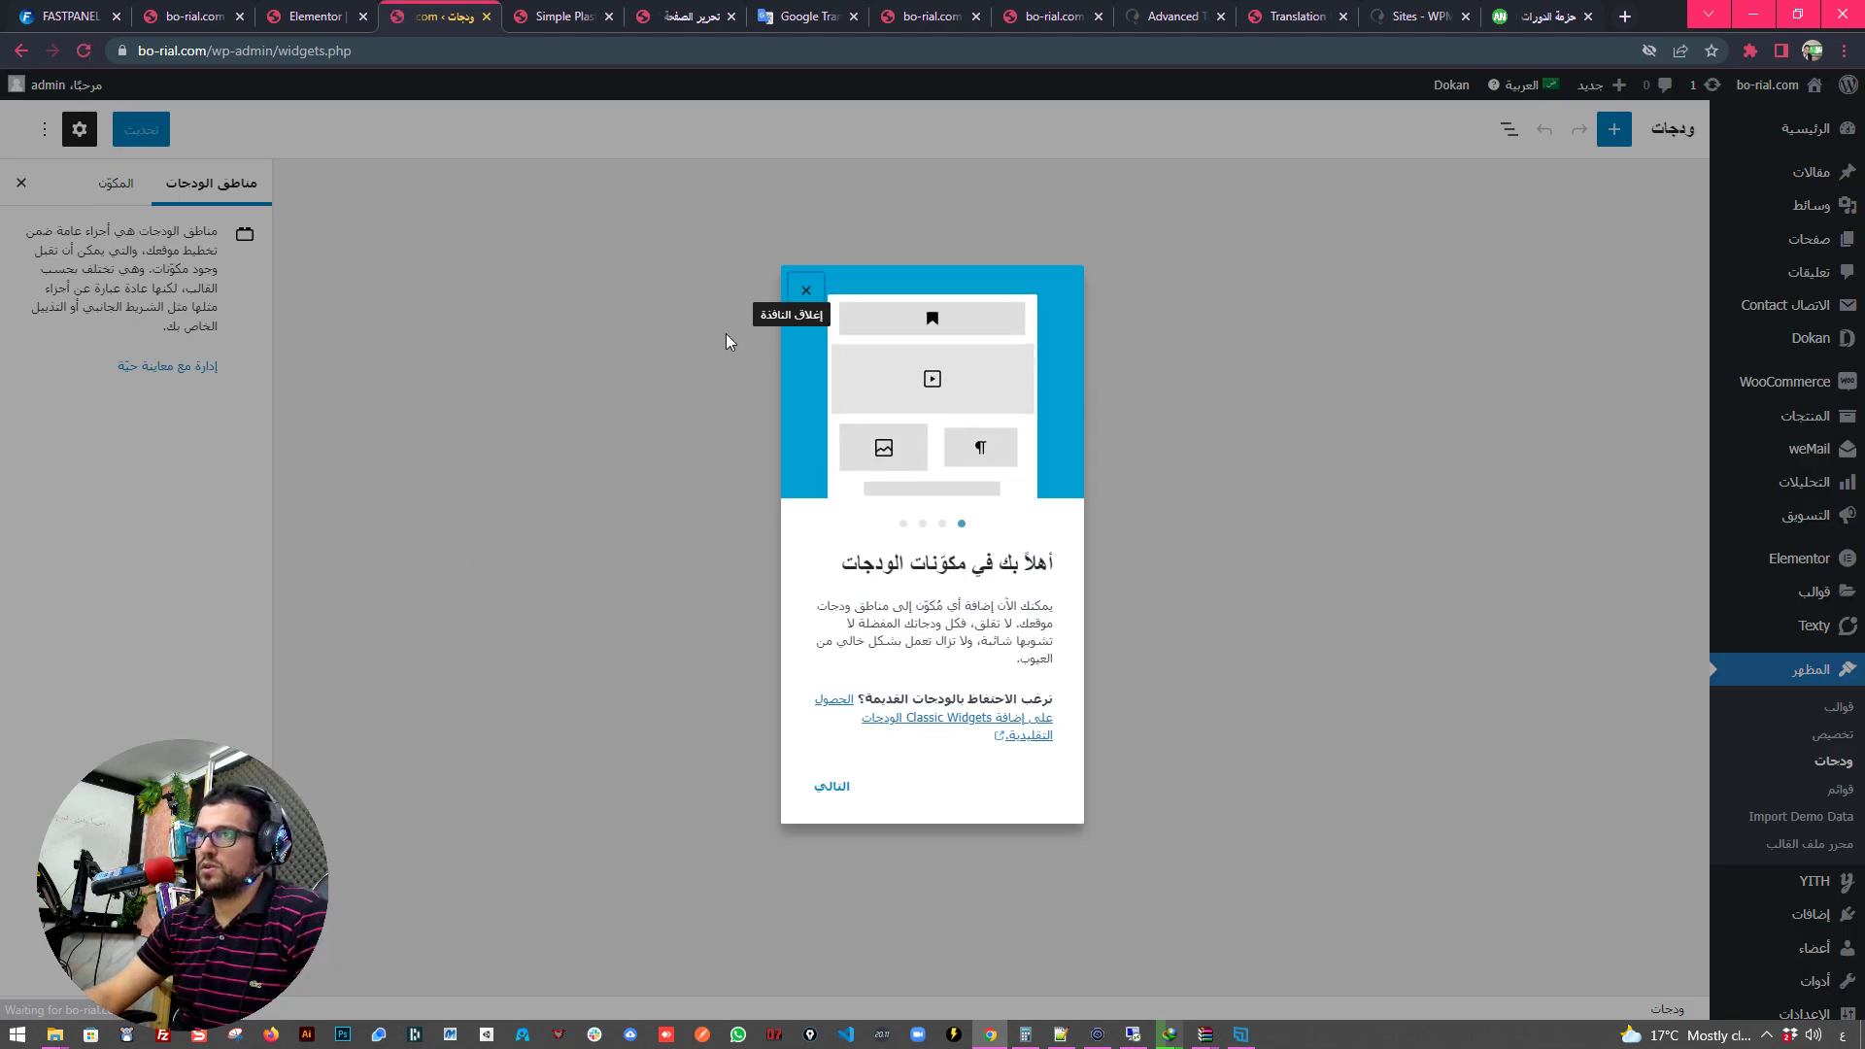
Dismiss the Widgets welcome guide and toggle the block settings panel.
click(808, 291)
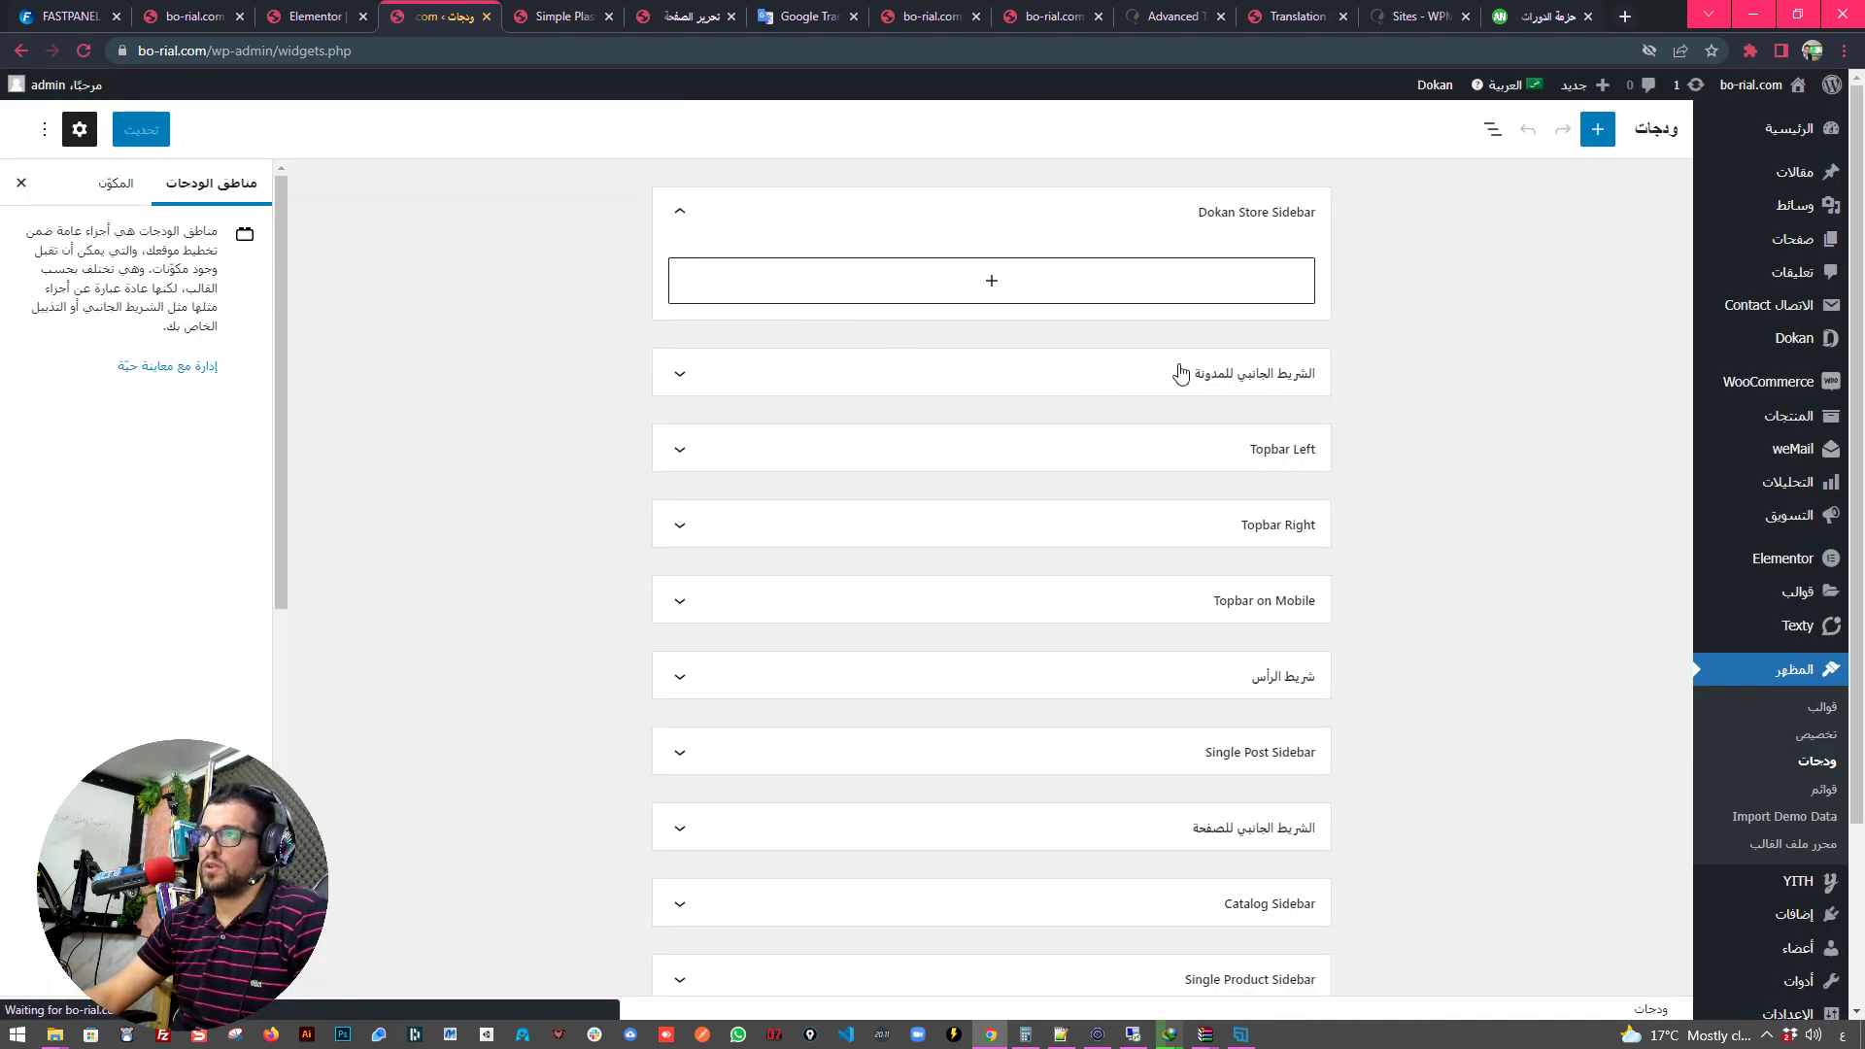
scroll(1234, 671, down, 7)
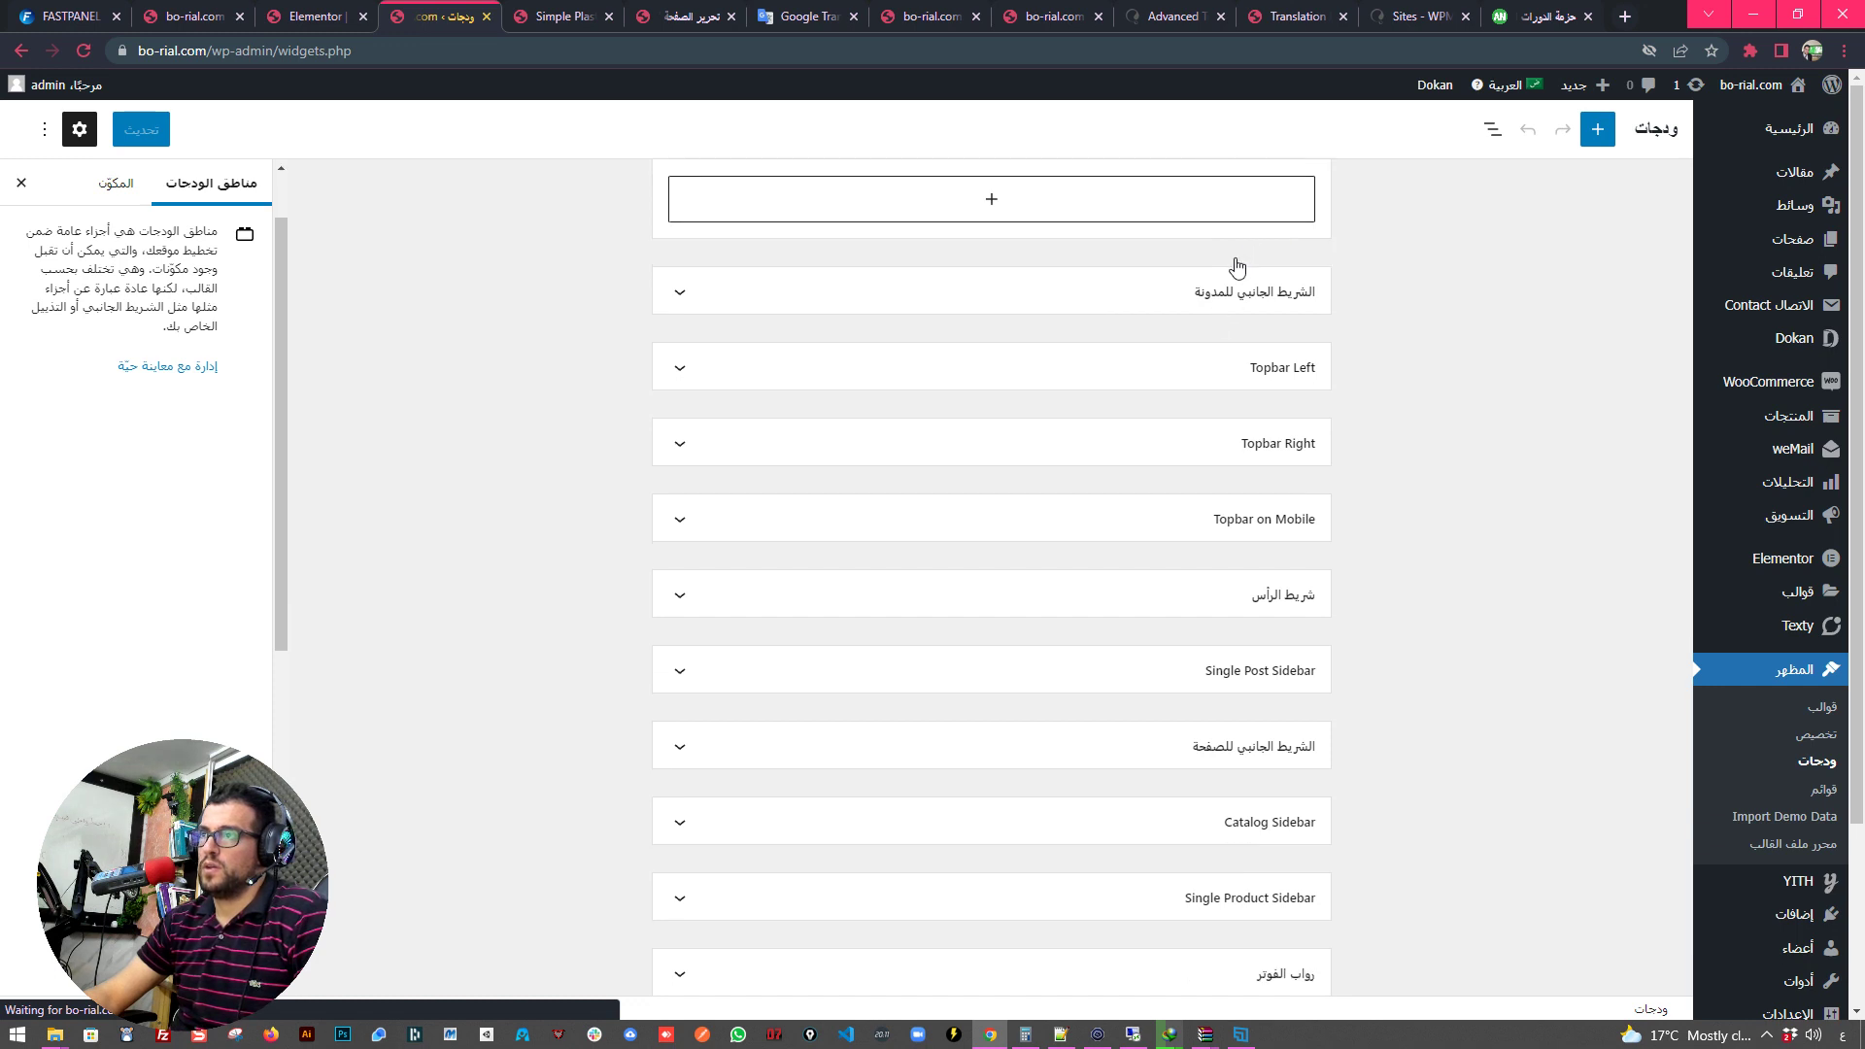
scroll(1200, 677, up, 7)
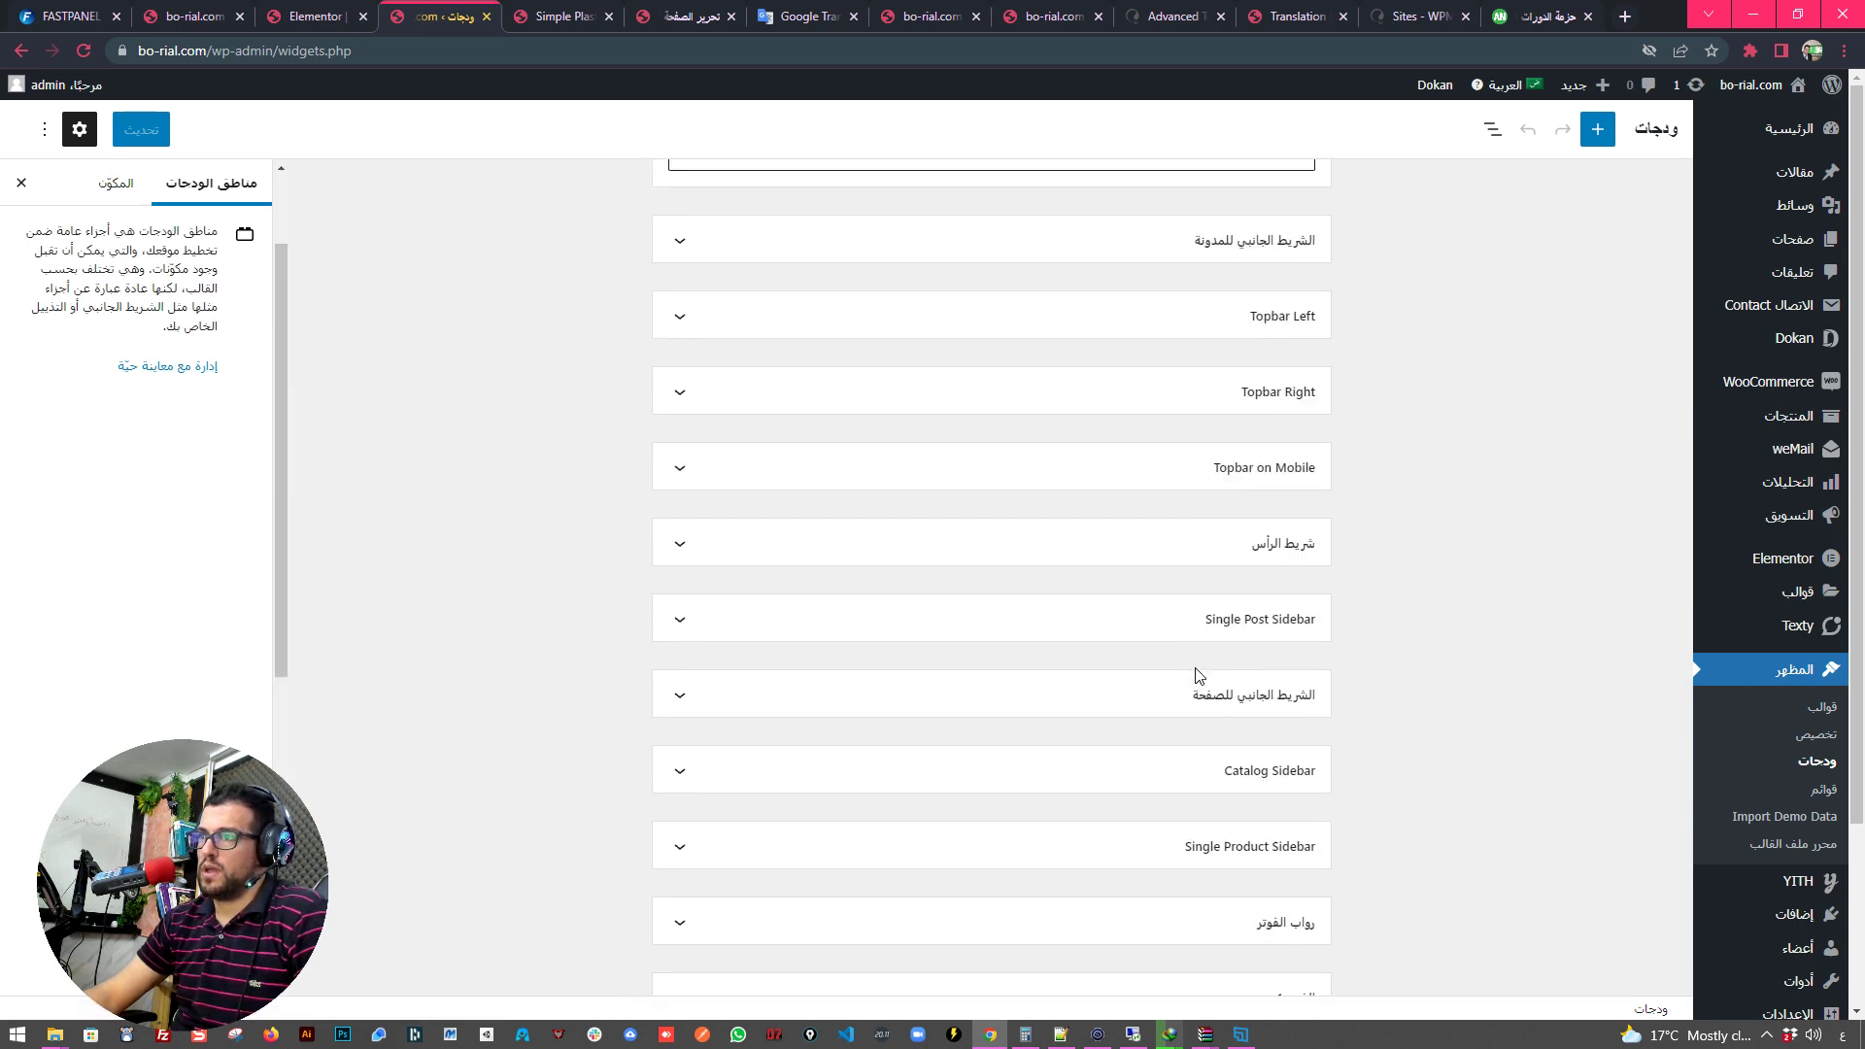
click(108, 192)
click(207, 184)
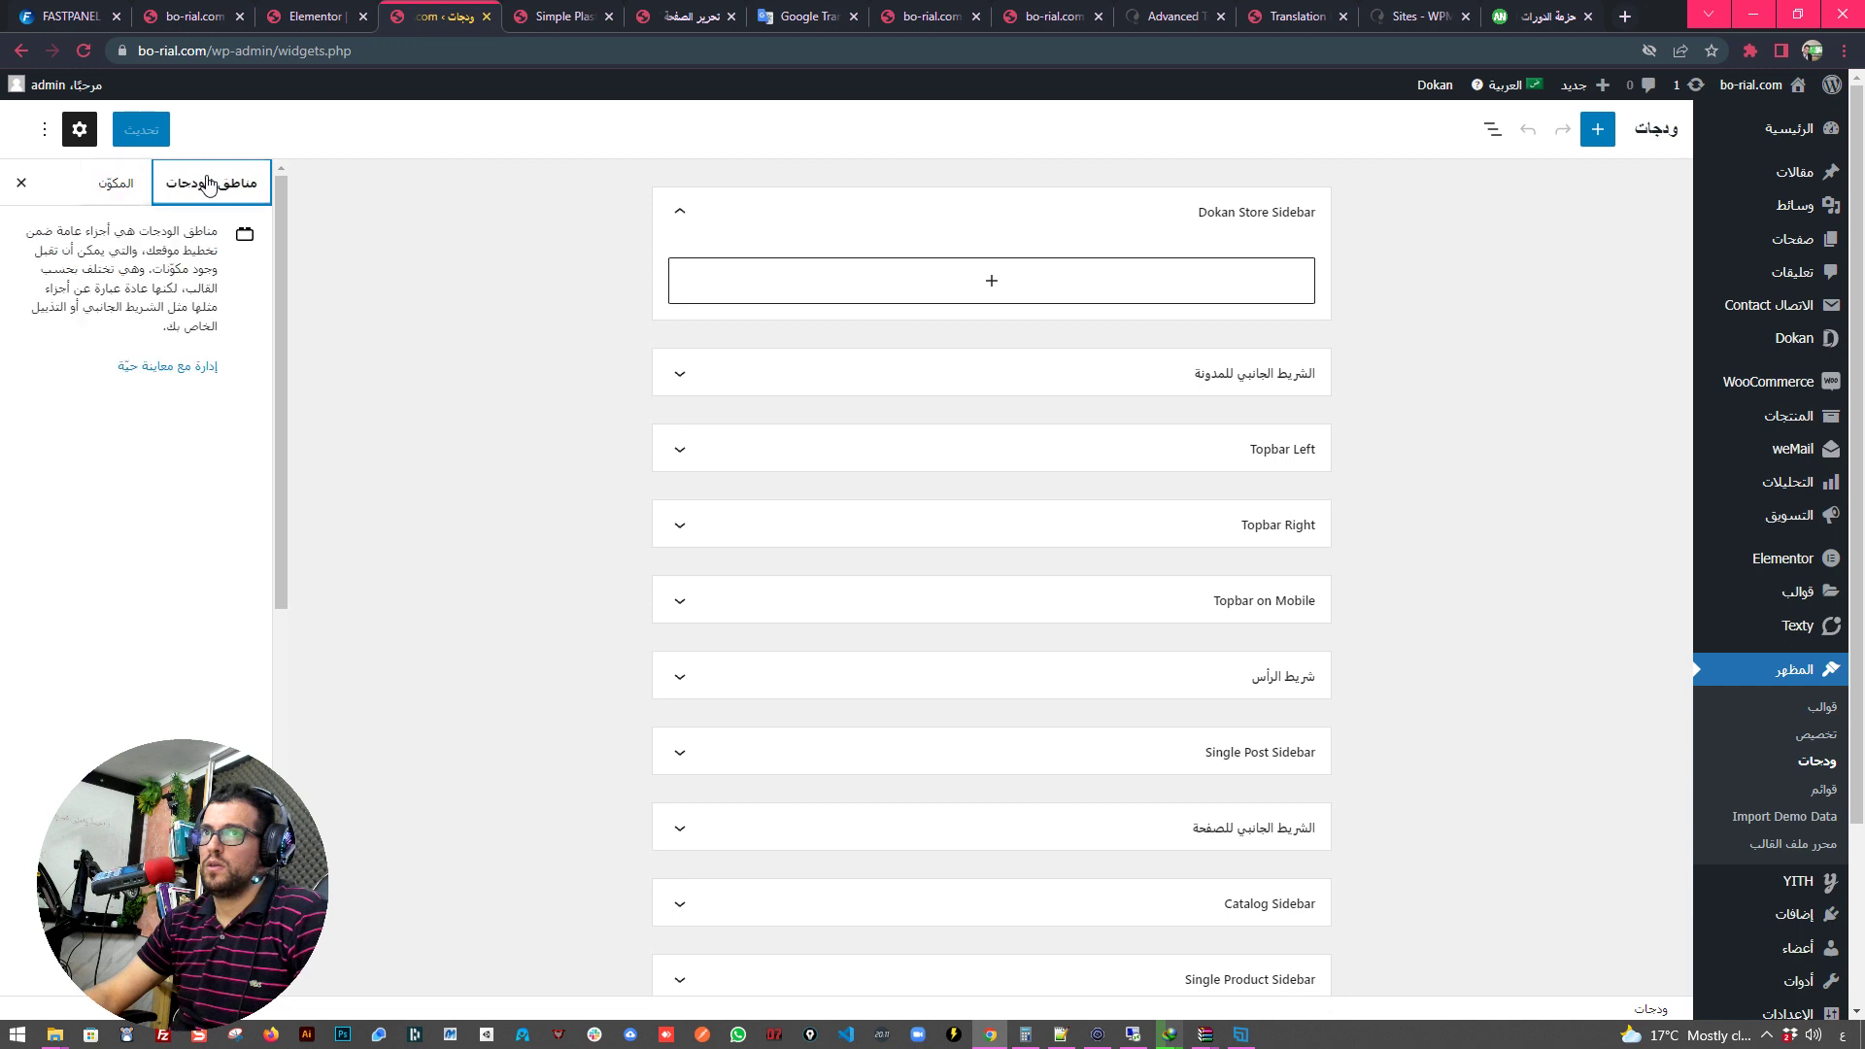
Expand the blog sidebar widget area and scroll through its widgets.
click(1275, 389)
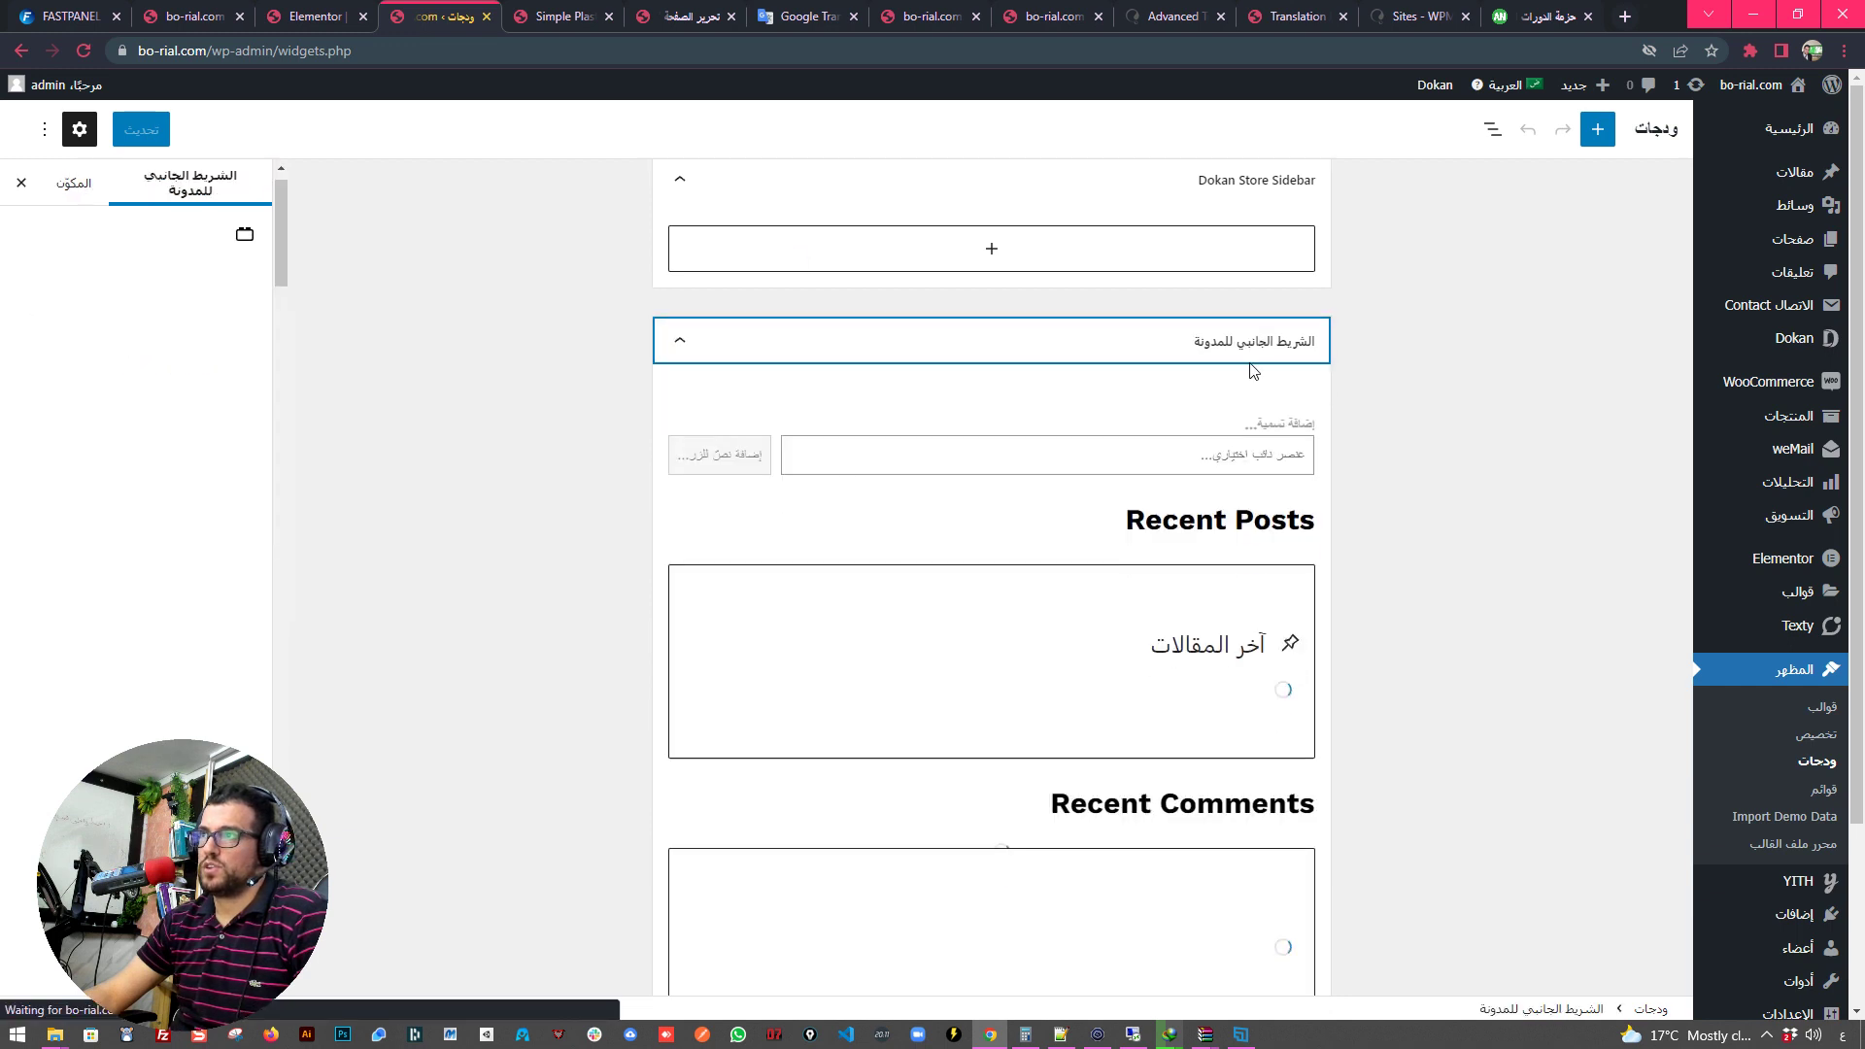
scroll(1273, 501, down, 3)
scroll(1292, 603, down, 2)
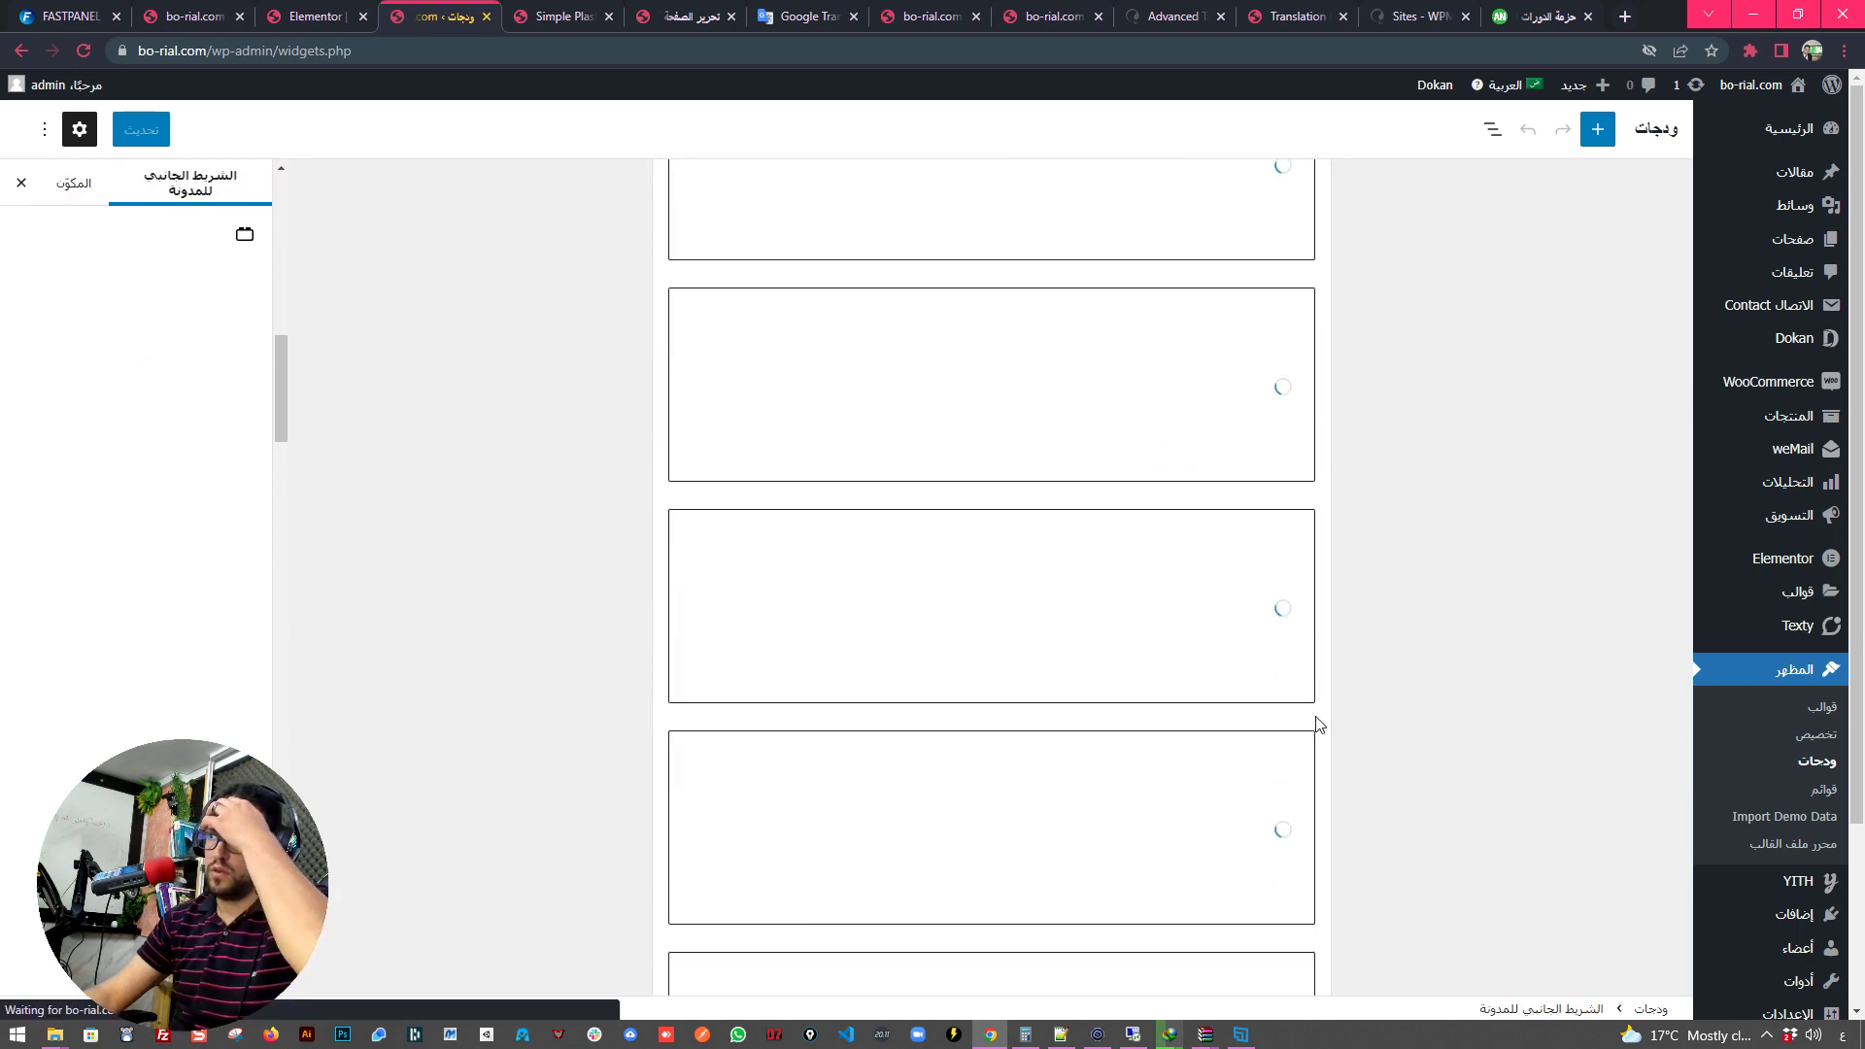
scroll(1383, 670, down, 1)
scroll(1447, 670, down, 7)
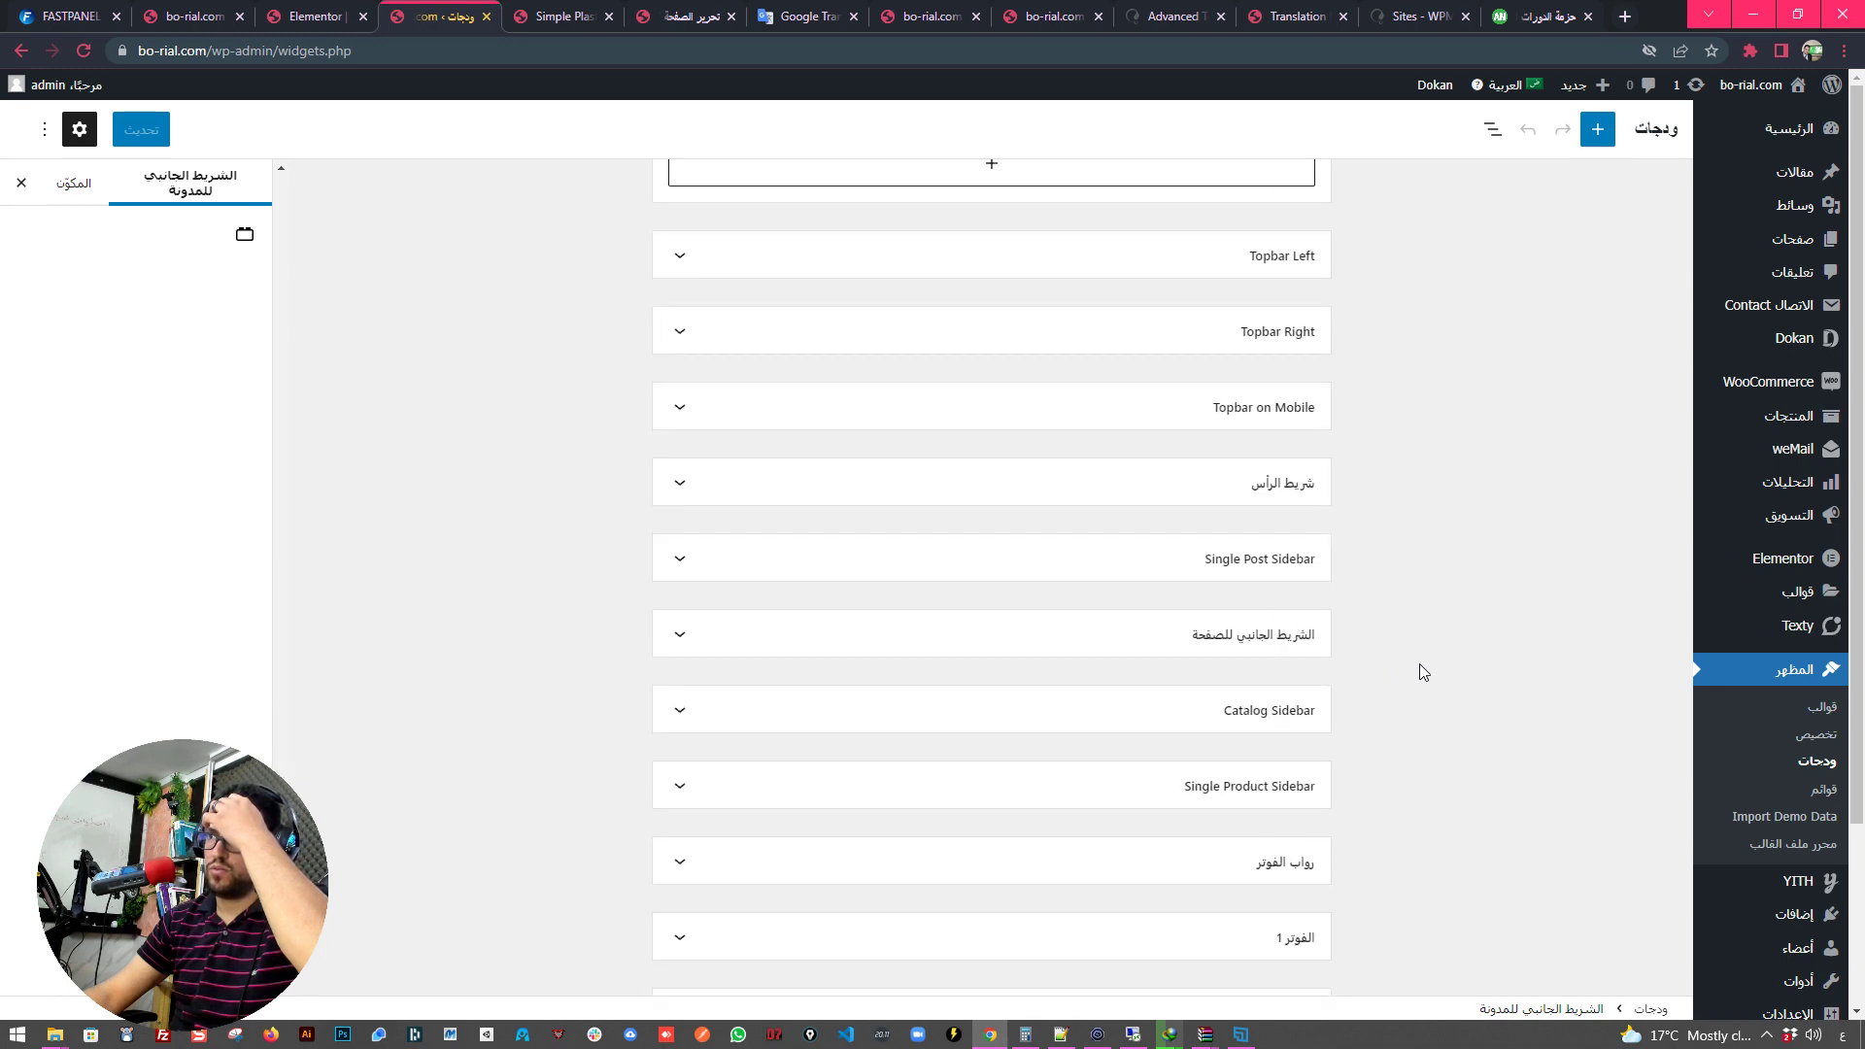
scroll(1312, 806, down, 5)
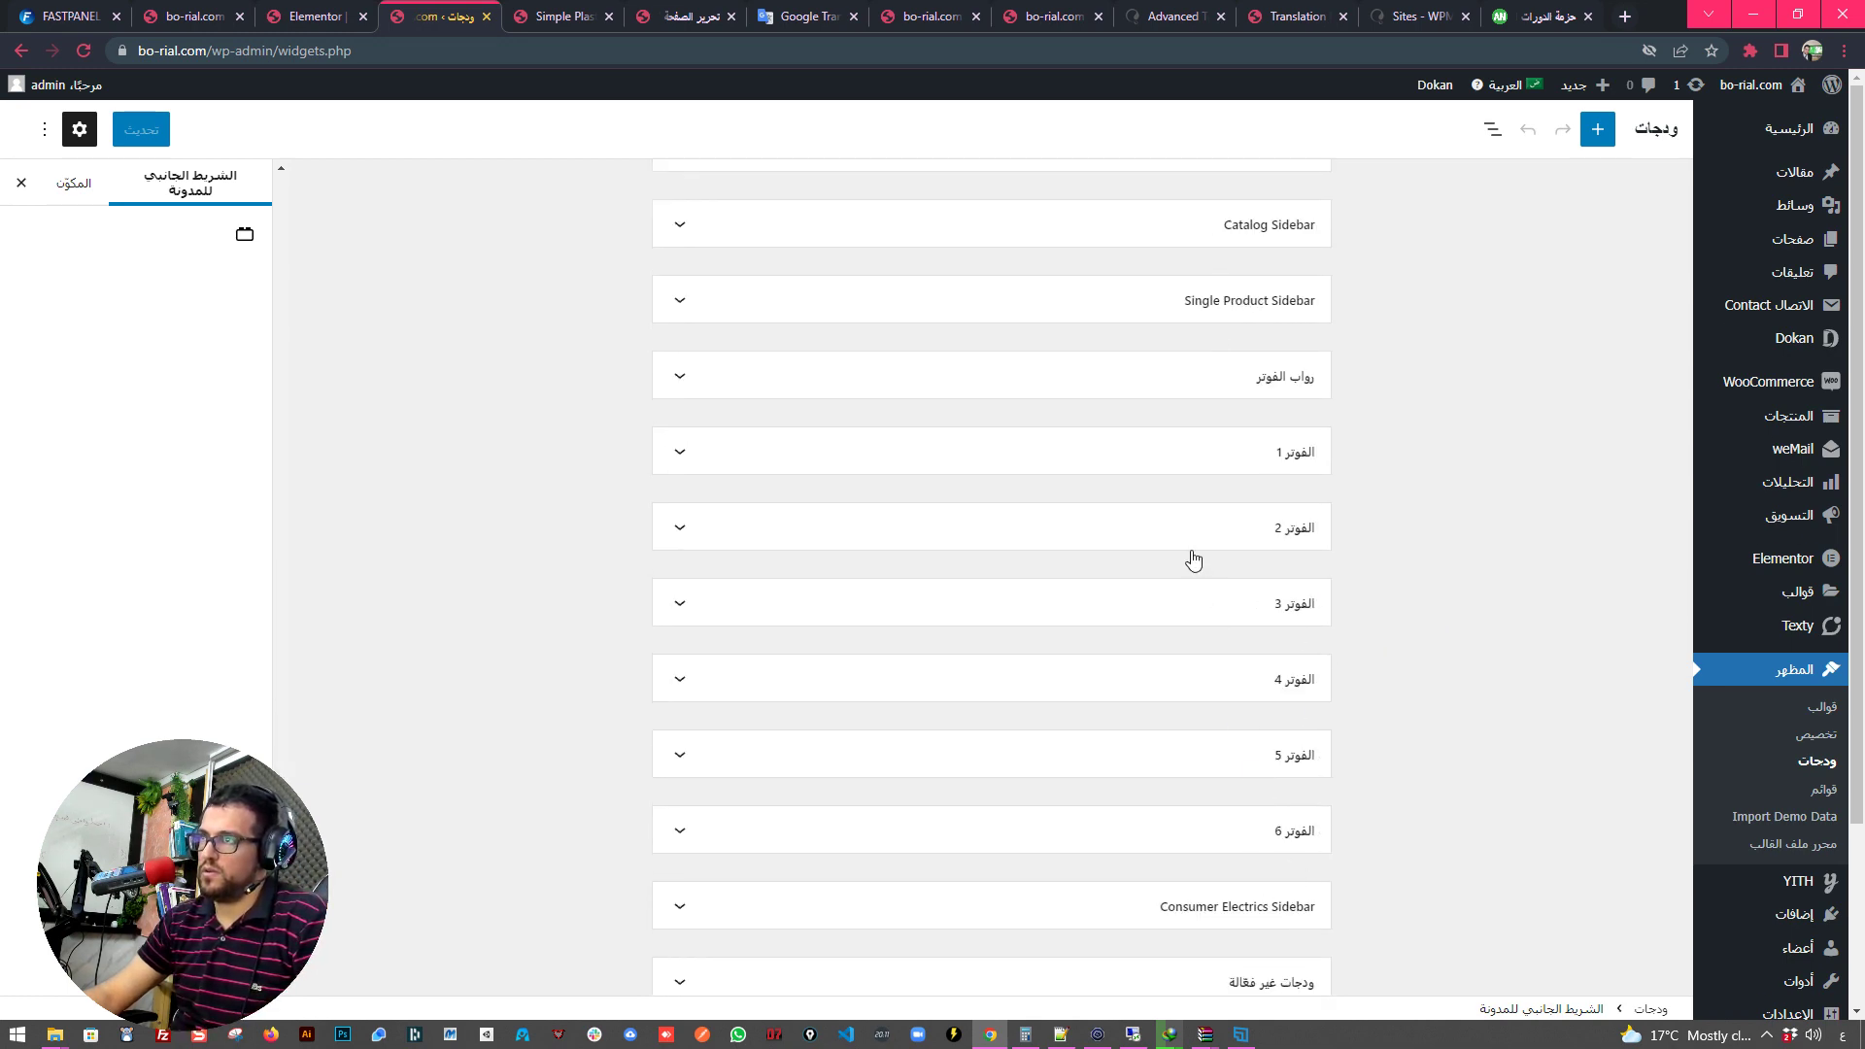
scroll(1205, 602, up, 4)
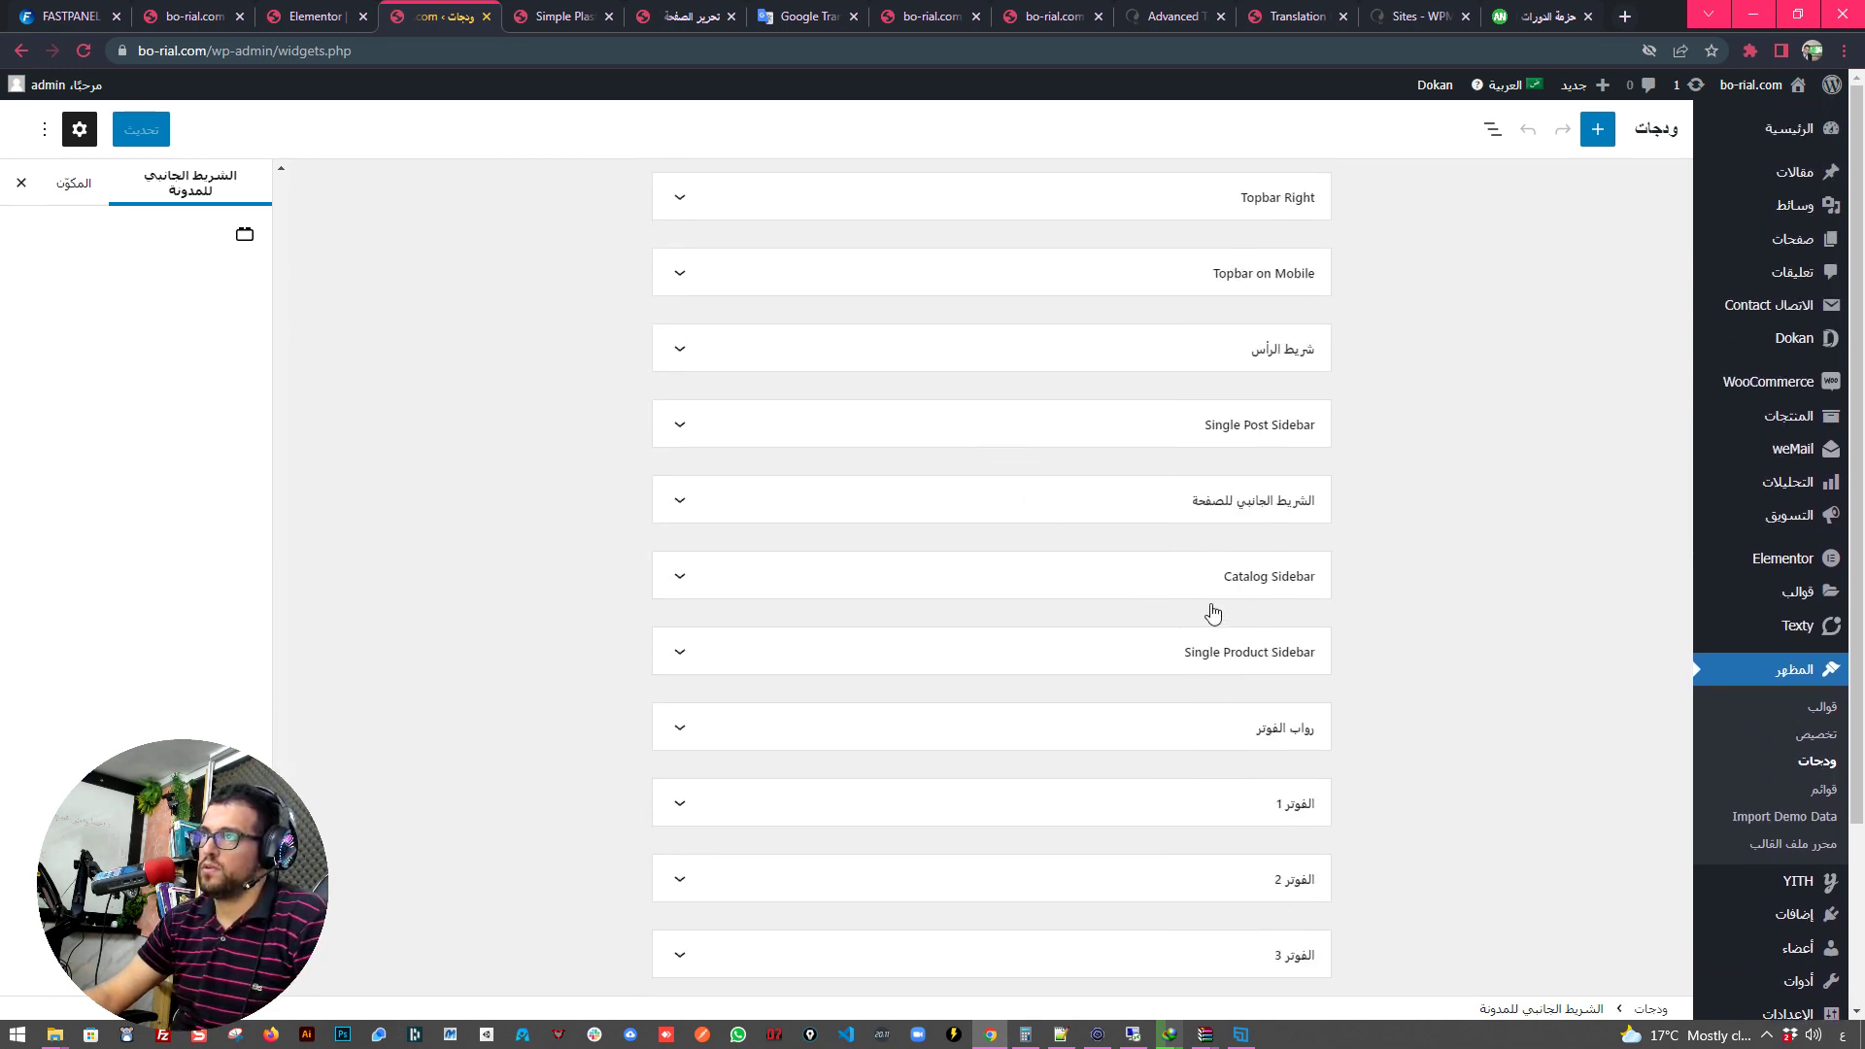
scroll(1219, 621, up, 5)
scroll(1239, 699, down, 2)
Expand the شريط الرأس header bar widget area and review its contents.
click(1254, 546)
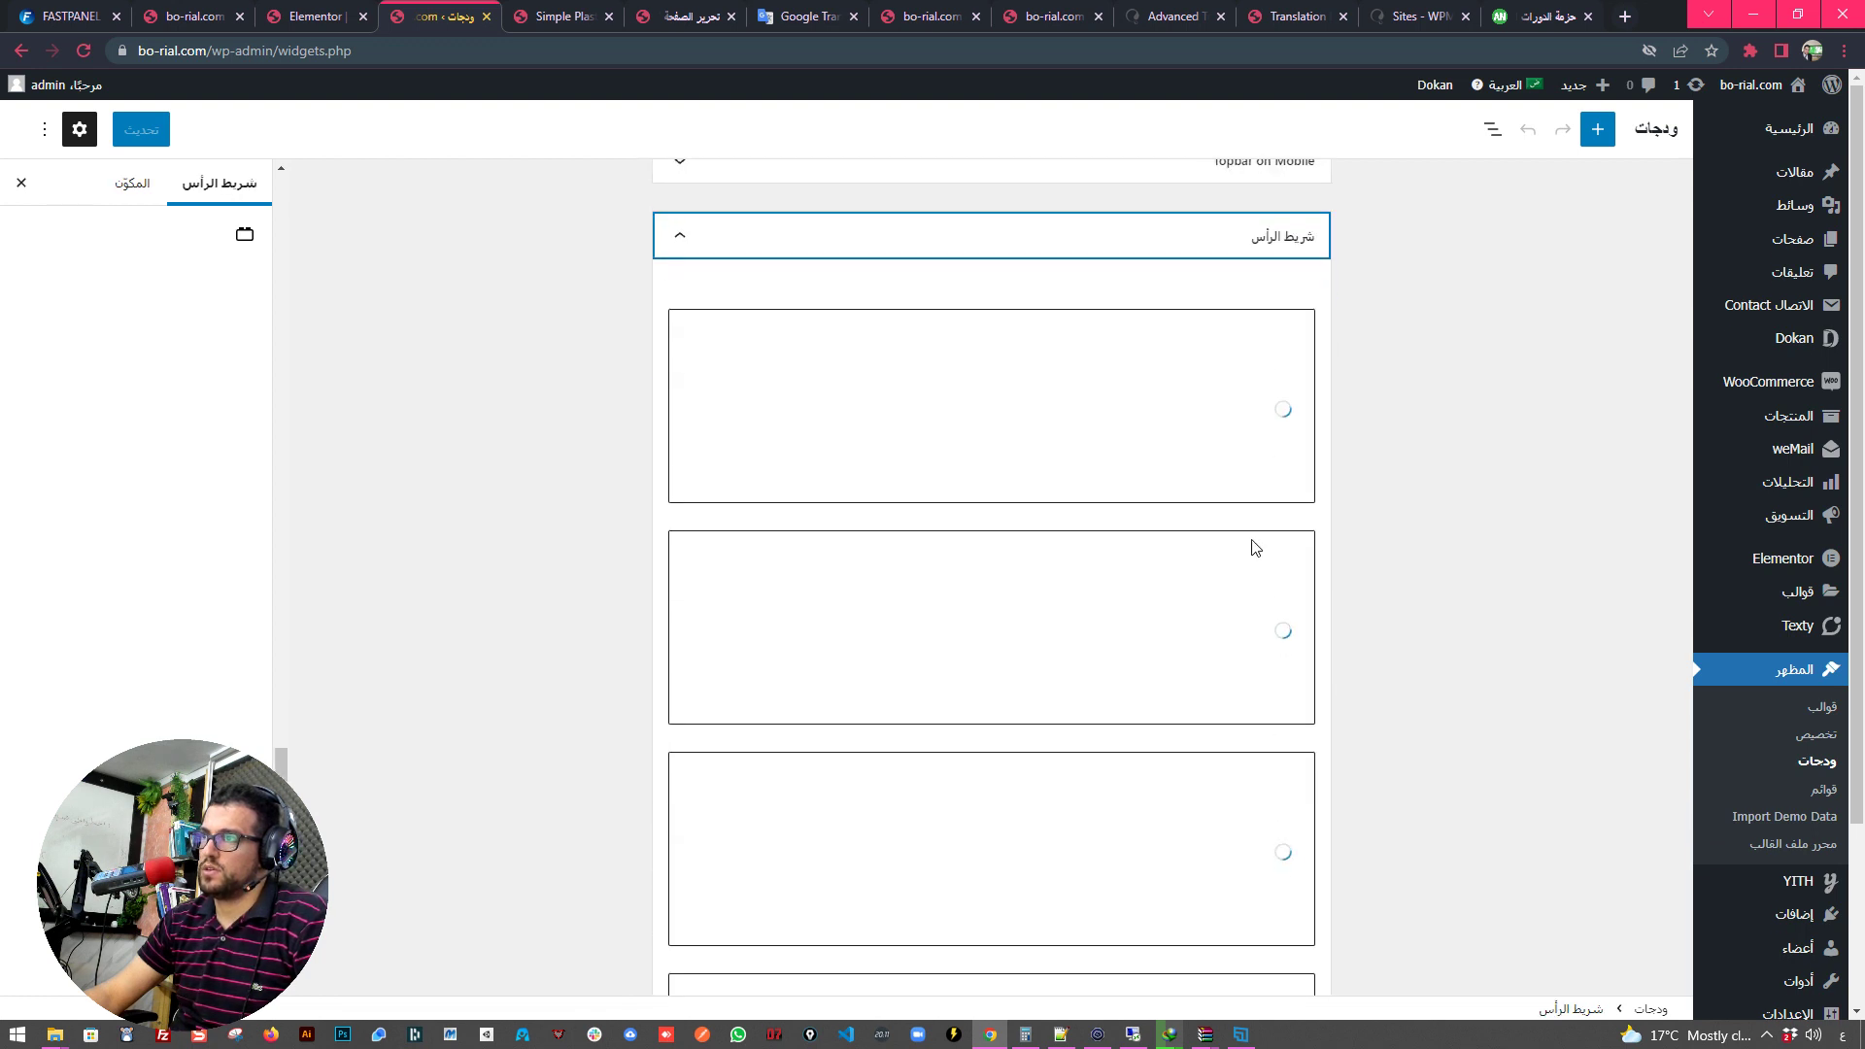
scroll(1215, 325, down, 4)
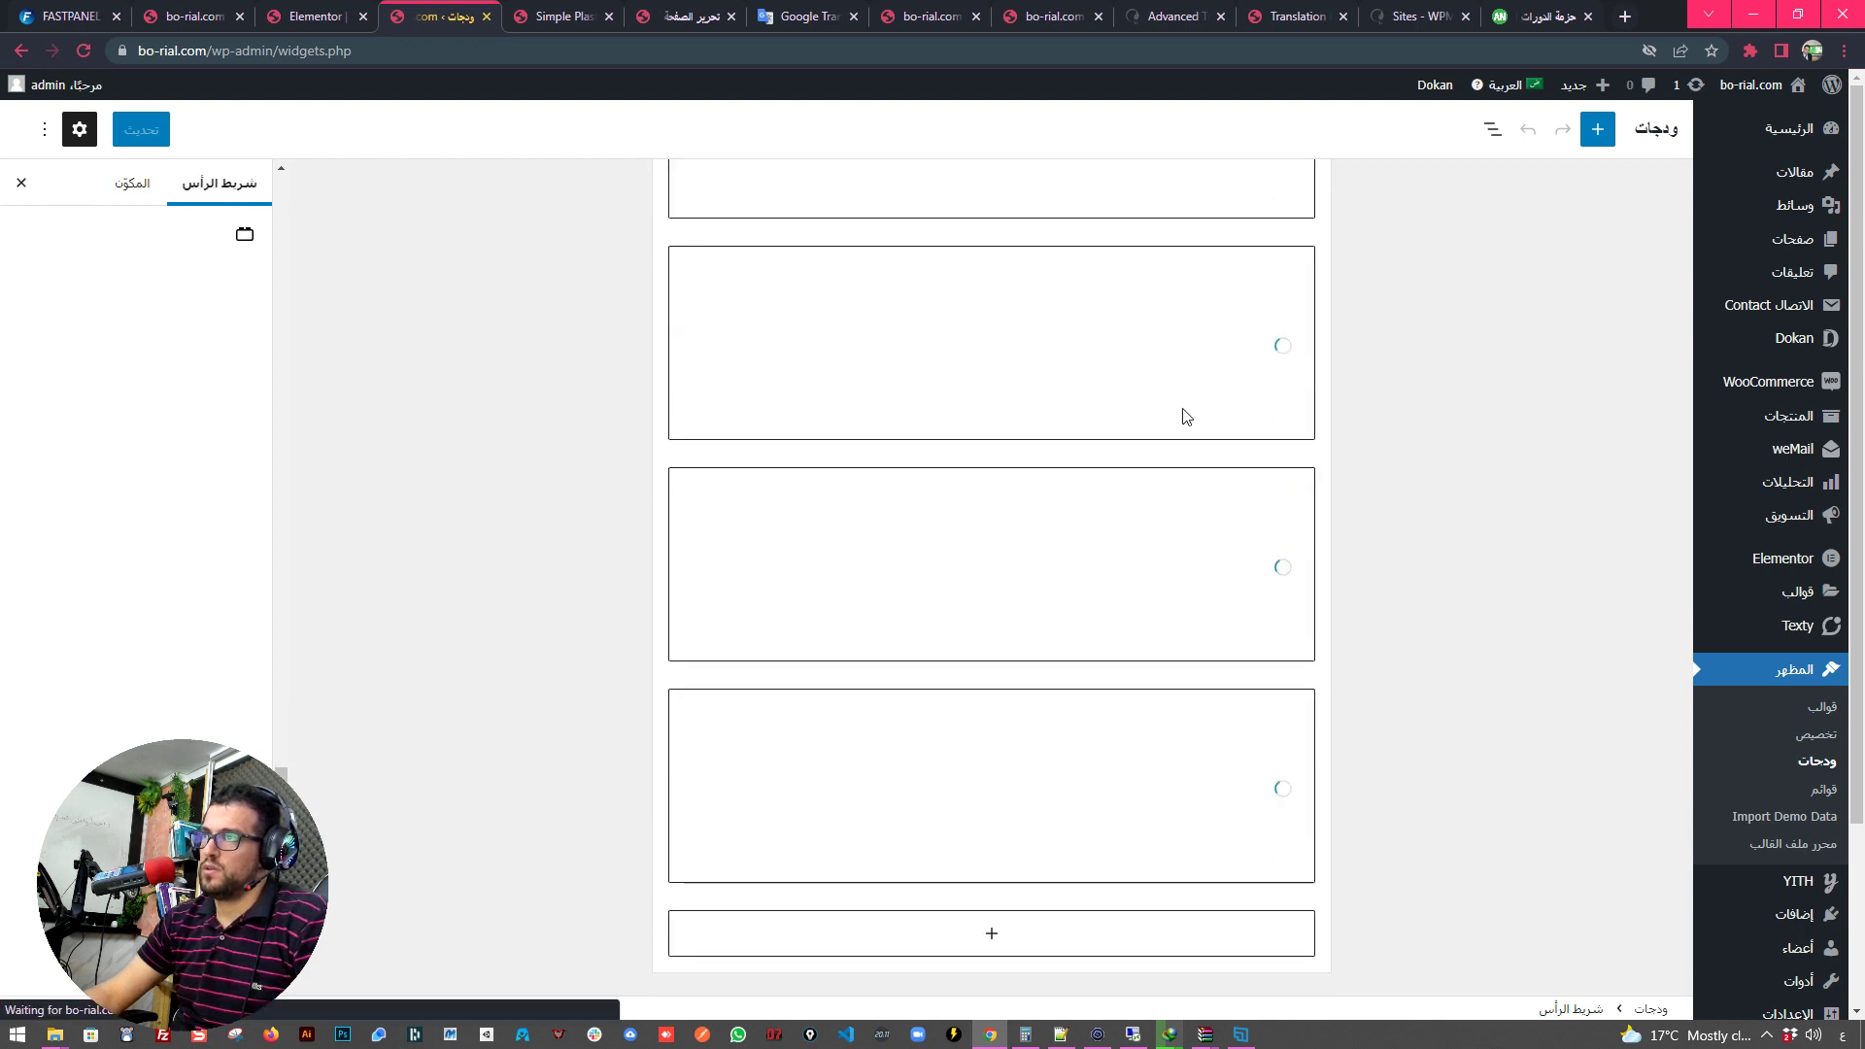
scroll(1132, 481, up, 10)
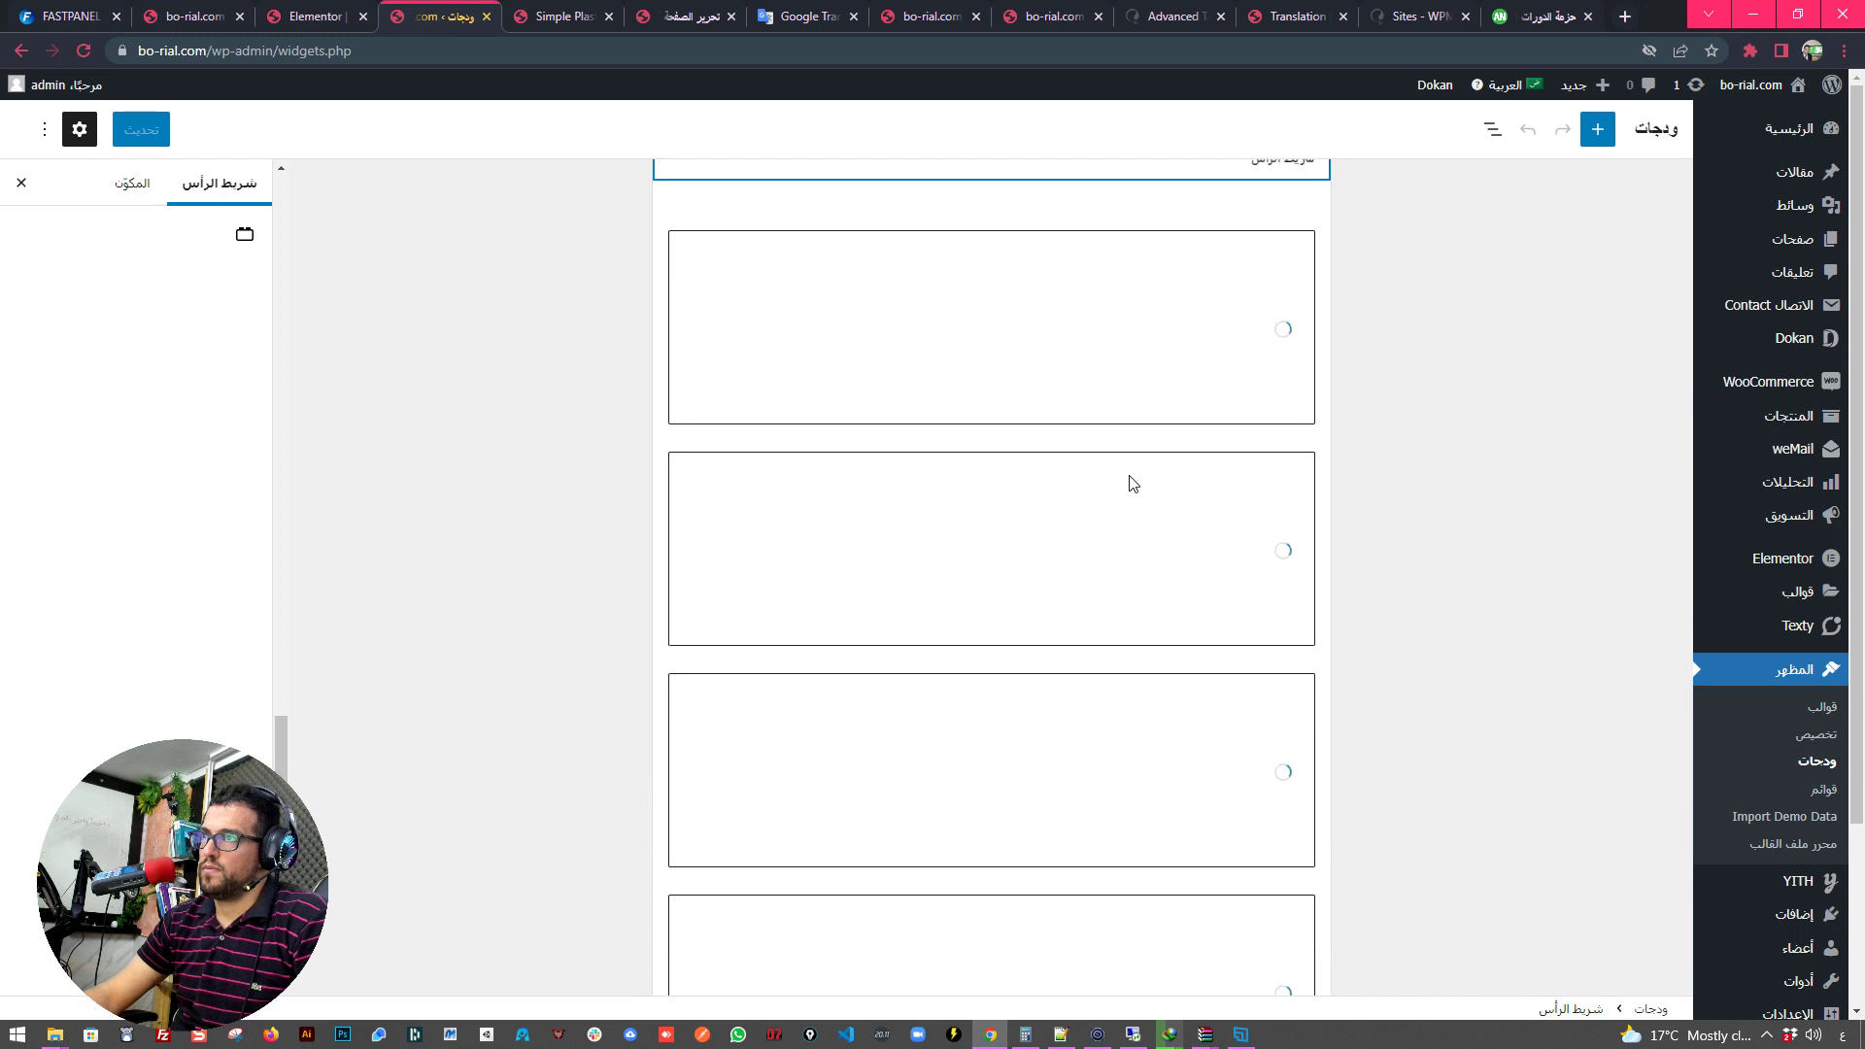
scroll(1296, 620, up, 10)
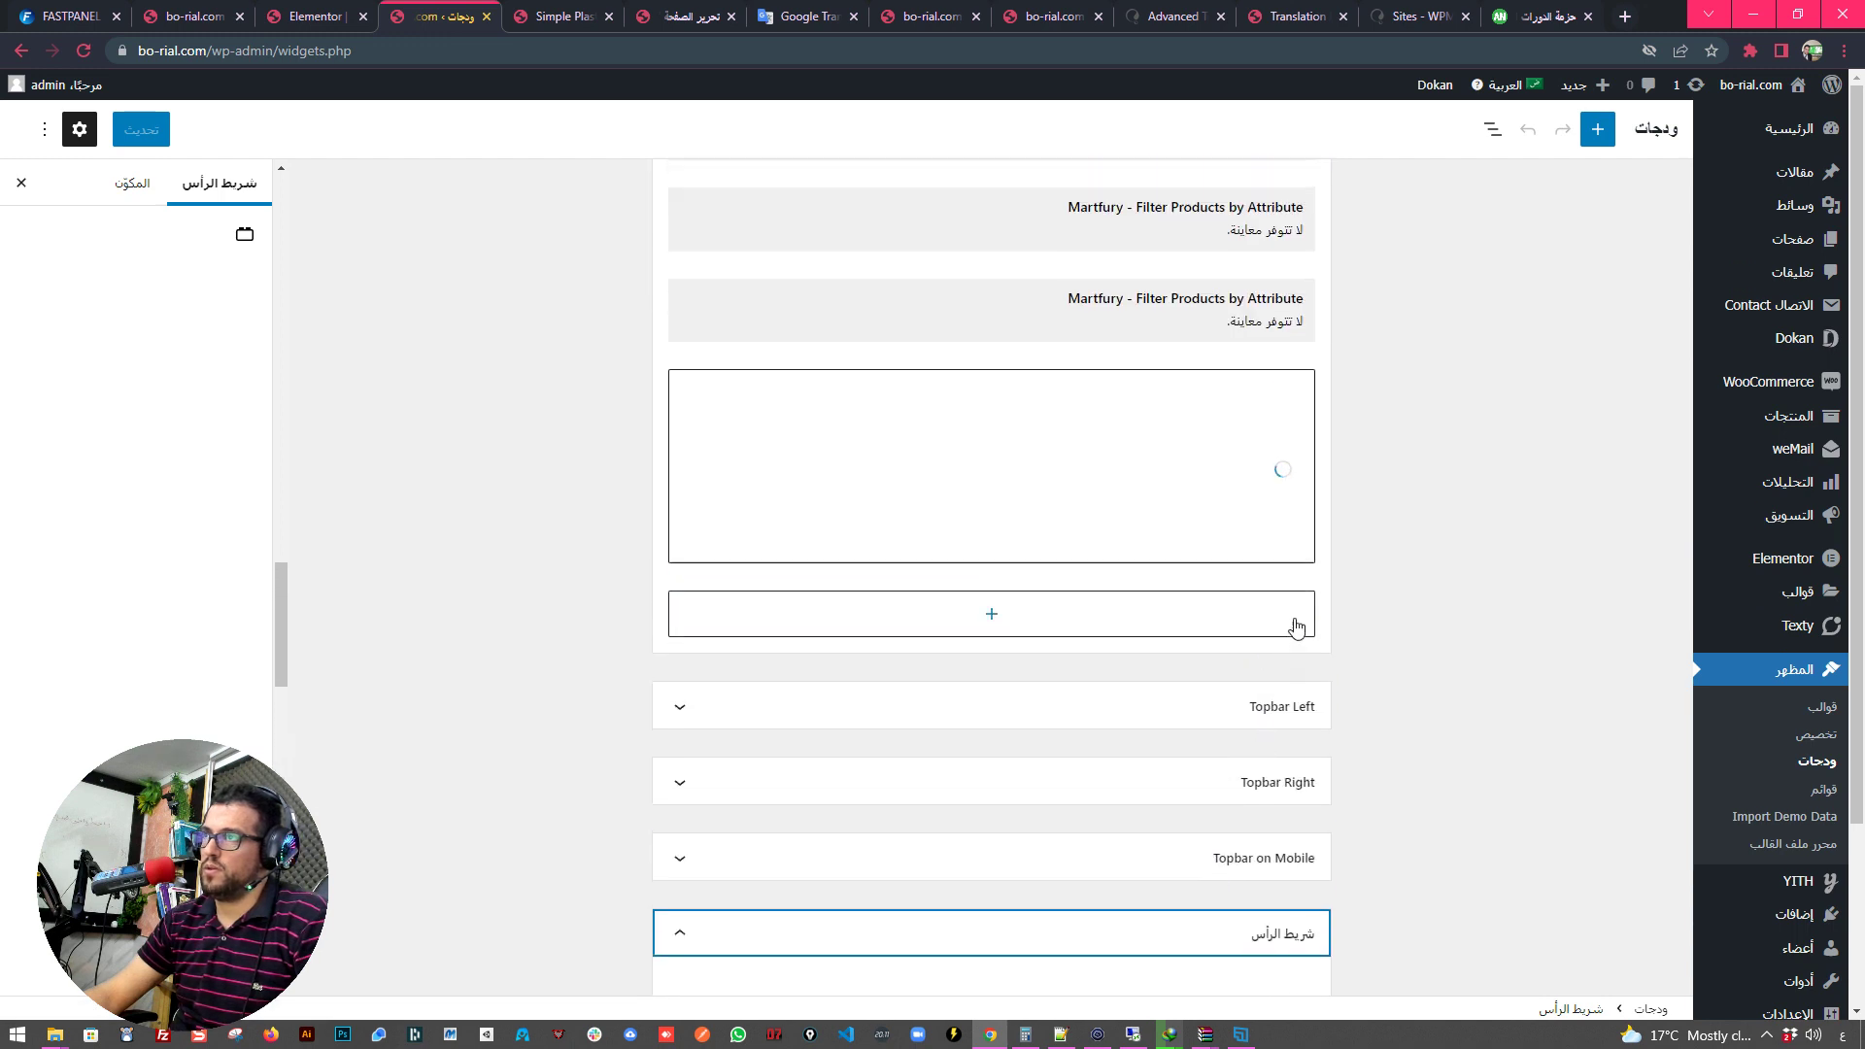
scroll(1299, 618, up, 5)
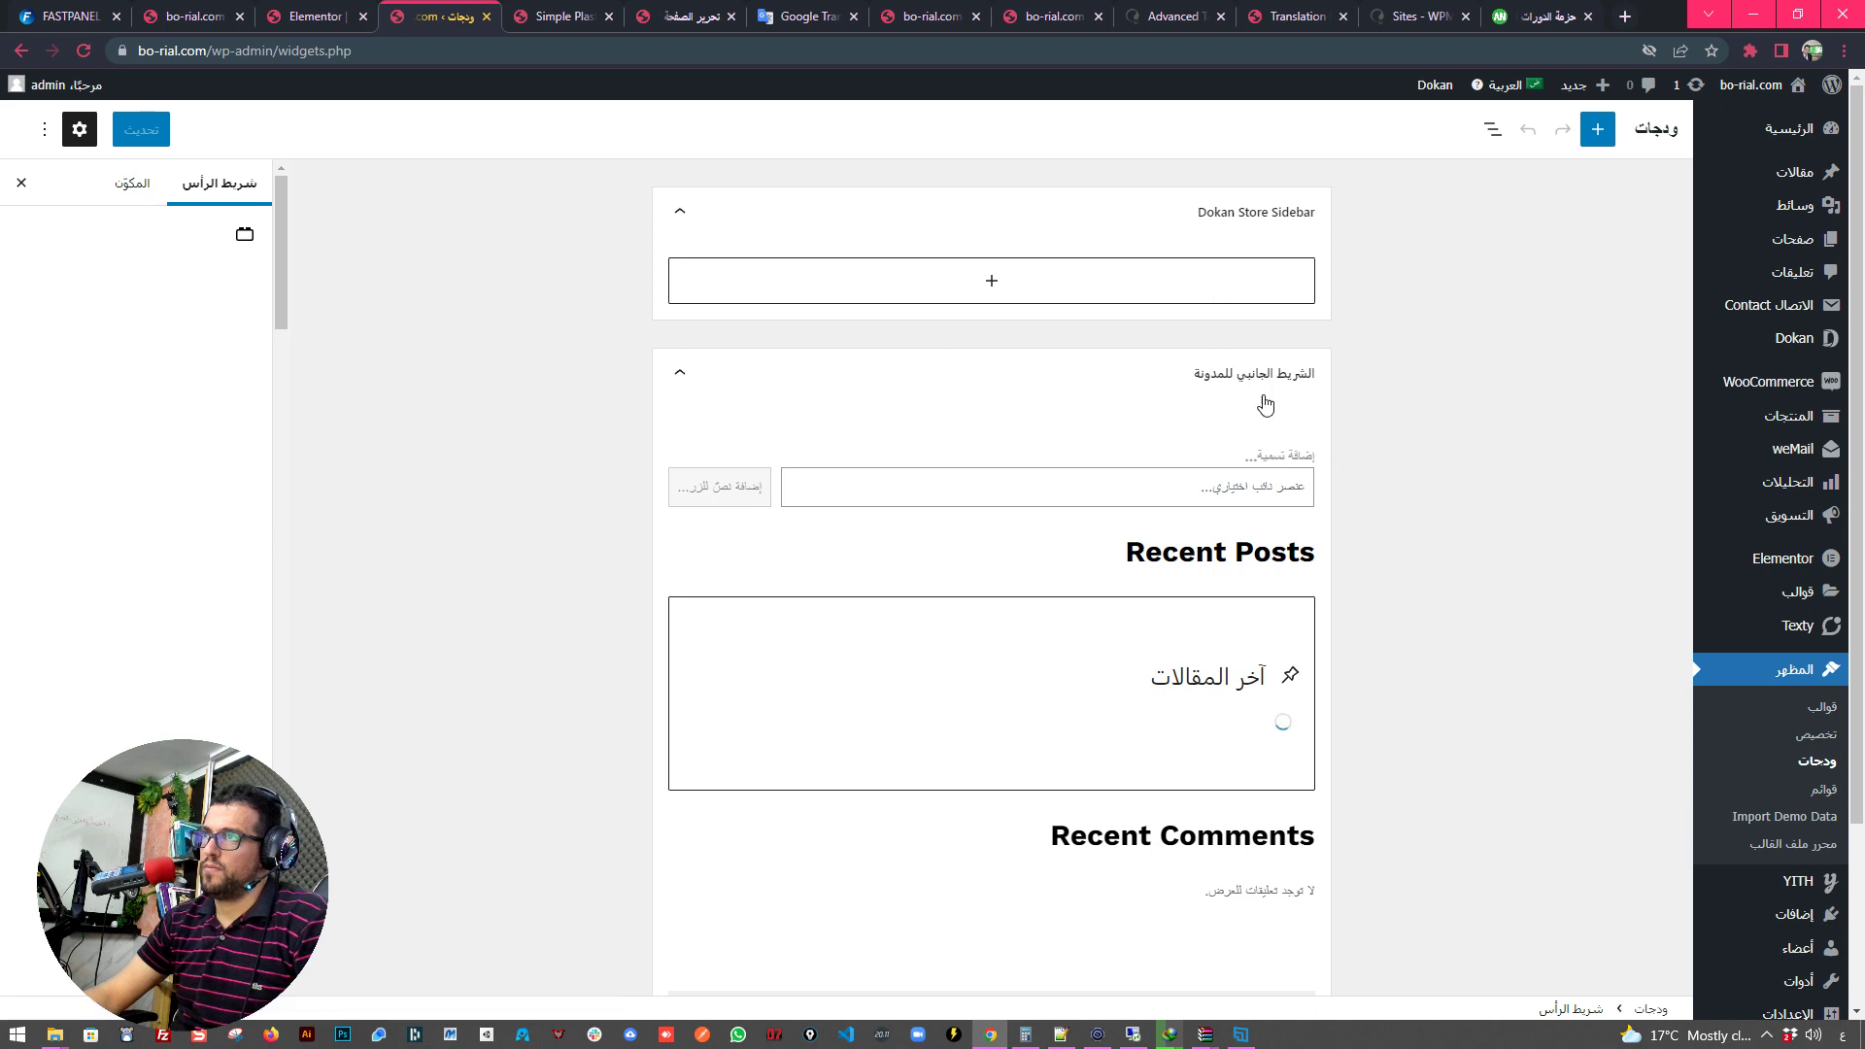
scroll(1257, 496, down, 15)
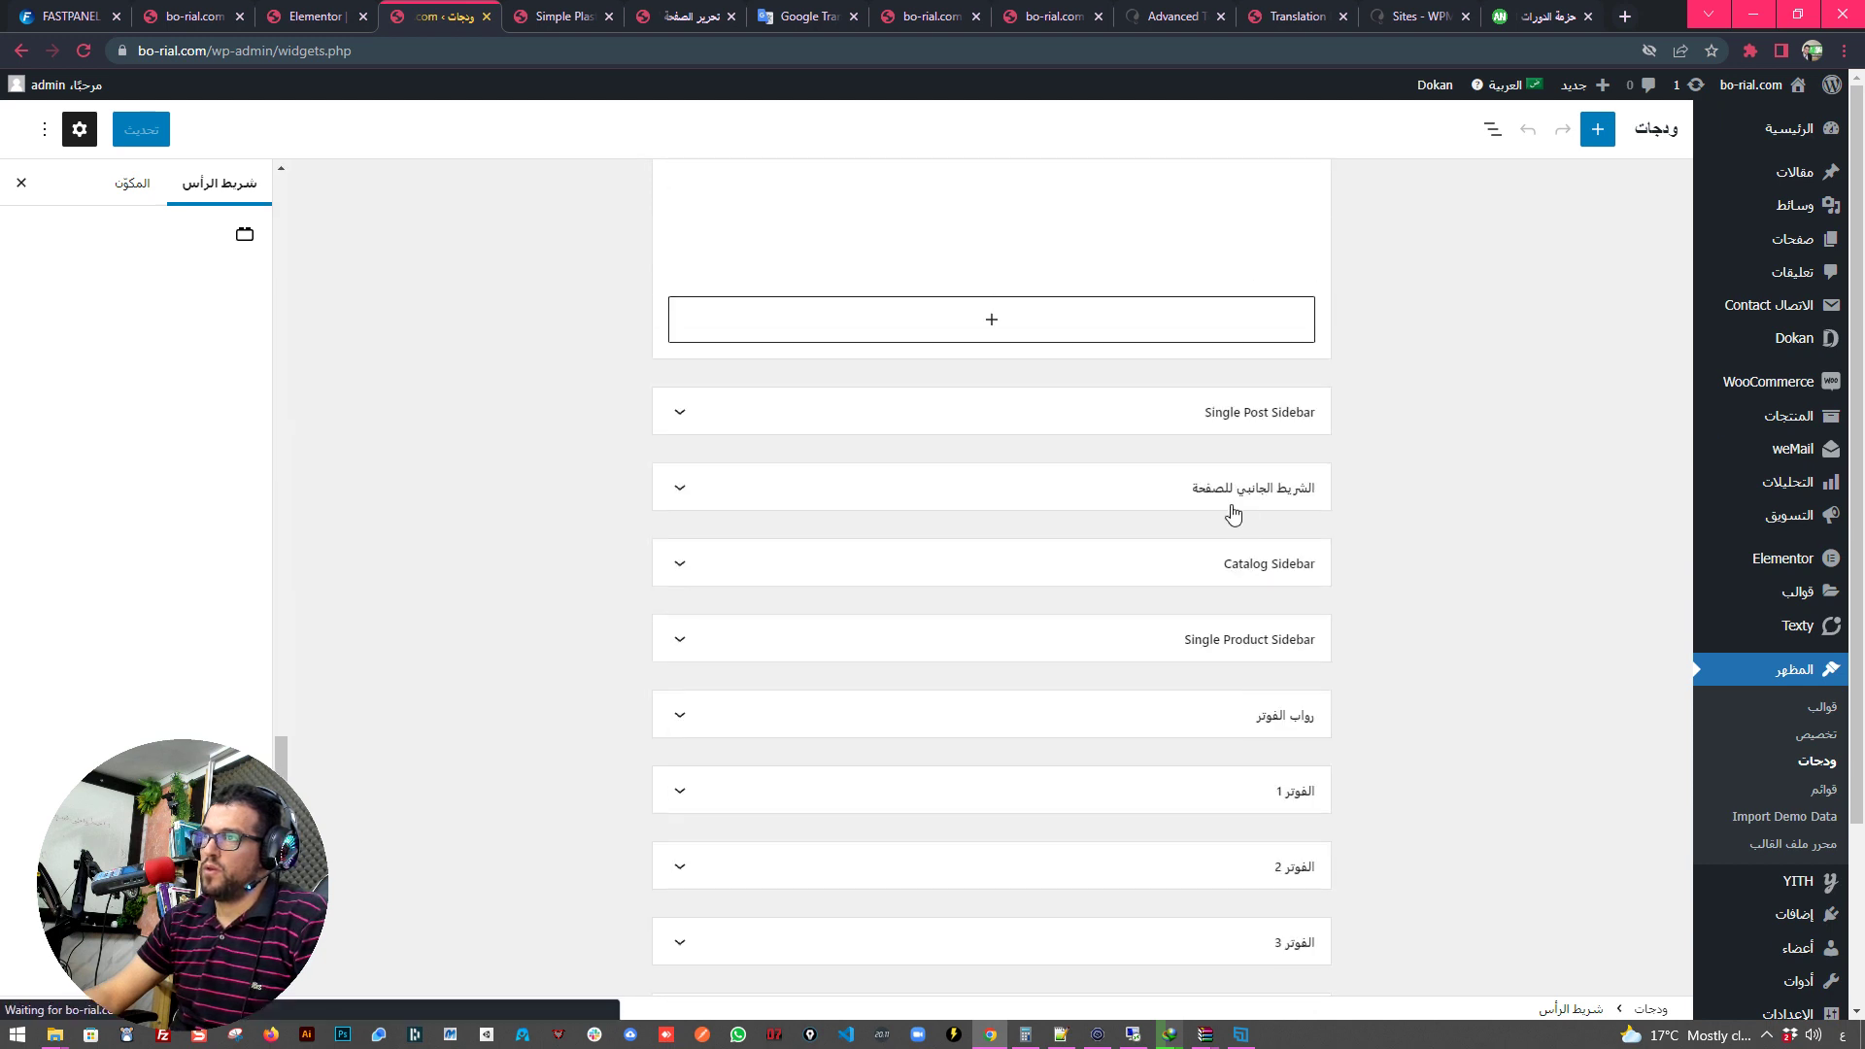
scroll(1232, 512, up, 7)
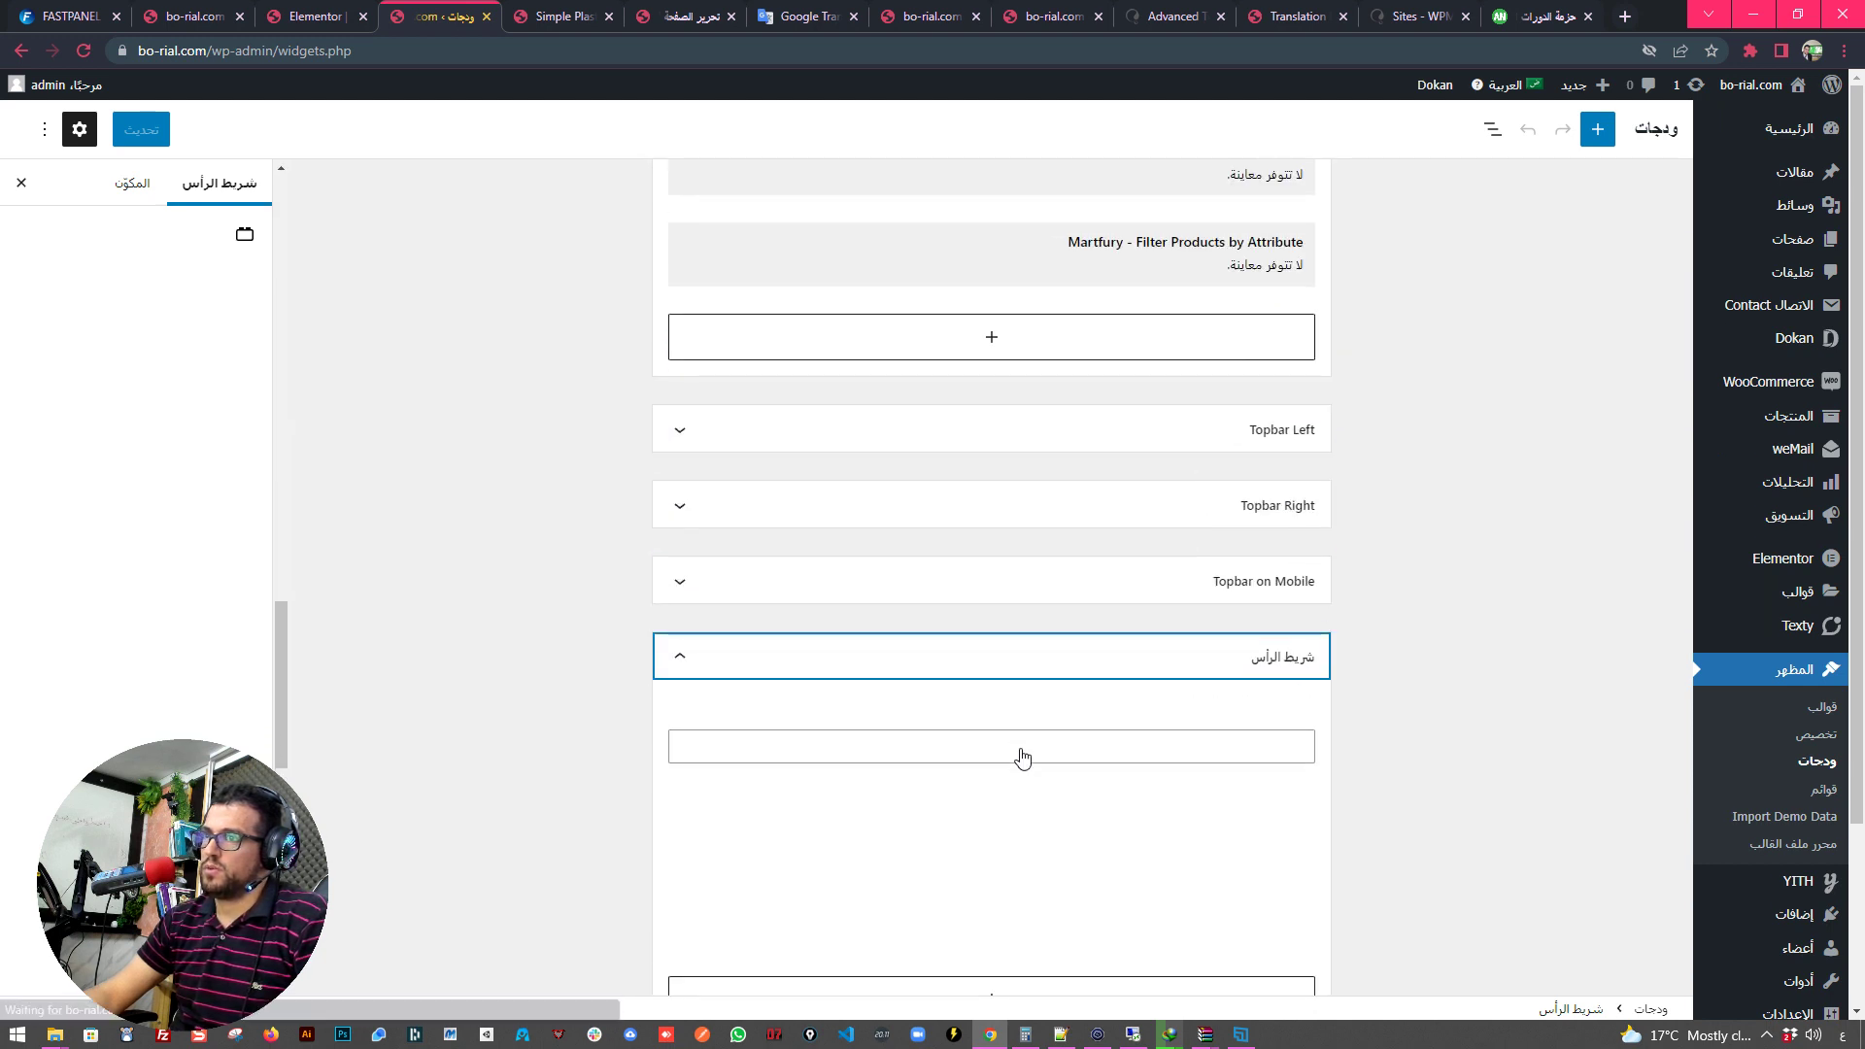
click(1022, 758)
scroll(1010, 583, down, 2)
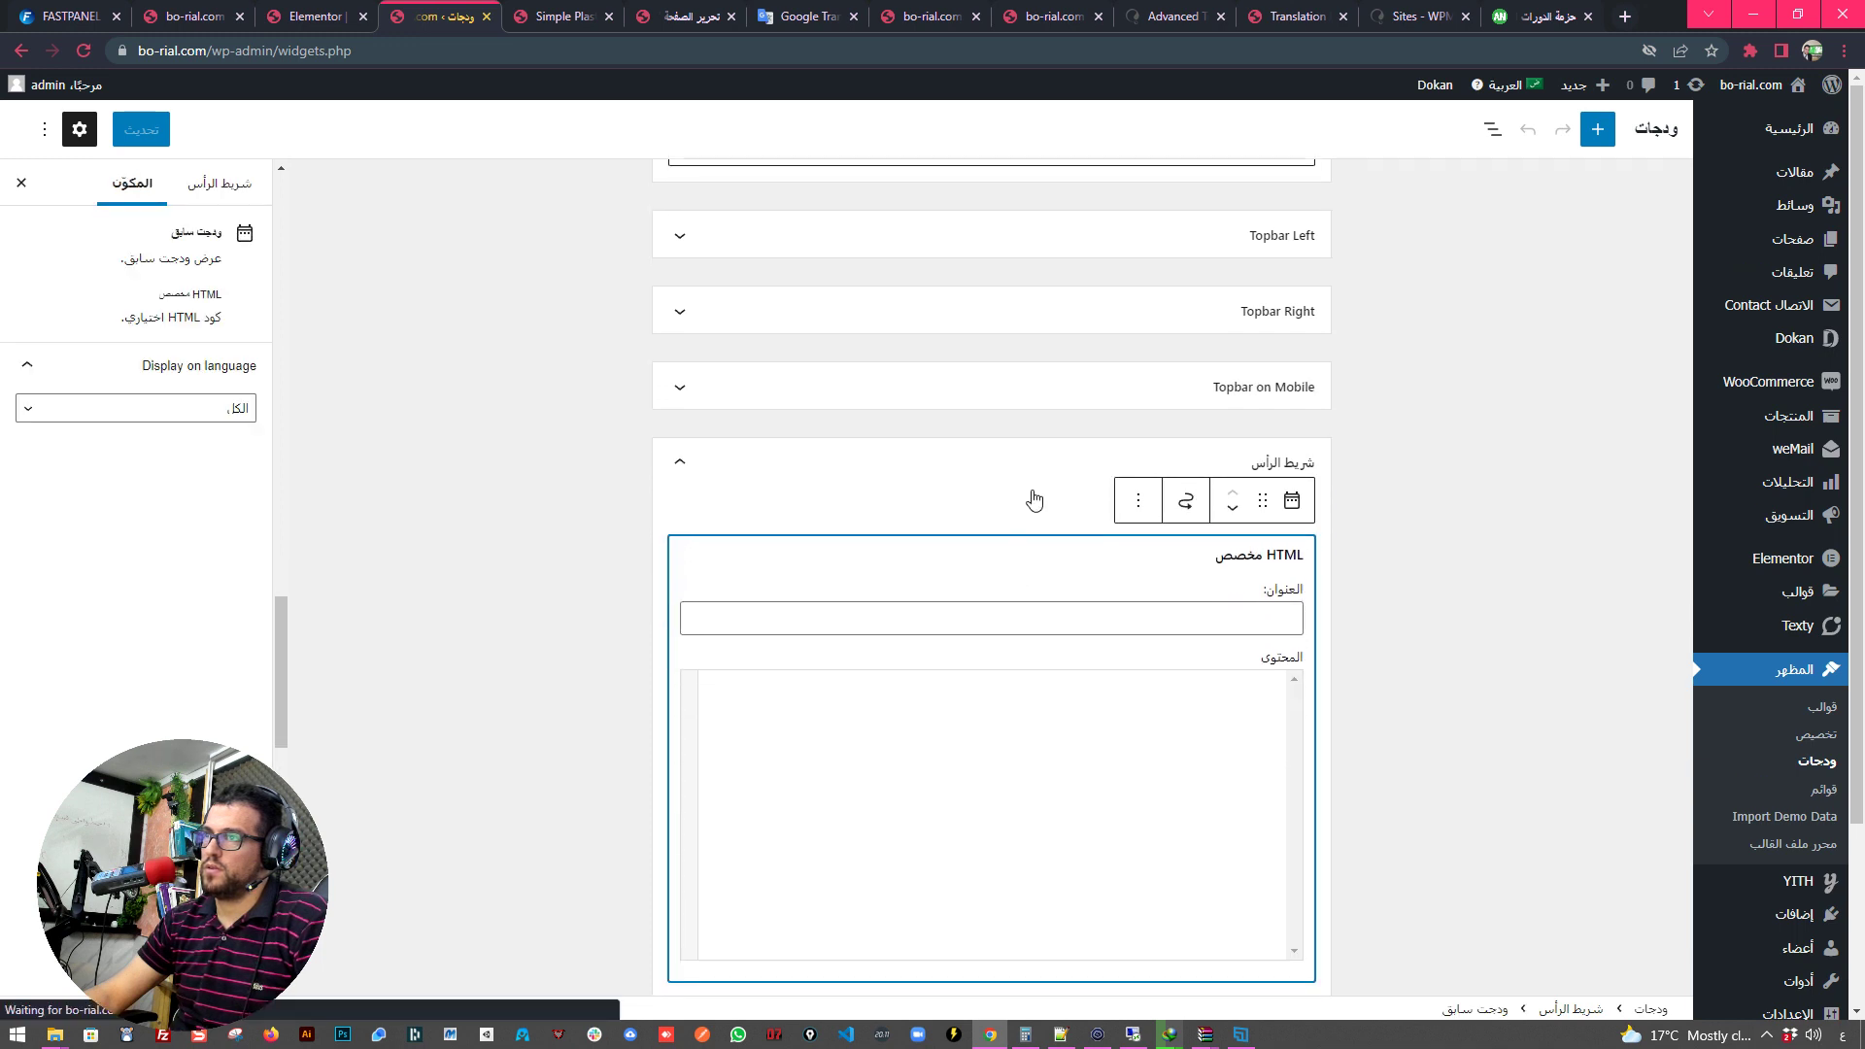
scroll(1044, 530, down, 4)
scroll(1056, 559, down, 2)
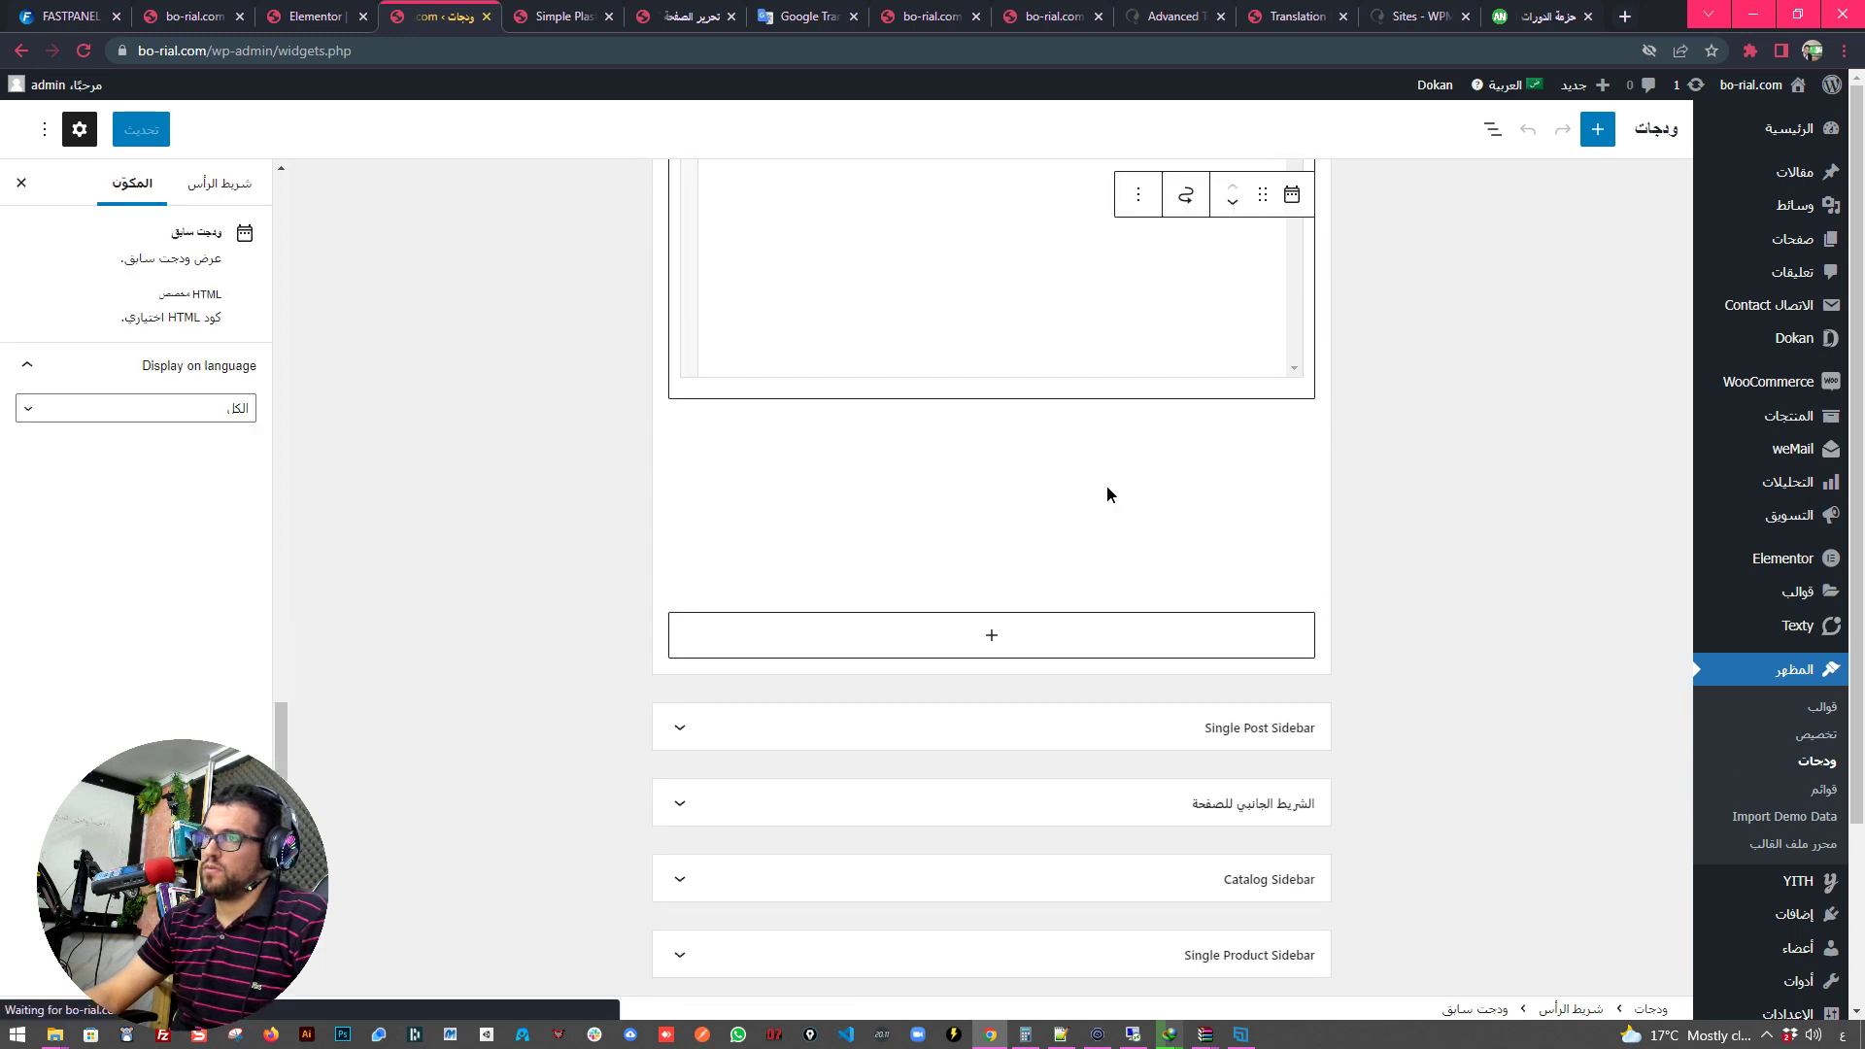
scroll(1086, 512, down, 3)
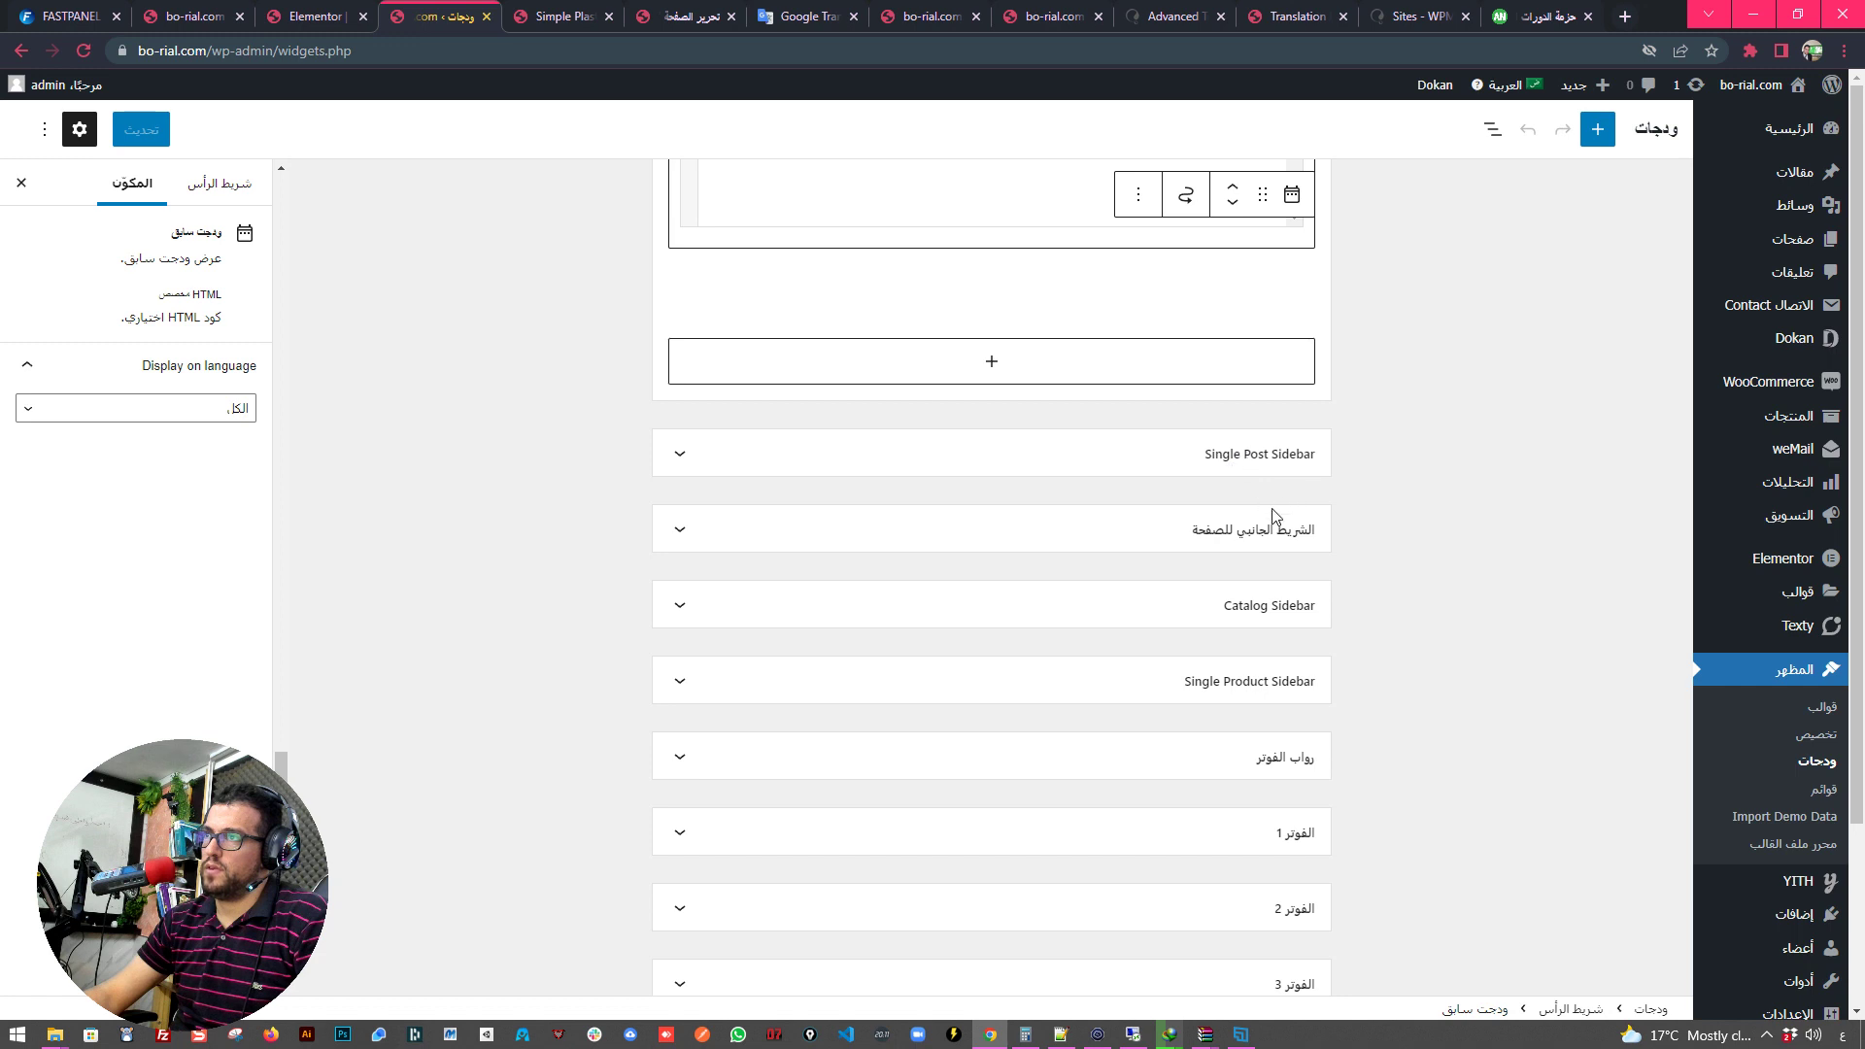
scroll(1275, 514, down, 5)
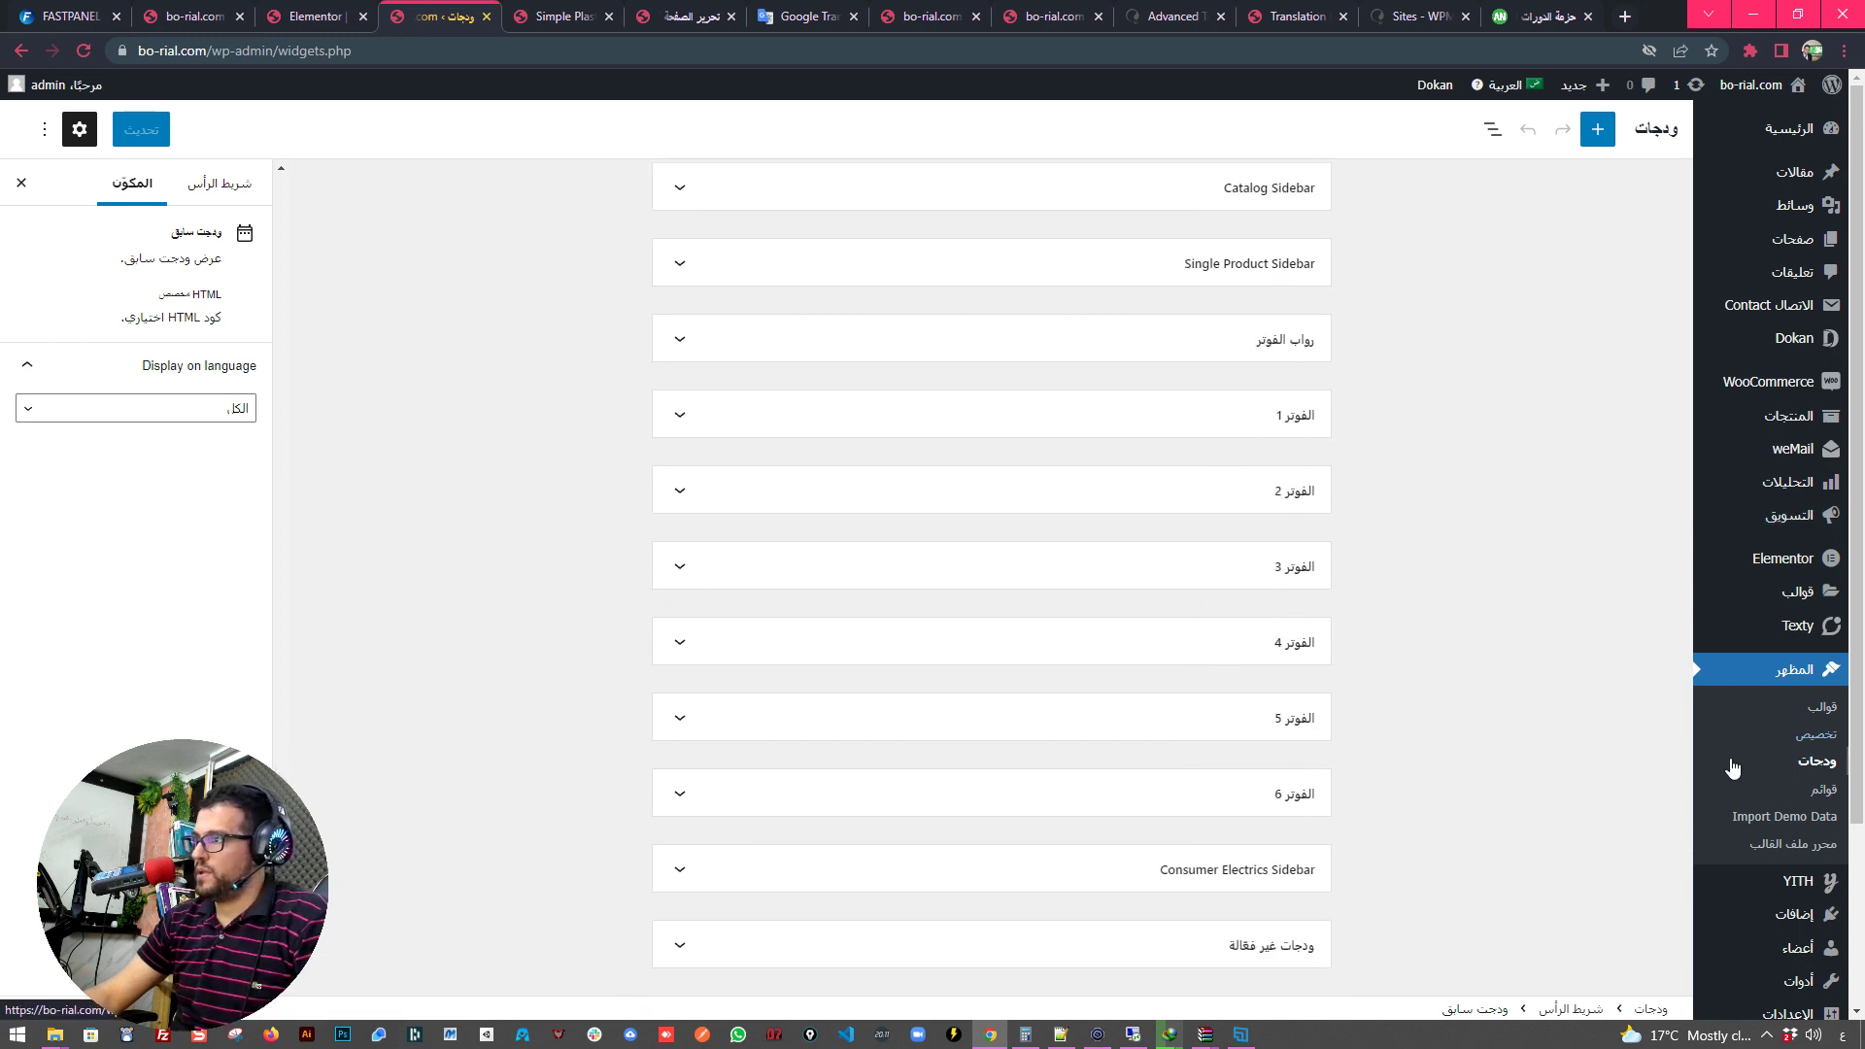
scroll(1729, 767, down, 3)
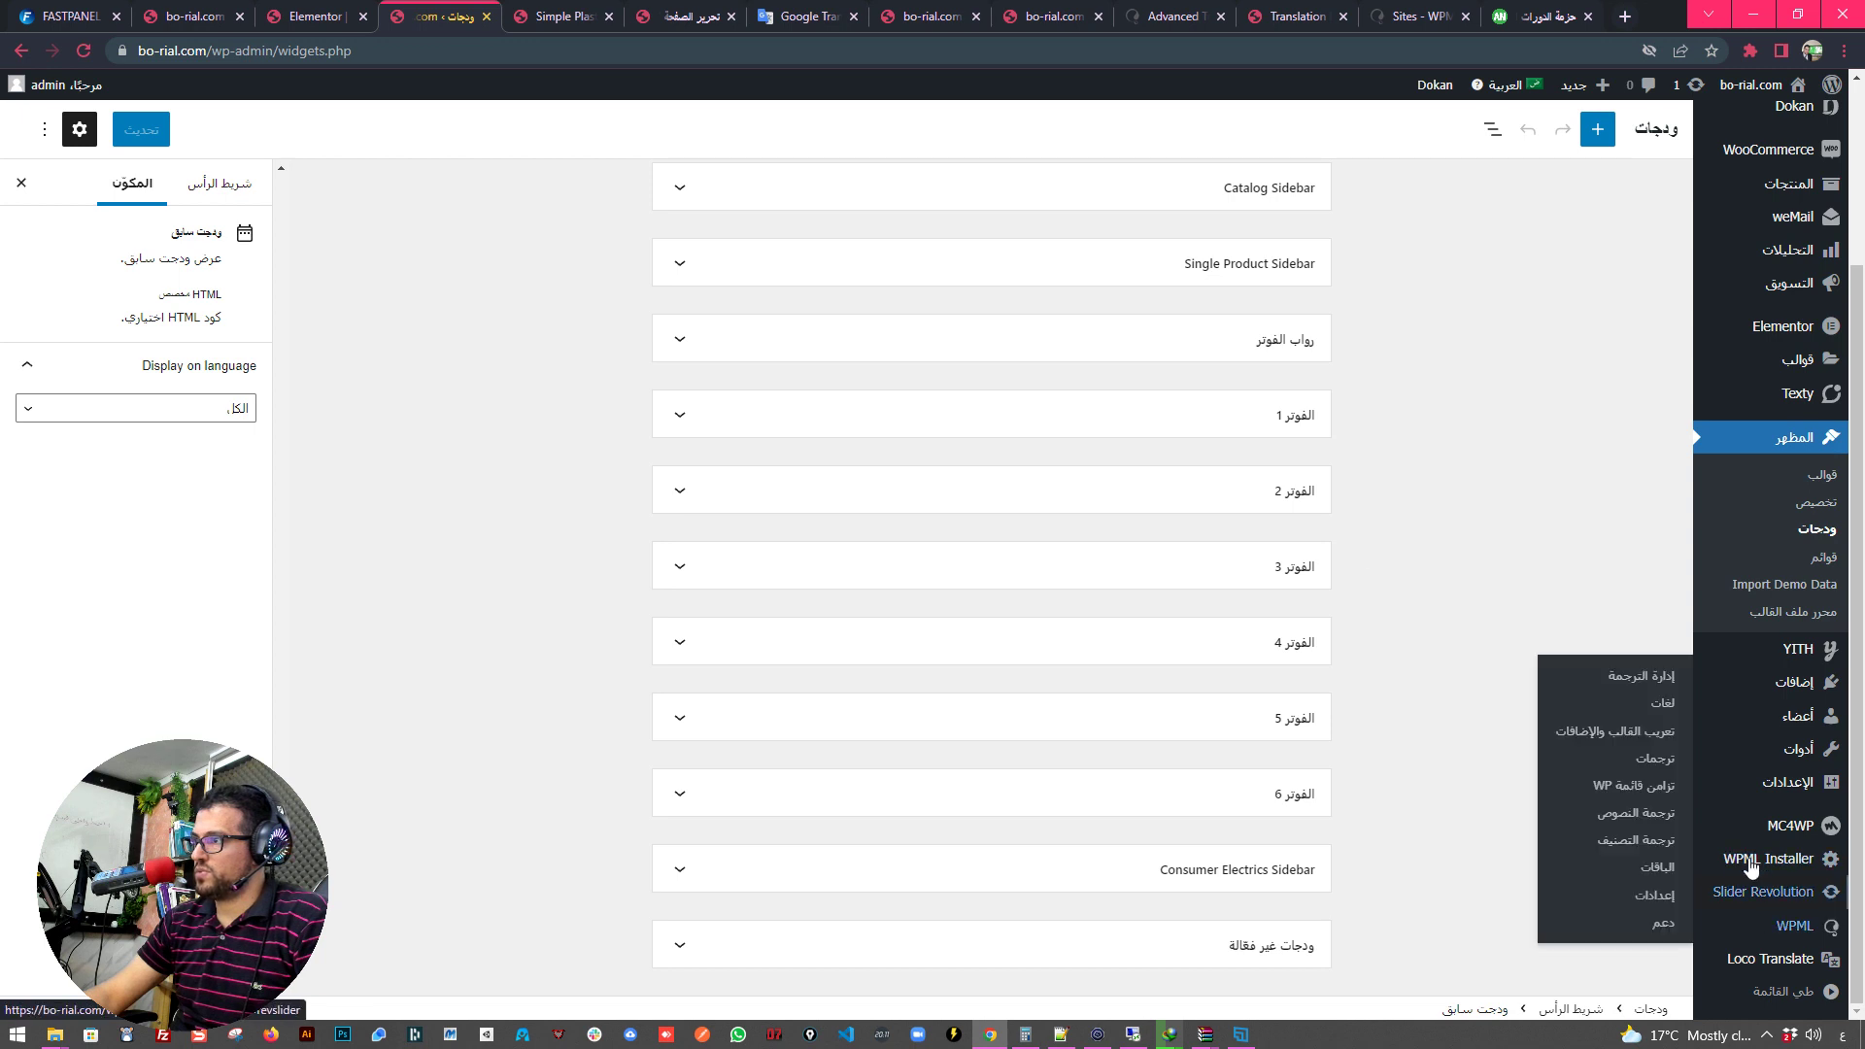
scroll(1397, 743, up, 10)
scroll(1725, 582, up, 3)
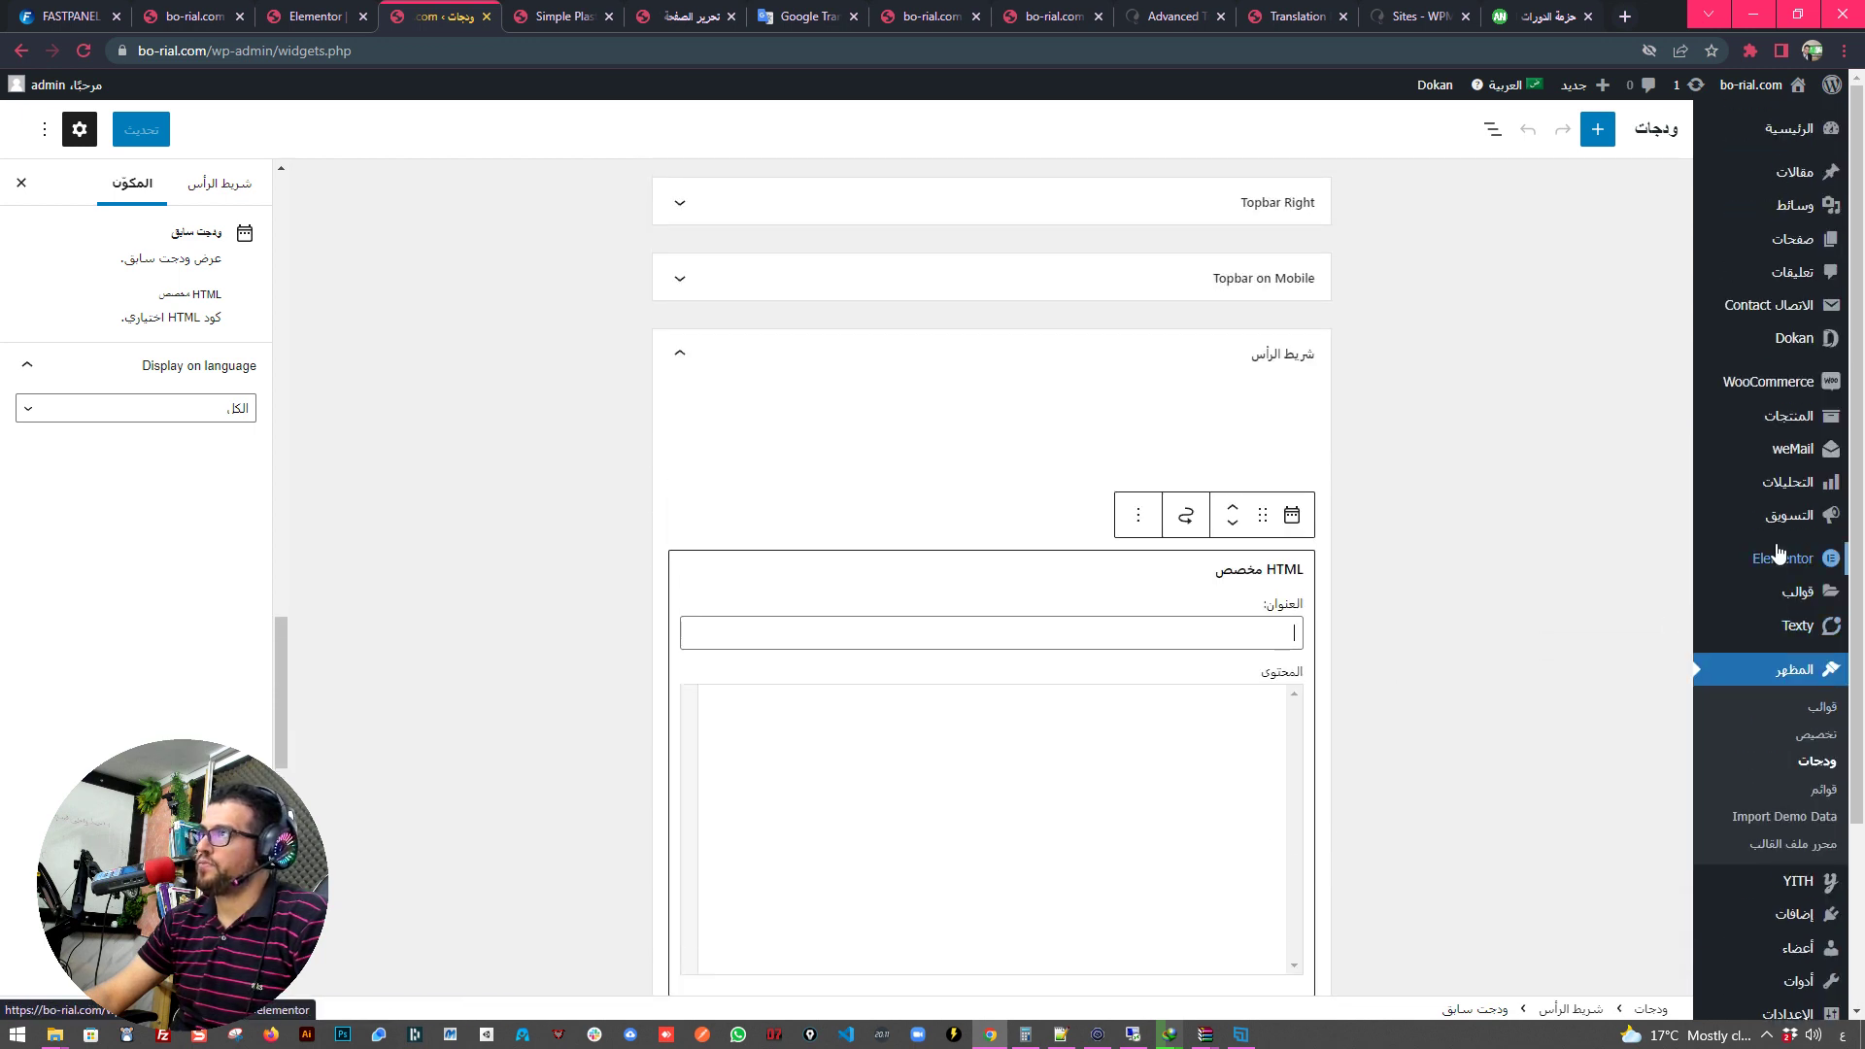
mouse_move(1780, 419)
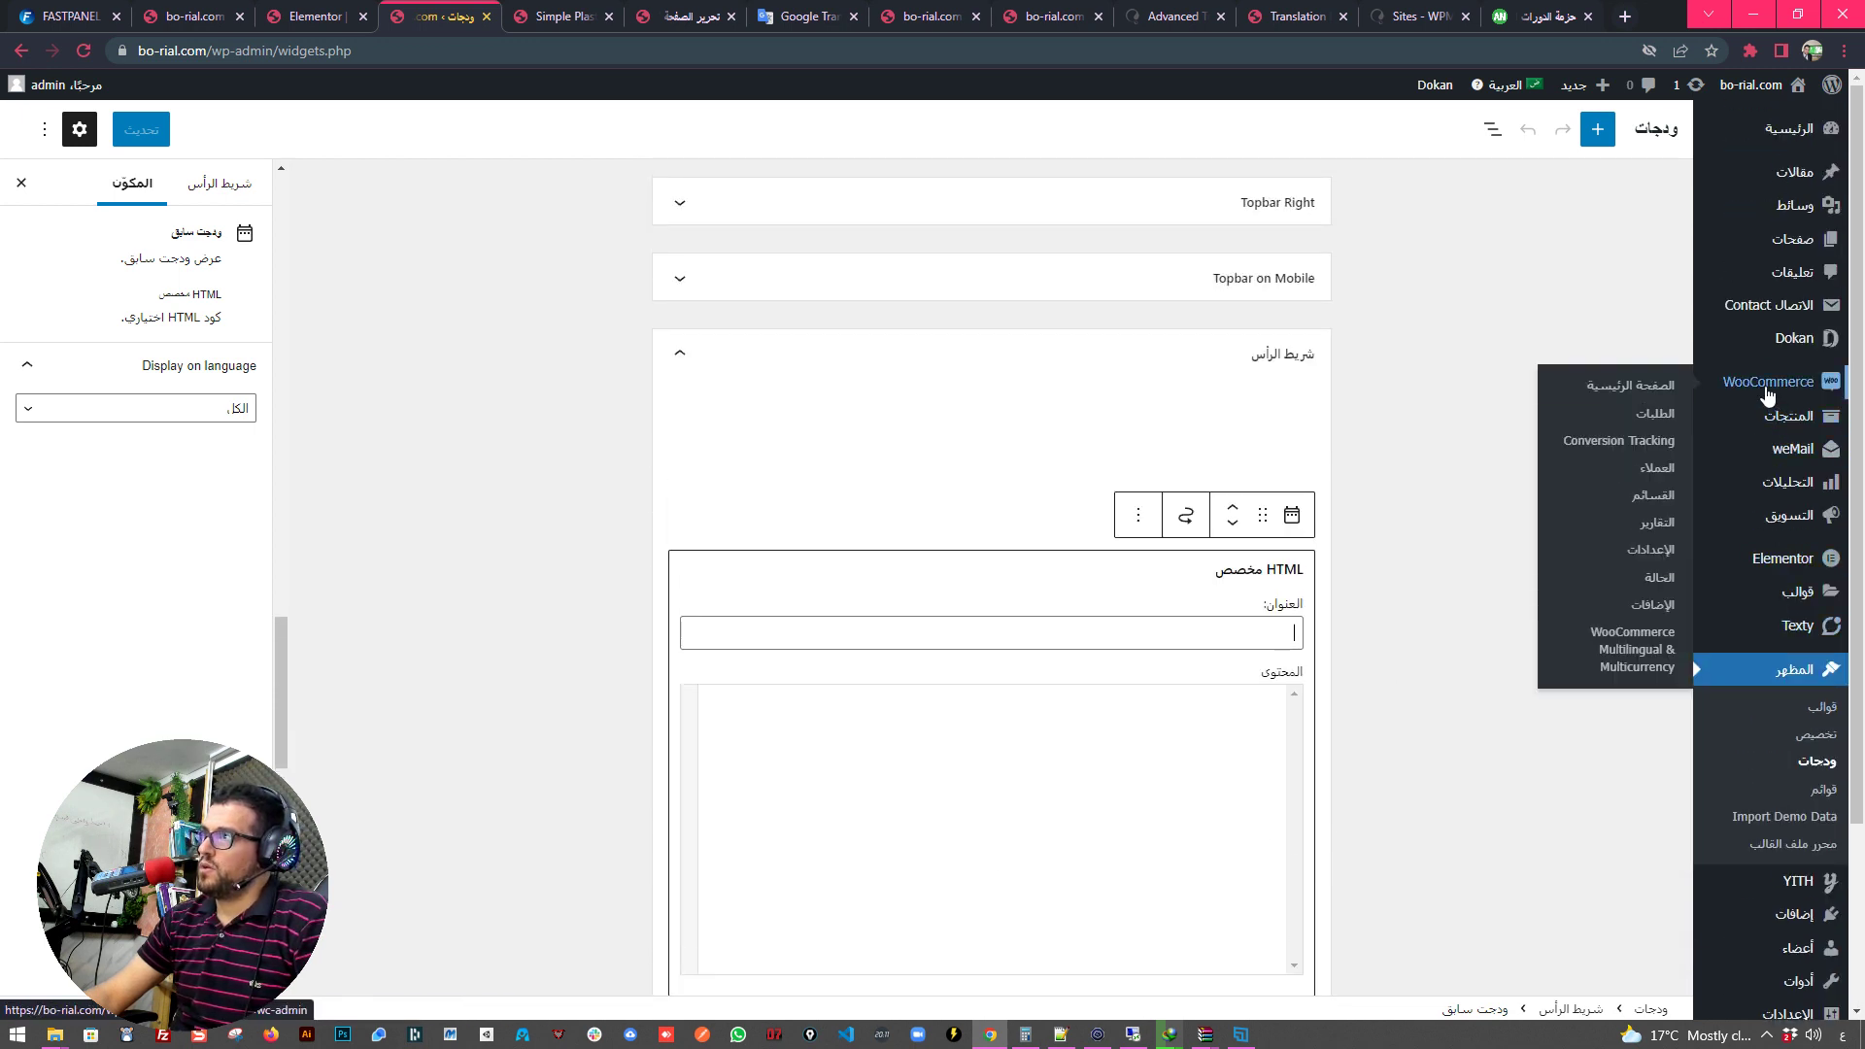
scroll(1783, 716, down, 3)
mouse_move(1784, 716)
mouse_move(1787, 792)
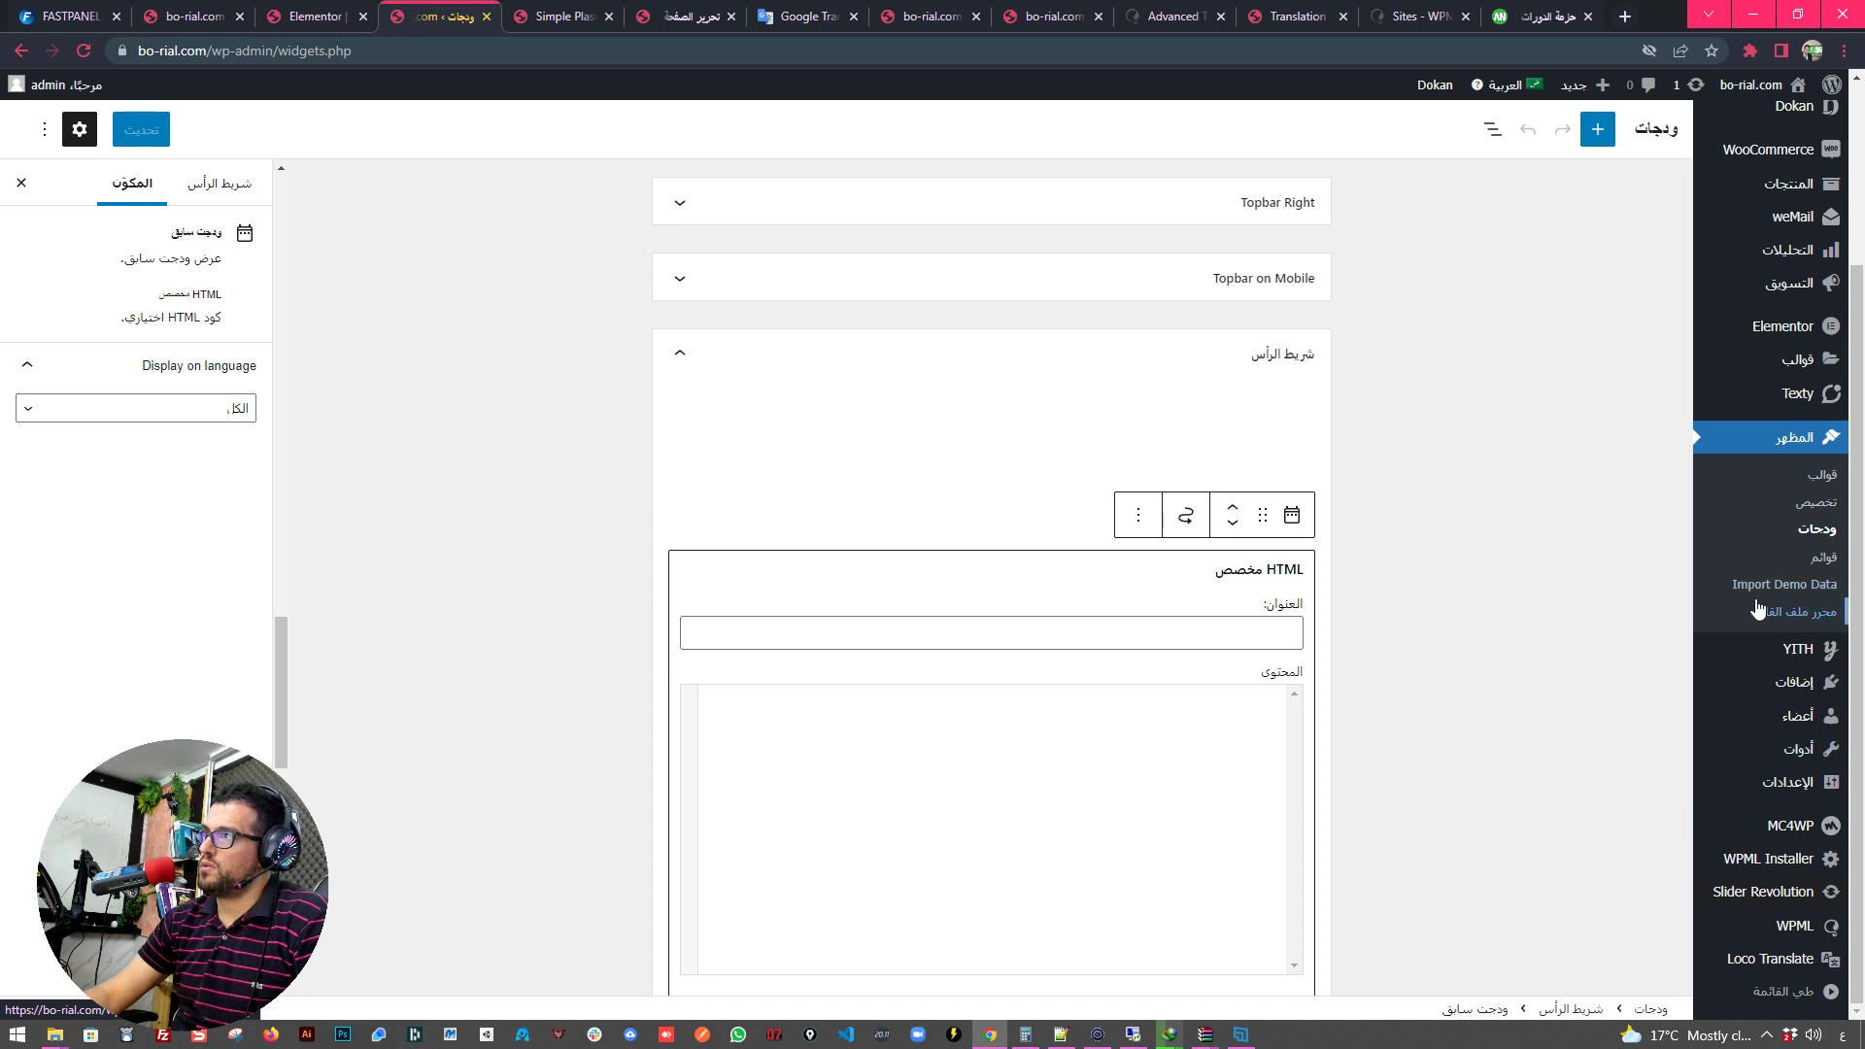
scroll(1778, 622, up, 3)
mouse_move(1770, 533)
mouse_move(1792, 572)
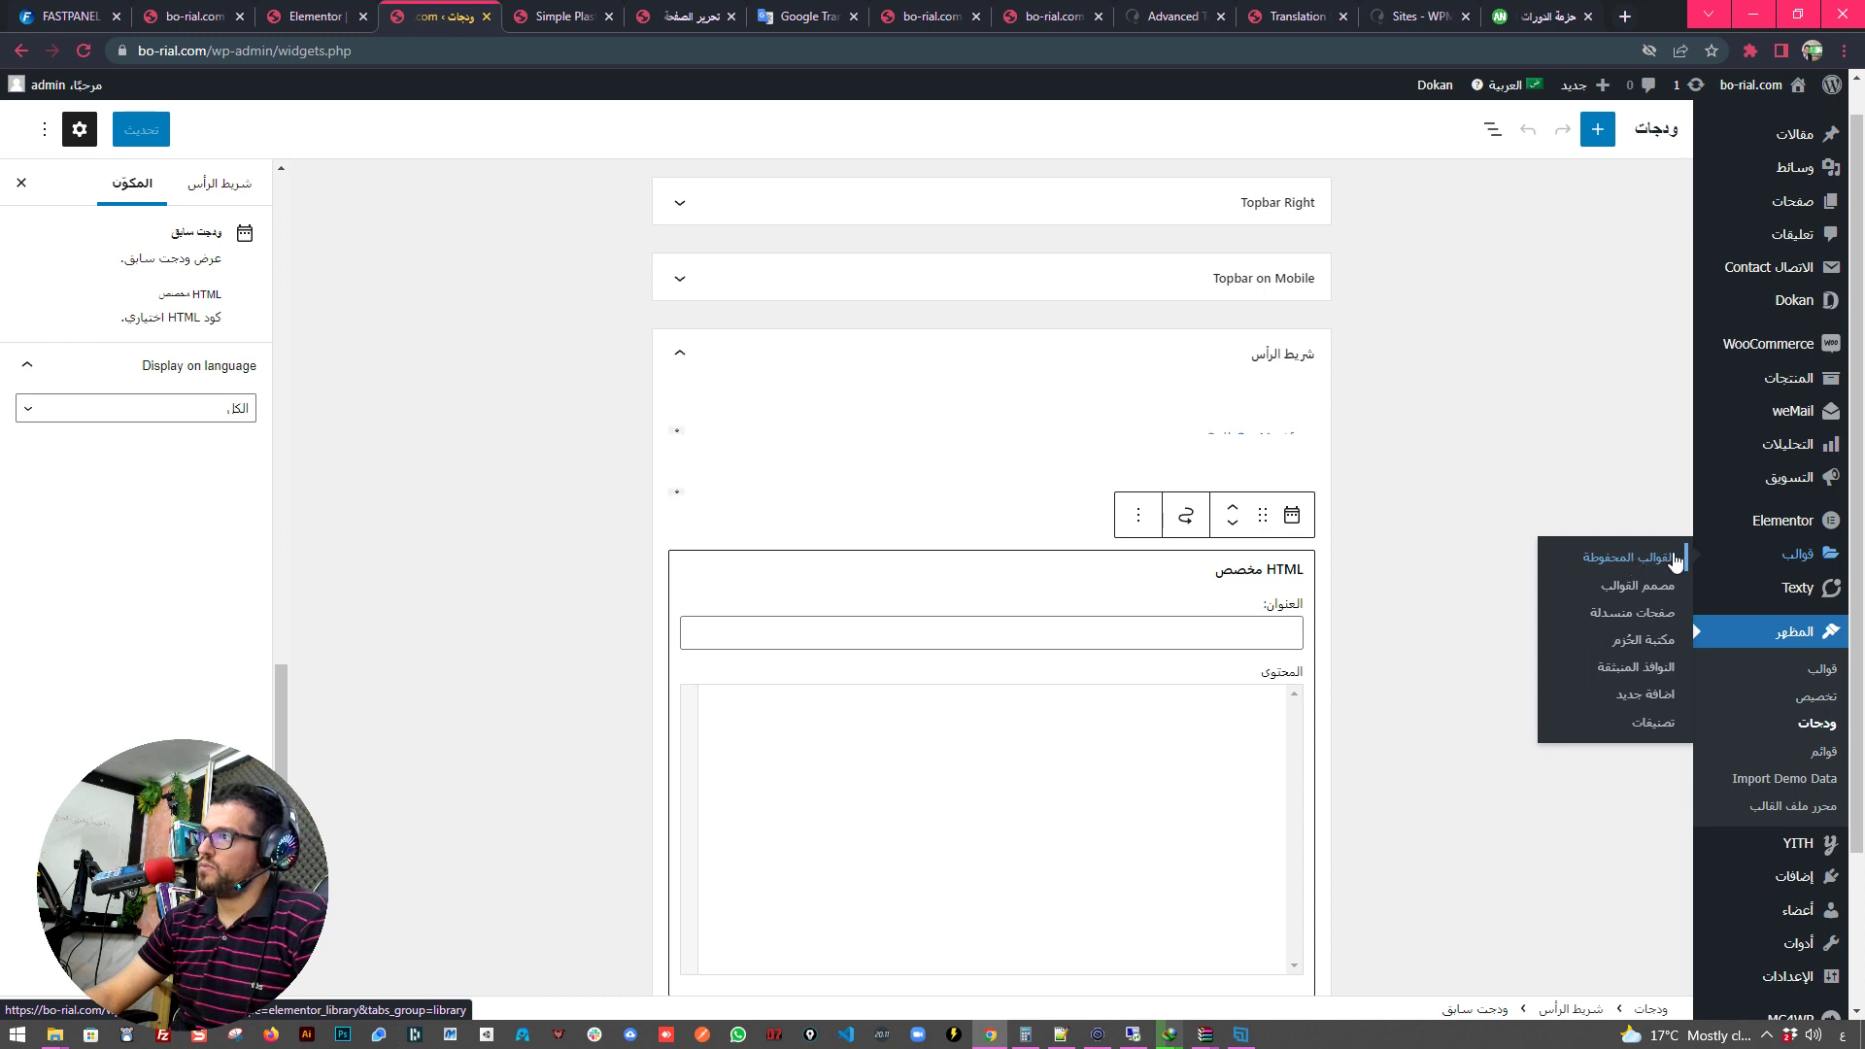
Filter Saved Templates to English and Published, then edit the first Default Kit.
click(1554, 550)
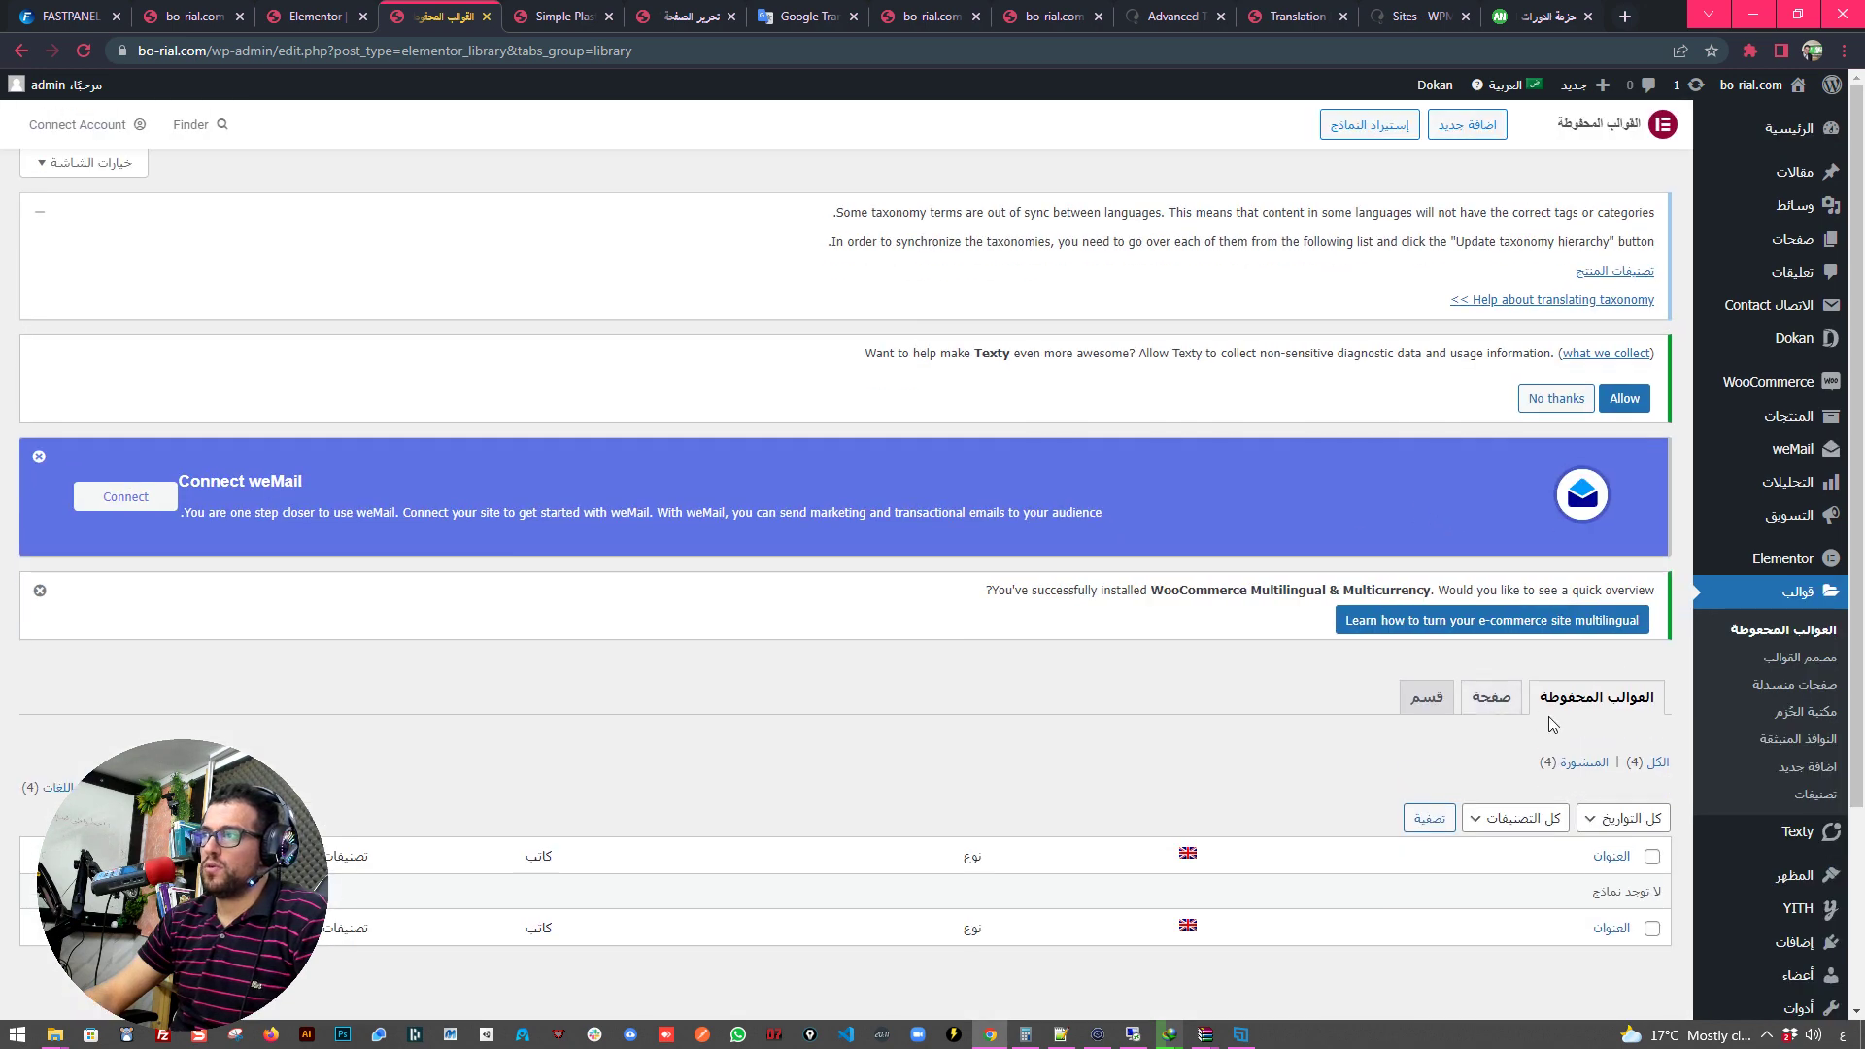
scroll(1595, 674, down, 2)
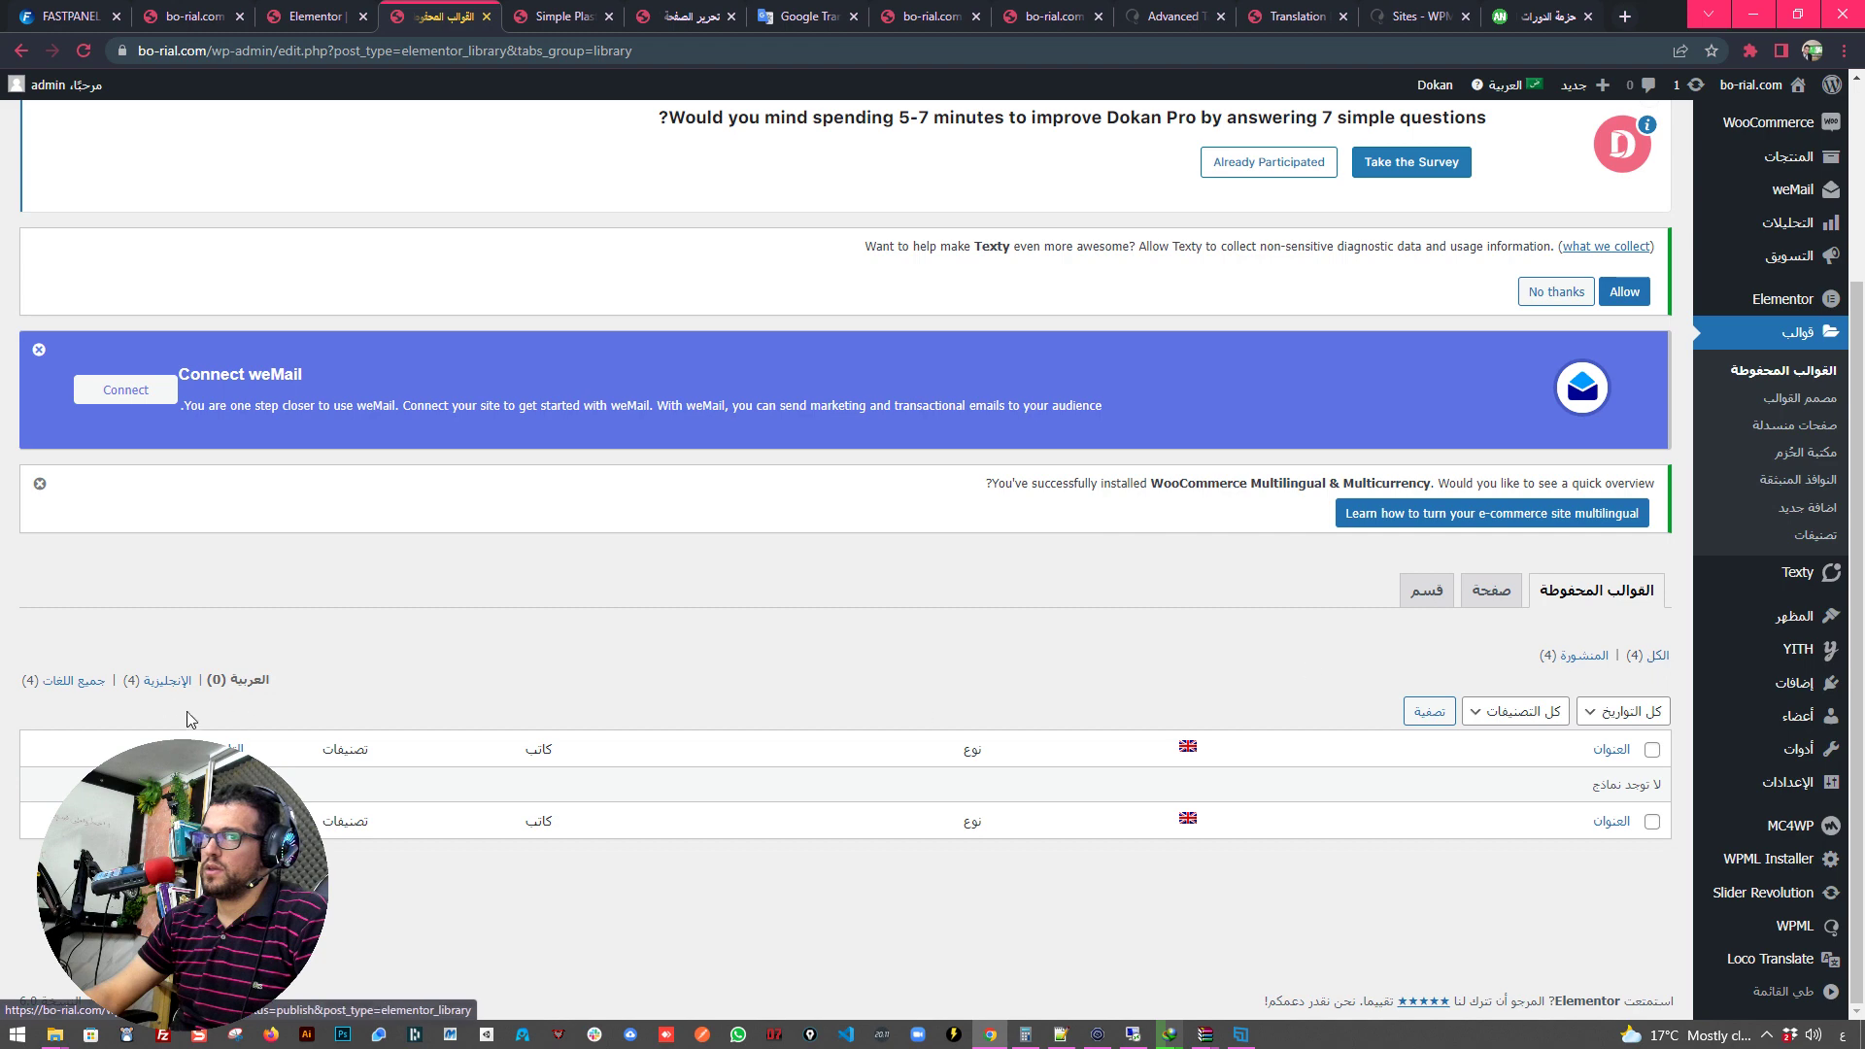
click(160, 682)
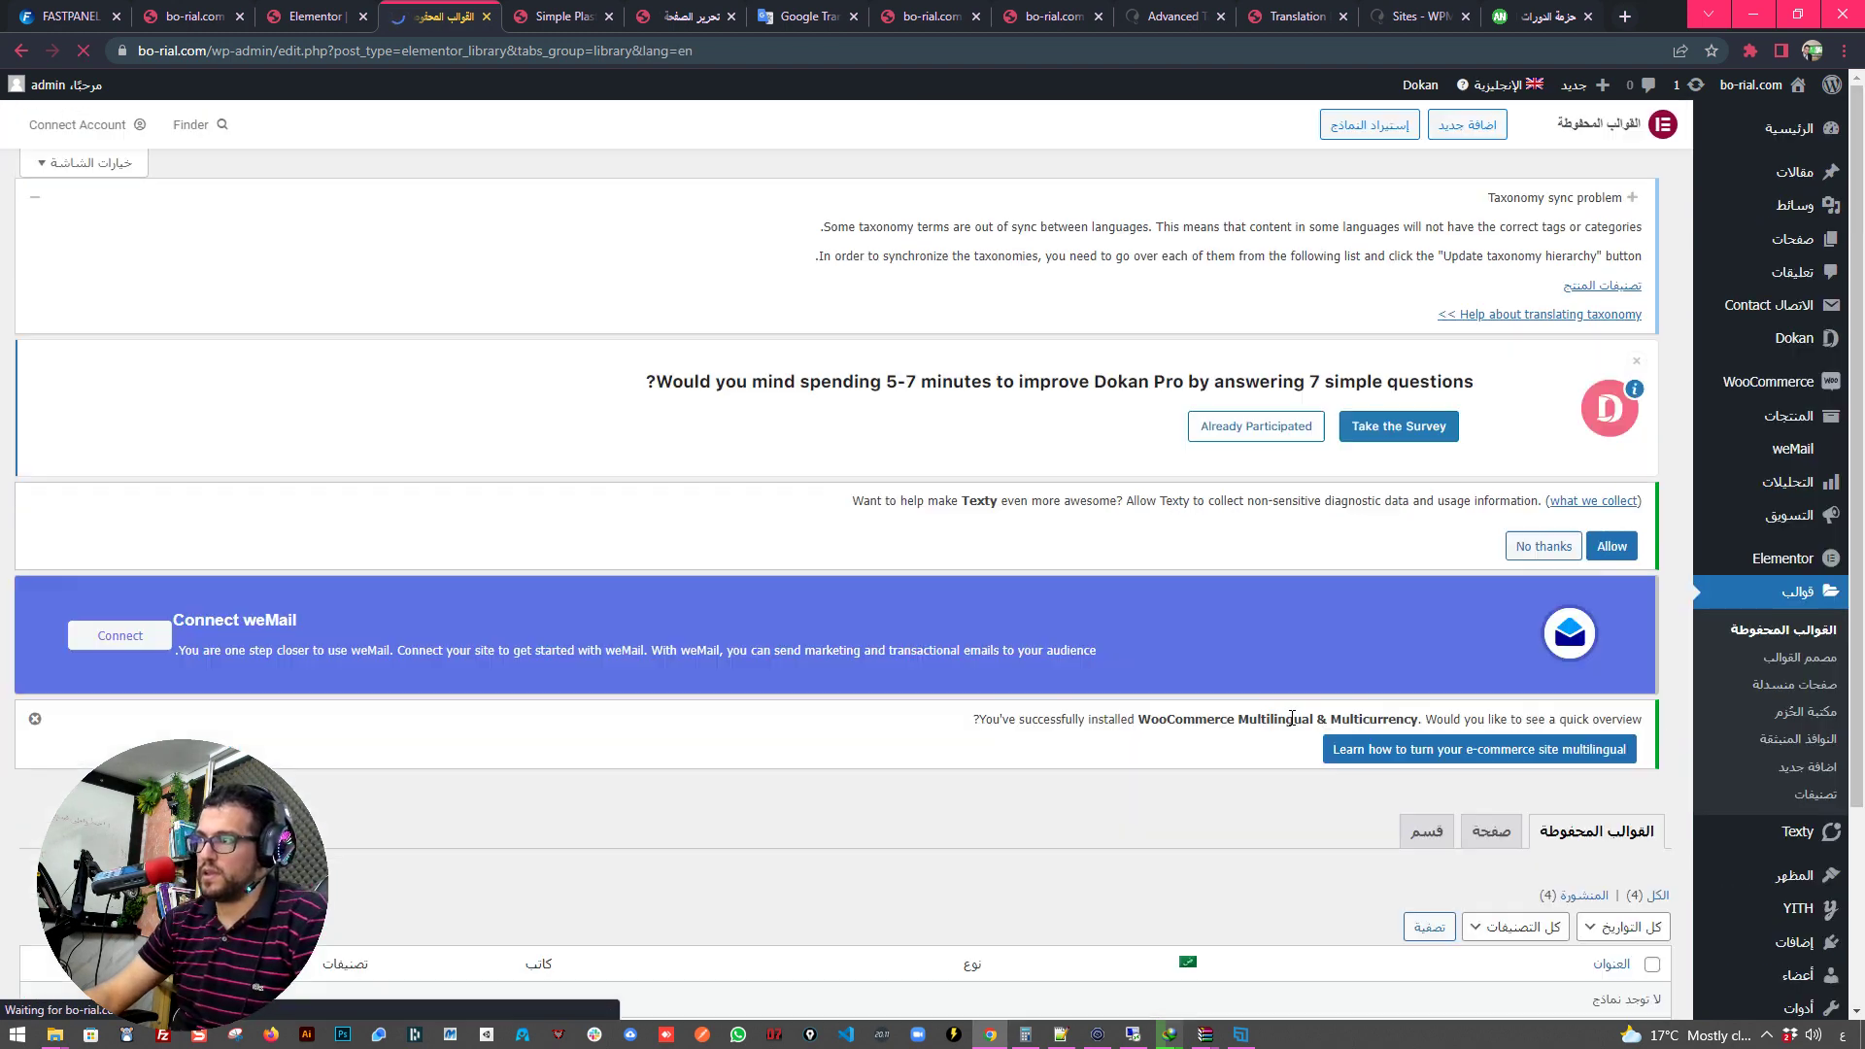
scroll(1575, 661, down, 3)
click(1576, 658)
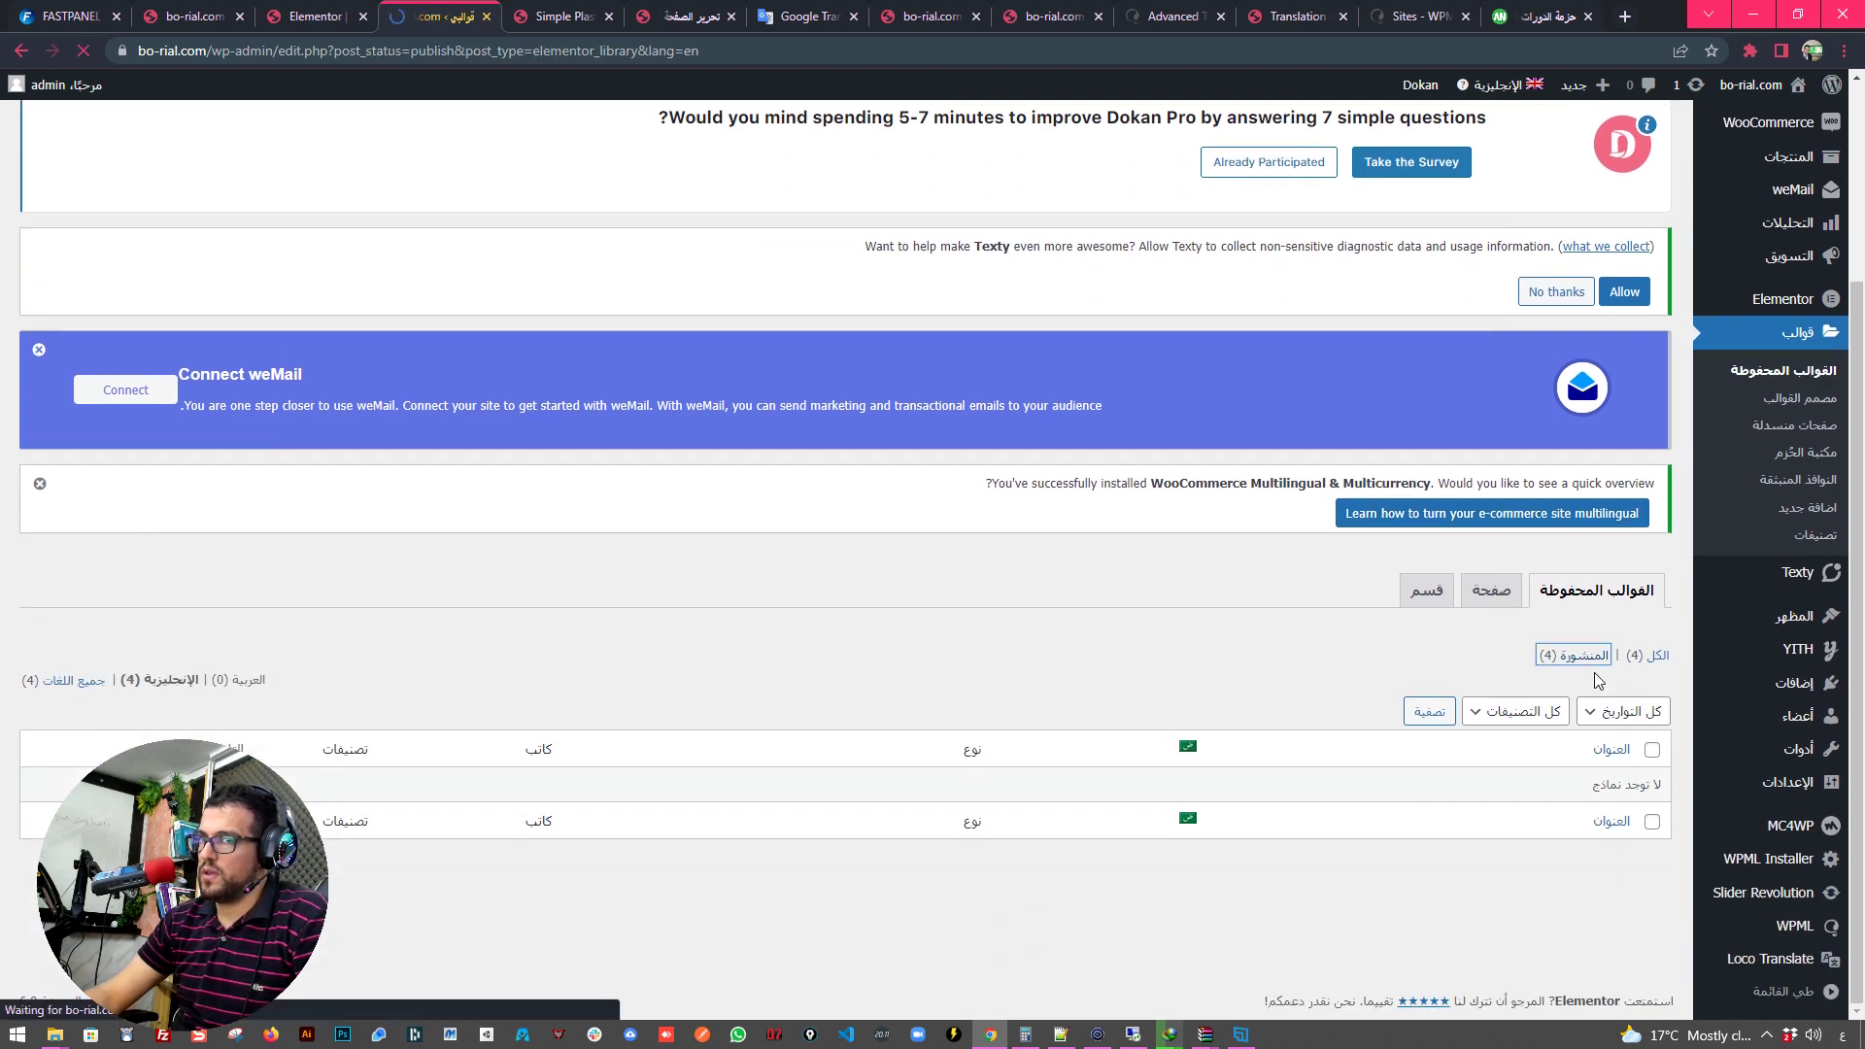
scroll(846, 693, down, 2)
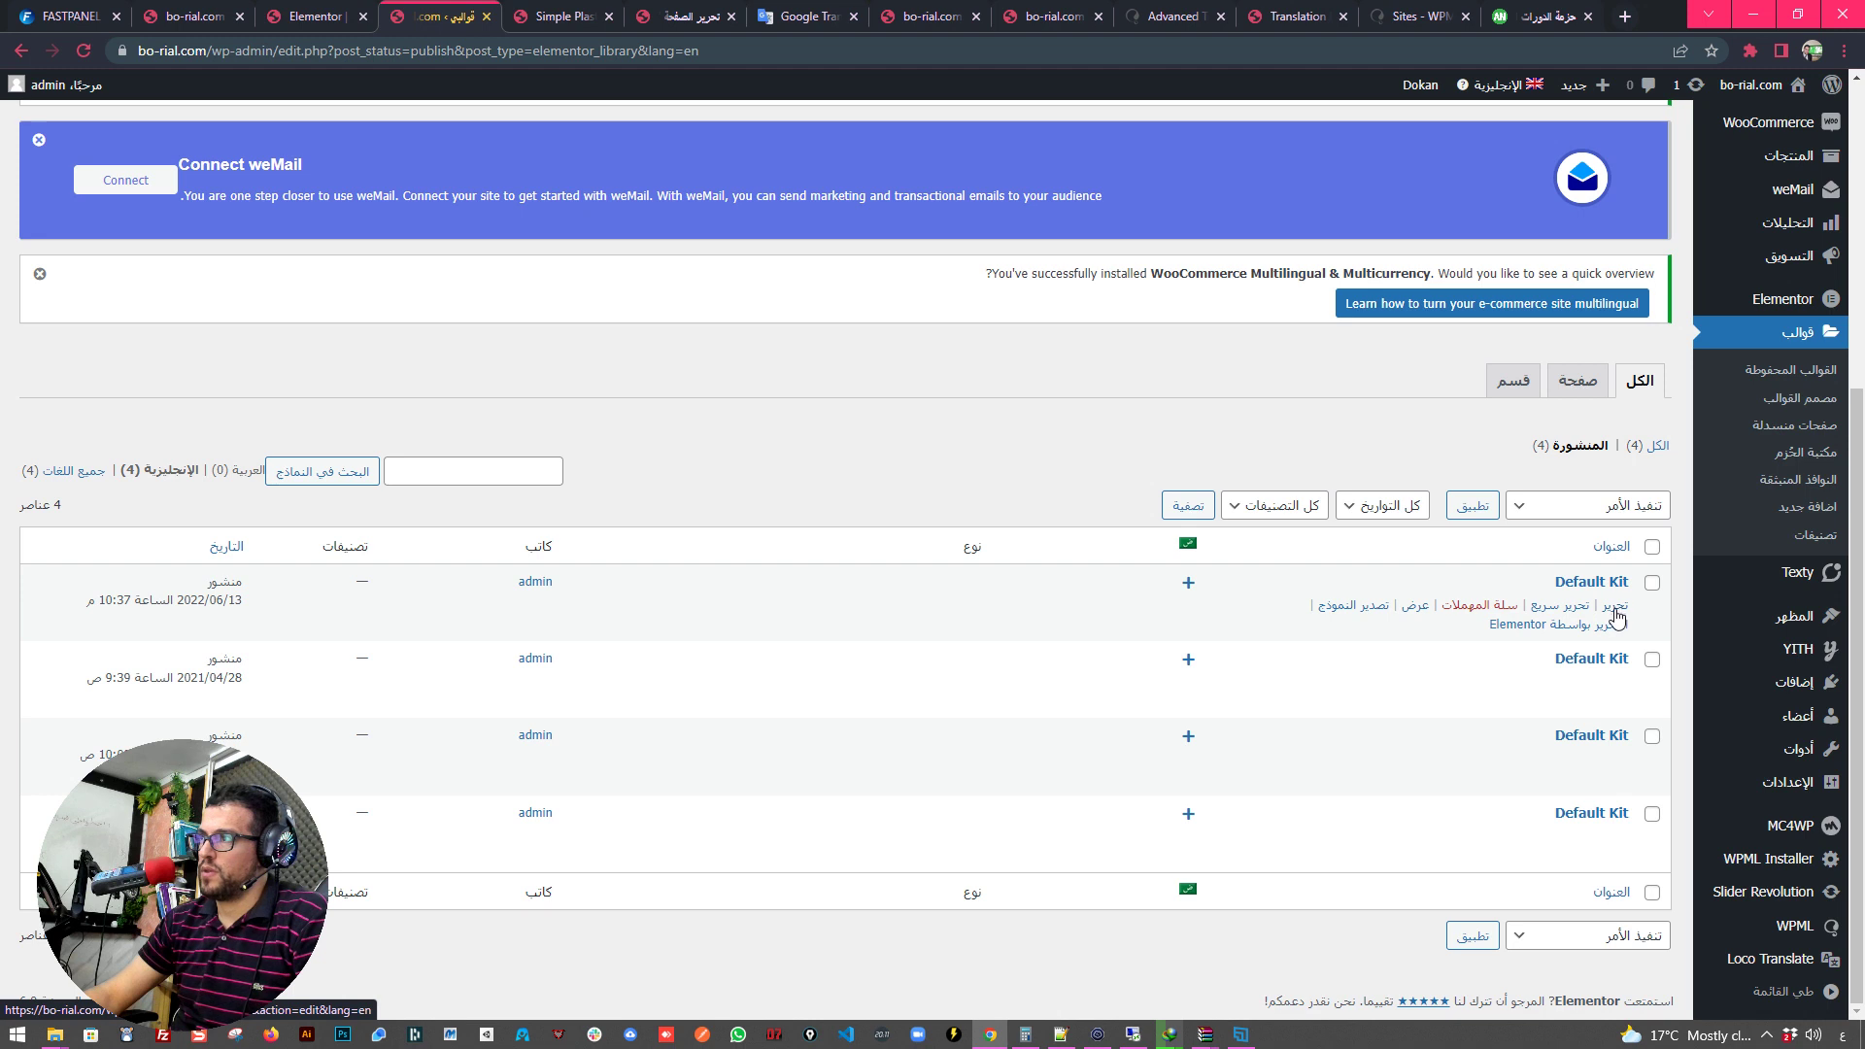
click(1617, 605)
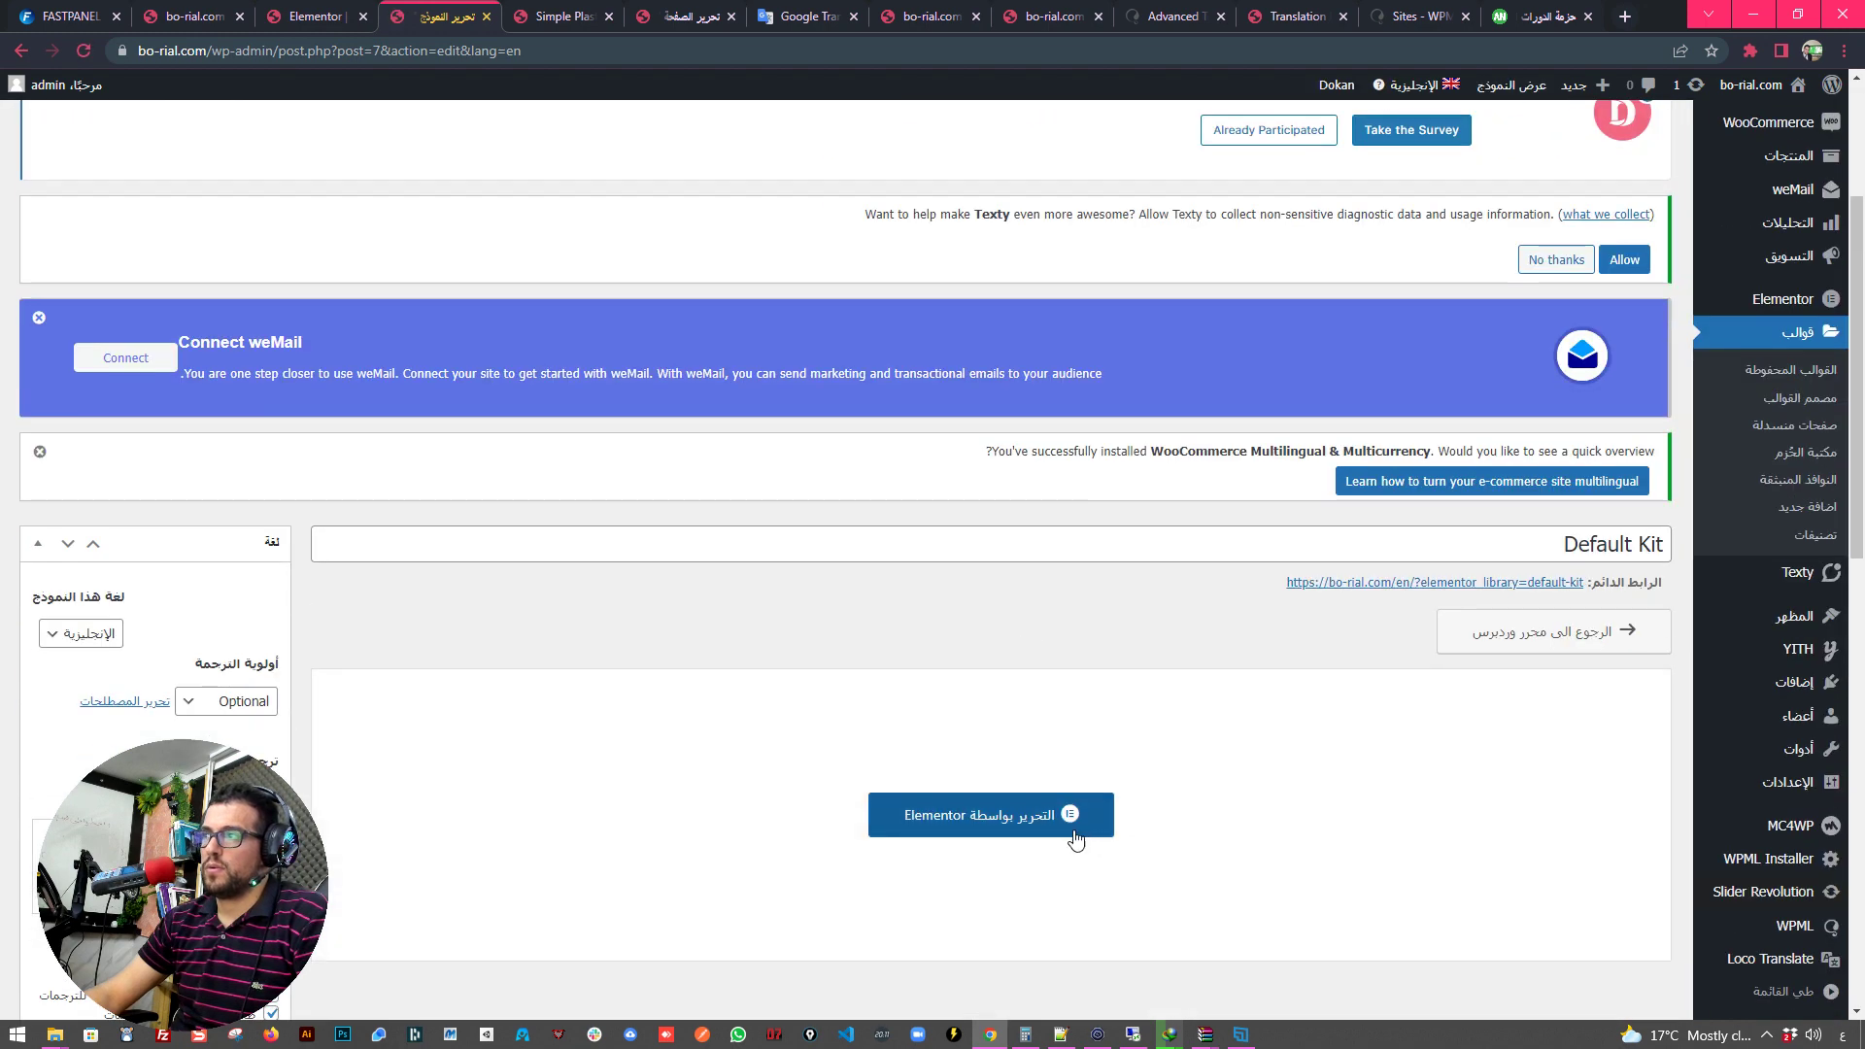
click(964, 841)
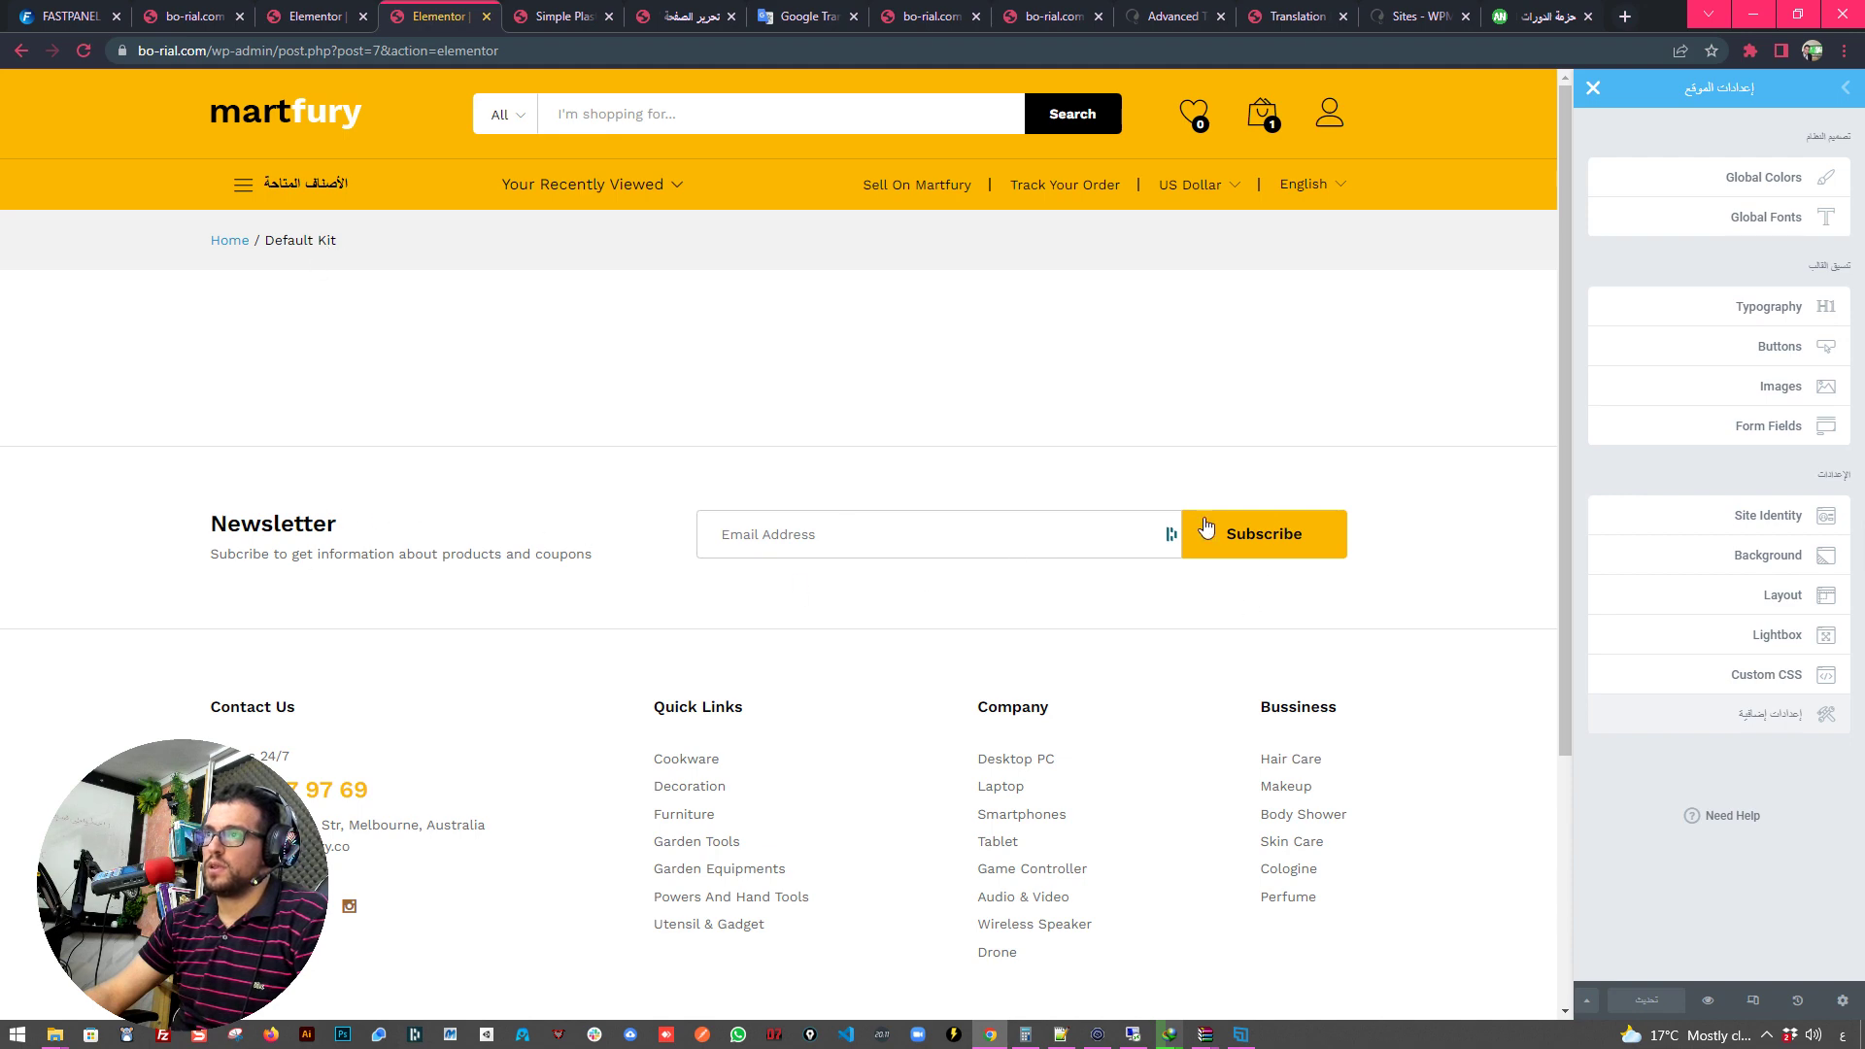
scroll(1195, 523, down, 1)
scroll(1203, 521, up, 1)
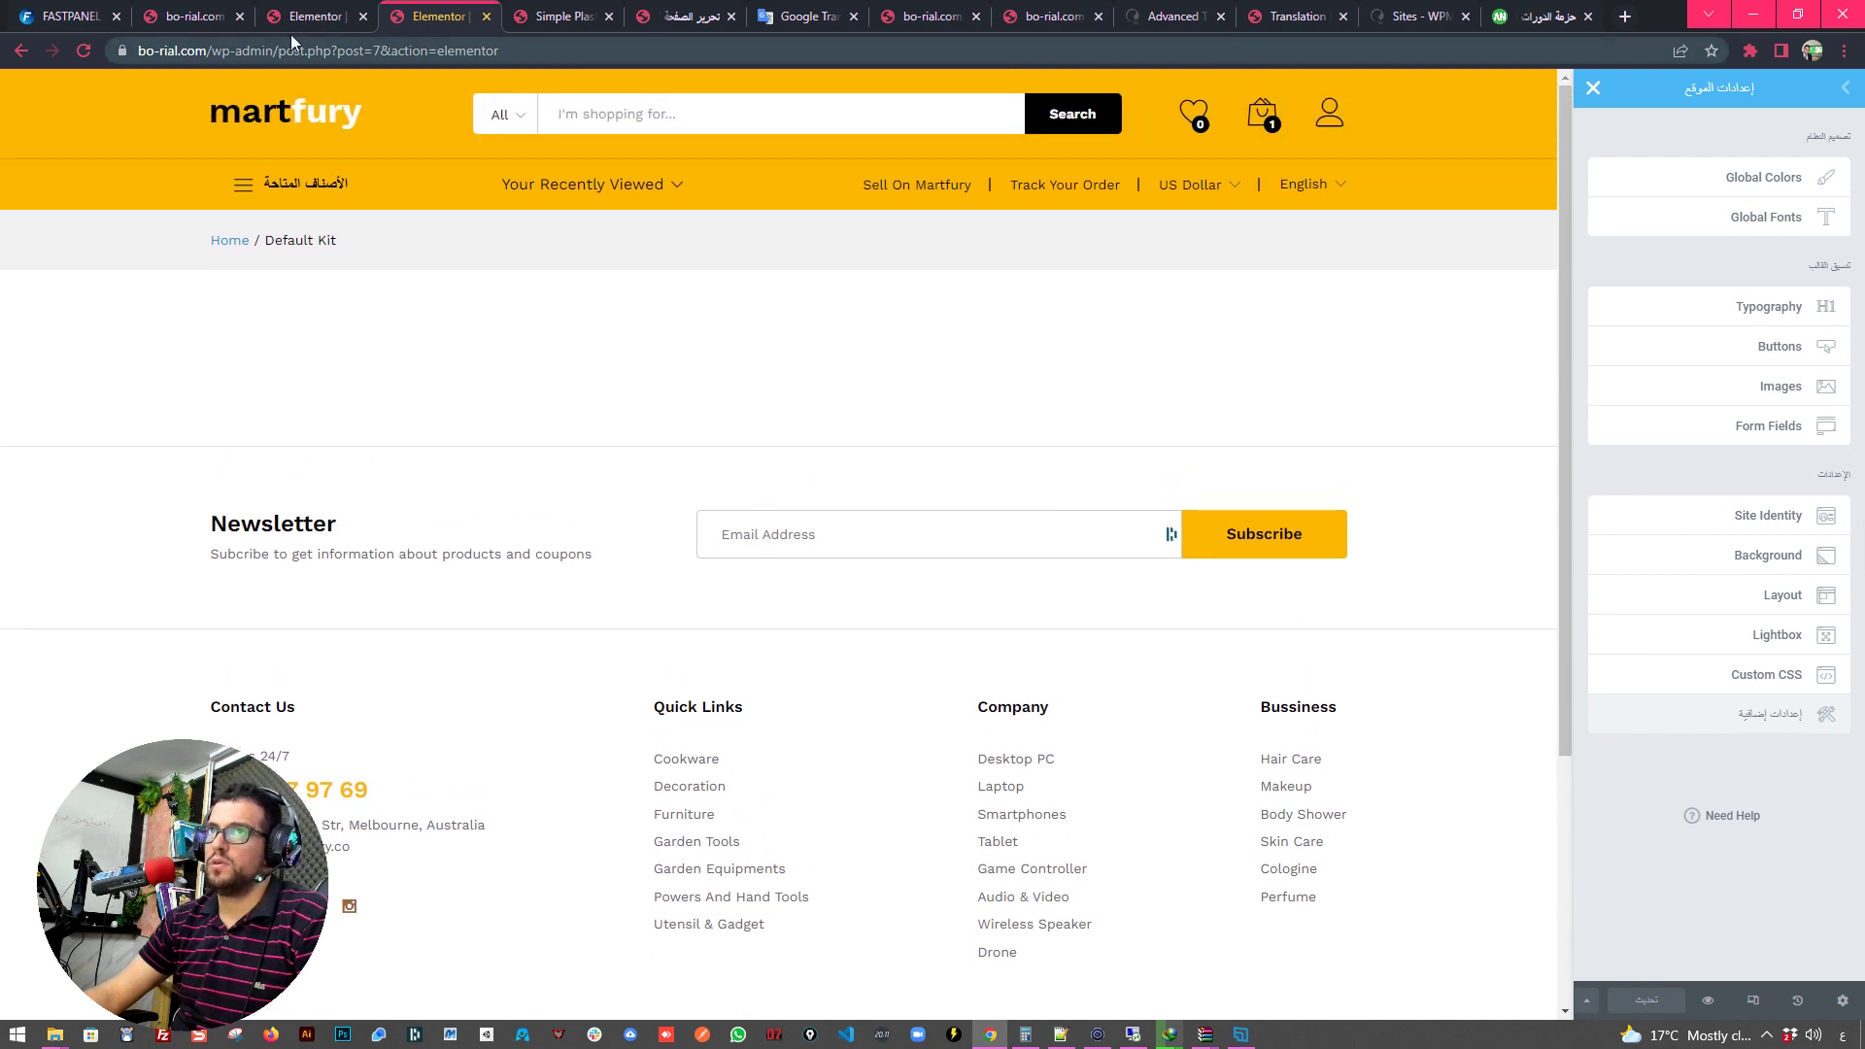
click(266, 22)
key(ctrl+Tab)
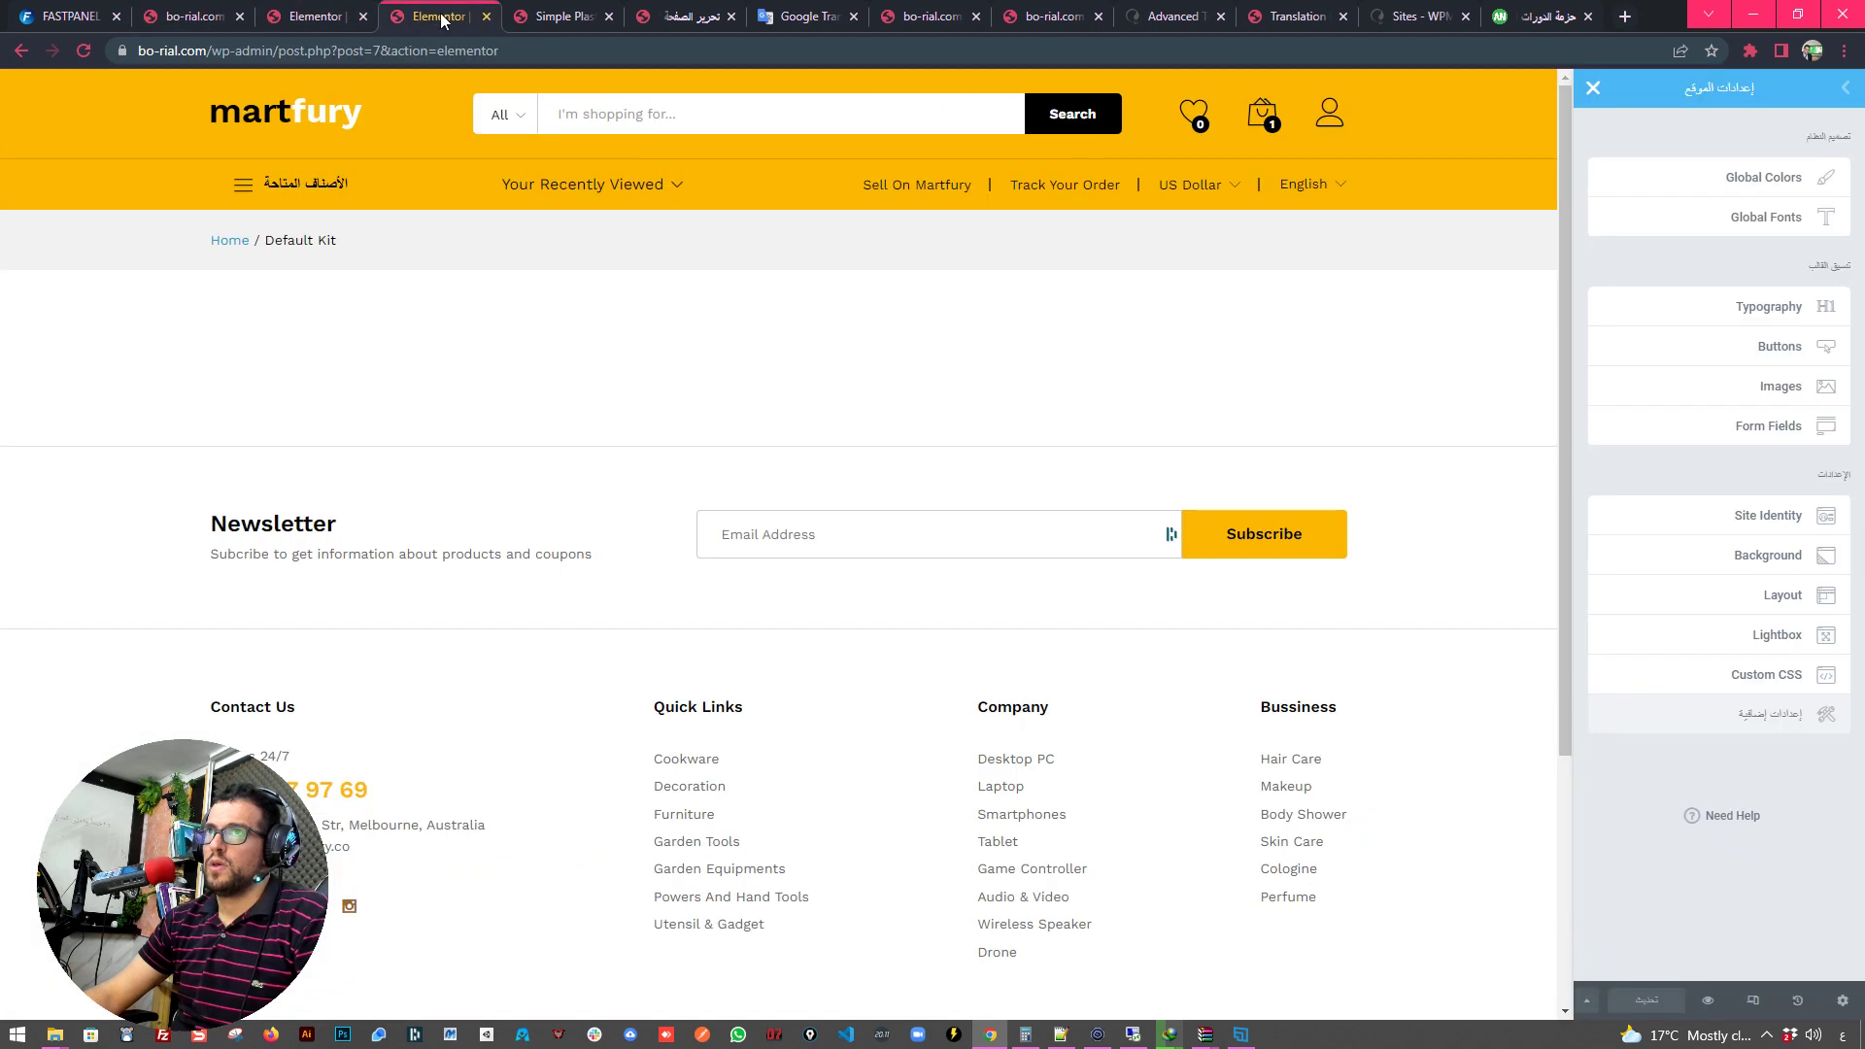
key(ctrl+Tab)
key(ctrl+shift+Tab)
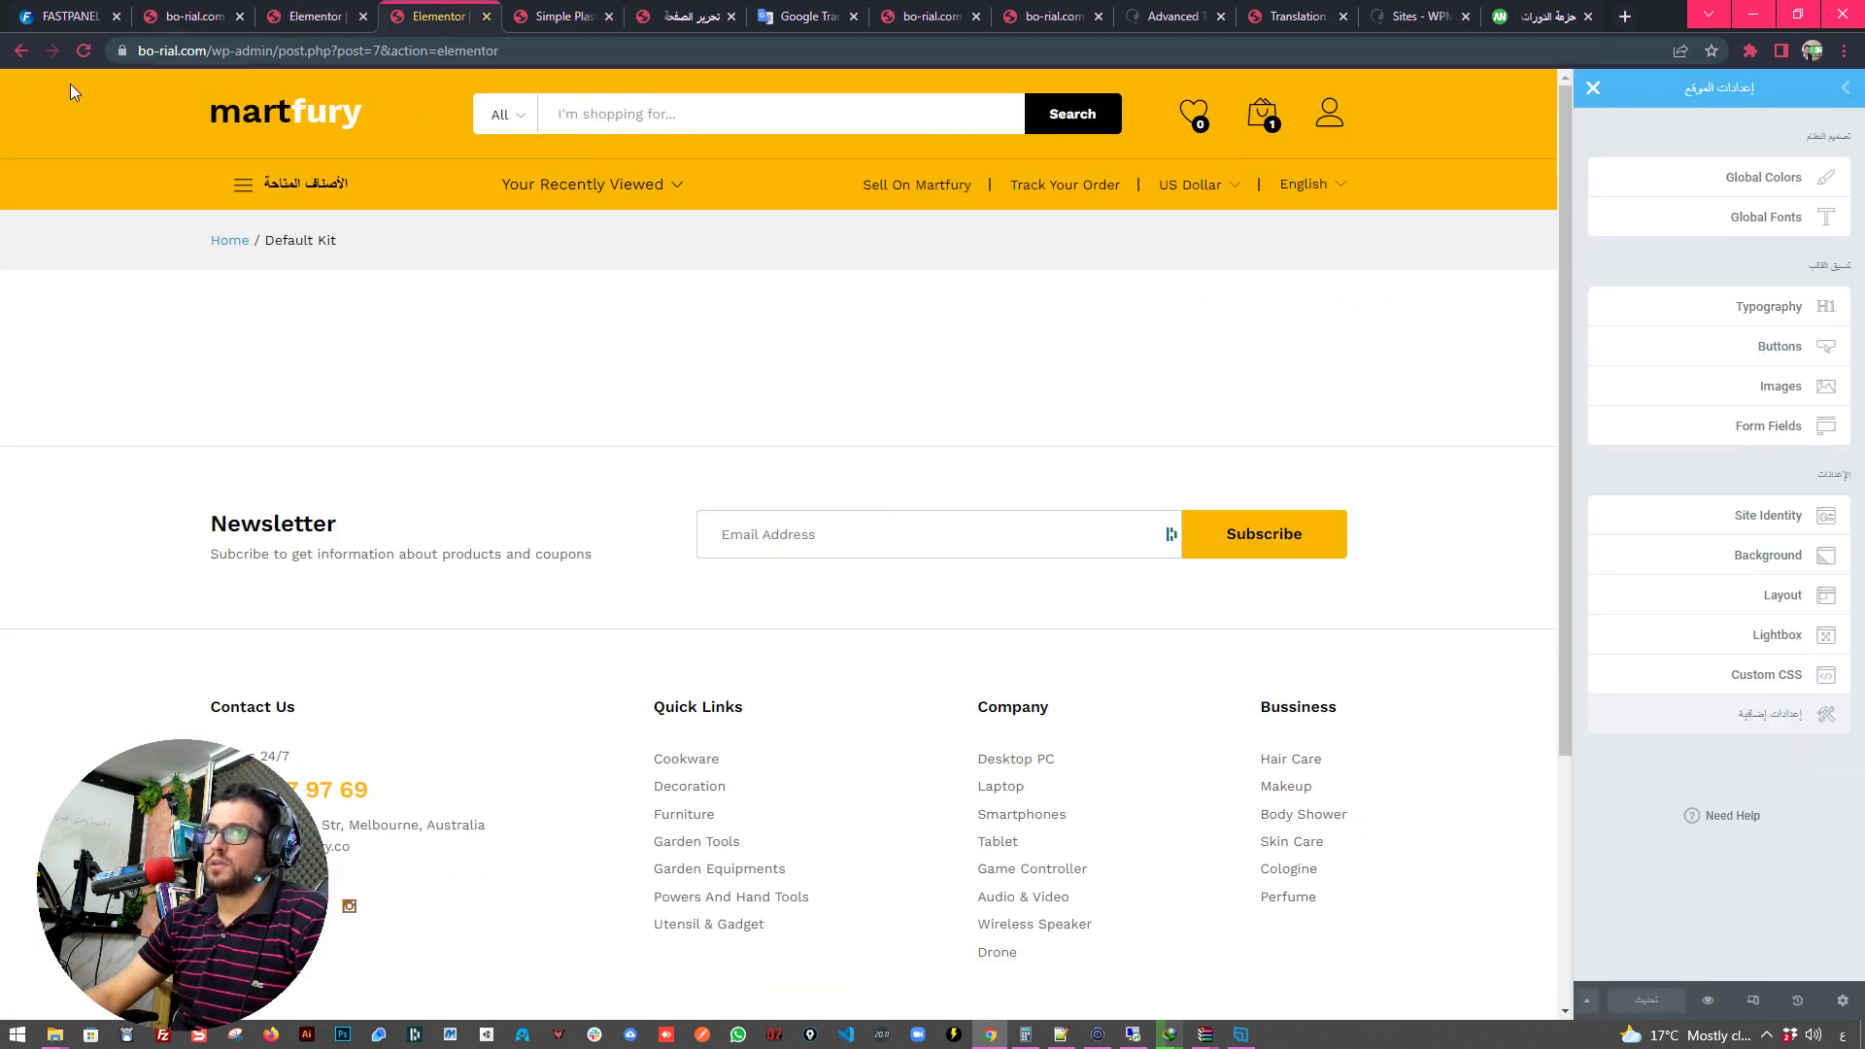
click(11, 50)
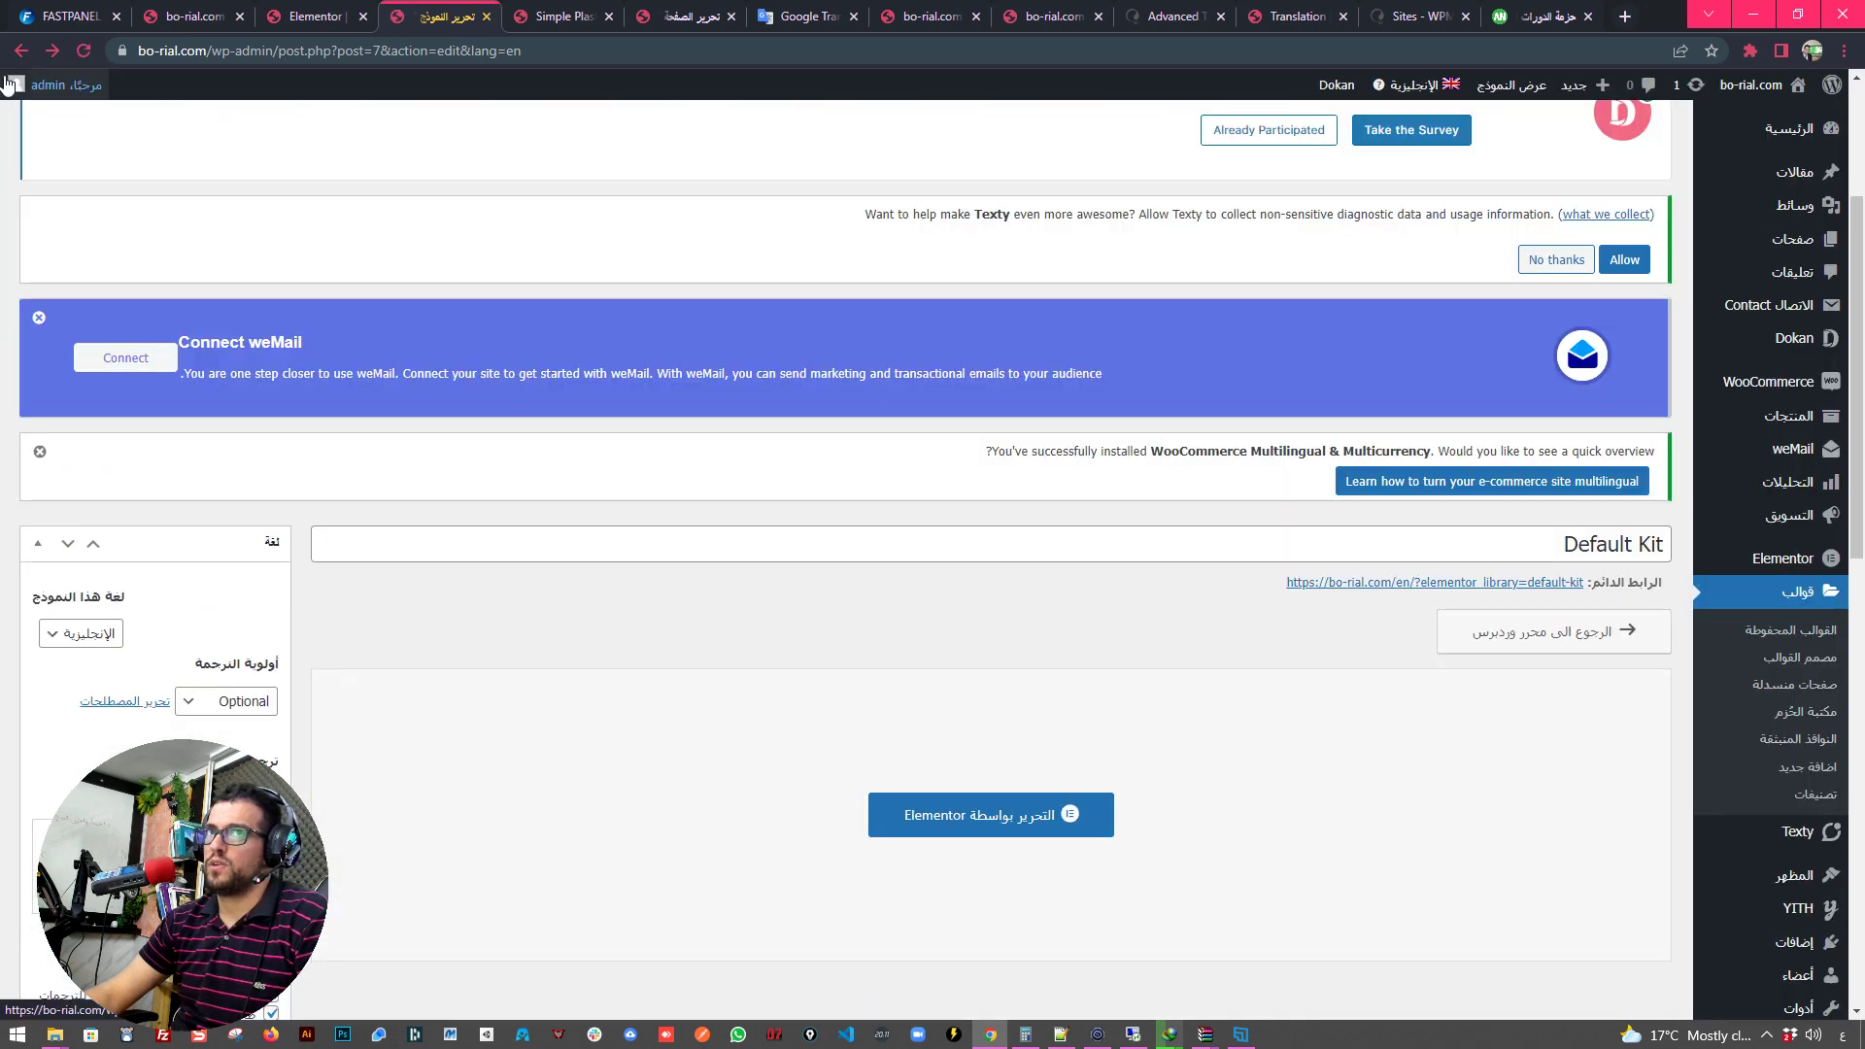
Back in Saved Templates, open the second, third and fourth Default Kits in Elementor.
click(19, 56)
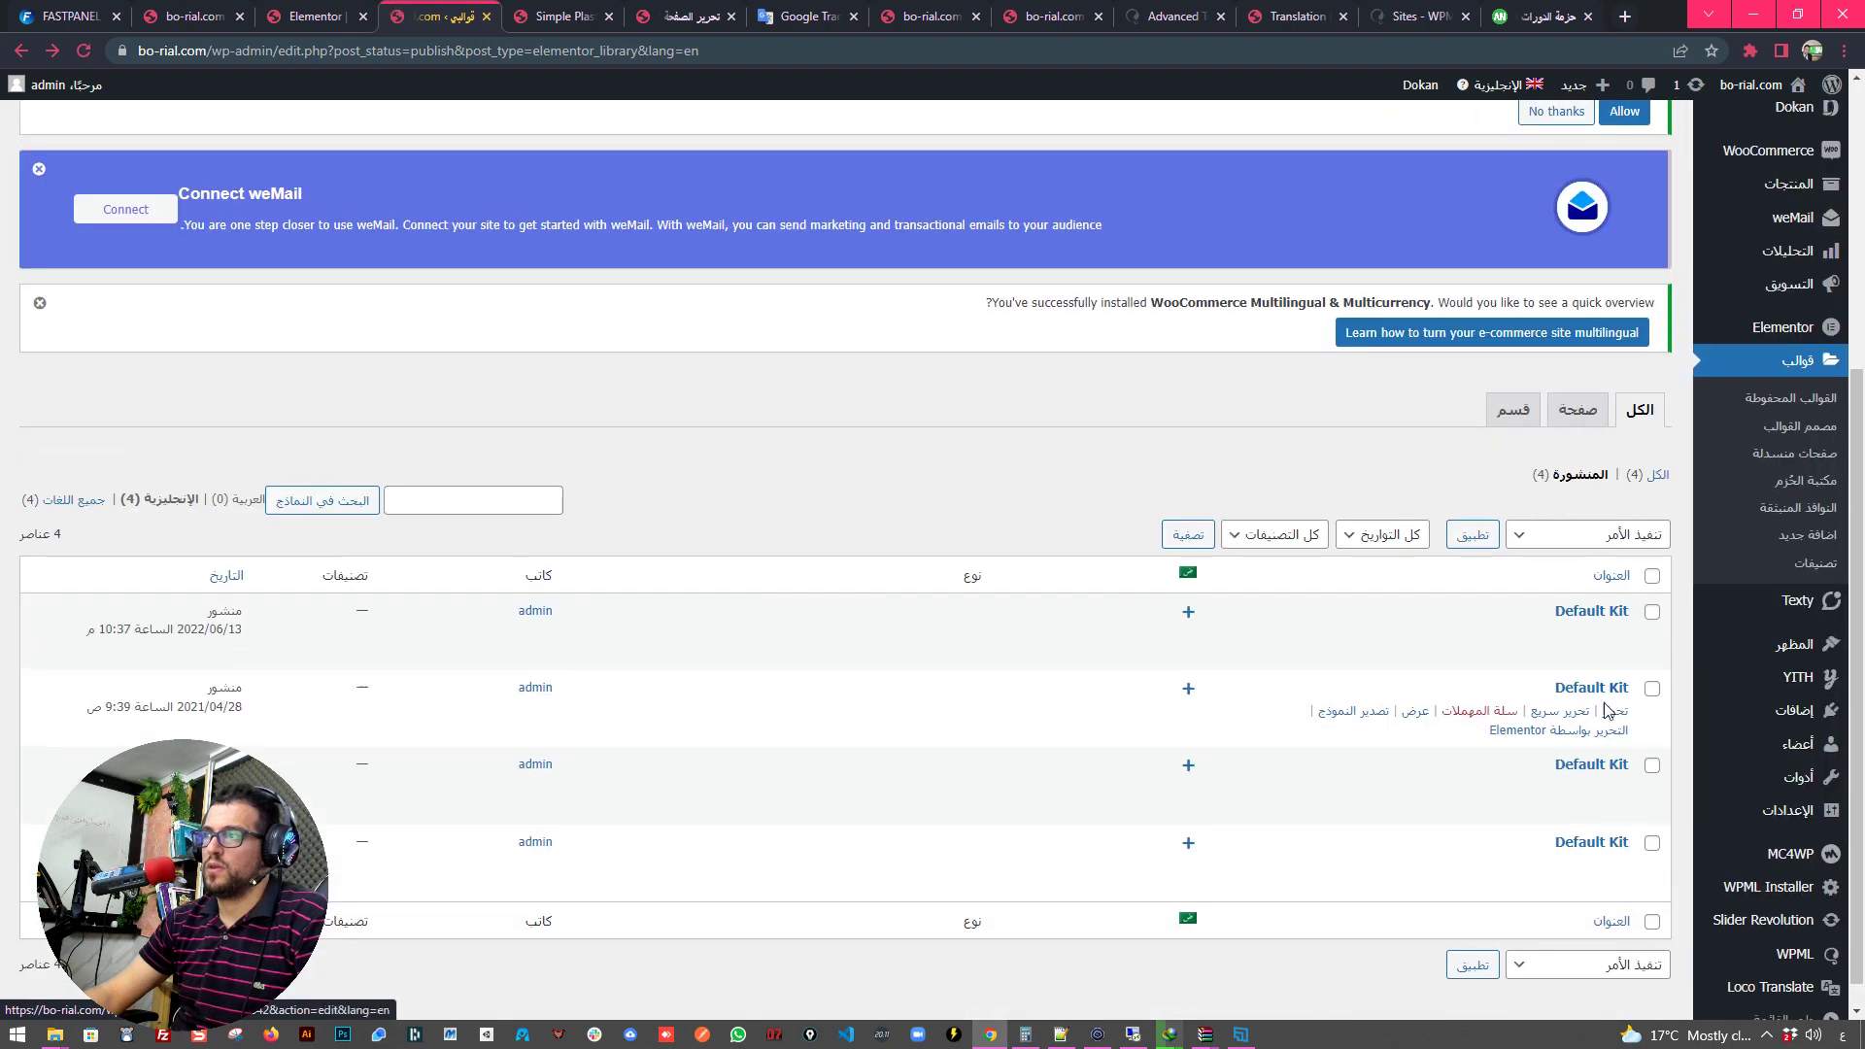
right_click(1558, 737)
click(1602, 749)
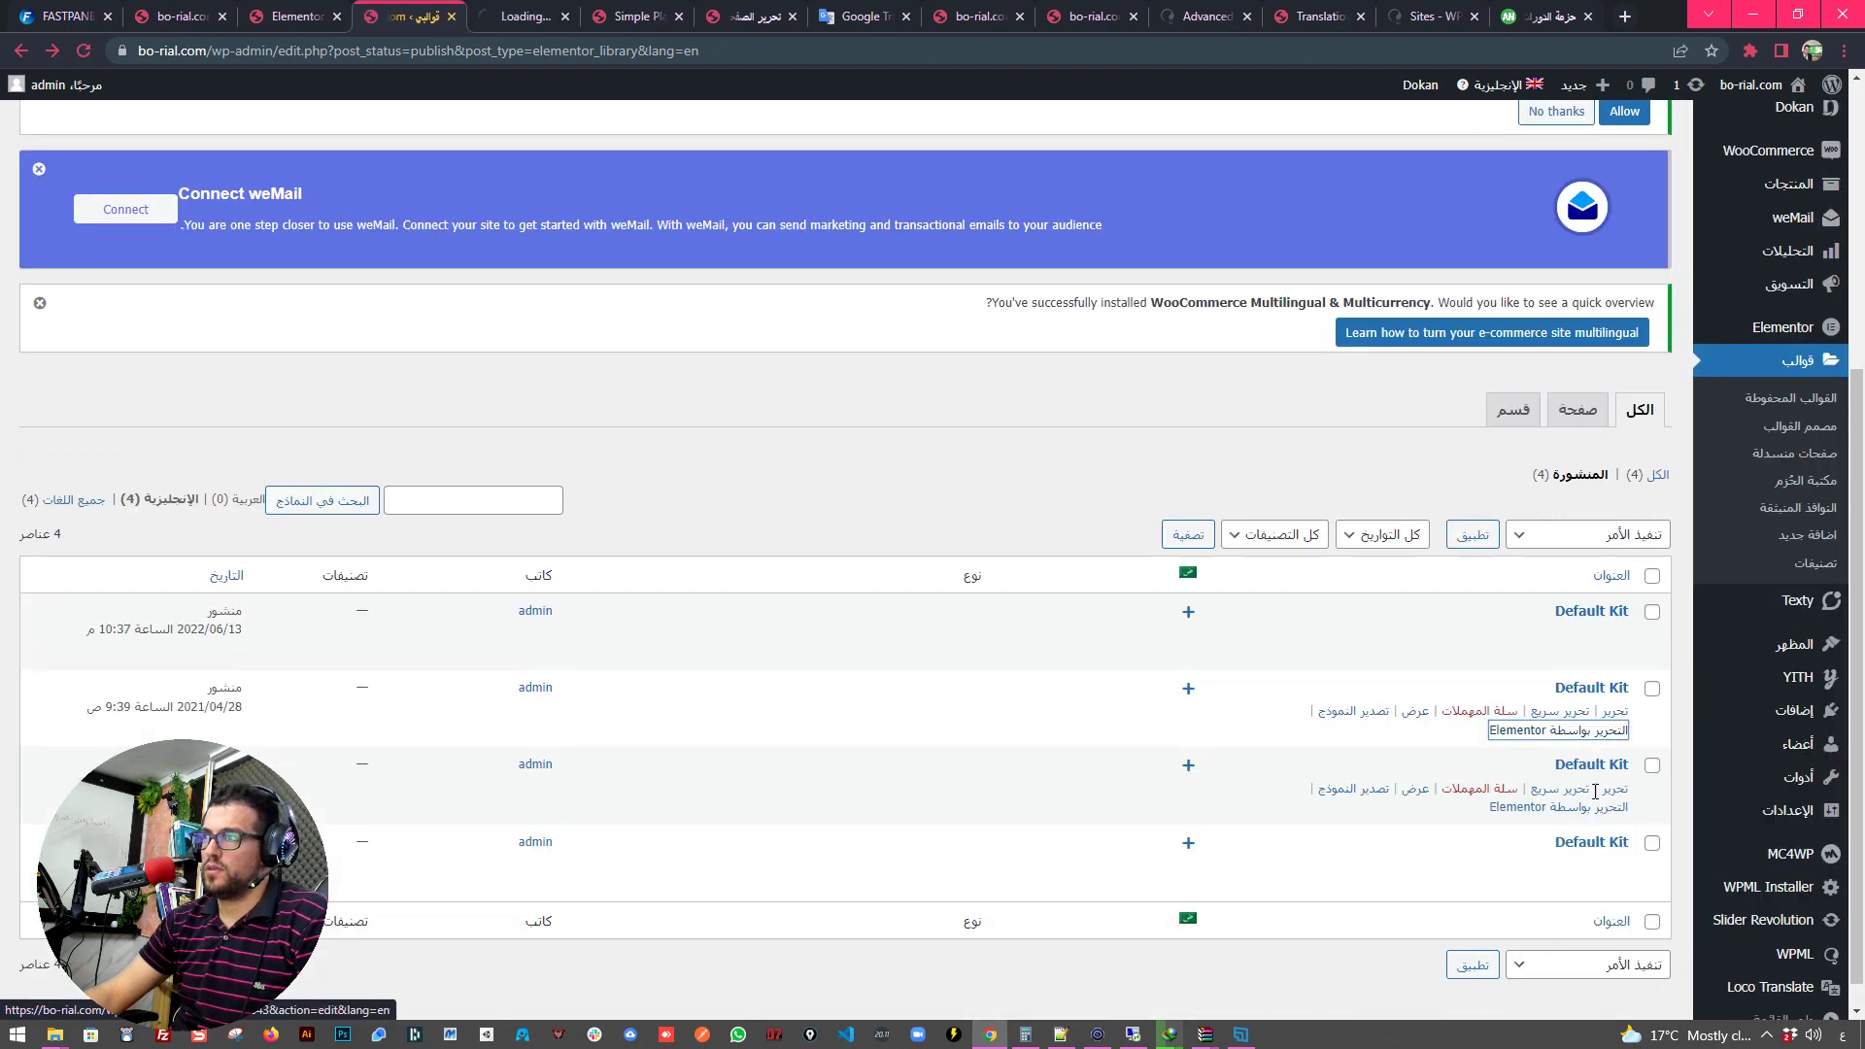
right_click(1584, 811)
click(1641, 609)
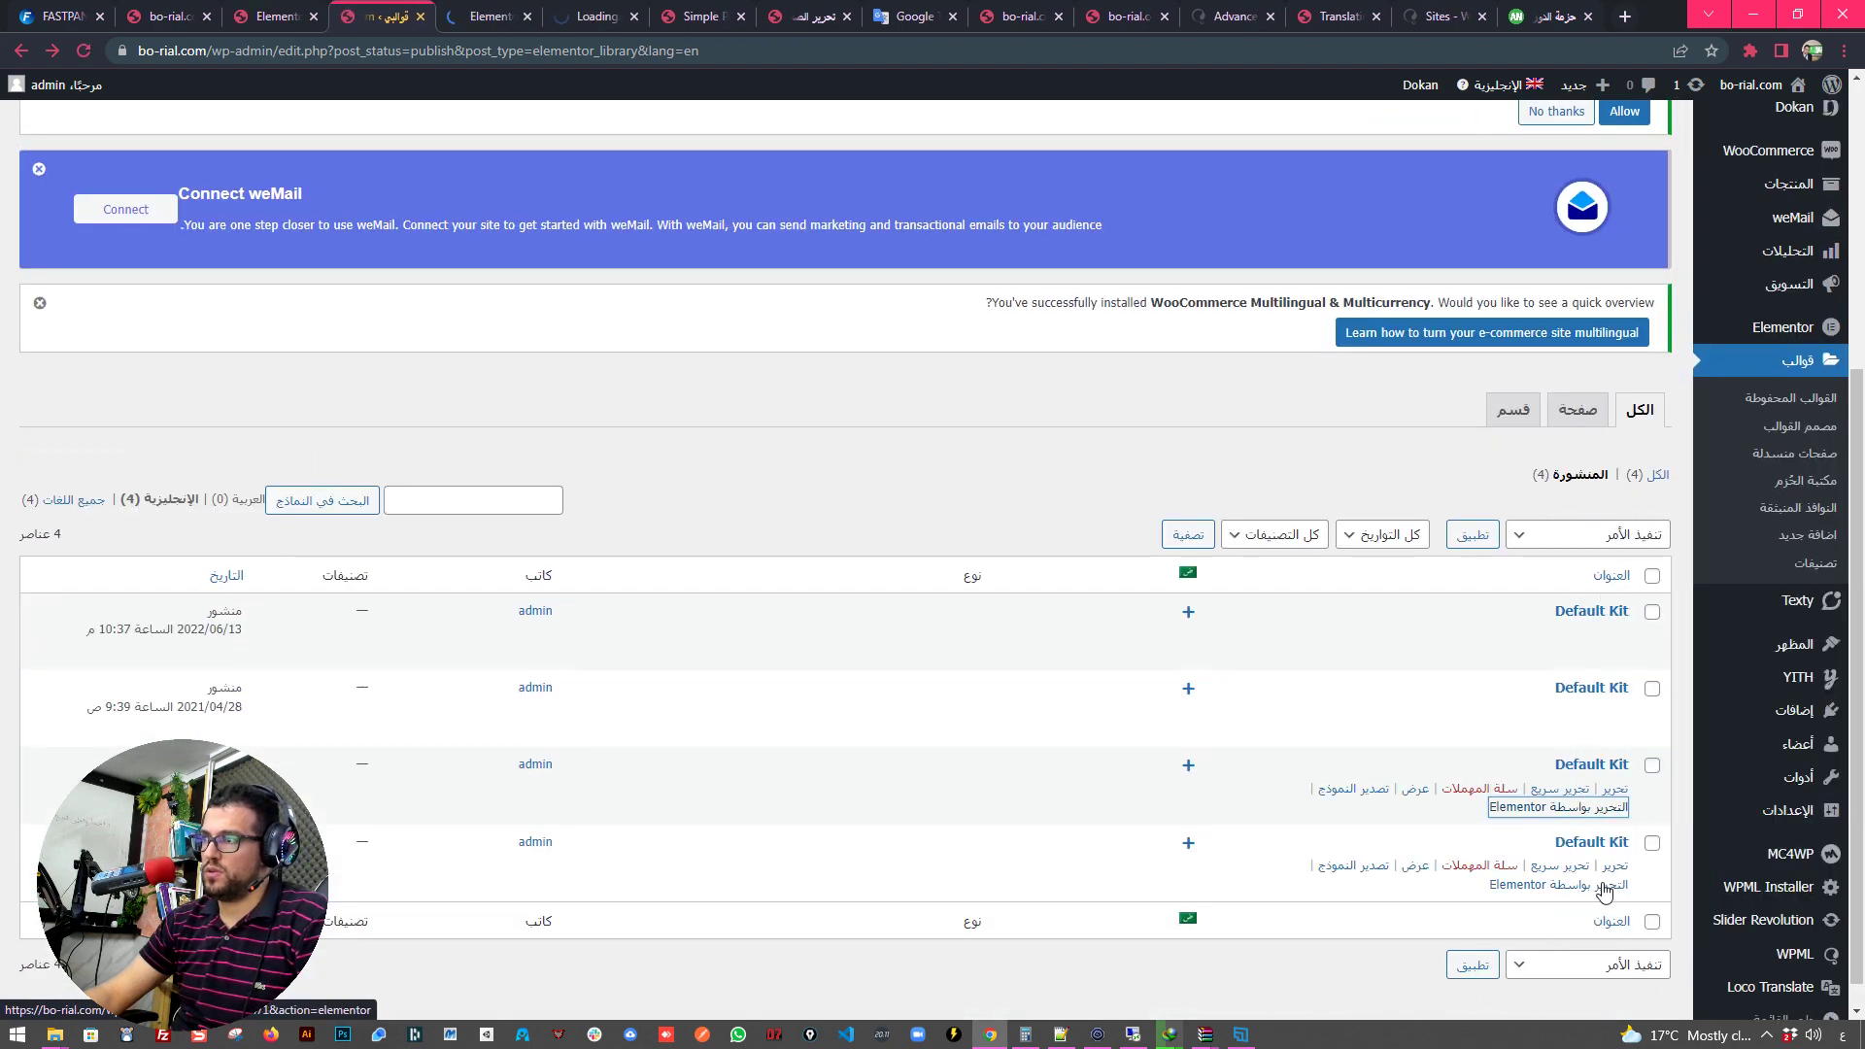
click(1598, 885)
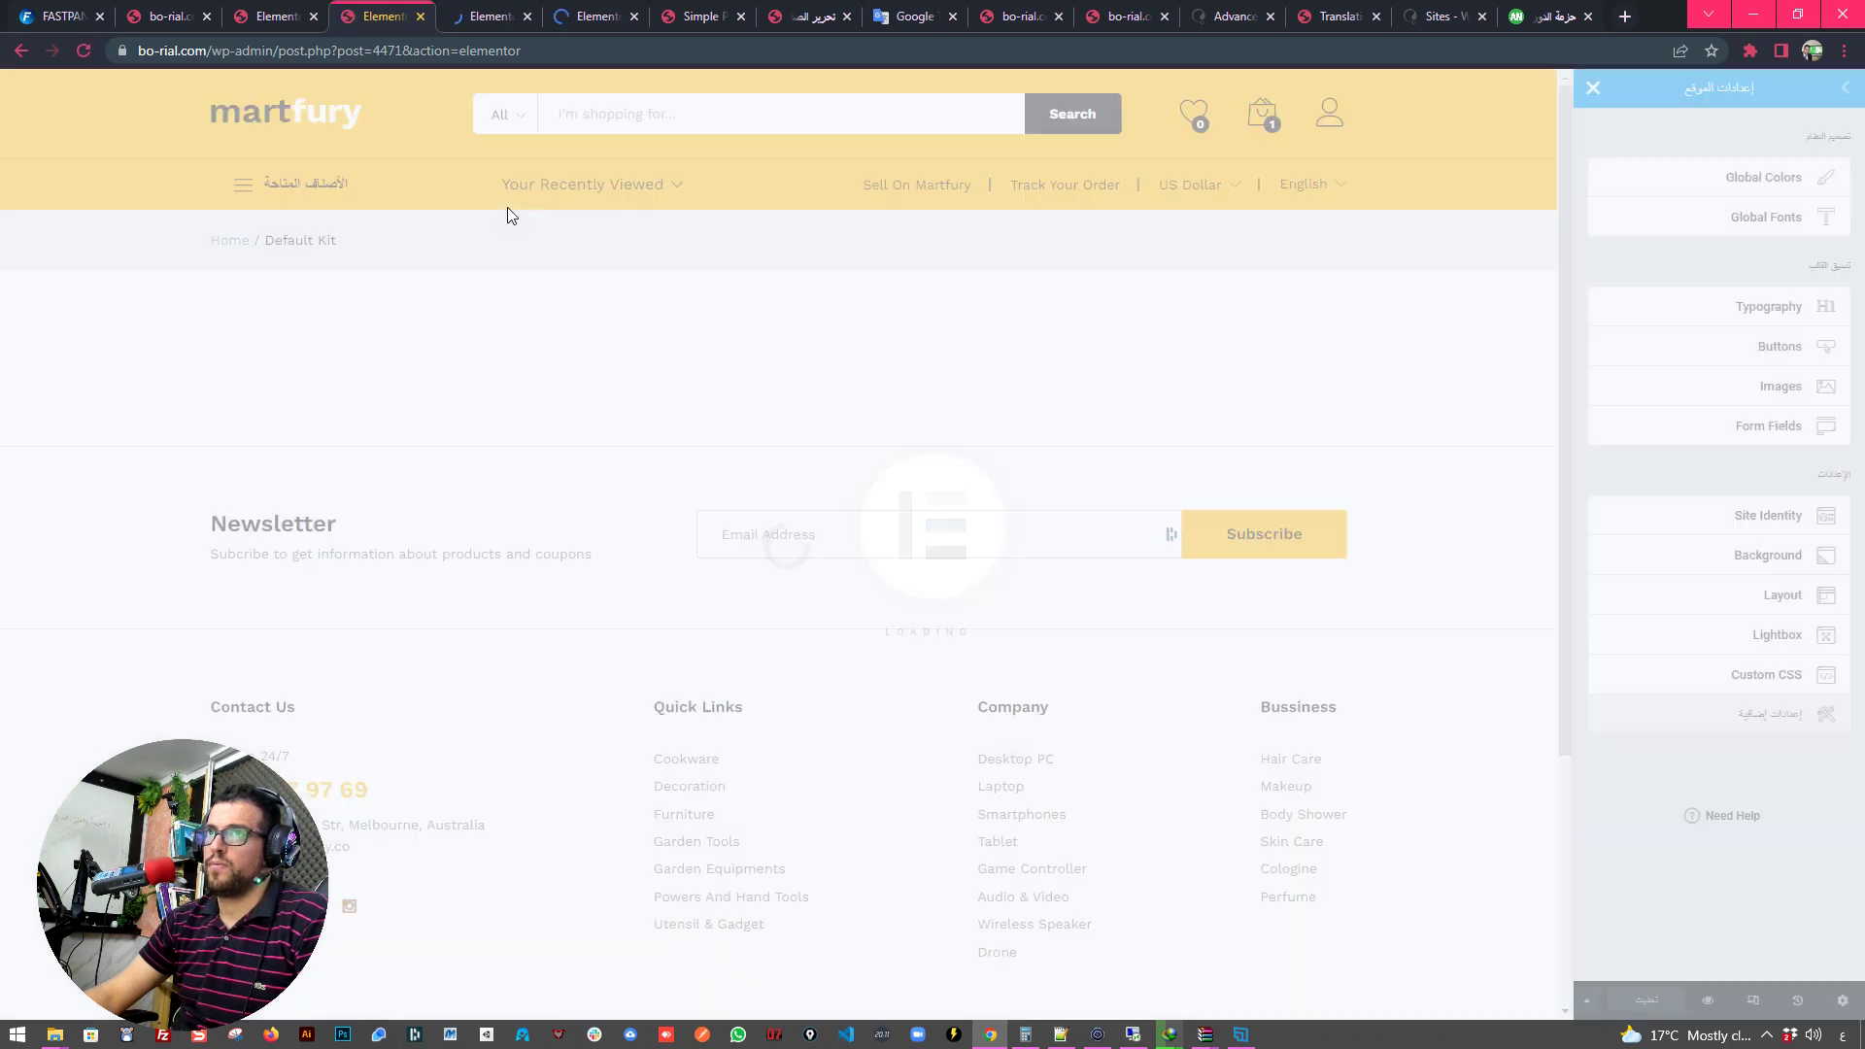
Look through the newly opened Default Kit editor tabs.
click(490, 22)
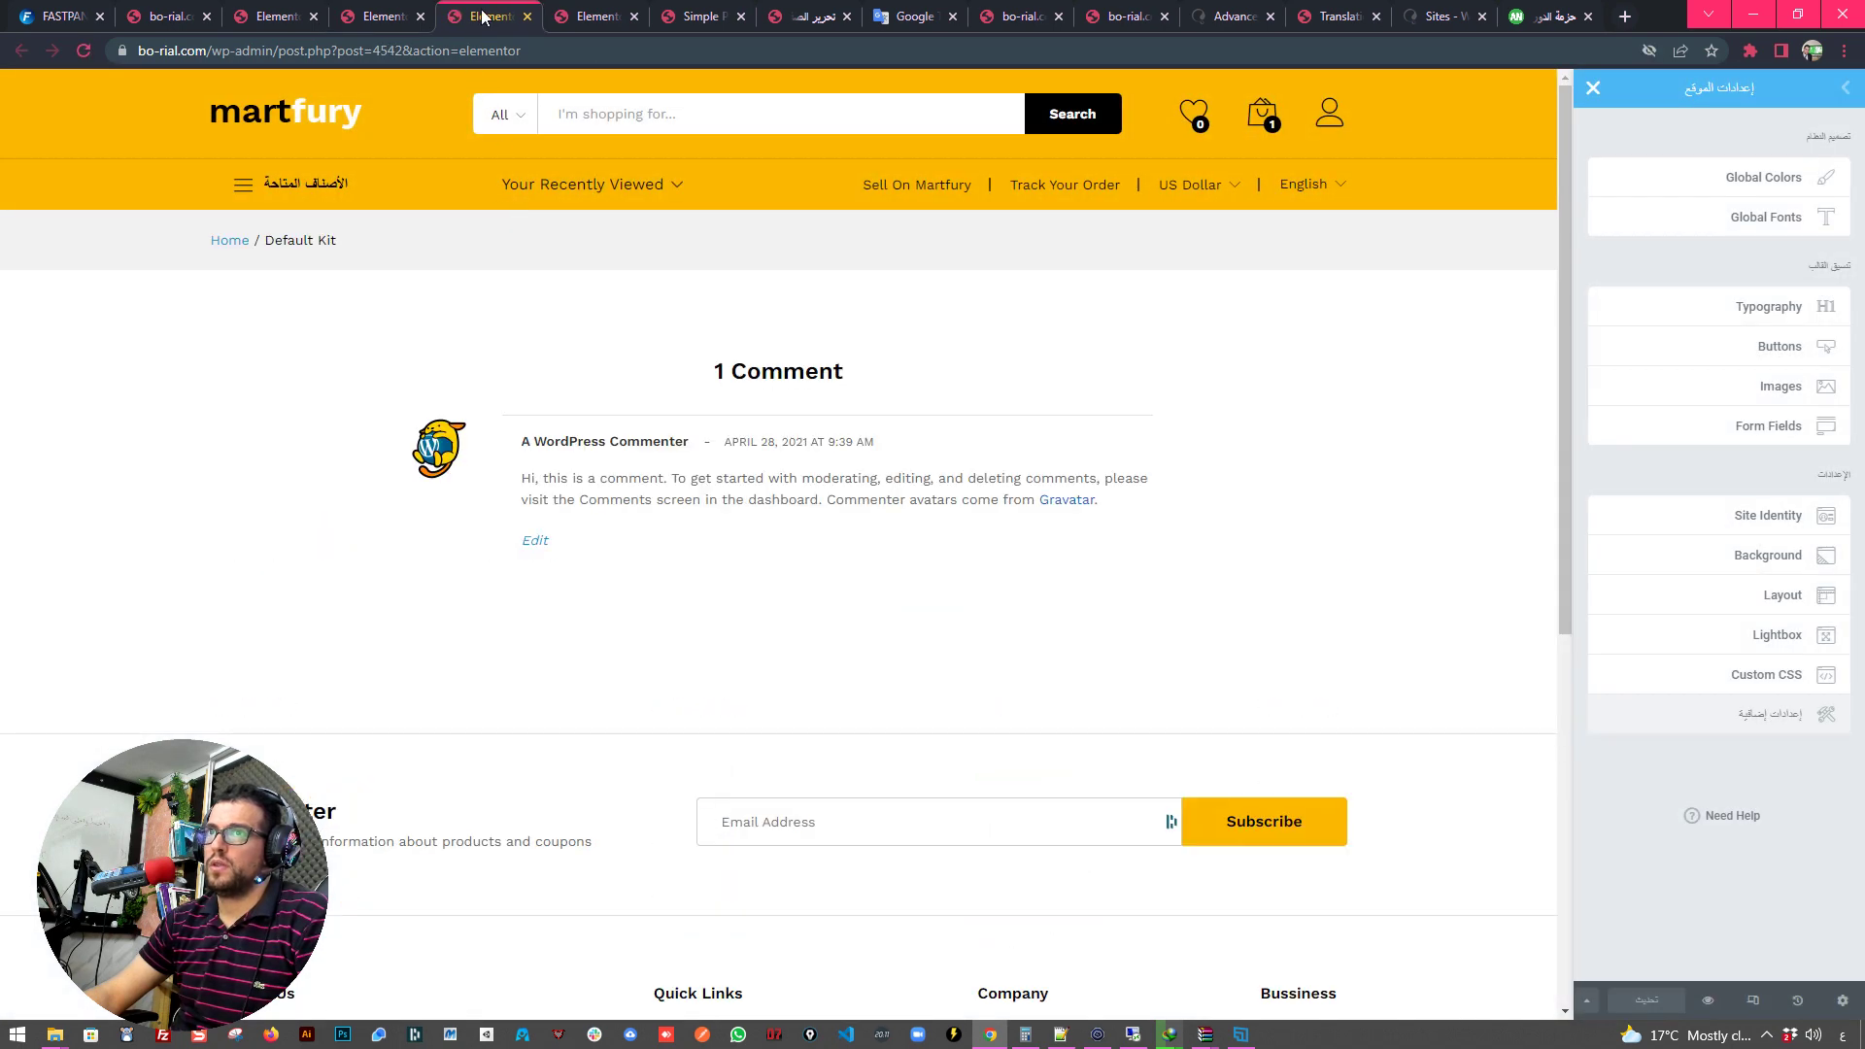
scroll(694, 547, down, 3)
scroll(692, 514, up, 3)
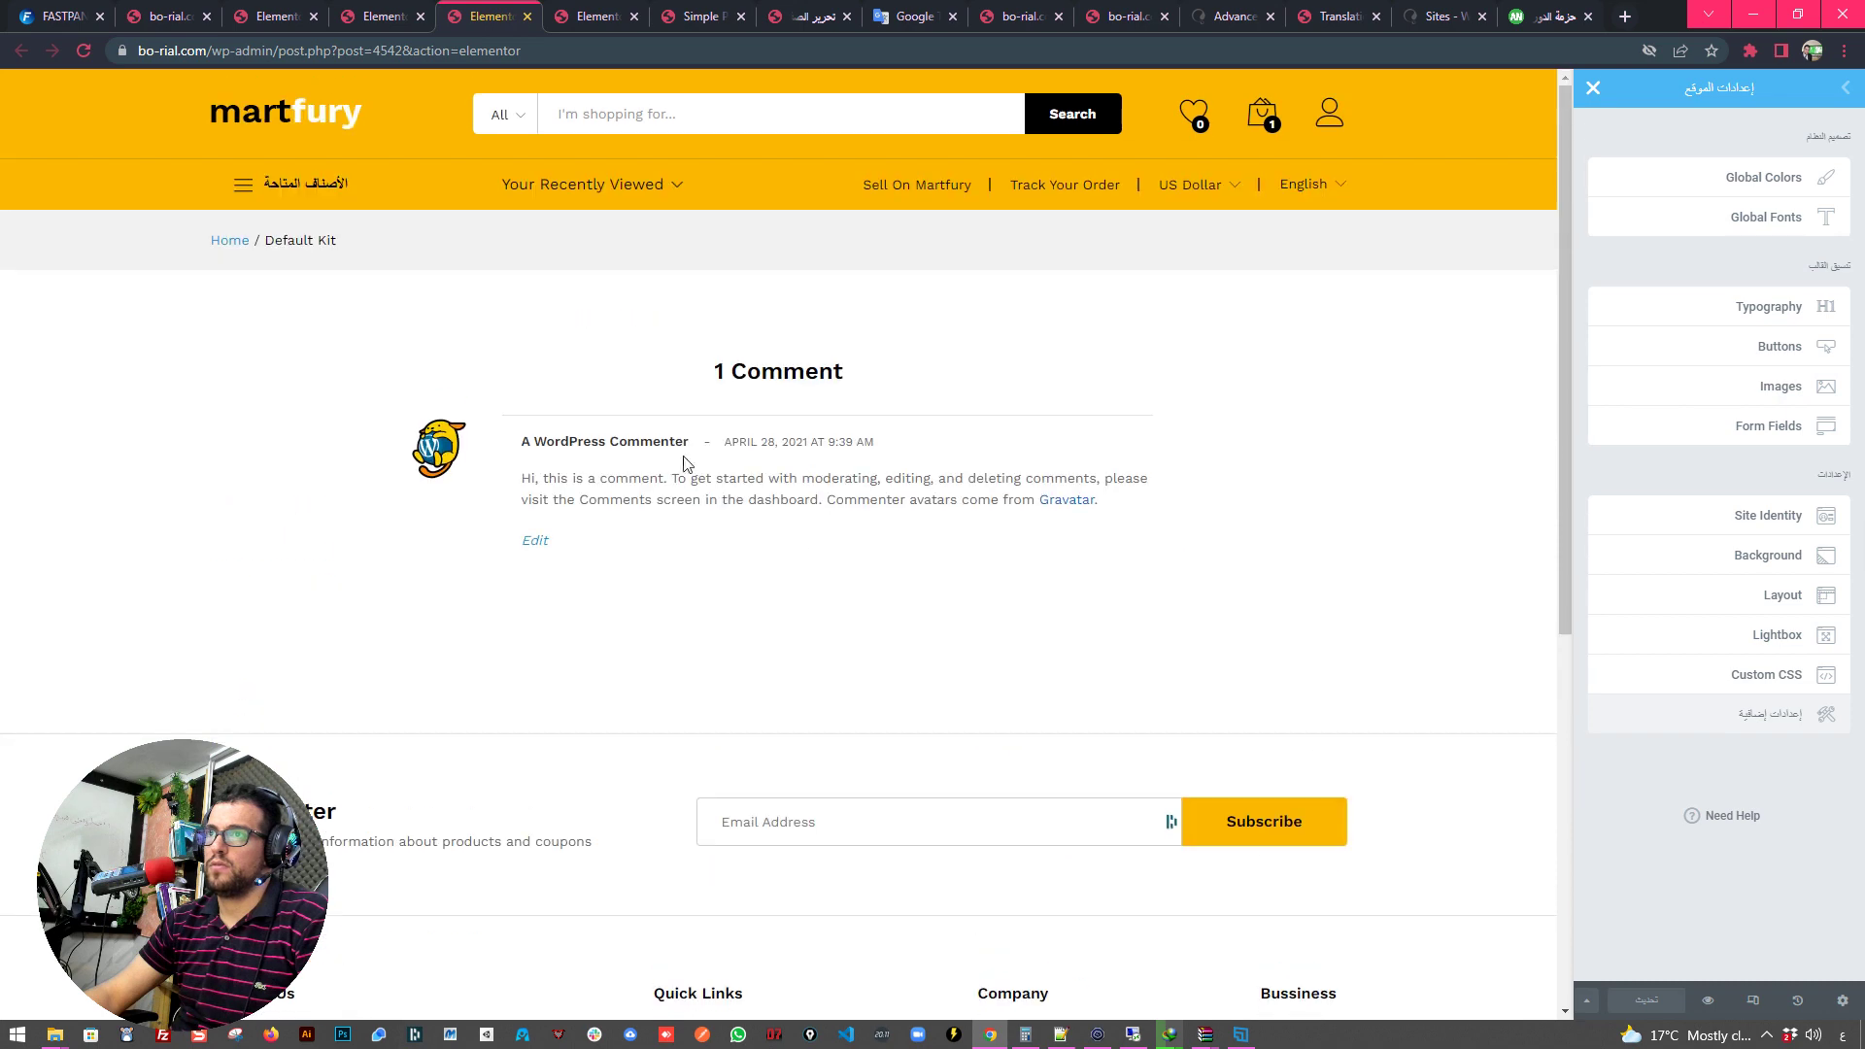
click(581, 24)
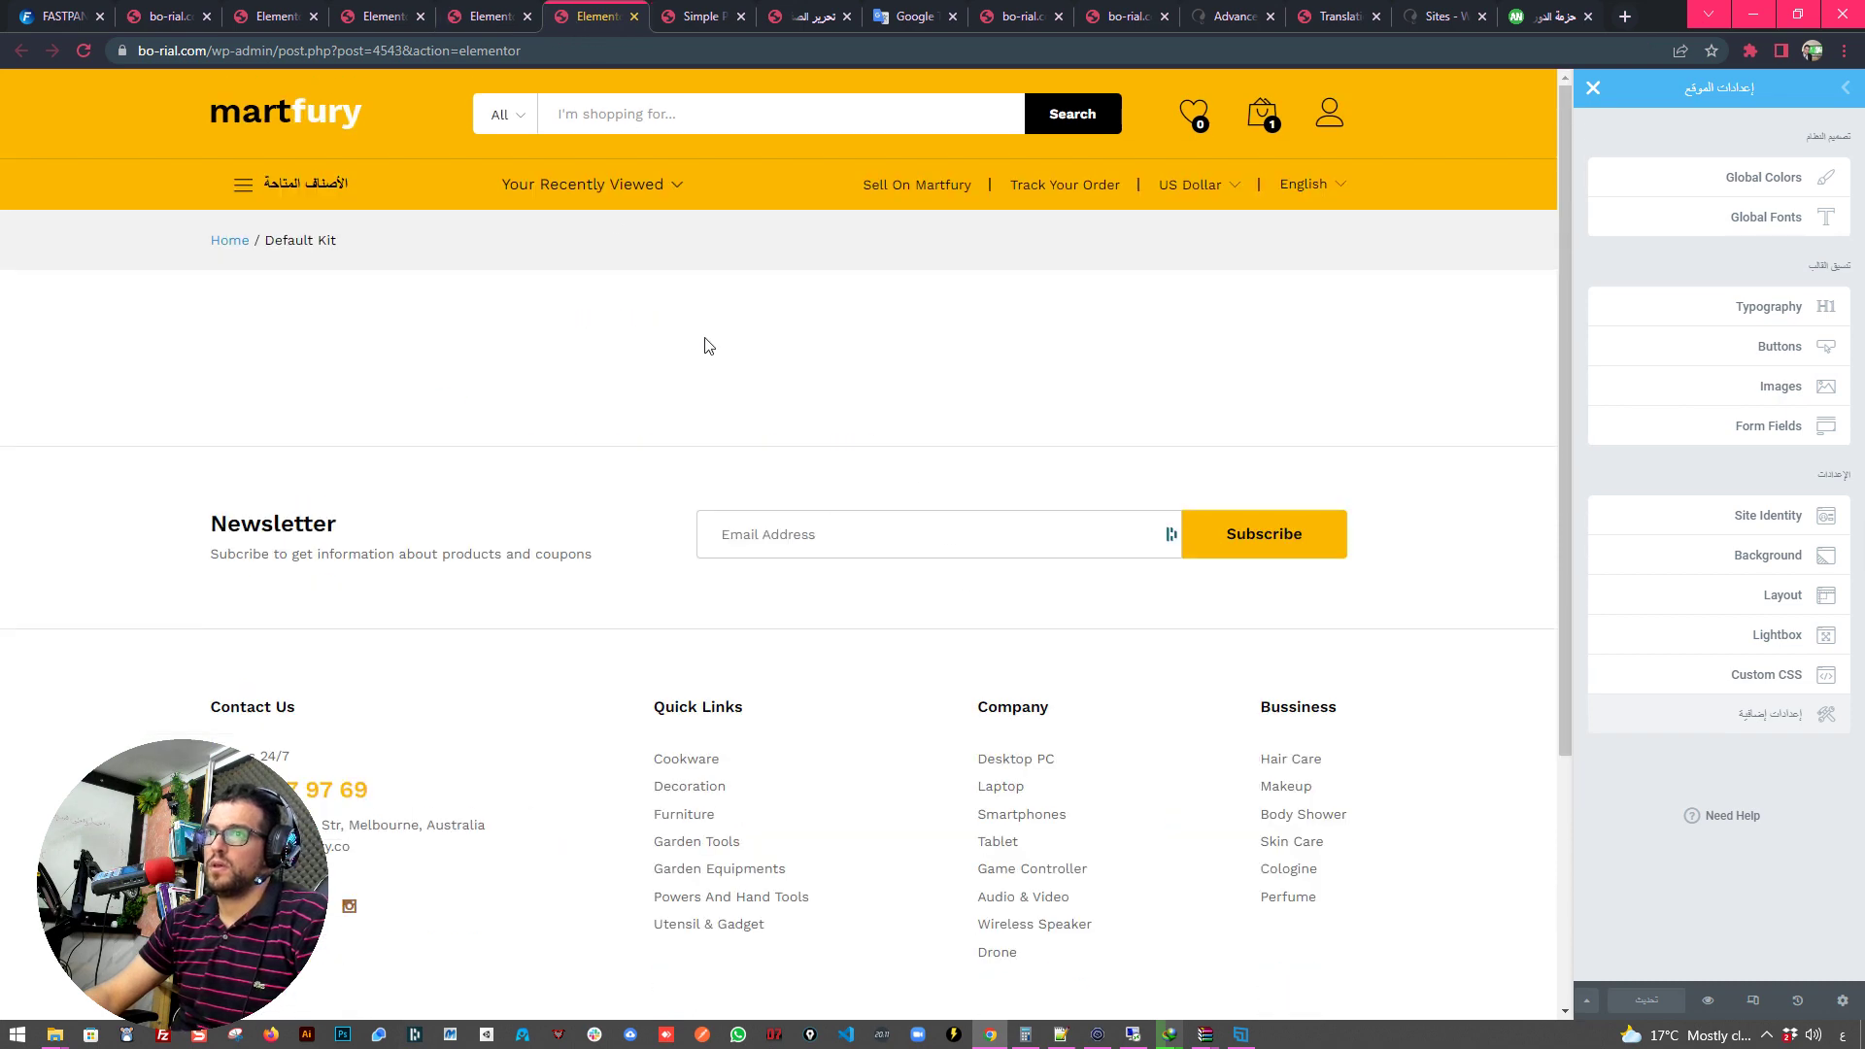
Go to the store home page from the product tab and open Menus in a background tab.
click(701, 27)
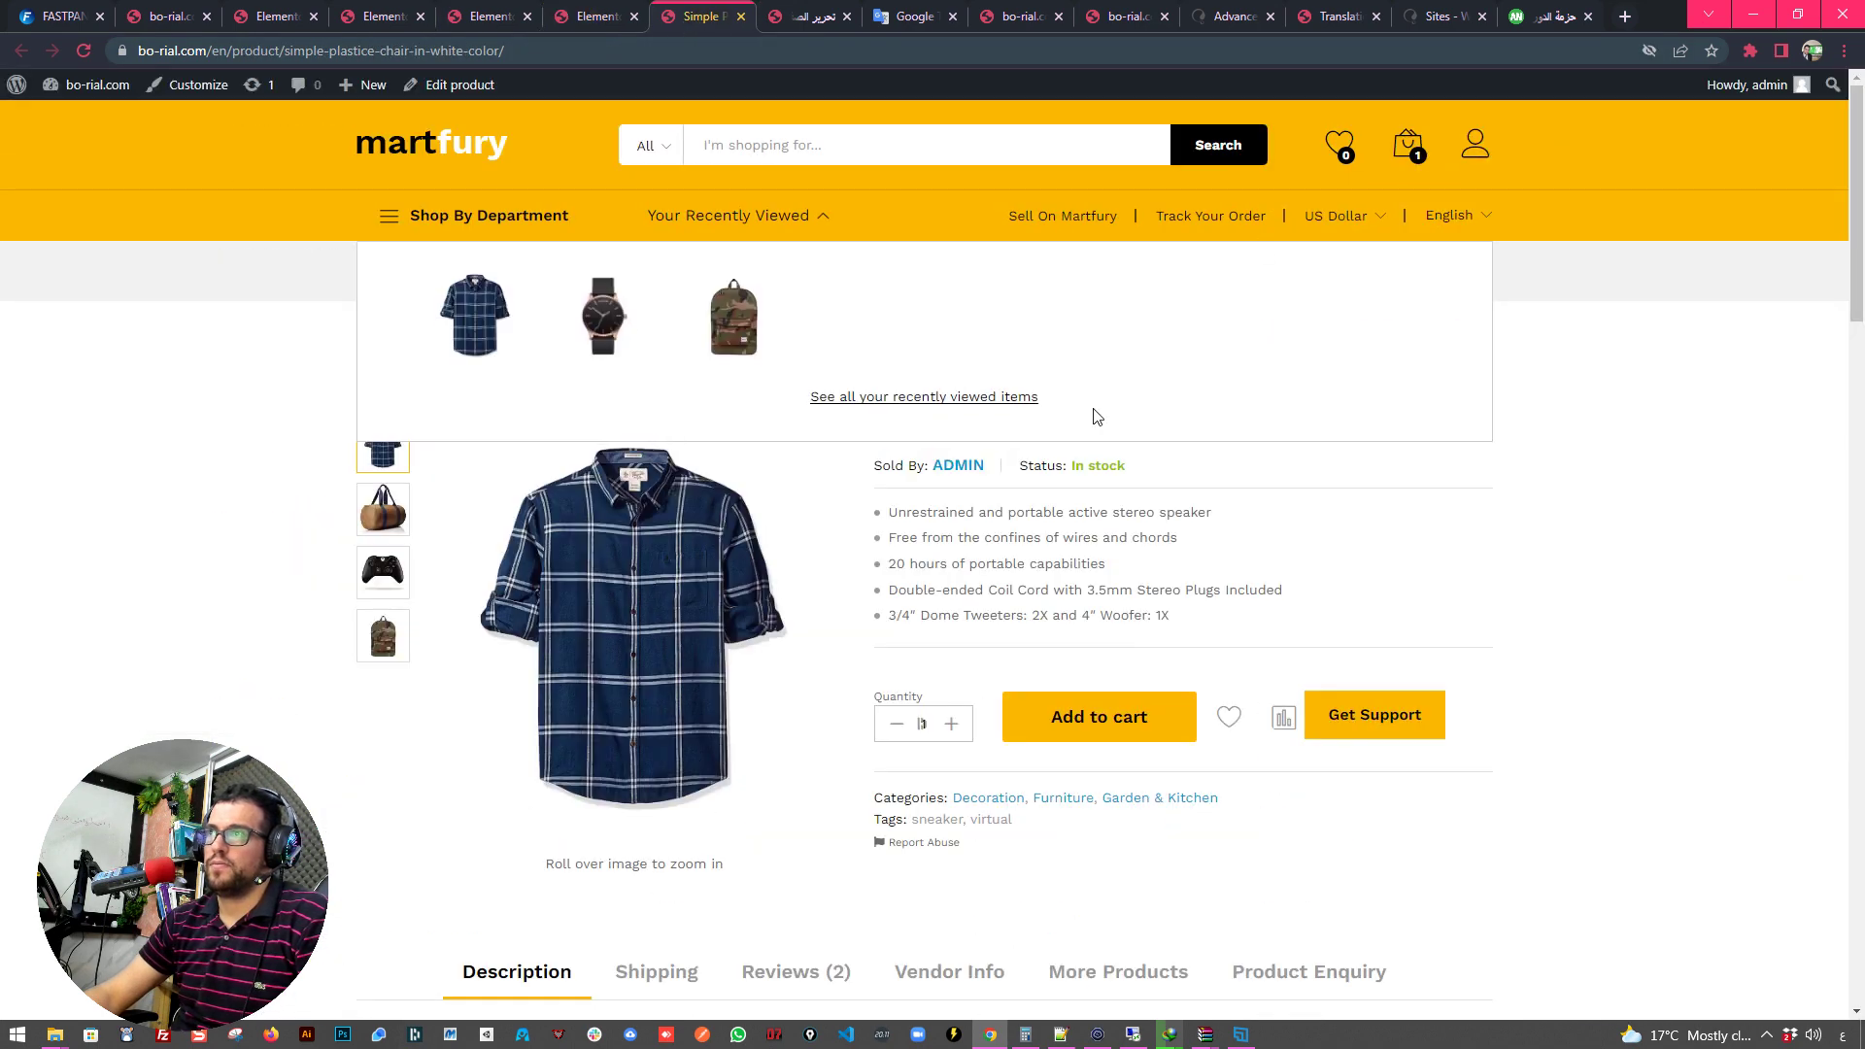
click(465, 148)
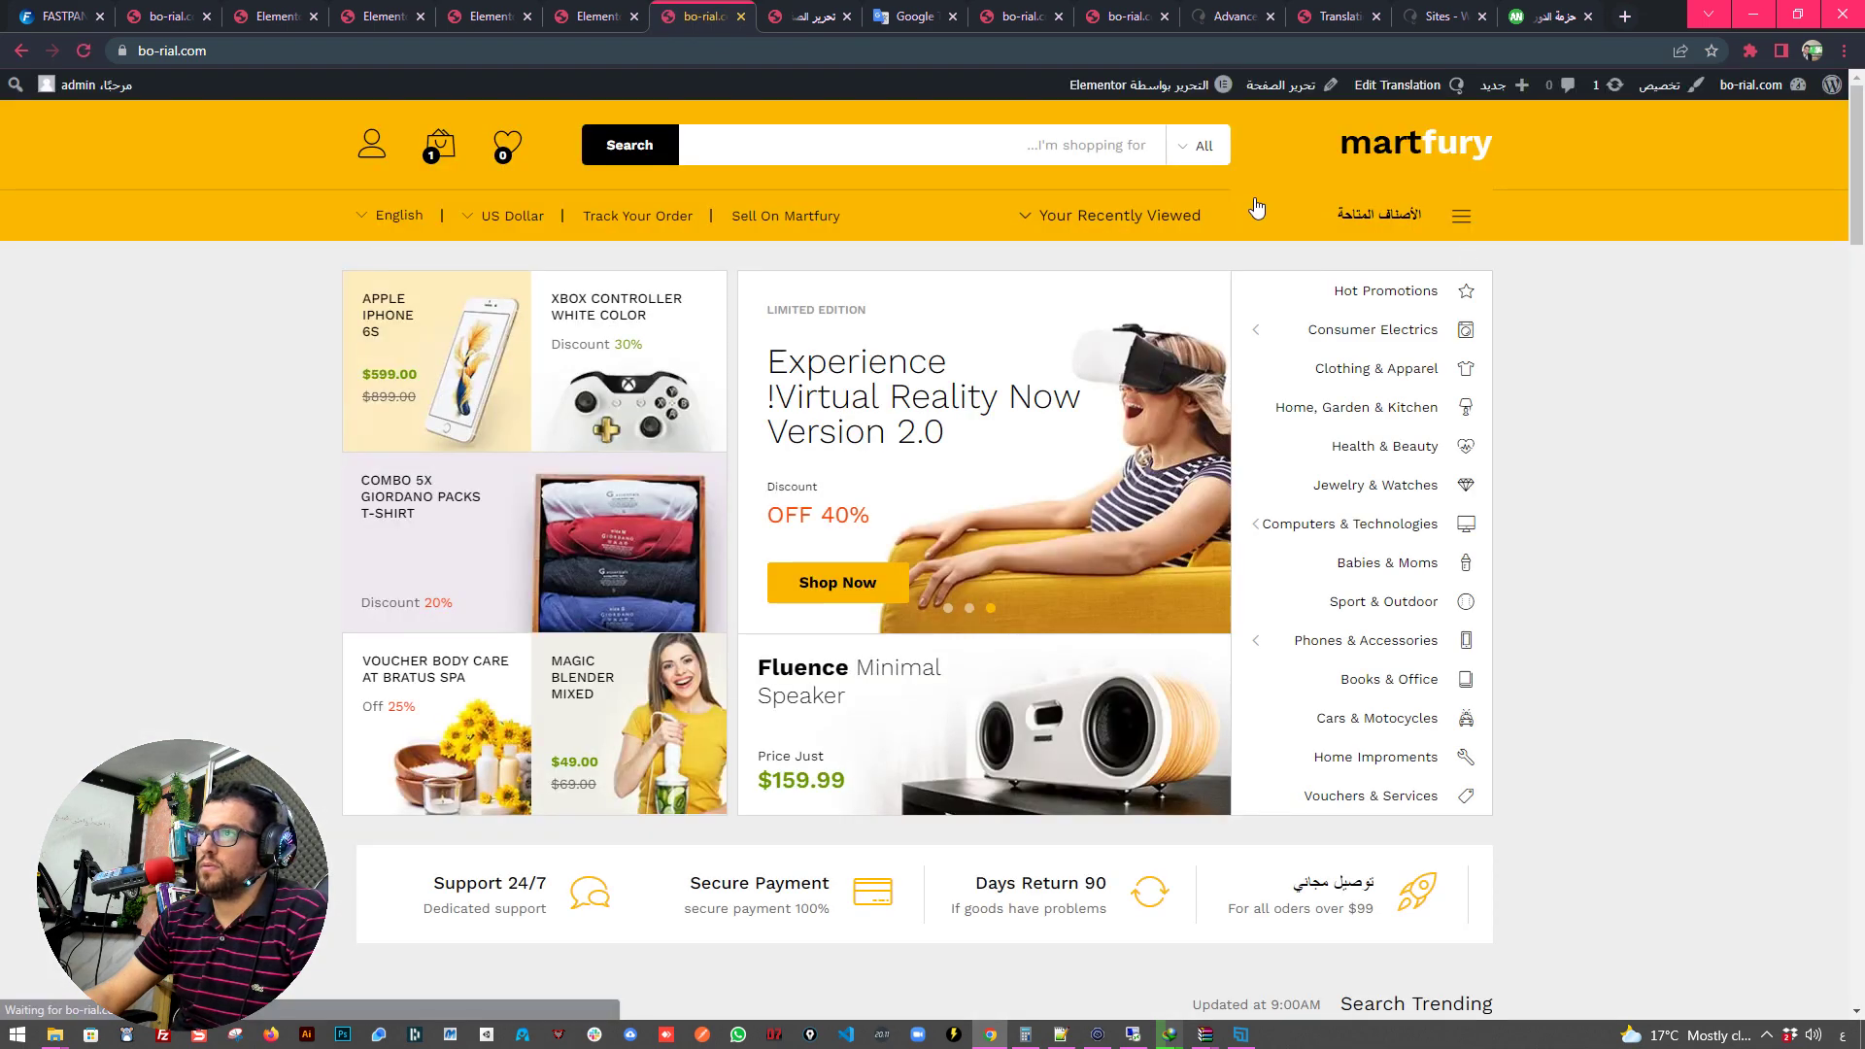
mouse_move(1095, 216)
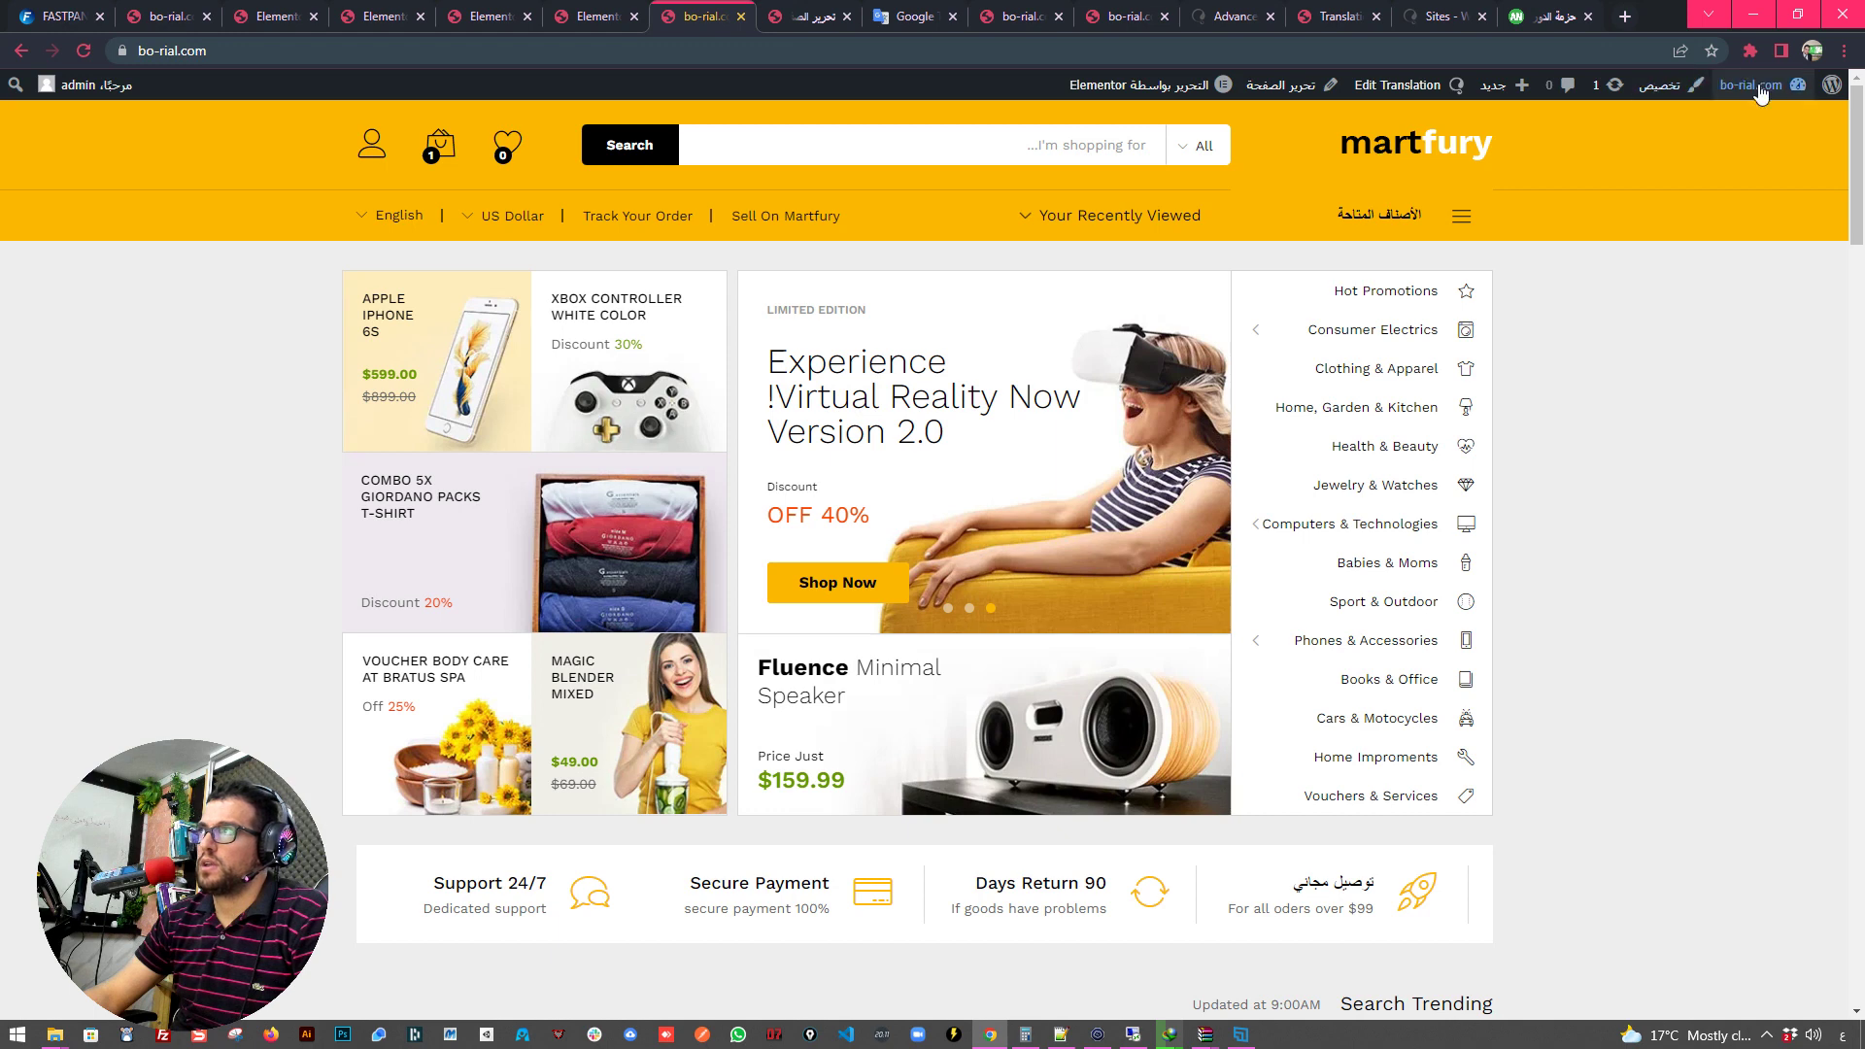
mouse_move(1759, 85)
middle_click(1790, 199)
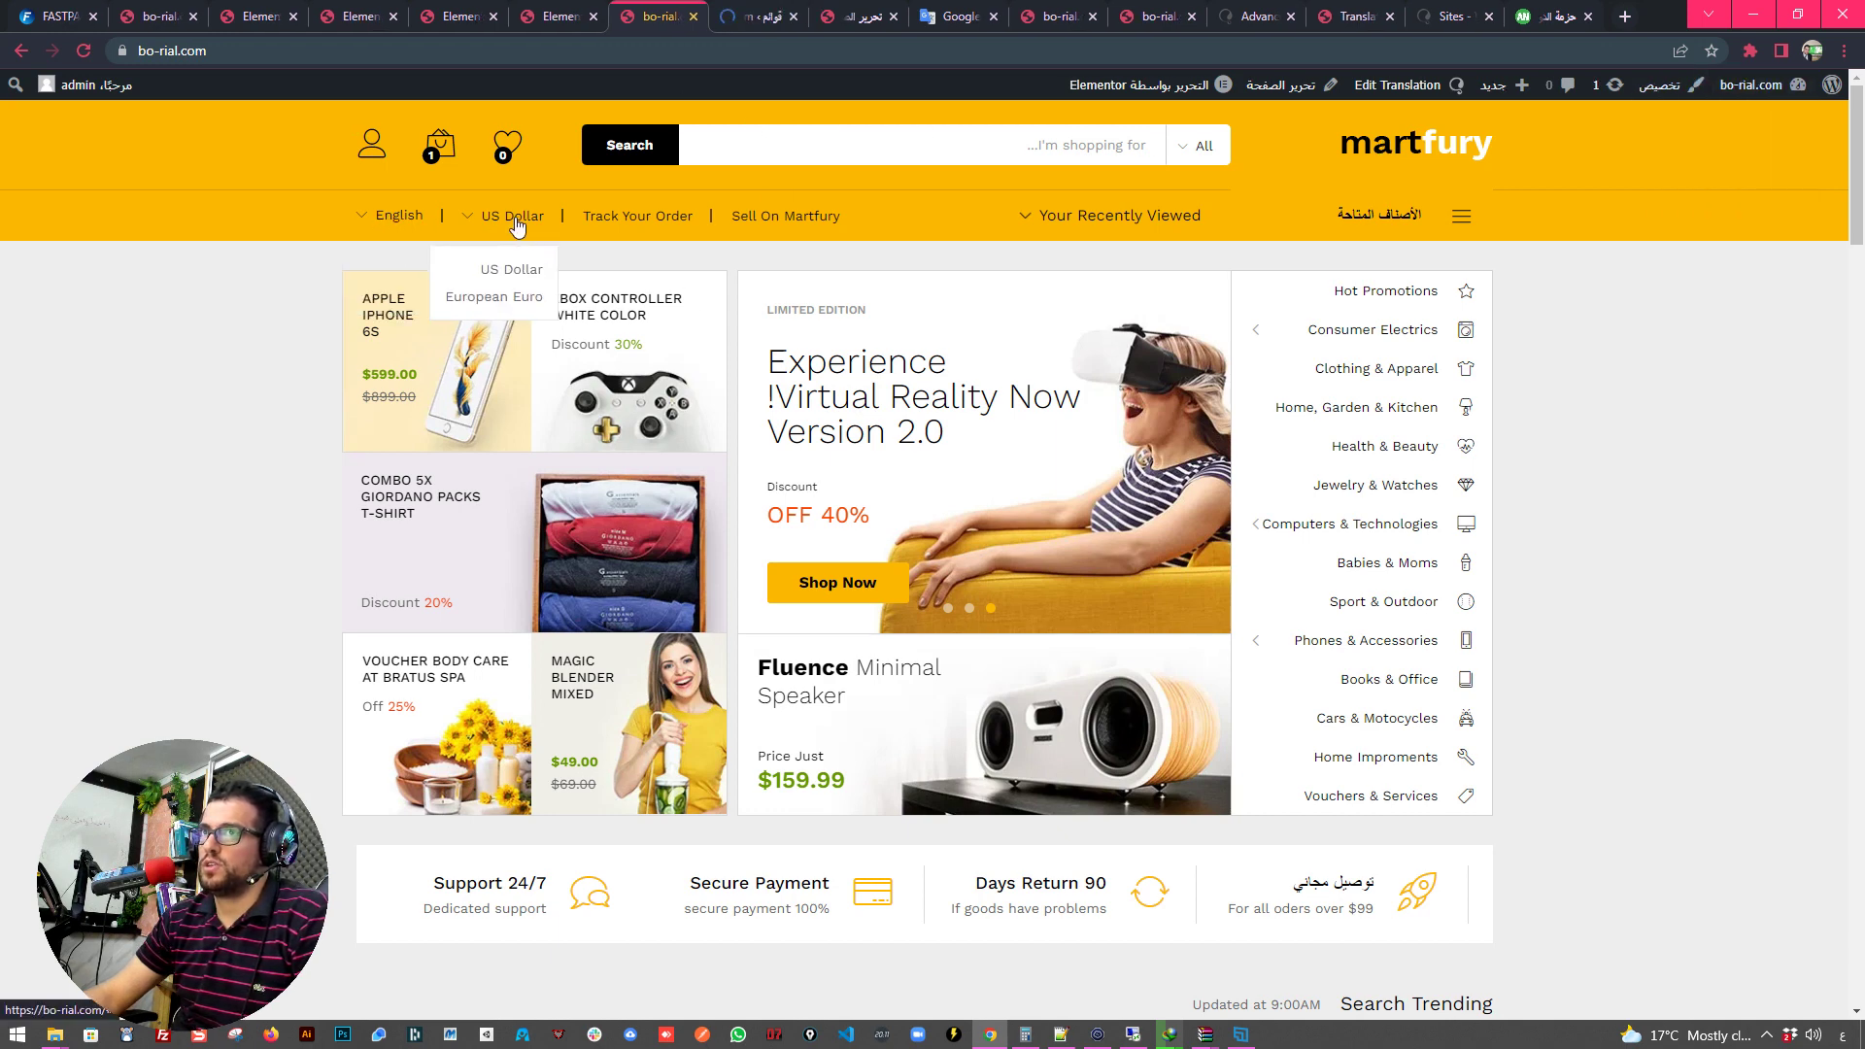
Select and load the Primary Menu in the Appearance > Menus editor.
click(772, 17)
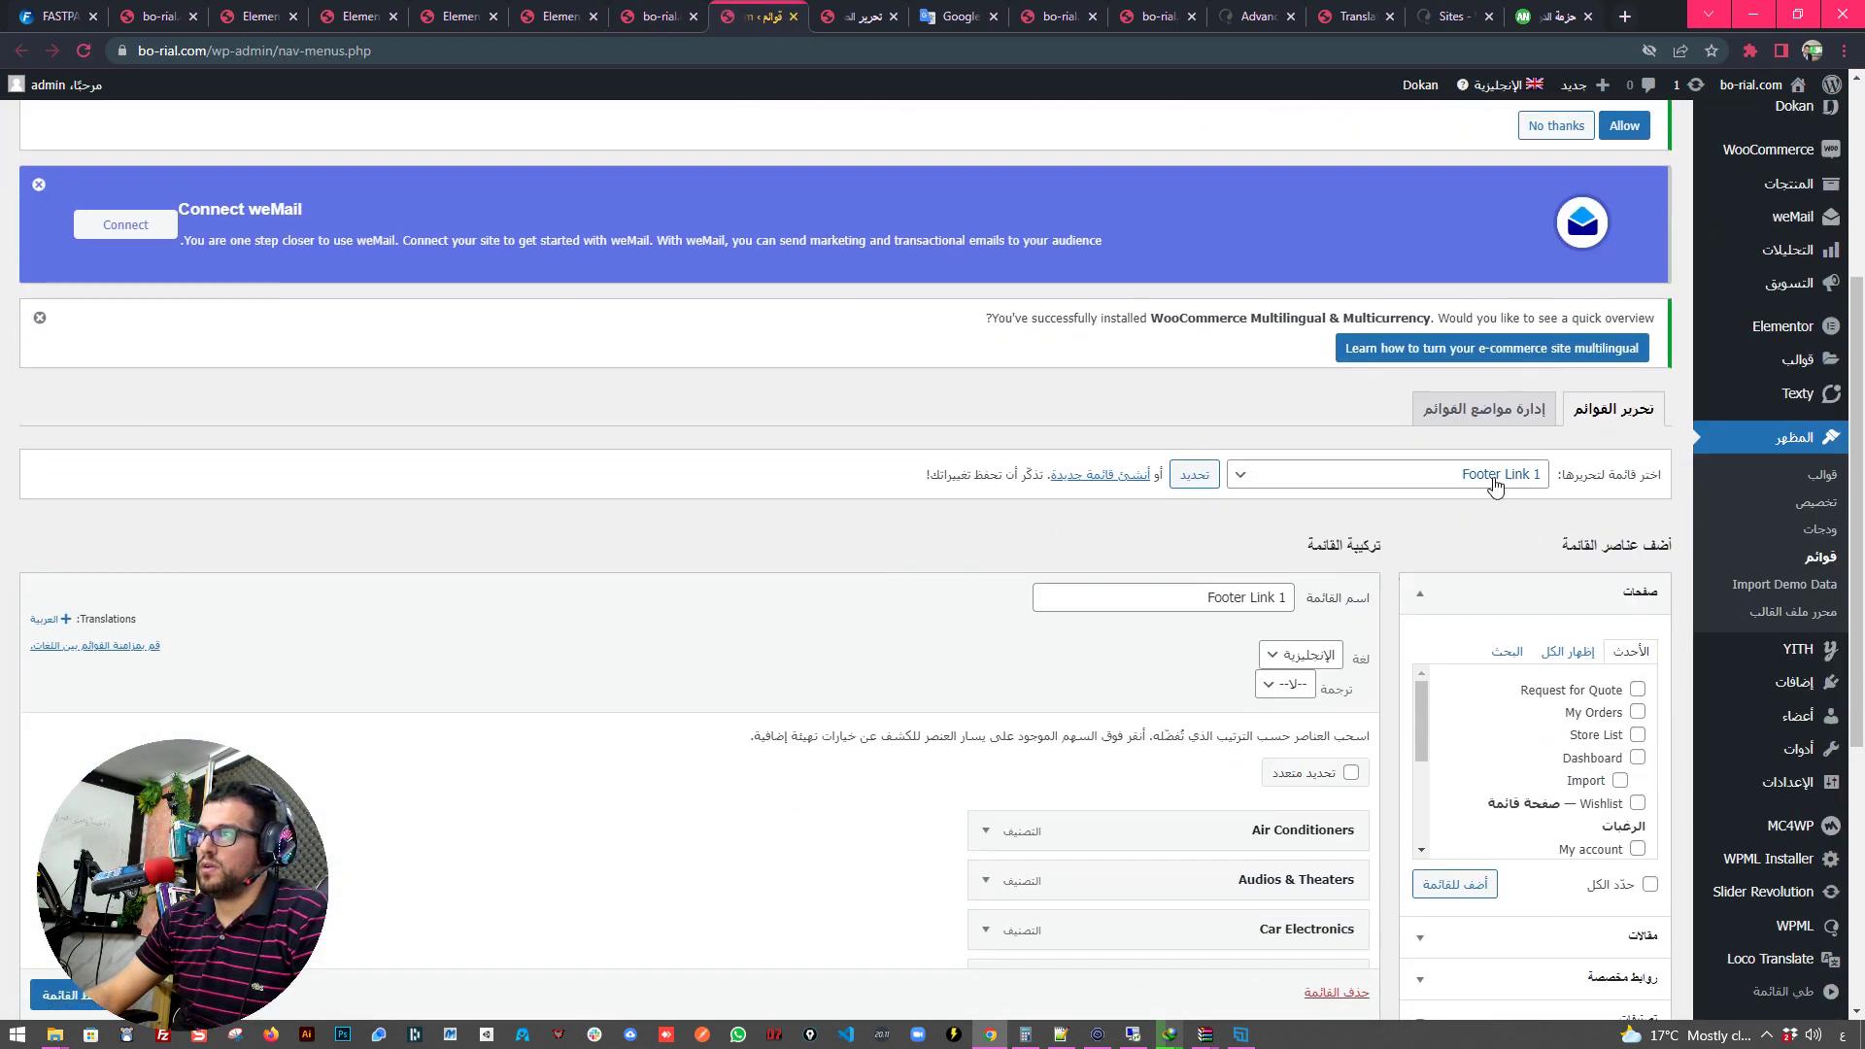
click(1494, 485)
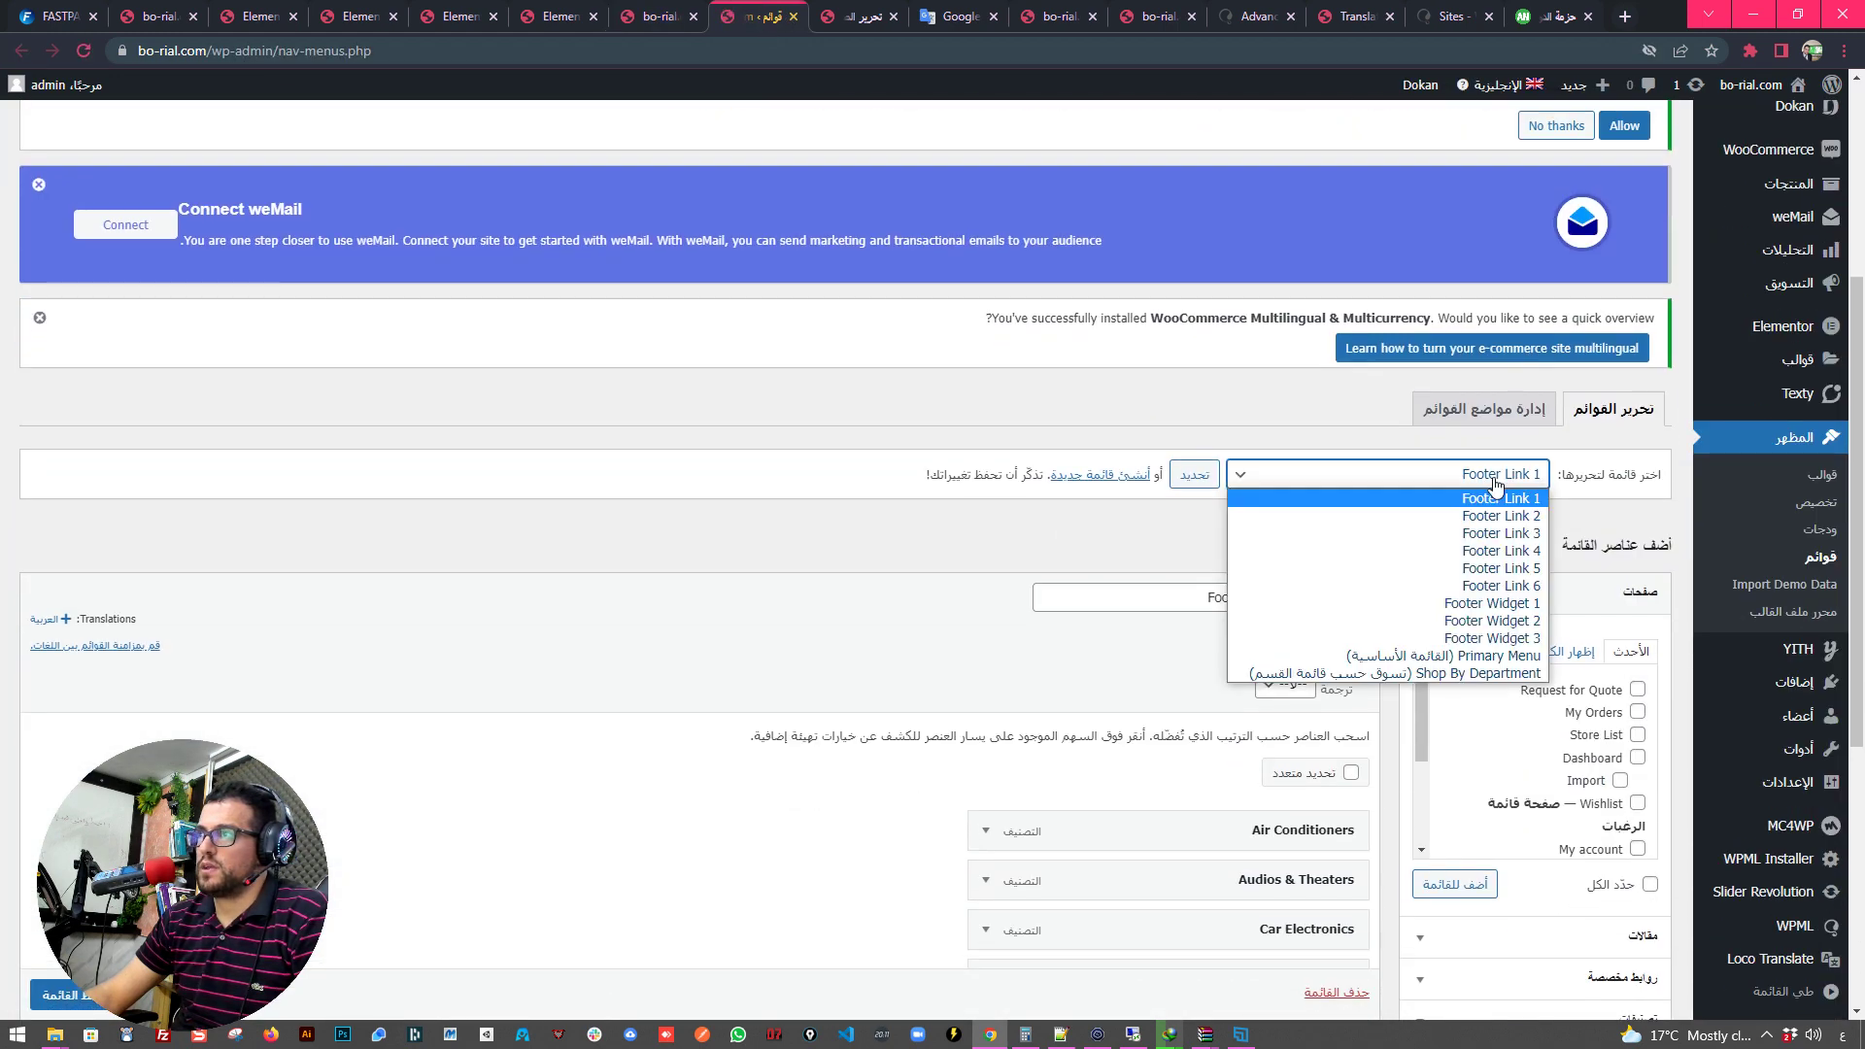
click(1484, 654)
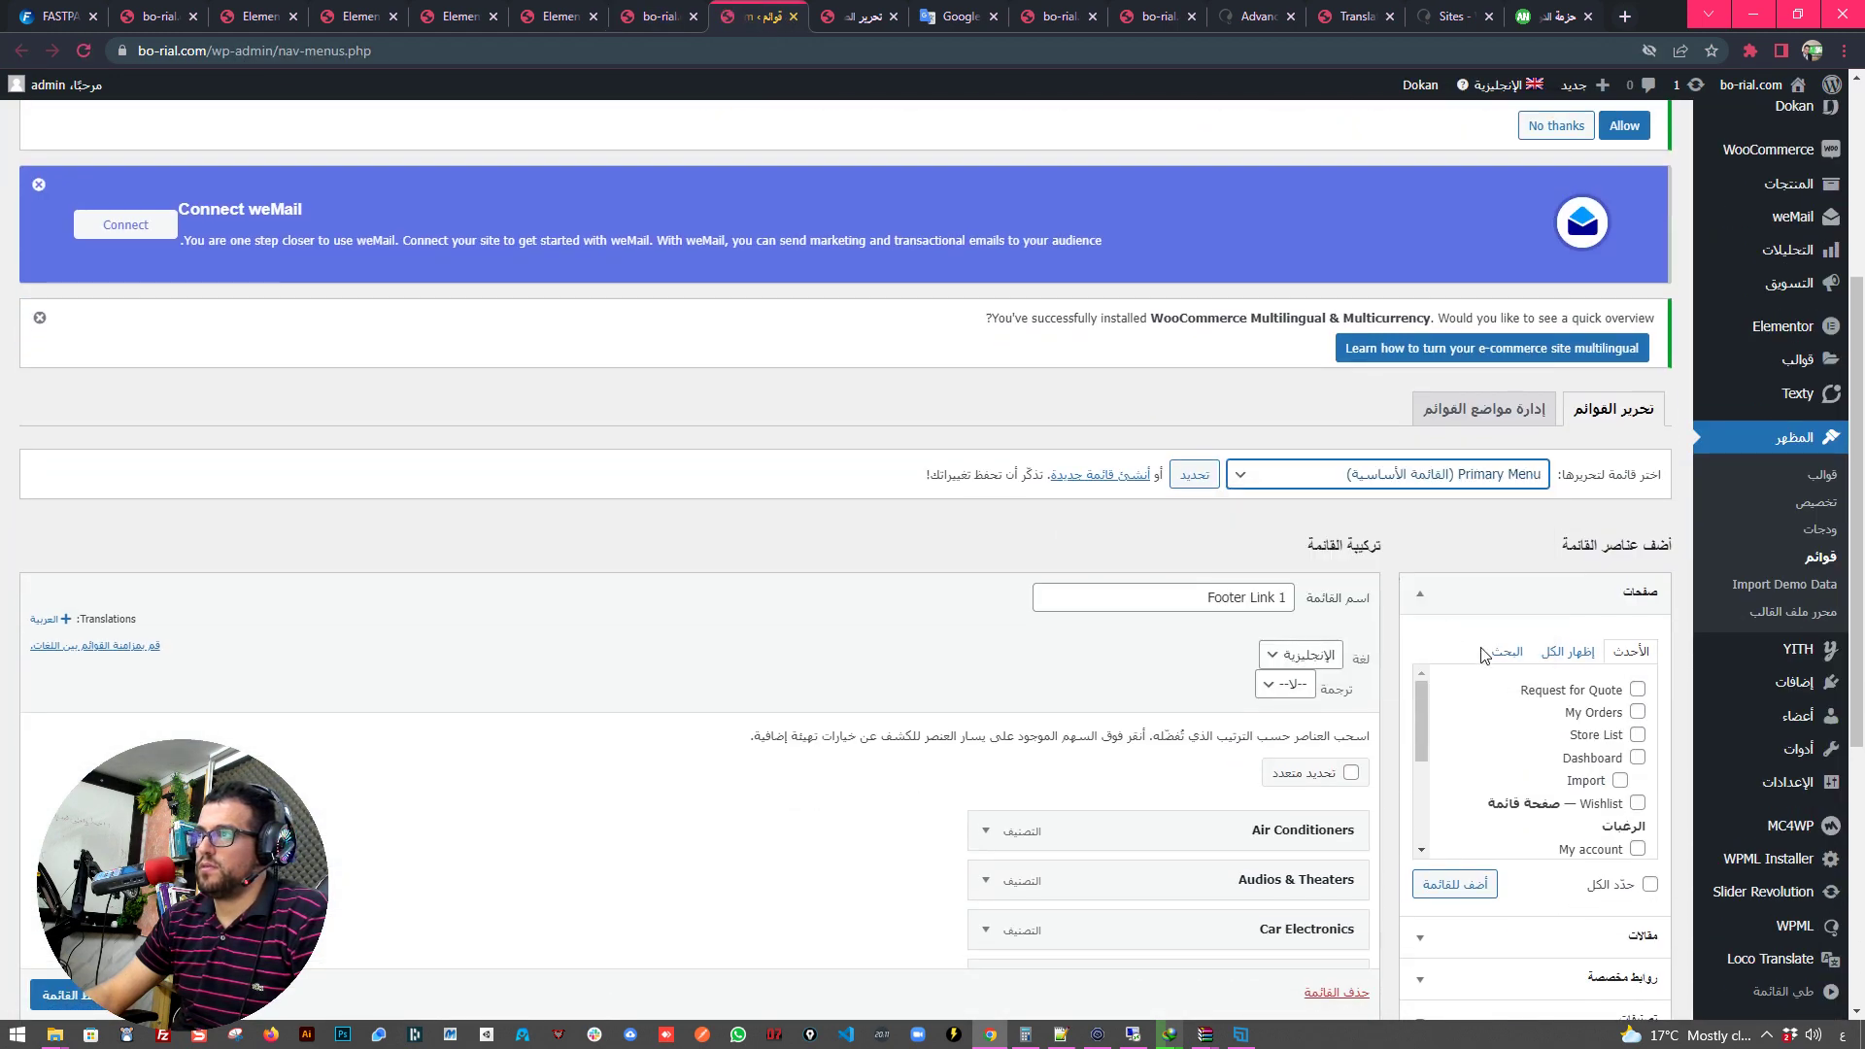
click(1197, 478)
click(1403, 485)
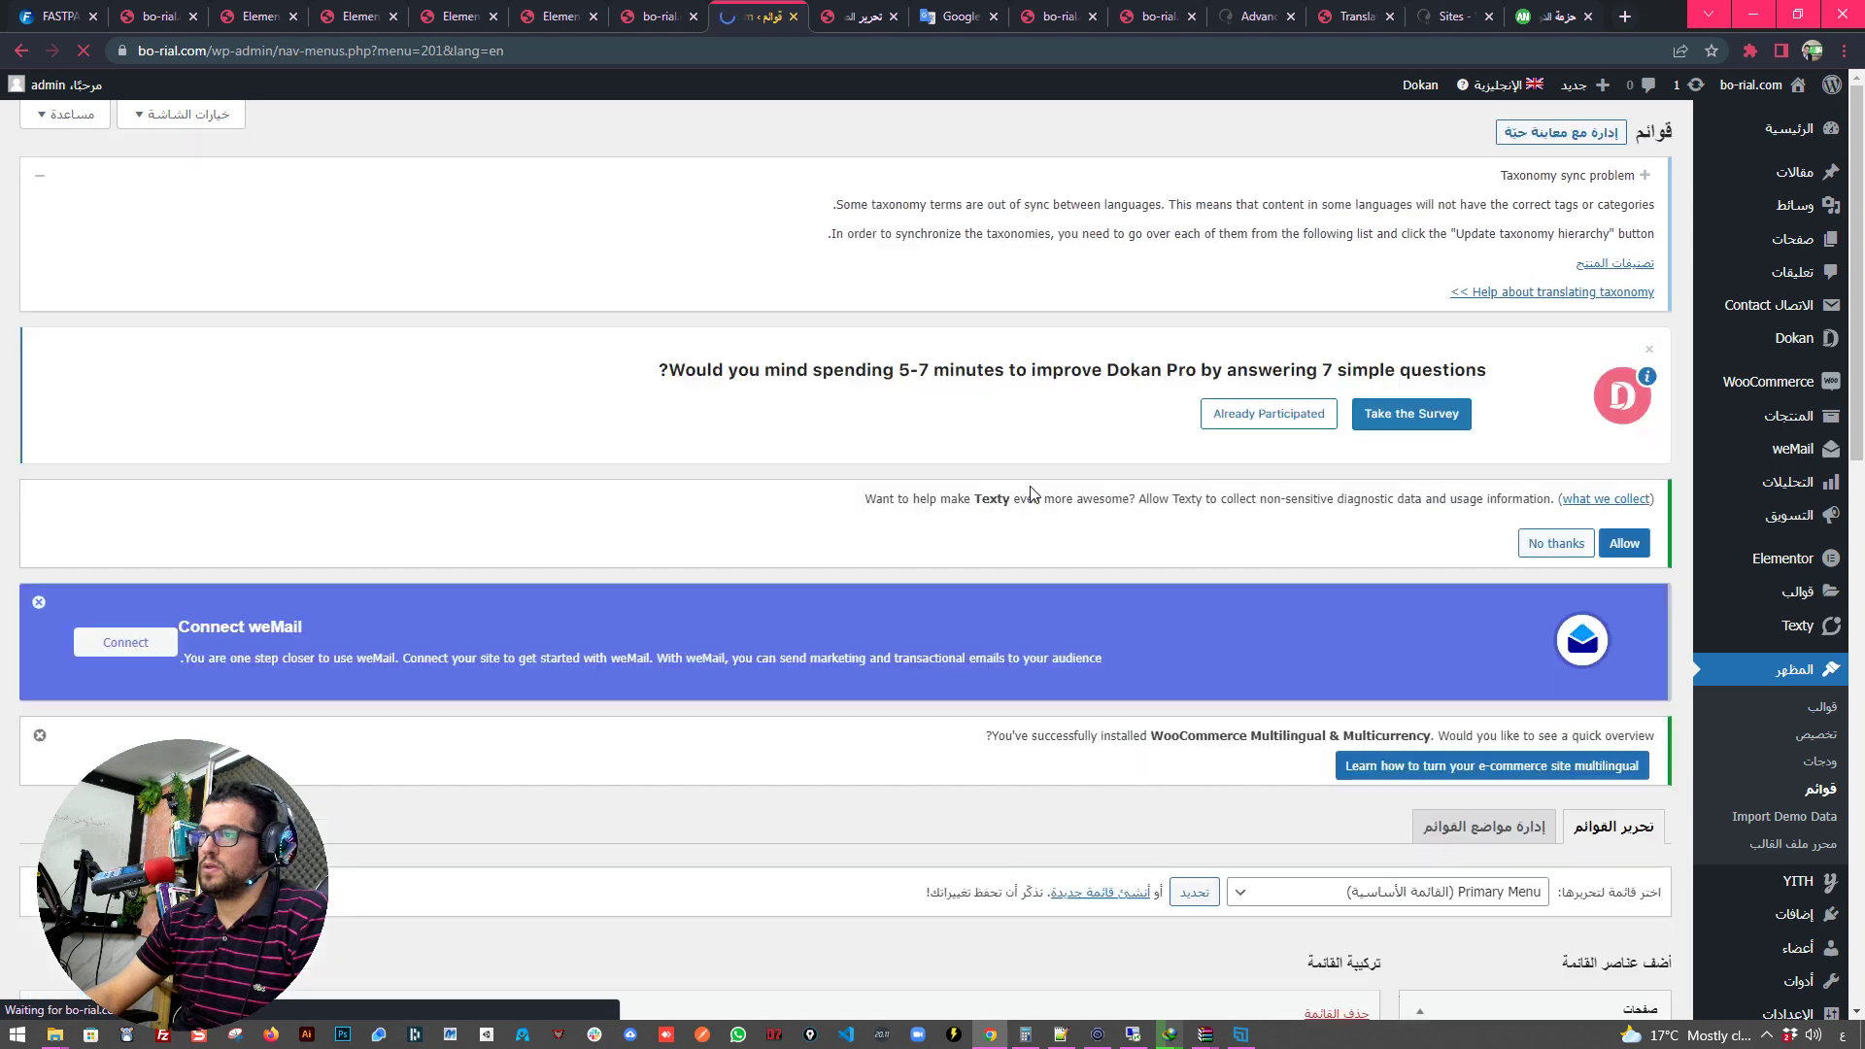
Review the Primary Menu structure, then bring up the bo-rial.com storefront home page.
scroll(997, 480, down, 3)
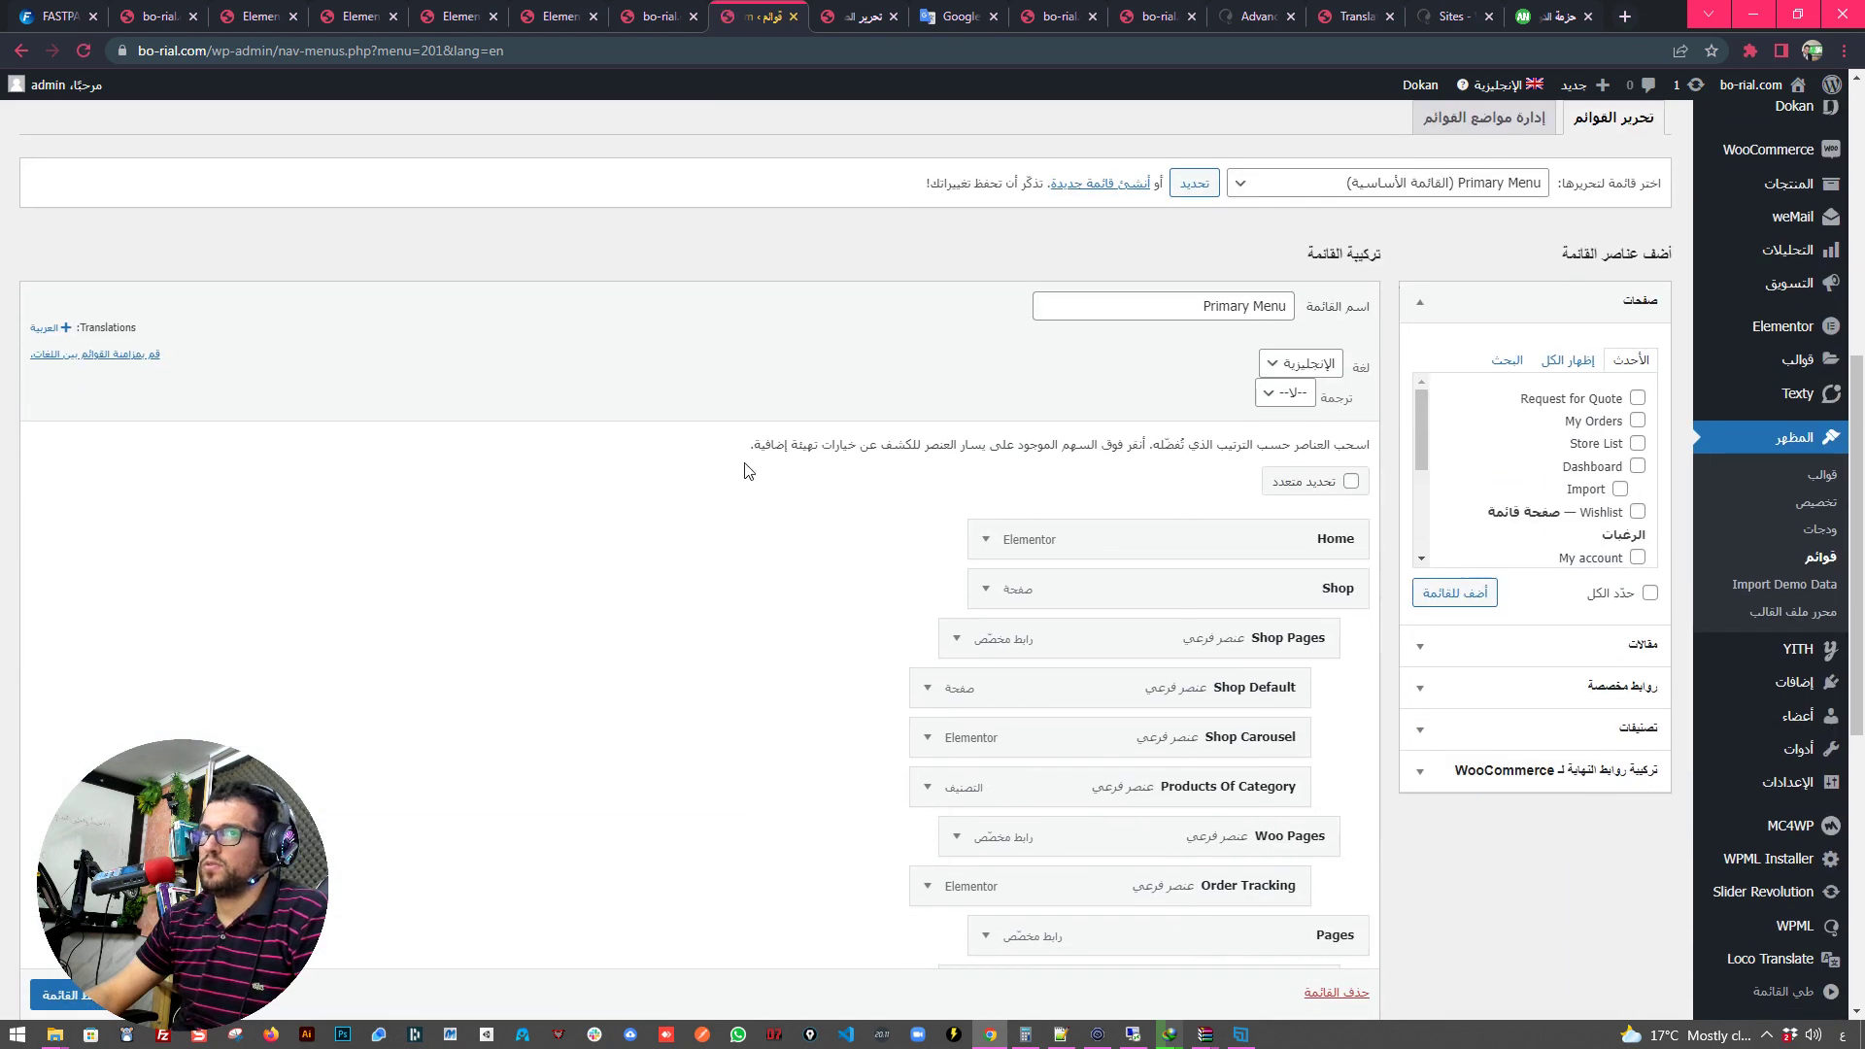
scroll(557, 508, down, 7)
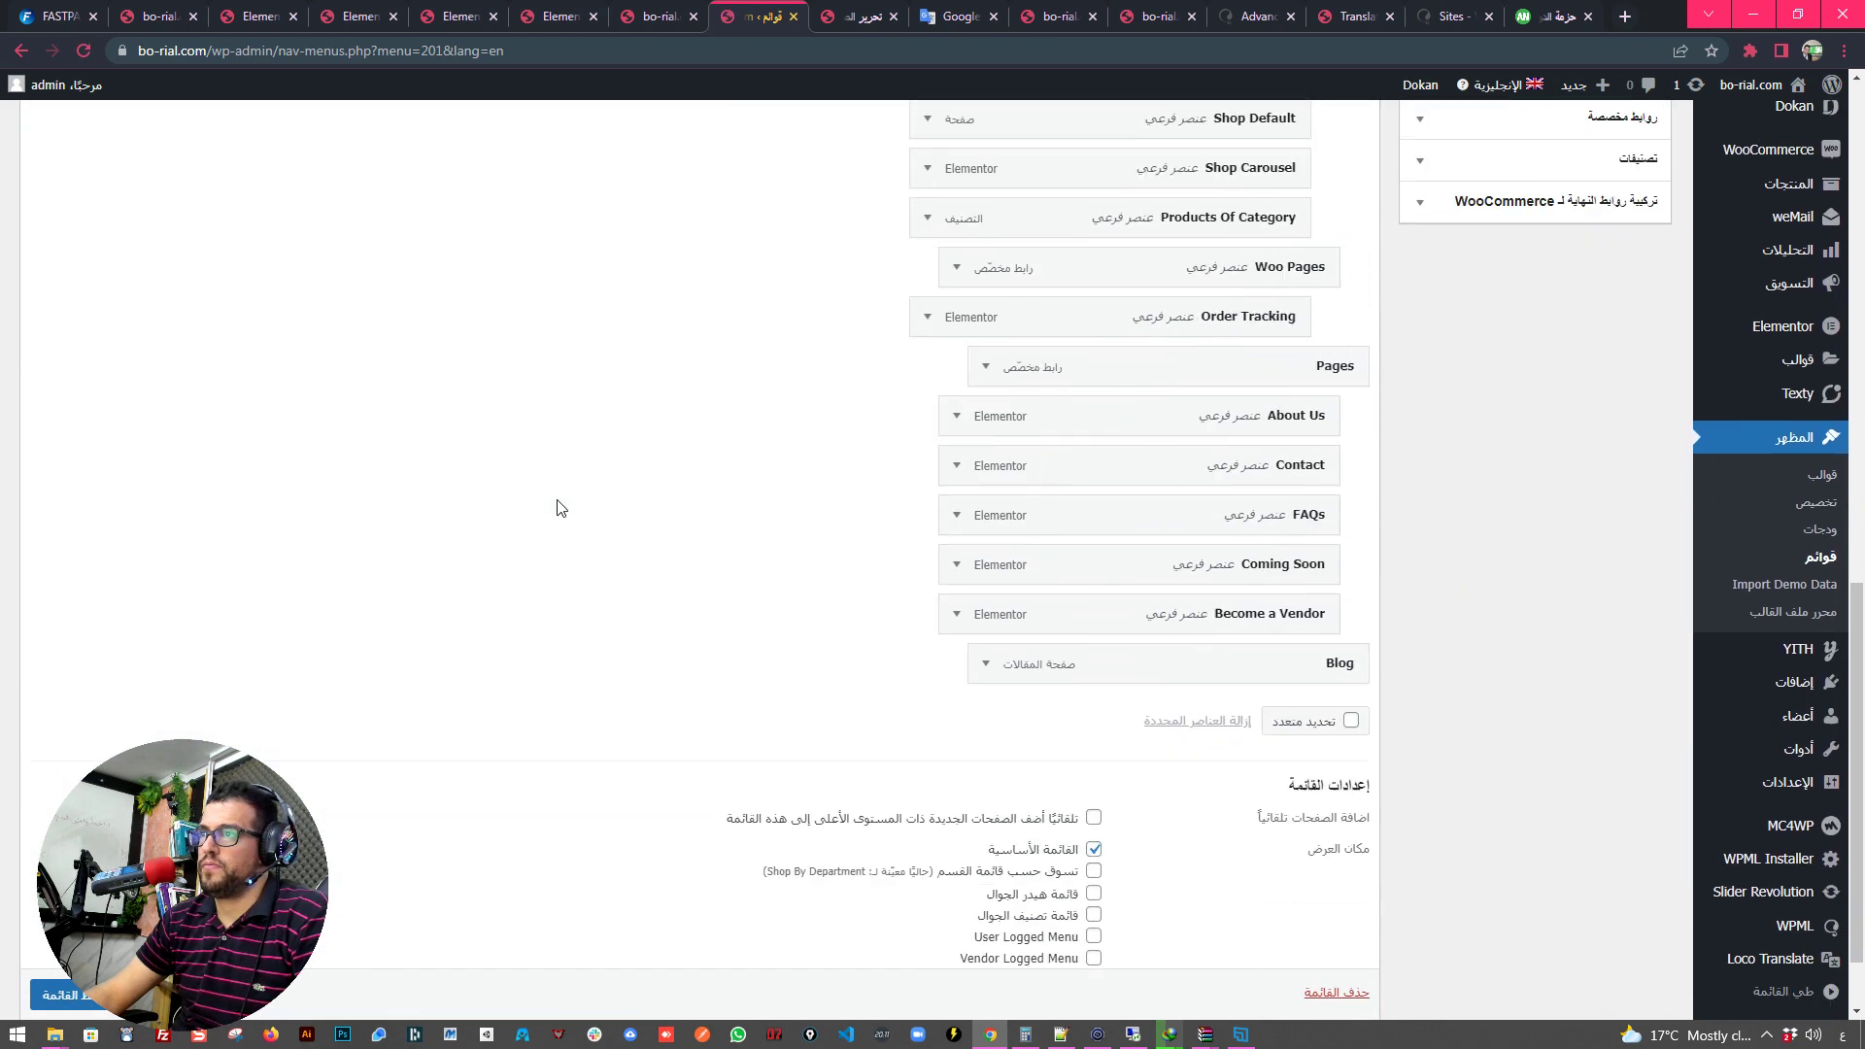
scroll(568, 513, up, 6)
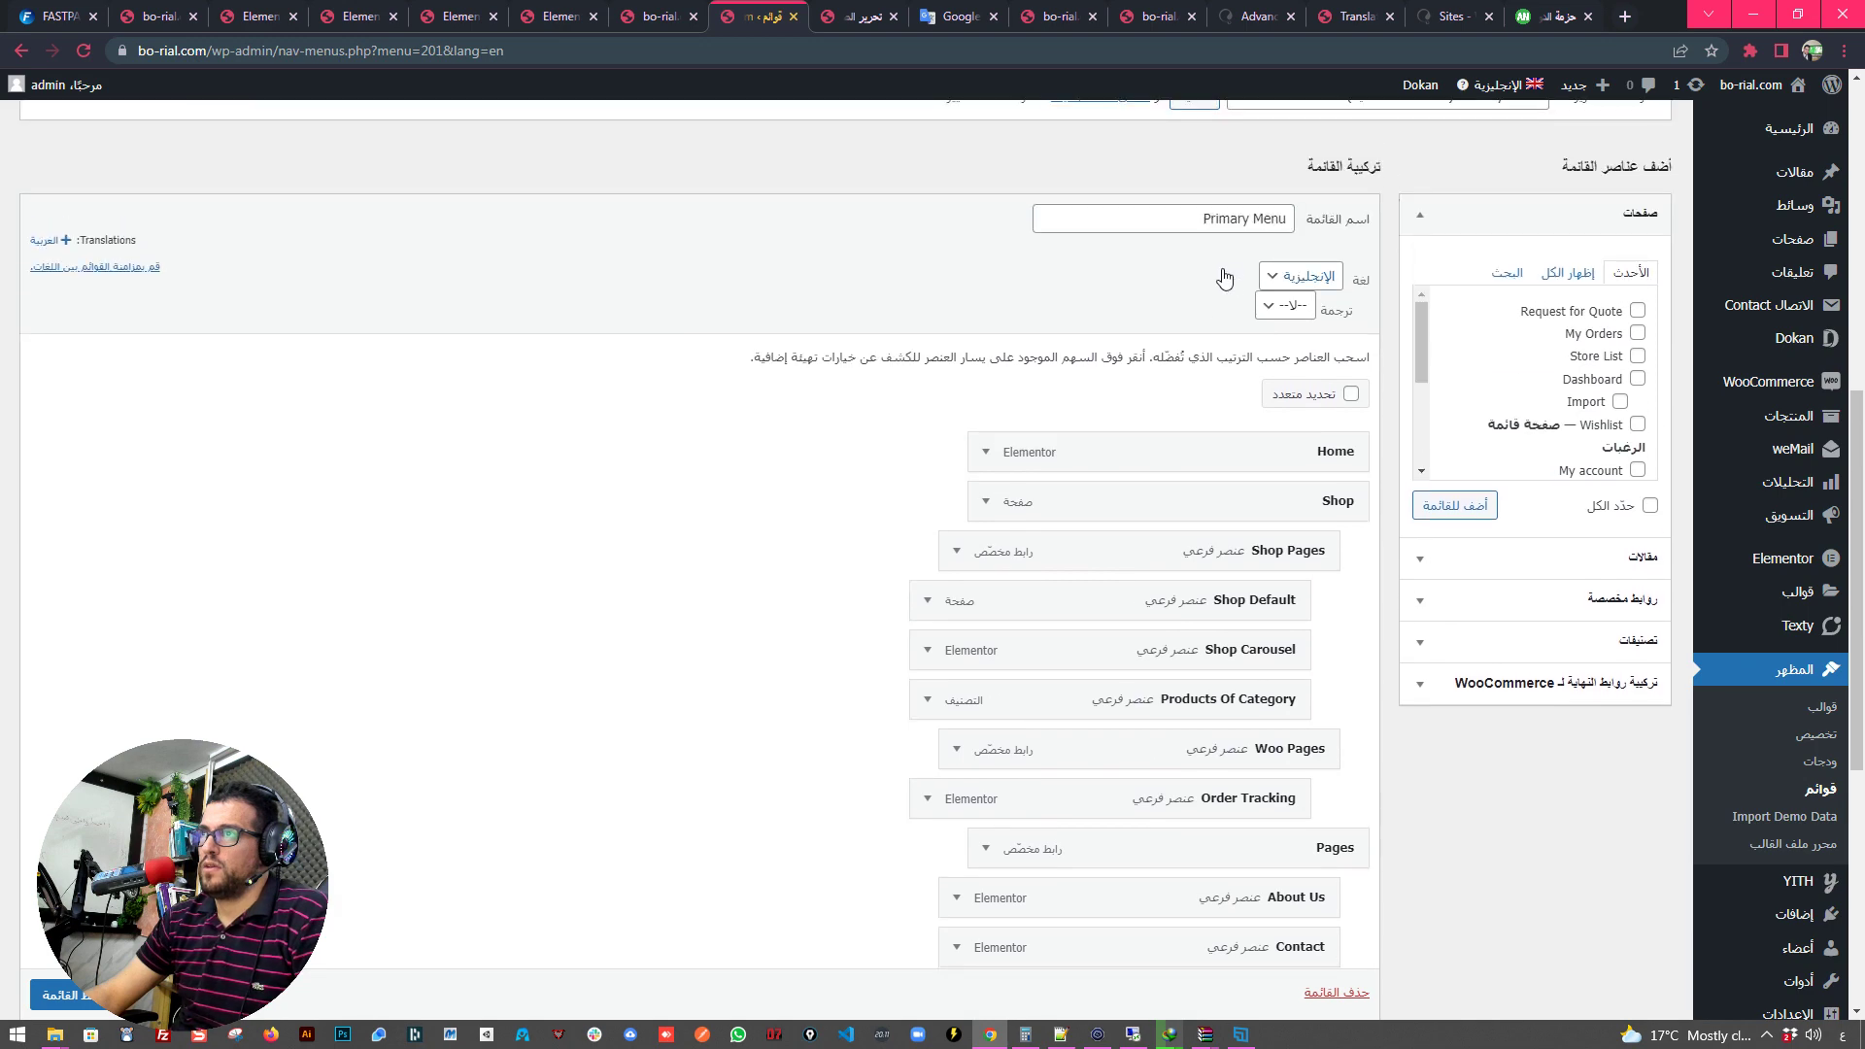
scroll(1224, 279, up, 2)
click(649, 25)
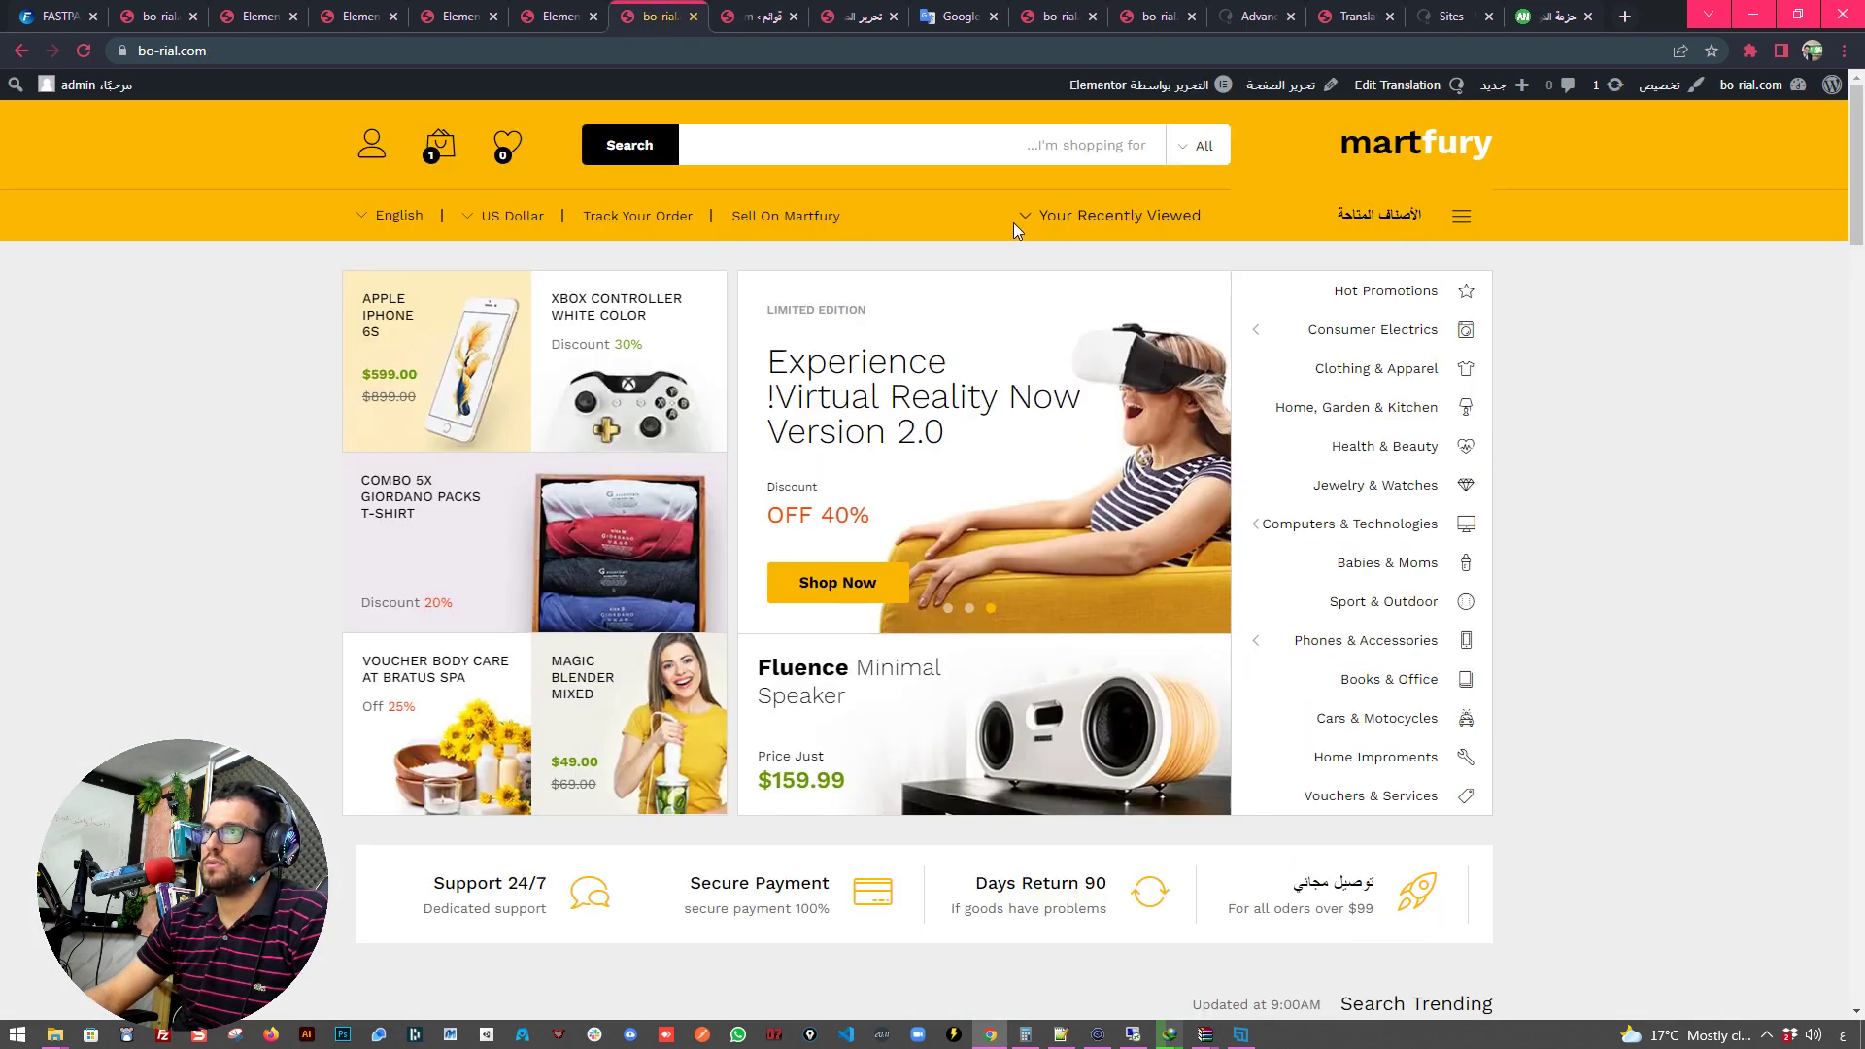
Select and load the Shop By Department menu for editing.
click(736, 25)
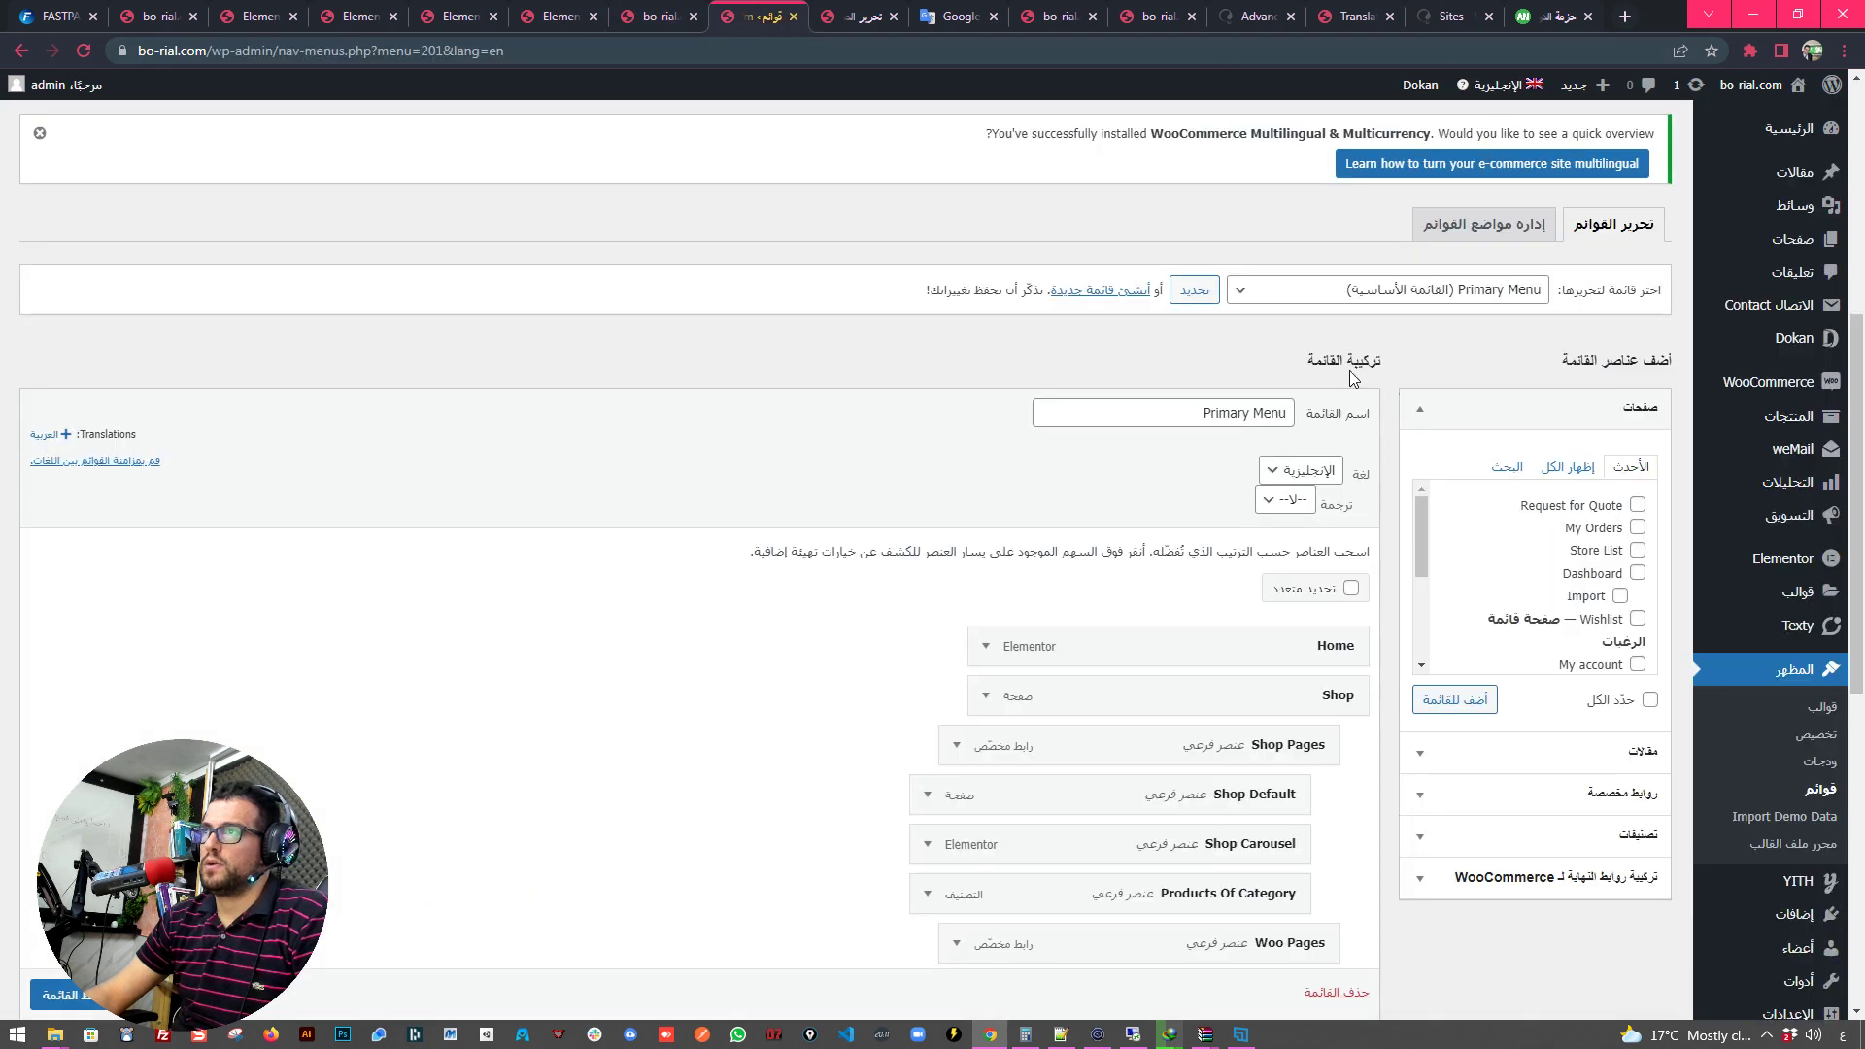
click(1425, 296)
click(1399, 491)
click(1194, 290)
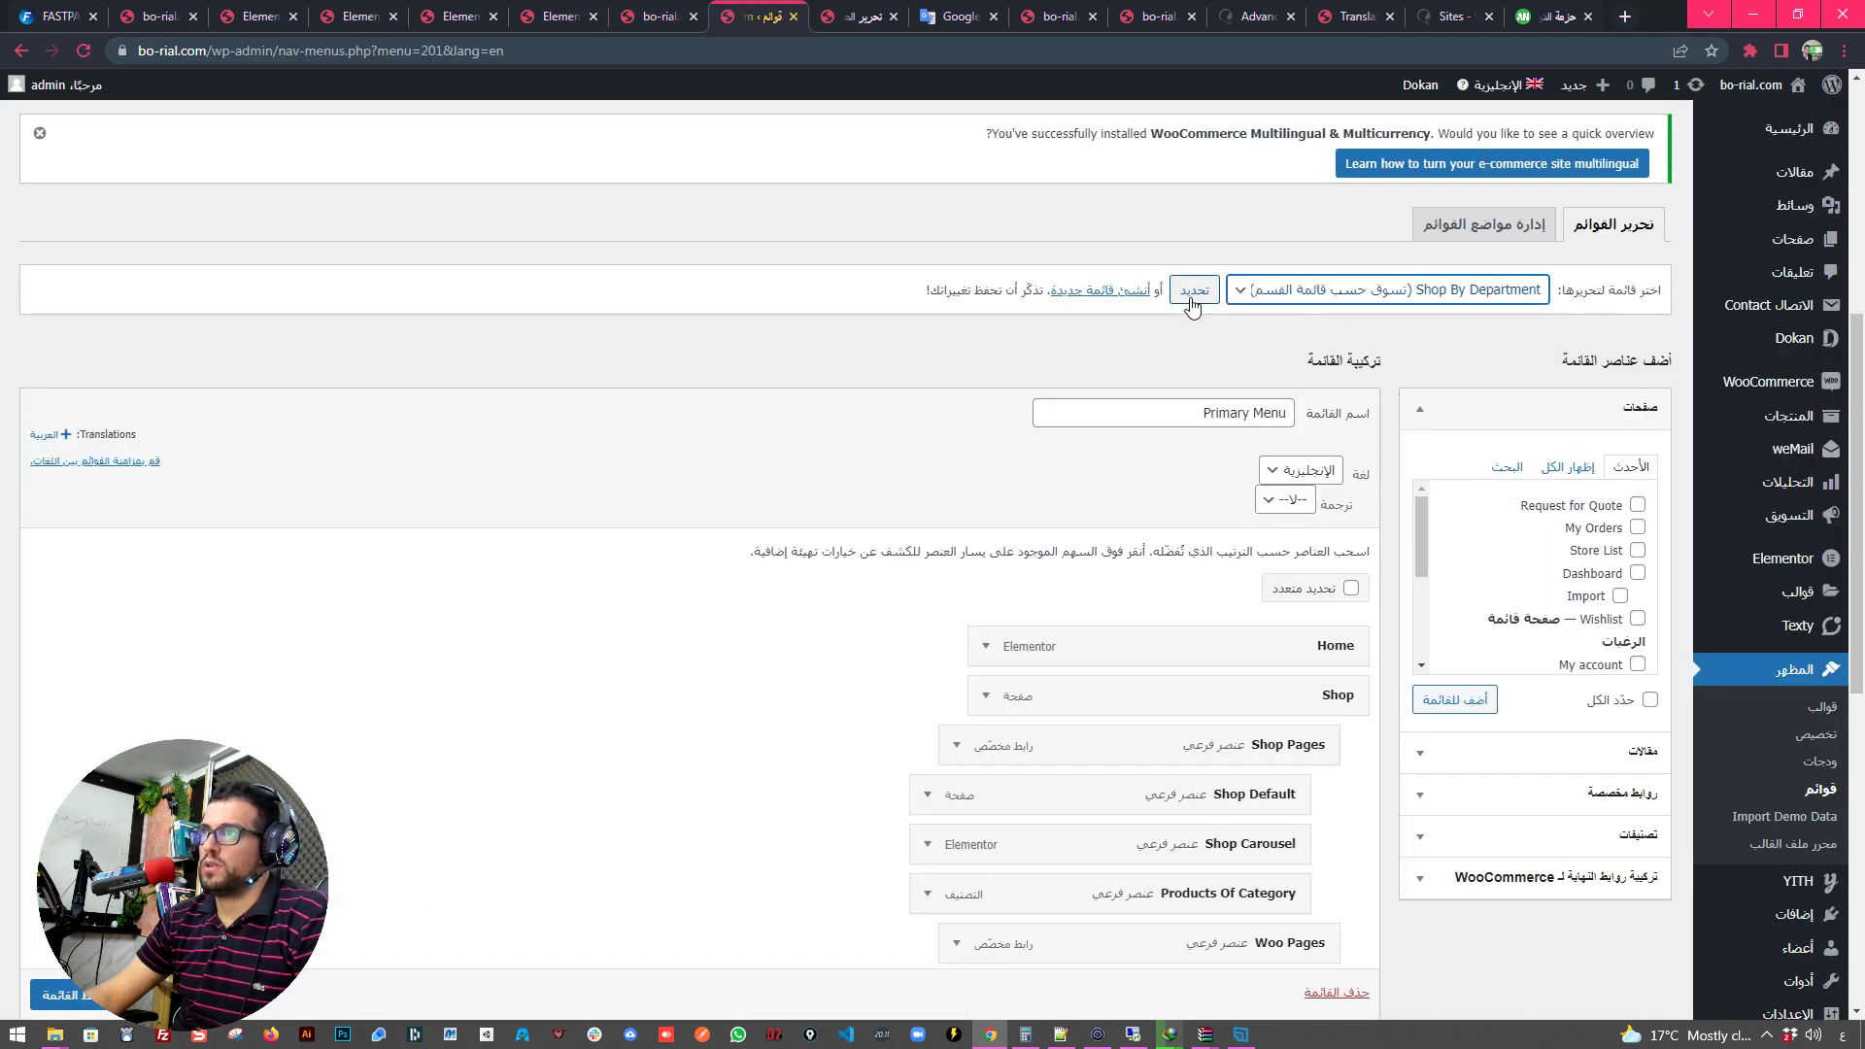
Load the English storefront by adding /en to the bo-rial.com address.
click(646, 20)
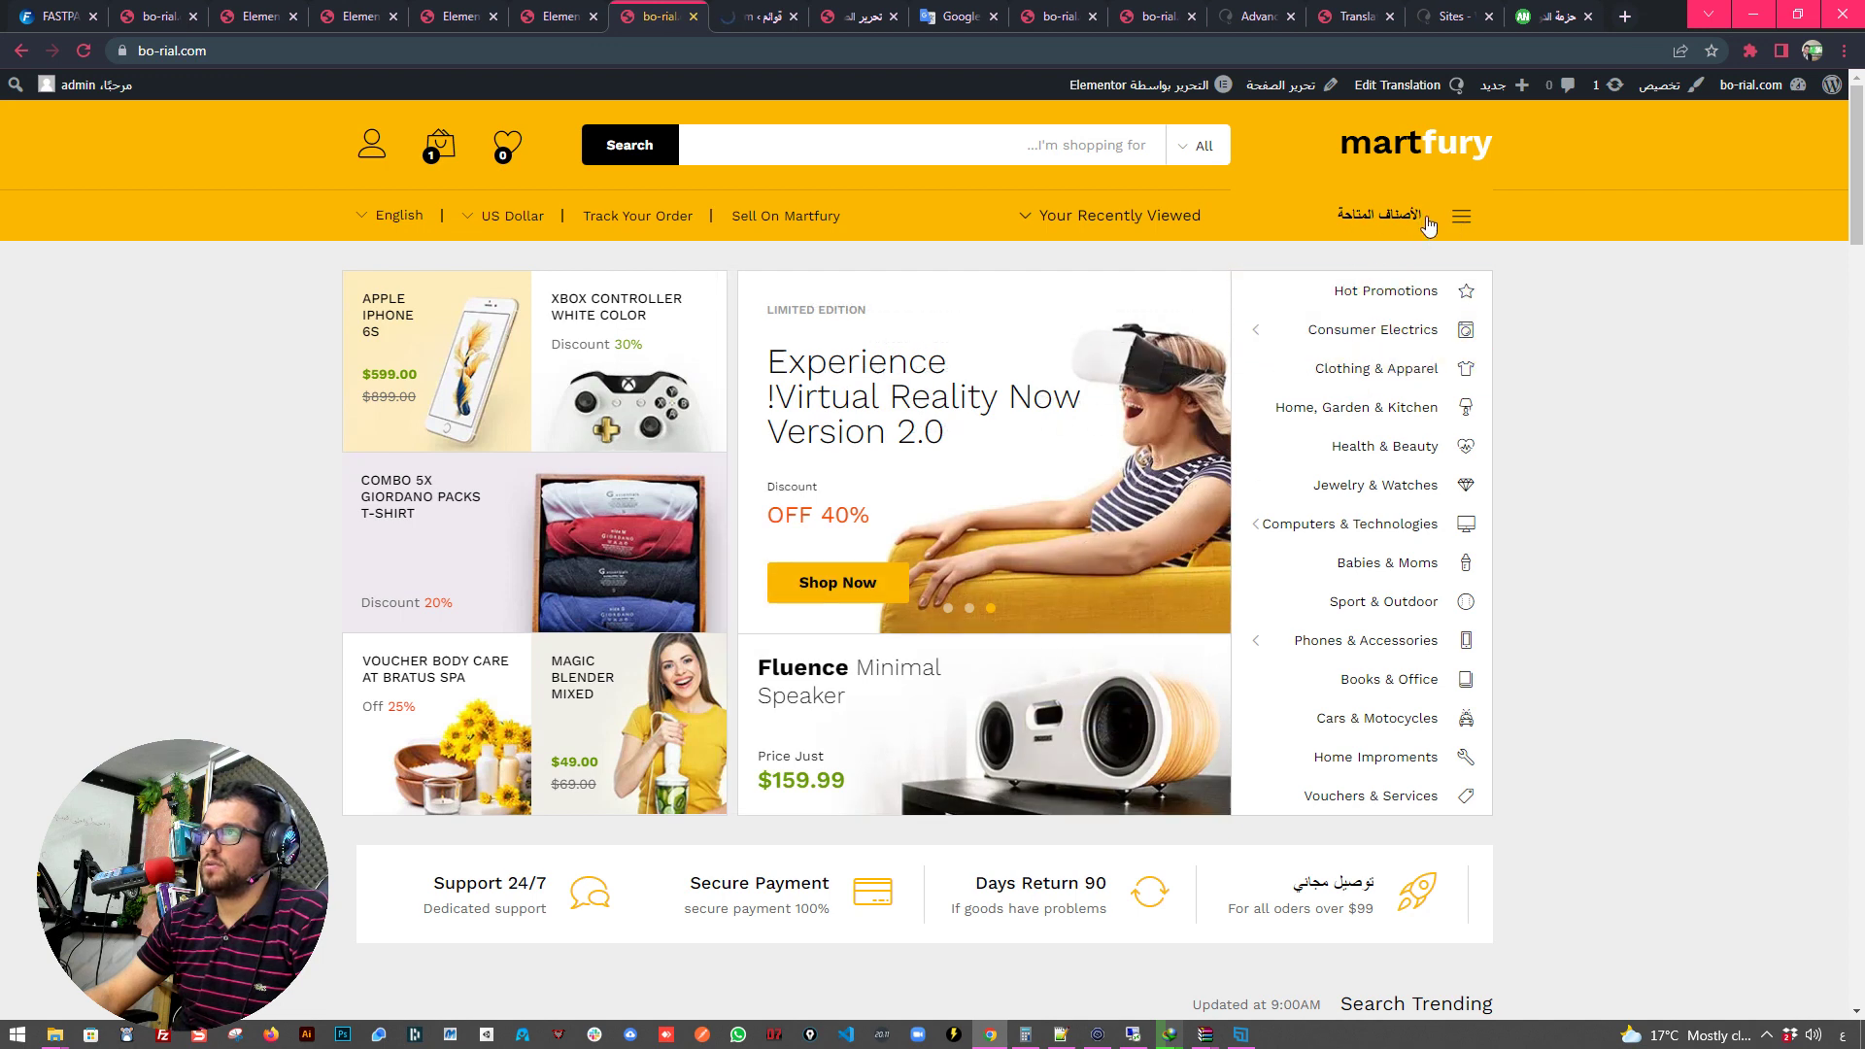
drag(1418, 217, 1408, 217)
click(1462, 226)
click(282, 51)
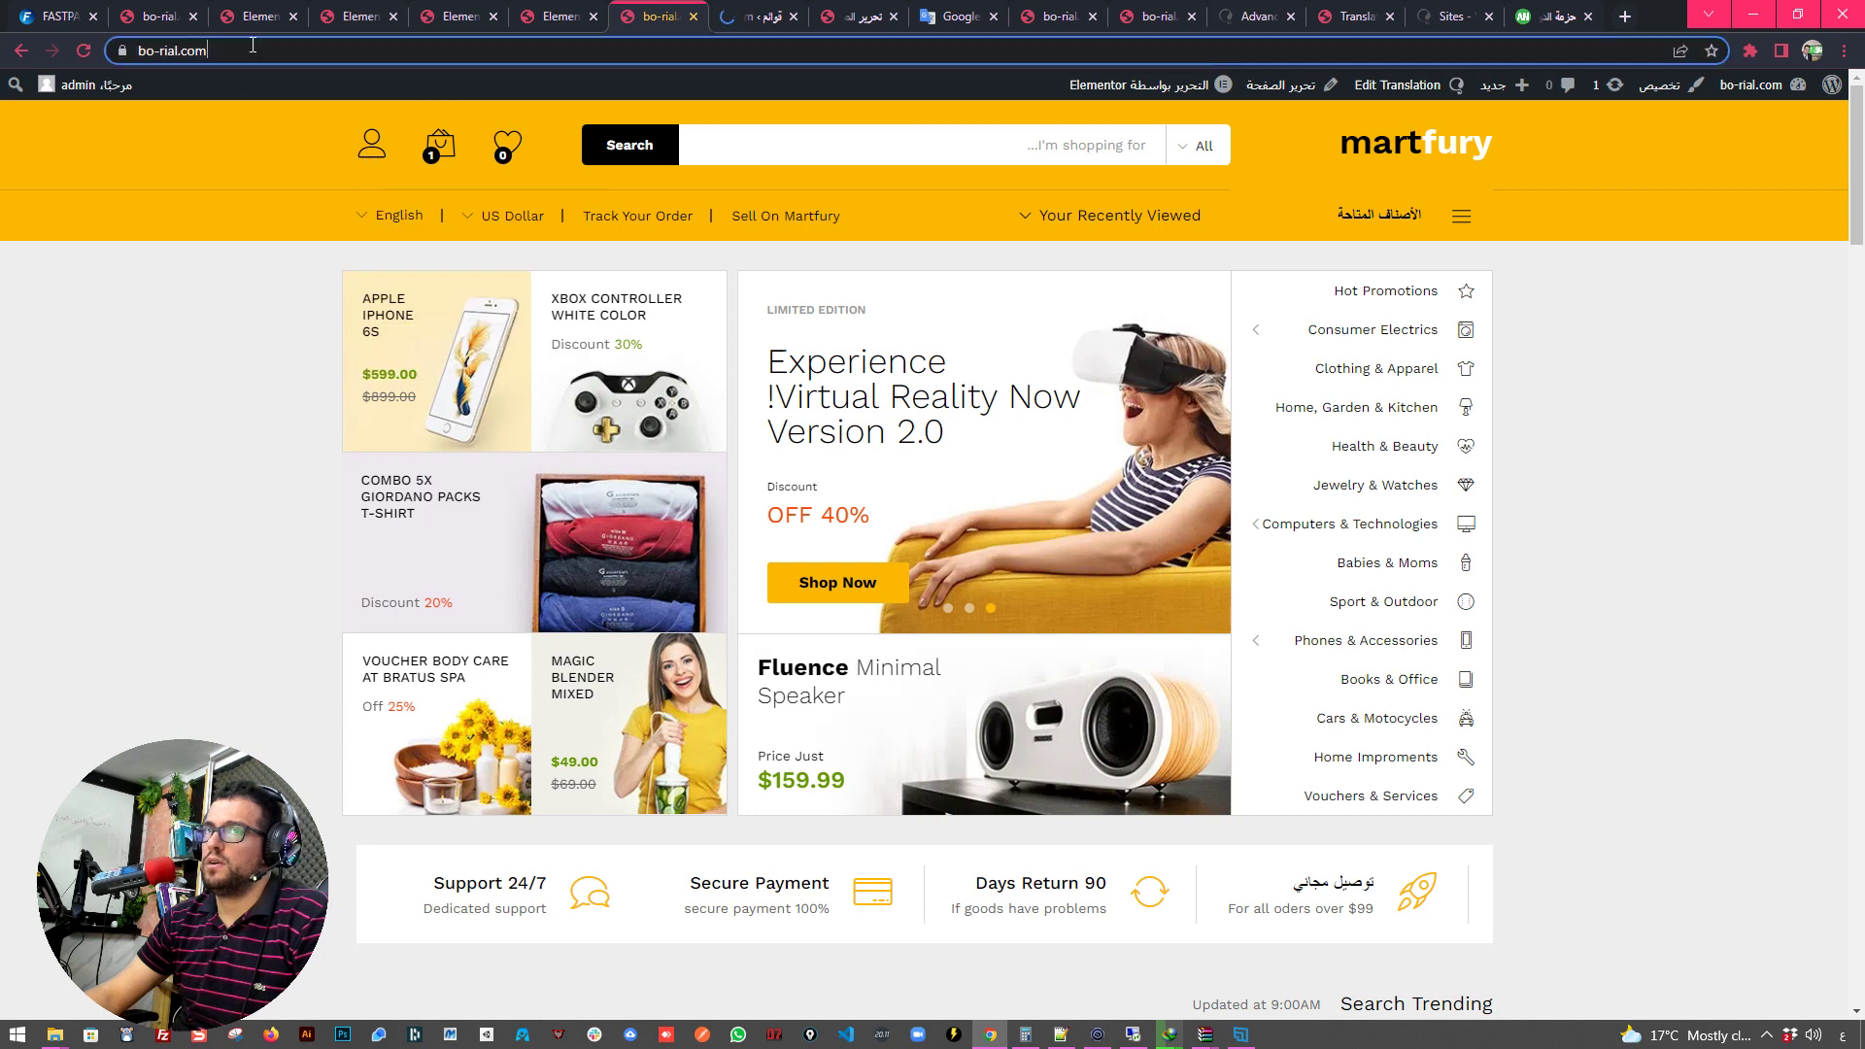
text(ظث)
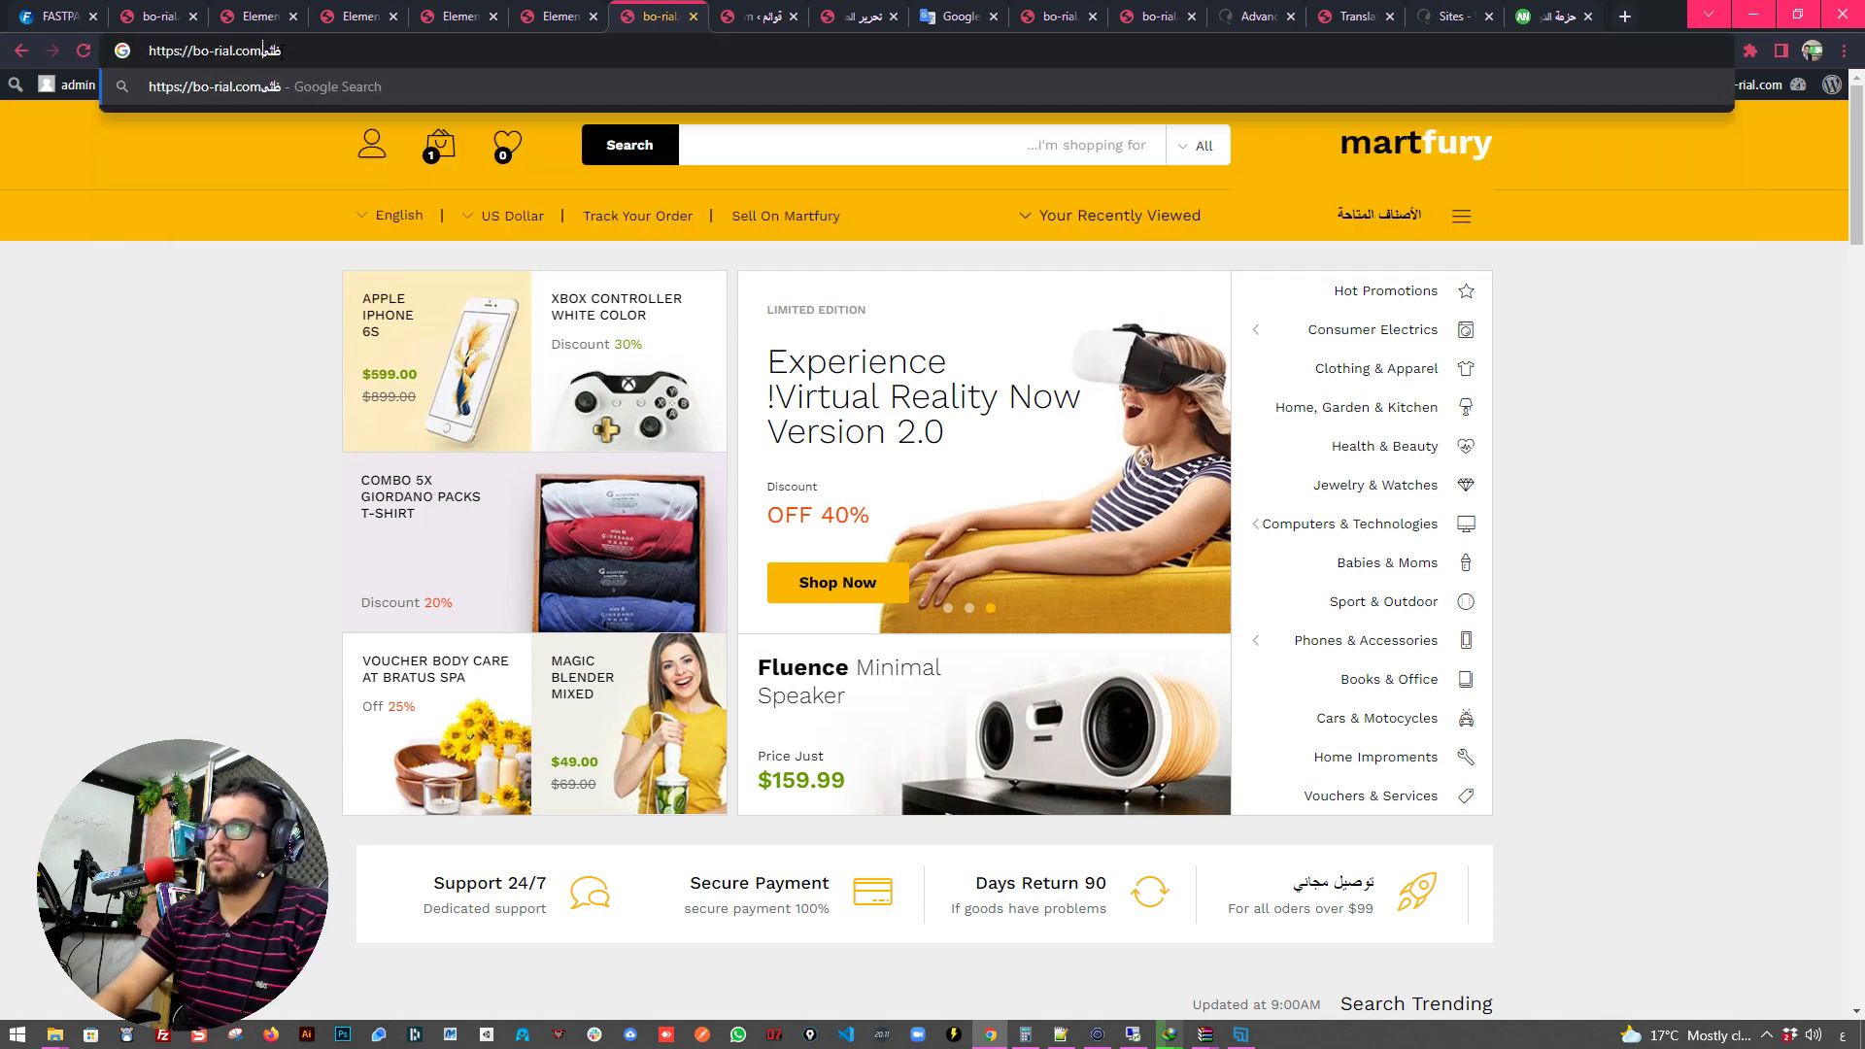
key(BackSpace)
text(/en)
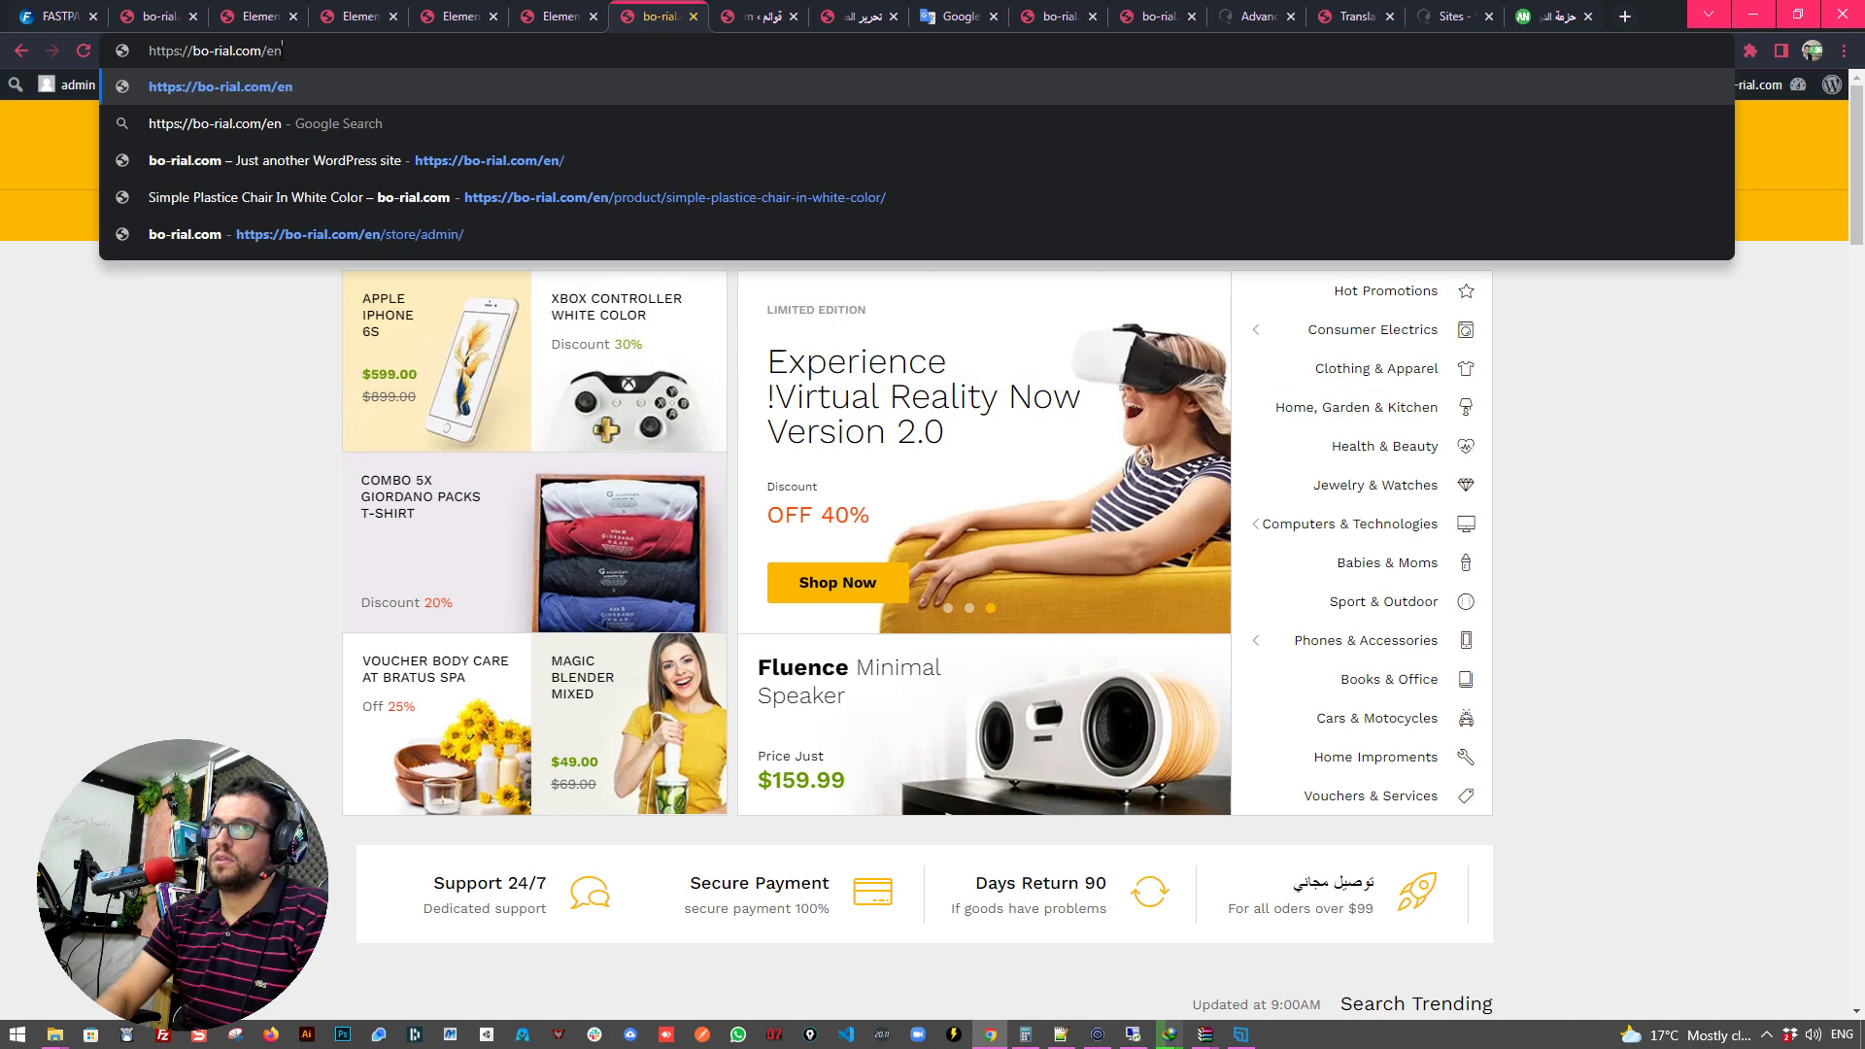
key(Return)
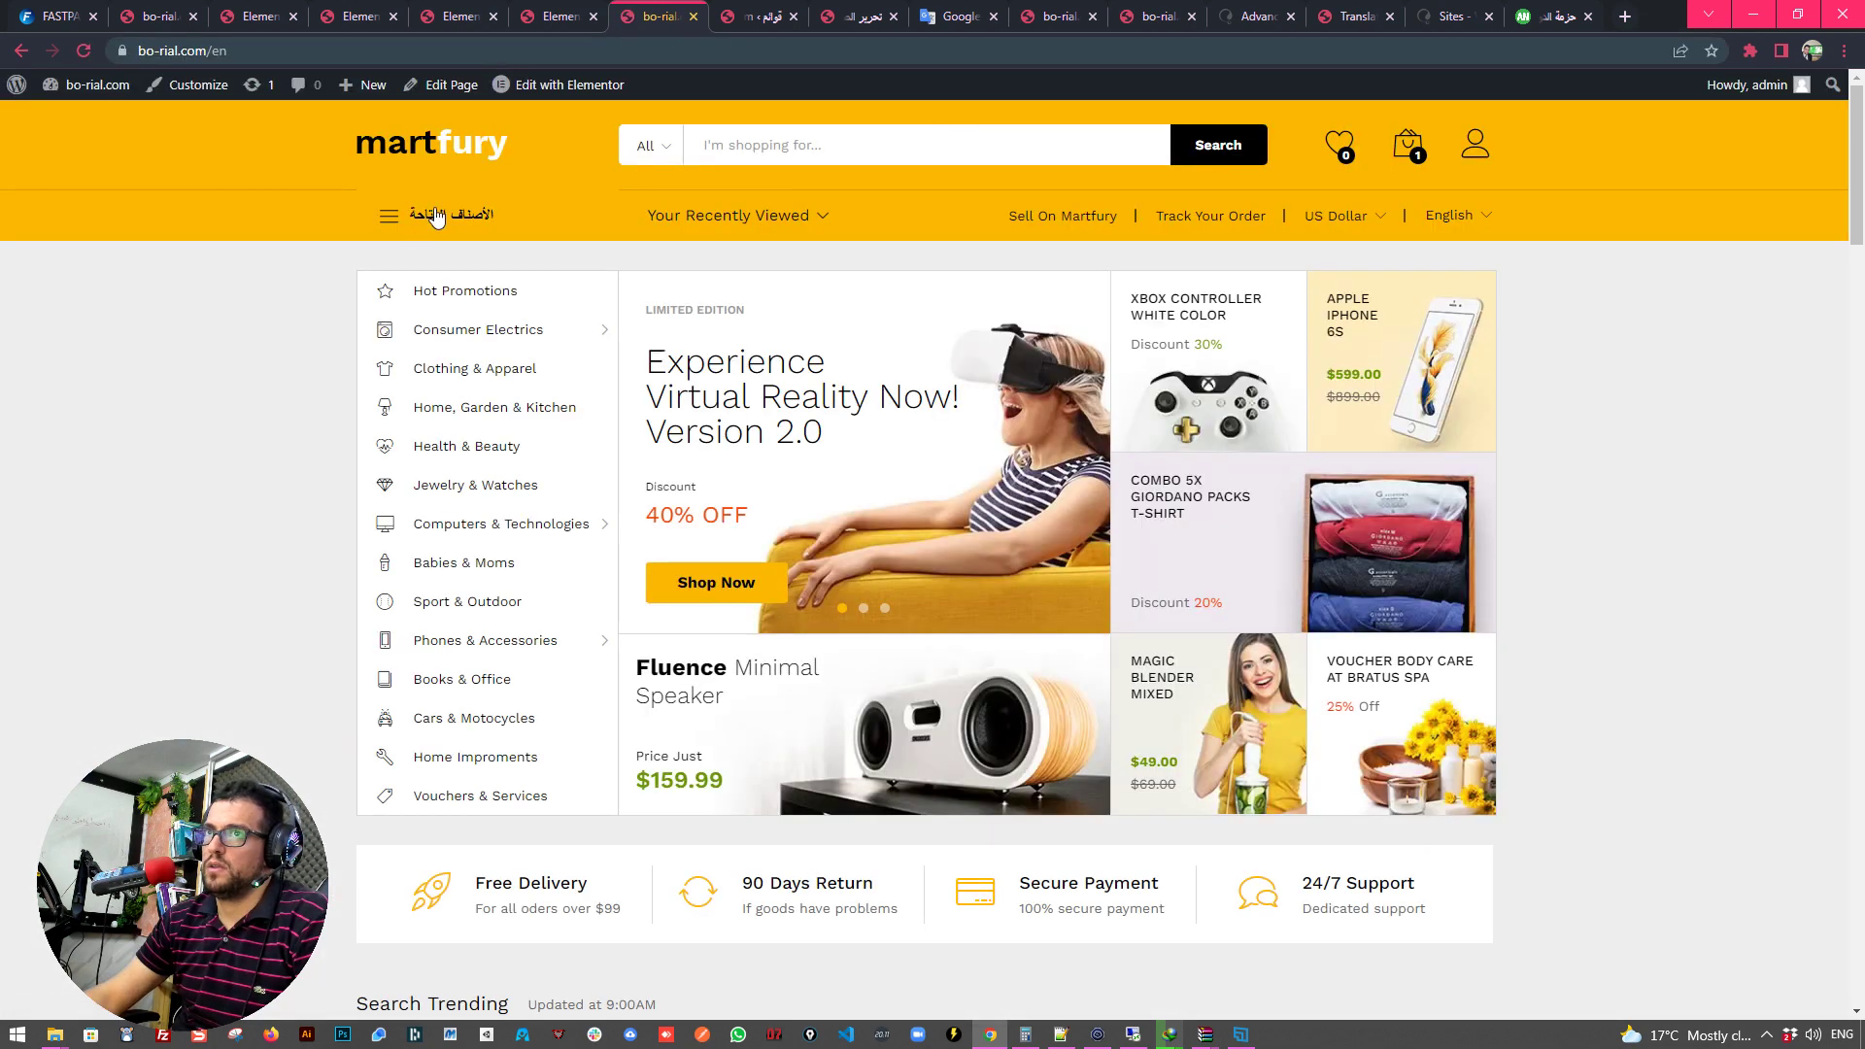
Review the English storefront, erase /en from the address, and move to the Elementor editor.
scroll(680, 321, down, 1)
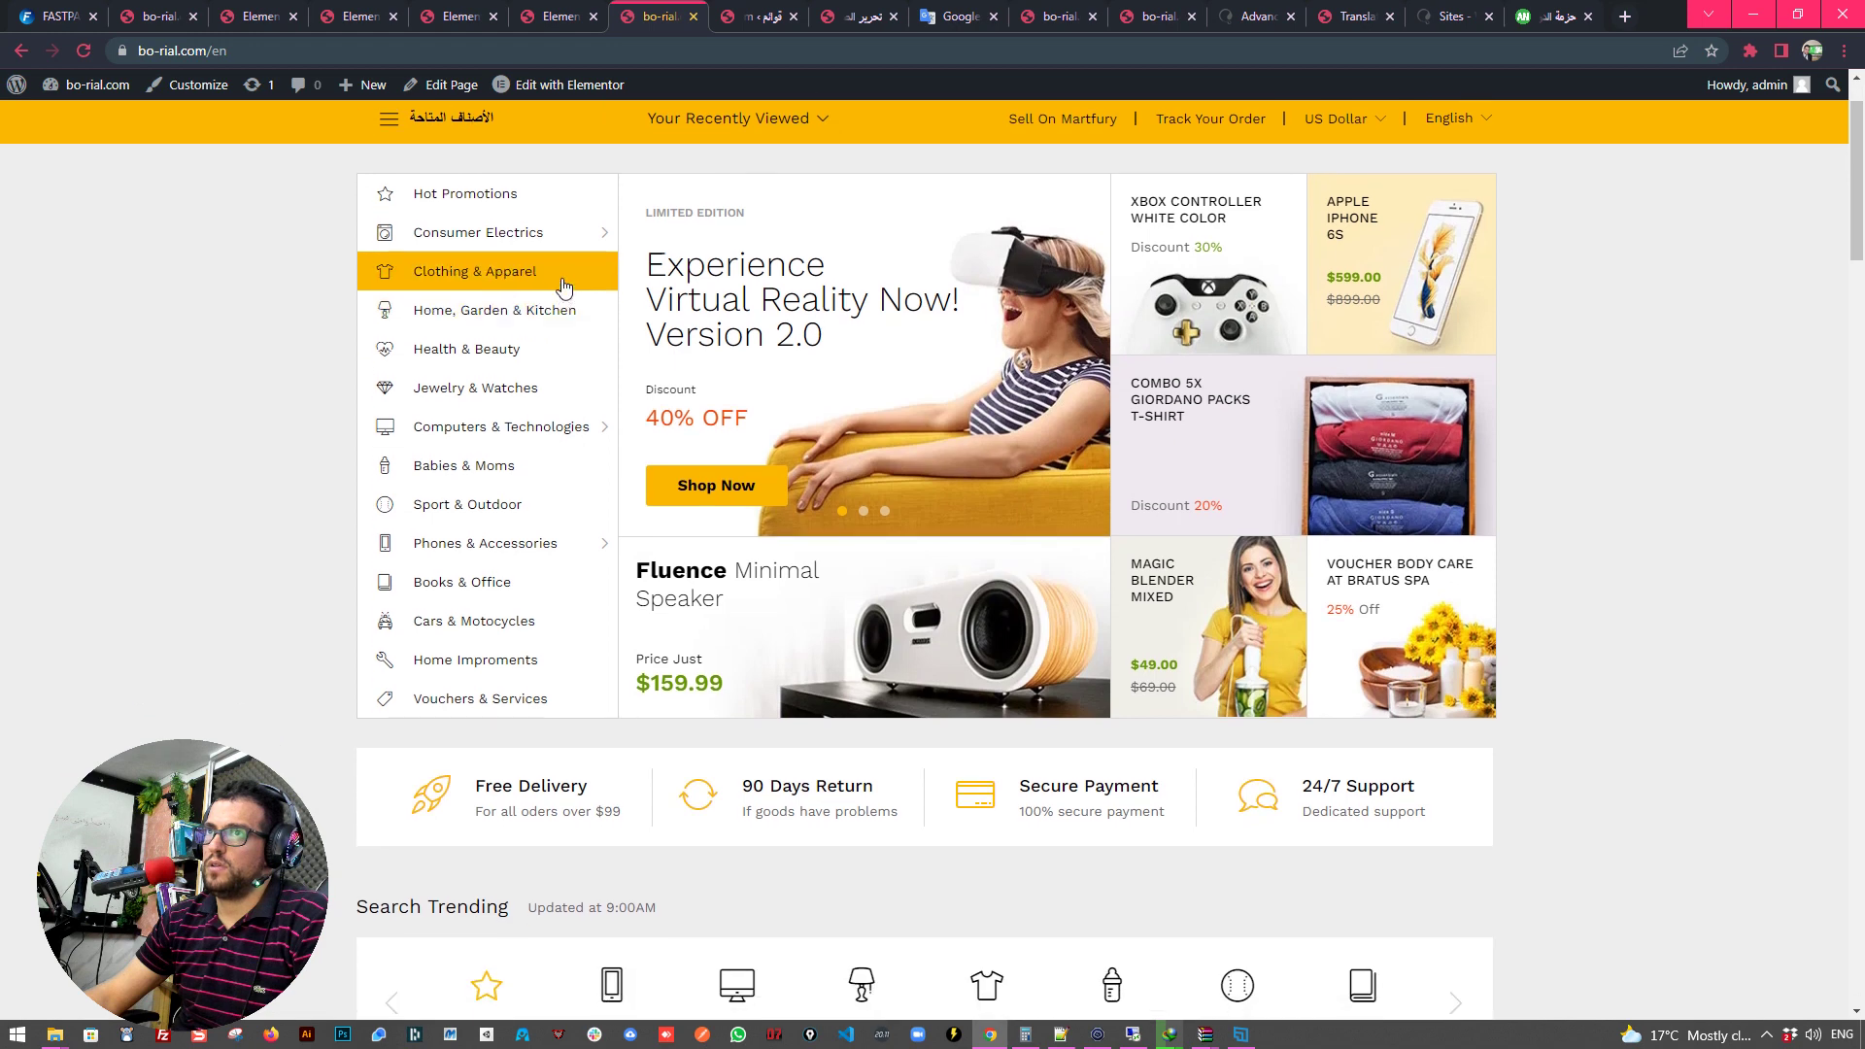
scroll(463, 198, up, 1)
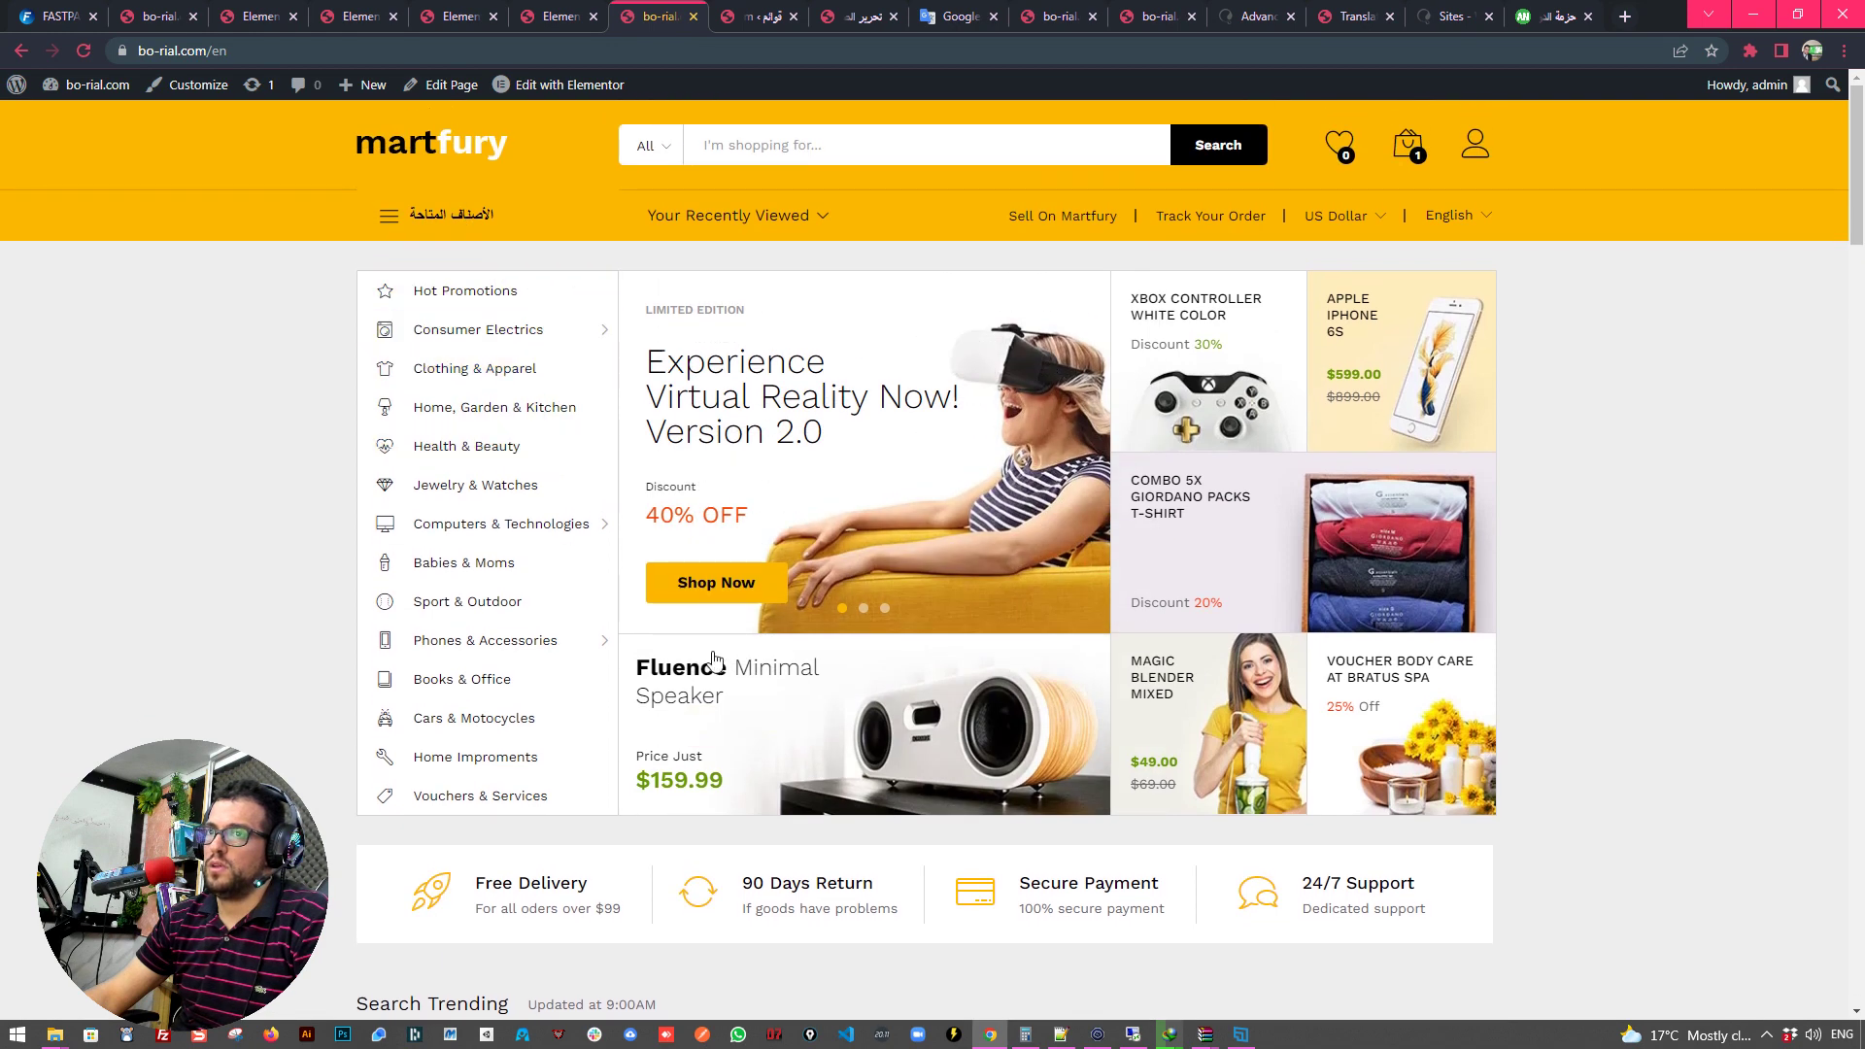
mouse_move(1452, 216)
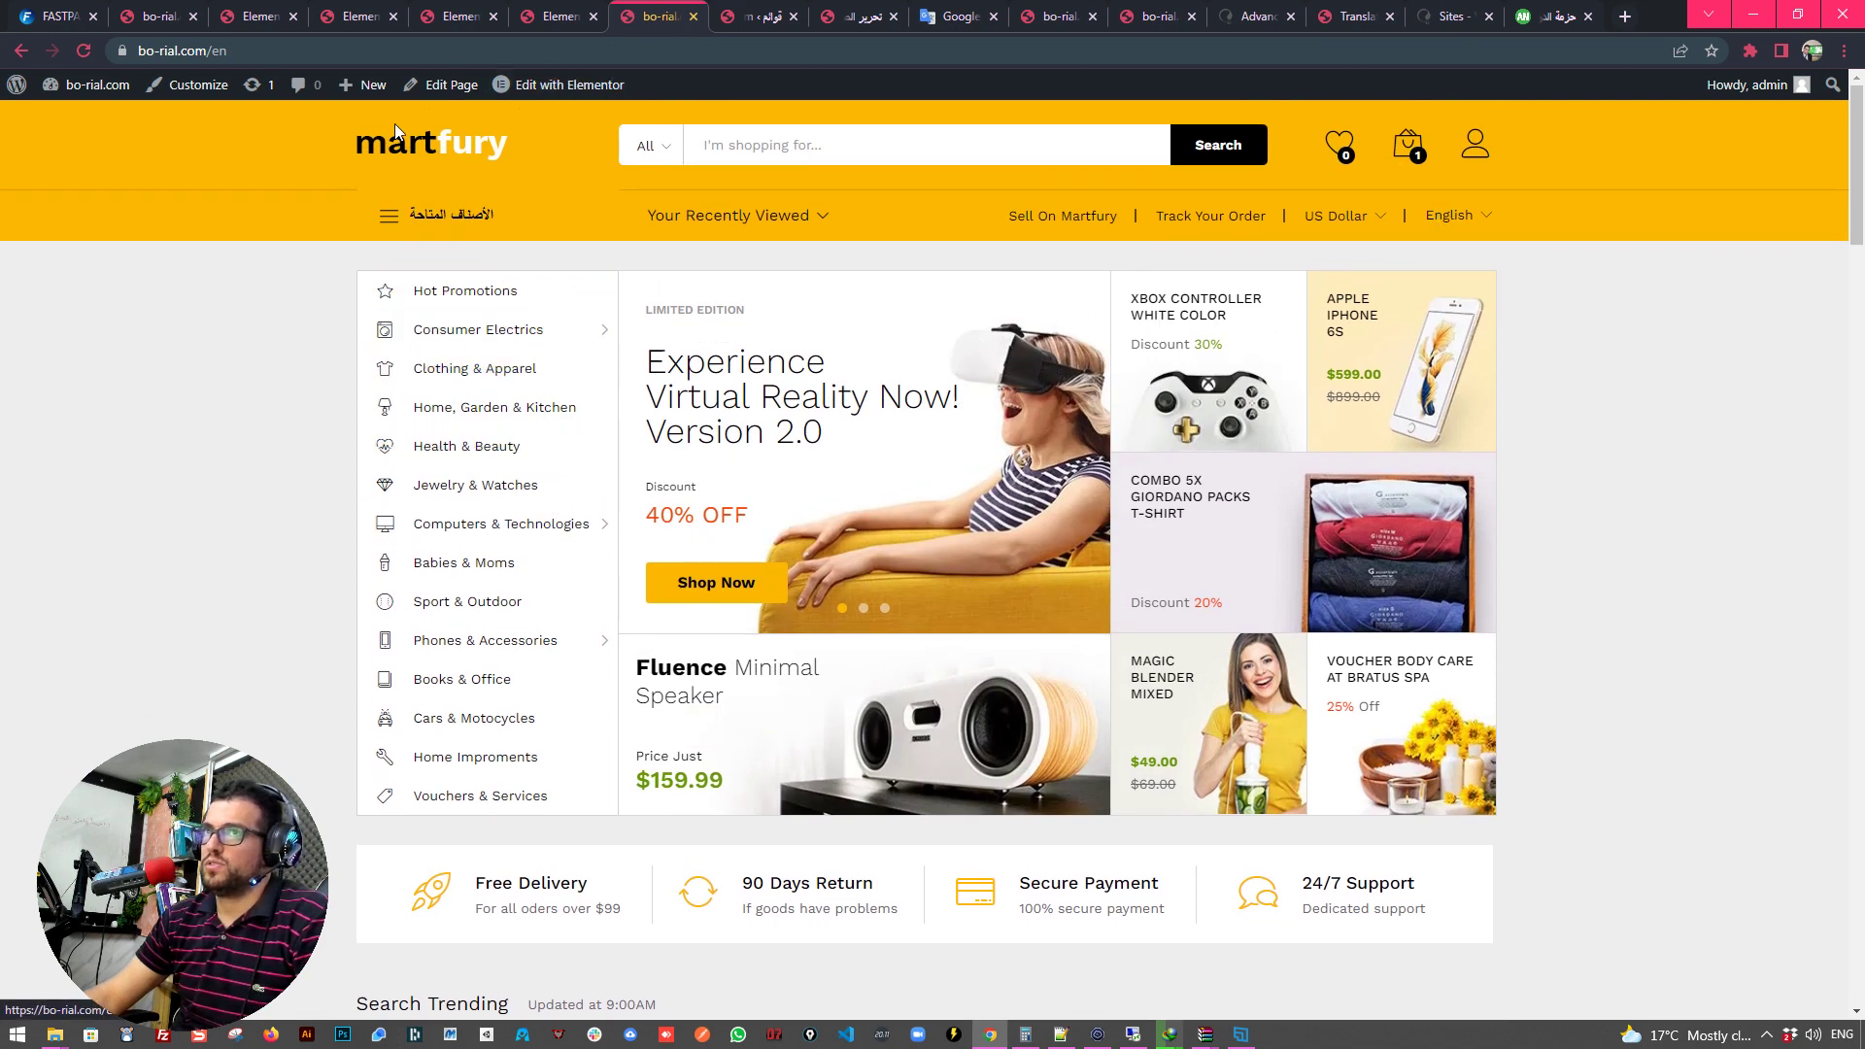
drag(255, 50, 347, 54)
key(BackSpace)
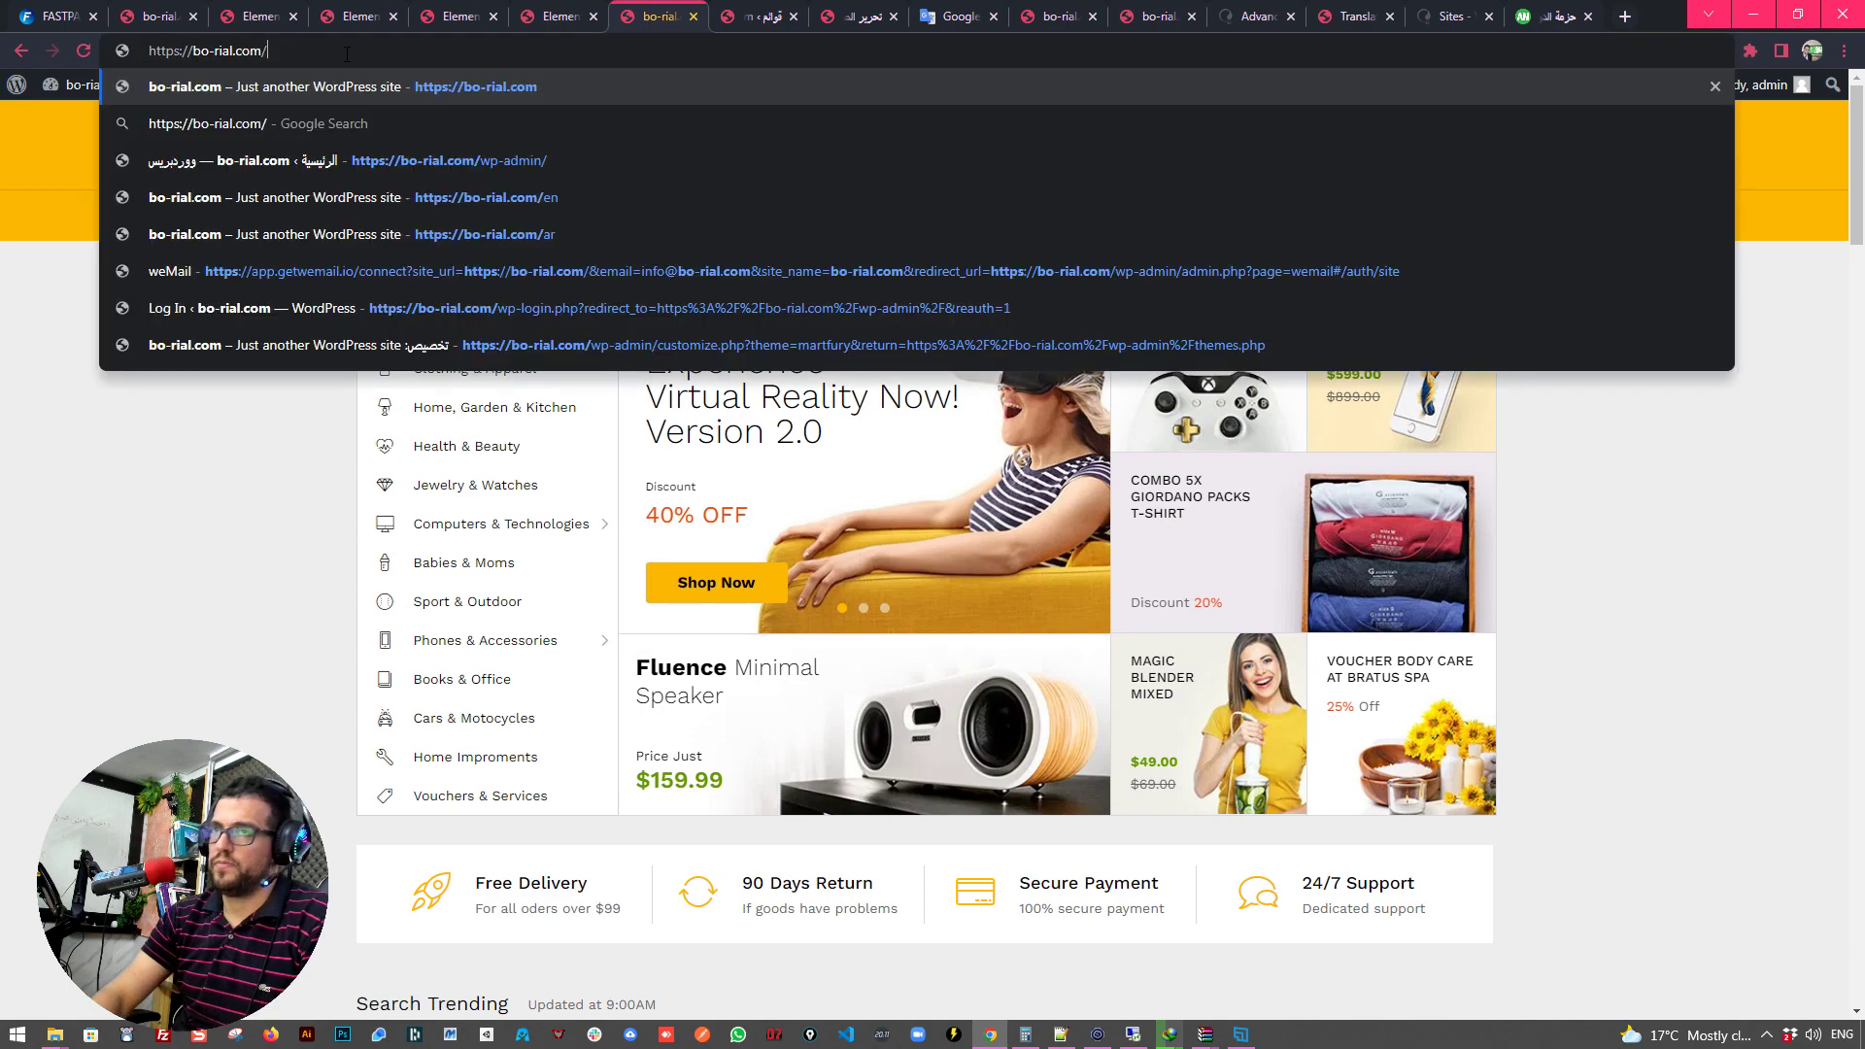
click(563, 16)
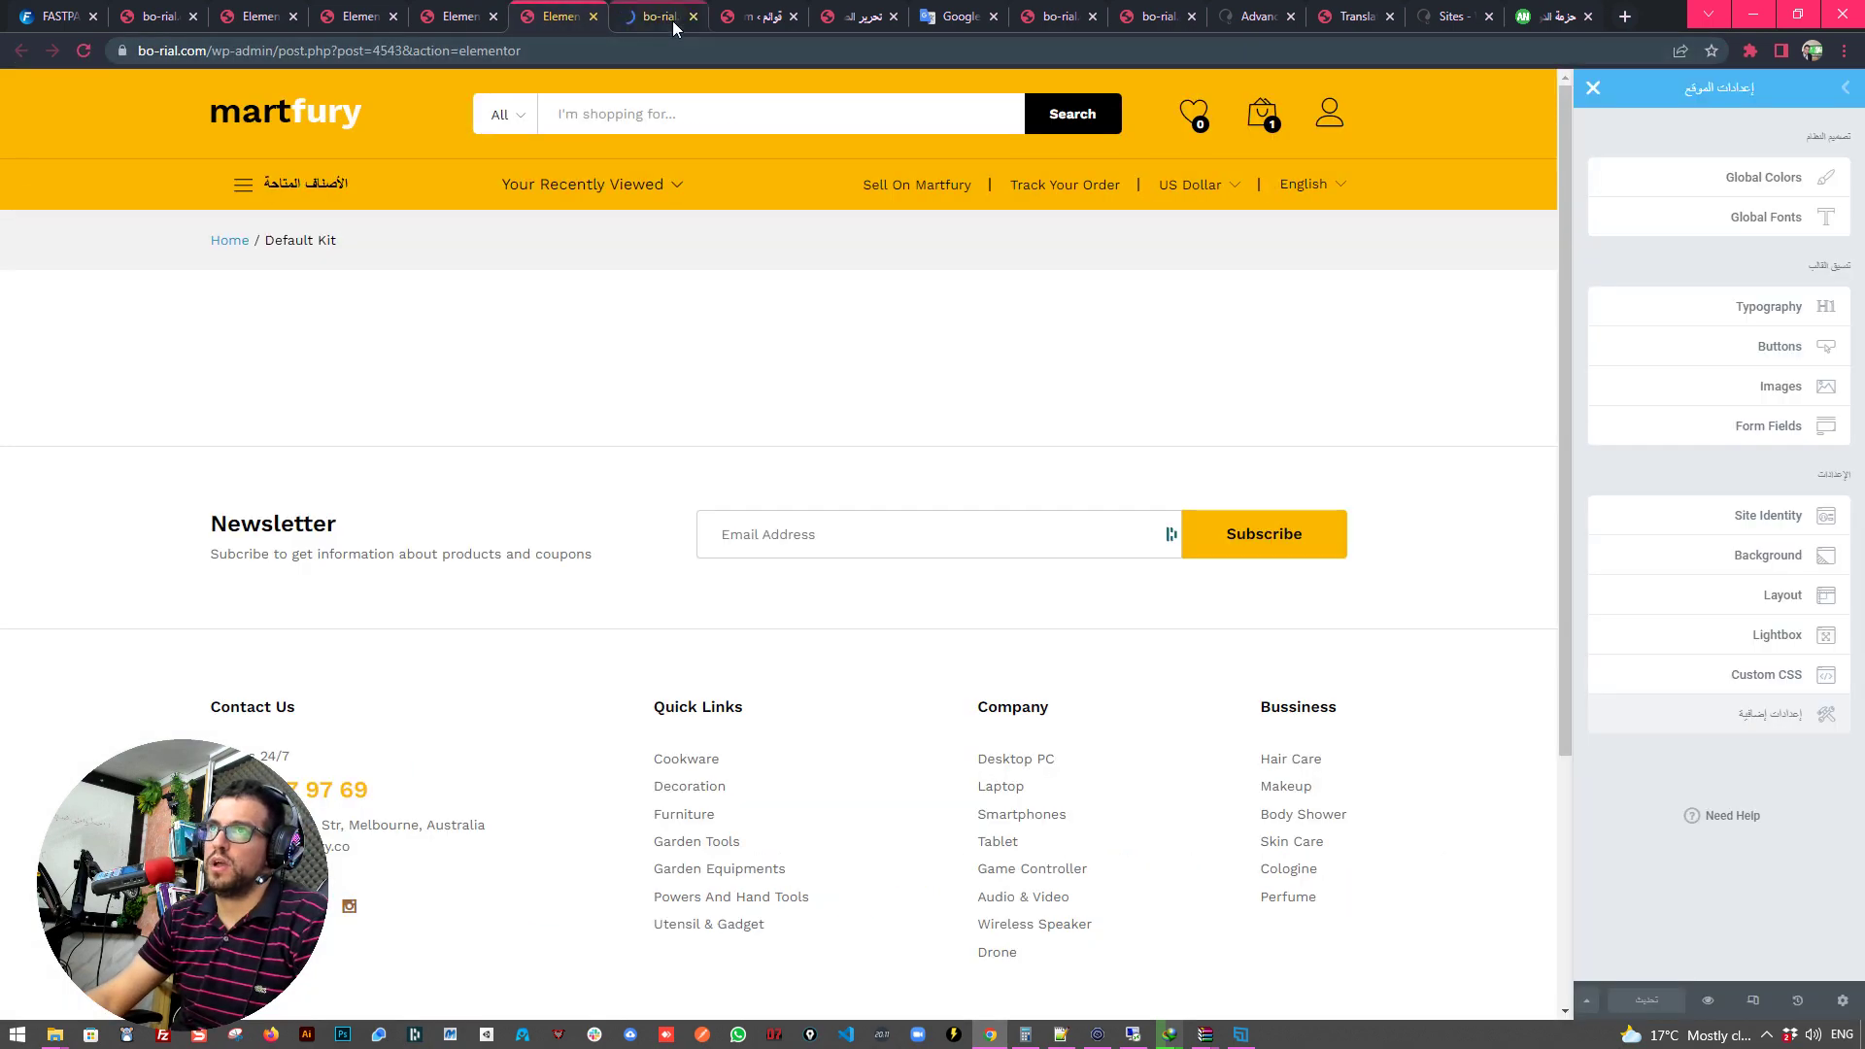
Compare the Shop By Department menu items with the storefront's Consumer Electrics menu.
click(763, 16)
scroll(1032, 425, down, 7)
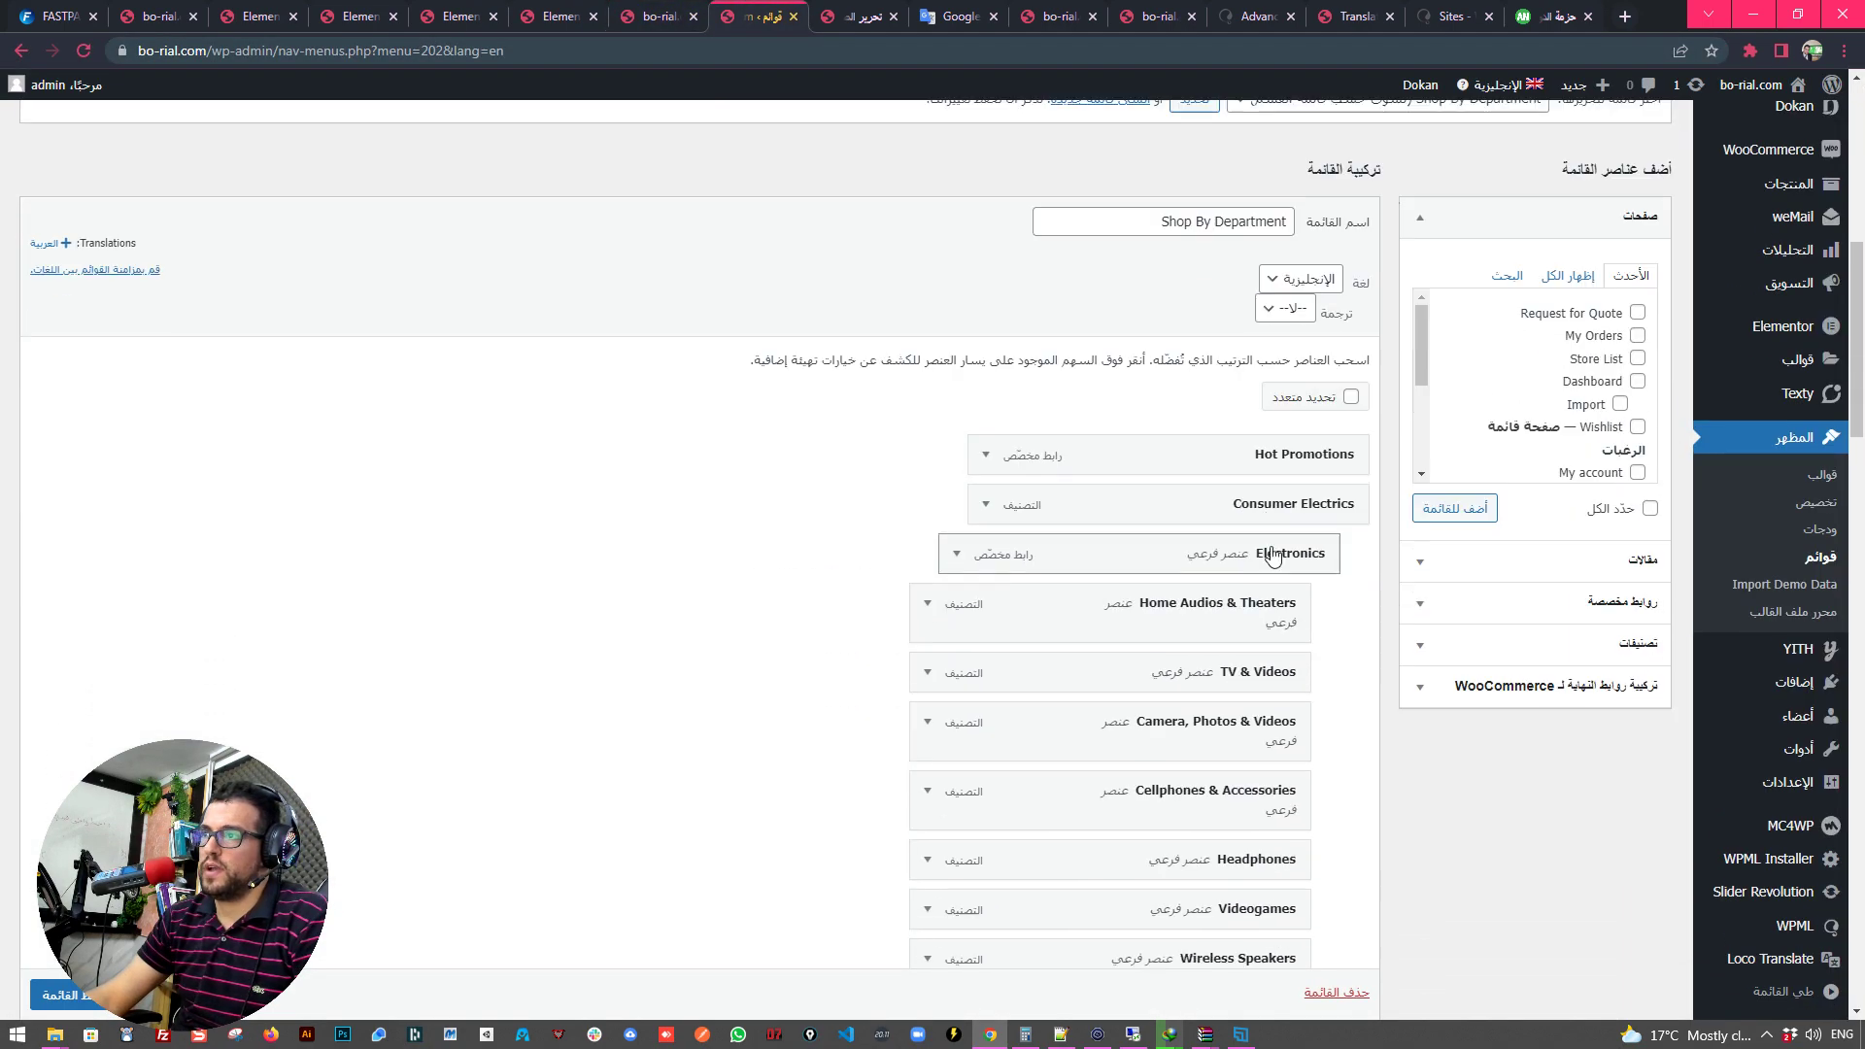
scroll(1287, 495, down, 3)
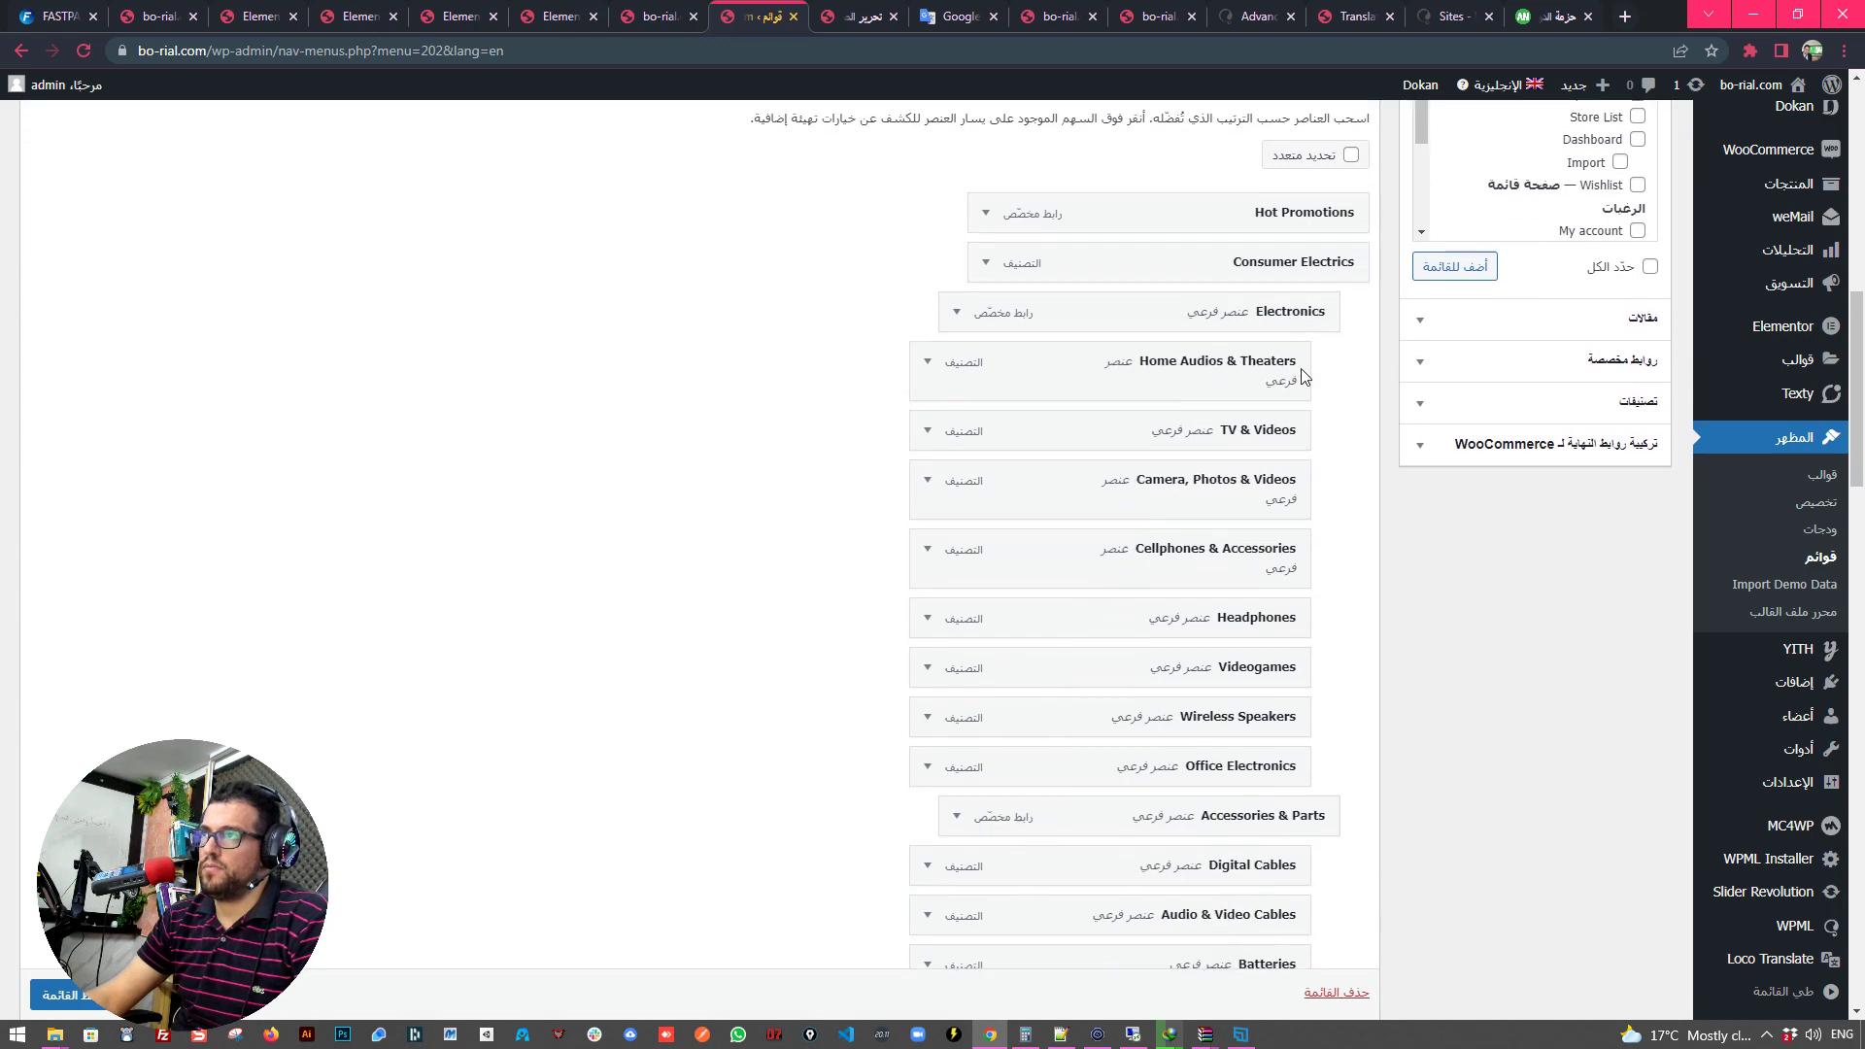
scroll(1307, 311, down, 1)
scroll(1300, 267, up, 1)
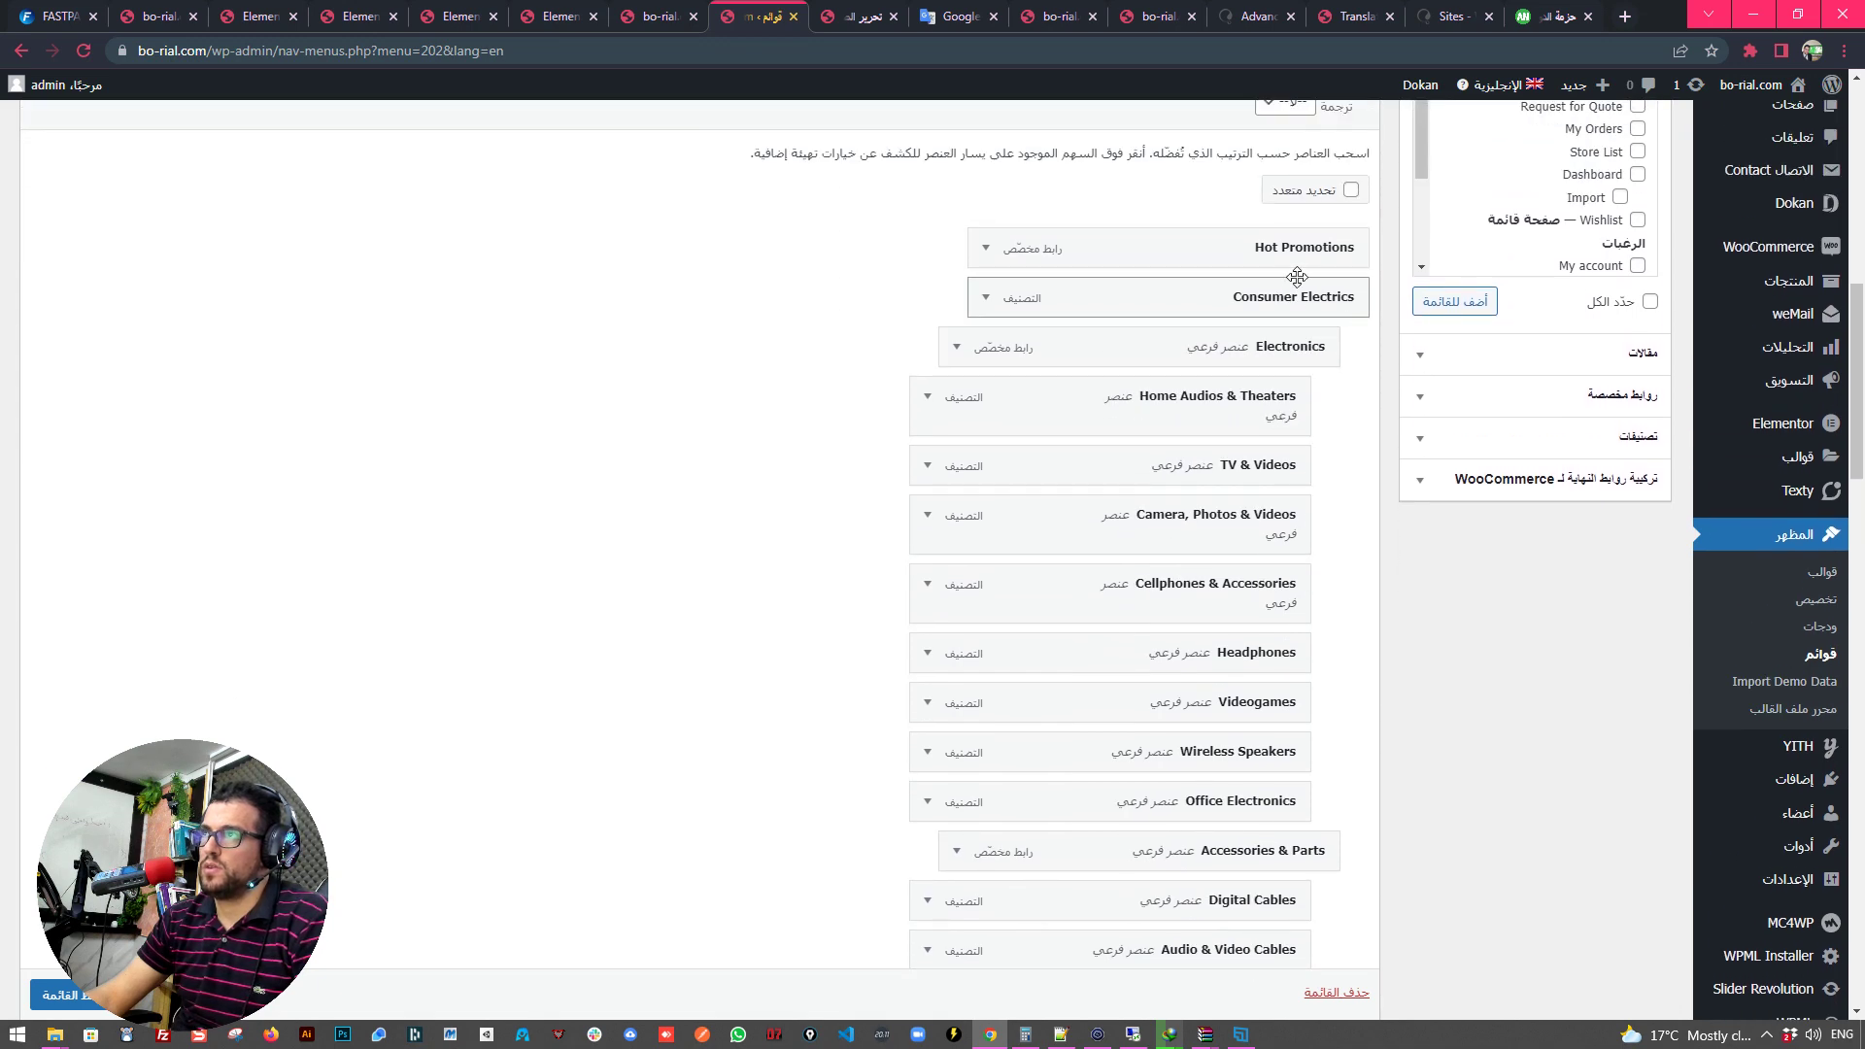
click(645, 19)
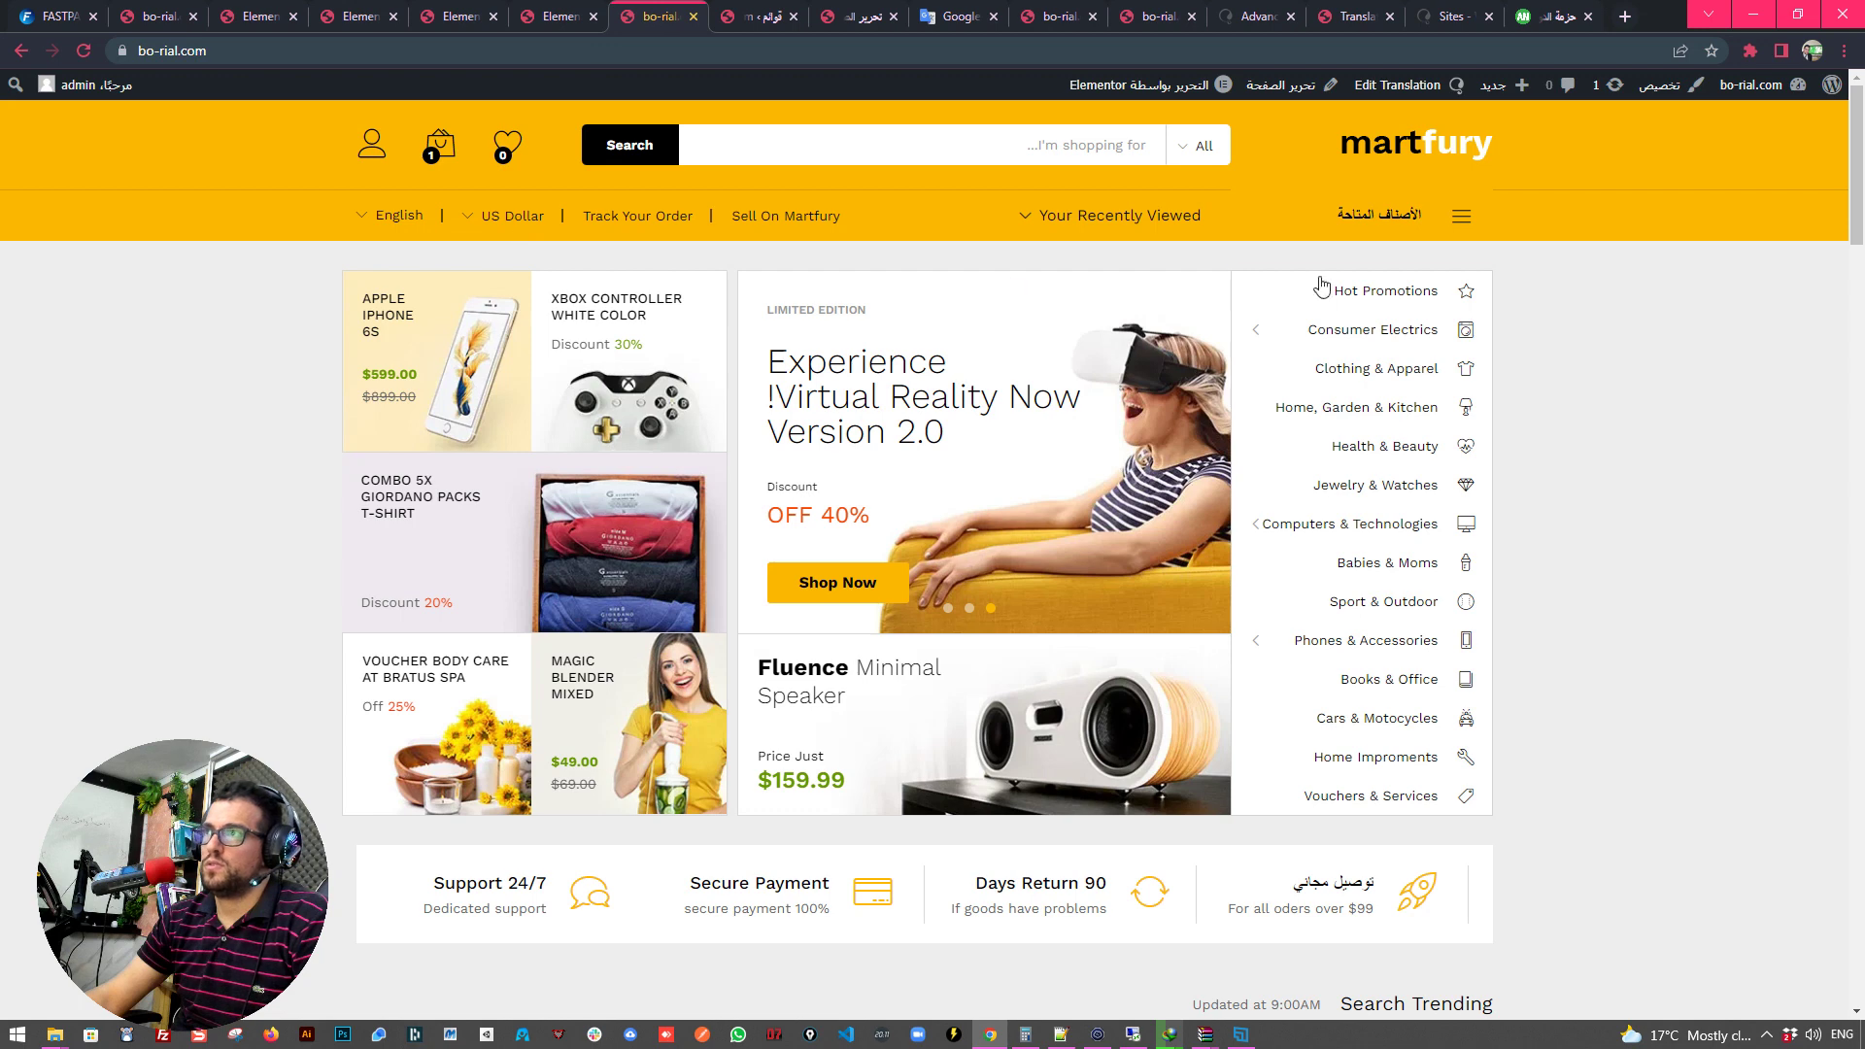
mouse_move(1344, 335)
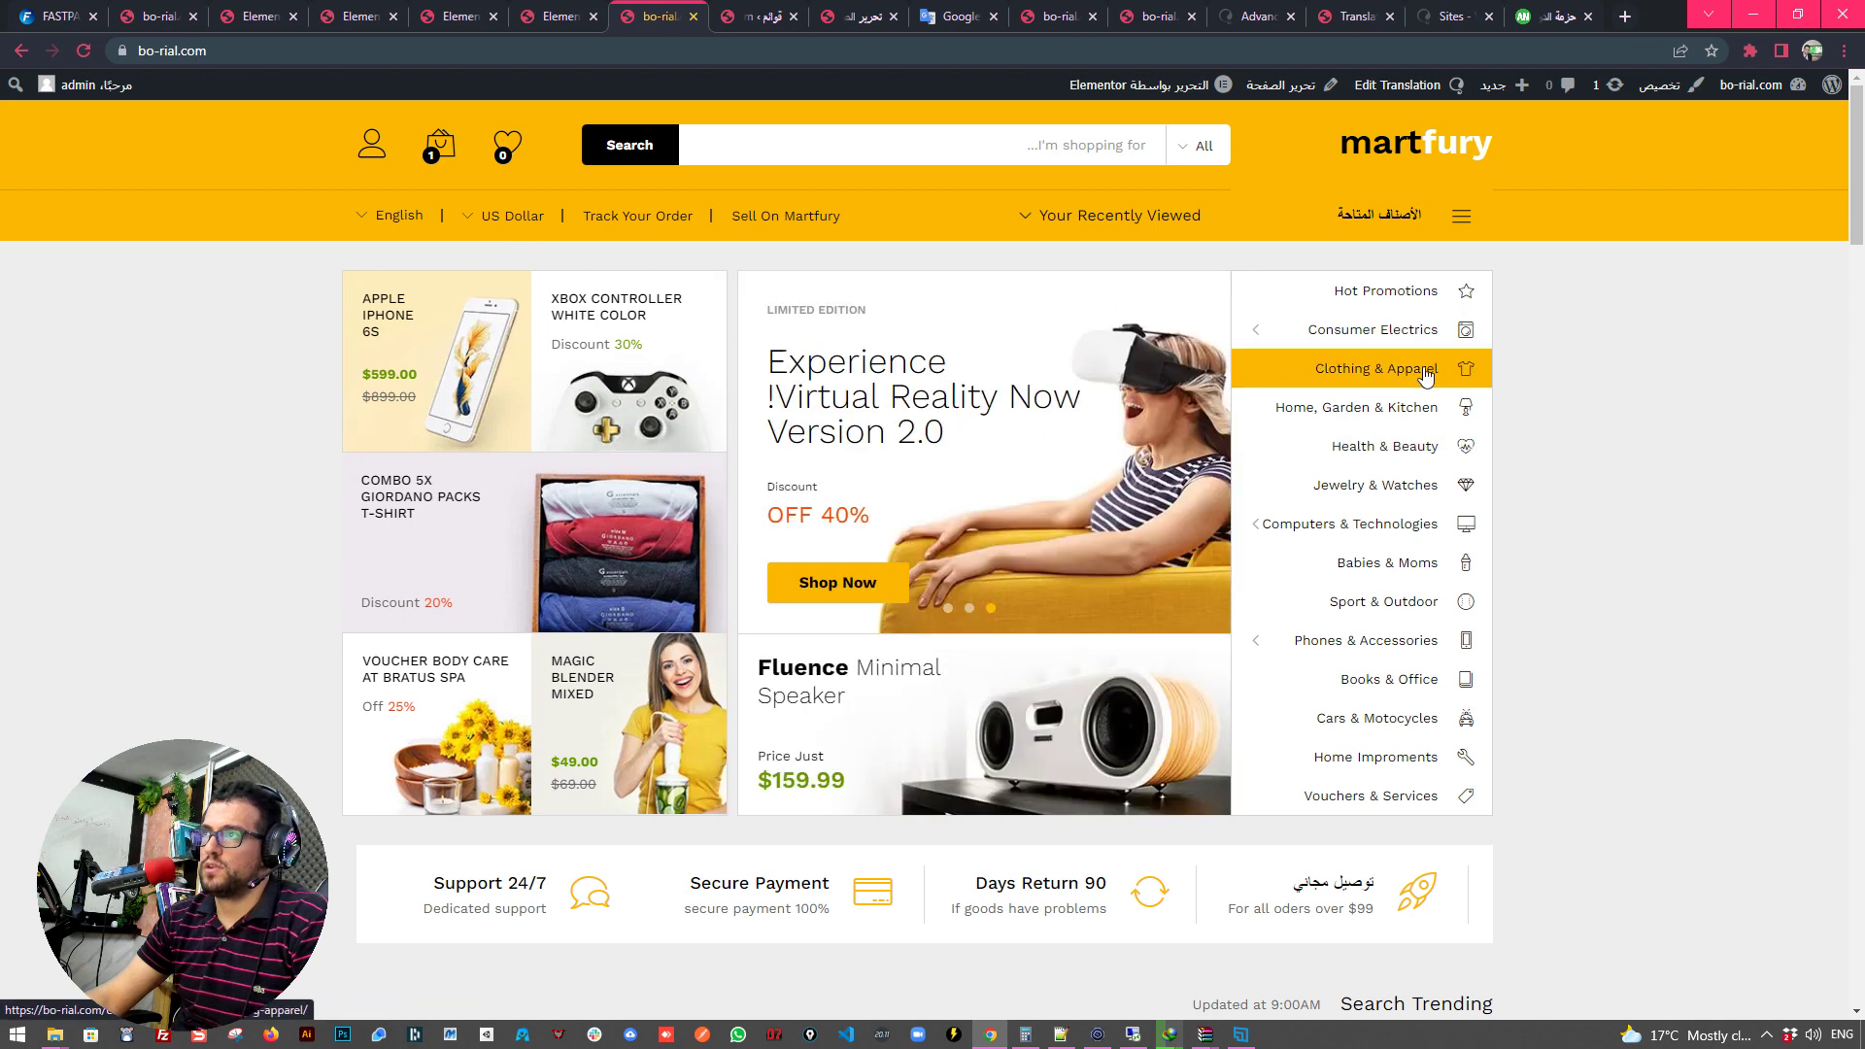
click(754, 20)
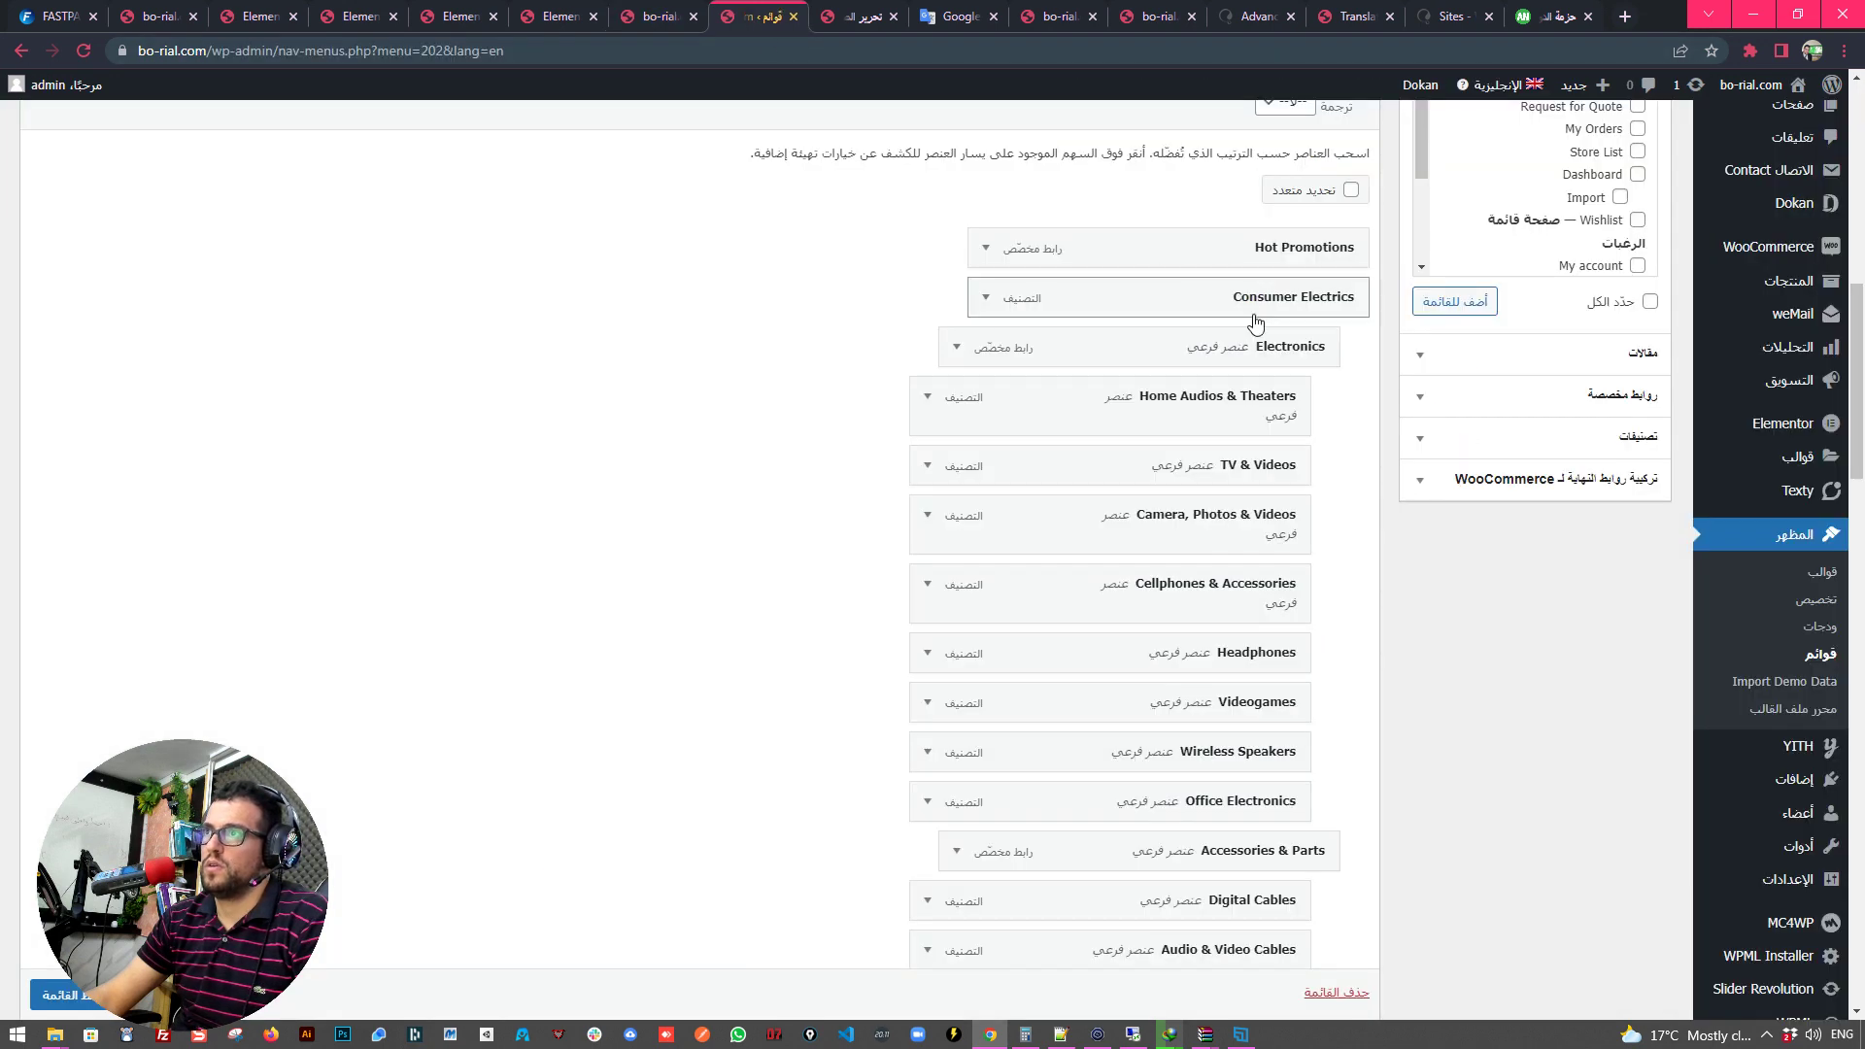
scroll(1278, 314, up, 1)
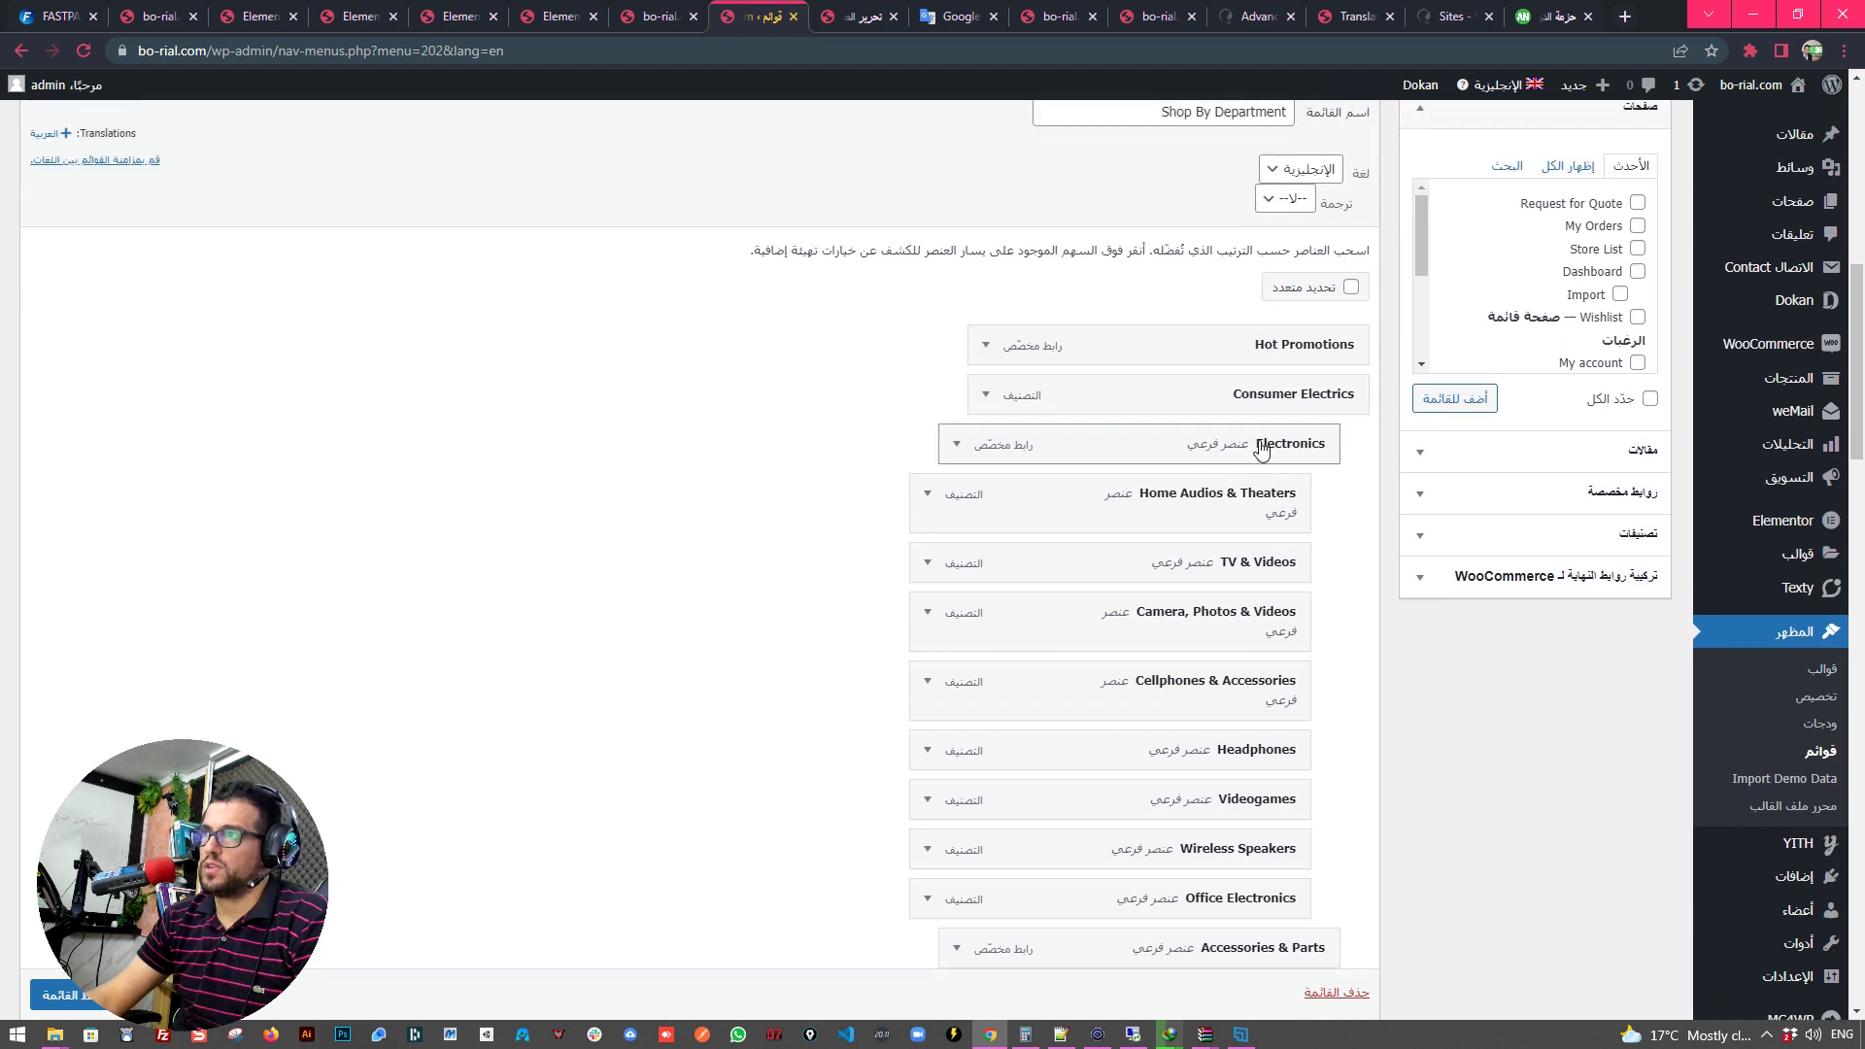
Change the Electronics item's Navigation Label to الكترونيات and save the menu.
click(957, 444)
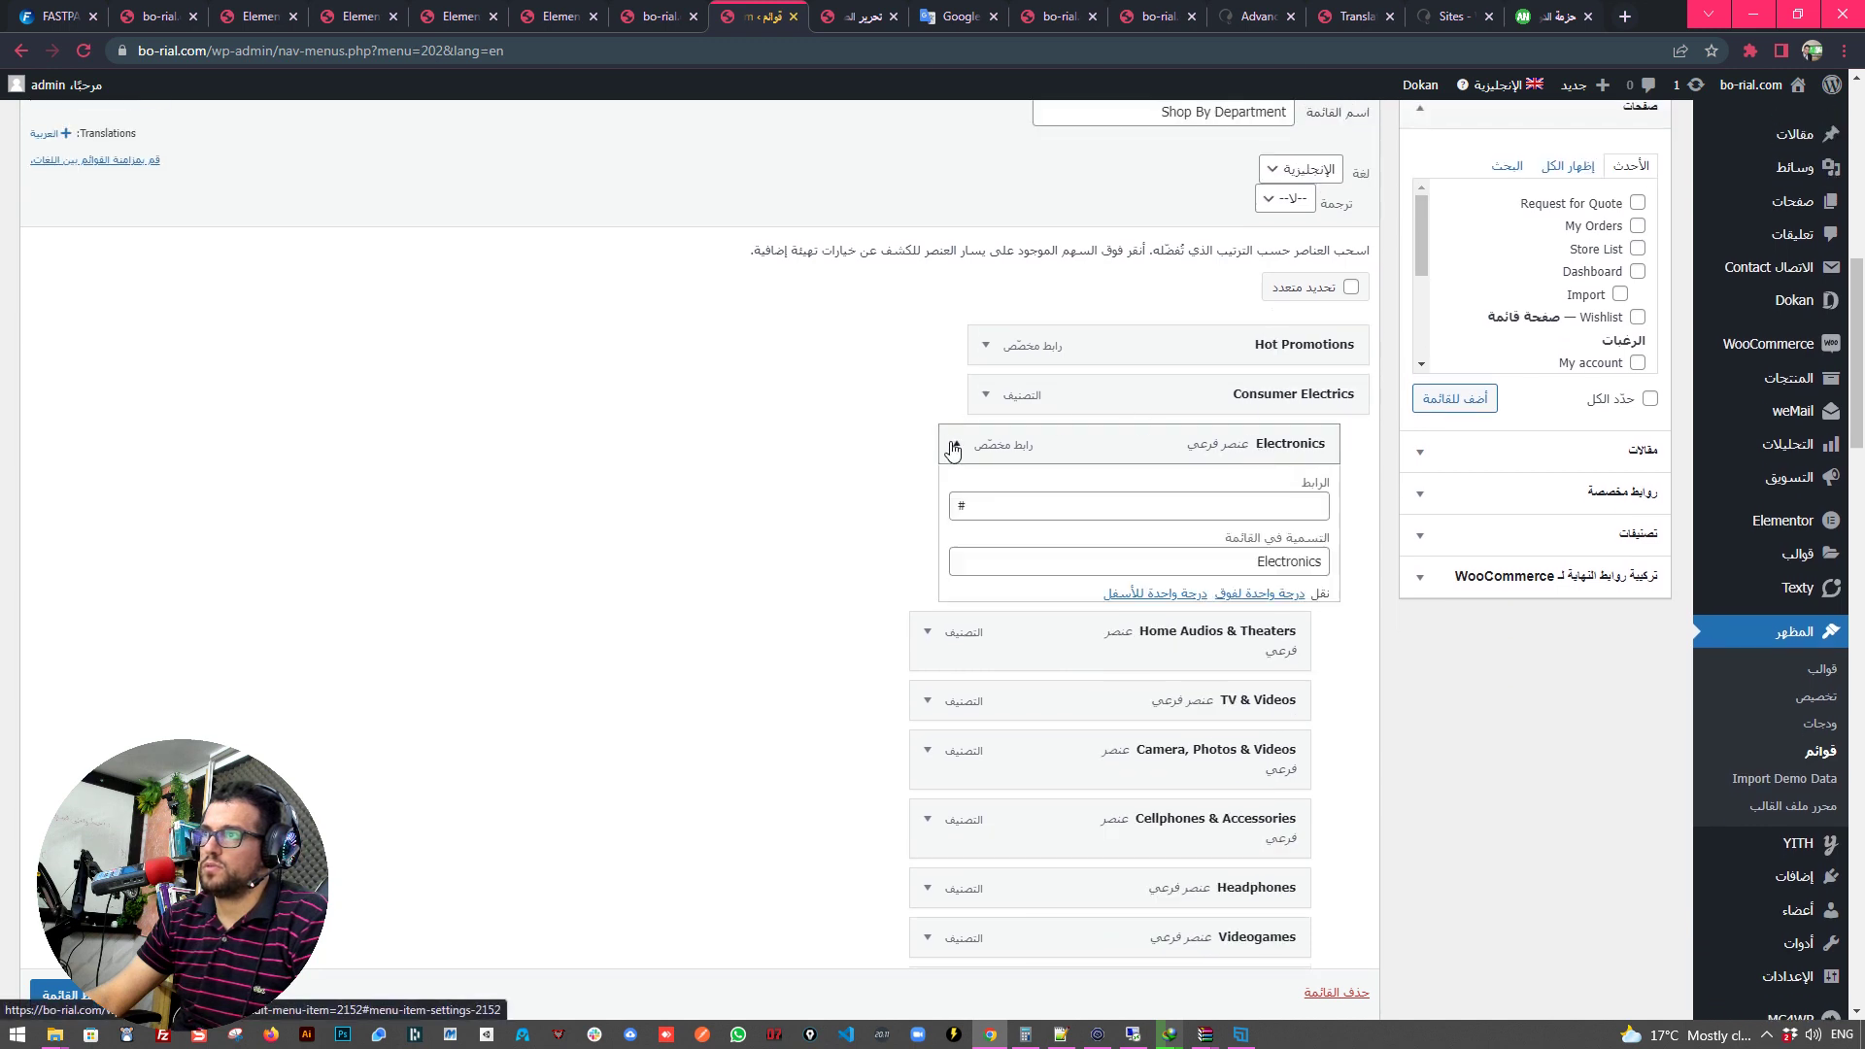
click(1288, 566)
key(ctrl+a)
key(alt+shift)
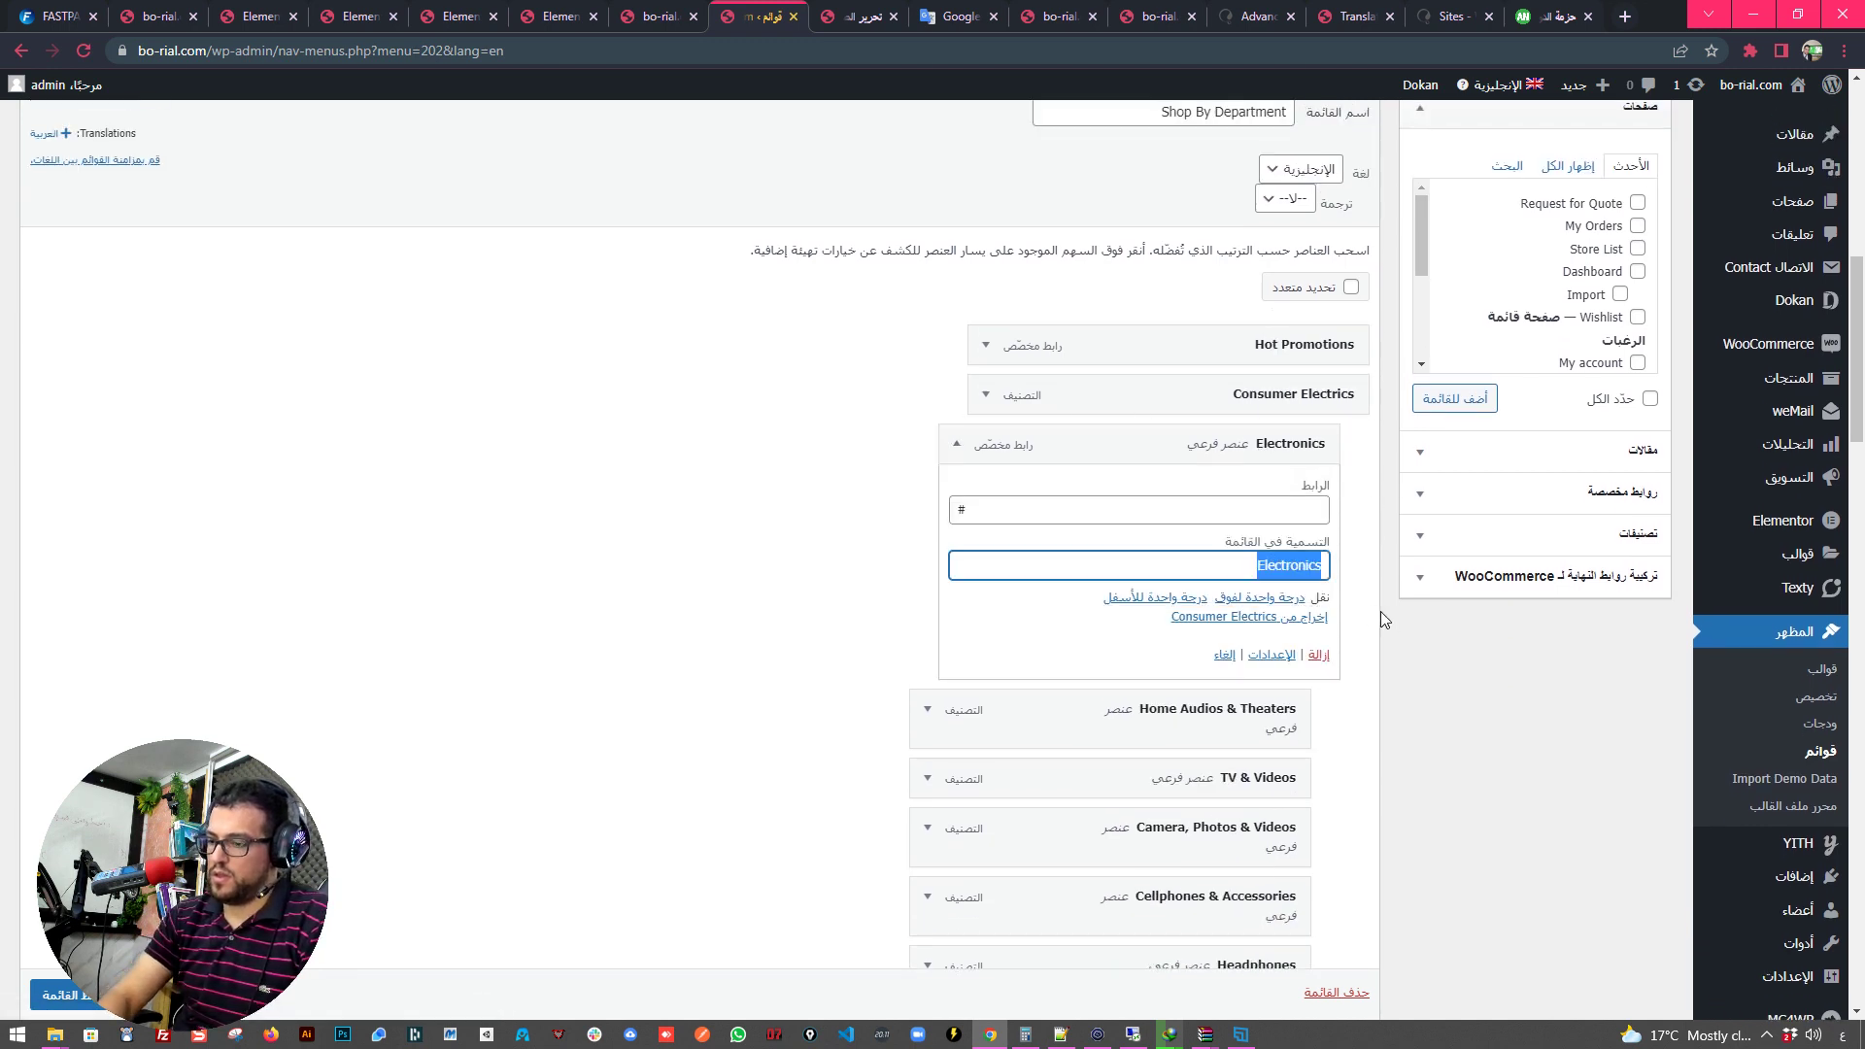
text(الكترونيات)
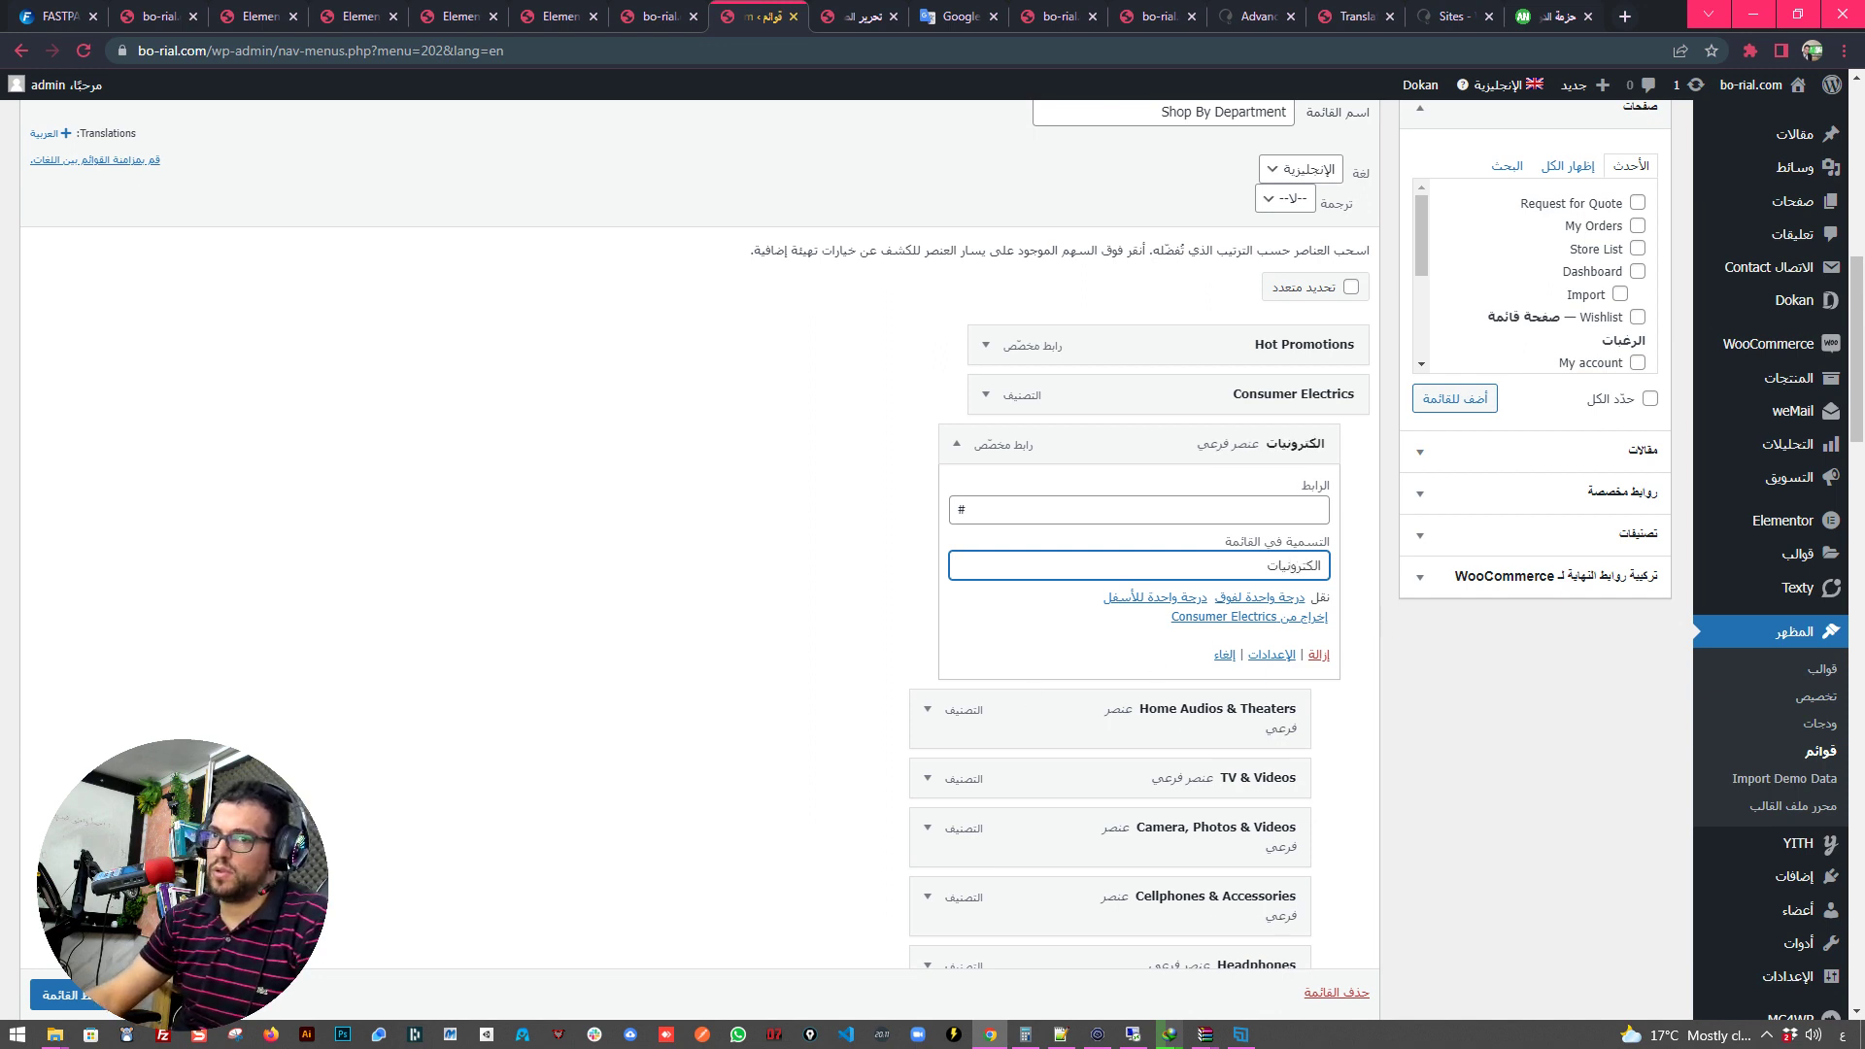
click(63, 995)
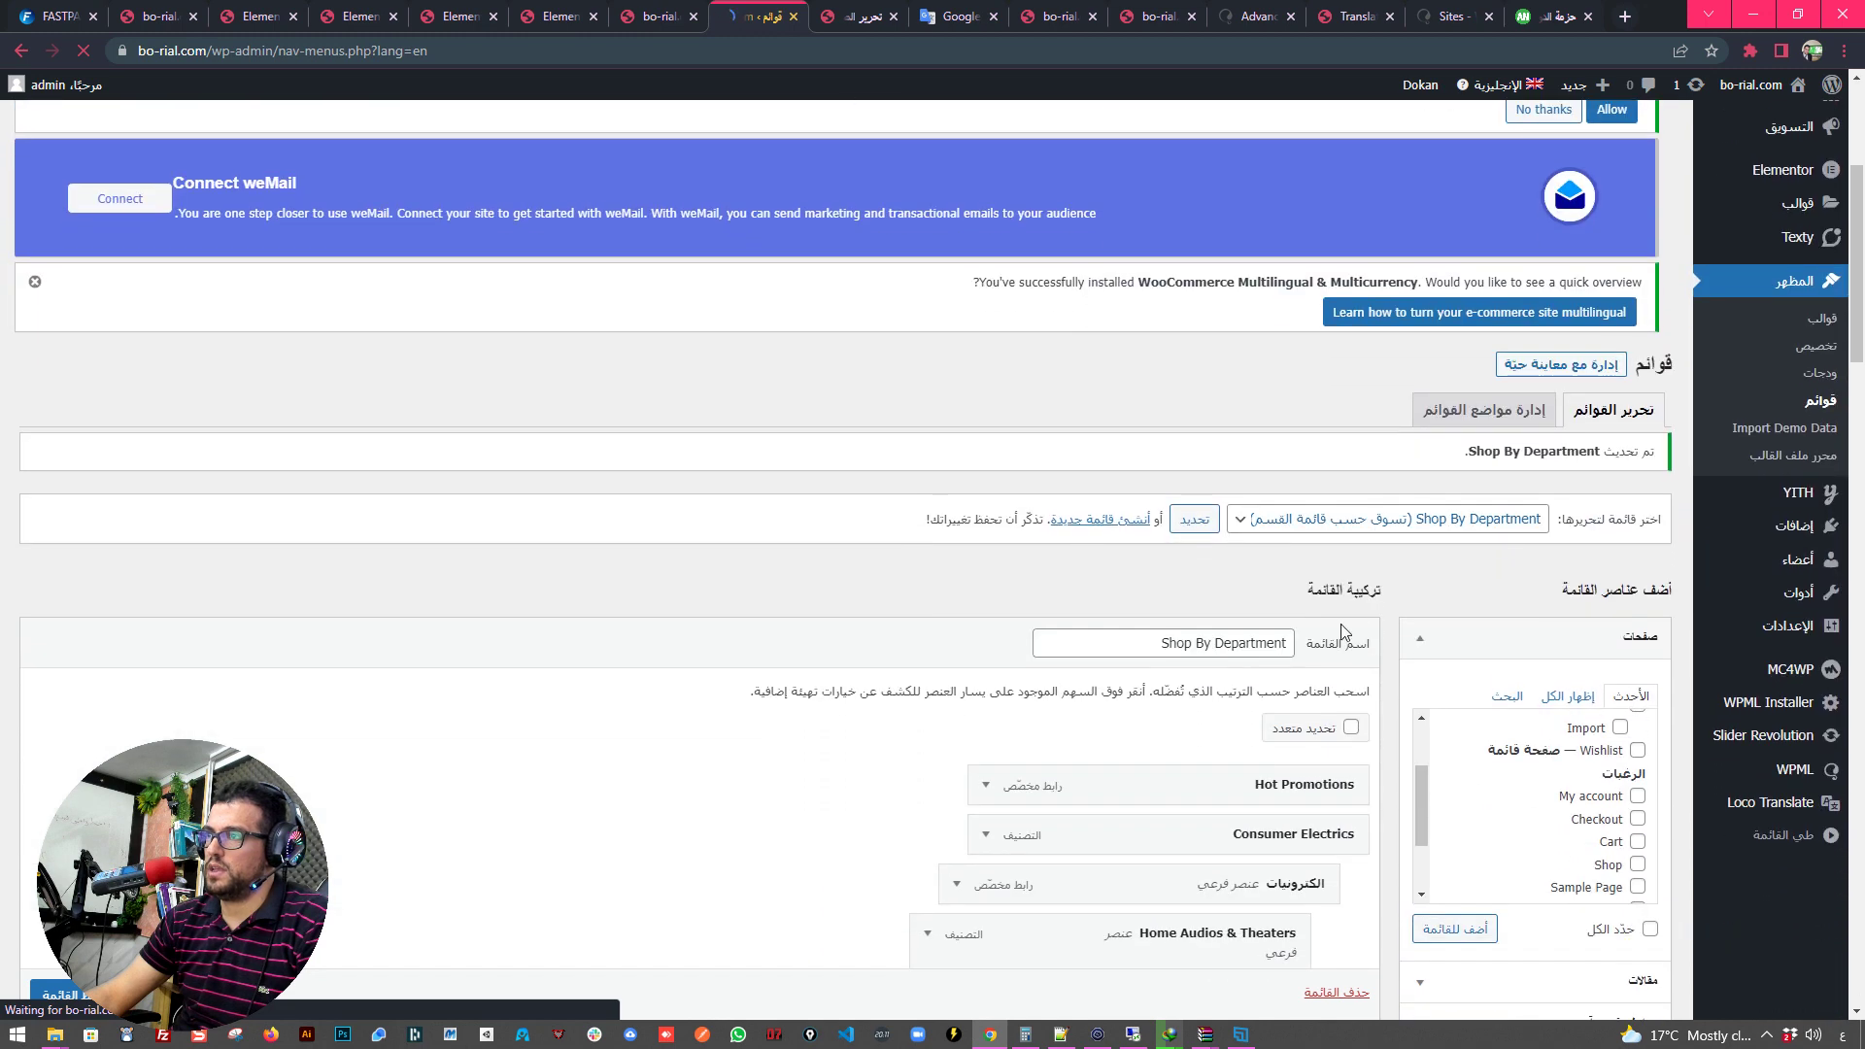
click(843, 14)
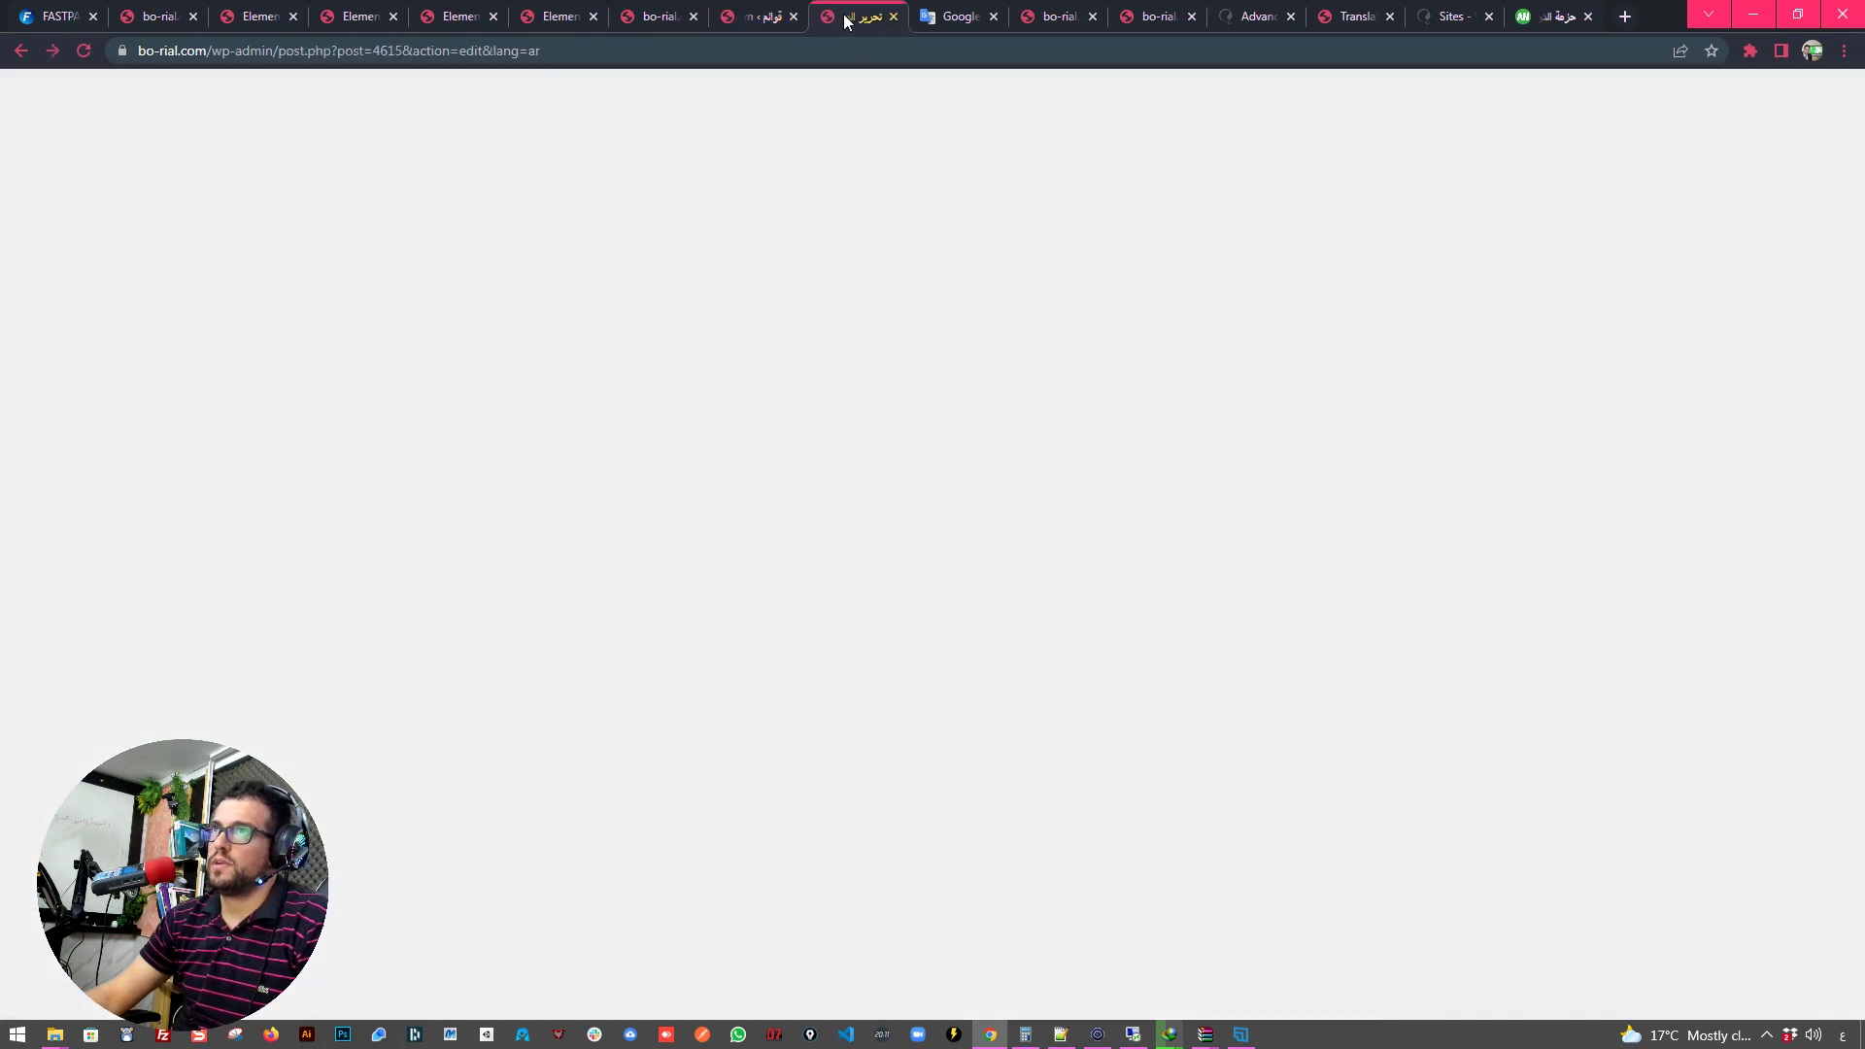
key(ctrl+shift+Tab)
key(ctrl+shift+Tab)
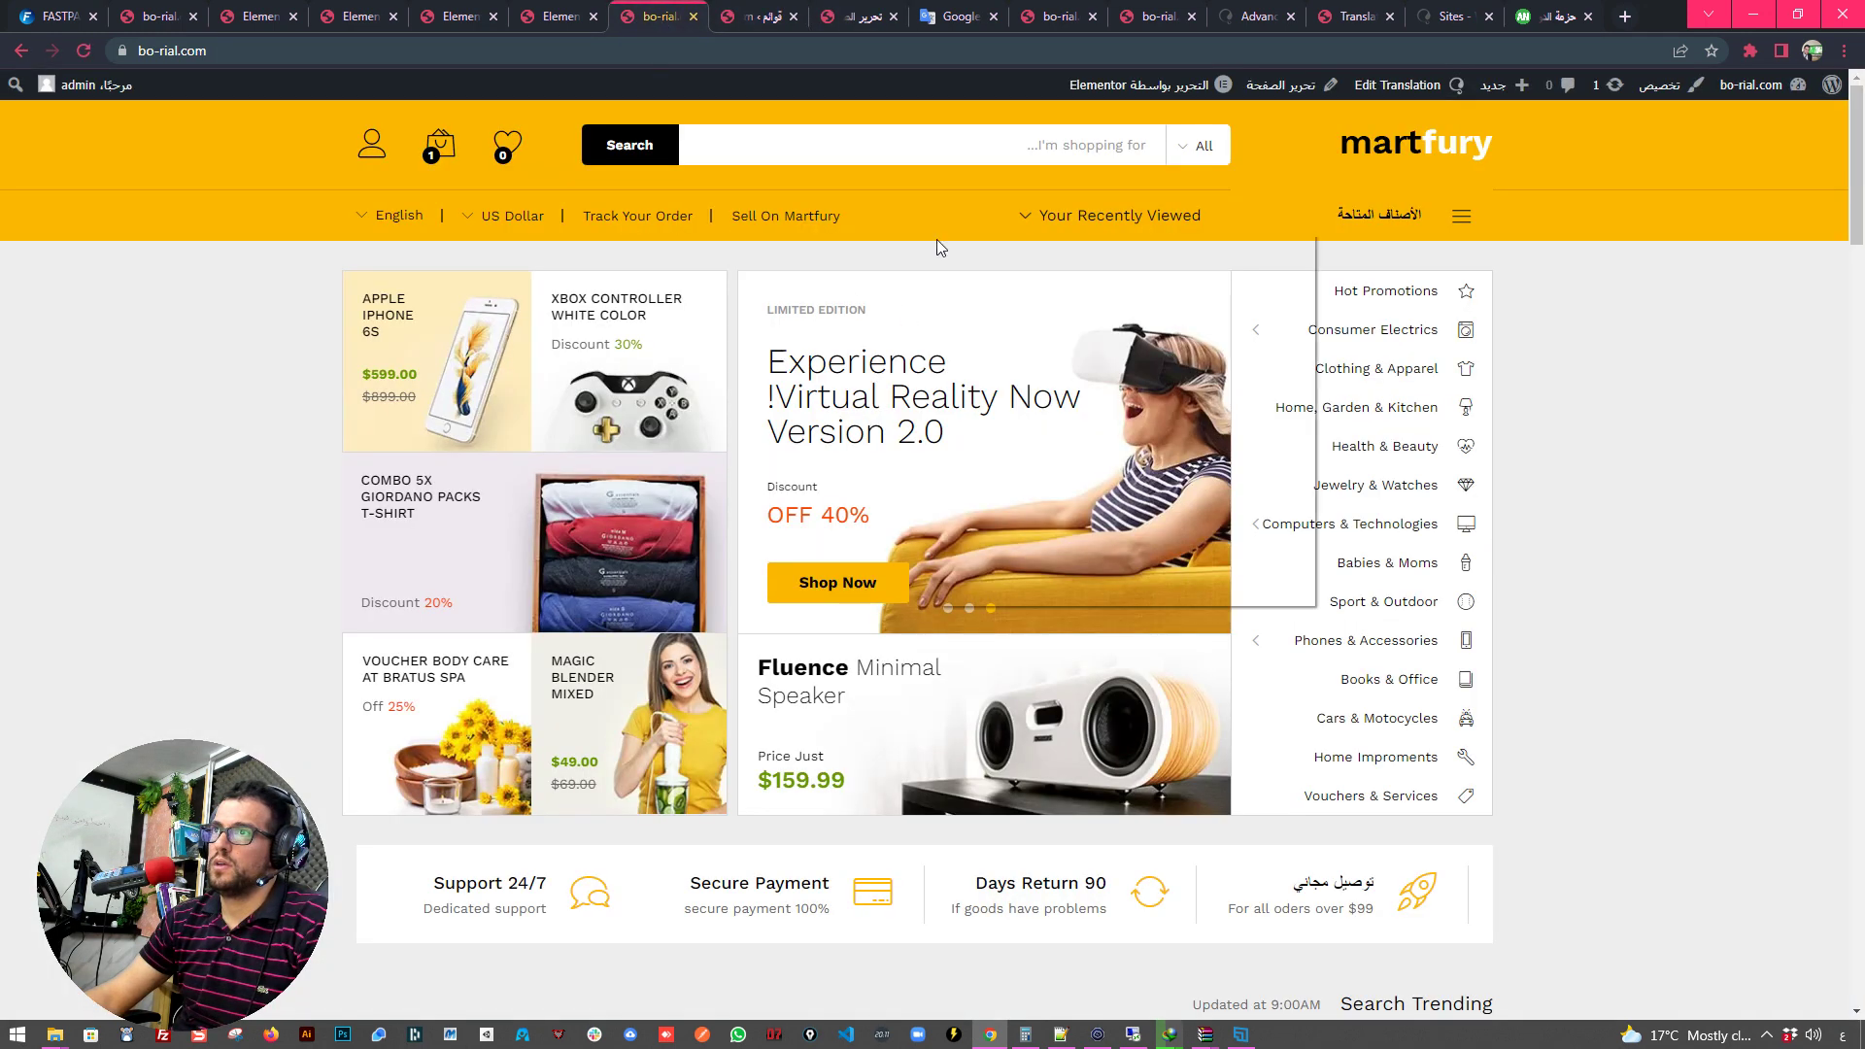
key(F5)
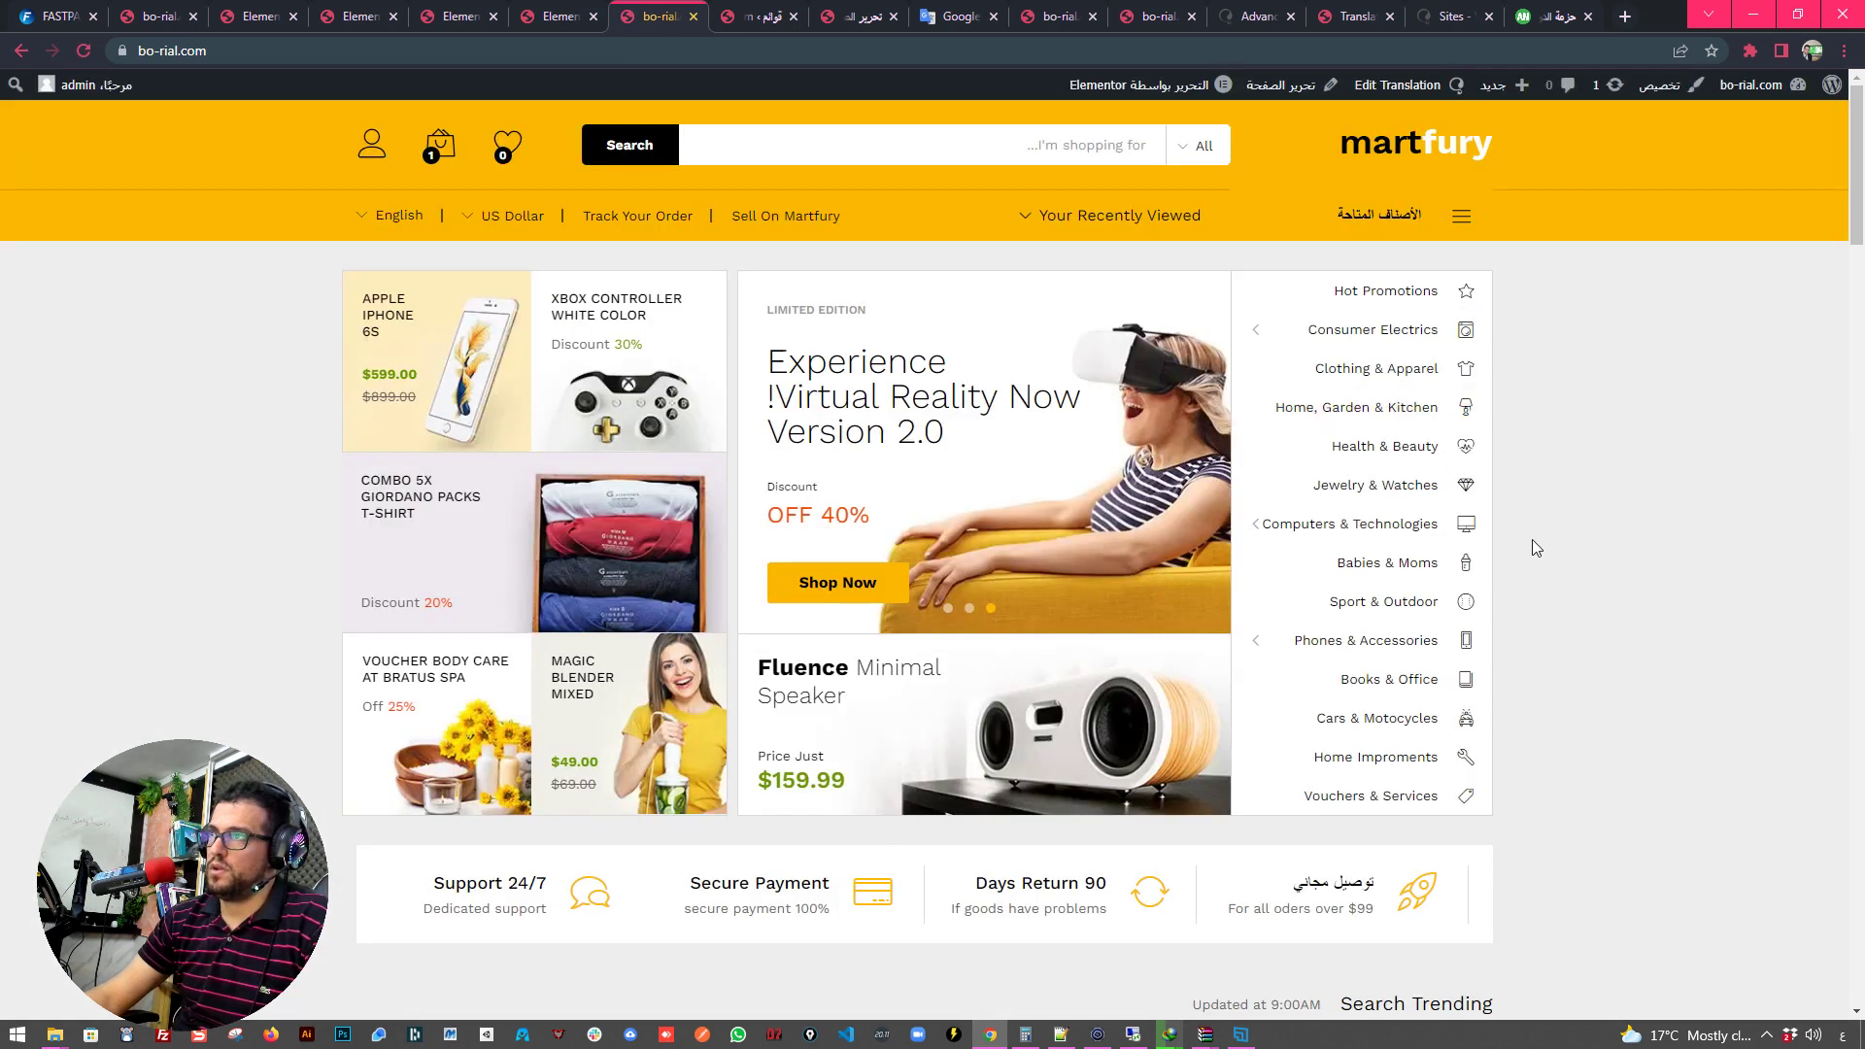
mouse_move(1416, 348)
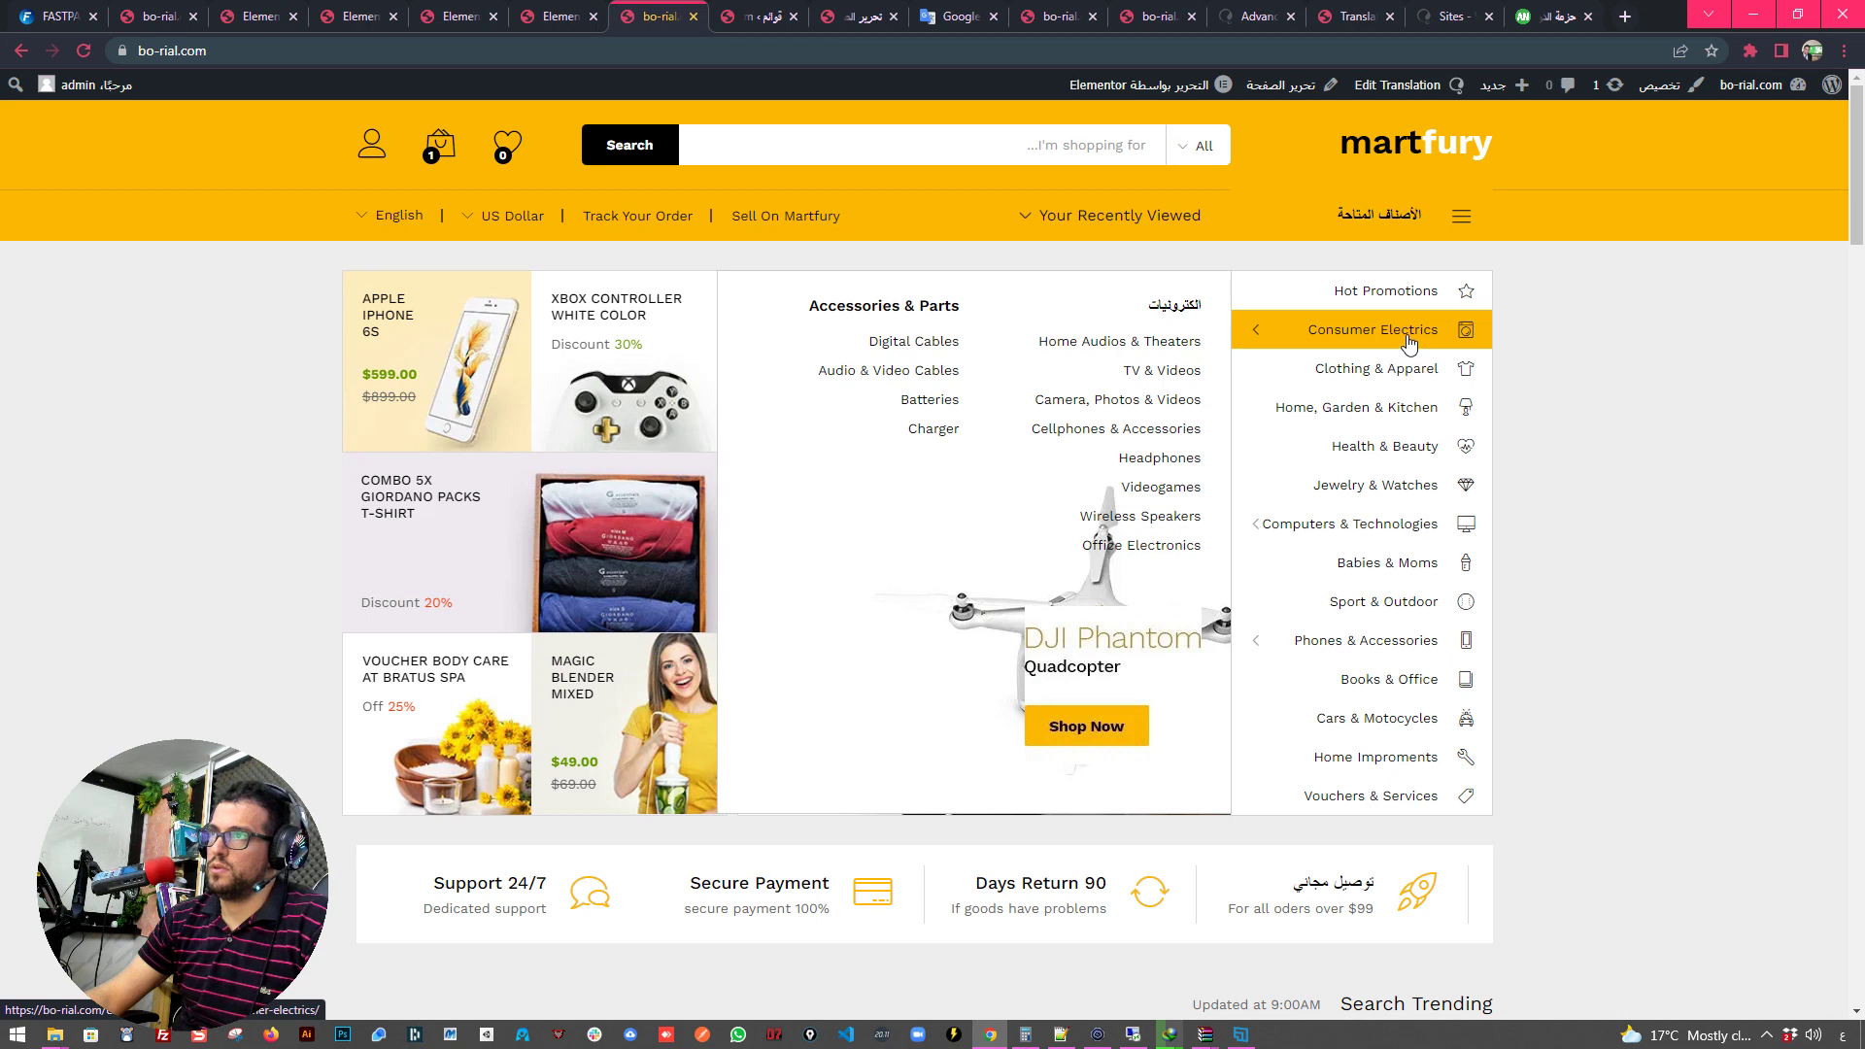
click(1189, 311)
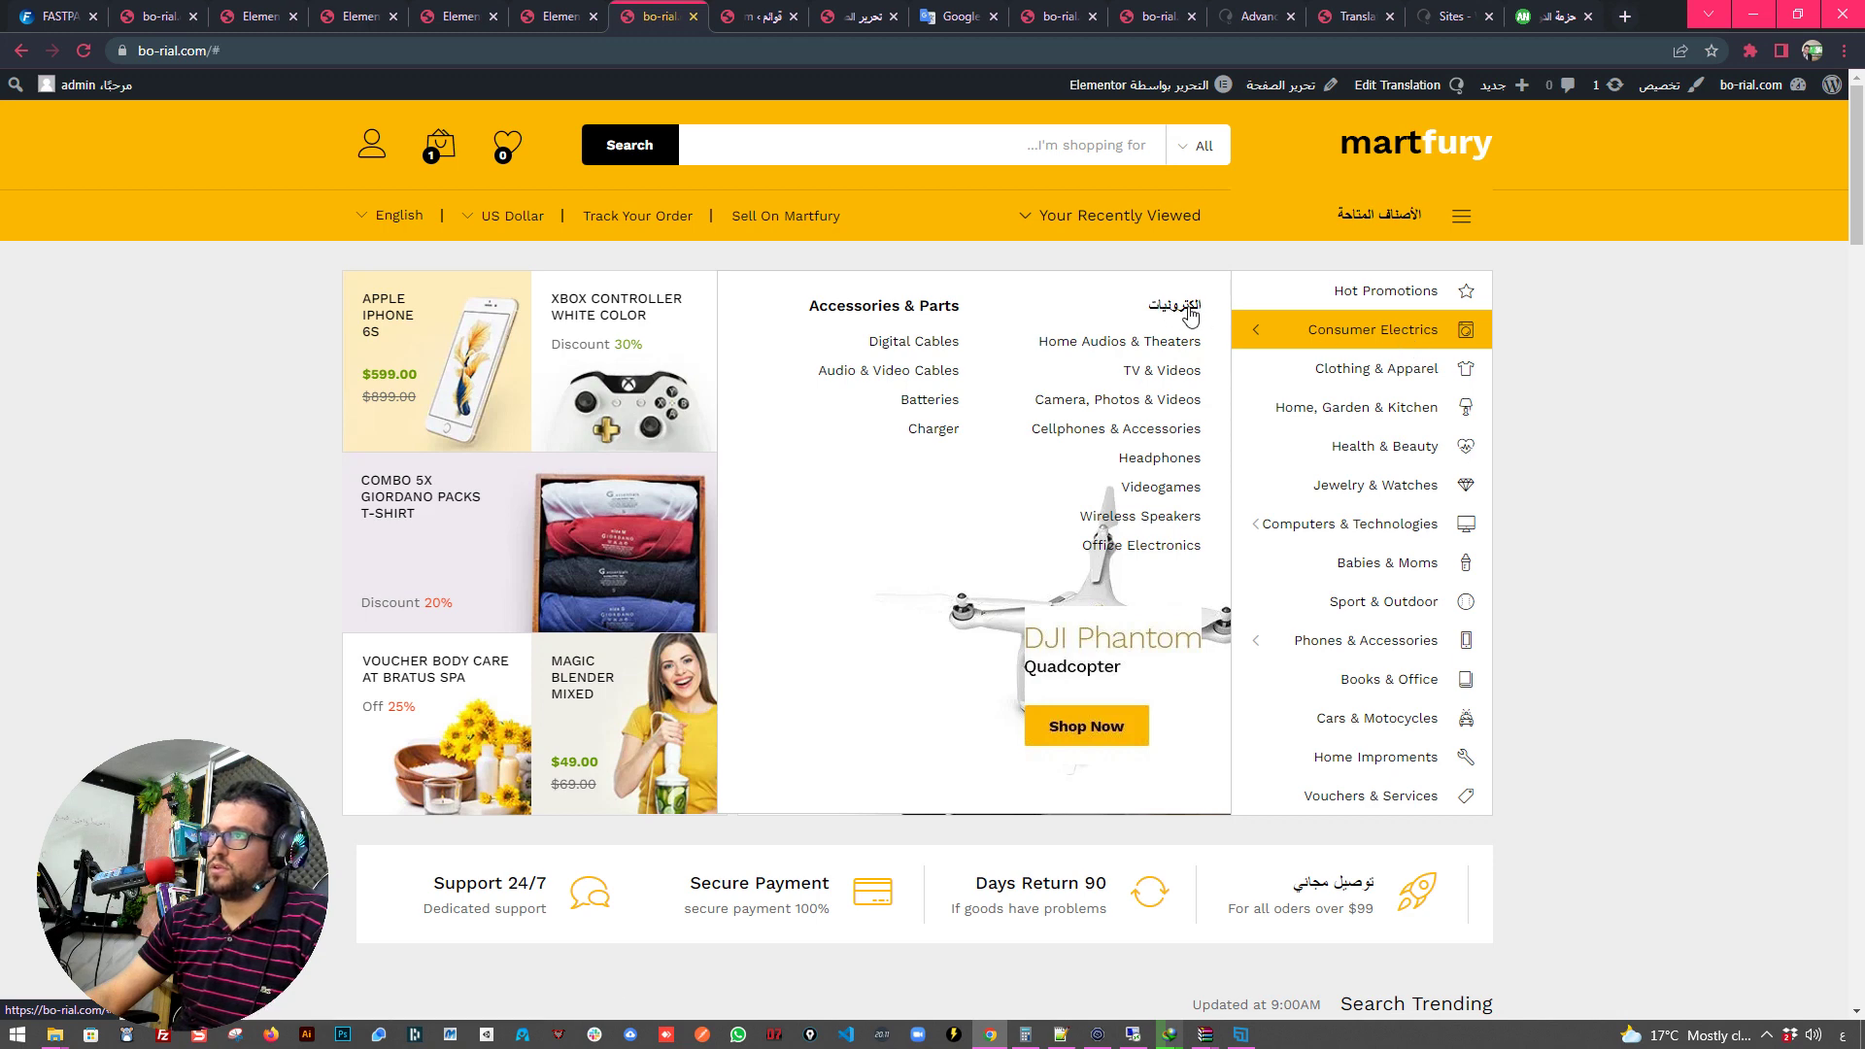
click(753, 16)
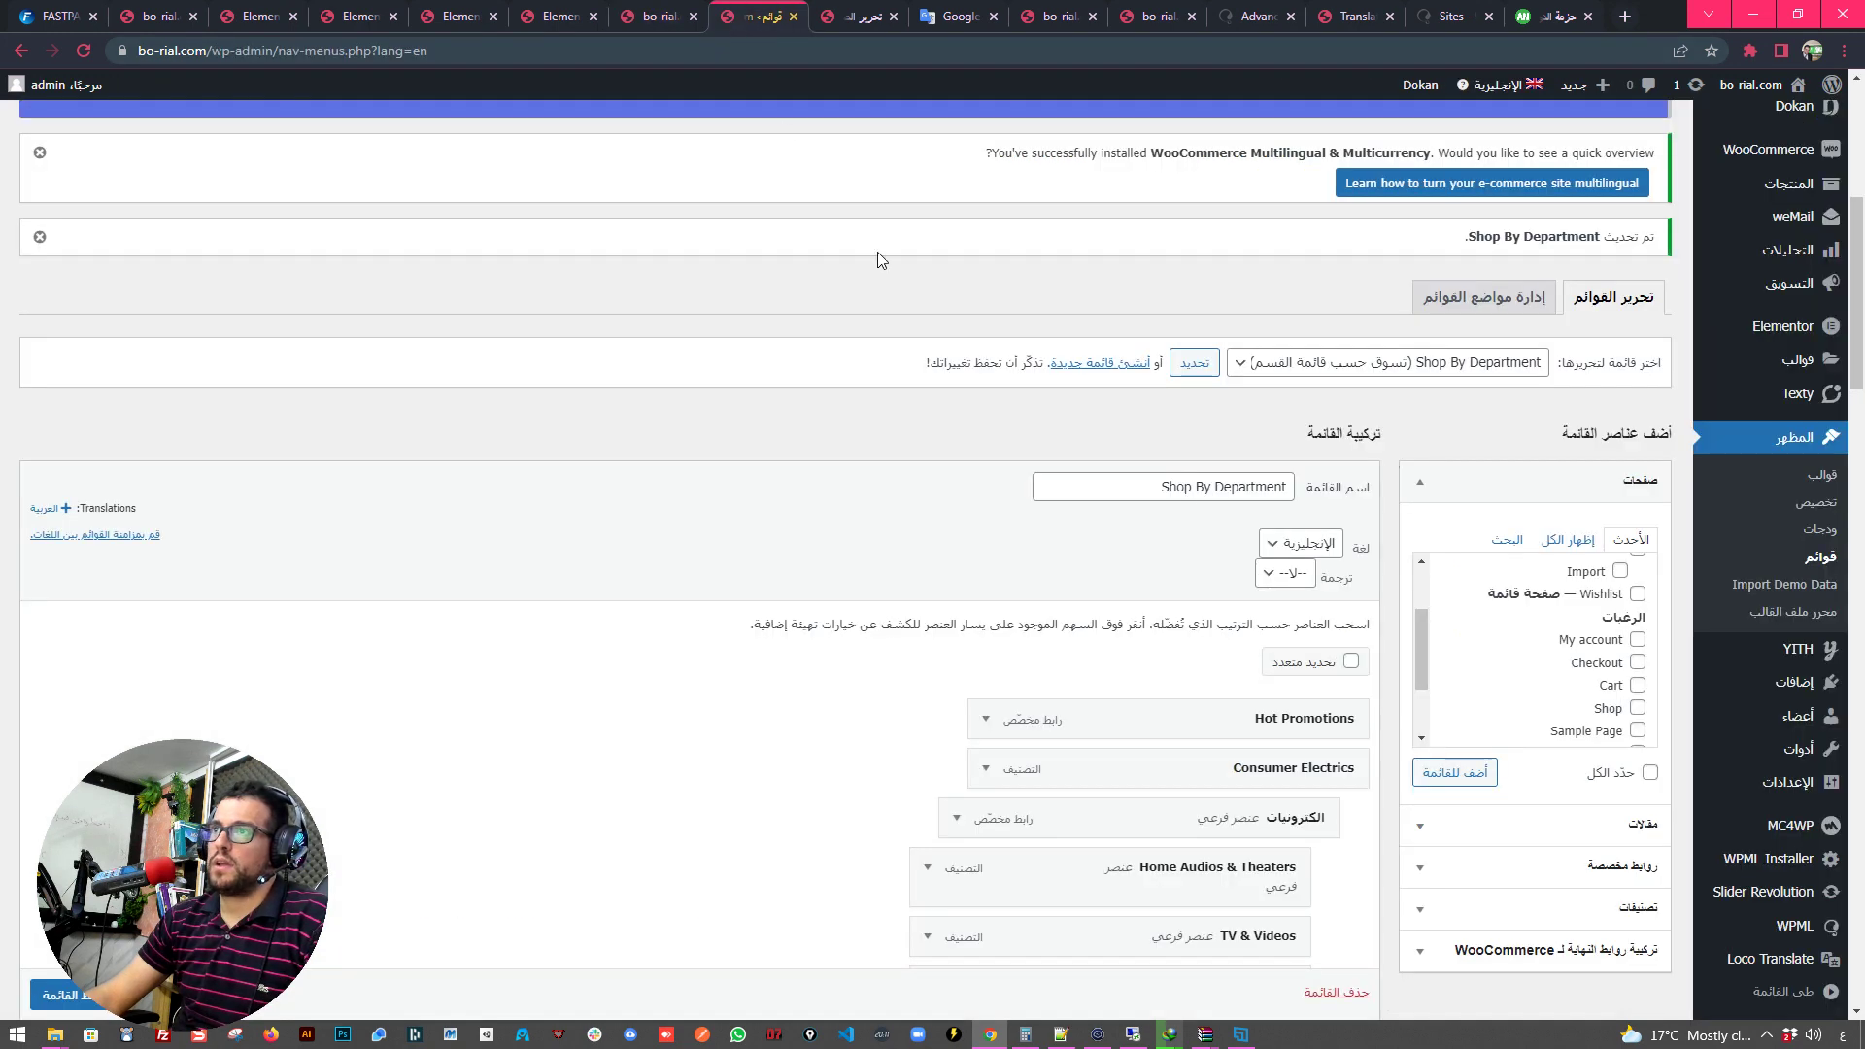
Open the Arabic menu translation and create a new menu named الاصناف.
click(51, 509)
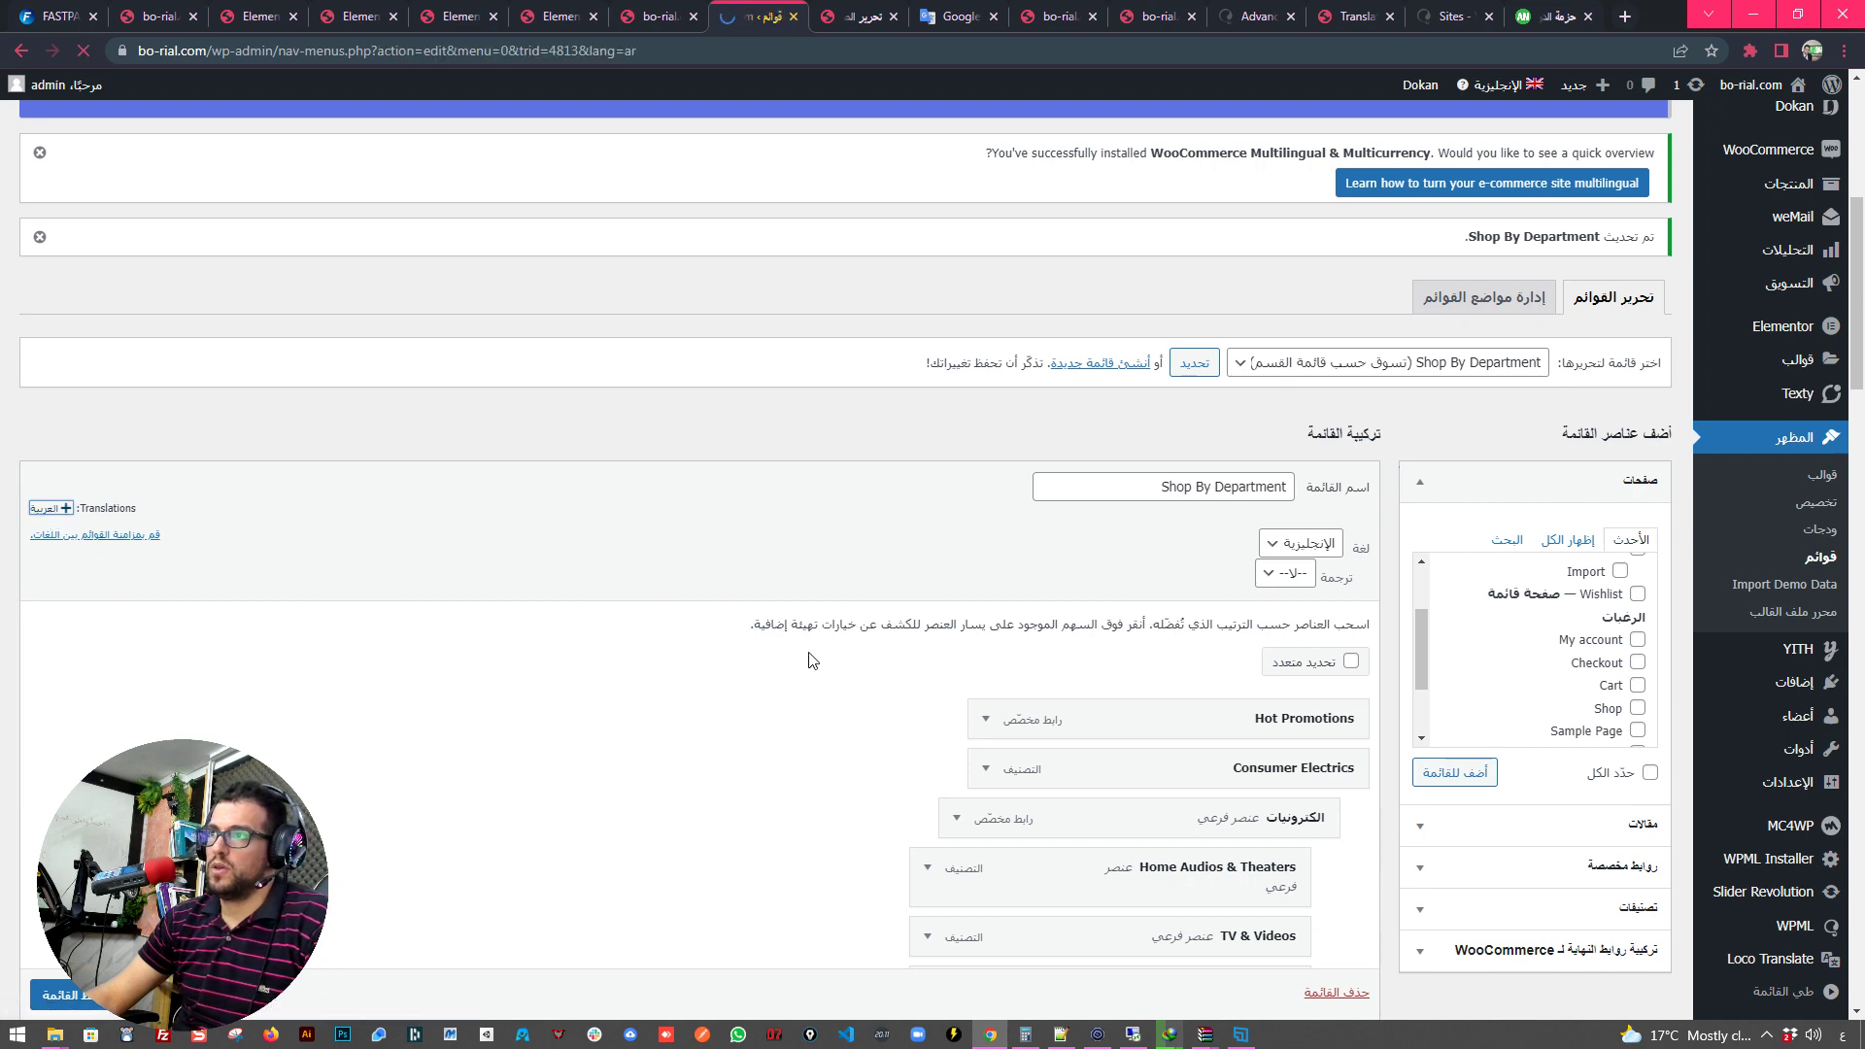
scroll(1073, 719, down, 3)
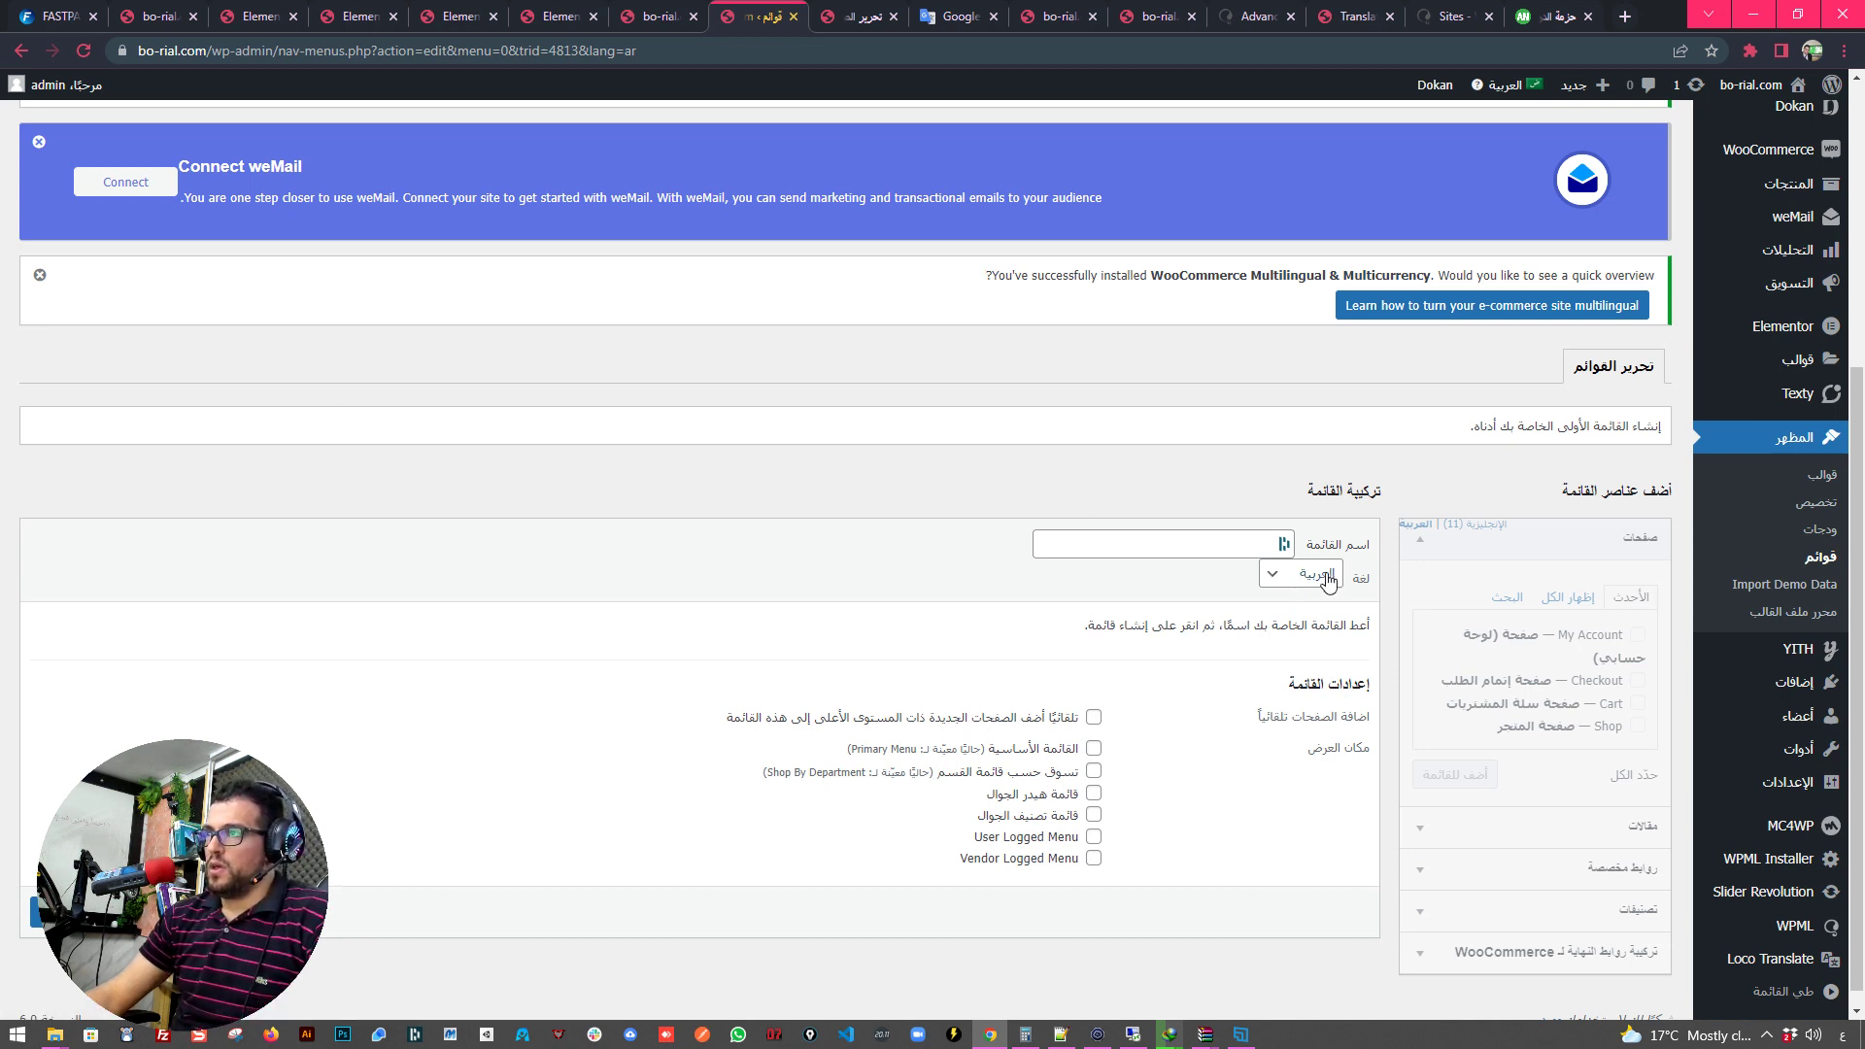
click(1201, 545)
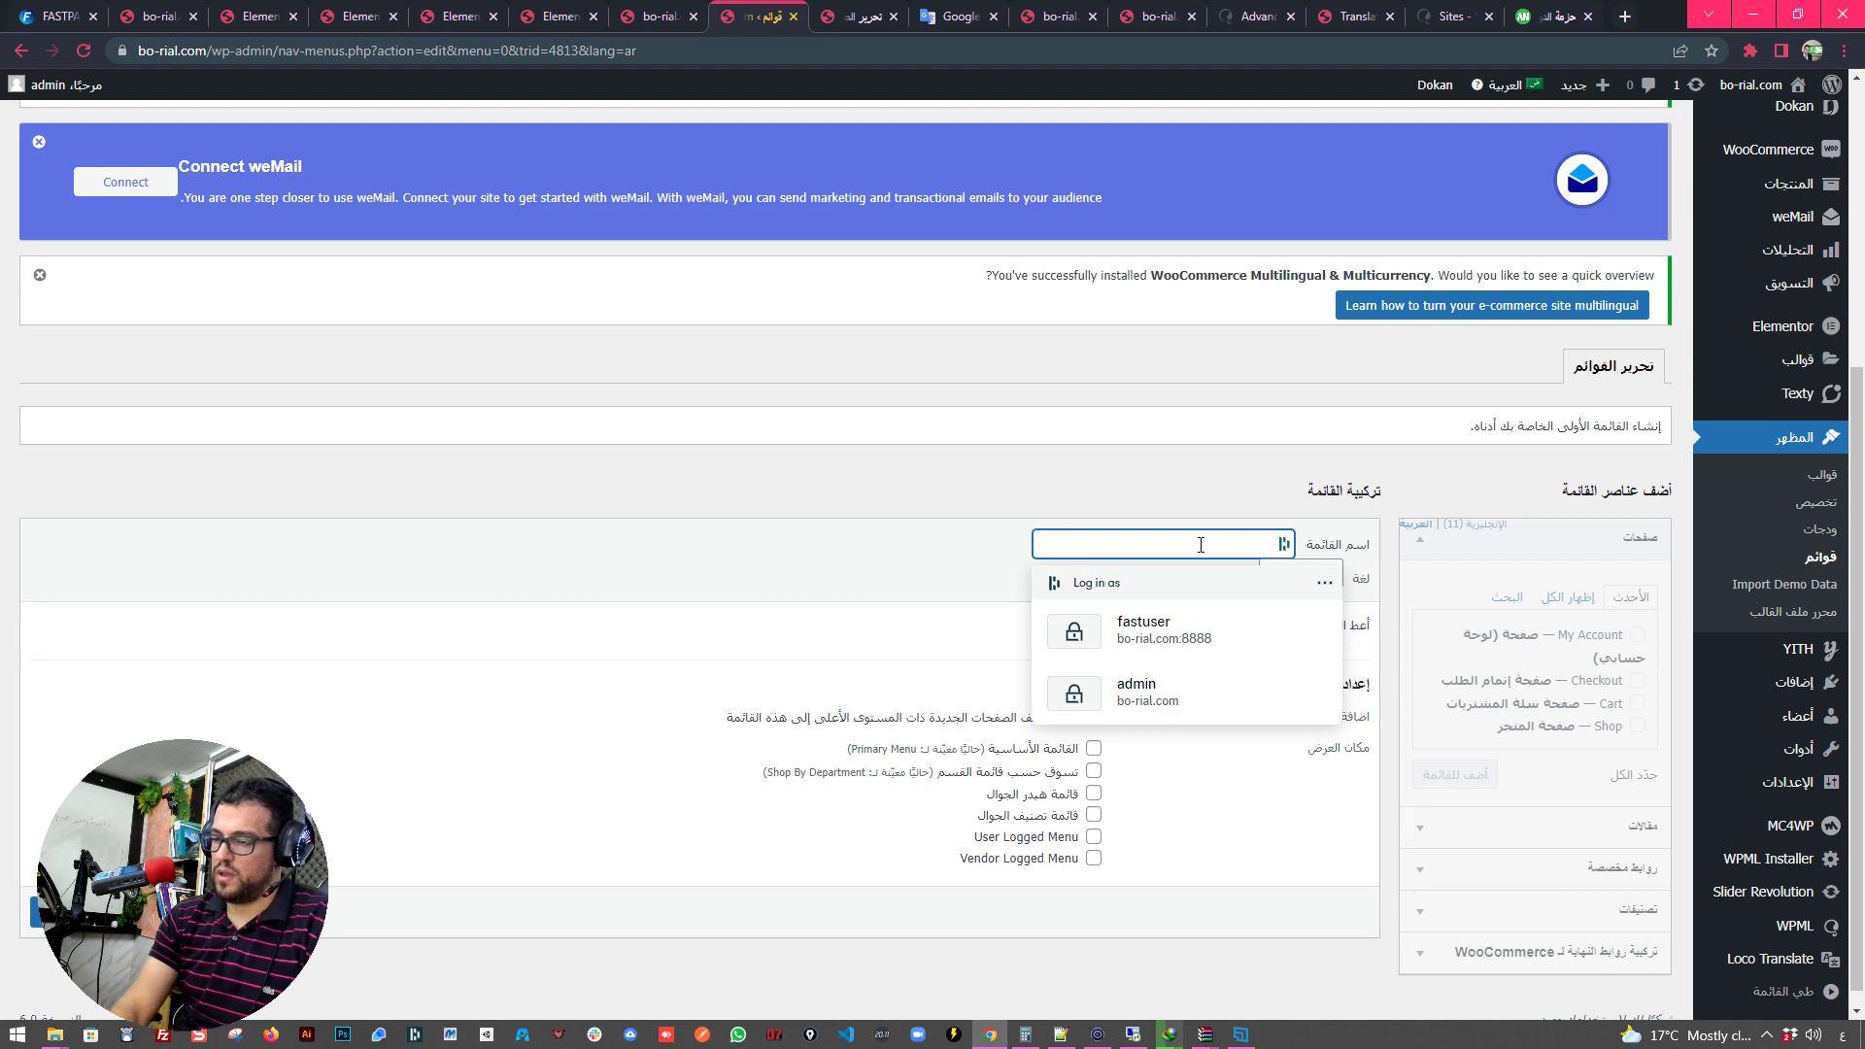
key(Escape)
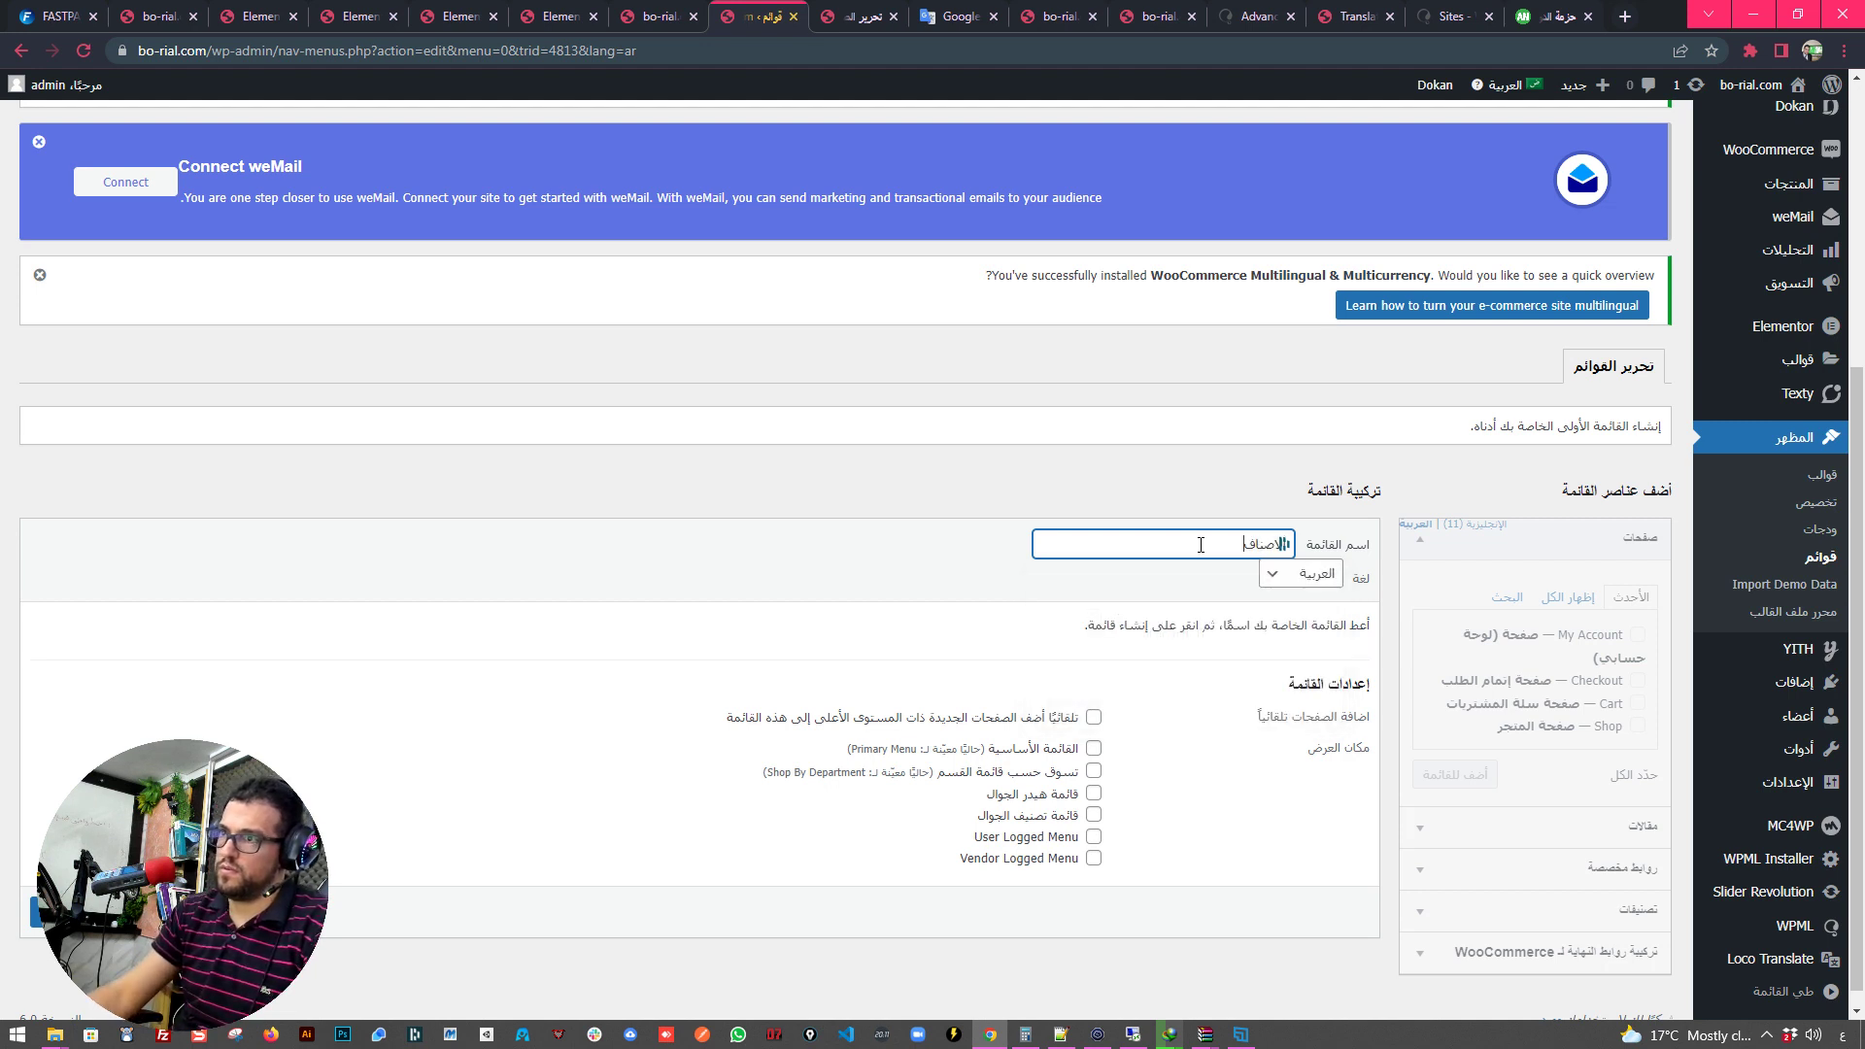
key(Return)
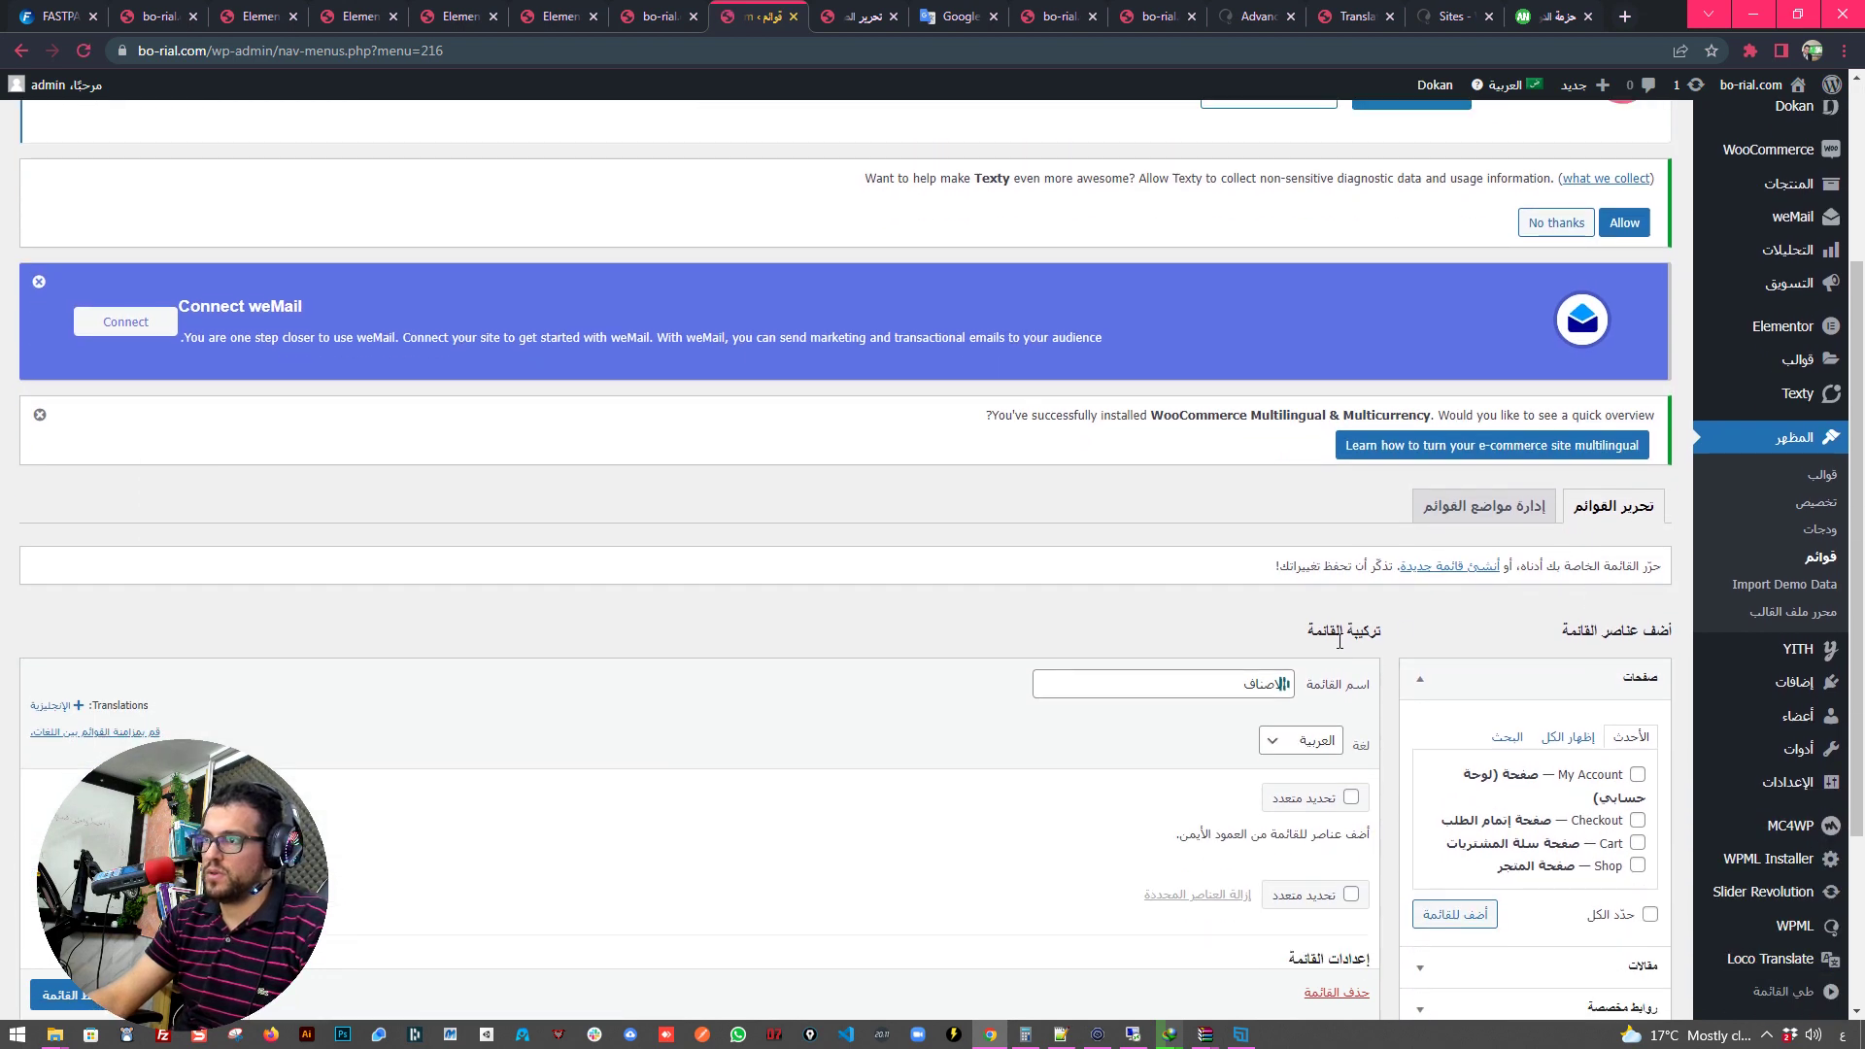
scroll(1340, 642, down, 1)
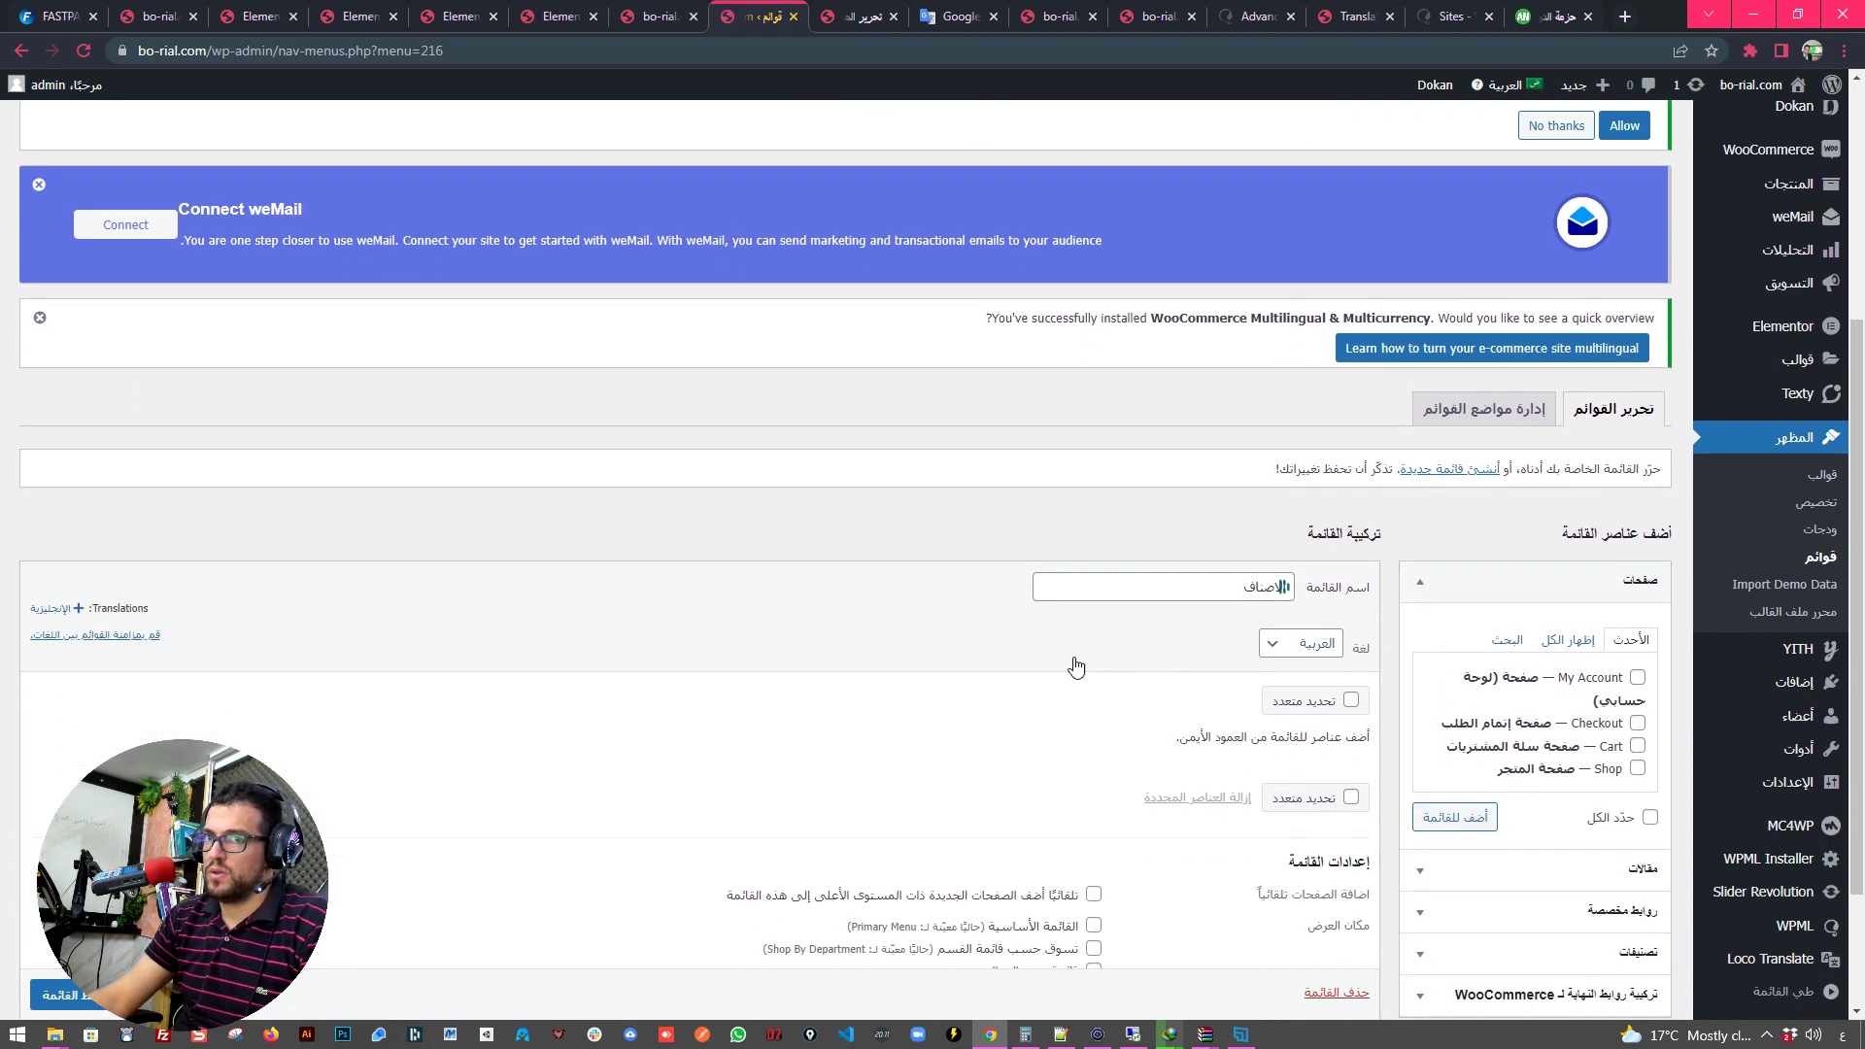
click(126, 636)
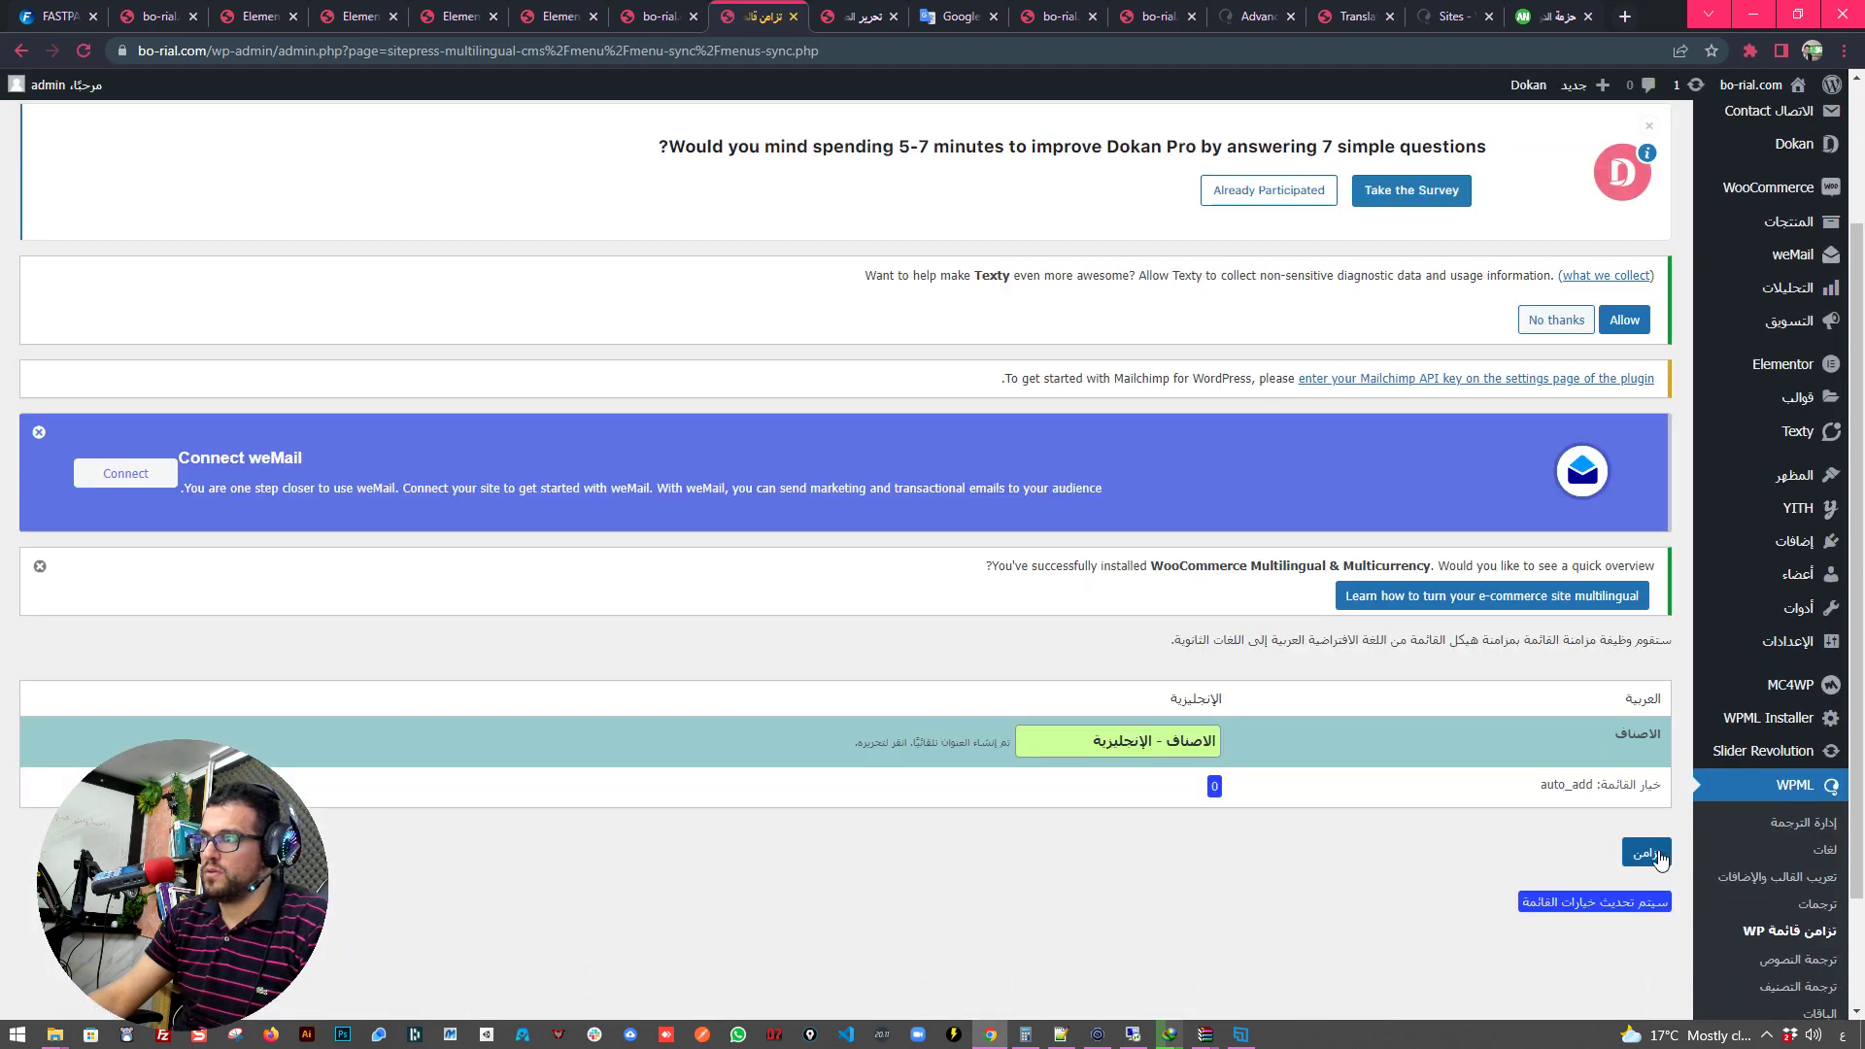
click(1647, 852)
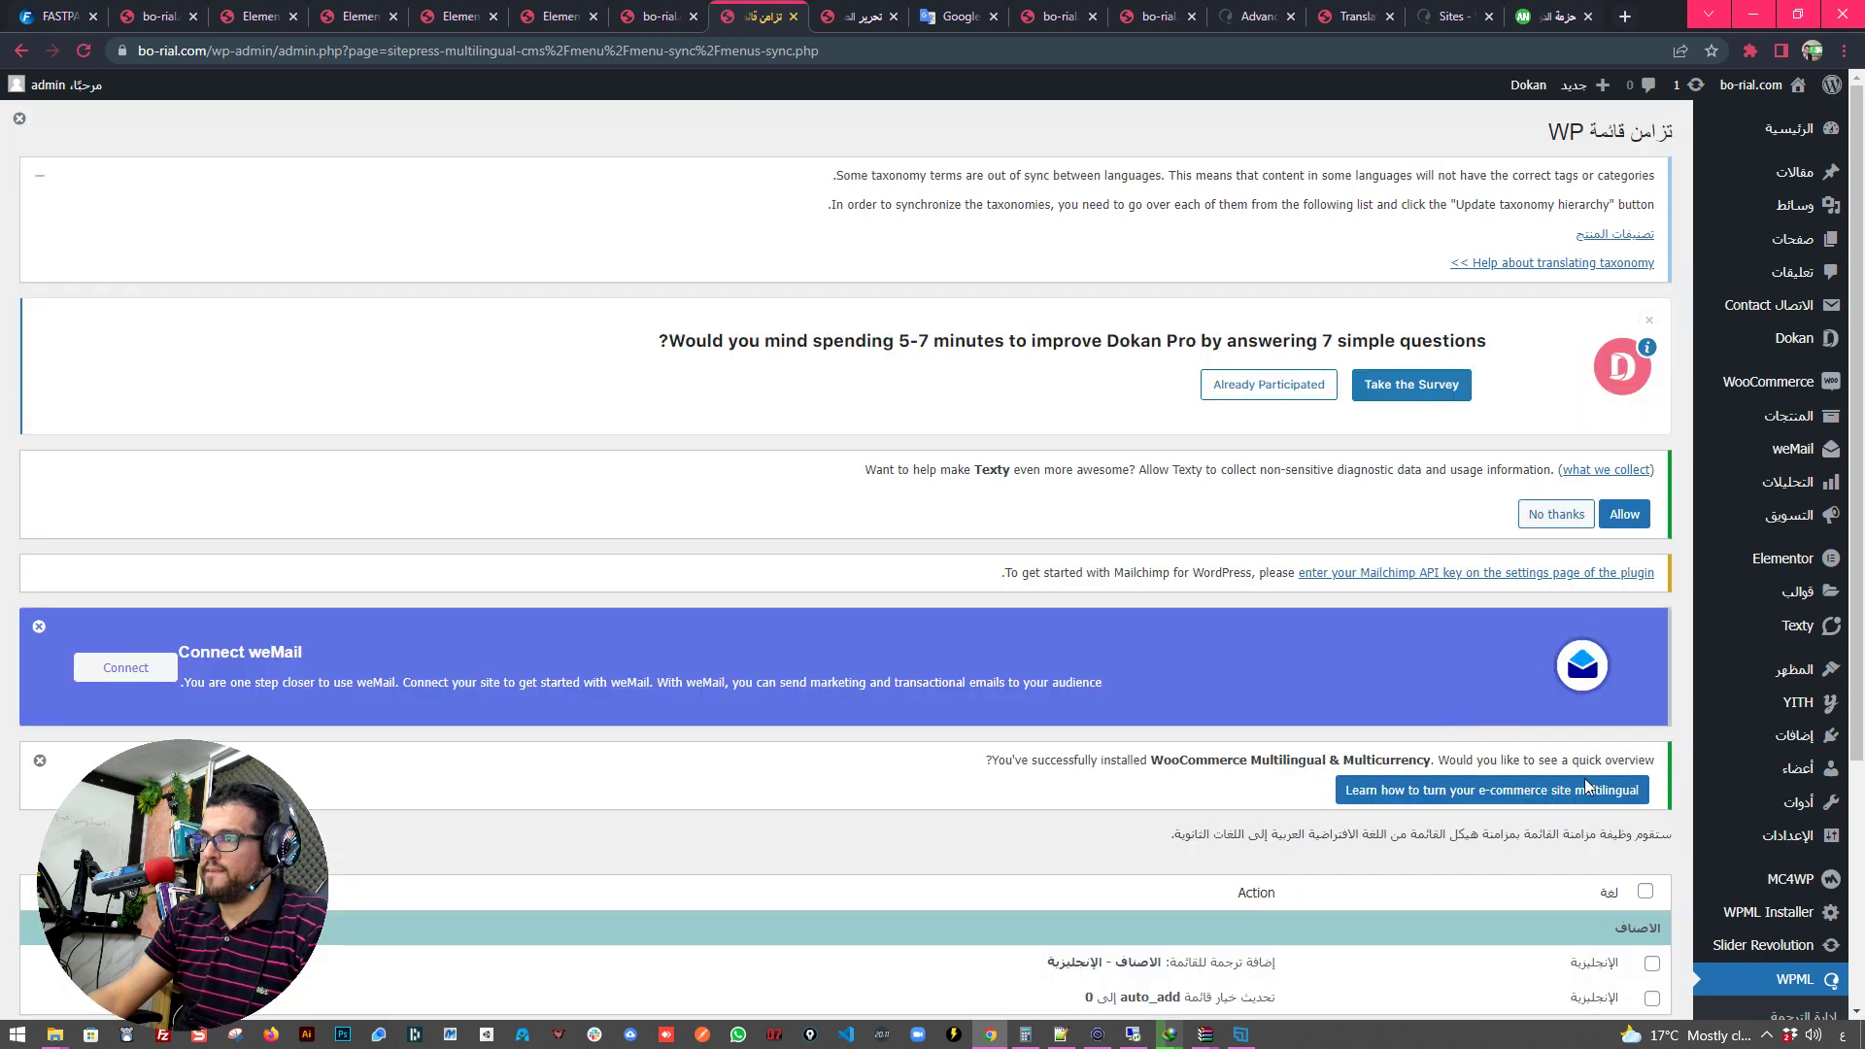
scroll(1584, 778, down, 3)
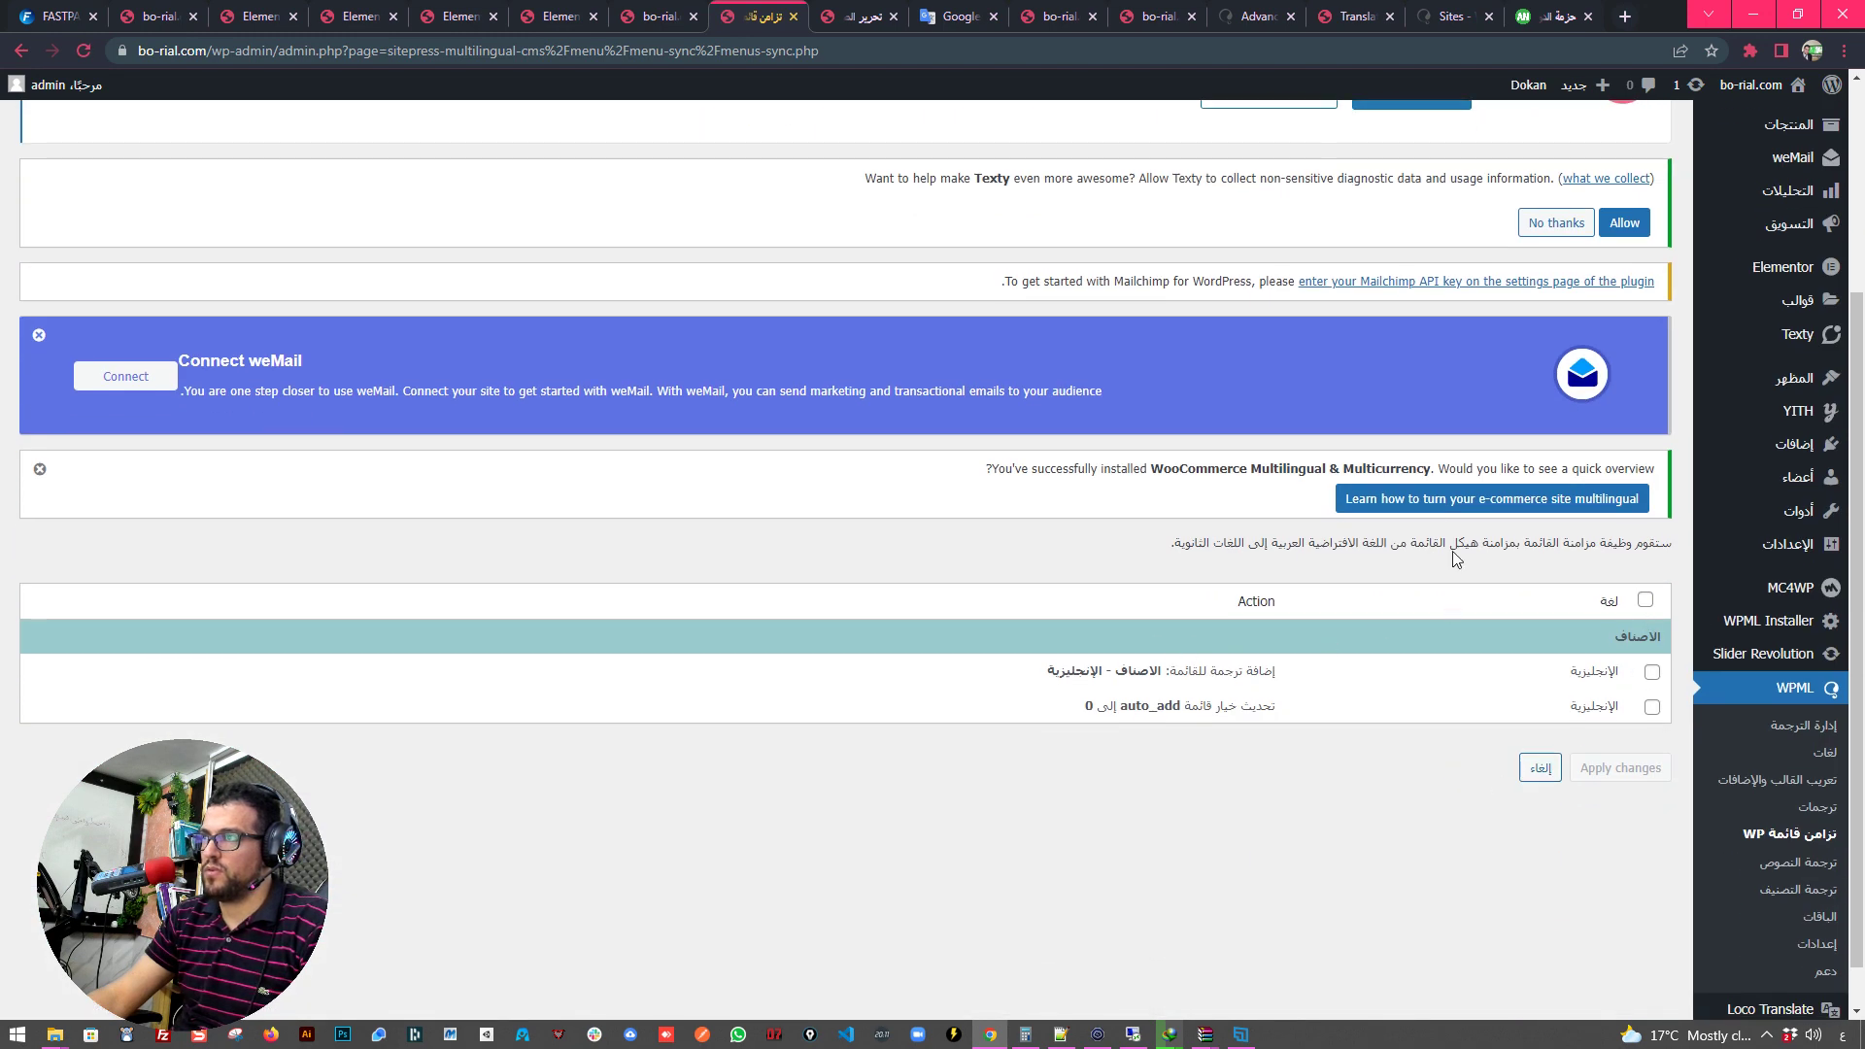
click(20, 50)
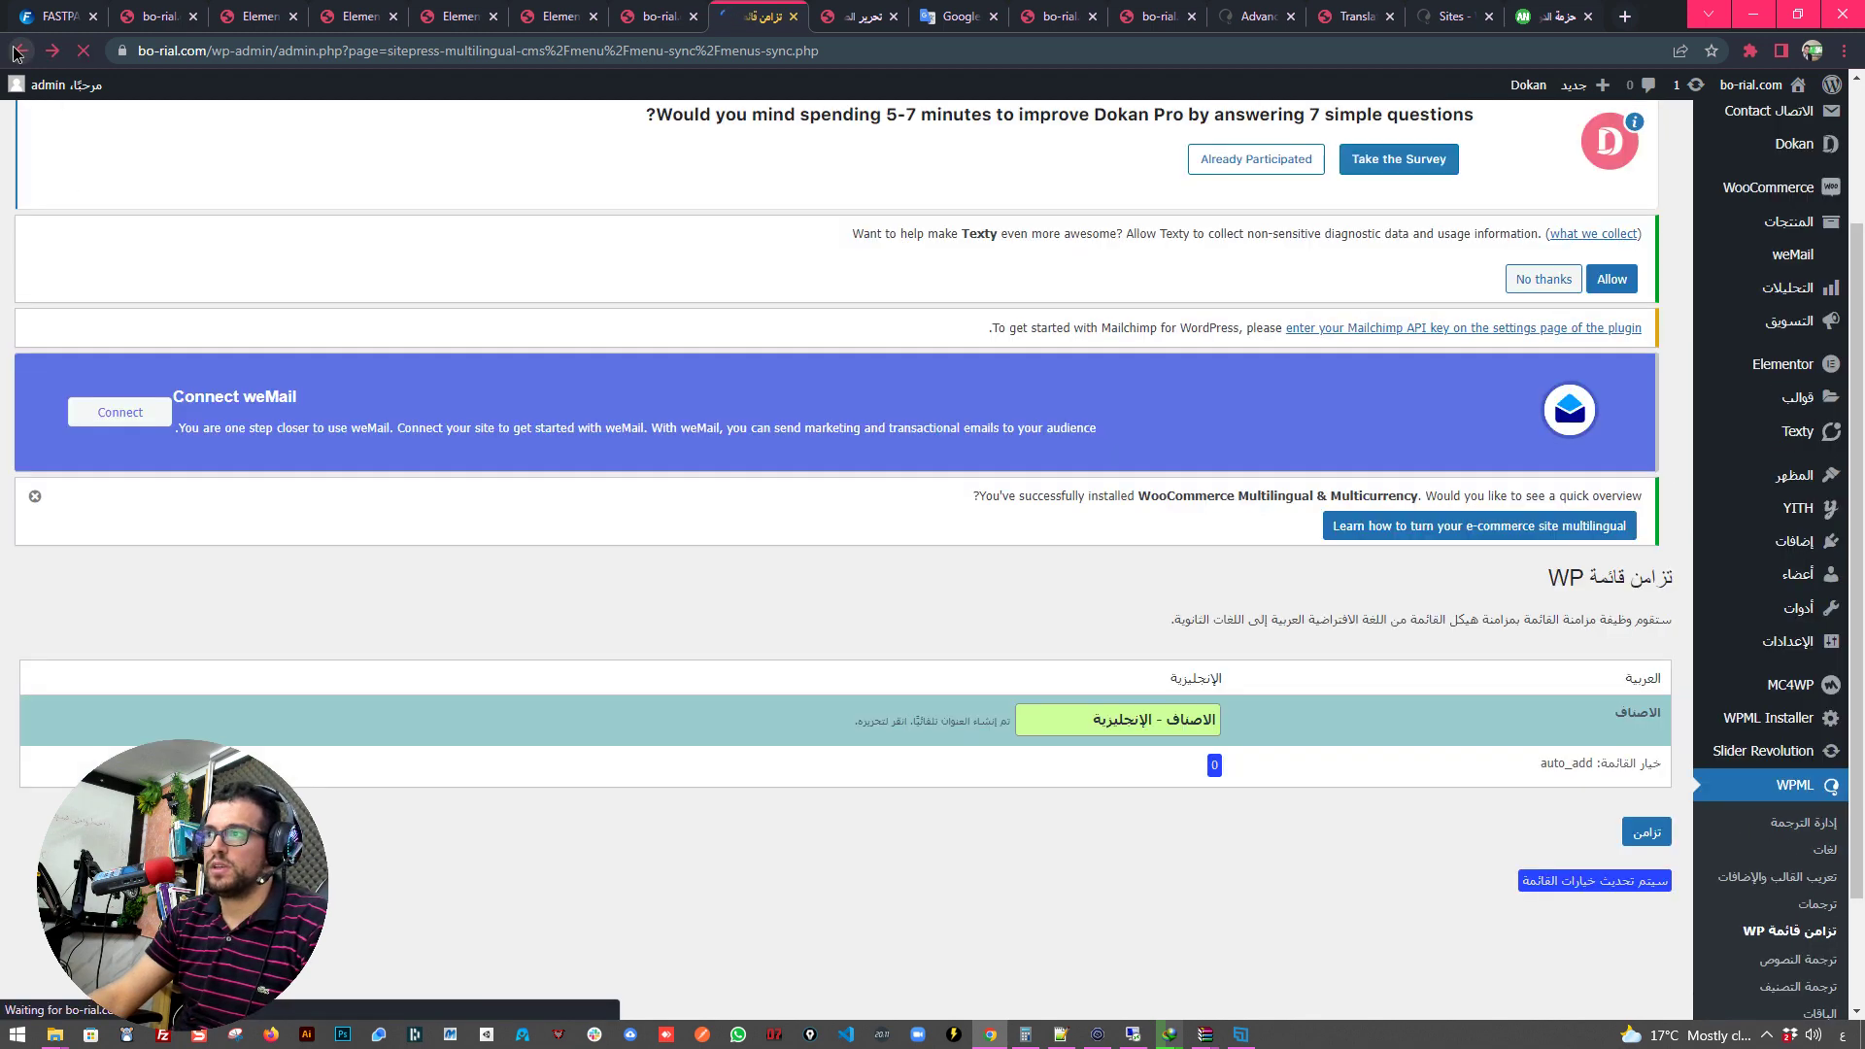
click(19, 50)
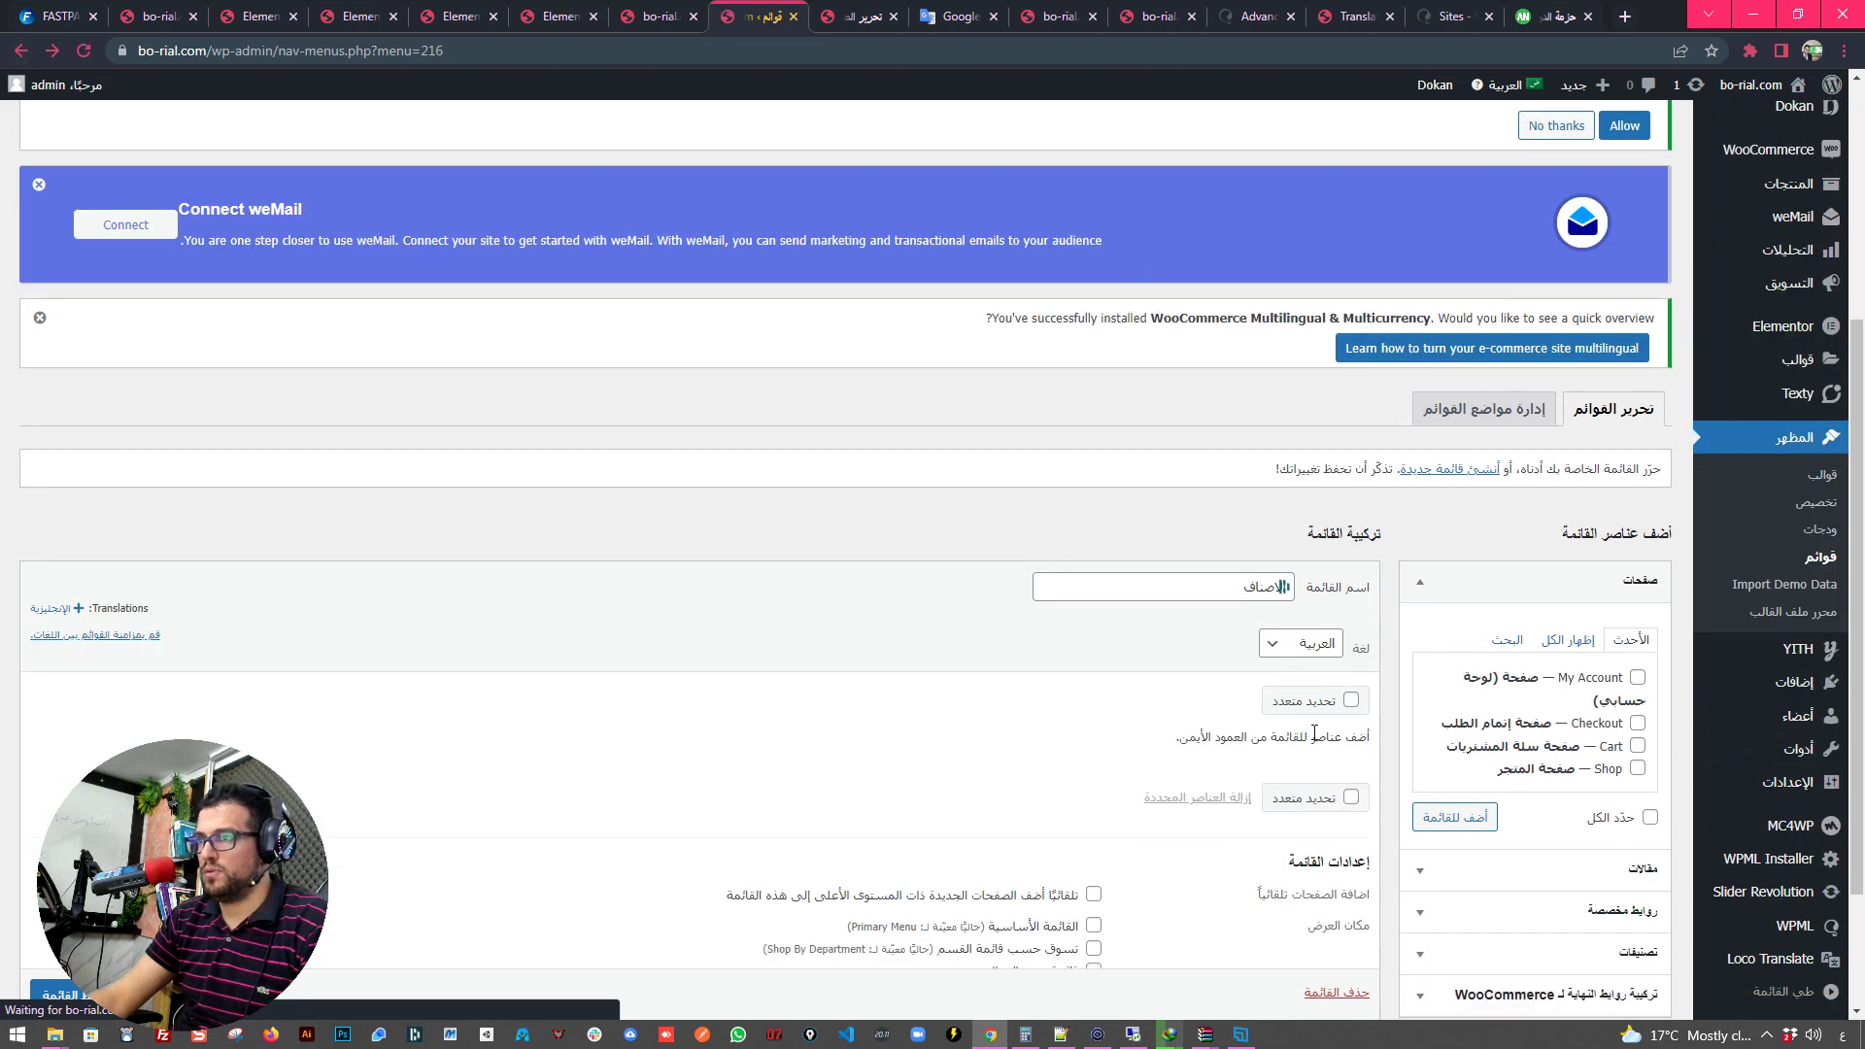
Start the English translation, then select and load the Shop By Department menu.
click(47, 612)
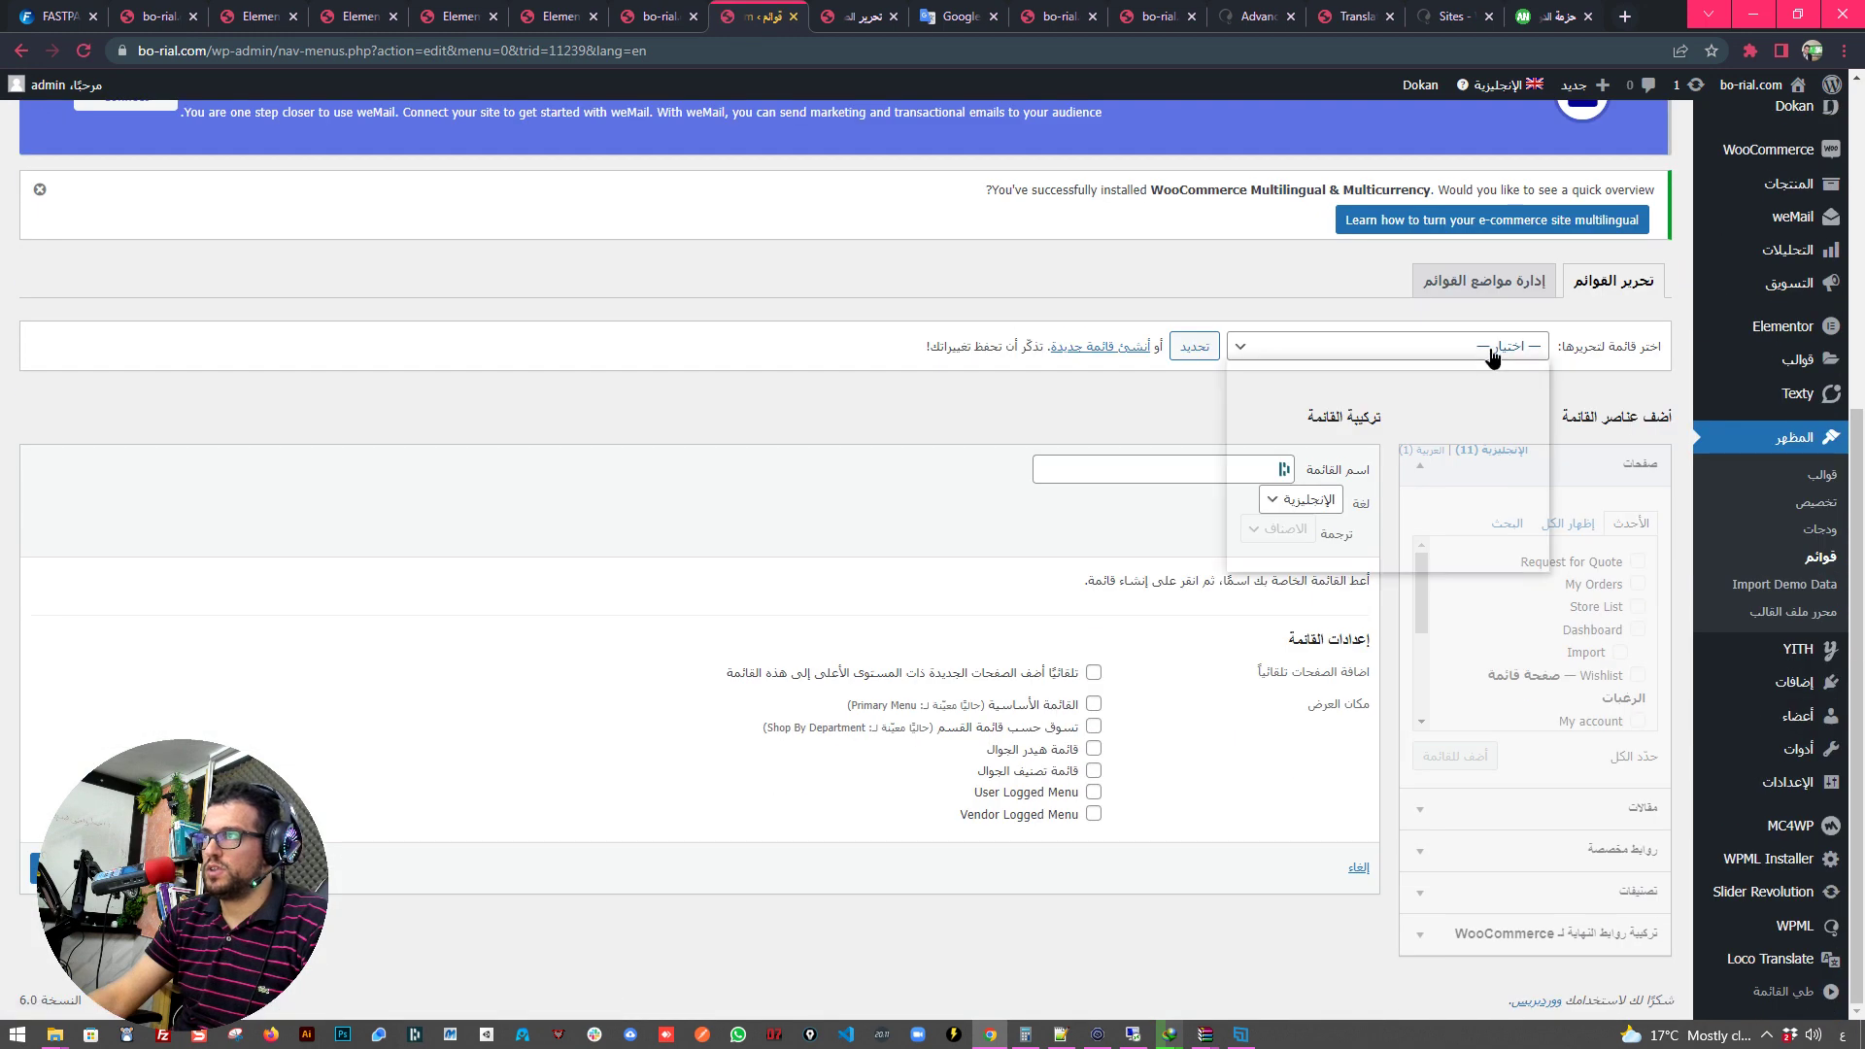
click(1490, 349)
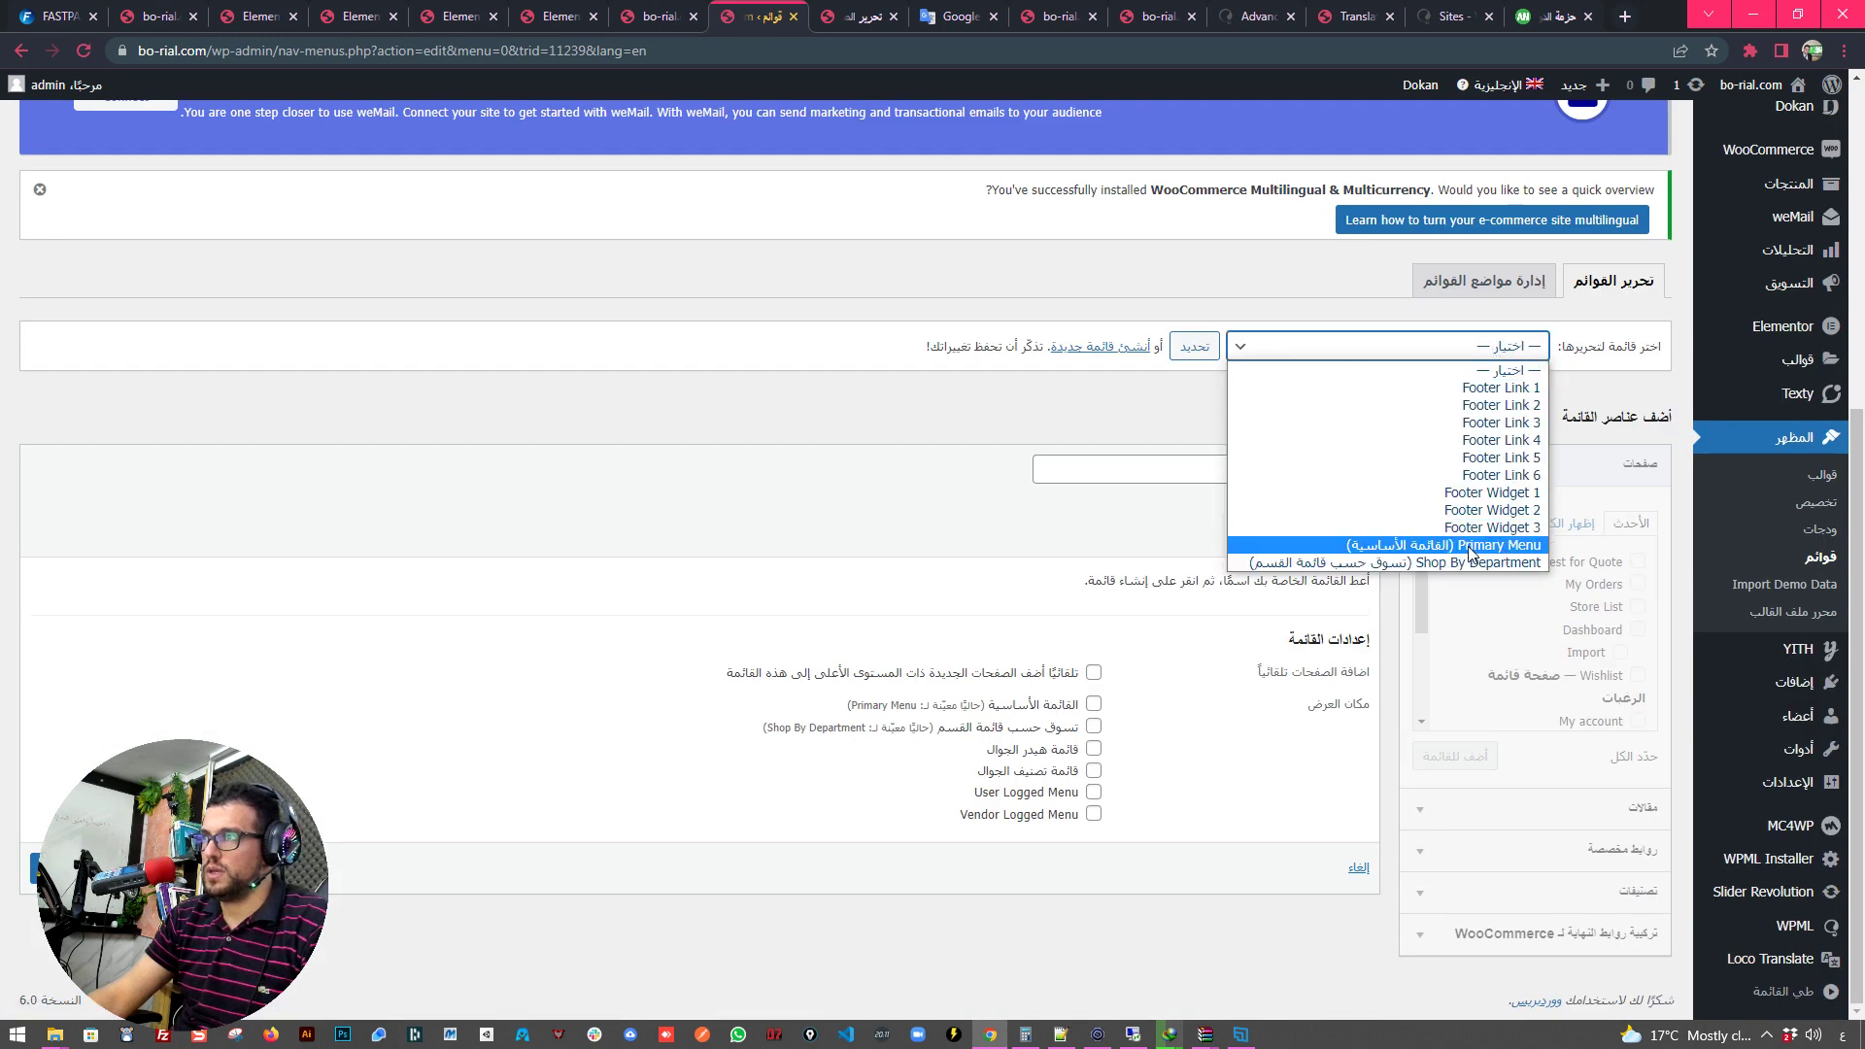
click(1494, 562)
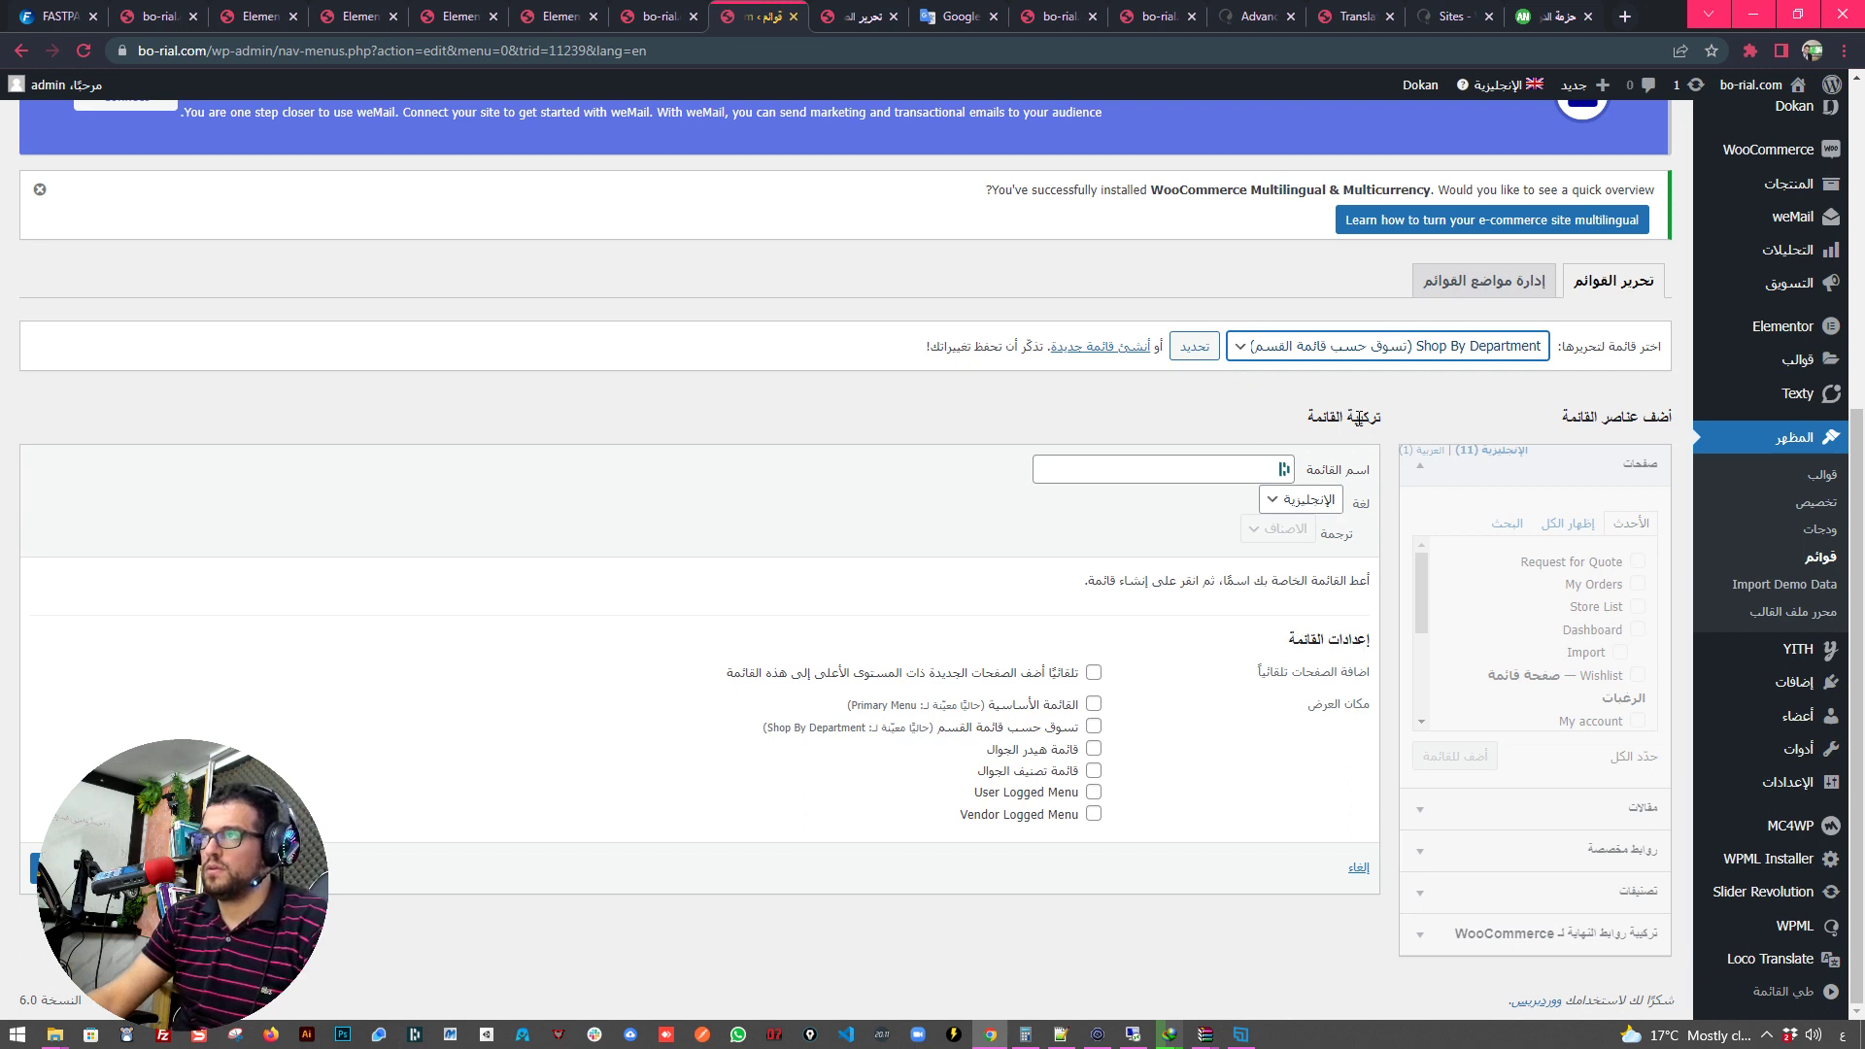
click(1197, 346)
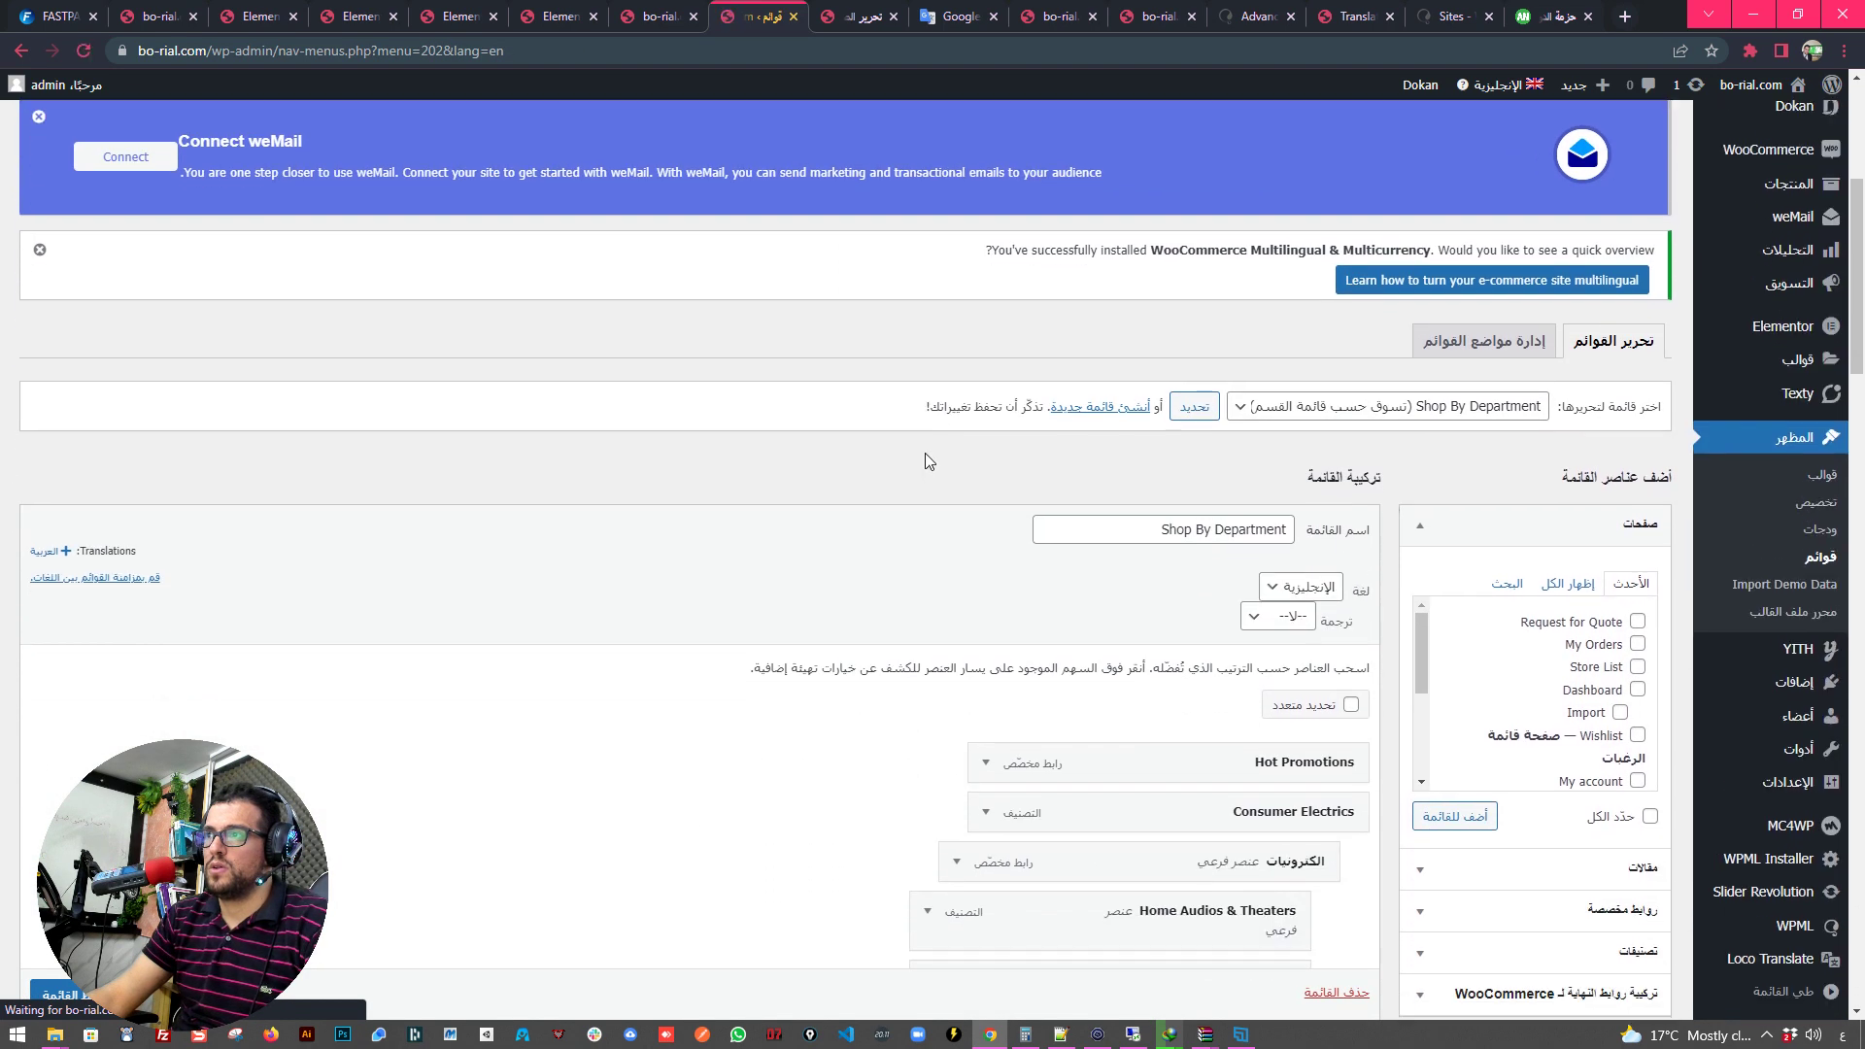
Run WPML Menu Sync, select all proposed changes for الاصناف, apply them, and go back.
scroll(925, 461, down, 1)
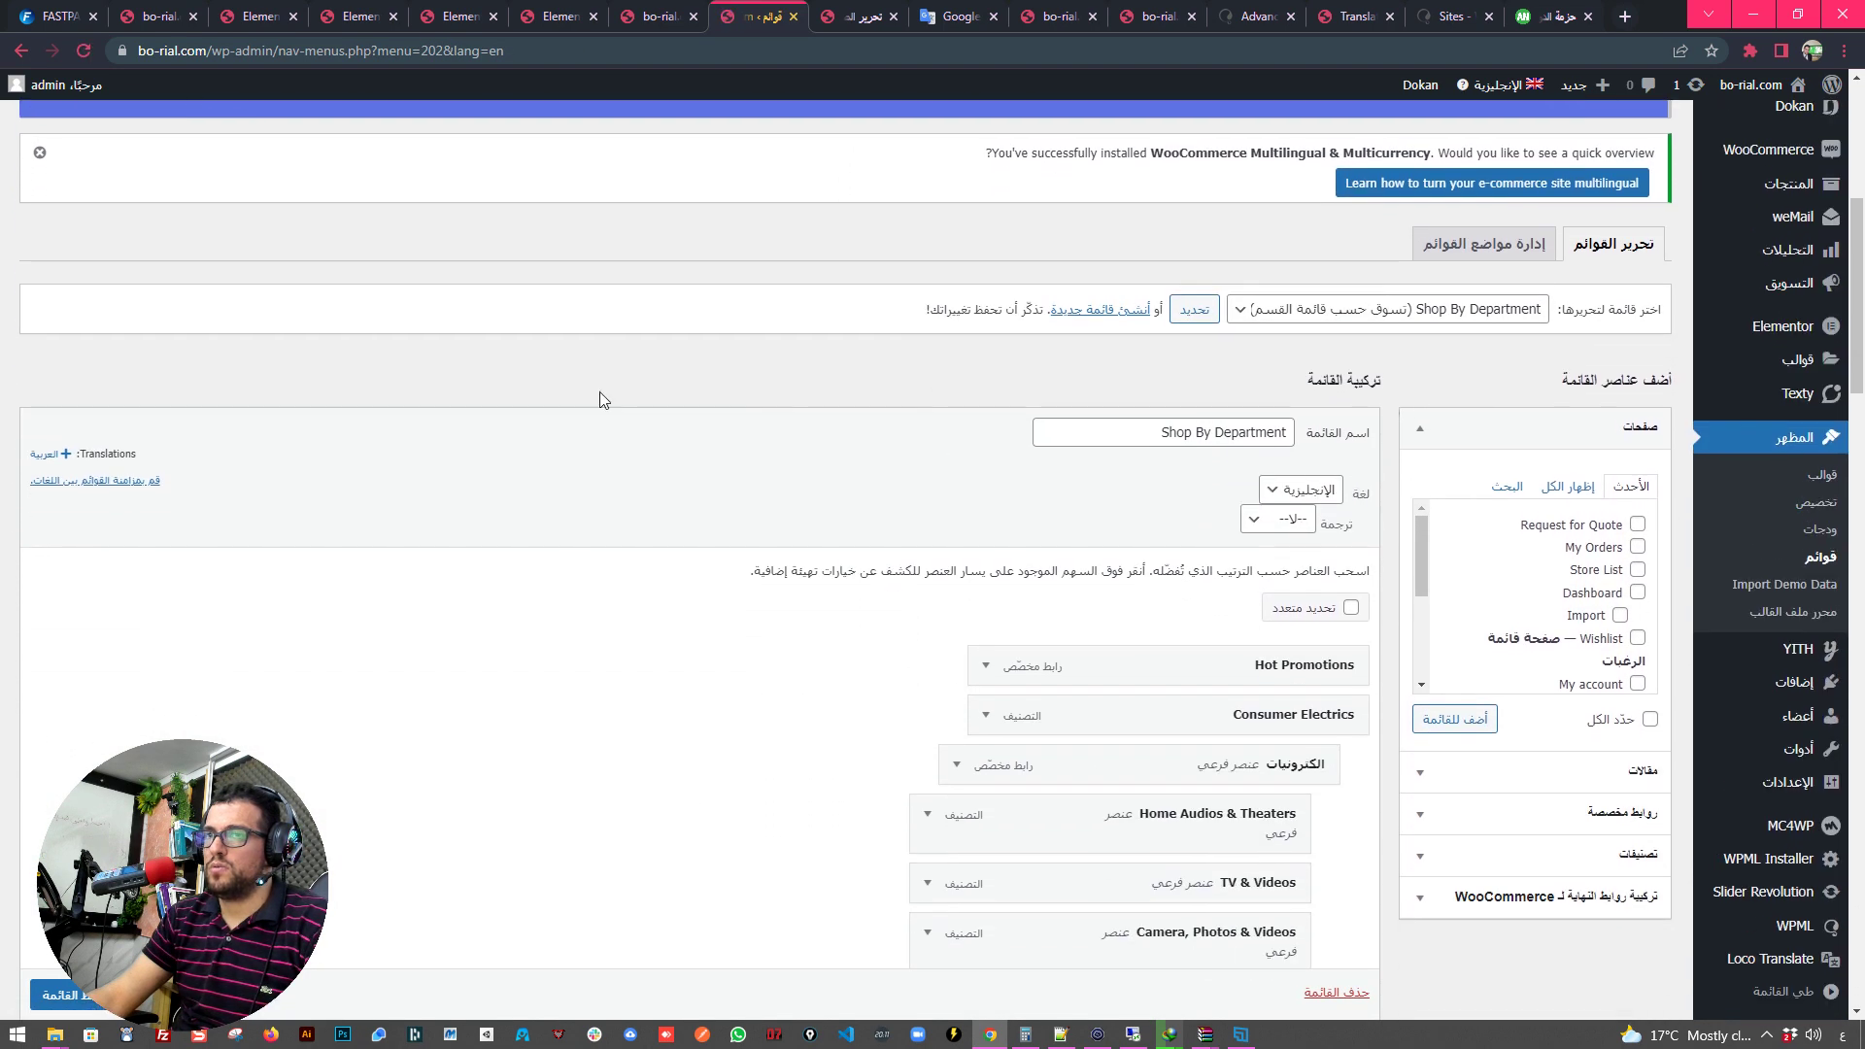
click(104, 481)
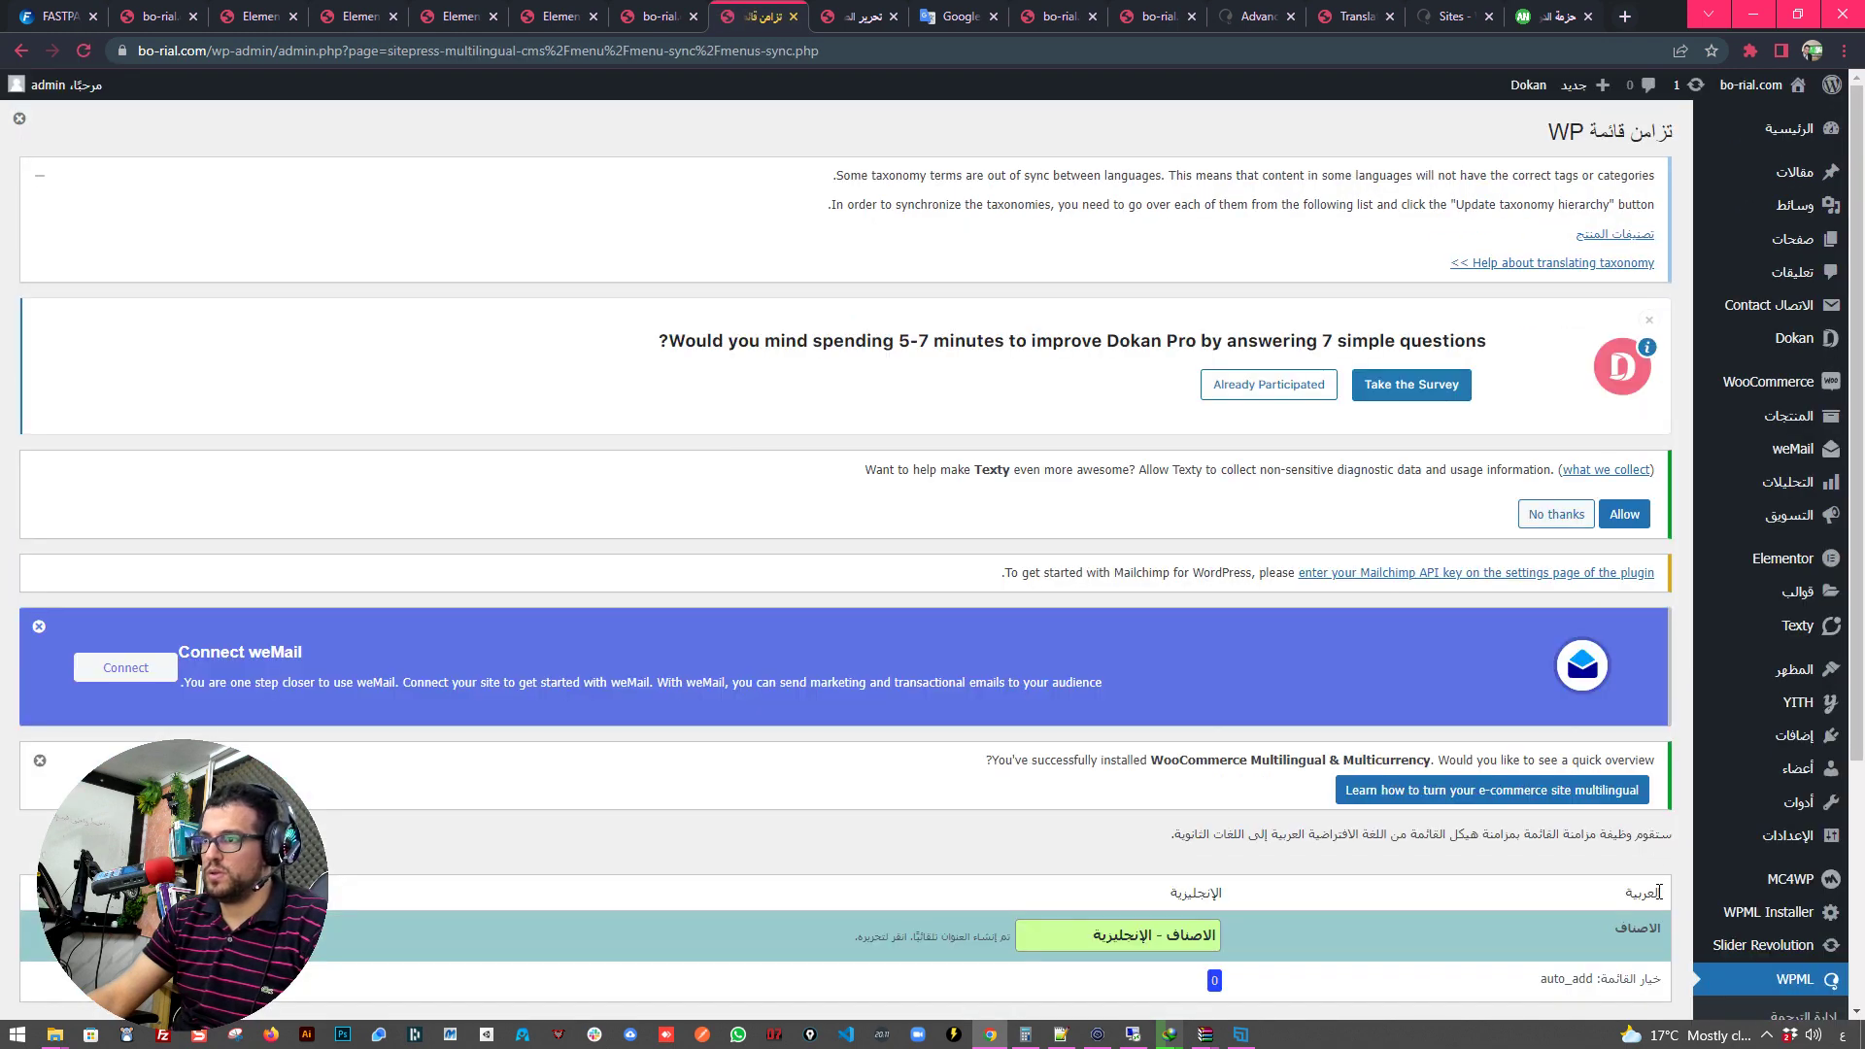
scroll(742, 418, down, 3)
click(1648, 704)
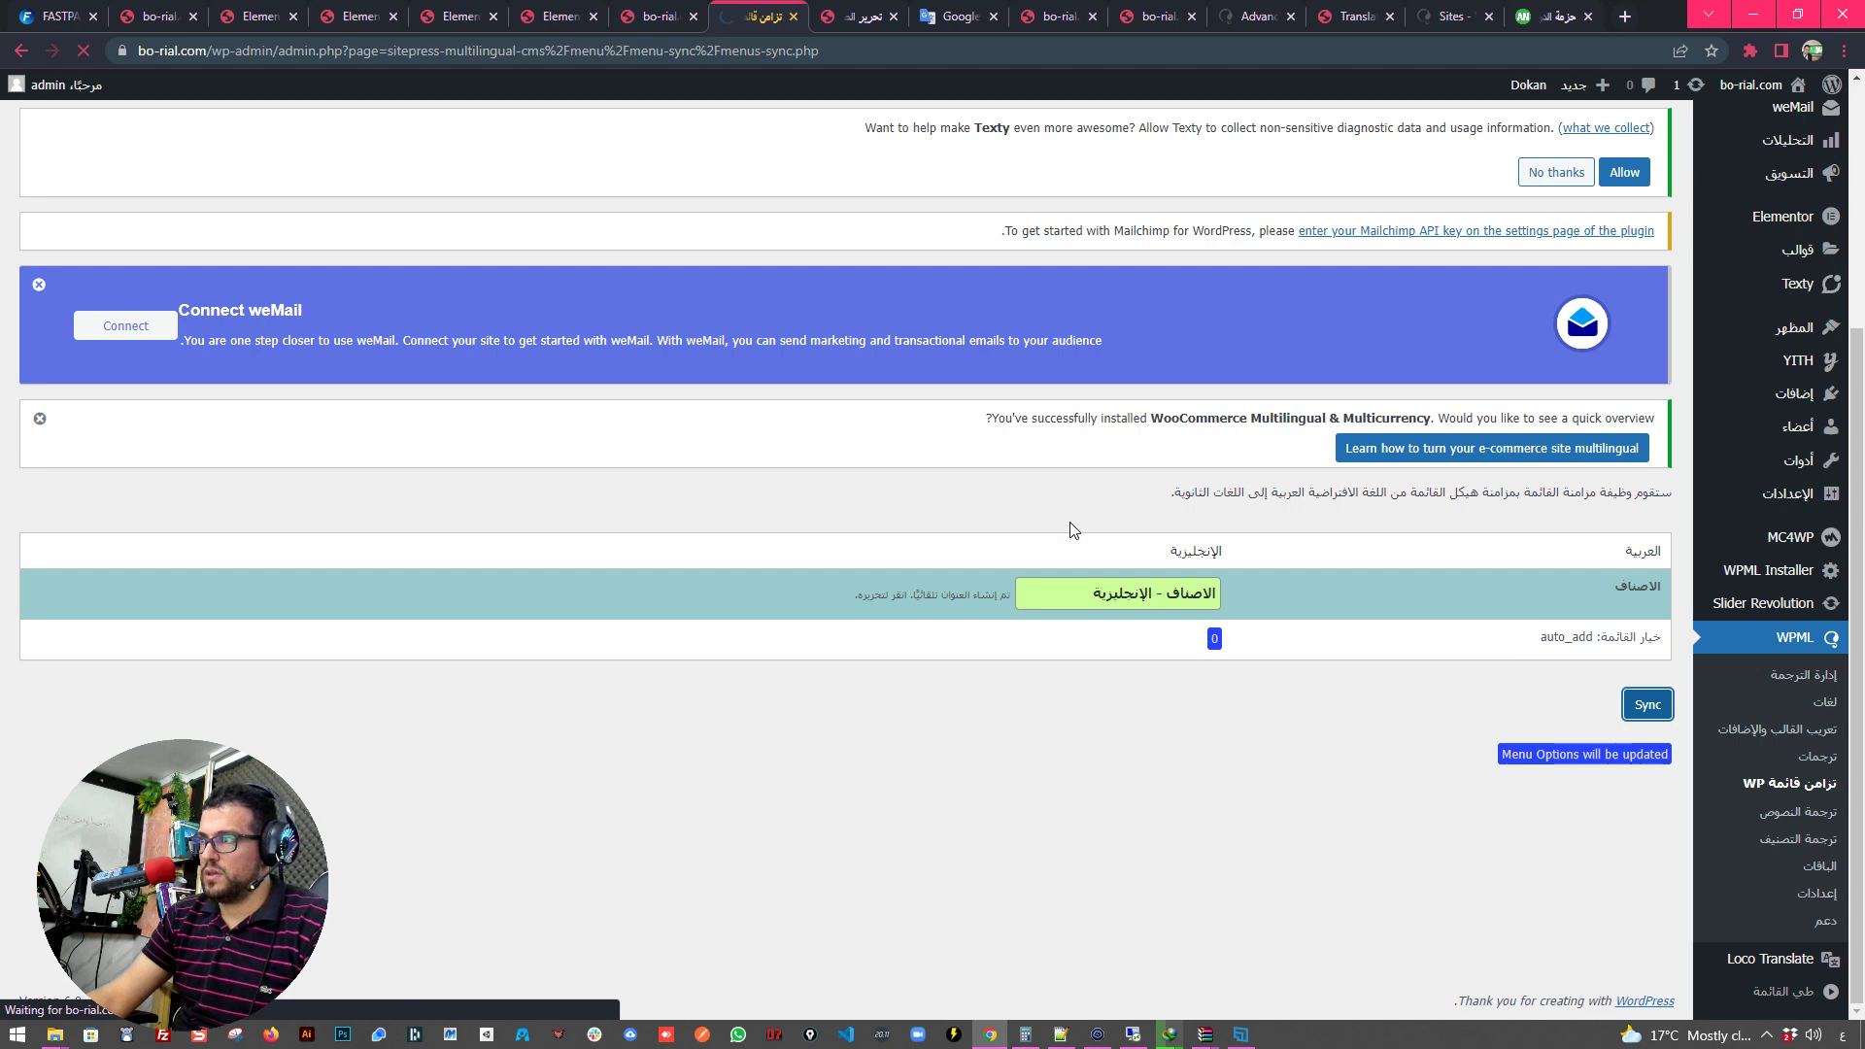
scroll(1509, 783, down, 5)
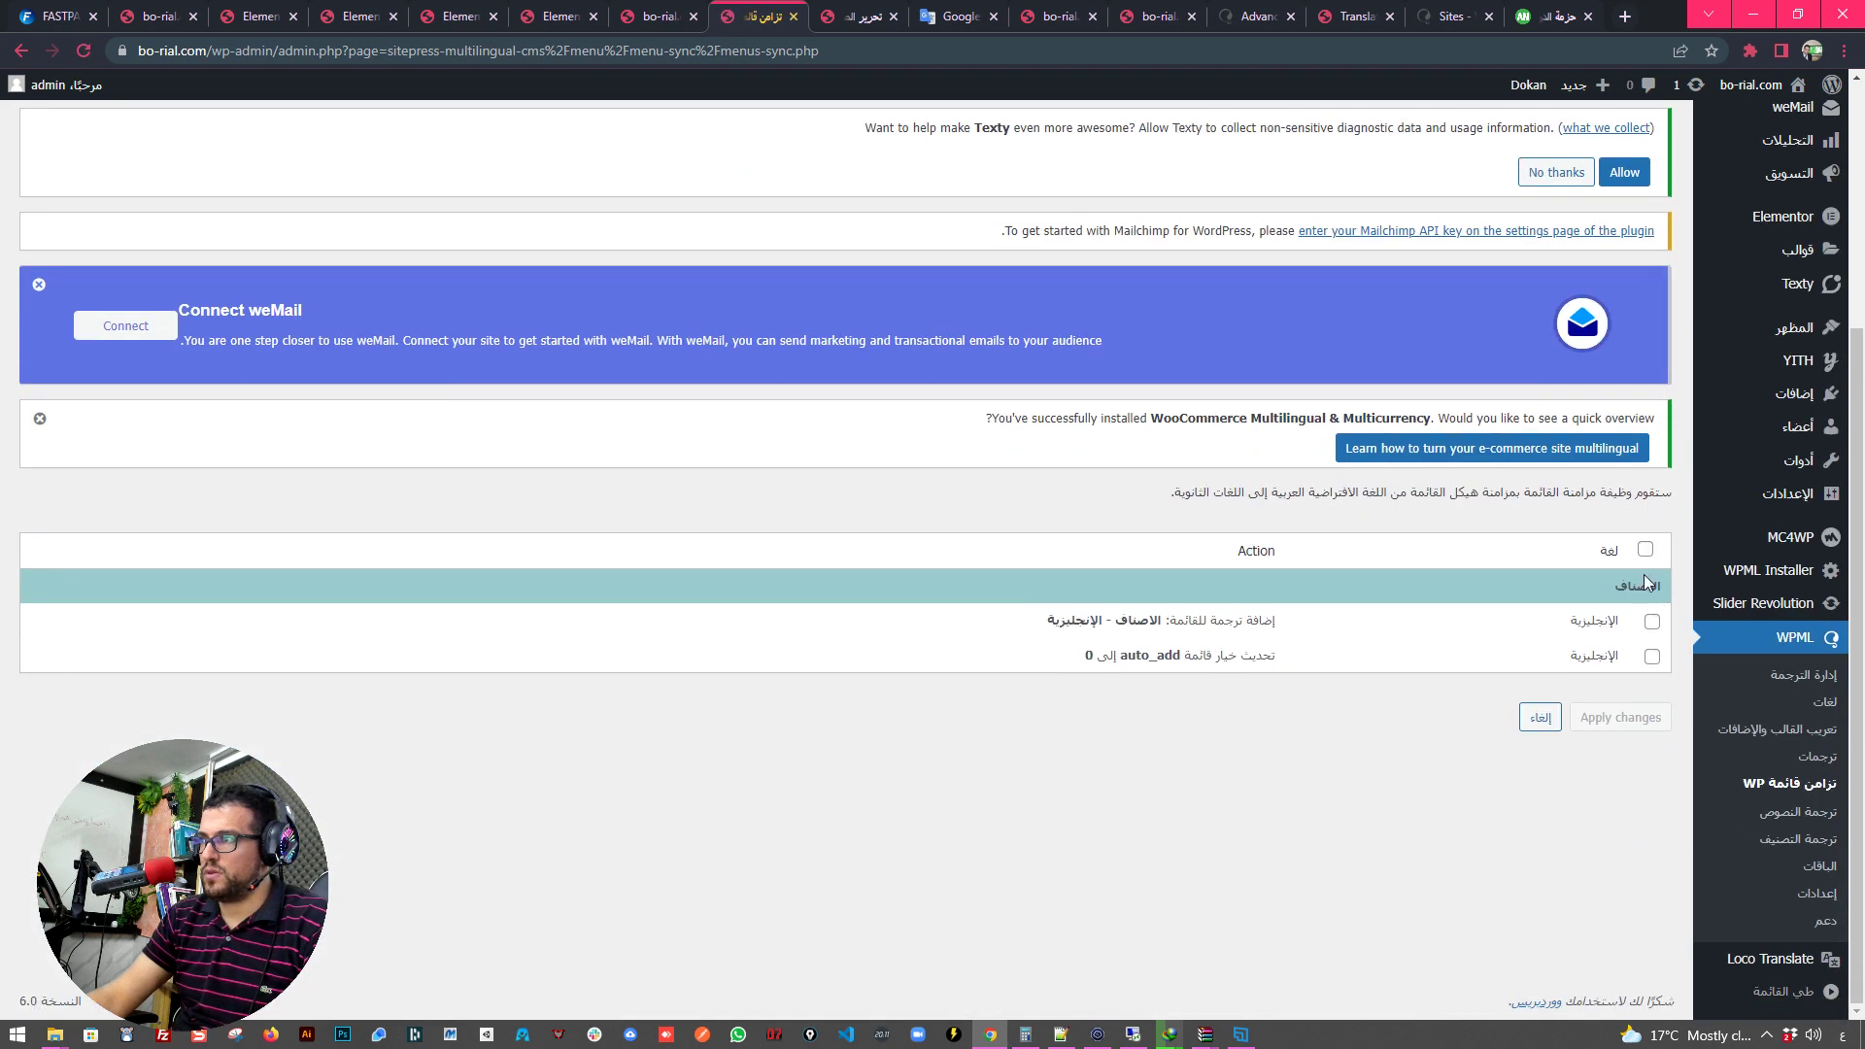
click(1646, 550)
click(1614, 717)
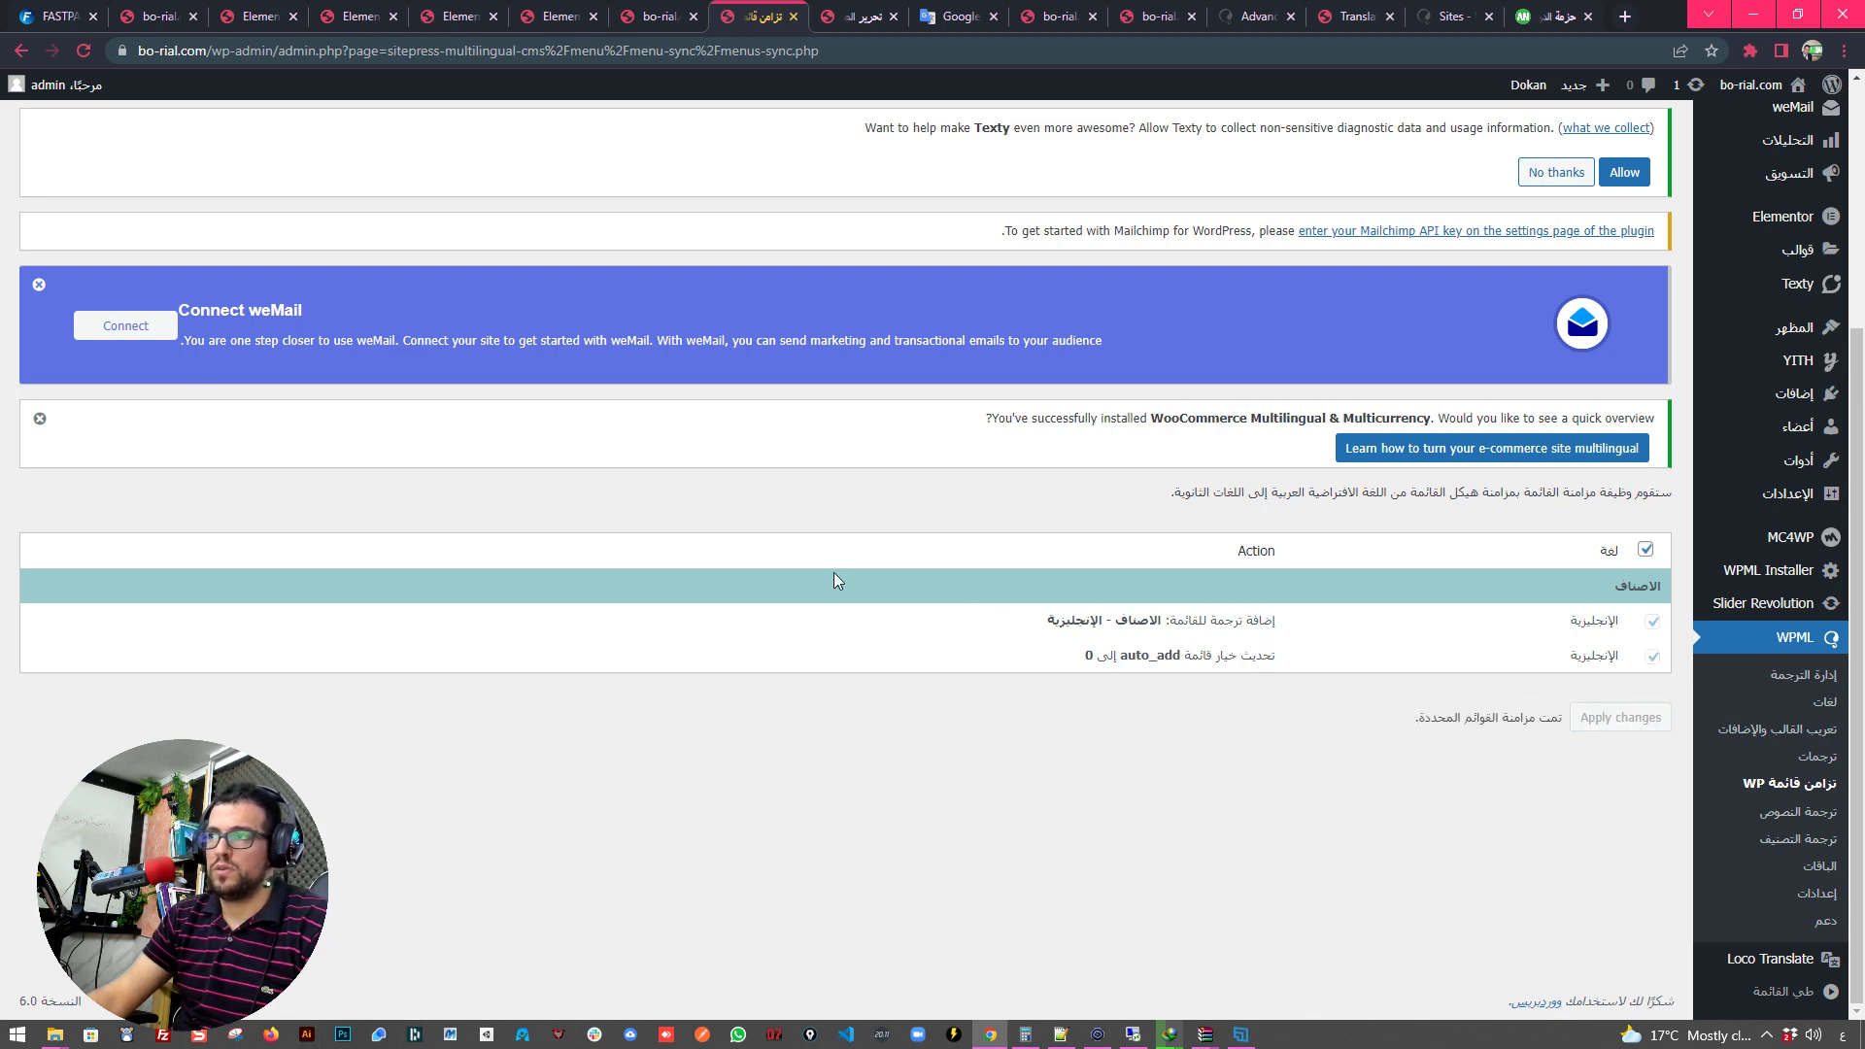
scroll(1652, 505, up, 3)
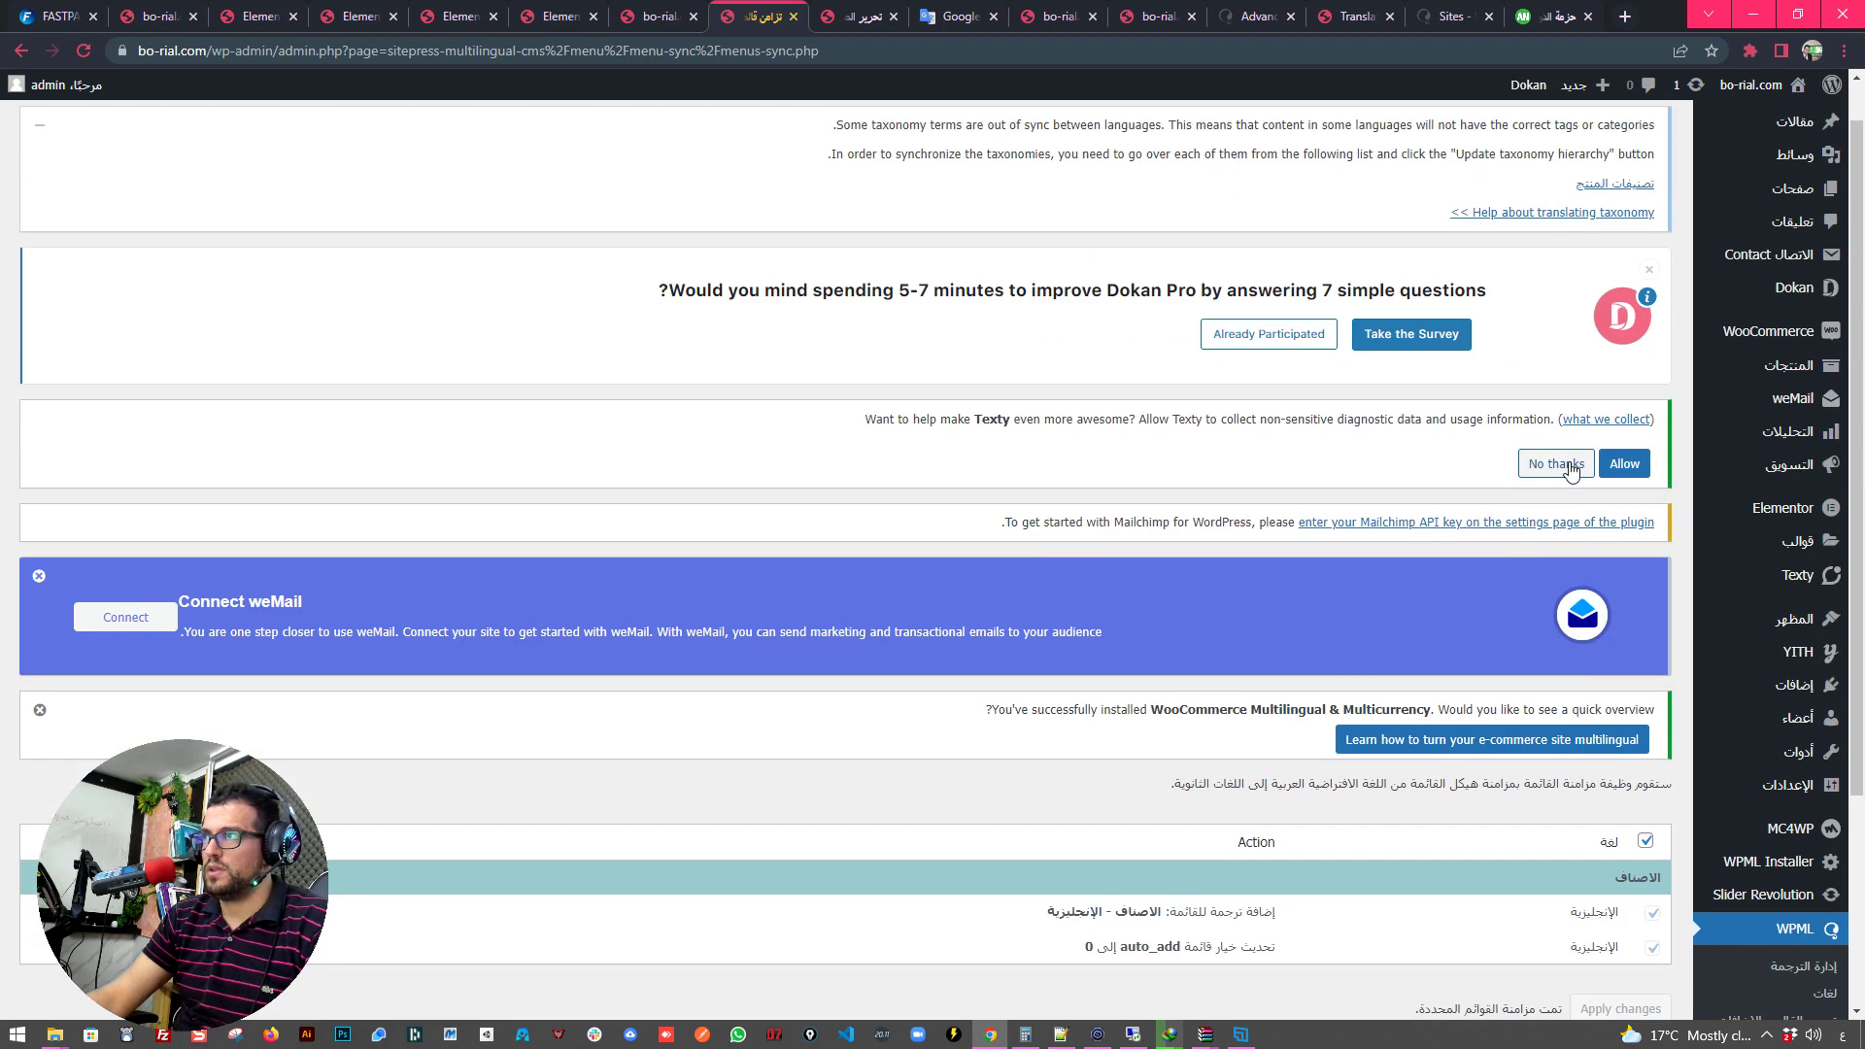
click(21, 51)
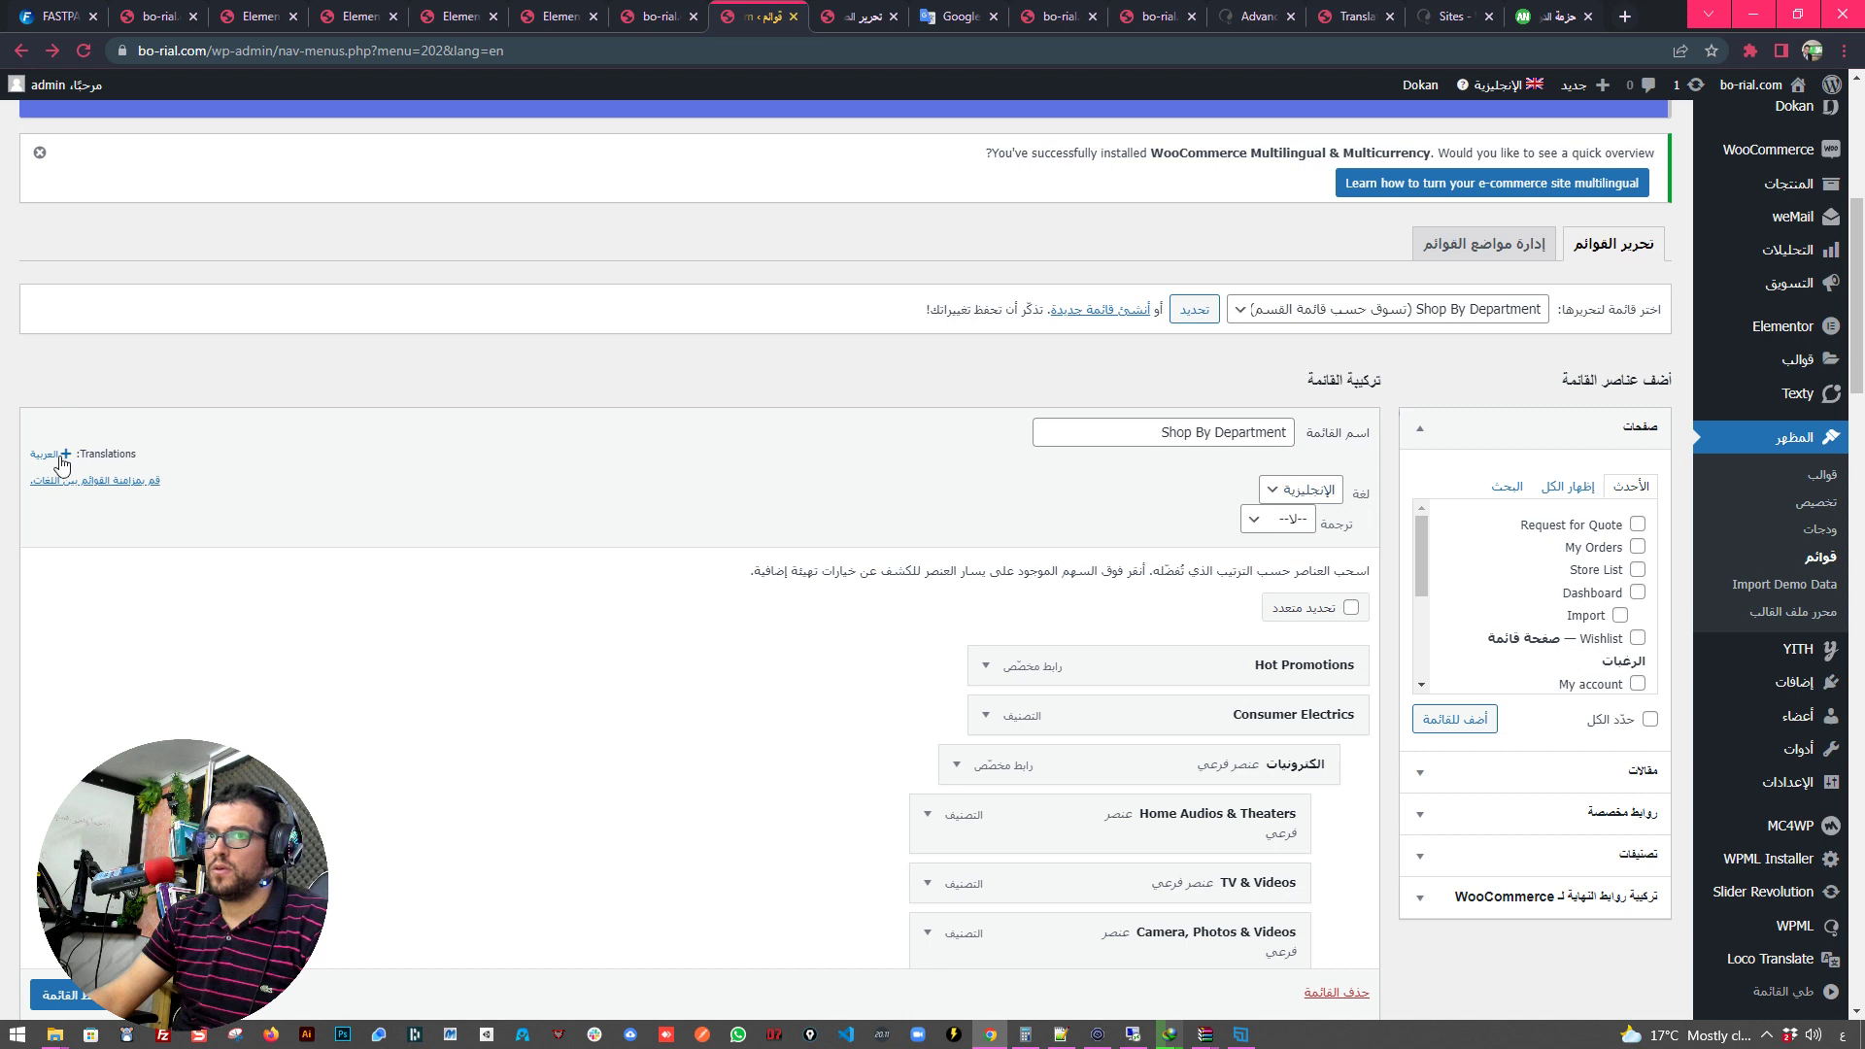
Set the Arabic الاصناف menu as Shop By Department's translation and save the menu.
click(1304, 521)
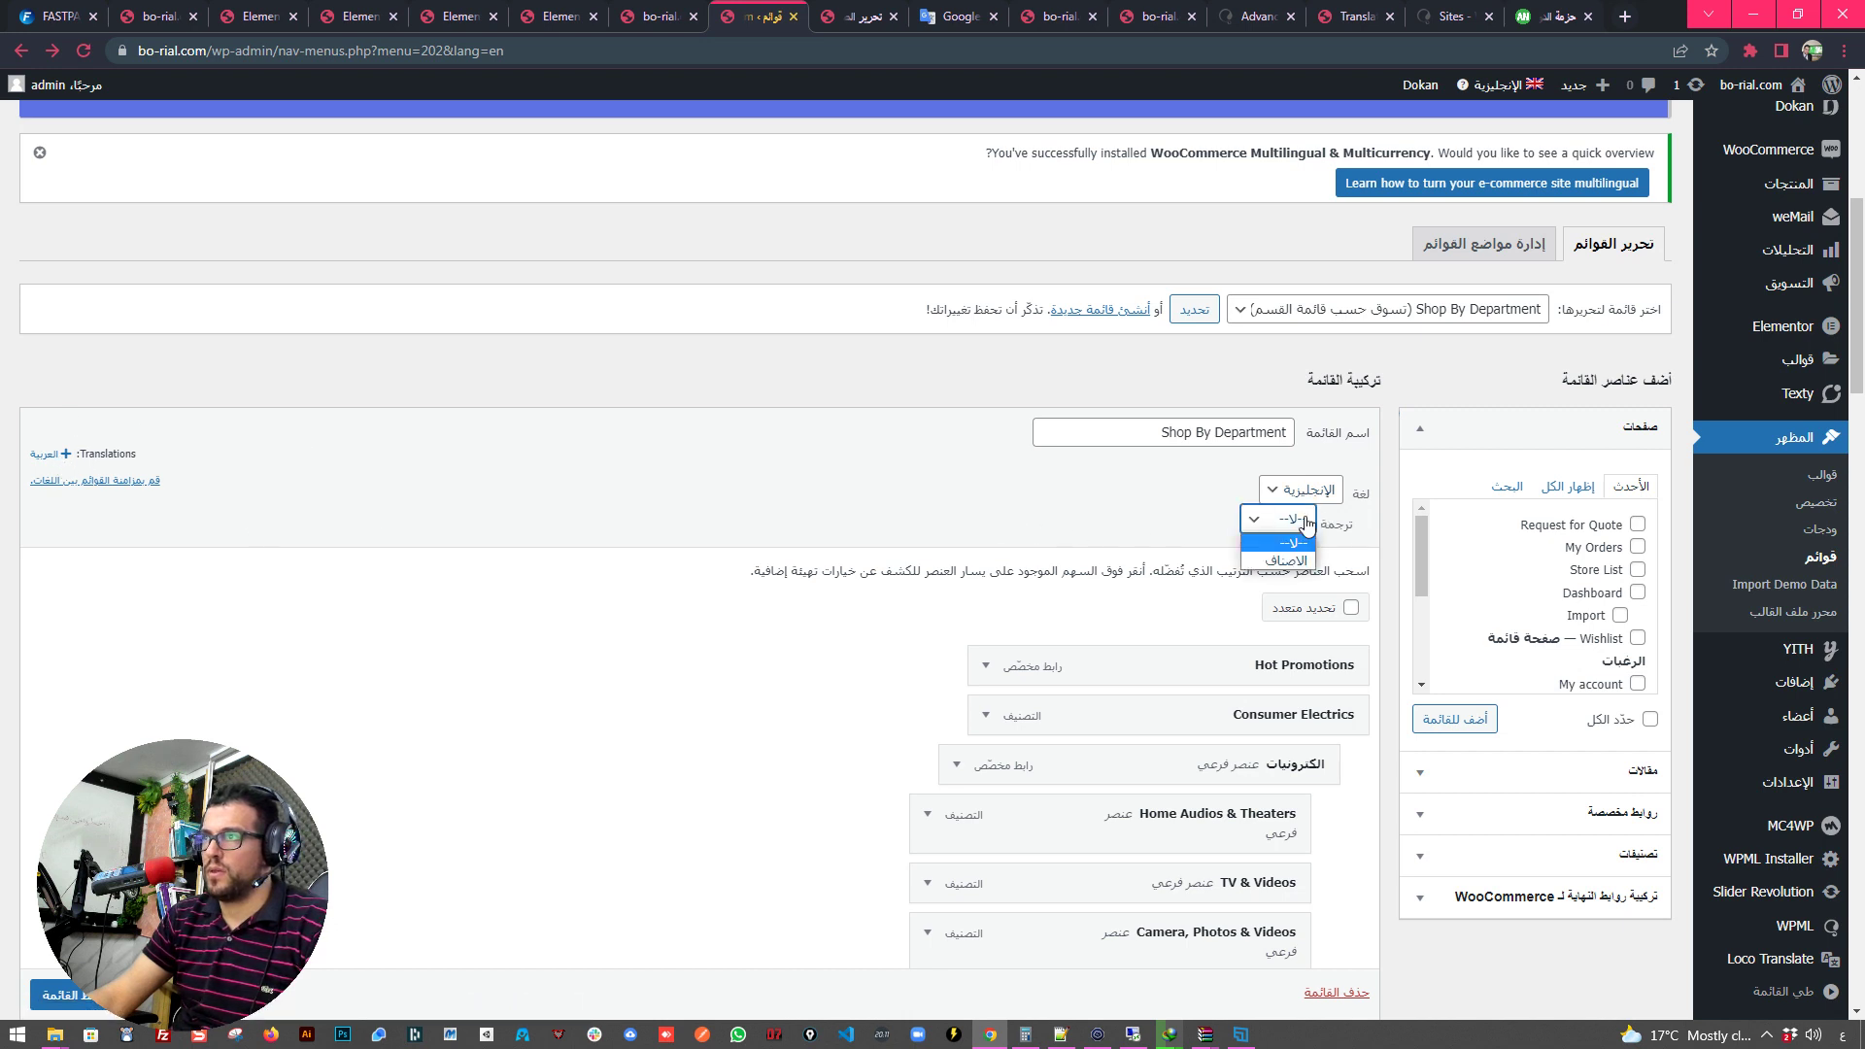
click(1287, 564)
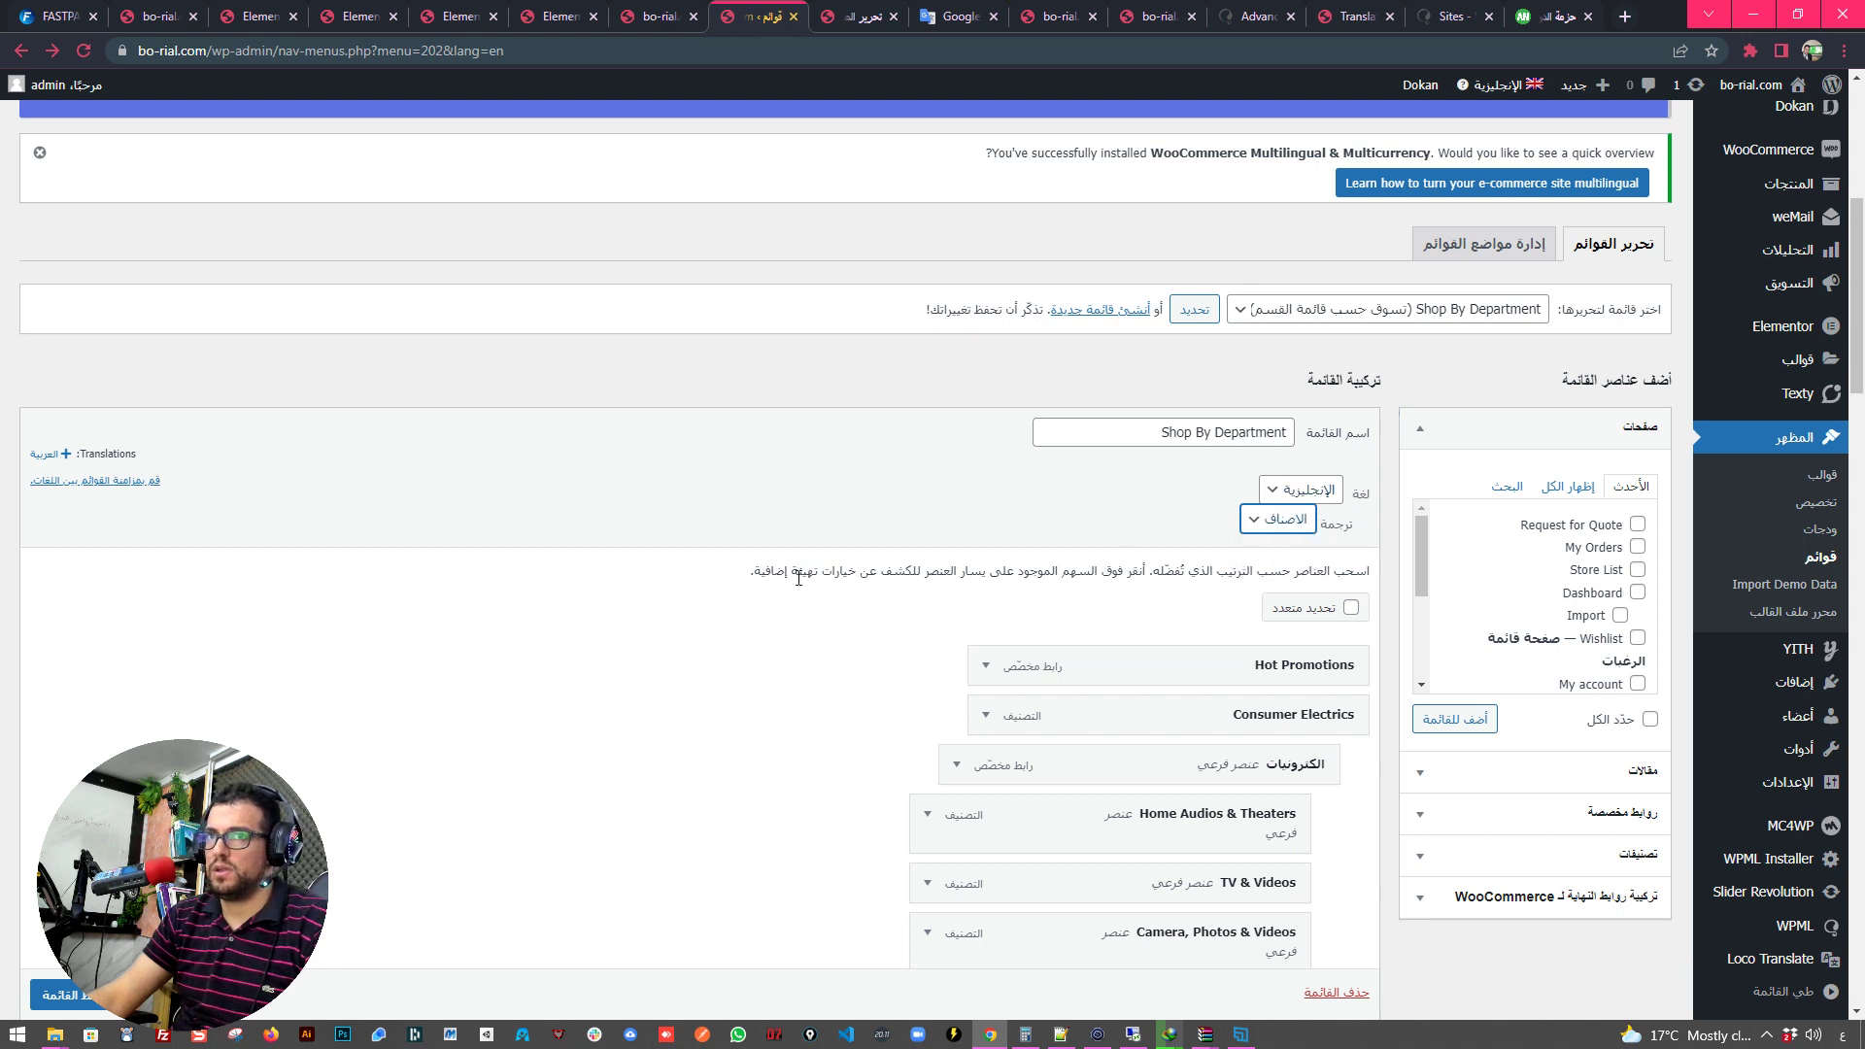
scroll(283, 595, down, 1)
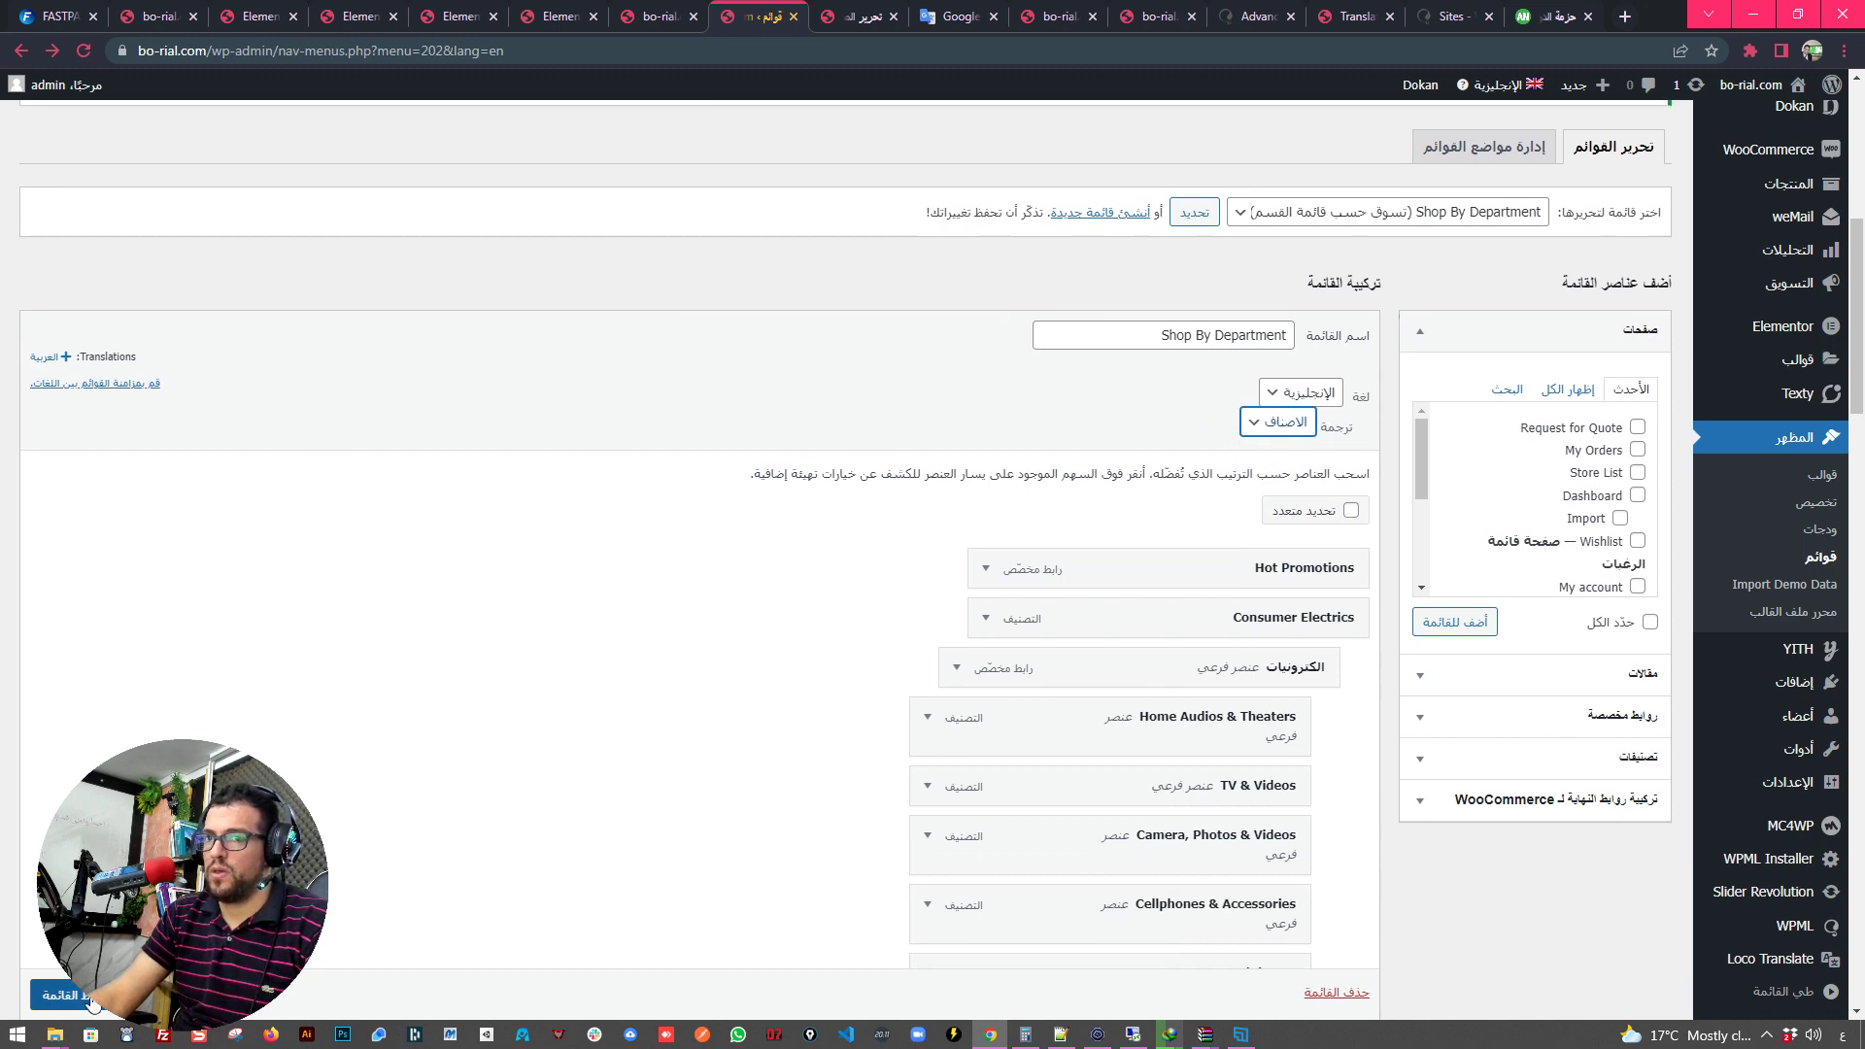
scroll(583, 594, down, 1)
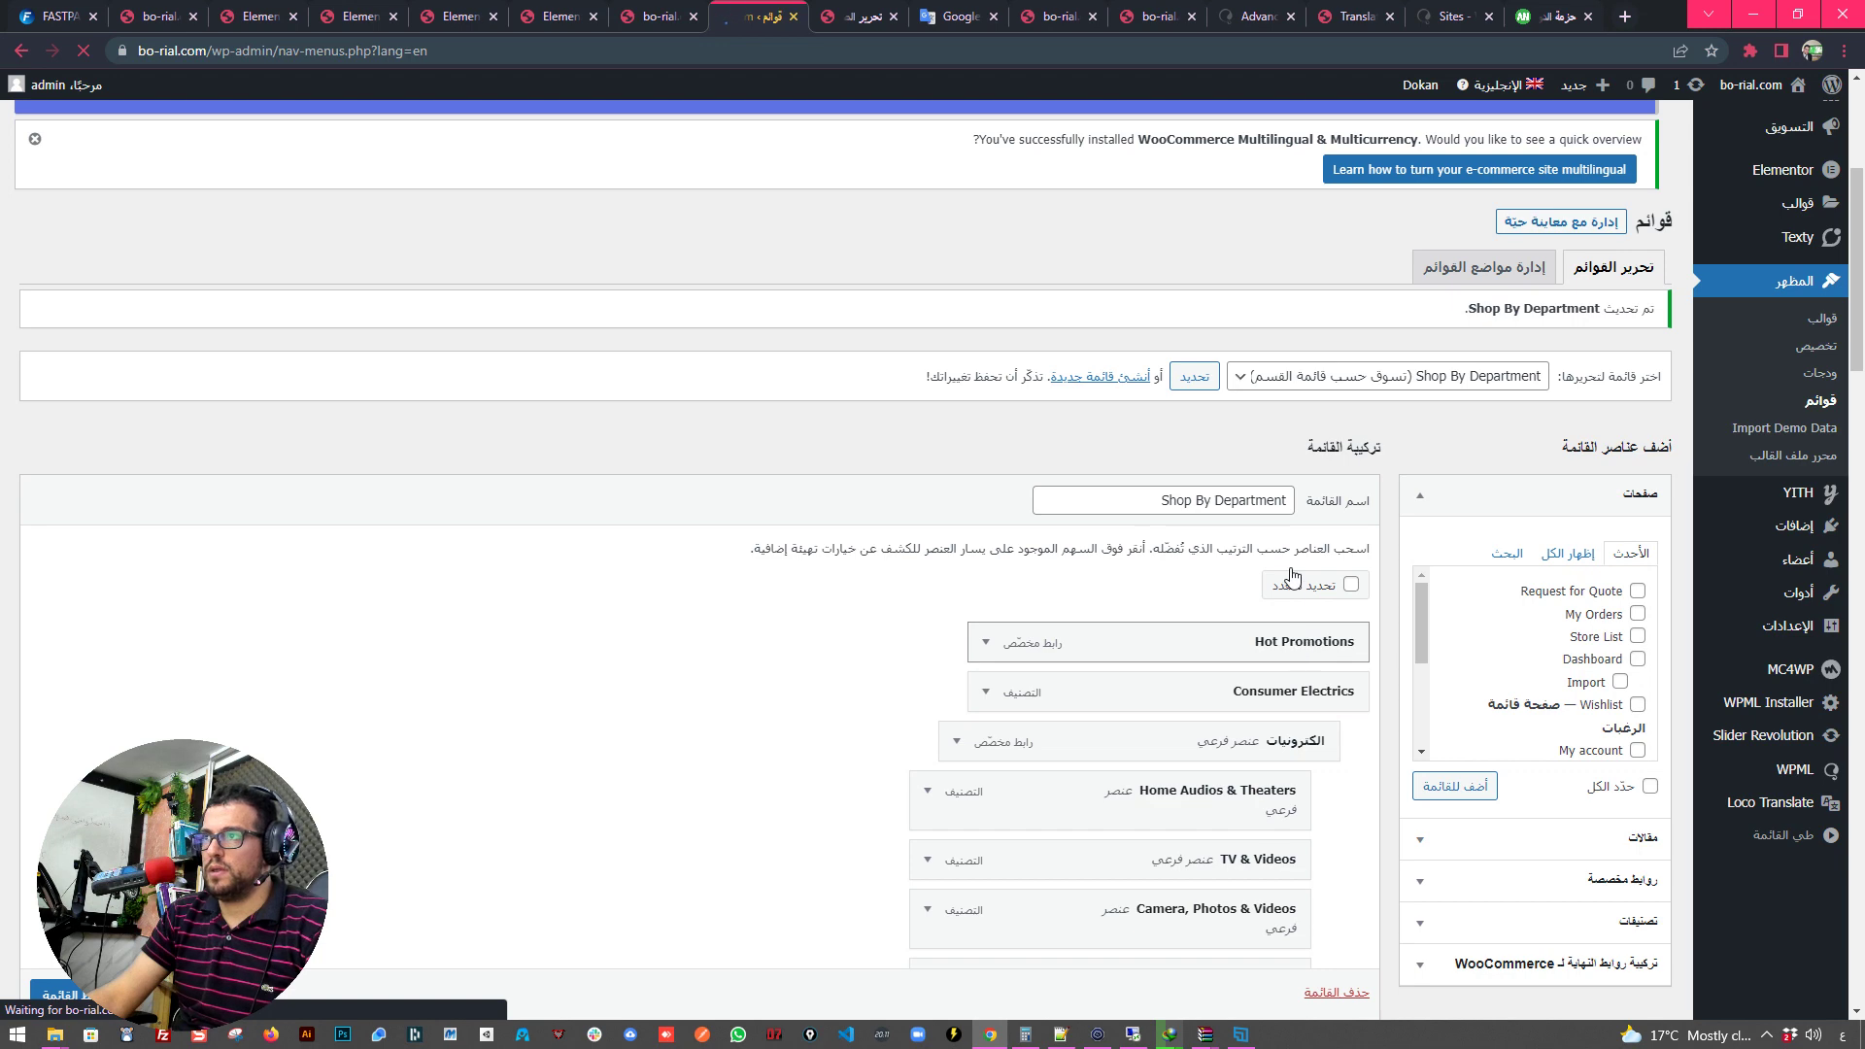
scroll(730, 683, down, 2)
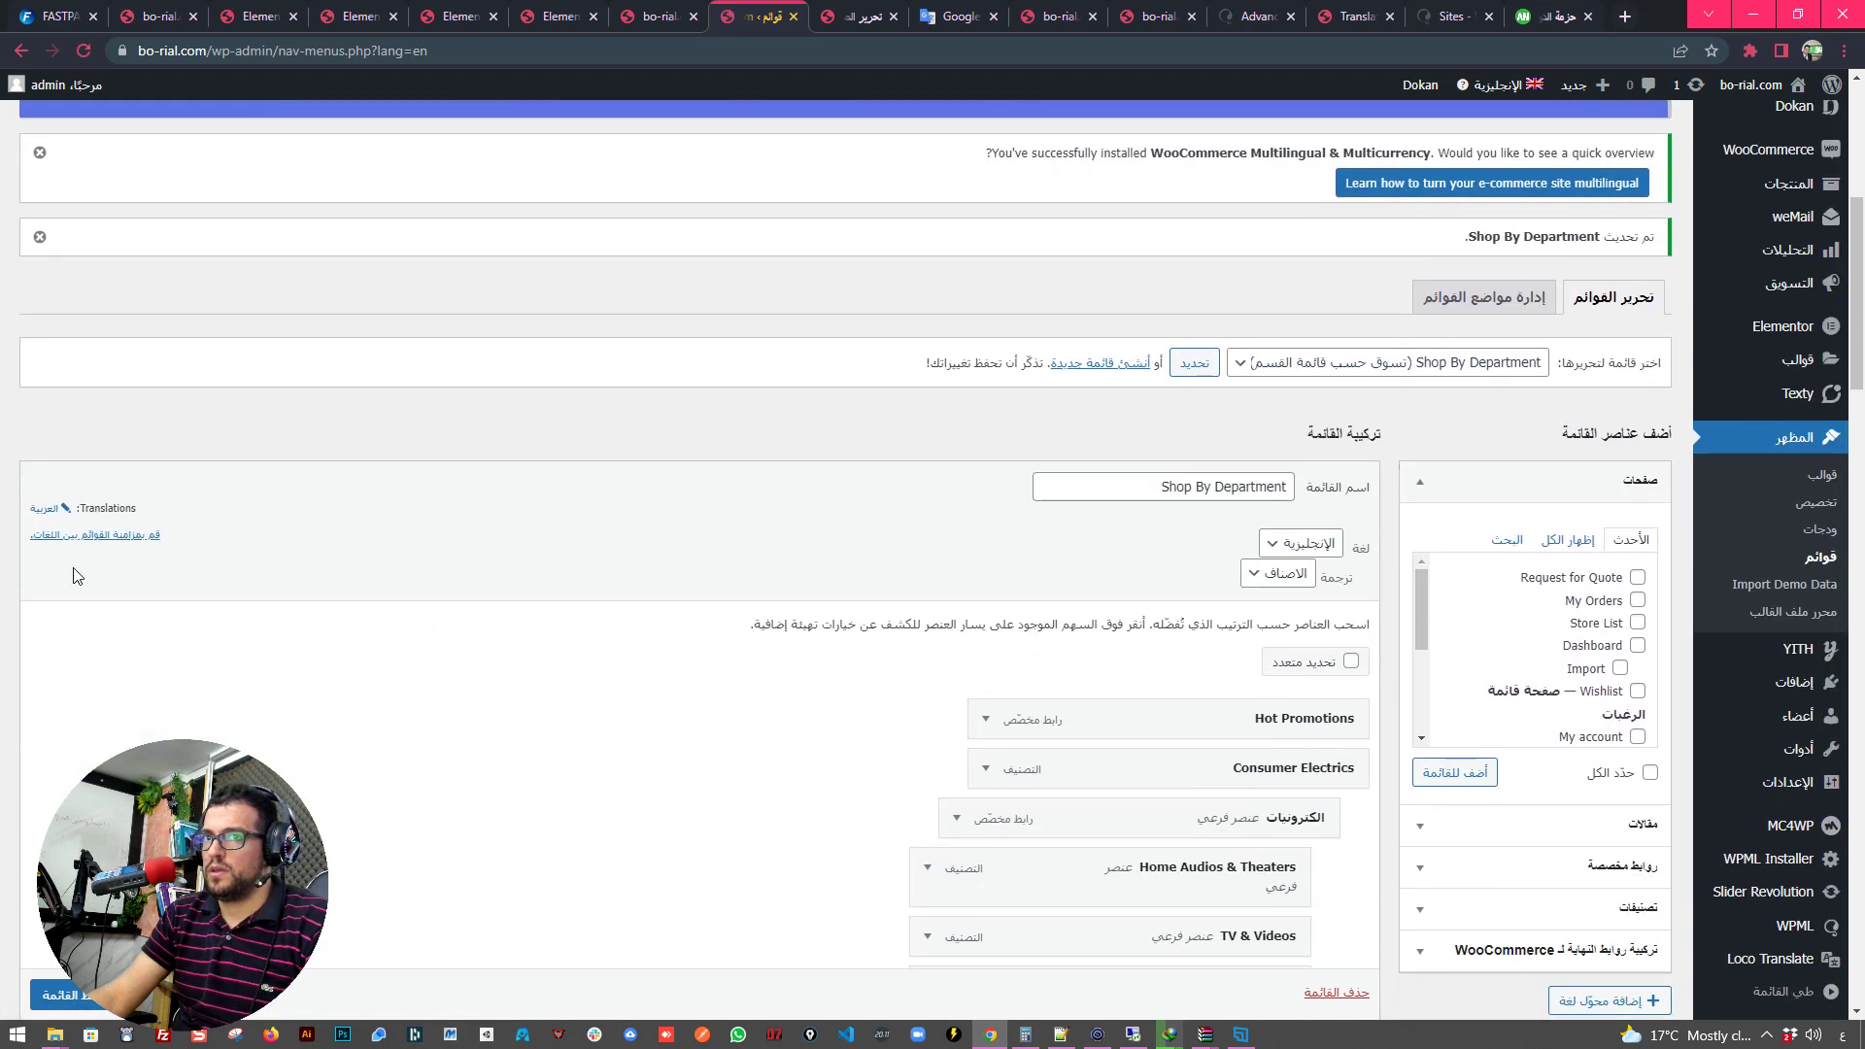
Reload the Shop By Department menu and review its English category items.
click(123, 535)
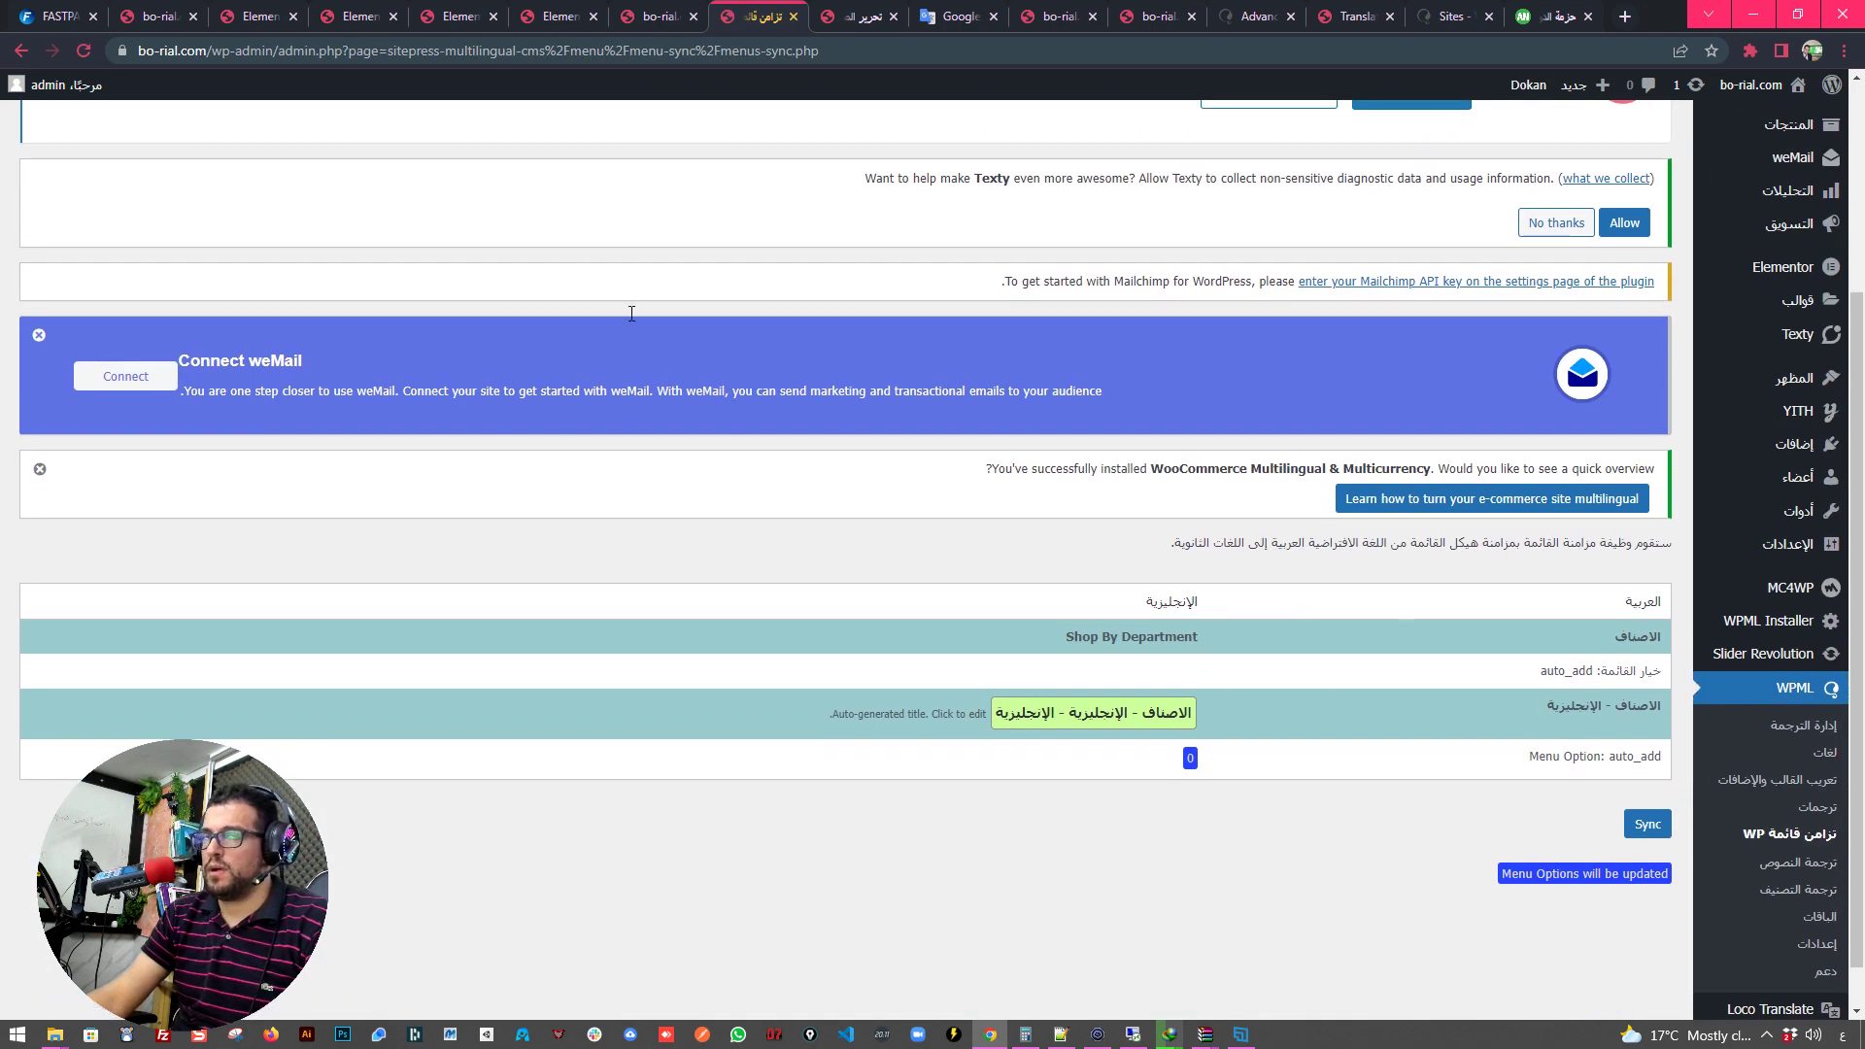
click(22, 51)
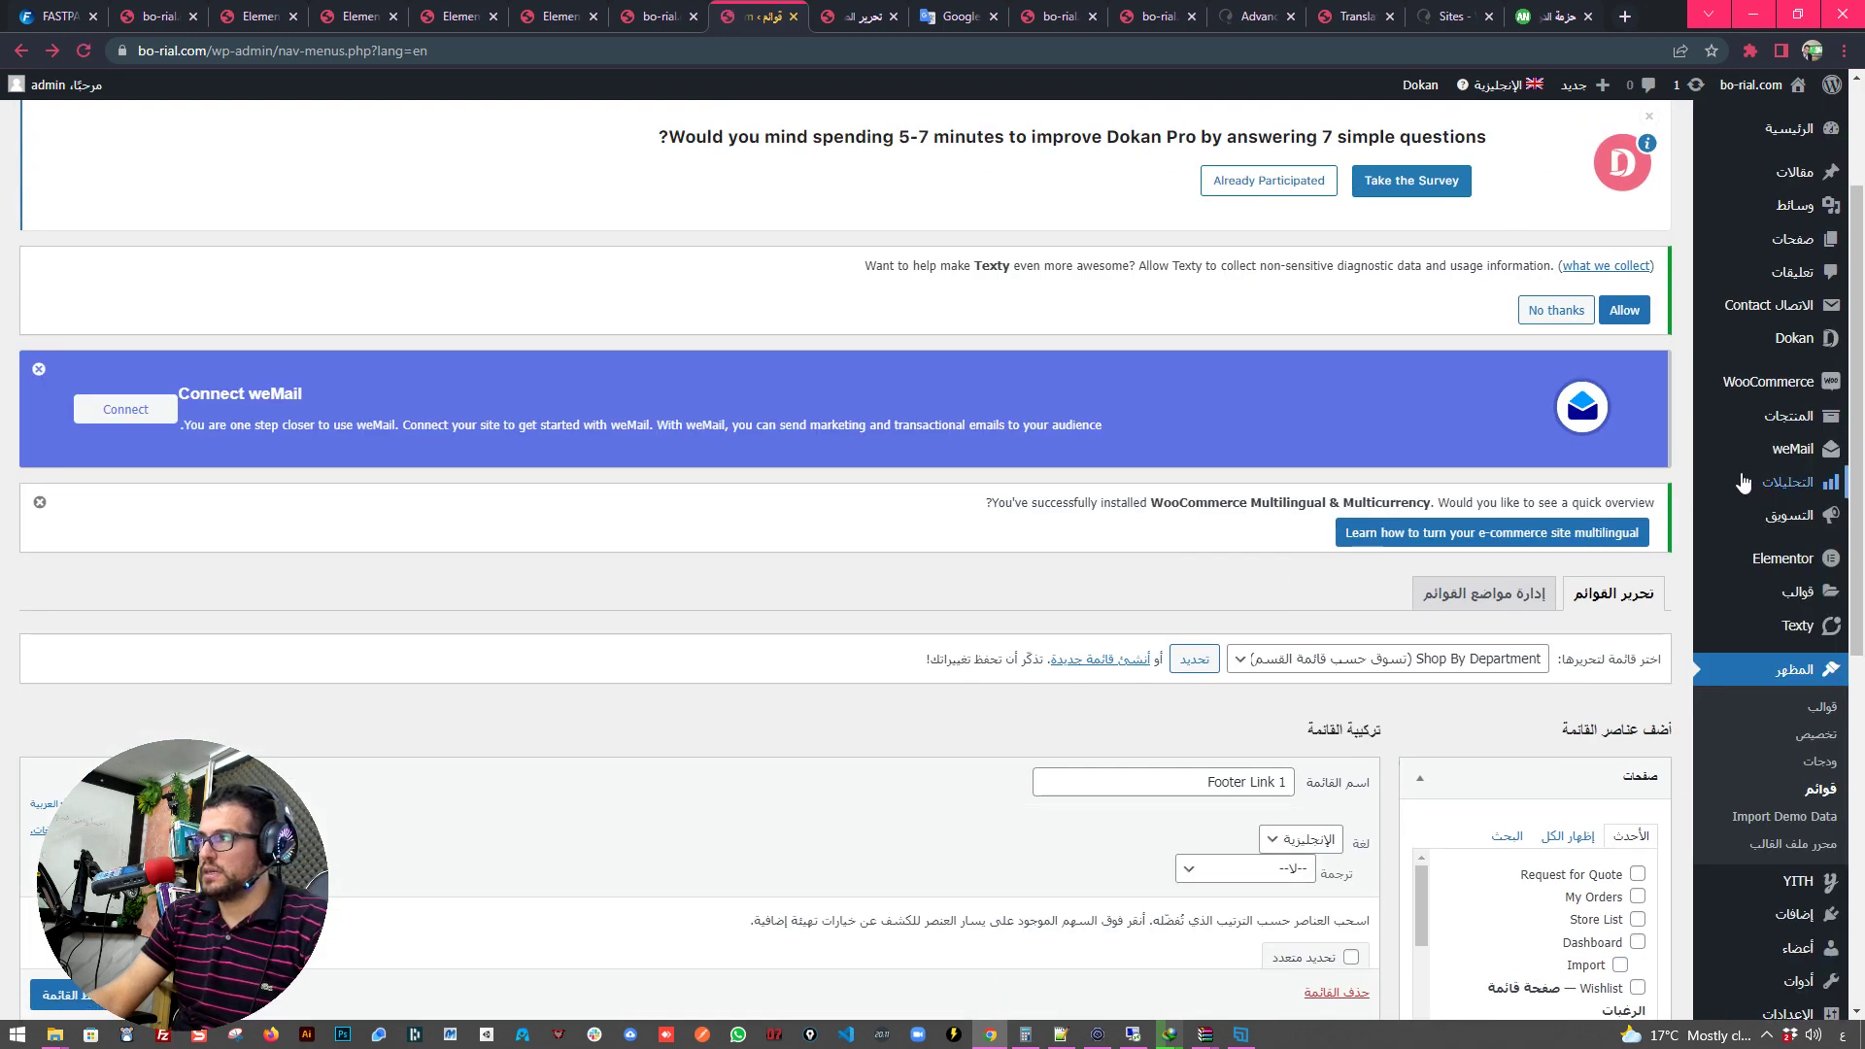
scroll(1528, 583, down, 3)
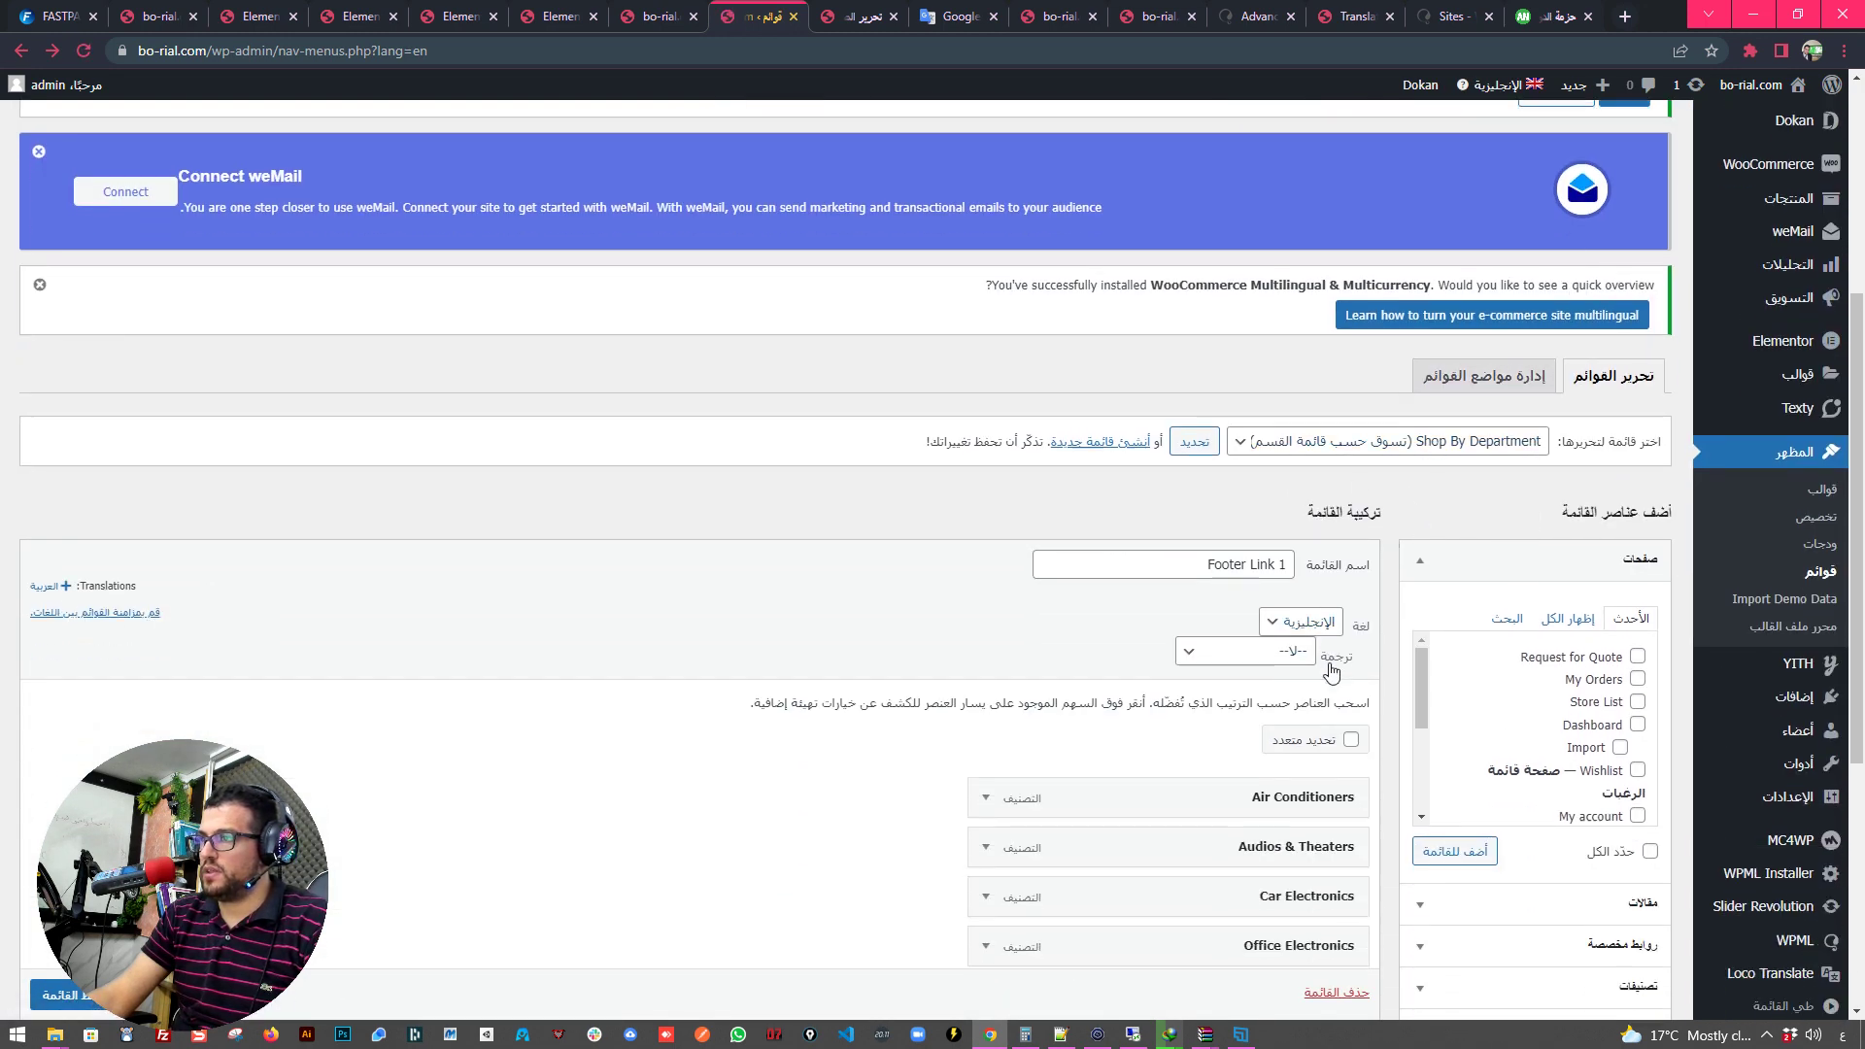
scroll(1428, 330, up, 1)
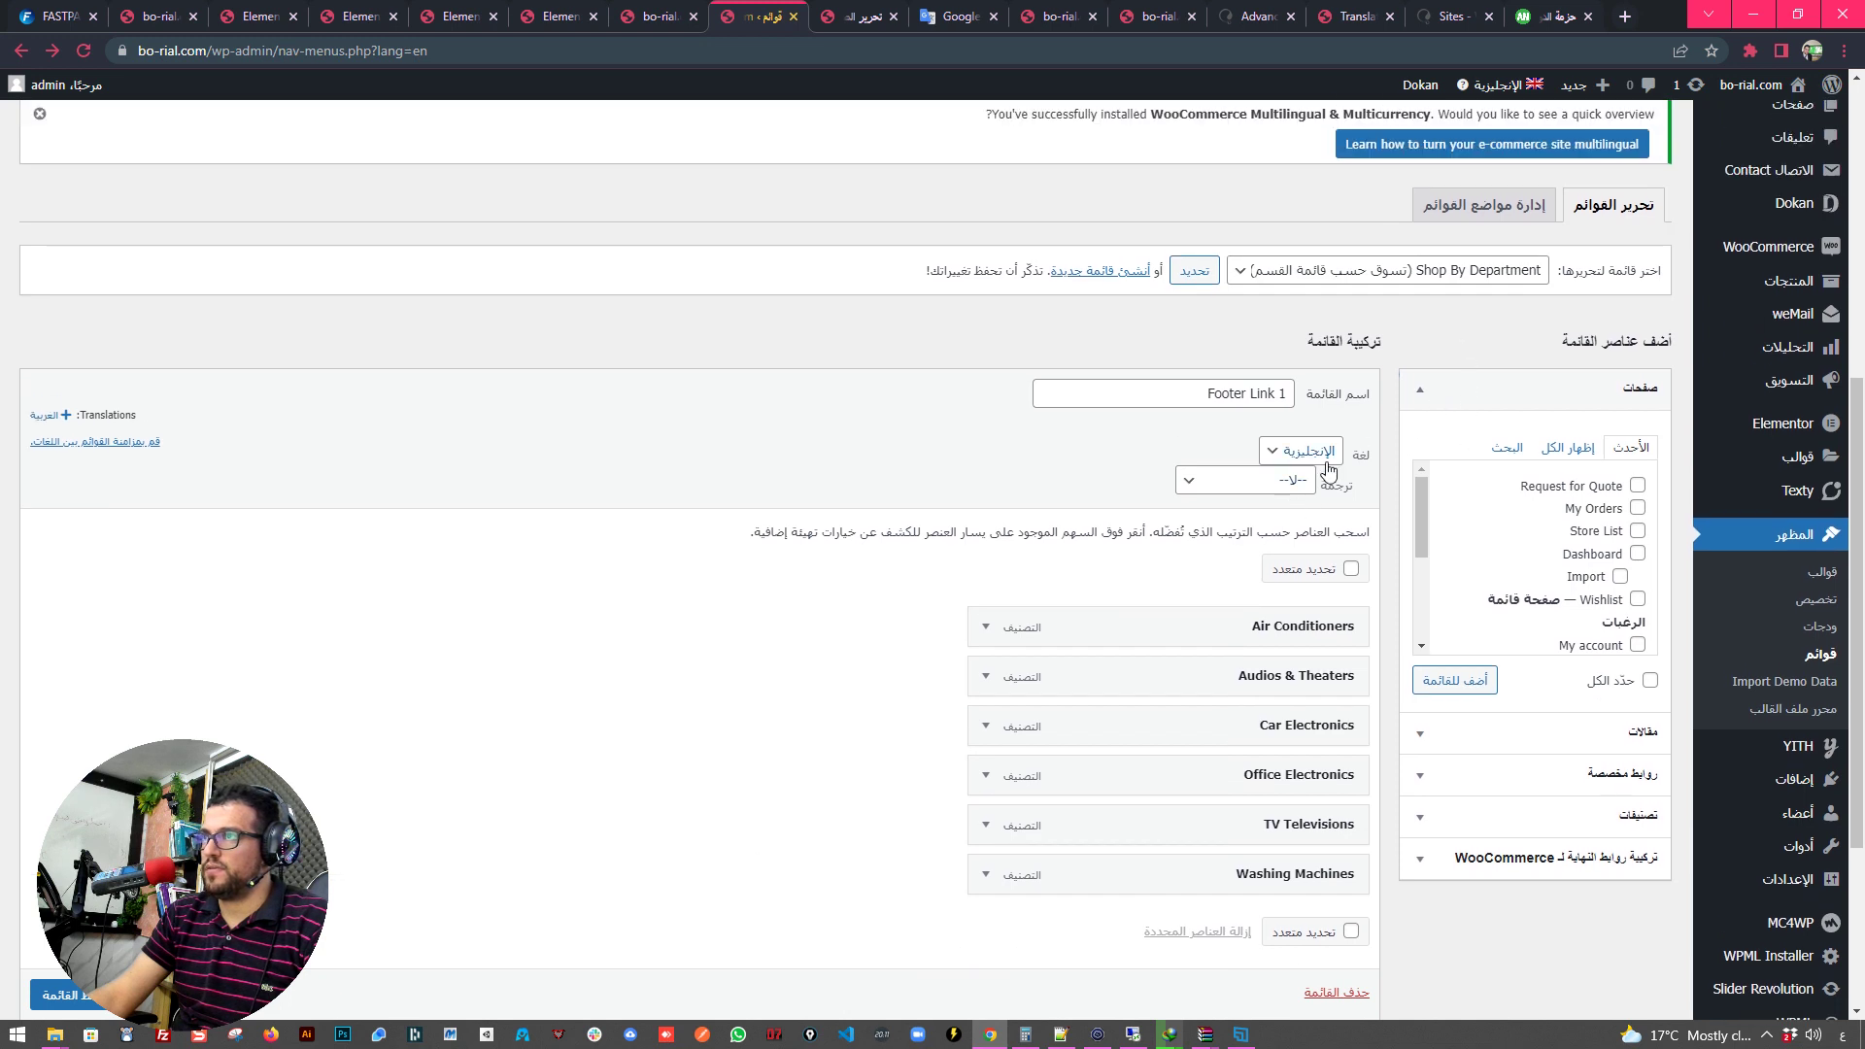
click(1360, 272)
click(1249, 326)
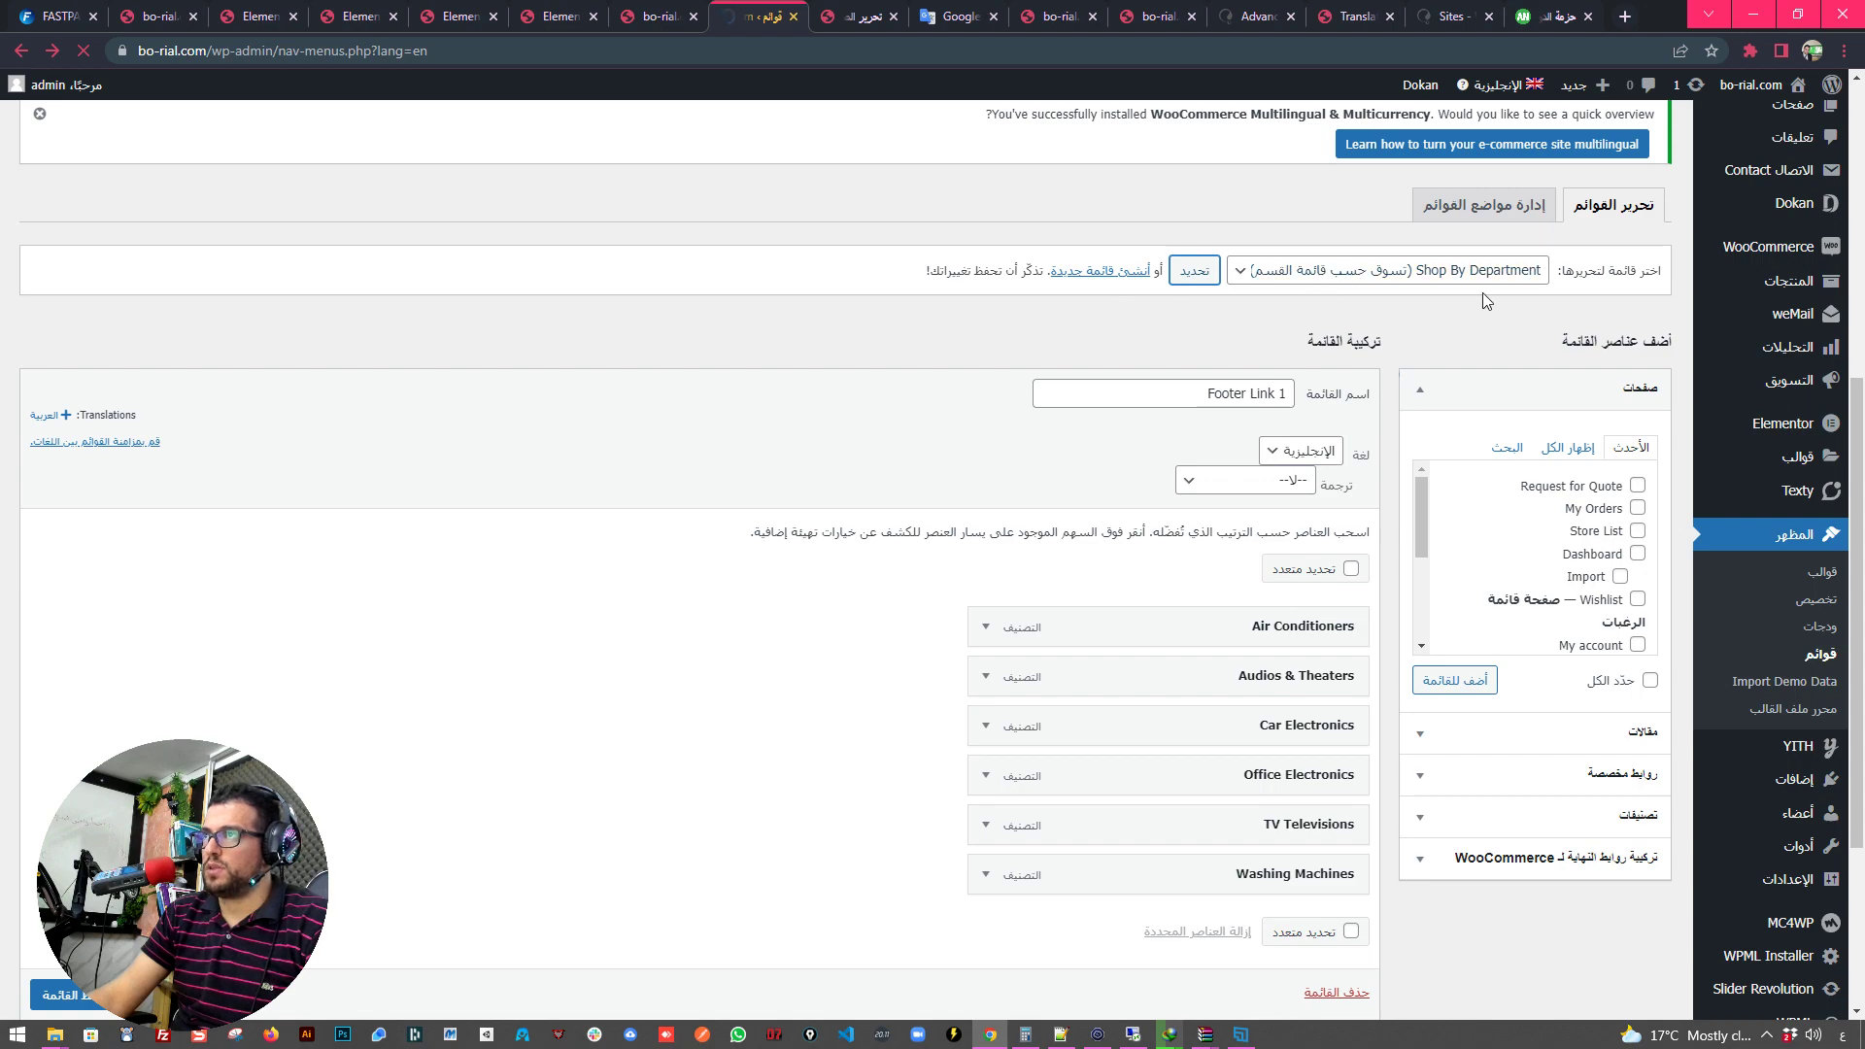
scroll(1177, 653, down, 6)
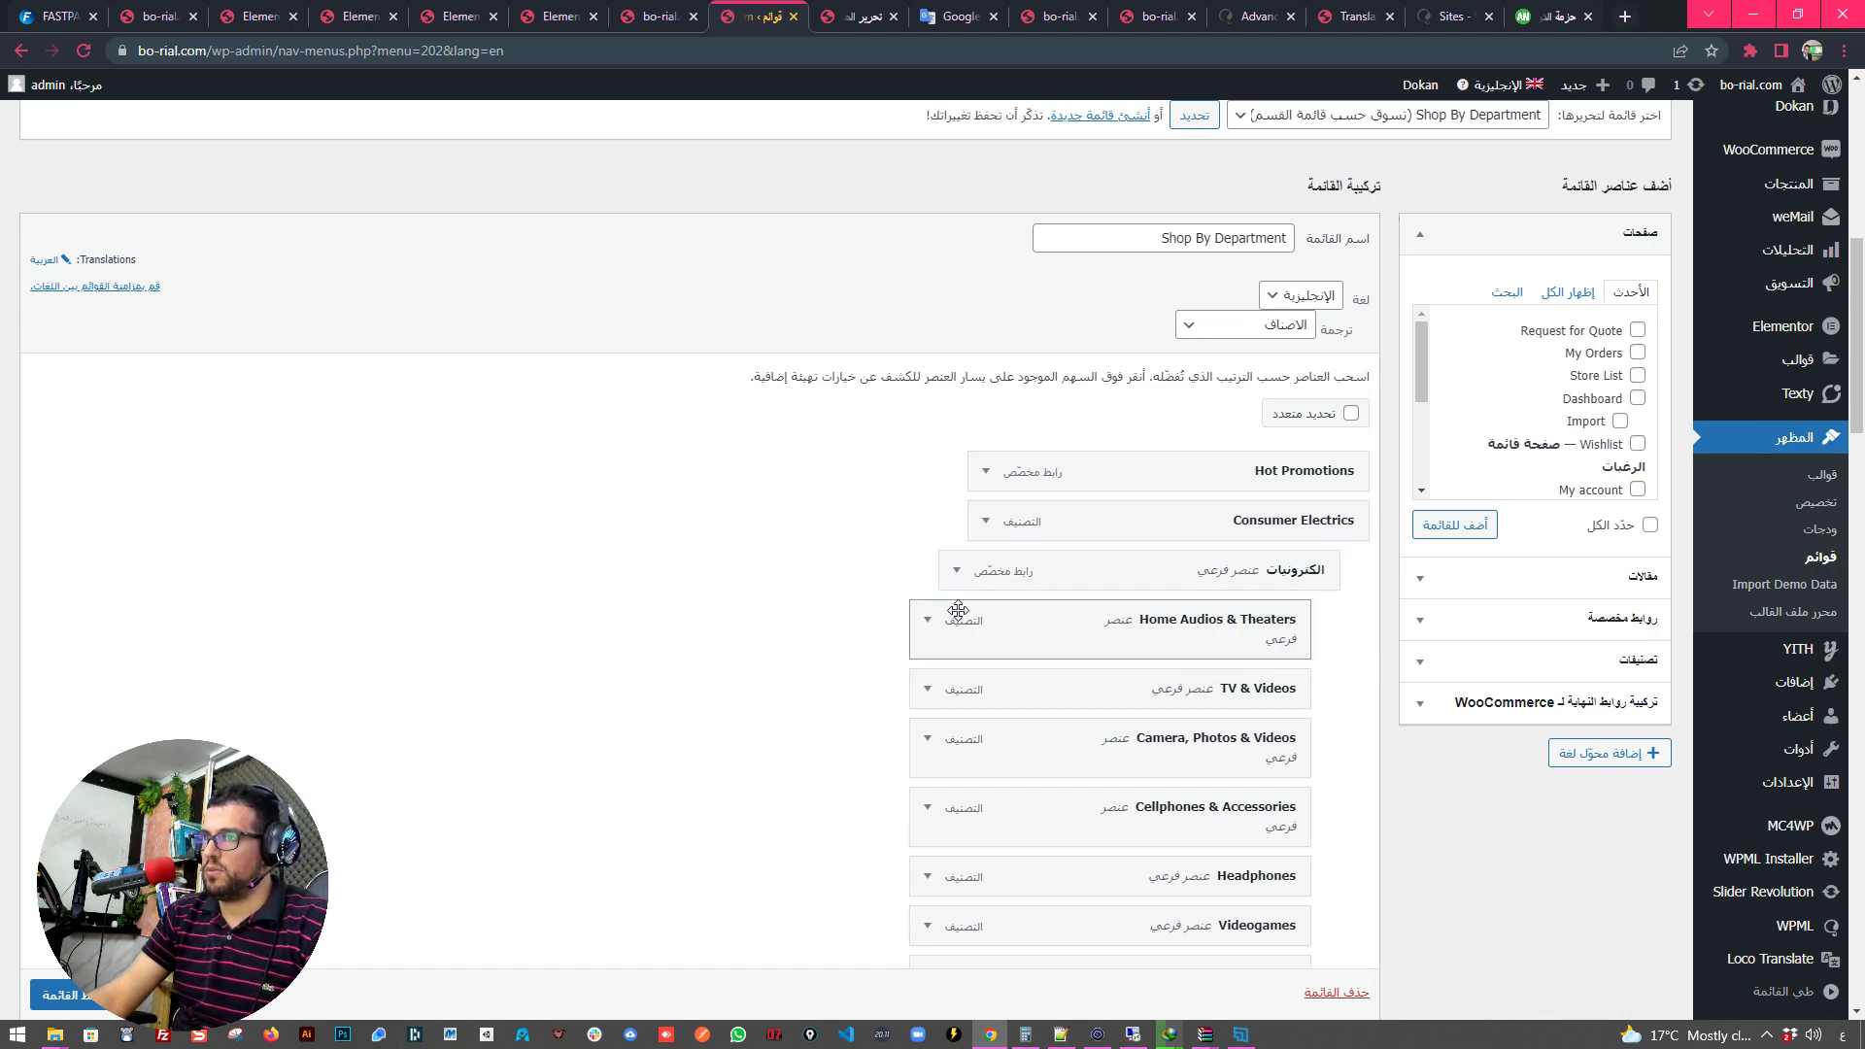
scroll(959, 609, down, 8)
scroll(1594, 595, up, 5)
Find the Accessories product category and open it for editing.
mouse_move(1803, 383)
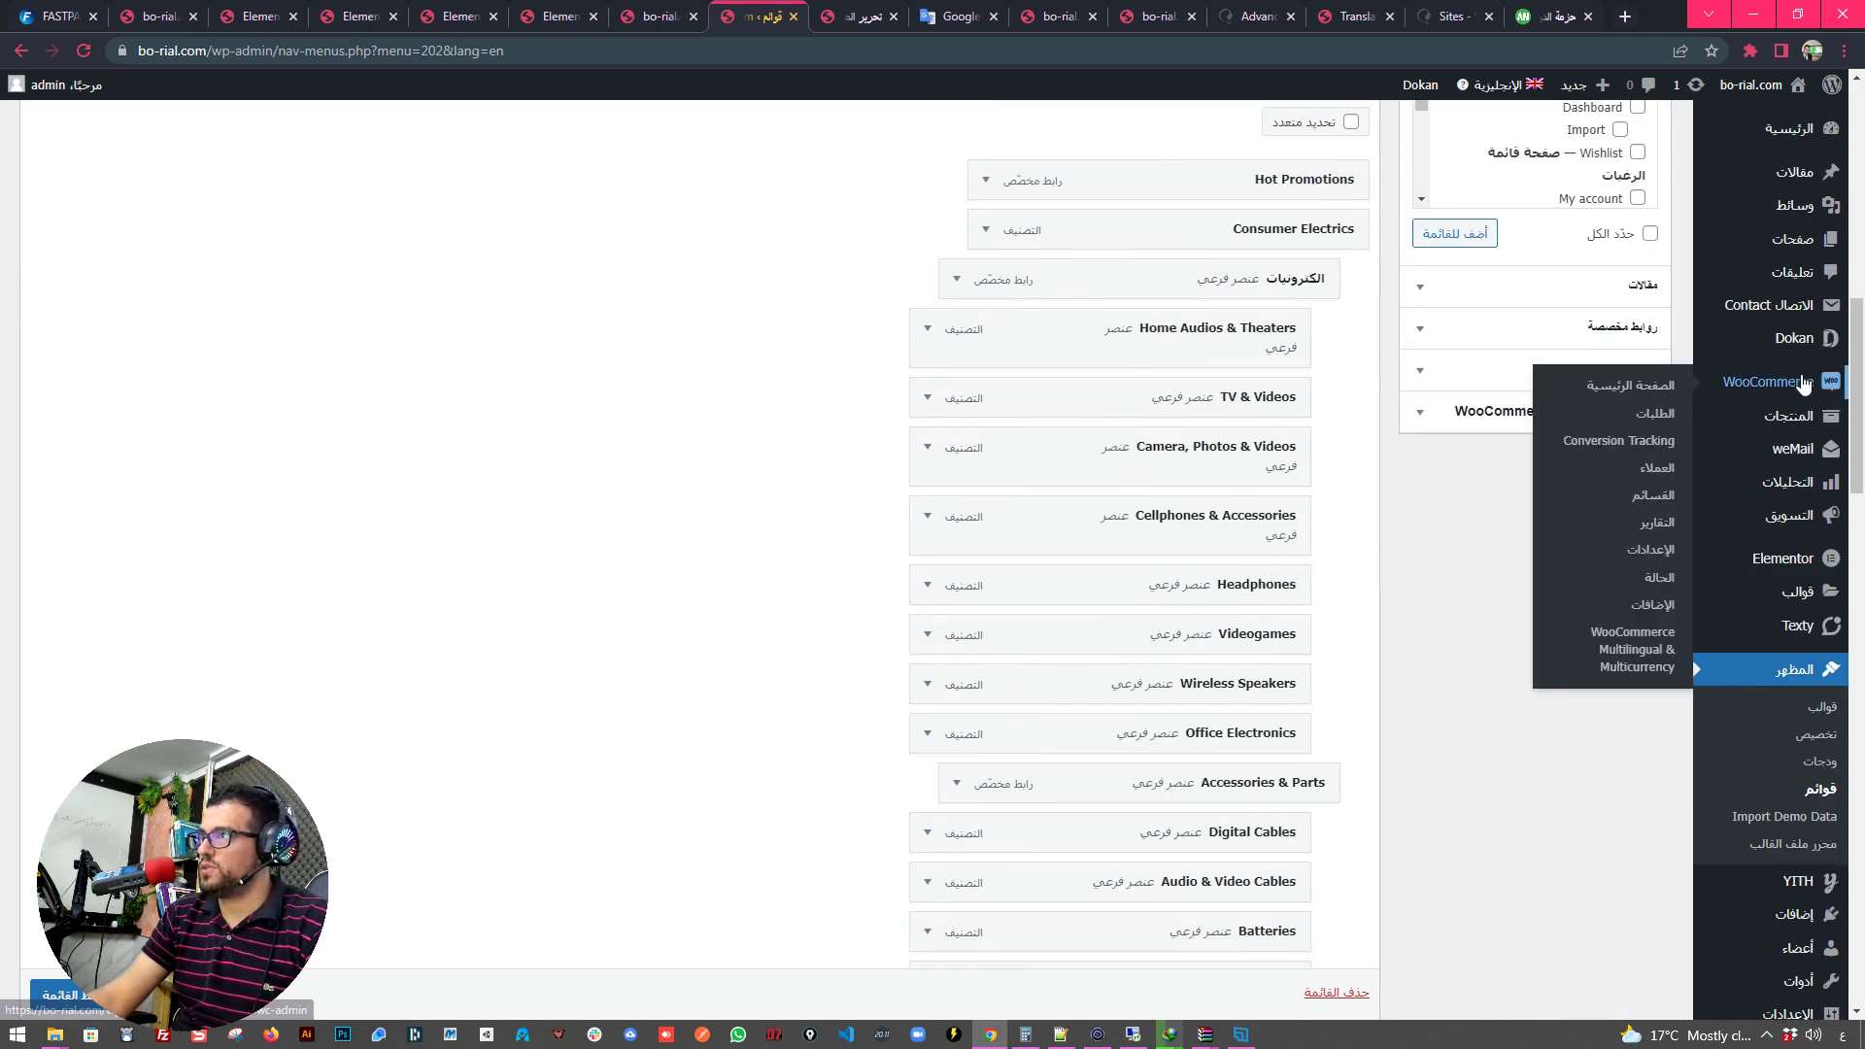
mouse_move(1789, 416)
click(1641, 485)
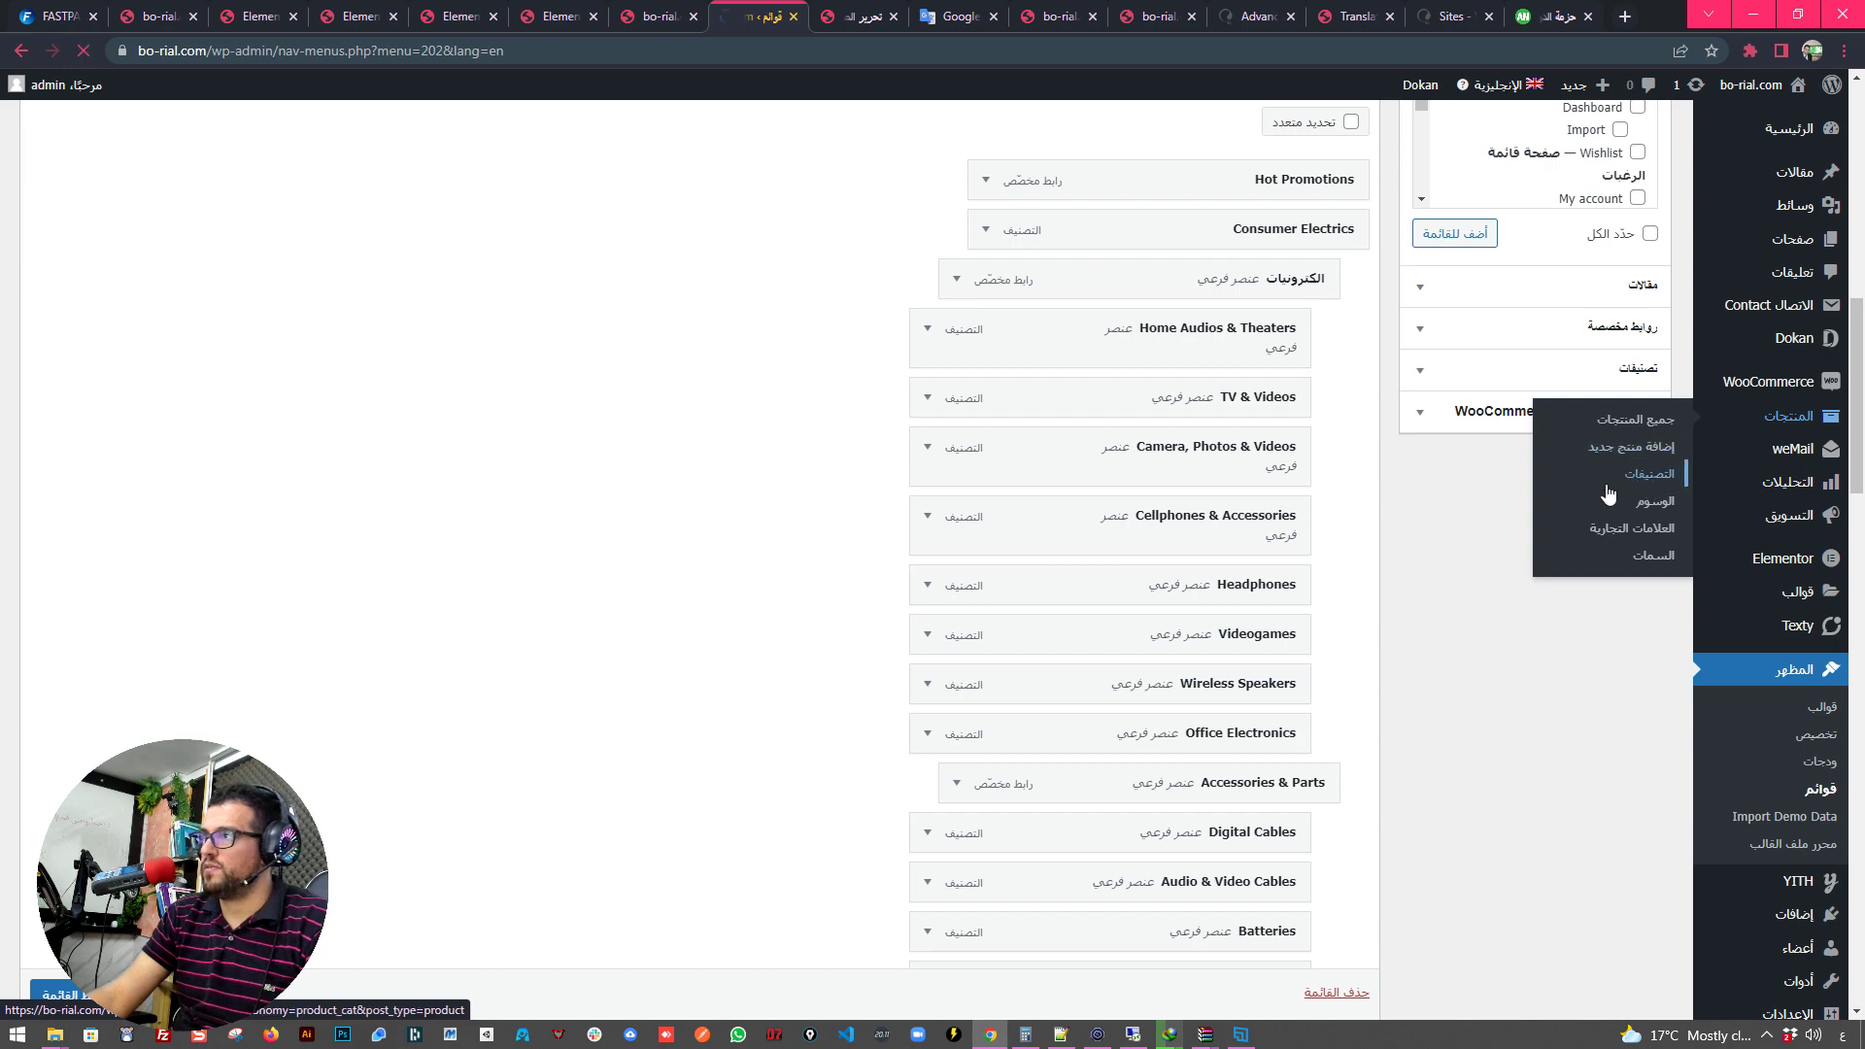
scroll(951, 488, up, 5)
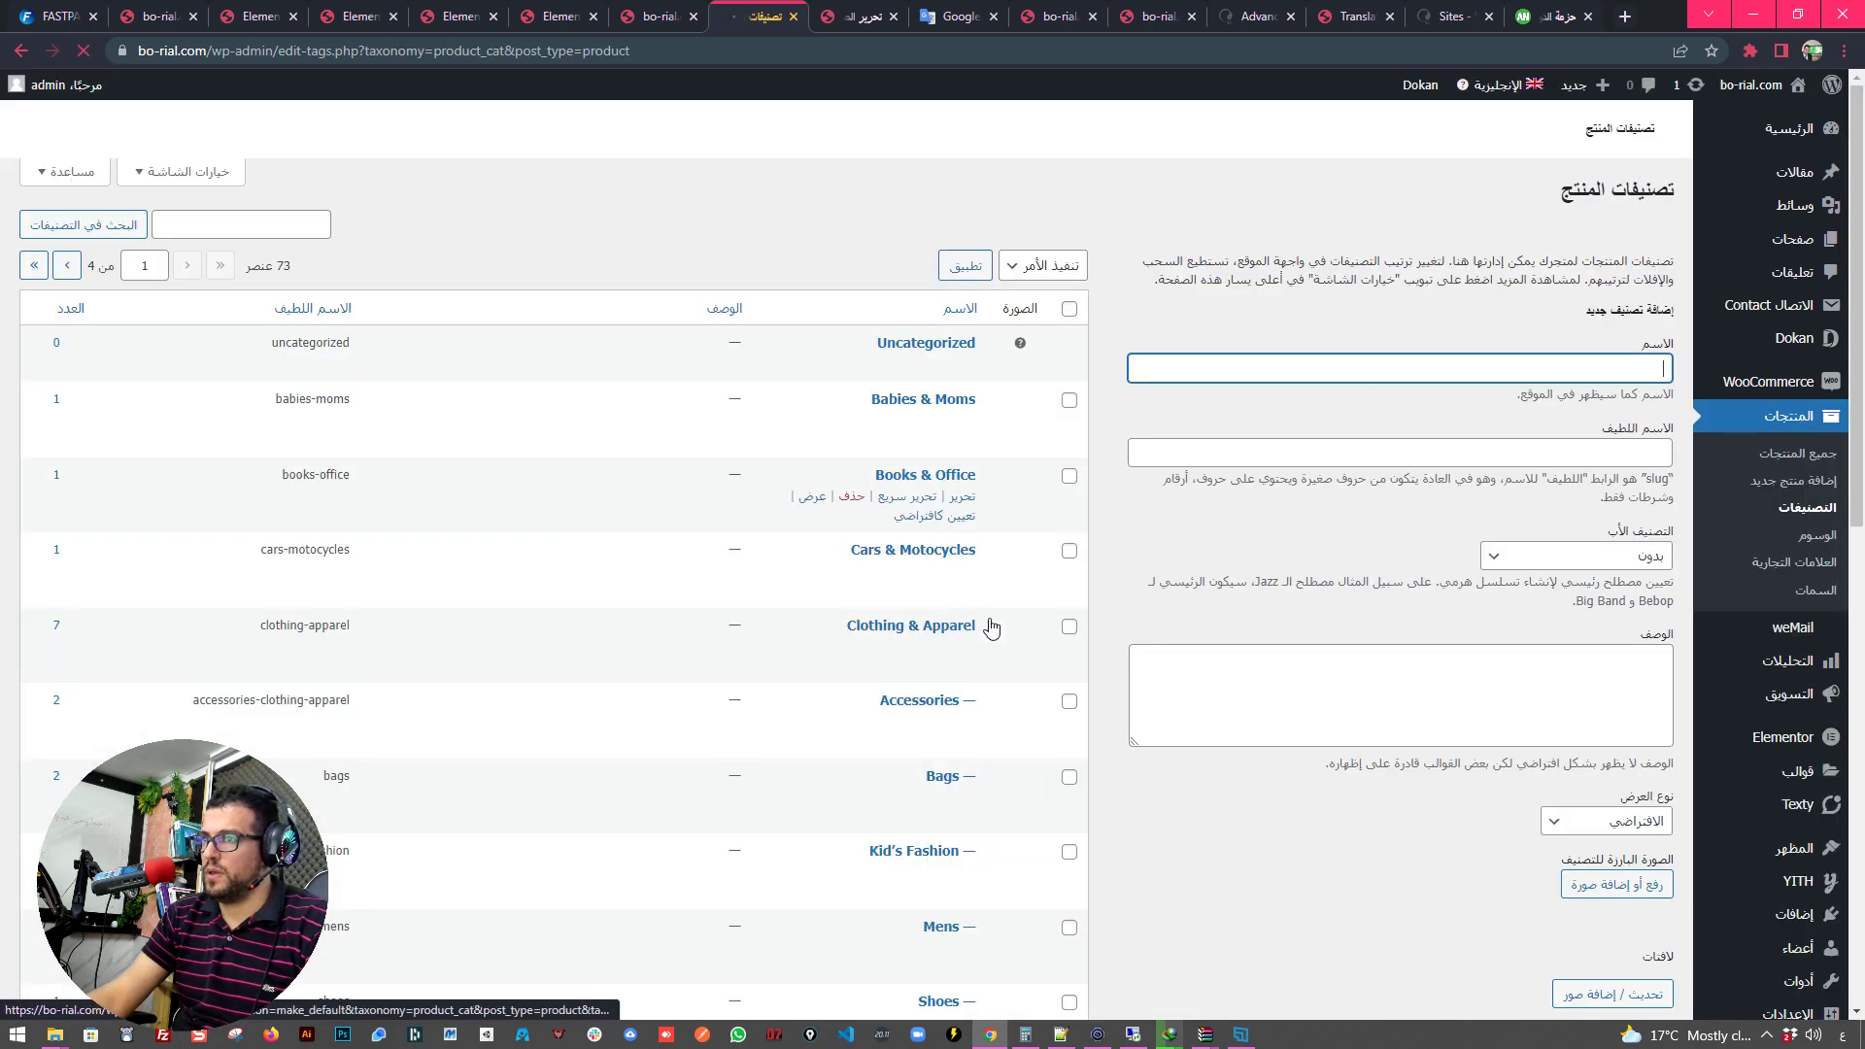
scroll(660, 607, down, 7)
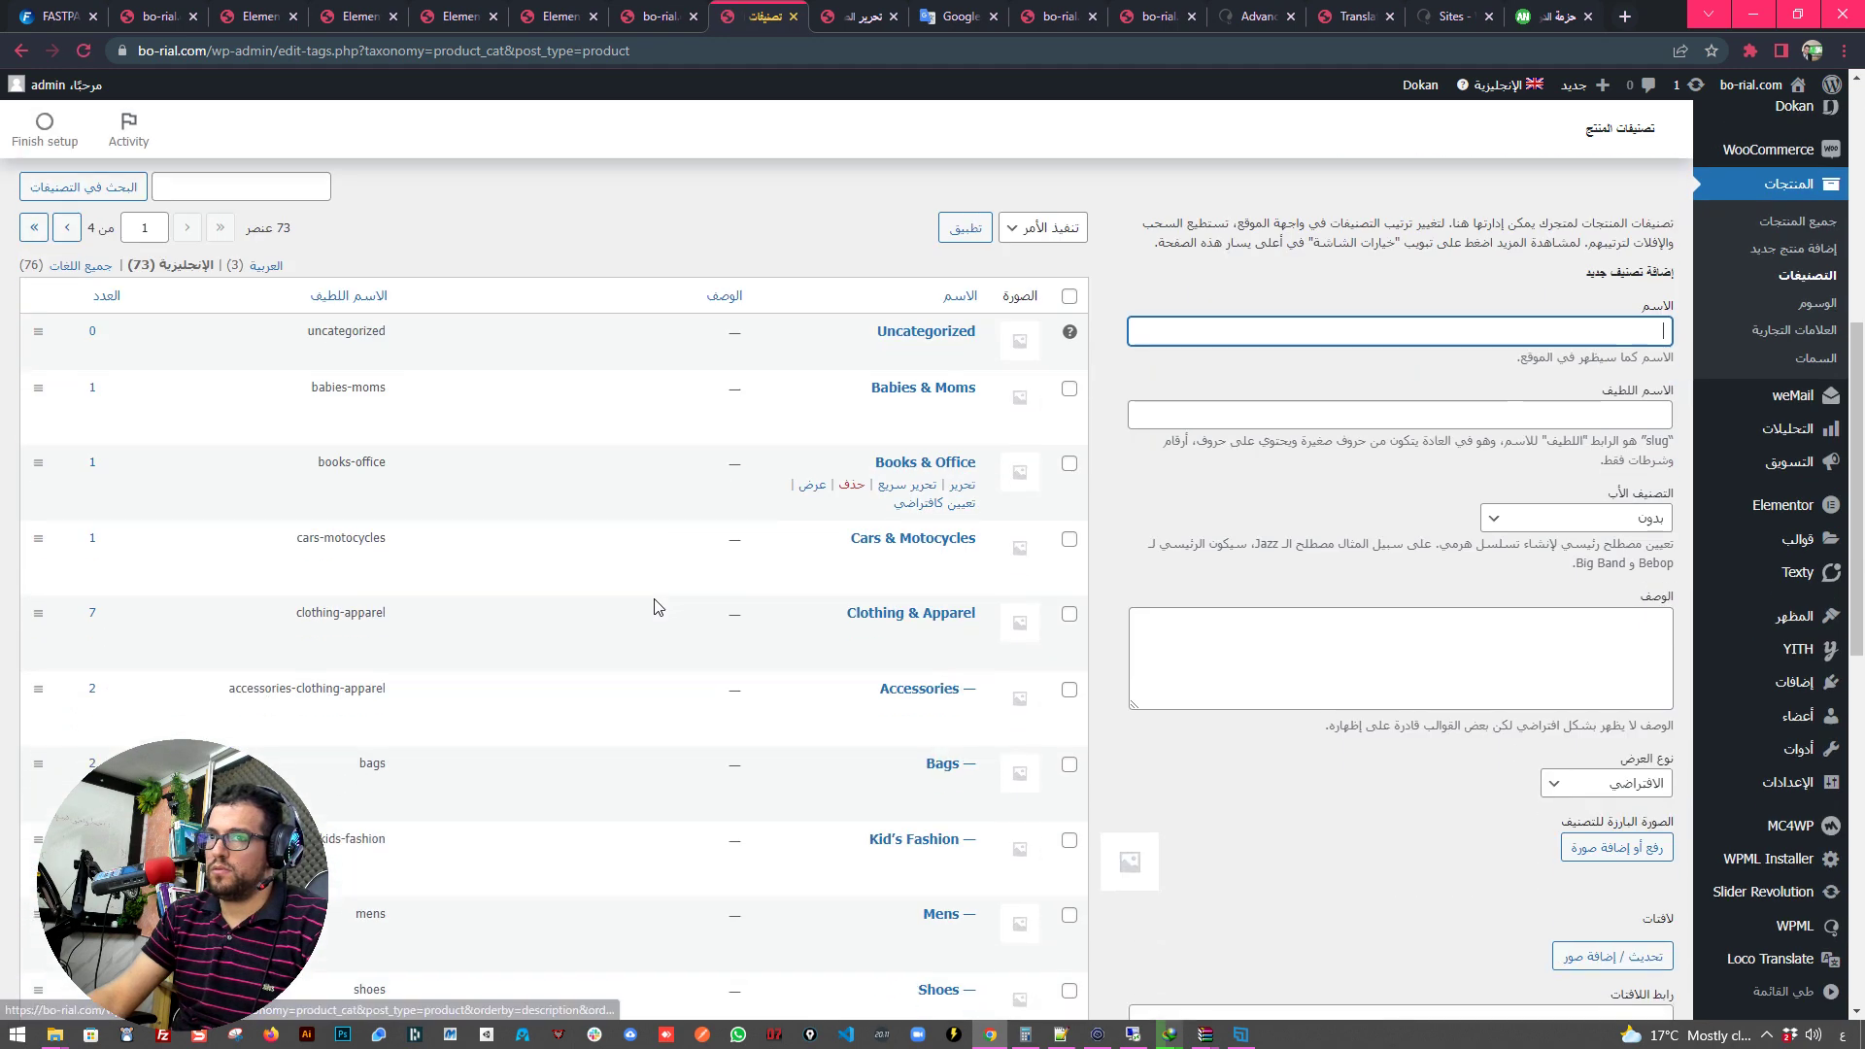
scroll(948, 575, down, 3)
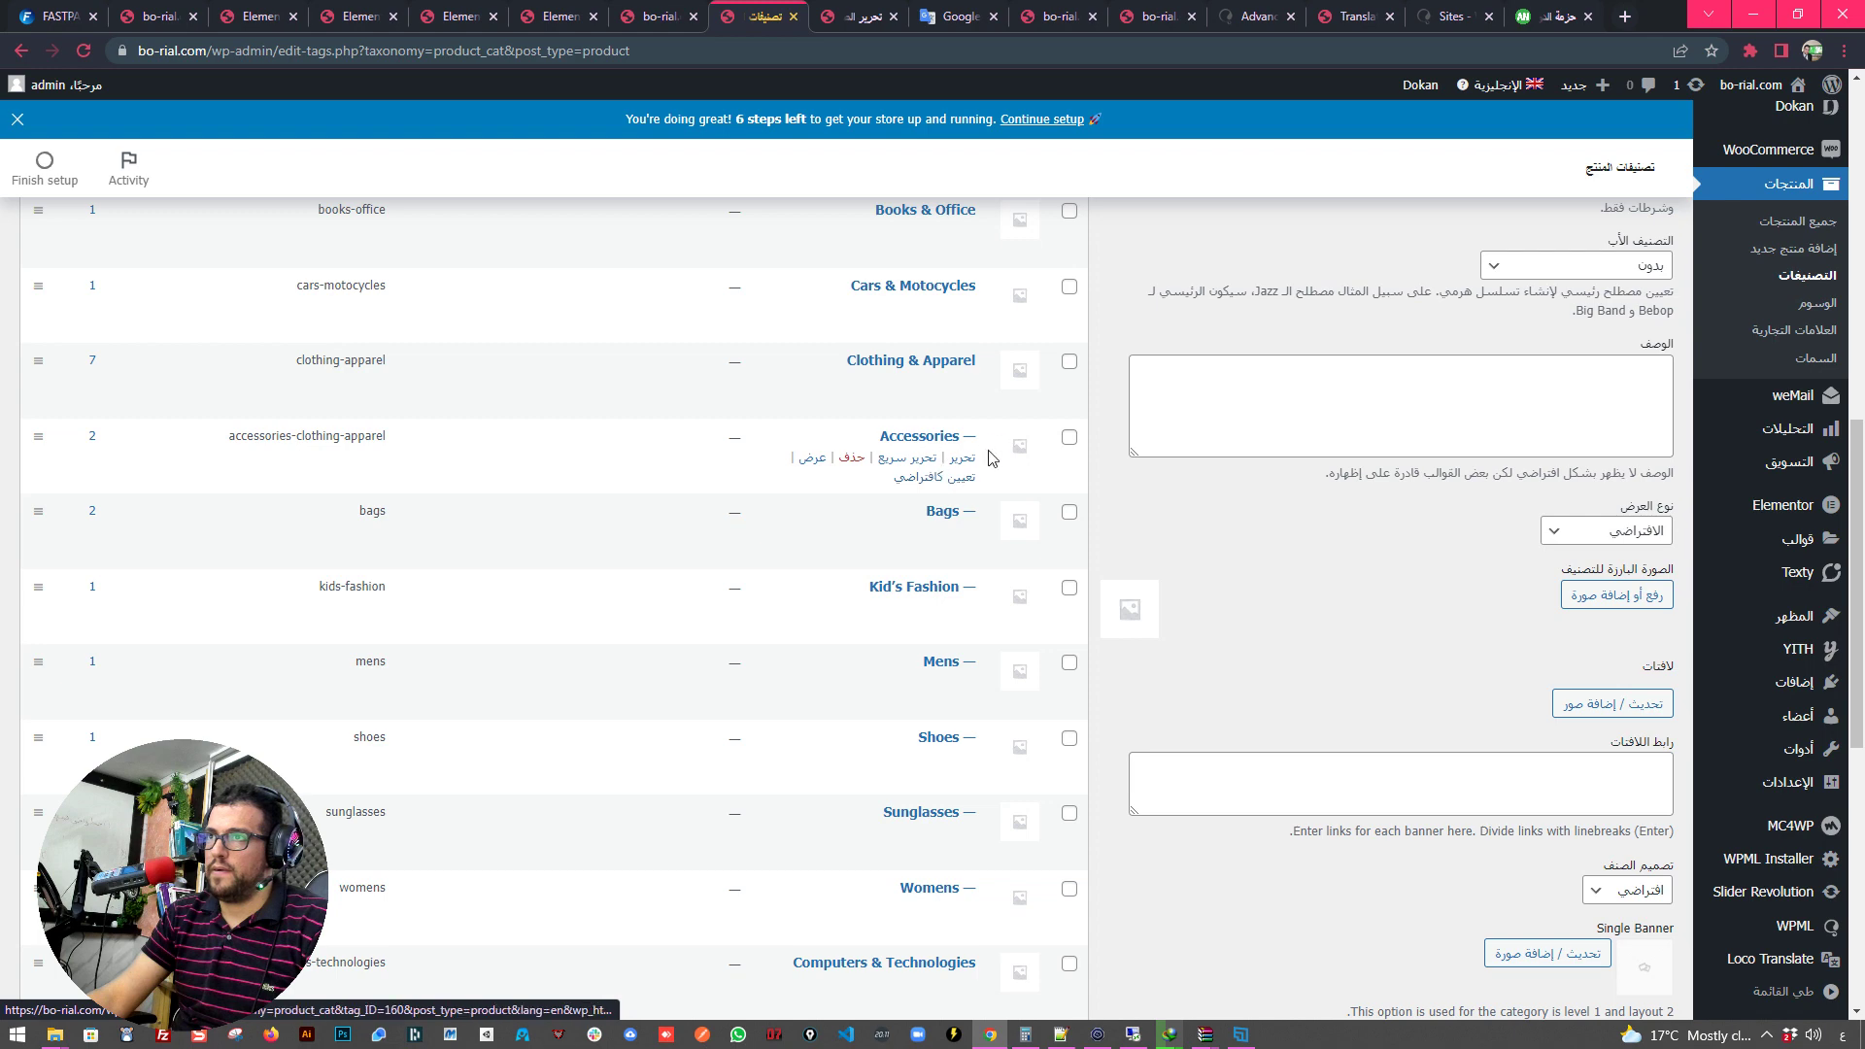
click(964, 459)
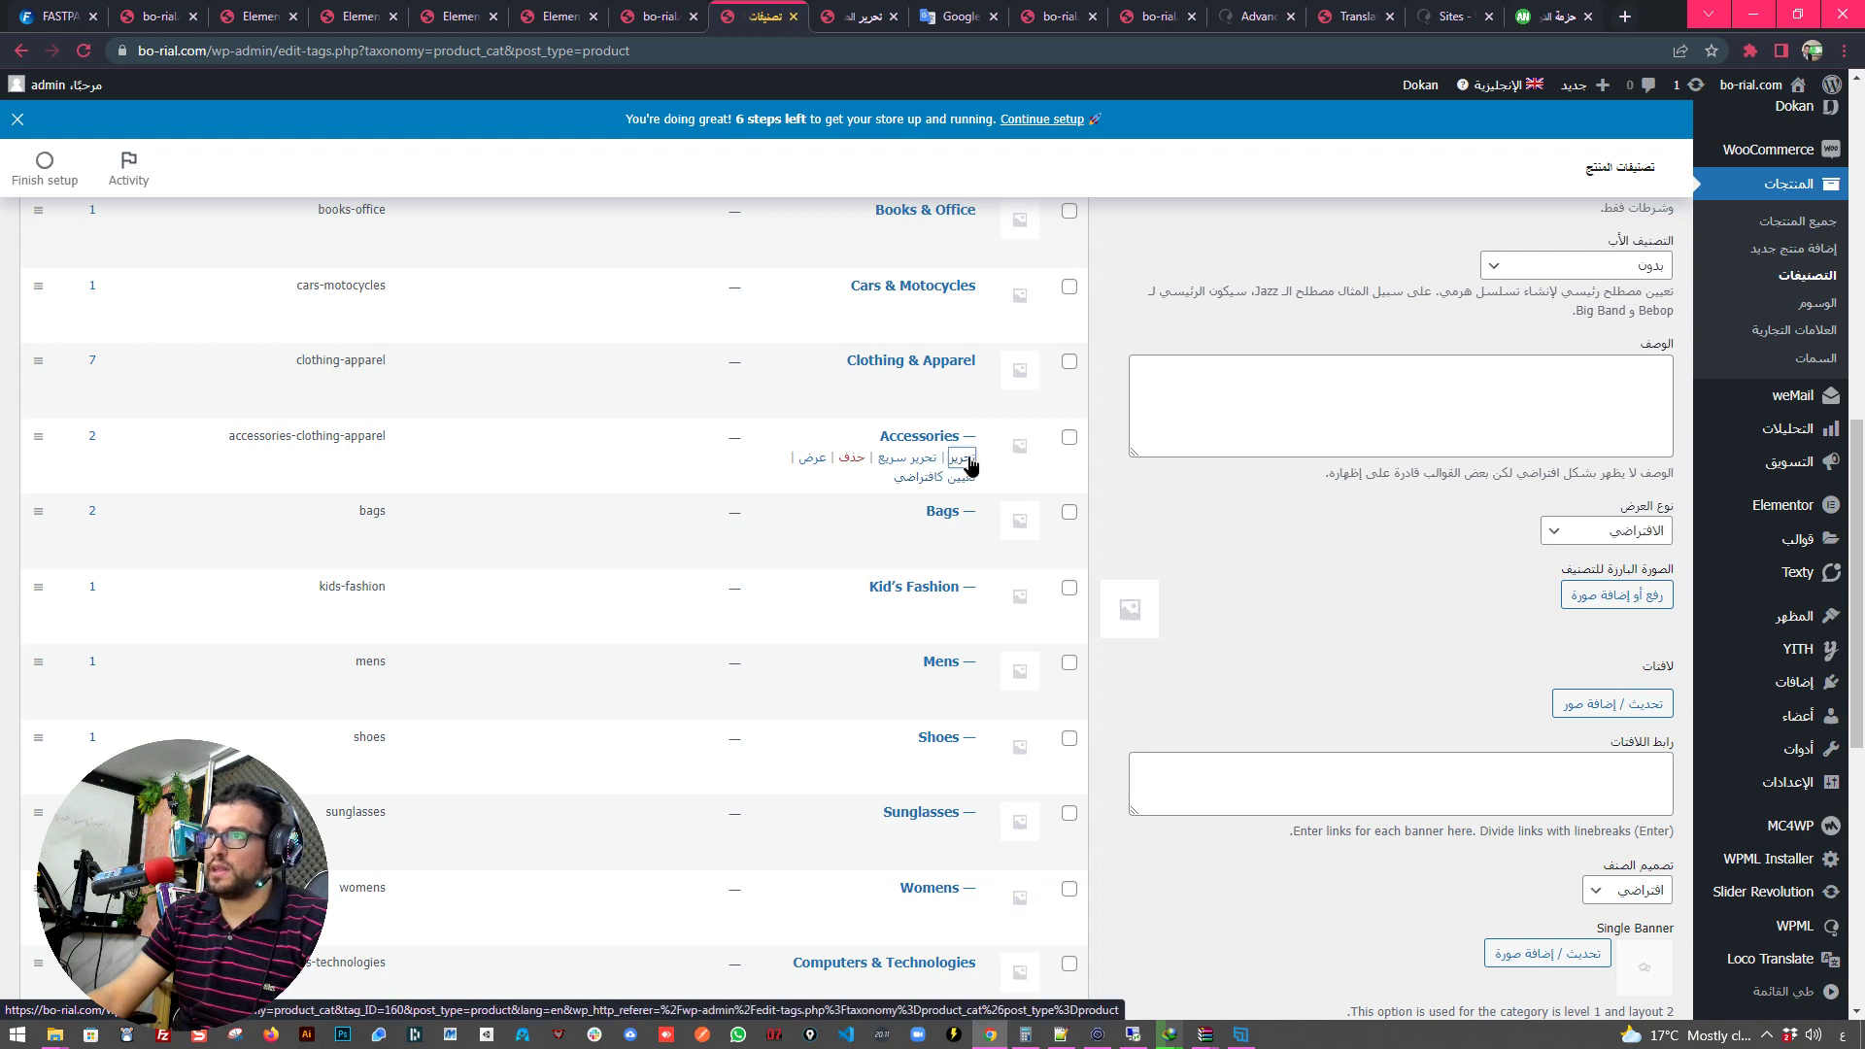
scroll(437, 578, up, 4)
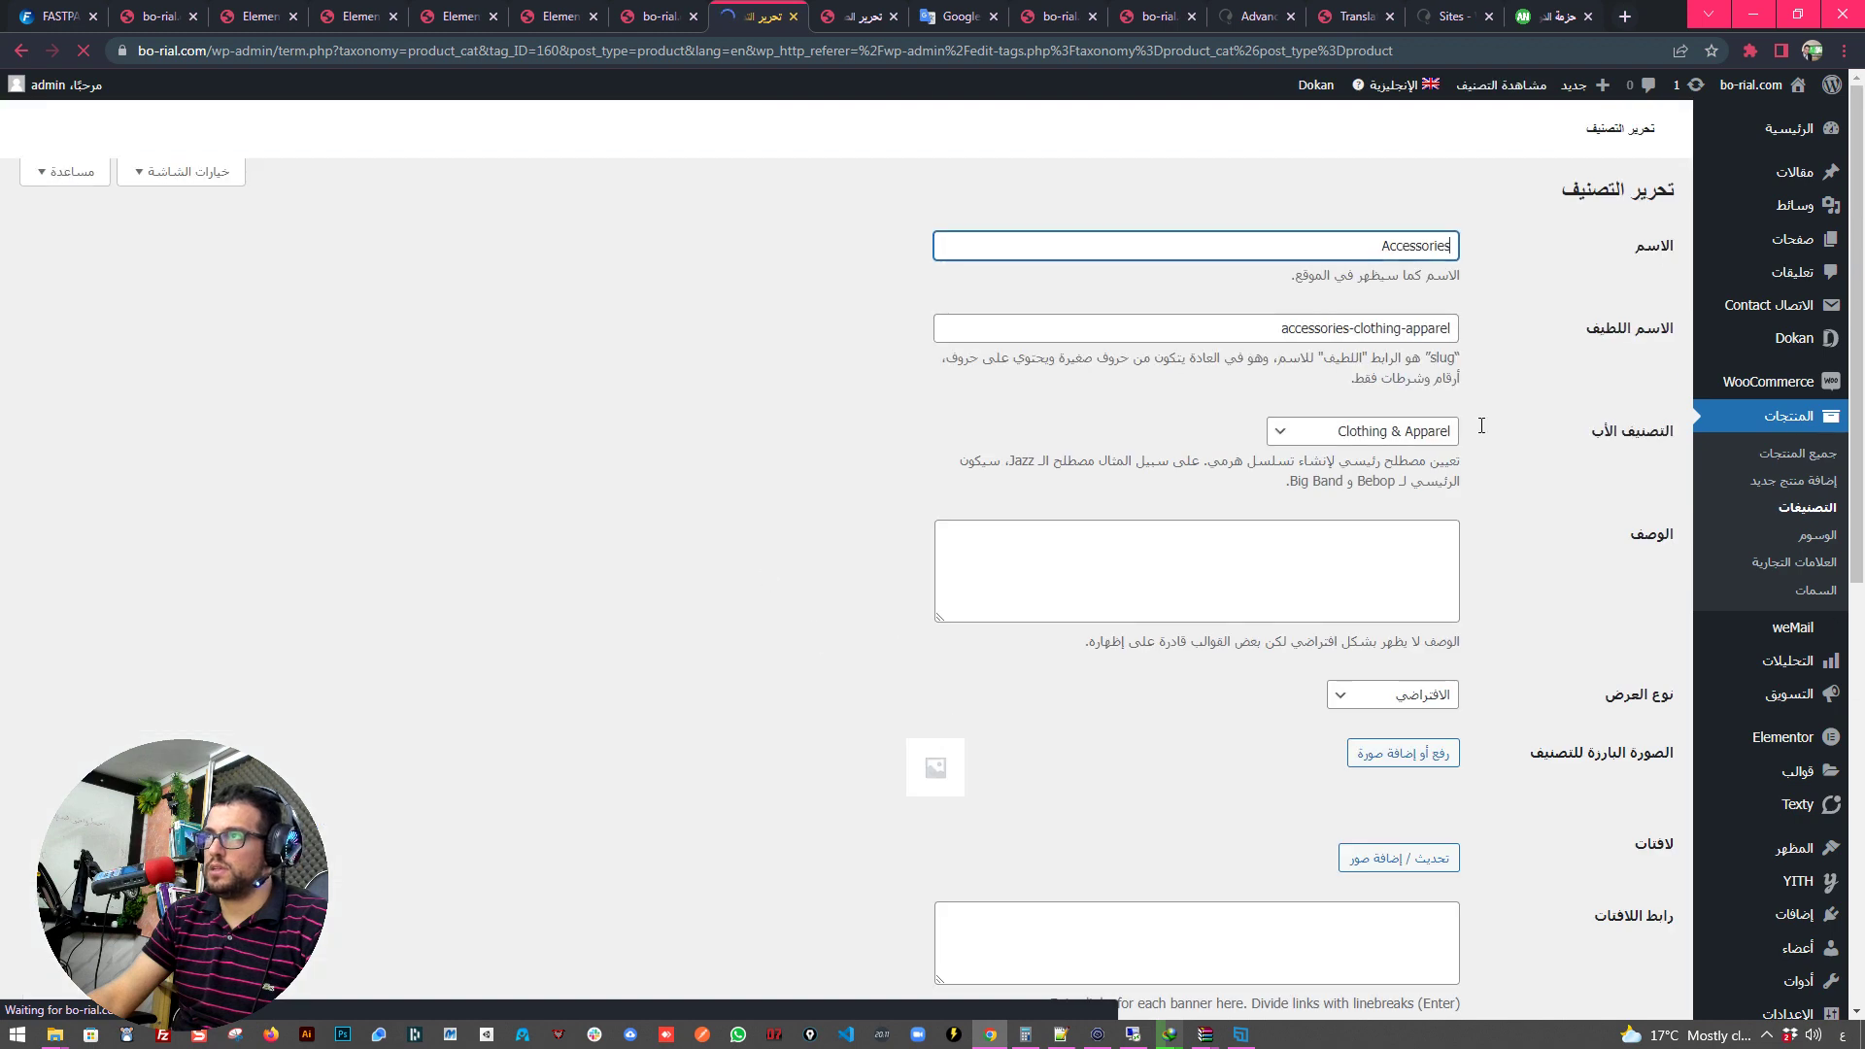
scroll(1466, 616, down, 10)
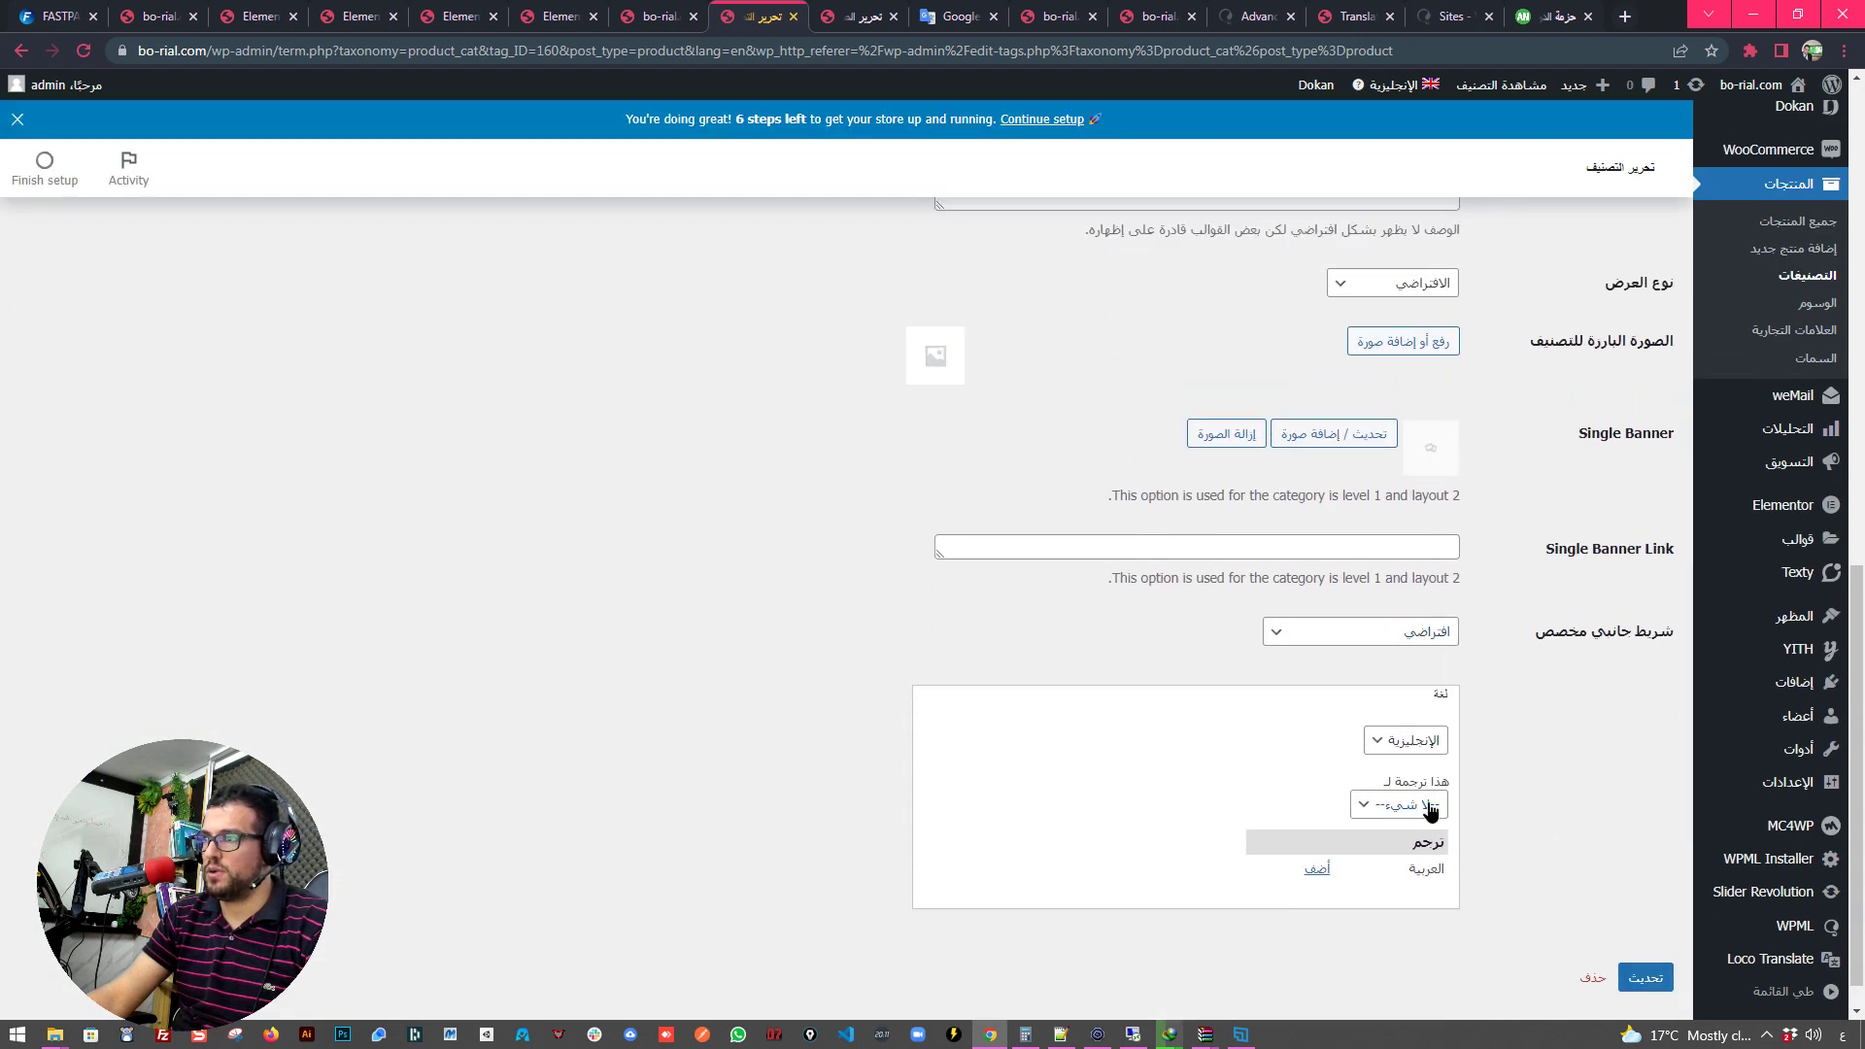
Add an Arabic translation of Accessories named اكسسوارات and save the new category.
click(1430, 811)
click(1317, 869)
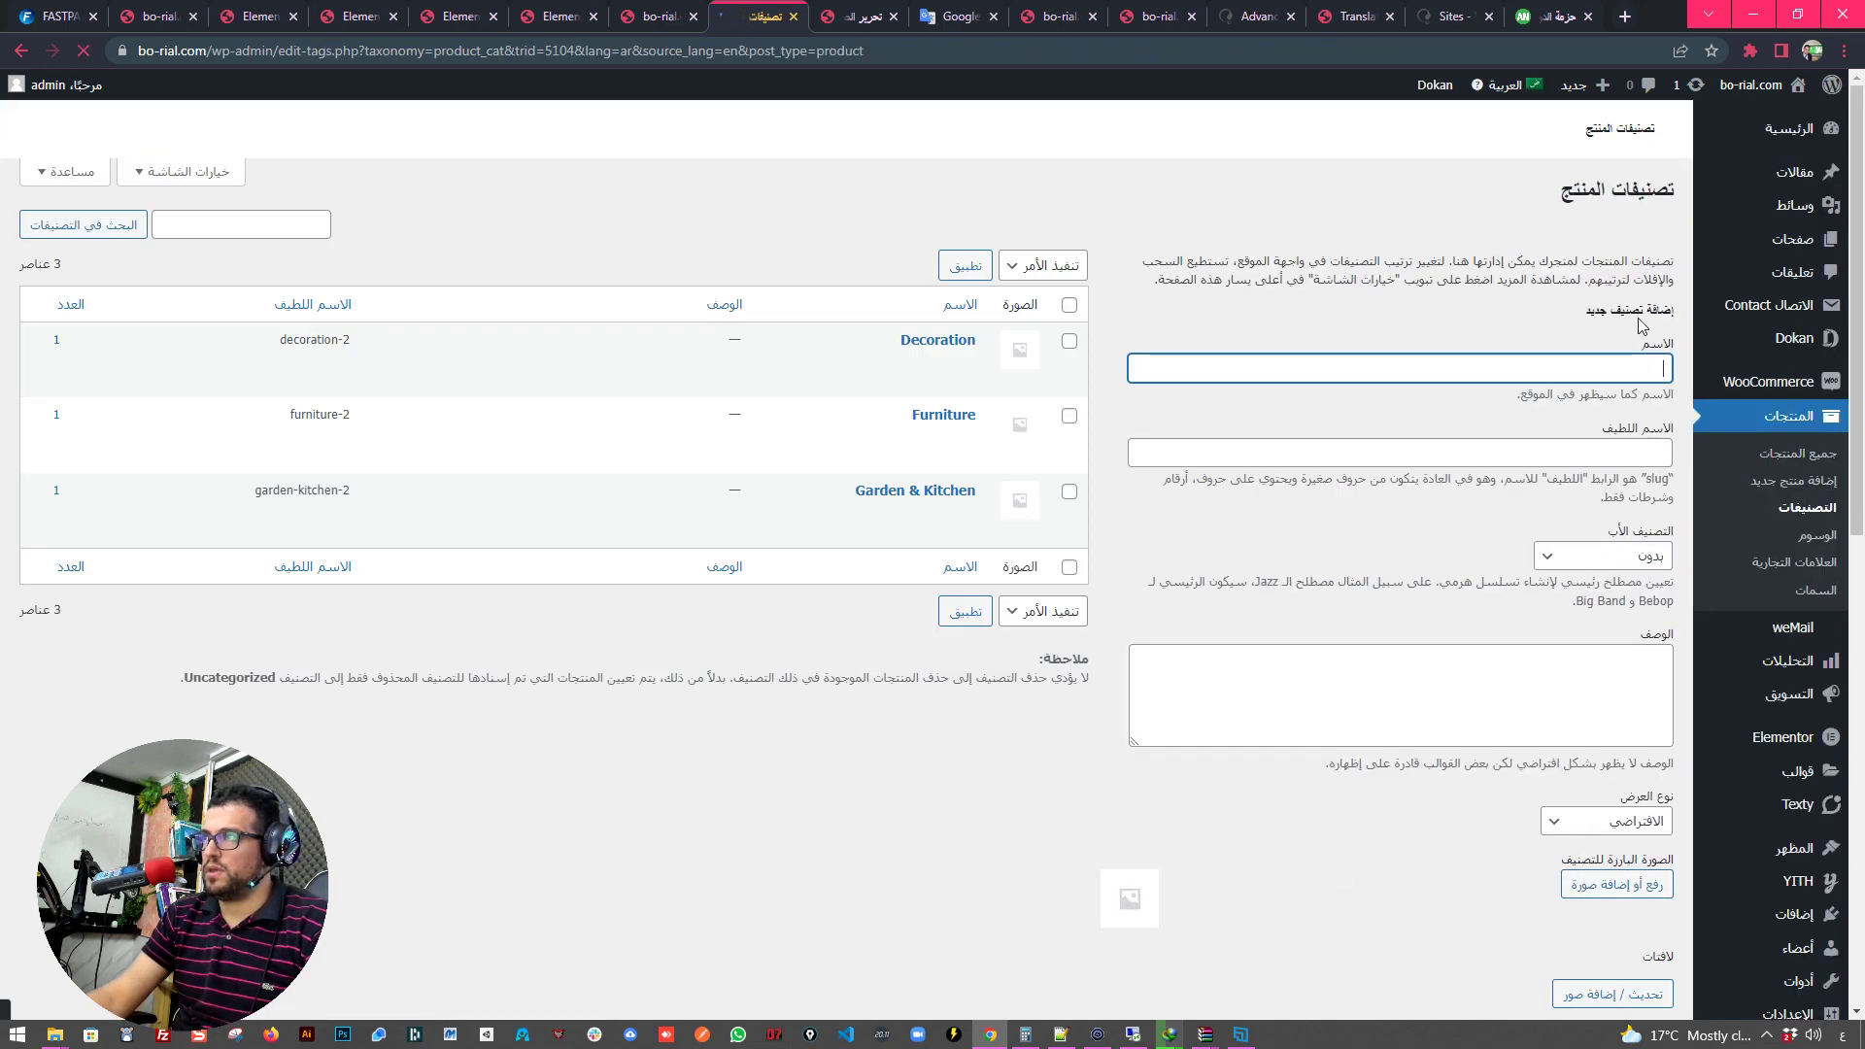
text(اك)
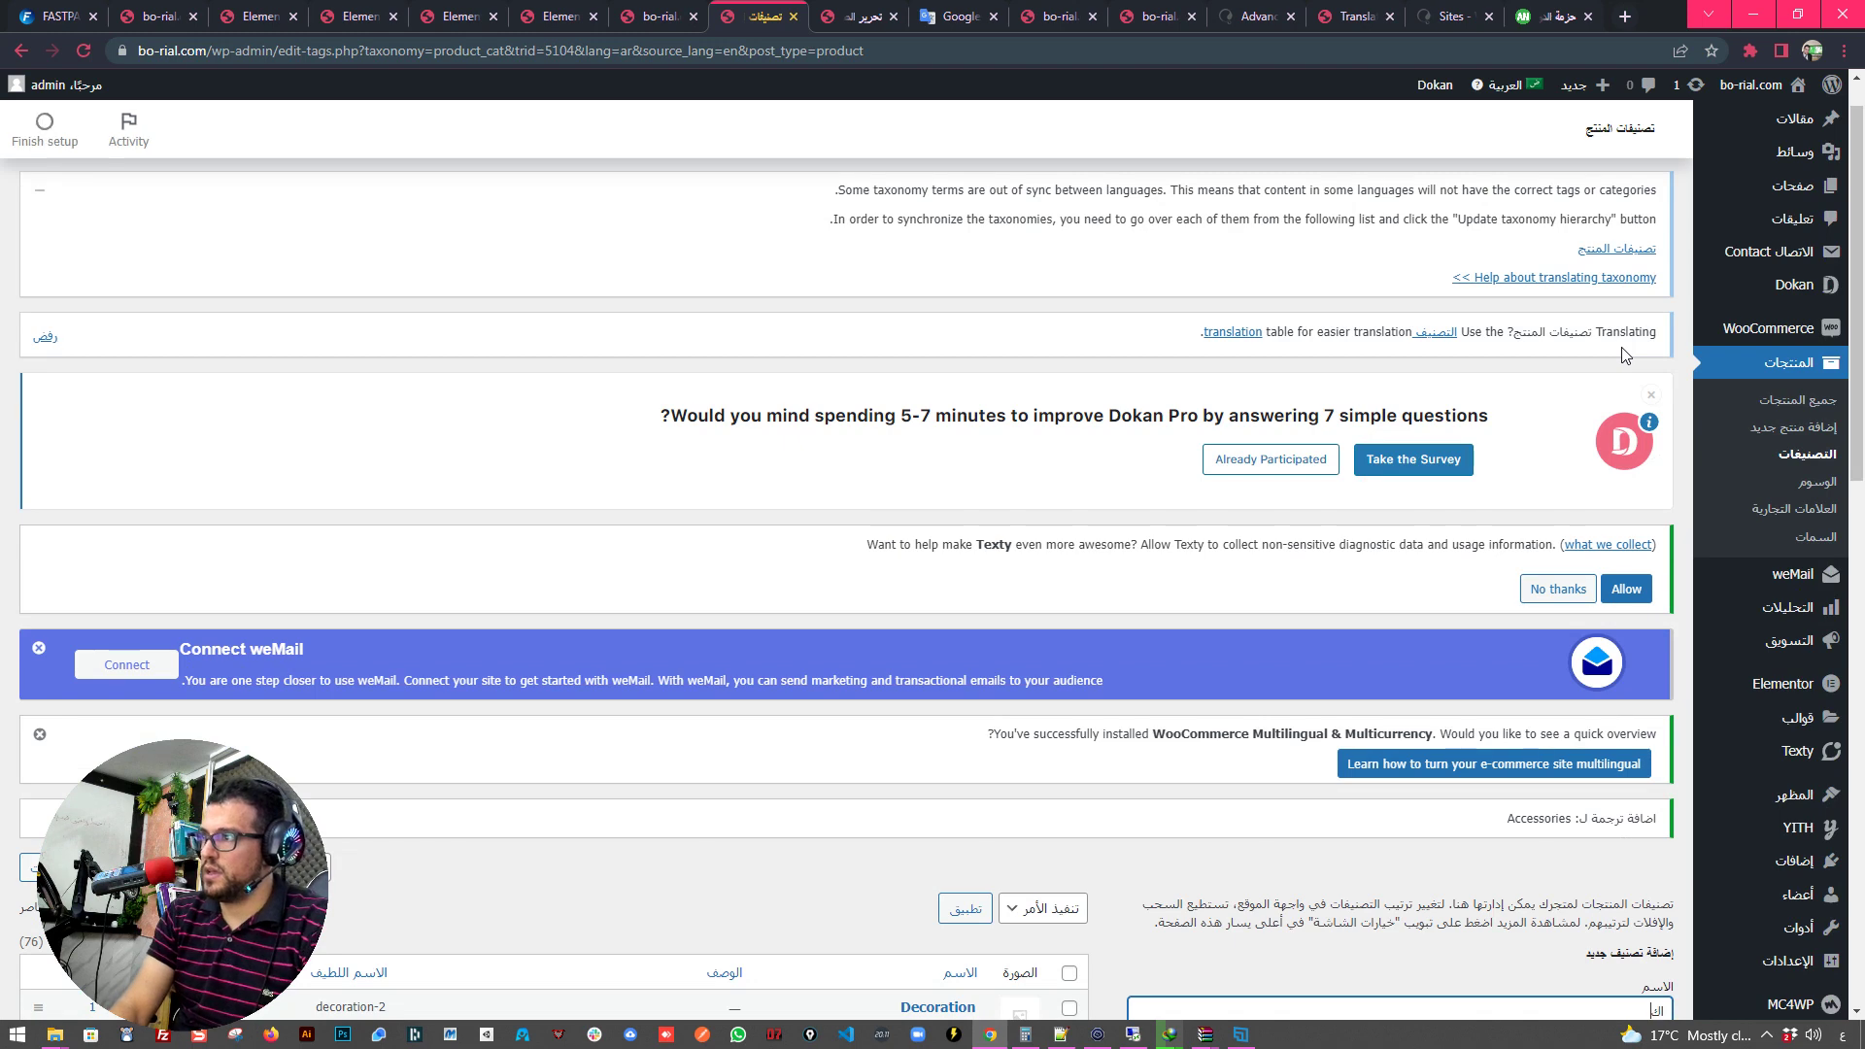
text(سسوارات)
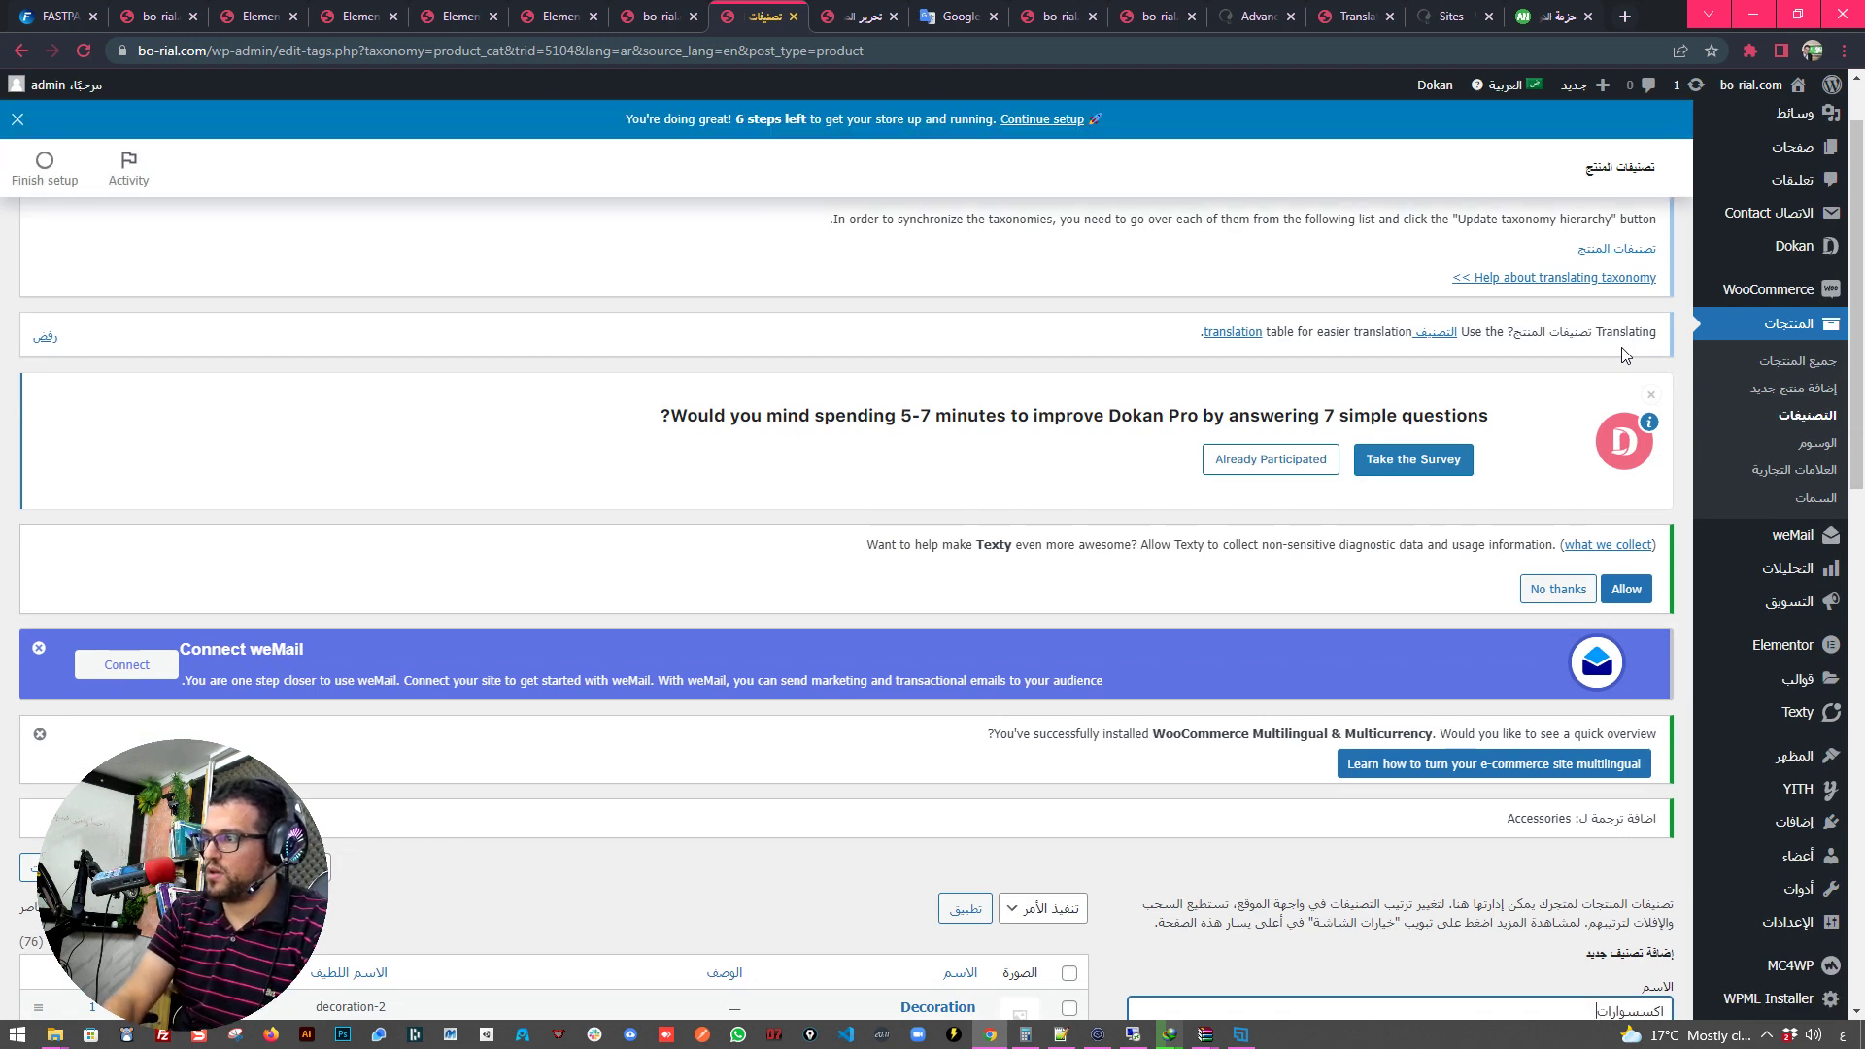
scroll(1619, 369, down, 13)
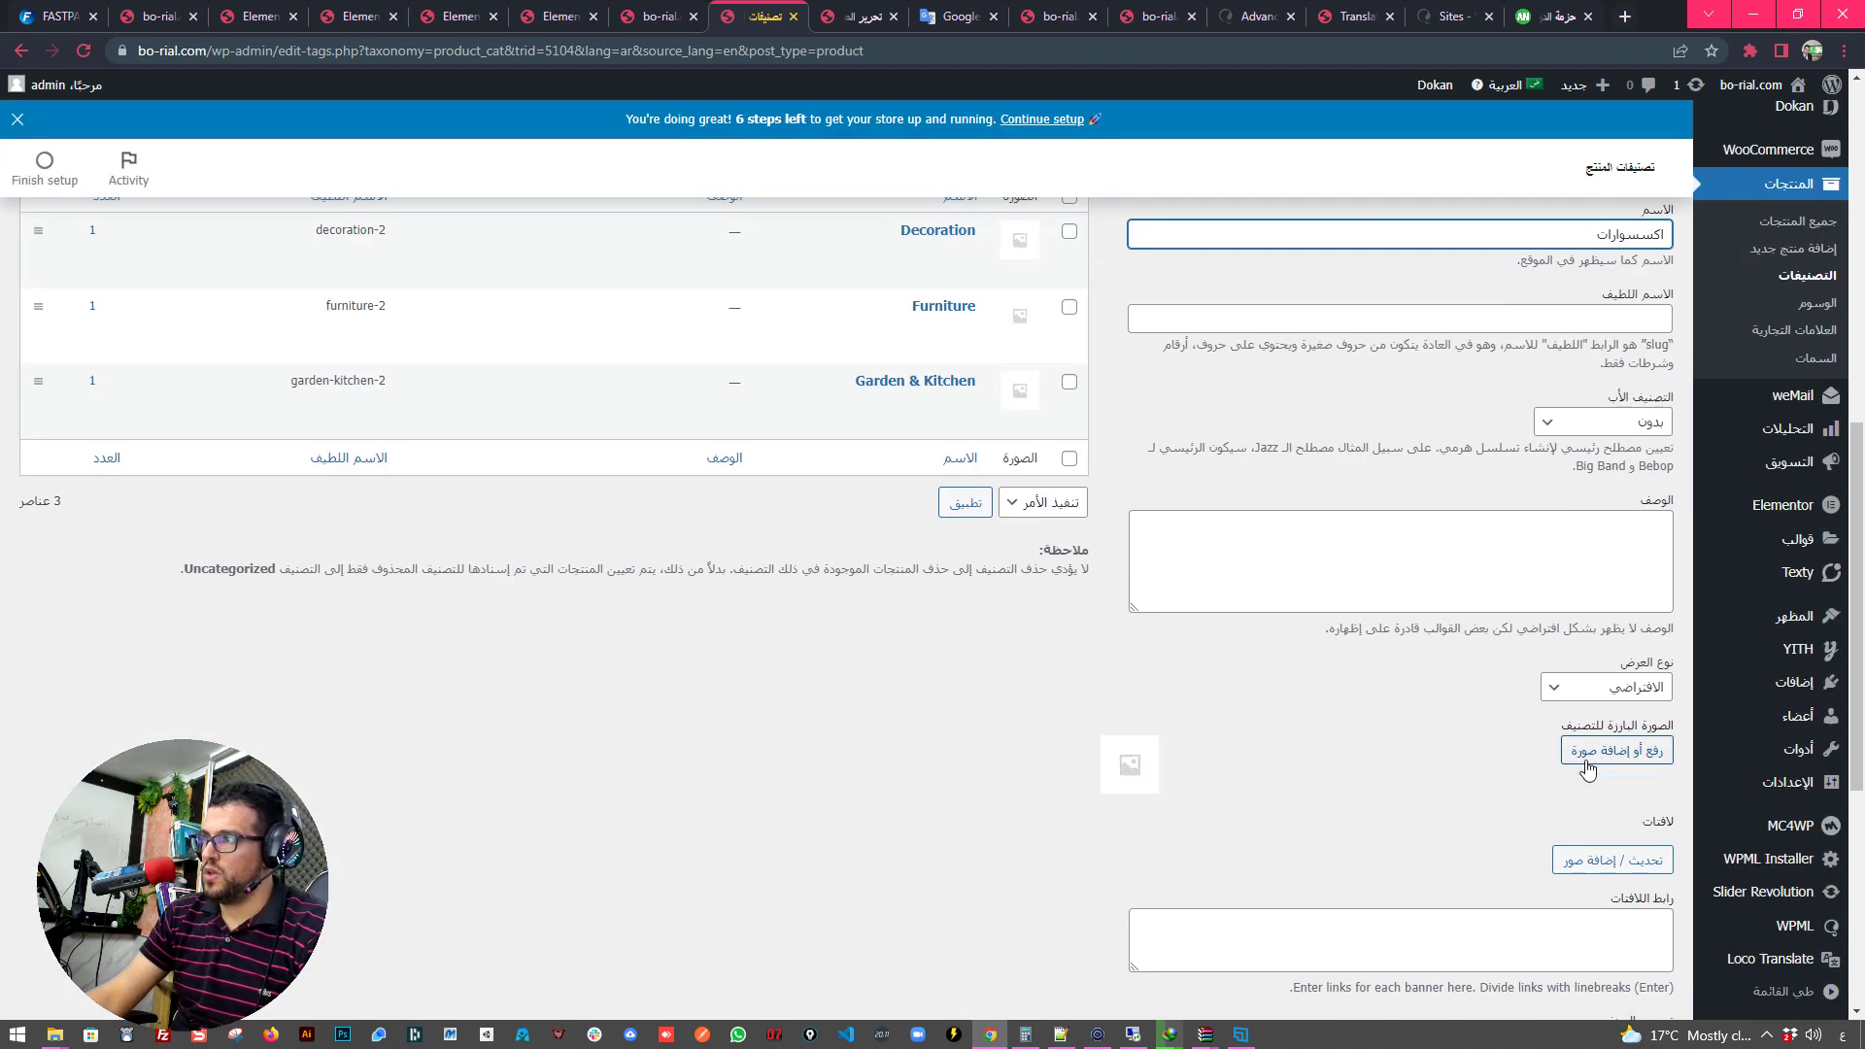
click(1604, 986)
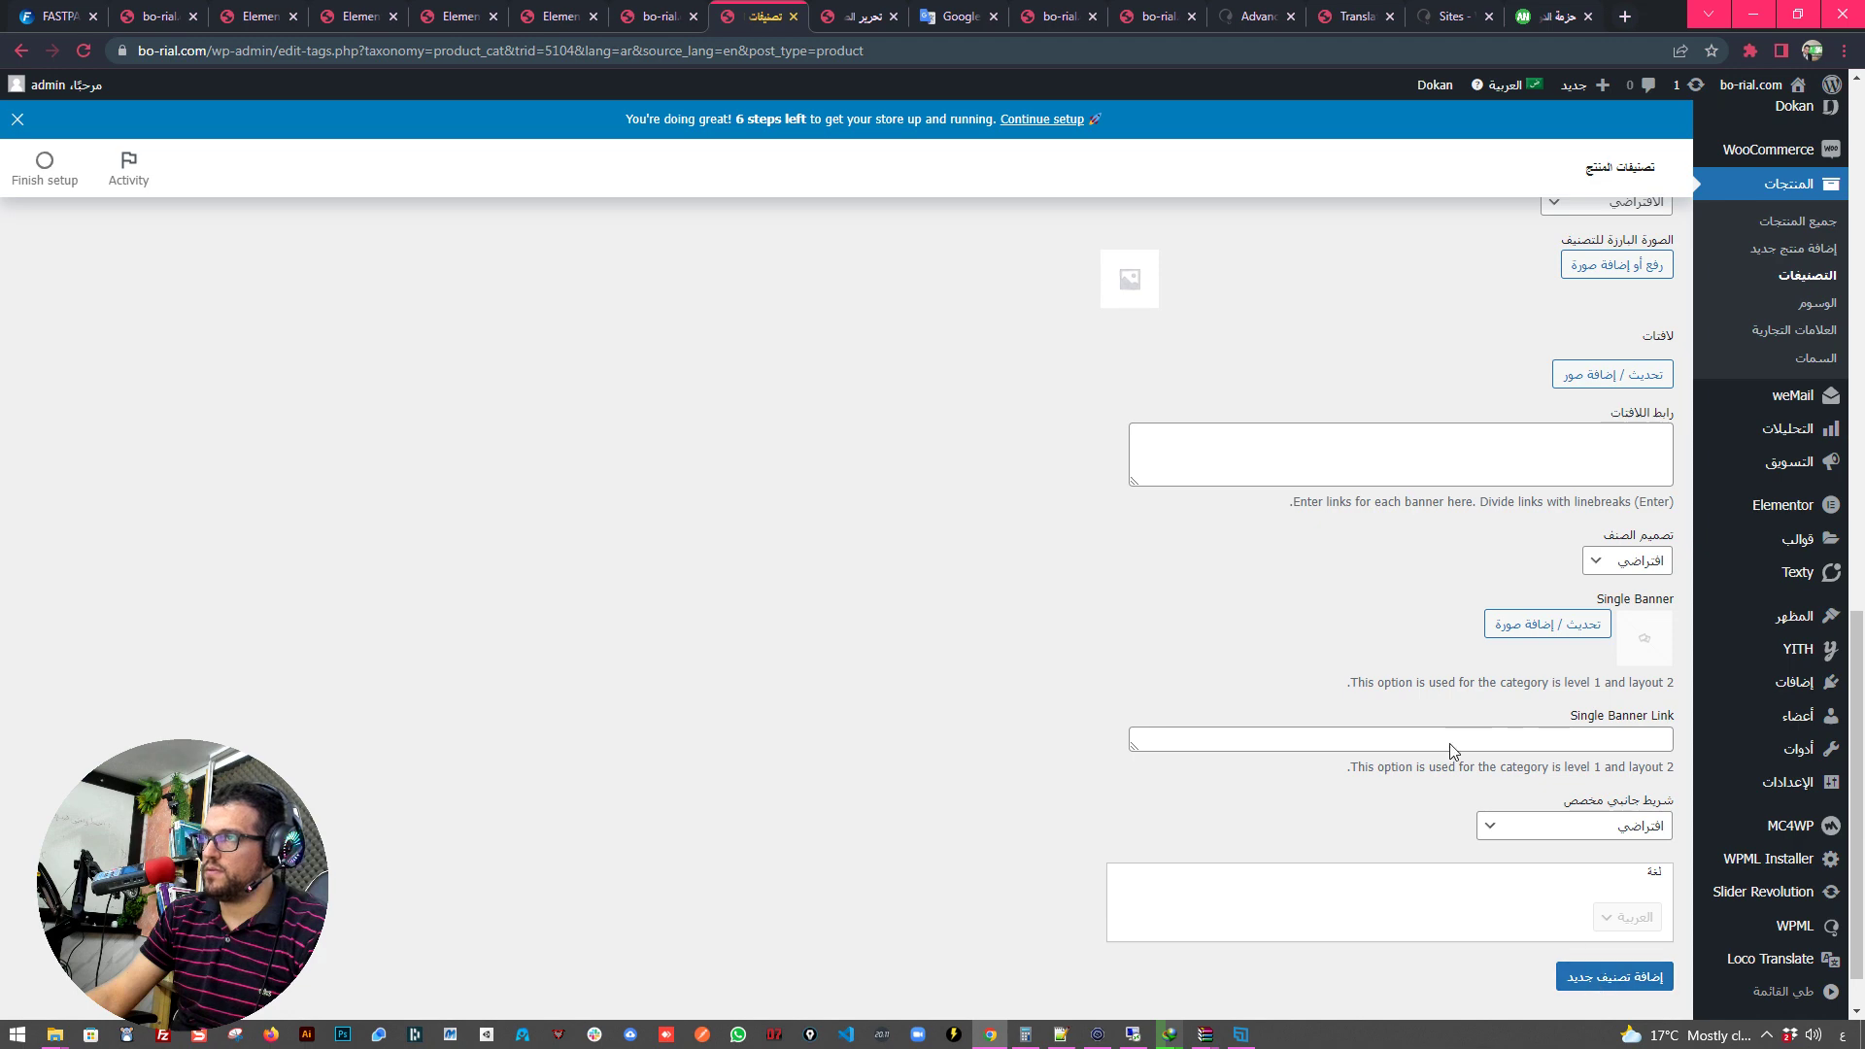
scroll(1430, 650, down, 14)
click(1619, 928)
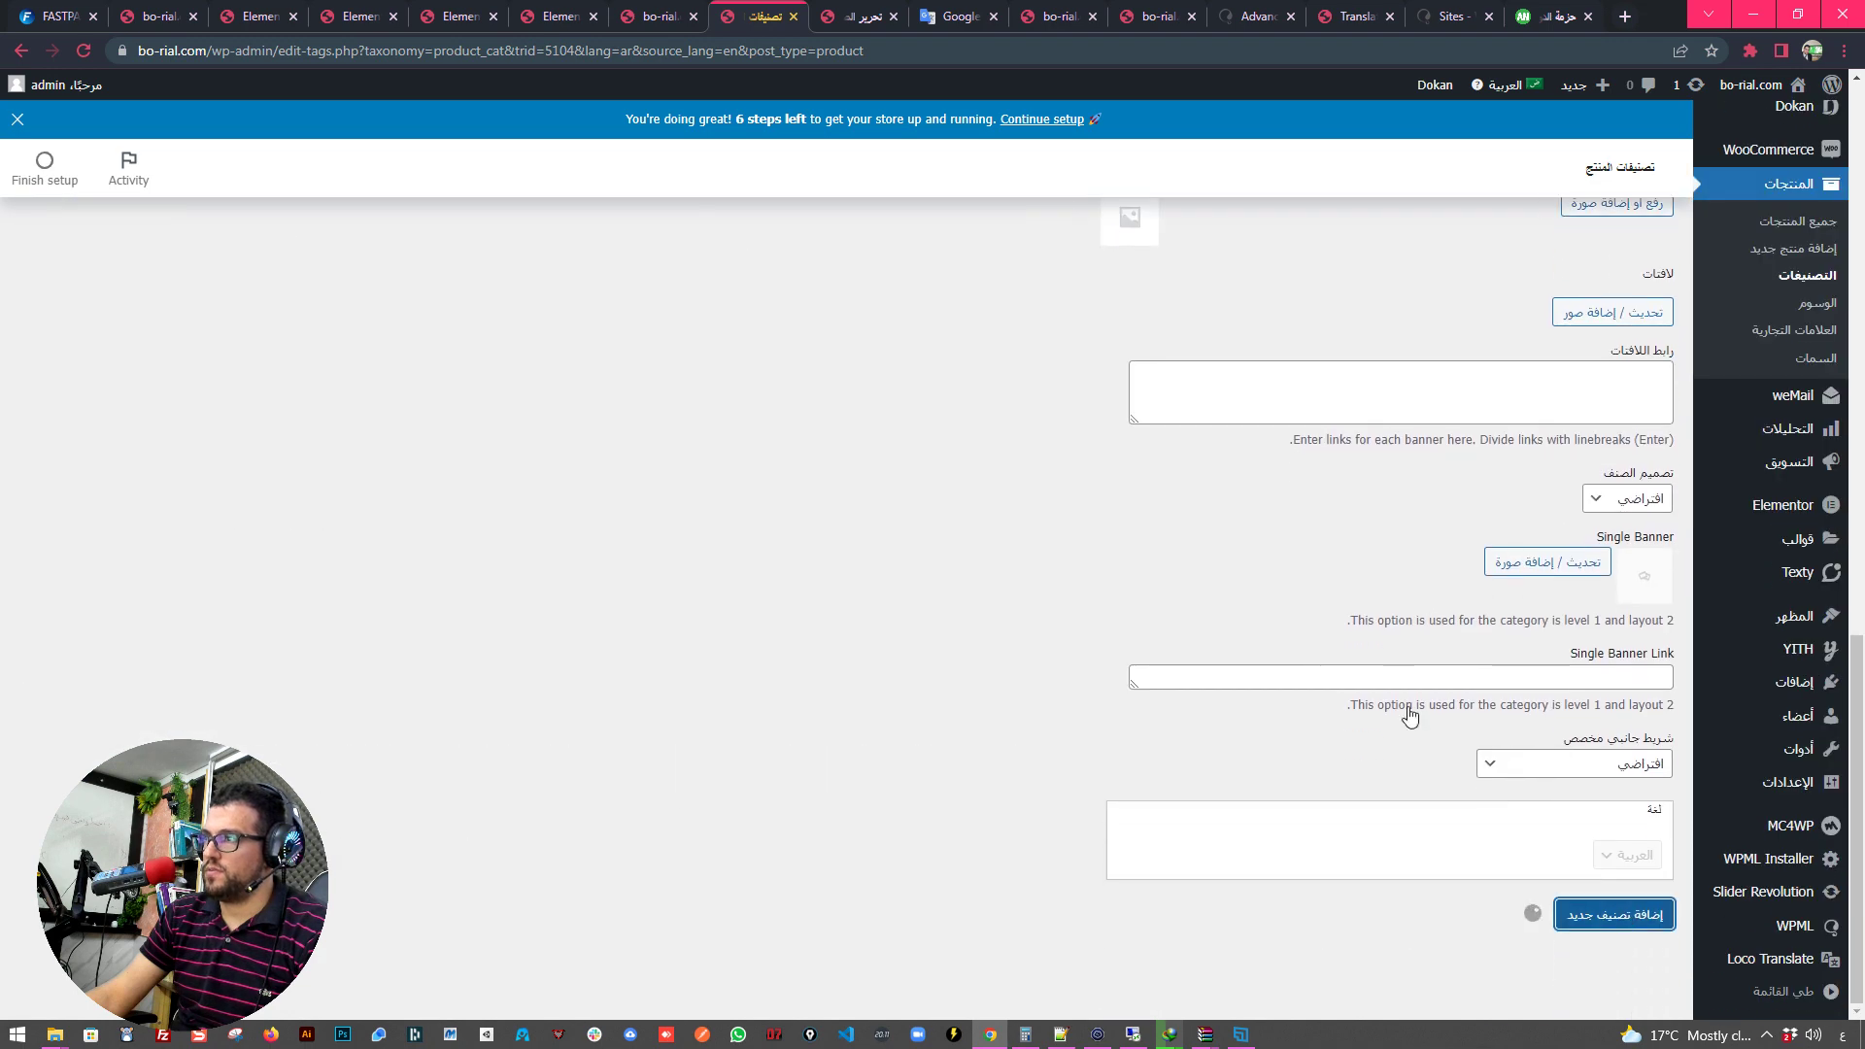
scroll(1605, 470, up, 12)
scroll(1530, 502, down, 4)
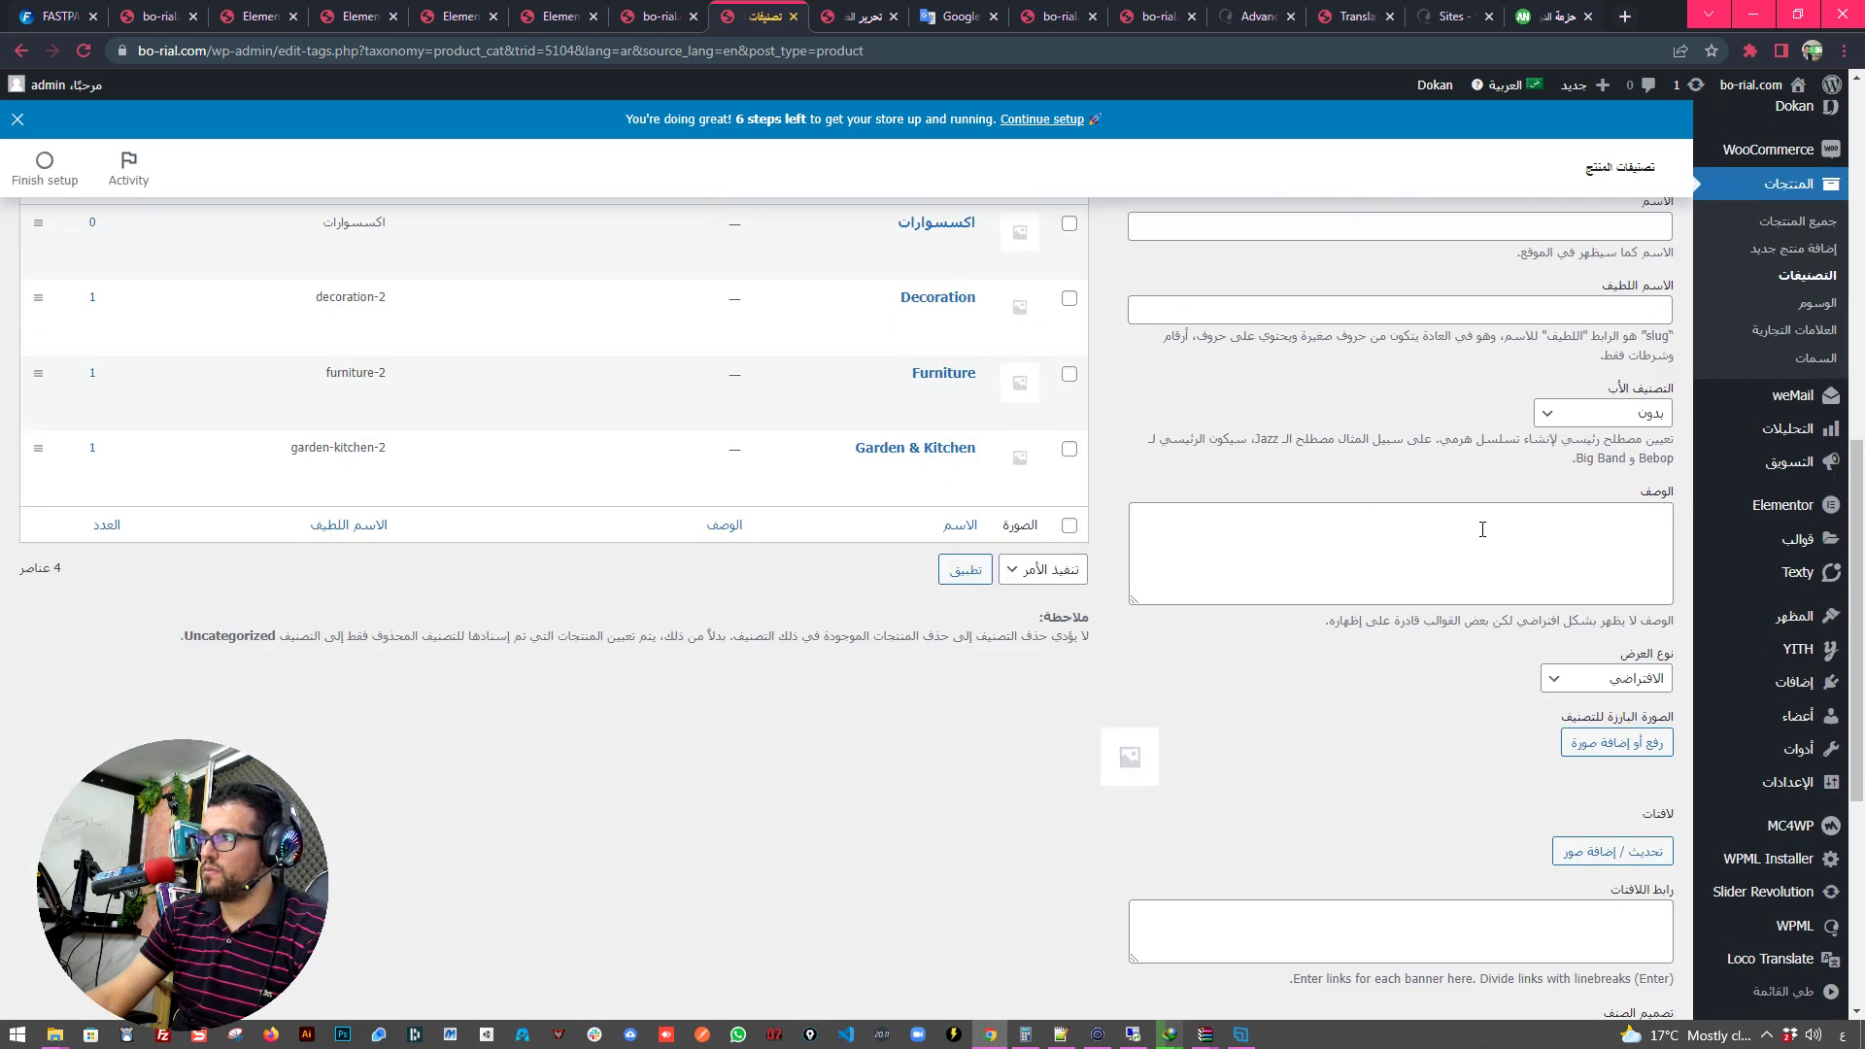
scroll(1466, 512, up, 6)
scroll(1015, 678, down, 3)
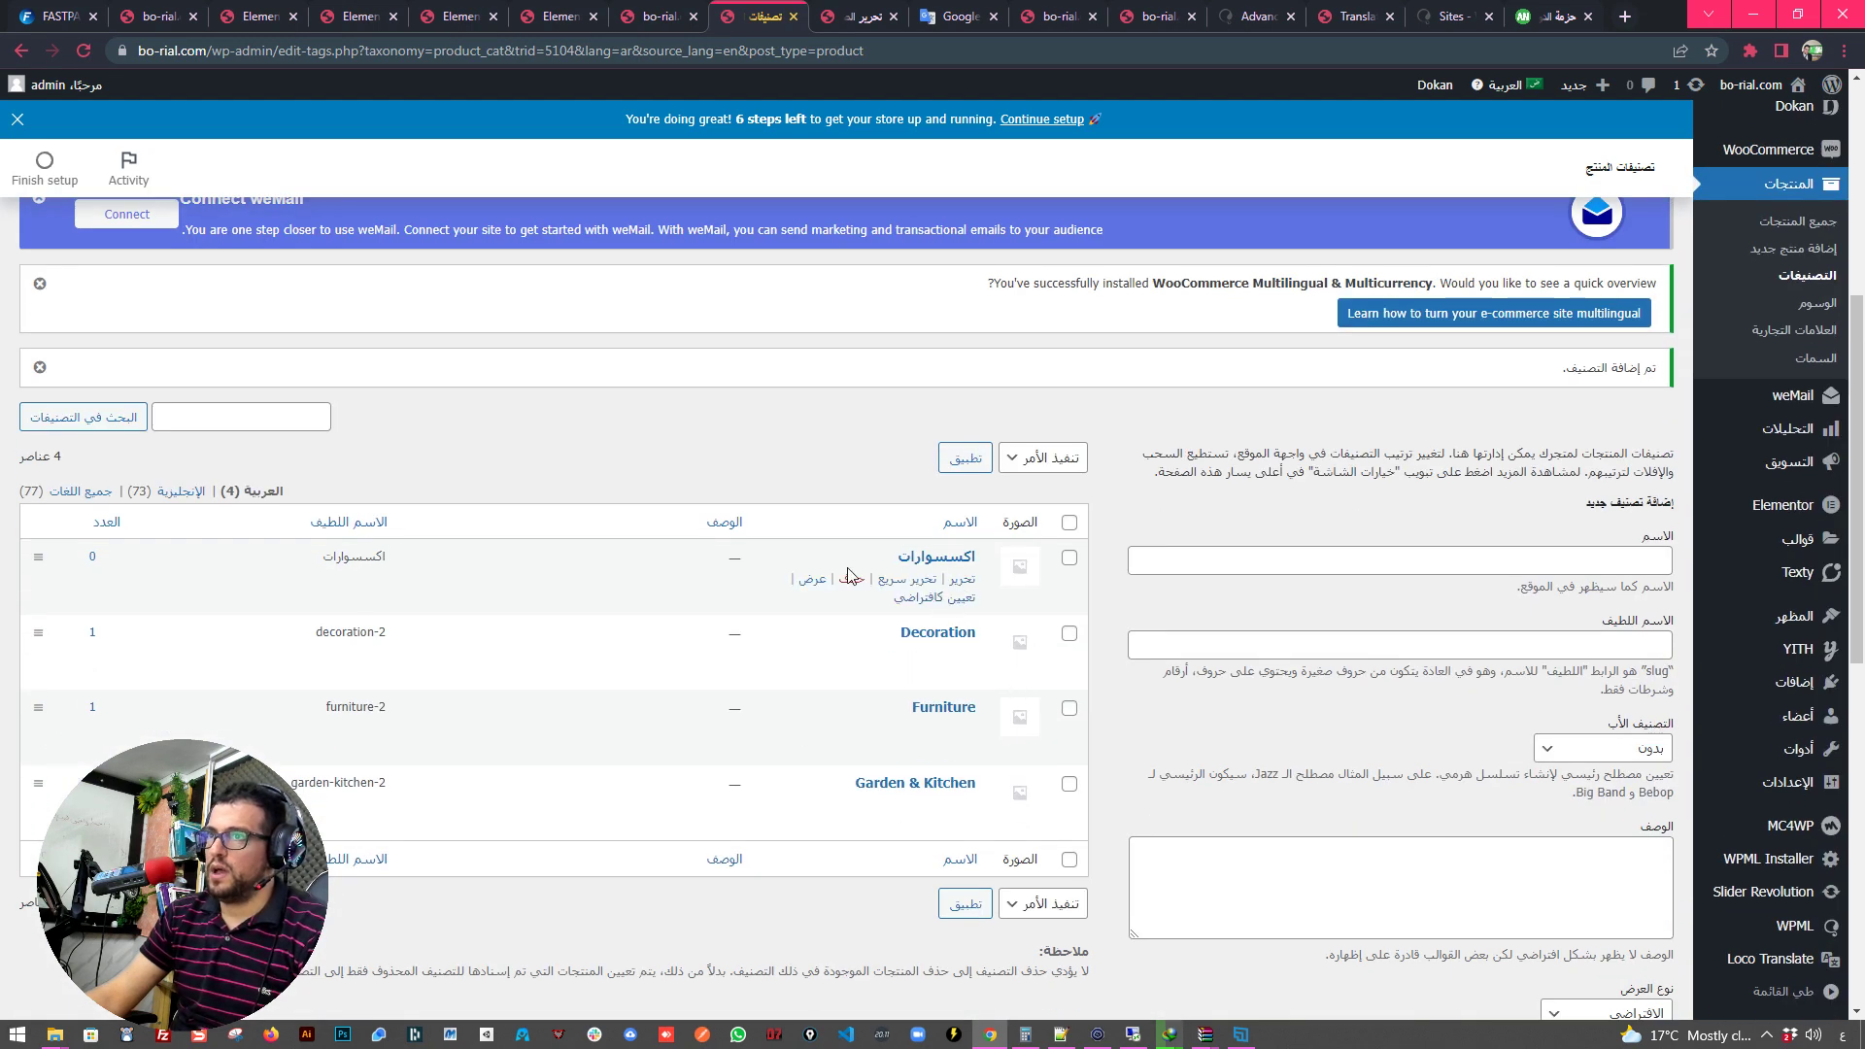
View the اكسسوارات category on the storefront, then load the English home page.
click(812, 580)
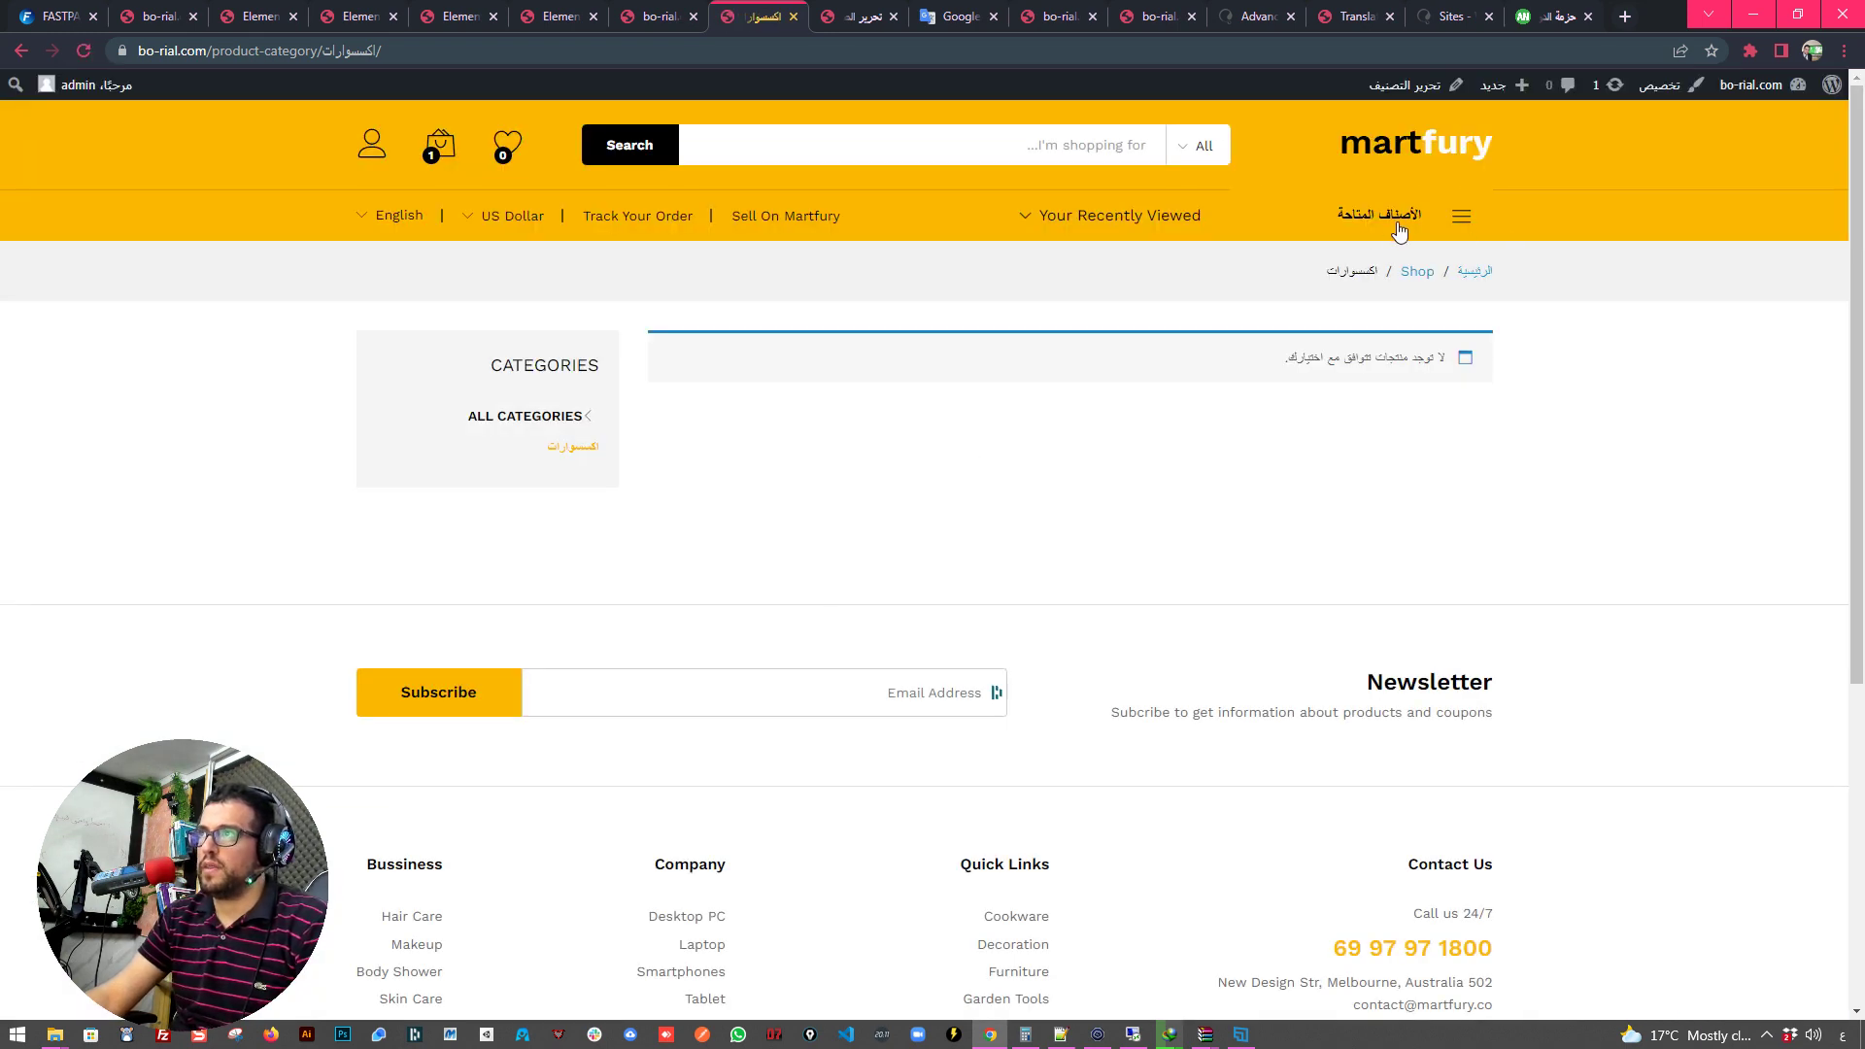
click(1472, 273)
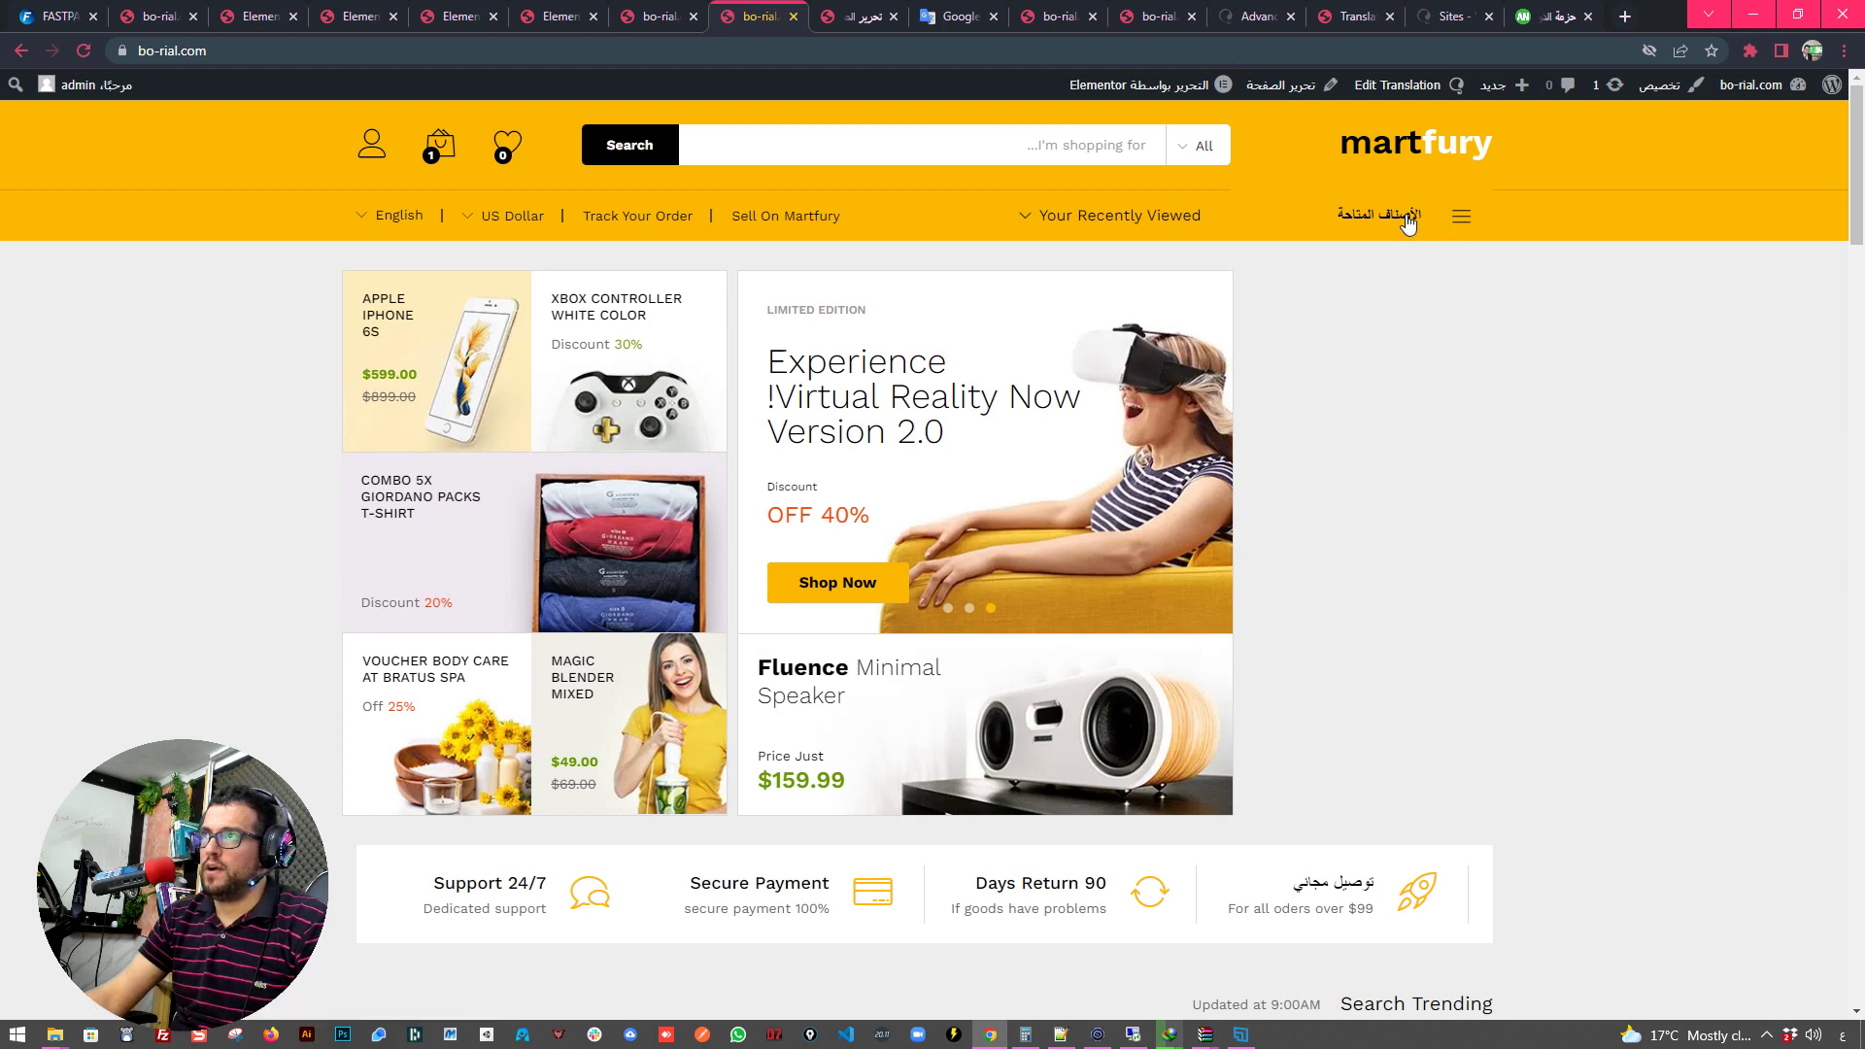
click(1364, 127)
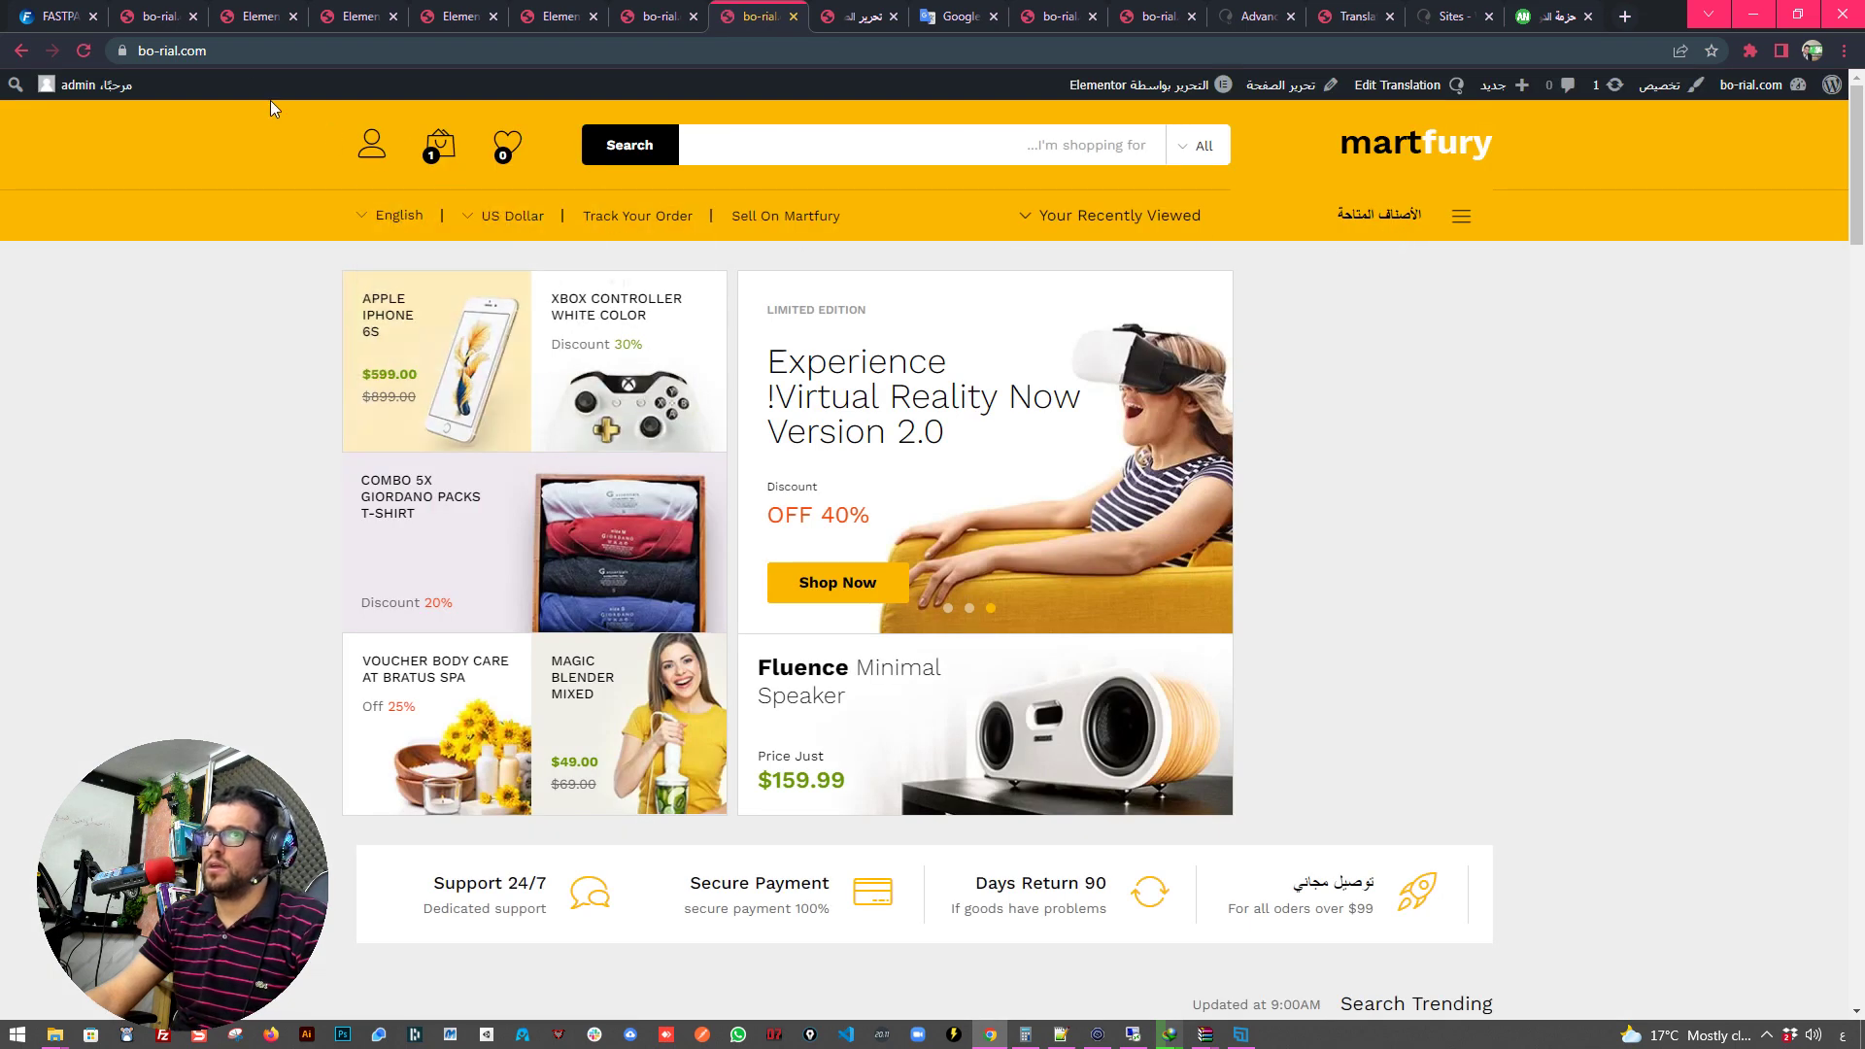
click(263, 50)
text(ظظ)
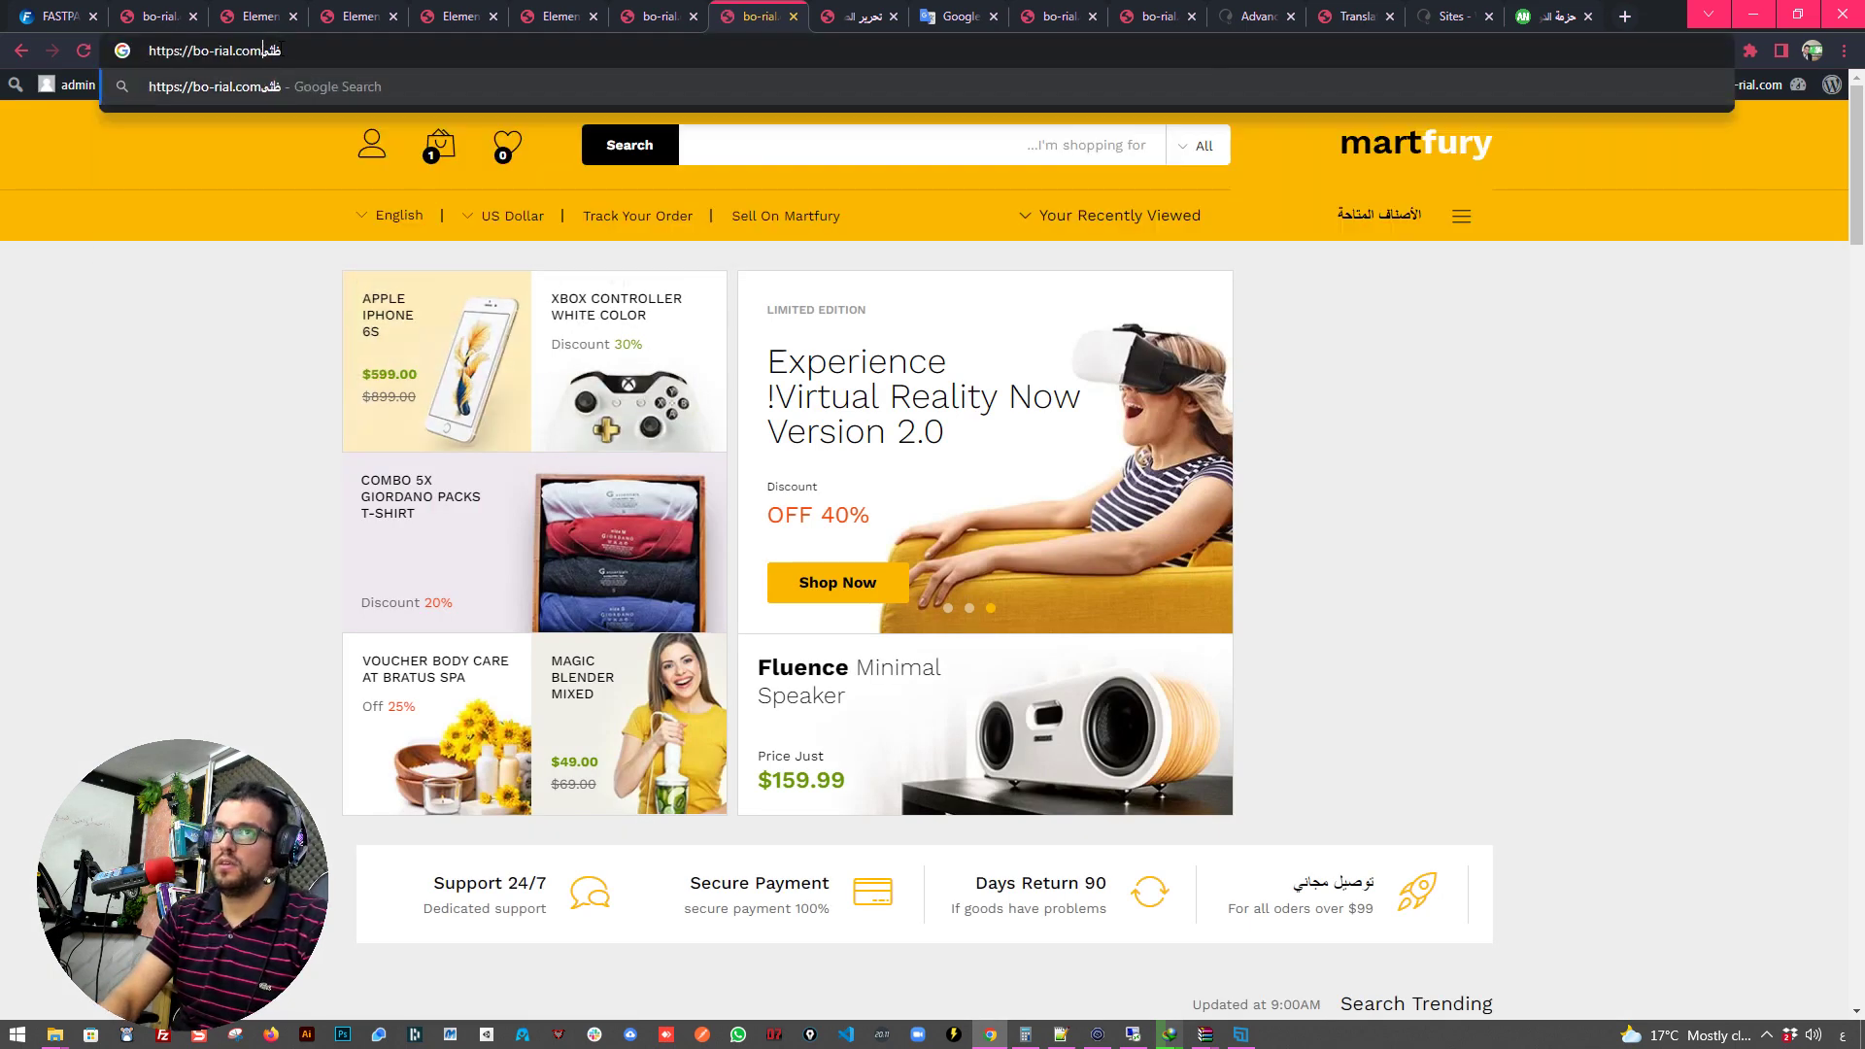
key(BackSpace)
key(BackSpace)
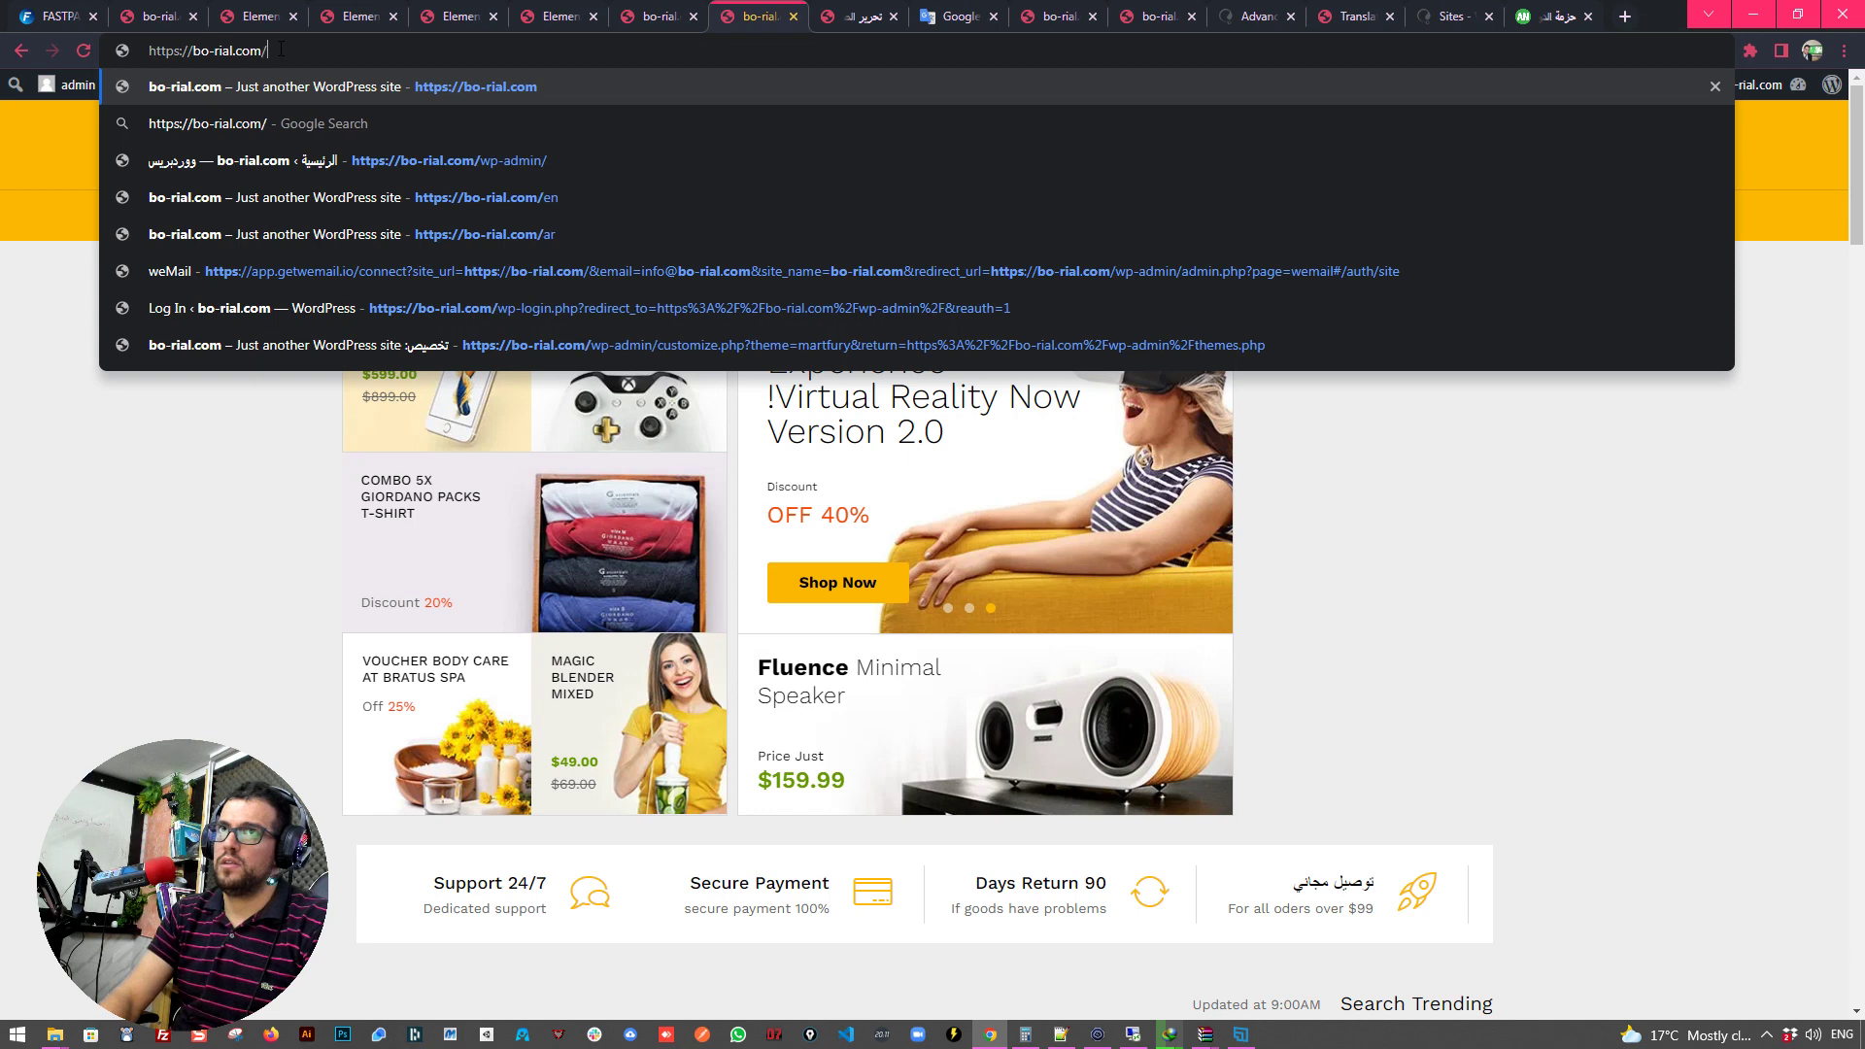
key(Return)
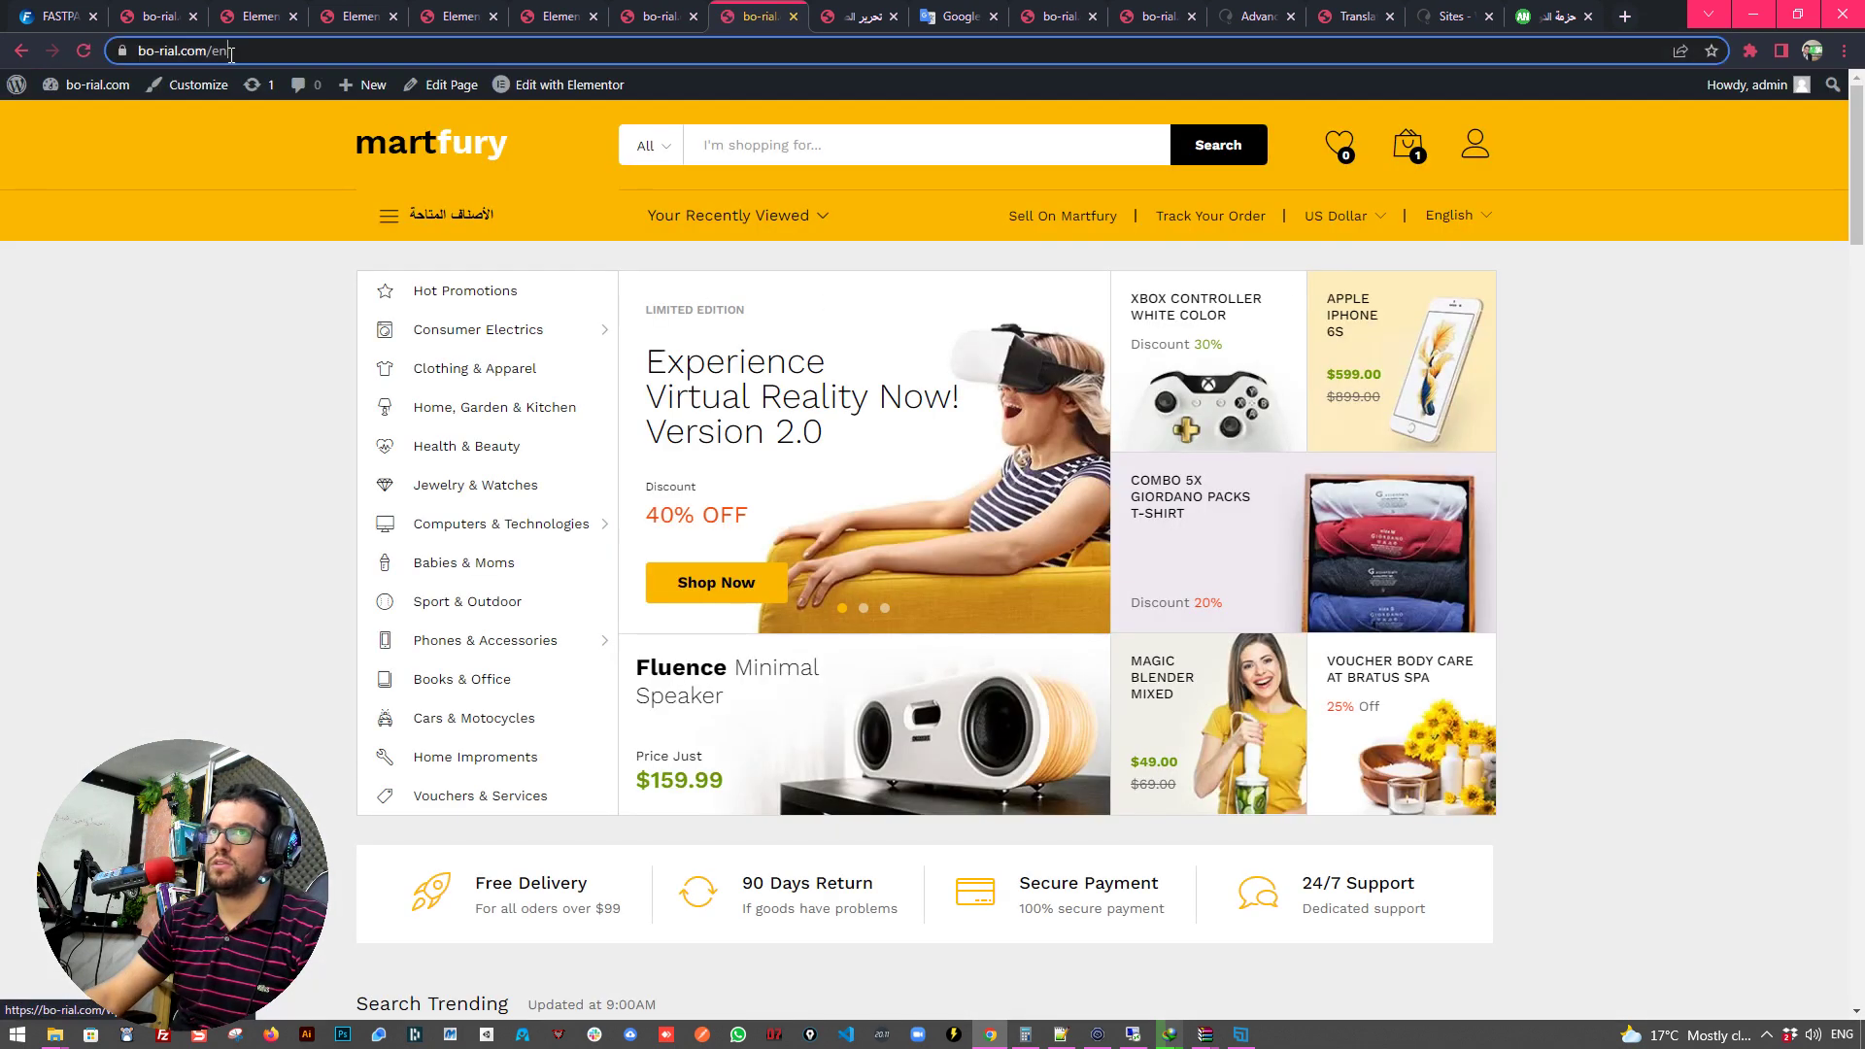
Remove /en from the address to load the Arabic home page.
click(231, 54)
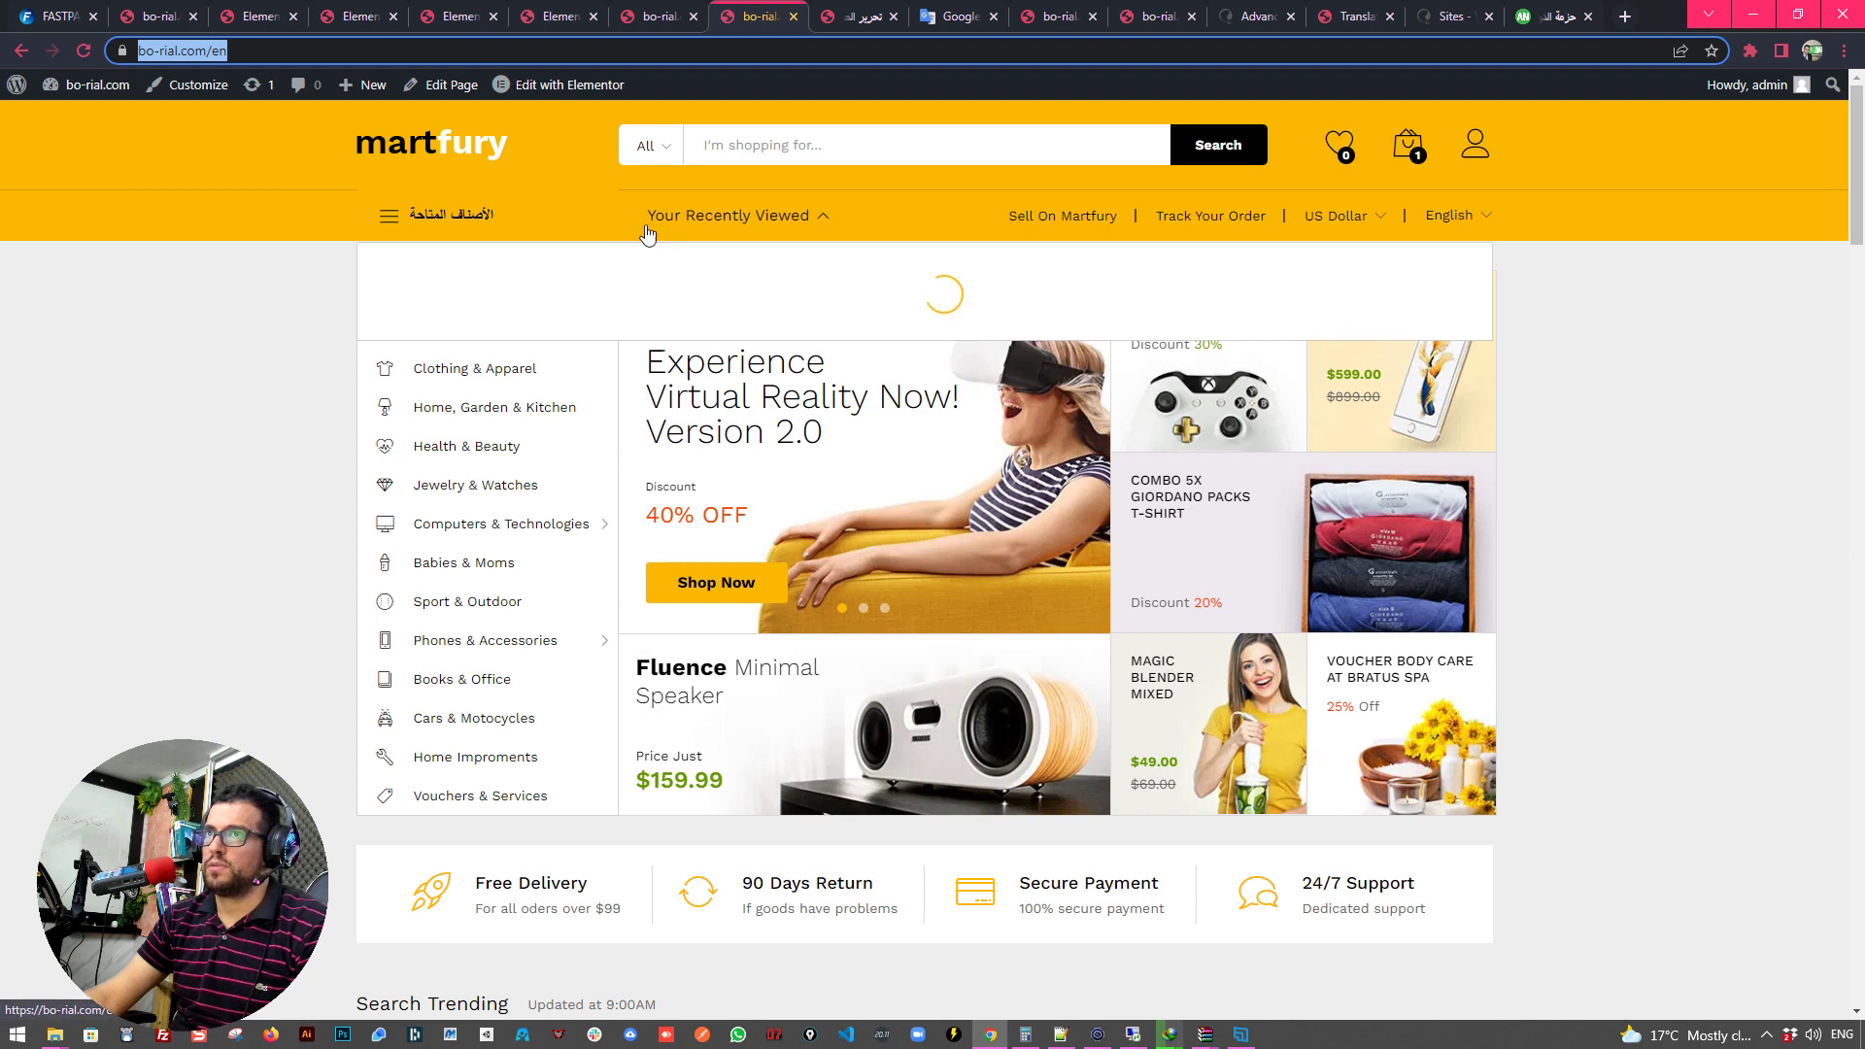
click(444, 228)
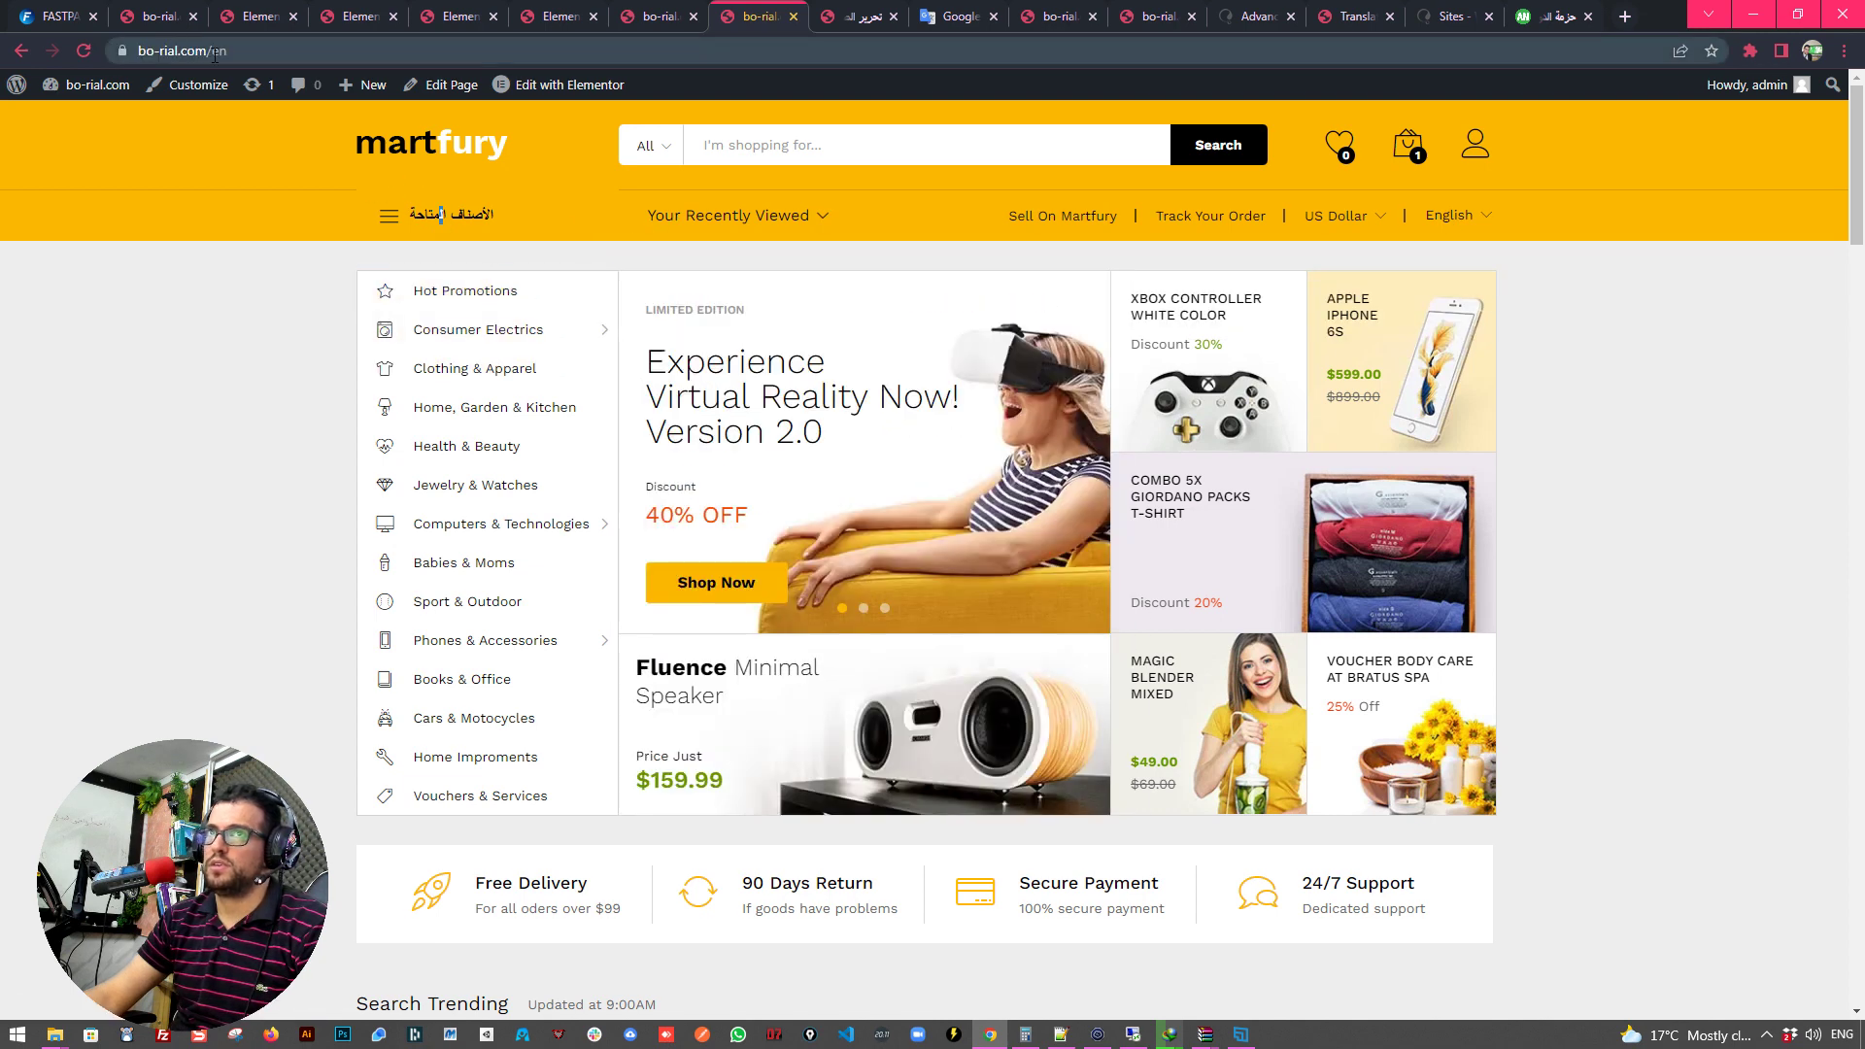
mouse_move(523, 324)
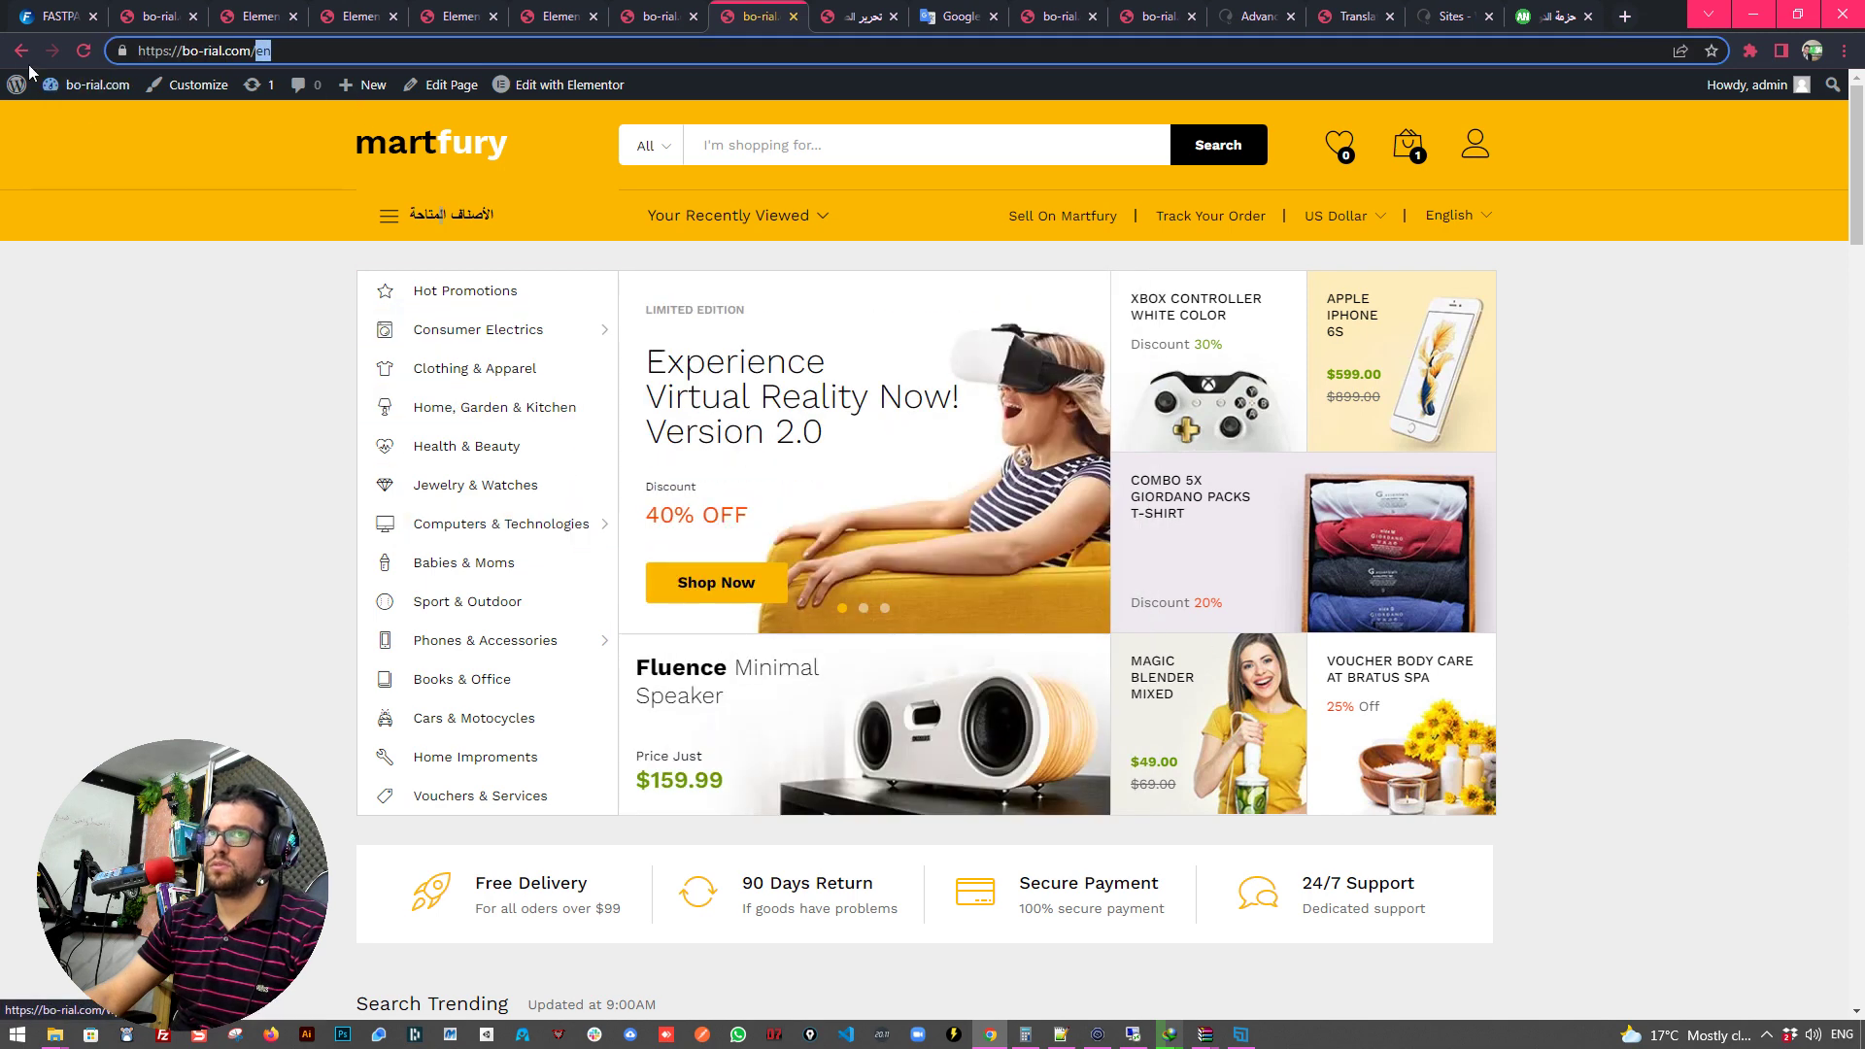
key(BackSpace)
key(Return)
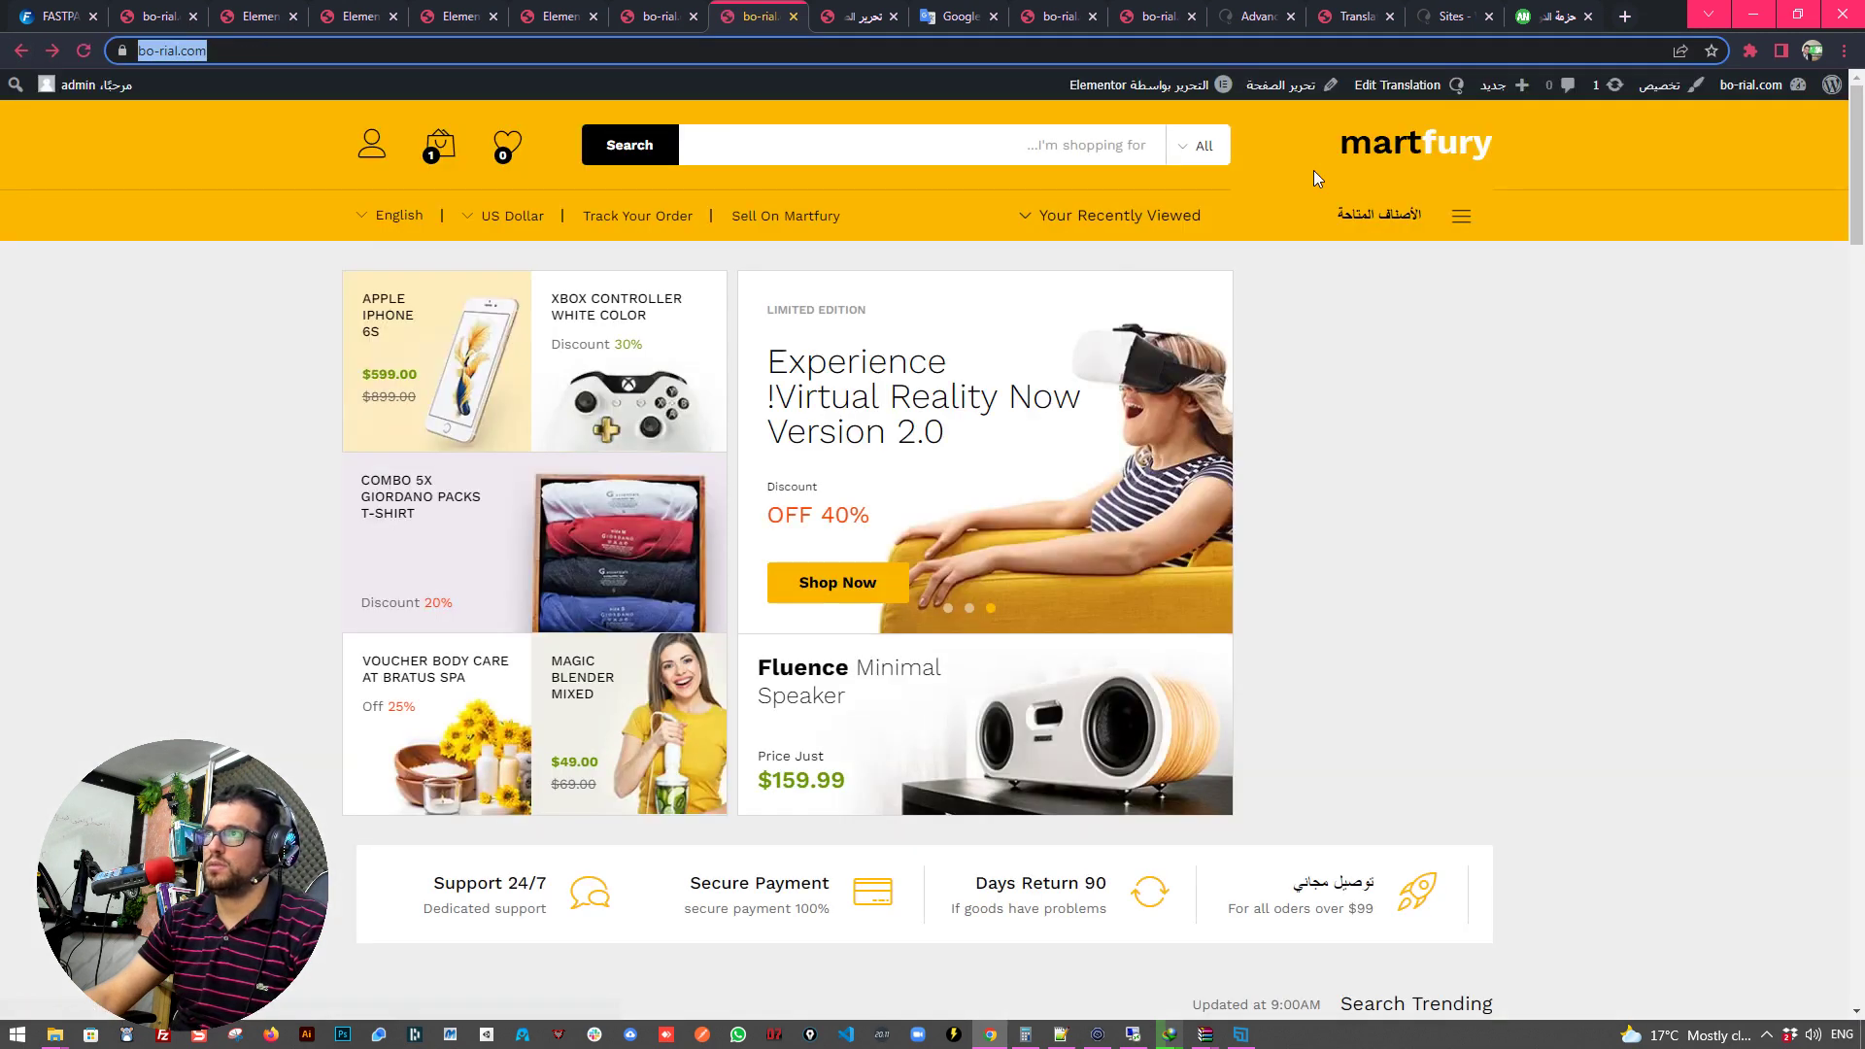
Return to the live storefront home page from the admin bar and scroll through it.
mouse_move(1758, 84)
click(1761, 116)
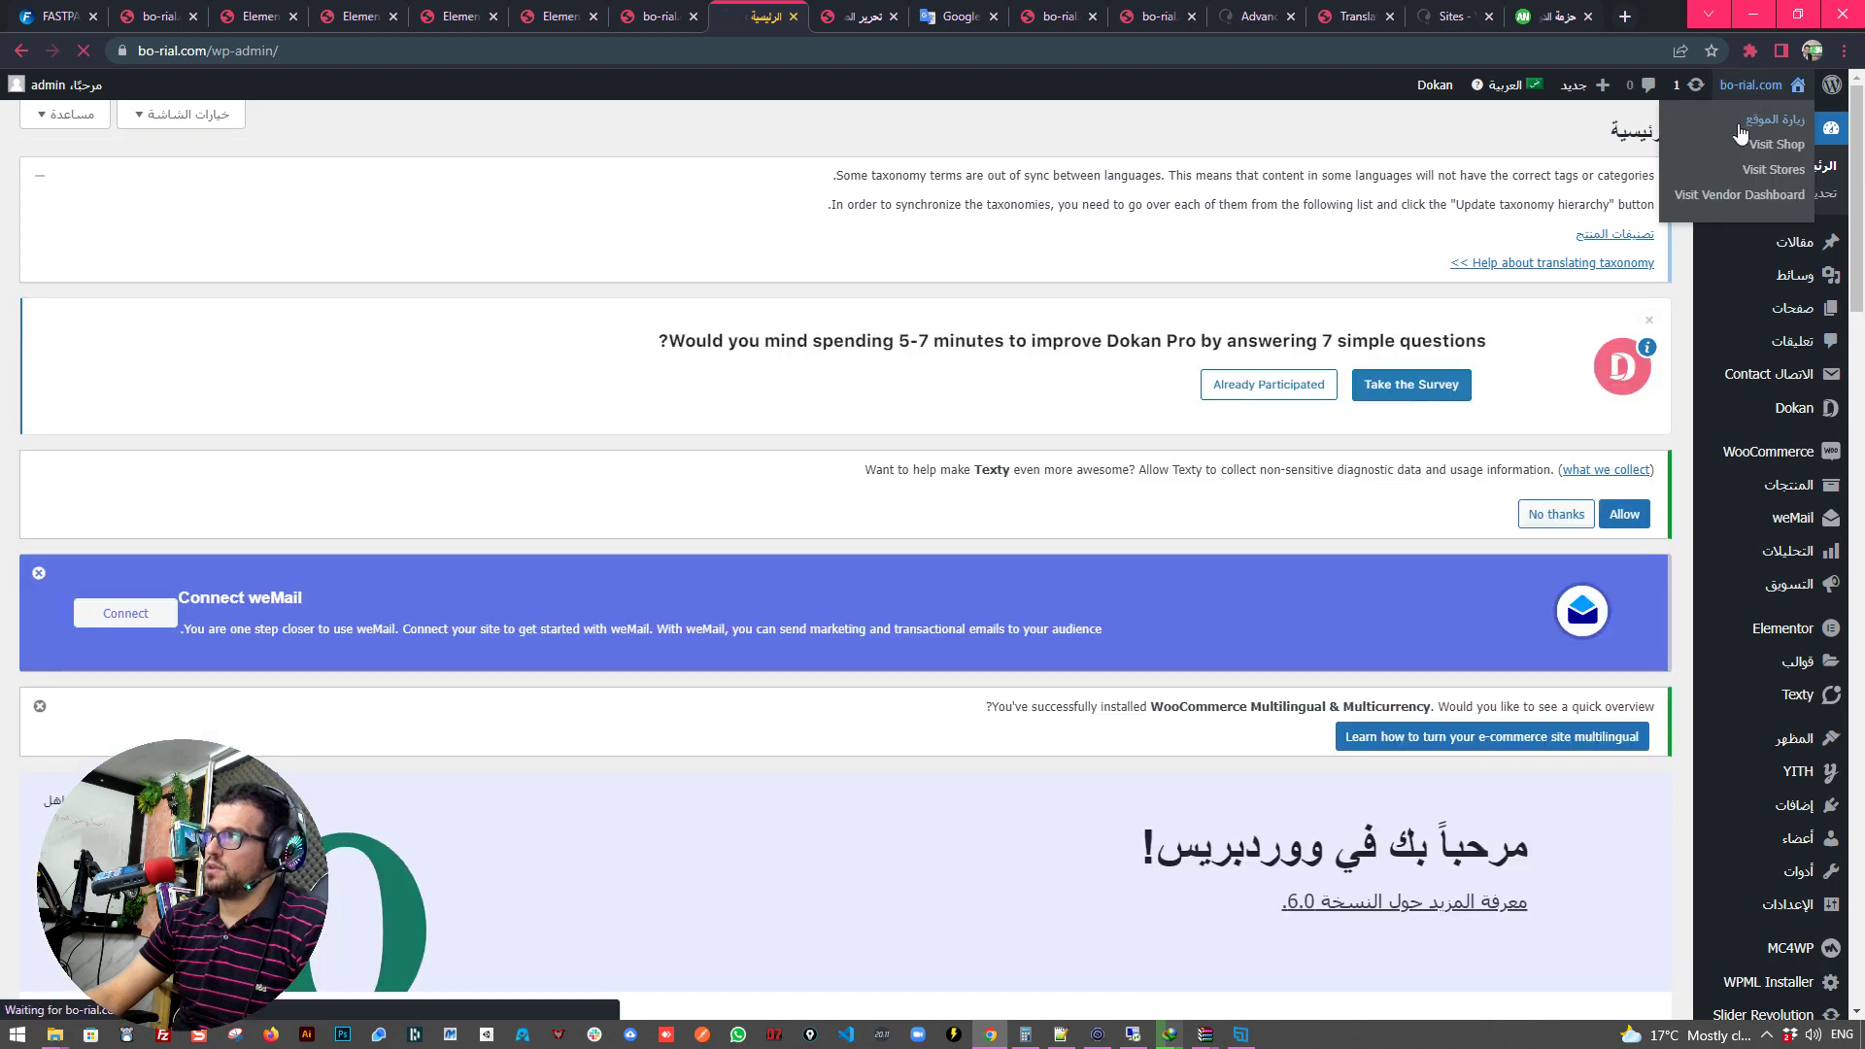
click(1741, 132)
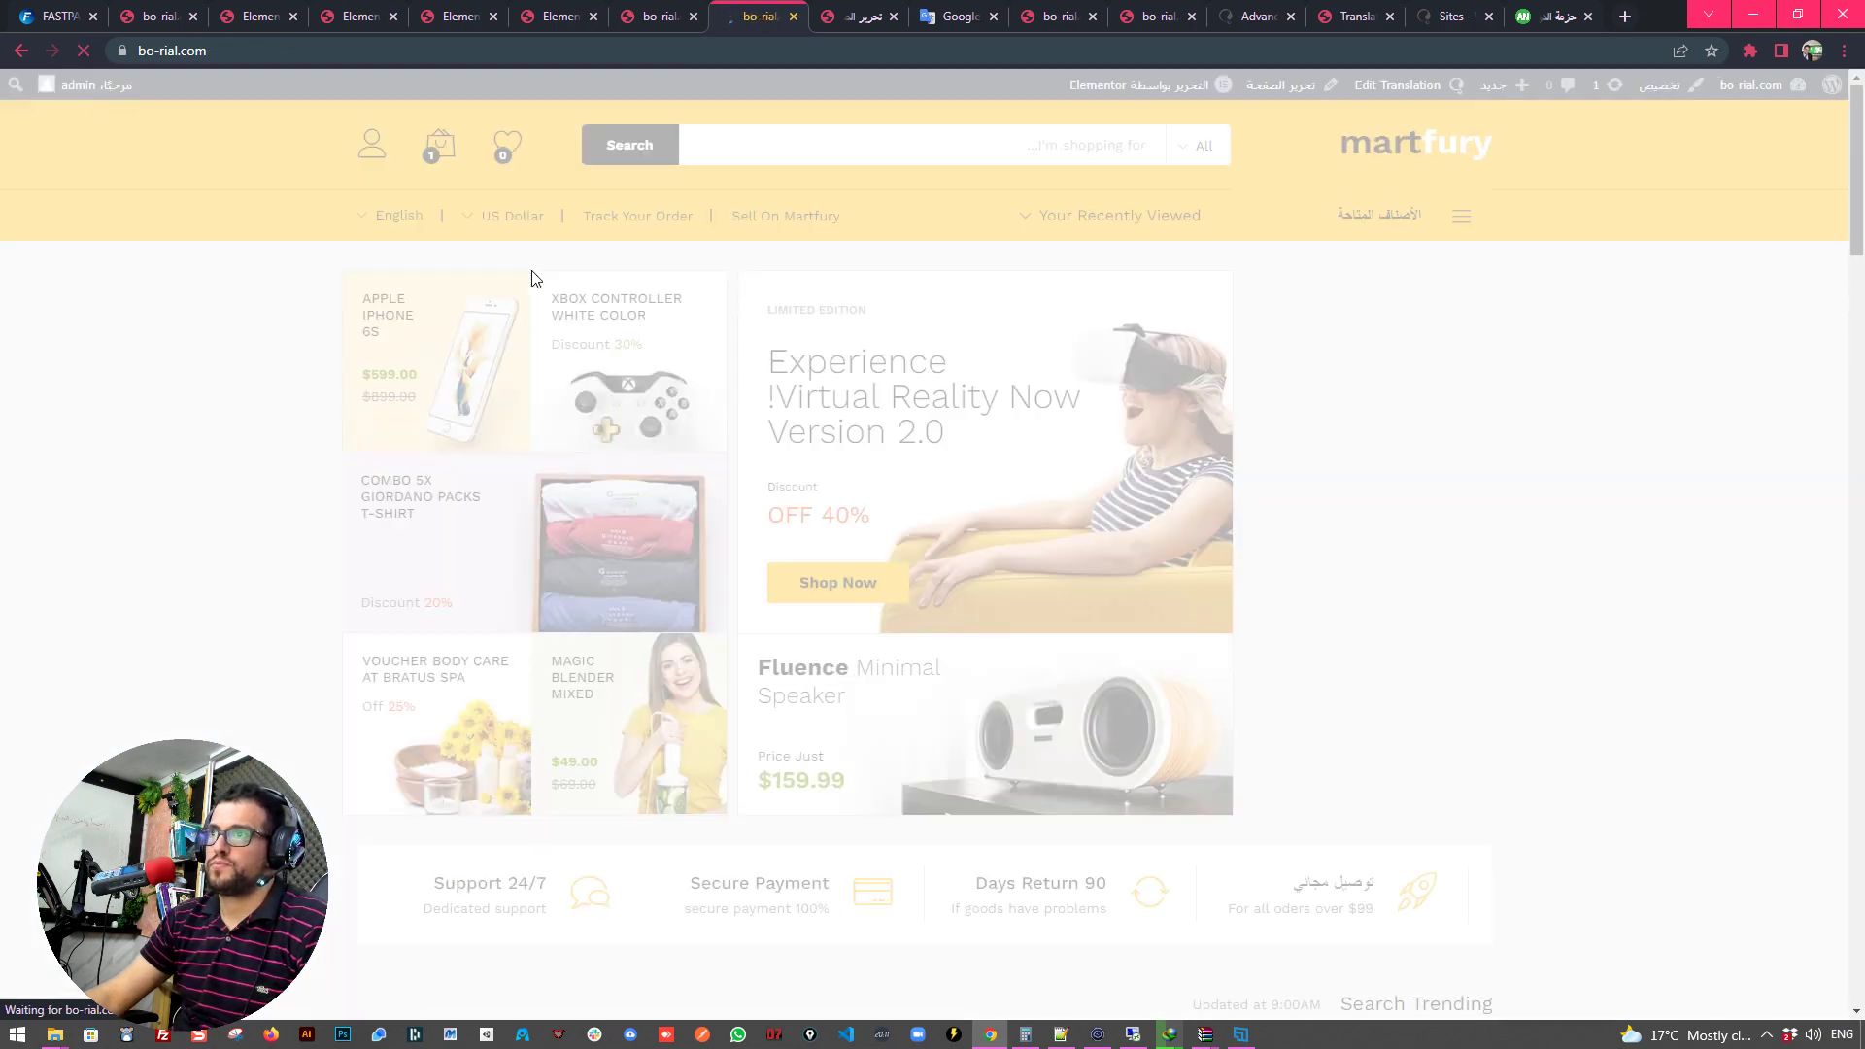
scroll(930, 456, down, 15)
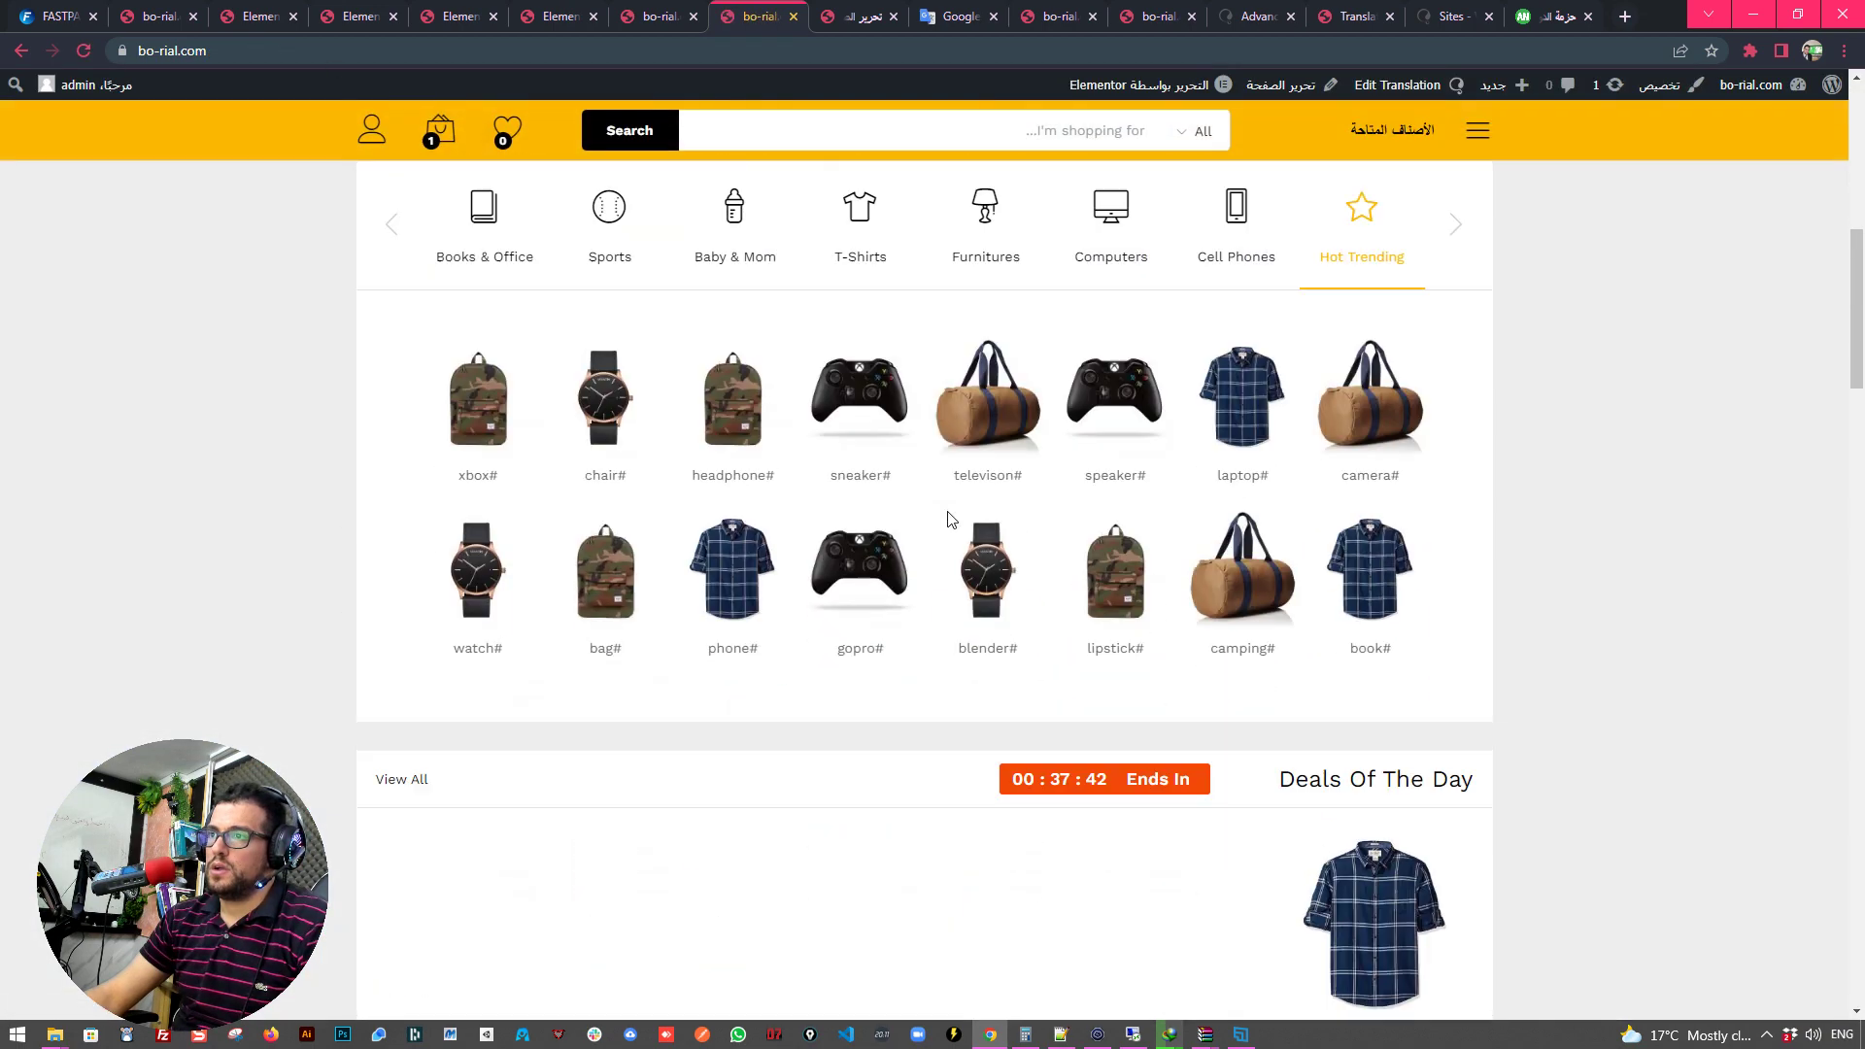
scroll(1365, 617, down, 15)
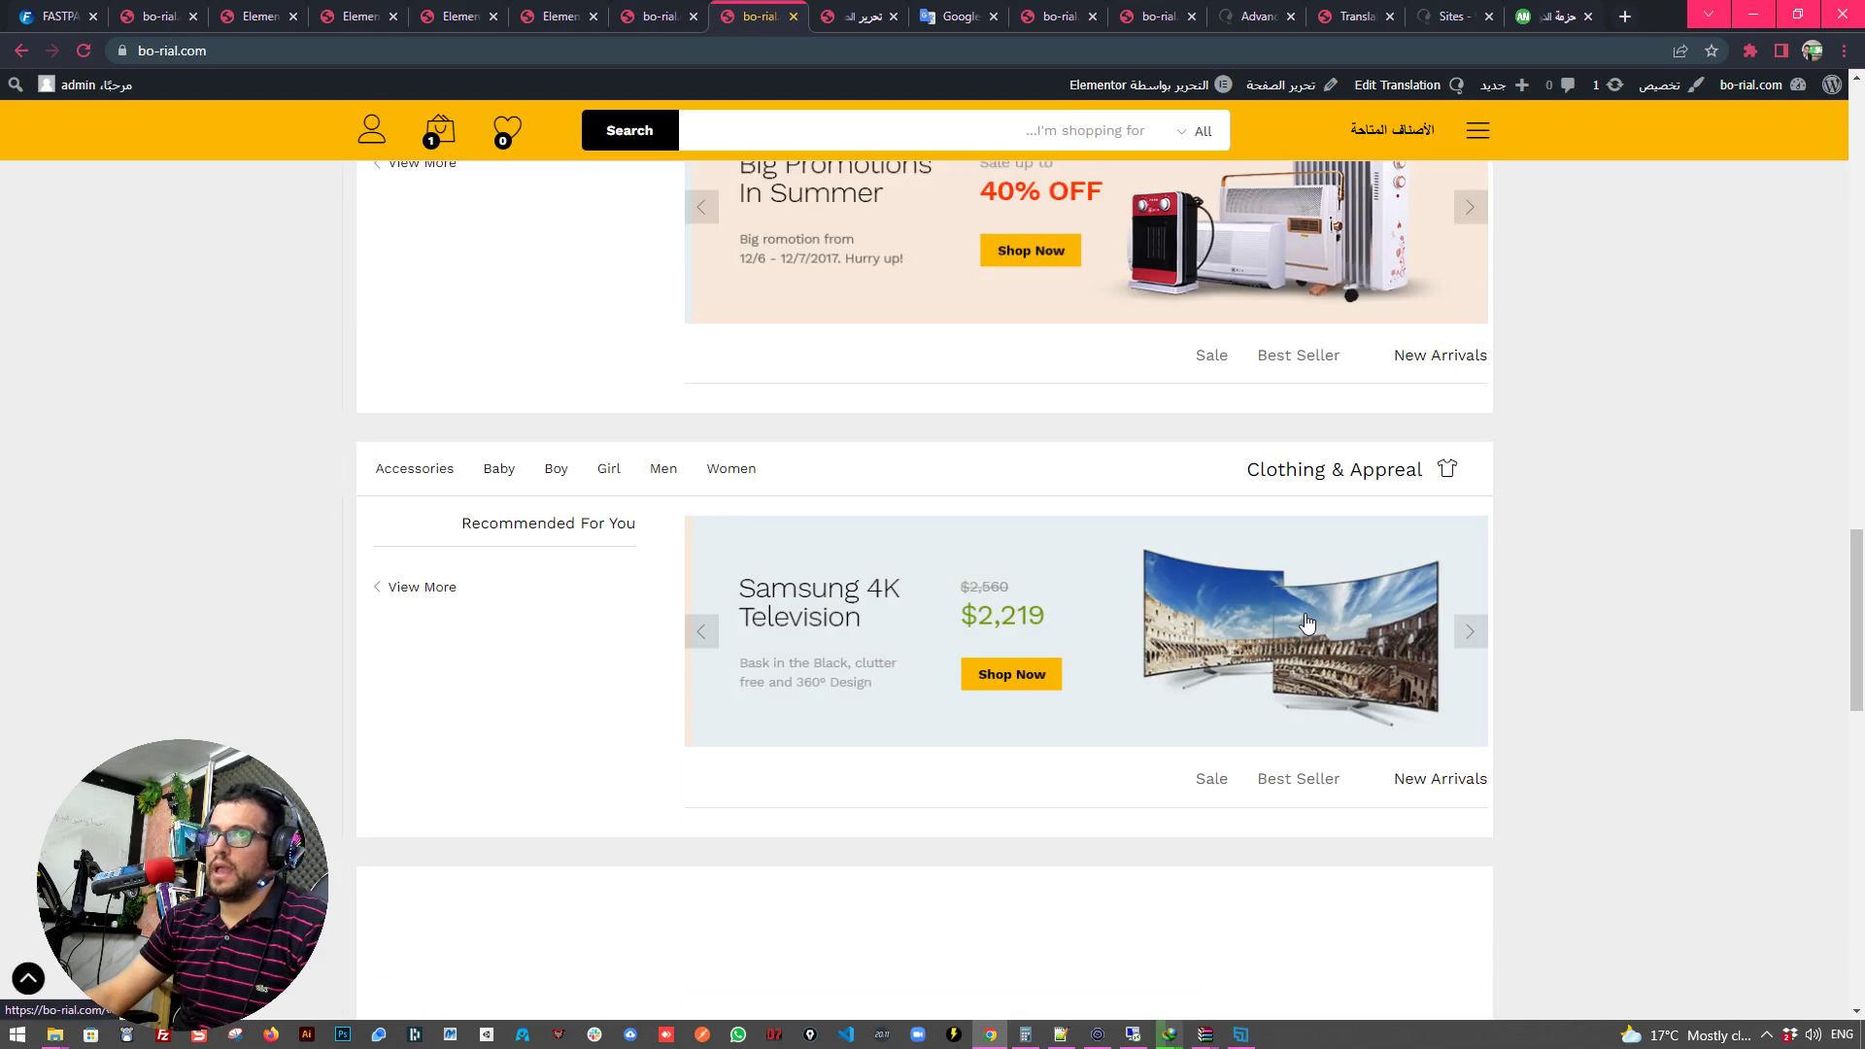
scroll(1279, 608, up, 20)
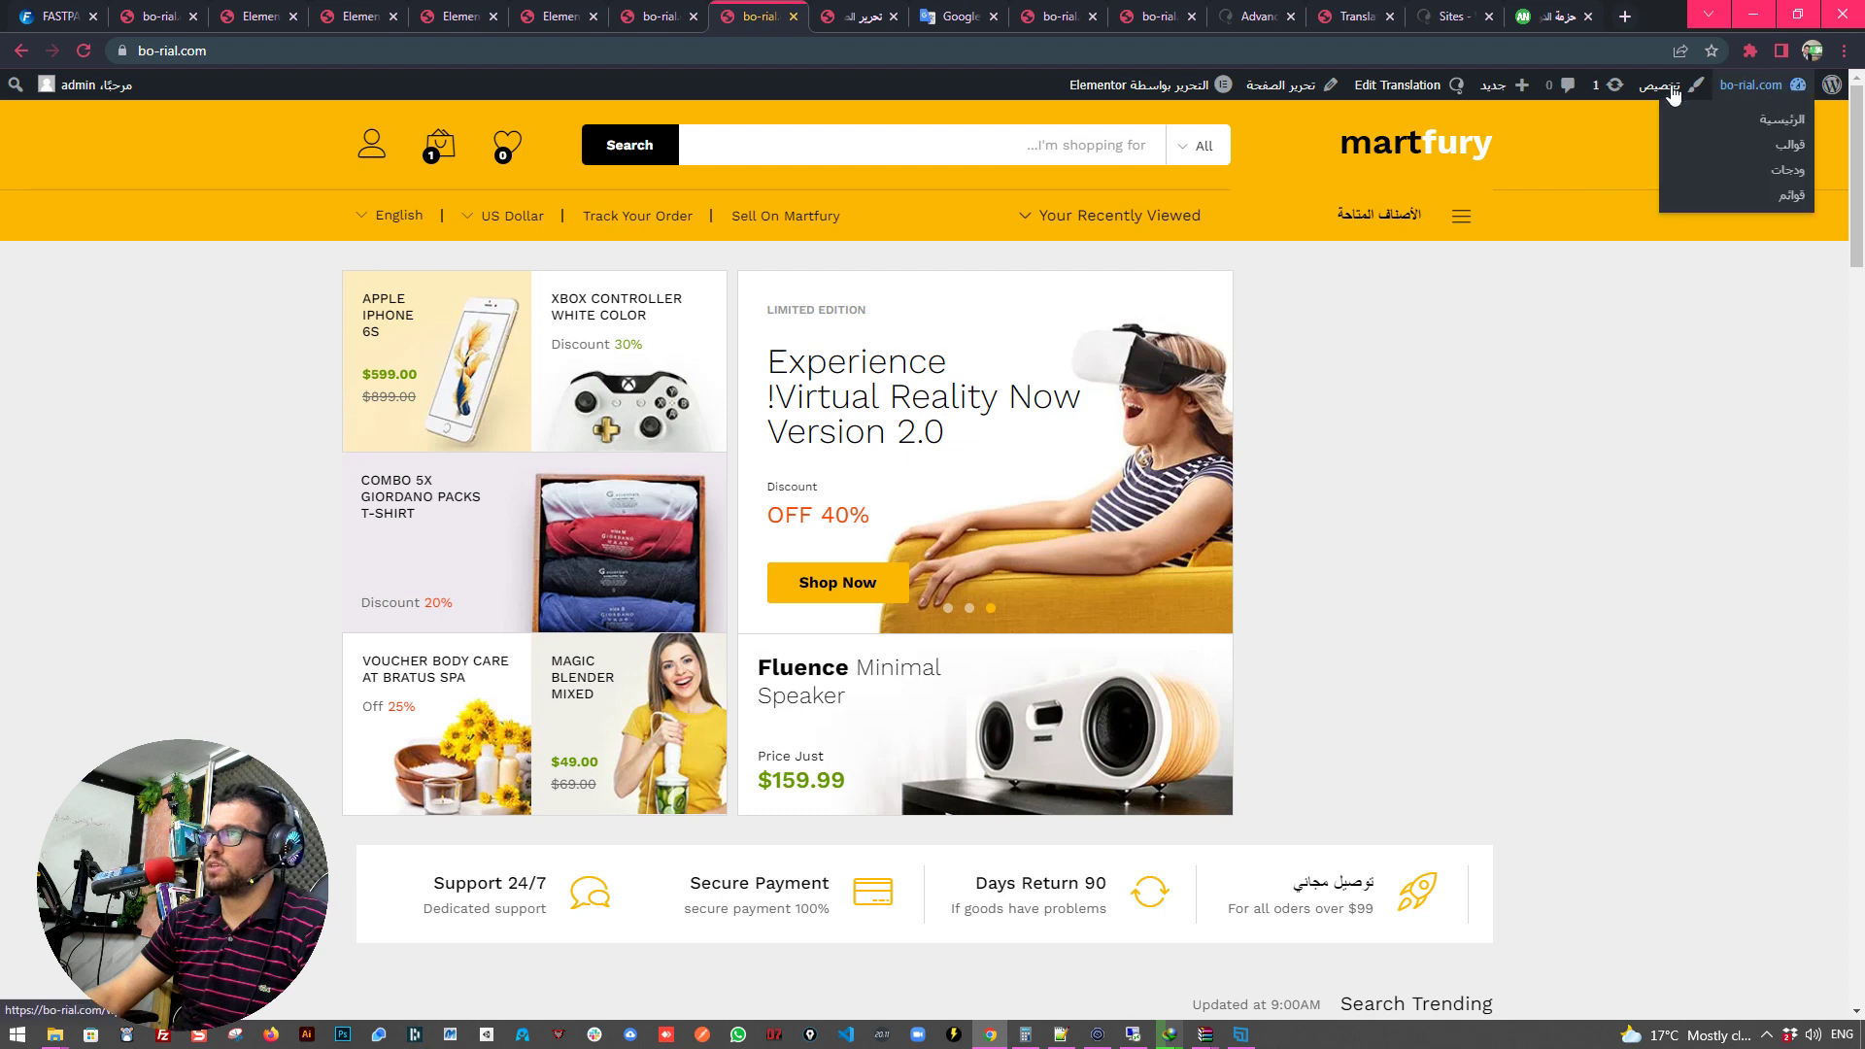
Sign in to FASTPANEL with the saved panel login.
click(50, 18)
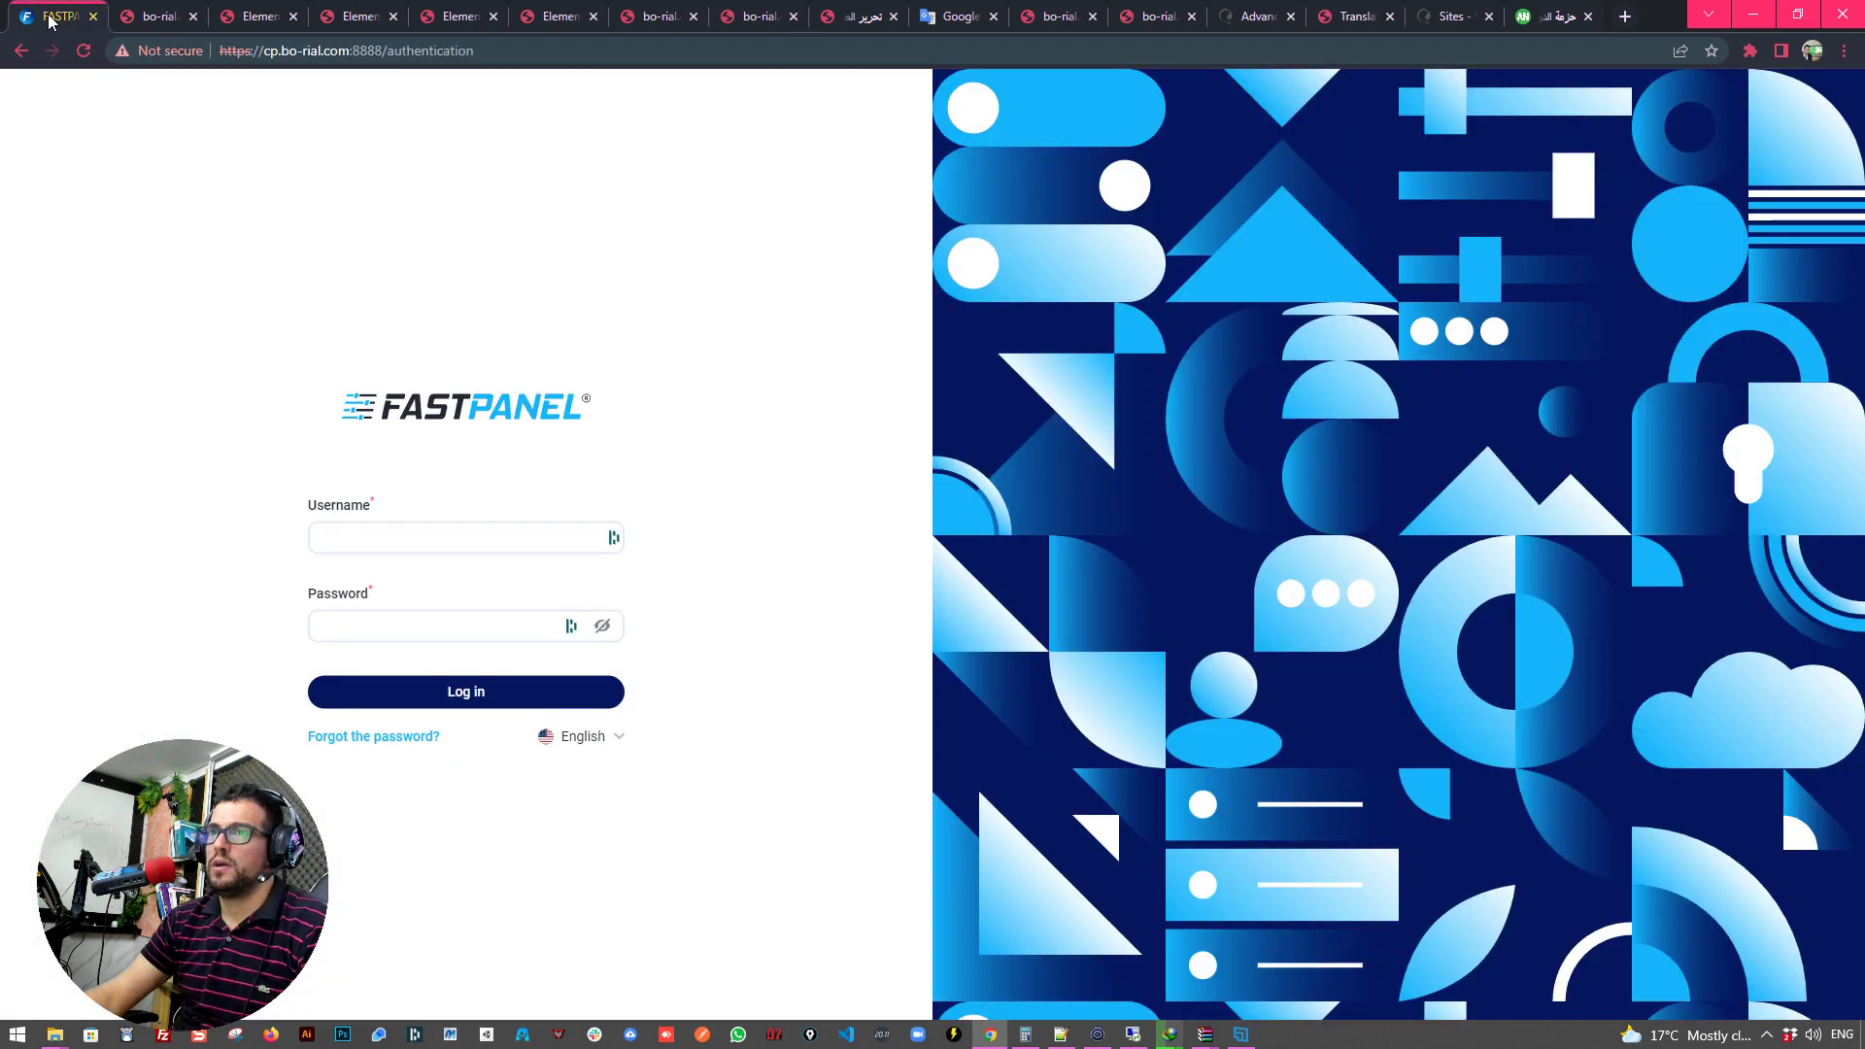
click(482, 531)
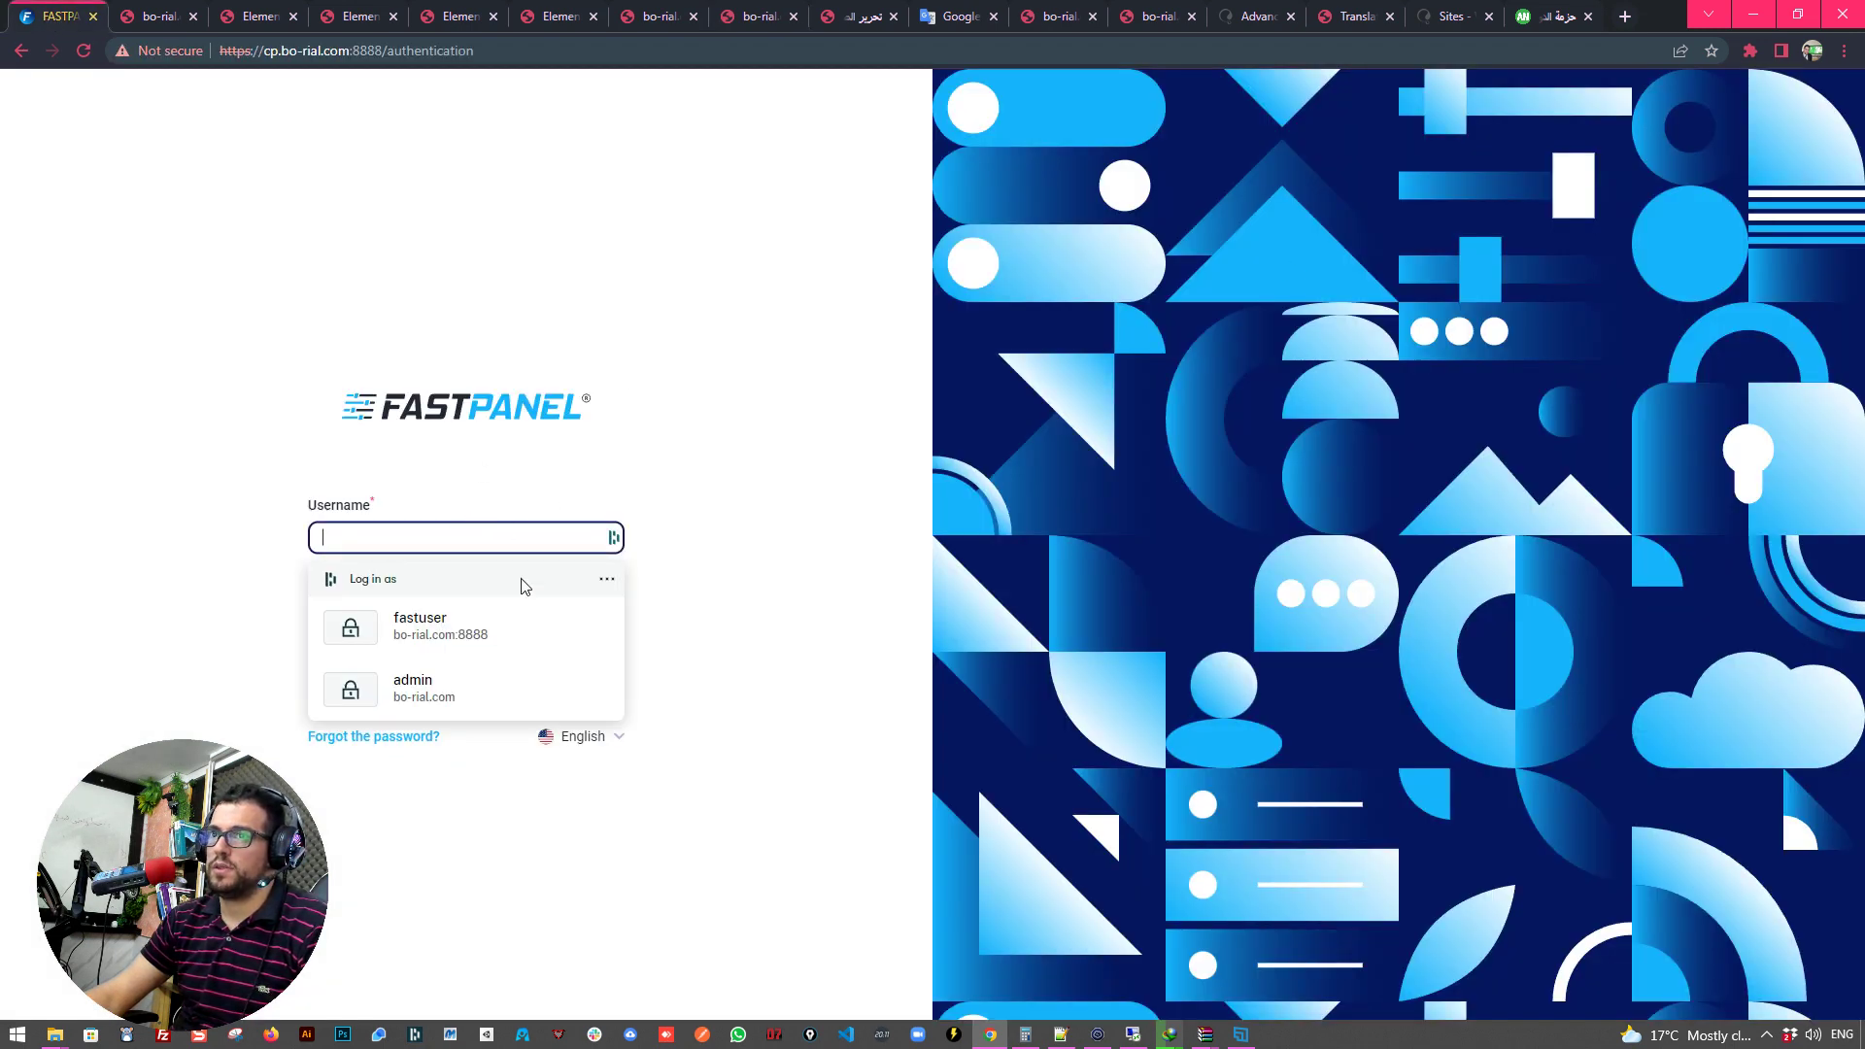
click(499, 628)
click(492, 695)
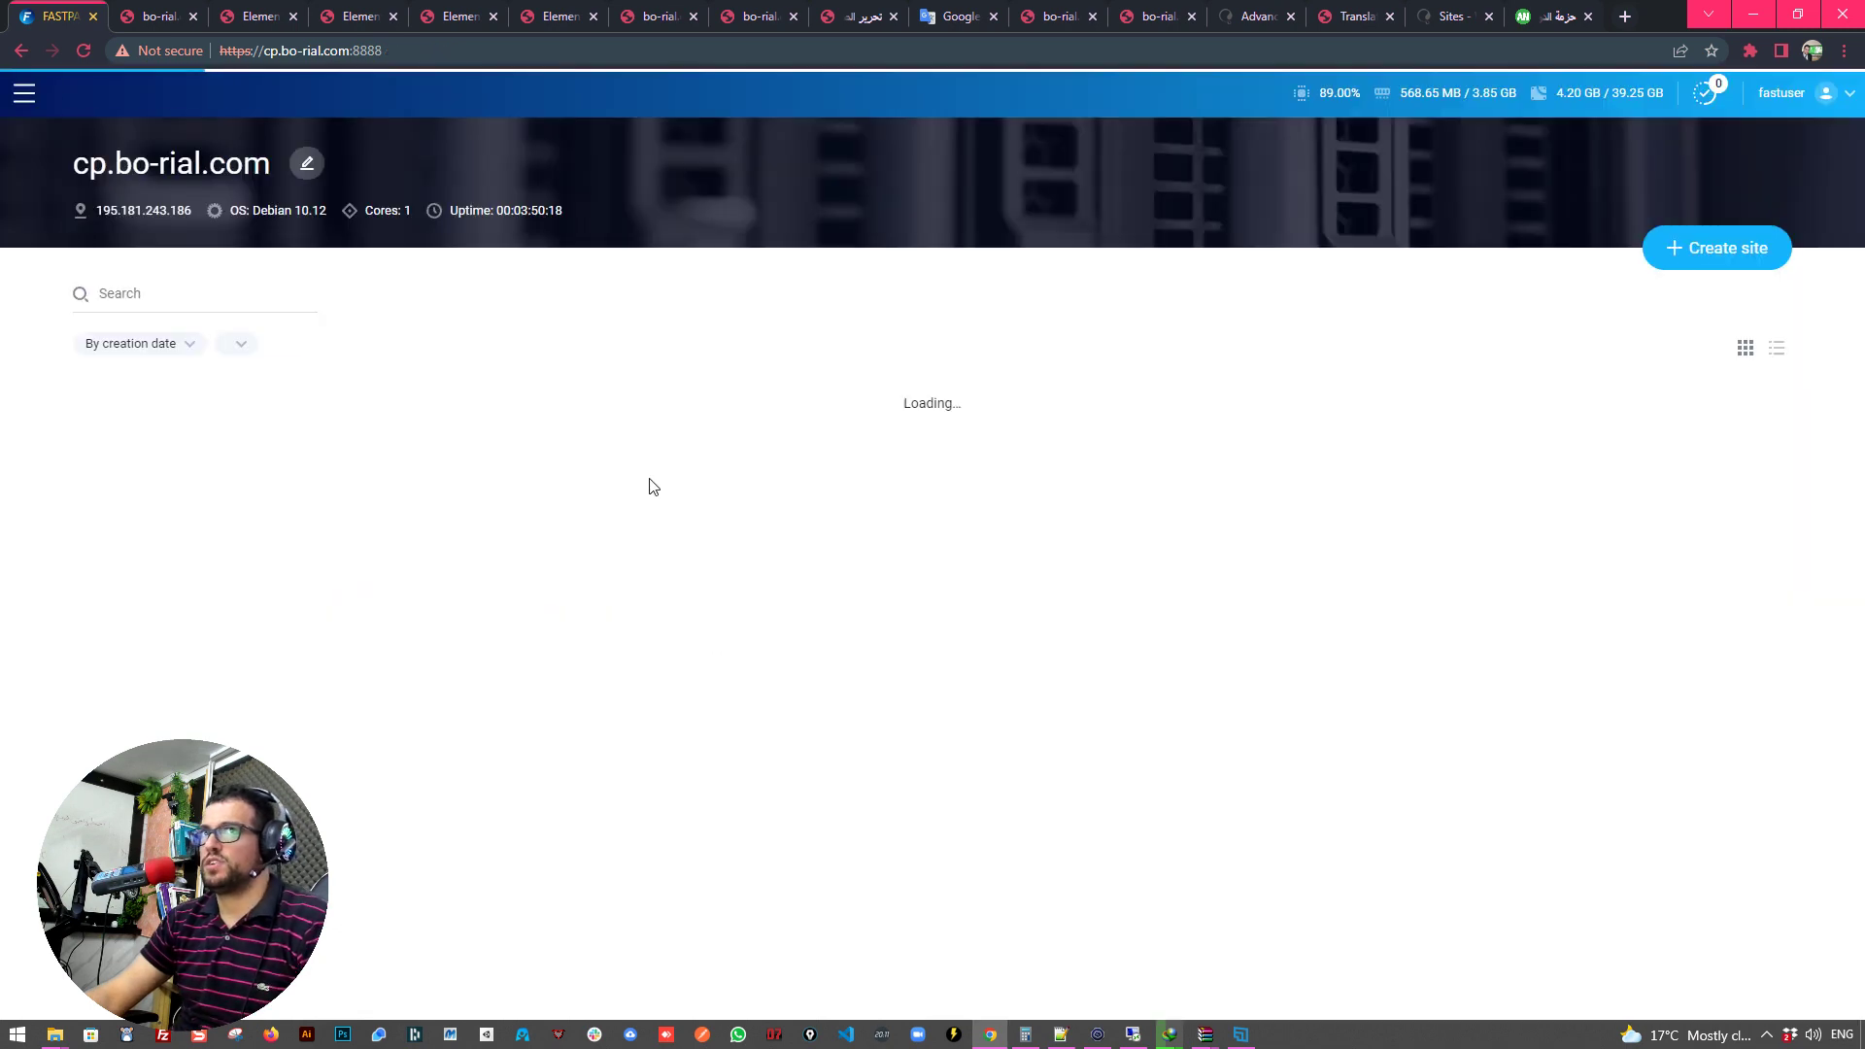
Open the bo-rial.com site and go to its Backup copies page.
mouse_move(616, 455)
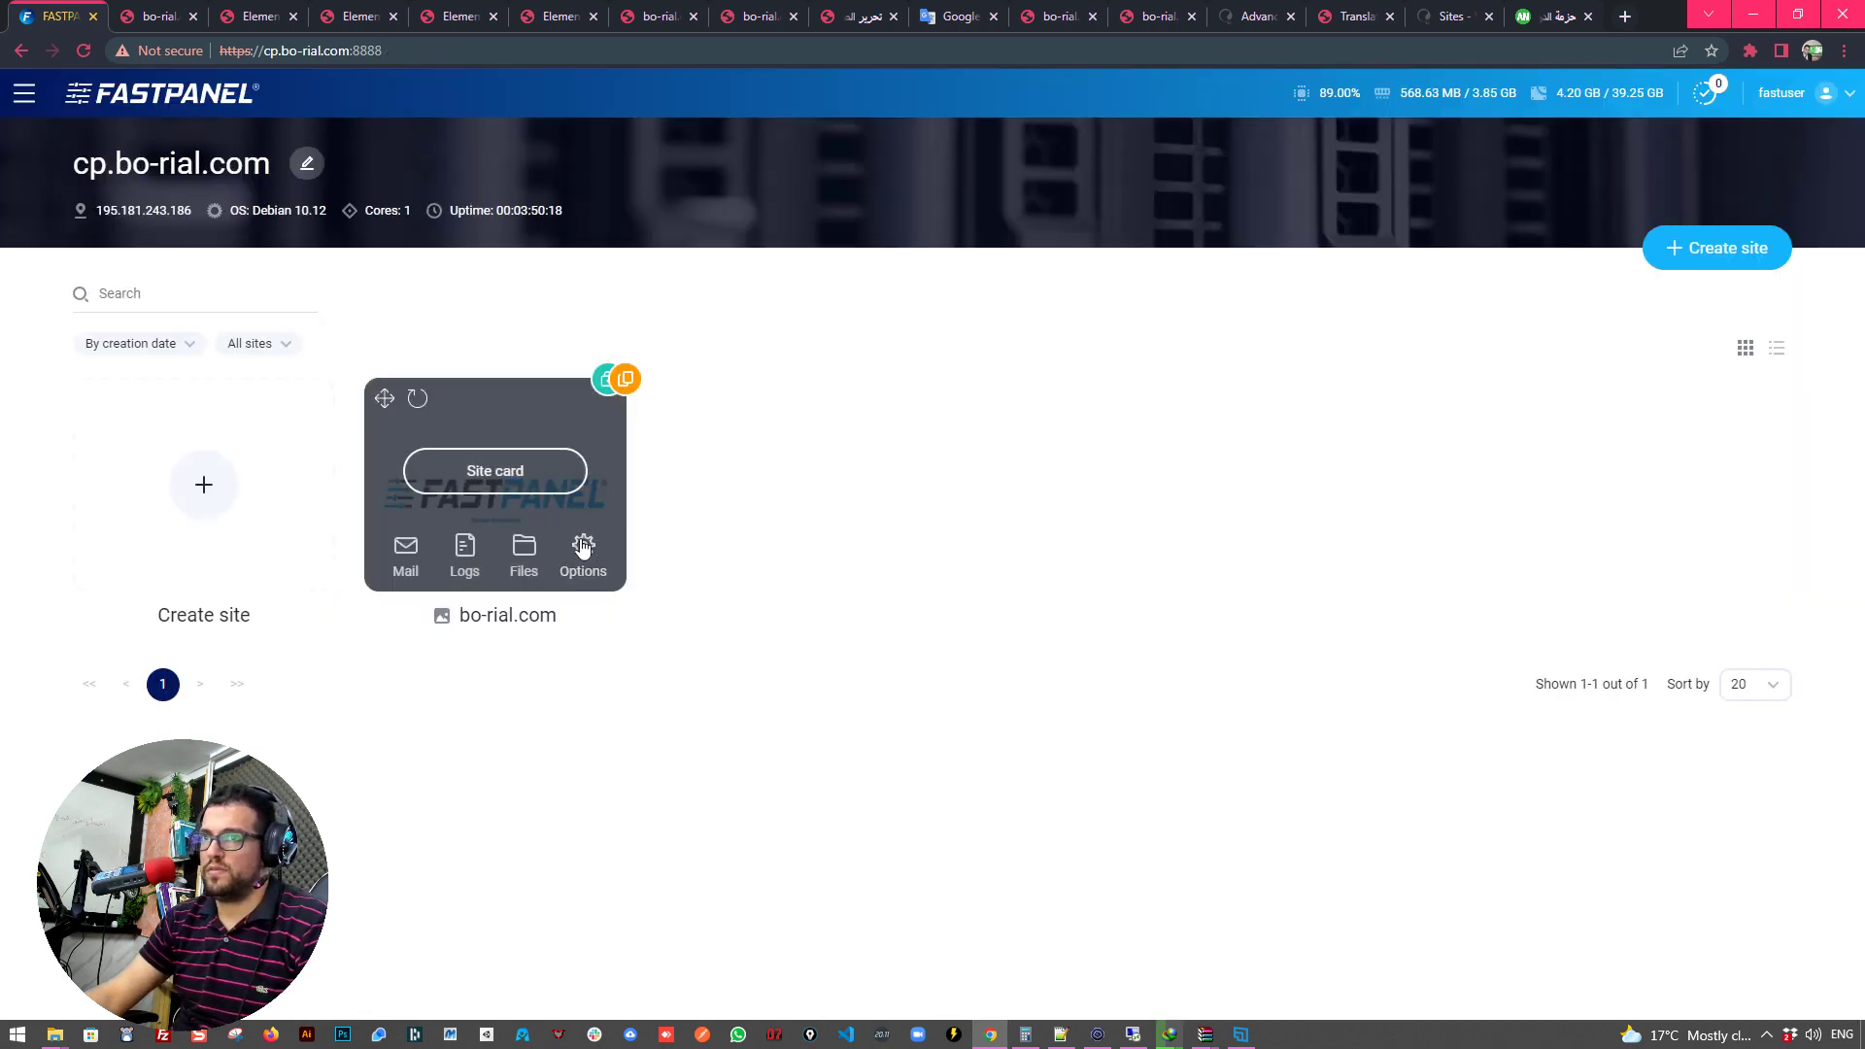
click(527, 483)
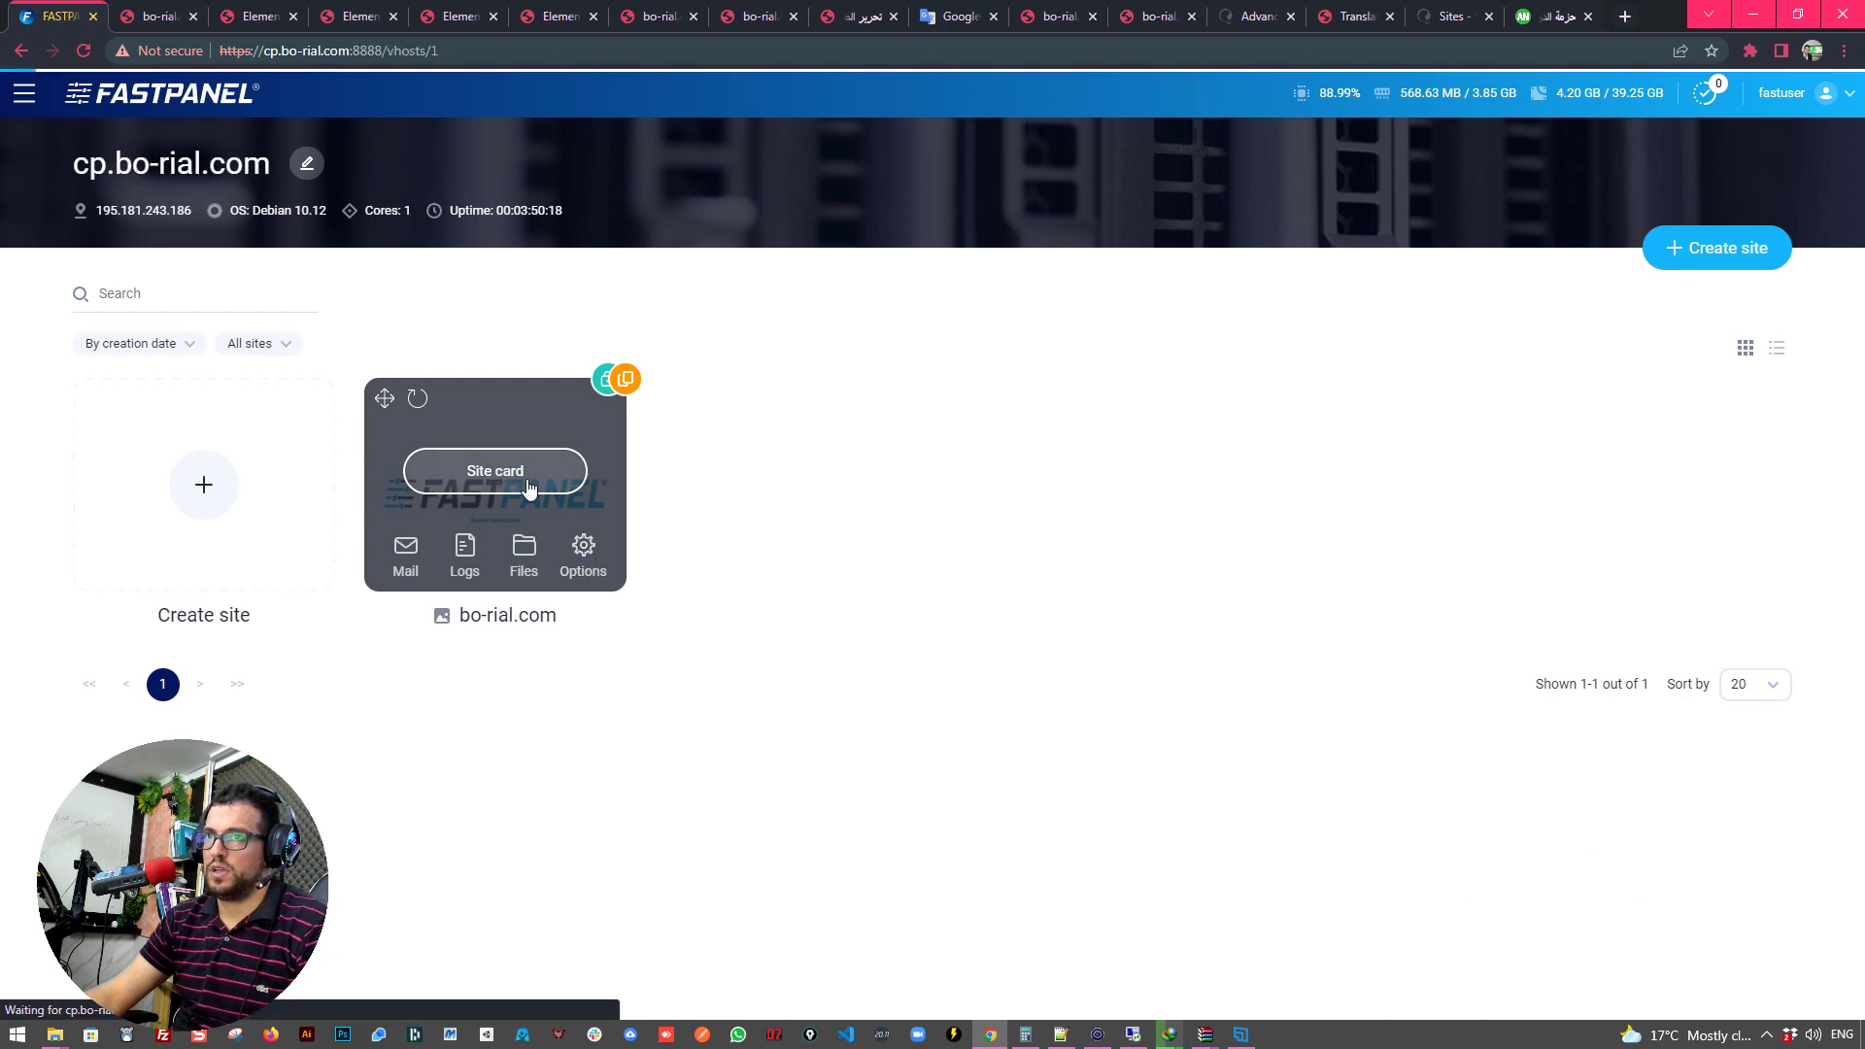
scroll(738, 544, down, 5)
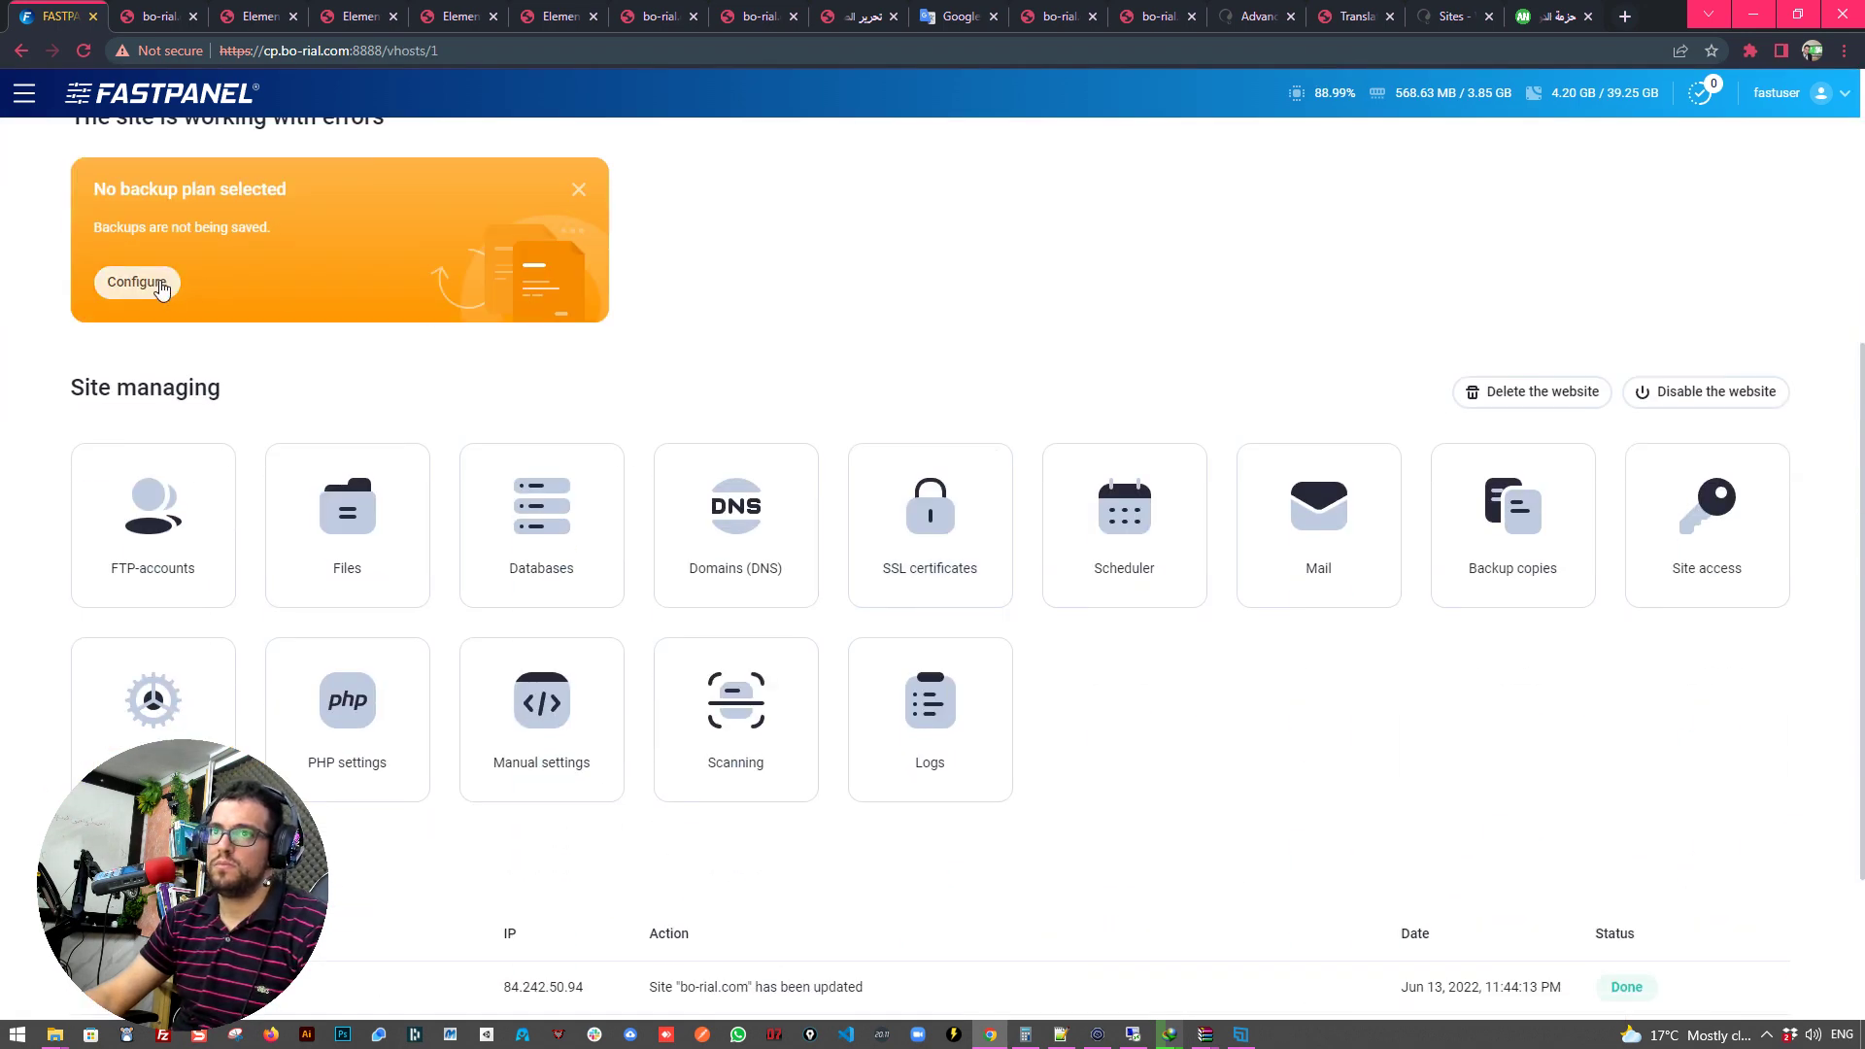
click(1538, 569)
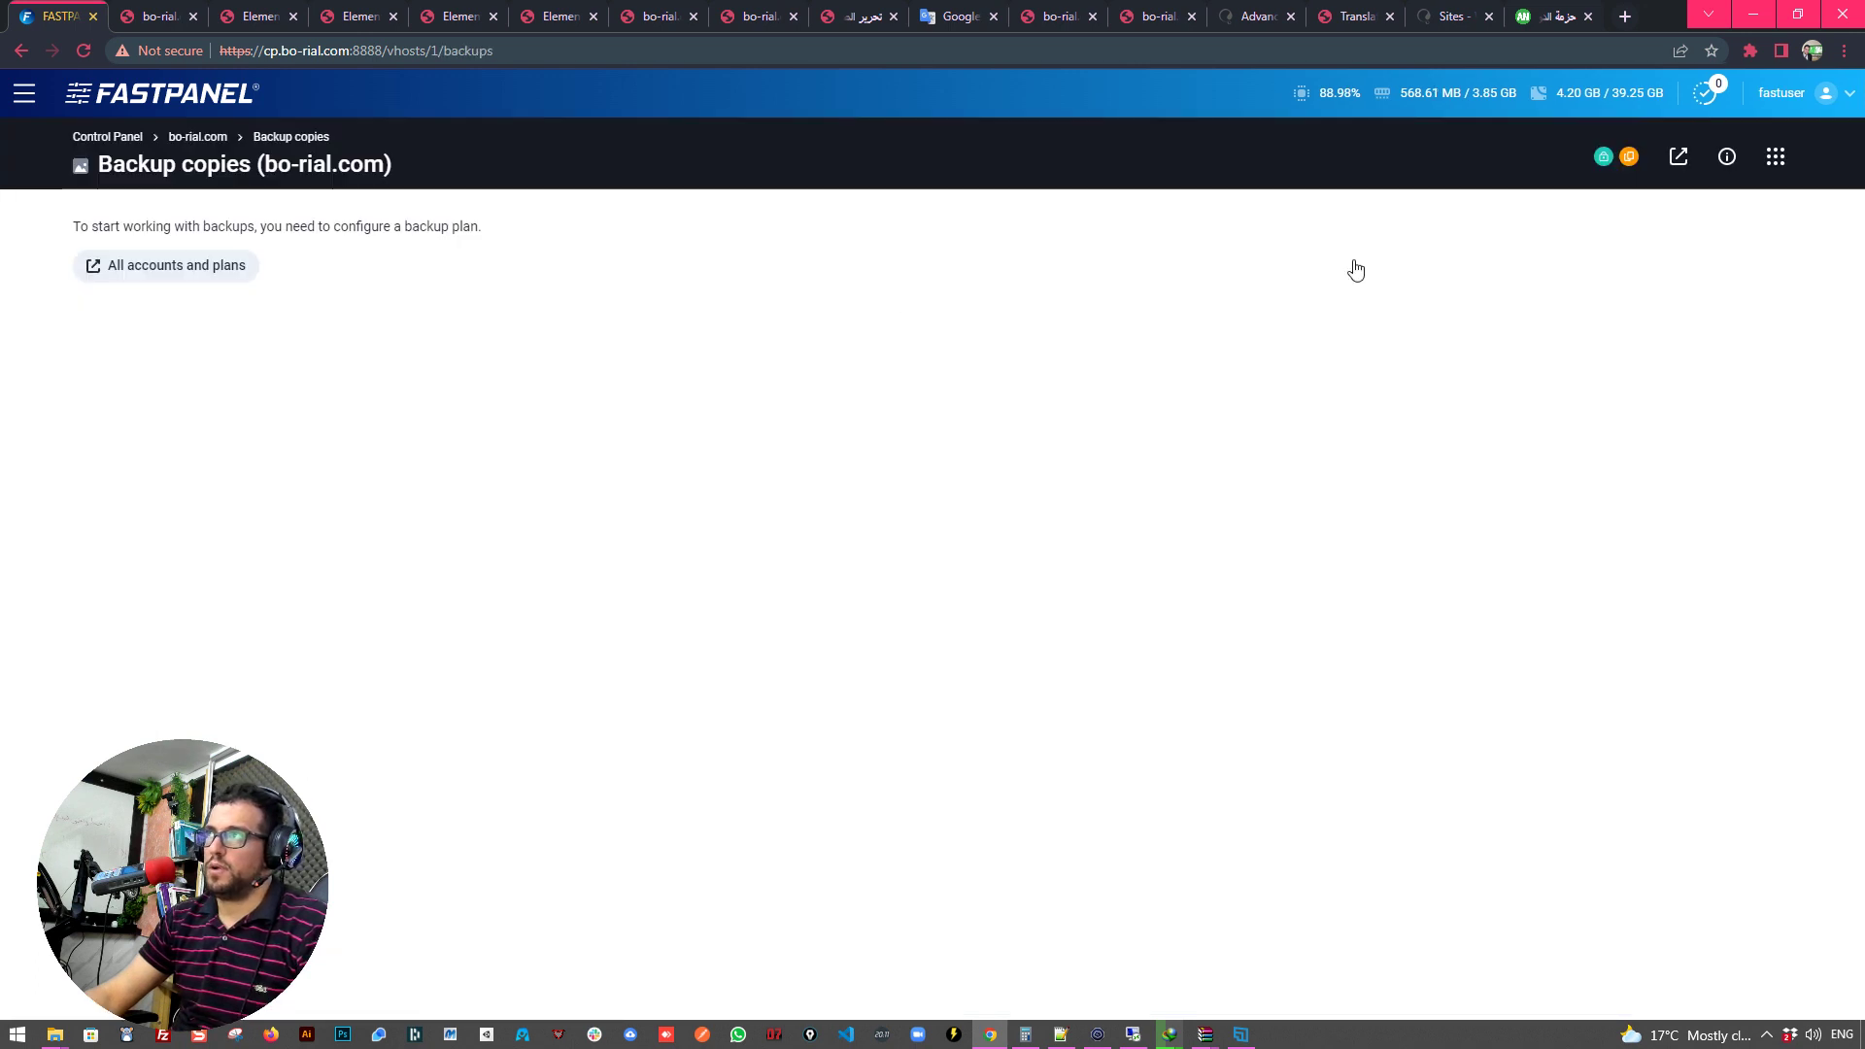
Create a Local backup account named bo-rial, then view the empty Backup plans list.
click(143, 278)
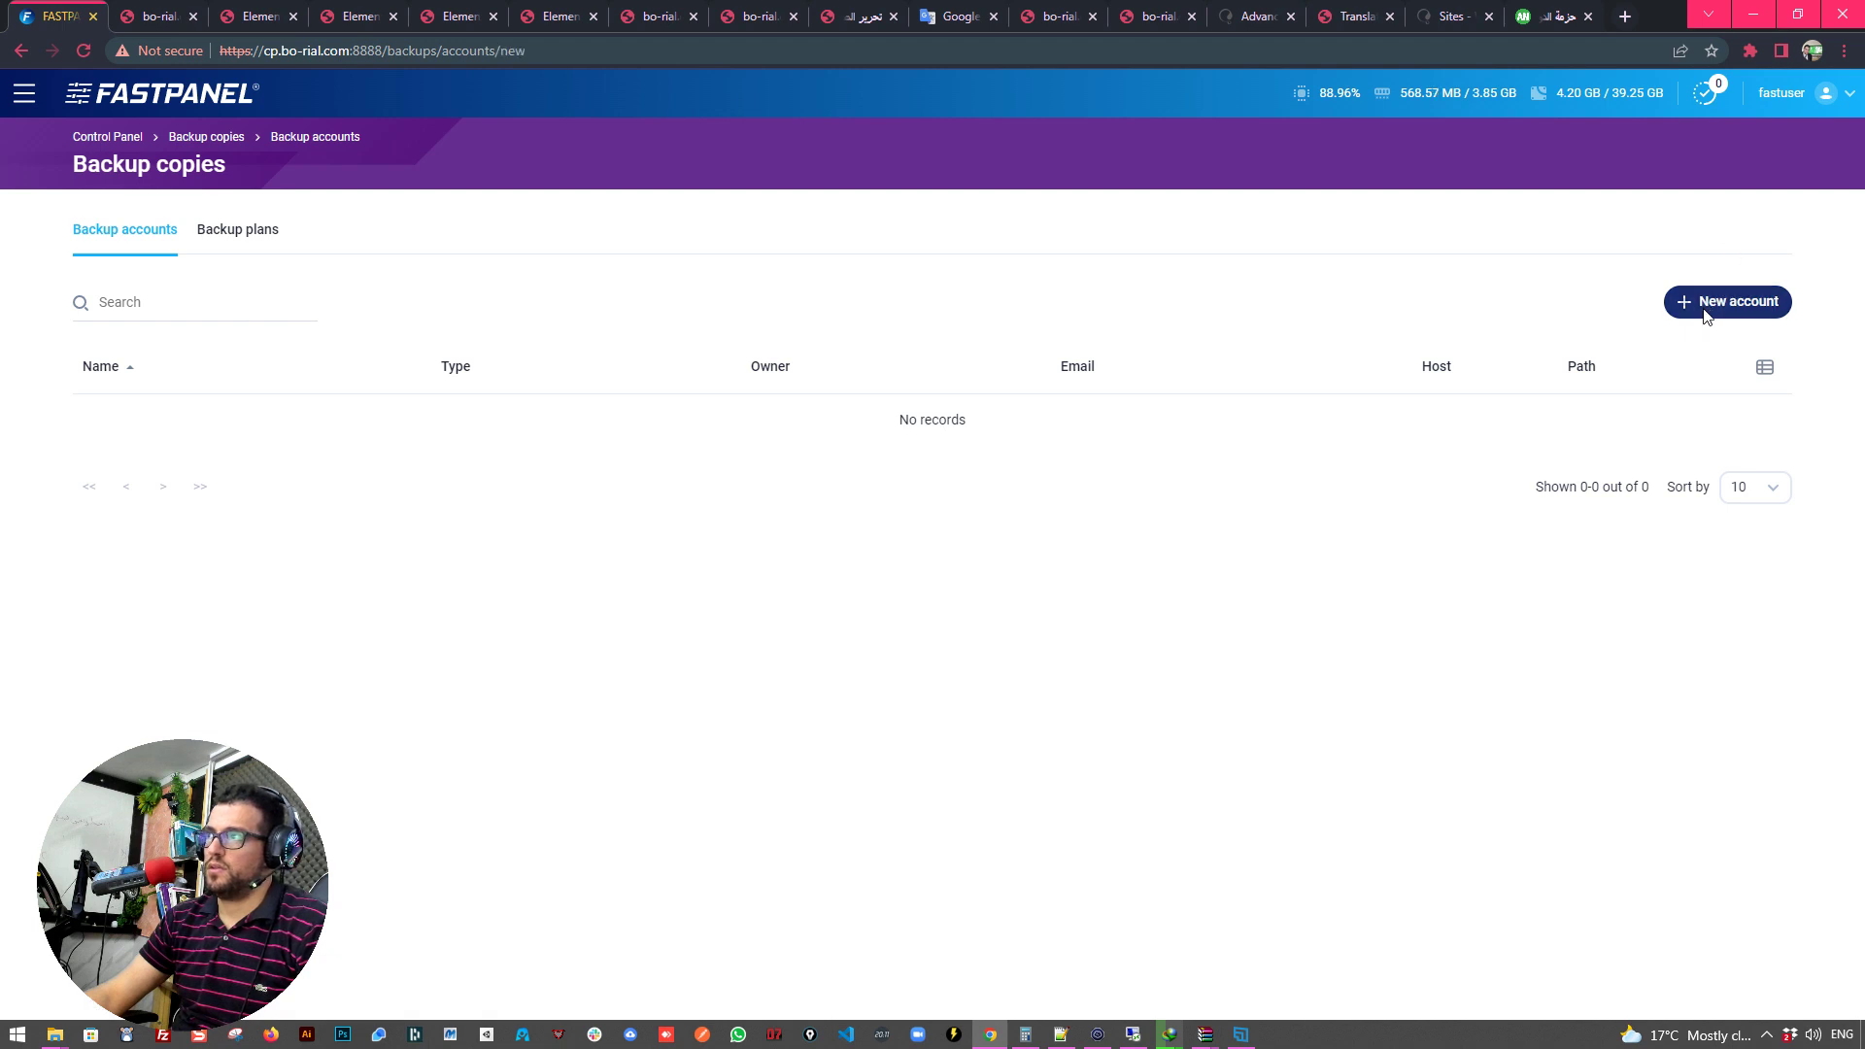
click(1748, 303)
click(171, 255)
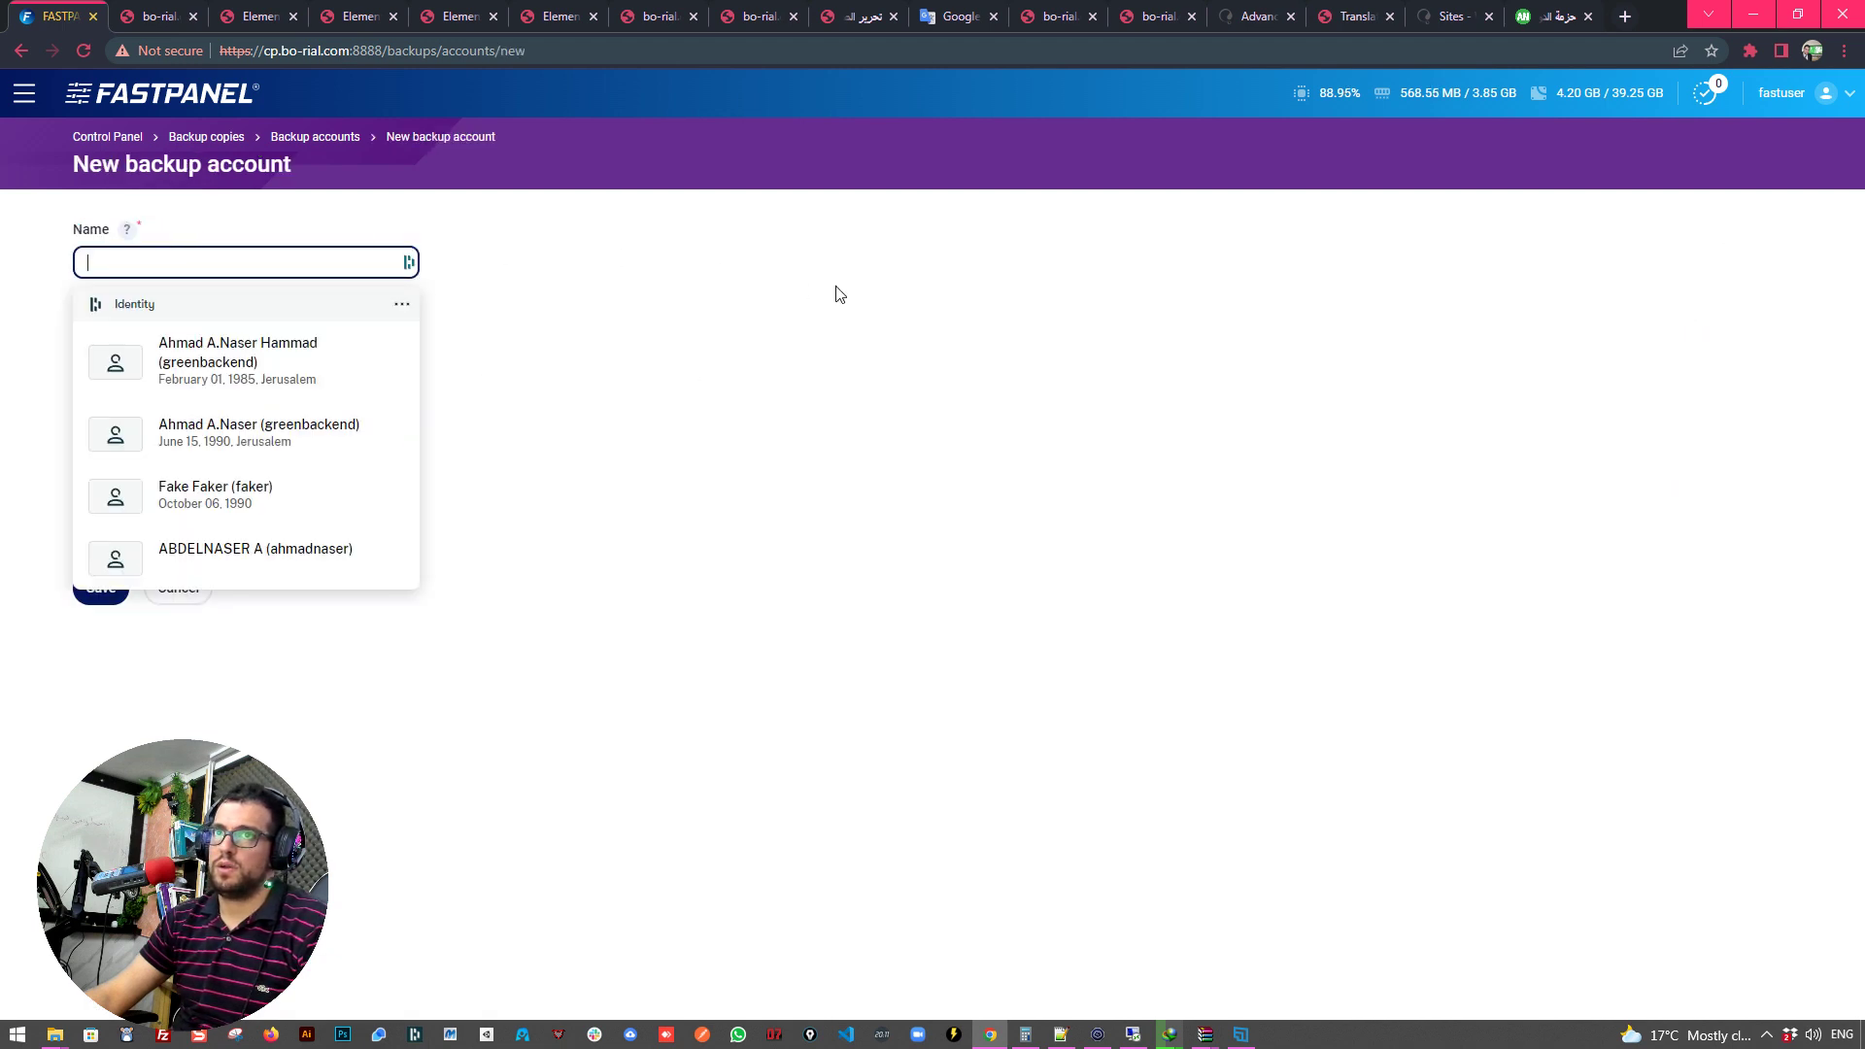
click(505, 265)
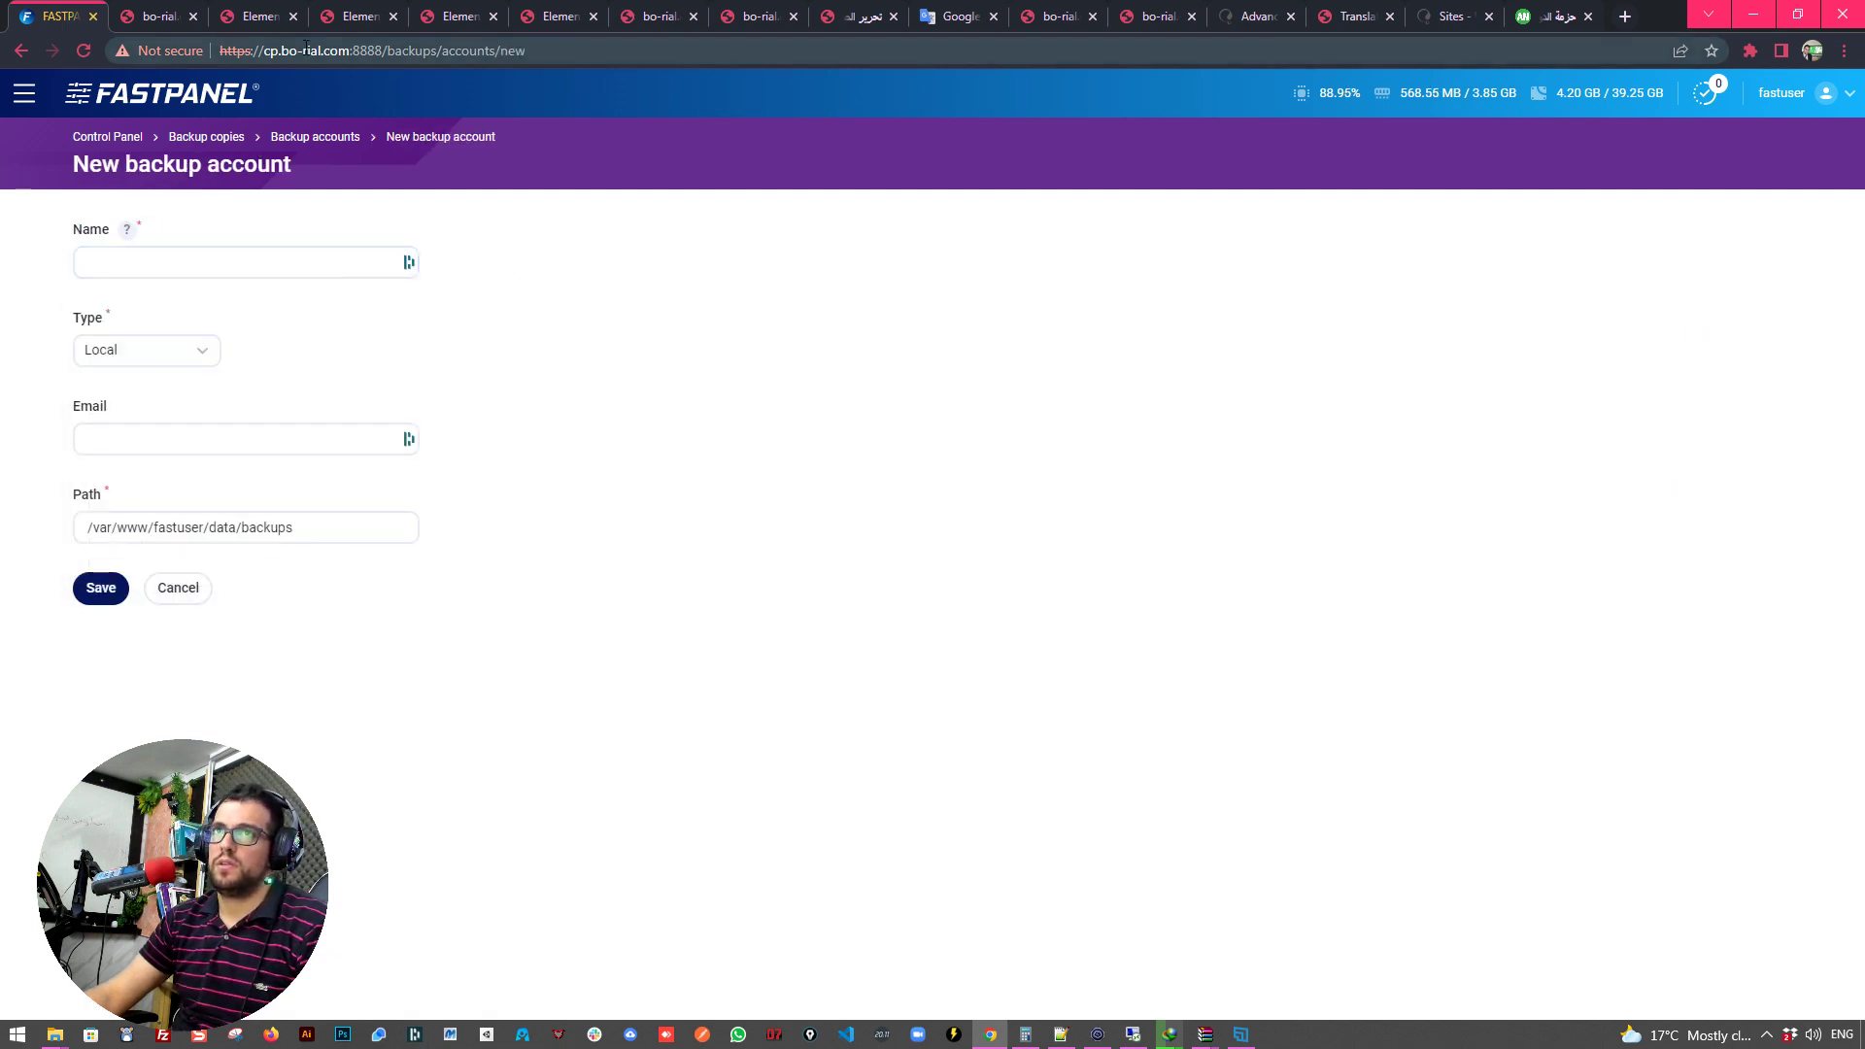
drag(280, 53, 314, 54)
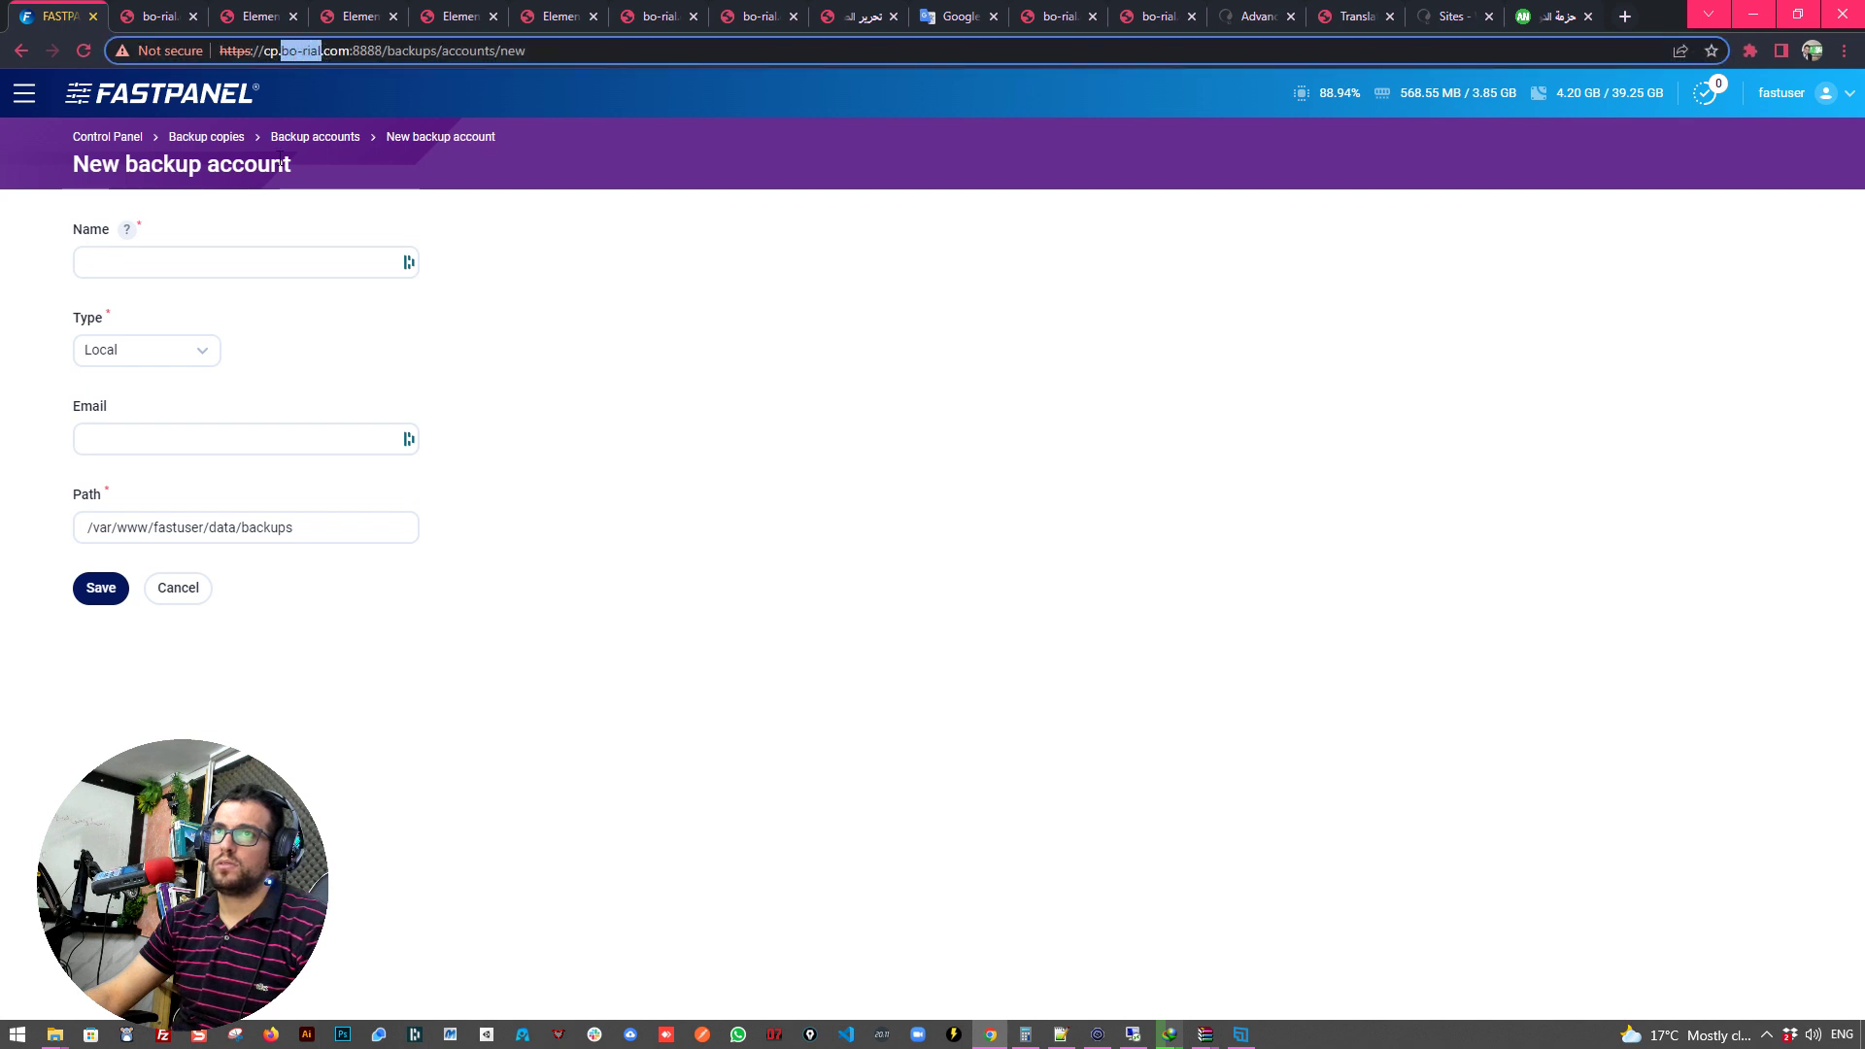
click(190, 272)
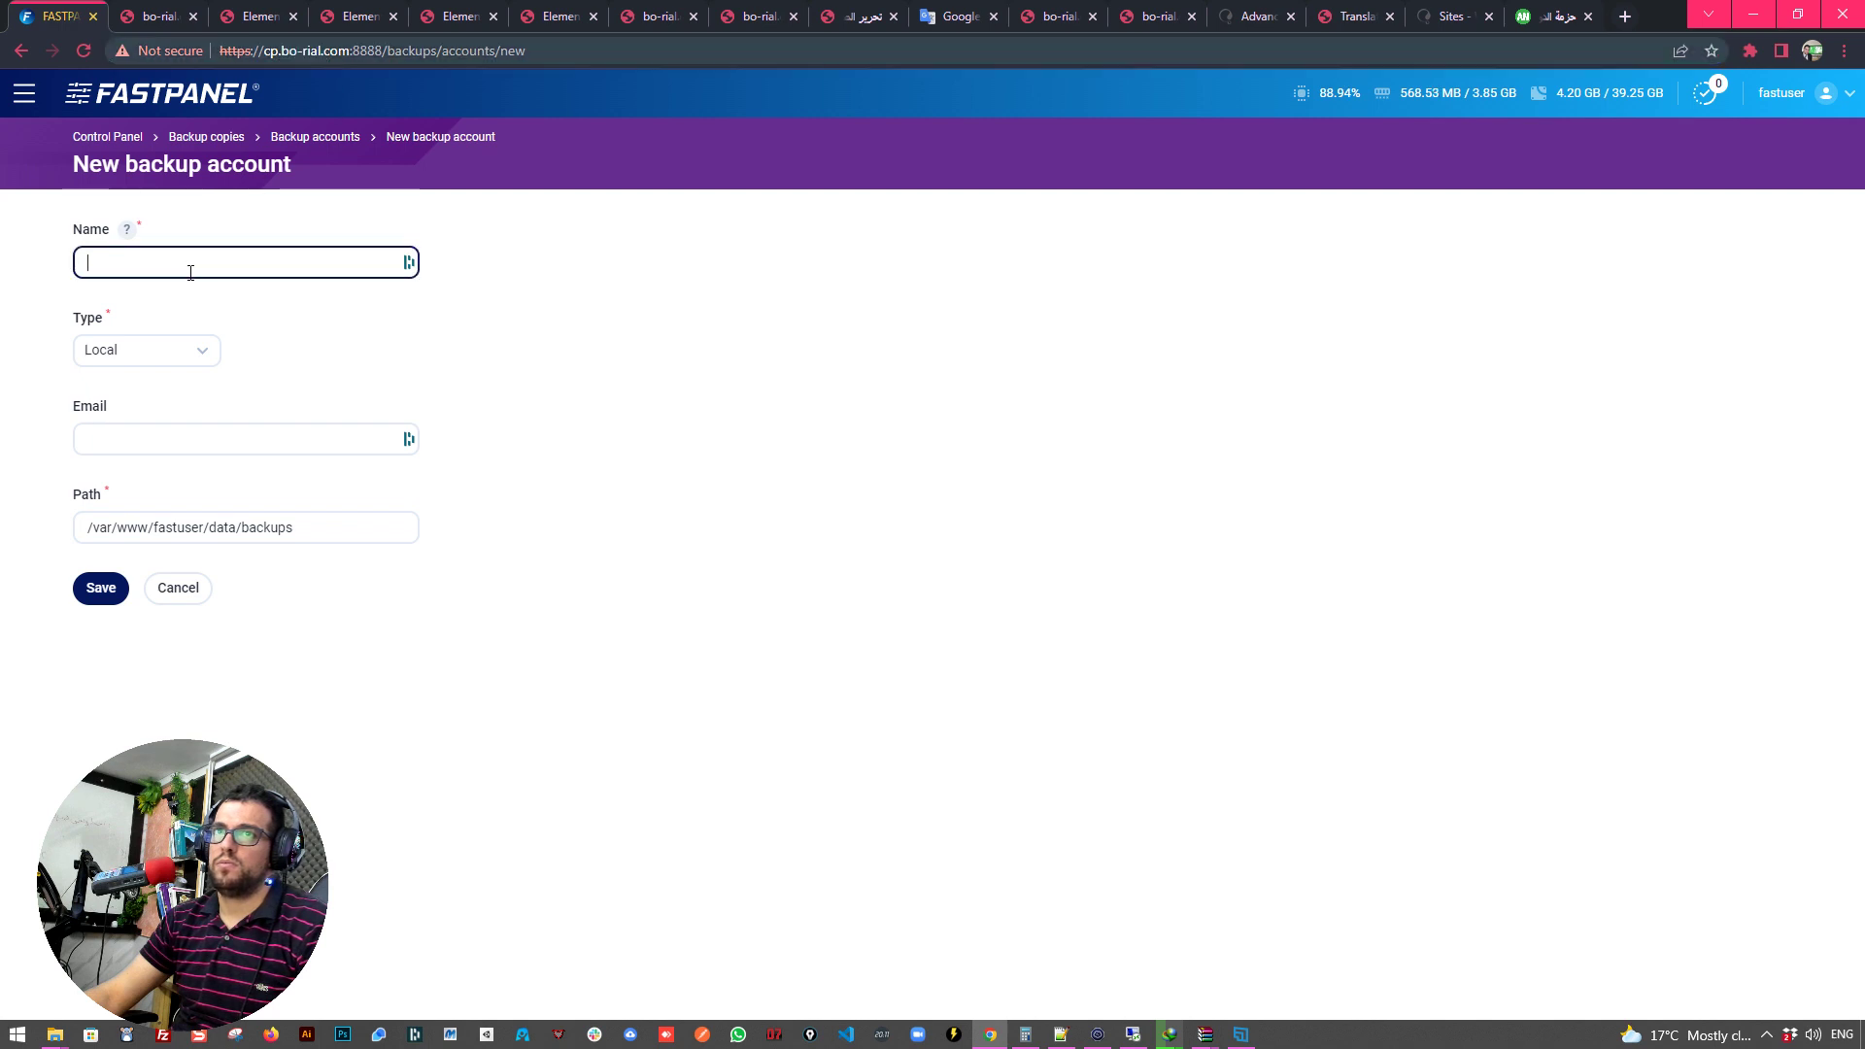
click(147, 359)
click(745, 354)
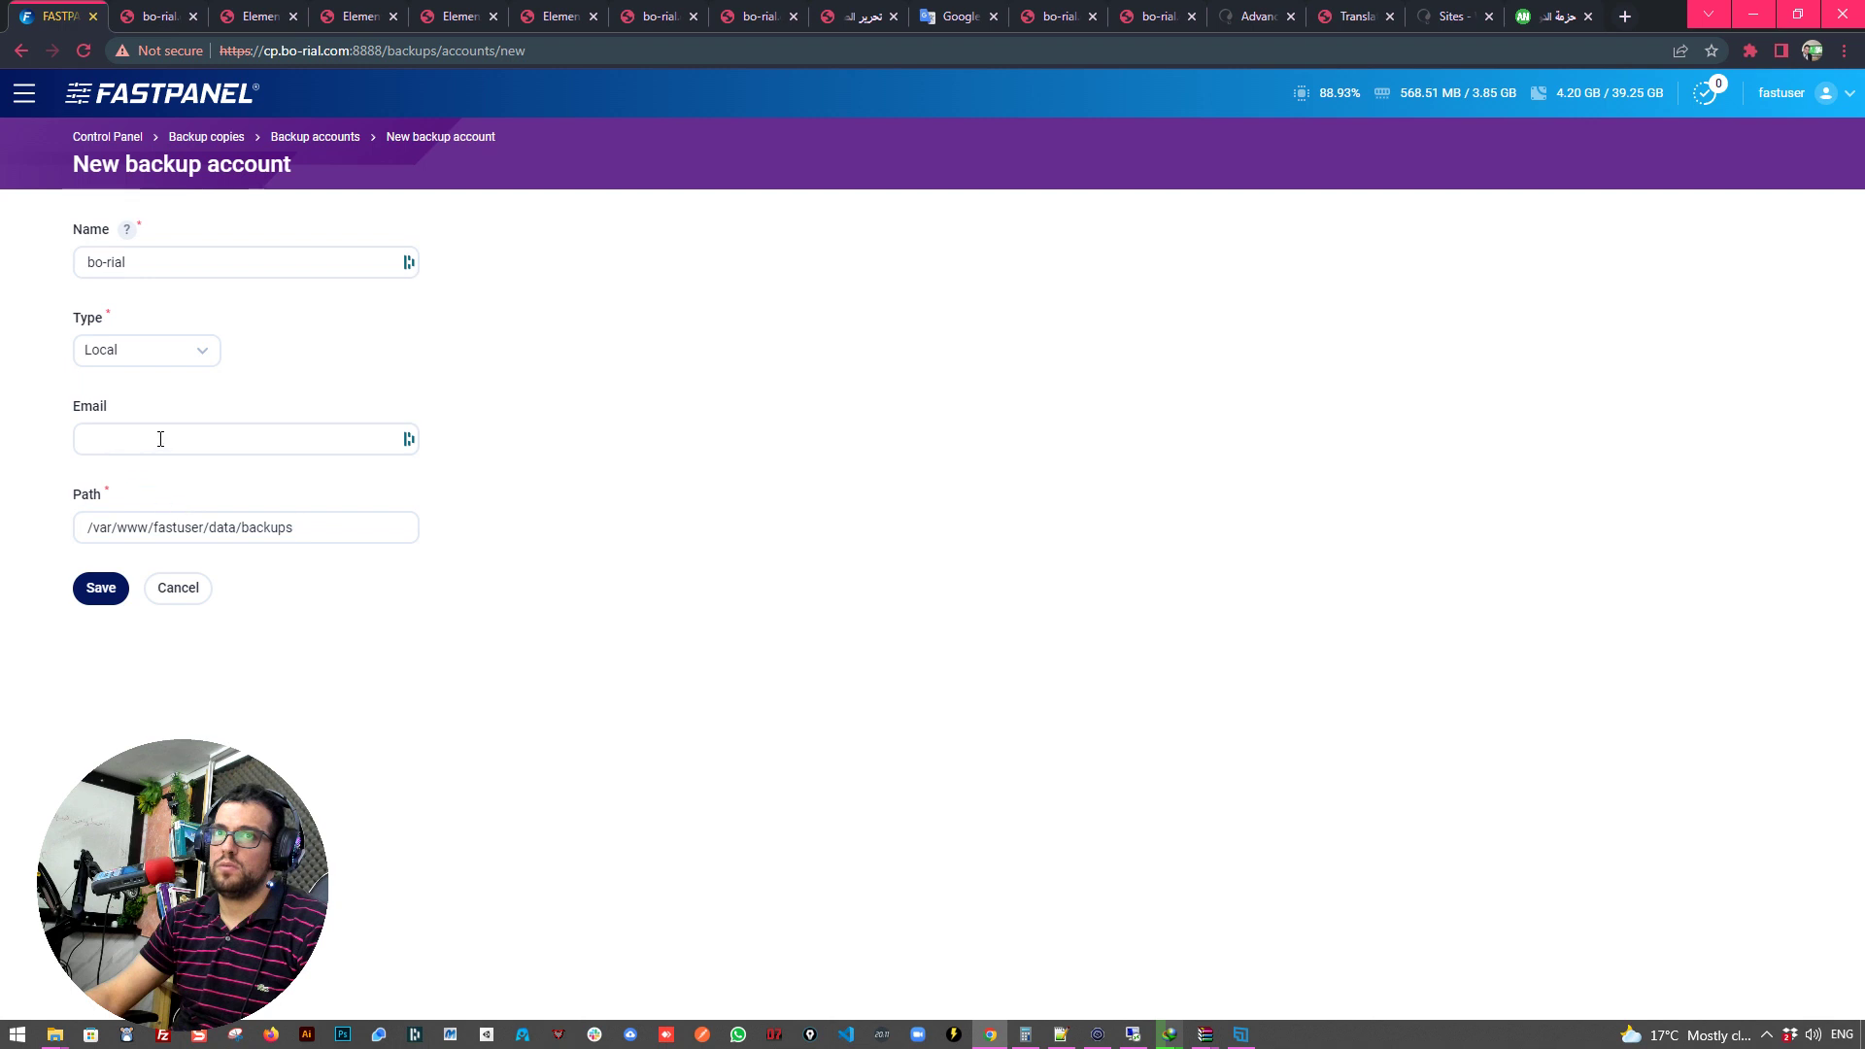
click(100, 590)
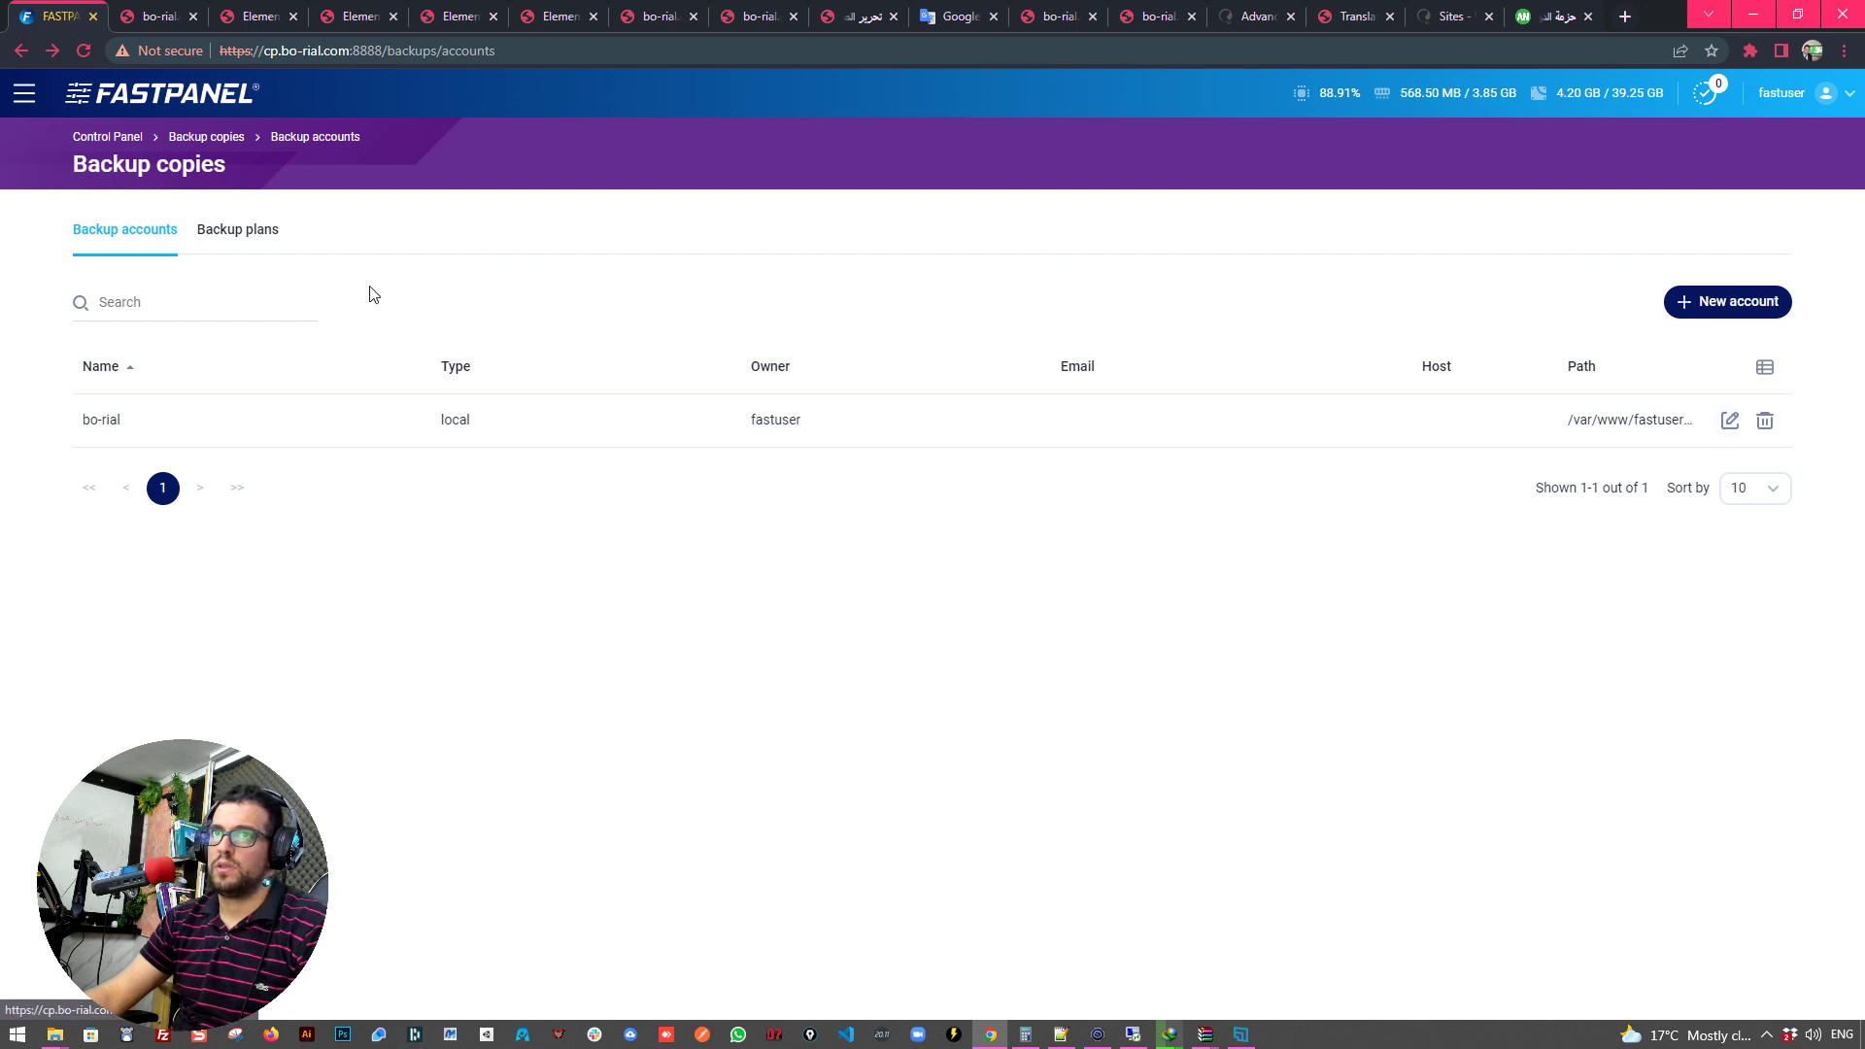
click(240, 233)
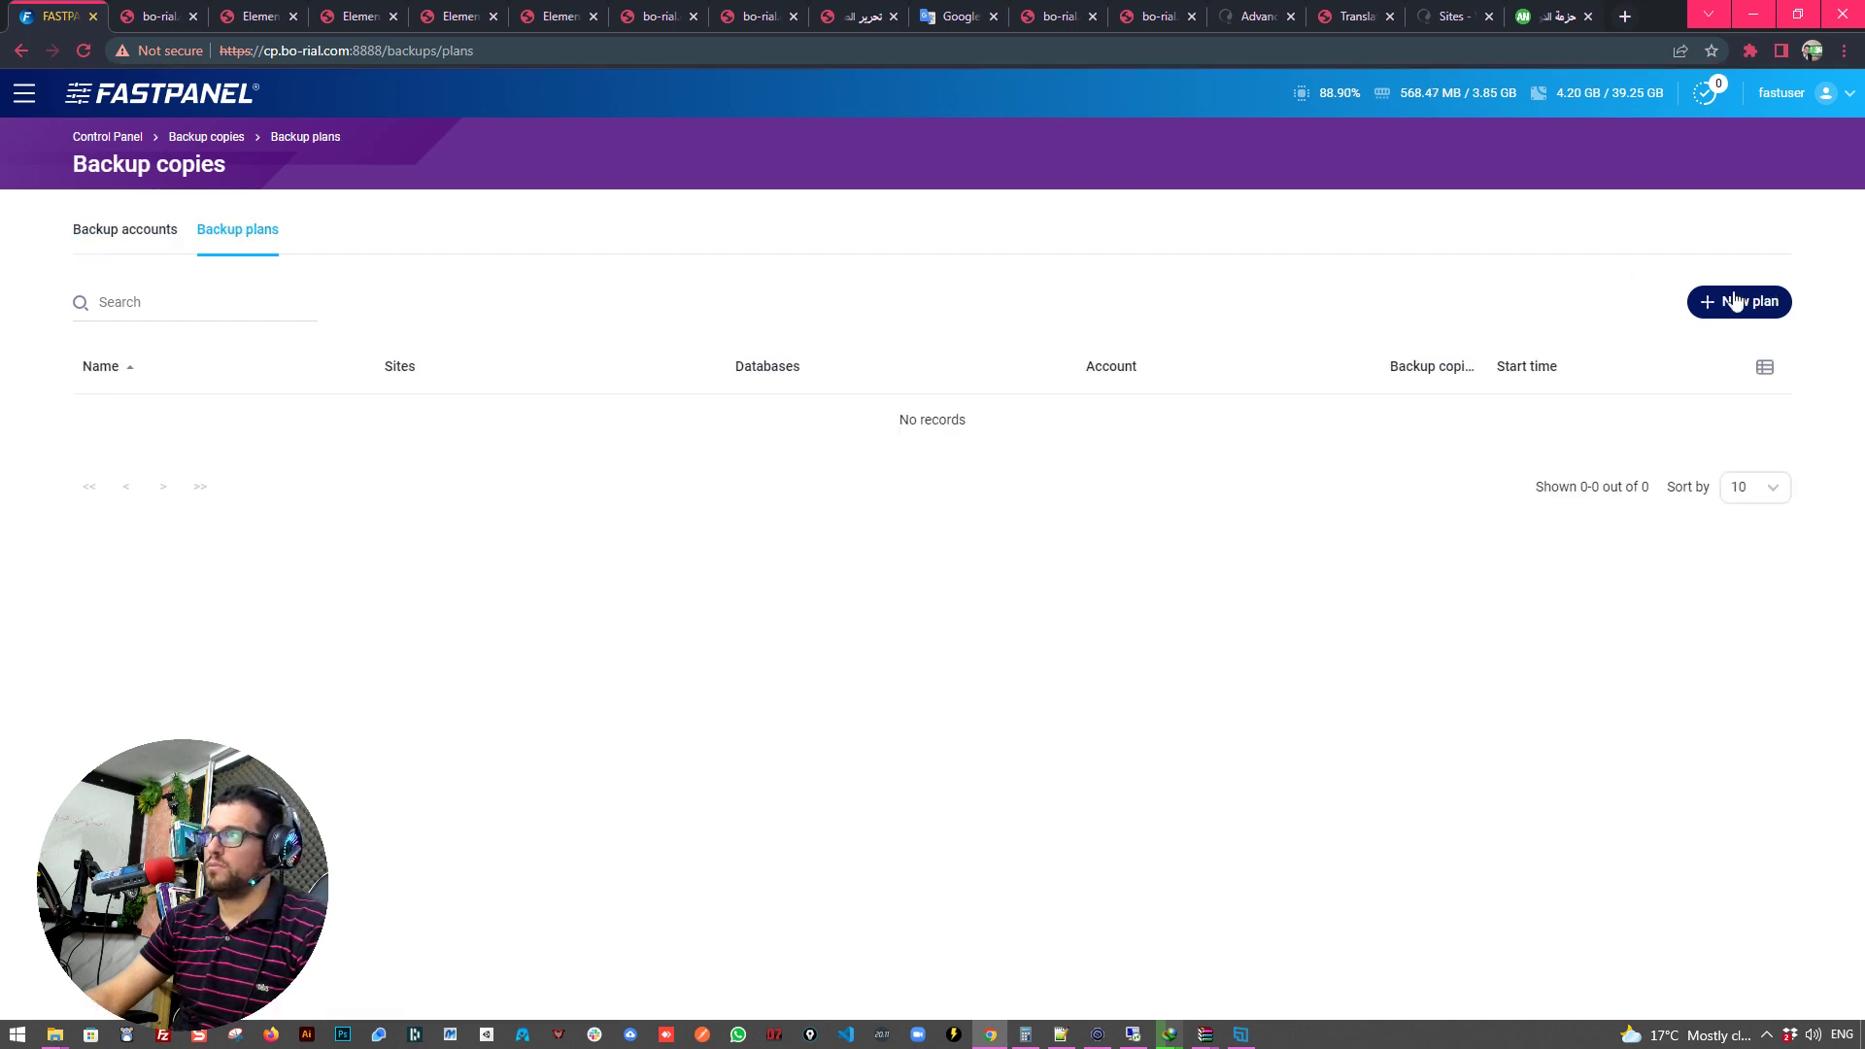
Start a new backup plan named 3days using account bo-rial with a copies limit of 5.
click(1732, 302)
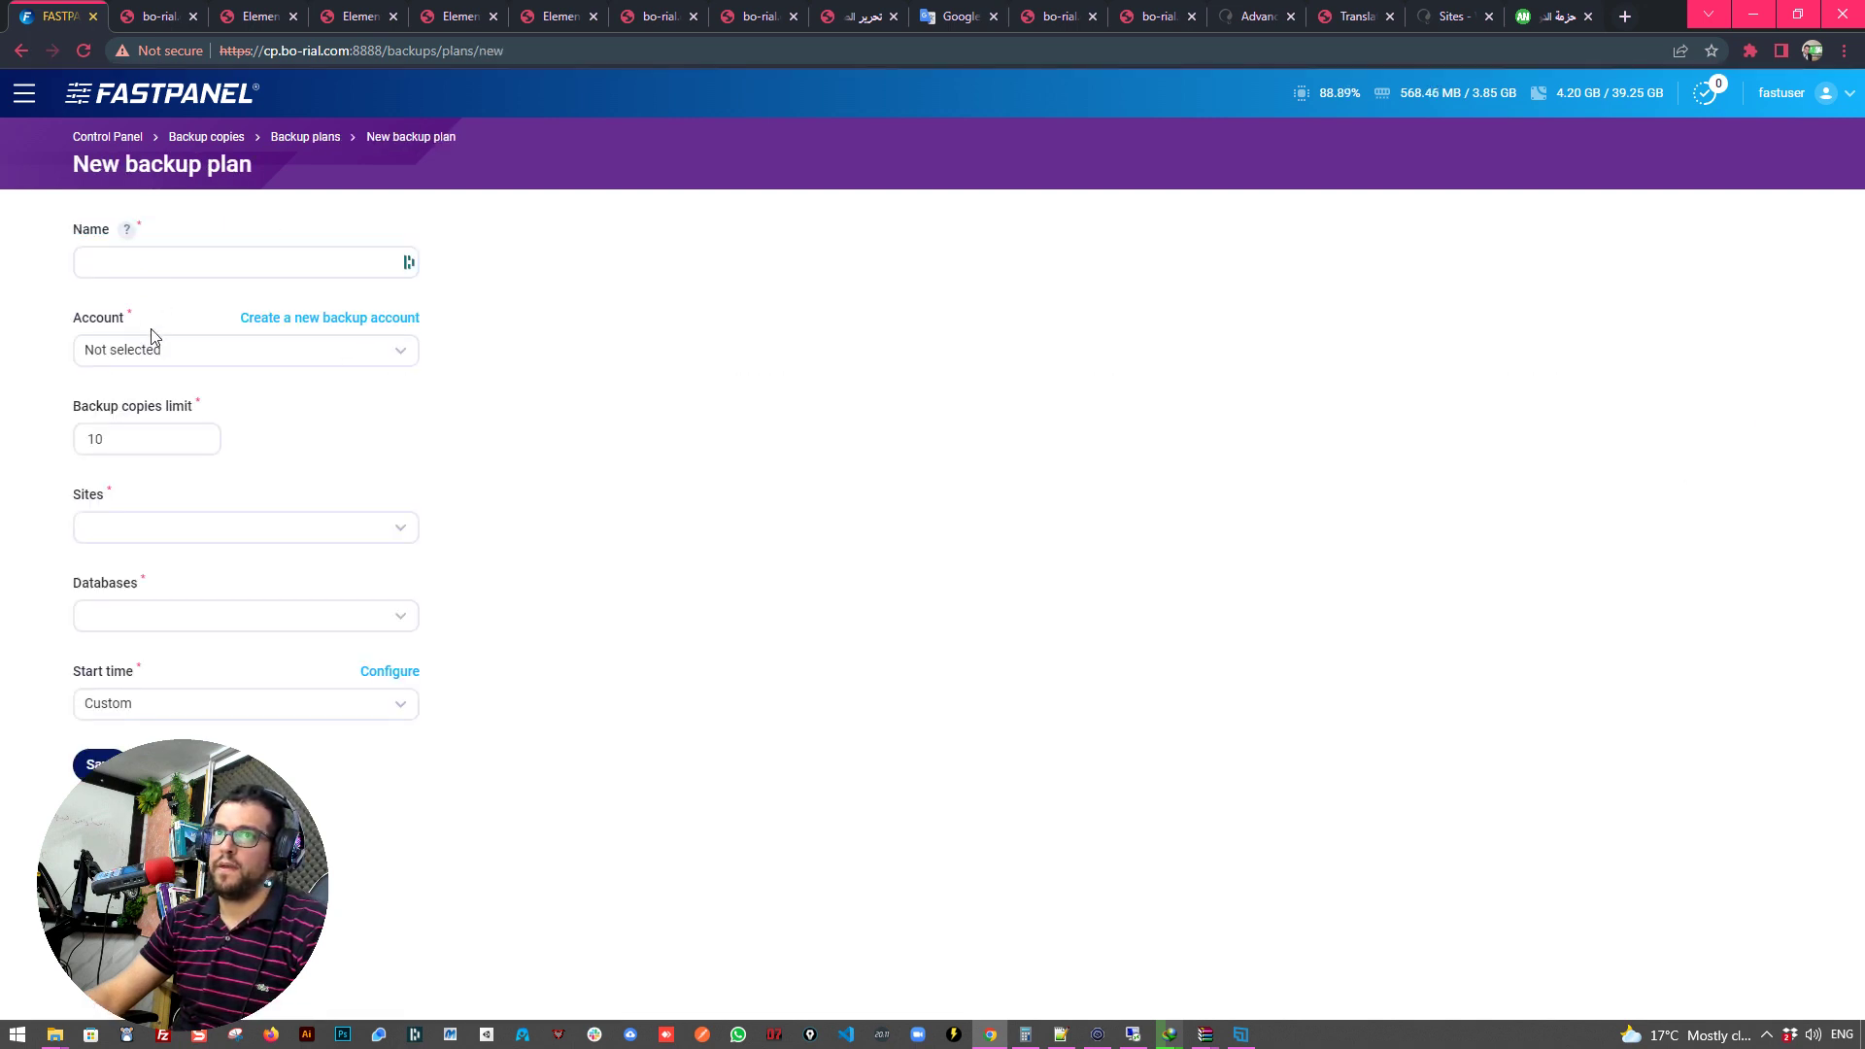
click(190, 263)
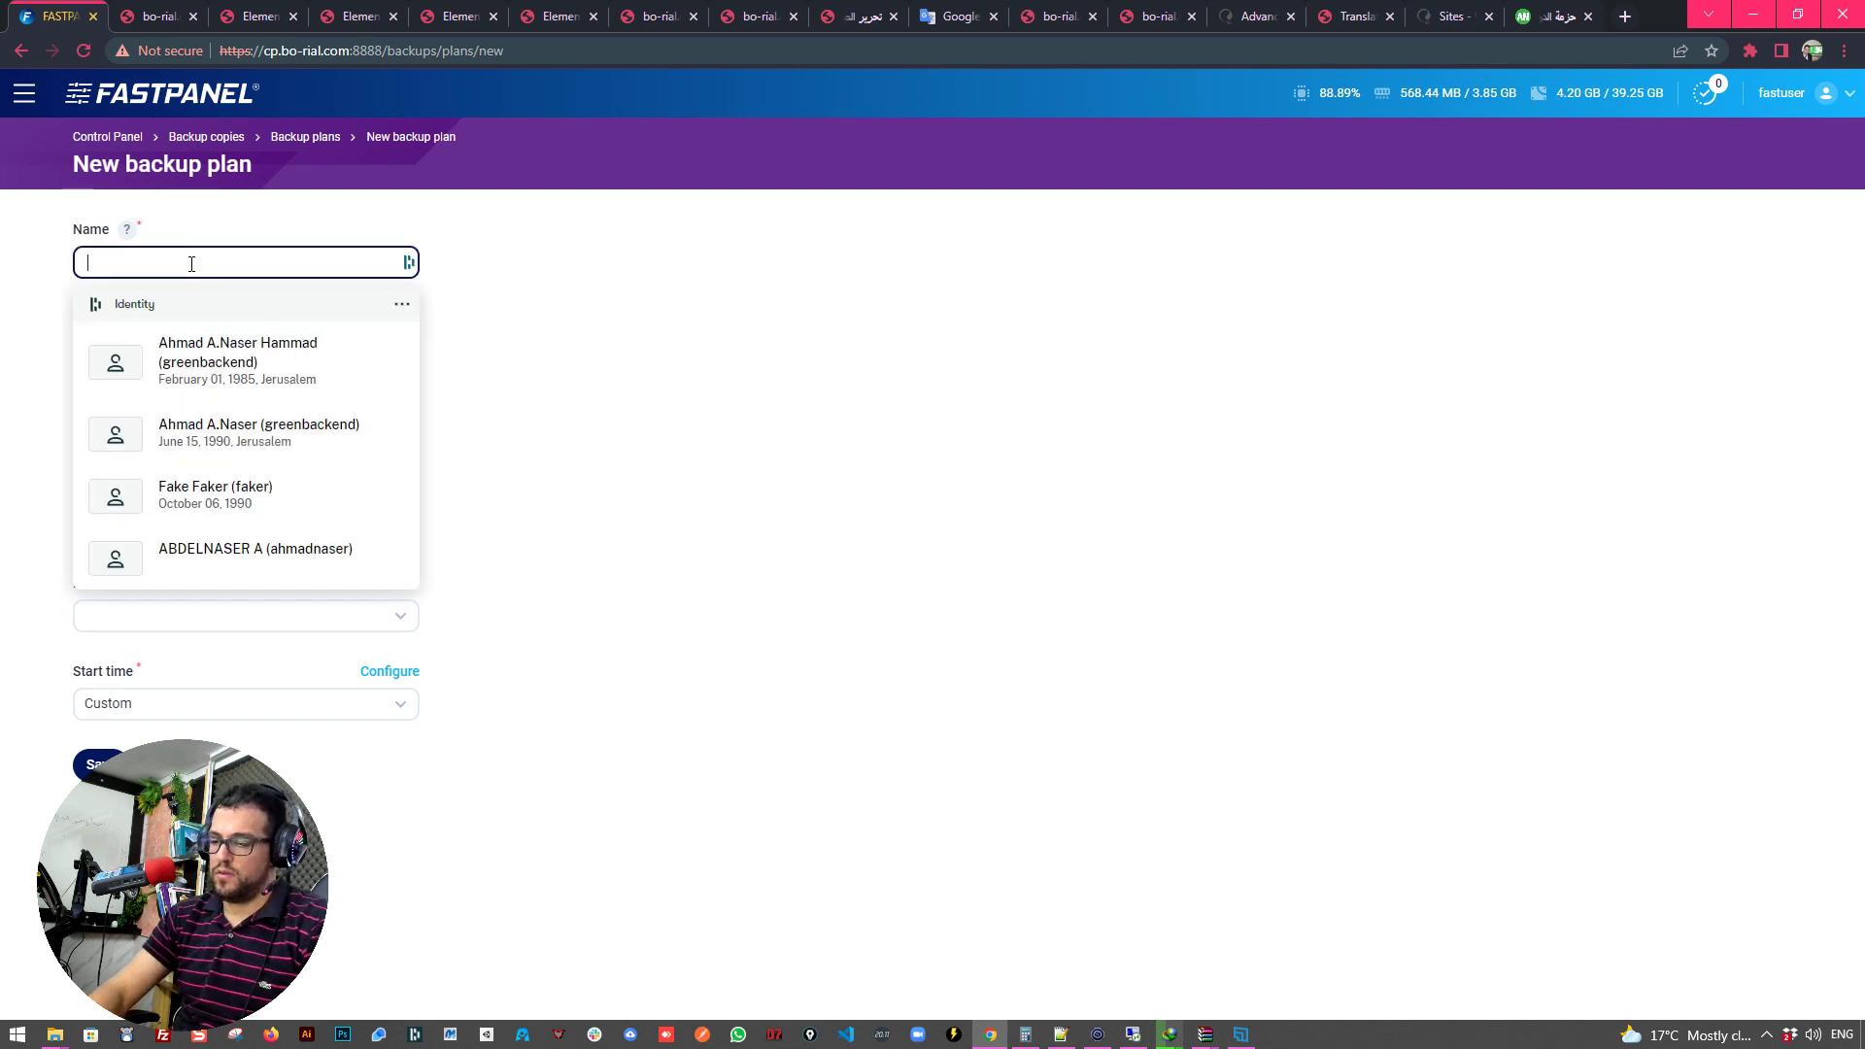
text(weekly)
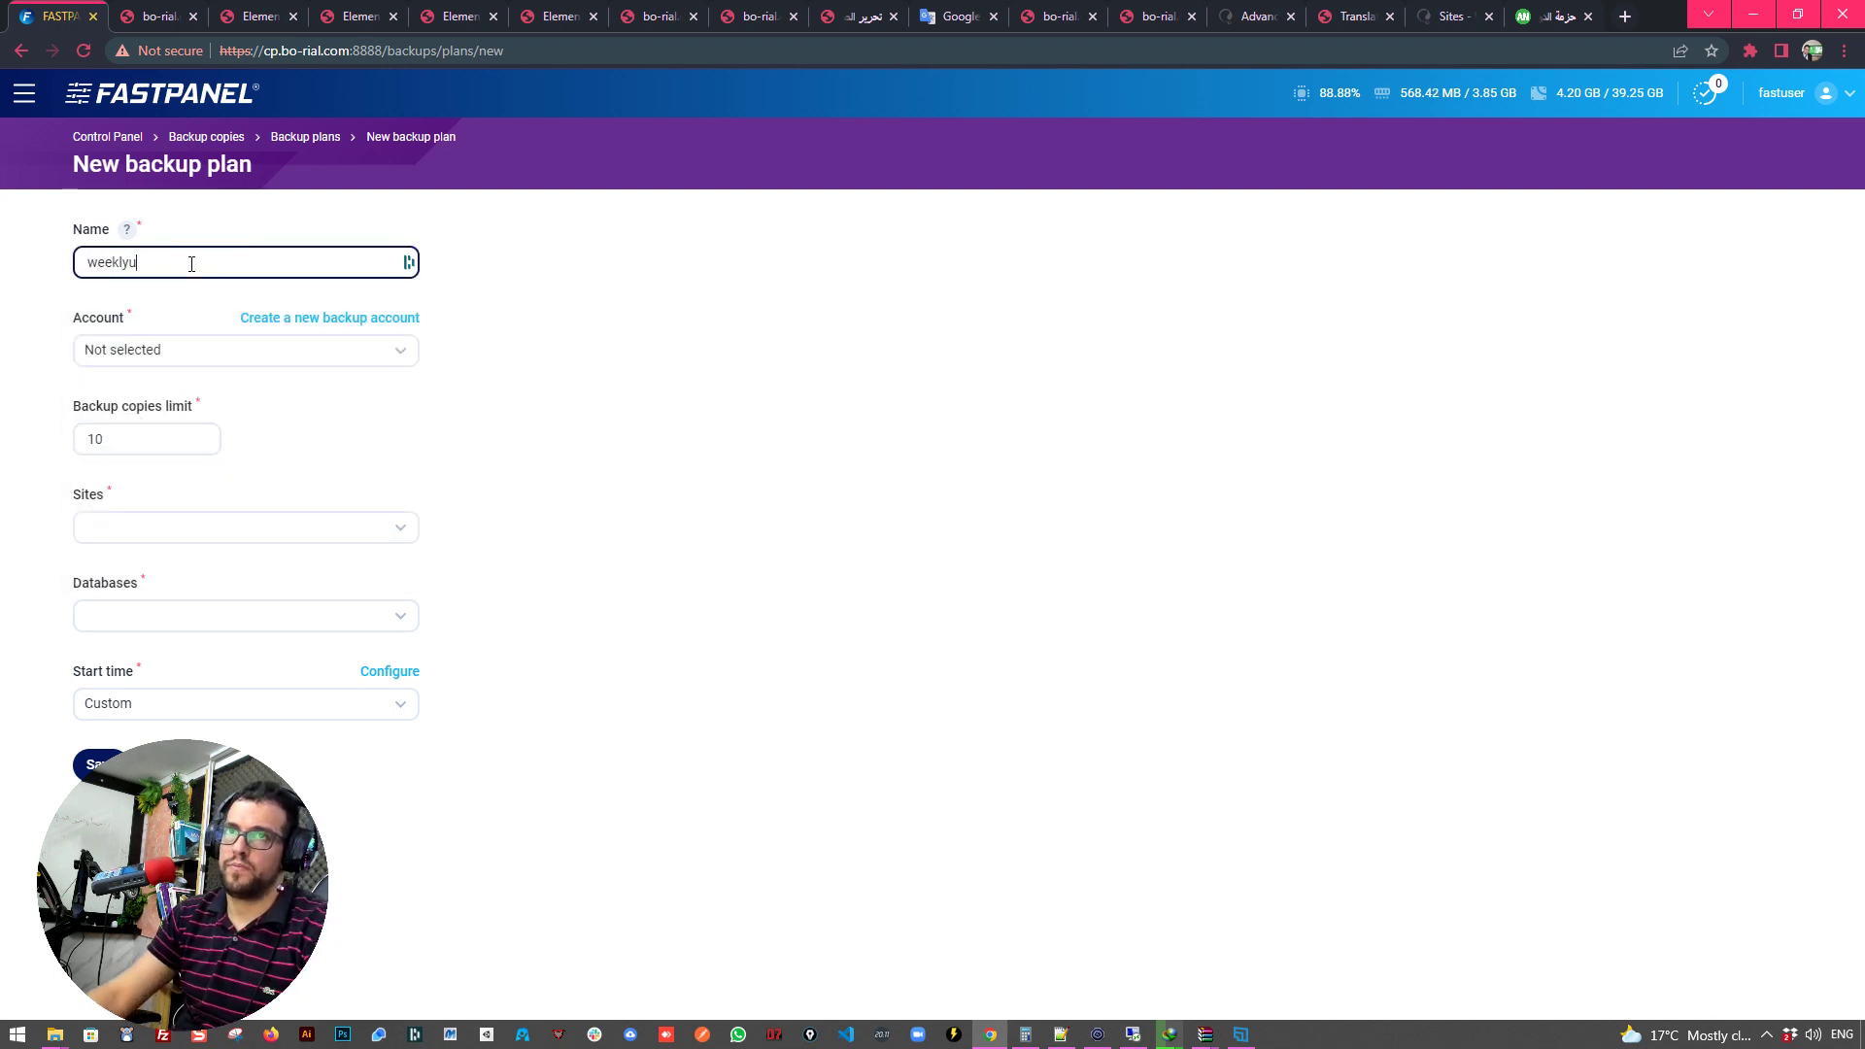
click(150, 350)
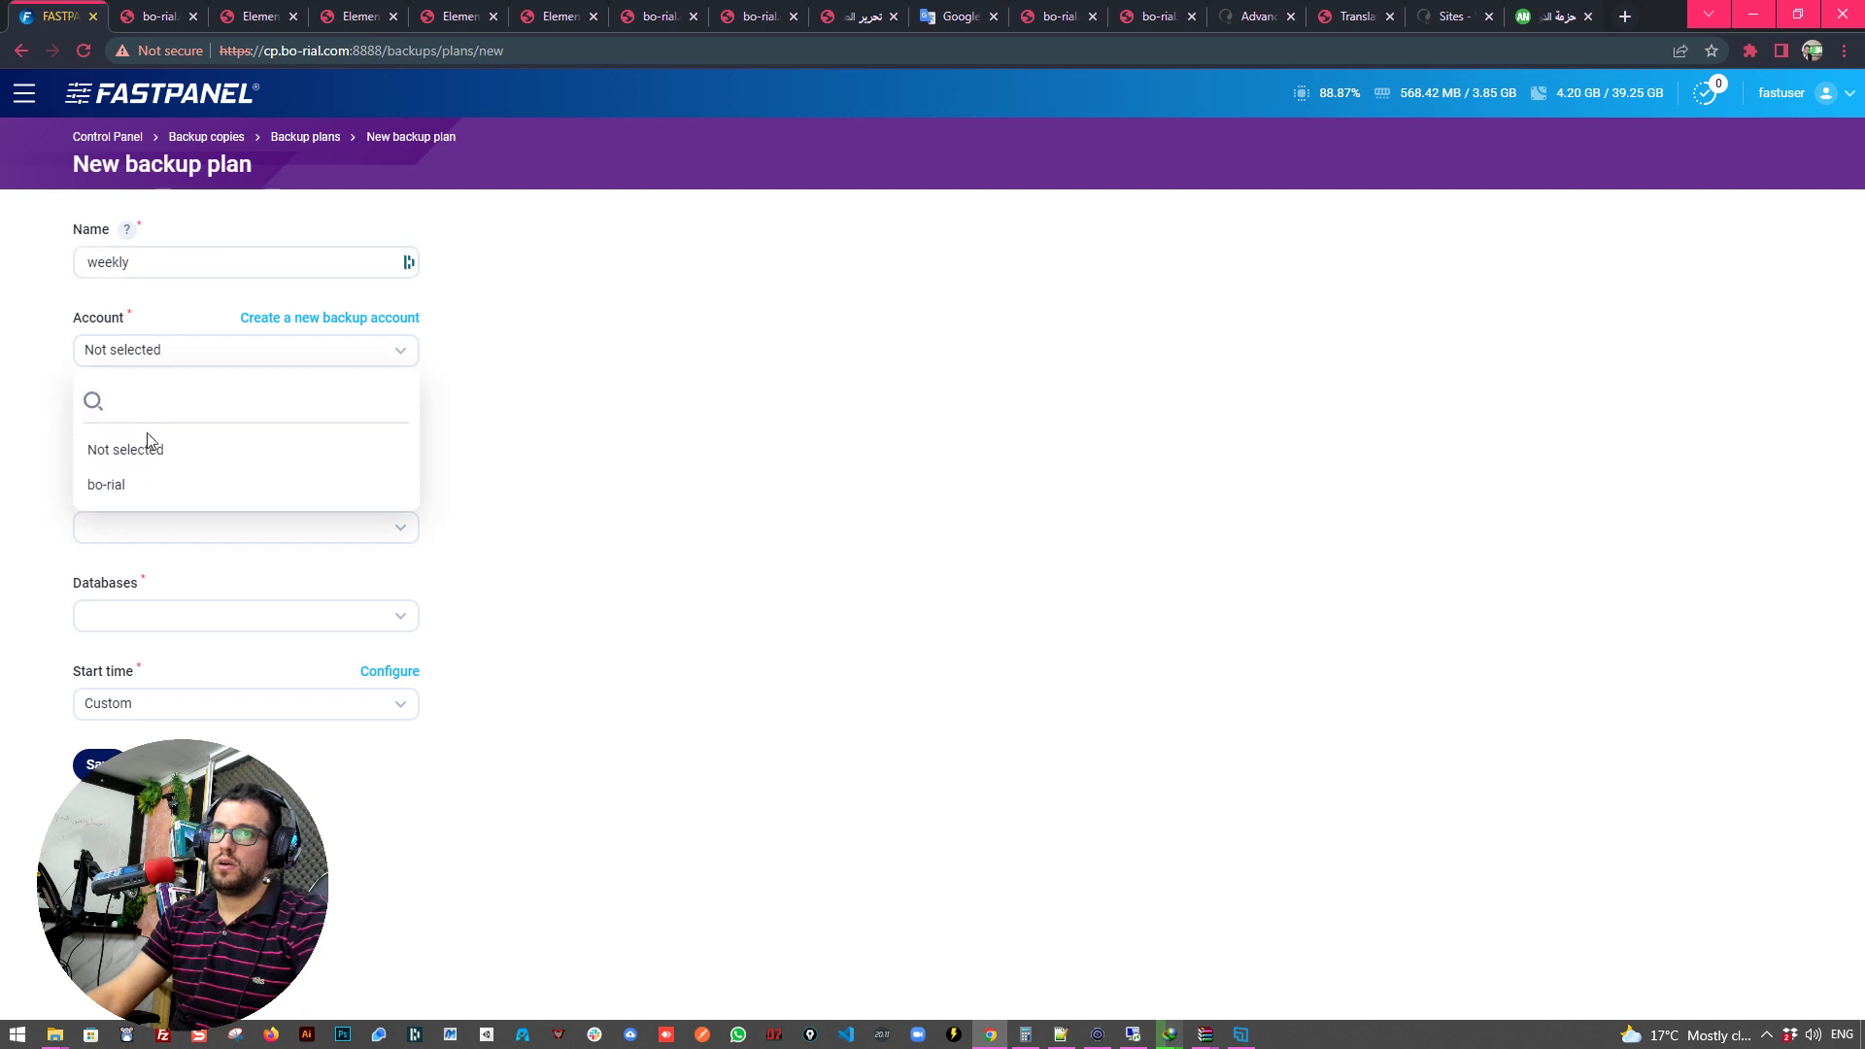
click(142, 483)
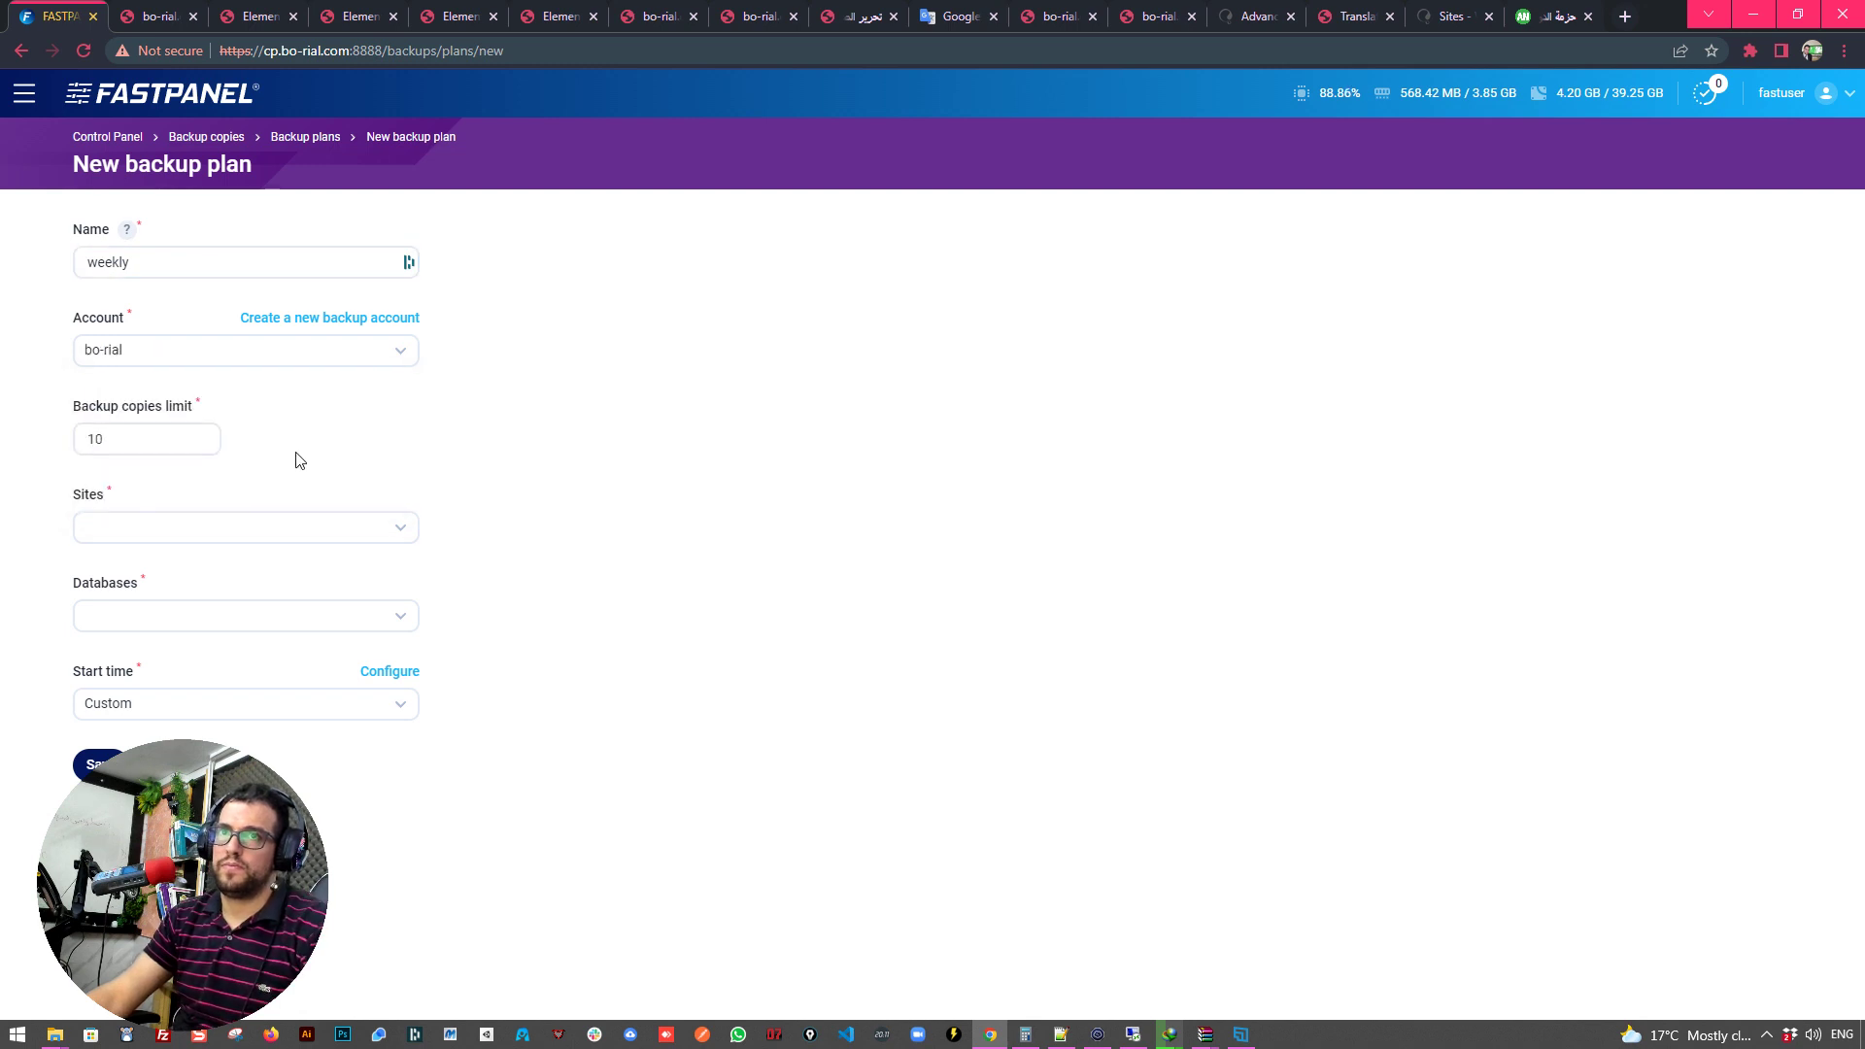
double_click(165, 440)
text(5)
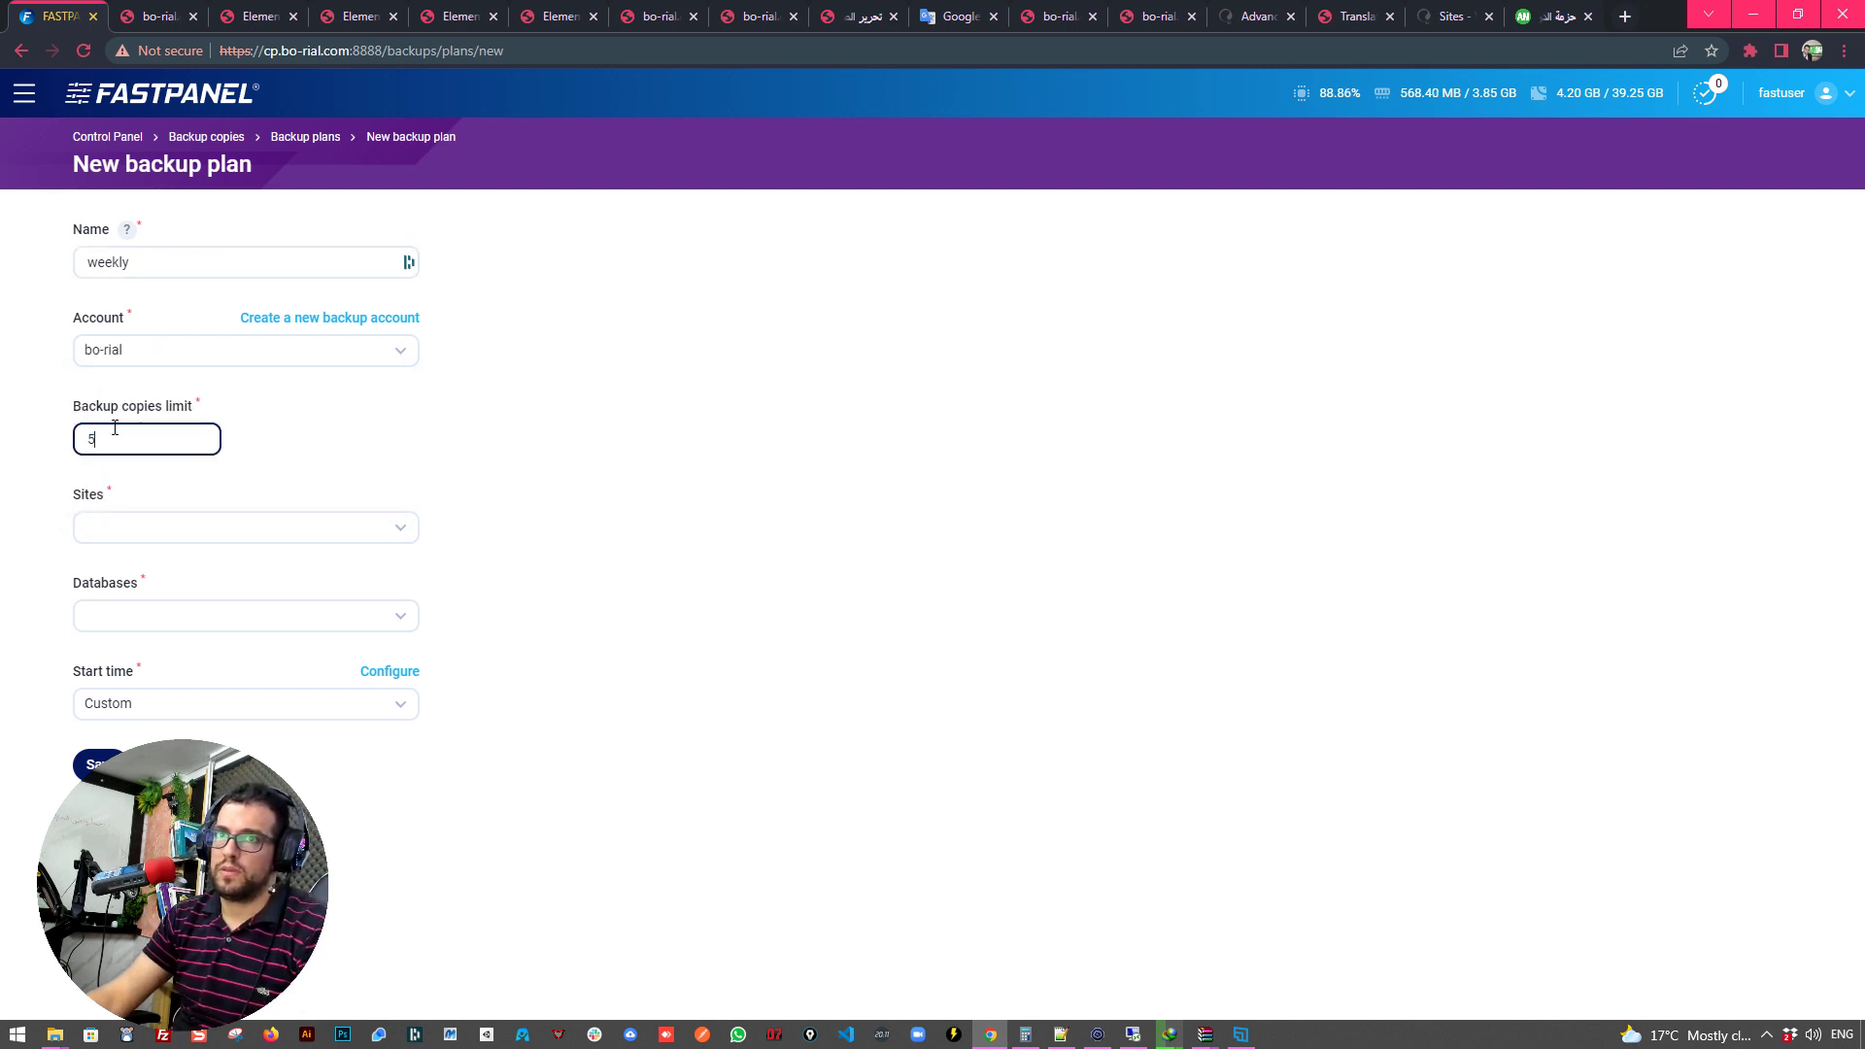
click(162, 264)
click(745, 253)
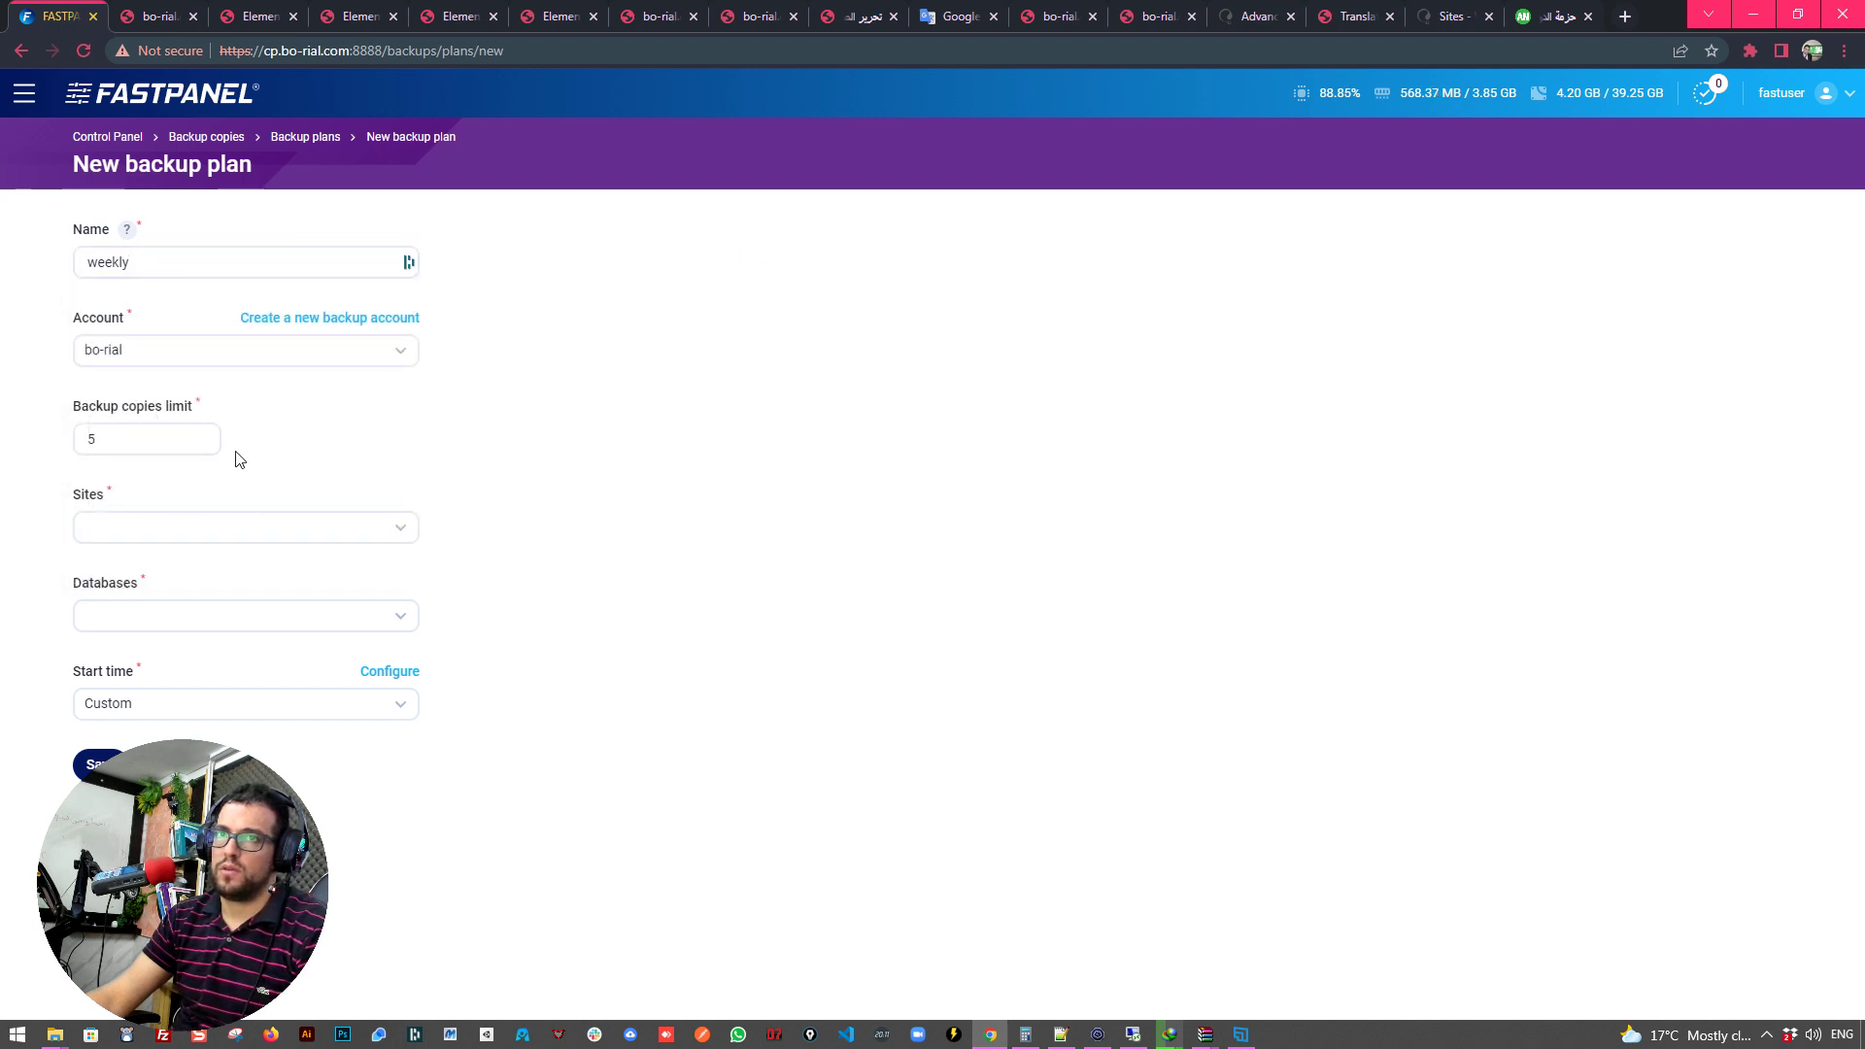
double_click(145, 260)
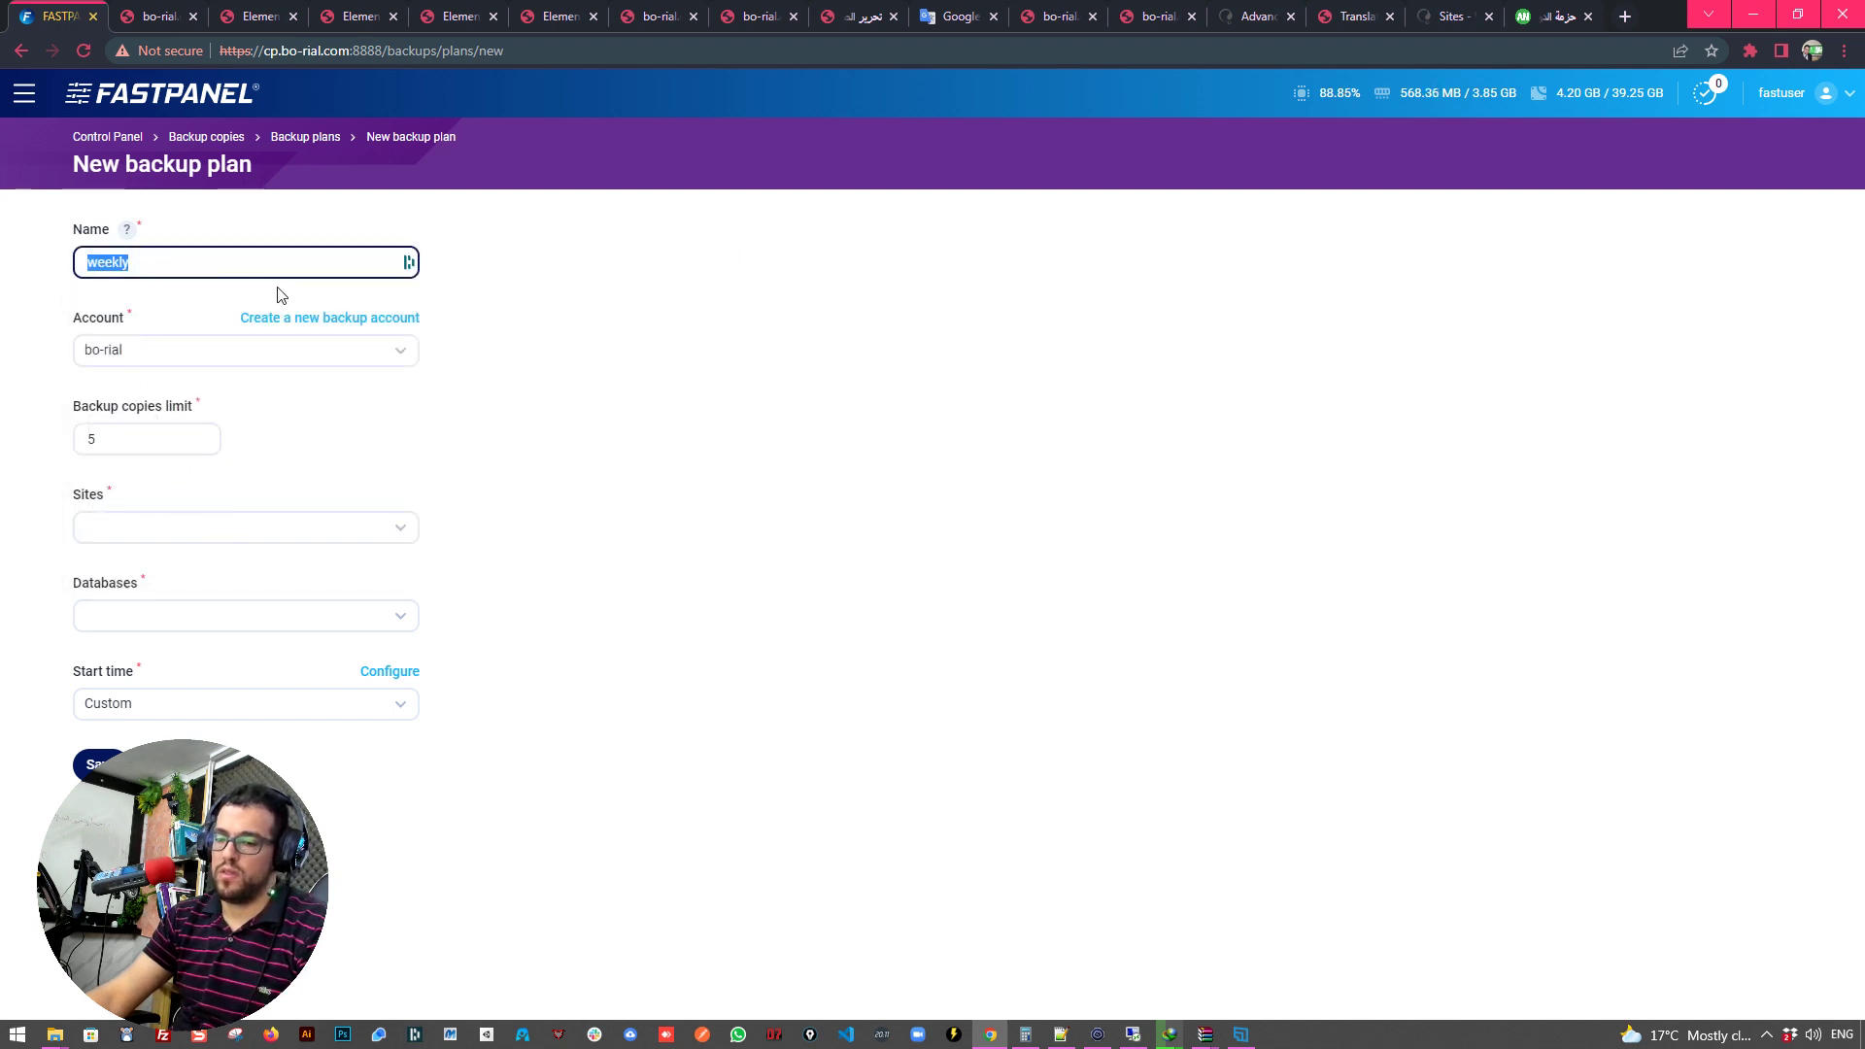
text(3days)
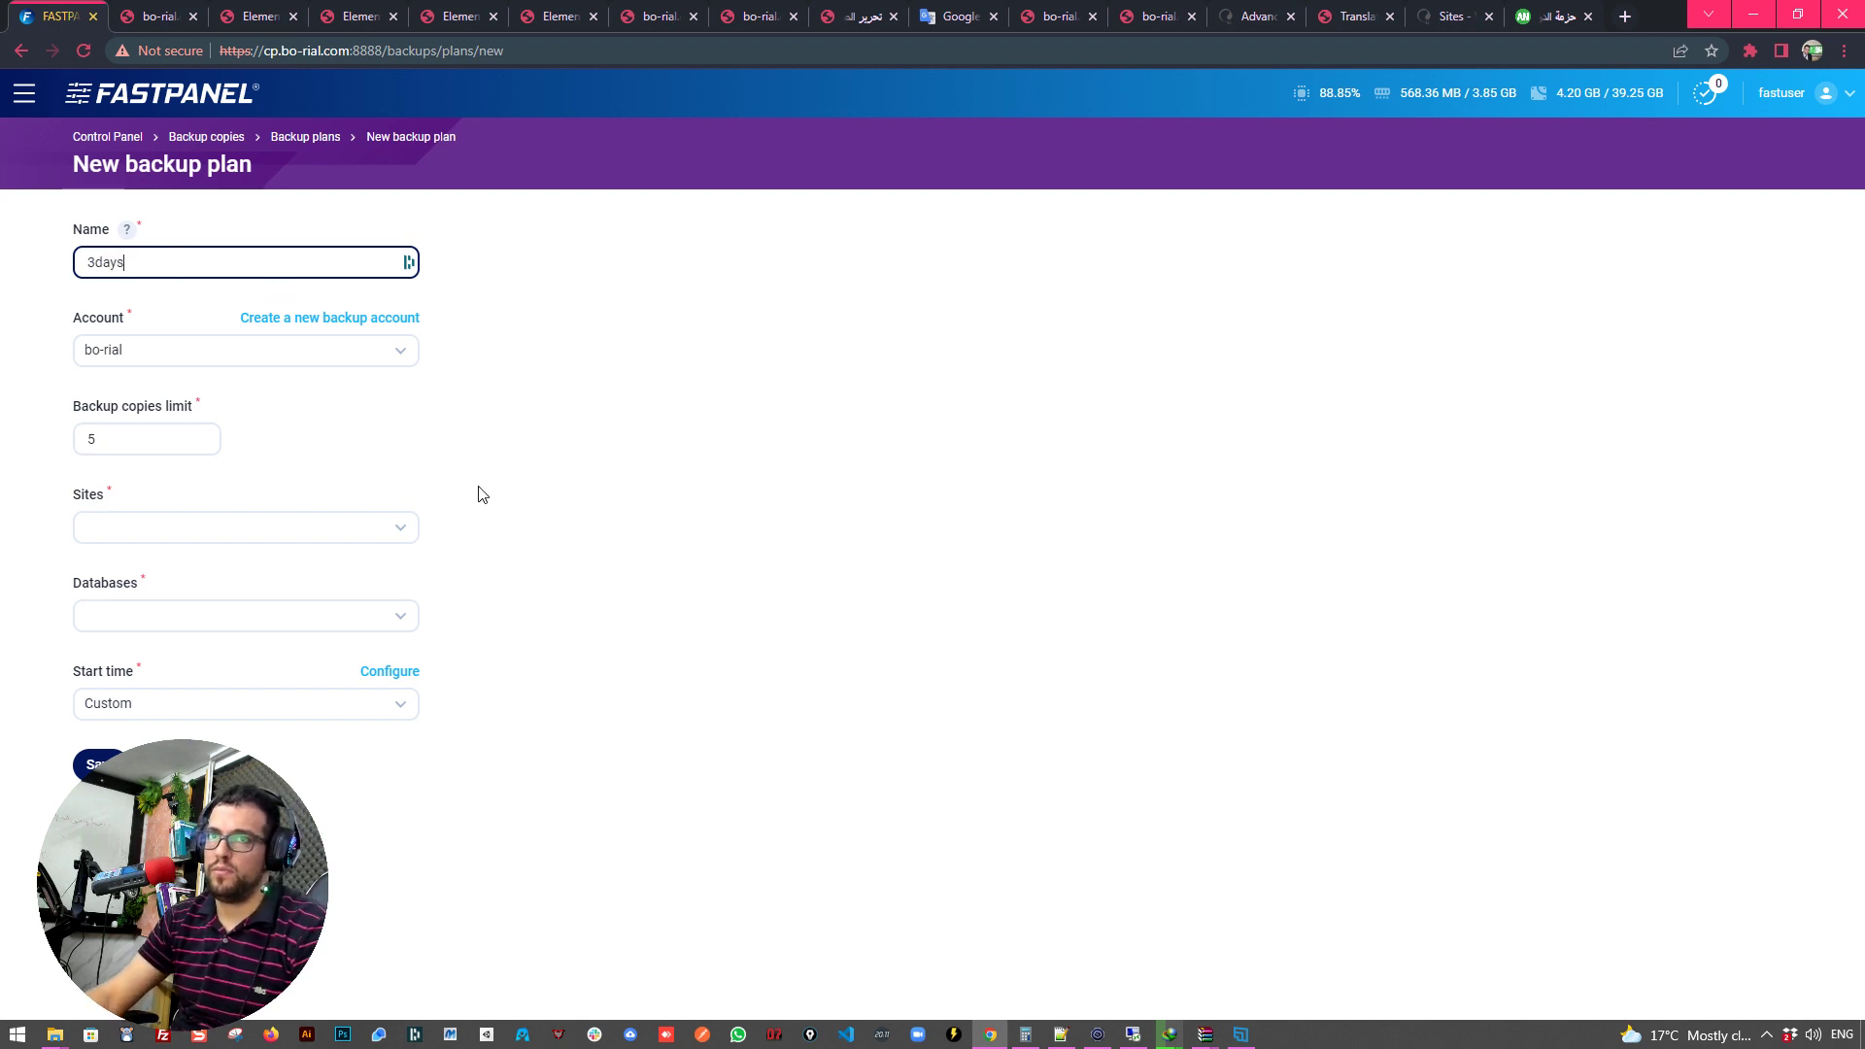
Include bo-rial.com and bo_rial_com_db, schedule it Daily, and save the plan.
click(175, 532)
click(181, 685)
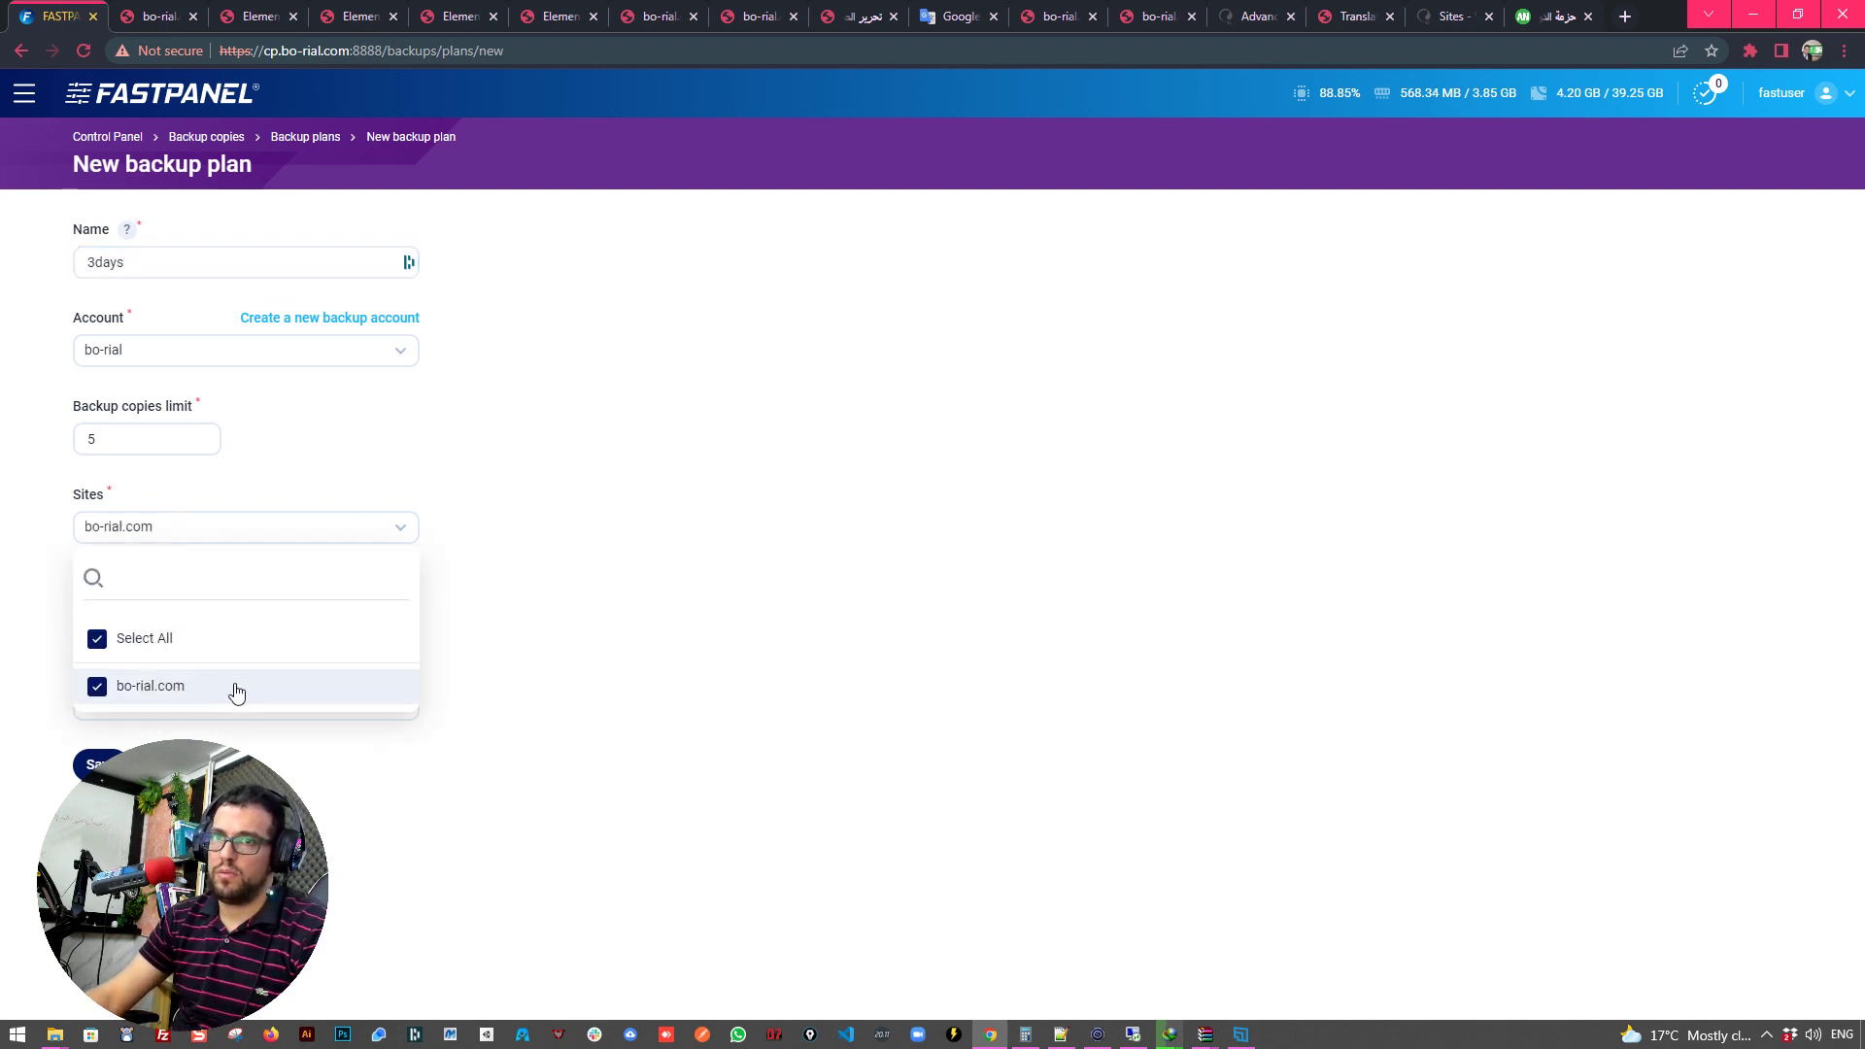
click(859, 655)
click(150, 616)
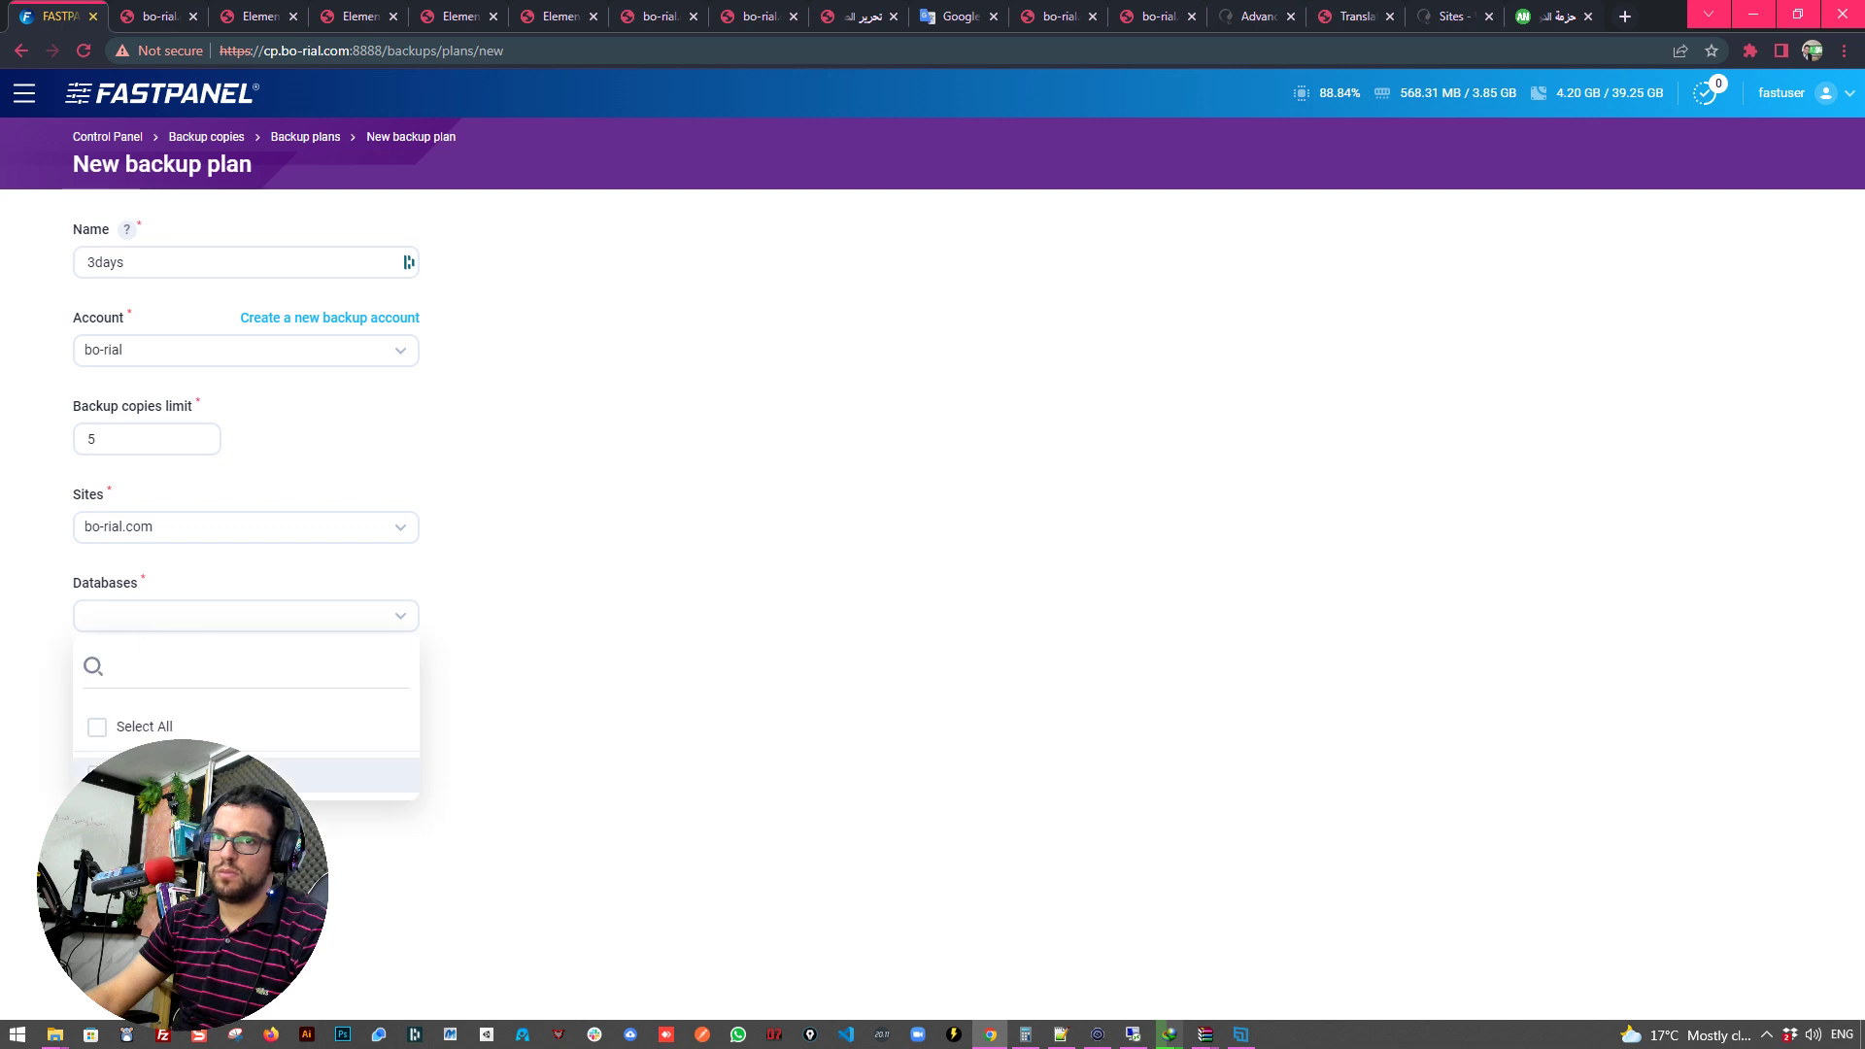
click(370, 770)
click(657, 735)
click(167, 718)
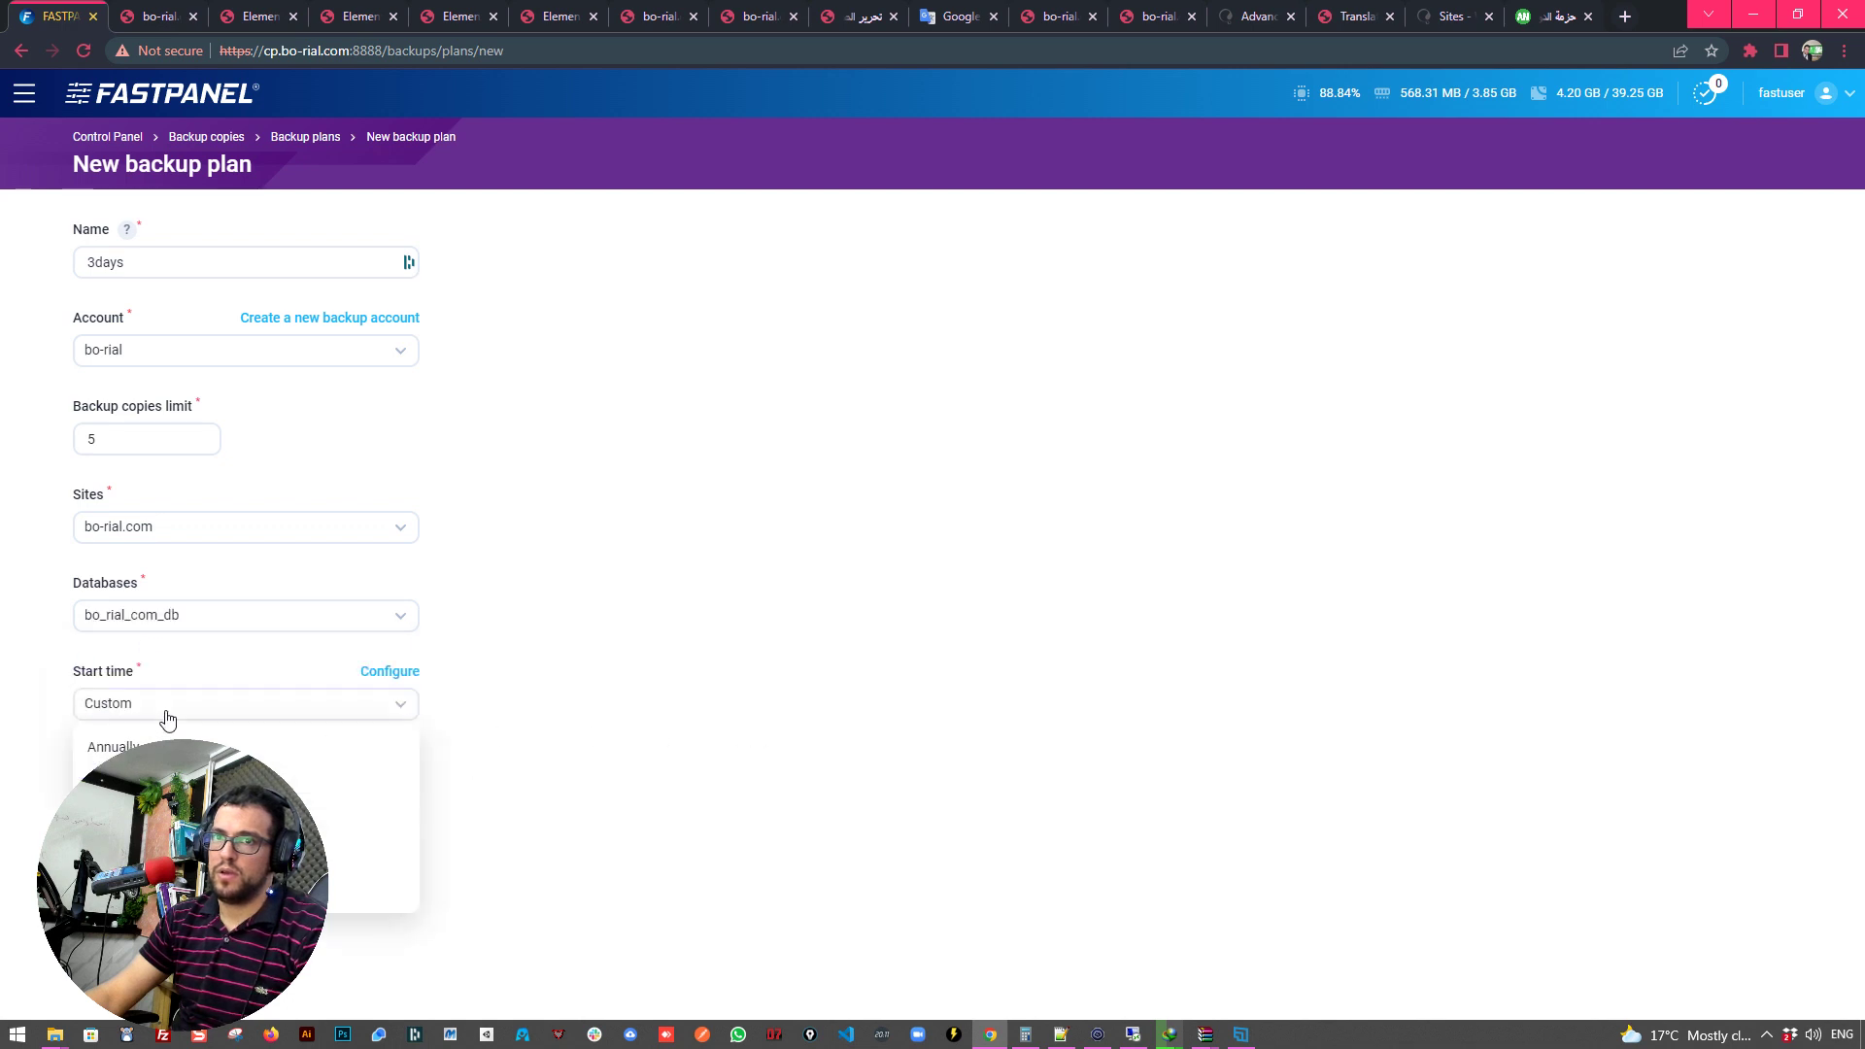
click(167, 853)
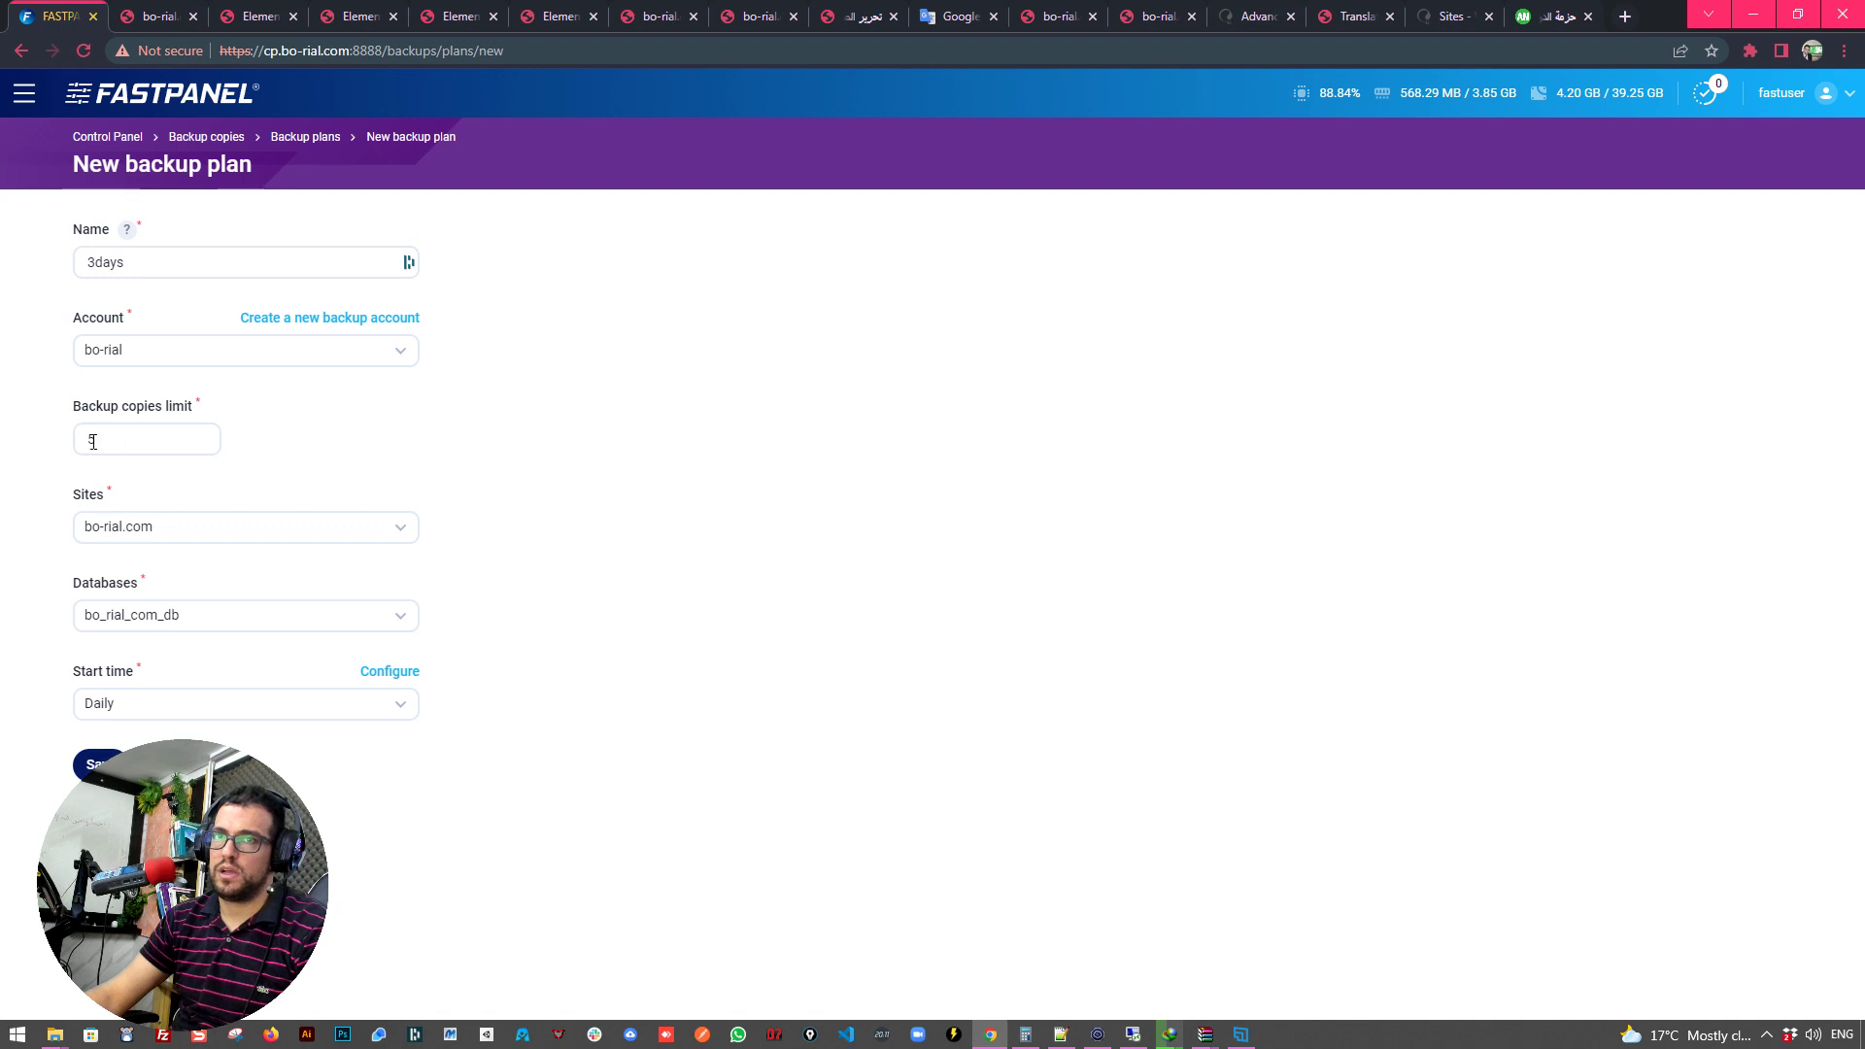
click(107, 764)
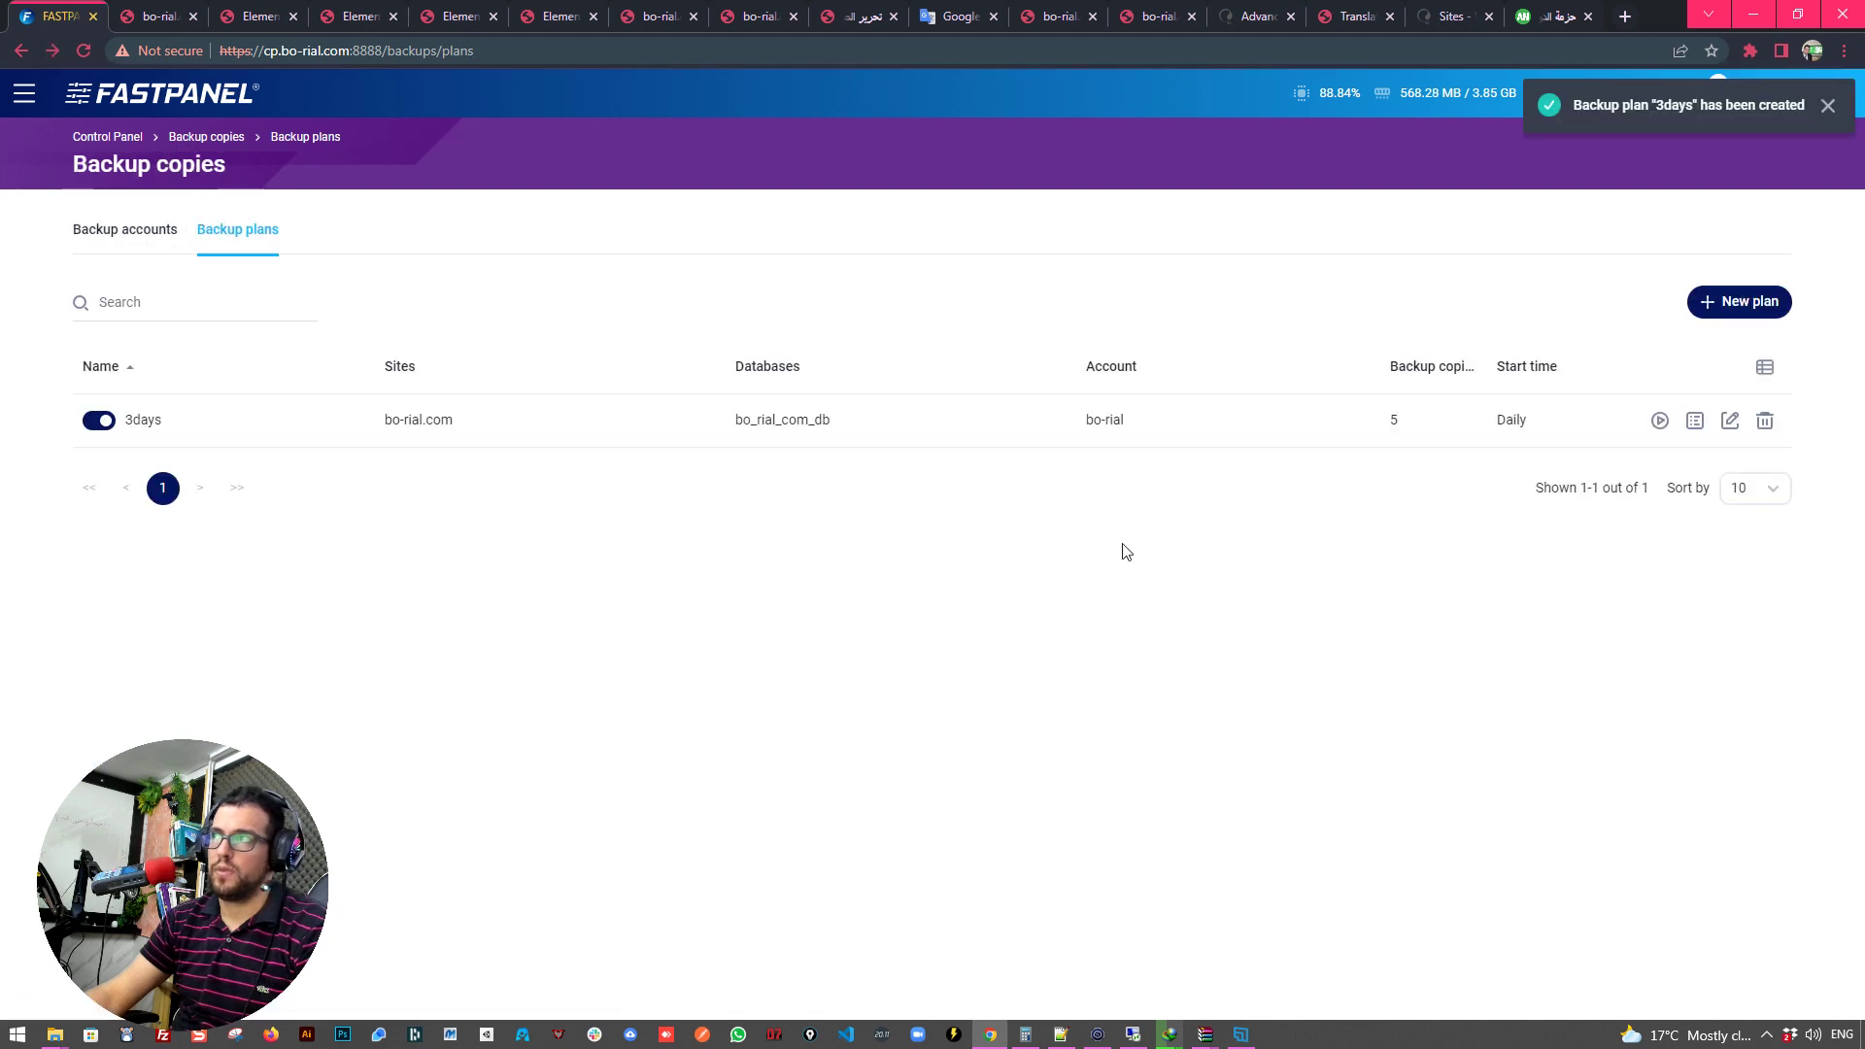
Run the 3days backup now, check its running task, then return to the Martfury shop tab.
click(1659, 421)
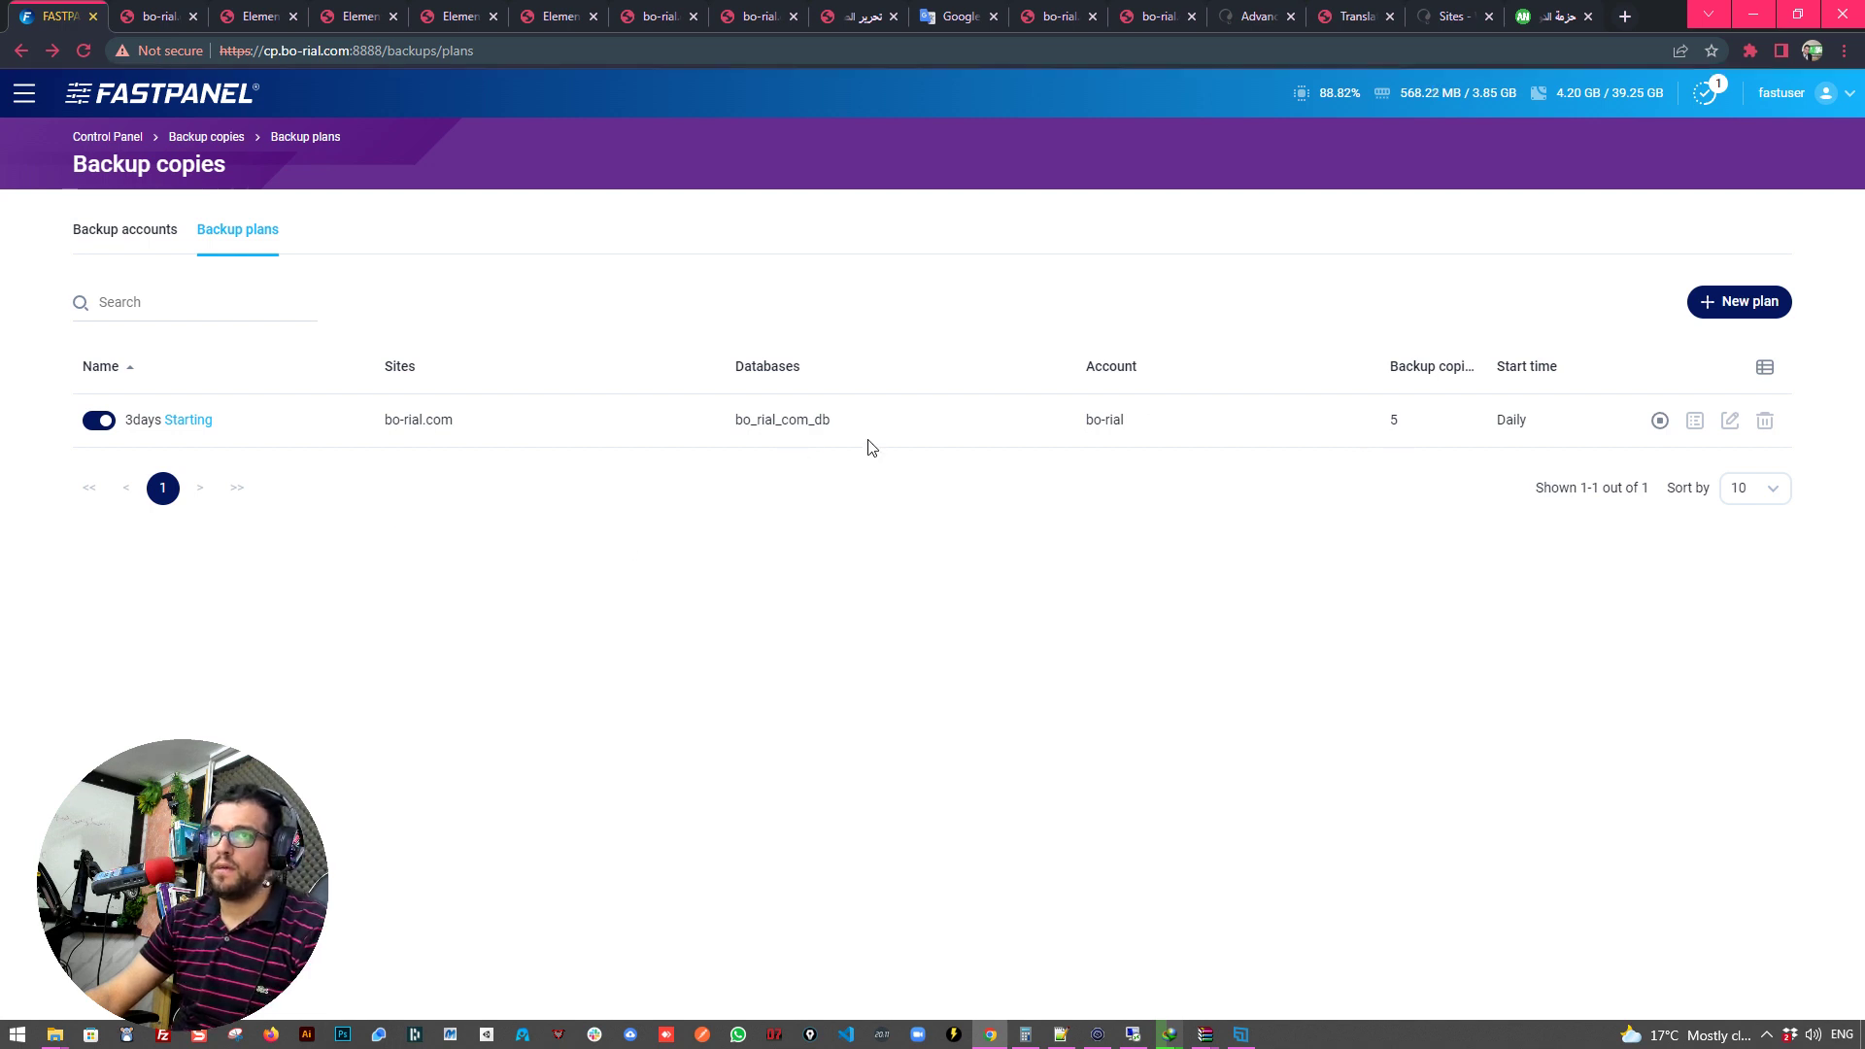
click(229, 137)
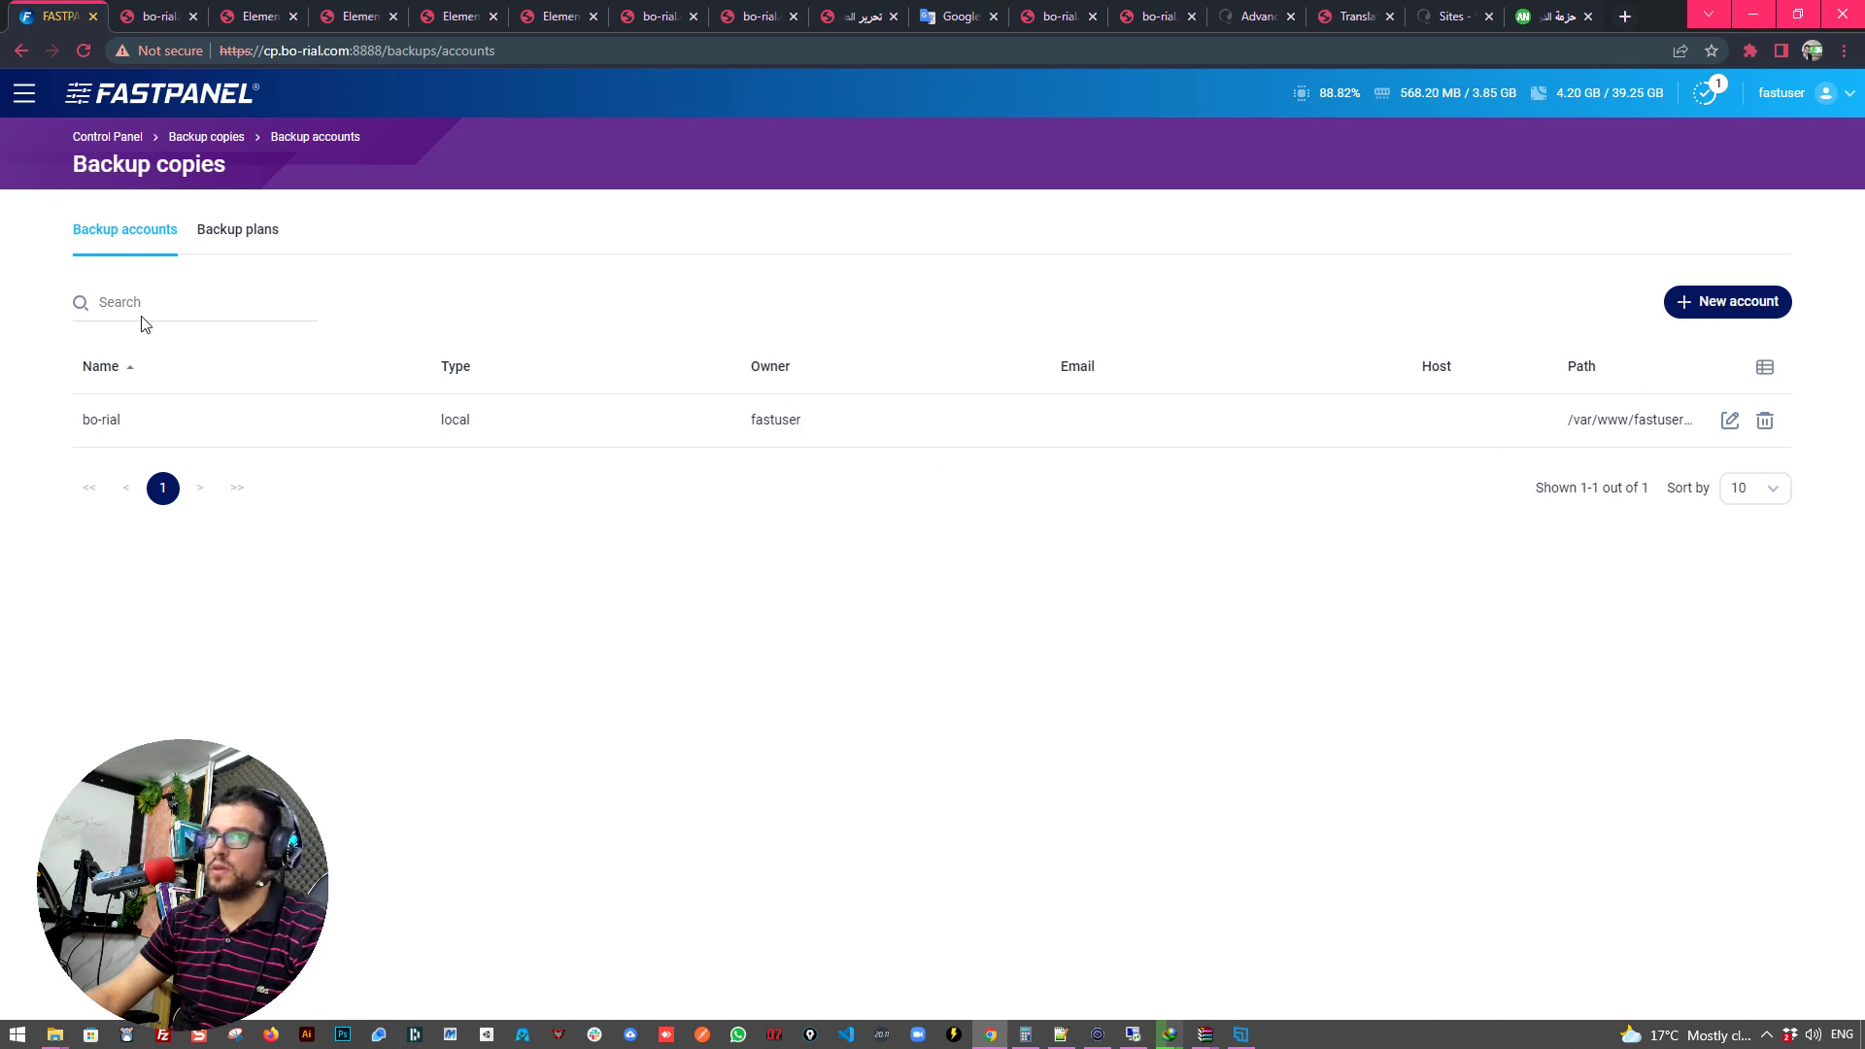
click(250, 233)
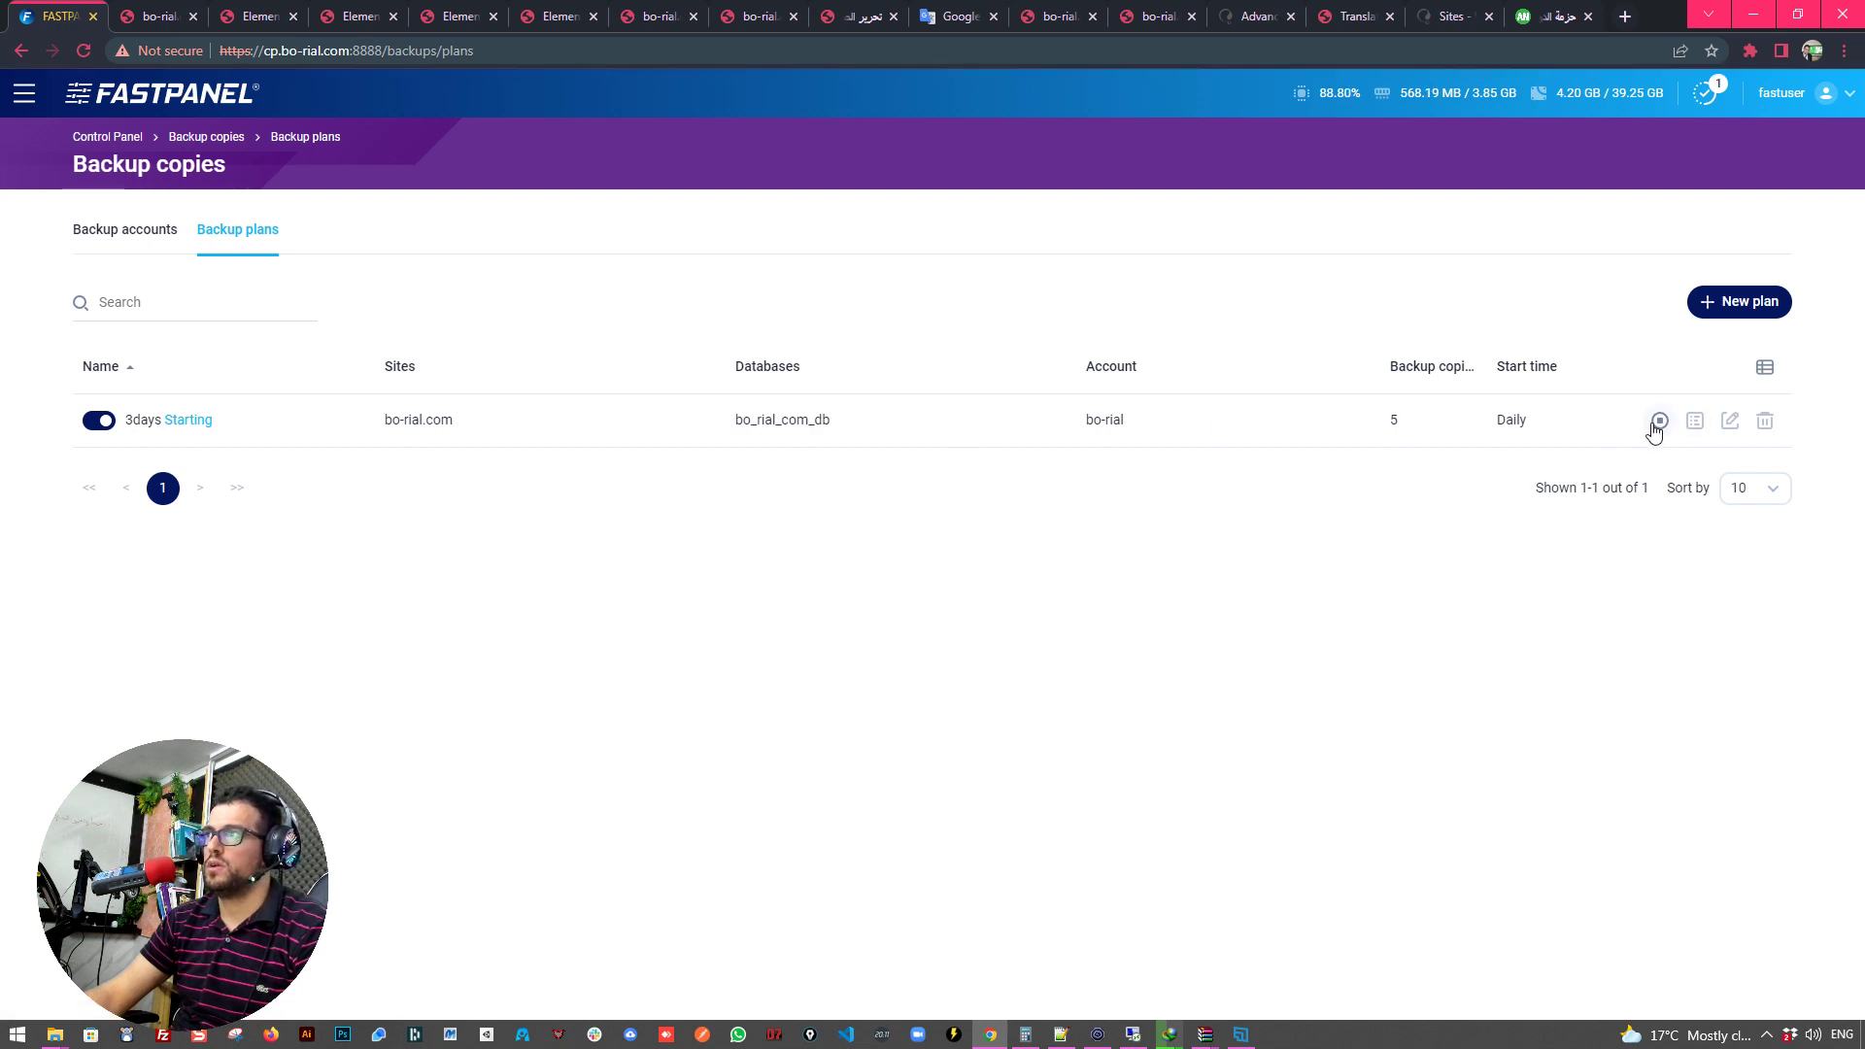
click(1707, 96)
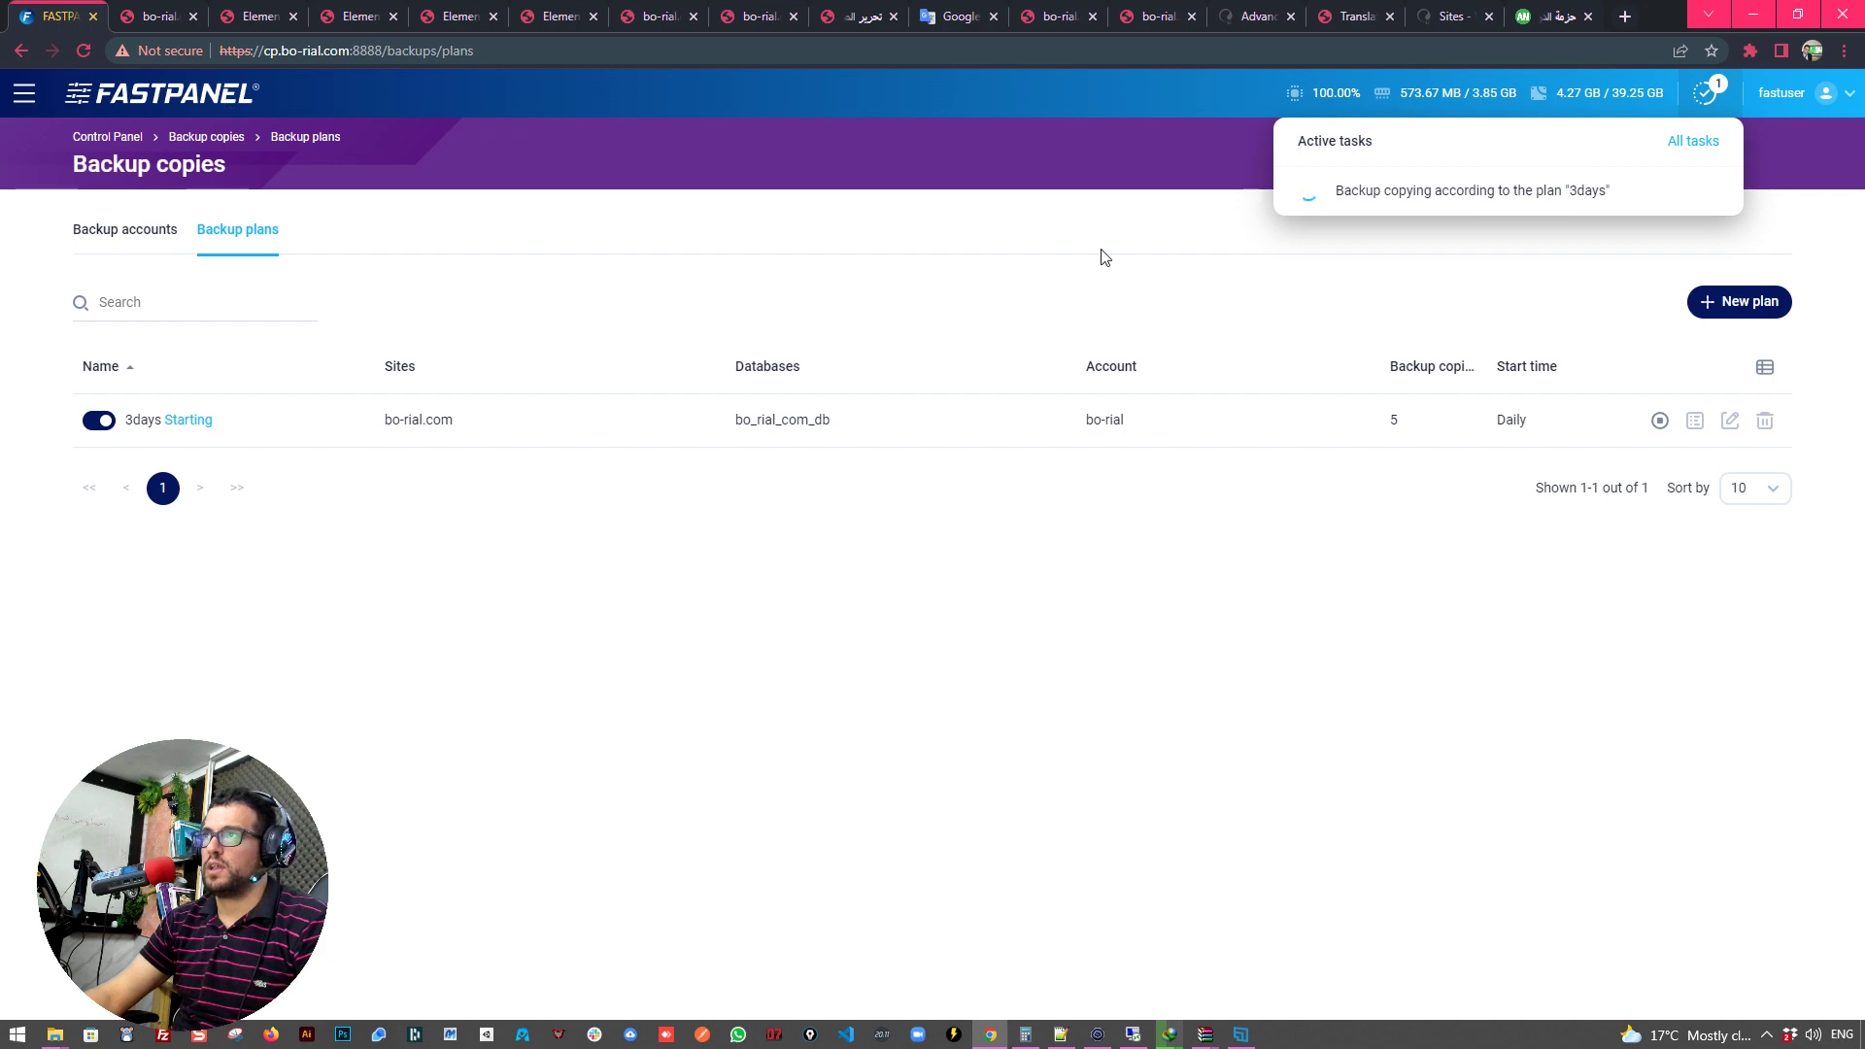
click(141, 18)
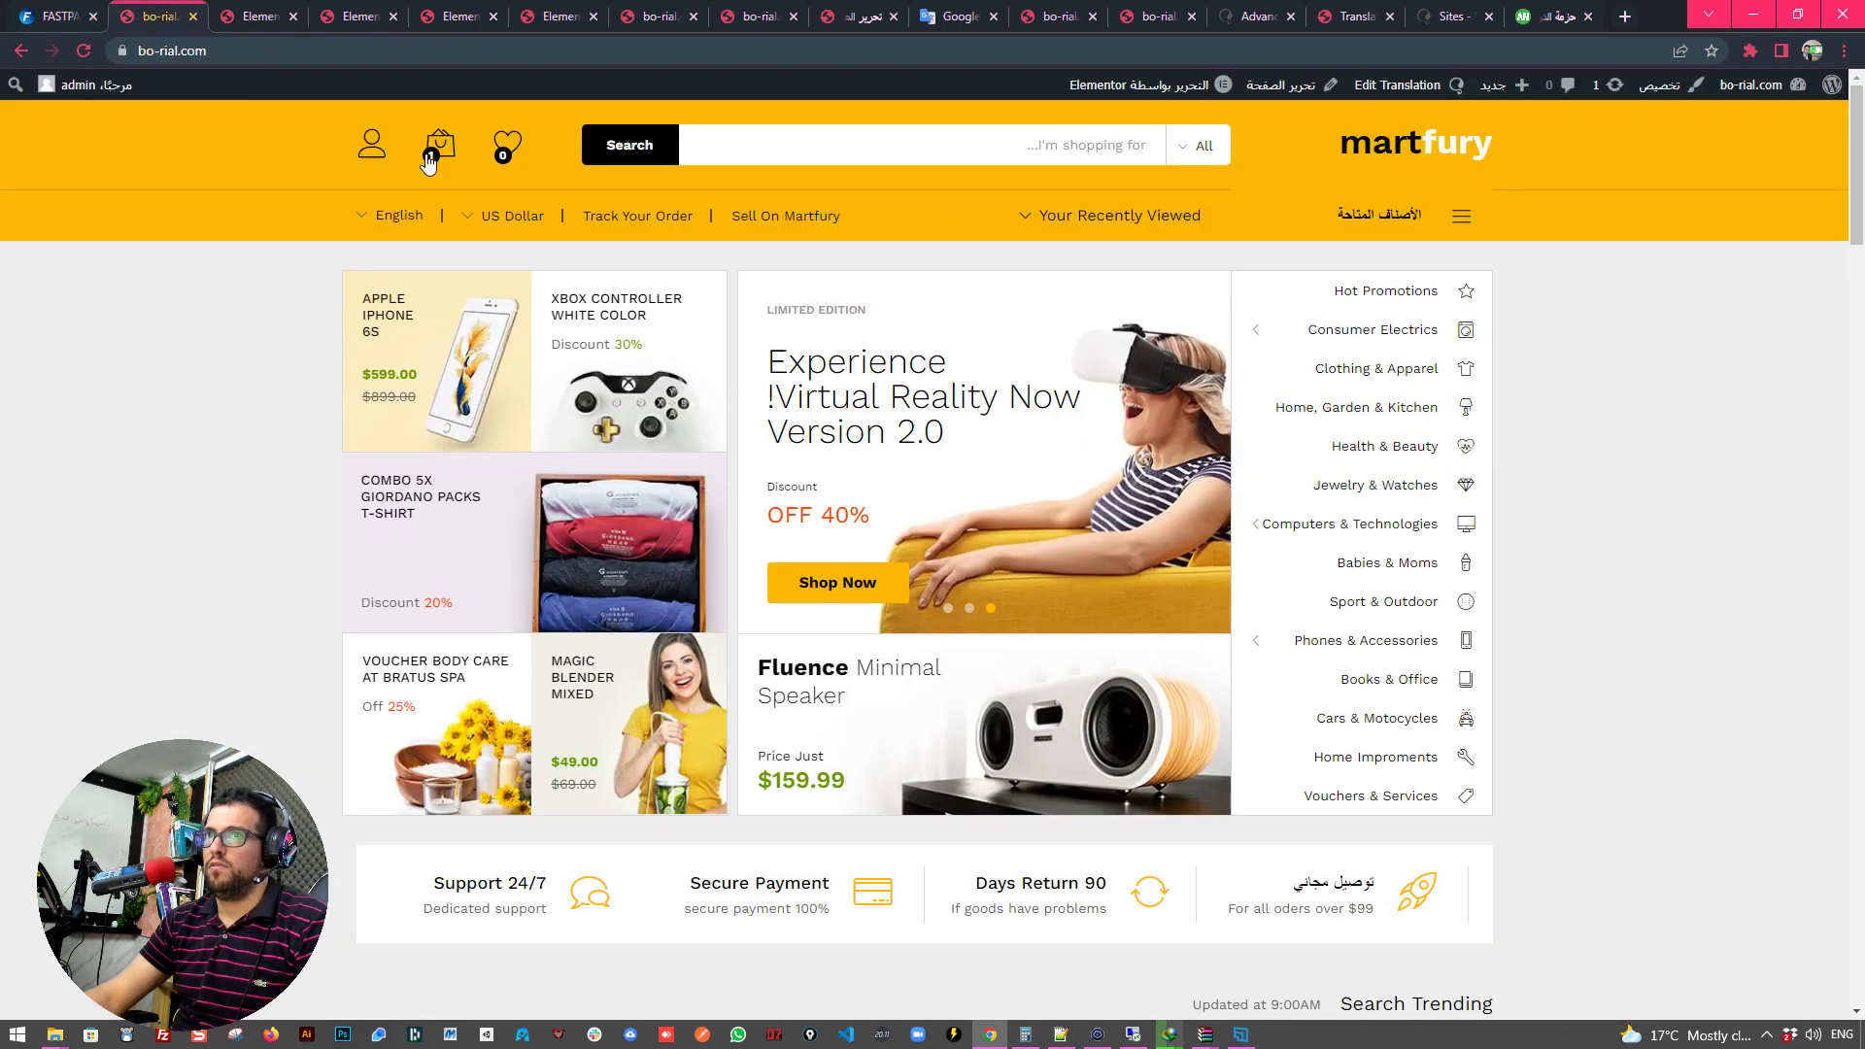
scroll(691, 508, down, 15)
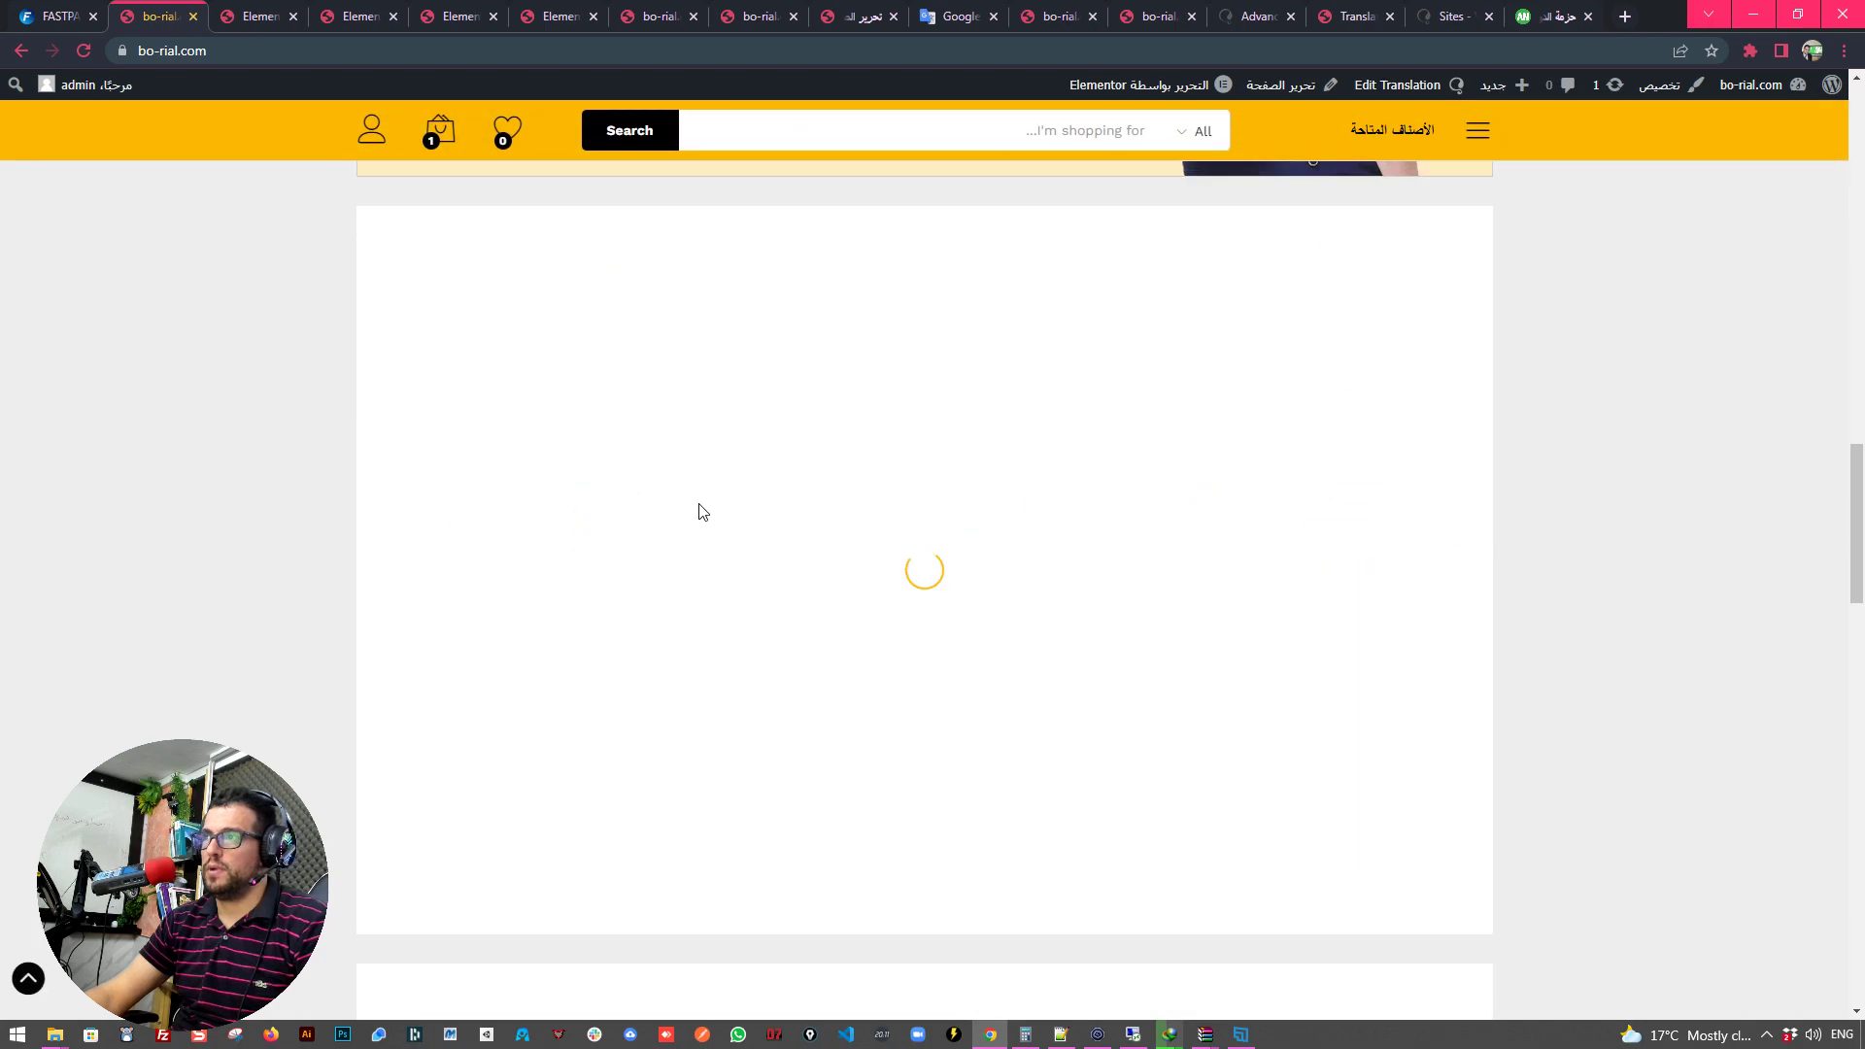
scroll(698, 514, down, 10)
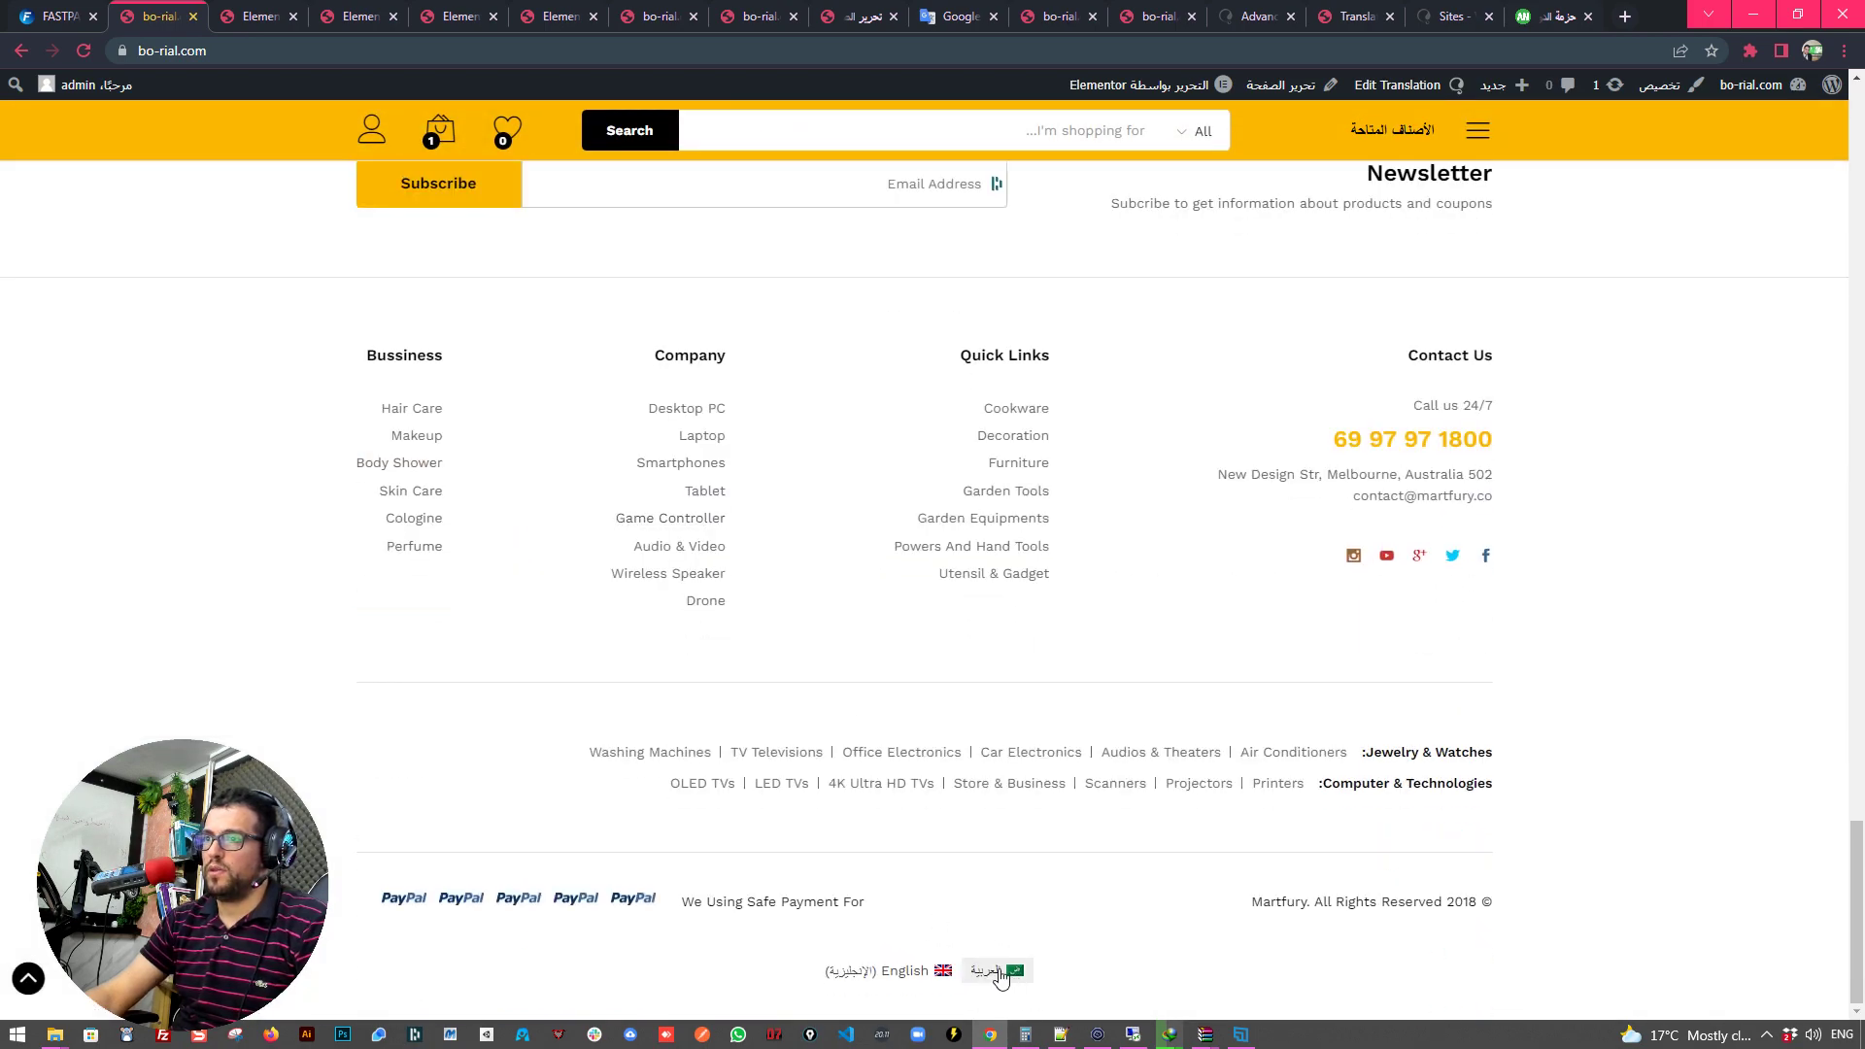
scroll(880, 865, up, 10)
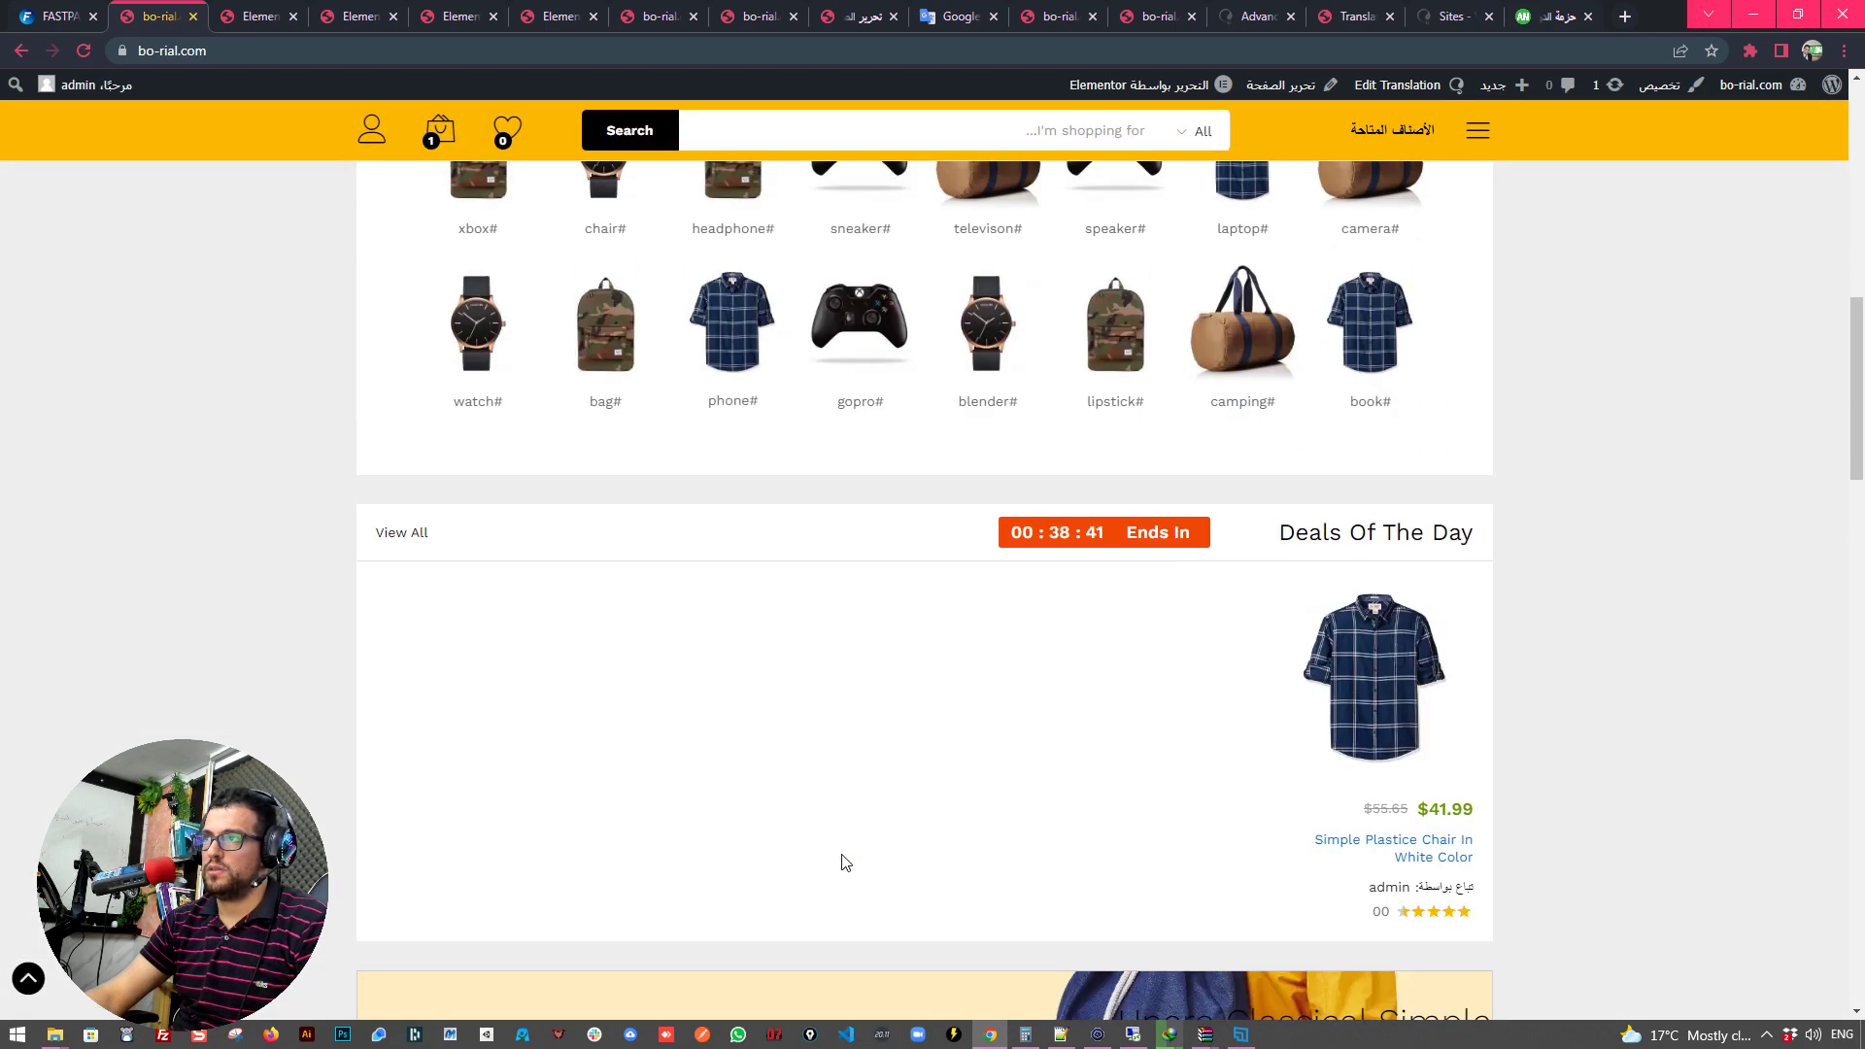
scroll(843, 862, up, 15)
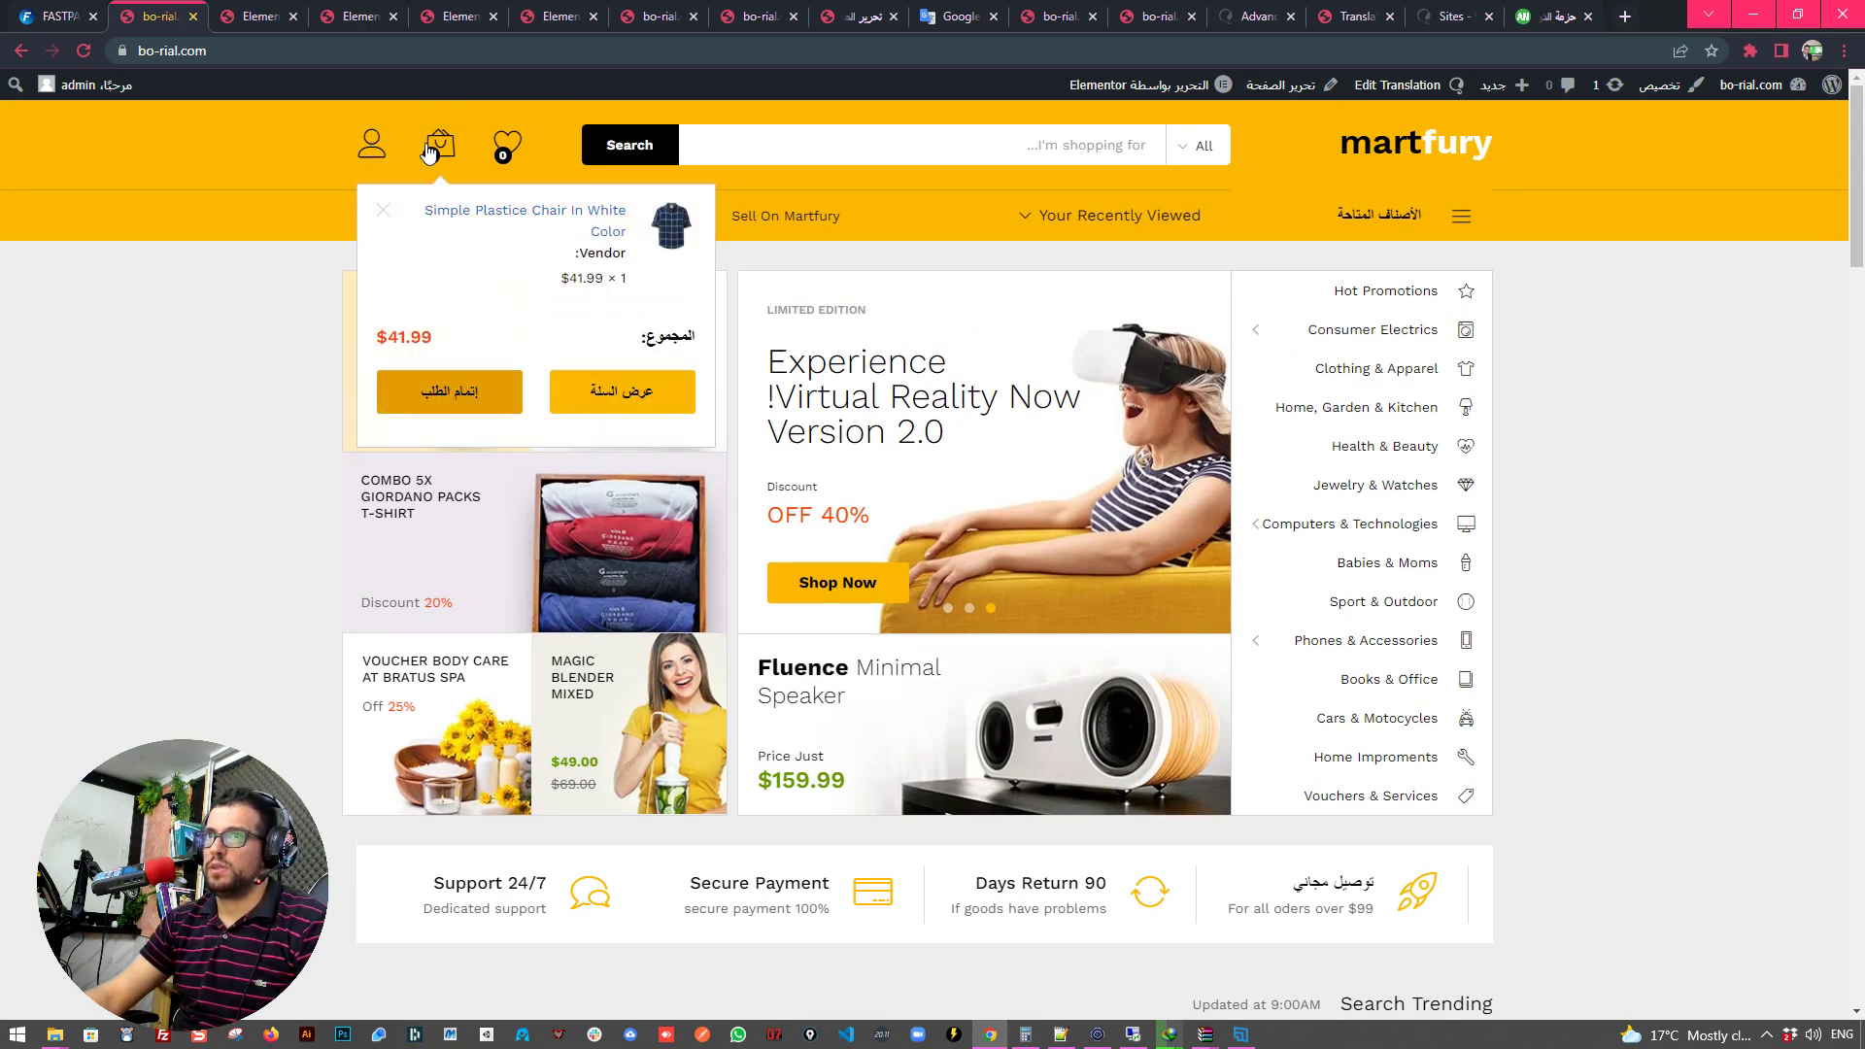
click(44, 19)
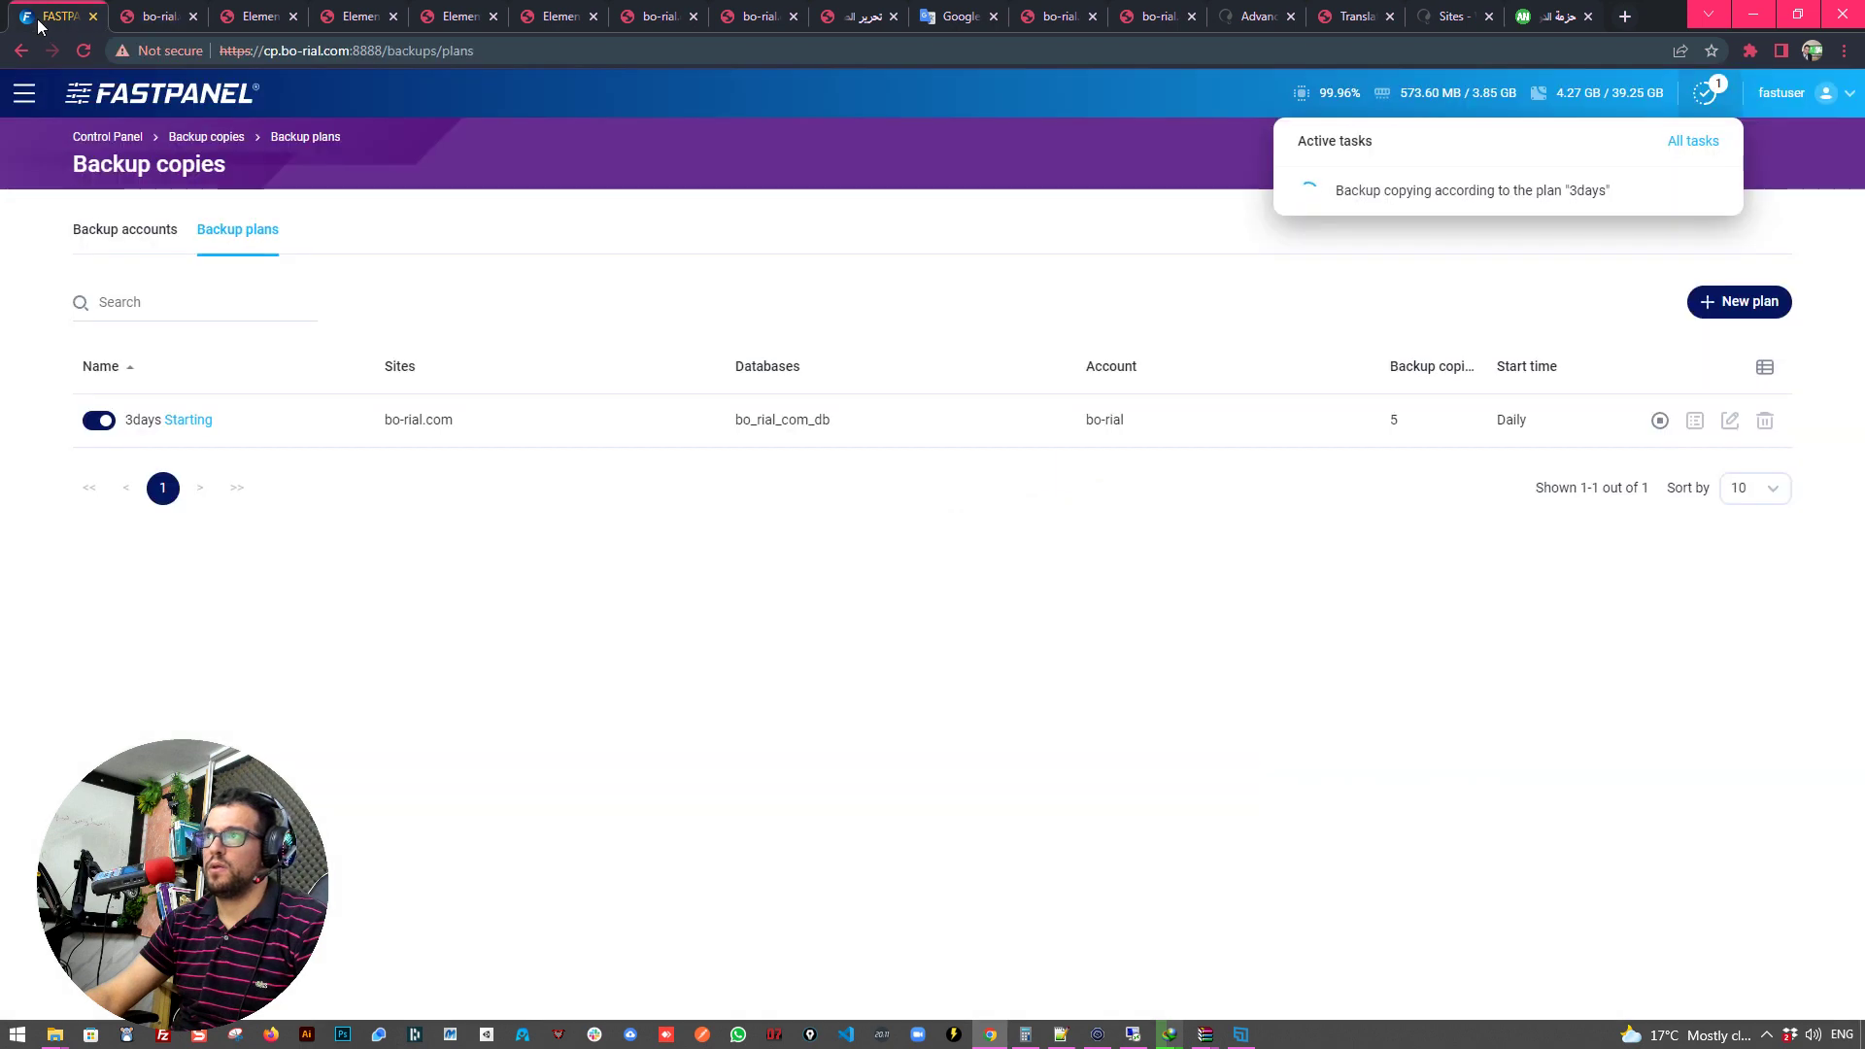
click(151, 19)
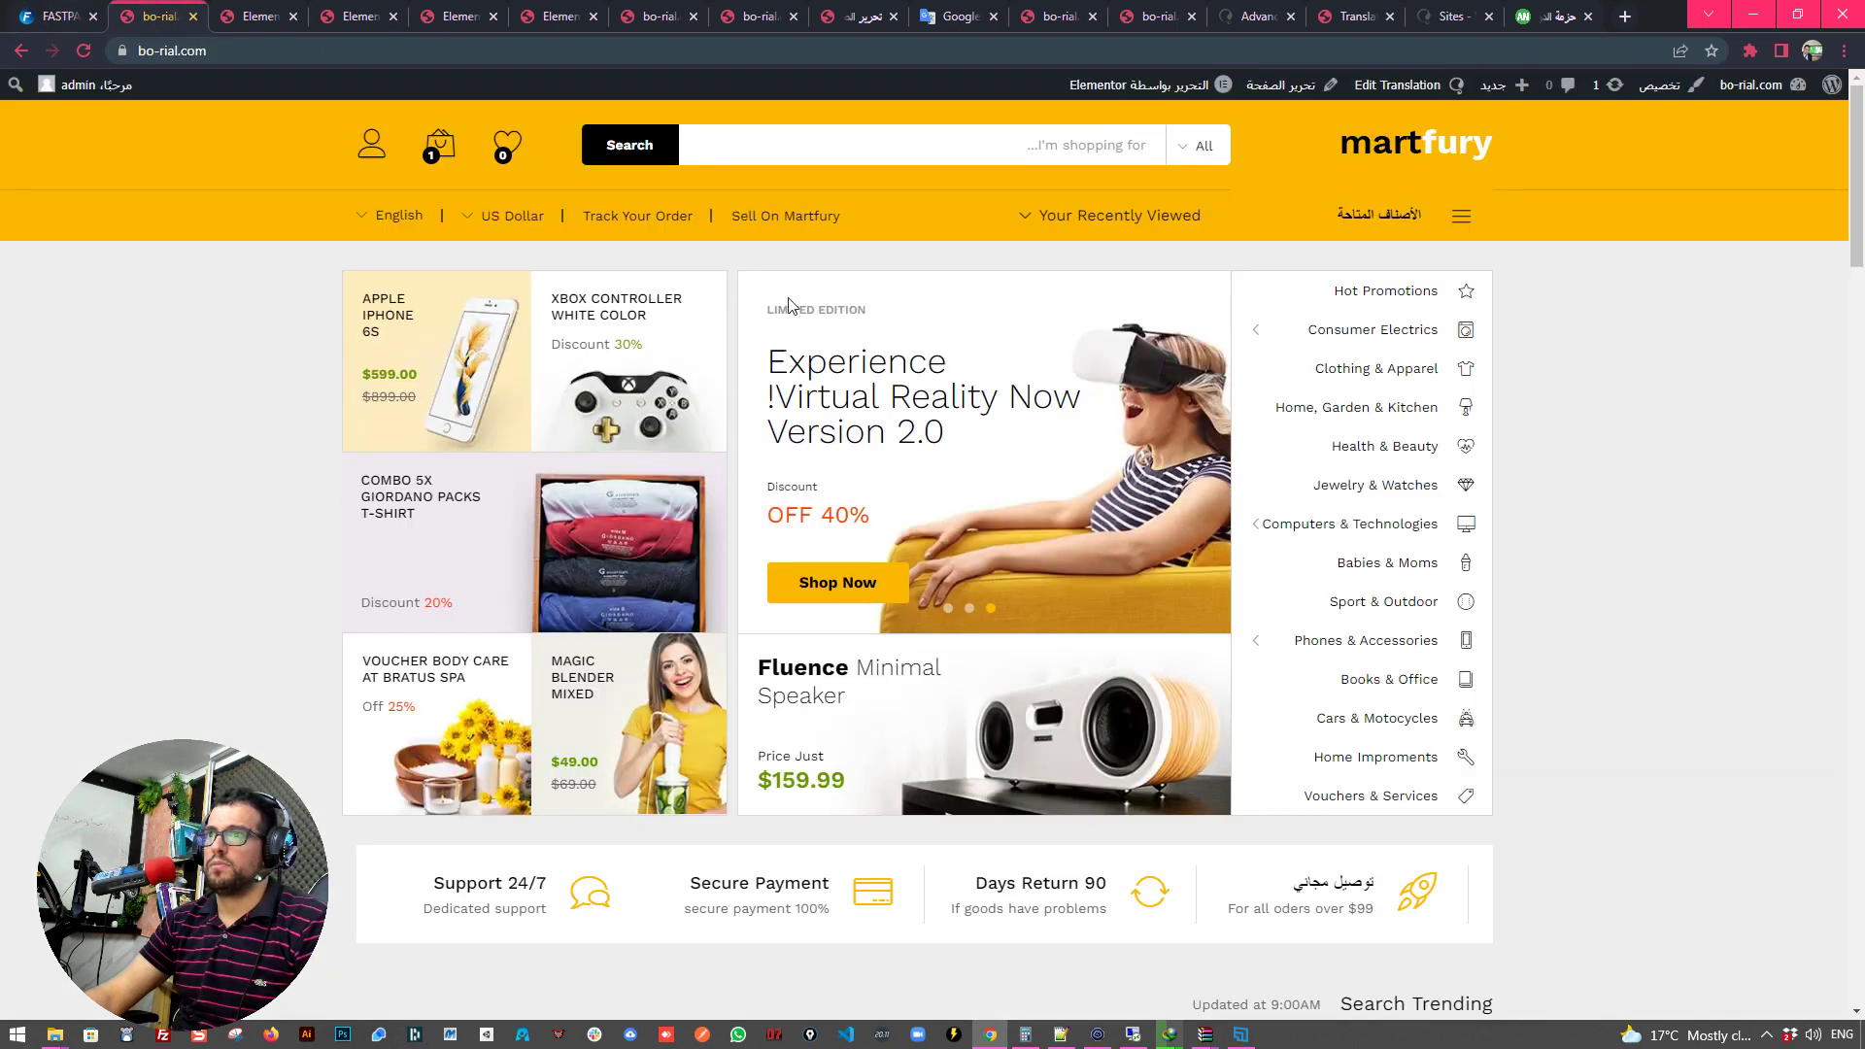
mouse_move(1028, 233)
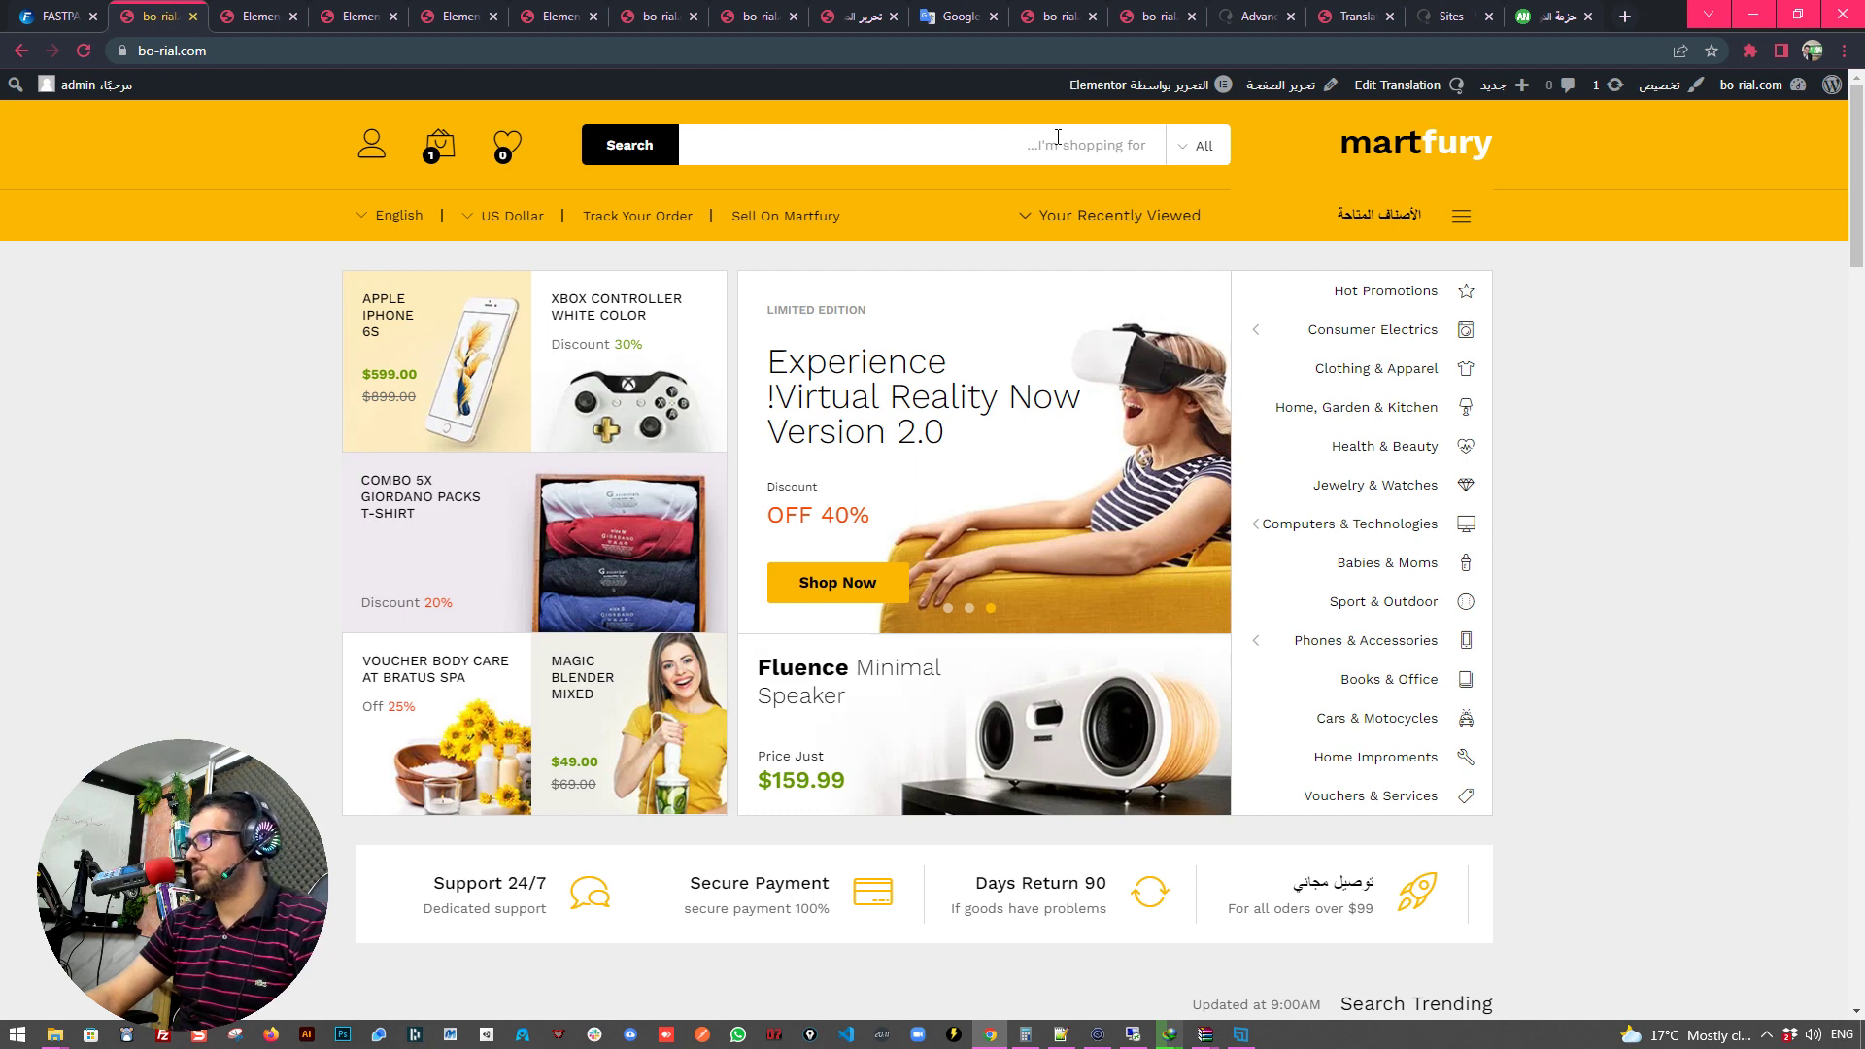
Enter anbilarabi.com/wp in the address bar and load that page.
click(653, 50)
text(a)
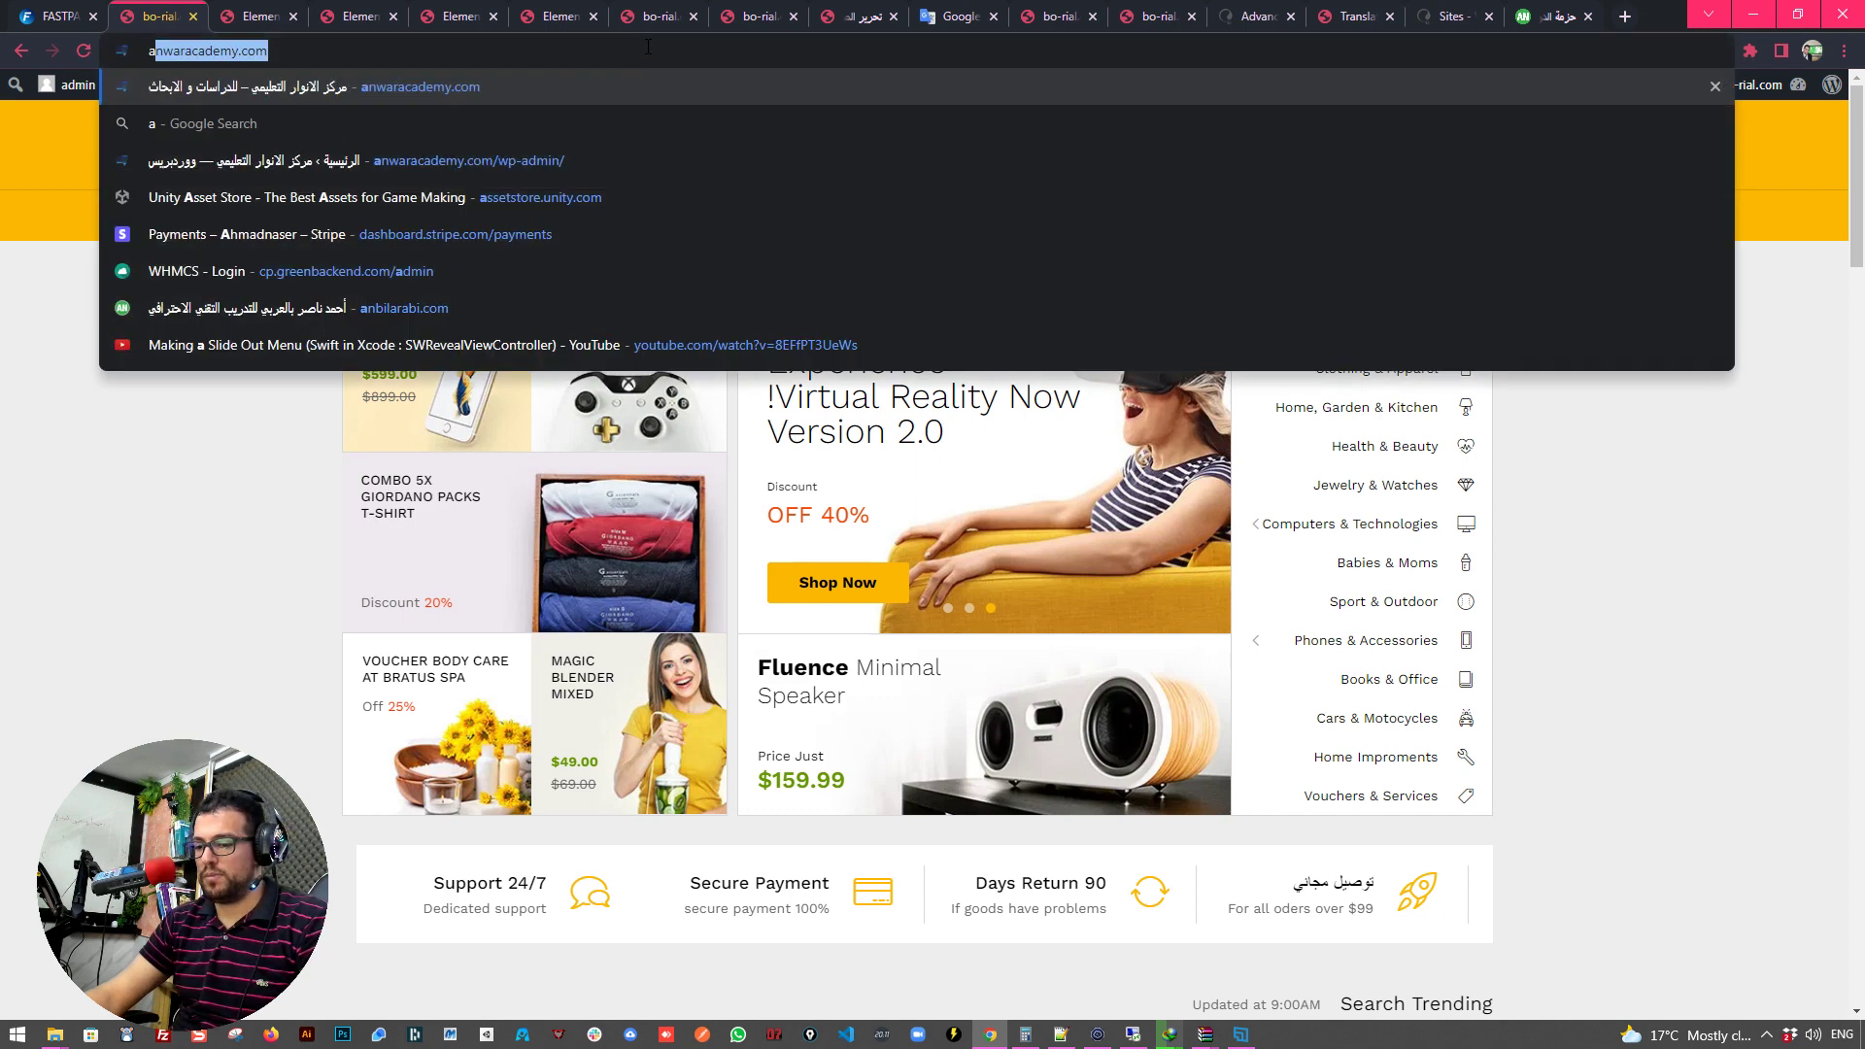
text(nbilarabi.com)
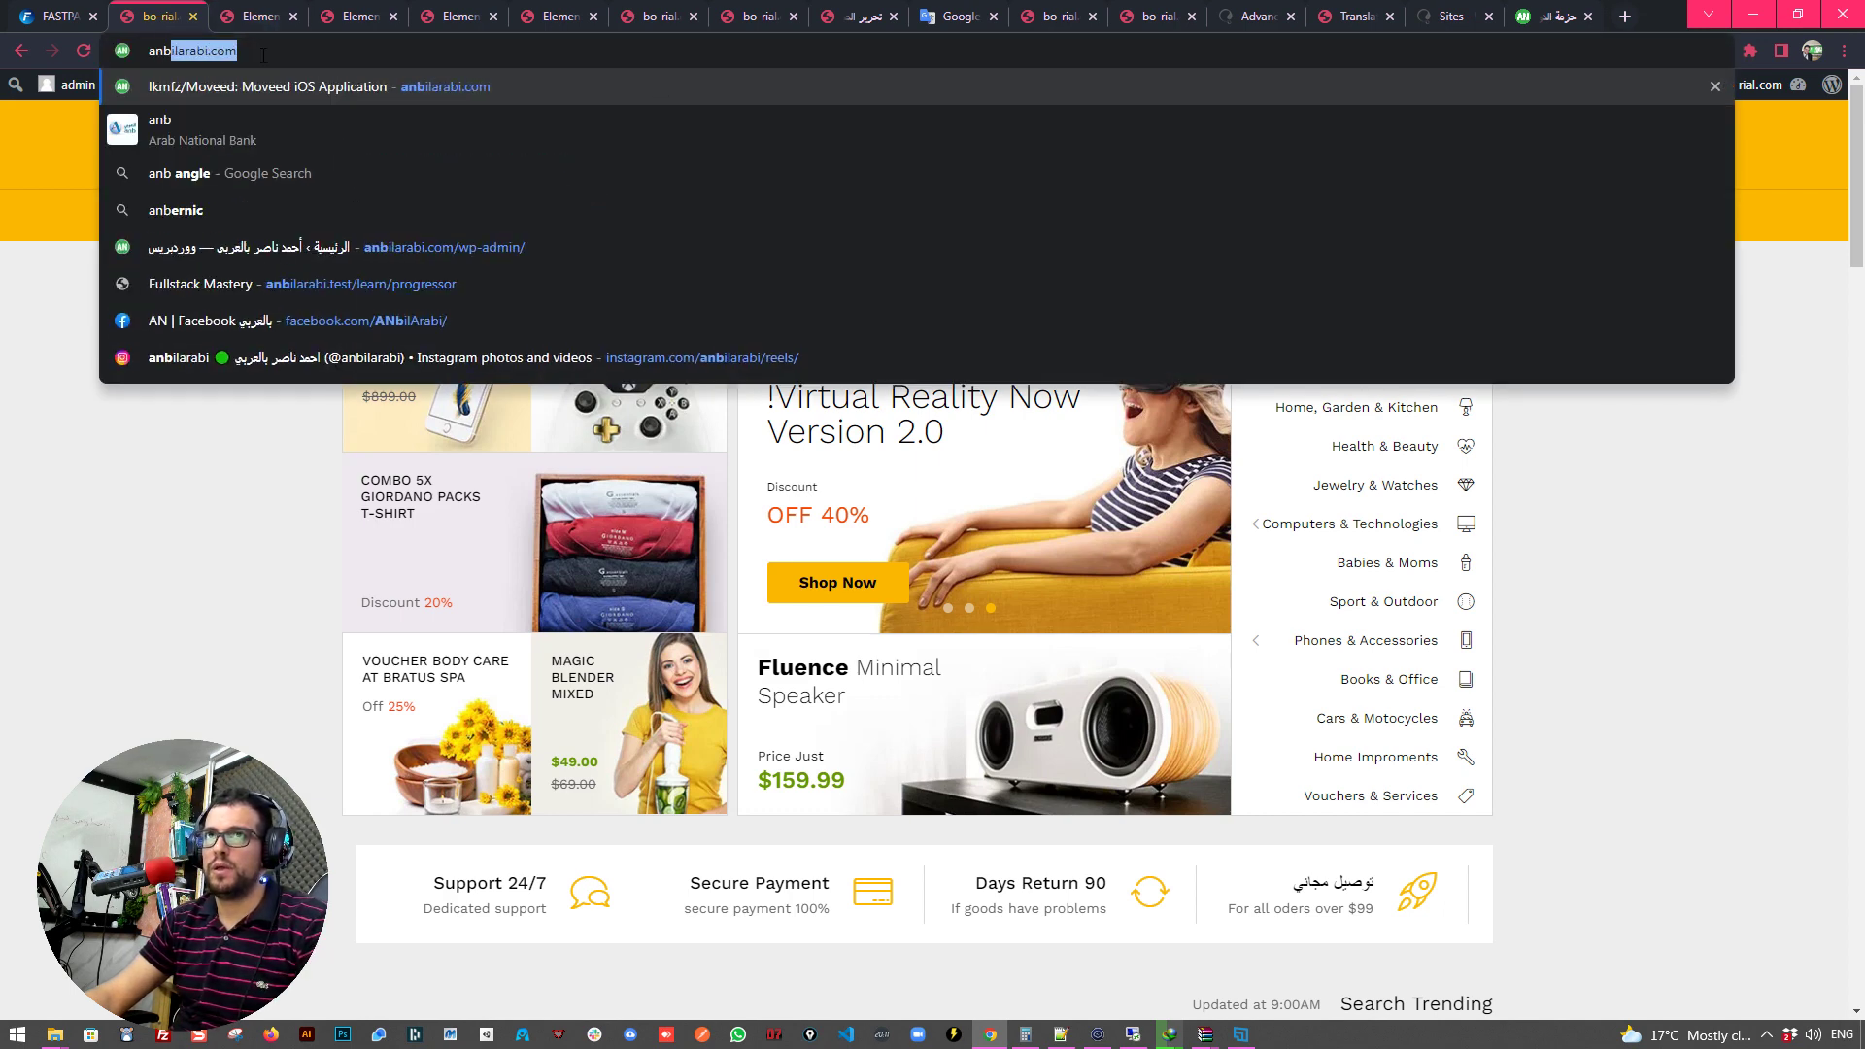
text(/wp)
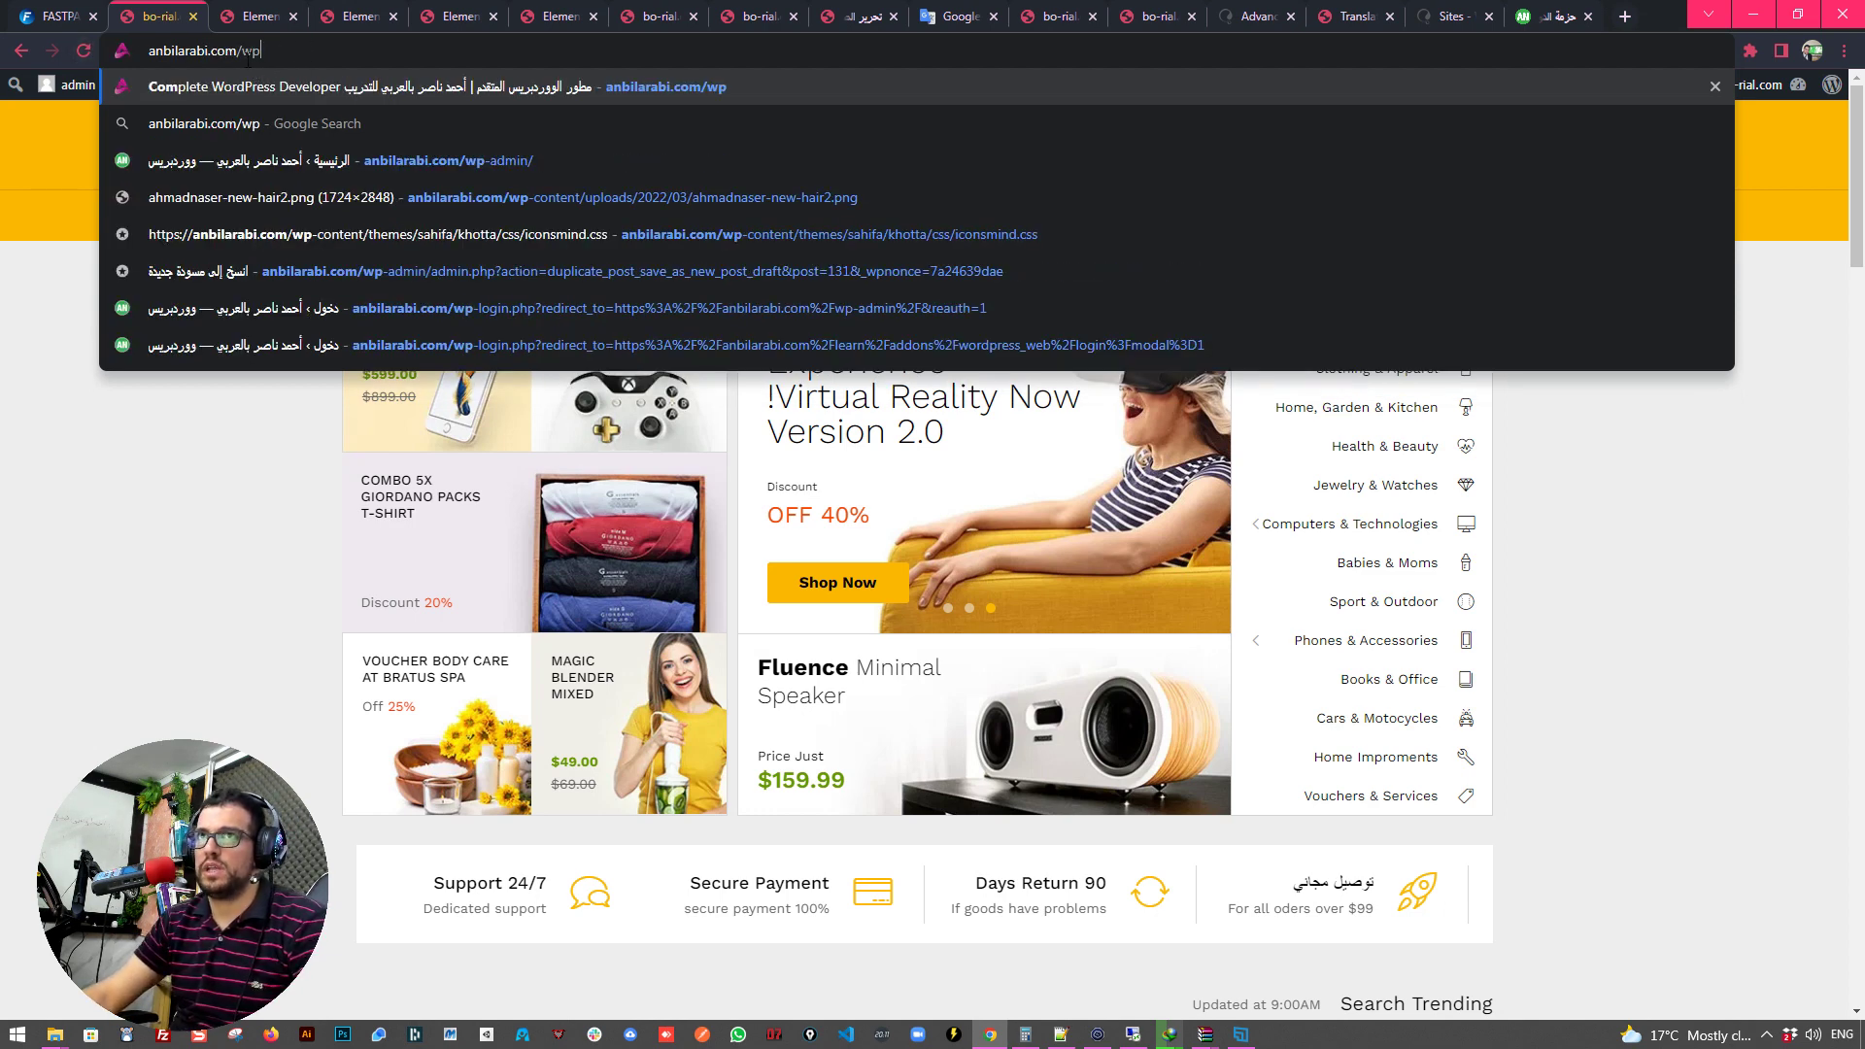
double_click(257, 52)
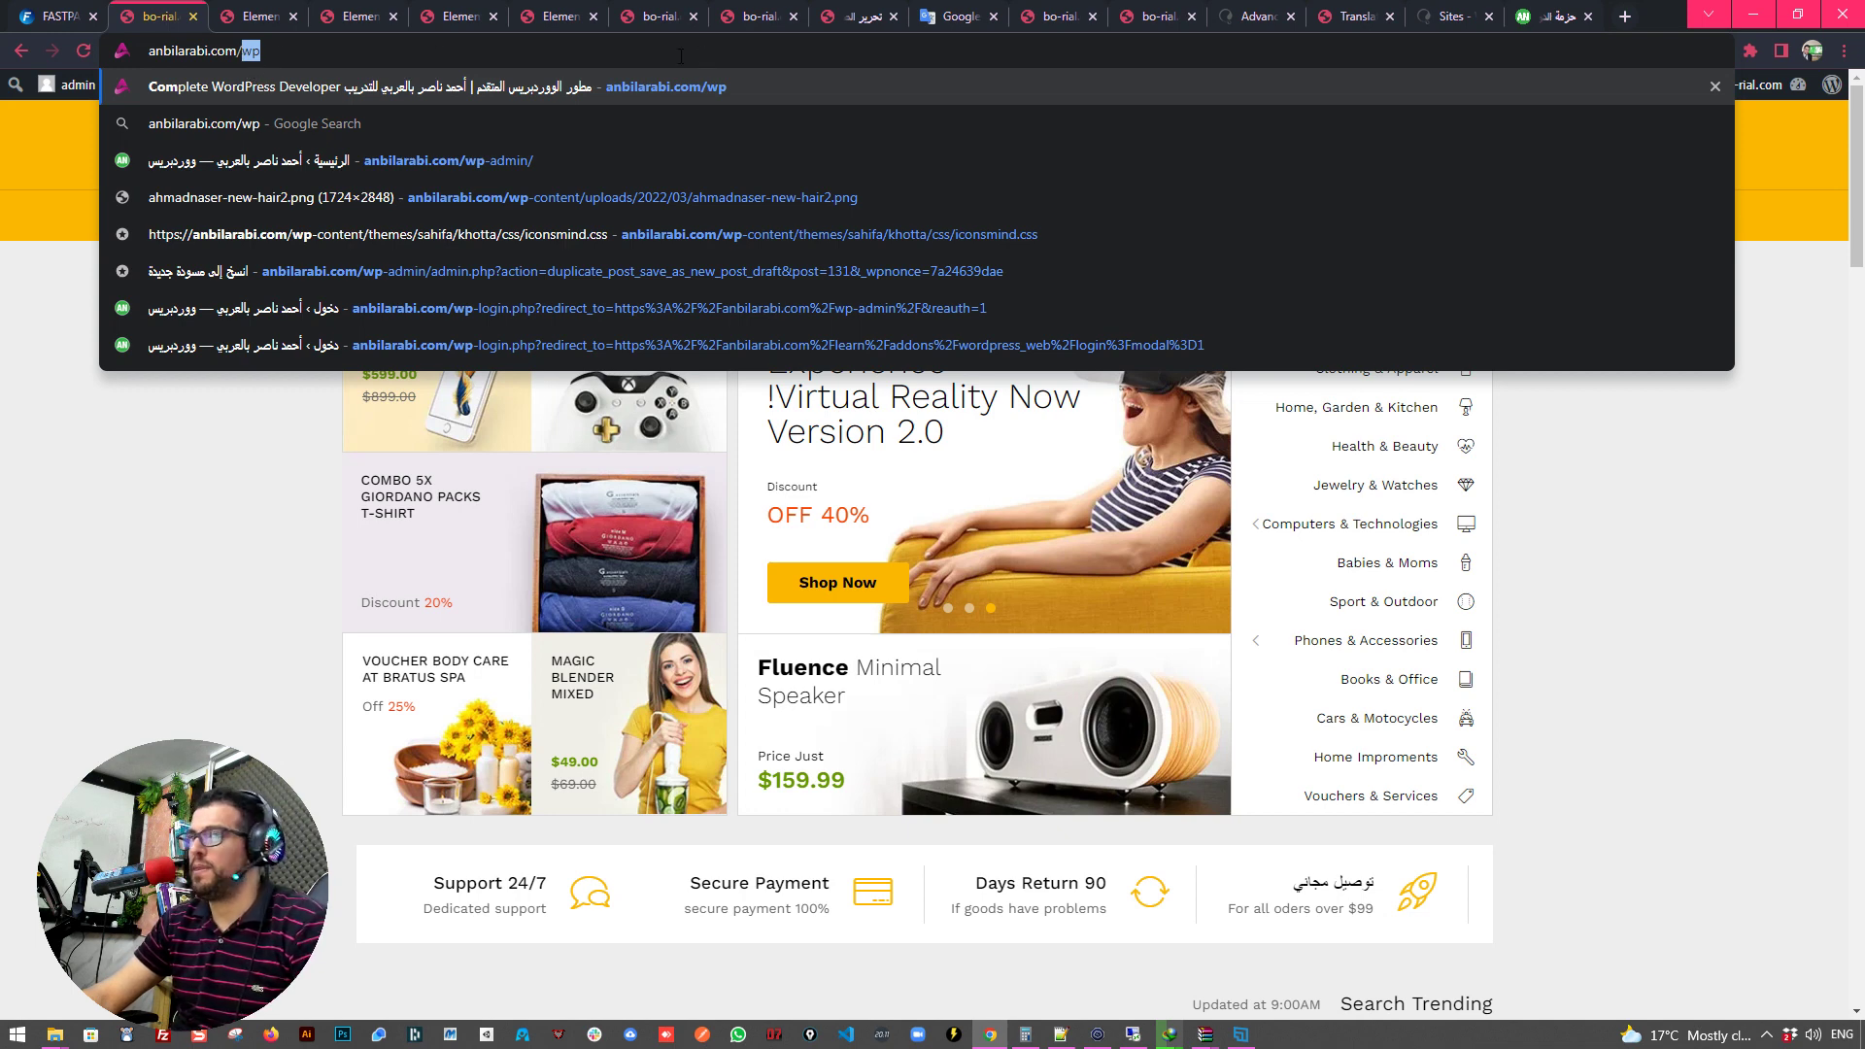
click(734, 86)
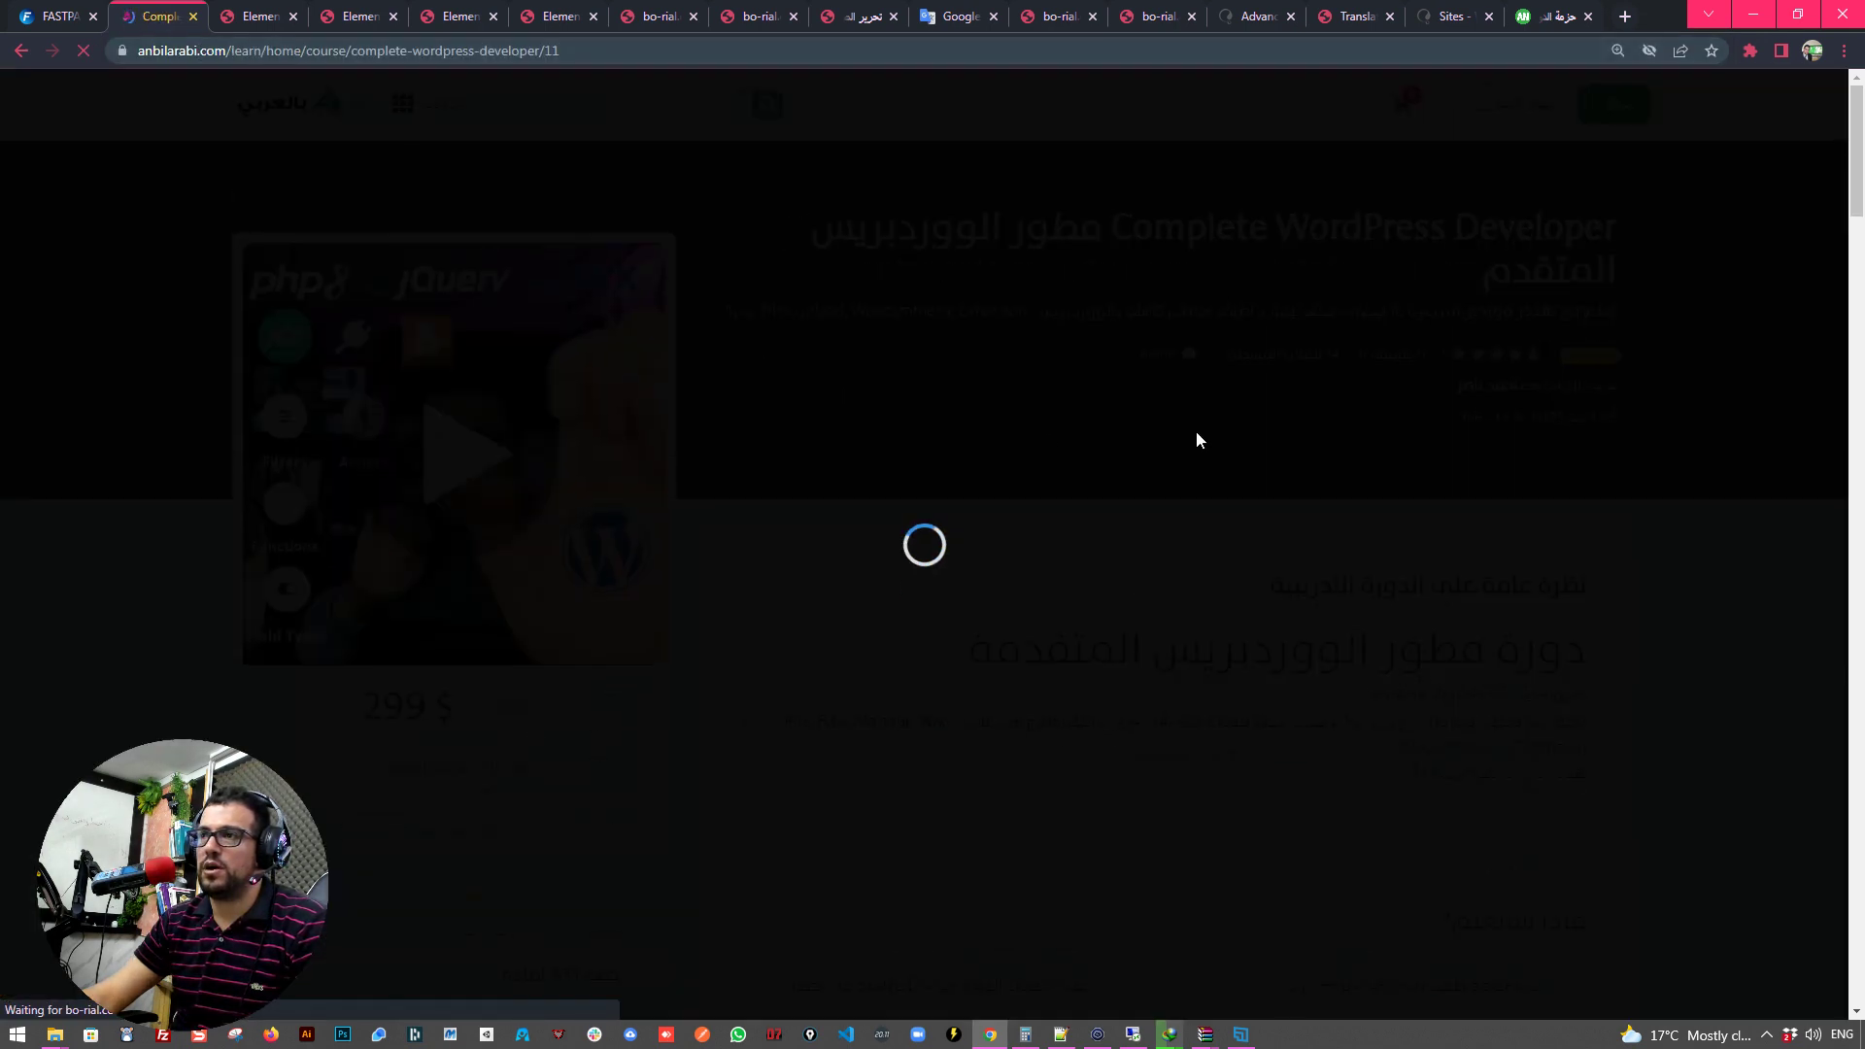
Collapse the 'WordPress and themes' curriculum section, then scroll down to the related courses.
scroll(903, 386, down, 2)
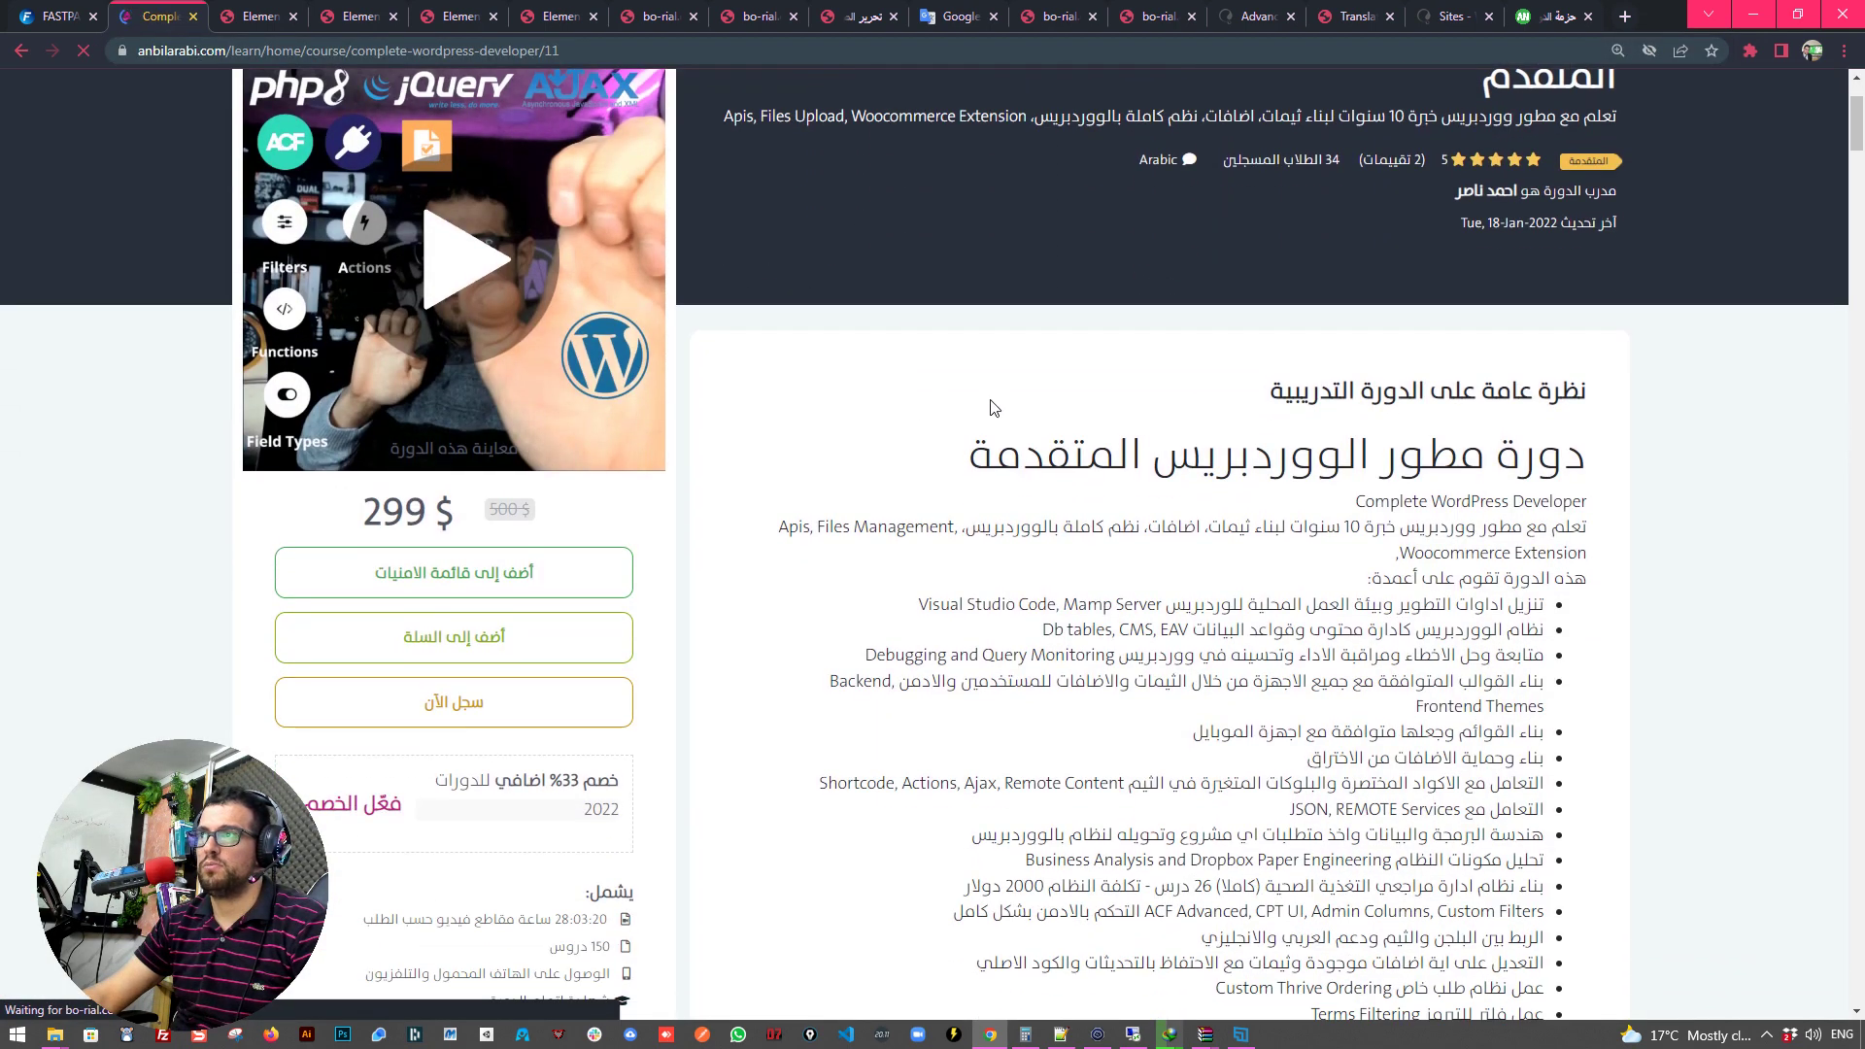
scroll(1002, 394, up, 3)
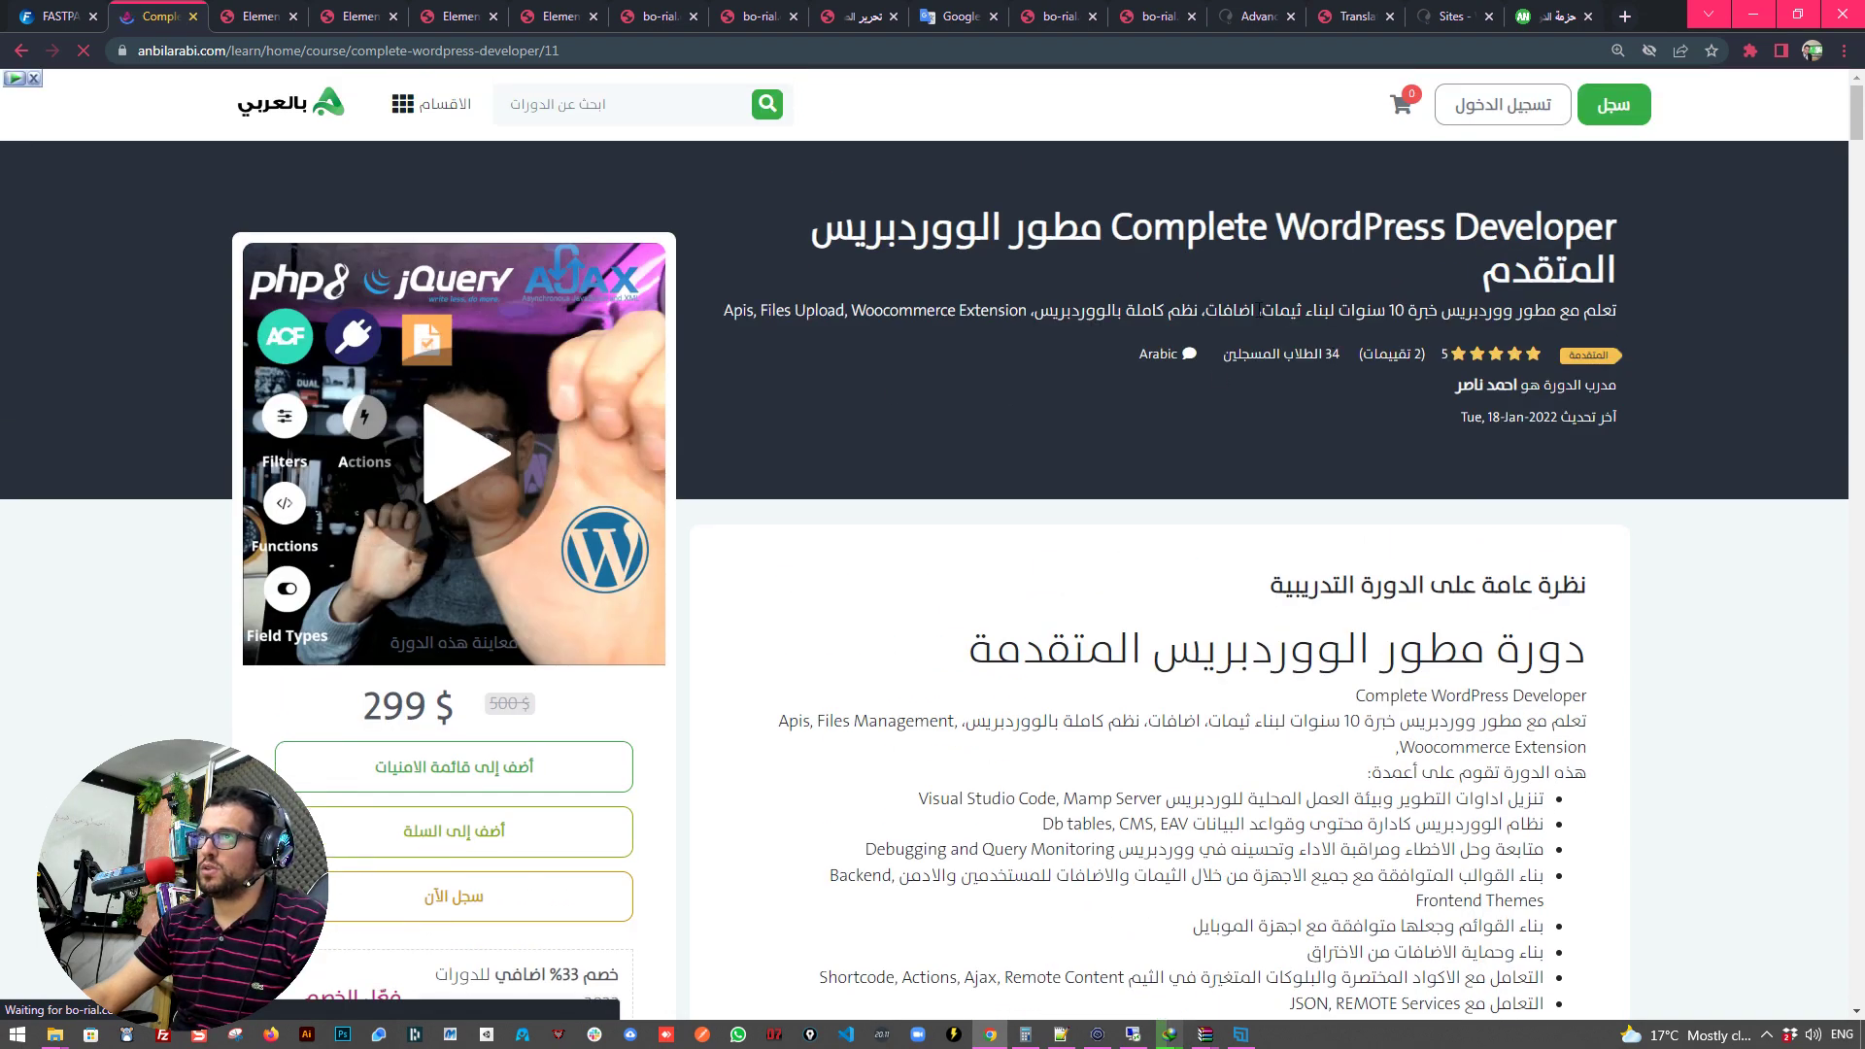
scroll(913, 357, down, 15)
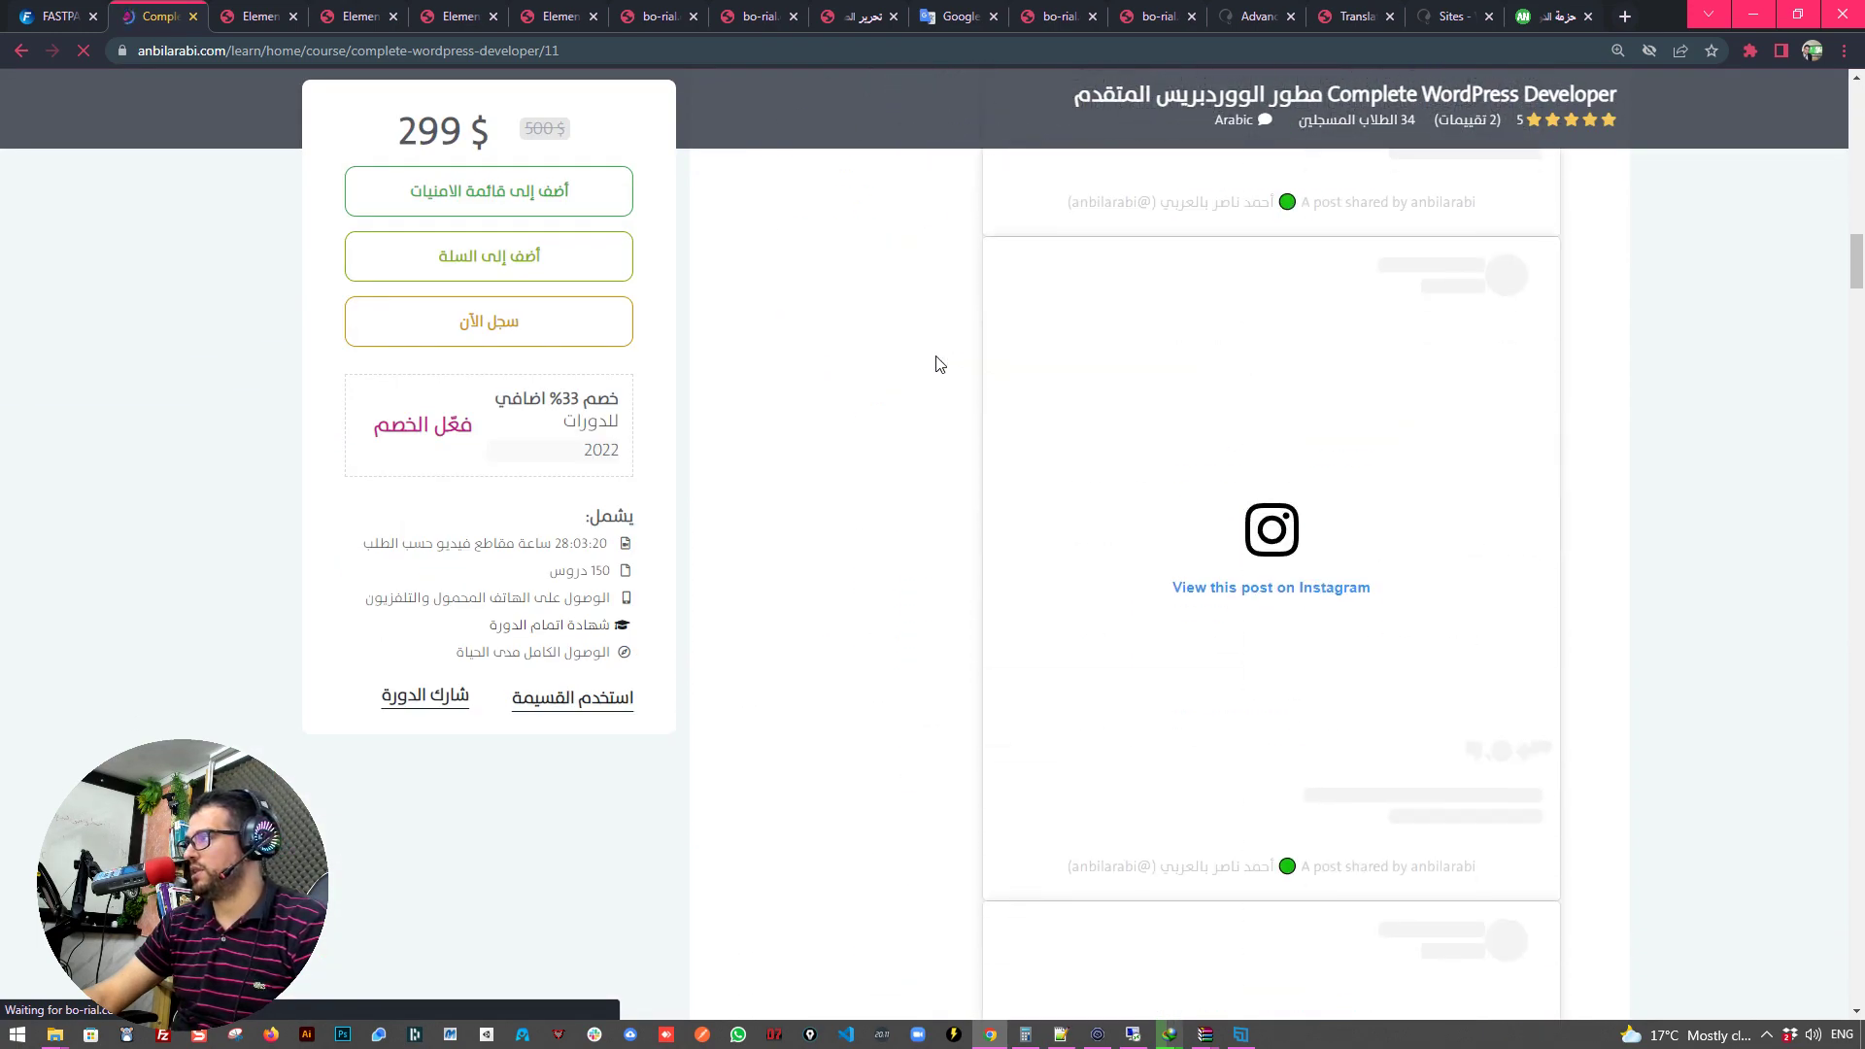
scroll(940, 365, down, 13)
scroll(939, 367, down, 15)
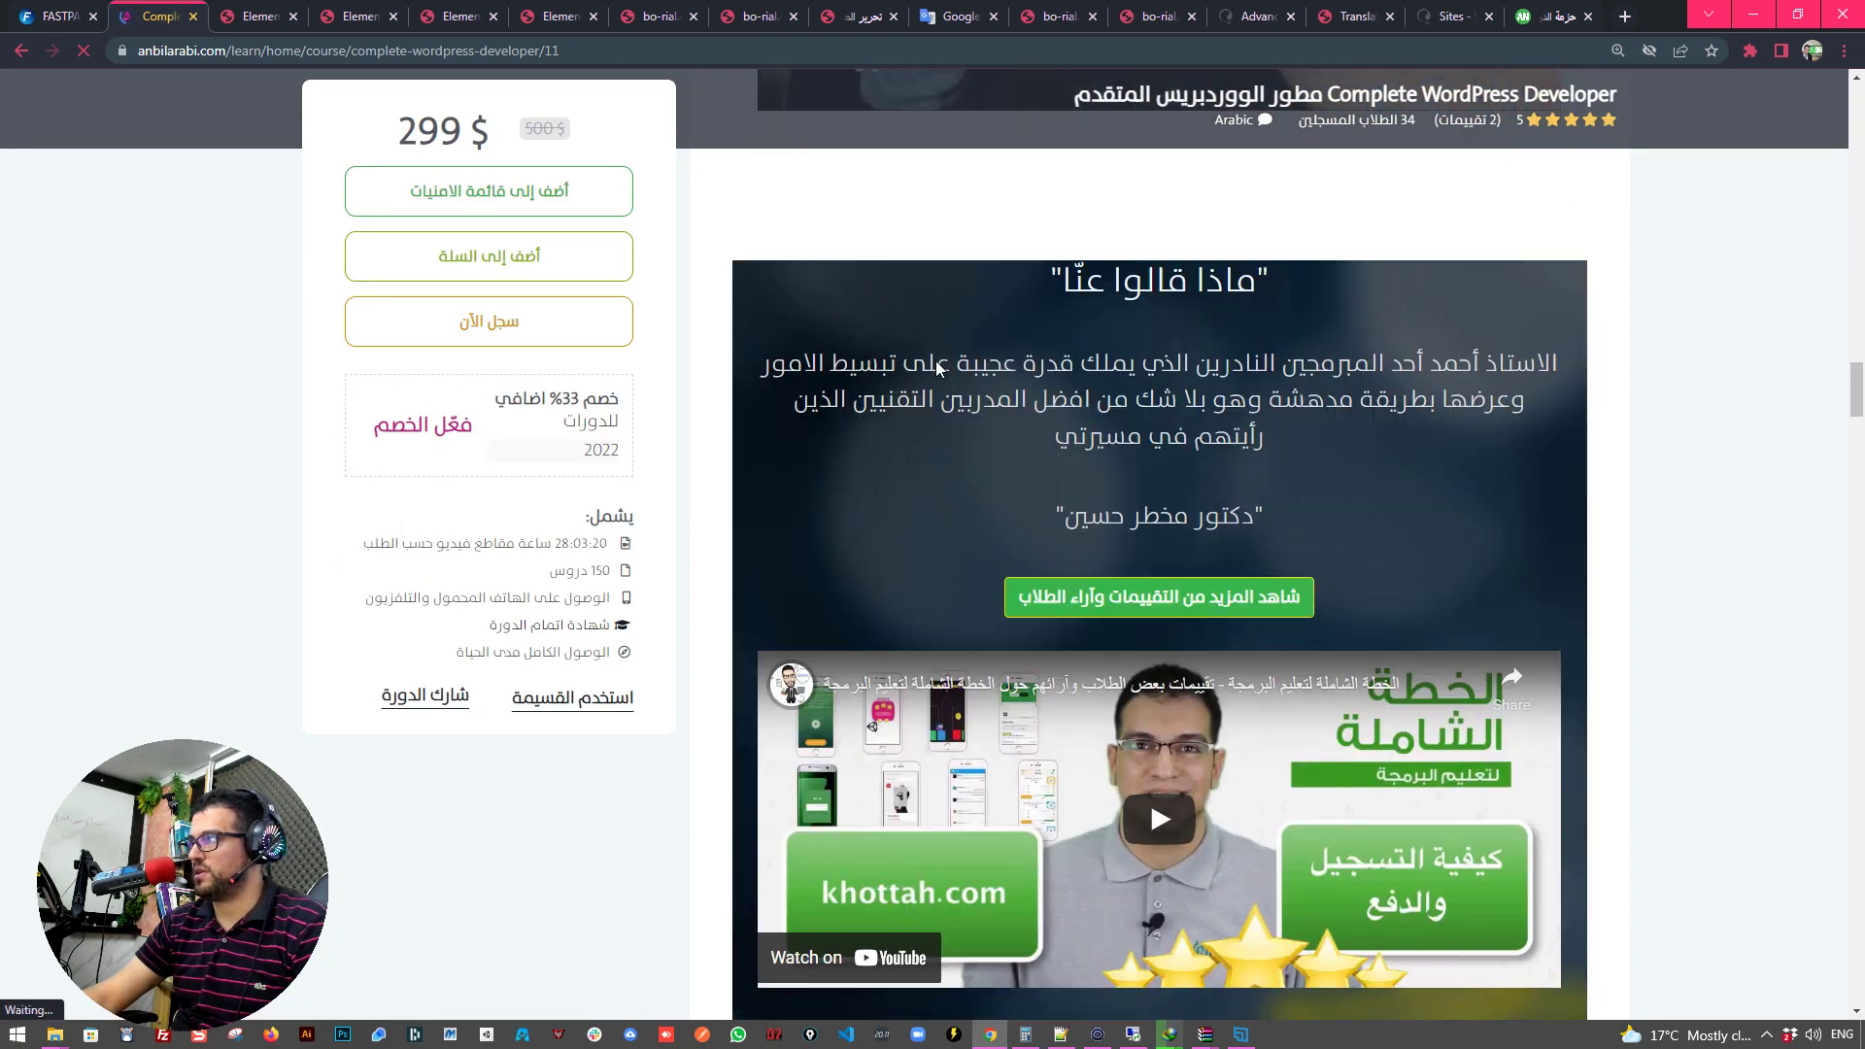
scroll(909, 374, down, 15)
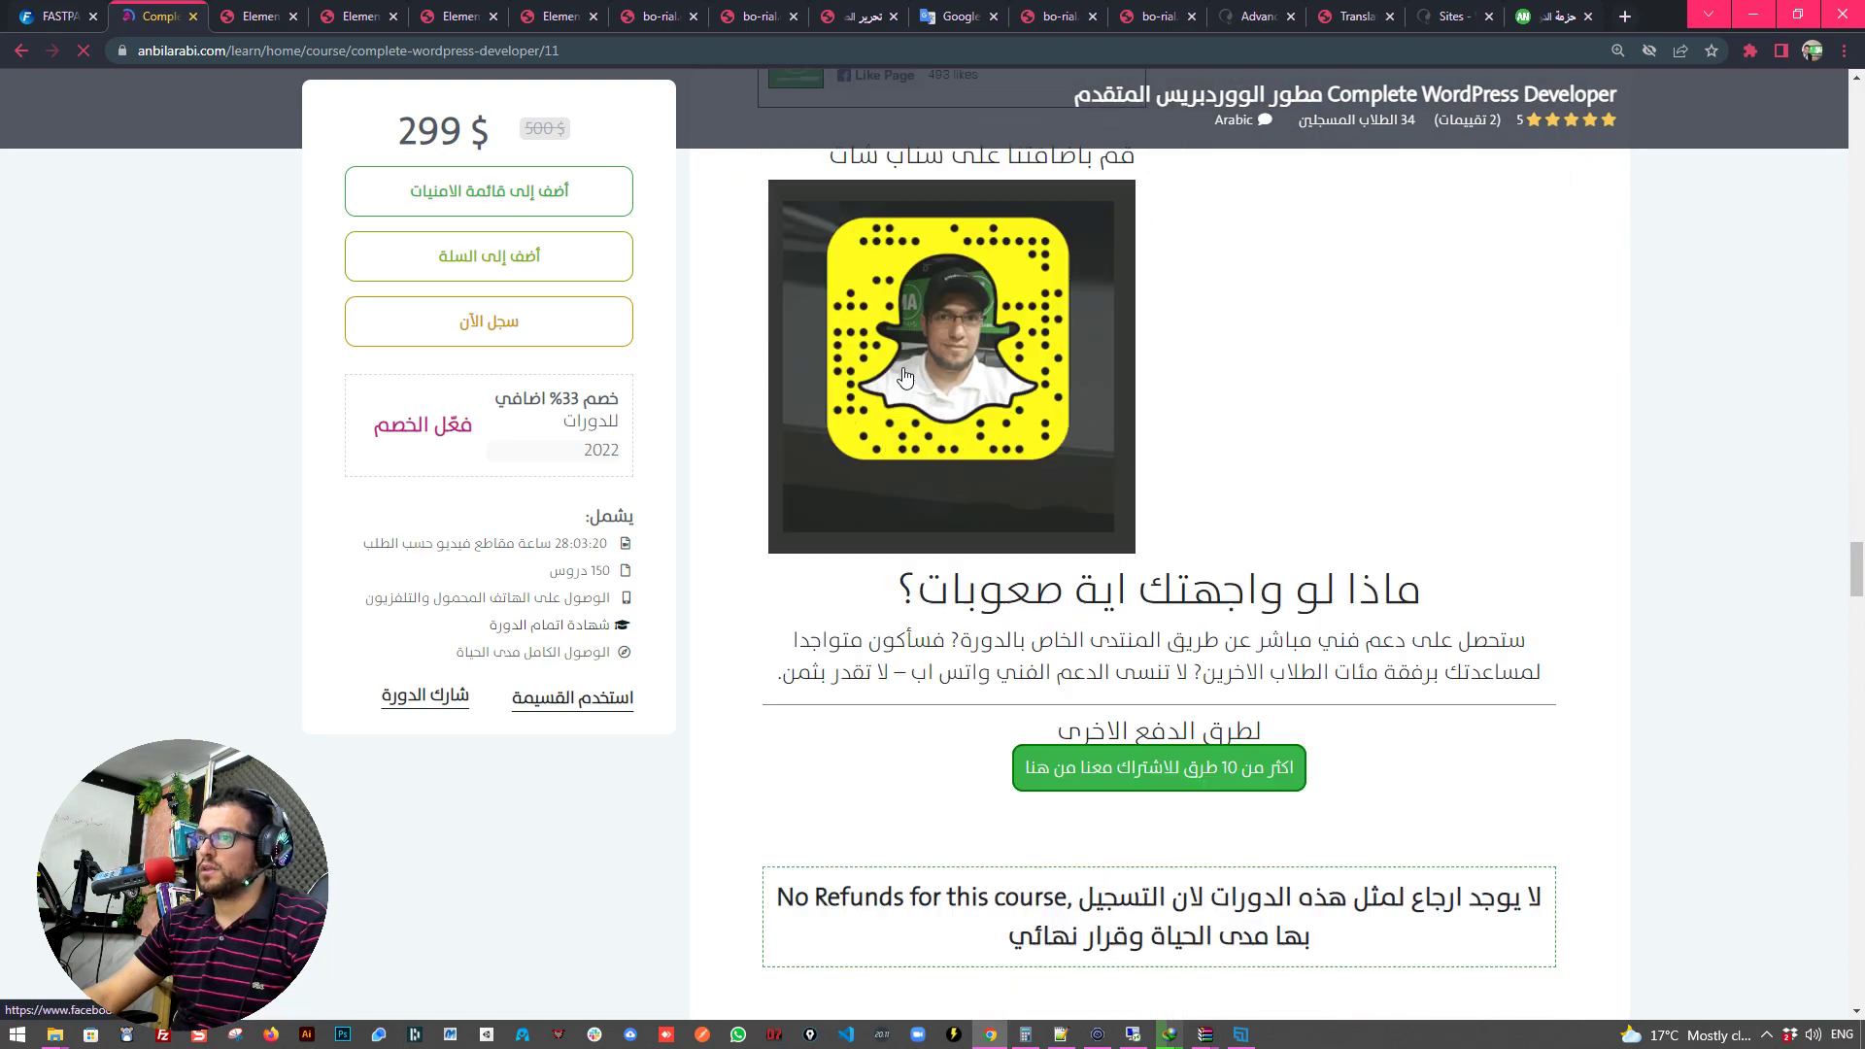
scroll(819, 529, down, 10)
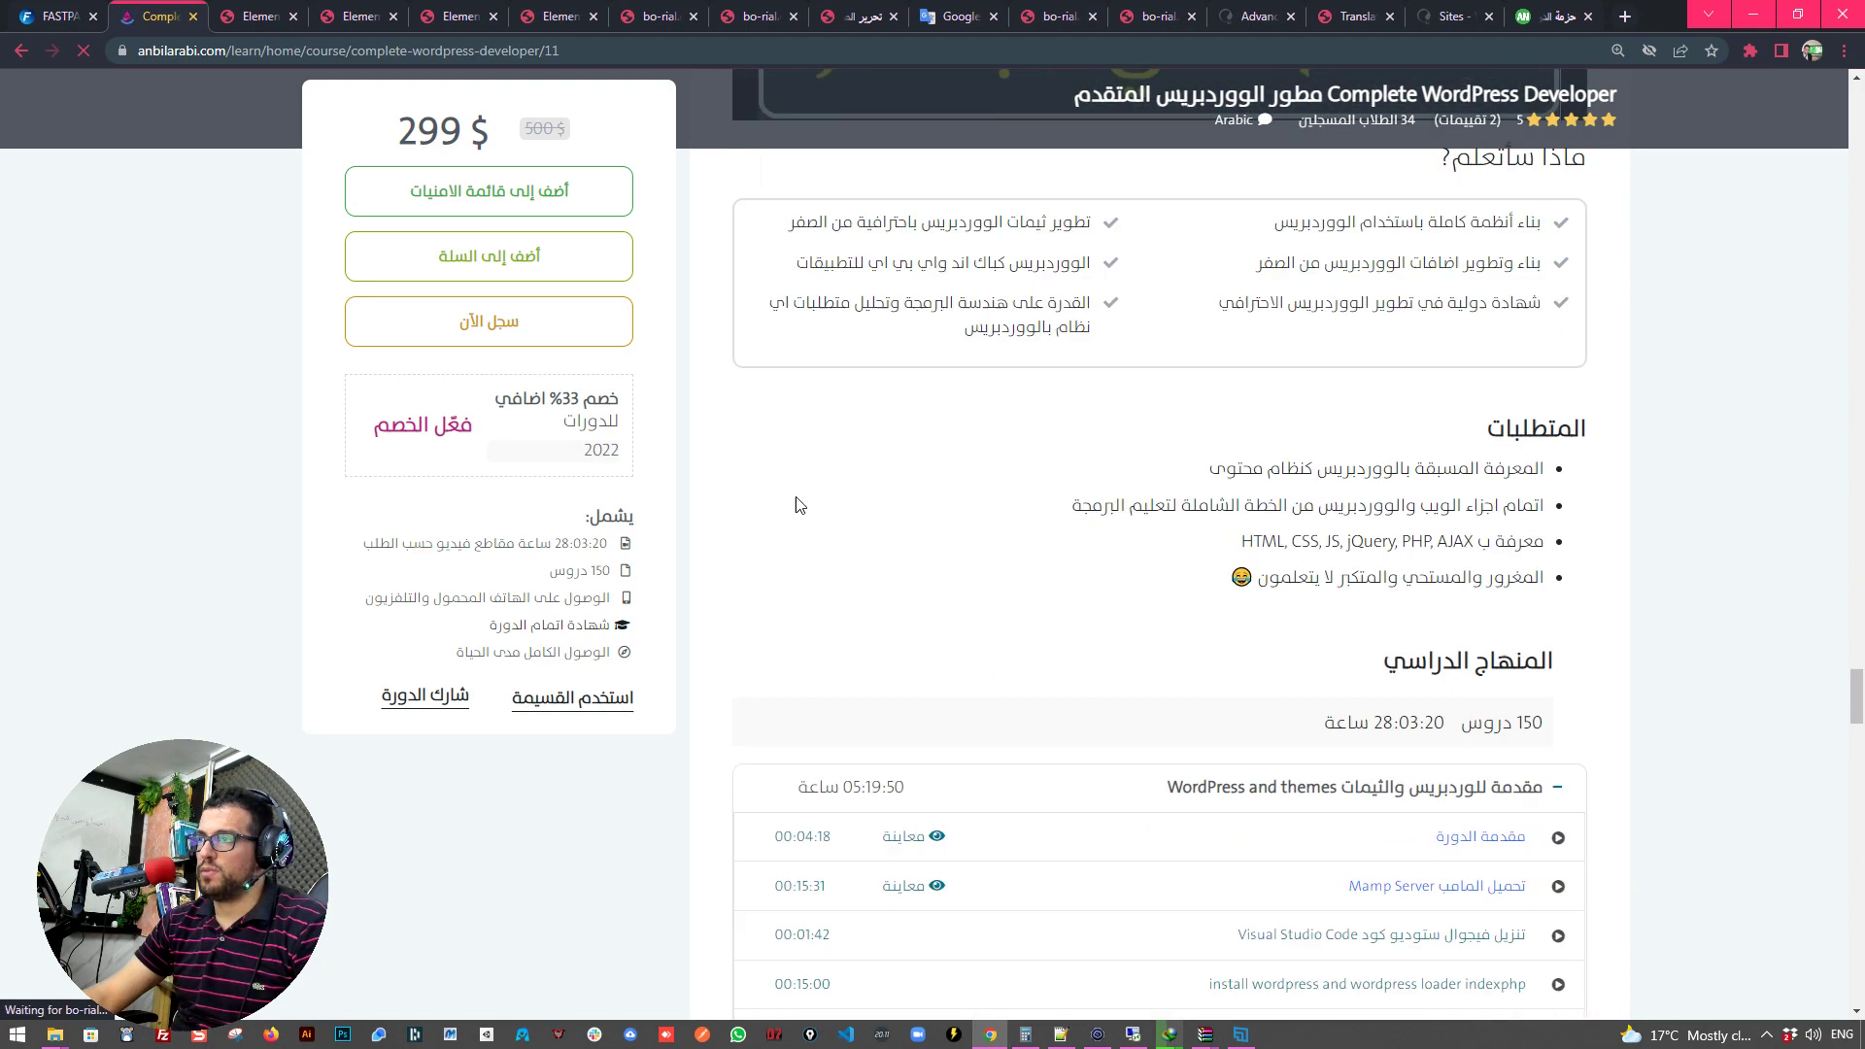
click(1208, 320)
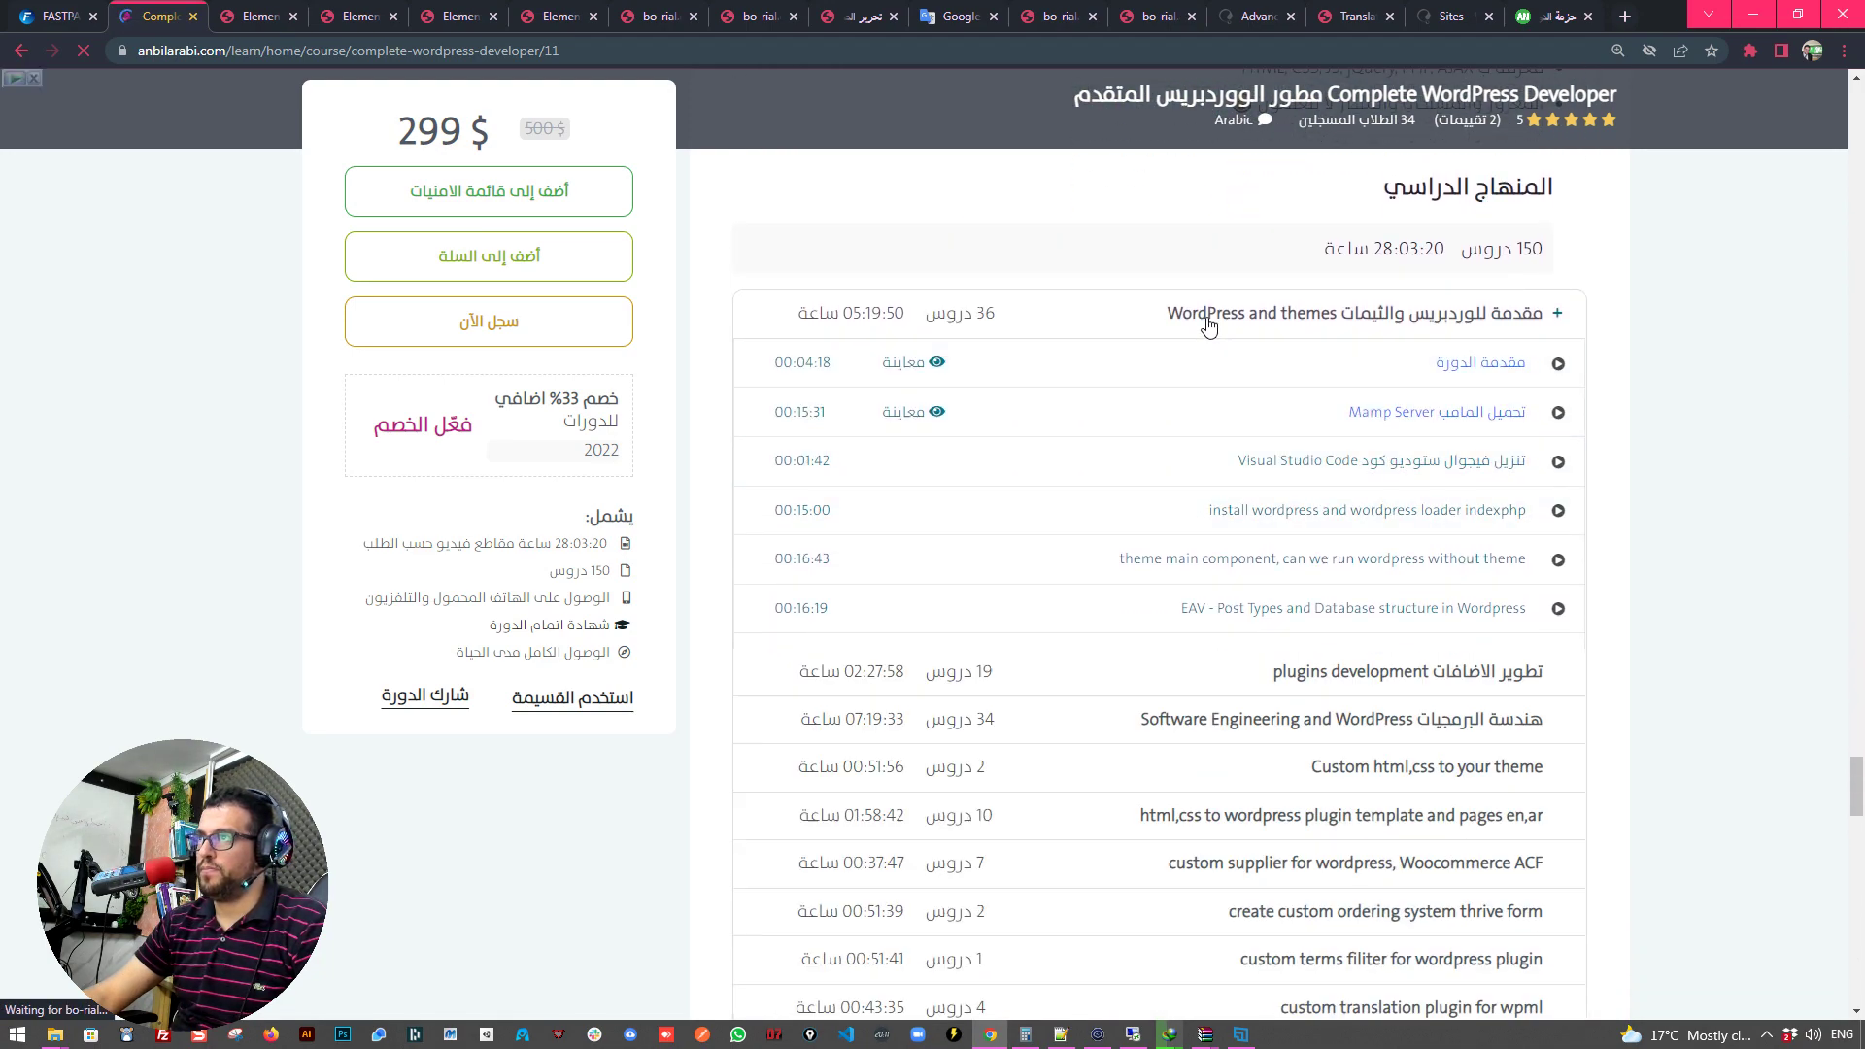
scroll(1262, 311, down, 1)
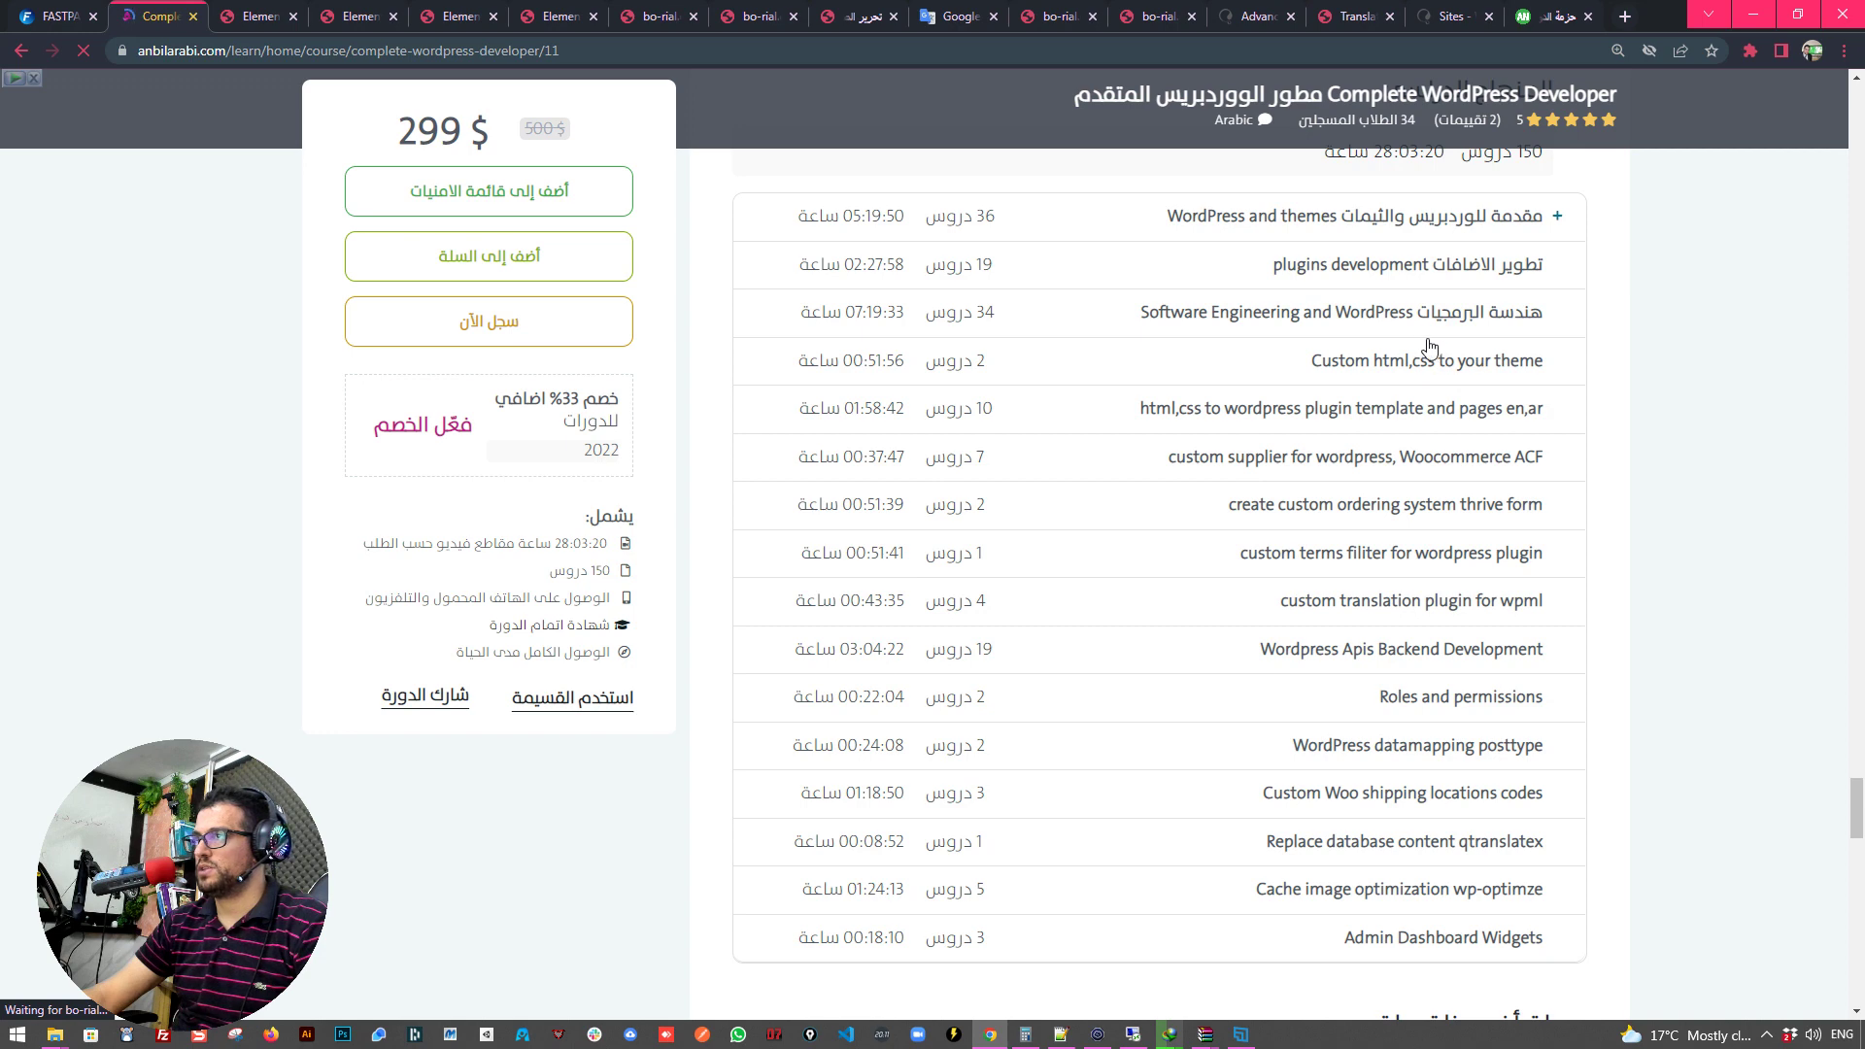
scroll(1273, 378, down, 1)
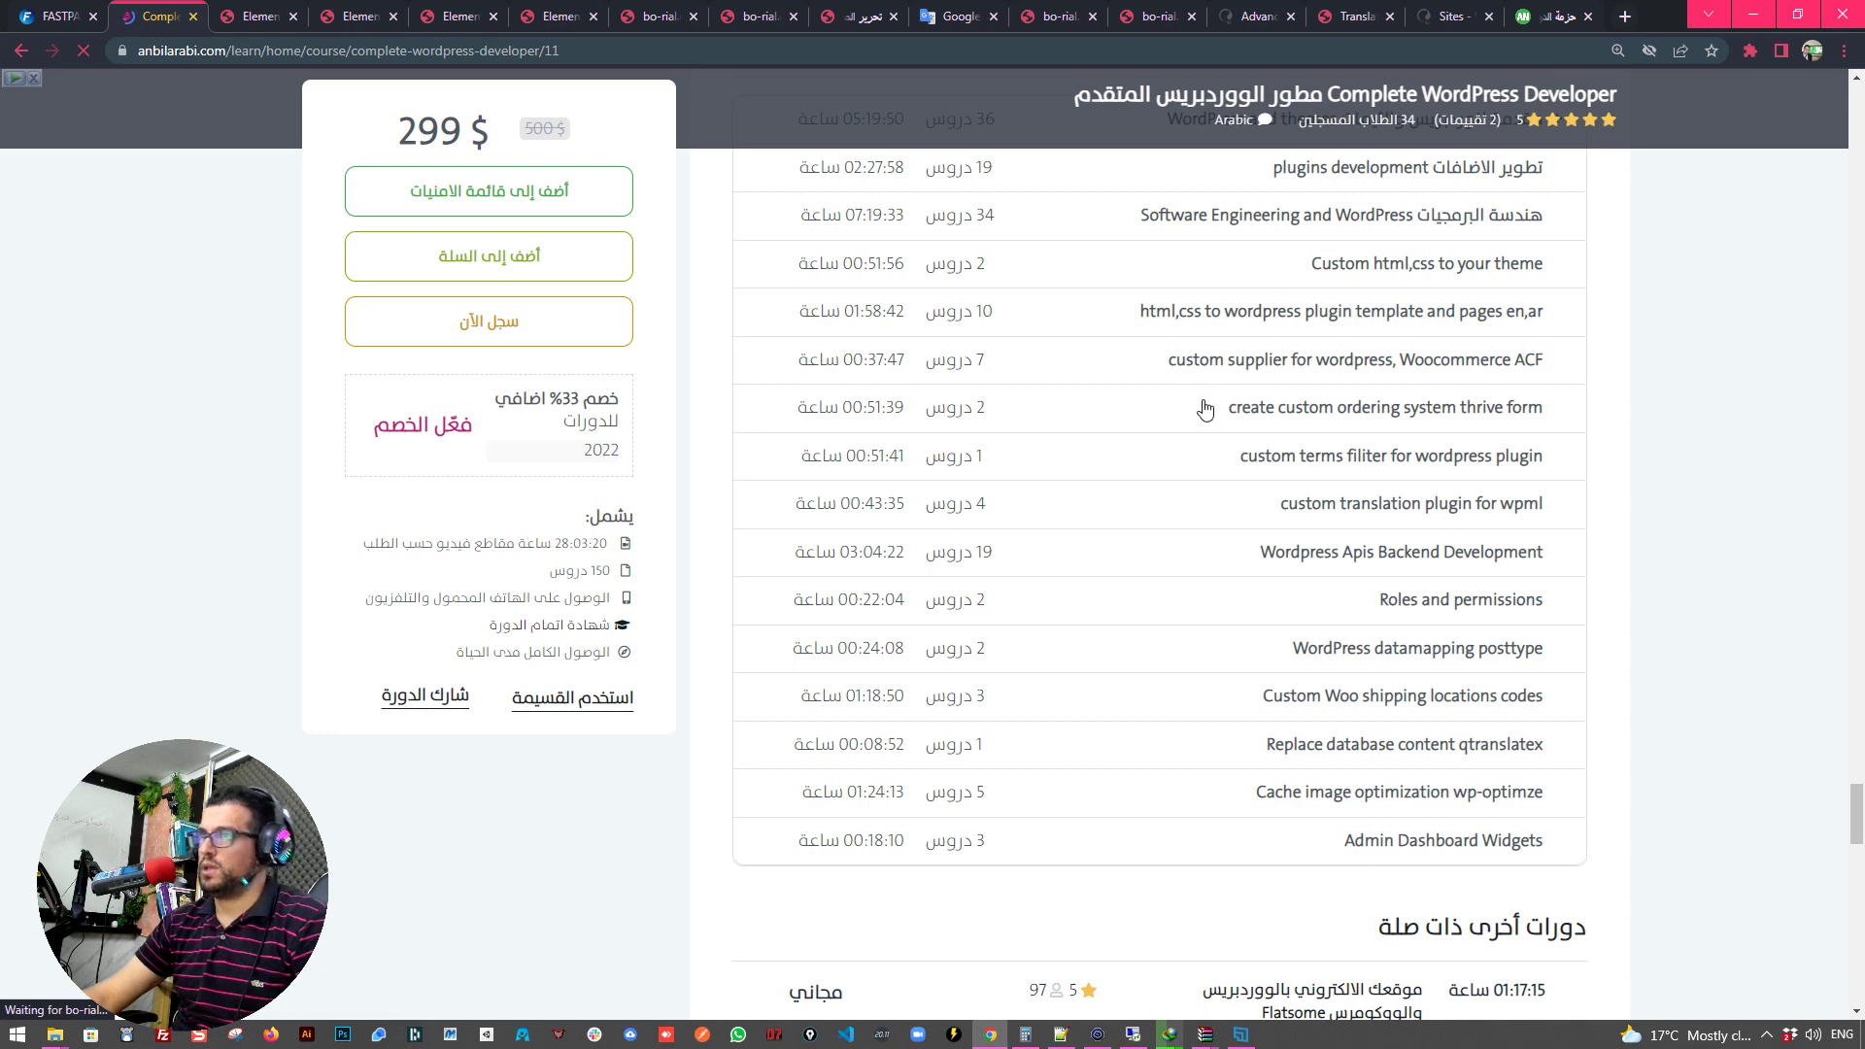
scroll(1232, 439, down, 1)
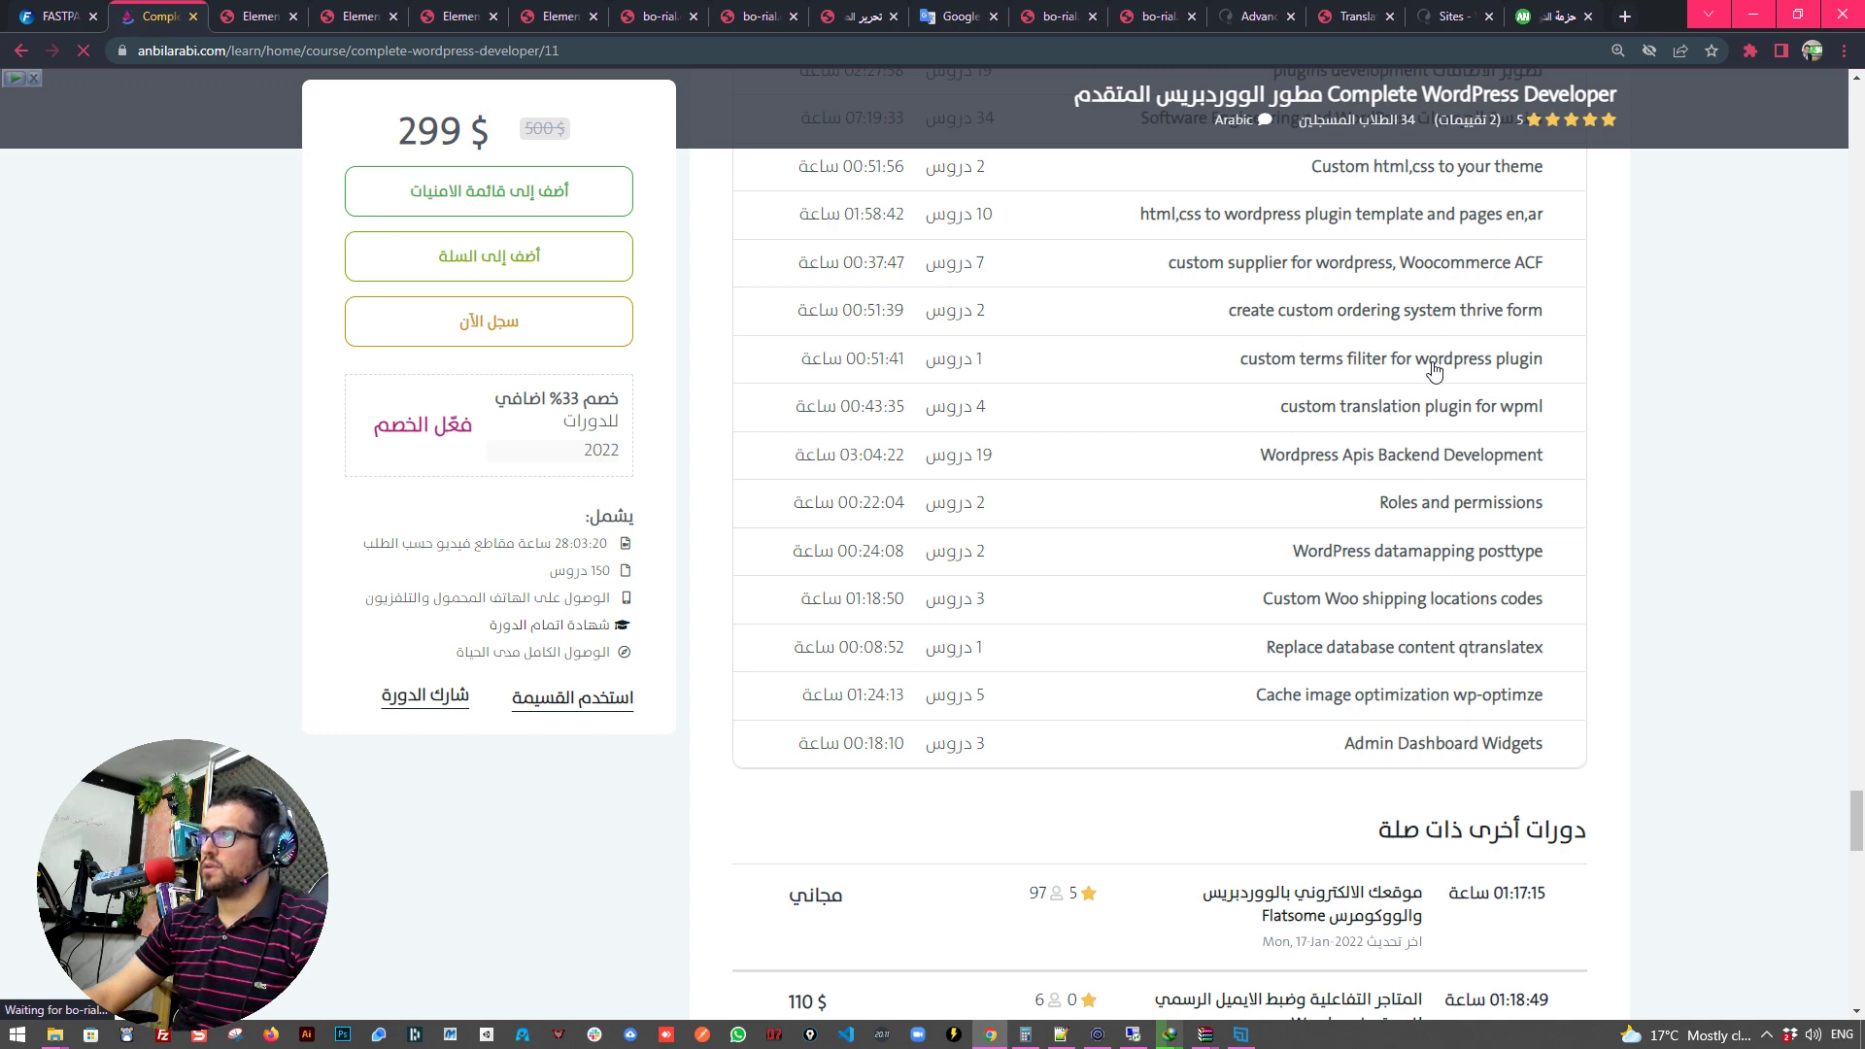
scroll(1435, 369, down, 1)
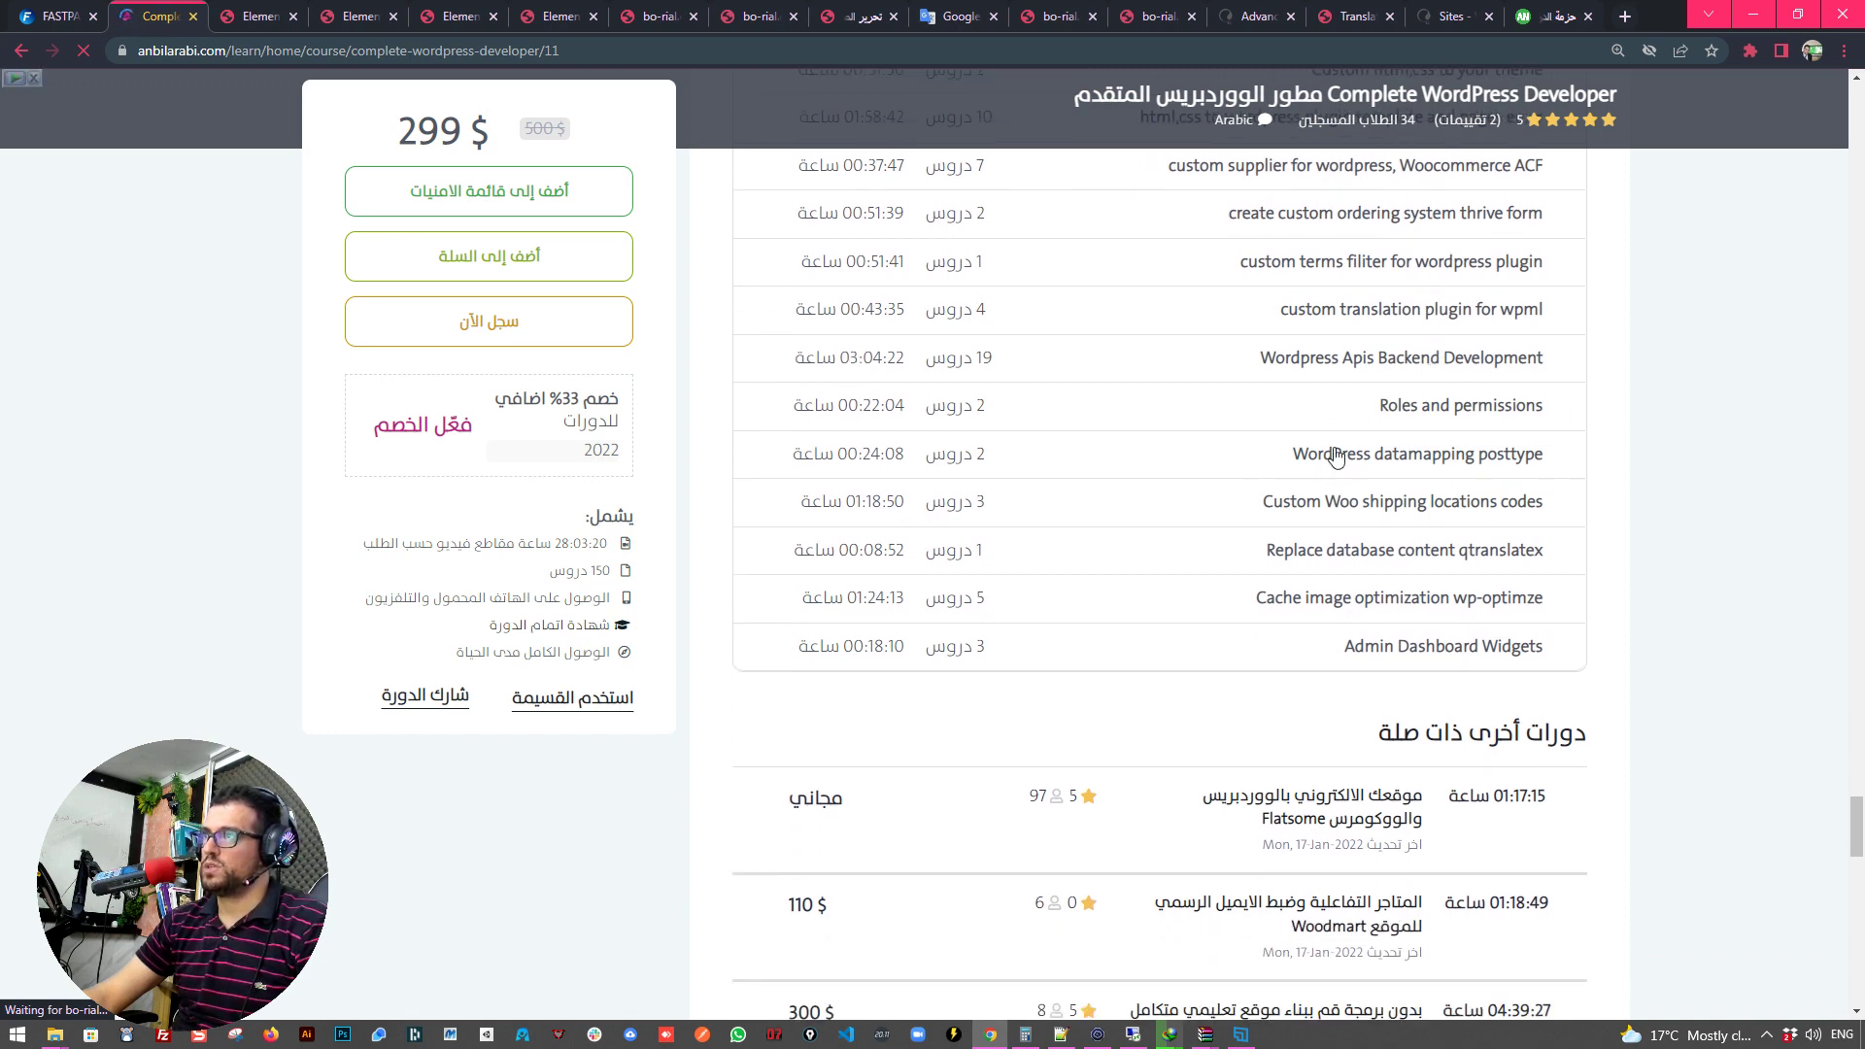